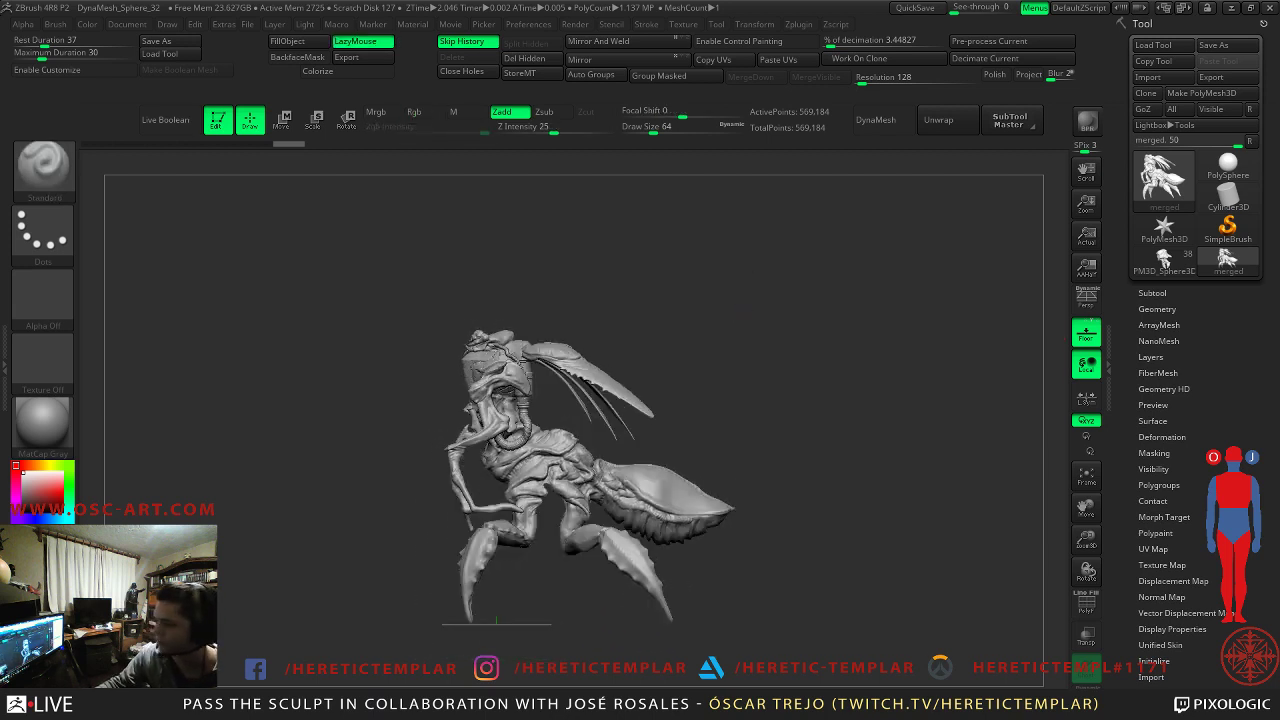
- Examine the merged insect creature from head to abdomen from several sides, with the floor grid hidden
mouse_move(795, 373)
mouse_down()
mouse_move(757, 380)
mouse_move(818, 338)
mouse_move(871, 380)
mouse_up()
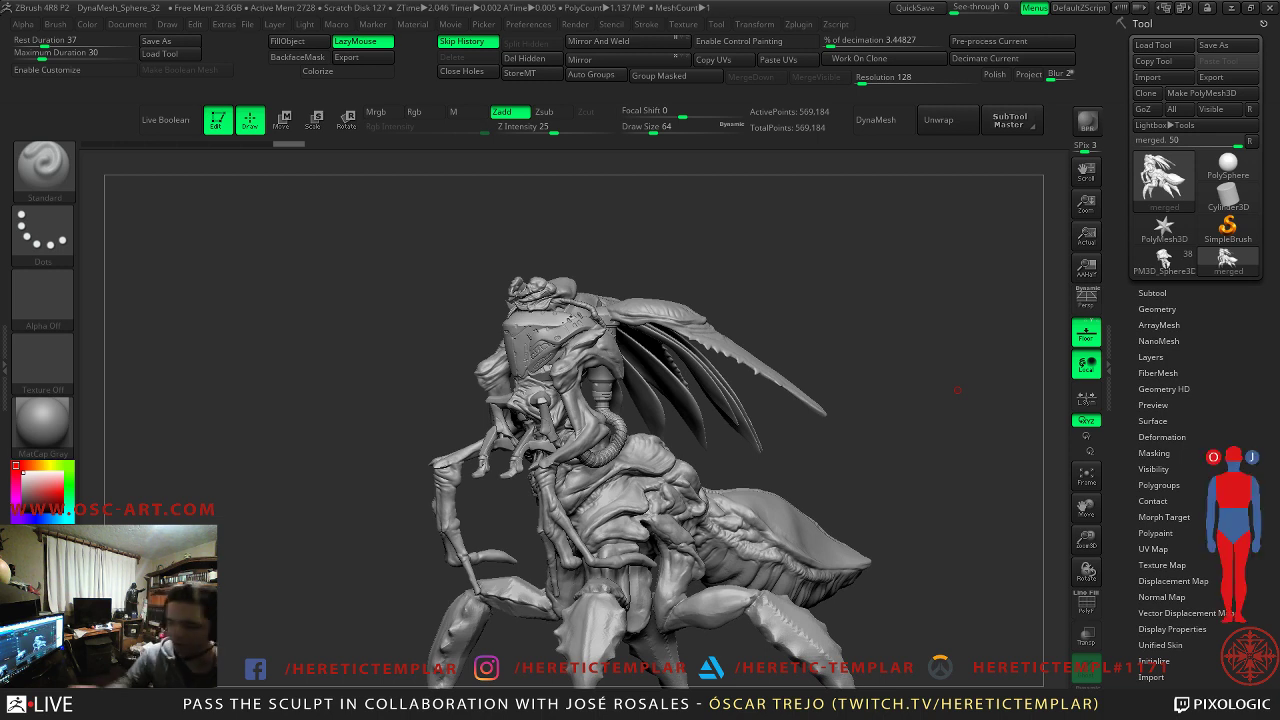
mouse_move(403, 350)
mouse_down()
mouse_move(389, 331)
mouse_move(356, 346)
mouse_move(381, 392)
mouse_move(474, 392)
mouse_up()
key(s)
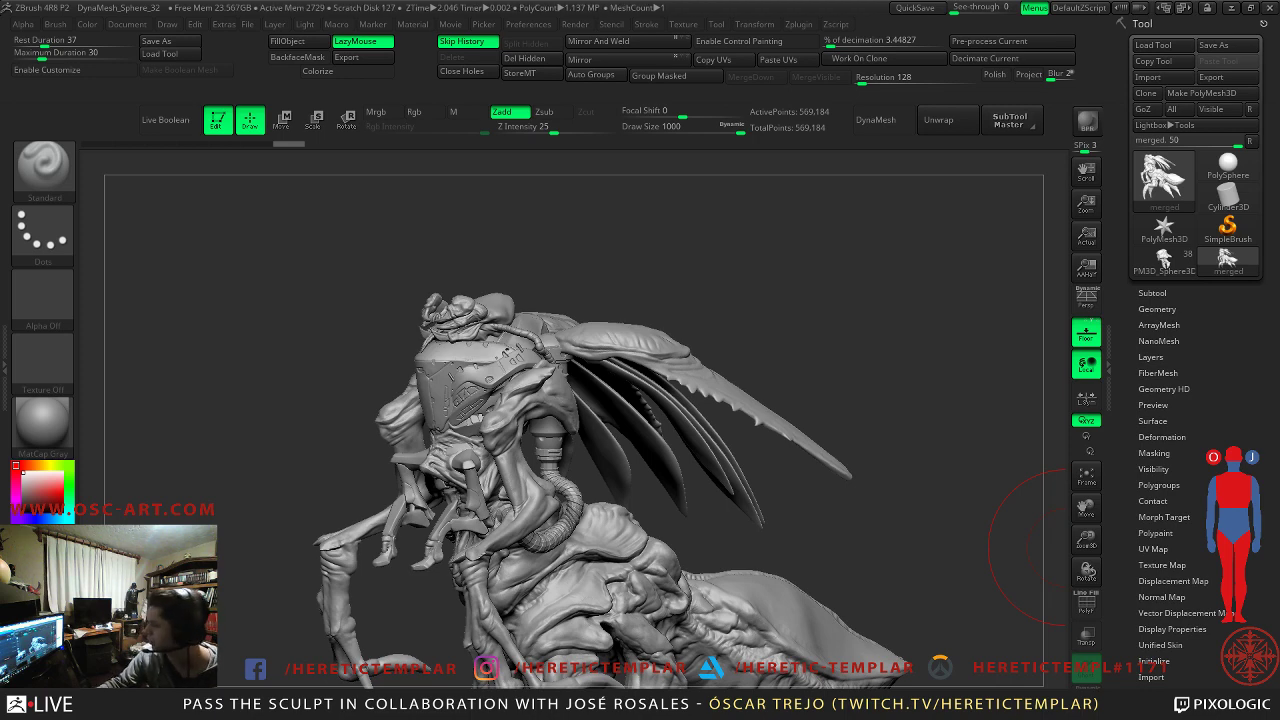
alt+drag(817, 514, 771, 358)
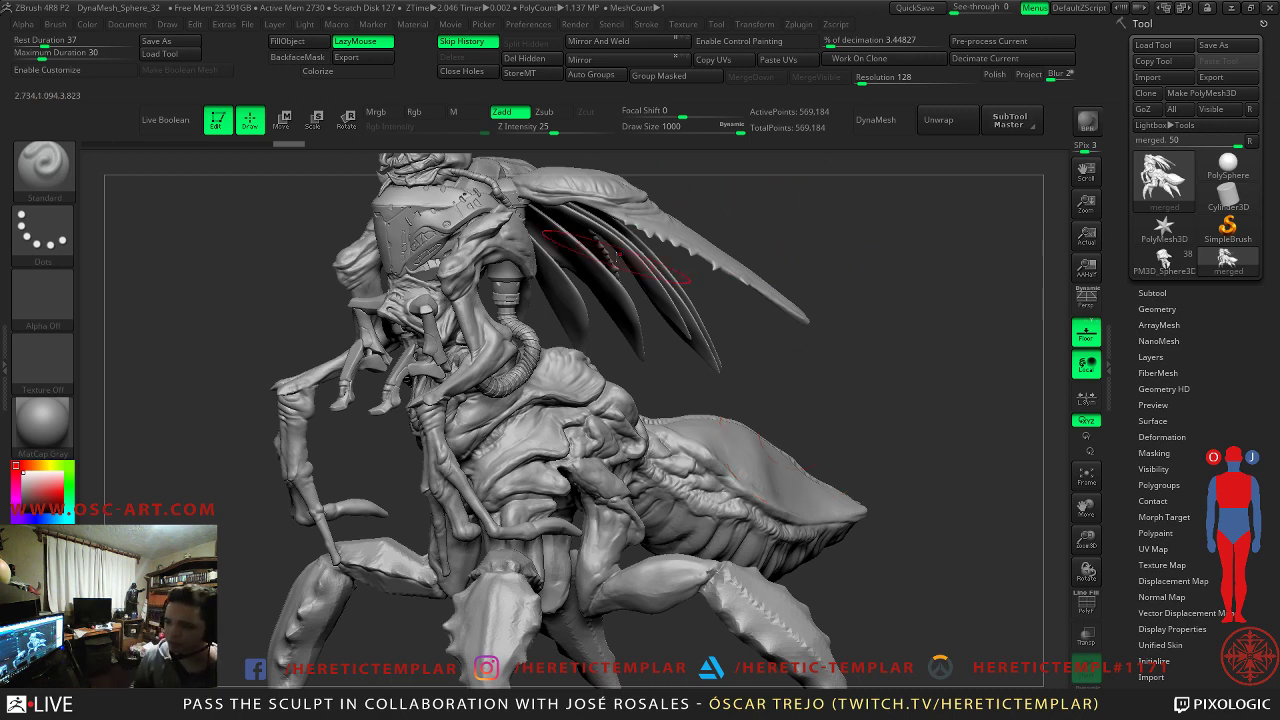
mouse_move(758, 350)
alt+mouse_down()
mouse_move(708, 327)
mouse_move(749, 354)
alt+mouse_up()
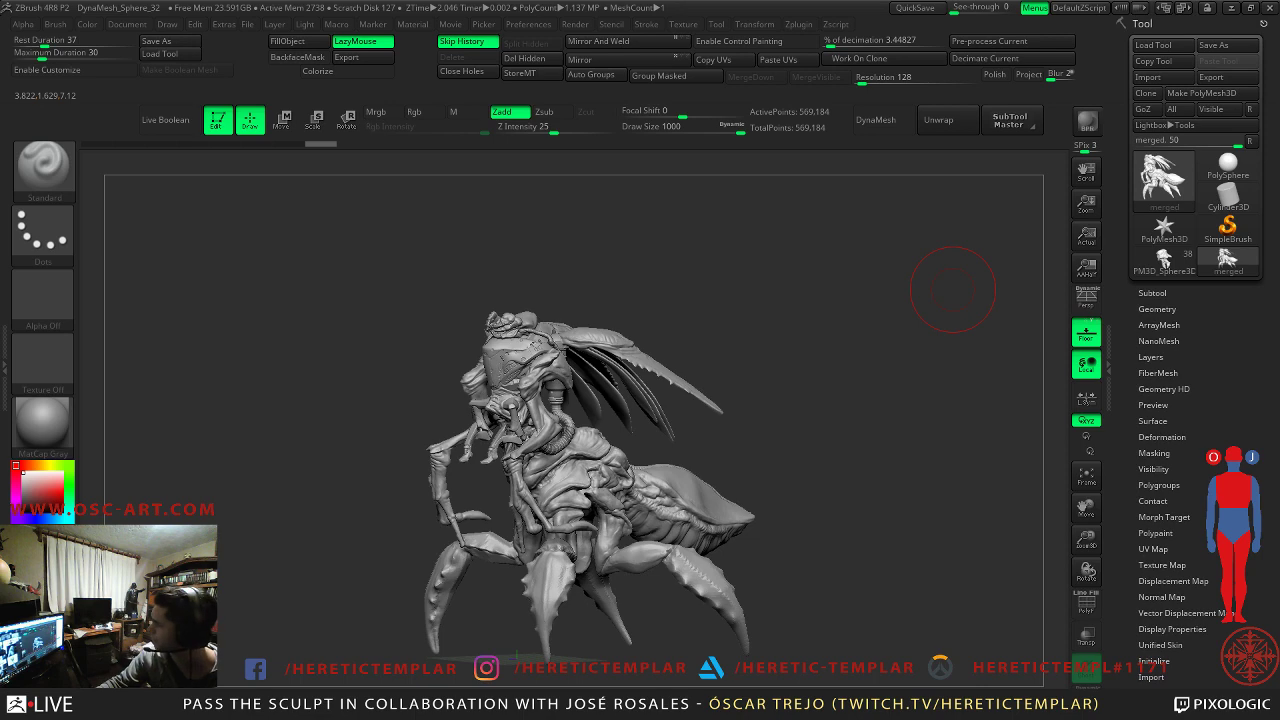
mouse_move(953, 290)
mouse_down()
mouse_move(795, 324)
mouse_move(789, 426)
mouse_move(817, 346)
mouse_move(855, 491)
mouse_move(537, 371)
mouse_up()
key(shift+p)
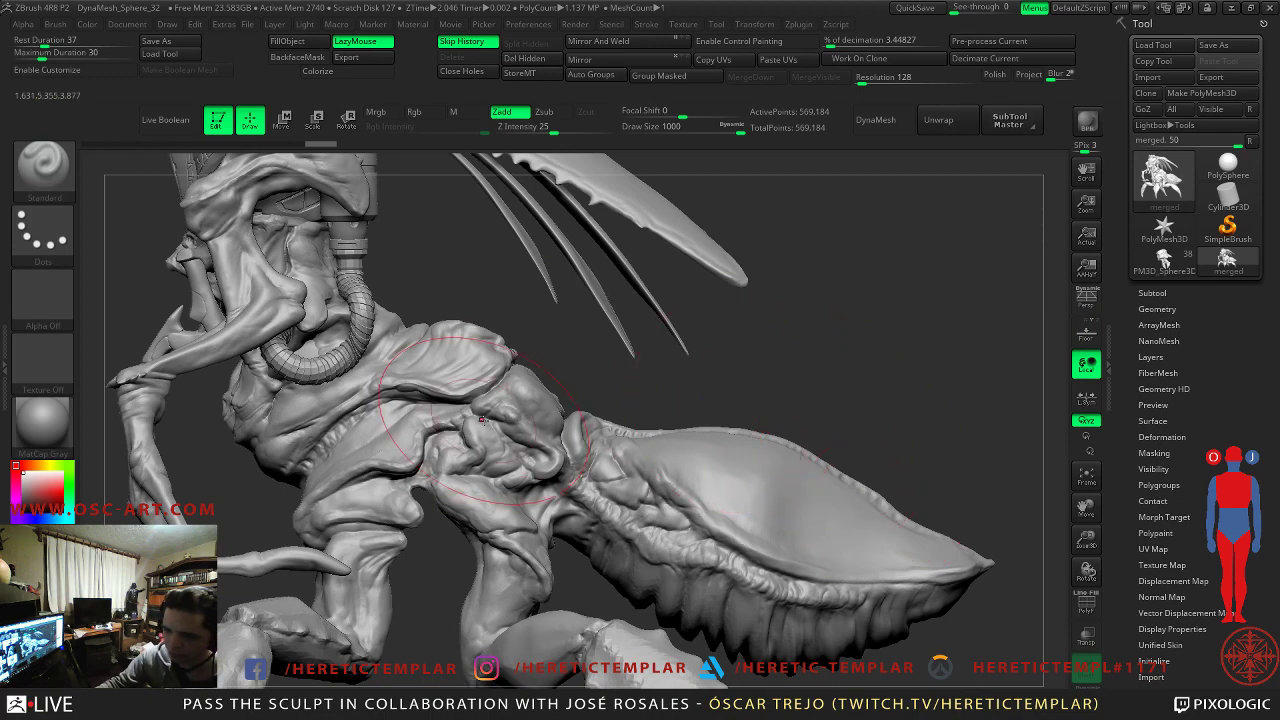
- Switch to the multi-subtool version of the creature and make the lower body PM3D_ZSphere_2 the active subtool, with polyframe off
key(shift+f)
key(shift+f)
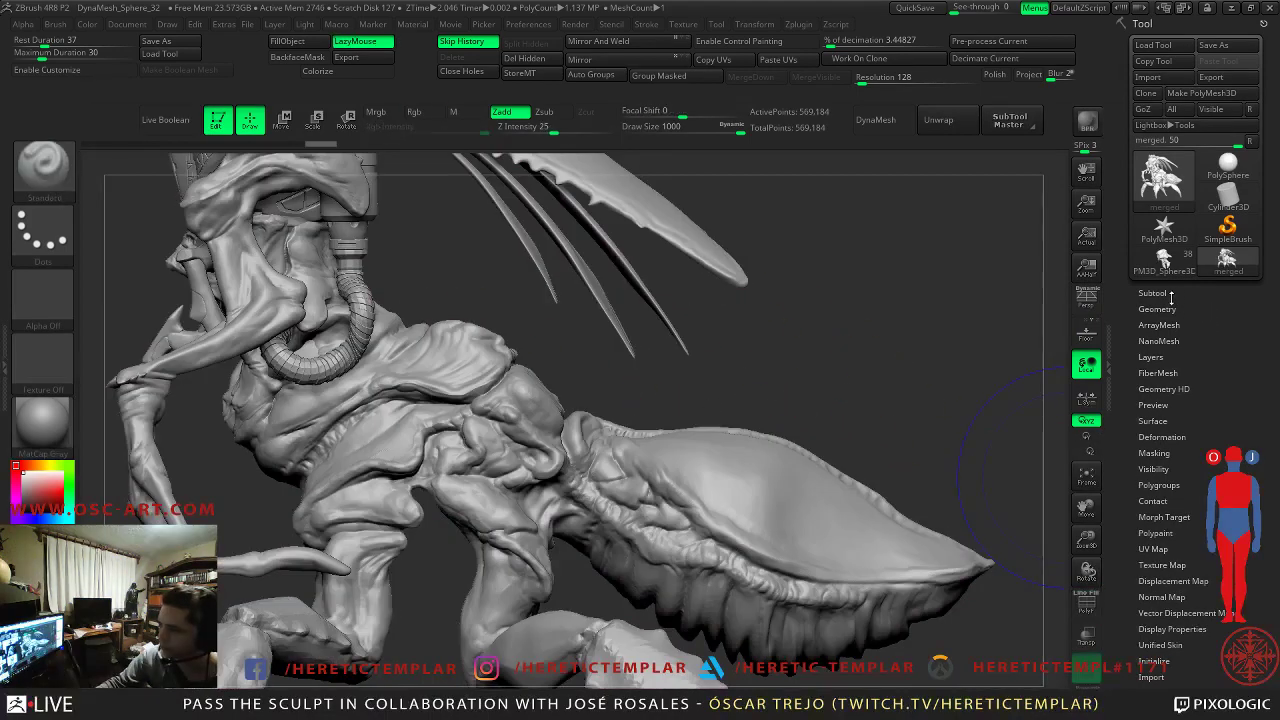
click(1170, 294)
key(shift+f)
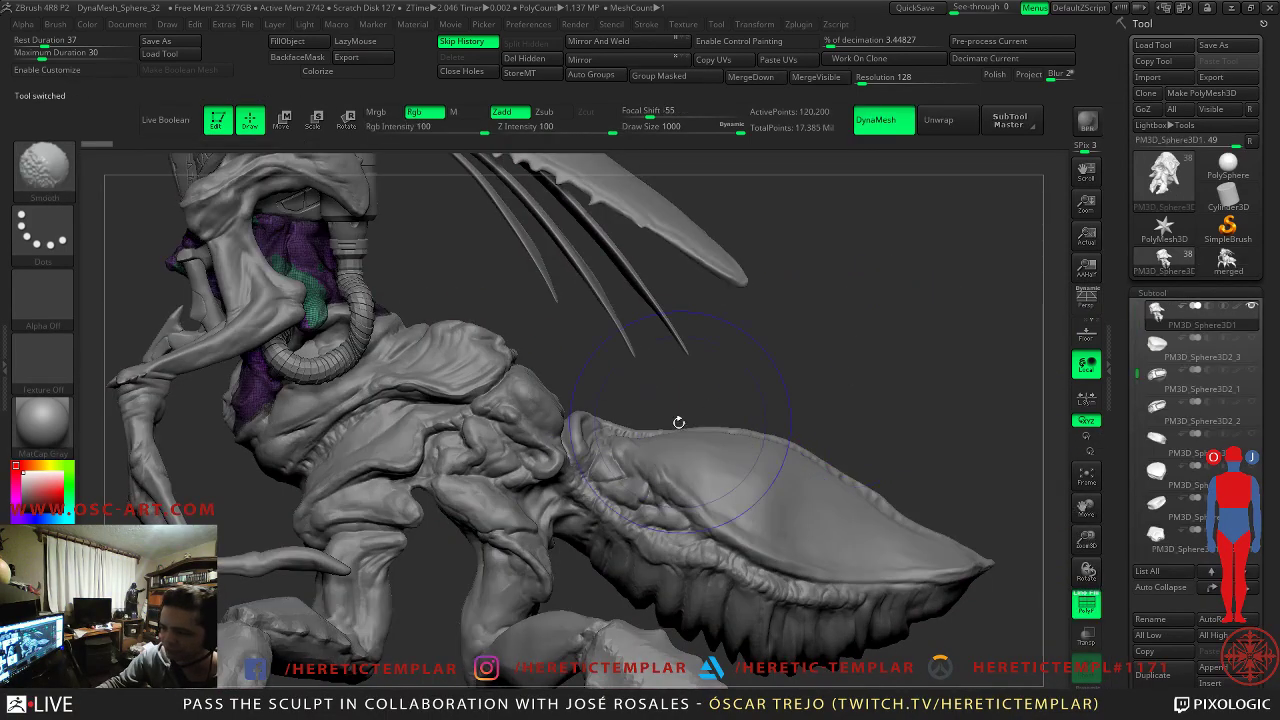
alt+click(540, 460)
key(shift+f)
- Isolate the lower body subtool to view it from another side and bring the other subtools back
click(1086, 686)
mouse_move(820, 356)
alt+mouse_down()
mouse_move(795, 240)
mouse_move(983, 263)
mouse_move(880, 270)
mouse_move(738, 323)
alt+mouse_up()
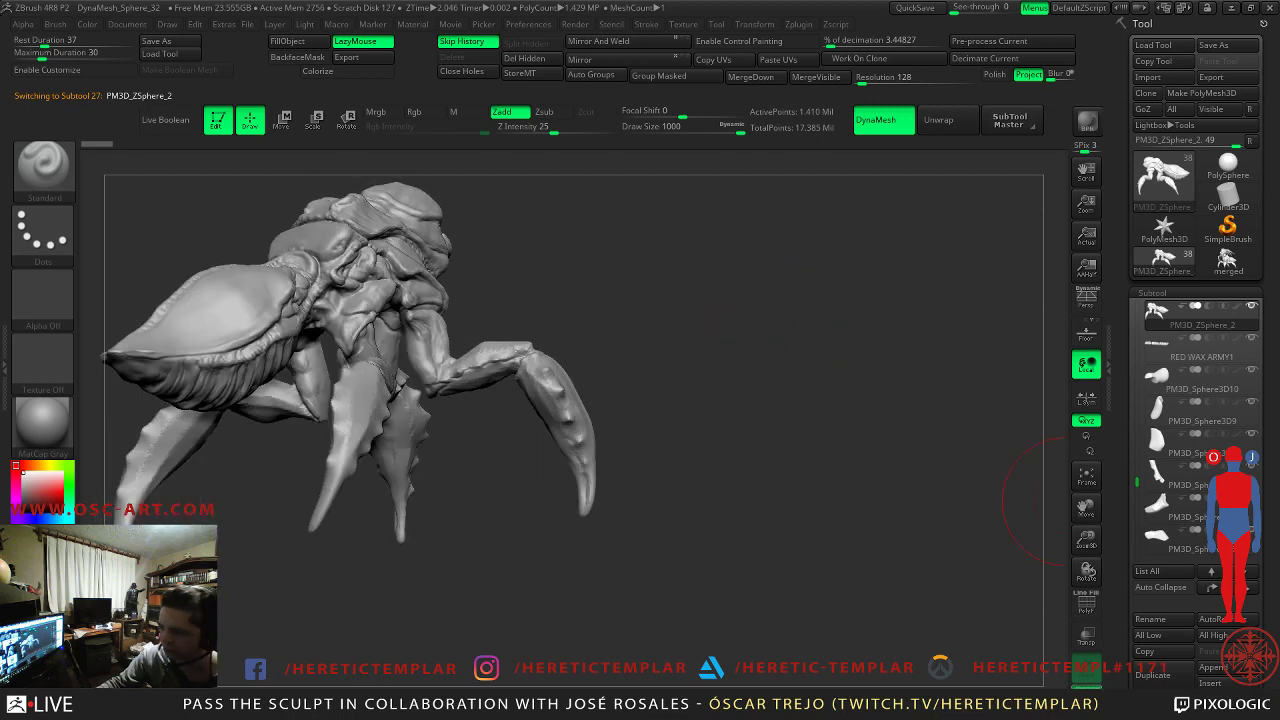
click(1086, 684)
- Delete the feathered antennae subtool CHEST5_3 from the creature's head
mouse_move(703, 383)
mouse_down()
mouse_move(811, 491)
mouse_move(793, 481)
mouse_move(800, 520)
mouse_up()
alt+drag(674, 225, 691, 393)
alt+click(437, 375)
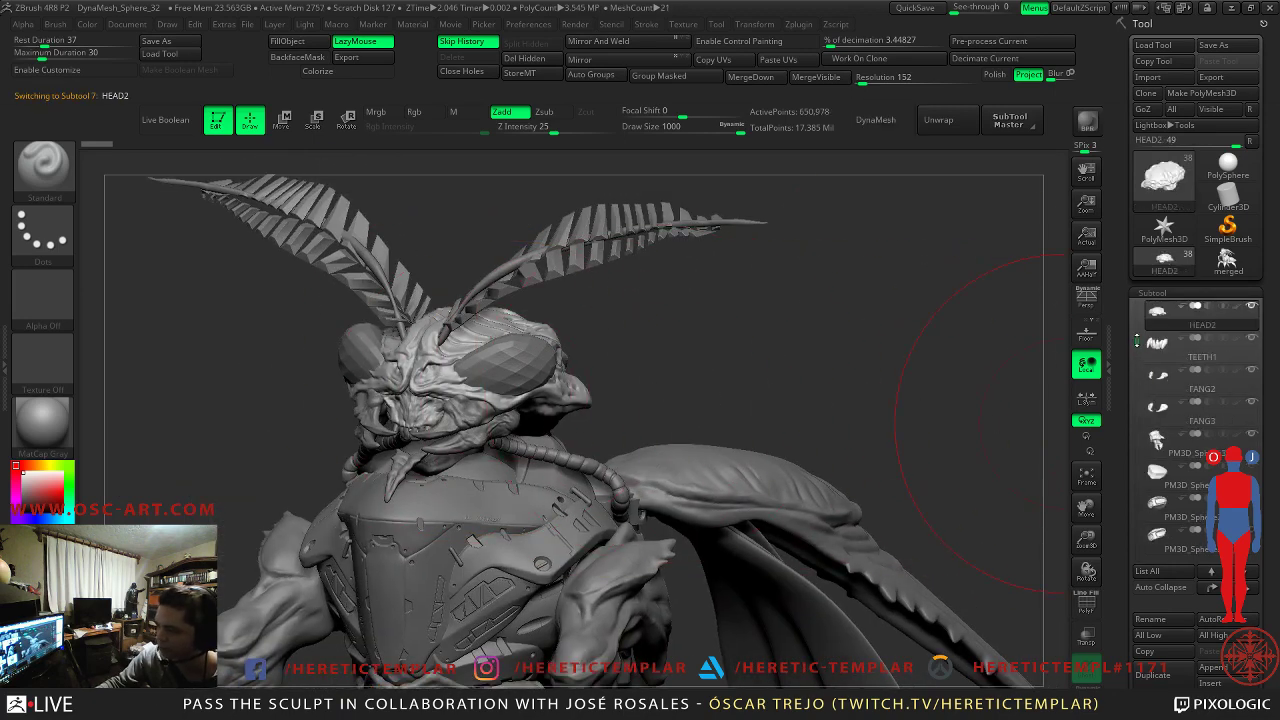
alt+click(630, 245)
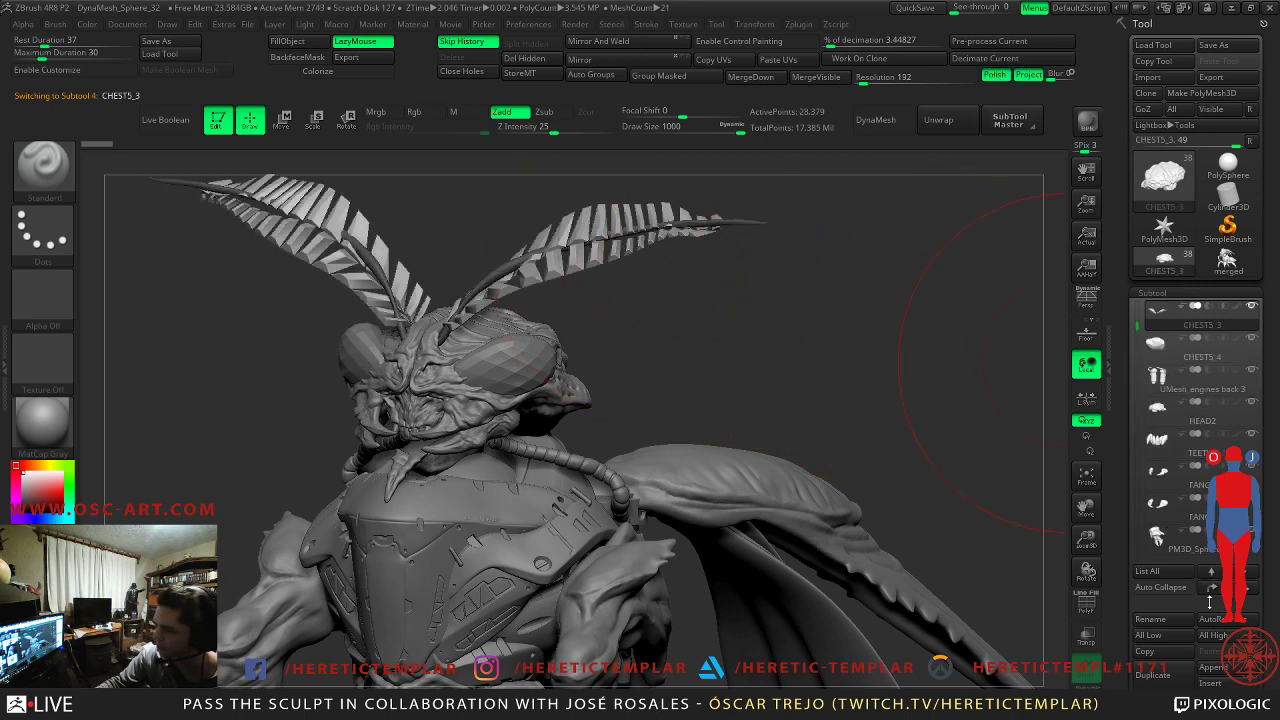
click(1153, 701)
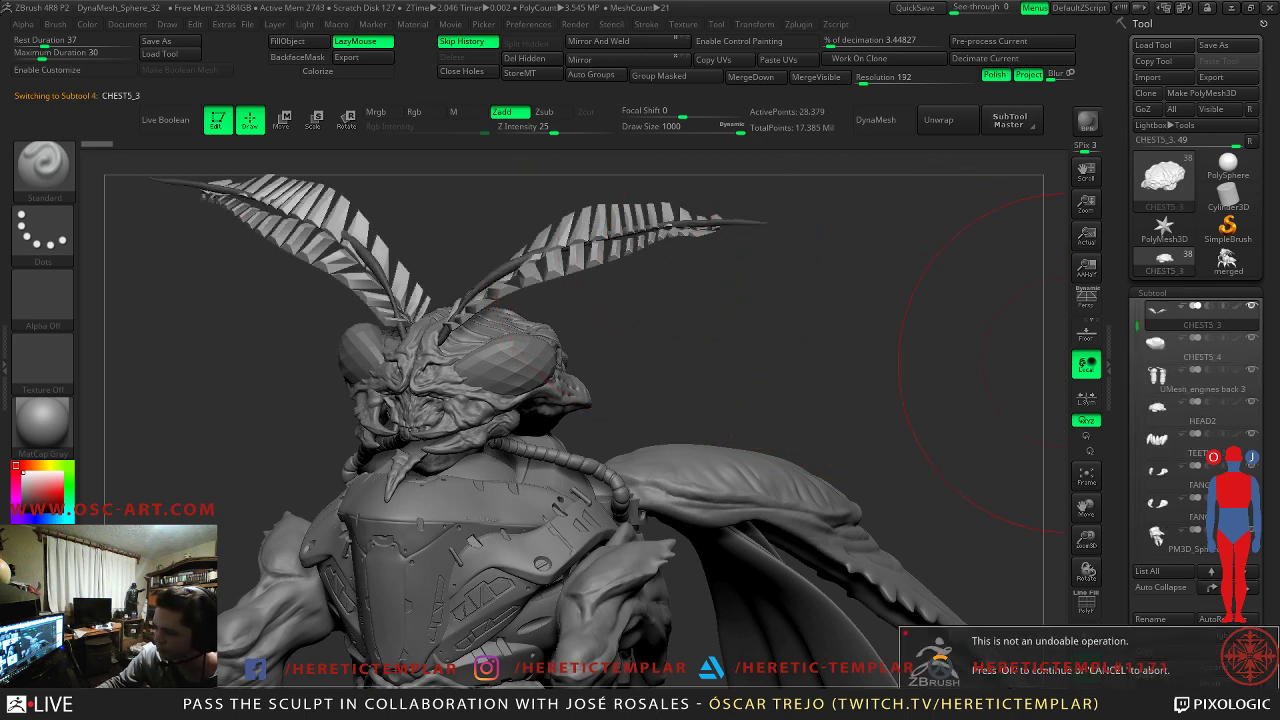
key(Return)
- Make the lower body subtool PM3D_ZSphere_2 active again
alt+drag(642, 293, 762, 383)
alt+drag(700, 268, 700, 330)
alt+drag(771, 434, 661, 333)
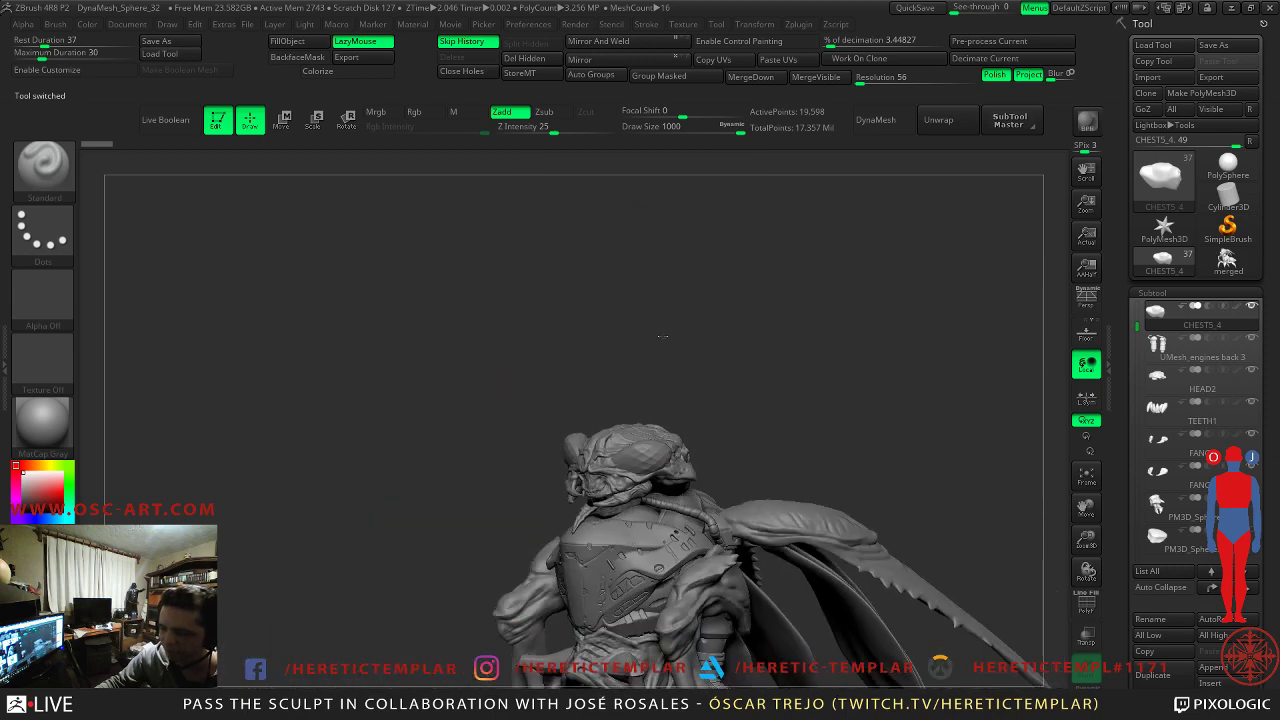
alt+drag(926, 509, 780, 154)
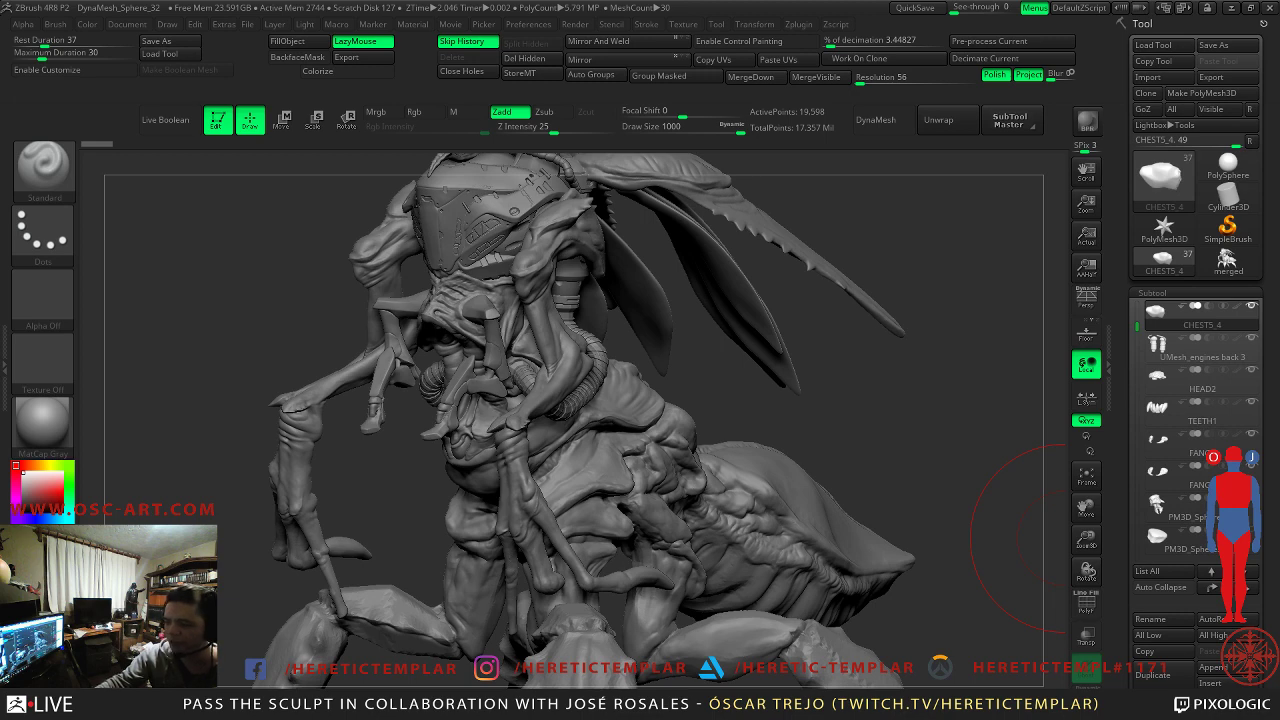
mouse_move(874, 409)
mouse_down()
mouse_move(771, 314)
mouse_move(791, 314)
mouse_move(745, 320)
mouse_move(749, 374)
mouse_move(725, 334)
mouse_move(757, 430)
mouse_up()
alt+click(611, 415)
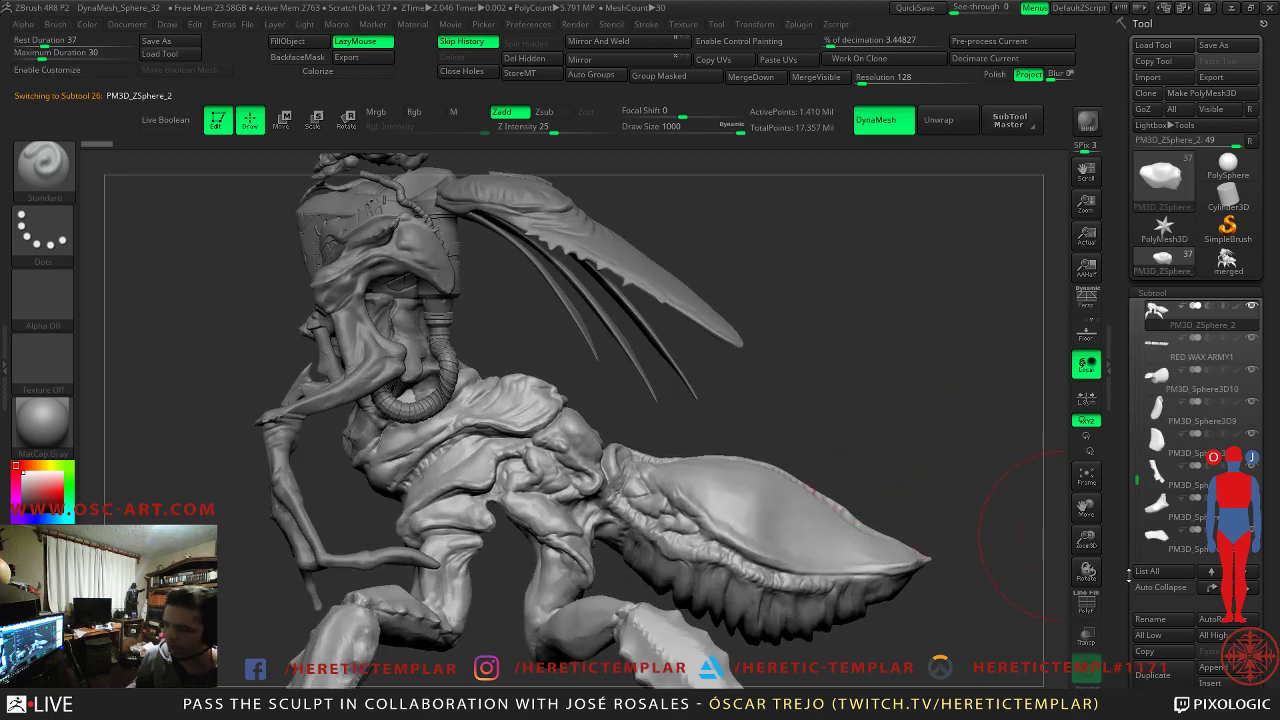
- Check the lower body against the whole creature by temporarily isolating it and toggling its visibility
click(1086, 692)
alt+drag(760, 362, 800, 460)
click(1086, 688)
alt+drag(850, 494, 847, 680)
alt+drag(801, 398, 777, 343)
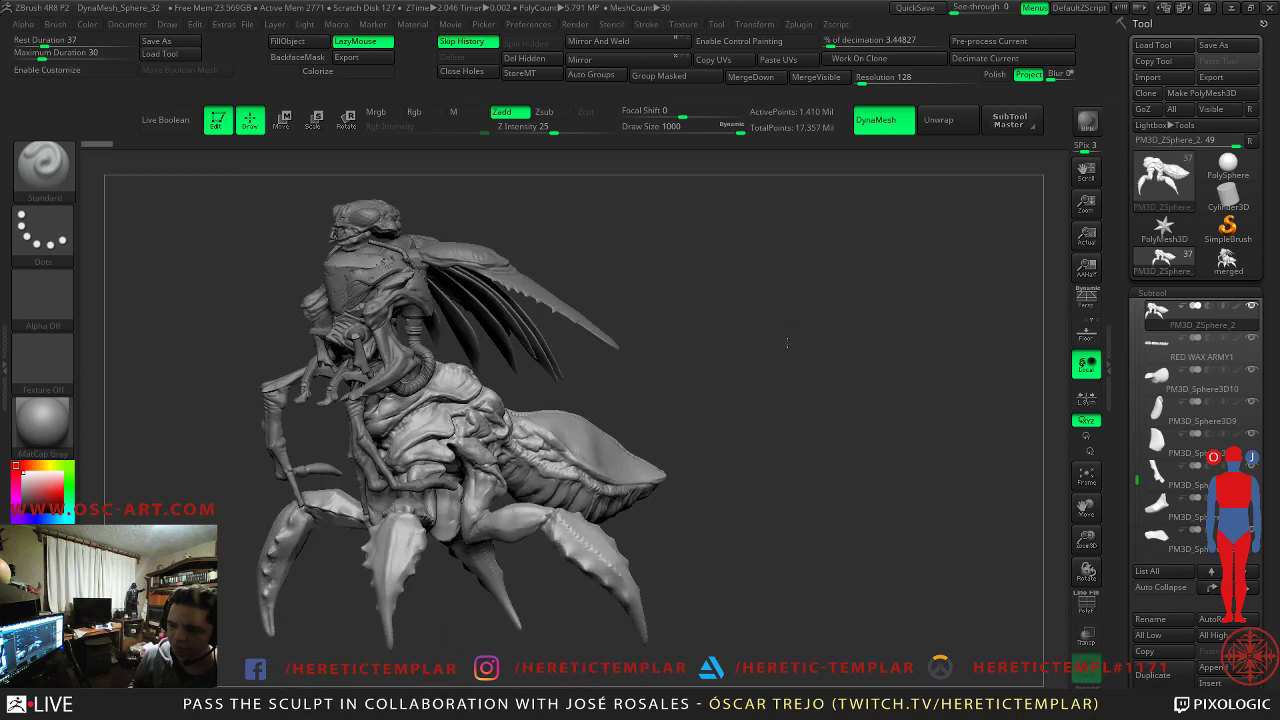
click(1251, 306)
click(1251, 306)
- Reduce the brush draw size to 400
mouse_move(800, 318)
mouse_down()
mouse_move(740, 269)
mouse_move(792, 399)
mouse_move(603, 523)
mouse_move(822, 350)
mouse_move(877, 354)
mouse_move(769, 350)
mouse_up()
key(s)
drag(651, 372, 636, 369)
mouse_move(748, 331)
mouse_down()
mouse_move(756, 280)
mouse_move(800, 268)
mouse_move(851, 291)
mouse_move(846, 306)
mouse_move(901, 361)
mouse_move(866, 334)
mouse_move(876, 326)
mouse_move(606, 284)
mouse_up()
key(s)
alt+drag(686, 269, 743, 342)
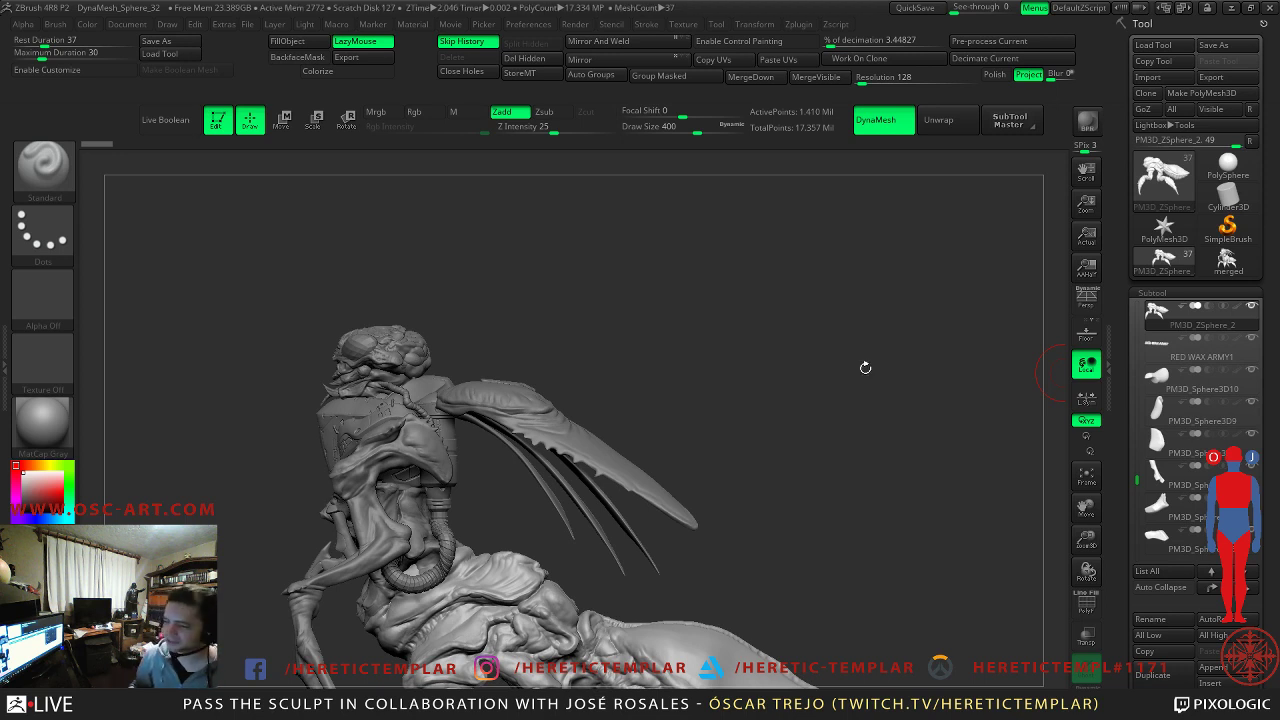
mouse_move(806, 423)
mouse_down()
mouse_move(812, 380)
mouse_move(778, 350)
mouse_move(792, 388)
mouse_move(845, 346)
mouse_move(846, 313)
mouse_up()
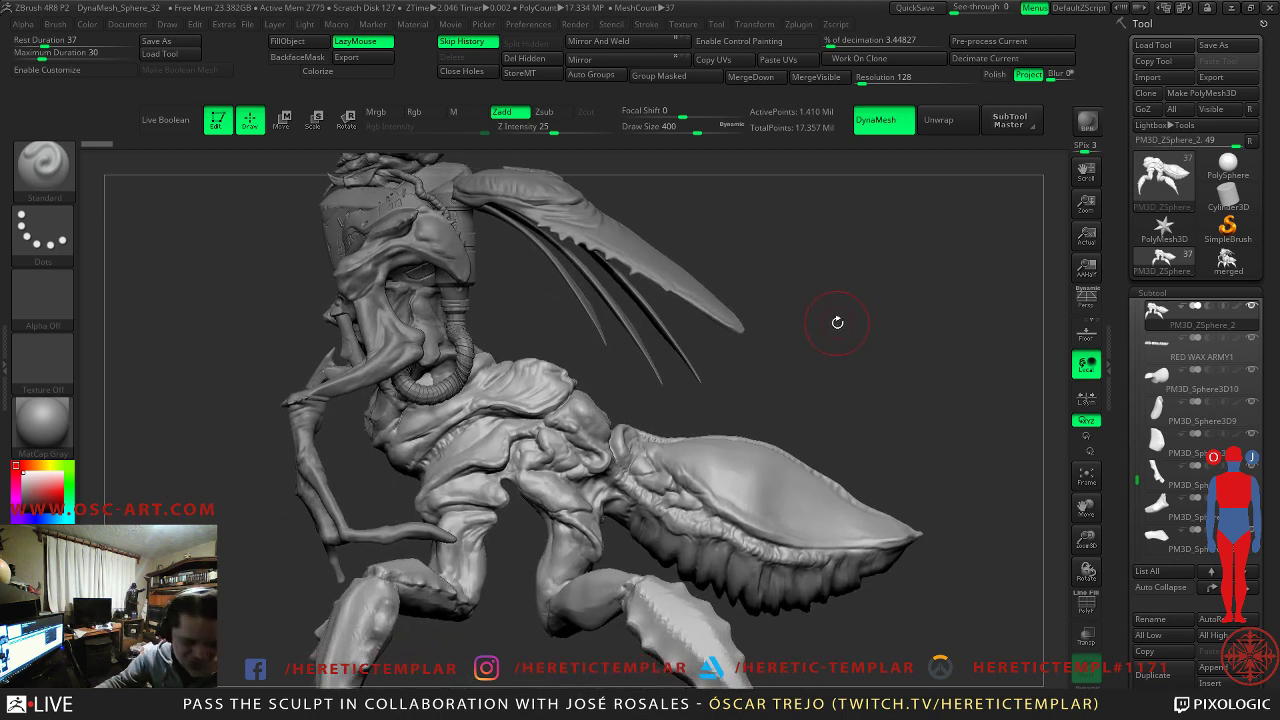
- Examine the creature's silhouette with the interface hidden, and the lower body in isolation
key(Tab)
key(f)
key(f)
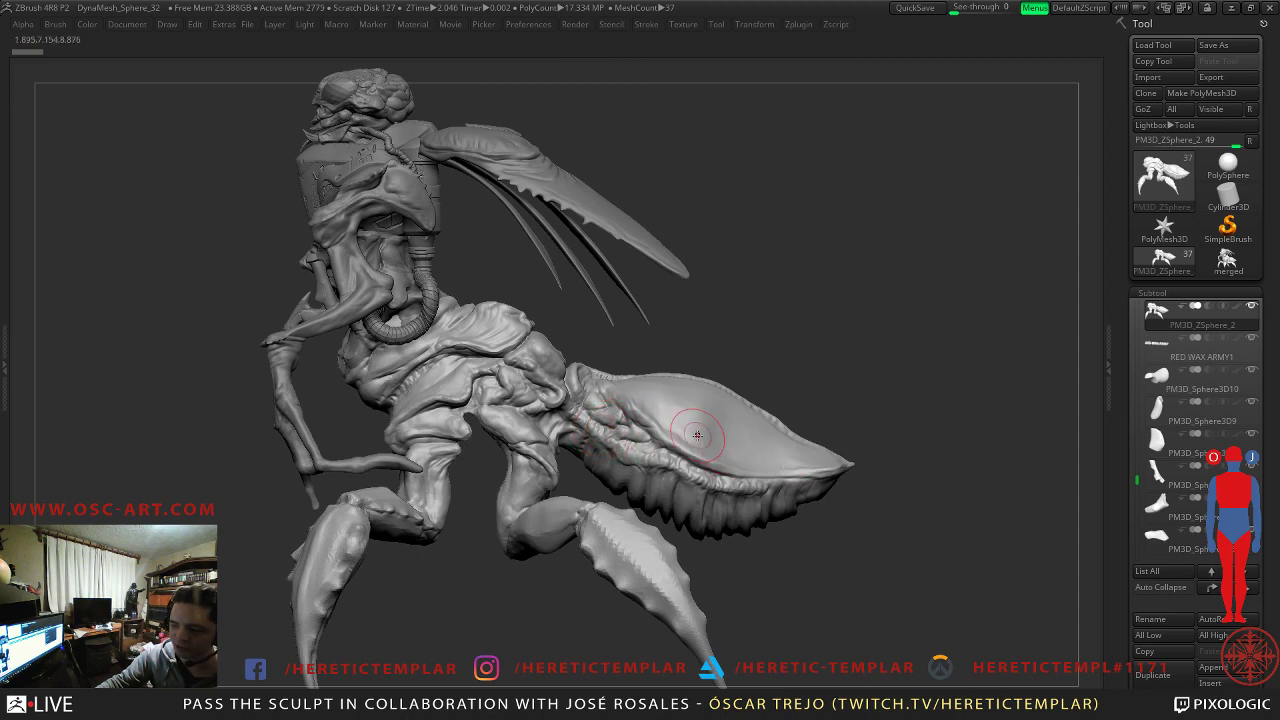
key(Tab)
click(1086, 697)
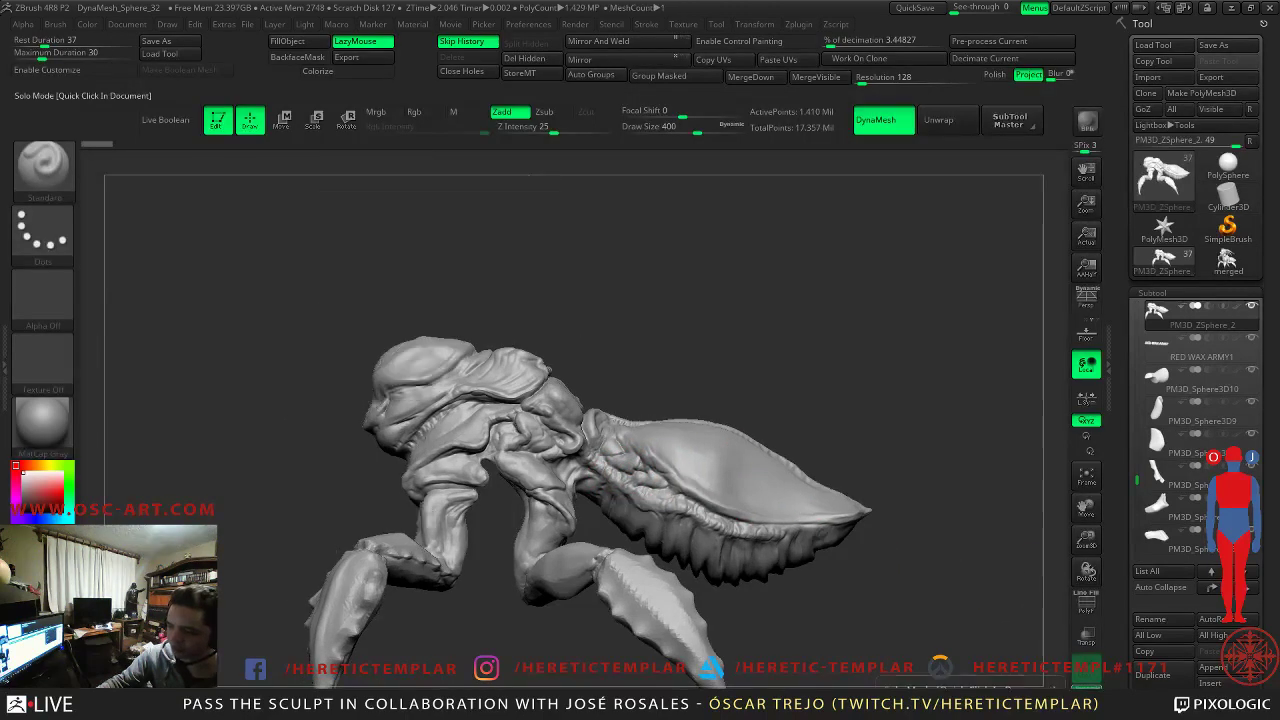
alt+drag(860, 630, 883, 577)
mouse_move(935, 637)
mouse_down()
mouse_move(831, 540)
mouse_move(840, 535)
mouse_up()
- Make the HEAD2 subtool active and view the creature's side
alt+click(376, 258)
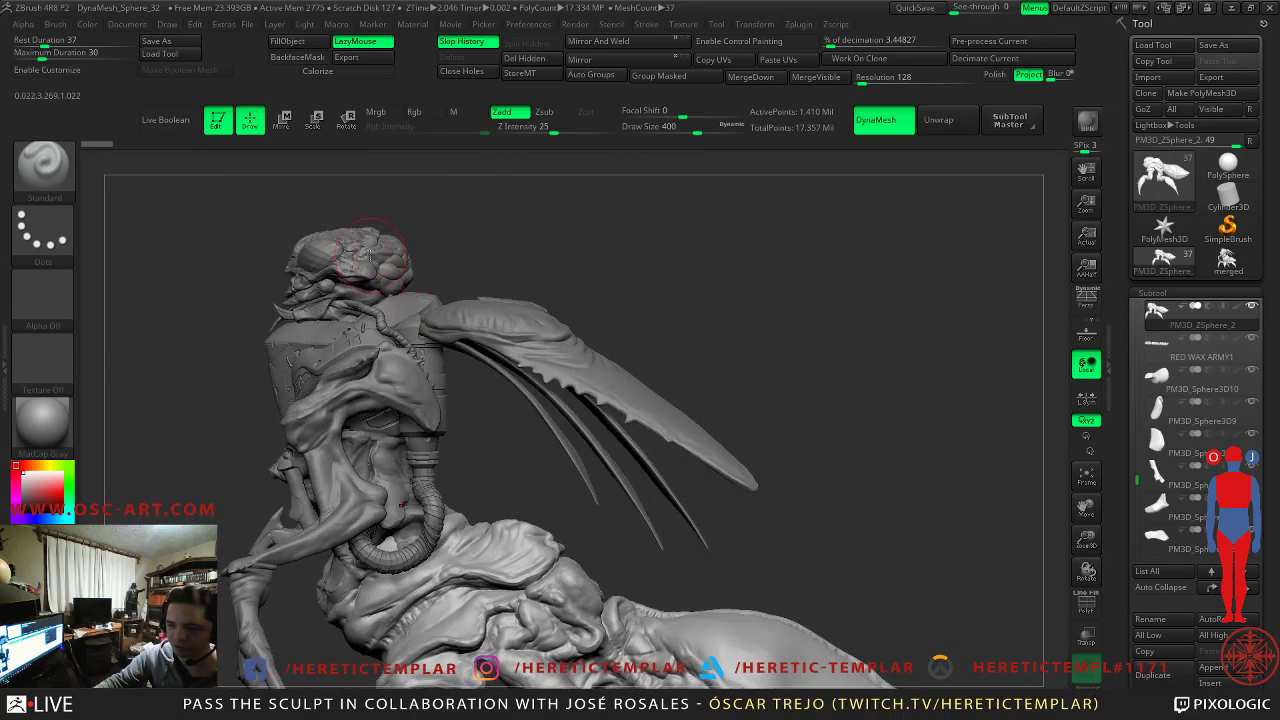
mouse_move(460, 232)
mouse_down()
mouse_move(544, 228)
mouse_move(732, 262)
mouse_up()
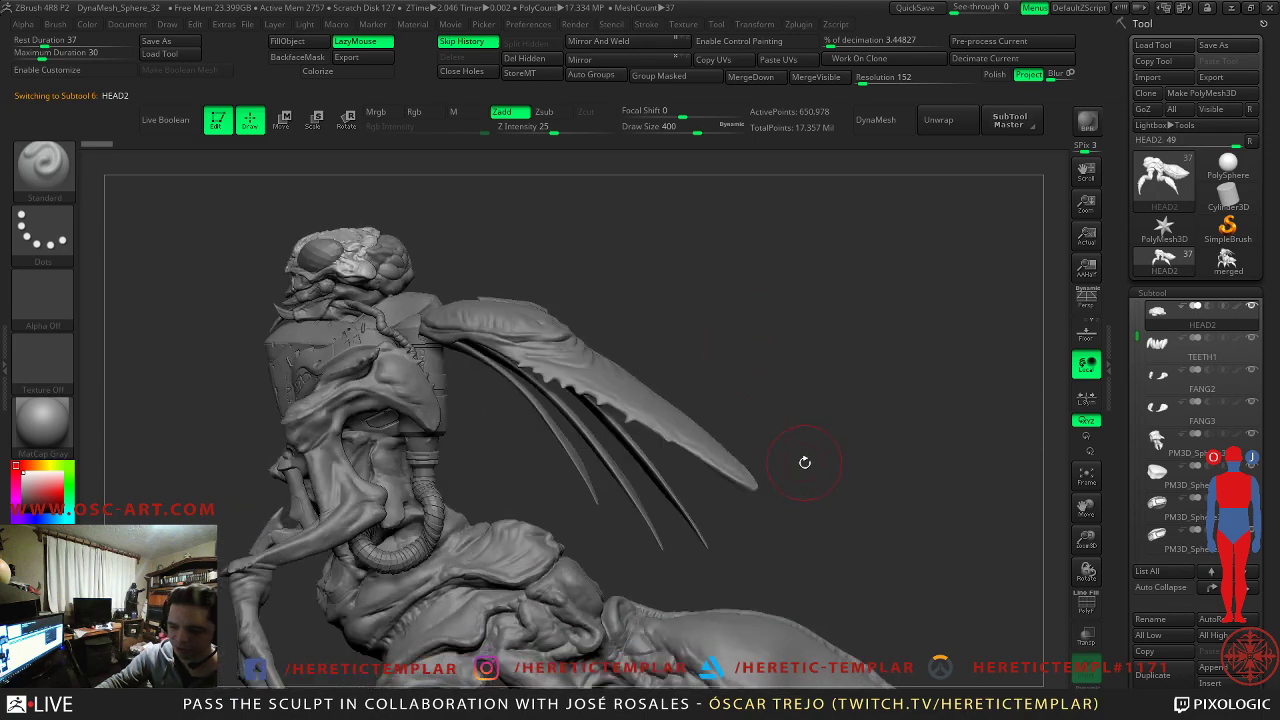
alt+drag(791, 443, 766, 323)
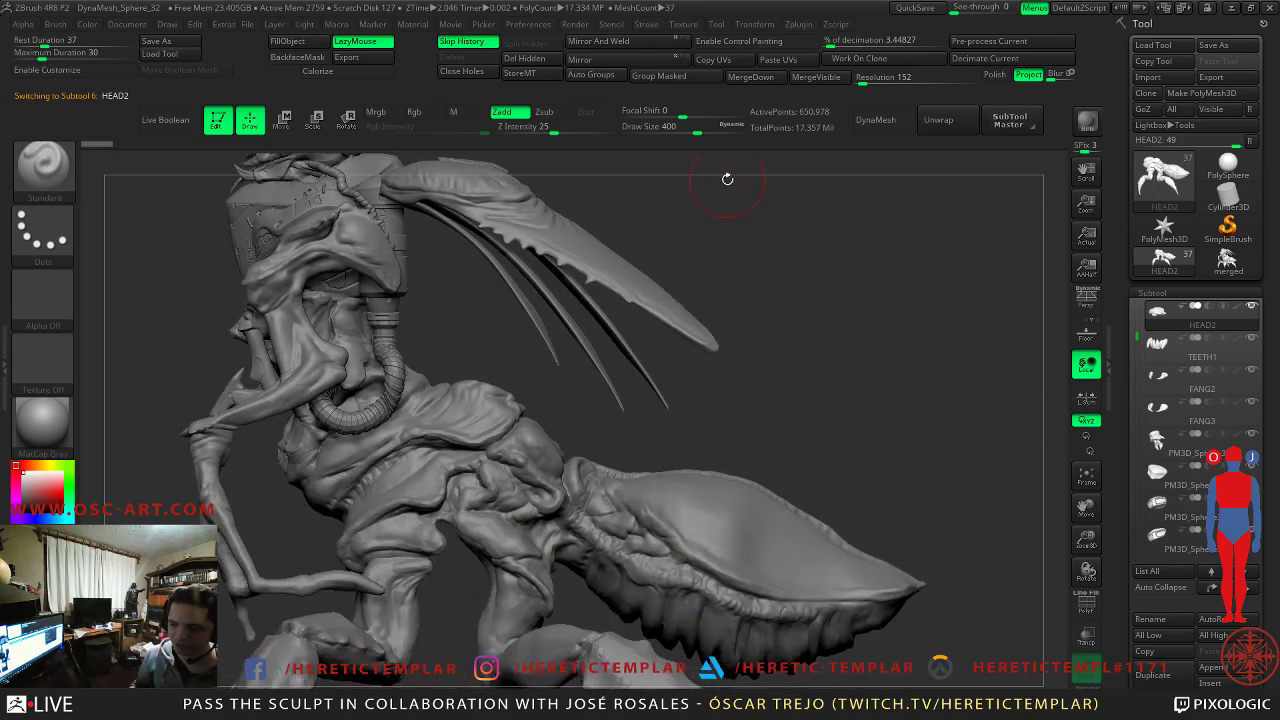
mouse_move(770, 404)
alt+mouse_down()
mouse_move(760, 289)
mouse_move(699, 352)
alt+mouse_up()
- Make the lower body subtool PM3D_ZSphere_2 active and set the draw size to 207
key(s)
drag(598, 356, 578, 354)
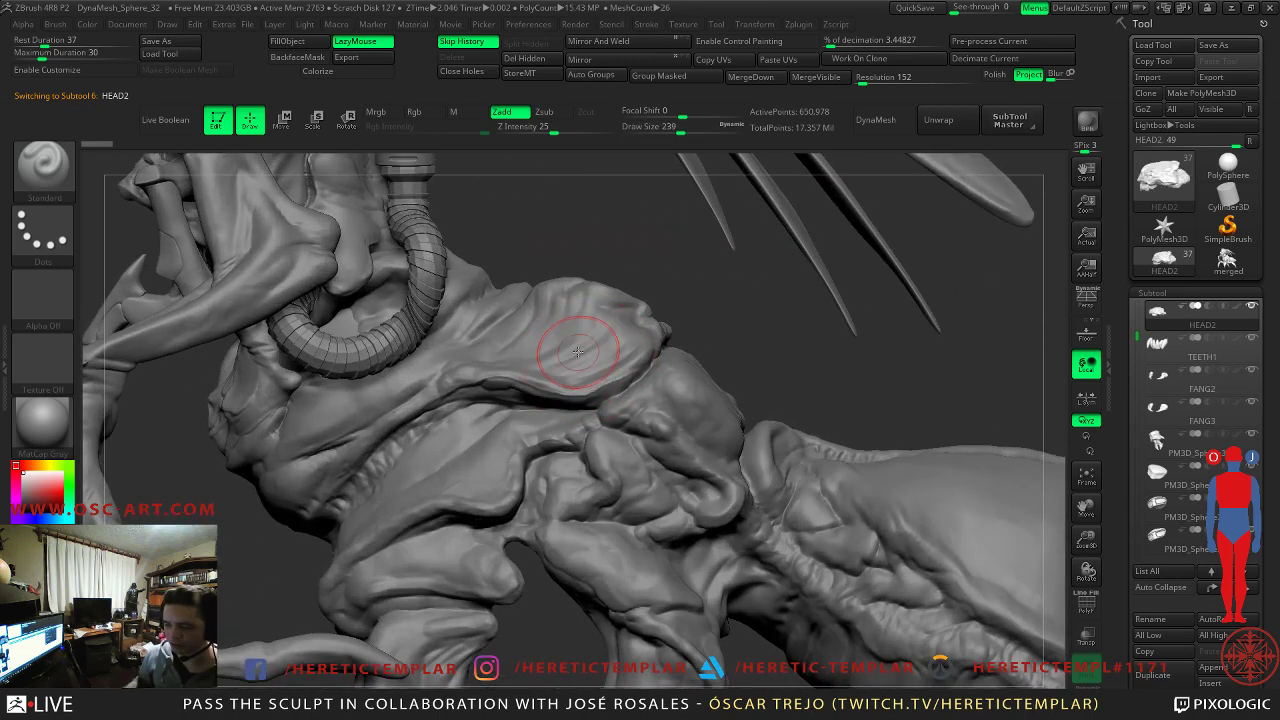
key(s)
drag(390, 448, 380, 449)
alt+click(392, 440)
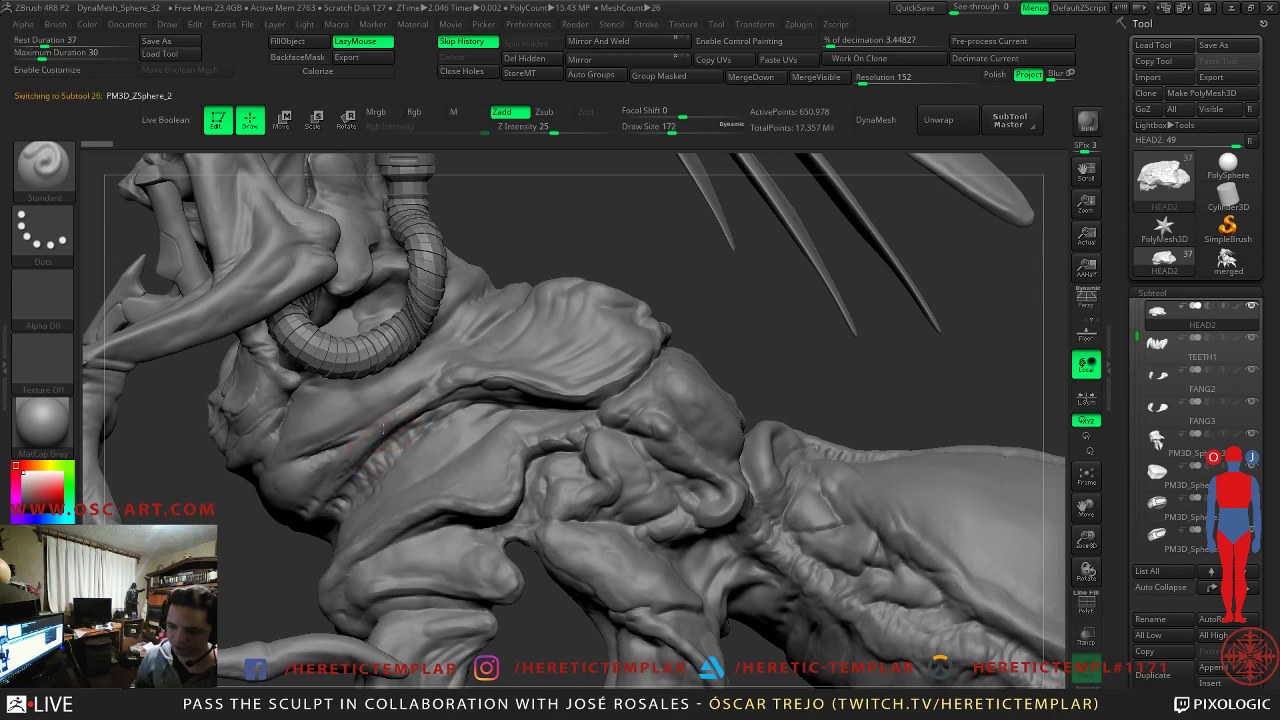
key(s)
drag(295, 482, 291, 482)
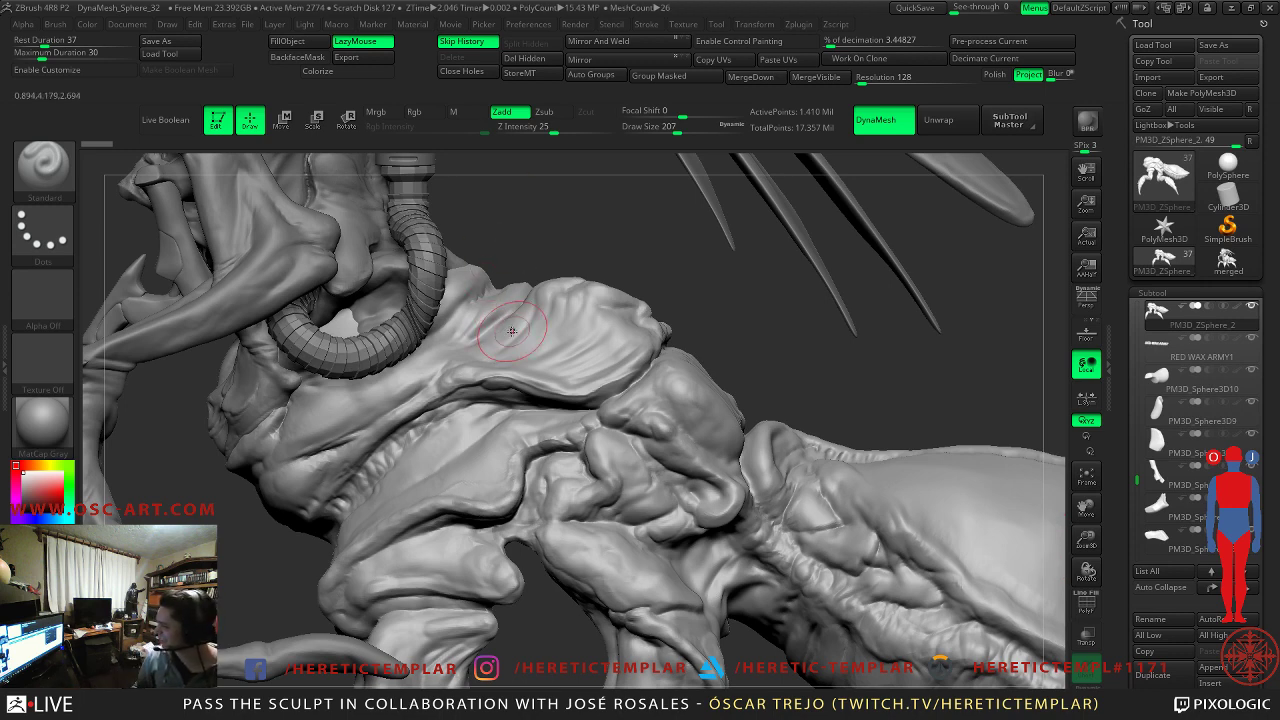
- Replace the gray material on the creature with a tan zbro clay MatCap
mouse_move(701, 328)
mouse_down()
mouse_move(740, 170)
mouse_move(820, 280)
mouse_move(791, 446)
mouse_move(778, 416)
mouse_move(675, 398)
mouse_move(703, 382)
mouse_up()
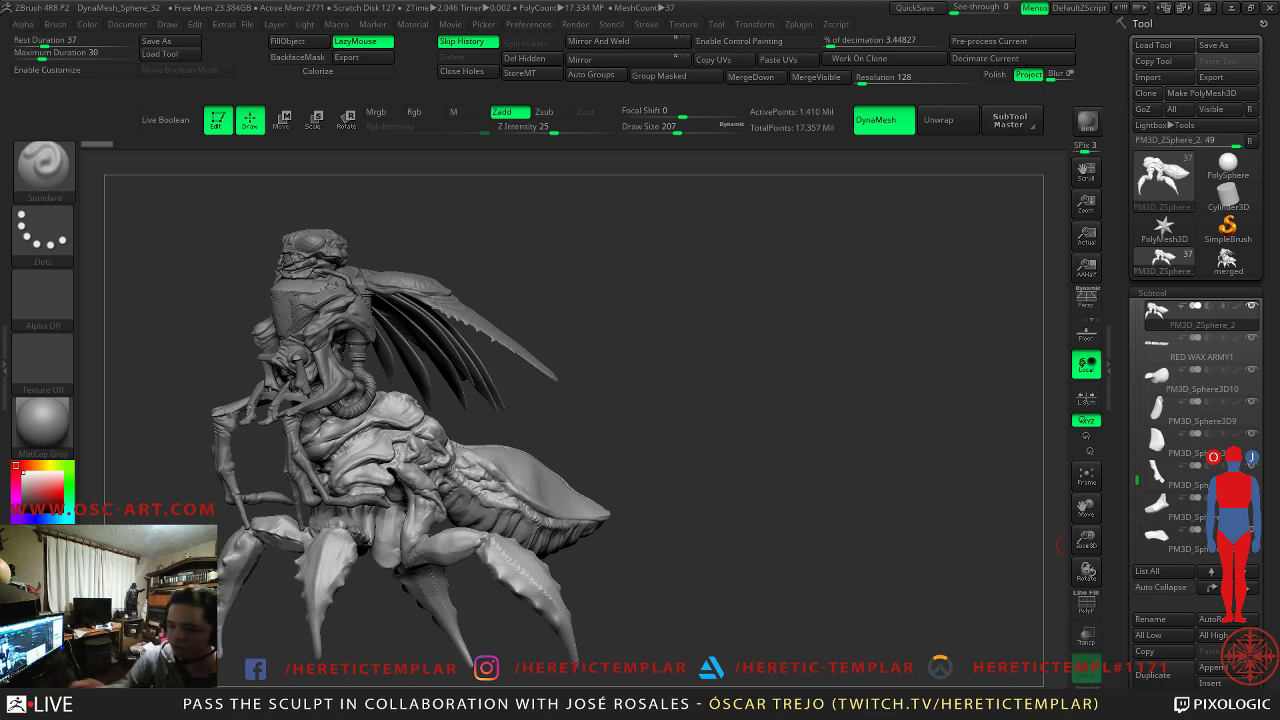
click(60, 428)
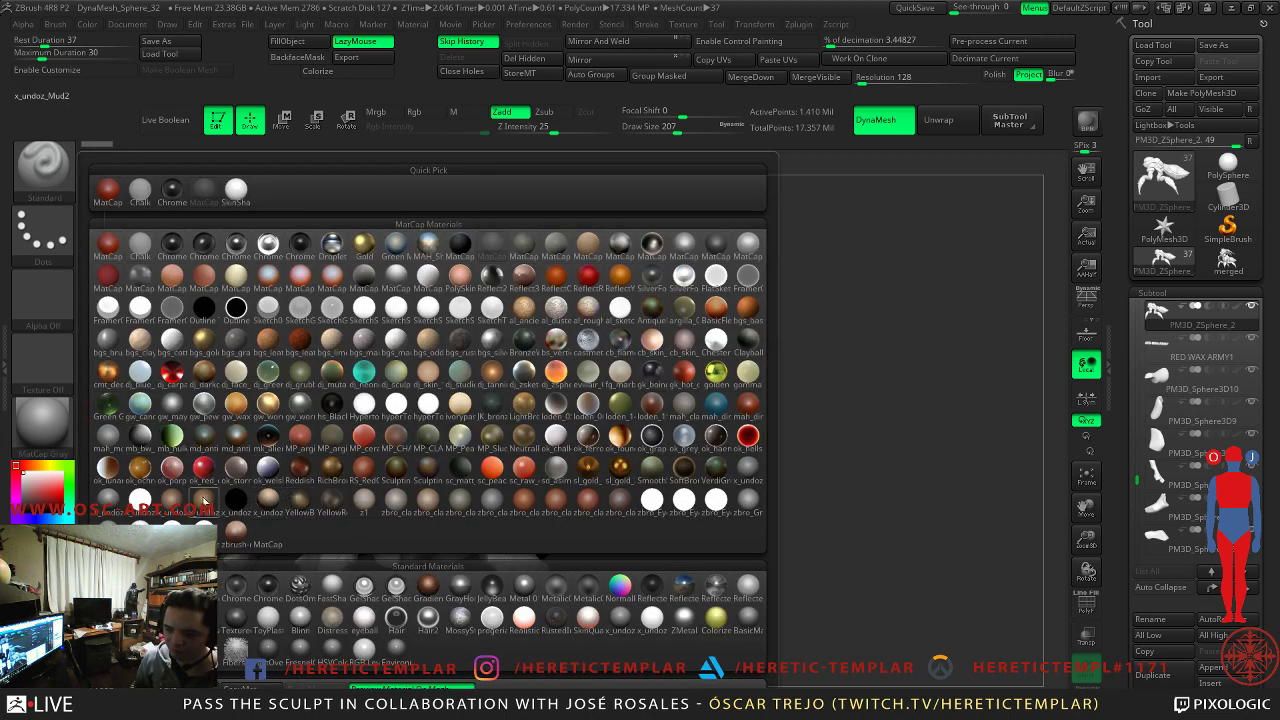
click(426, 502)
drag(640, 440, 718, 304)
- Choose the Standard brush and enlarge its draw size to 695
key(b)
key(s)
key(t)
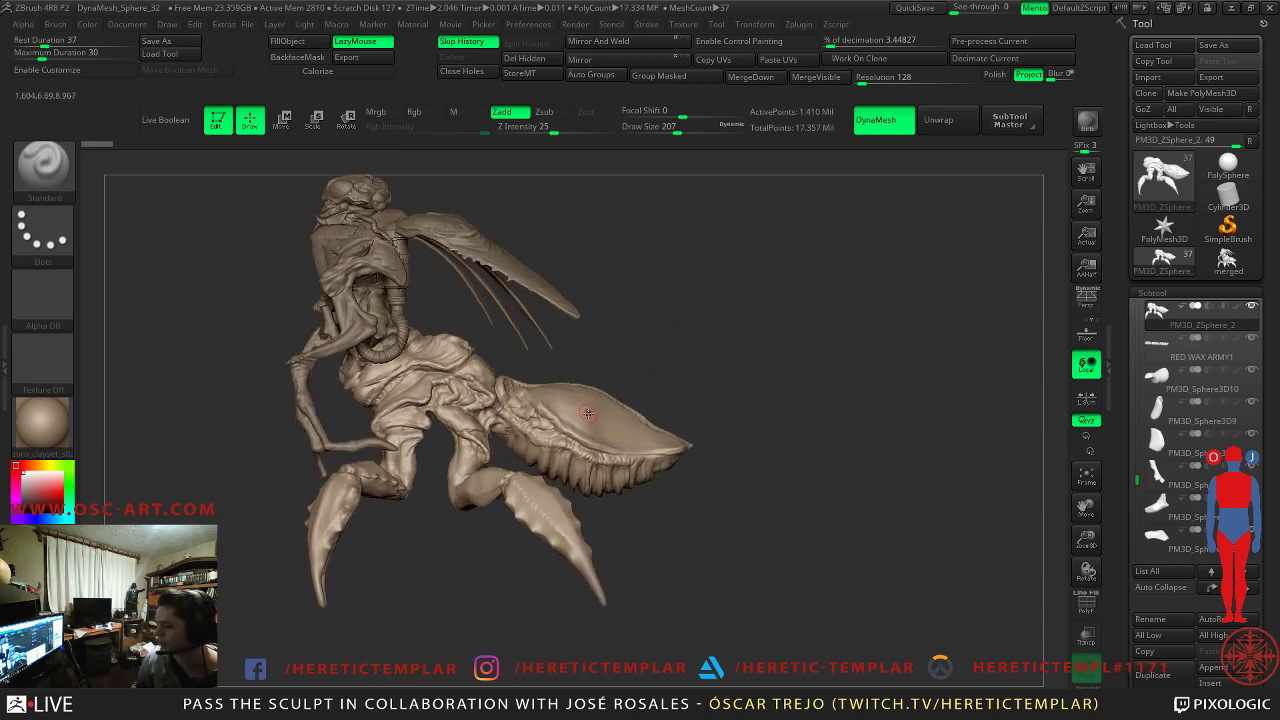
key(s)
mouse_move(564, 431)
mouse_down()
mouse_move(600, 430)
mouse_move(594, 458)
mouse_up()
key(s)
mouse_move(723, 378)
mouse_down()
mouse_move(735, 398)
mouse_move(708, 372)
mouse_move(670, 387)
mouse_up()
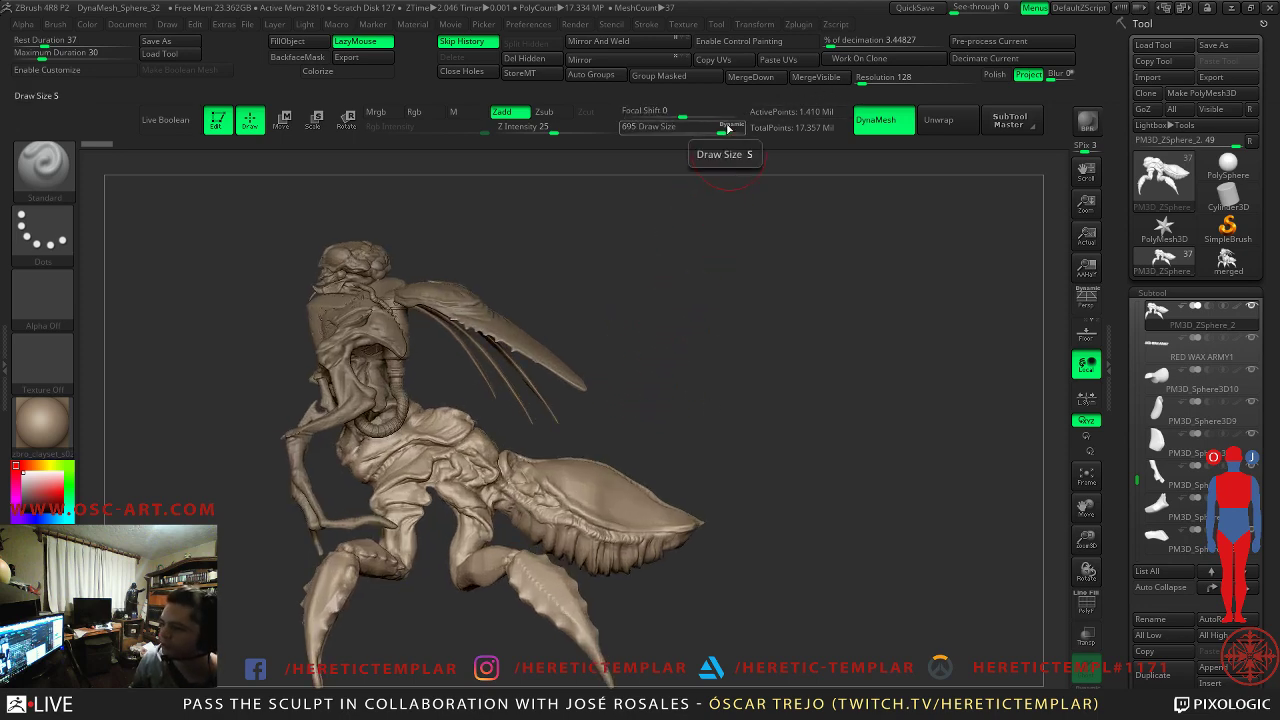
- Turn off dynamic brush sizing and reduce the draw size to 94
mouse_move(655, 252)
mouse_down()
mouse_move(631, 308)
mouse_move(592, 312)
mouse_up()
key(s)
mouse_move(680, 300)
mouse_down()
mouse_move(731, 295)
mouse_move(666, 320)
mouse_move(732, 320)
mouse_up()
mouse_move(798, 376)
alt+mouse_down()
mouse_move(798, 300)
mouse_move(794, 353)
alt+mouse_up()
drag(757, 277, 743, 261)
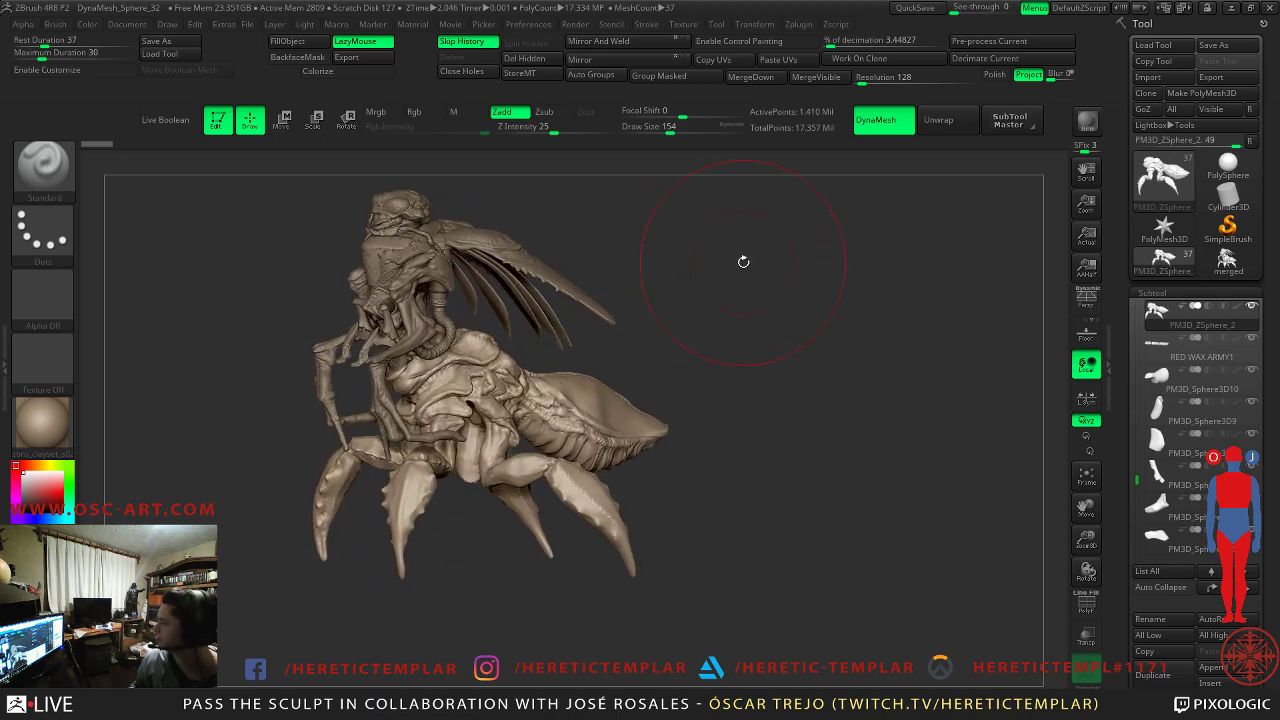
mouse_move(655, 202)
alt+mouse_down()
mouse_move(660, 271)
mouse_move(706, 340)
mouse_move(760, 353)
mouse_move(746, 351)
mouse_move(791, 259)
mouse_move(820, 257)
mouse_move(794, 240)
mouse_move(686, 304)
alt+mouse_up()
key(s)
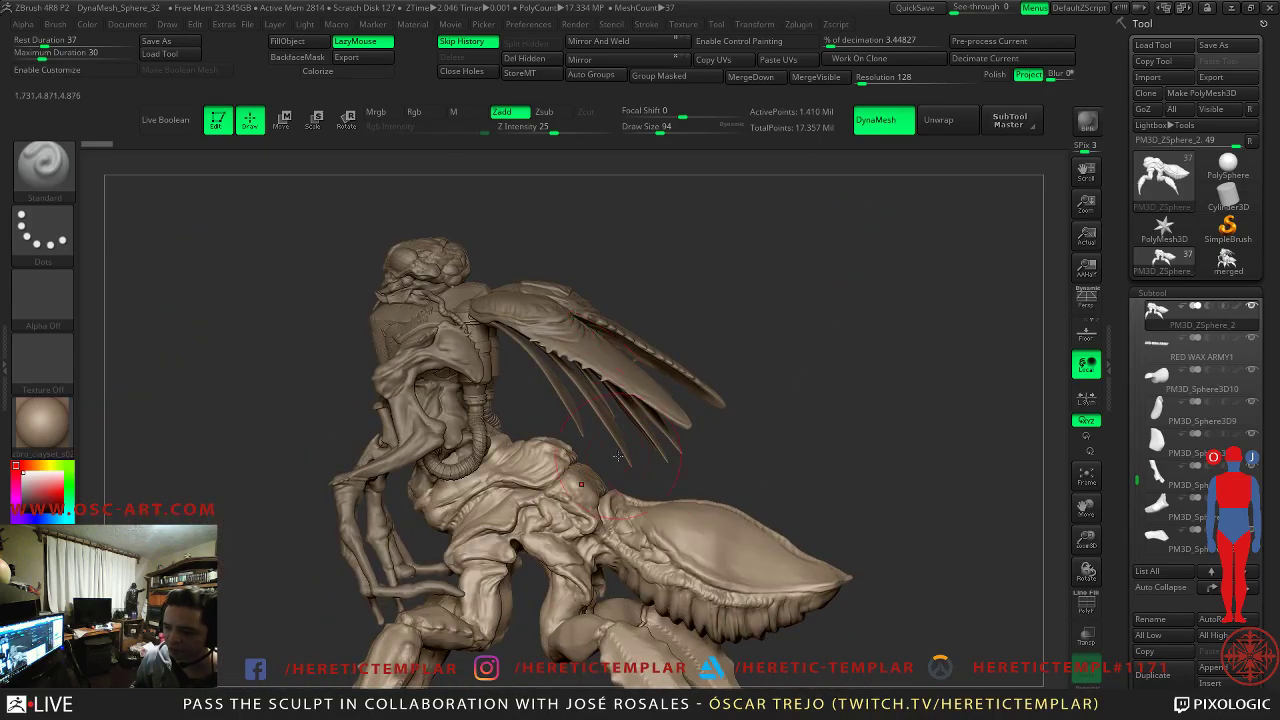
- Select the Move brush for the lower body and set its draw size to 207
mouse_move(826, 466)
mouse_down()
mouse_move(835, 442)
mouse_move(834, 456)
mouse_move(806, 366)
mouse_move(813, 391)
mouse_move(569, 331)
mouse_move(660, 320)
mouse_move(706, 331)
mouse_up()
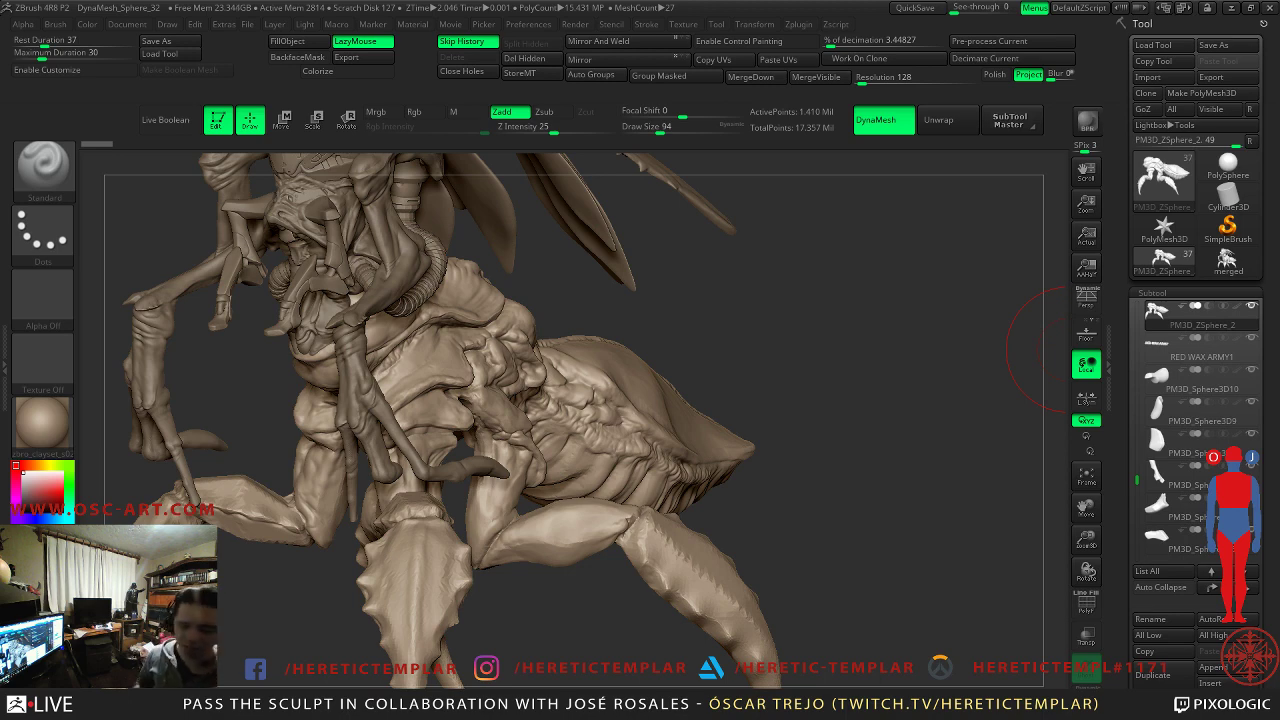
drag(714, 314, 700, 323)
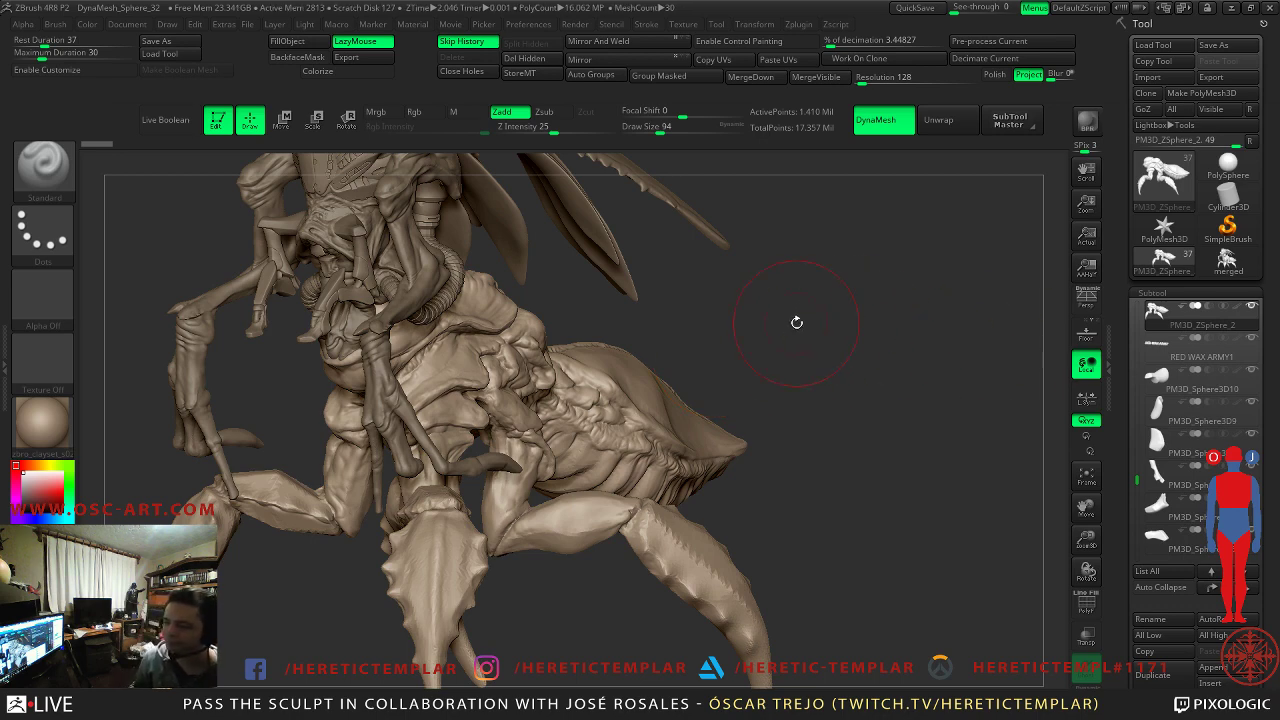
drag(803, 363, 648, 368)
key(s)
drag(723, 351, 687, 420)
key(b)
key(m)
key(v)
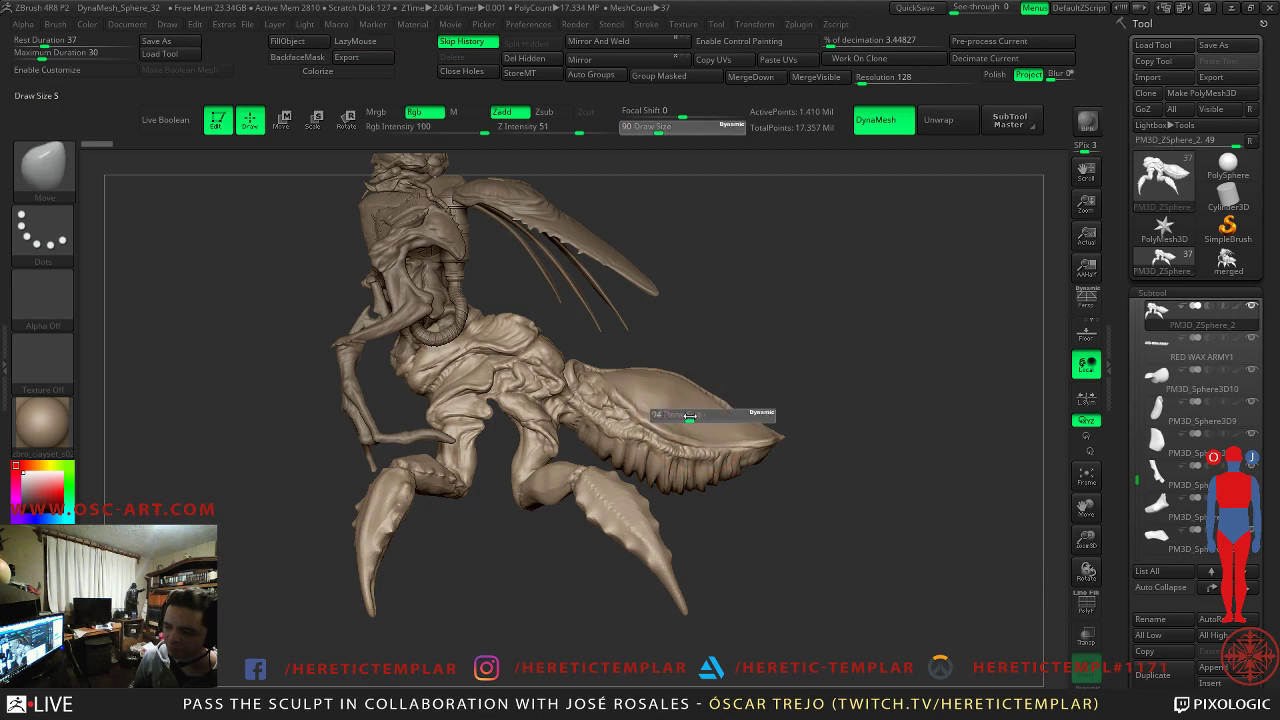
key(s)
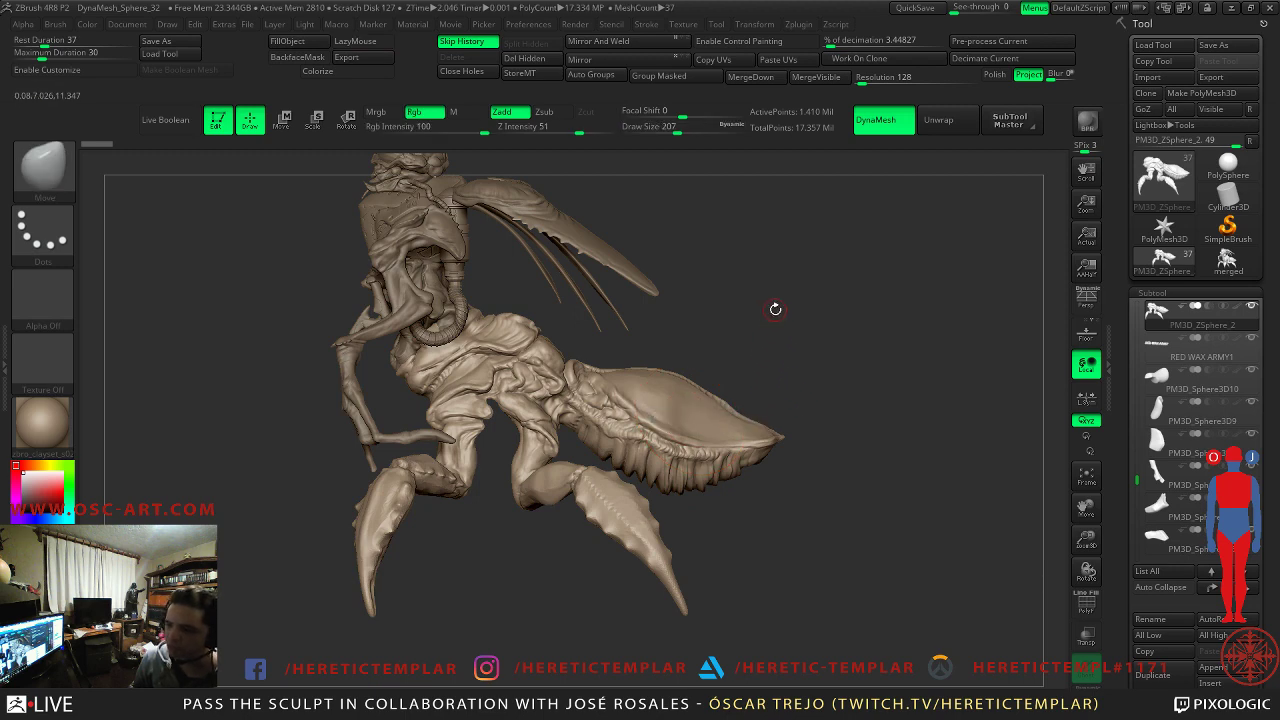
- Turn off dynamic sizing for the Move brush and set its draw size to 182
click(735, 127)
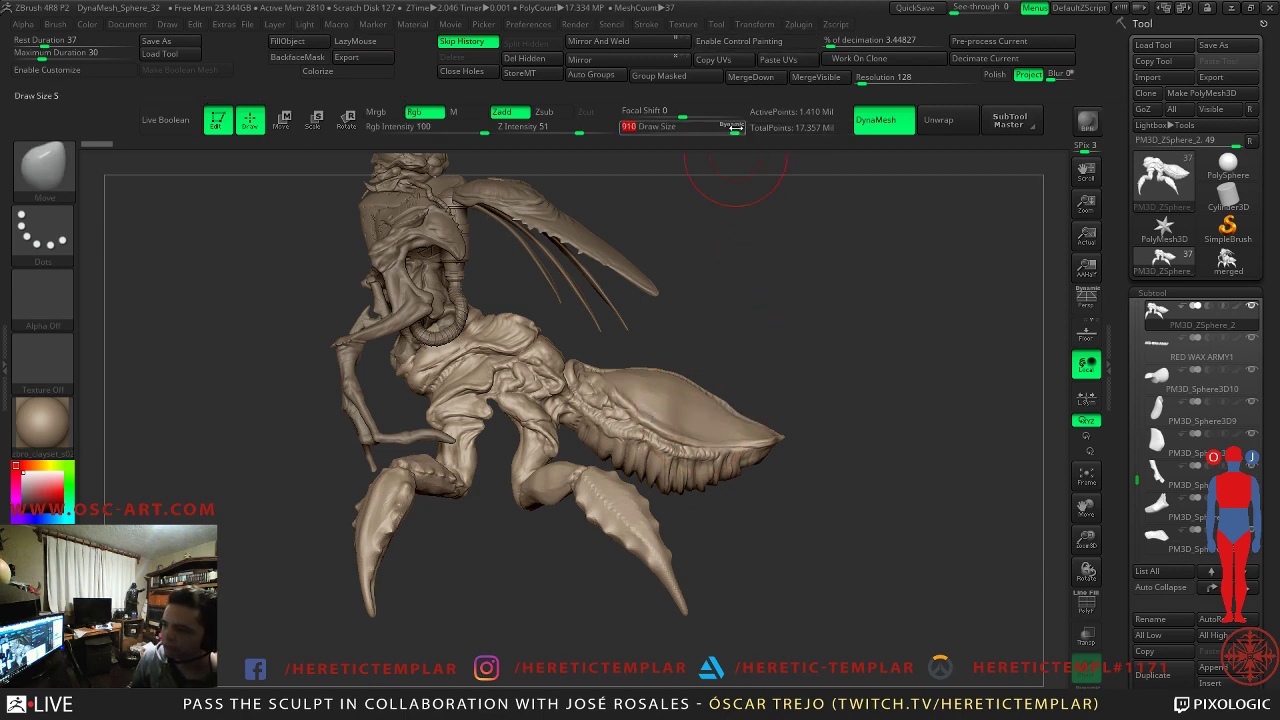
click(729, 127)
key(s)
drag(771, 354, 723, 346)
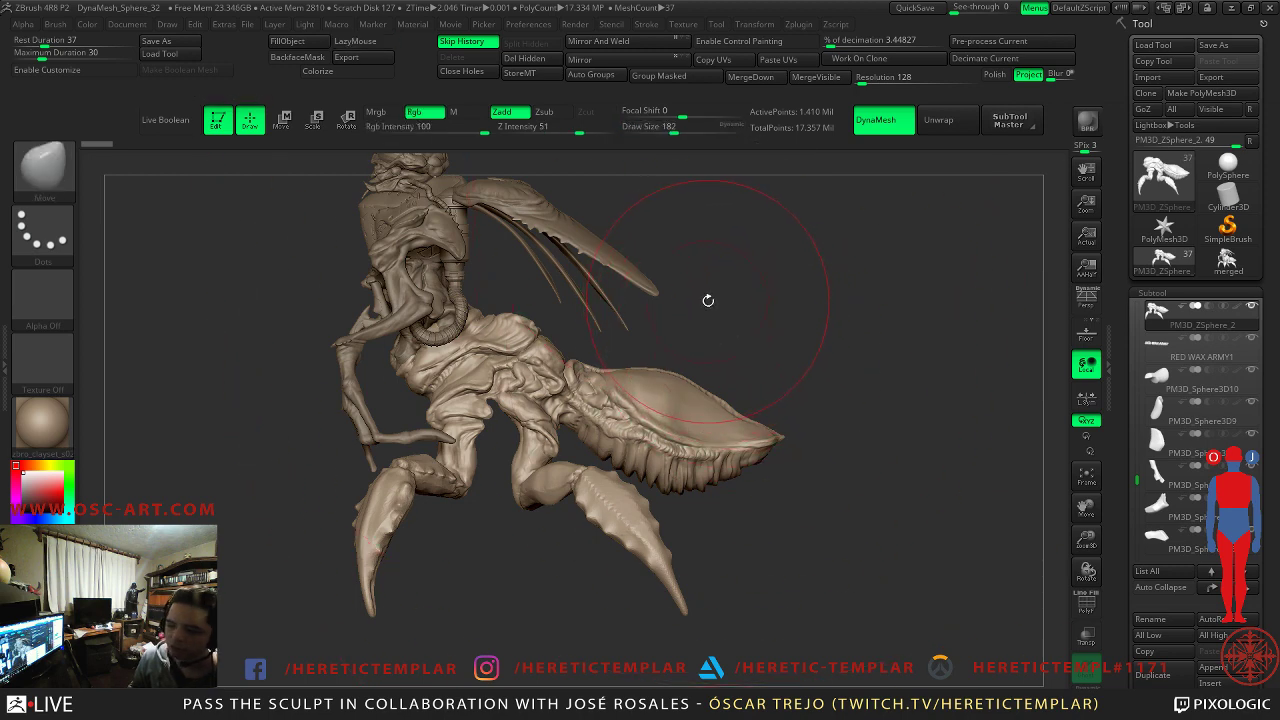
- Switch to the Clay brush, turn off its dynamic sizing and set its draw size to 80
key(b)
key(c)
key(l)
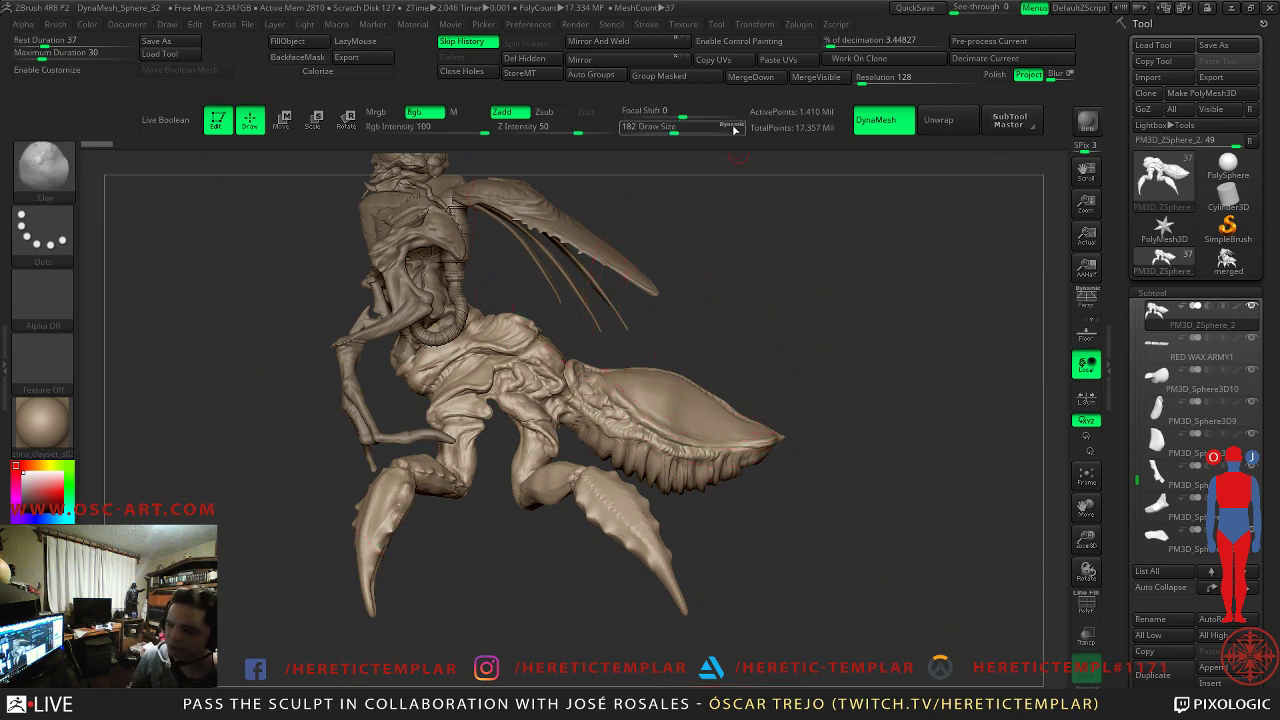
key(s)
mouse_move(714, 326)
mouse_down()
mouse_move(703, 326)
mouse_move(821, 303)
mouse_move(776, 382)
mouse_move(729, 336)
mouse_move(737, 300)
mouse_move(848, 437)
mouse_move(794, 397)
mouse_move(740, 430)
mouse_up()
key(s)
mouse_move(577, 422)
mouse_down()
mouse_move(580, 350)
mouse_move(743, 403)
mouse_move(712, 409)
mouse_up()
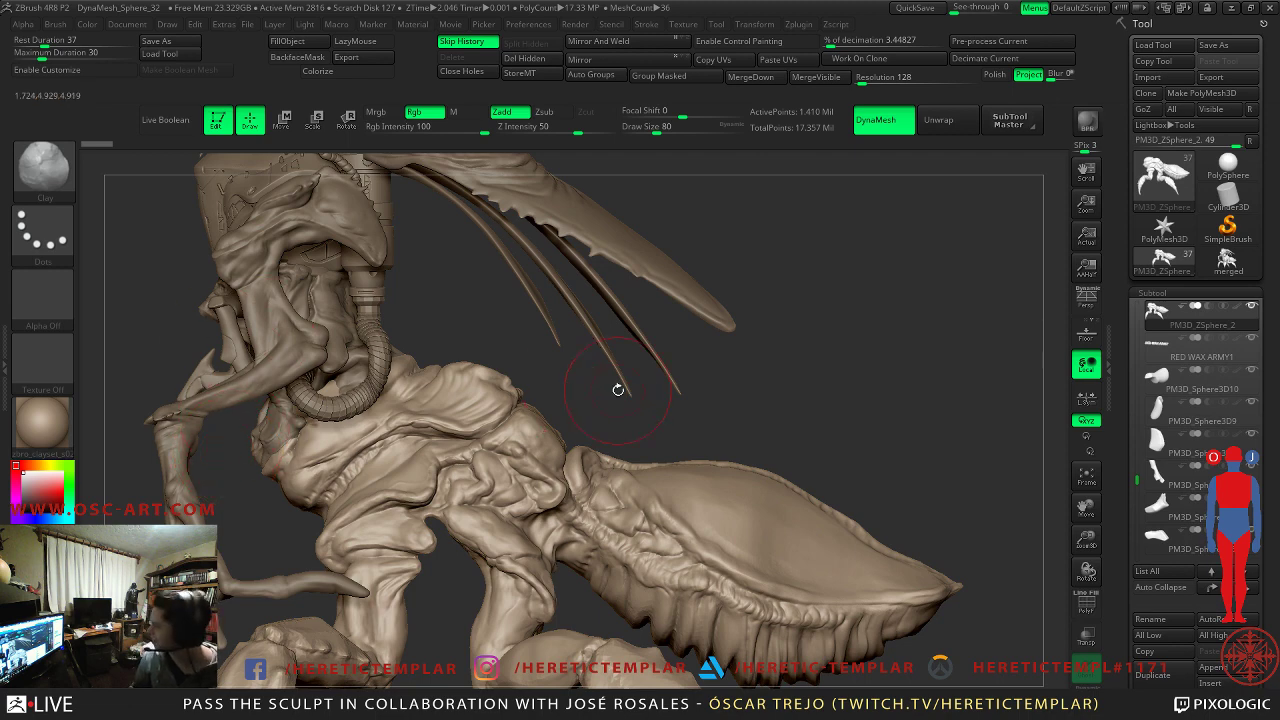
- Isolate the creature's lower body in Solo mode
alt+drag(656, 434, 657, 366)
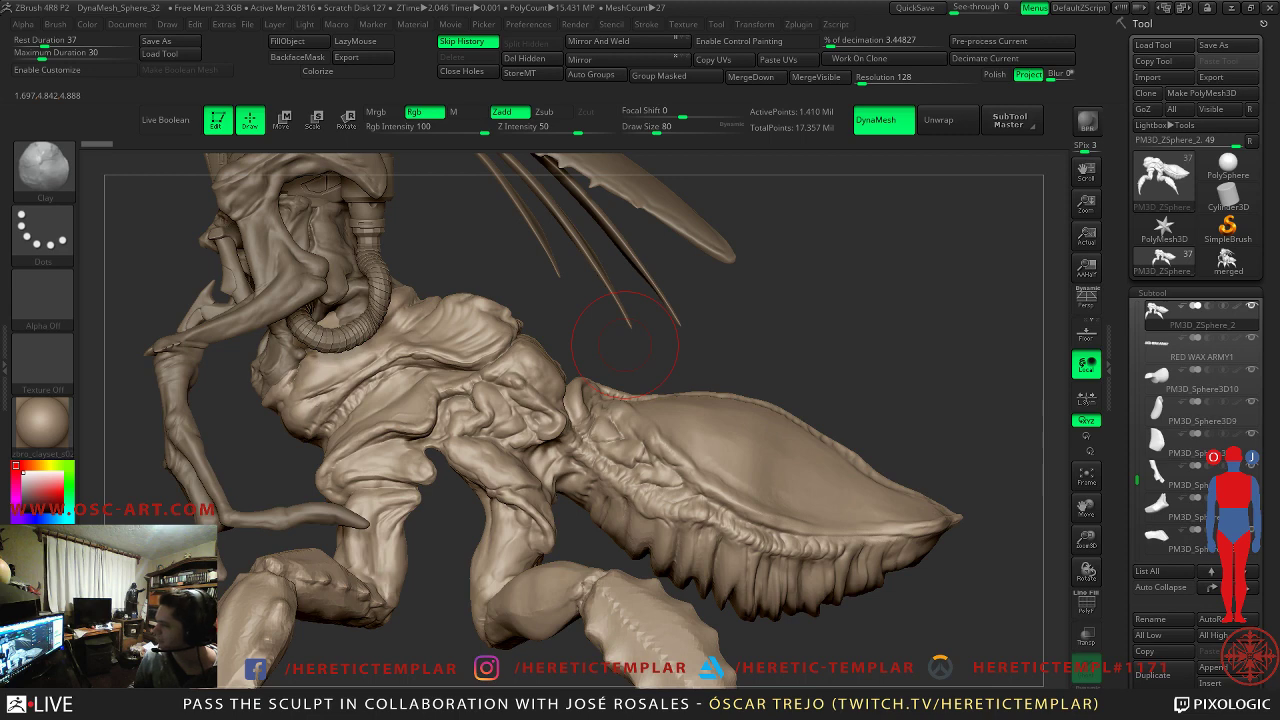
mouse_move(582, 336)
mouse_down()
mouse_move(777, 334)
mouse_move(1040, 565)
mouse_up()
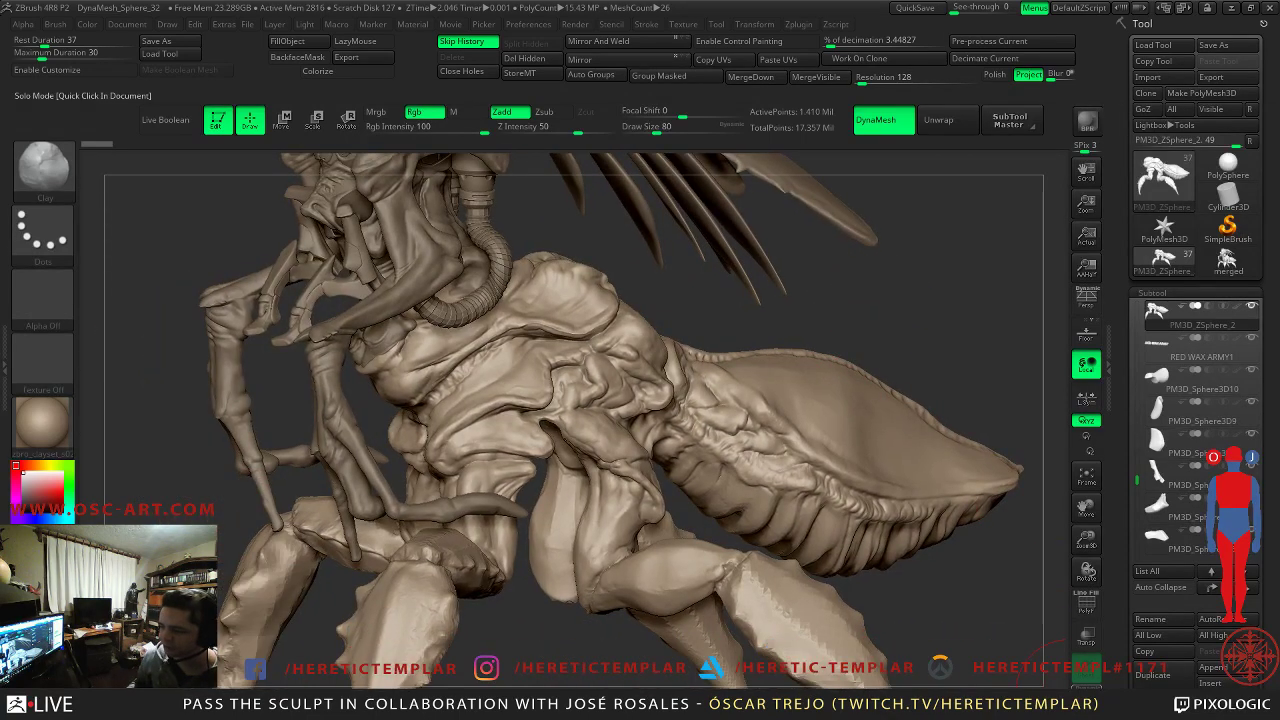
click(1086, 697)
alt+drag(942, 597, 863, 450)
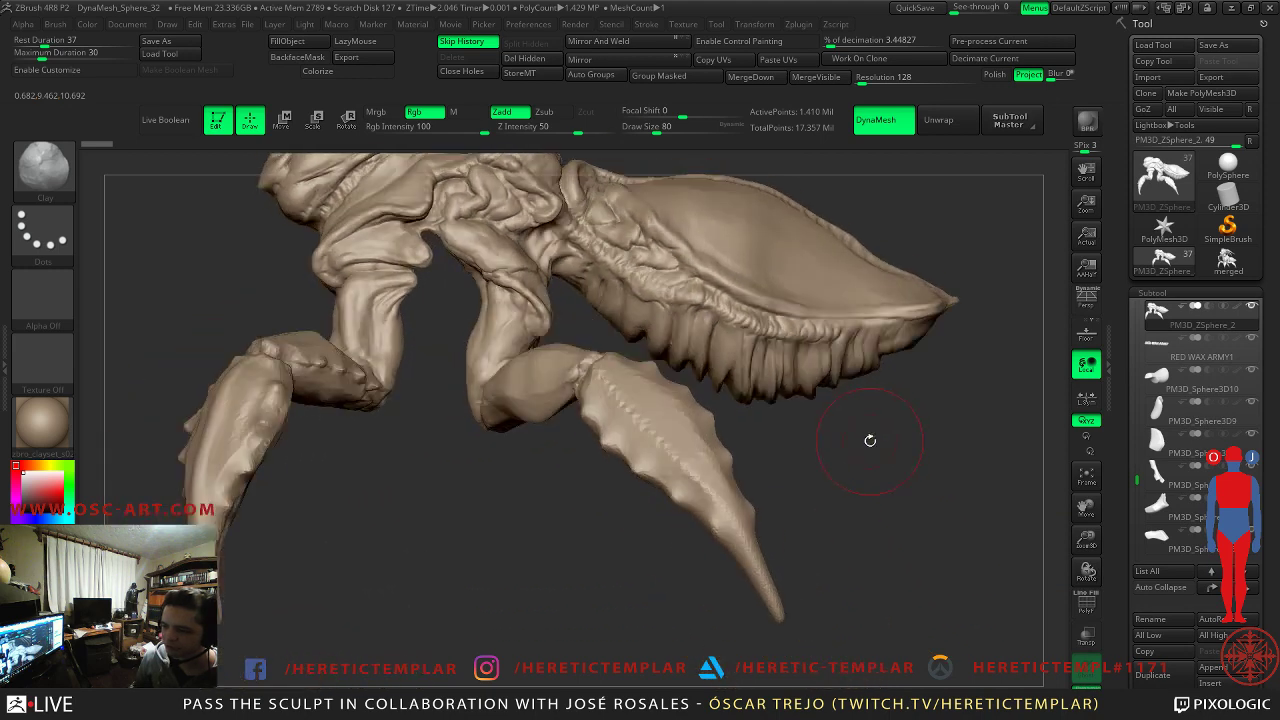
- Examine the wireframe and polygroups of the isolated lower body around the legs and abdomen
key(shift+f)
key(shift+f)
key(s)
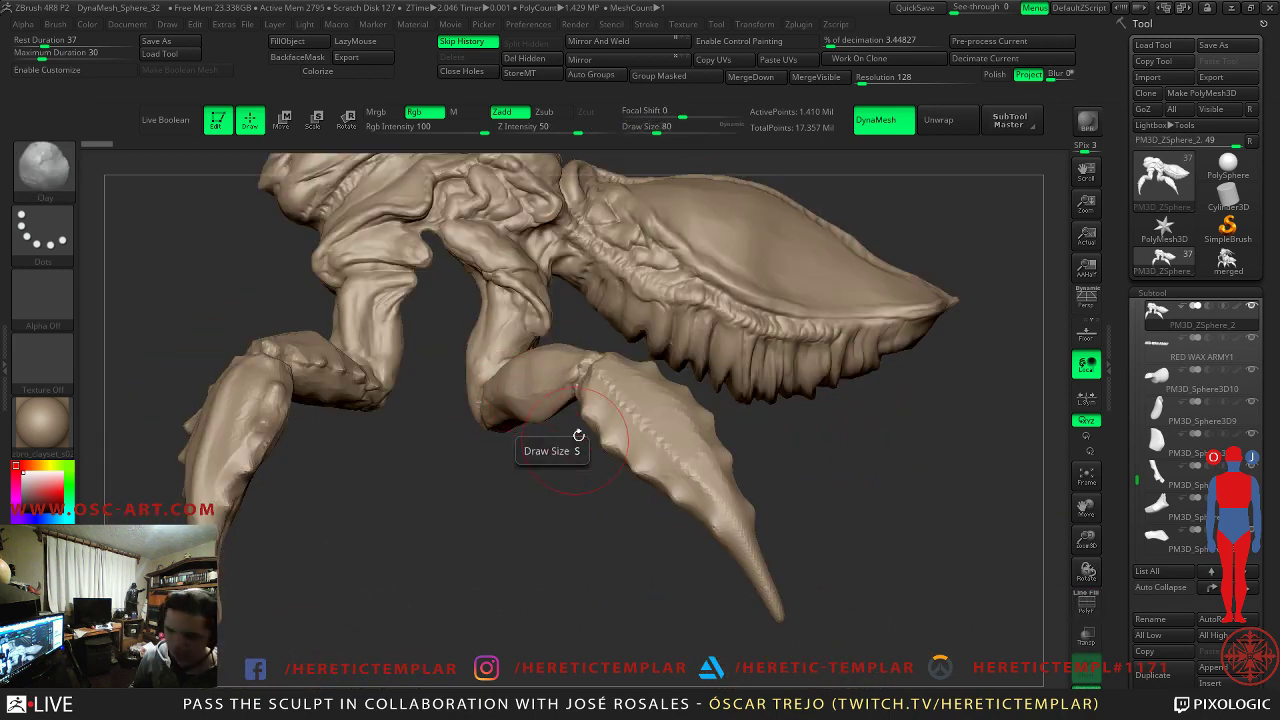
mouse_move(992, 236)
alt+mouse_down()
mouse_move(977, 354)
mouse_move(802, 235)
mouse_move(782, 240)
alt+mouse_up()
alt+drag(887, 425, 749, 380)
key(shift+f)
key(shift+f)
key(shift+f)
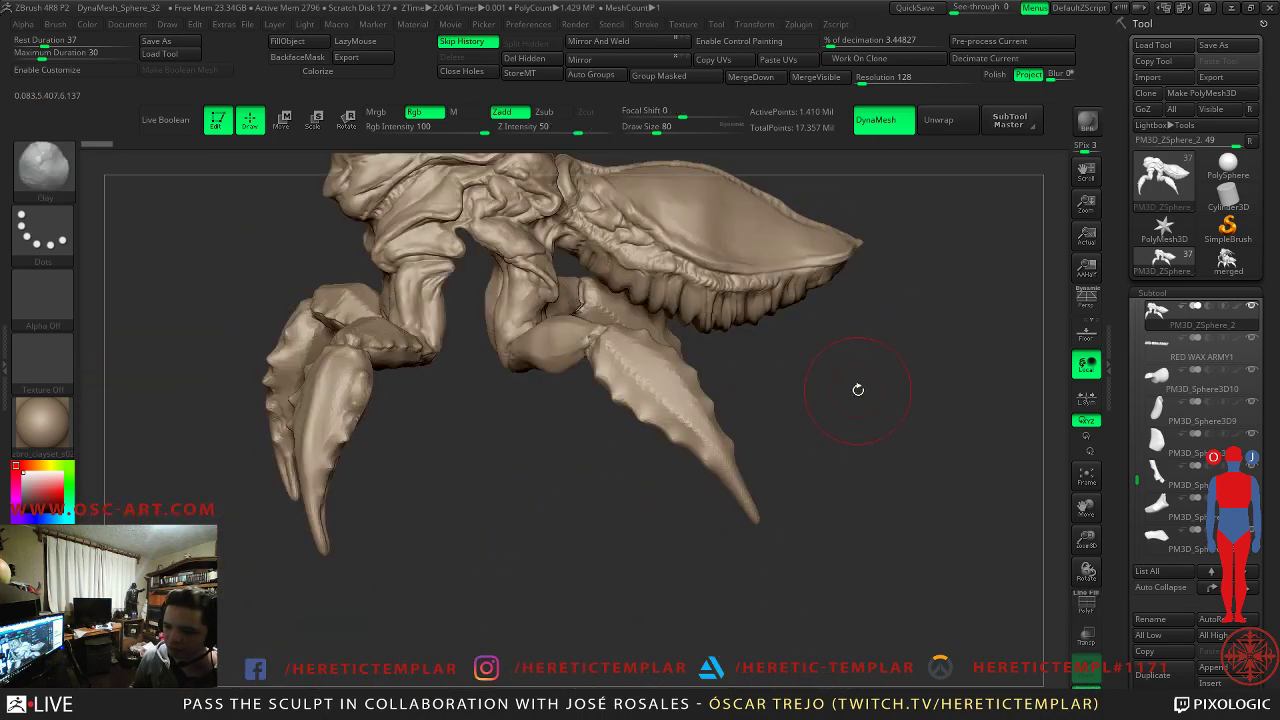
drag(866, 391, 913, 367)
ctrl+right_drag(913, 367, 782, 413)
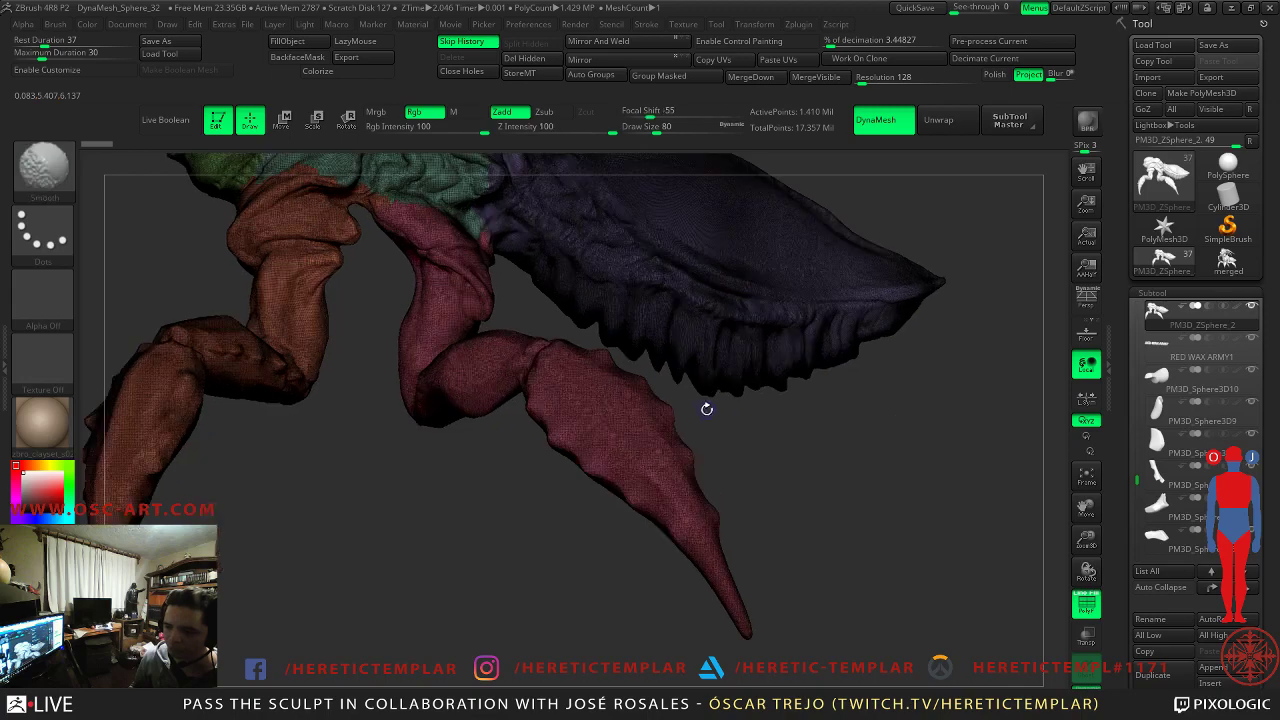
- Inspect the pink leg polygroup with the wireframe shown, and set the Clay brush's draw size to 116
key(s)
ctrl+shift+click(557, 408)
ctrl+shift+click(503, 434)
drag(398, 446, 425, 600)
mouse_move(632, 238)
mouse_down()
mouse_move(685, 243)
mouse_move(680, 229)
mouse_move(666, 274)
mouse_up()
key(shift+f)
key(shift+f)
key(shift+f)
key(s)
drag(700, 317, 688, 317)
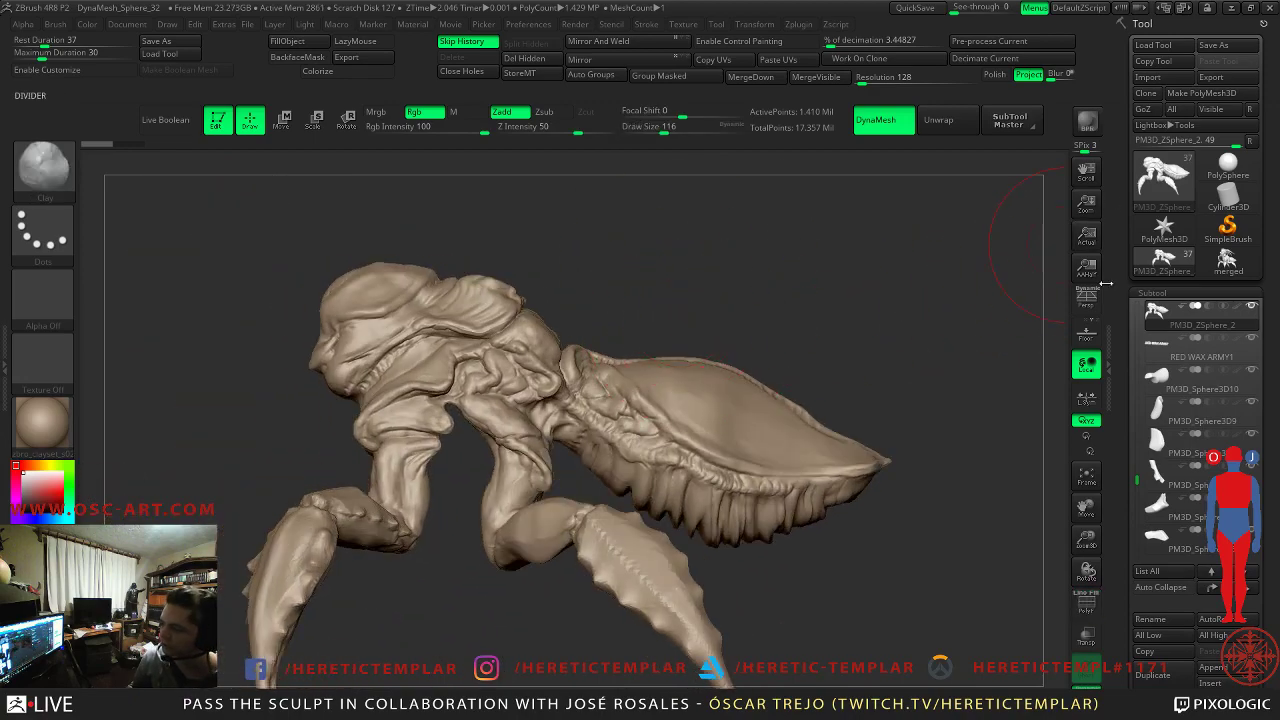
- Duplicate the lower-body subtool and make the copy active
drag(1133, 562, 1135, 412)
scroll(1140, 390, down, 5)
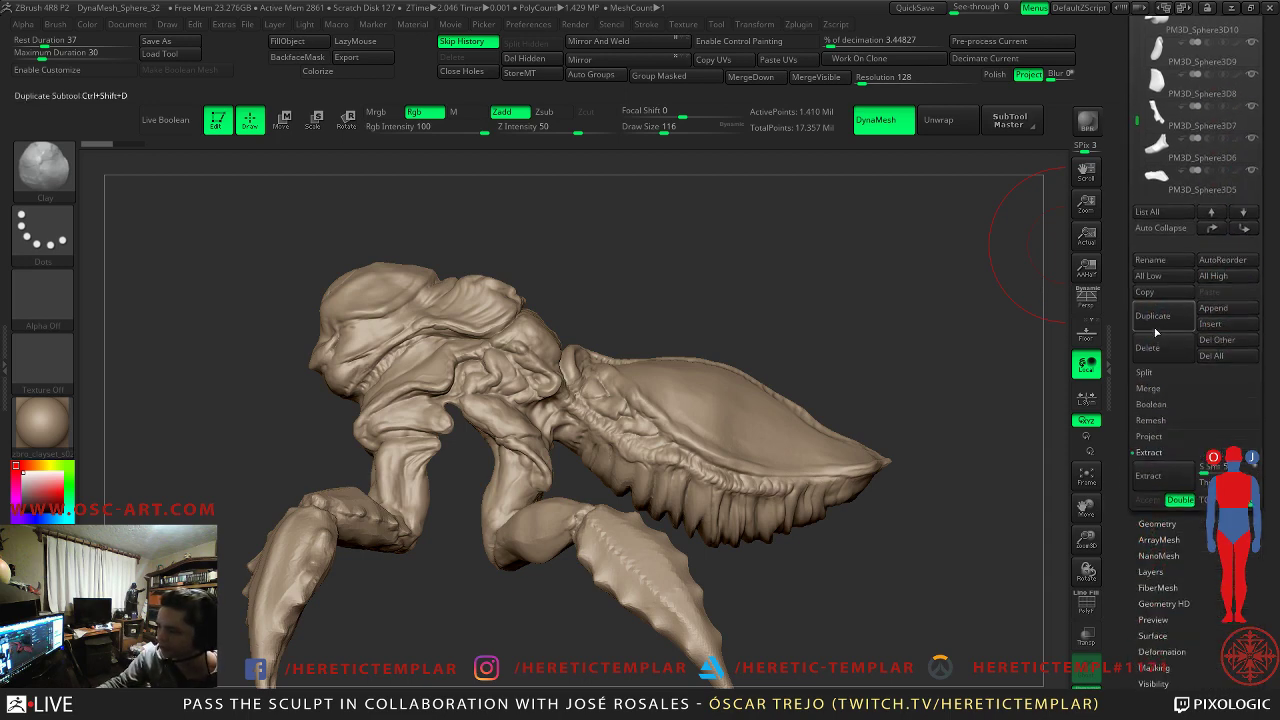
click(1155, 328)
drag(1124, 137, 1124, 200)
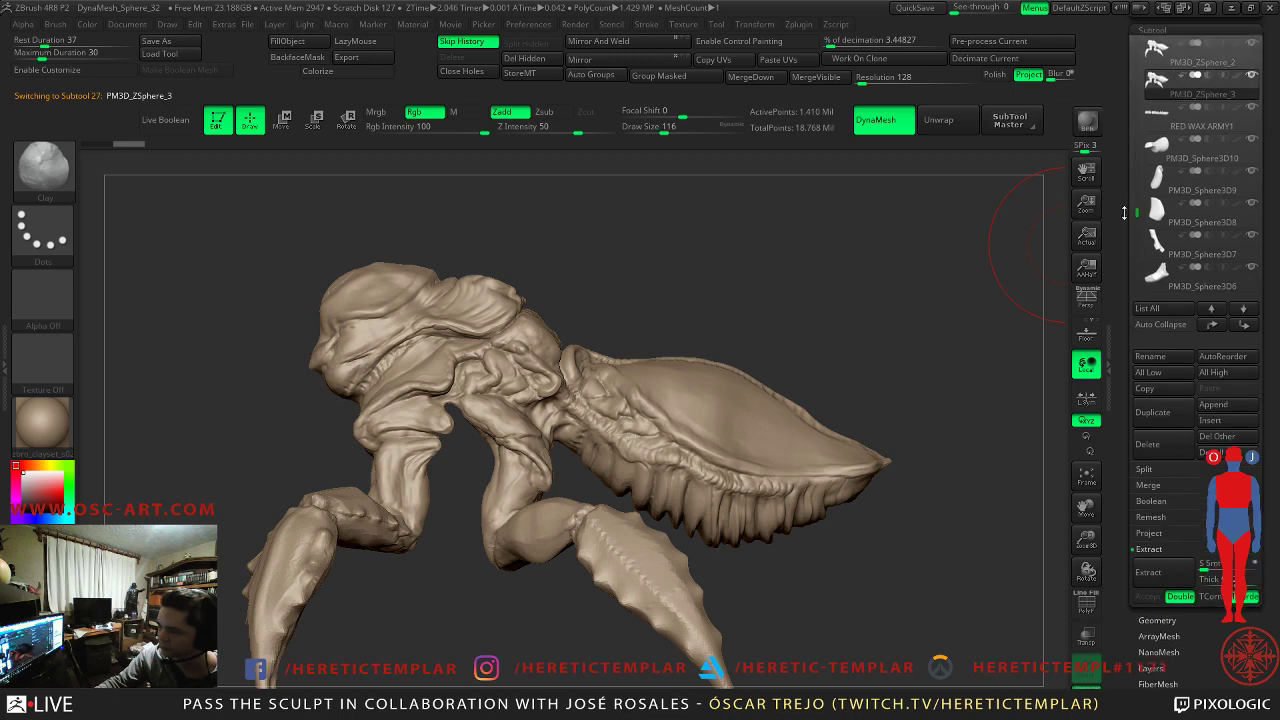
- Remesh the duplicated lower body with ZRemesher, with KeepGroups enabled to preserve its polygroups
drag(1121, 583, 1139, 508)
click(1156, 495)
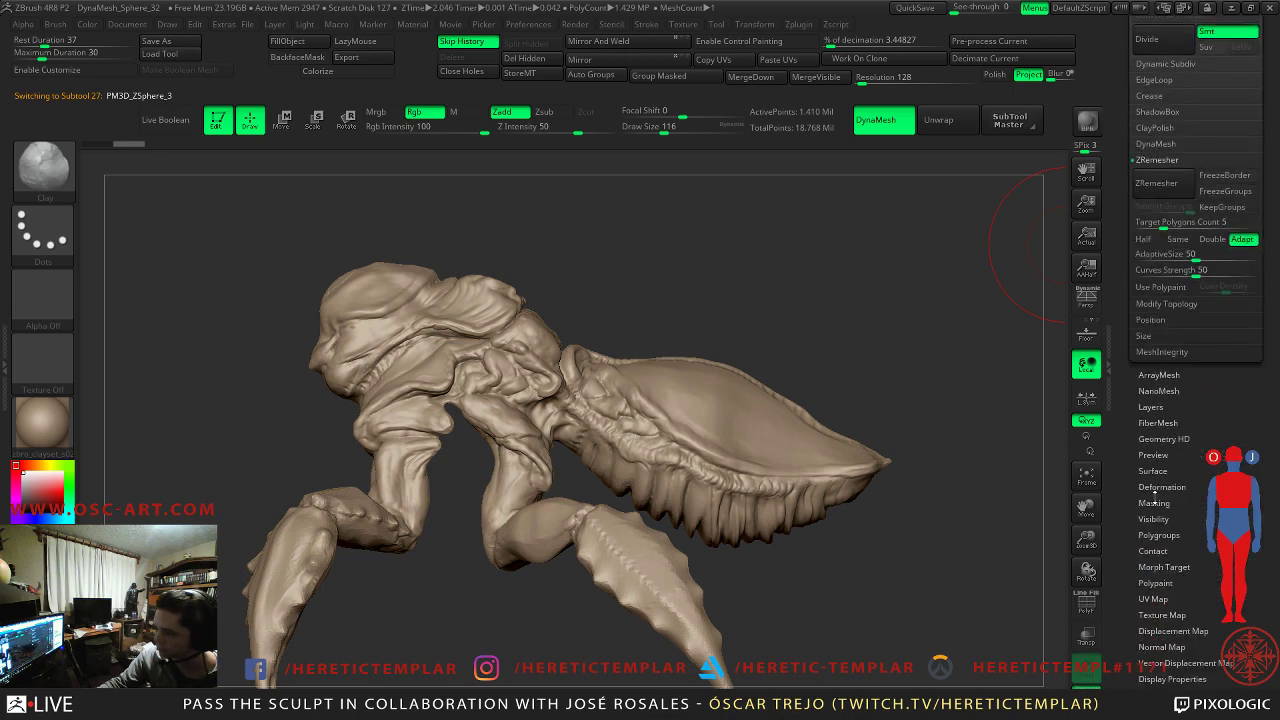
click(1225, 207)
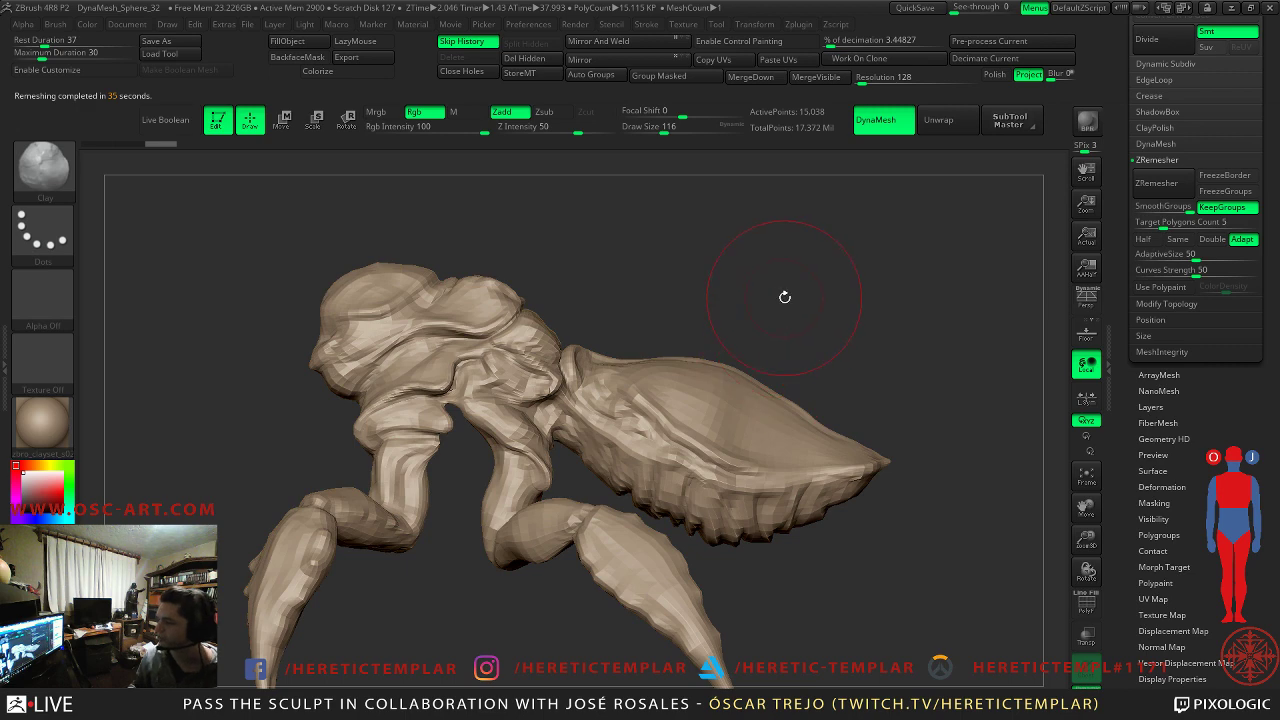
- Switch to the Move brush for the remeshed lower body and set its draw size to 124
mouse_move(757, 320)
alt+mouse_down()
mouse_move(711, 323)
mouse_move(775, 410)
alt+mouse_up()
key(b)
key(m)
key(v)
key(s)
key(s)
- Examine the new wireframe of the remeshed lower body from several angles
mouse_move(911, 352)
mouse_down()
mouse_move(542, 397)
mouse_move(578, 368)
mouse_move(556, 296)
mouse_move(436, 272)
mouse_up()
key(shift+f)
key(shift+f)
key(shift+f)
drag(780, 357, 578, 381)
key(shift+f)
alt+drag(491, 349, 840, 334)
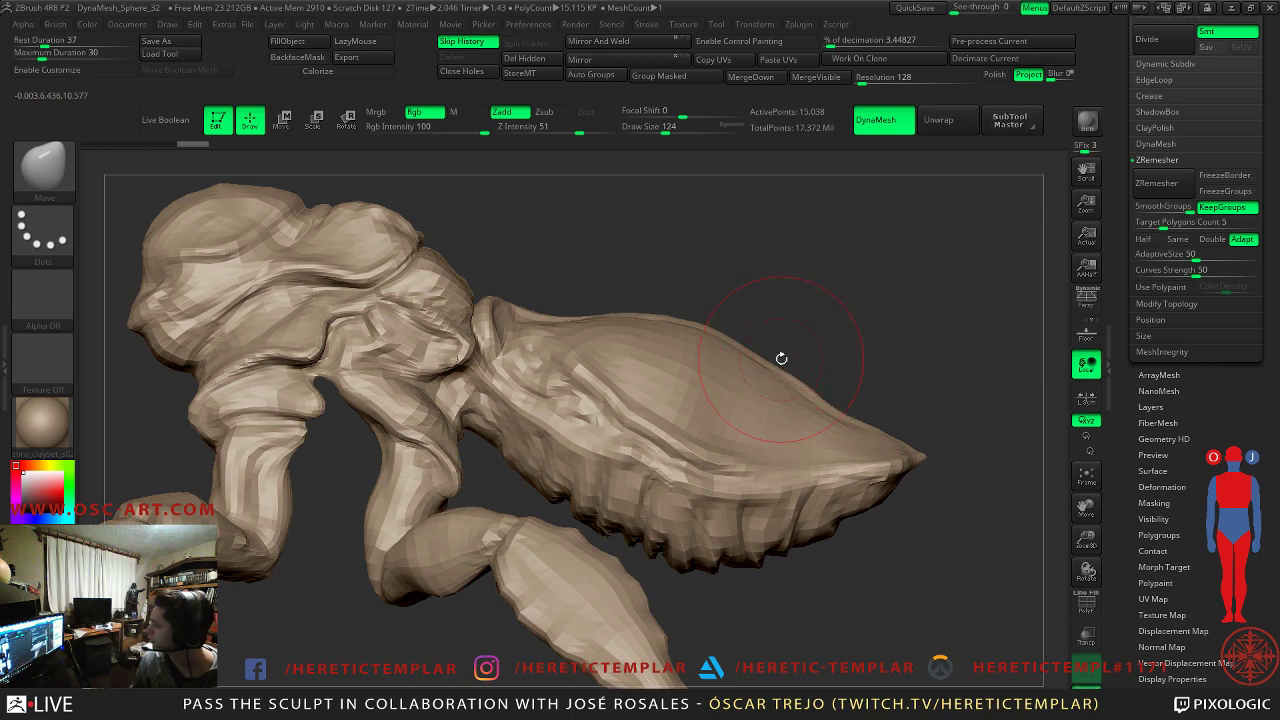
- Pull the front ridge of the abdomen upward with the Move brush, using a draw size of 74
mouse_move(750, 283)
alt+mouse_down()
mouse_move(826, 354)
mouse_move(797, 314)
mouse_move(724, 283)
mouse_move(811, 297)
mouse_move(758, 278)
mouse_move(614, 337)
mouse_move(630, 367)
alt+mouse_up()
key(s)
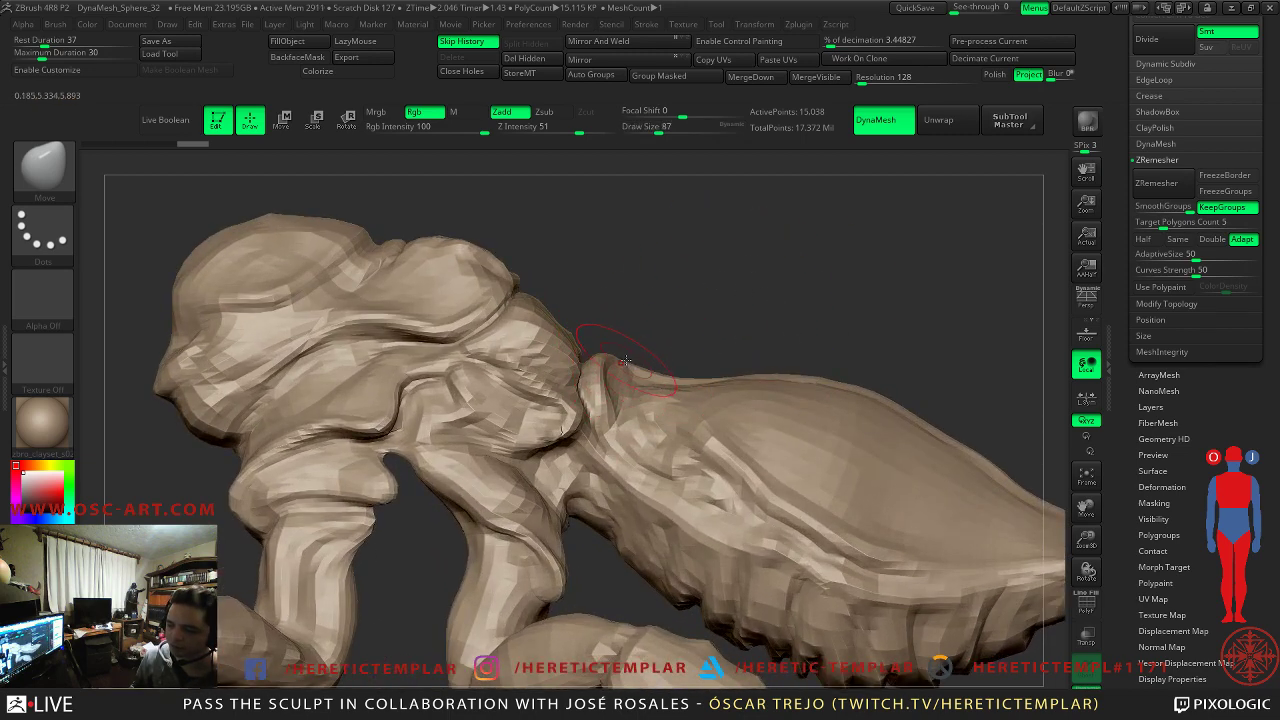
key(s)
drag(629, 362, 631, 335)
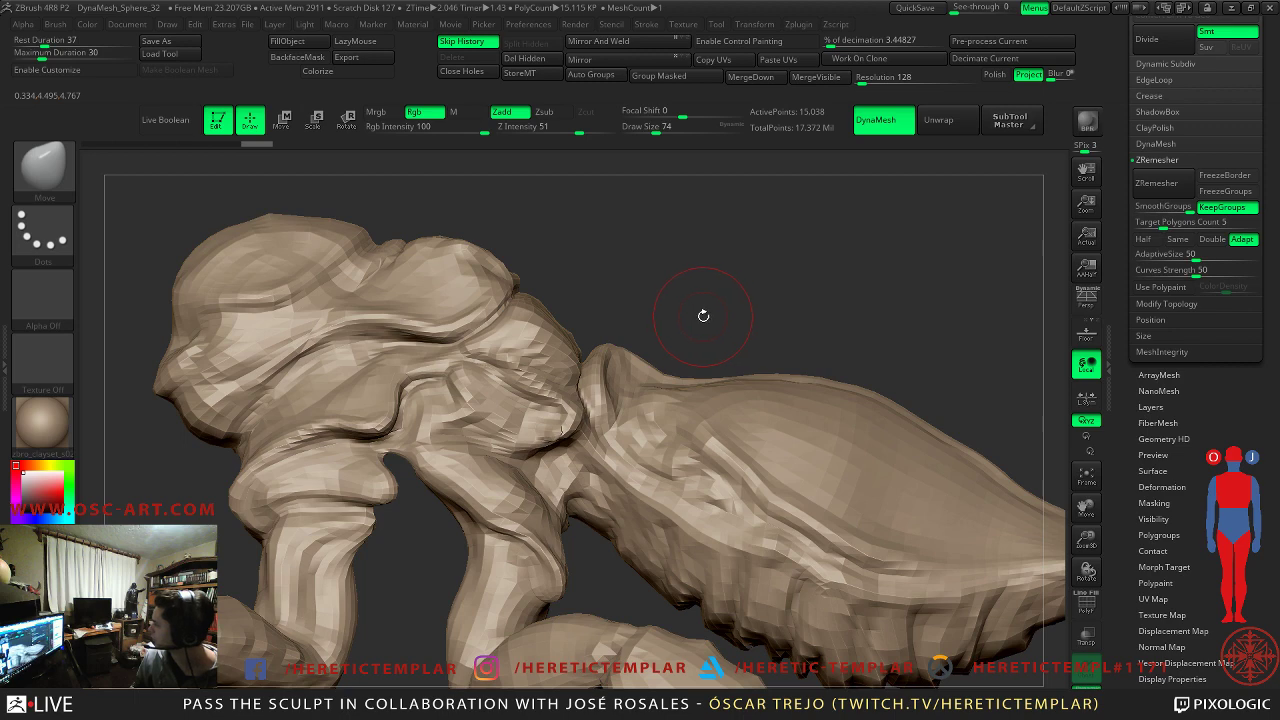
- Compare the detailed original lower body with the remeshed copy by switching between the two subtools
alt+drag(688, 268, 714, 255)
drag(1131, 33, 1129, 257)
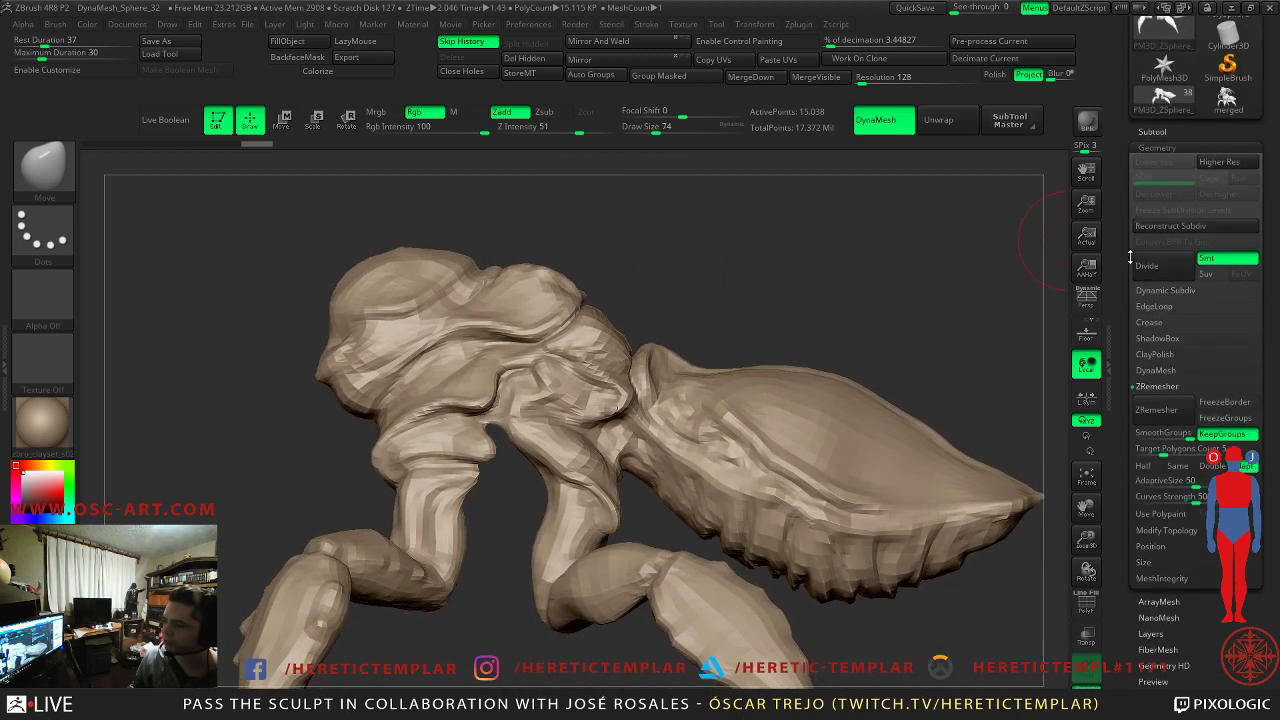
click(1153, 133)
click(1156, 152)
mouse_move(1156, 179)
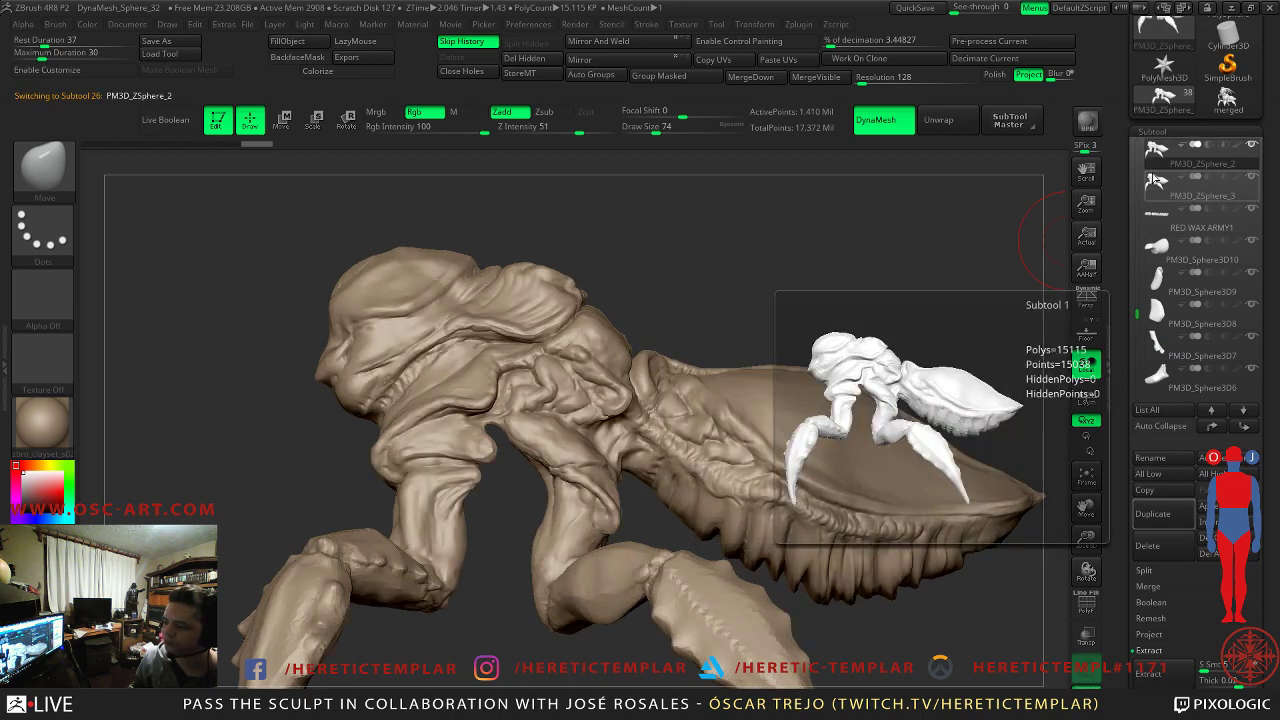
click(1156, 180)
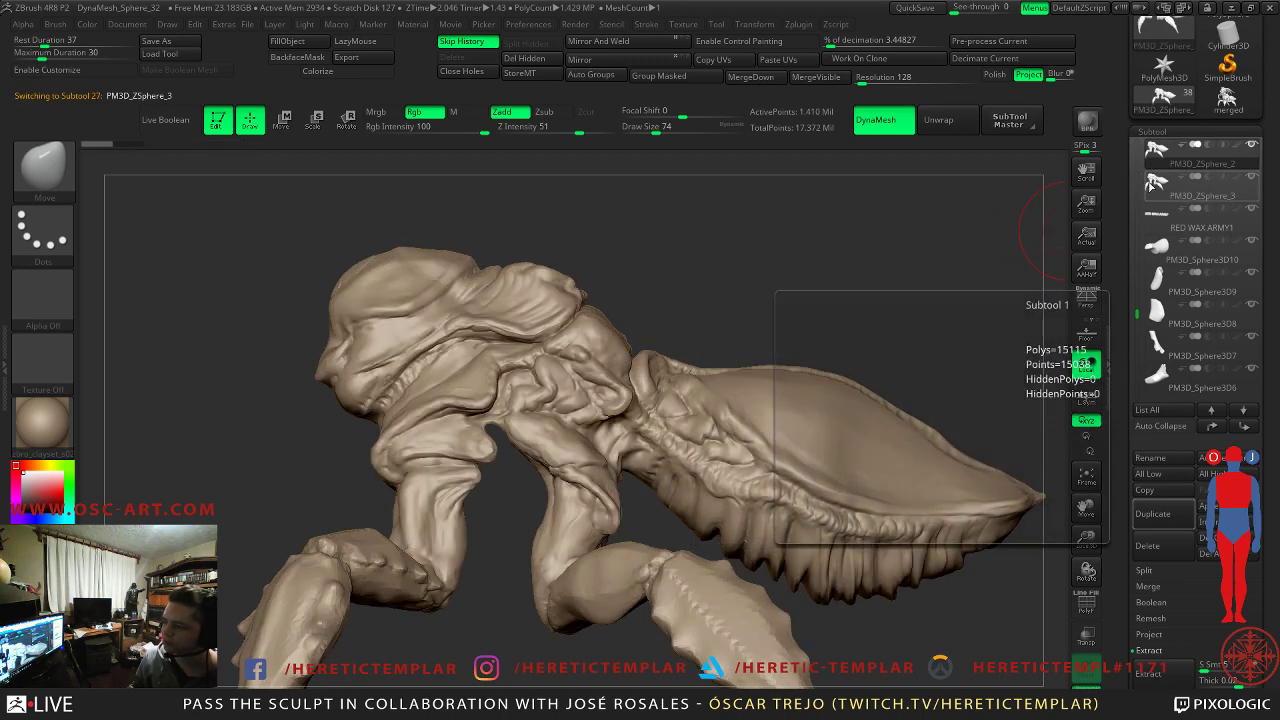
- Check the remeshed copy's wireframe and hide the other subtools around it
alt+drag(743, 246, 826, 223)
key(shift+f)
key(shift+f)
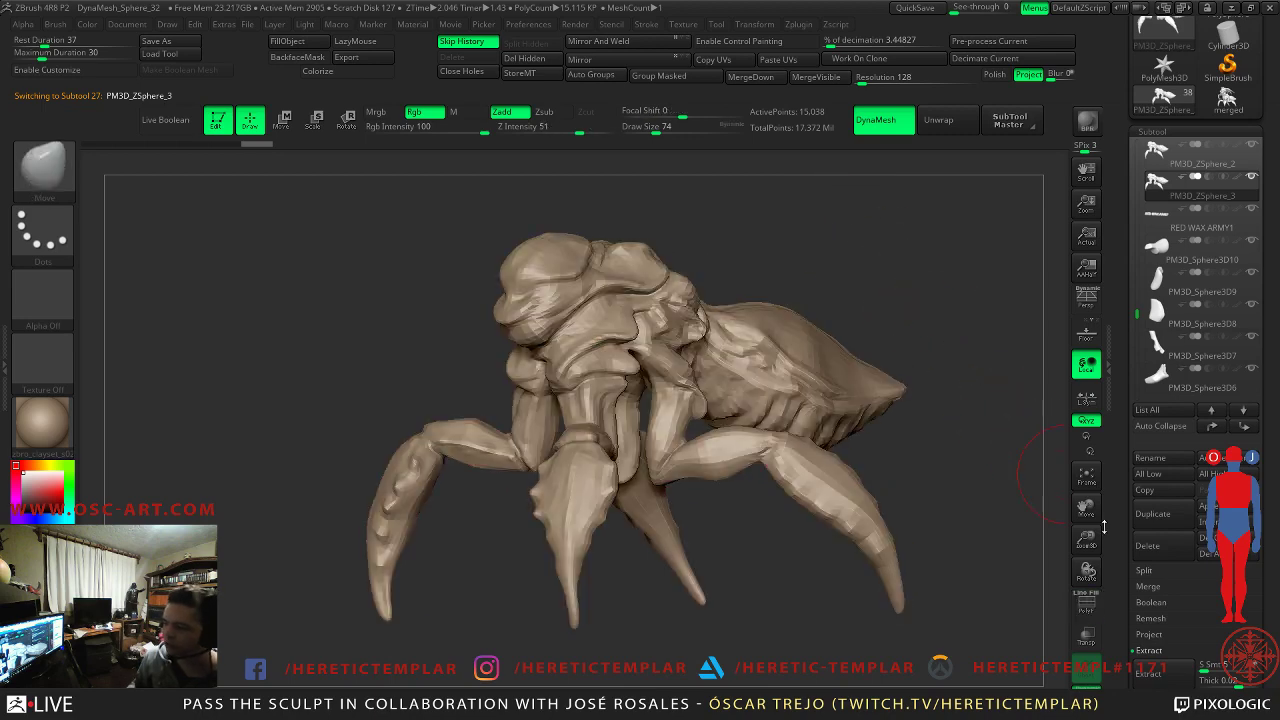
click(1262, 148)
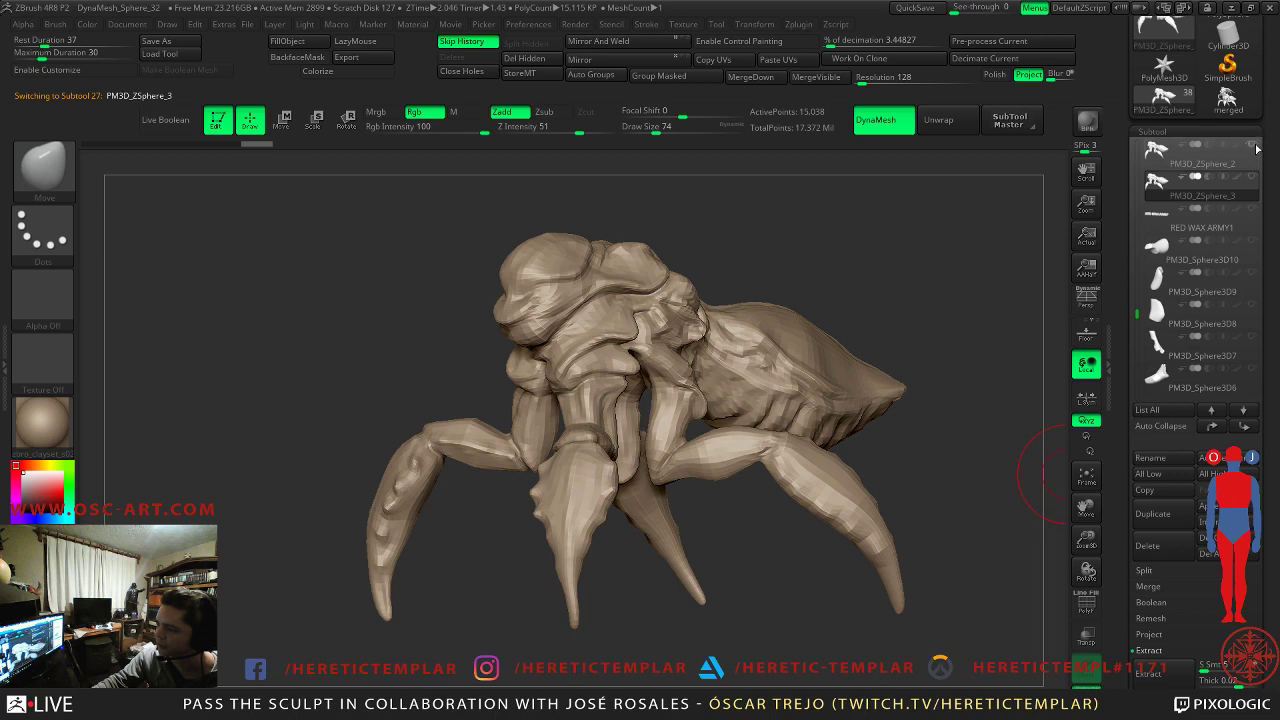
- Examine the original's polygroups and waist detail, and return to the remeshed copy to compare its wireframe
mouse_move(935, 288)
mouse_down()
mouse_move(838, 266)
mouse_move(872, 364)
mouse_up()
key(shift+f)
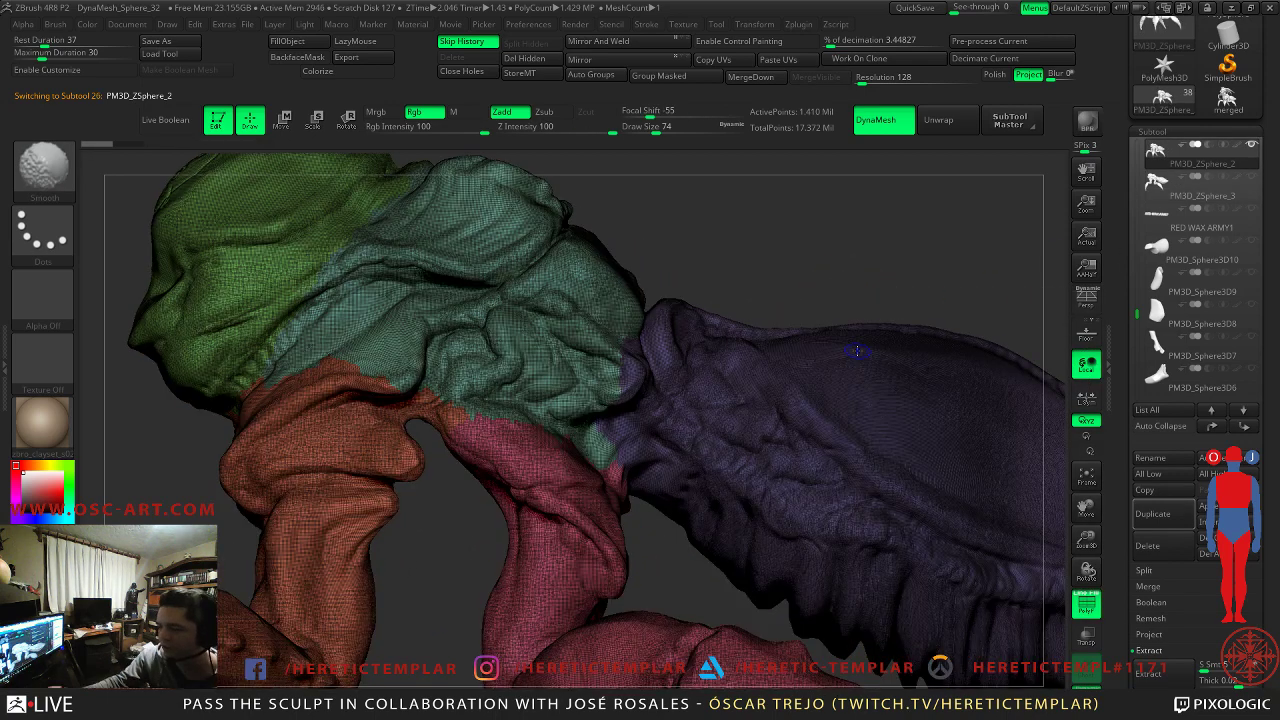
key(shift+f)
mouse_move(763, 297)
mouse_down()
mouse_move(702, 235)
mouse_move(750, 330)
mouse_up()
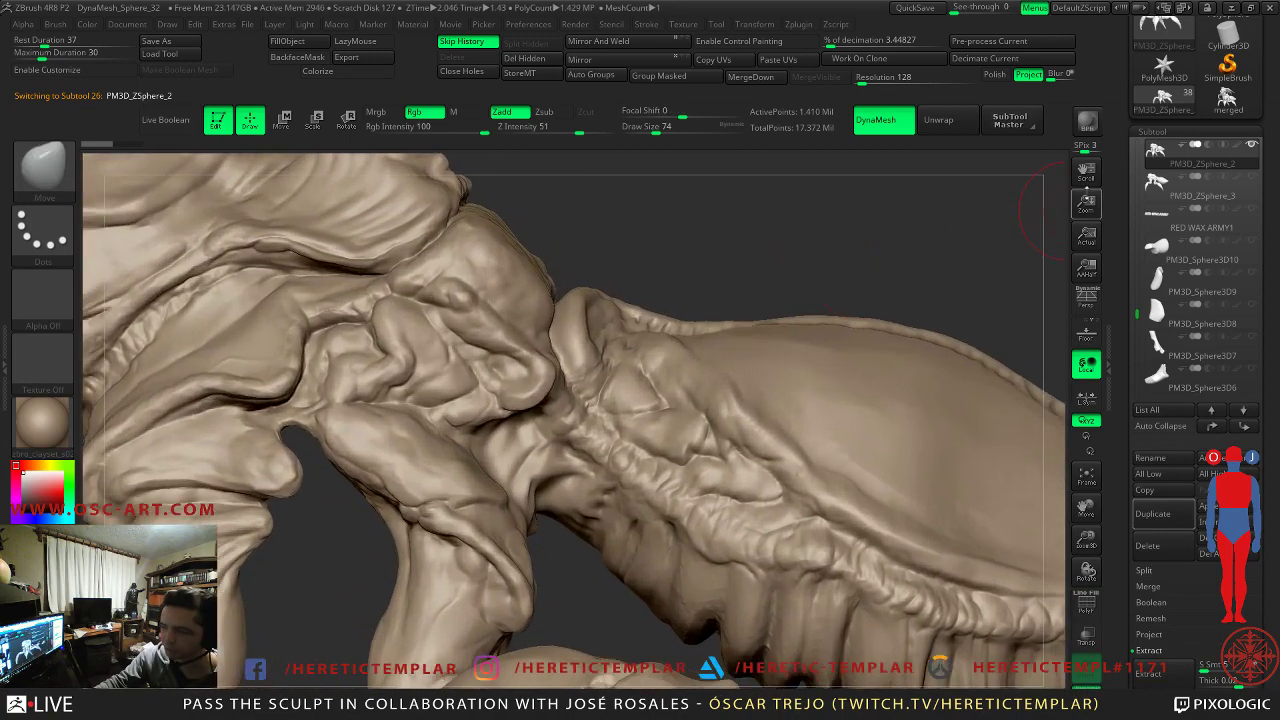
click(1158, 183)
key(shift+f)
key(shift+f)
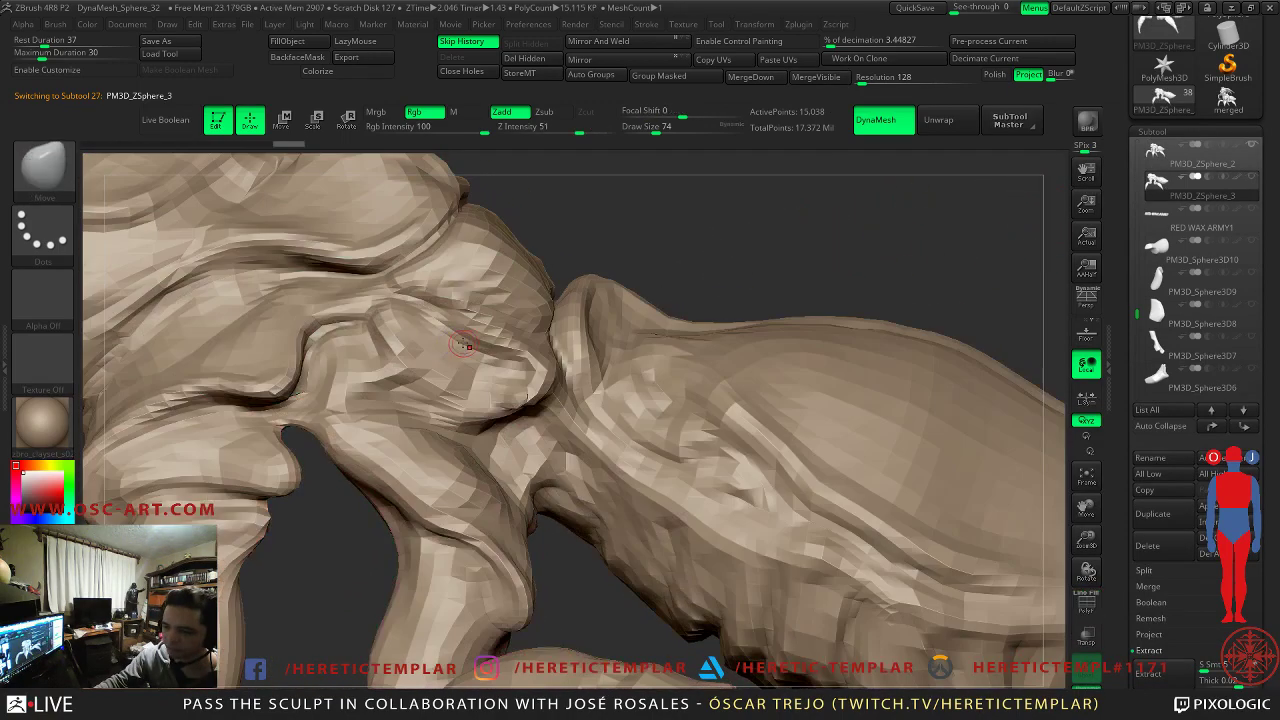
- Turn on the Dynamic Subdivision preview for the remeshed lower body
key(d)
click(660, 238)
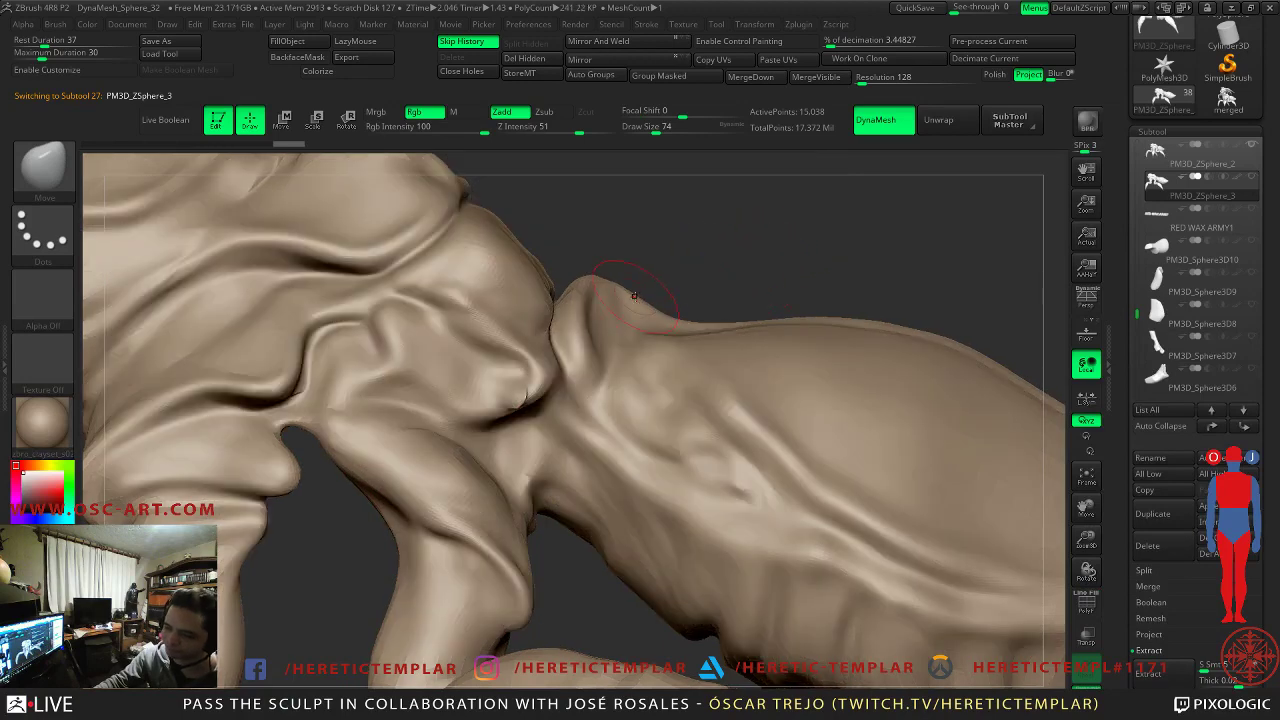
alt+drag(706, 253, 700, 220)
- Reshape the crease and underside of the waist joint with the Move brush at draw sizes 49 and 56
key(s)
drag(540, 360, 540, 364)
key(shift)
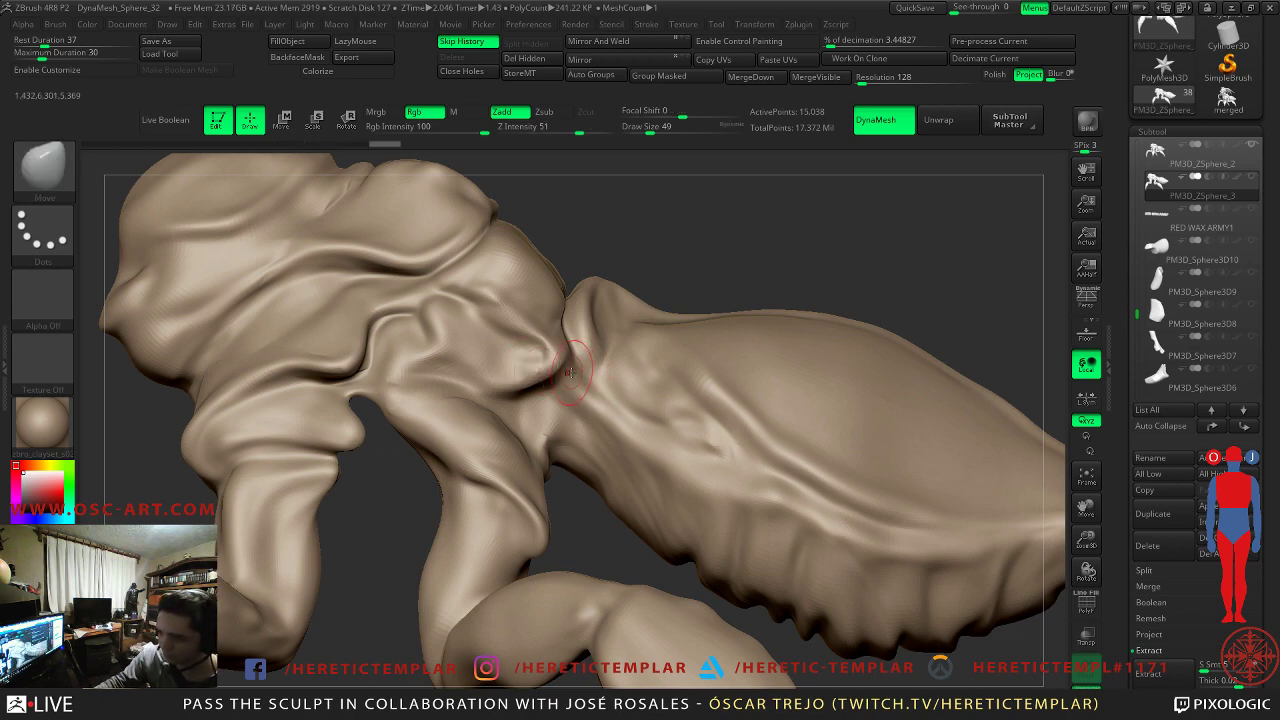
key(s)
mouse_move(557, 384)
mouse_down()
mouse_move(544, 371)
mouse_move(536, 443)
mouse_move(549, 437)
mouse_up()
key(s)
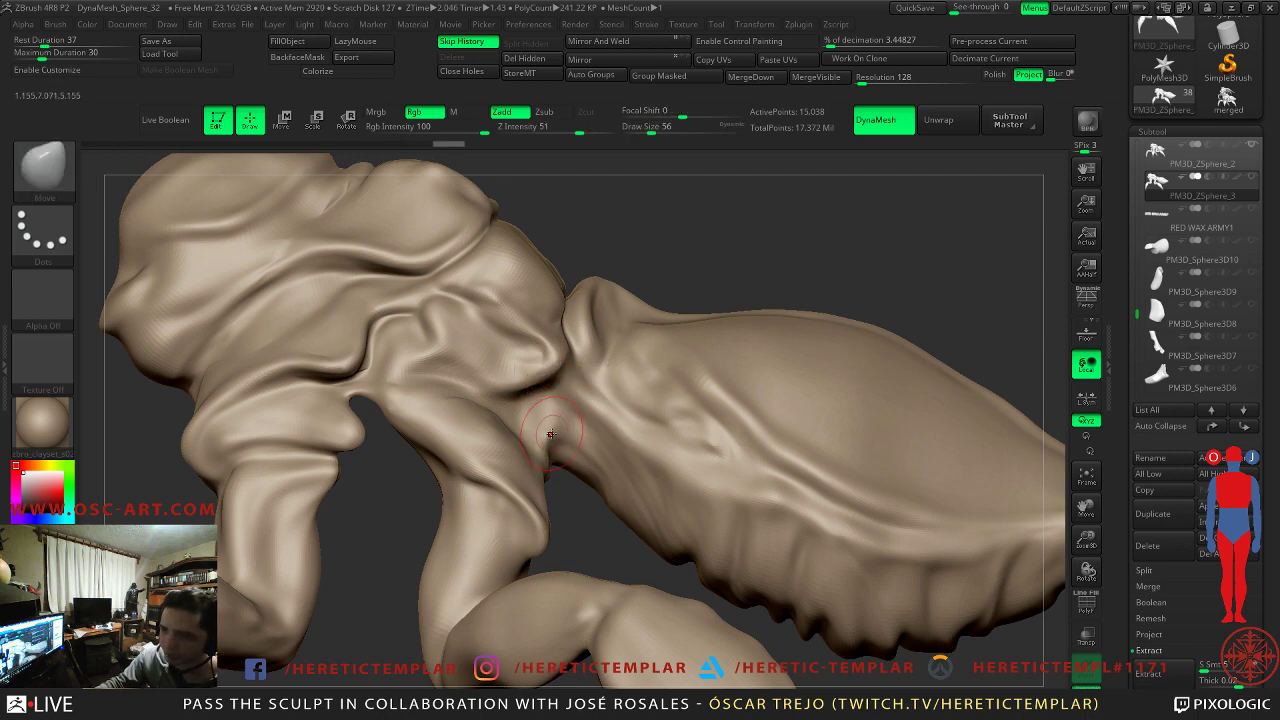
- Try a draw size of 104 on the waist joint and set the Move brush back to 56
key(shift)
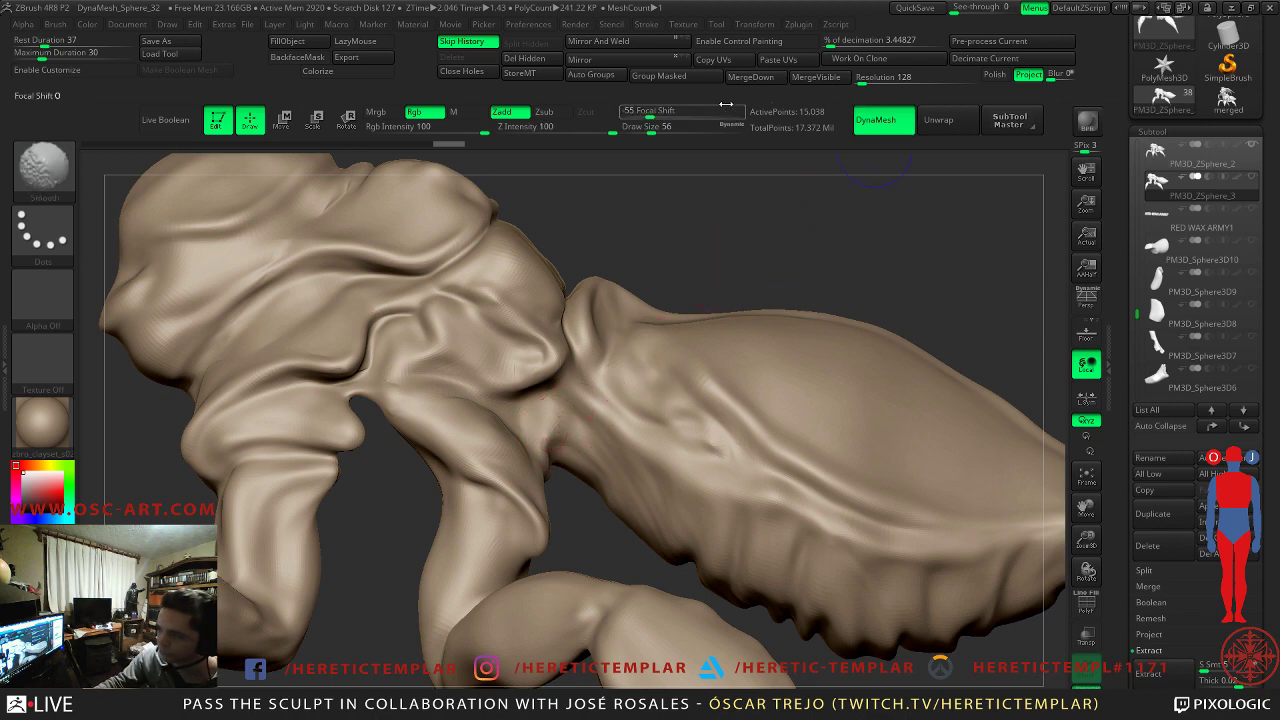
key(s)
click(571, 403)
key(shift)
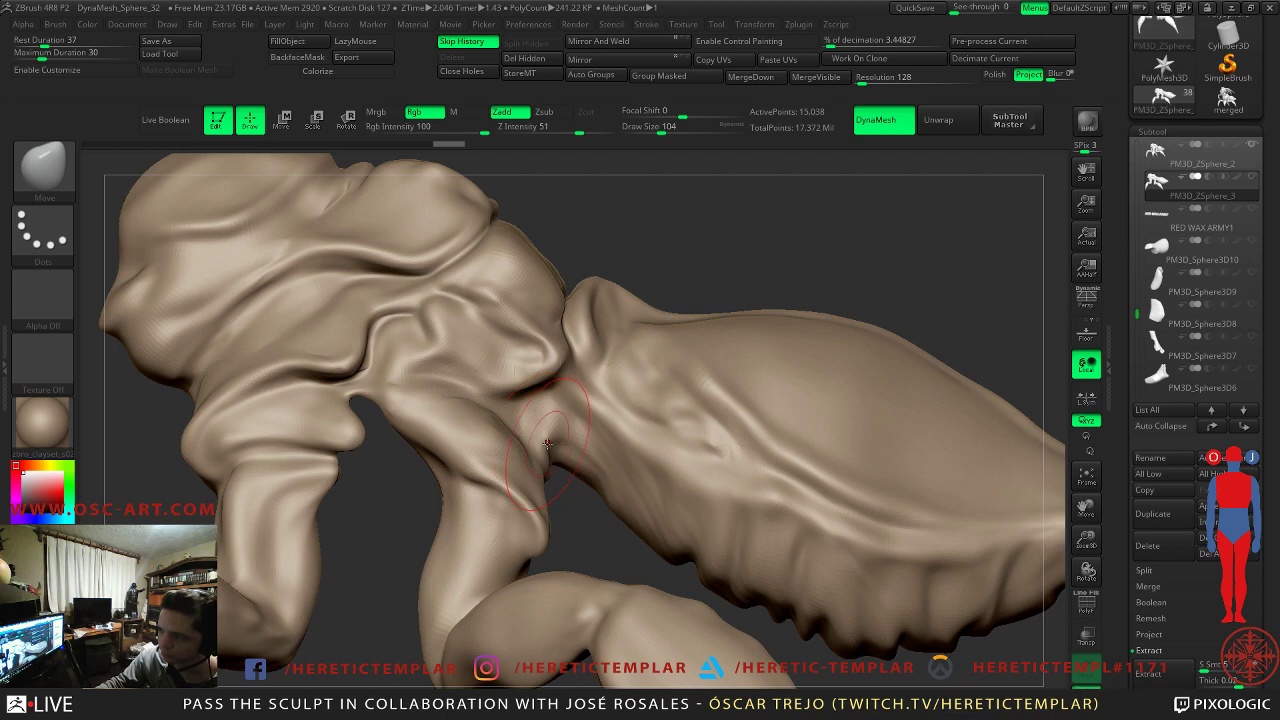
key(s)
drag(551, 416, 536, 416)
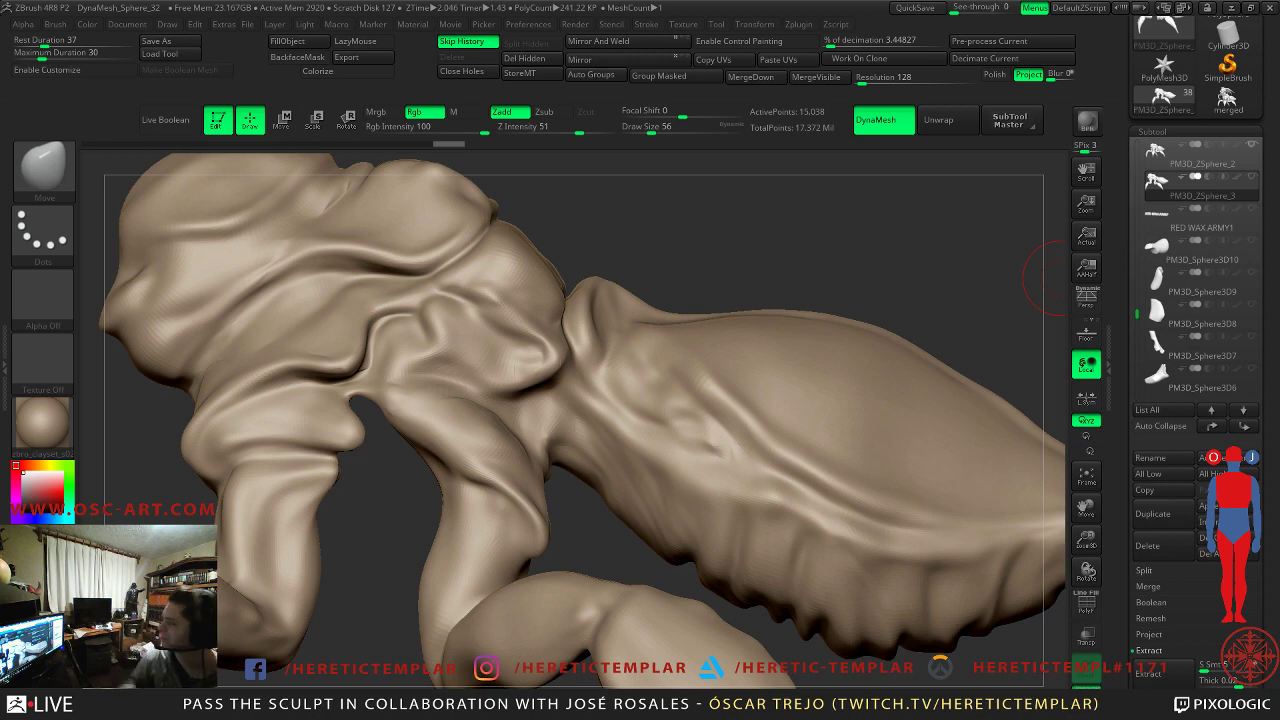
- Check the wireframe of the waist area and turn off the Dynamic Subdivision preview
mouse_move(683, 263)
alt+mouse_down()
mouse_move(646, 240)
mouse_move(714, 286)
alt+mouse_up()
key(shift+f)
key(shift+f)
key(shift+d)
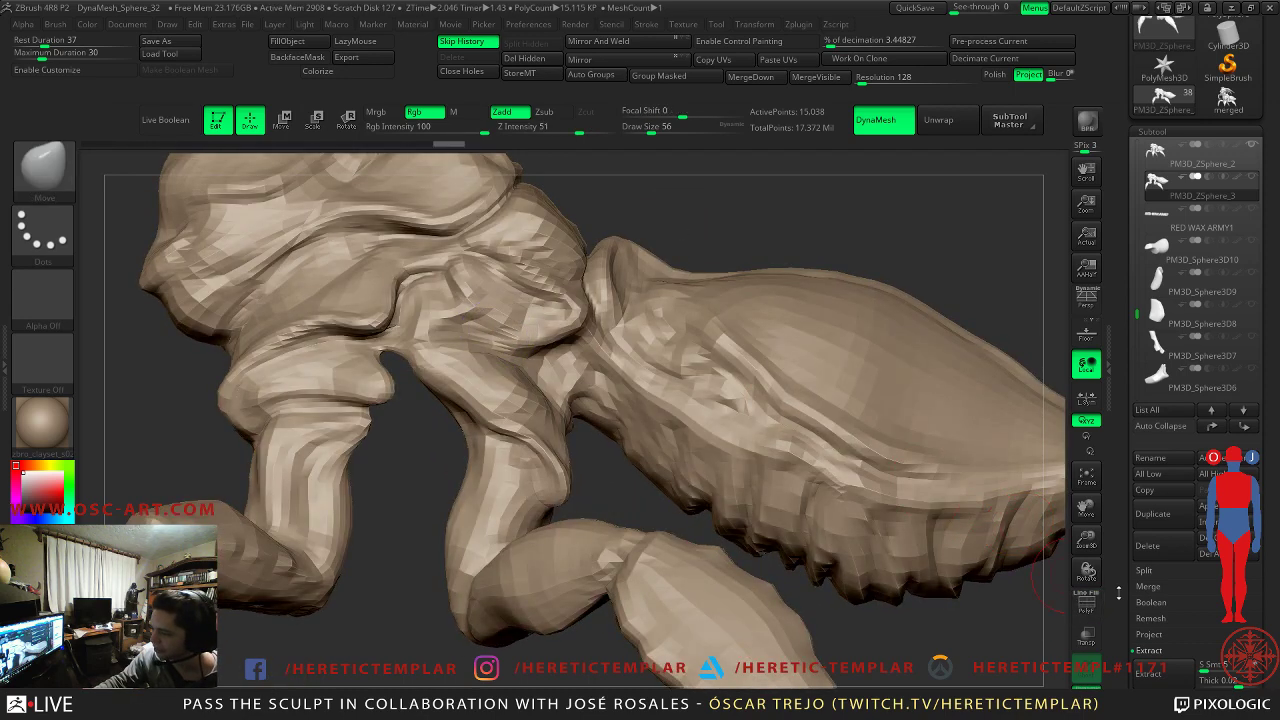
drag(1130, 647, 1130, 518)
scroll(1133, 511, down, 2)
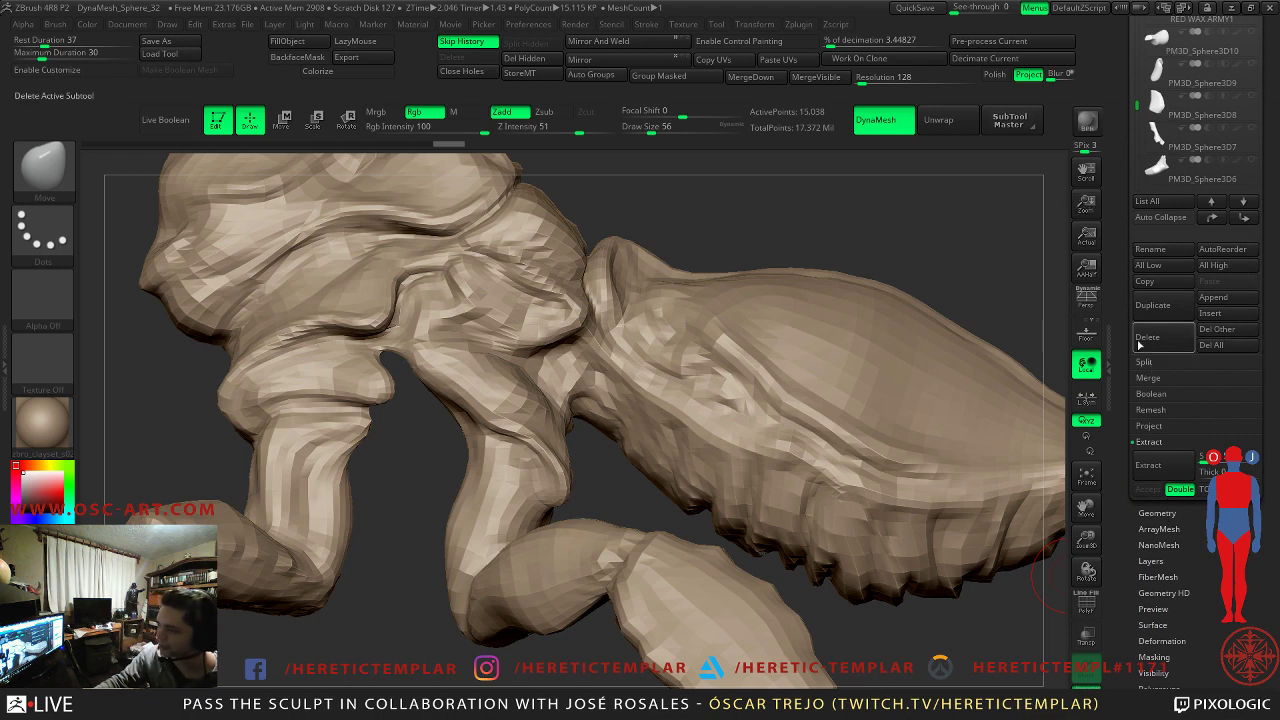
scroll(1190, 280, up, 9)
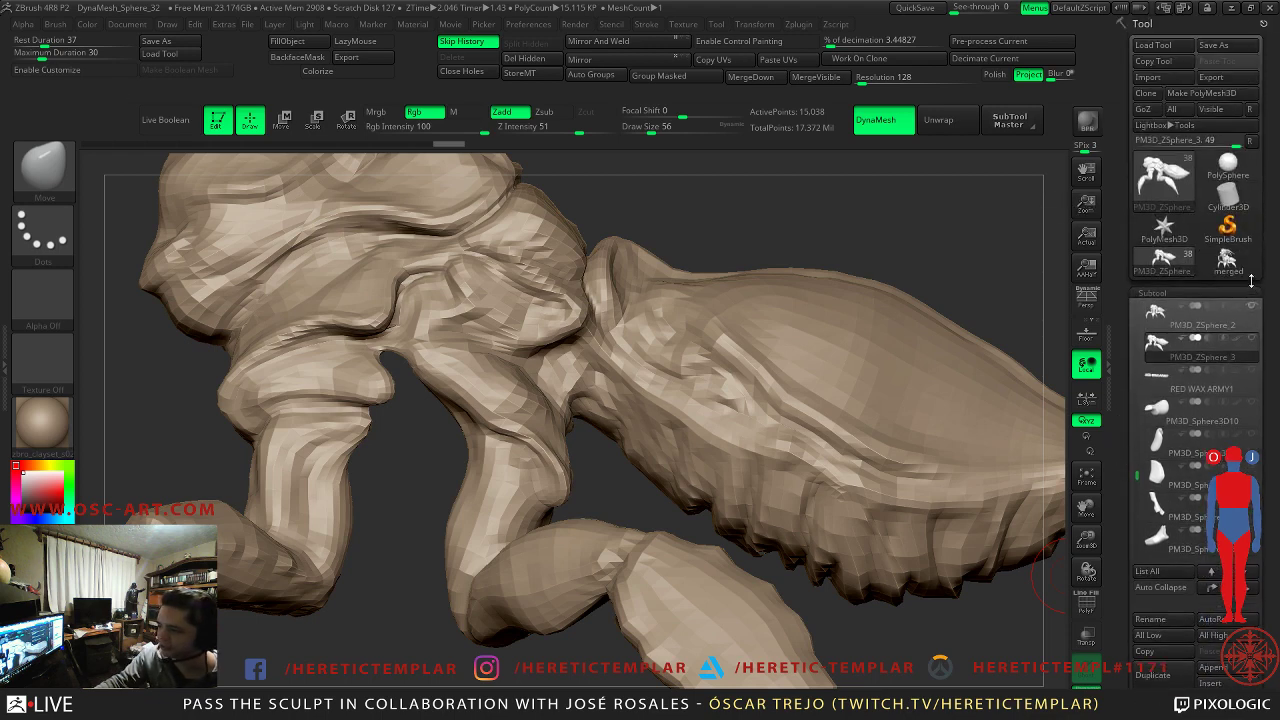
click(1193, 265)
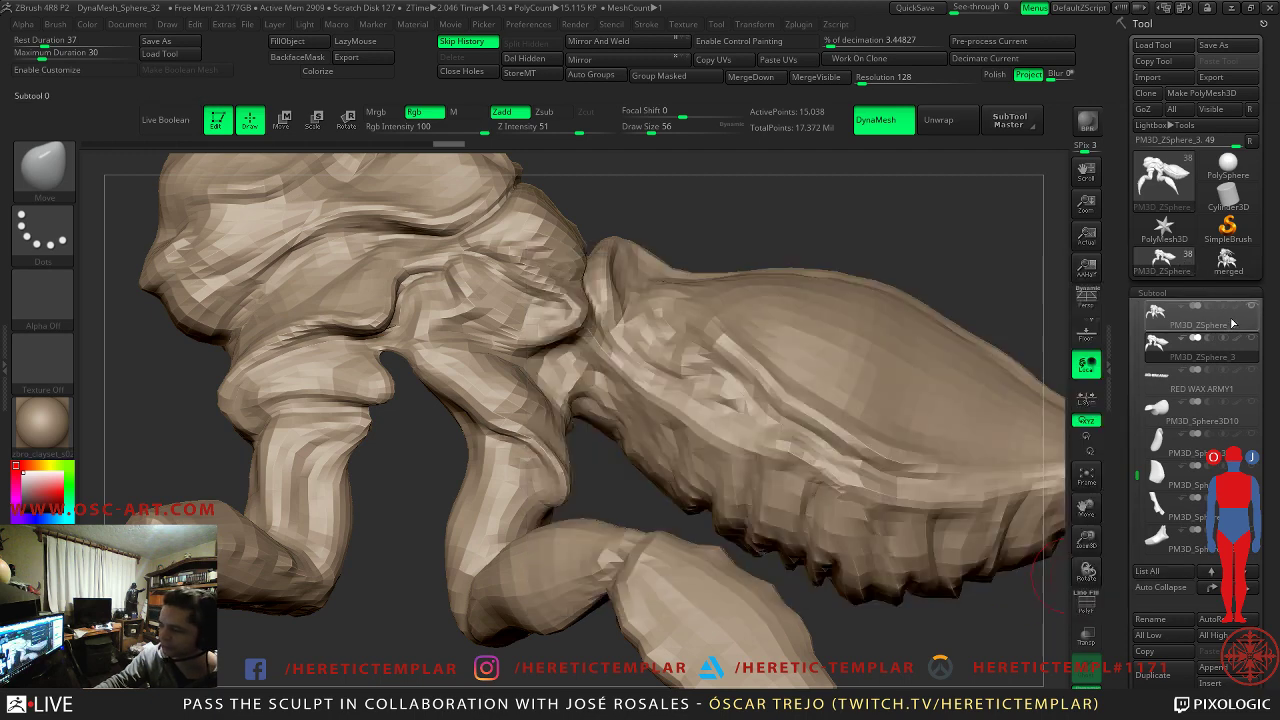
mouse_move(1251, 319)
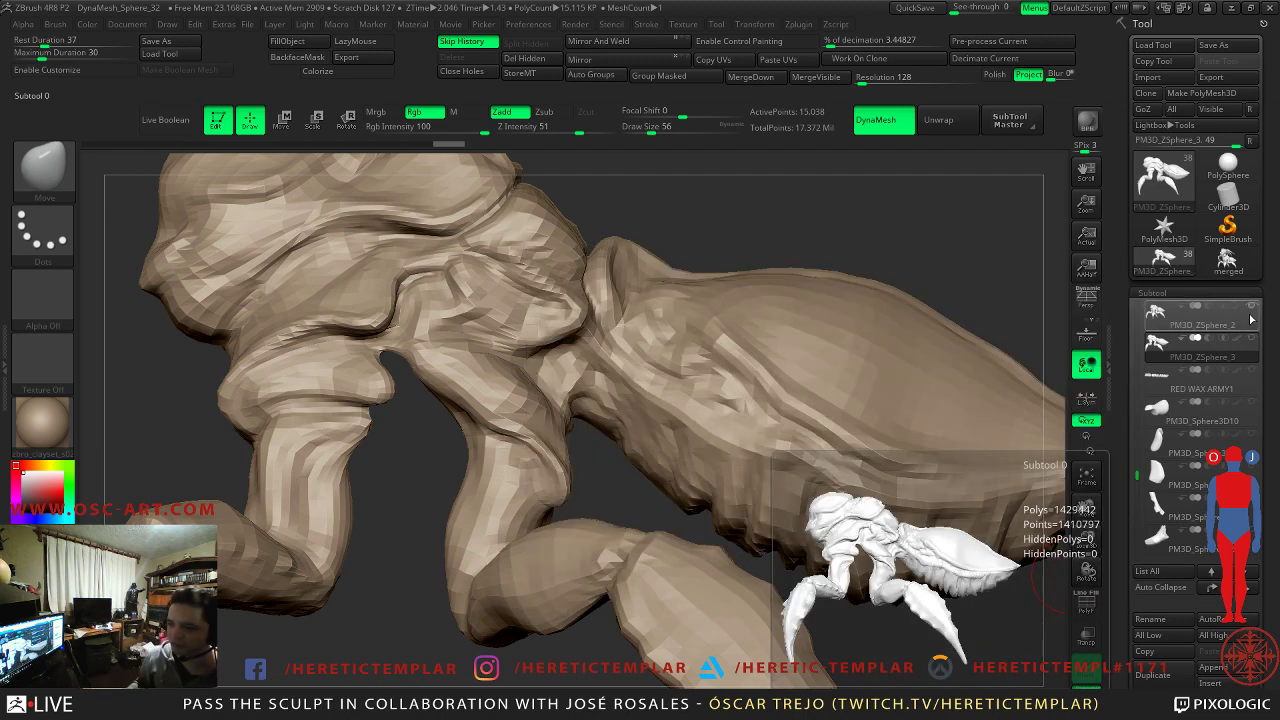
alt+drag(931, 283, 923, 309)
drag(1117, 605, 1111, 489)
scroll(1111, 489, down, 2)
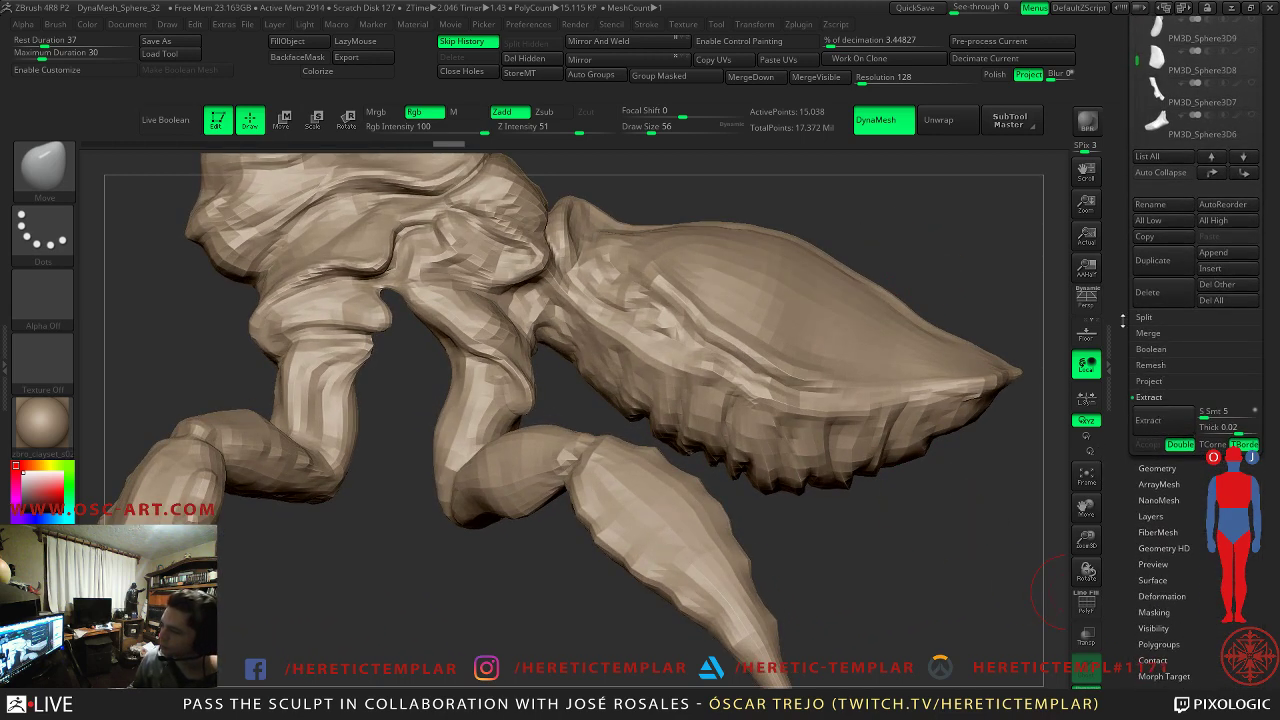
scroll(1122, 320, up, 1)
click(1160, 484)
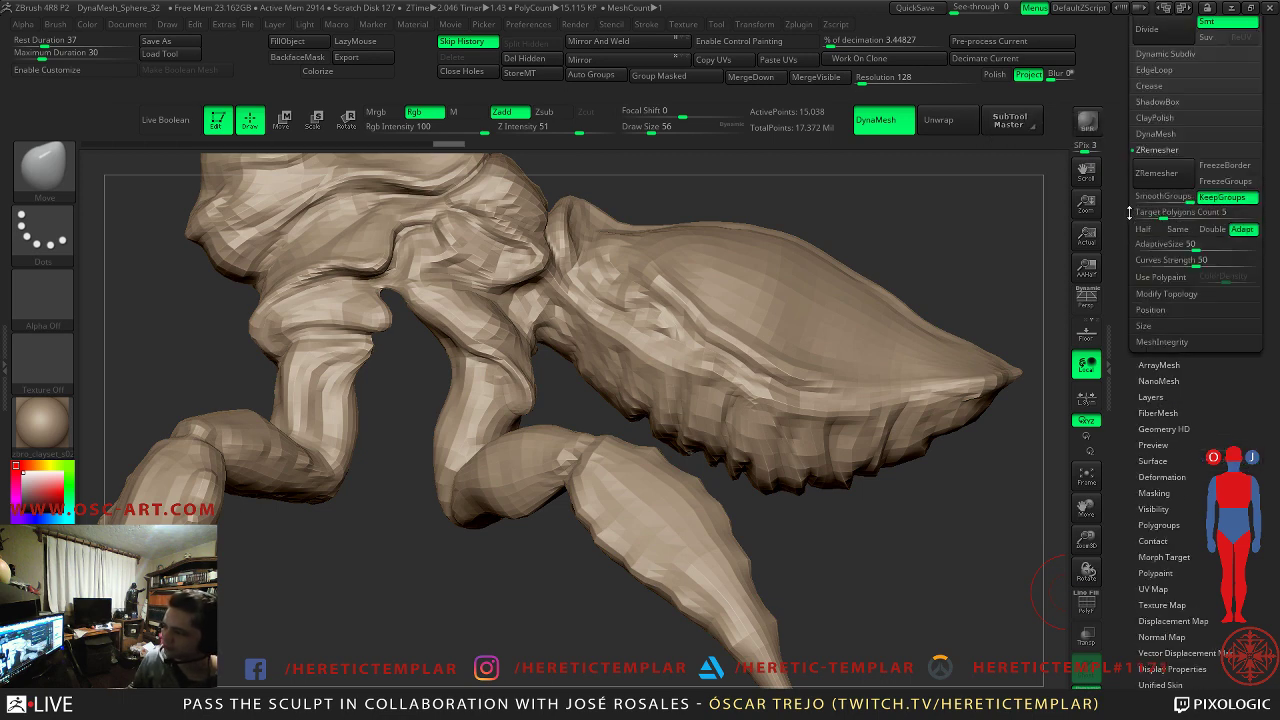
scroll(1160, 250, up, 6)
click(1167, 258)
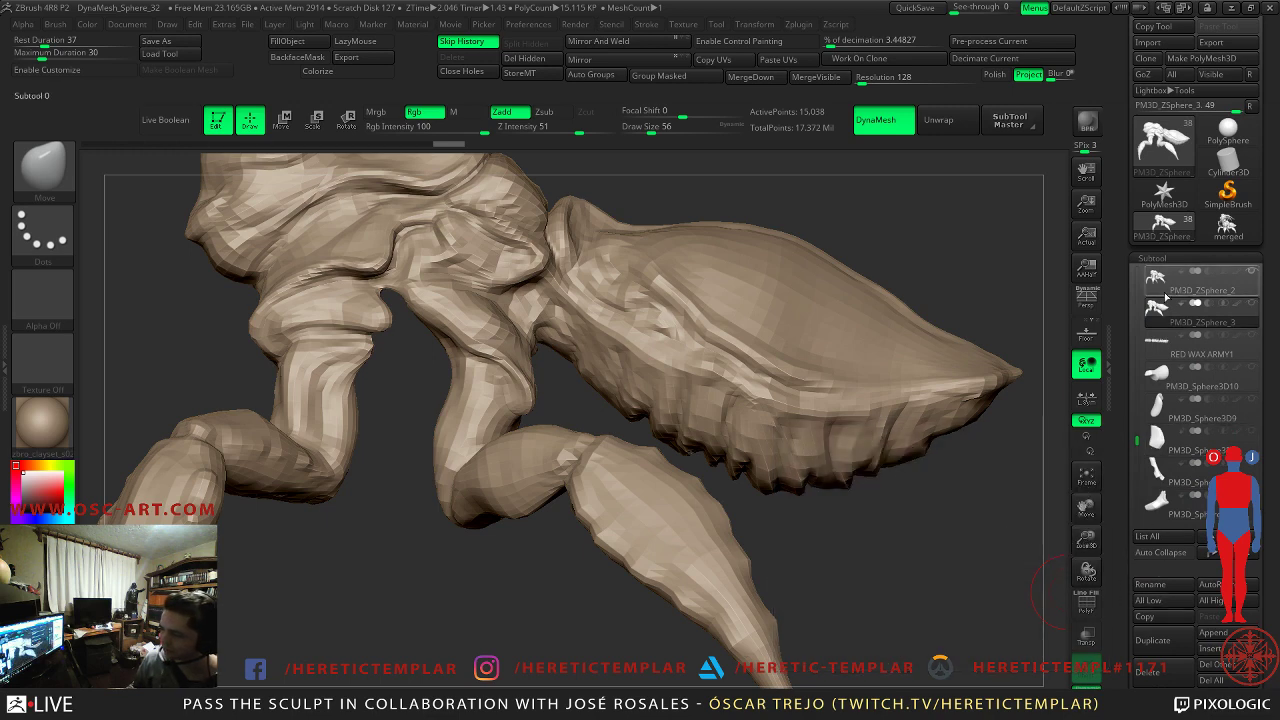
- Project the original body's detail onto the remeshed copy with ProjectAll while both subtools are visible, then isolate the copy
scroll(1130, 420, down, 3)
drag(1129, 421, 1131, 511)
click(1086, 690)
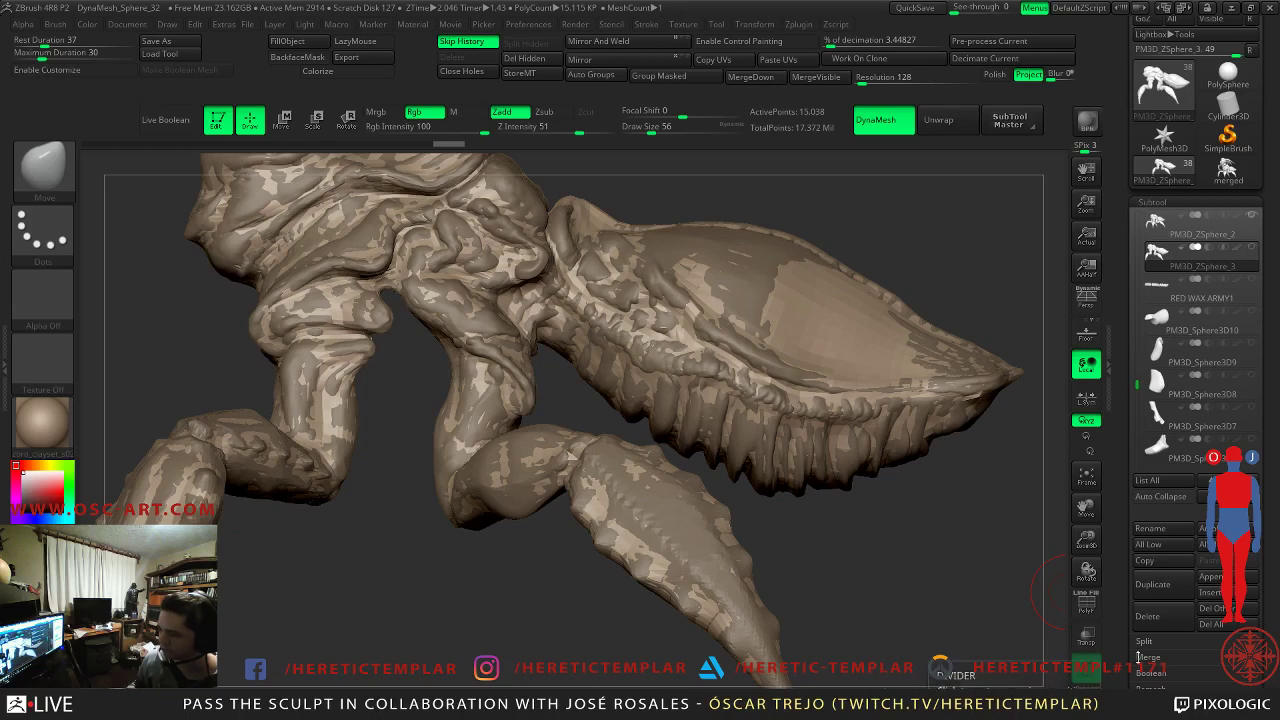
scroll(1160, 400, down, 5)
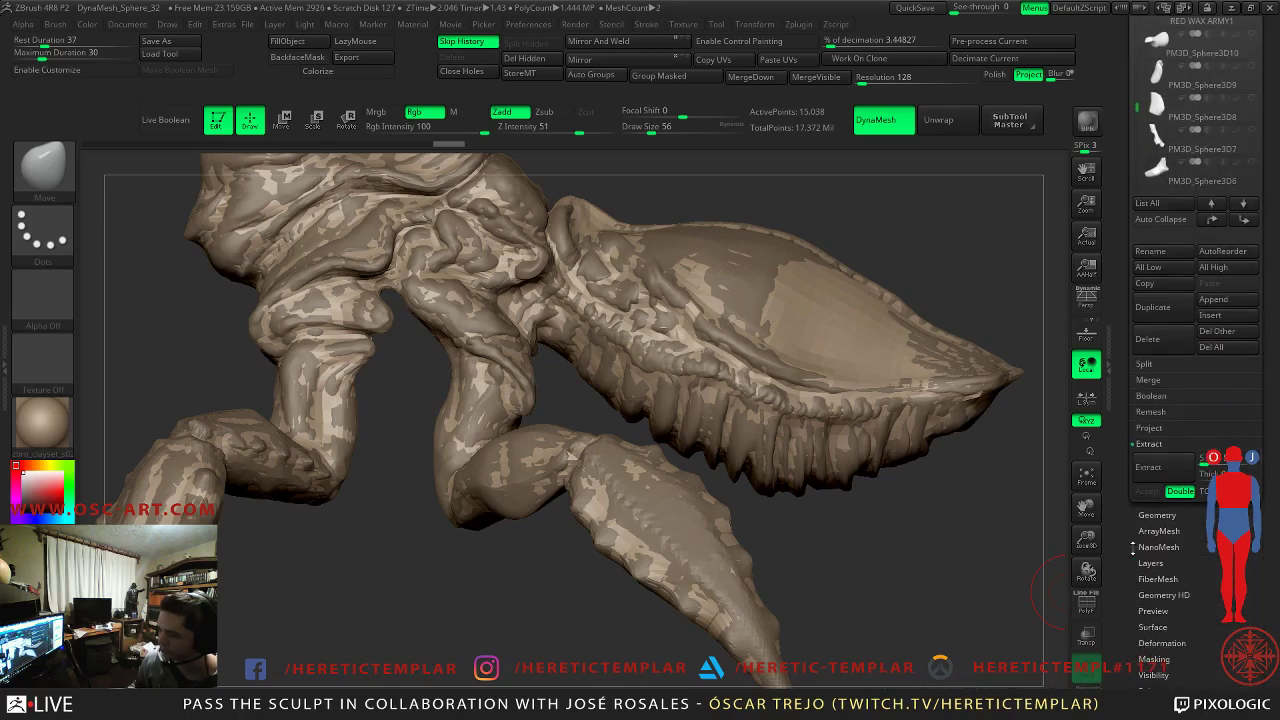
click(1149, 427)
click(1152, 458)
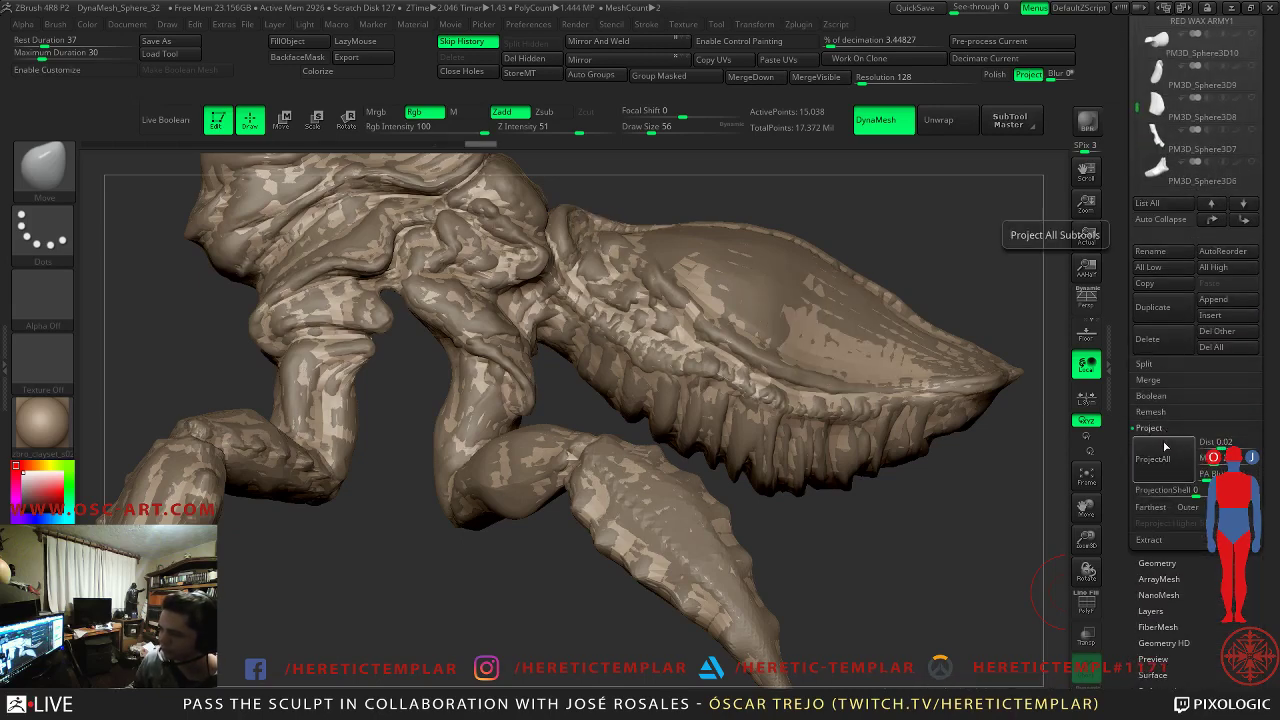
click(1086, 670)
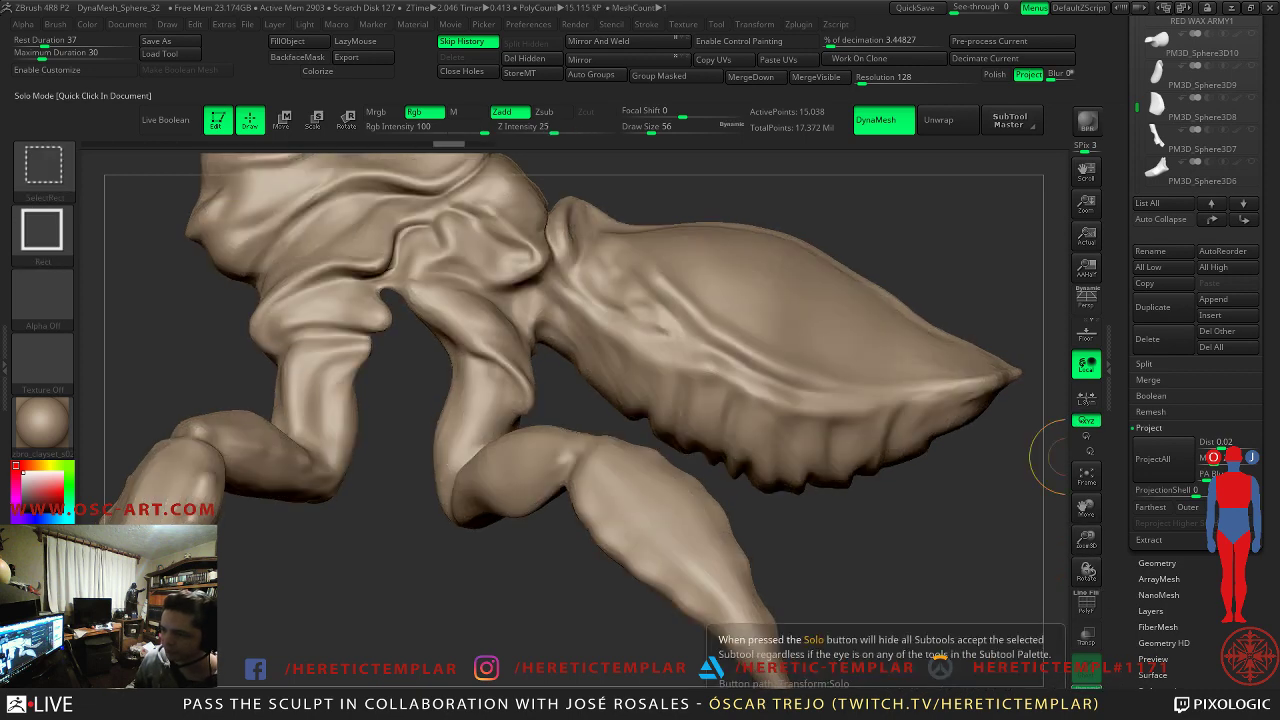
- Subdivide the remeshed copy once, project the original body's detail onto it again, and isolate it in Solo mode
key(ctrl+d)
click(1158, 462)
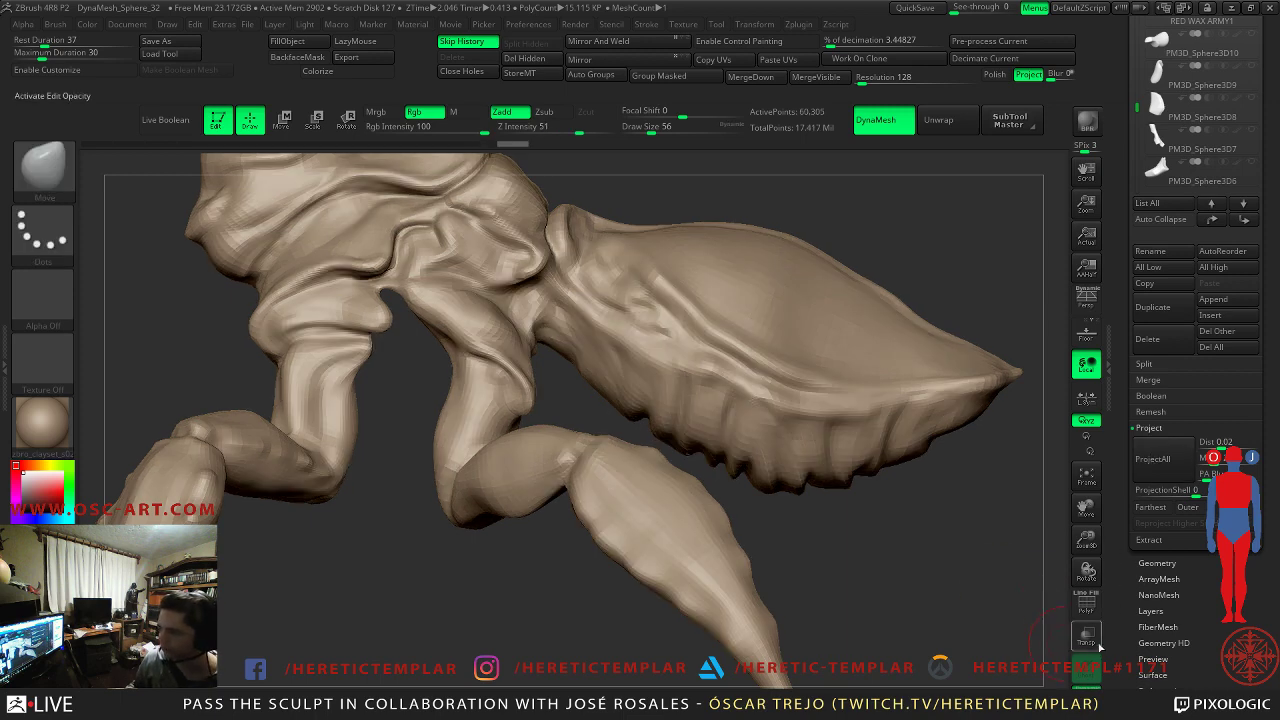
click(1160, 472)
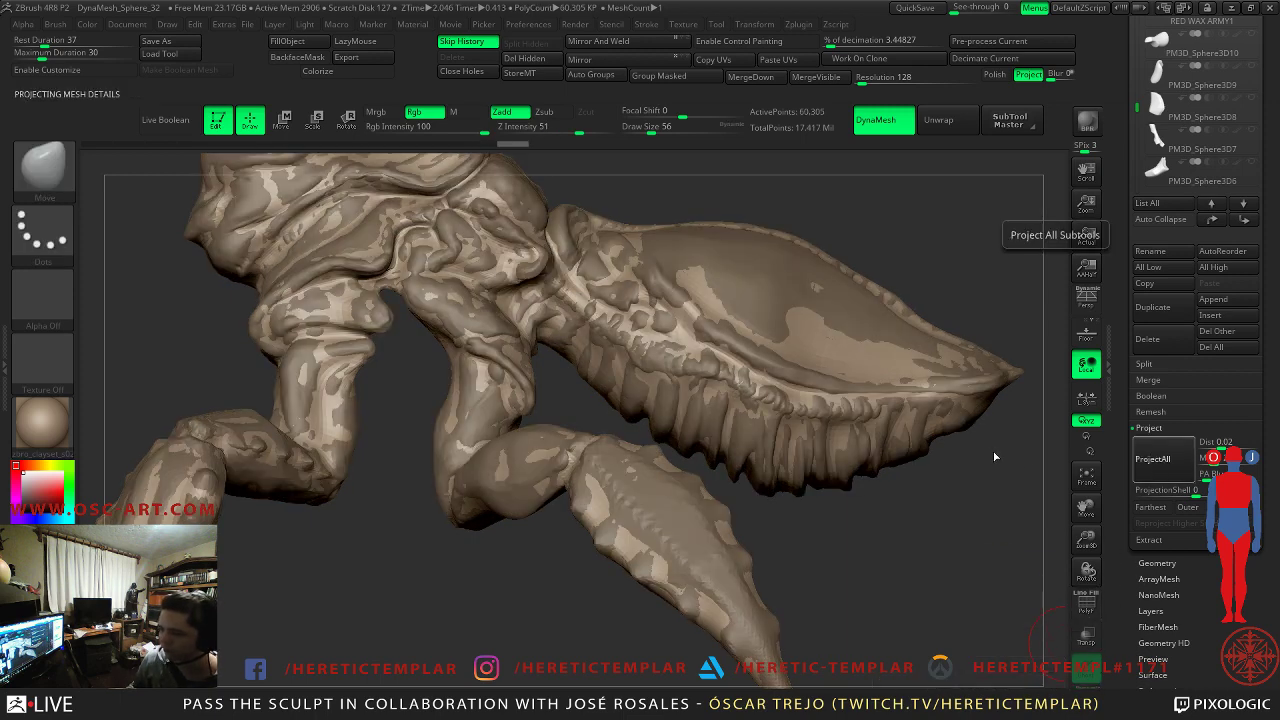
key(ctrl)
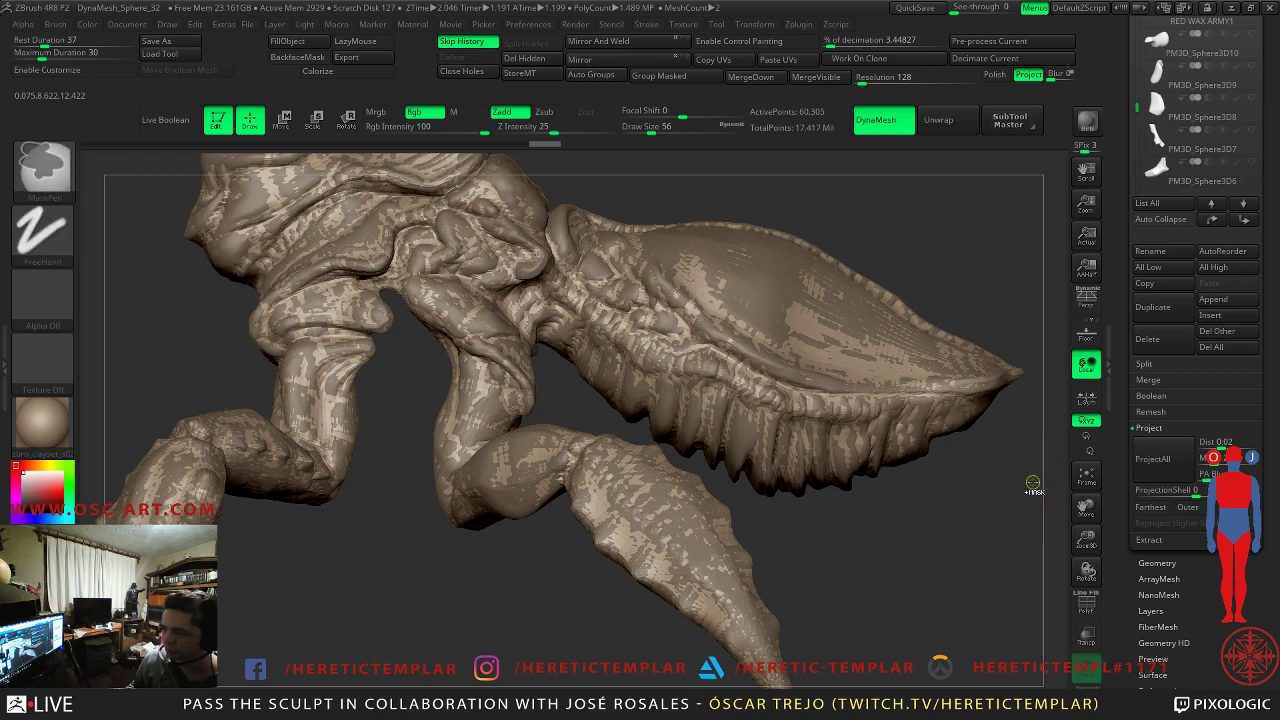
click(1086, 695)
- Examine the projected copy at its subdivision levels and compare its surface with the original body PM3D_ZSphere_2
drag(1012, 558, 932, 553)
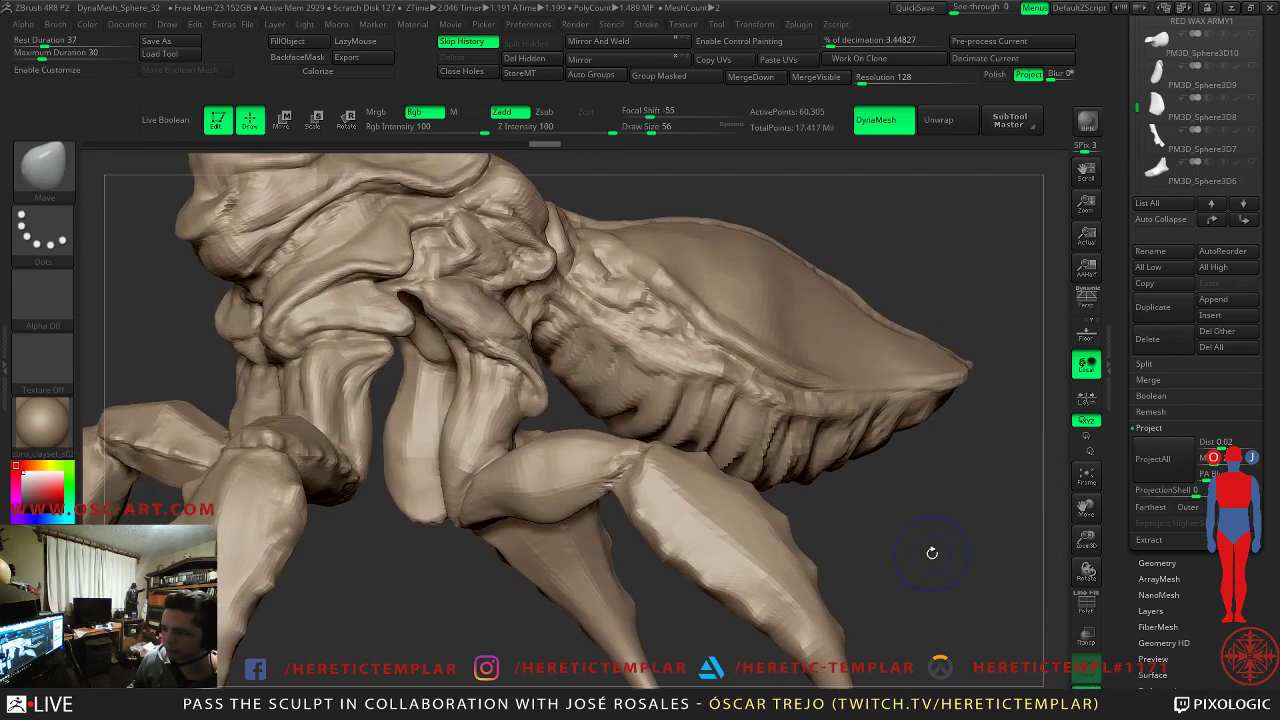
key(shift+d)
key(d)
shift+drag(932, 557, 928, 563)
drag(700, 206, 1040, 195)
drag(1122, 139, 1112, 214)
click(1150, 114)
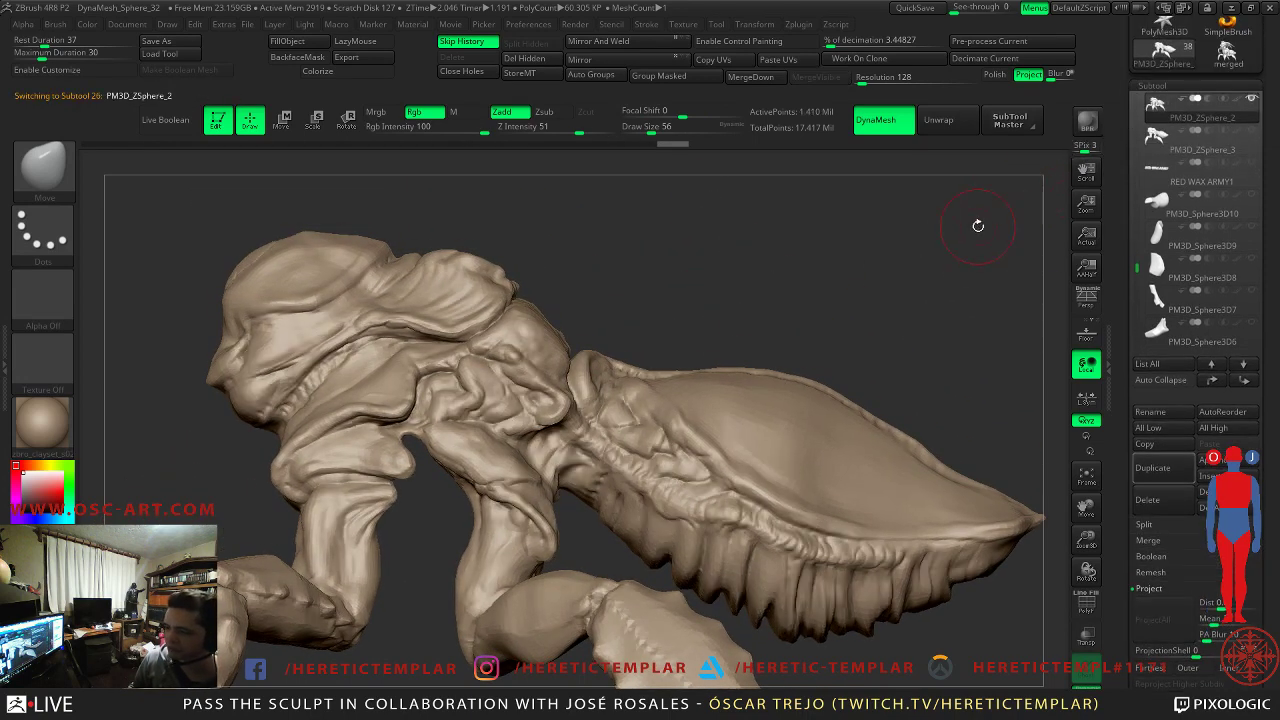
mouse_move(743, 300)
alt+mouse_down()
mouse_move(826, 237)
mouse_move(817, 266)
alt+mouse_up()
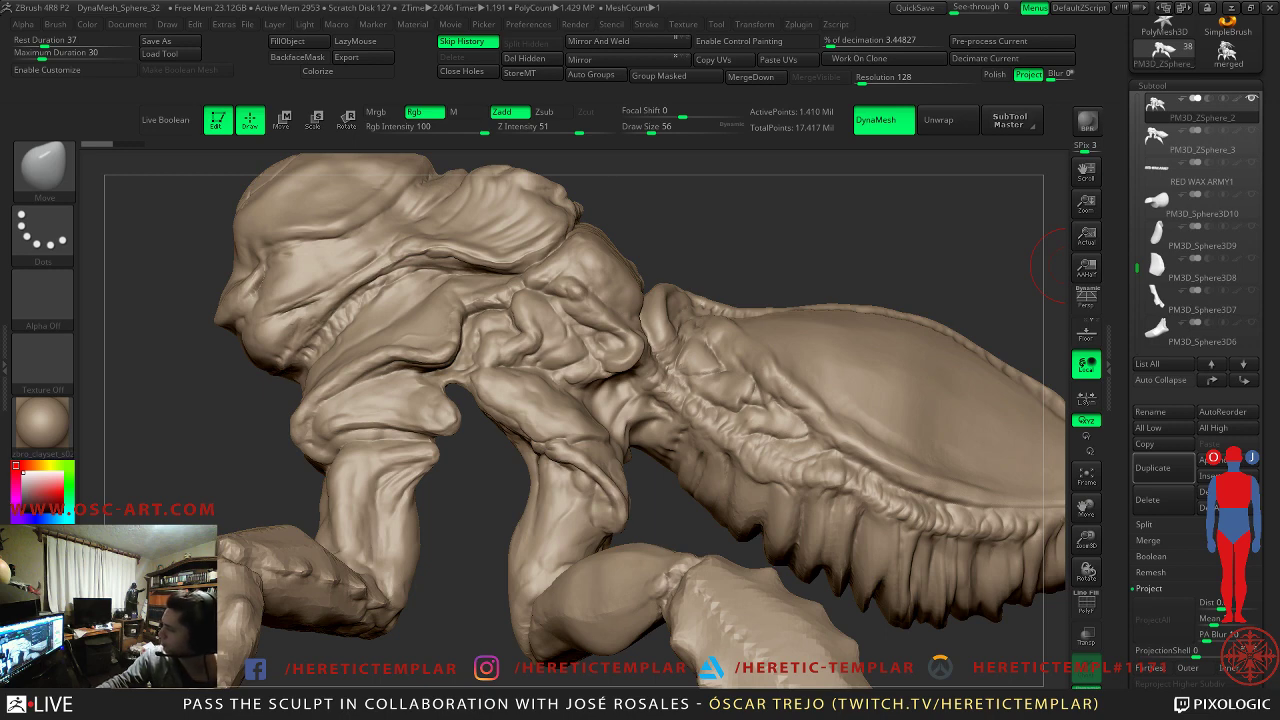
key(shift)
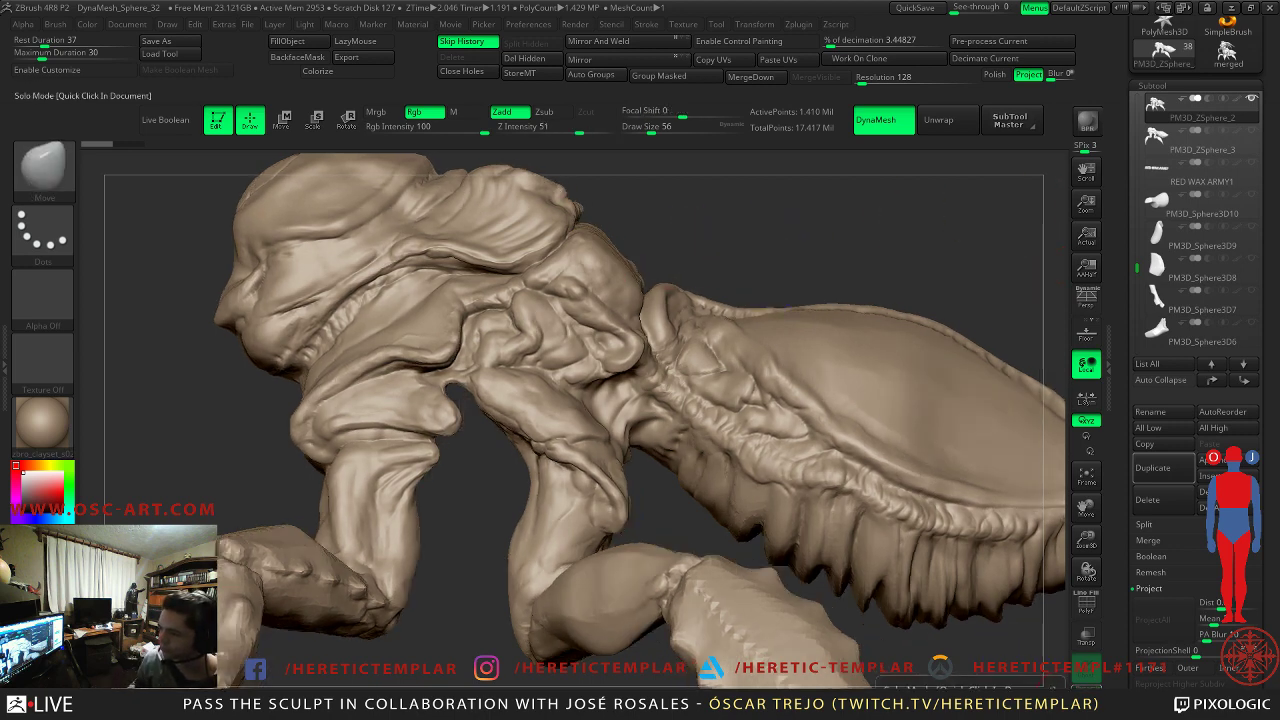
- Select the remeshed copy PM3D_ZSphere_3, add another subdivision level, and project the original body's detail onto it
click(1182, 140)
key(shift+f)
key(shift+f)
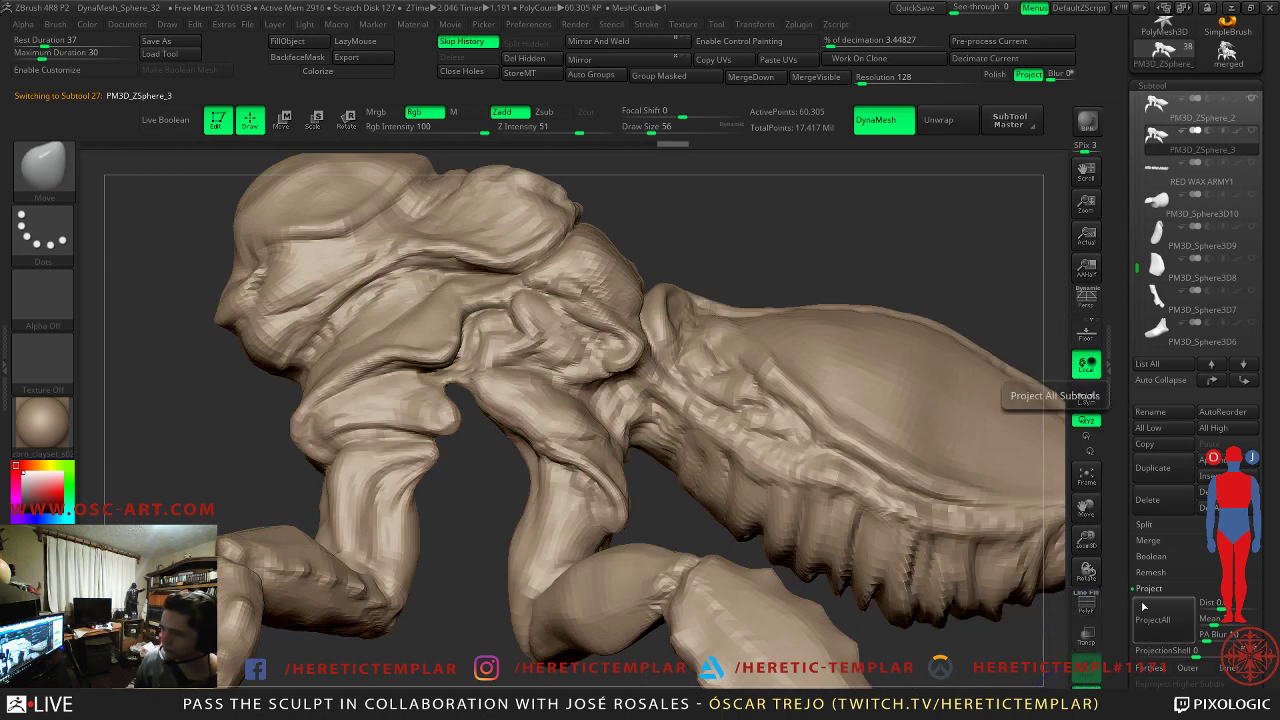
key(ctrl+d)
click(1140, 622)
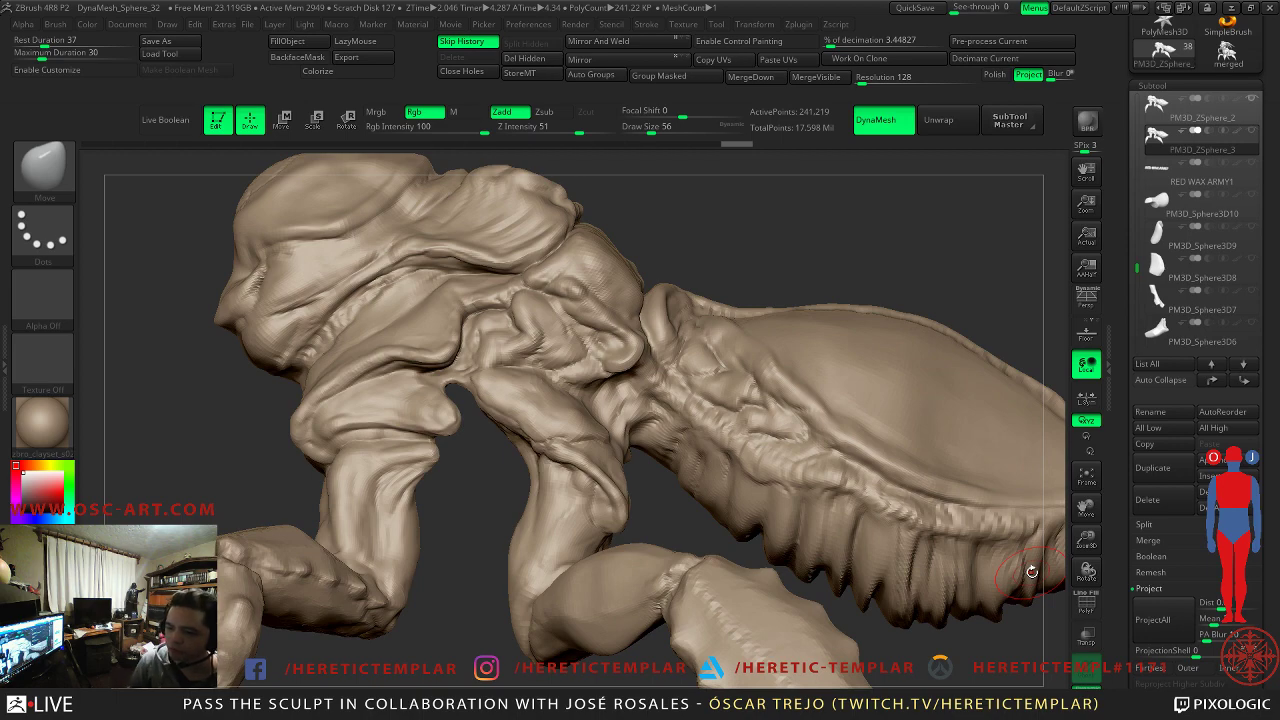
- Check the copy's waist and abdomen at lower and higher subdivision levels and in wireframe
alt+drag(796, 264, 715, 243)
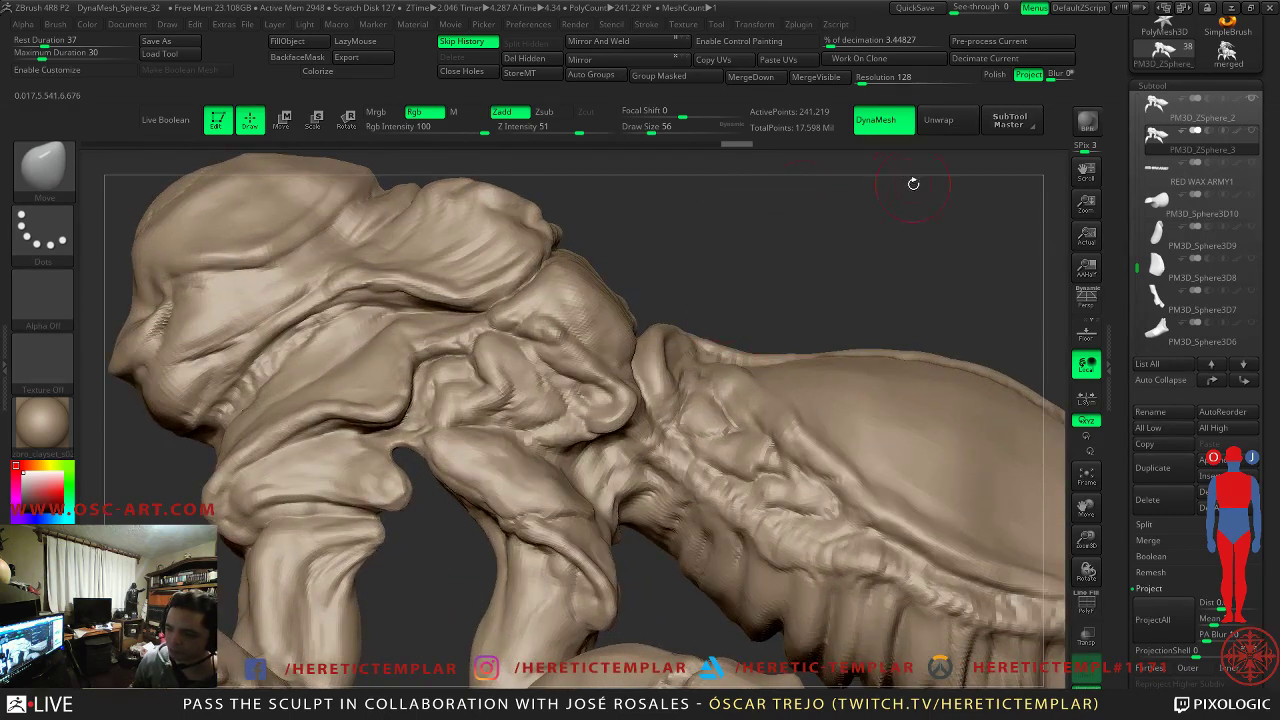
key(shift+d)
key(shift+d)
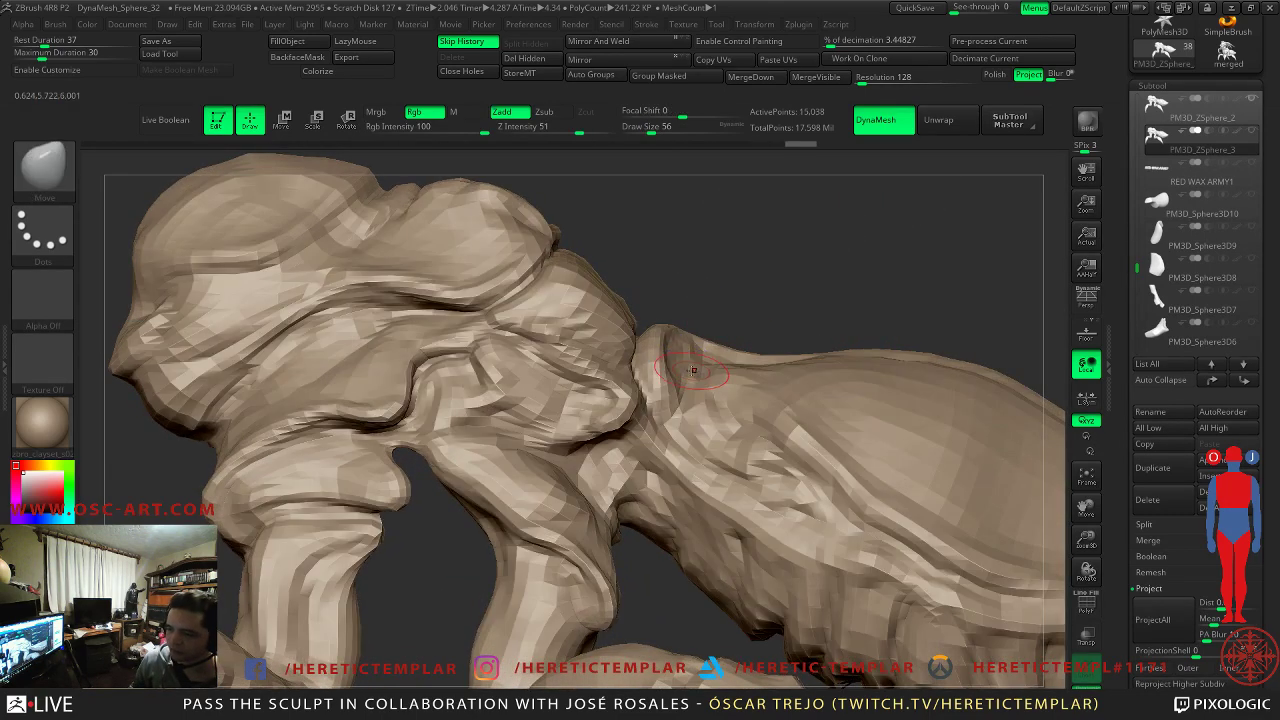
key(d)
key(d)
mouse_move(751, 274)
mouse_down()
mouse_move(766, 286)
mouse_move(709, 251)
mouse_move(751, 251)
mouse_move(755, 216)
mouse_move(800, 209)
mouse_move(794, 251)
mouse_move(780, 251)
mouse_up()
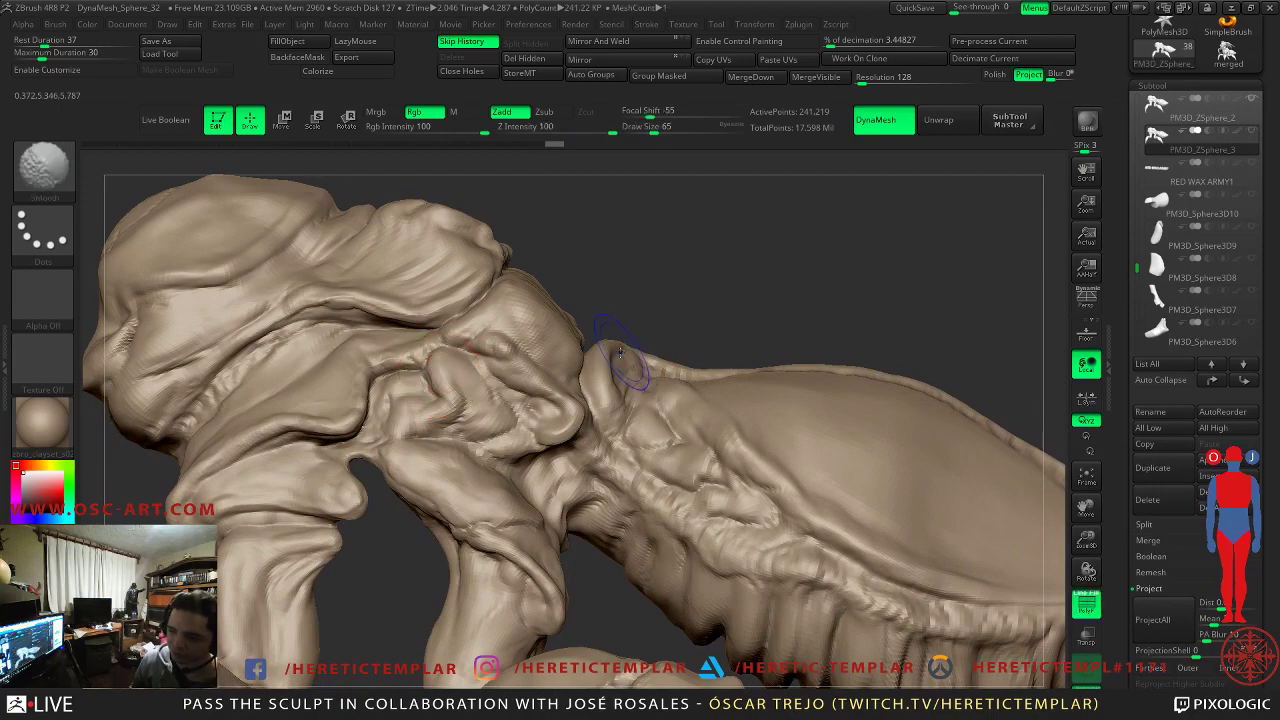
key(shift+f)
key(shift+f)
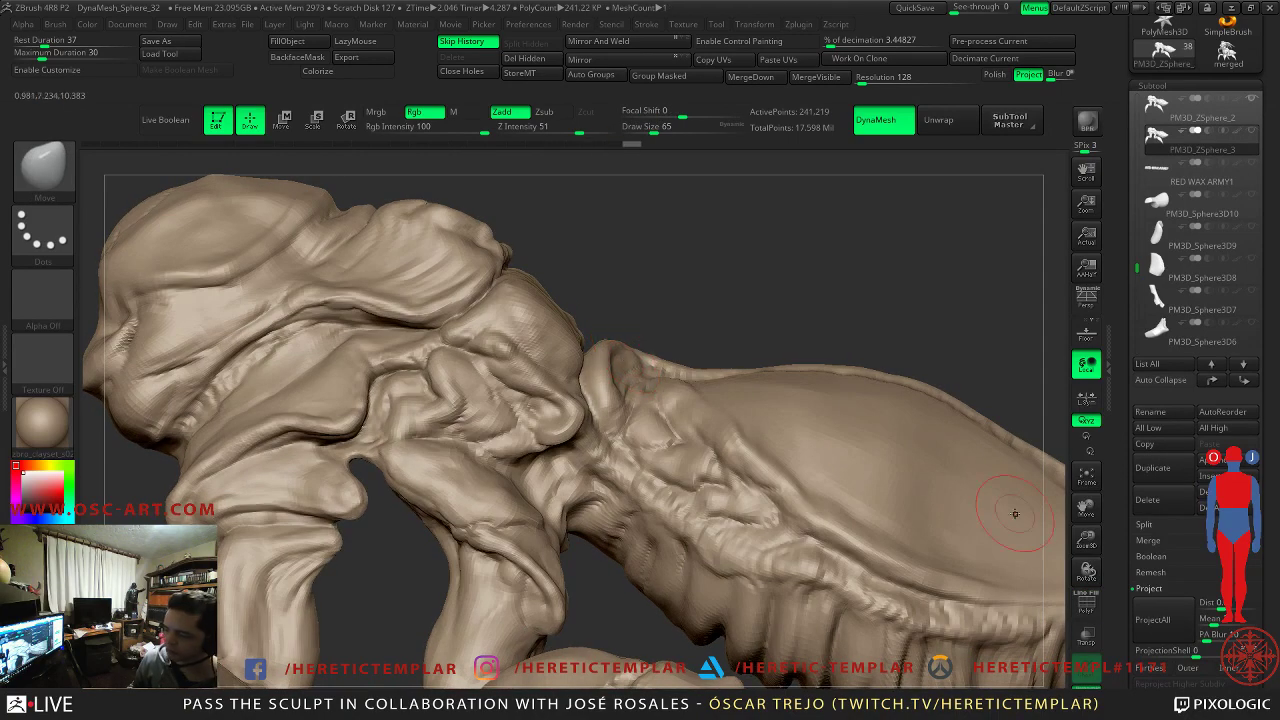
- Subdivide the remeshed copy one more level and project the original body's fine detail onto it
key(ctrl+d)
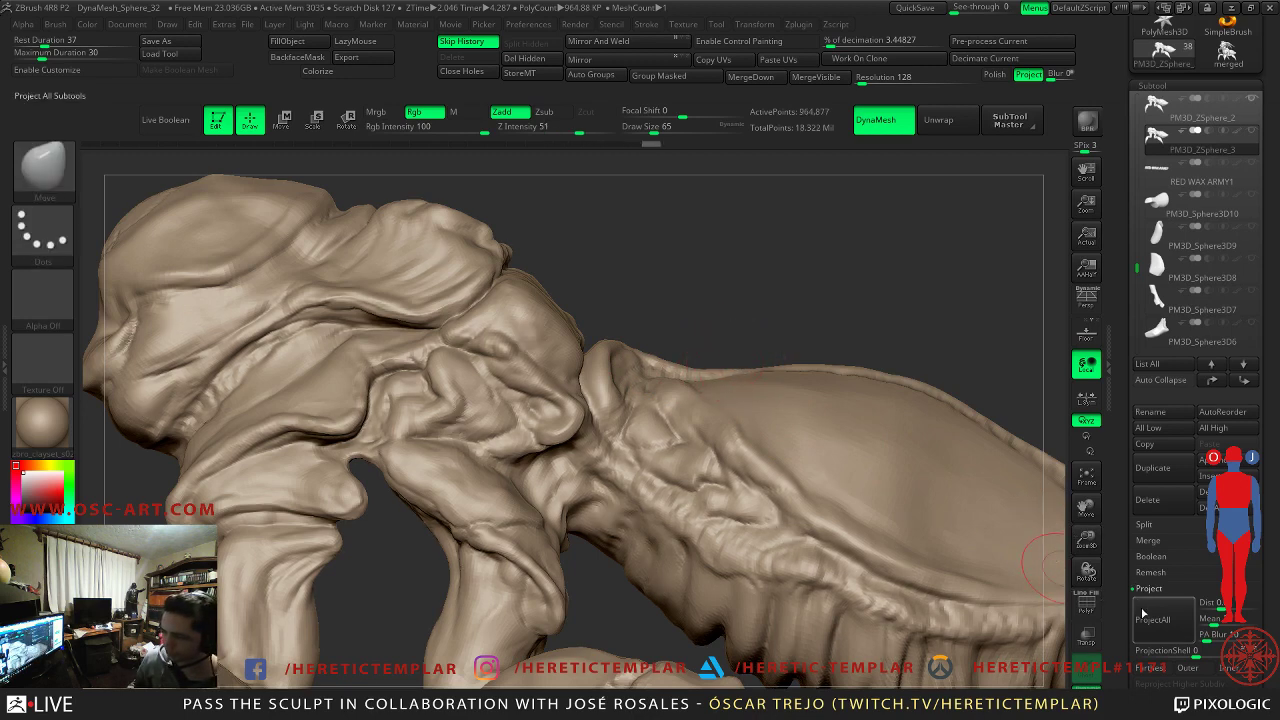
click(1152, 615)
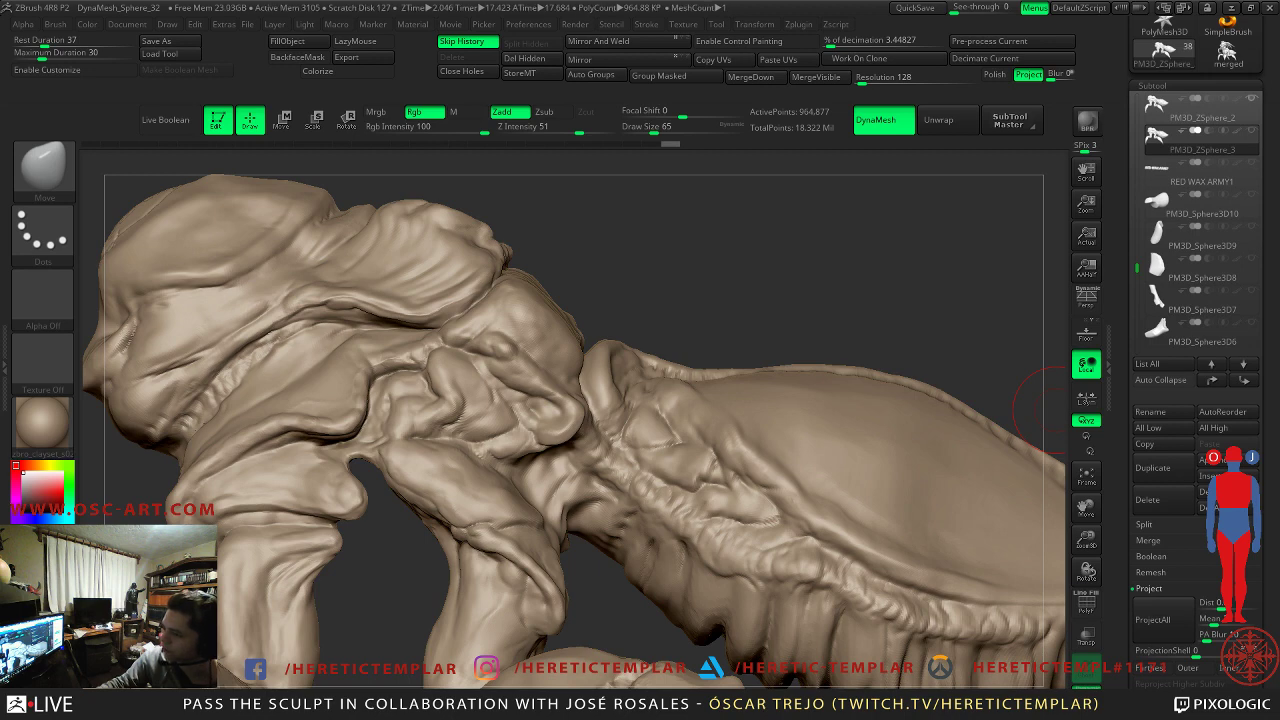
alt+drag(910, 339, 989, 280)
alt+drag(840, 300, 820, 400)
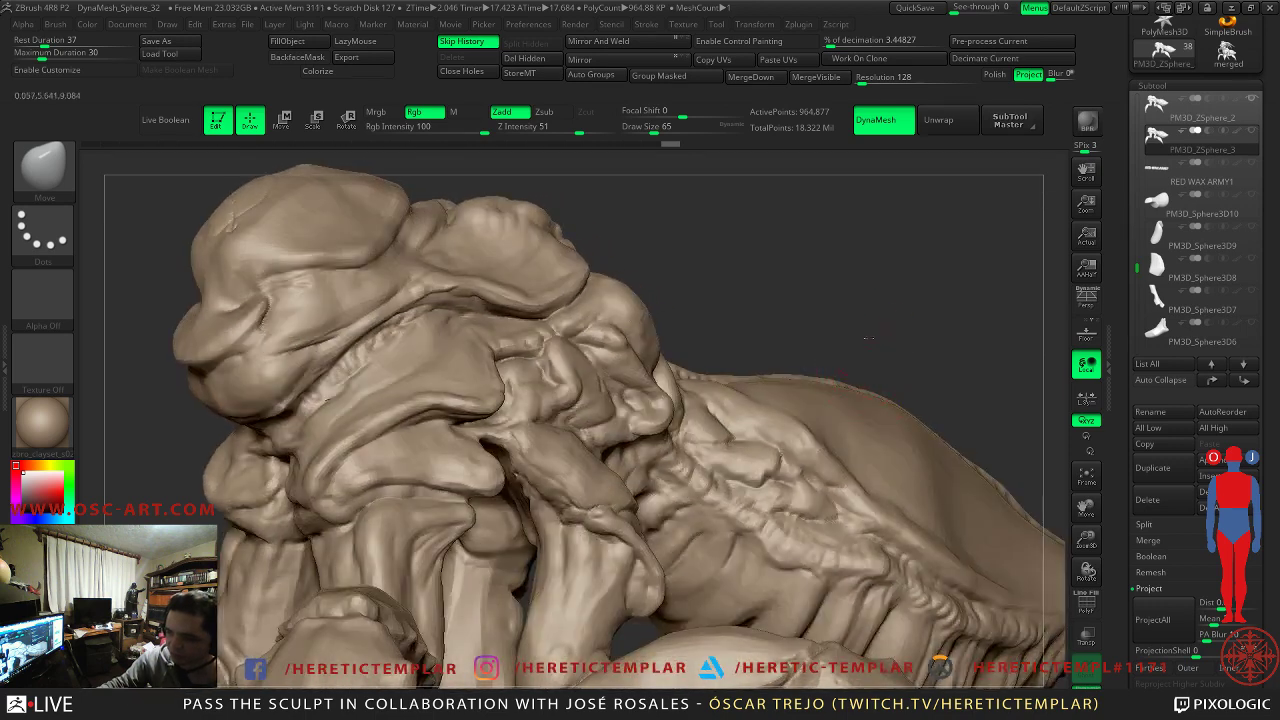
drag(869, 335, 855, 342)
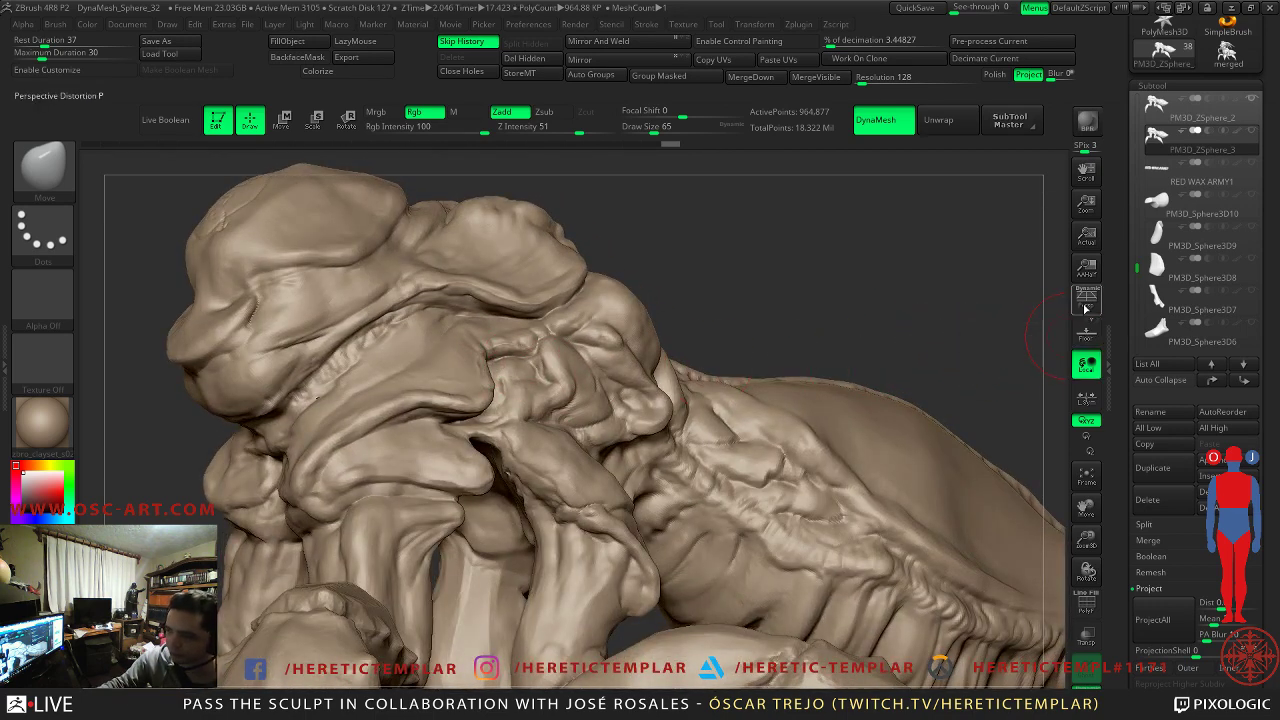
- Turn on perspective distortion and frame the lower body to view it from the front and side
click(1085, 308)
key(f)
mouse_move(789, 297)
mouse_down()
mouse_move(791, 312)
mouse_move(817, 280)
mouse_move(826, 323)
mouse_move(742, 323)
mouse_move(795, 310)
mouse_up()
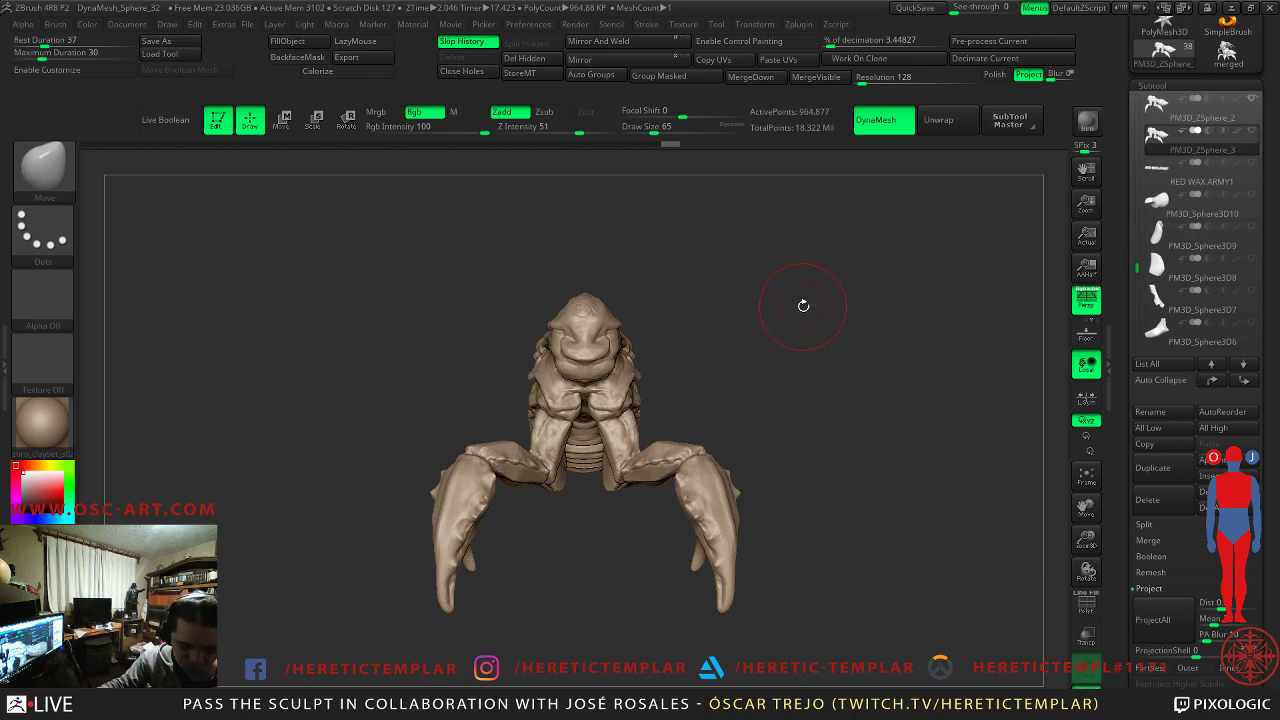
mouse_move(774, 353)
mouse_down()
mouse_move(791, 283)
mouse_move(815, 322)
mouse_move(857, 331)
mouse_move(897, 277)
mouse_move(934, 369)
mouse_move(903, 317)
mouse_move(880, 343)
mouse_move(864, 261)
mouse_move(840, 326)
mouse_move(983, 371)
mouse_up()
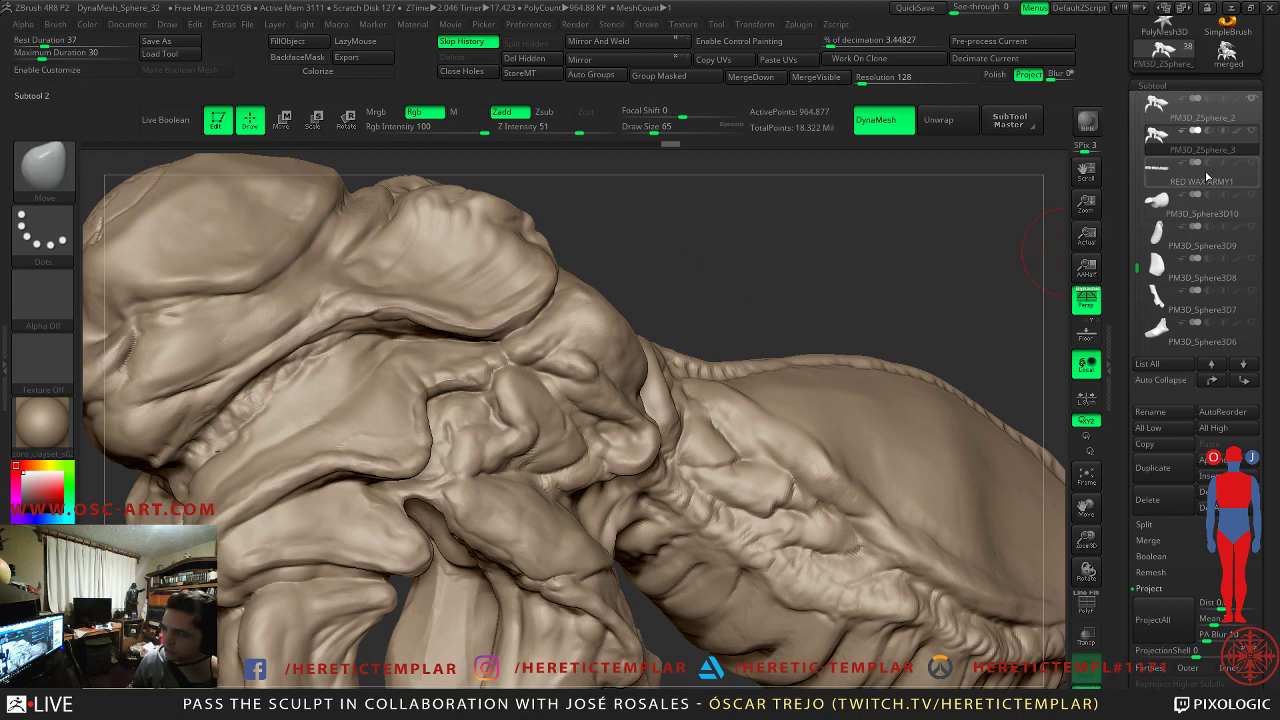
- Save the tool to disk
scroll(1200, 150, up, 3)
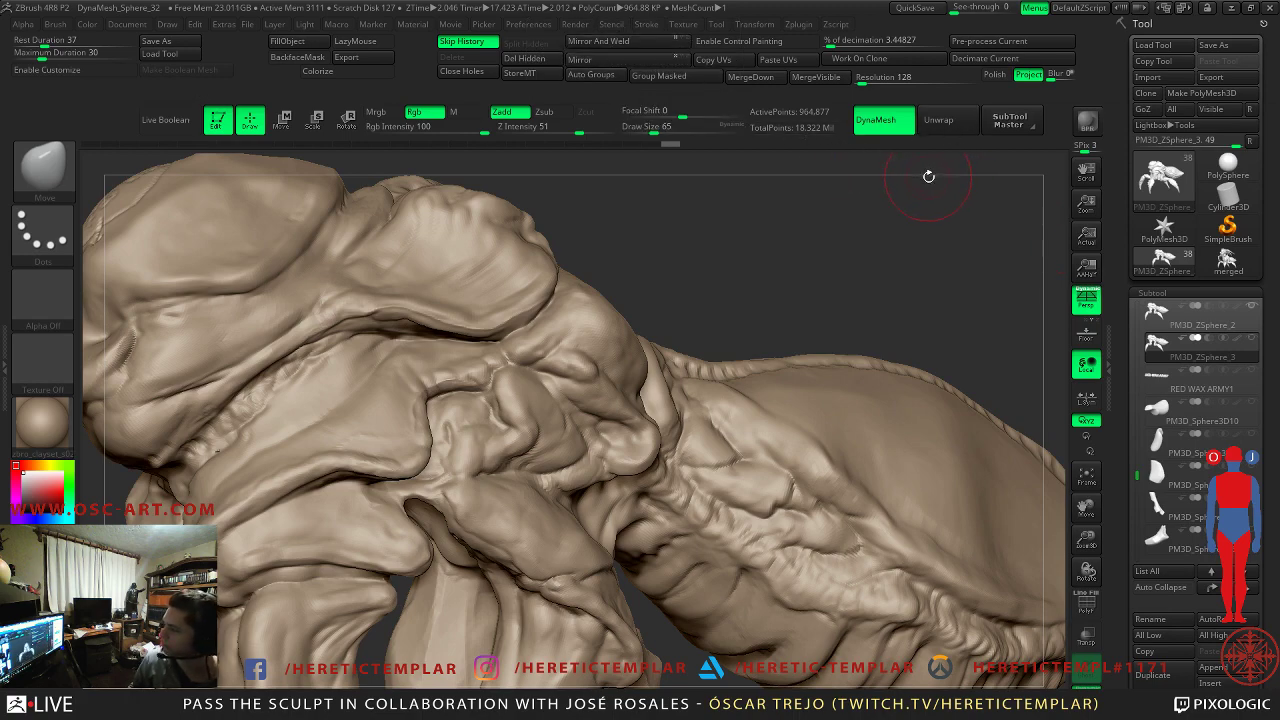
mouse_move(829, 229)
alt+mouse_down()
mouse_move(811, 203)
mouse_move(813, 225)
mouse_move(817, 210)
mouse_move(828, 221)
alt+mouse_up()
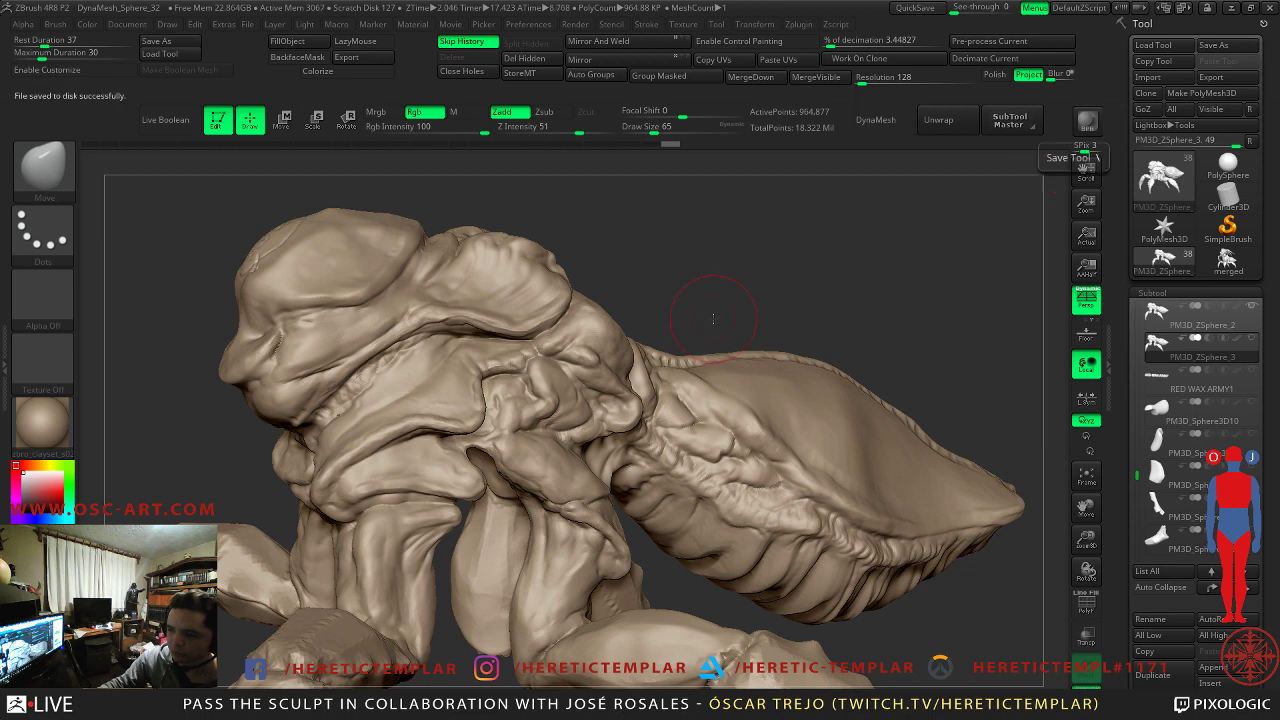
mouse_move(889, 331)
mouse_down()
mouse_move(857, 220)
mouse_move(760, 420)
mouse_up()
- Compare the original PM3D_ZSphere_2 with the projected copy PM3D_ZSphere_3, examining wireframes, legs, waist and abdomen from several angles
click(1156, 316)
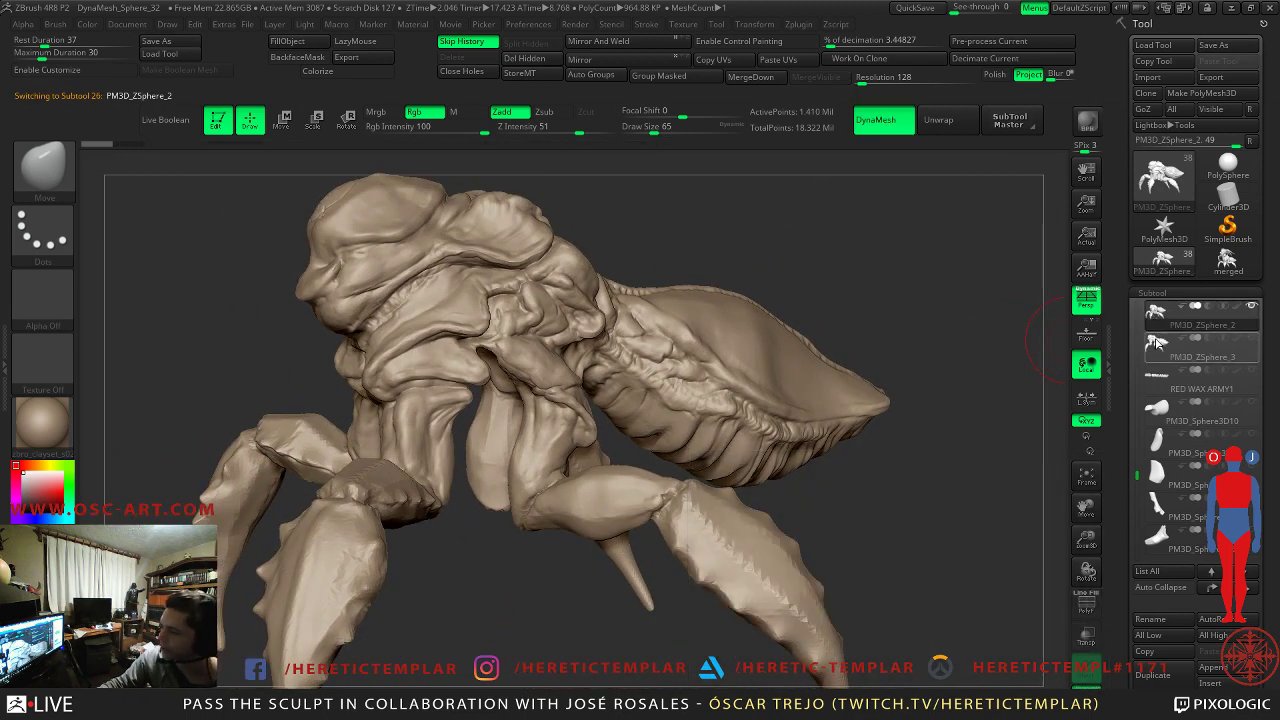
click(1086, 603)
alt+drag(953, 364, 880, 318)
key(shift+f)
mouse_move(732, 179)
mouse_down()
mouse_move(766, 329)
mouse_move(800, 280)
mouse_move(786, 264)
mouse_move(798, 229)
mouse_up()
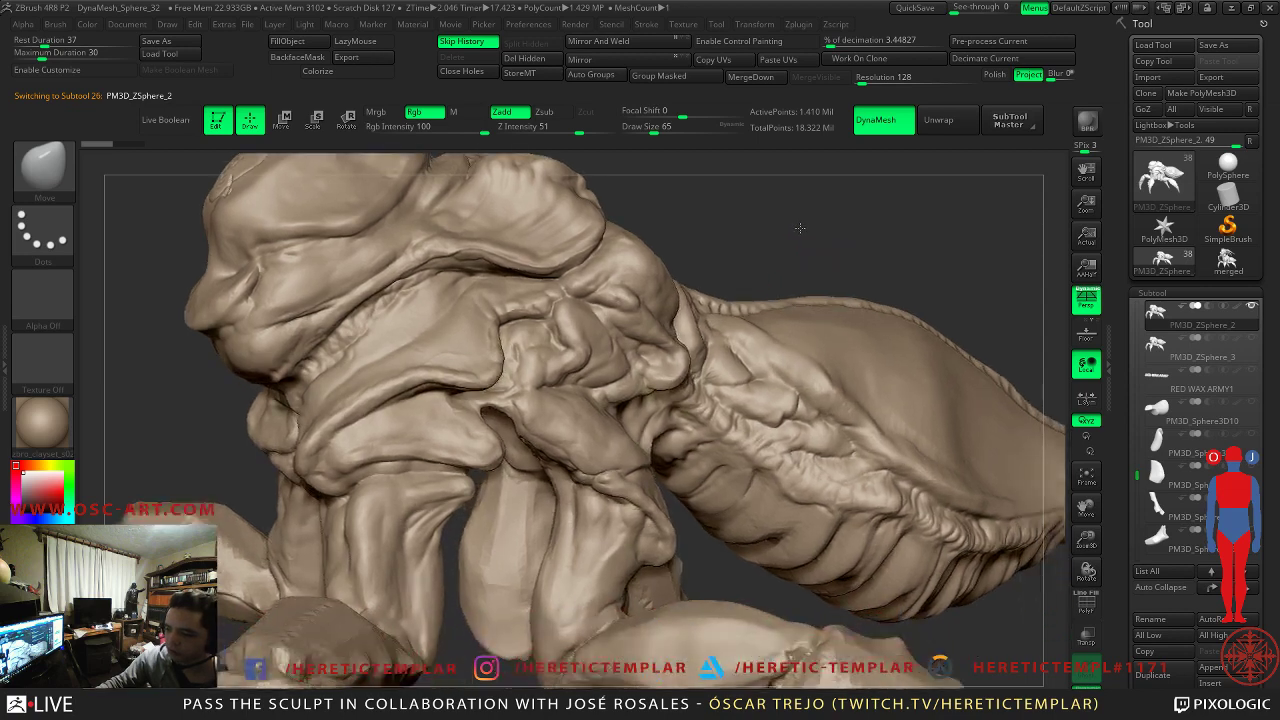
click(1157, 347)
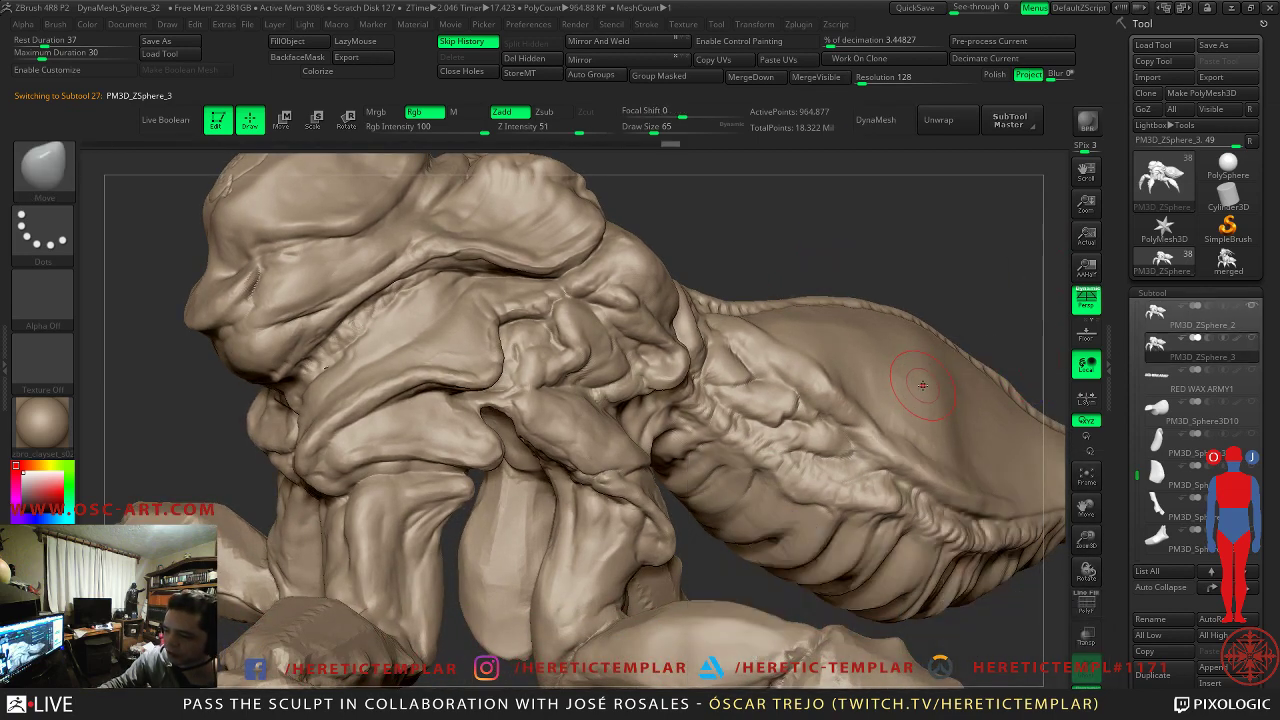
key(shift+d)
mouse_move(874, 285)
mouse_down()
mouse_move(897, 271)
mouse_move(851, 271)
mouse_move(817, 246)
mouse_move(848, 243)
mouse_up()
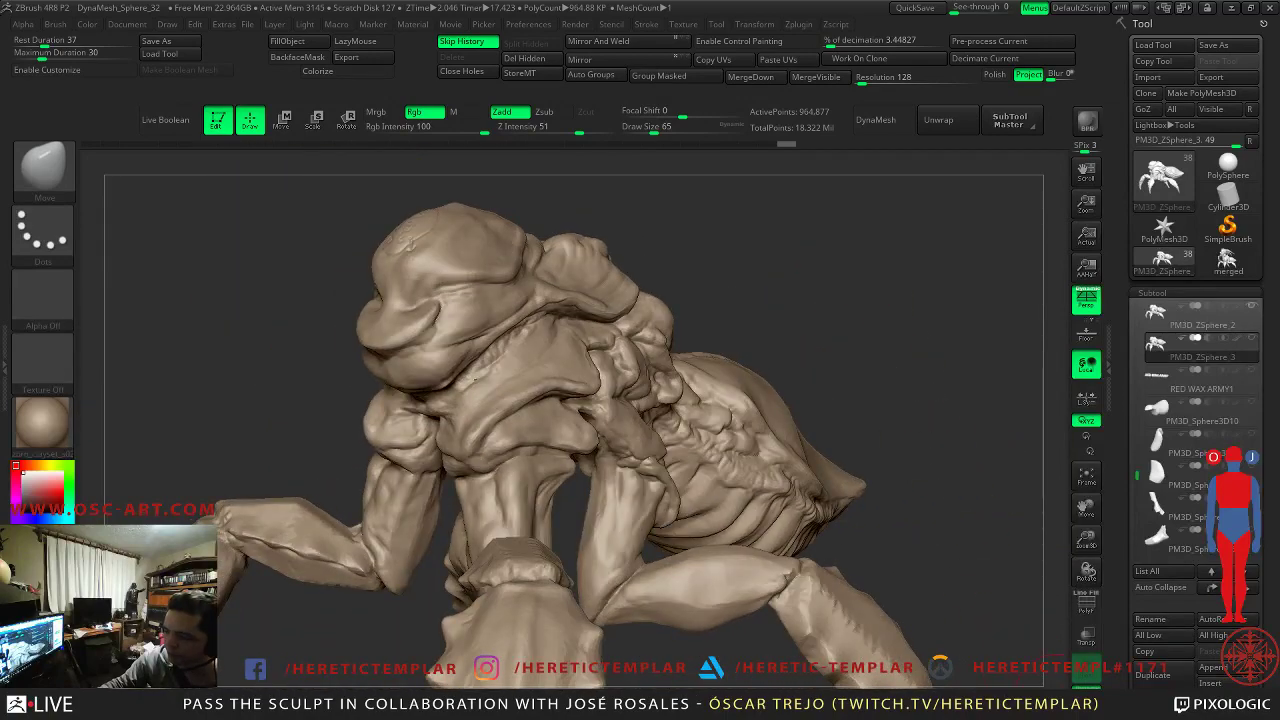
mouse_move(827, 345)
mouse_down()
mouse_move(806, 458)
mouse_move(790, 360)
mouse_move(598, 410)
mouse_up()
mouse_move(790, 440)
alt+mouse_down()
mouse_move(798, 540)
mouse_move(798, 481)
mouse_move(841, 516)
mouse_move(906, 517)
mouse_move(947, 440)
alt+mouse_up()
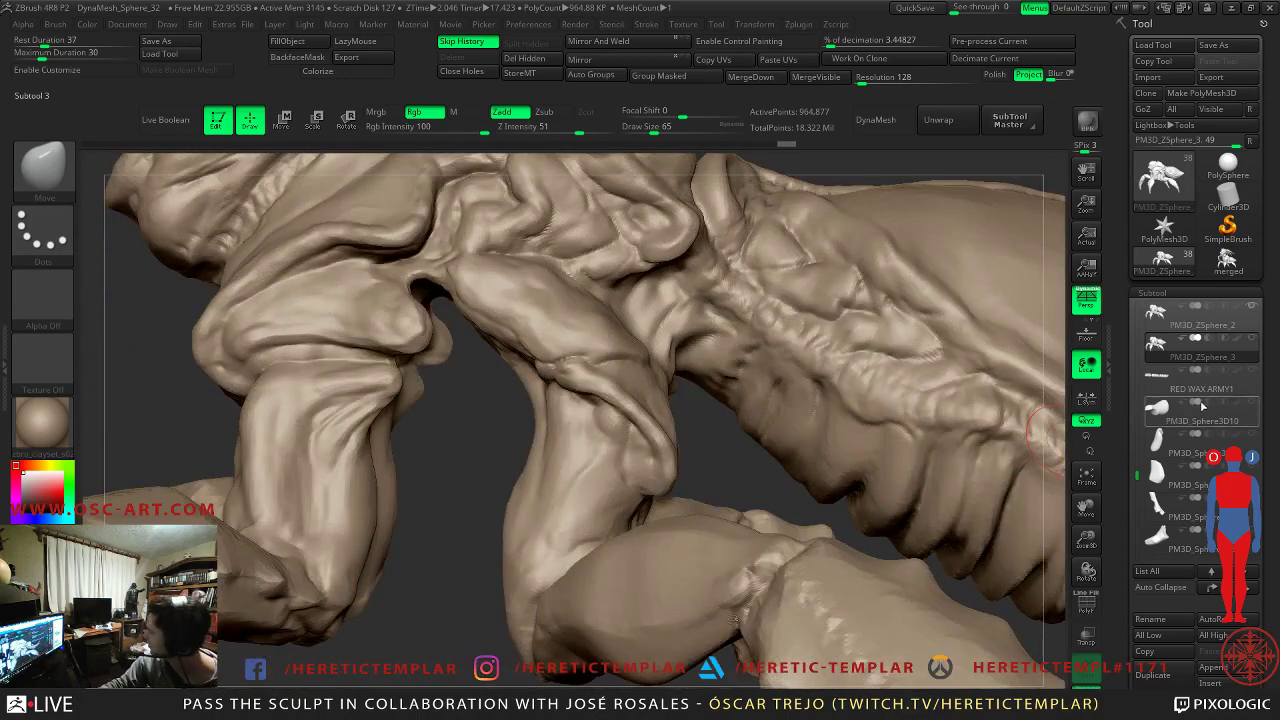
- Review the projected copy's waist and legs, then open its Geometry settings to examine the subdivision and ZRemesher options
mouse_move(1210, 396)
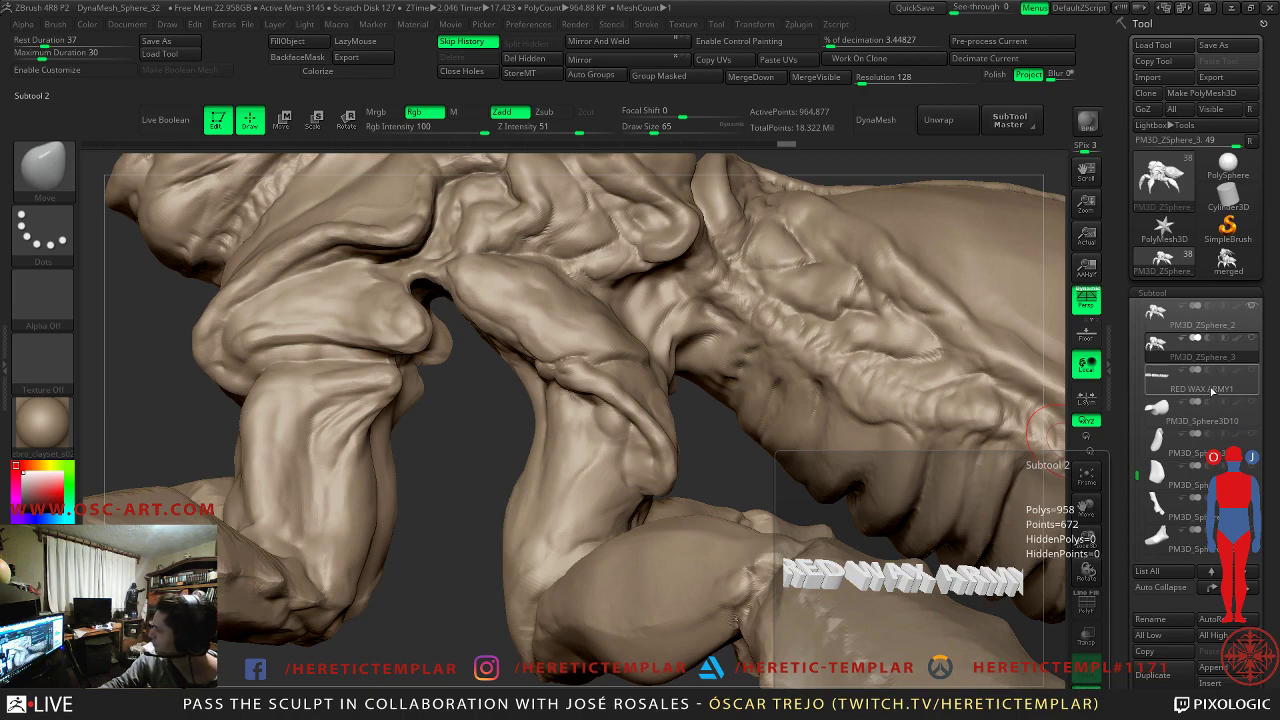
alt+drag(466, 510, 503, 471)
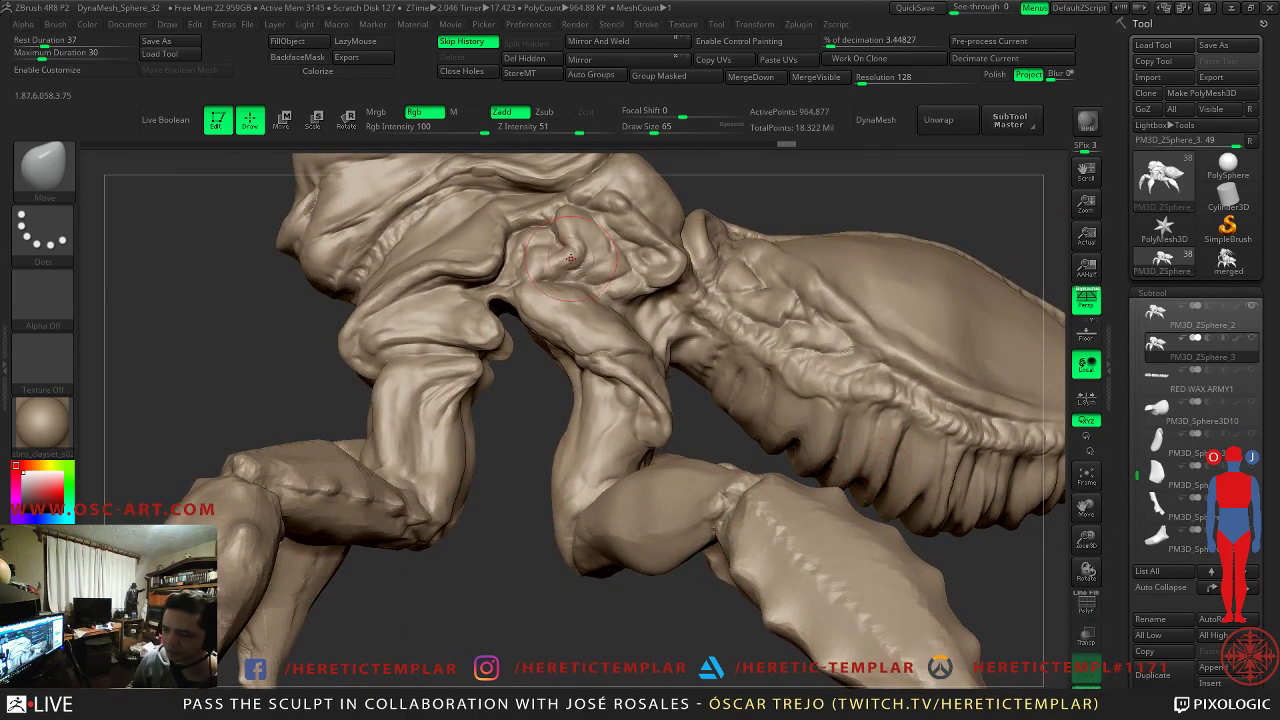
click(1087, 600)
click(1087, 600)
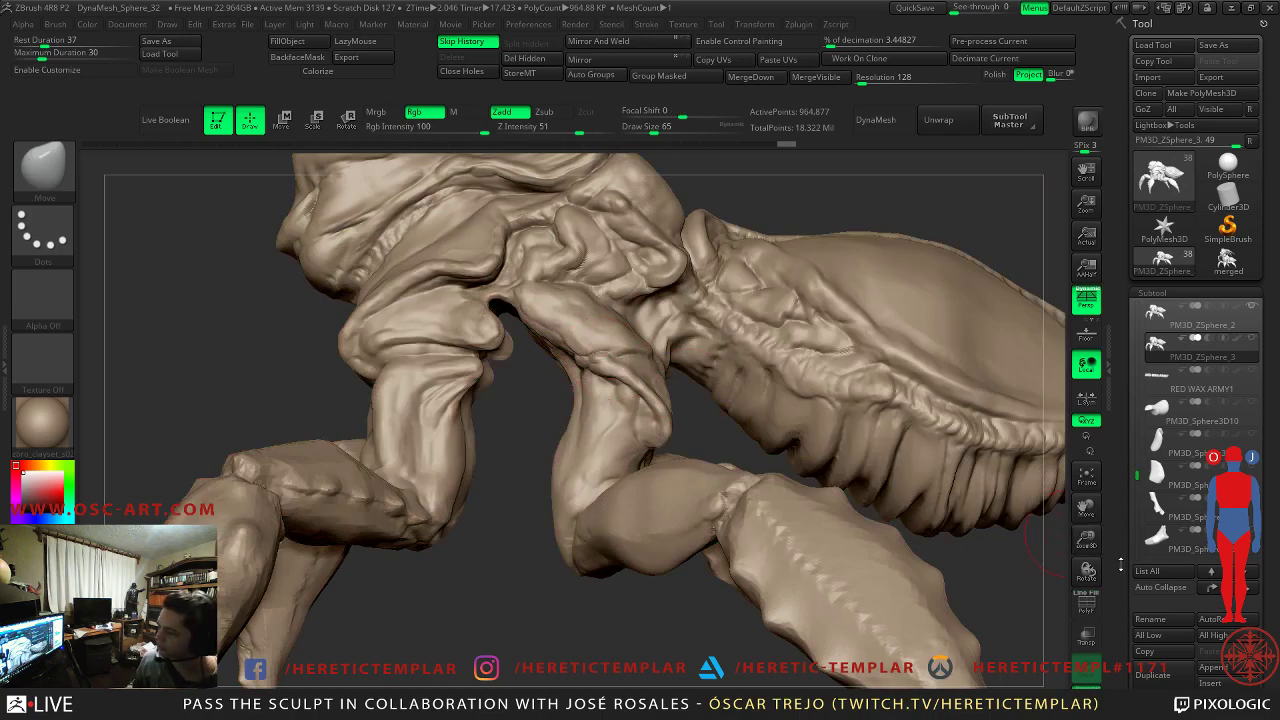
scroll(1120, 565, down, 10)
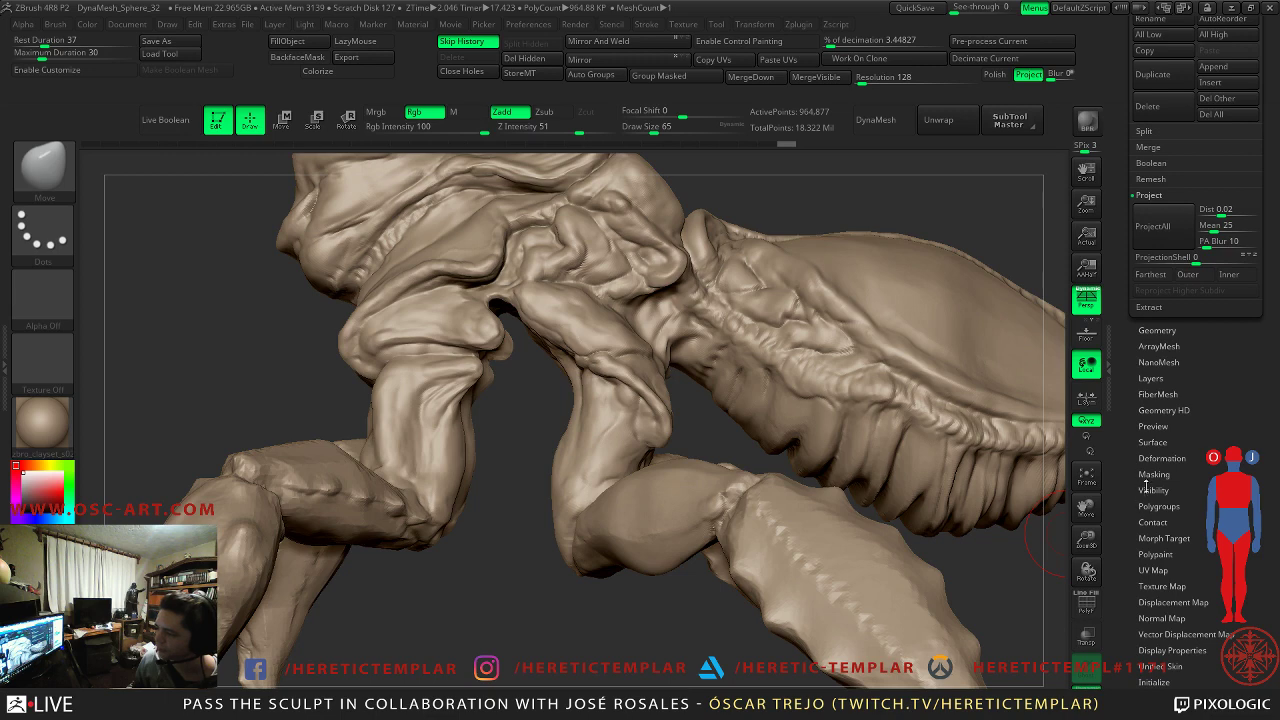
drag(1130, 342, 1133, 362)
click(1154, 356)
drag(1140, 311, 1139, 360)
scroll(1138, 360, up, 4)
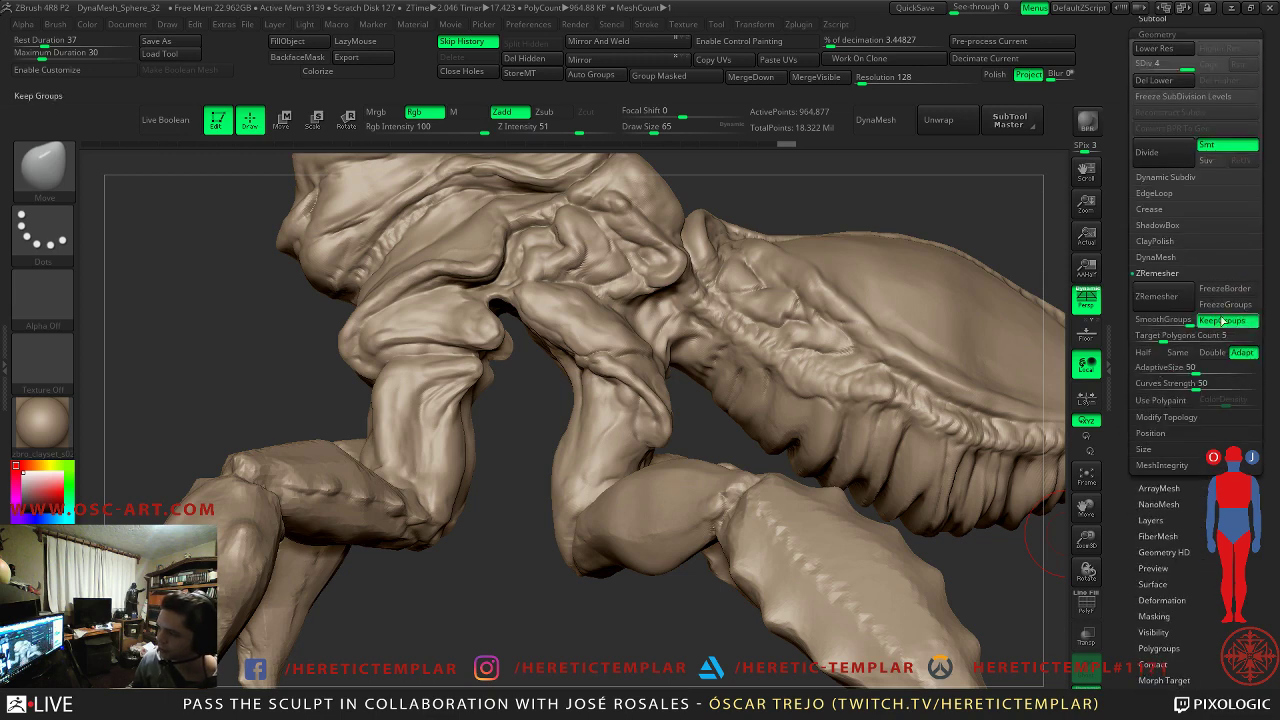
- Isolate the abdomen polygroup of the projected copy and check its surface at the lower and highest subdivision levels without wireframe
drag(283, 335, 334, 352)
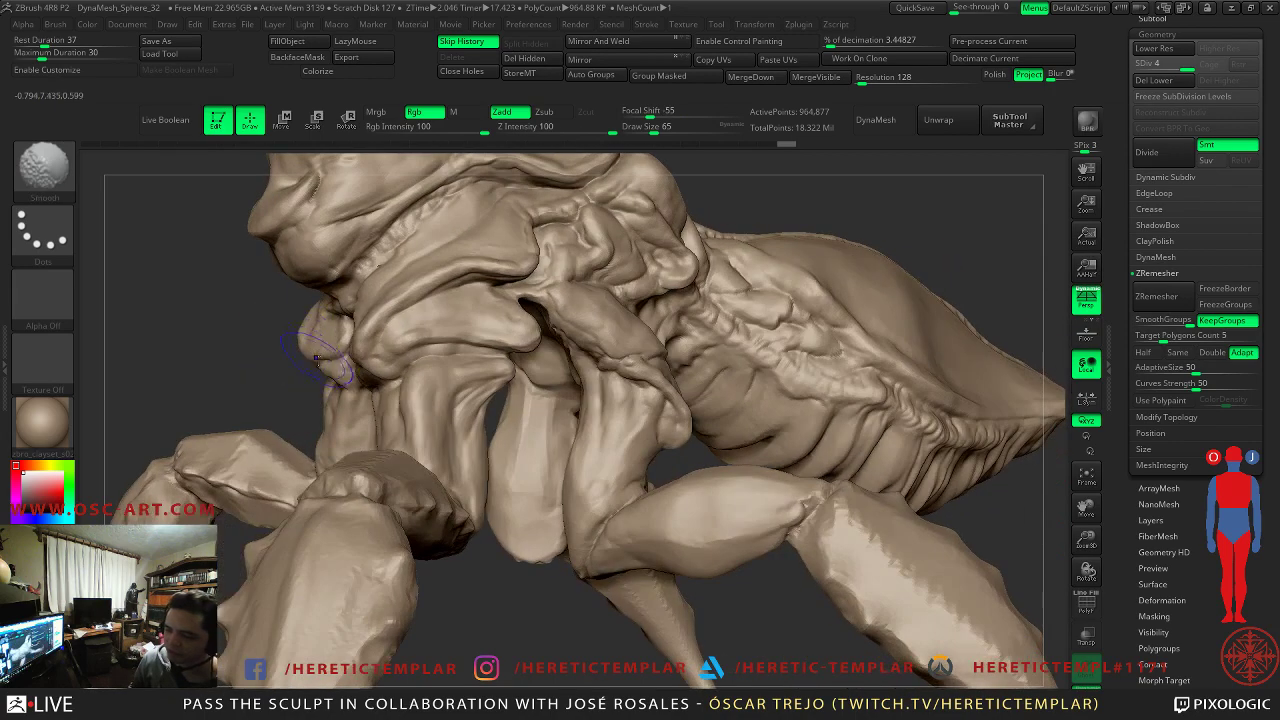
key(shift+f)
alt+drag(491, 583, 504, 456)
drag(485, 382, 780, 472)
alt+drag(720, 411, 650, 455)
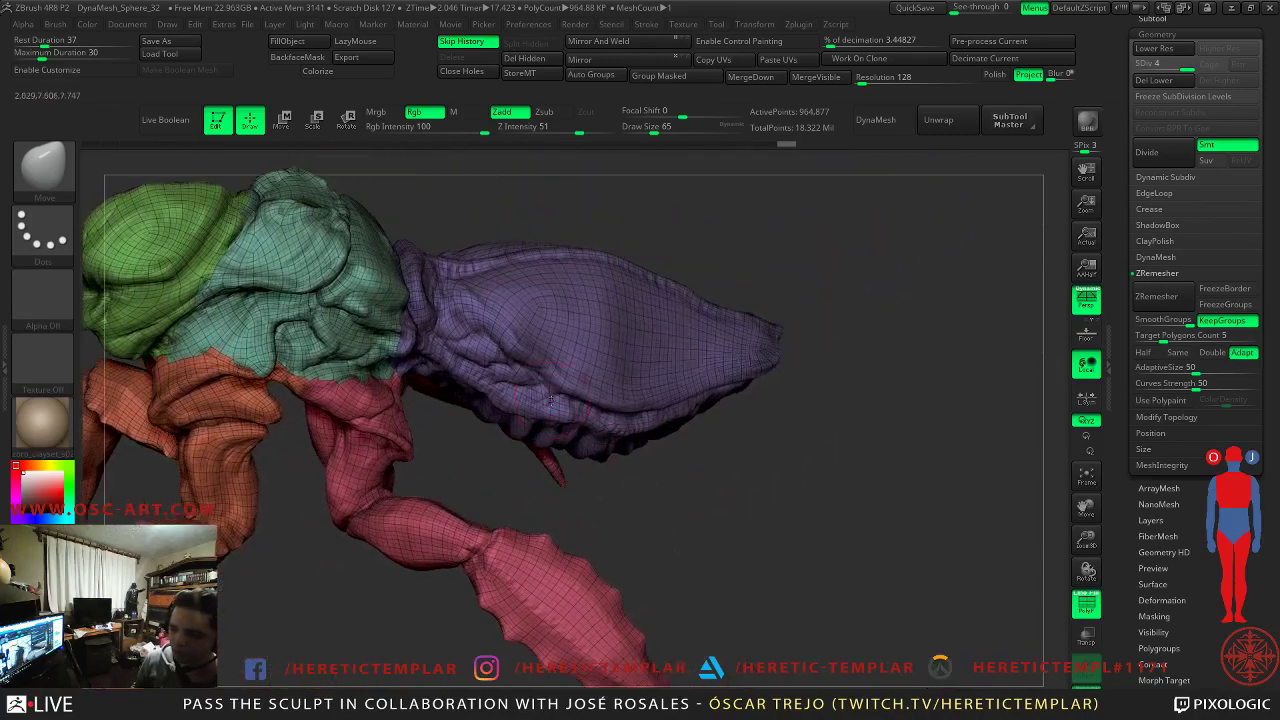
ctrl+shift+click(620, 370)
mouse_move(800, 560)
mouse_down()
mouse_move(863, 489)
mouse_move(469, 534)
mouse_up()
key(shift+f)
key(shift+d)
key(d)
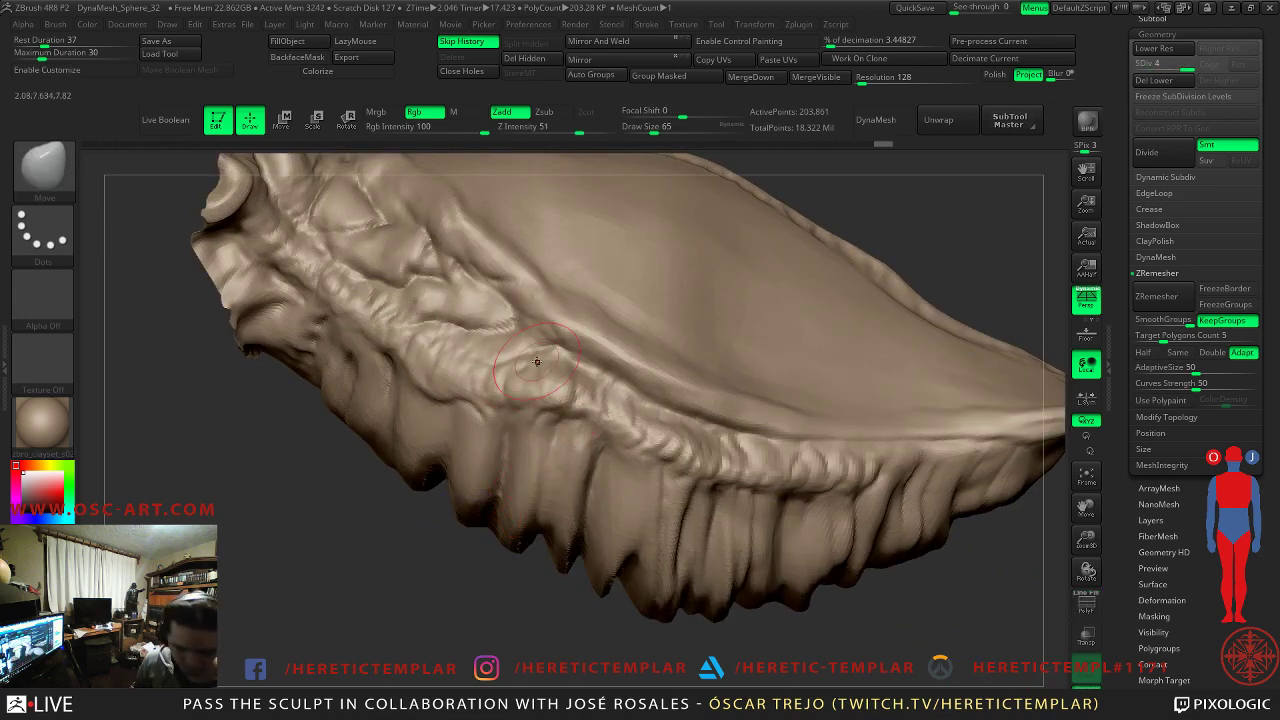
- Build up the folds on the middle of the abdomen's side with the Clay brush at a draw size of 33
key(b)
key(c)
key(l)
key(s)
drag(538, 405, 529, 405)
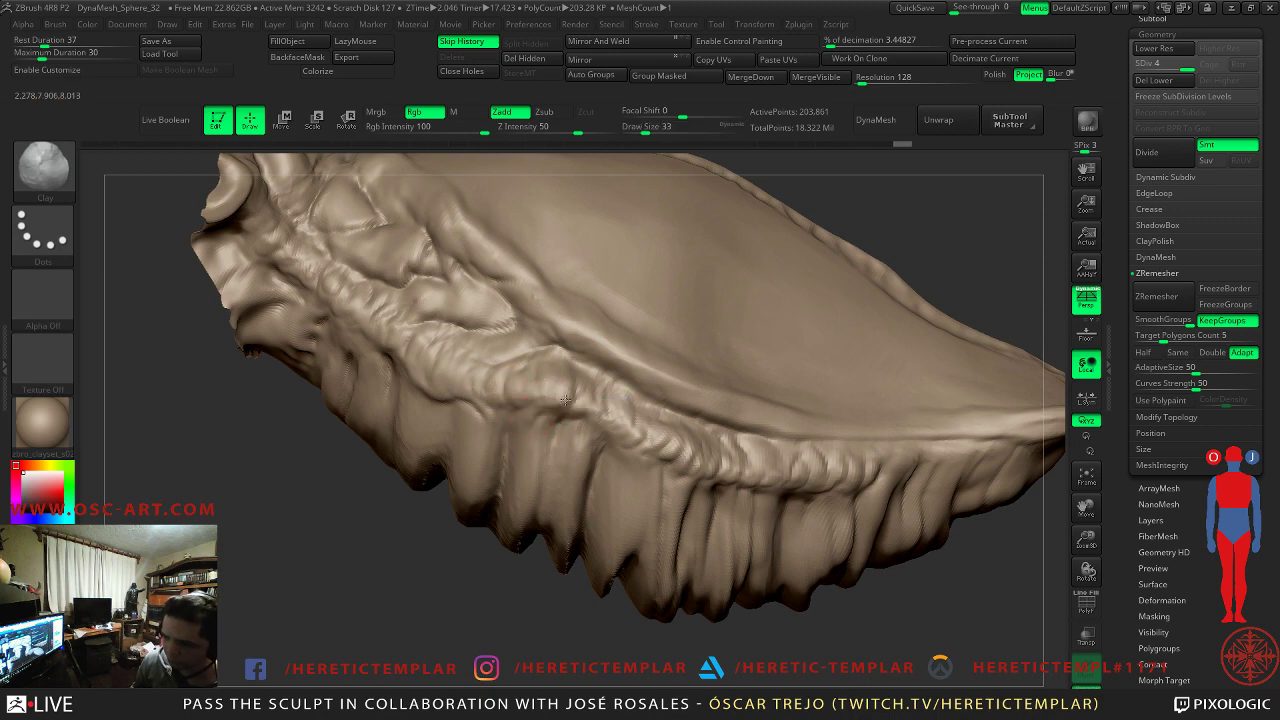
- Carve deeper creases between the abdomen's side folds with the DamStandard brush at a draw size of 33
key(b)
key(d)
key(s)
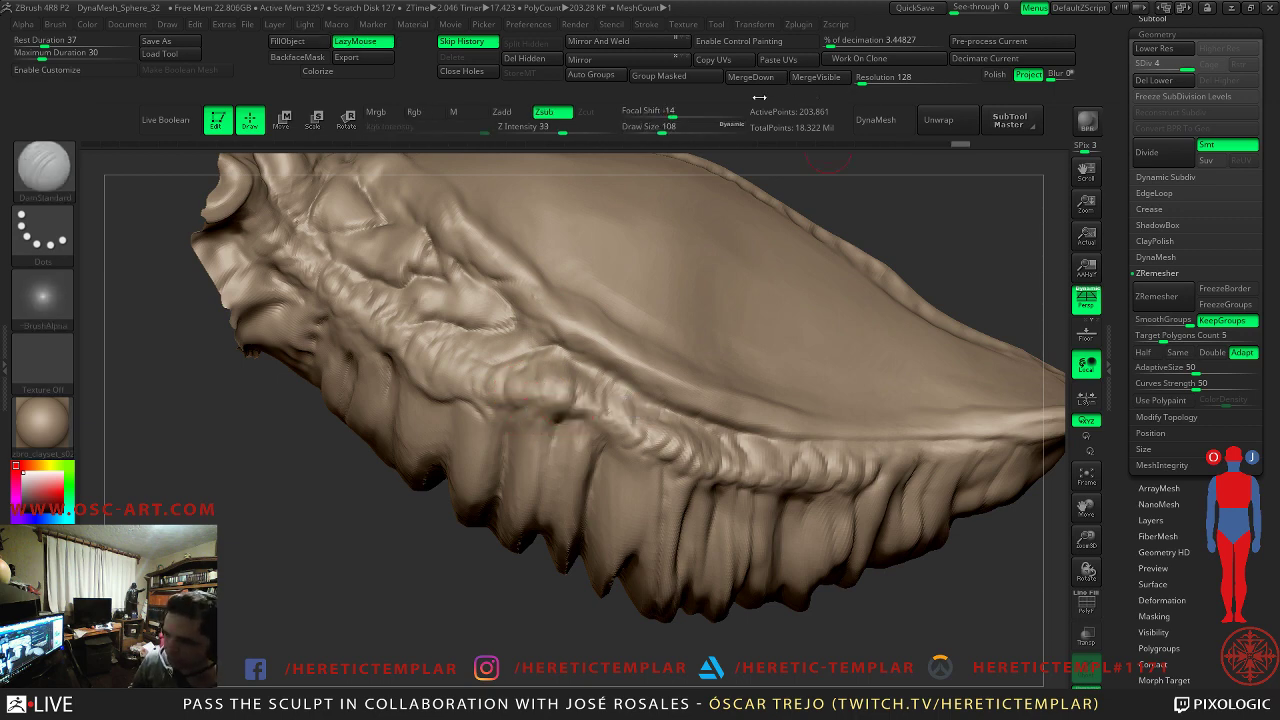
click(734, 128)
key(s)
drag(566, 430, 560, 430)
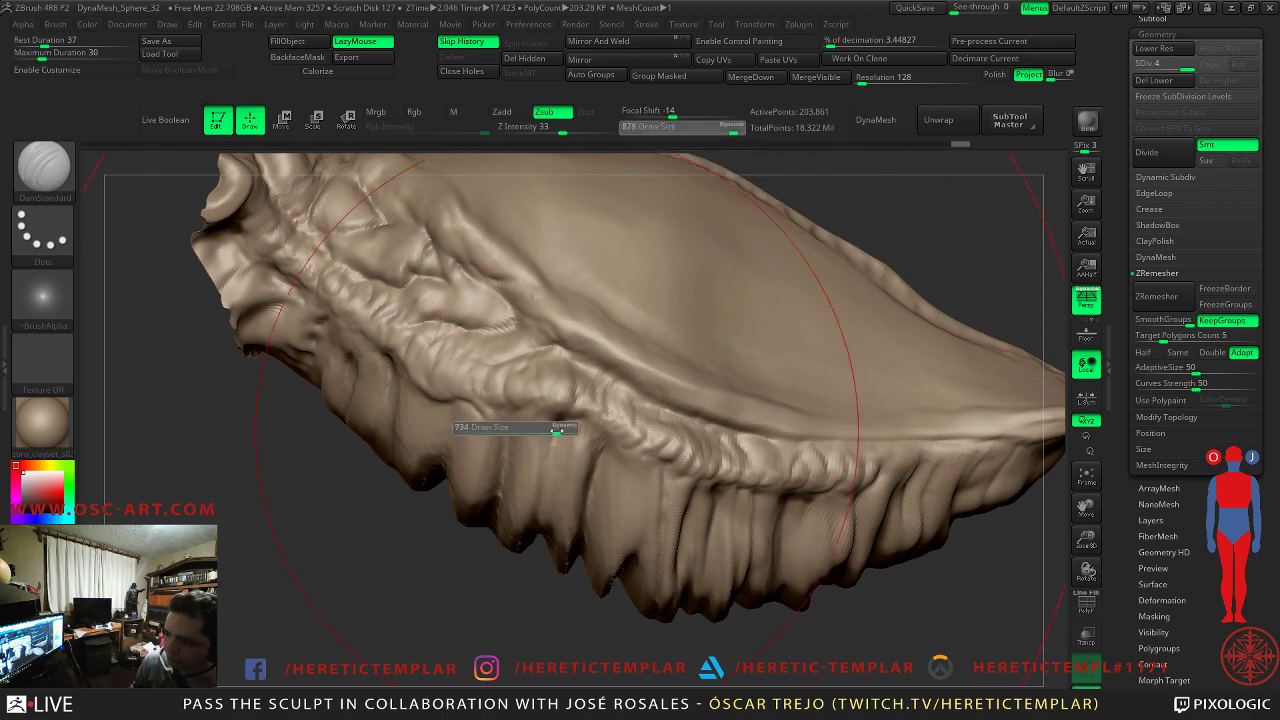
text(49)
key(Return)
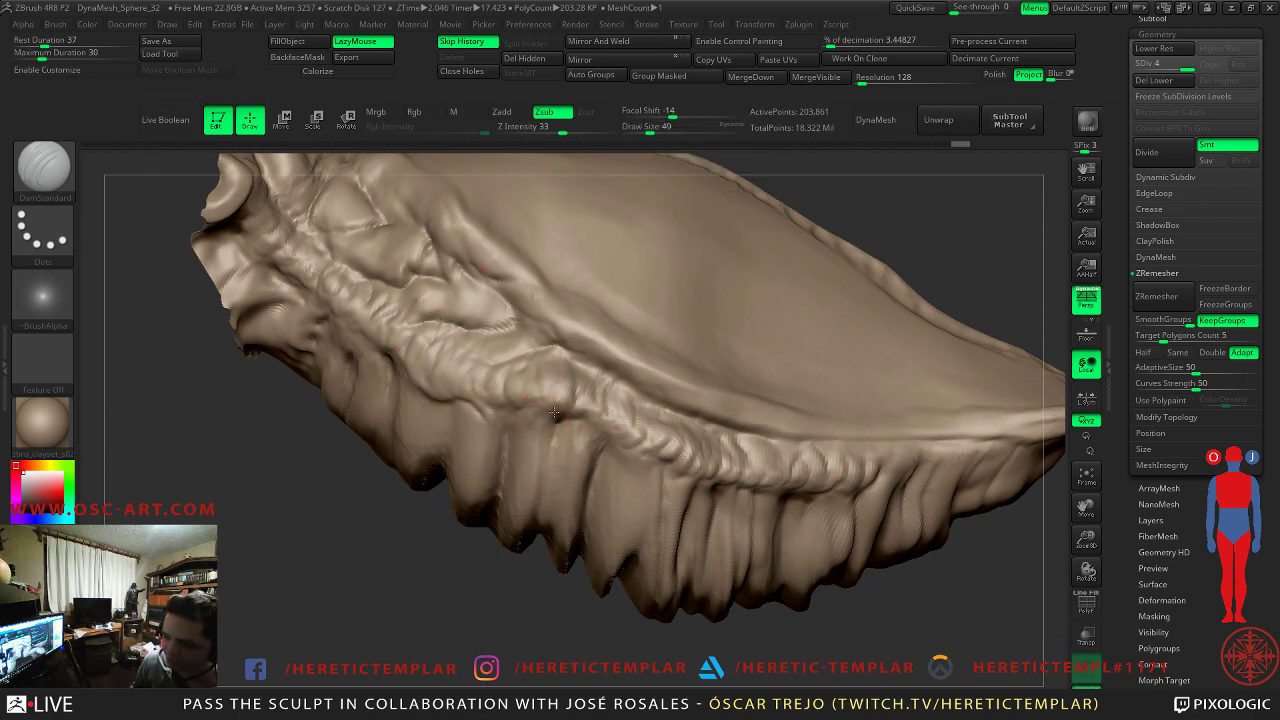
key(s)
drag(552, 429, 547, 427)
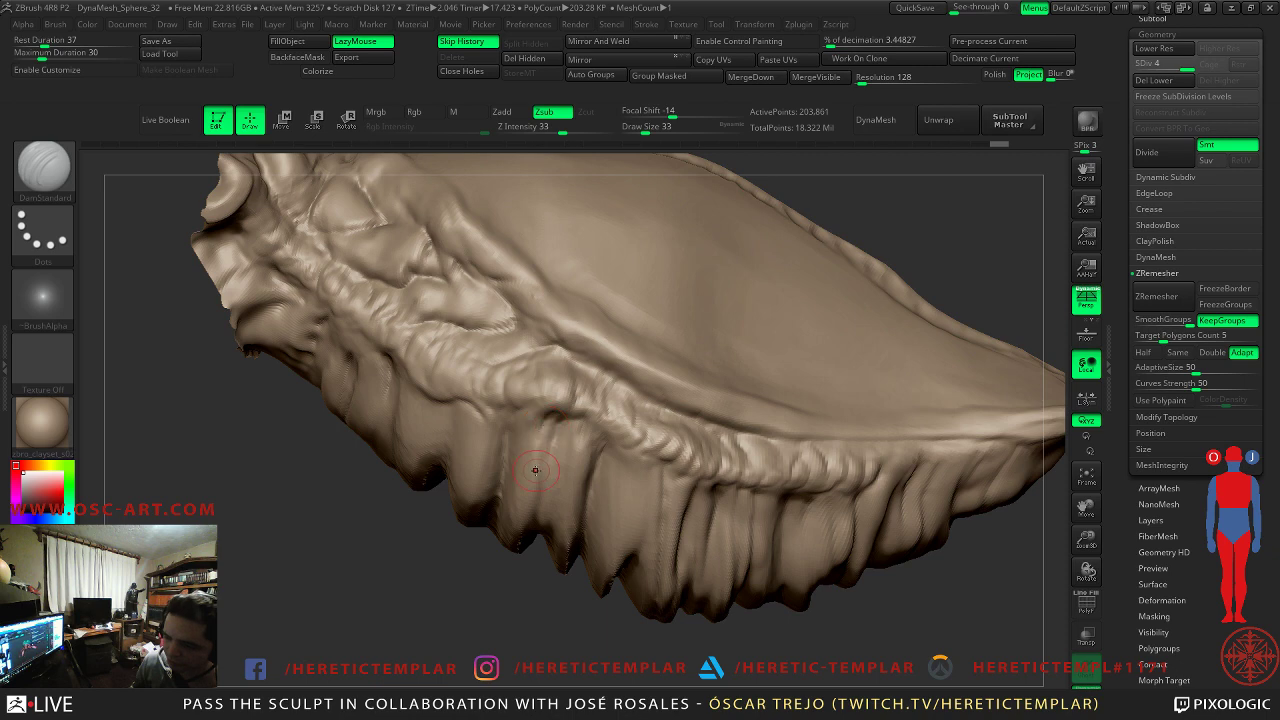
drag(458, 573, 488, 537)
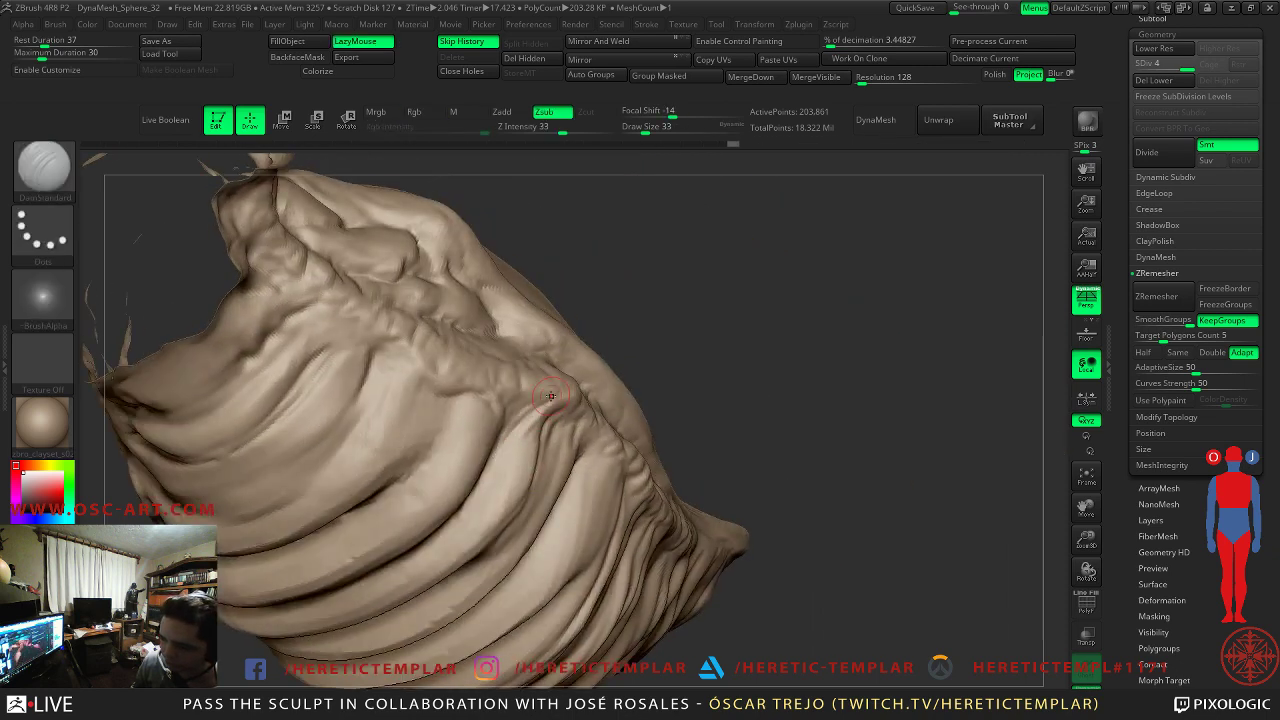
drag(743, 337, 600, 390)
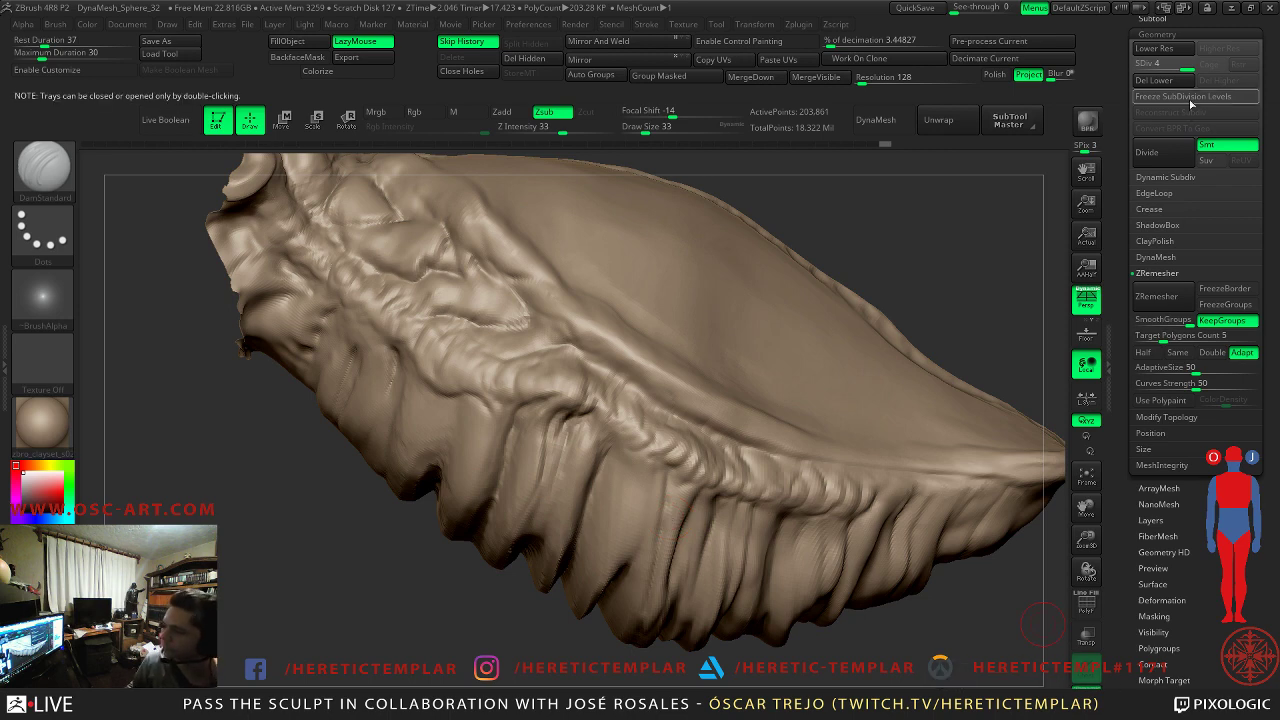
- Make all the creature's subtools visible again around the abdomen
drag(1126, 96, 1130, 223)
click(1152, 145)
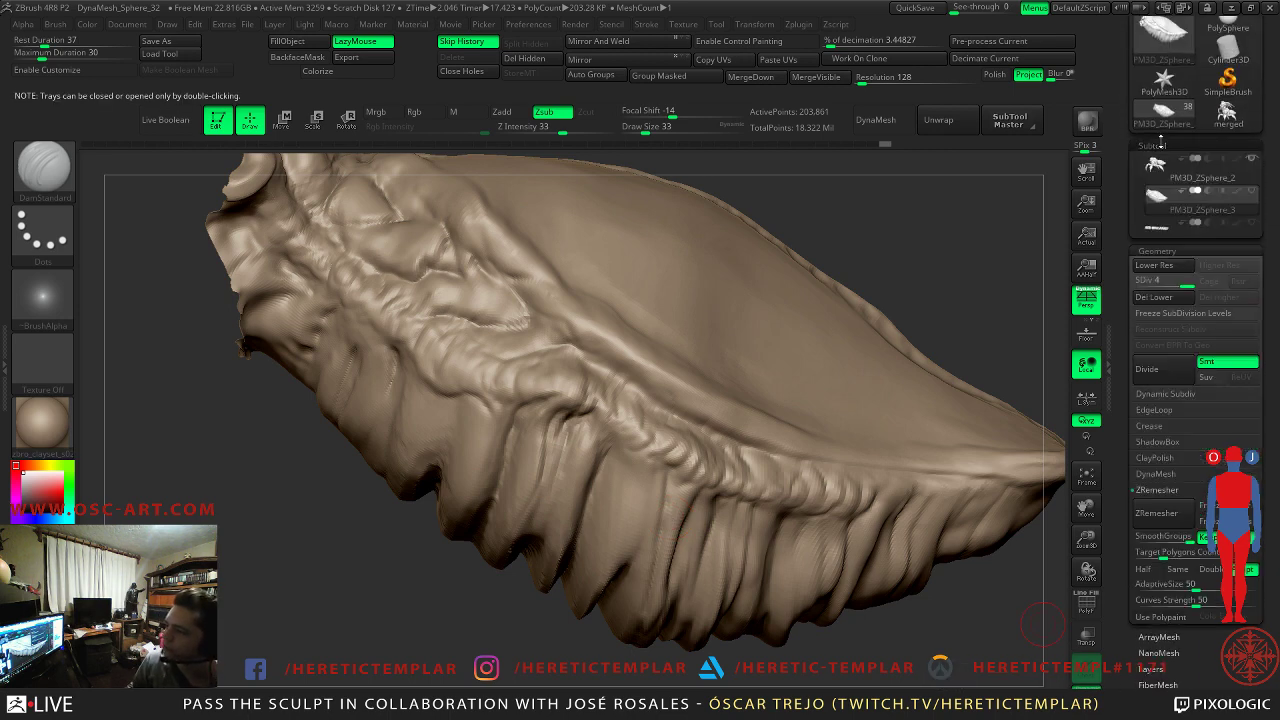
click(1252, 192)
alt+drag(1018, 222, 894, 303)
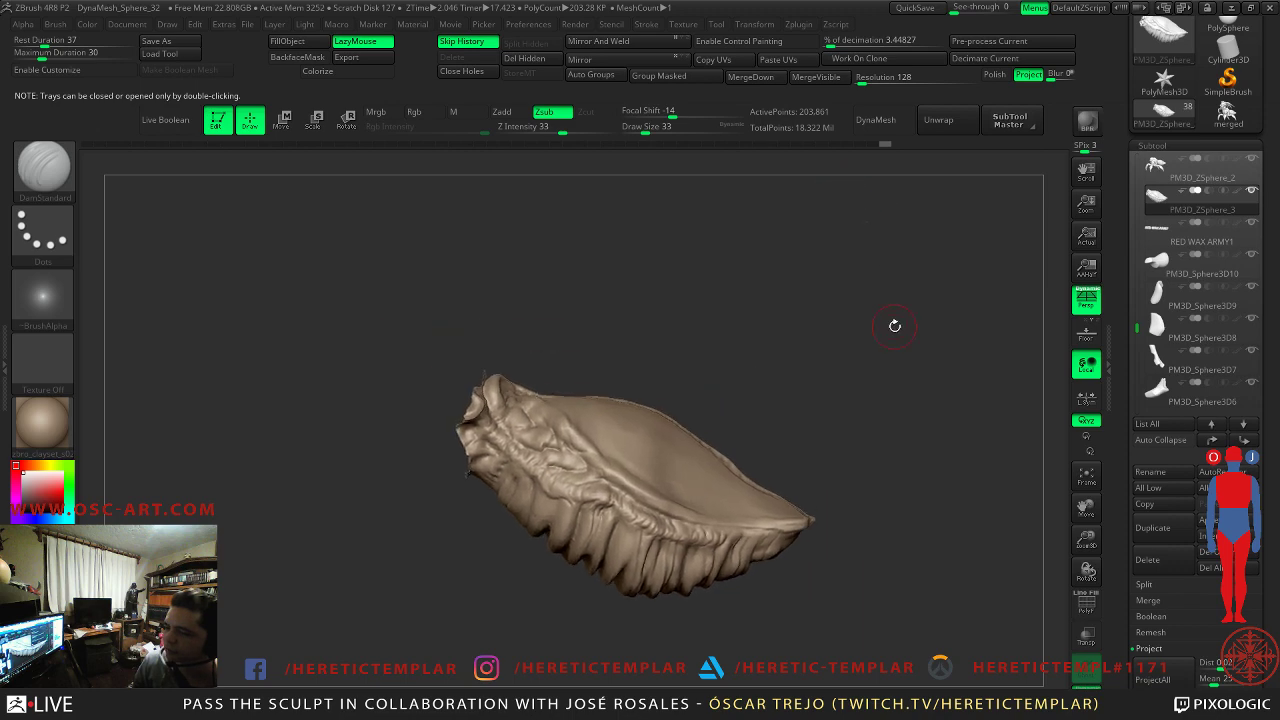
click(1082, 674)
drag(791, 409, 800, 355)
- Solo the original body subtool PM3D_ZSphere_2 to check it, then delete it
click(1205, 175)
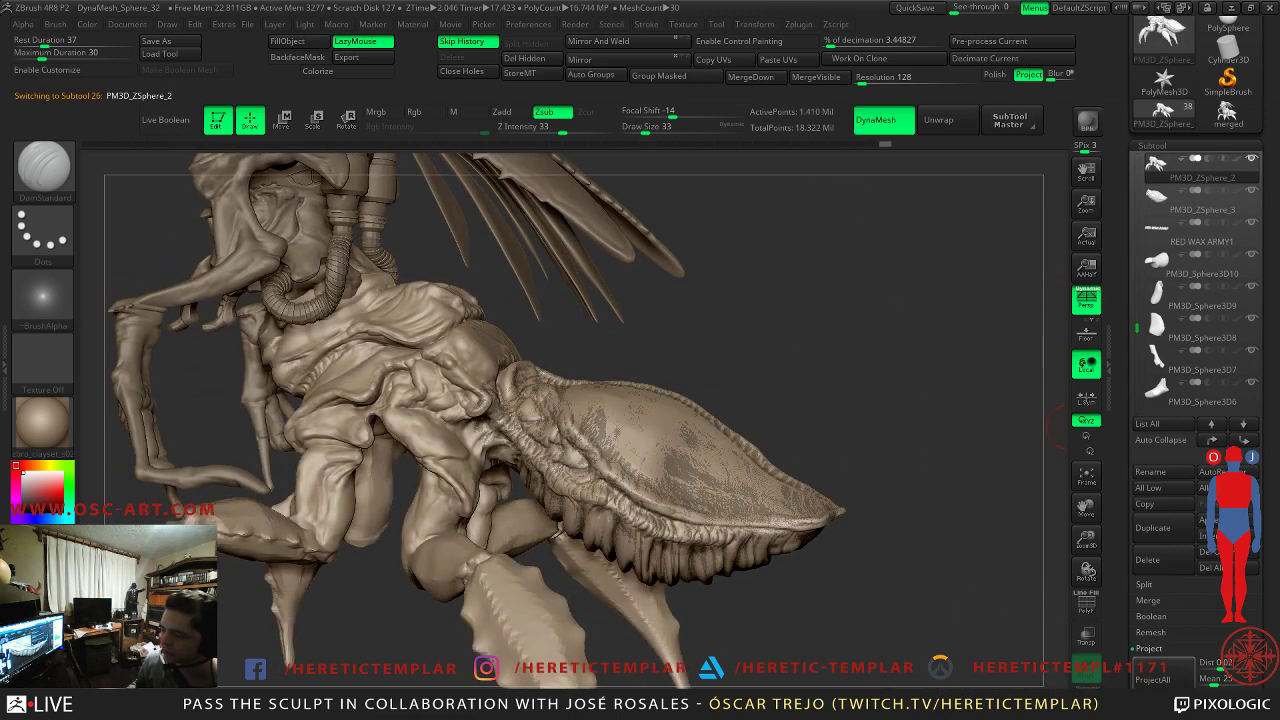
click(1085, 692)
key(shift+f)
mouse_move(732, 322)
mouse_down()
mouse_move(803, 293)
mouse_move(1060, 402)
mouse_up()
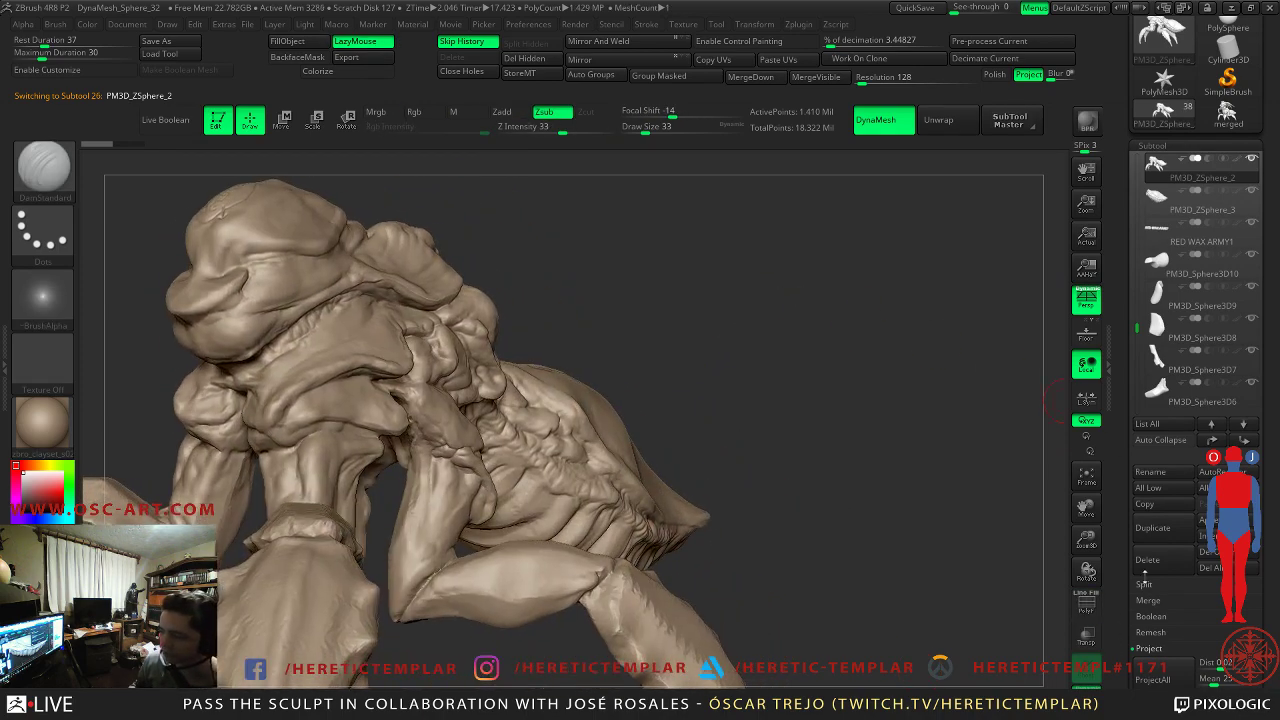
click(1150, 562)
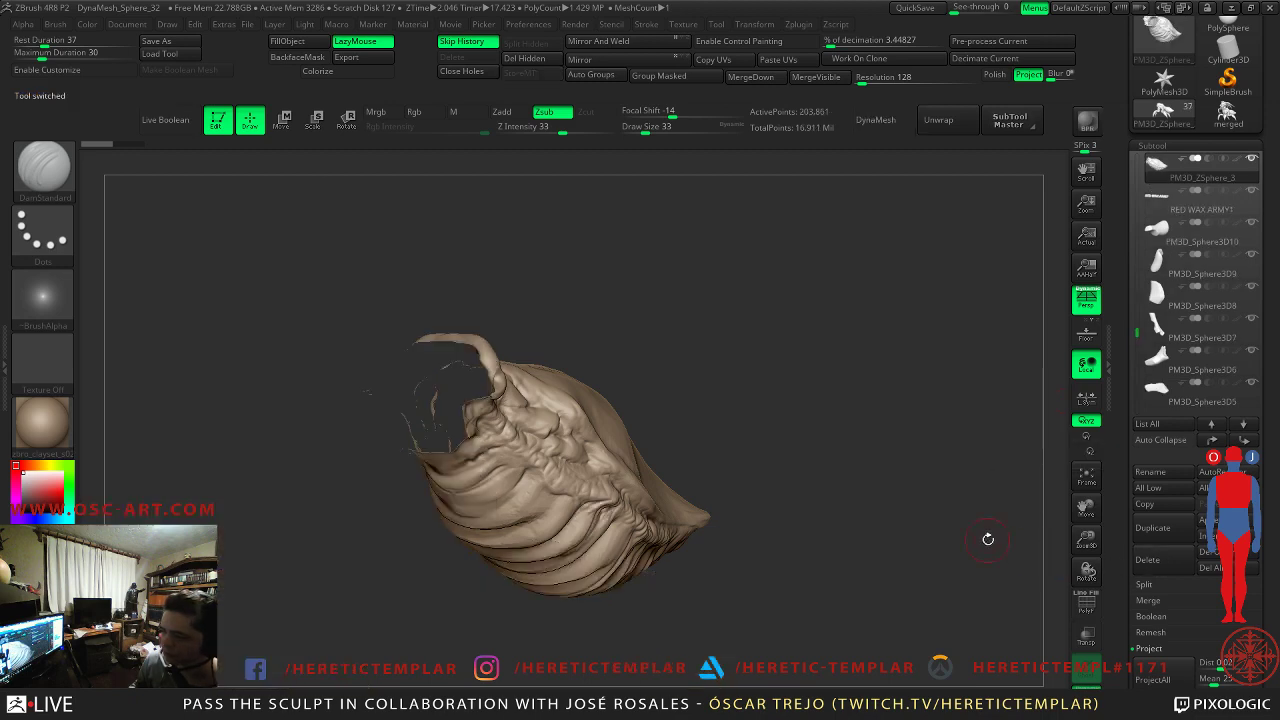
- Turn off perspective distortion and examine the creature's torso, arms and wings from several angles
drag(1031, 548, 779, 401)
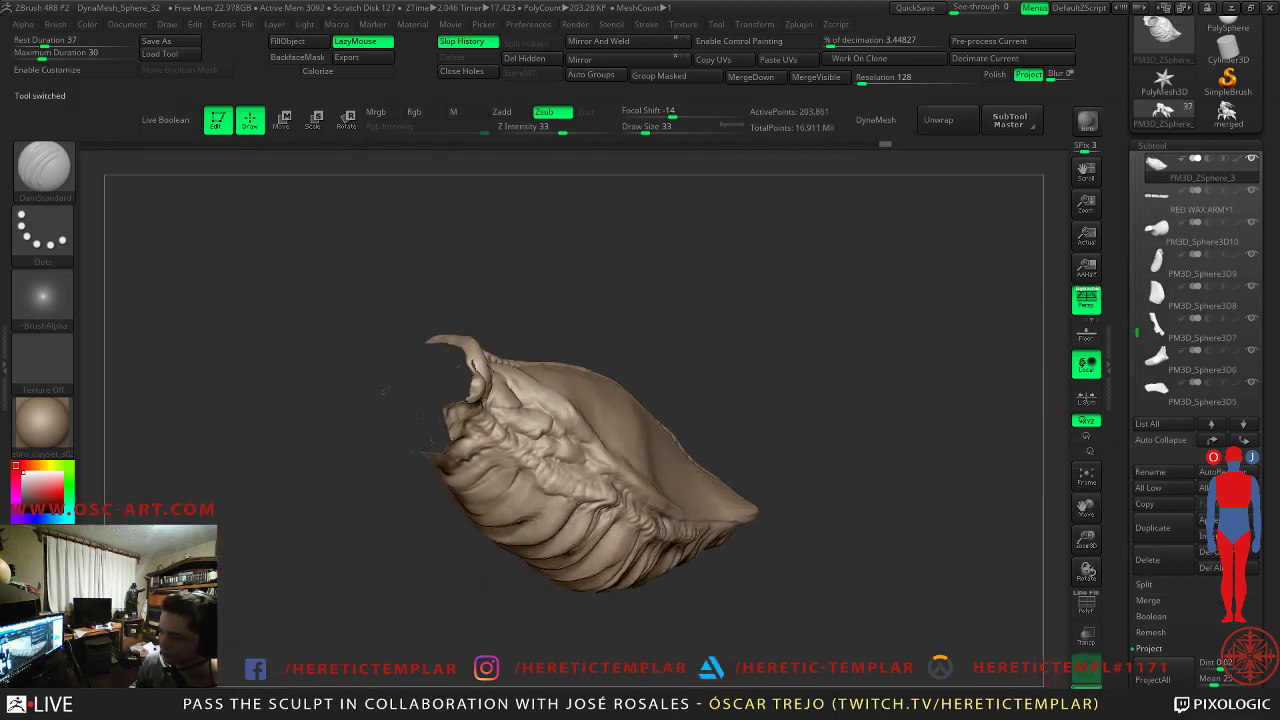
alt+drag(851, 417, 800, 377)
key(p)
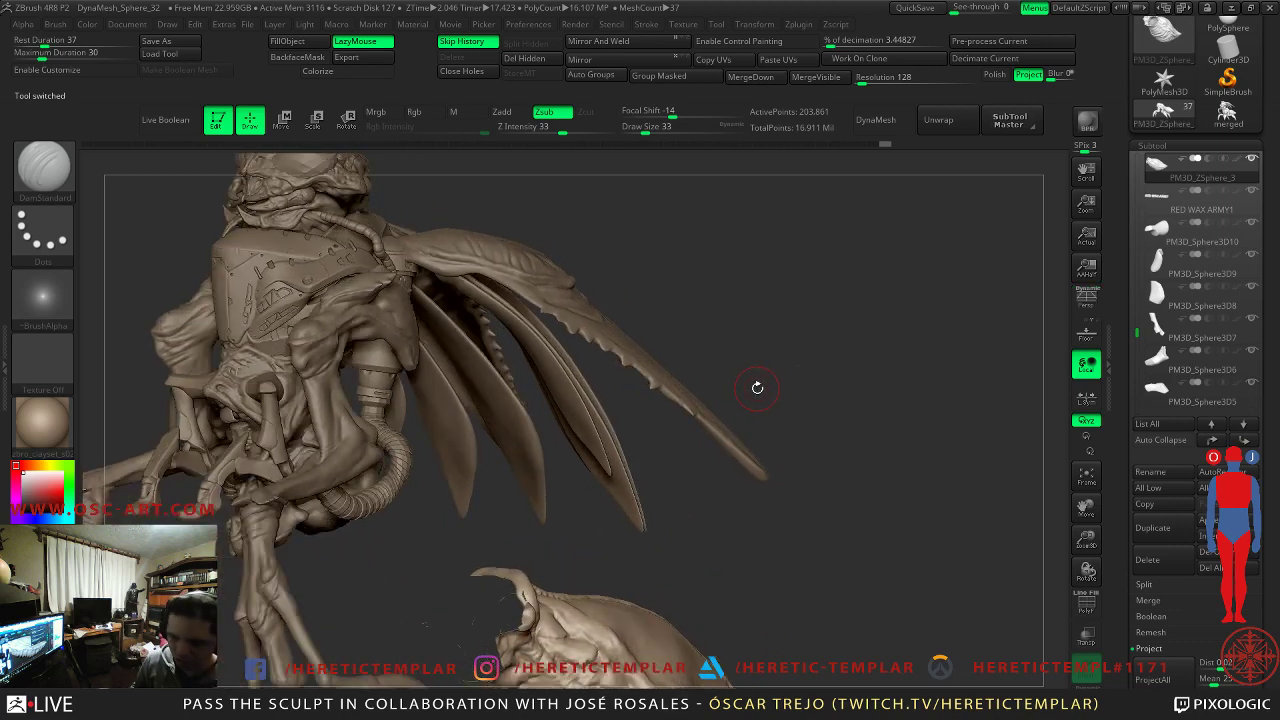
drag(748, 243, 754, 436)
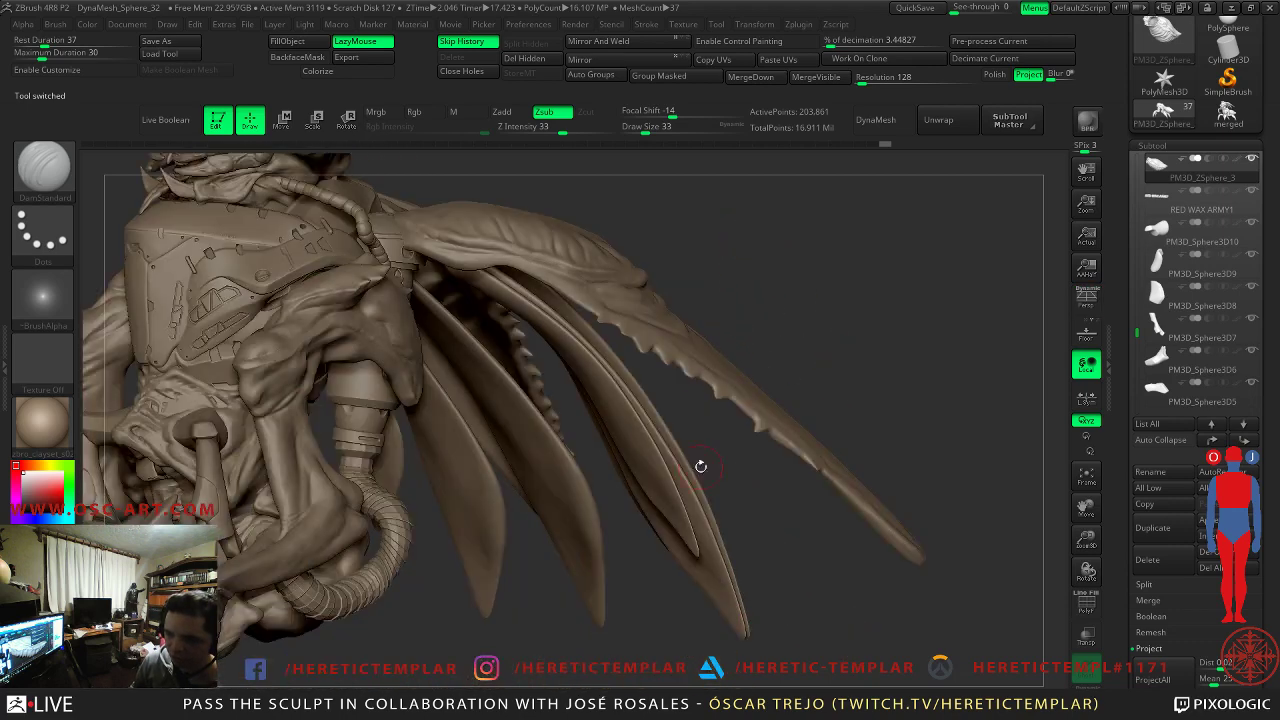
drag(435, 641, 446, 437)
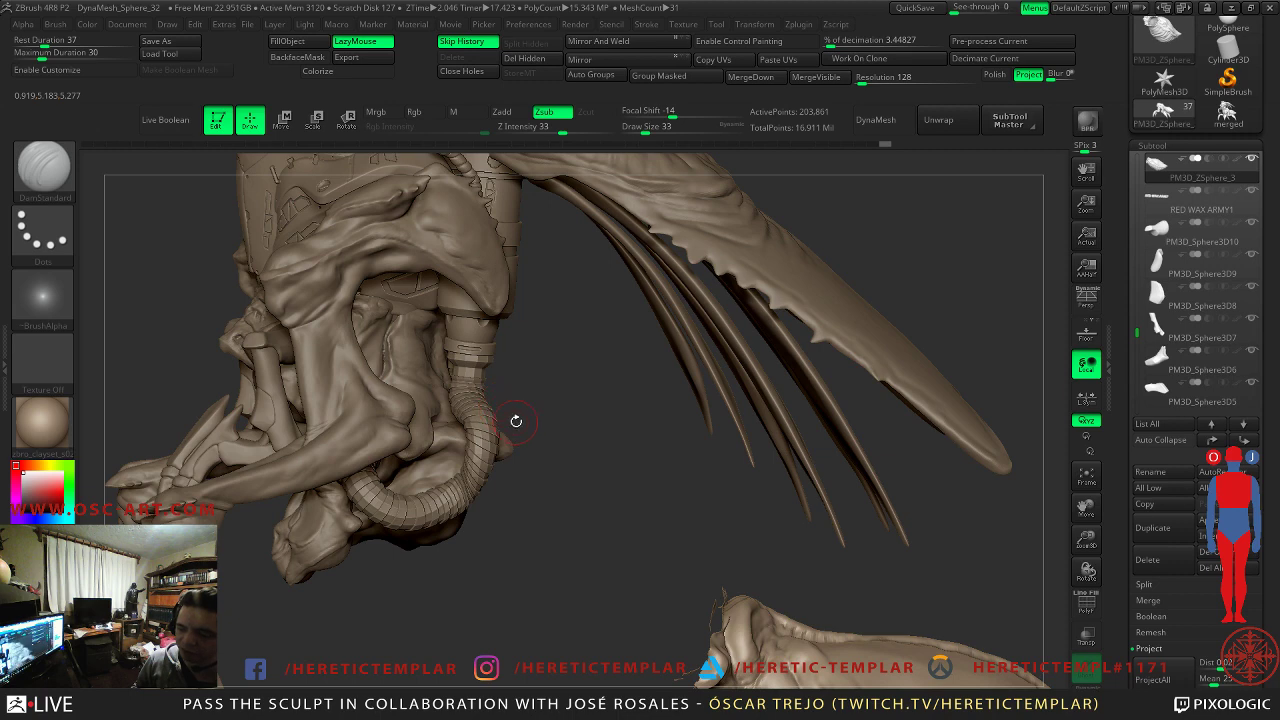
alt+drag(567, 449, 492, 372)
alt+drag(937, 468, 702, 251)
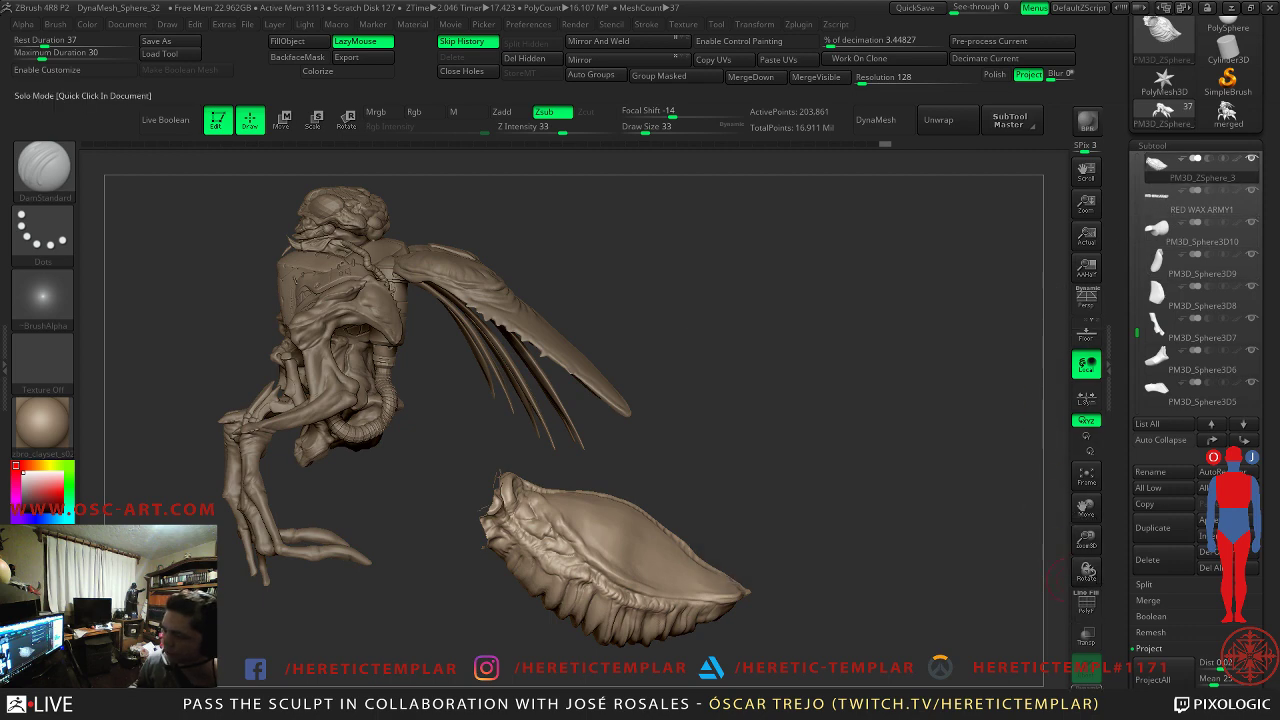
- Solo the abdomen of PM3D_ZSphere_3 and inspect its side surface up close
click(1086, 697)
alt+drag(859, 612, 754, 559)
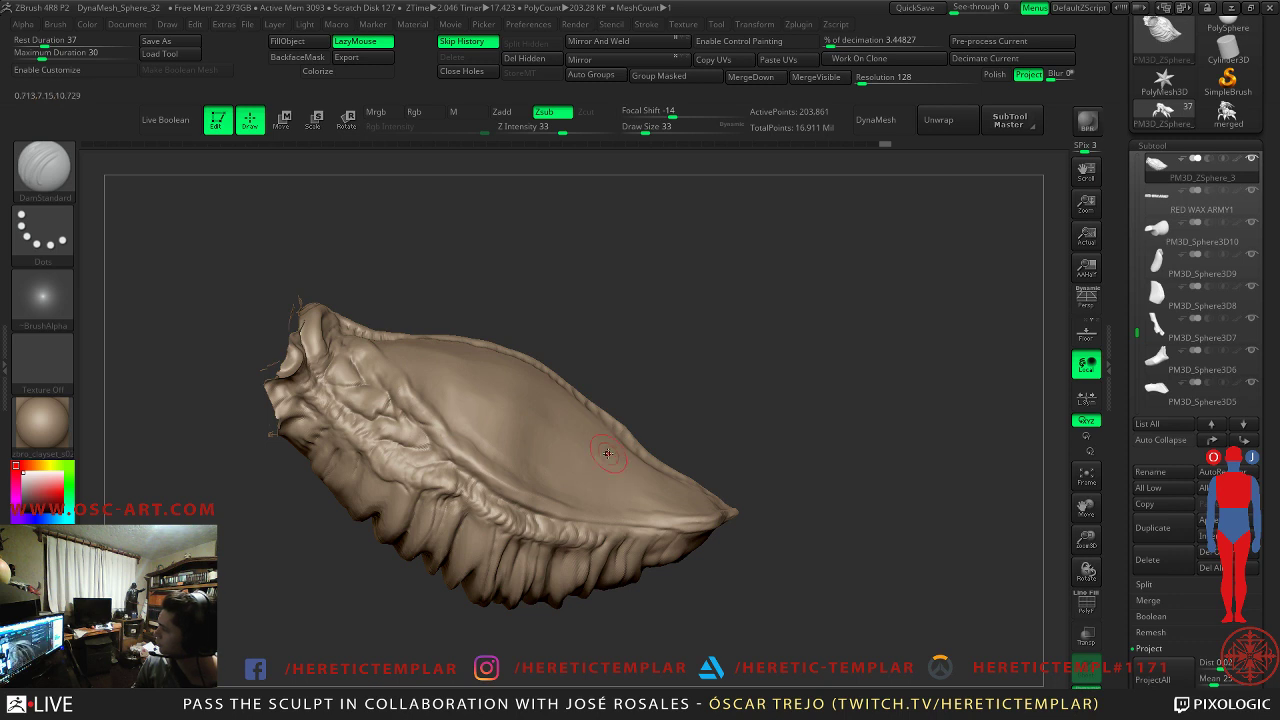
mouse_move(641, 340)
alt+mouse_down()
mouse_move(639, 390)
mouse_move(649, 373)
alt+mouse_up()
right_drag(649, 372, 645, 390)
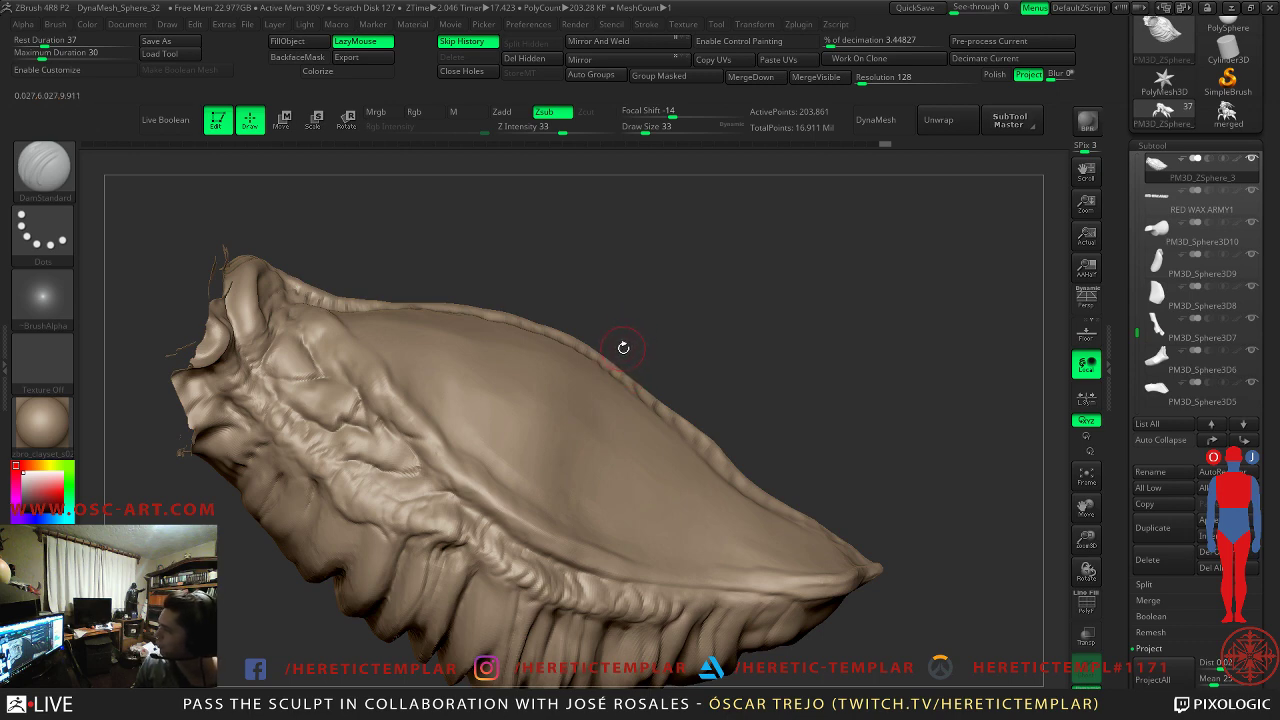
right_drag(669, 339, 734, 331)
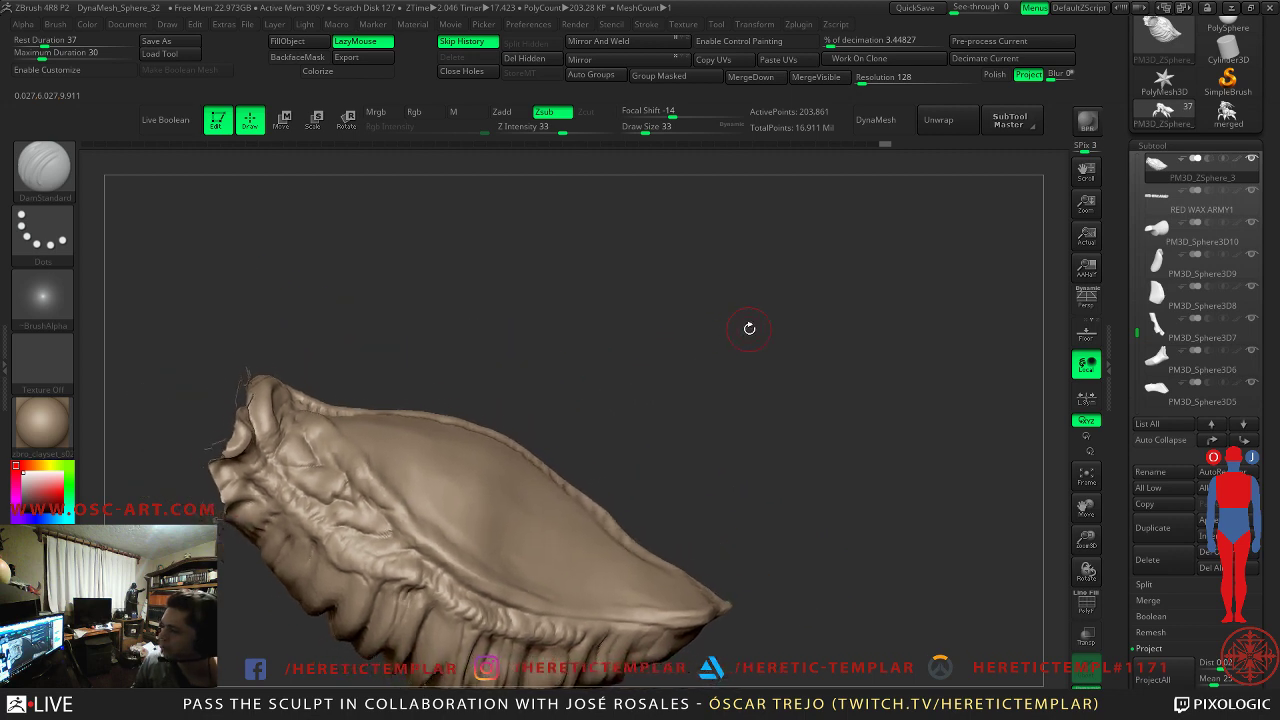
- Switch to the Cube3D primitive, place a cube on the canvas and make it editable
scroll(1140, 160, up, 2)
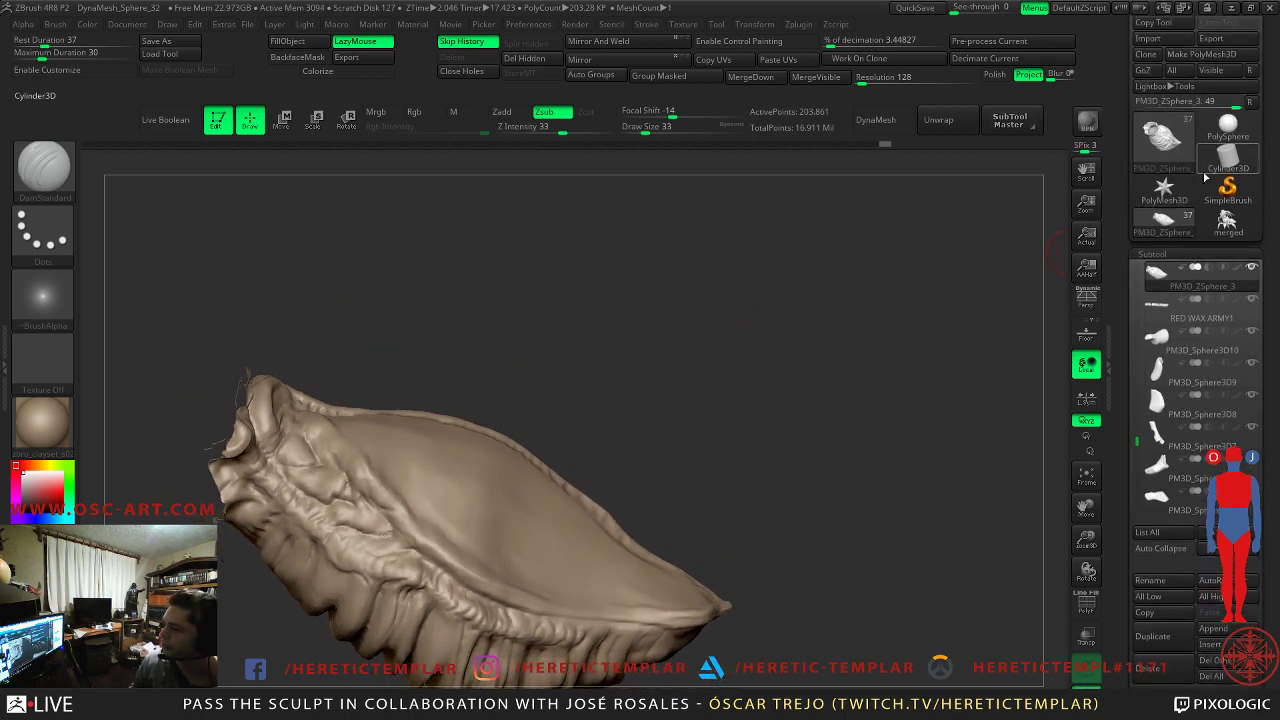
click(1166, 195)
click(1168, 200)
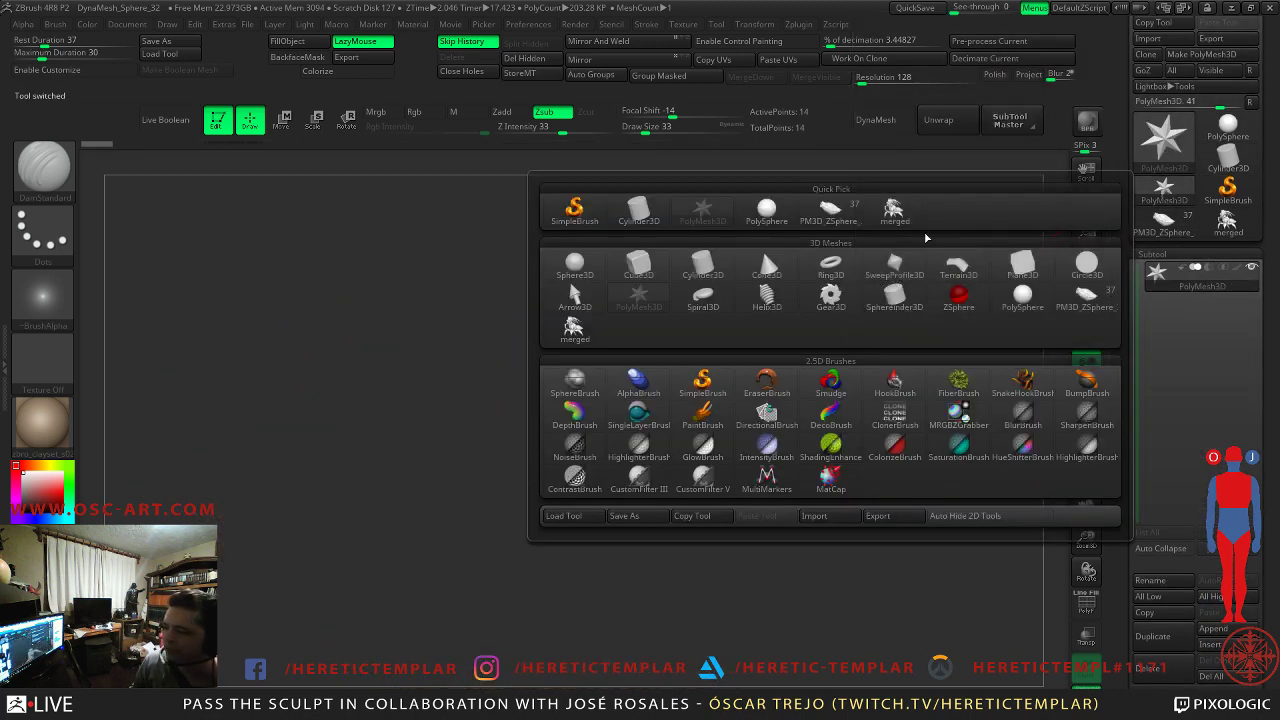
click(653, 264)
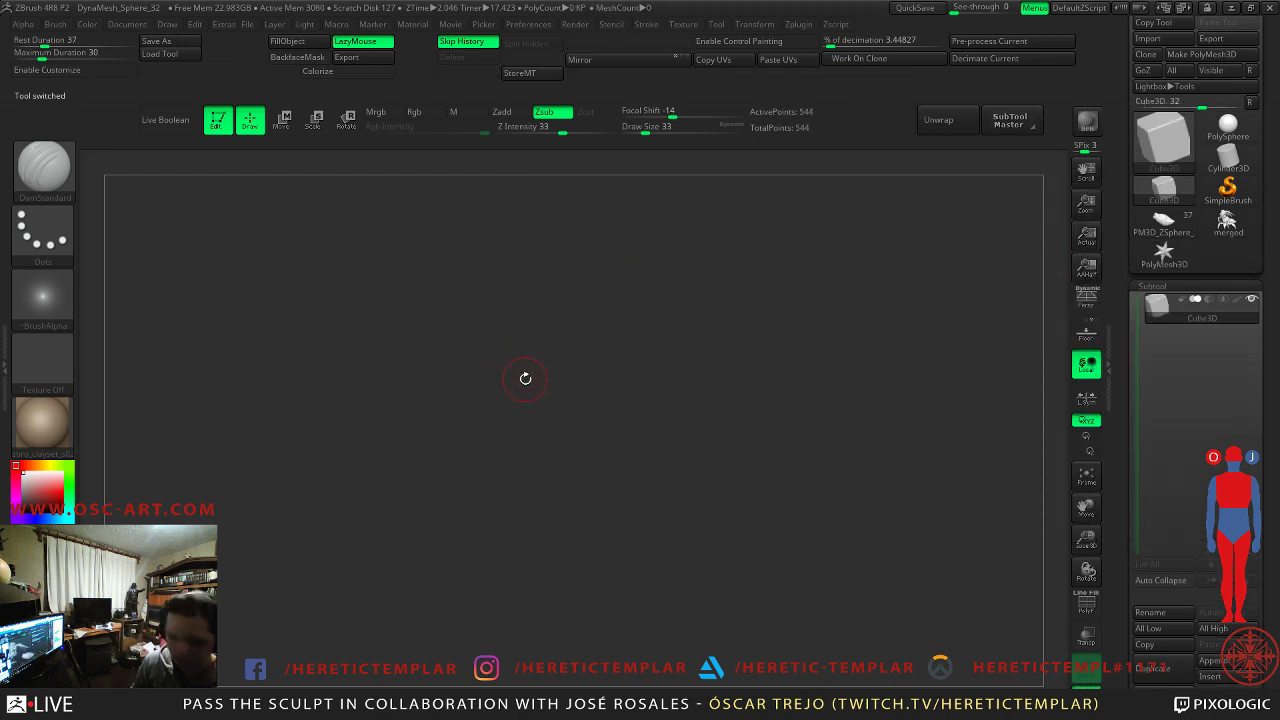
key(t)
drag(634, 459, 626, 455)
key(t)
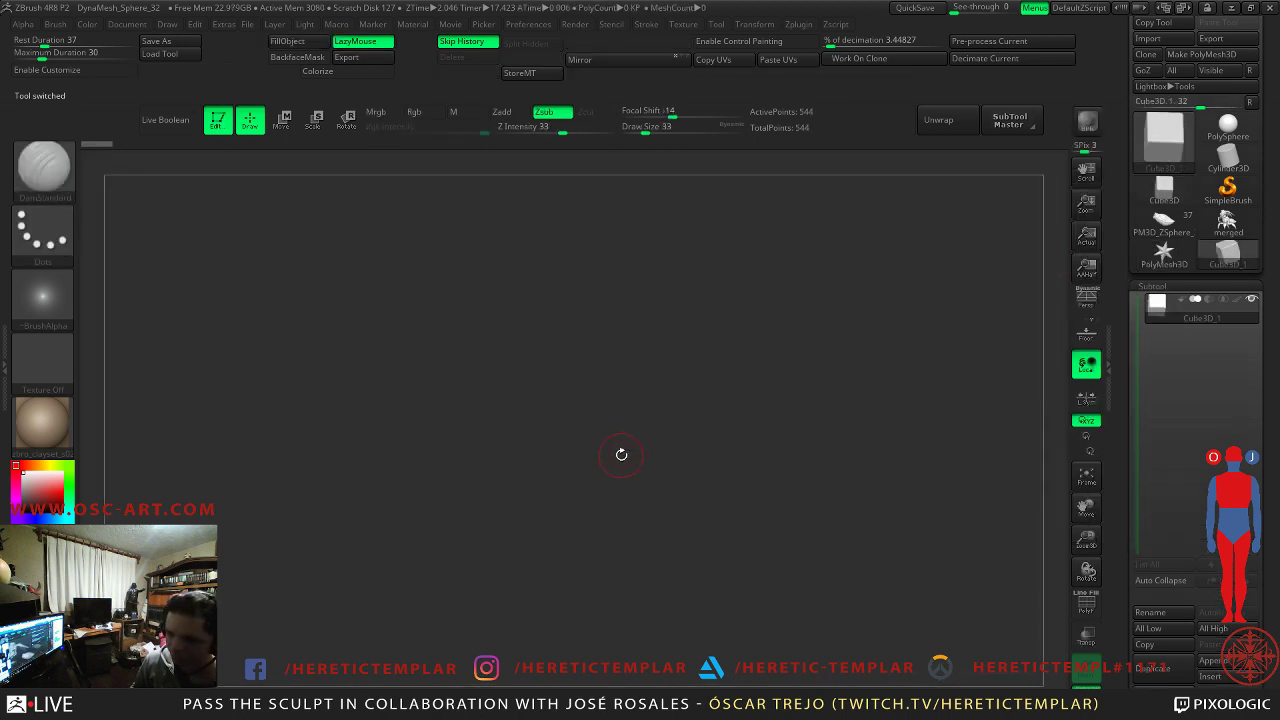
- Frame the cube with its wireframe shown and convert it to a PolyMesh3D
key(f)
key(f)
key(shift+f)
drag(823, 438, 877, 409)
click(1208, 57)
drag(950, 222, 782, 316)
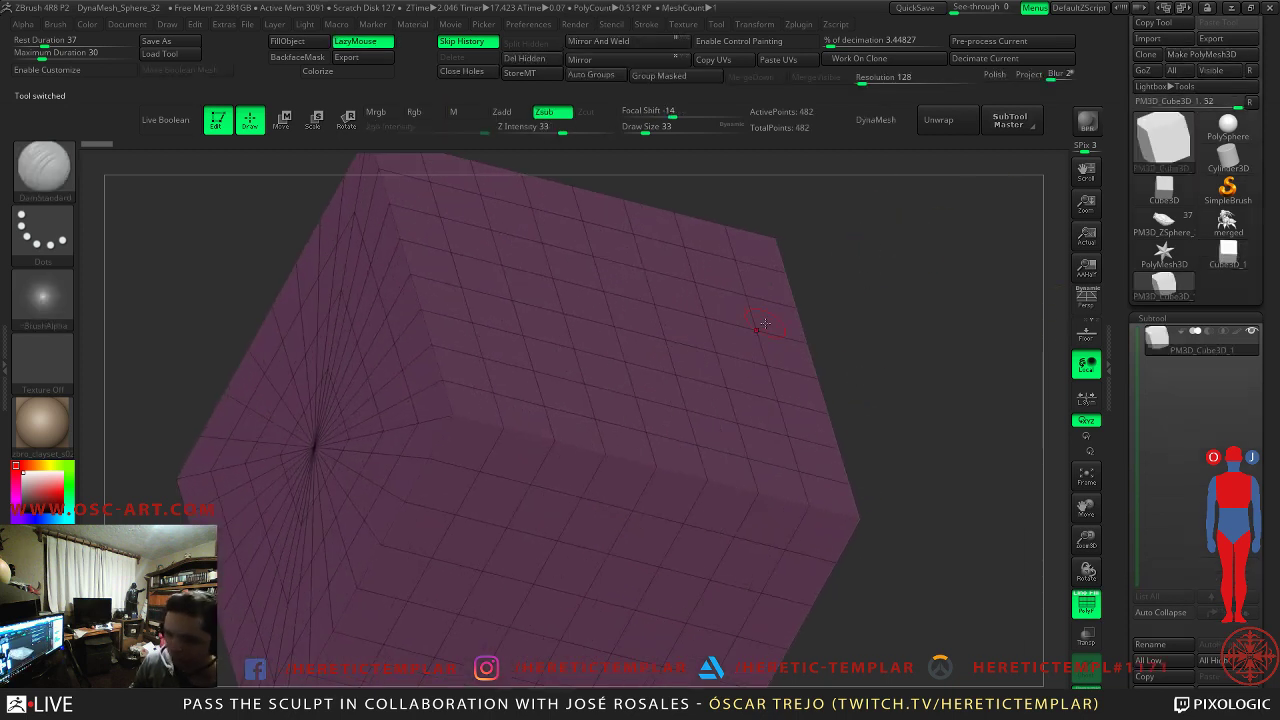
- Switch to the ZModeler brush, set the draw size to 49 and bring the cube's gridded face up close
key(b)
key(z)
key(m)
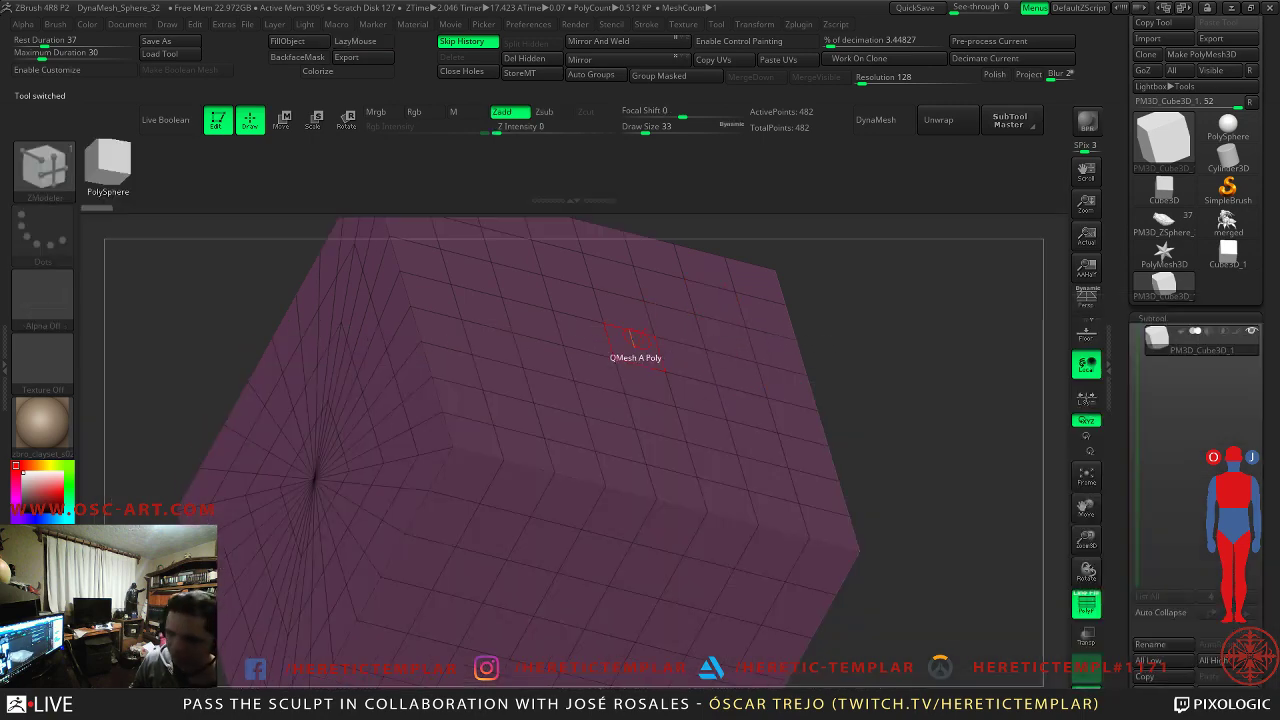
key(s)
mouse_move(697, 390)
mouse_down()
mouse_move(711, 391)
mouse_move(716, 348)
mouse_move(726, 390)
mouse_up()
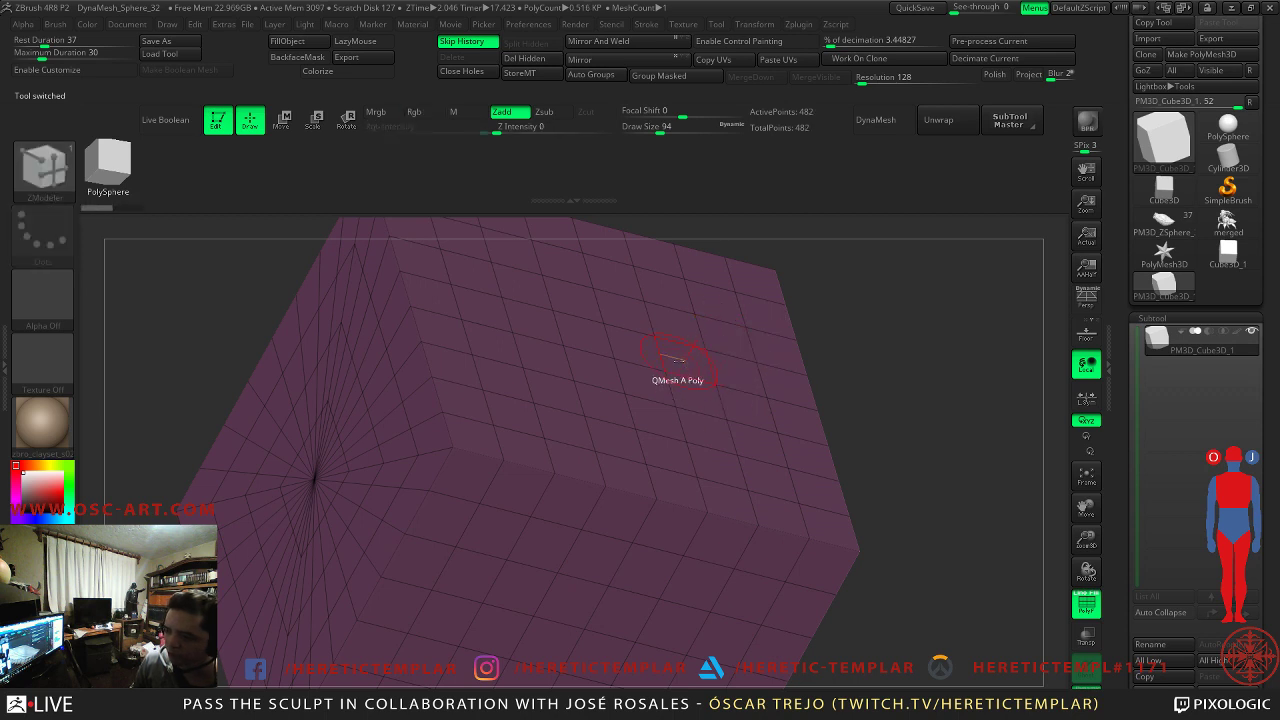
alt+drag(888, 296, 770, 420)
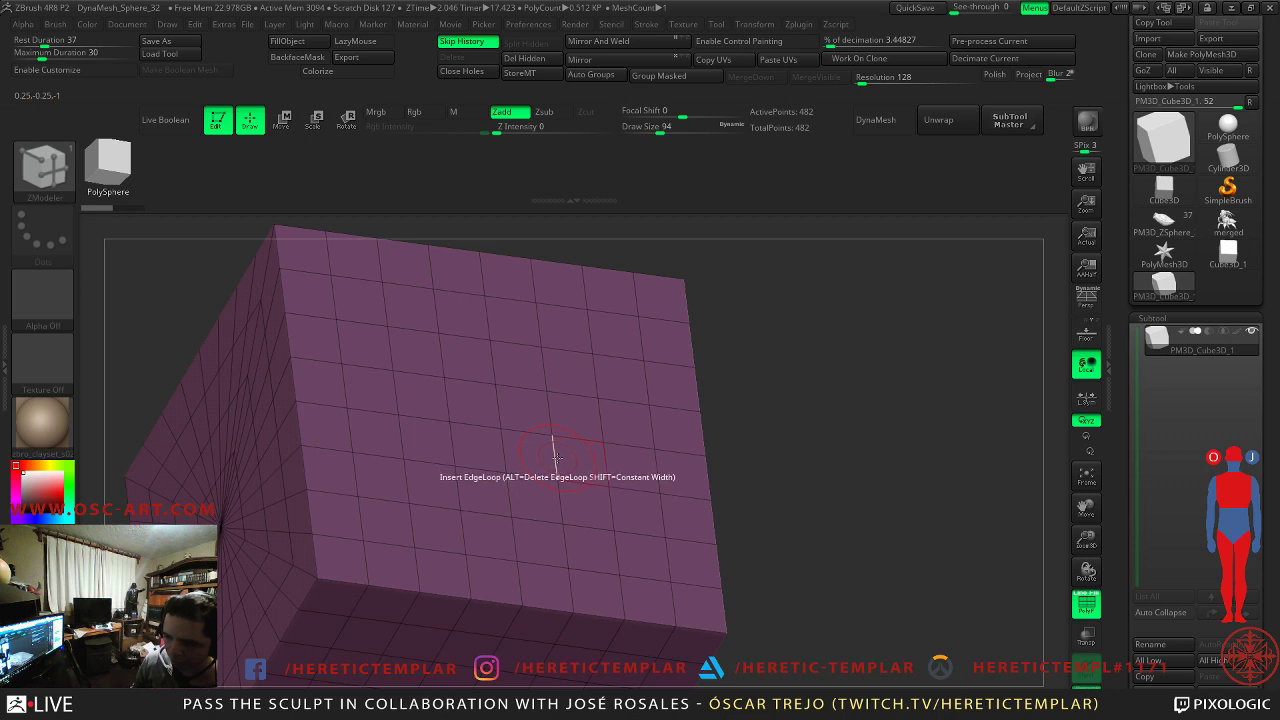
alt+drag(814, 399, 731, 390)
key(s)
drag(555, 411, 545, 411)
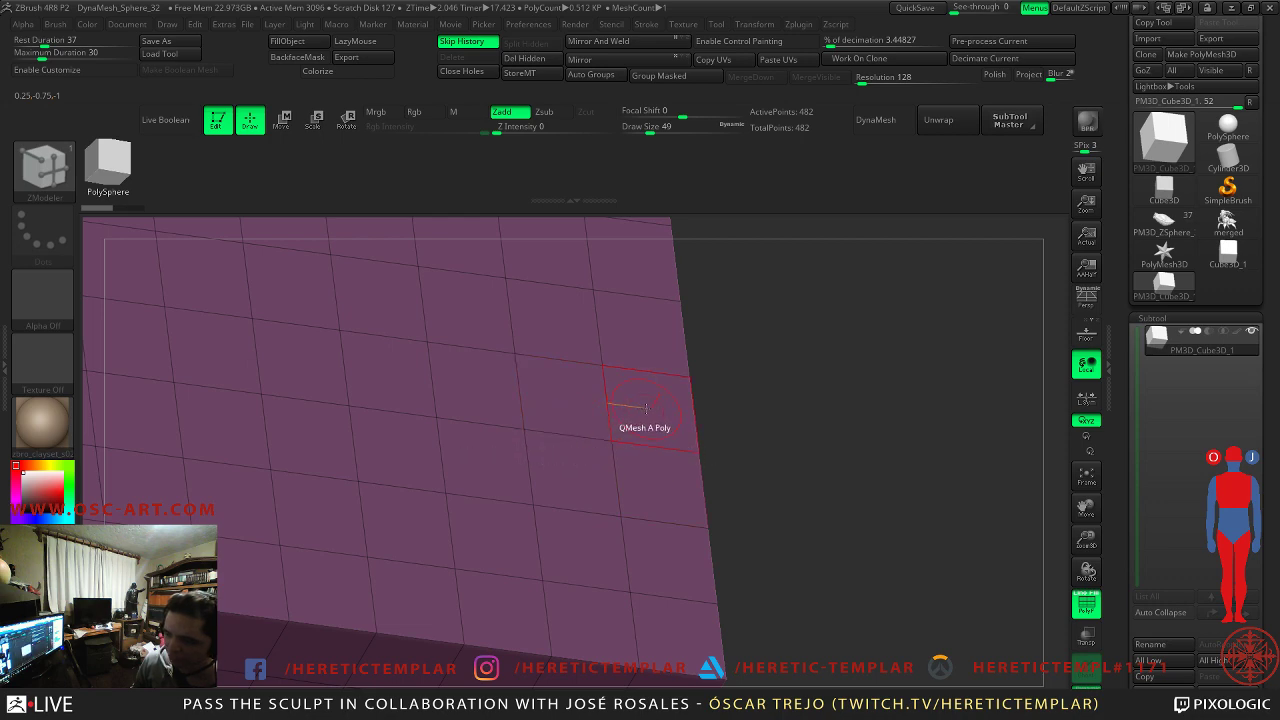
drag(752, 406, 786, 366)
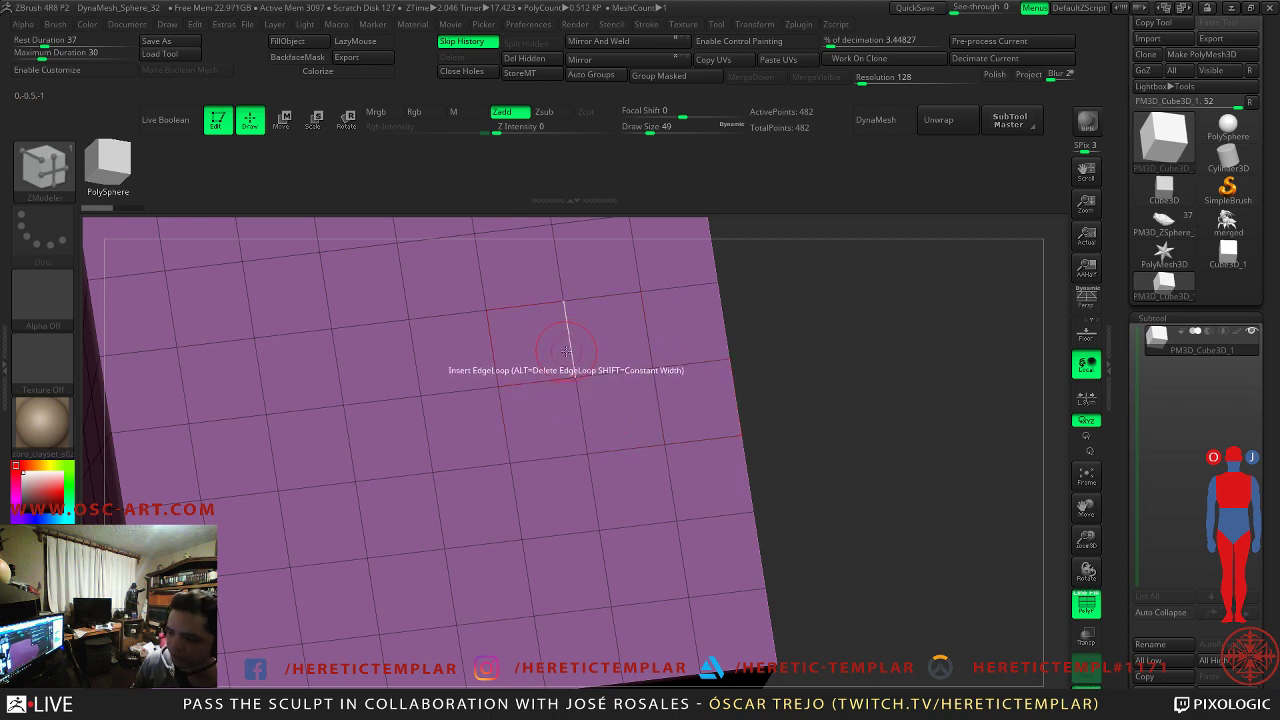
- Try inserting a single edge loop across the cube's gridded face with the Insert edge action
key(space)
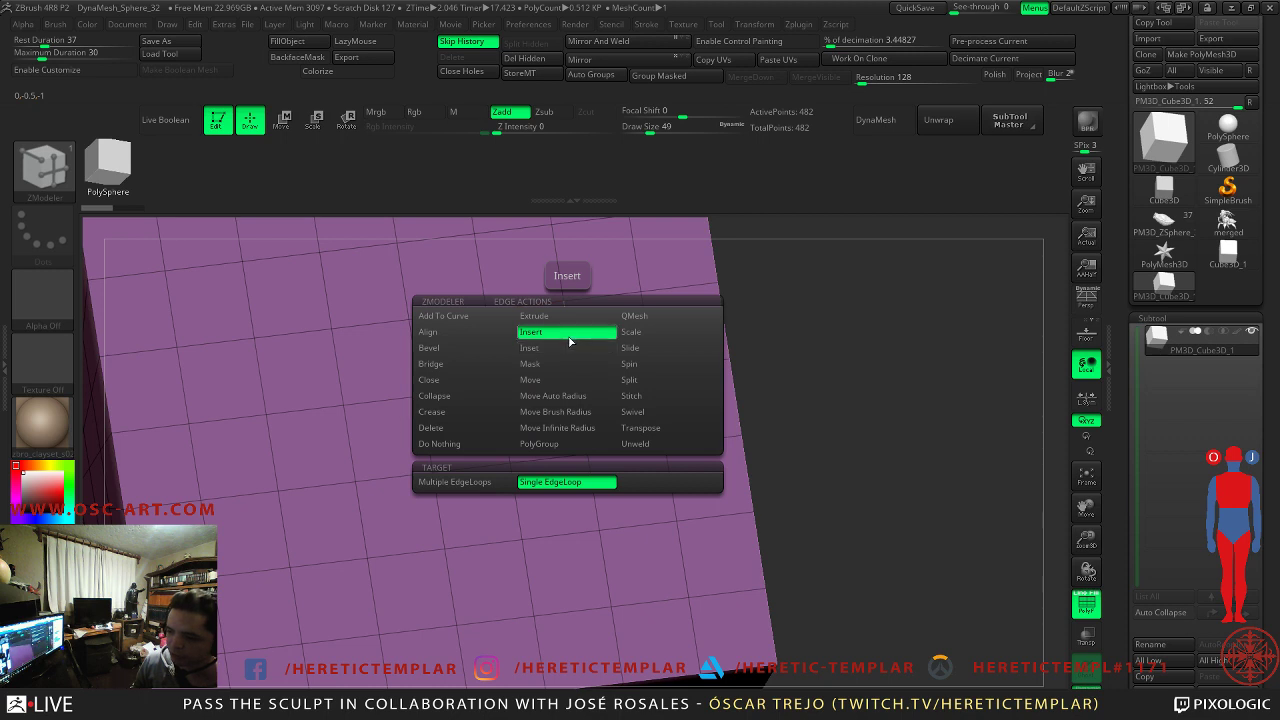
click(565, 340)
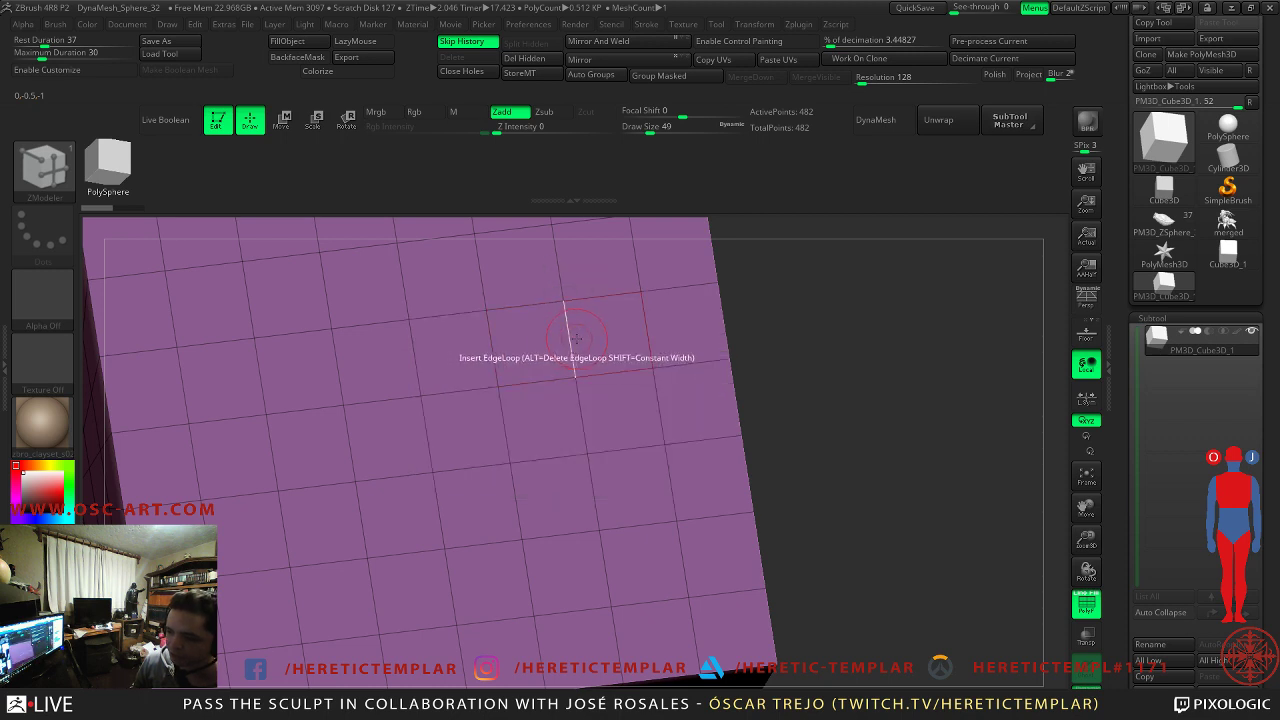
mouse_move(569, 348)
mouse_down()
mouse_move(570, 329)
mouse_move(571, 365)
mouse_up()
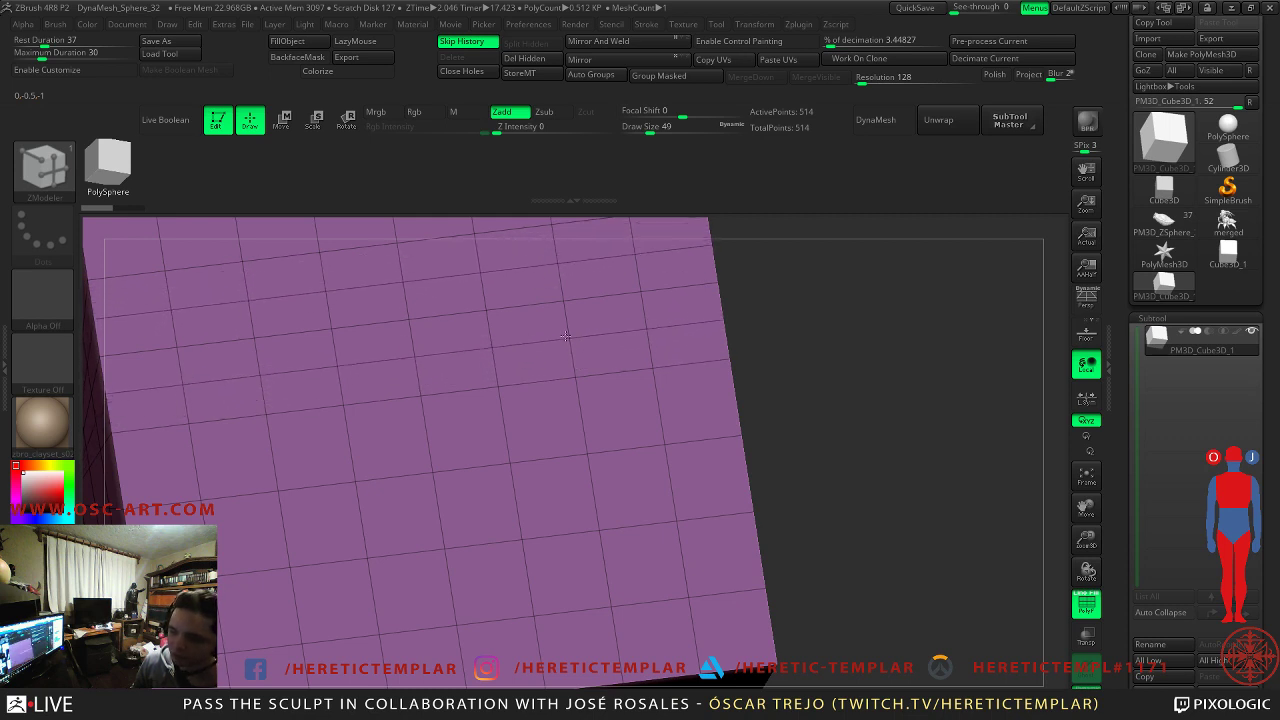
key(ctrl+z)
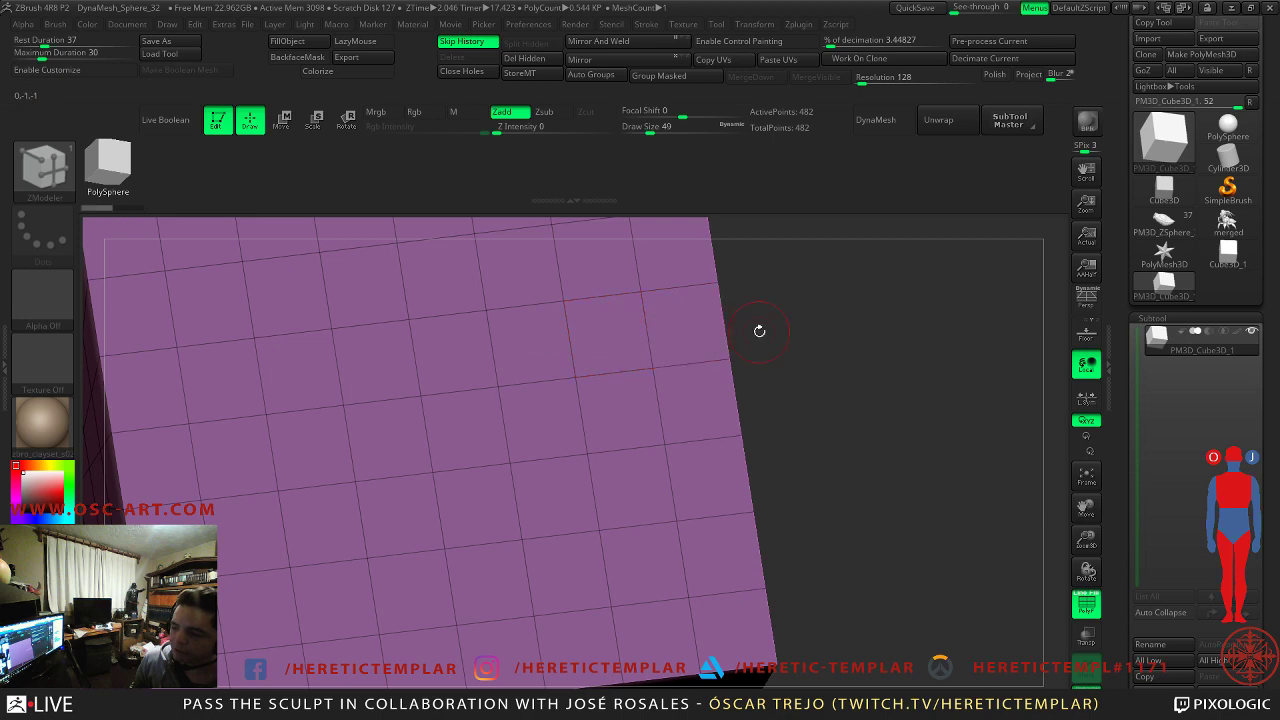
- Review the ZModeler polygon actions and pull a single polygon of the gridded face out into a short block with QMesh
drag(743, 322, 791, 318)
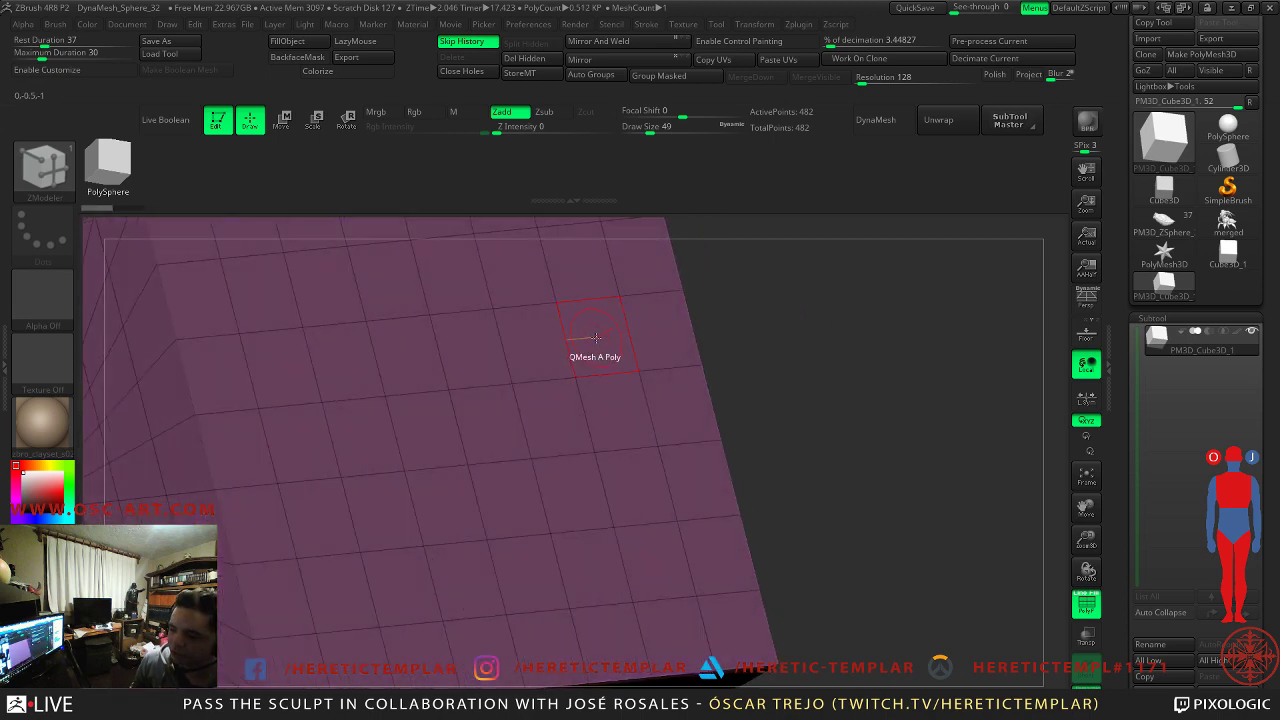
key(space)
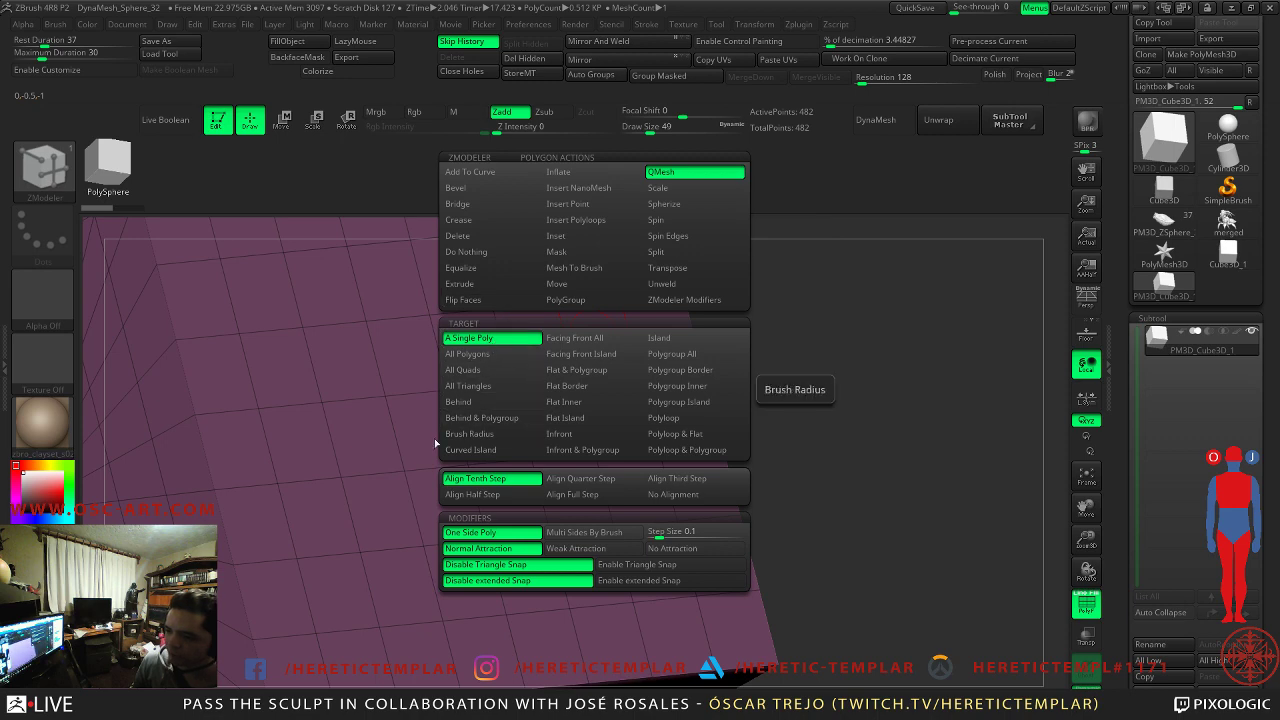
drag(755, 348, 786, 396)
click(784, 397)
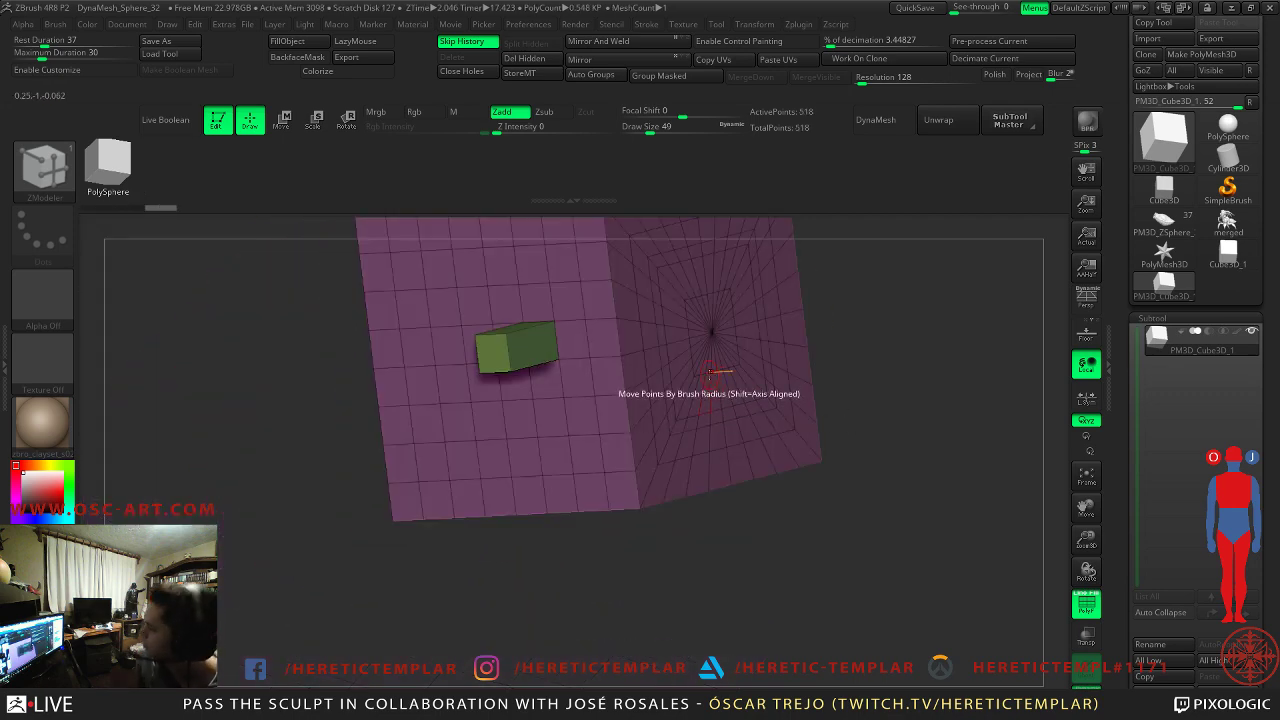
- Pull a second polygon beside the short block out into a longer block with QMesh on a single poly
drag(877, 341, 267, 603)
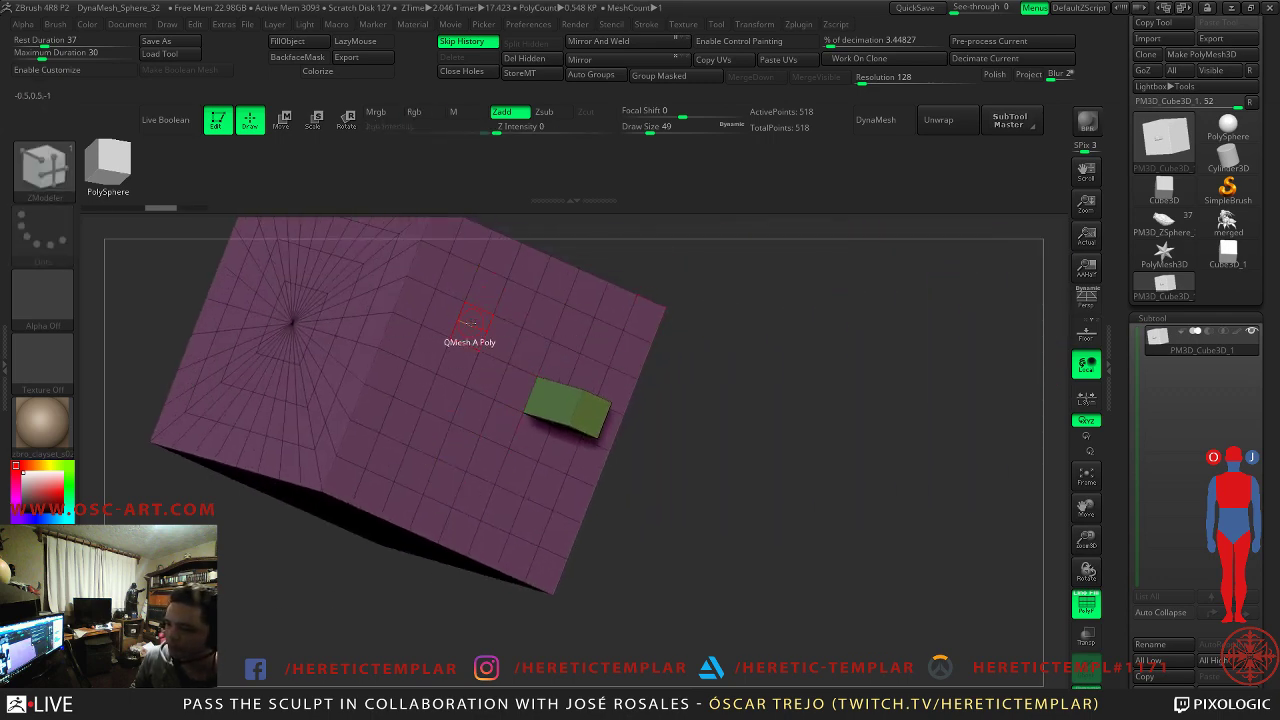
drag(706, 336, 740, 400)
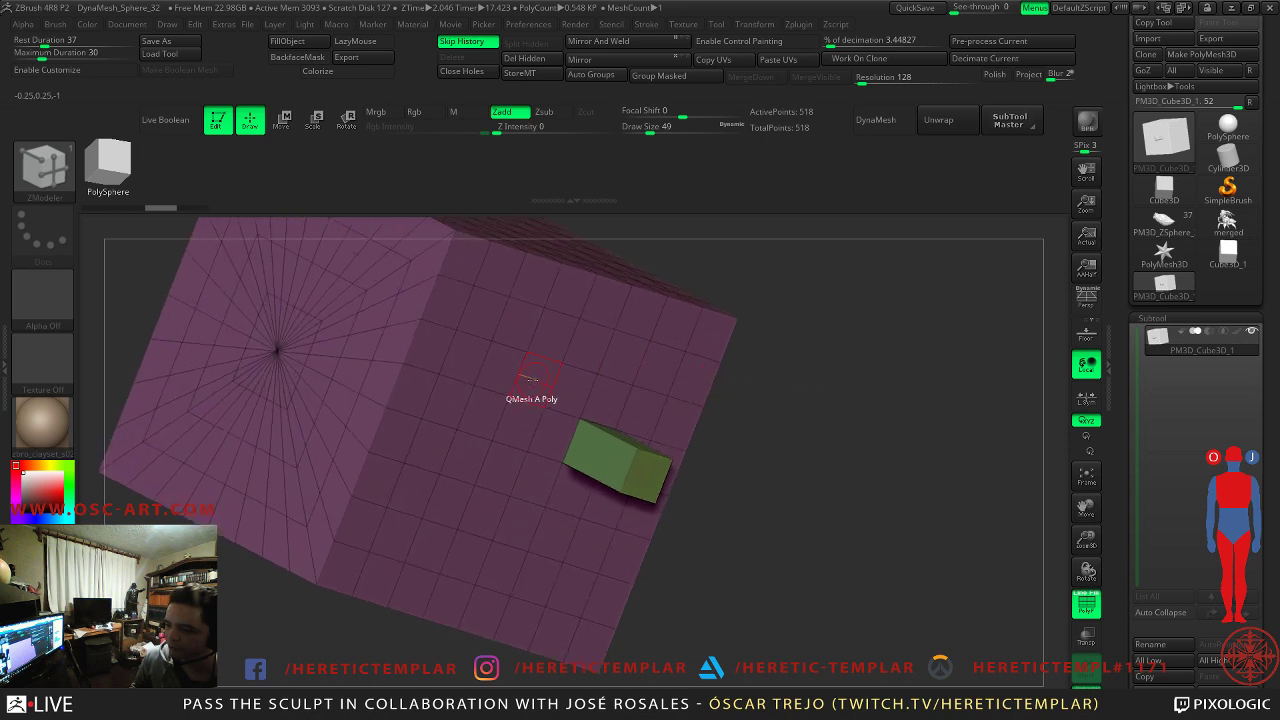
key(space)
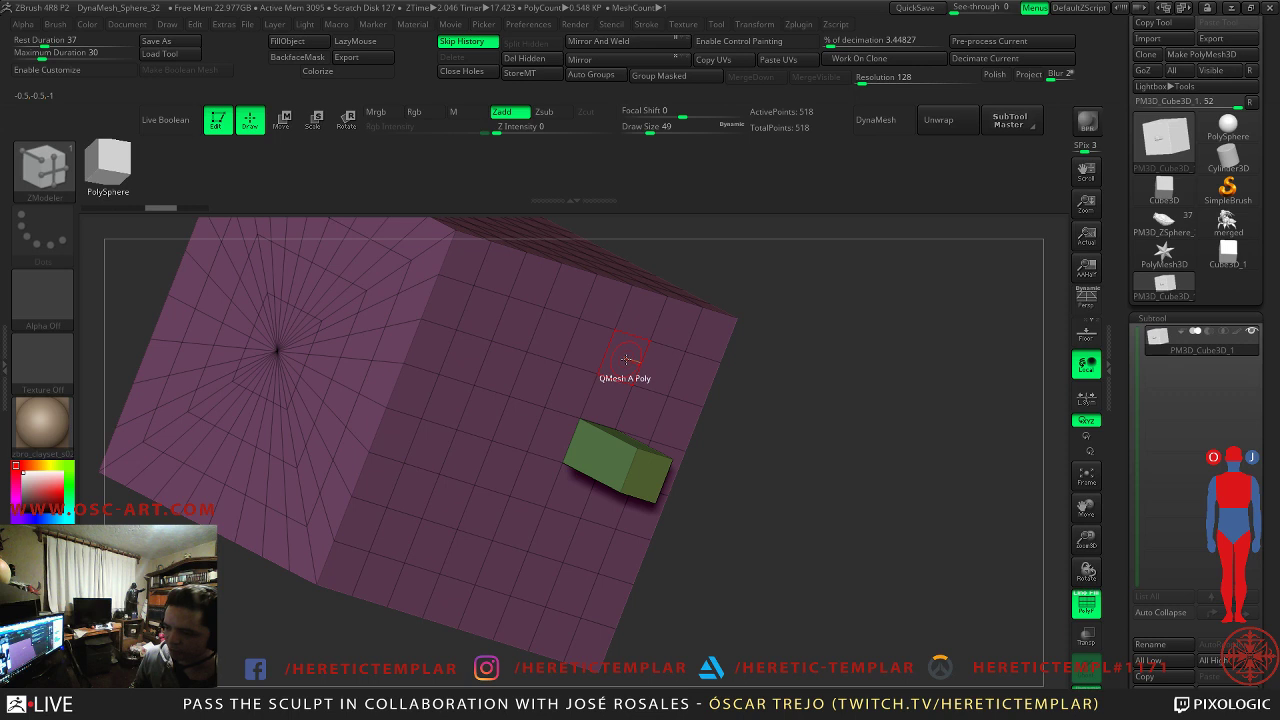
drag(624, 356, 884, 496)
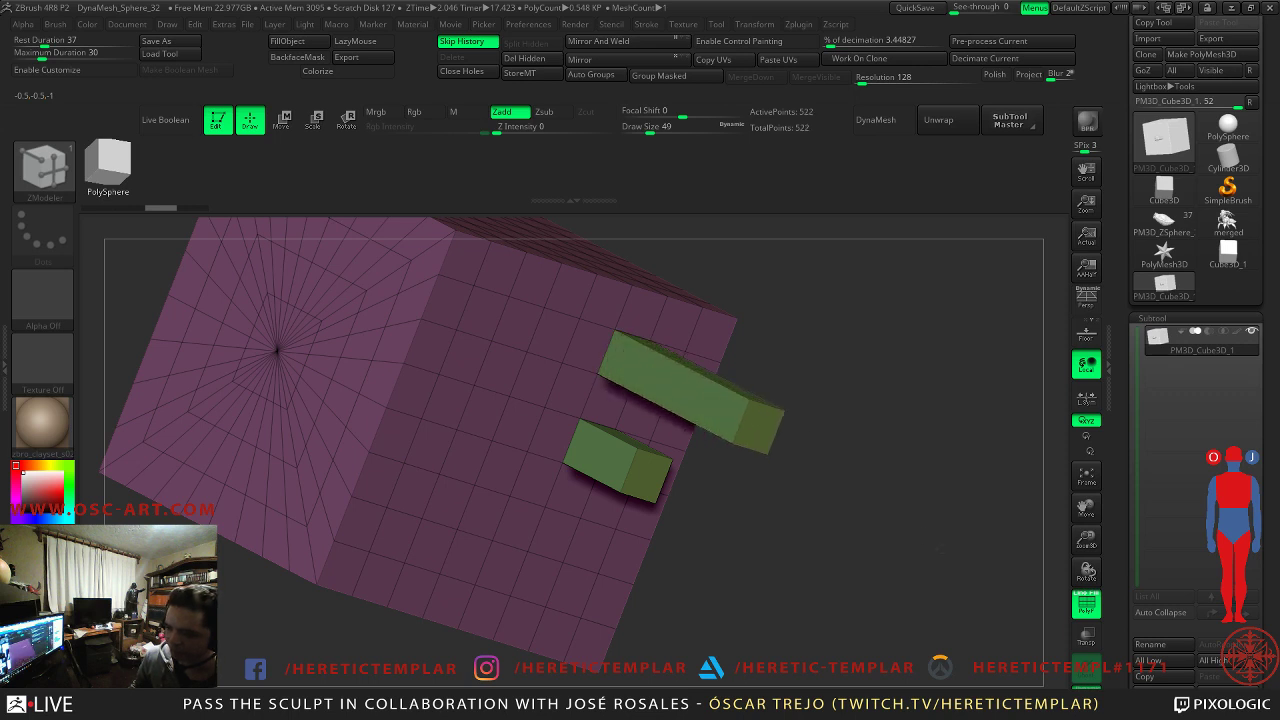
drag(940, 549, 1063, 352)
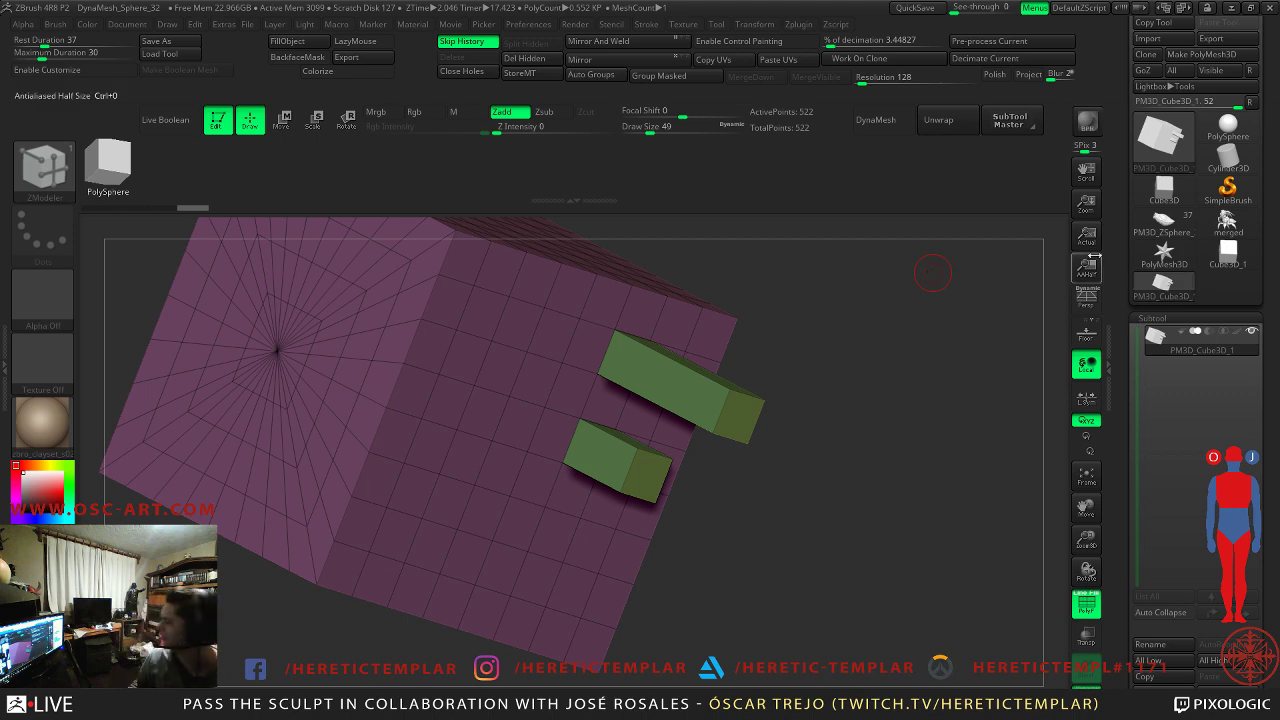
- Set the draw size to 136, look over the whole cube, and switch back to the PM3D_ZSphere creature tool
mouse_move(825, 295)
alt+mouse_down()
mouse_move(771, 360)
mouse_move(752, 334)
mouse_move(762, 352)
mouse_move(785, 340)
mouse_move(777, 315)
mouse_move(860, 362)
mouse_move(863, 391)
mouse_move(843, 377)
mouse_move(866, 381)
mouse_move(855, 417)
mouse_move(844, 337)
mouse_move(846, 410)
alt+mouse_up()
key(s)
drag(629, 400, 647, 400)
drag(790, 393, 890, 400)
right_drag(612, 432, 826, 358)
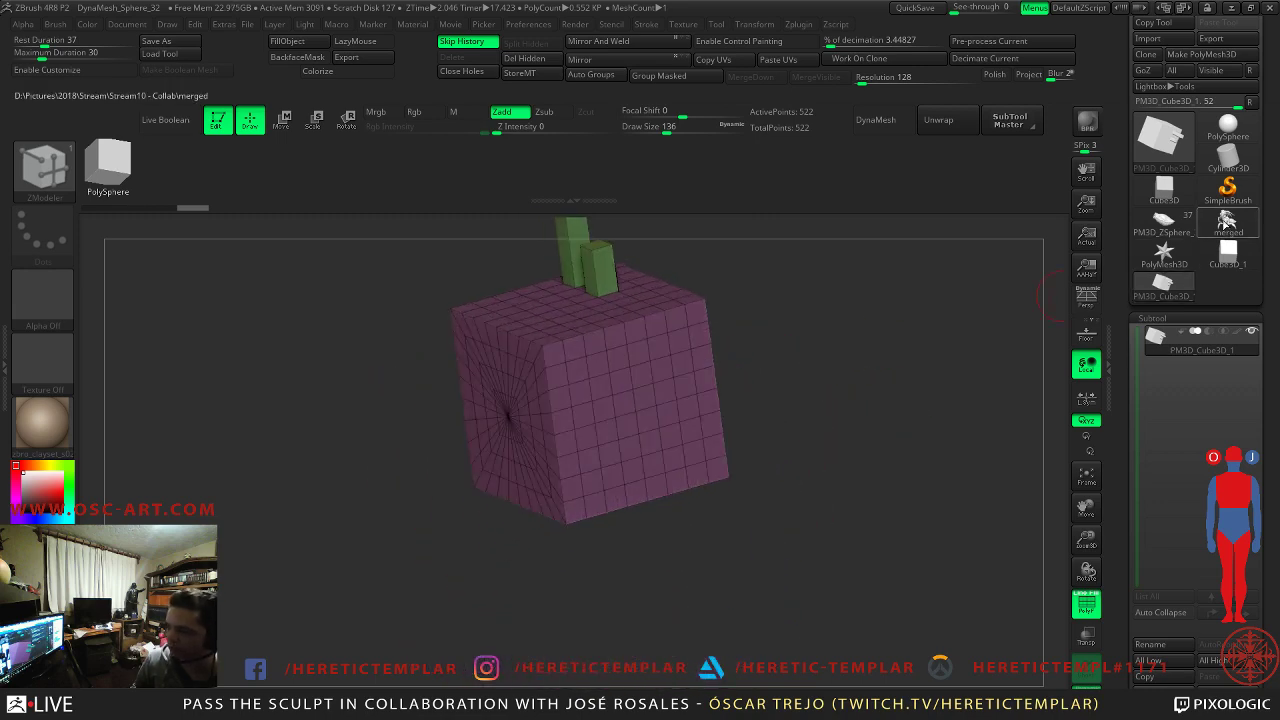
click(1227, 221)
click(1163, 220)
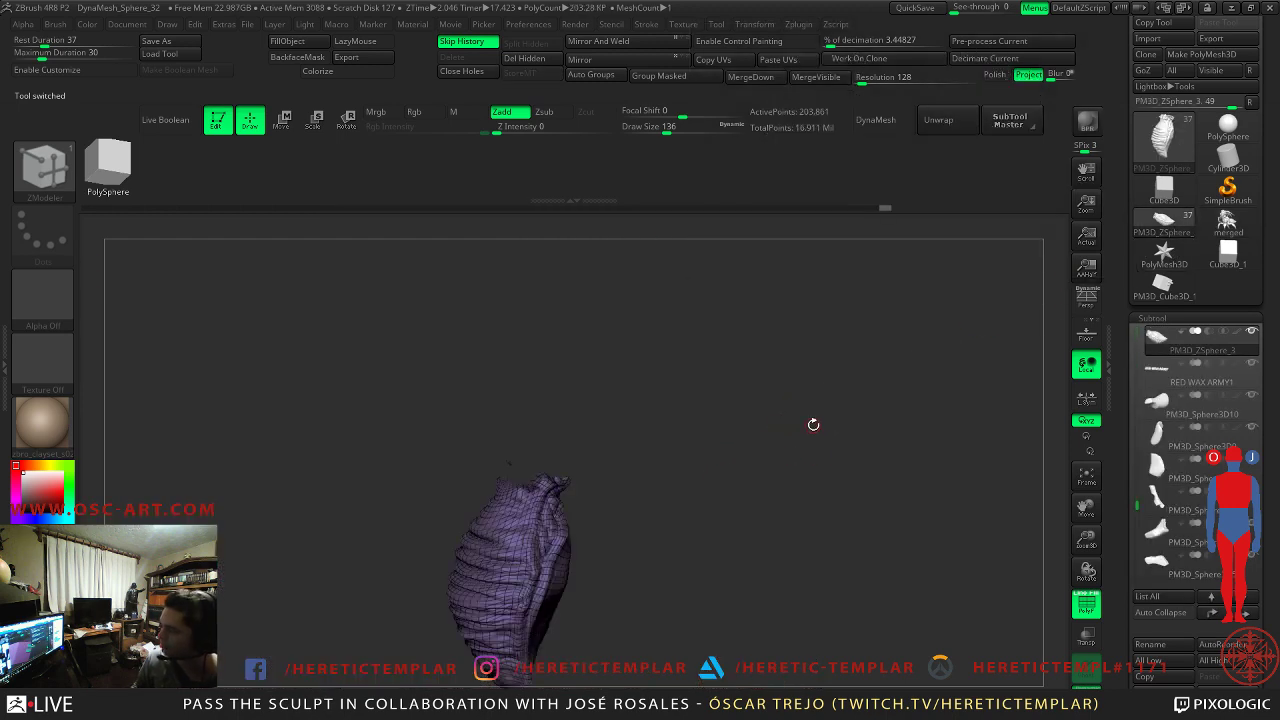
- Inspect the abdomen's topology, turn off its wireframe and frame its ribbed side up close
right_drag(810, 389, 769, 448)
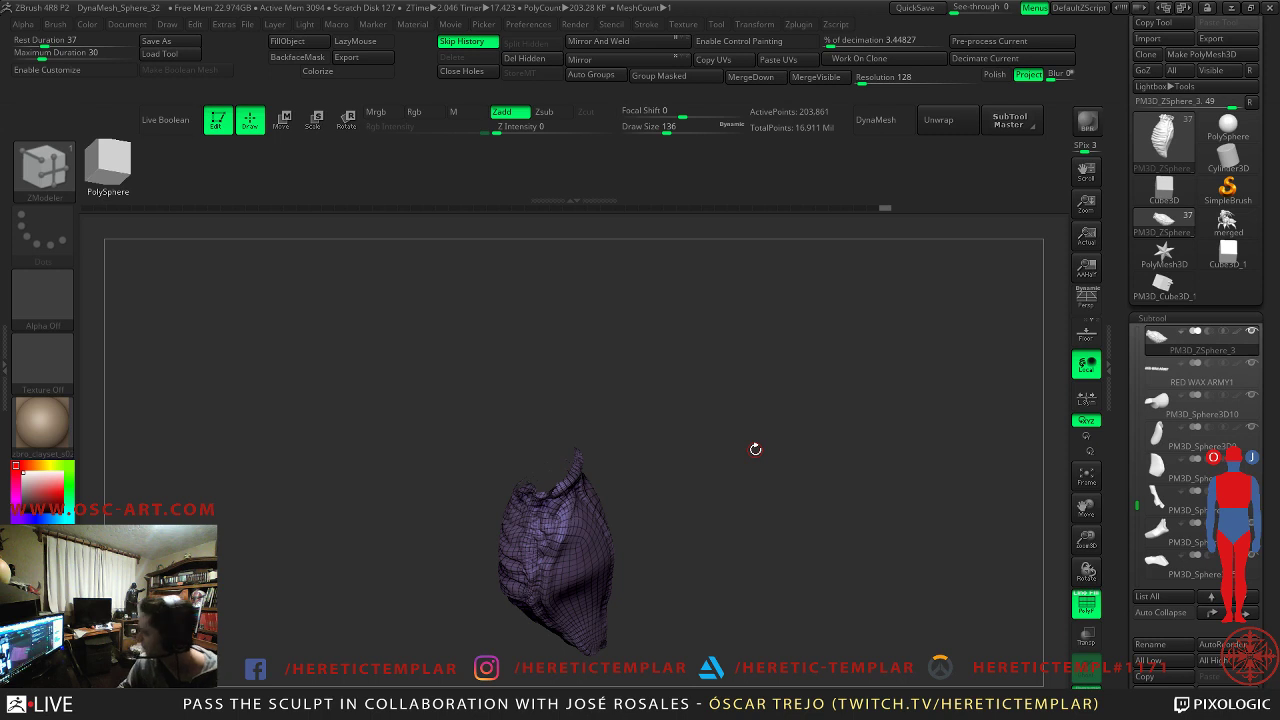
mouse_move(560, 443)
mouse_down()
mouse_move(666, 524)
mouse_move(690, 500)
mouse_move(700, 415)
mouse_move(742, 408)
mouse_move(760, 380)
mouse_move(594, 376)
mouse_up()
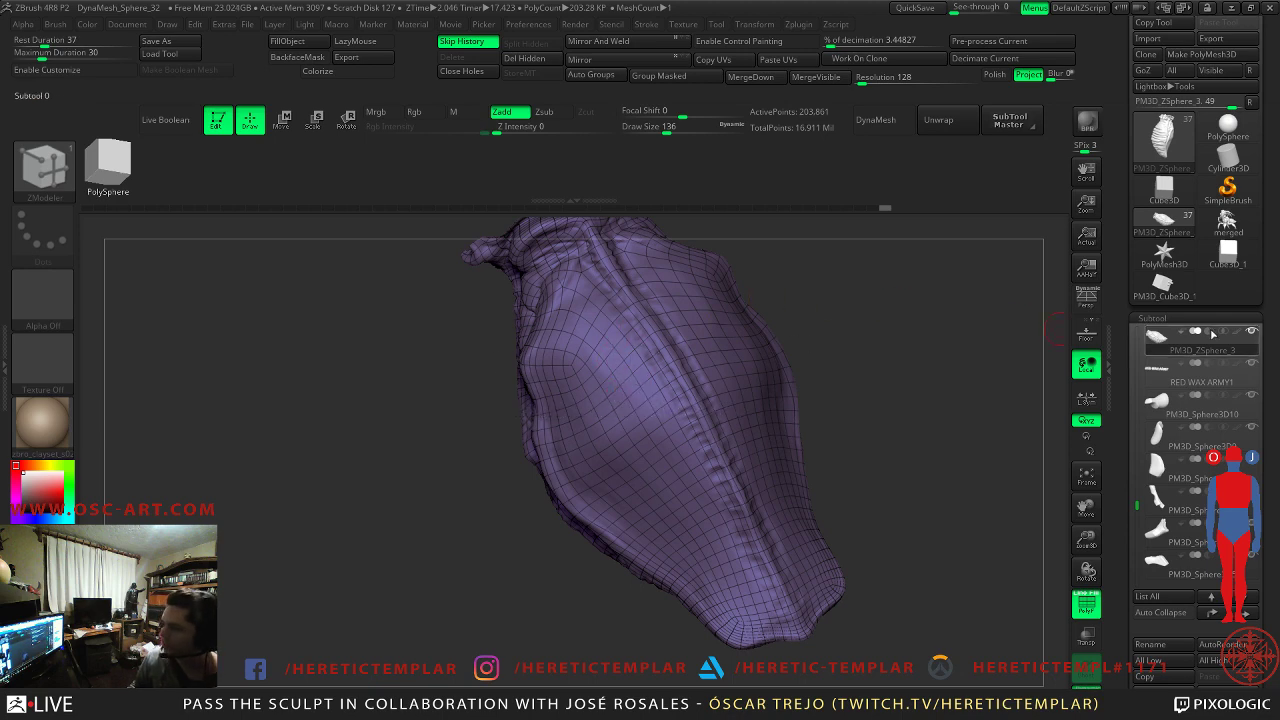
mouse_move(950, 428)
mouse_down()
mouse_move(943, 329)
mouse_move(994, 320)
mouse_up()
mouse_move(874, 332)
alt+mouse_down()
mouse_move(886, 297)
mouse_move(913, 370)
alt+mouse_up()
key(shift+f)
- Carve a groove between the ribs below the abdomen's side ridge with the DamStandard brush at draw size 39
key(b)
key(z)
key(m)
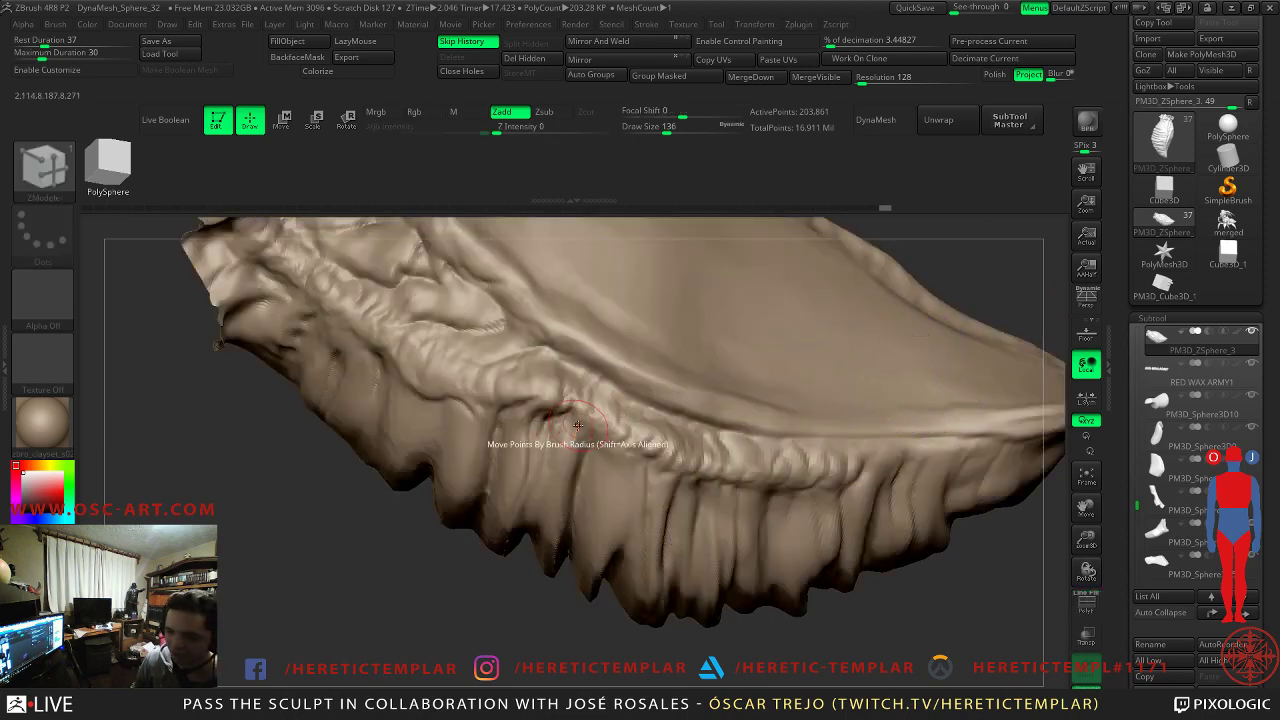
key(b)
key(d)
key(s)
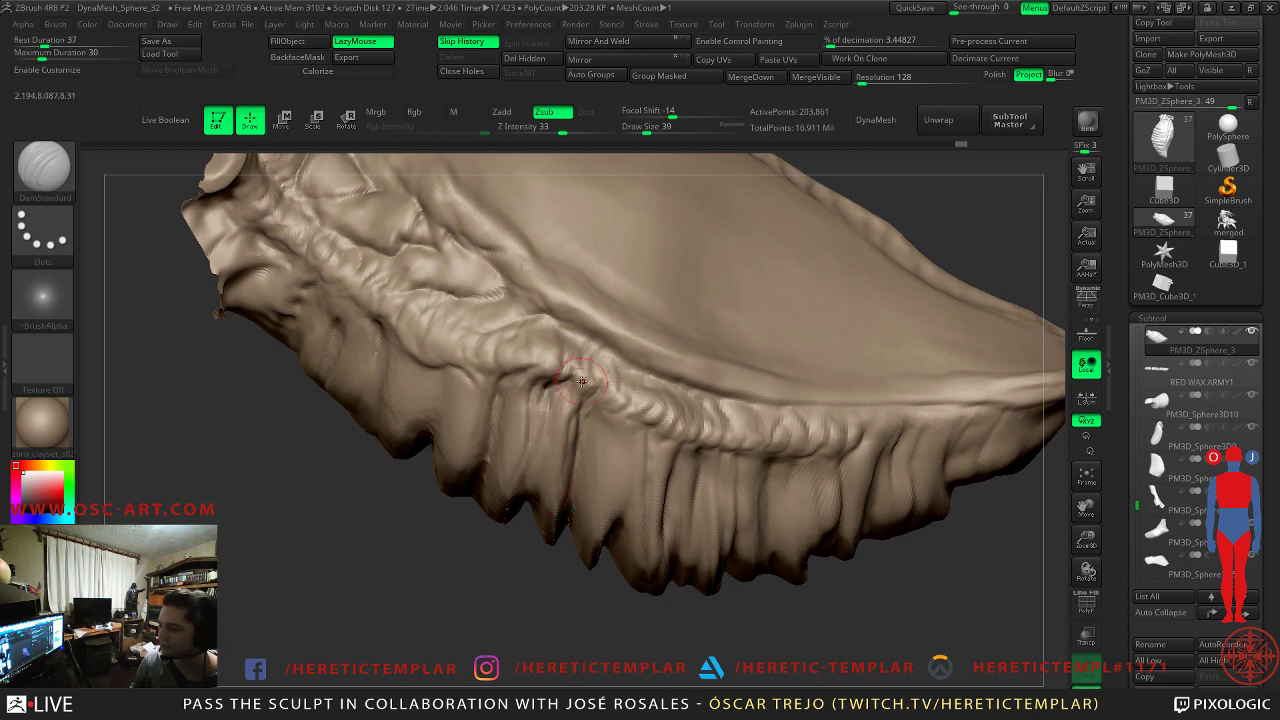
drag(540, 395, 520, 448)
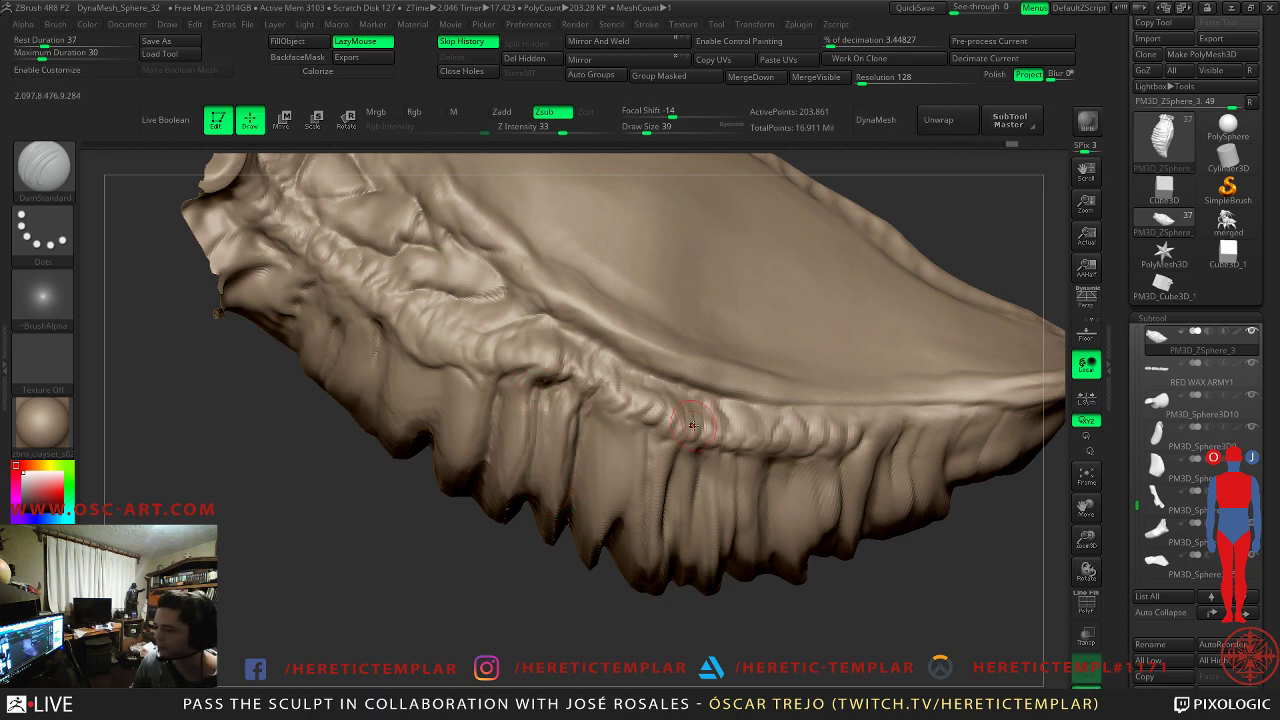
- Build up the lumpy side ridge above the middle ribs with the Clay brush
key(b)
key(c)
key(l)
mouse_move(615, 410)
mouse_down()
mouse_move(648, 399)
mouse_move(614, 390)
mouse_up()
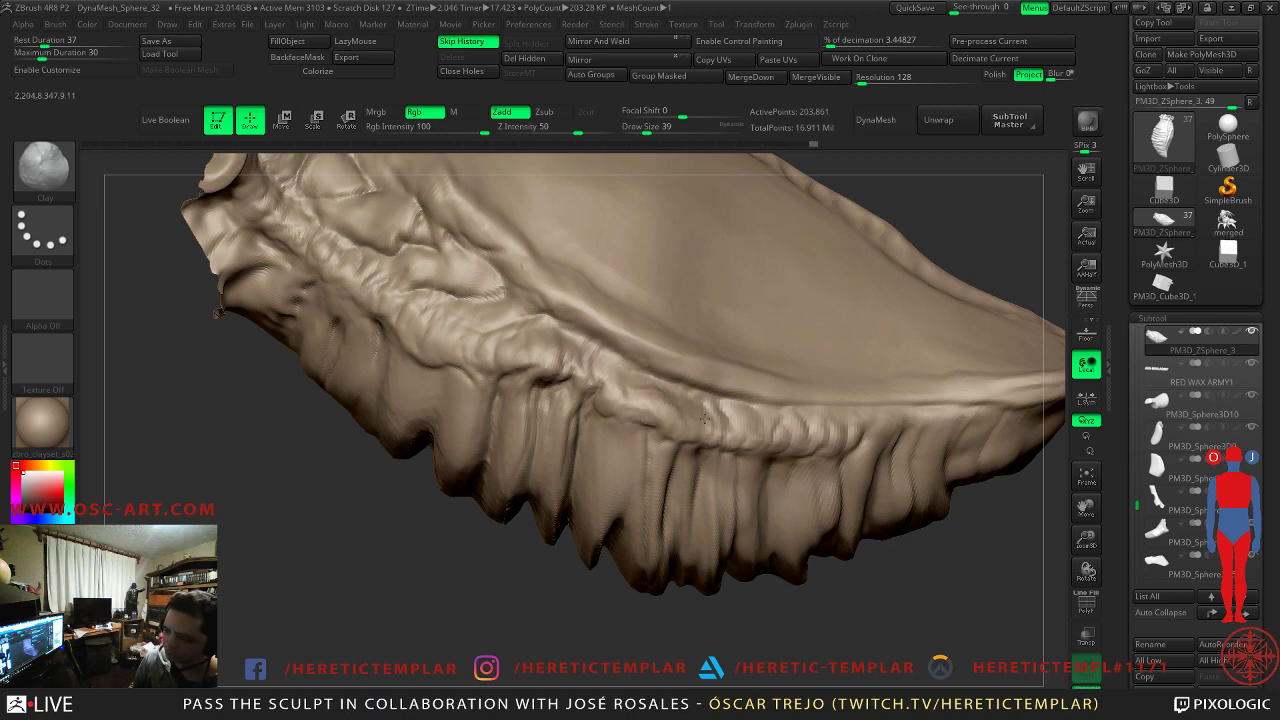
- Set the Clay brush to draw size 49 and fill out the side ridge along the tops of the ribs
key(s)
mouse_move(722, 427)
mouse_down()
mouse_move(707, 428)
mouse_move(938, 419)
mouse_move(924, 420)
mouse_up()
key(s)
click(722, 430)
drag(927, 576, 840, 617)
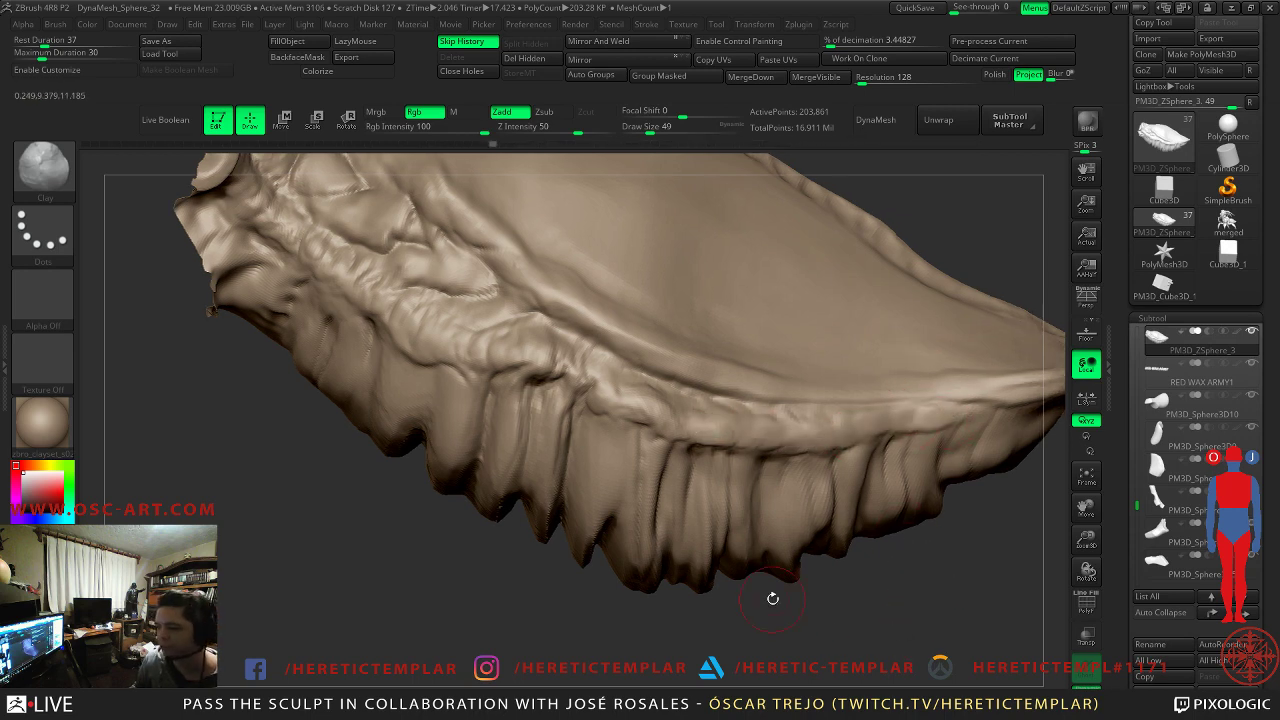
mouse_move(531, 337)
mouse_down()
mouse_move(551, 340)
mouse_move(449, 321)
mouse_move(423, 337)
mouse_move(424, 297)
mouse_move(500, 329)
mouse_up()
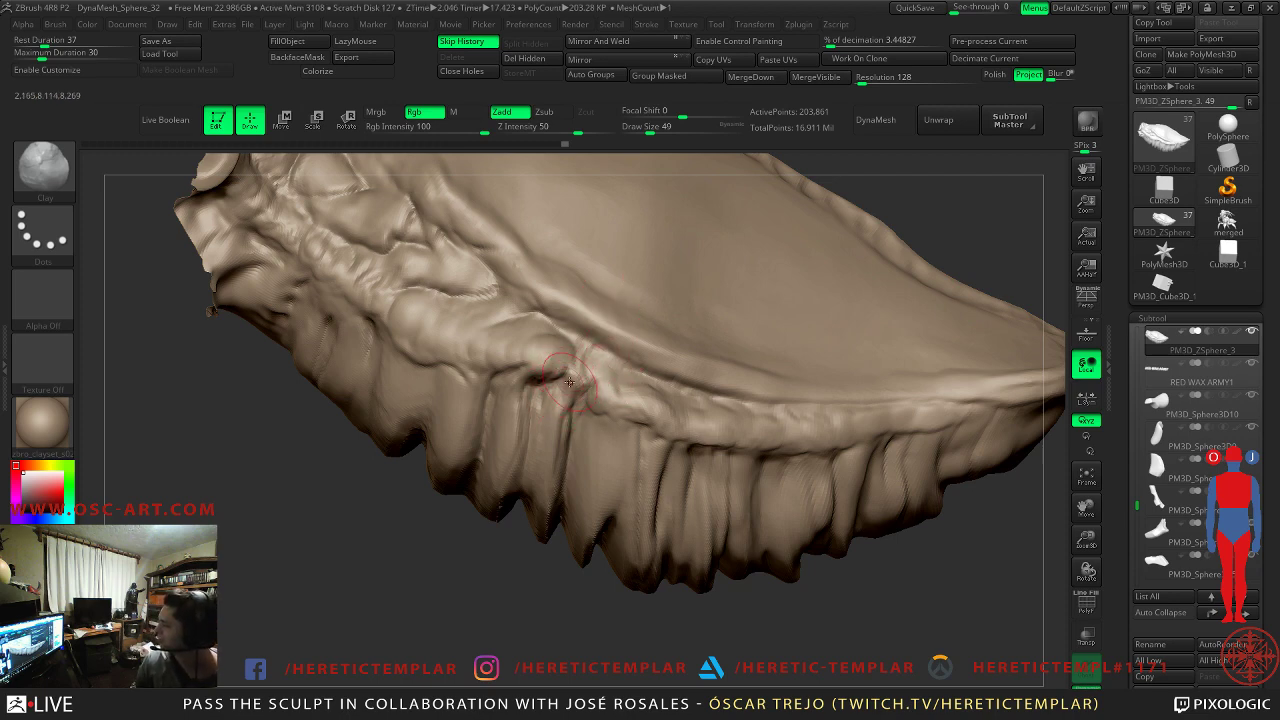
- Switch to the DamStandard brush at draw size 49 and bring the abdomen's front ribs into view
drag(369, 438, 372, 505)
mouse_move(306, 480)
mouse_down()
mouse_move(426, 420)
mouse_move(474, 412)
mouse_up()
key(b)
key(d)
key(s)
key(s)
key(s)
click(436, 416)
right_drag(422, 505, 405, 453)
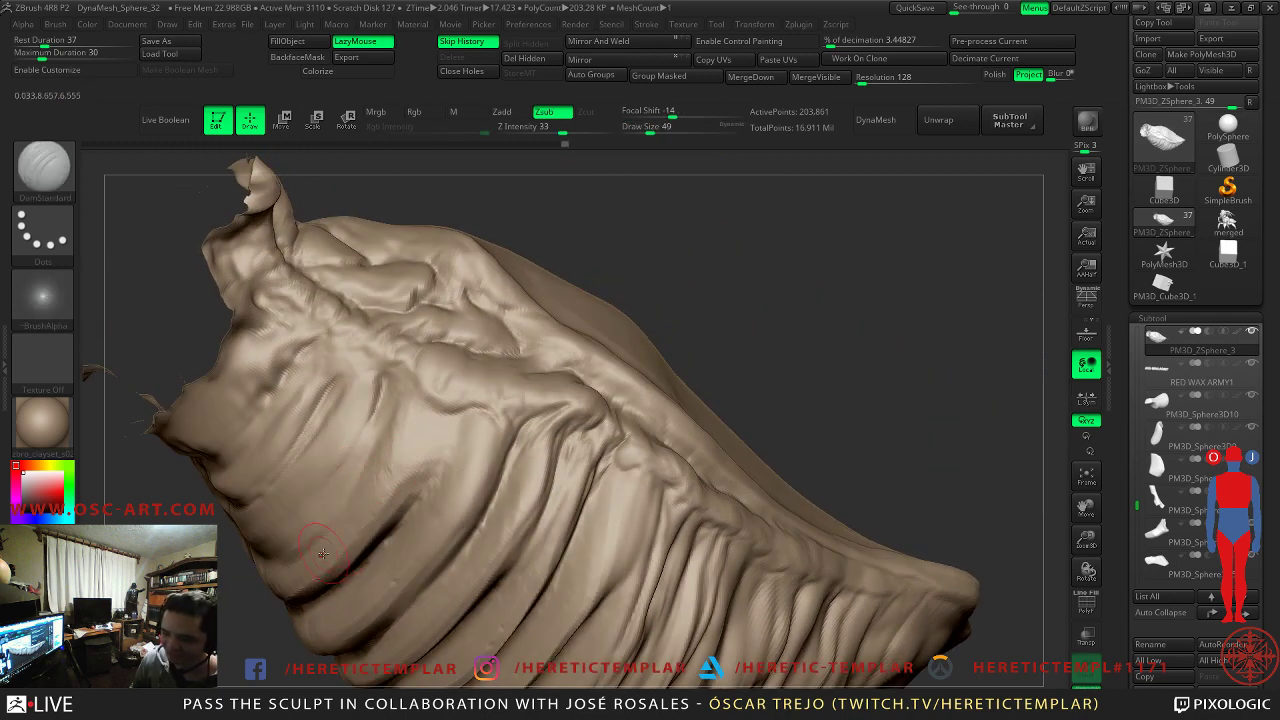
- Reduce the draw size to 29 and carve creases where the front ribs meet the side ridge
drag(808, 268, 730, 314)
key(s)
drag(501, 410, 492, 410)
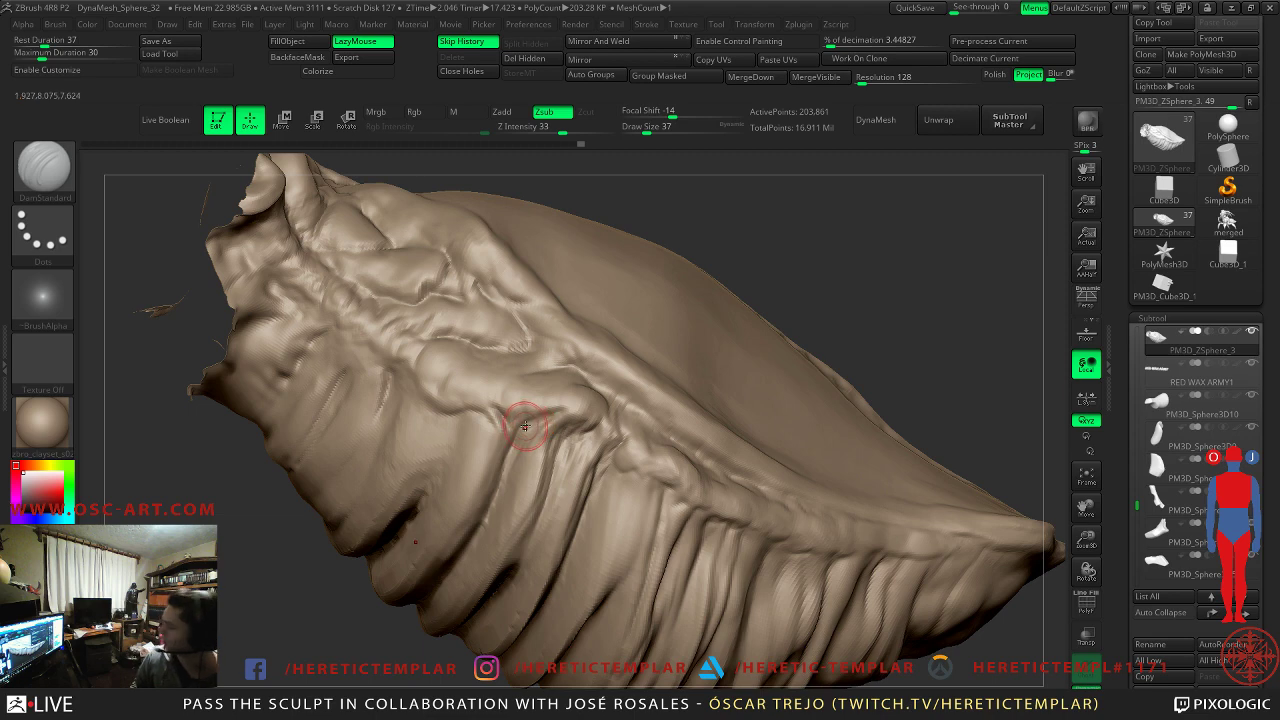
key(s)
click(517, 416)
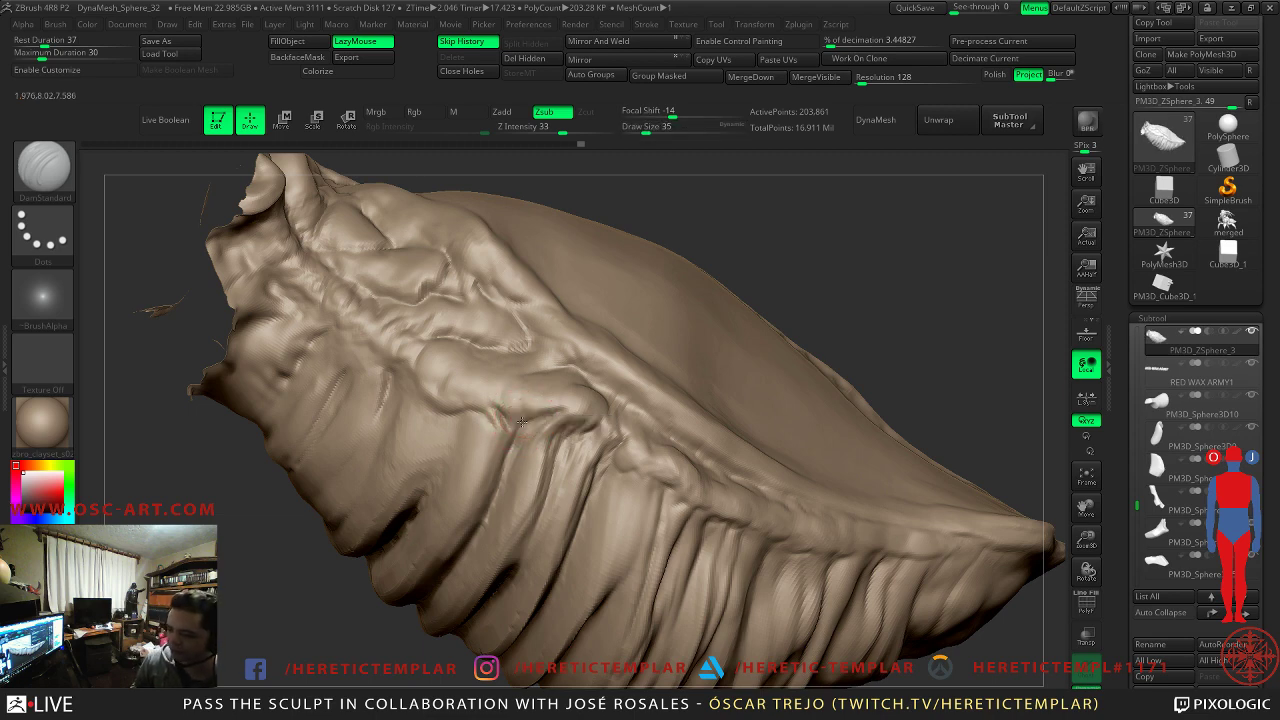
key(s)
click(516, 428)
mouse_move(483, 467)
mouse_down()
mouse_move(507, 417)
mouse_move(490, 436)
mouse_up()
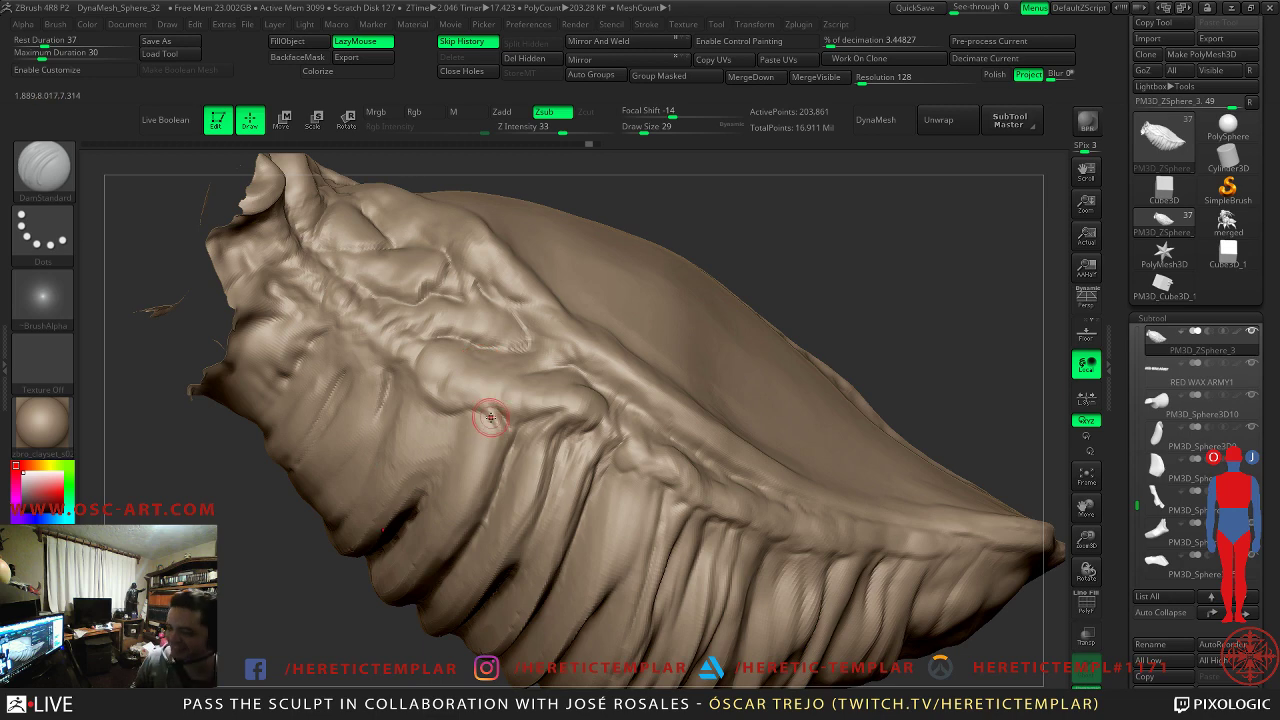
- Set the DamStandard draw size to 44 and deepen the groove between the front ribs below the ridge
right_drag(483, 461, 460, 404)
key(])
key(s)
drag(440, 414, 443, 413)
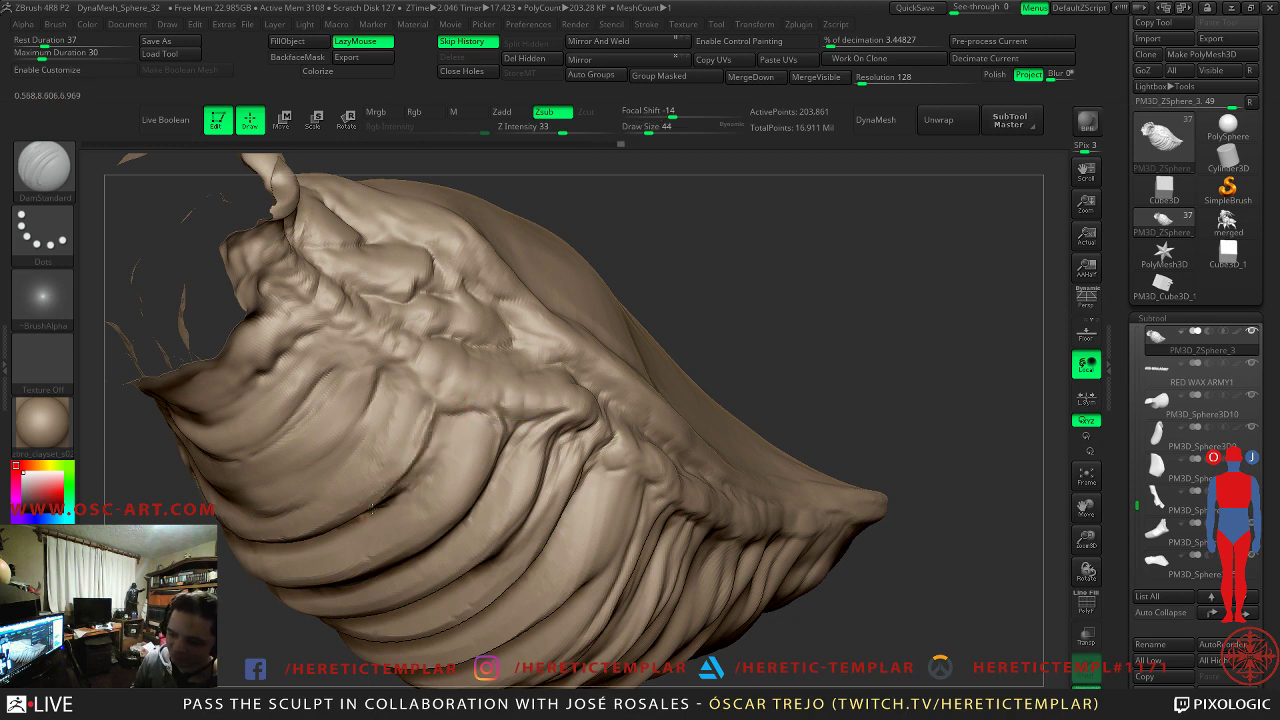
right_drag(557, 386, 441, 425)
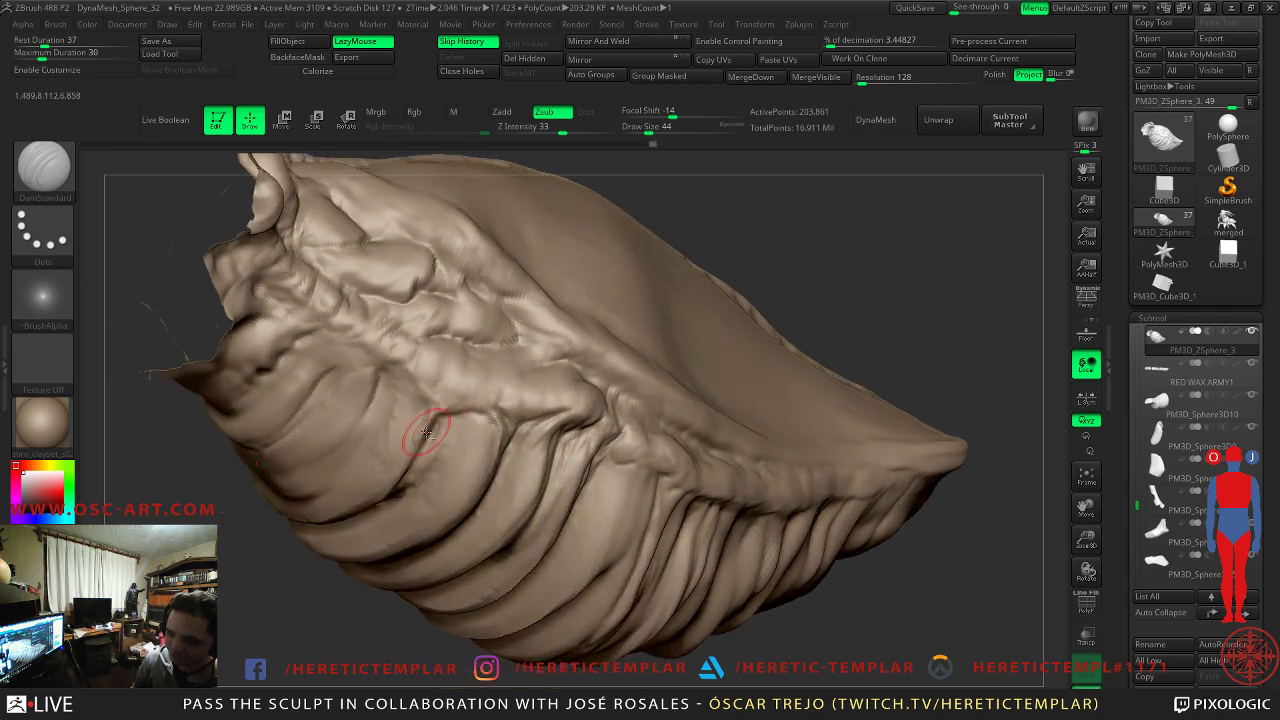
- Carve a crease around the upper end of a front rib under the ridge, using a gradually smaller brush
drag(459, 410, 464, 416)
key(s)
click(465, 416)
key(s)
click(463, 414)
key(s)
click(462, 412)
- Add volume to the upper end of the creased front rib with the Clay brush at draw size 29
key(b)
key(c)
key(l)
key(s)
mouse_move(466, 423)
mouse_down()
mouse_move(454, 422)
mouse_move(470, 434)
mouse_up()
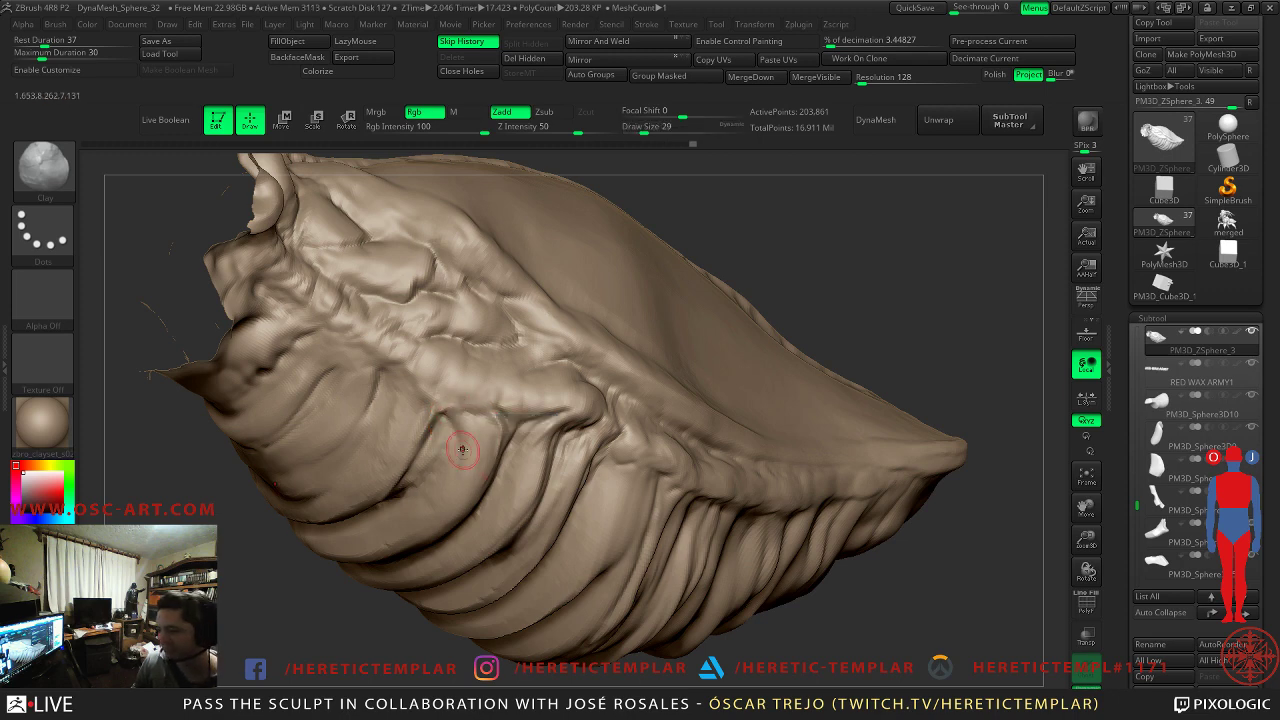
- Carve creases between the front ribs just below the ridge with the DamStandard brush at draw size 29
drag(895, 315, 654, 348)
key(b)
key(d)
key(s)
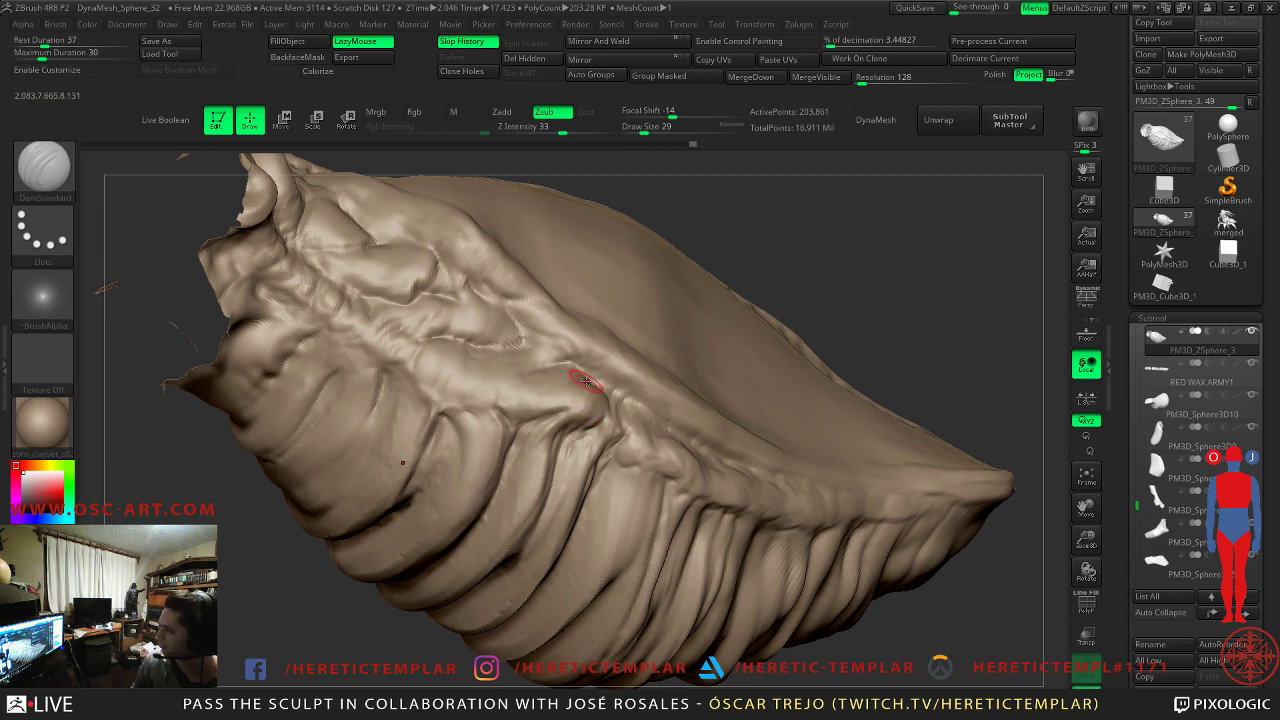
key(s)
drag(566, 414, 546, 421)
key(s)
key(bracketleft)
key(bracketleft)
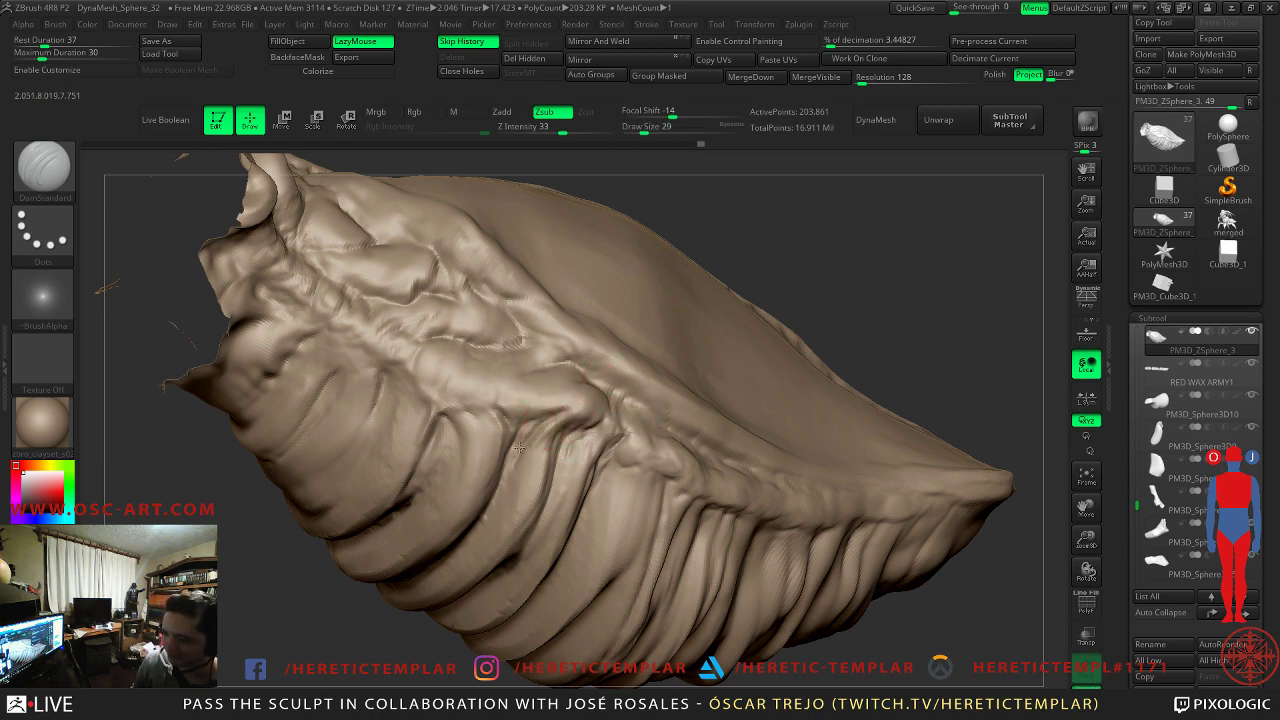
- Carve short wrinkles into the front rib's upper end beneath the ridge and smooth the surface around them
key(shift)
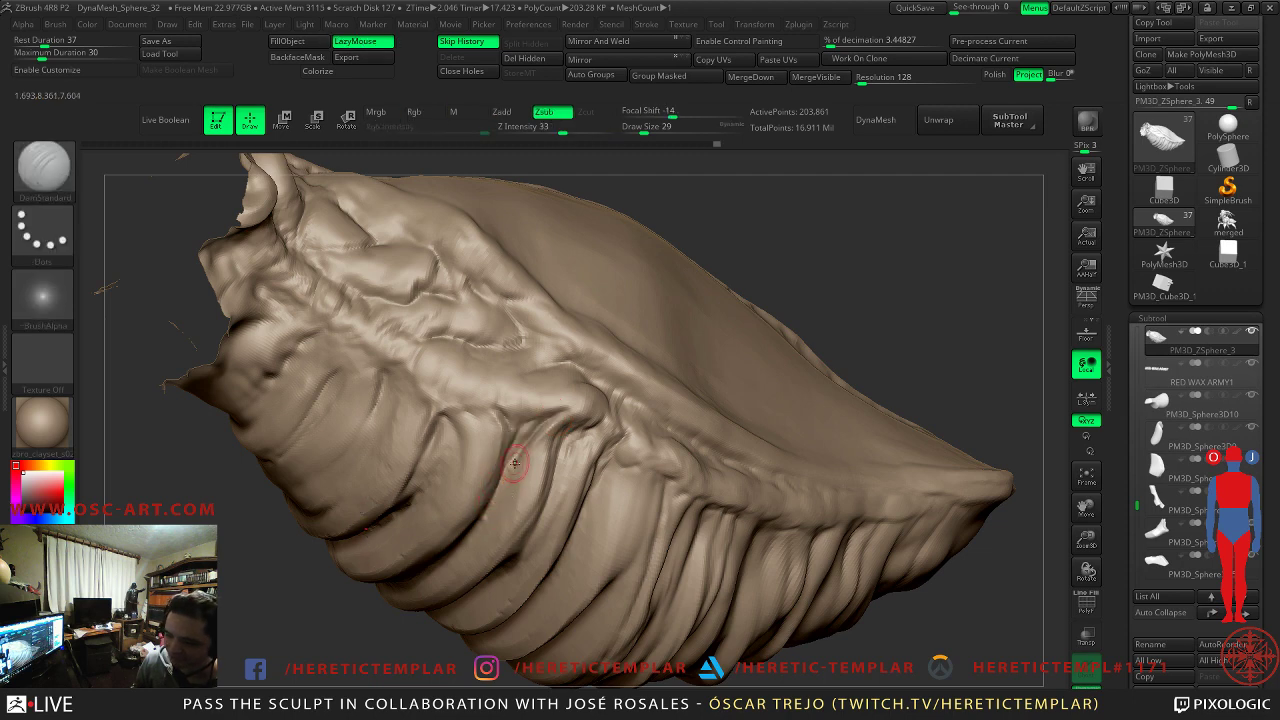
key(shift+space)
click(518, 507)
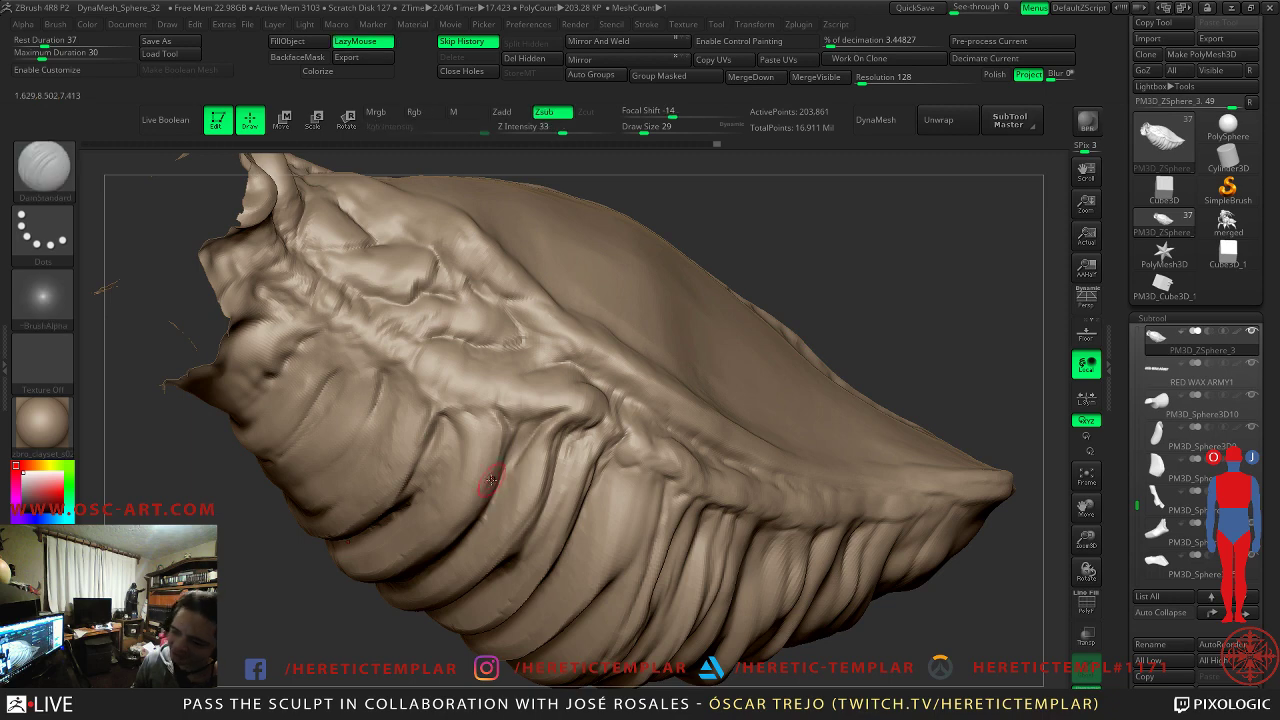
drag(474, 407, 486, 442)
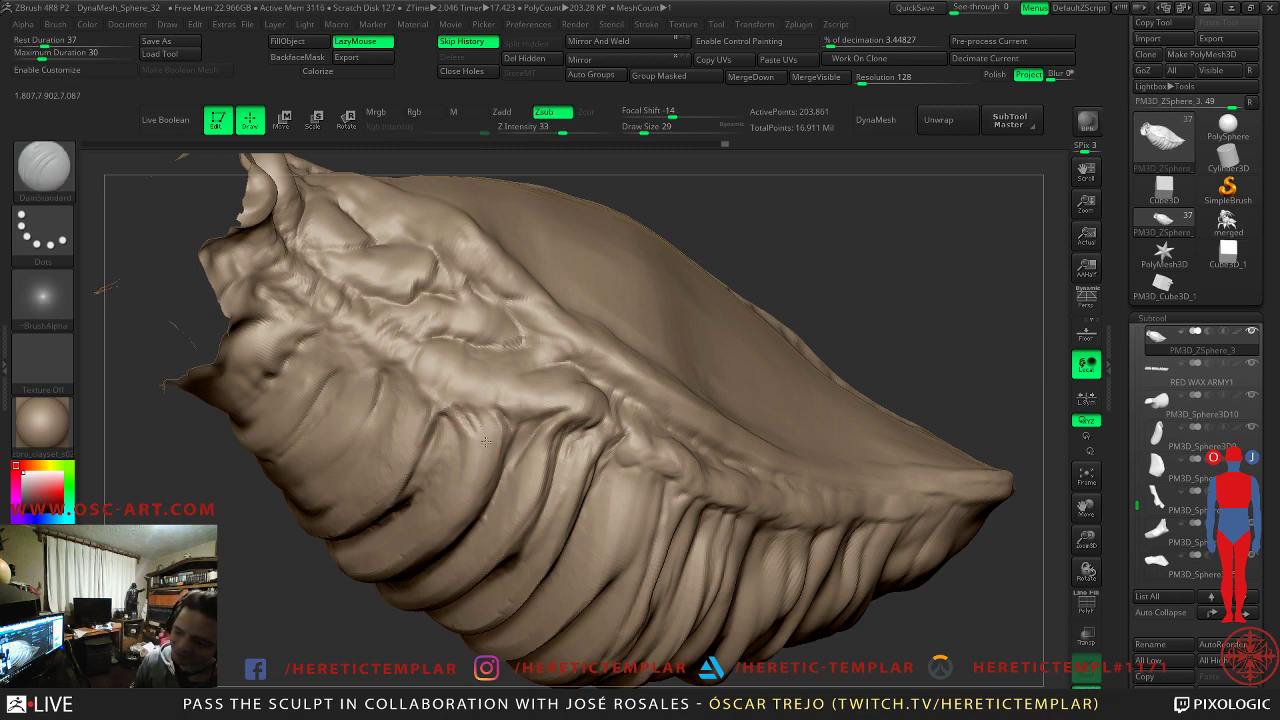
key(shift)
shift+drag(470, 417, 478, 378)
- Build a rounded lump on the ridge above the front rib with the Clay brush at draw size 35
key(b)
key(c)
key(l)
key(s)
key(])
click(465, 392)
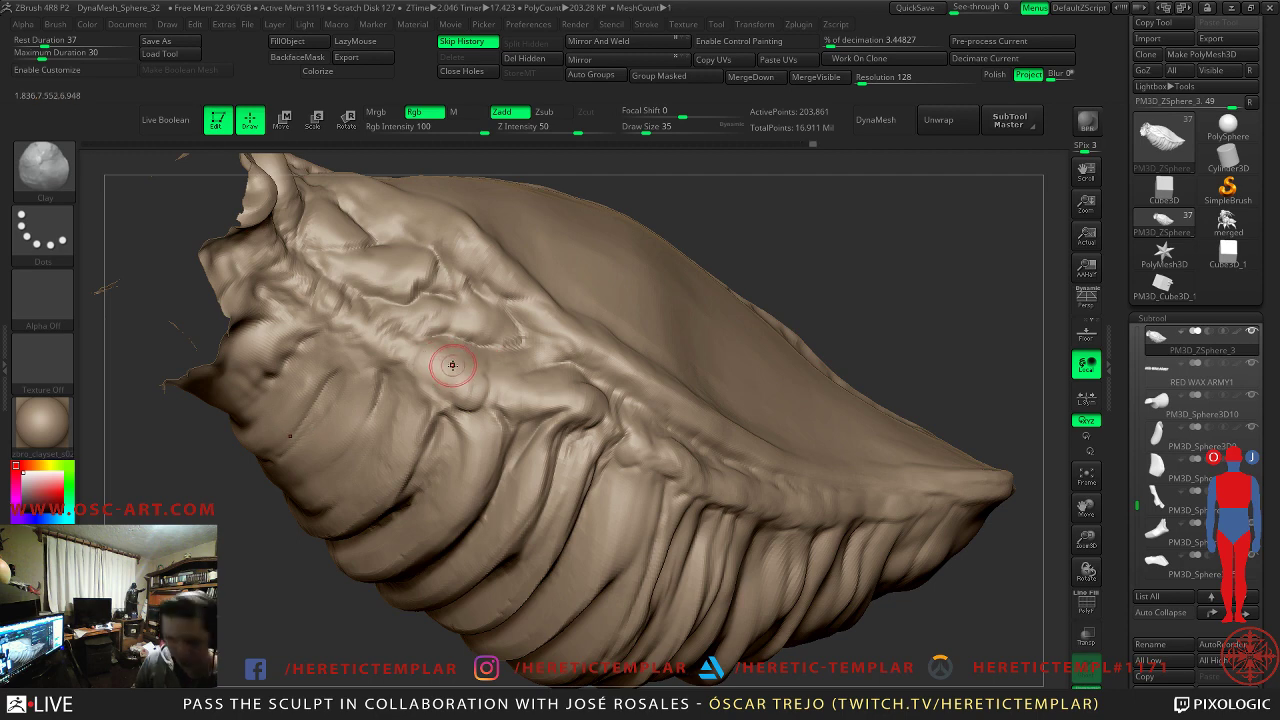
- Crease the lower edge of the rounded ridge lump with DamStandard and smooth the adjoining rib
key(b)
key(d)
key(s)
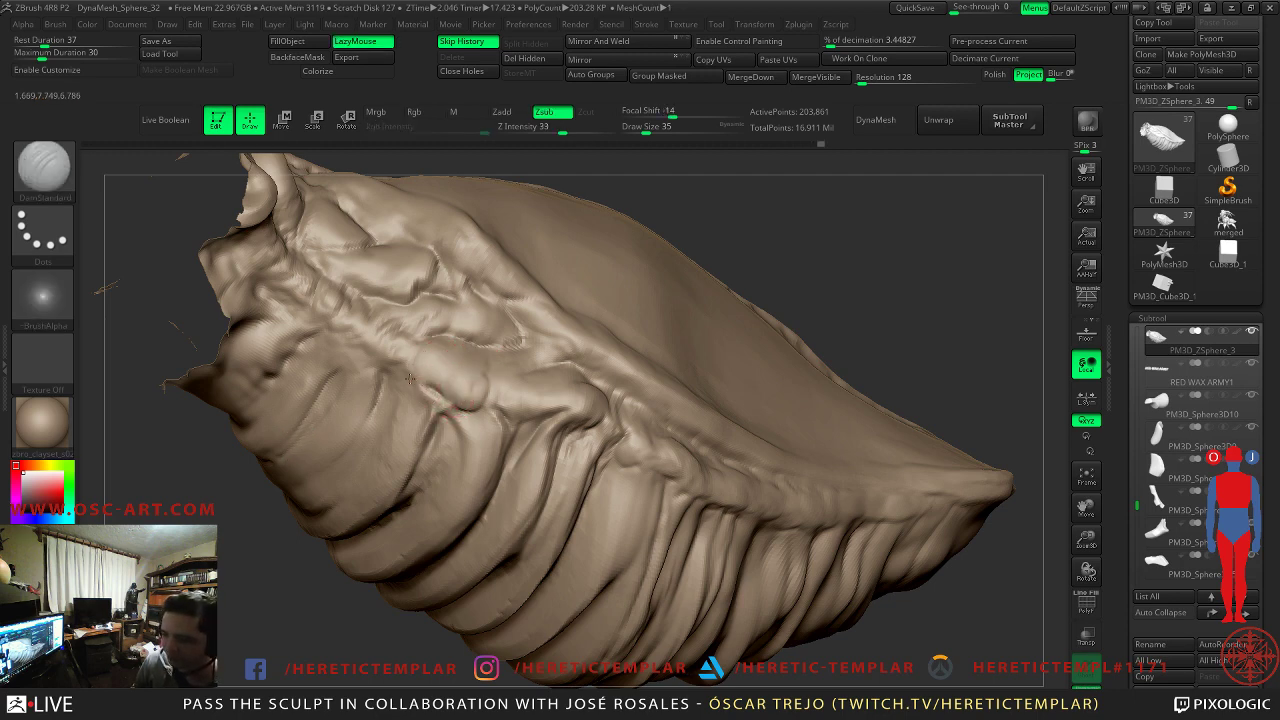
key(shift)
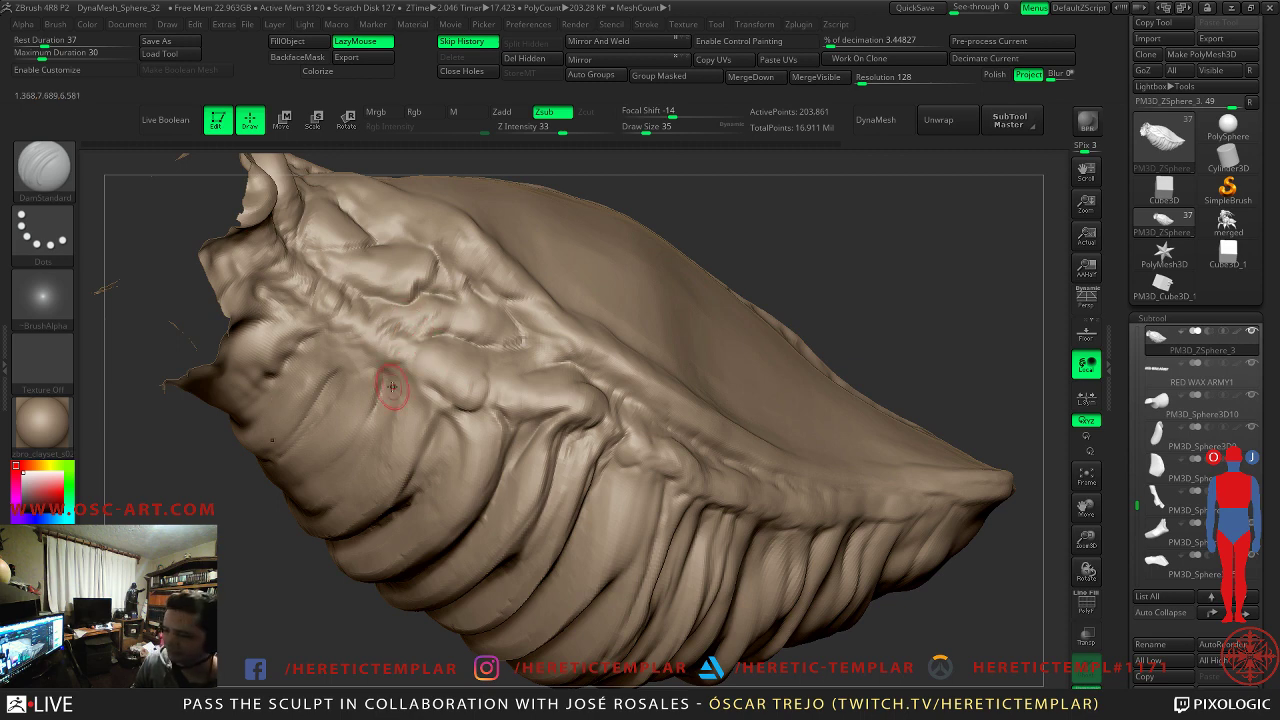
- Add volume to the frontmost rib folds of the abdomen with the Clay brush
drag(285, 494, 309, 458)
right_drag(309, 458, 329, 408)
key(b)
key(c)
key(l)
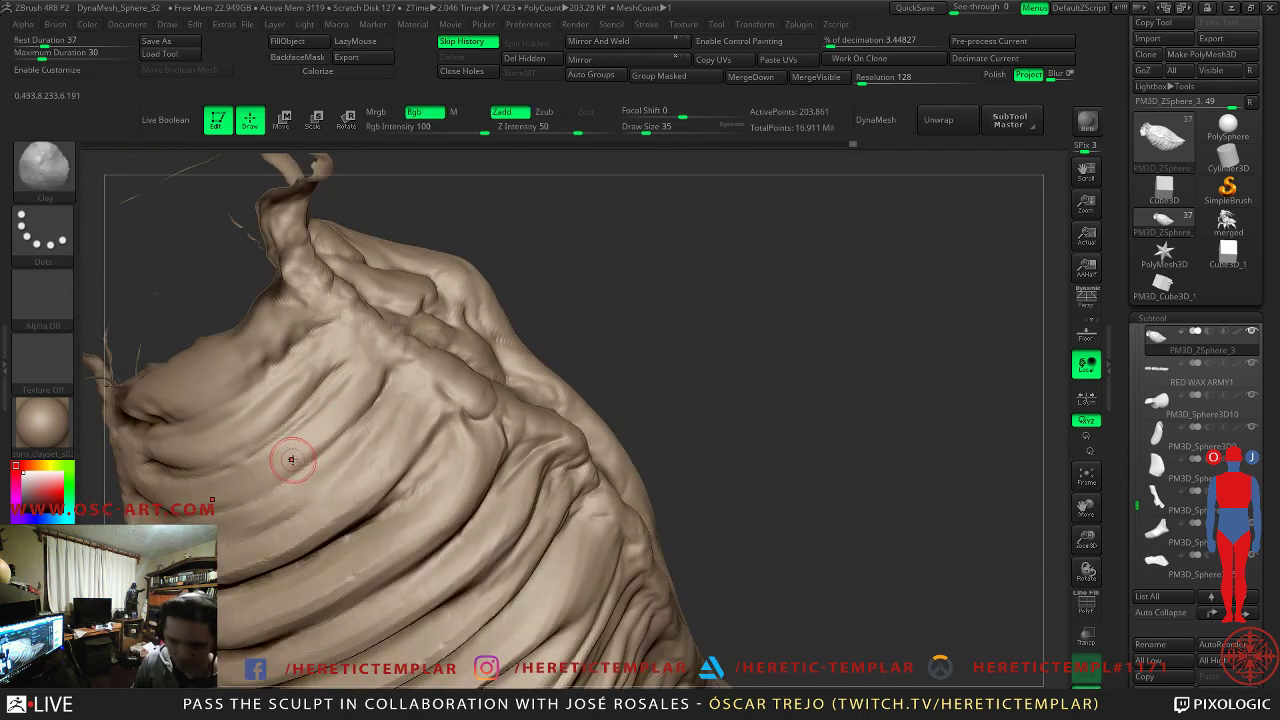
key(s)
click(225, 403)
drag(228, 401, 267, 365)
- Set the DamStandard draw size to 51 and carve creases separating the lumps in the middle of the side ridge
mouse_move(732, 310)
mouse_down()
mouse_move(487, 337)
mouse_move(499, 407)
mouse_move(557, 443)
mouse_move(562, 469)
mouse_move(528, 422)
mouse_up()
key(s)
key(b)
key(d)
key(s)
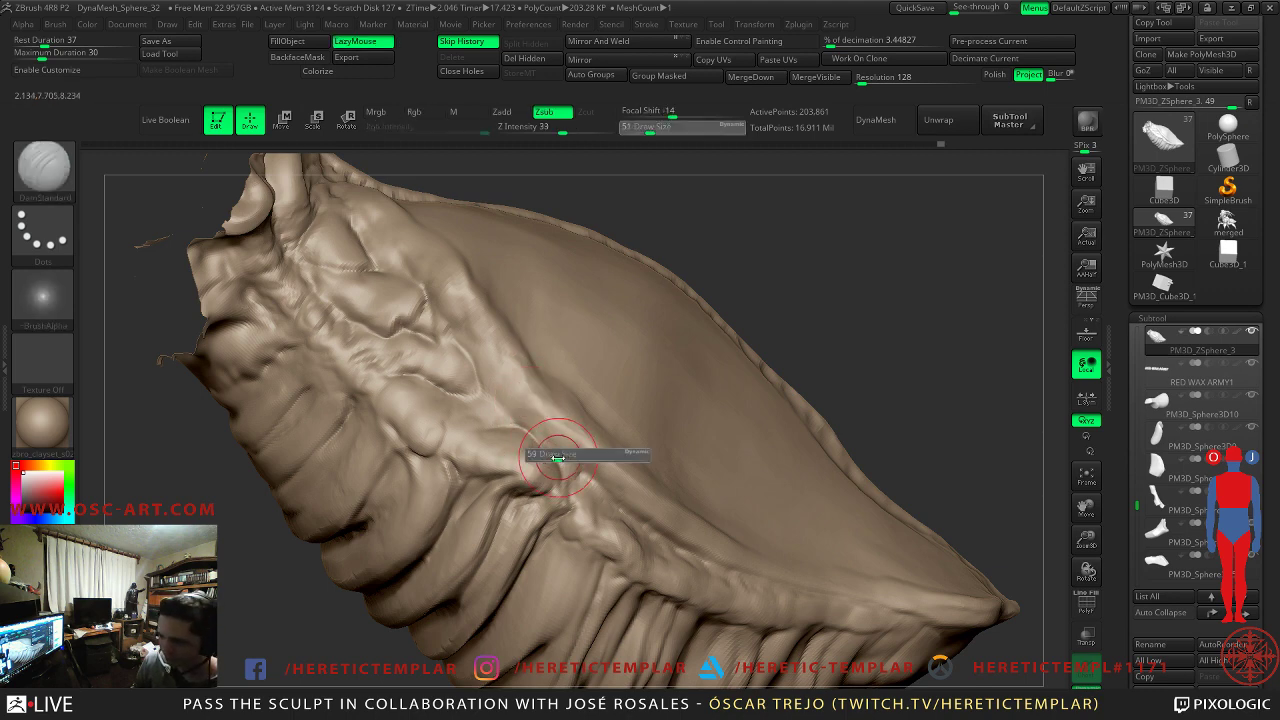
key(s)
drag(557, 449, 564, 449)
mouse_move(558, 441)
mouse_down()
mouse_move(582, 469)
mouse_move(500, 386)
mouse_move(502, 414)
mouse_up()
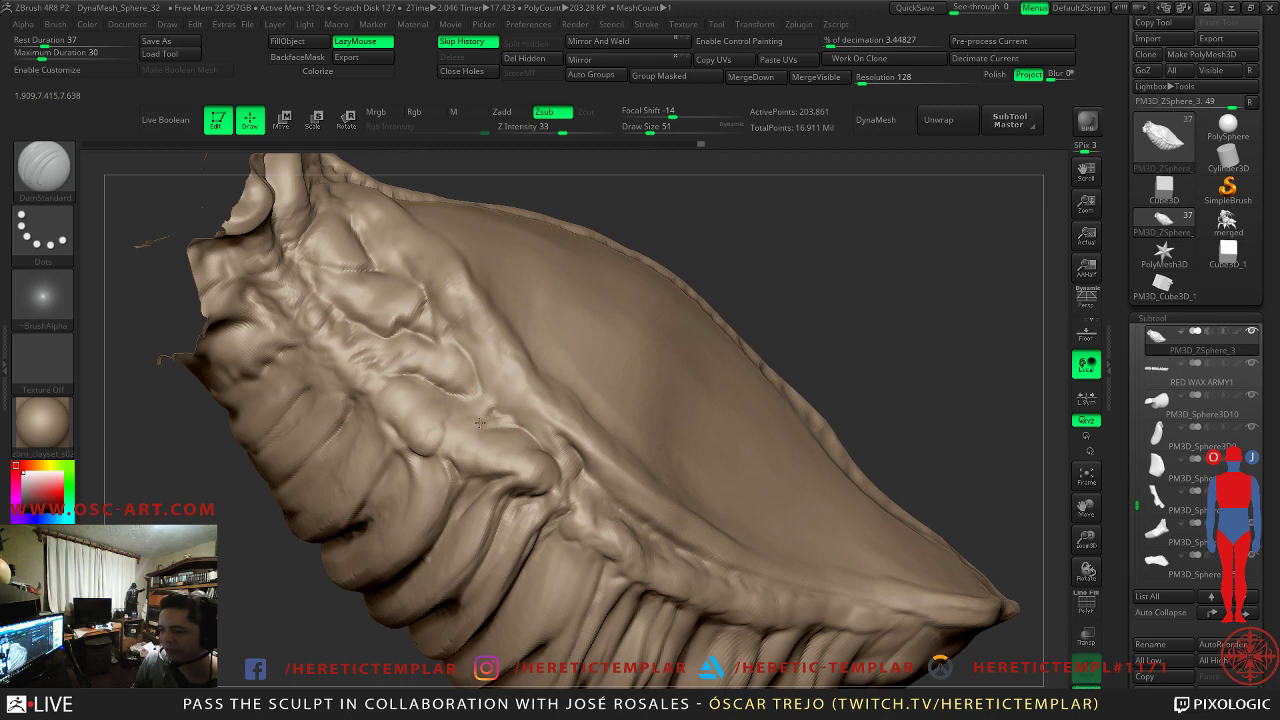
drag(434, 457, 450, 432)
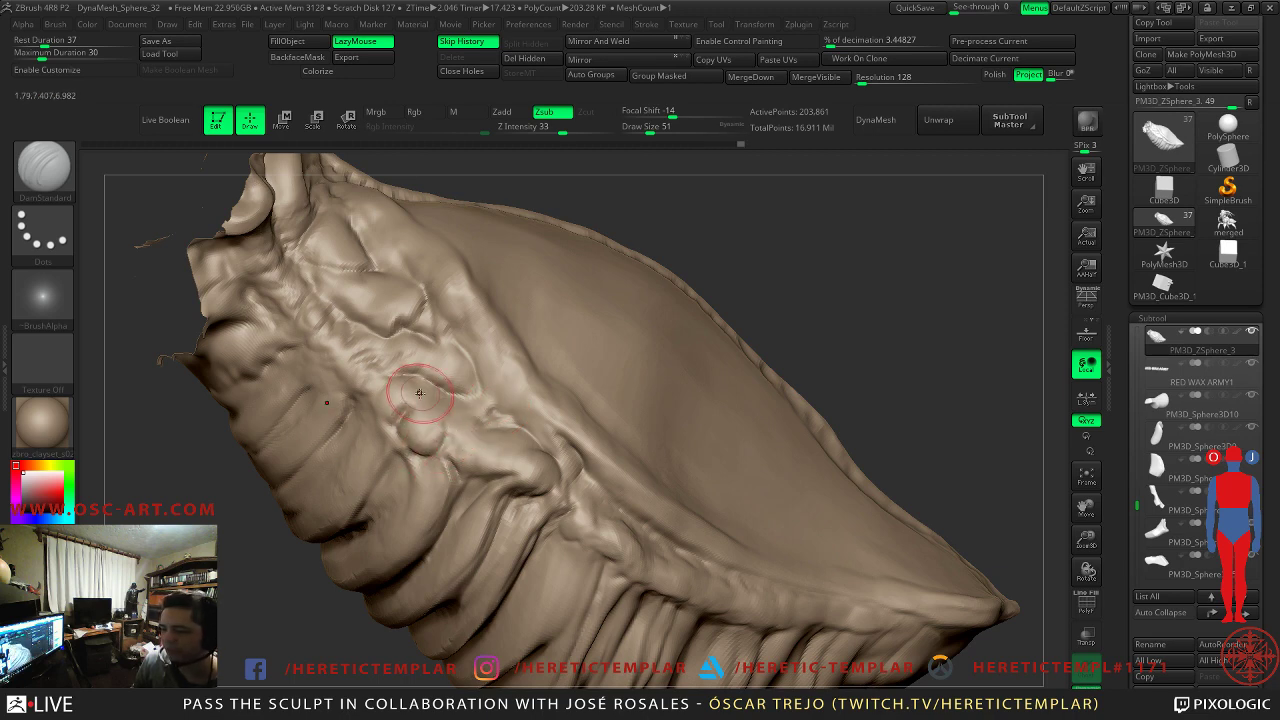
- Add volume to the front end of the side ridge with the Clay brush at draw size 51
drag(178, 452, 152, 462)
key(b)
key(c)
key(l)
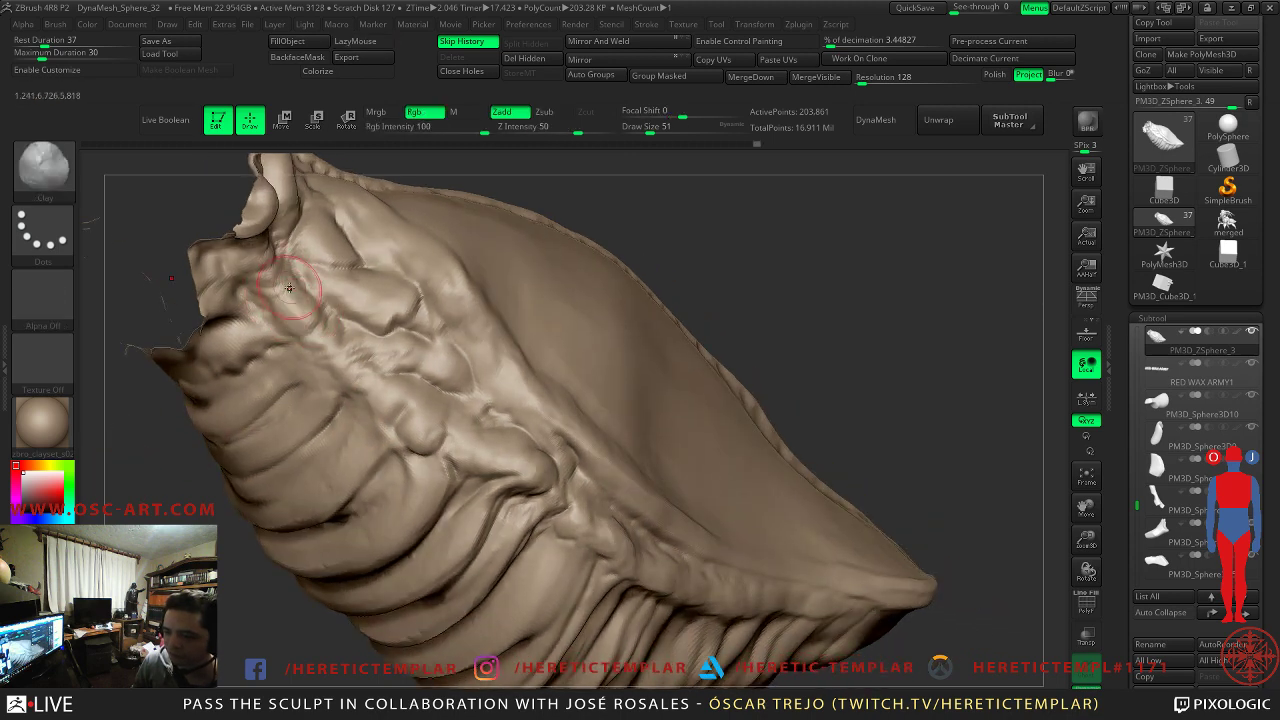
mouse_move(293, 288)
mouse_down()
mouse_move(258, 290)
mouse_move(286, 311)
mouse_move(289, 269)
mouse_move(298, 292)
mouse_up()
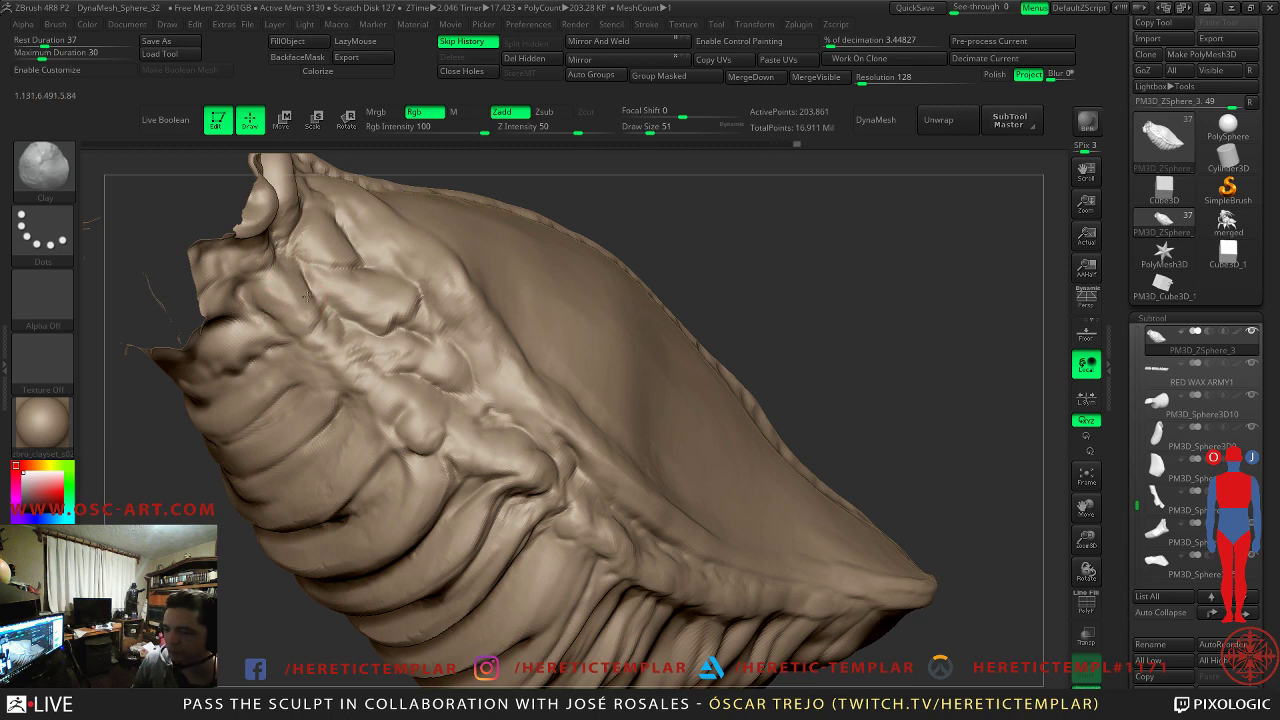
- Carve a crease between the front ridge lumps with the DamStandard brush at draw size 35
mouse_move(440, 296)
ctrl+right_down()
mouse_move(709, 230)
mouse_move(740, 263)
mouse_move(698, 338)
ctrl+right_up()
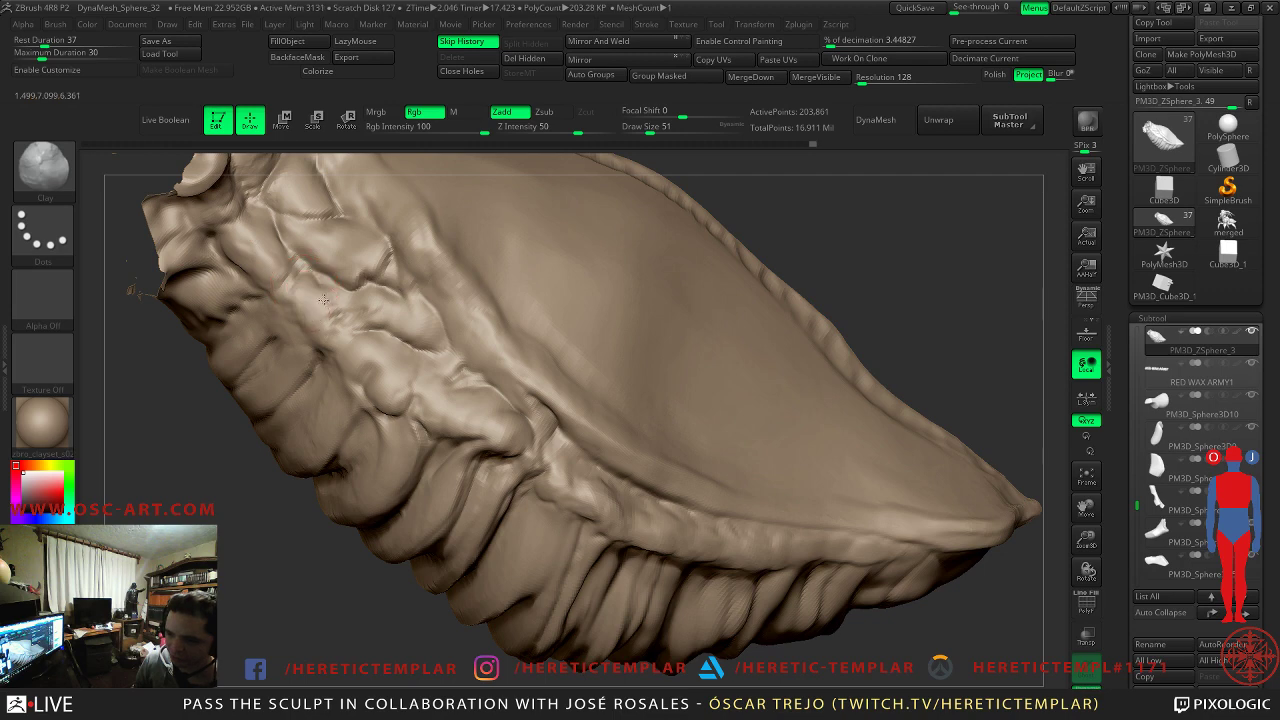
key(b)
key(d)
key(s)
key(s)
drag(337, 308, 331, 308)
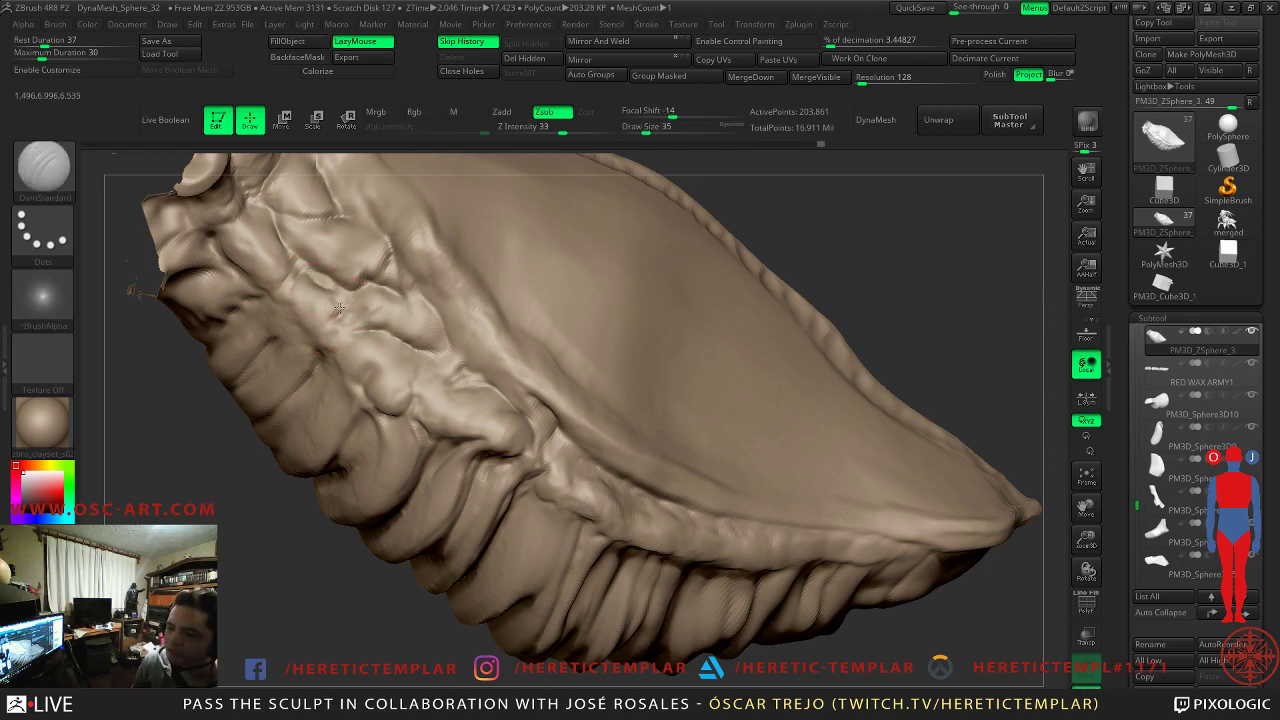
- Carve a groove along the upper front rib fold and smooth the folds below it
drag(171, 400, 171, 418)
mouse_move(298, 338)
mouse_down()
mouse_move(234, 363)
mouse_move(275, 346)
mouse_up()
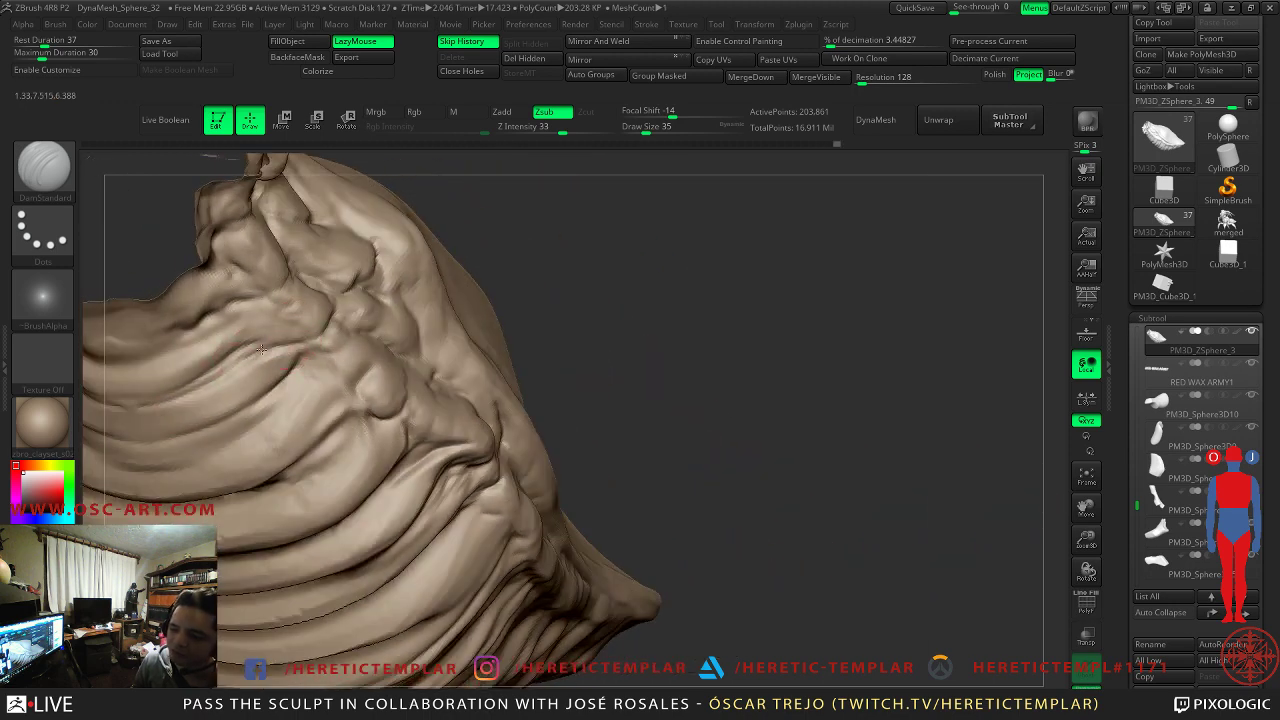
key(shift)
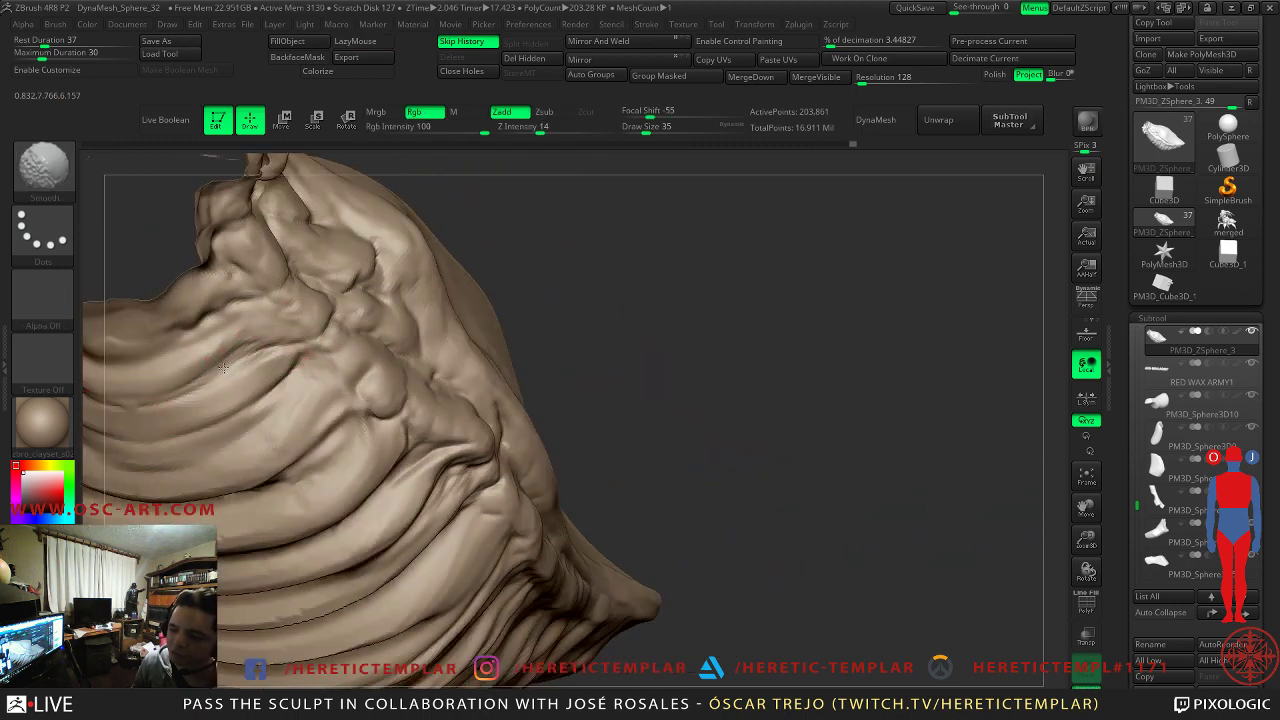
shift+drag(157, 460, 206, 427)
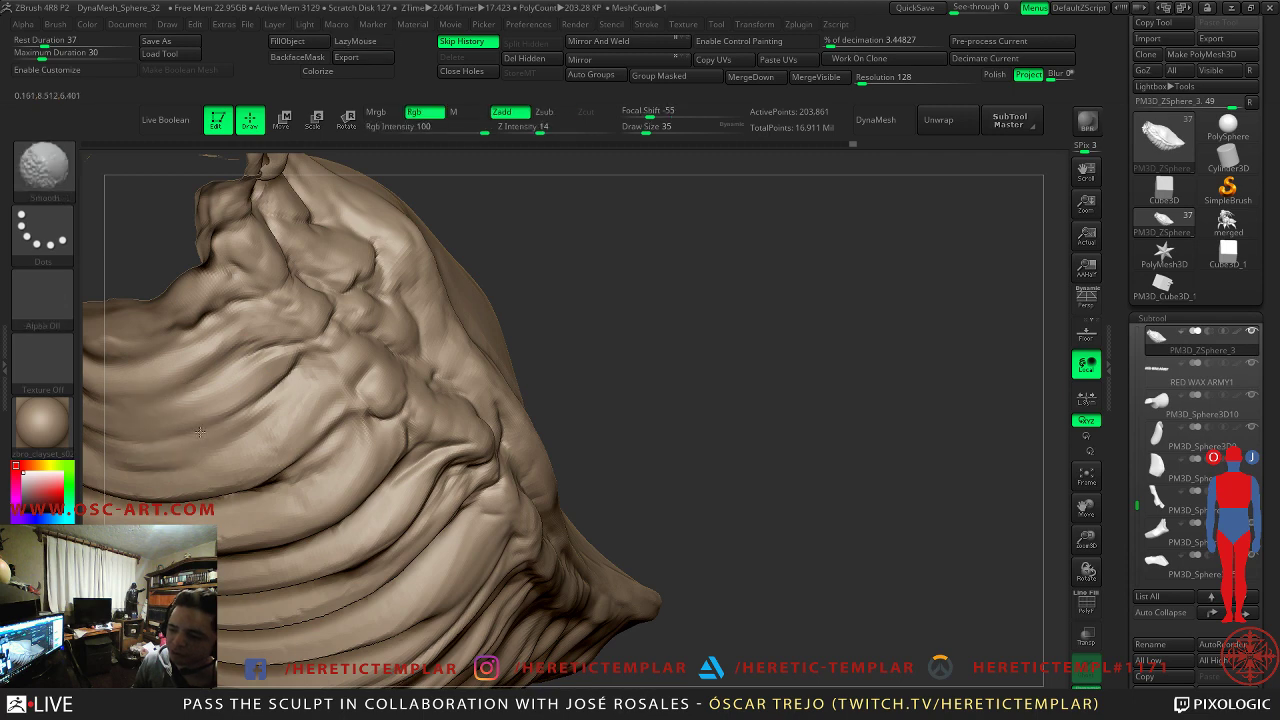
- Try to carve a crease across the front lumps of the side ridge
drag(640, 308, 553, 308)
mouse_move(382, 368)
mouse_down()
mouse_move(398, 364)
mouse_move(356, 322)
mouse_move(394, 352)
mouse_move(332, 298)
mouse_move(345, 330)
mouse_move(318, 322)
mouse_move(348, 327)
mouse_move(340, 282)
mouse_up()
key(ctrl)
key(ctrl+z)
key(ctrl+z)
- Carve a curved crease around the upper front ridge lump and smooth its surface
key(shift)
drag(310, 238, 306, 238)
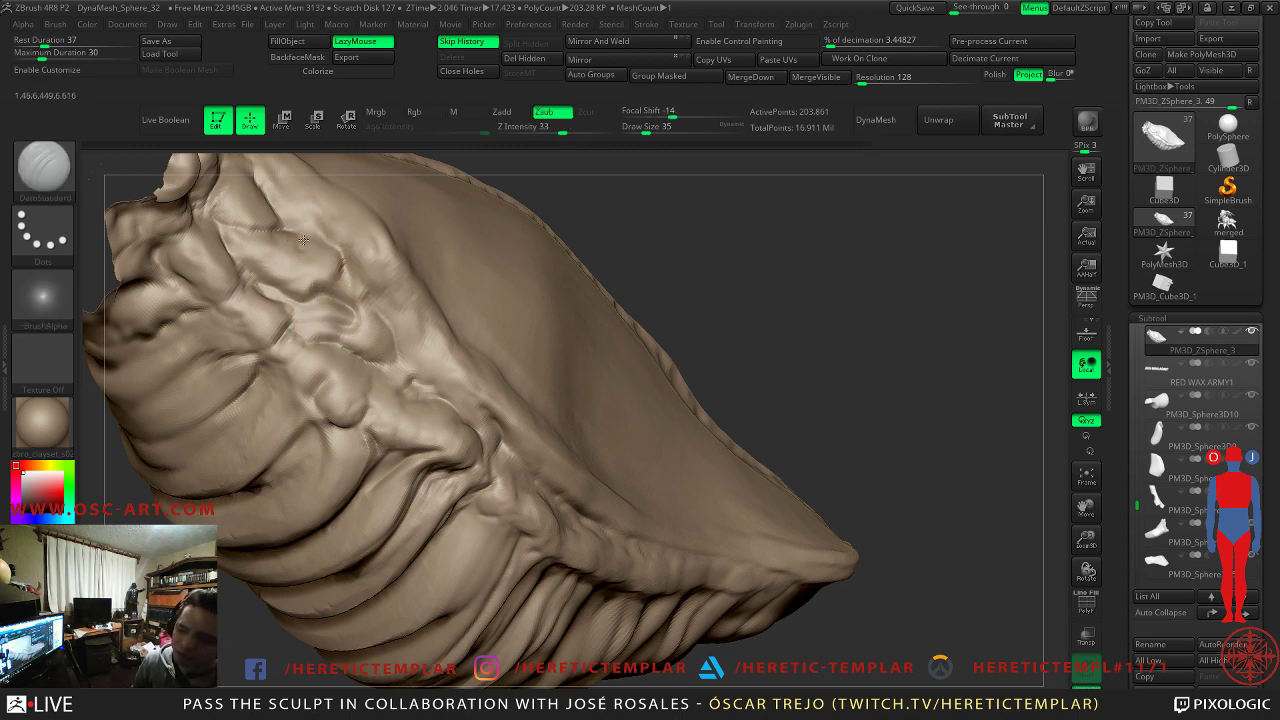
key(shift)
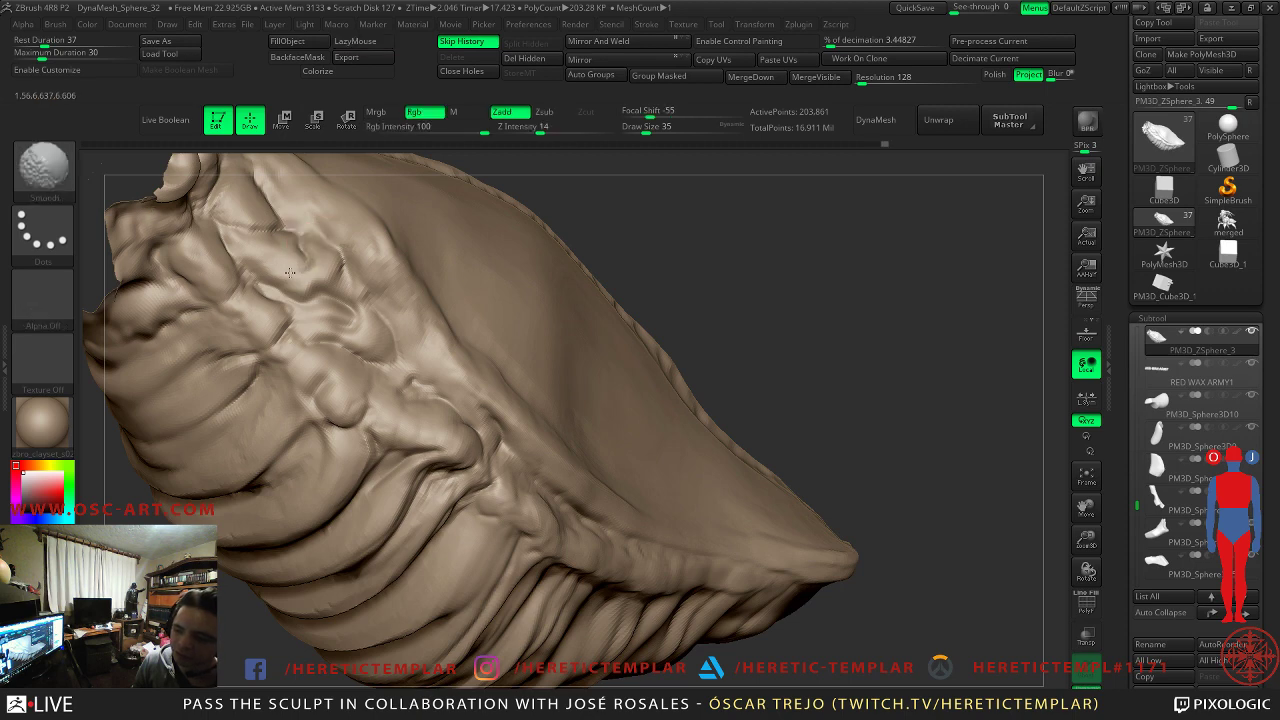
- Set the DamStandard draw size to 39 and deepen the crease between the two uppermost front ridge lumps
mouse_move(740, 300)
alt+mouse_down()
mouse_move(634, 251)
mouse_move(703, 251)
mouse_move(685, 316)
alt+mouse_up()
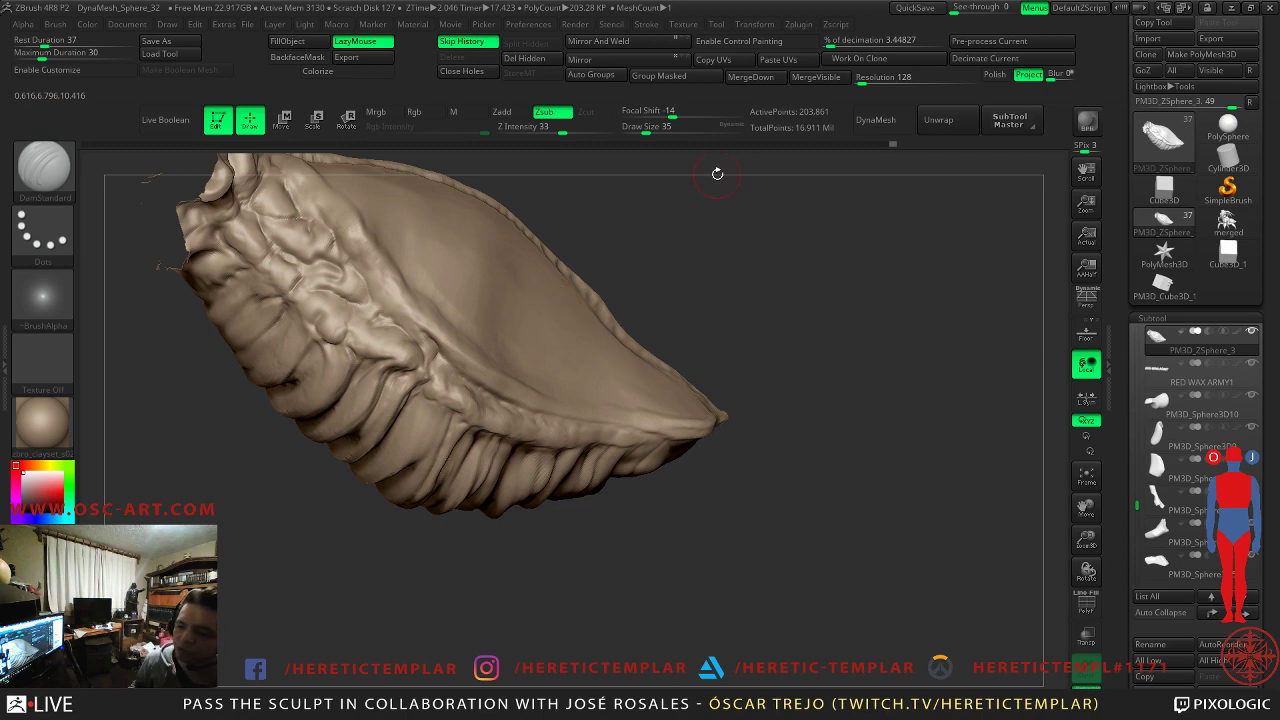
alt+drag(666, 231, 851, 479)
alt+drag(697, 263, 540, 400)
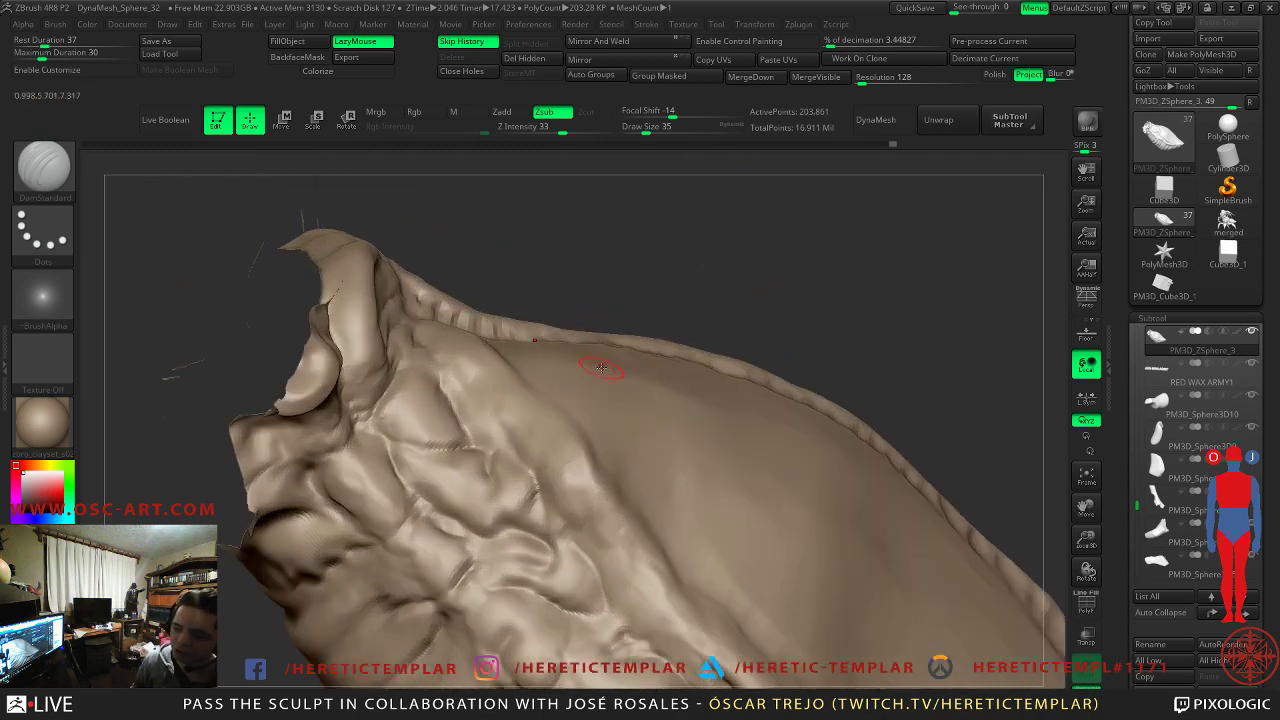
alt+drag(528, 322, 477, 242)
key(s)
drag(383, 371, 414, 355)
key(s)
key(s)
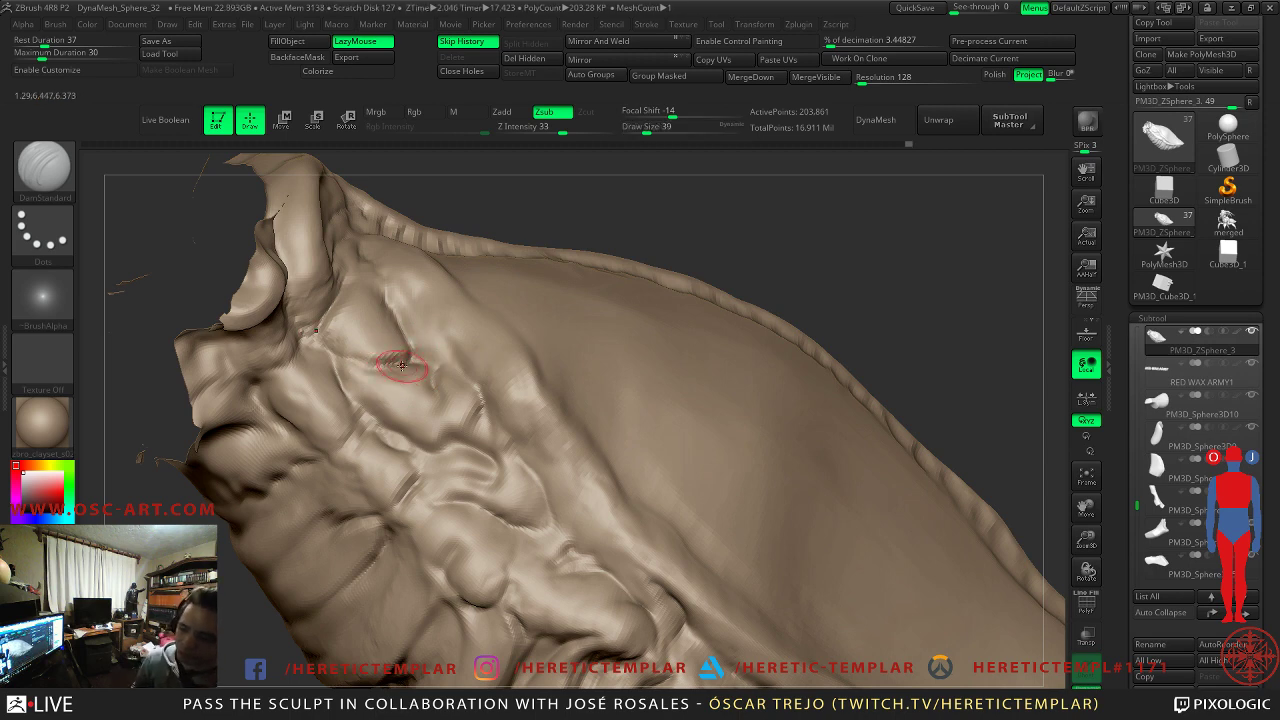
- Build up the edge of the crease between the uppermost ridge lumps with the Clay brush and smooth it
key(b)
key(c)
key(l)
key(s)
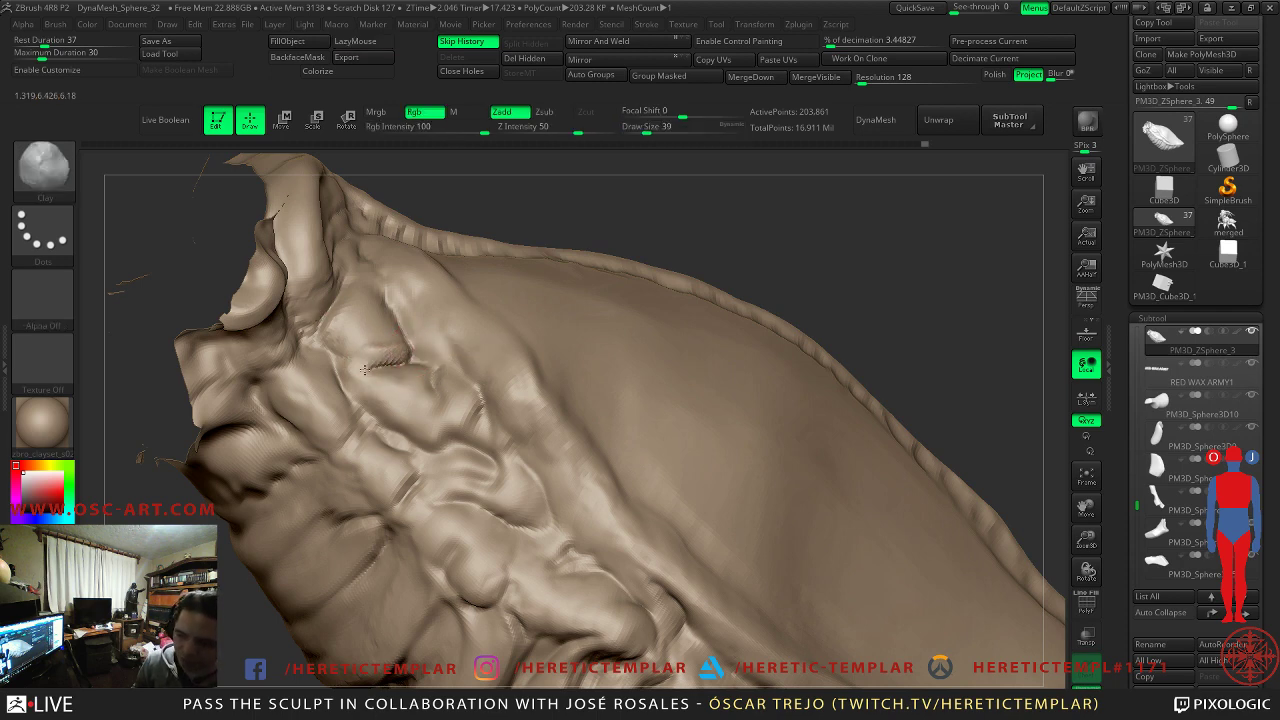
key(shift)
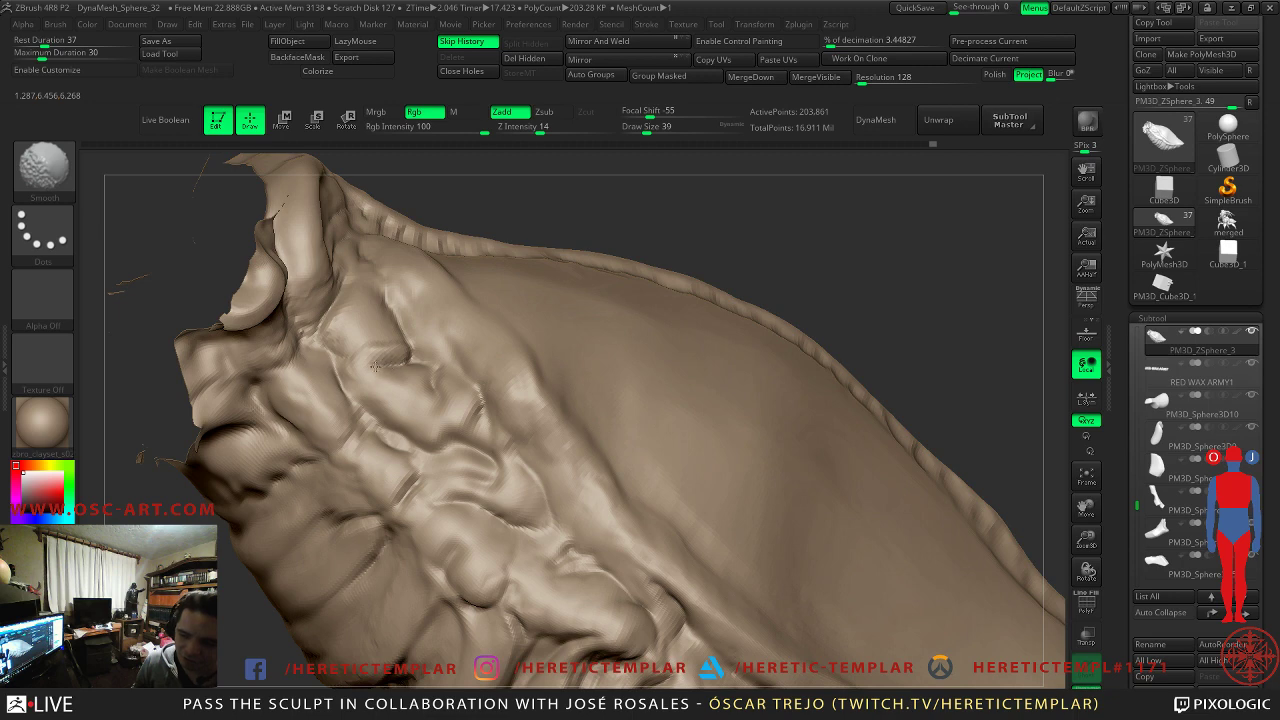
- Carve a crease along the back-facing edge of the uppermost ridge lump with DamStandard
key(b)
key(d)
key(s)
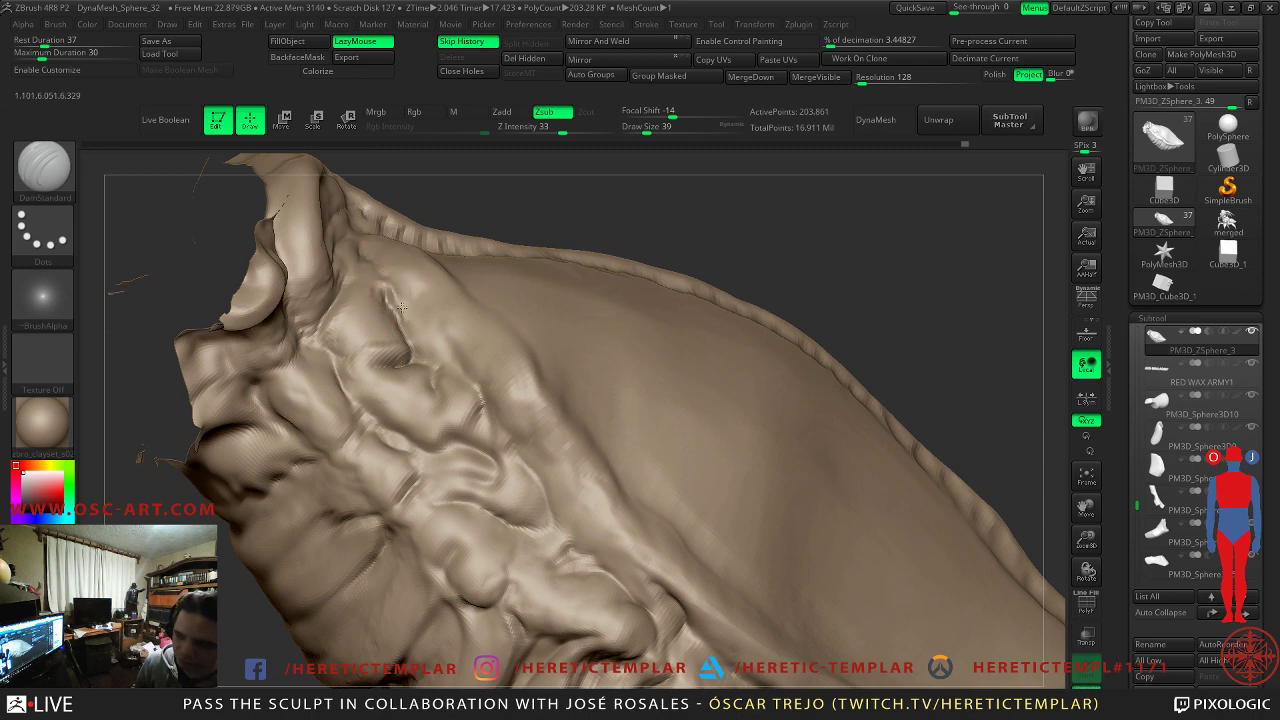
- Add volume beside the uppermost ridge lump's crease with the Clay brush at draw size 37
key(b)
key(c)
key(l)
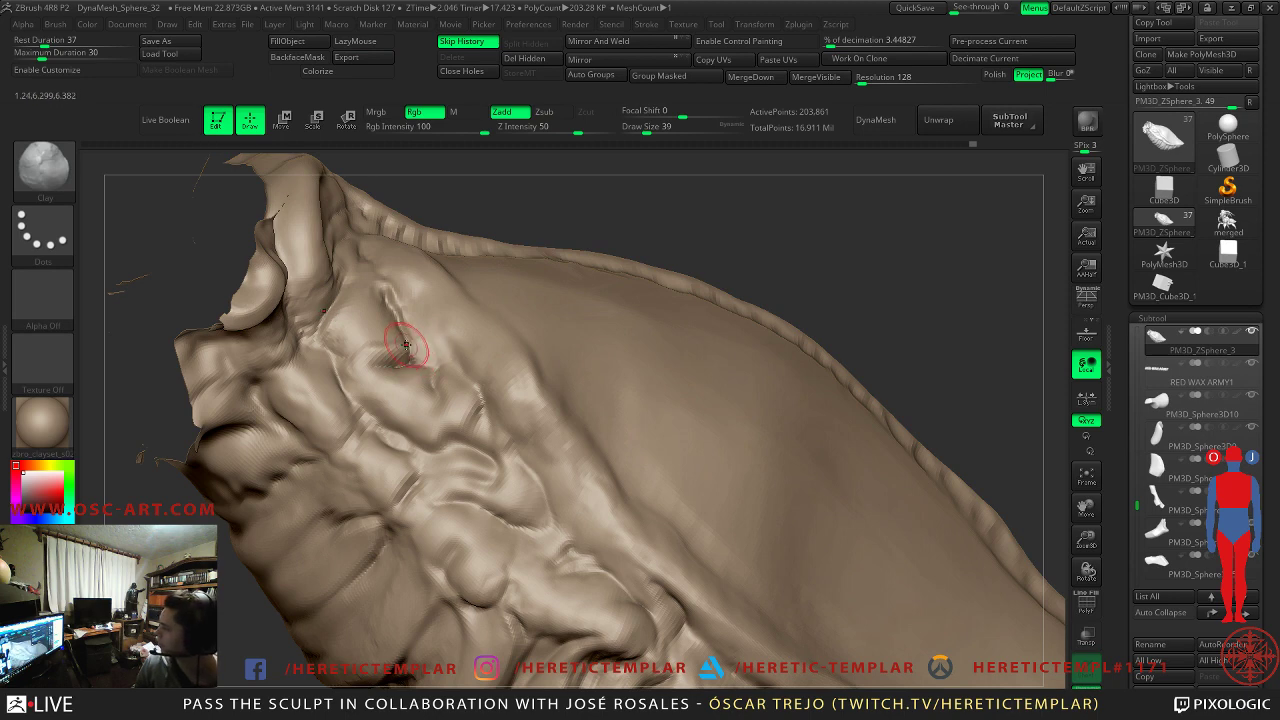
key(s)
drag(419, 352, 427, 344)
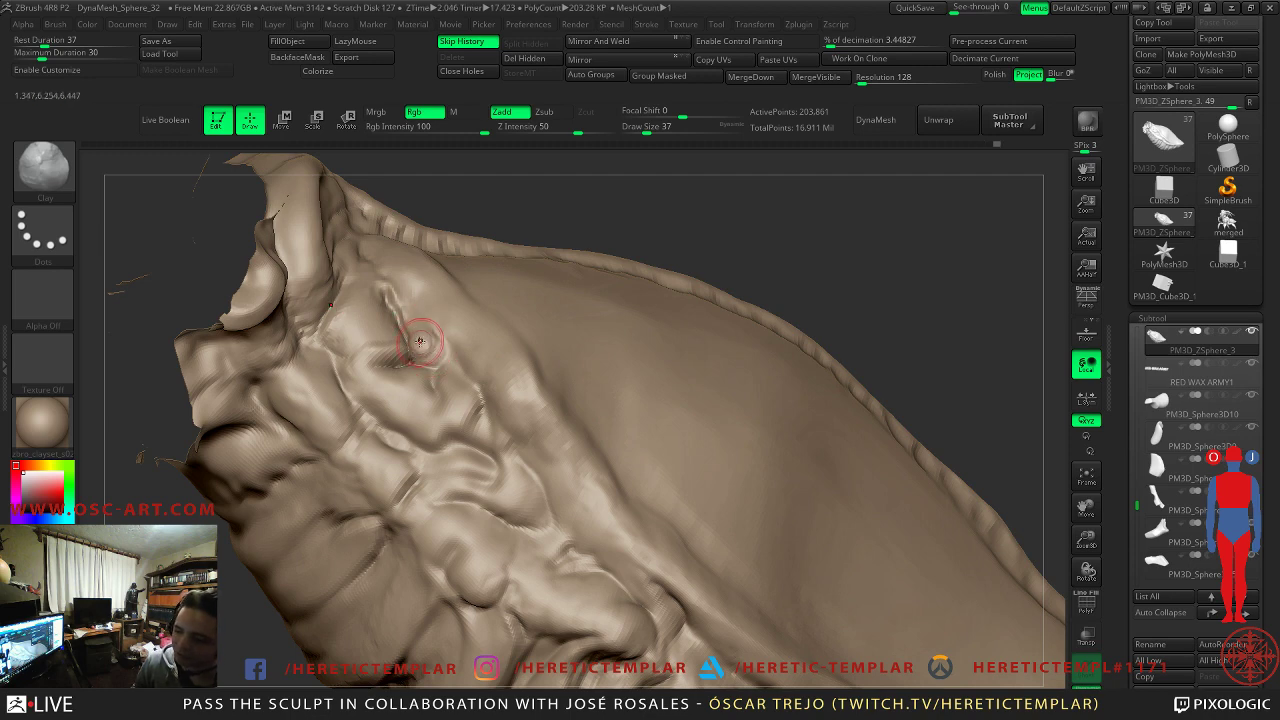
- Smooth the area around the uppermost lump's crease and carve a groove along the ridge lump below with DamStandard
key(shift)
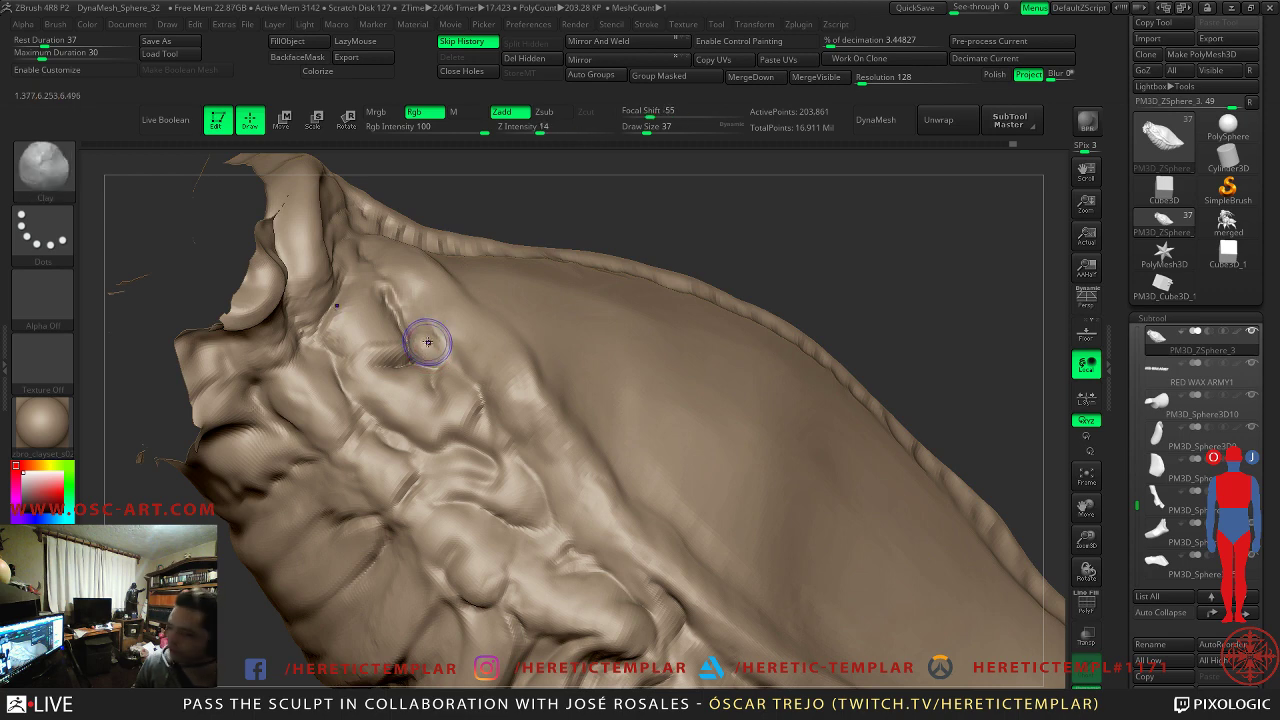
mouse_move(373, 360)
shift+mouse_down()
mouse_move(389, 367)
mouse_move(371, 360)
shift+mouse_up()
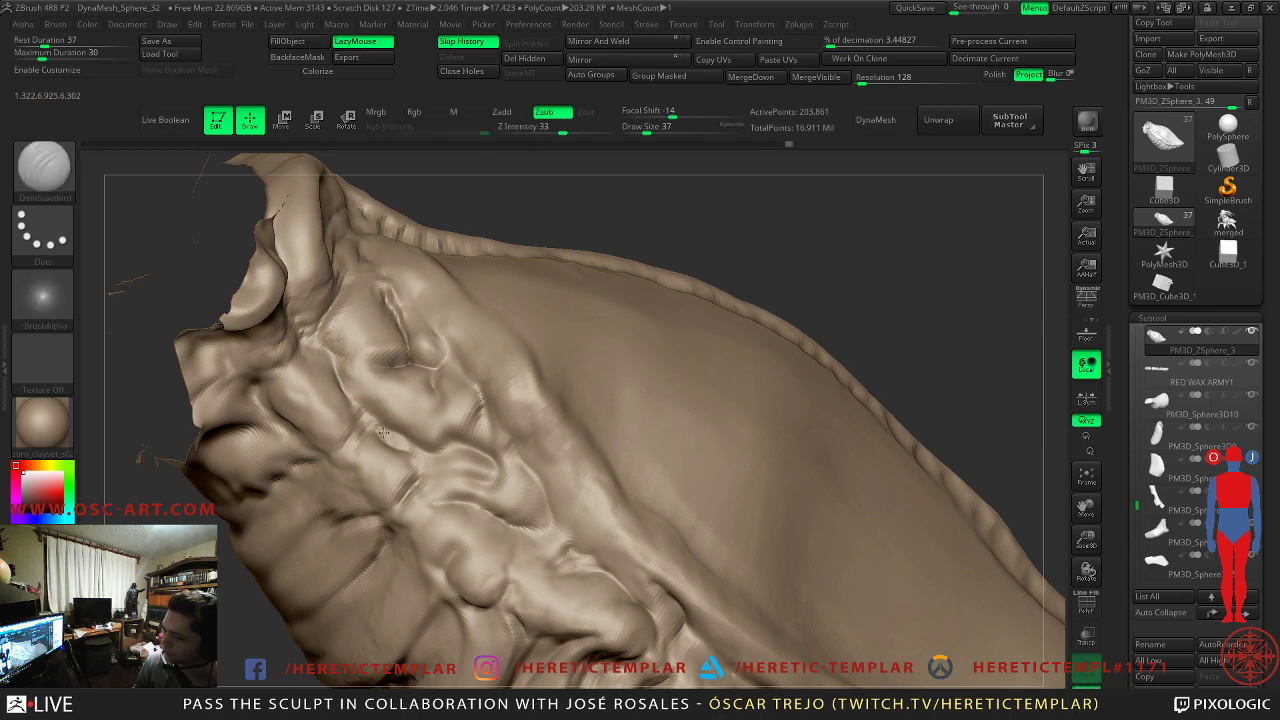
mouse_move(391, 426)
mouse_down()
mouse_move(397, 394)
mouse_move(386, 398)
mouse_up()
- Carve notches into the front end of the abdomen's back ridge with DamStandard at draw size 37 and smooth around them
alt+drag(865, 290, 823, 226)
mouse_move(822, 226)
right_down()
mouse_move(800, 263)
mouse_move(889, 366)
mouse_move(736, 214)
mouse_move(814, 270)
mouse_move(754, 230)
mouse_move(777, 274)
mouse_move(715, 192)
mouse_move(843, 251)
mouse_move(774, 360)
mouse_move(526, 277)
right_up()
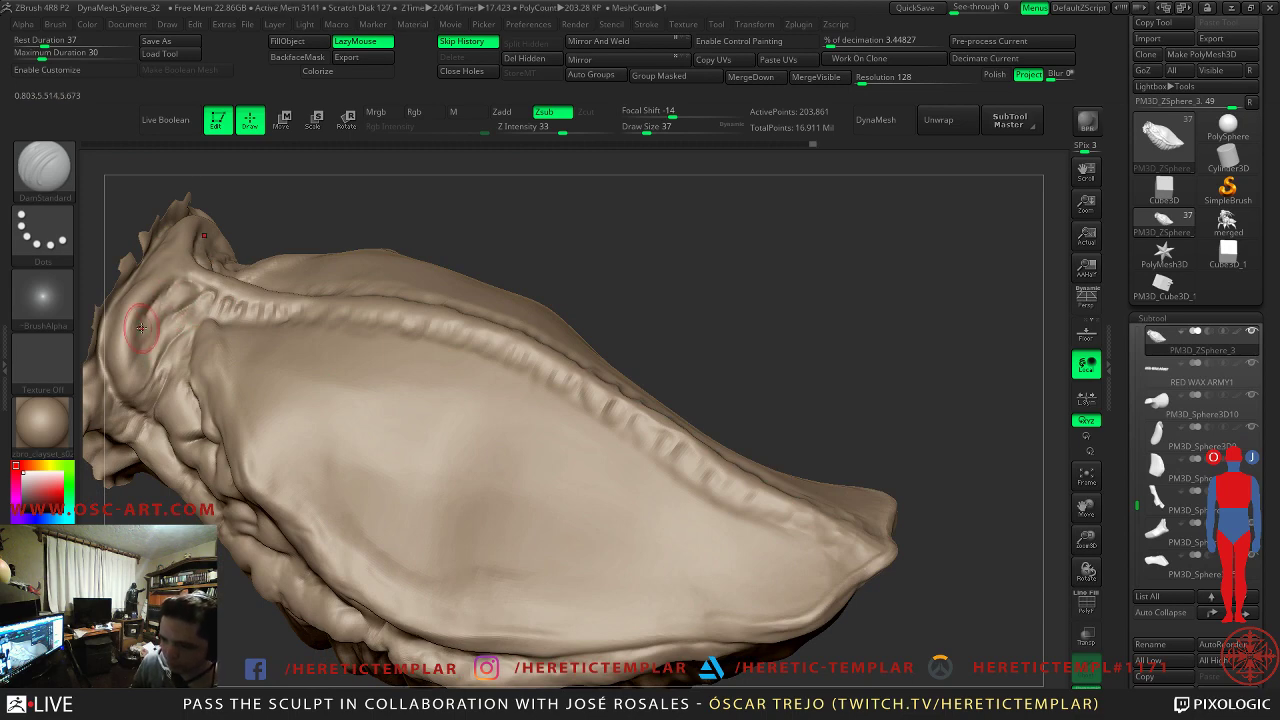
key(shift)
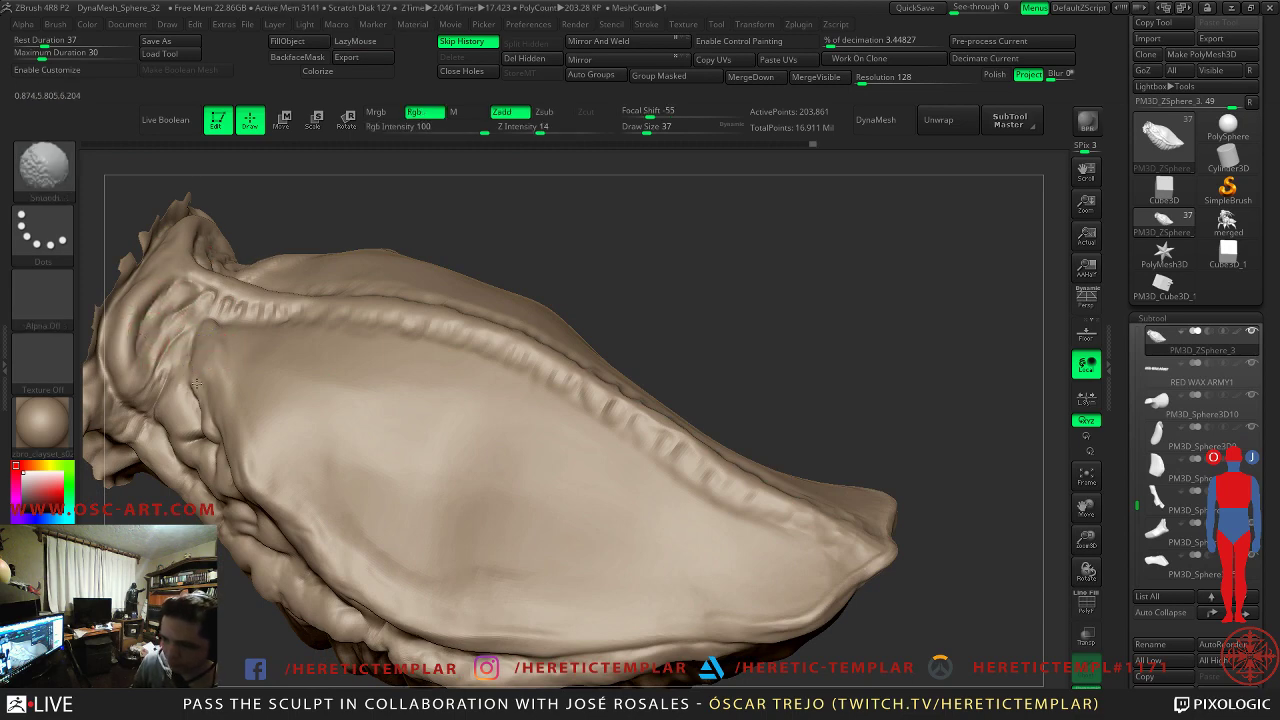
mouse_move(628, 236)
alt+mouse_down()
mouse_move(606, 246)
mouse_move(606, 320)
alt+mouse_up()
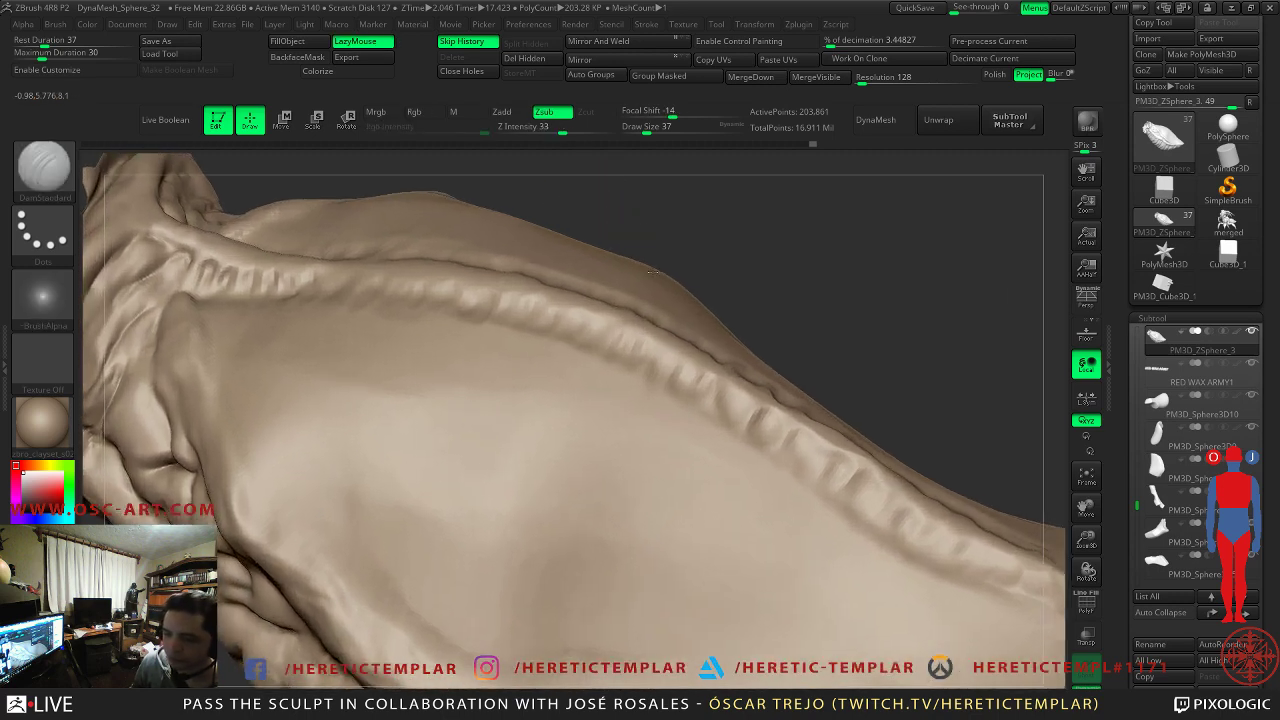
drag(187, 275, 208, 263)
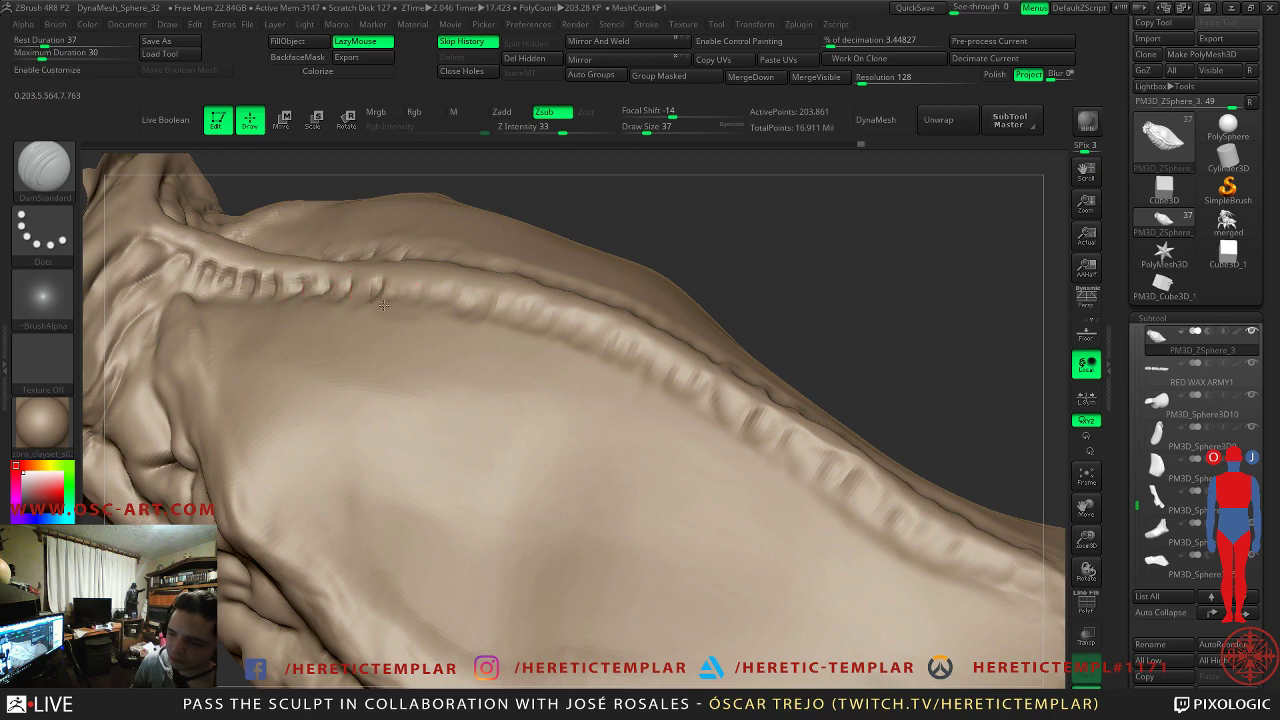
key(shift)
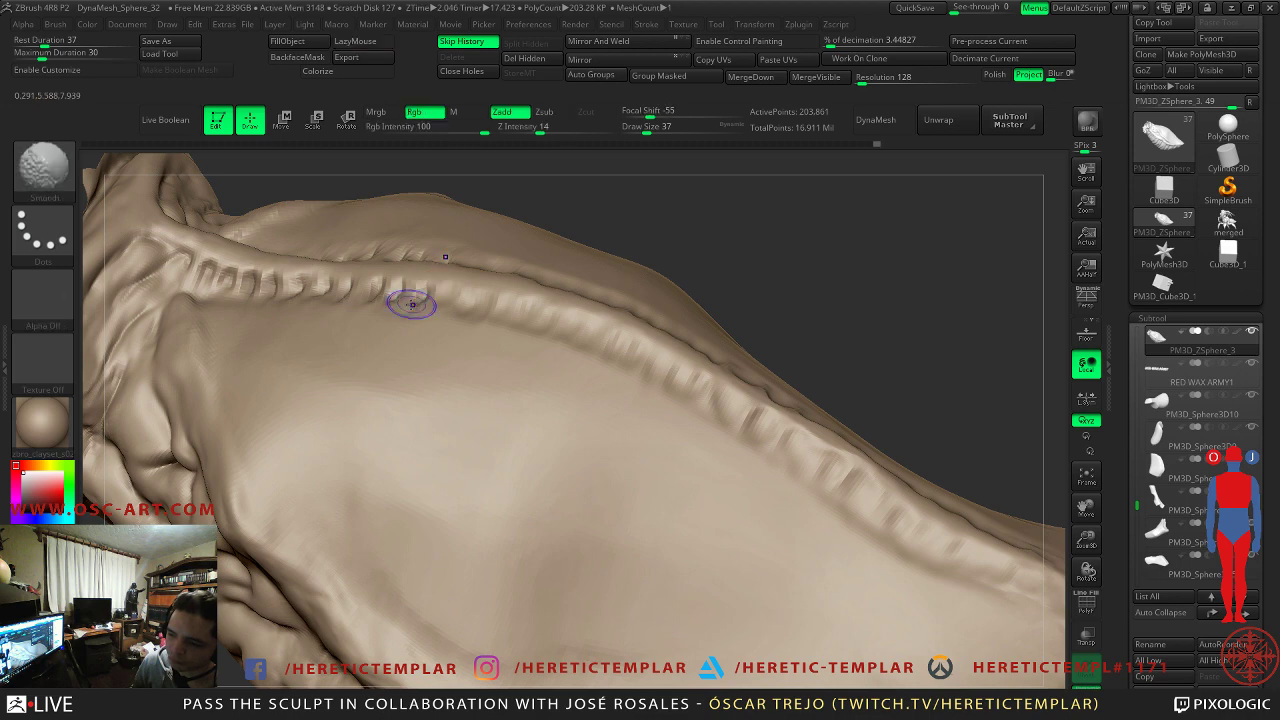
key(shift)
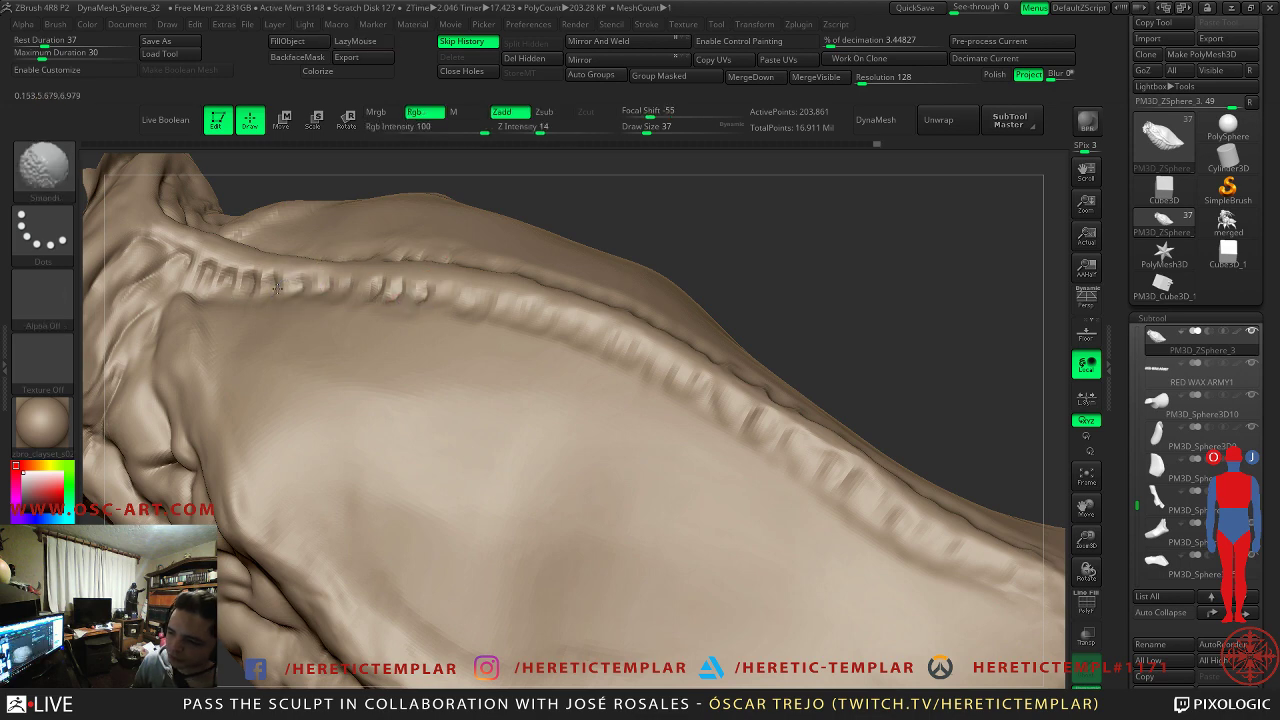
- Deepen the row of notches along the middle stretch of the back ridge with DamStandard
drag(760, 276, 640, 246)
drag(436, 377, 440, 380)
mouse_move(460, 372)
mouse_down()
mouse_move(474, 374)
mouse_move(469, 402)
mouse_move(563, 397)
mouse_move(551, 403)
mouse_move(573, 427)
mouse_move(666, 457)
mouse_move(697, 488)
mouse_move(768, 492)
mouse_move(811, 533)
mouse_up()
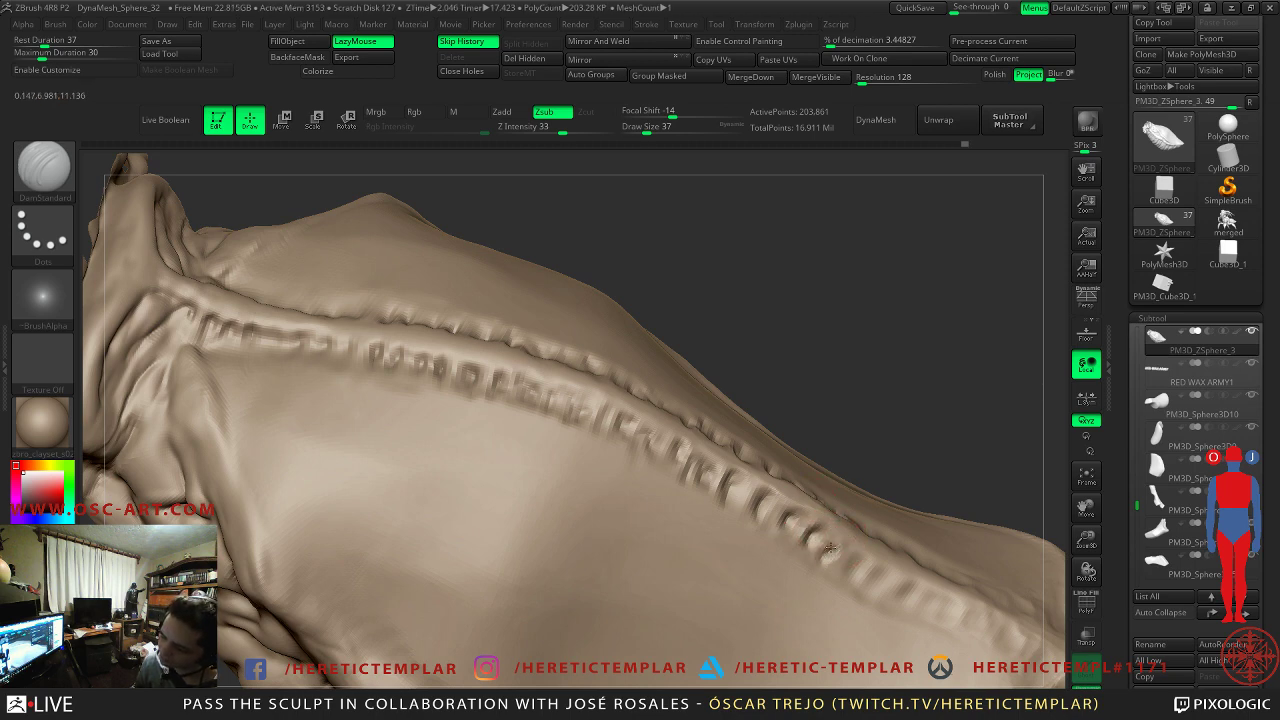
mouse_move(843, 563)
mouse_down()
mouse_move(884, 592)
mouse_move(888, 610)
mouse_move(876, 608)
mouse_move(914, 602)
mouse_move(891, 618)
mouse_up()
- Continue carving the back ridge's notches down to the tail tip with DamStandard
drag(922, 320, 842, 240)
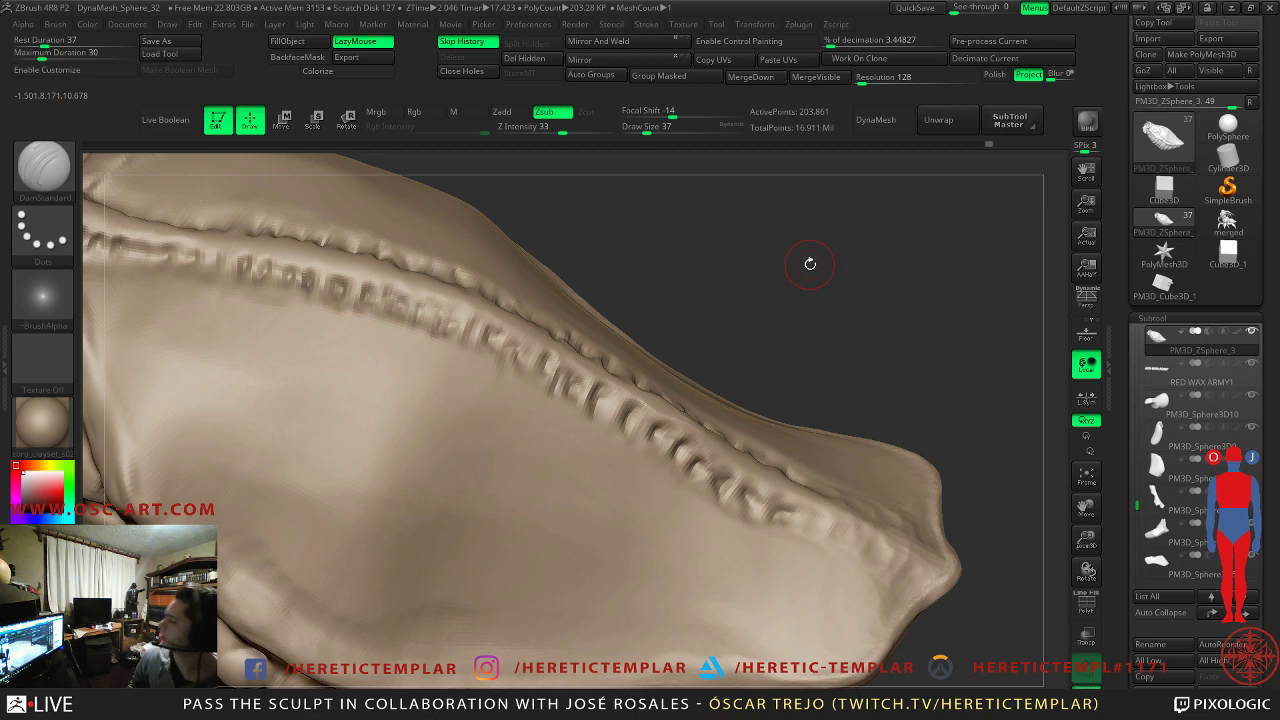
mouse_move(813, 302)
mouse_down()
mouse_move(837, 266)
mouse_move(814, 408)
mouse_up()
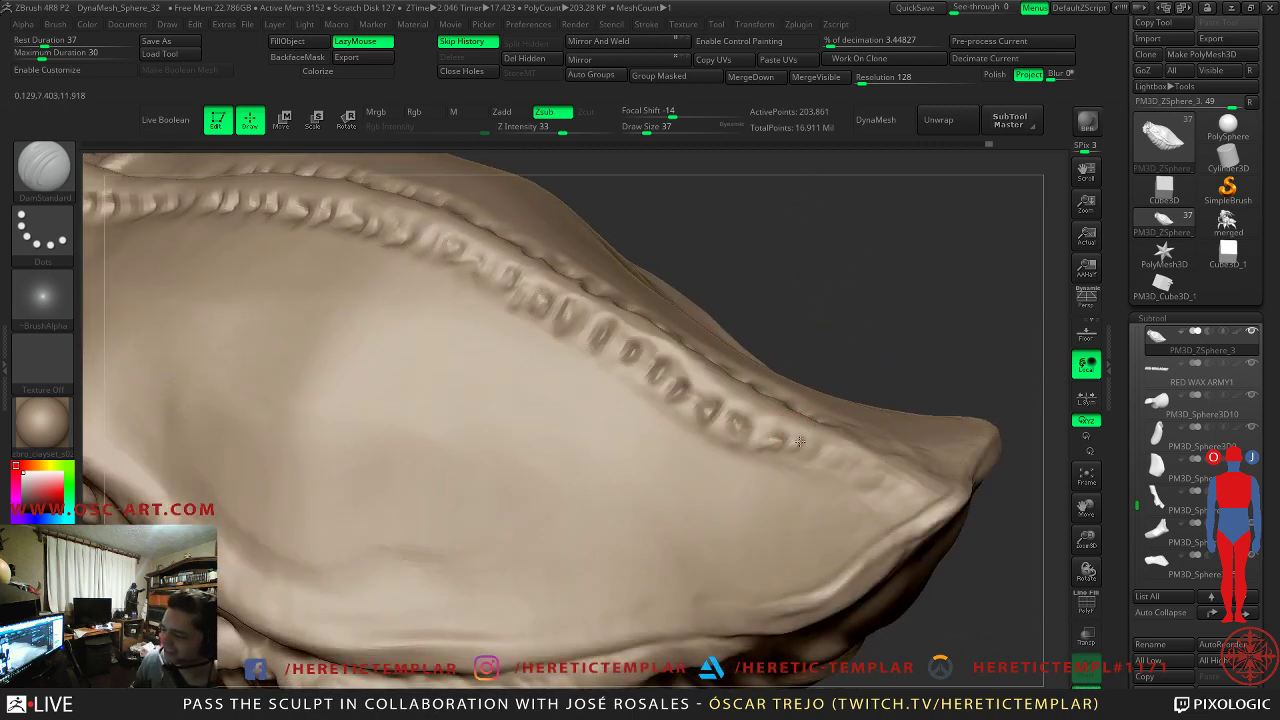
drag(828, 458, 865, 472)
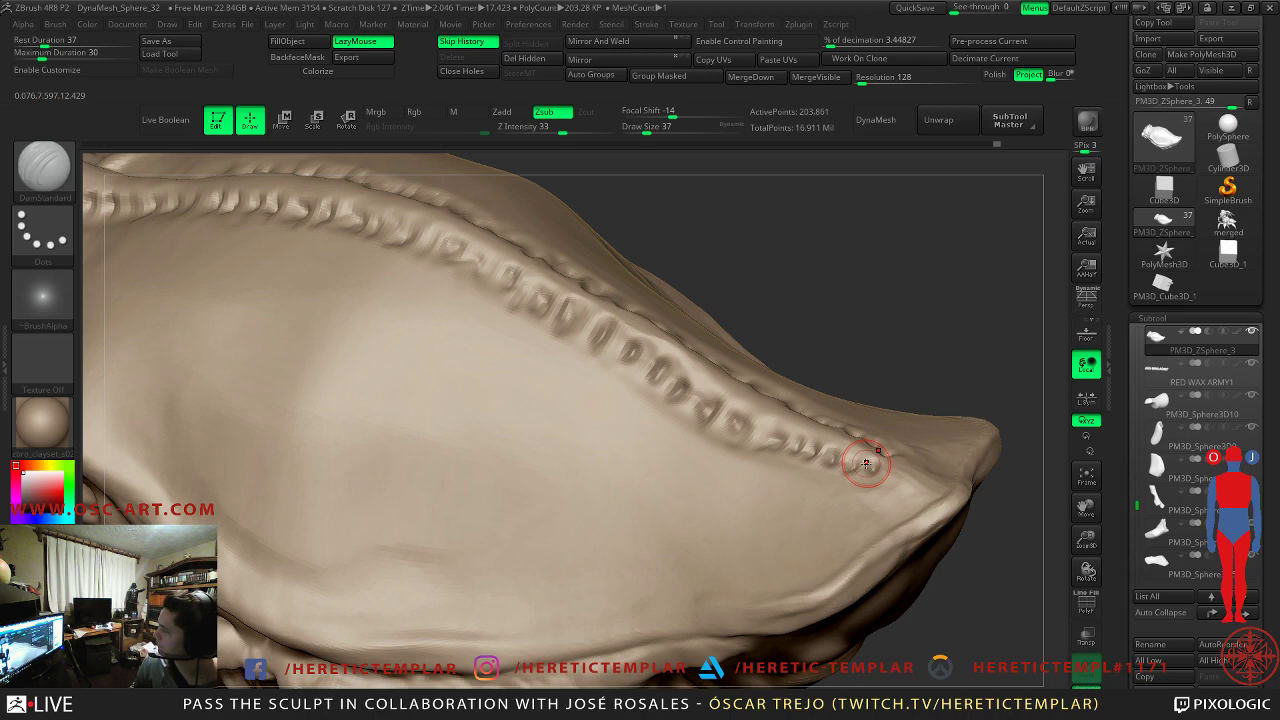
- Sharpen the upper edge of the flank fold below the back ridge's front end with DamStandard and smooth it
mouse_move(786, 243)
mouse_down()
mouse_move(788, 290)
mouse_move(792, 250)
mouse_move(561, 285)
mouse_move(760, 270)
mouse_move(736, 329)
mouse_up()
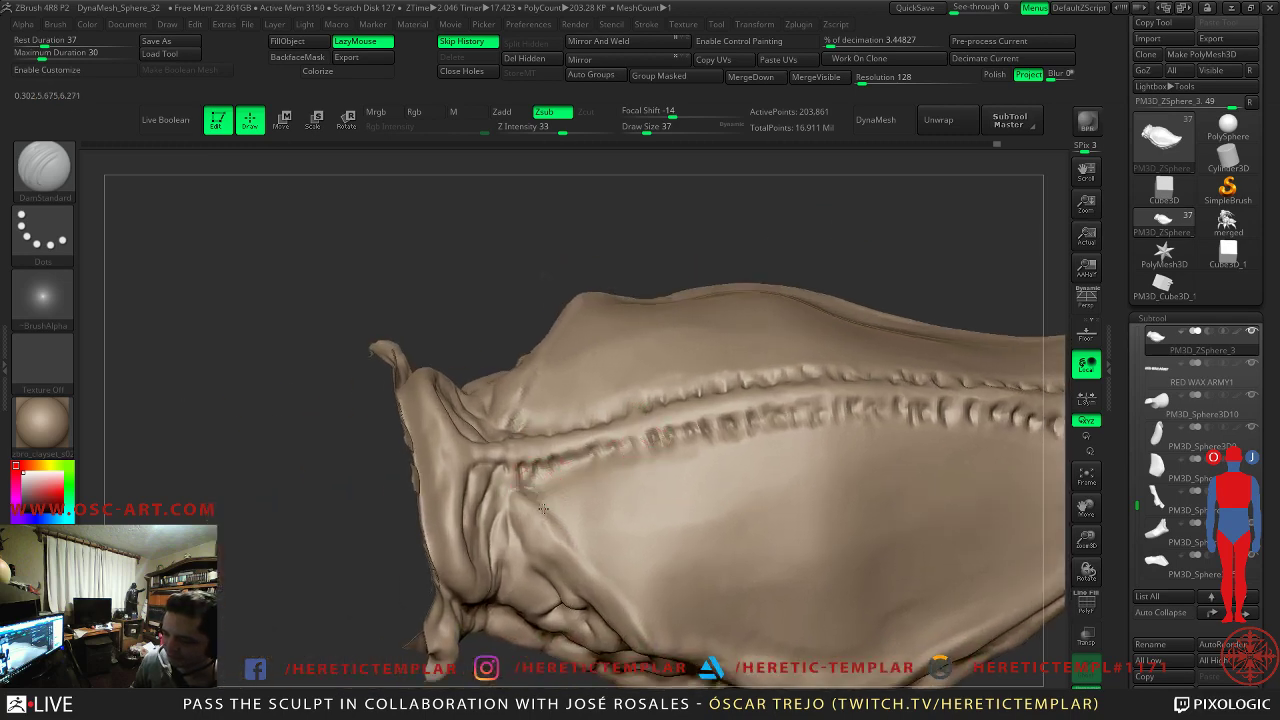
key(shift)
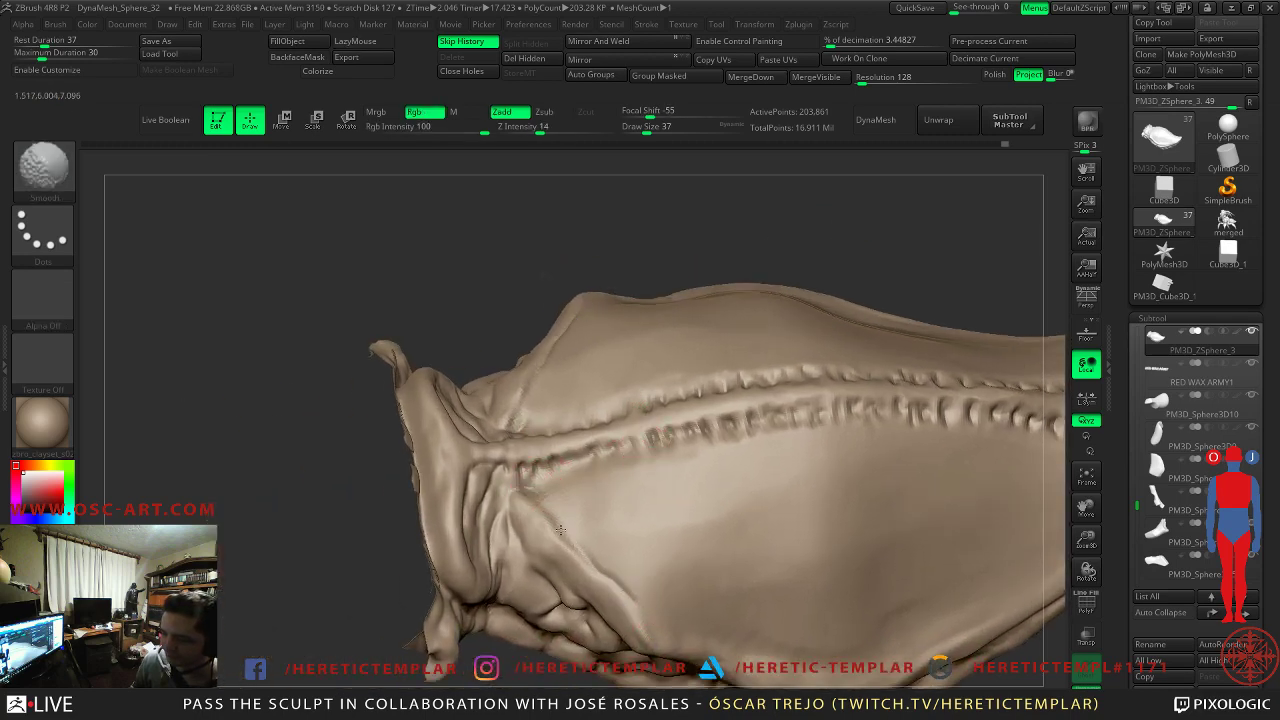
mouse_move(272, 623)
alt+mouse_down()
mouse_move(311, 469)
mouse_move(249, 426)
mouse_move(265, 452)
mouse_move(245, 423)
alt+mouse_up()
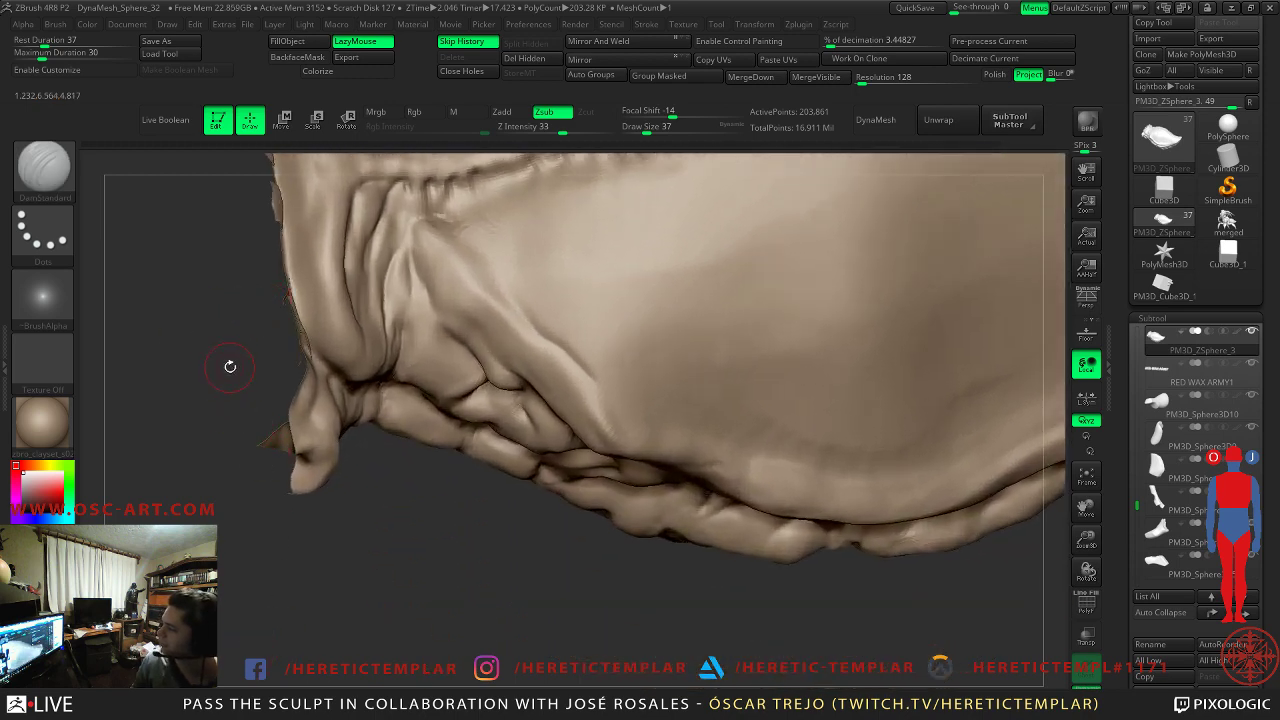
alt+drag(222, 364, 232, 422)
key(shift)
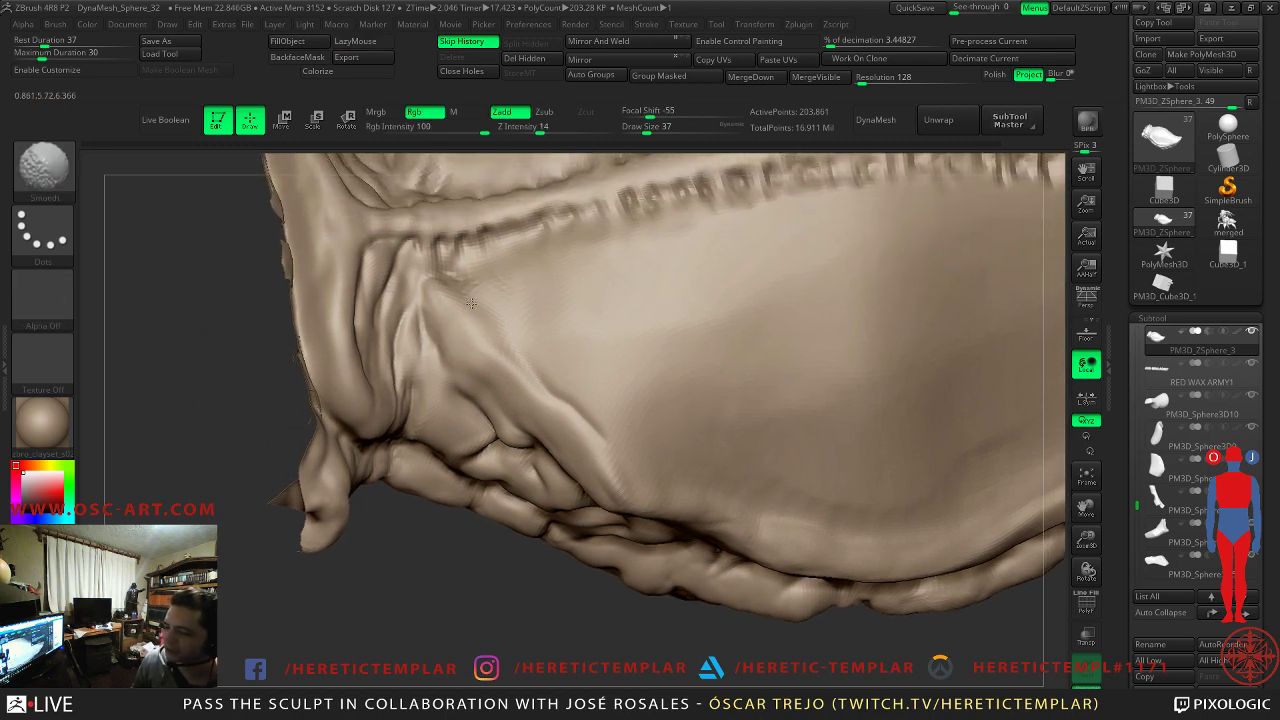
alt+click(475, 287)
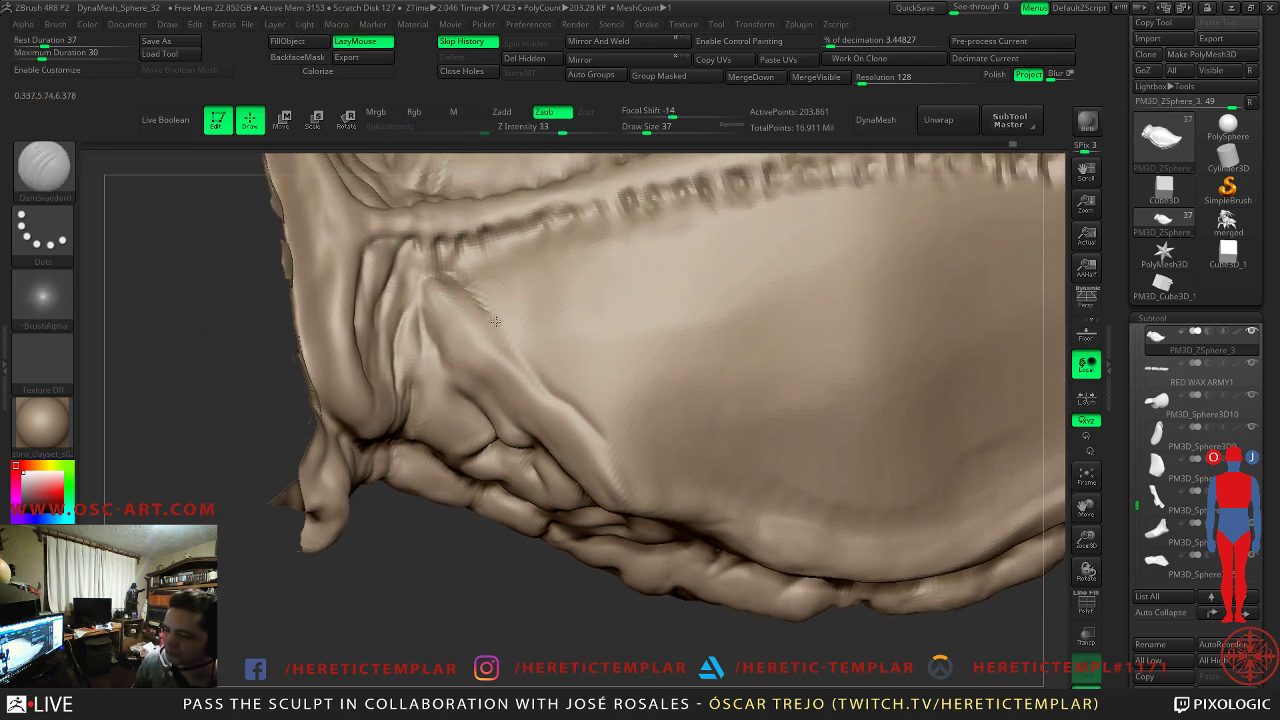
key(shift)
- Refine the lower stretch of the flank fold where it meets the side ridge lumps with DamStandard and smoothing
alt+drag(218, 461, 130, 448)
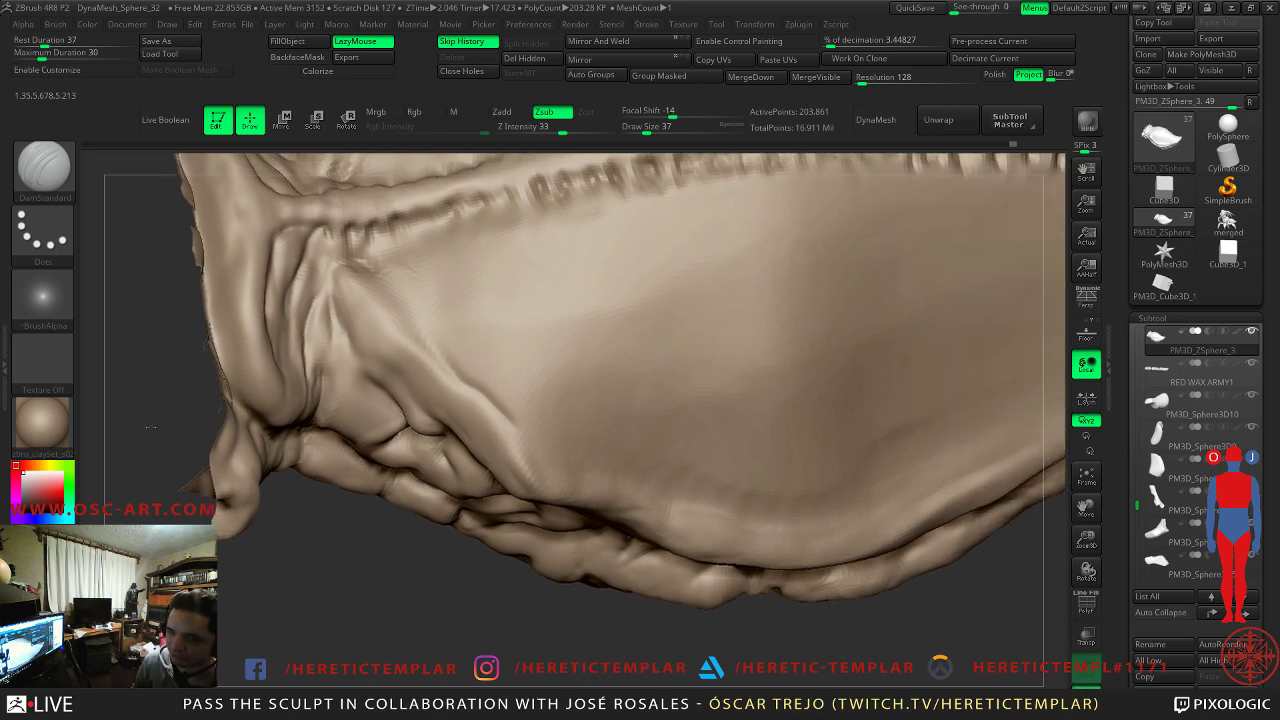
key(shift)
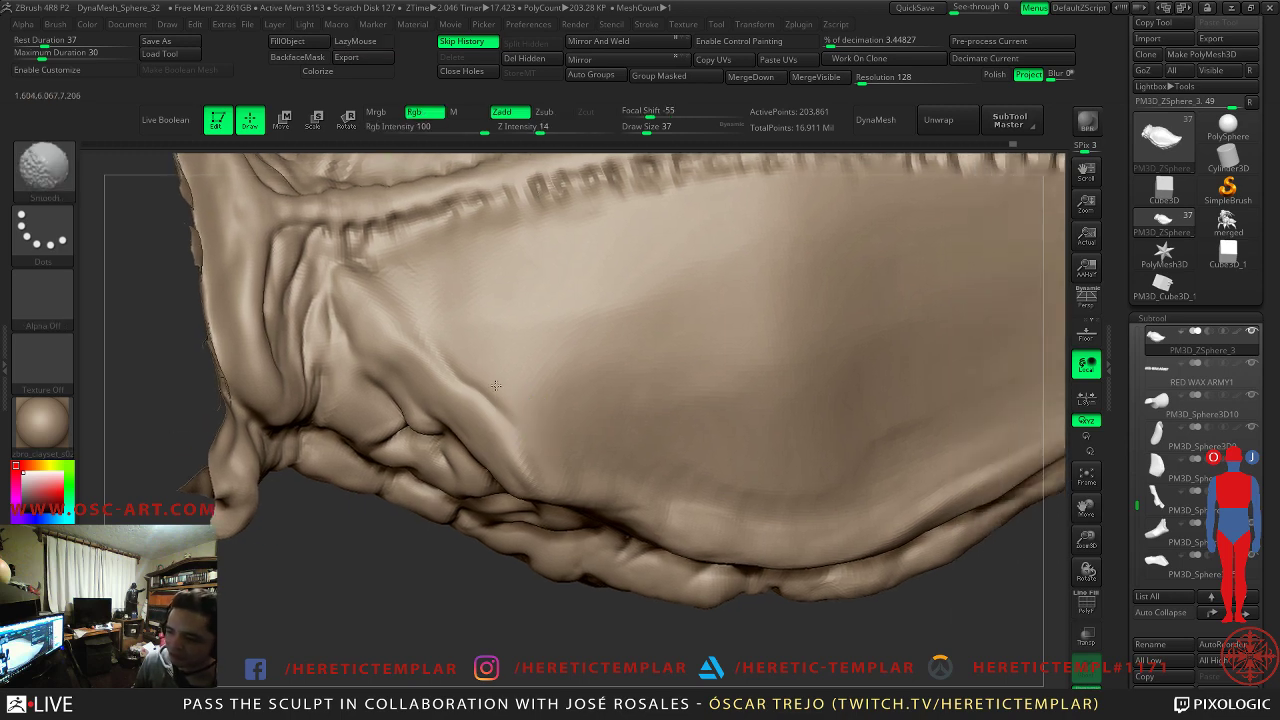
mouse_move(625, 503)
alt+right_down()
mouse_move(479, 443)
mouse_move(450, 408)
mouse_move(339, 467)
mouse_move(411, 431)
alt+right_up()
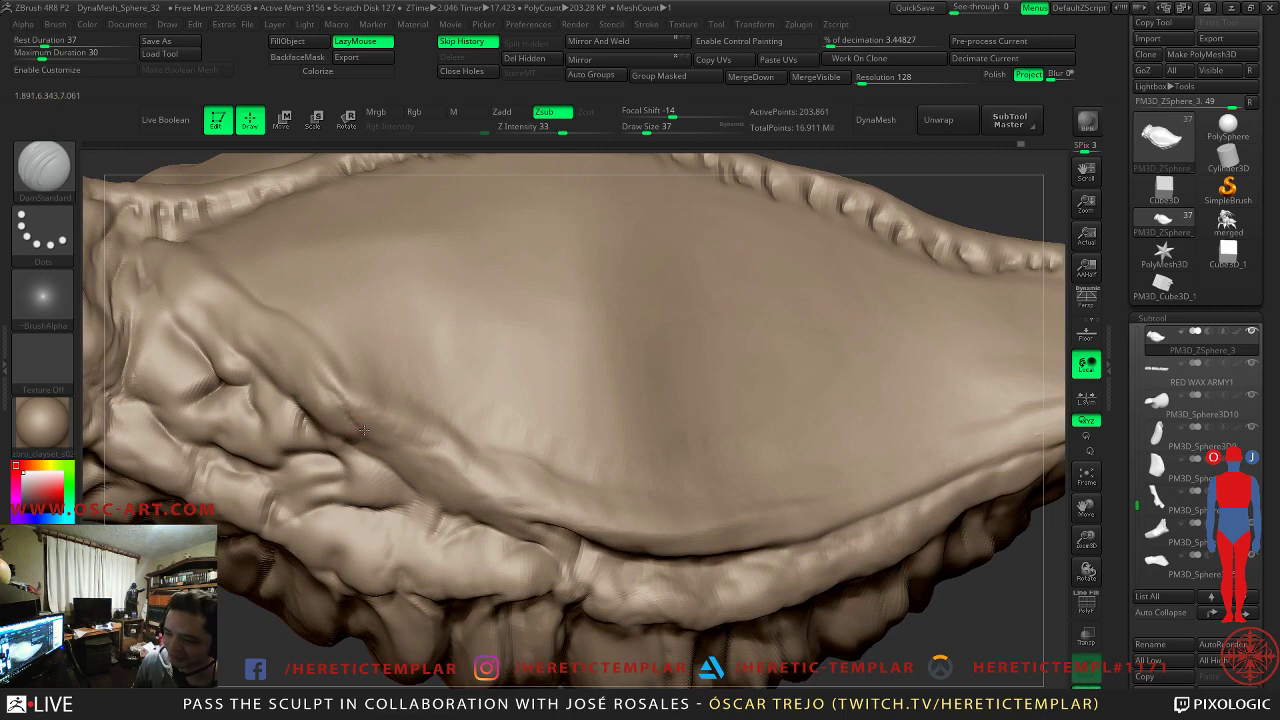
key(shift)
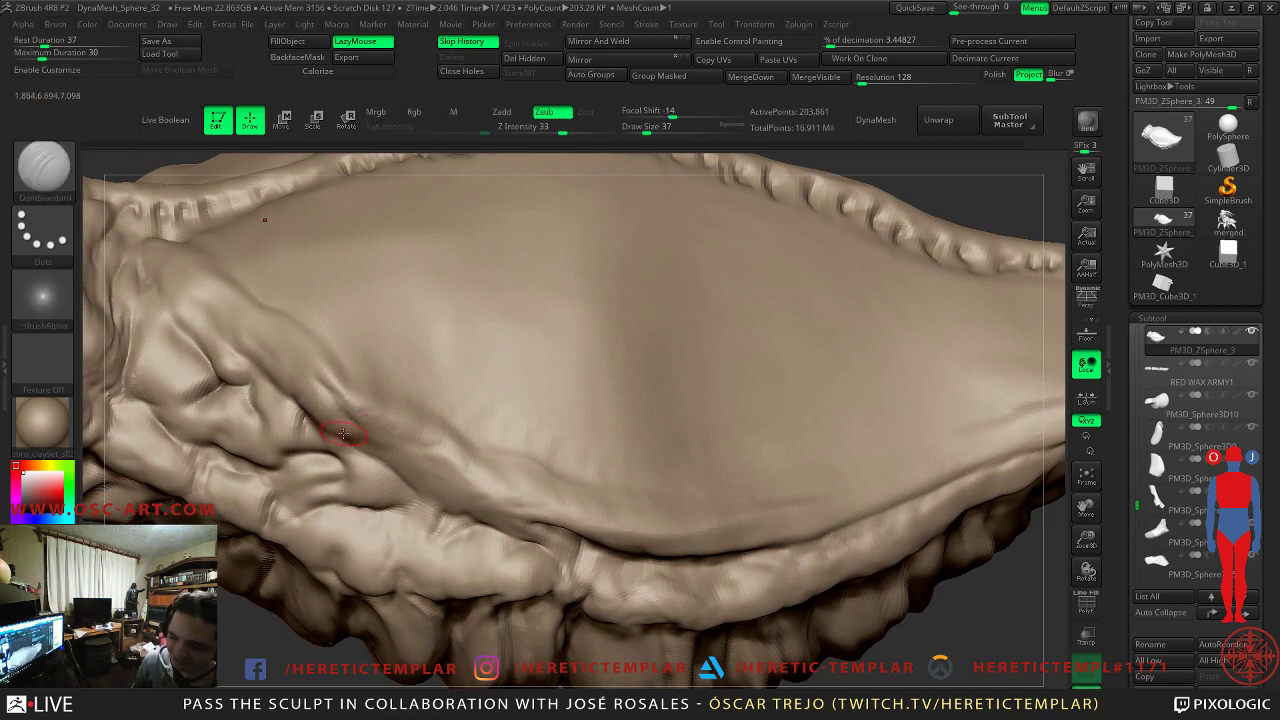
key(shift)
key(shift)
- Build up the fold running along the top of the side ridge with the Clay brush at draw size 44 and smooth it
drag(385, 455, 440, 448)
key(bracketright)
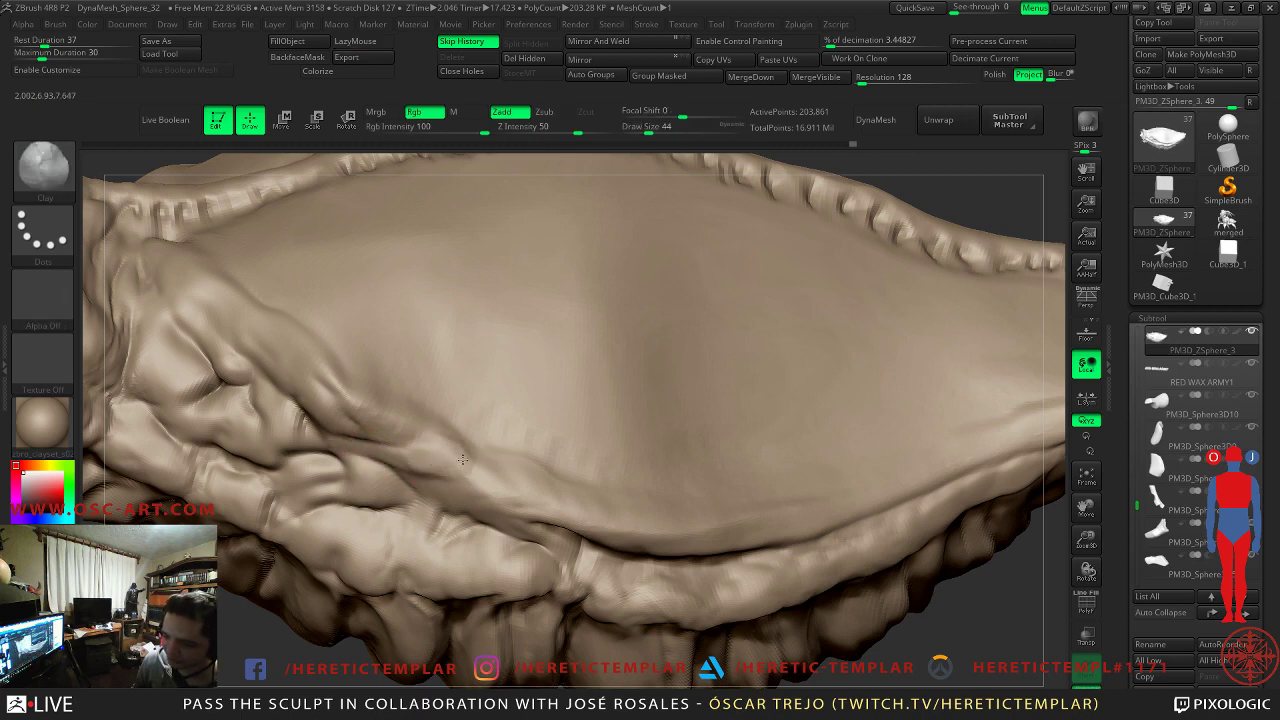
drag(491, 500, 521, 496)
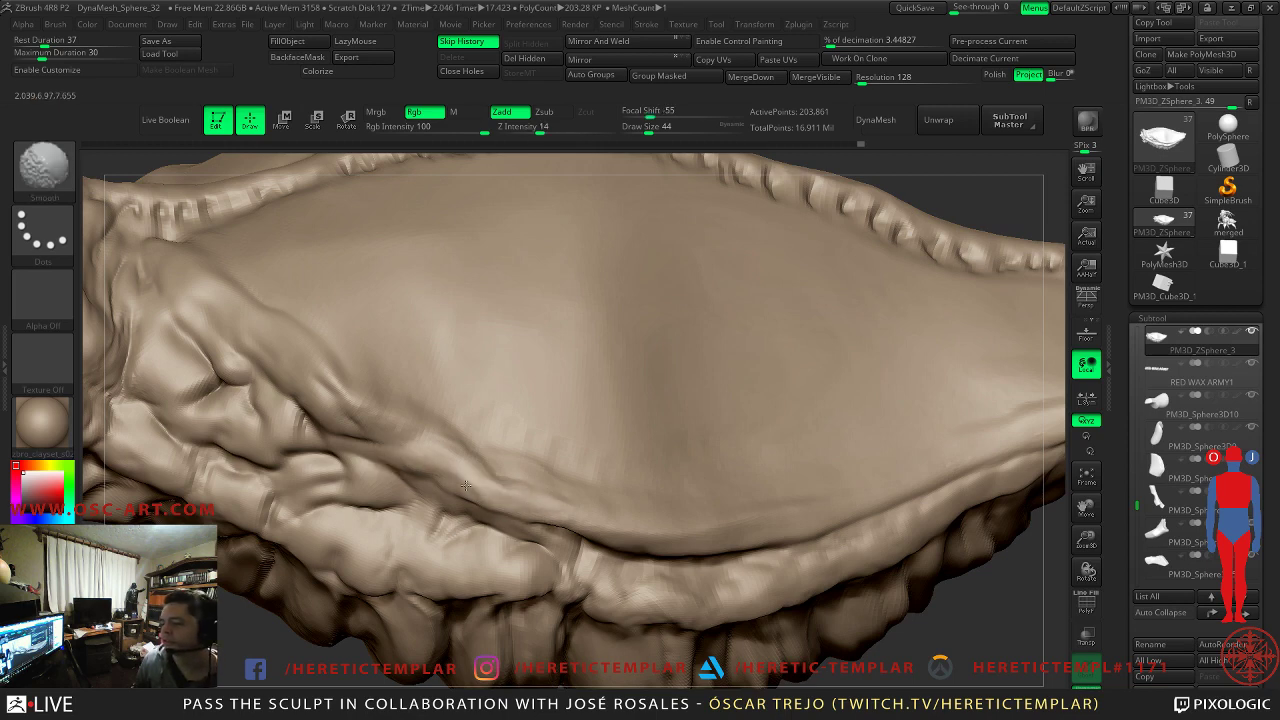
- Step down to a lower subdivision level and smooth the belly's rib folds at draw size 120
alt+drag(296, 630, 254, 464)
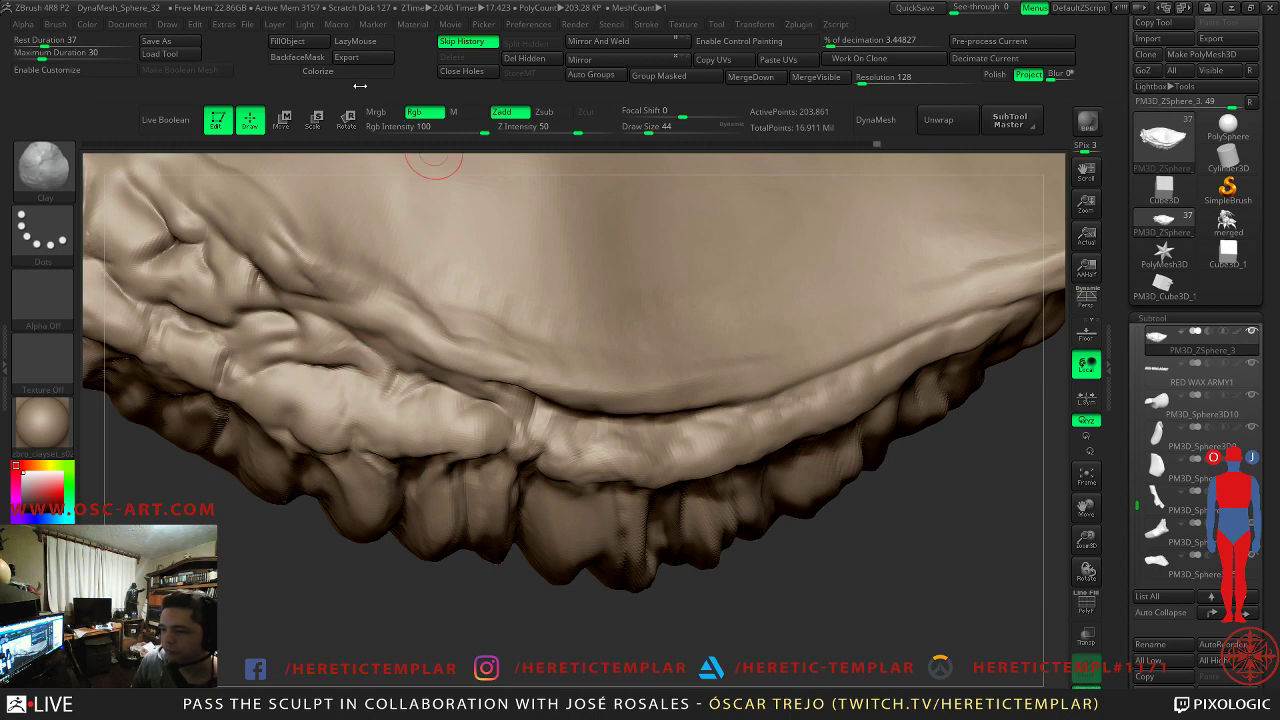
click(313, 58)
mouse_move(570, 420)
mouse_down()
mouse_move(573, 454)
mouse_move(542, 463)
mouse_up()
mouse_move(747, 606)
alt+mouse_down()
mouse_move(677, 483)
mouse_move(716, 503)
mouse_move(797, 486)
mouse_move(761, 457)
alt+mouse_up()
alt+drag(866, 614, 836, 409)
key(shift+d)
key(shift+d)
key(shift+d)
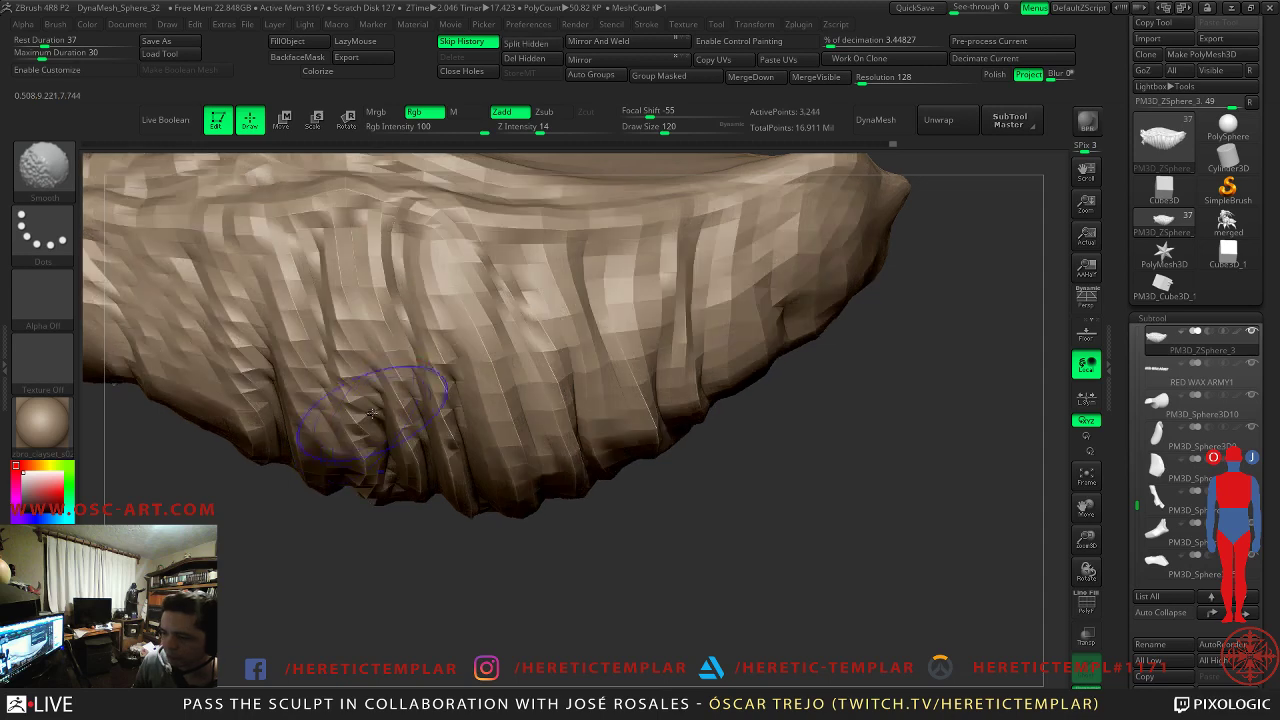
key(d)
key(d)
shift+drag(363, 400, 366, 469)
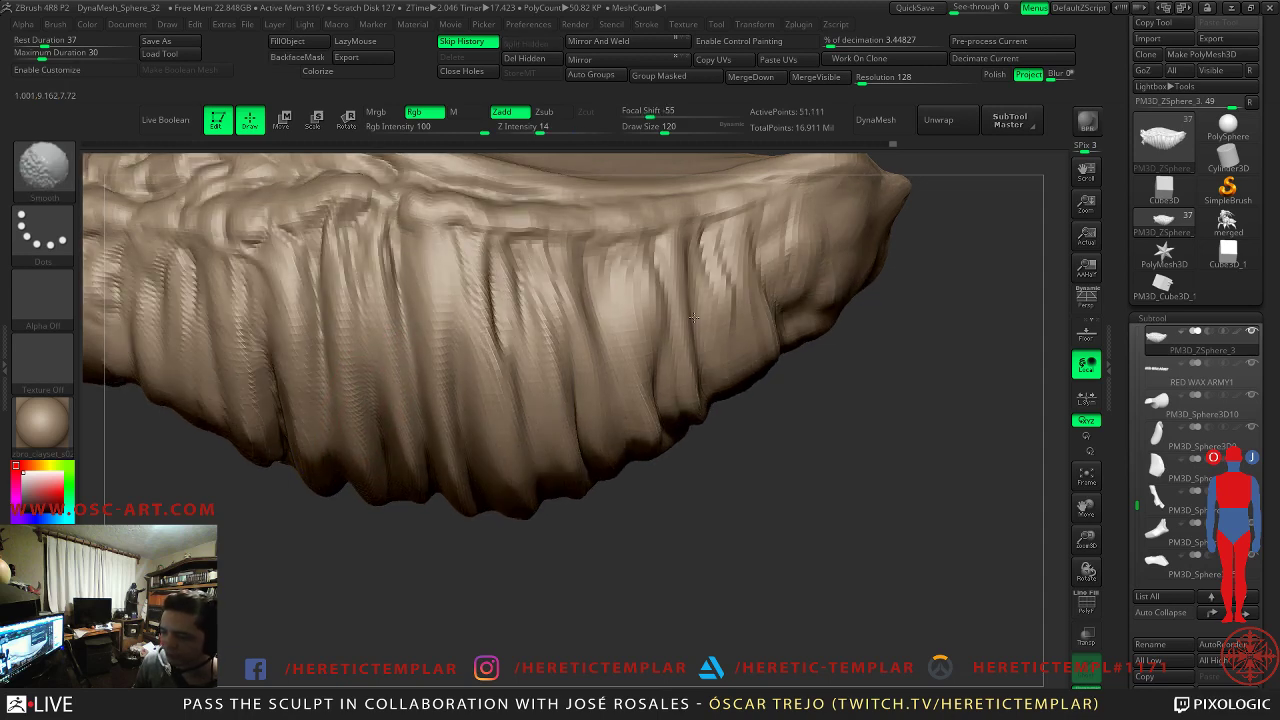
- Undo the latest changes to the abdomen's rib folds
alt+drag(268, 482, 392, 484)
key(d)
key(ctrl+z)
key(ctrl+z)
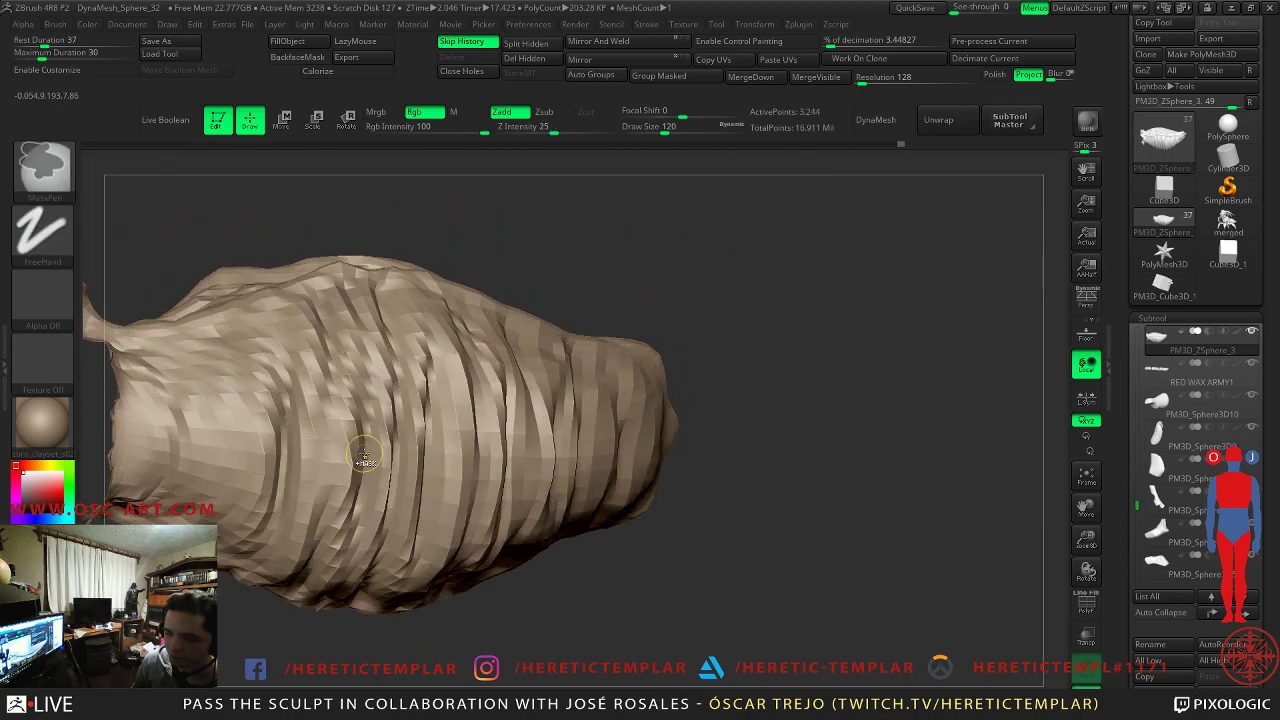
key(ctrl+z)
key(ctrl+z)
- Step down two subdivision levels and swell the front belly rib folds with the Inflat brush at draw size 559, intensity 10
drag(809, 398, 767, 417)
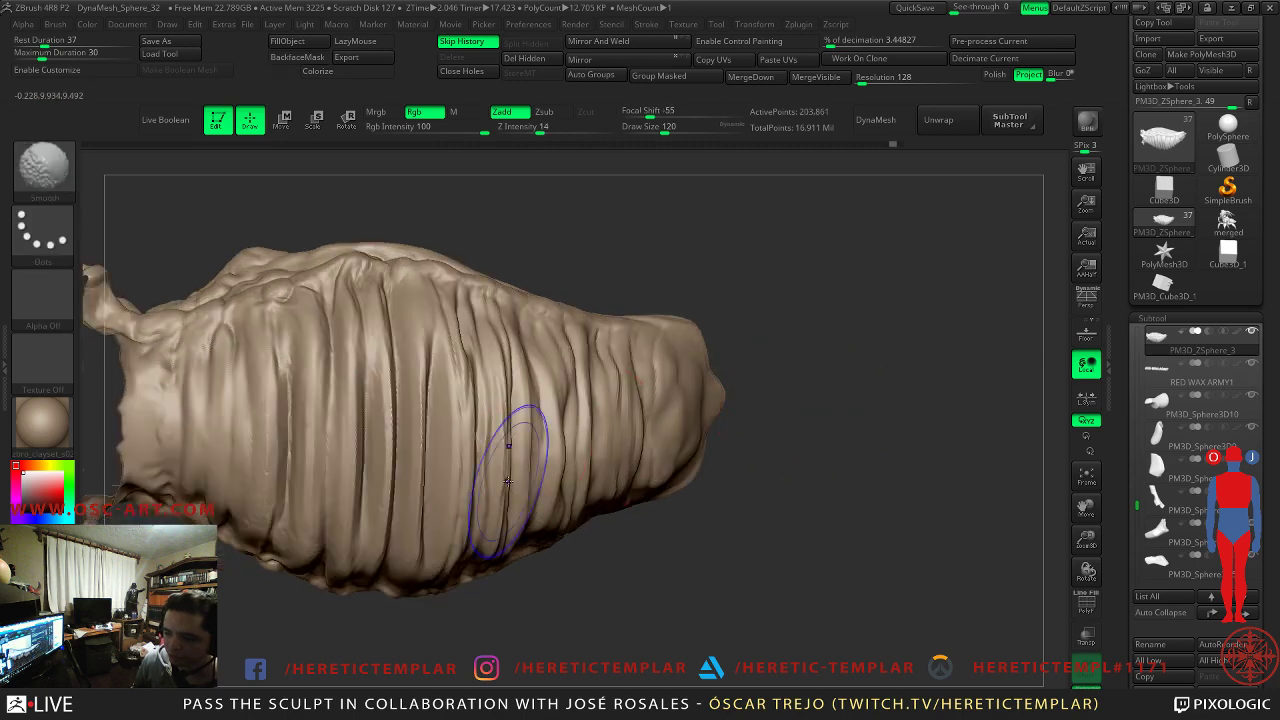
key(b)
key(m)
key(v)
key(shift+d)
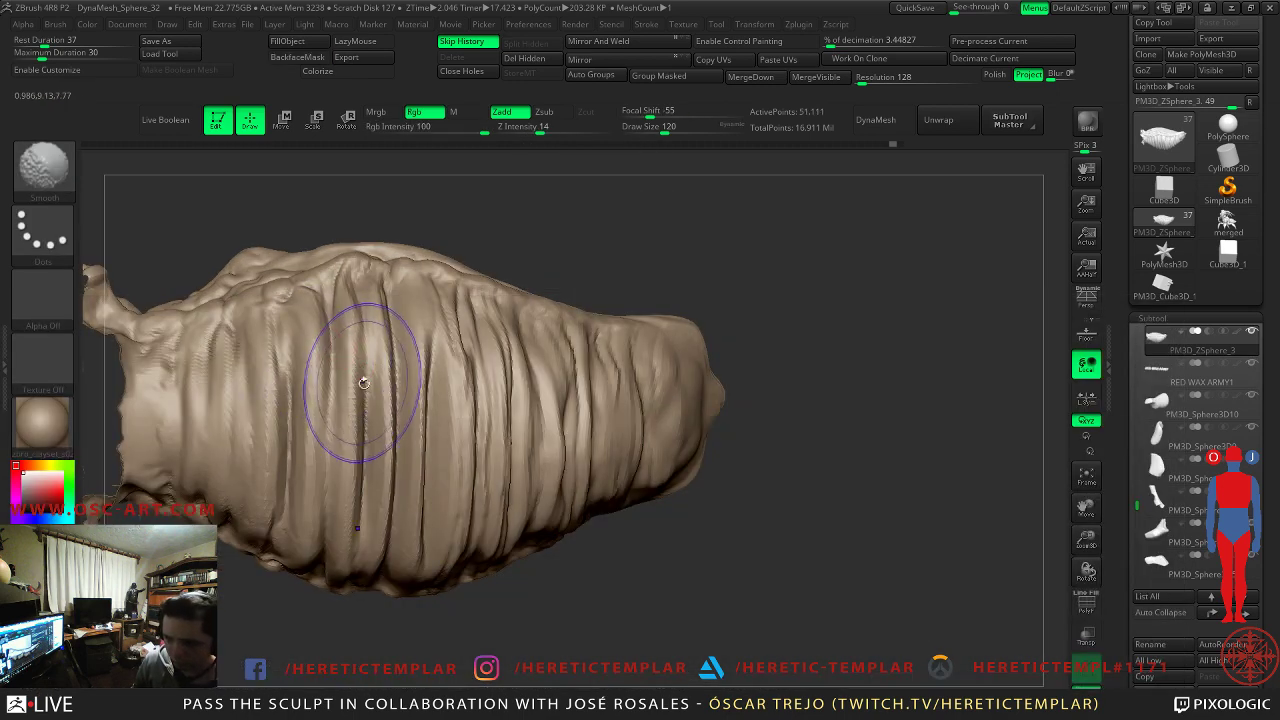
key(shift+d)
mouse_move(330, 360)
mouse_down()
mouse_move(360, 423)
mouse_move(405, 385)
mouse_move(401, 332)
mouse_up()
drag(716, 292, 706, 214)
drag(380, 351, 386, 292)
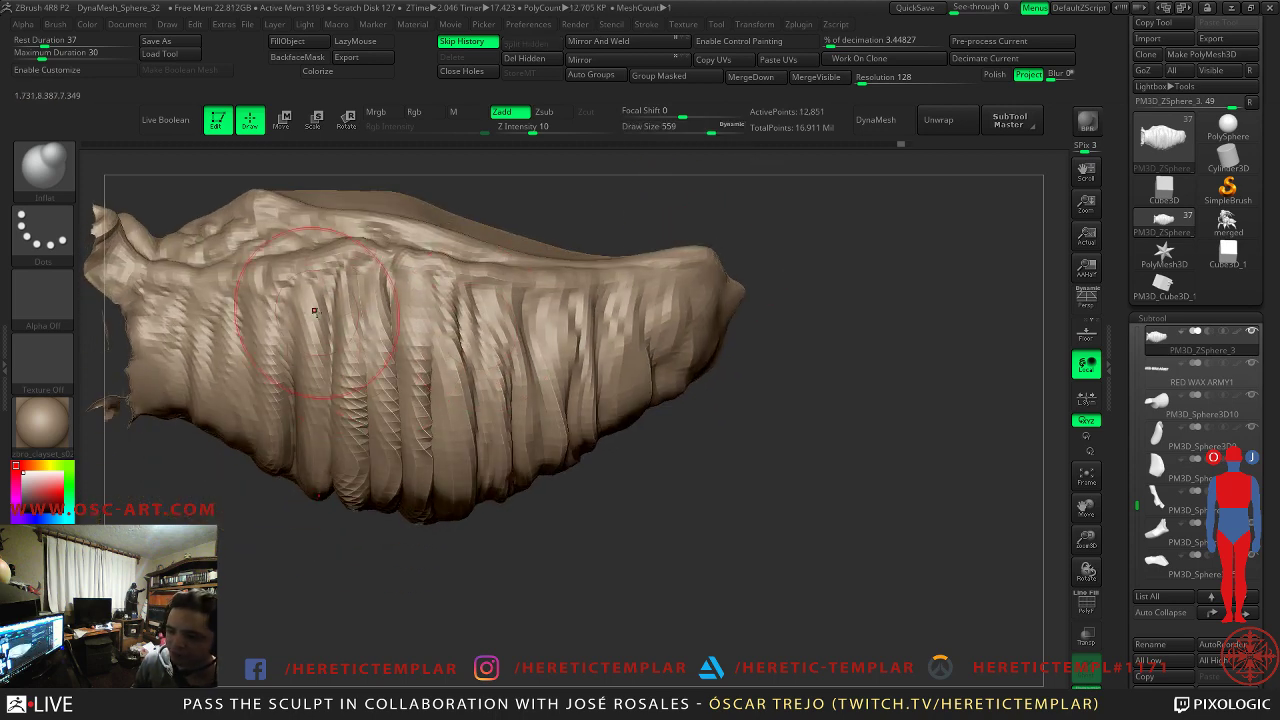
drag(300, 385, 290, 335)
mouse_move(287, 408)
mouse_down()
mouse_move(271, 347)
mouse_move(280, 385)
mouse_move(248, 369)
mouse_up()
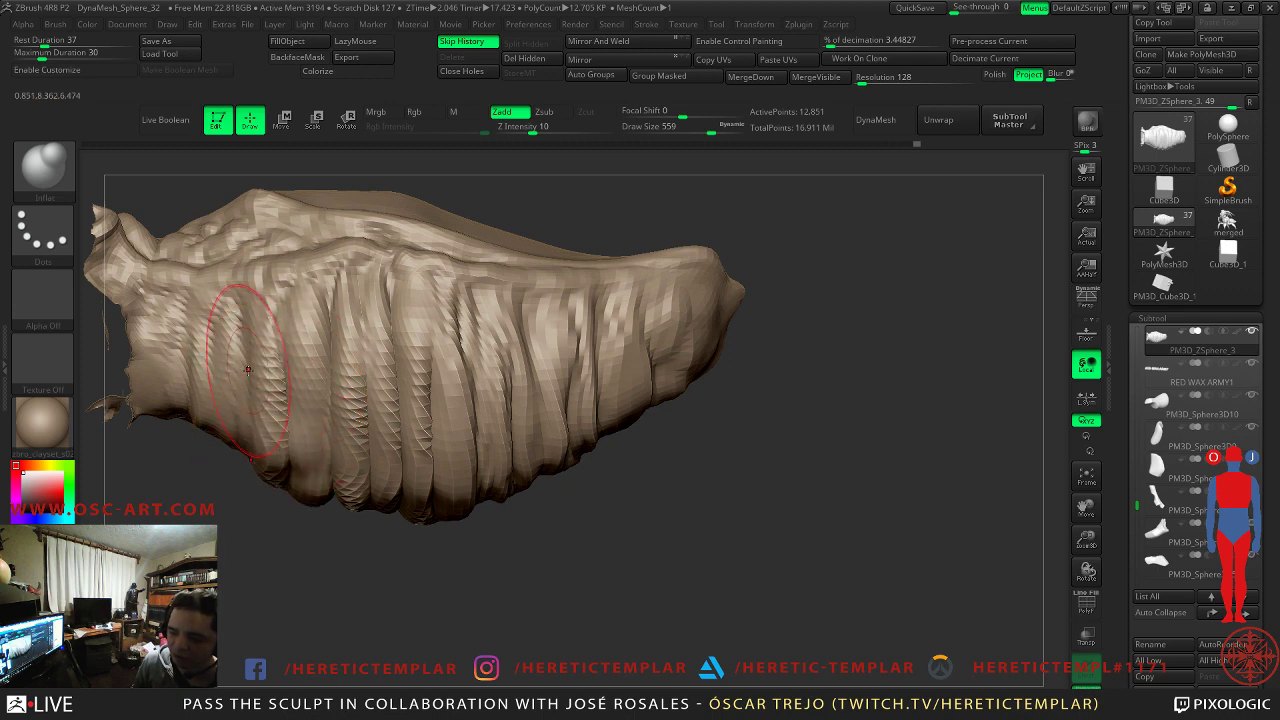
- Inflate the rib folds toward the tail, reducing the Inflat draw size to 476
right_drag(371, 371, 571, 400)
mouse_move(574, 355)
mouse_down()
mouse_move(600, 380)
mouse_move(634, 385)
mouse_move(622, 397)
mouse_up()
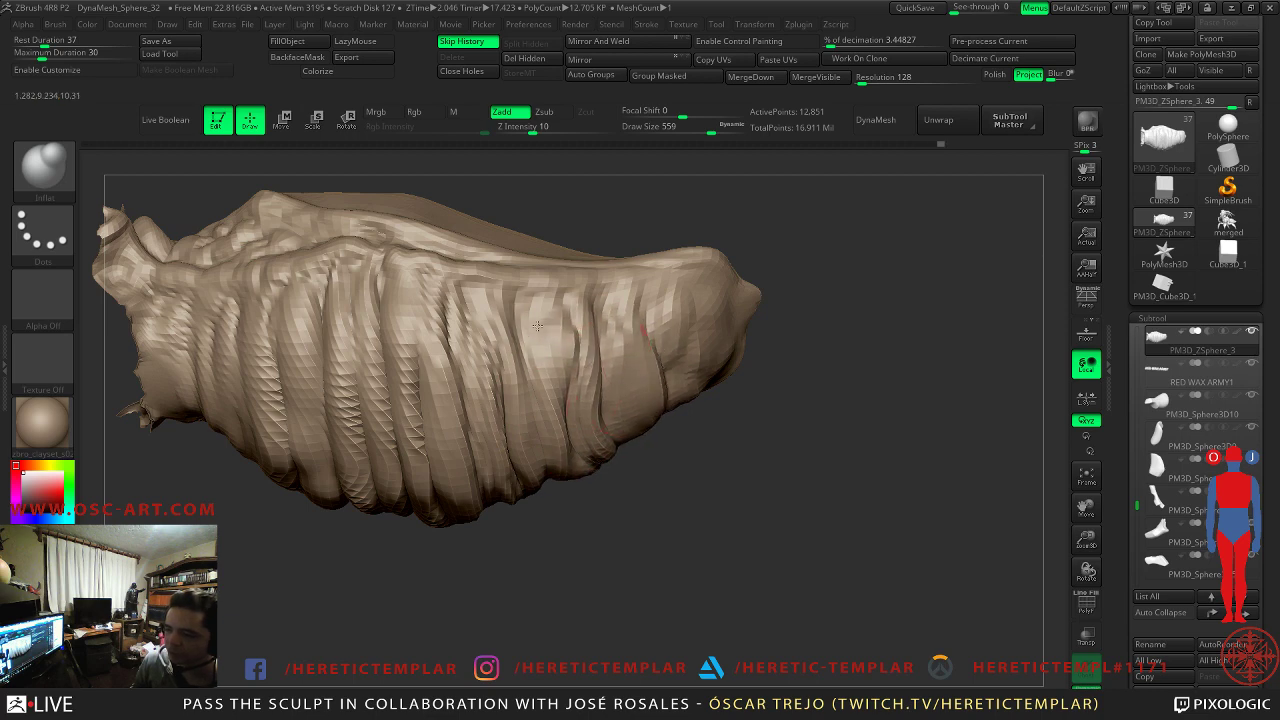
key(s)
drag(523, 371, 514, 371)
mouse_move(503, 347)
right_down()
mouse_move(617, 557)
mouse_move(539, 424)
right_up()
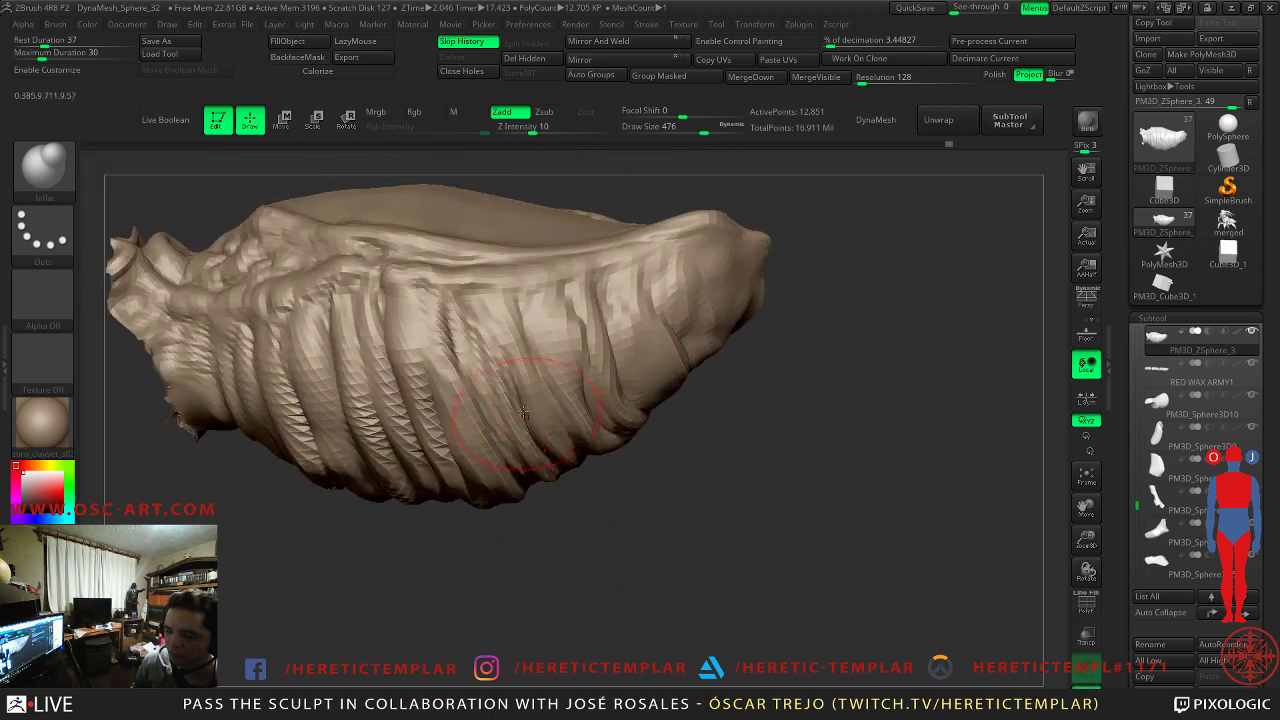
- Inflate the rib folds across the abdomen's underside with the Inflat brush at draw sizes 525 and 550
key(s)
mouse_move(380, 352)
mouse_down()
mouse_move(366, 352)
mouse_move(392, 366)
mouse_move(406, 420)
mouse_up()
right_drag(426, 517, 406, 423)
mouse_move(448, 428)
mouse_down()
mouse_move(470, 476)
mouse_move(520, 449)
mouse_up()
key(s)
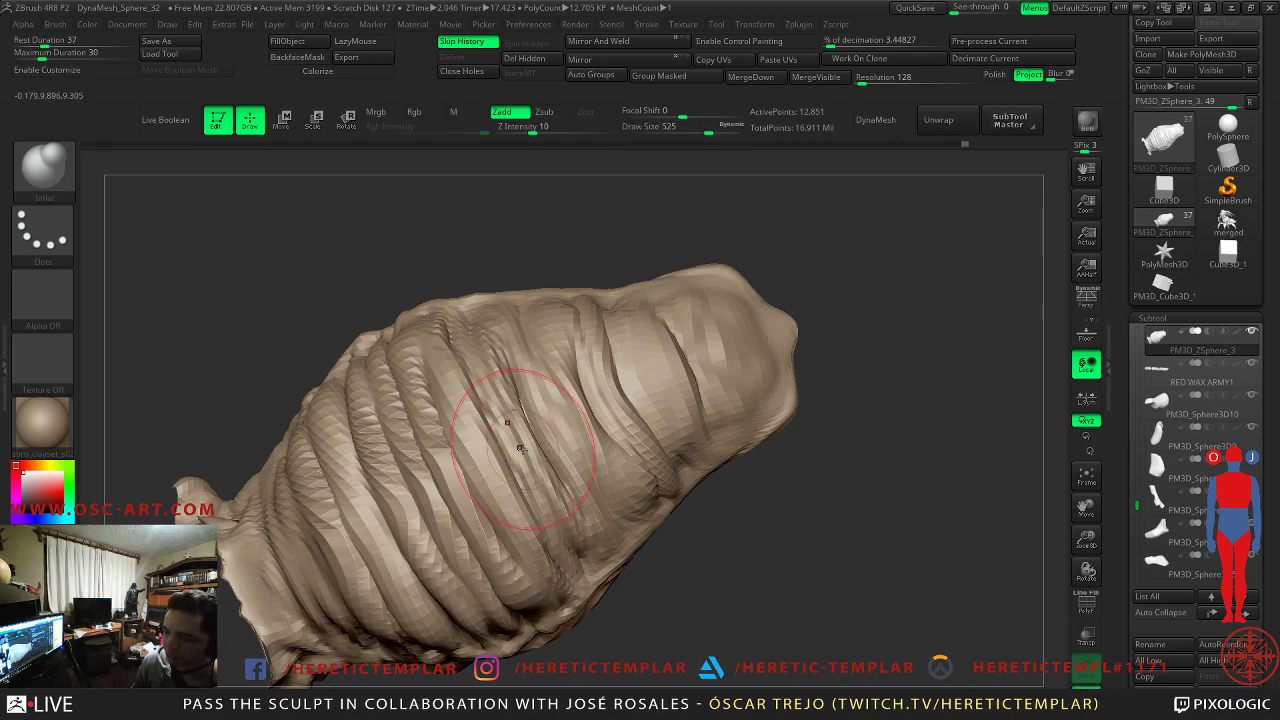
key(bracketright)
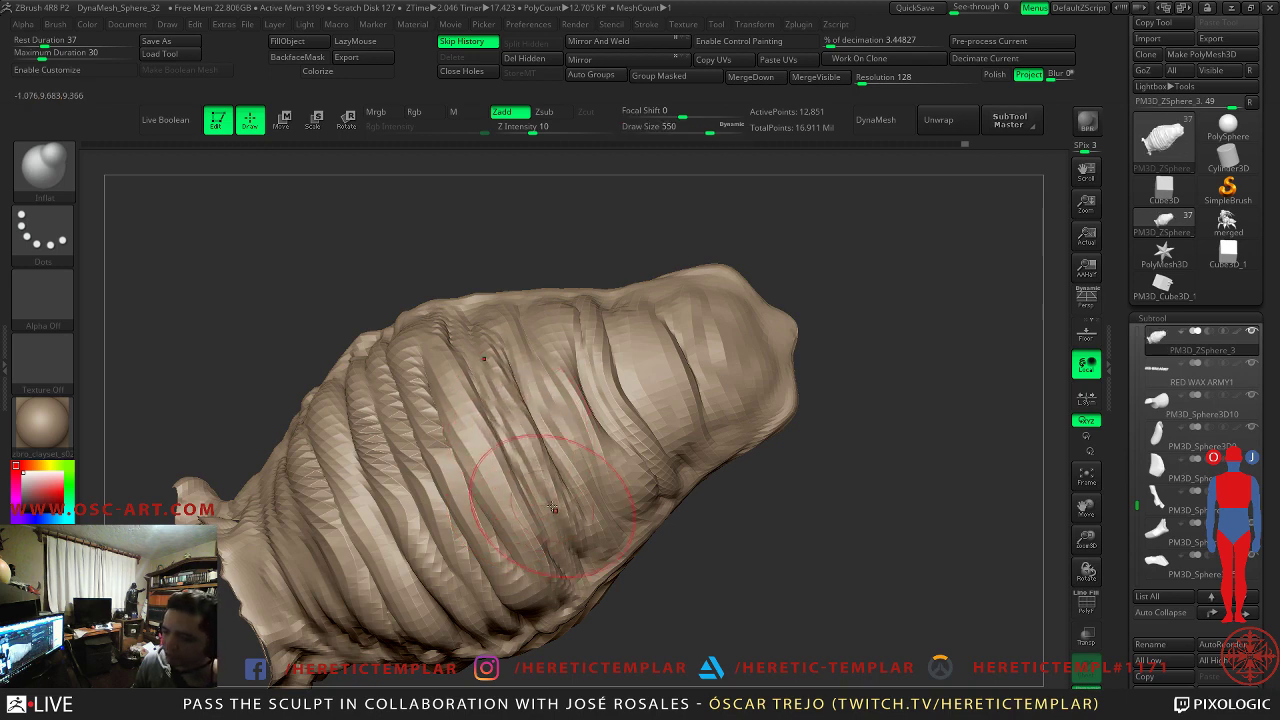
- Return to the highest subdivision level and smooth the inflated rib folds at draw size 602
key(ctrl+d)
mouse_move(730, 495)
mouse_down()
mouse_move(846, 589)
mouse_move(563, 437)
mouse_up()
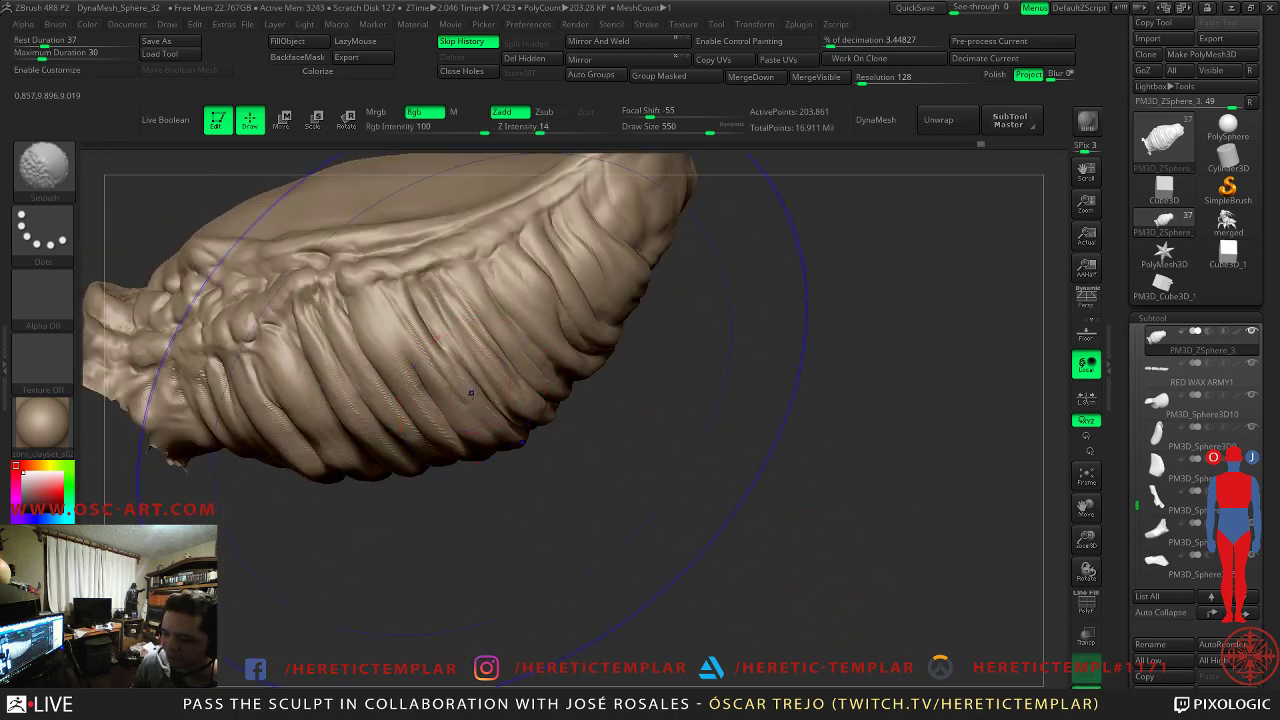
key(s)
key(s)
drag(476, 395, 480, 395)
key(shift)
key(shift)
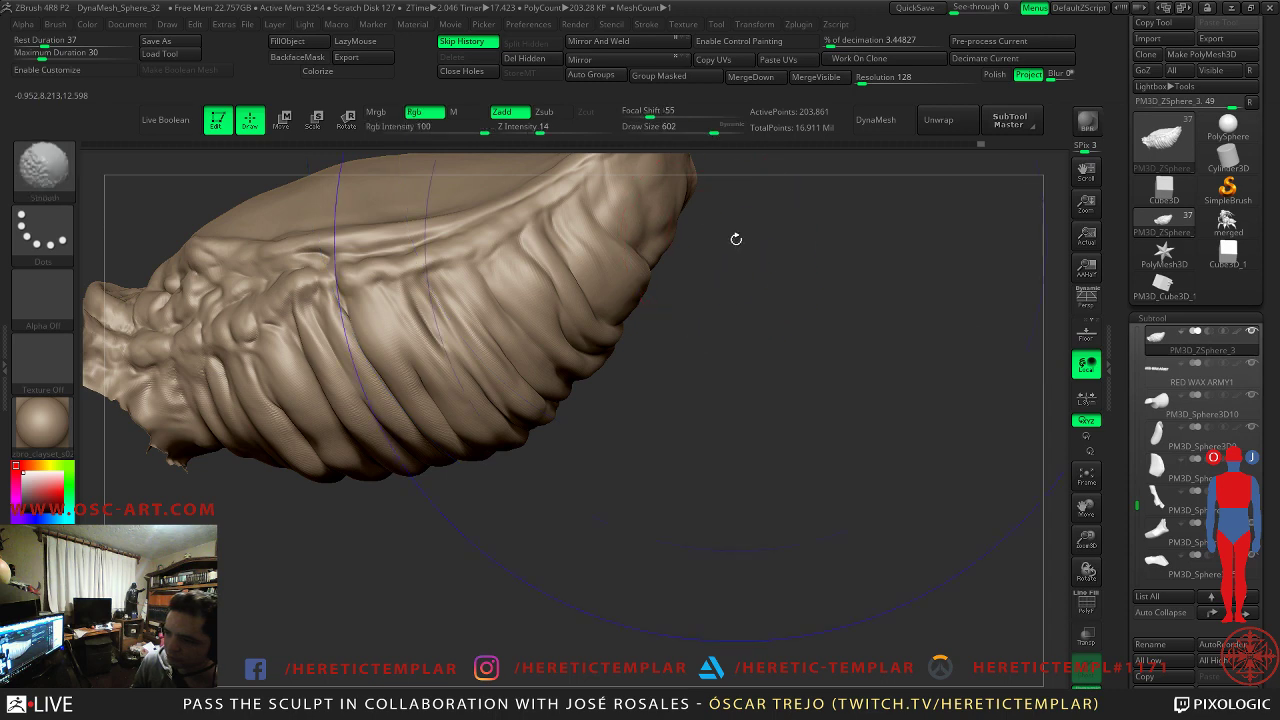
- Swell the abdomen's rib folds toward the tail with the Inflat brush at draw size 202 and intensity 10
click(736, 129)
key(s)
drag(564, 361, 528, 361)
key(shift)
key(s)
click(420, 398)
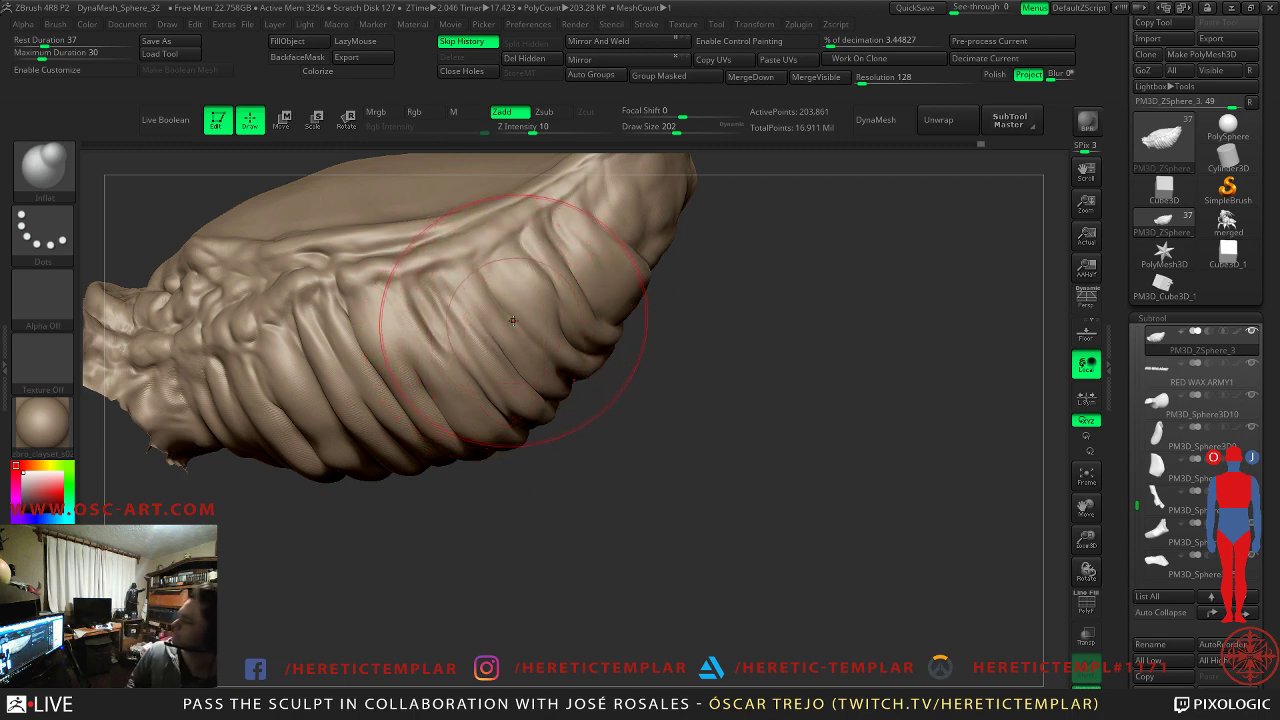
mouse_move(666, 353)
mouse_down()
mouse_move(440, 400)
mouse_move(706, 334)
mouse_move(706, 320)
mouse_move(633, 268)
mouse_up()
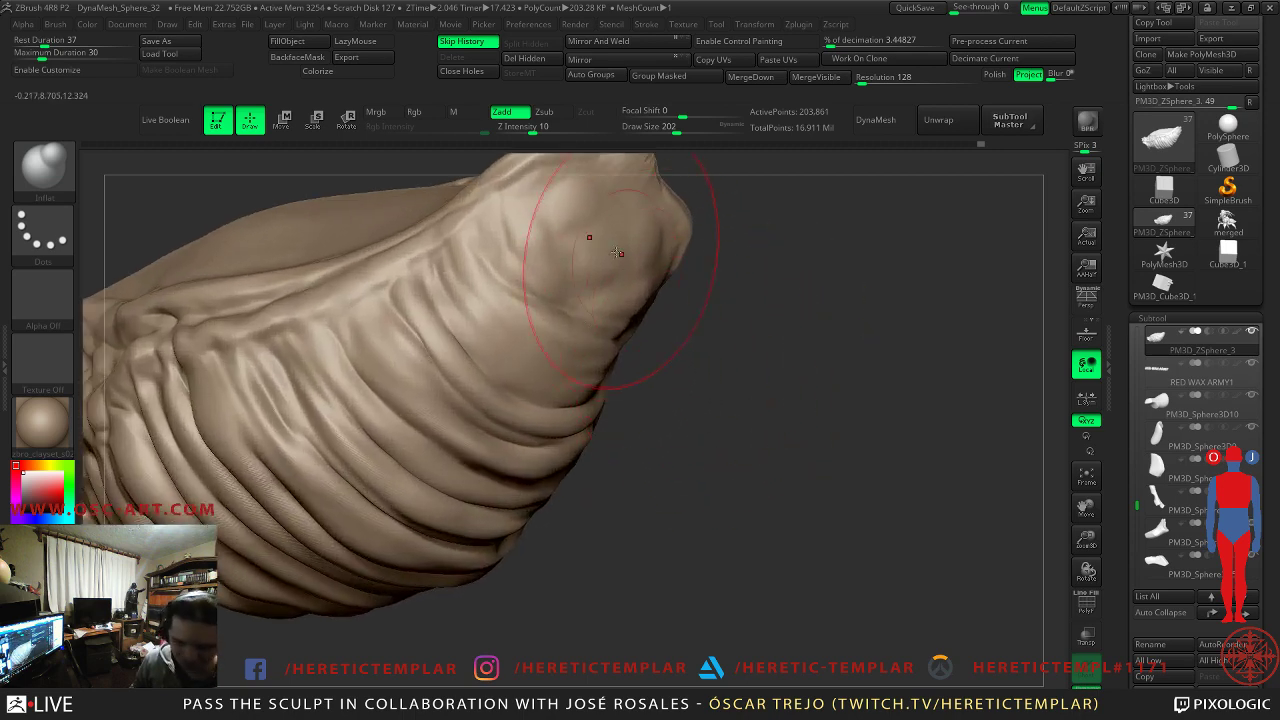
- Build up the surface below the tail tip with the Clay brush at draw size 97
key(b)
key(c)
key(l)
alt+drag(777, 269, 700, 398)
key(s)
drag(486, 306, 458, 303)
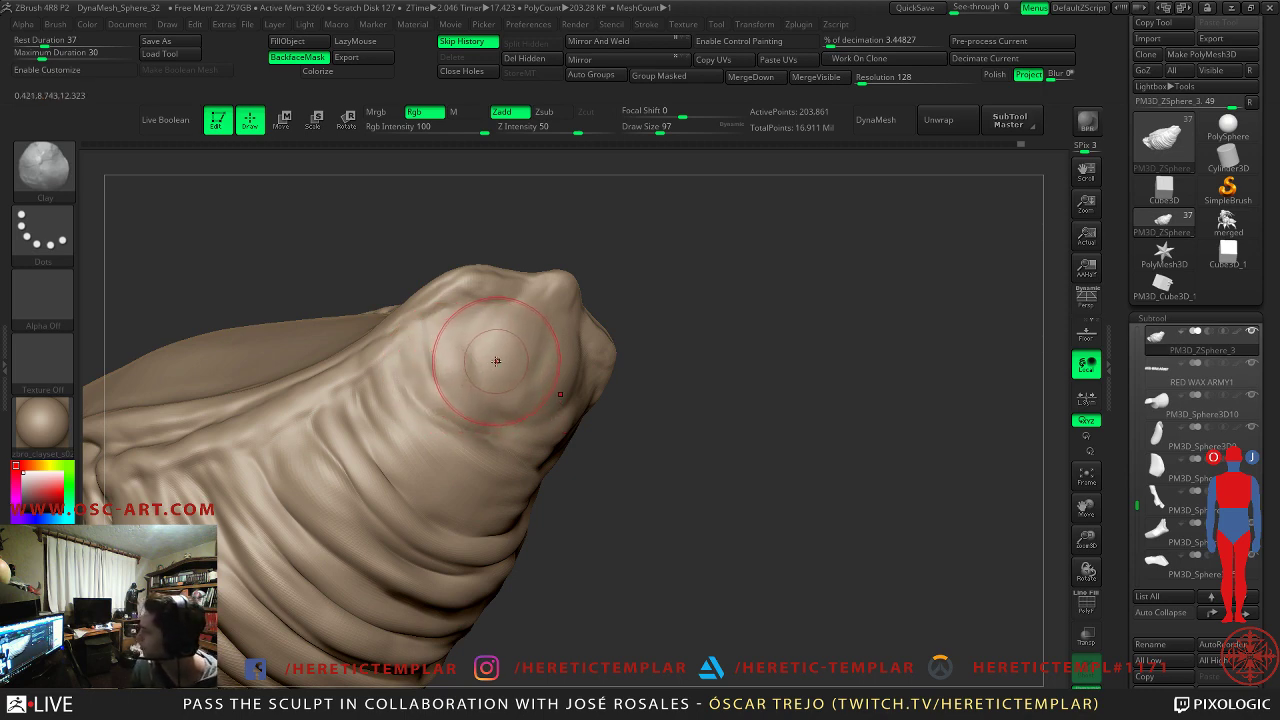
- Carve creases along the side ridge near the tail tip with the DamStandard brush at draw size 46
drag(657, 377, 702, 362)
key(b)
key(d)
key(s)
key(s)
drag(506, 295, 491, 299)
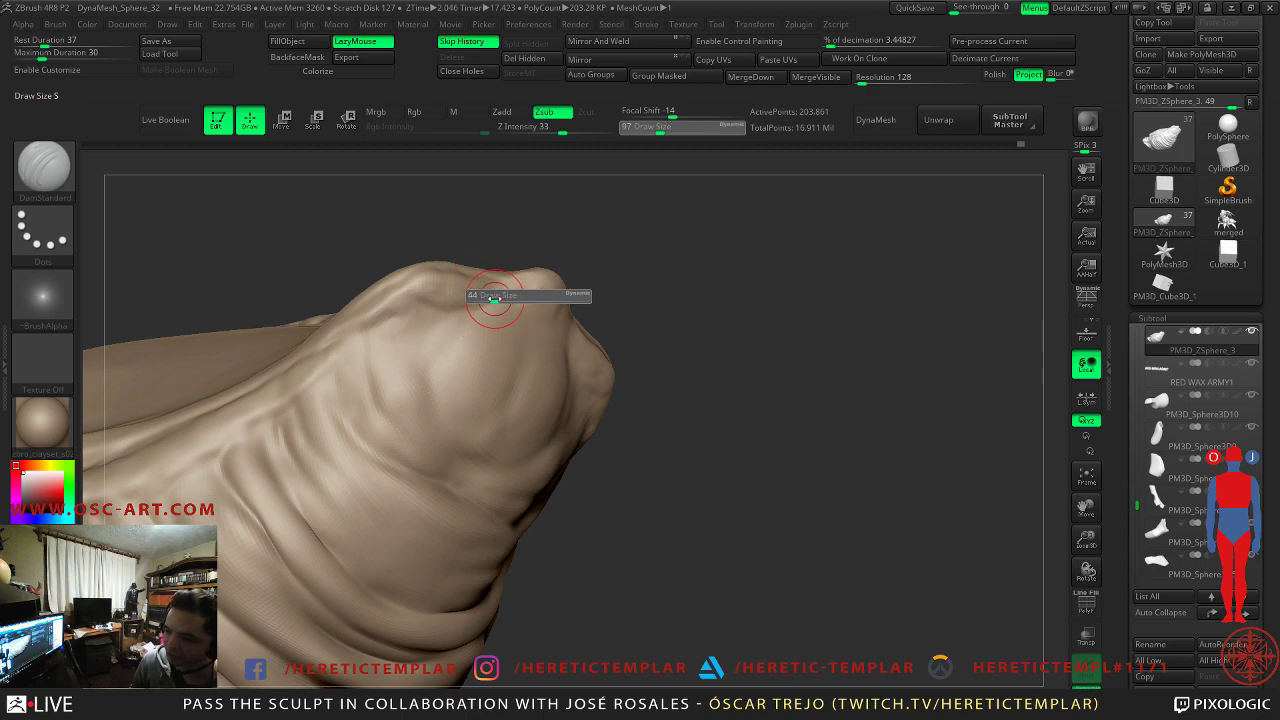
mouse_move(622, 270)
mouse_down()
mouse_move(669, 329)
mouse_move(669, 300)
mouse_move(662, 318)
mouse_up()
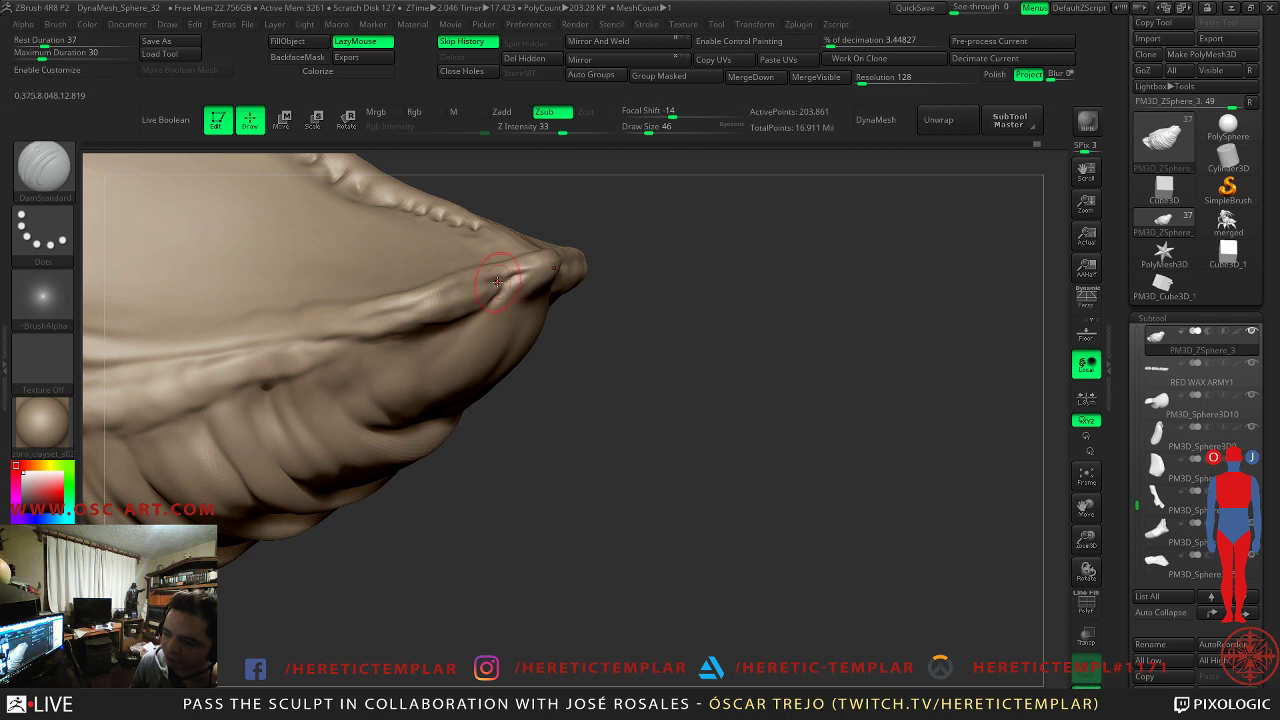
drag(637, 260, 740, 300)
drag(346, 320, 415, 314)
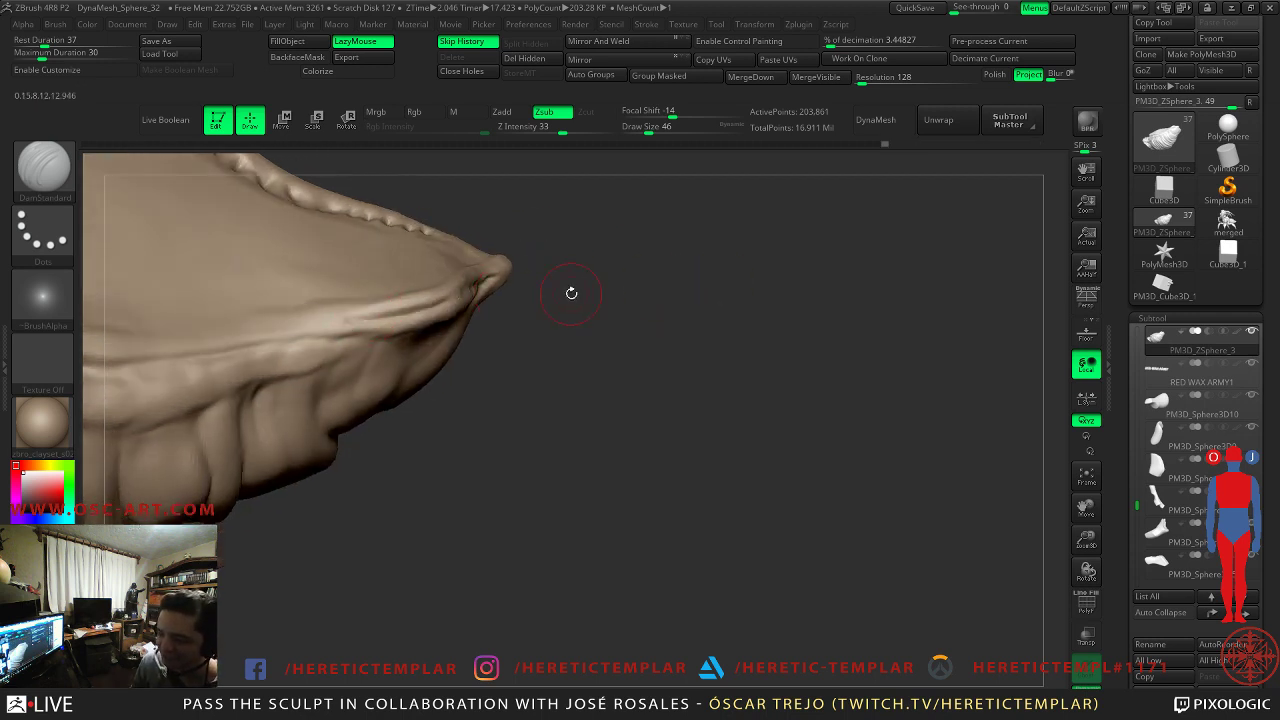
- Refine the tail tip where the side ridge ends and smooth the creases beside it
drag(548, 292, 465, 300)
mouse_move(652, 290)
mouse_down()
mouse_move(726, 306)
mouse_move(460, 374)
mouse_move(488, 368)
mouse_up()
shift+drag(512, 268, 527, 278)
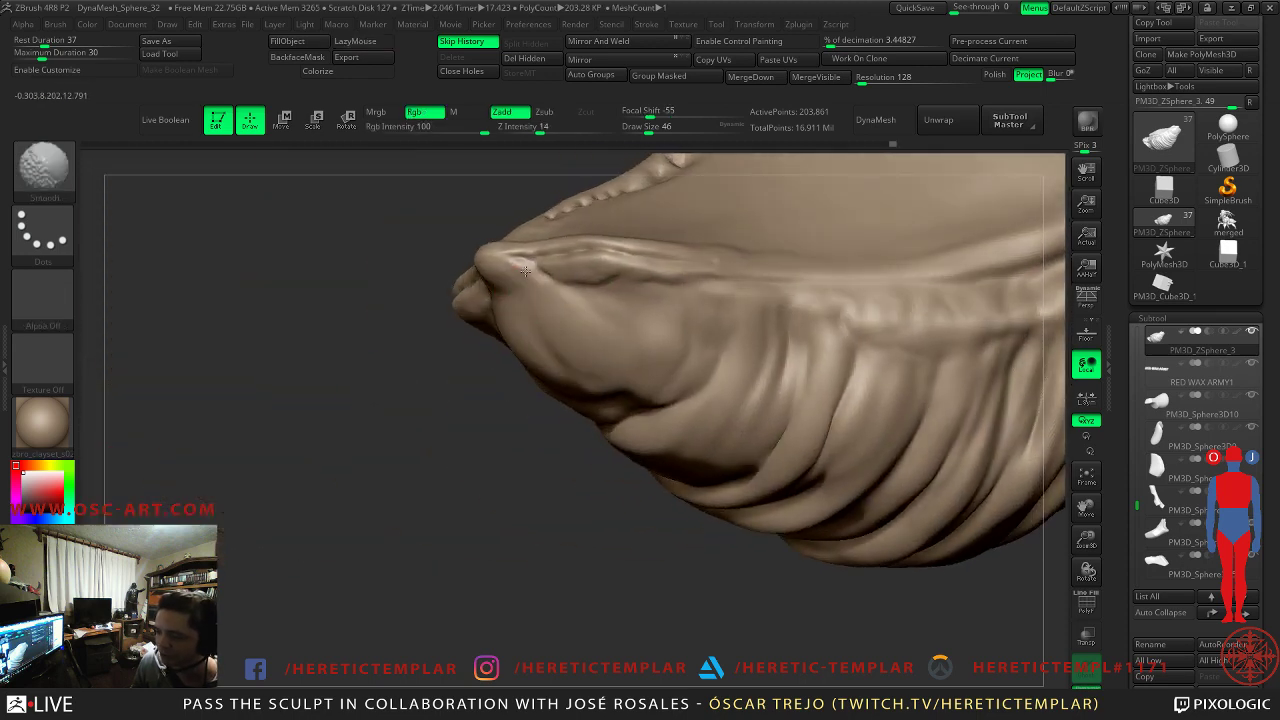
- Drop to two subdivision levels below the highest and carve a hollow under the tail's side ridge with the DamStandard brush
drag(351, 320, 336, 383)
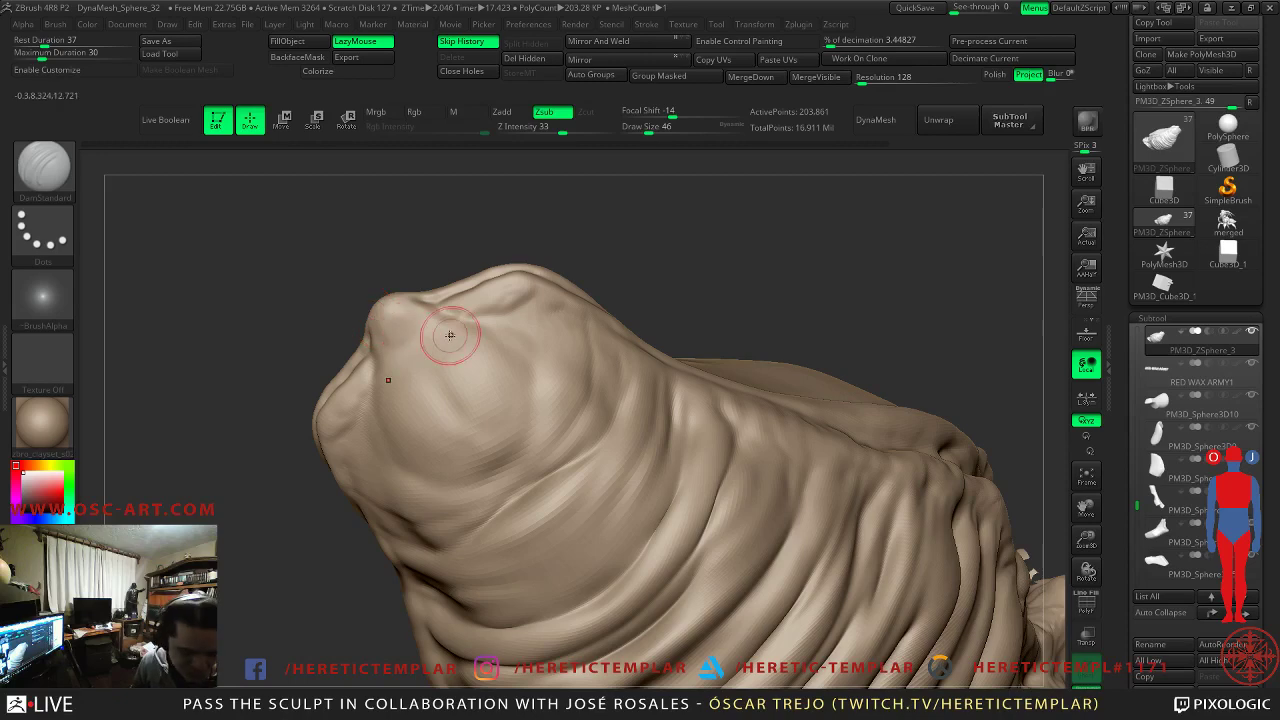
key(shift+d)
key(shift+d)
key(shift+d)
key(d)
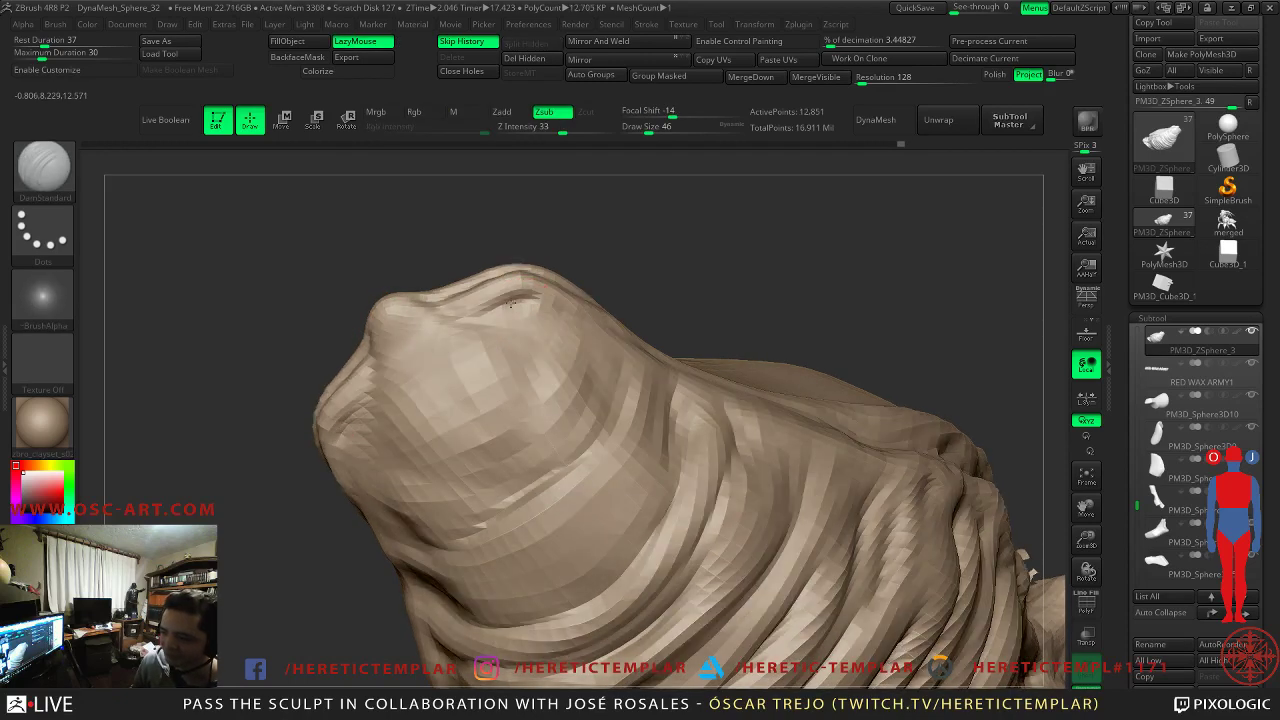
mouse_move(516, 310)
mouse_down()
mouse_move(531, 304)
mouse_move(523, 318)
mouse_move(538, 331)
mouse_up()
- Step up one subdivision level and build up the fold around the tail's hollow with the Clay brush at draw size 49
key(b)
key(c)
key(l)
key(s)
key(d)
key(s)
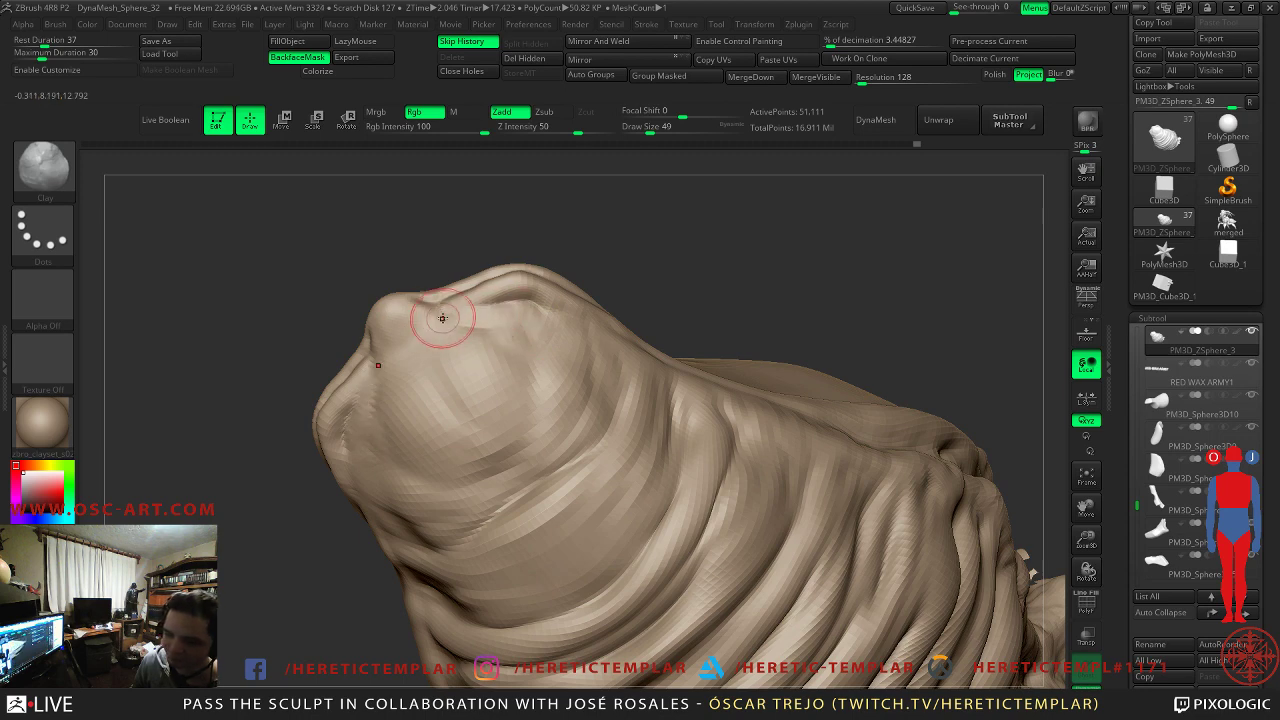
- Build up a rounded rim on the tail tip's knob with the Clay brush at draw size 31
key(s)
drag(404, 309, 385, 343)
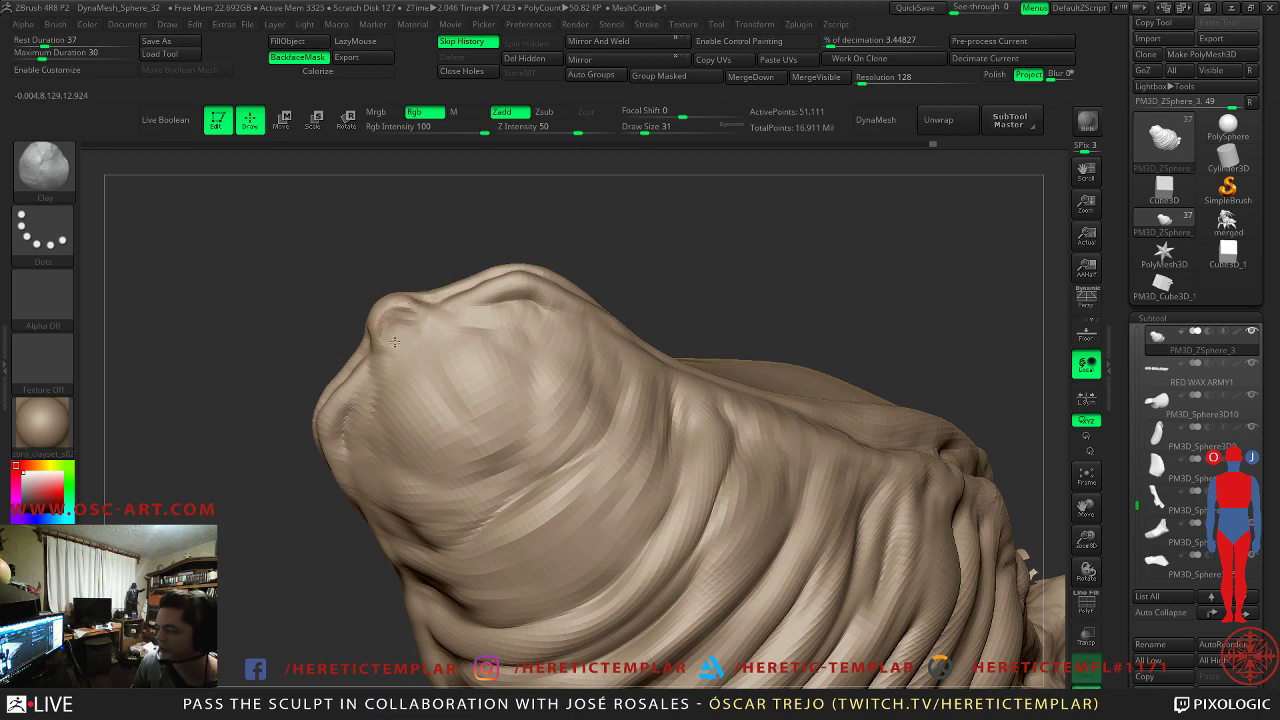
key(shift)
mouse_move(335, 318)
mouse_down()
mouse_move(474, 316)
mouse_move(329, 341)
mouse_move(400, 296)
mouse_up()
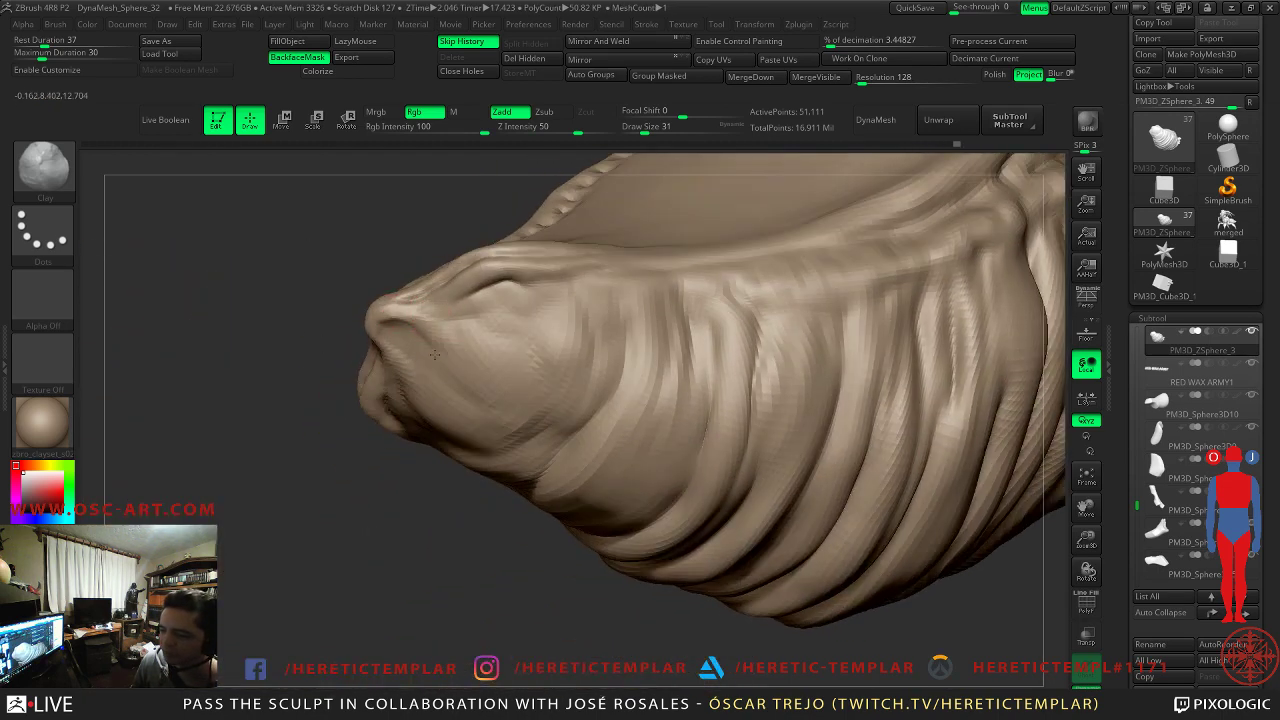
- Thicken the side ridge fold above the tail's hollow with the Clay brush at draw size 37
key(bracketright)
mouse_move(263, 369)
mouse_down()
mouse_move(294, 414)
mouse_move(252, 458)
mouse_up()
key(s)
drag(531, 345, 526, 339)
key(s)
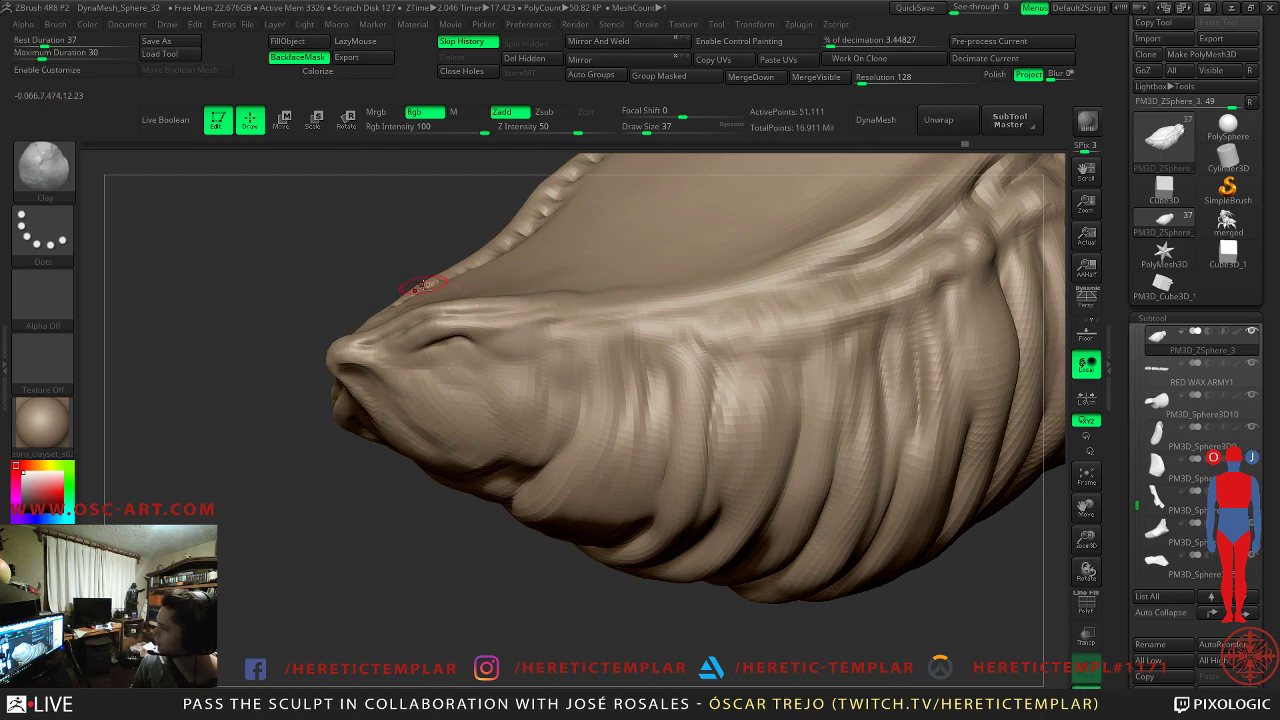
right_drag(441, 284, 401, 315)
drag(392, 294, 360, 282)
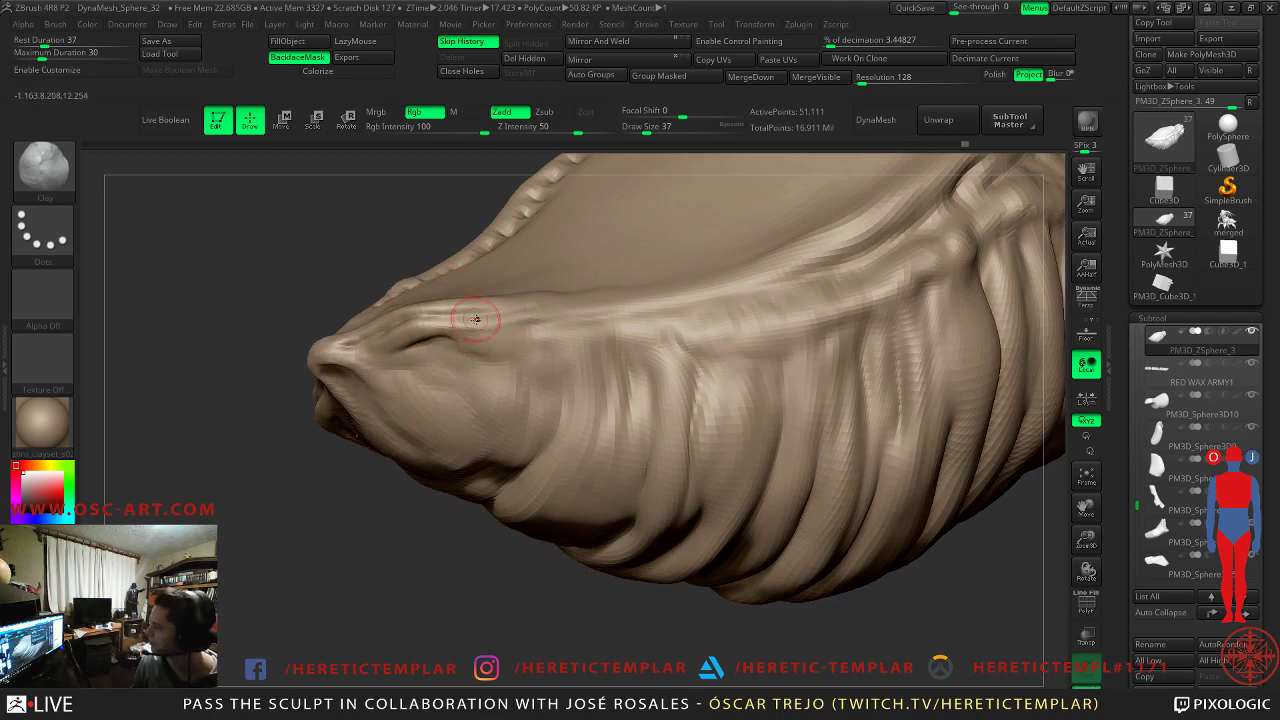
- Extend the crease behind the tail's hollow along the side ridge with the DamStandard brush at draw size 37
key(b)
key(d)
key(s)
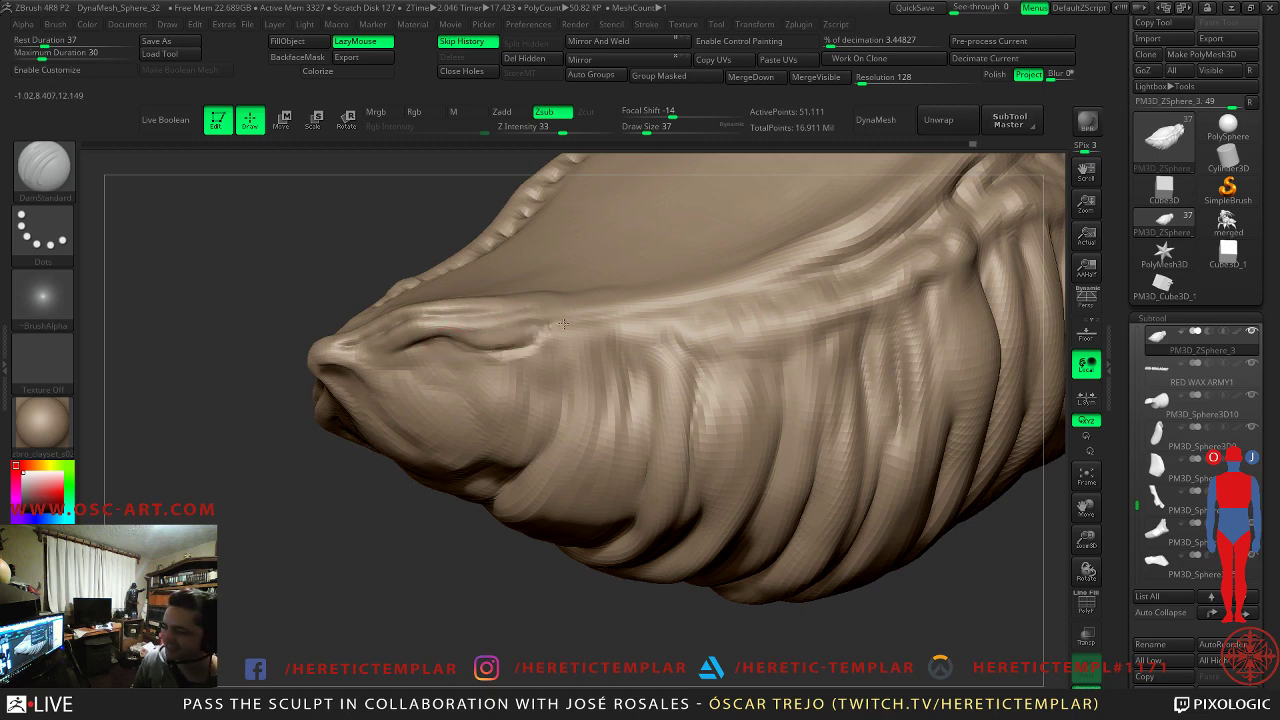
mouse_move(529, 326)
mouse_down()
mouse_move(560, 320)
mouse_move(529, 337)
mouse_up()
mouse_move(219, 373)
mouse_down()
mouse_move(211, 366)
mouse_move(229, 388)
mouse_up()
drag(194, 457, 343, 423)
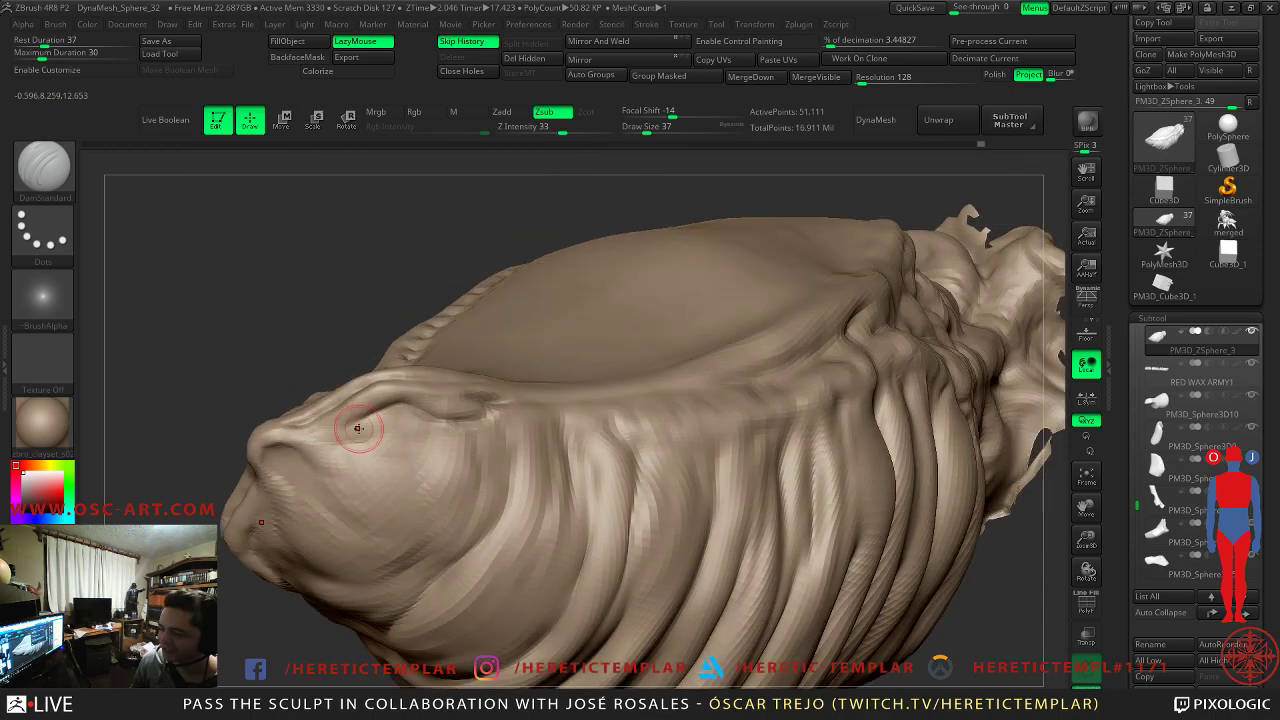
drag(312, 382, 285, 445)
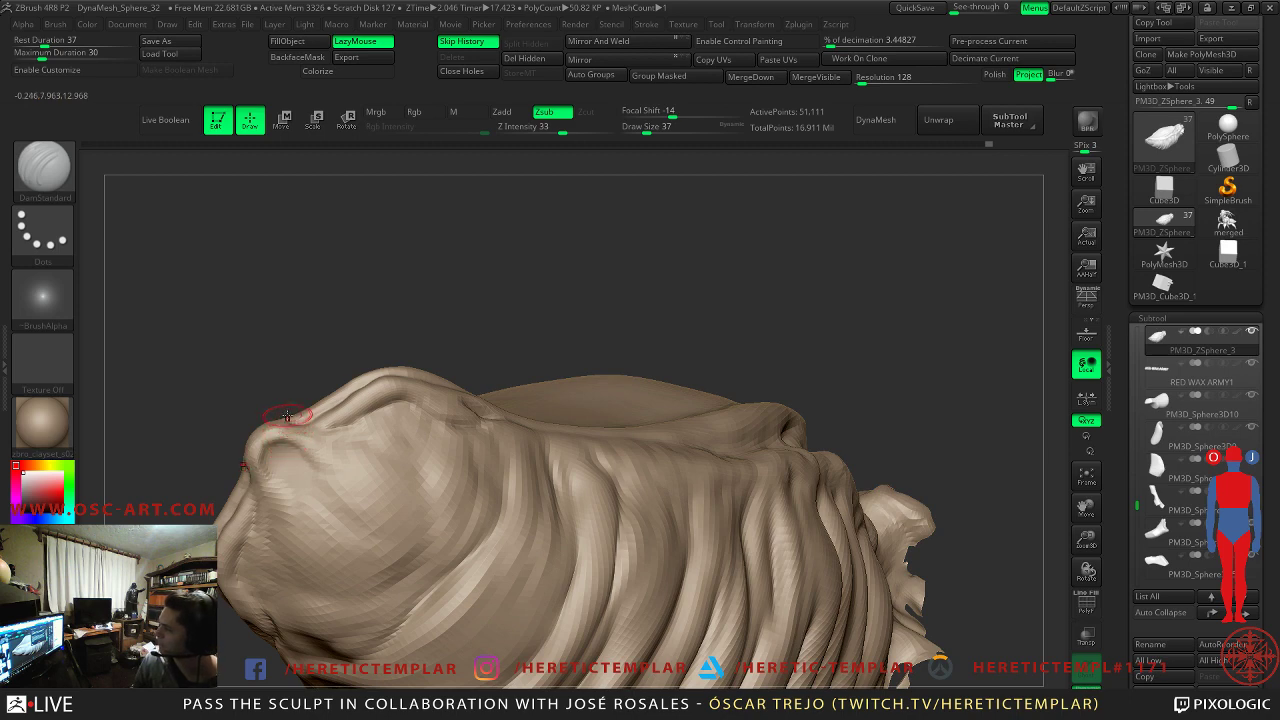
- Step down one subdivision level and swell the upper rib folds with the Inflat brush at draw size 124
mouse_move(646, 278)
mouse_down()
mouse_move(623, 286)
mouse_move(577, 198)
mouse_move(615, 228)
mouse_move(552, 182)
mouse_up()
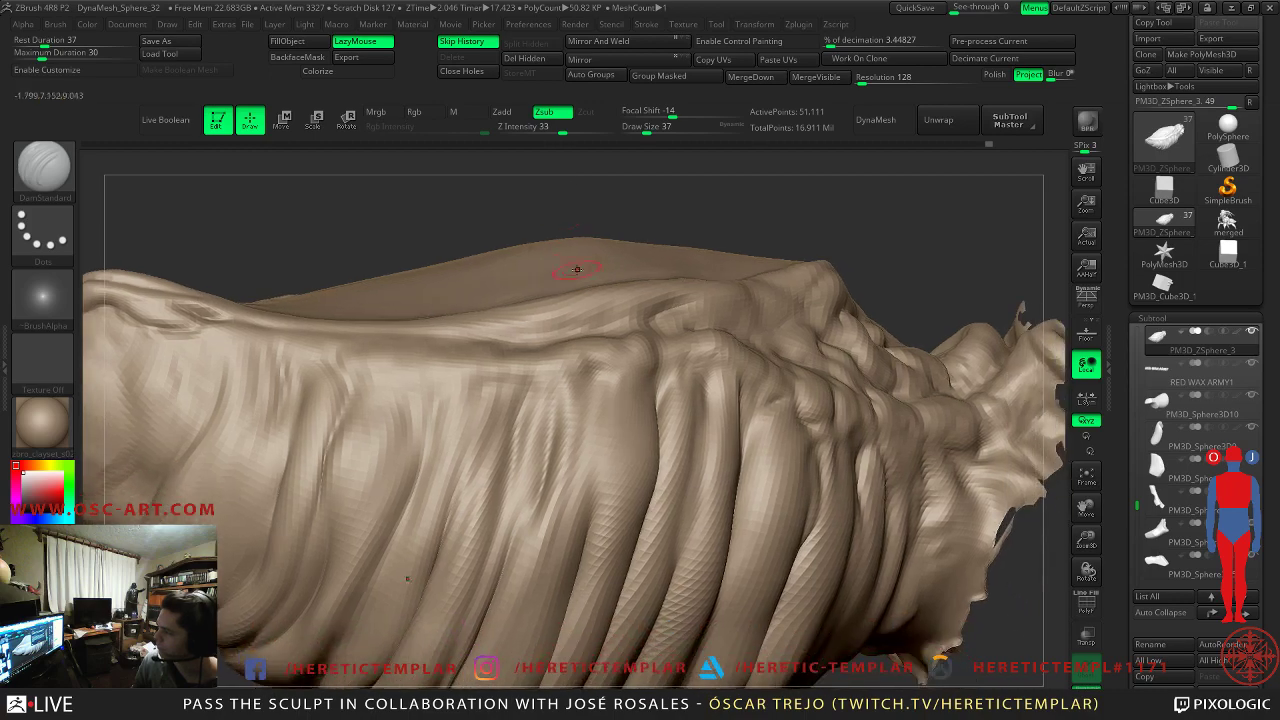
drag(520, 388, 480, 568)
mouse_move(680, 226)
alt+mouse_down()
mouse_move(658, 217)
mouse_move(654, 286)
alt+mouse_up()
mouse_move(600, 563)
mouse_down()
mouse_move(671, 534)
mouse_move(621, 457)
mouse_move(514, 471)
mouse_up()
key(b)
key(i)
key(n)
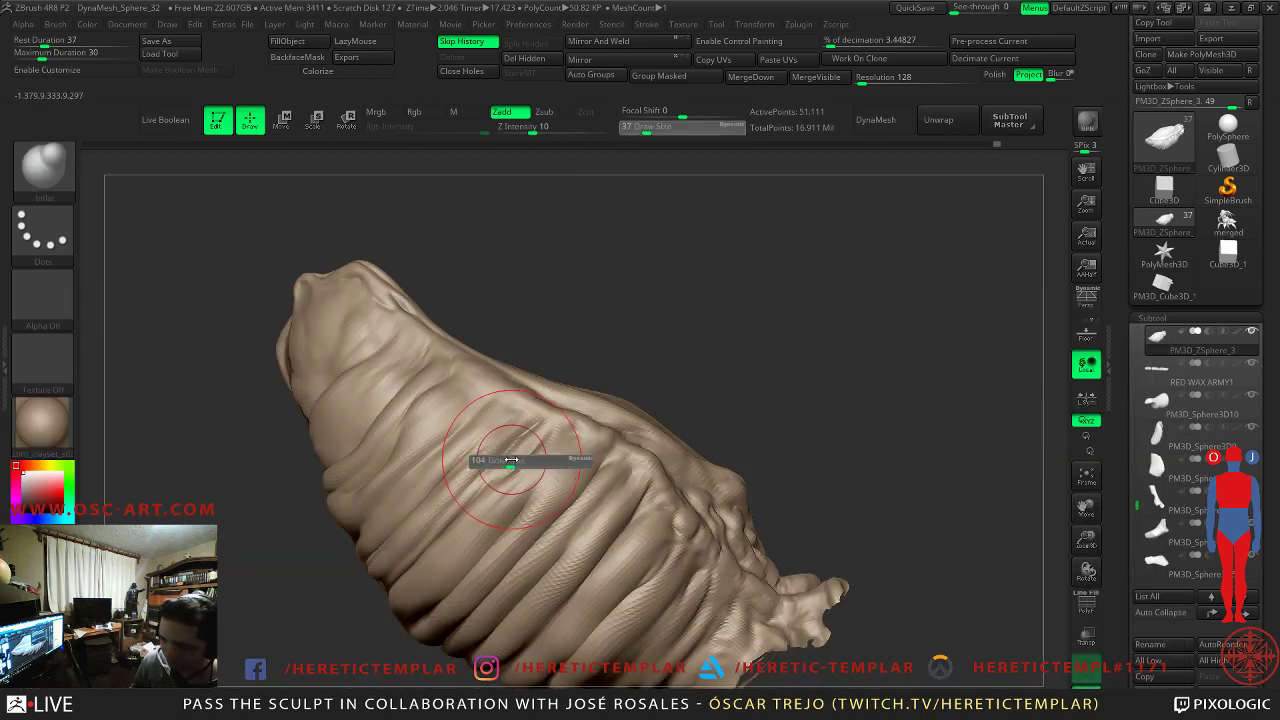
key(shift+d)
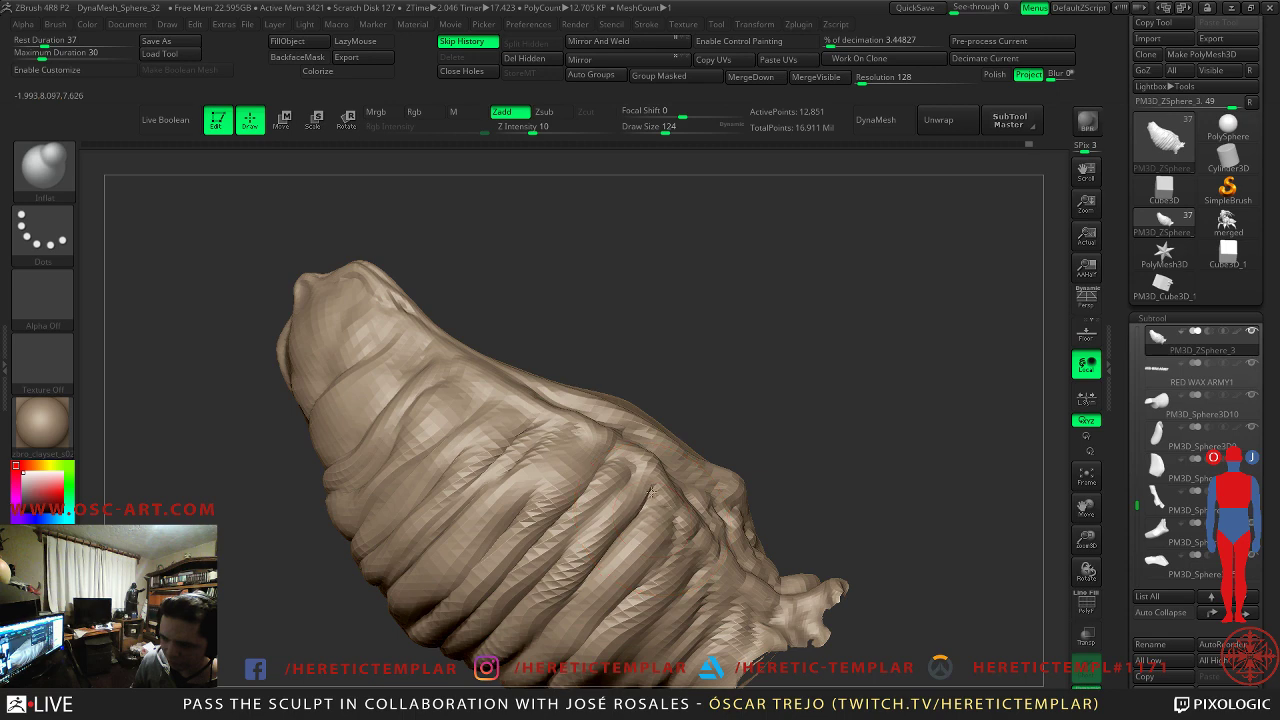
drag(535, 315, 465, 338)
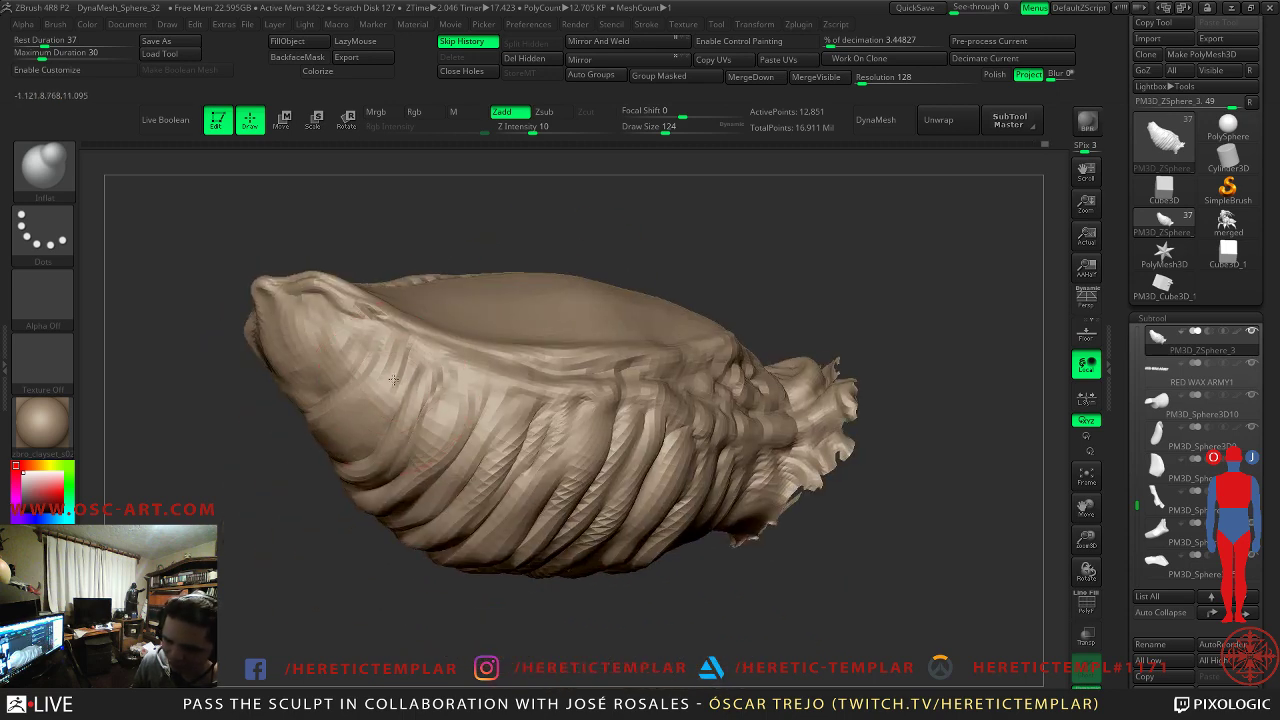
- Return to the highest subdivision level and sharpen the grooves between the rib folds with the DamStandard brush at draw size 56
key(d)
key(d)
mouse_move(371, 543)
mouse_down()
mouse_move(323, 597)
mouse_move(337, 531)
mouse_move(521, 512)
mouse_move(657, 437)
mouse_move(566, 491)
mouse_move(664, 456)
mouse_move(788, 503)
mouse_move(720, 490)
mouse_up()
key(b)
key(d)
key(s)
key(s)
drag(308, 322, 294, 322)
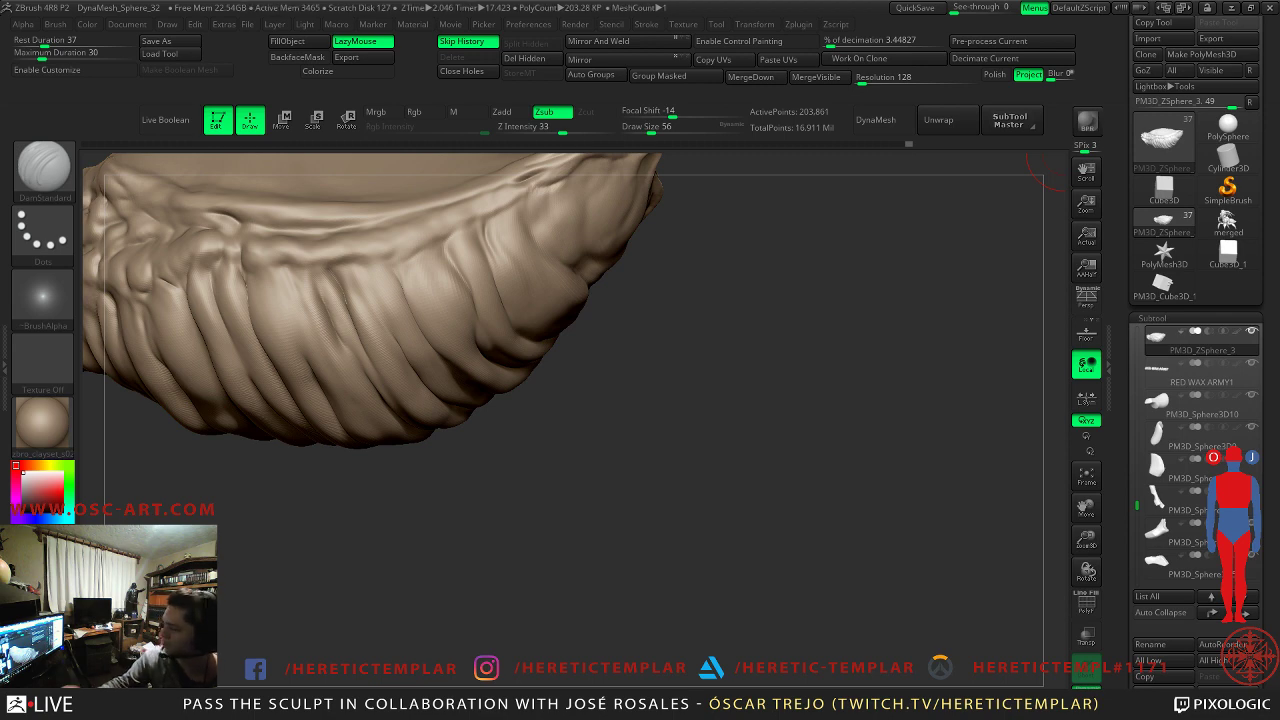
mouse_move(590, 400)
mouse_down()
mouse_move(623, 449)
mouse_move(600, 409)
mouse_up()
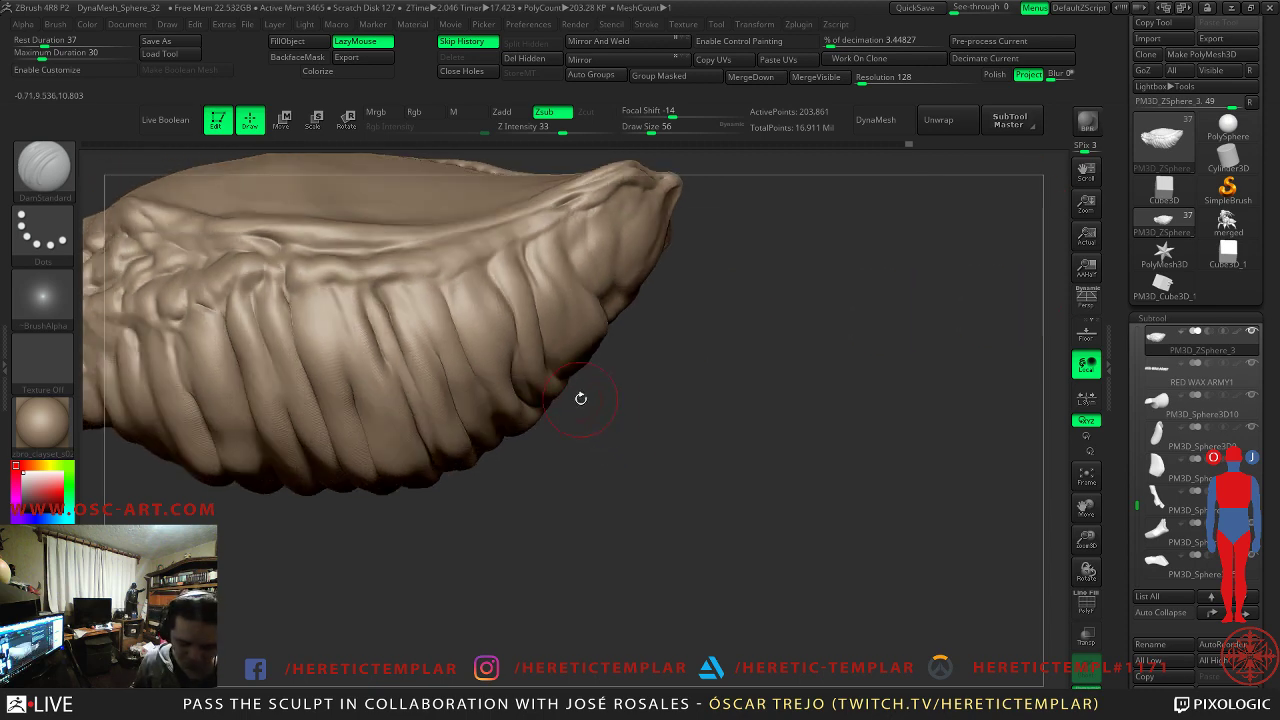
- Carve a deeper groove between the rib folds toward the tail and smooth its edges
drag(680, 420, 610, 455)
drag(640, 370, 680, 428)
drag(299, 270, 339, 371)
mouse_move(354, 249)
mouse_down()
mouse_move(371, 325)
mouse_move(399, 365)
mouse_move(371, 335)
mouse_move(388, 355)
mouse_up()
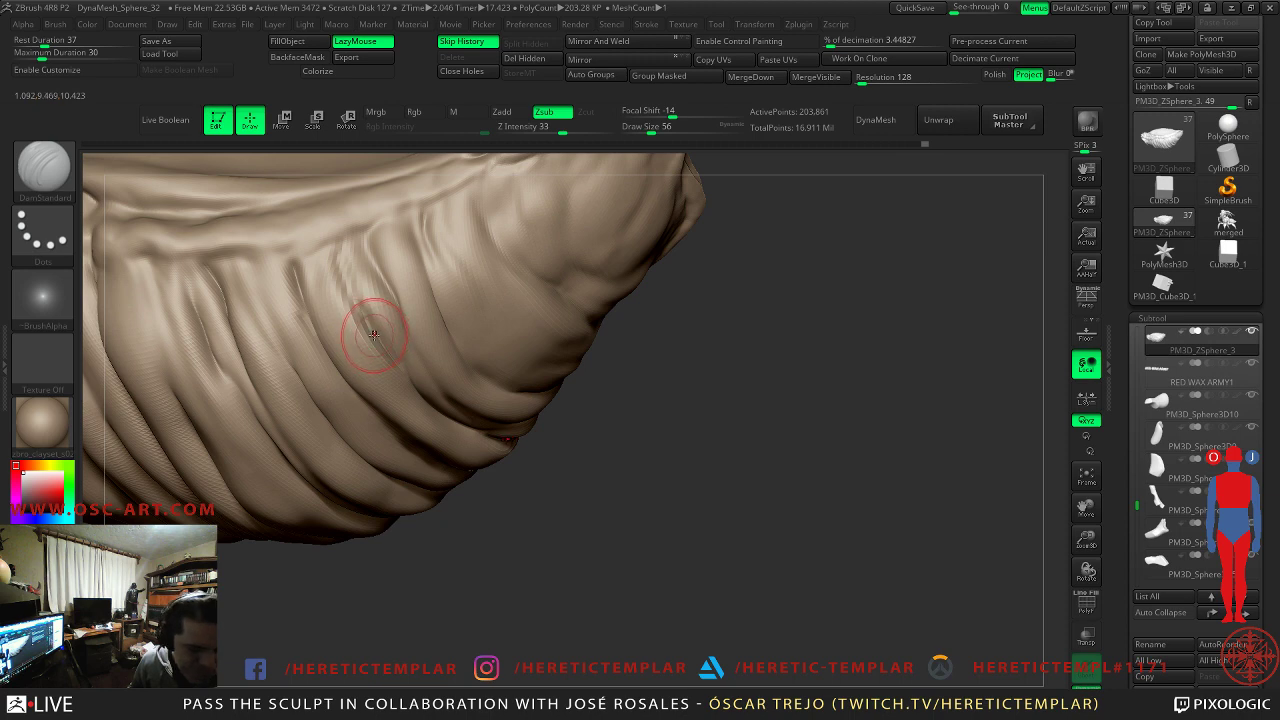
key(shift)
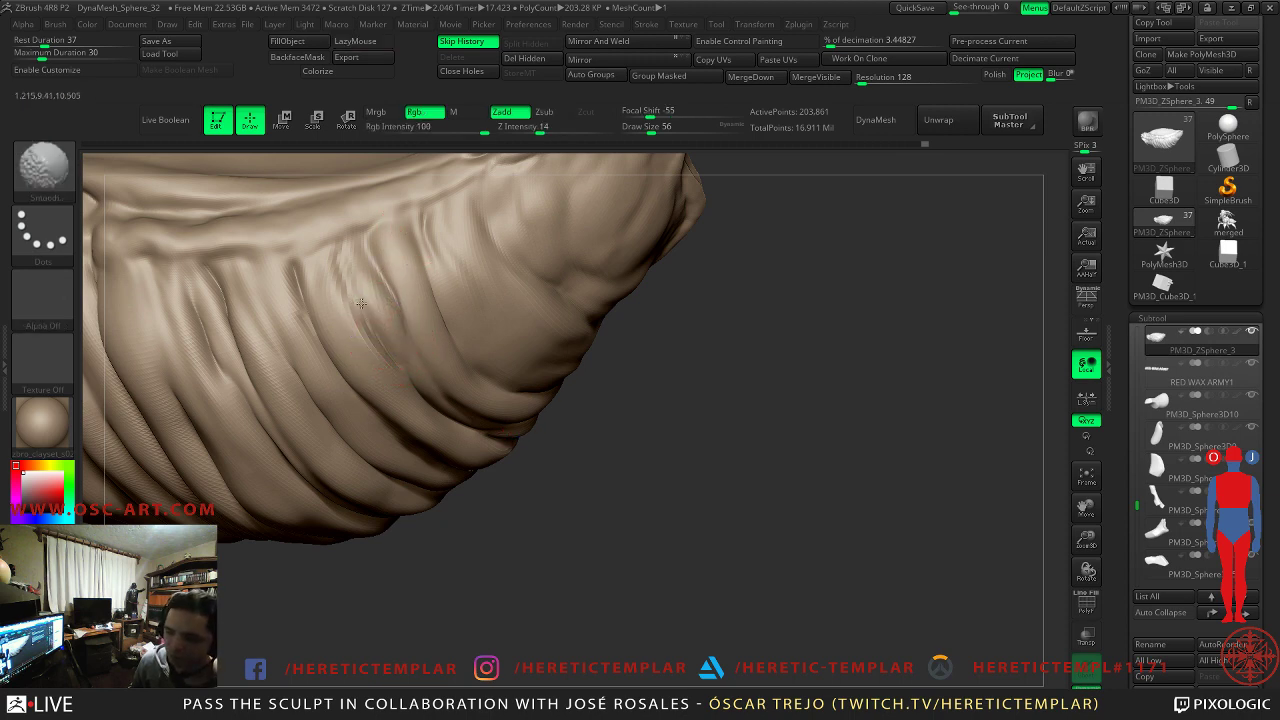
mouse_move(578, 461)
mouse_down()
mouse_move(603, 466)
mouse_move(549, 464)
mouse_up()
drag(414, 371, 407, 366)
- Carve the rib fold grooves onto the belly's underside with the DamStandard brush at draw size 46
right_drag(205, 399, 408, 363)
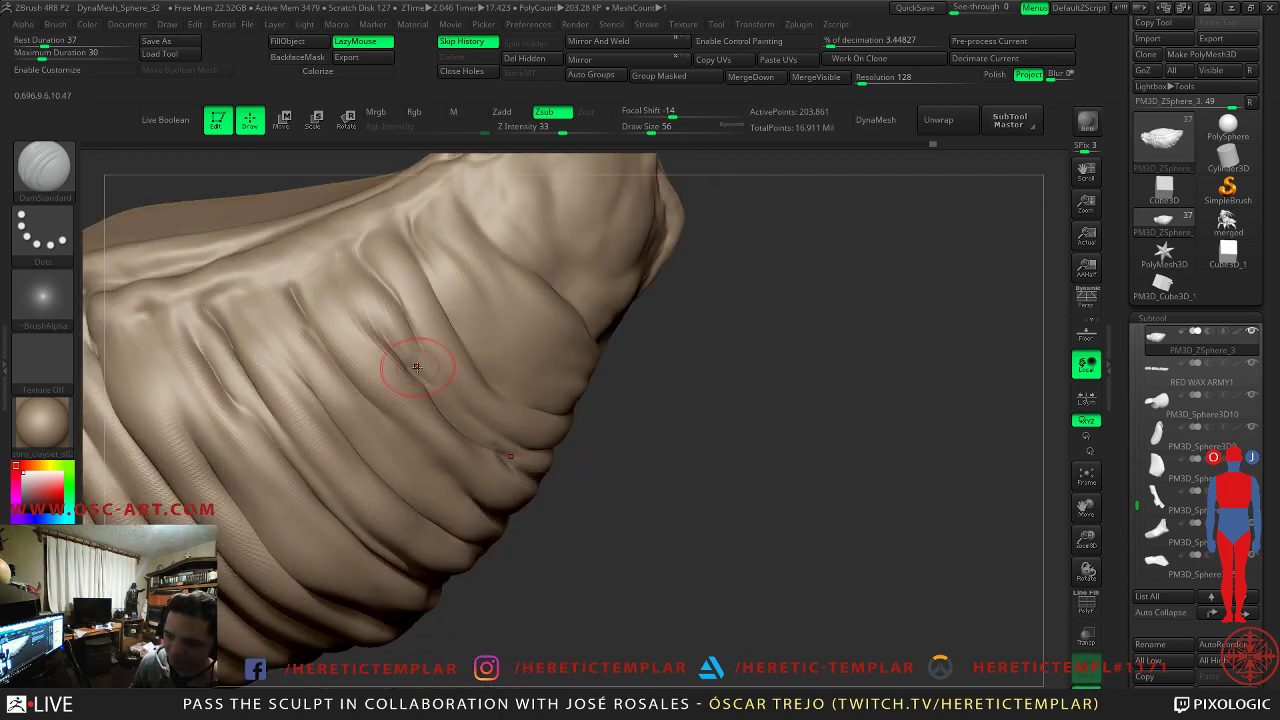
right_drag(508, 371, 400, 286)
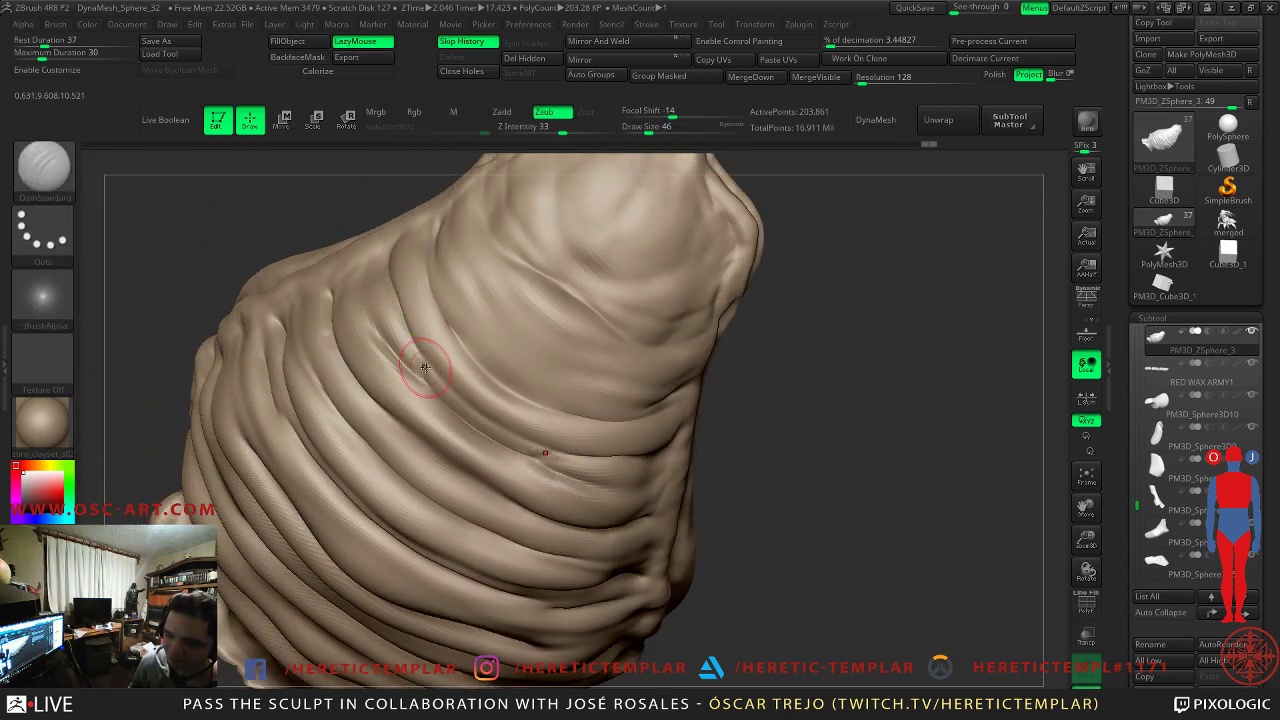
drag(420, 357, 540, 446)
drag(446, 388, 520, 442)
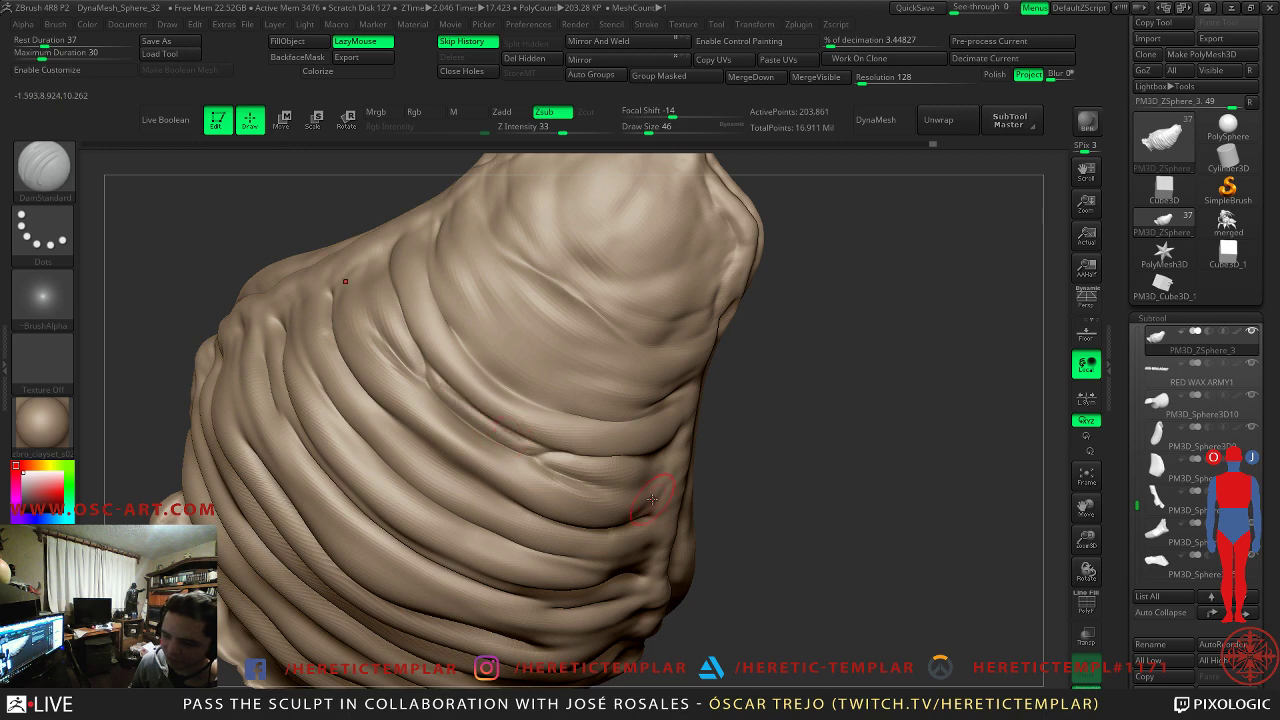
- Deepen the groove between two mid-abdomen rib folds up to the side ridge with repeated DamStandard strokes
right_drag(616, 486, 811, 469)
mouse_move(786, 397)
right_down()
mouse_move(806, 483)
mouse_move(749, 426)
mouse_move(750, 444)
right_up()
mouse_move(680, 468)
right_down()
mouse_move(820, 340)
mouse_move(747, 435)
mouse_move(683, 560)
mouse_move(694, 435)
right_up()
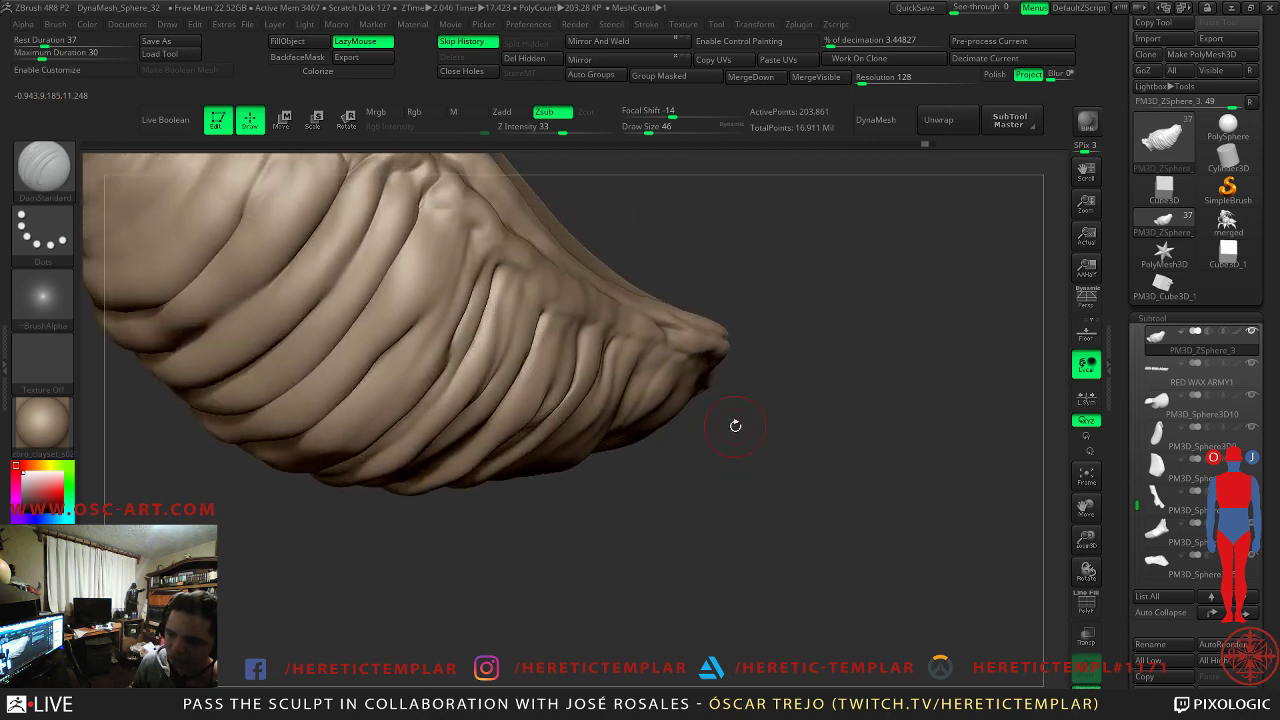
mouse_move(656, 227)
right_down()
mouse_move(600, 300)
mouse_move(470, 400)
mouse_move(420, 415)
right_up()
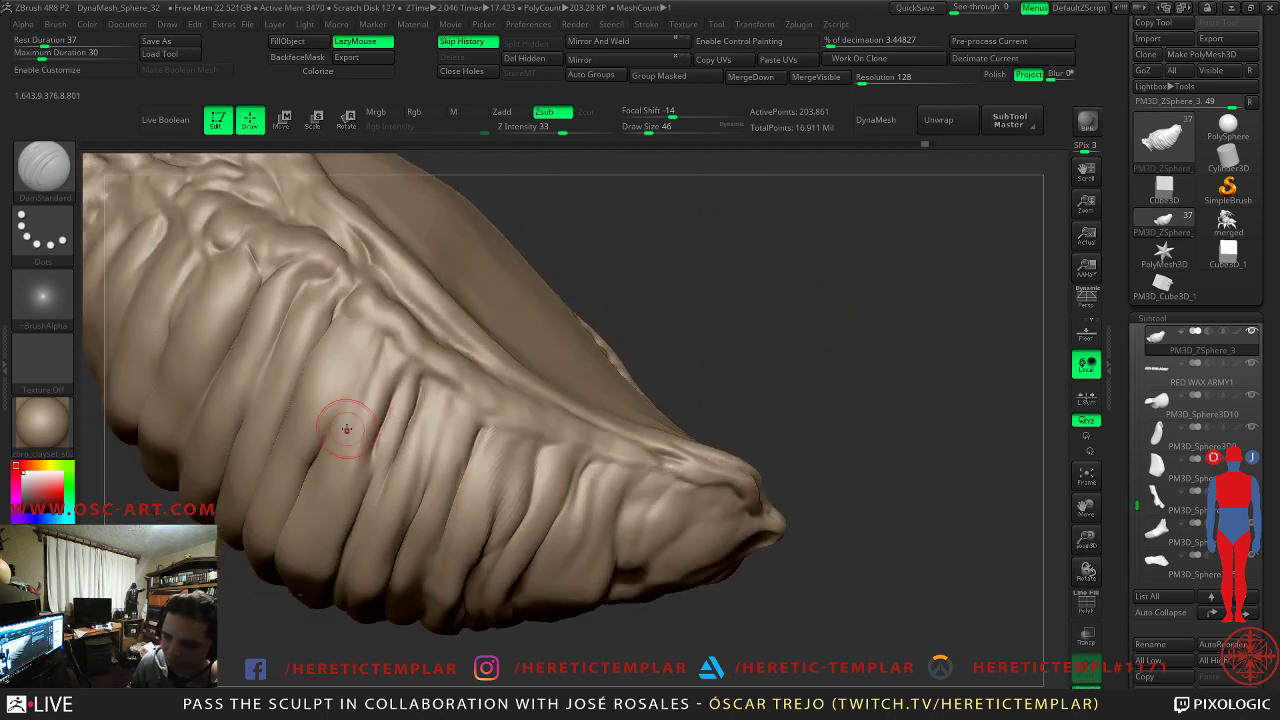
drag(313, 456, 364, 362)
mouse_move(332, 420)
mouse_down()
mouse_move(380, 343)
mouse_move(322, 458)
mouse_up()
drag(371, 340, 334, 440)
drag(354, 382, 315, 464)
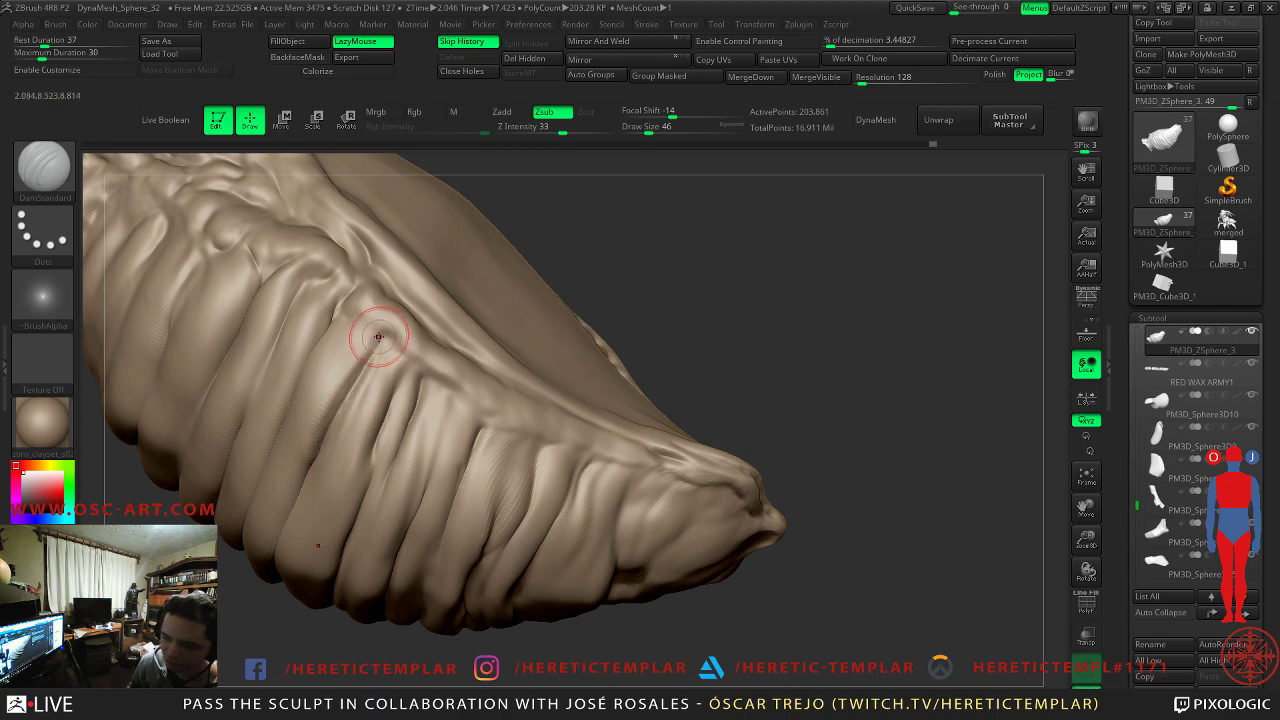
- Smooth the deepened rib groove, and carve and soften additional fold lines across the front of the belly
shift+drag(364, 377, 326, 434)
drag(686, 240, 763, 276)
mouse_move(243, 375)
mouse_down()
mouse_move(398, 310)
mouse_move(433, 256)
mouse_up()
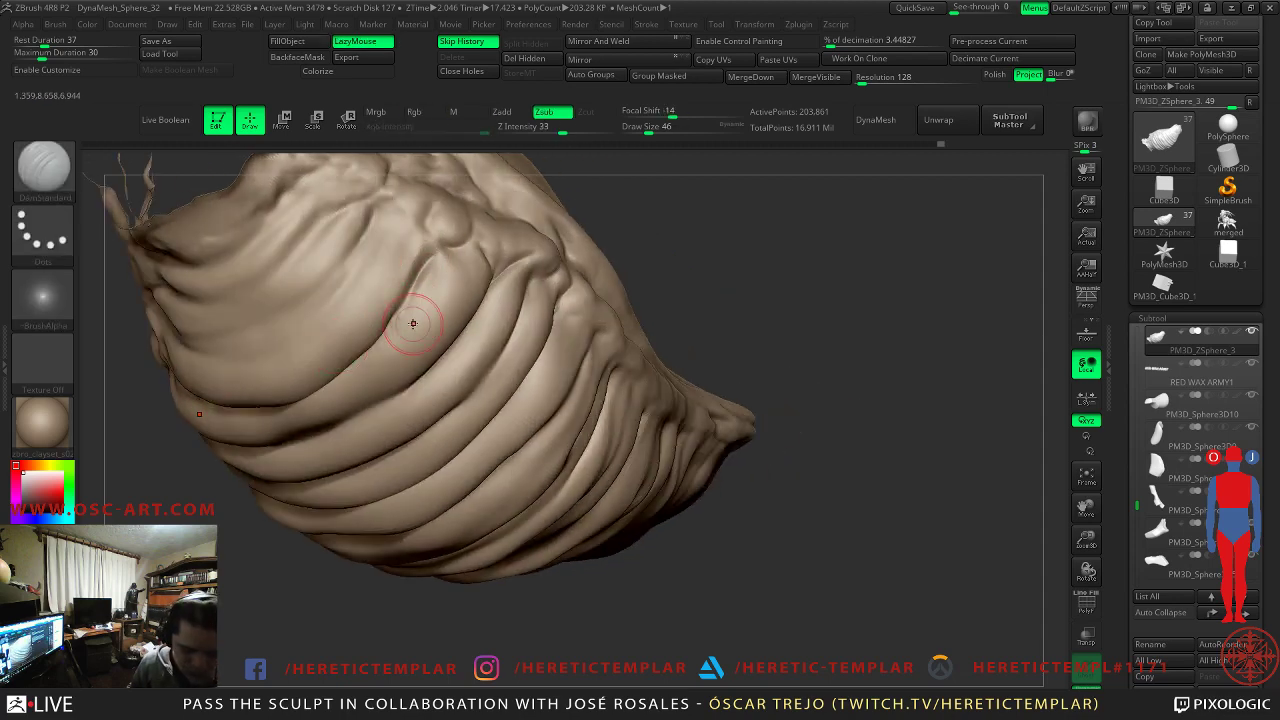
key(shift)
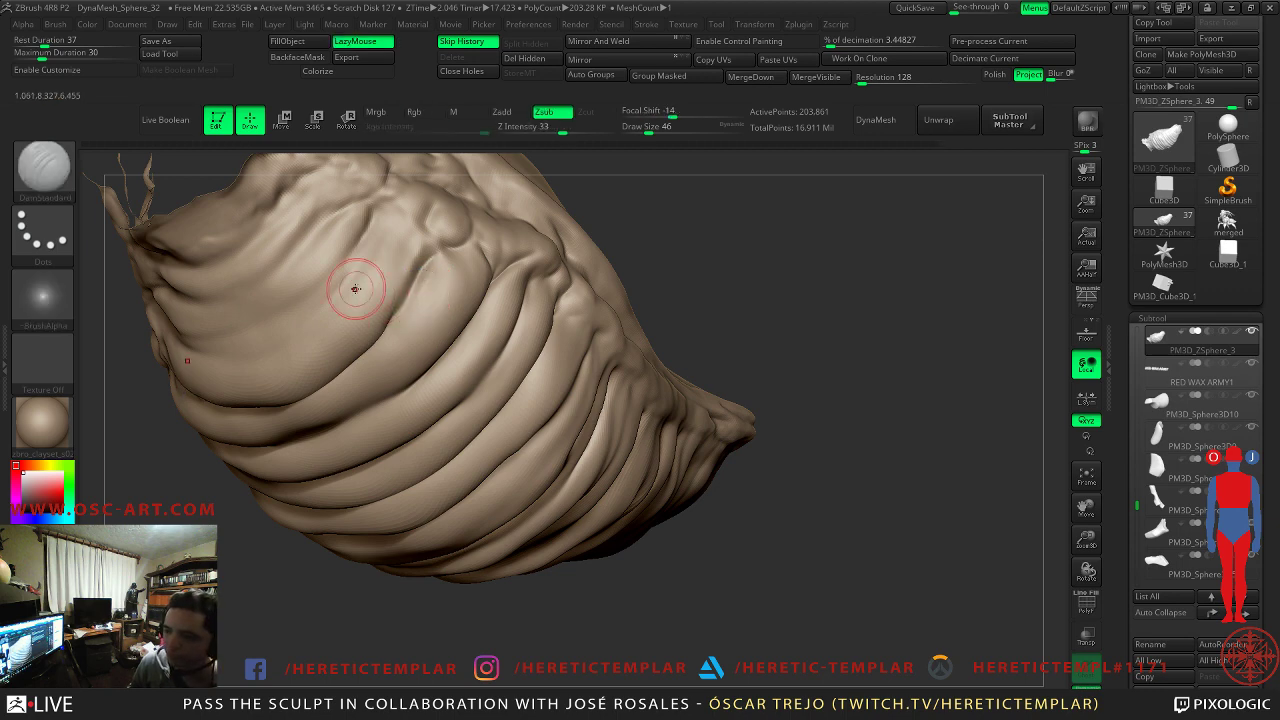
mouse_move(254, 331)
mouse_down()
mouse_move(334, 266)
mouse_move(264, 324)
mouse_up()
key(shift)
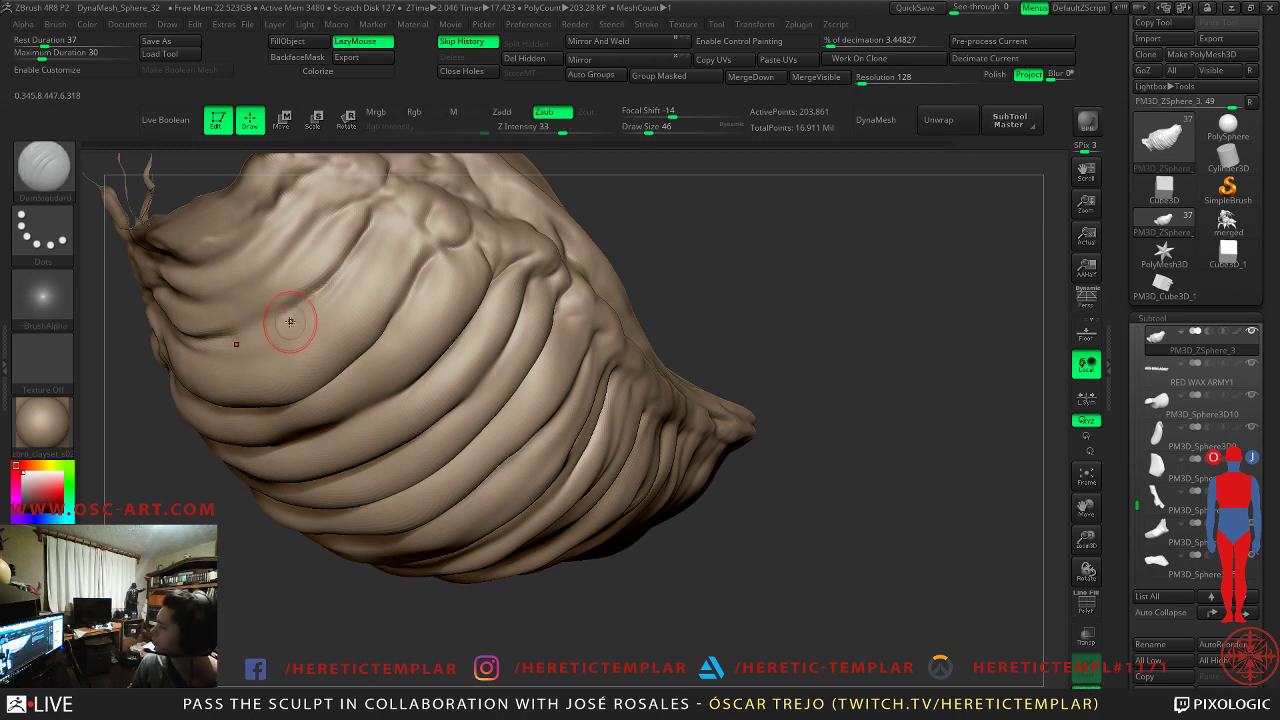
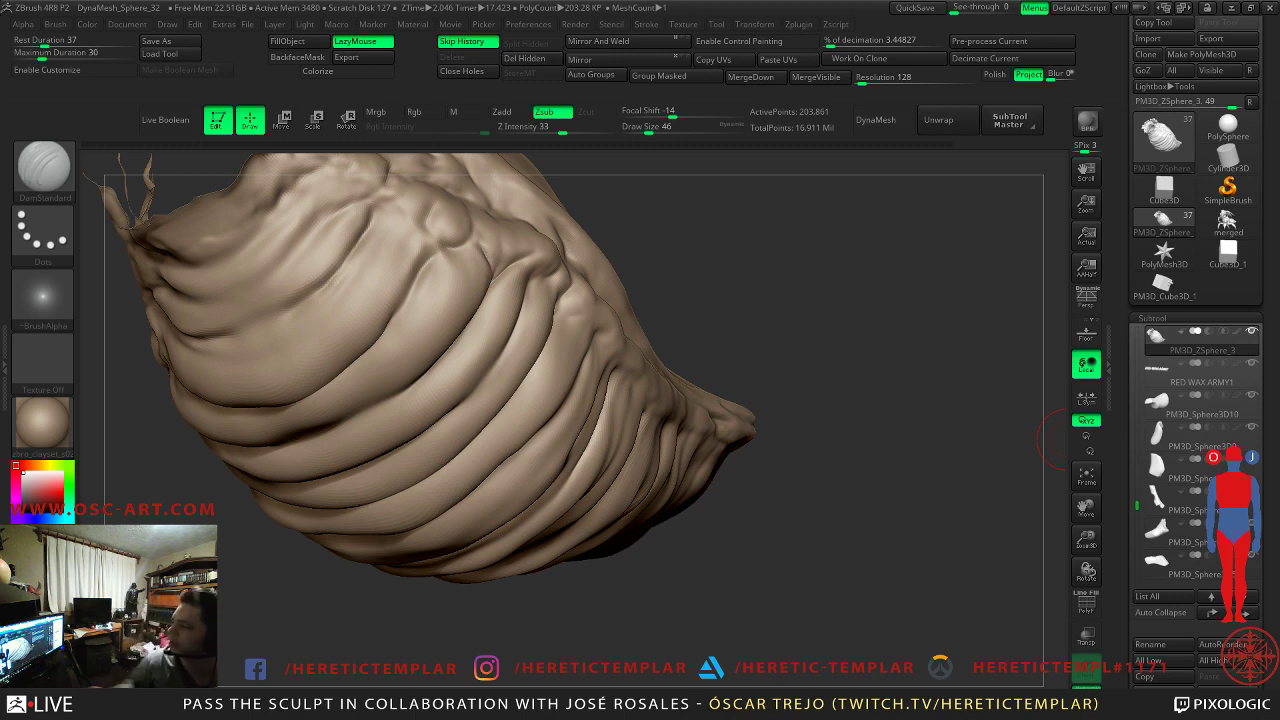
- Check the abdomen from the side with the wireframe turned off and save the current tool to disk
mouse_move(832, 293)
mouse_down()
mouse_move(751, 271)
mouse_move(780, 367)
mouse_up()
key(shift+f)
key(shift+f)
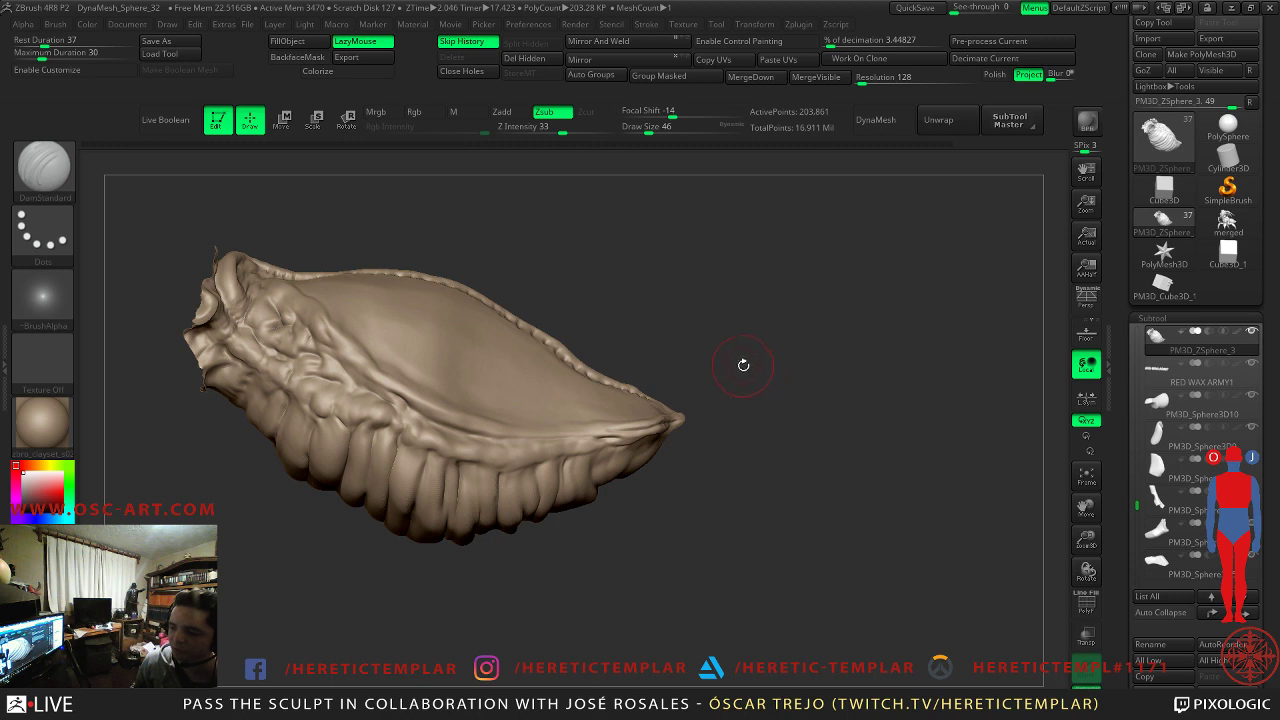
mouse_move(745, 327)
alt+mouse_down()
mouse_move(797, 232)
mouse_move(860, 272)
mouse_move(806, 340)
mouse_move(748, 327)
mouse_move(794, 357)
mouse_move(1057, 223)
alt+mouse_up()
drag(1197, 75, 1197, 114)
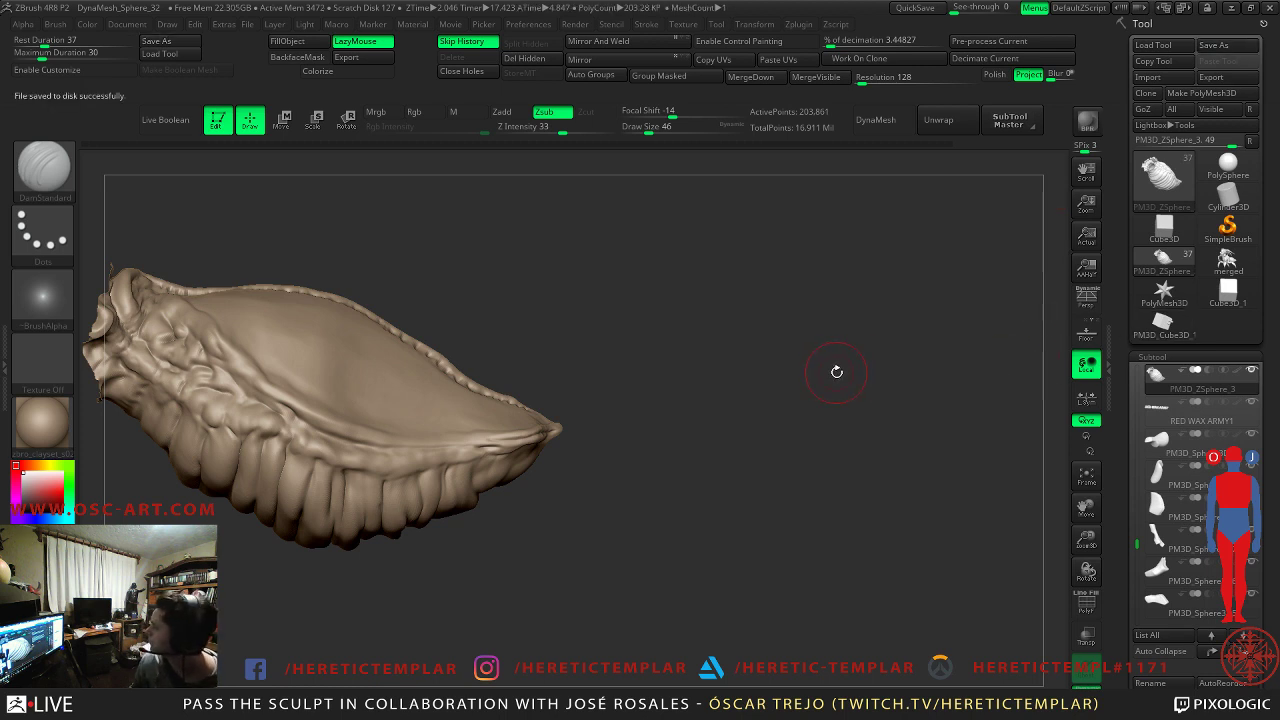
mouse_move(830, 377)
mouse_down()
mouse_move(923, 363)
mouse_move(815, 379)
mouse_up()
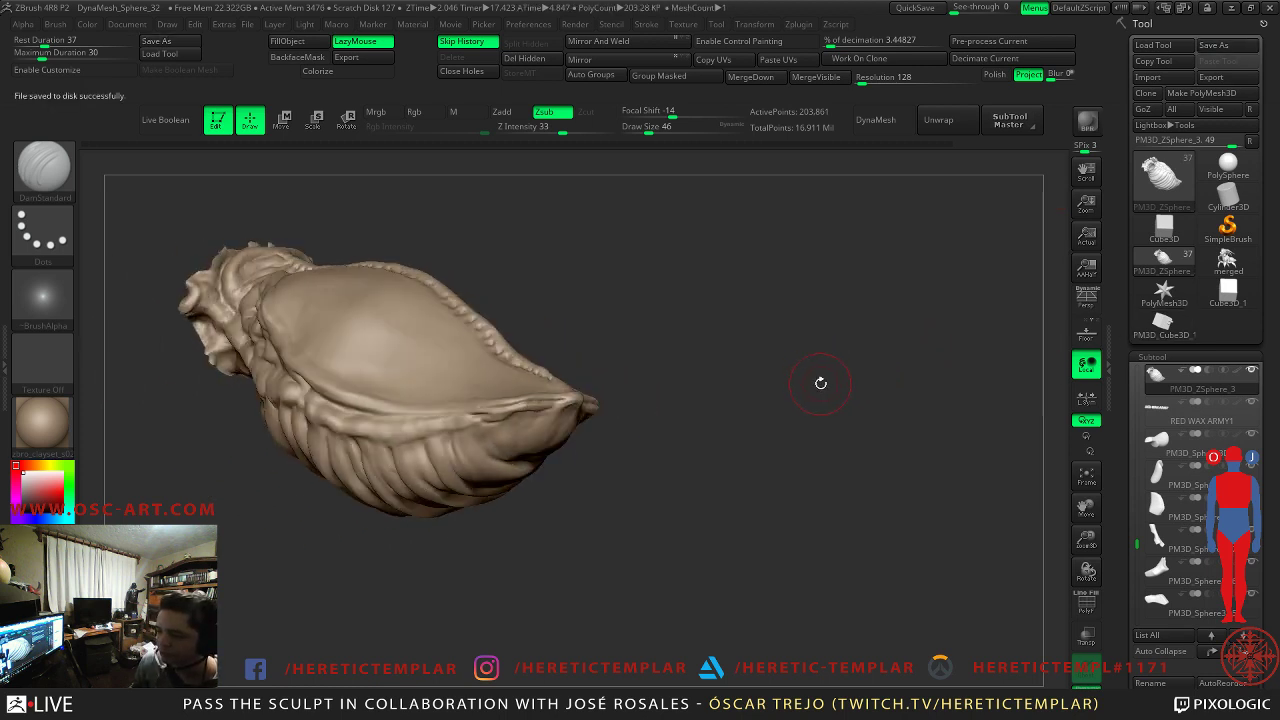
- Leave the isolated abdomen view, turn on the wireframe, and isolate the clawed legs' polygroup
click(1096, 687)
drag(1031, 627, 874, 543)
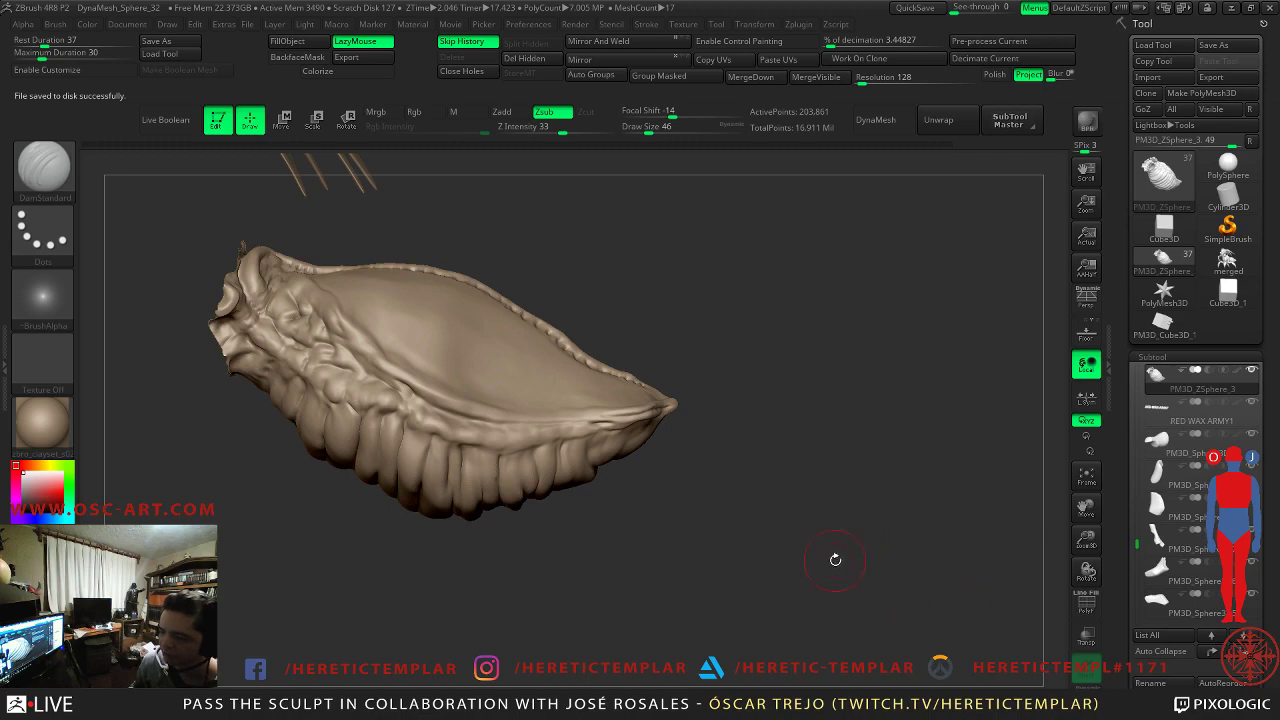
mouse_move(800, 523)
mouse_down()
mouse_move(723, 466)
mouse_move(790, 480)
mouse_move(772, 417)
mouse_move(565, 385)
mouse_move(532, 410)
mouse_move(739, 397)
mouse_move(646, 370)
mouse_move(560, 390)
mouse_up()
key(shift+f)
ctrl+shift+click(331, 531)
mouse_move(465, 470)
mouse_down()
mouse_move(530, 443)
mouse_move(627, 461)
mouse_up()
mouse_move(702, 340)
mouse_down()
mouse_move(654, 323)
mouse_move(723, 429)
mouse_up()
alt+drag(573, 271, 717, 291)
key(shift)
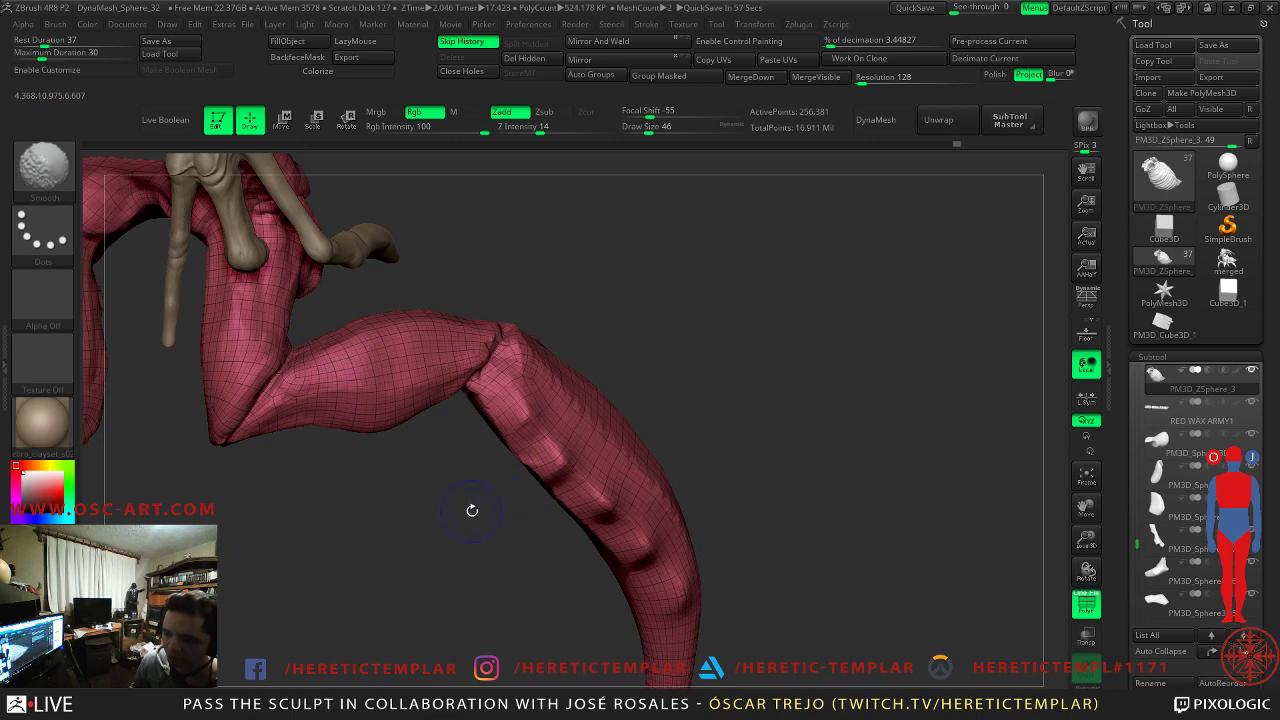
- Mask a band around the thickest part of the leg's middle segment and make it a separate polygroup
mouse_move(366, 300)
mouse_down()
mouse_move(522, 255)
mouse_move(723, 277)
mouse_move(522, 300)
mouse_move(566, 474)
mouse_move(590, 494)
mouse_up()
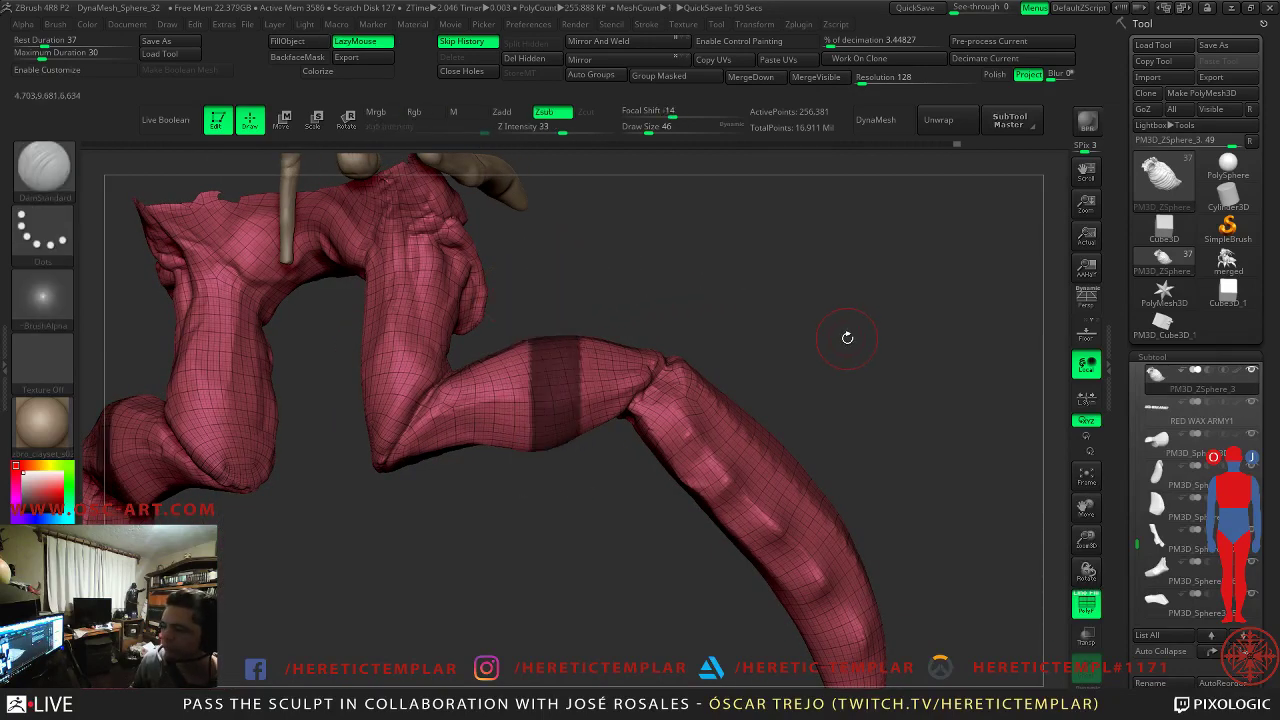
drag(850, 320, 714, 309)
drag(612, 390, 826, 337)
key(ctrl+w)
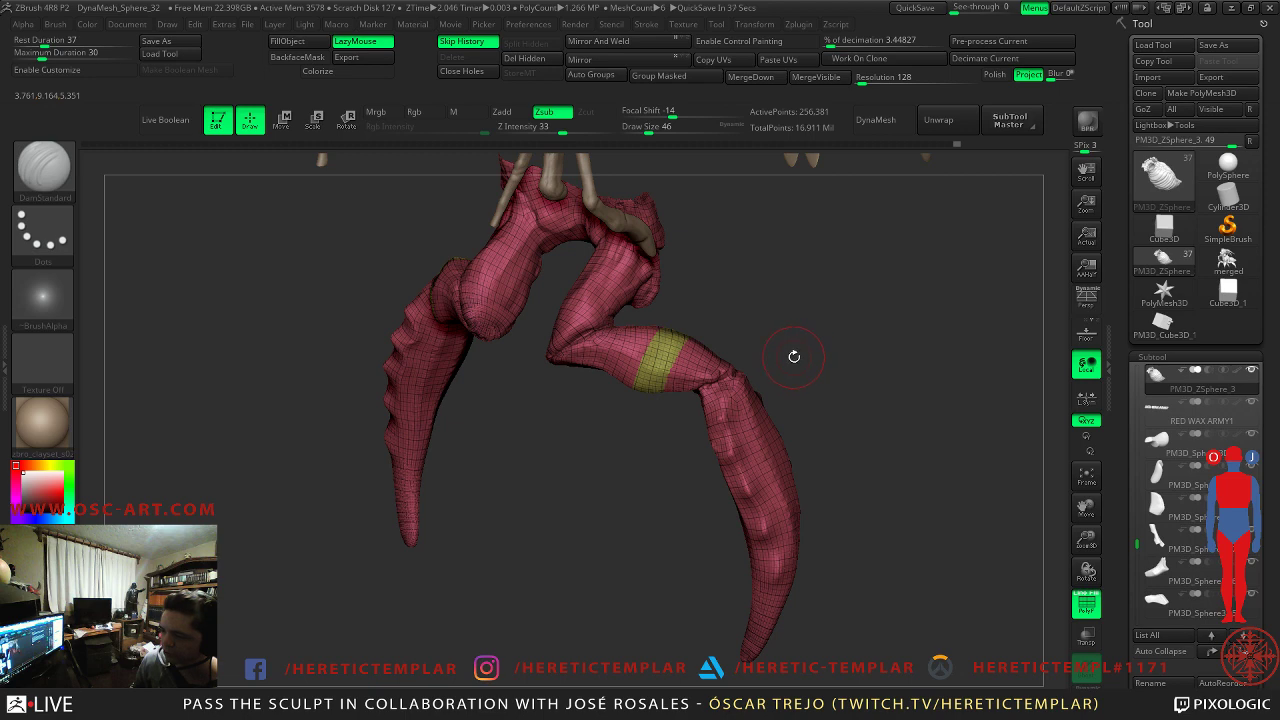
drag(800, 345, 784, 311)
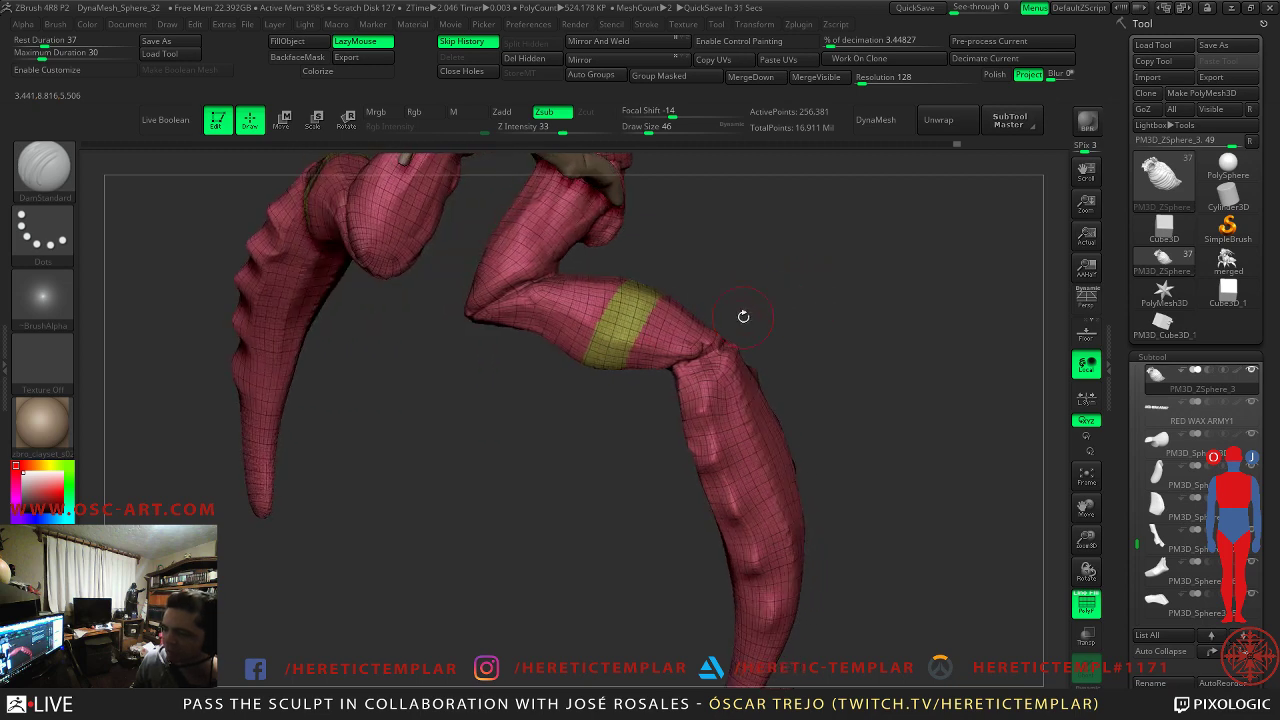
- Try isolating the band's polygroup on the leg's middle segment and undo the band's grouping
key(ctrl+z)
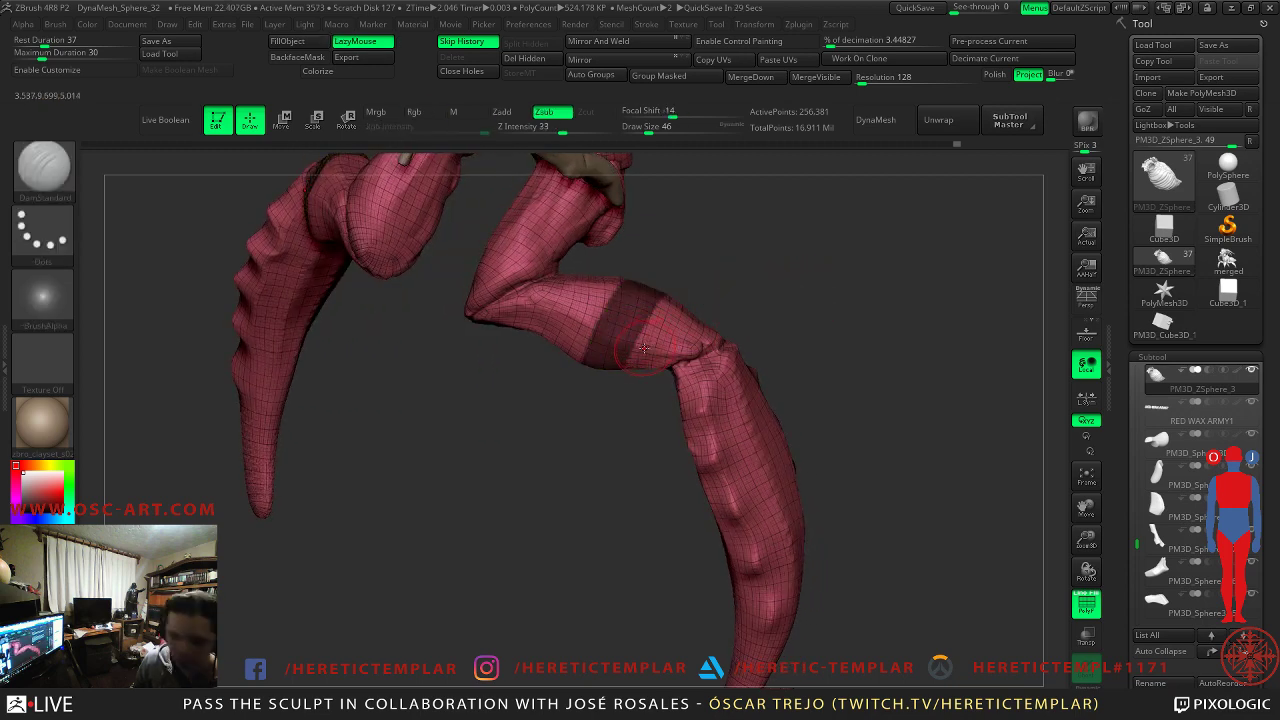
ctrl+click(764, 302)
drag(772, 307, 653, 320)
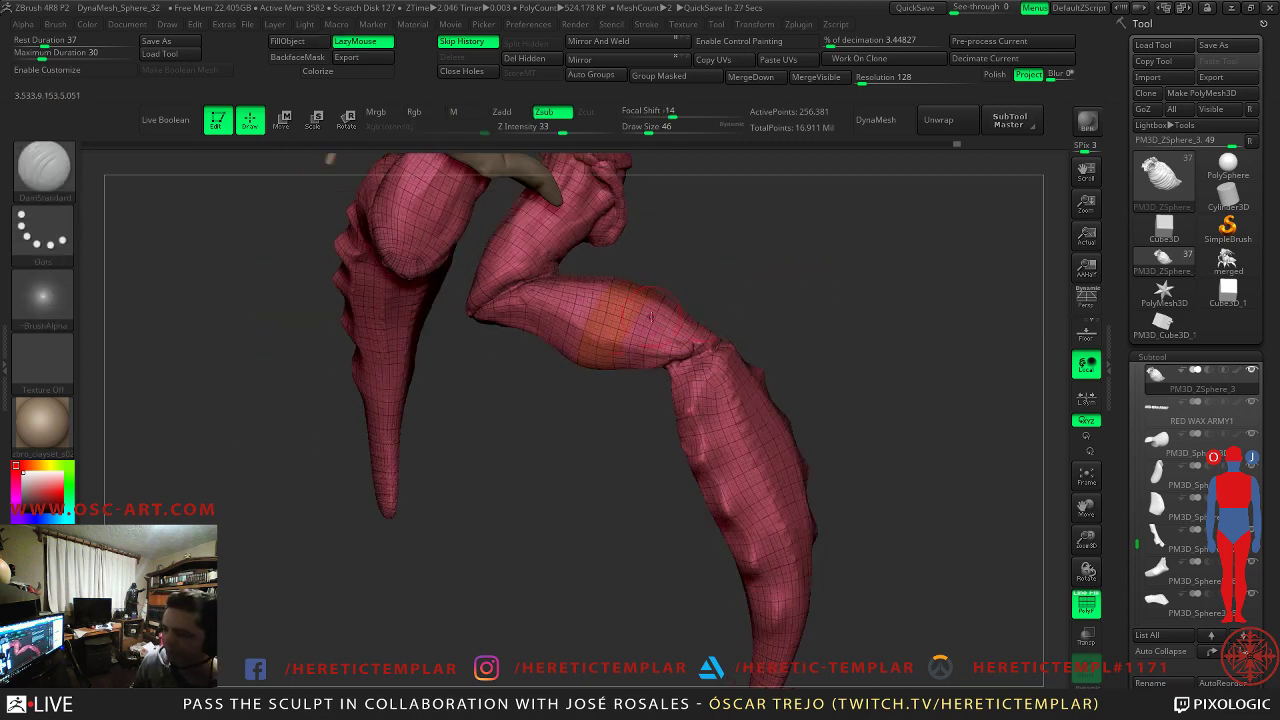
key(shift+f)
key(shift+f)
ctrl+shift+click(619, 328)
drag(726, 305, 630, 416)
key(ctrl+z)
key(ctrl+z)
key(ctrl+z)
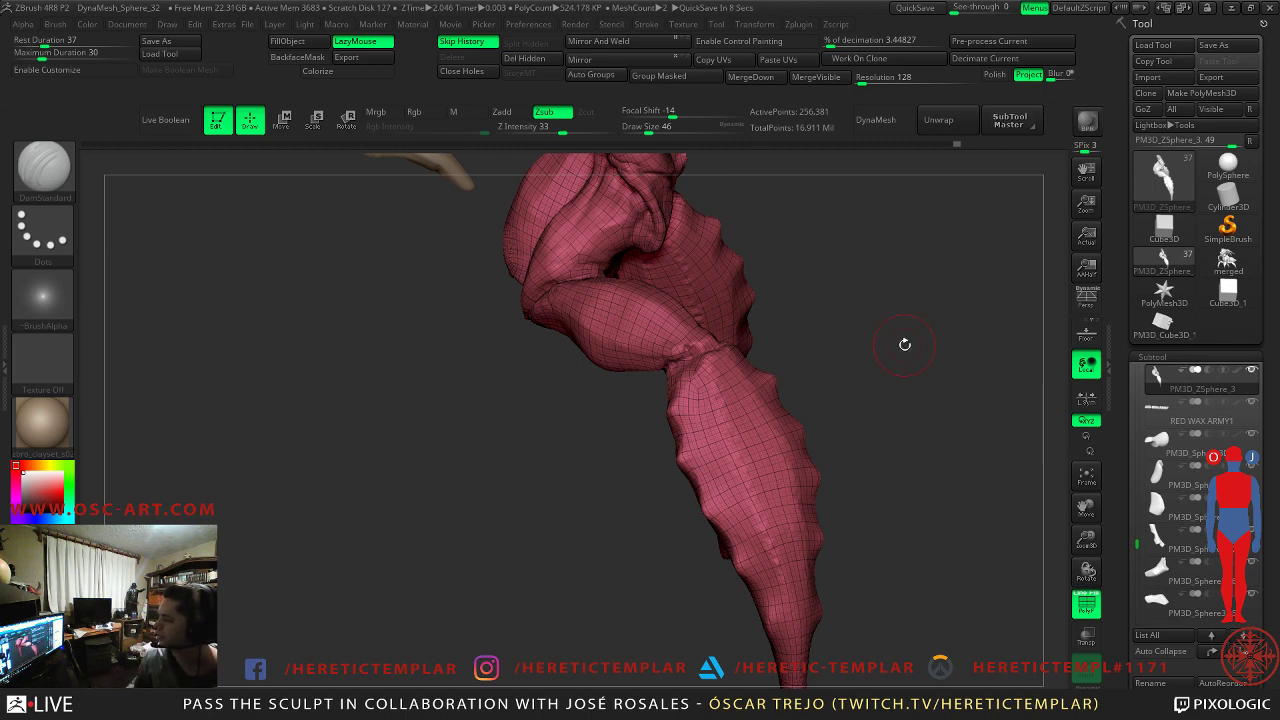
- Preview the sc_raw_chicken material on the isolated legs
right_drag(665, 388, 822, 470)
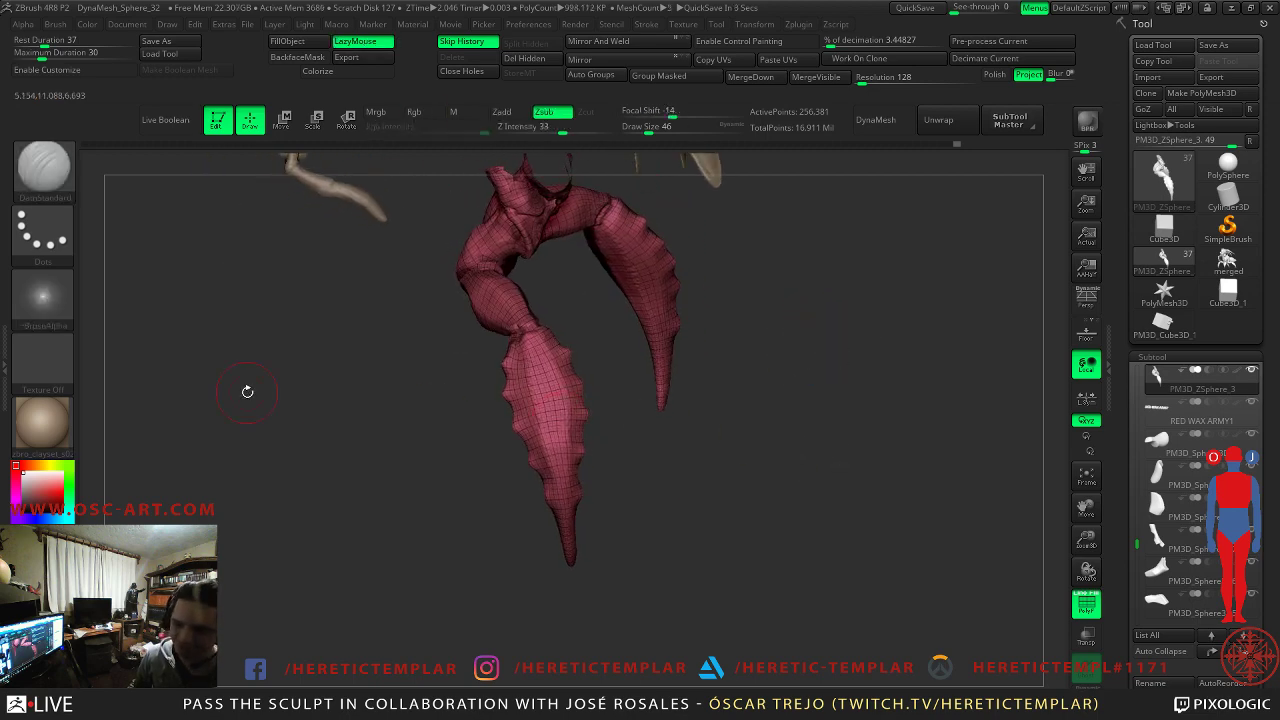
click(18, 430)
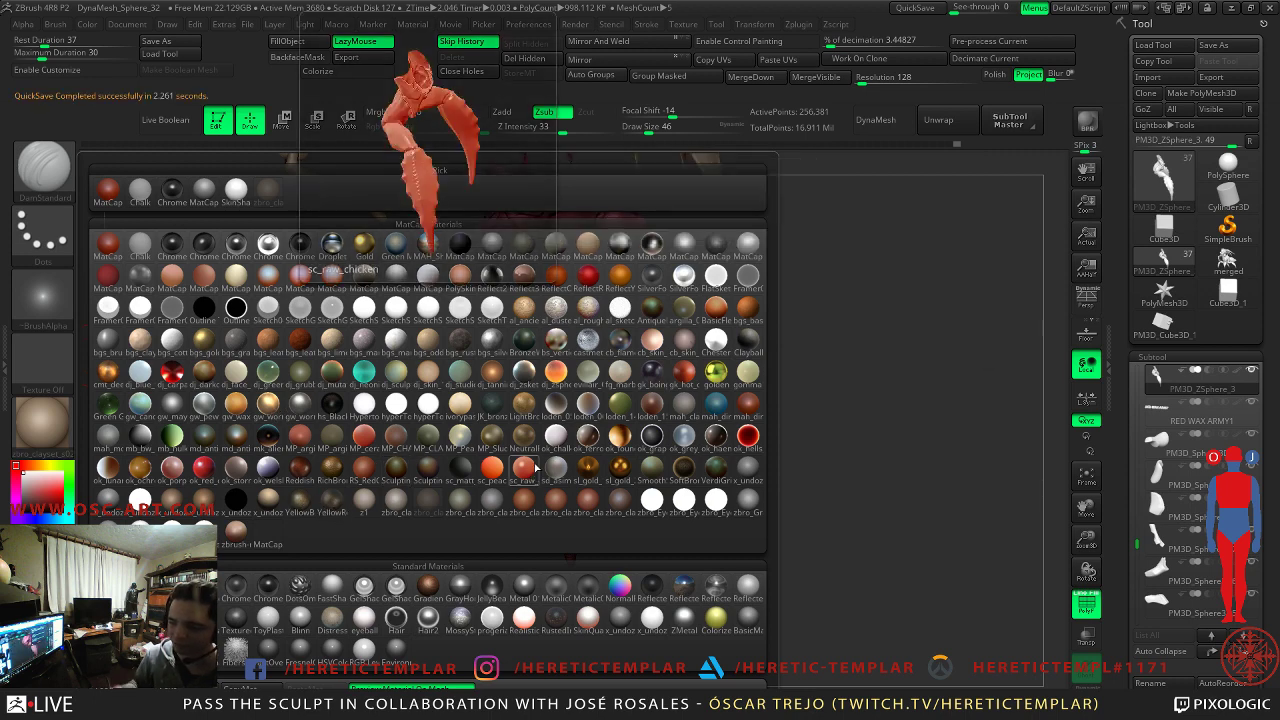
click(535, 466)
- Show the creature's hidden parts again and turn off the wireframe around the abdomen
drag(895, 396, 817, 463)
key(ctrl+shift)
ctrl+shift+click(817, 463)
alt+drag(885, 439, 905, 485)
key(shift+f)
alt+drag(1015, 258, 680, 374)
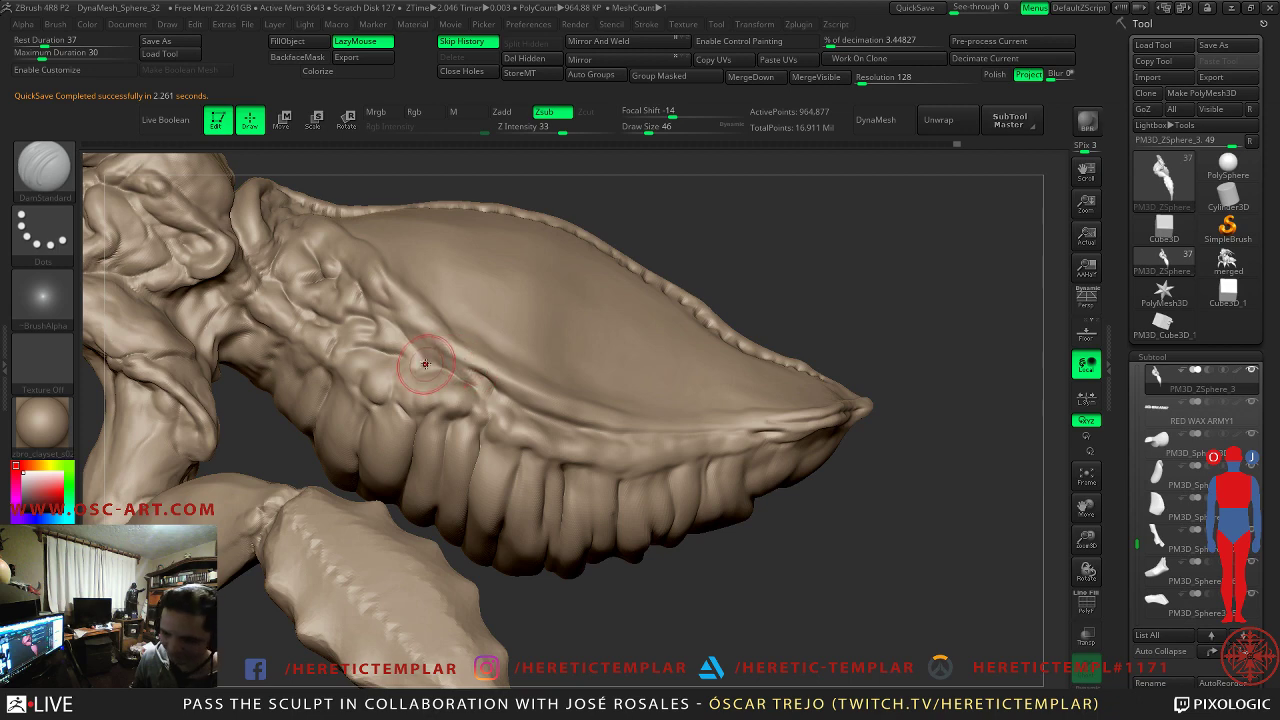
- Carve folds along the abdomen's side ridge with DamStandard at draw size 35 and smooth the ridge toward the tail
key(s)
drag(430, 370, 425, 370)
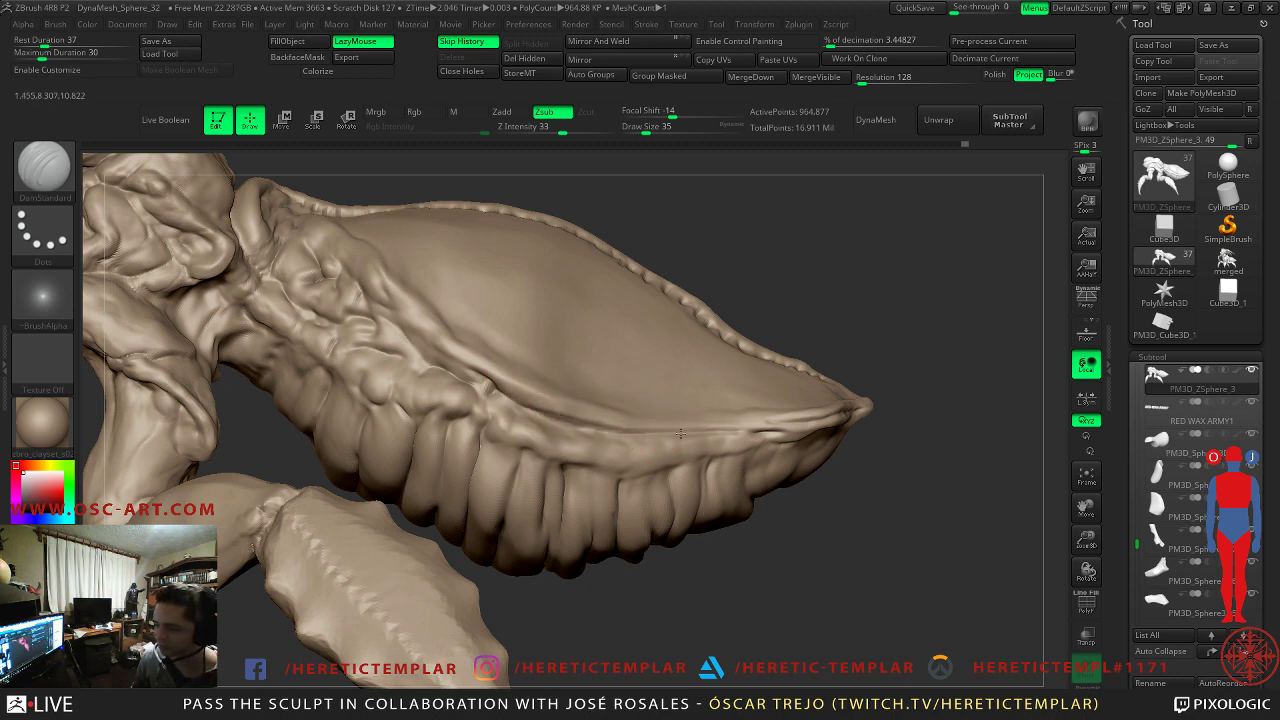
shift+drag(742, 446, 700, 450)
right_drag(700, 450, 678, 394)
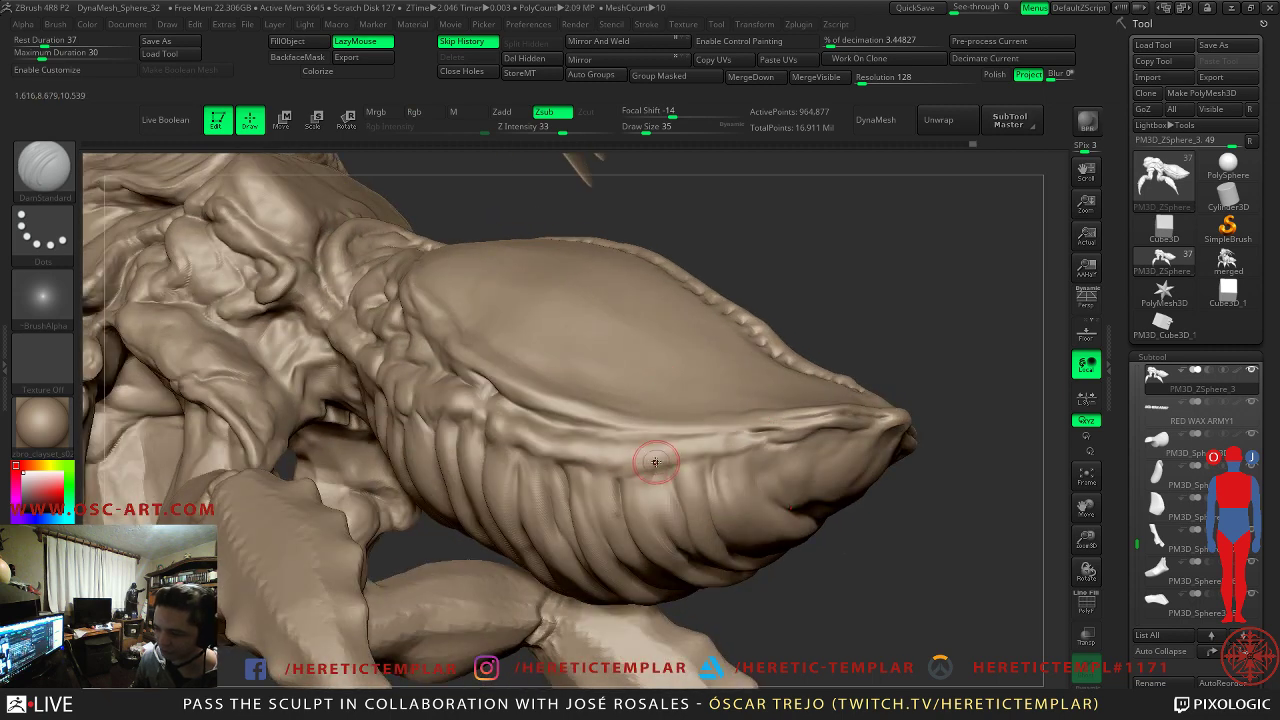
key(shift)
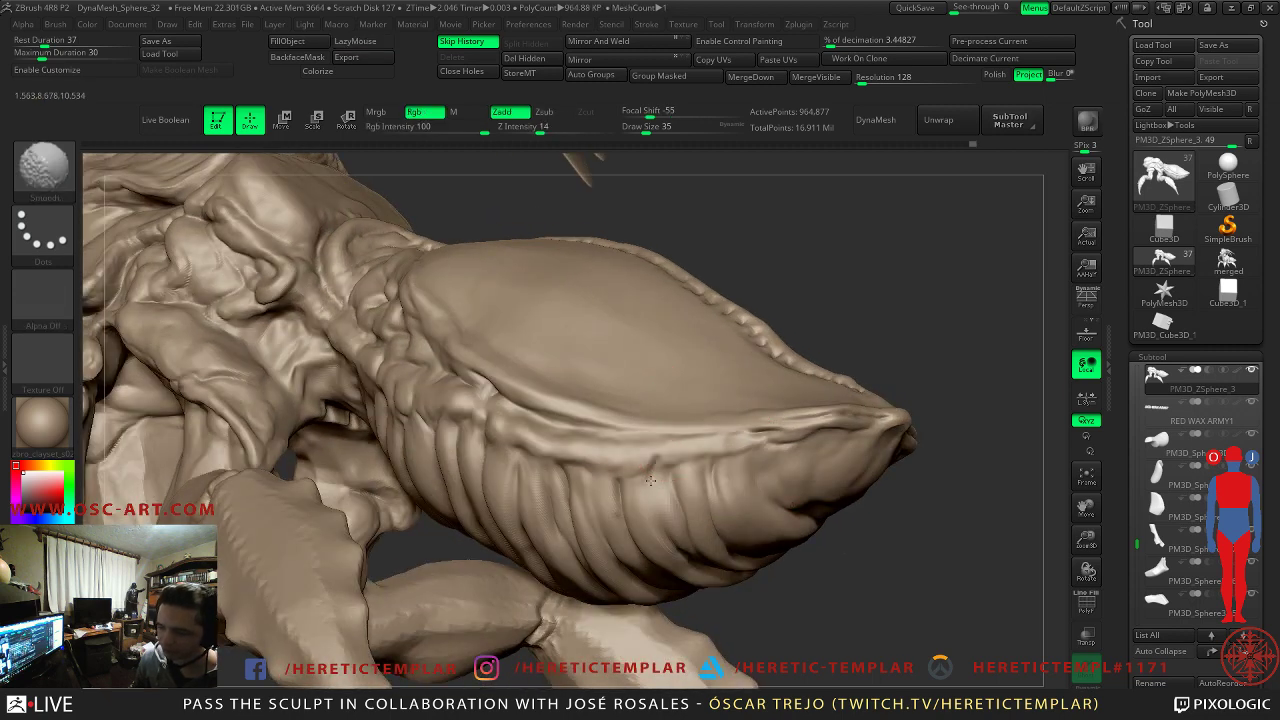
- Try an x_undoz material on the creature and switch back to the zbro_clayset material
click(42, 420)
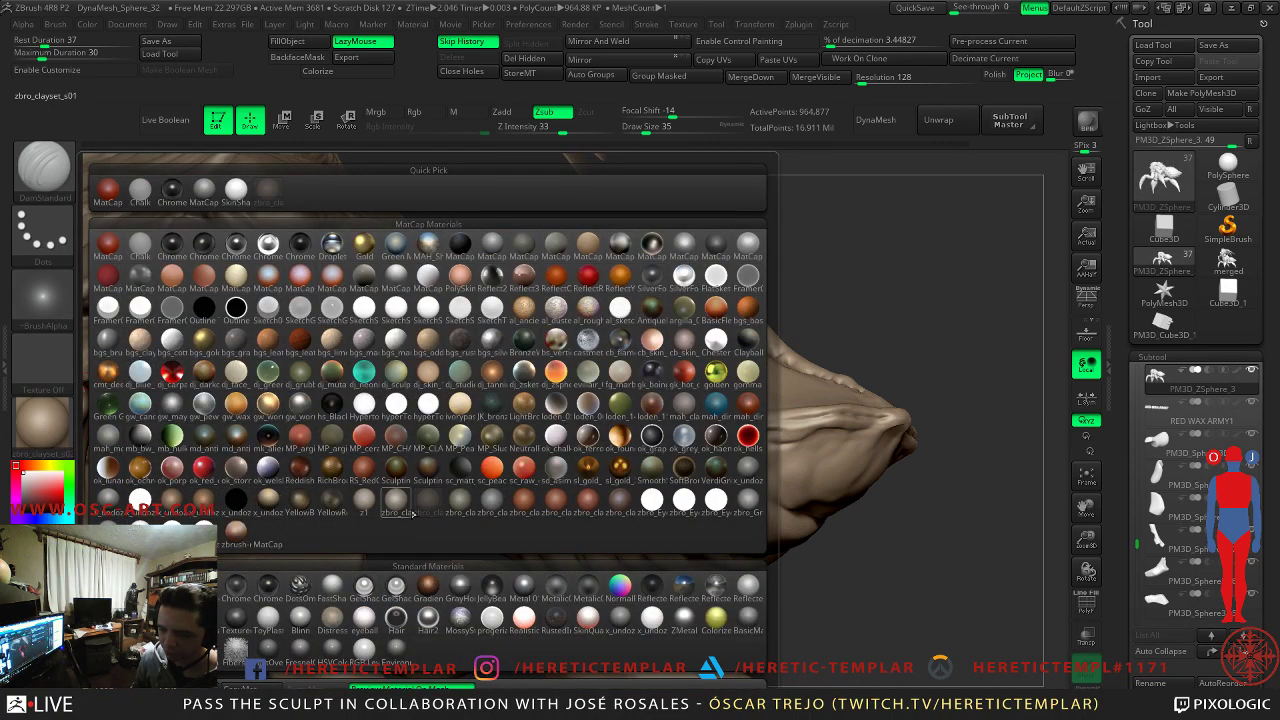
click(166, 505)
mouse_move(811, 317)
alt+mouse_down()
mouse_move(766, 243)
mouse_move(802, 277)
alt+mouse_up()
click(42, 420)
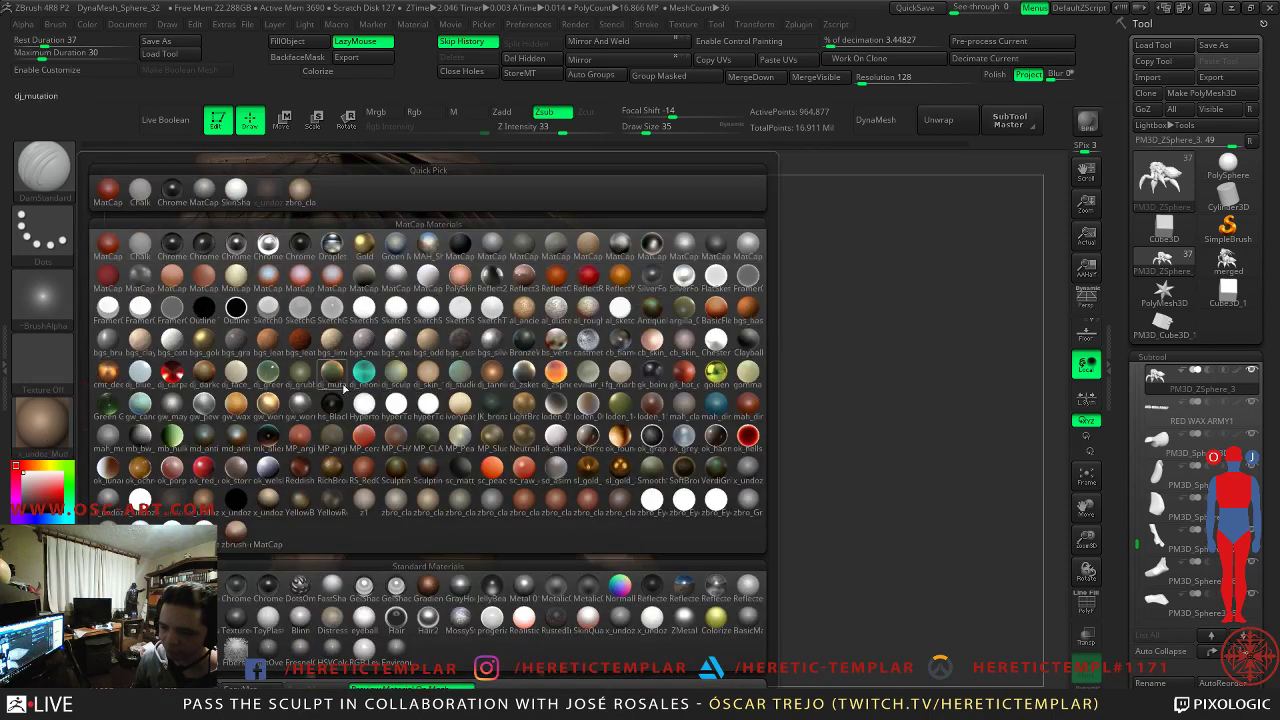
click(421, 507)
mouse_move(830, 373)
mouse_down()
mouse_move(806, 389)
mouse_move(847, 385)
mouse_move(734, 249)
mouse_move(806, 370)
mouse_up()
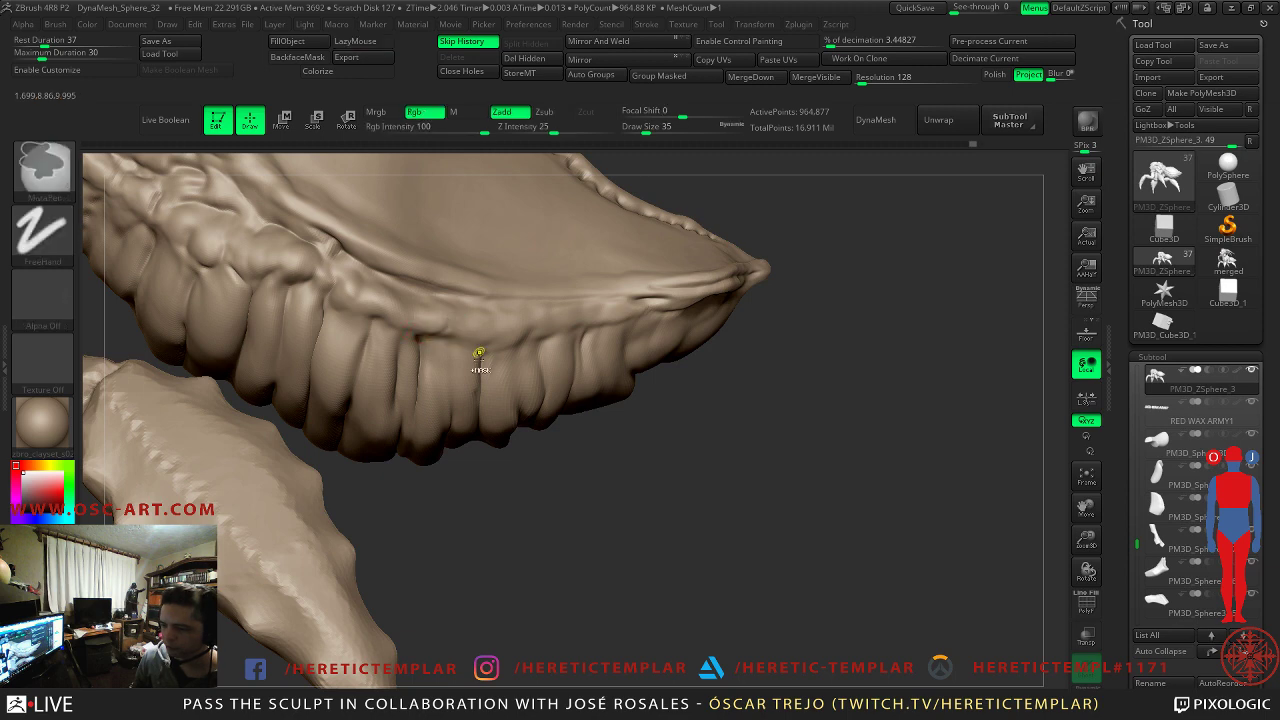
- Isolate the abdomen, then carve and smooth the upper end of a groove between two mid-belly rib folds
mouse_move(621, 541)
mouse_down()
mouse_move(530, 450)
mouse_move(672, 440)
mouse_move(661, 401)
mouse_up()
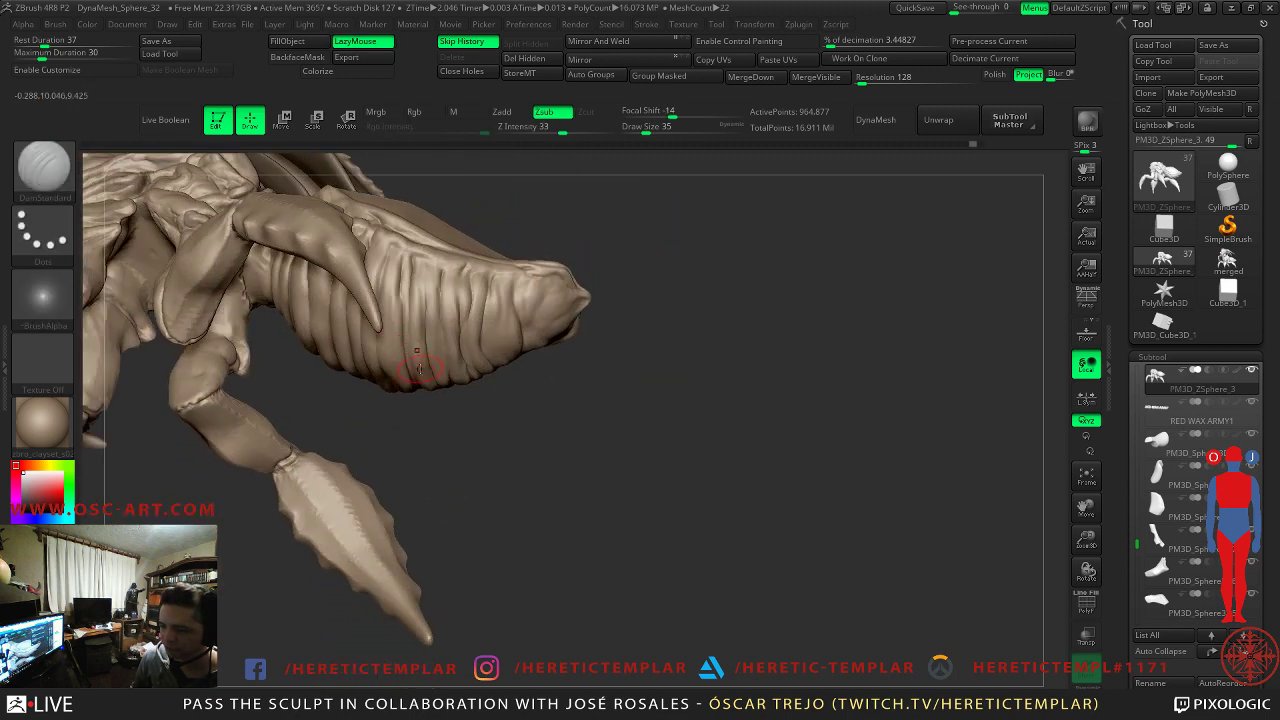
ctrl+shift+click(428, 350)
mouse_move(610, 350)
mouse_down()
mouse_move(649, 334)
mouse_move(669, 391)
mouse_move(354, 240)
mouse_up()
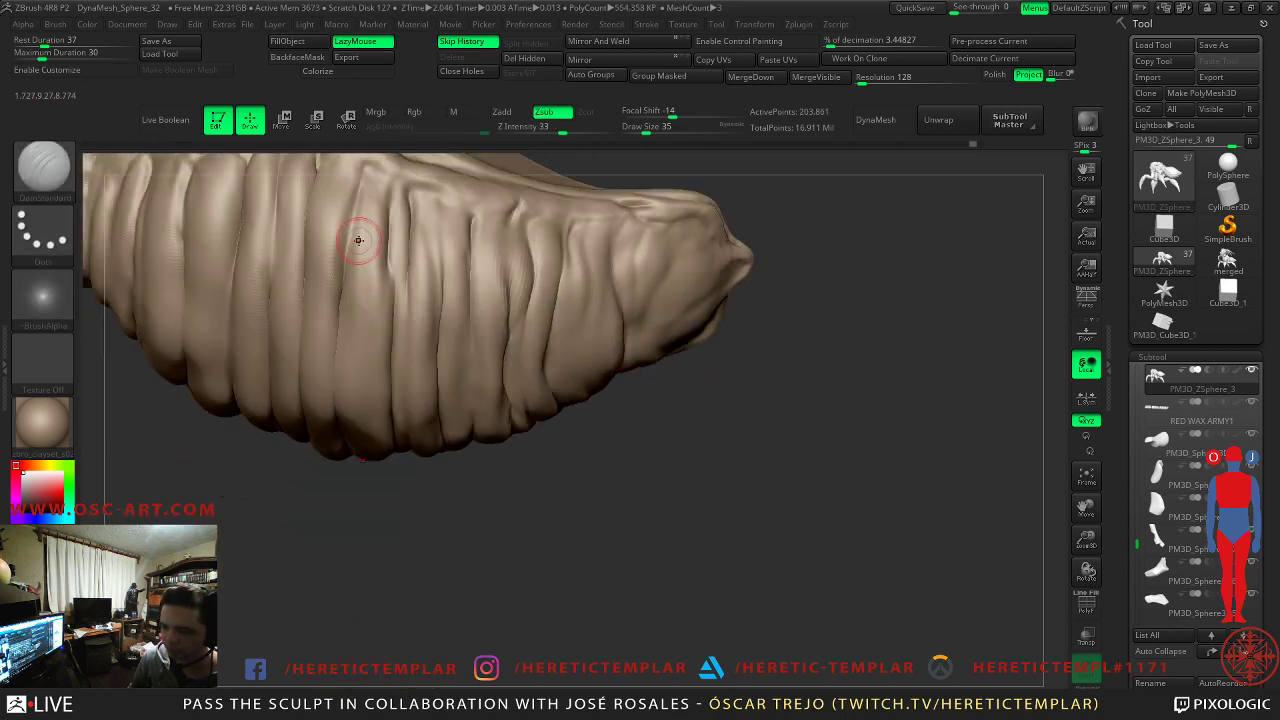
drag(390, 306, 414, 210)
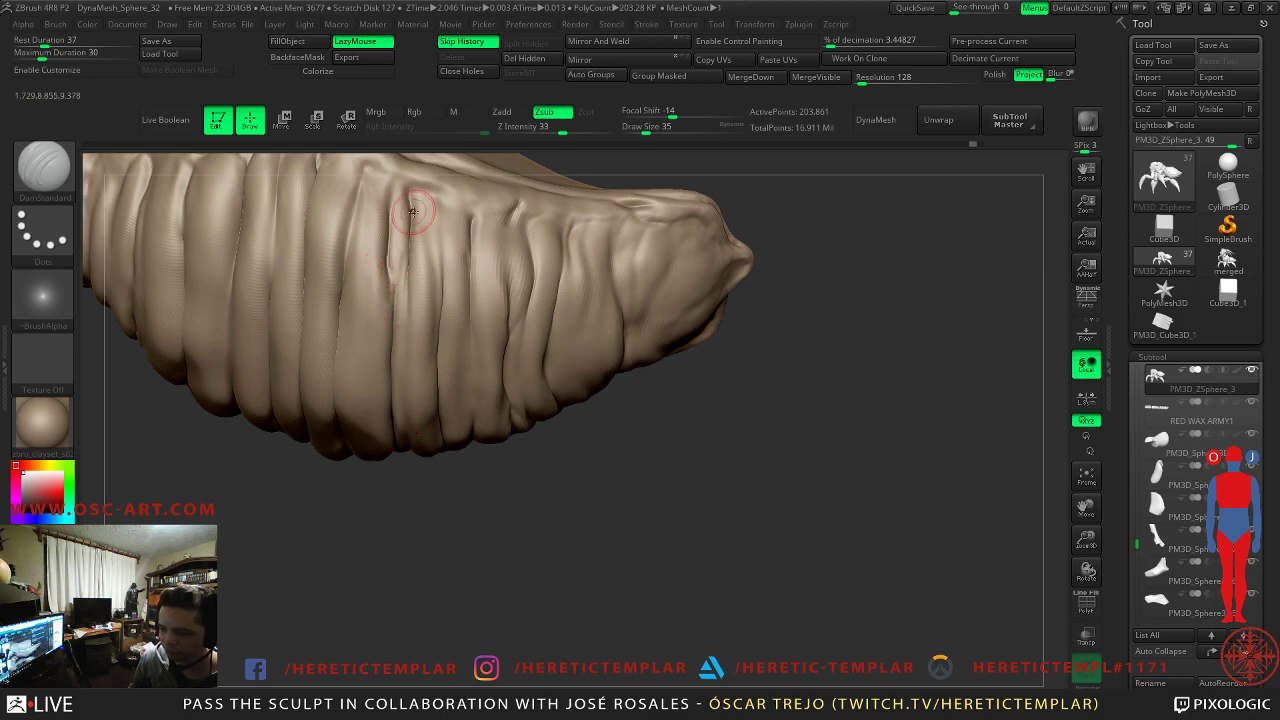
shift+drag(400, 291, 400, 250)
mouse_move(745, 250)
mouse_down()
mouse_move(849, 303)
mouse_move(667, 388)
mouse_move(580, 508)
mouse_move(655, 470)
mouse_move(687, 247)
mouse_move(711, 291)
mouse_move(694, 280)
mouse_move(827, 247)
mouse_move(843, 268)
mouse_up()
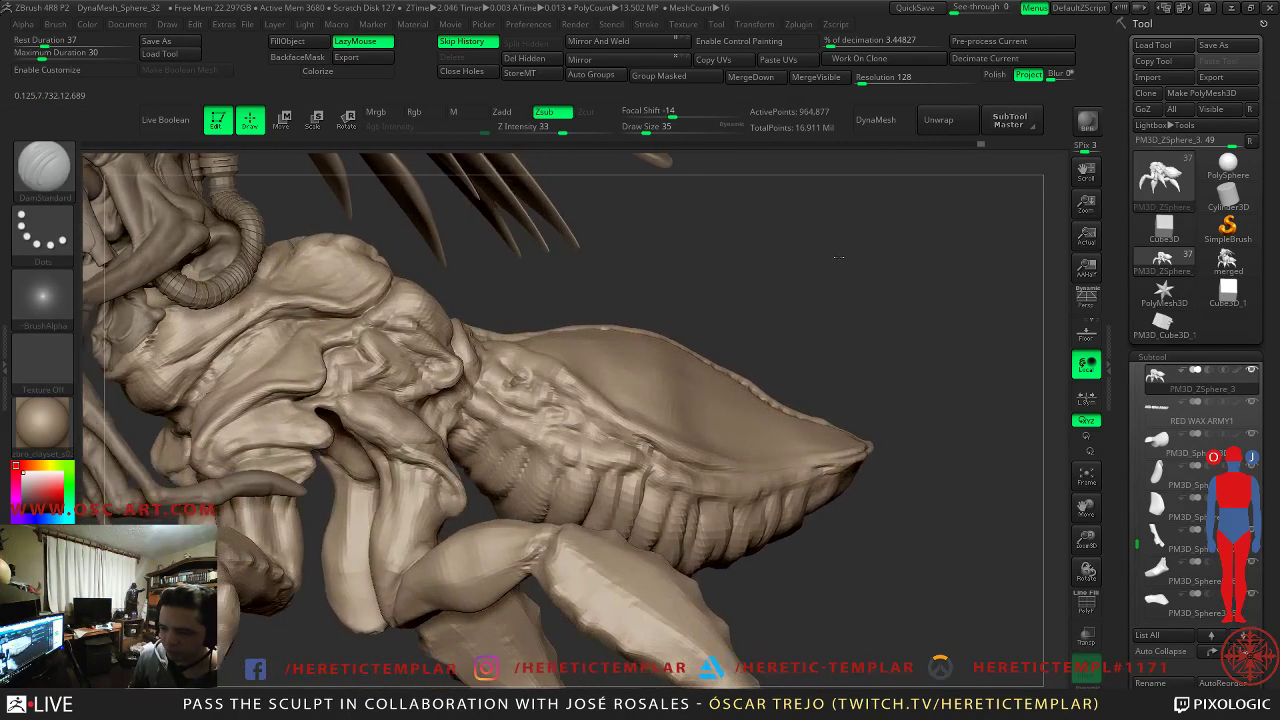
- Isolate the legs and smooth the clawed leg's upper segment, working across lower subdivision levels
alt+drag(912, 570, 838, 316)
key(ctrl+shift)
ctrl+shift+click(610, 376)
drag(818, 398, 673, 257)
drag(398, 324, 416, 307)
key(shift+d)
key(shift+d)
key(shift+d)
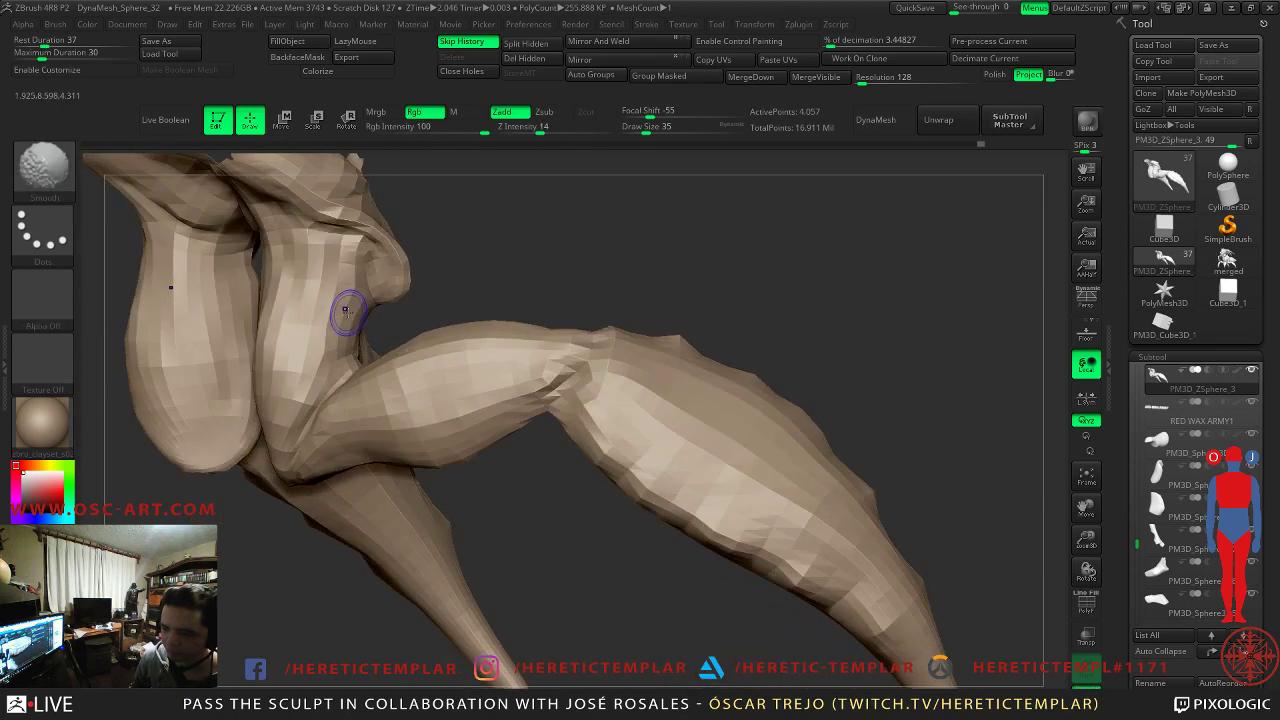
key(d)
key(d)
key(shift)
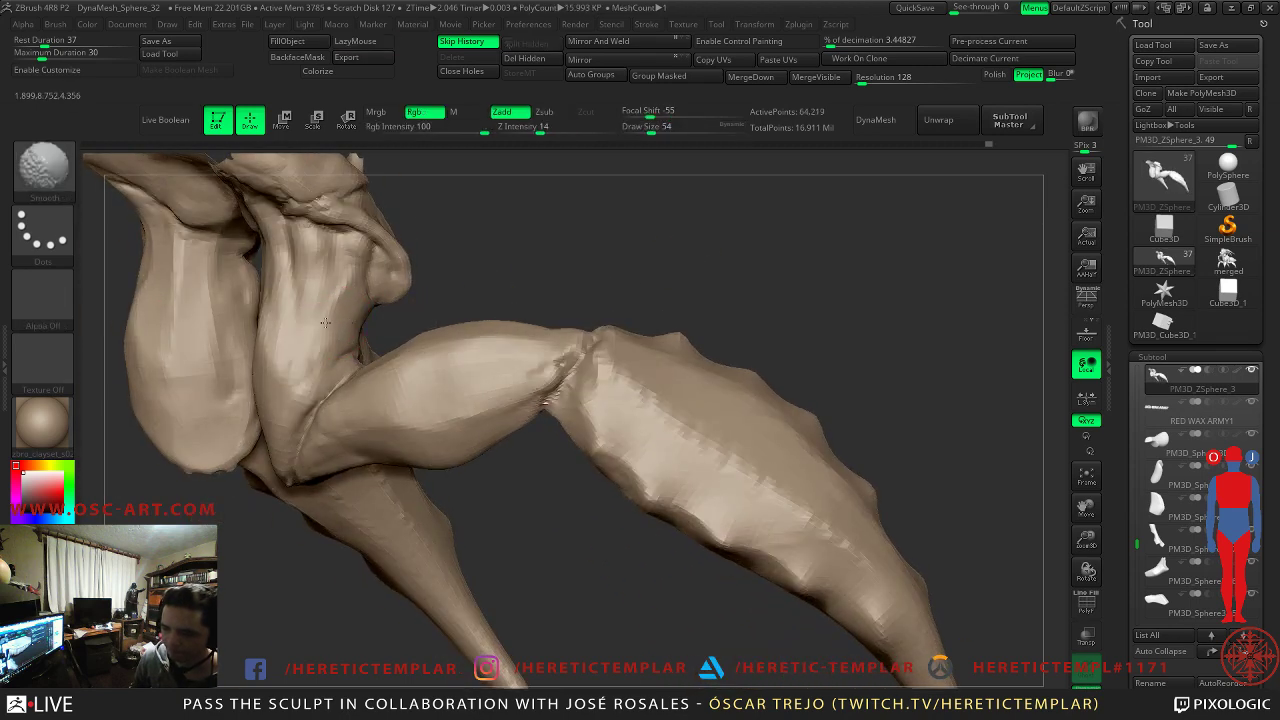
- Carve a crease along the leg's knee joint with DamStandard at draw size 37
mouse_move(457, 289)
mouse_down()
mouse_move(563, 271)
mouse_move(588, 234)
mouse_move(570, 209)
mouse_move(486, 289)
mouse_move(589, 289)
mouse_move(601, 335)
mouse_up()
key(shift+d)
key(d)
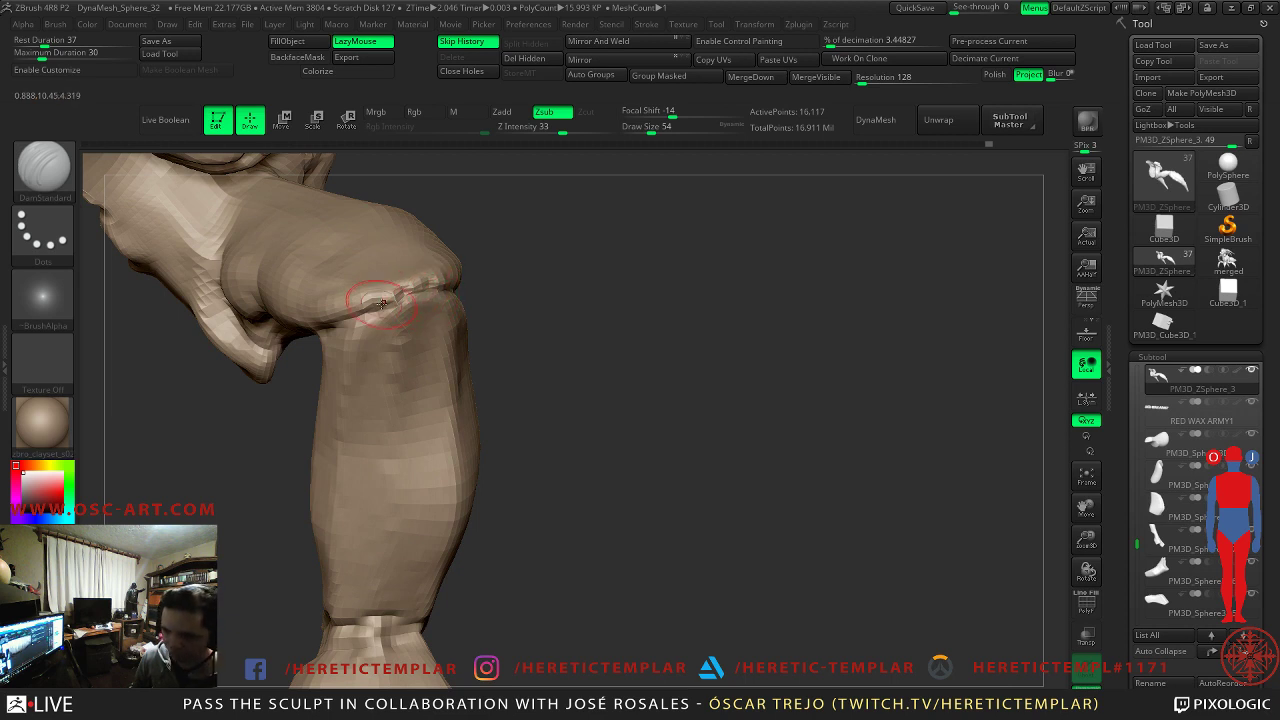
key(s)
mouse_move(410, 318)
mouse_down()
mouse_move(353, 329)
mouse_move(402, 300)
mouse_up()
key(d)
key(d)
mouse_move(550, 291)
mouse_down()
mouse_move(577, 255)
mouse_move(542, 283)
mouse_move(580, 286)
mouse_move(519, 355)
mouse_move(666, 289)
mouse_move(586, 340)
mouse_up()
drag(370, 387, 475, 360)
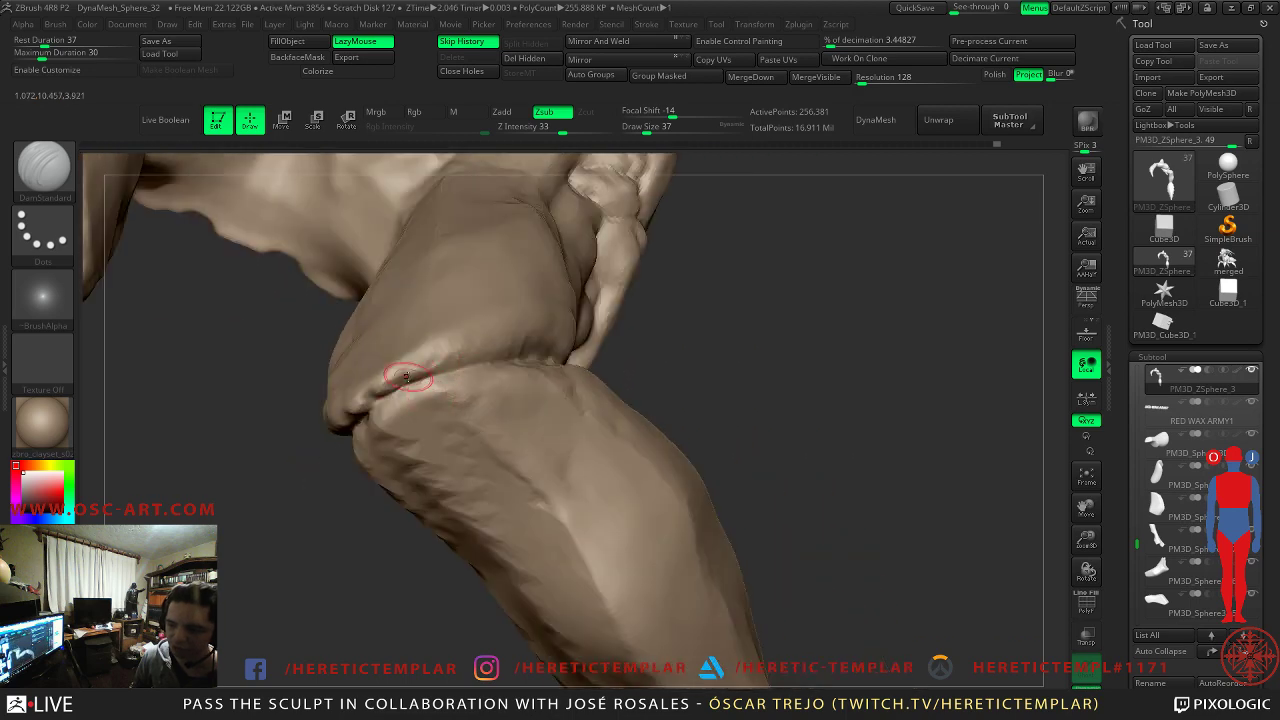
- Flatten the surfaces beside the knee crease with the TrimDynamic brush at a lower subdivision level, setting draw size 87
key(b)
key(t)
key(d)
key(shift+d)
key(shift+d)
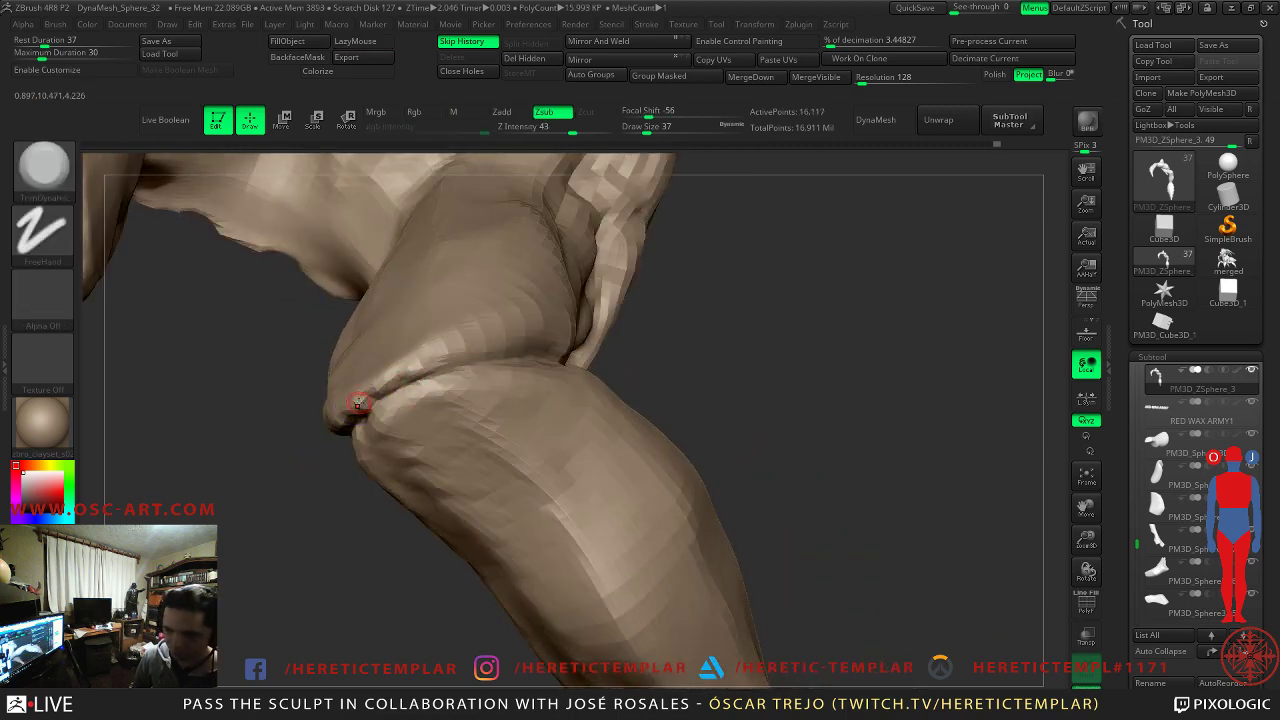
key(s)
drag(379, 387, 405, 368)
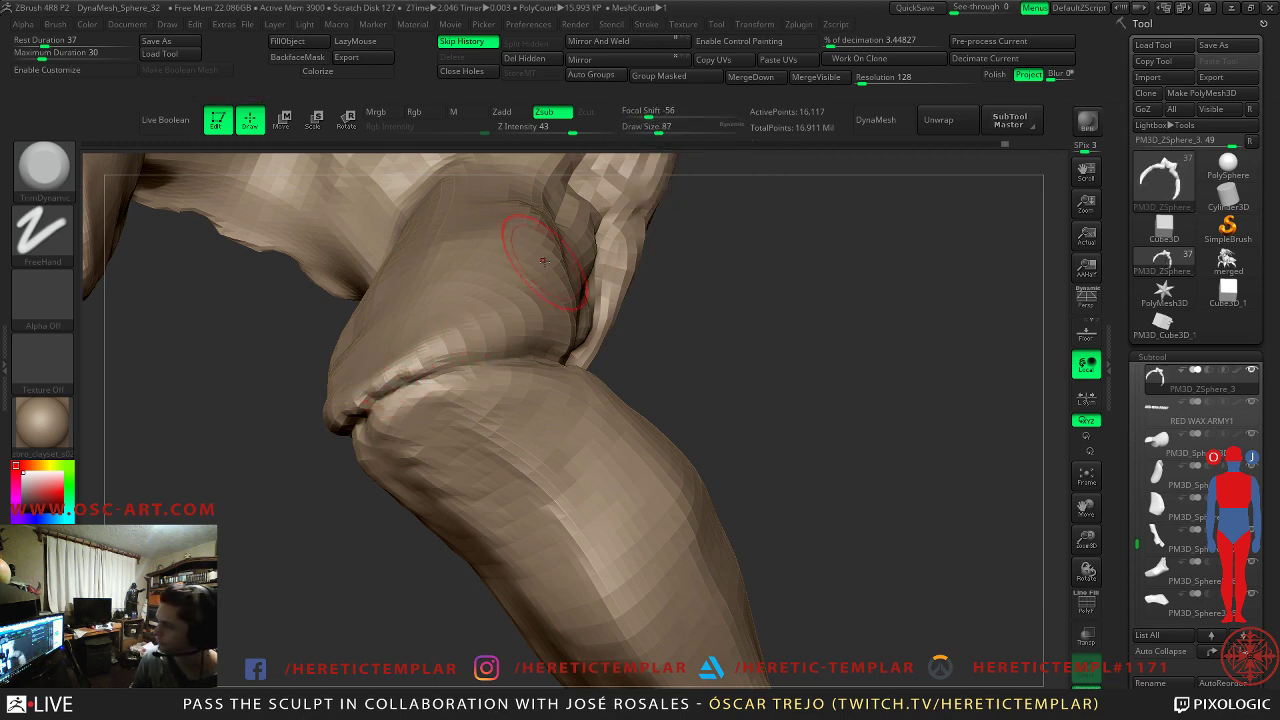
- Trim the edges along the knee crease with TrimDynamic at draw size 68
key(s)
click(414, 369)
right_drag(350, 409, 409, 378)
mouse_move(525, 338)
mouse_down()
mouse_move(400, 370)
mouse_move(457, 369)
mouse_up()
right_drag(351, 391, 380, 420)
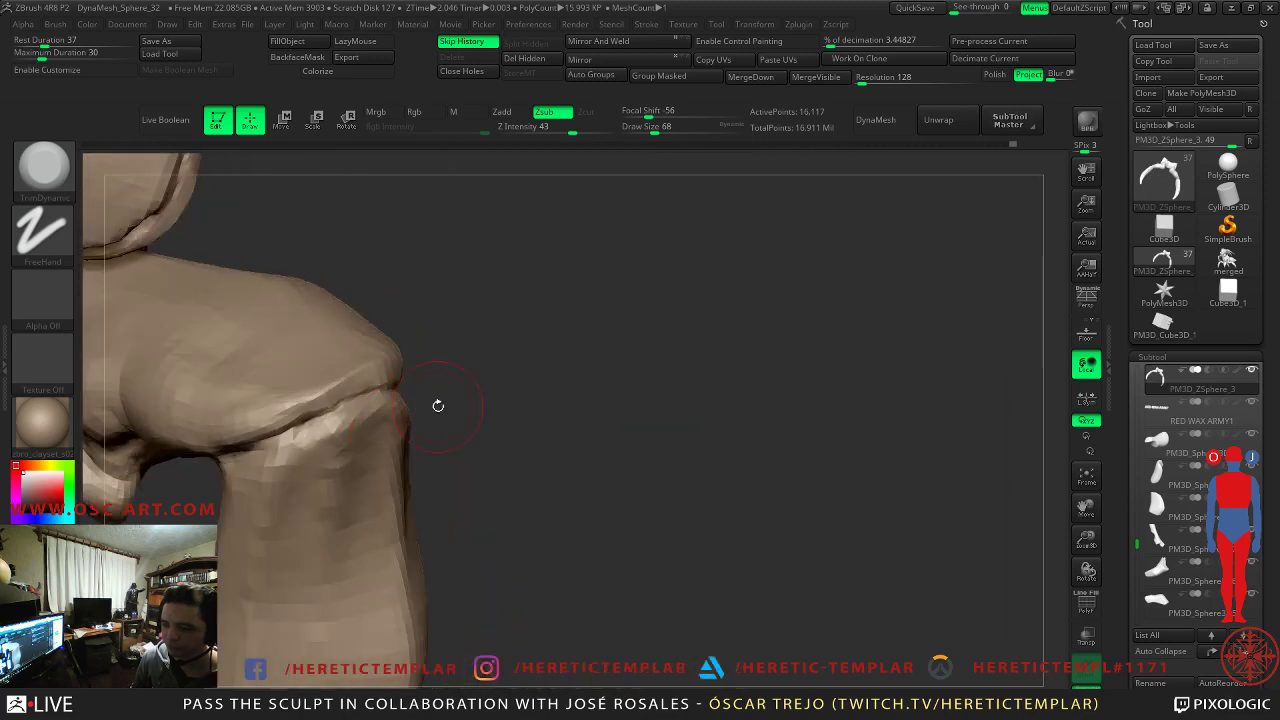
- Flatten the fold over the knee crease with TrimDynamic at draw size 62 on a higher subdivision level
mouse_move(426, 343)
mouse_down()
mouse_move(529, 351)
mouse_move(307, 411)
mouse_up()
key(s)
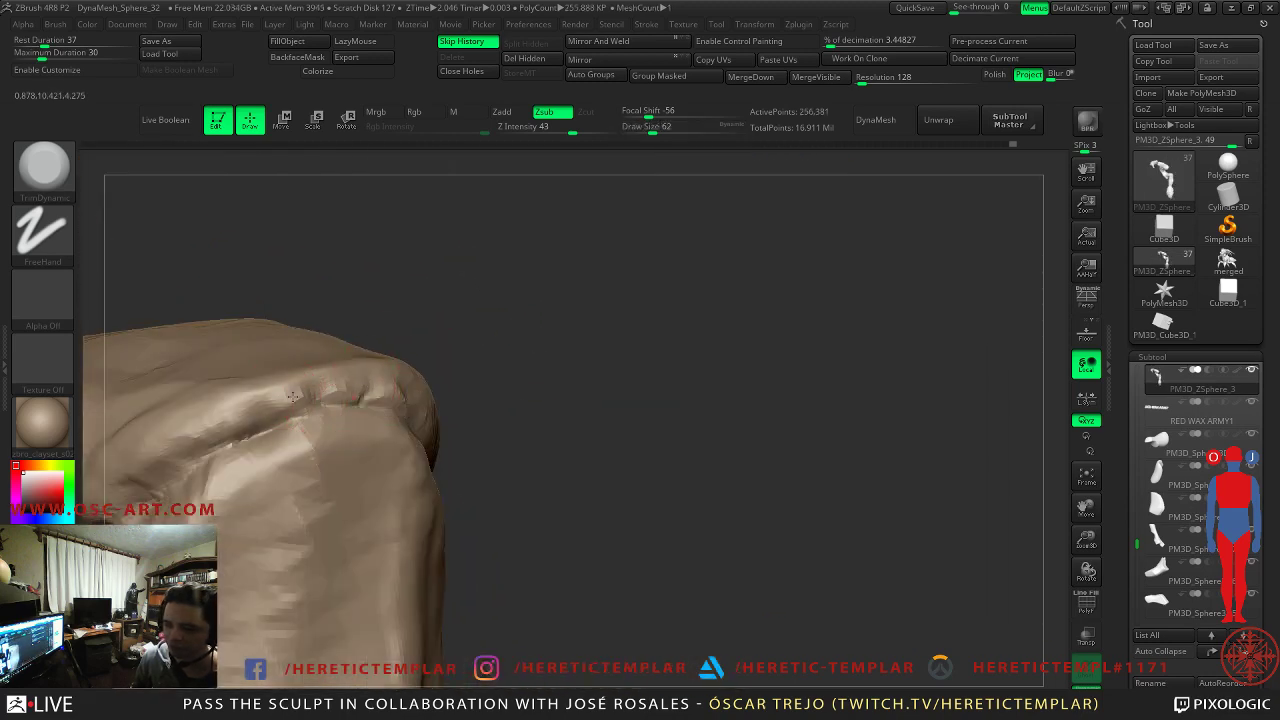
mouse_move(227, 418)
mouse_down()
mouse_move(312, 392)
mouse_move(398, 388)
mouse_move(334, 391)
mouse_move(393, 401)
mouse_up()
mouse_move(240, 380)
mouse_down()
mouse_move(214, 377)
mouse_move(637, 420)
mouse_move(674, 400)
mouse_move(794, 391)
mouse_move(820, 357)
mouse_move(669, 276)
mouse_up()
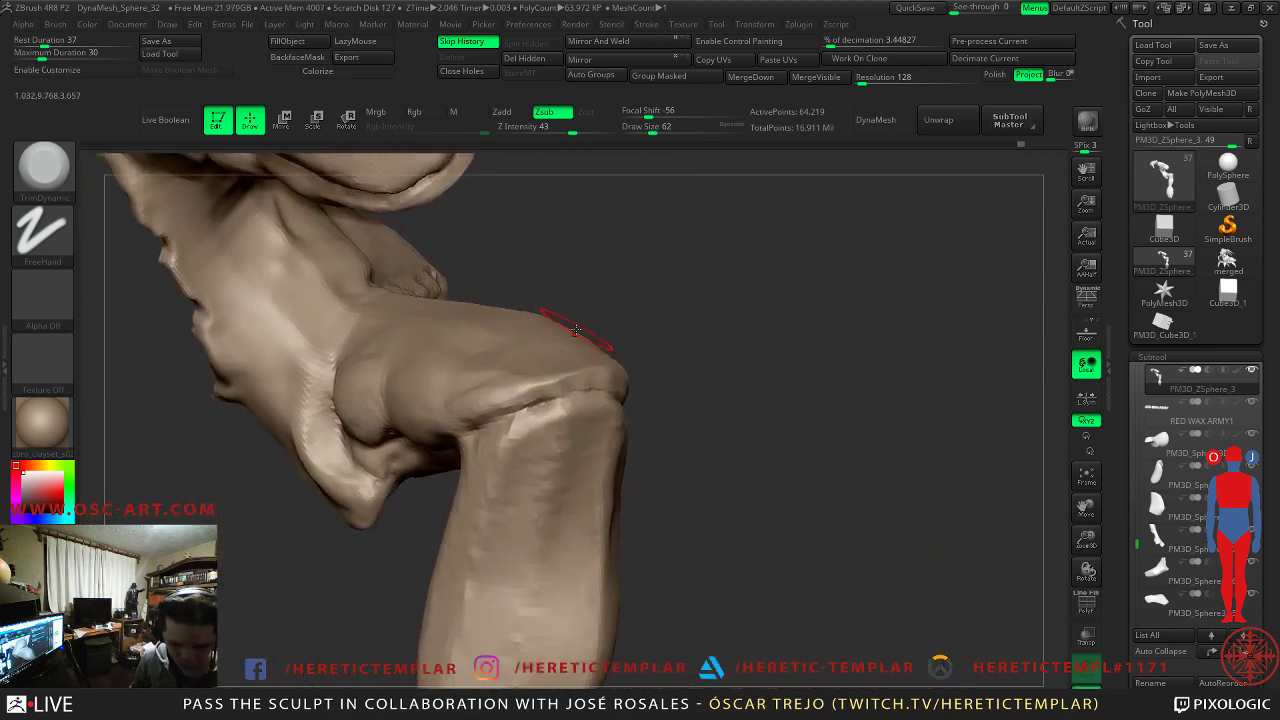
- Sharpen the crease across the front of the knee with DamStandard at draw size 29
key(b)
key(d)
key(s)
key(s)
drag(532, 414, 590, 390)
- Continue the DamStandard crease around the back and inner side of the knee joint
mouse_move(800, 400)
mouse_down()
mouse_move(540, 415)
mouse_move(702, 441)
mouse_up()
drag(630, 416, 712, 446)
drag(805, 495, 930, 525)
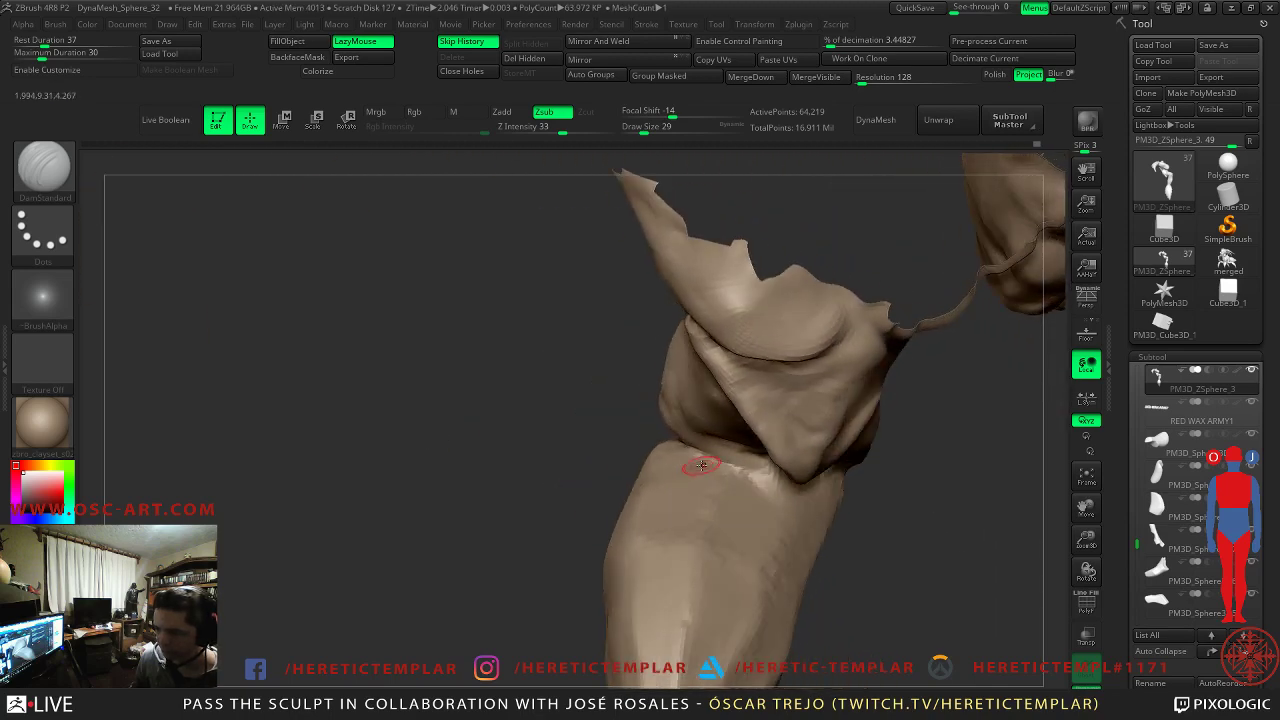
mouse_move(762, 475)
mouse_down()
mouse_move(663, 420)
mouse_move(686, 449)
mouse_up()
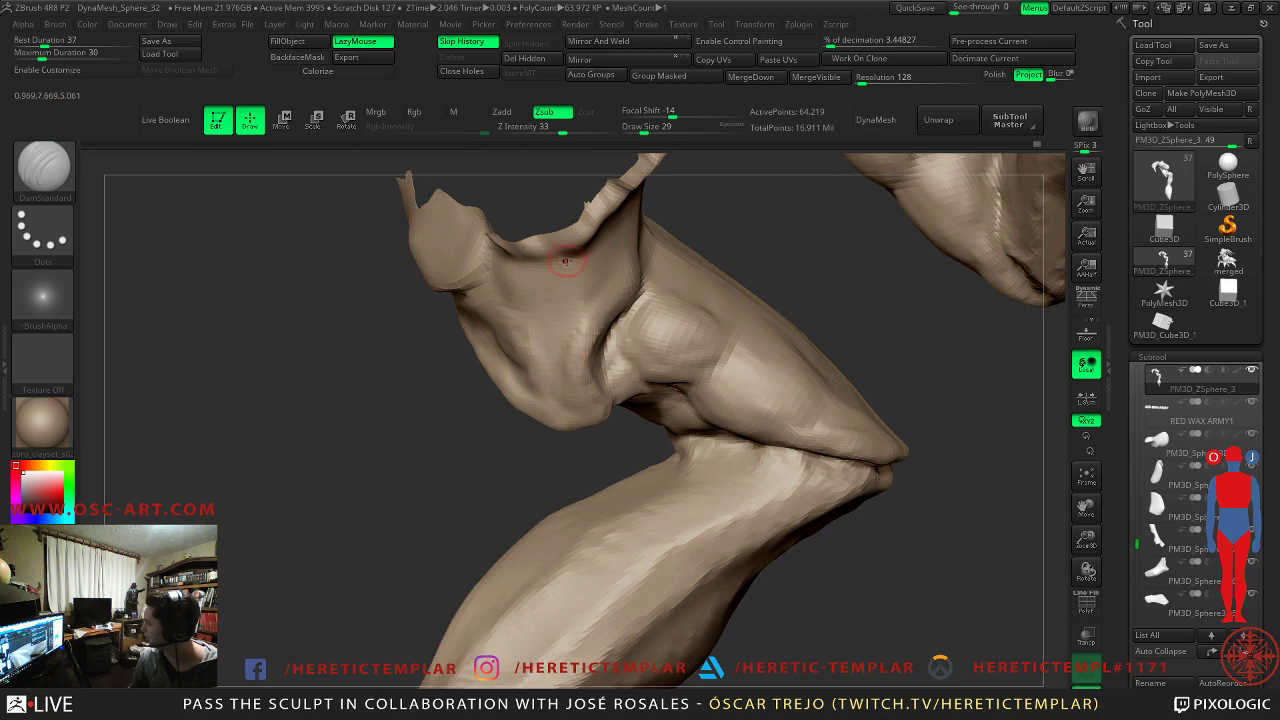
- Reshape the fold over the knee crease with the Move brush, lowering its draw size from 172 to 132
alt+drag(911, 423, 689, 529)
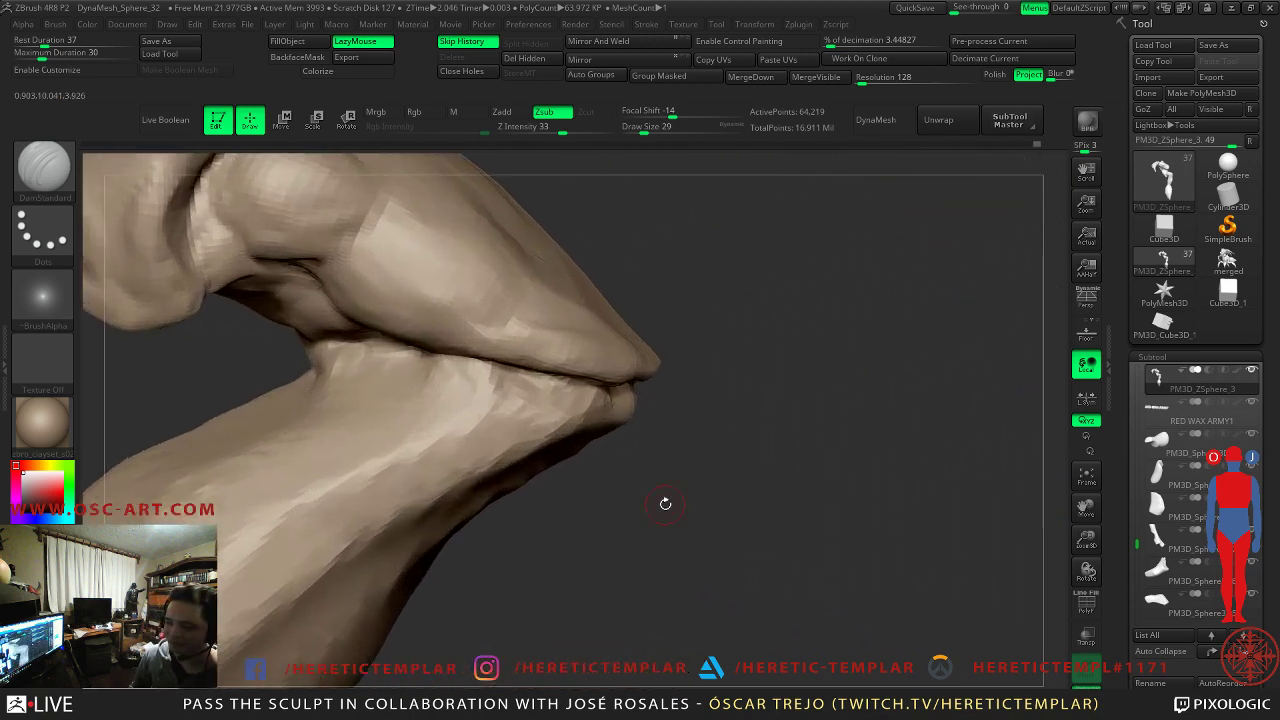
key(b)
key(m)
key(v)
key(s)
drag(484, 356, 457, 350)
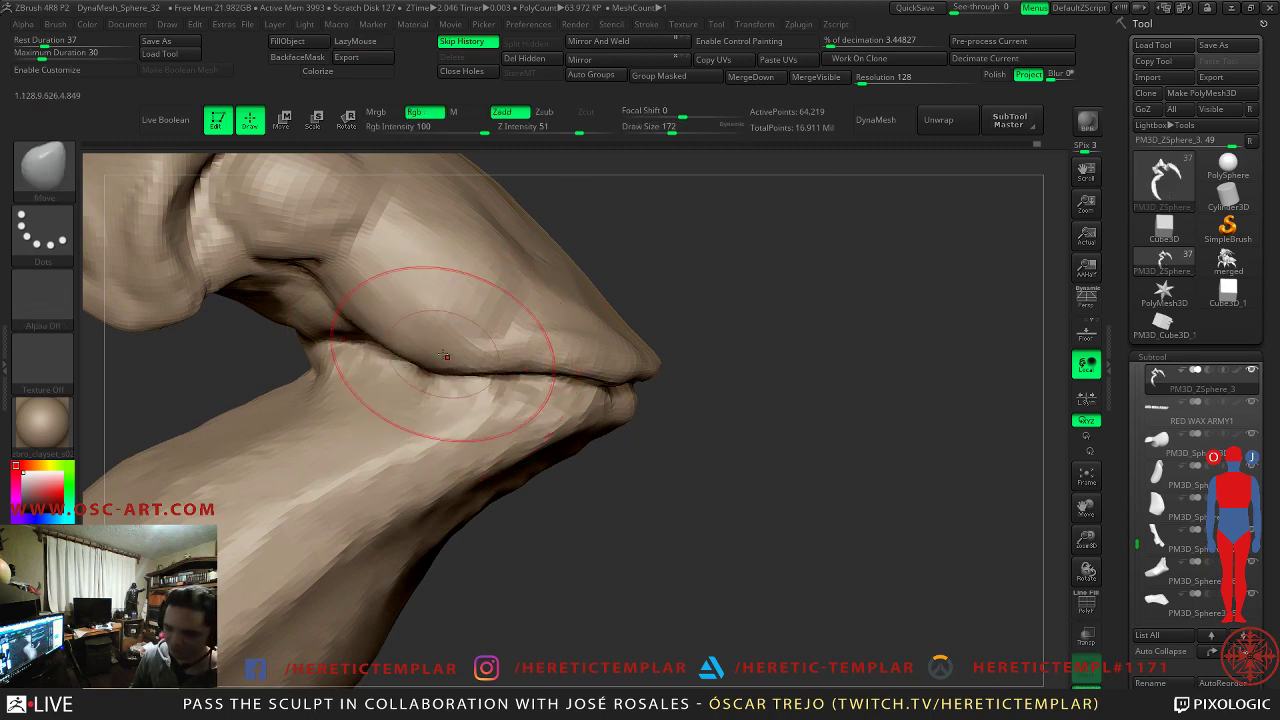
mouse_move(691, 455)
alt+mouse_down()
mouse_move(570, 385)
mouse_move(538, 349)
mouse_move(434, 369)
mouse_move(432, 357)
mouse_move(443, 366)
alt+mouse_up()
key(s)
key(s)
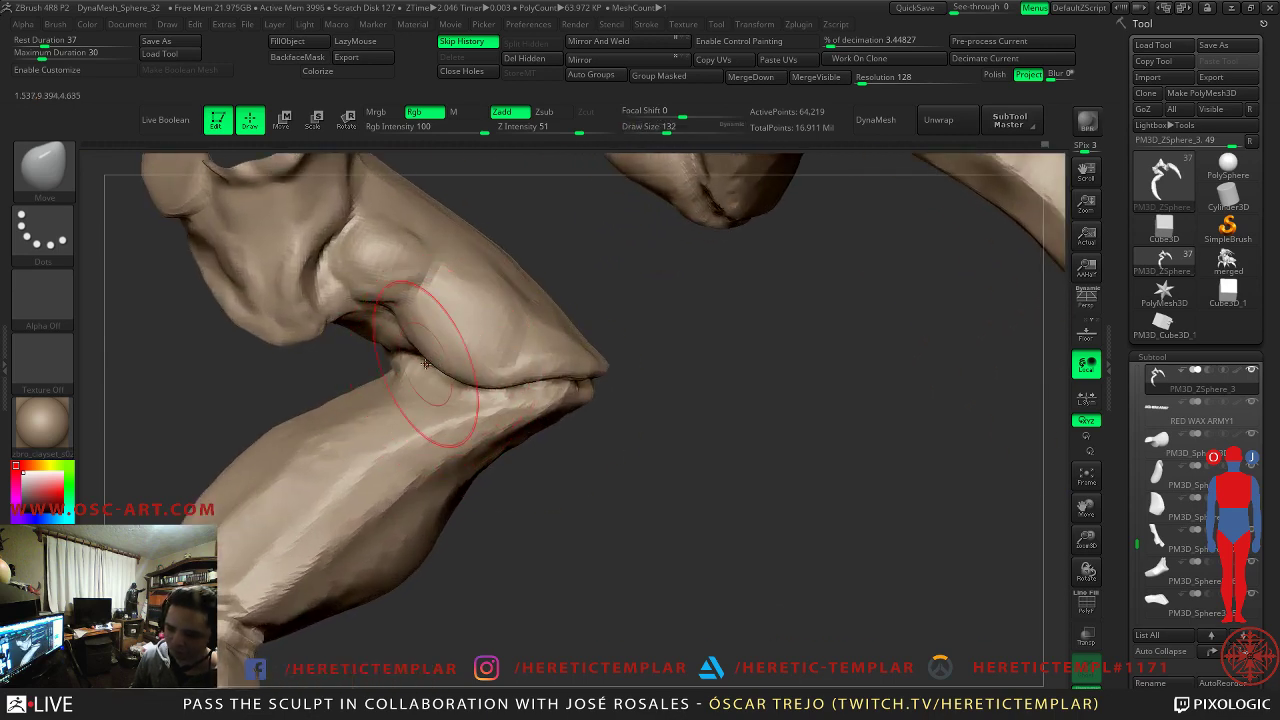
- Adjust the contours of the leg above and below the knee with the Move brush at draw size 158
right_drag(443, 366, 353, 373)
mouse_move(352, 372)
mouse_down()
mouse_move(520, 360)
mouse_move(553, 381)
mouse_up()
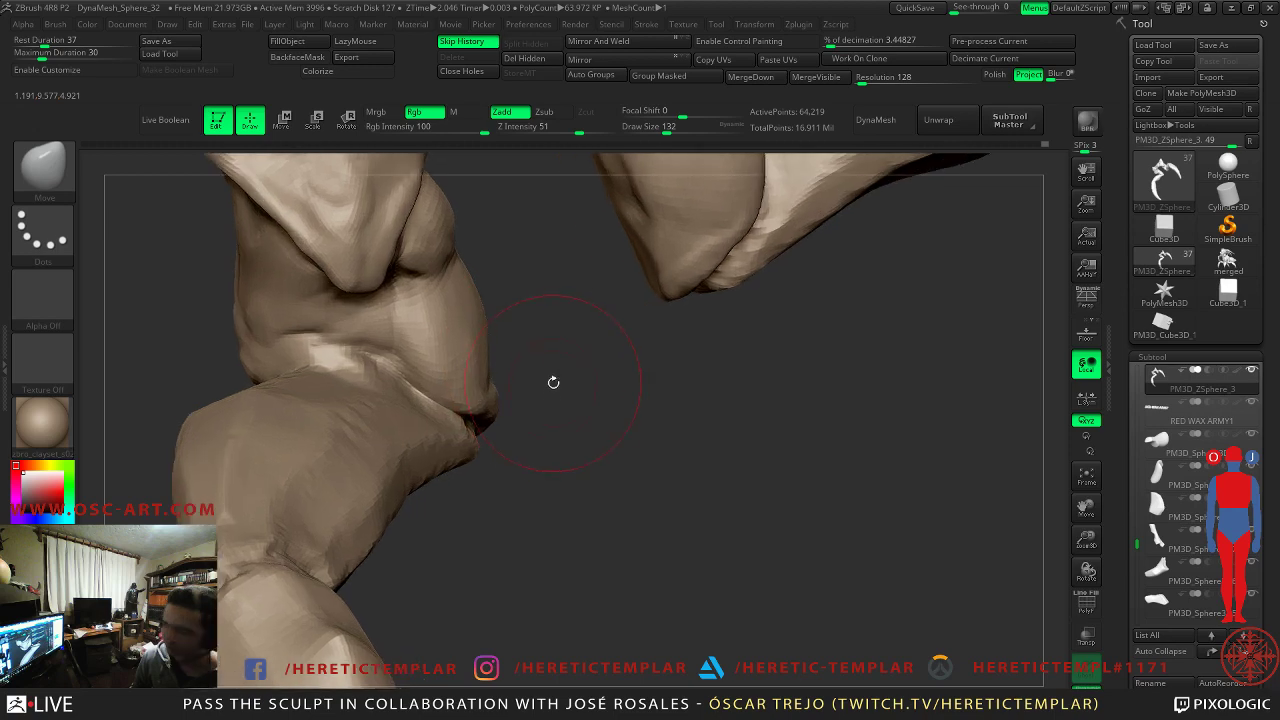
mouse_move(517, 424)
mouse_down()
mouse_move(574, 503)
mouse_move(563, 463)
mouse_move(563, 503)
mouse_move(548, 408)
mouse_move(543, 434)
mouse_move(695, 407)
mouse_move(683, 391)
mouse_move(723, 331)
mouse_move(690, 385)
mouse_up()
key(s)
drag(474, 272, 530, 258)
drag(443, 332, 434, 338)
drag(434, 414, 416, 426)
drag(547, 443, 557, 428)
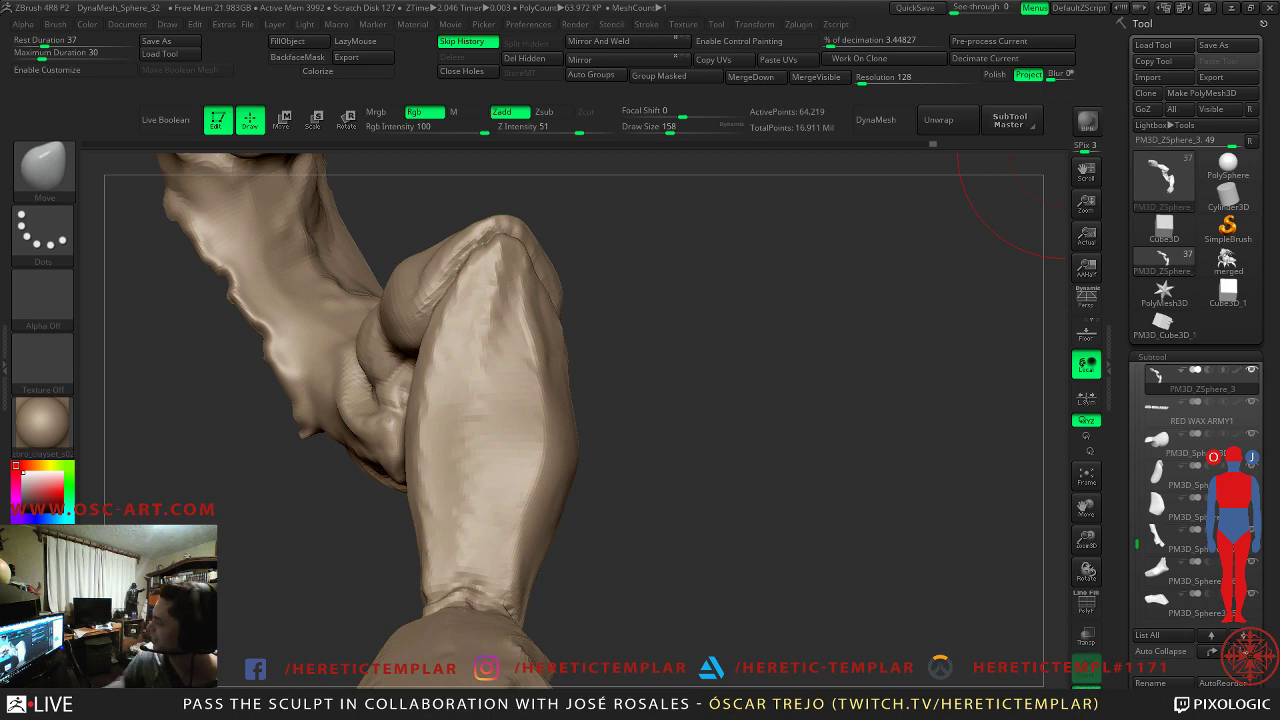
- Refine the folded form near the knee tip with the Move brush at draw size 124
mouse_move(733, 298)
mouse_down()
mouse_move(606, 329)
mouse_move(606, 275)
mouse_up()
key(s)
drag(433, 331, 426, 331)
mouse_move(522, 282)
mouse_down()
mouse_move(586, 329)
mouse_move(629, 397)
mouse_move(571, 357)
mouse_up()
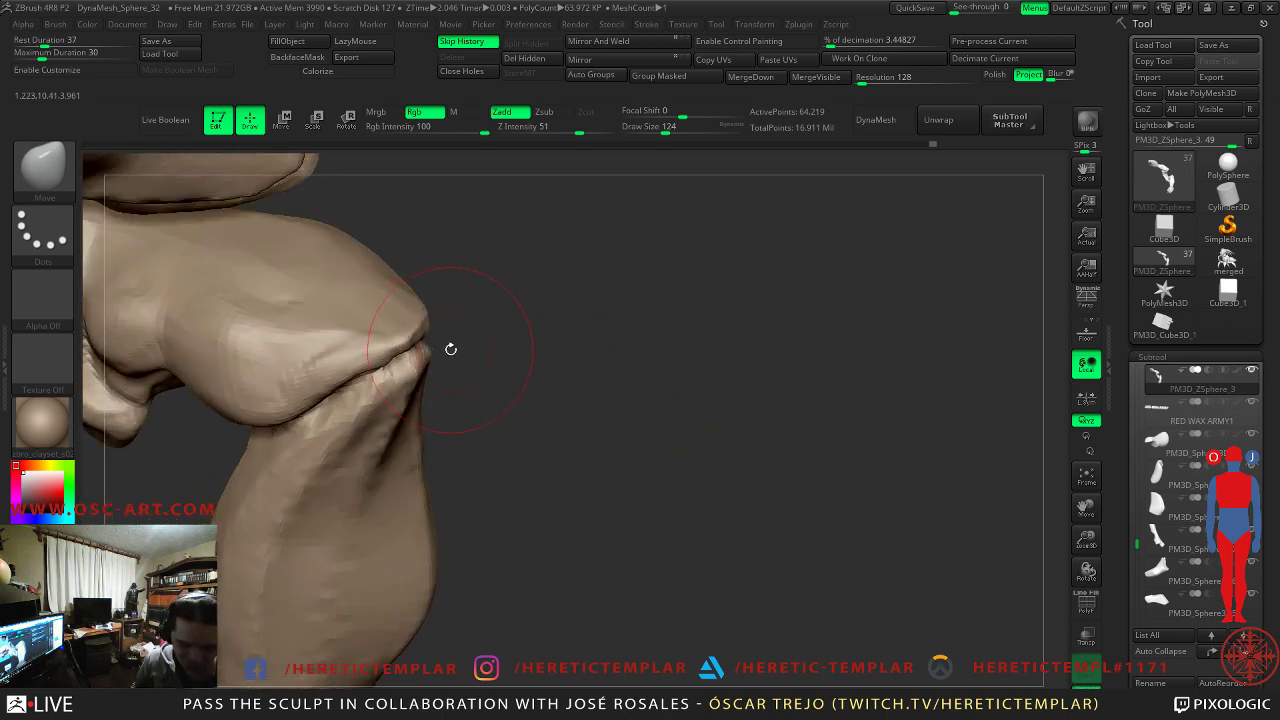
- Deepen the crease beneath the knee fold on both sides of the leg with DamStandard at draw size 46
key(b)
key(d)
key(s)
key(s)
drag(406, 387, 388, 388)
key(s)
click(331, 420)
key(s)
click(323, 426)
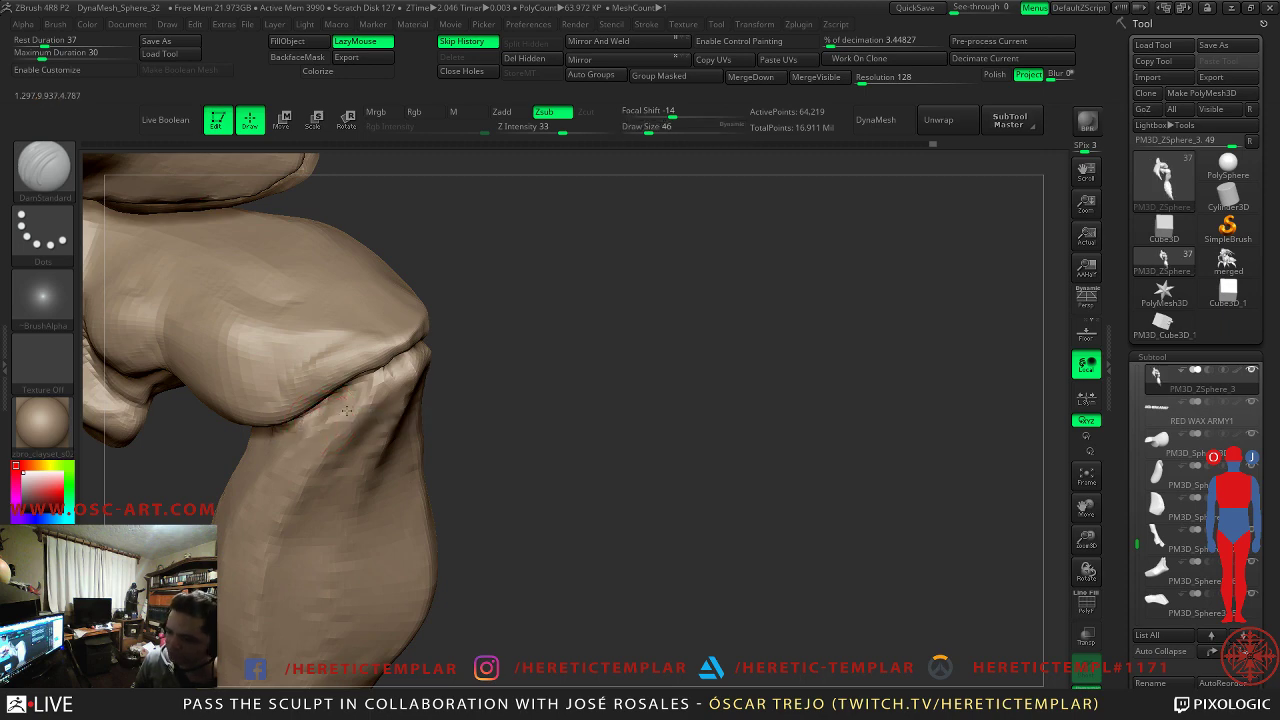
mouse_move(215, 430)
mouse_down()
mouse_move(200, 432)
mouse_move(238, 426)
mouse_move(211, 470)
mouse_move(240, 455)
mouse_up()
drag(334, 374, 400, 362)
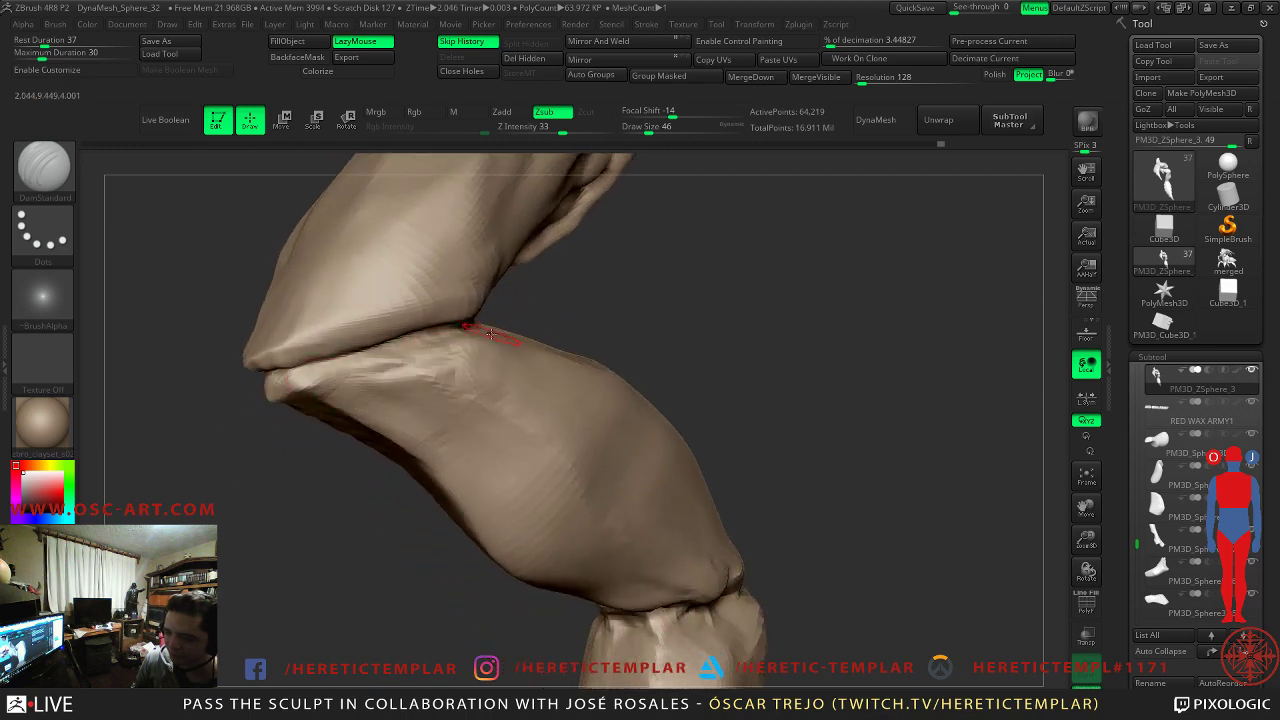
drag(468, 328, 409, 343)
- Swell the lower lip of the knee crease with the Inflat brush at draw size 83
key(b)
key(i)
key(n)
key(s)
drag(408, 350, 423, 350)
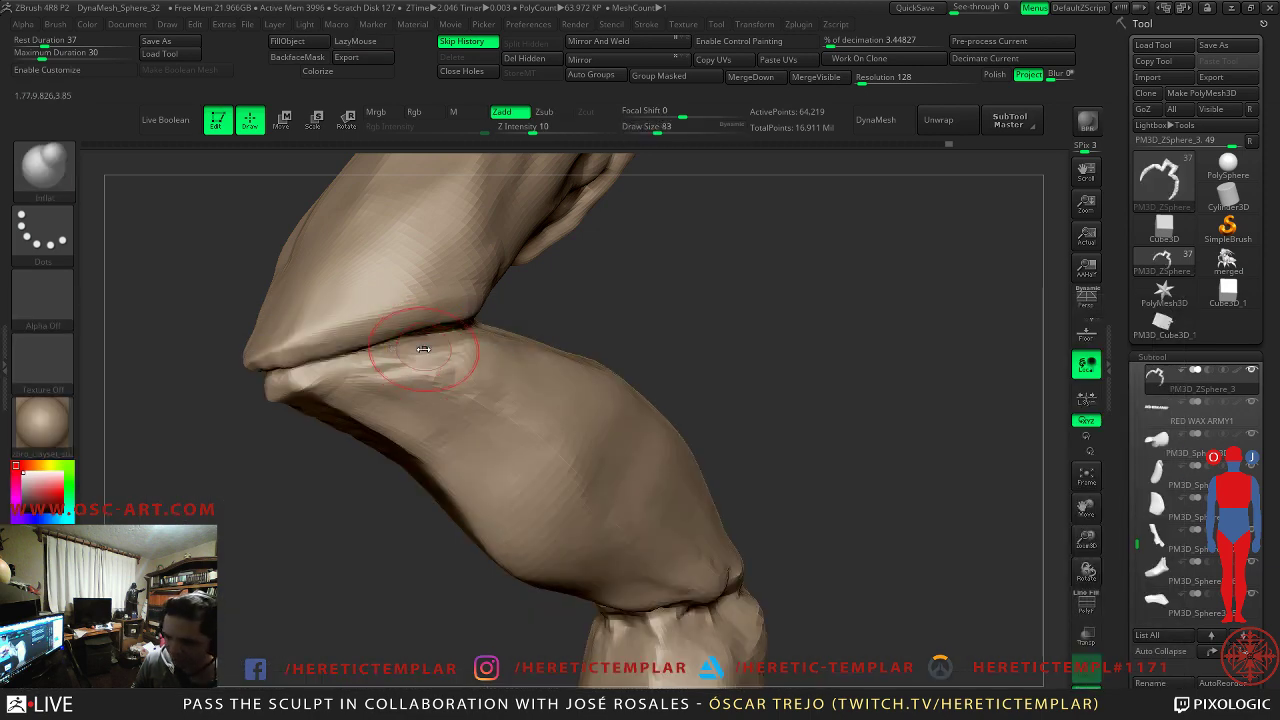
mouse_move(575, 306)
mouse_down()
mouse_move(481, 325)
mouse_move(520, 318)
mouse_up()
right_drag(491, 314, 589, 317)
shift+drag(585, 316, 562, 308)
drag(791, 337, 648, 343)
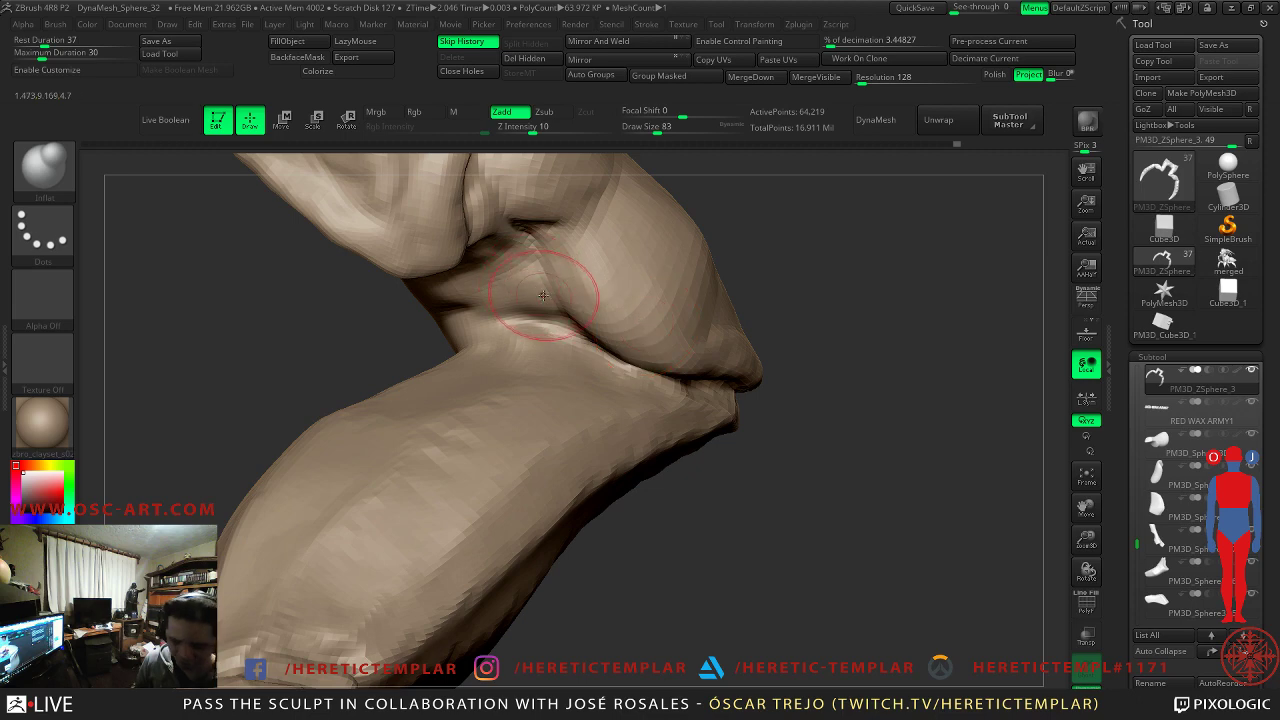
- Carve the crease across the inner bend of the knee with DamStandard at draw size 54
key(b)
key(d)
key(s)
key(s)
mouse_move(552, 344)
mouse_down()
mouse_move(490, 338)
mouse_move(575, 346)
mouse_up()
key(s)
key(s)
mouse_move(411, 346)
mouse_down()
mouse_move(466, 348)
mouse_move(447, 351)
mouse_up()
key(s)
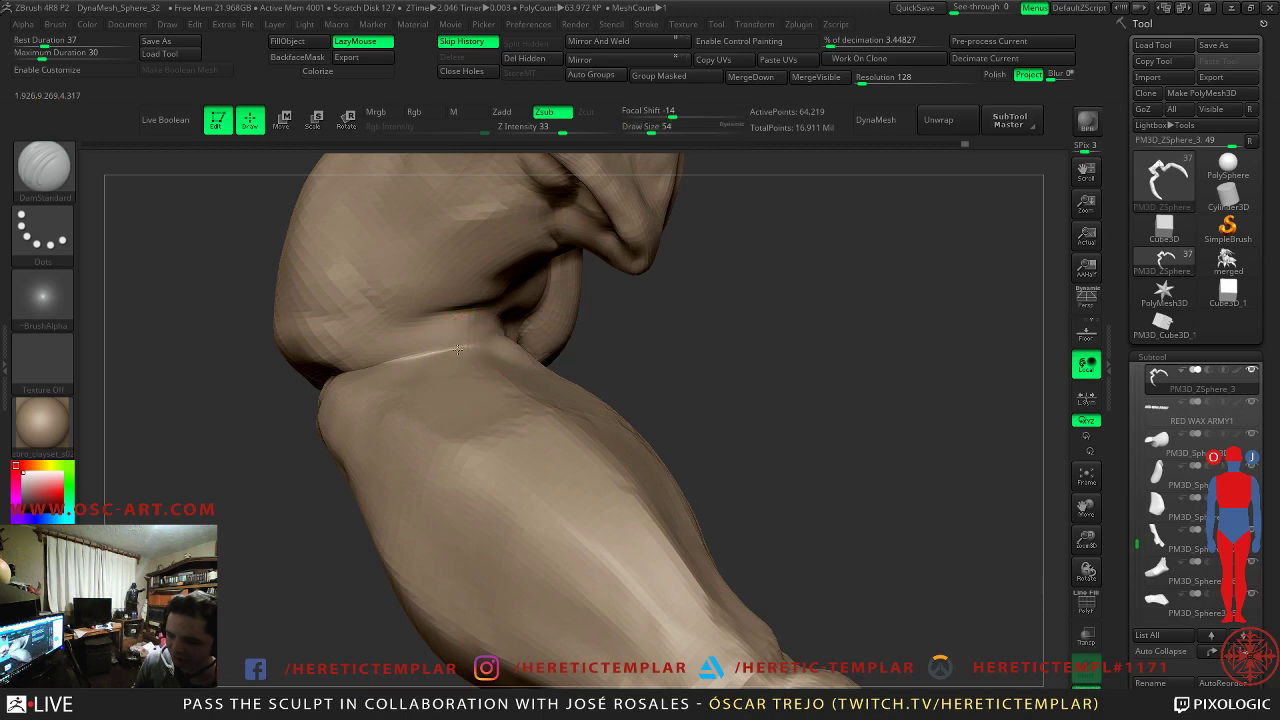
right_drag(414, 357, 737, 337)
key(shift)
right_drag(424, 358, 760, 287)
alt+right_drag(634, 423, 469, 366)
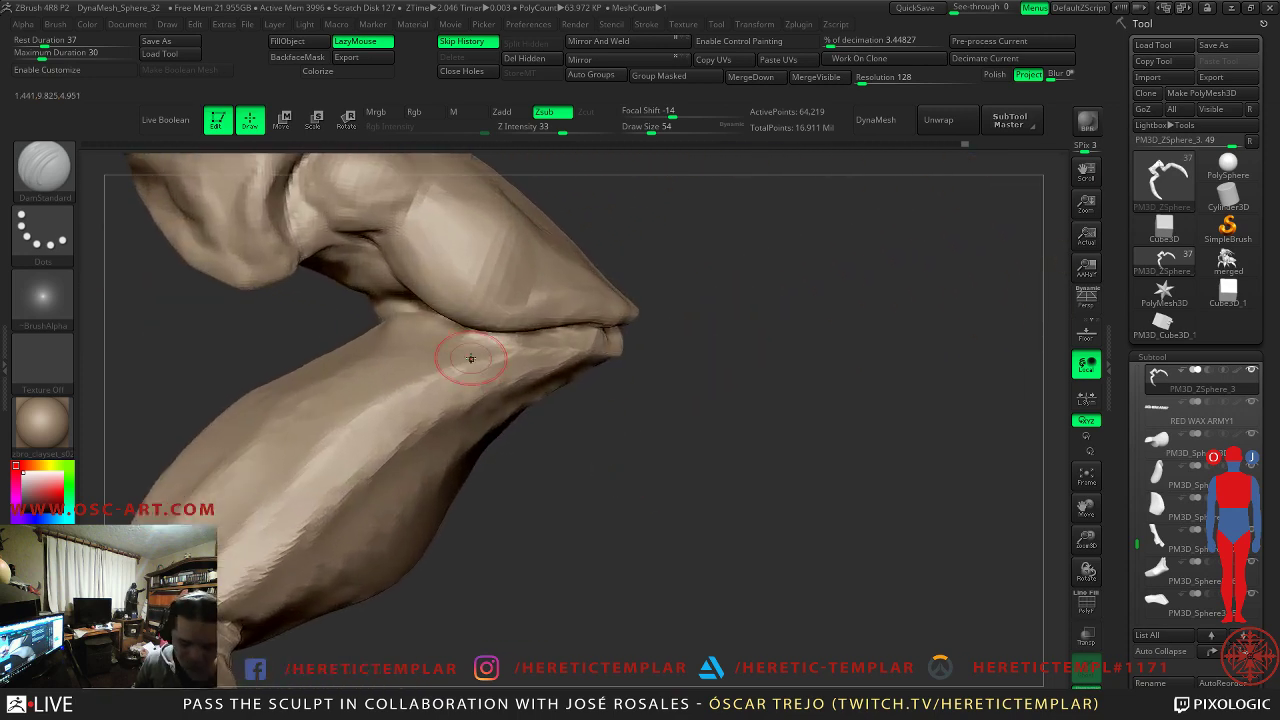
- Flatten the broad plane of the leg segment below the knee with TrimDynamic at draw size 145
key(s)
drag(308, 478, 324, 478)
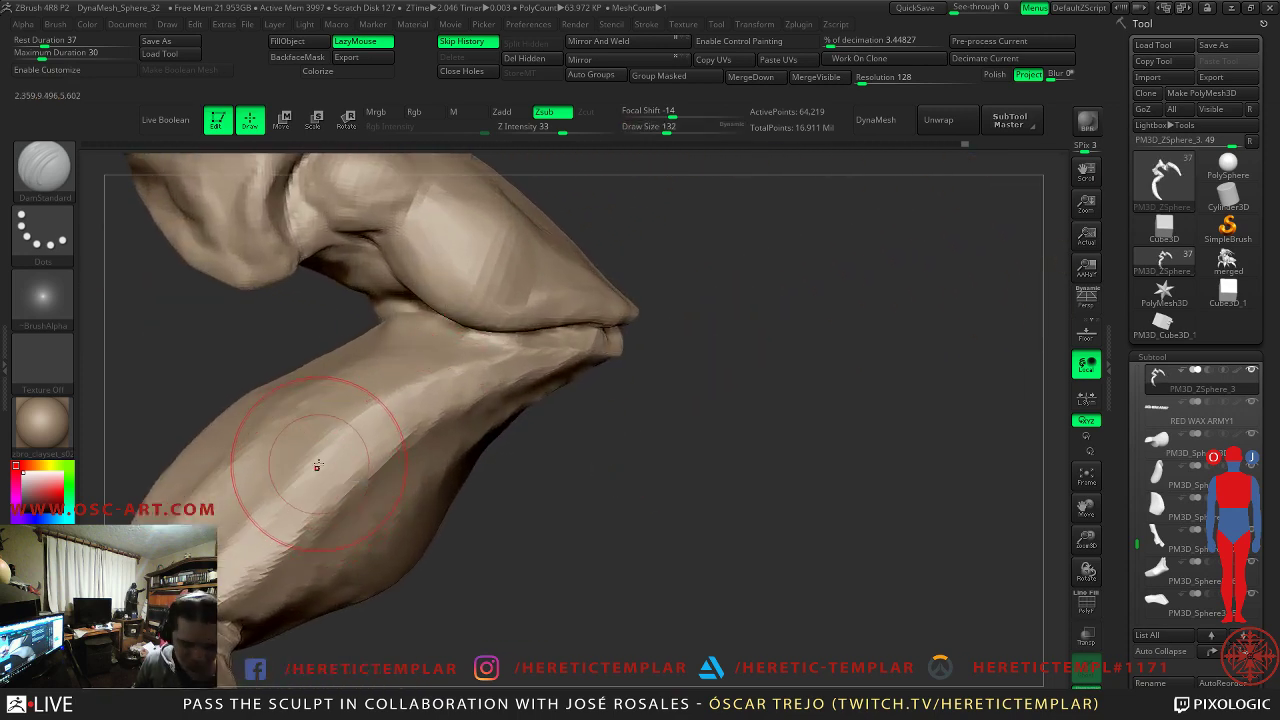
key(b)
key(t)
key(d)
key(s)
drag(232, 536, 411, 372)
drag(239, 466, 294, 420)
drag(226, 494, 320, 383)
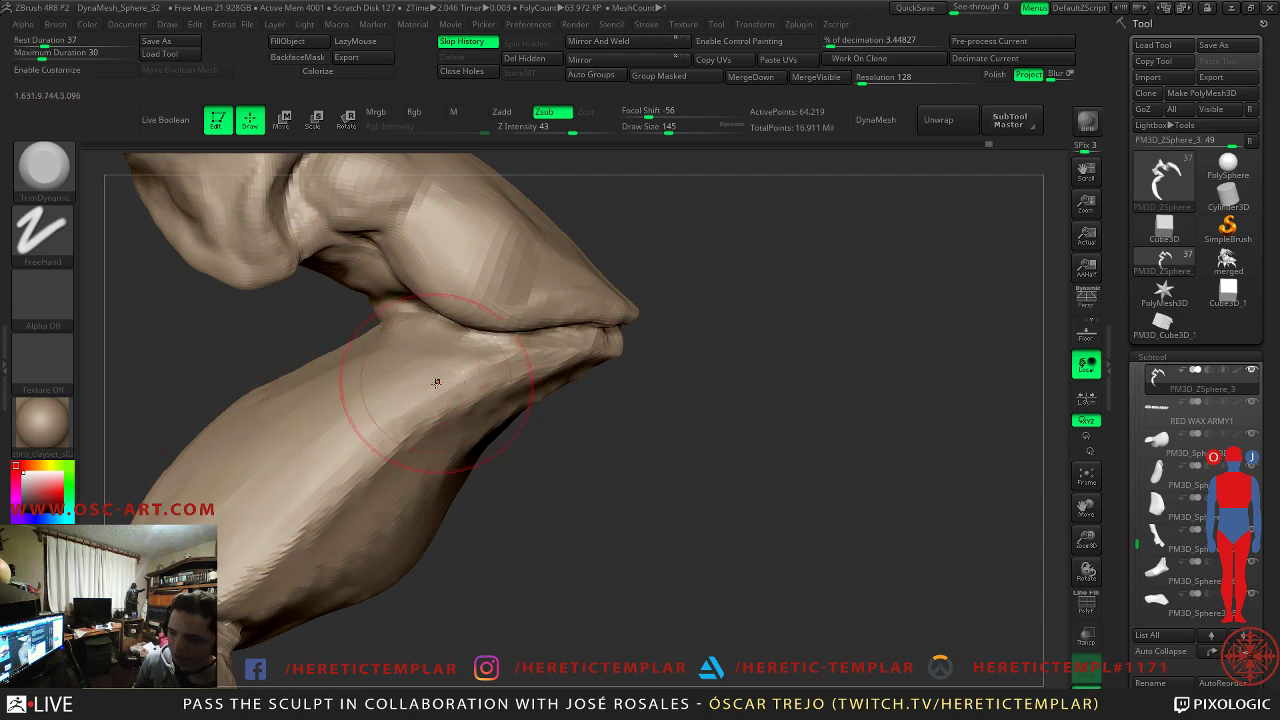
mouse_move(268, 482)
mouse_down()
mouse_move(367, 413)
mouse_move(282, 450)
mouse_up()
drag(197, 520, 374, 366)
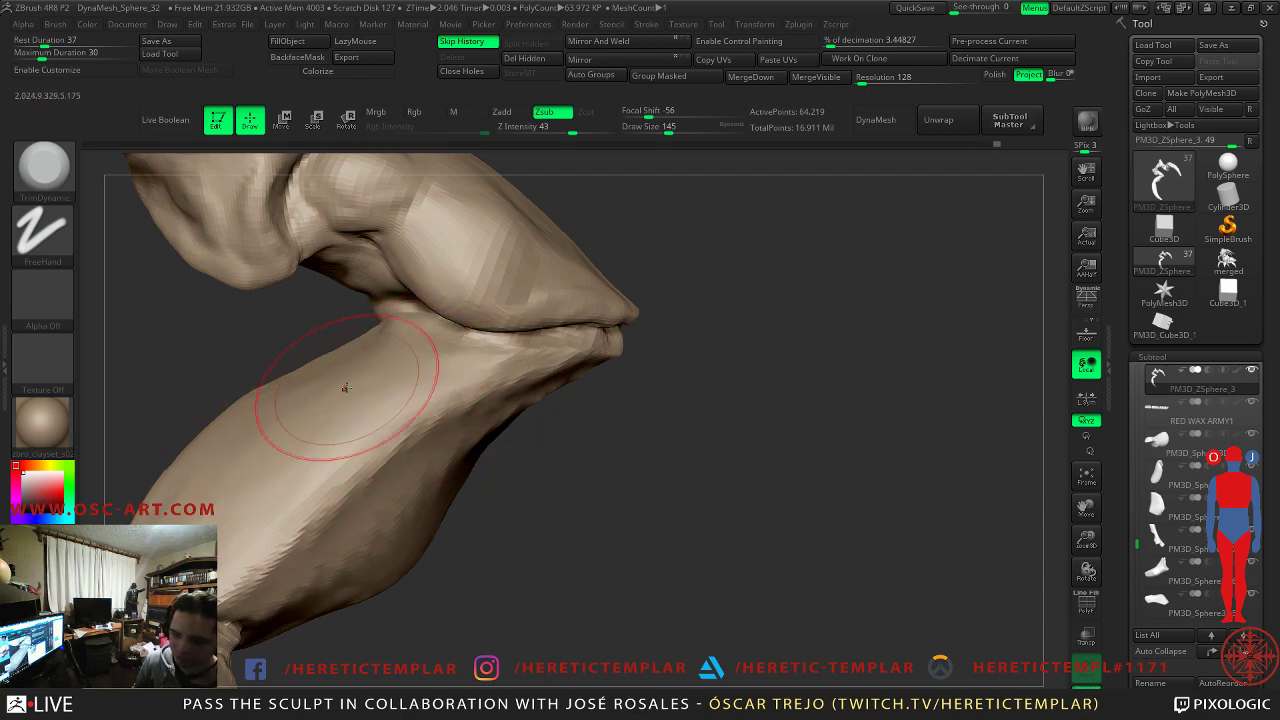
drag(205, 505, 374, 366)
mouse_move(220, 365)
mouse_down()
mouse_move(360, 346)
mouse_move(537, 363)
mouse_up()
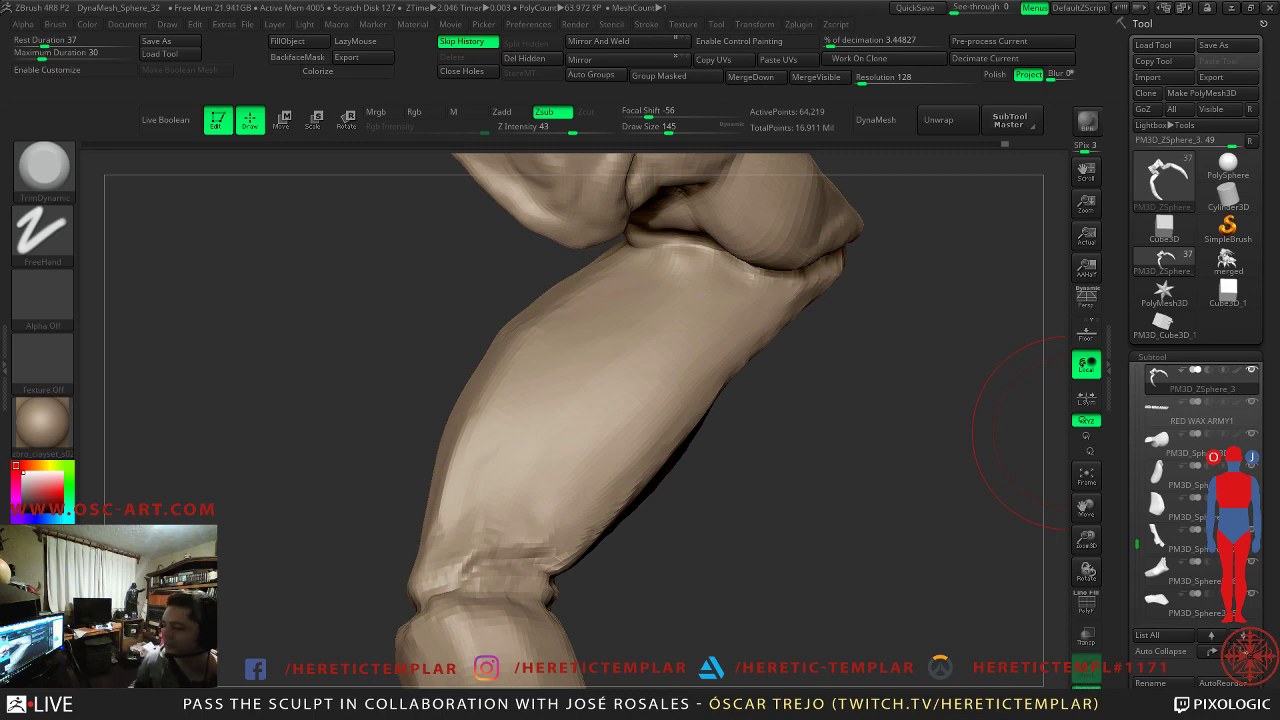
- Score creases above the lower leg joint with DamStandard at draw size 44, and undo the last stroke
drag(1025, 432, 647, 510)
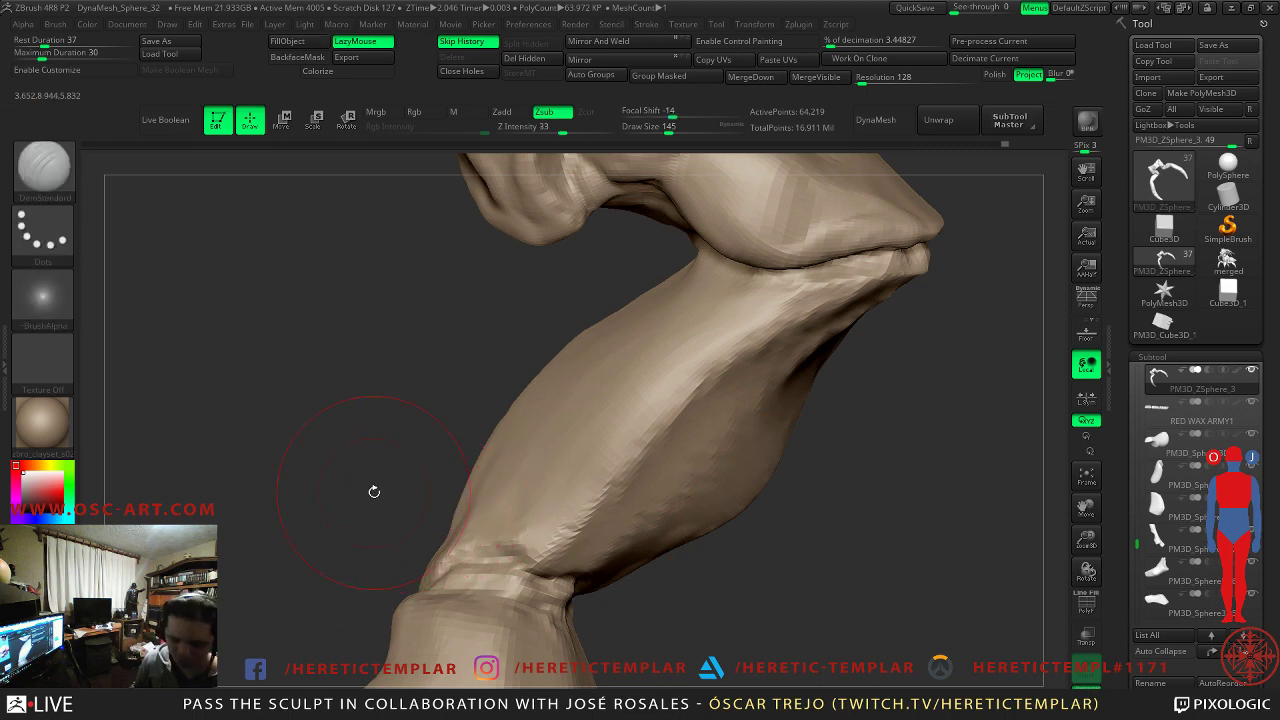
key(b)
key(d)
key(s)
drag(397, 494, 349, 503)
key(s)
mouse_move(463, 551)
mouse_down()
mouse_move(450, 560)
mouse_move(540, 551)
mouse_up()
key(s)
key(ctrl+z)
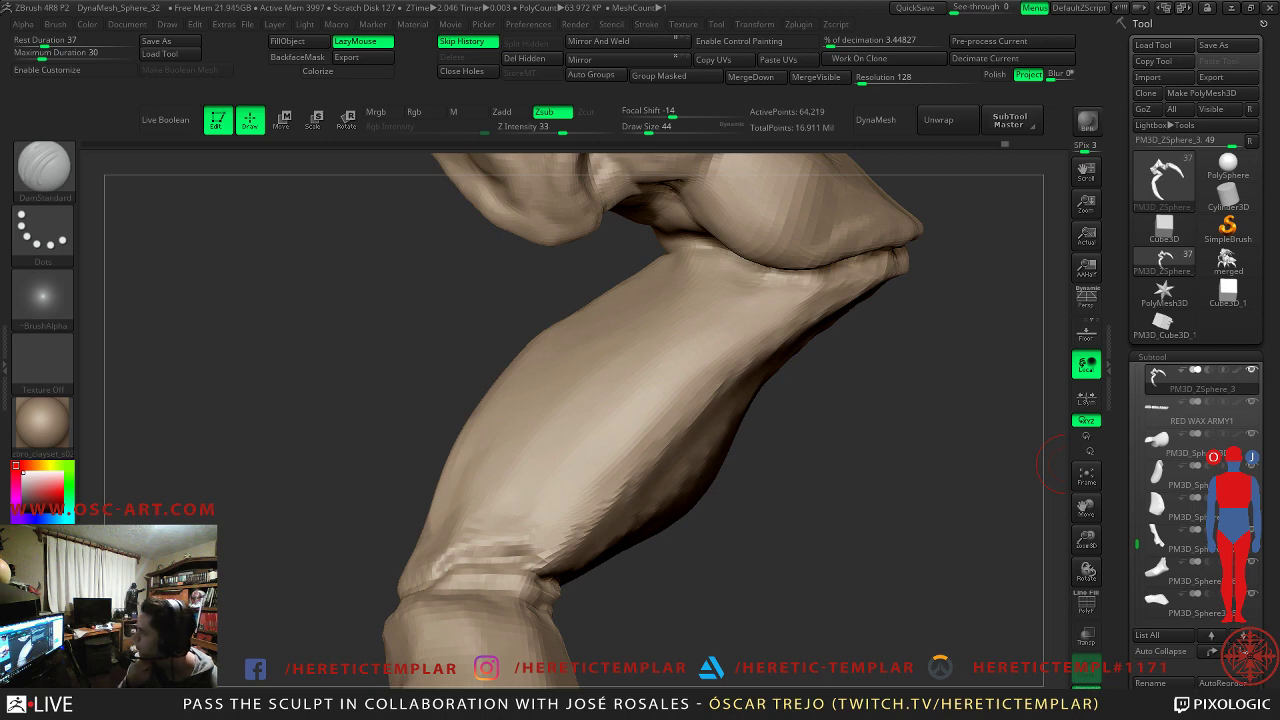
- Switch to the PM3D_Cube3D_1 tool and insert a Capsule on the cube's face with the IMM Primitives brush
alt+drag(897, 443, 923, 360)
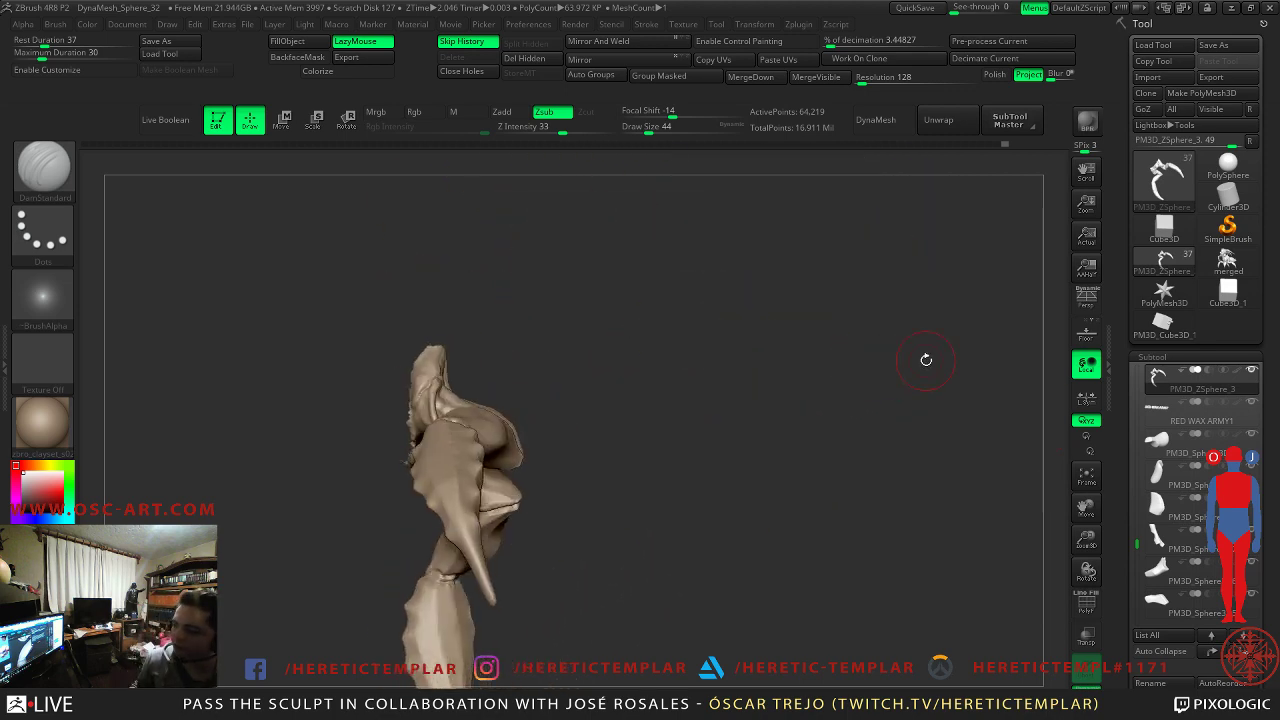
click(1228, 290)
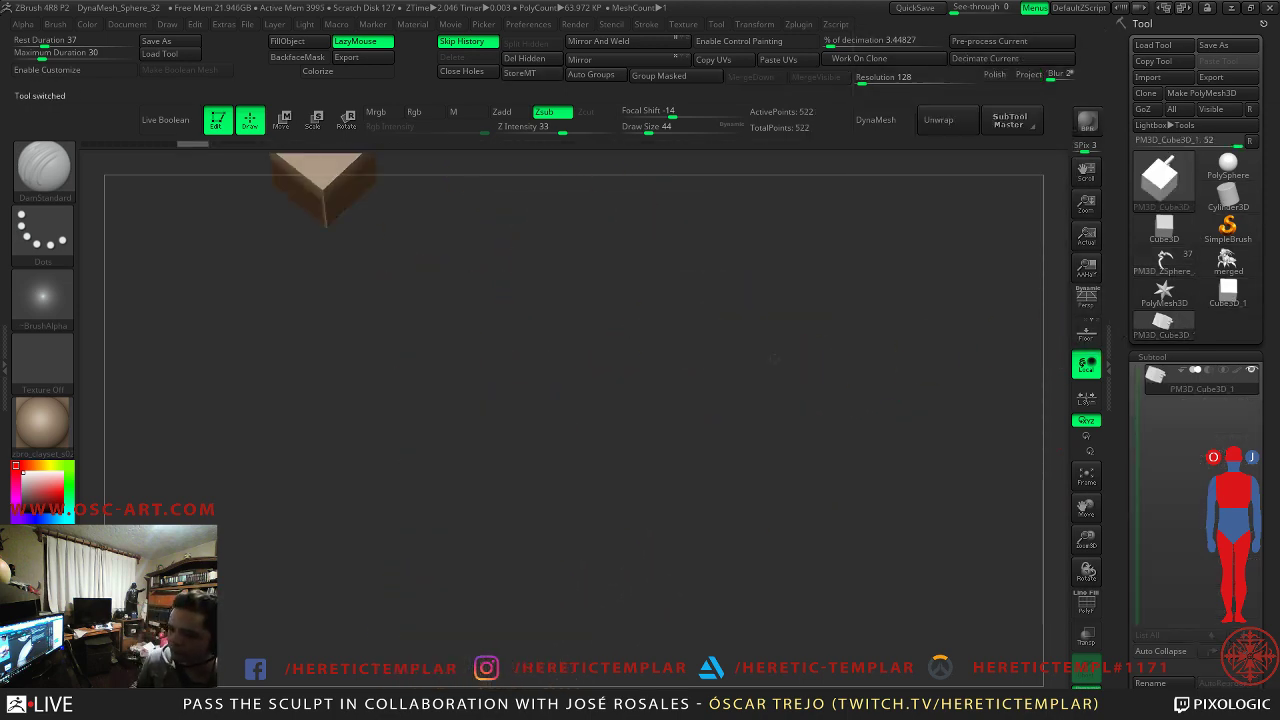
key(b)
key(i)
key(p)
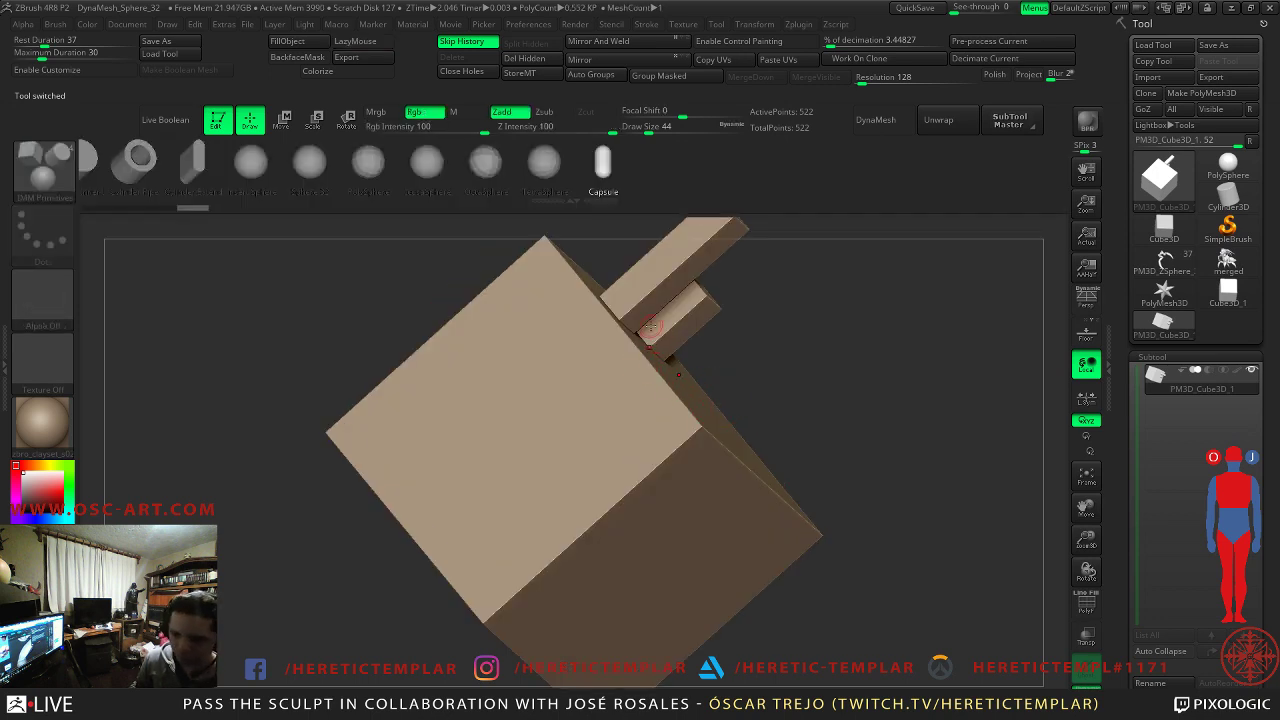
drag(475, 270, 508, 425)
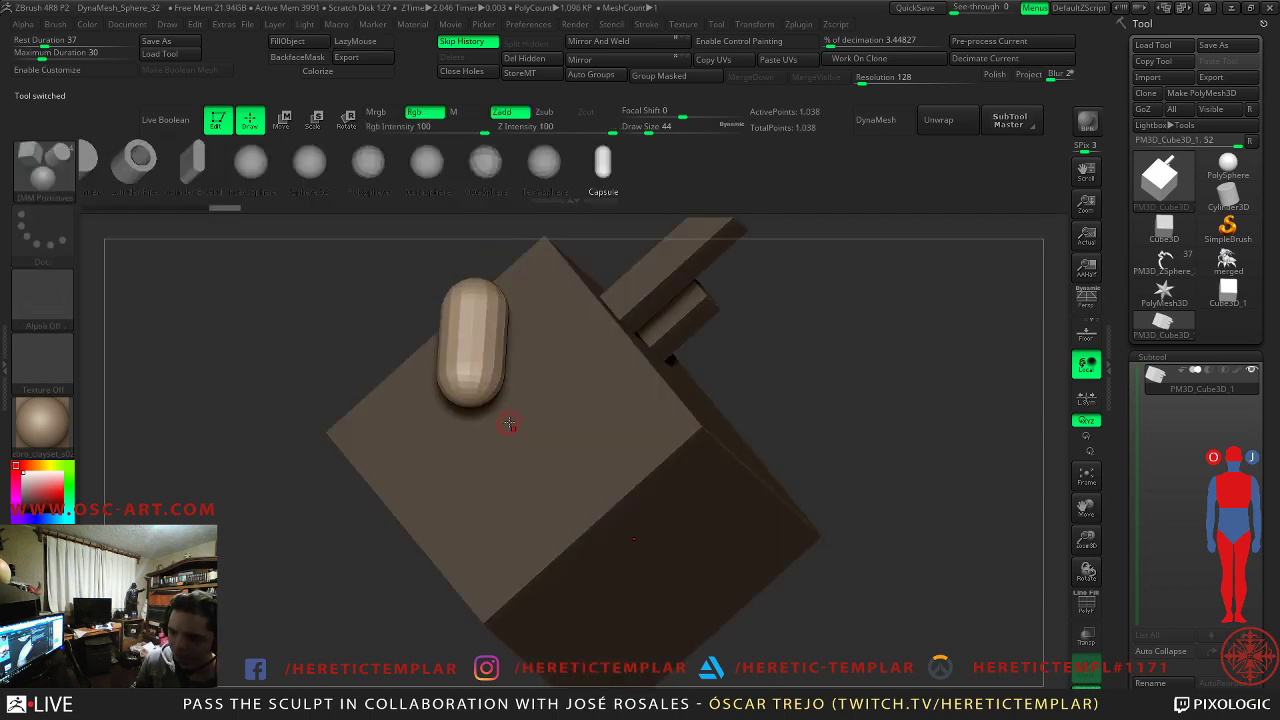
- Insert a TetraSphere beside the capsule, undo it, and insert a smaller one in its place
click(544, 160)
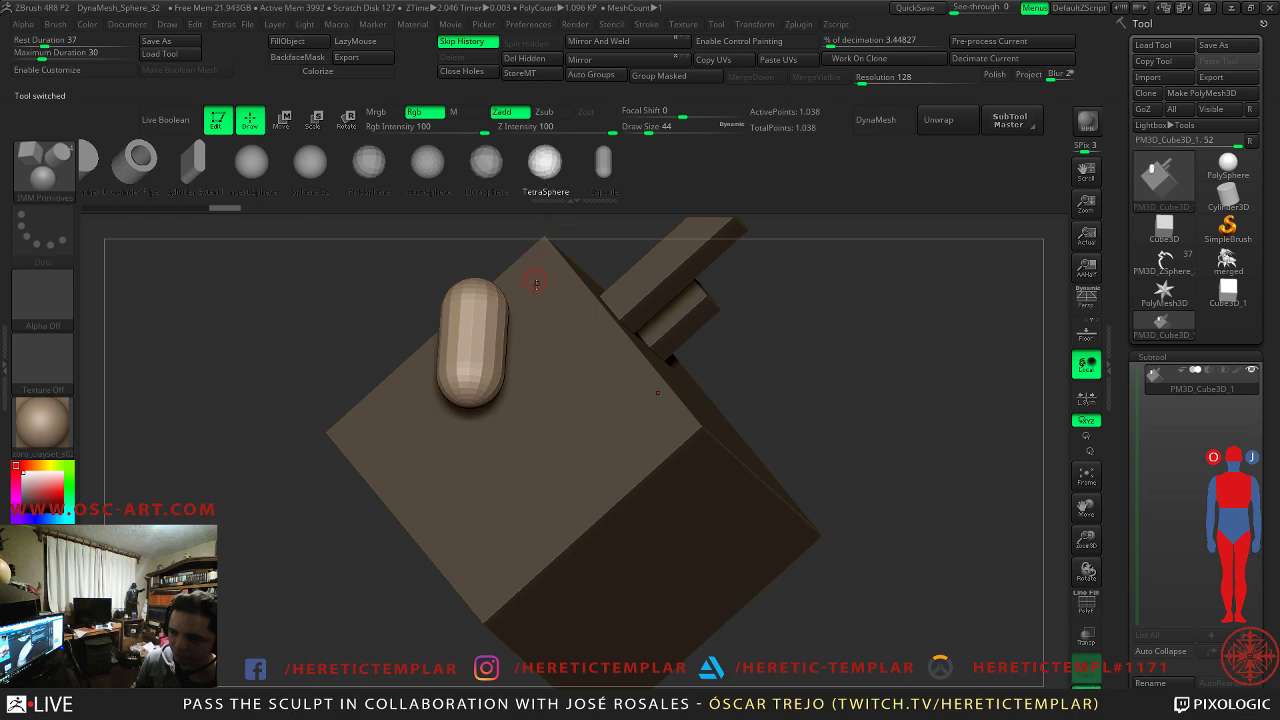
drag(553, 353, 493, 436)
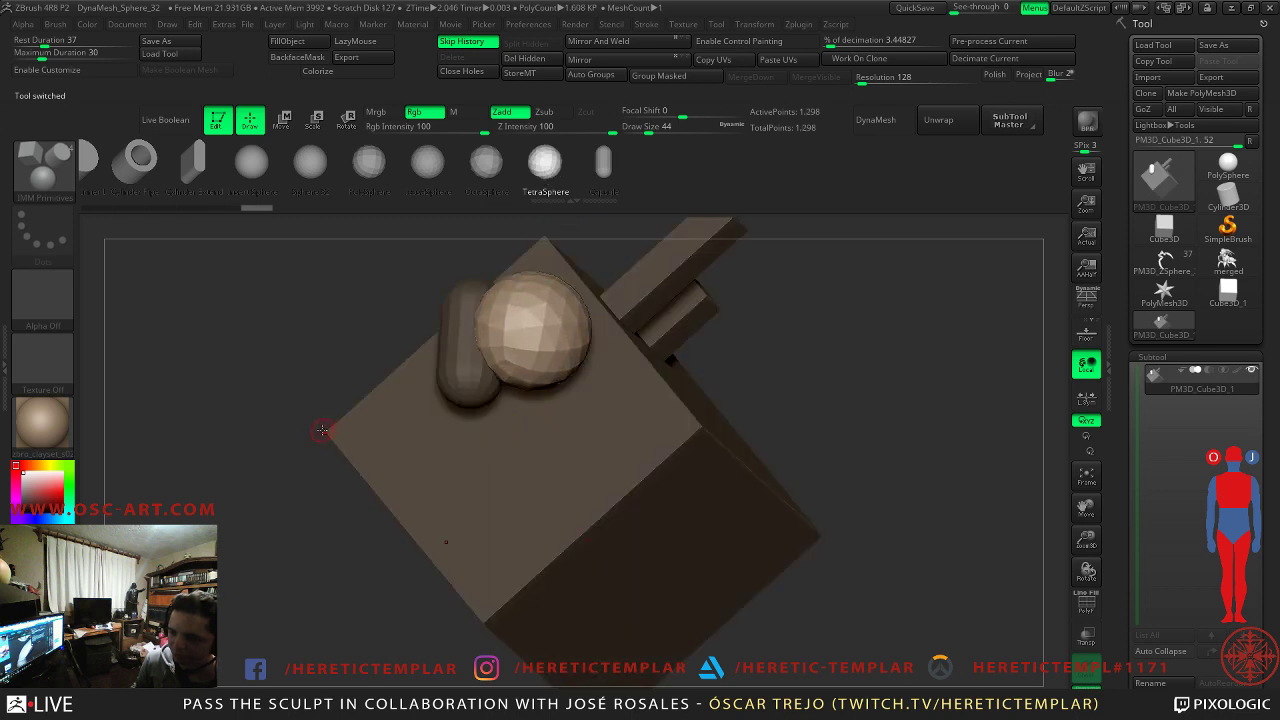
key(ctrl)
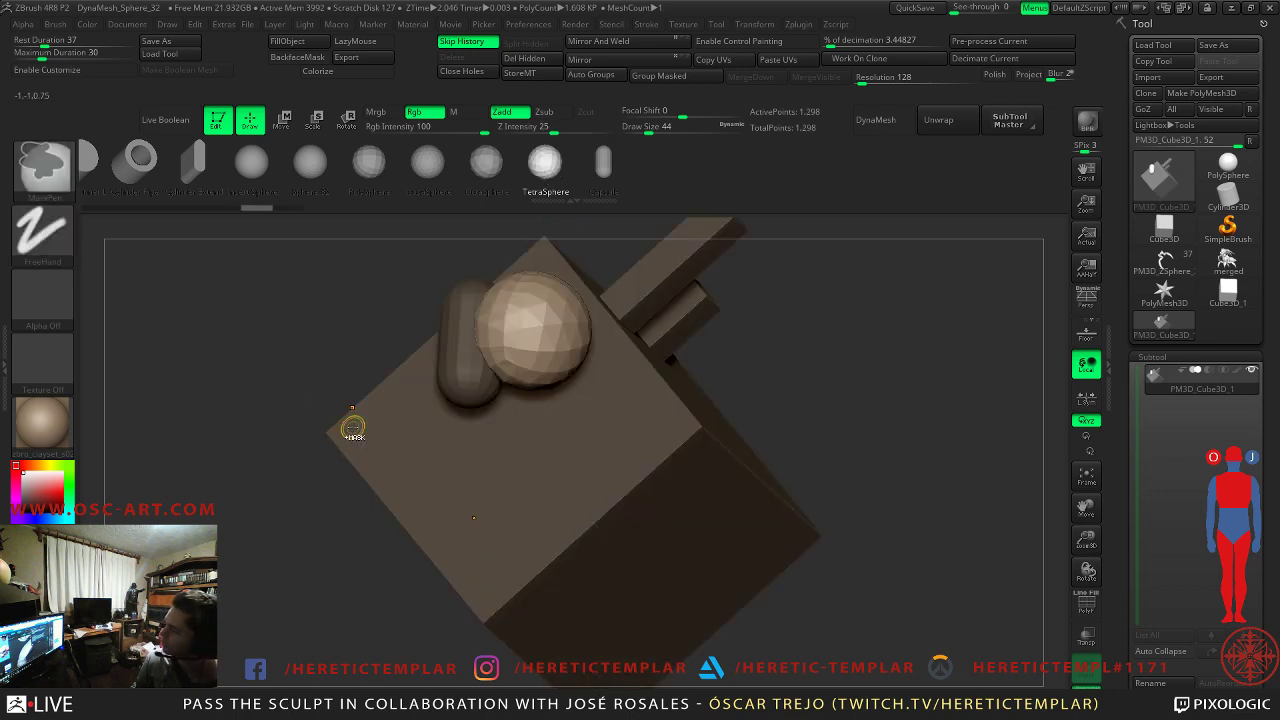
key(ctrl+z)
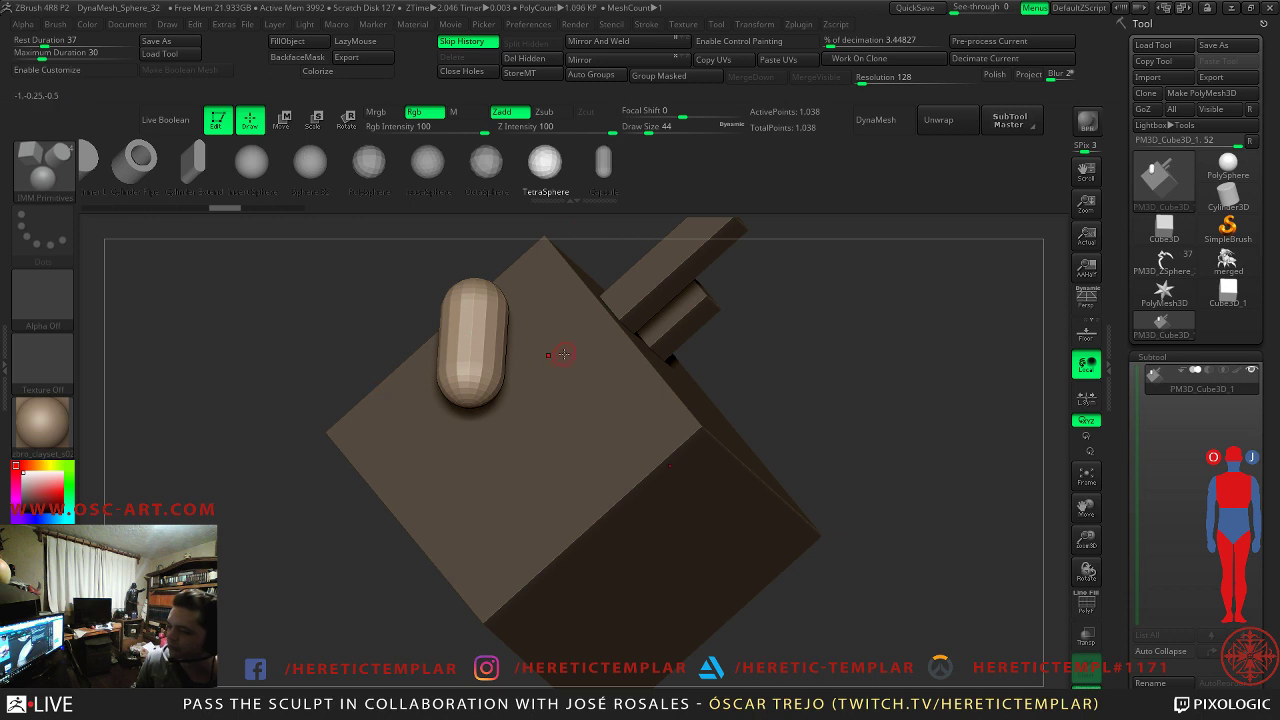
drag(548, 353, 548, 383)
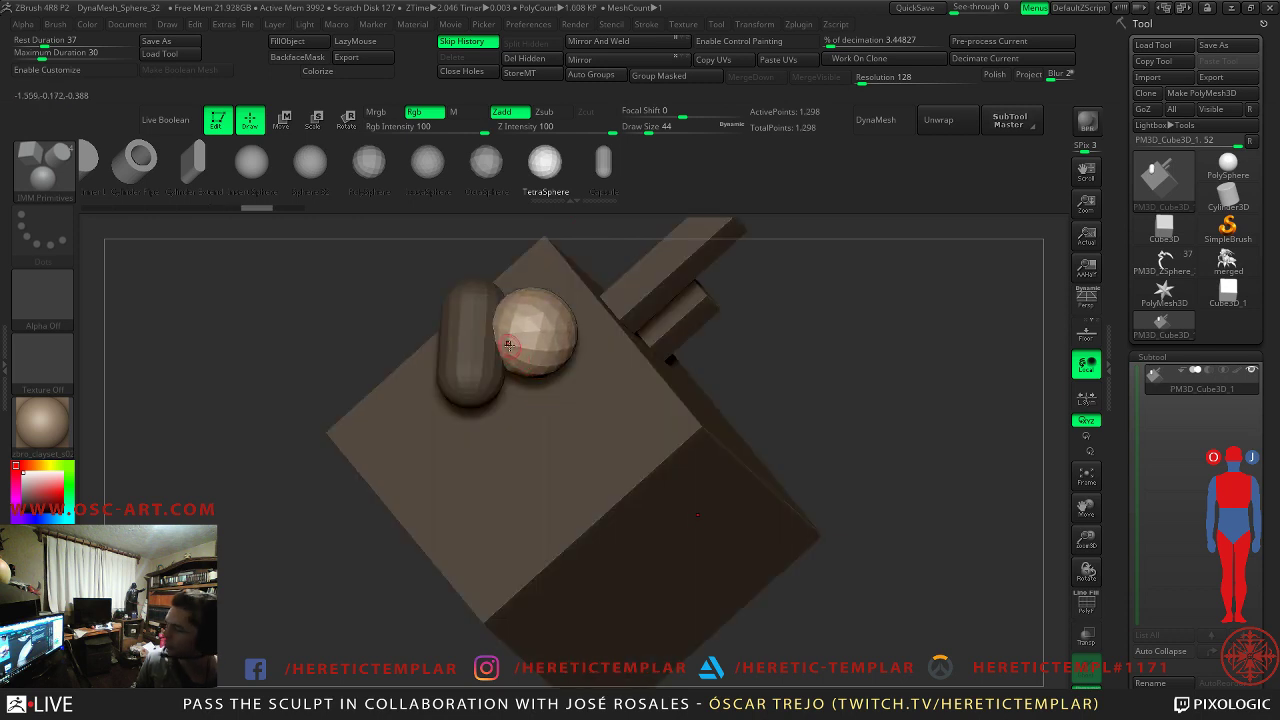
- Insert an IcosaSphere on the cube's face on the other side of the capsule
click(428, 164)
drag(417, 411, 449, 450)
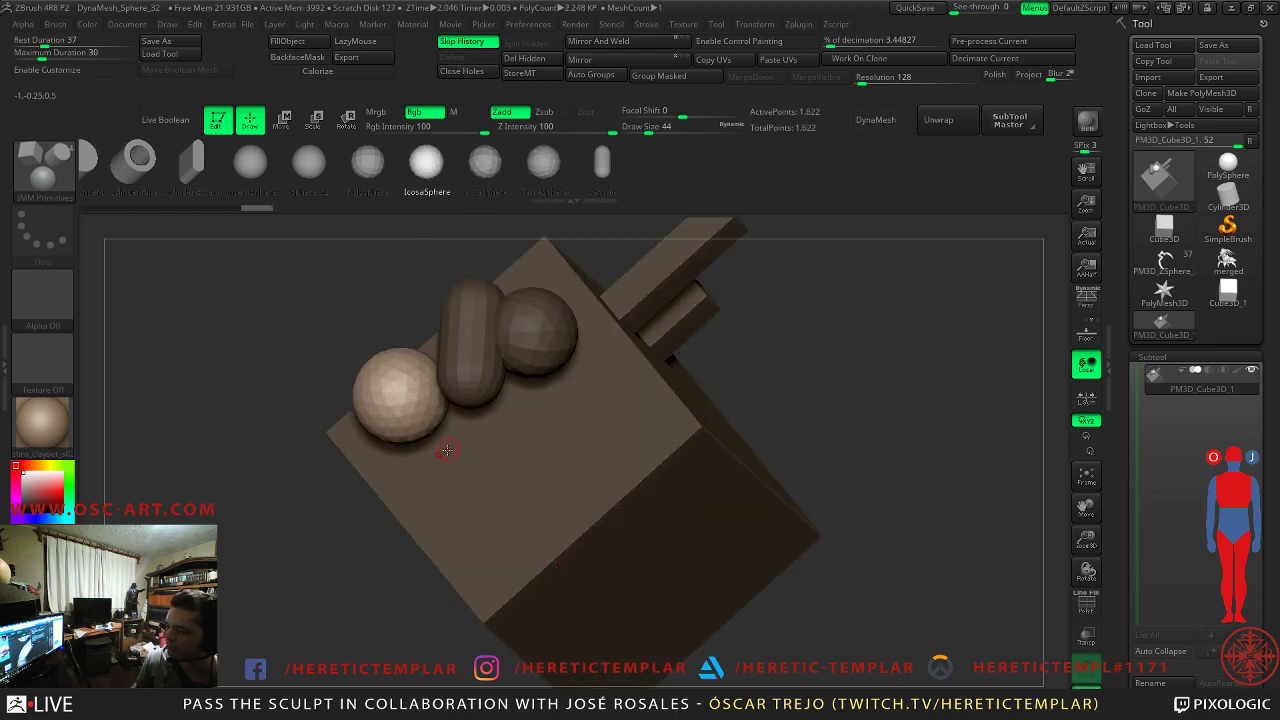
drag(284, 459, 309, 393)
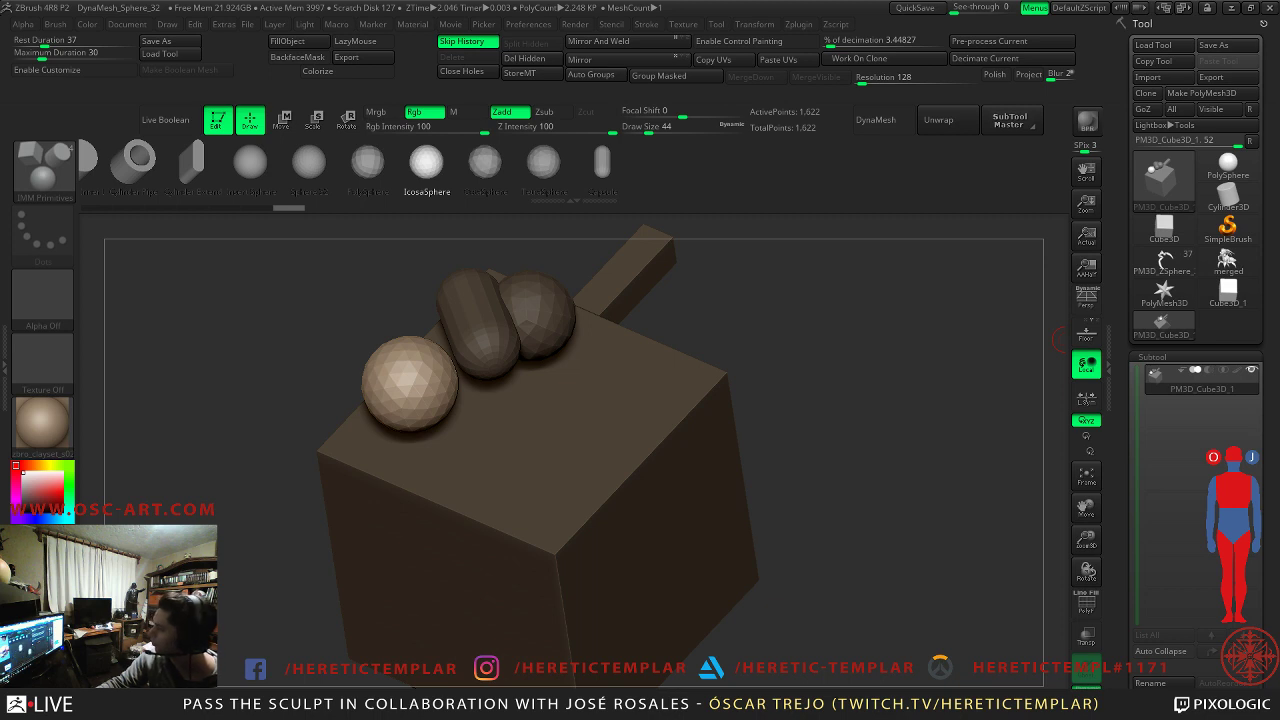
- Duplicate the IcosaSphere with the move gizmo, placing the copy beside it on the cube, and return to Draw mode
key(w)
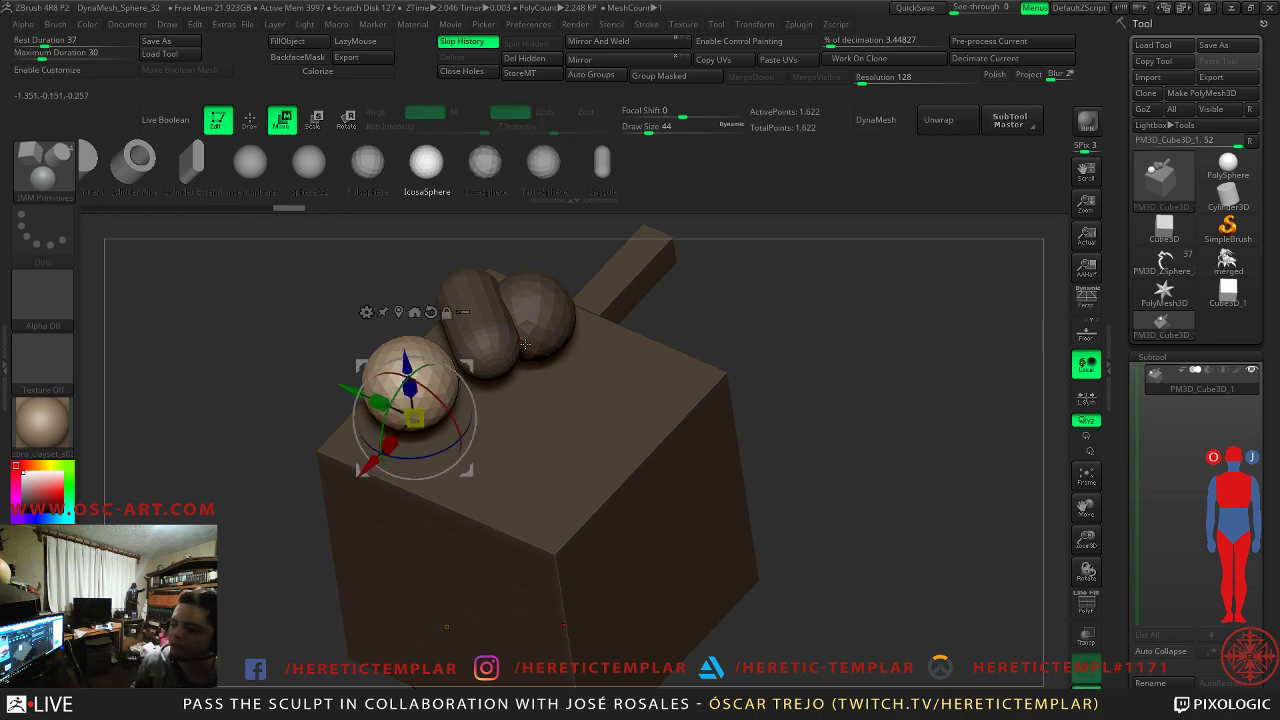
mouse_move(752, 318)
mouse_down()
mouse_move(767, 333)
mouse_move(760, 325)
mouse_move(770, 400)
mouse_up()
ctrl+drag(316, 401, 591, 433)
alt+drag(829, 360, 825, 390)
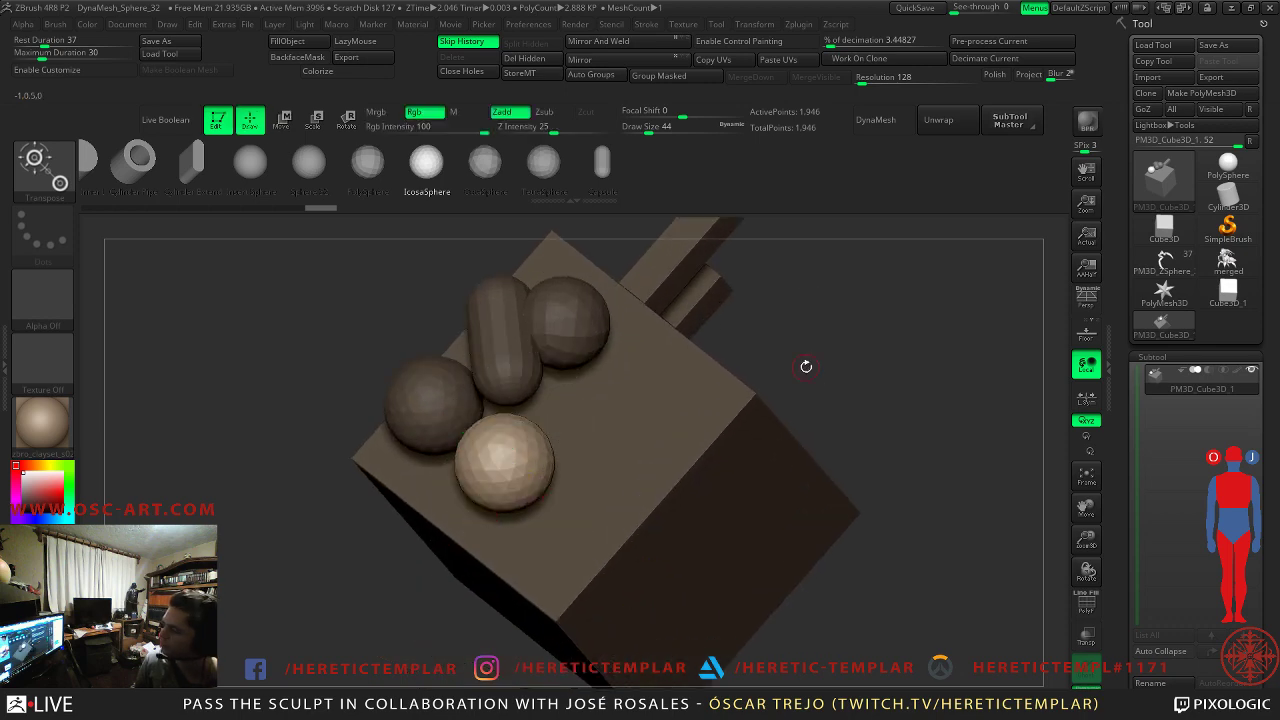
key(q)
mouse_move(823, 323)
mouse_down()
mouse_move(849, 348)
mouse_move(750, 258)
mouse_move(768, 293)
mouse_up()
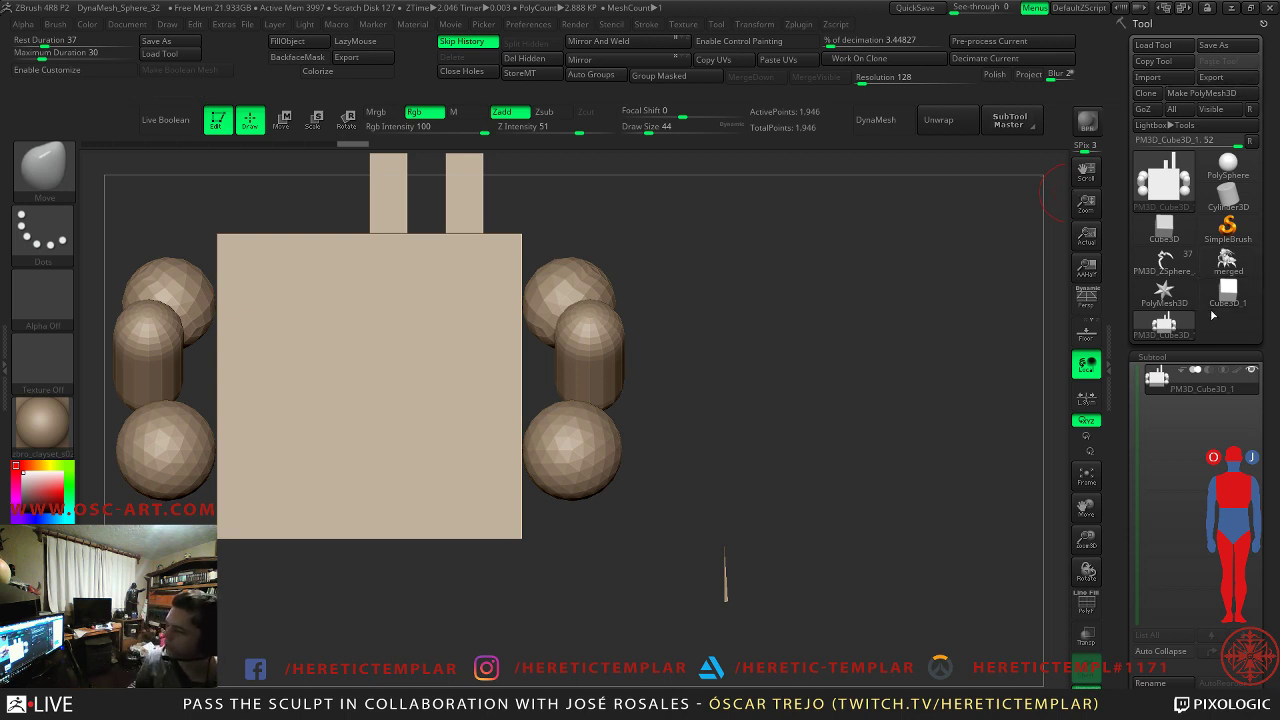
- Open the merged model briefly, return to the PM3D_ZSphere leg tool, and bring the leg's knee back into view
click(1224, 262)
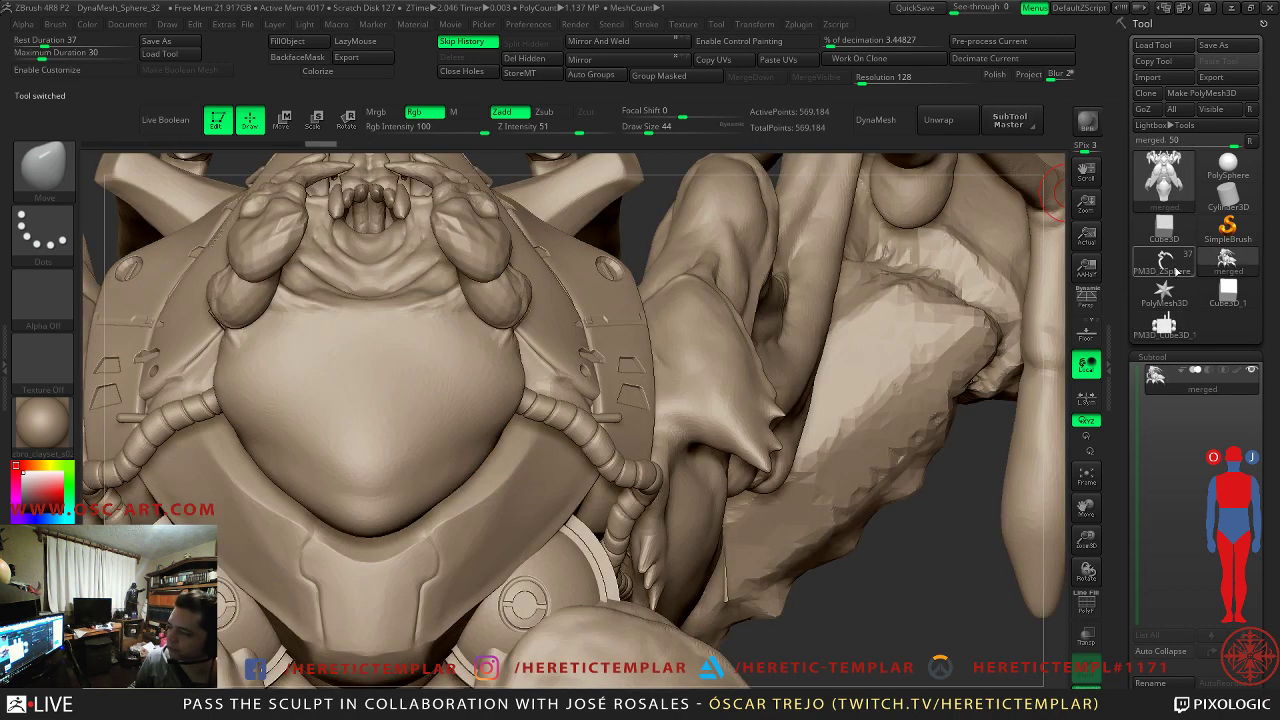
key(f)
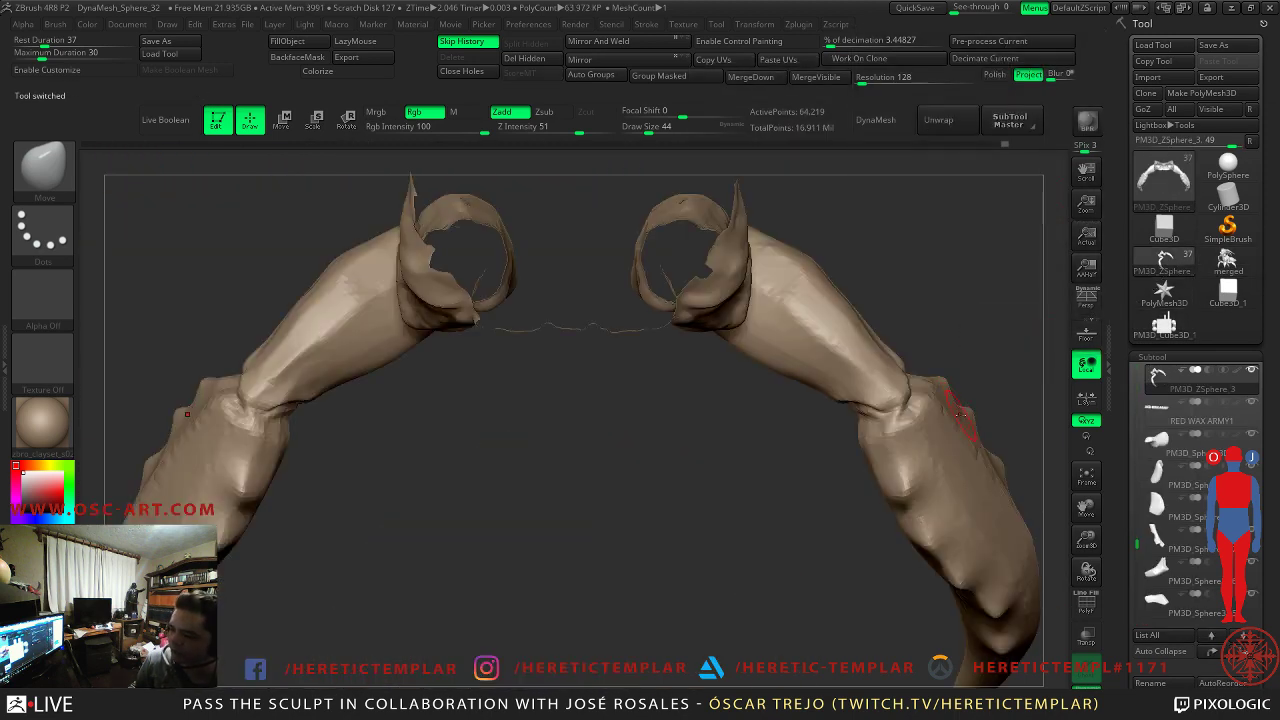
mouse_move(932, 352)
mouse_down()
mouse_move(954, 351)
mouse_move(871, 437)
mouse_move(897, 489)
mouse_move(822, 461)
mouse_move(848, 405)
mouse_up()
drag(617, 480, 641, 425)
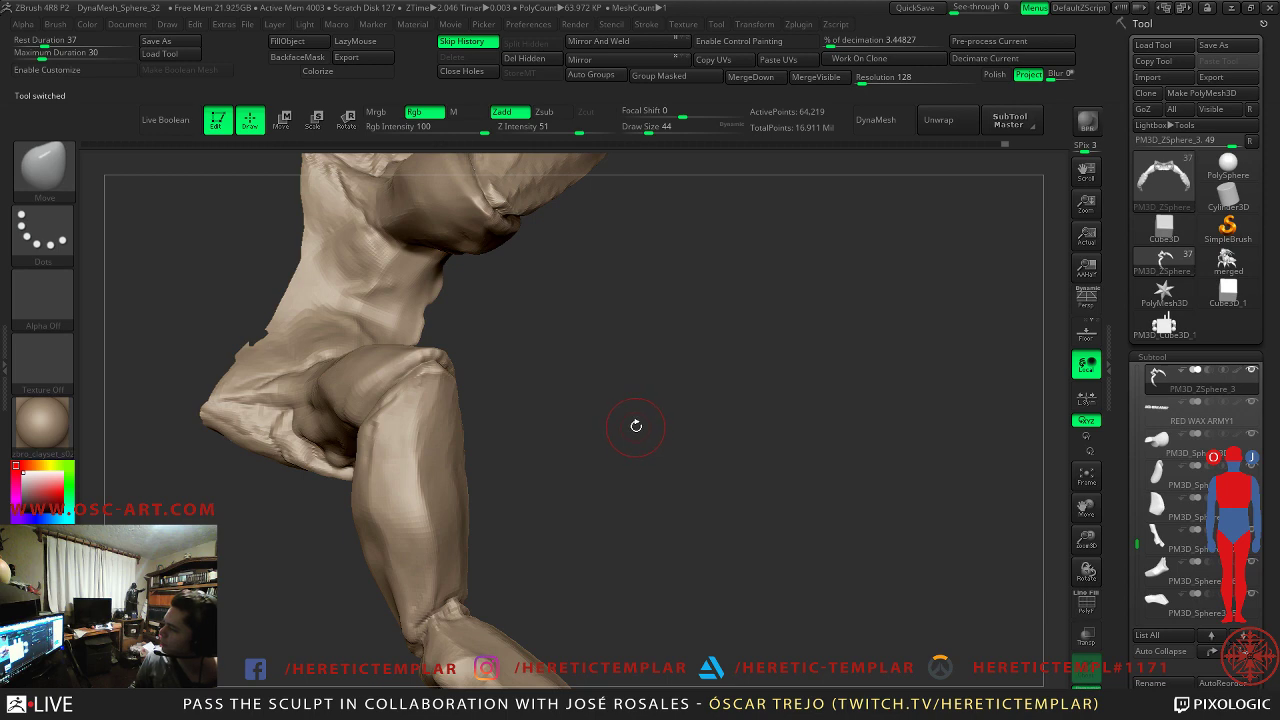
- Enlarge the Move brush to a draw size of 112 and pull the upper contour of the leg's upper segment slightly outward
mouse_move(676, 319)
mouse_down()
mouse_move(720, 388)
mouse_move(700, 396)
mouse_move(679, 369)
mouse_move(649, 361)
mouse_up()
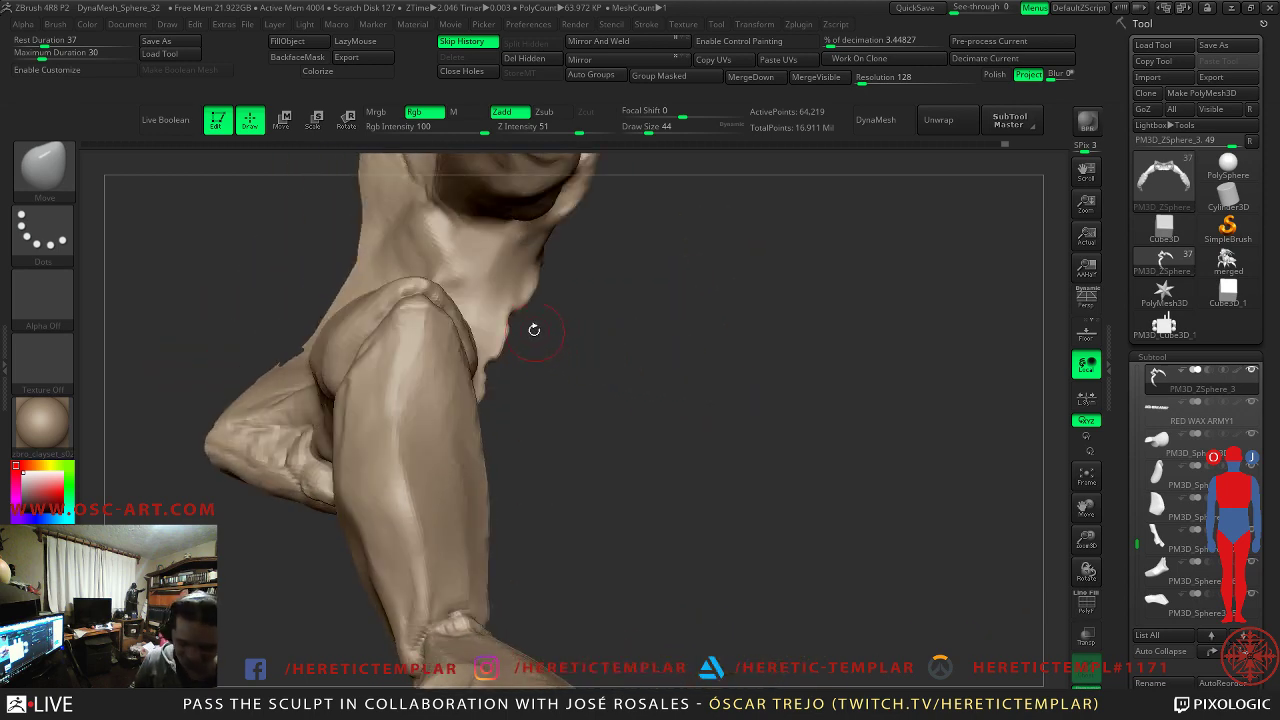
key(s)
mouse_move(431, 320)
mouse_down()
mouse_move(446, 322)
mouse_move(414, 307)
mouse_move(446, 334)
mouse_up()
drag(625, 377, 673, 398)
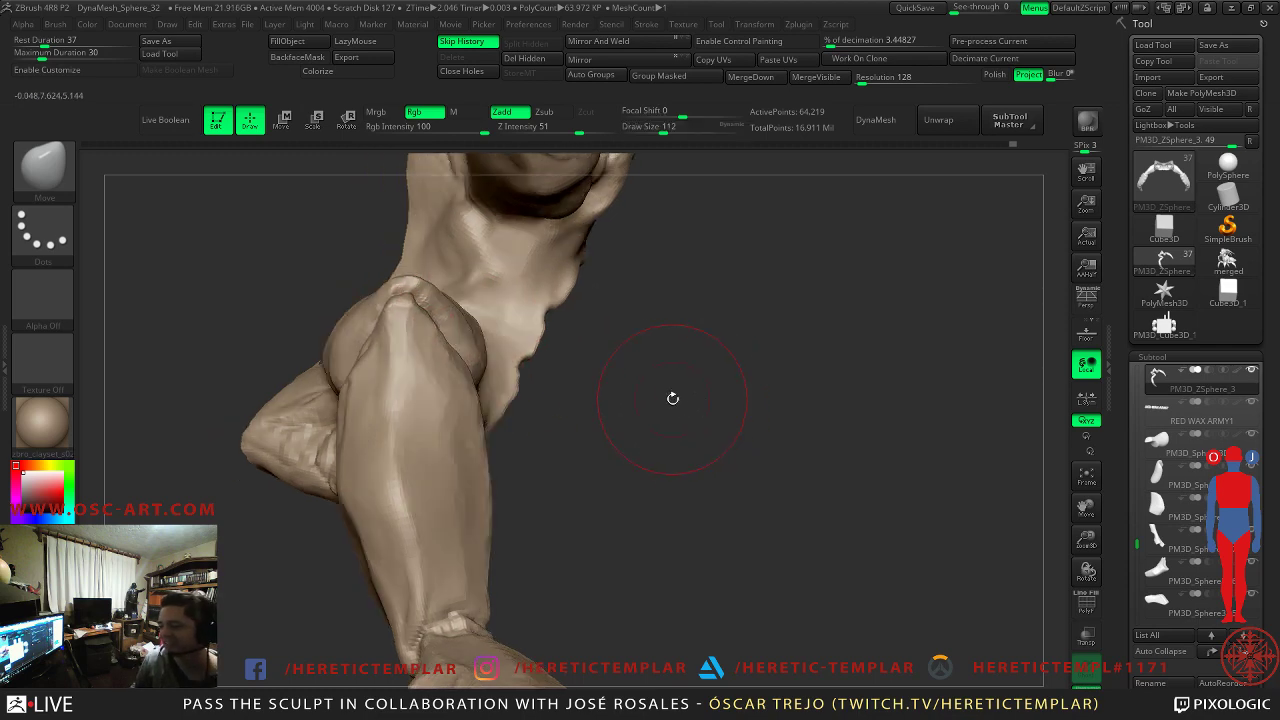
mouse_move(795, 362)
mouse_down()
mouse_move(860, 463)
mouse_move(814, 423)
mouse_move(289, 313)
mouse_up()
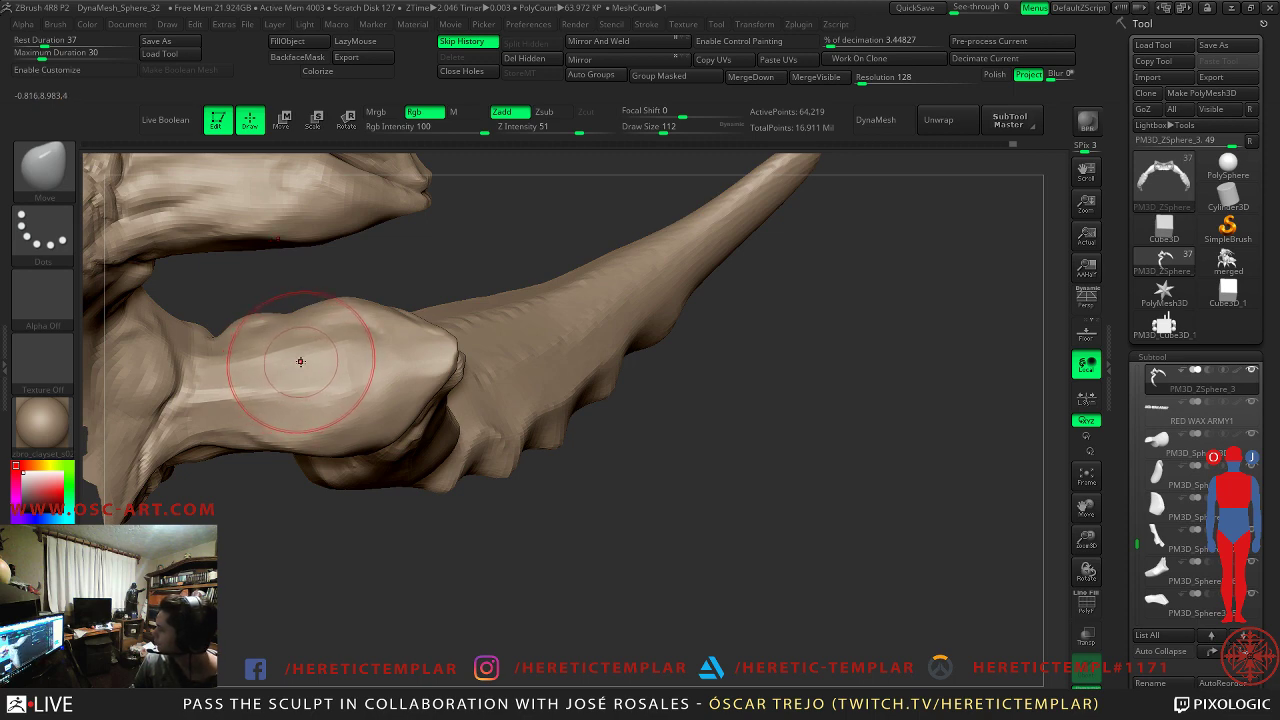
drag(326, 329, 330, 318)
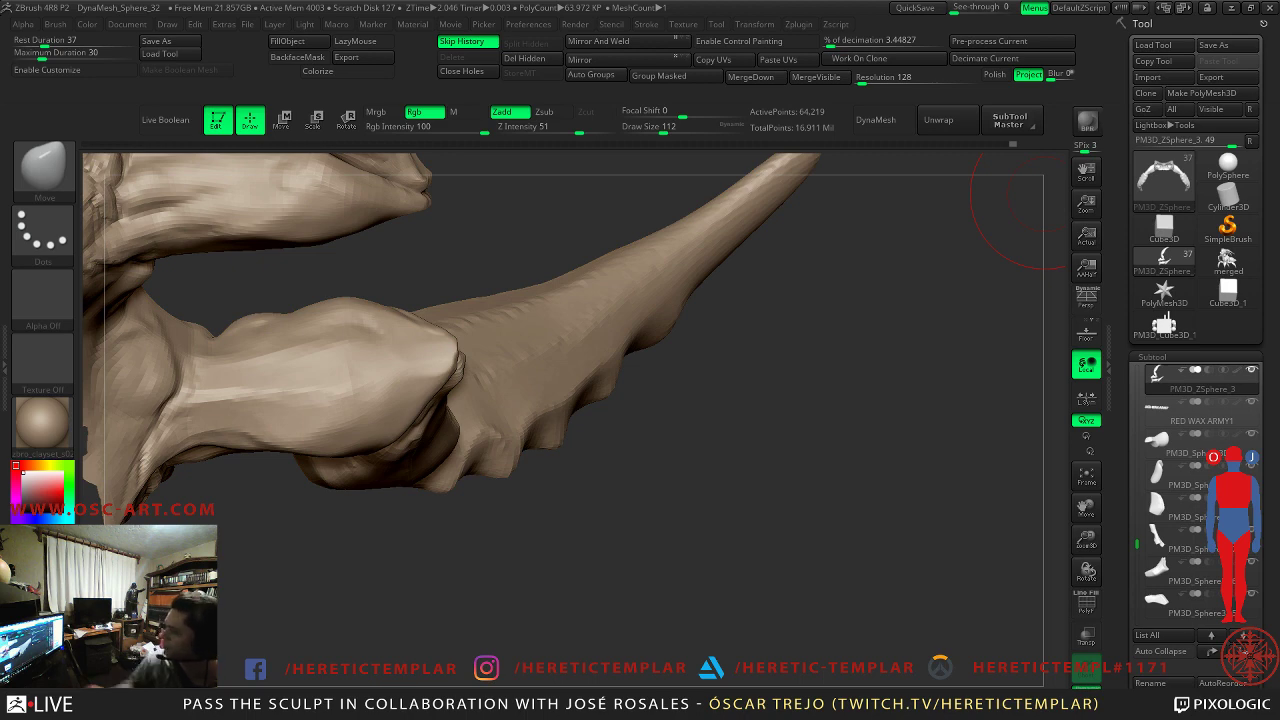
- Reshape the inner contour of the upper leg segment below the hip with the Move brush, using draw sizes 128 and 71
mouse_move(1010, 195)
mouse_down()
mouse_move(562, 330)
mouse_move(634, 320)
mouse_move(760, 347)
mouse_move(784, 286)
mouse_move(709, 243)
mouse_move(690, 253)
mouse_up()
key(s)
drag(248, 317, 265, 326)
drag(256, 400, 261, 471)
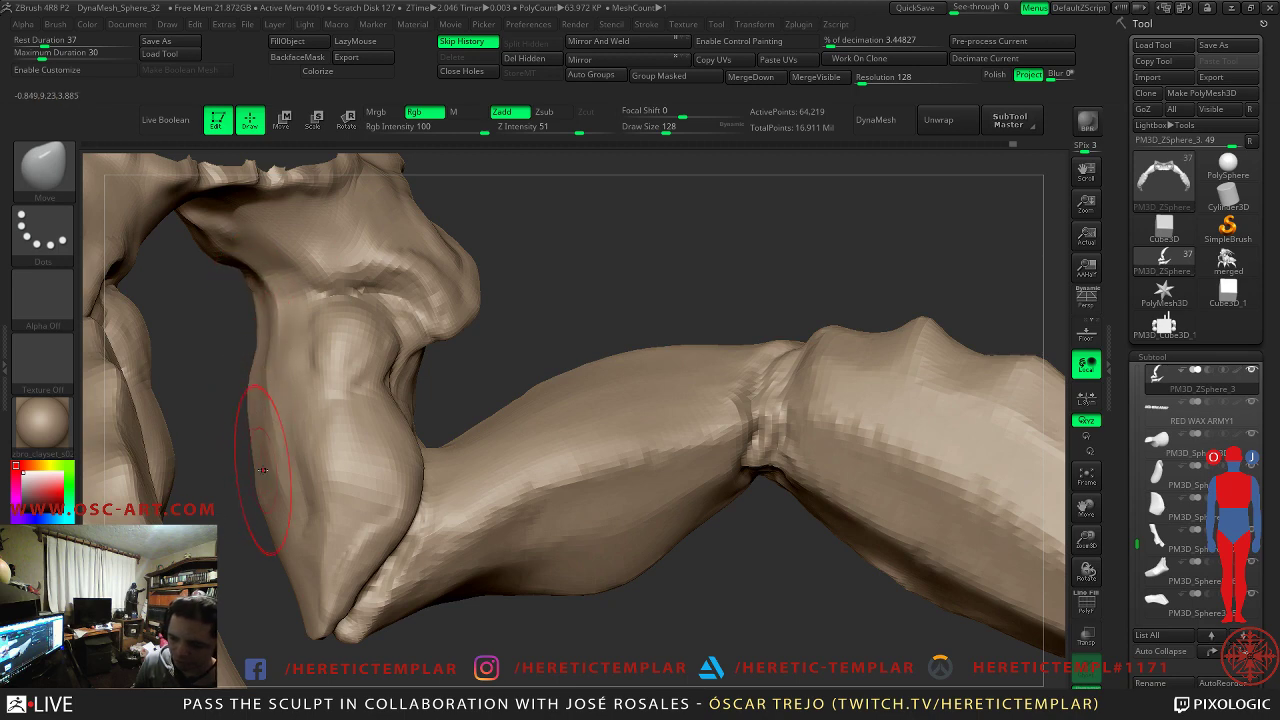
key(ctrl)
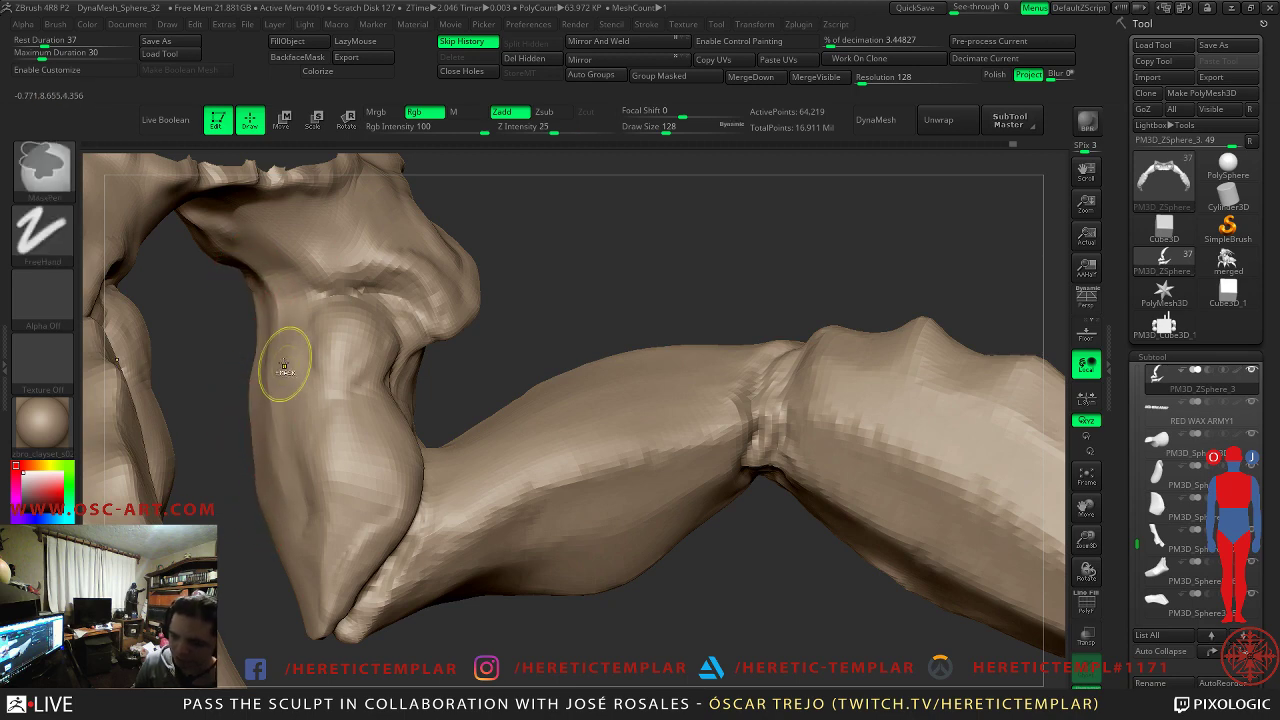
key(s)
drag(250, 300, 230, 300)
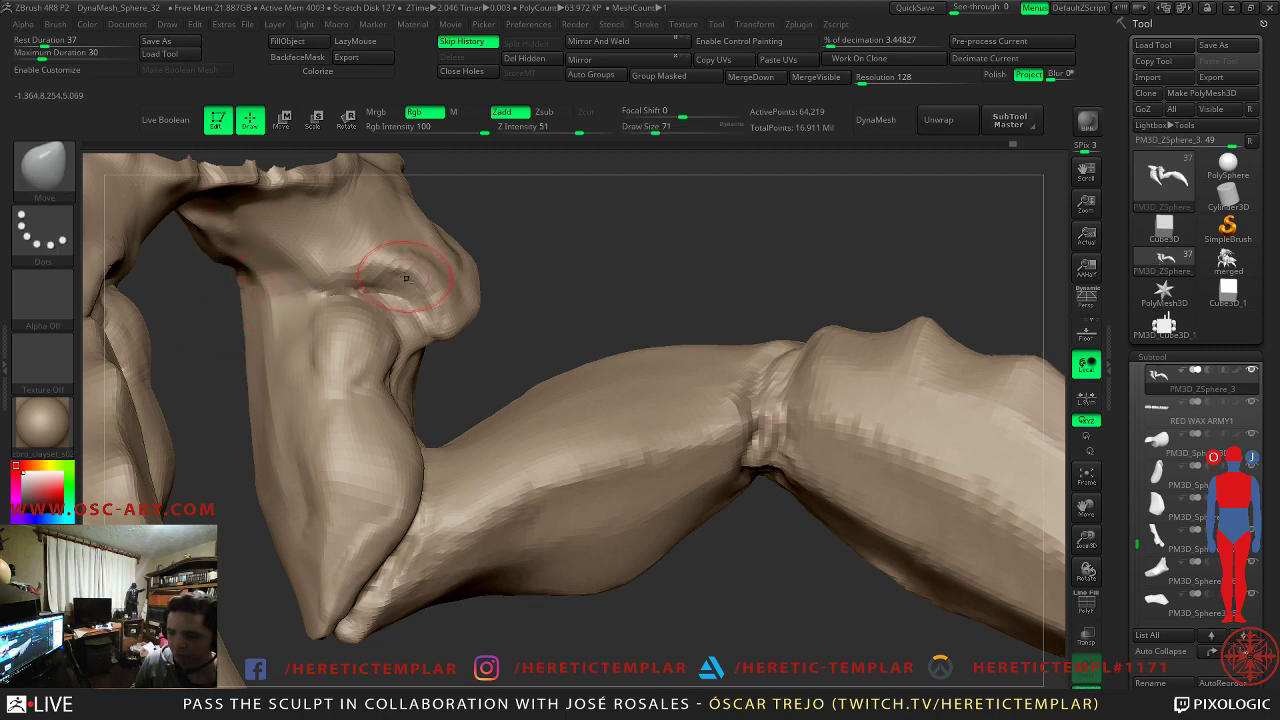
alt+right_drag(444, 296, 700, 267)
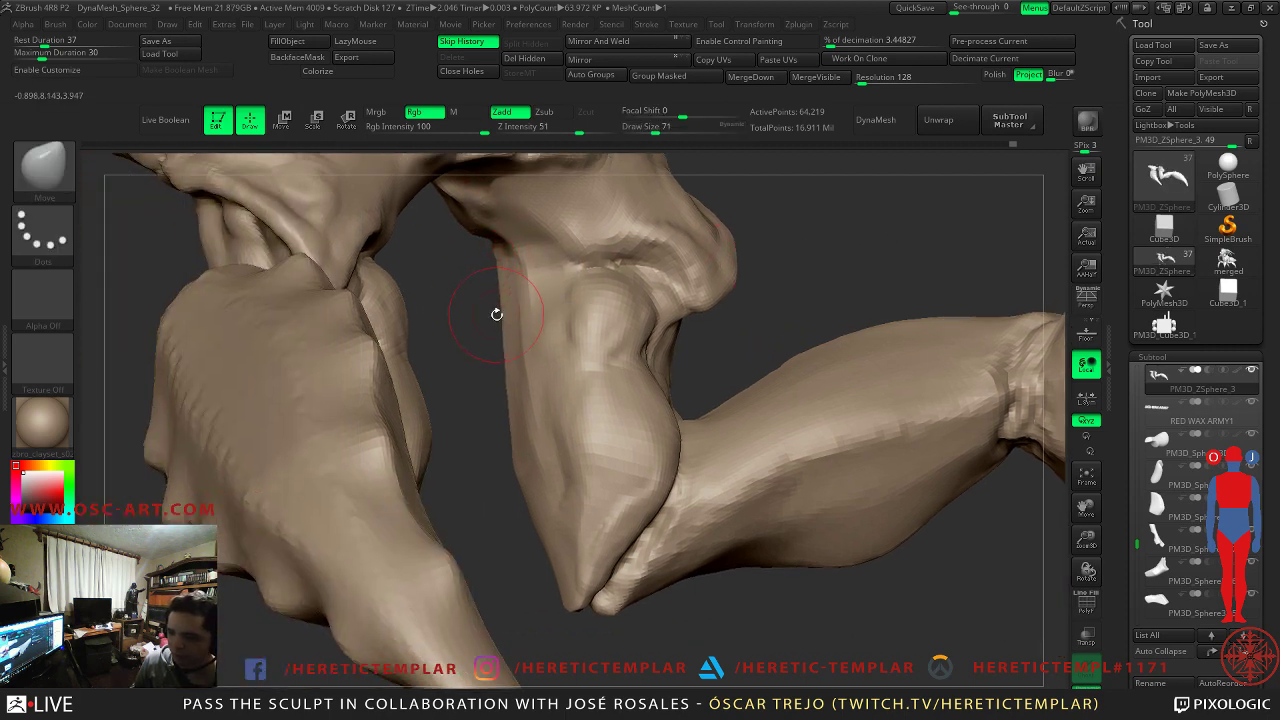
- Check the legs as a flat silhouette, and turn off Solo mode to show the other subtools
key(v)
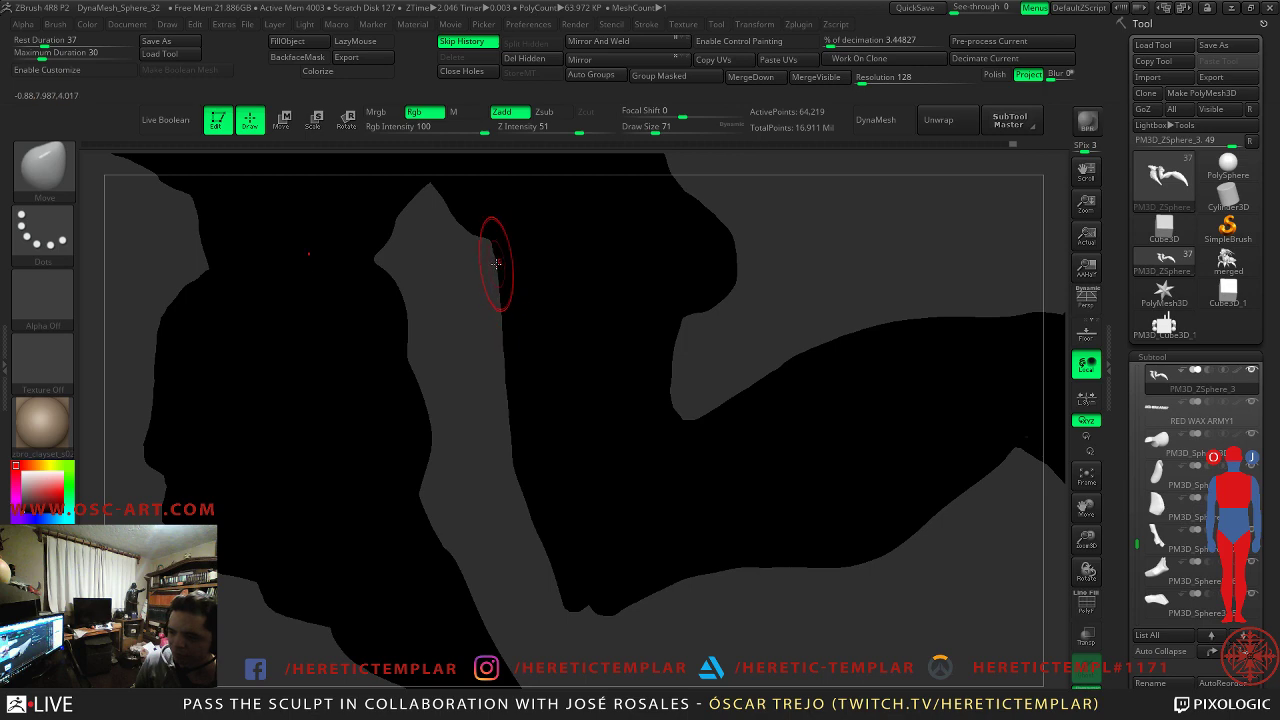
key(shift+f)
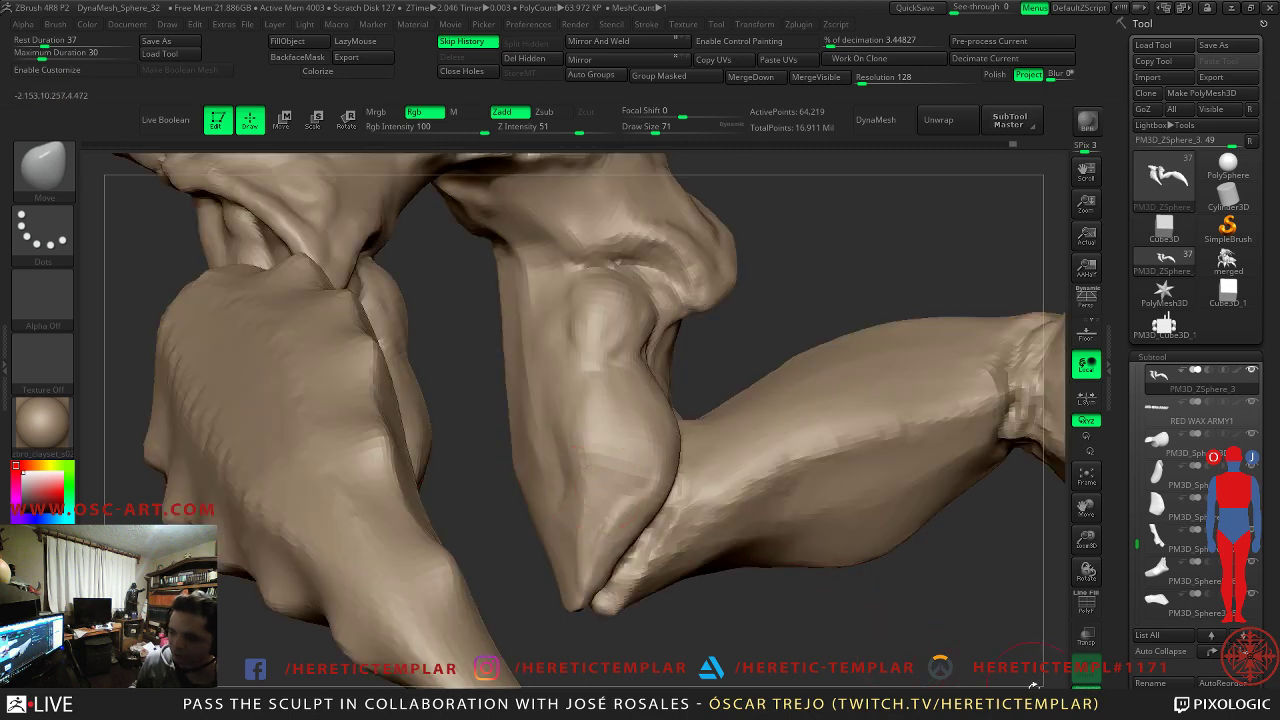
click(1086, 686)
alt+drag(917, 660, 967, 504)
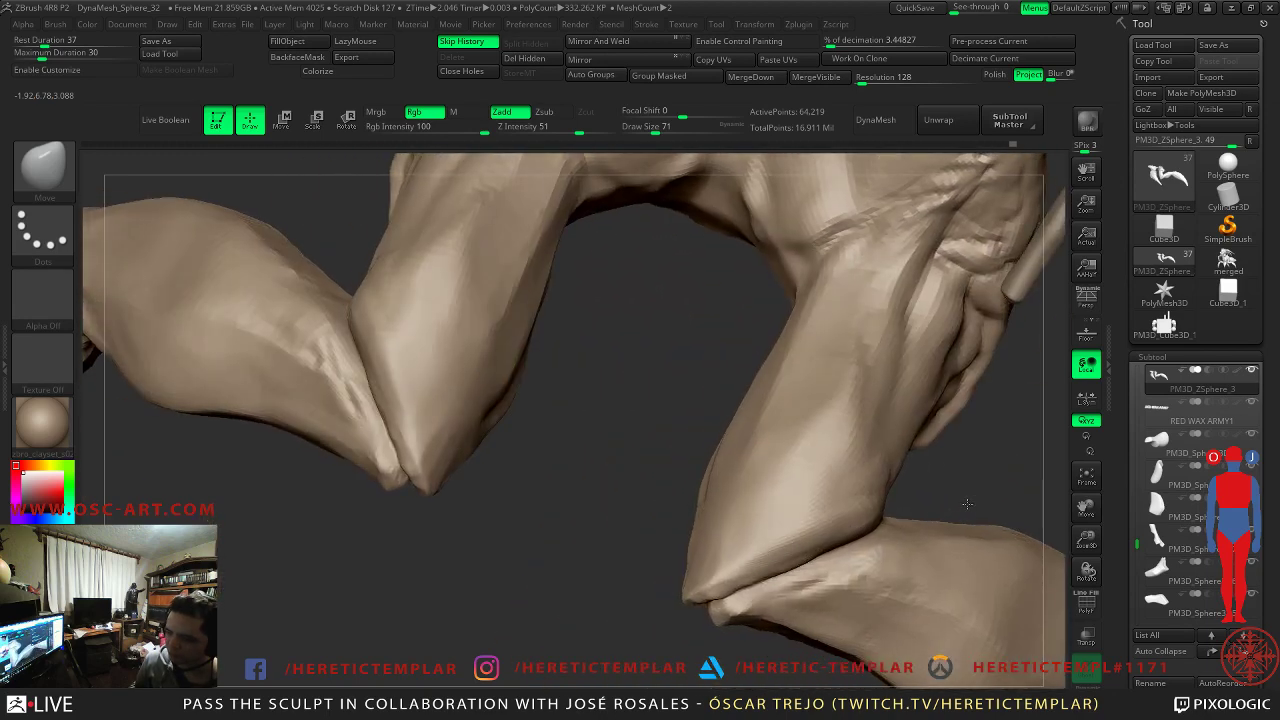
- Reshape the inner contours of the upper leg segments with the Move brush, using draw sizes between 120 and 182
mouse_move(655, 340)
mouse_down()
mouse_move(583, 384)
mouse_move(641, 408)
mouse_up()
key(s)
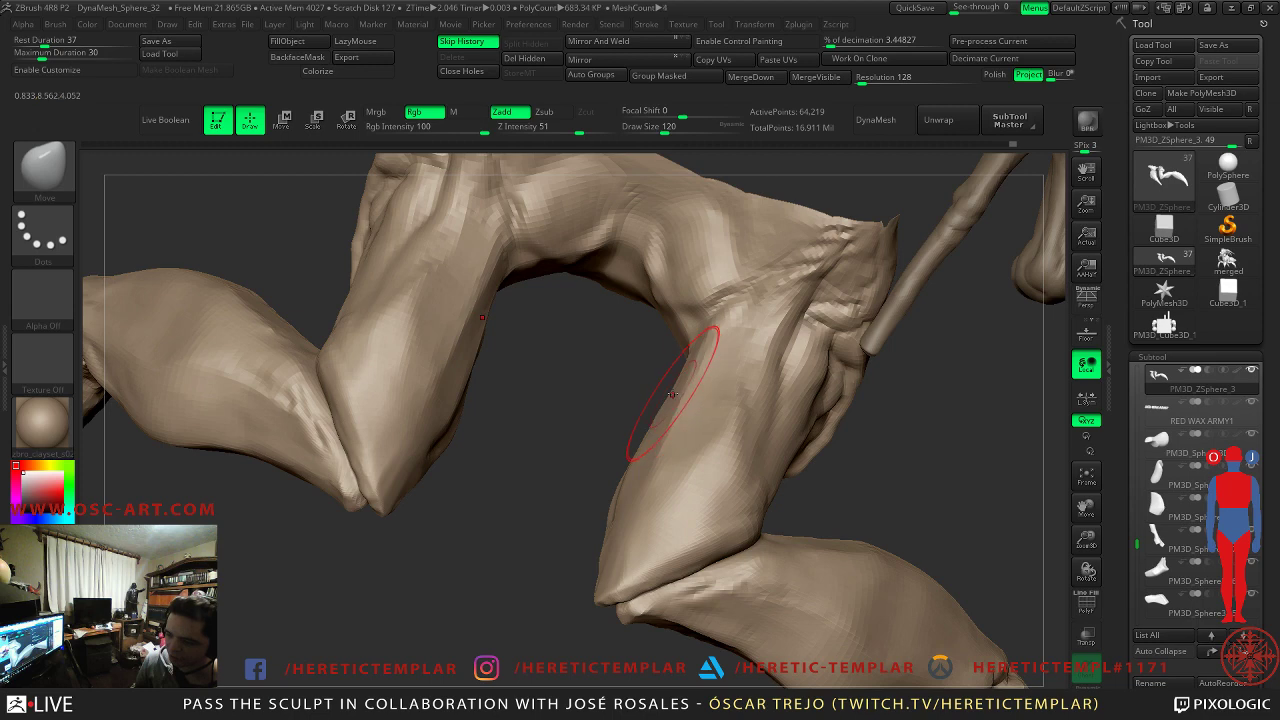
key(s)
drag(672, 395, 687, 398)
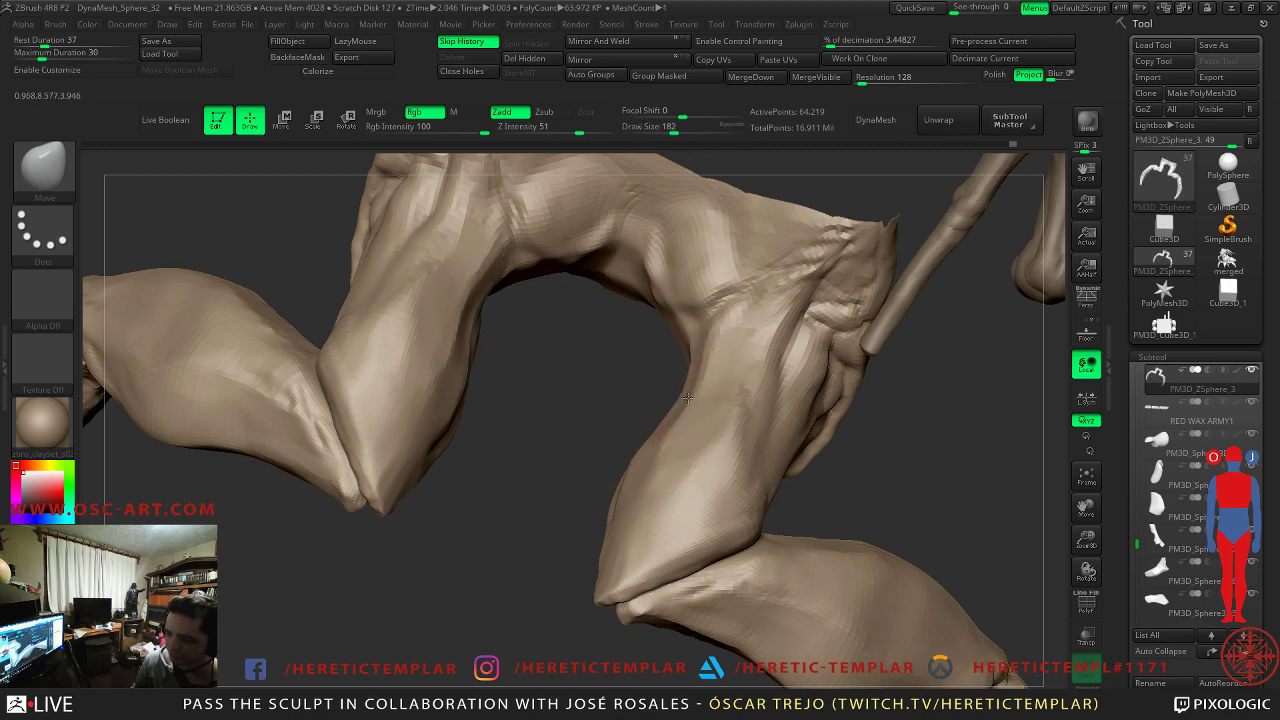
mouse_move(580, 572)
mouse_down()
mouse_move(618, 481)
mouse_move(614, 449)
mouse_move(648, 464)
mouse_up()
key(s)
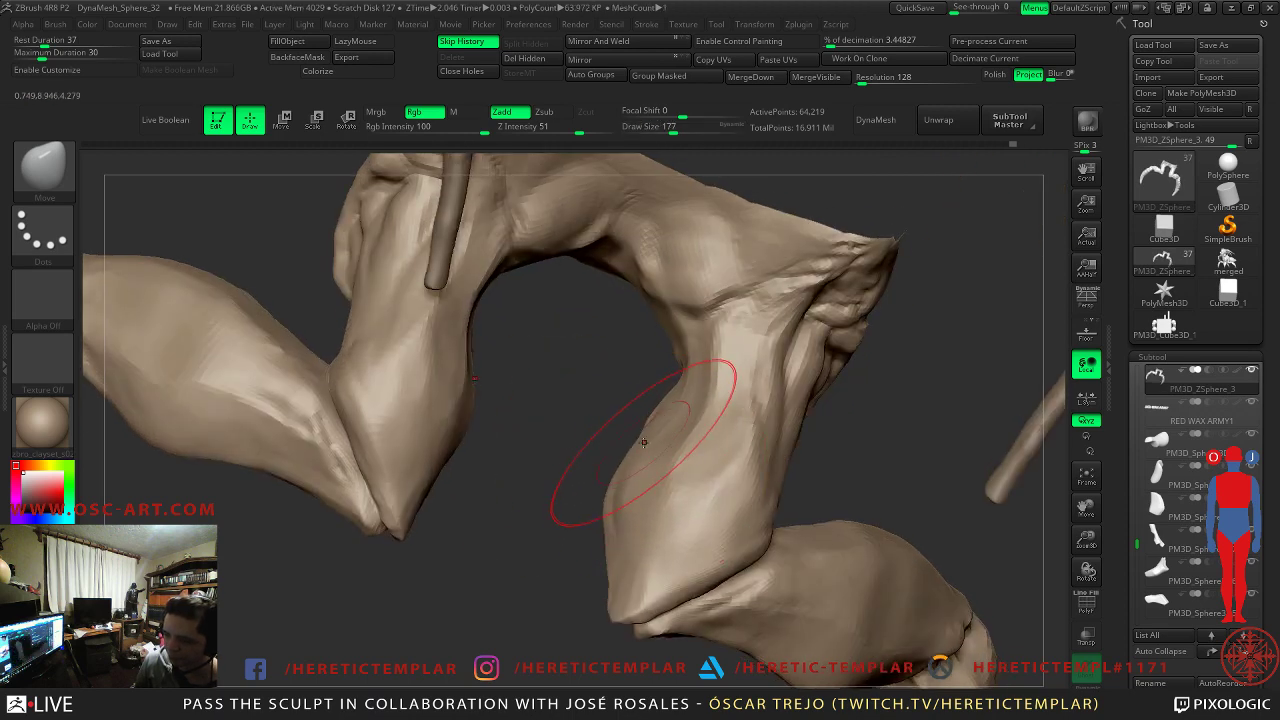
mouse_move(575, 470)
mouse_down()
mouse_move(625, 435)
mouse_move(567, 483)
mouse_move(737, 526)
mouse_move(704, 564)
mouse_move(668, 563)
mouse_up()
key(s)
key(s)
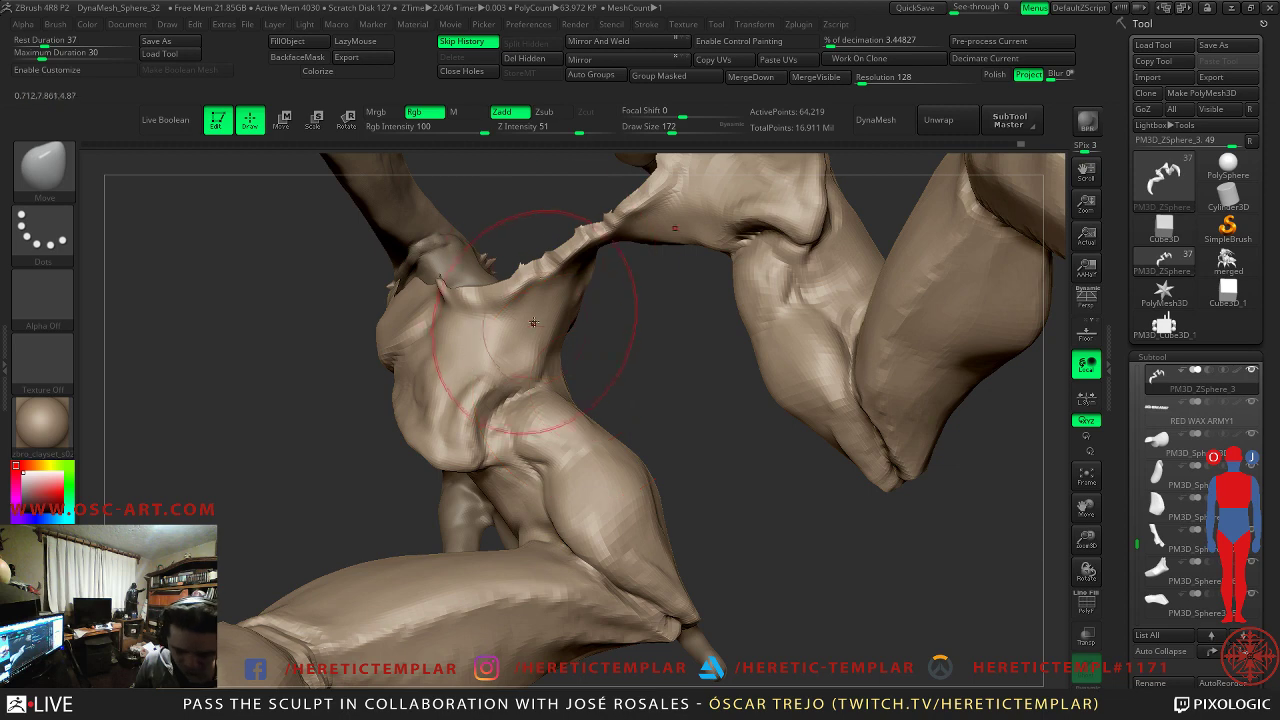
- Raise the mesh one subdivision level and deepen the creases where the hip meets the upper leg with DamStandard at draw sizes 56 and 33
key(b)
key(d)
key(s)
key(s)
mouse_move(540, 396)
mouse_down()
mouse_move(517, 398)
mouse_move(540, 378)
mouse_up()
key(d)
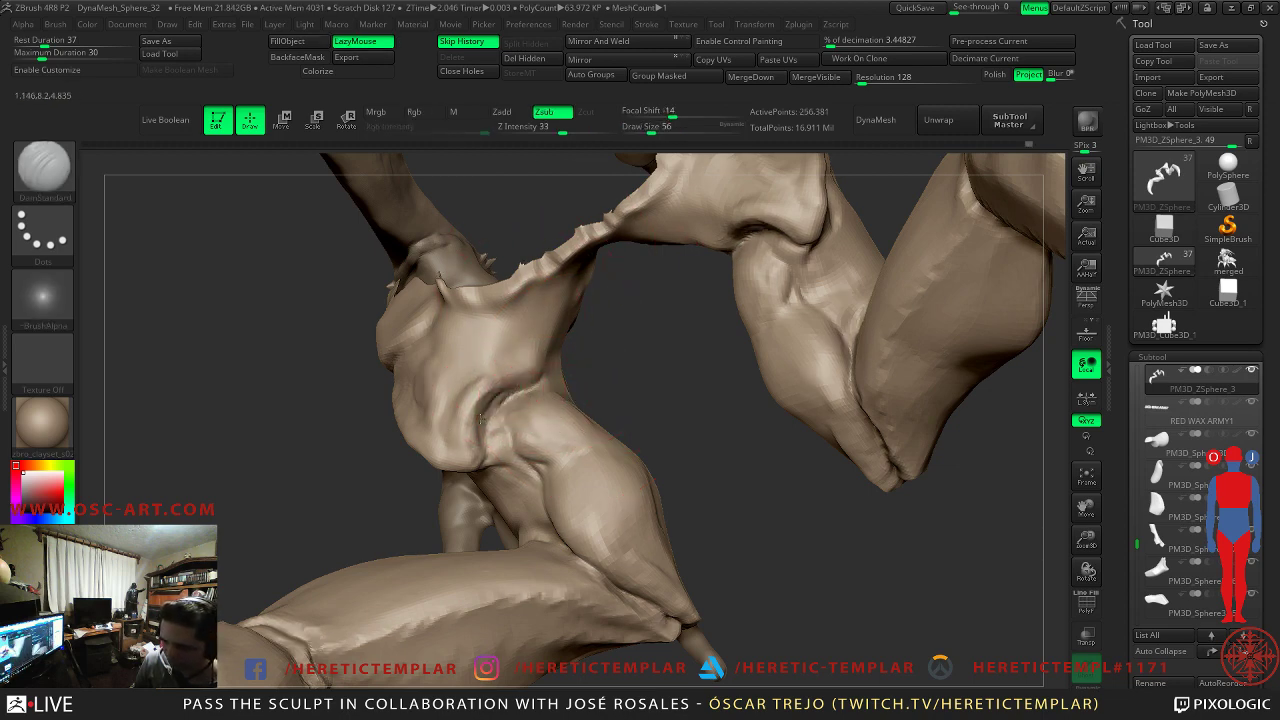
mouse_move(507, 398)
mouse_down()
mouse_move(514, 408)
mouse_move(500, 405)
mouse_up()
drag(349, 443, 385, 405)
drag(295, 435, 350, 355)
key(s)
drag(408, 307, 385, 306)
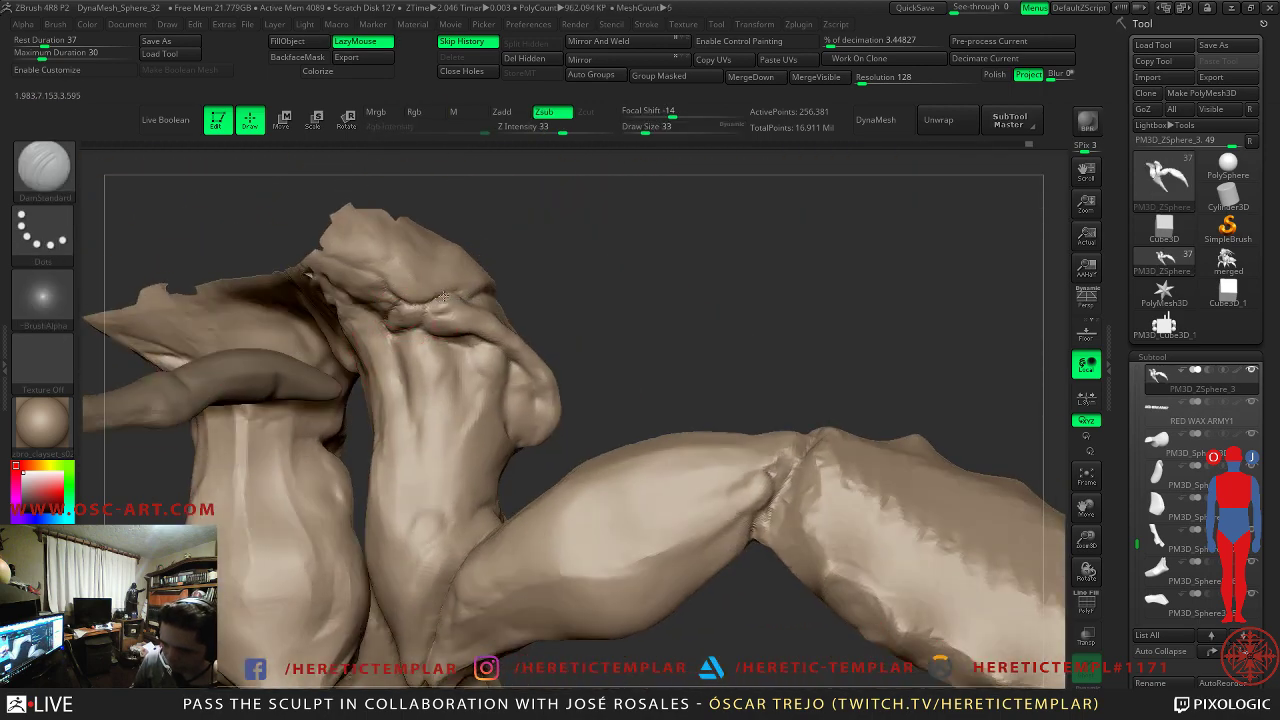
- Flatten the broad face of the serrated lower leg segment with the TrimDynamic brush at draw size 90
alt+drag(679, 285, 503, 290)
drag(776, 264, 869, 459)
drag(634, 409, 548, 497)
drag(432, 485, 555, 443)
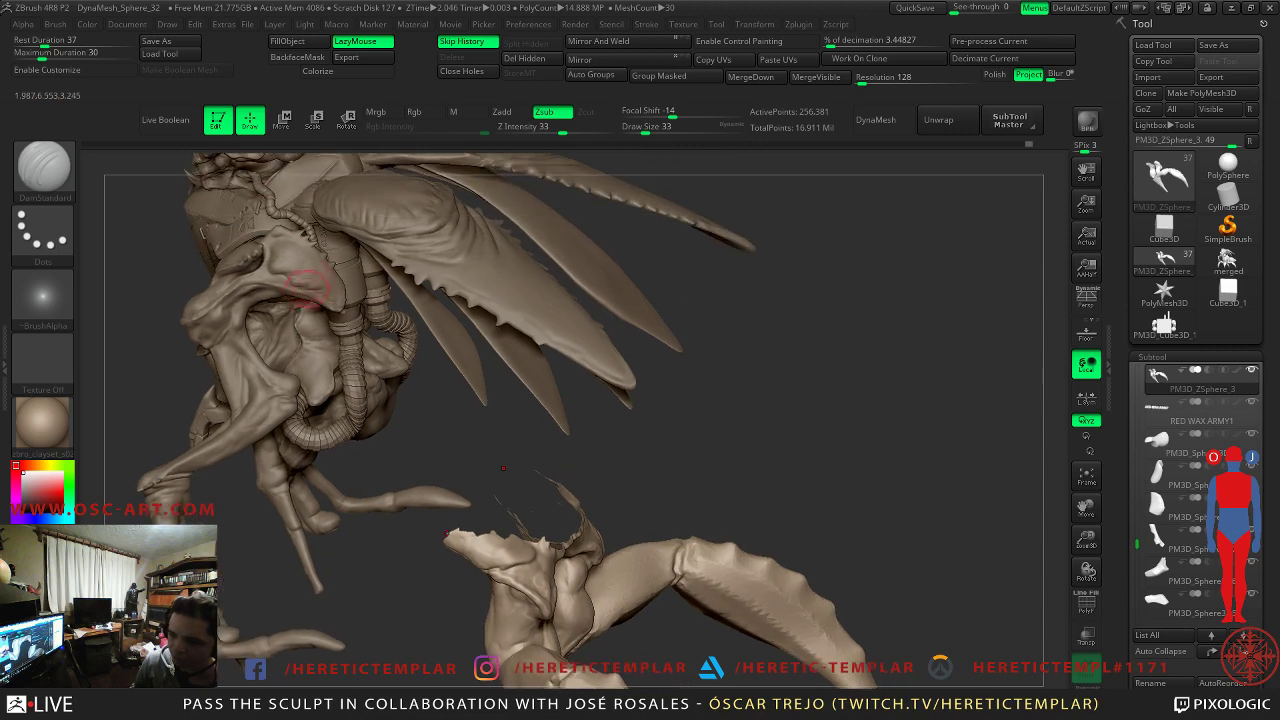
mouse_move(784, 479)
alt+mouse_down()
mouse_move(722, 320)
mouse_move(672, 252)
mouse_move(688, 302)
alt+mouse_up()
mouse_move(658, 516)
mouse_down()
mouse_move(720, 470)
mouse_move(826, 337)
mouse_move(683, 289)
mouse_up()
key(b)
key(t)
key(d)
drag(488, 365, 501, 365)
drag(680, 334, 530, 328)
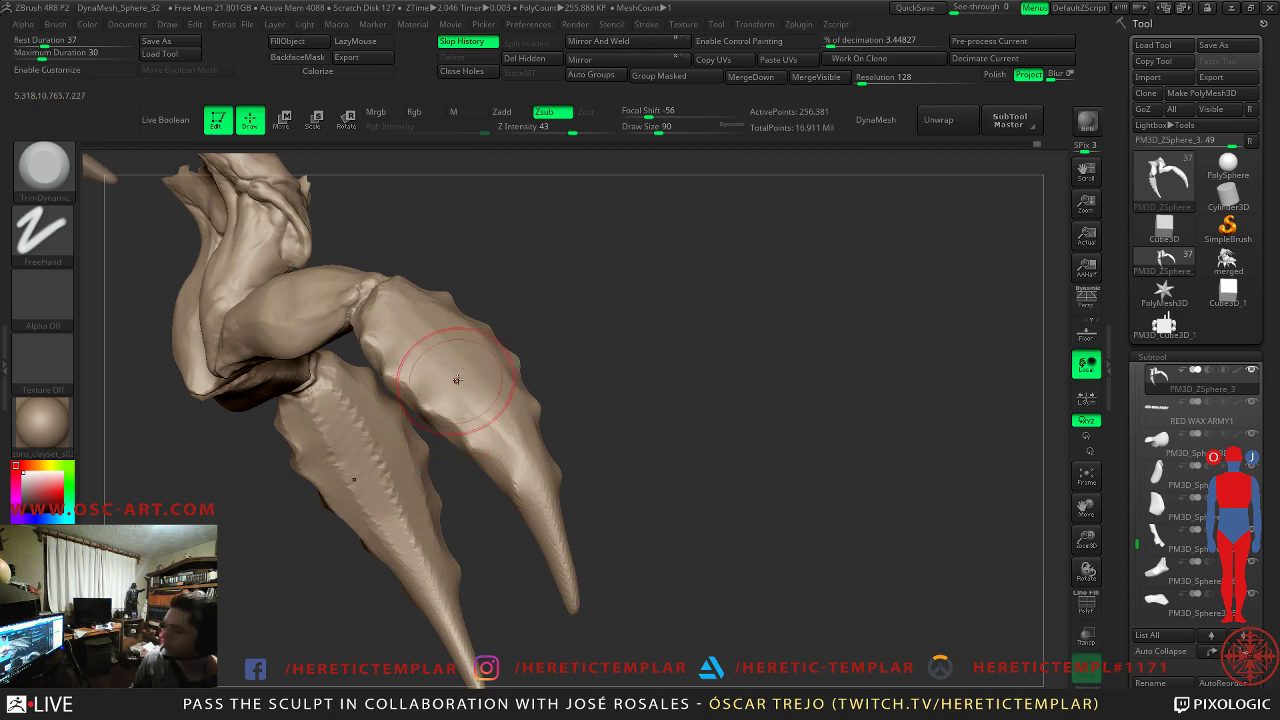
- Plane the serrated segment's face and scalloped edge with TrimDynamic at draw sizes 120 and 104, and smooth its lower part
alt+drag(603, 351, 580, 397)
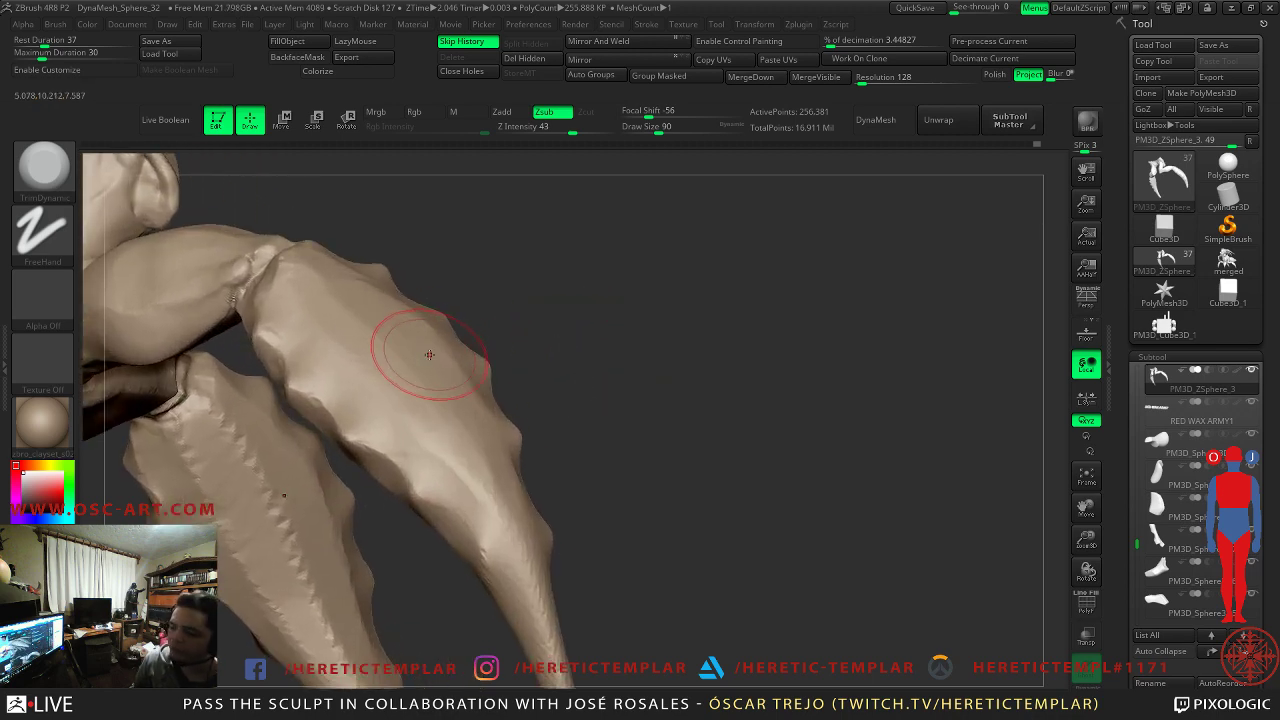
drag(577, 318, 486, 346)
key(s)
drag(355, 278, 362, 278)
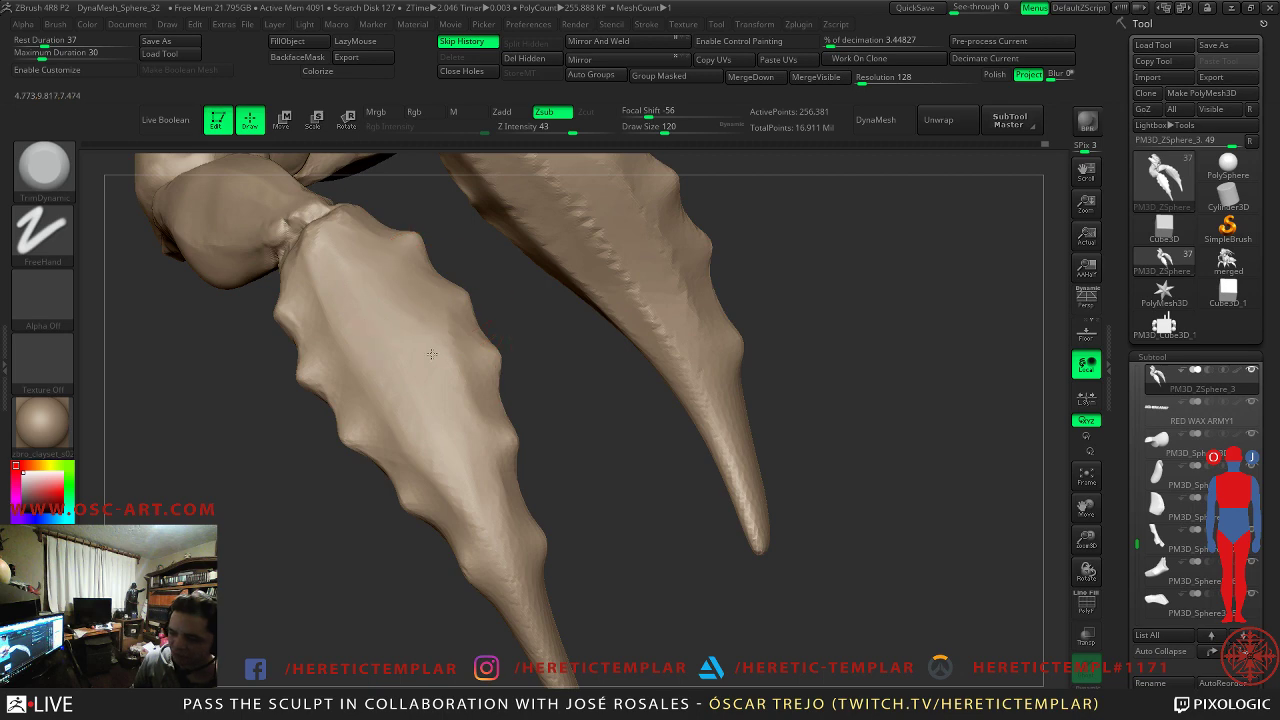
key(bracketleft)
key(bracketleft)
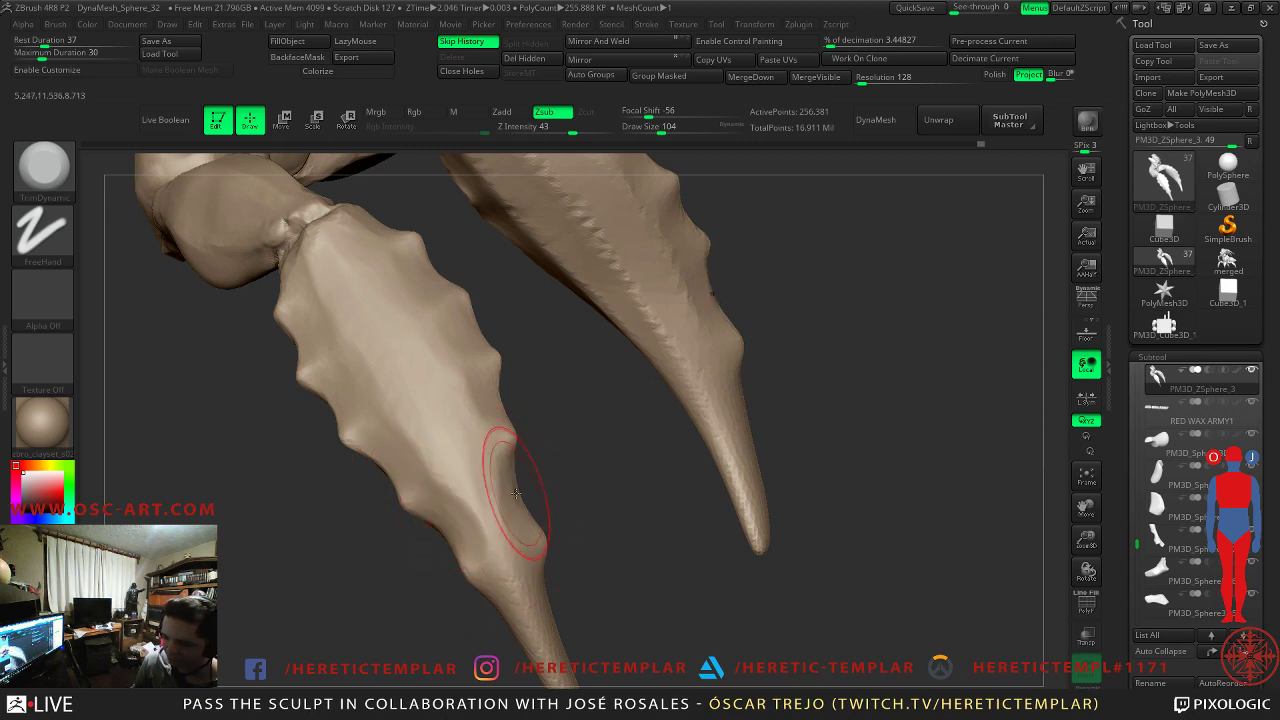
key(shift)
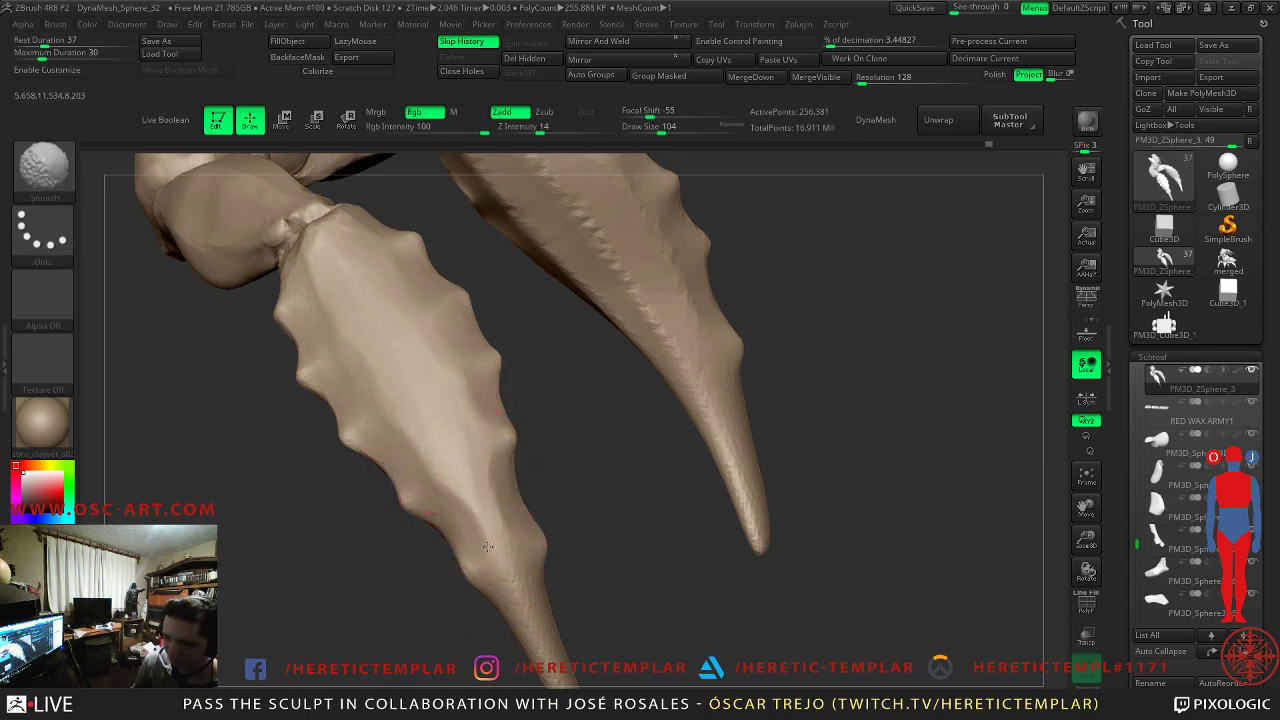
- Smooth the pointed tip of the lower leg at three subdivision levels lower, and restore the higher levels
alt+drag(489, 601, 420, 400)
key(shift)
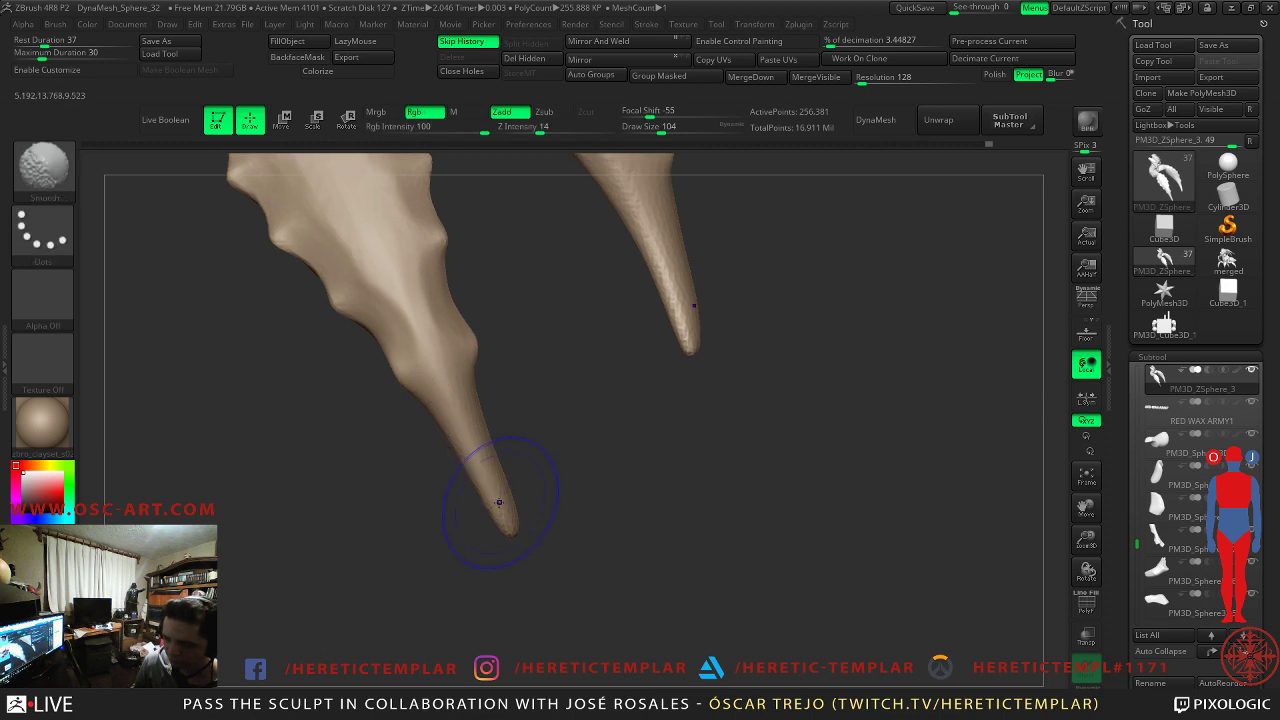
key(shift+d)
key(shift+d)
key(shift+d)
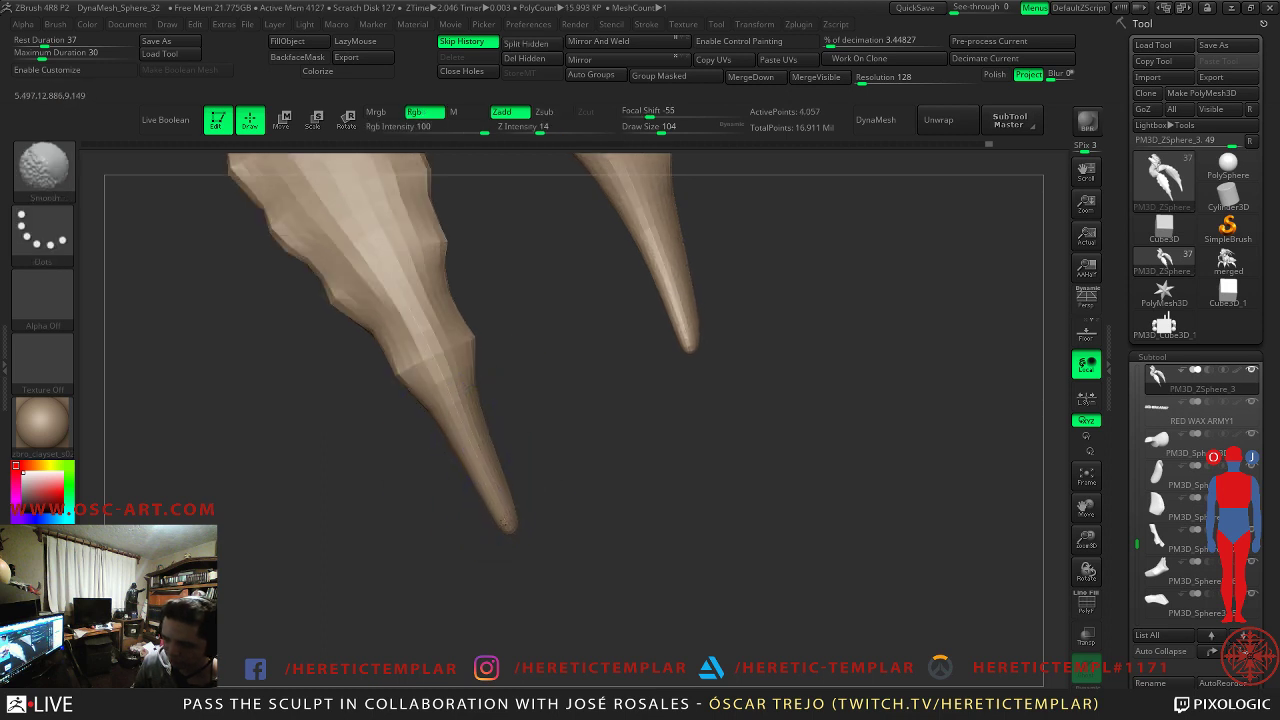
mouse_move(511, 524)
mouse_down()
mouse_move(540, 512)
mouse_move(516, 508)
mouse_up()
mouse_move(650, 417)
mouse_down()
mouse_move(617, 491)
mouse_move(588, 418)
mouse_move(551, 437)
mouse_move(553, 510)
mouse_up()
key(d)
key(d)
key(d)
- Soften the ridge along the middle leg segment with TrimDynamic at draw sizes 112 and 97, and undo the last smoothing stroke
alt+drag(649, 309, 543, 543)
mouse_move(542, 543)
right_down()
mouse_move(557, 417)
mouse_move(538, 383)
mouse_move(460, 362)
mouse_move(500, 371)
right_up()
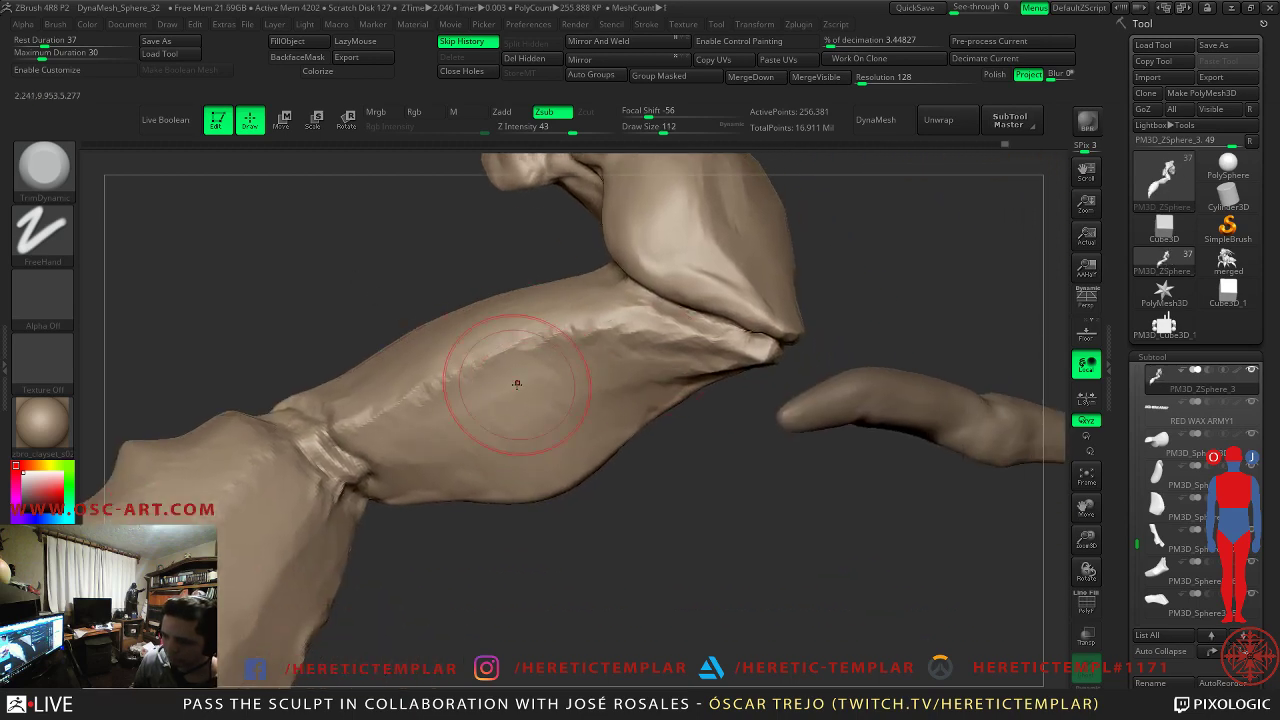
mouse_move(457, 386)
right_down()
mouse_move(270, 318)
mouse_move(414, 343)
right_up()
mouse_move(208, 336)
right_down()
mouse_move(251, 263)
mouse_move(372, 326)
right_up()
key(s)
drag(394, 340, 388, 335)
key(shift)
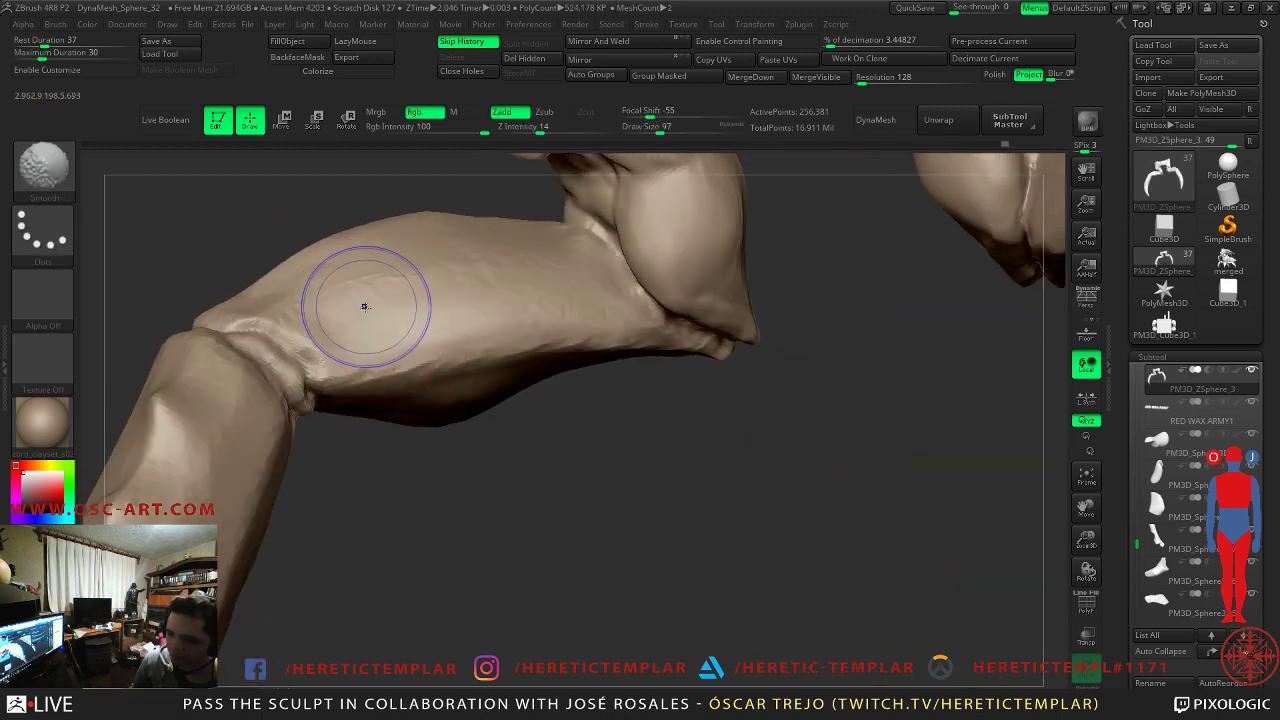
key(ctrl+z)
- Trim the side and lower edge of the middle leg segment with TrimDynamic at draw size 101, and smooth the surface
key(s)
drag(429, 351, 423, 350)
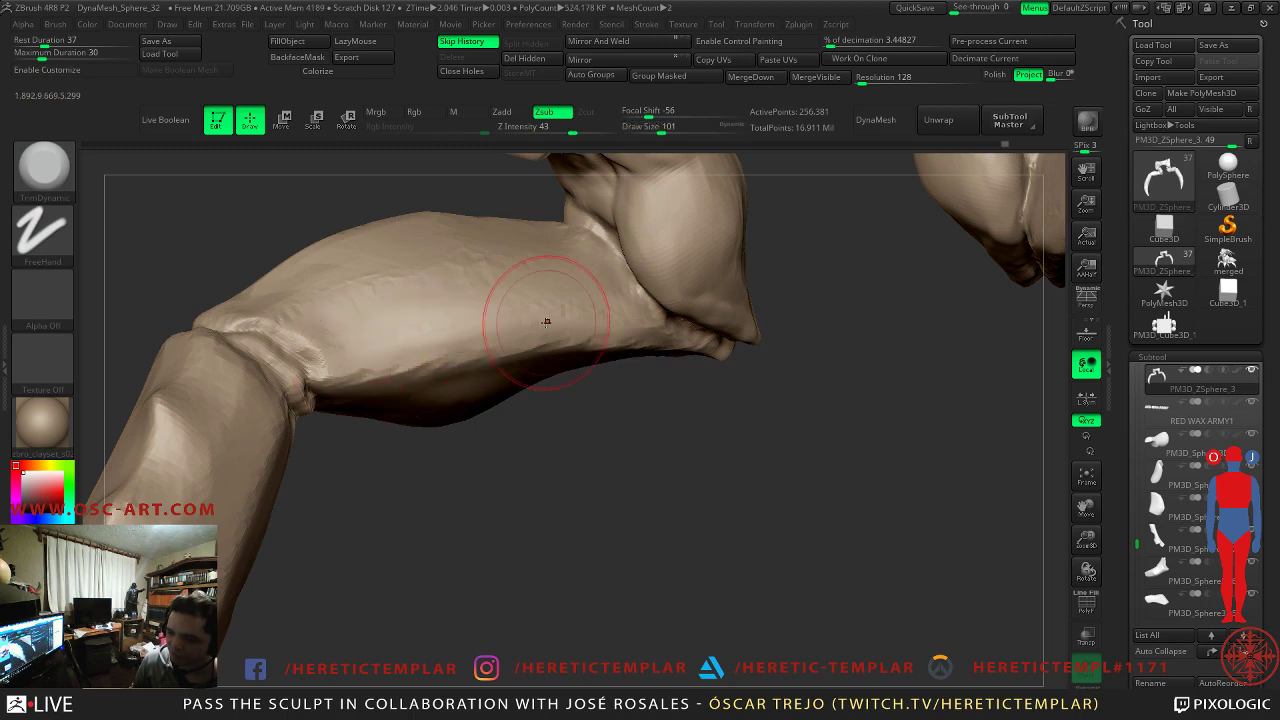
drag(628, 370, 686, 337)
drag(275, 202, 290, 240)
drag(577, 552, 486, 477)
key(s)
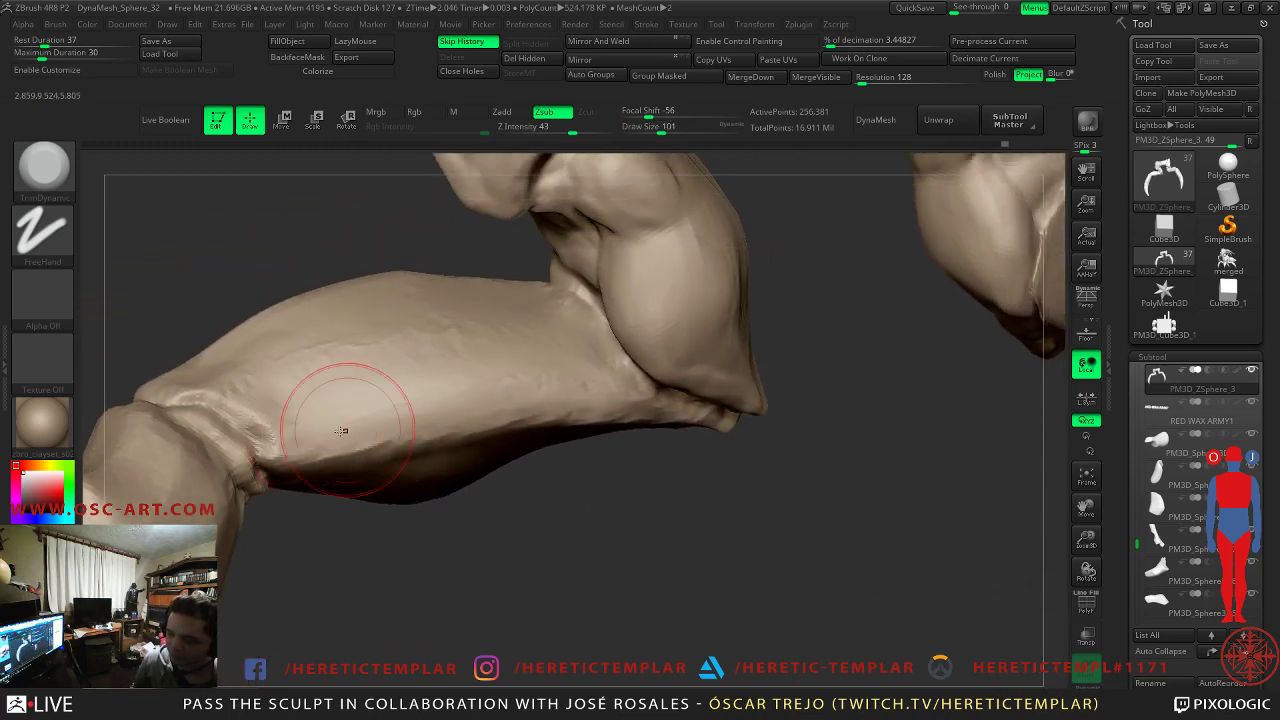
mouse_move(386, 408)
mouse_down()
mouse_move(483, 400)
mouse_move(406, 423)
mouse_move(304, 424)
mouse_up()
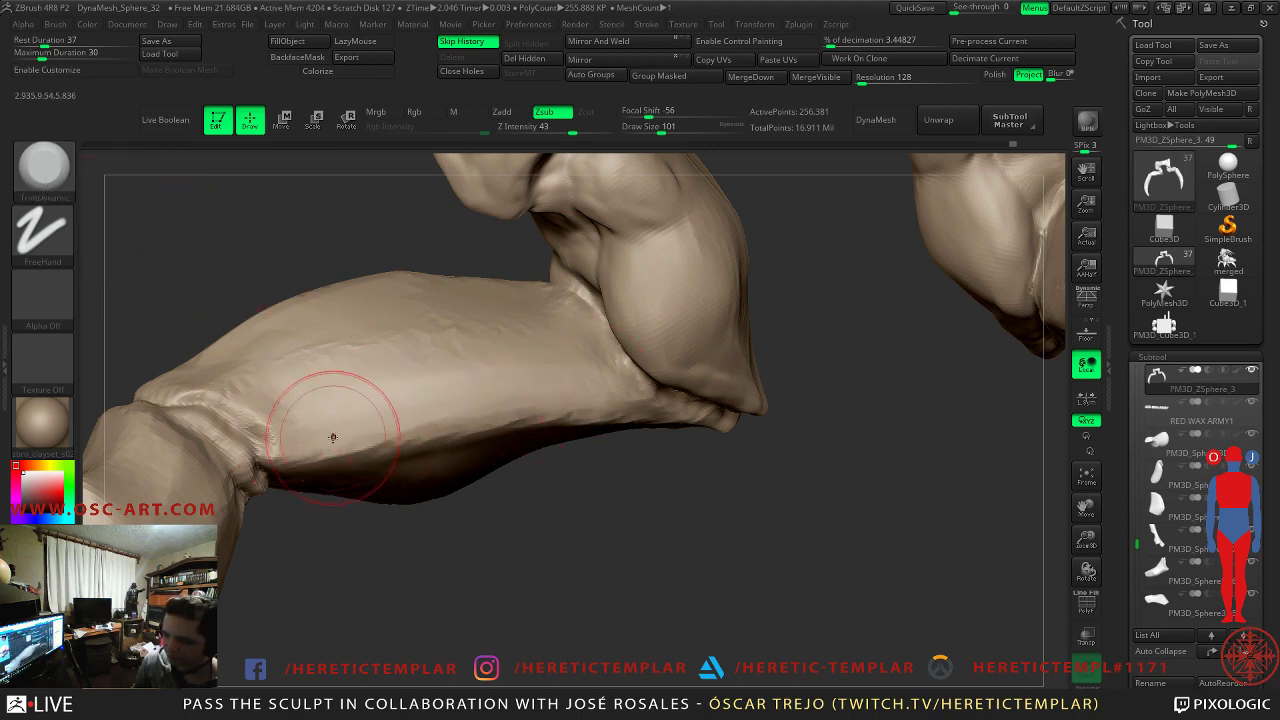
key(shift)
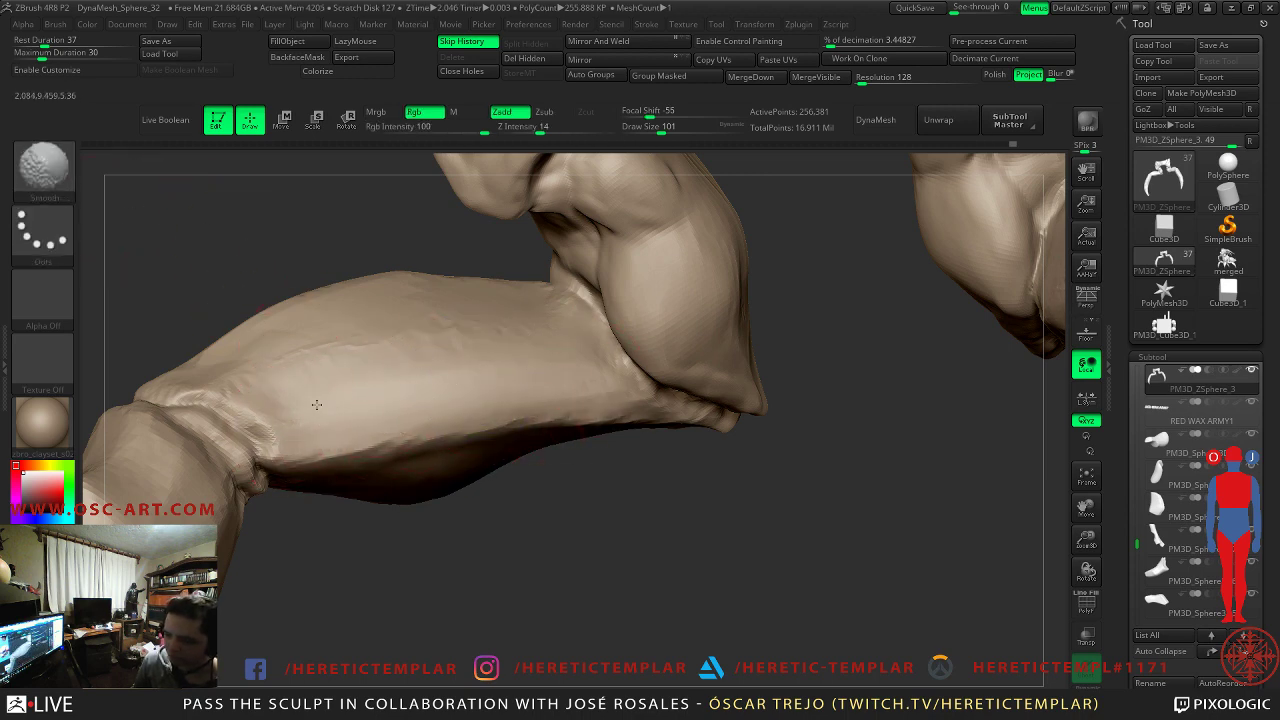
shift+drag(390, 388, 368, 387)
- Plane the outer side of the middle leg segment down to its lower joint with TrimDynamic at draw sizes 101 and 65
drag(589, 492, 376, 445)
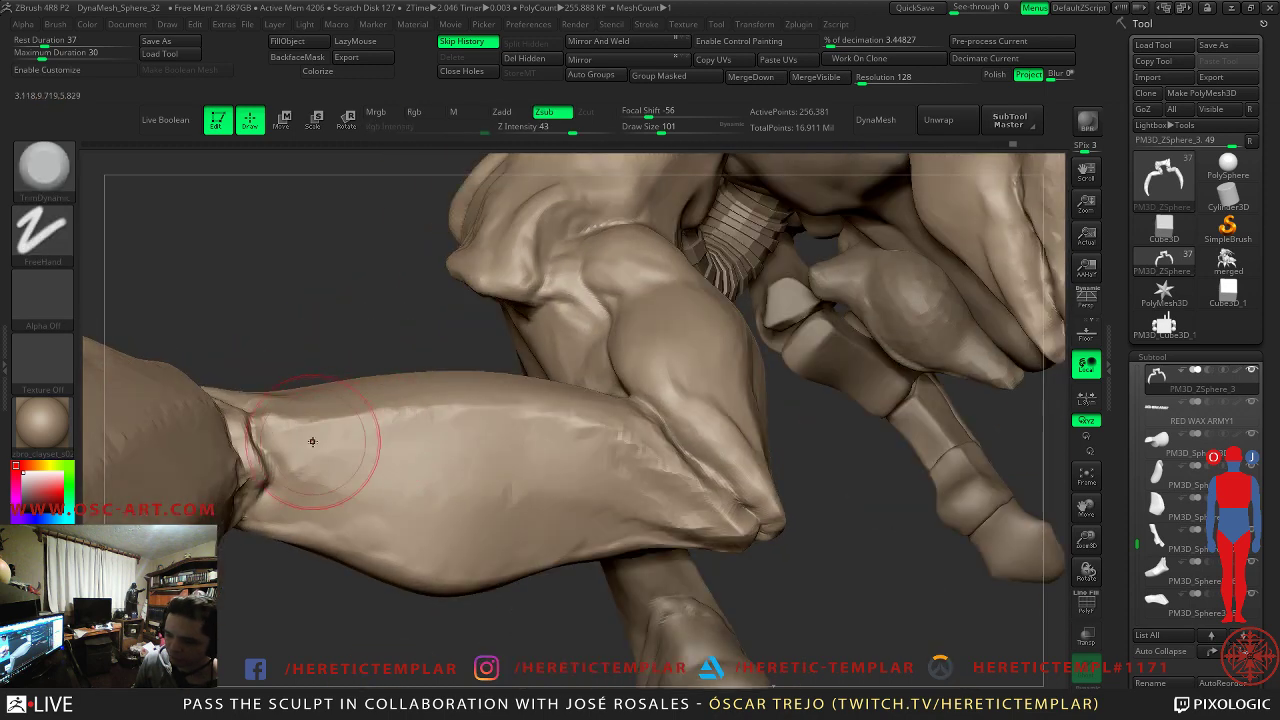
drag(519, 437, 328, 438)
mouse_move(541, 430)
mouse_down()
mouse_move(531, 443)
mouse_move(370, 452)
mouse_up()
drag(571, 440, 334, 457)
mouse_move(850, 580)
mouse_down()
mouse_move(771, 557)
mouse_move(566, 543)
mouse_move(505, 520)
mouse_up()
drag(311, 403, 240, 425)
right_drag(240, 425, 160, 400)
key(s)
mouse_move(250, 436)
mouse_down()
mouse_move(232, 433)
mouse_move(260, 430)
mouse_up()
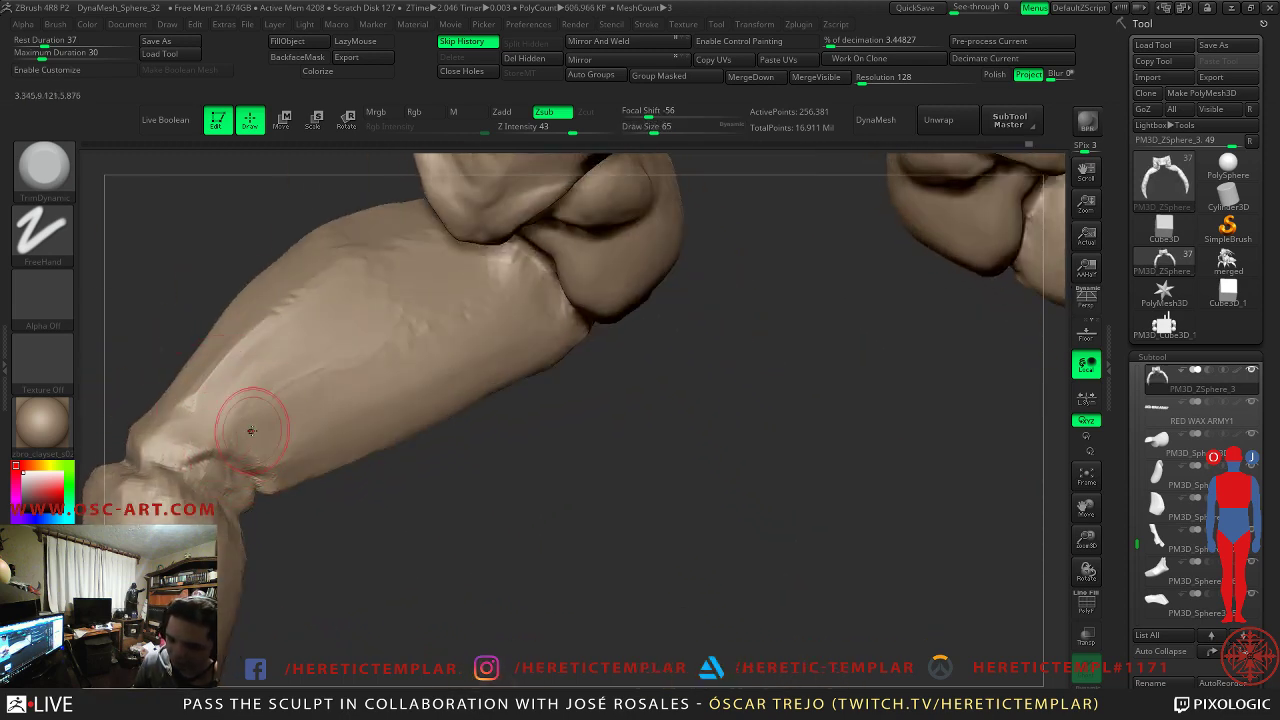
- Carve creases around the joint between the middle and serrated leg segments with DamStandard at draw size 27, and smooth them
key(b)
key(d)
key(s)
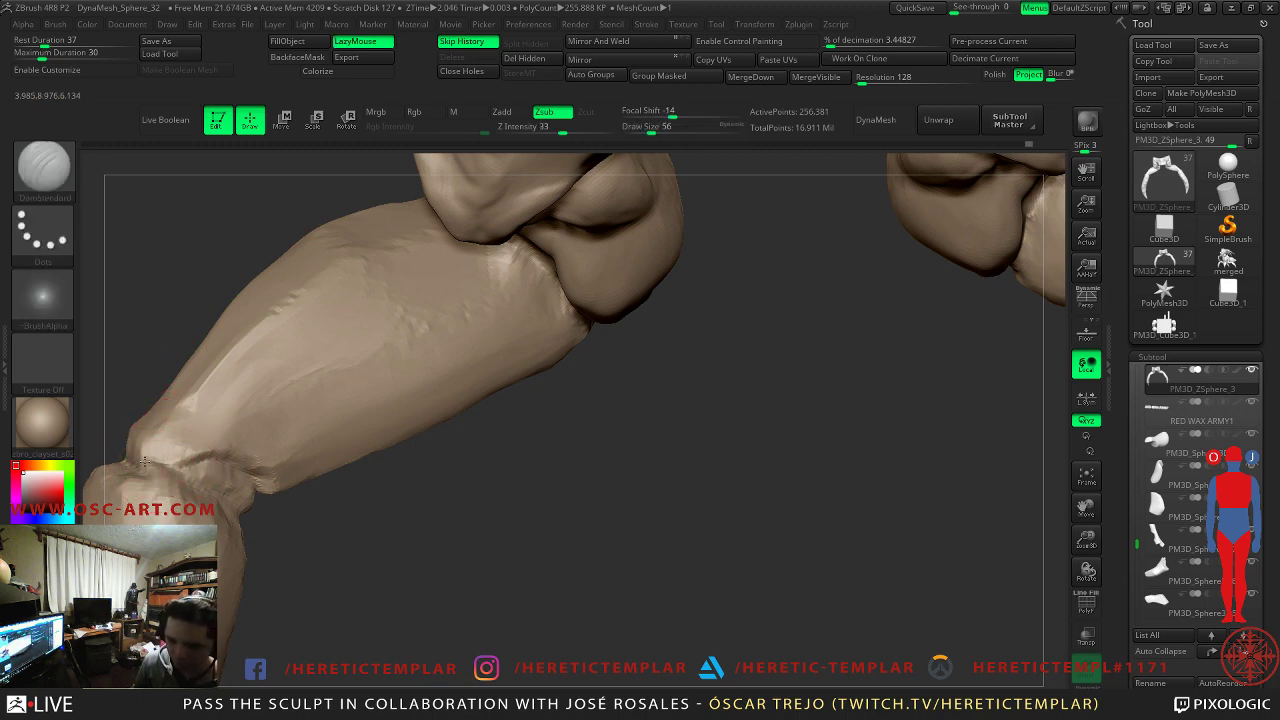
key(s)
drag(176, 466, 159, 467)
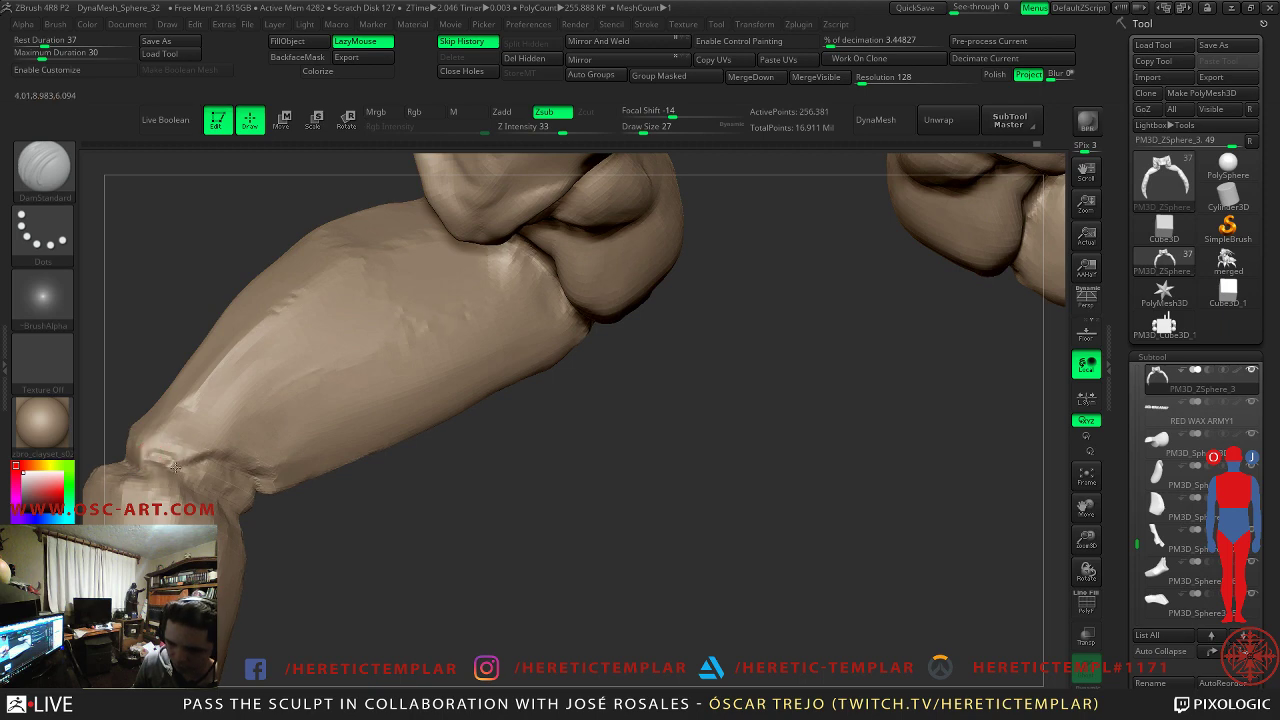
drag(352, 537, 680, 530)
drag(276, 495, 281, 481)
drag(477, 617, 340, 531)
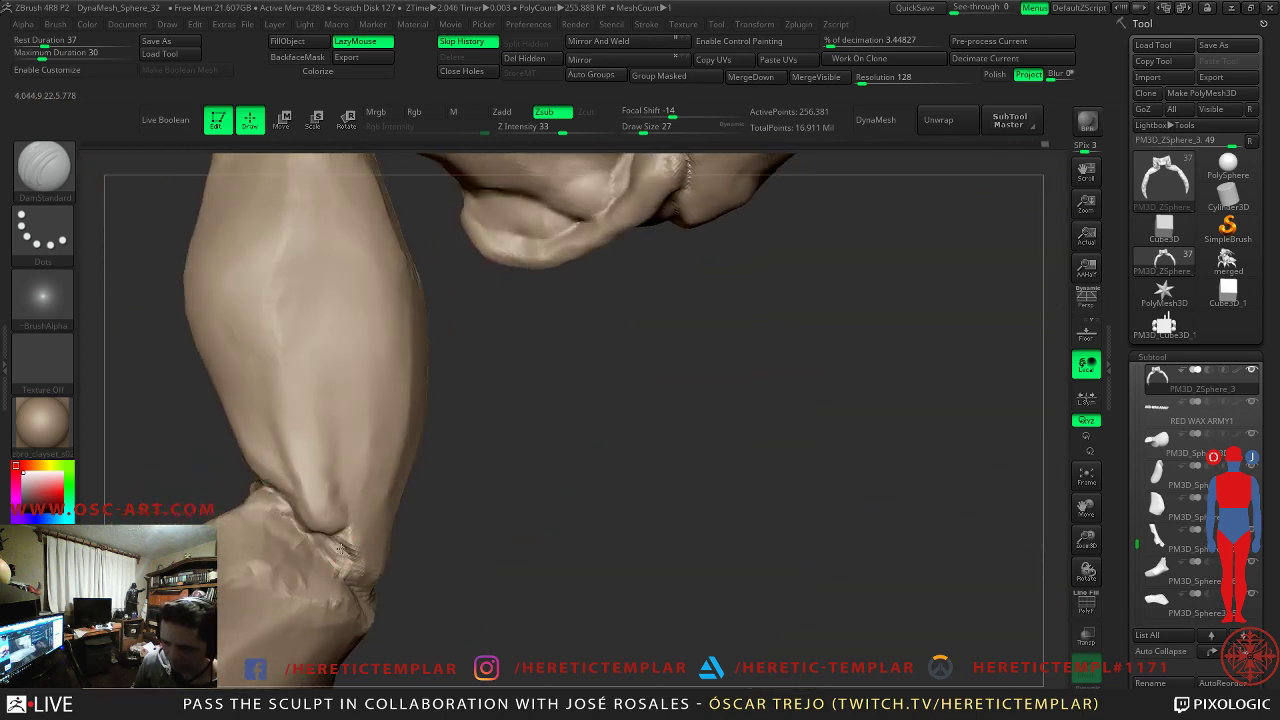
key(shift)
drag(440, 535, 600, 545)
mouse_move(450, 545)
mouse_down()
mouse_move(523, 547)
mouse_move(454, 526)
mouse_up()
- Flatten the band of folds at the lower leg joint with TrimDynamic at draw size 41, and smooth it
key(b)
key(t)
key(d)
mouse_move(243, 508)
mouse_down()
mouse_move(250, 522)
mouse_move(320, 510)
mouse_move(291, 510)
mouse_up()
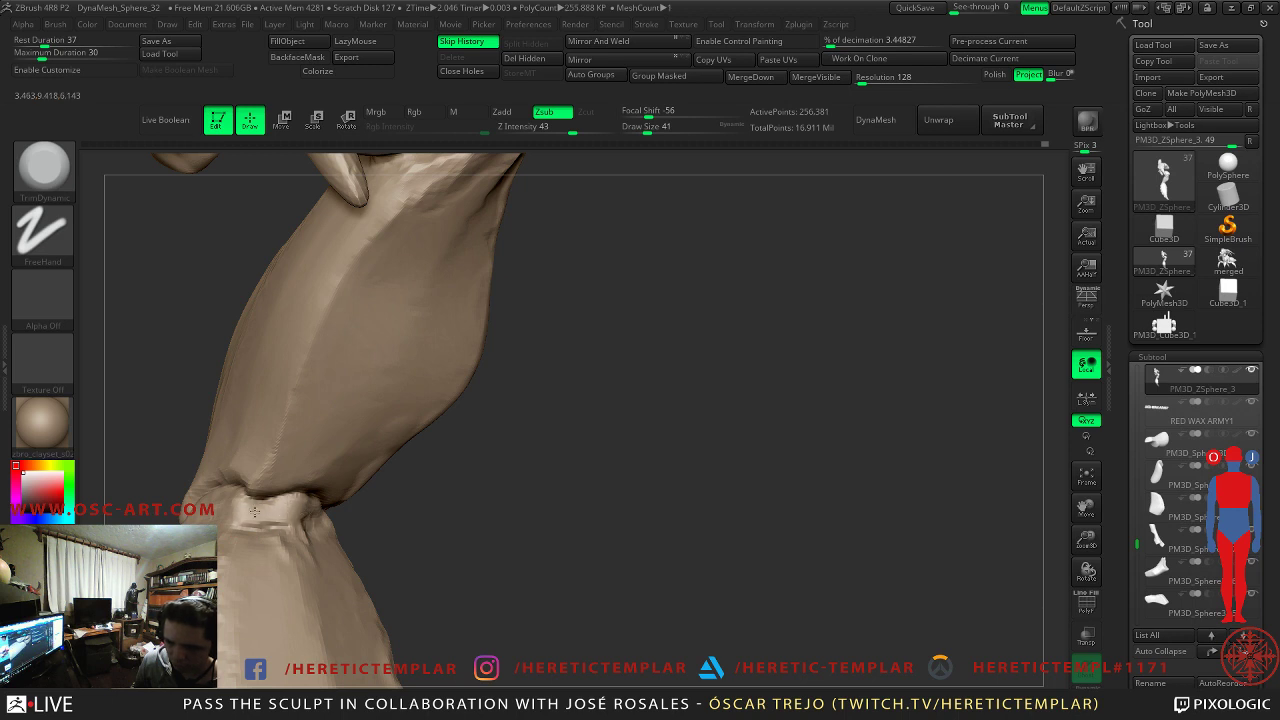
key(shift)
drag(486, 513, 509, 529)
mouse_move(243, 512)
mouse_down()
mouse_move(282, 518)
mouse_move(224, 510)
mouse_up()
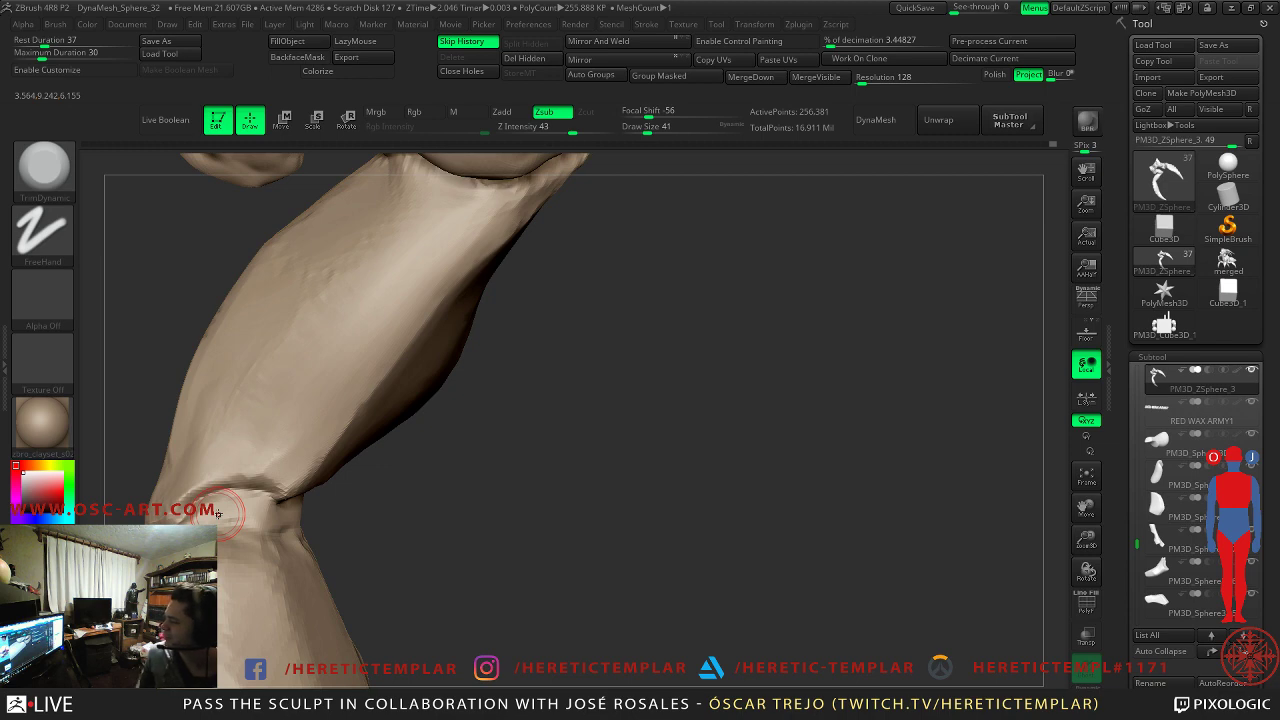
drag(485, 461, 442, 417)
drag(441, 467, 486, 399)
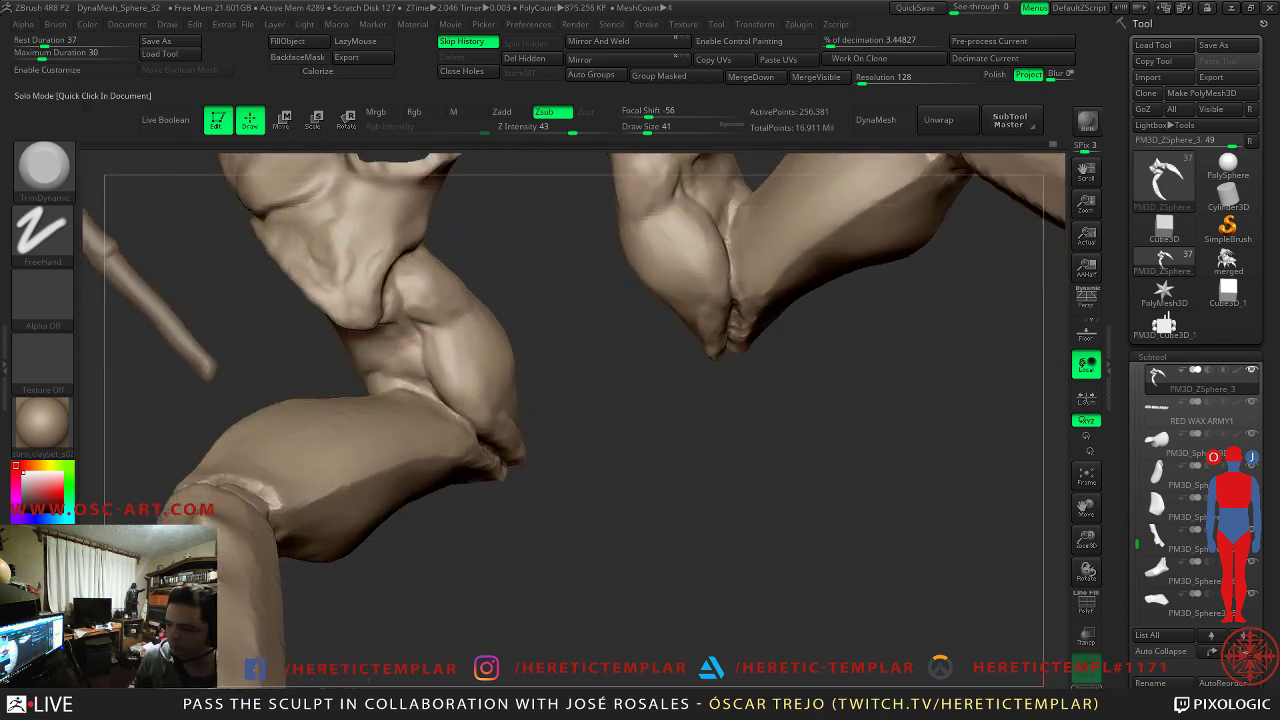
- Isolate the legs in Solo mode and refine the surfaces around the leg joints with TrimDynamic
click(1086, 700)
drag(1020, 660, 699, 555)
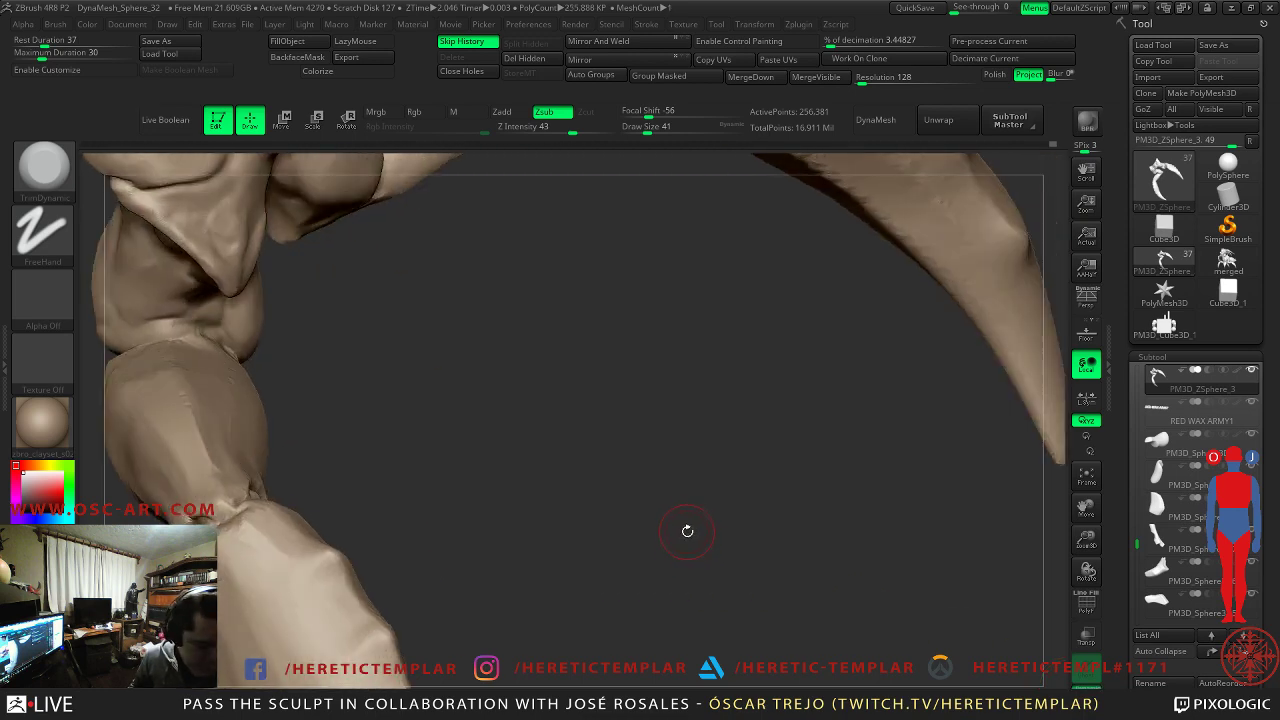
drag(532, 437, 580, 430)
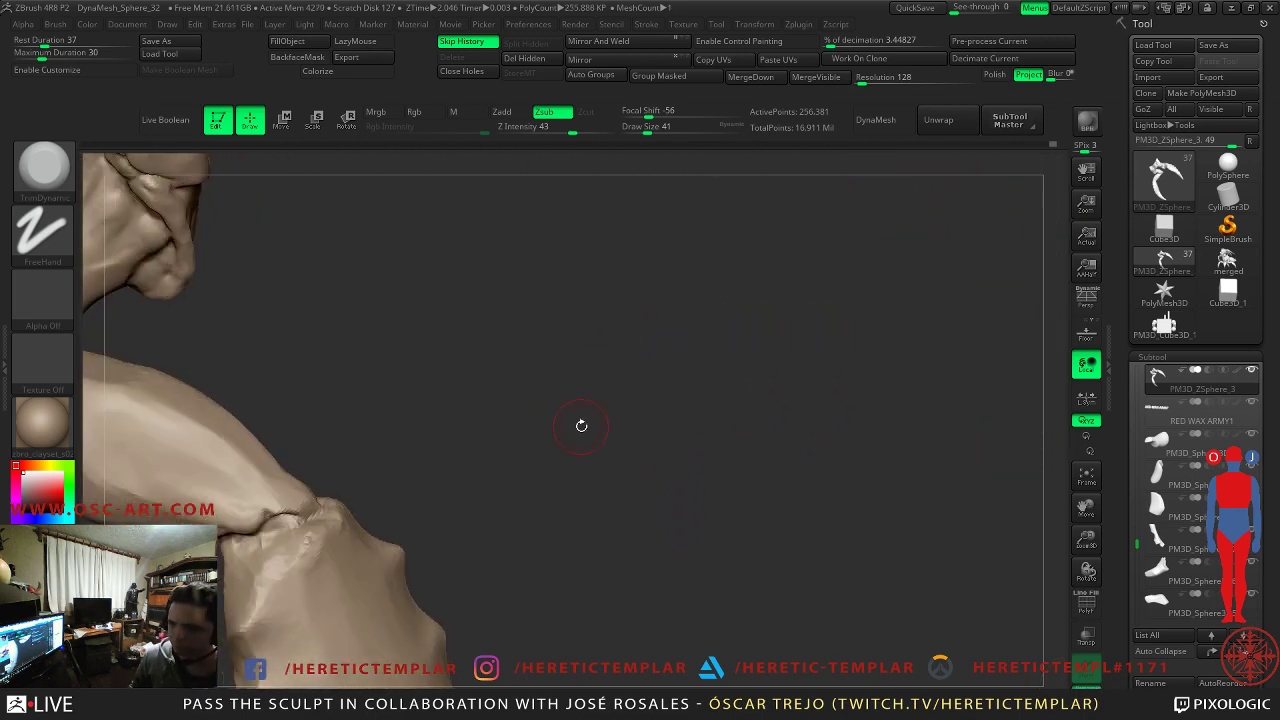
mouse_move(623, 362)
mouse_down()
mouse_move(714, 423)
mouse_move(341, 388)
mouse_move(252, 456)
mouse_up()
key(s)
click(323, 390)
drag(349, 418, 318, 448)
mouse_move(644, 472)
mouse_down()
mouse_move(771, 539)
mouse_move(486, 449)
mouse_up()
key(s)
drag(314, 466, 303, 466)
alt+drag(477, 434, 500, 512)
- Carve the crease between the upper leg's muscle forms with DamStandard at draw size 54, and smooth the area beside it
key(b)
key(d)
key(s)
key(bracketleft)
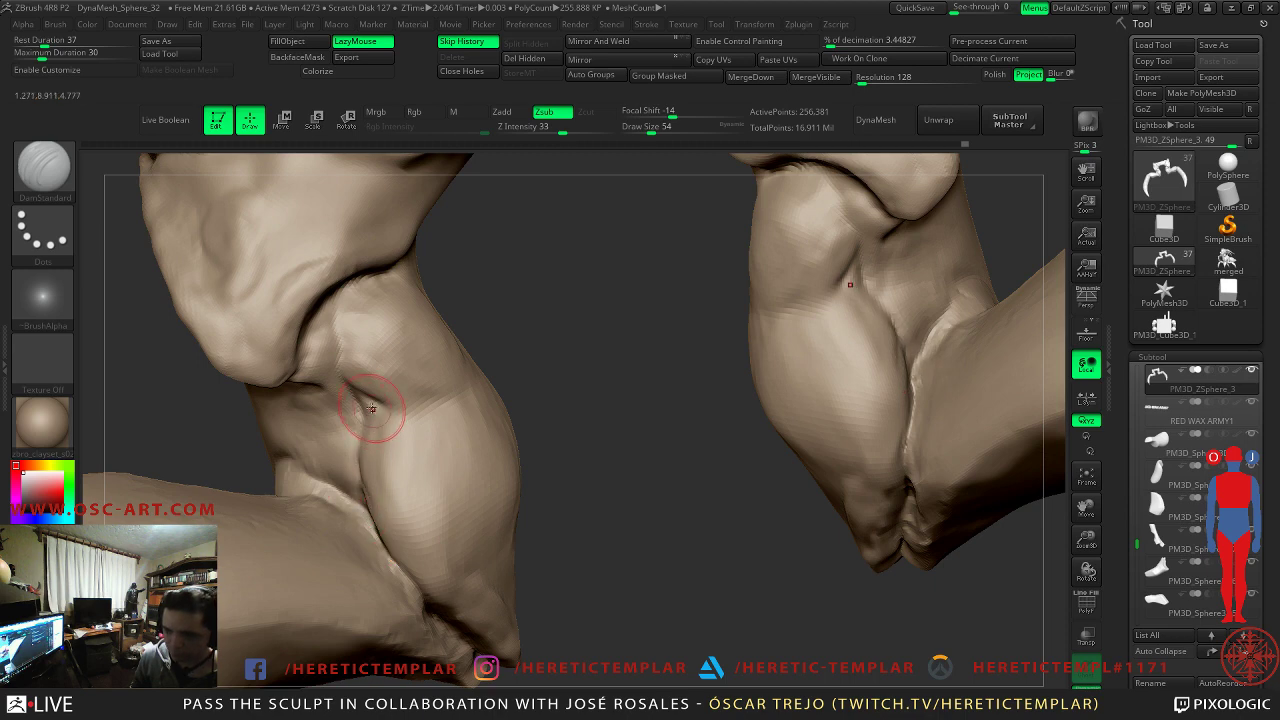
key(shift)
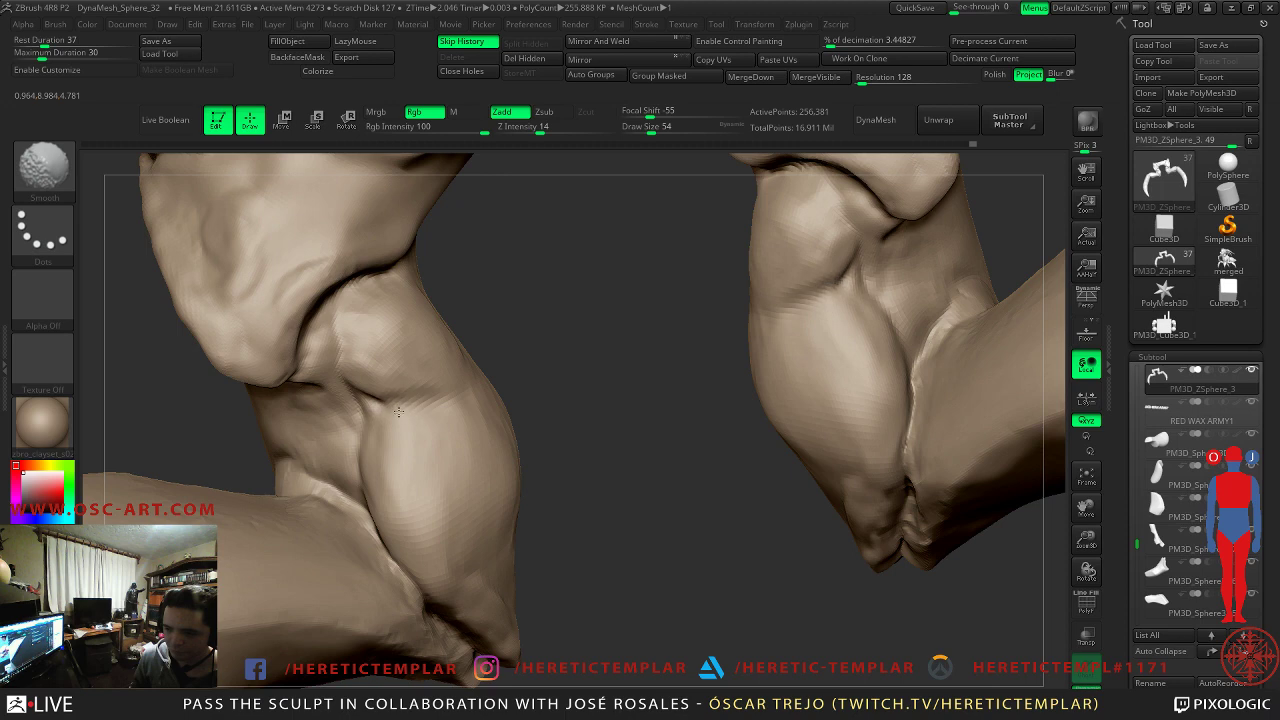
- Smooth the transition beside the crease between the upper leg's muscle forms
drag(388, 402, 436, 405)
key(ctrl)
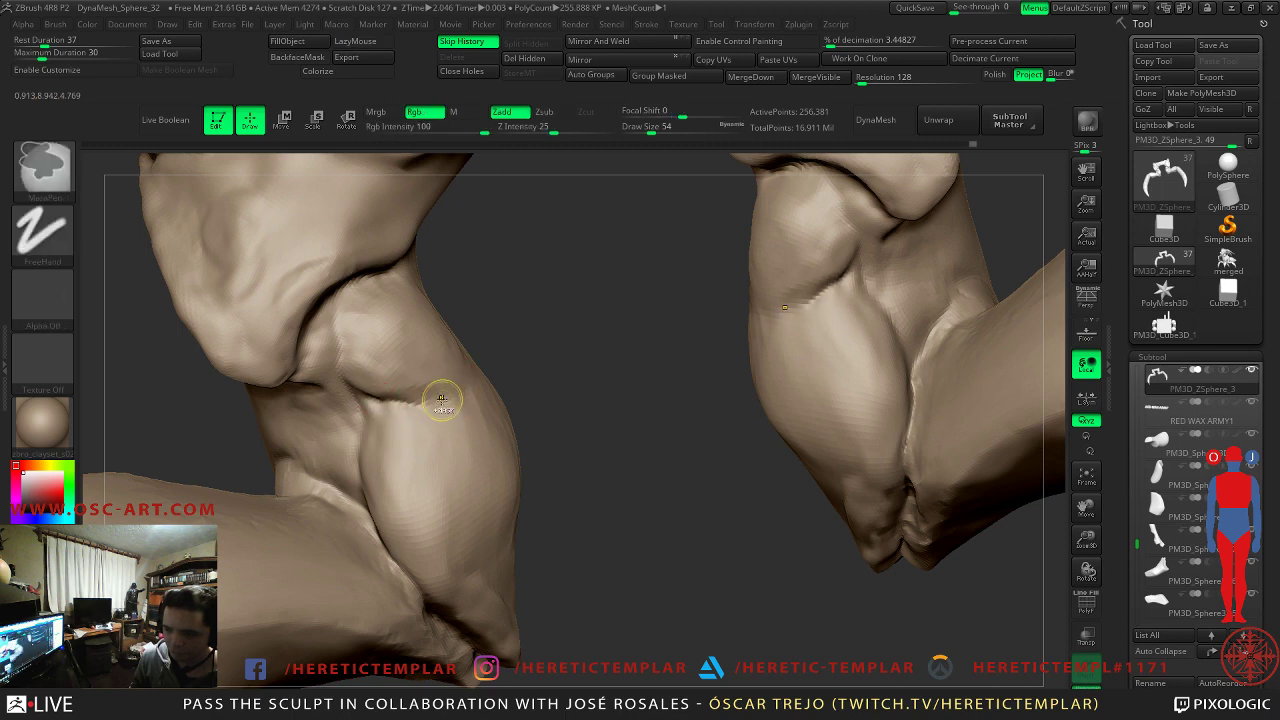
mouse_move(557, 380)
mouse_down()
mouse_move(514, 394)
mouse_move(382, 360)
mouse_move(209, 342)
mouse_up()
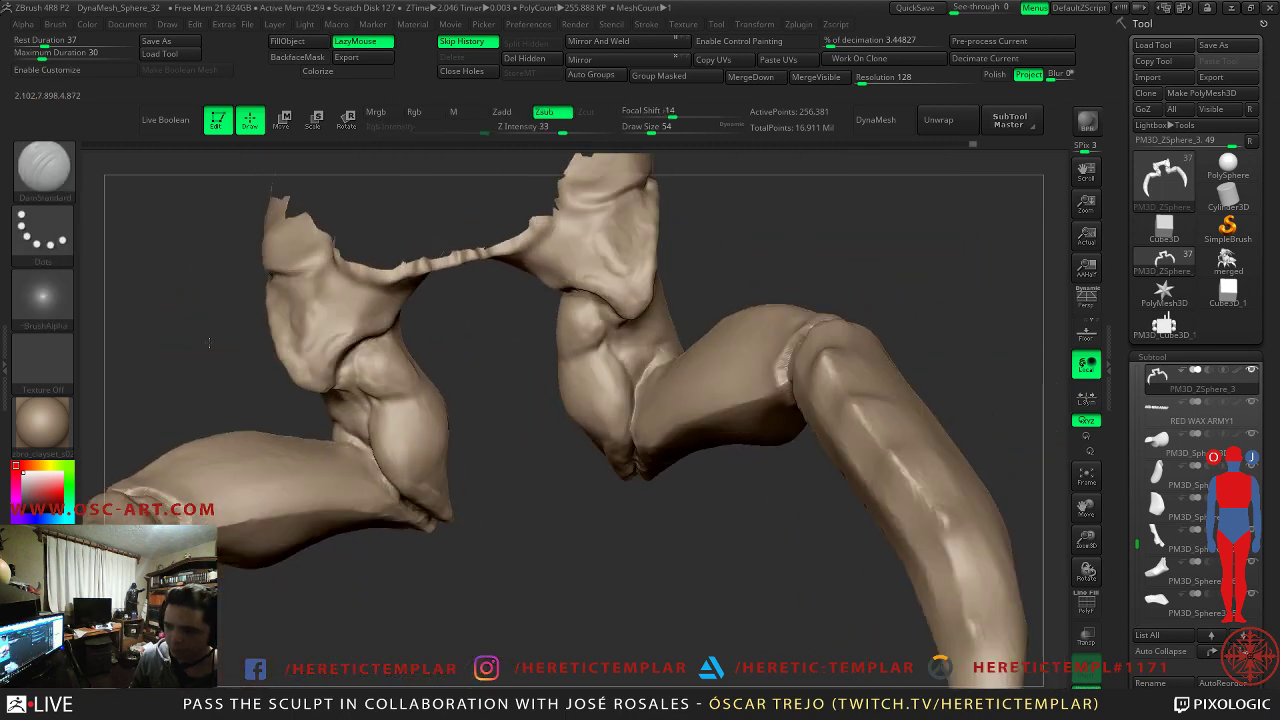
- Flatten the planes along the middle leg segment with TrimDynamic at draw size 97, and smooth the resulting edges
mouse_move(514, 581)
mouse_down()
mouse_move(451, 551)
mouse_move(489, 626)
mouse_move(543, 423)
mouse_move(612, 478)
mouse_up()
drag(488, 376, 322, 284)
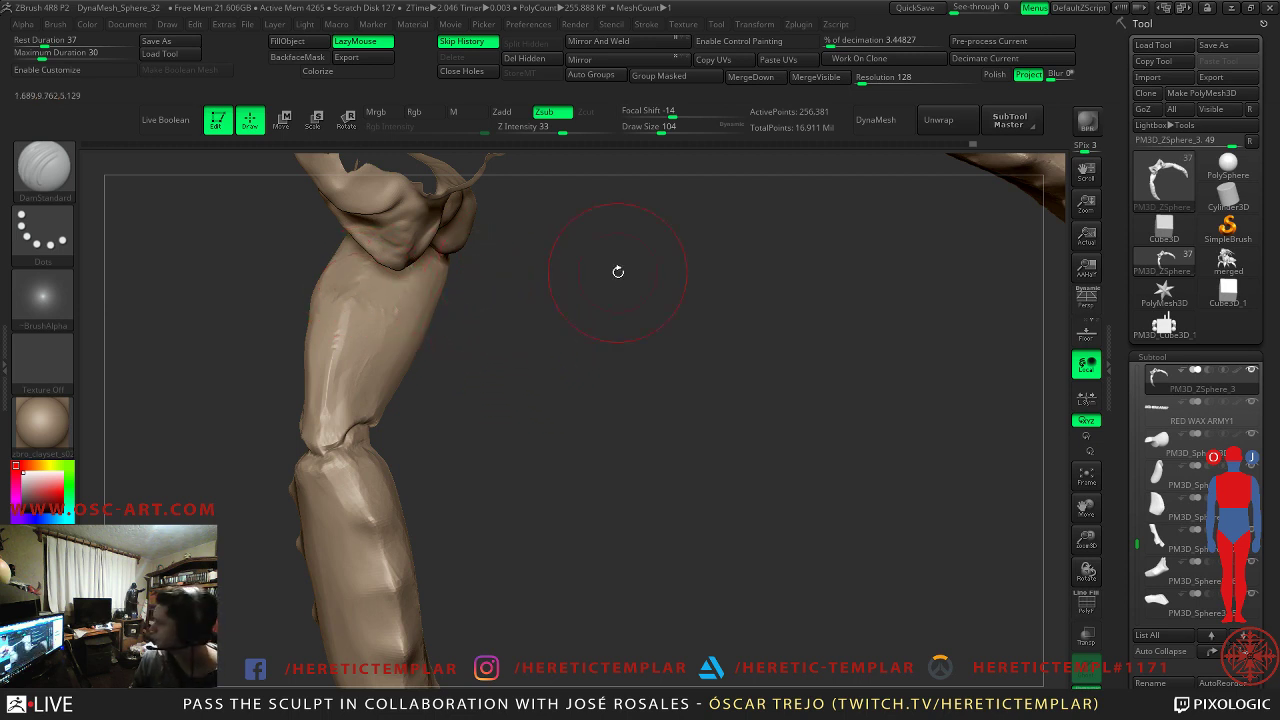
mouse_move(622, 353)
mouse_down()
mouse_move(666, 434)
mouse_move(586, 466)
mouse_up()
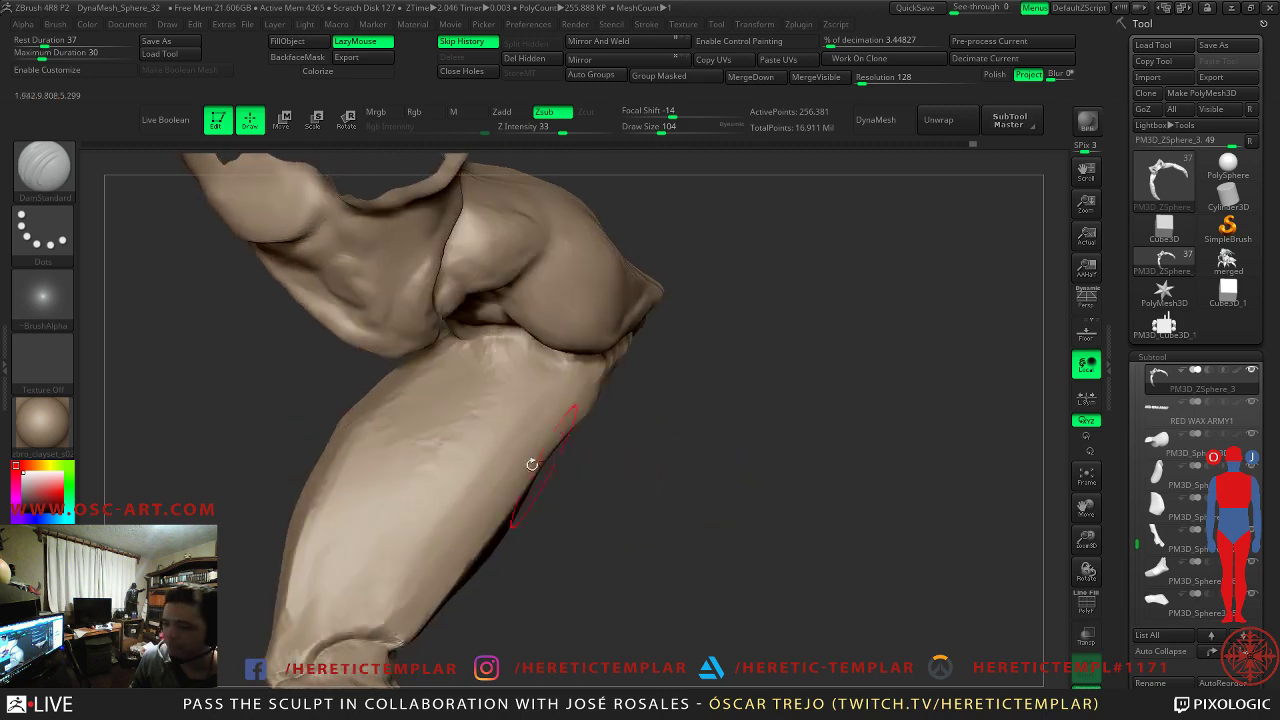
key(b)
key(t)
key(d)
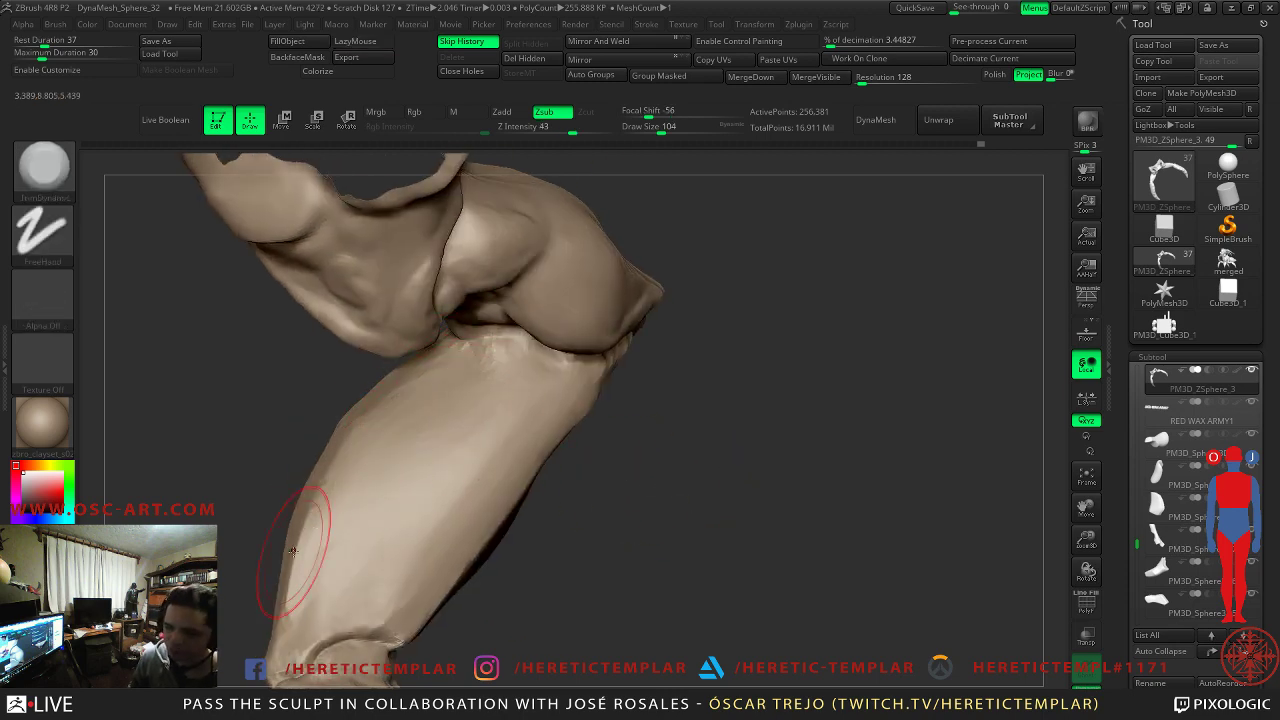
drag(620, 500, 298, 456)
drag(580, 486, 548, 460)
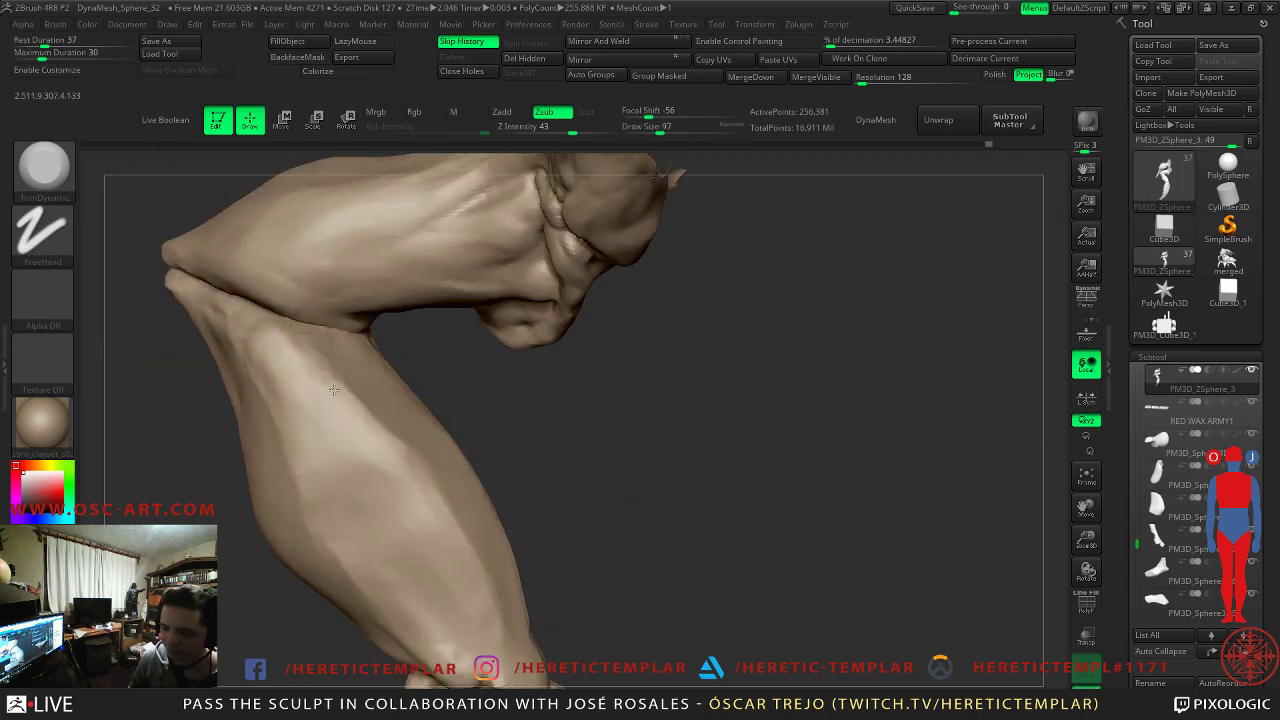
drag(423, 557, 536, 437)
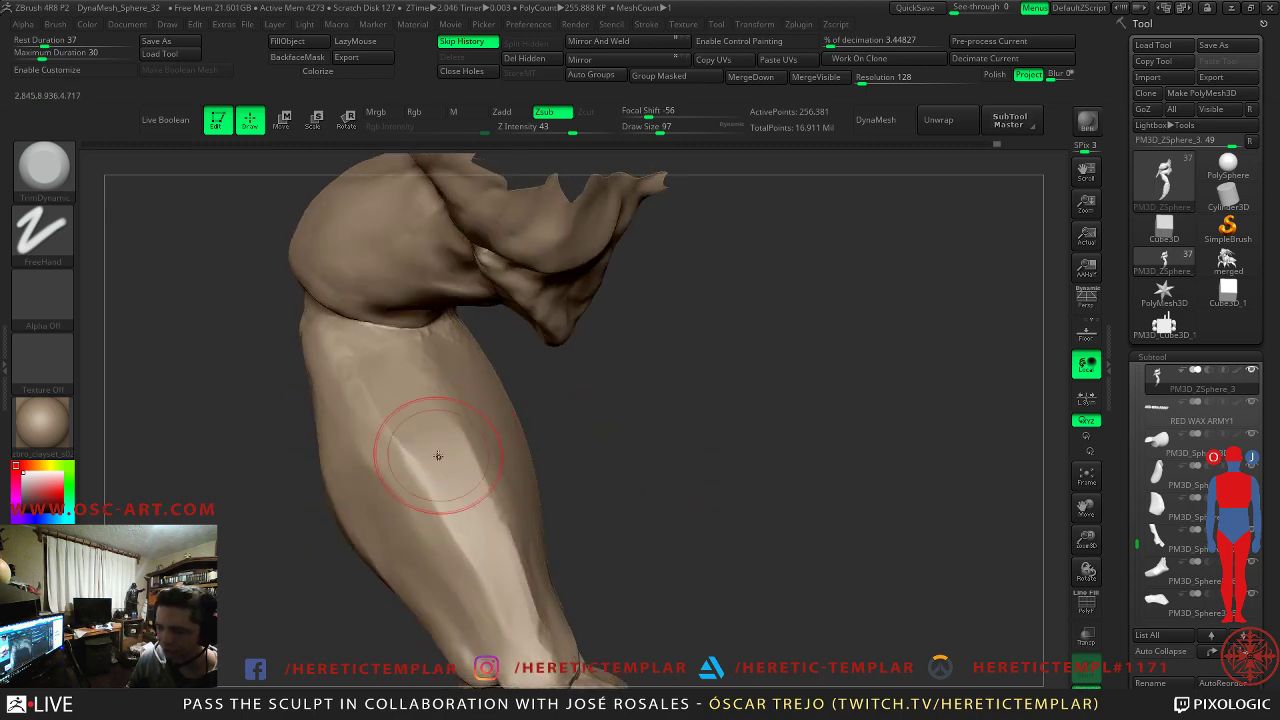
drag(705, 493, 509, 492)
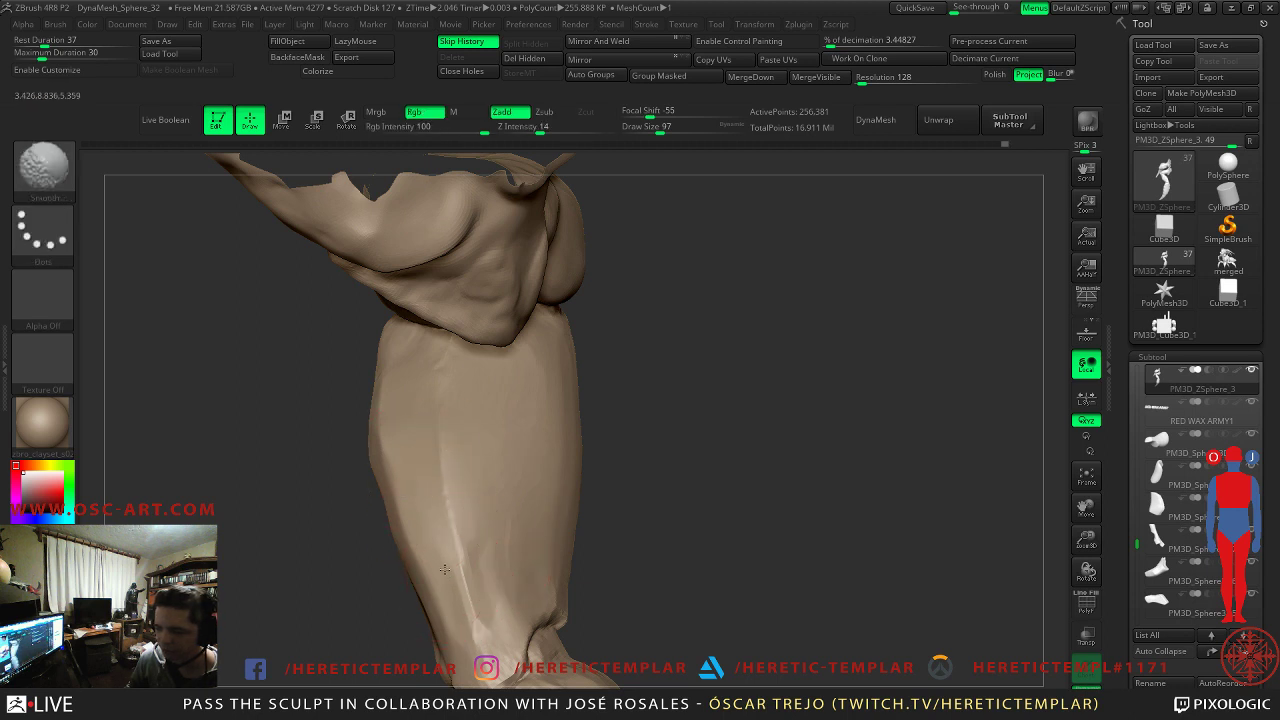
drag(737, 600, 457, 371)
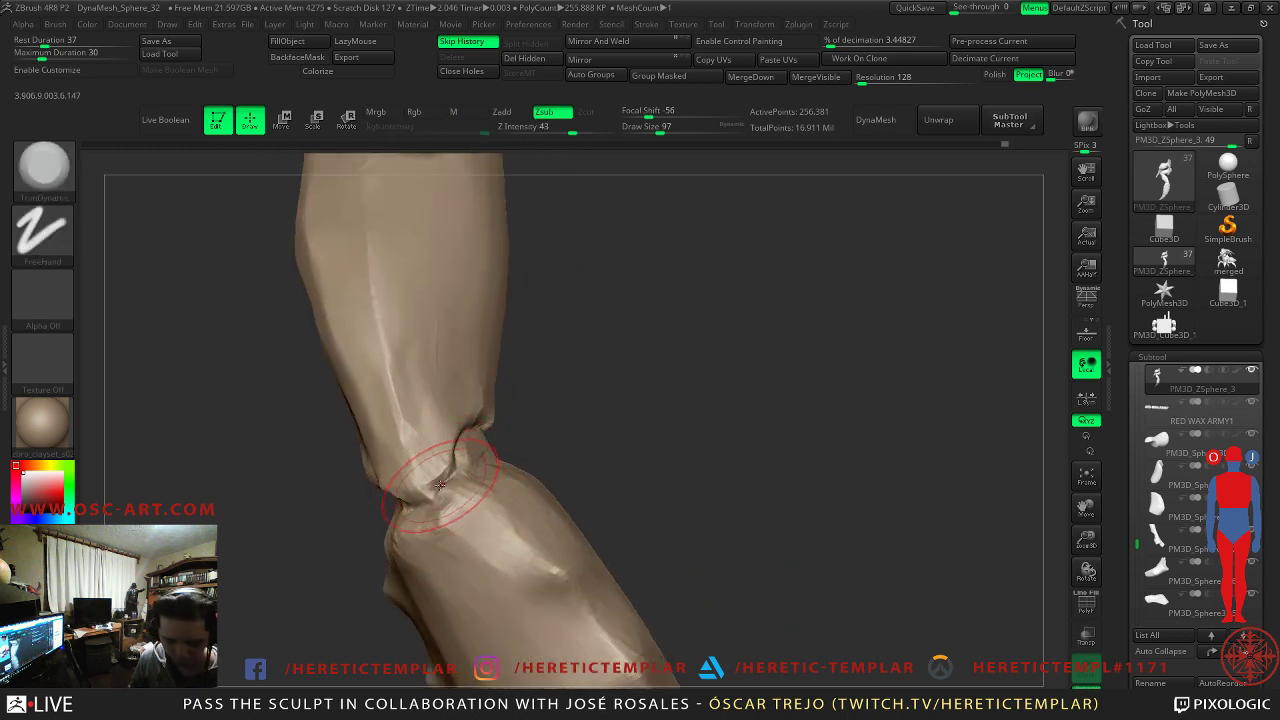
- Carve the crease at the joint between the middle and serrated leg segments with DamStandard at draw size 41
key(b)
key(d)
key(s)
key(s)
drag(440, 495, 427, 497)
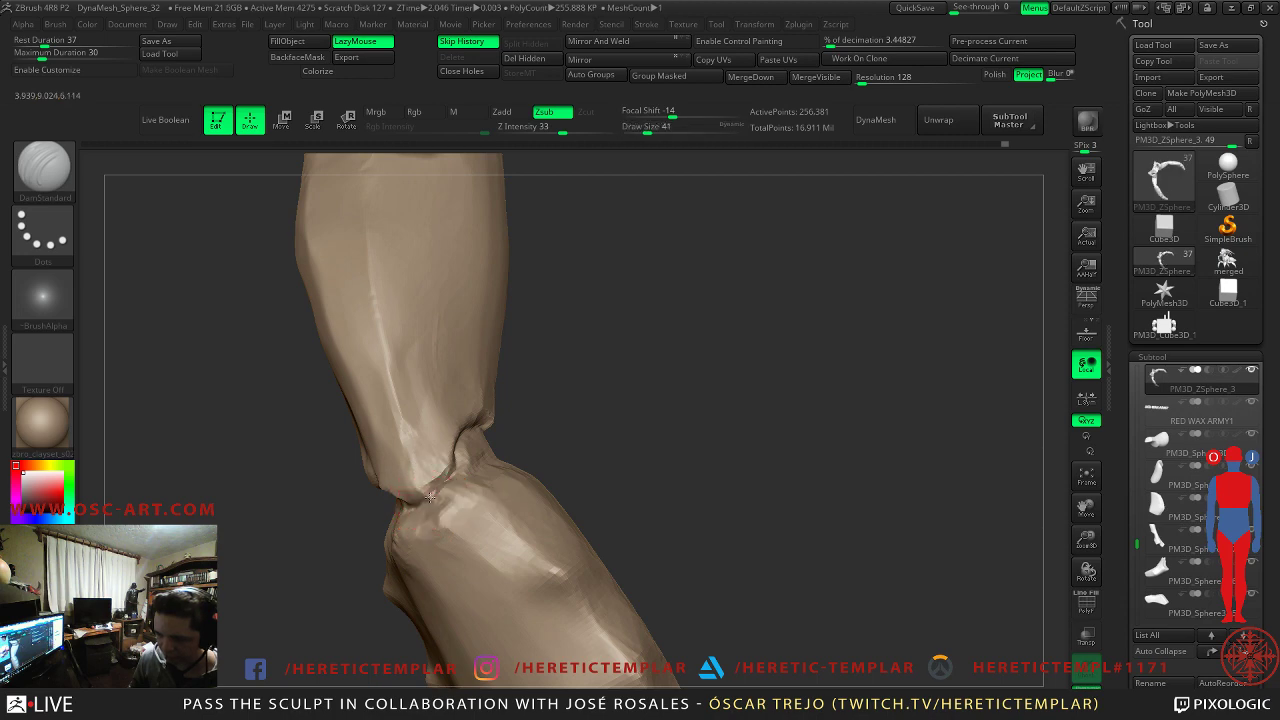
- Lower the subdivision level and puff up the folds around the joint to the serrated segment with Inflat at draw size 71
key(b)
key(m)
key(v)
key(bracketright)
key(shift+d)
key(shift+d)
key(bracketright)
key(d)
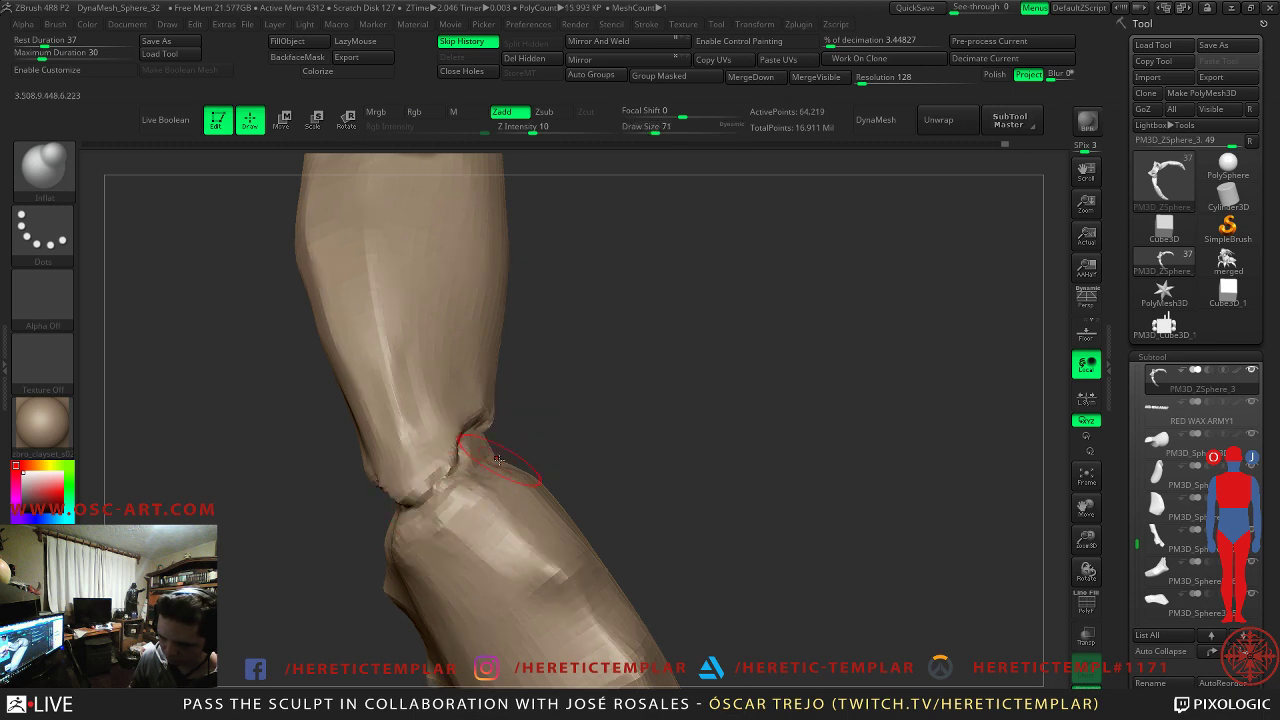
drag(545, 437, 660, 440)
mouse_move(420, 500)
mouse_down()
mouse_move(395, 515)
mouse_move(380, 502)
mouse_move(528, 437)
mouse_up()
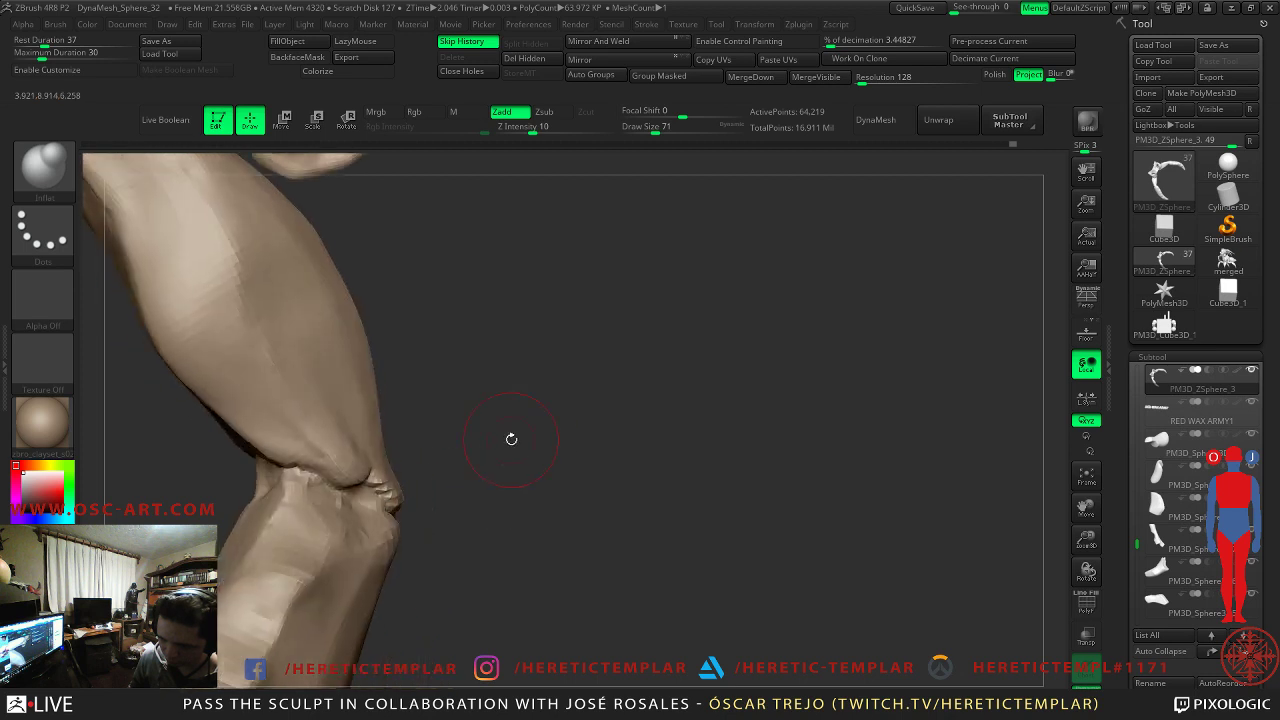
mouse_move(360, 479)
mouse_down()
mouse_move(270, 475)
mouse_move(268, 464)
mouse_up()
drag(172, 480, 258, 470)
drag(149, 450, 222, 460)
mouse_move(370, 462)
mouse_down()
mouse_move(434, 465)
mouse_move(312, 469)
mouse_up()
drag(231, 481, 578, 434)
mouse_move(640, 411)
ctrl+right_down()
mouse_move(646, 434)
mouse_move(630, 428)
ctrl+right_up()
- Sharpen the creases around the inflated joint folds with DamStandard at draw size 46, and smooth the area behind the joint
key(b)
key(d)
key(s)
key(s)
drag(420, 448, 480, 449)
mouse_move(480, 449)
right_down()
mouse_move(570, 430)
mouse_move(545, 420)
right_up()
drag(540, 422, 500, 436)
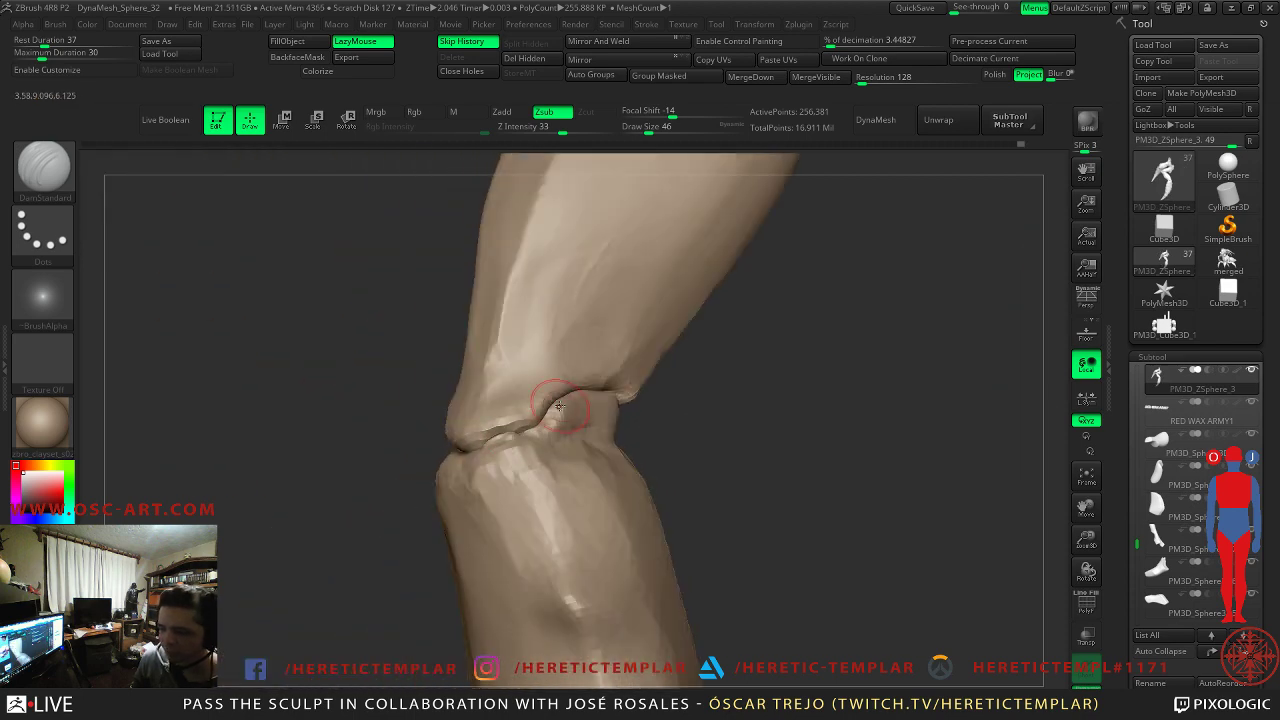
right_drag(662, 412, 625, 468)
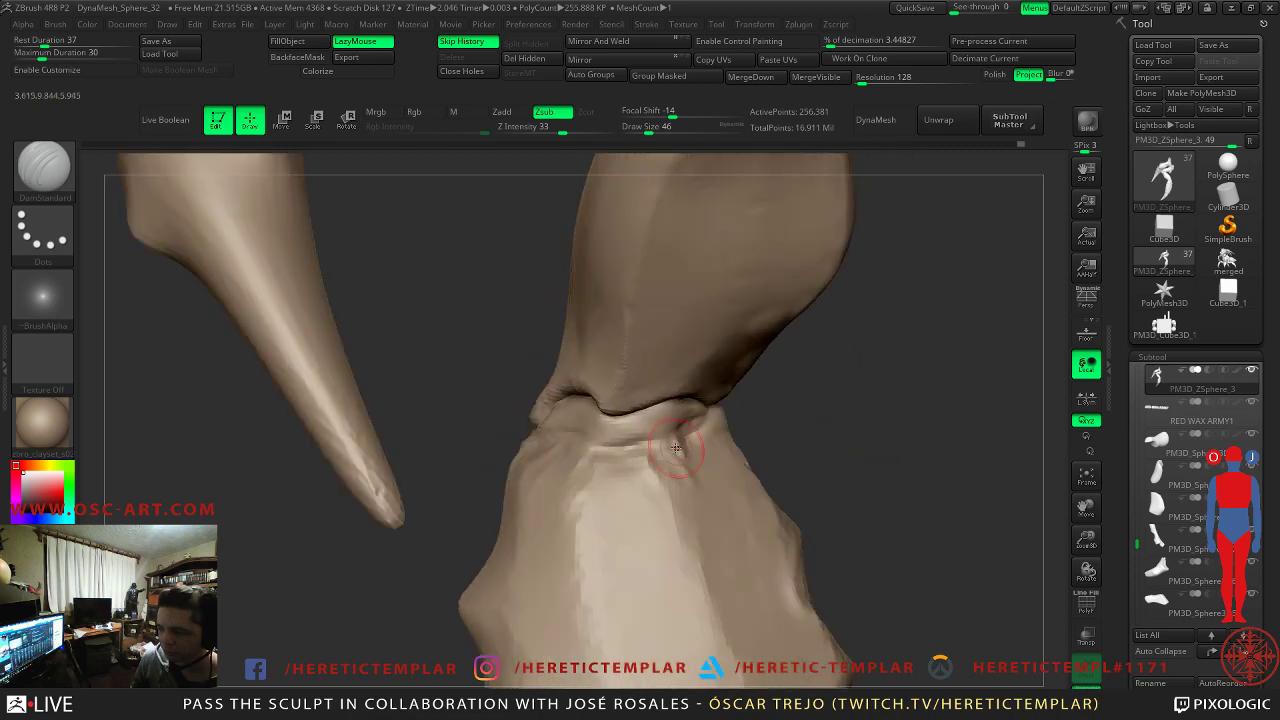
mouse_move(697, 431)
right_down()
mouse_move(749, 409)
mouse_move(677, 428)
right_up()
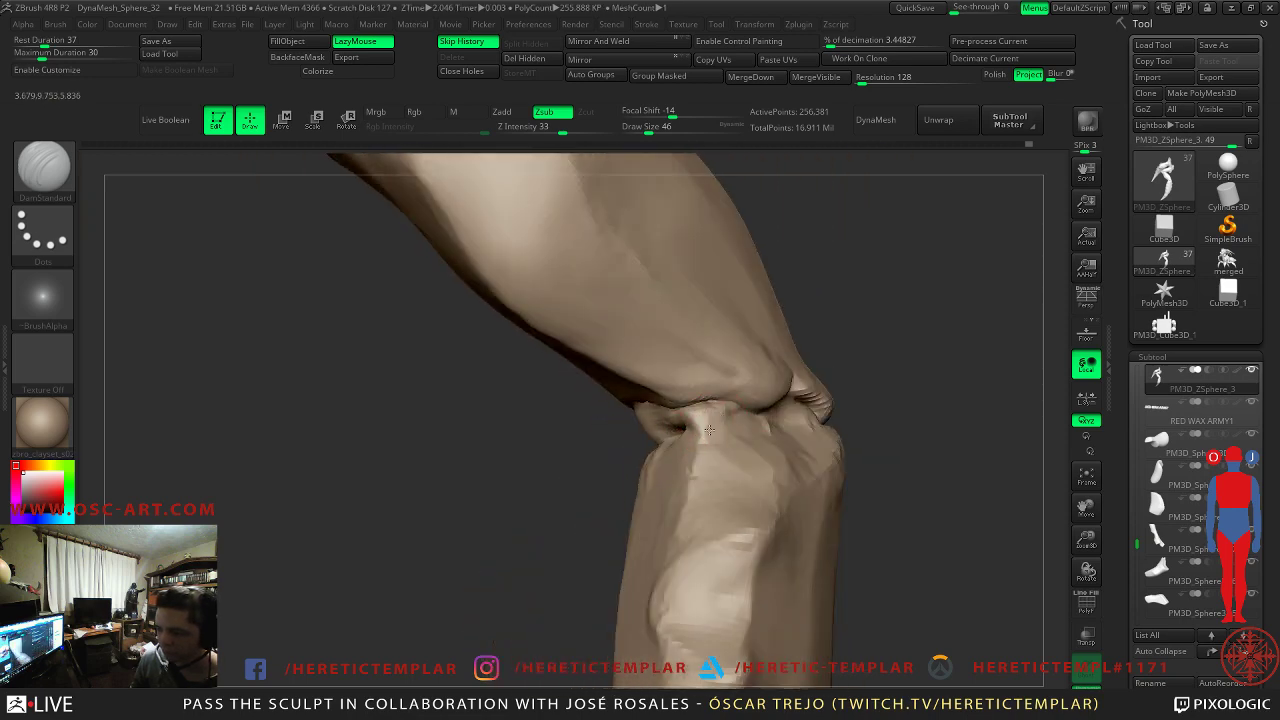
drag(751, 421, 723, 429)
drag(590, 452, 420, 450)
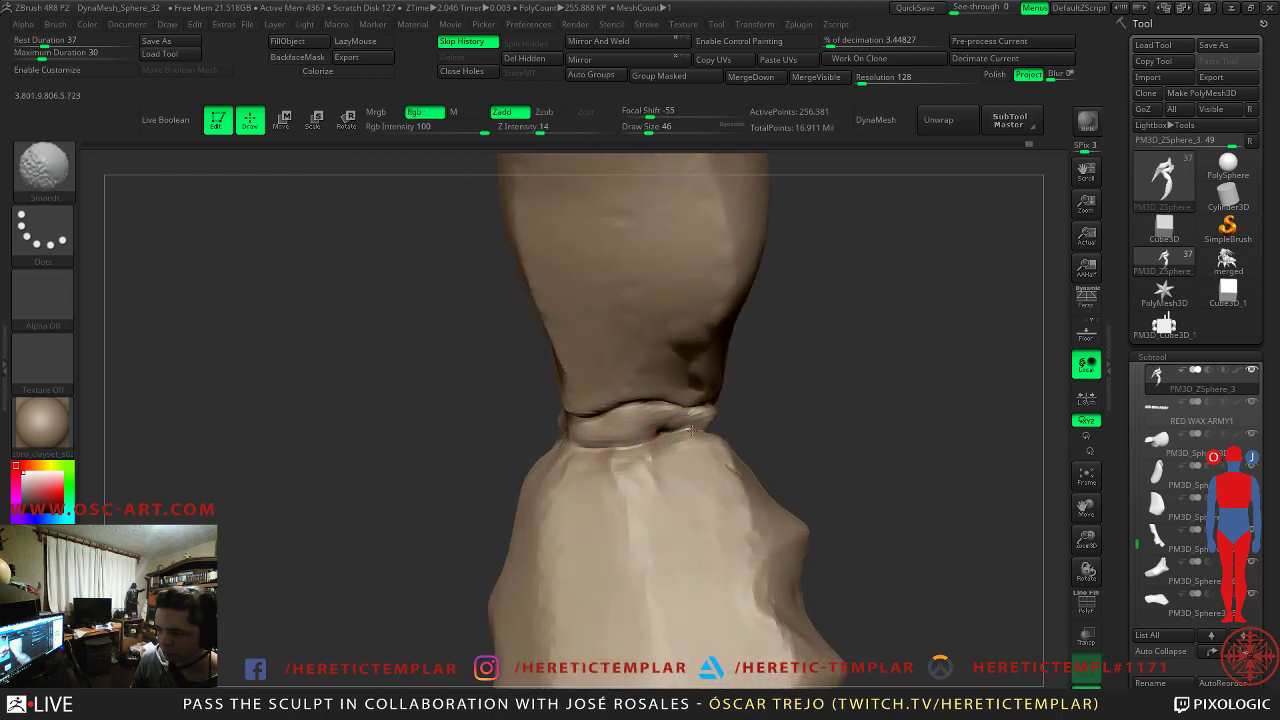
- Reshape the end of the fold band behind the joint with Move at draw sizes 68 and 62, and smooth it
key(b)
key(m)
key(v)
key(s)
drag(704, 420, 711, 420)
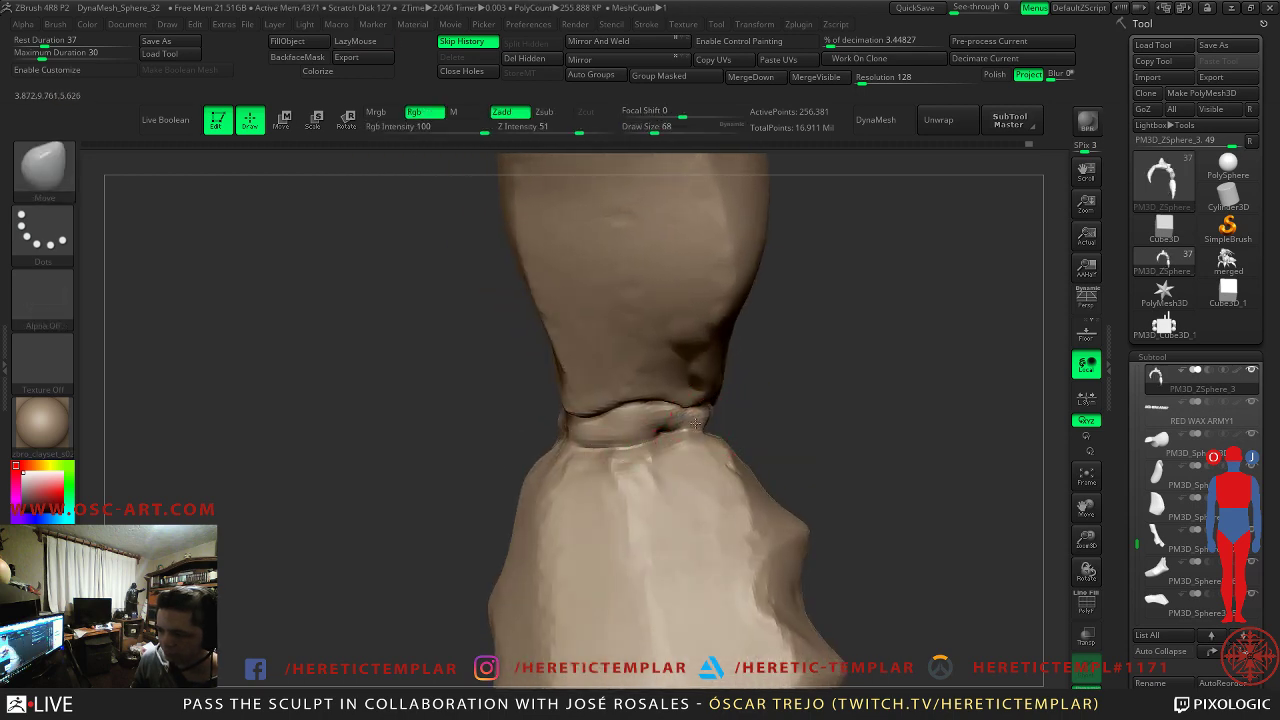
key(s)
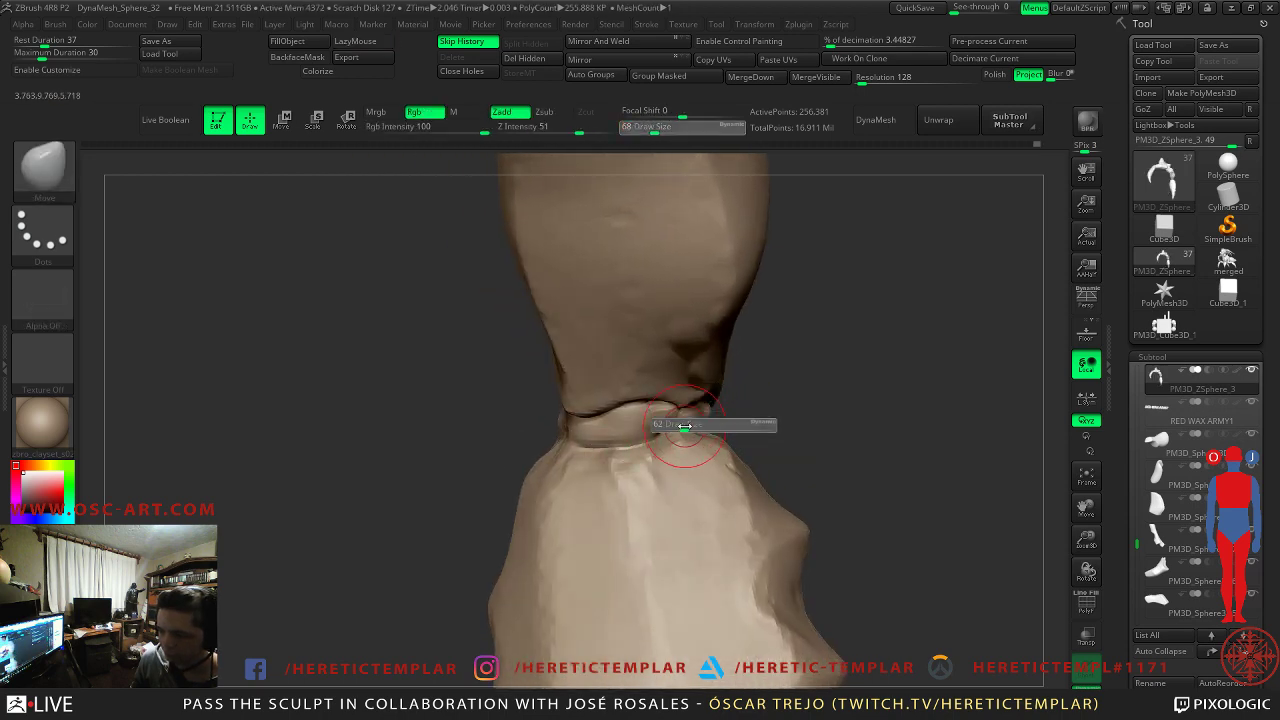
drag(687, 424, 681, 422)
key(b)
key(c)
key(l)
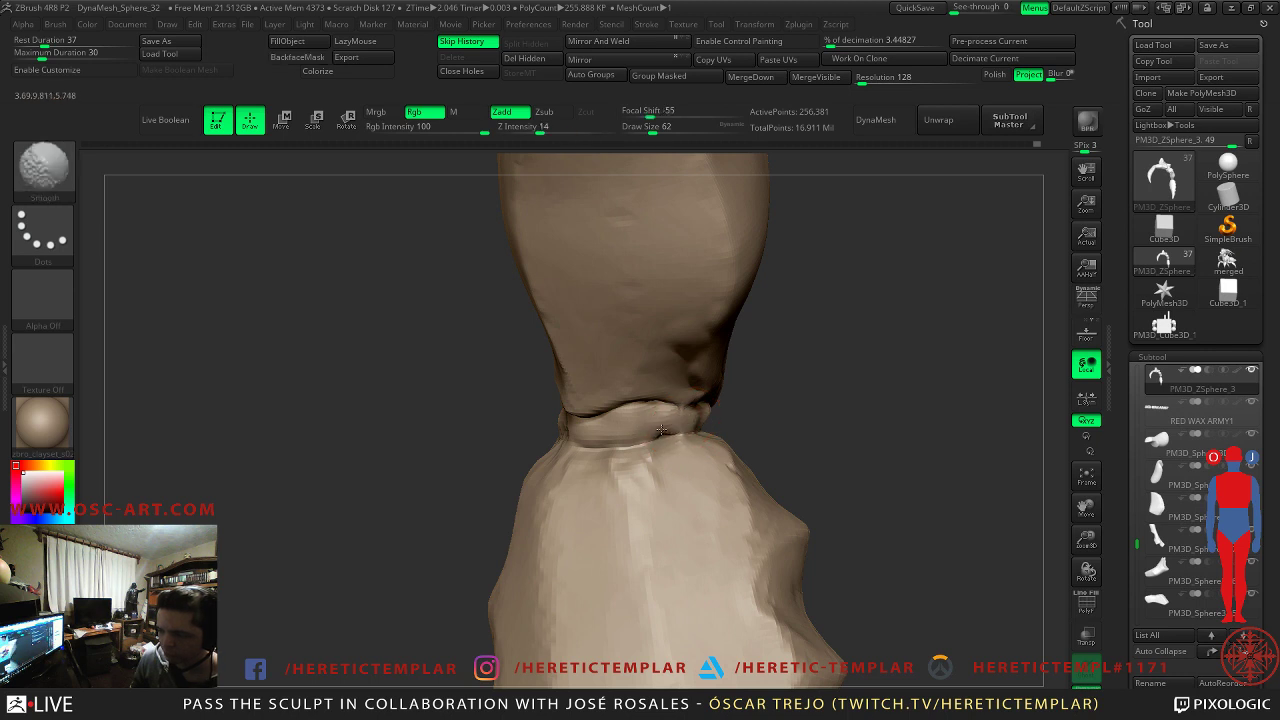
right_drag(688, 418, 683, 408)
- Cut the line between the middle segment and the fold band around the joint with DamStandard at draw size 35
key(b)
key(d)
key(s)
key(s)
drag(672, 409, 724, 404)
mouse_move(868, 404)
right_down()
mouse_move(594, 431)
mouse_move(574, 451)
right_up()
right_drag(403, 463, 462, 463)
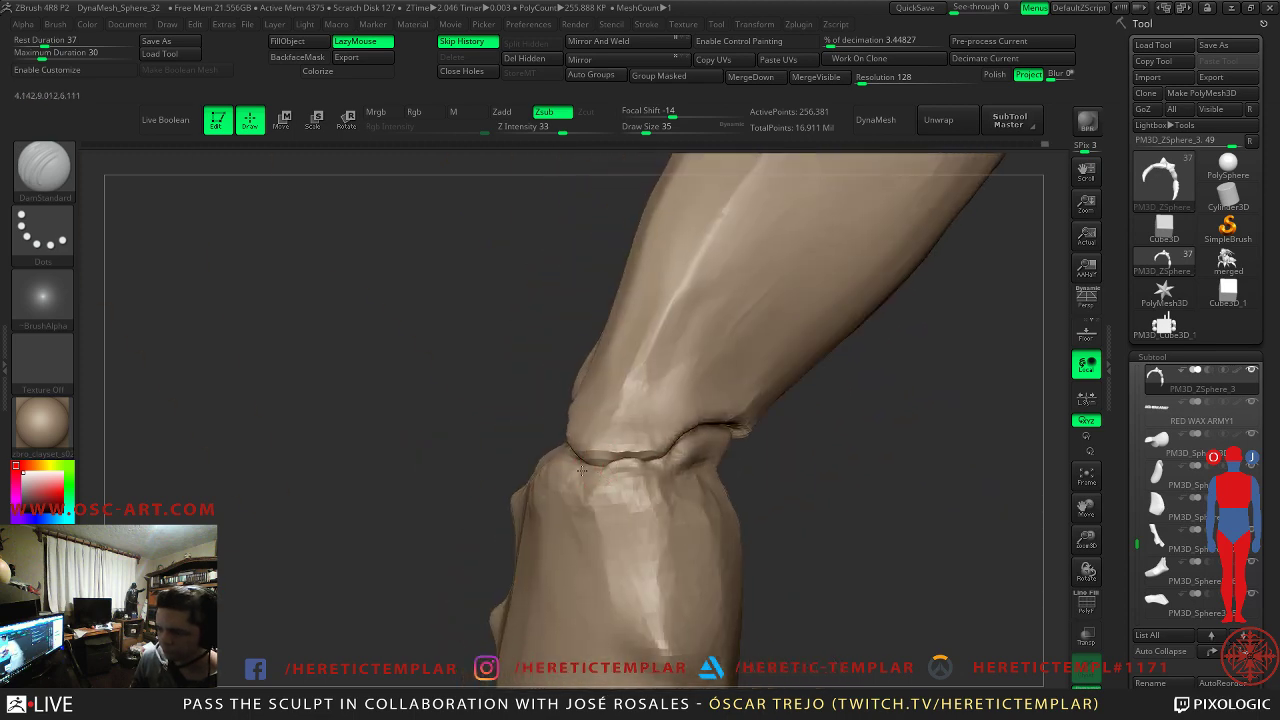
right_drag(625, 461, 633, 468)
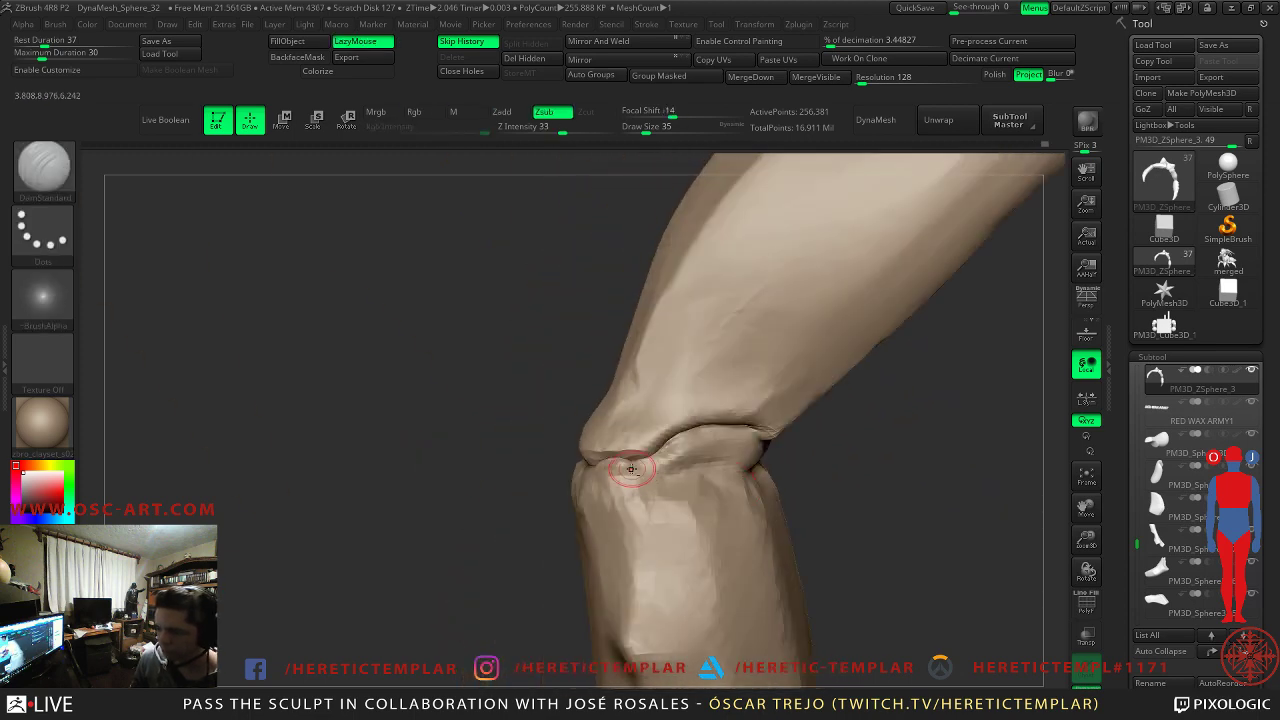
right_drag(833, 481, 686, 486)
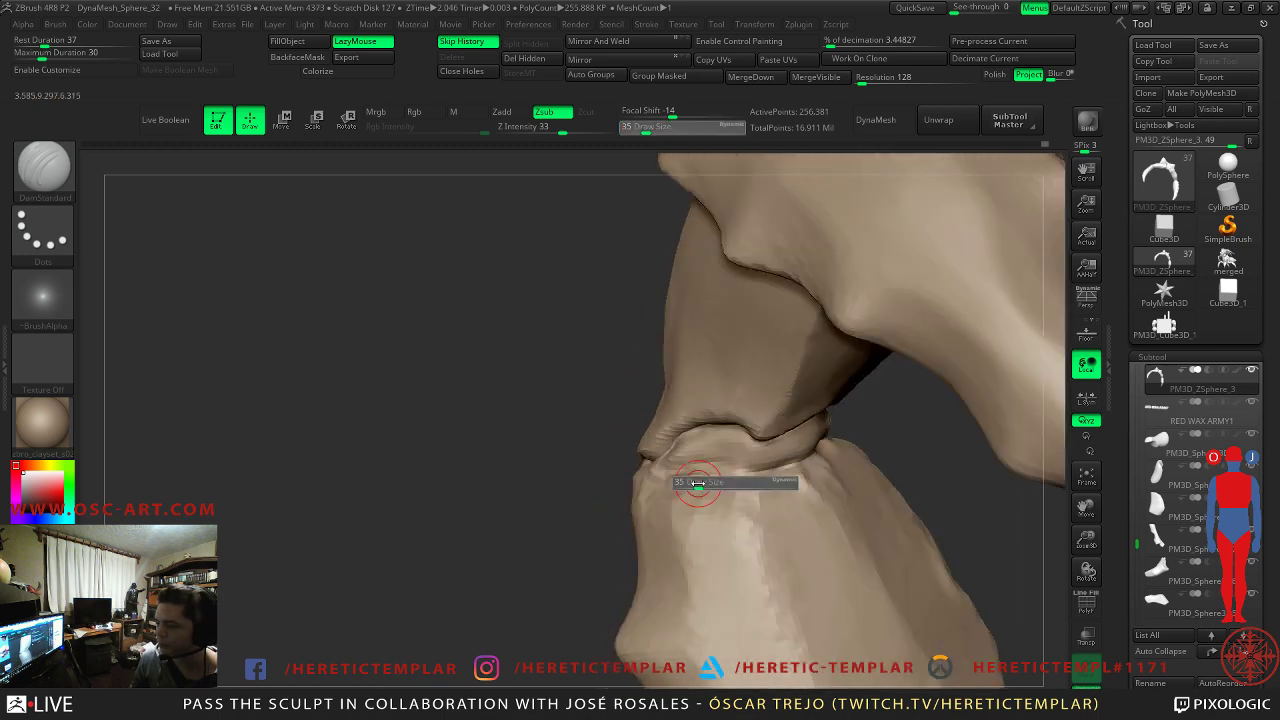
- Carve the crease along the lower edge of the fold band with DamStandard at draw size 44, and smooth it
key(s)
click(743, 475)
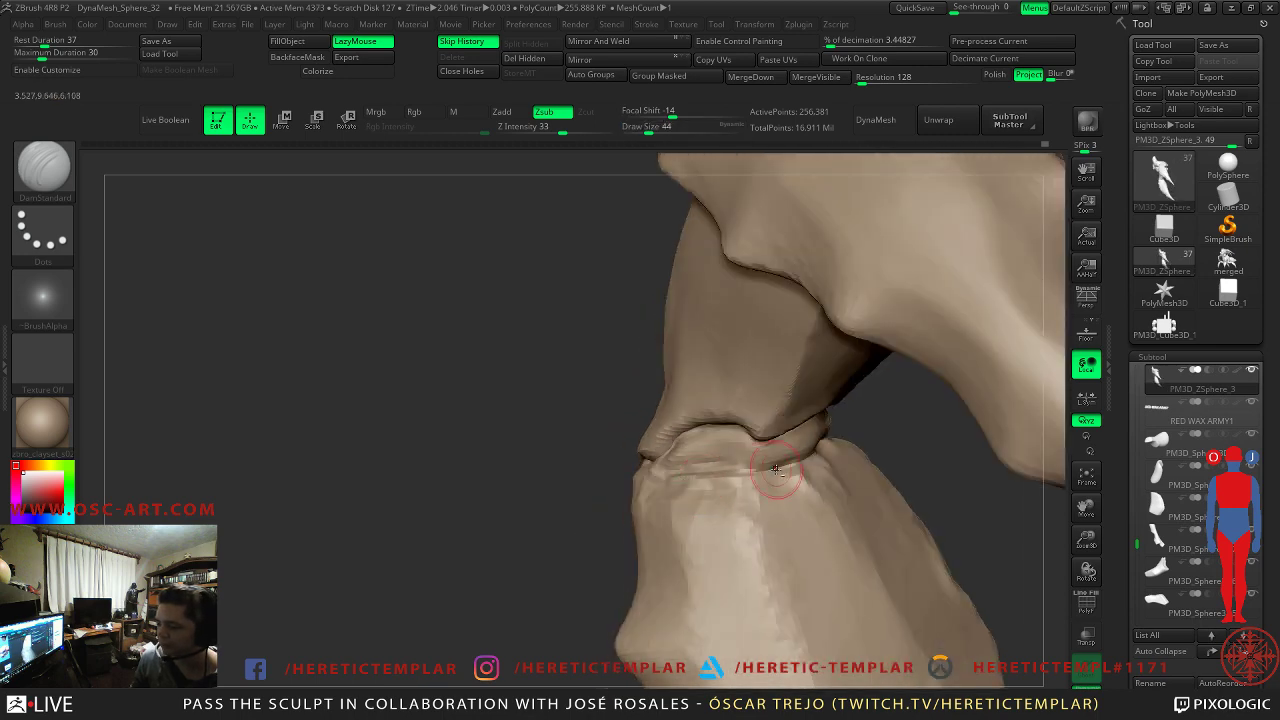
right_drag(666, 468, 674, 471)
key(s)
mouse_move(678, 471)
mouse_down()
mouse_move(664, 473)
mouse_move(712, 464)
mouse_move(594, 471)
mouse_up()
key(s)
mouse_move(594, 471)
right_down()
mouse_move(830, 478)
mouse_move(821, 498)
mouse_move(849, 480)
mouse_move(775, 485)
mouse_move(809, 423)
mouse_move(651, 478)
right_up()
shift+drag(692, 469, 646, 484)
- Thicken the fold band around the joint with Inflat at draw size 65 on lower subdivision levels, and return to the highest level
key(b)
key(m)
key(v)
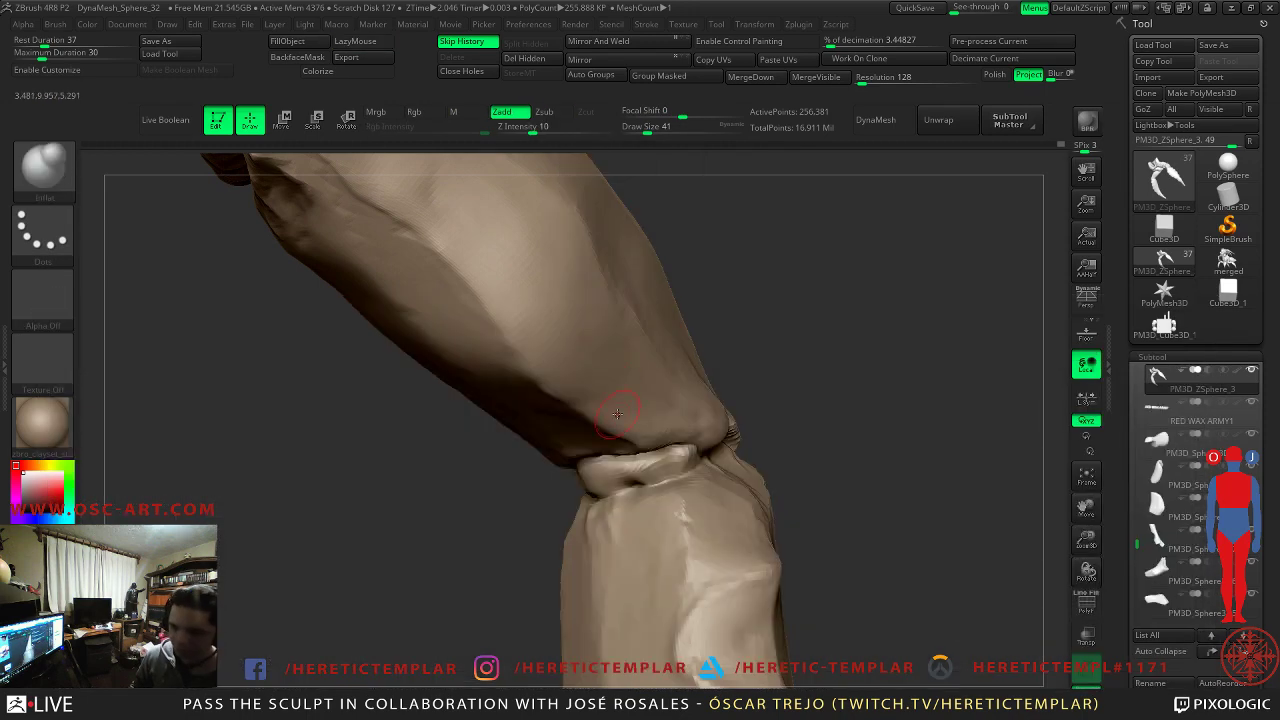
key(shift+d)
key(shift+d)
key(shift+d)
key(d)
key(d)
key(s)
key(shift+d)
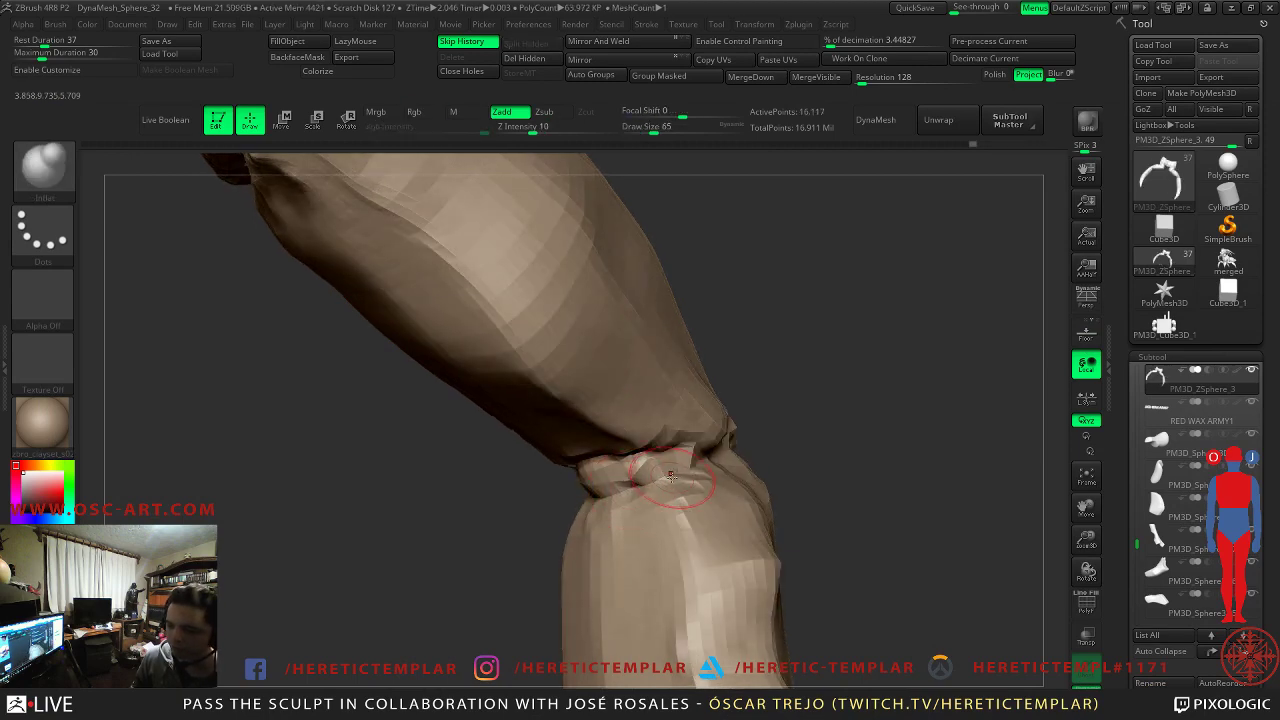
right_drag(593, 490, 563, 495)
mouse_move(372, 497)
mouse_down()
mouse_move(706, 508)
mouse_move(600, 515)
mouse_up()
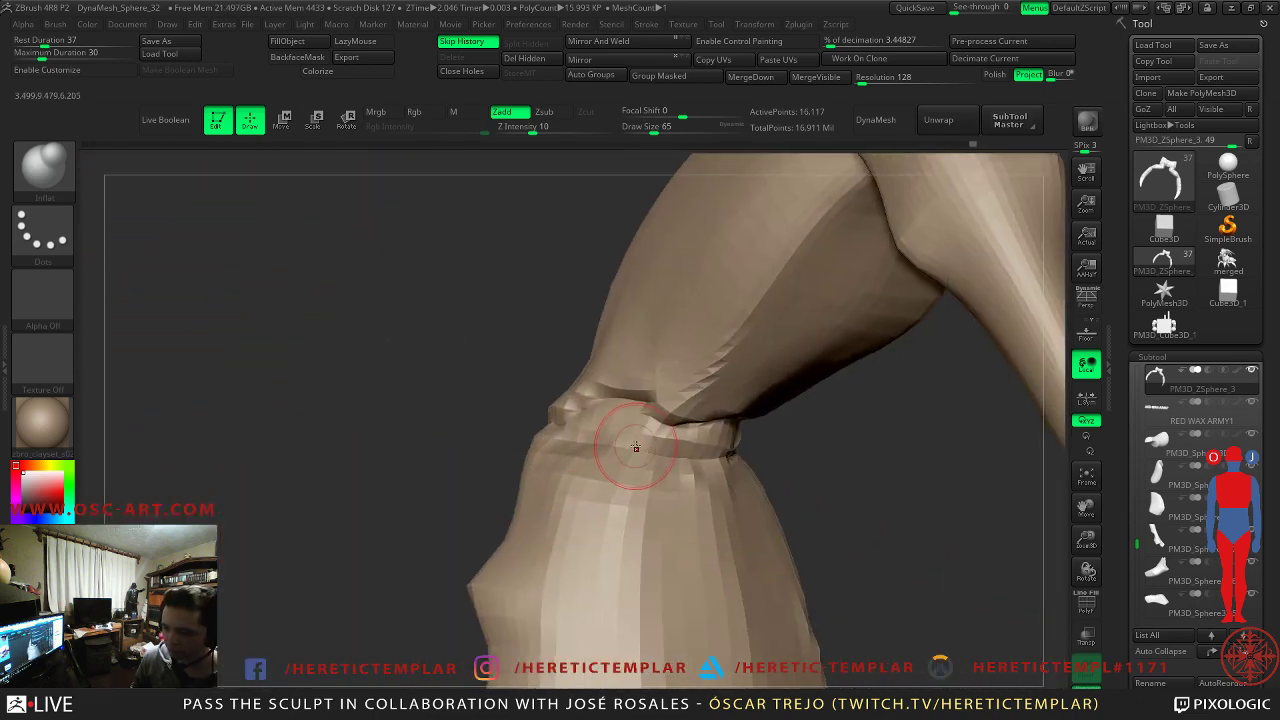
key(ctrl+d)
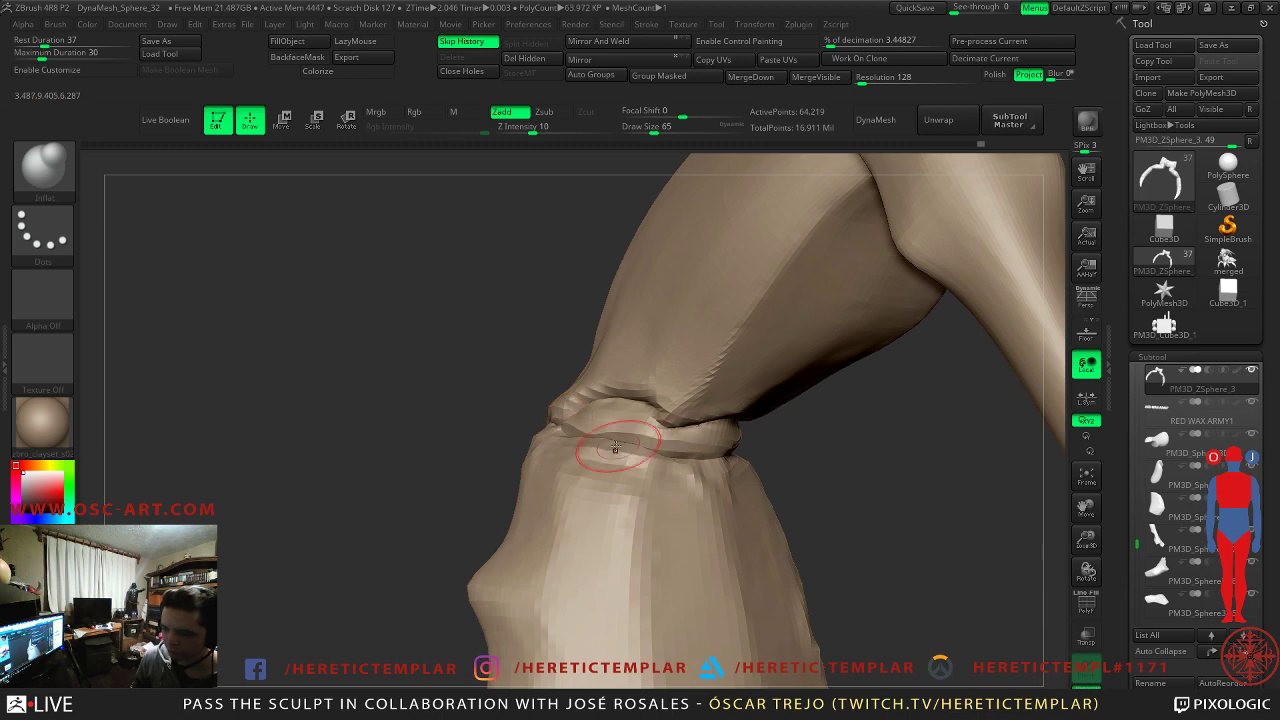
key(ctrl+d)
key(shift)
mouse_move(371, 458)
mouse_down()
mouse_move(581, 444)
mouse_move(771, 483)
mouse_move(642, 393)
mouse_move(700, 440)
mouse_move(569, 432)
mouse_up()
- Carve the outer corner of the joint one subdivision level down with DamStandard at draw size 51
key(b)
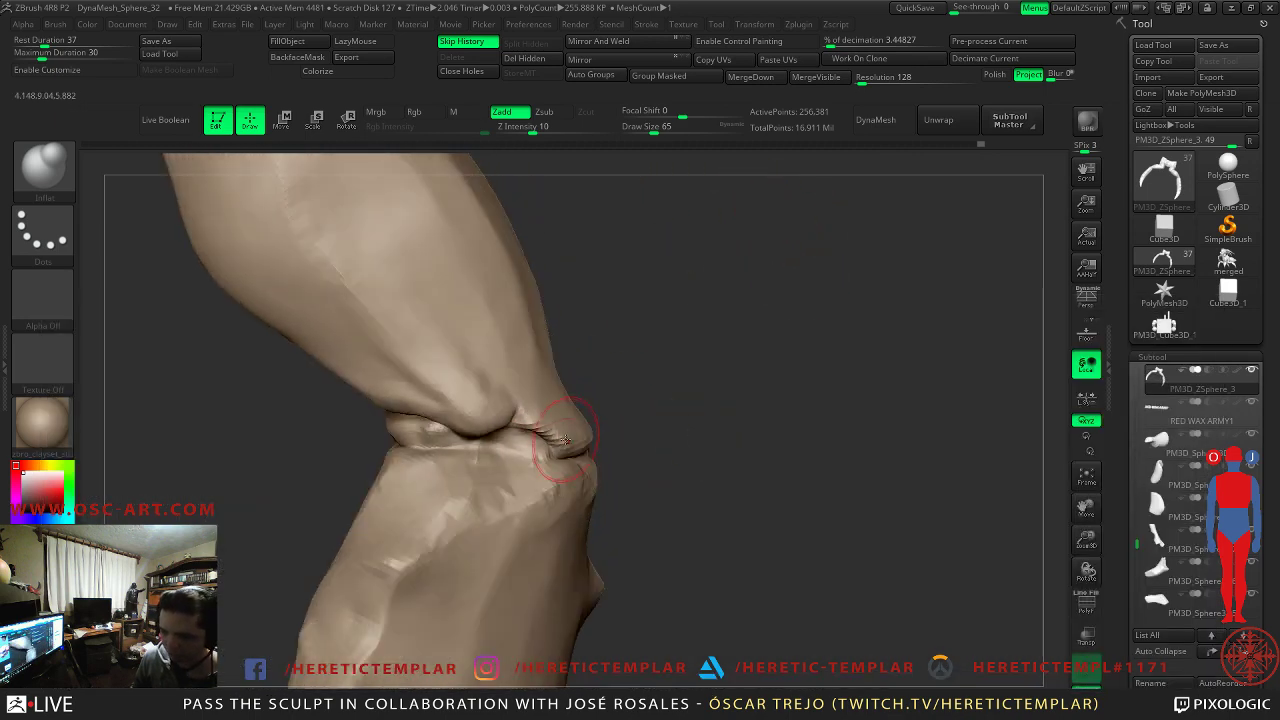
key(b)
key(d)
key(s)
key(shift+d)
key(s)
drag(521, 457, 515, 456)
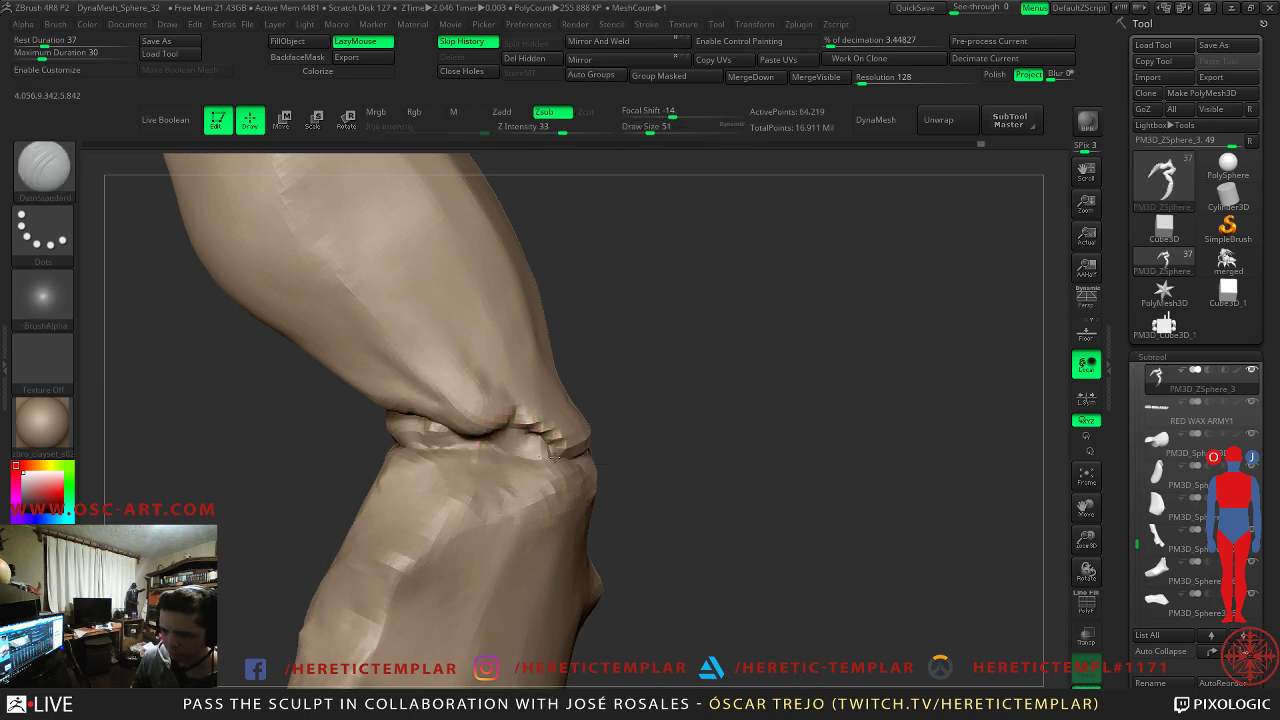
- Inflate the fold at the joint's outer corner with Inflat at draw size 51, return to the highest subdivision level and smooth it
key(b)
key(i)
key(n)
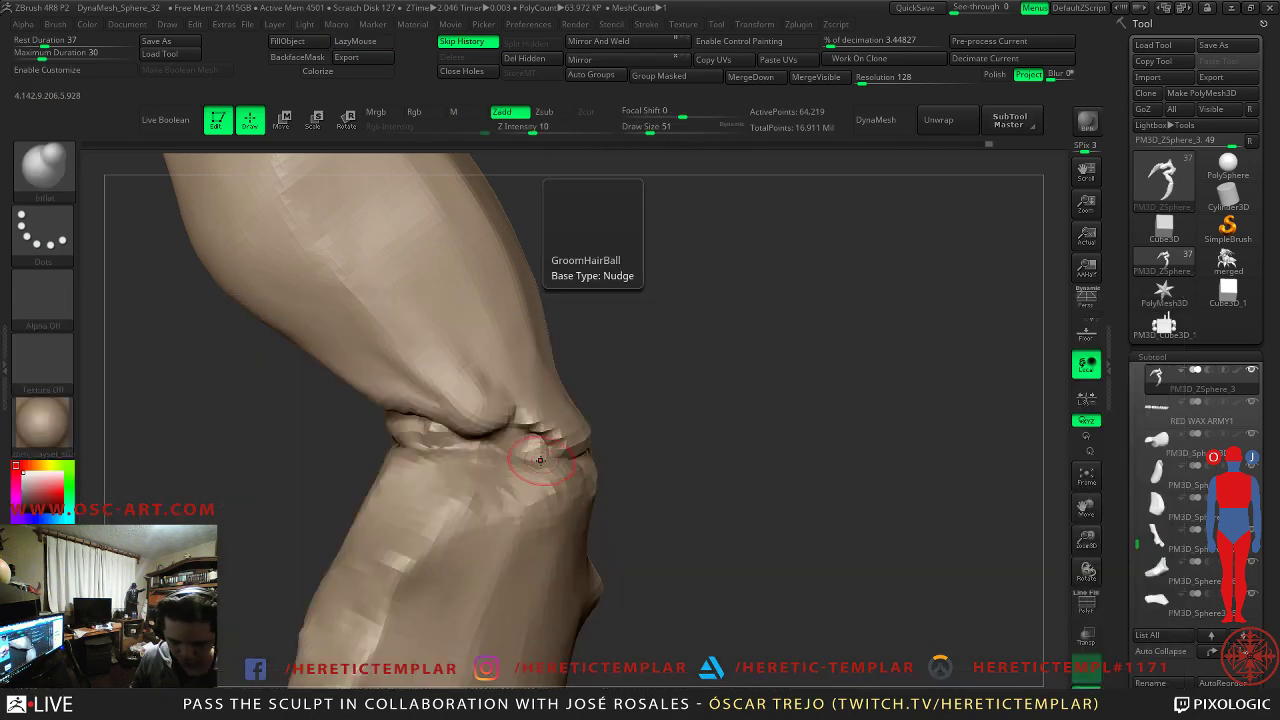
key(d)
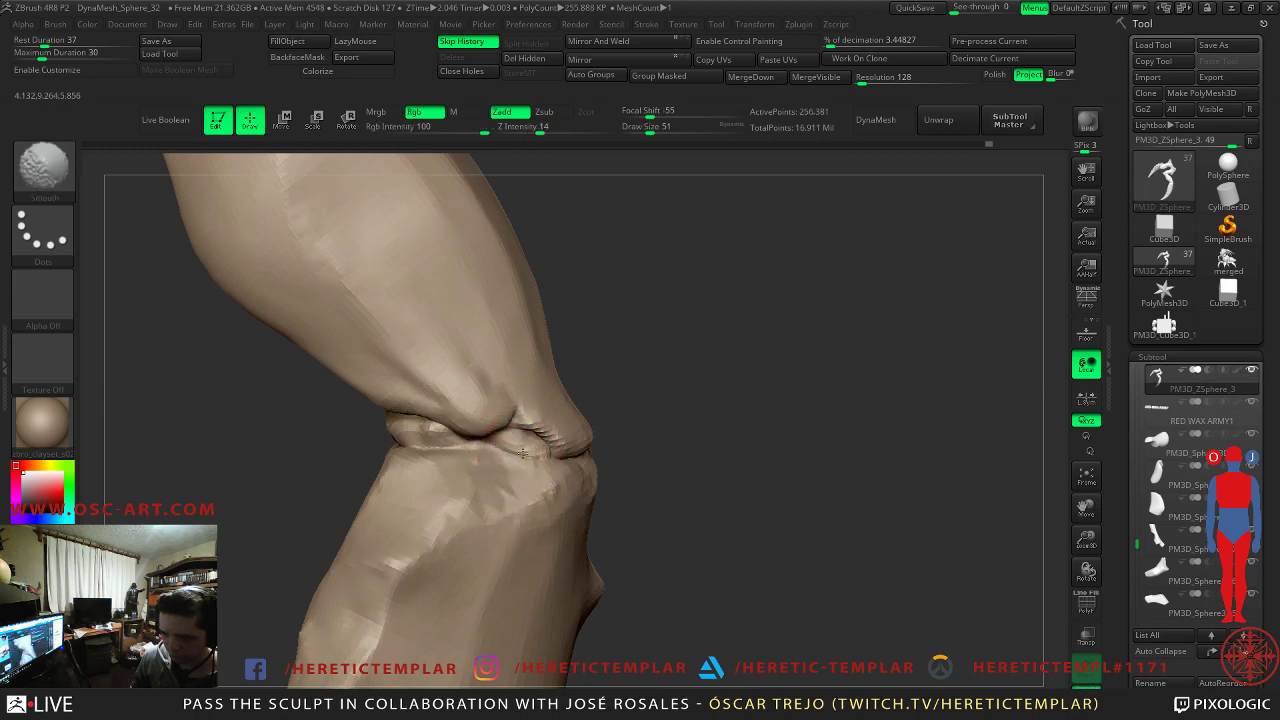
- Define the crease below the outer corner fold with DamStandard at draw size 29
key(b)
key(d)
key(s)
key(s)
drag(538, 458, 531, 458)
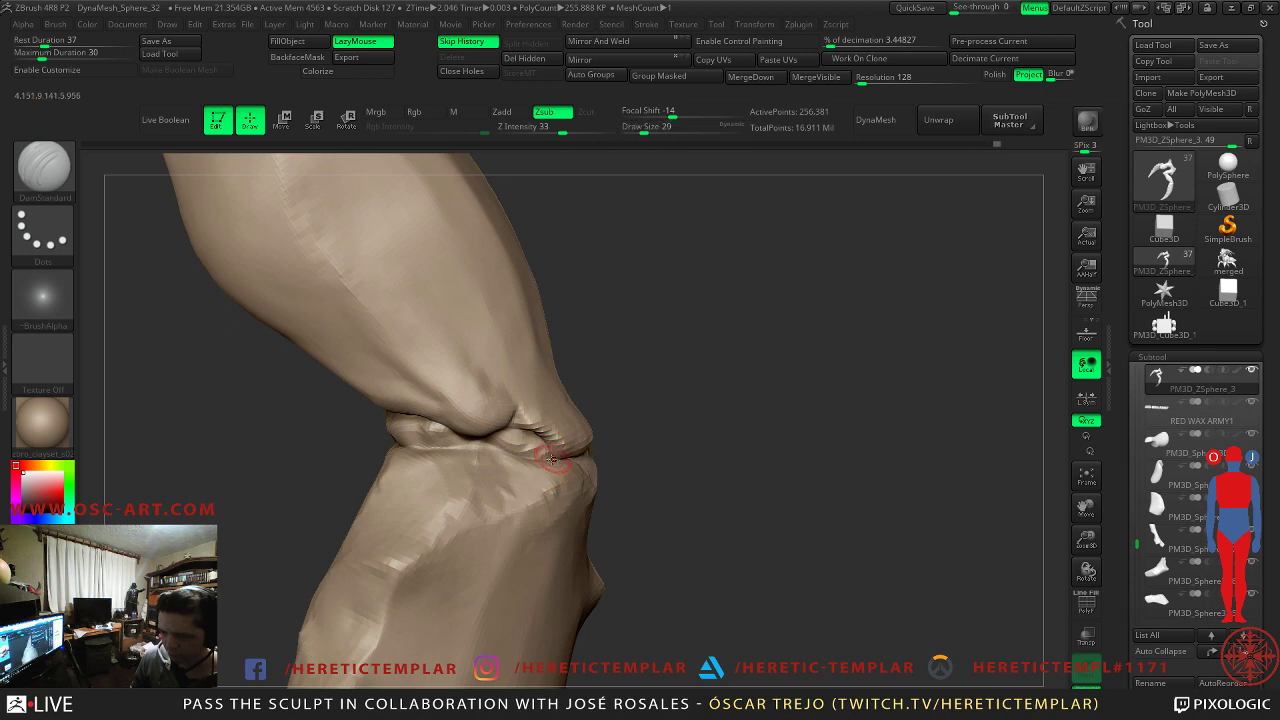
- Turn off Solo mode, unhide the rest of the legs mesh, and isolate it again to work on another leg's upper joint
mouse_move(746, 446)
mouse_down()
mouse_move(654, 406)
mouse_move(675, 447)
mouse_move(437, 471)
mouse_move(403, 500)
mouse_move(392, 491)
mouse_up()
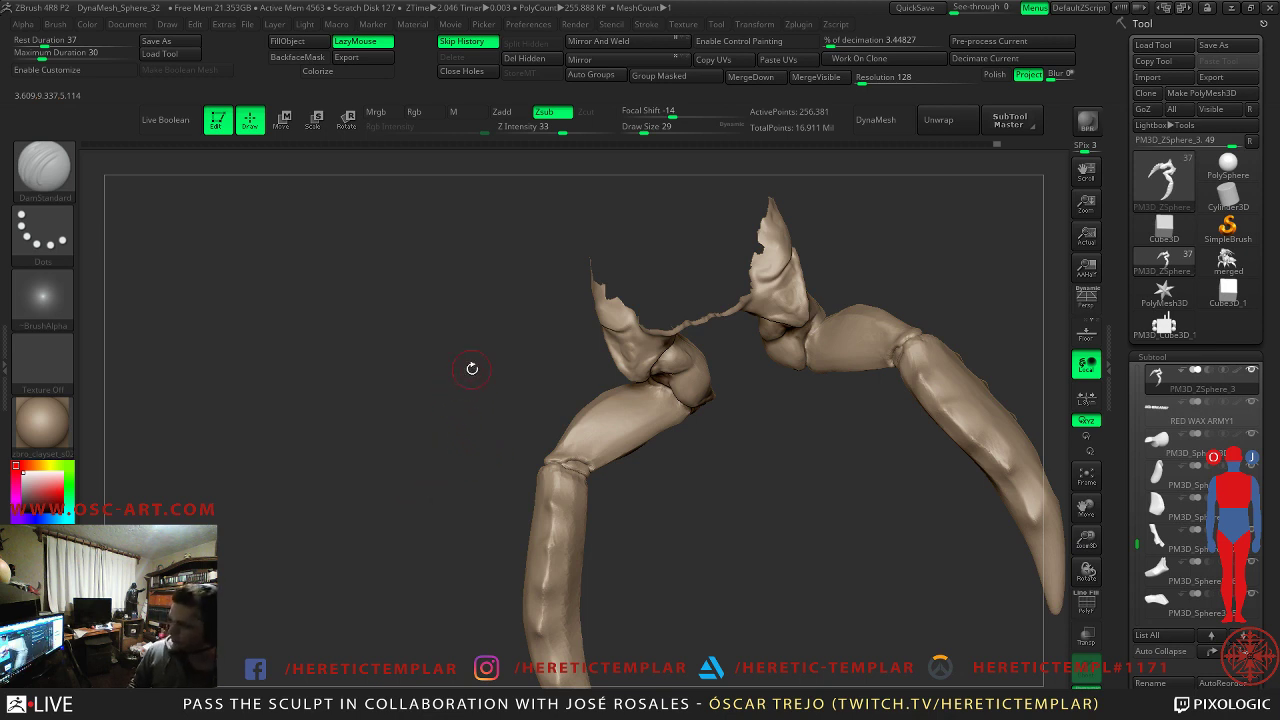
mouse_move(401, 445)
mouse_down()
mouse_move(416, 412)
mouse_move(480, 503)
mouse_move(677, 481)
mouse_move(634, 557)
mouse_move(726, 429)
mouse_move(626, 511)
mouse_move(637, 497)
mouse_move(766, 515)
mouse_move(765, 302)
mouse_move(680, 400)
mouse_move(646, 266)
mouse_move(749, 314)
mouse_move(484, 423)
mouse_move(429, 423)
mouse_move(360, 457)
mouse_move(320, 437)
mouse_move(806, 434)
mouse_up()
click(1086, 692)
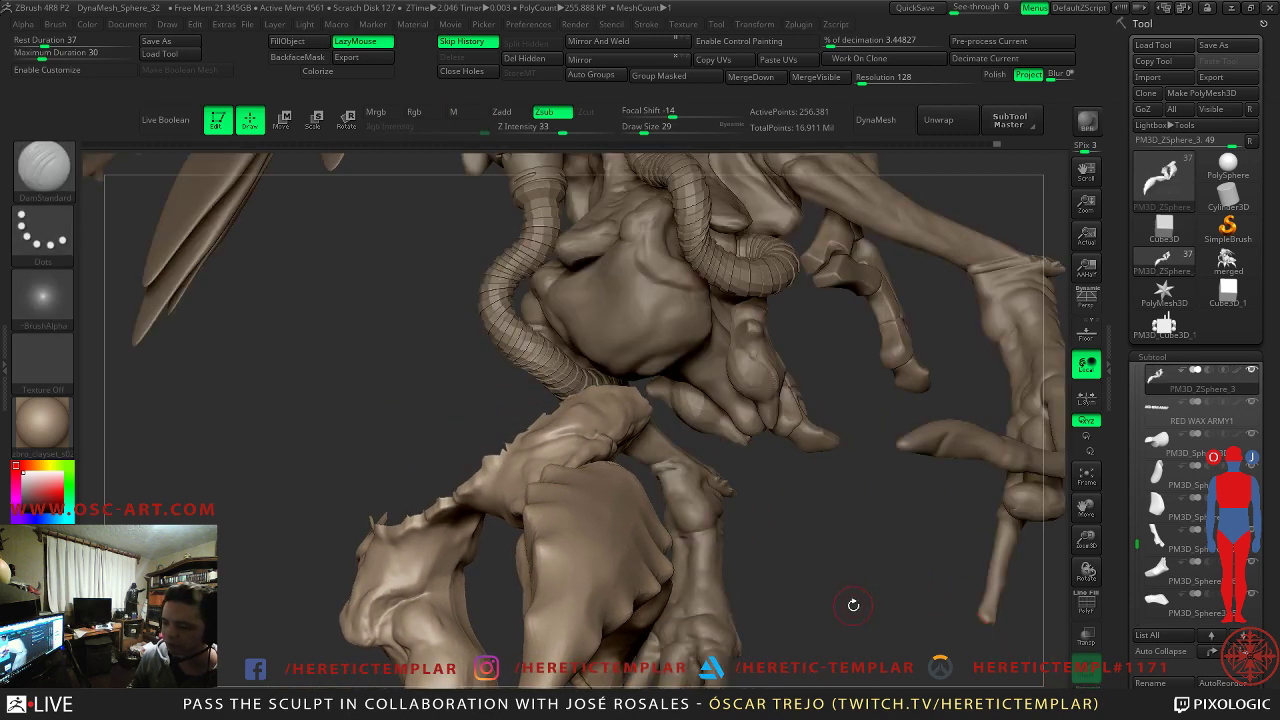
ctrl+shift+click(860, 610)
click(1084, 692)
mouse_move(922, 480)
mouse_down()
mouse_move(874, 454)
mouse_move(1000, 291)
mouse_move(932, 294)
mouse_move(585, 511)
mouse_up()
mouse_move(470, 532)
mouse_down()
mouse_move(500, 626)
mouse_move(500, 571)
mouse_up()
mouse_move(215, 364)
alt+mouse_down()
mouse_move(215, 471)
mouse_move(491, 423)
mouse_move(601, 433)
mouse_move(339, 408)
alt+mouse_up()
mouse_move(470, 460)
mouse_down()
mouse_move(580, 426)
mouse_move(540, 415)
mouse_up()
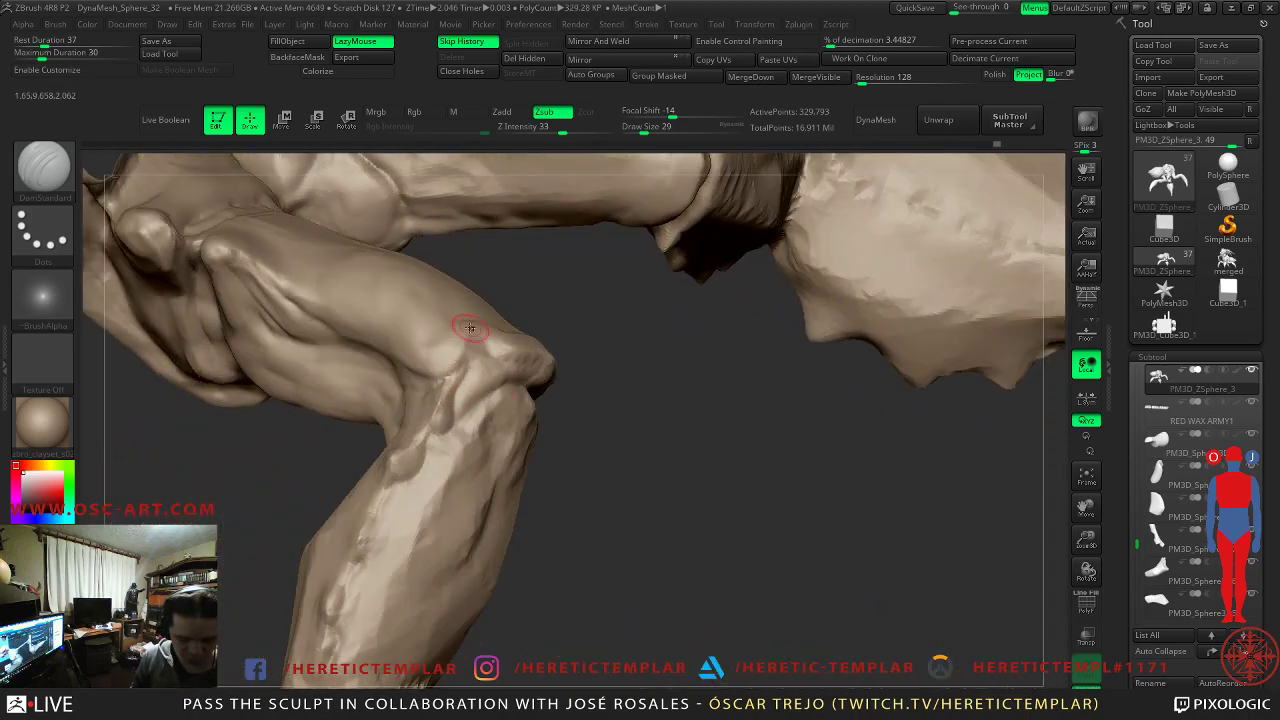
- Carve the crease between the upper and lower leg segments at the joint with DamStandard at draw size 37
key(b)
key(d)
key(s)
key(s)
drag(436, 408, 460, 389)
key(s)
click(459, 390)
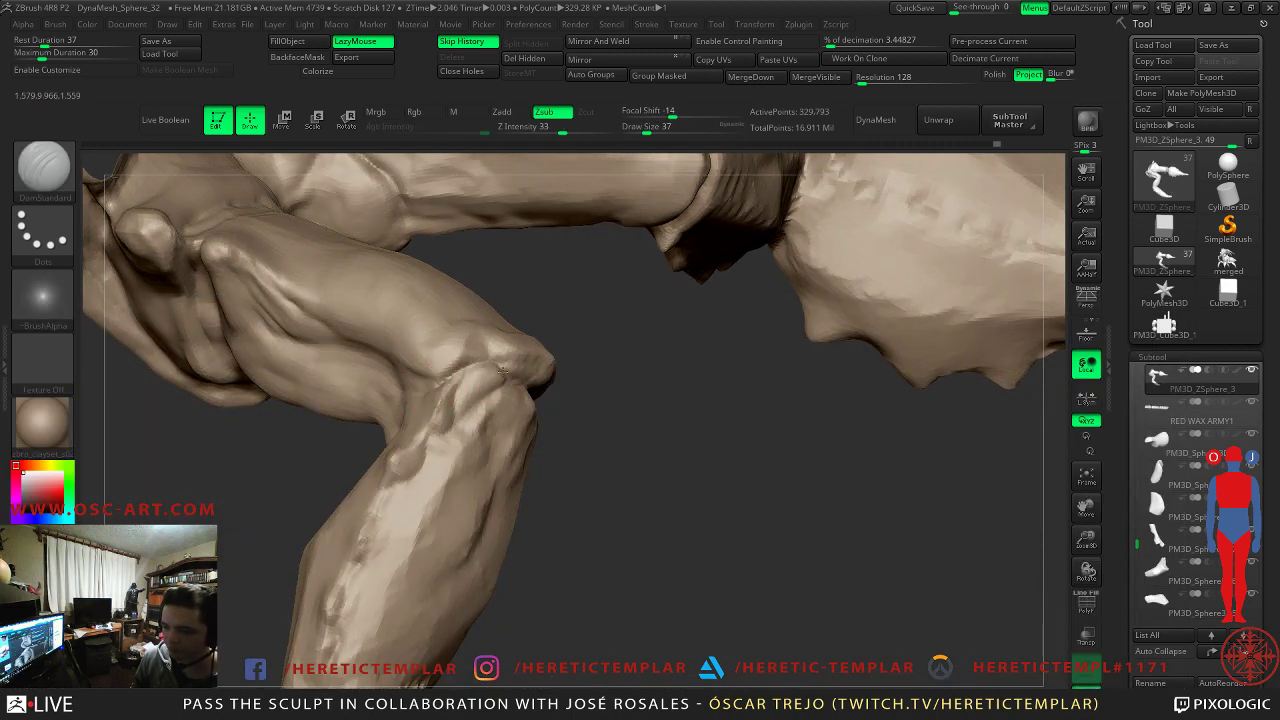
drag(580, 394, 574, 408)
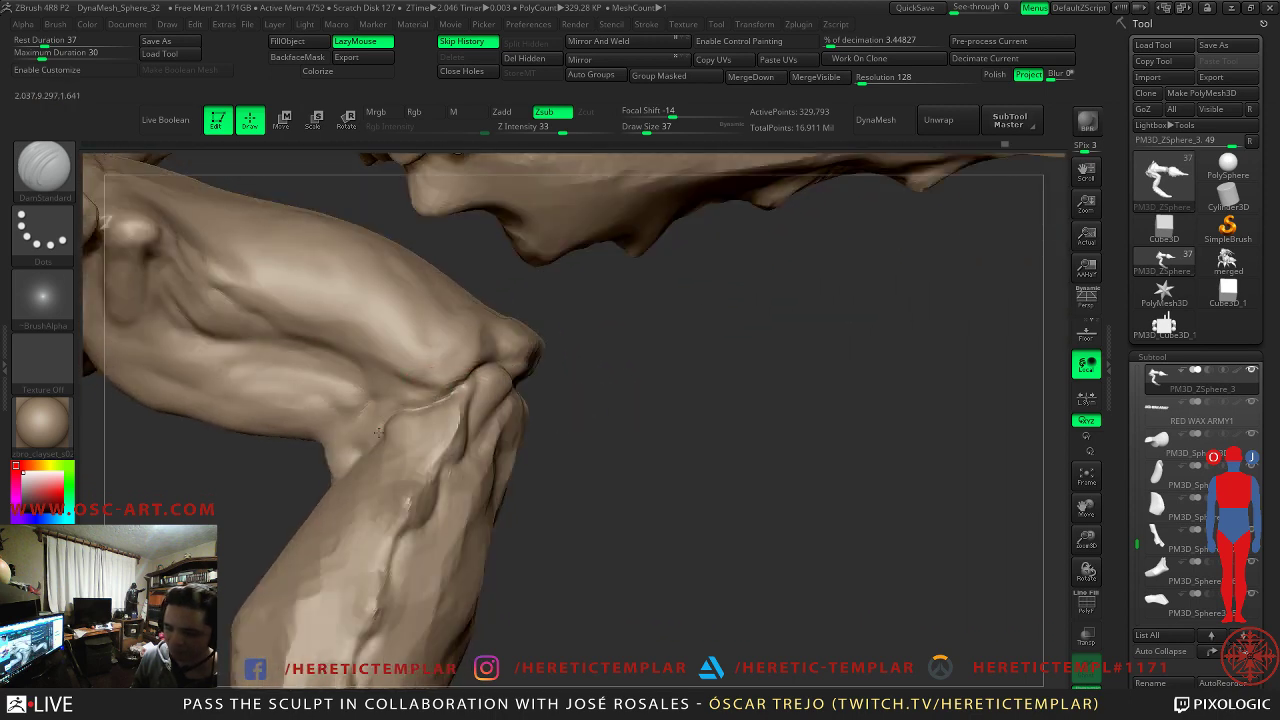
drag(623, 385, 402, 403)
mouse_move(627, 387)
mouse_down()
mouse_move(617, 363)
mouse_move(483, 385)
mouse_up()
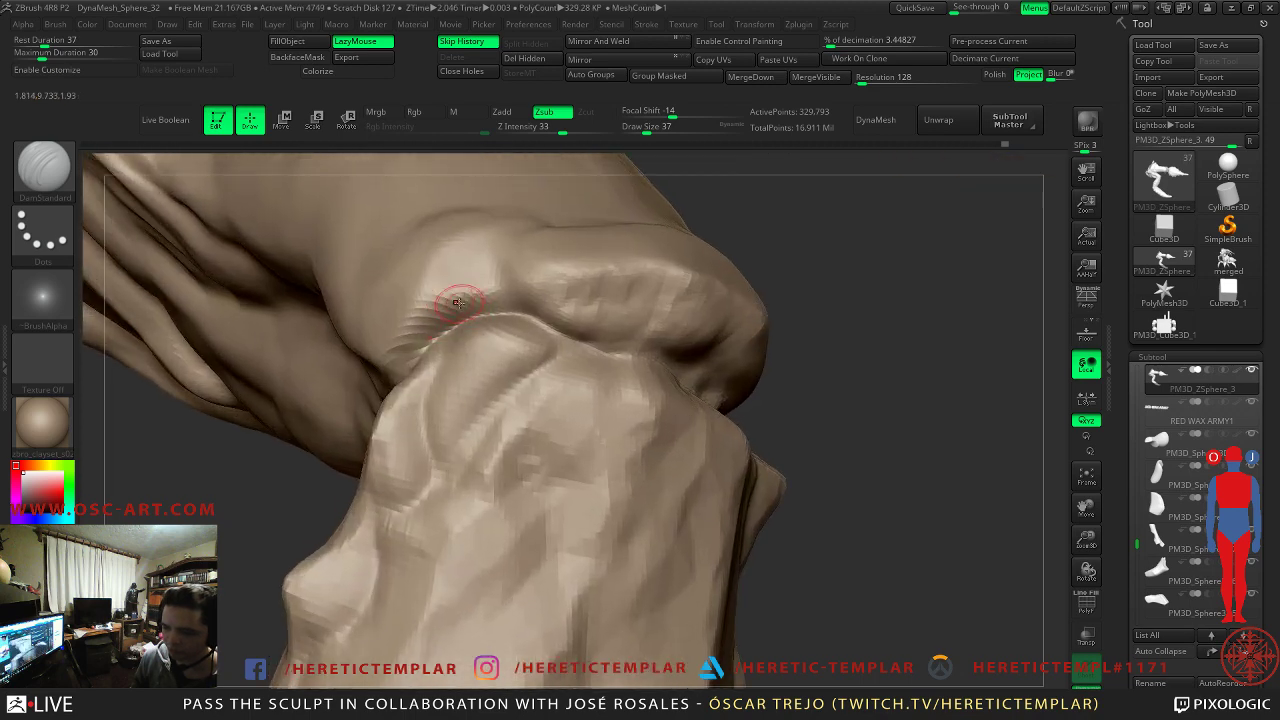
mouse_move(232, 422)
mouse_down()
mouse_move(280, 434)
mouse_move(657, 434)
mouse_move(678, 407)
mouse_up()
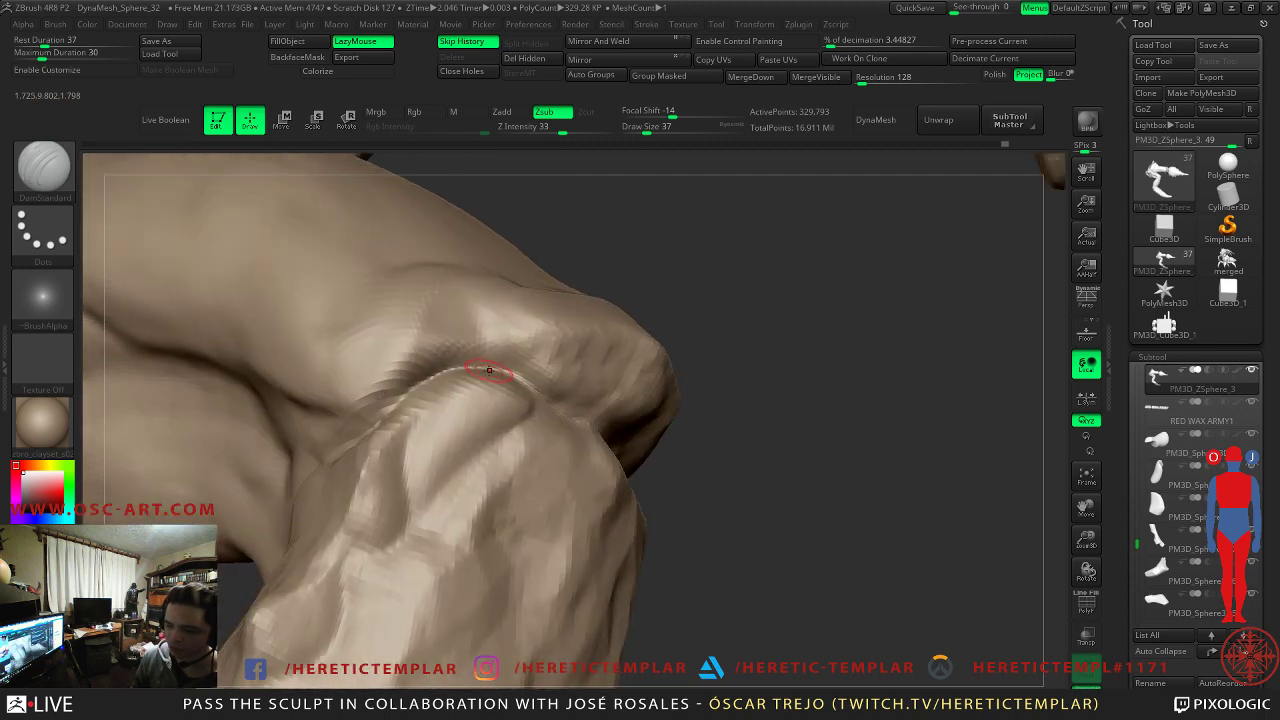
mouse_move(574, 411)
mouse_down()
mouse_move(720, 423)
mouse_move(711, 429)
mouse_up()
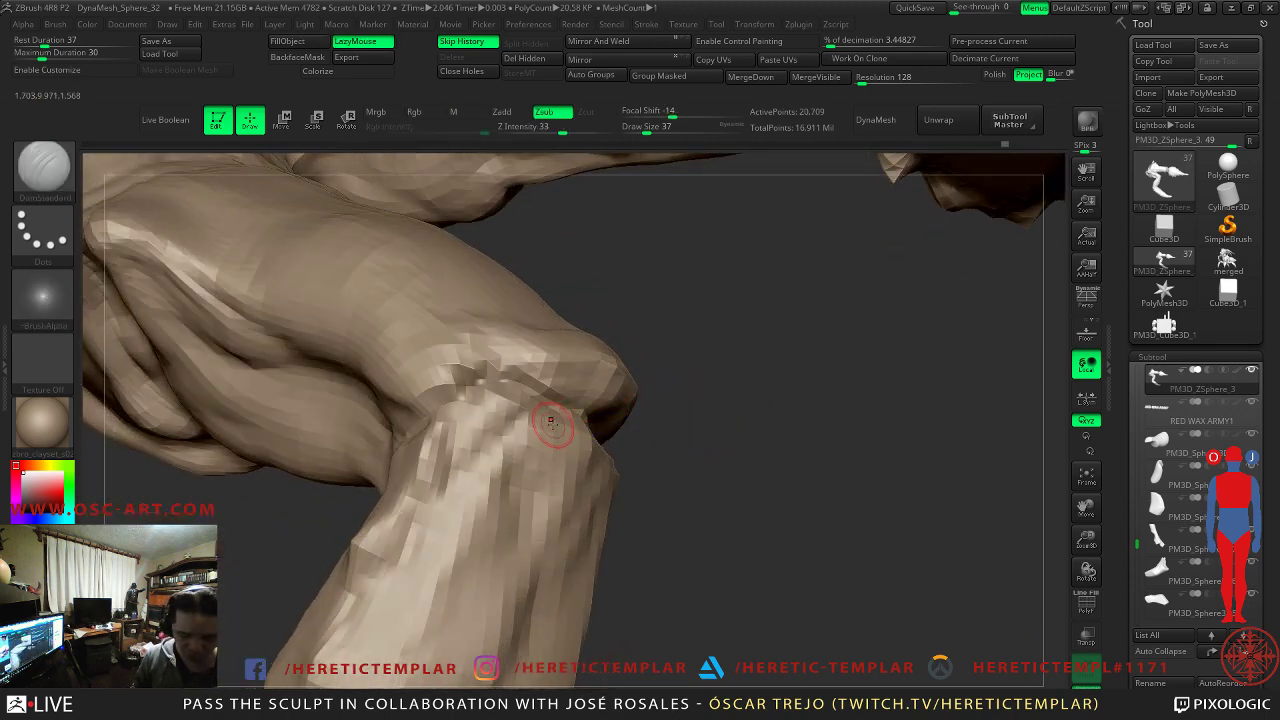
- Tighten the joint's crease at a lower subdivision level with the Pinch brush at draw size 74
key(b)
key(p)
key(i)
key(s)
mouse_move(452, 393)
mouse_down()
mouse_move(498, 374)
mouse_move(566, 404)
mouse_up()
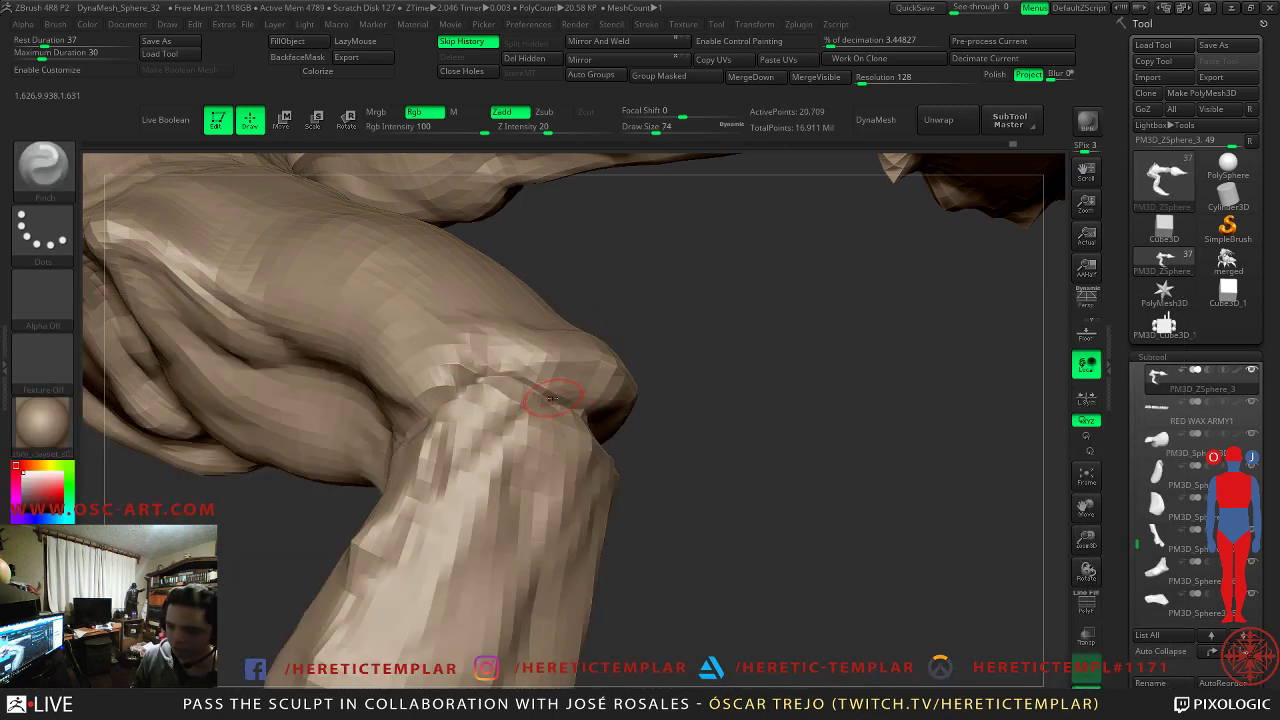
key(b)
key(i)
key(m)
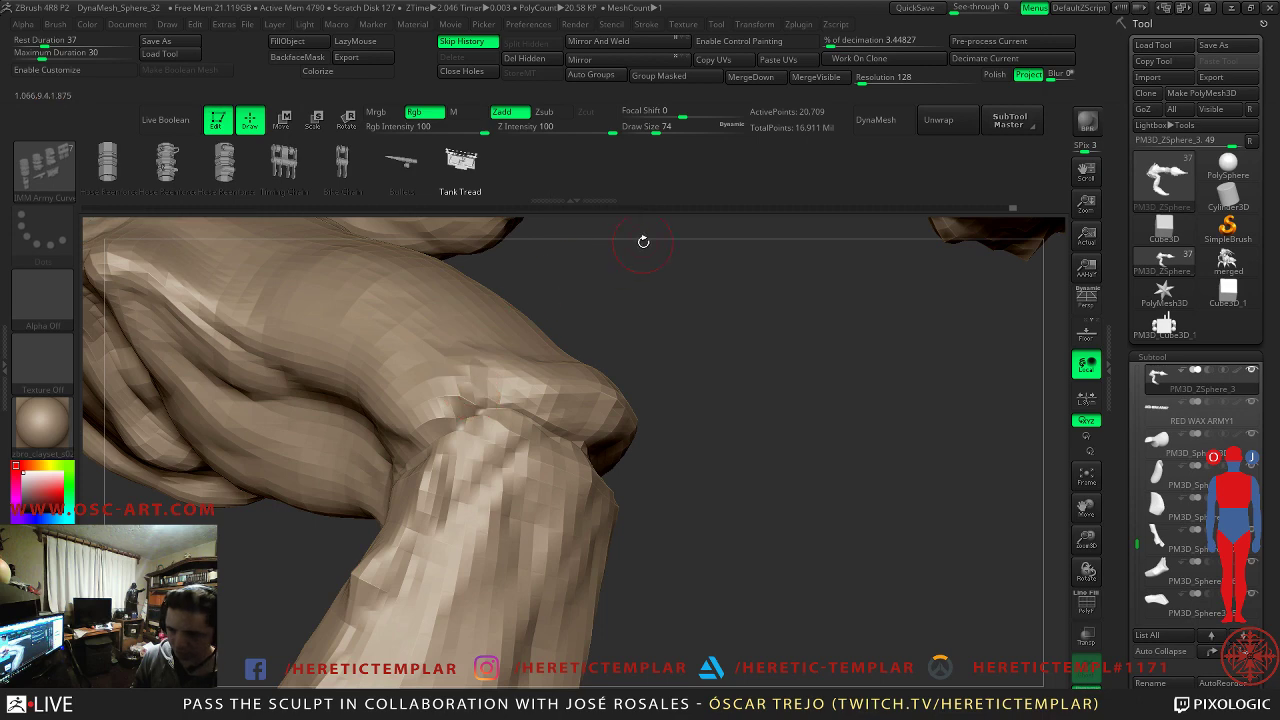
- Inflate the fold along the joint's crease with Inflat at draw size 74 and return to the highest subdivision level
key(b)
key(i)
key(n)
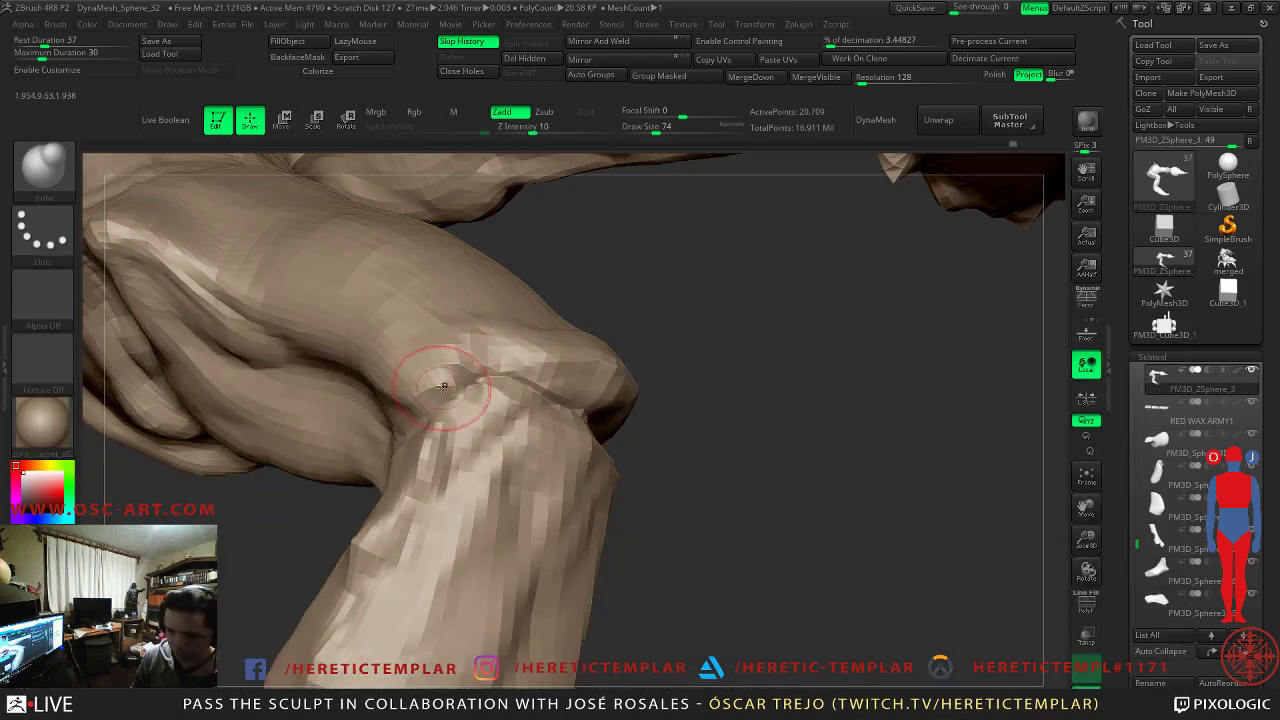
drag(463, 379, 573, 403)
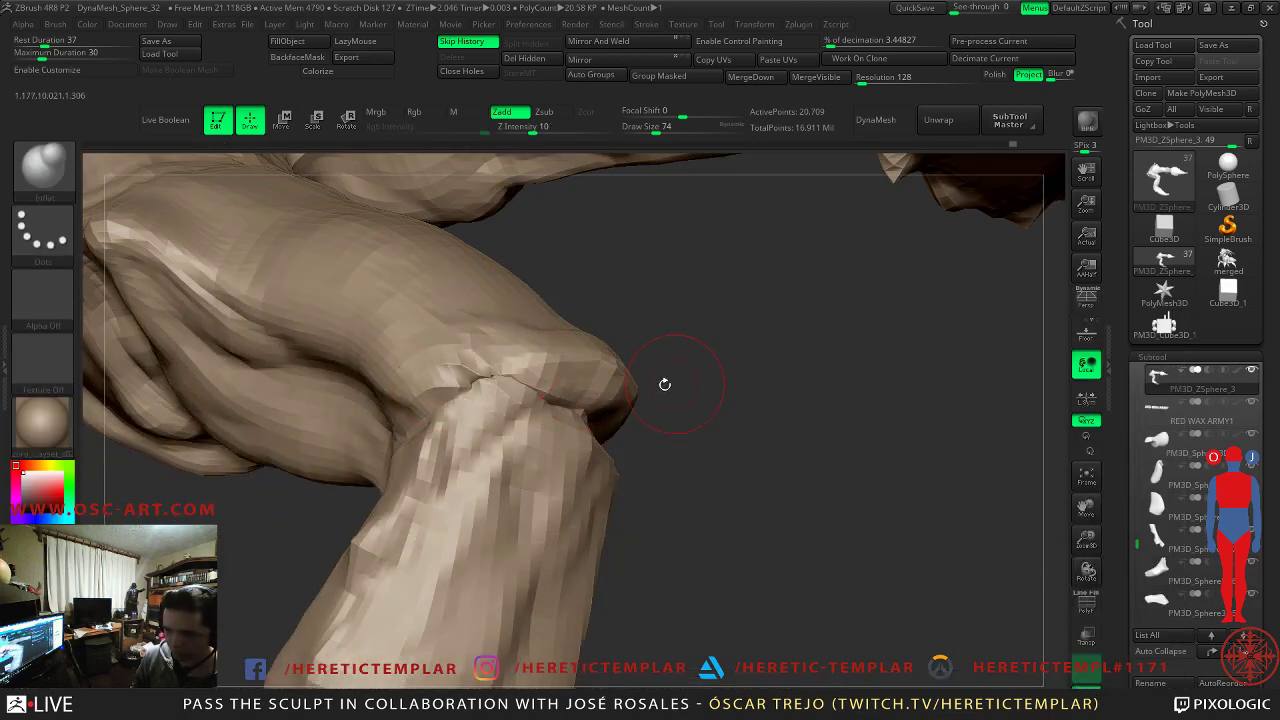
key(d)
drag(720, 392, 610, 388)
alt+drag(760, 374, 782, 390)
right_drag(782, 390, 543, 343)
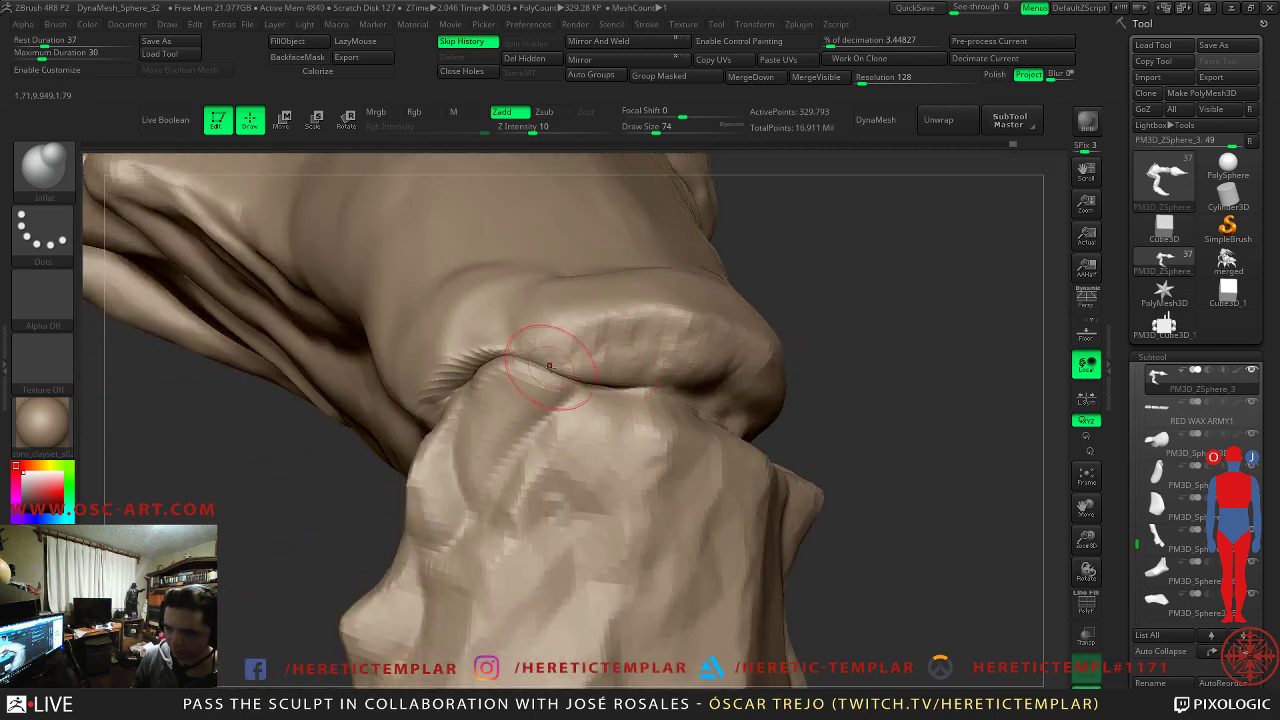
mouse_move(266, 434)
right_down()
mouse_move(686, 371)
mouse_move(727, 407)
mouse_move(550, 335)
mouse_move(309, 400)
mouse_move(457, 330)
right_up()
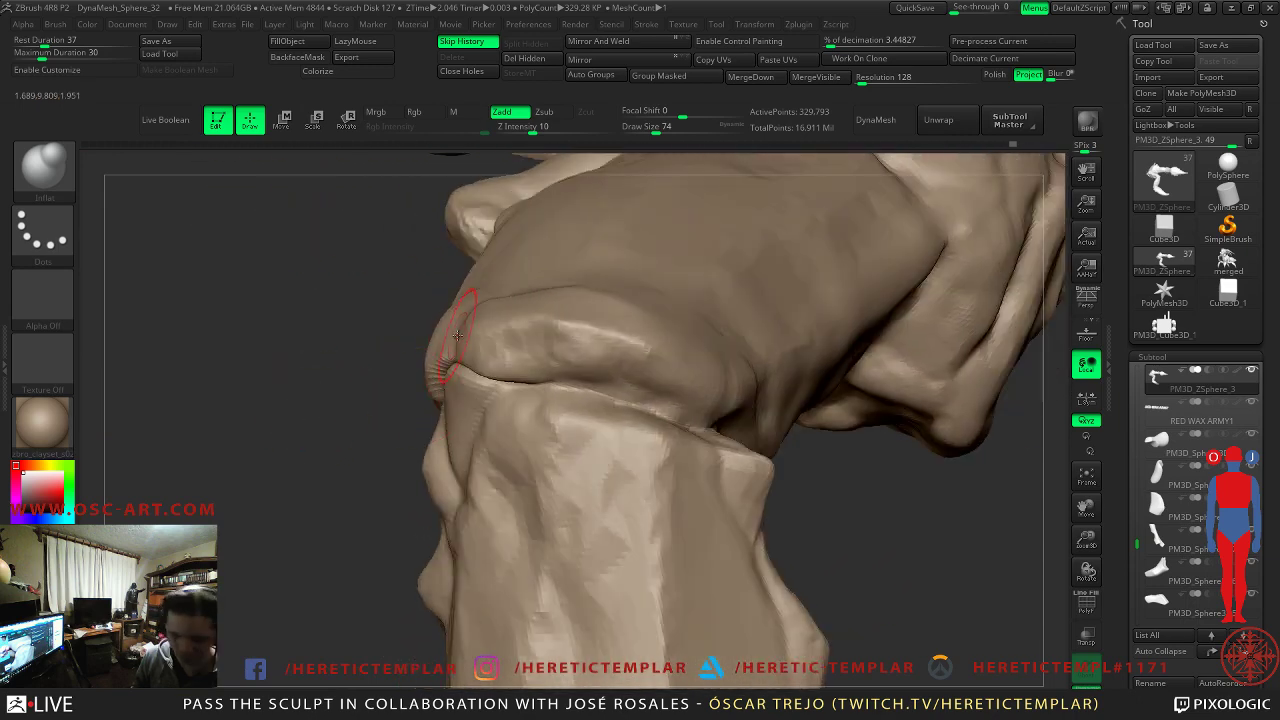
- Isolate the abdomen and carve folds into the wrinkled area near its base with DamStandard at draw size 44
key(b)
key(d)
key(s)
mouse_move(317, 446)
ctrl+right_down()
mouse_move(235, 333)
mouse_move(617, 446)
mouse_move(677, 400)
mouse_move(746, 483)
mouse_move(700, 519)
mouse_move(743, 517)
mouse_move(769, 429)
mouse_move(666, 571)
mouse_move(643, 426)
mouse_move(737, 291)
ctrl+right_up()
key(s)
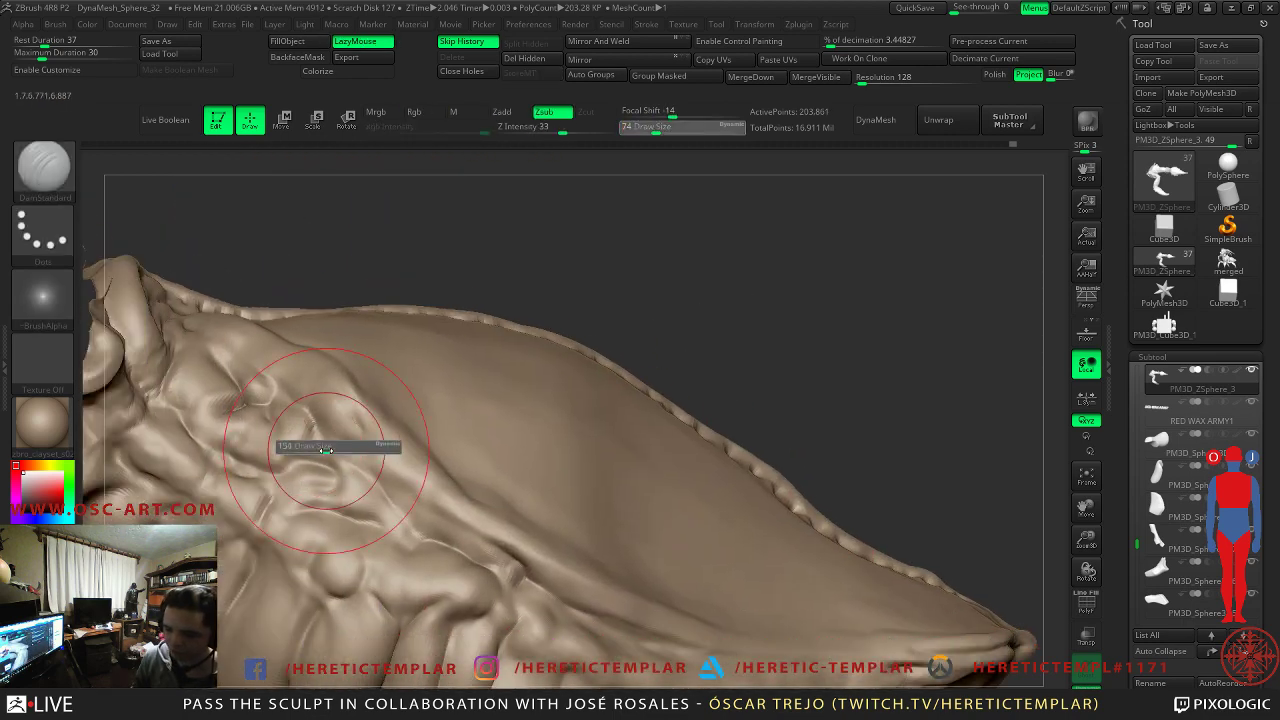
click(315, 448)
key(s)
drag(276, 455, 234, 447)
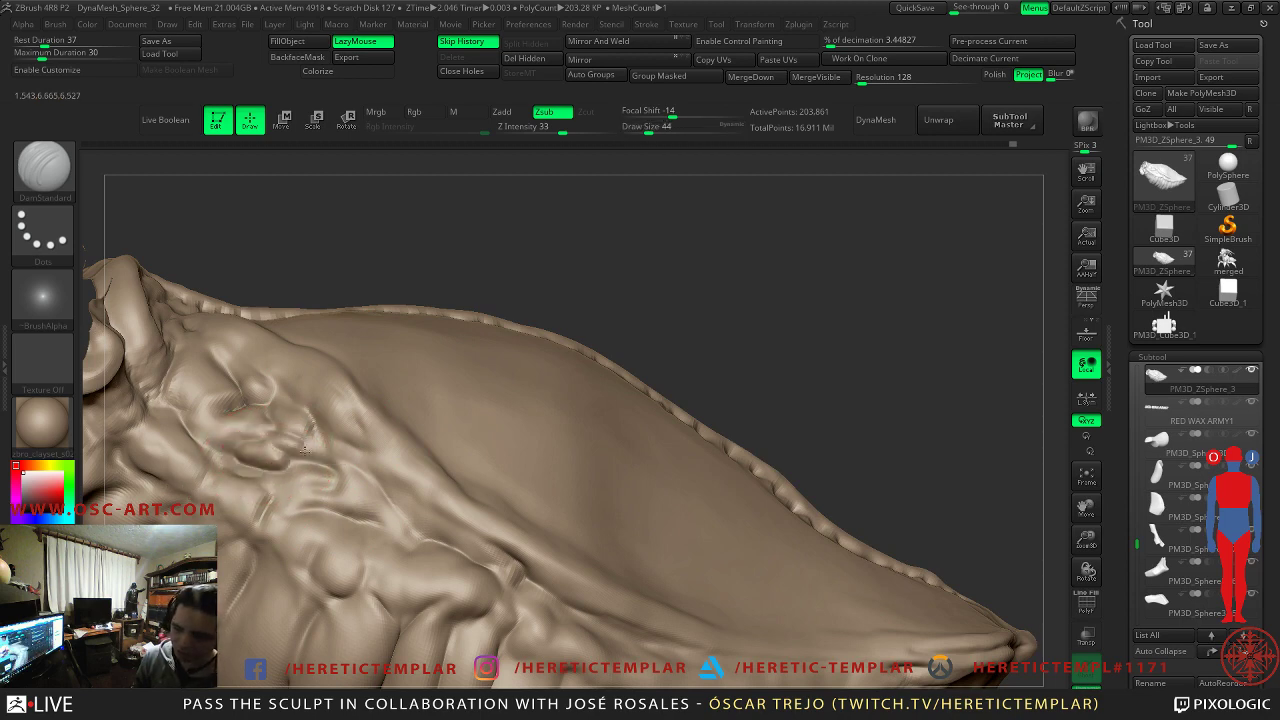
drag(368, 501, 387, 491)
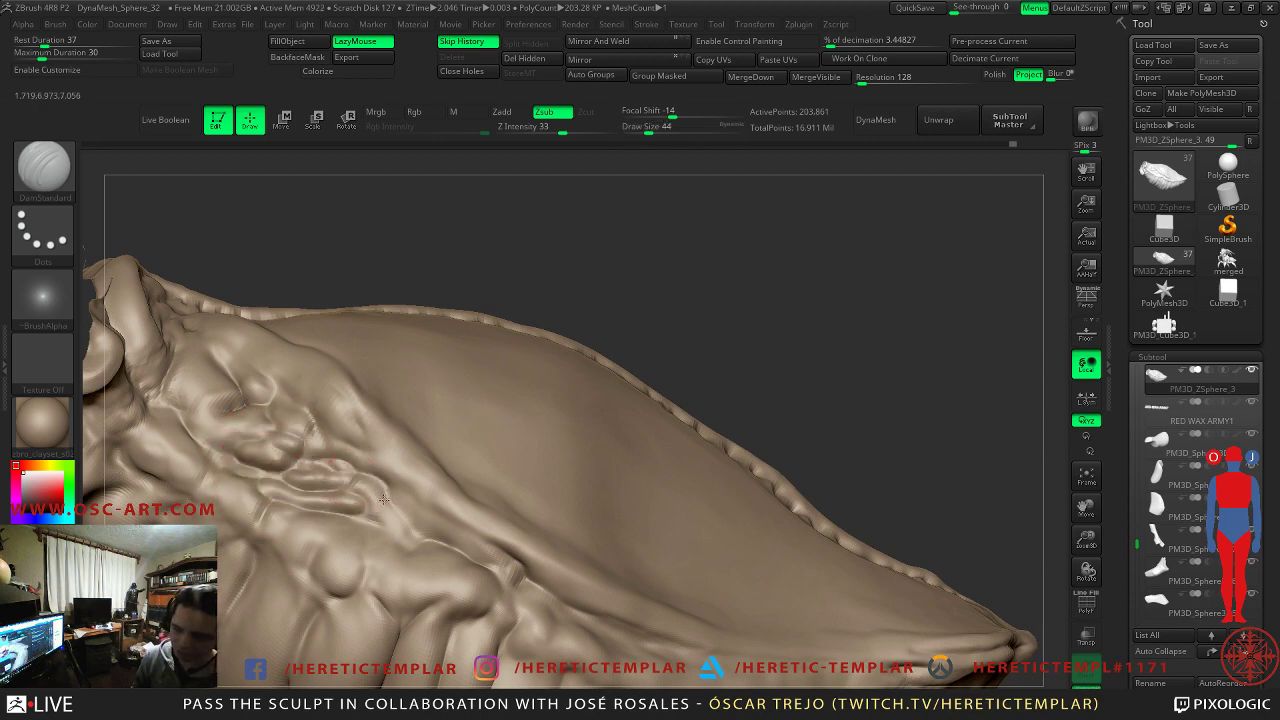
drag(271, 425, 208, 418)
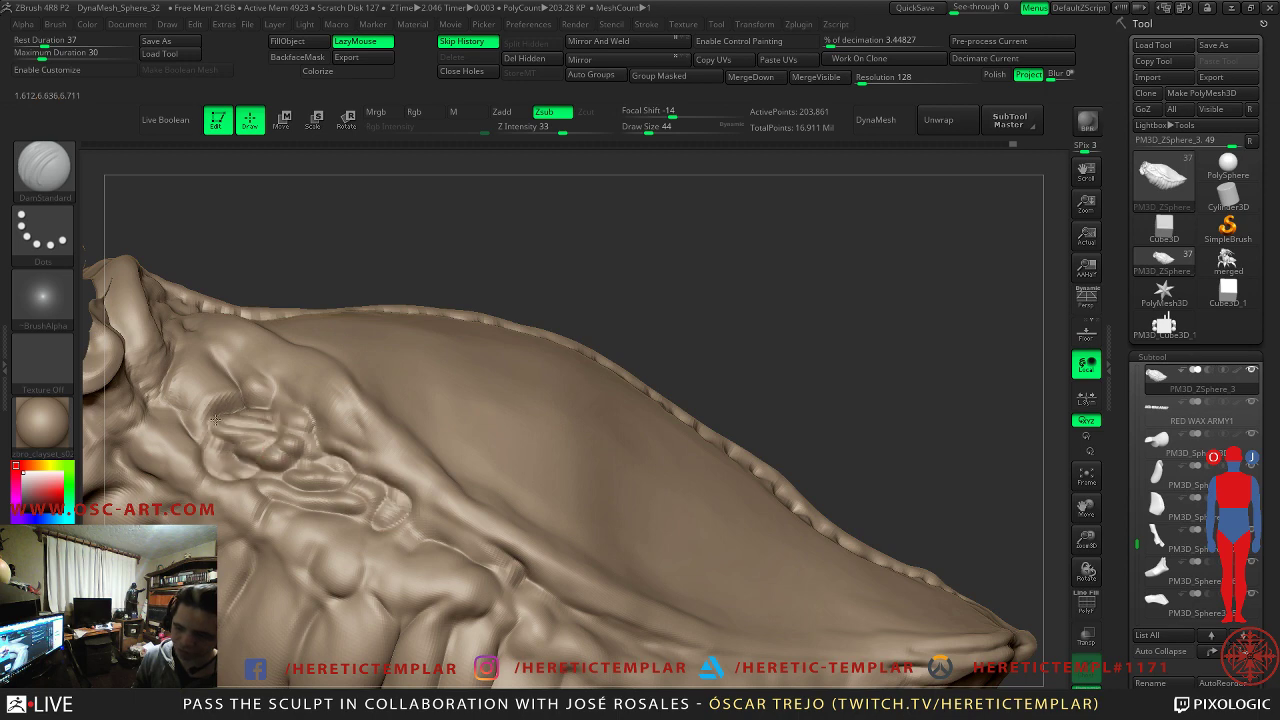
drag(292, 504, 403, 514)
- Inflate rounded bulges between the abdomen folds with Inflat at draw size 128 one subdivision level down, and return to the higher level
key(b)
key(i)
key(n)
drag(278, 448, 305, 452)
key(s)
key(s)
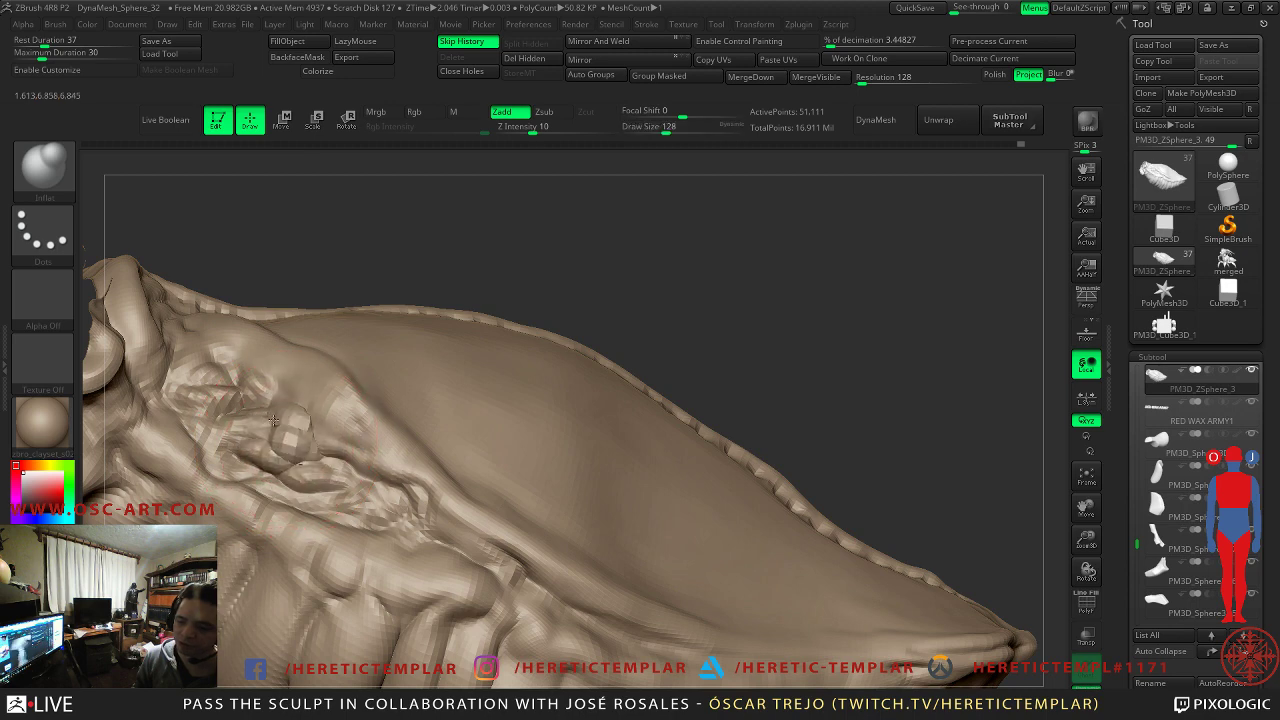
key(ctrl+d)
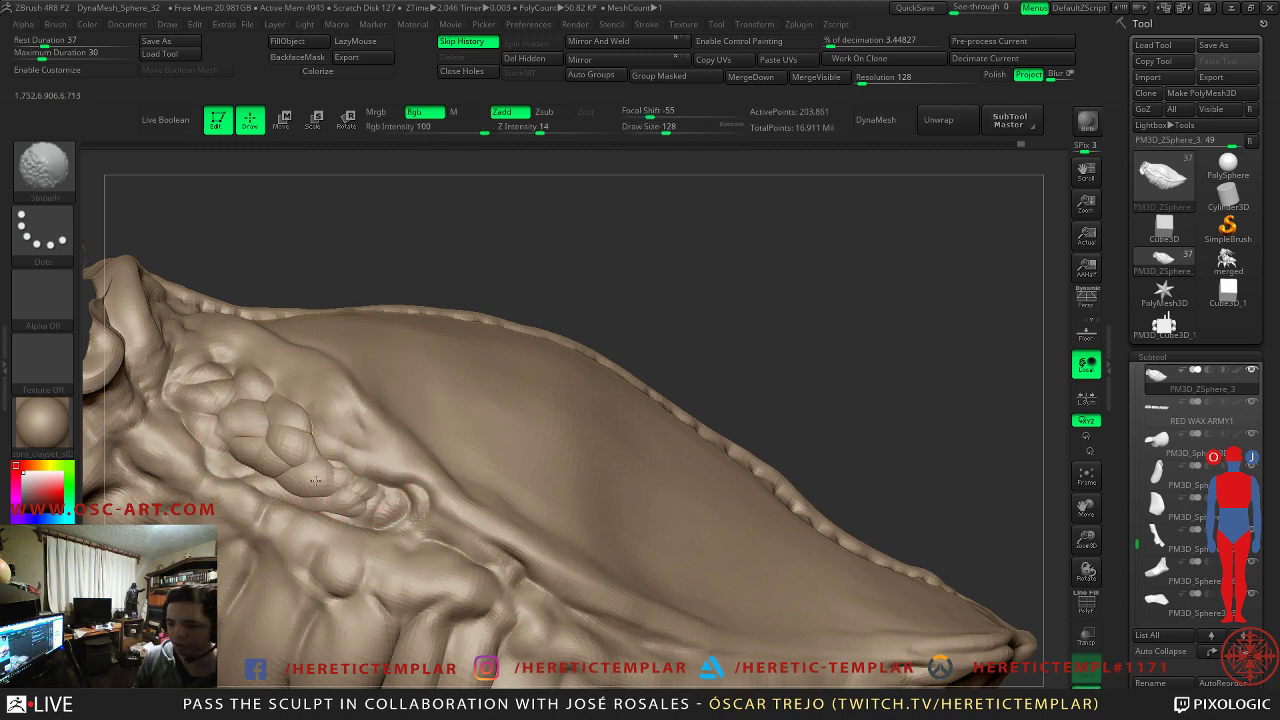
- Reduce Inflat to draw size 56 and swell the forms around the abdomen's base
alt+drag(660, 326, 820, 295)
key(s)
mouse_move(506, 454)
mouse_down()
mouse_move(480, 455)
mouse_move(505, 425)
mouse_move(470, 440)
mouse_up()
drag(240, 617, 278, 589)
drag(244, 531, 290, 554)
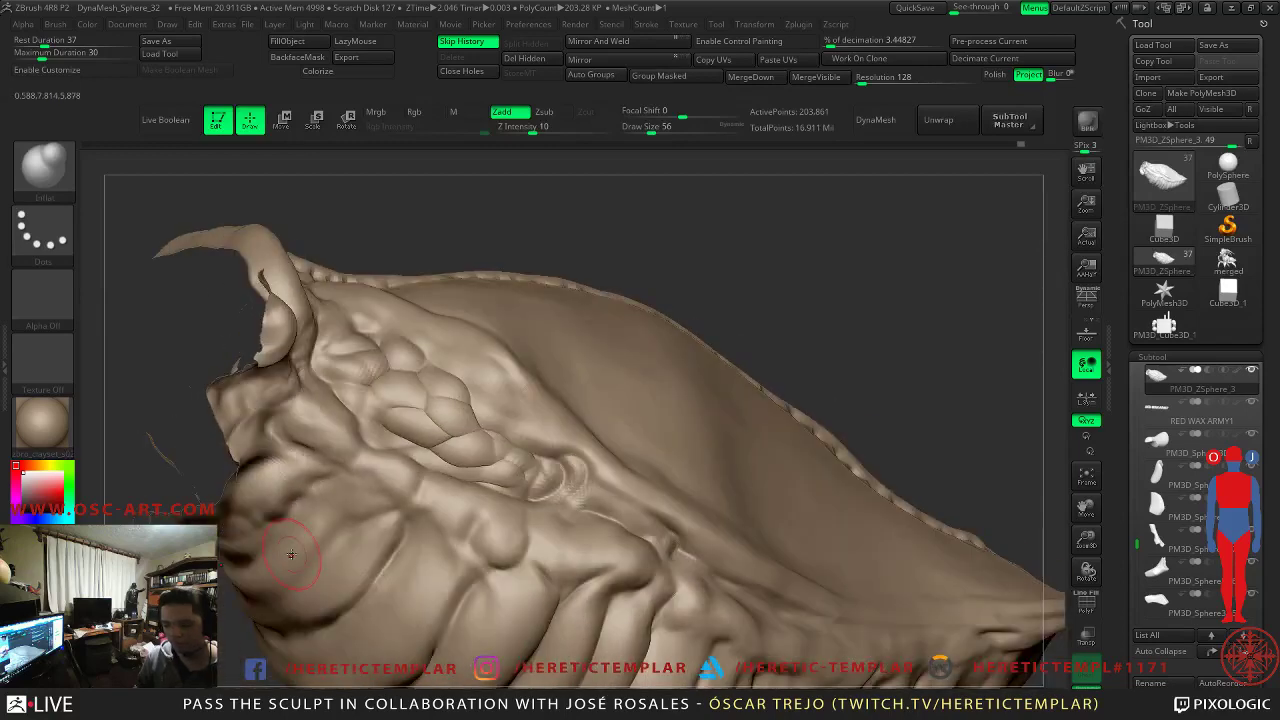
- Cut grooves across the rounded bulges on the abdomen with DamStandard at draw size 41
key(b)
key(d)
key(s)
key(s)
click(420, 400)
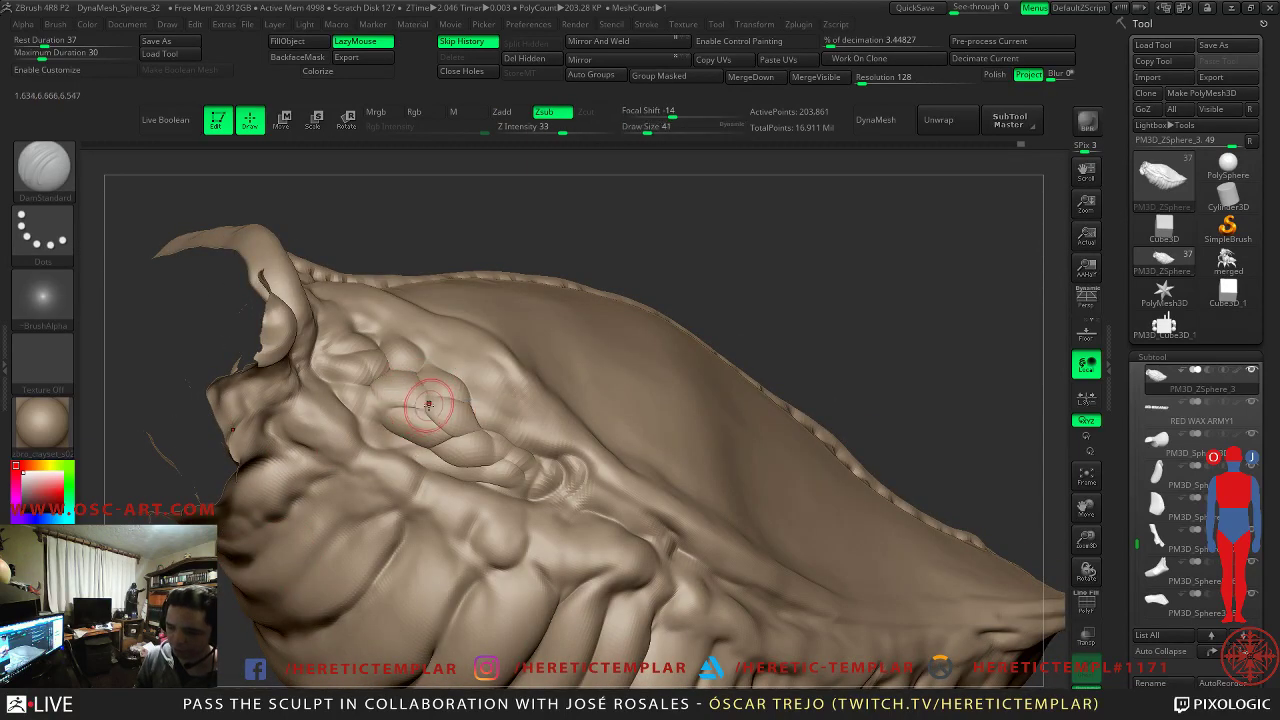
mouse_move(473, 403)
mouse_down()
mouse_move(436, 402)
mouse_move(443, 431)
mouse_up()
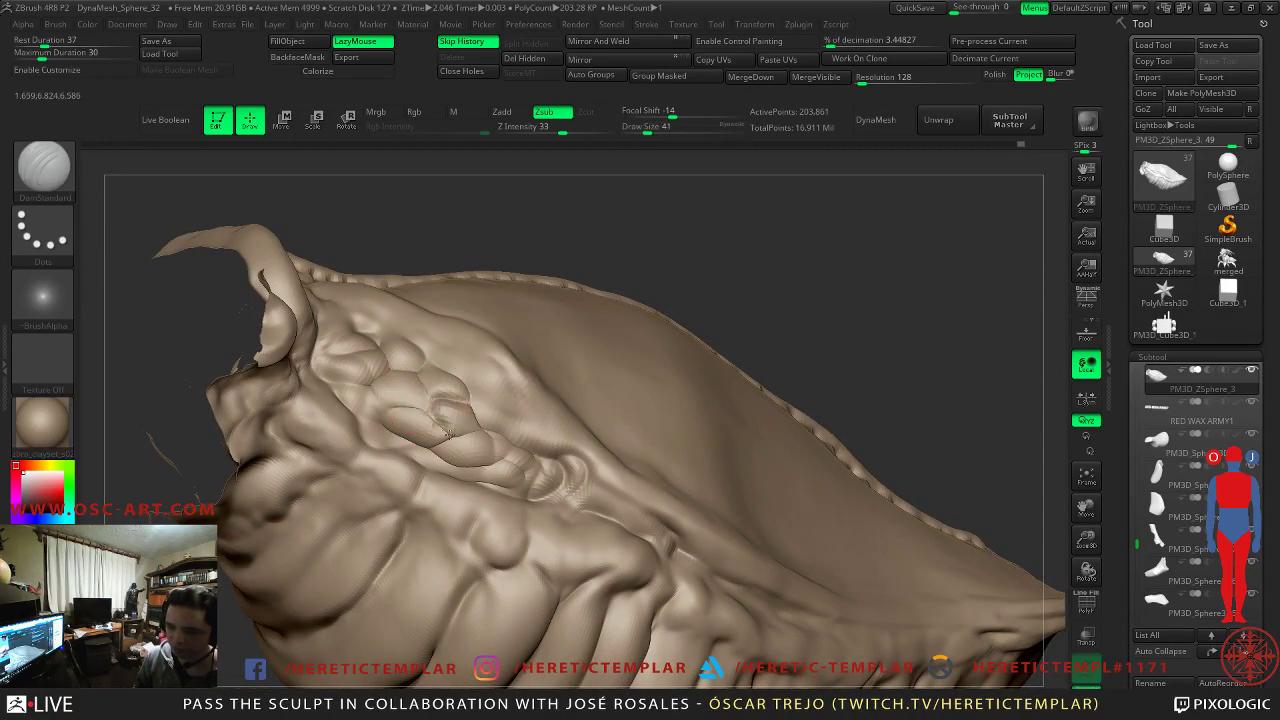
- Switch to Inflat, smooth the grooved bulges at draw size 41 and check the abdomen as a whole
key(b)
key(i)
key(n)
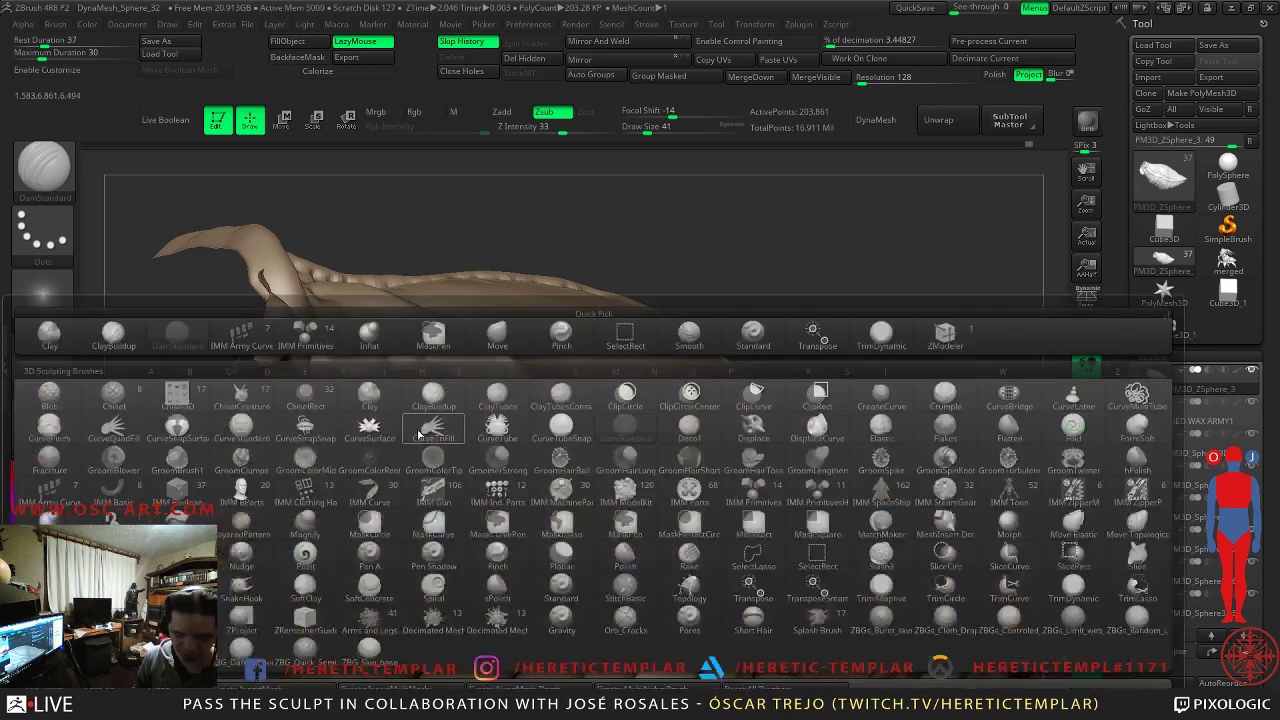
key(shift)
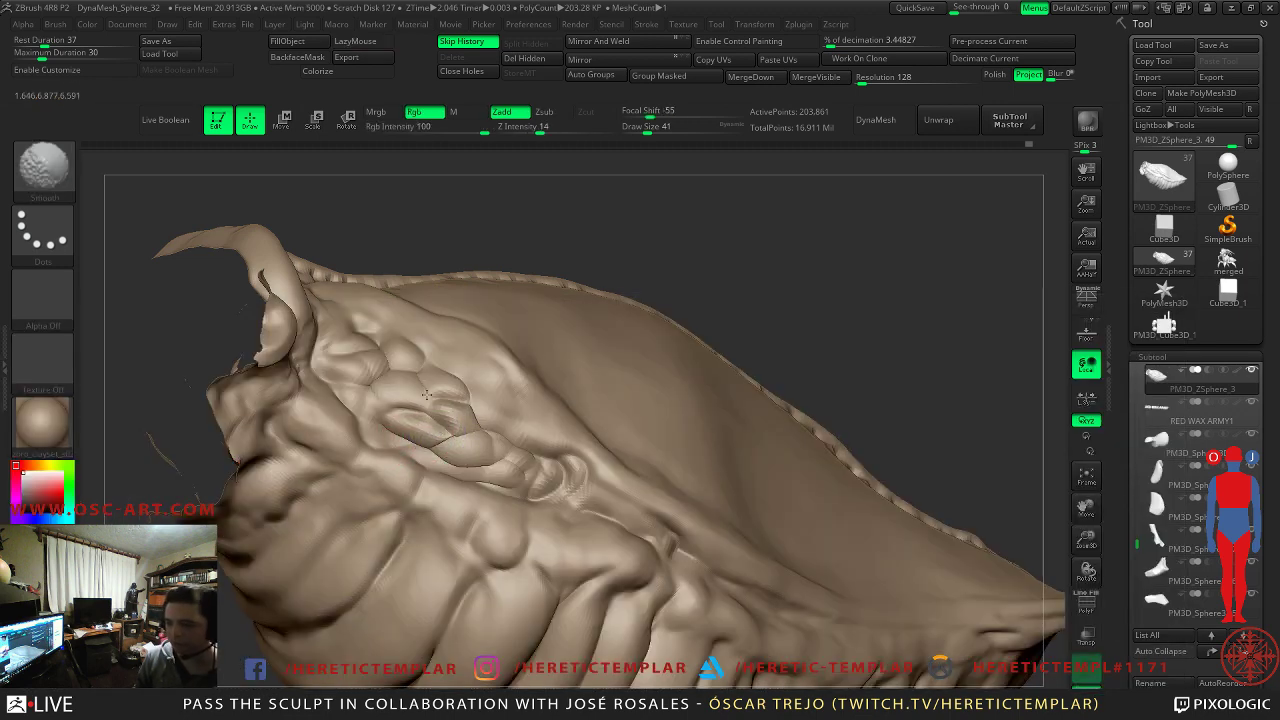
shift+drag(375, 420, 440, 436)
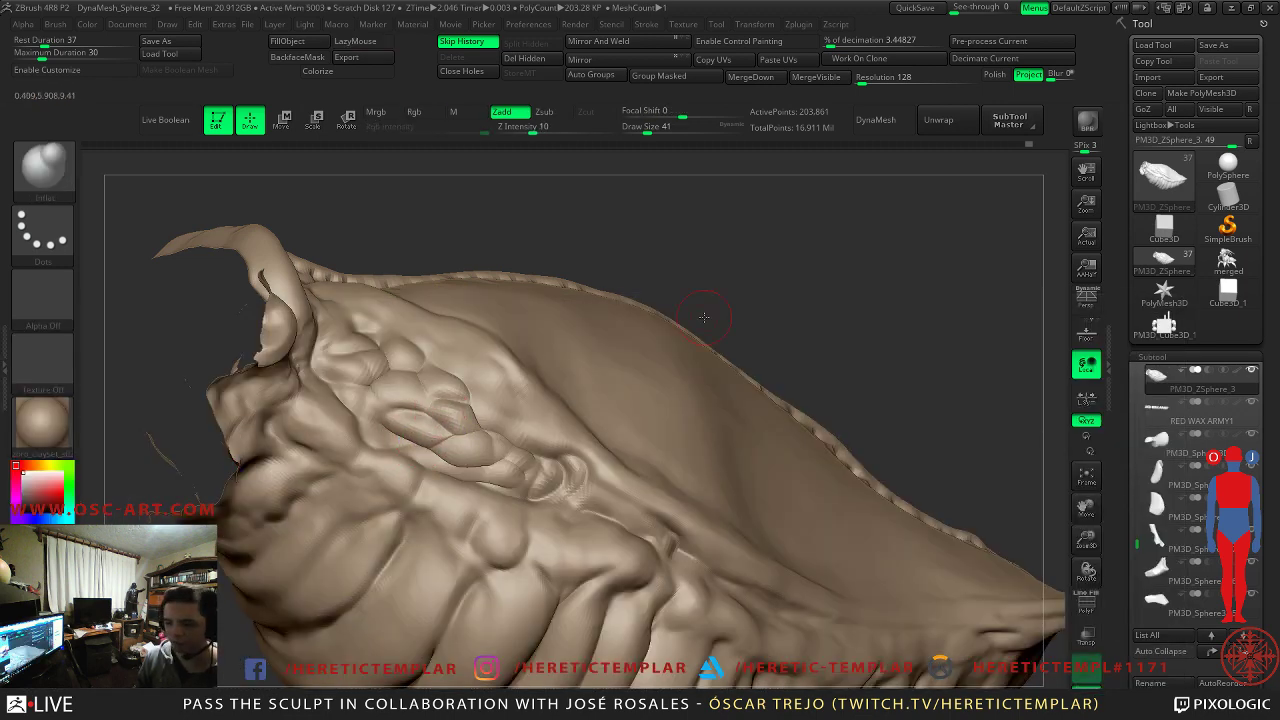
alt+drag(700, 300, 783, 264)
key(ctrl)
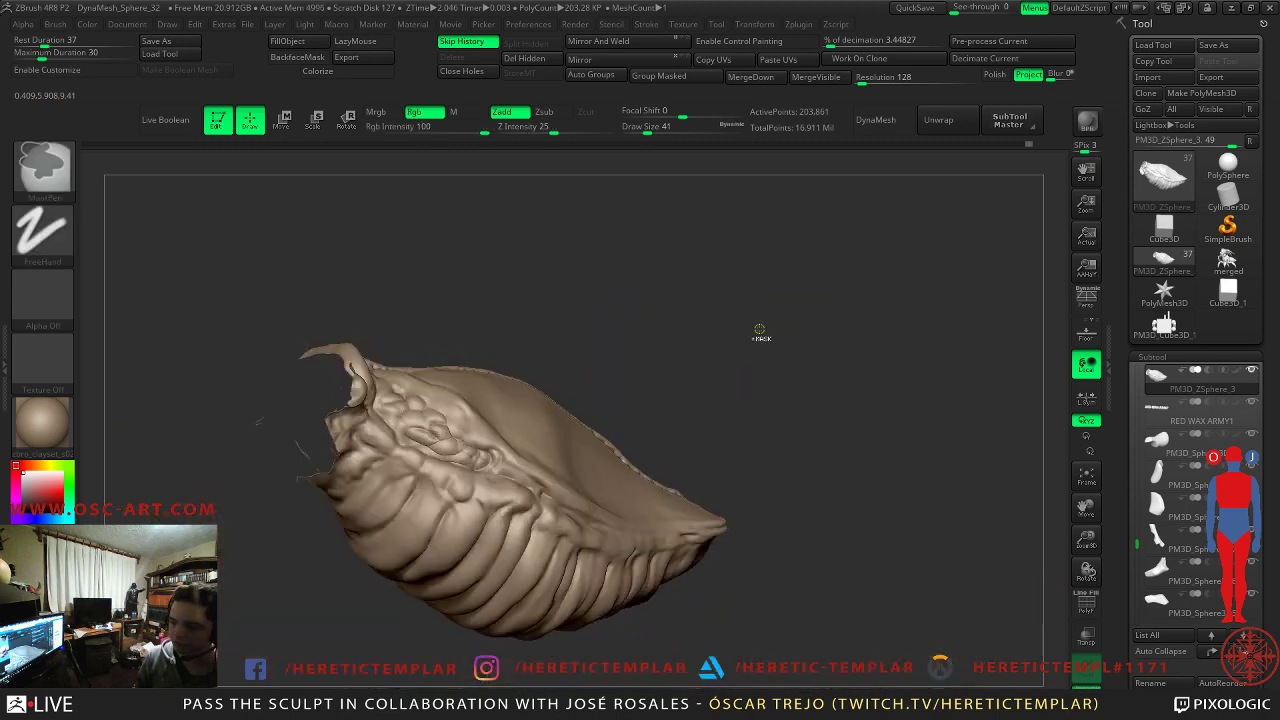
- Undo the abdomen fold sculpting and unhide the whole creature, accepting the removal of the undone history entries
key(ctrl+z)
key(ctrl+z)
drag(716, 340, 455, 450)
right_drag(532, 428, 507, 429)
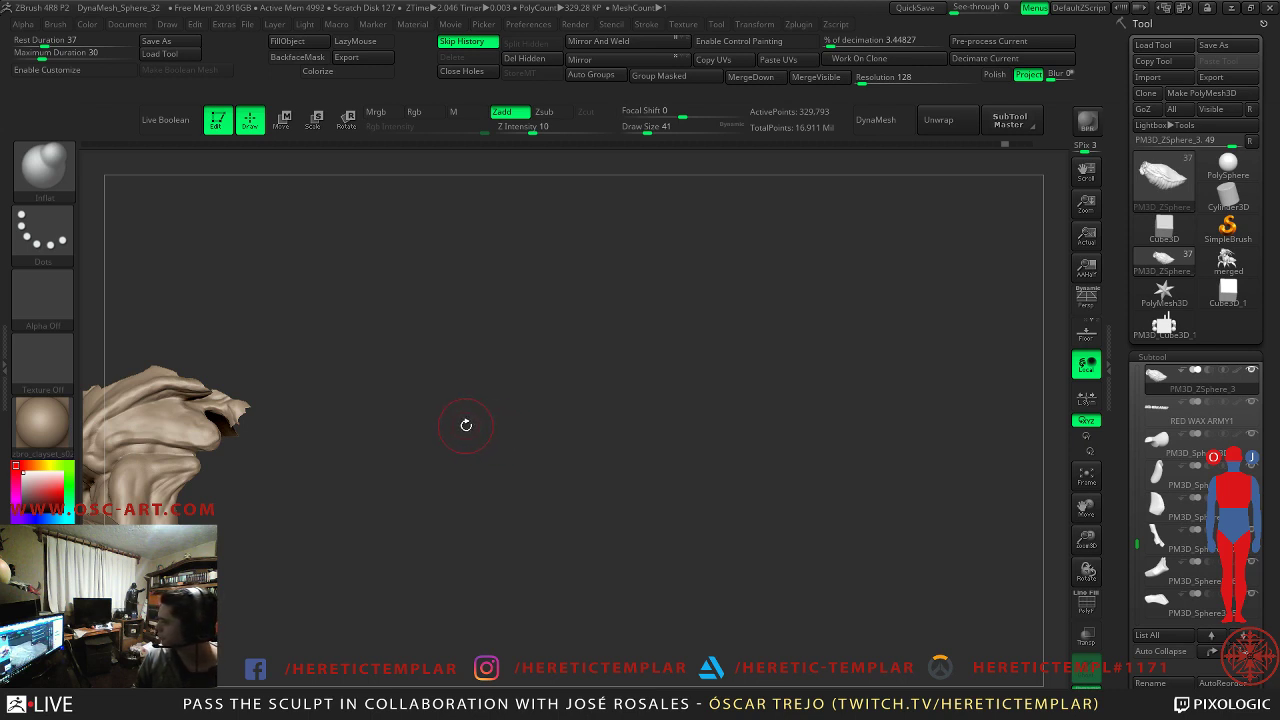
right_drag(452, 436, 438, 438)
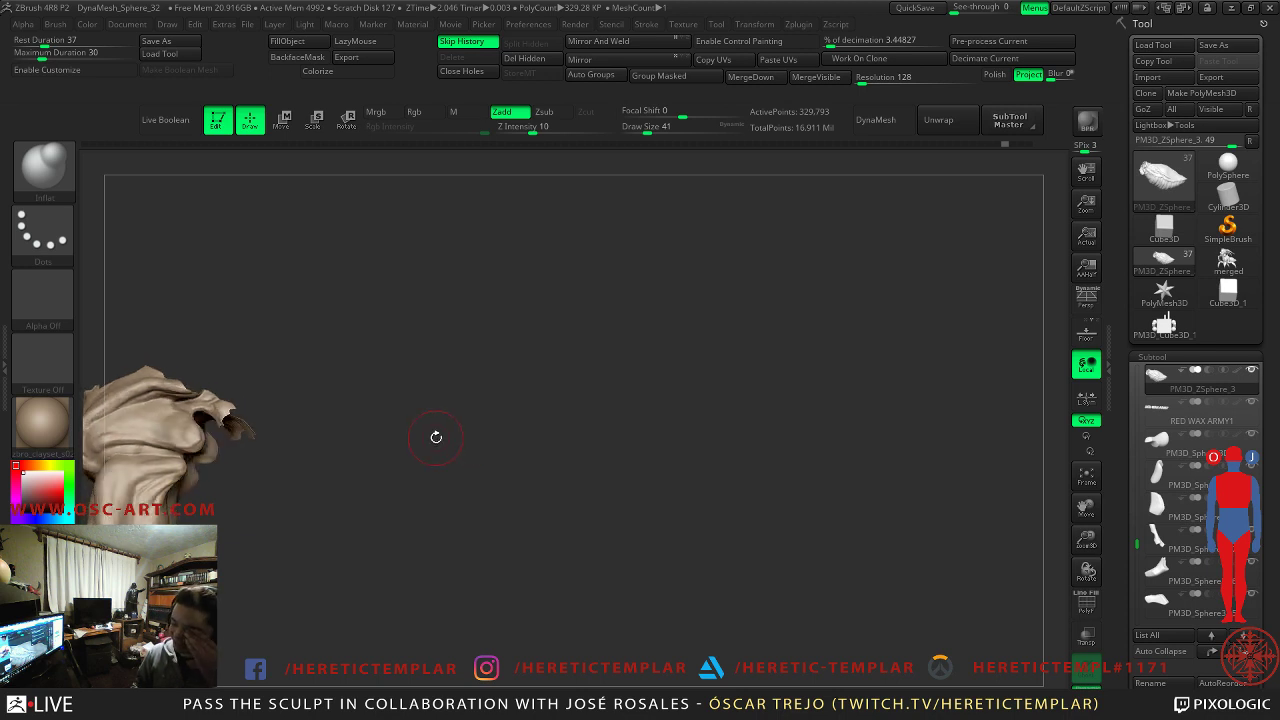
alt+drag(434, 466, 566, 406)
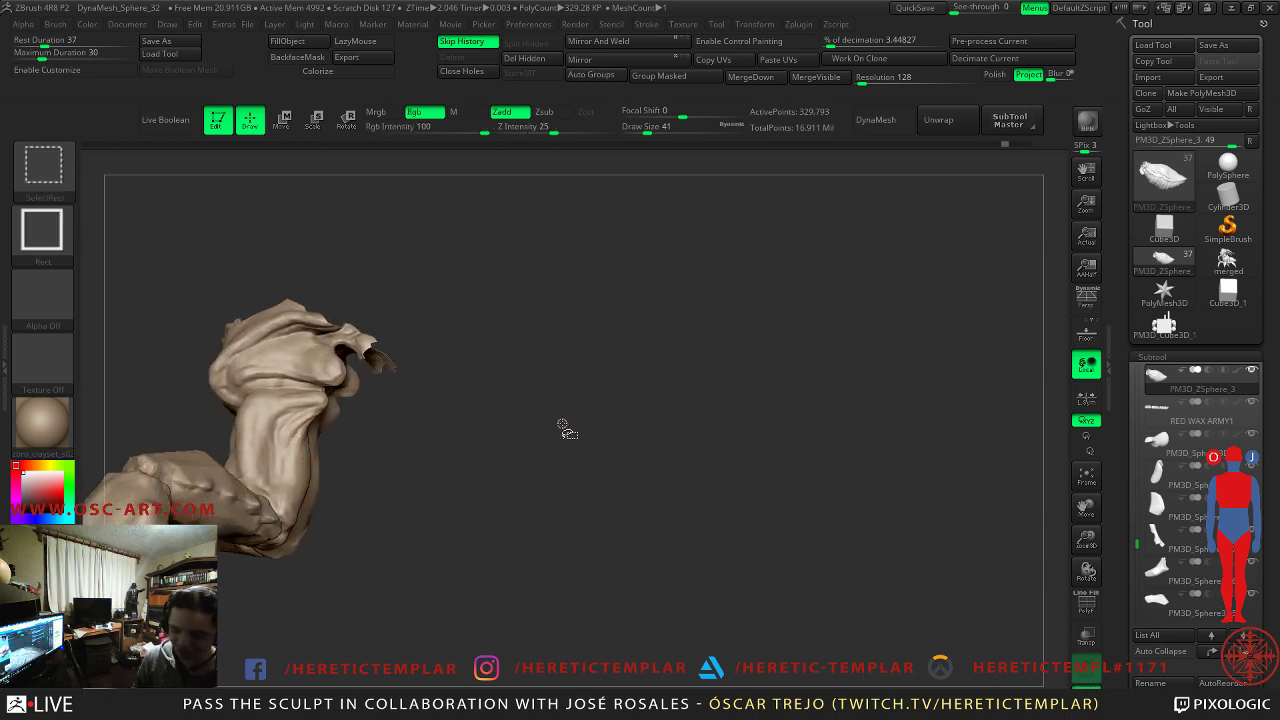
ctrl+shift+click(562, 431)
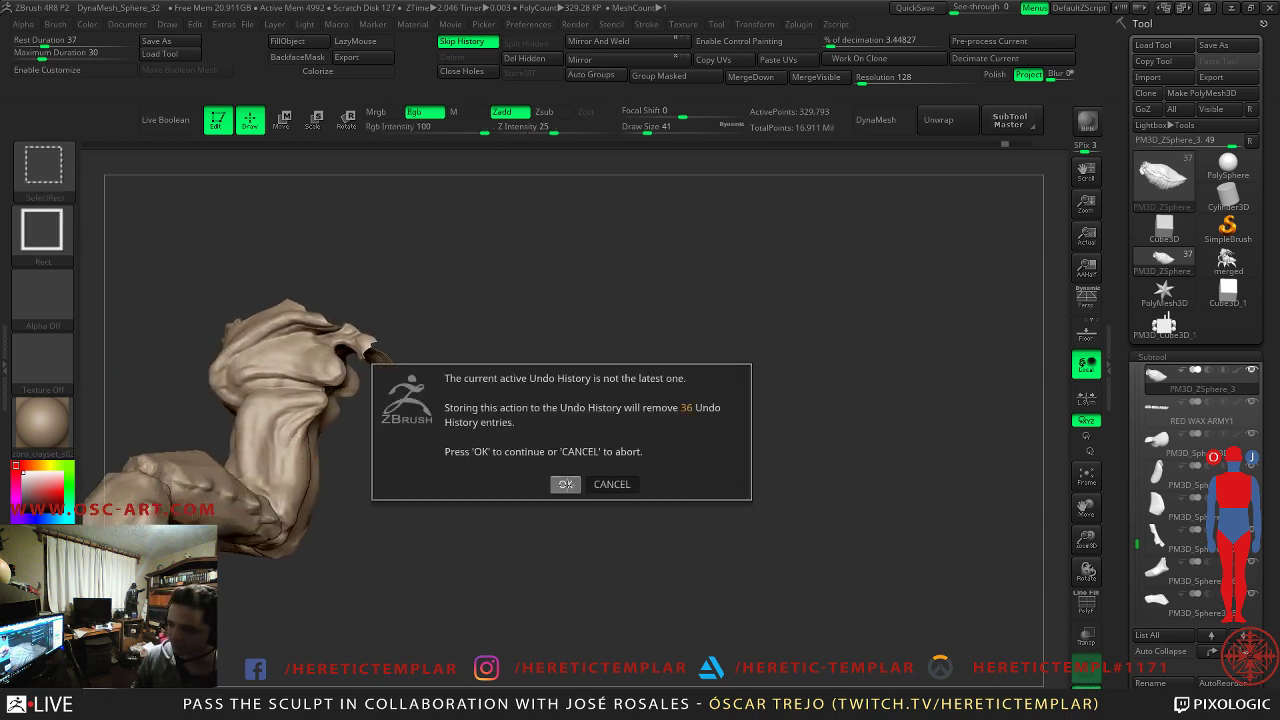
click(565, 483)
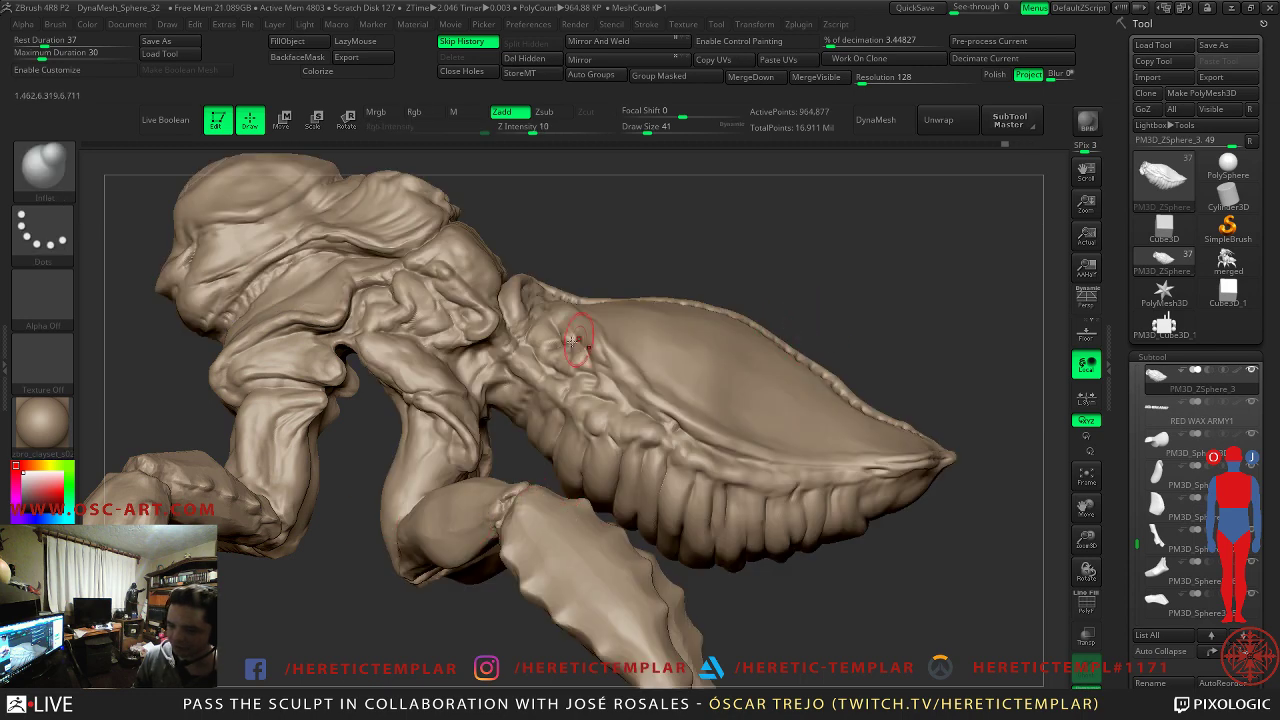
- Examine the whole creature's wireframe and polygroups at lower subdivision levels, restoring the highest level and the plain shaded display
key(shift+f)
key(shift+f)
key(shift+f)
key(shift+d)
key(shift+d)
key(shift+d)
key(shift+f)
key(shift+f)
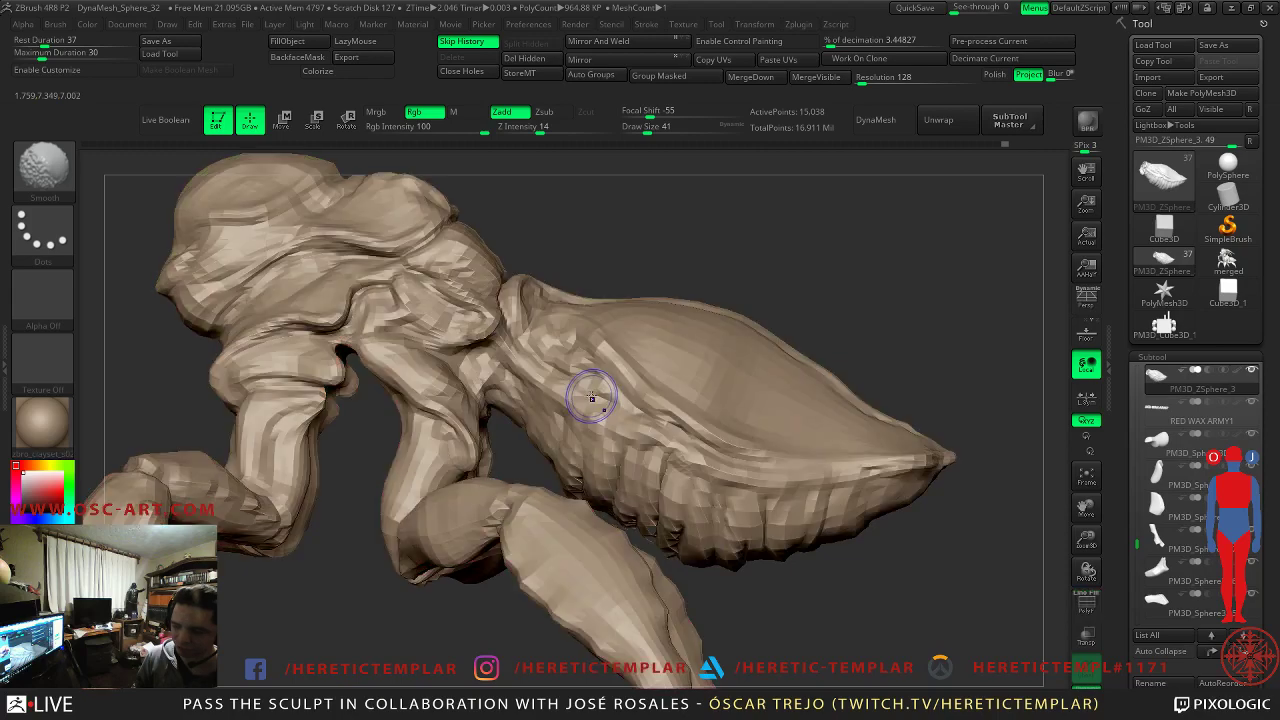
key(d)
key(d)
key(d)
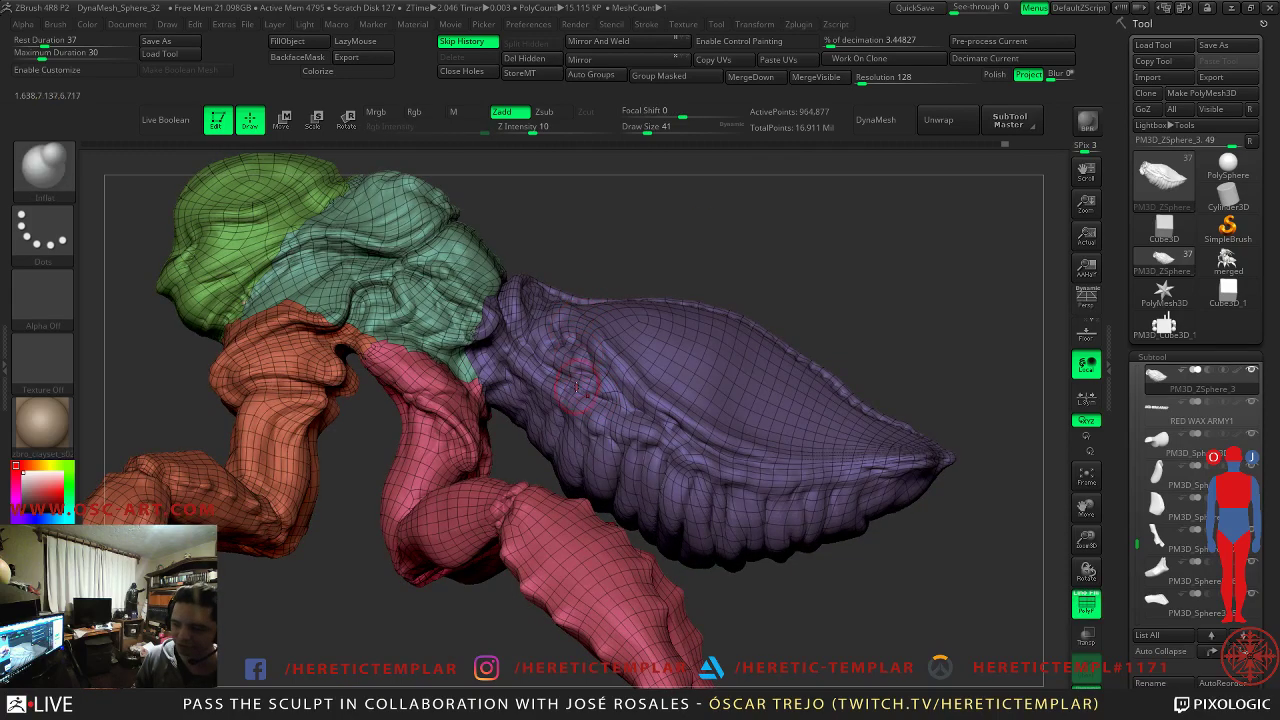
key(shift+f)
- Isolate the polygroup of the rear pair of legs and frame the middle segment of one leg
drag(342, 565, 465, 655)
mouse_move(355, 640)
mouse_down()
mouse_move(371, 615)
mouse_move(372, 470)
mouse_up()
ctrl+shift+click(393, 511)
drag(644, 368, 594, 543)
mouse_move(276, 560)
alt+mouse_down()
mouse_move(306, 460)
mouse_move(373, 508)
alt+mouse_up()
drag(920, 211, 715, 422)
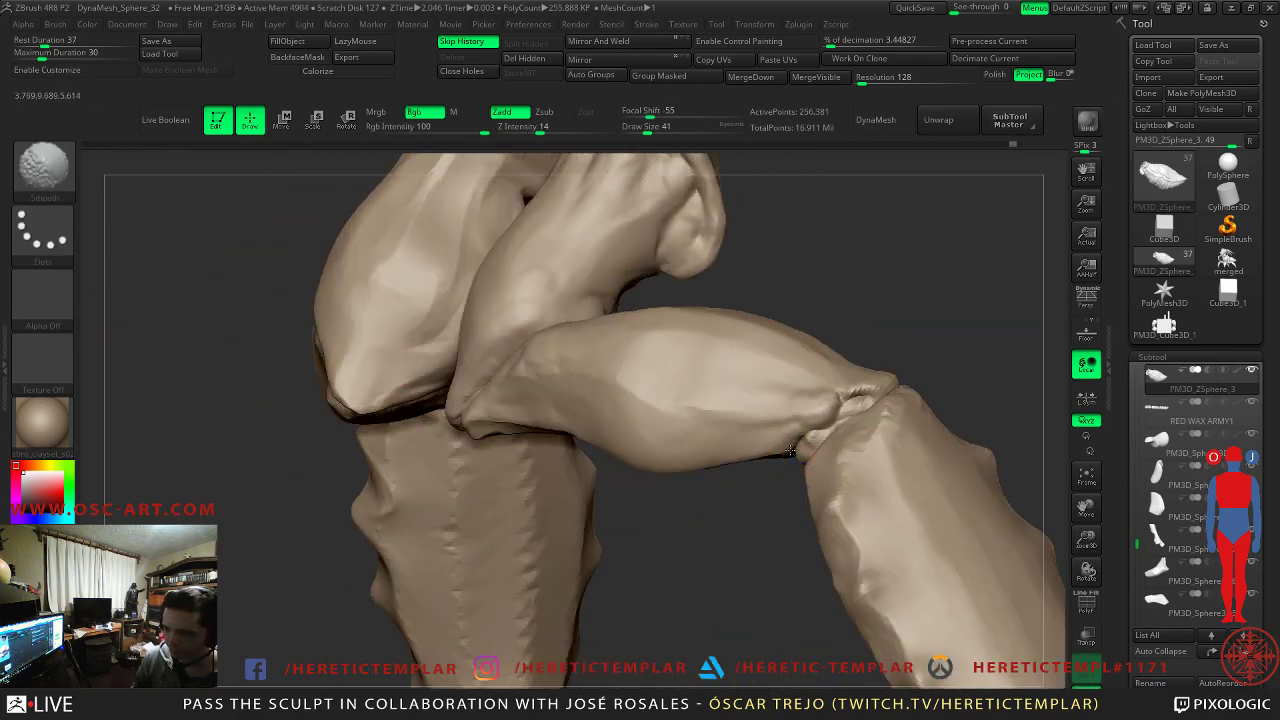
- Carve a groove along the side of the rear leg's middle segment near the upper joint with DamStandard at draw size 49
key(b)
key(d)
key(s)
mouse_move(770, 287)
mouse_down()
mouse_move(837, 277)
mouse_move(801, 287)
mouse_up()
key(s)
drag(516, 372, 521, 369)
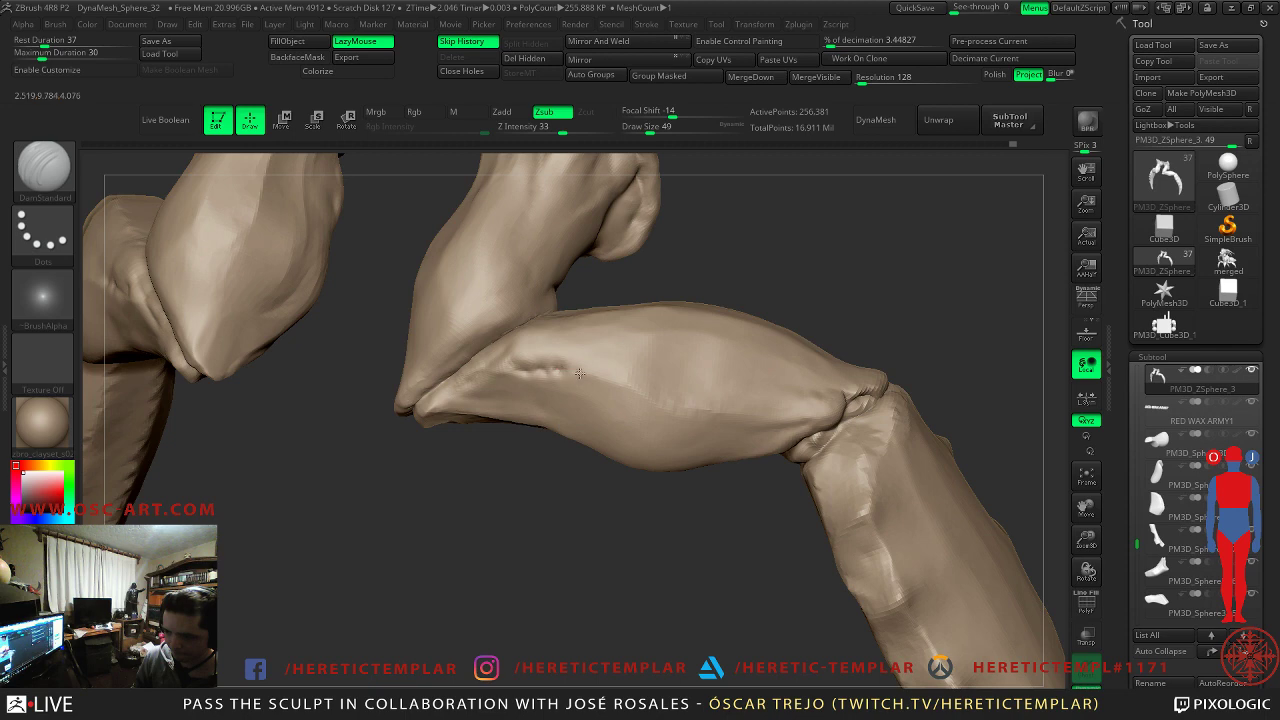
drag(590, 378, 616, 392)
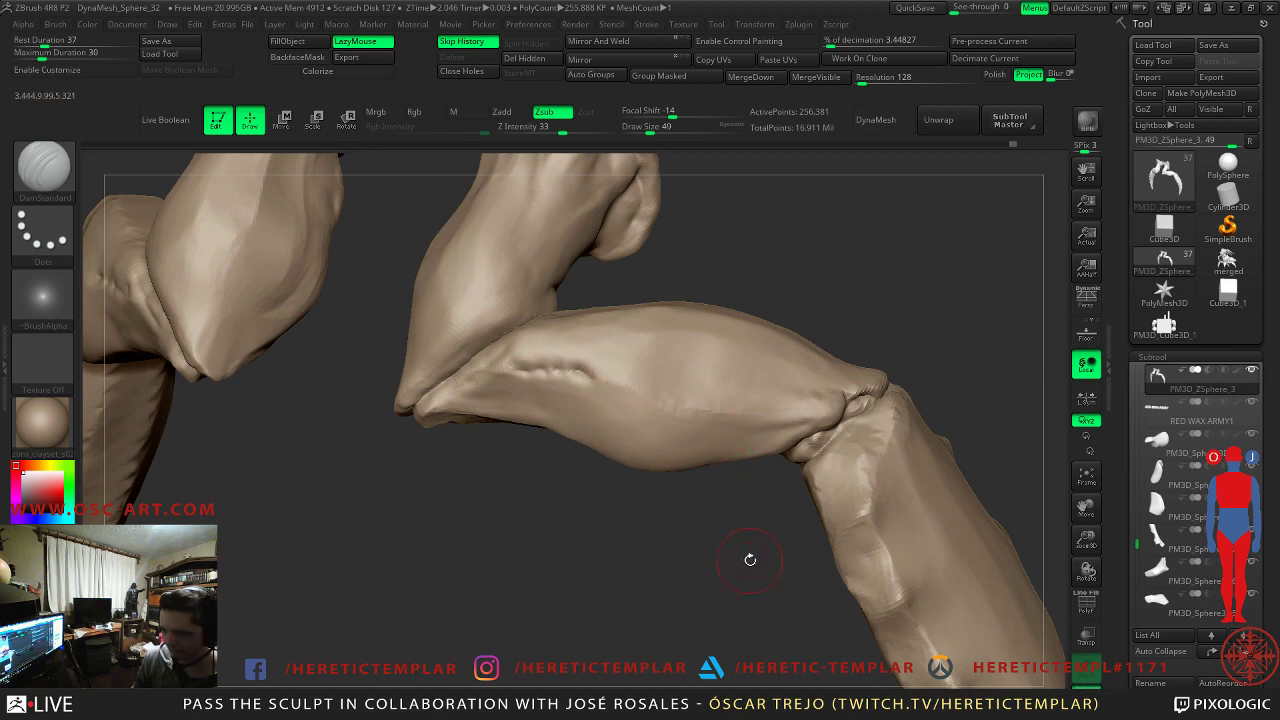
drag(755, 540, 897, 463)
mouse_move(829, 289)
mouse_down()
mouse_move(846, 271)
mouse_move(523, 387)
mouse_up()
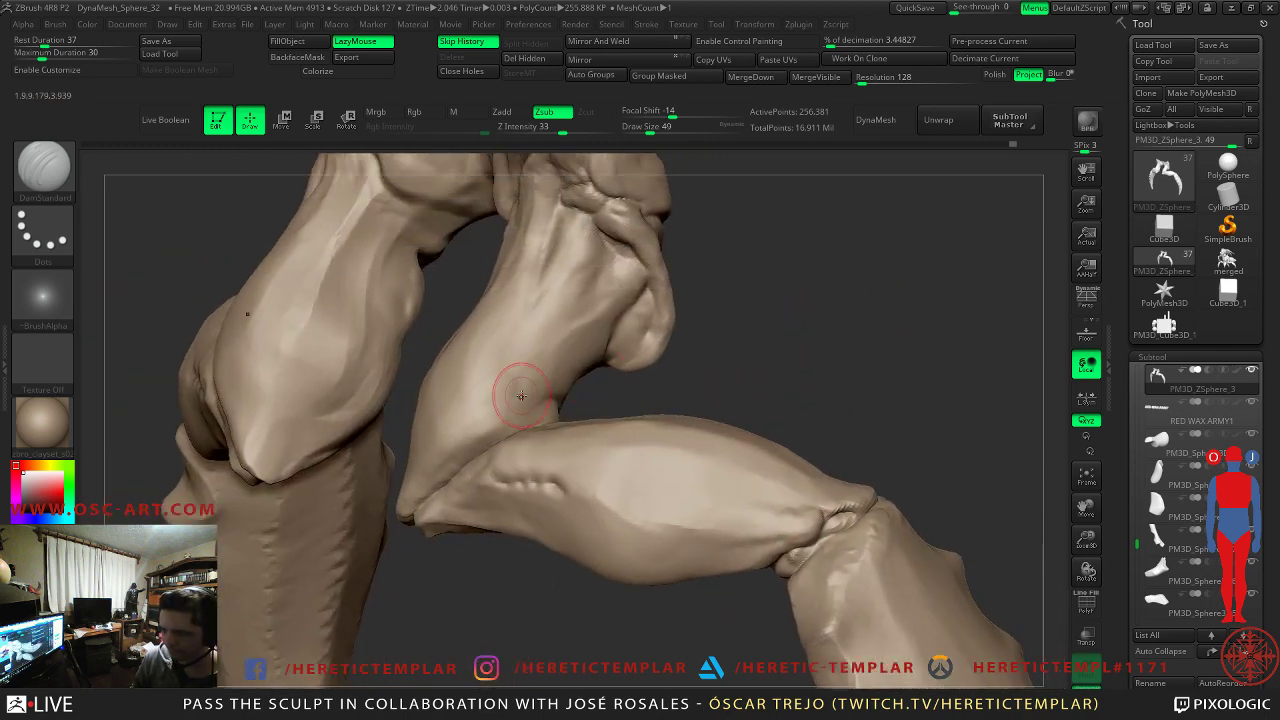
- Carve a crease on the leg's upper segment just above the knee fold with DamStandard at draw size 41
drag(627, 397, 549, 397)
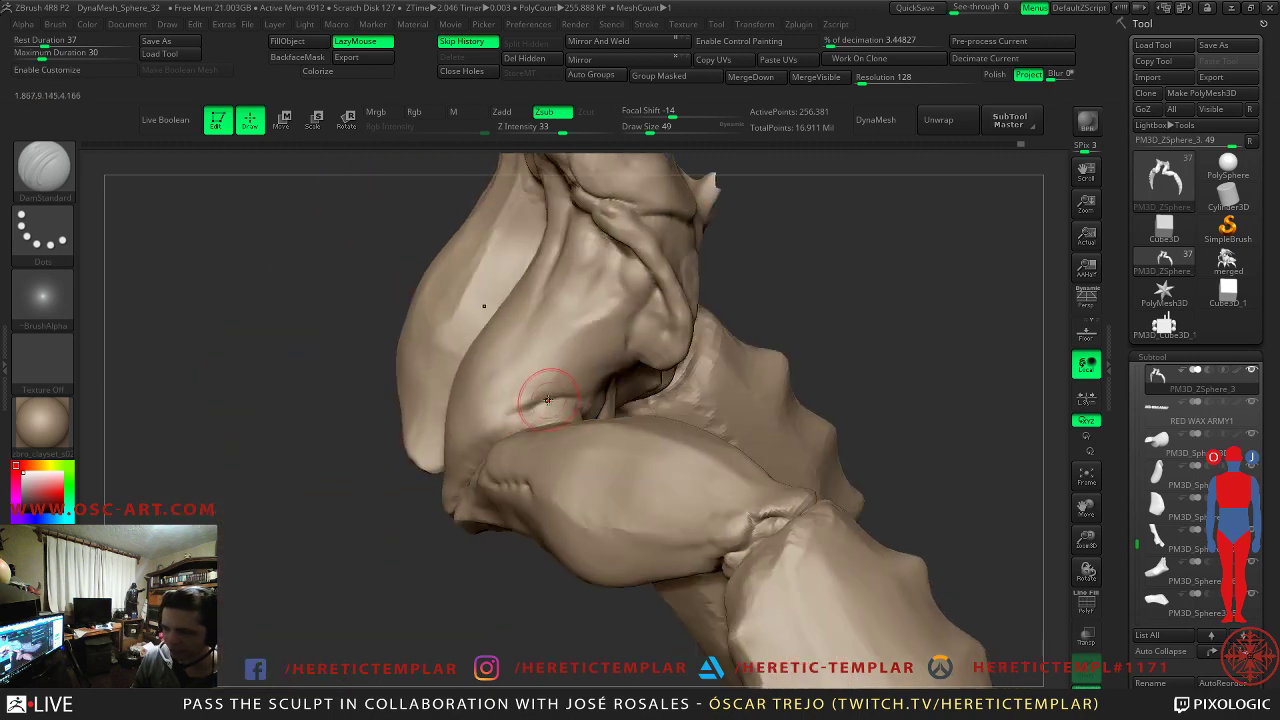
mouse_move(932, 373)
mouse_down()
mouse_move(572, 412)
mouse_move(604, 415)
mouse_move(551, 405)
mouse_up()
key(s)
key(s)
drag(459, 399, 521, 416)
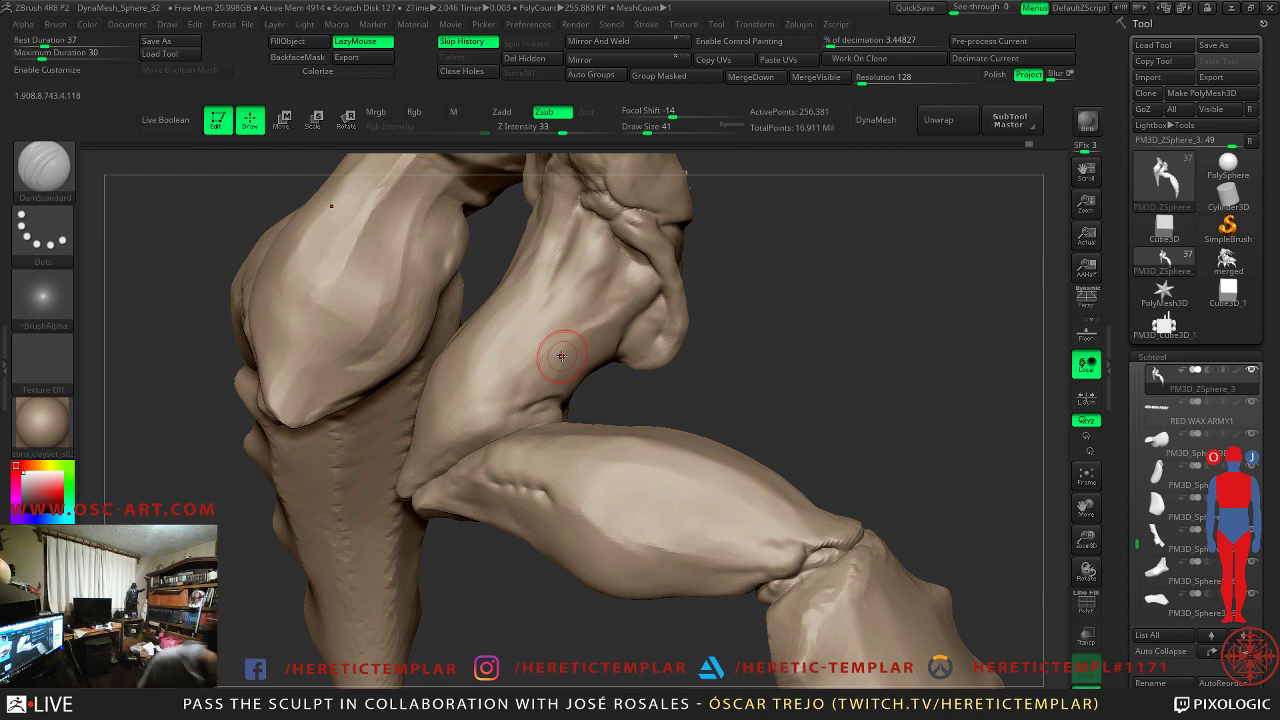
- Try further DamStandard strokes along the leg's upper segment, and undo them
drag(225, 458, 757, 345)
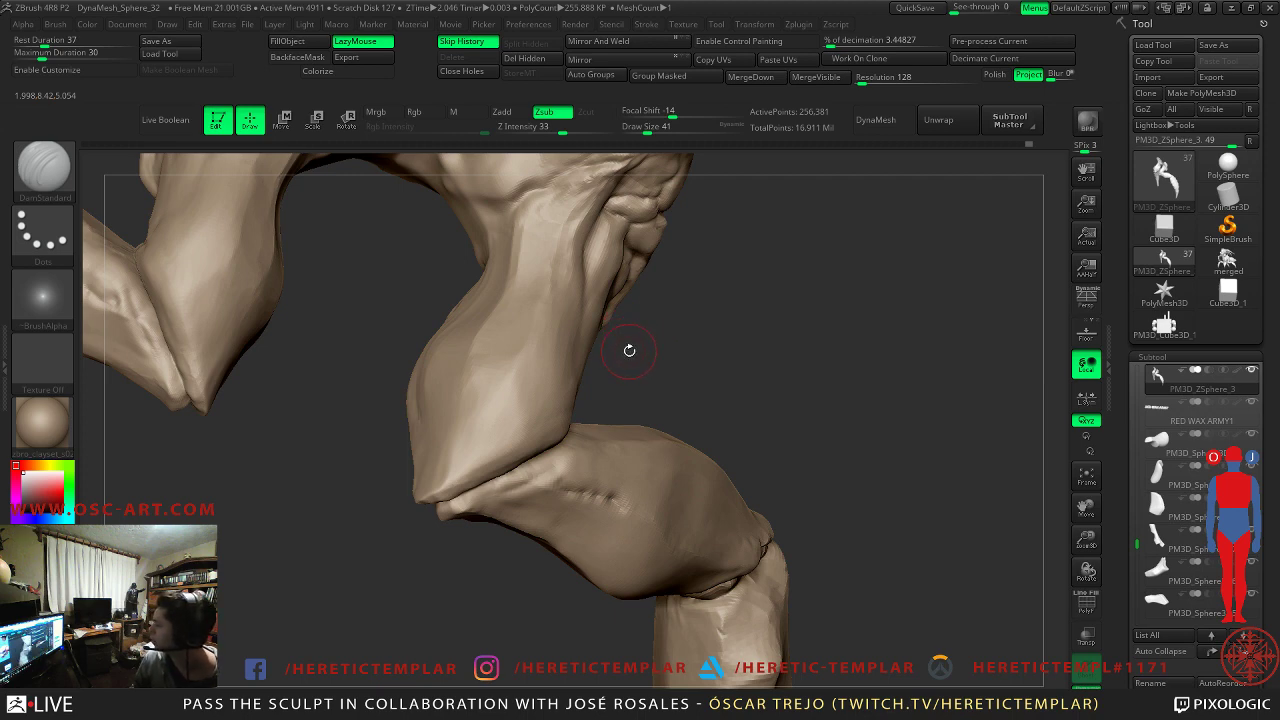
mouse_move(717, 324)
mouse_down()
mouse_move(775, 389)
mouse_move(744, 400)
mouse_move(752, 480)
mouse_up()
mouse_move(735, 232)
mouse_down()
mouse_move(834, 343)
mouse_move(831, 374)
mouse_move(790, 372)
mouse_up()
key(s)
drag(624, 353, 636, 354)
key(s)
drag(588, 308, 579, 321)
key(s)
mouse_move(746, 333)
mouse_down()
mouse_move(778, 351)
mouse_move(572, 374)
mouse_move(525, 538)
mouse_move(525, 617)
mouse_up()
alt+drag(831, 455, 860, 443)
alt+drag(831, 368, 832, 420)
key(ctrl+z)
key(ctrl+z)
key(ctrl+z)
key(ctrl+z)
key(ctrl+z)
key(ctrl+z)
key(ctrl+z)
- Carve the crease between the upper segment and its top joint outward to the pointed edge with DamStandard at draw size 37
mouse_move(745, 305)
alt+mouse_down()
mouse_move(769, 406)
mouse_move(855, 360)
mouse_move(839, 329)
mouse_move(797, 444)
alt+mouse_up()
key(s)
mouse_move(486, 374)
mouse_down()
mouse_move(440, 372)
mouse_move(500, 362)
mouse_move(608, 296)
mouse_up()
key(s)
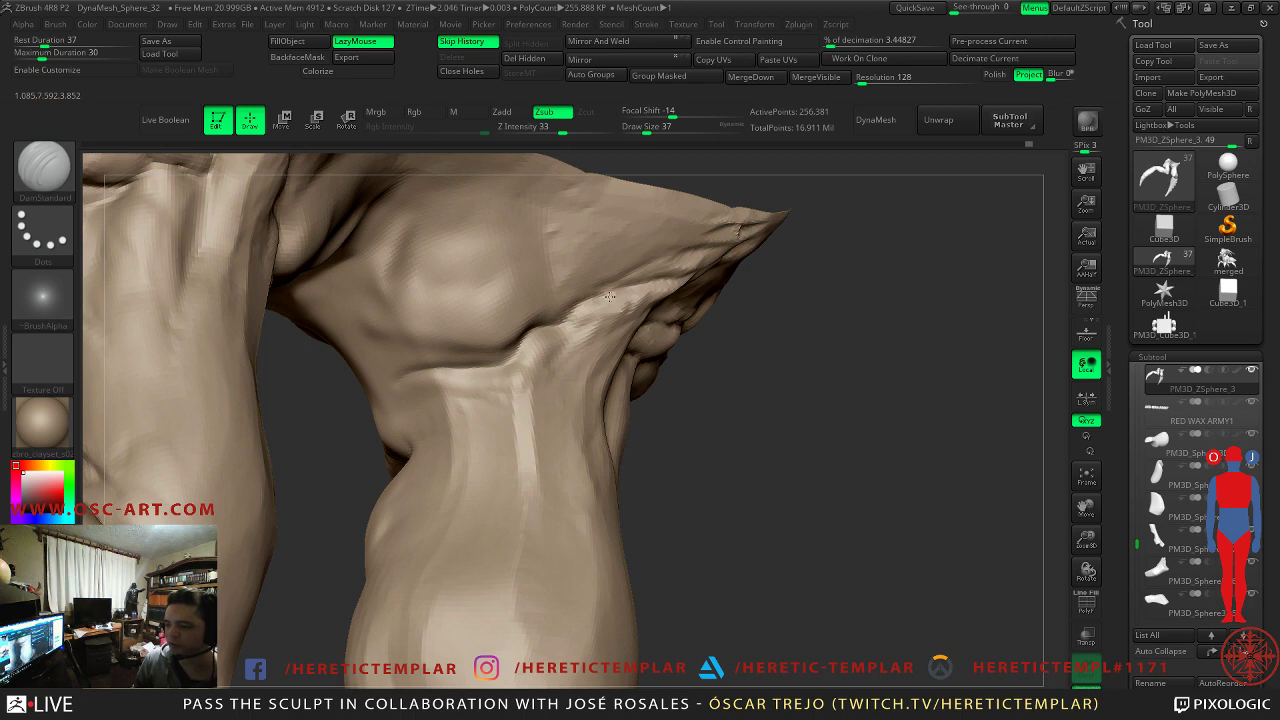
- Build up the surface between the ridge and the bulging folds at the upper joint with Clay at draw size 46
mouse_move(755, 313)
mouse_down()
mouse_move(790, 325)
mouse_move(775, 335)
mouse_move(830, 313)
mouse_move(818, 296)
mouse_up()
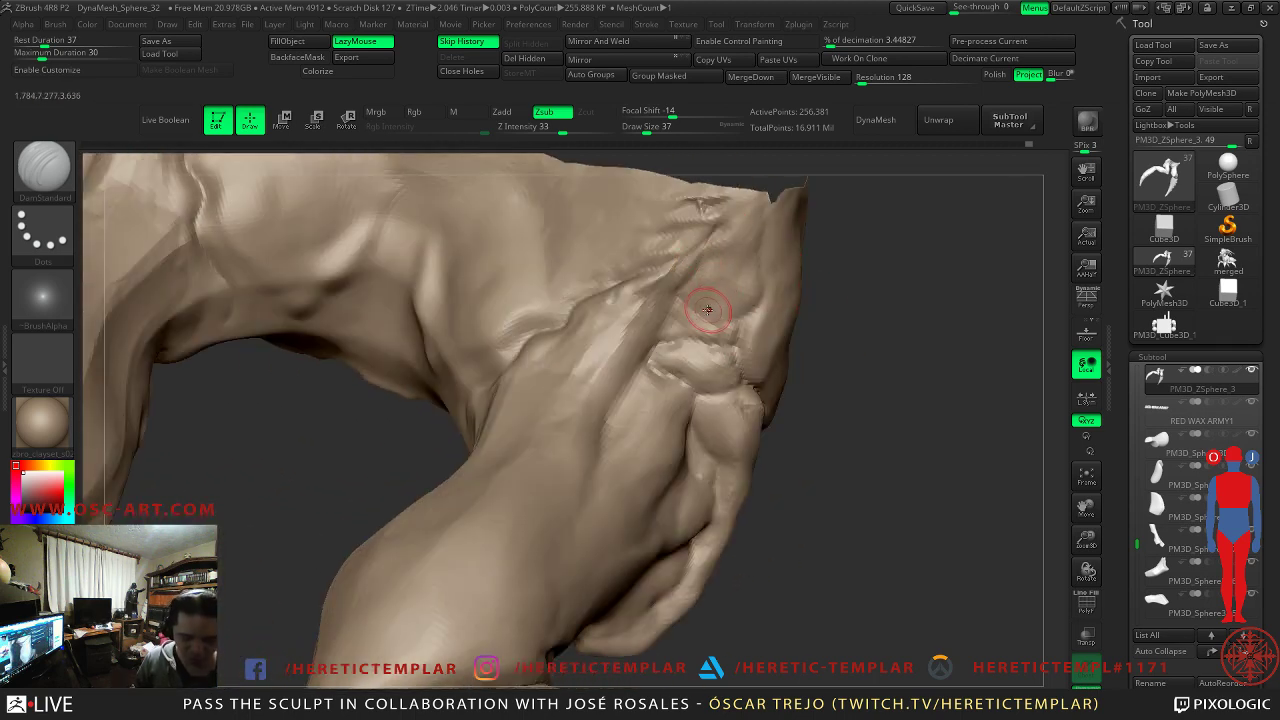
key(b)
key(c)
key(l)
key(s)
drag(643, 314, 653, 303)
key(s)
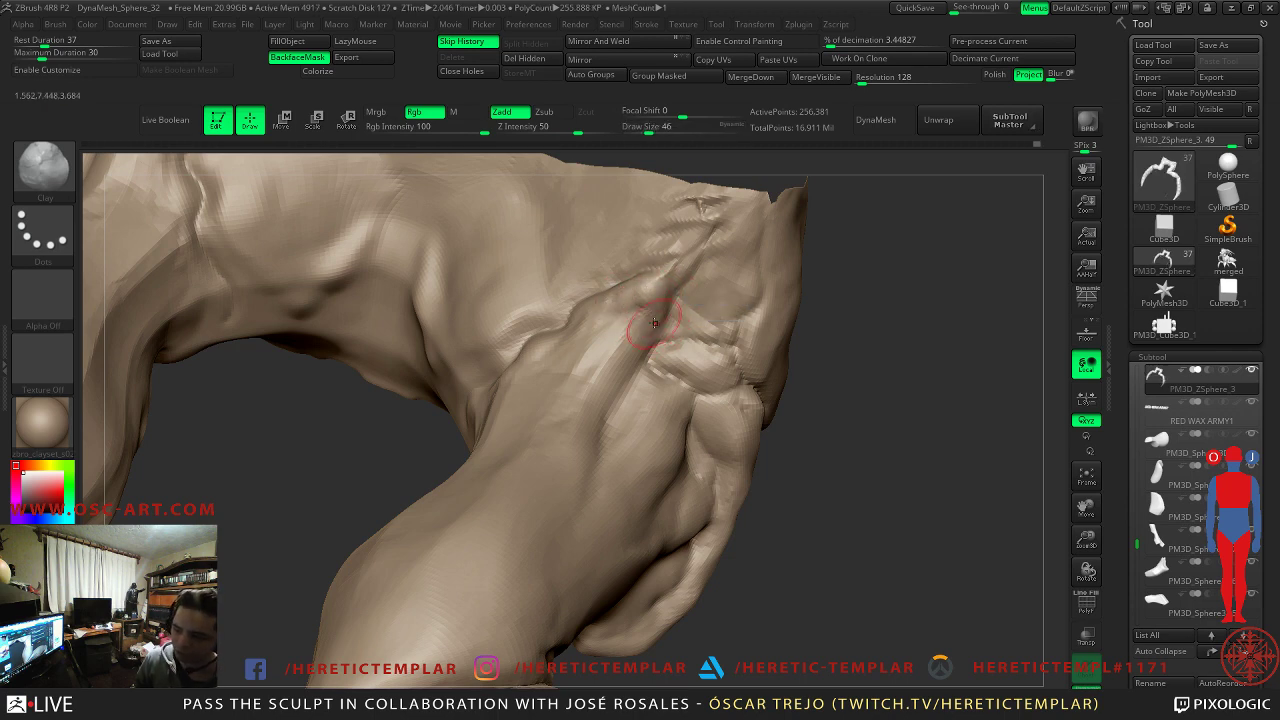
- Sharpen the groove beside the ridge's upper end at the joint with DamStandard at draw size 39
key(b)
key(d)
key(s)
key(s)
drag(676, 274, 671, 274)
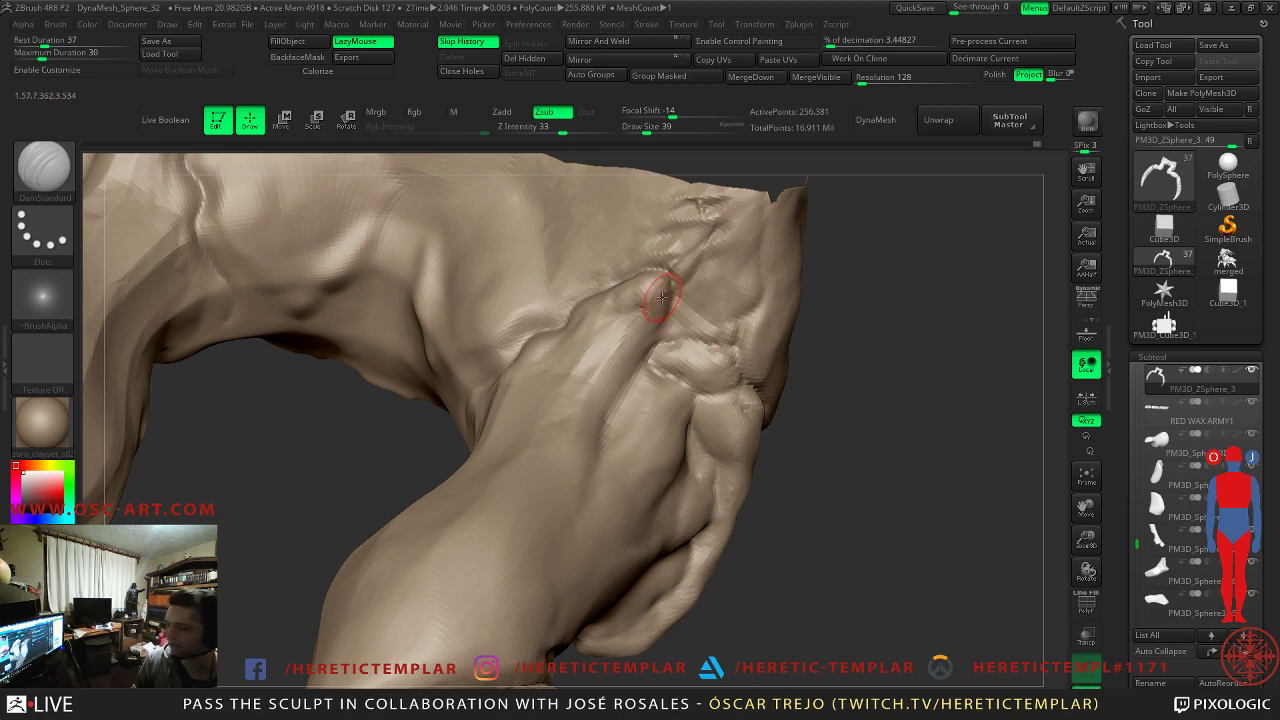
- Swell the rounded tip of the ridge at the upper joint with the Inflate brush and smooth around it
key(b)
key(i)
key(n)
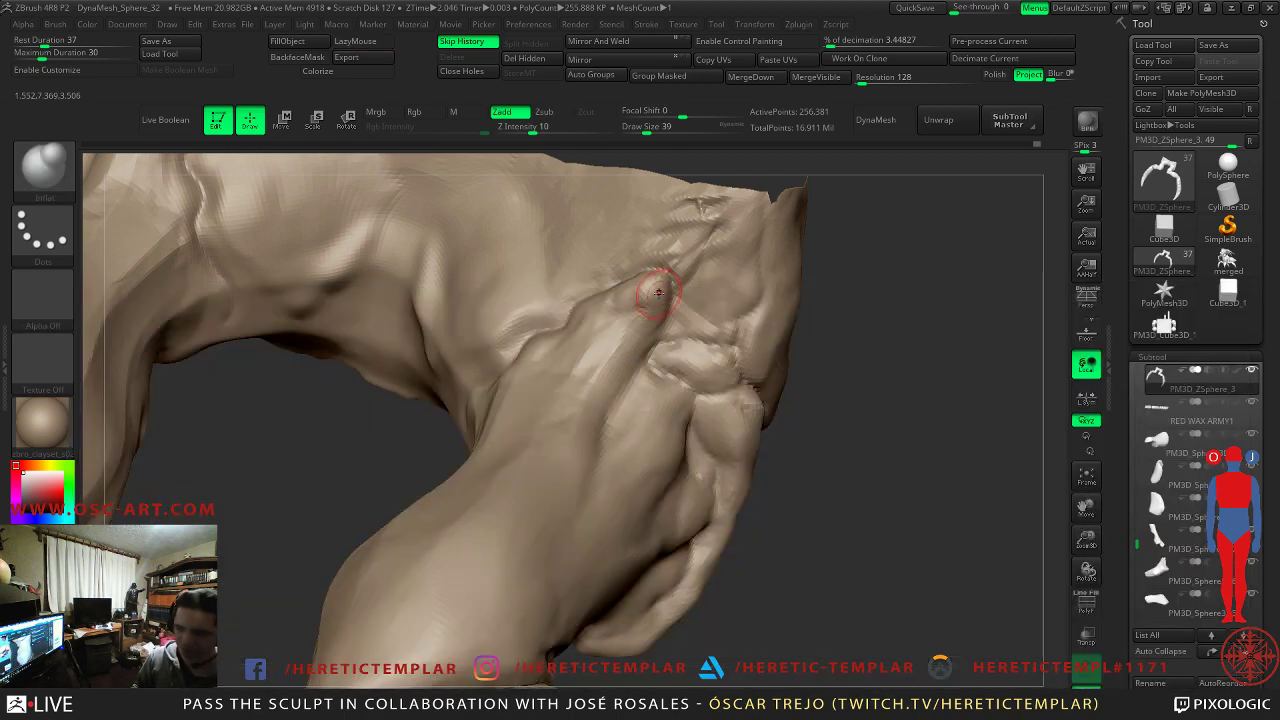
key(s)
click(674, 286)
key(shift)
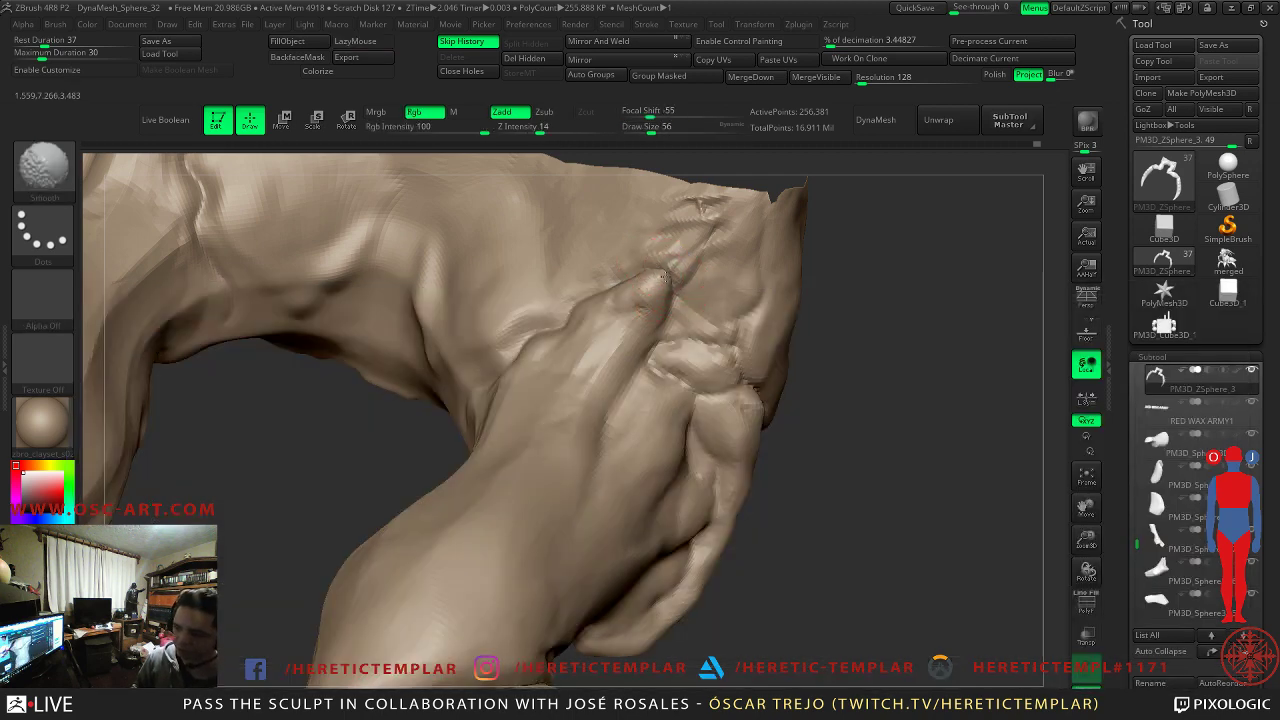
key(shift)
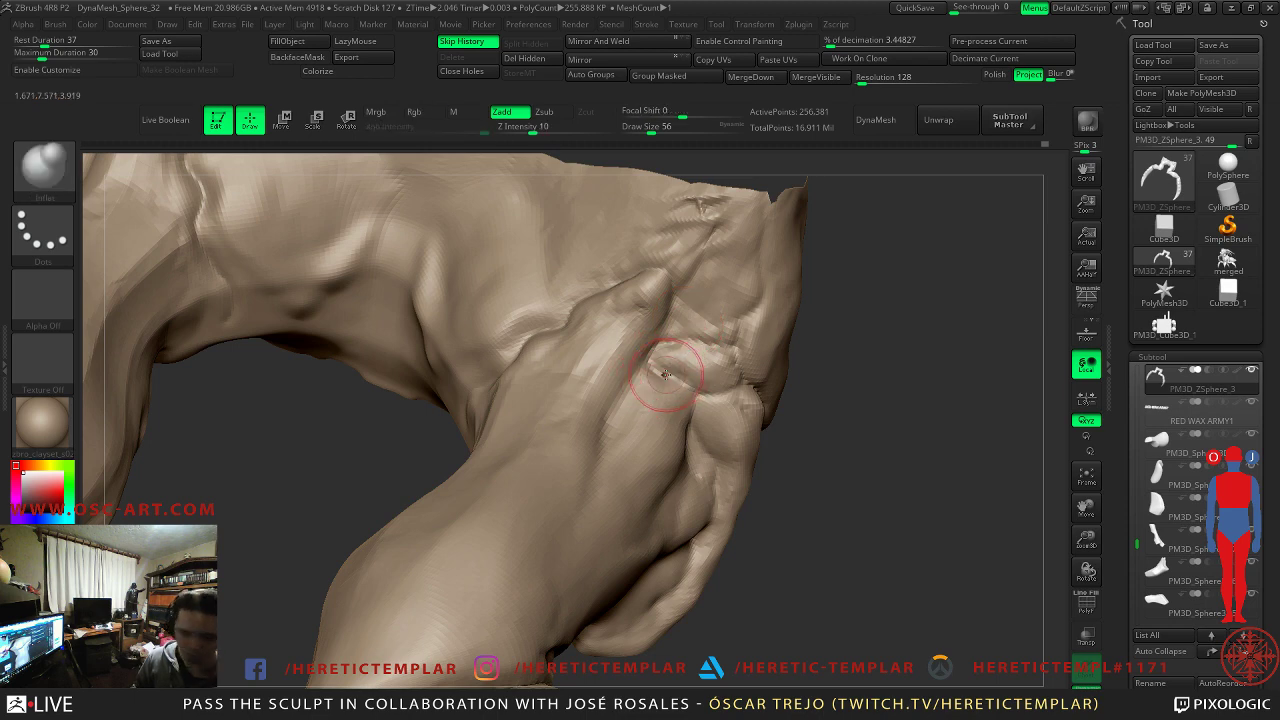
- Add volume at the edge of the small bulging fold below the ridge with Clay at draw size 39
key(b)
key(c)
key(l)
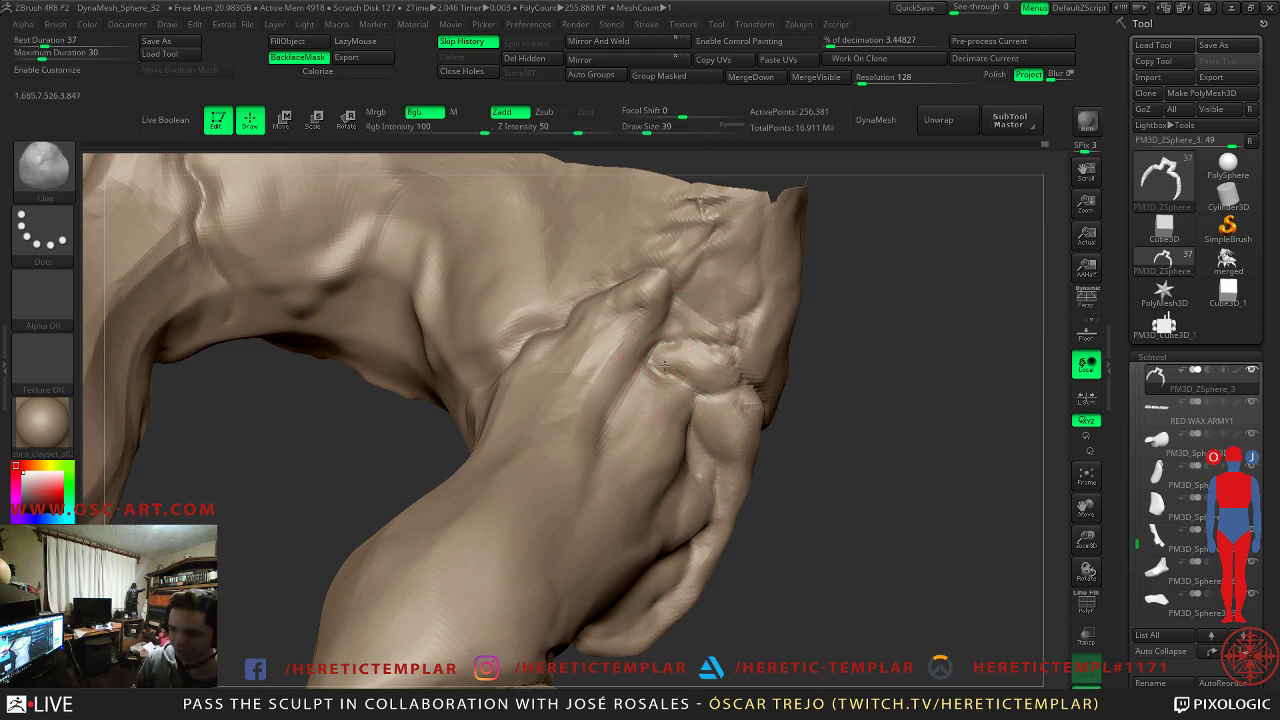
mouse_move(672, 359)
mouse_down()
mouse_move(715, 351)
mouse_move(689, 381)
mouse_up()
- Reshape the contour of the leg's upper segment with the Move brush at draw size 177
mouse_move(915, 369)
alt+mouse_down()
mouse_move(860, 275)
mouse_move(826, 272)
mouse_move(837, 309)
mouse_move(692, 341)
alt+mouse_up()
key(b)
key(m)
key(v)
key(s)
mouse_move(436, 356)
mouse_down()
mouse_move(465, 357)
mouse_move(414, 343)
mouse_move(432, 352)
mouse_move(411, 390)
mouse_move(420, 405)
mouse_up()
key(s)
mouse_move(564, 354)
mouse_down()
mouse_move(550, 354)
mouse_move(556, 340)
mouse_up()
mouse_move(734, 334)
mouse_down()
mouse_move(560, 380)
mouse_move(523, 405)
mouse_up()
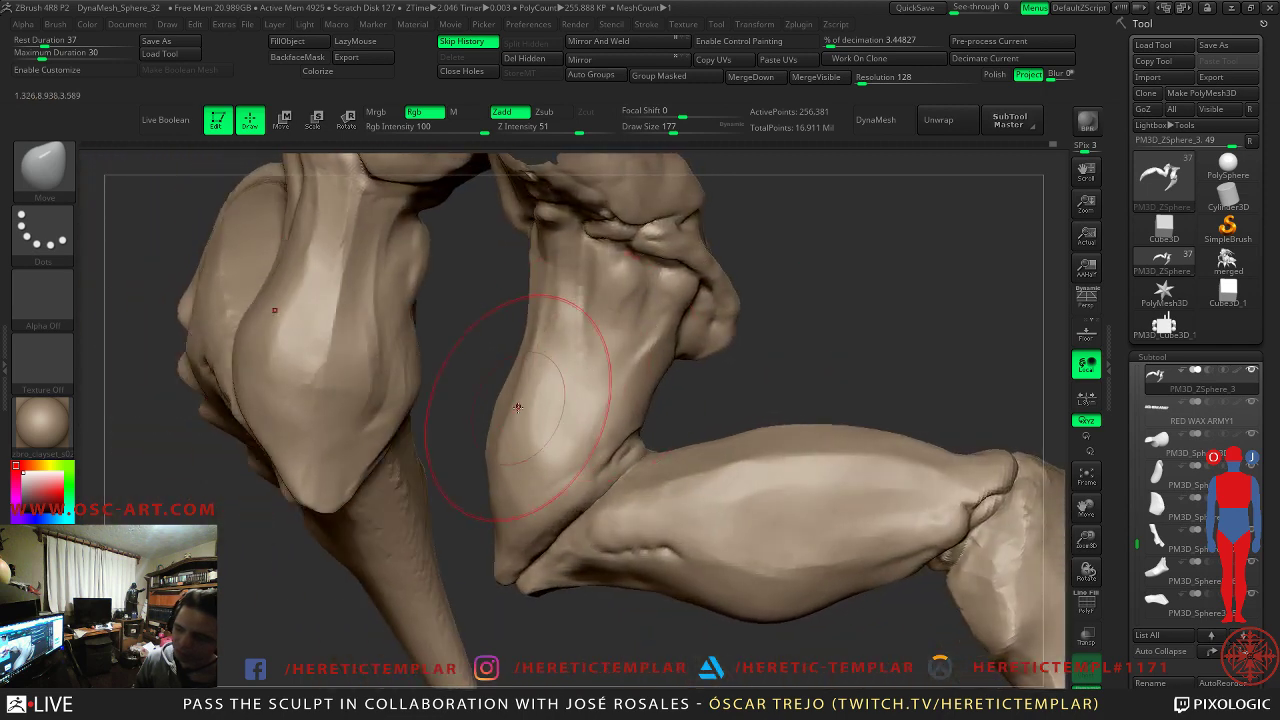
drag(486, 475, 460, 400)
- Flatten the front planes of the upper segment above the knee with TrimDynamic at draw sizes 136 and 112
key(b)
key(t)
key(d)
key(s)
mouse_move(571, 364)
mouse_down()
mouse_move(572, 352)
mouse_move(535, 435)
mouse_move(505, 465)
mouse_move(554, 380)
mouse_move(526, 471)
mouse_move(570, 469)
mouse_move(520, 480)
mouse_move(557, 400)
mouse_move(530, 494)
mouse_up()
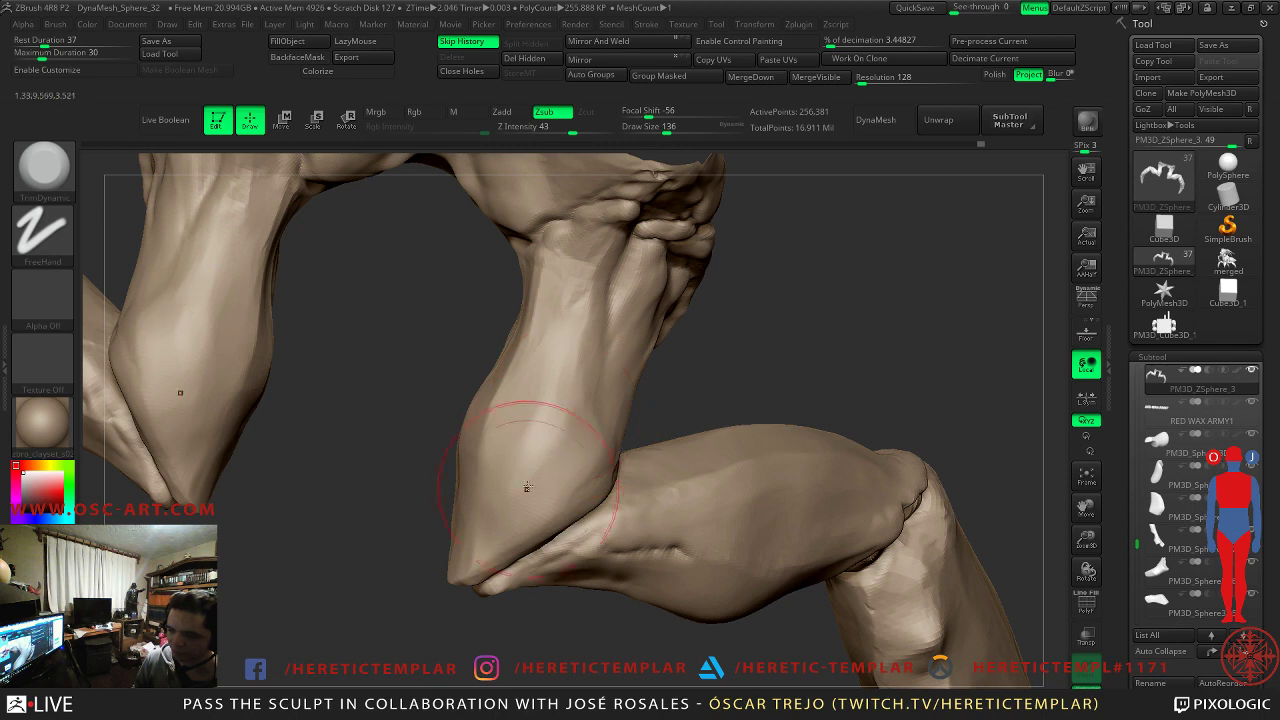
drag(536, 430, 562, 400)
key(s)
drag(564, 454, 560, 454)
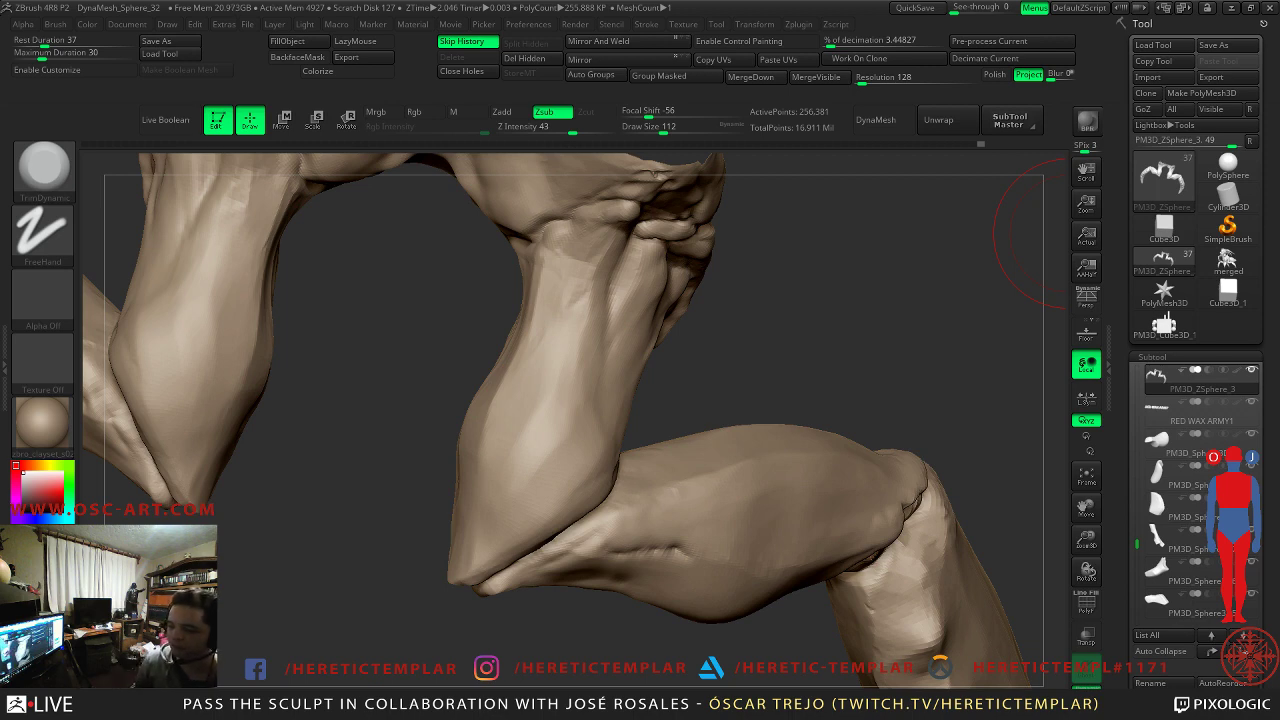
- Carve the curved crease around the top of the upper segment where it meets the joint with DamStandard at draw size 49
alt+drag(788, 283, 760, 335)
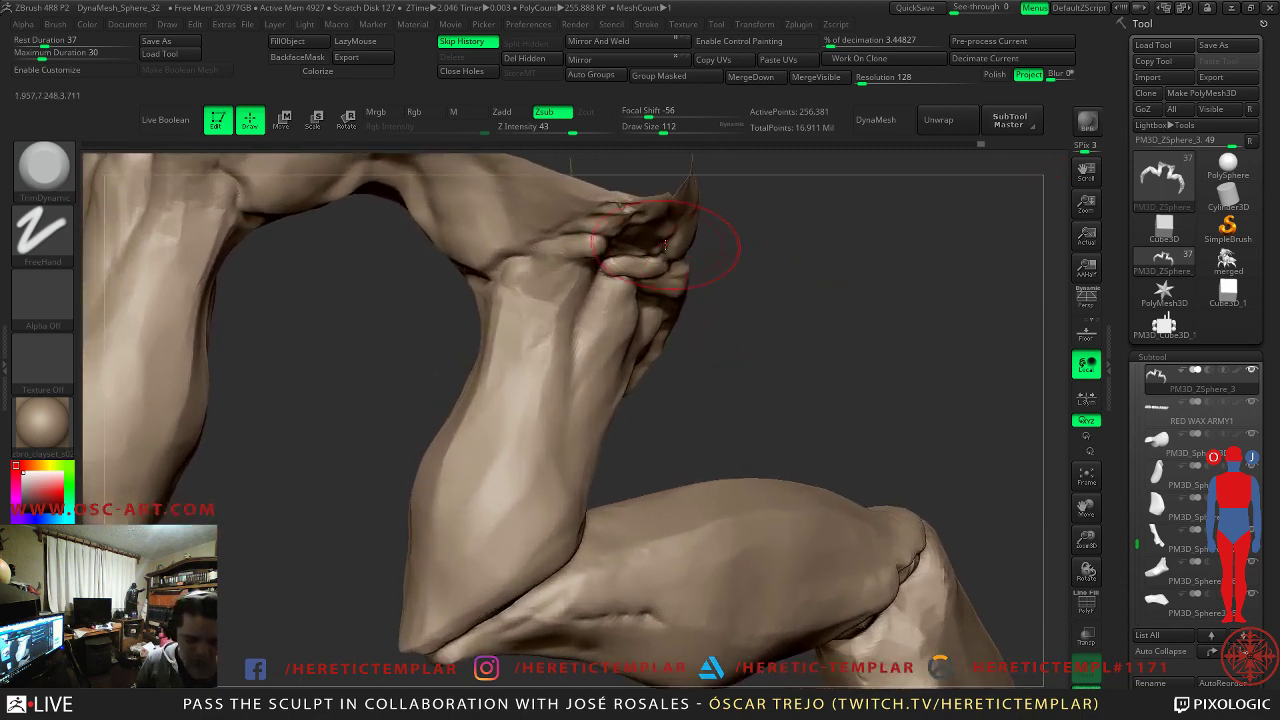
key(b)
key(d)
key(s)
drag(729, 253, 690, 375)
key(s)
drag(498, 313, 471, 313)
drag(740, 291, 761, 279)
key(s)
mouse_move(453, 304)
mouse_down()
mouse_move(511, 289)
mouse_move(449, 301)
mouse_move(386, 340)
mouse_up()
mouse_move(600, 355)
mouse_down()
mouse_move(674, 366)
mouse_move(706, 355)
mouse_move(385, 373)
mouse_move(342, 422)
mouse_up()
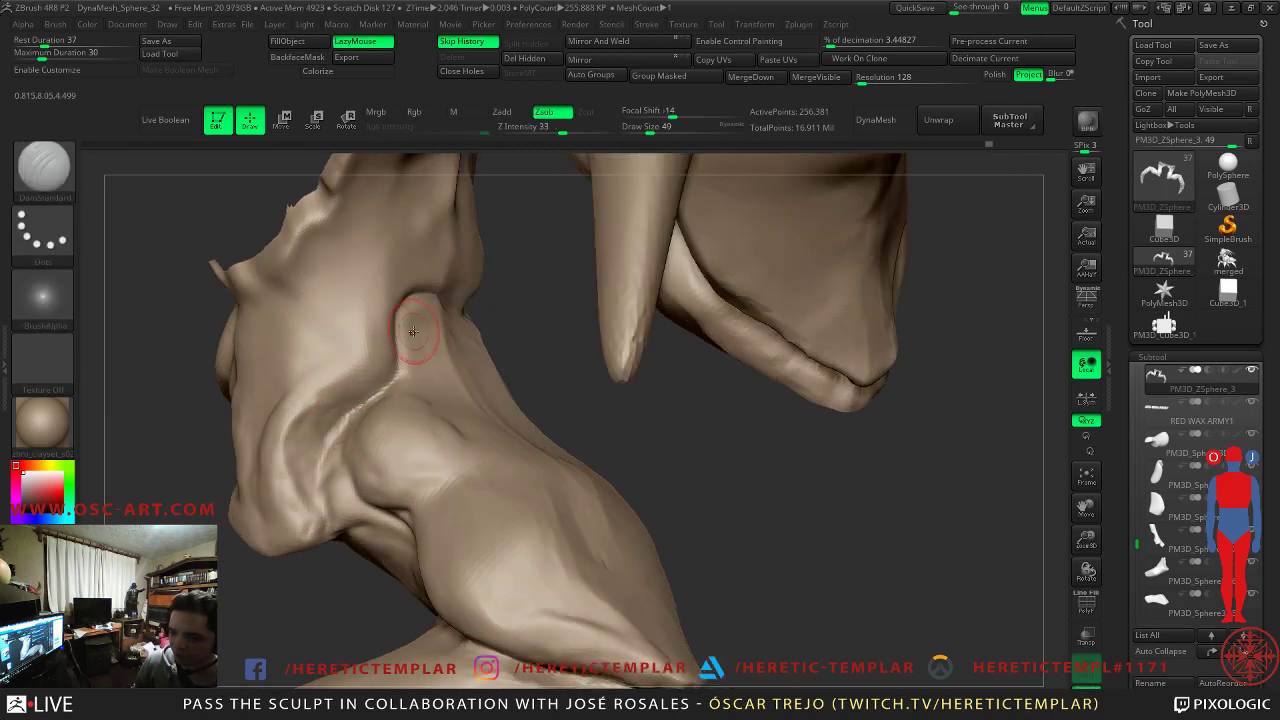
mouse_move(546, 371)
mouse_down()
mouse_move(557, 397)
mouse_move(520, 366)
mouse_up()
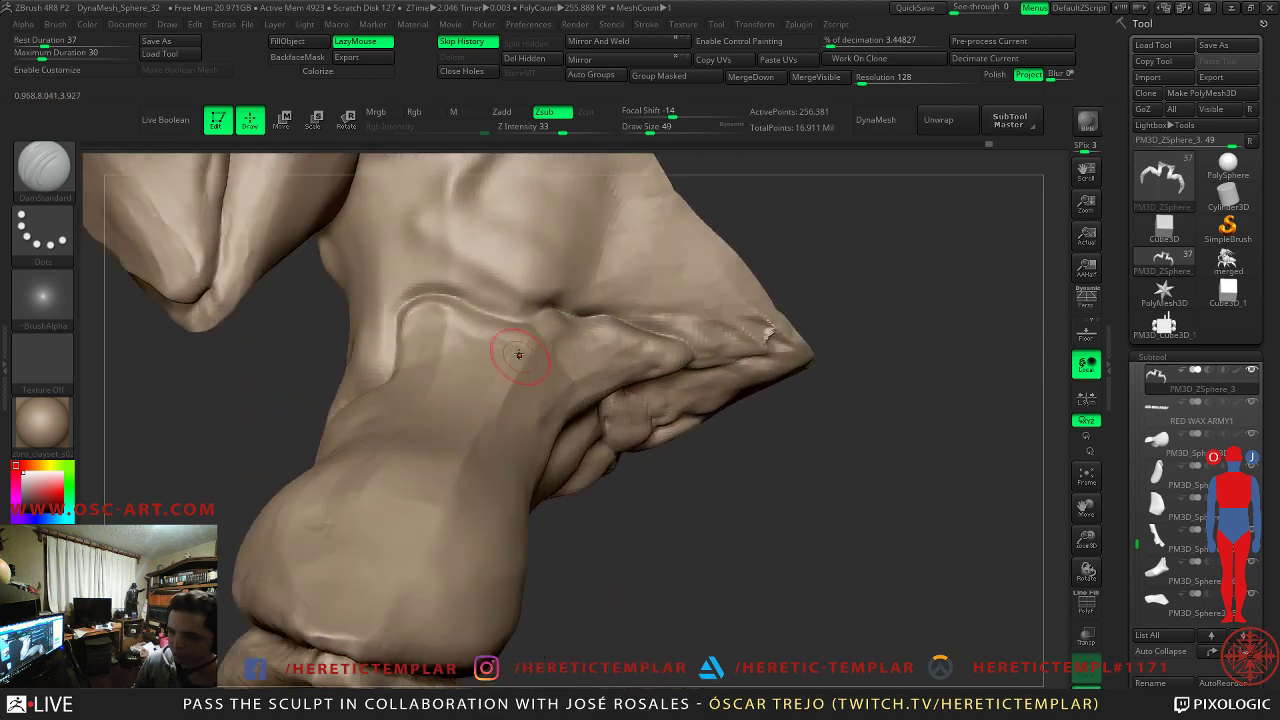
drag(445, 306, 486, 320)
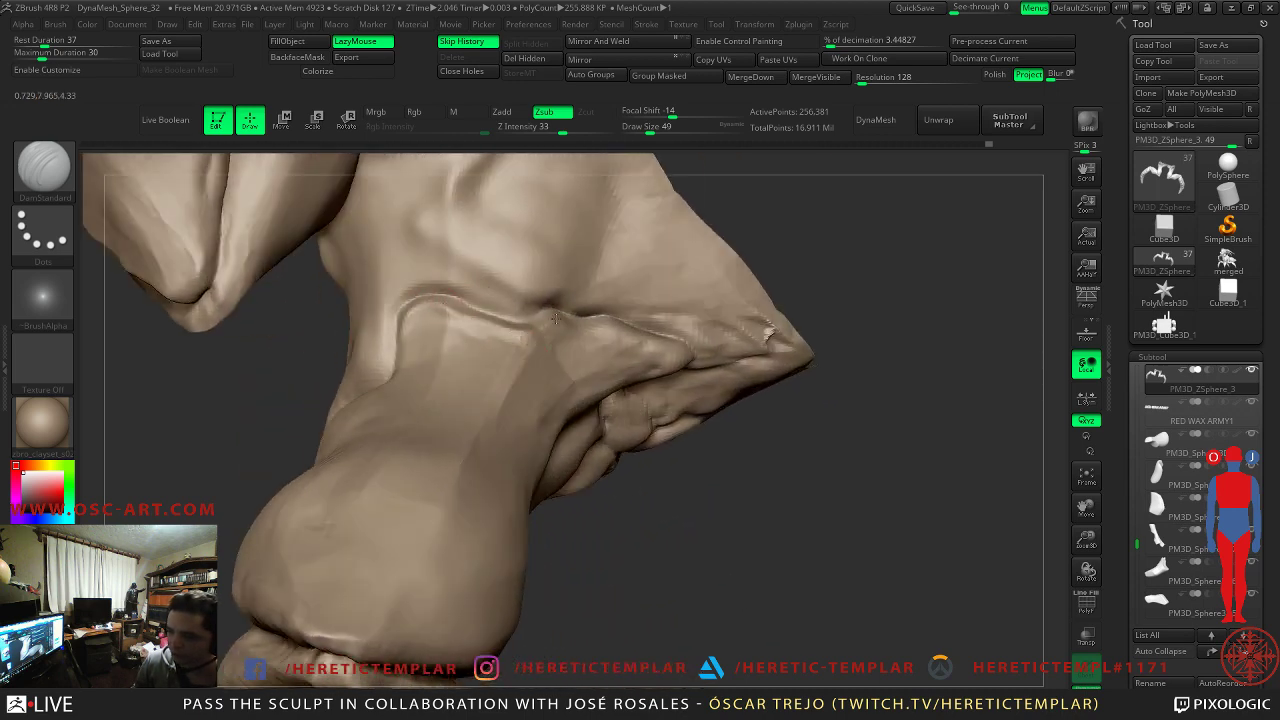
- Refine the joint crease toward the outer folds with DamStandard at draw sizes 25 and 35
drag(632, 361, 677, 458)
key(s)
drag(602, 345, 585, 339)
key(s)
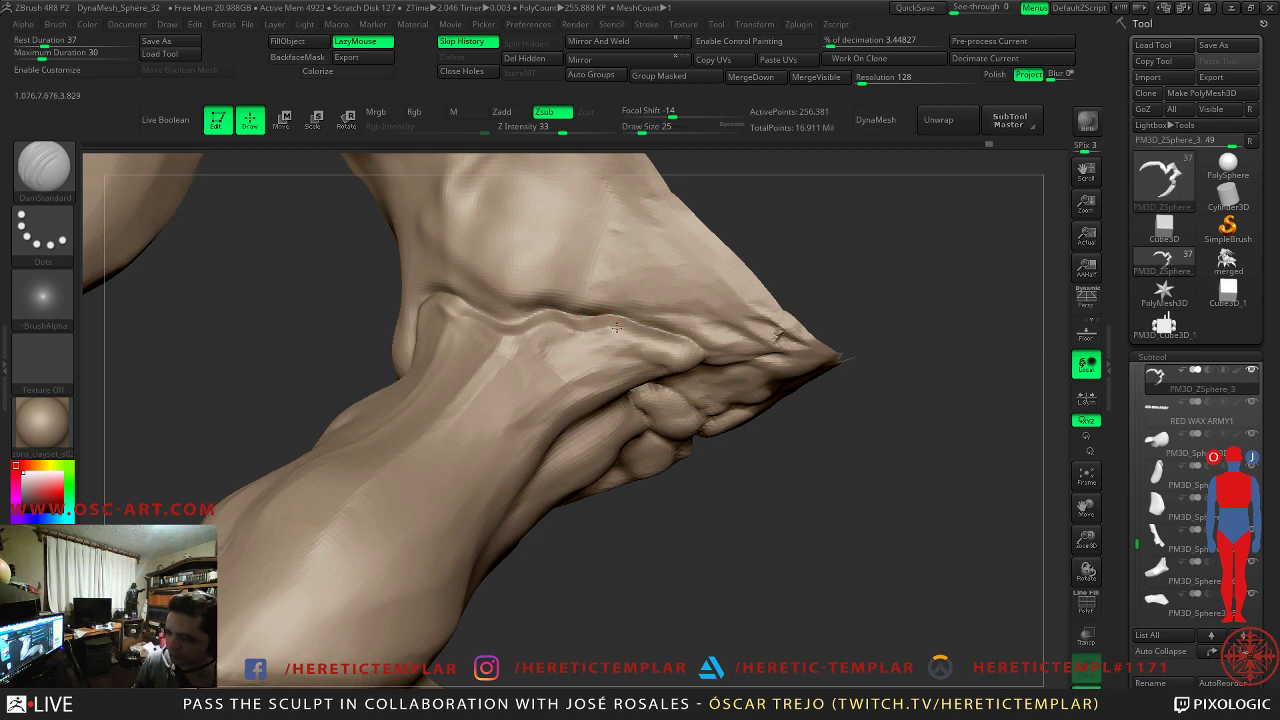
key(bracketright)
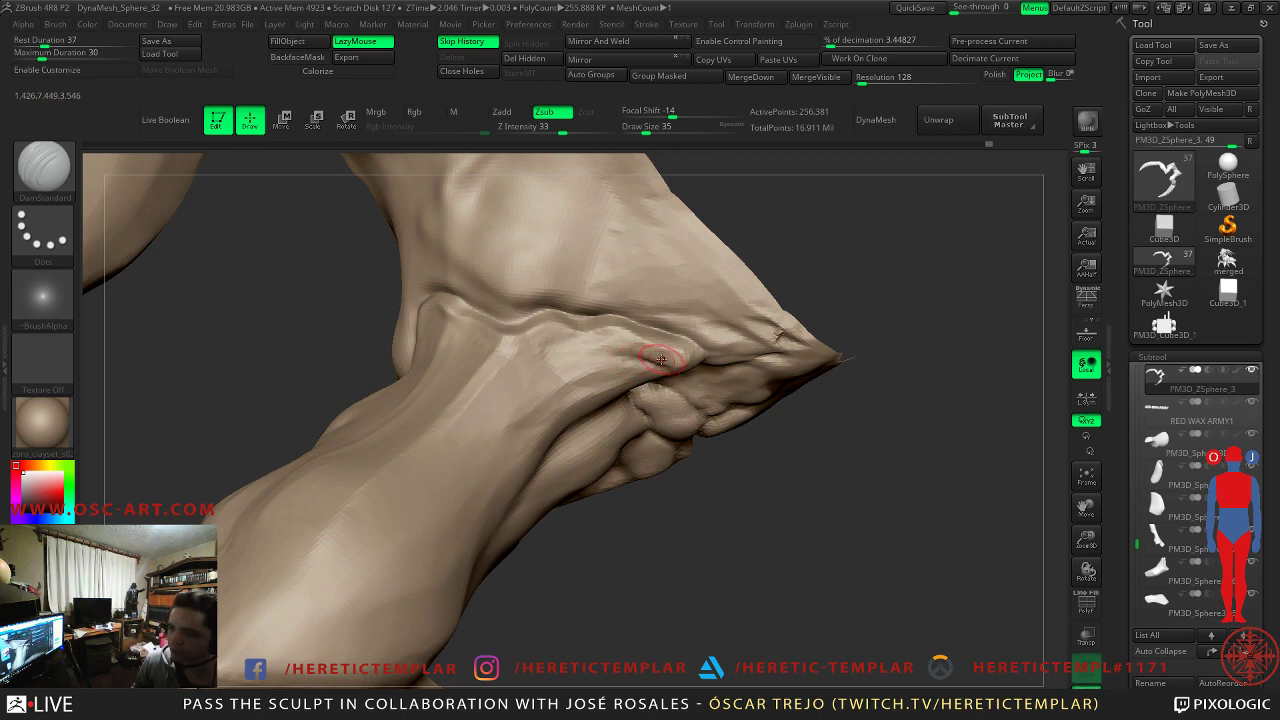
- Fill the rim beneath the curved joint crease with Clay at draw size 35 and smooth its inner end
key(b)
key(c)
key(l)
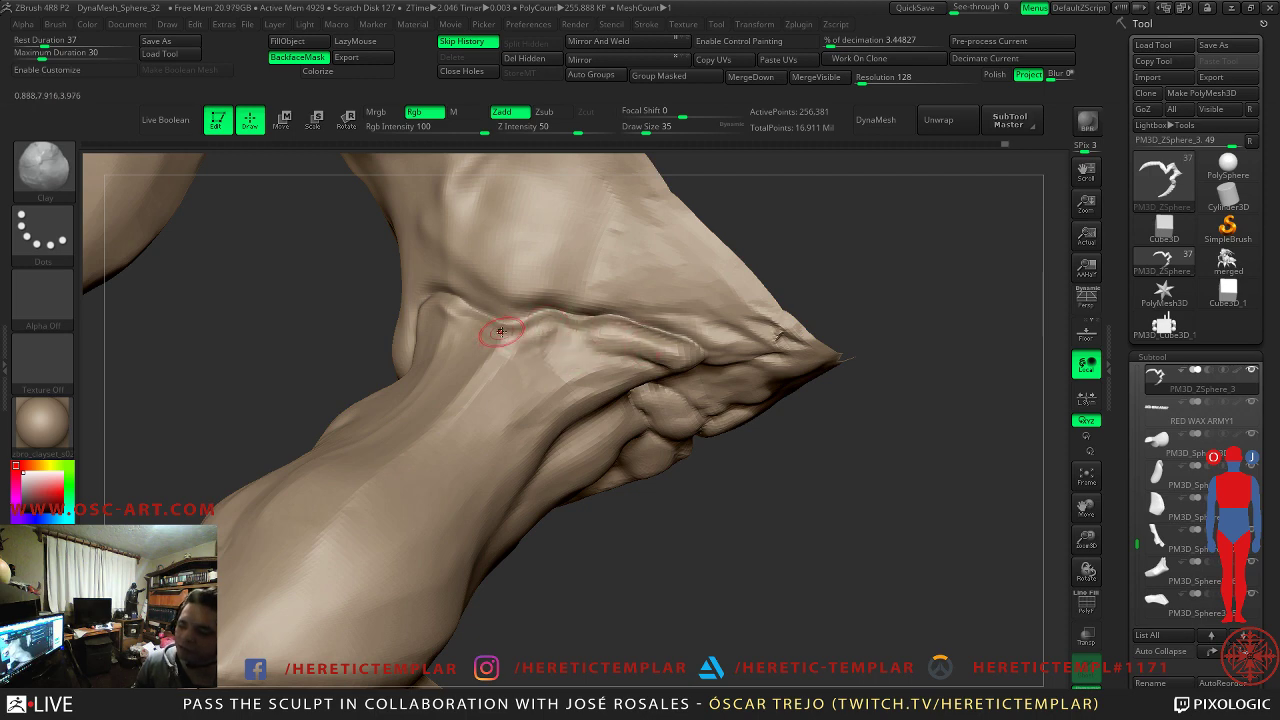
drag(323, 309, 429, 306)
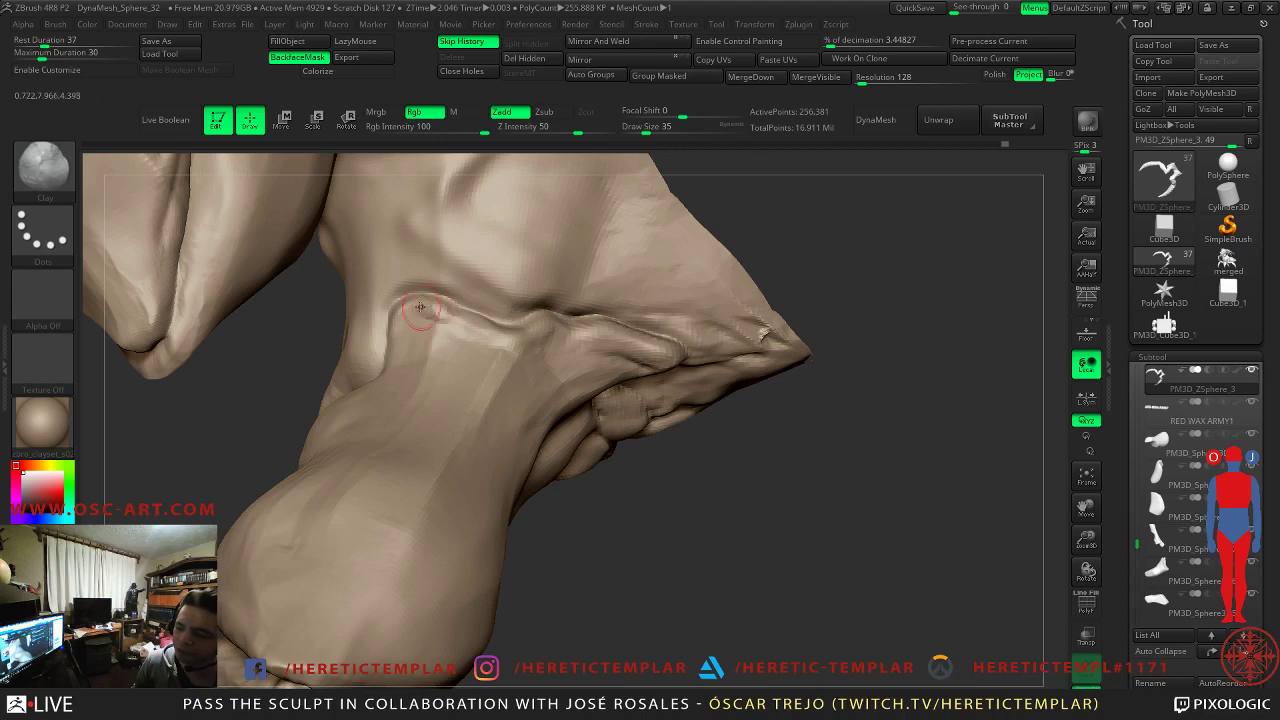
mouse_move(430, 318)
shift+mouse_down()
mouse_move(441, 320)
mouse_move(394, 342)
shift+mouse_up()
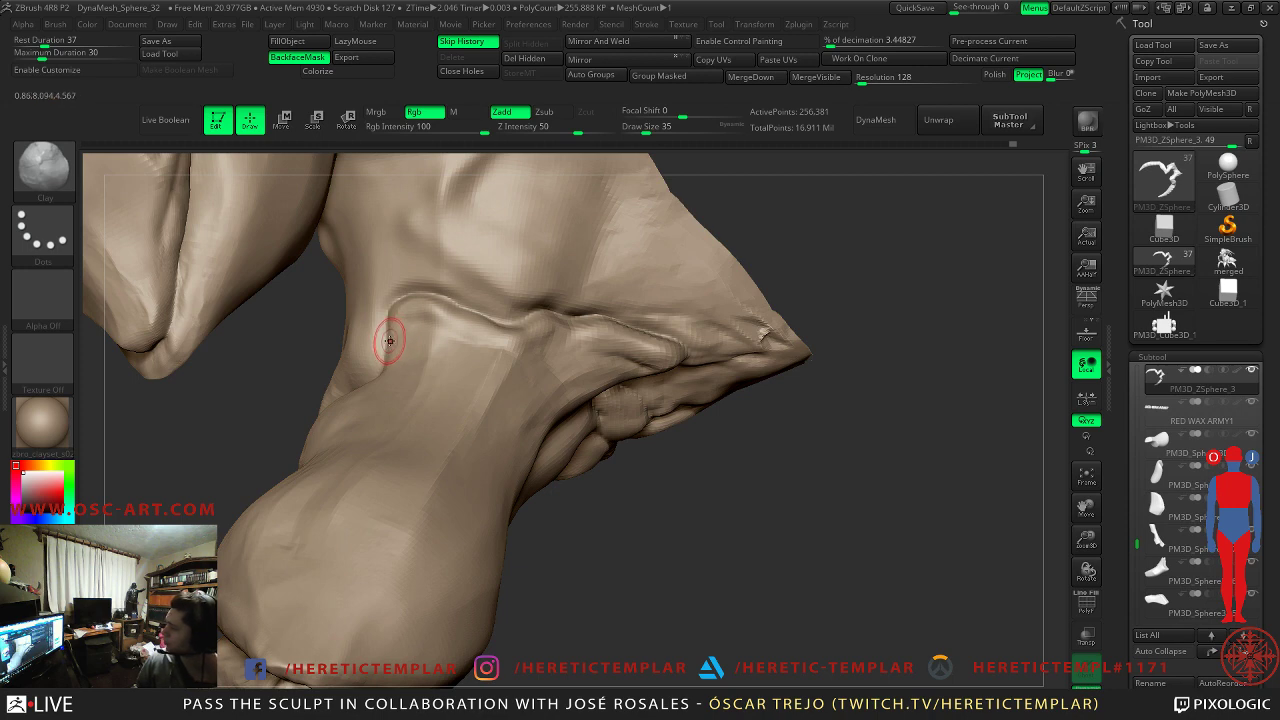
- Smooth the upper segment's long ridge and the surface just below the joint crease
mouse_move(732, 546)
mouse_down()
mouse_move(690, 525)
mouse_move(620, 447)
mouse_move(650, 478)
mouse_move(711, 469)
mouse_move(571, 329)
mouse_up()
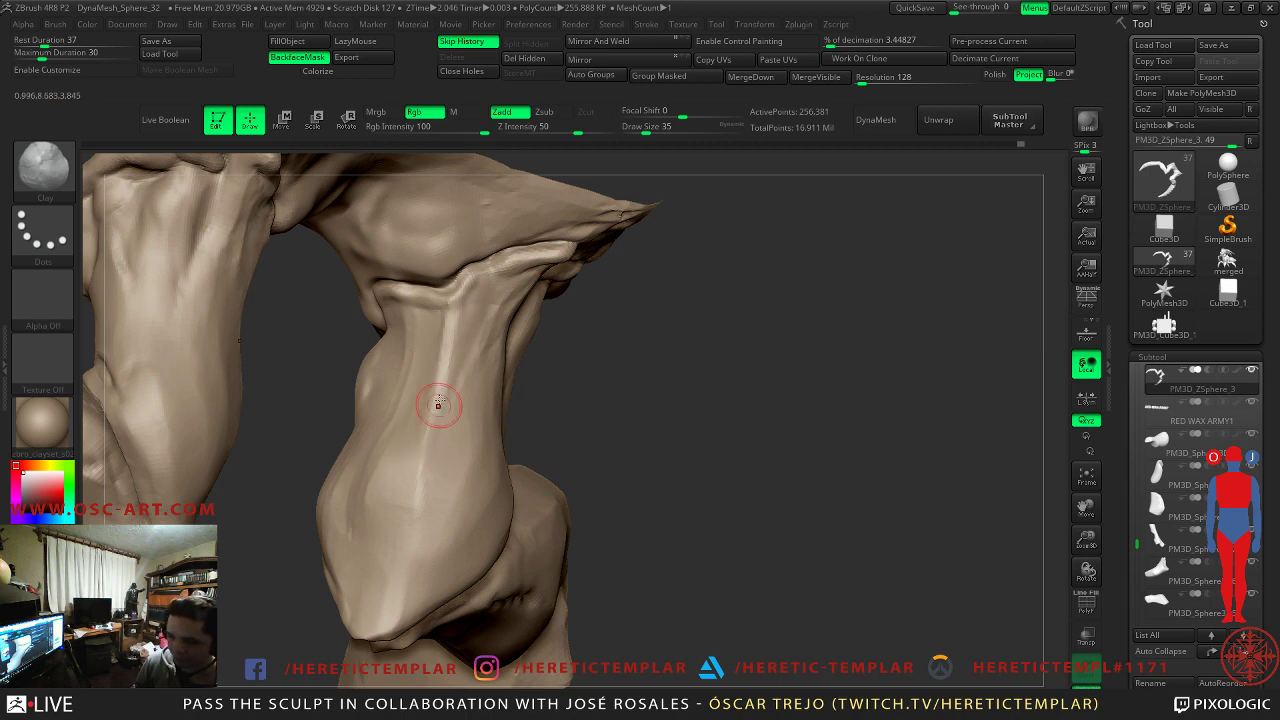
key(shift)
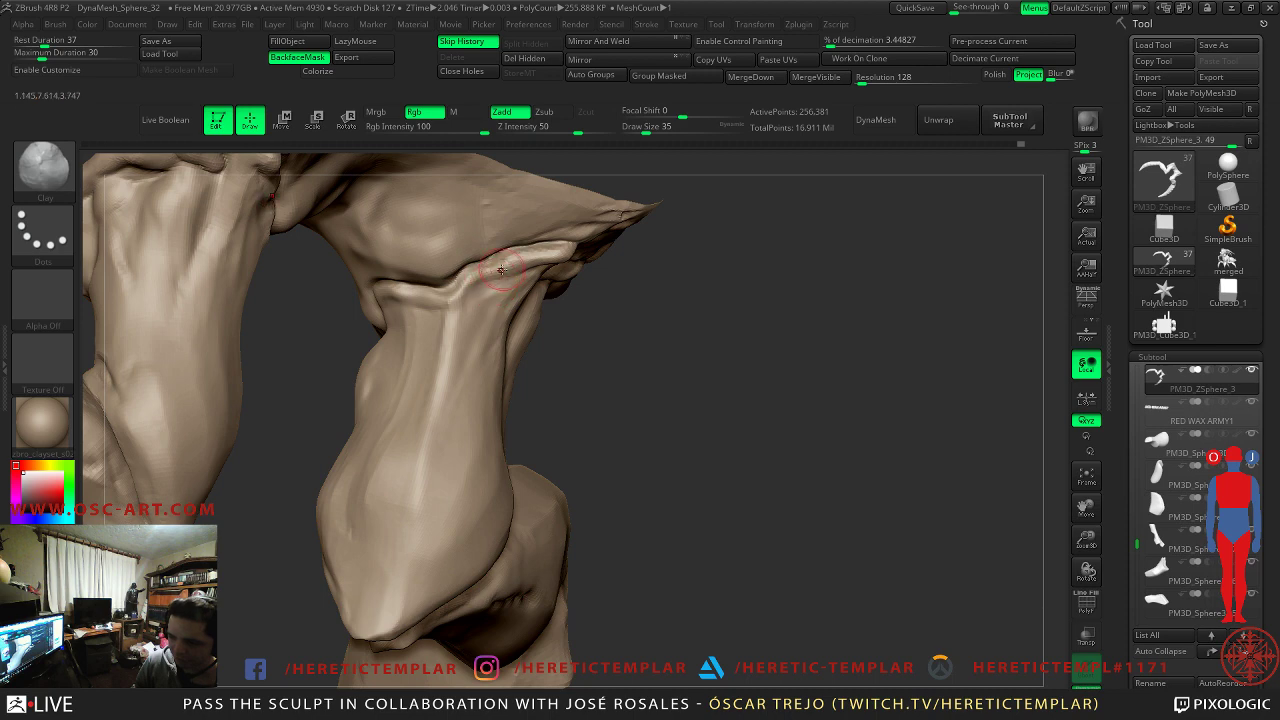
mouse_move(505, 271)
shift+mouse_down()
mouse_move(490, 298)
mouse_move(500, 335)
shift+mouse_up()
- Smooth the surface around the folds at the lower joint of the leg's middle segment
mouse_move(620, 335)
mouse_down()
mouse_move(672, 315)
mouse_move(668, 405)
mouse_move(337, 265)
mouse_move(332, 279)
mouse_up()
key(shift)
shift+drag(258, 406, 245, 392)
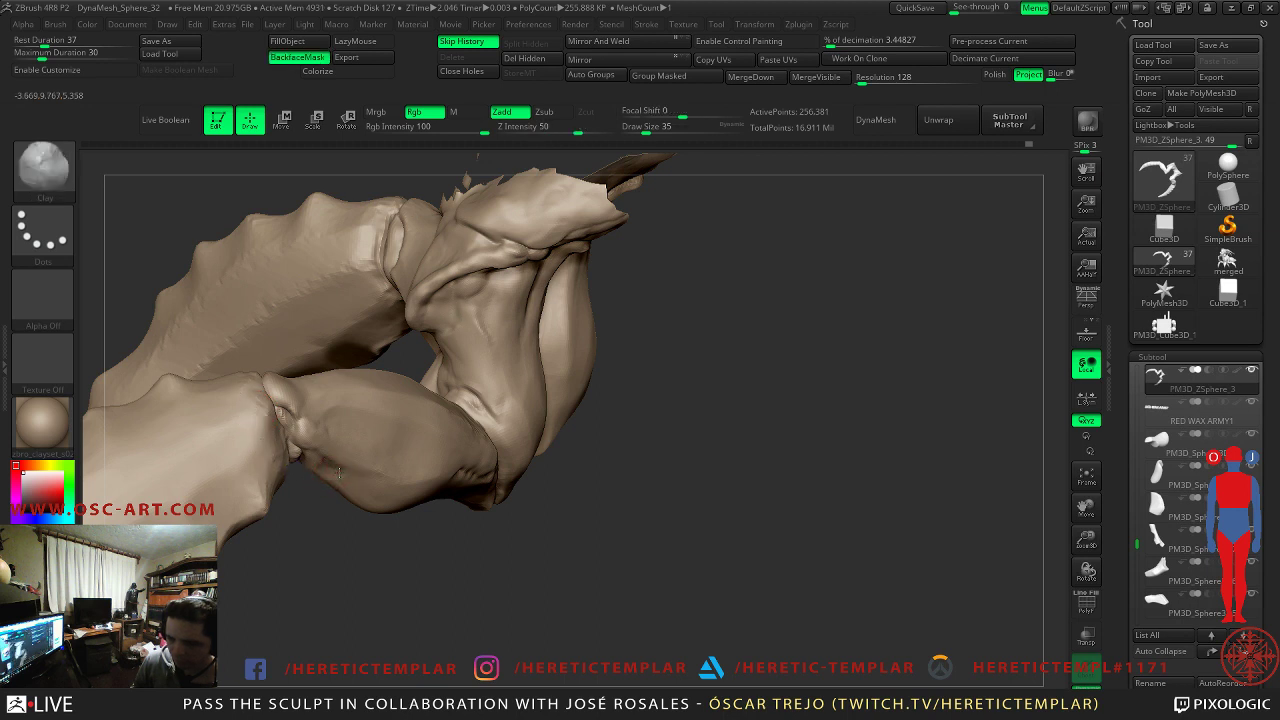
drag(357, 569, 315, 446)
key(shift)
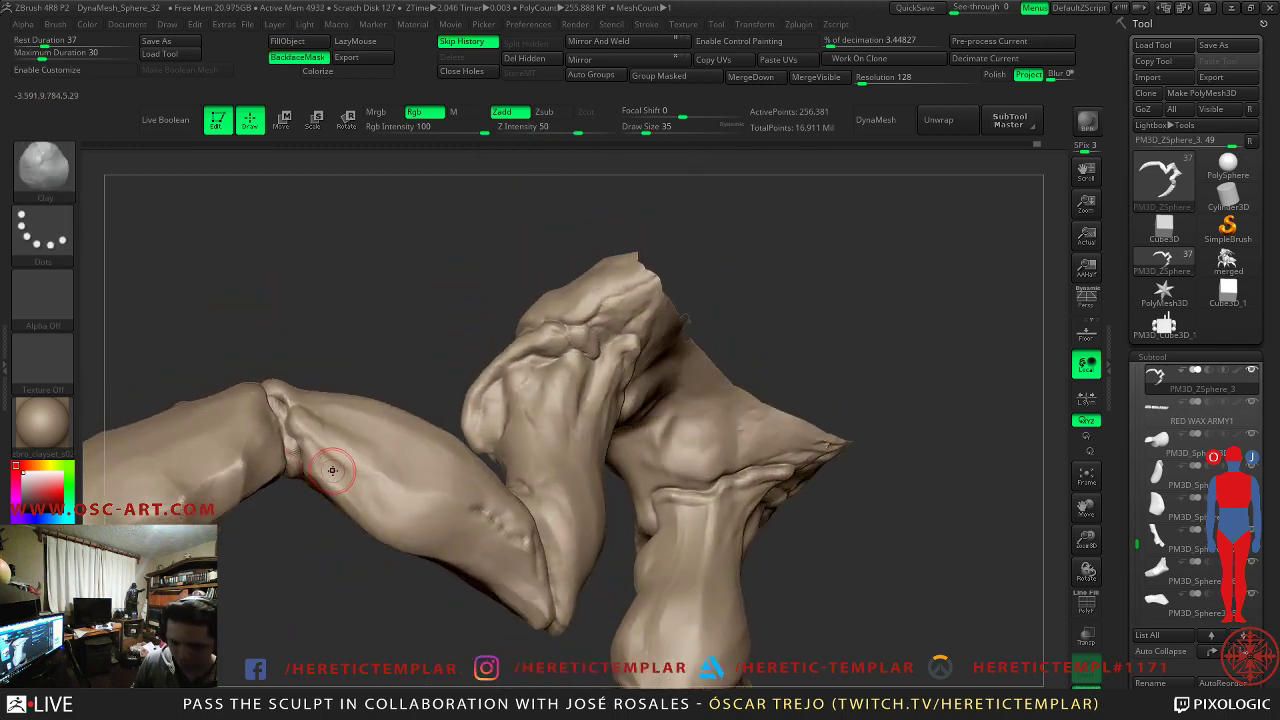
- Carve a short groove on the middle segment beside its lower joint folds with DamStandard at draw size 35
key(b)
key(d)
key(s)
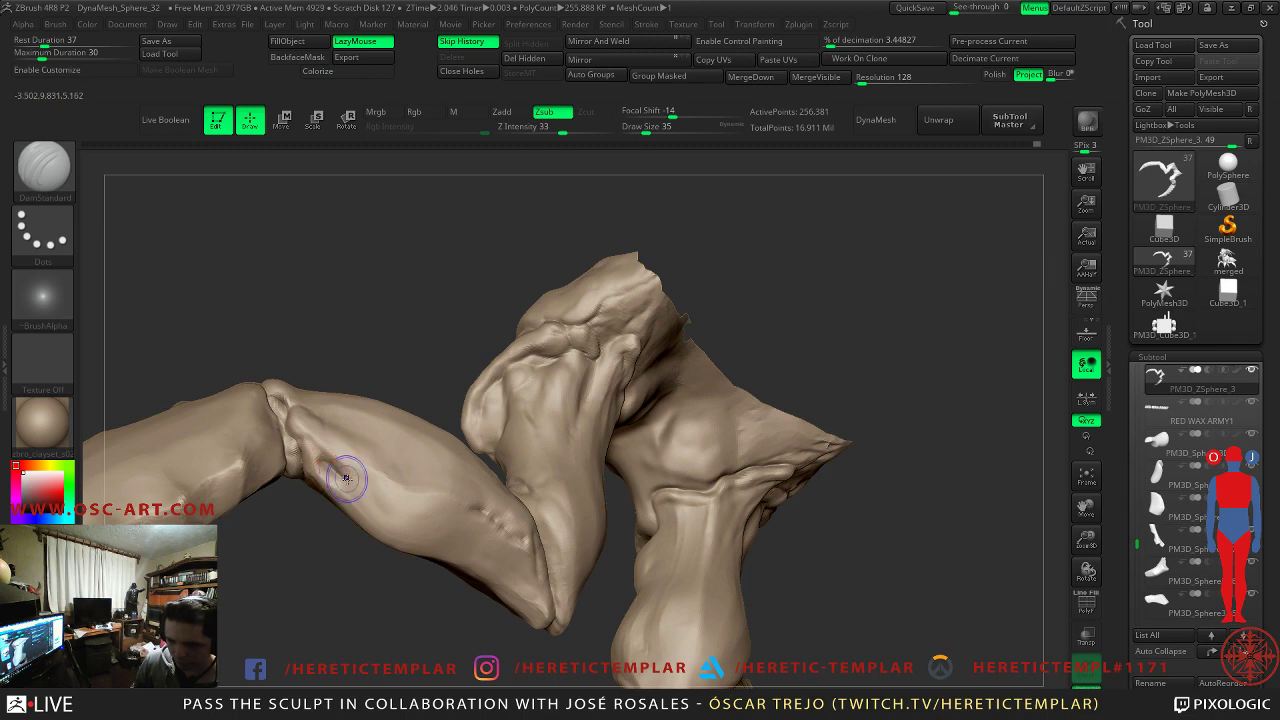
key(shift)
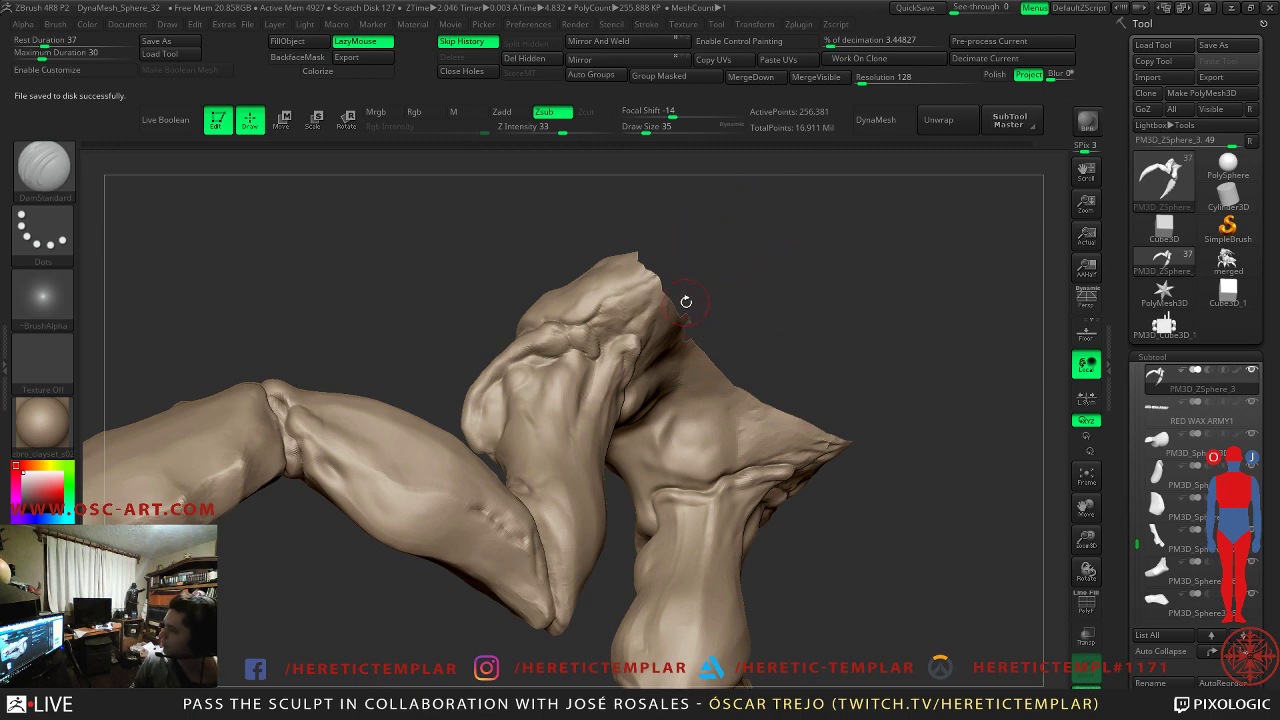
mouse_move(735, 315)
mouse_down()
mouse_move(852, 290)
mouse_move(392, 371)
mouse_move(753, 315)
mouse_up()
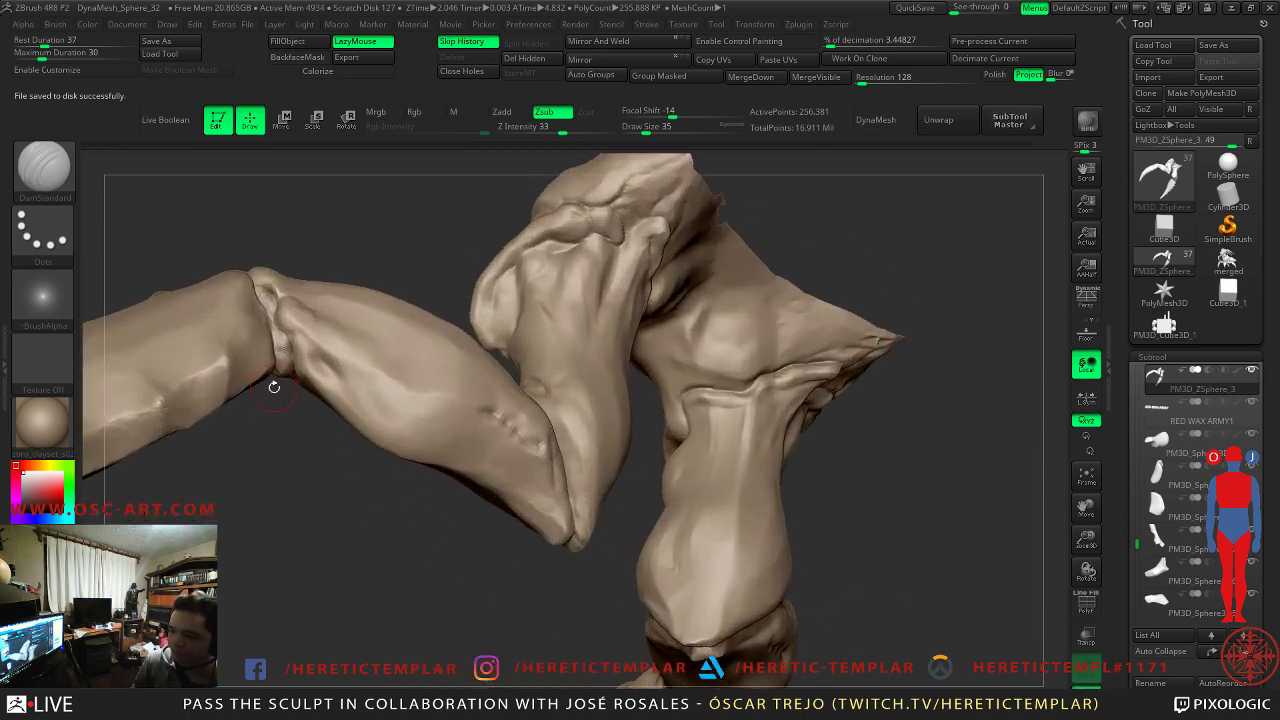
mouse_move(316, 353)
mouse_down()
mouse_move(326, 371)
mouse_move(309, 338)
mouse_move(339, 378)
mouse_up()
- Carve fine creases into the folds around the lower joint from several sides with DamStandard at draw size 27
key(s)
mouse_move(331, 480)
mouse_down()
mouse_move(356, 390)
mouse_move(371, 371)
mouse_move(407, 368)
mouse_up()
drag(295, 350, 296, 360)
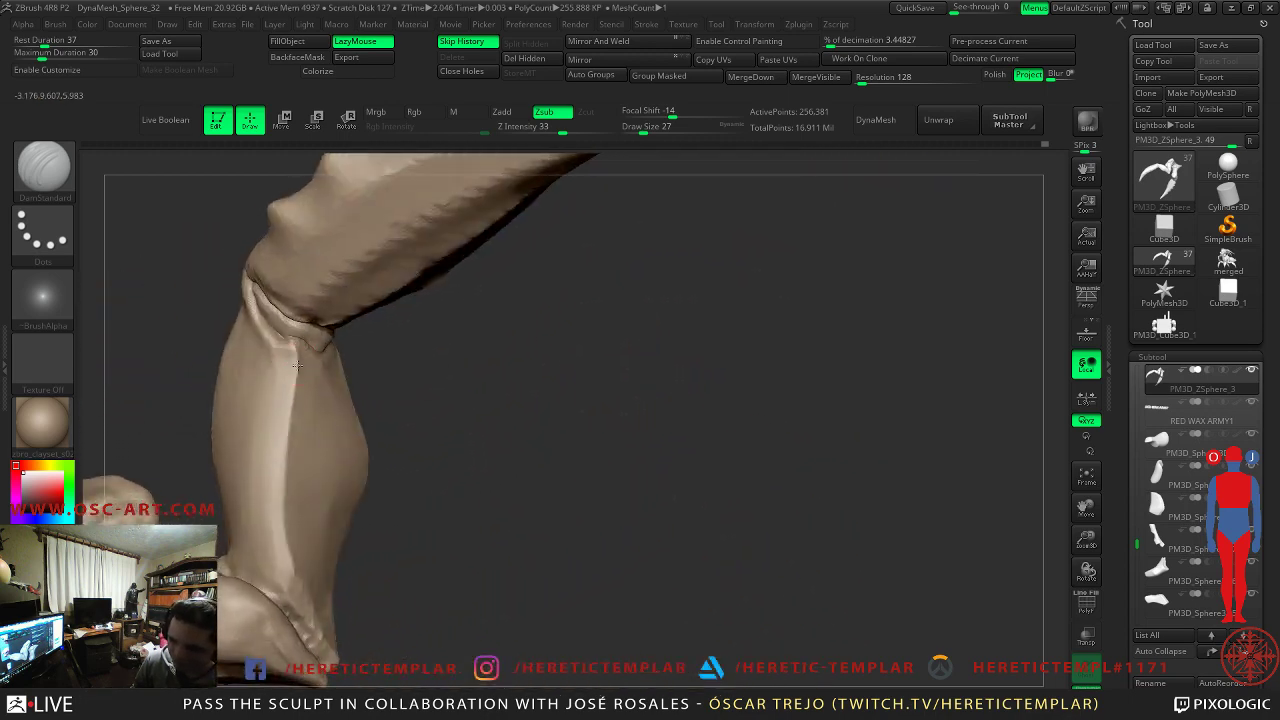
mouse_move(285, 558)
mouse_down()
mouse_move(287, 592)
mouse_move(410, 520)
mouse_up()
mouse_move(540, 484)
mouse_down()
mouse_move(518, 456)
mouse_move(557, 394)
mouse_move(543, 254)
mouse_move(549, 377)
mouse_move(462, 430)
mouse_move(375, 460)
mouse_up()
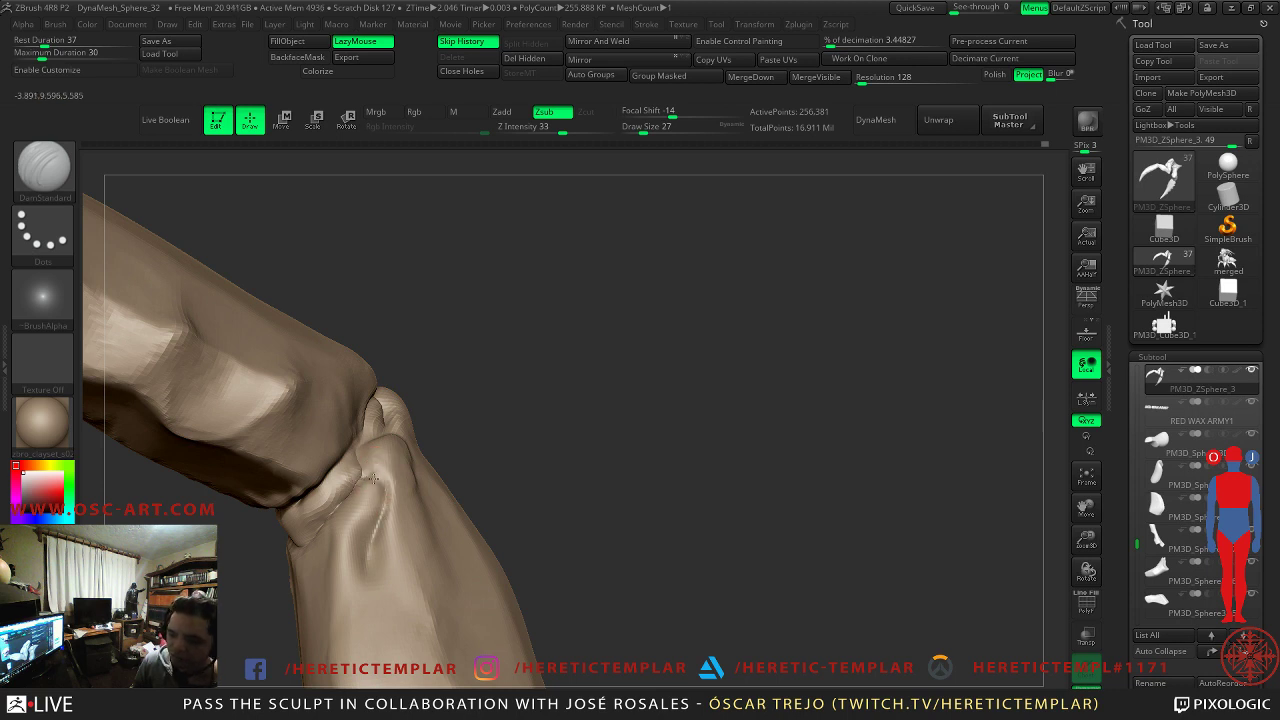
- Carve a shallow crease into the segment just below the joint folds with DamStandard at draw size 46
mouse_move(497, 434)
mouse_down()
mouse_move(627, 421)
mouse_move(398, 440)
mouse_move(438, 424)
mouse_up()
key(s)
drag(575, 381, 569, 385)
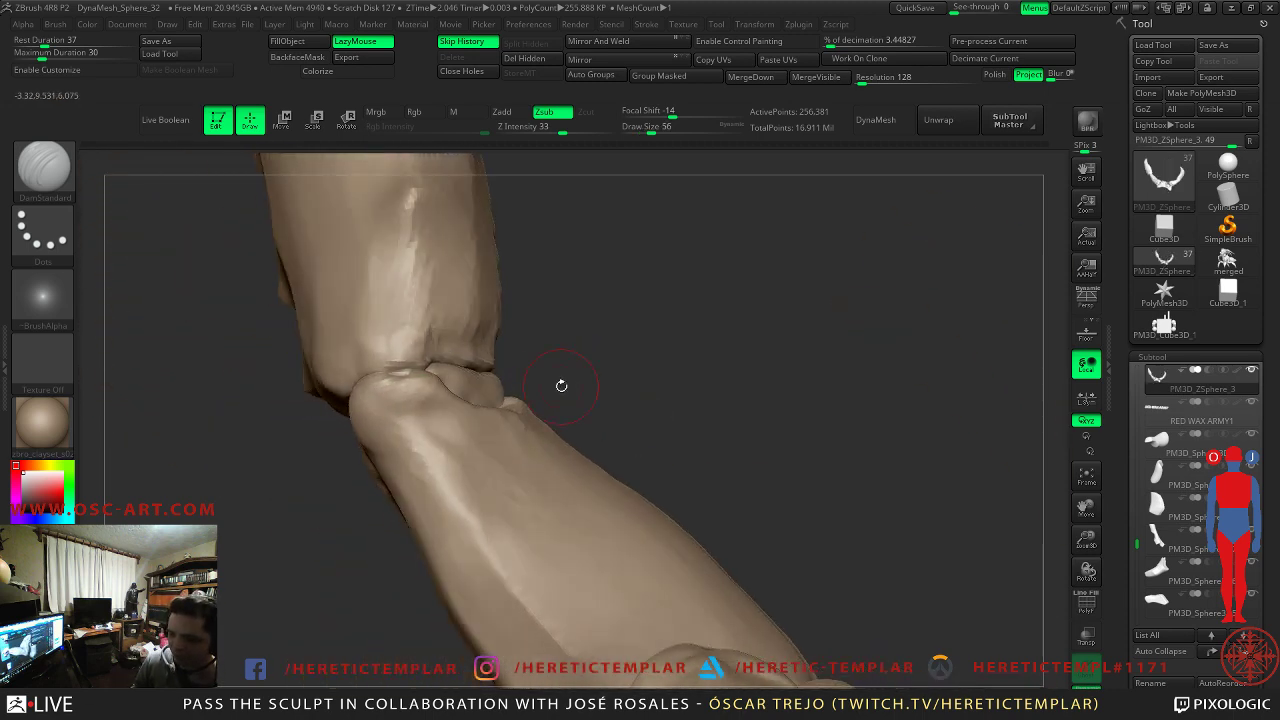
key(s)
drag(429, 408, 428, 412)
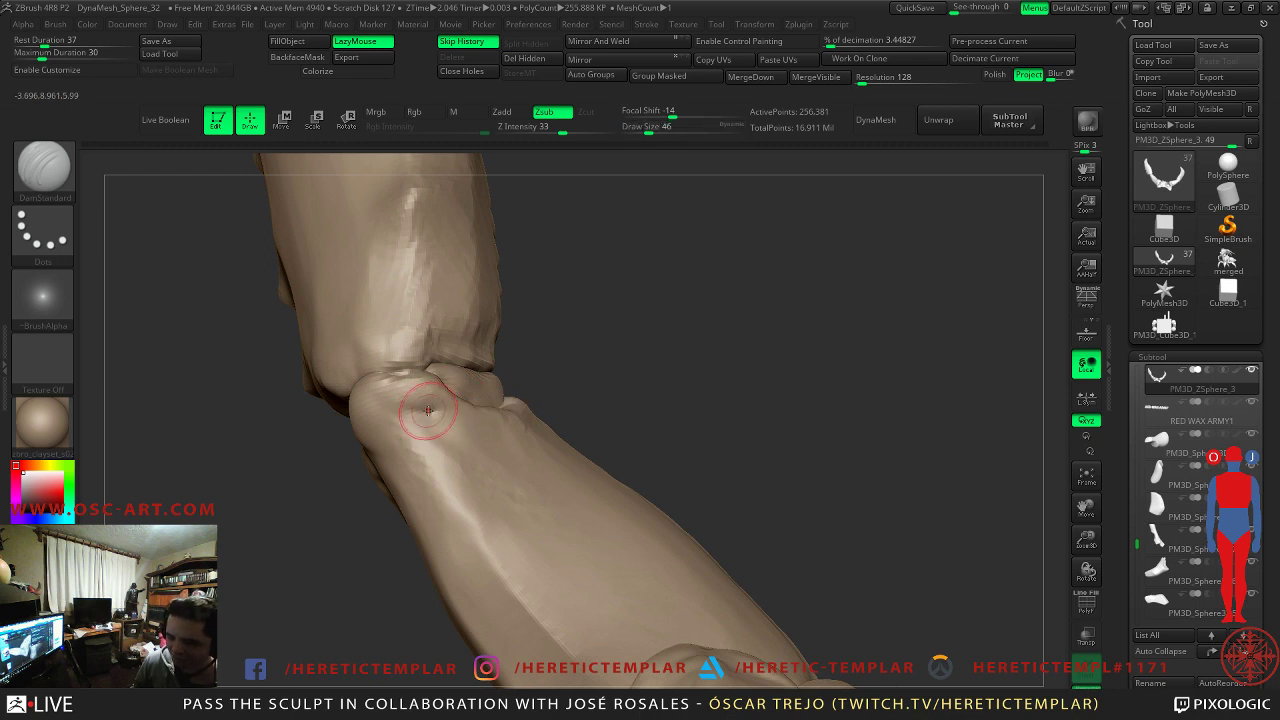
key(shift)
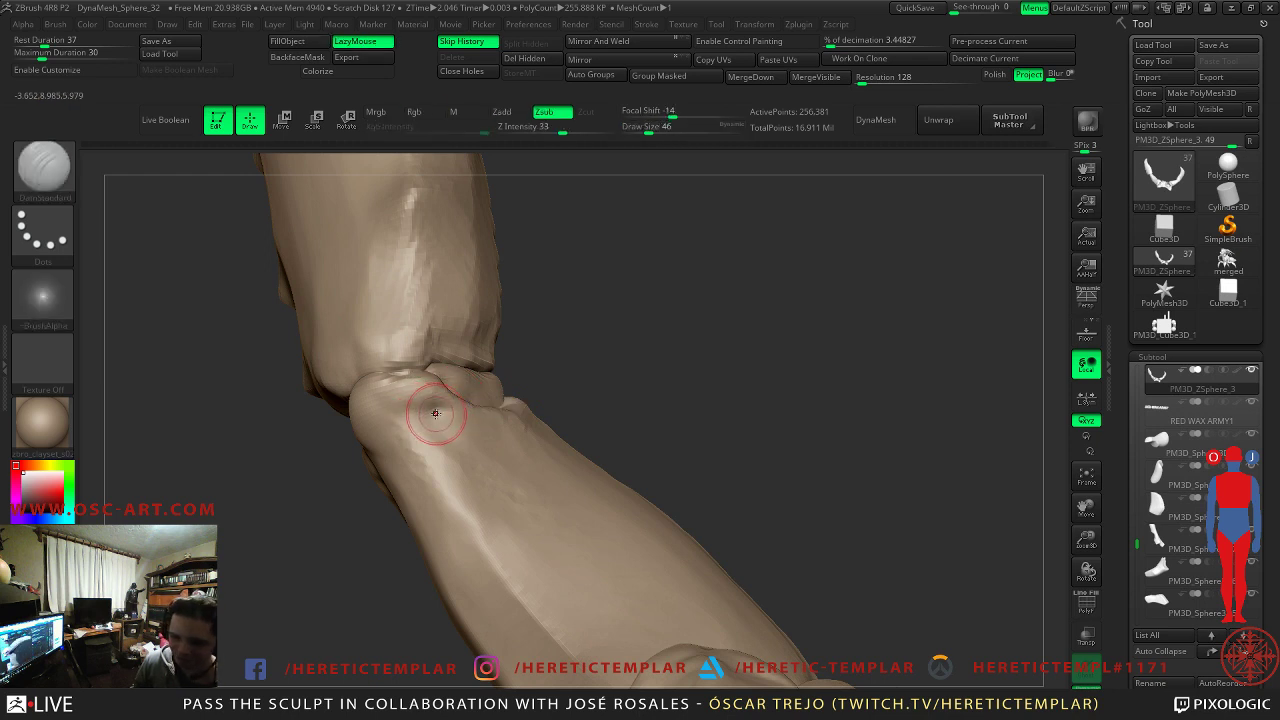
- Build up the surface below the new crease with the Clay brush at draw size 41 and smooth it
key(b)
key(c)
key(l)
key(s)
drag(437, 414, 434, 414)
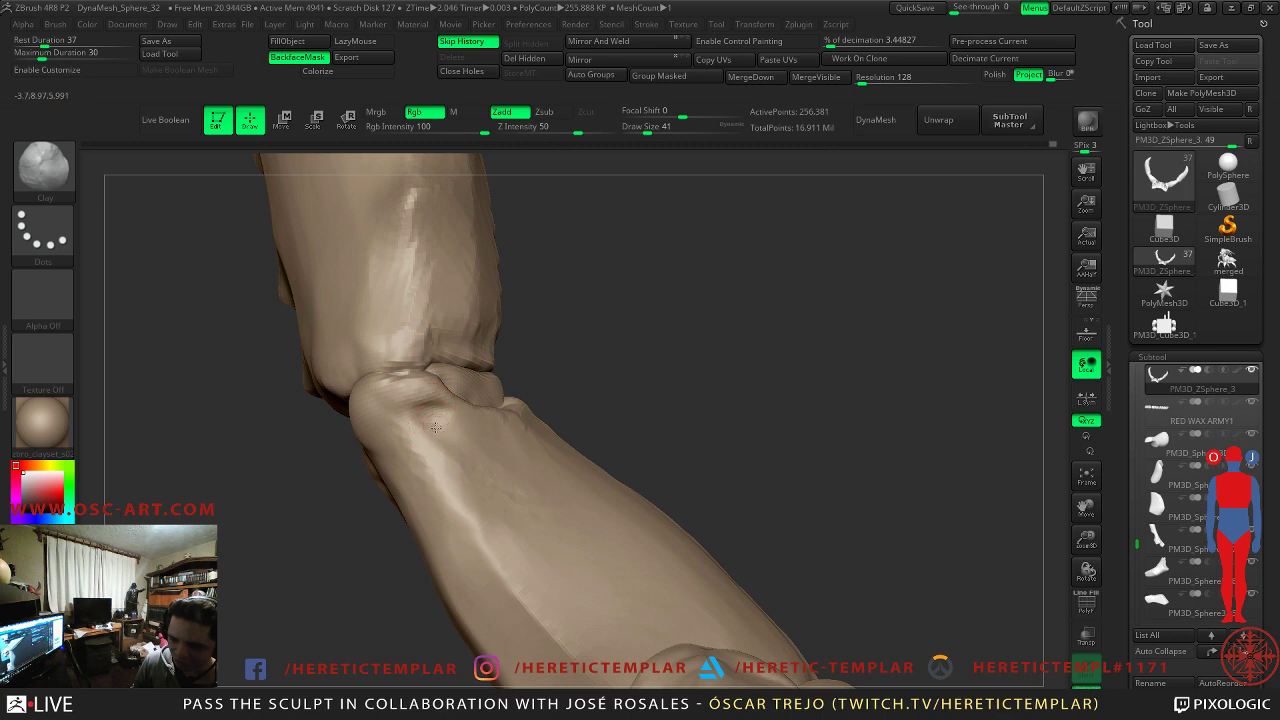
key(shift)
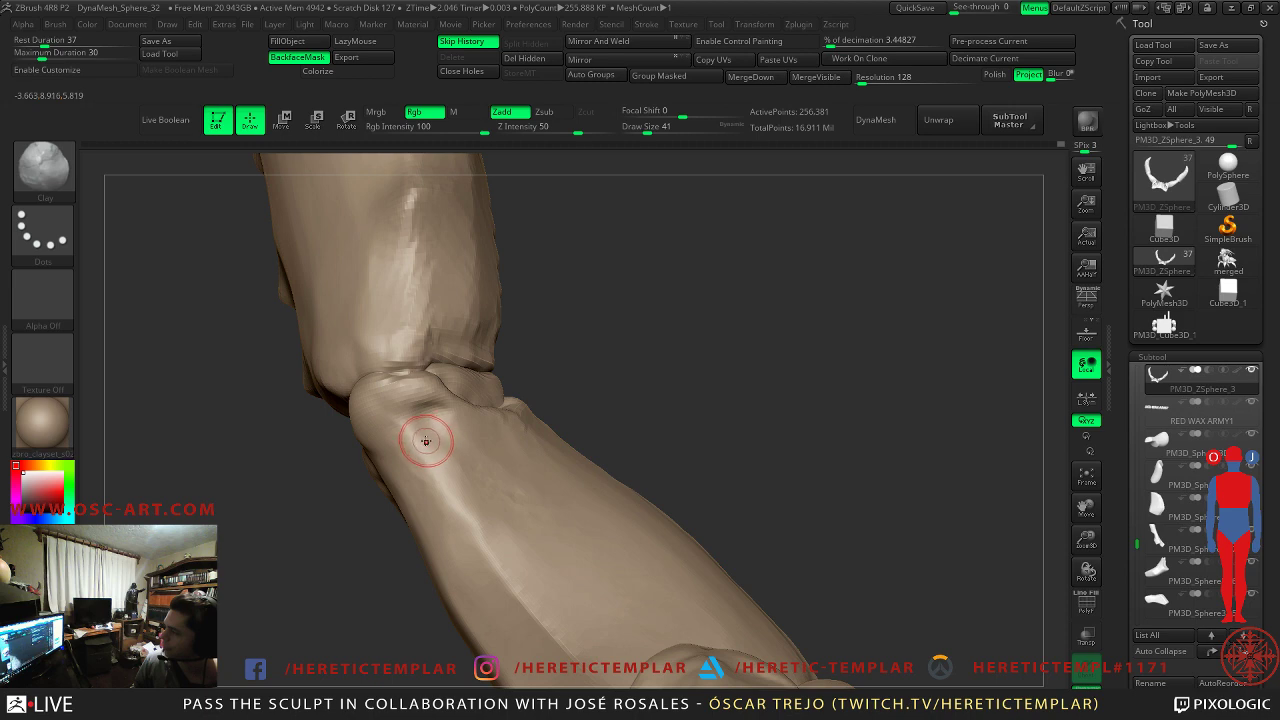
- Refine the crease just below the joint from another side with DamStandard at draw size 71
mouse_move(566, 383)
mouse_down()
mouse_move(580, 380)
mouse_move(594, 415)
mouse_move(639, 331)
mouse_move(589, 297)
mouse_move(600, 400)
mouse_up()
key(s)
drag(397, 436, 423, 440)
key(b)
key(d)
key(s)
key(s)
mouse_move(669, 380)
alt+mouse_down()
mouse_move(683, 320)
mouse_move(706, 298)
alt+mouse_up()
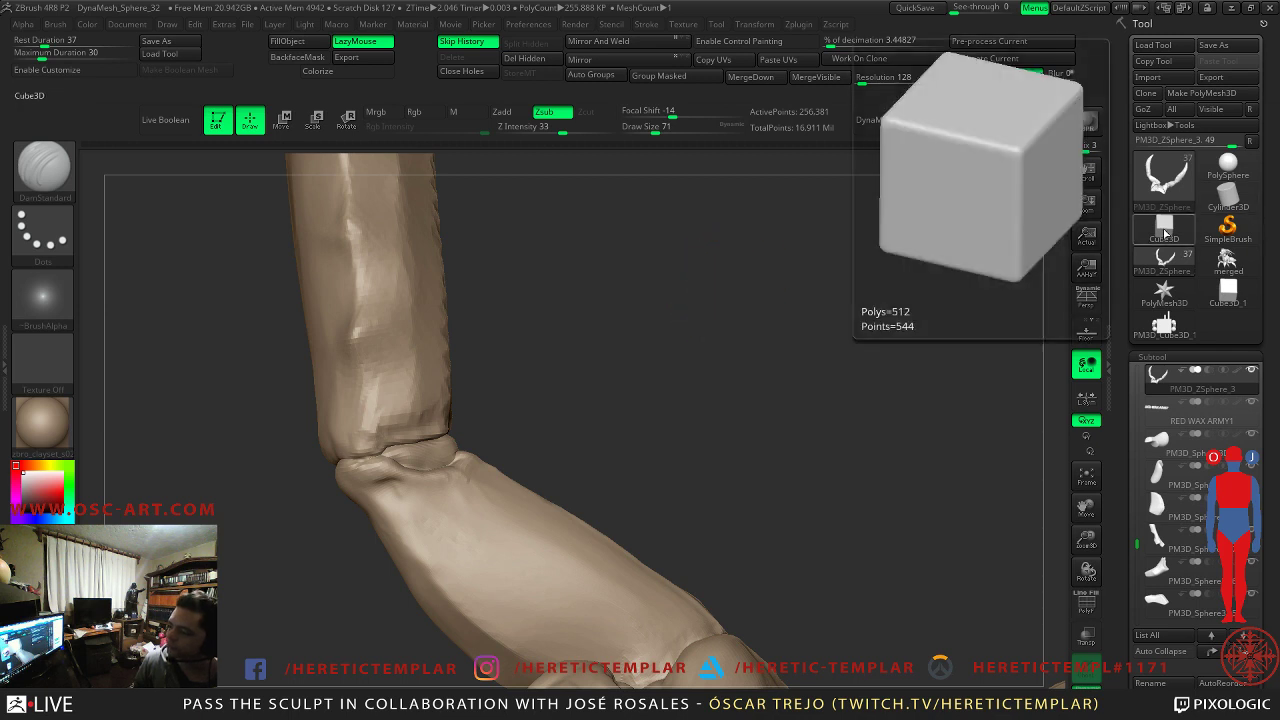
- Switch to the PM3D_Cube3D_1 tool, toggling its dynamic subdivision preview and subdividing the mesh twice
click(1164, 233)
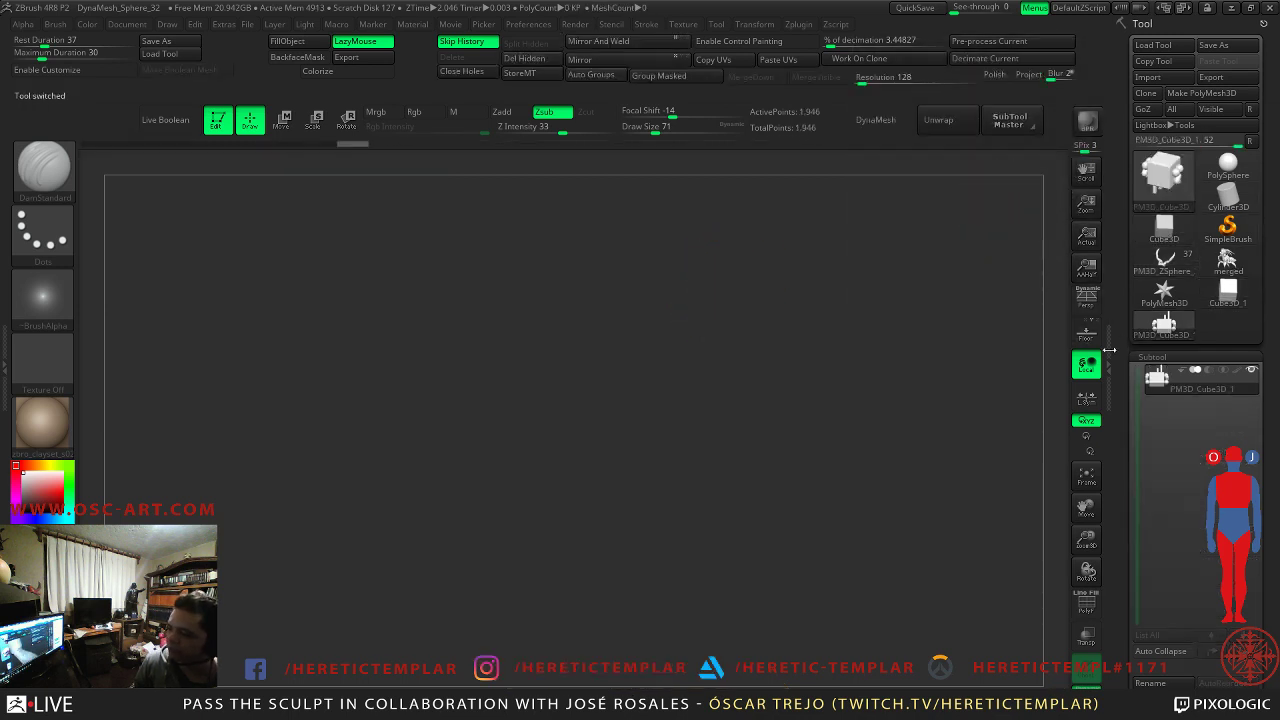
key(d)
mouse_move(863, 340)
mouse_down()
mouse_move(874, 347)
mouse_move(854, 337)
mouse_up()
key(shift+d)
key(ctrl+d)
key(ctrl+d)
mouse_move(778, 304)
alt+mouse_down()
mouse_move(795, 329)
mouse_move(850, 325)
alt+mouse_up()
- Try DamStandard at draw size 17 on the upper face of the subdivided cube
key(s)
drag(656, 434, 642, 434)
drag(806, 368, 814, 326)
key(s)
drag(592, 431, 600, 431)
right_drag(677, 383, 604, 449)
key(s)
drag(604, 449, 589, 449)
right_drag(722, 428, 751, 355)
drag(804, 328, 770, 346)
- Examine the subdivided cube's wireframe density and the shading of its rounded edges up close
key(shift+f)
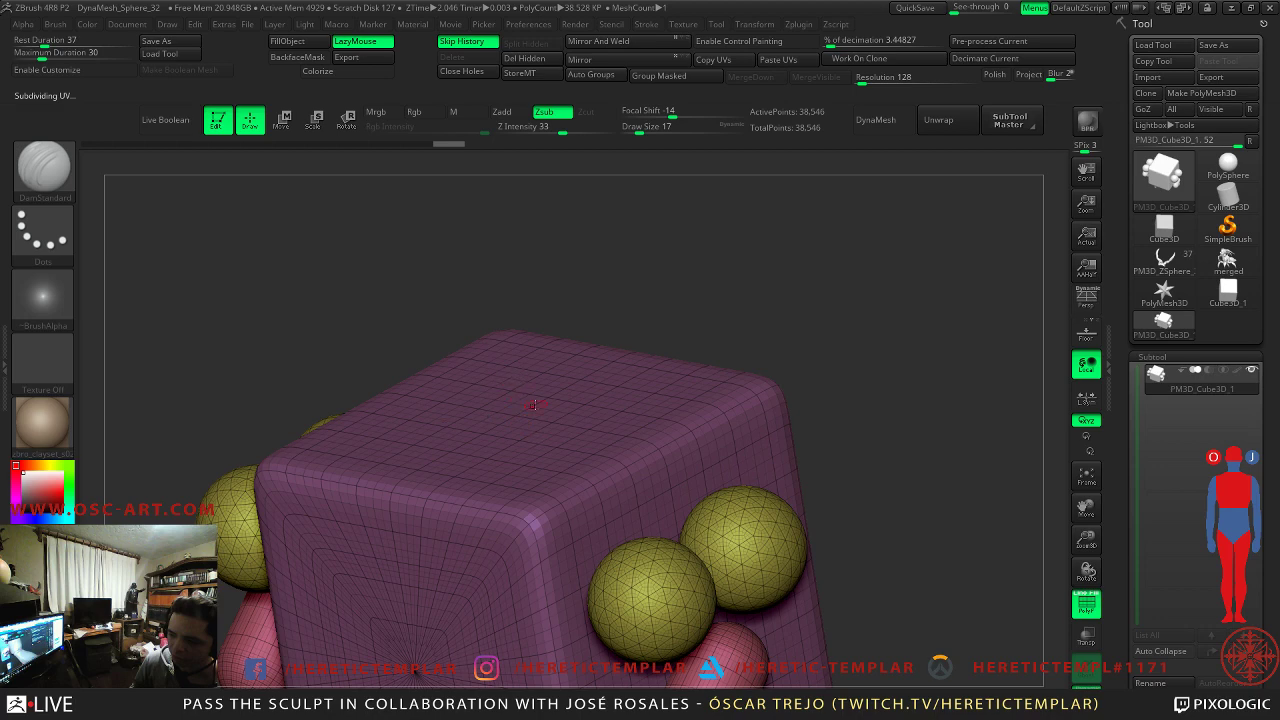
right_drag(537, 437, 700, 268)
right_drag(529, 346, 590, 490)
key(shift+f)
drag(838, 354, 822, 272)
mouse_move(760, 372)
mouse_down()
mouse_move(808, 360)
mouse_move(774, 403)
mouse_move(797, 423)
mouse_move(743, 380)
mouse_move(790, 278)
mouse_up()
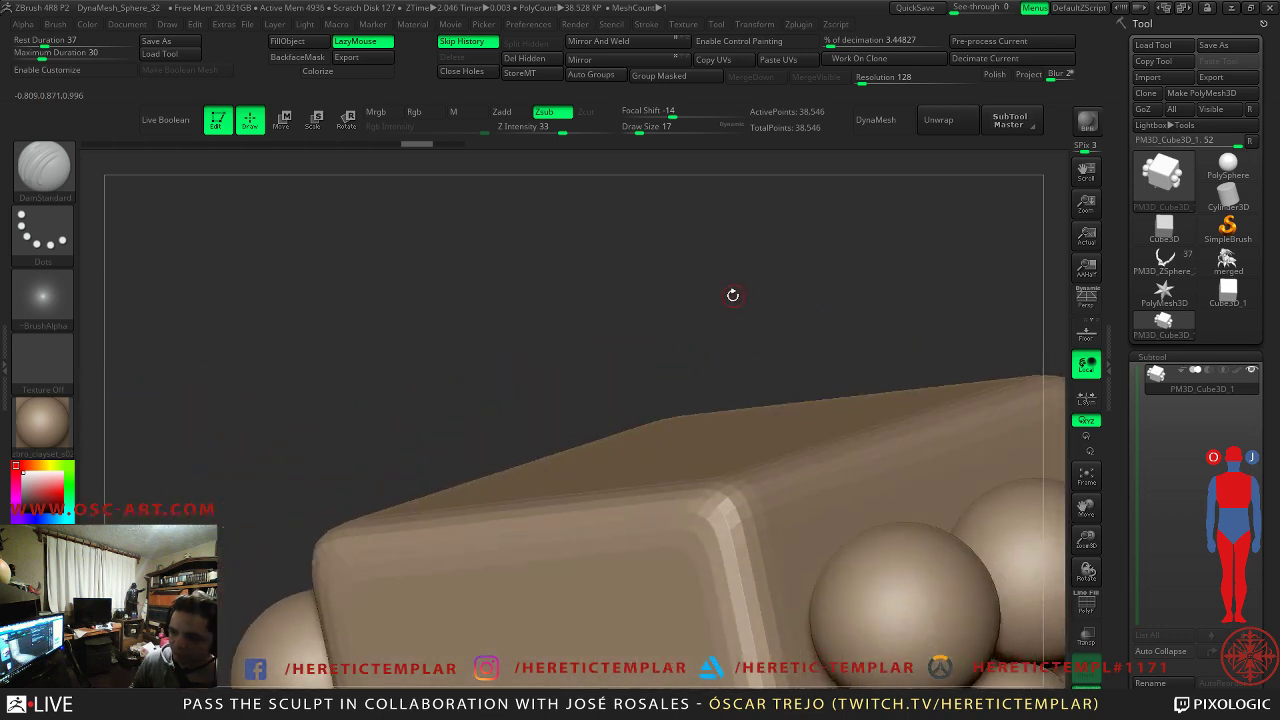
mouse_move(699, 359)
mouse_down()
mouse_move(663, 346)
mouse_move(608, 419)
mouse_up()
drag(695, 372, 721, 320)
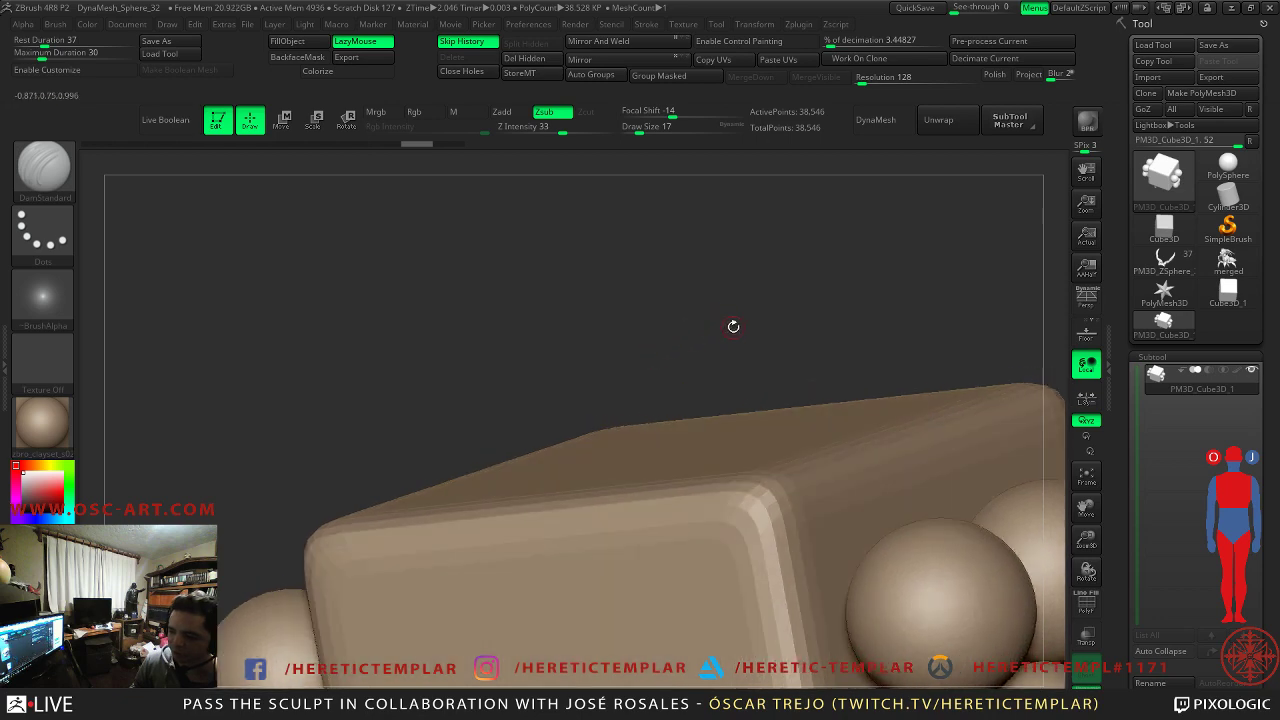
- Try pulling out the cube's surface with the SnakeHook brush and undo the strokes
key(s)
key(b)
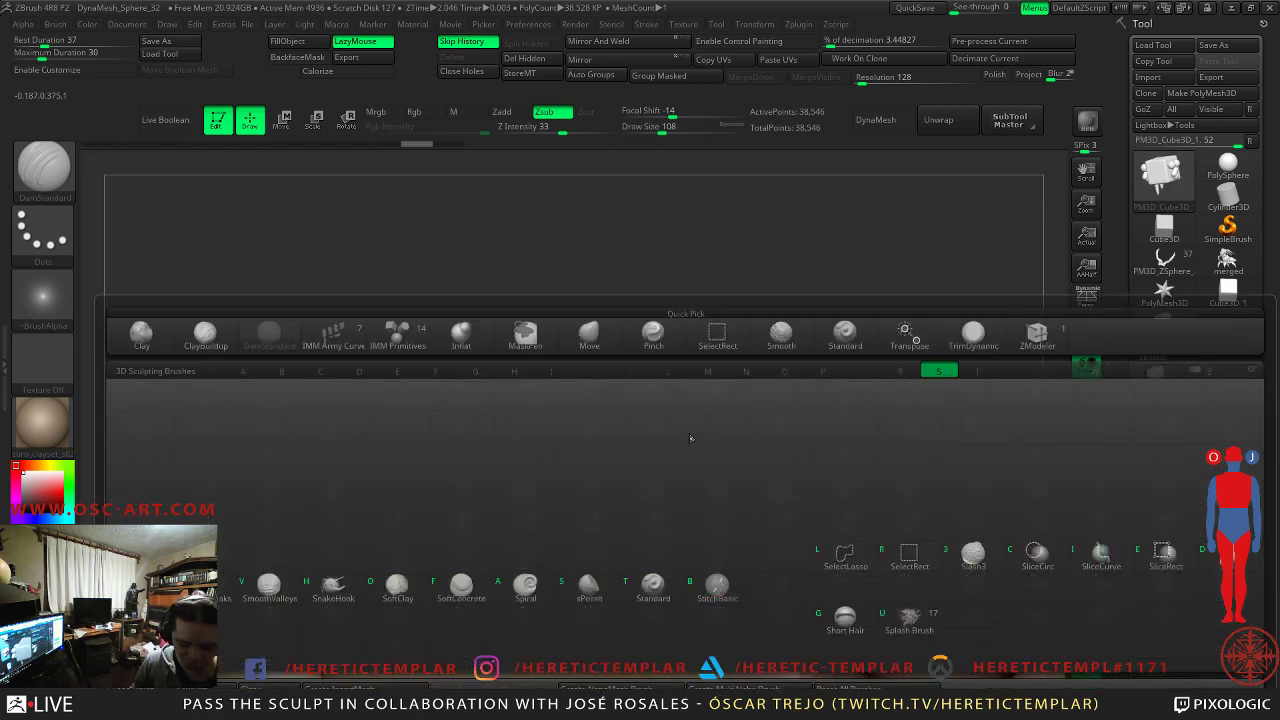
key(s)
key(h)
key(s)
drag(688, 441, 686, 349)
drag(900, 318, 700, 318)
drag(749, 360, 750, 430)
mouse_move(813, 309)
mouse_down()
mouse_move(834, 300)
mouse_move(848, 329)
mouse_move(786, 334)
mouse_move(749, 380)
mouse_up()
key(shift)
key(ctrl+z)
key(ctrl+z)
key(ctrl+z)
- Try pulling the cube again with SnakeHook at draw size 228, and undo back to the undivided mesh
key(bracketright)
key(bracketright)
key(bracketright)
key(bracketright)
key(bracketright)
key(bracketright)
key(bracketright)
mouse_move(820, 335)
mouse_down()
mouse_move(755, 347)
mouse_move(766, 323)
mouse_move(700, 340)
mouse_up()
key(])
mouse_move(614, 406)
mouse_down()
mouse_move(588, 340)
mouse_move(588, 260)
mouse_up()
drag(775, 268, 900, 246)
key(ctrl+z)
key(ctrl+z)
- Toggle the dynamic subdivision preview on and off for the undivided cube
mouse_move(889, 320)
mouse_down()
mouse_move(851, 287)
mouse_move(825, 286)
mouse_move(869, 309)
mouse_move(839, 289)
mouse_up()
key(d)
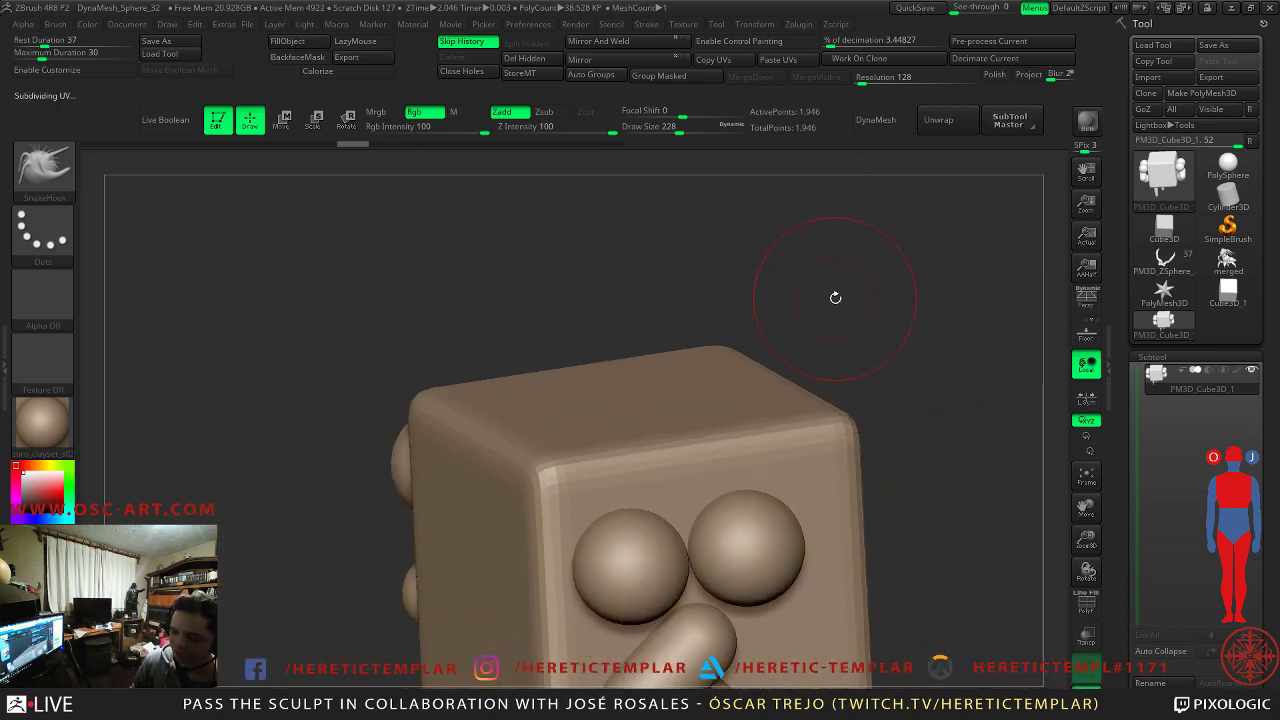
key(shift+d)
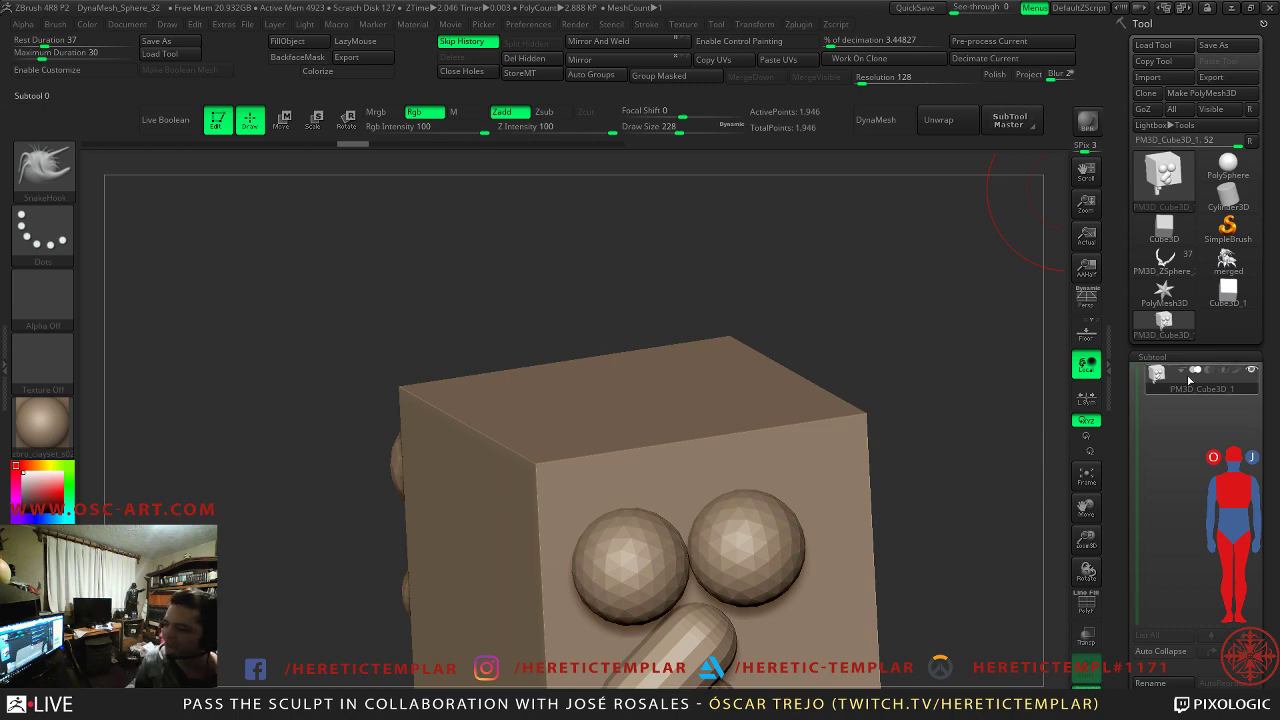
- Switch to the merged tool and examine the complete creature from the side
click(1208, 273)
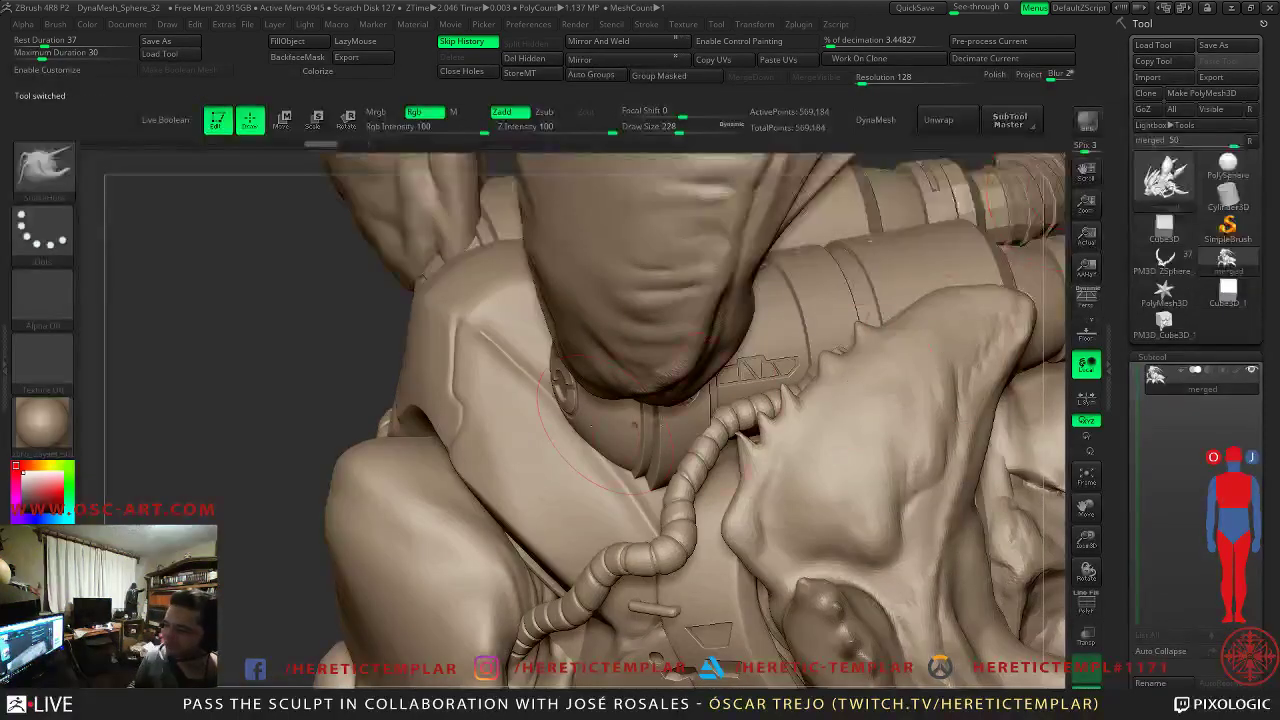
key(f)
drag(957, 299, 996, 486)
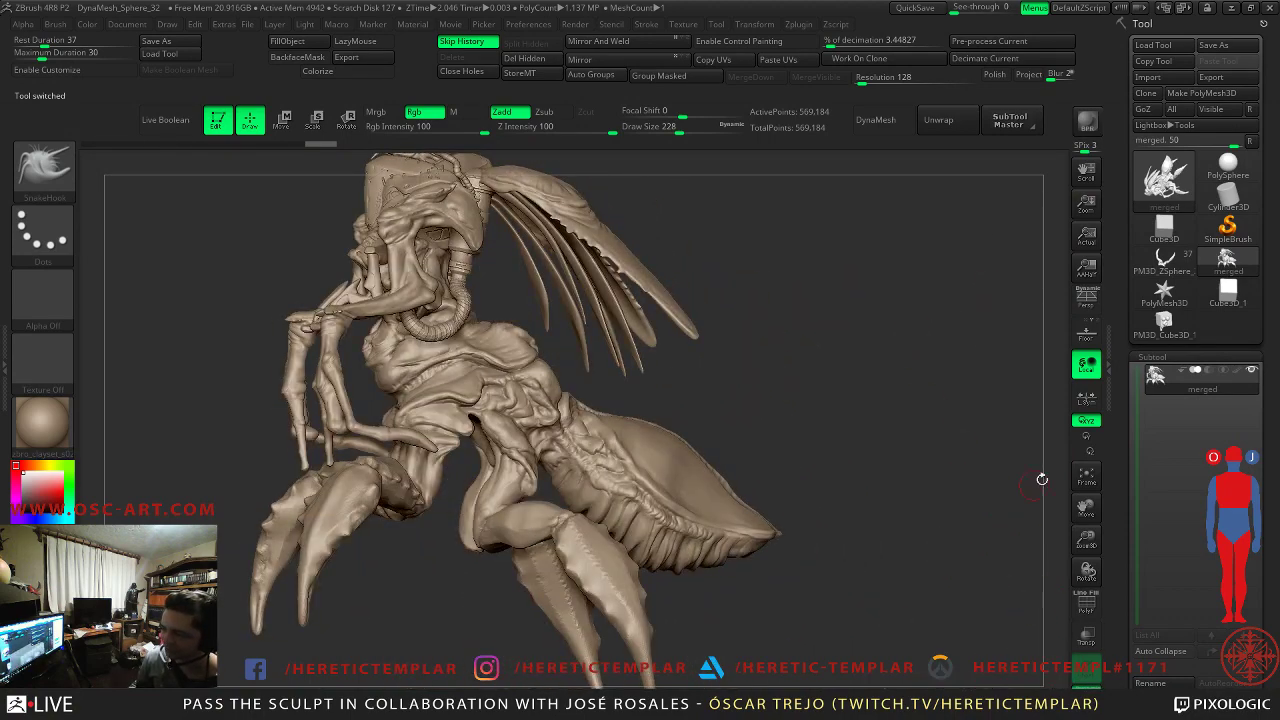
drag(1040, 350, 881, 369)
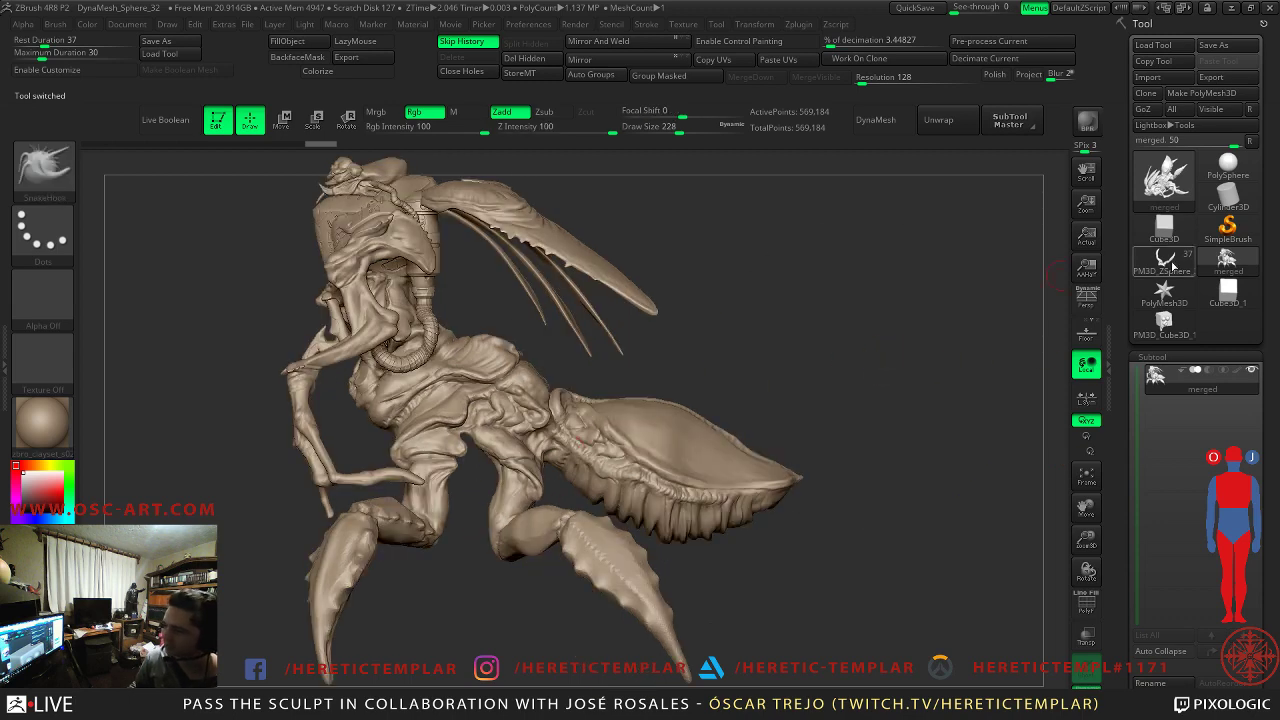
- Return to the creature's leg tool and build up a bulge below the upper segment's fold with Clay at draw size 41
click(1165, 258)
alt+drag(687, 335, 824, 307)
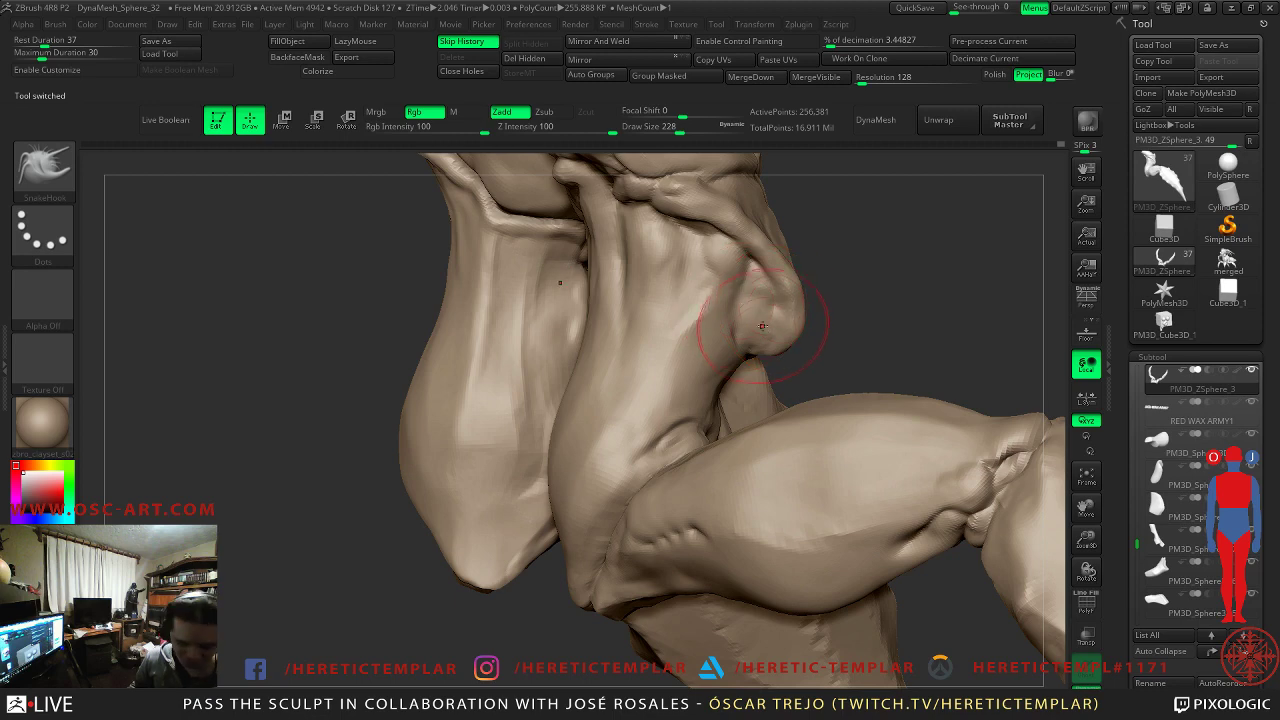
key(b)
key(c)
key(l)
key(s)
drag(735, 294, 691, 292)
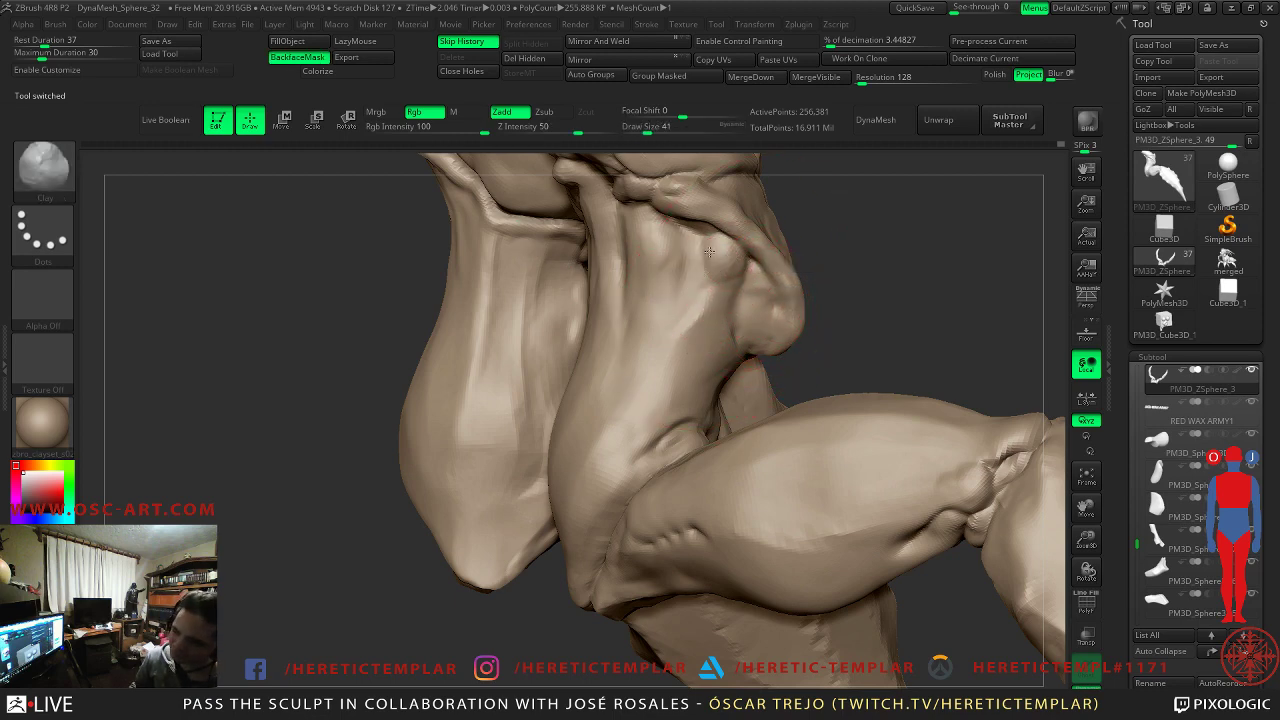
drag(861, 297, 804, 304)
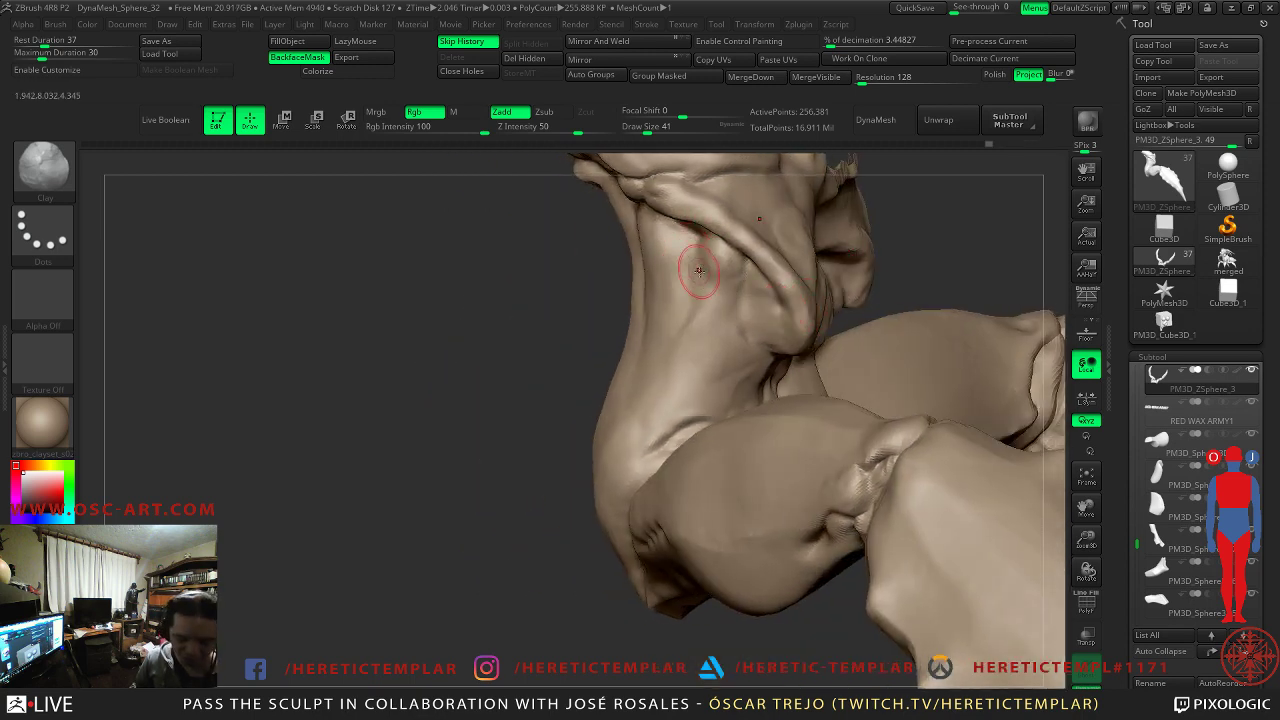
- Carve creases around the new bulge and beneath the overhanging hip fold with DamStandard at draw size 41
key(b)
key(d)
key(s)
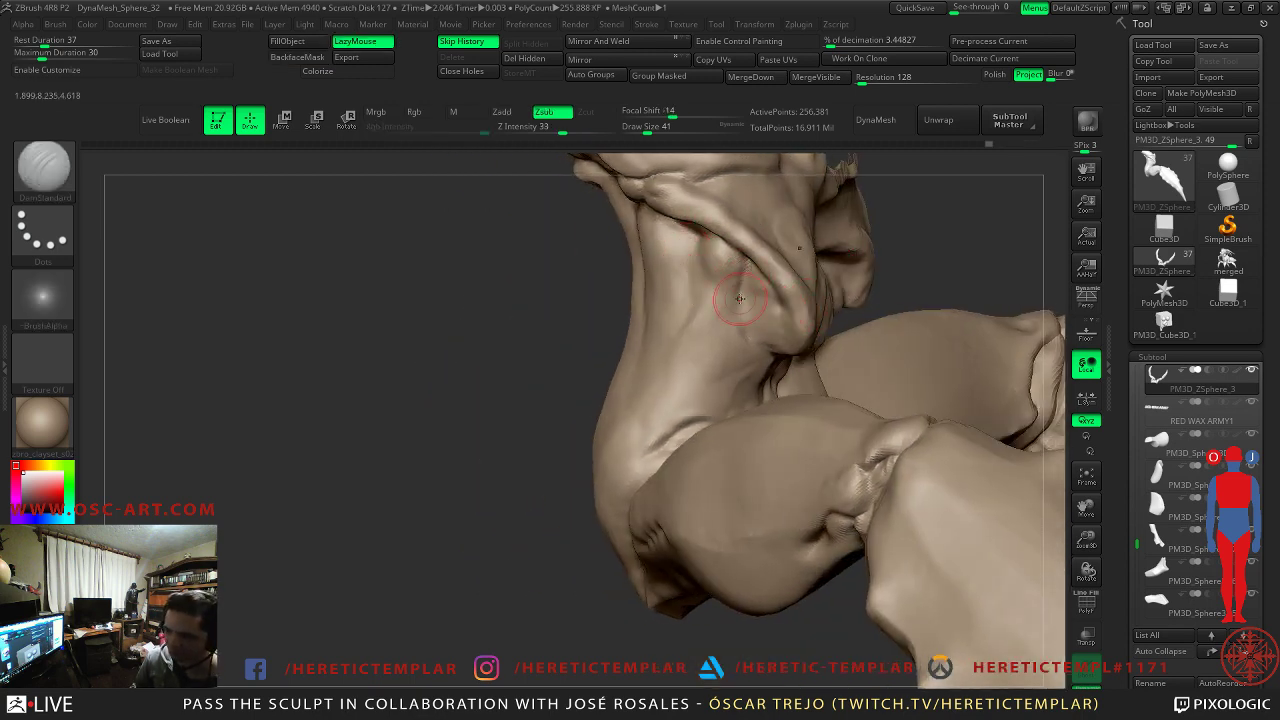
drag(968, 274, 773, 320)
mouse_move(686, 318)
mouse_down()
mouse_move(630, 301)
mouse_move(646, 250)
mouse_up()
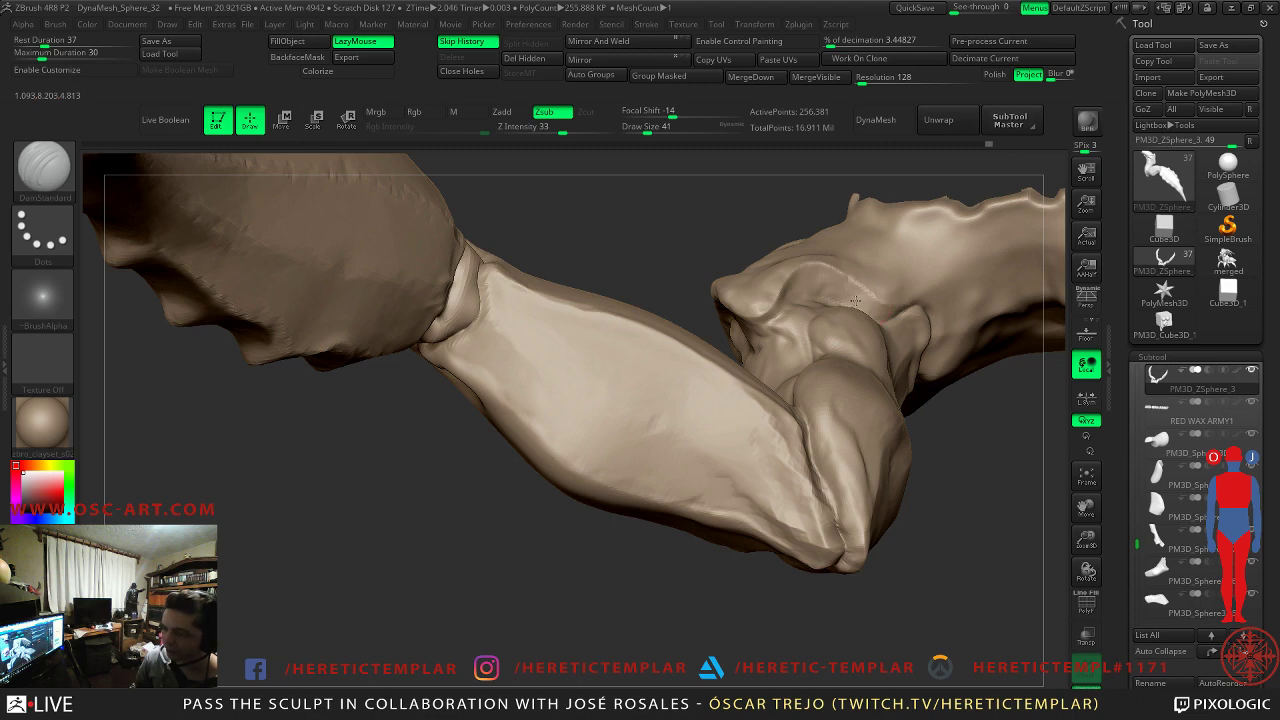
drag(676, 303, 855, 302)
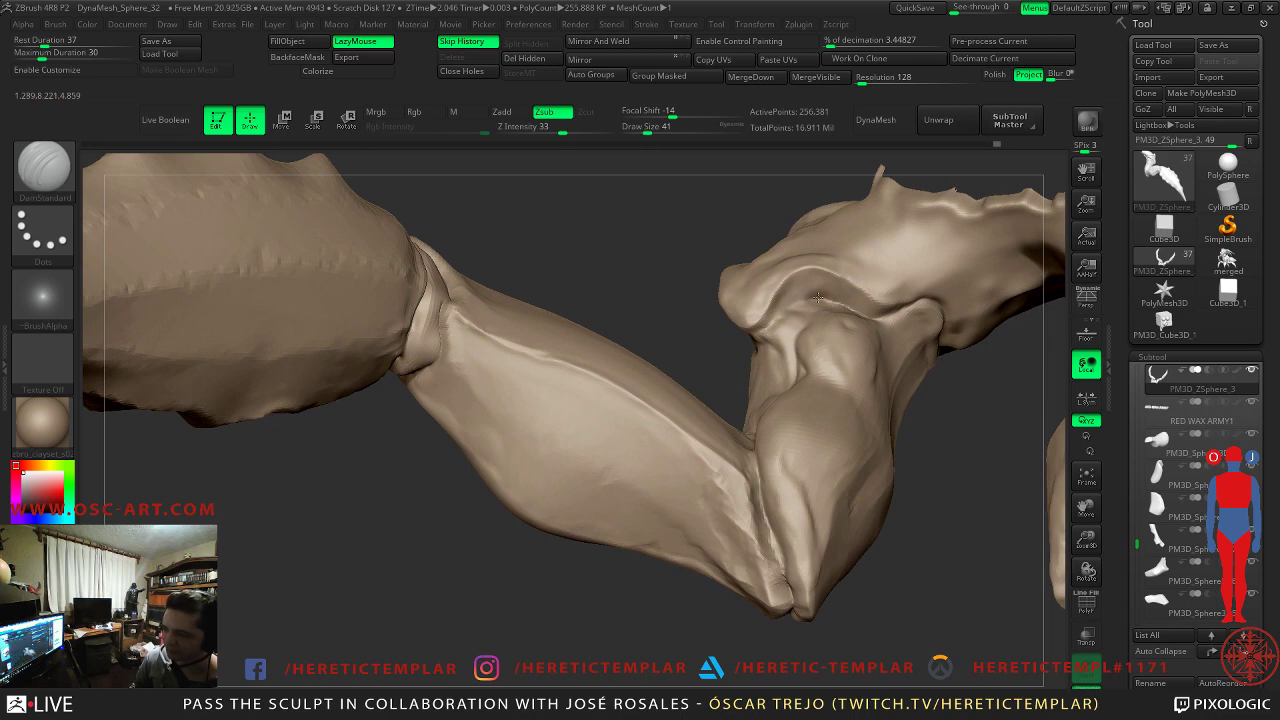
drag(666, 263, 790, 302)
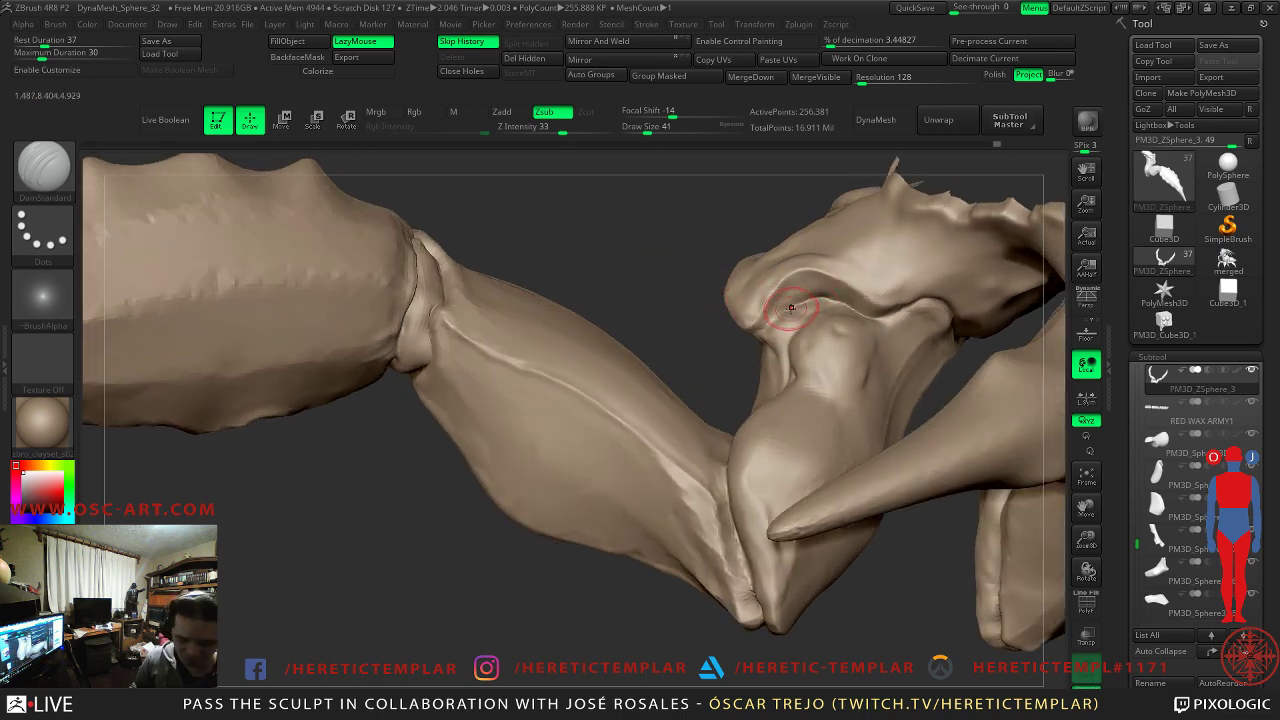
- Thicken the rim of the hip fold above the upper leg segment with the Inflat brush at draw size 56
key(b)
key(i)
key(n)
key(s)
mouse_move(820, 308)
mouse_down()
mouse_move(806, 306)
mouse_move(832, 300)
mouse_move(877, 321)
mouse_up()
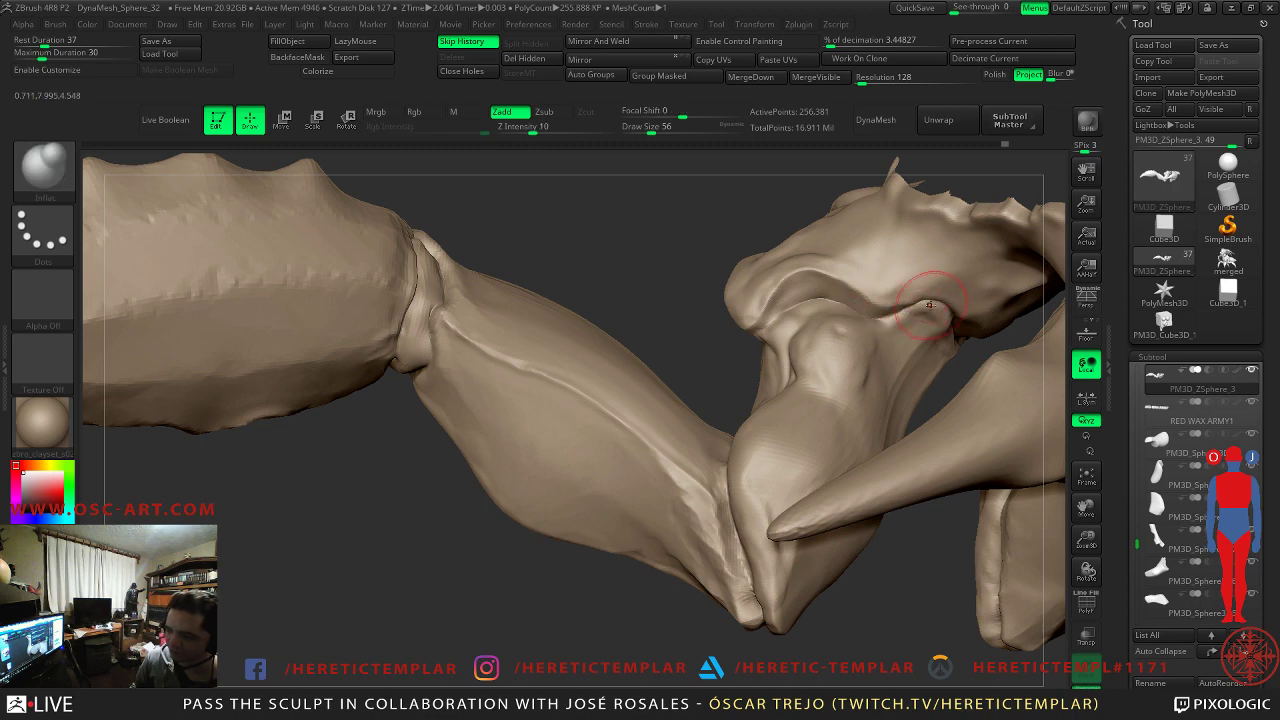
drag(916, 307, 854, 296)
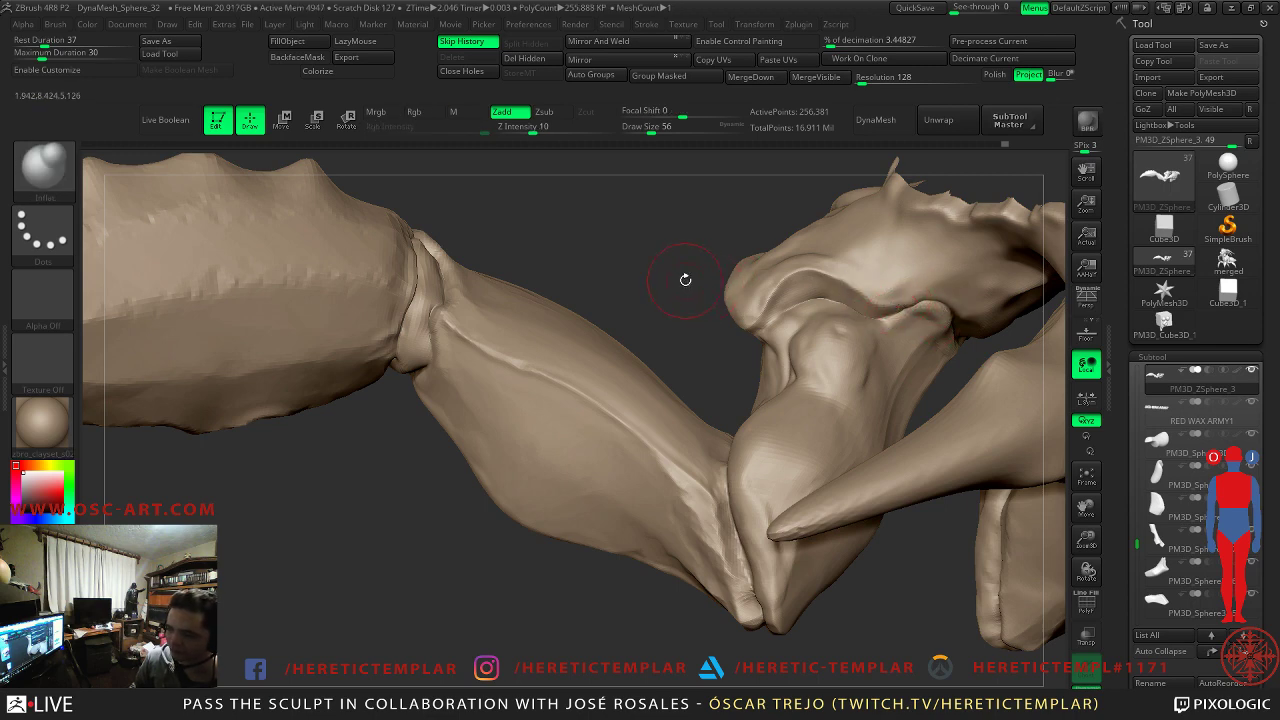
drag(691, 281, 711, 331)
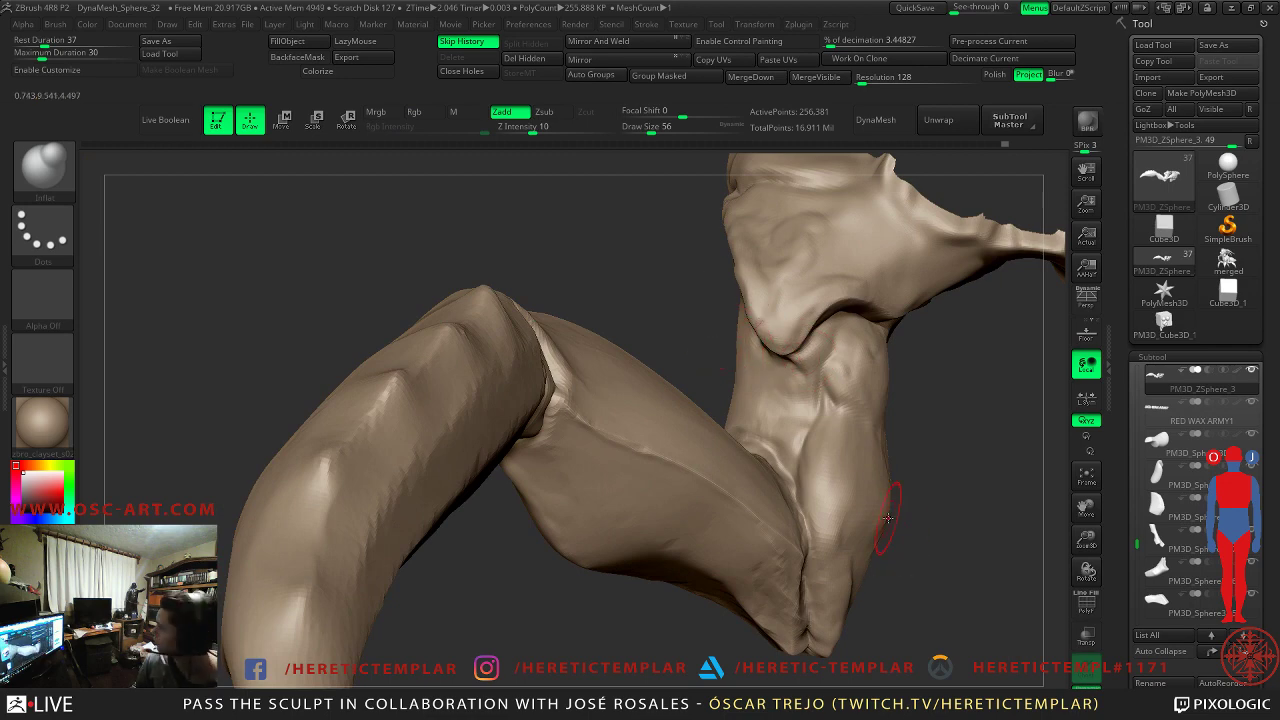
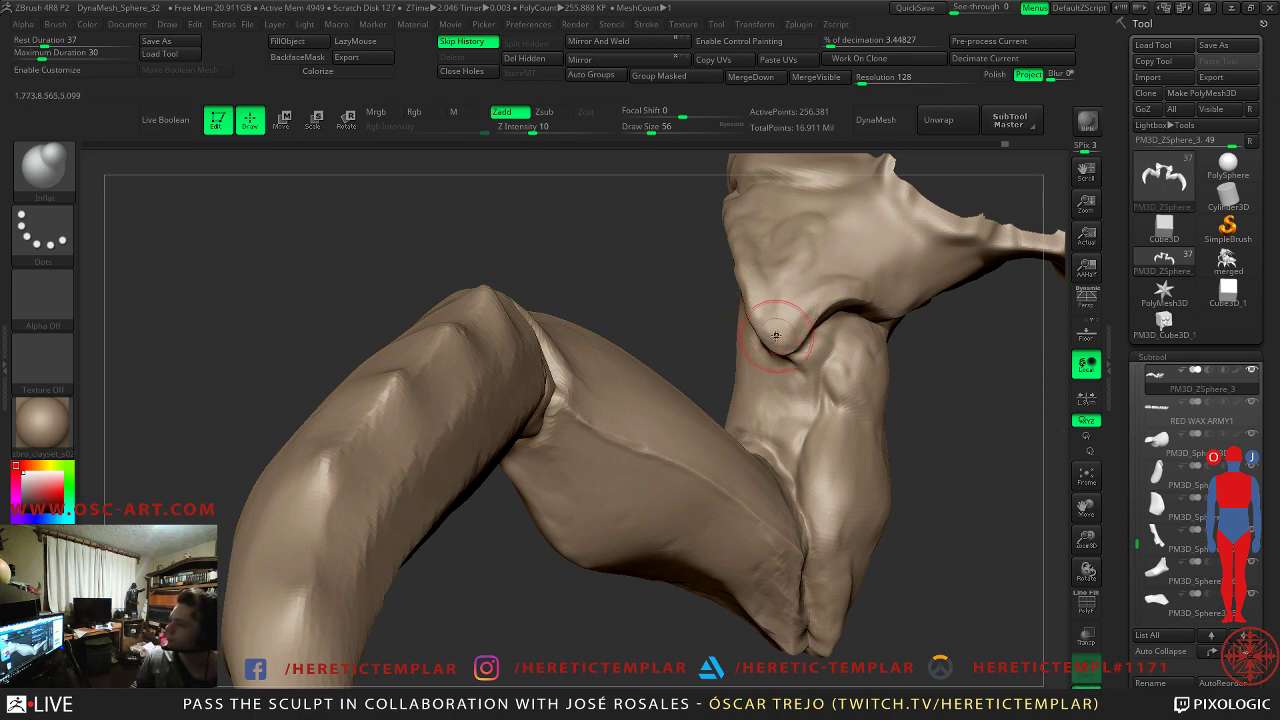
- Build up the hip surface along the fold above the leg with Clay at draw sizes 46 and 80
mouse_move(694, 280)
mouse_down()
mouse_move(256, 365)
mouse_move(311, 374)
mouse_up()
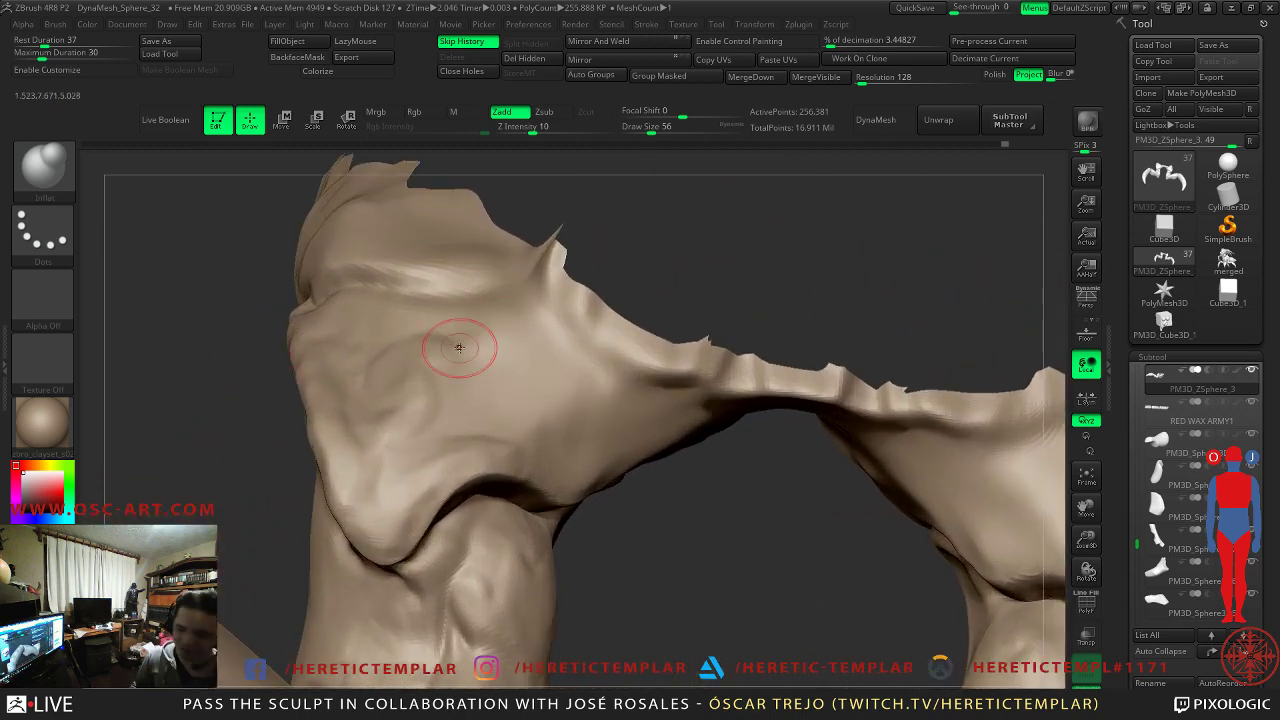
key(b)
key(c)
key(l)
key(s)
drag(439, 481, 433, 482)
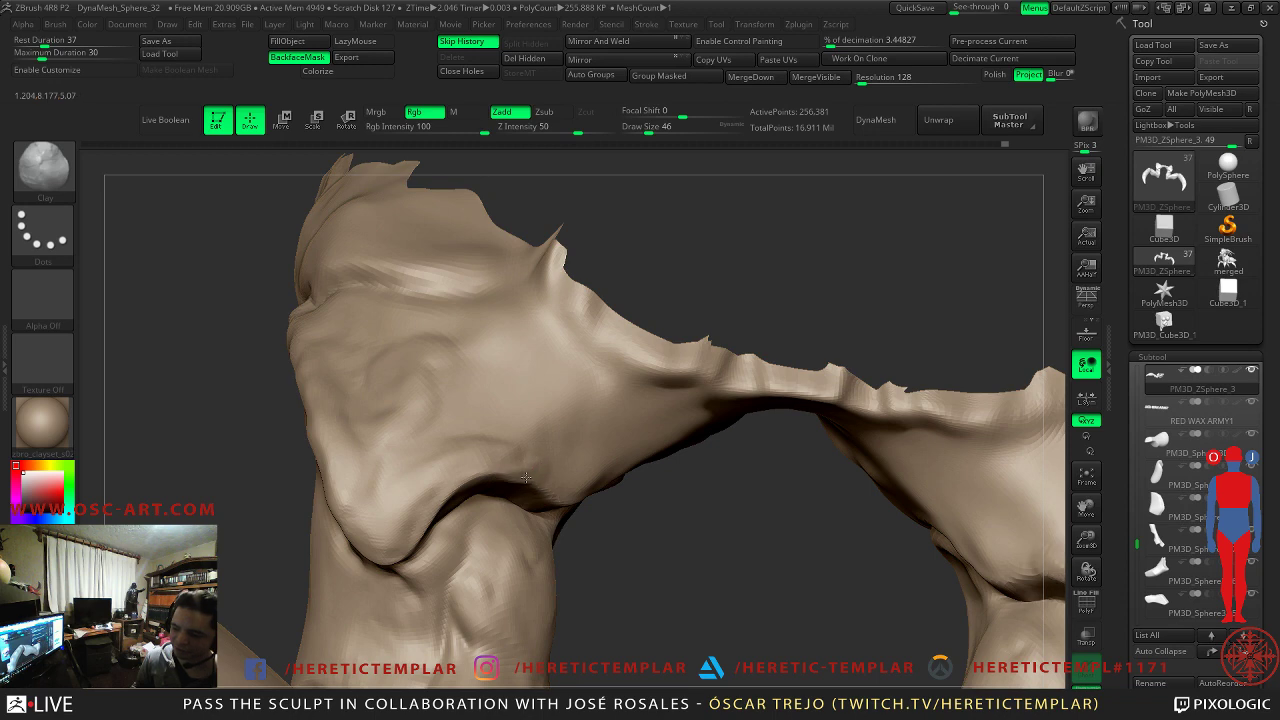
key(s)
mouse_move(562, 481)
mouse_down()
mouse_move(540, 454)
mouse_move(555, 481)
mouse_up()
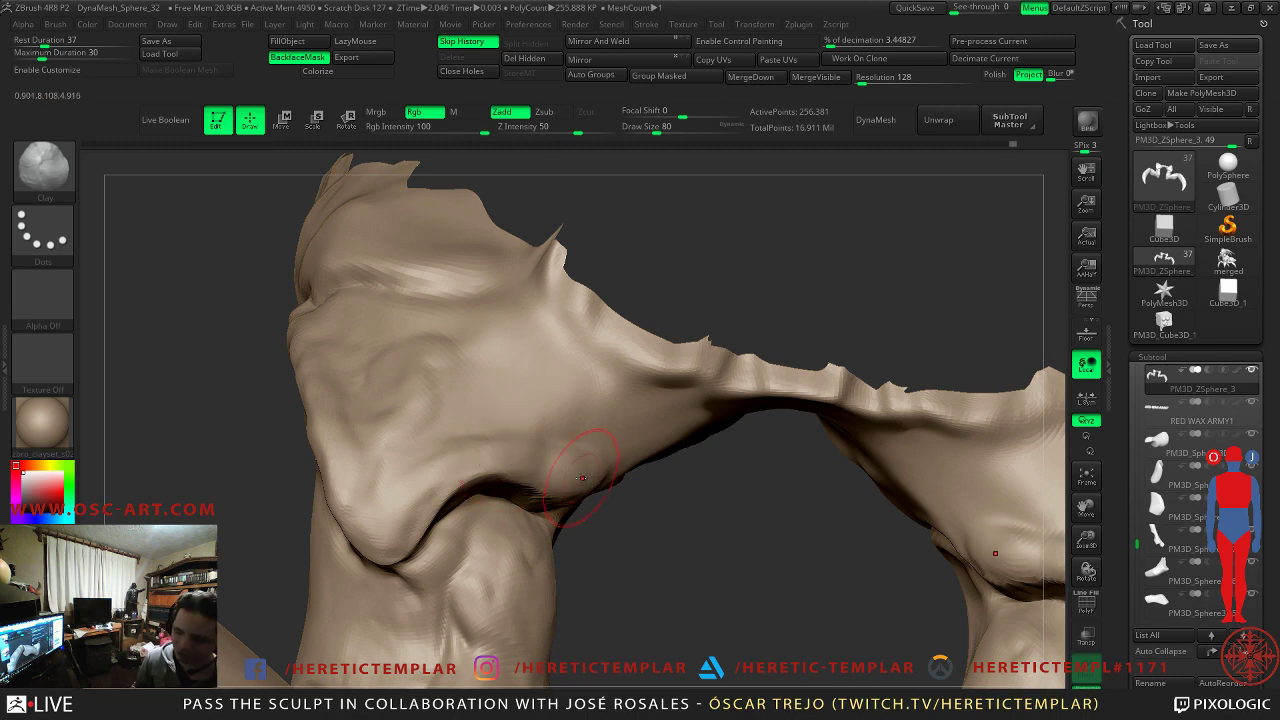
- Carve a soft groove across the hip just above the fold with DamStandard at draw size 41 and smooth it
key(b)
key(d)
key(s)
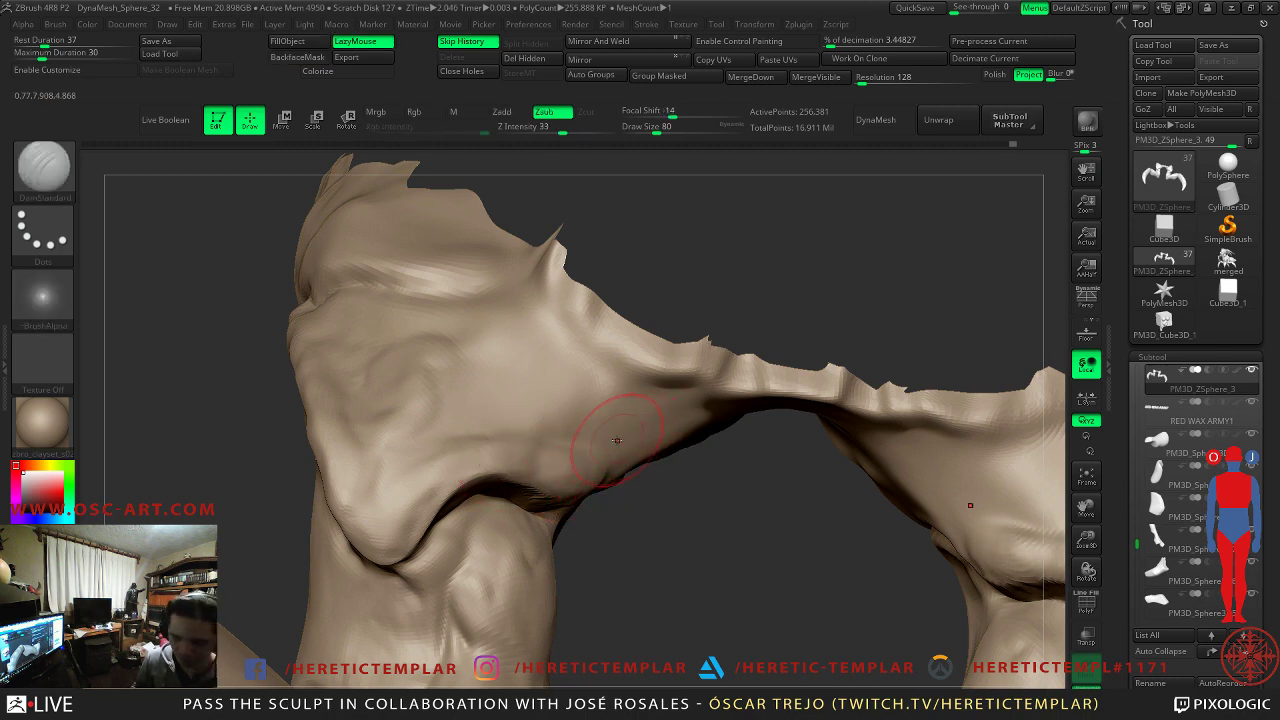
key(s)
drag(577, 452, 574, 452)
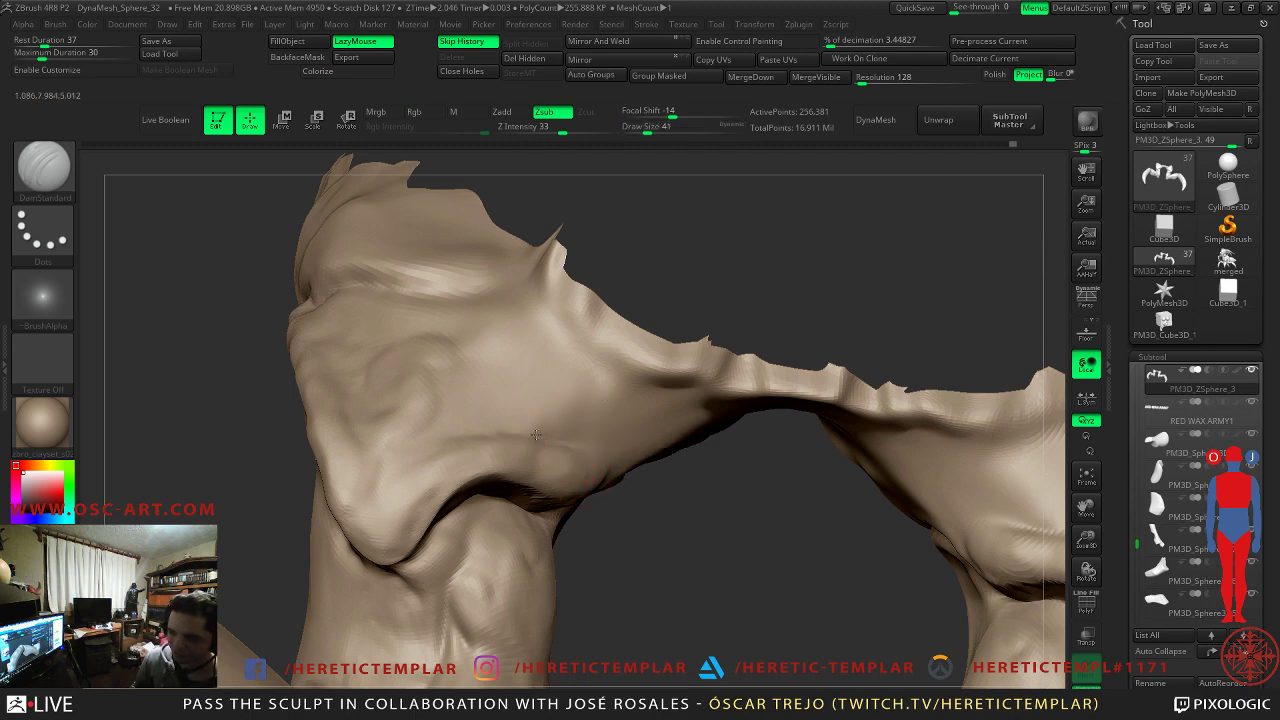
key(shift)
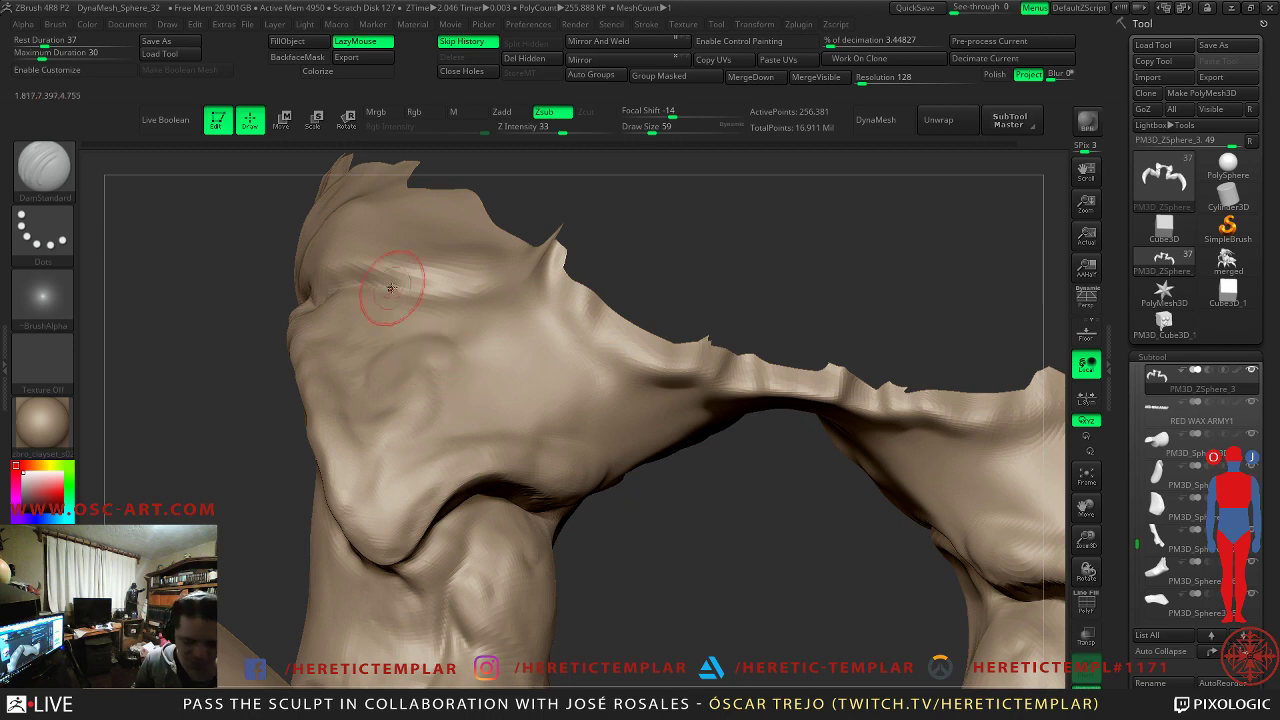
- Flatten the uneven outer surface of the hip above the fold with TrimDynamic at draw size 90
key(b)
key(t)
key(d)
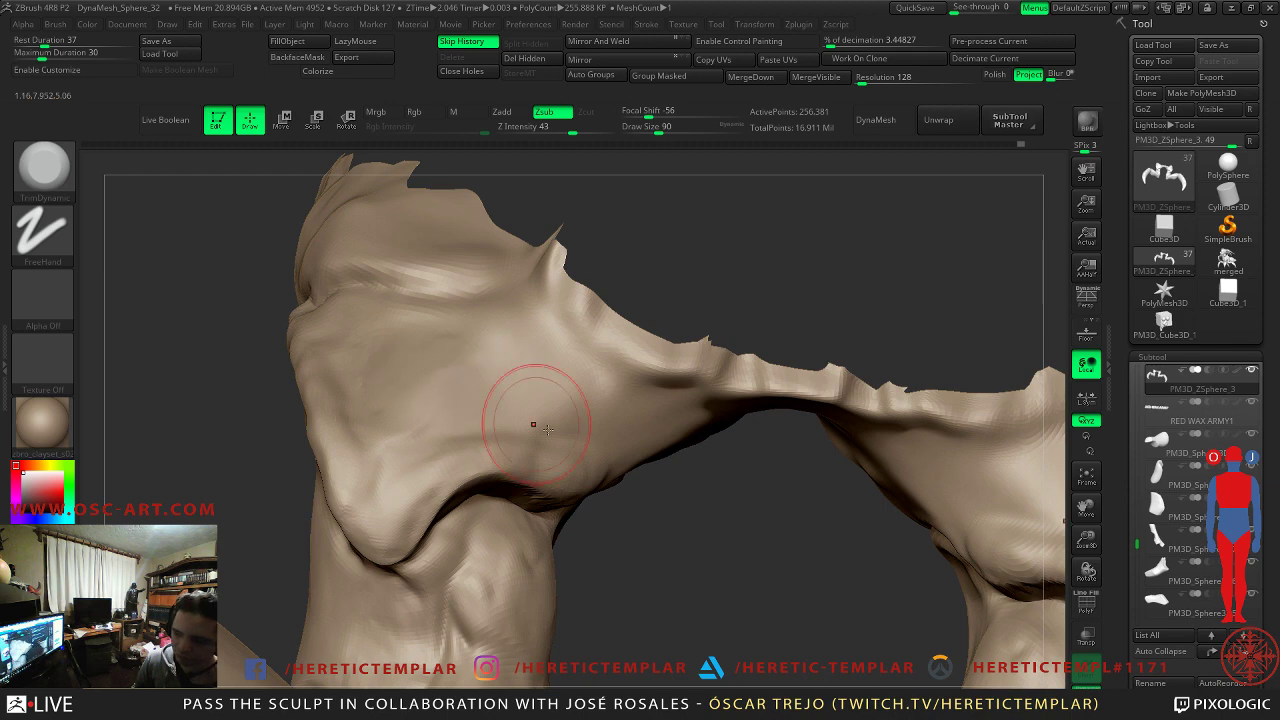
- Try flattening the creased surface of the leg segment beside the knee with TrimDynamic at draw size 90, and undo it
key(f)
drag(539, 548, 558, 528)
mouse_move(822, 503)
alt+mouse_down()
mouse_move(851, 414)
mouse_move(670, 510)
alt+mouse_up()
mouse_move(611, 583)
alt+mouse_down()
mouse_move(660, 402)
mouse_move(344, 476)
alt+mouse_up()
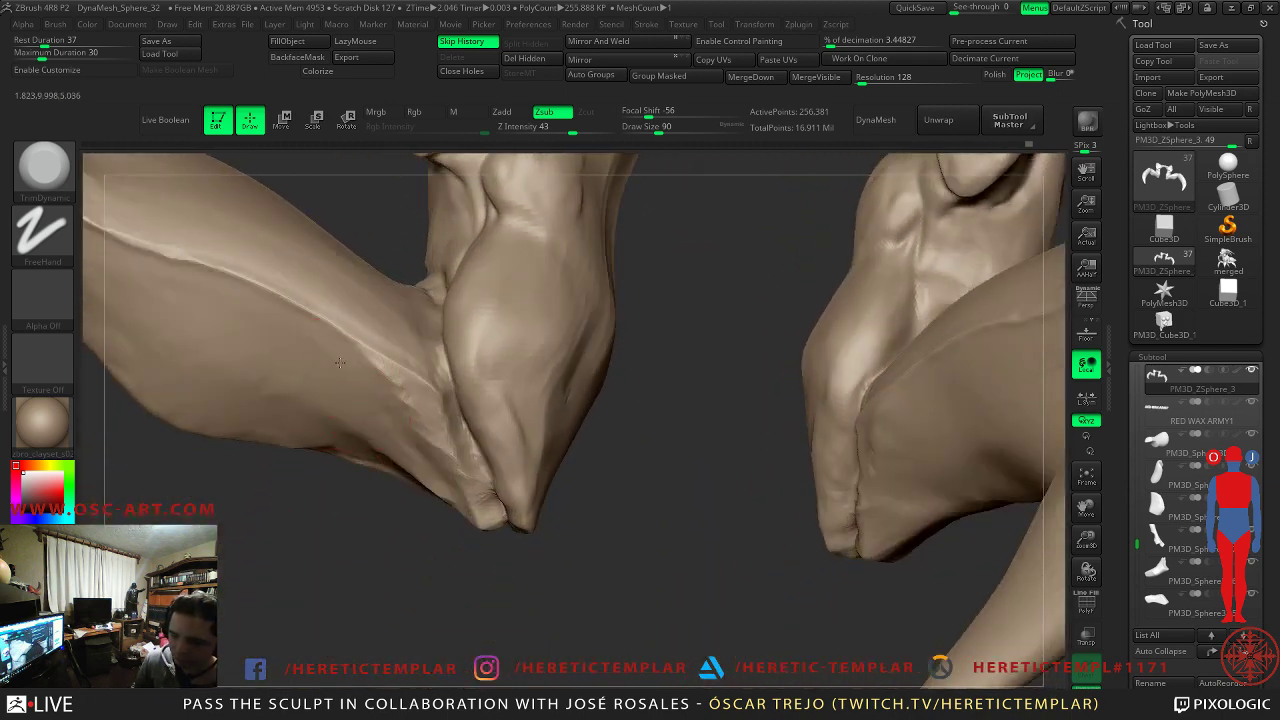
key(ctrl+z)
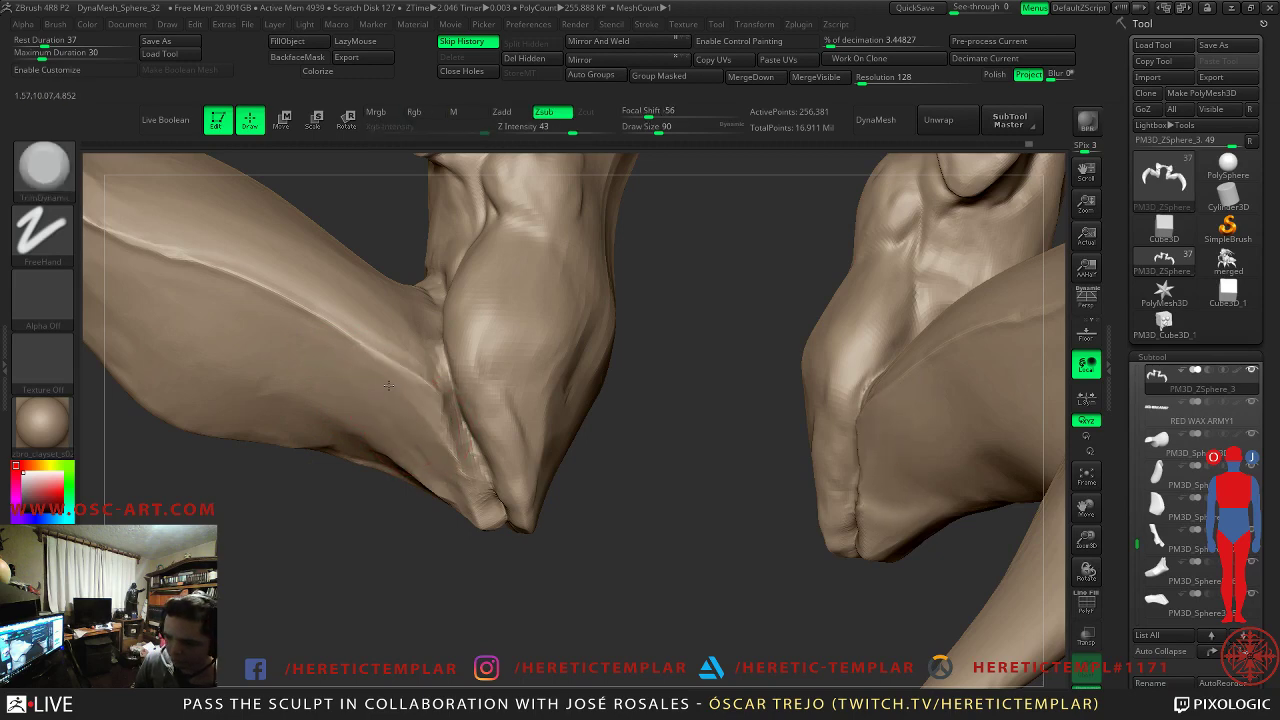
- Flatten the broad side plane of the lower leg claw with TrimDynamic at draw size 97
mouse_move(303, 511)
alt+mouse_down()
mouse_move(240, 463)
mouse_move(337, 537)
mouse_move(332, 570)
mouse_move(363, 593)
mouse_move(334, 597)
mouse_move(571, 469)
mouse_move(509, 434)
mouse_move(566, 487)
mouse_move(520, 339)
alt+mouse_up()
key(s)
drag(468, 264, 473, 264)
drag(478, 250, 400, 295)
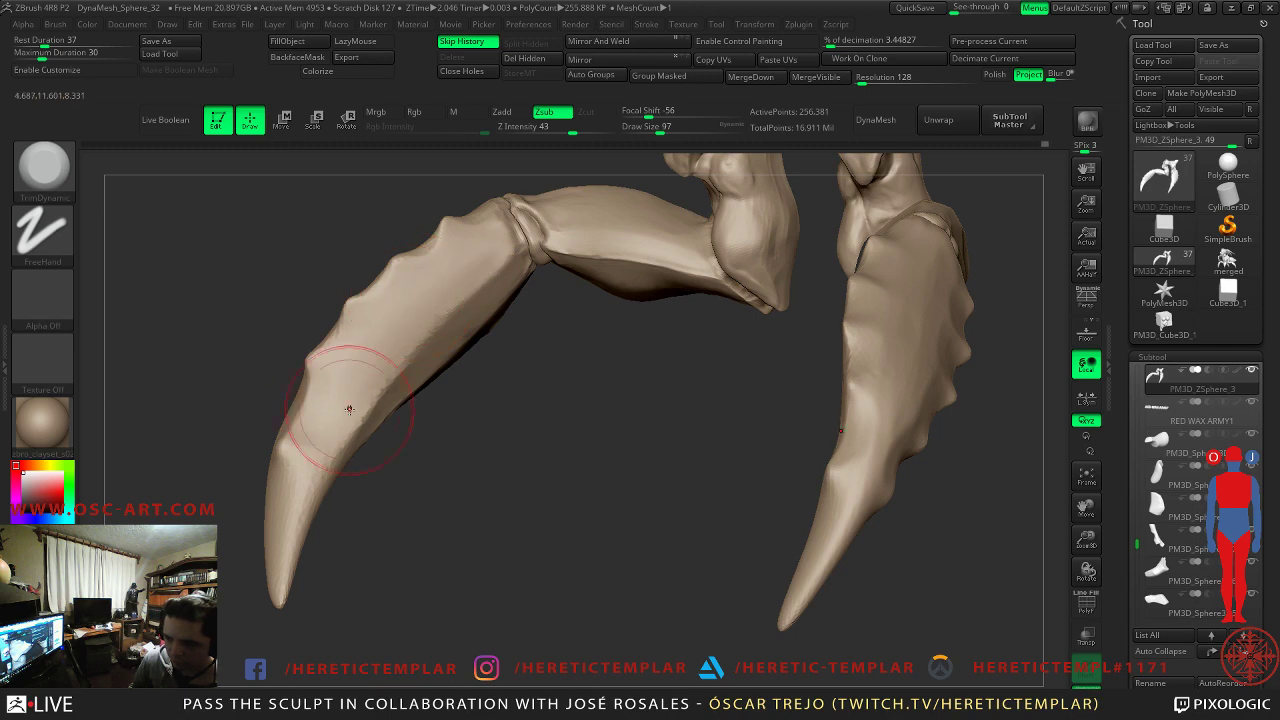
mouse_move(345, 505)
mouse_down()
mouse_move(363, 534)
mouse_move(354, 503)
mouse_up()
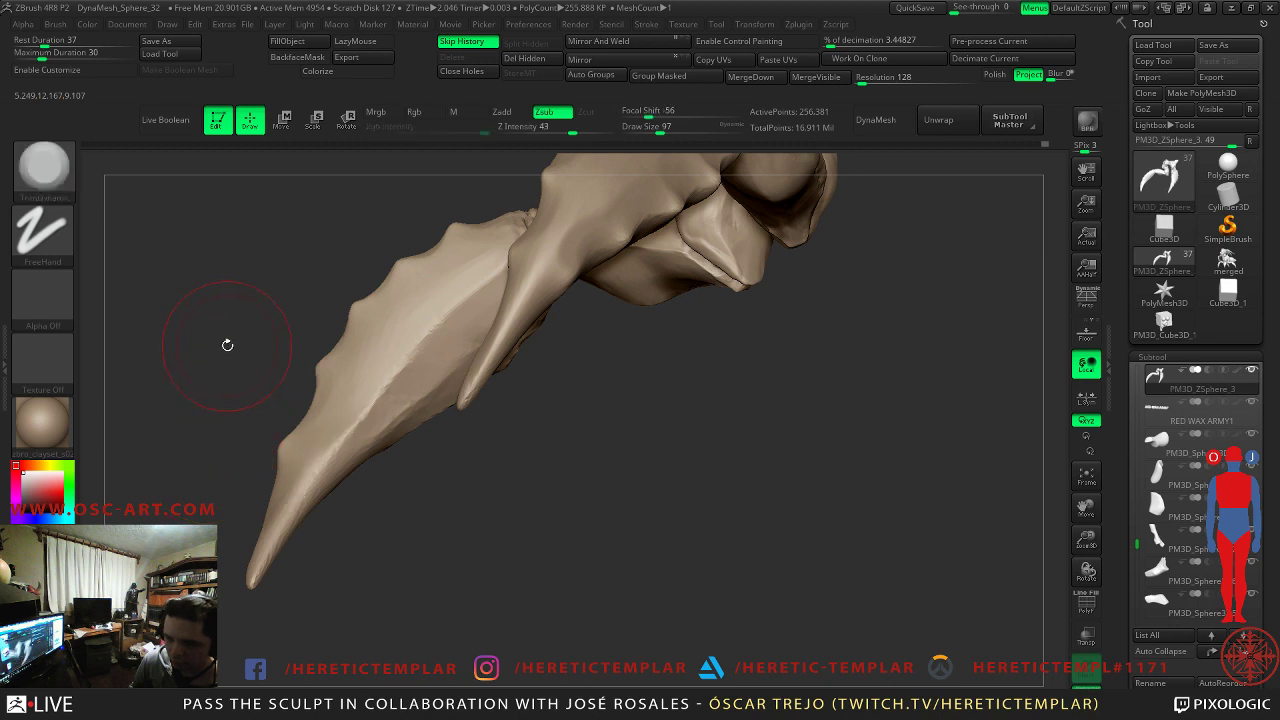
drag(231, 346, 227, 376)
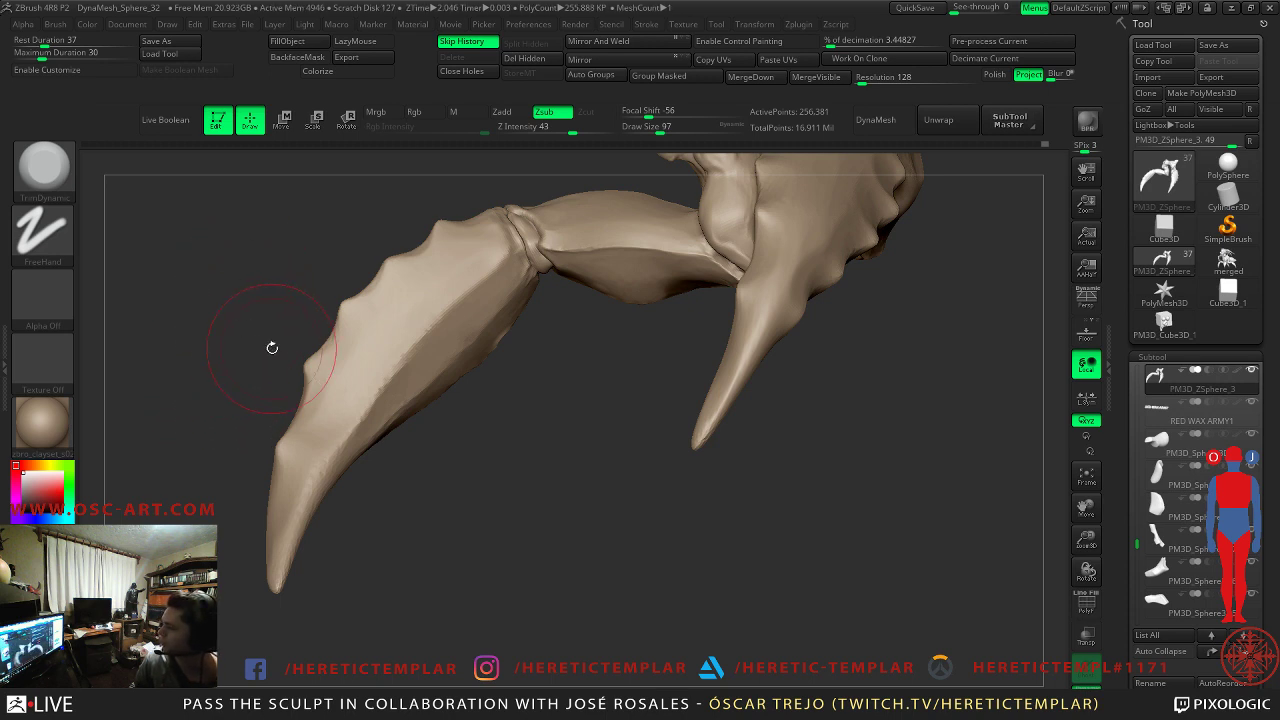
mouse_move(503, 380)
mouse_down()
mouse_move(526, 480)
mouse_move(484, 459)
mouse_up()
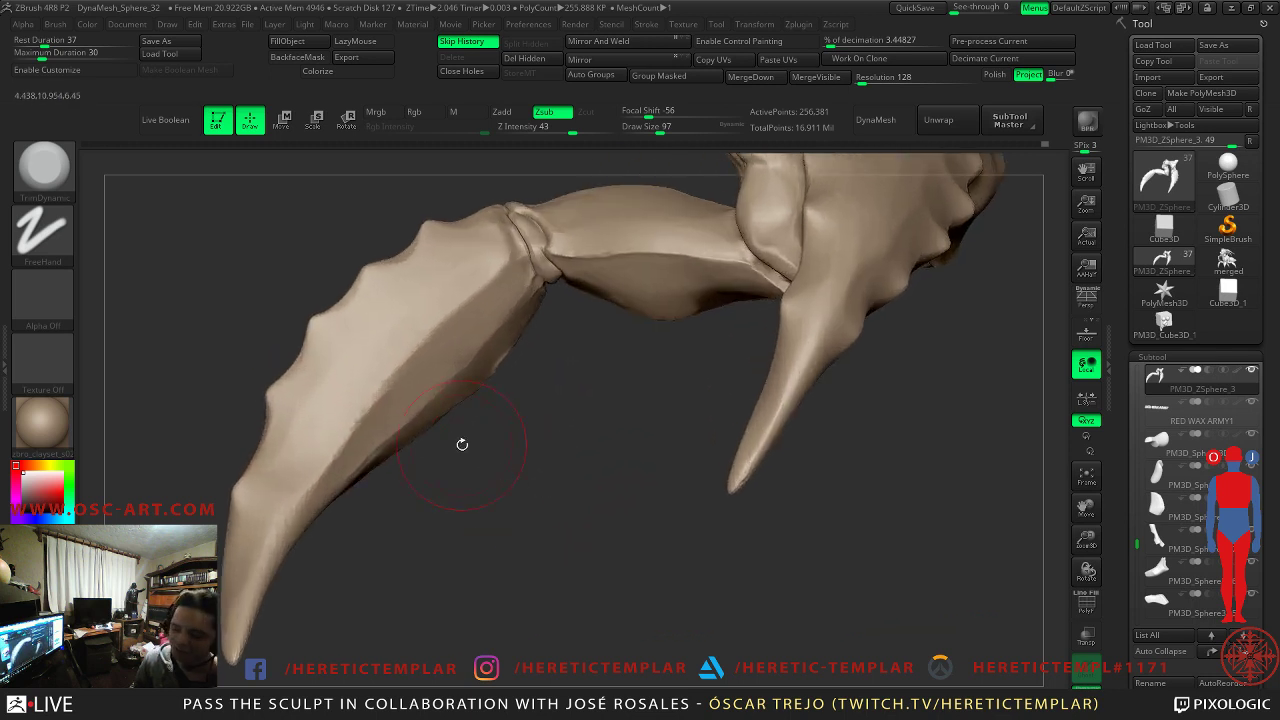
- Reshape the contour of the lower leg claw toward its tip with the Move brush at draw size 136
key(b)
key(m)
key(v)
key(s)
mouse_move(353, 480)
mouse_down()
mouse_move(278, 484)
mouse_move(289, 484)
mouse_up()
key(s)
drag(320, 530, 376, 541)
key(s)
drag(305, 508, 288, 508)
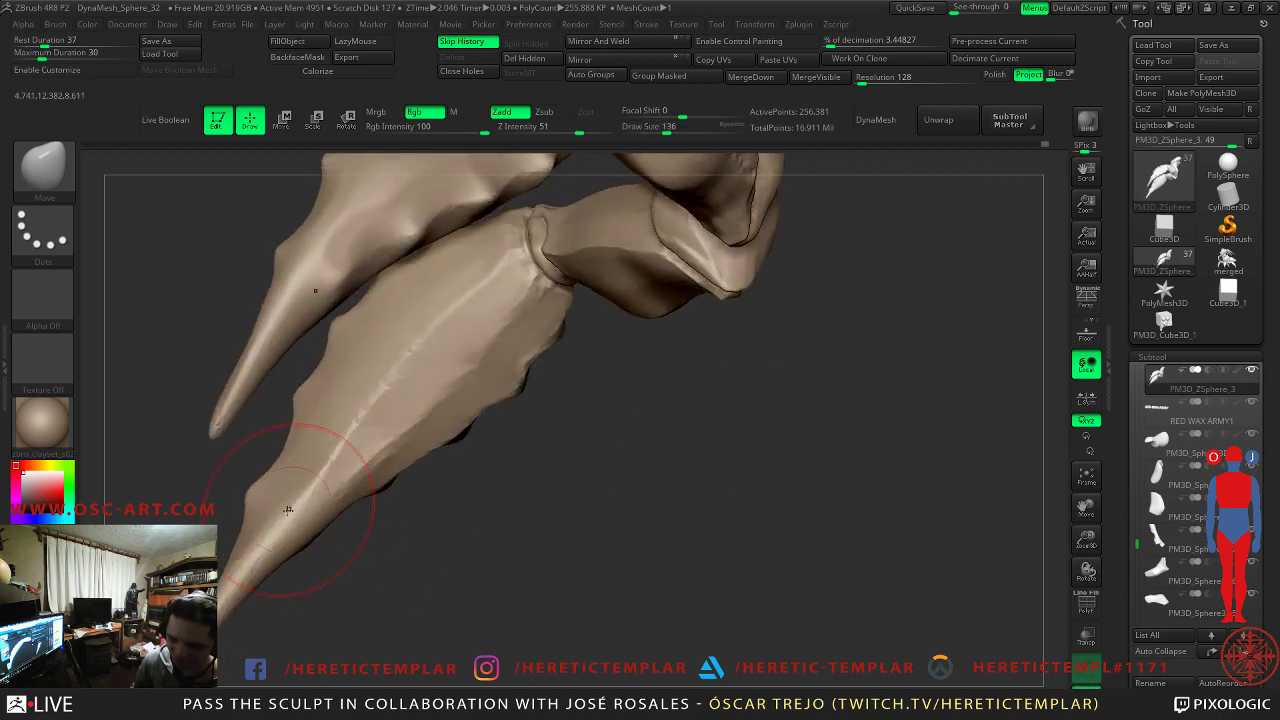
drag(391, 507, 518, 557)
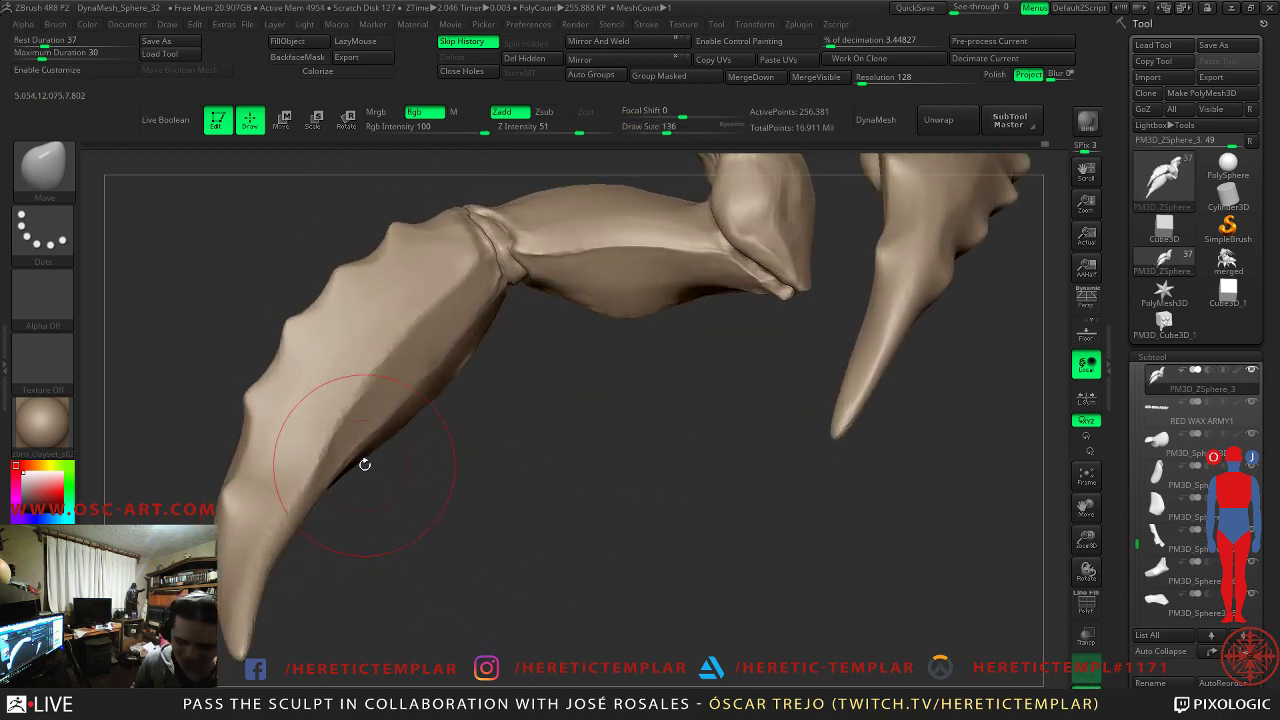
- Flatten the plane beside the lower leg claw's central ridge with TrimDynamic at draw sizes 116 and 167
key(b)
key(t)
key(d)
drag(337, 443, 326, 449)
key(s)
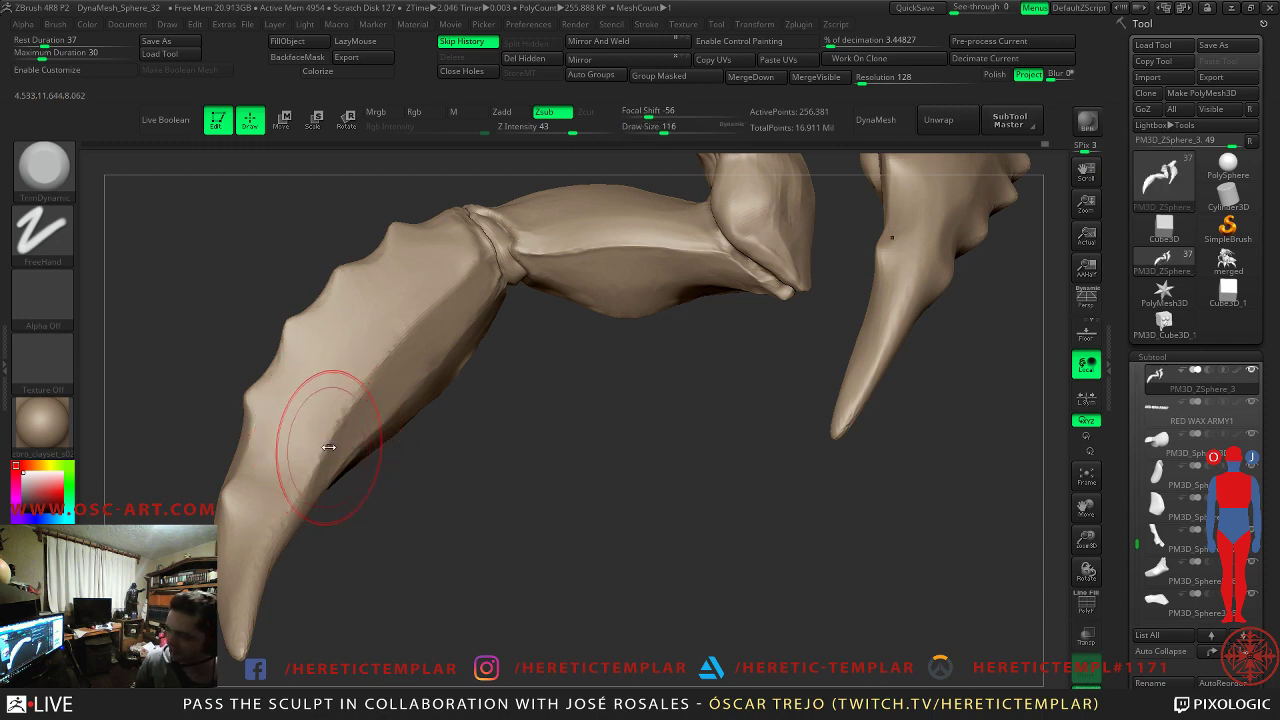
key(s)
click(330, 498)
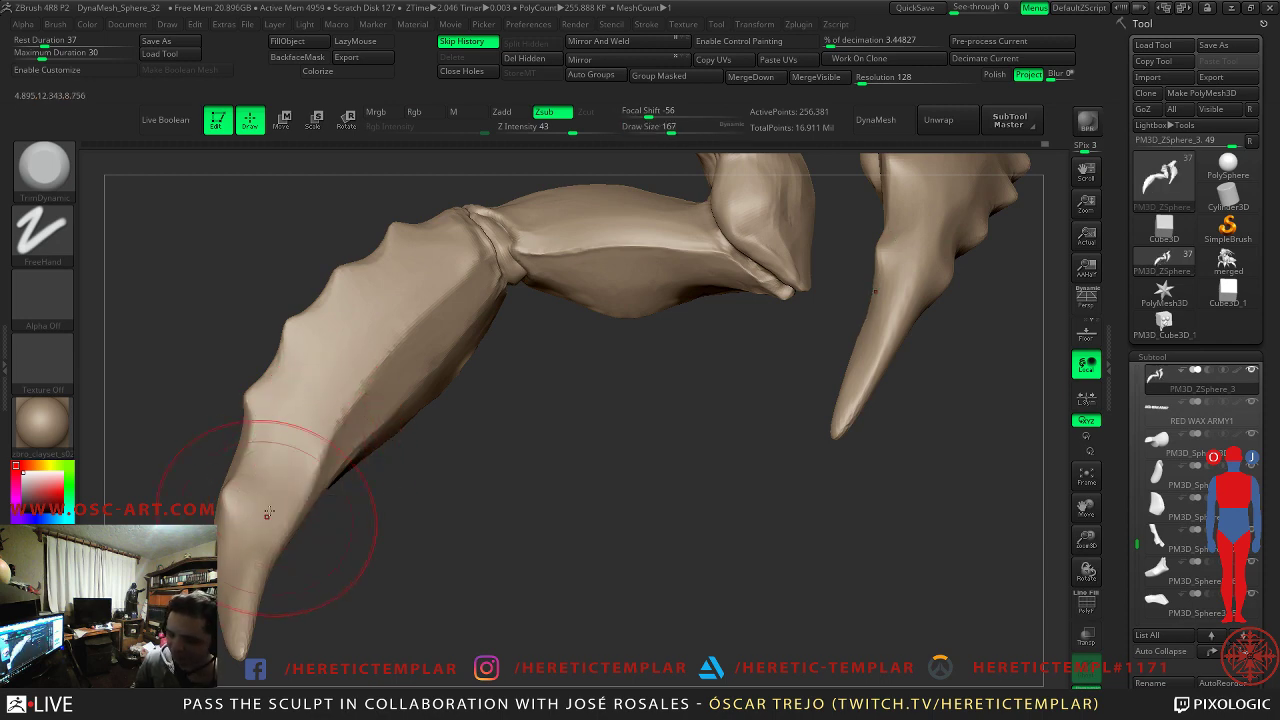
- Trim the planes on both sides of the claw's central ridge up to the knee with TrimDynamic at draw size 167
mouse_move(300, 570)
mouse_down()
mouse_move(430, 560)
mouse_move(328, 517)
mouse_up()
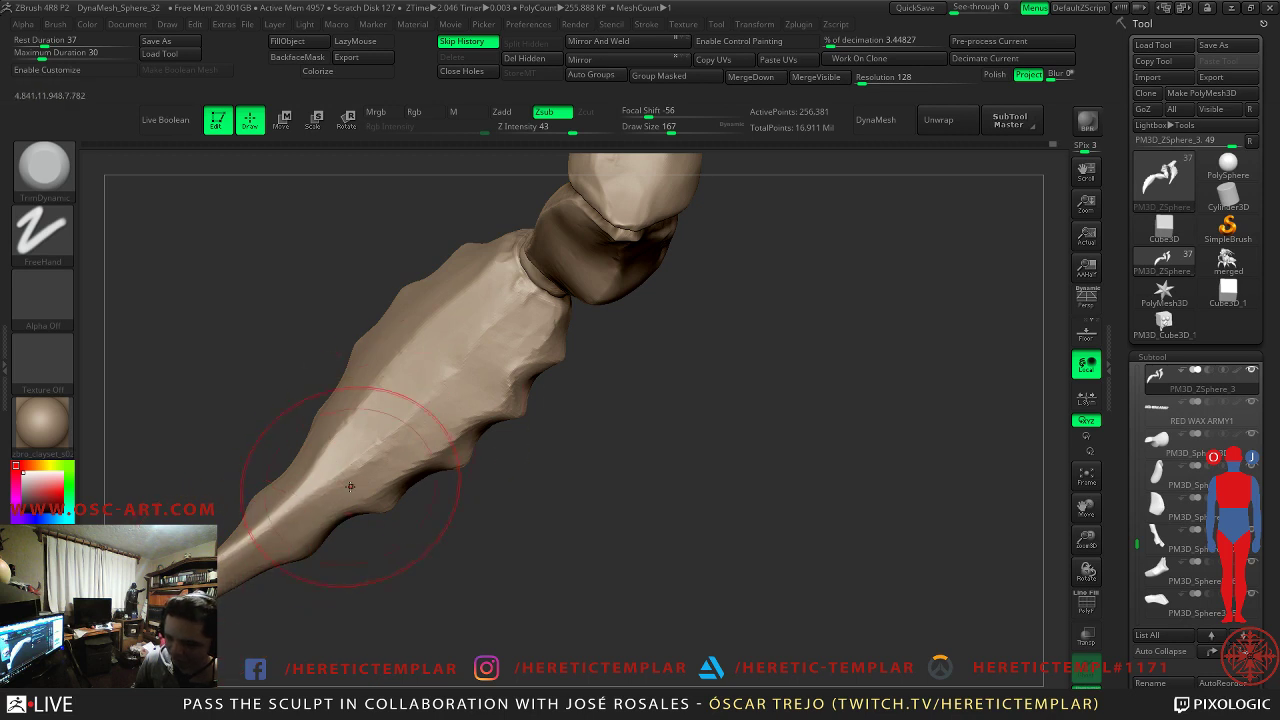
drag(372, 510, 420, 503)
drag(446, 291, 416, 325)
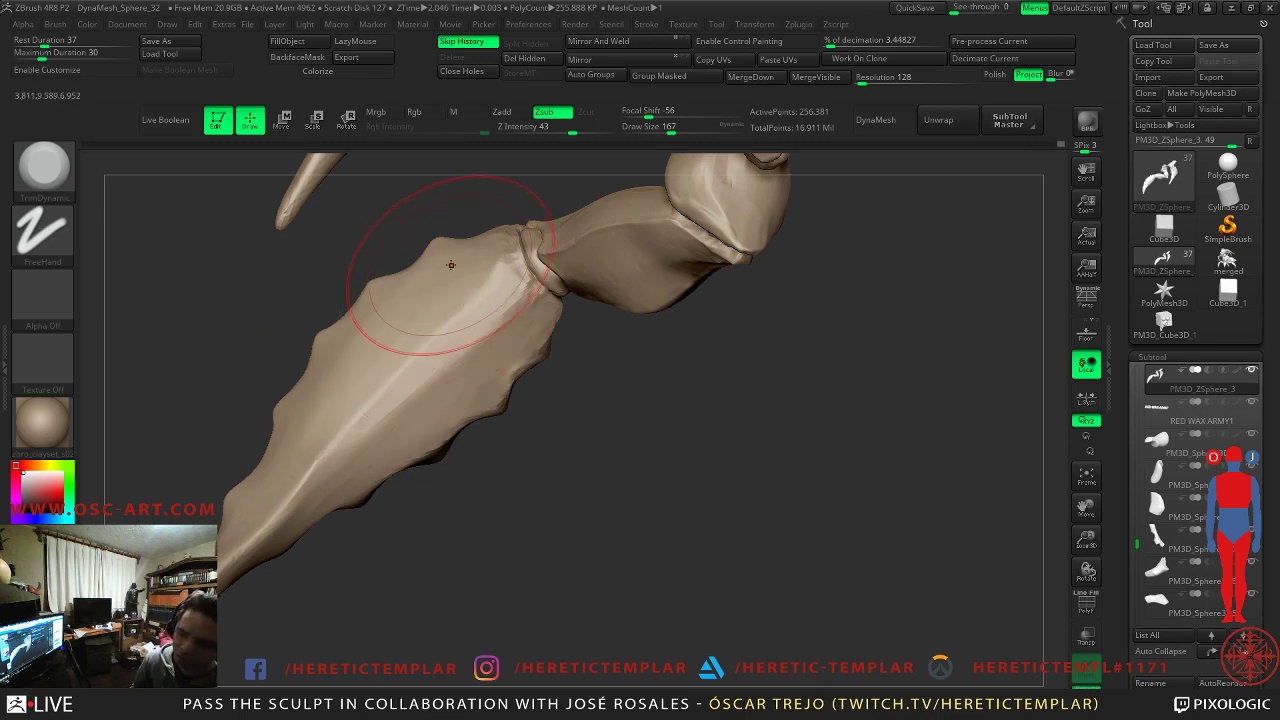
mouse_move(459, 476)
mouse_down()
mouse_move(544, 527)
mouse_move(532, 512)
mouse_up()
mouse_move(491, 325)
mouse_down()
mouse_move(520, 370)
mouse_move(501, 386)
mouse_up()
- Lower the subdivision level and even out the claw's ridge and planes near the tip at draw size 108
key(s)
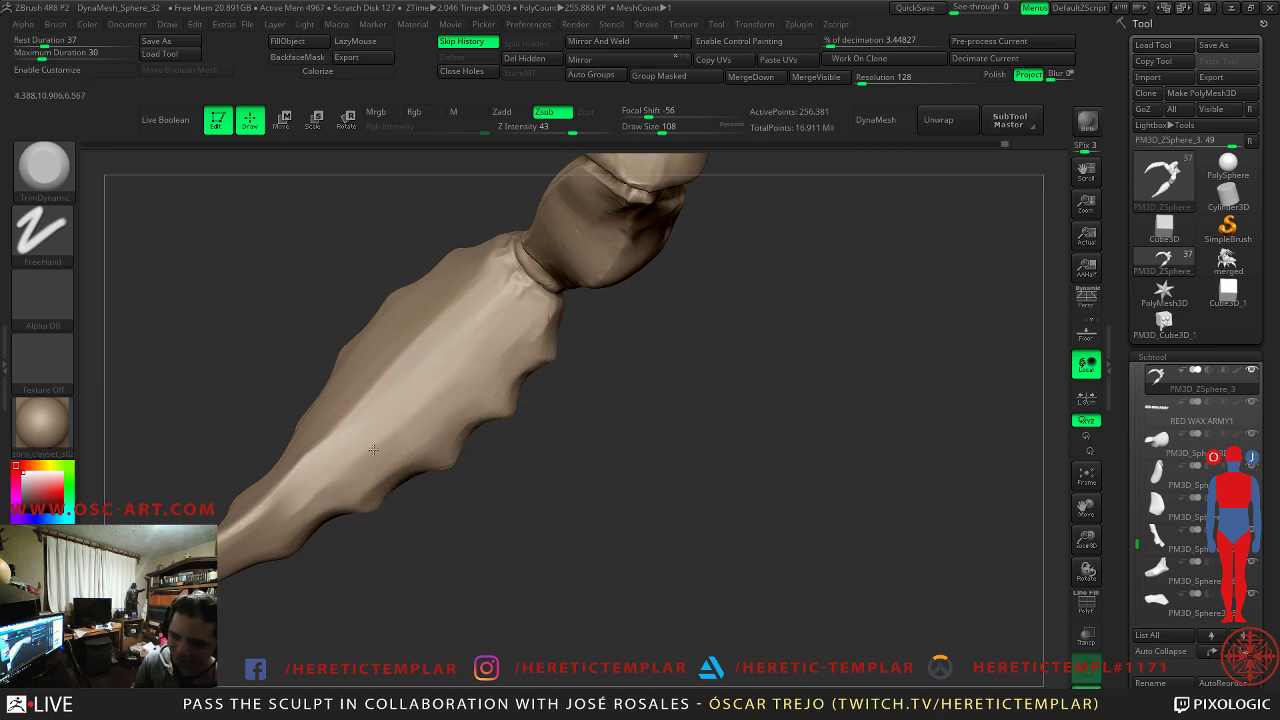
key(shift)
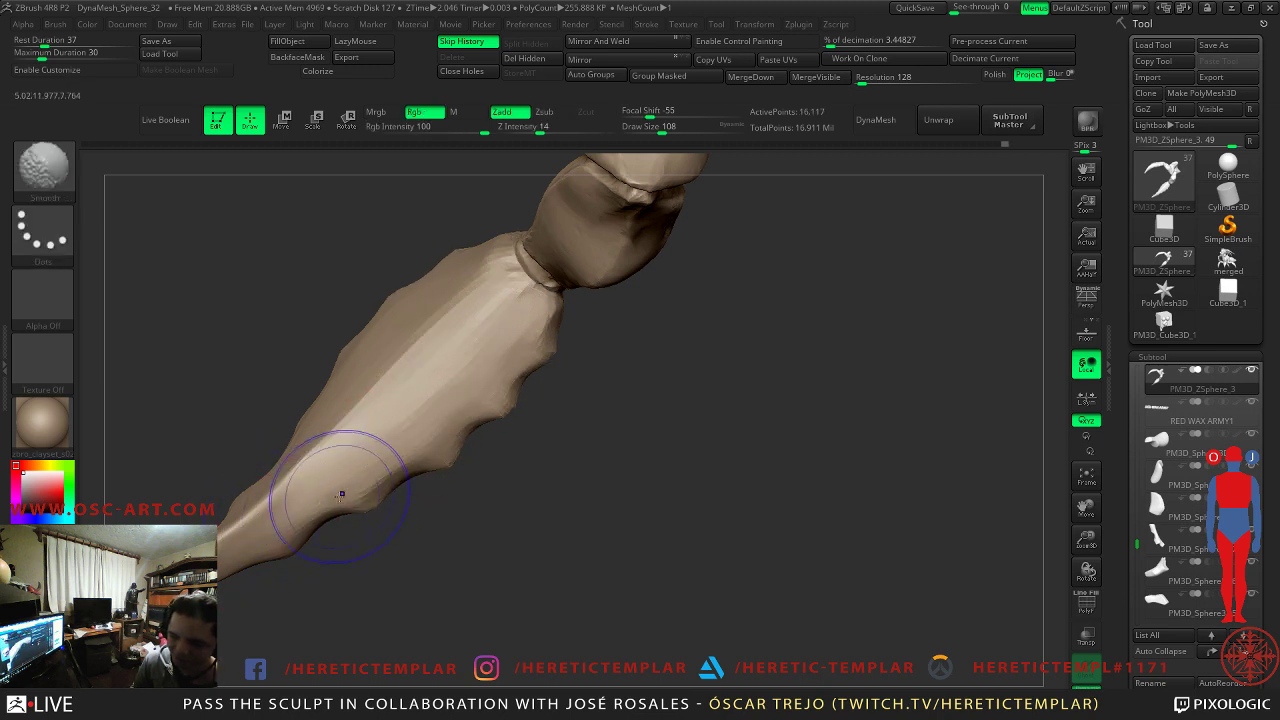
key(shift+d)
key(shift+d)
key(shift+d)
key(d)
drag(254, 535, 331, 480)
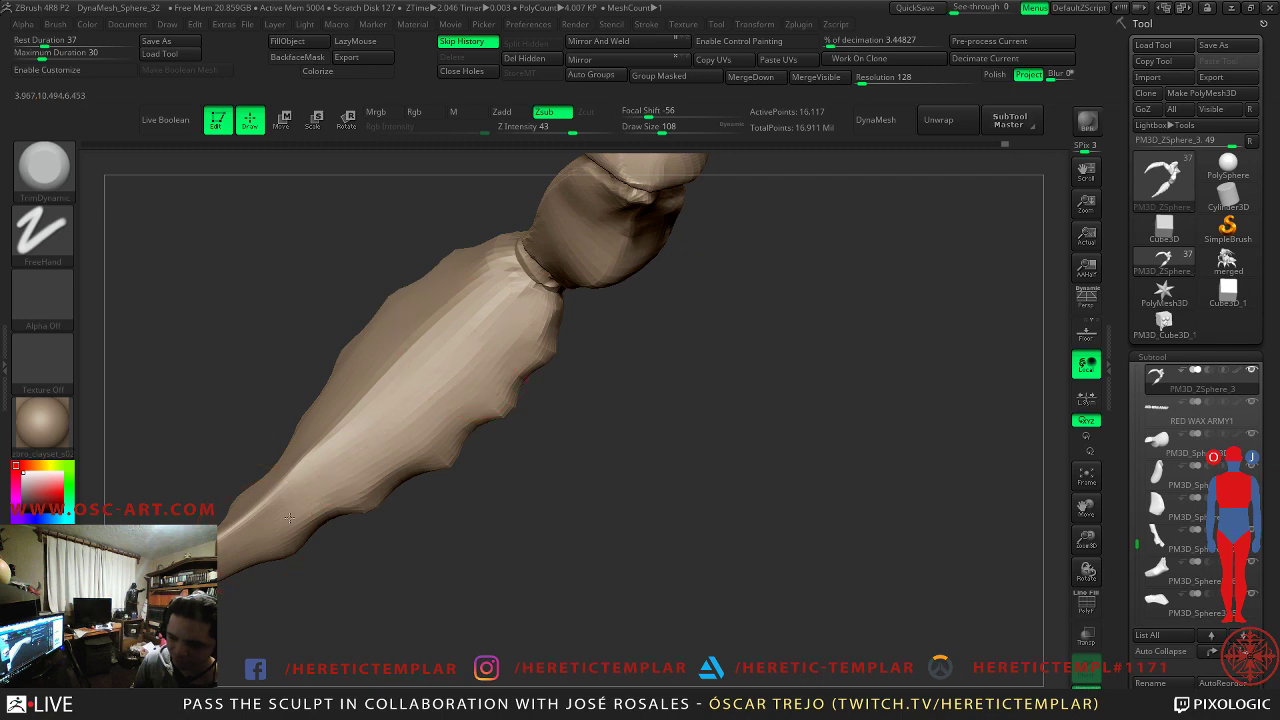
mouse_move(504, 470)
mouse_down()
mouse_move(597, 486)
mouse_move(595, 527)
mouse_move(427, 526)
mouse_up()
- Adjust the curve of the lower leg claw with the Move brush at draw size 120
key(shift)
key(b)
key(m)
key(v)
key(s)
key(s)
mouse_move(324, 550)
mouse_down()
mouse_move(388, 620)
mouse_move(399, 592)
mouse_up()
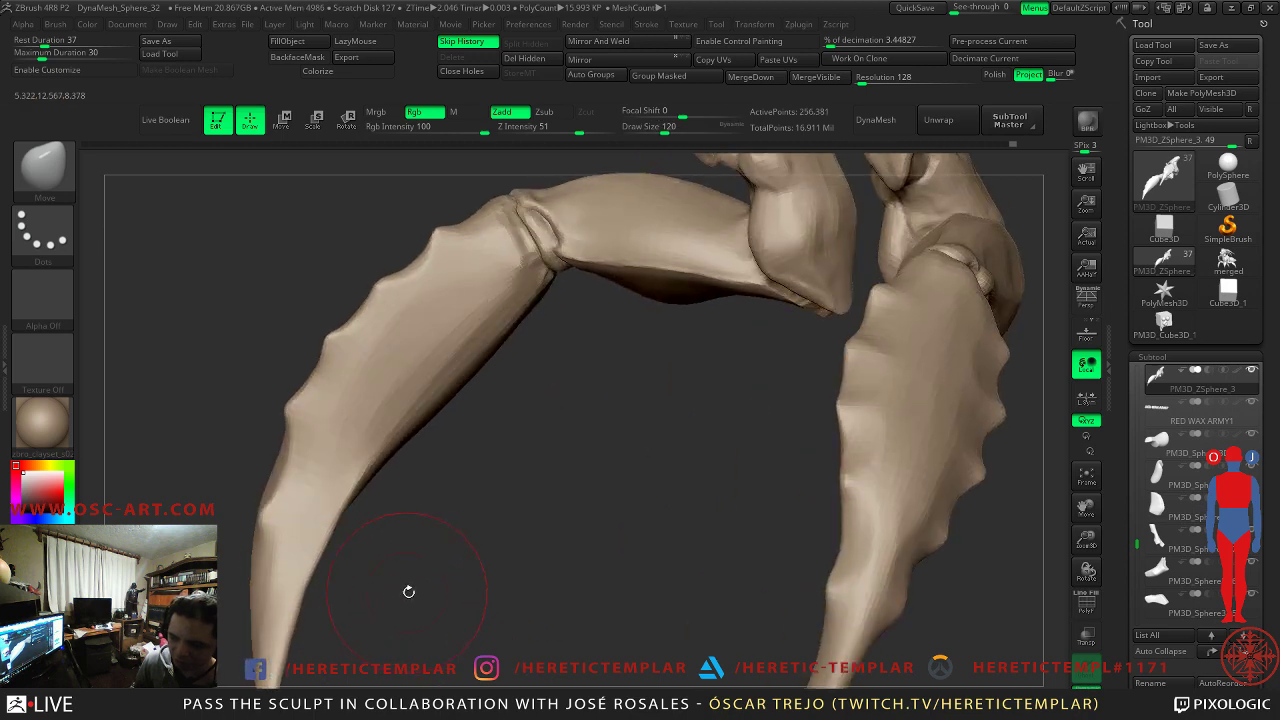
key(shift)
mouse_move(475, 474)
mouse_down()
mouse_move(494, 520)
mouse_move(540, 534)
mouse_move(494, 520)
mouse_up()
- Drop three subdivision levels, reshape the claw's silhouette with the Move brush at draw size 202, and return to the highest level
key(f)
drag(575, 513, 470, 488)
drag(506, 416, 507, 457)
shift+drag(417, 426, 389, 488)
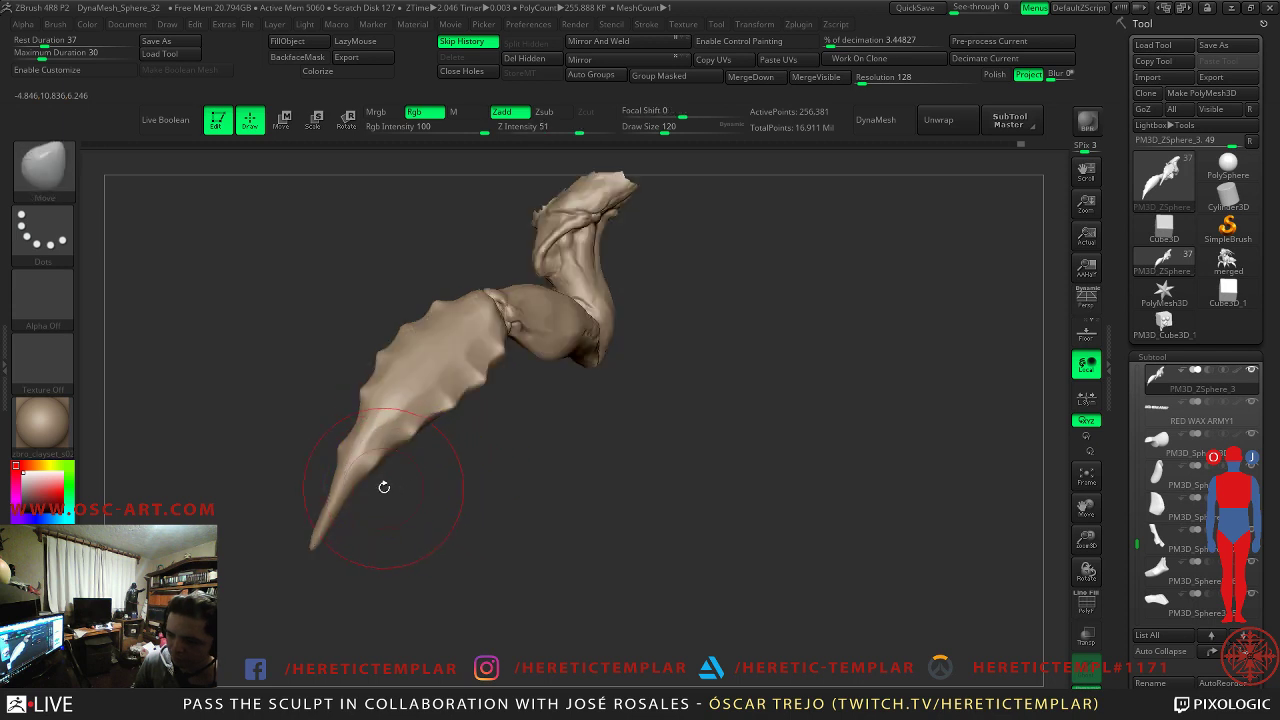
key(s)
click(350, 505)
key(shift+d)
key(shift+d)
key(shift+d)
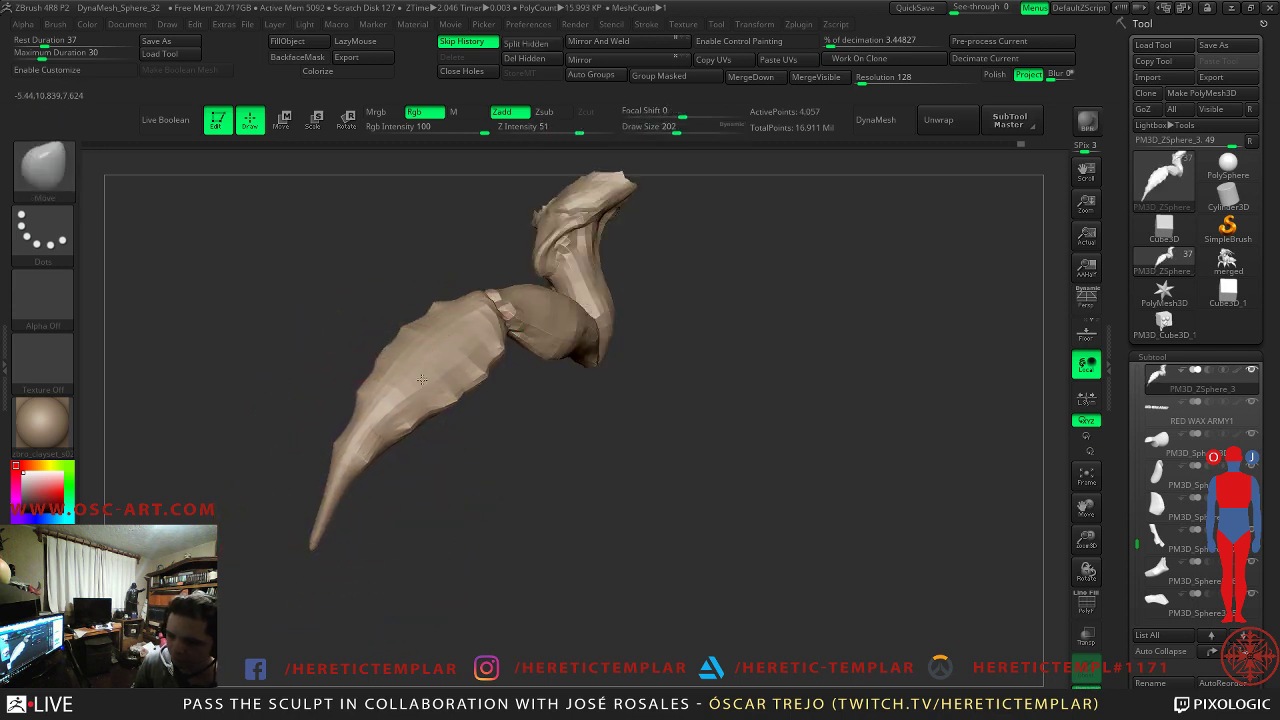
drag(383, 441, 341, 468)
key(d)
key(d)
key(d)
- Reveal the full leg and abdomen mesh and adjust the leg segments' proportions with the Move brush
ctrl+shift+click(779, 547)
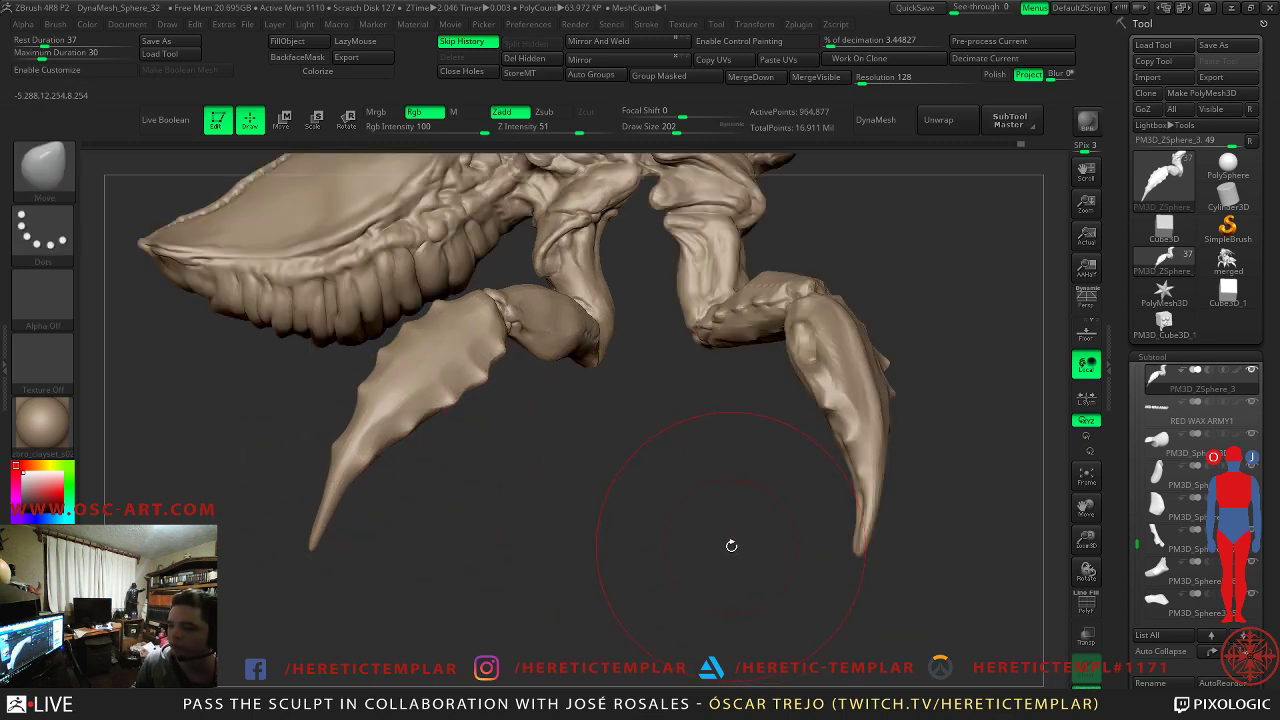
drag(734, 546, 710, 506)
mouse_move(798, 481)
mouse_down()
mouse_move(680, 466)
mouse_move(754, 423)
mouse_move(873, 438)
mouse_move(828, 457)
mouse_up()
key(s)
drag(543, 362, 532, 363)
key(s)
drag(609, 356, 597, 356)
- Adjust the hip folds above the rear leg with the Move brush at draw sizes 116 and 94, and smooth the area
mouse_move(876, 350)
alt+mouse_down()
mouse_move(845, 297)
mouse_move(562, 415)
alt+mouse_up()
alt+drag(592, 271, 614, 340)
mouse_move(586, 312)
alt+mouse_down()
mouse_move(609, 326)
mouse_move(550, 500)
alt+mouse_up()
key(s)
click(439, 380)
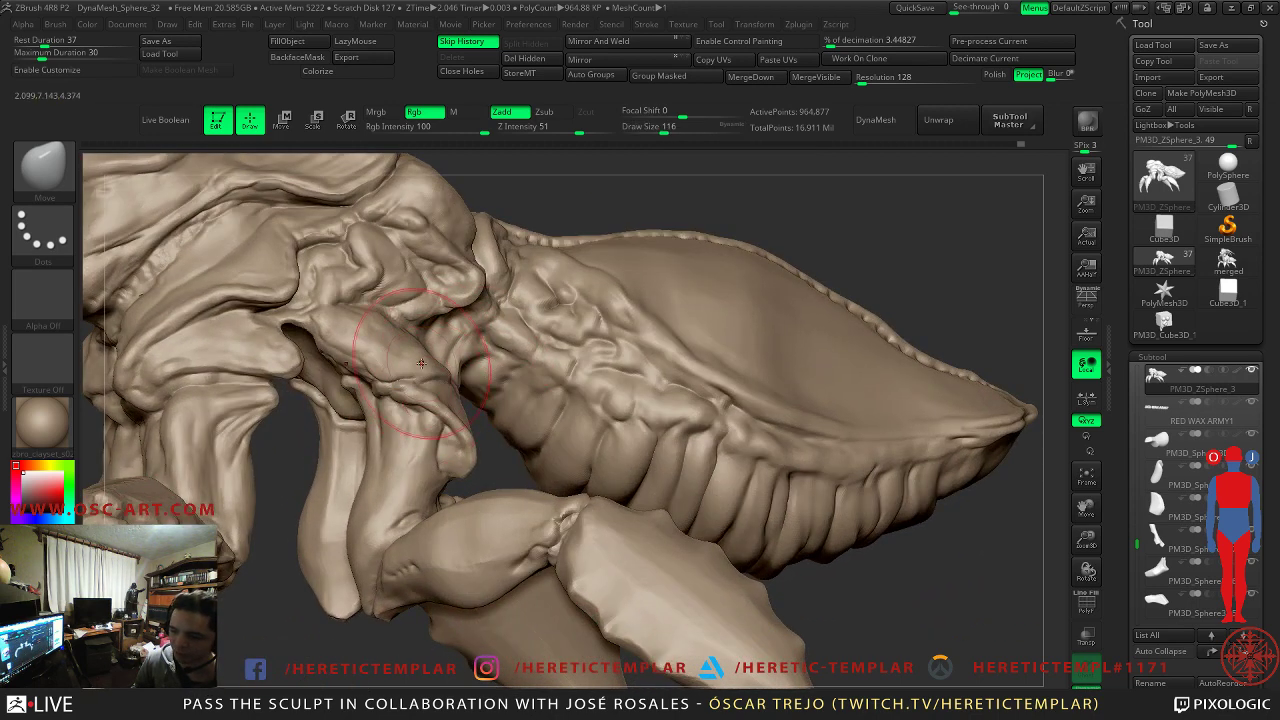
alt+drag(350, 600, 437, 443)
key(s)
click(440, 366)
drag(350, 465, 430, 455)
shift+drag(510, 323, 515, 362)
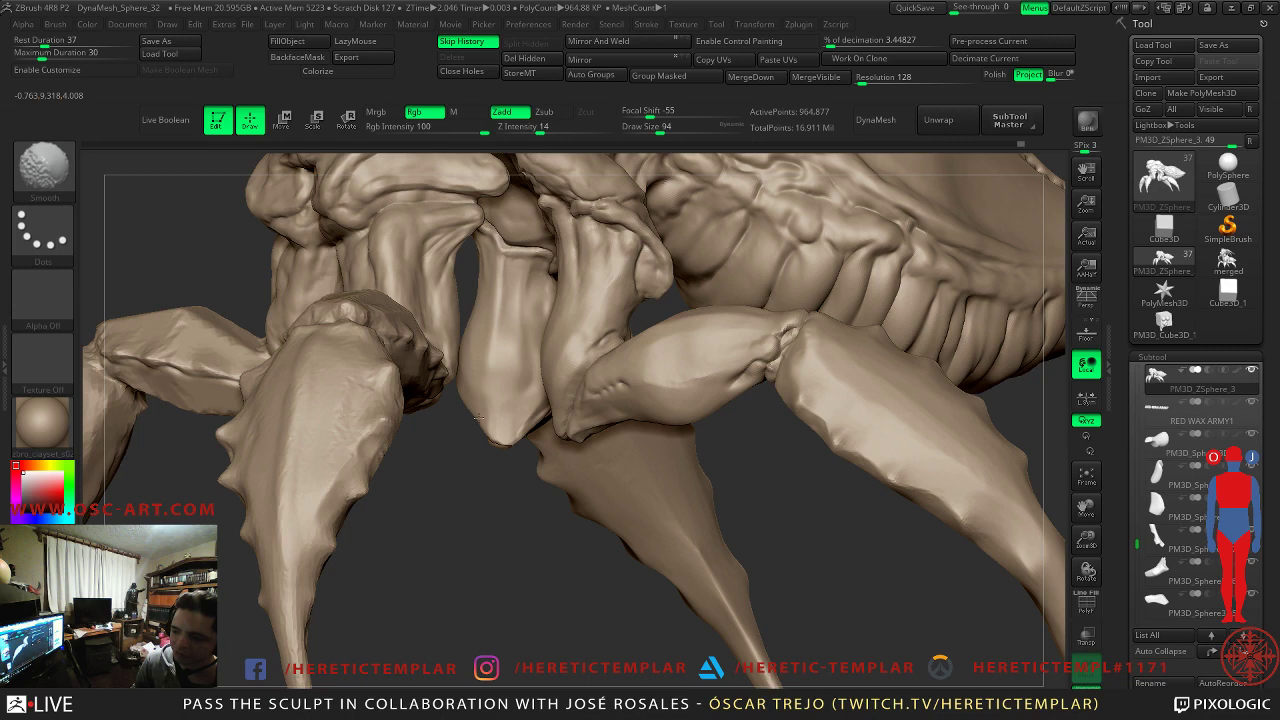
- Isolate the front pair of legs by hiding the rest of the mesh
alt+drag(491, 472, 490, 566)
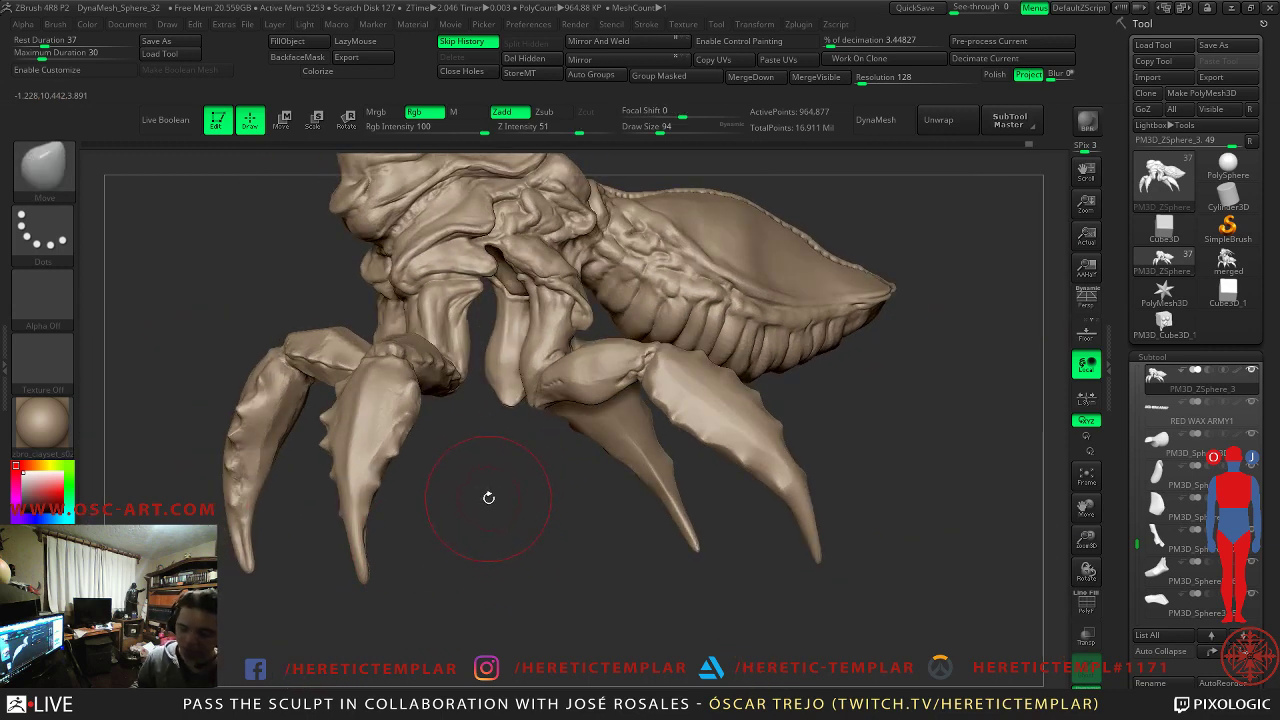
mouse_move(472, 457)
mouse_down()
mouse_move(499, 477)
mouse_move(560, 476)
mouse_move(493, 469)
mouse_up()
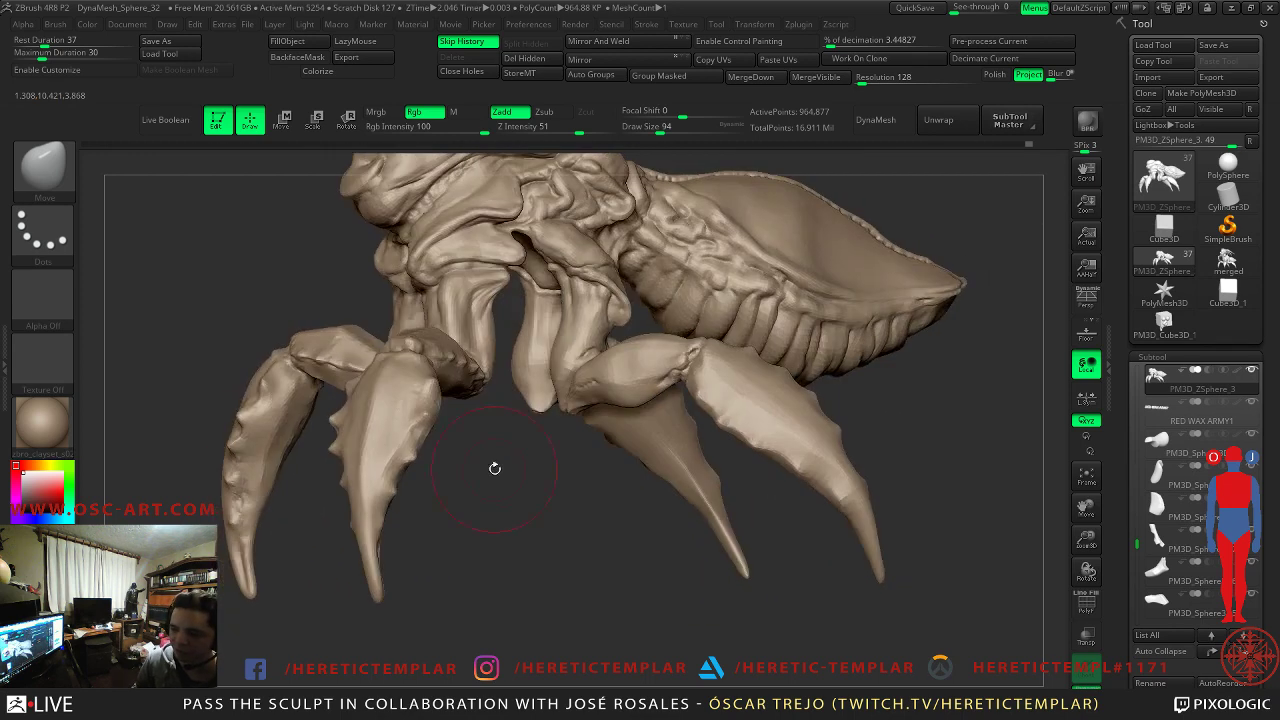
mouse_move(512, 524)
mouse_down()
mouse_move(400, 434)
mouse_move(514, 495)
mouse_move(743, 466)
mouse_up()
ctrl+shift+click(308, 426)
key(s)
mouse_move(386, 286)
mouse_down()
mouse_move(430, 271)
mouse_move(423, 298)
mouse_up()
key(ctrl+z)
- Flatten the broad face of the front leg claw with TrimDynamic at draw size 94
key(b)
key(t)
key(d)
key(s)
mouse_move(420, 250)
mouse_down()
mouse_move(400, 342)
mouse_move(414, 417)
mouse_move(434, 271)
mouse_move(427, 280)
mouse_move(414, 263)
mouse_move(450, 236)
mouse_move(434, 244)
mouse_up()
key(s)
mouse_move(408, 306)
mouse_down()
mouse_move(391, 308)
mouse_move(412, 480)
mouse_up()
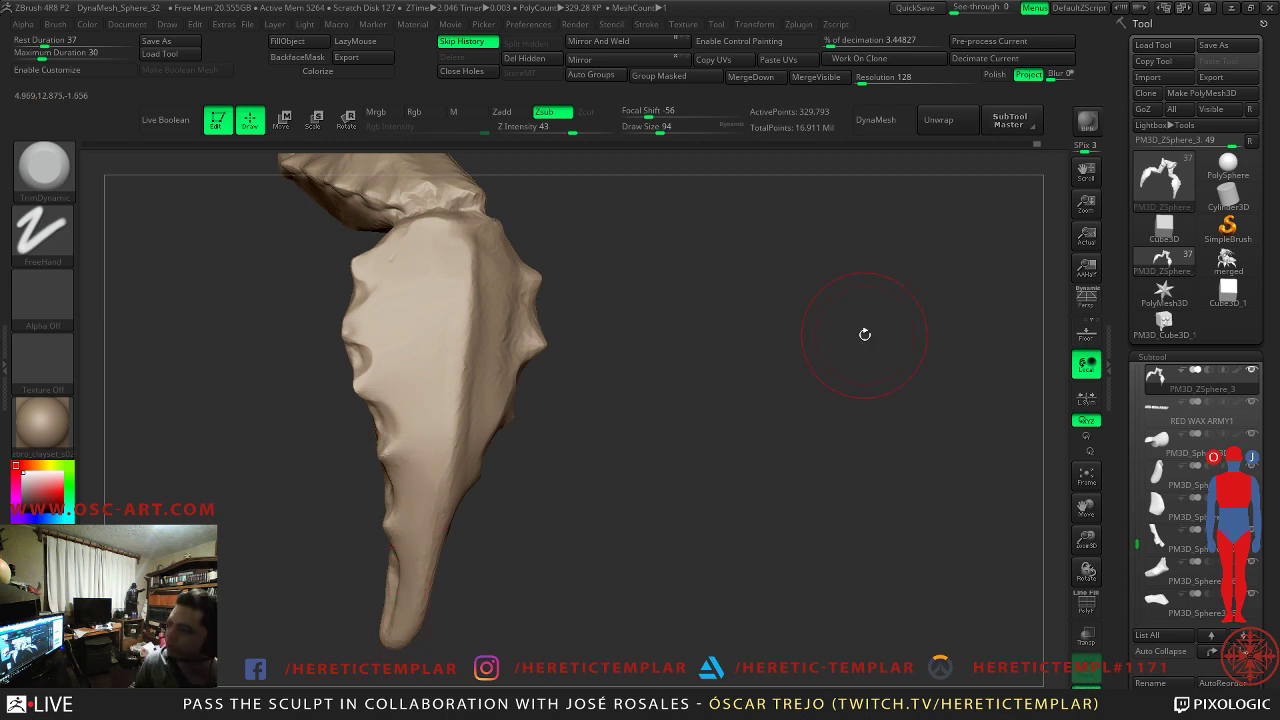
- Turn off Solo to show the whole creature and save the tool to disk
key(f)
drag(846, 417, 880, 477)
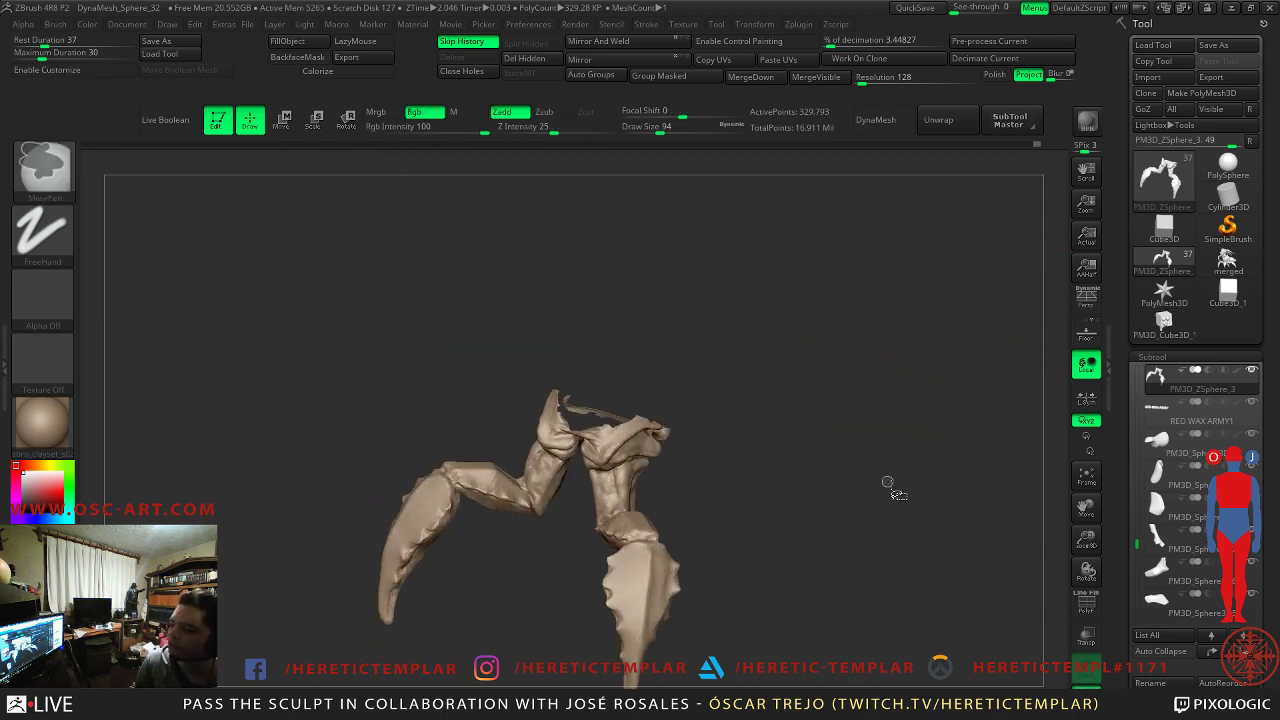
click(1086, 668)
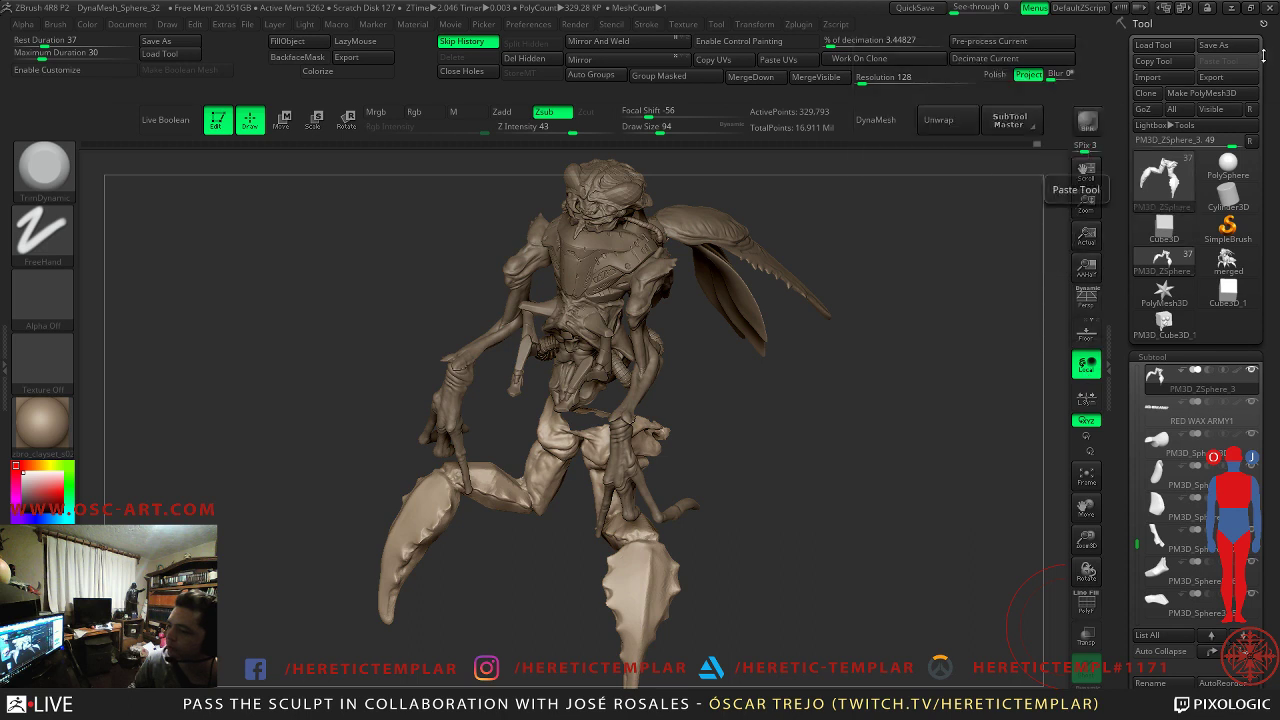
click(1233, 48)
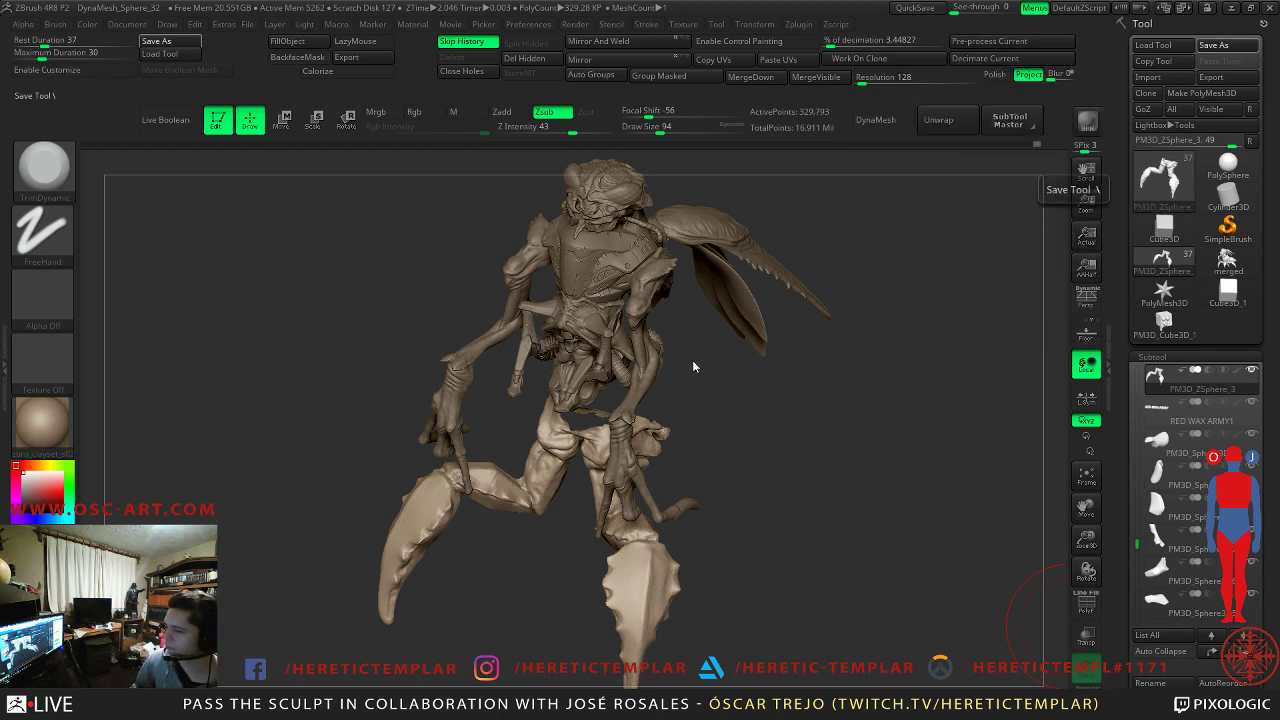
click(846, 246)
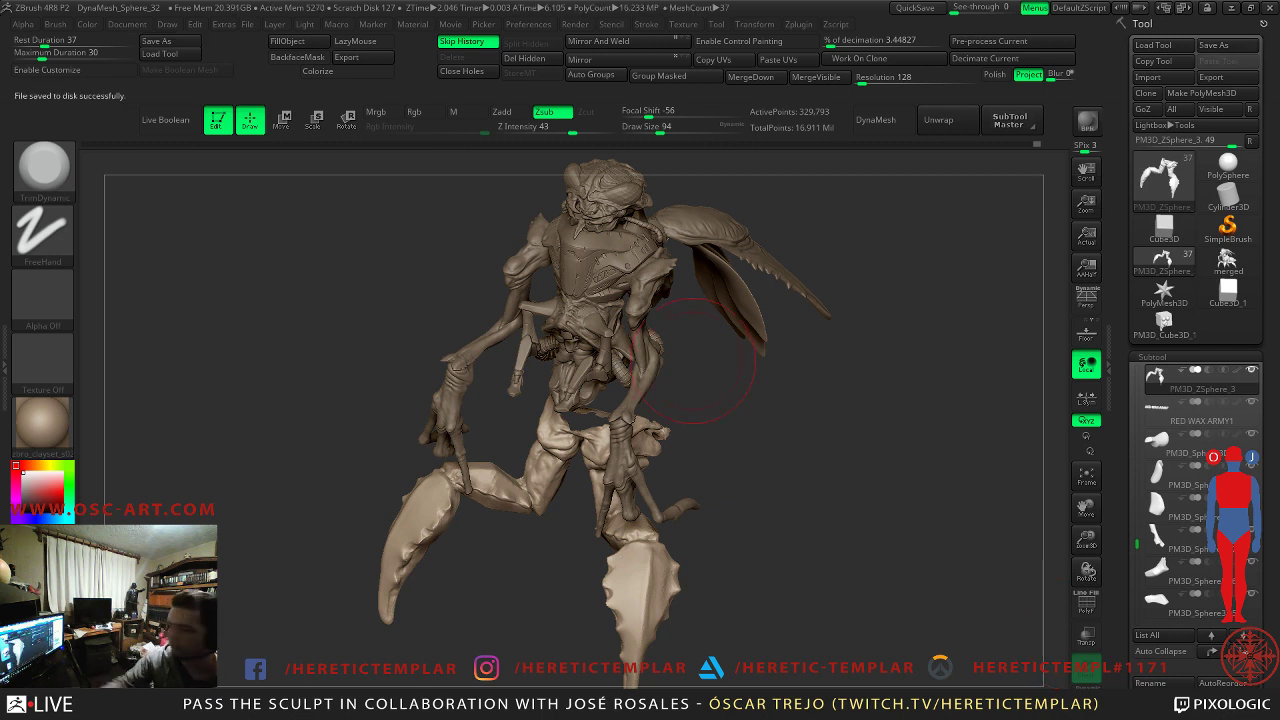
- Make HEAD2 the active subtool and frame the head for closer examination
shift+drag(860, 225, 811, 363)
key(f)
key(f)
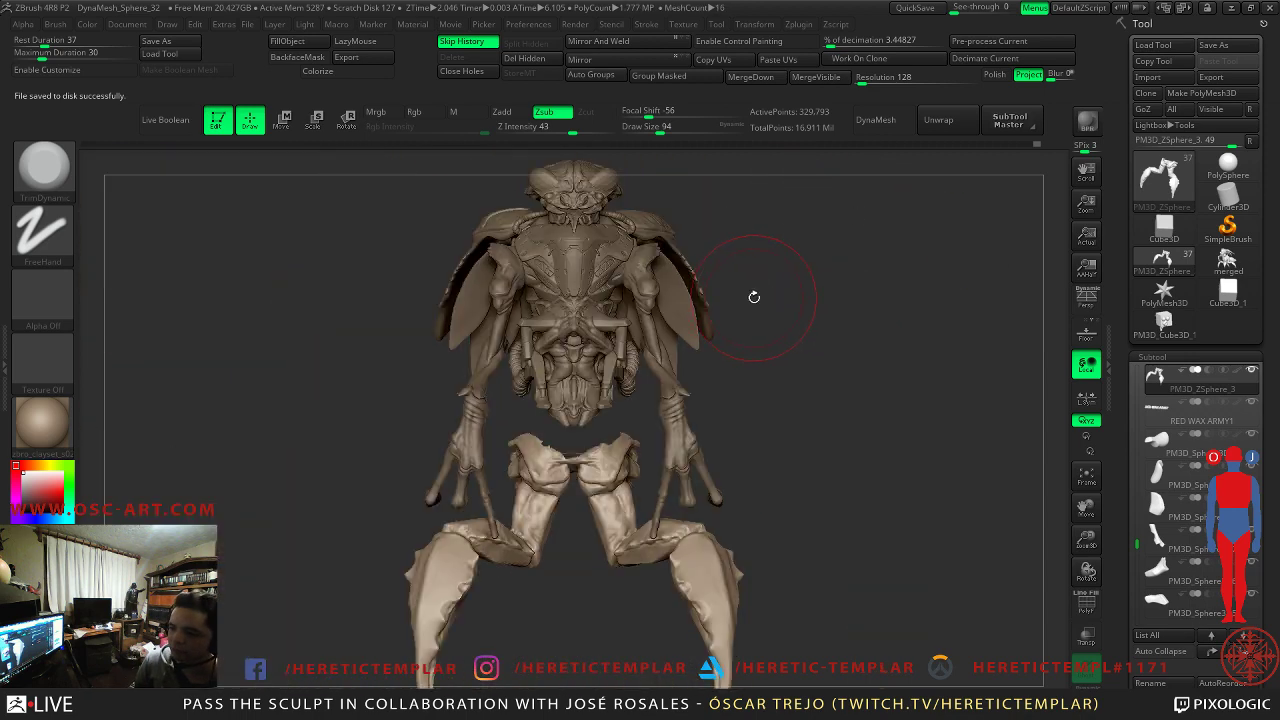
alt+click(592, 200)
key(f)
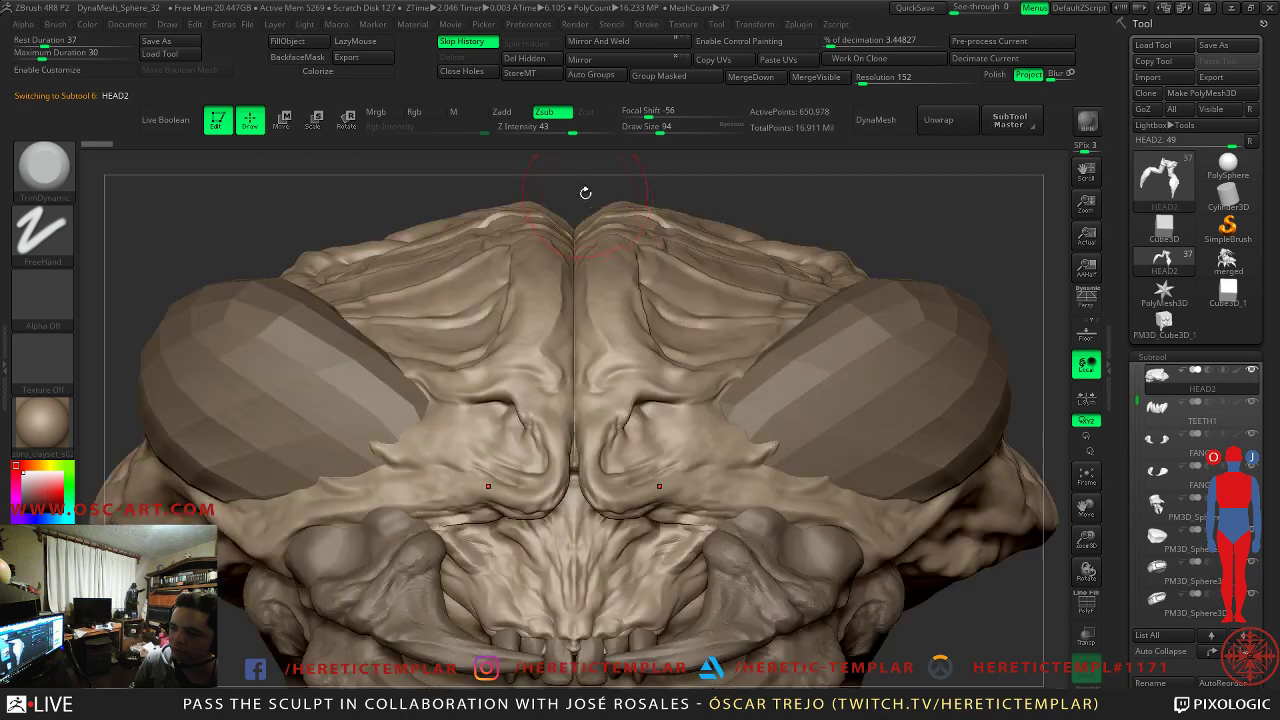
alt+drag(960, 239, 977, 292)
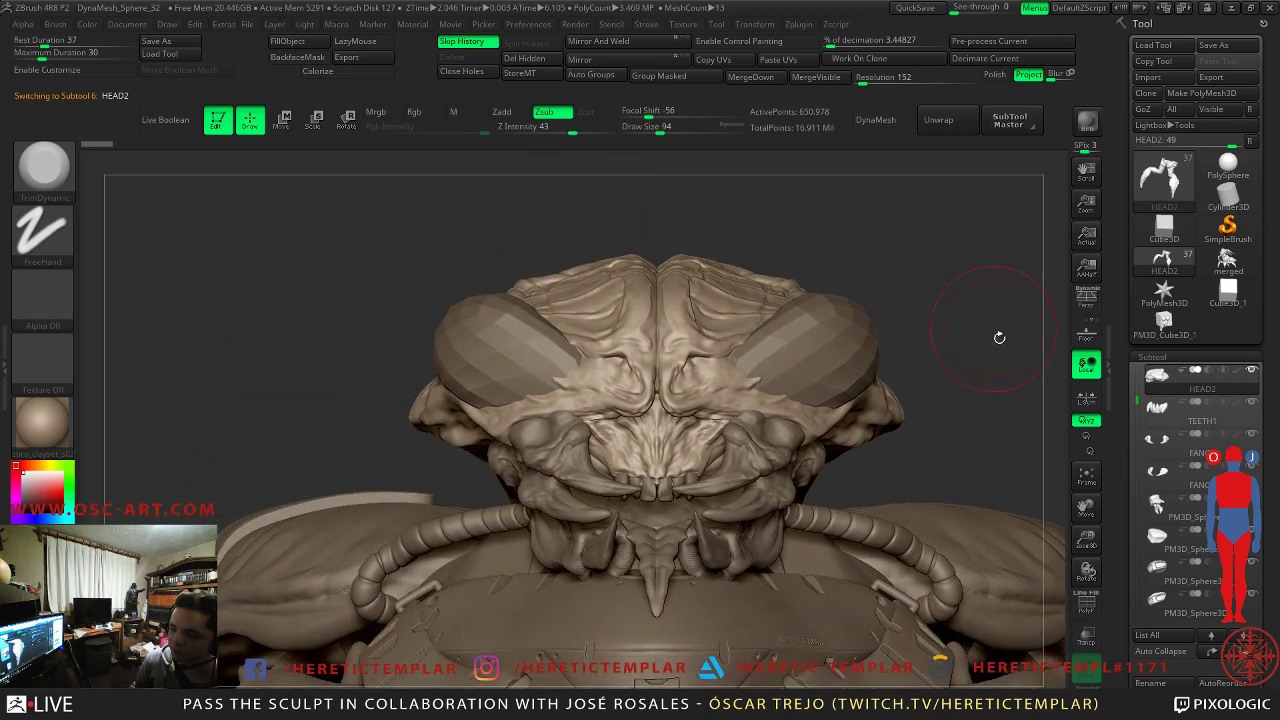
drag(966, 450, 972, 393)
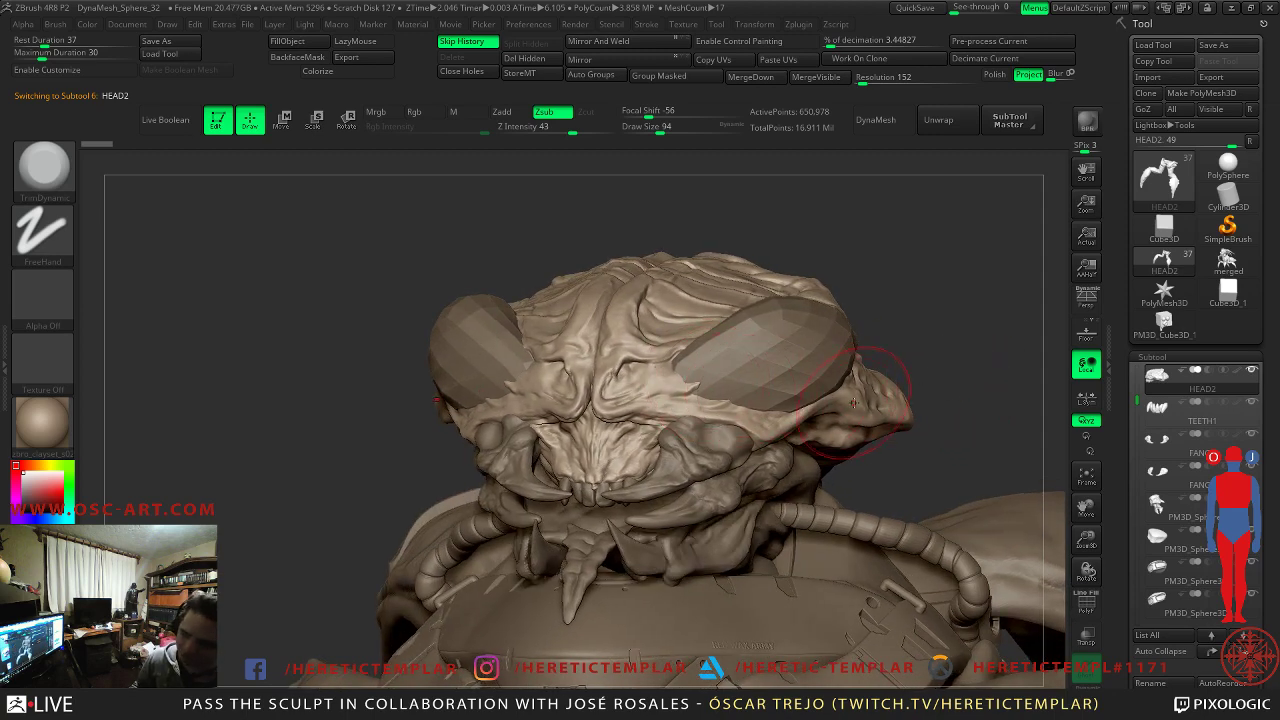
drag(827, 364, 827, 357)
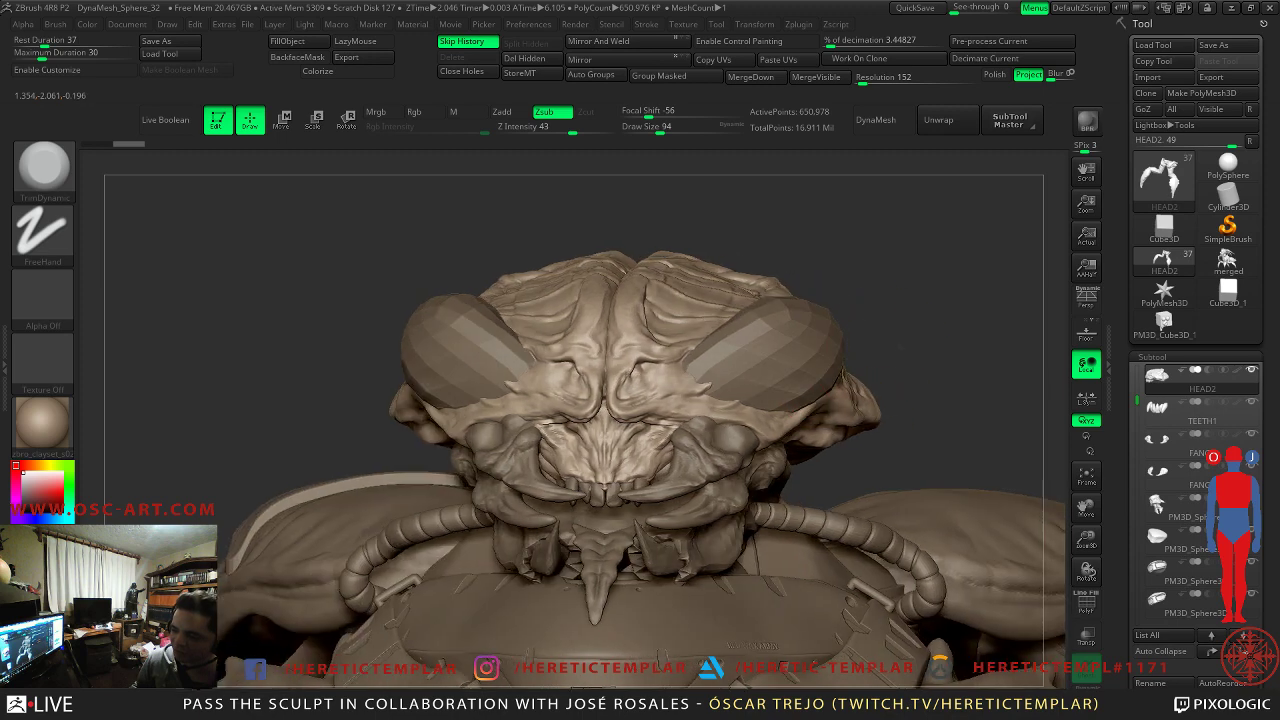
- Hide the eye subtools covering the head, reselect HEAD2 and reduce the draw size to 35
alt+click(805, 354)
click(1150, 404)
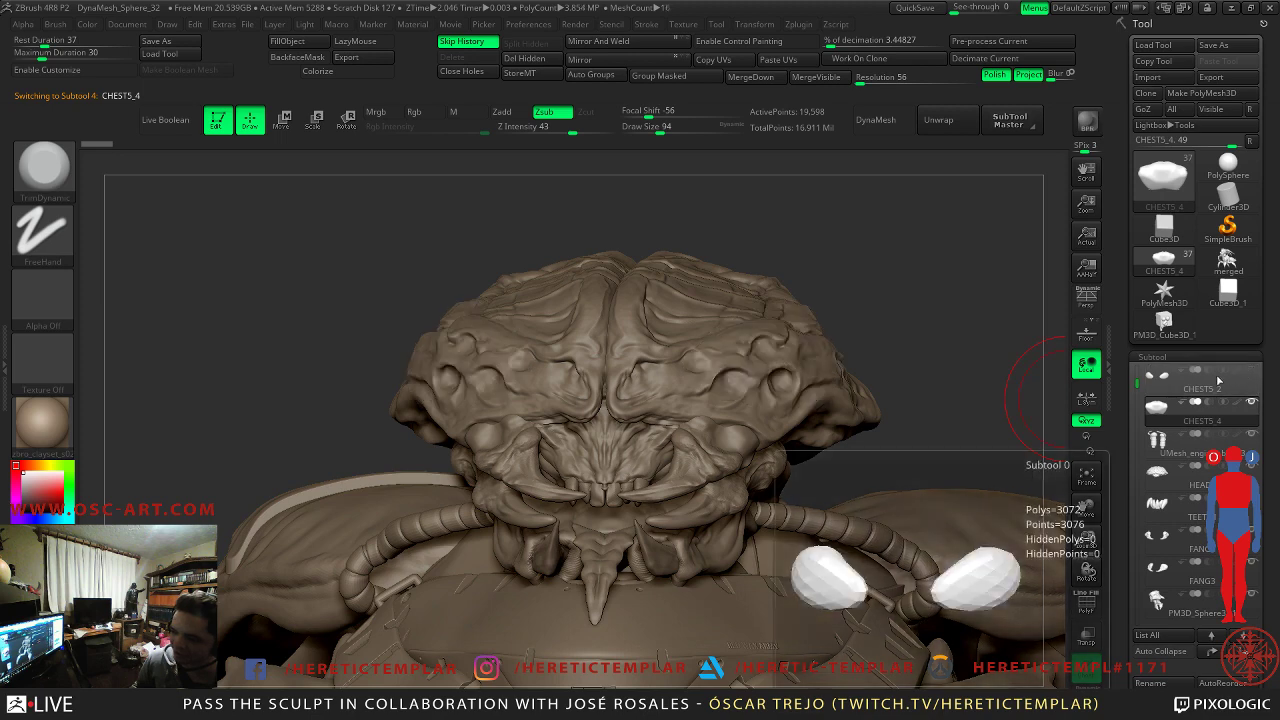
drag(990, 387, 857, 380)
alt+click(781, 395)
key(bracketleft)
key(bracketleft)
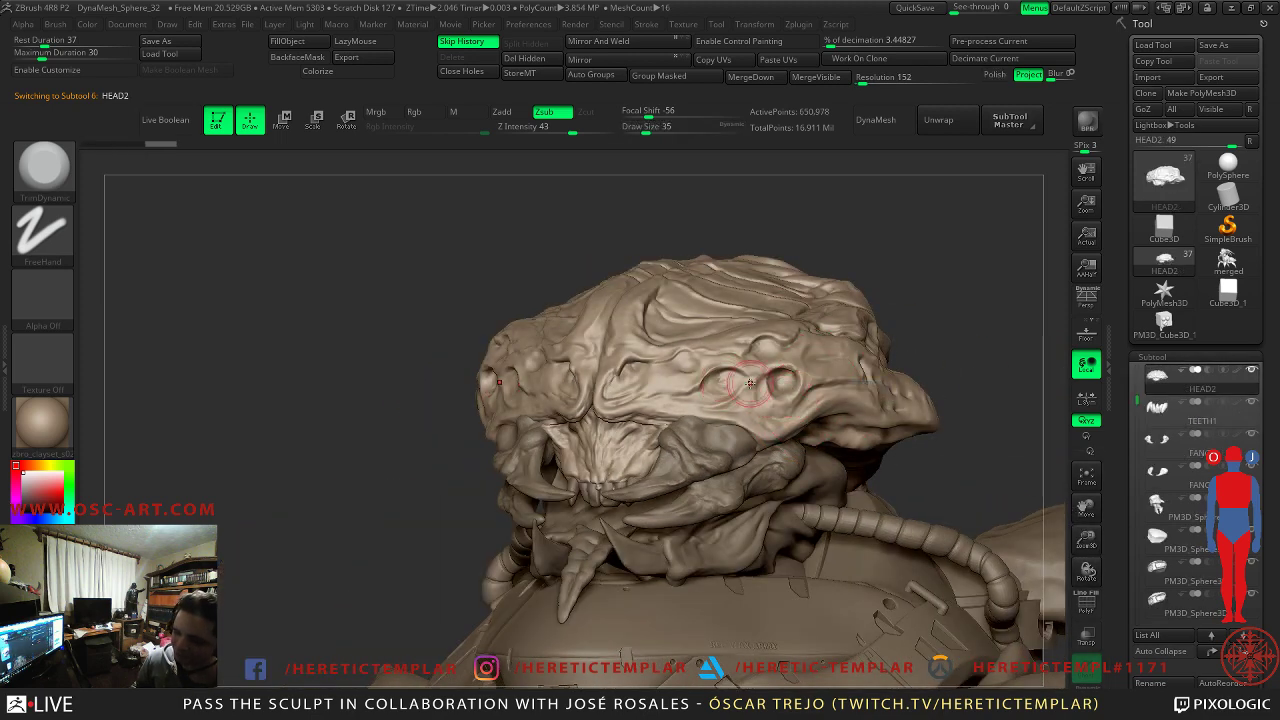
- Make the PM3D_ZSphere_3 leg subtool active, isolate it from the other subtools and frame it
mouse_move(908, 314)
mouse_down()
mouse_move(949, 306)
mouse_move(883, 277)
mouse_move(818, 347)
mouse_up()
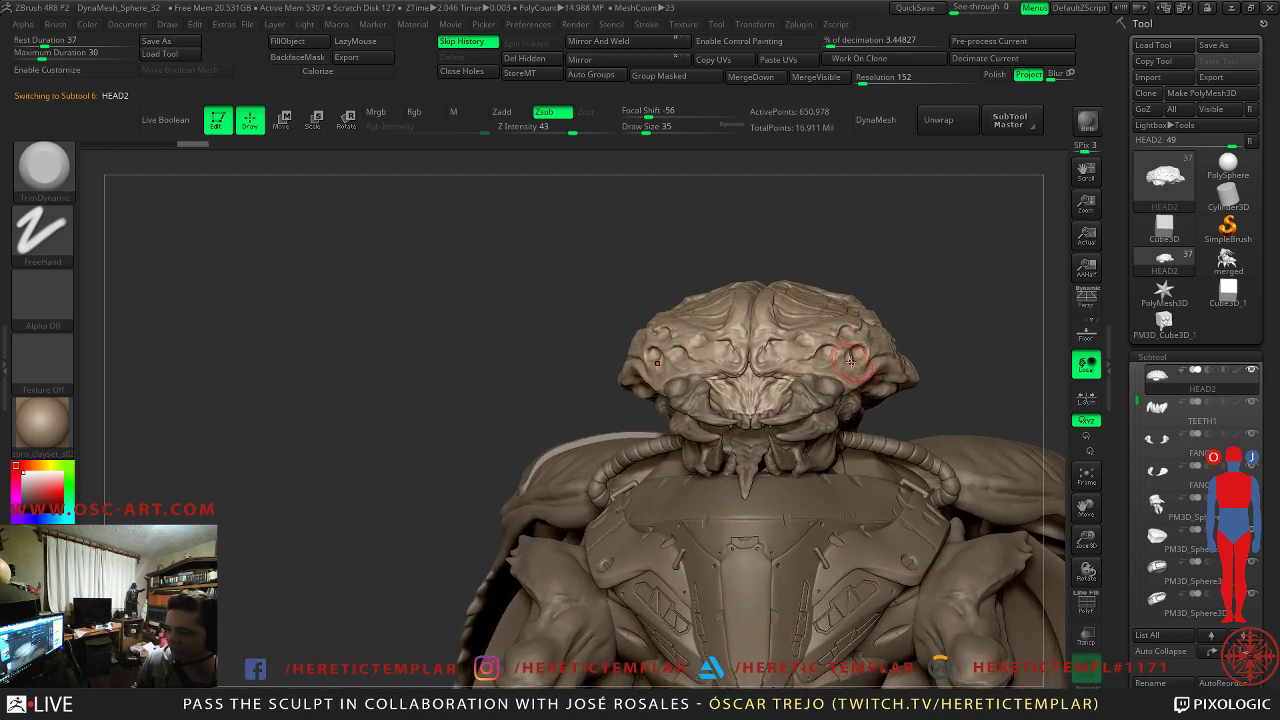
drag(928, 298, 818, 359)
alt+click(620, 466)
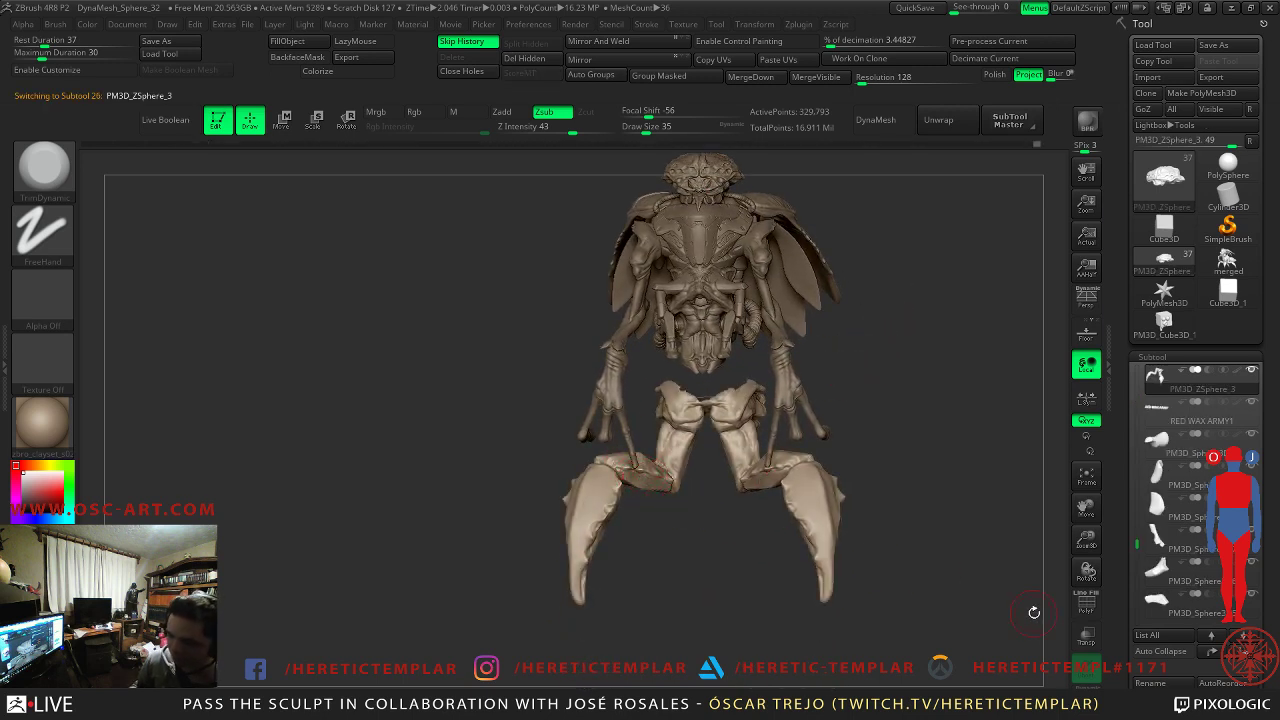
drag(915, 582, 915, 582)
alt+drag(877, 452, 896, 516)
key(f)
key(f)
mouse_move(1190, 376)
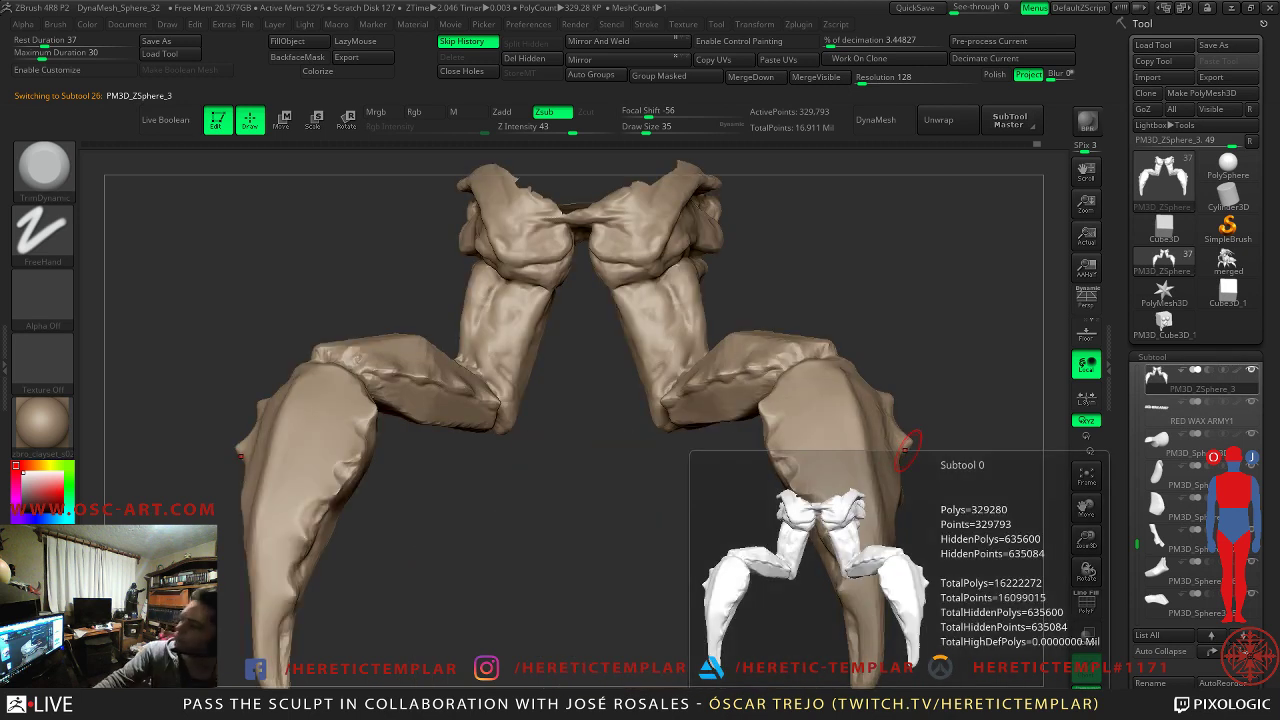
- Lower the legs by three subdivision levels and reshape the tapering claw end with the Move brush at draw size 136
mouse_move(483, 457)
alt+mouse_down()
mouse_move(654, 400)
mouse_move(640, 448)
mouse_move(565, 451)
alt+mouse_up()
key(shift+d)
key(shift+d)
key(shift+d)
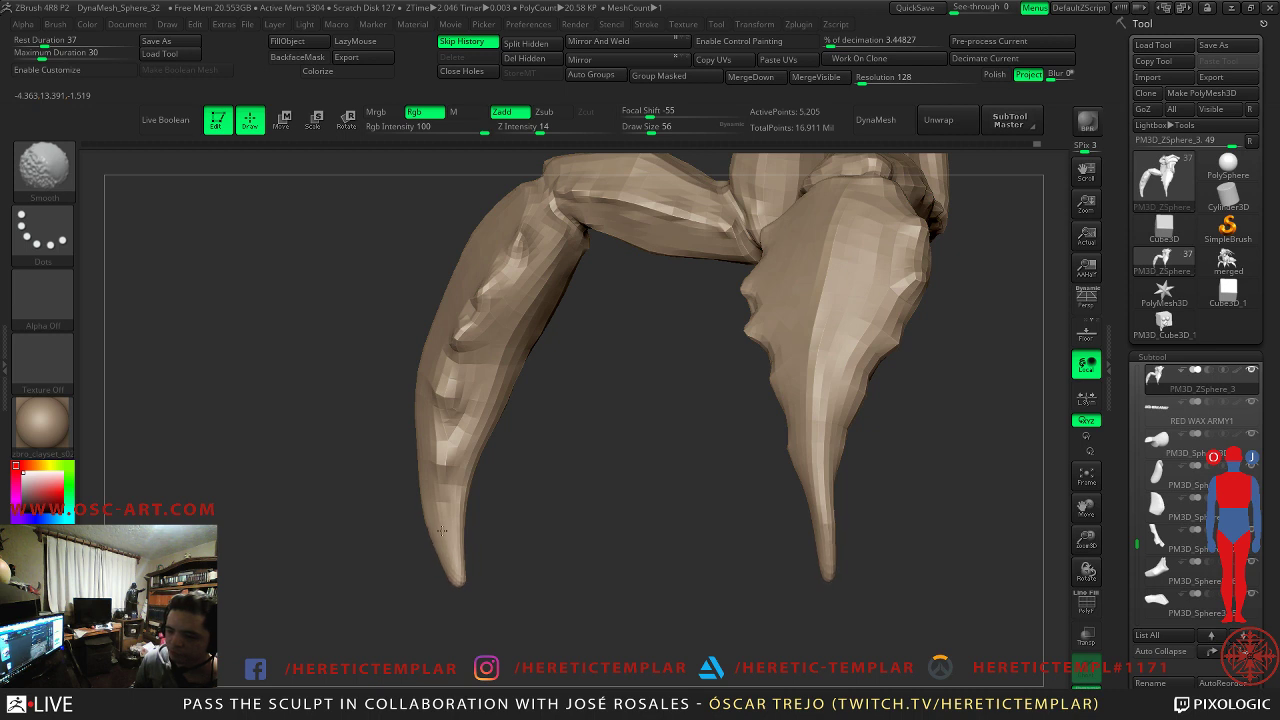
key(b)
key(m)
key(v)
key(s)
click(463, 503)
mouse_move(474, 500)
mouse_down()
mouse_move(458, 497)
mouse_move(531, 431)
mouse_move(428, 490)
mouse_move(457, 514)
mouse_up()
key(shift)
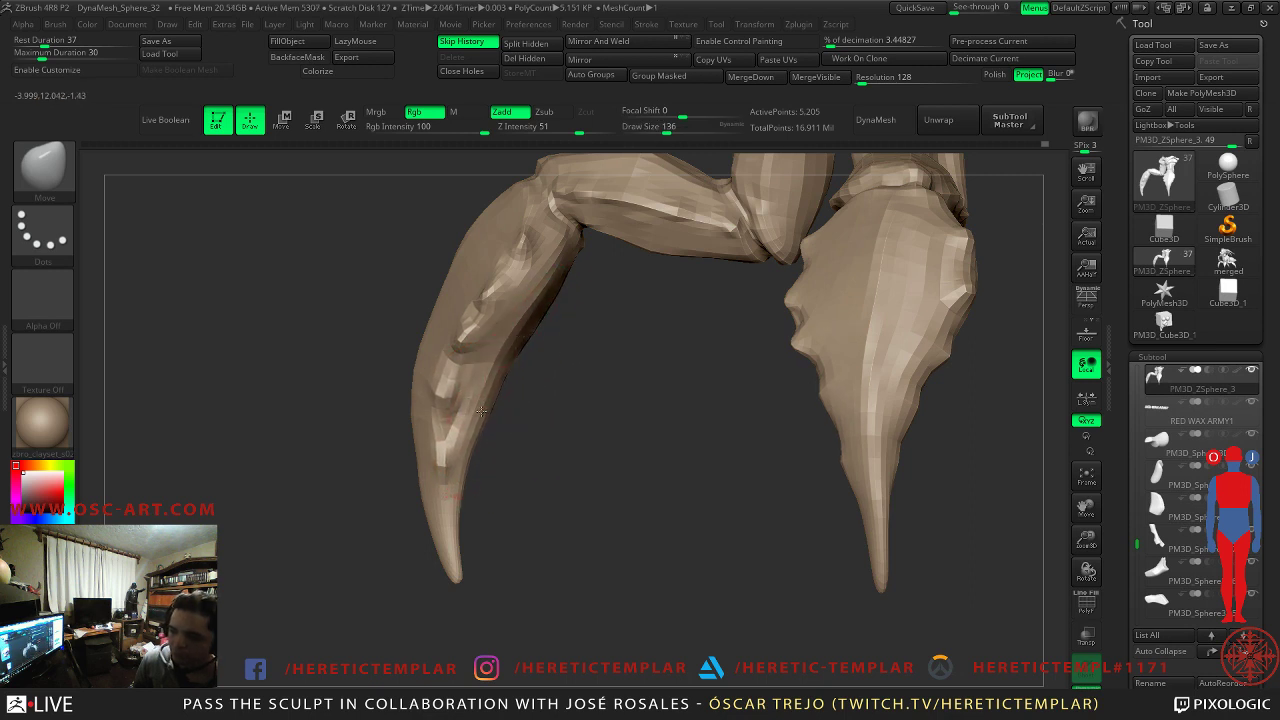
- Raise the subdivision one level and flatten the claw's side planes with TrimDynamic at draw size 145
drag(549, 323, 580, 540)
key(b)
key(t)
key(d)
key(ctrl+d)
key(s)
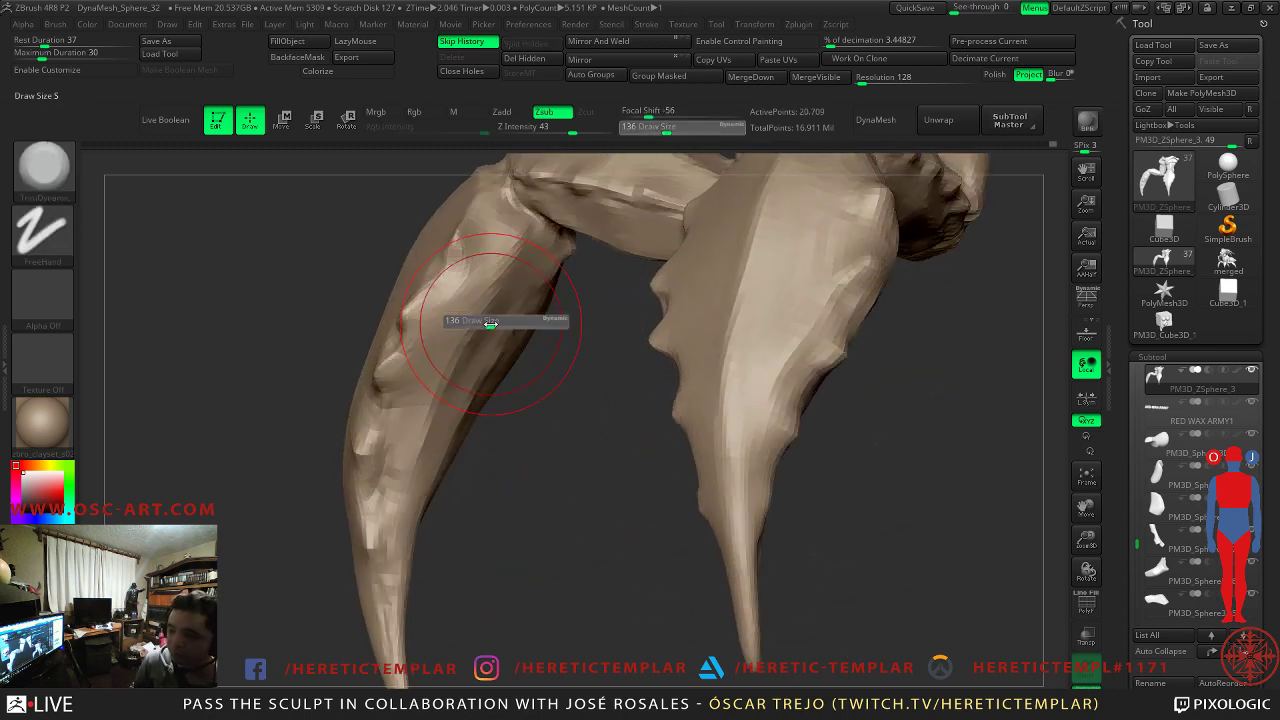
mouse_move(492, 322)
mouse_down()
mouse_move(438, 357)
mouse_move(391, 470)
mouse_up()
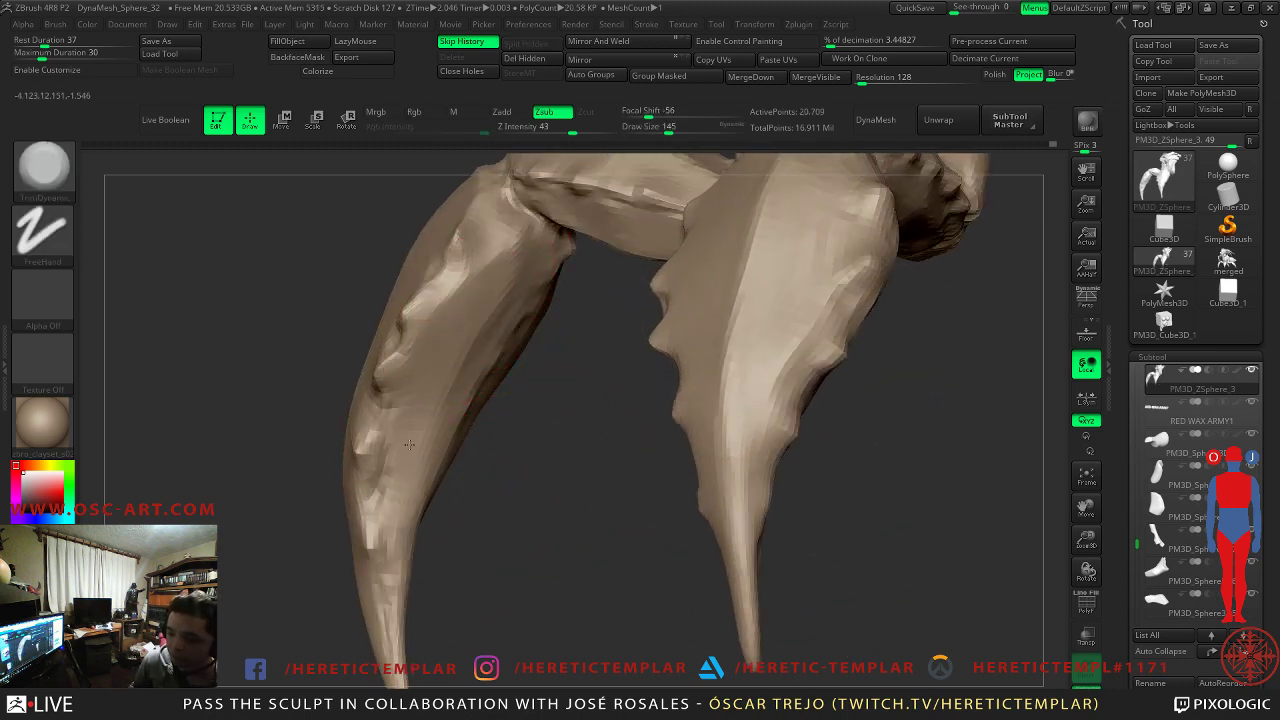
drag(472, 428, 531, 428)
mouse_move(531, 343)
mouse_down()
mouse_move(550, 312)
mouse_move(568, 390)
mouse_up()
drag(689, 460, 771, 422)
drag(671, 457, 795, 380)
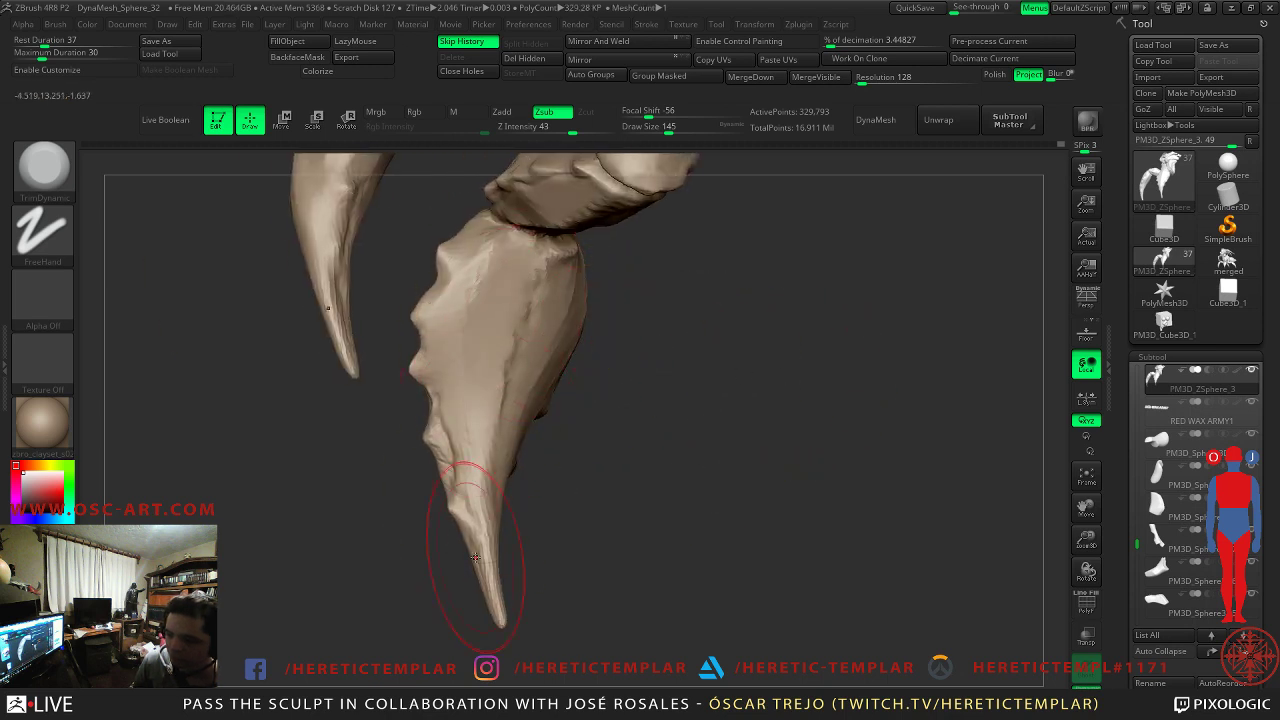
- Trim the claw's narrow tip and smooth its face beside the serrated edge, reducing the draw size to 87
drag(575, 581, 477, 583)
mouse_move(463, 444)
shift+mouse_down()
mouse_move(440, 414)
mouse_move(455, 467)
mouse_move(441, 409)
shift+mouse_up()
key(s)
drag(451, 296, 452, 320)
mouse_move(540, 336)
mouse_down()
mouse_move(609, 363)
mouse_move(606, 400)
mouse_up()
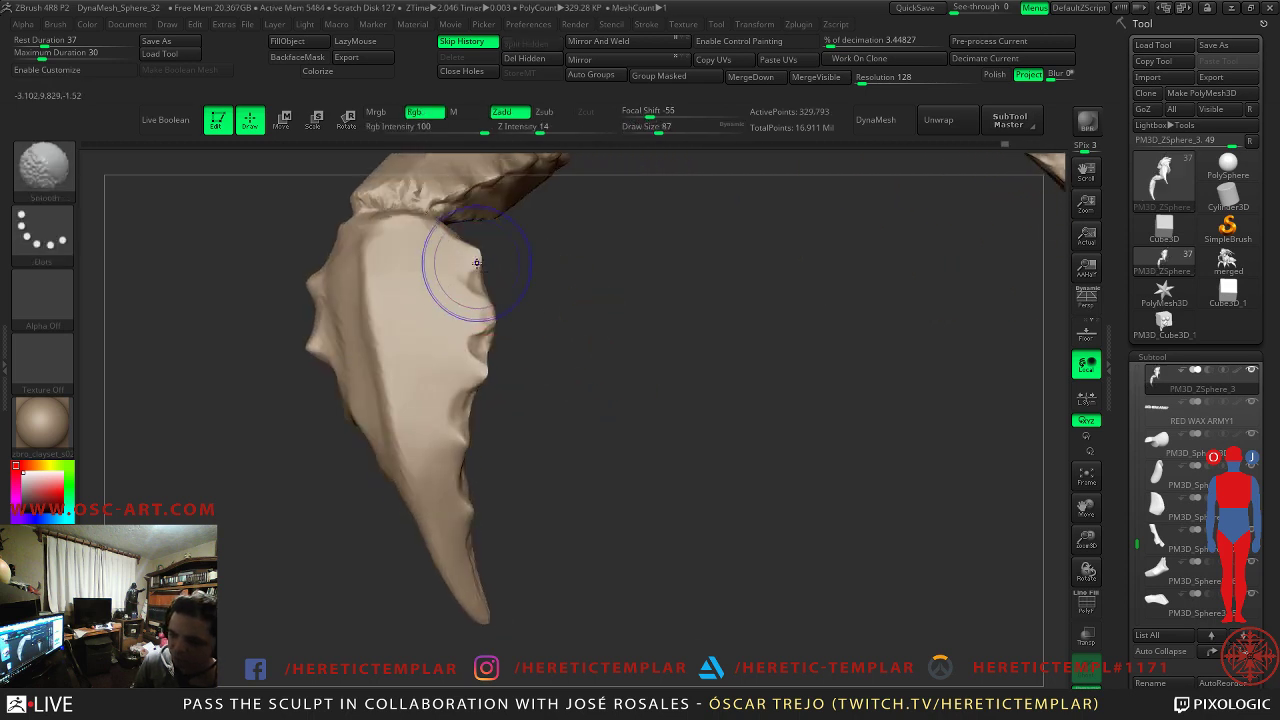
- Lower the legs by two subdivision levels and adjust the claw's serrated edge with the Move brush
key(shift+d)
key(shift+d)
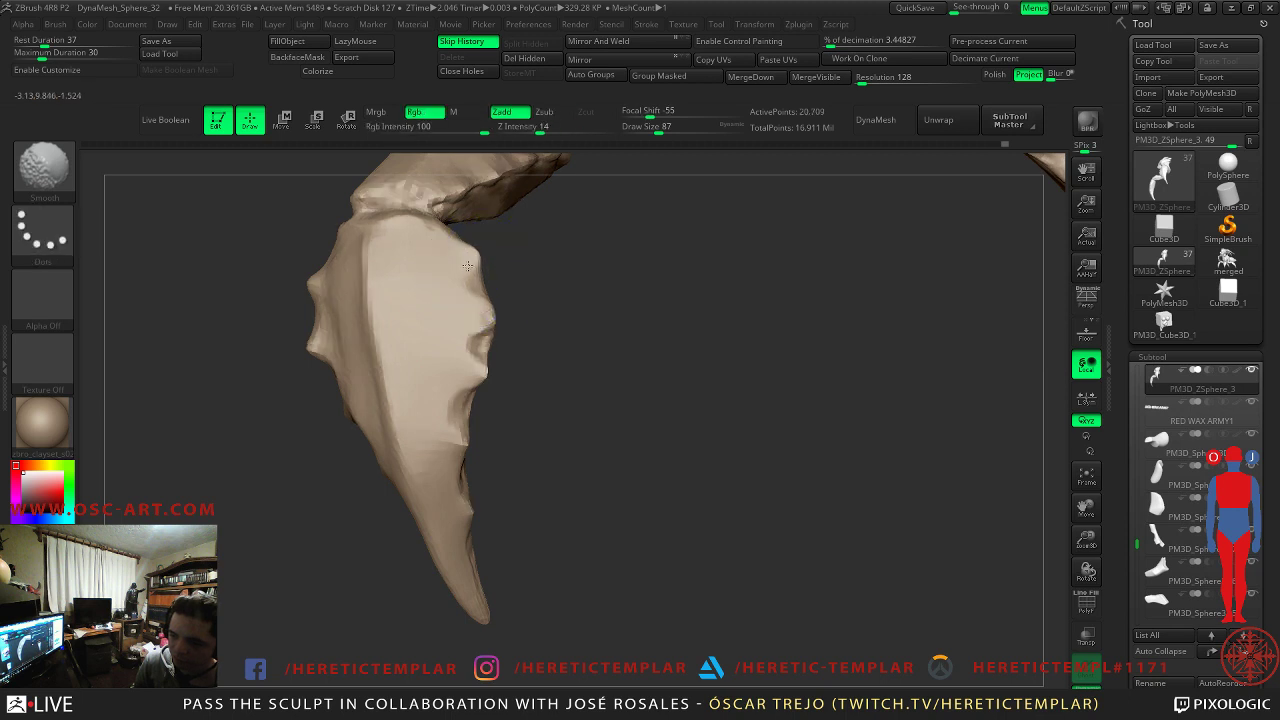
drag(474, 265, 543, 274)
key(b)
key(m)
key(v)
key(s)
drag(483, 262, 465, 268)
key(s)
drag(357, 300, 376, 300)
drag(502, 340, 519, 364)
- Flatten the claw face along the serrated edge down toward the tip with TrimDynamic at draw size 108
key(b)
key(t)
key(d)
mouse_move(354, 294)
mouse_down()
mouse_move(349, 283)
mouse_move(374, 329)
mouse_move(365, 304)
mouse_up()
drag(356, 367, 416, 518)
drag(373, 400, 418, 500)
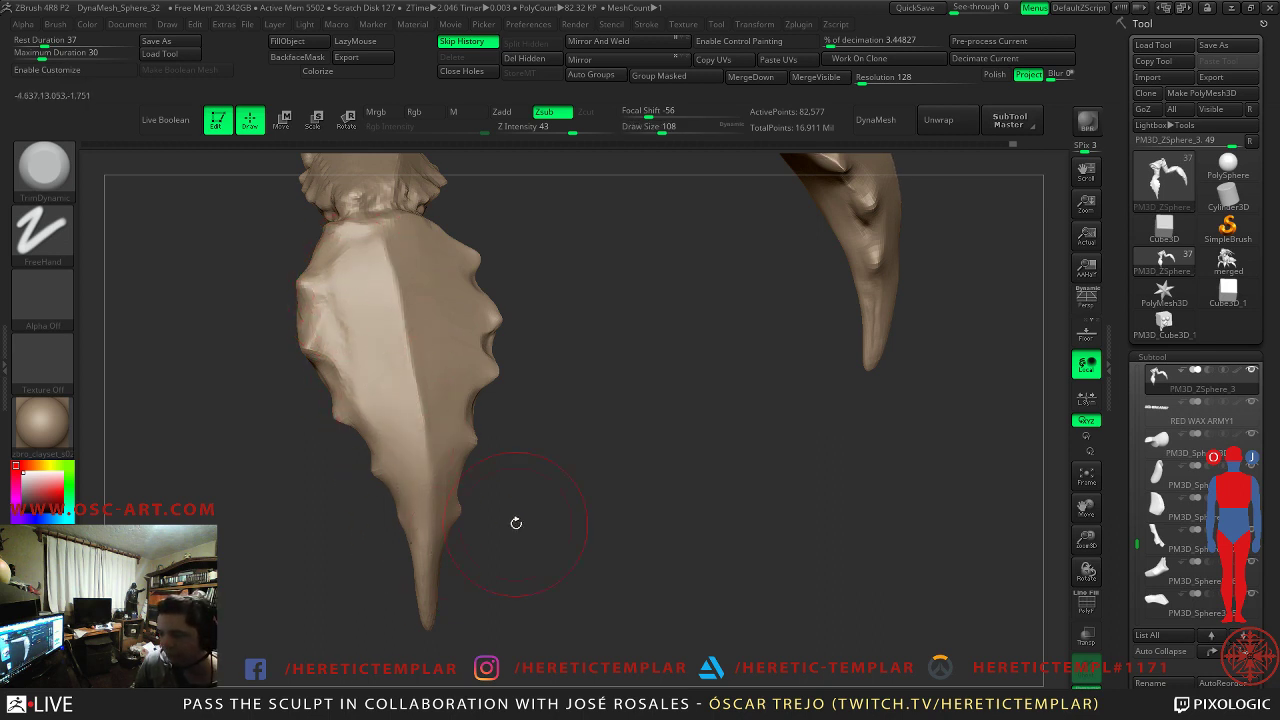
drag(460, 543, 506, 530)
- Even out the planes on both sides of the claw's central ridge with TrimDynamic
drag(433, 286, 430, 390)
drag(340, 353, 362, 362)
drag(362, 362, 371, 360)
drag(383, 426, 353, 376)
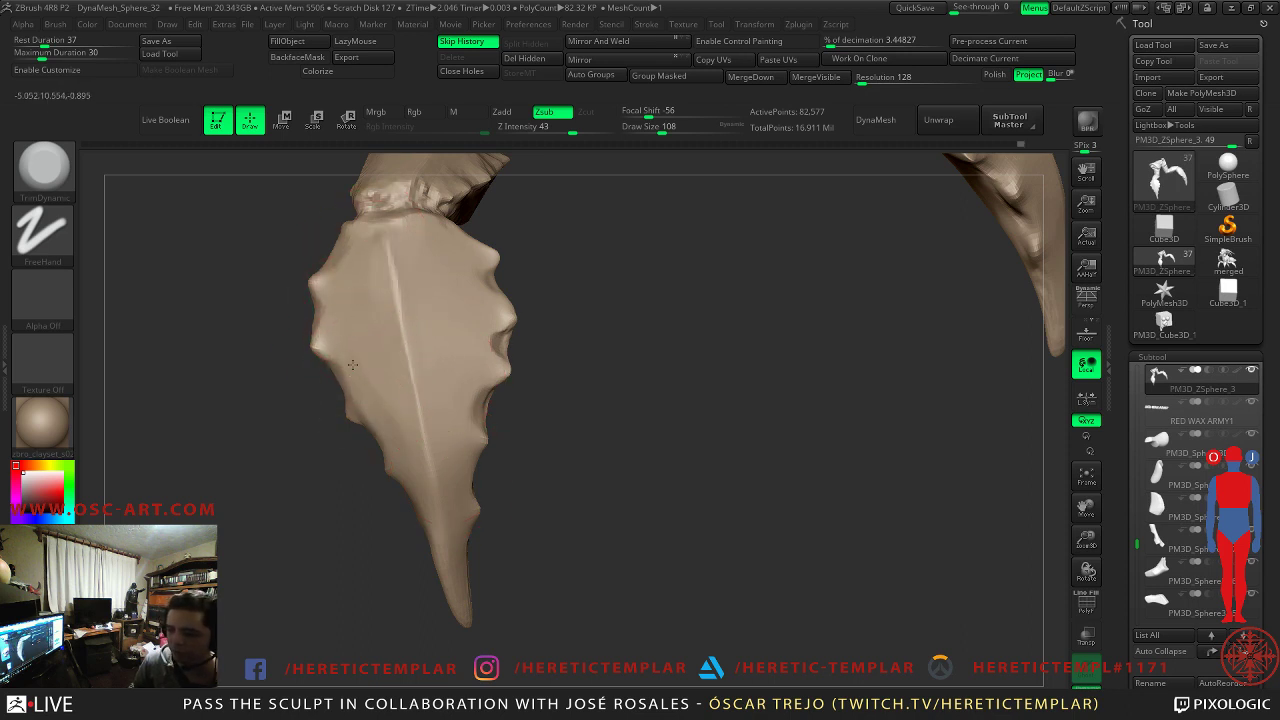
drag(389, 266, 351, 300)
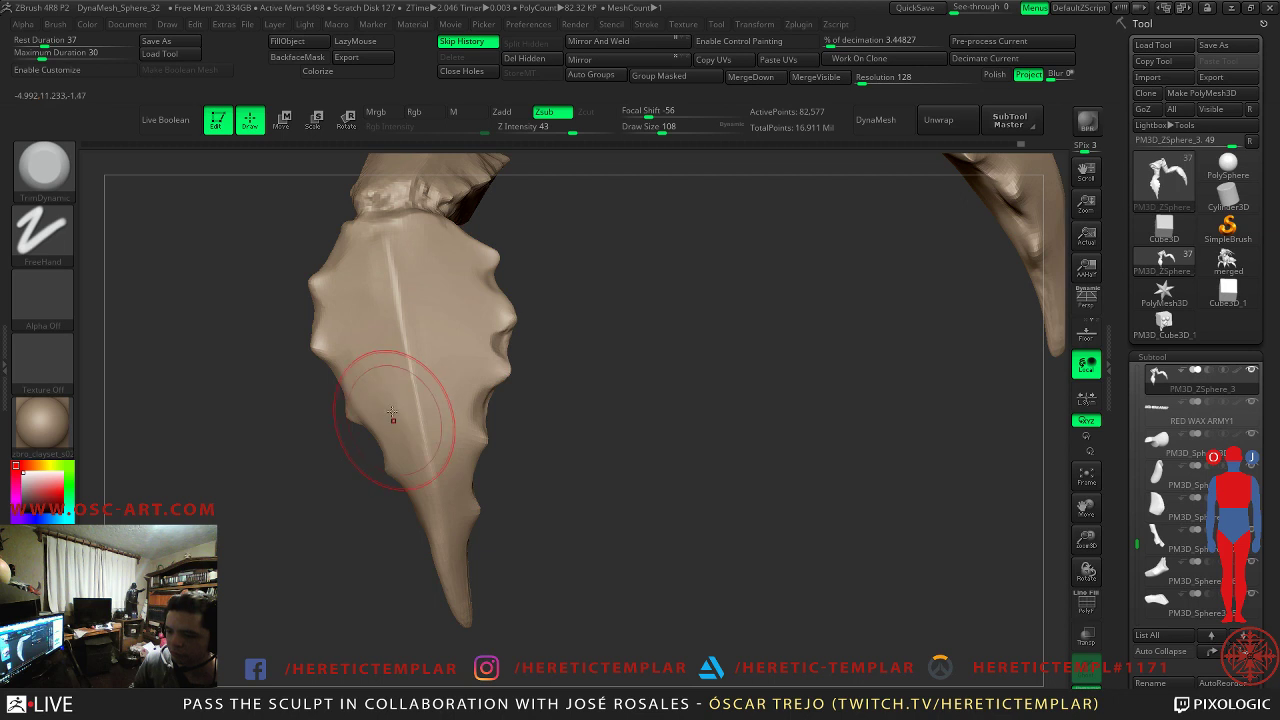
drag(628, 314, 567, 371)
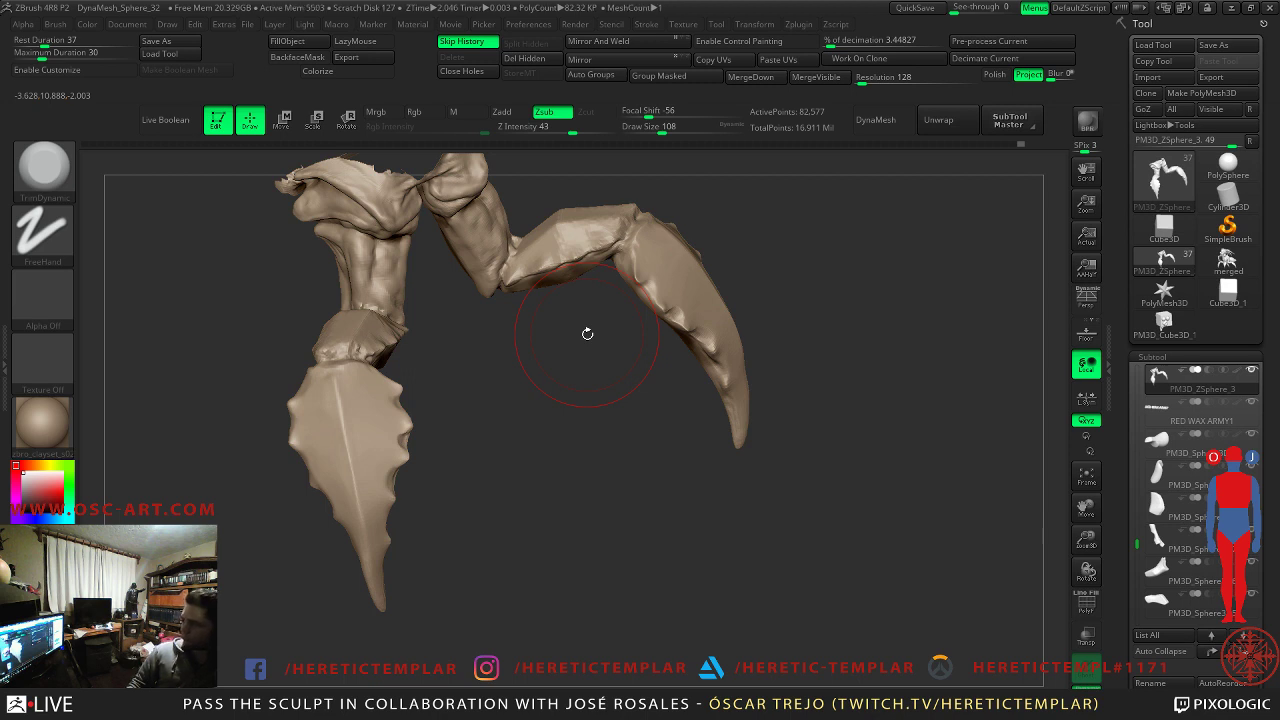
- Adjust the curve of the claw's tip with the Move brush, varying the draw size between 77 and 124
mouse_move(526, 377)
alt+mouse_down()
mouse_move(582, 479)
mouse_move(526, 406)
alt+mouse_up()
key(b)
key(m)
key(v)
key(s)
click(477, 500)
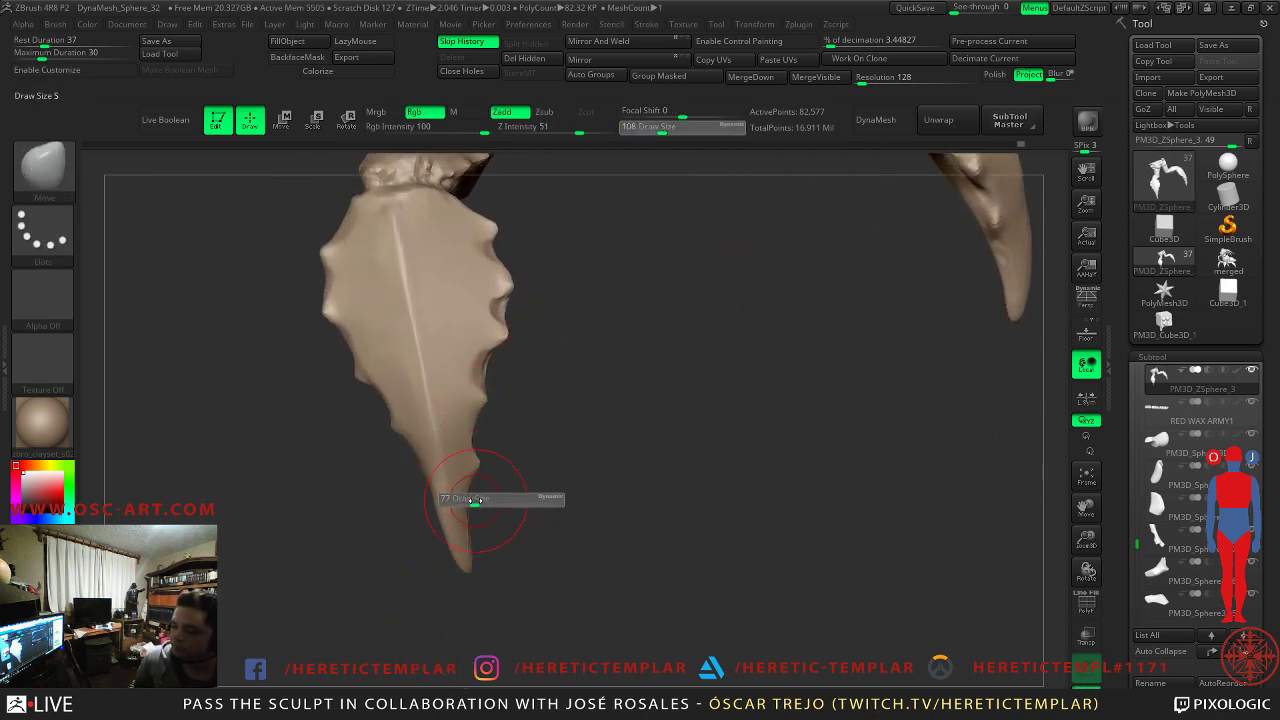
shift+drag(477, 529, 472, 563)
key(s)
click(475, 570)
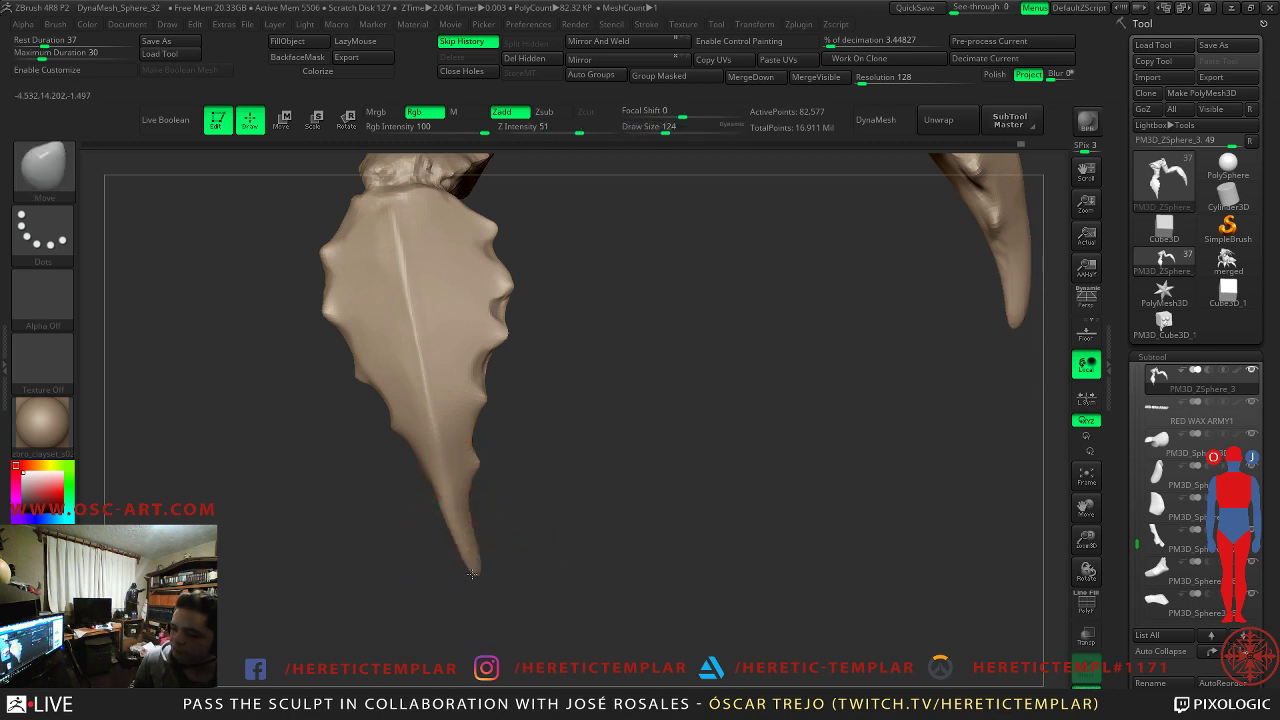
key(s)
drag(472, 486, 476, 470)
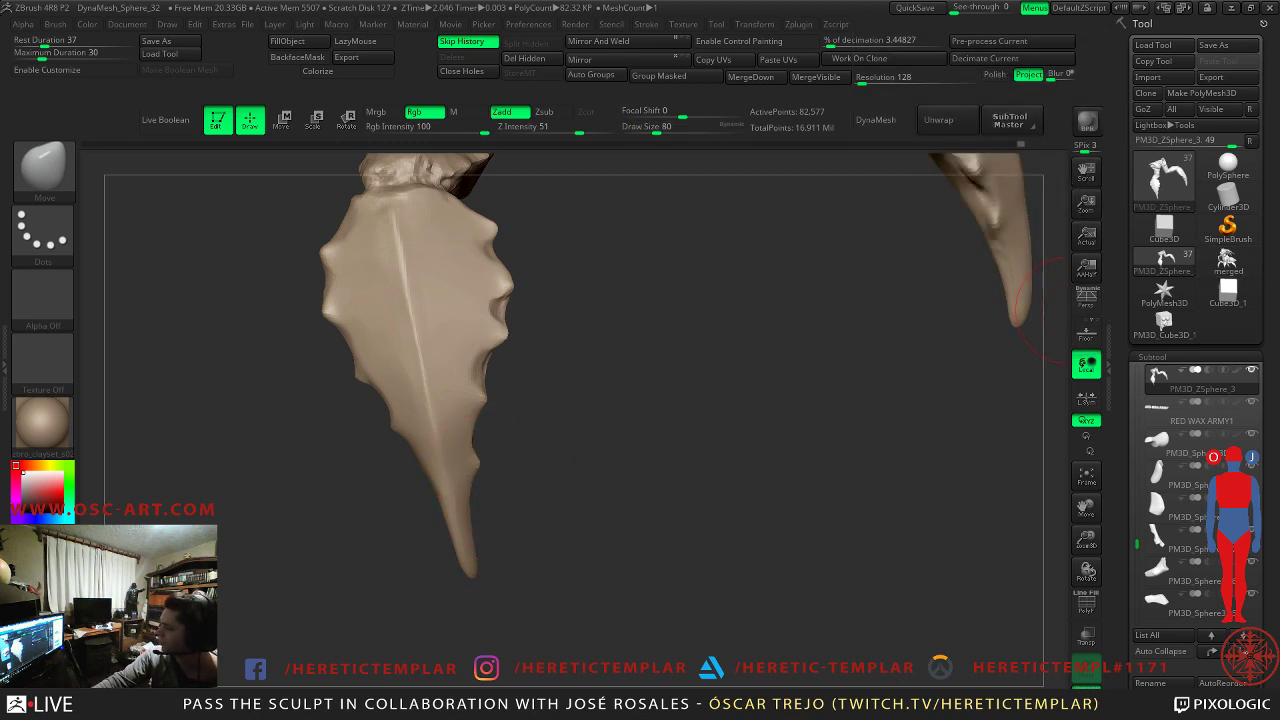
- Lower the legs by two subdivision levels and smooth the claw's narrow tip at draw size 71
key(shift+d)
key(shift+d)
drag(571, 463, 575, 435)
key(s)
click(517, 414)
mouse_move(534, 378)
mouse_down()
mouse_move(577, 369)
mouse_move(493, 374)
mouse_up()
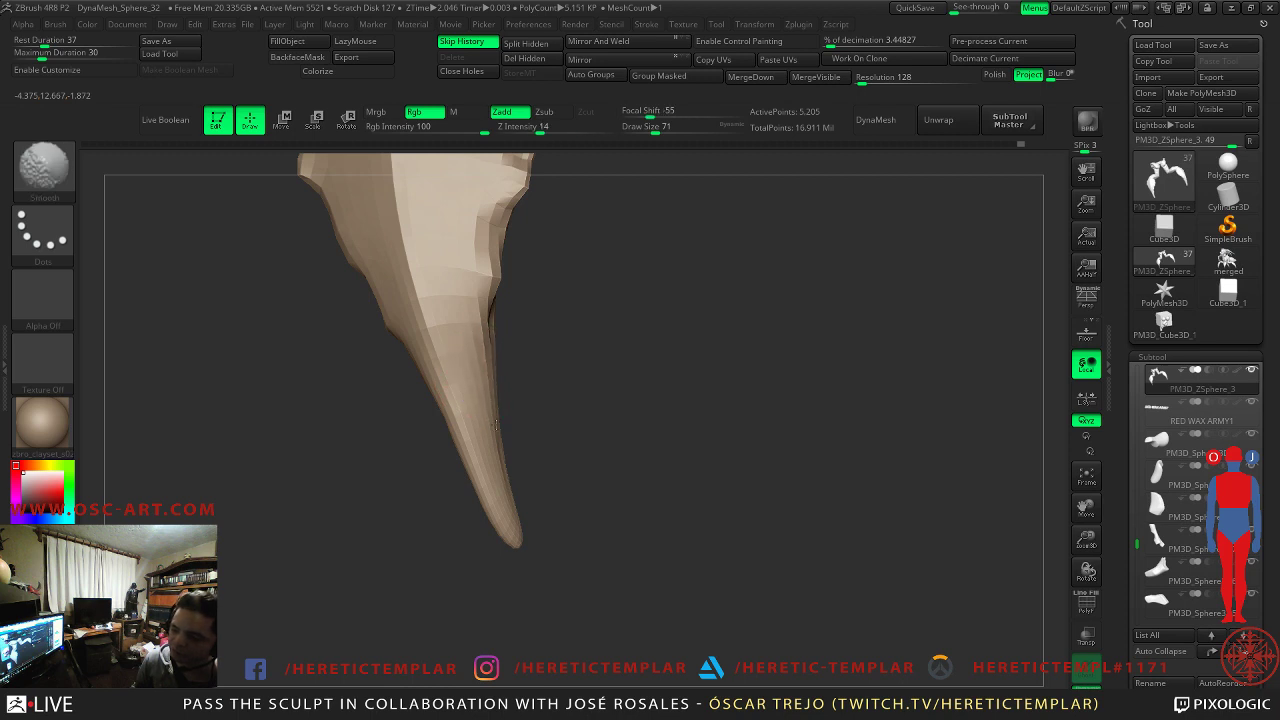
mouse_move(490, 456)
mouse_down()
mouse_move(523, 449)
mouse_move(530, 487)
mouse_up()
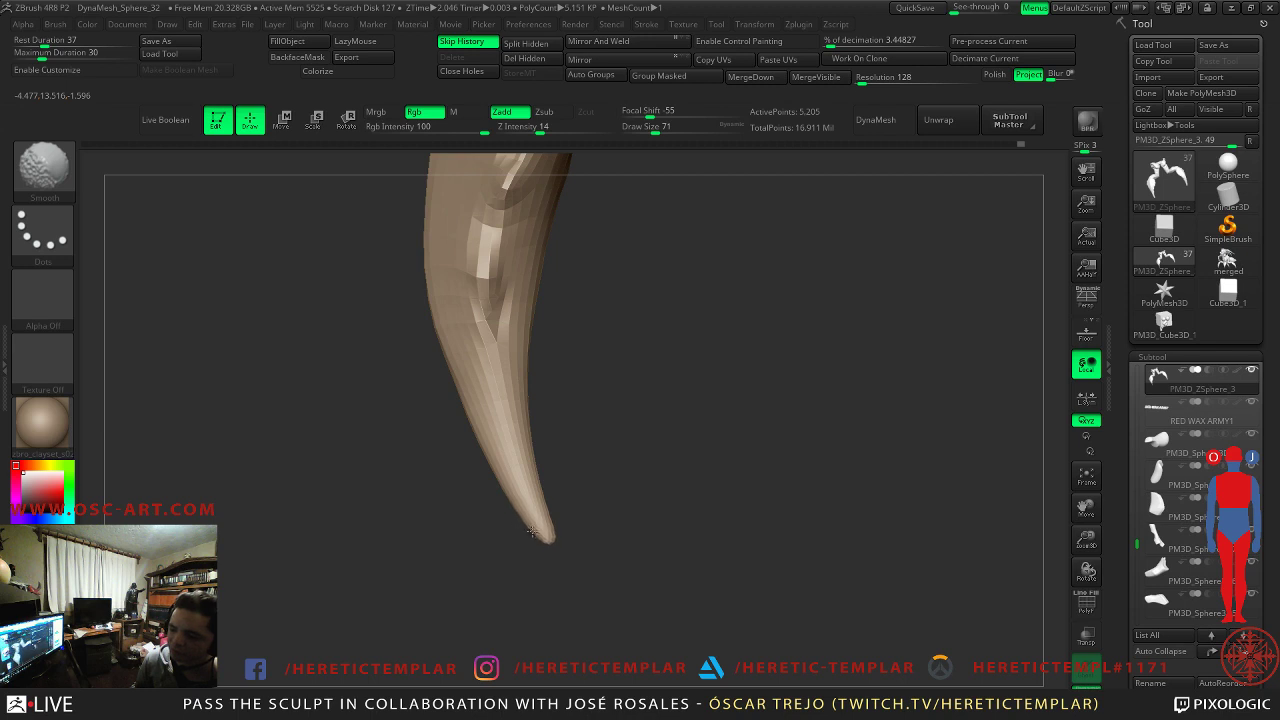
mouse_move(643, 451)
mouse_down()
mouse_move(620, 449)
mouse_move(666, 455)
mouse_move(634, 443)
mouse_up()
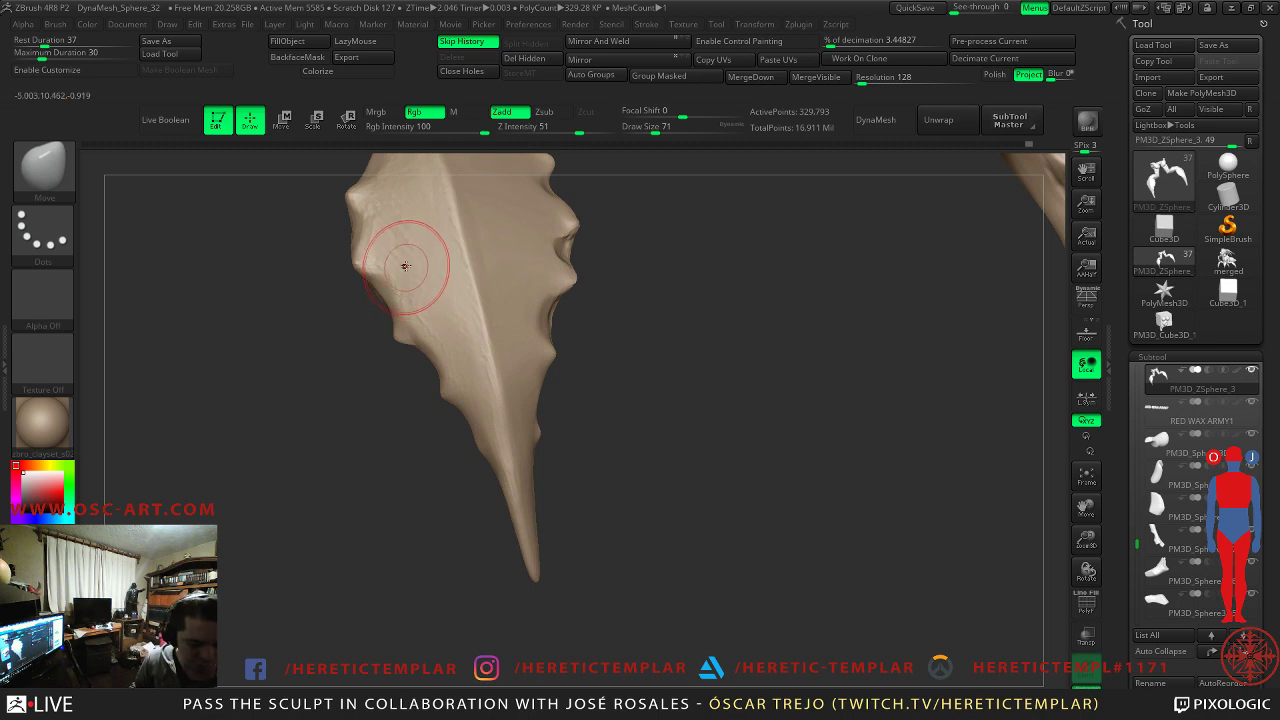
- Smooth the claw's broad face near the serrated edge and below the joint
key(shift)
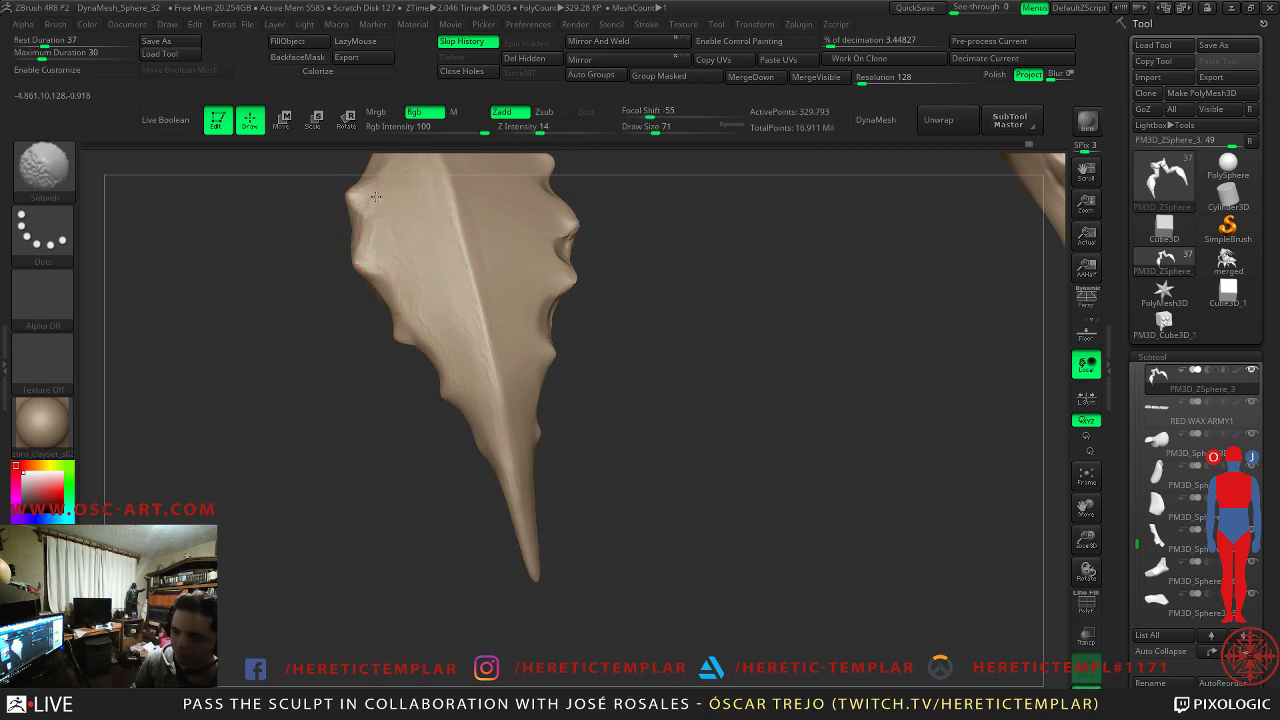
mouse_move(650, 350)
alt+mouse_down()
mouse_move(680, 392)
mouse_move(709, 485)
alt+mouse_up()
shift+drag(523, 318, 472, 302)
shift+drag(472, 302, 446, 308)
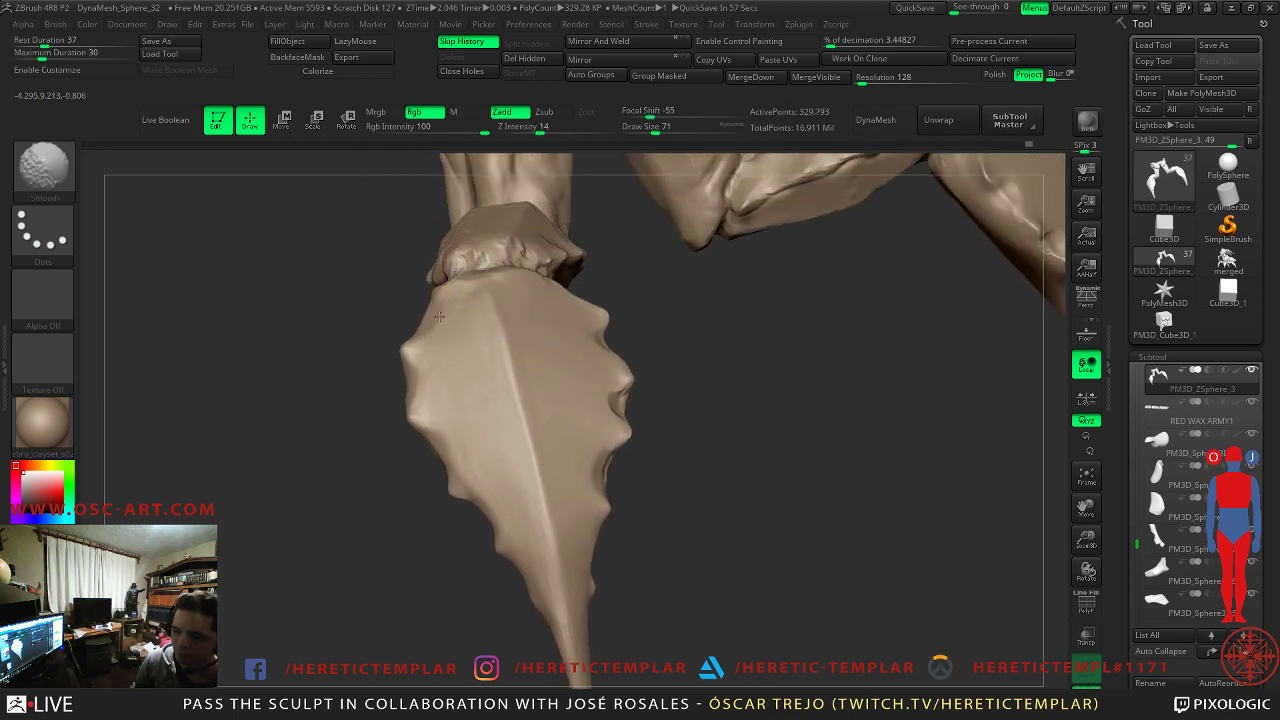
- Refine the claw's broad face between the serrations and the central ridge with TrimDynamic at draw size 71
key(b)
key(t)
key(d)
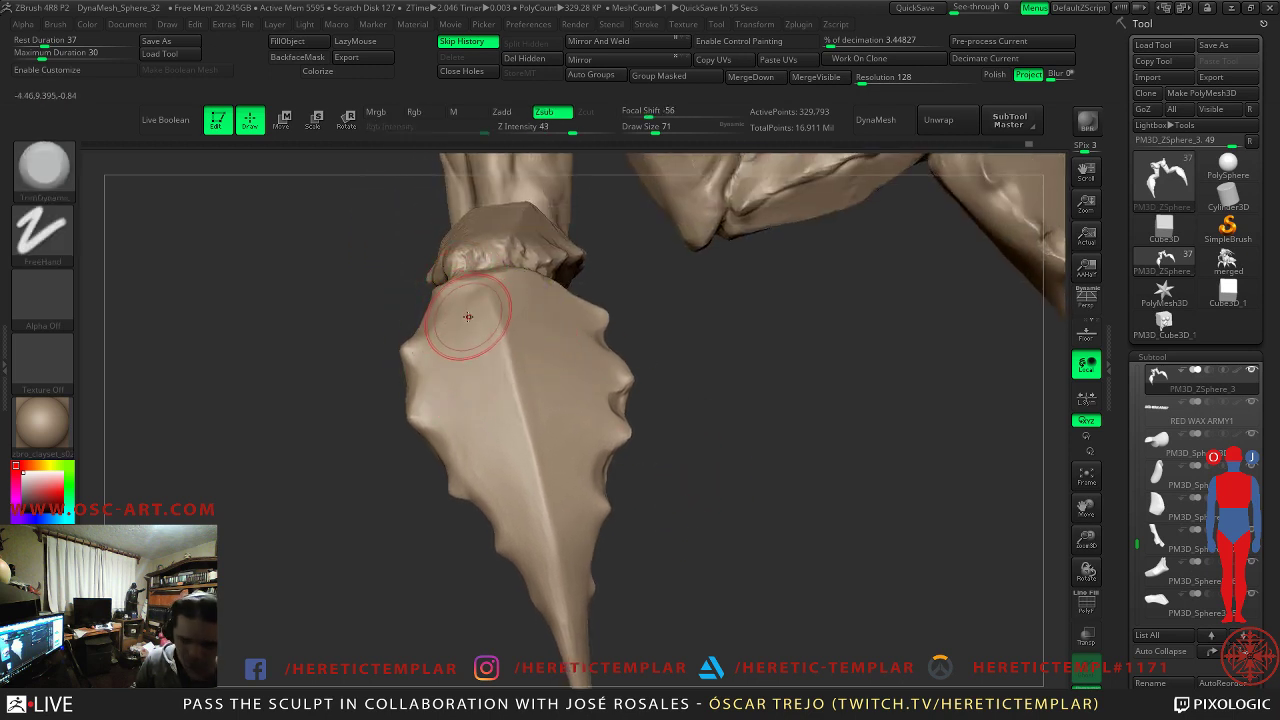
mouse_move(413, 347)
shift+mouse_down()
mouse_move(446, 354)
mouse_move(449, 429)
mouse_move(467, 447)
shift+mouse_up()
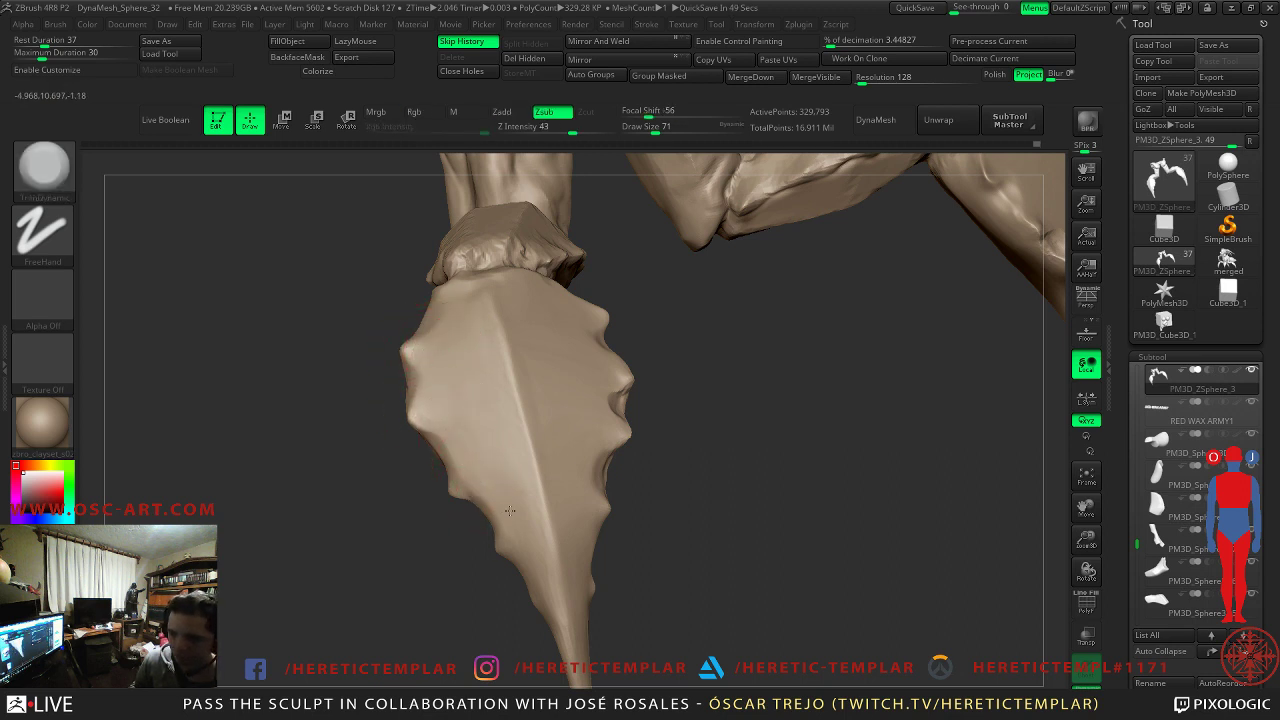
key(ctrl)
drag(720, 400, 738, 459)
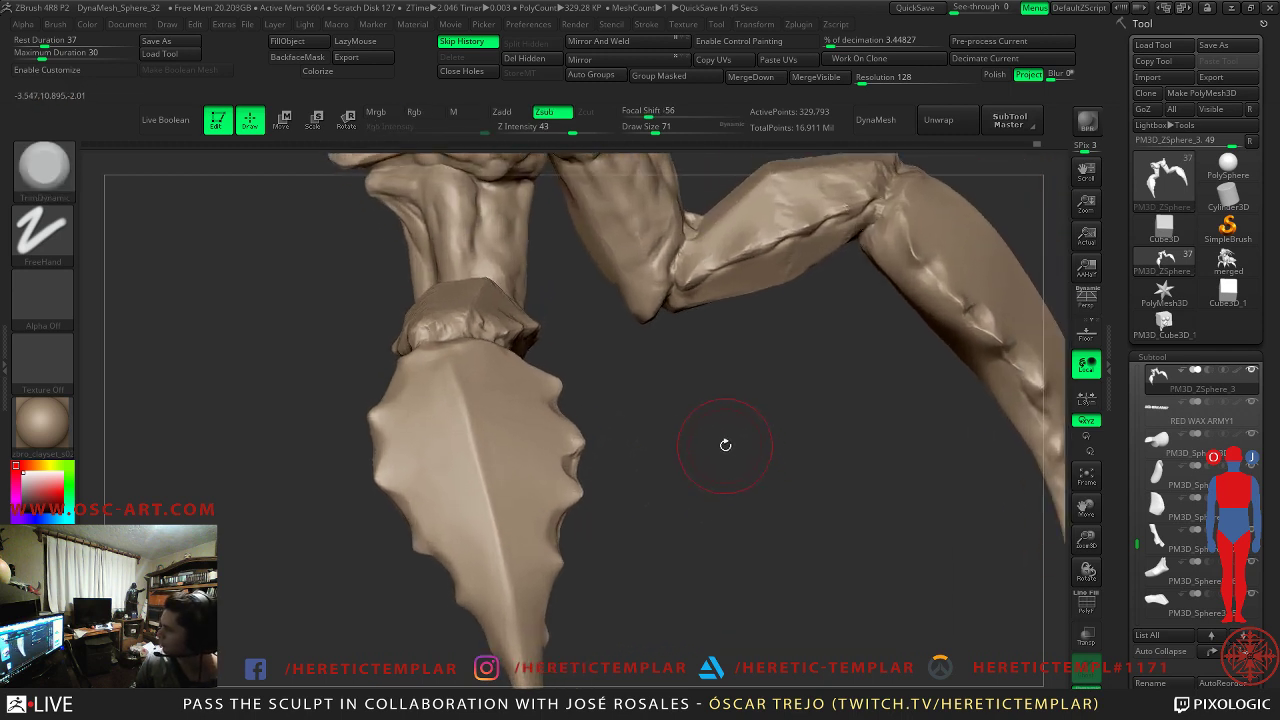
- Flatten the planes of the claw and the leg segment above it with TrimDynamic, raising the draw size to 128
mouse_move(776, 362)
alt+mouse_down()
mouse_move(759, 454)
mouse_move(651, 333)
mouse_move(740, 376)
mouse_move(781, 373)
alt+mouse_up()
key(ctrl+shift)
ctrl+shift+click(781, 373)
drag(851, 423, 770, 436)
drag(386, 429, 375, 424)
drag(410, 327, 348, 379)
ctrl+shift+click(348, 463)
alt+drag(820, 369, 724, 430)
mouse_move(309, 434)
alt+mouse_down()
mouse_move(305, 318)
mouse_move(297, 329)
mouse_move(350, 335)
alt+mouse_up()
key(s)
drag(206, 389, 341, 428)
mouse_move(222, 398)
mouse_down()
mouse_move(338, 428)
mouse_move(346, 405)
mouse_up()
drag(182, 396, 320, 376)
mouse_move(200, 388)
mouse_down()
mouse_move(322, 408)
mouse_move(350, 426)
mouse_move(230, 398)
mouse_up()
drag(330, 400, 236, 393)
mouse_move(349, 410)
mouse_down()
mouse_move(224, 388)
mouse_move(352, 425)
mouse_up()
mouse_move(286, 326)
mouse_down()
mouse_move(480, 400)
mouse_move(466, 410)
mouse_up()
drag(166, 410, 178, 418)
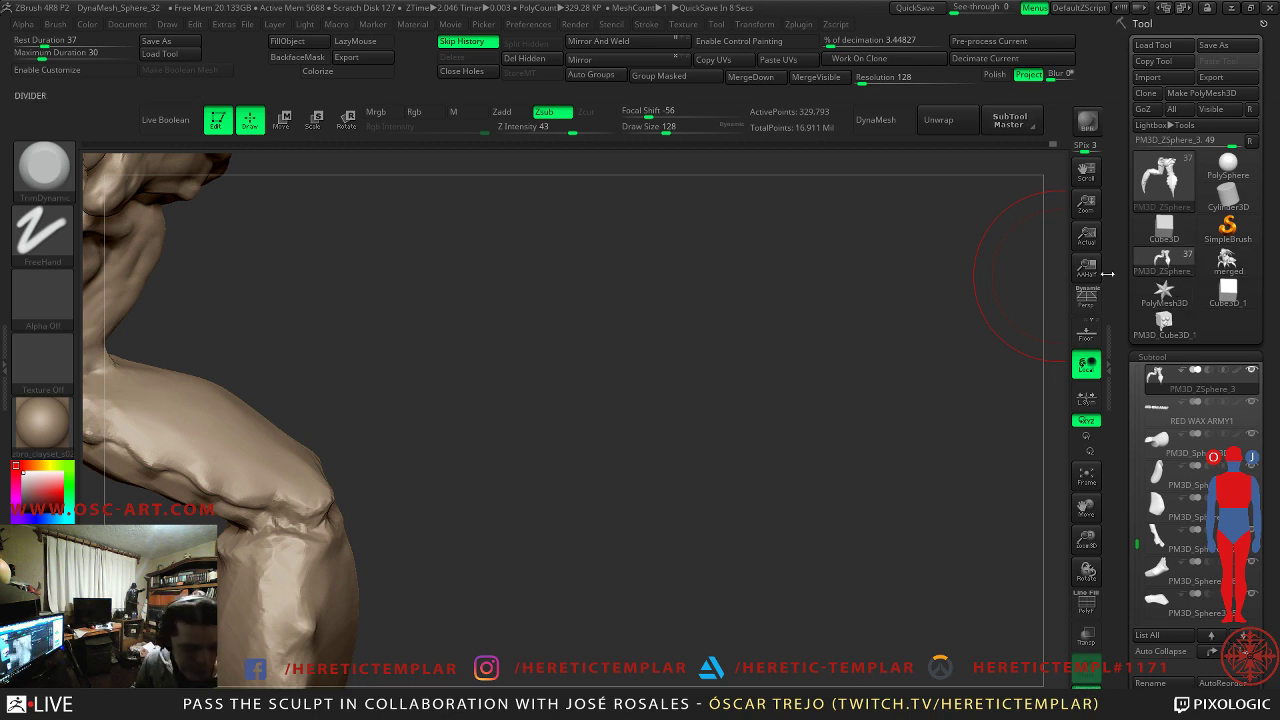
- Try to reshape the end of the leg segment at the claw joint with the Move brush at draw size 116
mouse_move(371, 354)
mouse_down()
mouse_move(506, 386)
mouse_move(646, 371)
mouse_move(577, 363)
mouse_up()
key(b)
key(m)
key(v)
key(s)
drag(468, 417, 439, 422)
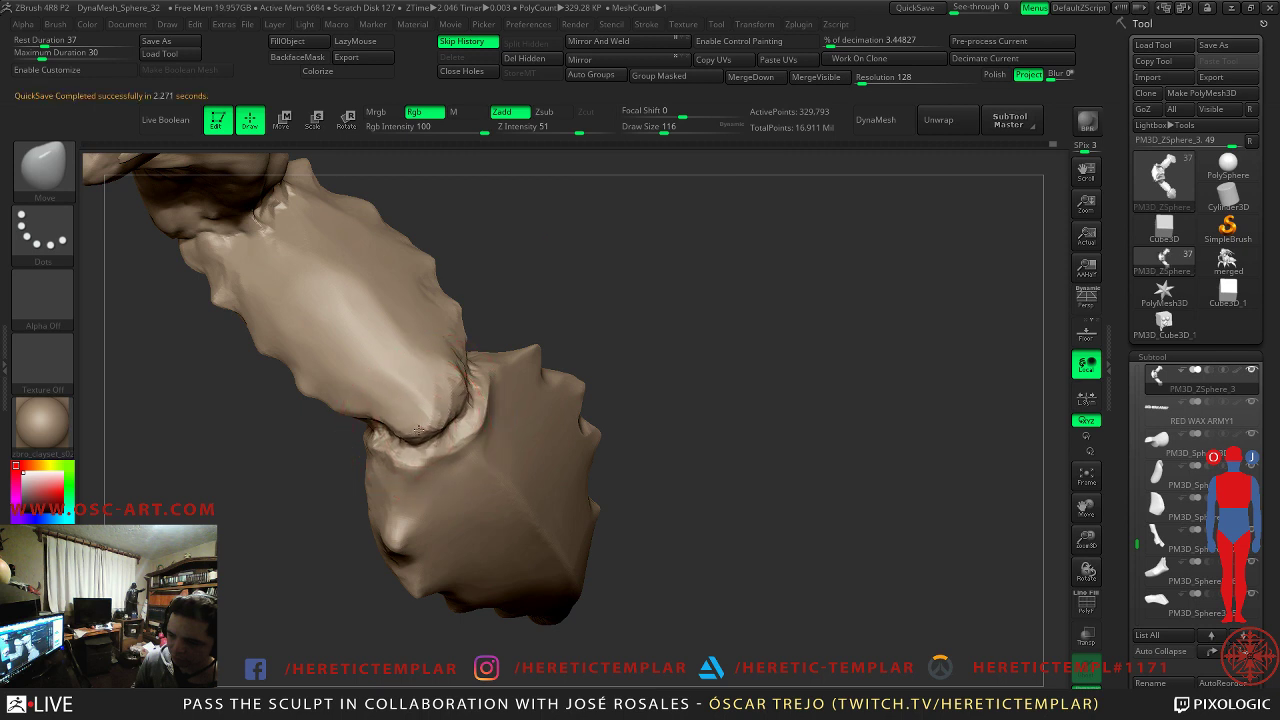
key(ctrl+z)
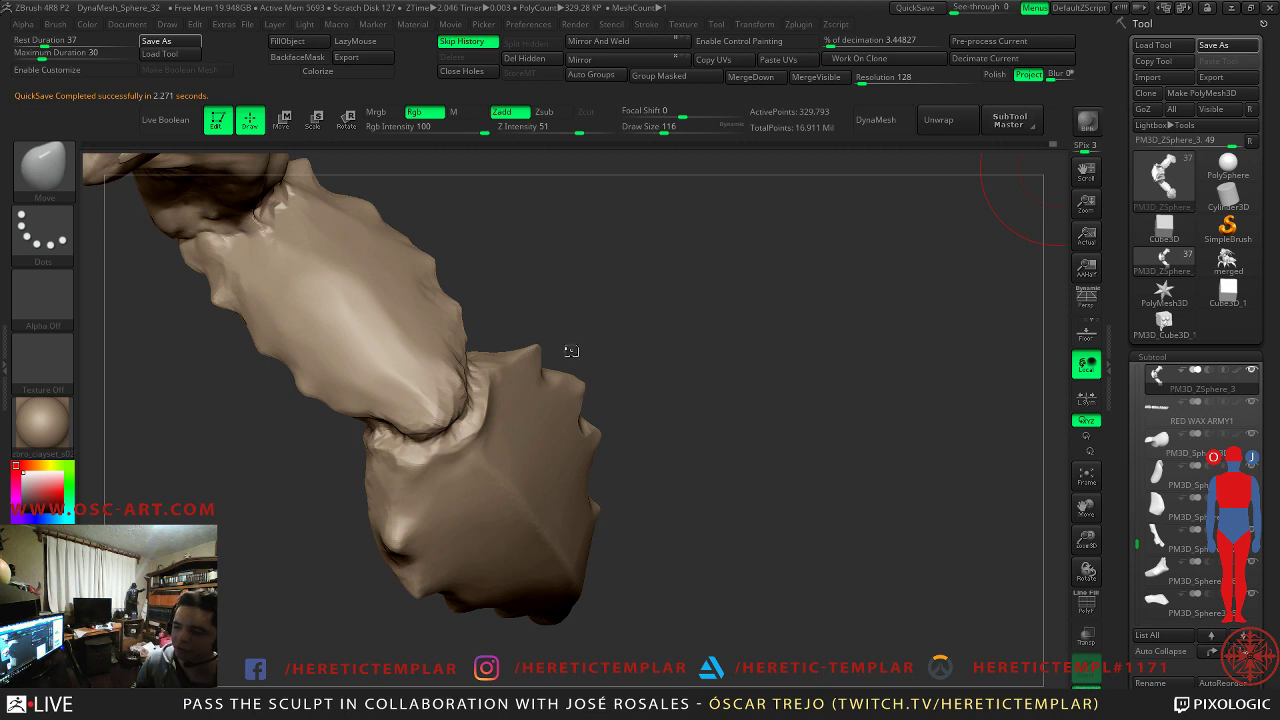
- Flatten the upper claw faces around the central ridge with TrimDynamic at draw size 120
drag(702, 404, 661, 329)
mouse_move(760, 370)
alt+mouse_down()
mouse_move(749, 303)
mouse_move(774, 307)
mouse_move(457, 368)
mouse_move(451, 323)
alt+mouse_up()
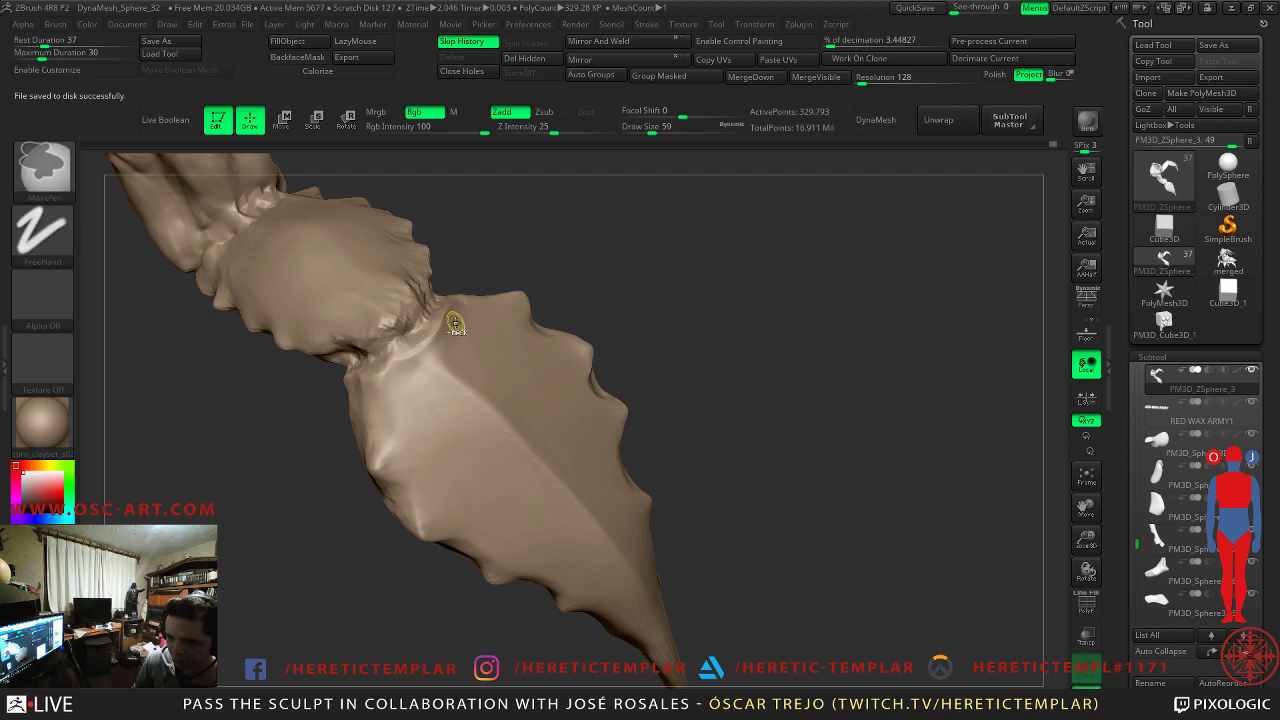
key(b)
key(t)
key(d)
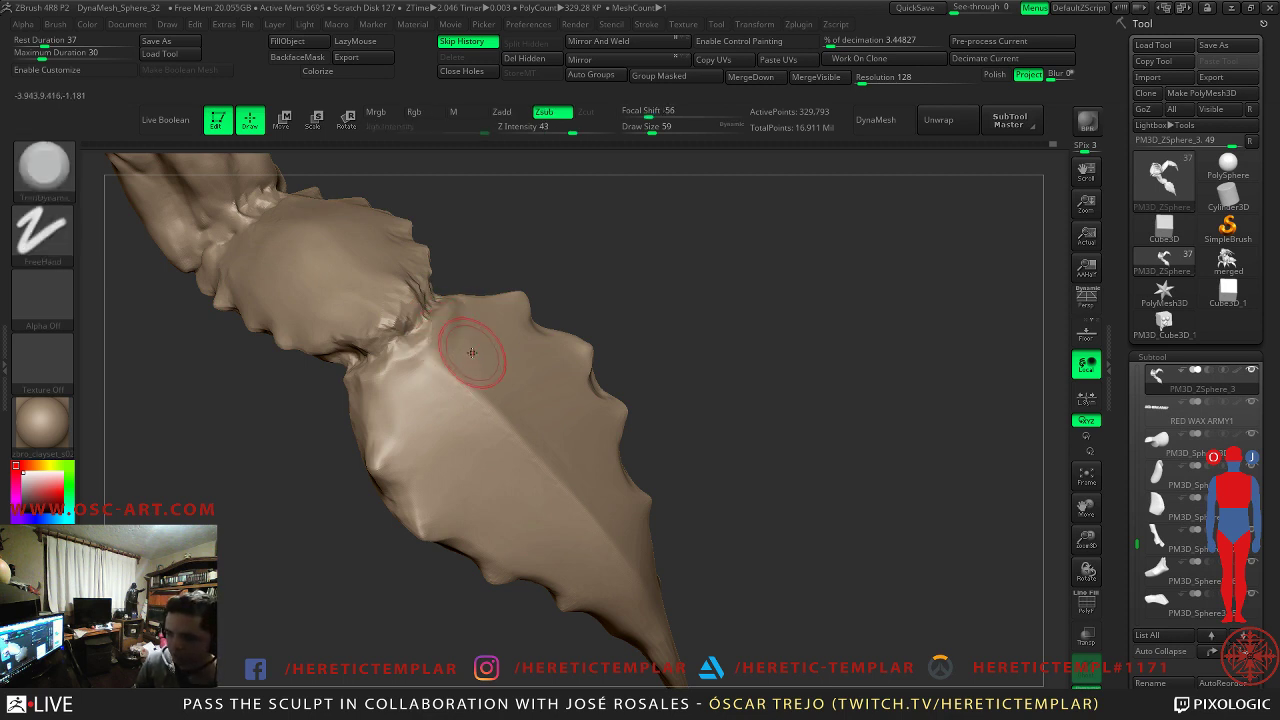
key(s)
mouse_move(423, 366)
mouse_down()
mouse_move(434, 374)
mouse_move(421, 406)
mouse_move(502, 473)
mouse_up()
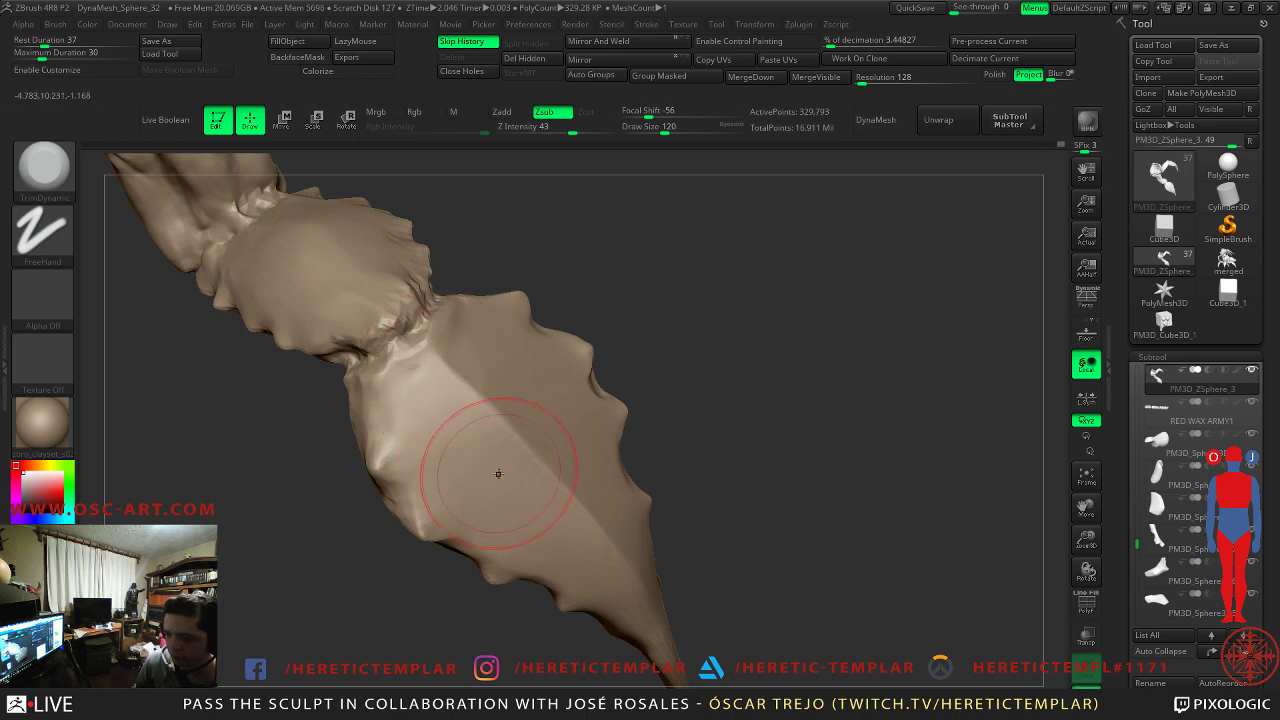
mouse_move(424, 432)
mouse_down()
mouse_move(386, 363)
mouse_move(440, 410)
mouse_up()
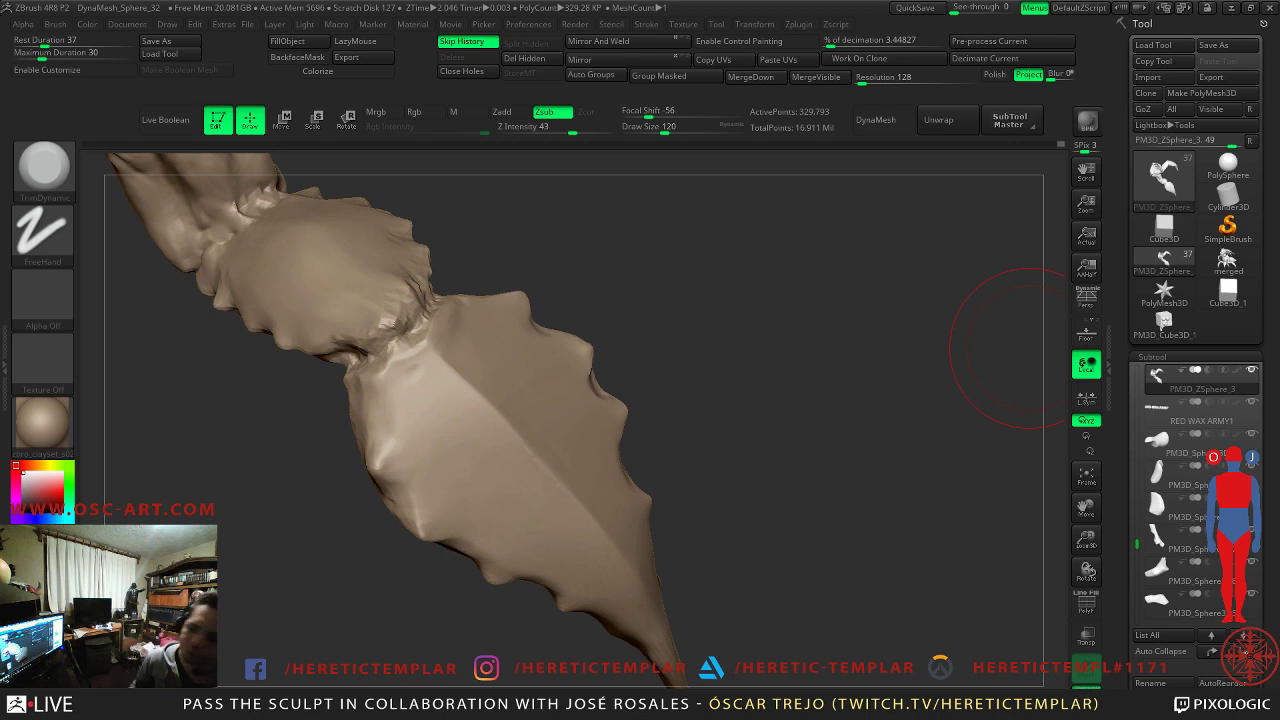
- Drop the legs to a lower subdivision level and reshape the area around the claw joint with the Move brush at draw size 101
key(shift+d)
key(shift+d)
key(shift+d)
key(s)
drag(402, 333, 388, 335)
key(d)
mouse_move(586, 278)
mouse_down()
mouse_move(680, 320)
mouse_move(663, 266)
mouse_move(584, 335)
mouse_move(590, 355)
mouse_move(606, 346)
mouse_up()
key(b)
key(m)
key(v)
key(s)
mouse_move(398, 403)
mouse_down()
mouse_move(410, 403)
mouse_move(398, 384)
mouse_move(440, 352)
mouse_move(406, 386)
mouse_up()
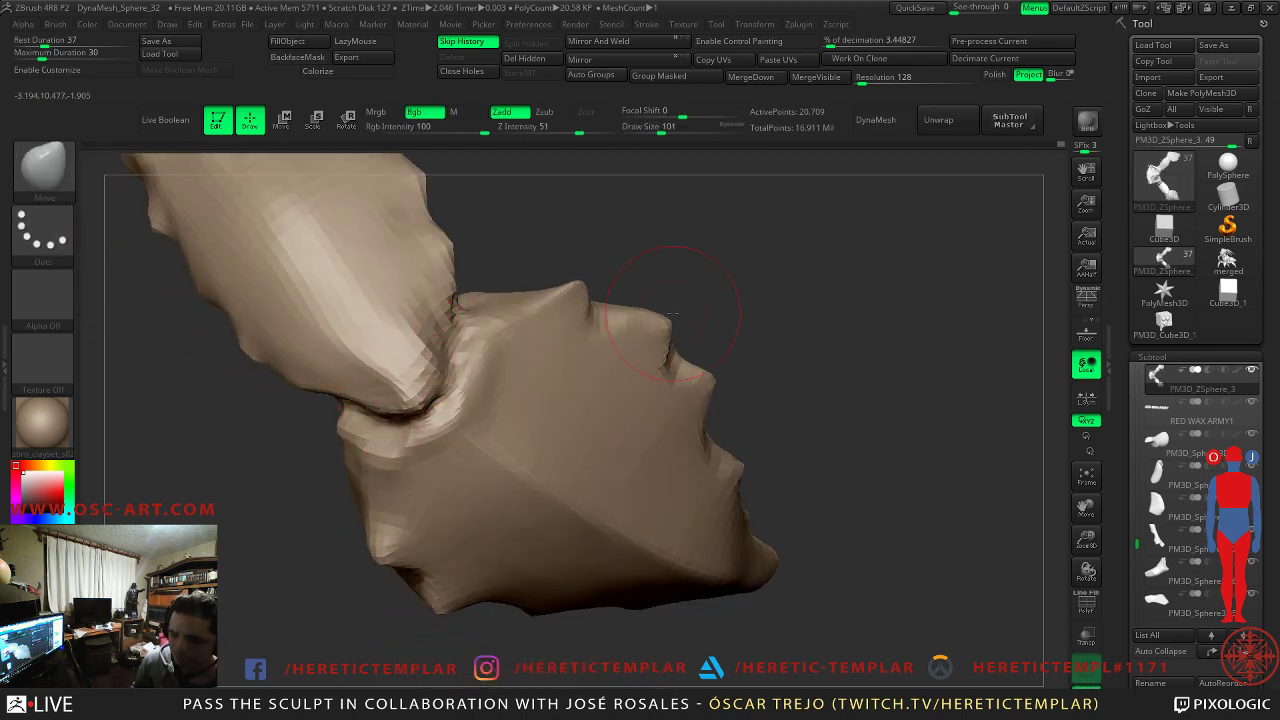
drag(654, 288, 620, 318)
right_drag(334, 466, 408, 450)
drag(641, 383, 667, 397)
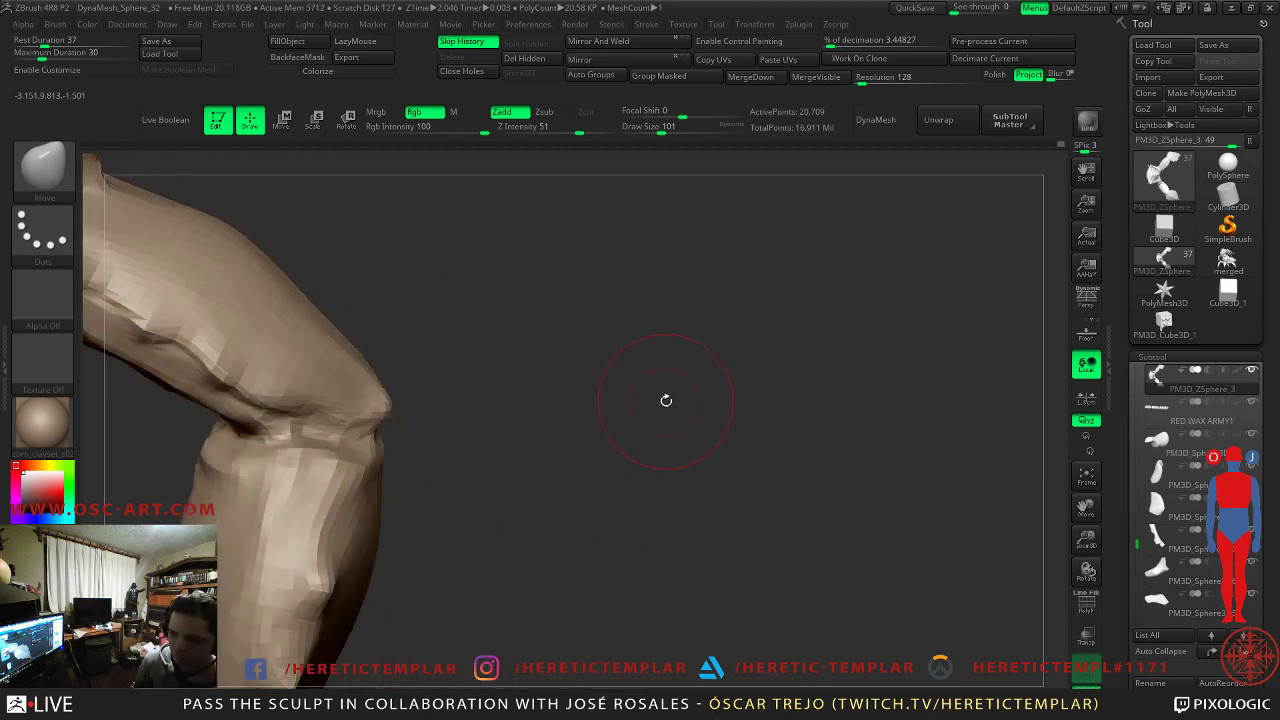
- Flatten the claw's upper faces below the joint with TrimDynamic at draw size 101 and smooth them
key(b)
key(t)
key(d)
drag(292, 496, 261, 539)
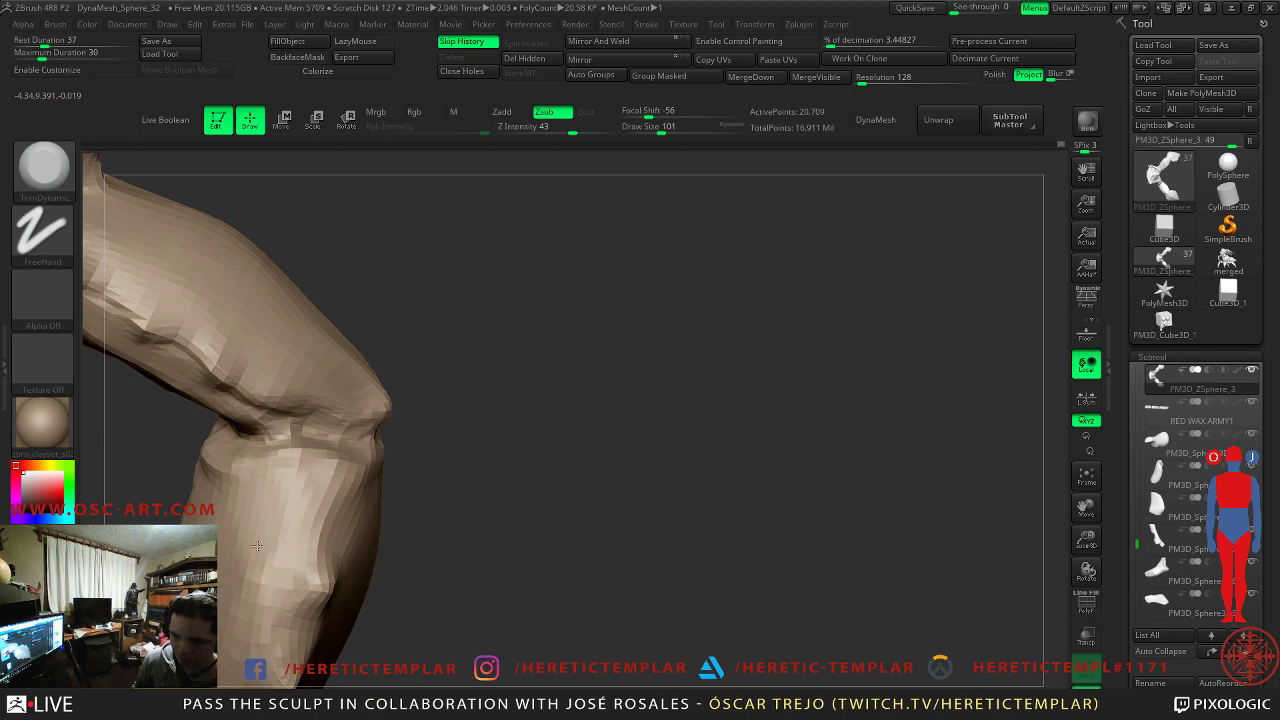
drag(496, 577, 385, 386)
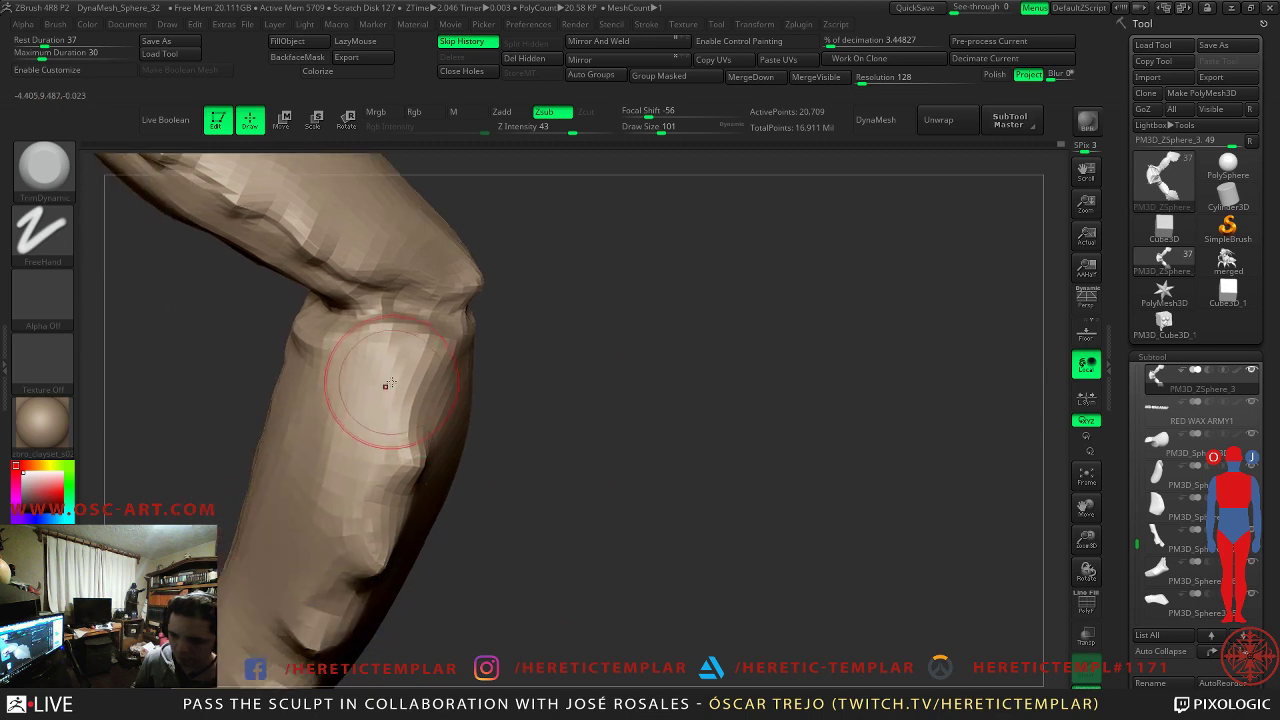
mouse_move(214, 363)
mouse_down()
mouse_move(233, 334)
mouse_move(543, 386)
mouse_move(660, 344)
mouse_up()
mouse_move(456, 391)
mouse_down()
mouse_move(449, 371)
mouse_move(378, 387)
mouse_up()
key(shift)
shift+drag(329, 438, 262, 450)
- Pull in the claw's outer edge just below the joint with the Move brush at draw size 163
mouse_move(200, 420)
mouse_down()
mouse_move(214, 406)
mouse_move(330, 420)
mouse_move(552, 408)
mouse_up()
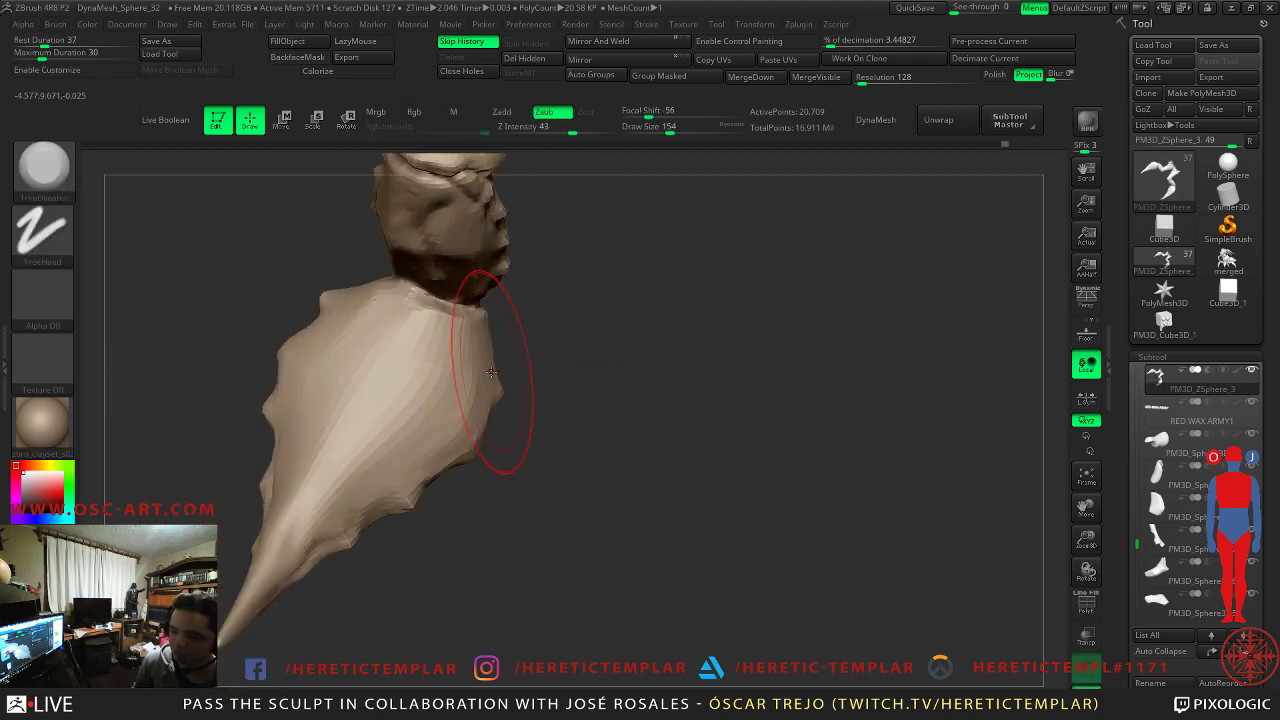
key(shift)
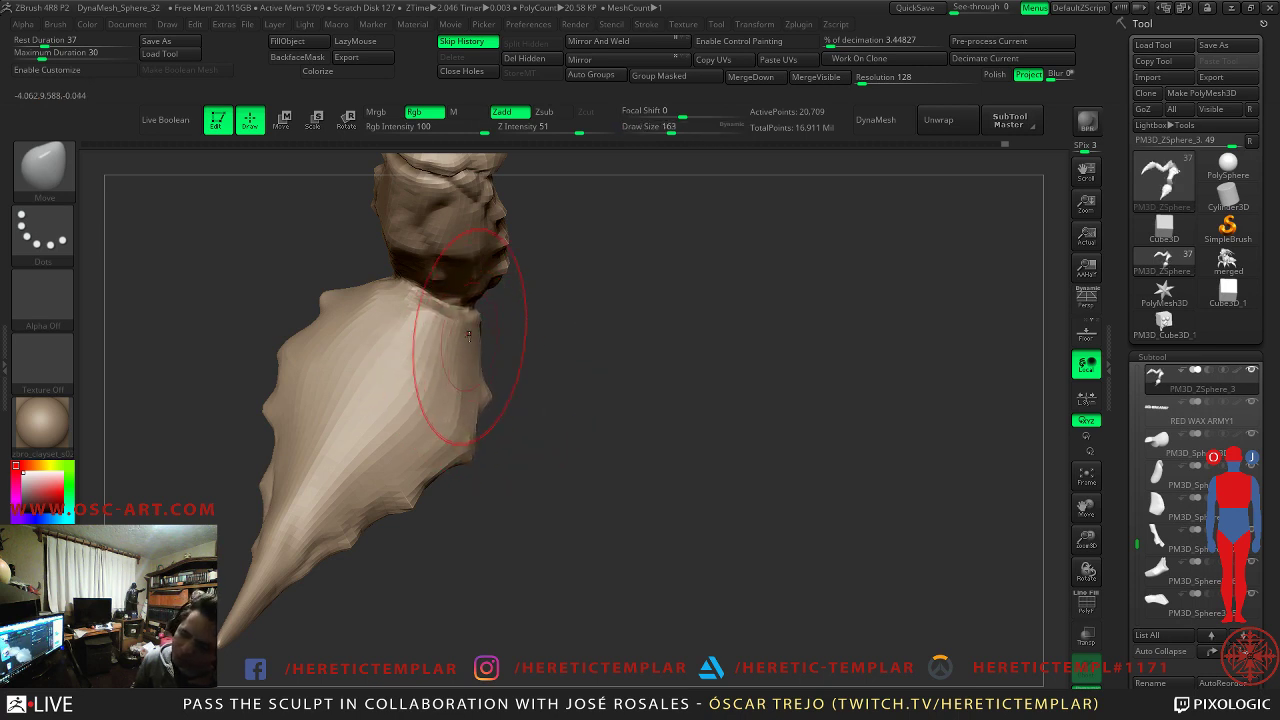
mouse_move(394, 345)
mouse_down()
mouse_move(594, 363)
mouse_move(540, 352)
mouse_move(566, 328)
mouse_move(507, 283)
mouse_up()
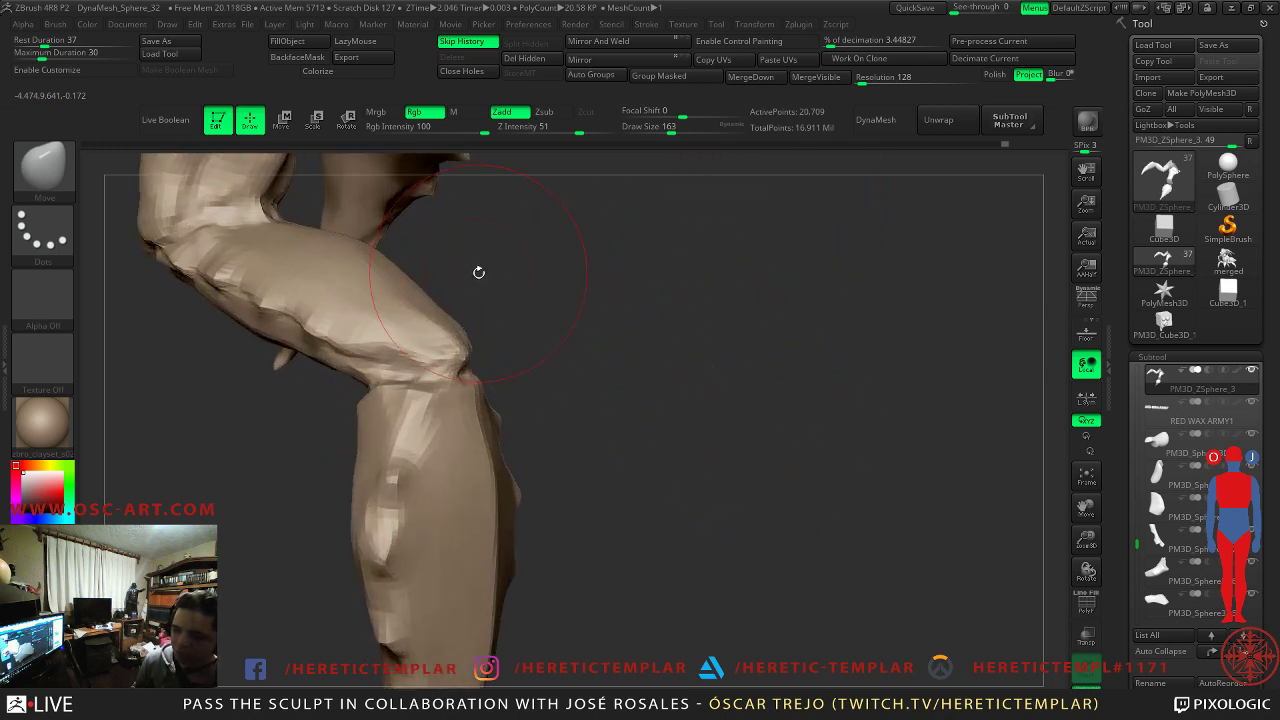
- Raise the legs one subdivision level and carve the claw joint's crease with DamStandard at draw size 65
key(b)
key(d)
key(s)
key(s)
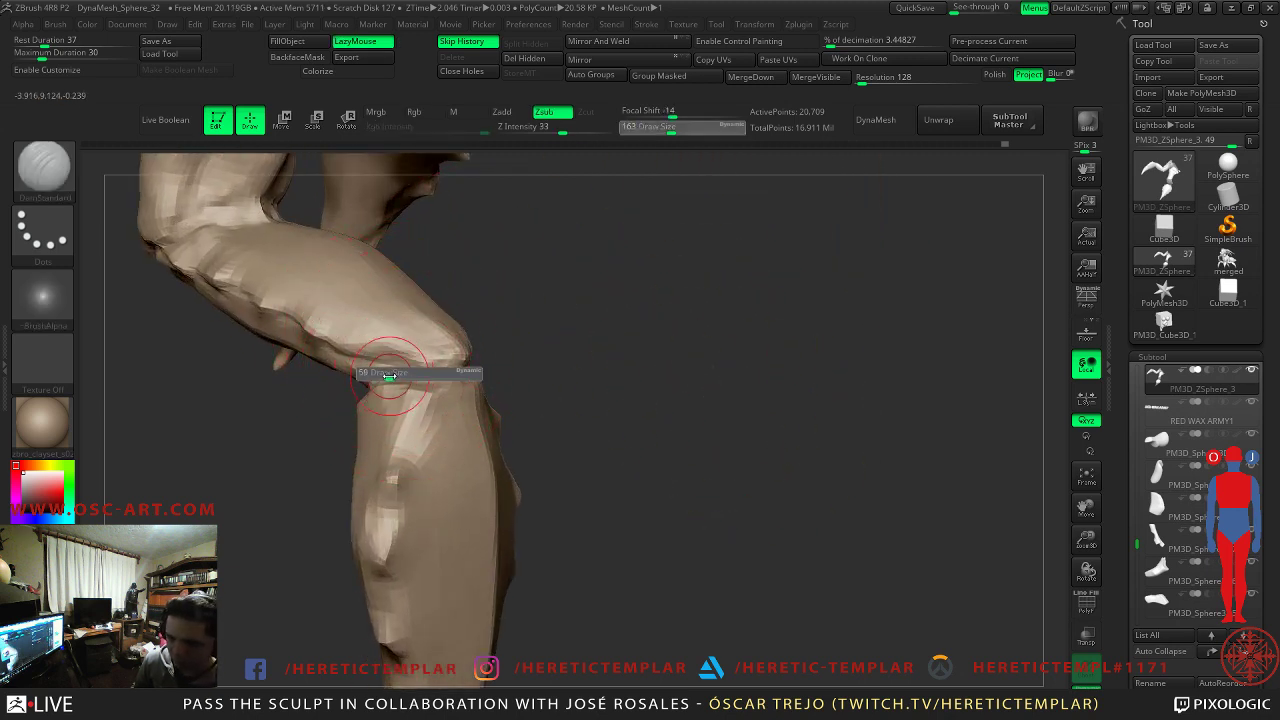
mouse_move(580, 351)
mouse_down()
mouse_move(703, 331)
mouse_move(635, 353)
mouse_up()
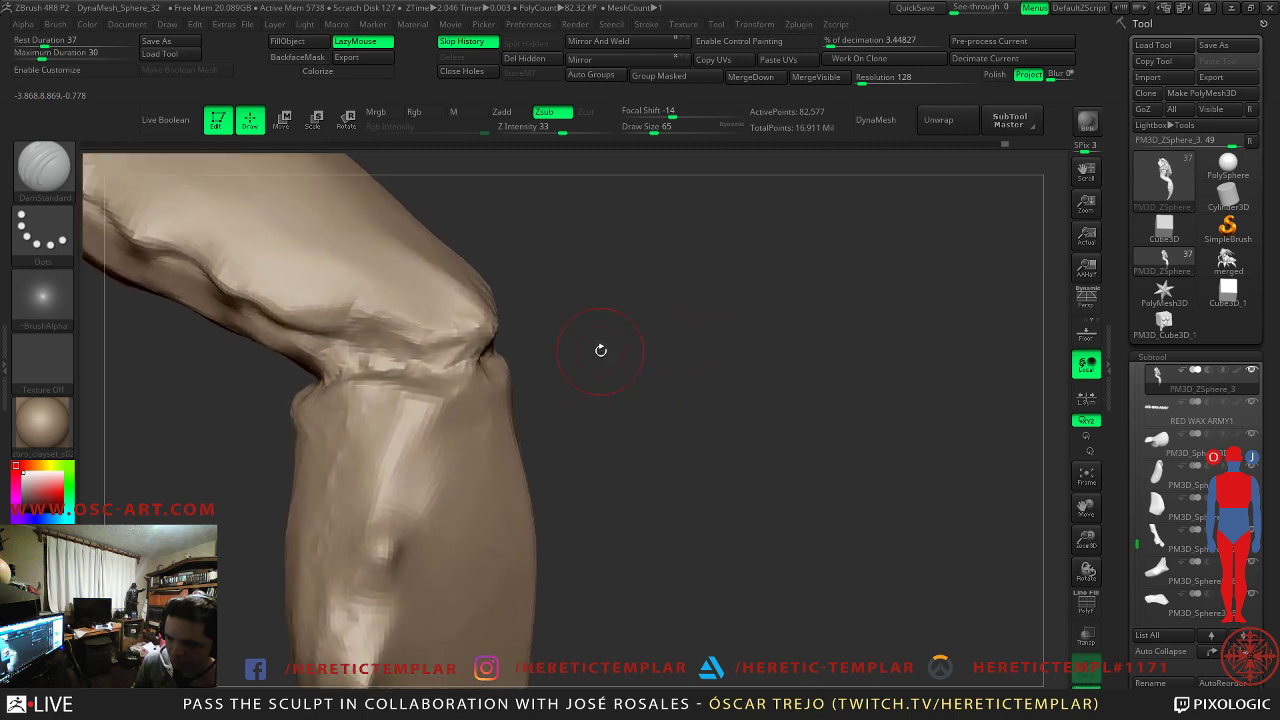
- Deepen the crease and cut wrinkles around the claw joint with DamStandard at draw sizes 54 and 39
key(s)
click(352, 364)
mouse_move(250, 395)
mouse_down()
mouse_move(425, 337)
mouse_move(452, 347)
mouse_move(472, 328)
mouse_move(542, 333)
mouse_up()
mouse_move(720, 335)
mouse_down()
mouse_move(569, 335)
mouse_move(640, 318)
mouse_up()
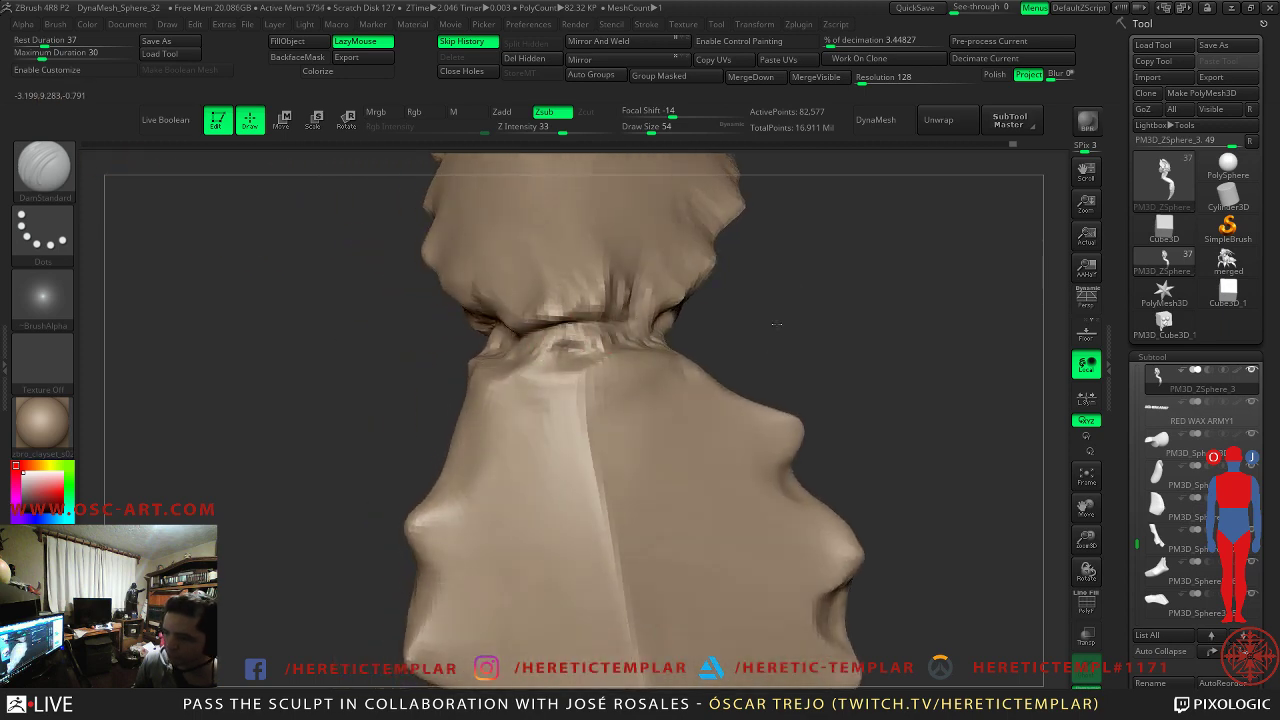
drag(790, 320, 677, 263)
mouse_move(649, 328)
mouse_down()
mouse_move(635, 328)
mouse_move(755, 330)
mouse_move(826, 356)
mouse_up()
mouse_move(590, 344)
mouse_down()
mouse_move(714, 355)
mouse_move(691, 336)
mouse_up()
key(s)
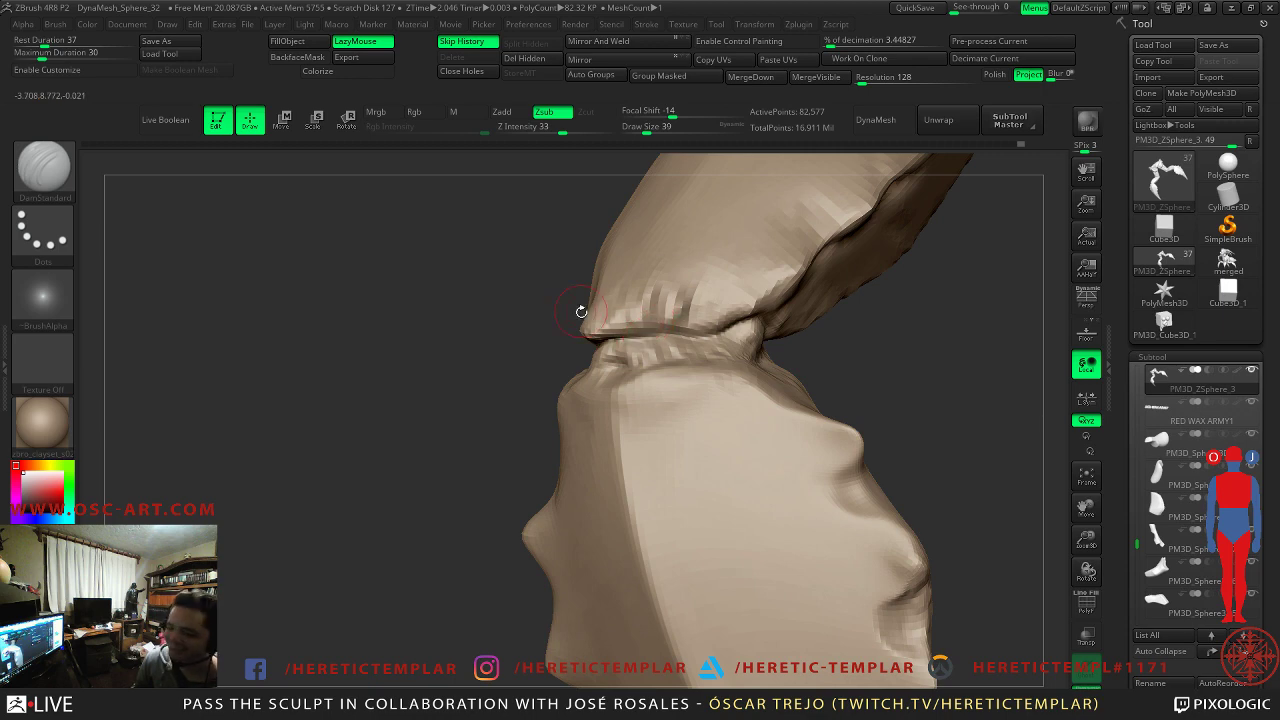
- Swell the folds on both sides of the claw joint's crease with the Inflat brush at draw size 83
key(b)
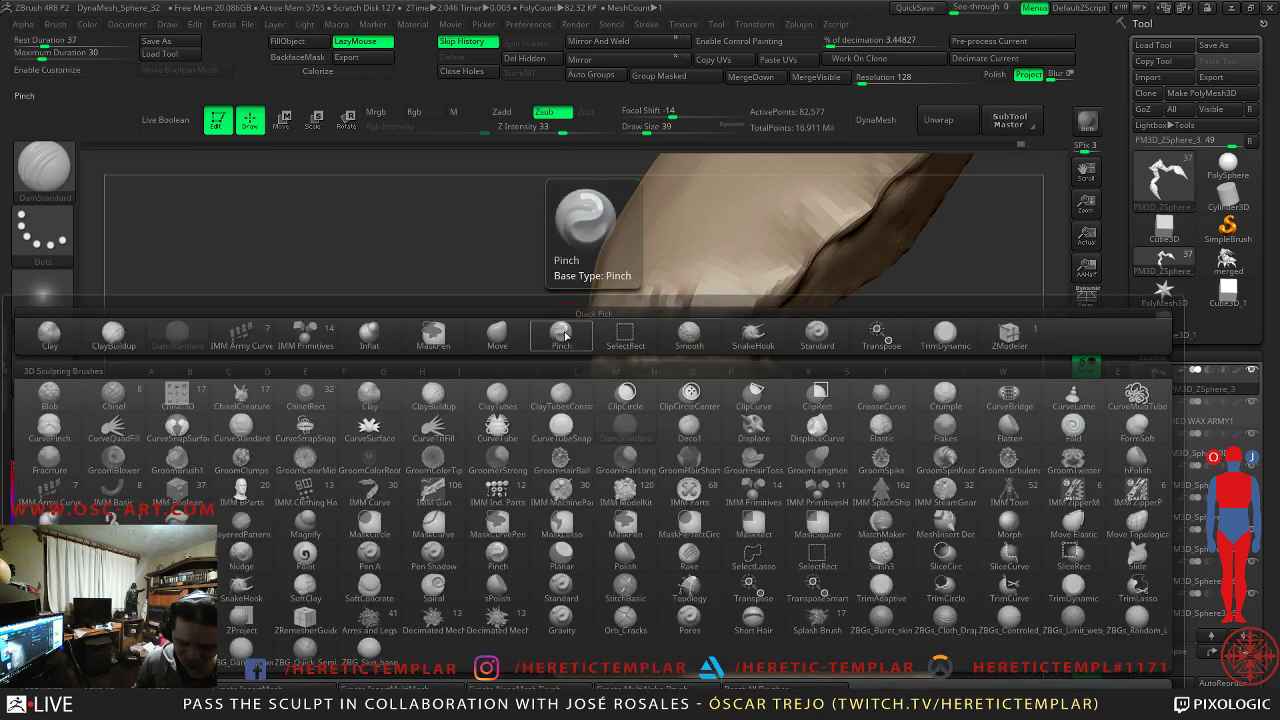
key(i)
key(n)
key(s)
drag(622, 343, 662, 325)
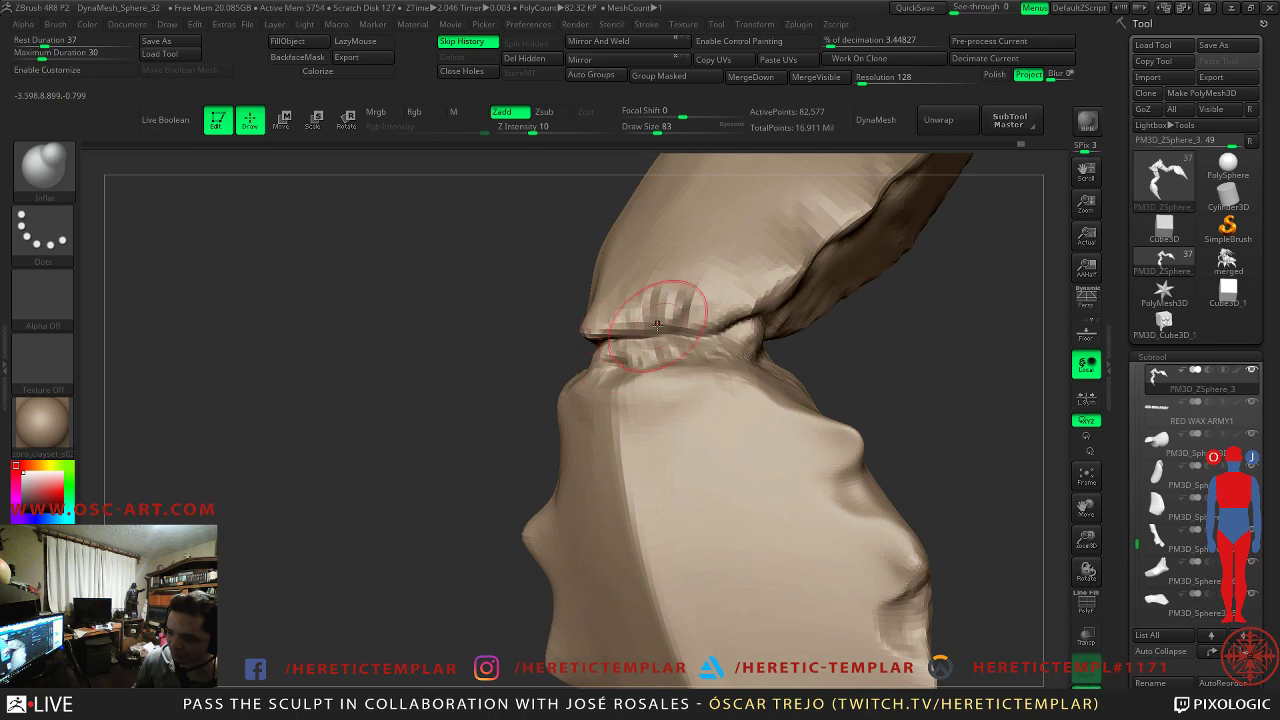
right_drag(745, 312, 780, 314)
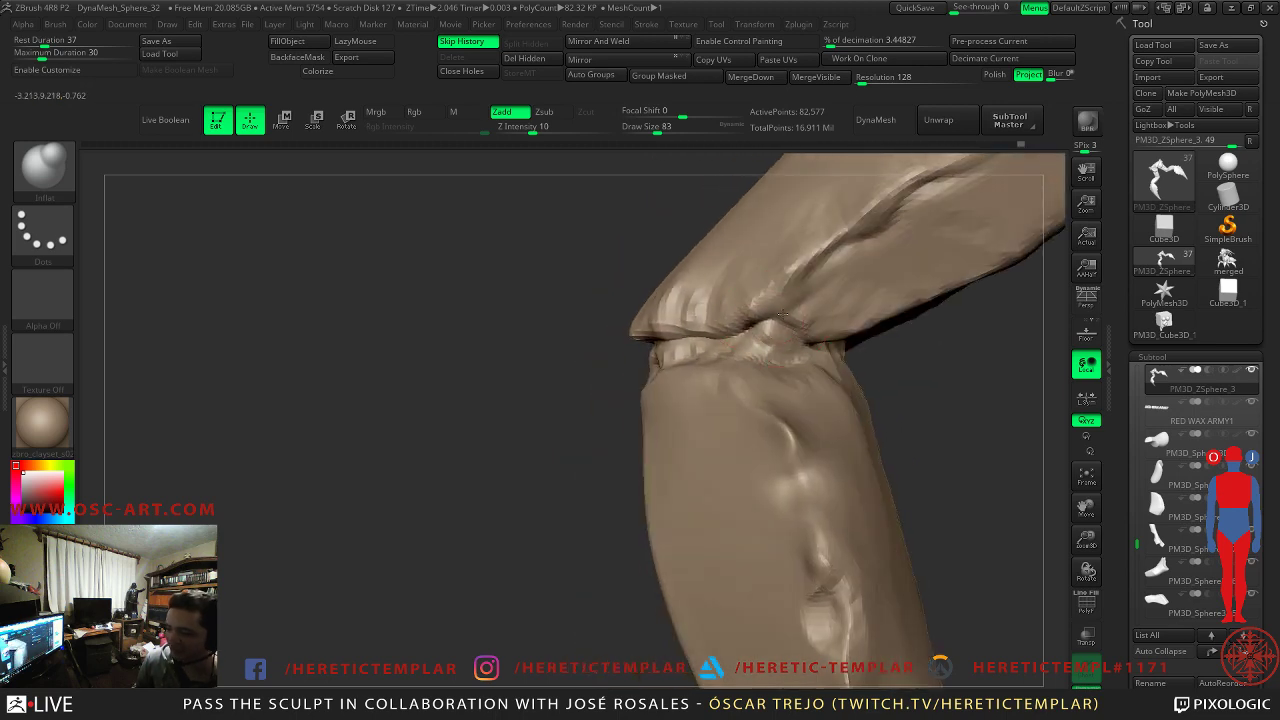
drag(881, 366, 715, 365)
drag(560, 342, 500, 339)
mouse_move(500, 339)
right_down()
mouse_move(457, 329)
mouse_move(540, 323)
right_up()
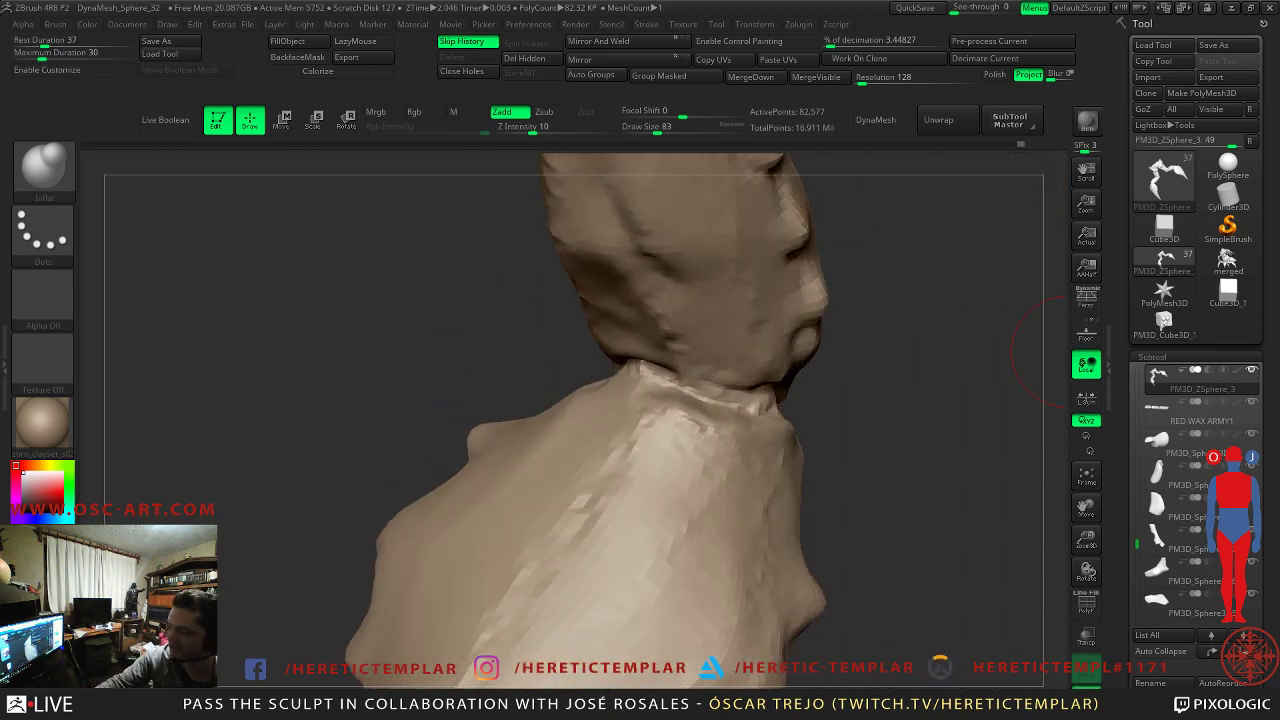
- Sharpen the crease between the leg segment and the claw with DamStandard at draw size 54
key(b)
key(d)
key(s)
drag(531, 351, 600, 365)
key(s)
drag(714, 373, 709, 373)
mouse_move(574, 373)
mouse_down()
mouse_move(741, 386)
mouse_move(705, 392)
mouse_move(777, 382)
mouse_move(710, 383)
mouse_up()
key(s)
right_drag(921, 464, 802, 426)
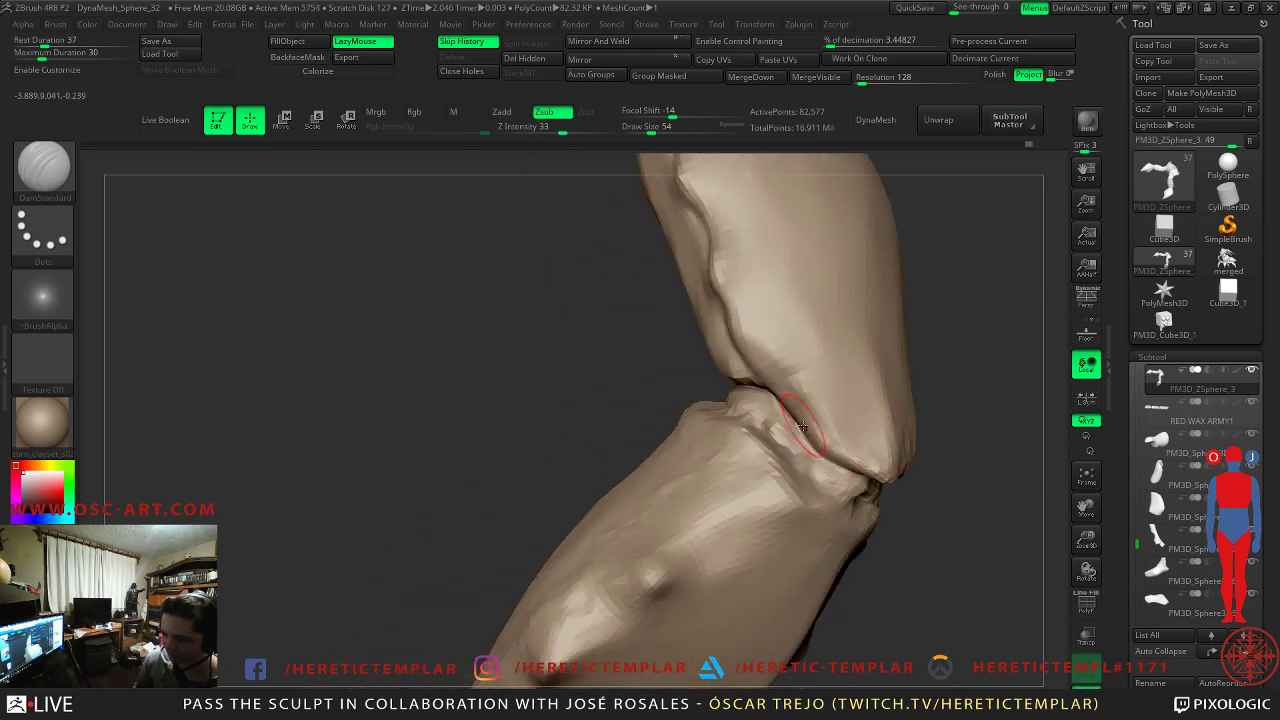
mouse_move(843, 470)
right_down()
mouse_move(543, 374)
mouse_move(580, 354)
mouse_move(322, 357)
mouse_move(288, 327)
mouse_move(379, 426)
right_up()
- Inflate the band of folds beneath the claw joint's crease with the Inflat brush at draw size 112
key(b)
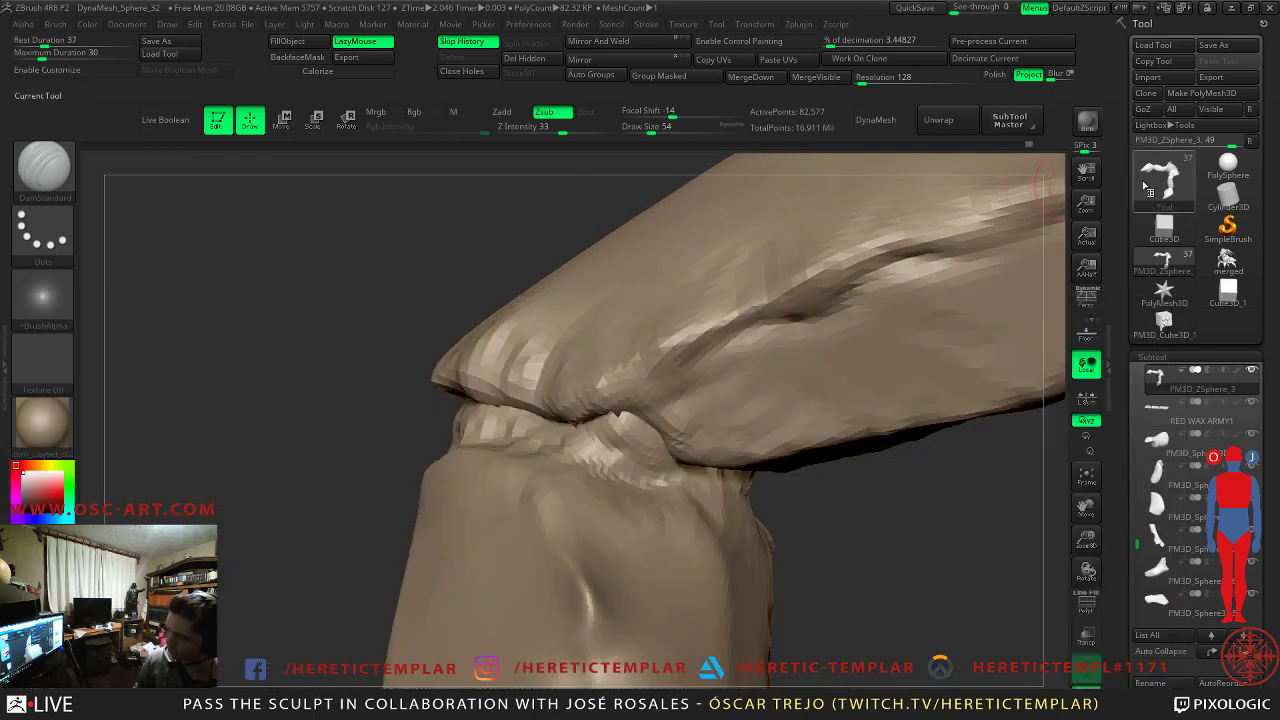
mouse_move(1145, 183)
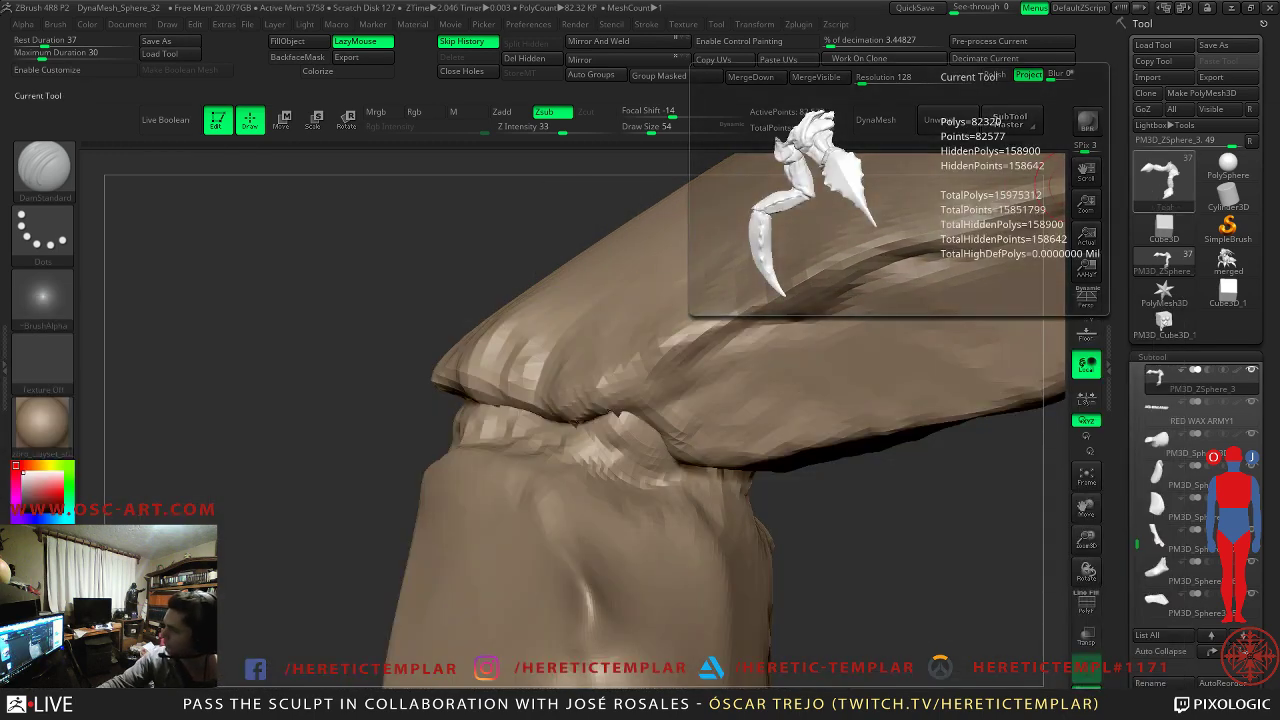
key(b)
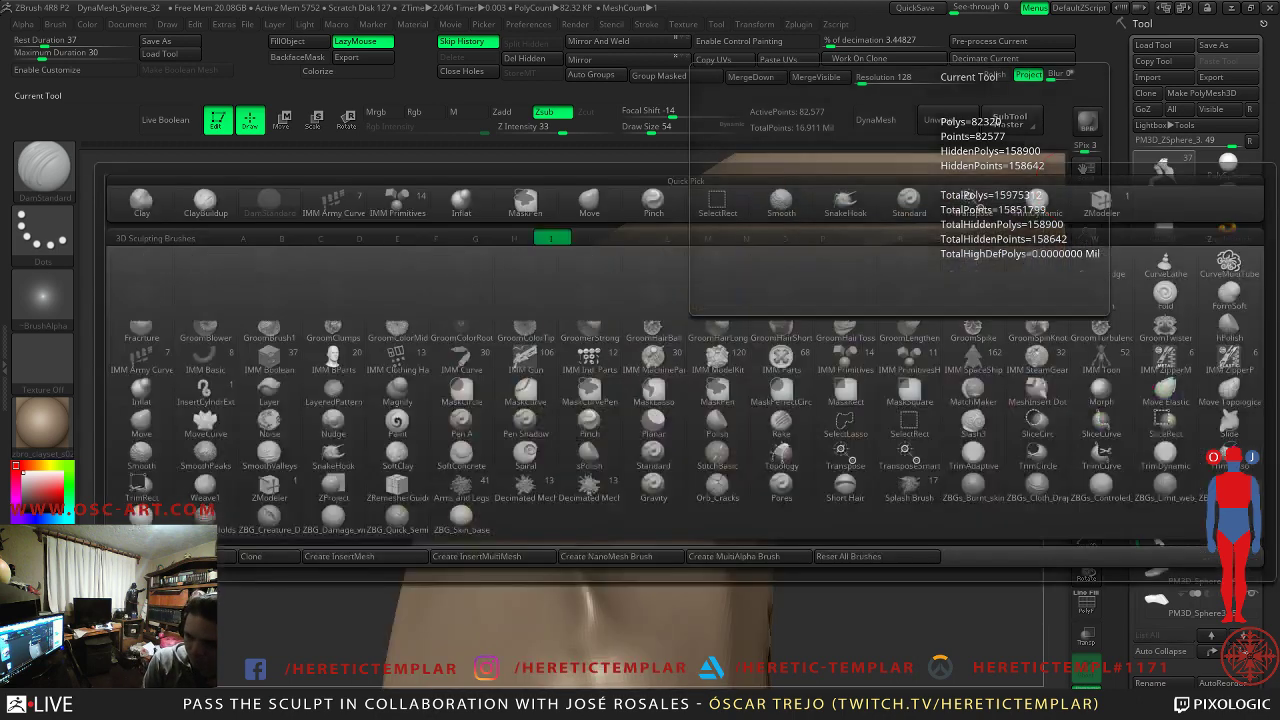
key(i)
key(n)
key(s)
click(505, 425)
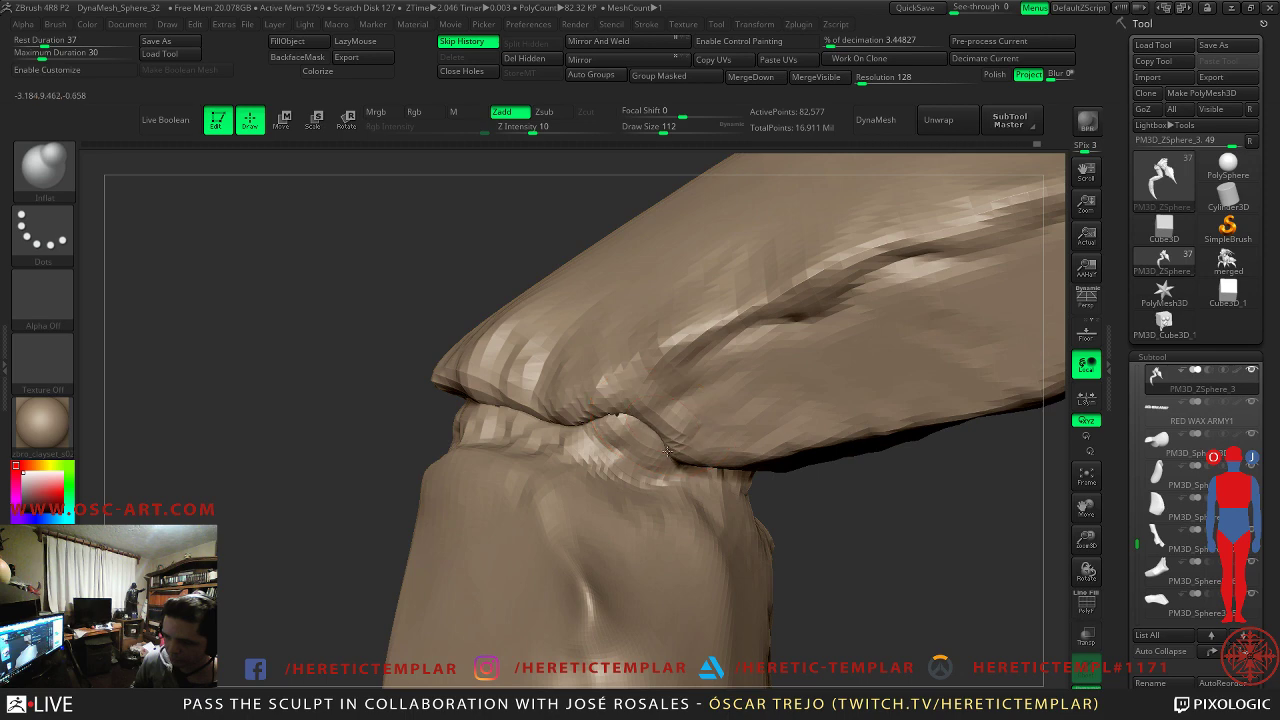
- Rework the claw joint's folds at a lower subdivision level with the Inflat brush, then return to a higher level
key(ctrl+d)
key(shift+d)
right_drag(552, 423, 436, 403)
key(shift+d)
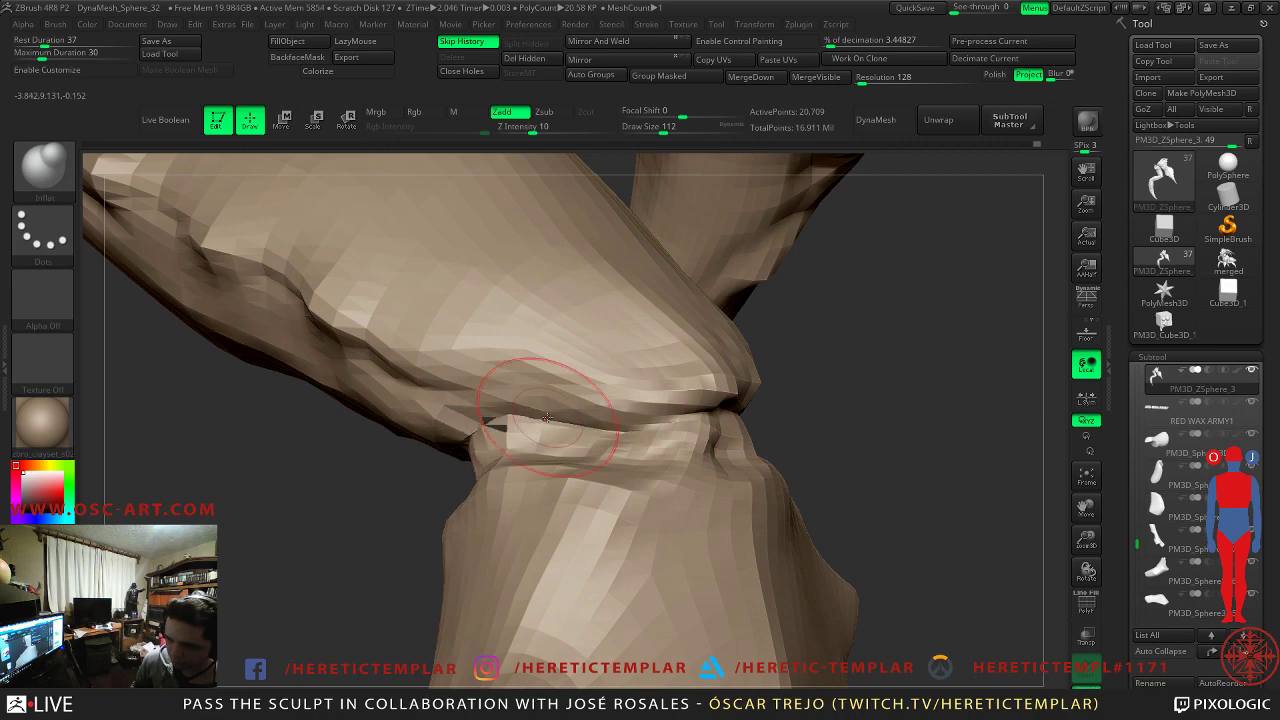
right_drag(650, 423, 652, 411)
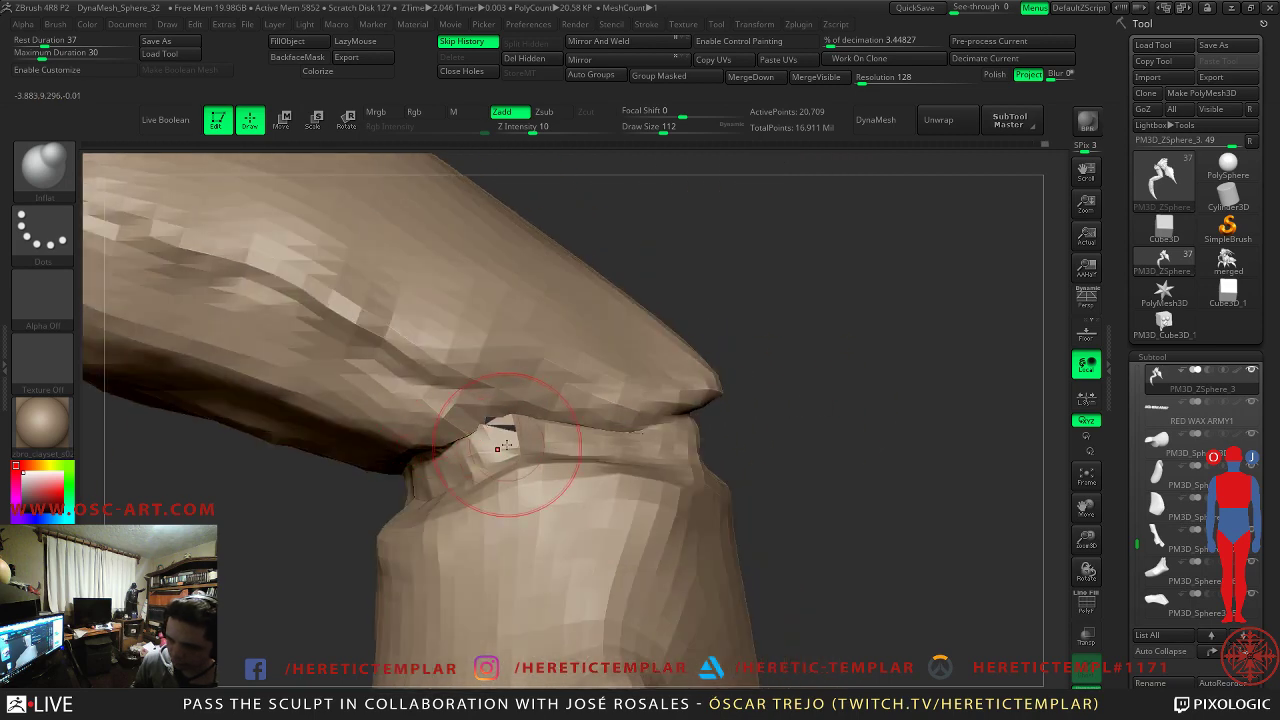
key(d)
key(d)
- Recut the crease and surrounding wrinkles of the claw joint with DamStandard at draw size 65
right_drag(786, 428, 620, 423)
right_drag(390, 428, 545, 425)
key(b)
key(d)
key(s)
key(s)
drag(606, 429, 530, 411)
key(s)
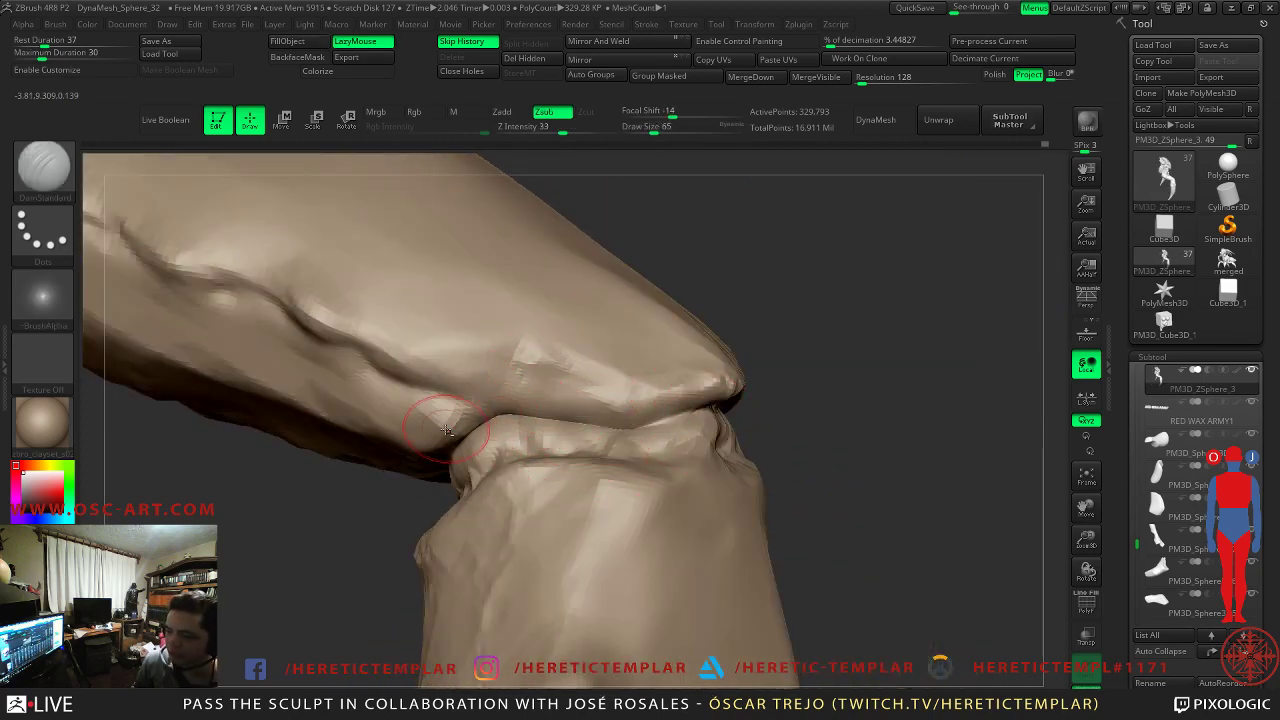
right_drag(836, 379, 605, 385)
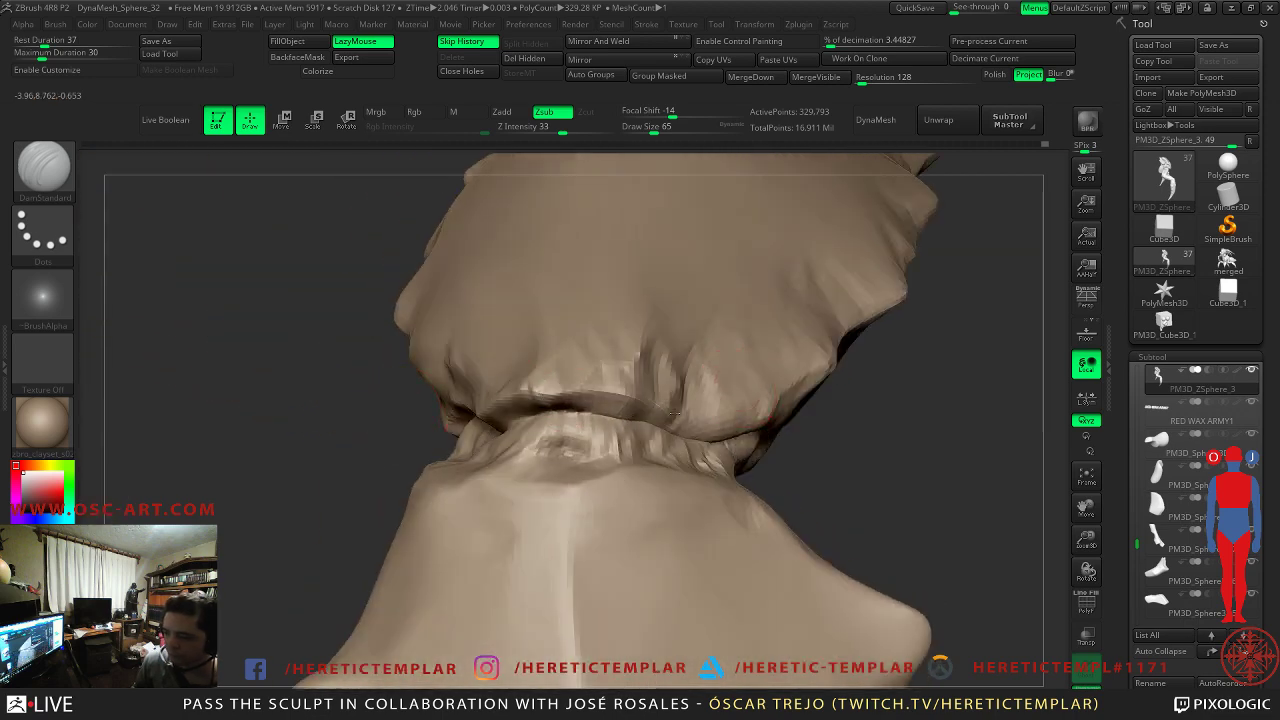
- Flatten the wrinkled end of the leg segment above the claw joint with TrimDynamic at draw size 101
key(b)
key(t)
key(d)
key(s)
click(557, 372)
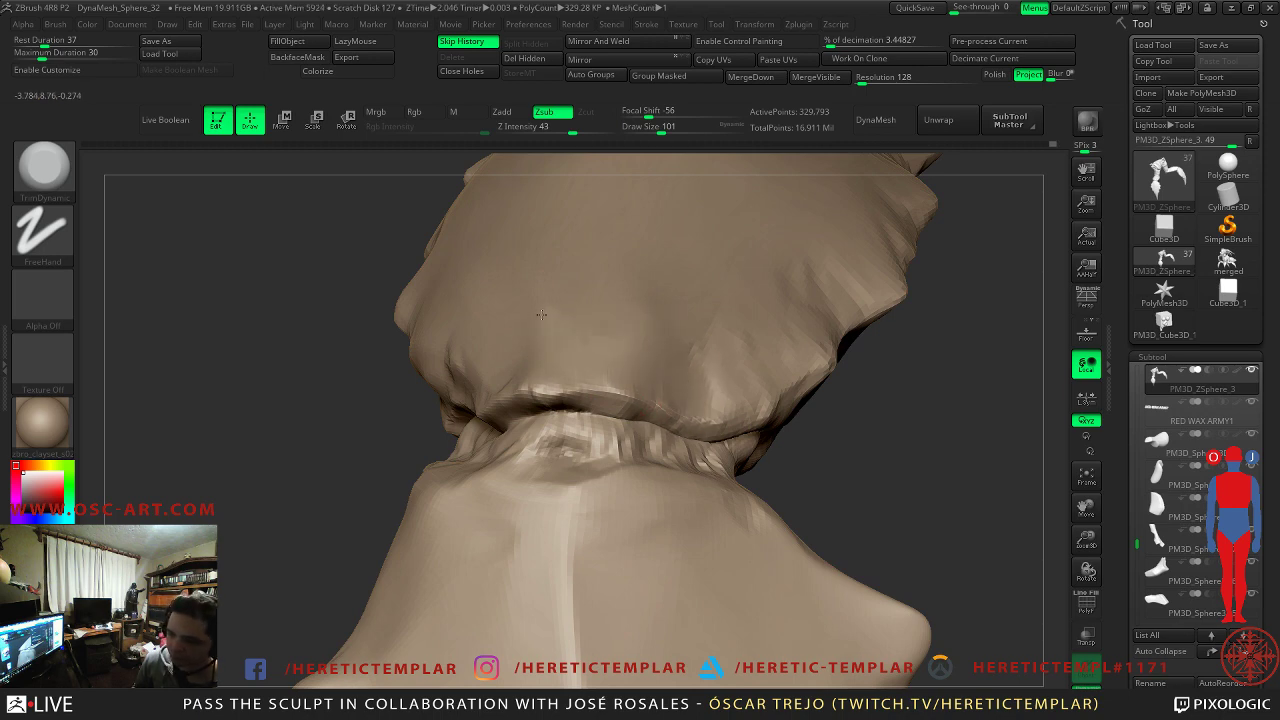
mouse_move(338, 402)
mouse_down()
mouse_move(530, 420)
mouse_move(510, 400)
mouse_move(669, 357)
mouse_move(400, 410)
mouse_move(680, 410)
mouse_move(640, 420)
mouse_move(620, 460)
mouse_move(648, 497)
mouse_move(757, 500)
mouse_move(500, 506)
mouse_move(500, 540)
mouse_move(563, 538)
mouse_move(574, 510)
mouse_move(579, 599)
mouse_move(503, 526)
mouse_move(526, 413)
mouse_move(366, 457)
mouse_move(495, 483)
mouse_up()
key(ctrl+shift)
ctrl+shift+click(407, 462)
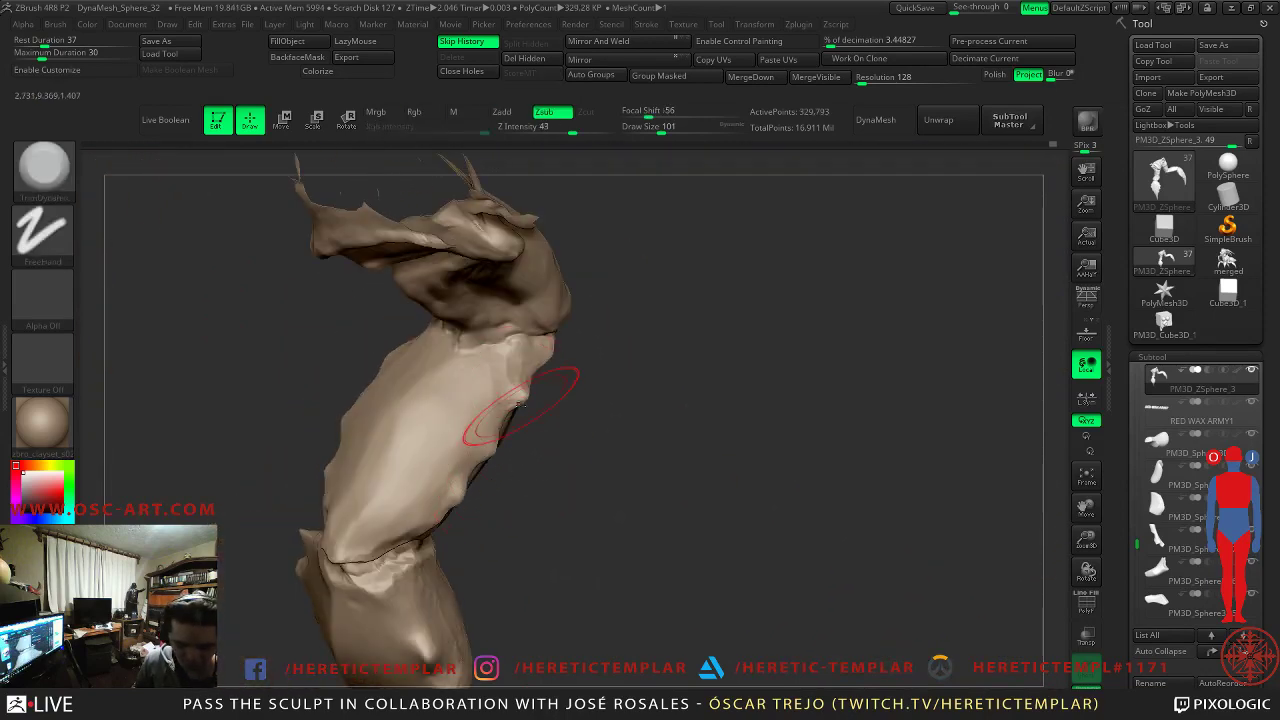
- Drop the legs three subdivision levels and smooth the leg segment's serrated edge and ridge, reducing the draw size to 87
key(shift+d)
key(shift+d)
key(shift+d)
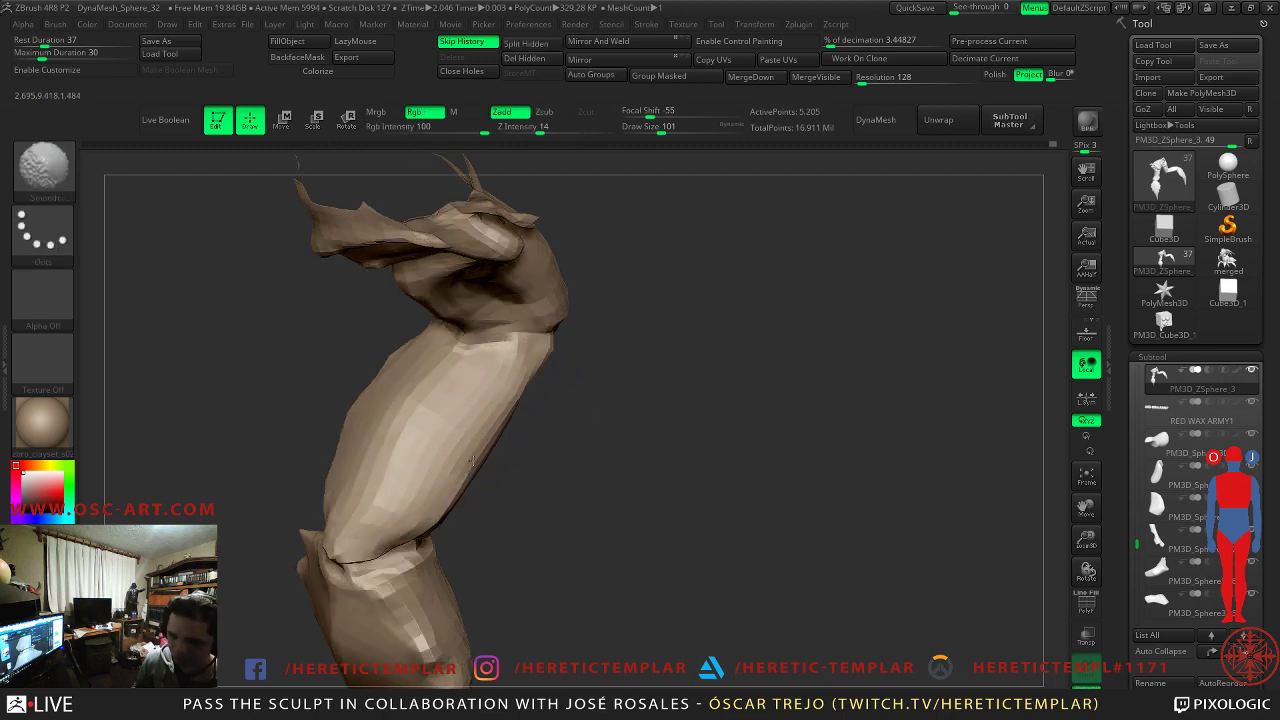
mouse_move(586, 392)
mouse_down()
mouse_move(657, 417)
mouse_move(674, 486)
mouse_up()
key(s)
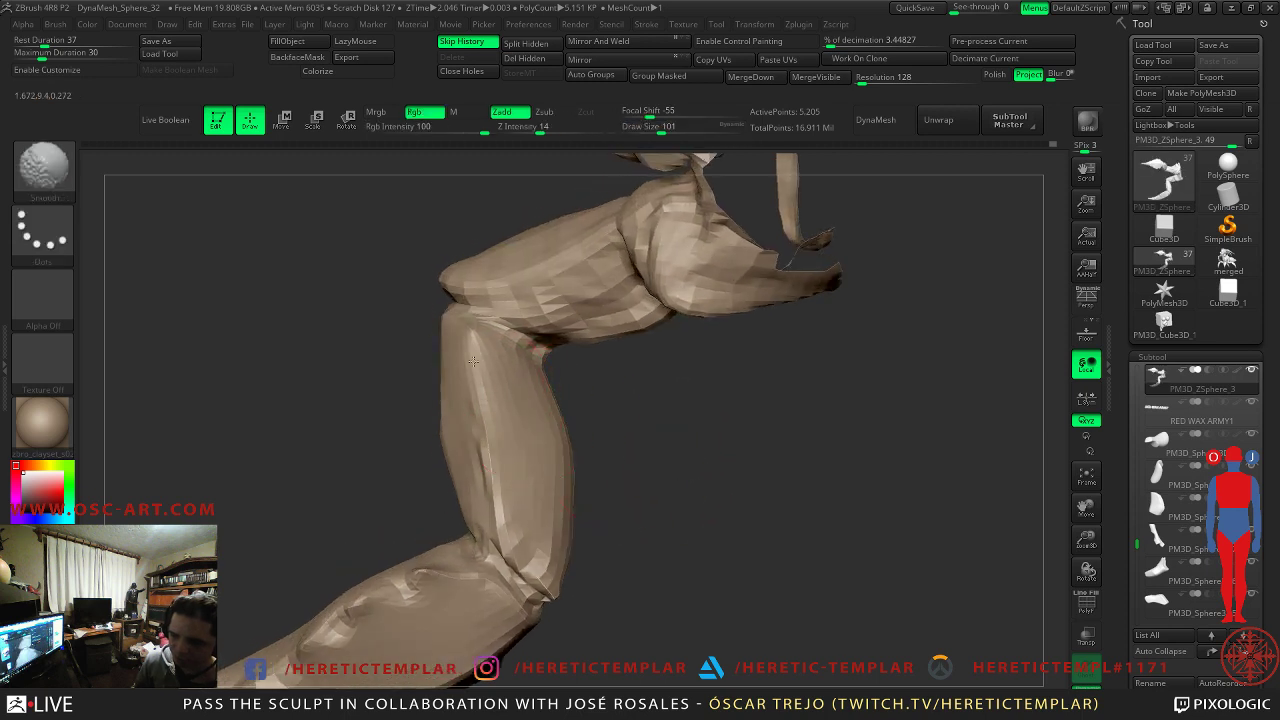
shift+drag(470, 351, 494, 414)
key(s)
drag(486, 363, 482, 363)
shift+drag(480, 361, 475, 358)
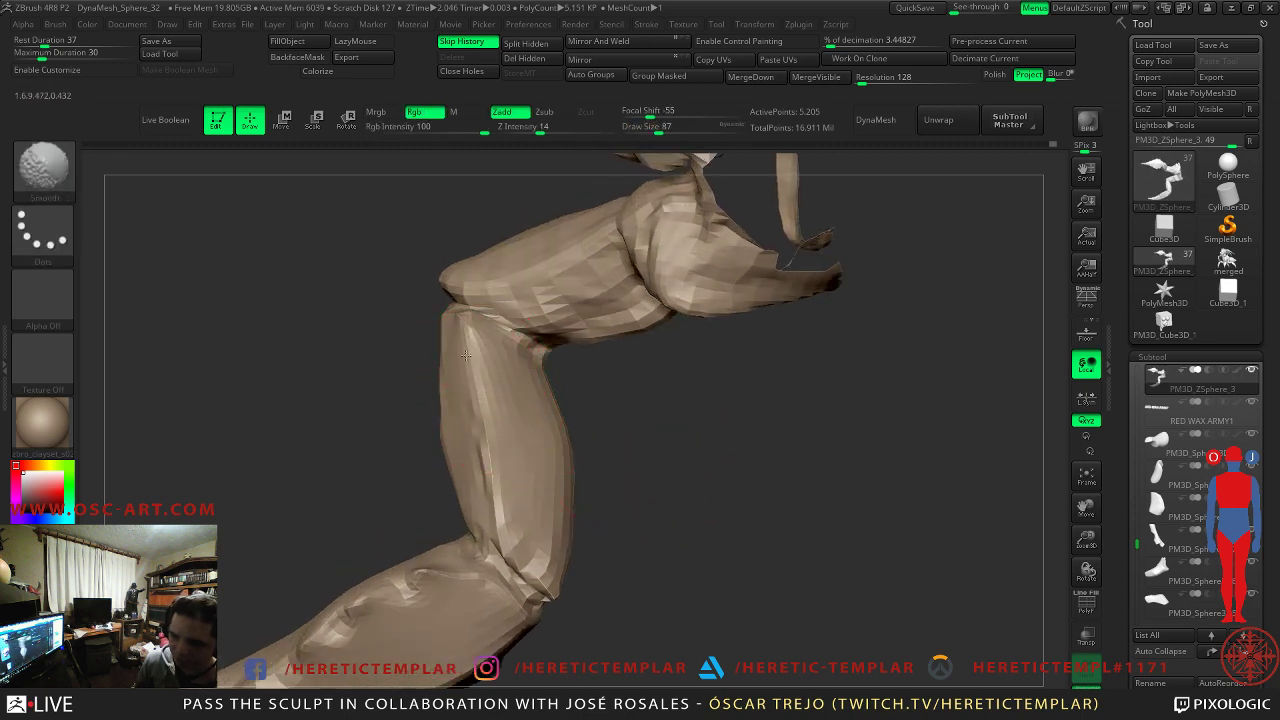
- Reshape the silhouette of the smoothed leg segment with the Move brush at draw size 108
drag(629, 511, 590, 472)
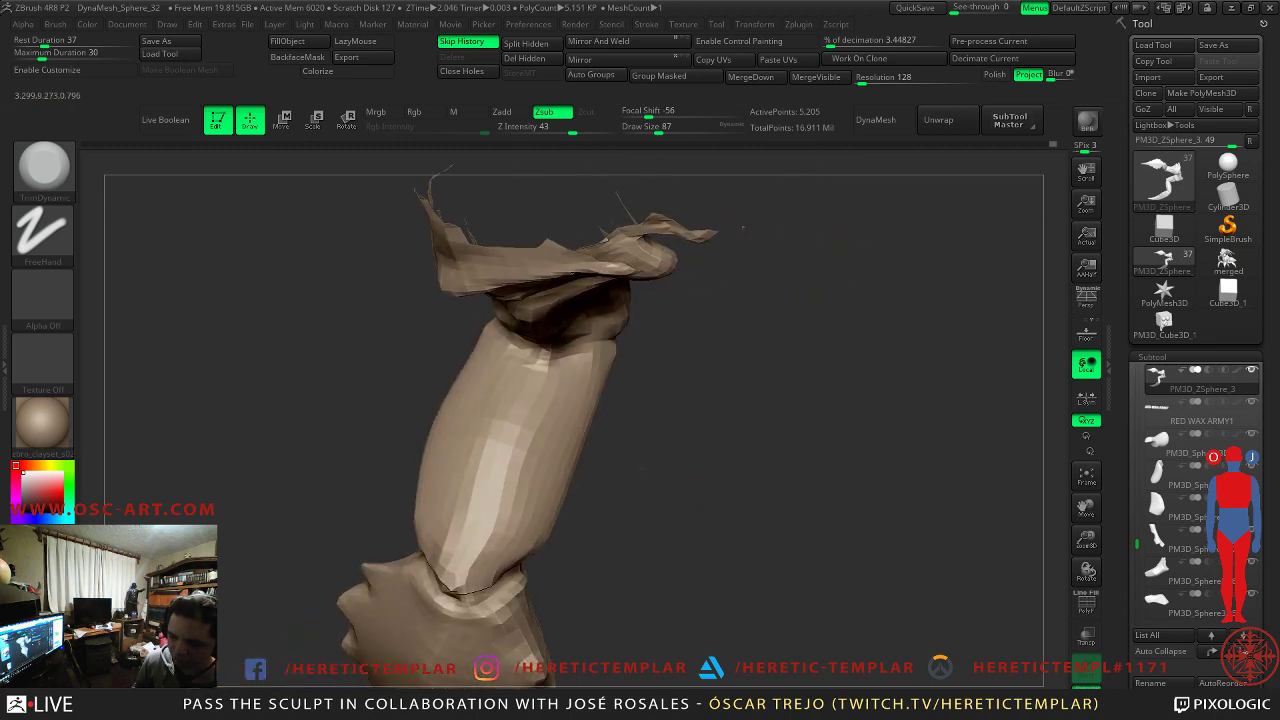
key(s)
drag(470, 458, 477, 457)
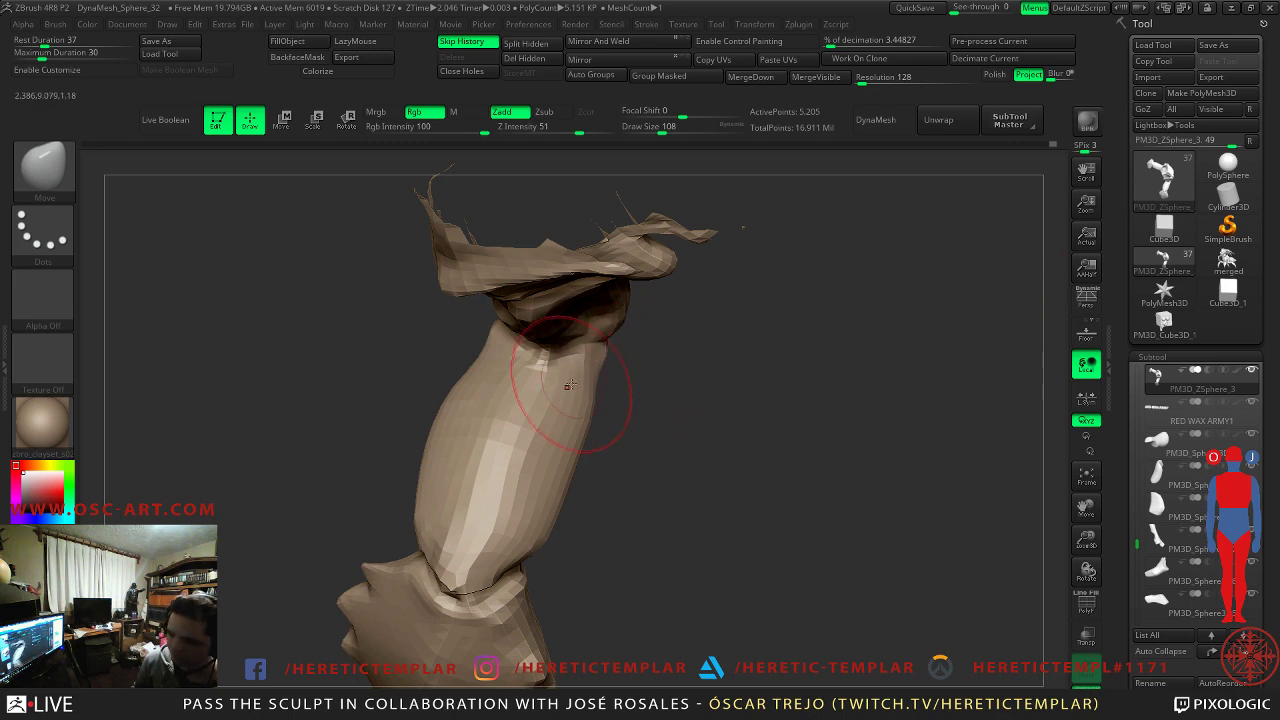
drag(549, 463, 574, 467)
drag(437, 415, 587, 417)
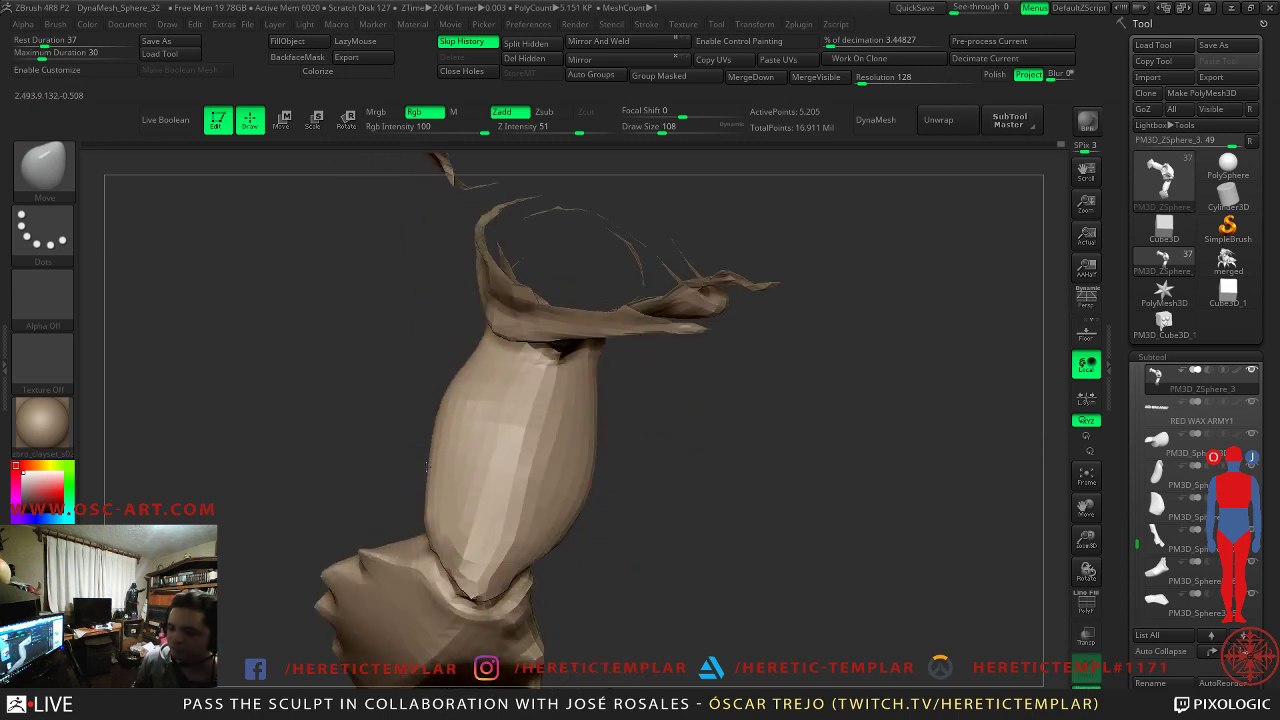
- Unhide the rest of the creature and raise the legs' mesh back to a high subdivision level
mouse_move(580, 520)
mouse_down()
mouse_move(631, 549)
mouse_move(665, 540)
mouse_move(692, 489)
mouse_move(668, 540)
mouse_move(754, 463)
mouse_move(777, 480)
mouse_move(851, 408)
mouse_move(780, 426)
mouse_move(823, 437)
mouse_up()
ctrl+shift+click(803, 480)
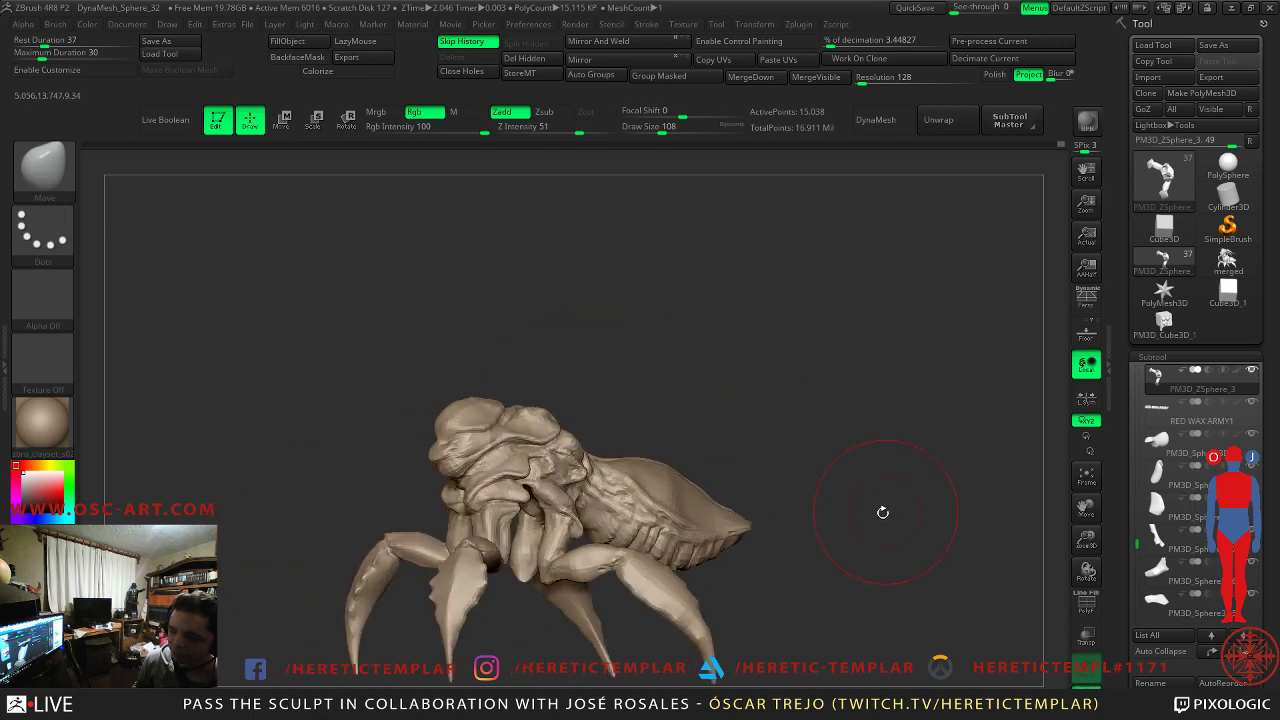
drag(889, 405, 575, 550)
drag(675, 437, 495, 398)
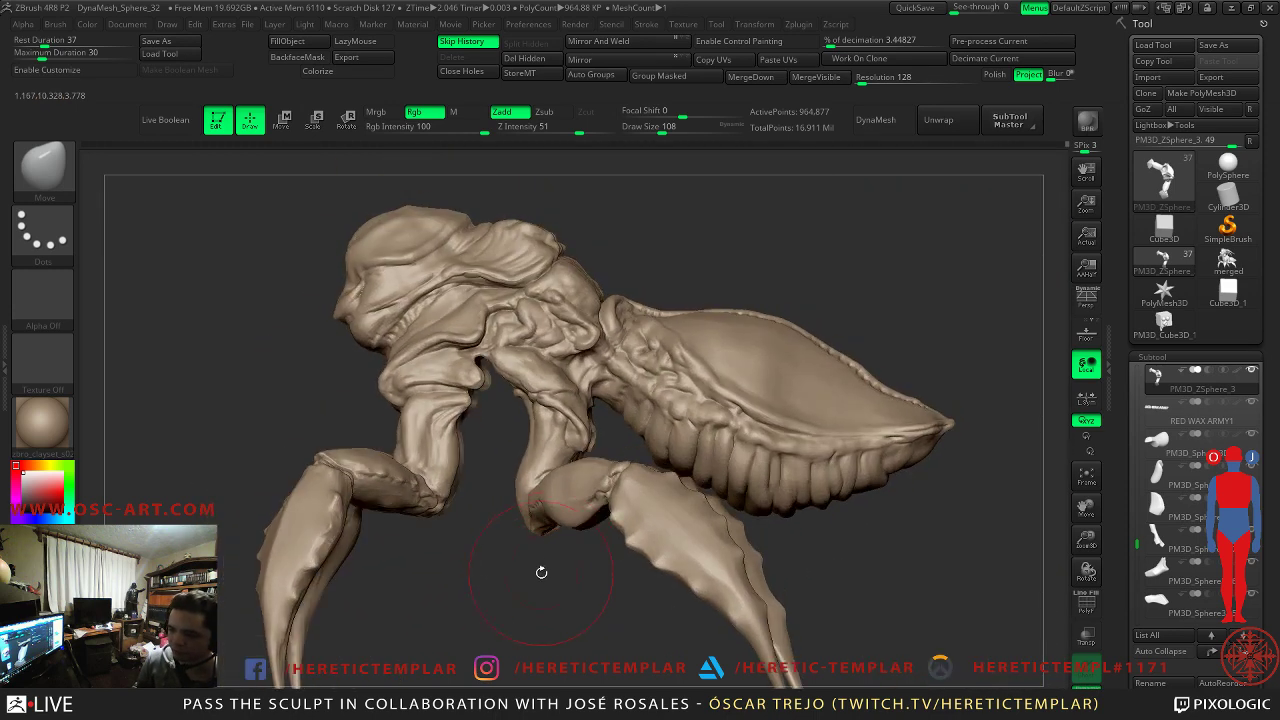
alt+drag(485, 525, 517, 562)
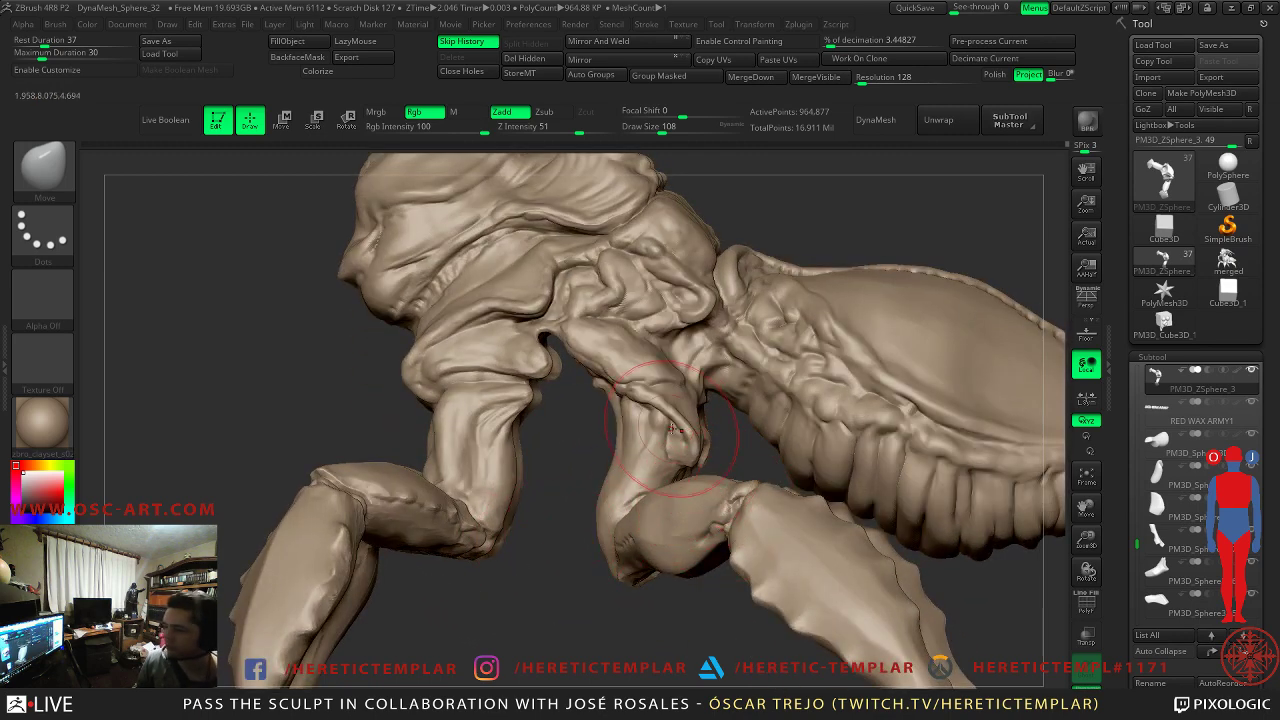
- Examine the creature's legs and thorax up close and together with all the other subtools shown
key(s)
mouse_move(557, 414)
mouse_down()
mouse_move(343, 423)
mouse_move(307, 387)
mouse_up()
mouse_move(233, 345)
alt+mouse_down()
mouse_move(226, 377)
mouse_move(389, 417)
alt+mouse_up()
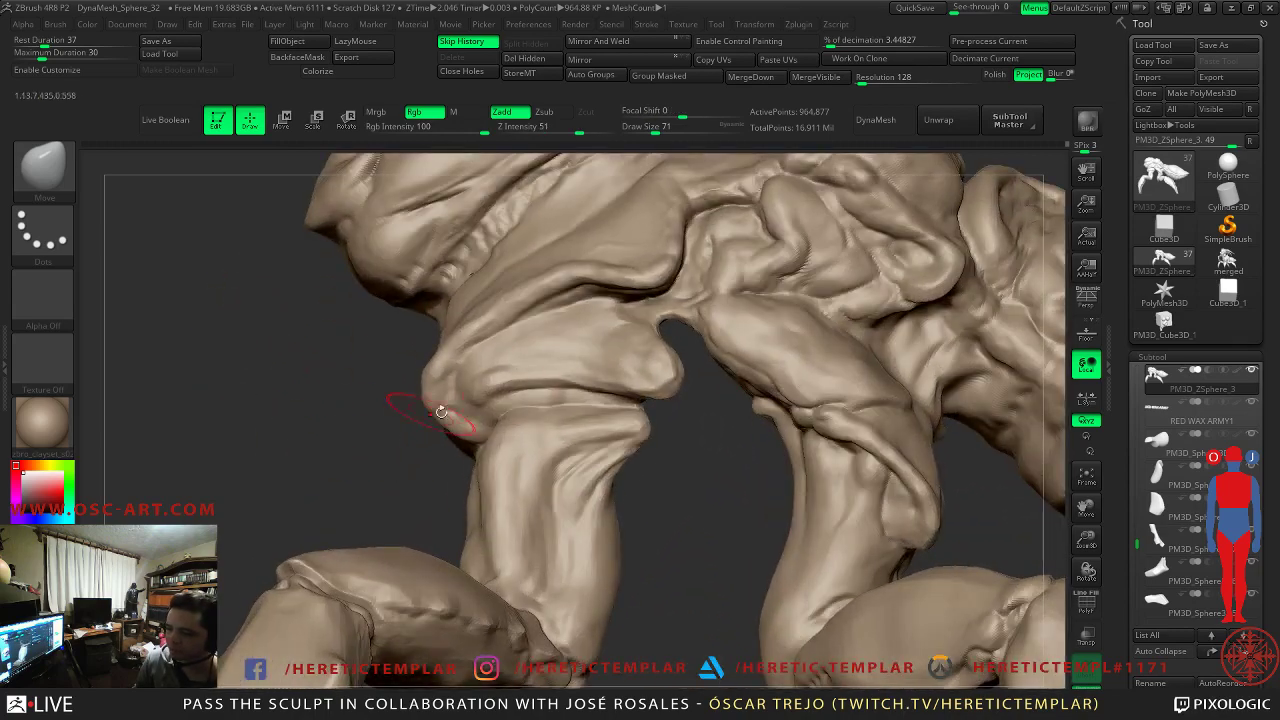
mouse_move(306, 378)
alt+mouse_down()
mouse_move(286, 449)
mouse_move(227, 397)
mouse_move(418, 380)
alt+mouse_up()
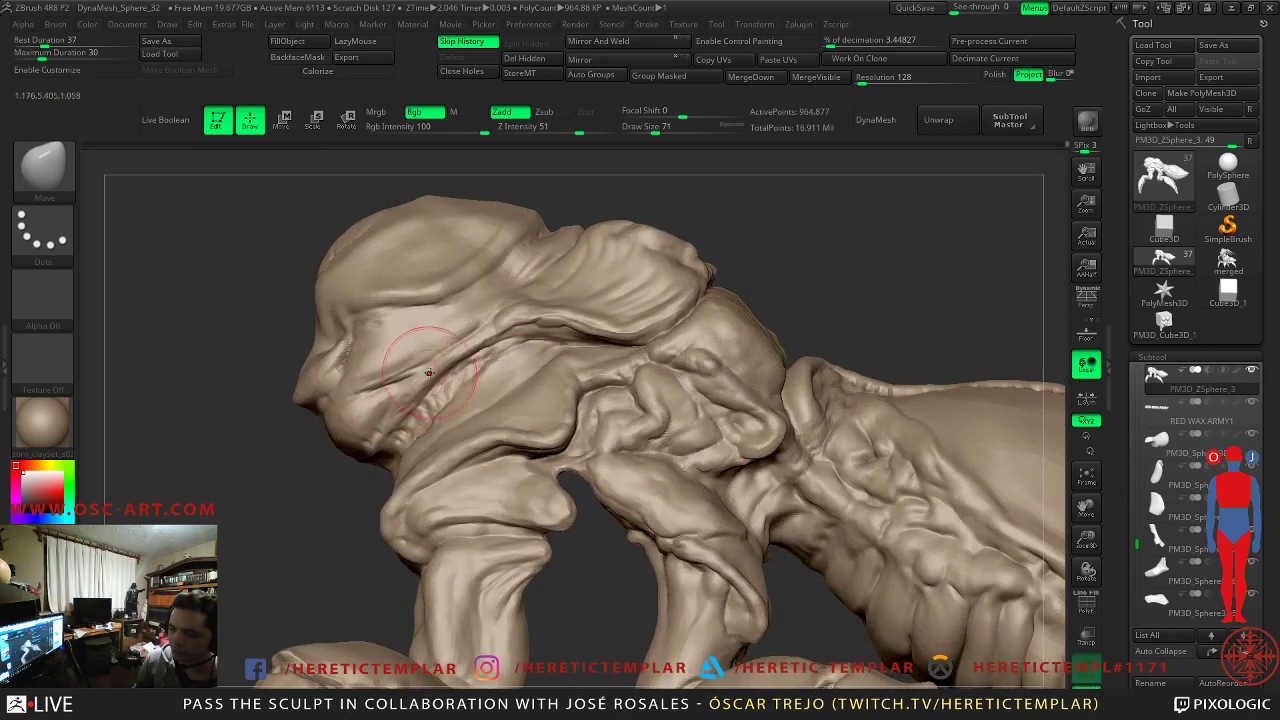
mouse_move(897, 293)
alt+mouse_down()
mouse_move(874, 286)
mouse_move(836, 347)
mouse_move(883, 508)
mouse_move(959, 607)
mouse_move(929, 567)
mouse_move(904, 418)
mouse_move(520, 507)
alt+mouse_up()
click(1086, 696)
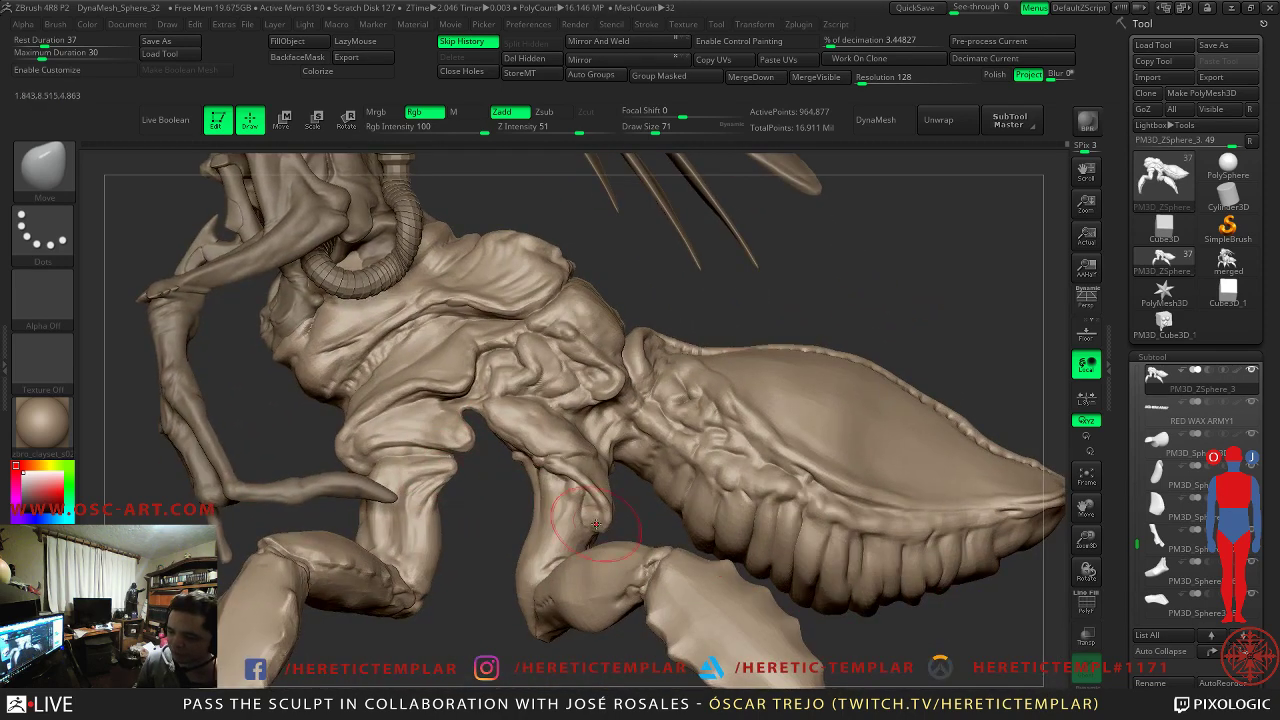
click(1086, 690)
- Lower the legs' subdivision level and flatten the leg segment above the claw with TrimDynamic at draw size 124
mouse_move(234, 443)
alt+mouse_down()
mouse_move(634, 623)
mouse_move(567, 469)
alt+mouse_up()
key(s)
key(s)
key(shift+d)
key(shift+d)
key(d)
key(ctrl)
mouse_move(500, 610)
mouse_down()
mouse_move(486, 586)
mouse_move(500, 545)
mouse_up()
mouse_move(677, 477)
mouse_down()
mouse_move(534, 466)
mouse_move(453, 510)
mouse_up()
key(b)
key(t)
key(d)
mouse_move(486, 466)
mouse_down()
mouse_move(640, 496)
mouse_move(716, 492)
mouse_up()
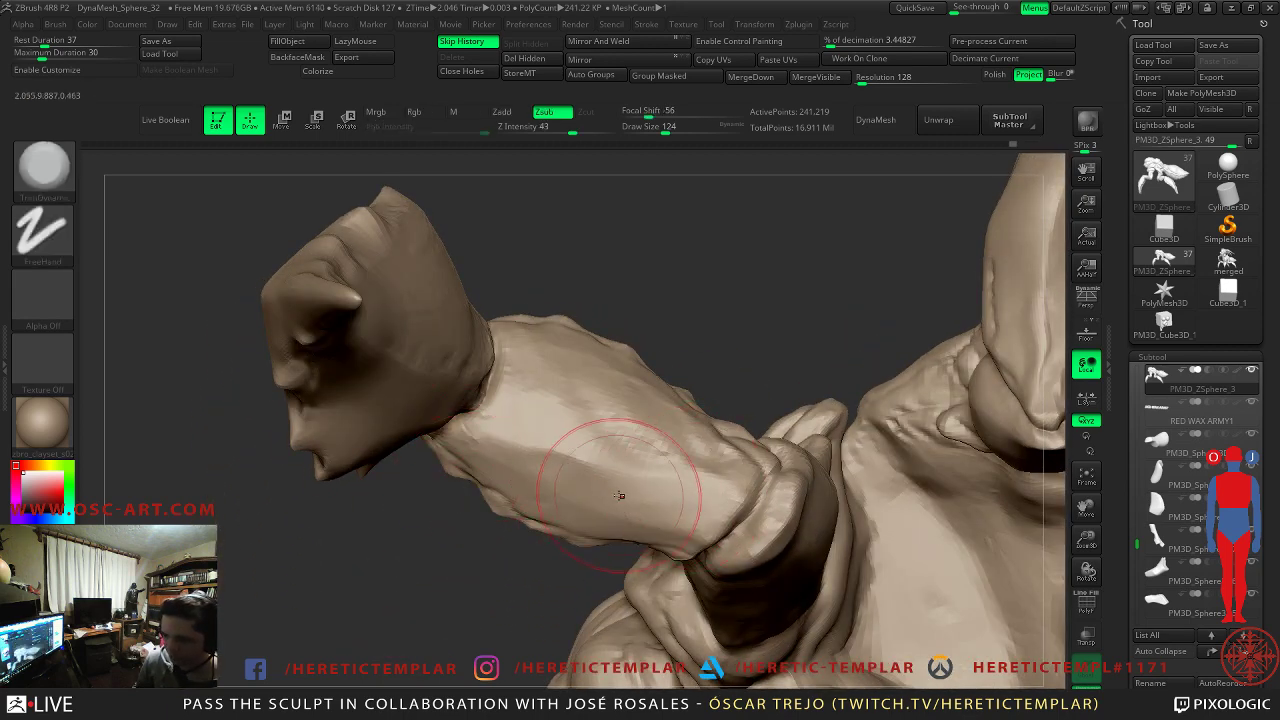
drag(510, 464, 622, 426)
mouse_move(728, 318)
mouse_down()
mouse_move(628, 331)
mouse_move(628, 343)
mouse_up()
- Reduce the draw size to 74 and smooth the middle leg segment's surface, stepping between lower subdivision levels
key(s)
key(d)
drag(620, 276, 589, 382)
key(shift+d)
key(shift+d)
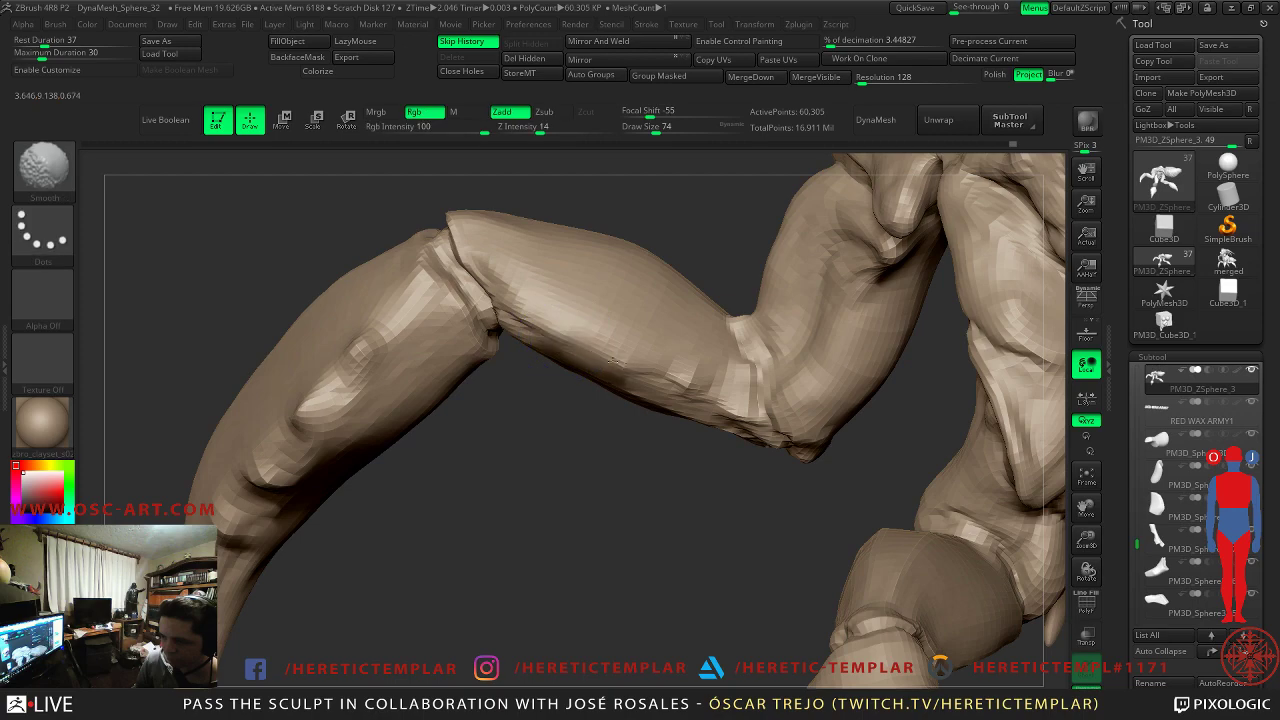
key(d)
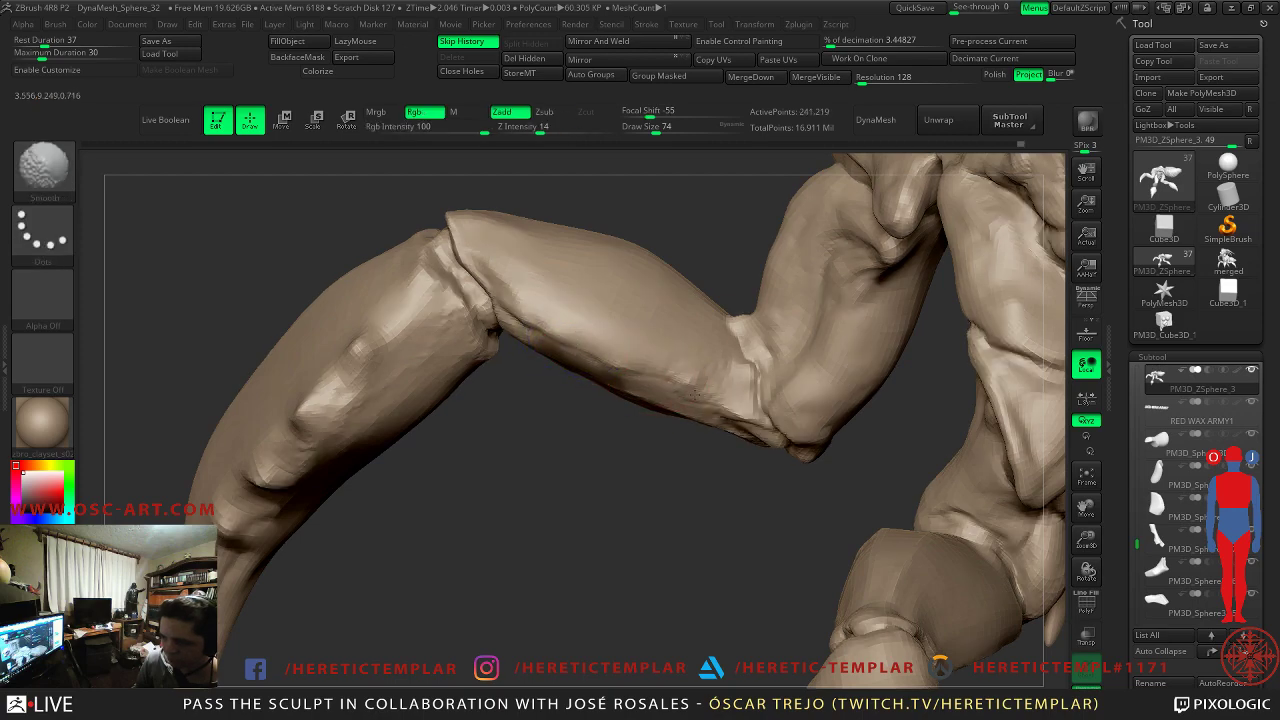
drag(591, 454, 600, 351)
- Smooth the ridge along the leg segment and its lower end near the joint at draw size 74
key(shift+d)
drag(429, 554, 536, 434)
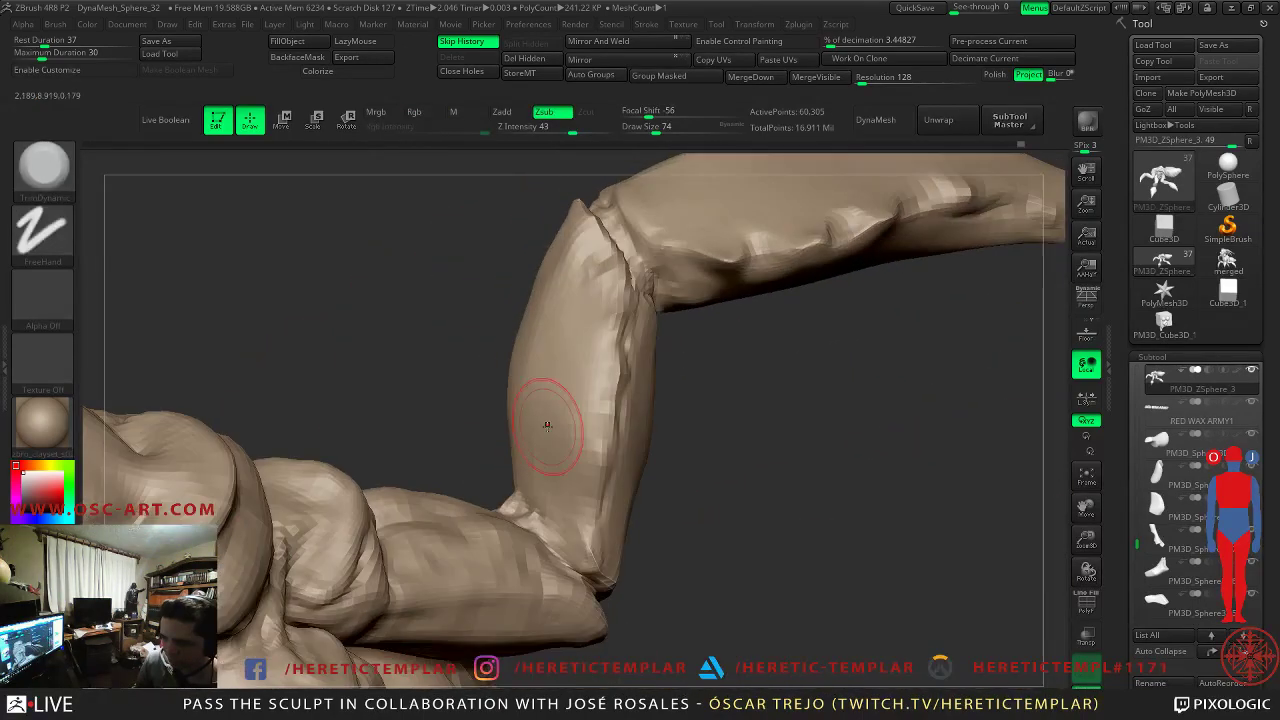
shift+drag(586, 372, 603, 389)
key(d)
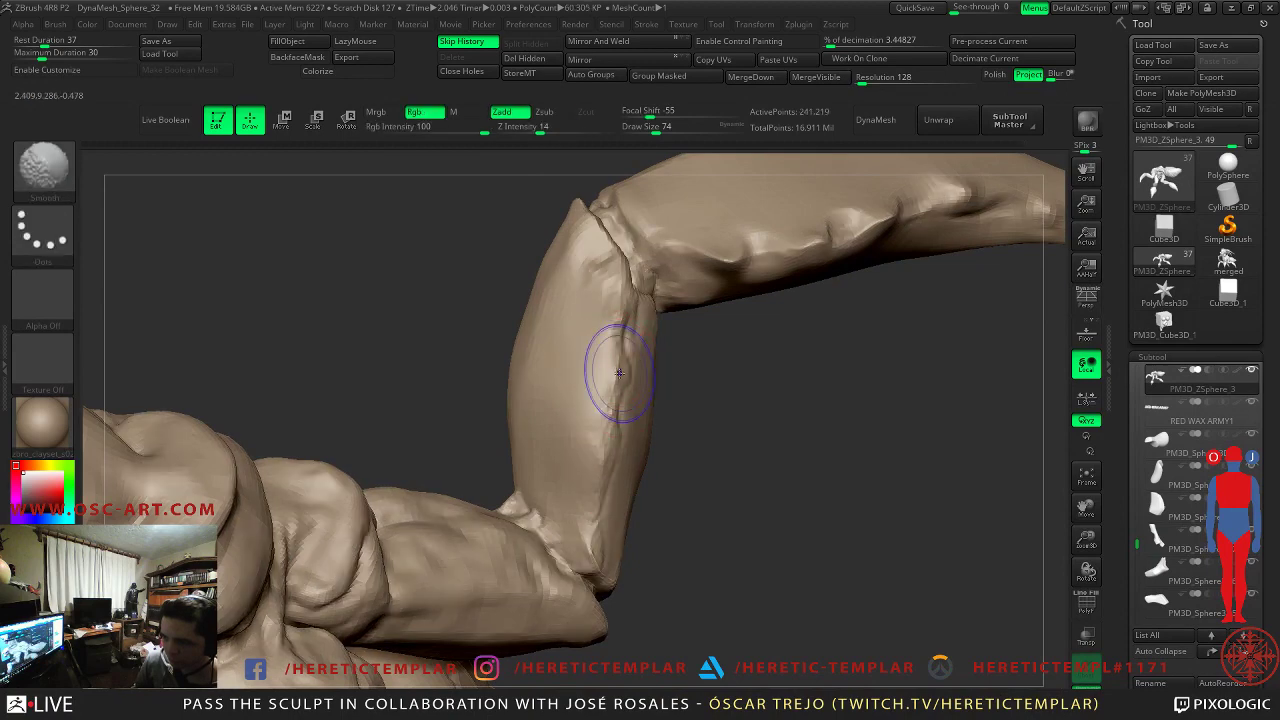
shift+drag(600, 500, 592, 565)
drag(760, 520, 680, 510)
shift+drag(660, 510, 640, 570)
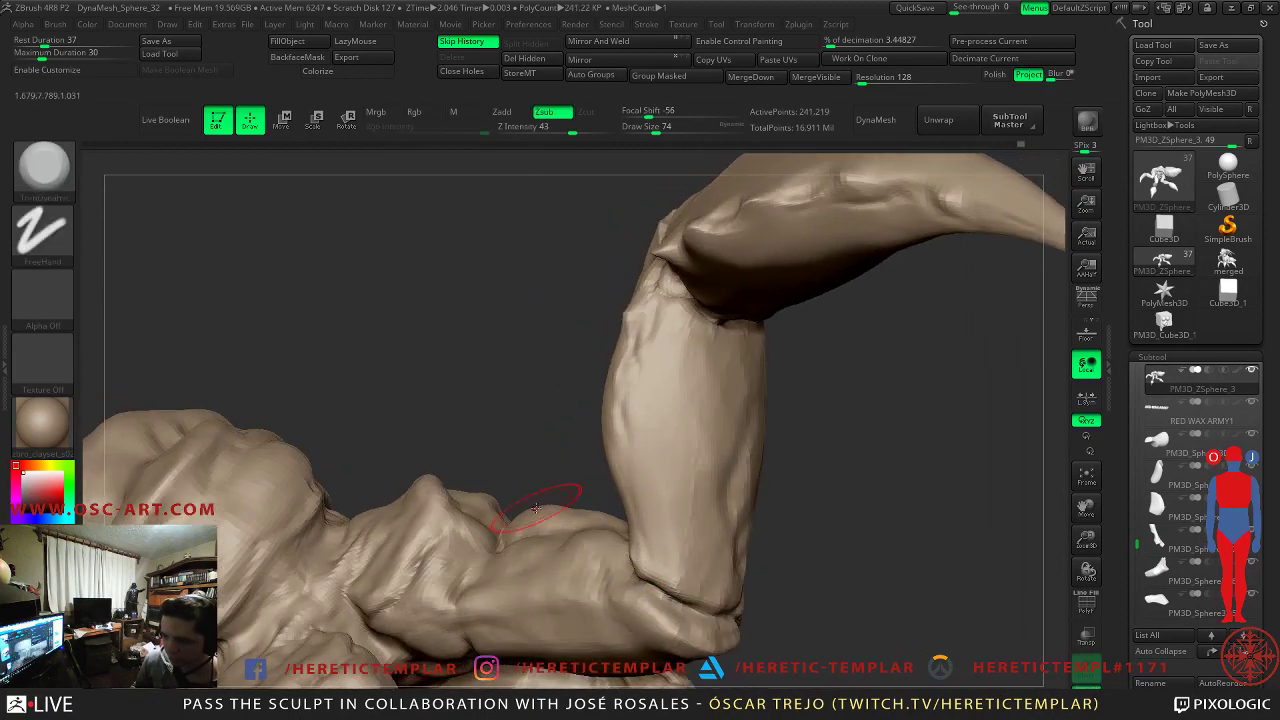
drag(558, 503, 577, 476)
- Drop the legs two subdivision levels and reshape the leg segment's silhouette with the Move brush at draw size 136
key(shift+d)
key(shift+d)
mouse_move(866, 500)
mouse_down()
mouse_move(783, 528)
mouse_move(817, 527)
mouse_move(767, 551)
mouse_up()
key(s)
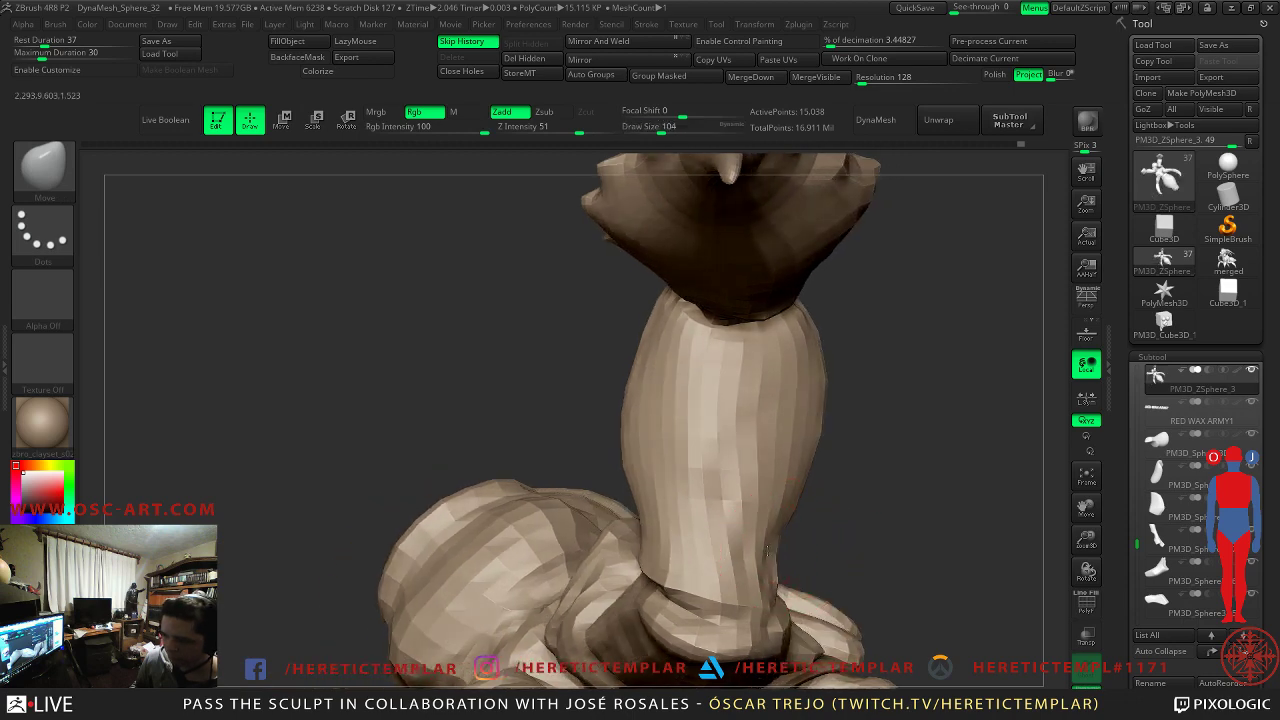
key(s)
drag(653, 475, 654, 475)
drag(630, 467, 657, 466)
mouse_move(866, 440)
alt+mouse_down()
mouse_move(873, 380)
mouse_move(669, 578)
alt+mouse_up()
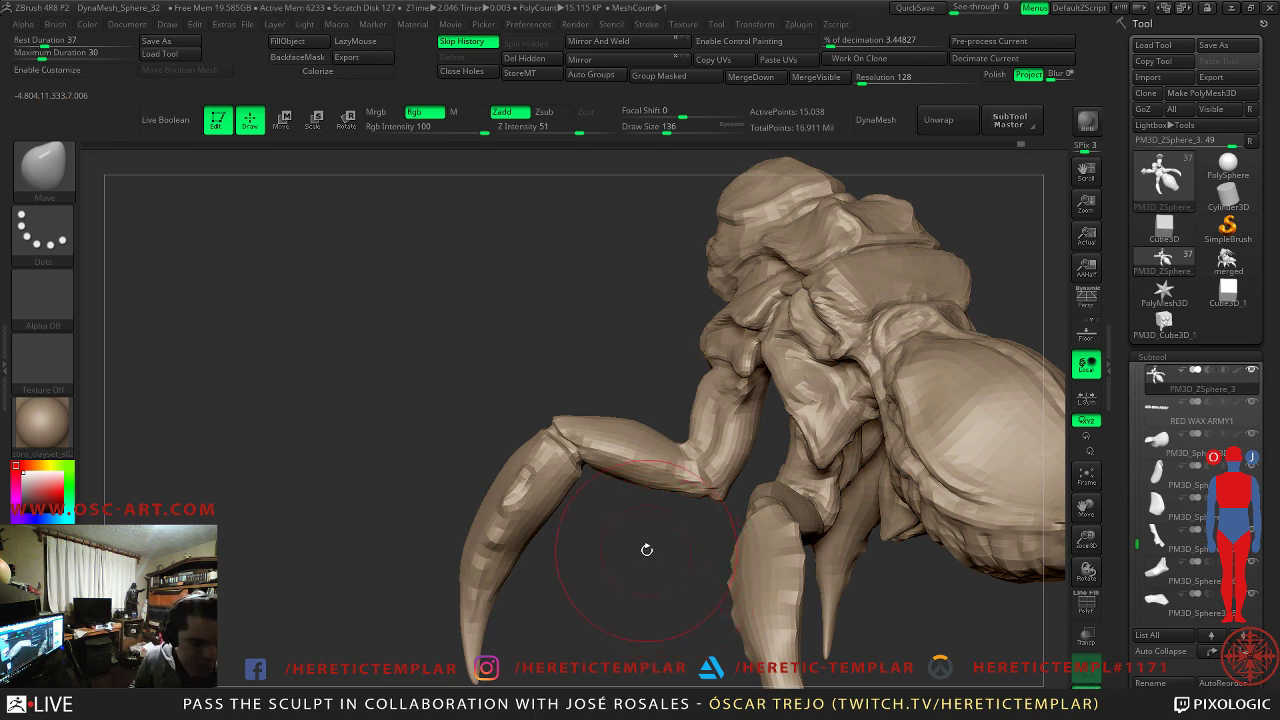
- Isolate the legs by hiding the rest of the body mesh and raise them to a high subdivision level
mouse_move(449, 380)
mouse_down()
mouse_move(454, 364)
mouse_move(430, 432)
mouse_up()
ctrl+shift+click(553, 440)
drag(553, 440, 494, 512)
ctrl+shift+click(382, 448)
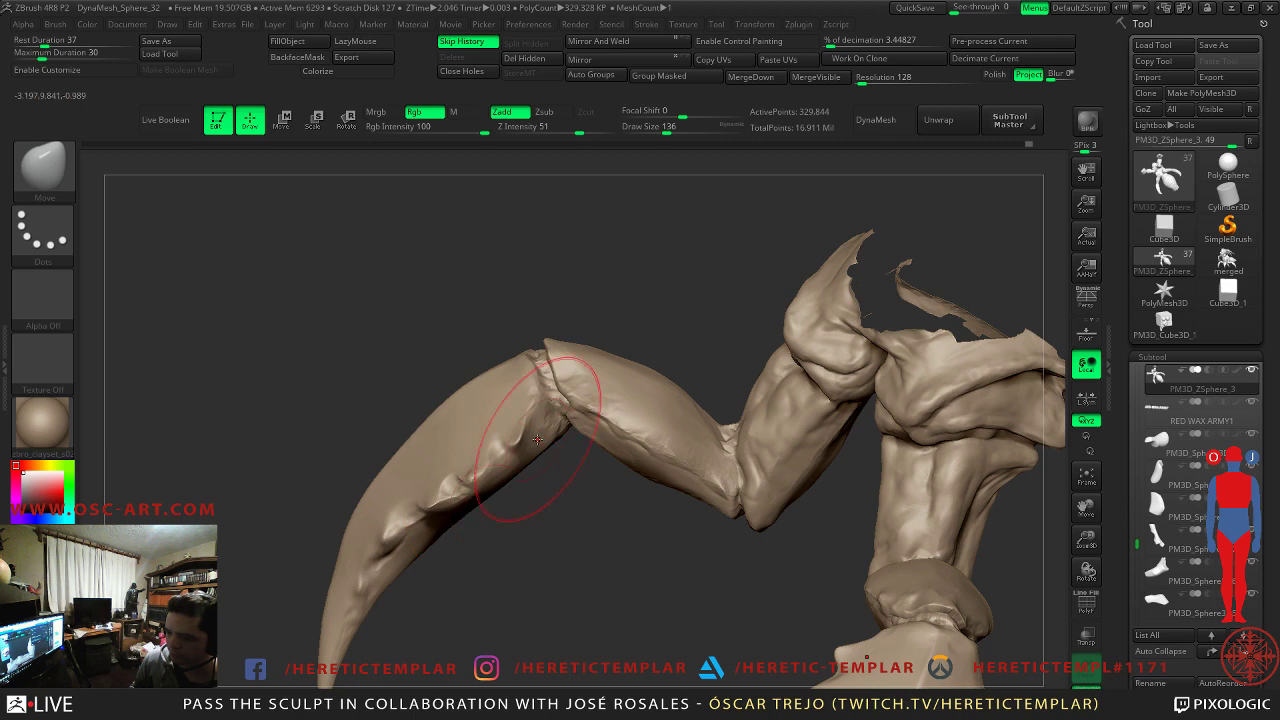
mouse_move(477, 323)
mouse_down()
mouse_move(583, 454)
mouse_move(529, 333)
mouse_move(477, 434)
mouse_move(520, 347)
mouse_up()
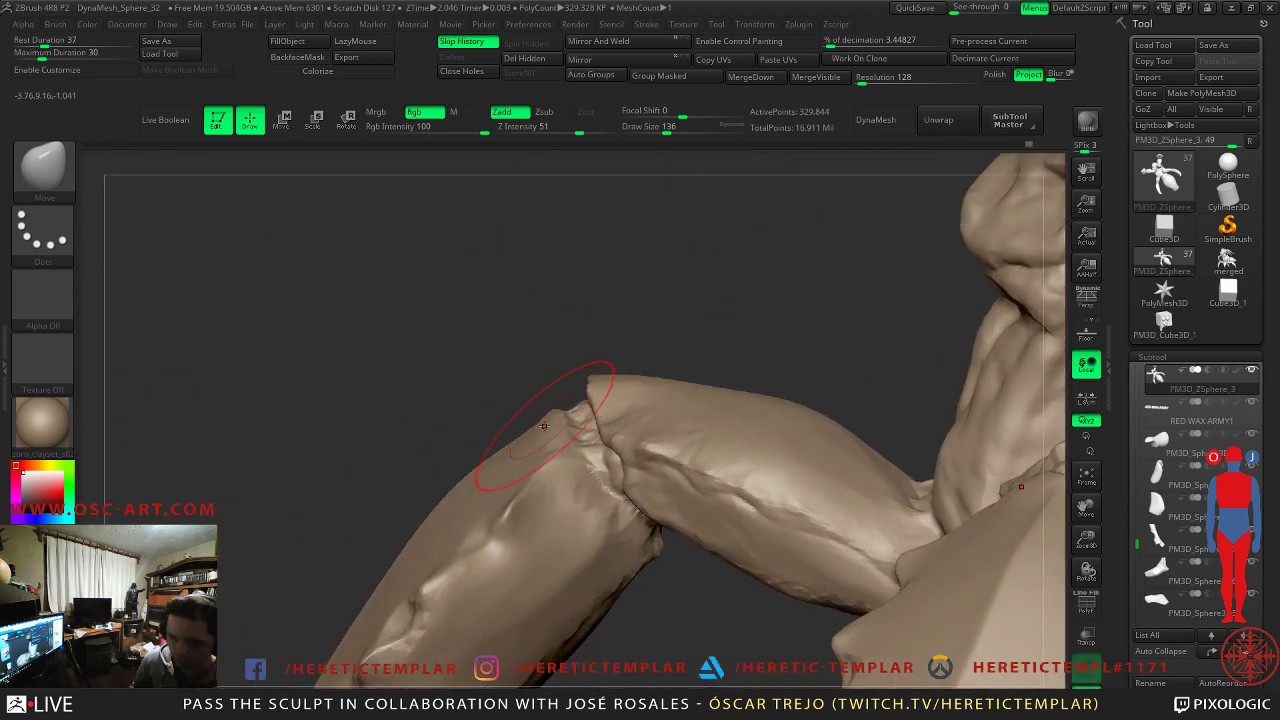
- Carve the crease where the leg segment meets the claw with the DamStandard brush
key(b)
key(d)
key(s)
key(s)
drag(580, 434, 563, 436)
mouse_move(492, 327)
mouse_down()
mouse_move(507, 396)
mouse_move(589, 470)
mouse_move(551, 514)
mouse_up()
right_drag(439, 308, 530, 361)
key(s)
drag(522, 339, 517, 339)
- Drop the legs one subdivision level and deepen the claw joint's creases from several sides with DamStandard at draw size 41
key(shift+d)
key(s)
drag(487, 291, 481, 289)
mouse_move(510, 354)
right_down()
mouse_move(533, 390)
mouse_move(523, 354)
right_up()
key(shift+d)
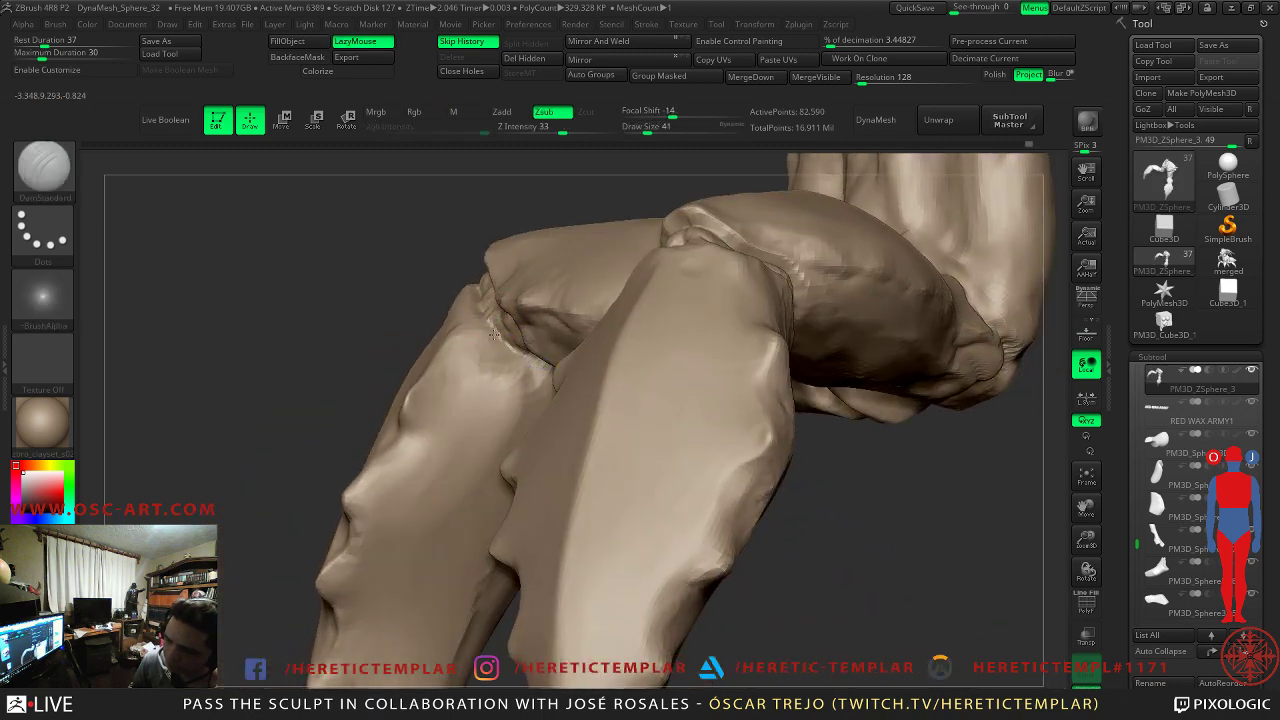
drag(538, 353, 417, 286)
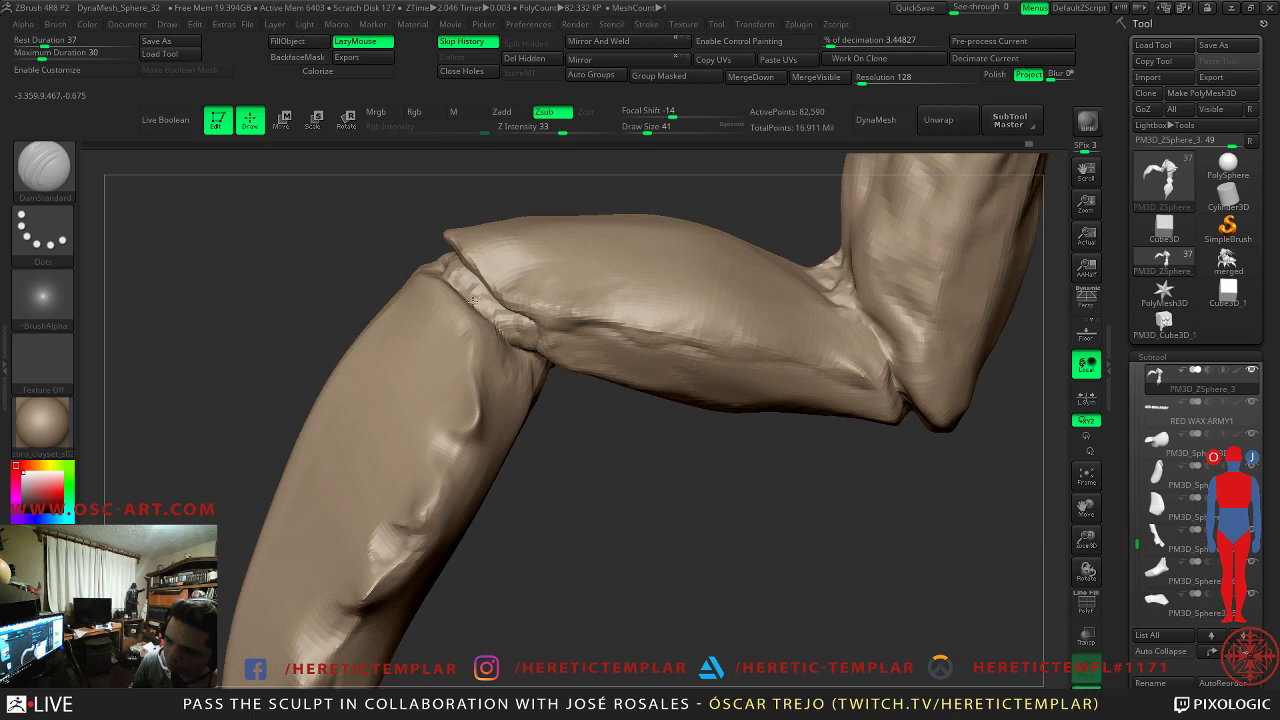
mouse_move(361, 210)
mouse_down()
mouse_move(463, 315)
mouse_move(410, 295)
mouse_move(377, 309)
mouse_move(447, 305)
mouse_up()
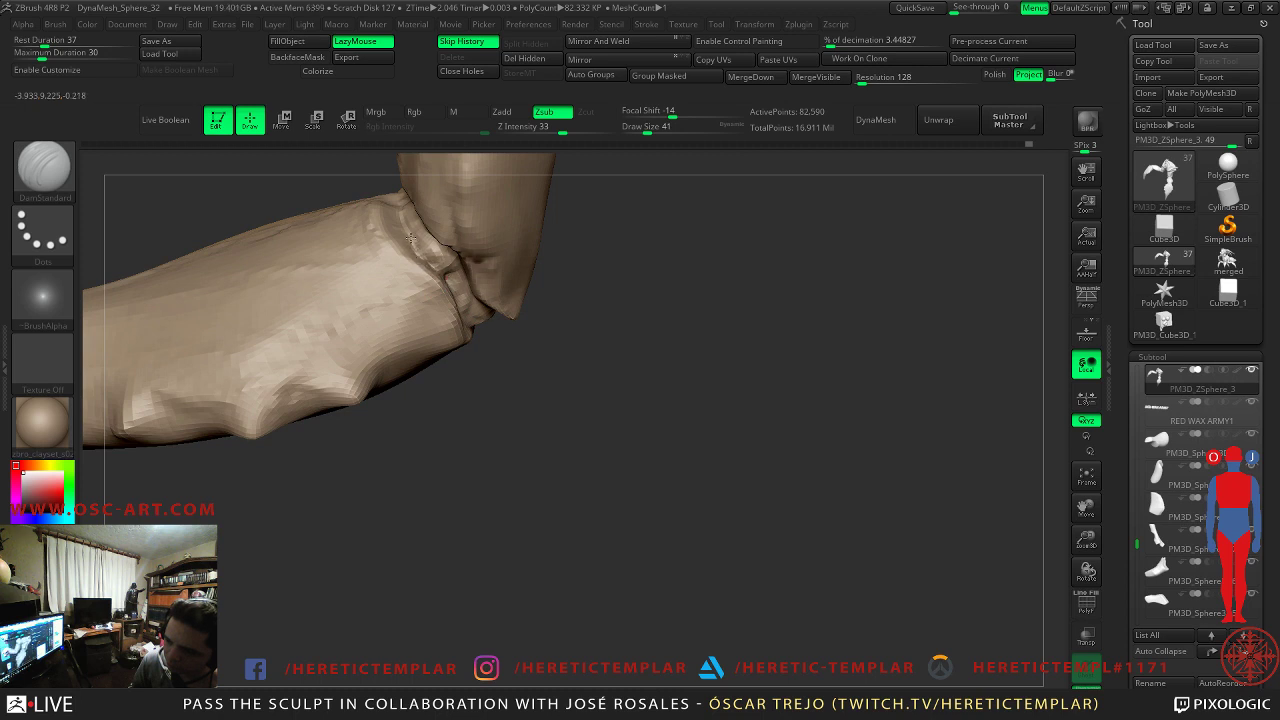
mouse_move(403, 203)
mouse_down()
mouse_move(317, 206)
mouse_move(566, 380)
mouse_move(597, 466)
mouse_move(543, 480)
mouse_move(531, 520)
mouse_move(571, 551)
mouse_move(312, 297)
mouse_move(456, 399)
mouse_up()
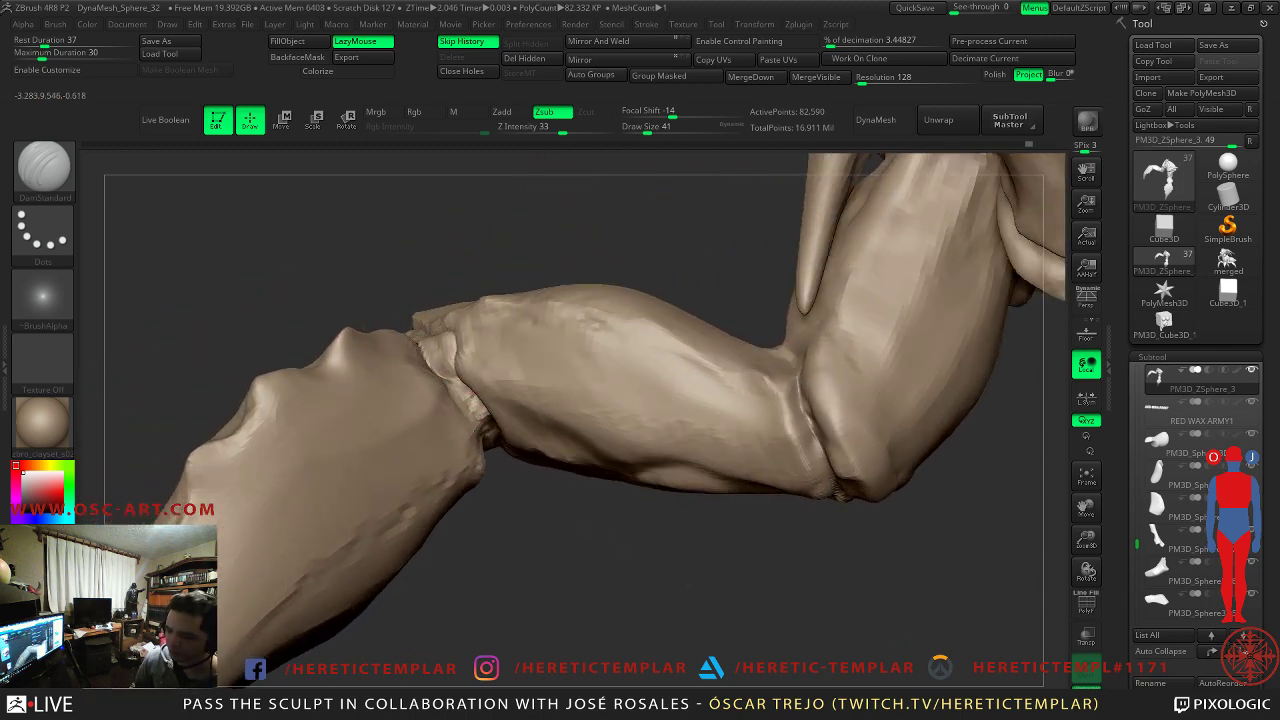
- Undo the last DamStandard stroke and smooth the underside of the claw joint
key(ctrl+z)
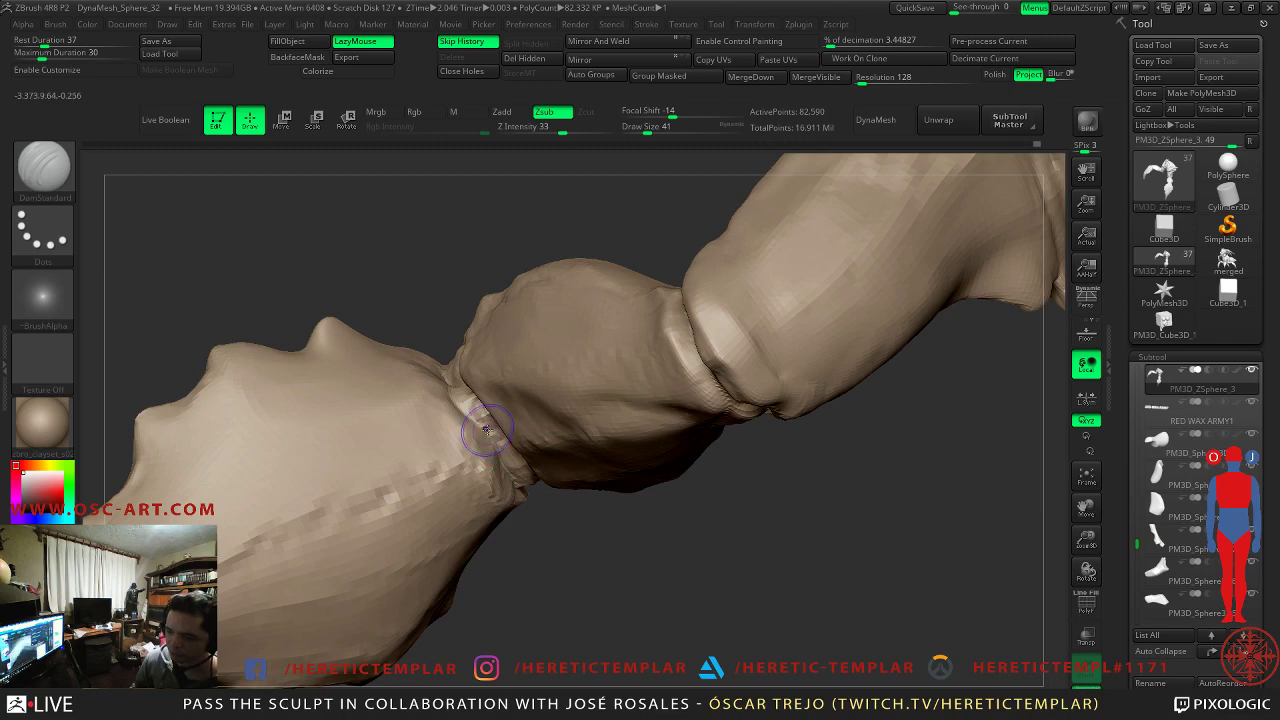
key(shift)
drag(629, 546, 528, 478)
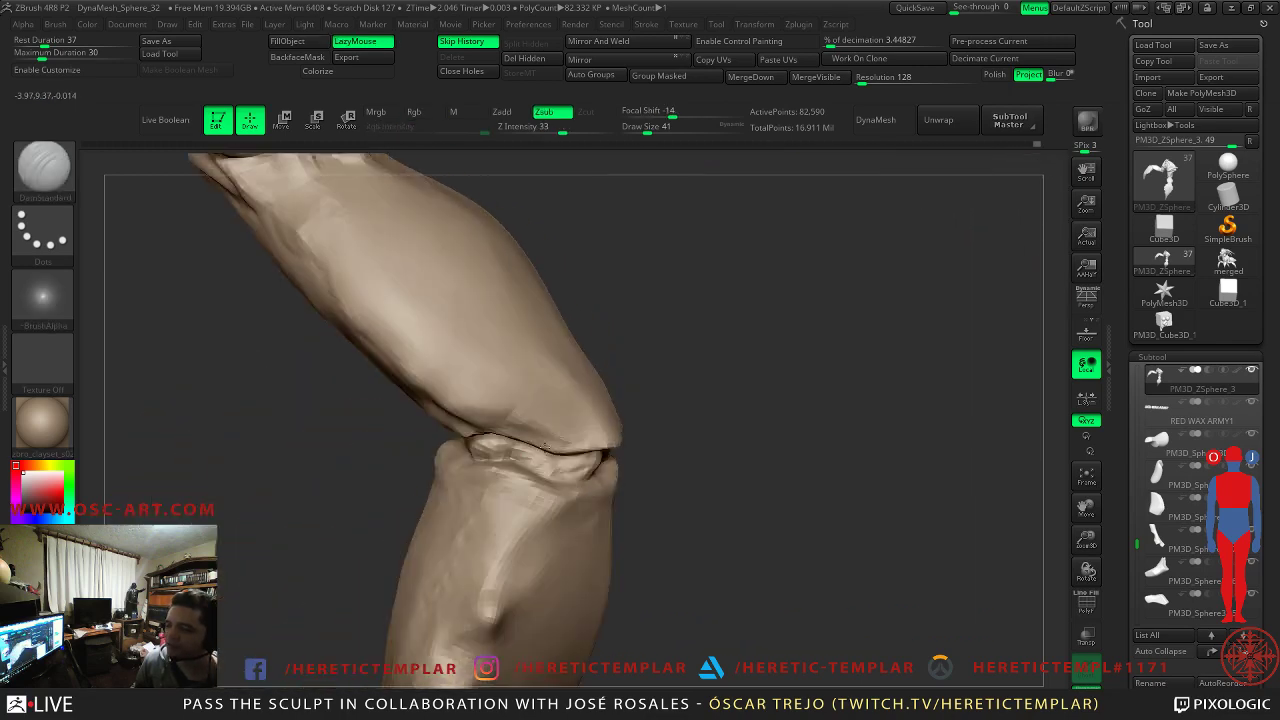
- Fill the gap between the leg segment and the claw with the Clay brush at draw size 41 on a lower subdivision level
key(b)
key(c)
key(l)
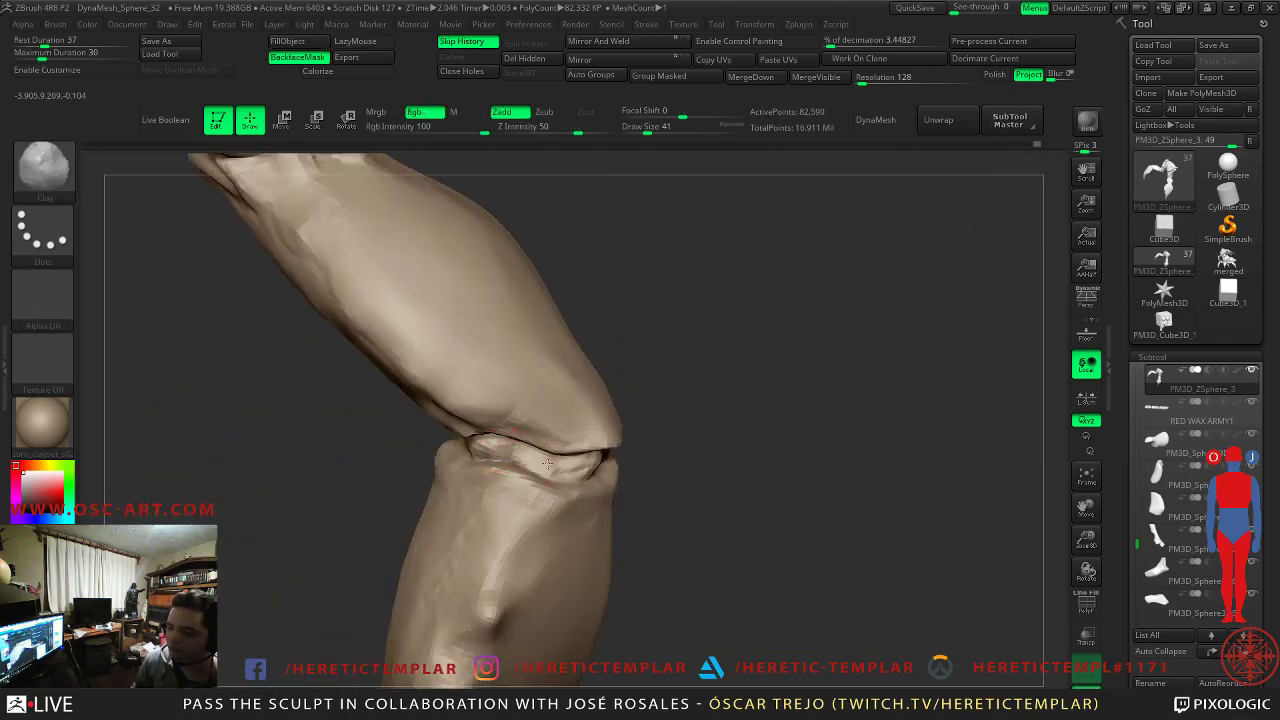
drag(689, 451, 600, 454)
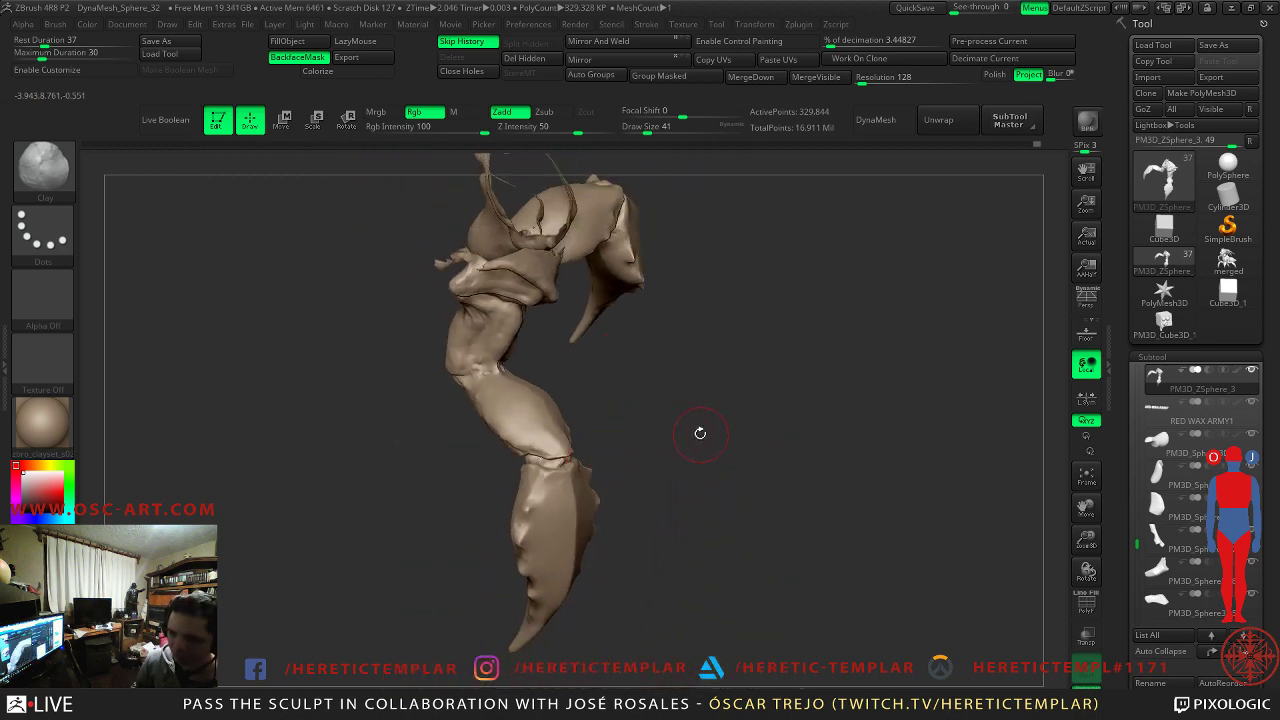
drag(704, 433, 777, 588)
drag(750, 328, 677, 374)
key(shift+d)
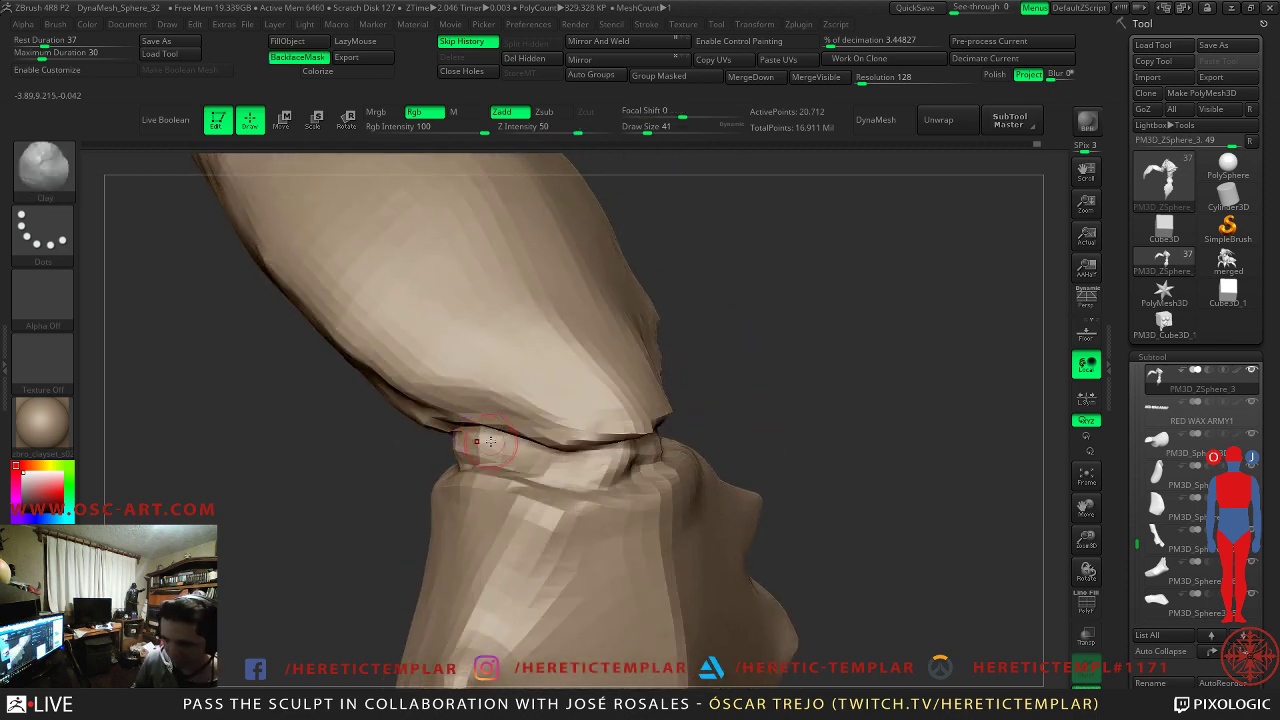
mouse_move(1157, 470)
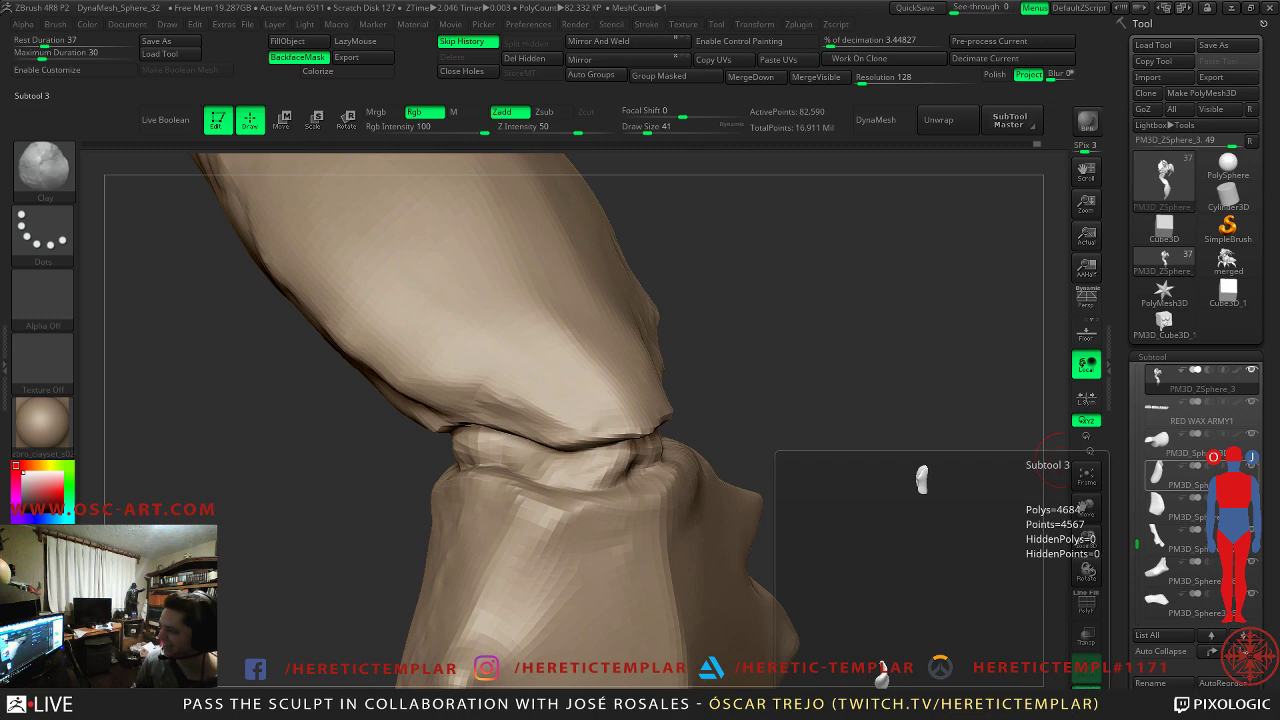
mouse_move(774, 394)
alt+mouse_down()
mouse_move(746, 371)
mouse_move(740, 420)
alt+mouse_up()
- Build up the folded band around the claw joint with the Clay brush, adjusting the draw size between strokes
key(s)
drag(464, 430, 447, 424)
key(s)
key(s)
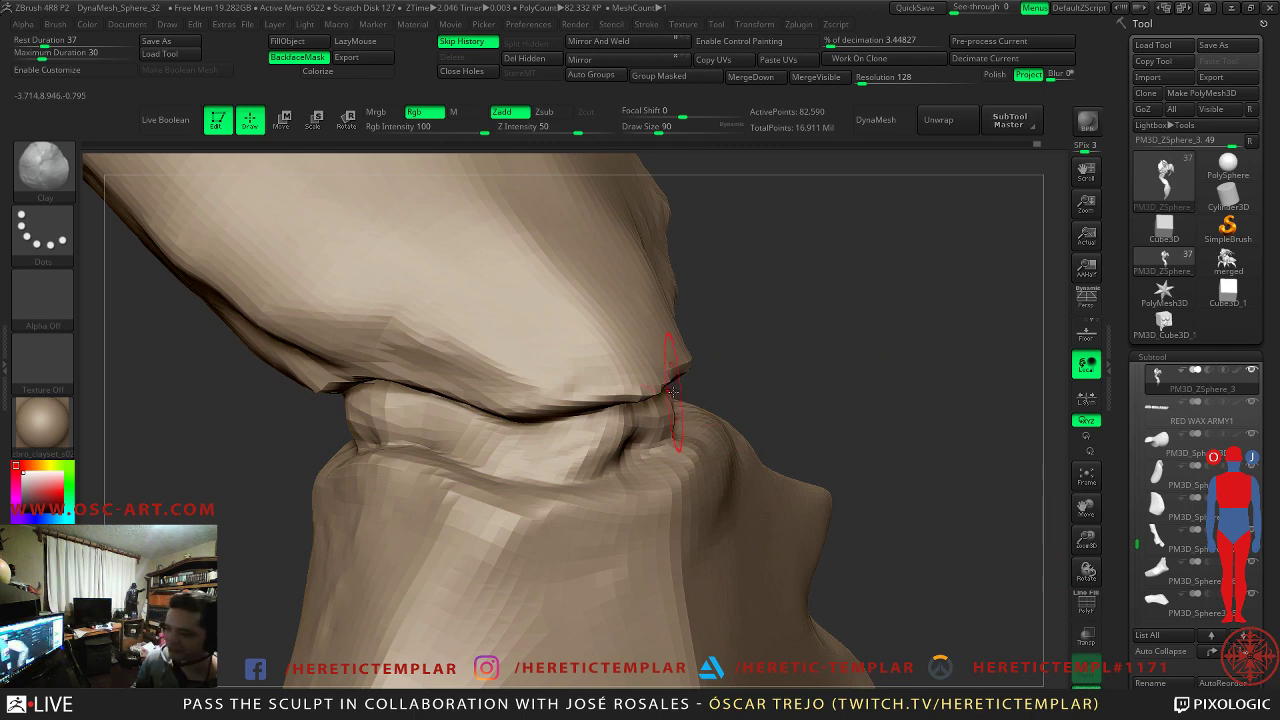
key(s)
drag(509, 435, 500, 436)
drag(402, 422, 575, 448)
right_drag(575, 448, 718, 410)
mouse_move(631, 428)
mouse_down()
mouse_move(640, 446)
mouse_move(489, 441)
mouse_up()
right_drag(572, 458, 742, 372)
right_drag(460, 345, 457, 414)
mouse_move(590, 436)
mouse_down()
mouse_move(661, 410)
mouse_move(690, 425)
mouse_move(677, 391)
mouse_move(672, 408)
mouse_move(652, 394)
mouse_up()
- Fill and smooth the back of the joint band with Clay at draw size 44, stepping down and up in subdivision
key(s)
mouse_move(346, 494)
ctrl+right_down()
mouse_move(293, 421)
mouse_move(374, 412)
mouse_move(330, 408)
mouse_move(460, 361)
ctrl+right_up()
mouse_move(870, 365)
right_down()
mouse_move(853, 369)
mouse_move(834, 414)
right_up()
key(s)
drag(760, 426, 726, 425)
right_drag(593, 430, 668, 430)
shift+drag(692, 424, 660, 430)
right_drag(491, 420, 540, 433)
right_drag(737, 470, 666, 463)
key(shift+d)
key(shift+d)
key(d)
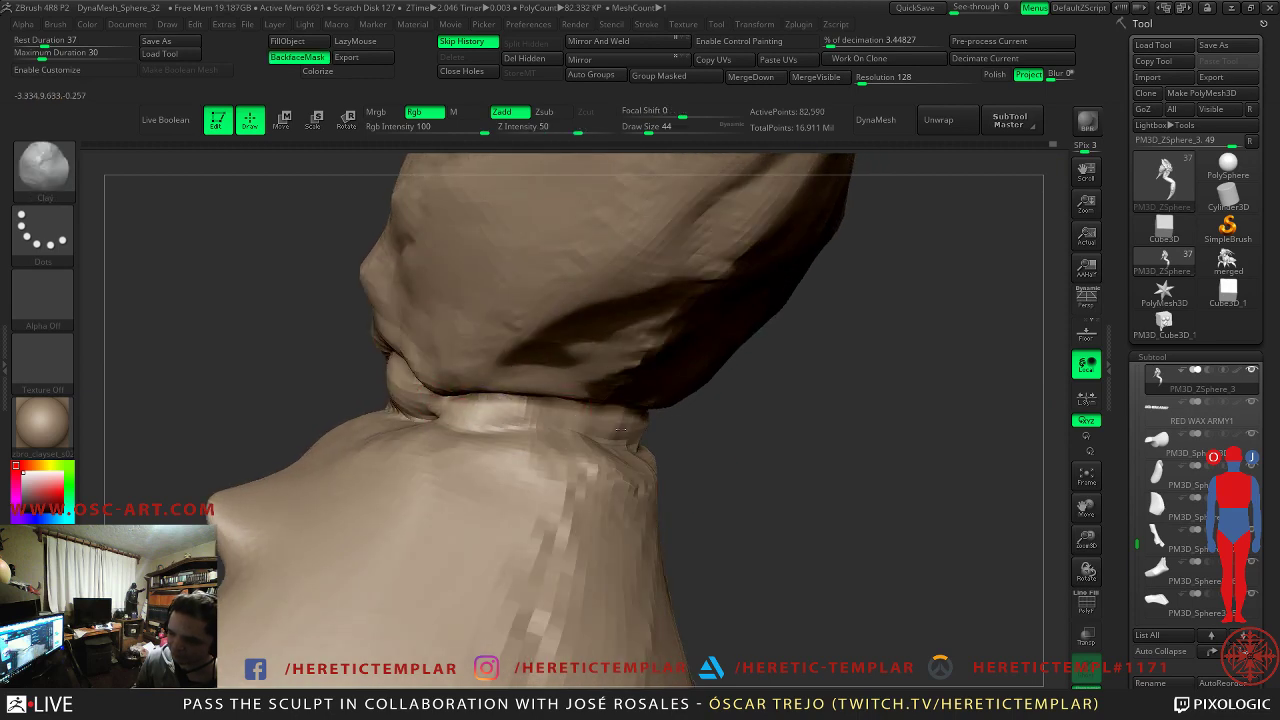
- Engrave creases along the joint band between the leg segment and the claw with DamStandard at draw size 44
right_drag(708, 430, 705, 440)
key(b)
key(d)
key(s)
drag(452, 422, 550, 428)
right_drag(655, 432, 570, 432)
drag(490, 430, 561, 430)
right_drag(797, 423, 714, 427)
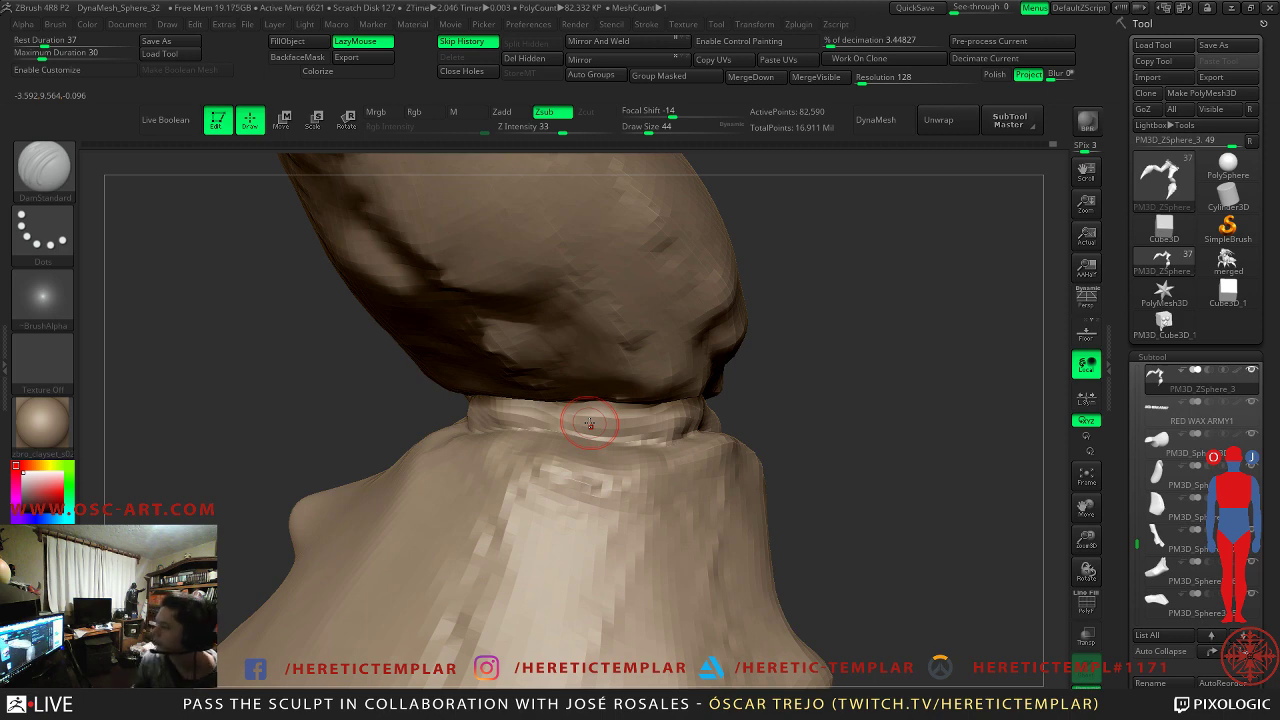
mouse_move(877, 337)
mouse_down()
mouse_move(823, 423)
mouse_move(746, 387)
mouse_move(760, 369)
mouse_move(799, 401)
mouse_move(729, 414)
mouse_up()
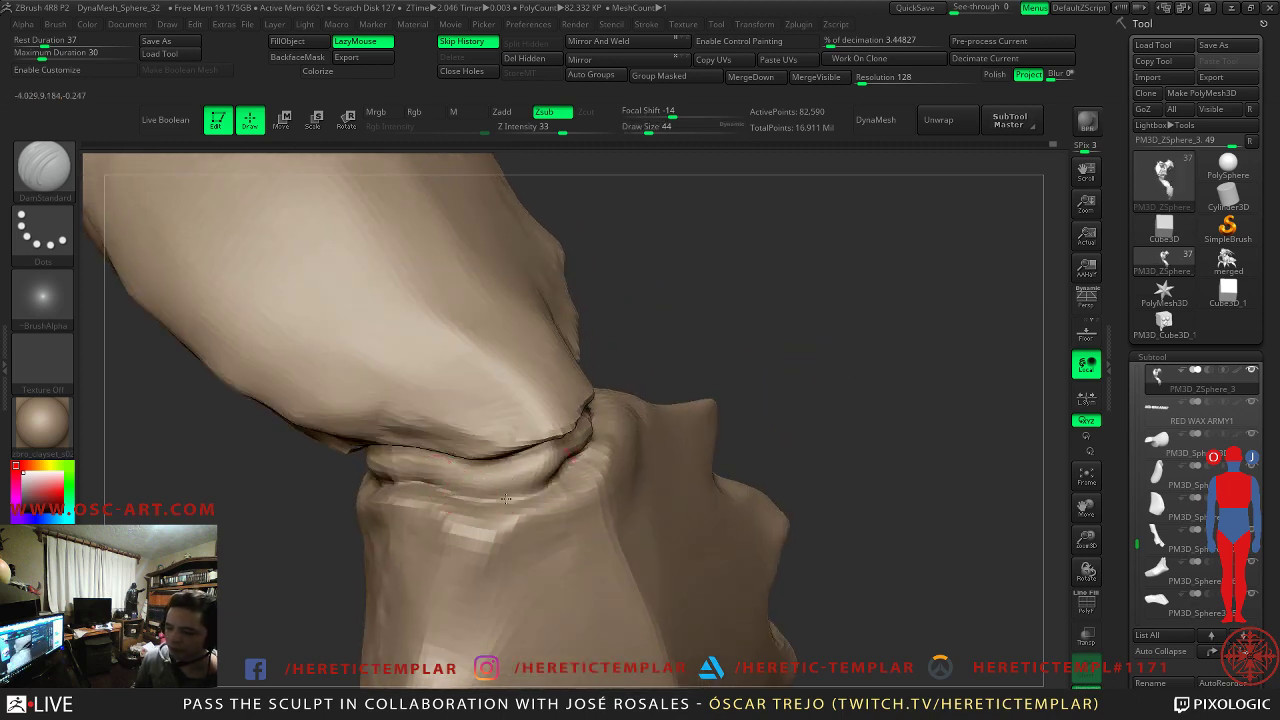
- Swell the folds of the claw joint's band with the Inflat brush at draw size 77
mouse_move(760, 400)
mouse_down()
mouse_move(740, 401)
mouse_move(751, 374)
mouse_up()
key(b)
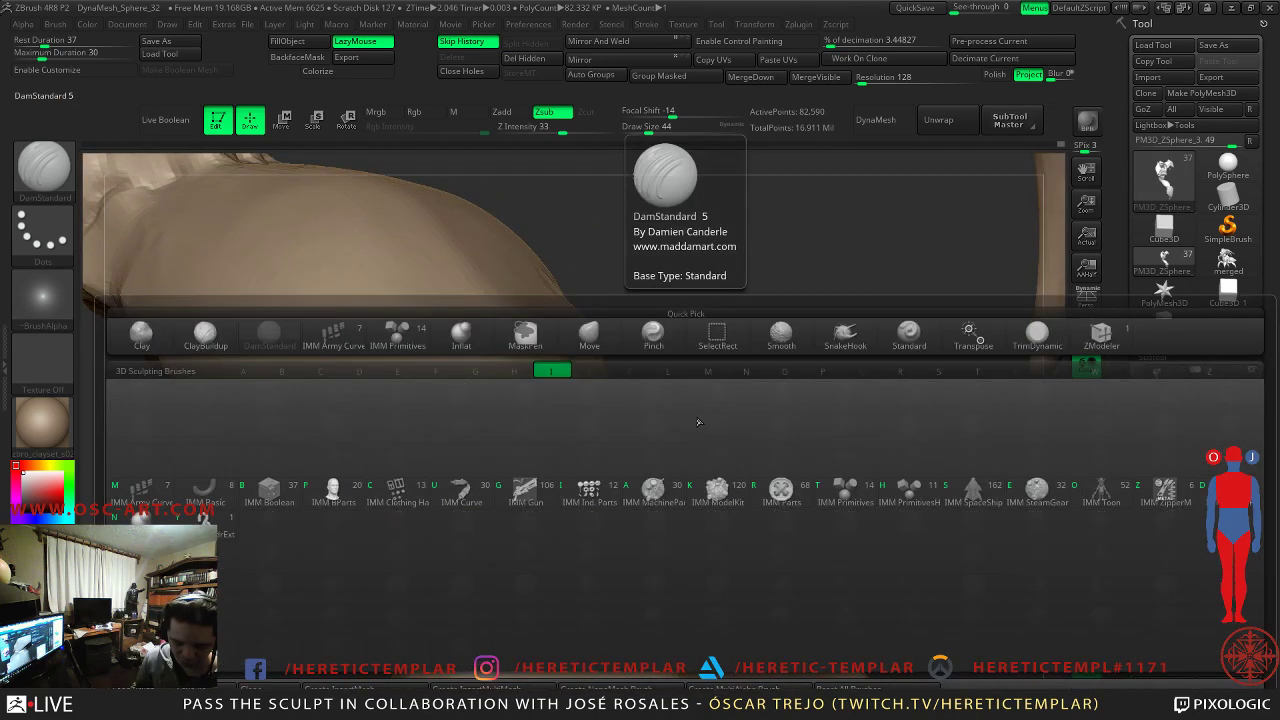
key(i)
key(n)
drag(570, 464, 543, 471)
right_drag(490, 476, 535, 481)
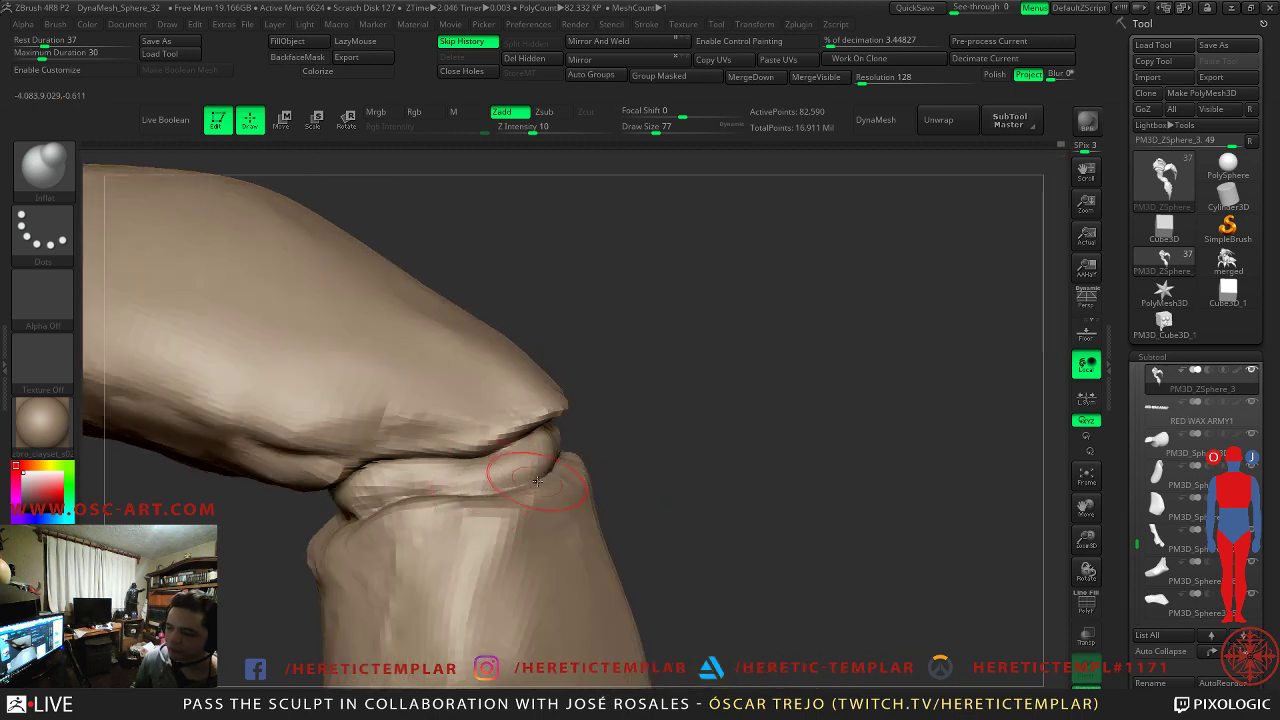
right_drag(356, 540, 408, 530)
mouse_move(362, 515)
mouse_down()
mouse_move(314, 518)
mouse_move(288, 545)
mouse_up()
- Raise the legs to a higher subdivision level and smooth the swollen fold at the joint's outer end
drag(646, 413, 429, 457)
mouse_move(622, 440)
mouse_down()
mouse_move(357, 474)
mouse_move(289, 449)
mouse_move(326, 460)
mouse_move(317, 471)
mouse_move(255, 428)
mouse_up()
mouse_move(172, 361)
mouse_down()
mouse_move(262, 384)
mouse_move(244, 414)
mouse_move(217, 390)
mouse_up()
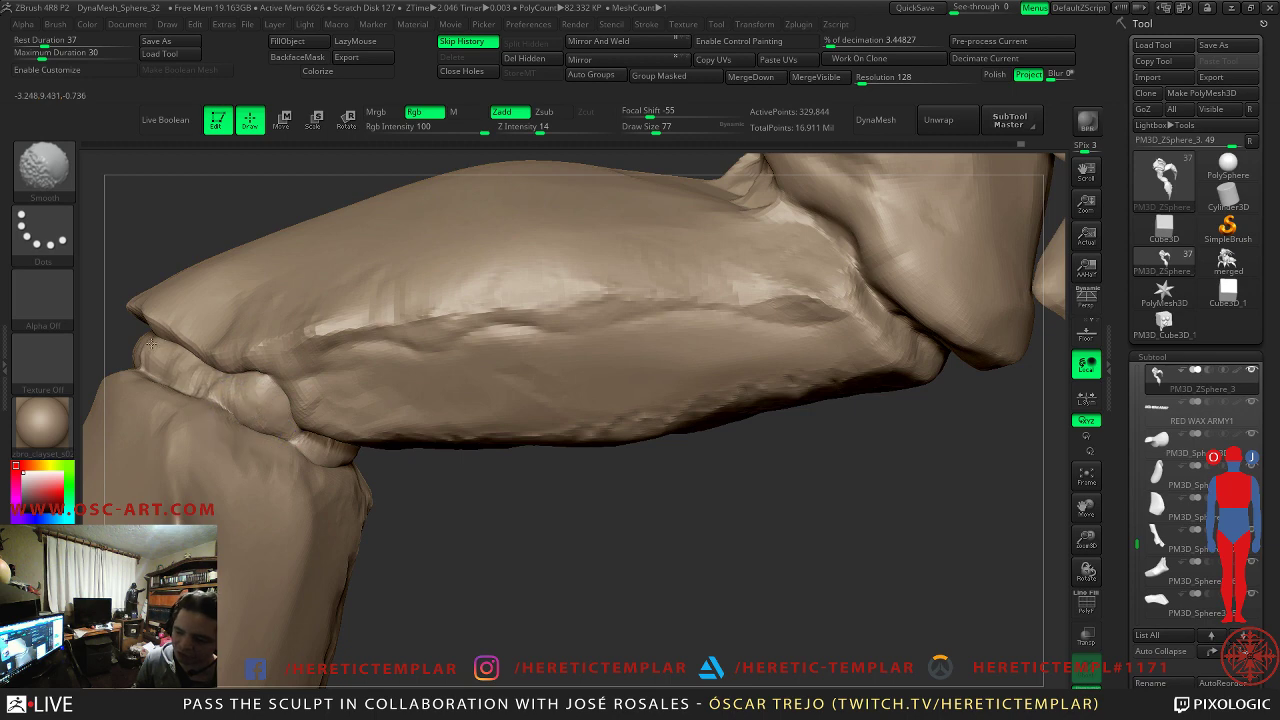
shift+drag(150, 346, 136, 332)
- Flatten the serrated claw's upper face and the bumpy seam along it with TrimDynamic, enlarging the draw size to 140
mouse_move(400, 490)
mouse_down()
mouse_move(523, 537)
mouse_move(530, 474)
mouse_move(514, 434)
mouse_move(712, 402)
mouse_up()
mouse_move(815, 427)
mouse_down()
mouse_move(711, 509)
mouse_move(429, 311)
mouse_move(486, 419)
mouse_up()
key(b)
key(t)
key(d)
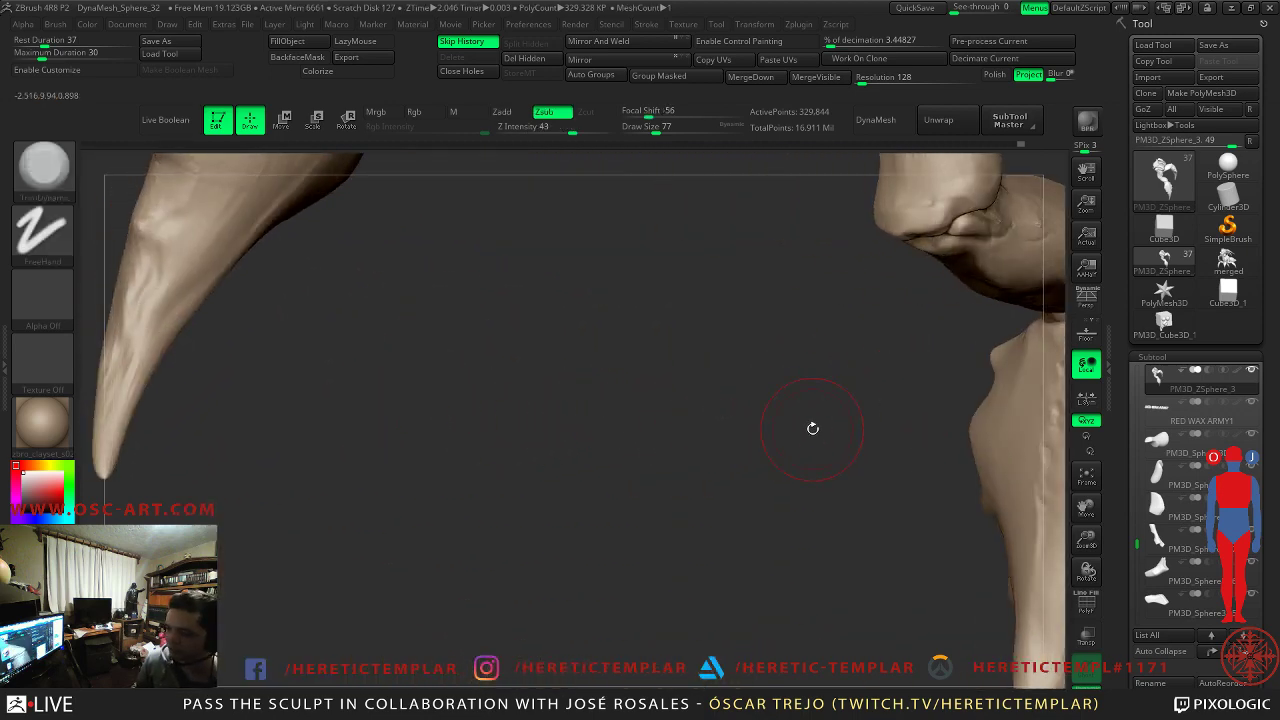
alt+drag(814, 427, 349, 402)
key(bracketright)
key(bracketright)
key(bracketright)
key(bracketright)
key(bracketright)
key(bracketright)
key(bracketright)
drag(766, 330, 800, 296)
drag(617, 351, 673, 315)
key(s)
drag(507, 354, 591, 334)
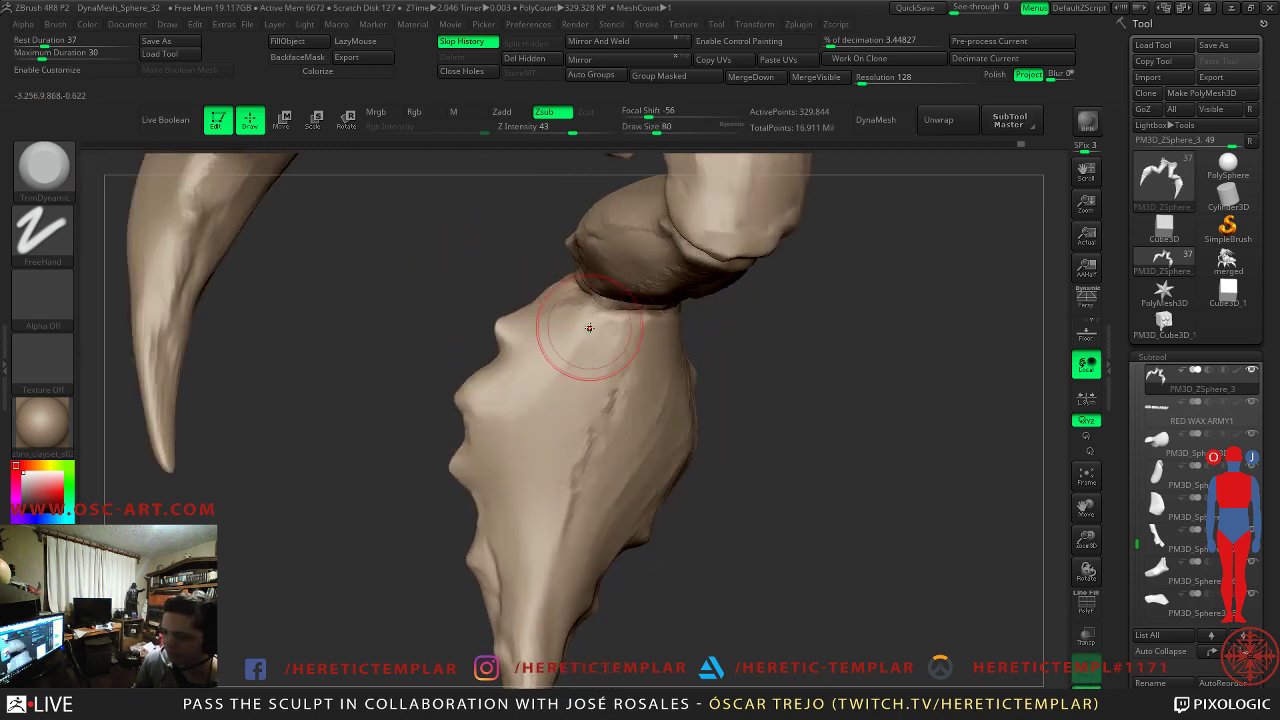
key(s)
mouse_move(605, 388)
mouse_down()
mouse_move(617, 388)
mouse_move(566, 524)
mouse_move(576, 529)
mouse_up()
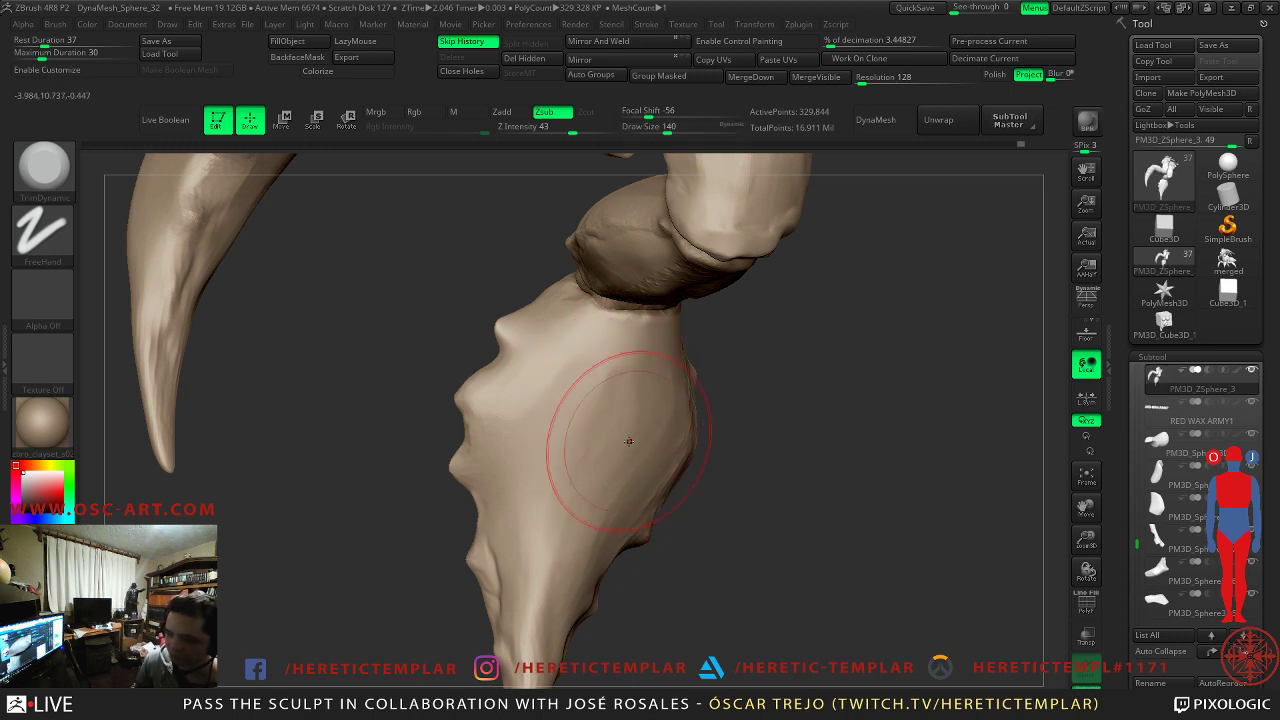
- Turn to the other side of the serrated claw and lower the legs by two subdivision levels
mouse_move(808, 517)
mouse_down()
mouse_move(566, 489)
mouse_move(526, 513)
mouse_up()
alt+drag(619, 629, 630, 505)
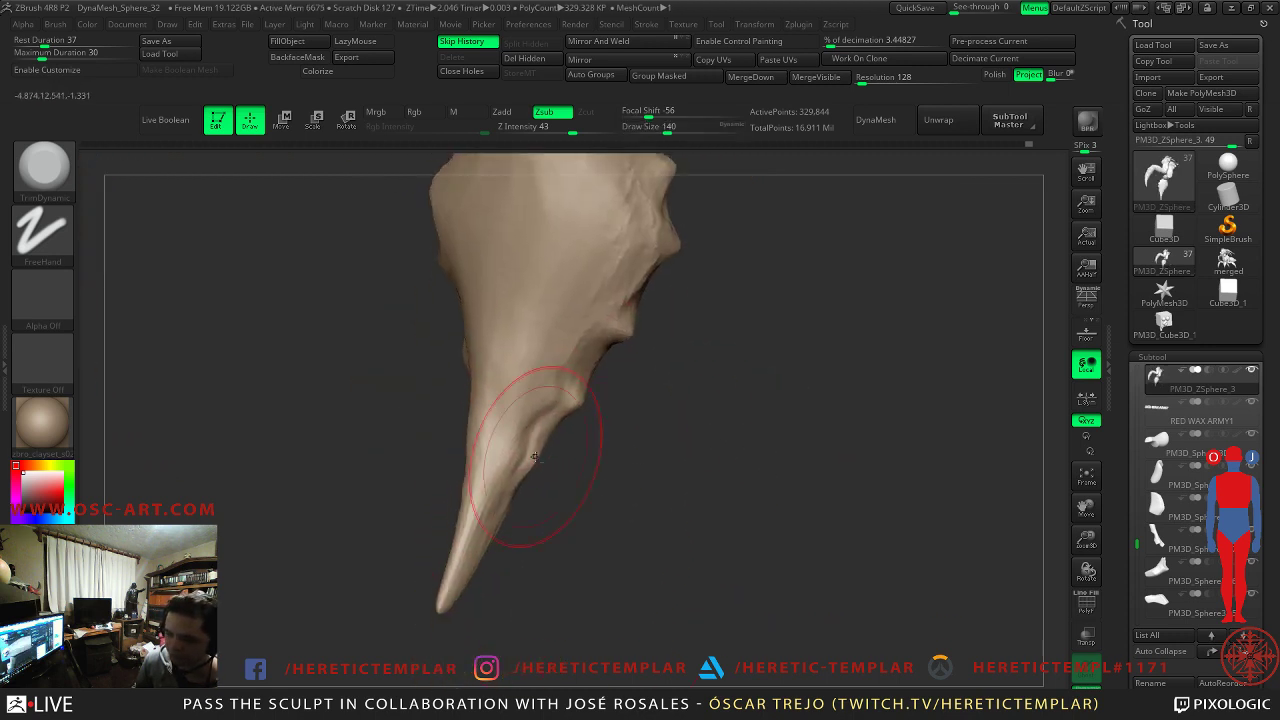
key(shift+d)
key(shift+d)
key(shift+d)
key(d)
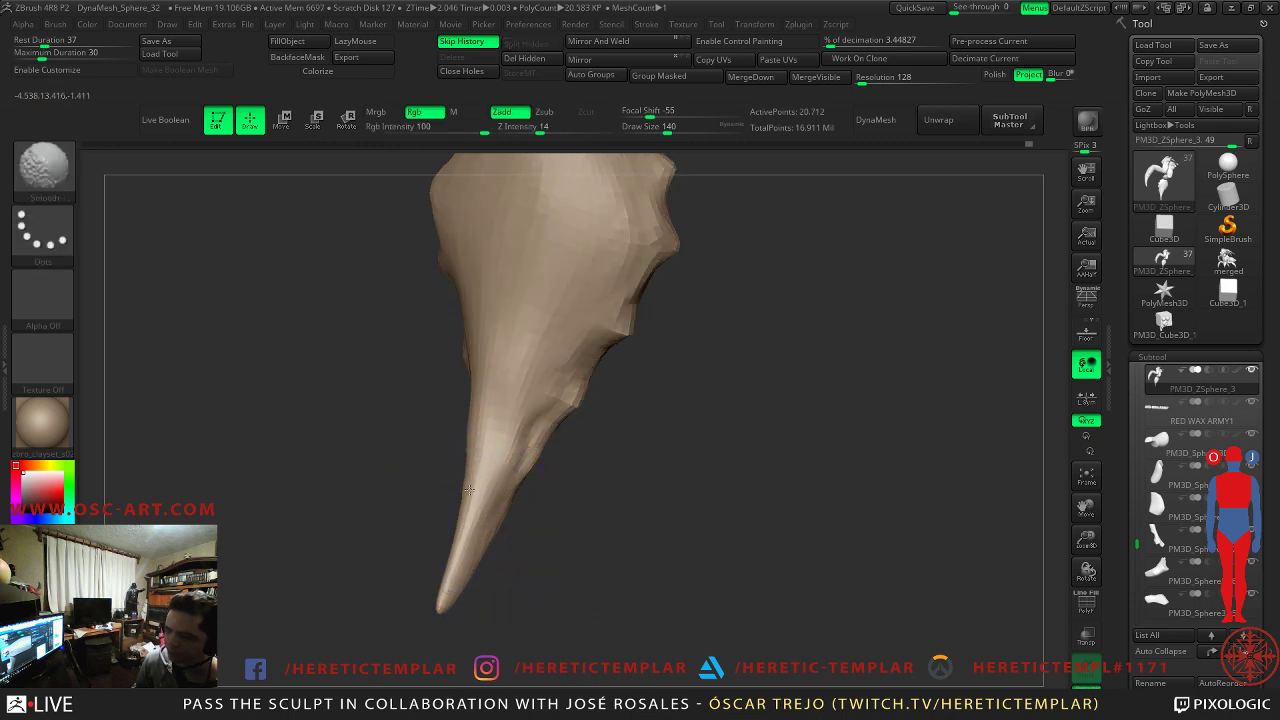
- Flatten the serrated claw's broad face from the joint towards the tip with TrimDynamic at draw size 108
key(s)
drag(530, 359, 519, 360)
mouse_move(697, 401)
mouse_down()
mouse_move(671, 445)
mouse_move(639, 425)
mouse_up()
key(s)
drag(440, 417, 451, 420)
mouse_move(430, 510)
mouse_down()
mouse_move(417, 383)
mouse_move(463, 411)
mouse_move(425, 303)
mouse_up()
key(s)
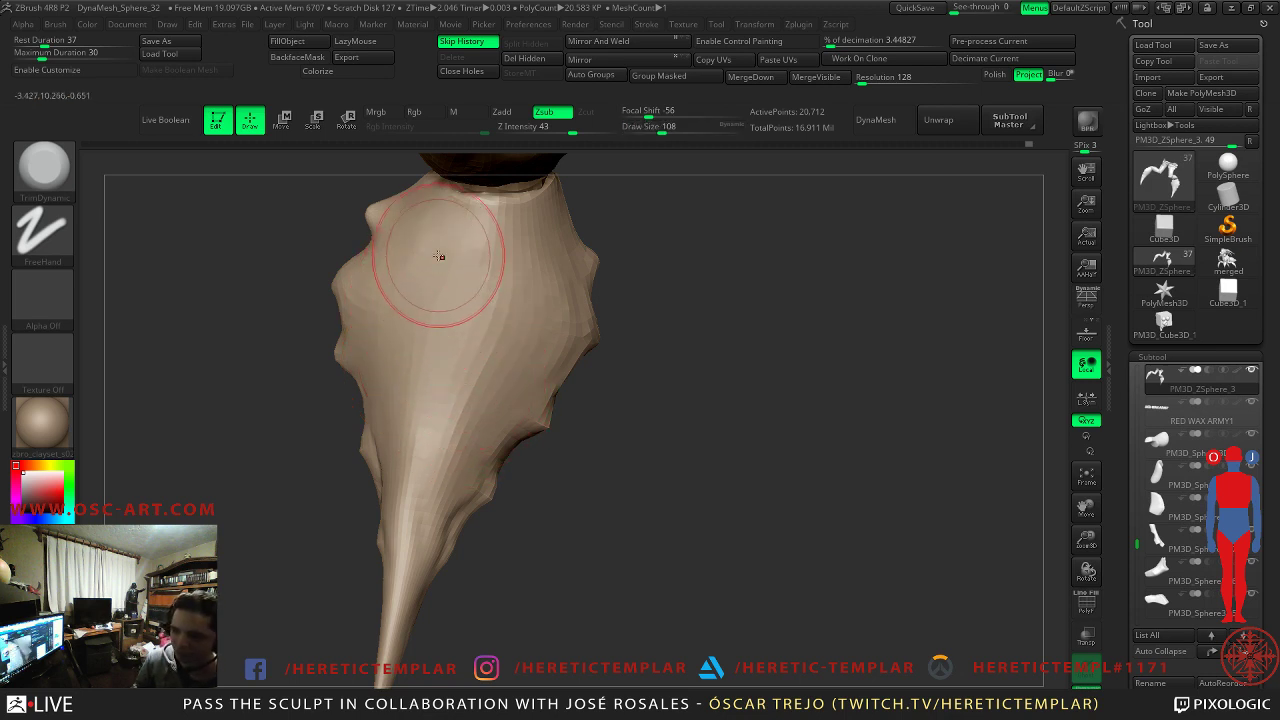
drag(447, 235, 409, 469)
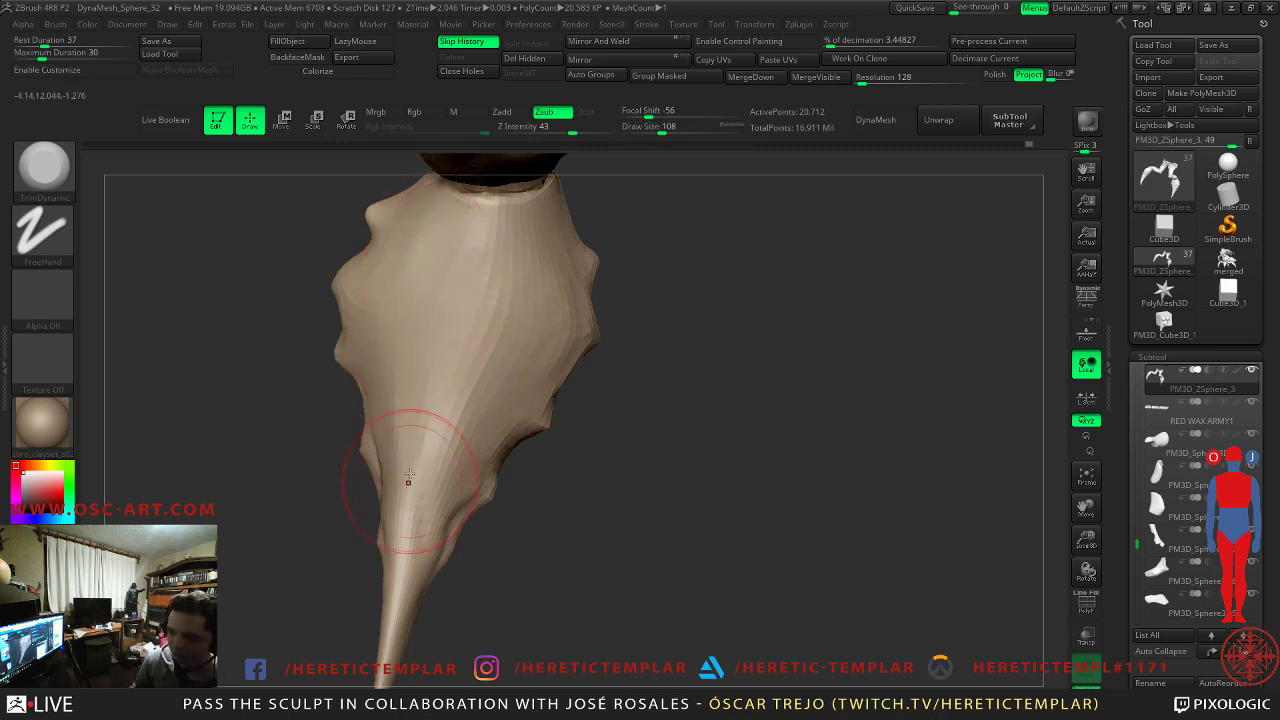
drag(460, 530, 583, 531)
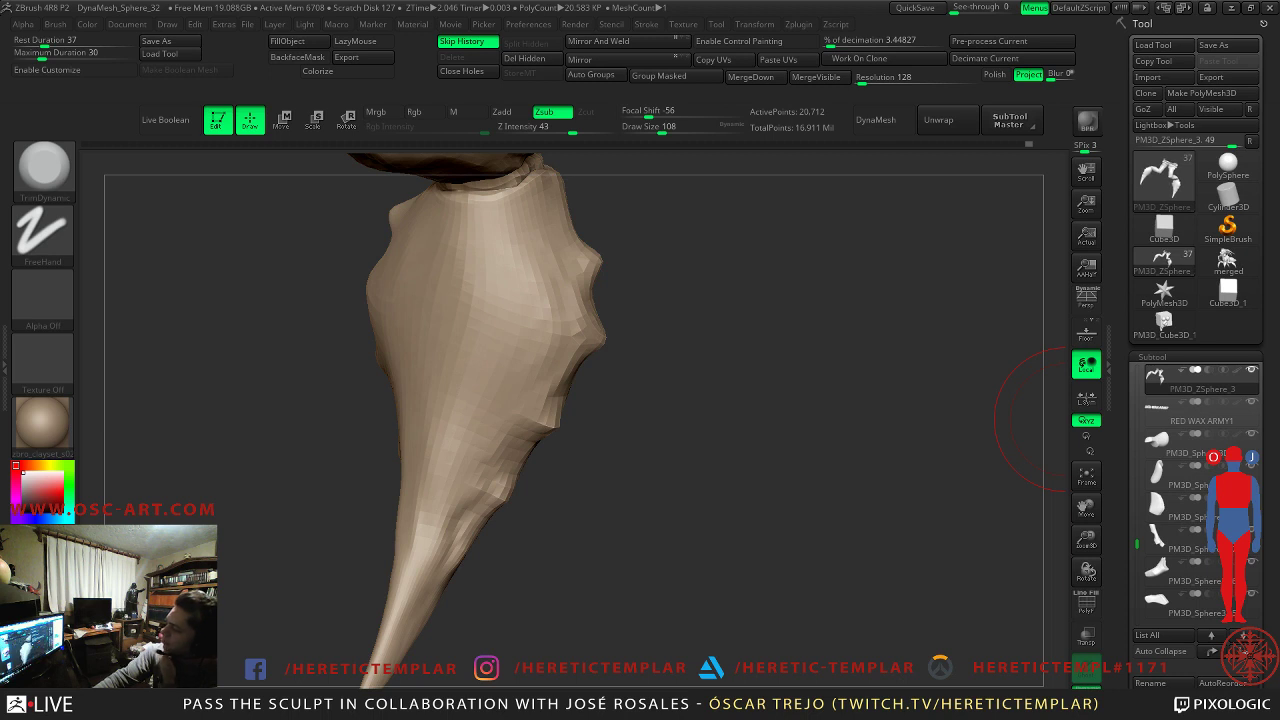
- Trim the planes of the serrated claw's face just below the joint with TrimDynamic at draw size 77
alt+drag(737, 278, 696, 347)
key(s)
drag(491, 294, 481, 294)
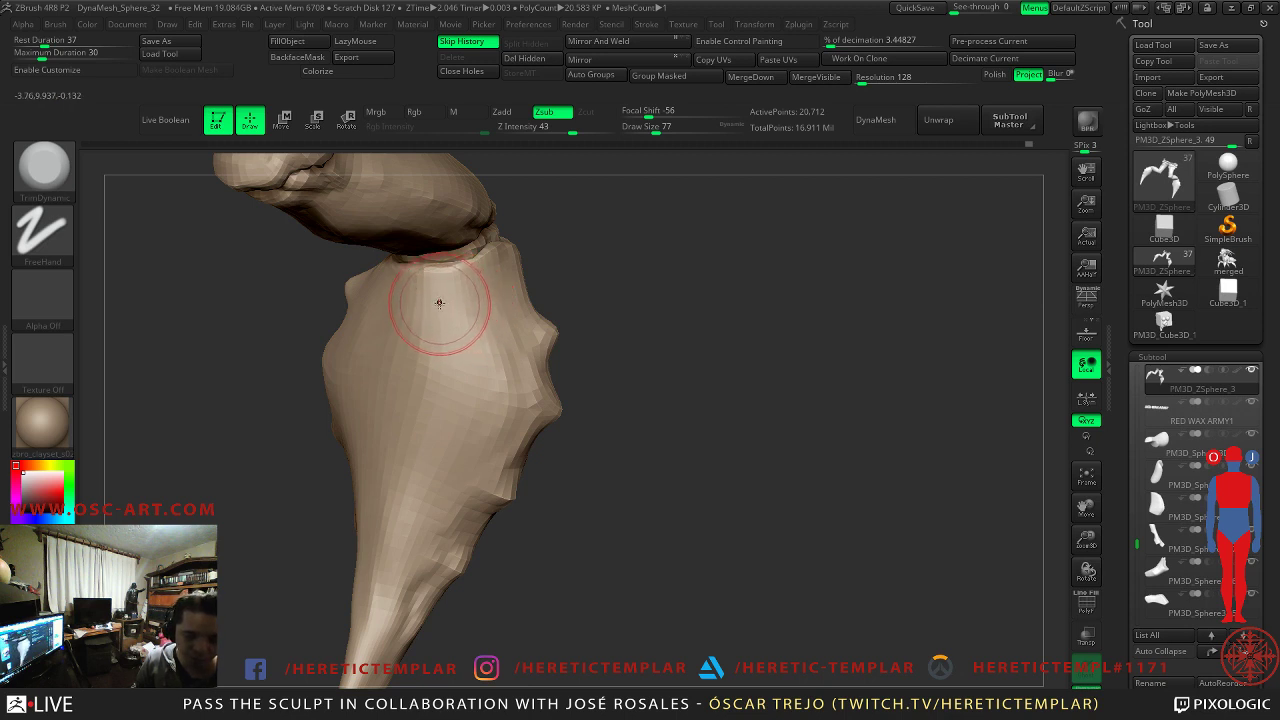
drag(748, 309, 494, 283)
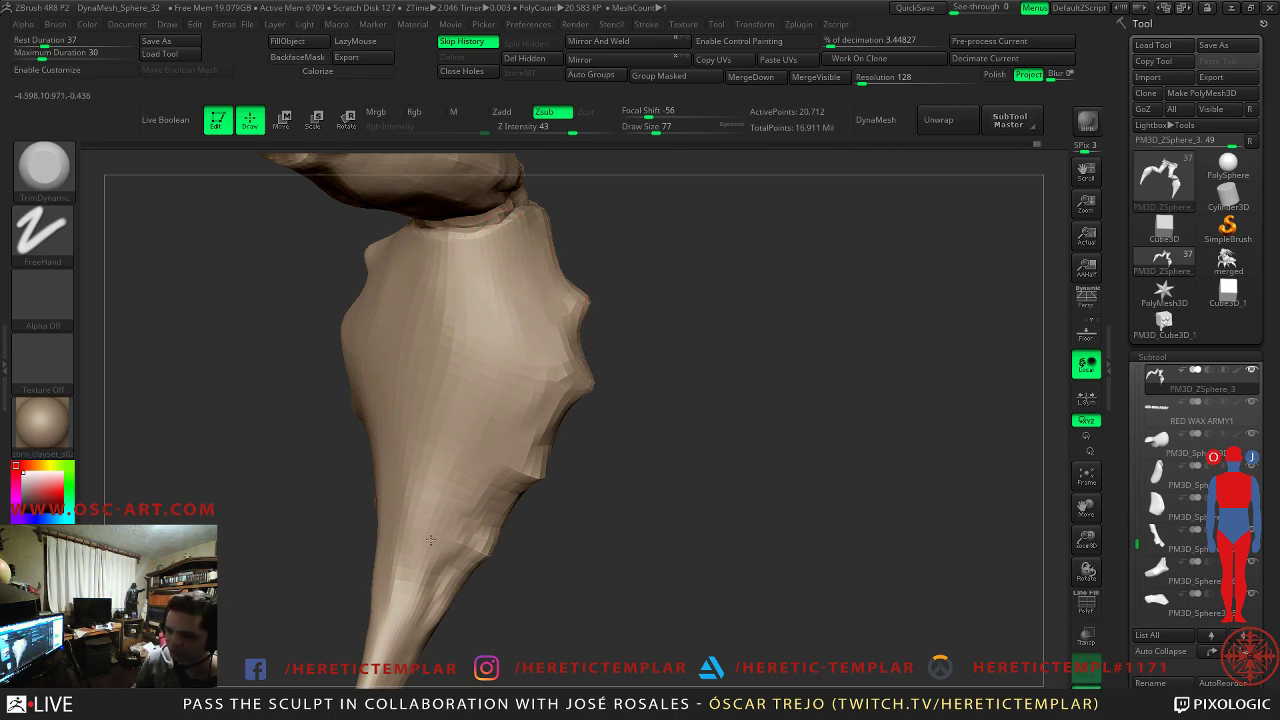
- Reshape the spikes along the claw's serrated edge with the Move brush at draw size 62 and smooth the outline
mouse_move(265, 381)
mouse_down()
mouse_move(414, 286)
mouse_move(348, 274)
mouse_move(300, 228)
mouse_move(343, 251)
mouse_move(369, 235)
mouse_up()
key(b)
key(m)
key(v)
key(s)
key(s)
key(s)
key(s)
key(s)
click(369, 235)
mouse_move(660, 262)
mouse_down()
mouse_move(581, 251)
mouse_move(670, 268)
mouse_up()
key(s)
mouse_move(314, 259)
mouse_down()
mouse_move(339, 253)
mouse_move(291, 332)
mouse_up()
key(s)
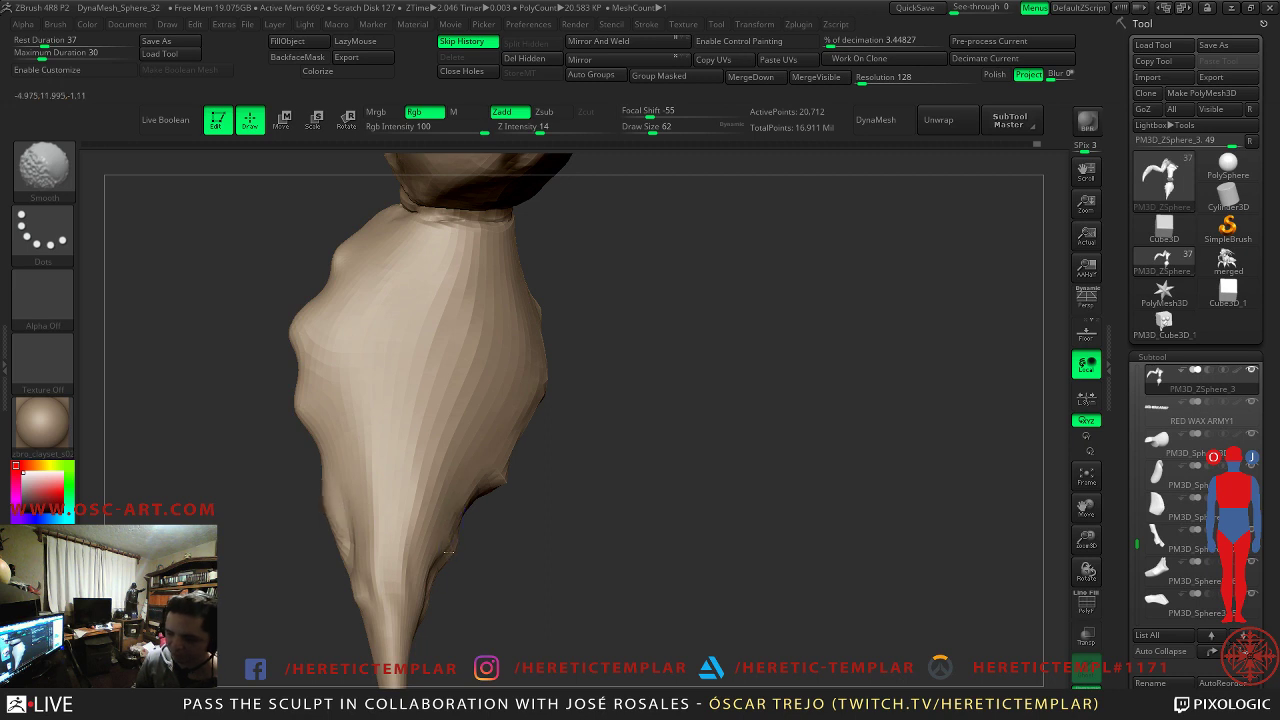
mouse_move(539, 402)
shift+mouse_down()
mouse_move(545, 372)
mouse_move(580, 340)
mouse_move(568, 321)
mouse_move(644, 410)
mouse_move(565, 435)
mouse_move(620, 500)
mouse_move(671, 403)
mouse_move(763, 469)
mouse_move(806, 466)
shift+mouse_up()
- Try to refine the claw's serrated edge one subdivision level lower and undo the last change
key(shift+d)
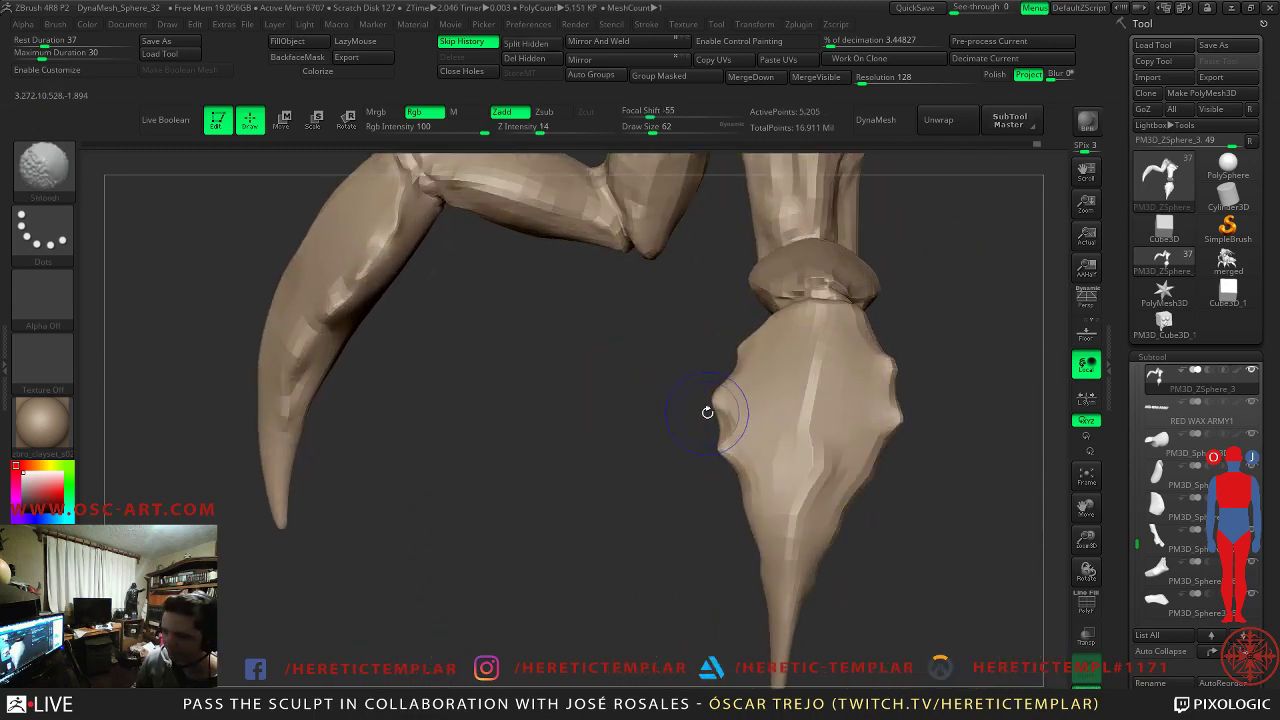
key(ctrl+z)
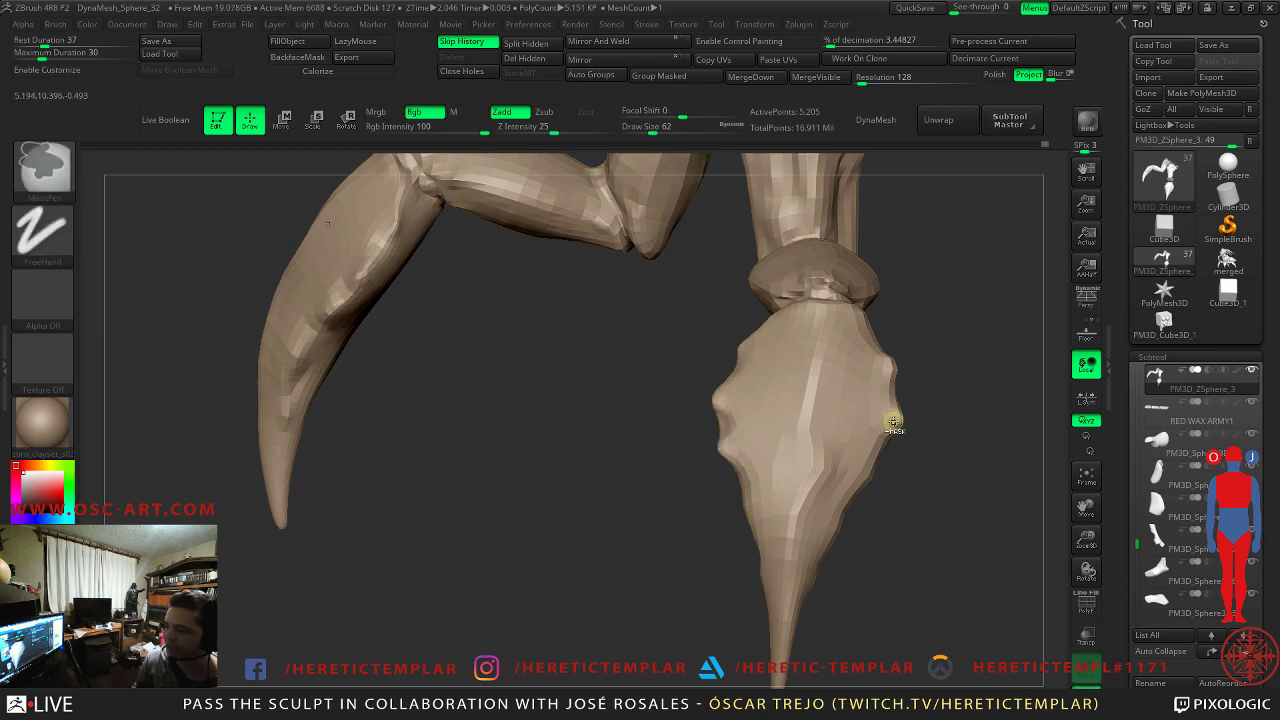
mouse_move(871, 454)
mouse_down()
mouse_move(727, 516)
mouse_move(363, 486)
mouse_move(507, 486)
mouse_up()
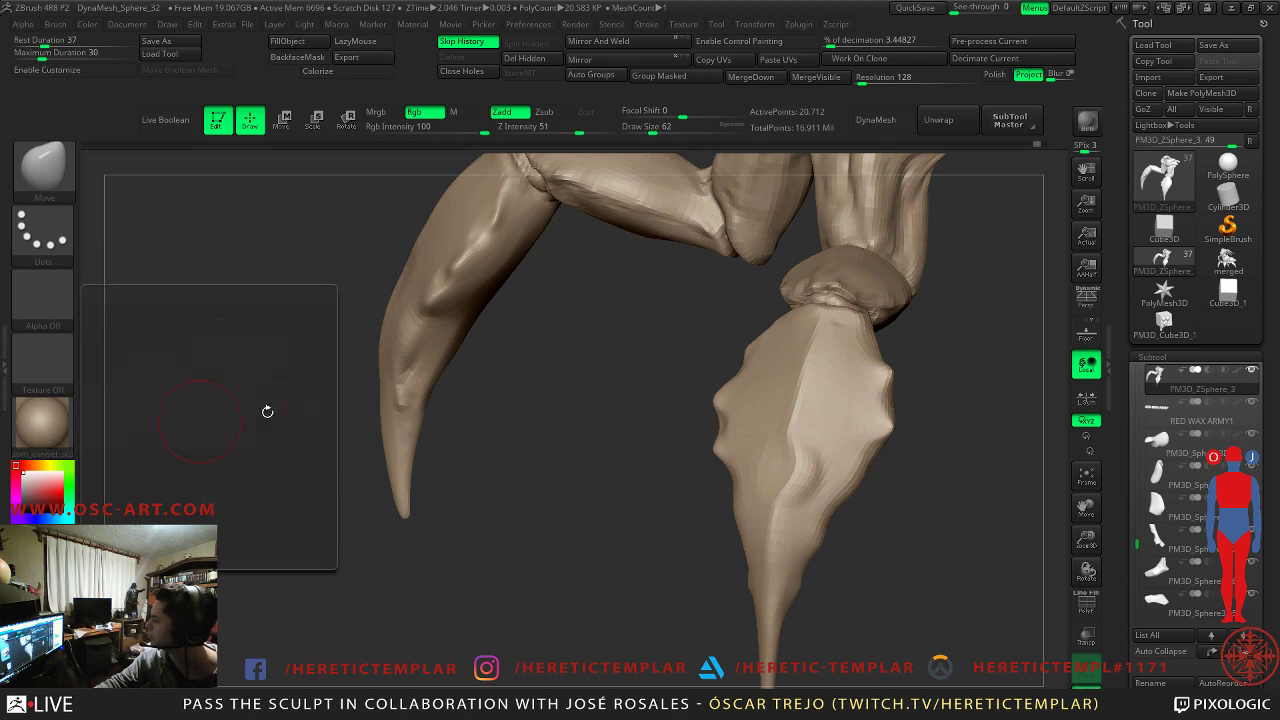
mouse_move(1228, 196)
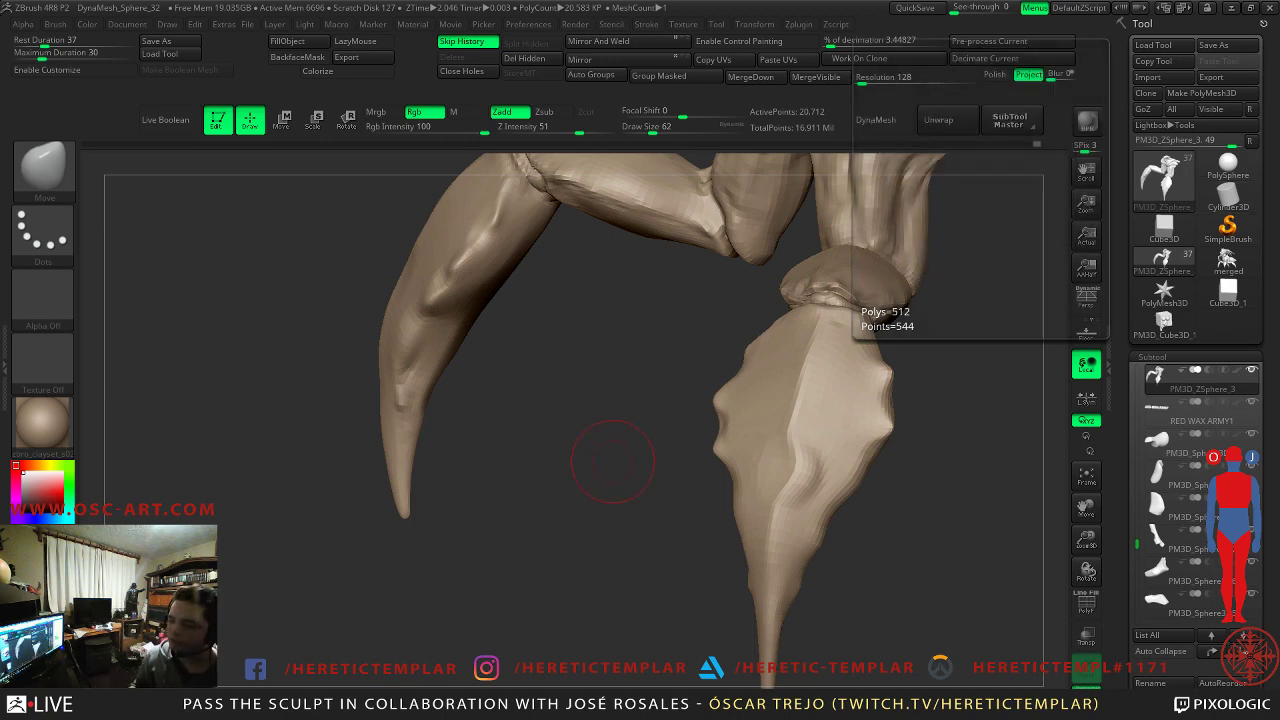
- Carve a groove down the bumpy ridge of the curved claw with DamStandard at draw size 56
mouse_move(634, 523)
mouse_down()
mouse_move(889, 458)
mouse_move(877, 457)
mouse_move(891, 531)
mouse_move(757, 441)
mouse_up()
key(shift)
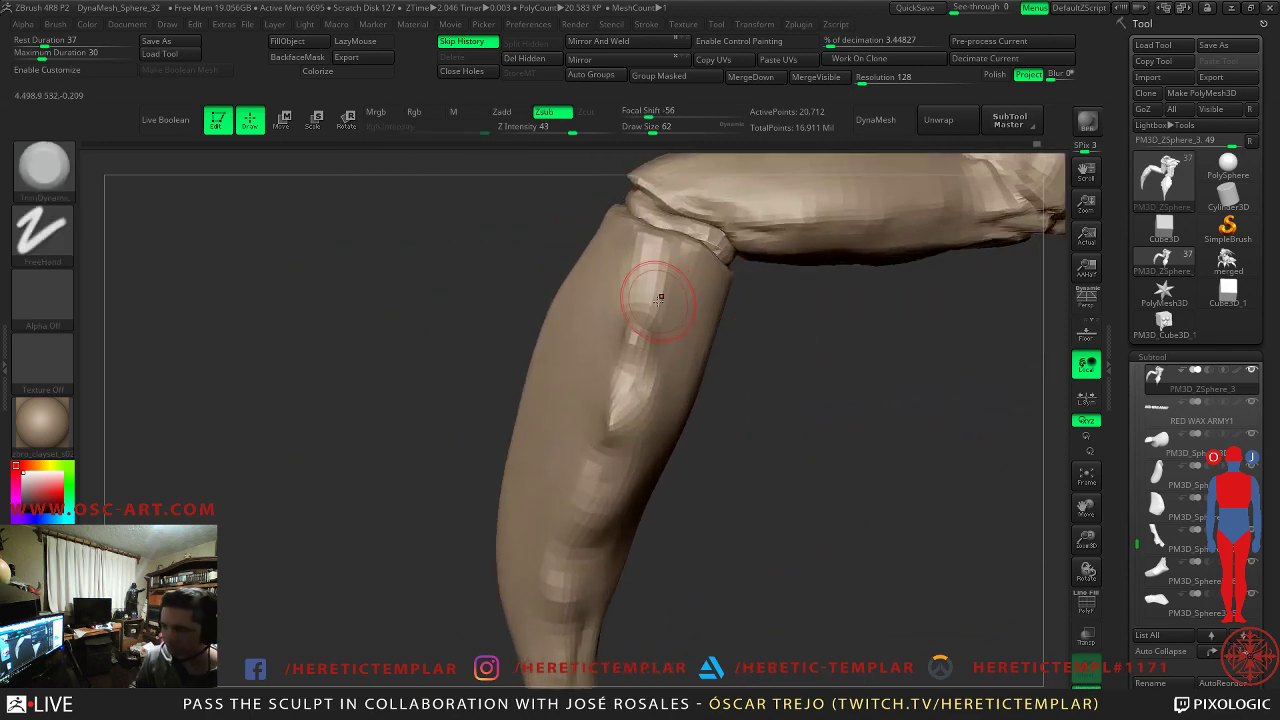
key(b)
key(d)
key(s)
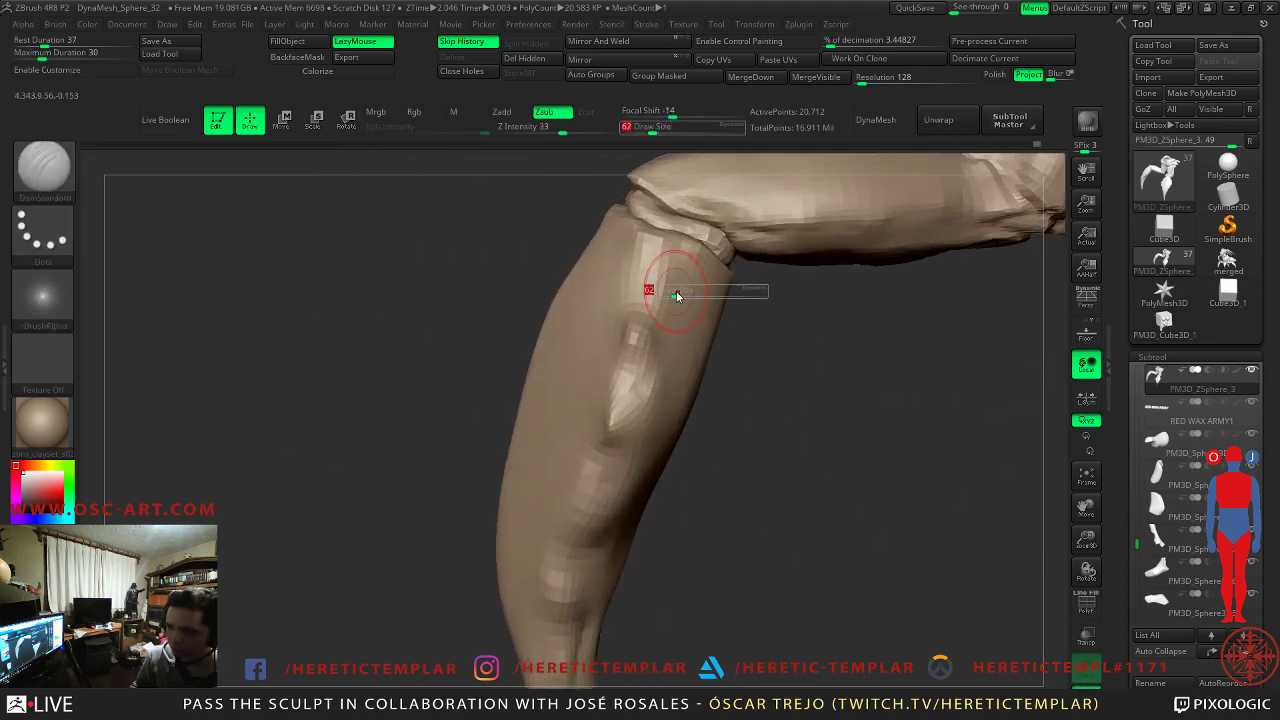
key(s)
key(s)
key(s)
drag(670, 268, 613, 425)
drag(628, 356, 611, 422)
mouse_move(411, 471)
alt+mouse_down()
mouse_move(391, 400)
mouse_move(694, 486)
mouse_move(679, 463)
mouse_move(666, 506)
mouse_move(680, 471)
mouse_move(706, 471)
alt+mouse_up()
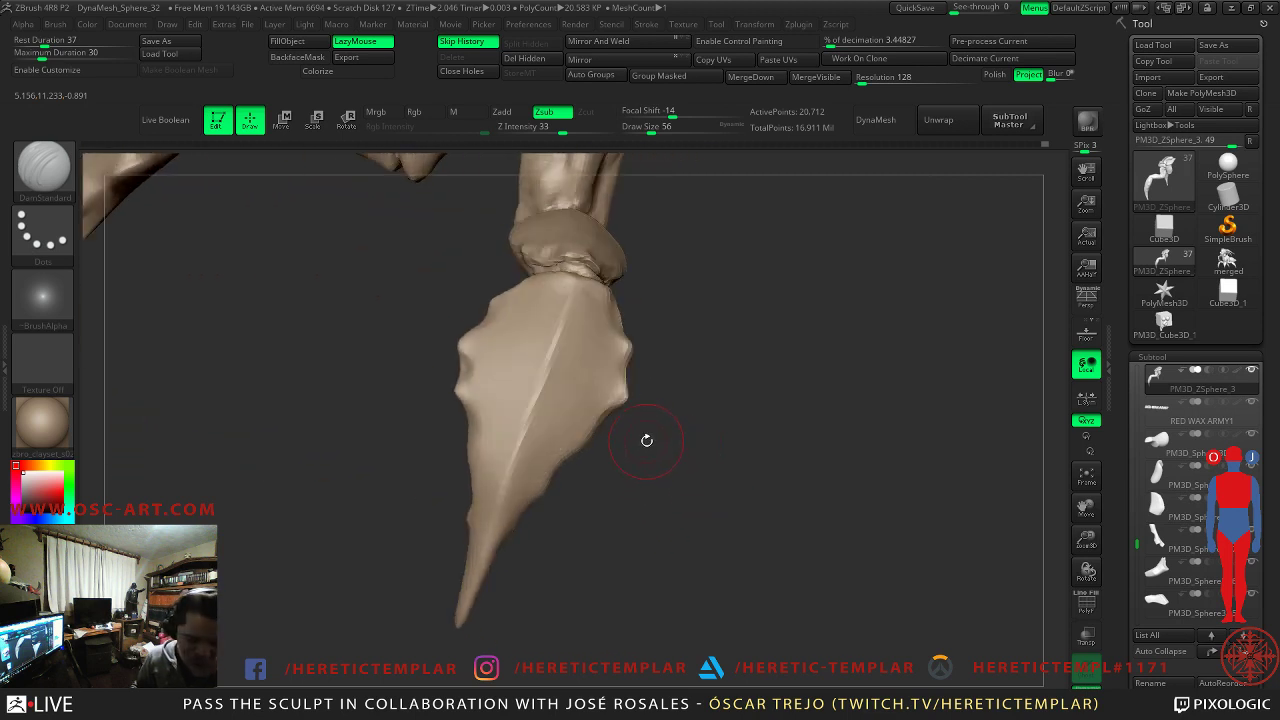
- Smooth the spikes on both edges of the serrated claw at a lower subdivision level and return the legs to a higher level
key(shift+d)
shift+drag(614, 398, 600, 400)
shift+drag(478, 362, 476, 385)
drag(673, 320, 650, 540)
key(d)
key(d)
key(d)
drag(436, 317, 360, 289)
drag(633, 591, 617, 523)
key(shift+d)
key(d)
shift+drag(479, 406, 476, 400)
drag(432, 250, 455, 300)
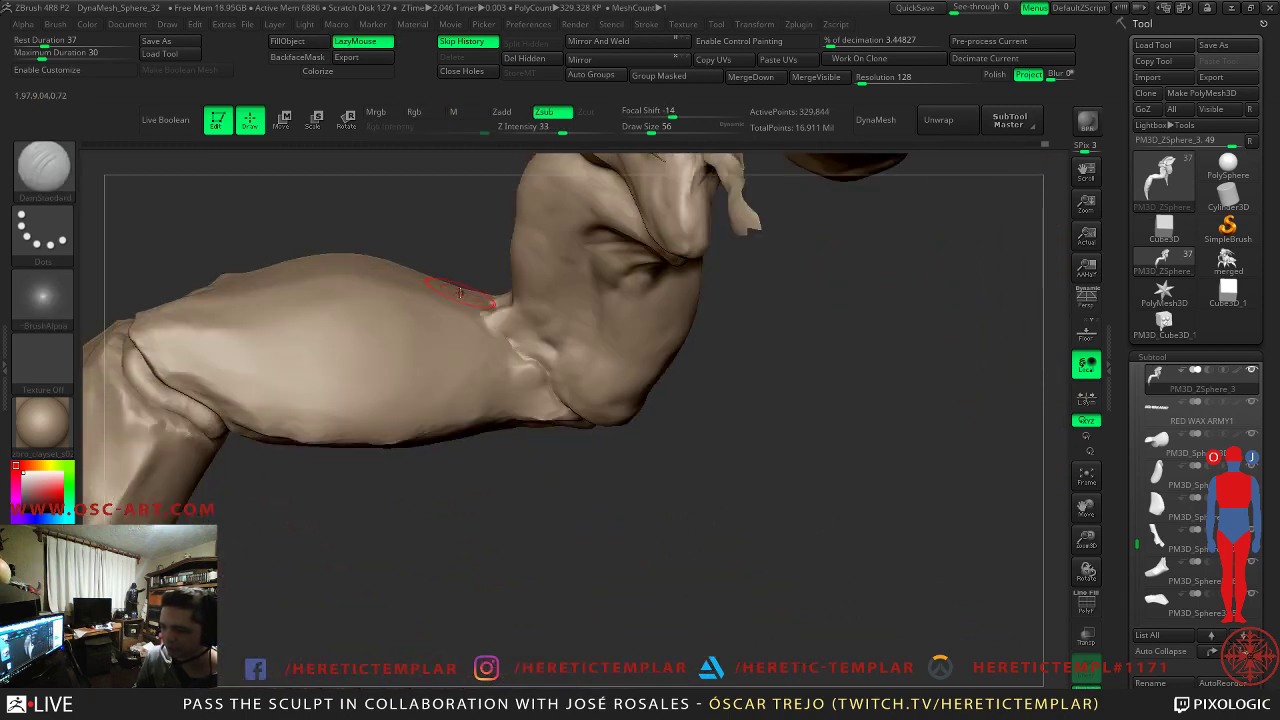
drag(425, 233, 463, 300)
drag(590, 420, 527, 274)
alt+drag(410, 225, 352, 465)
alt+drag(337, 303, 365, 359)
key(ctrl+z)
key(ctrl+z)
key(ctrl+z)
key(ctrl+z)
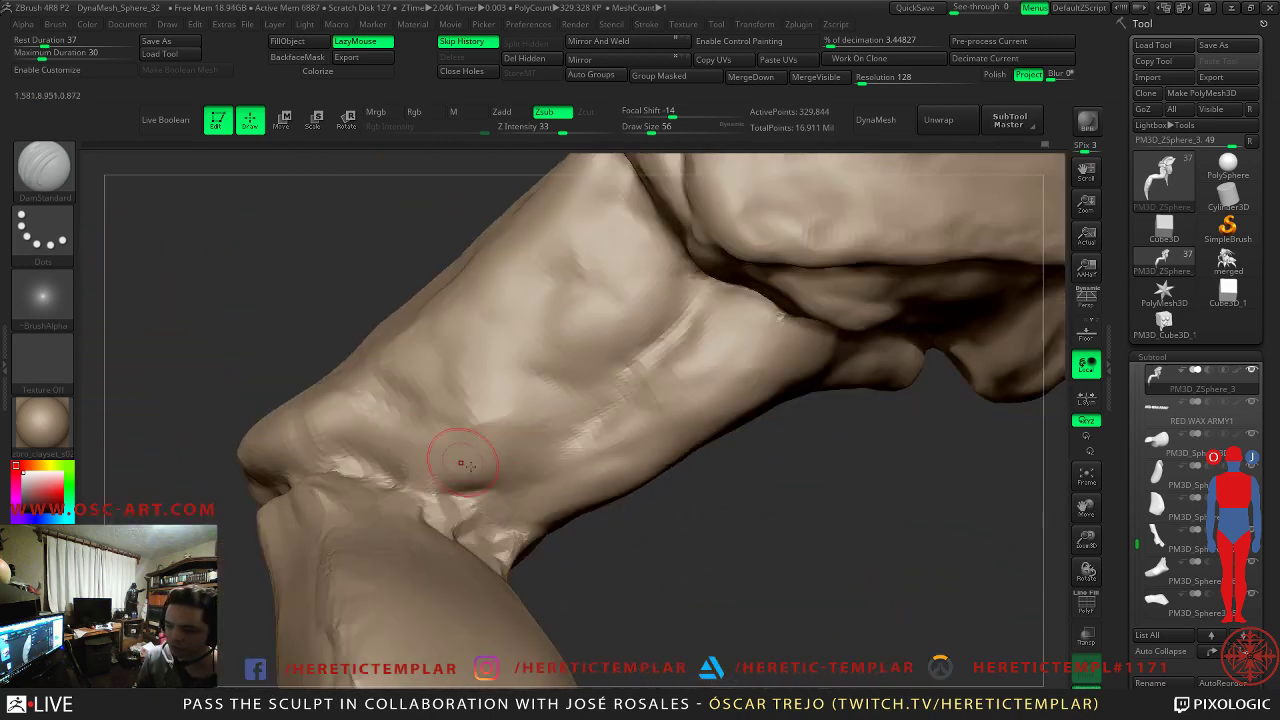
key(ctrl+z)
key(ctrl+z)
key(ctrl+z)
key(ctrl+z)
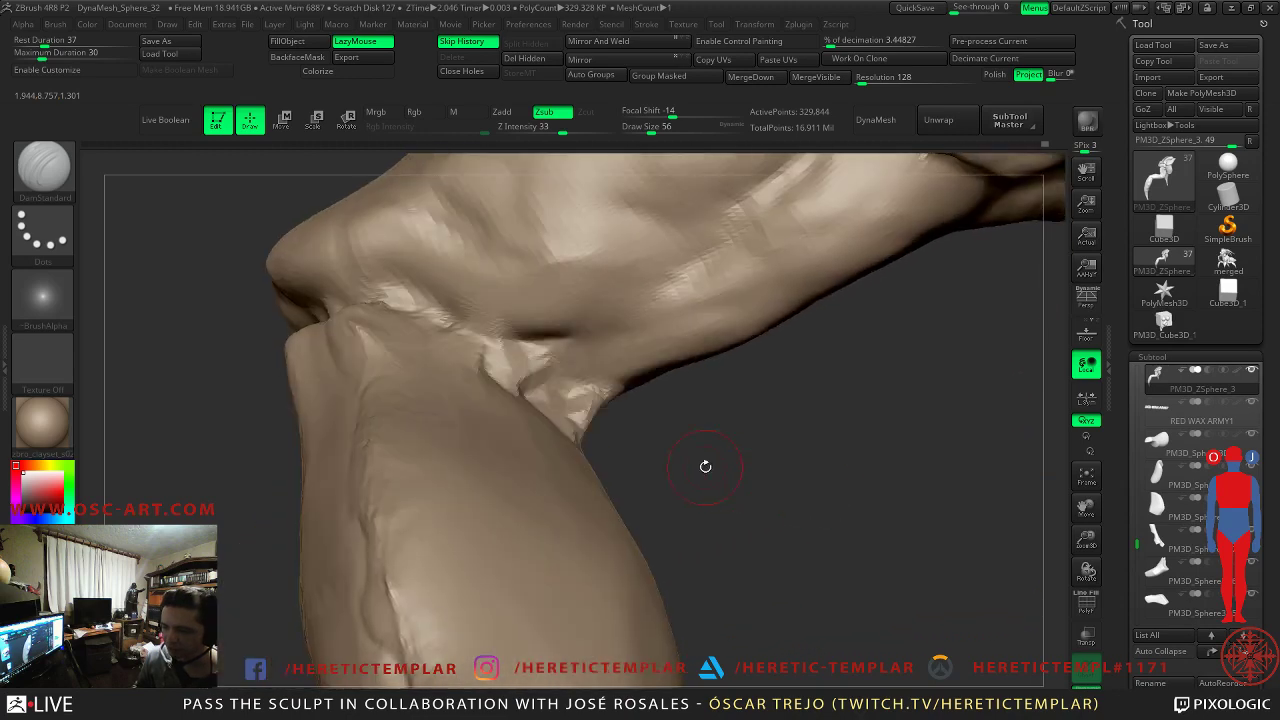
key(ctrl+z)
- Carve creases into the inner bend of the joint between the leg segments with DamStandard, reducing the draw size to 33
key(s)
click(546, 375)
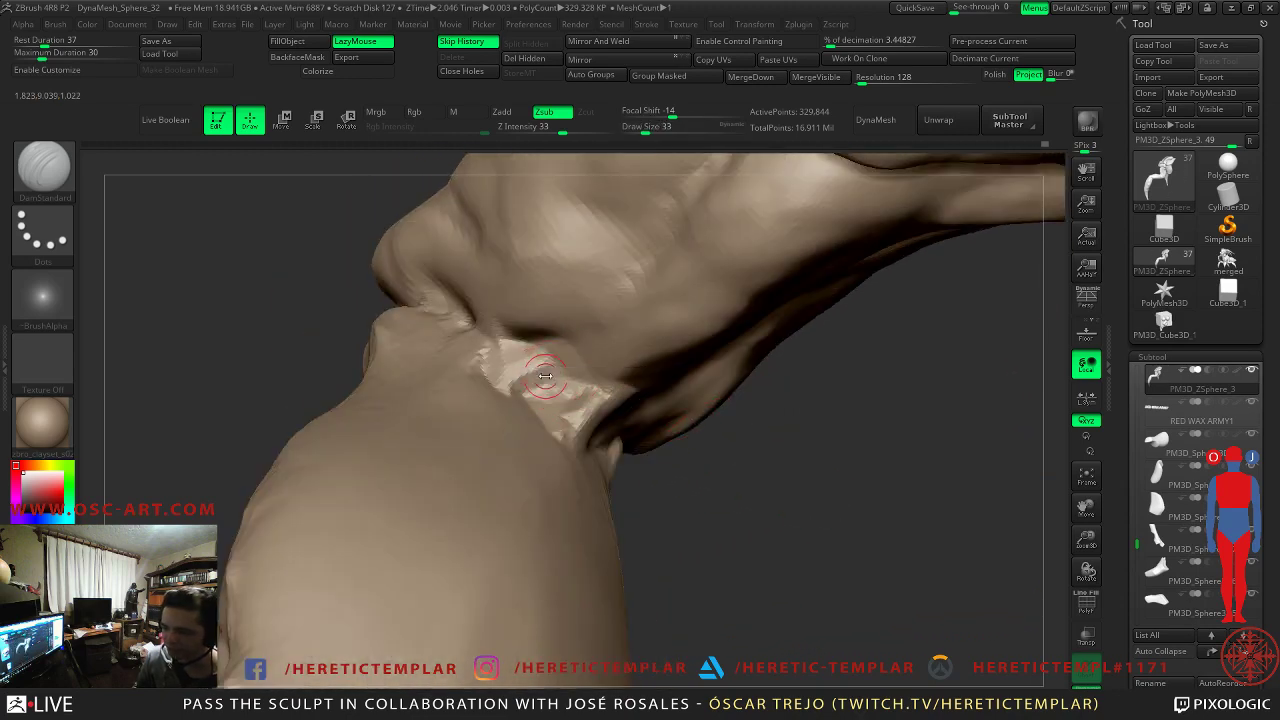
key(s)
click(566, 372)
mouse_move(571, 349)
mouse_down()
mouse_move(546, 400)
mouse_move(500, 440)
mouse_up()
drag(811, 496, 783, 485)
mouse_move(843, 571)
mouse_down()
mouse_move(931, 612)
mouse_move(798, 436)
mouse_move(793, 462)
mouse_move(769, 446)
mouse_move(752, 500)
mouse_up()
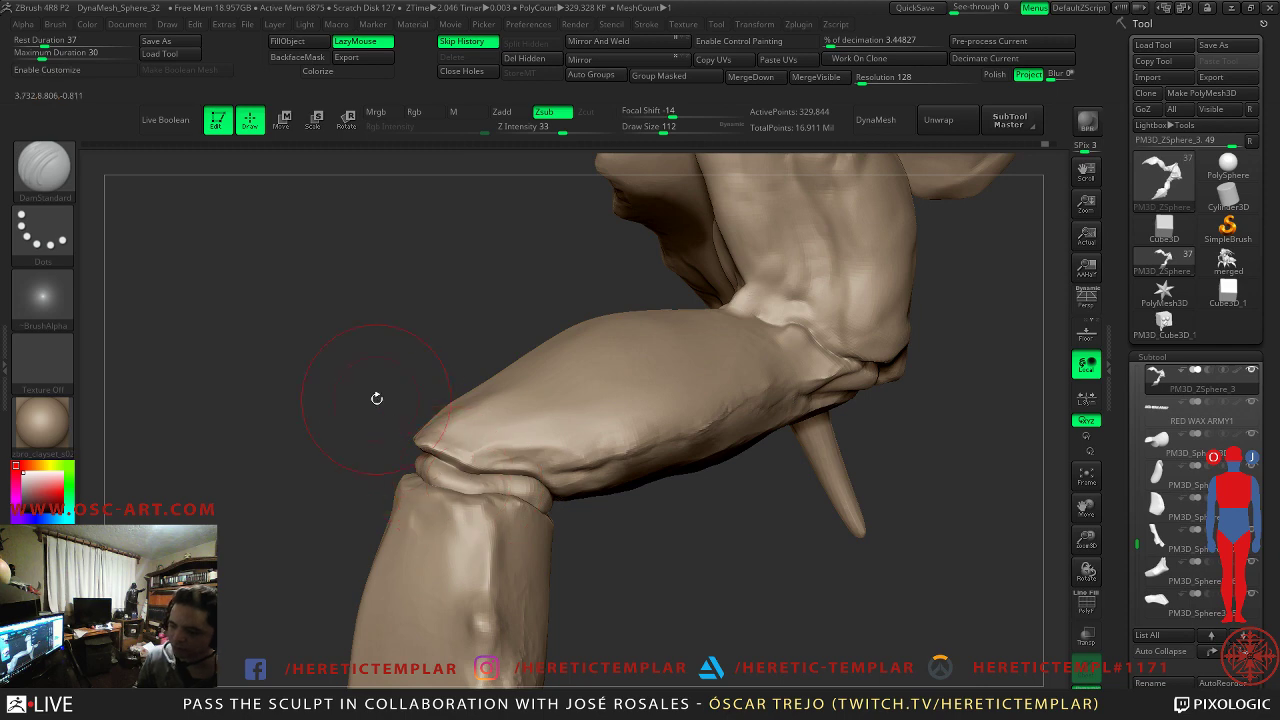
mouse_move(286, 334)
mouse_down()
mouse_move(302, 362)
mouse_move(426, 369)
mouse_move(921, 357)
mouse_move(797, 474)
mouse_move(671, 443)
mouse_move(401, 414)
mouse_up()
key(s)
mouse_move(546, 434)
mouse_down()
mouse_move(600, 420)
mouse_move(515, 426)
mouse_up()
mouse_move(422, 406)
mouse_down()
mouse_move(620, 408)
mouse_move(750, 388)
mouse_up()
mouse_move(599, 424)
right_down()
mouse_move(709, 517)
mouse_move(691, 457)
mouse_move(595, 383)
right_up()
drag(260, 369, 457, 391)
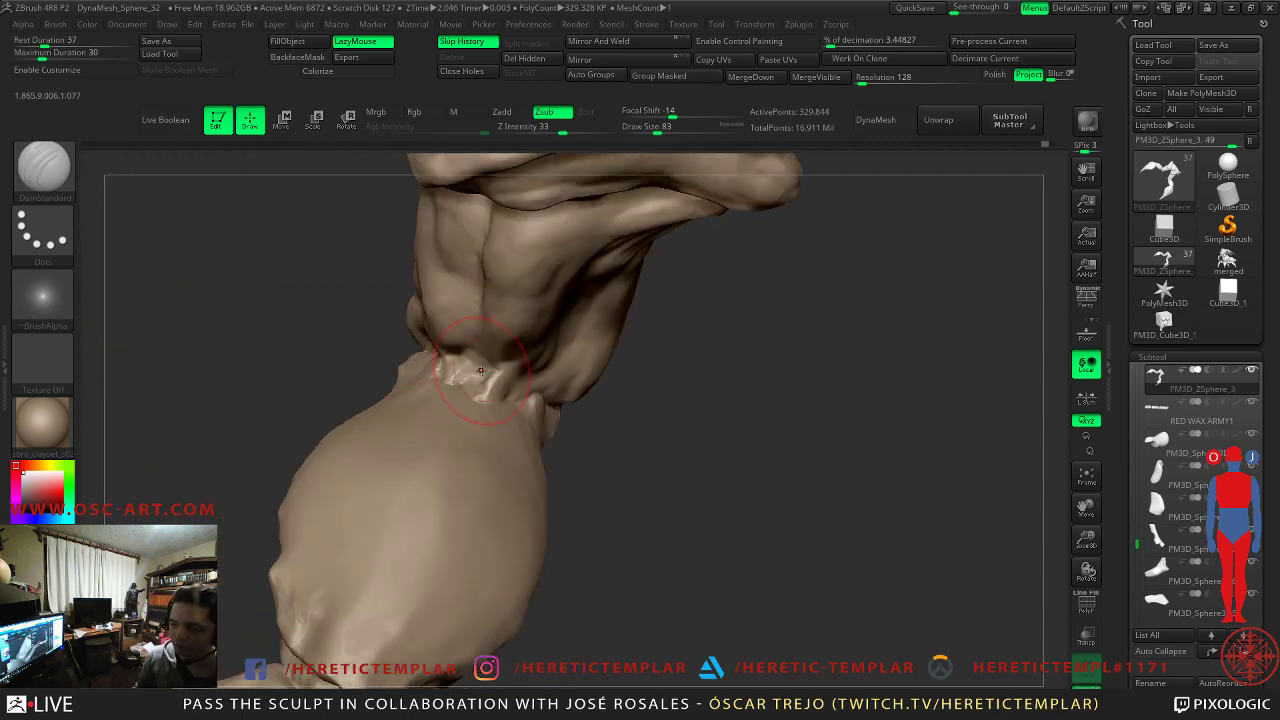
- Build up tendon-like ridges across the inner bend of the leg joint with the Clay brush at draw size 77
drag(699, 475, 500, 440)
mouse_move(357, 353)
alt+mouse_down()
mouse_move(391, 408)
mouse_move(380, 423)
mouse_move(450, 430)
alt+mouse_up()
key(b)
key(c)
key(l)
key(s)
drag(534, 476, 530, 476)
drag(550, 432, 499, 501)
mouse_move(550, 414)
mouse_down()
mouse_move(540, 496)
mouse_move(528, 506)
mouse_move(500, 485)
mouse_up()
drag(549, 450, 523, 498)
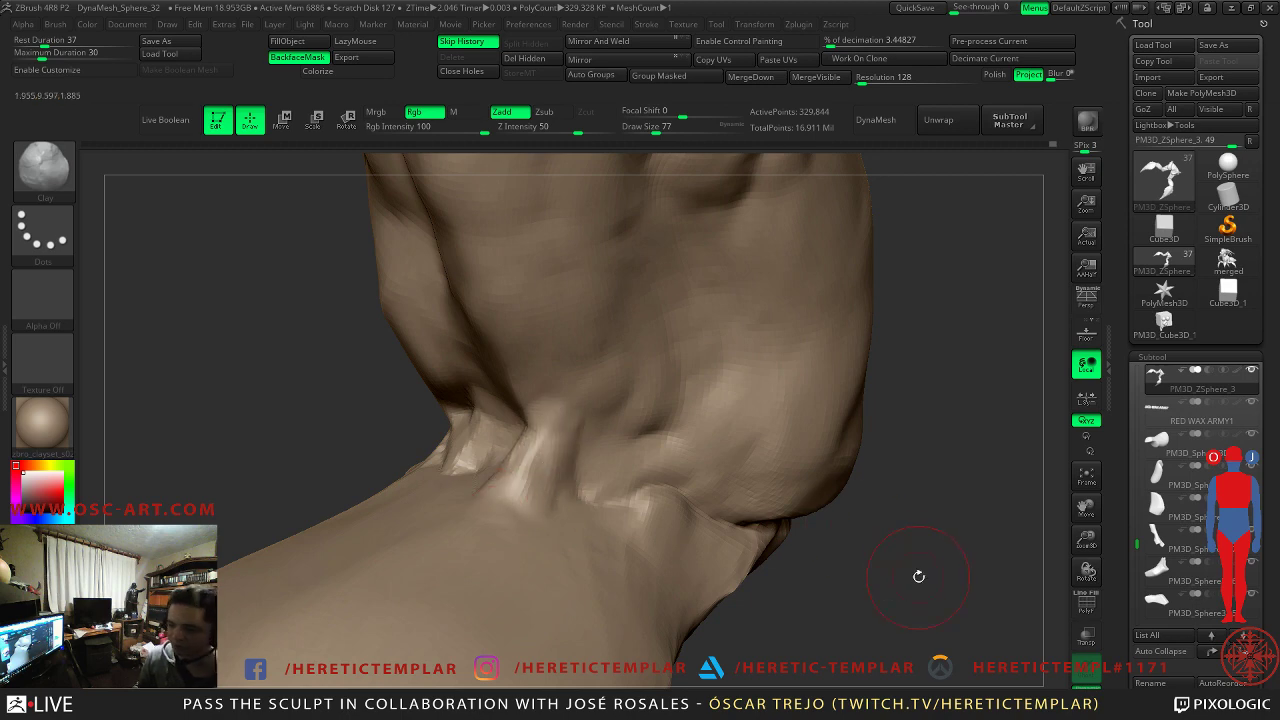
- Build up the fold beside the joint's tendons with Clay and engrave the crease beneath it with DamStandard at draw size 46
drag(917, 569, 872, 580)
mouse_move(591, 483)
mouse_down()
mouse_move(674, 474)
mouse_move(660, 483)
mouse_move(783, 508)
mouse_up()
mouse_move(637, 466)
mouse_down()
mouse_move(612, 448)
mouse_move(652, 469)
mouse_move(634, 483)
mouse_move(674, 493)
mouse_up()
key(b)
key(d)
key(s)
key(s)
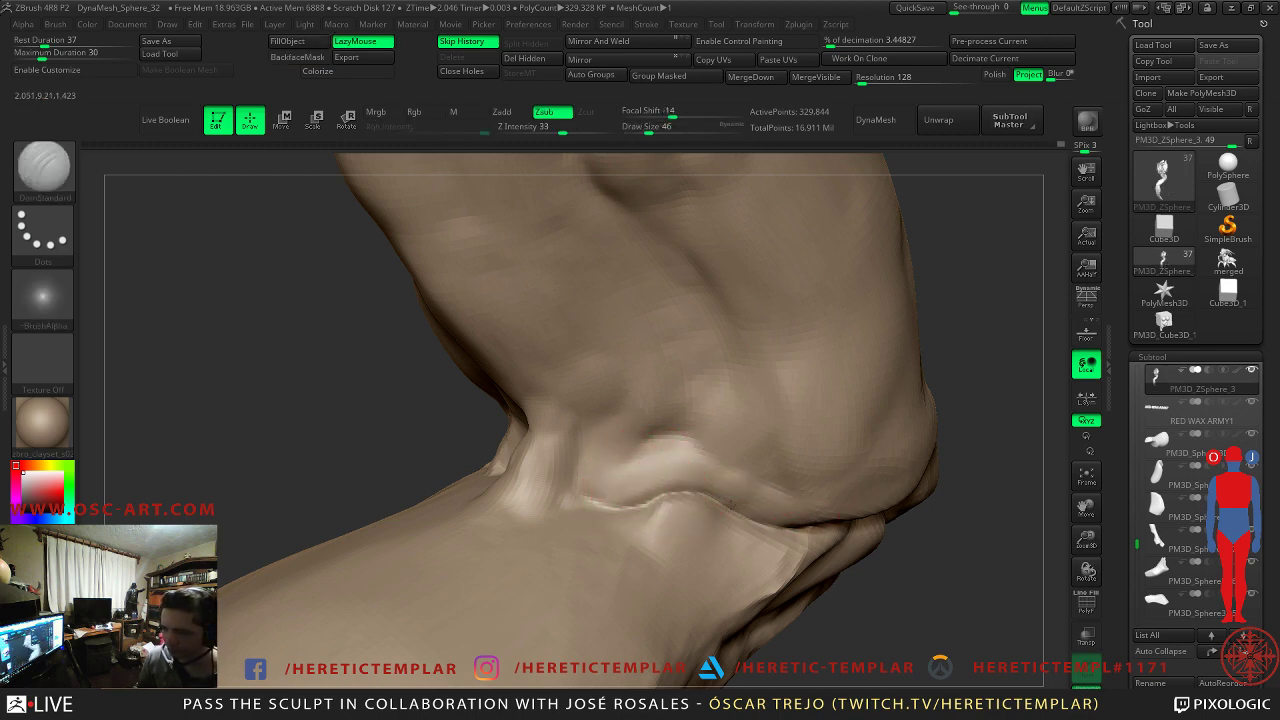
mouse_move(947, 543)
mouse_down()
mouse_move(964, 545)
mouse_move(877, 564)
mouse_up()
mouse_move(626, 502)
mouse_down()
mouse_move(672, 493)
mouse_move(732, 512)
mouse_move(714, 494)
mouse_move(607, 481)
mouse_up()
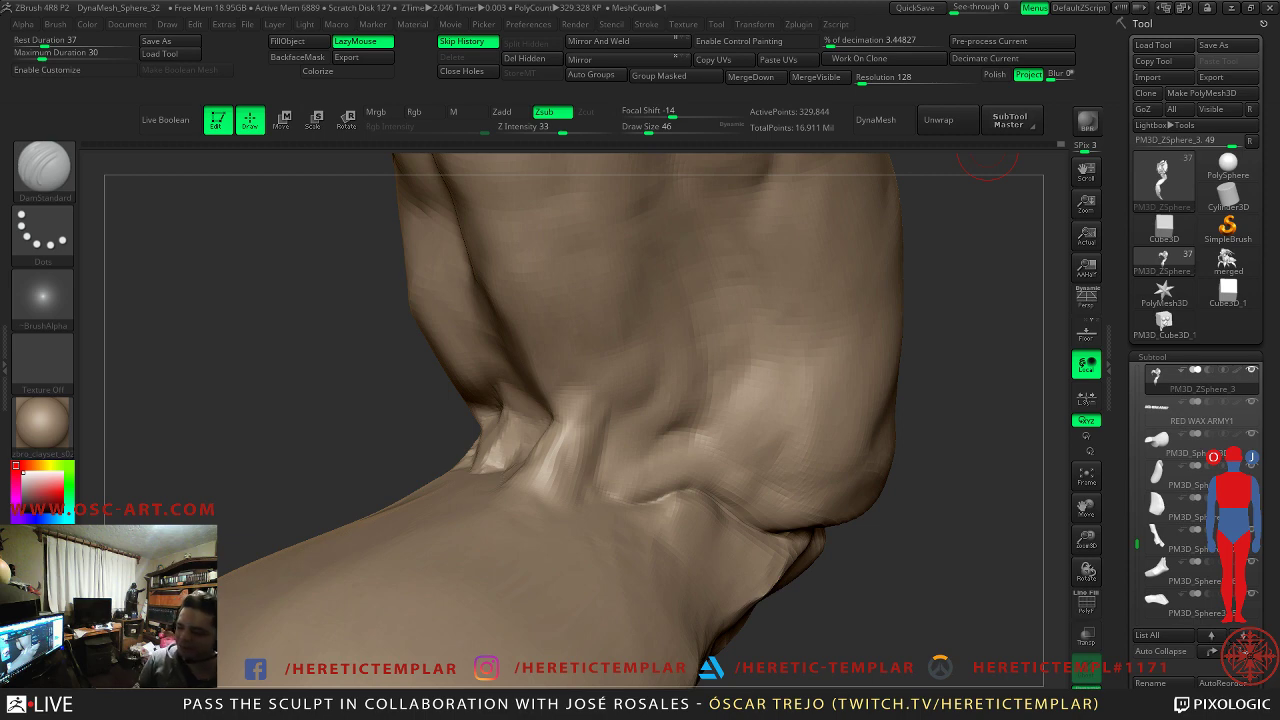
- Cut a groove between the joint's tendons with DamStandard and thicken the tendons with Clay at draw size 59
drag(180, 390, 318, 399)
key(s)
mouse_move(523, 427)
mouse_down()
mouse_move(517, 401)
mouse_move(516, 429)
mouse_move(551, 449)
mouse_up()
key(b)
key(c)
key(l)
key(s)
mouse_move(595, 397)
mouse_down()
mouse_move(600, 381)
mouse_move(543, 452)
mouse_move(570, 432)
mouse_move(554, 454)
mouse_up()
mouse_move(595, 388)
mouse_down()
mouse_move(580, 449)
mouse_move(589, 408)
mouse_up()
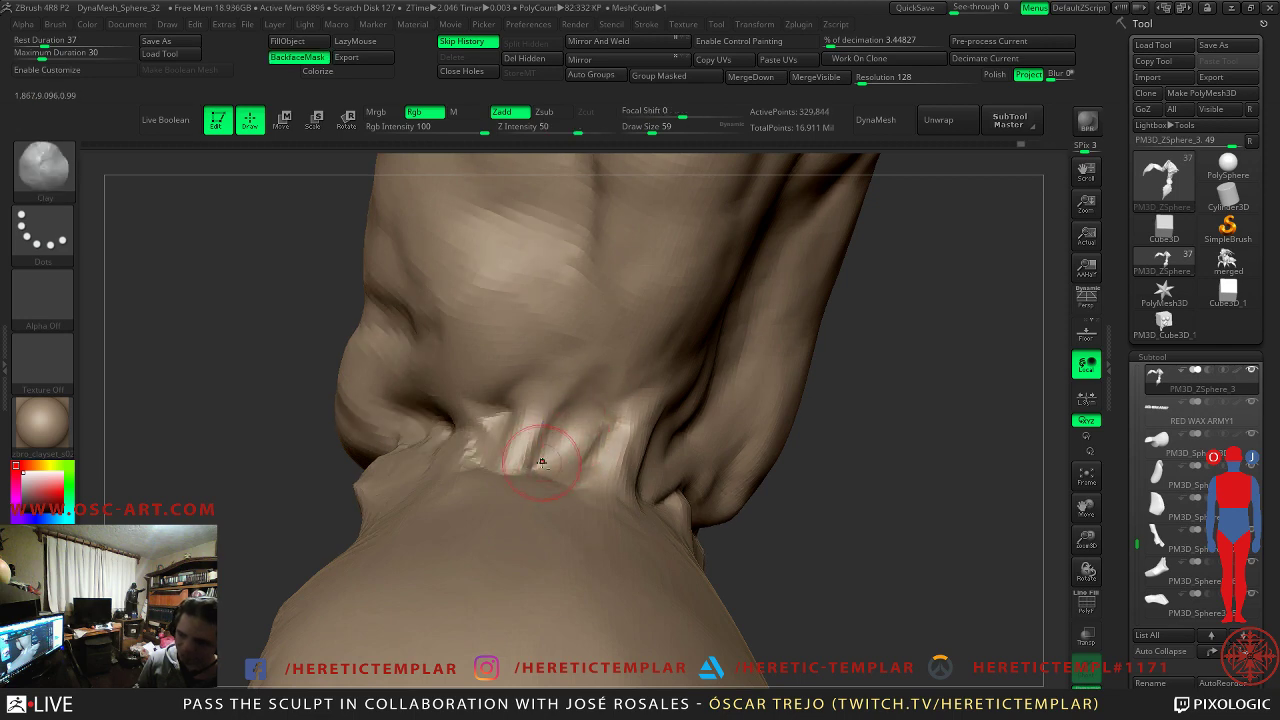
- Smooth the joint's tendons and blend them into both leg segments with further Clay strokes
key(shift)
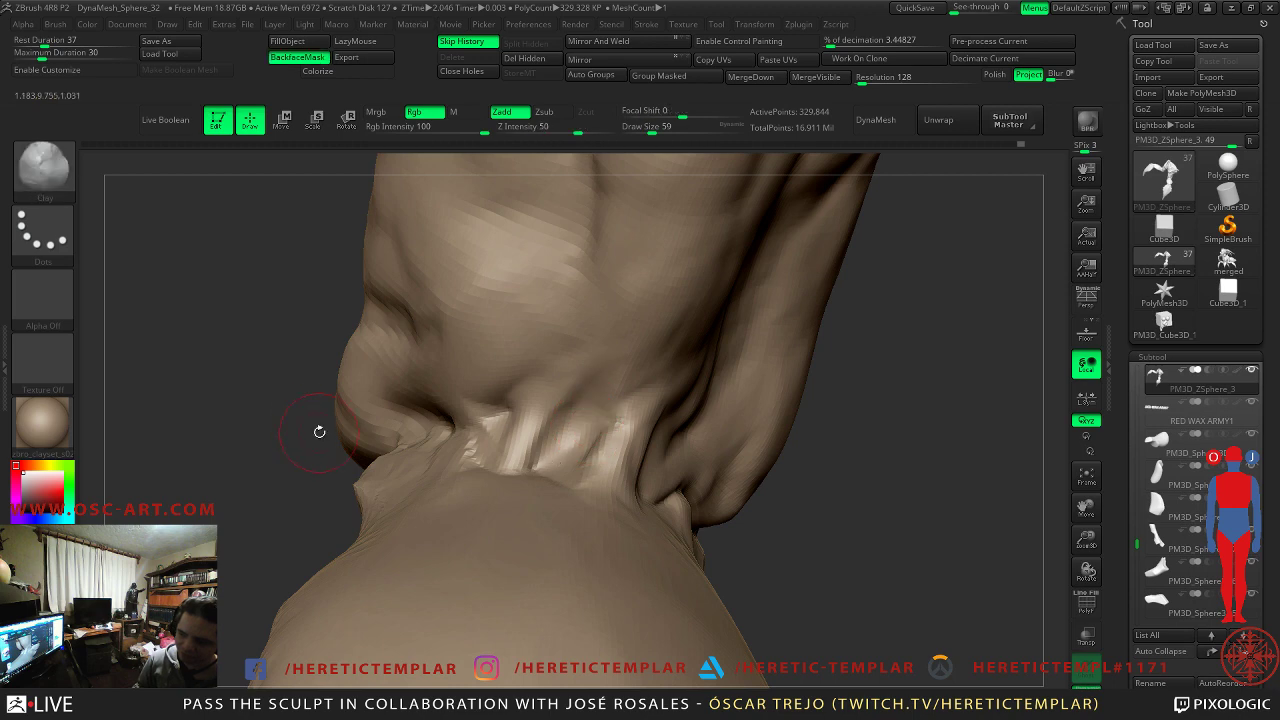
drag(262, 428, 366, 443)
drag(762, 407, 766, 381)
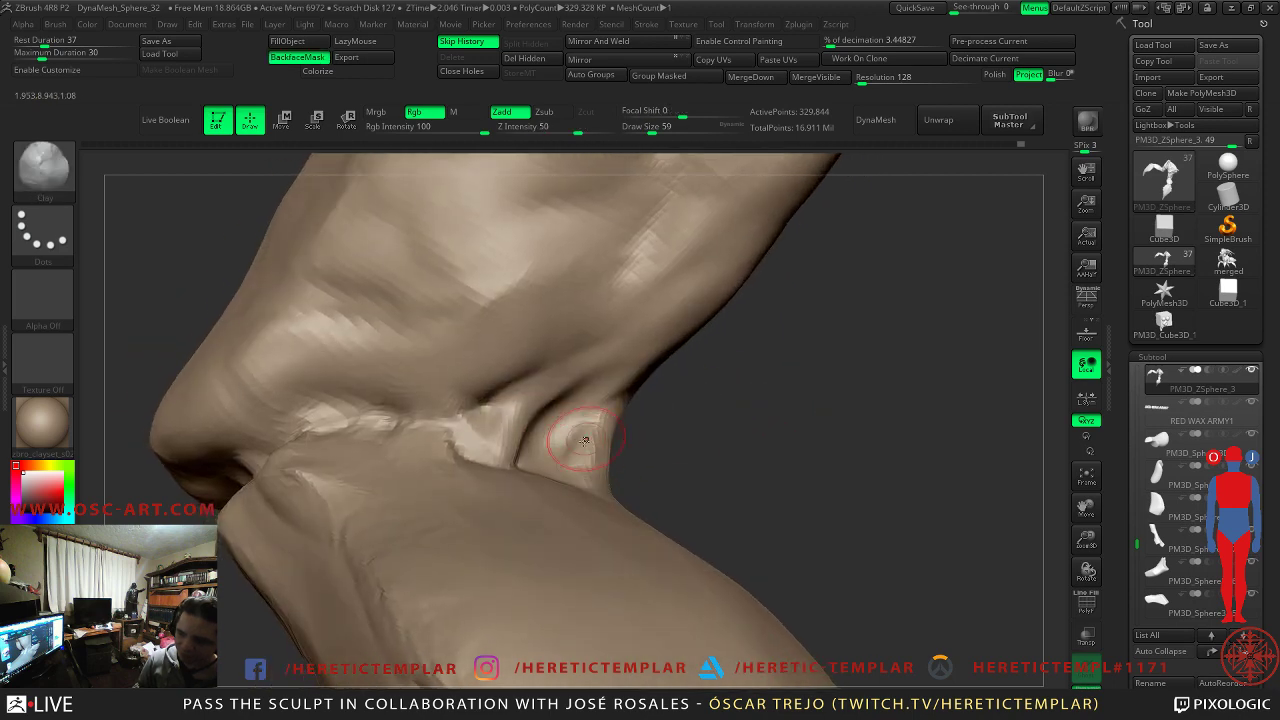
mouse_move(638, 449)
mouse_down()
mouse_move(579, 449)
mouse_move(617, 492)
mouse_up()
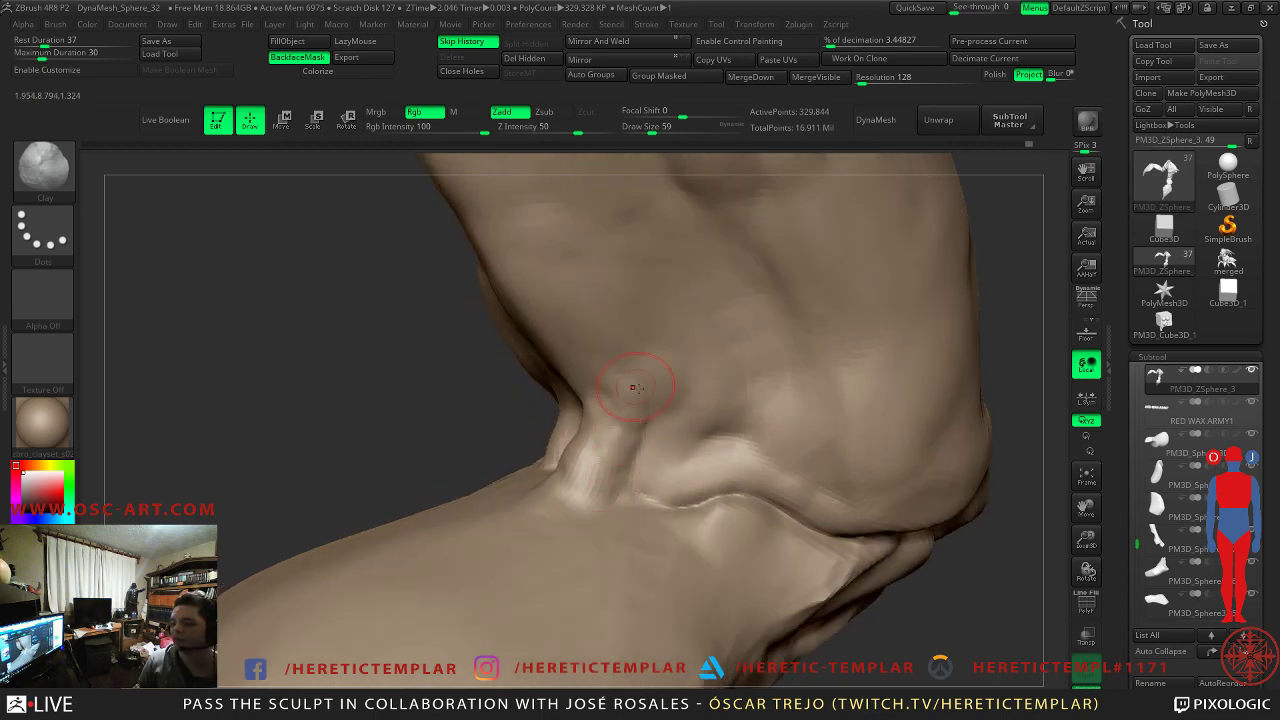
key(shift)
mouse_move(390, 385)
mouse_down()
mouse_move(374, 383)
mouse_move(360, 337)
mouse_move(573, 424)
mouse_up()
mouse_move(506, 463)
mouse_down()
mouse_move(414, 403)
mouse_move(603, 375)
mouse_up()
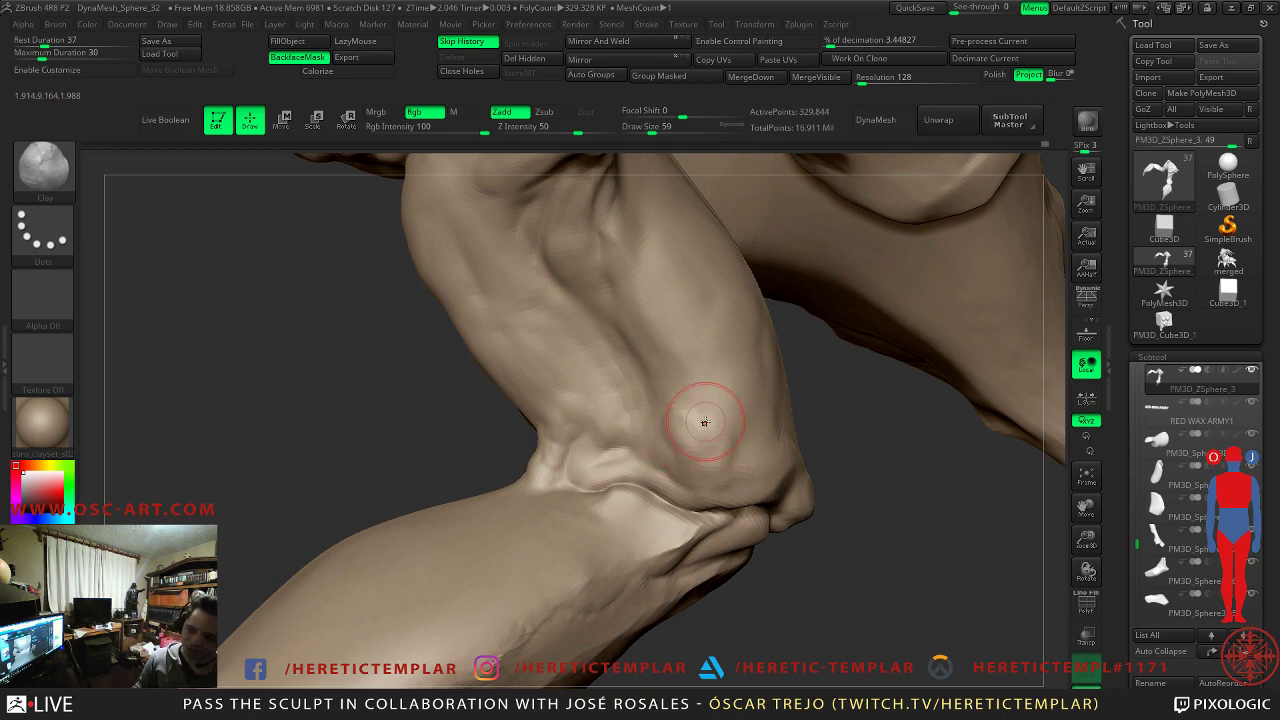
- Add clay along the seam on the far side of the leg joint, reducing the draw size to 41
key(shift)
drag(332, 446, 892, 446)
key(s)
drag(649, 451, 652, 451)
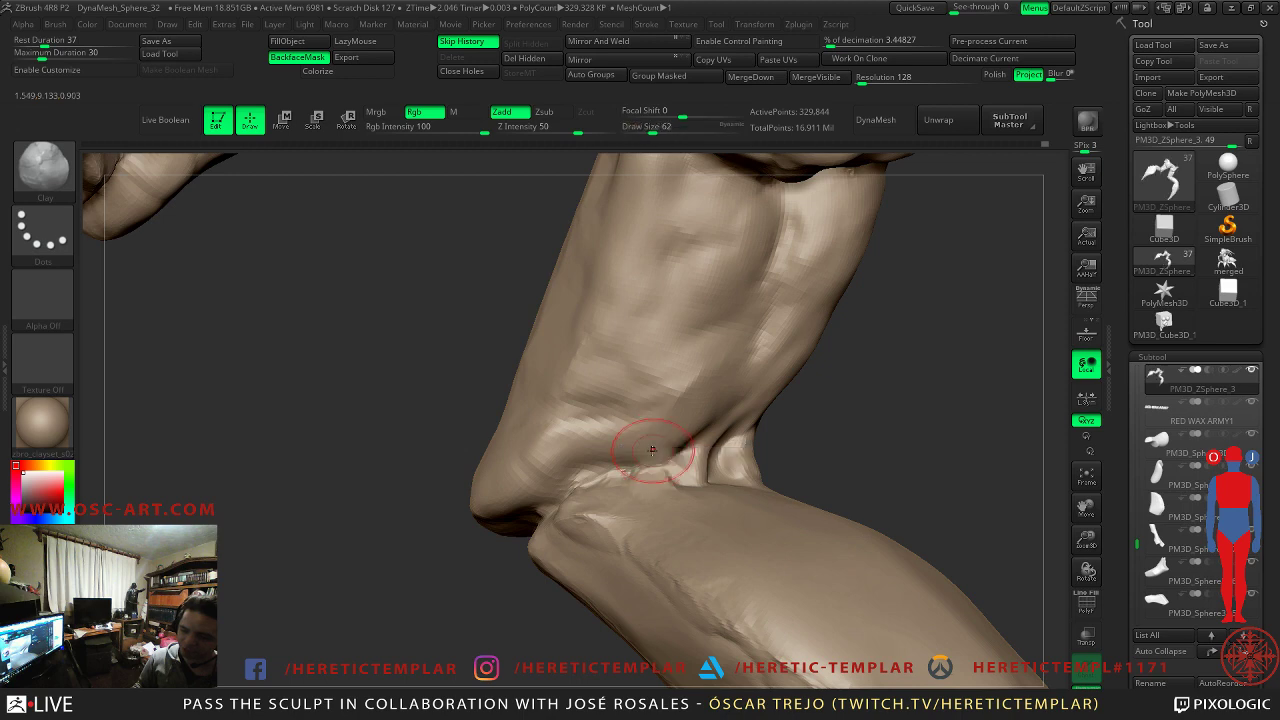
key(s)
drag(579, 467, 628, 472)
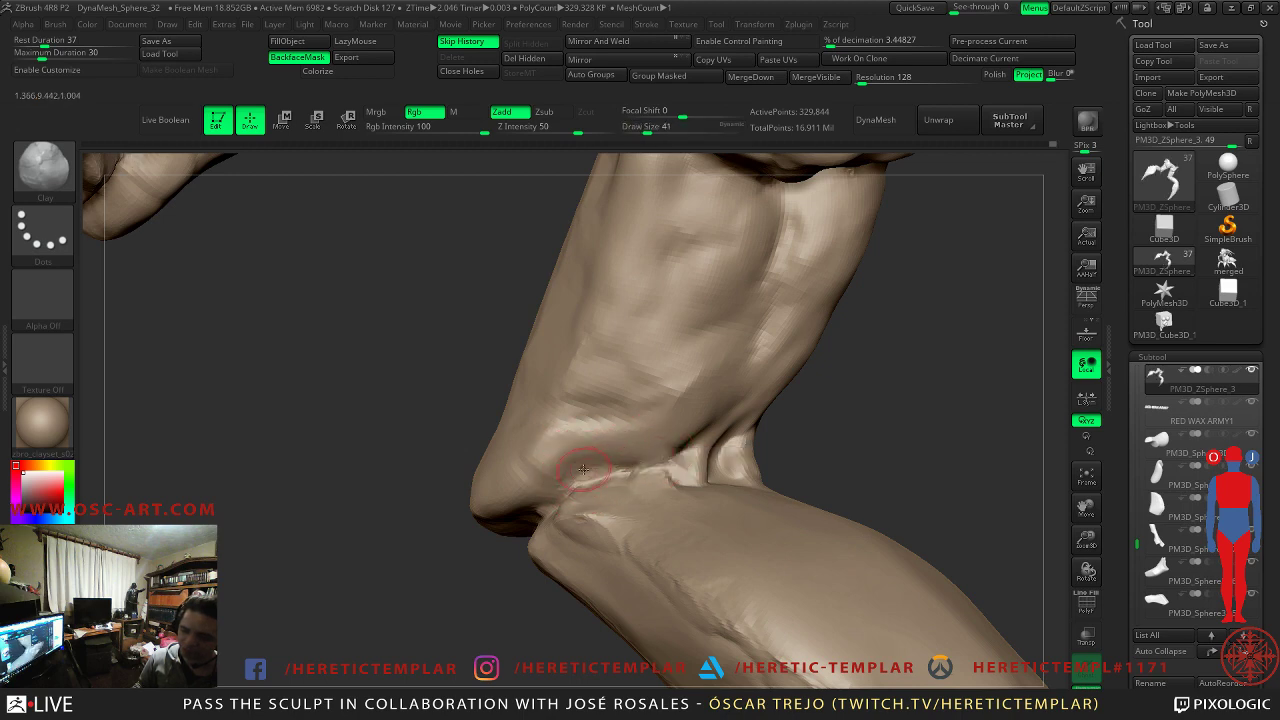
- Fill out the fold above the joint seam with Clay at draw sizes 74 and 44 and smooth the lower segment's upper end
key(bracketright)
key(bracketright)
key(bracketright)
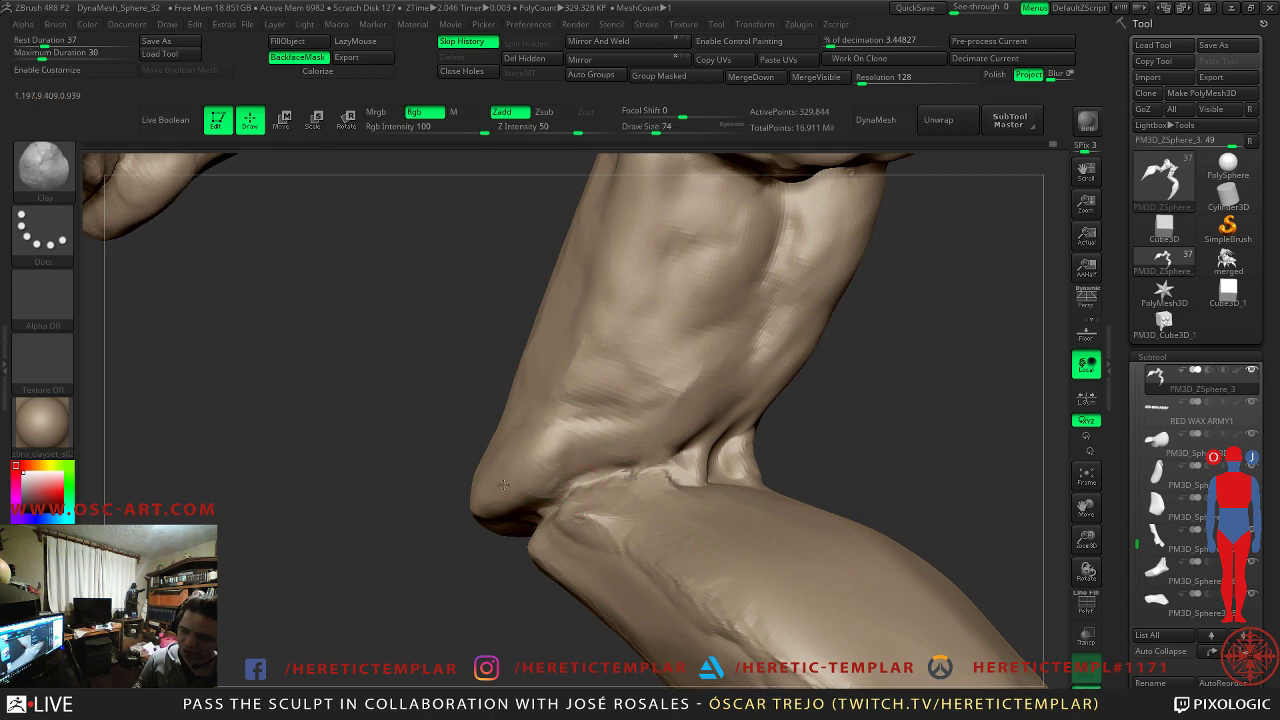
key(s)
drag(630, 458, 591, 477)
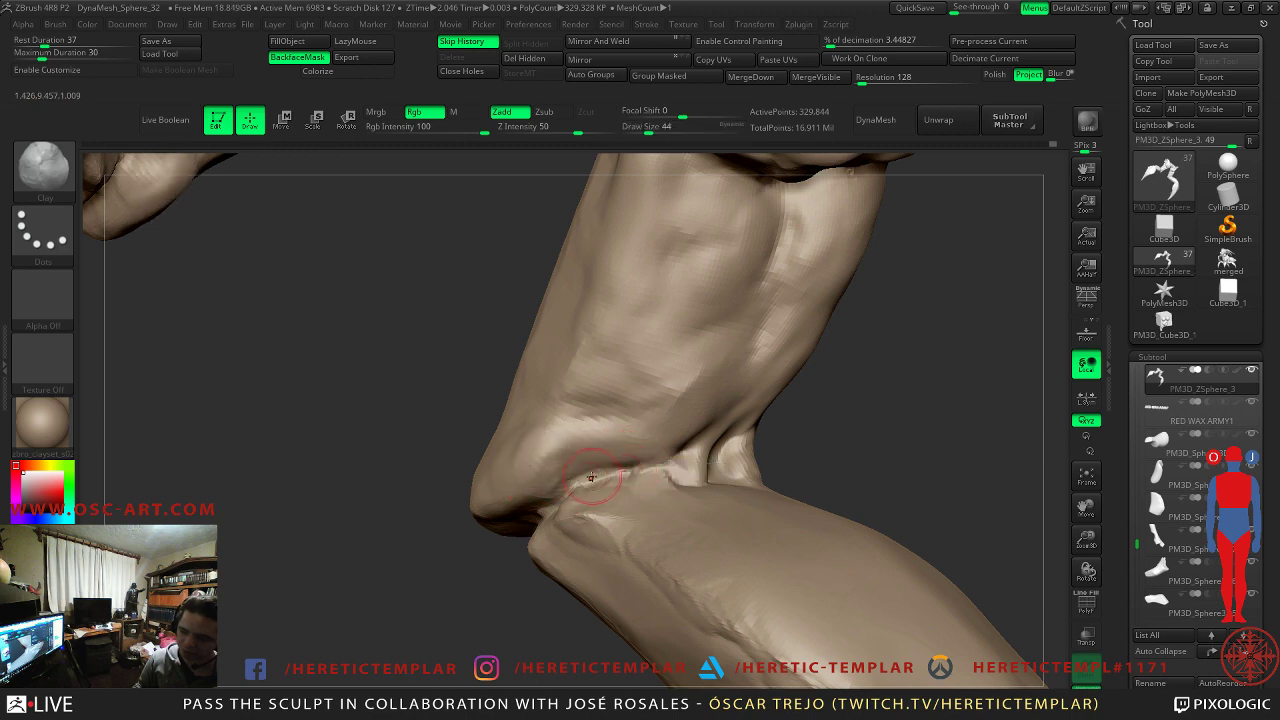
right_drag(591, 480, 666, 502)
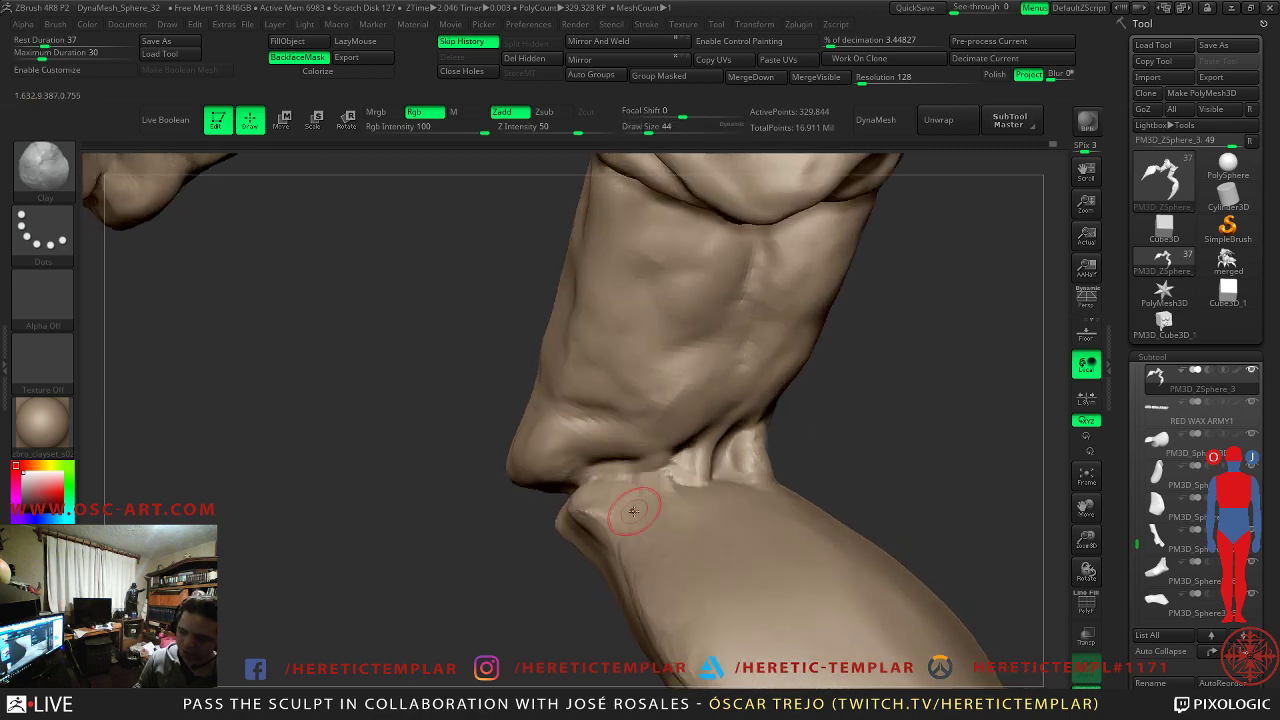
shift+drag(628, 512, 617, 505)
right_drag(602, 486, 425, 403)
right_drag(520, 461, 580, 409)
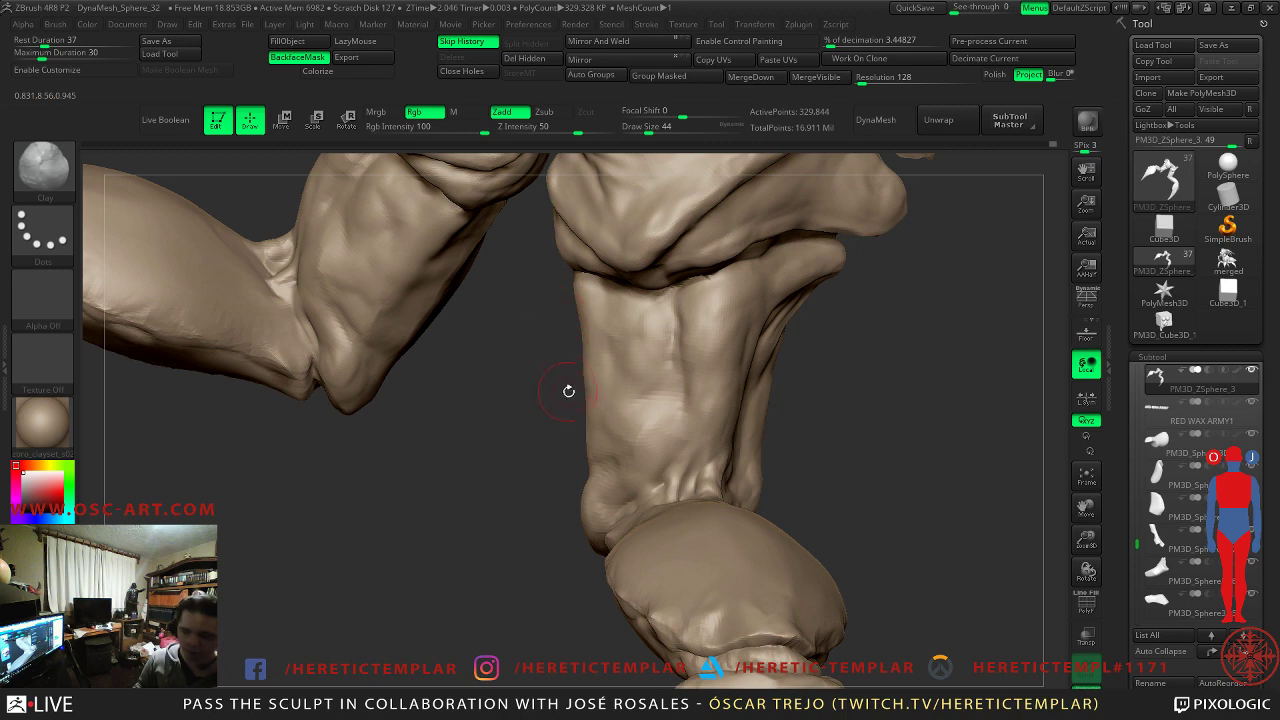
- Drop the leg mesh three subdivision levels and reshape the segment's side contour above the joint with Move at draw size 104
key(b)
key(m)
key(v)
key(s)
mouse_move(583, 403)
mouse_down()
mouse_move(603, 403)
mouse_move(597, 366)
mouse_move(604, 398)
mouse_move(565, 357)
mouse_up()
key(shift+d)
key(shift+d)
key(shift+d)
key(s)
key(s)
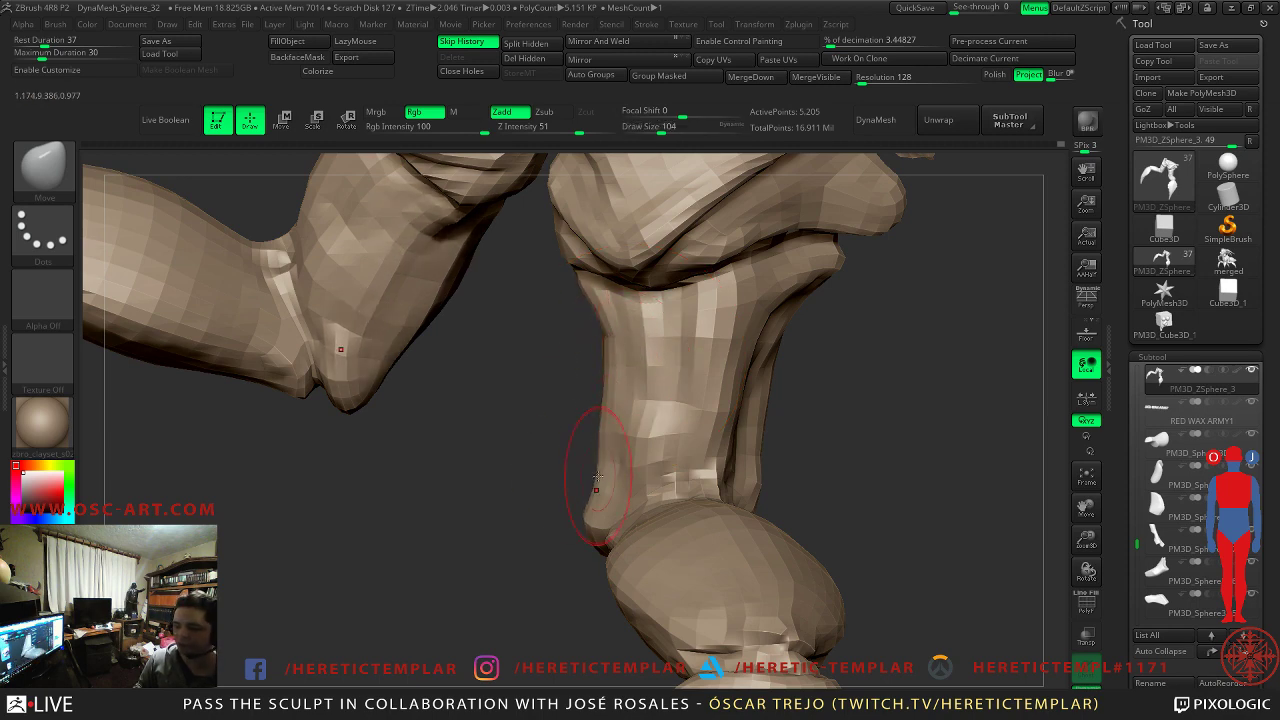
- Bulge the leg segment's outer contour with Move at draw sizes 187 and 172, and pull its opposite edge inward below the fold at 154
mouse_move(583, 441)
alt+mouse_down()
mouse_move(529, 451)
mouse_move(618, 418)
alt+mouse_up()
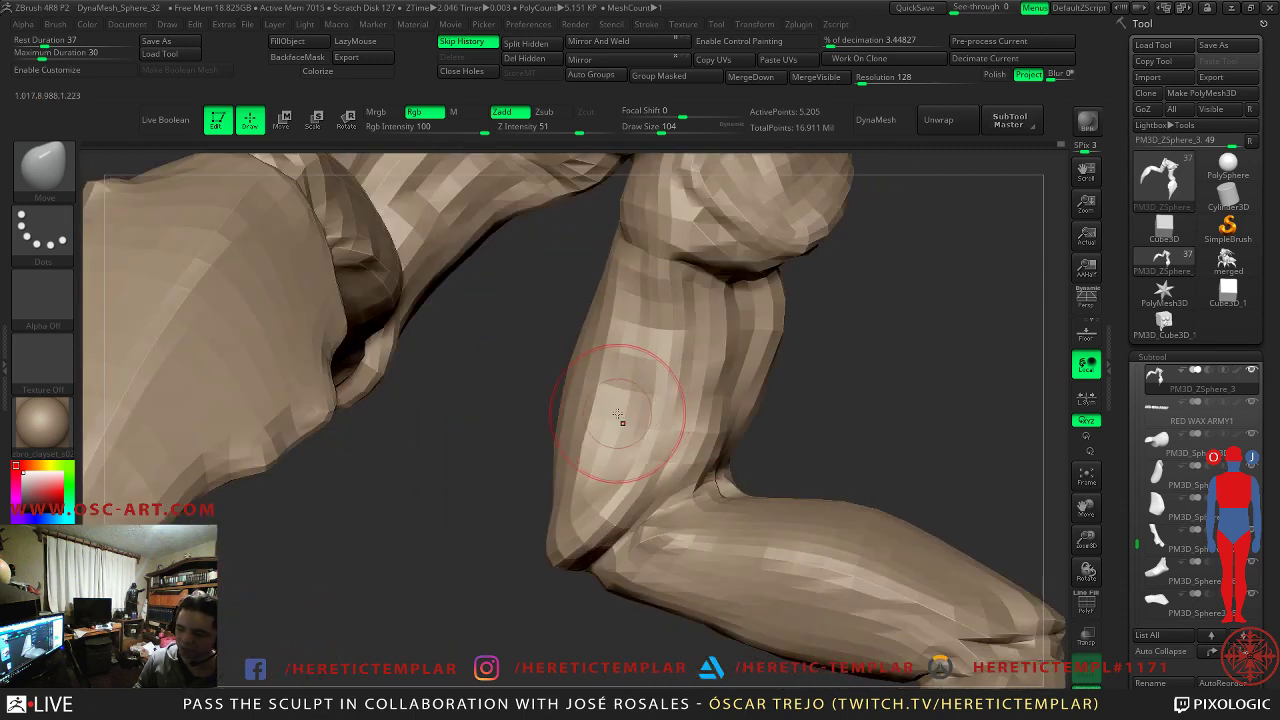
key(s)
drag(585, 343, 592, 343)
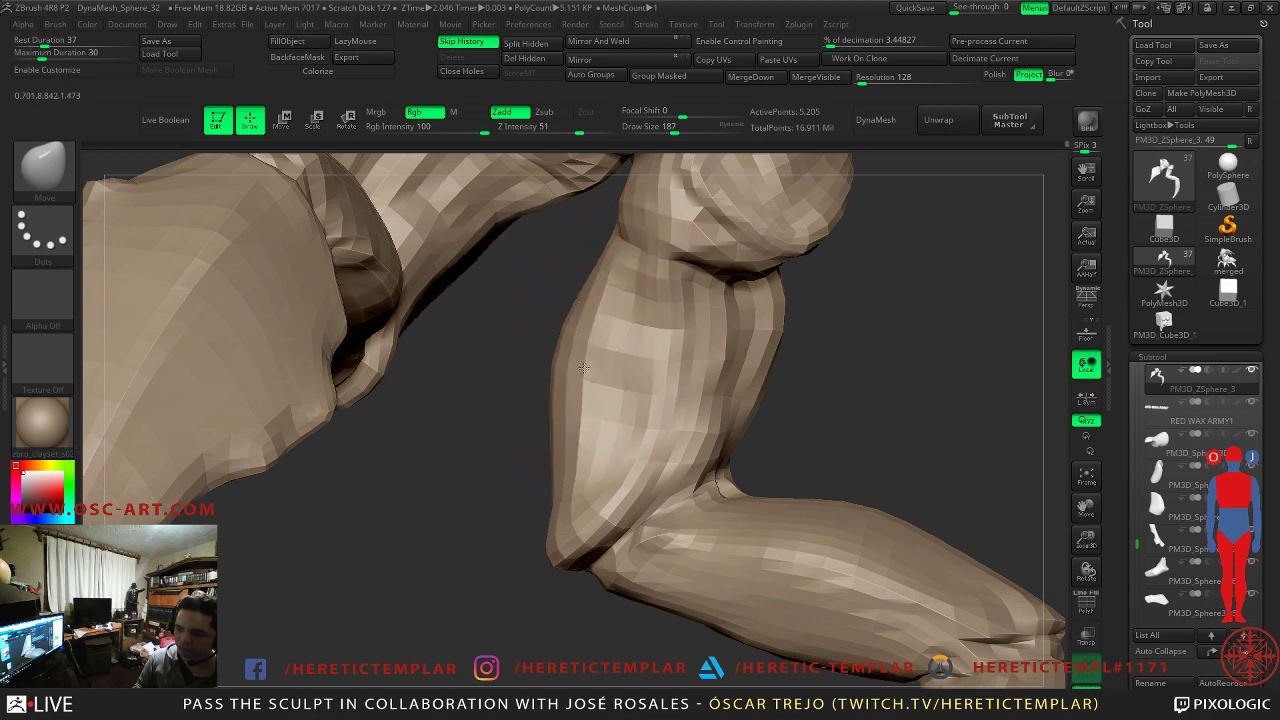
mouse_move(563, 412)
mouse_down()
mouse_move(529, 428)
mouse_move(571, 428)
mouse_up()
key(s)
drag(588, 305, 600, 309)
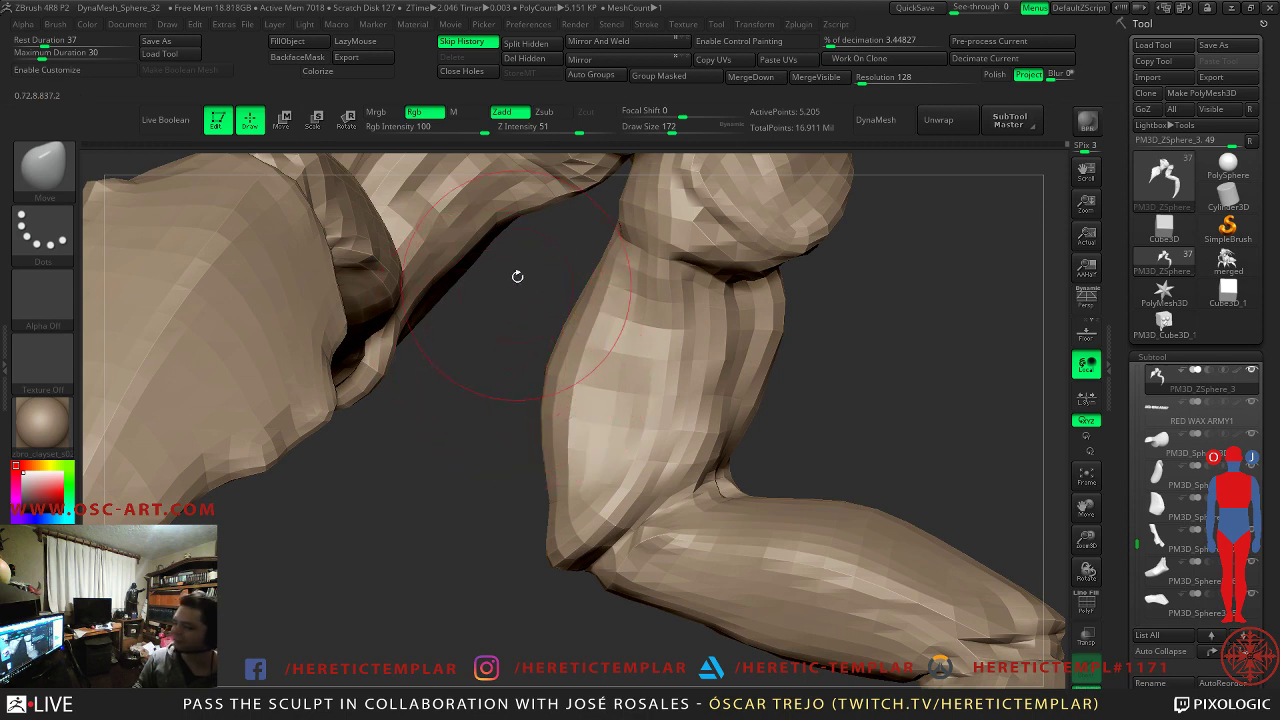
key(s)
drag(592, 355, 571, 312)
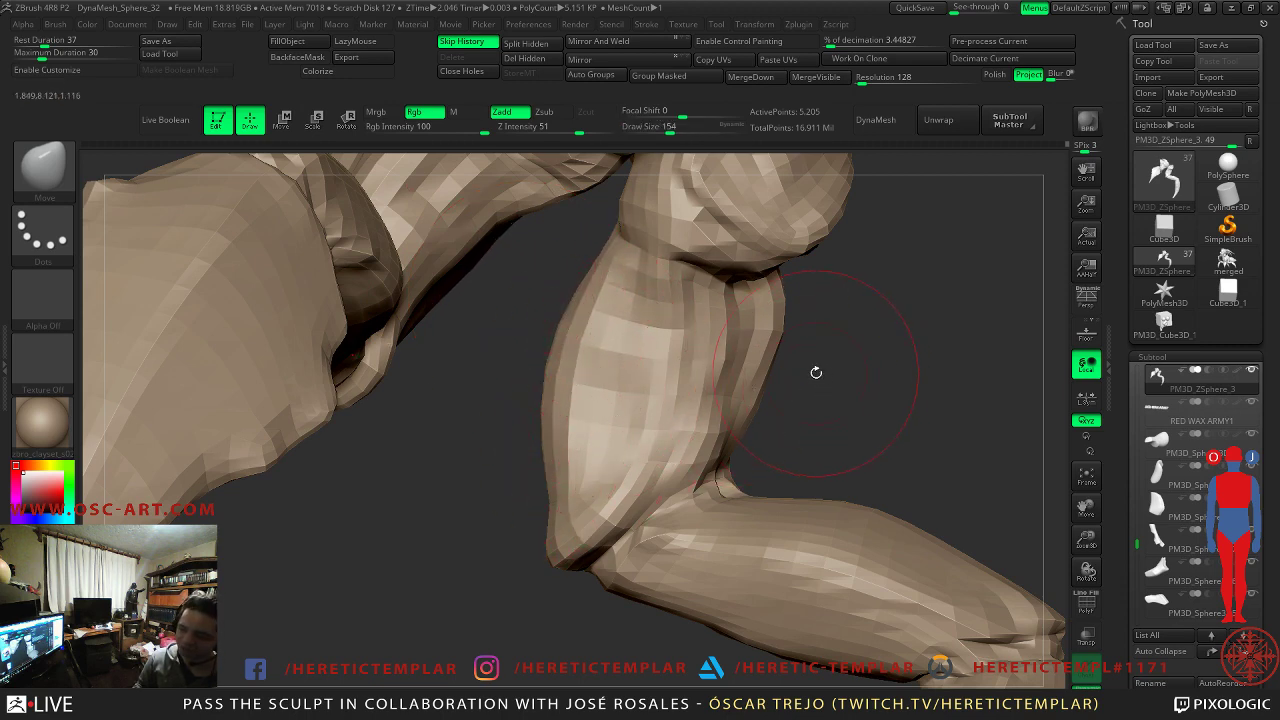
drag(775, 316, 749, 348)
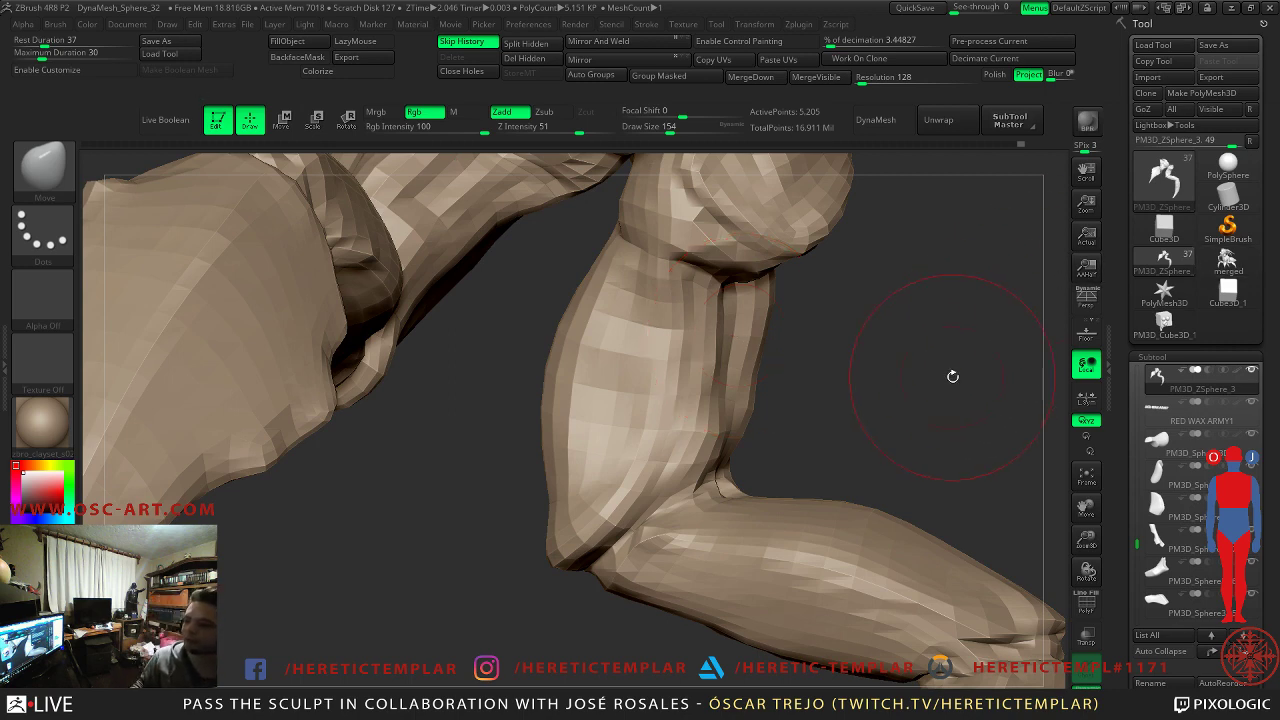
- Raise the leg mesh one subdivision level and set DamStandard to draw size 54 for carving between the segment's muscles
key(f)
mouse_move(920, 342)
mouse_down()
mouse_move(897, 295)
mouse_move(843, 297)
mouse_move(880, 310)
mouse_move(758, 416)
mouse_up()
key(s)
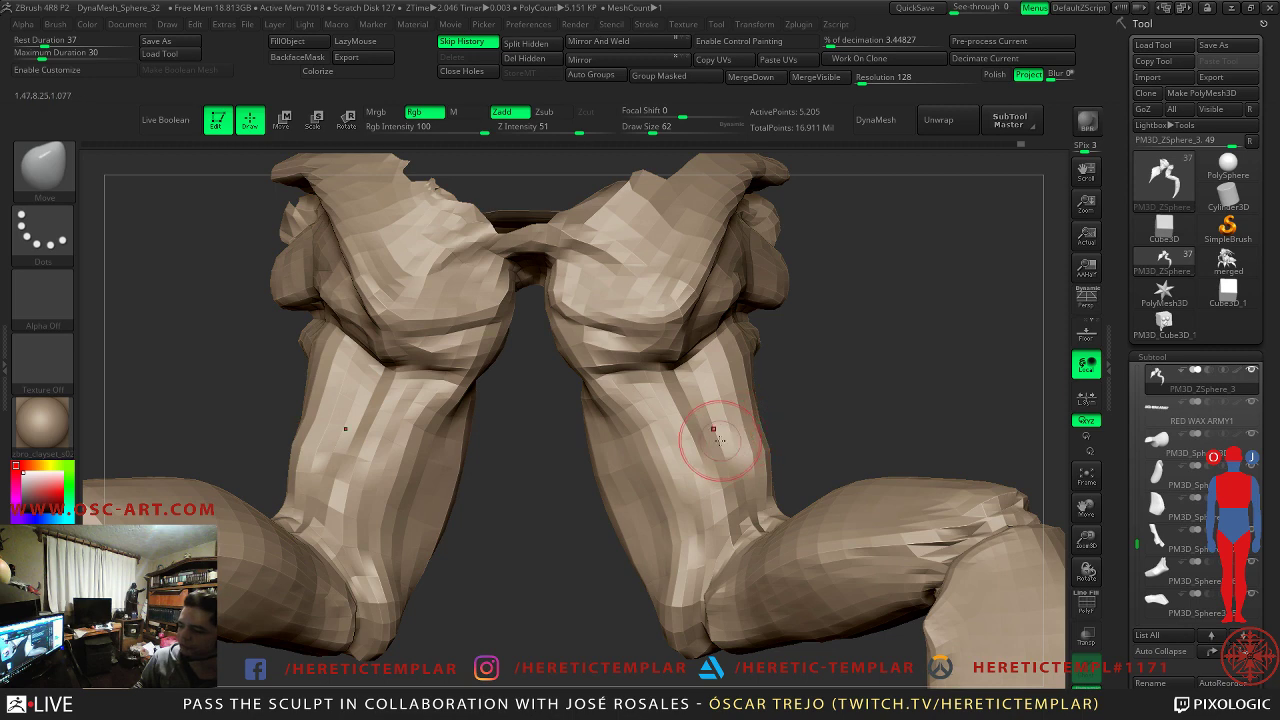
key(b)
key(d)
key(s)
key(s)
key(d)
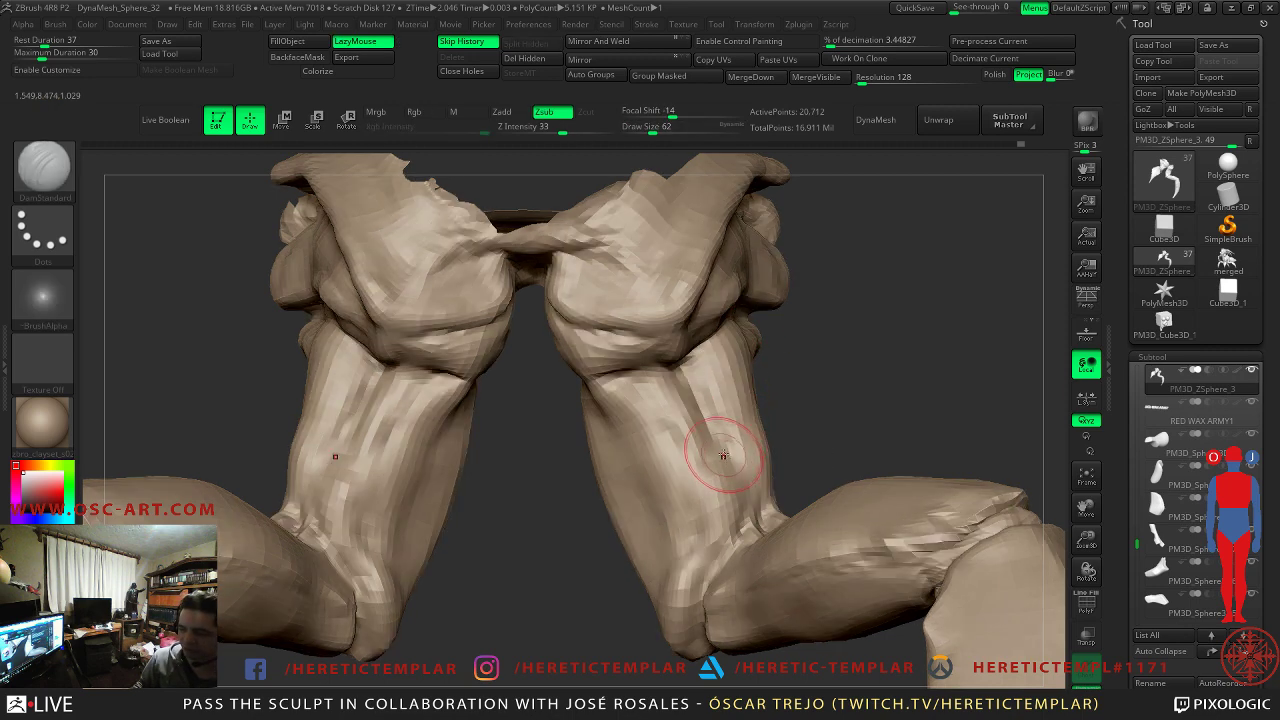
key(s)
drag(697, 358, 684, 358)
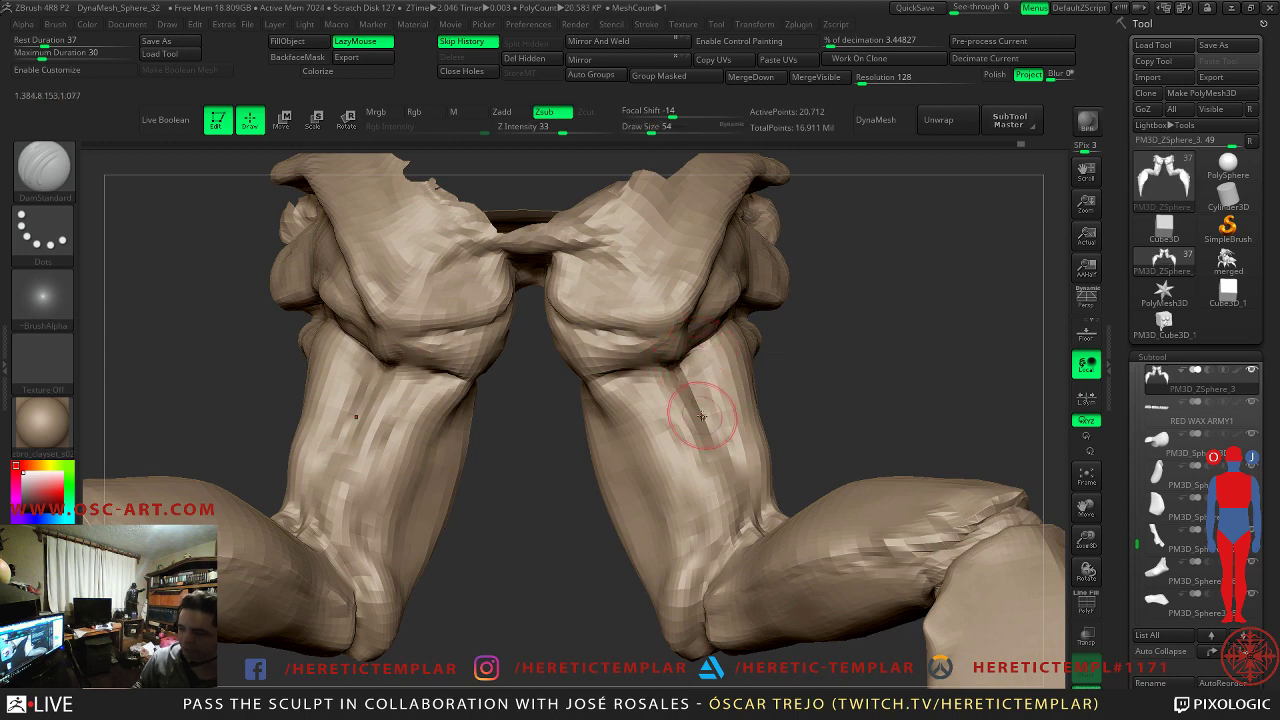
- Open the Geometry settings and expand the Modify Topology options
drag(1118, 510, 1134, 366)
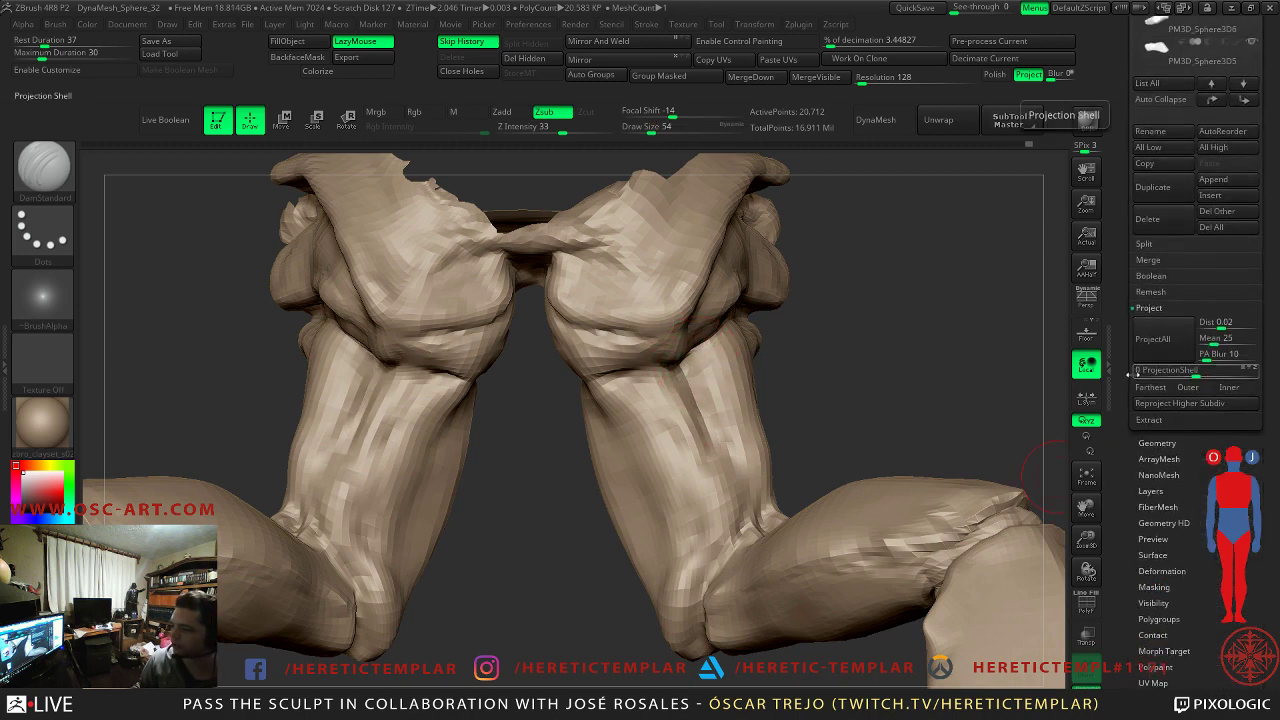
click(1151, 447)
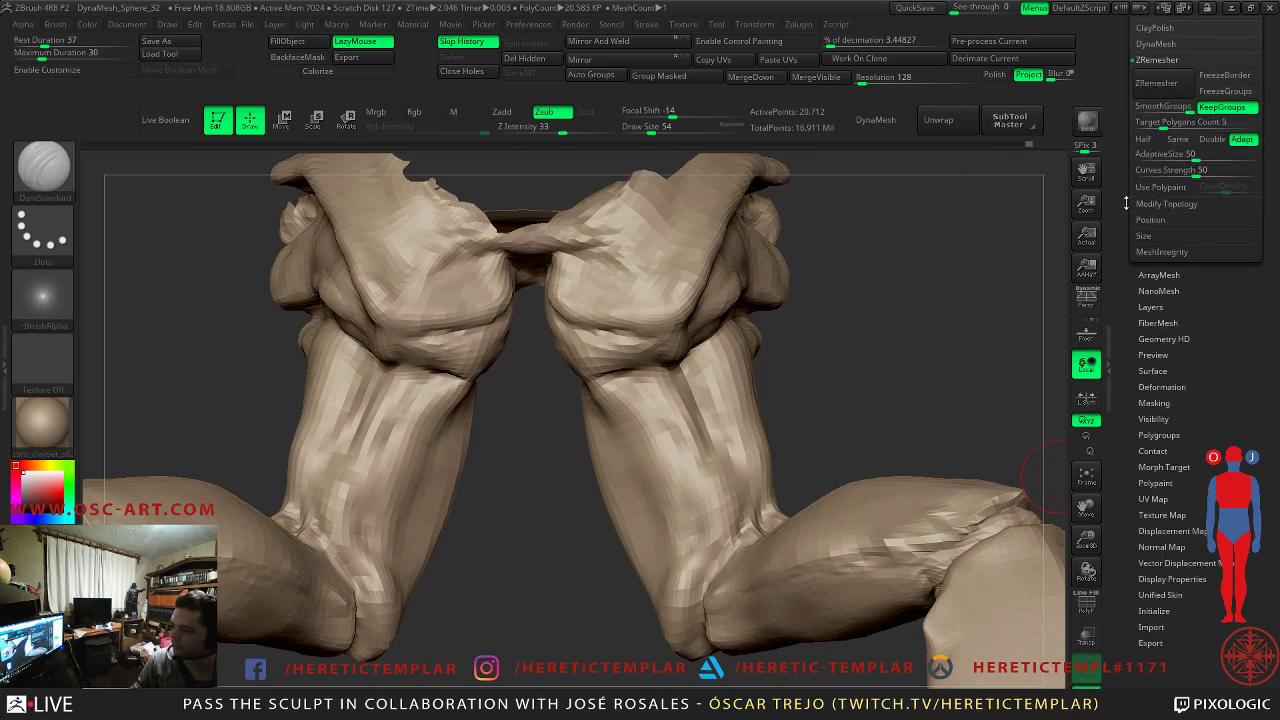
scroll(1160, 232, up, 3)
click(1176, 357)
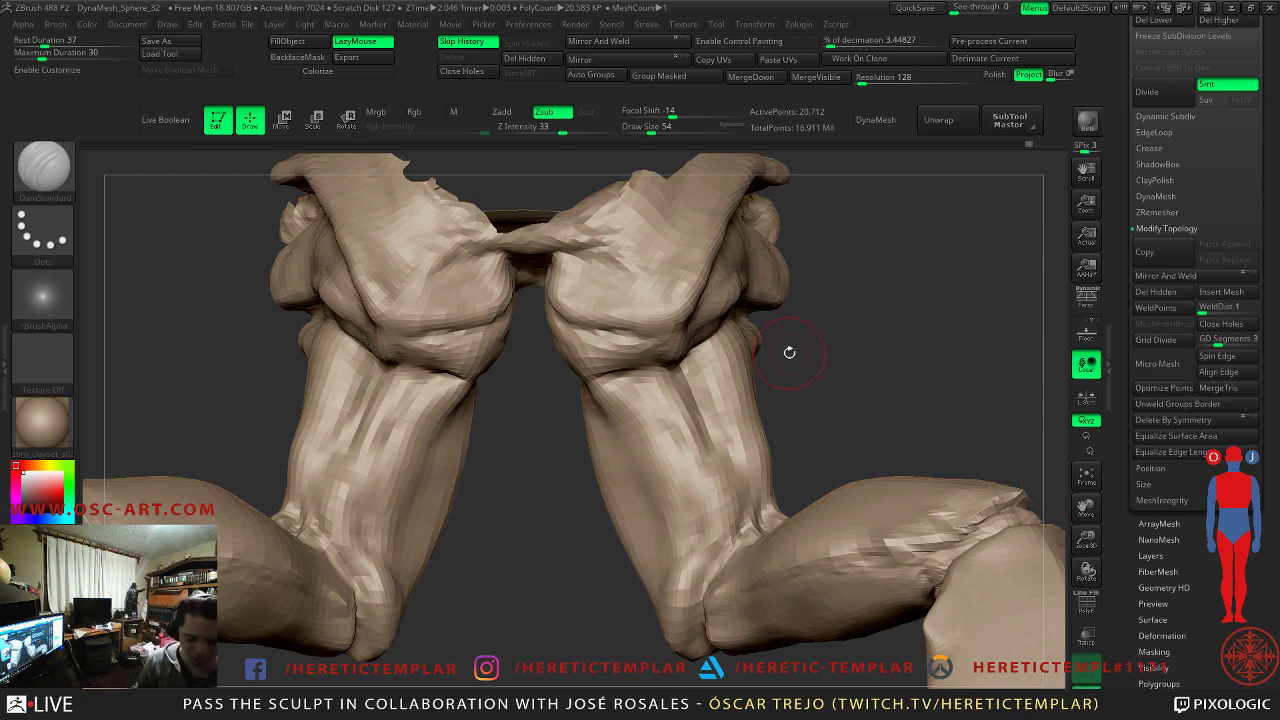
- Switch to the Clay brush and review its BackfaceMask setting in the auto masking options
mouse_move(841, 373)
alt+mouse_down()
mouse_move(810, 416)
mouse_move(843, 403)
mouse_move(782, 444)
mouse_move(807, 424)
mouse_move(603, 386)
alt+mouse_up()
key(s)
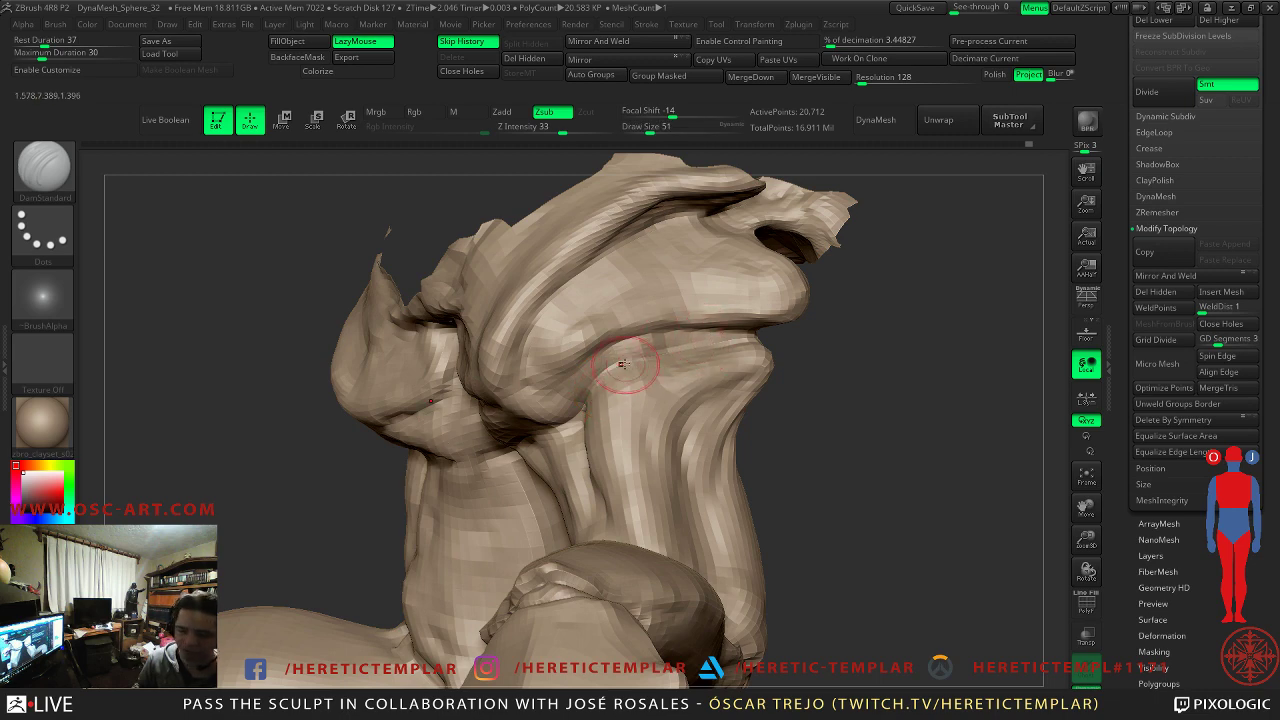
key(b)
key(c)
key(l)
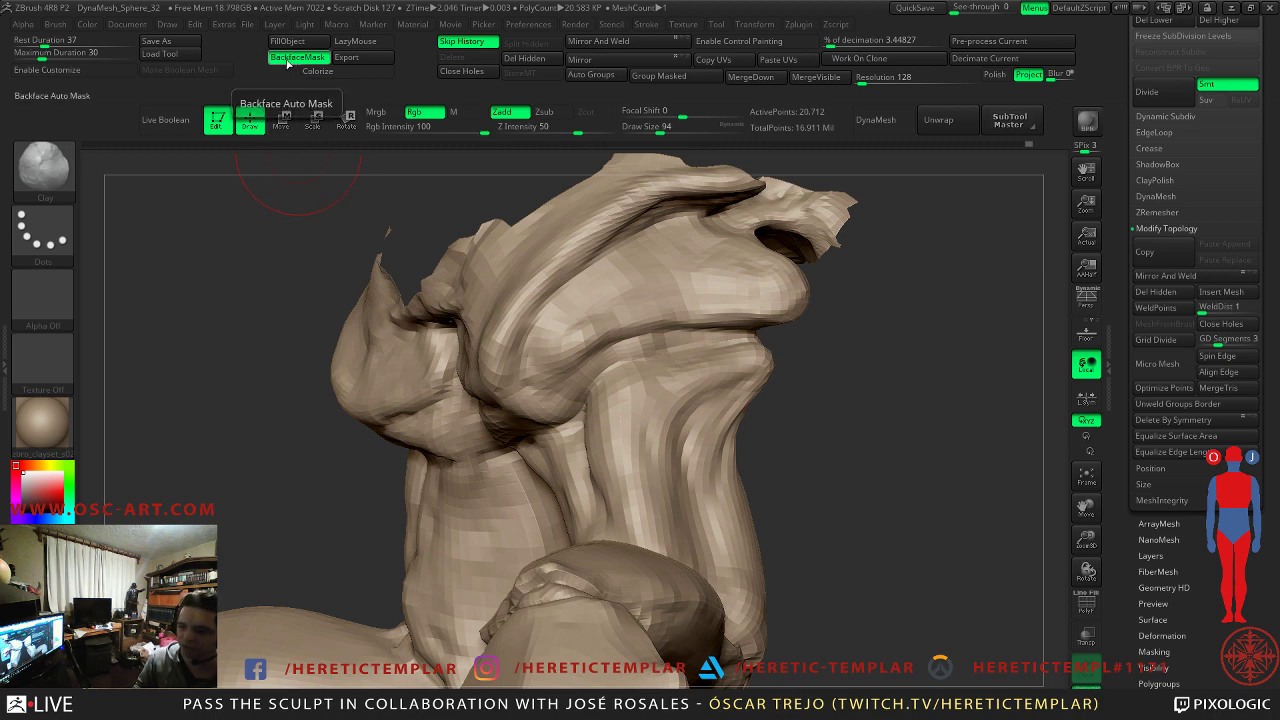
click(56, 24)
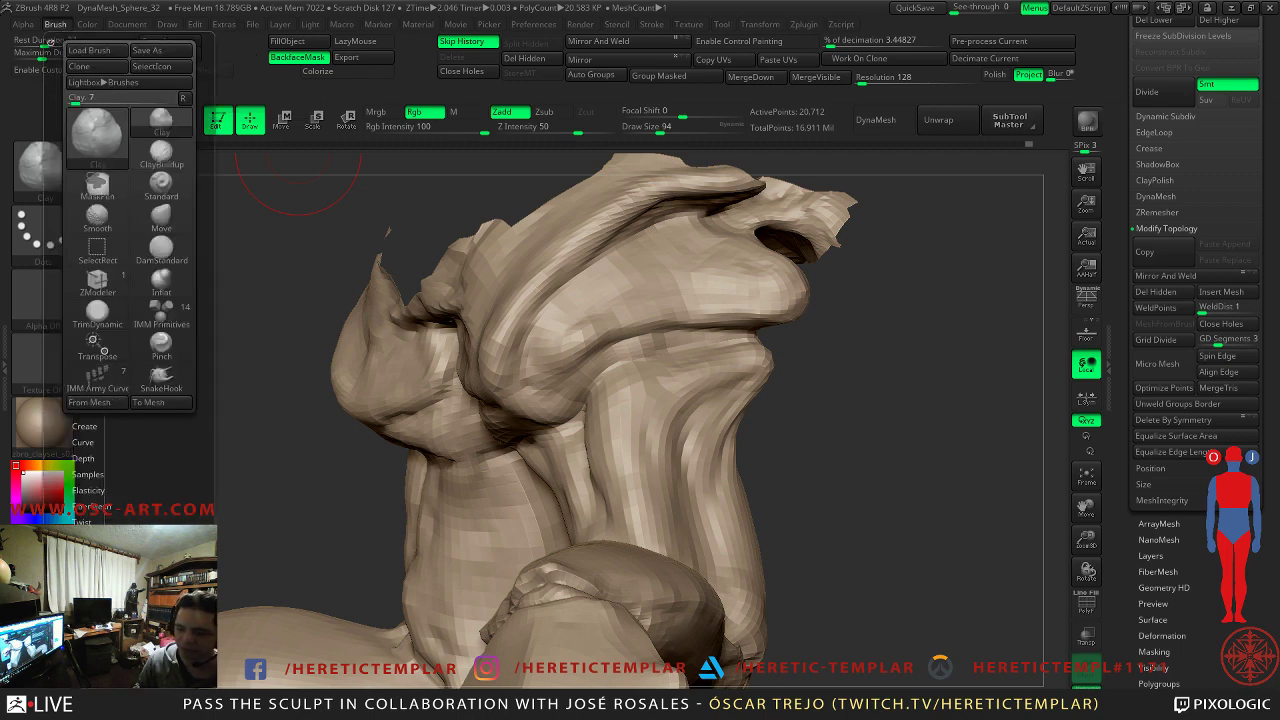
click(97, 586)
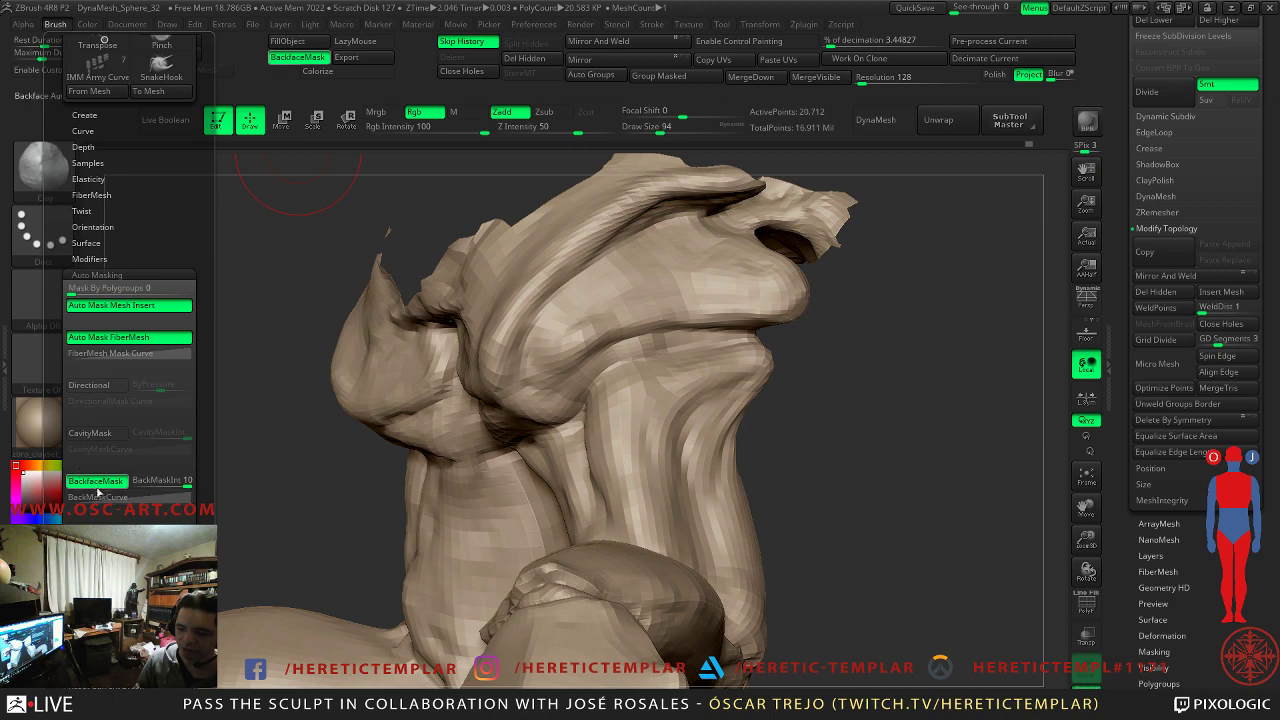
- Try building up the lower leg segment with the Clay brush at draw size 167, and undo the strokes
mouse_move(771, 414)
mouse_down()
mouse_move(294, 411)
mouse_move(305, 351)
mouse_move(312, 390)
mouse_up()
key(s)
drag(365, 476, 377, 476)
mouse_move(377, 476)
mouse_down()
mouse_move(368, 482)
mouse_move(377, 470)
mouse_move(354, 453)
mouse_up()
drag(285, 356, 455, 368)
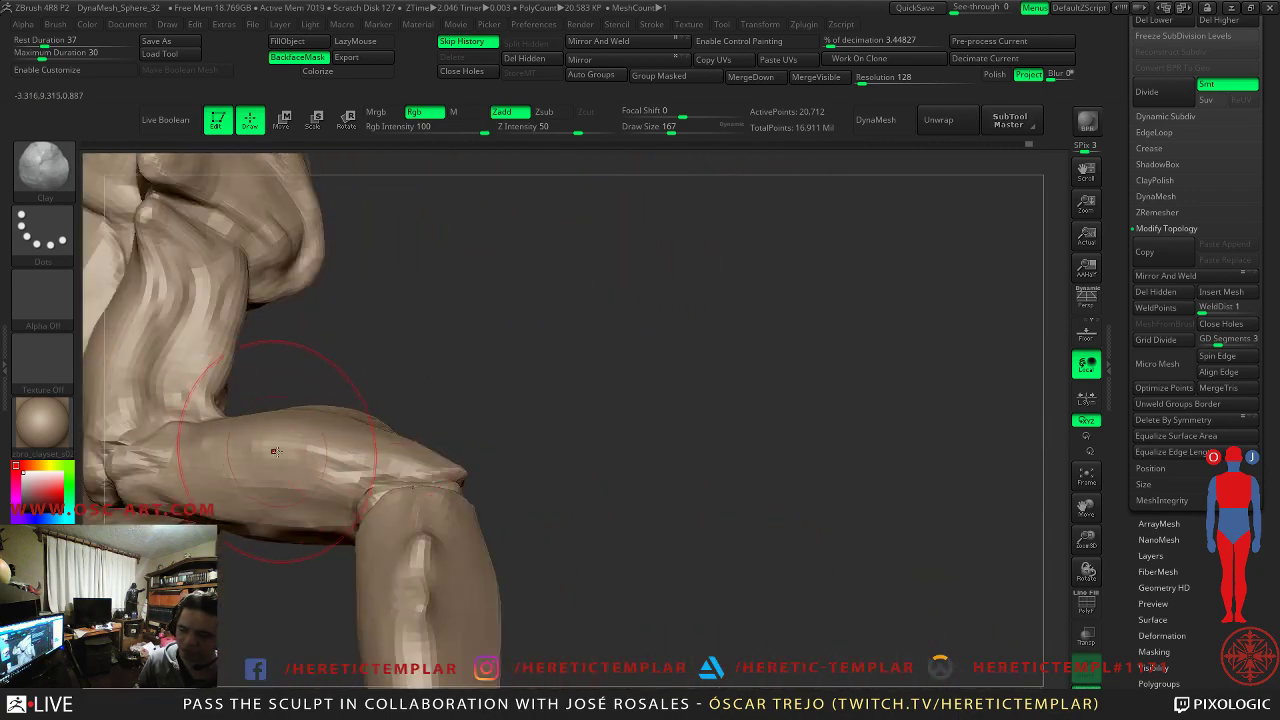
drag(507, 475, 408, 515)
key(ctrl+z)
key(ctrl+z)
key(ctrl+z)
key(ctrl+z)
key(ctrl+z)
key(ctrl+z)
key(ctrl+z)
key(ctrl+z)
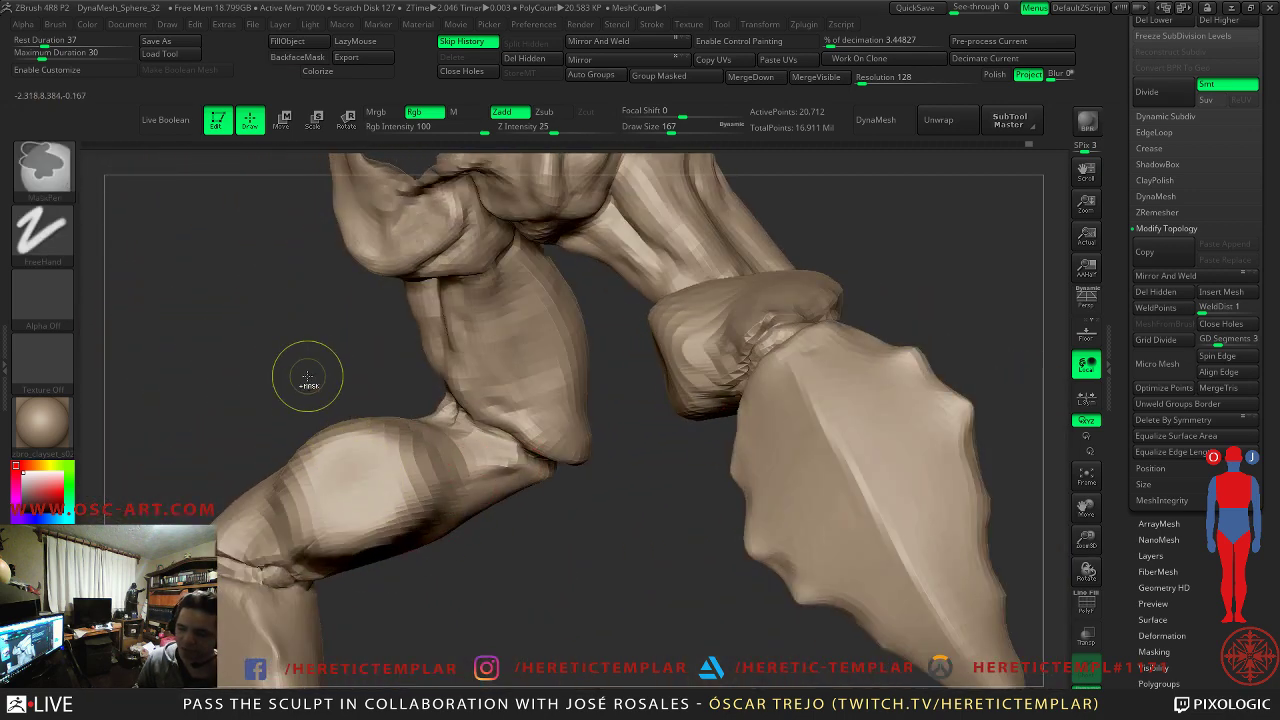
- Test Clay strokes on the lower leg with BackfaceMask off, undo them and restore the mask
drag(181, 461, 398, 275)
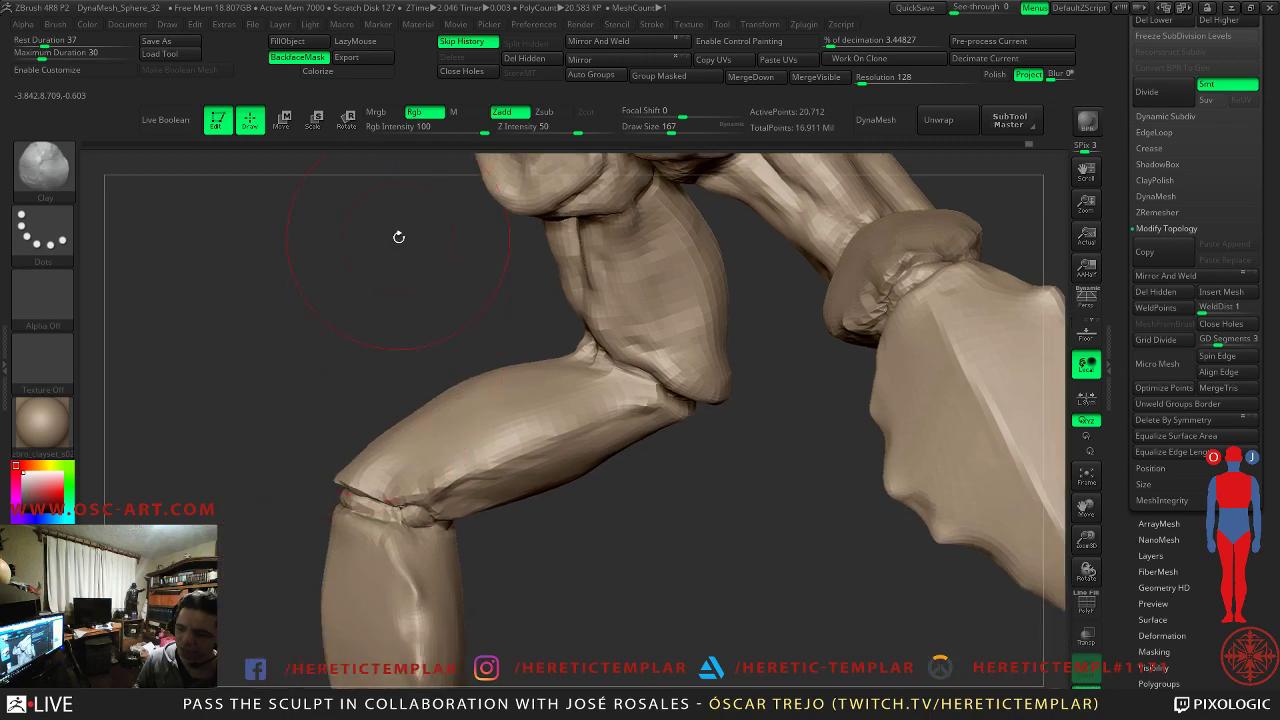
click(293, 62)
key(s)
drag(362, 482, 356, 480)
key(s)
mouse_move(386, 488)
mouse_down()
mouse_move(357, 485)
mouse_move(365, 476)
mouse_up()
mouse_move(751, 380)
mouse_down()
mouse_move(388, 467)
mouse_move(451, 471)
mouse_move(451, 486)
mouse_up()
key(ctrl+z)
key(ctrl+z)
key(ctrl+z)
drag(517, 514, 356, 260)
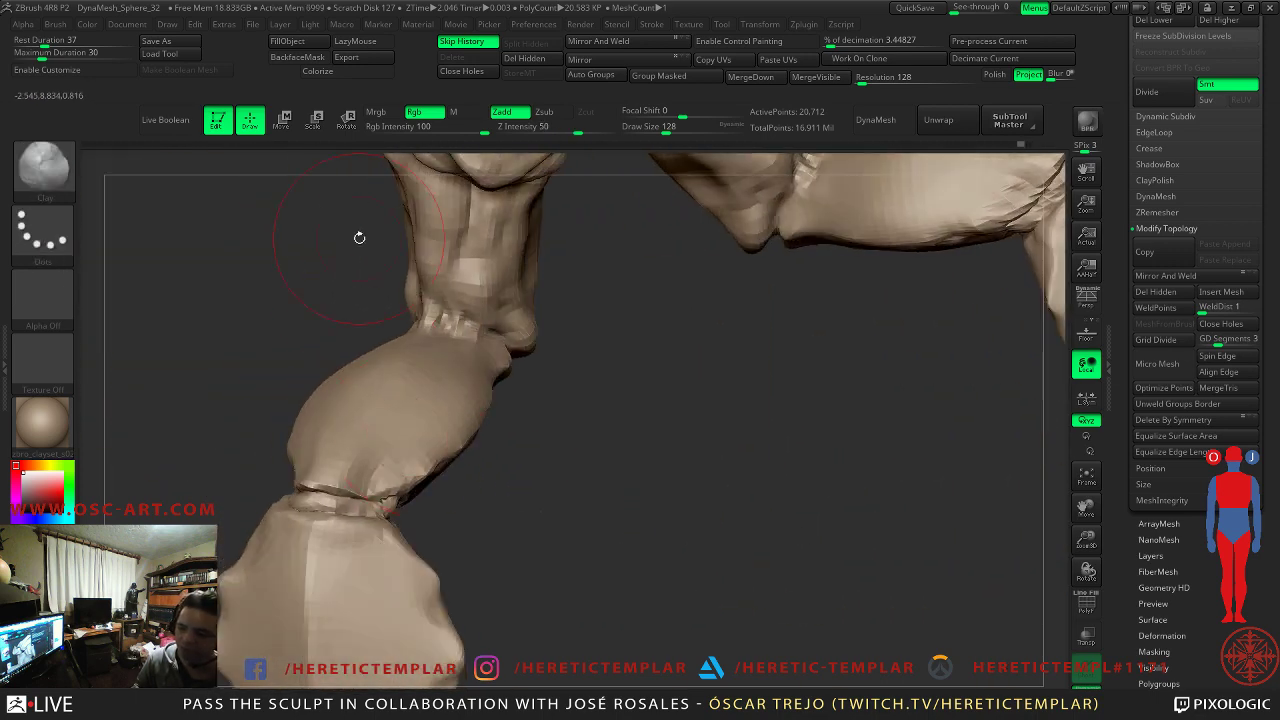
click(297, 57)
- Raise the legs to the higher subdivision level and set the Clay draw size to 97 for work near the leg joint
drag(543, 380, 486, 448)
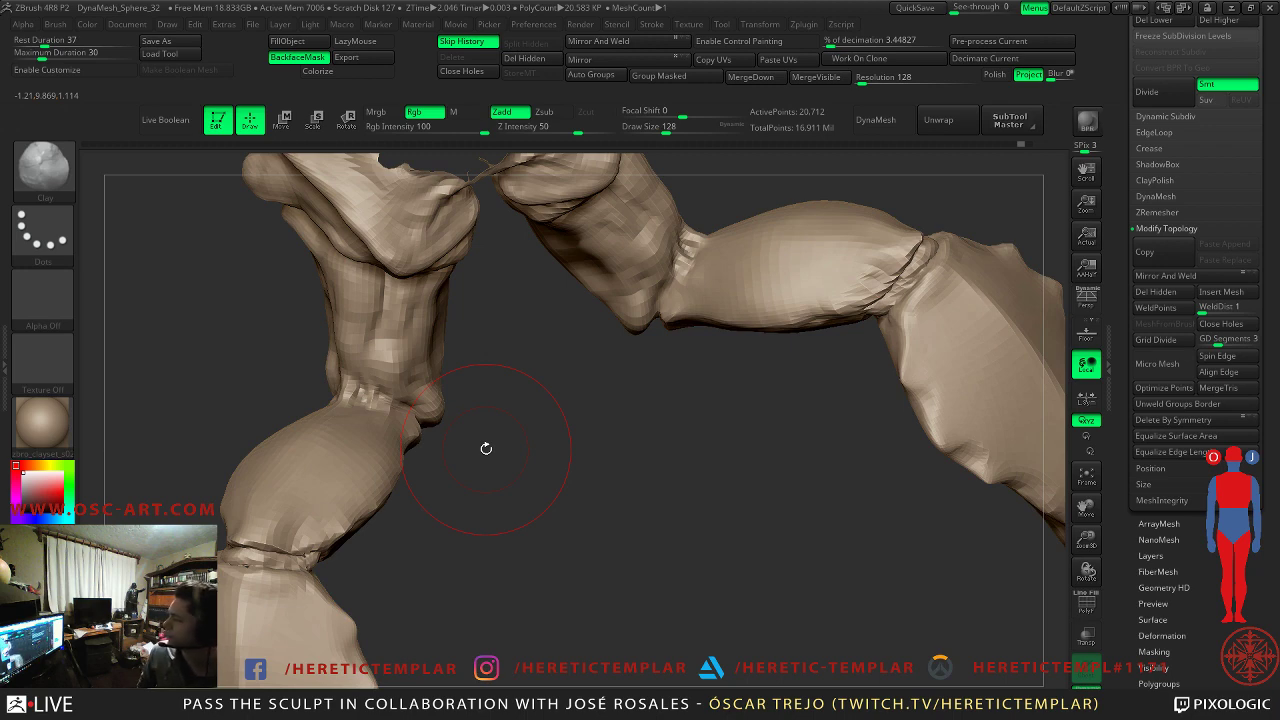
drag(697, 418, 400, 390)
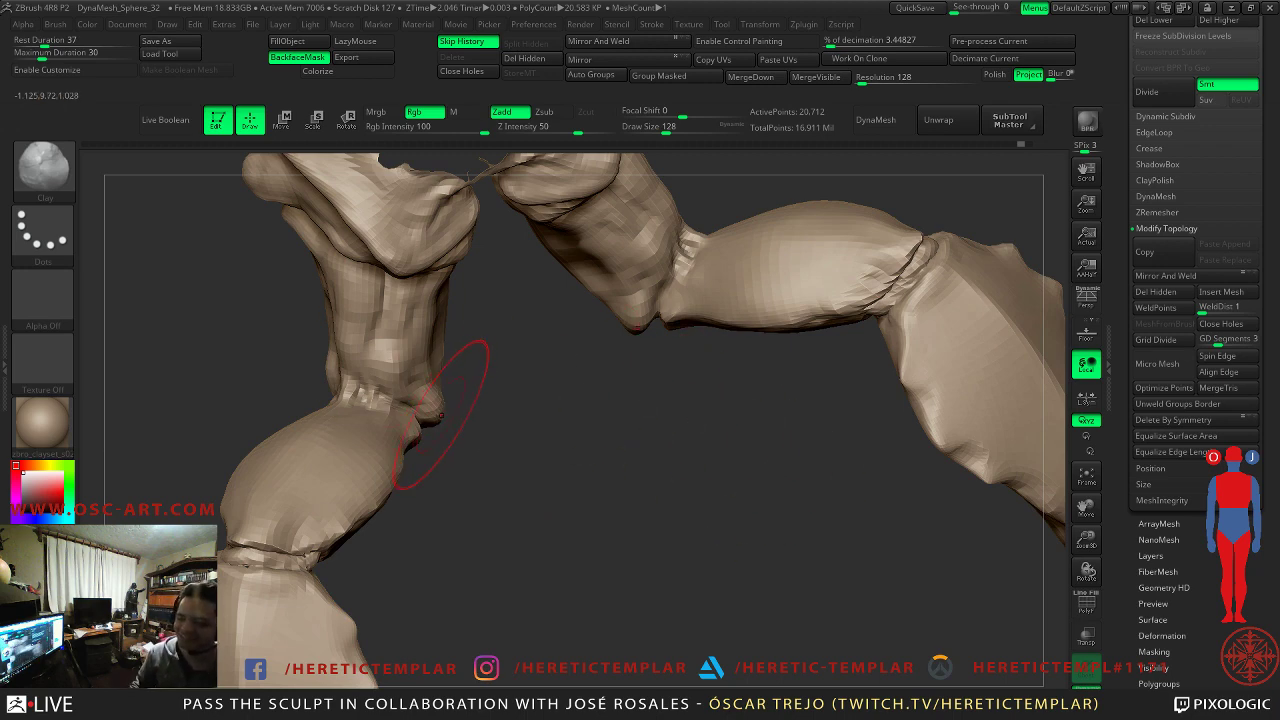
drag(466, 429, 569, 569)
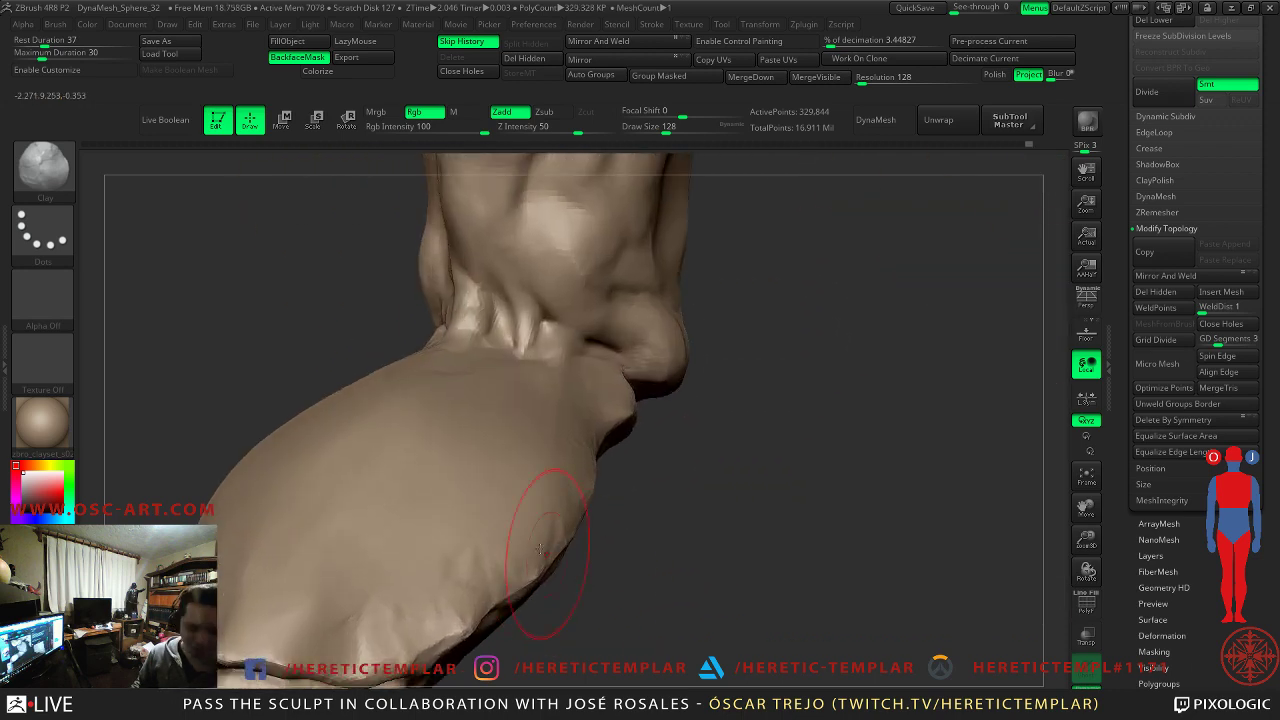
mouse_move(380, 460)
alt+right_down()
mouse_move(388, 567)
mouse_move(269, 409)
mouse_move(282, 460)
mouse_move(309, 386)
mouse_move(404, 418)
mouse_move(420, 398)
alt+right_up()
key(s)
drag(543, 369, 536, 369)
alt+right_drag(360, 286, 310, 446)
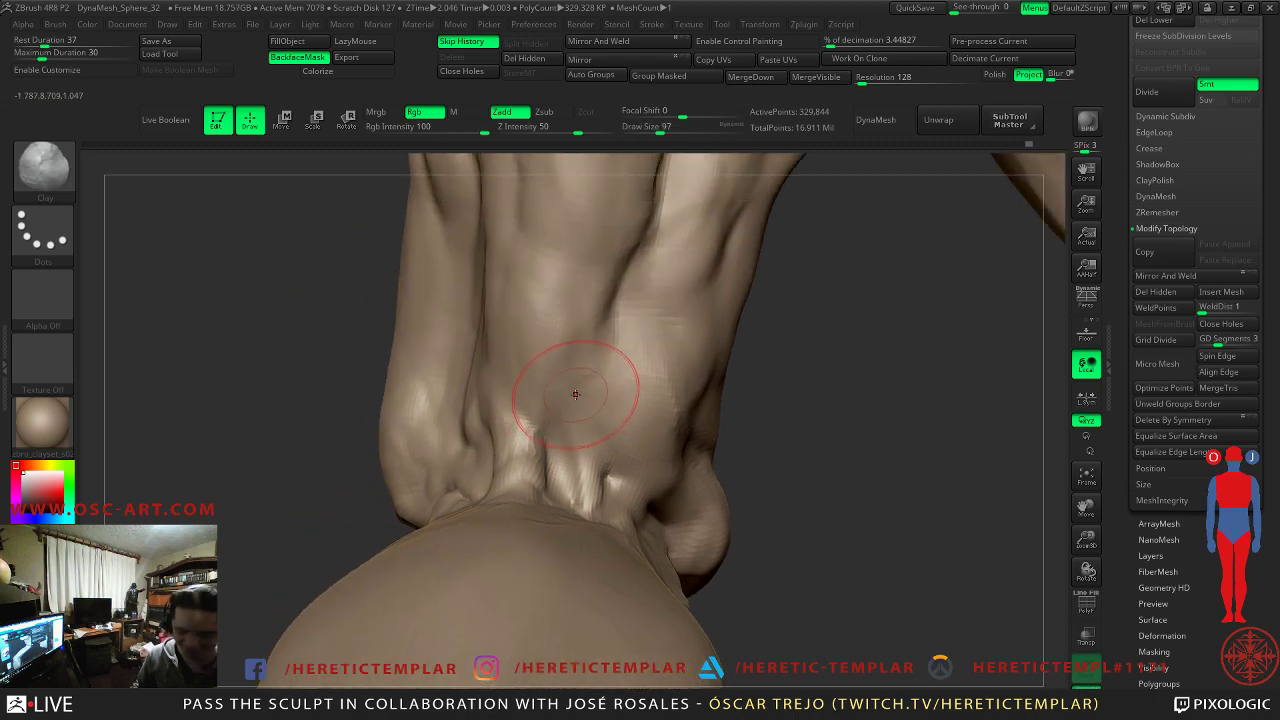
- Carve a crease between the tendons above the leg joint with the DamStandard brush at draw size 62
key(b)
key(d)
key(s)
key(s)
drag(562, 437, 554, 437)
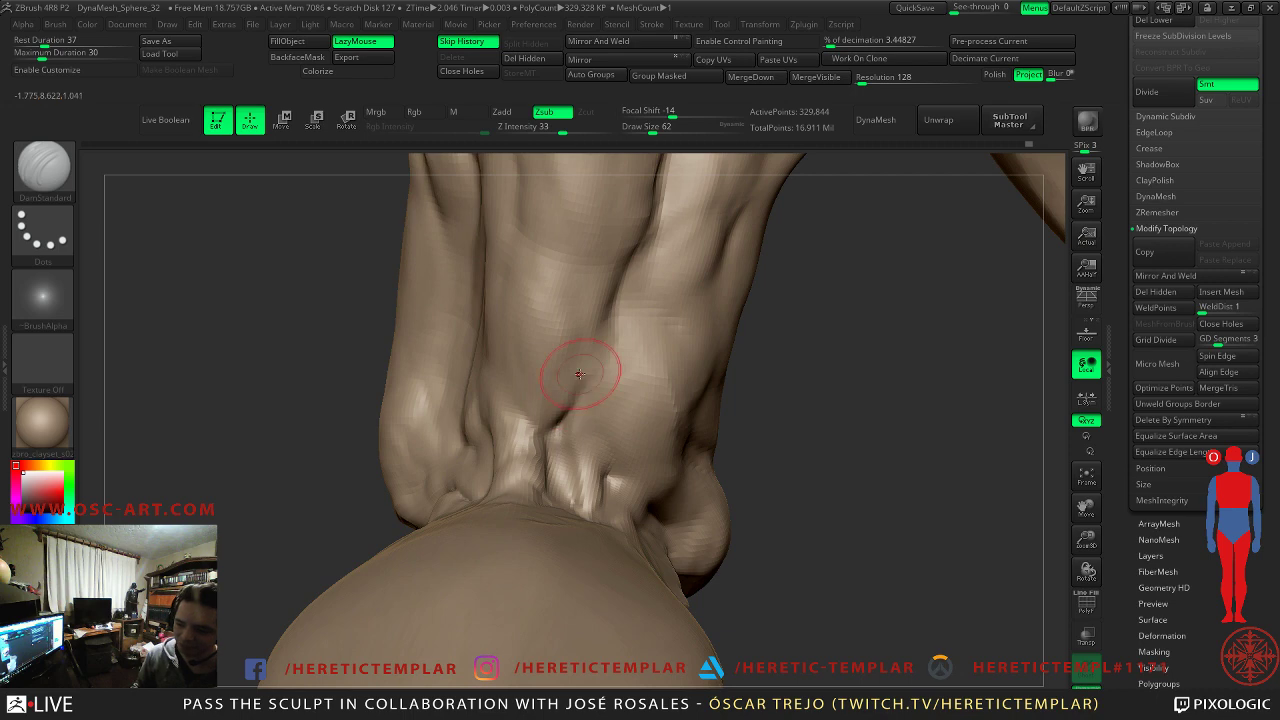
mouse_move(580, 497)
right_down()
mouse_move(768, 469)
mouse_move(353, 437)
right_up()
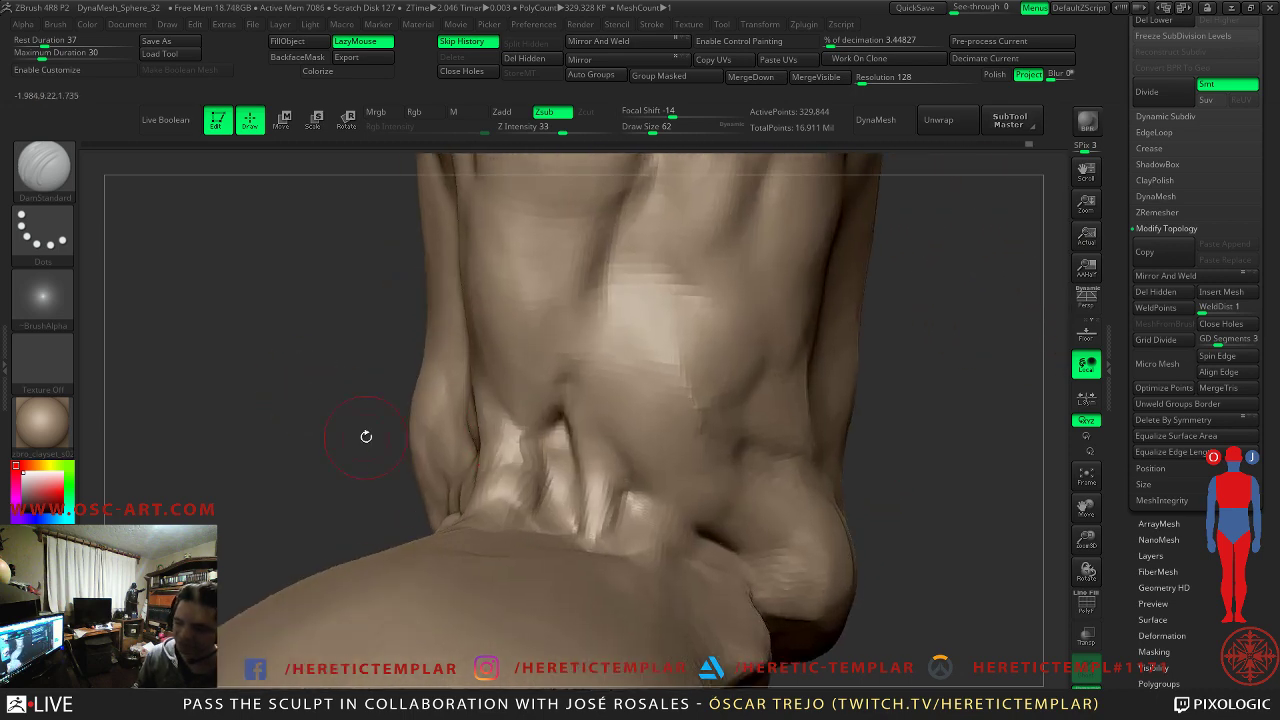
- Deepen the creases between the outer tendons of the joint with DamStandard at draw size 56
key(bracketleft)
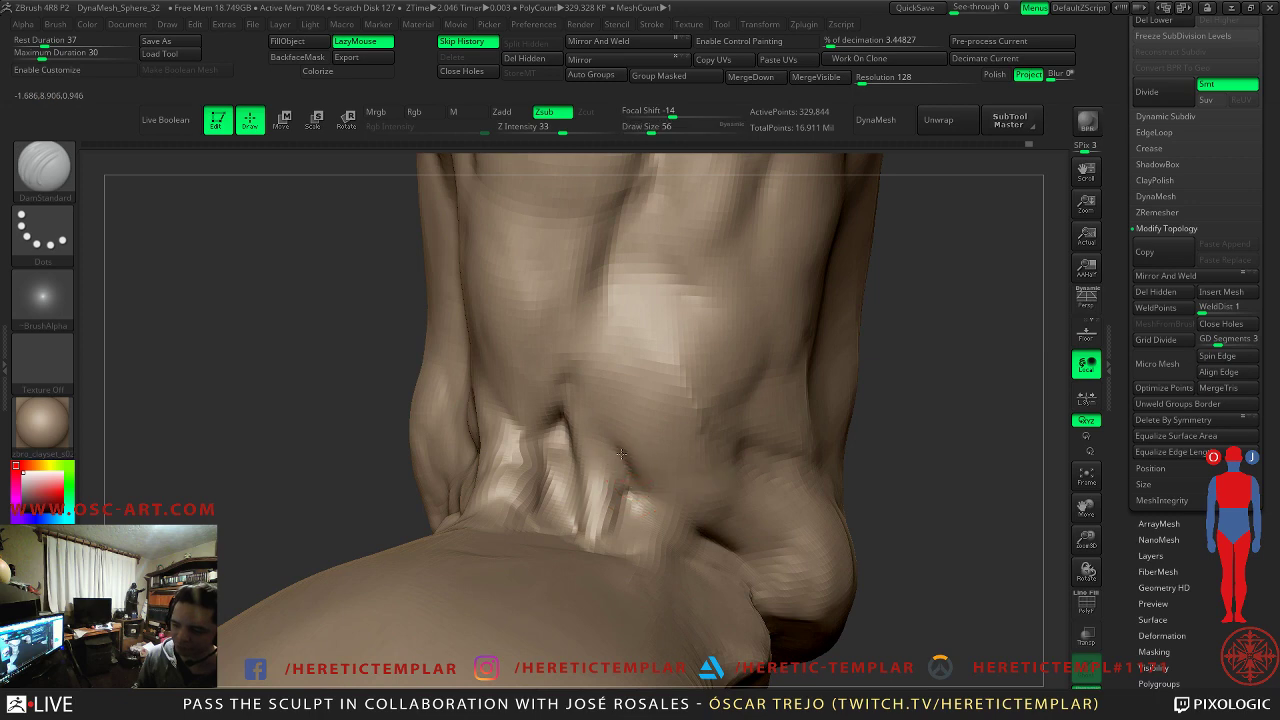
drag(628, 490, 631, 528)
mouse_move(354, 434)
mouse_down()
mouse_move(520, 436)
mouse_move(350, 434)
mouse_up()
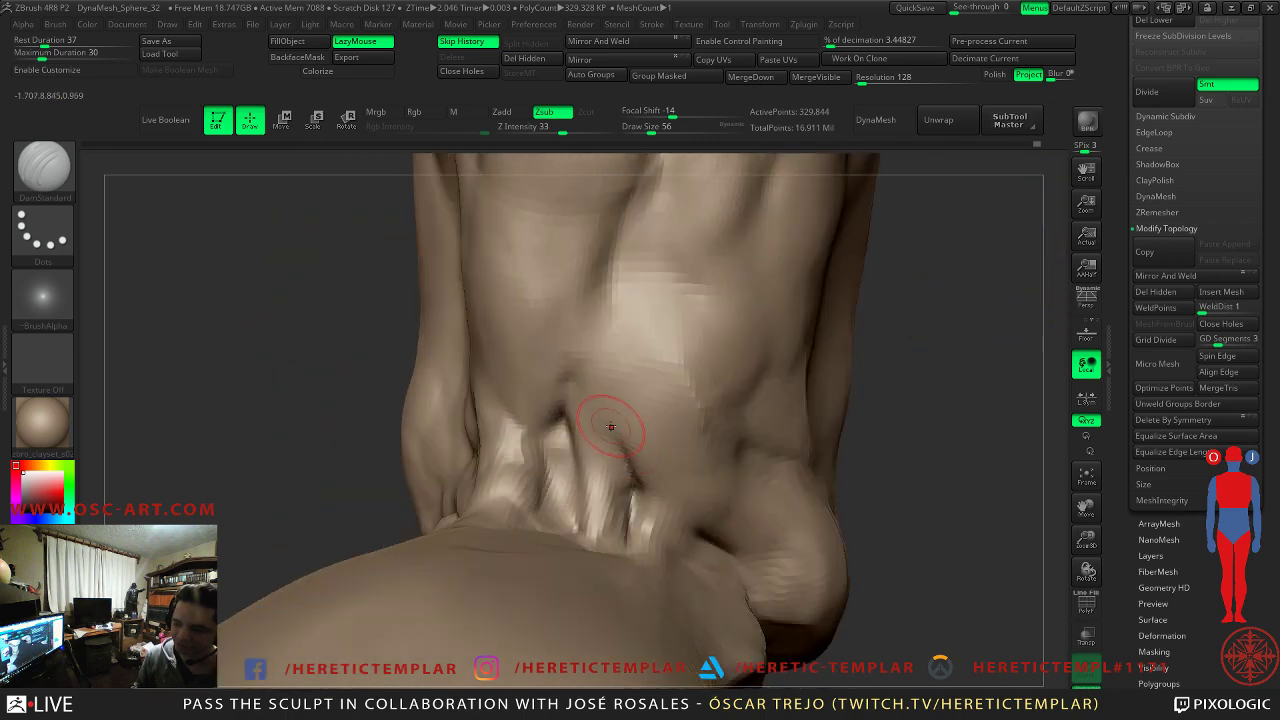
mouse_move(640, 477)
mouse_down()
mouse_move(908, 571)
mouse_move(855, 466)
mouse_move(840, 465)
mouse_move(862, 518)
mouse_move(880, 506)
mouse_move(868, 518)
mouse_up()
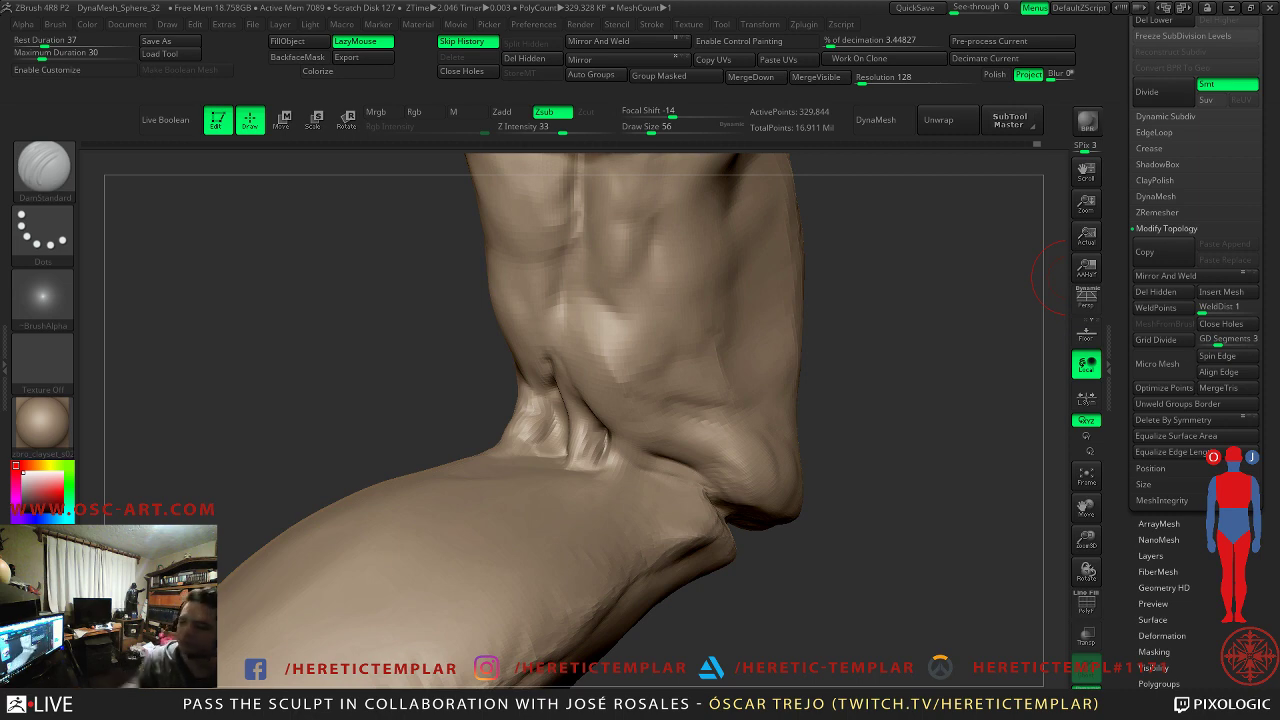
- Reshape the tendon profile at the front of the leg joint with the Move brush at draw size 56
mouse_move(359, 341)
mouse_down()
mouse_move(365, 368)
mouse_move(389, 380)
mouse_up()
key(b)
key(m)
key(v)
key(s)
click(556, 451)
key(s)
drag(548, 451, 556, 451)
mouse_move(558, 470)
mouse_down()
mouse_move(550, 455)
mouse_move(543, 473)
mouse_up()
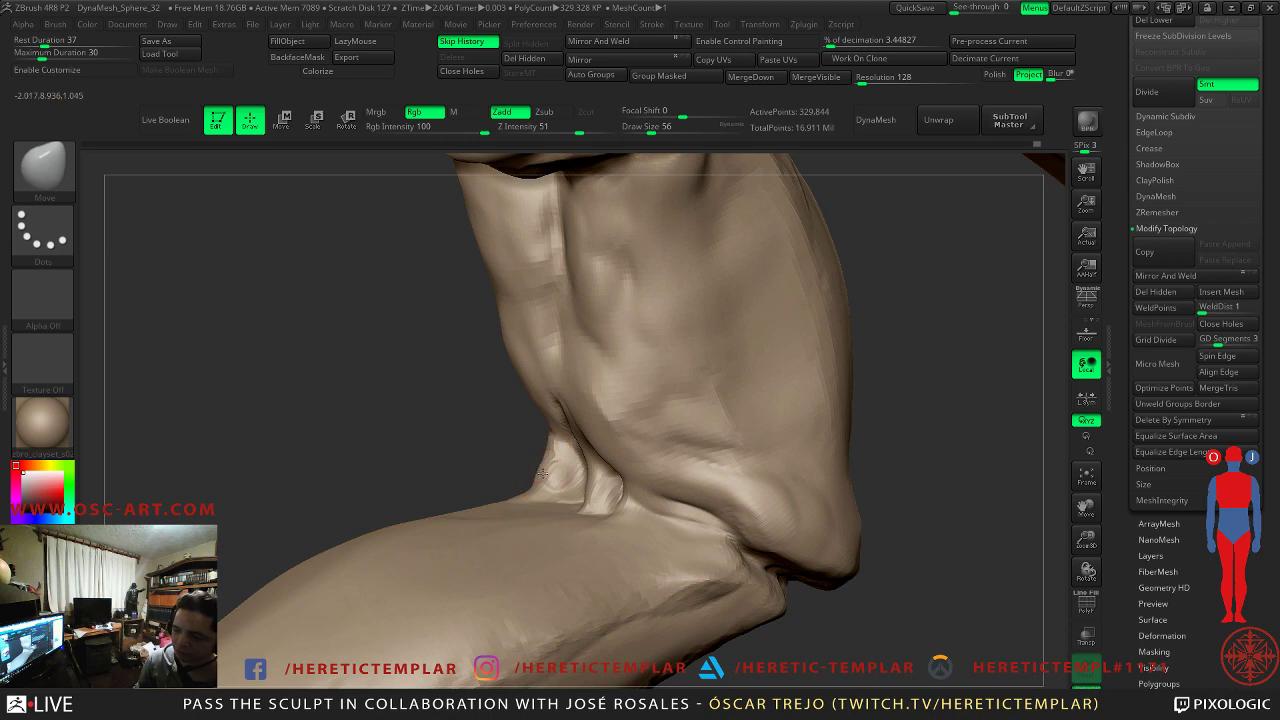
- Sharpen the fold between the upper and lower leg segments with DamStandard at draw size 49
key(b)
key(d)
key(s)
key(s)
click(665, 499)
drag(740, 543, 669, 493)
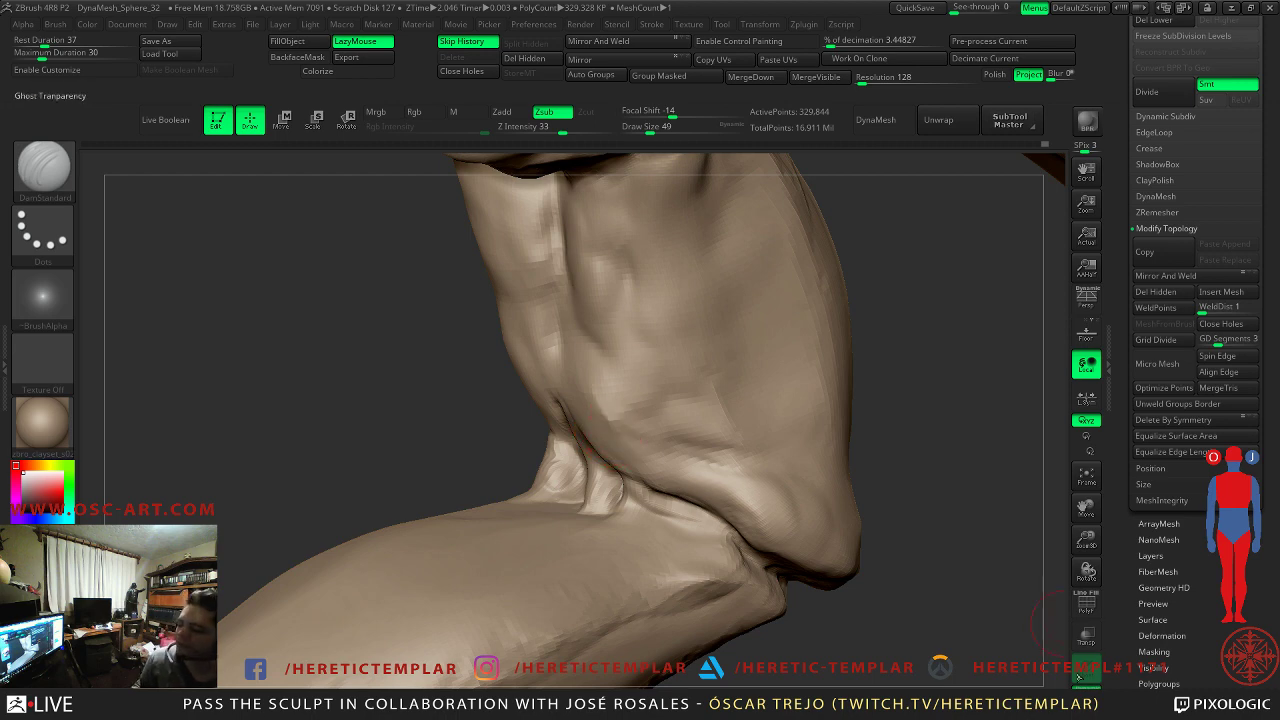
- Show all hidden parts and subtools again and examine the whole creature's silhouette from the side
alt+drag(898, 634, 676, 418)
alt+drag(808, 380, 858, 415)
alt+drag(913, 309, 635, 381)
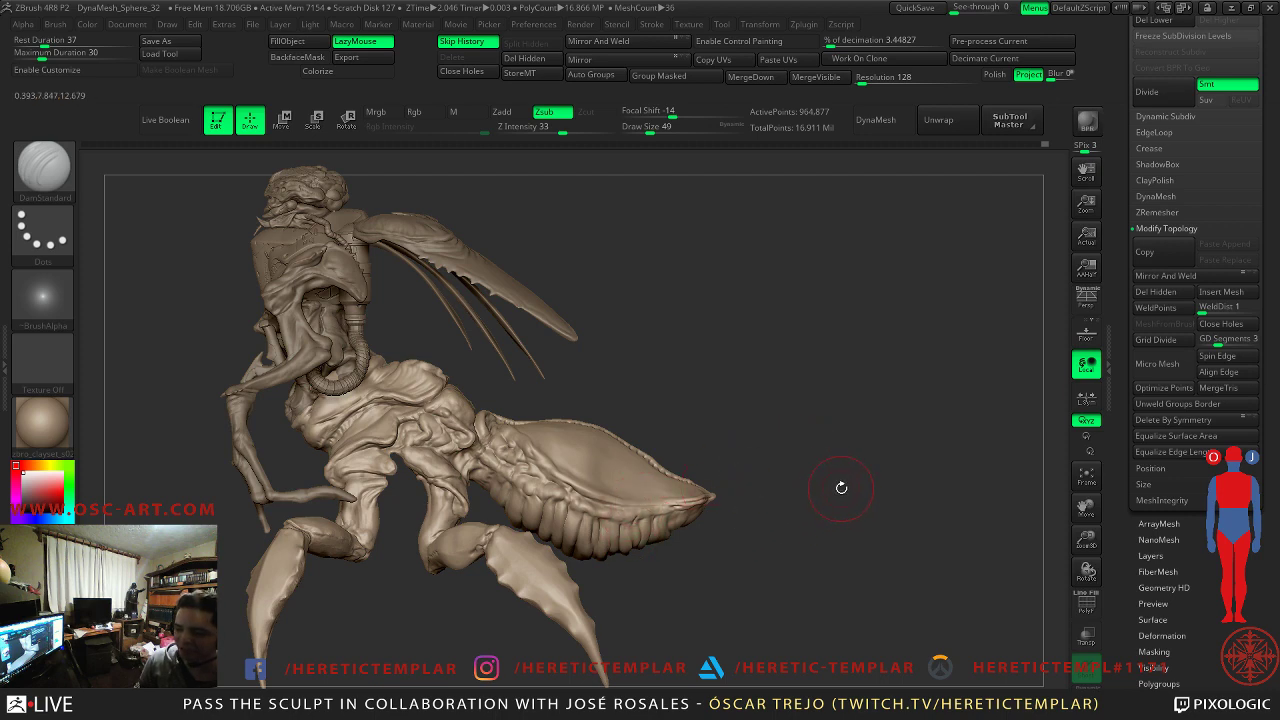
drag(651, 371, 706, 459)
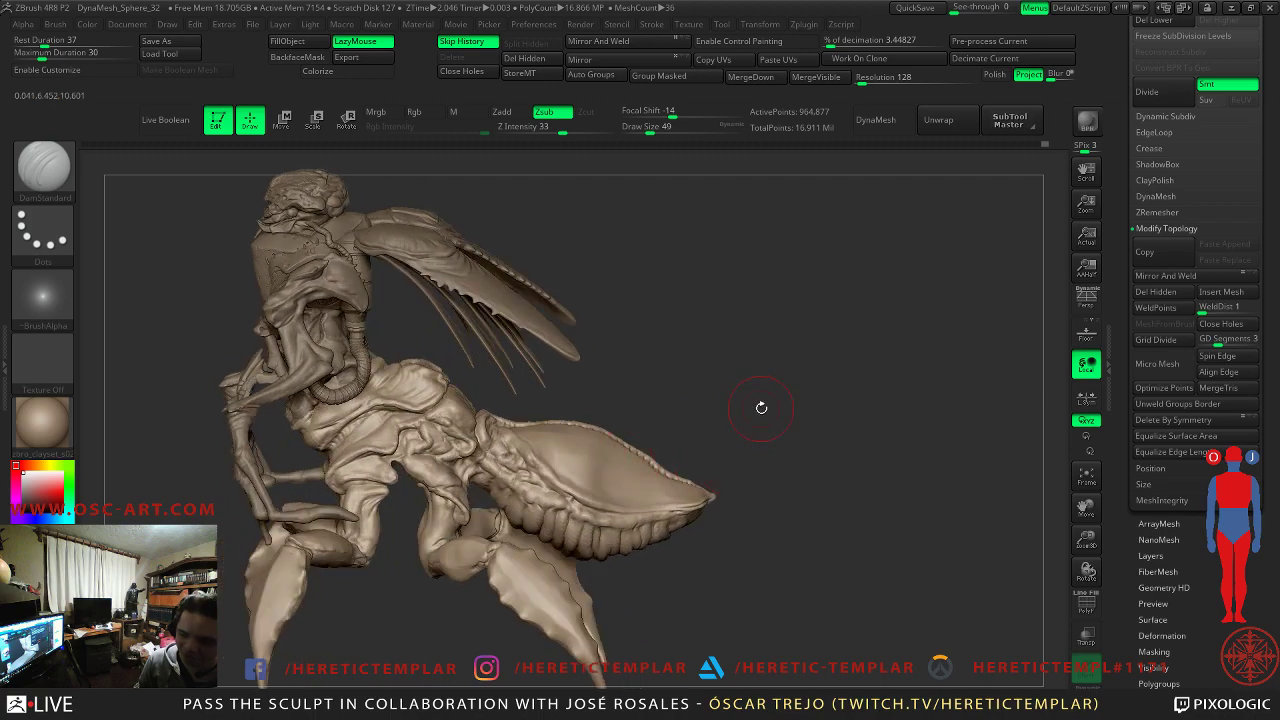
drag(763, 412, 706, 391)
drag(624, 412, 757, 391)
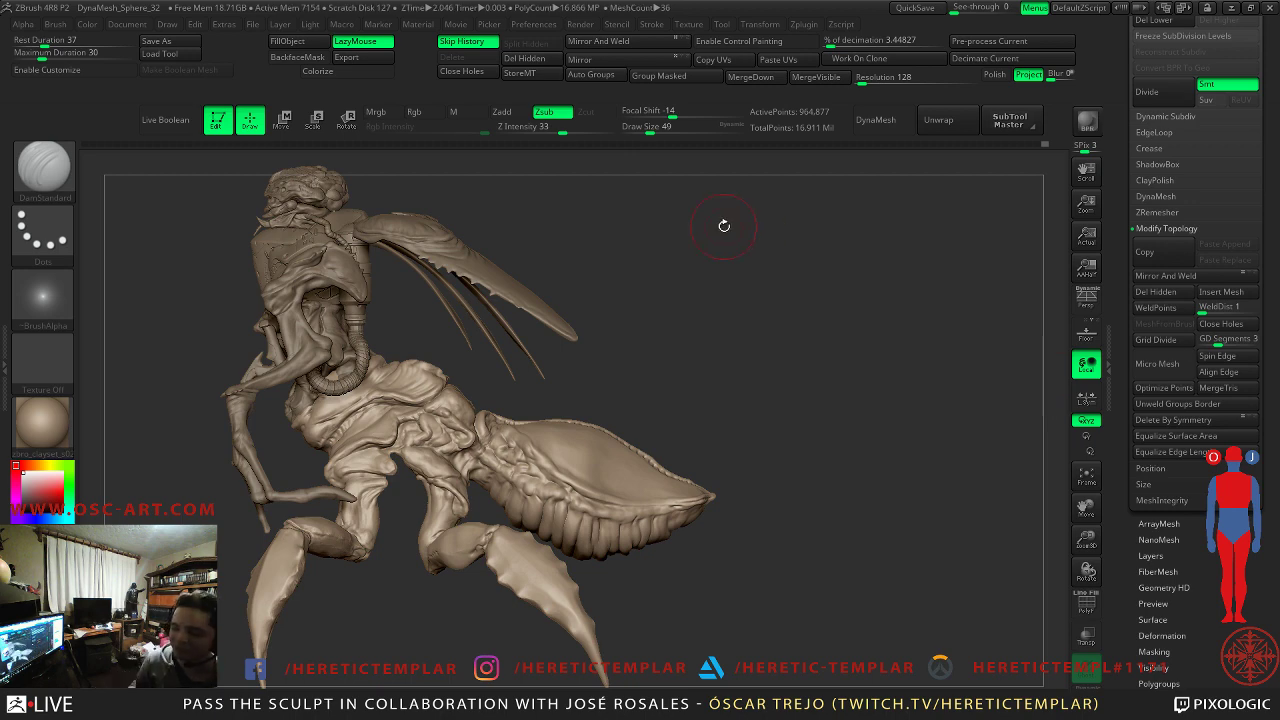
- Isolate the lower body and carve creases into the skin folds above the front legs with DamStandard at draw size 31
alt+drag(575, 295, 1085, 640)
mouse_move(350, 477)
mouse_down()
mouse_move(228, 398)
mouse_move(218, 420)
mouse_move(500, 394)
mouse_move(476, 352)
mouse_up()
key(s)
mouse_move(945, 175)
alt+mouse_down()
mouse_move(877, 323)
mouse_move(925, 260)
alt+mouse_up()
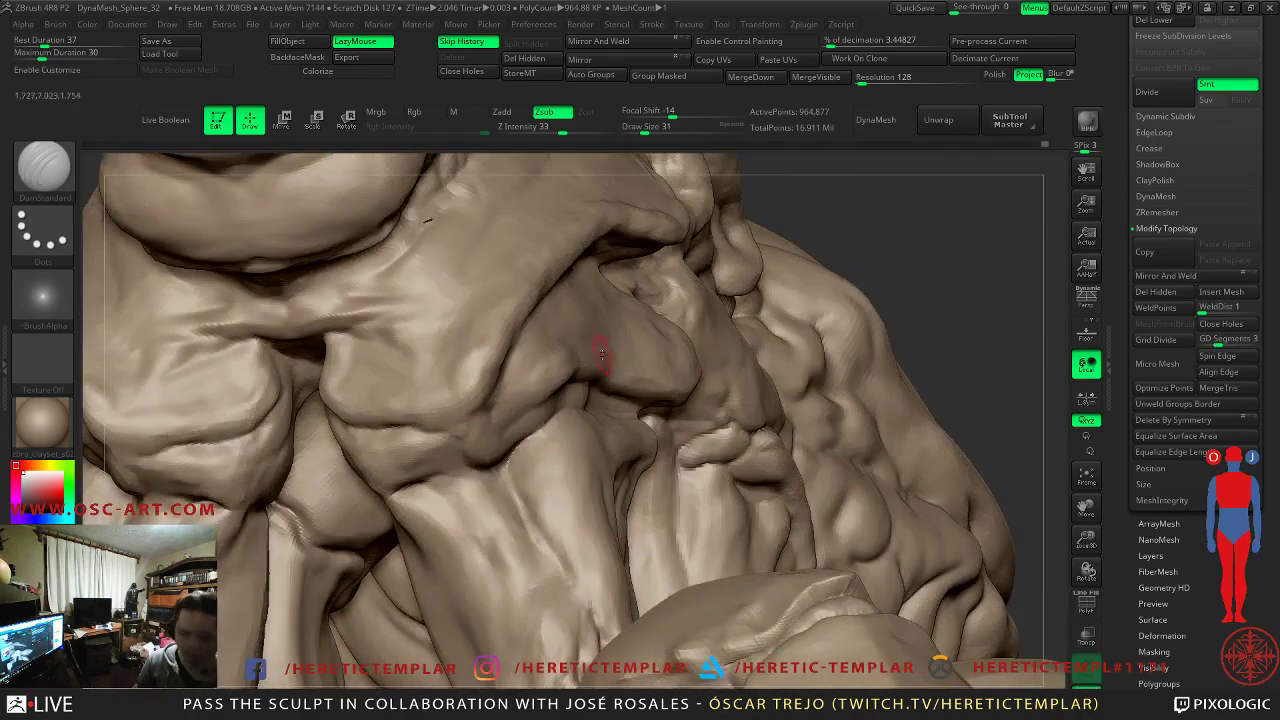
mouse_move(351, 428)
mouse_down()
mouse_move(450, 433)
mouse_move(506, 464)
mouse_move(473, 462)
mouse_up()
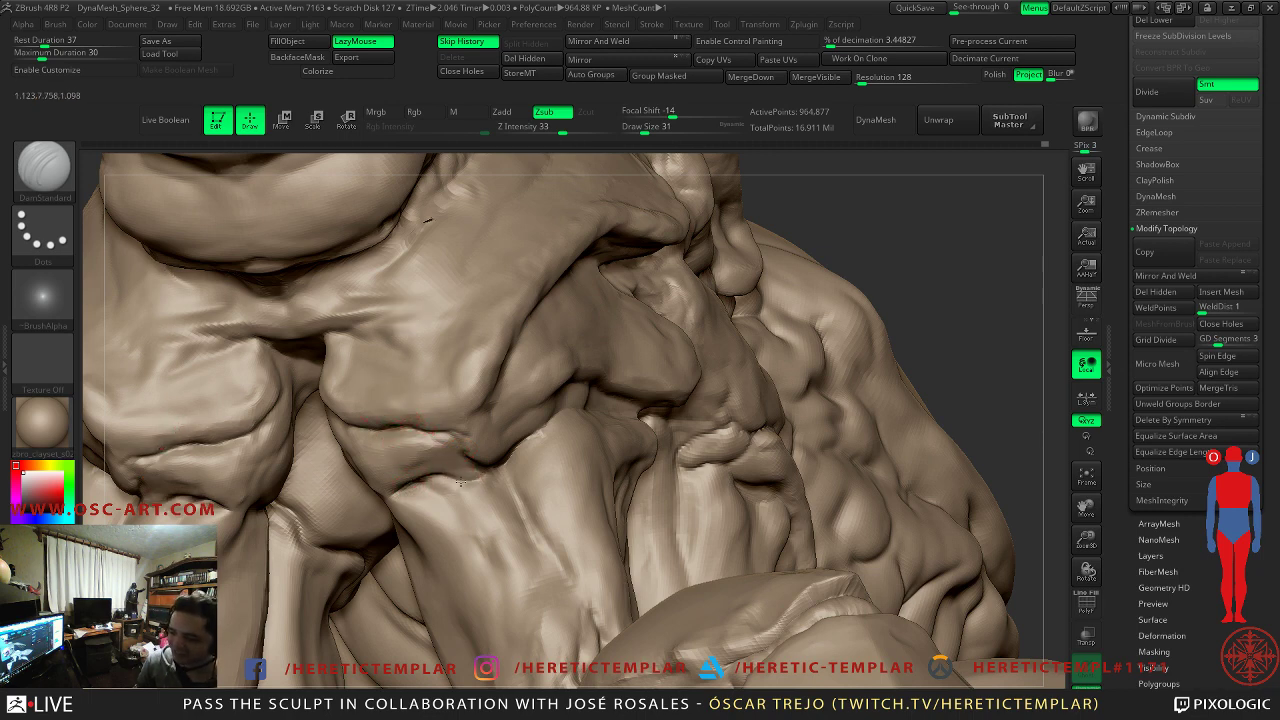
mouse_move(452, 497)
mouse_down()
mouse_move(424, 483)
mouse_move(433, 492)
mouse_up()
- Check the lower body's polygroups and isolate the leg group, hiding the rest of the mesh
alt+drag(925, 235, 765, 318)
mouse_move(290, 375)
mouse_down()
mouse_move(209, 361)
mouse_move(250, 372)
mouse_move(265, 360)
mouse_up()
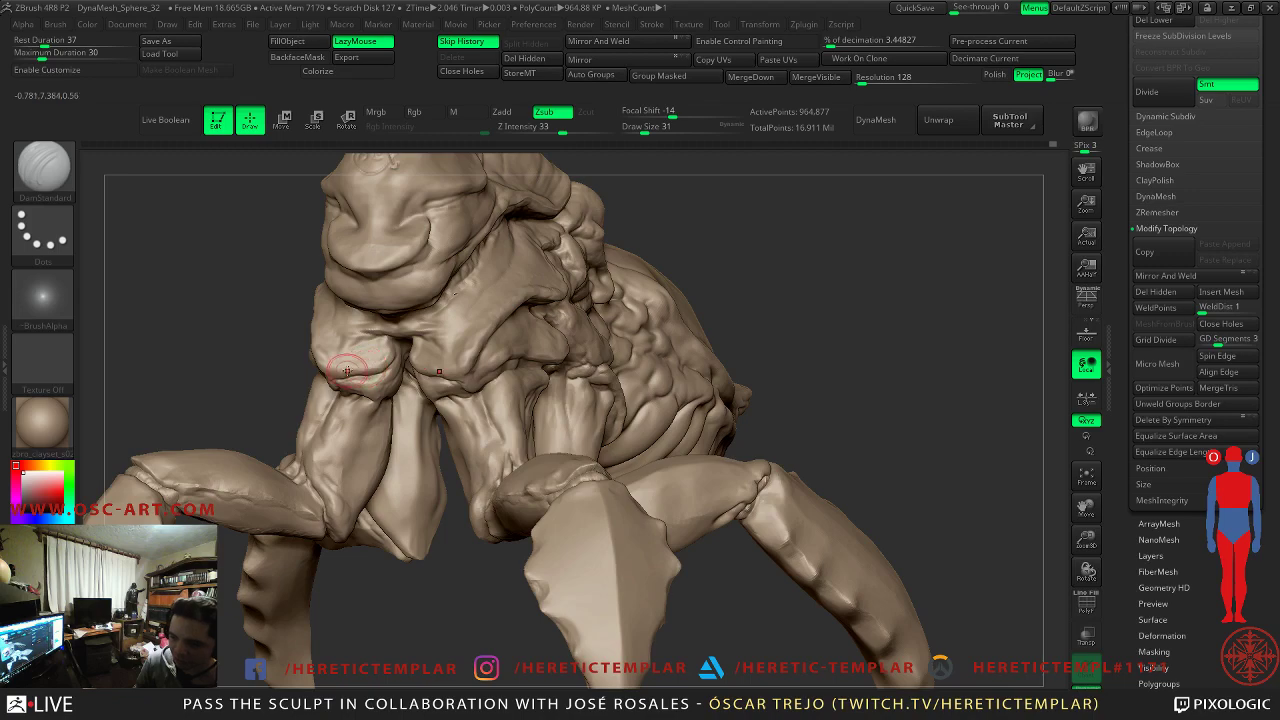
drag(466, 436, 431, 405)
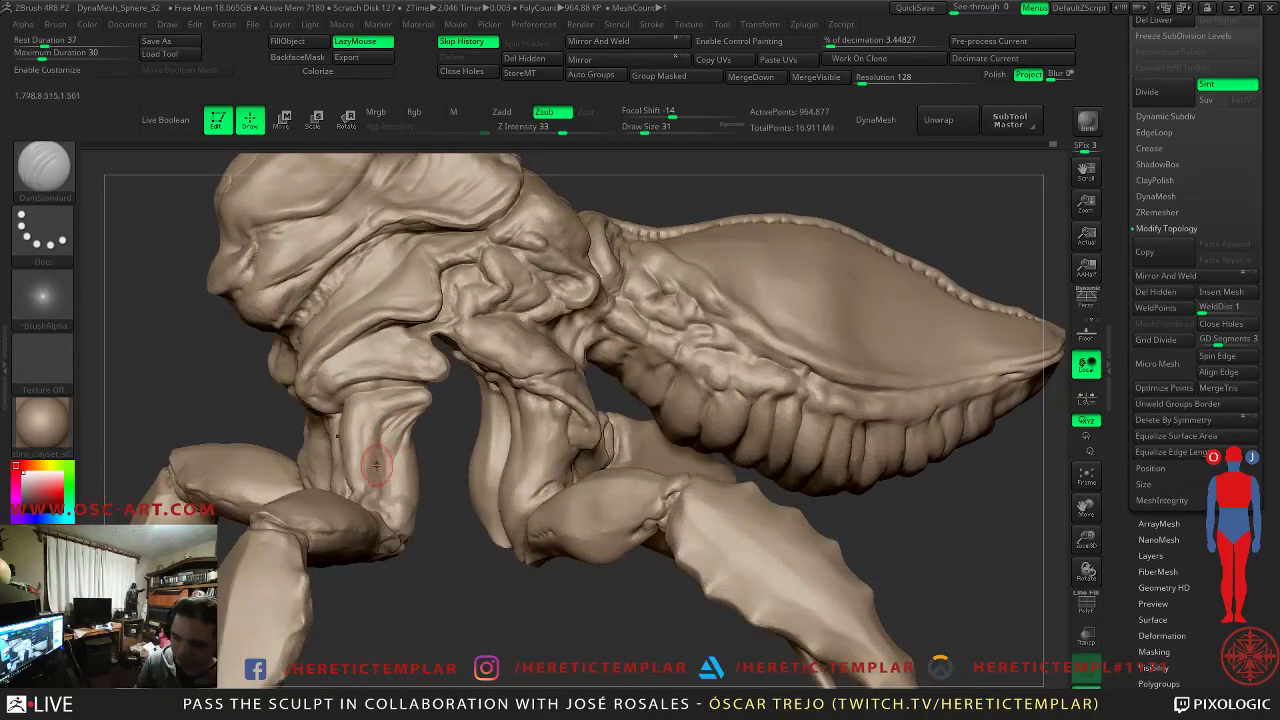
key(shift+f)
key(shift+f)
ctrl+shift+click(390, 455)
mouse_move(235, 372)
mouse_down()
mouse_move(751, 317)
mouse_move(714, 349)
mouse_move(749, 400)
mouse_move(729, 390)
mouse_up()
mouse_move(339, 325)
shift+mouse_down()
mouse_move(348, 366)
mouse_move(417, 393)
shift+mouse_up()
drag(633, 462, 520, 440)
drag(449, 408, 480, 415)
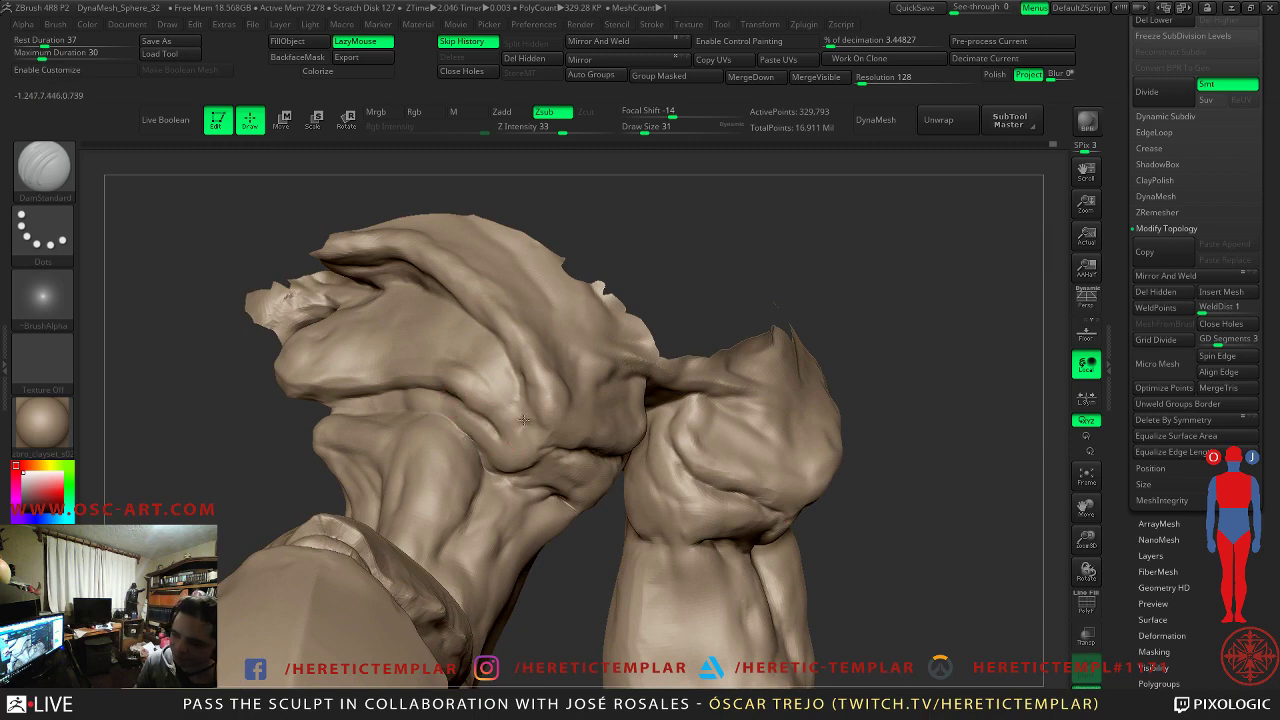
- Build up and smooth the muscle surface of the upper leg segment with the Clay brush at draw size 59
alt+drag(525, 437, 498, 429)
drag(264, 459, 277, 443)
alt+drag(471, 446, 480, 447)
mouse_move(364, 450)
mouse_down()
mouse_move(256, 441)
mouse_move(317, 297)
mouse_up()
key(s)
mouse_move(438, 490)
mouse_down()
mouse_move(421, 491)
mouse_move(432, 458)
mouse_up()
key(b)
key(c)
key(l)
key(s)
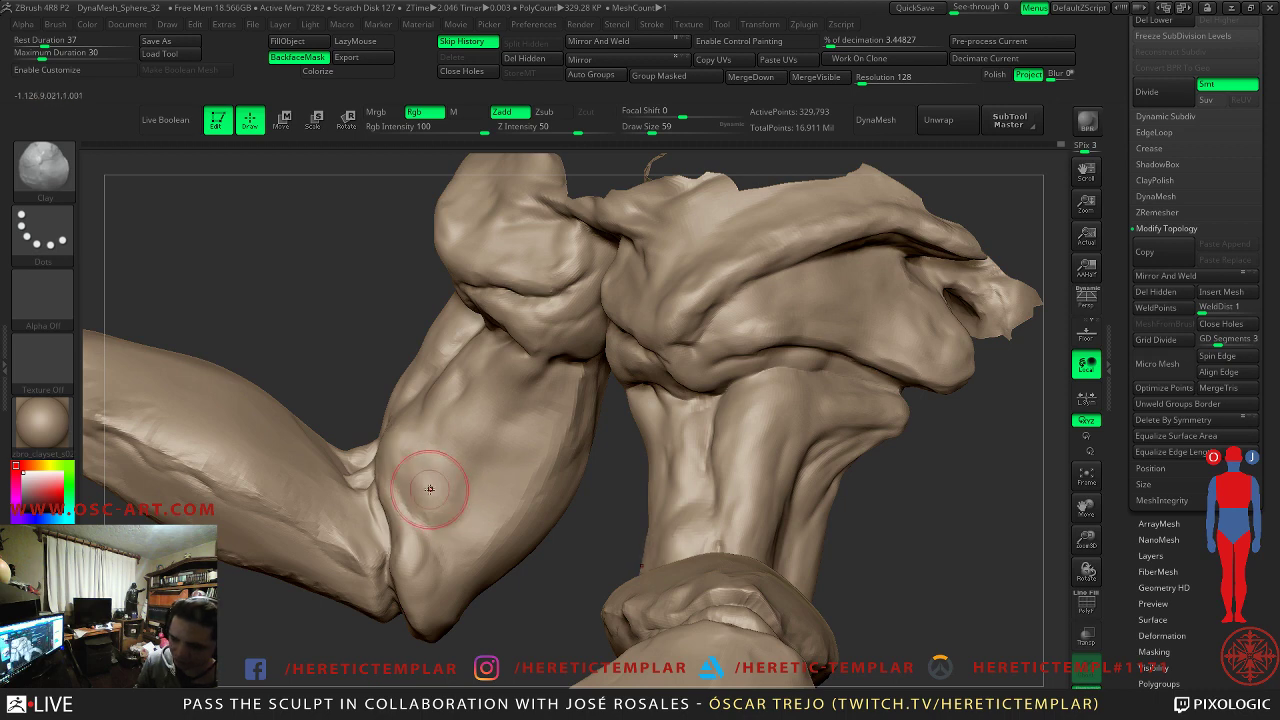
key(shift)
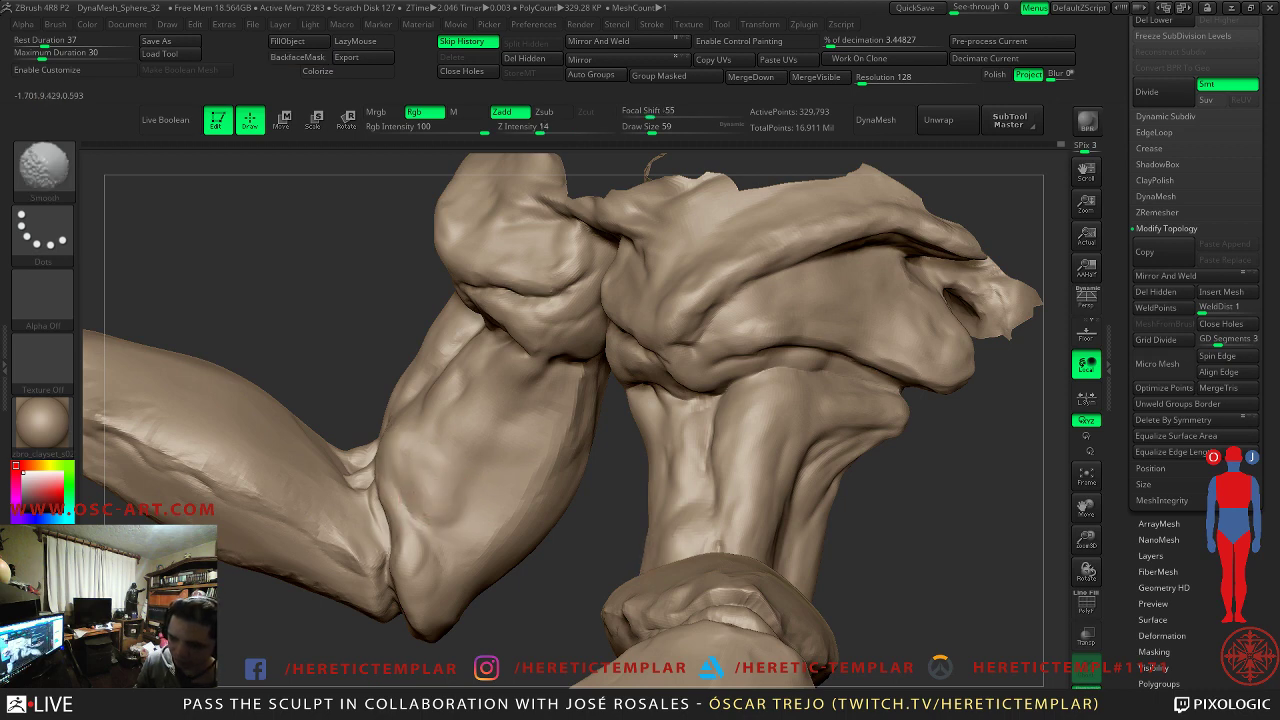
- Lower the leg mesh by two subdivision levels for reworking the lower leg segment
mouse_move(222, 606)
alt+mouse_down()
mouse_move(451, 558)
mouse_move(407, 496)
mouse_move(423, 583)
alt+mouse_up()
key(shift)
key(shift+d)
key(shift+d)
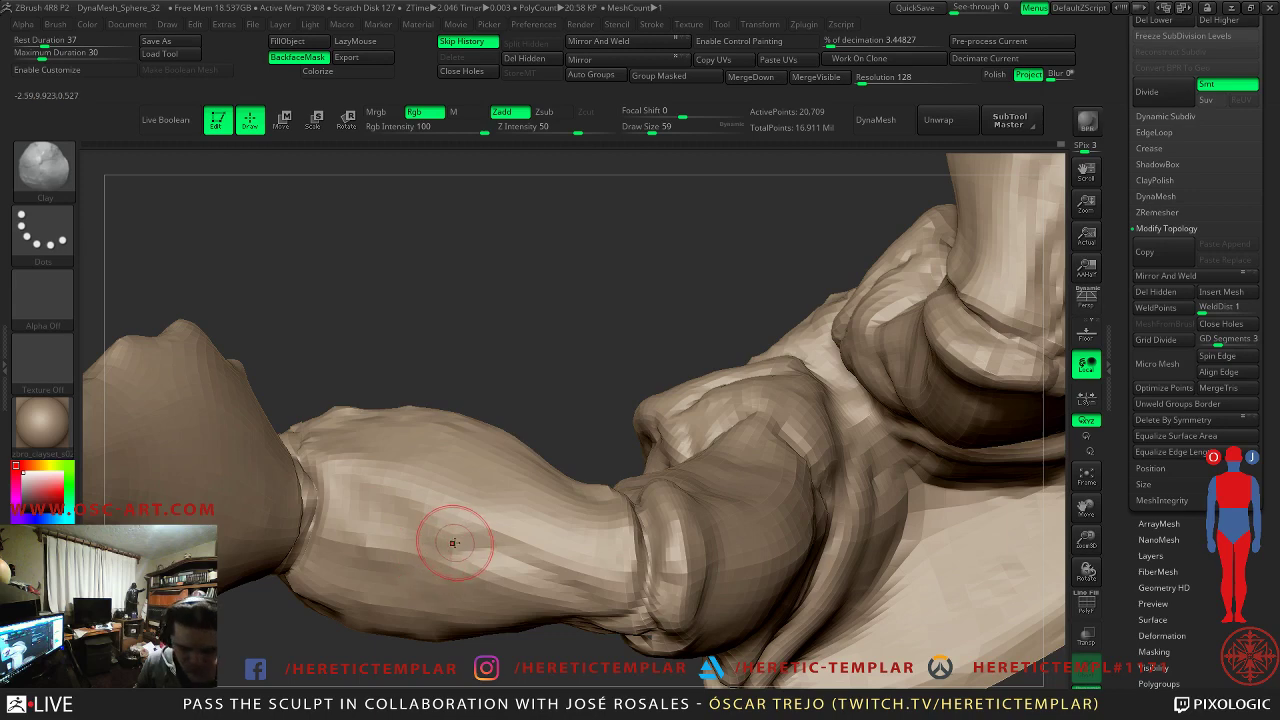
- Flatten the surface planes of the lower leg segment with the TrimDynamic brush at draw size 112
key(b)
key(t)
key(d)
key(s)
drag(430, 559, 444, 560)
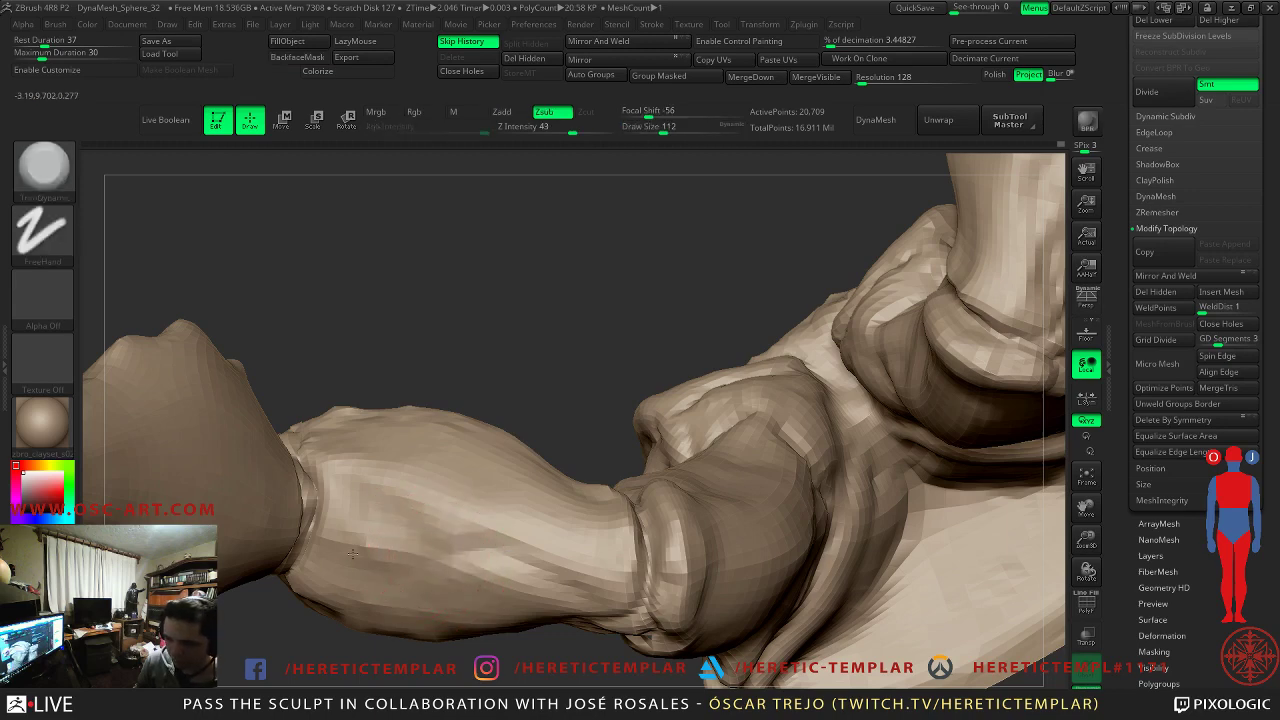
mouse_move(455, 488)
mouse_down()
mouse_move(395, 474)
mouse_move(382, 448)
mouse_move(540, 511)
mouse_move(446, 516)
mouse_move(510, 585)
mouse_move(428, 600)
mouse_up()
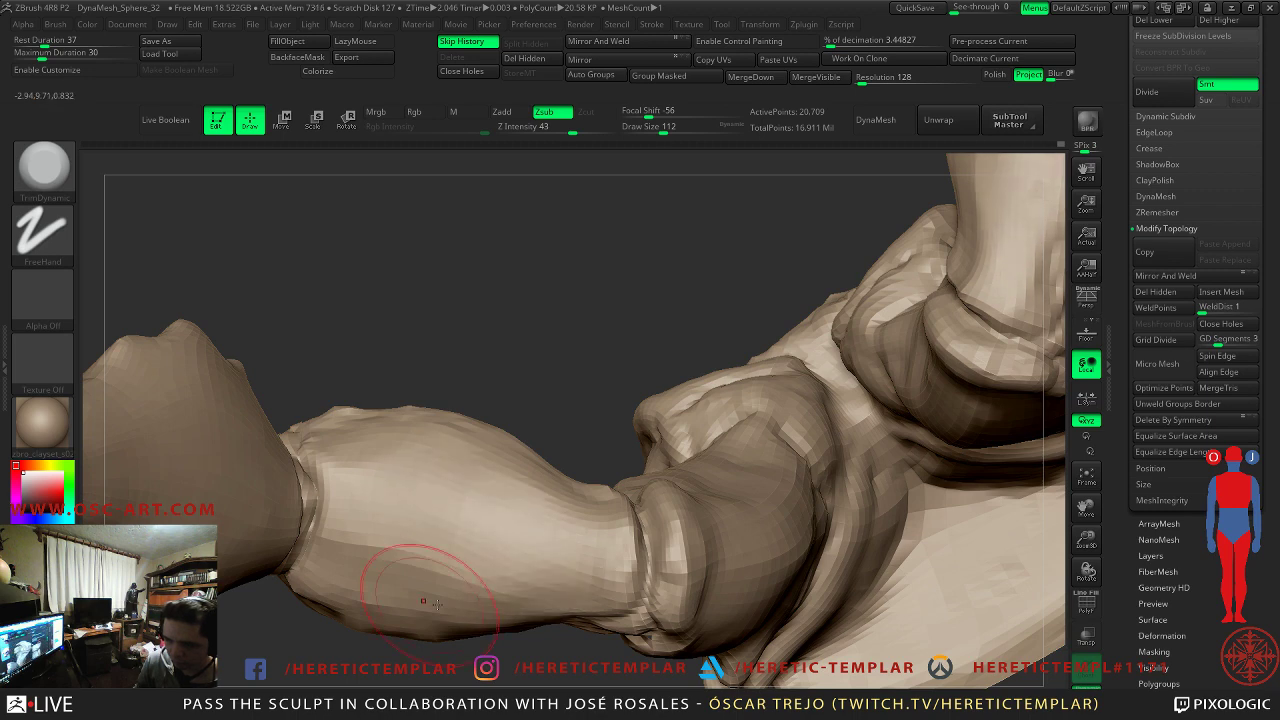
- Raise the leg mesh by one subdivision level and smooth the flattened planes of the lower leg segment
key(d)
shift+drag(472, 509, 486, 514)
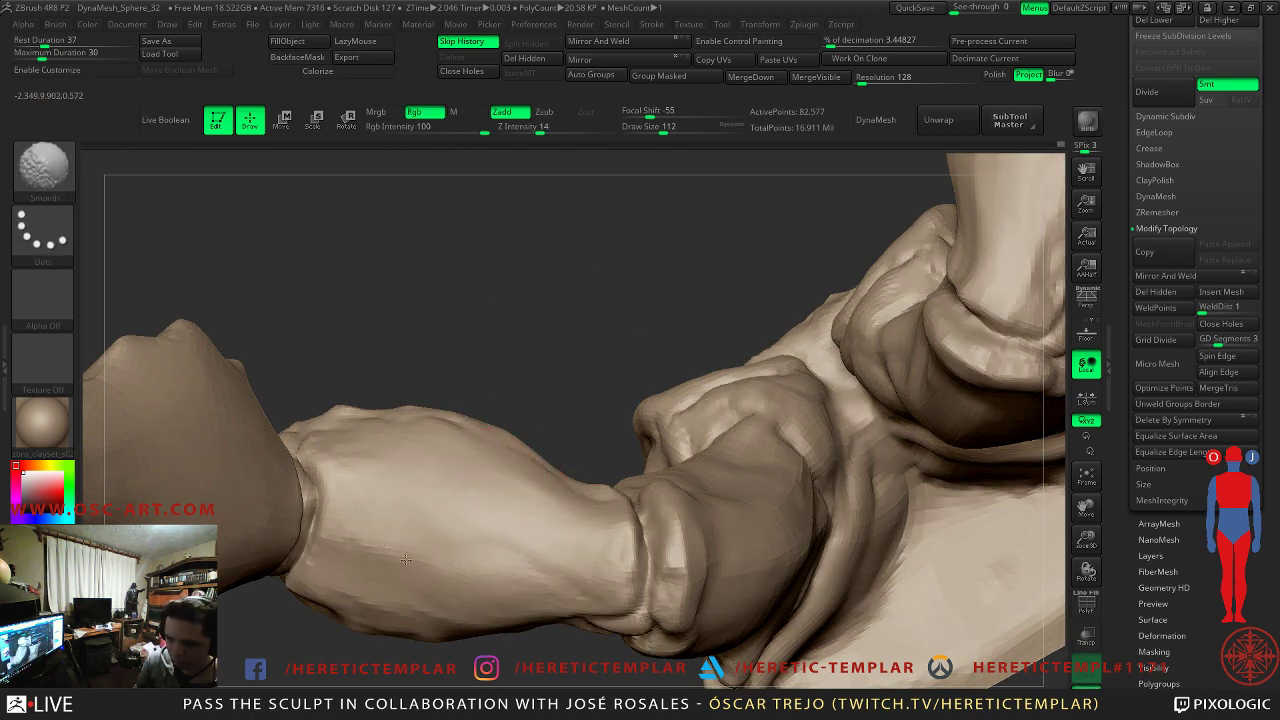
drag(1117, 82, 1135, 480)
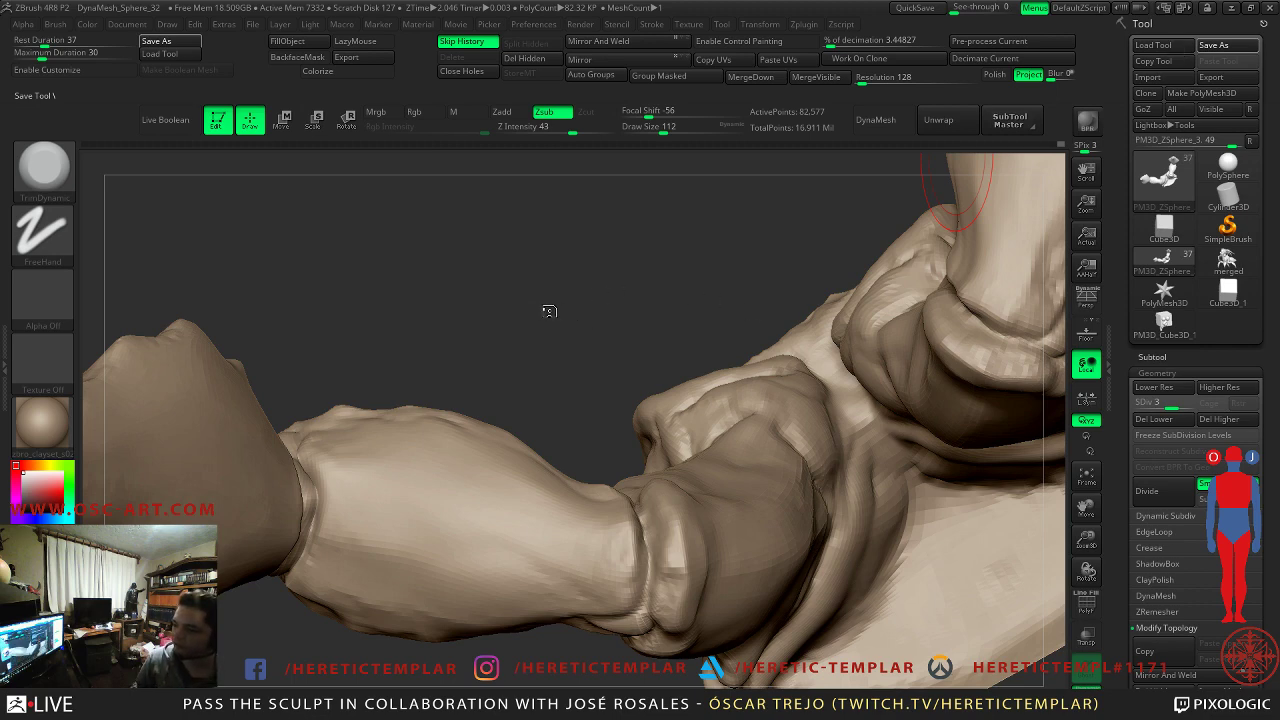
- Carve the crease where the upper leg segment meets the hip joint with the DamStandard brush at draw size 74
drag(549, 320, 557, 412)
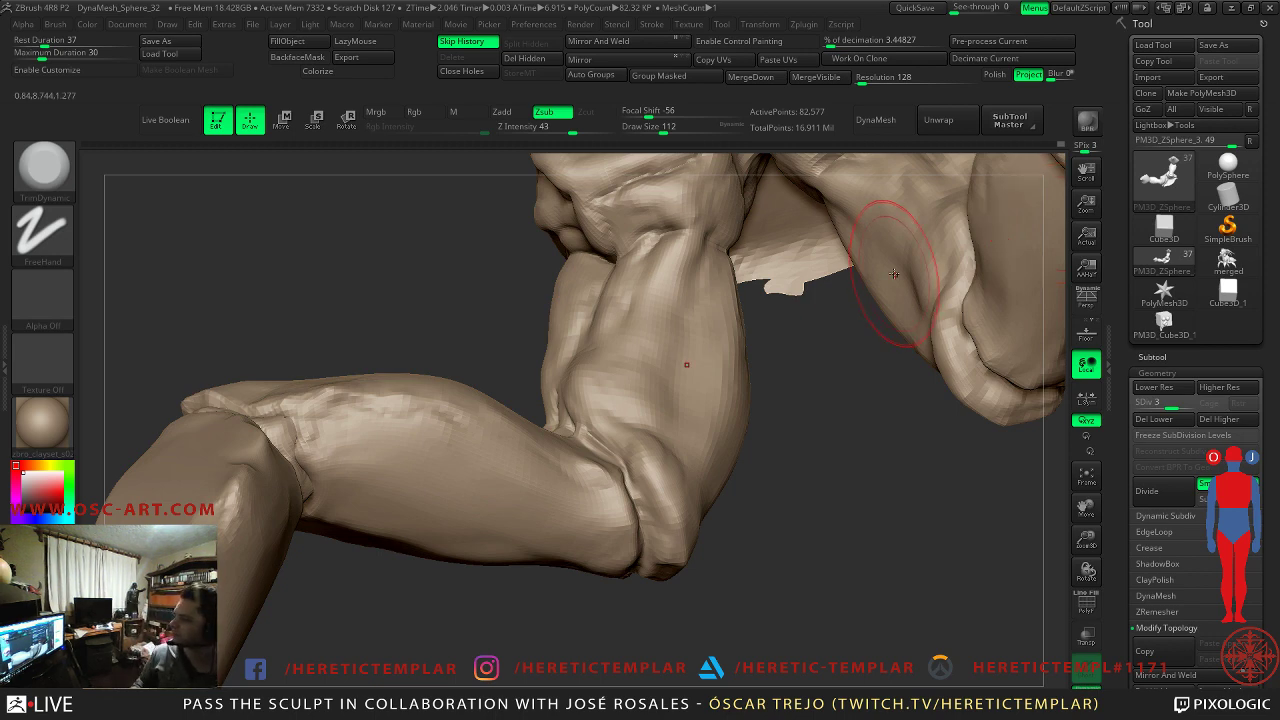
mouse_move(486, 283)
mouse_down()
mouse_move(340, 292)
mouse_move(360, 330)
mouse_move(338, 350)
mouse_up()
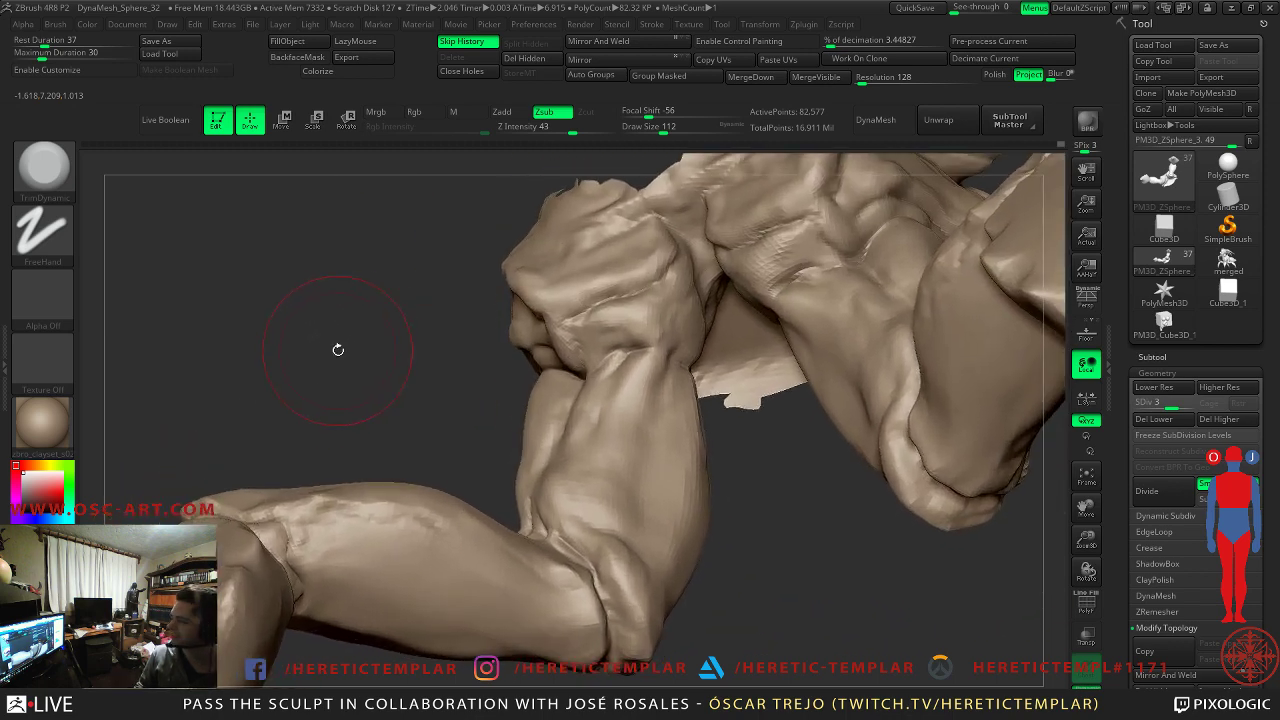
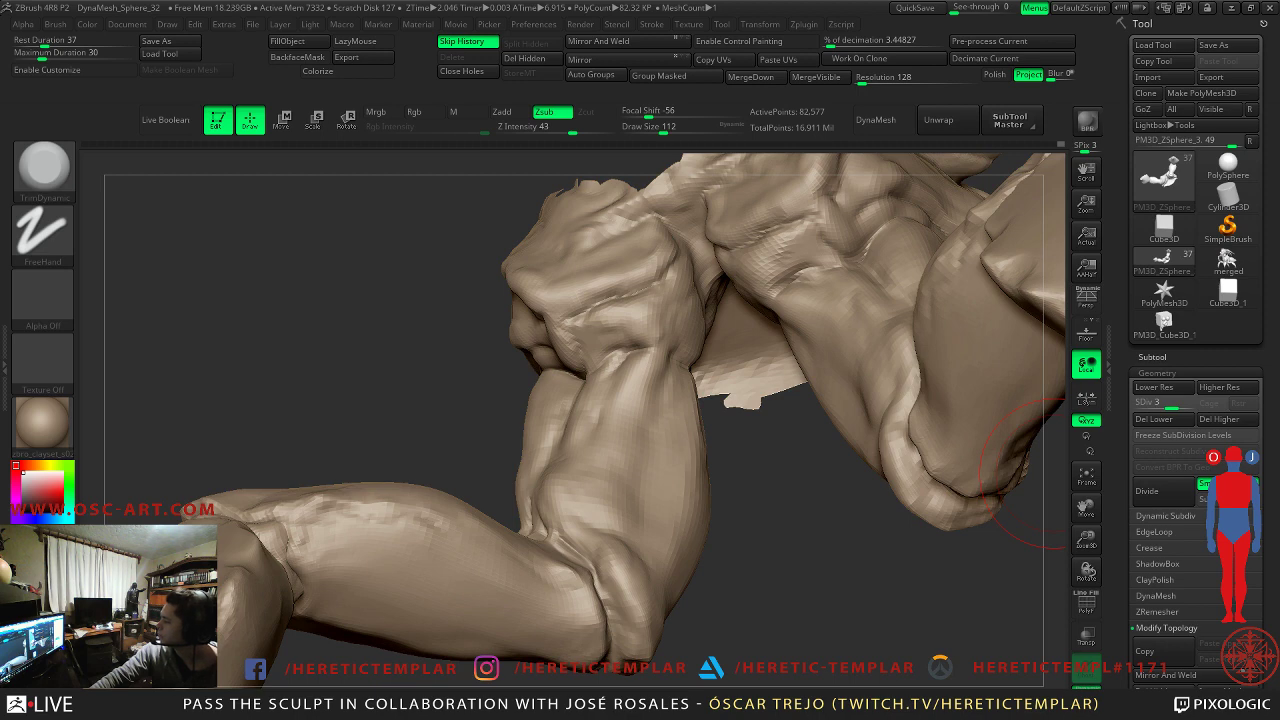
mouse_move(381, 334)
mouse_down()
mouse_move(327, 403)
mouse_move(349, 403)
mouse_up()
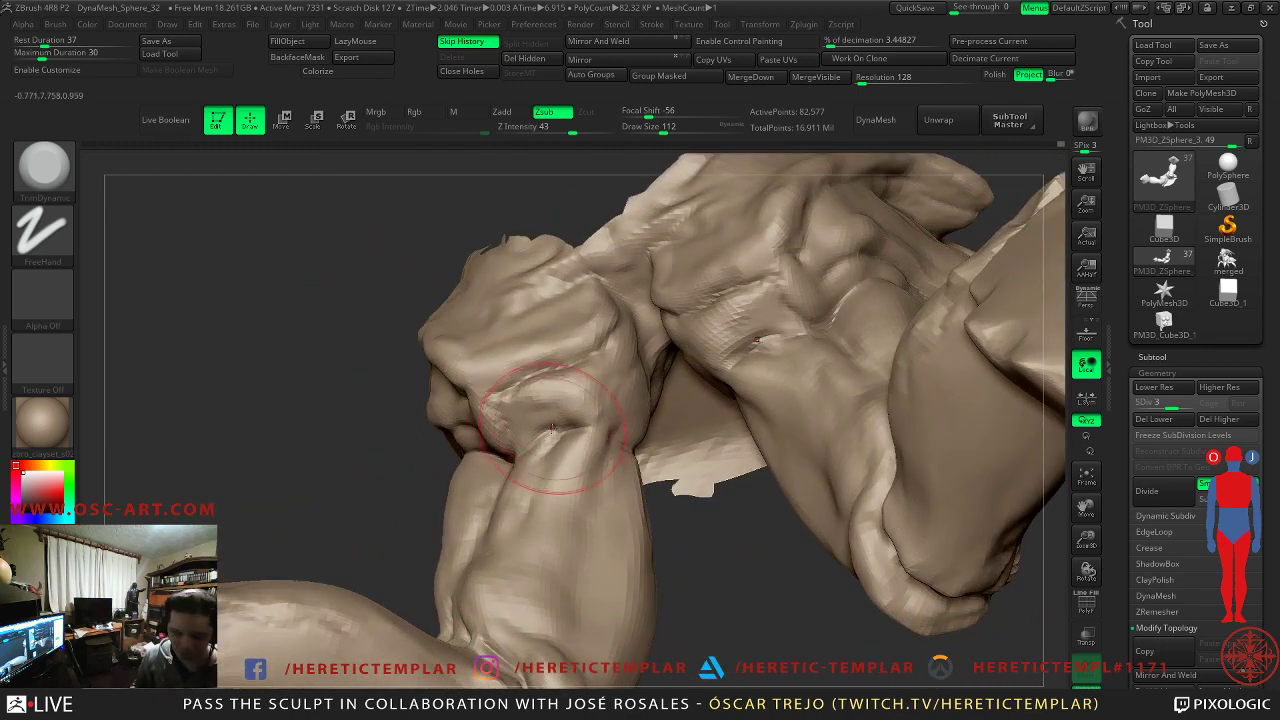
key(b)
key(d)
key(s)
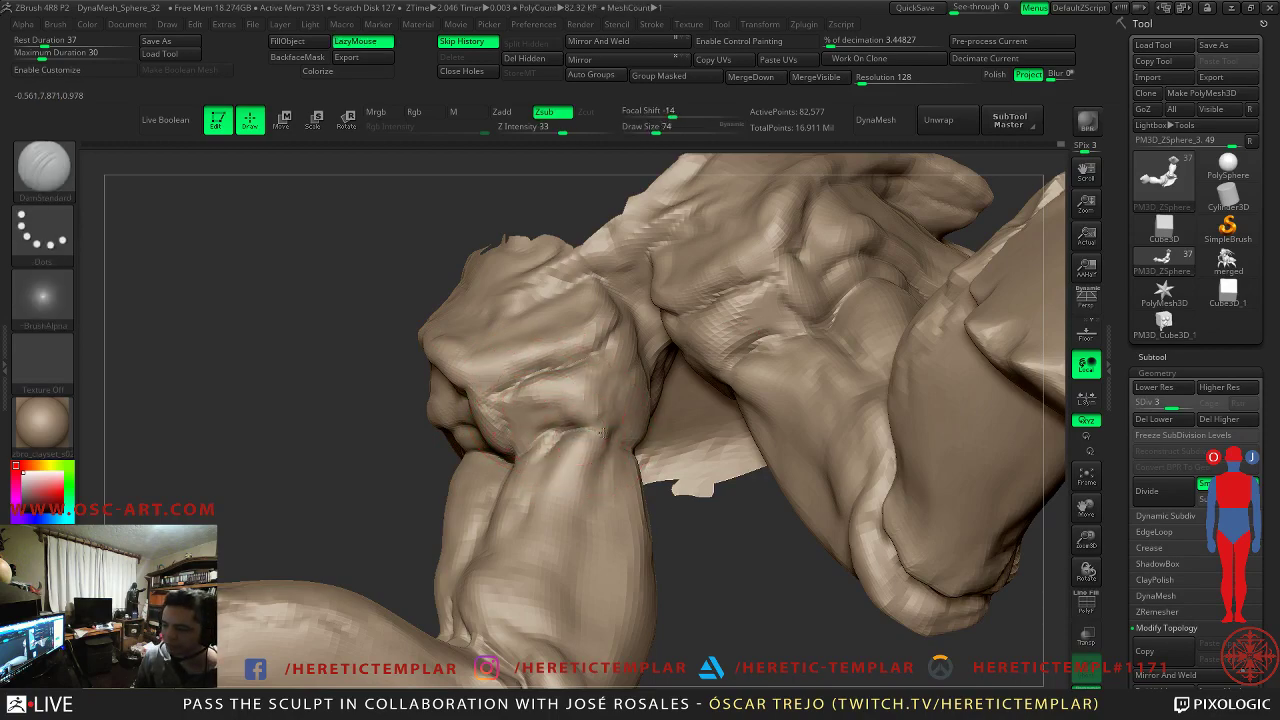
drag(756, 536, 704, 577)
drag(440, 494, 632, 481)
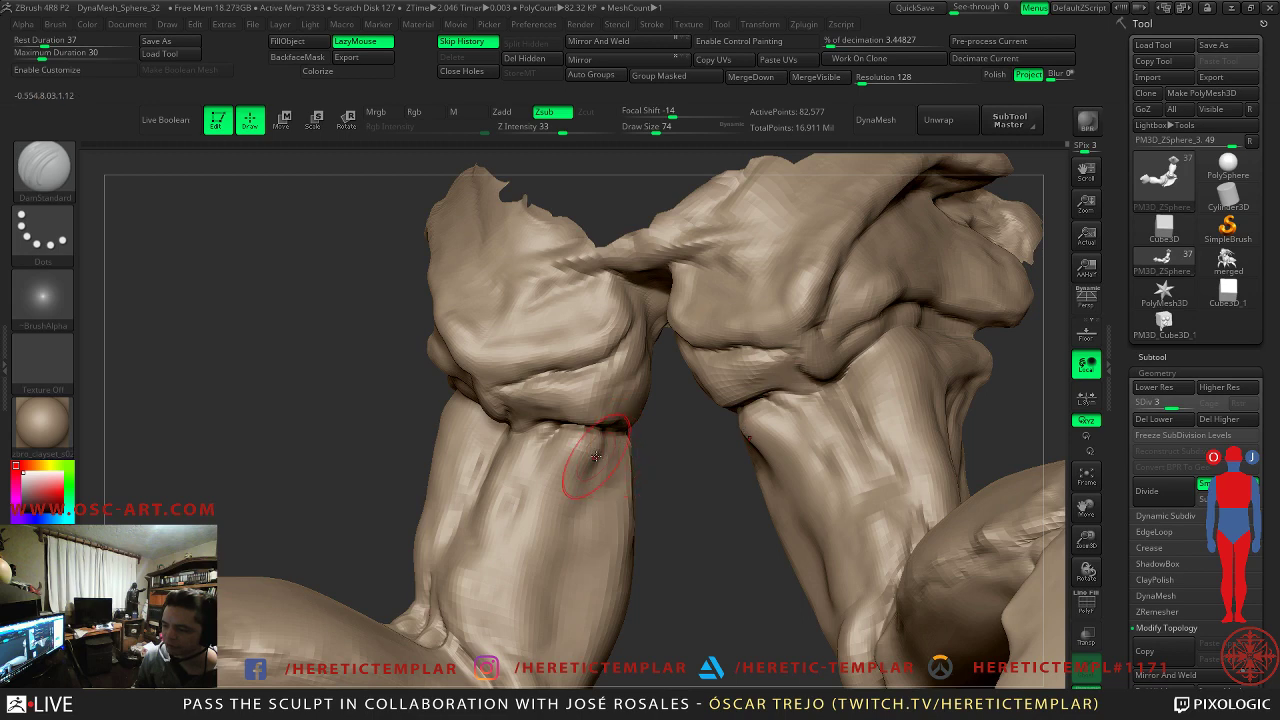
- Flatten the leg surface below the hip crease with TrimDynamic at draw size 90 and raise the mesh to subdivision level 4
key(b)
key(t)
key(d)
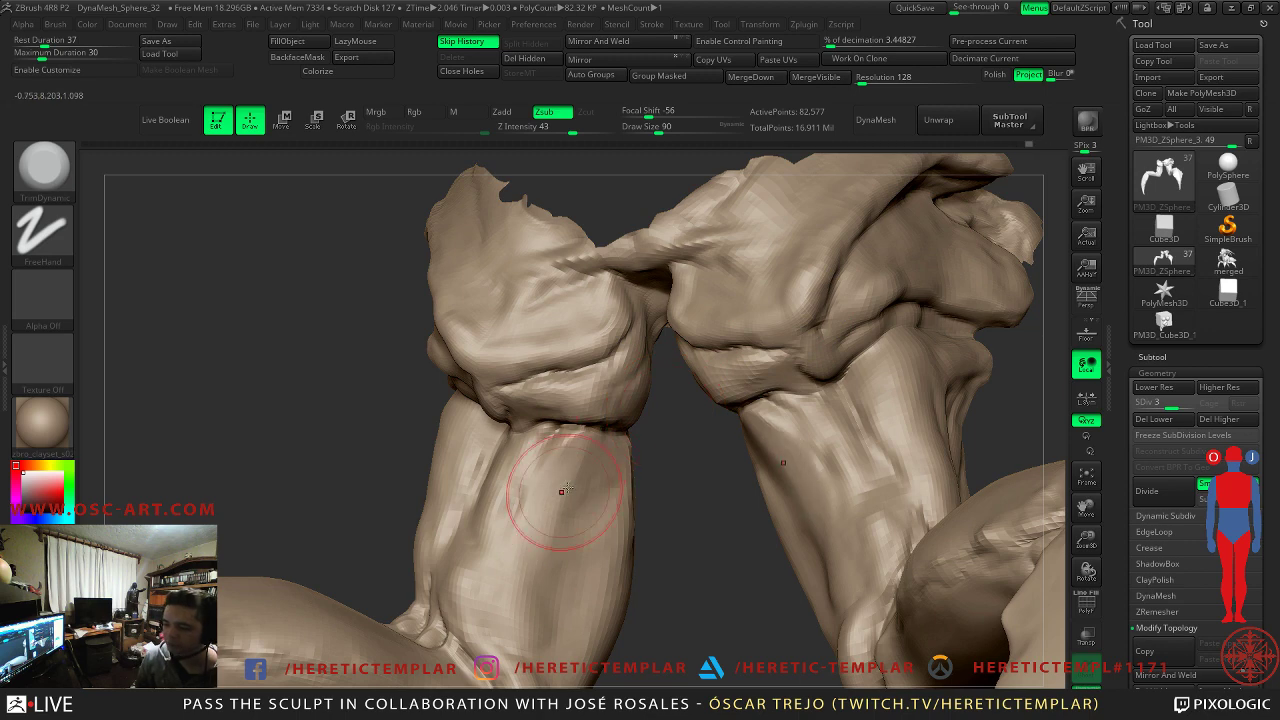
key(d)
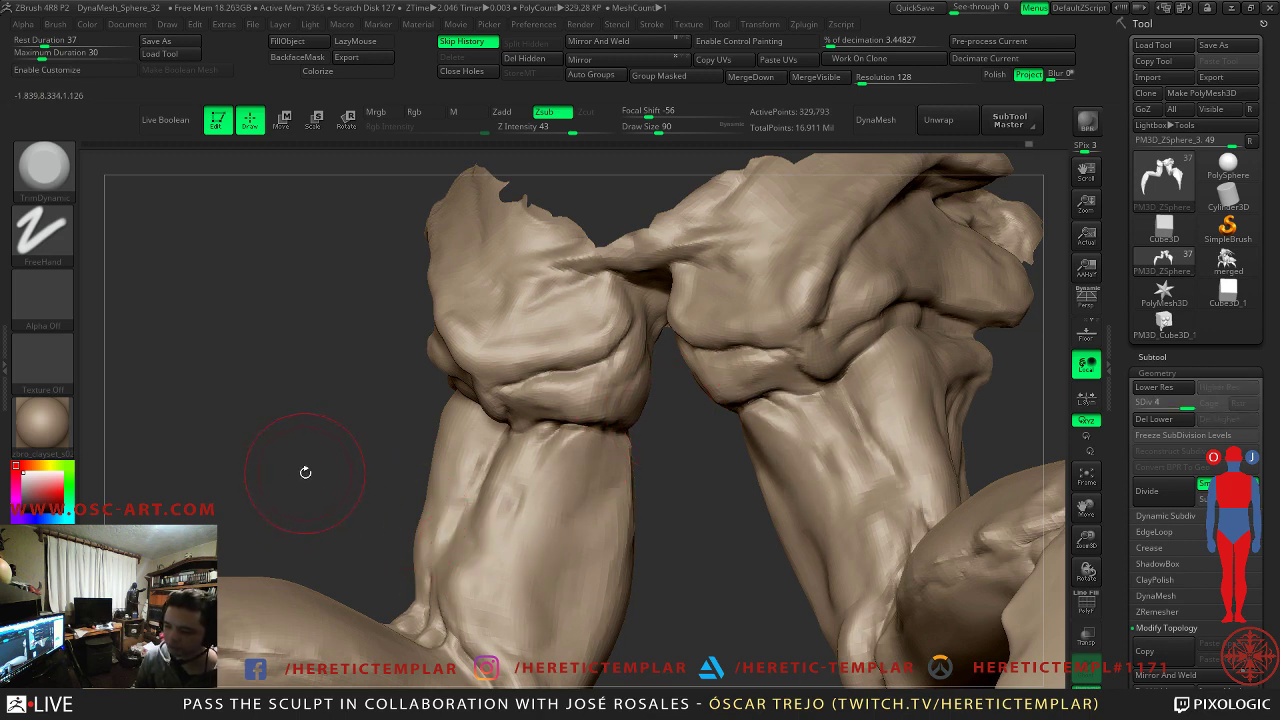
- Refine the tendon planes on the side of the upper leg with TrimDynamic at draw size 74 and adjust them with Move Topological
mouse_move(311, 437)
mouse_down()
mouse_move(234, 409)
mouse_move(669, 386)
mouse_move(797, 437)
mouse_move(729, 460)
mouse_move(732, 414)
mouse_up()
key(s)
mouse_move(486, 471)
mouse_down()
mouse_move(470, 466)
mouse_move(461, 498)
mouse_move(498, 472)
mouse_up()
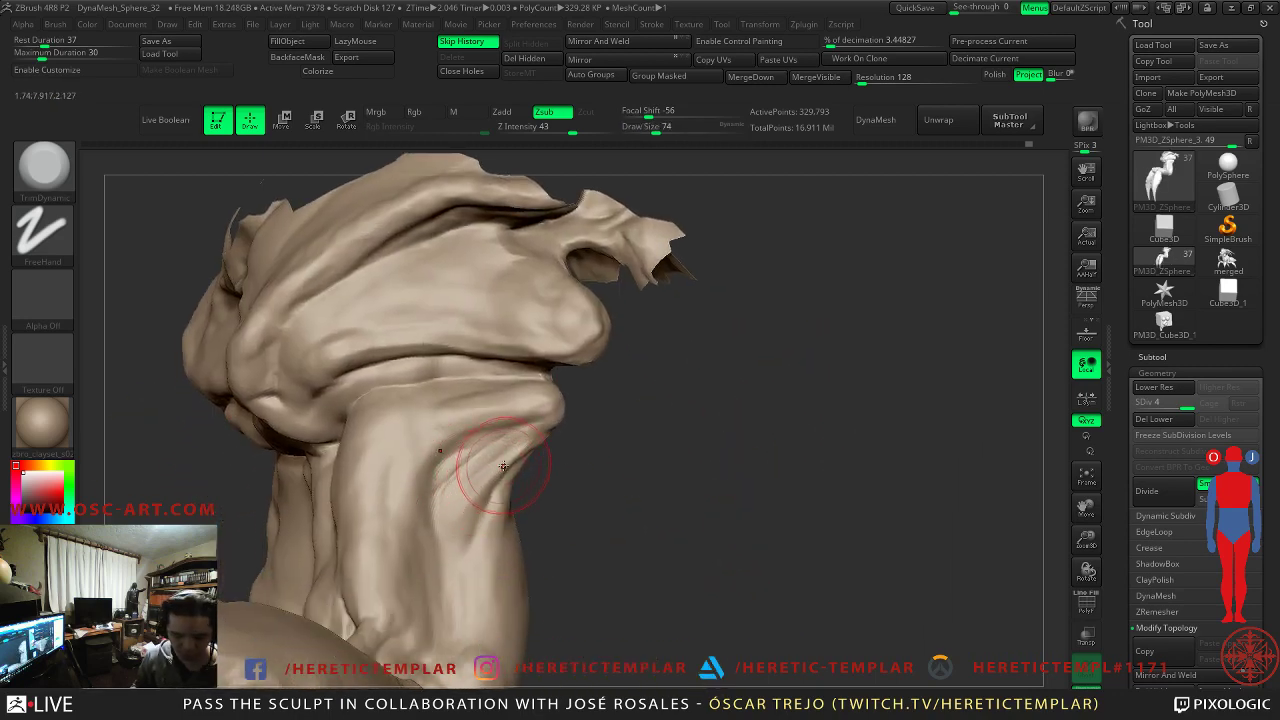
key(b)
key(m)
key(t)
drag(362, 373, 340, 388)
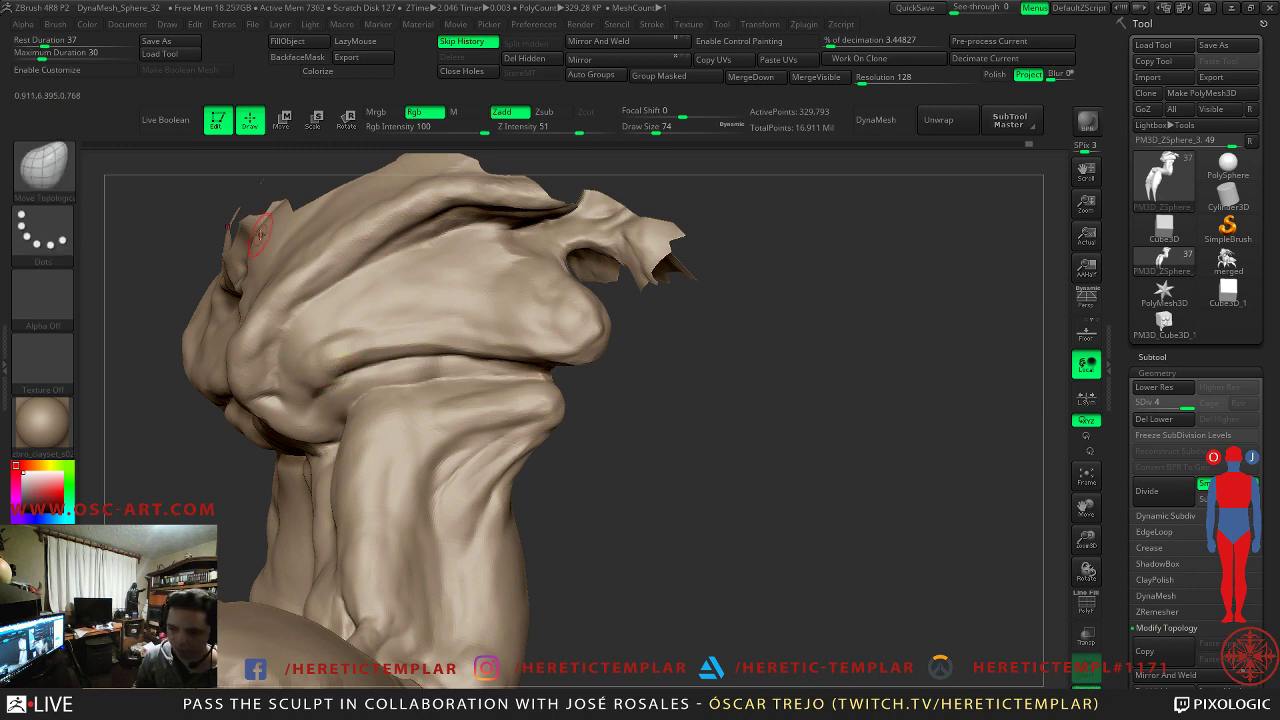
- Carve sharper creases between the muscle folds of the hip joint with the DamStandard brush at draw size 41
key(b)
key(d)
key(s)
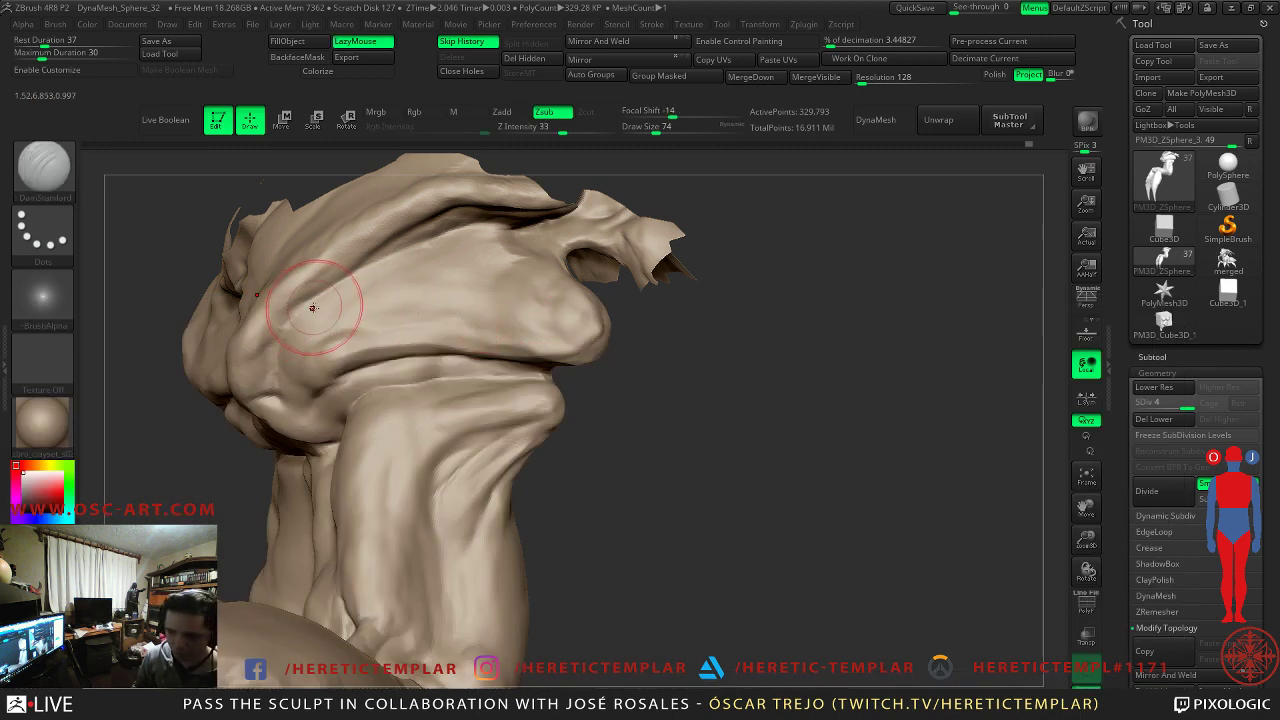
key(s)
drag(346, 280, 335, 281)
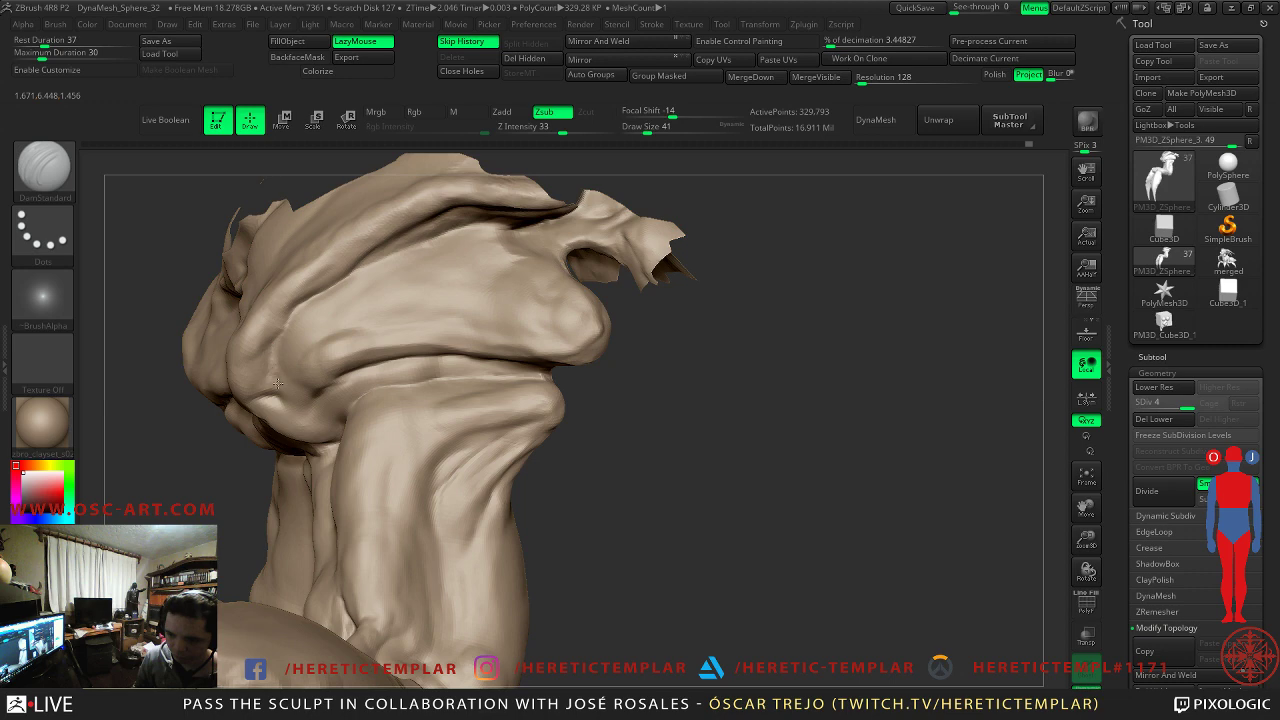
- Display the polygroups, isolate body groups and invert the visibility to check the legs and abdomen for stray faces
ctrl+right_drag(748, 508, 720, 460)
ctrl+shift+click(646, 509)
drag(646, 509, 635, 306)
ctrl+shift+click(535, 305)
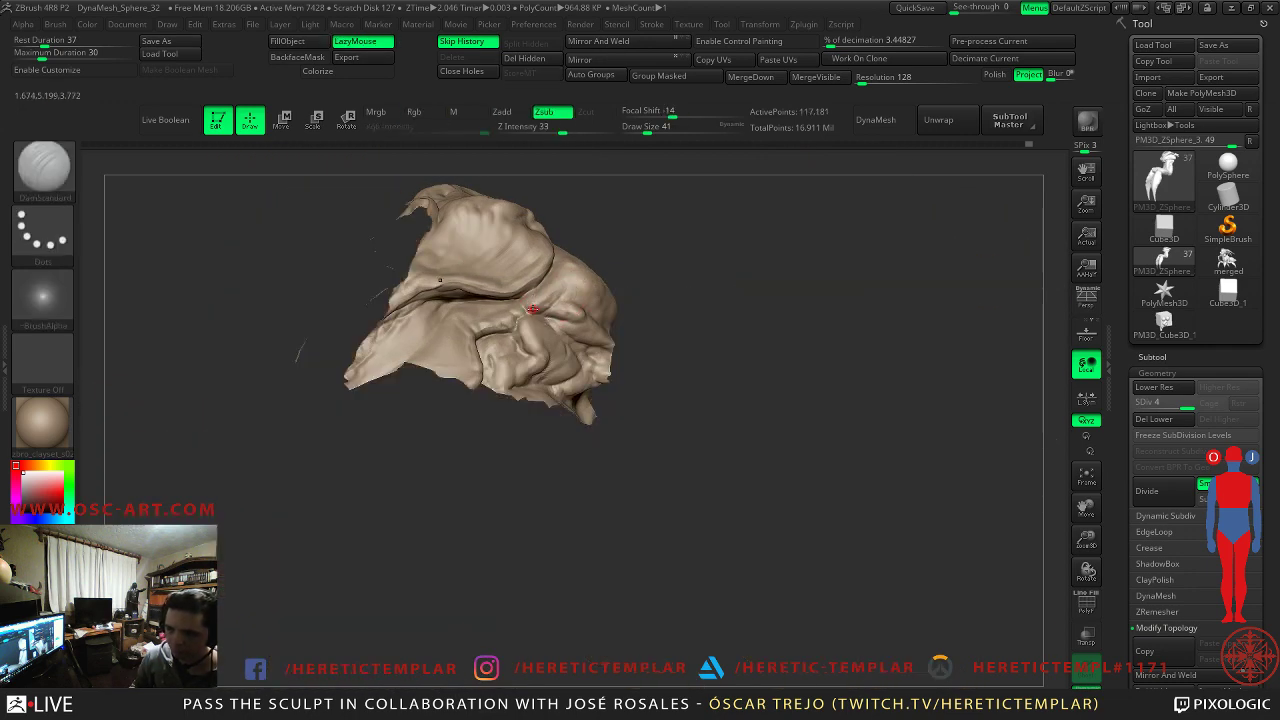
key(shift+f)
ctrl+shift+click(345, 466)
ctrl+shift+click(312, 311)
ctrl+shift+drag(484, 330, 510, 332)
ctrl+shift+click(511, 333)
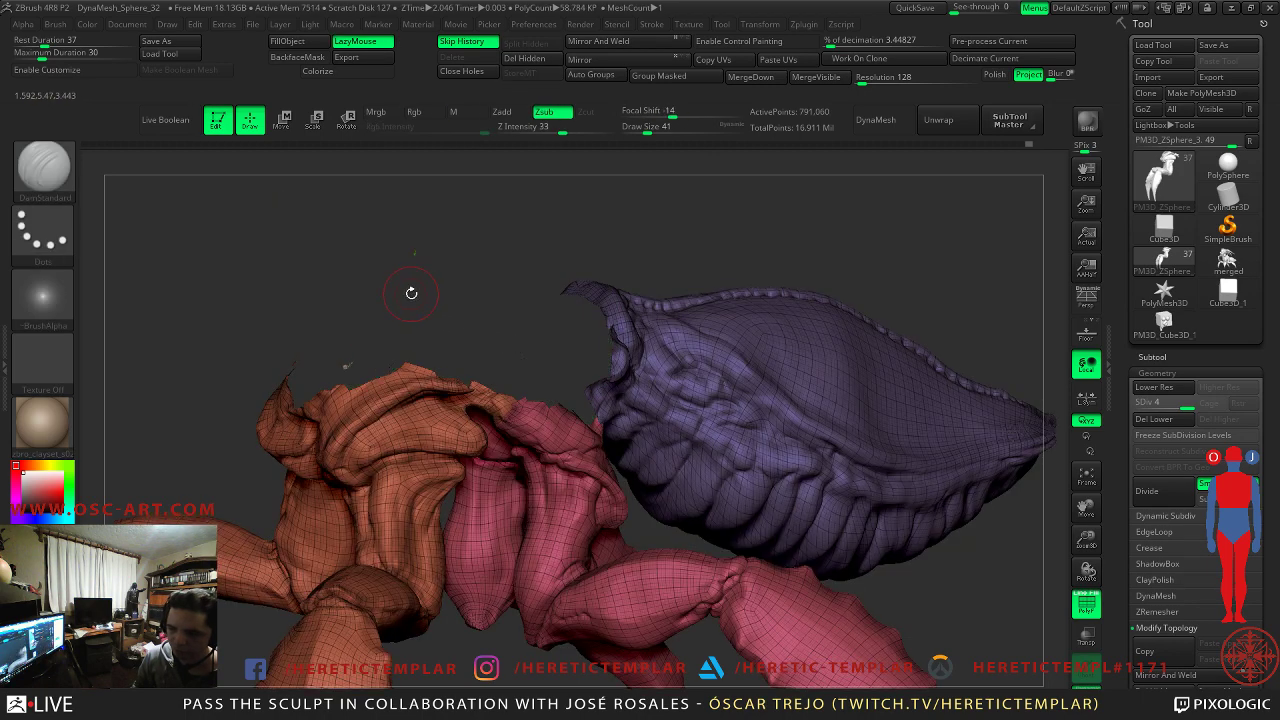
- Sort the stray faces out of the leg and abdomen groups, leaving only the green and teal body groups visible
ctrl+shift+click(430, 257)
key(ctrl+z)
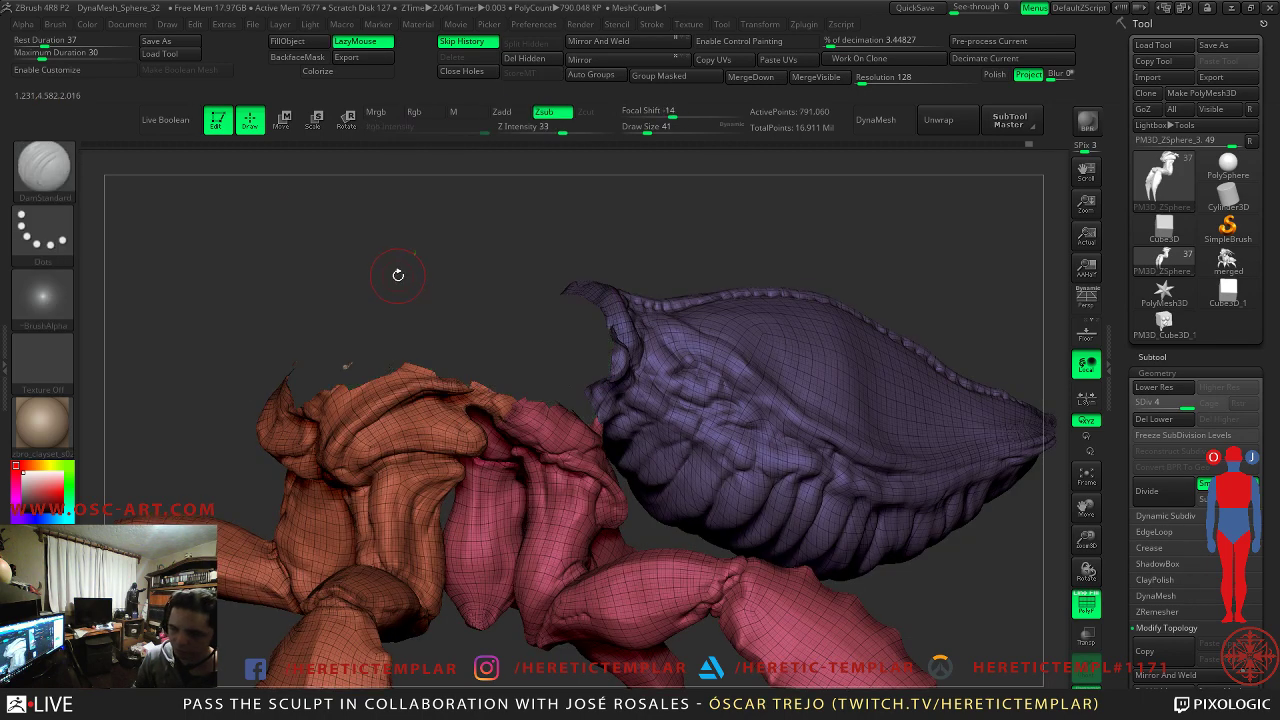
ctrl+shift+click(555, 272)
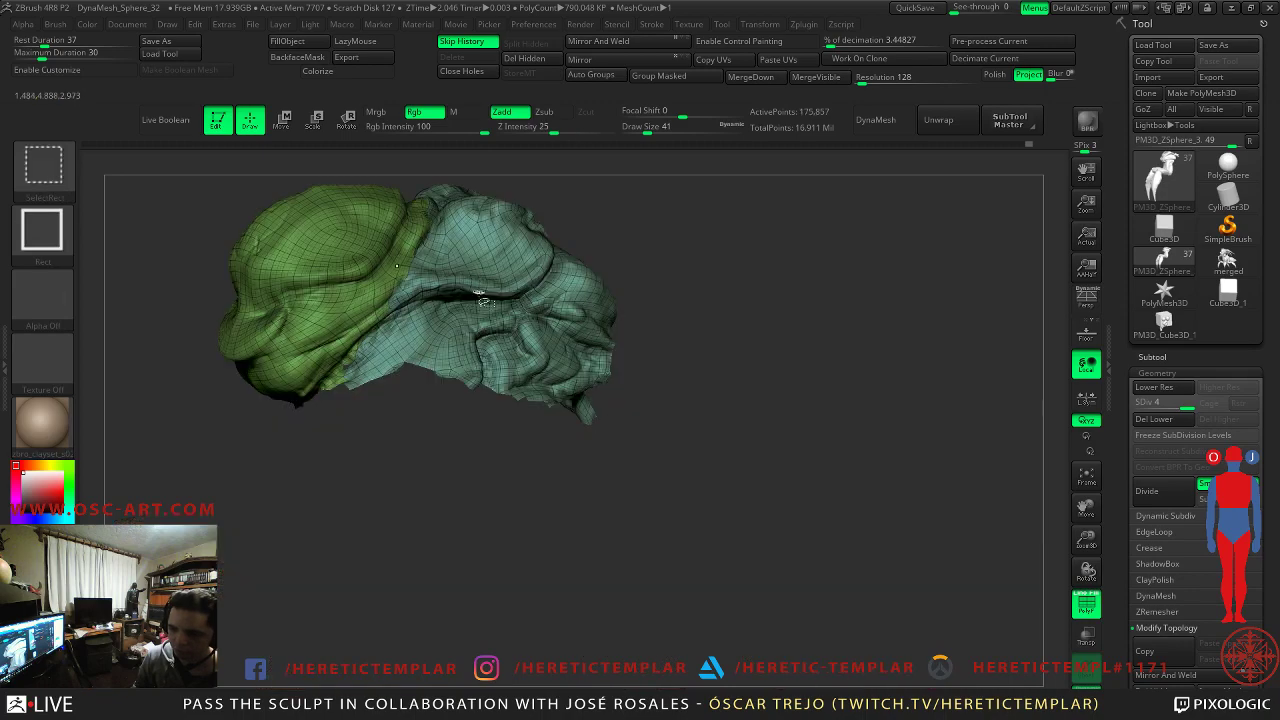
ctrl+shift+click(424, 444)
key(ctrl+z)
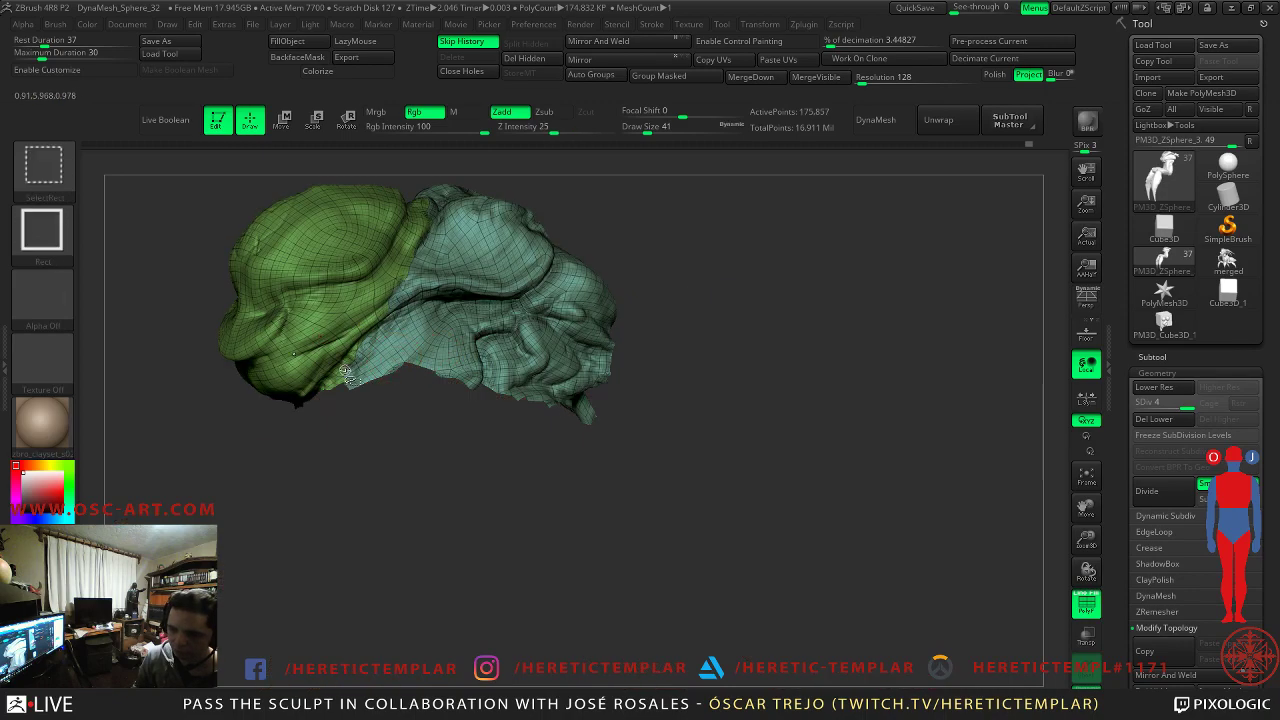
ctrl+shift+drag(348, 425, 348, 372)
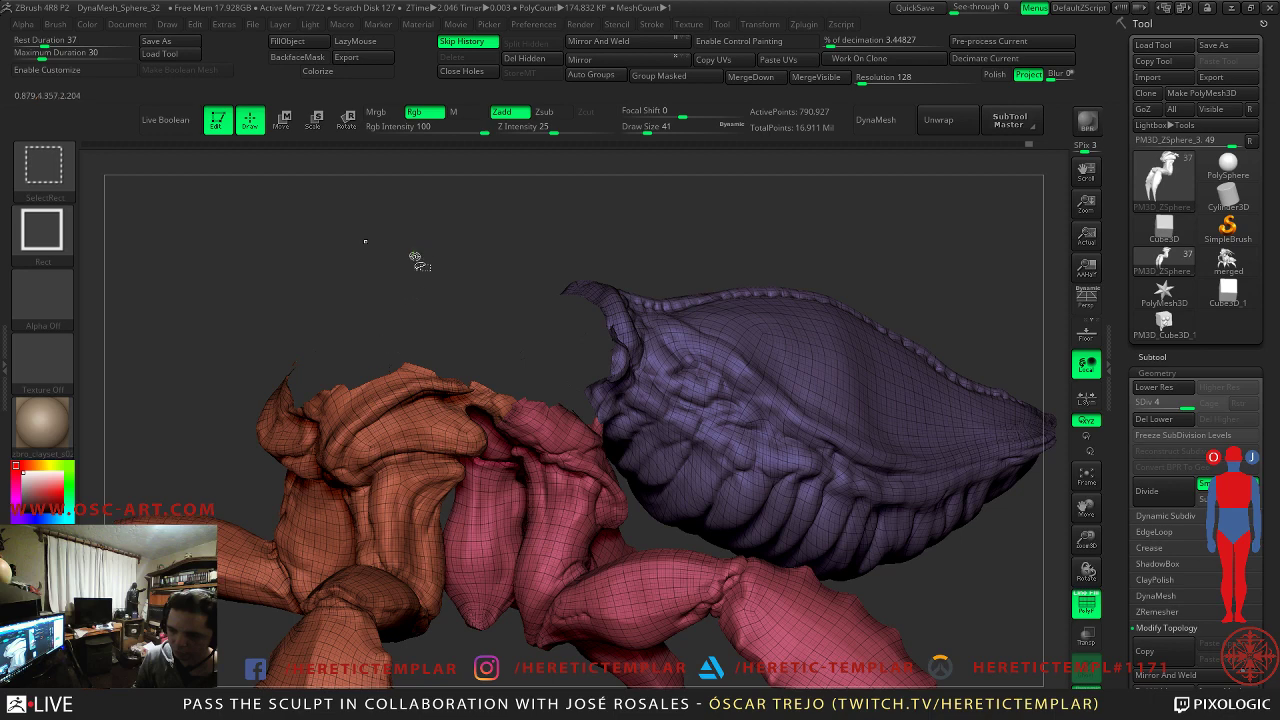
ctrl+shift+drag(439, 308, 450, 320)
drag(471, 409, 437, 469)
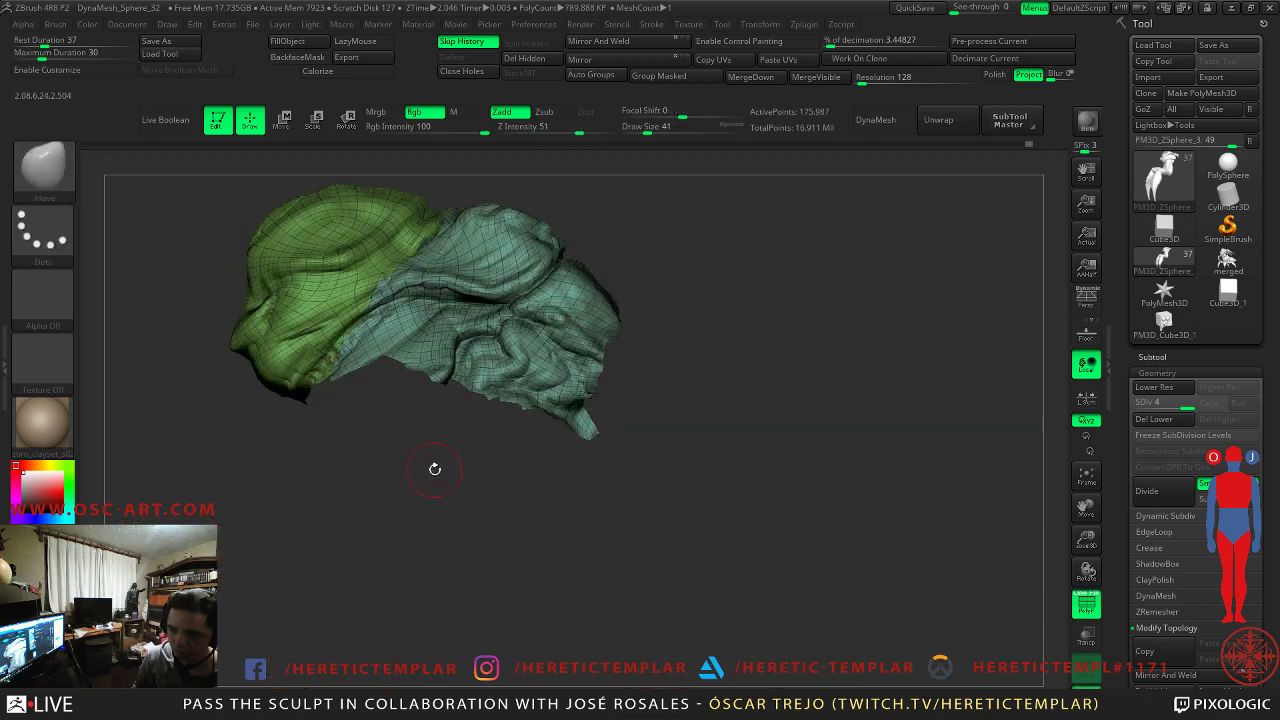
- Turn off the polygroup wireframe and fill the rough ridge below the body's long fold with the Clay brush at draw size 41
key(shift+f)
alt+drag(764, 263, 810, 427)
mouse_move(677, 495)
mouse_down()
mouse_move(707, 325)
mouse_move(758, 355)
mouse_move(801, 436)
mouse_up()
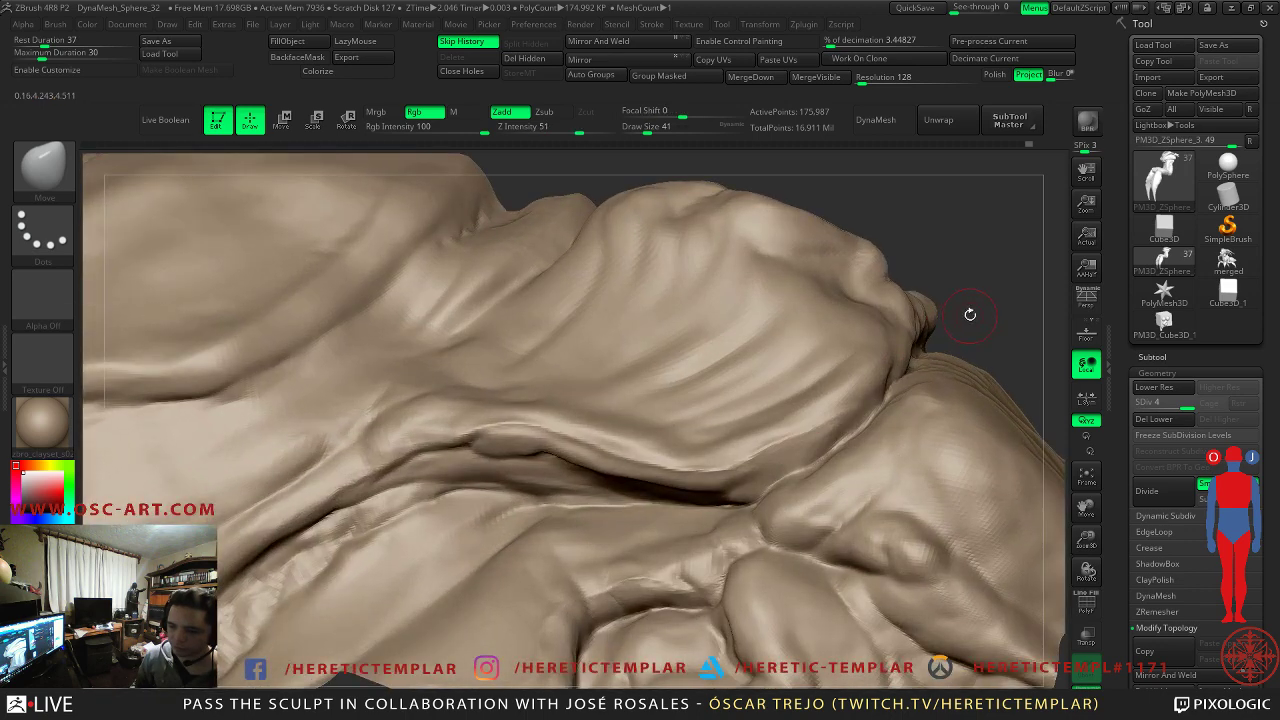
drag(966, 317, 990, 250)
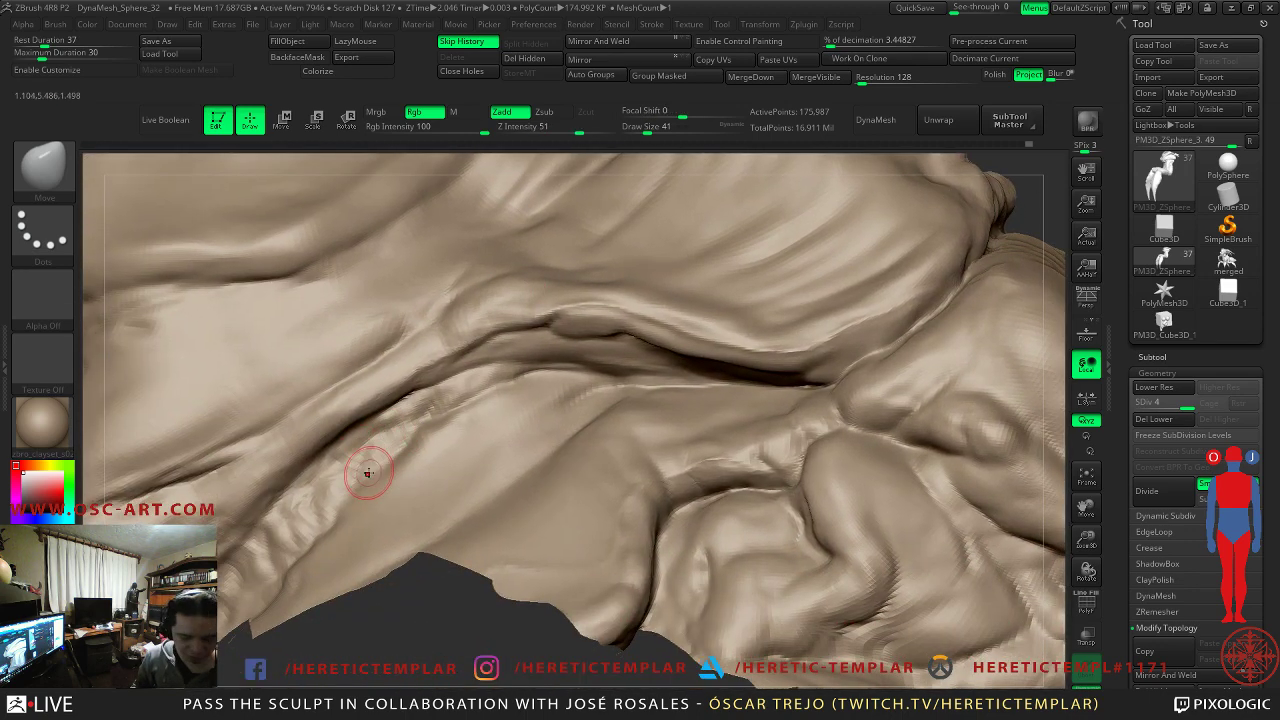
key(b)
key(c)
key(l)
key(bracketright)
mouse_move(396, 450)
mouse_down()
mouse_move(304, 519)
mouse_move(386, 440)
mouse_move(298, 500)
mouse_move(322, 498)
mouse_move(258, 568)
mouse_move(240, 556)
mouse_up()
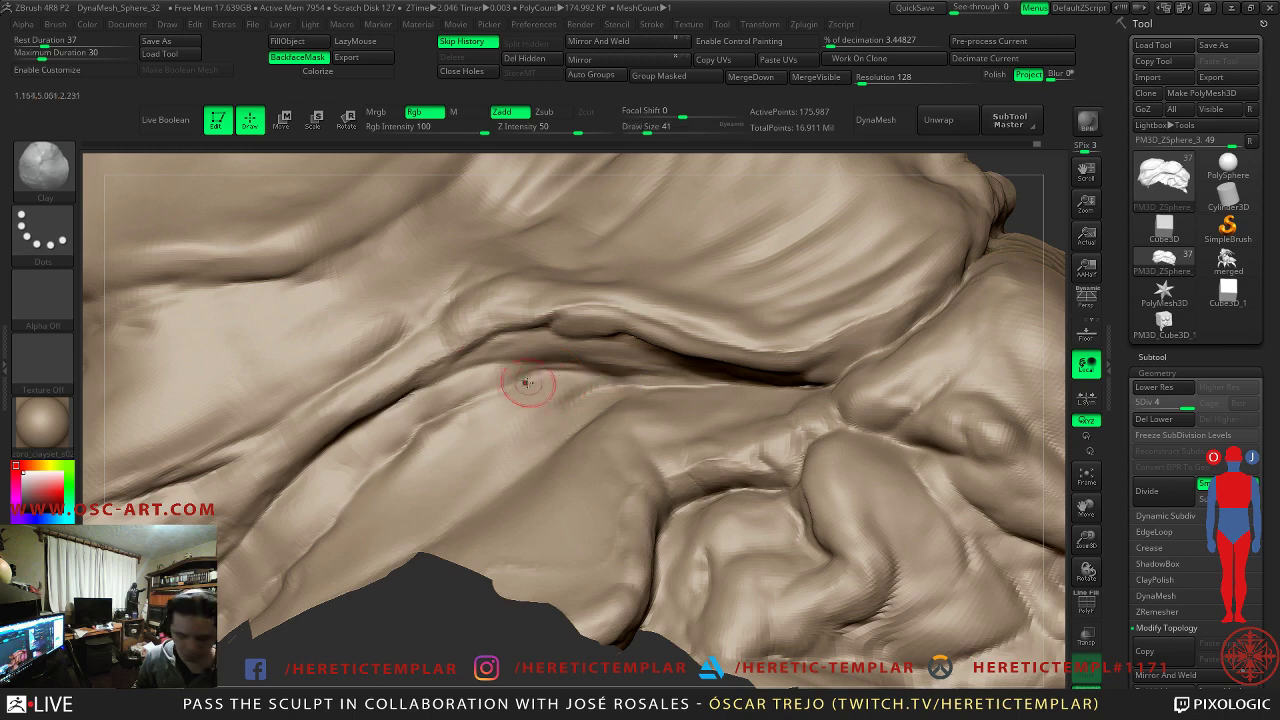
- Carve and smooth creases along the underside of the body's long fold with DamStandard at draw size 46, redoing one stroke
key(b)
key(d)
key(s)
key(s)
drag(450, 404, 598, 369)
drag(458, 375, 562, 364)
mouse_move(342, 434)
mouse_down()
mouse_move(458, 366)
mouse_move(307, 466)
mouse_move(222, 556)
mouse_up()
key(ctrl+z)
drag(298, 472, 220, 564)
key(shift)
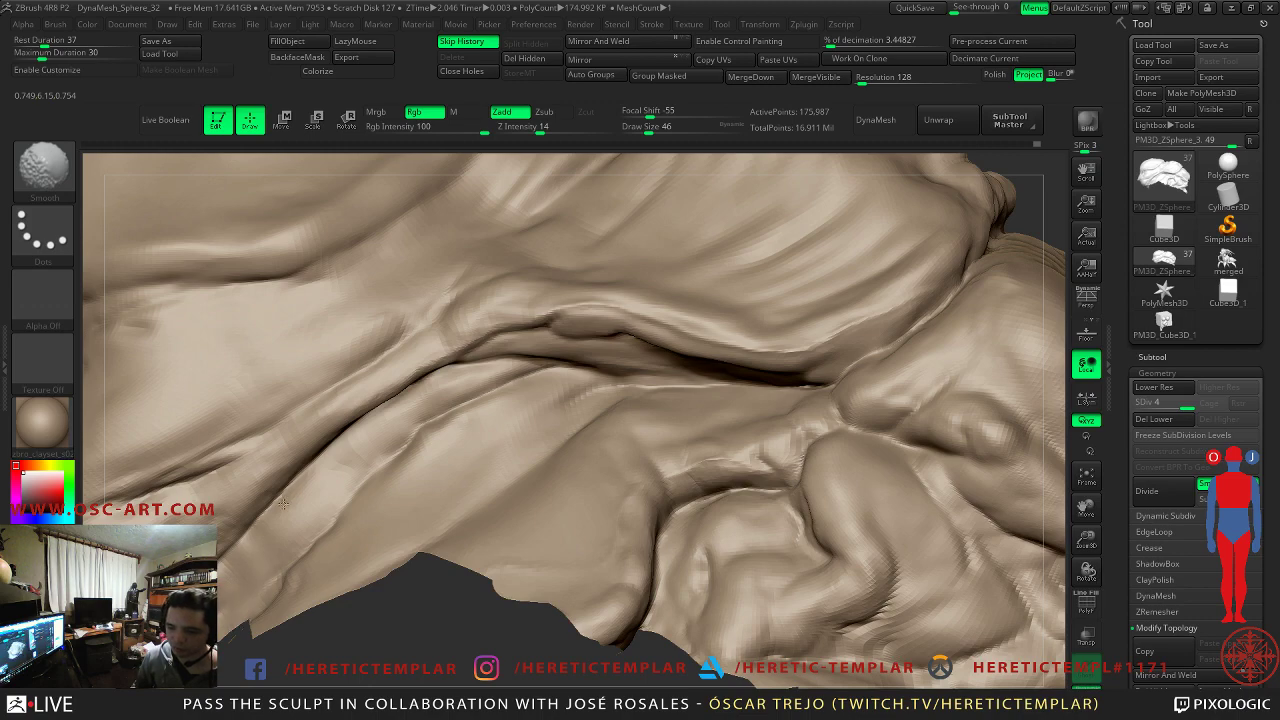
mouse_move(377, 686)
mouse_down()
mouse_move(377, 594)
mouse_move(400, 637)
mouse_up()
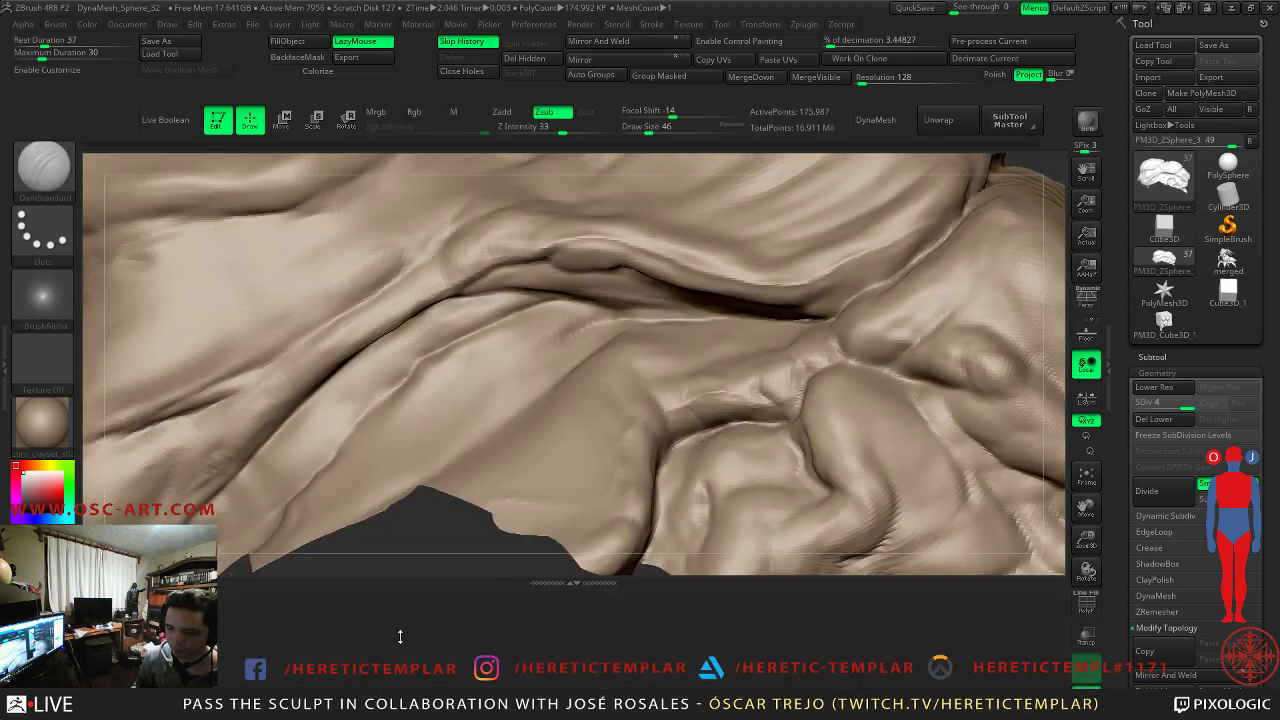
drag(507, 585, 518, 690)
alt+drag(391, 630, 581, 576)
alt+drag(600, 446, 589, 537)
drag(597, 623, 564, 534)
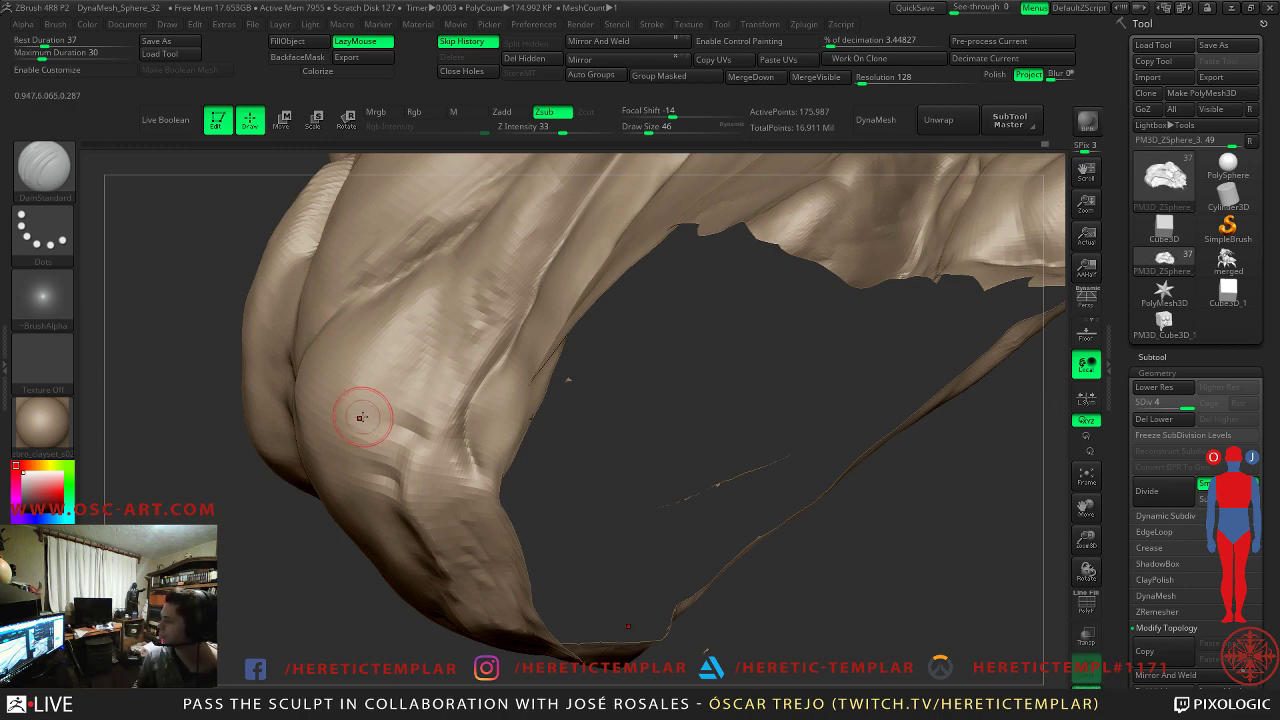
mouse_move(229, 427)
mouse_down()
mouse_move(291, 503)
mouse_move(526, 577)
mouse_move(486, 401)
mouse_up()
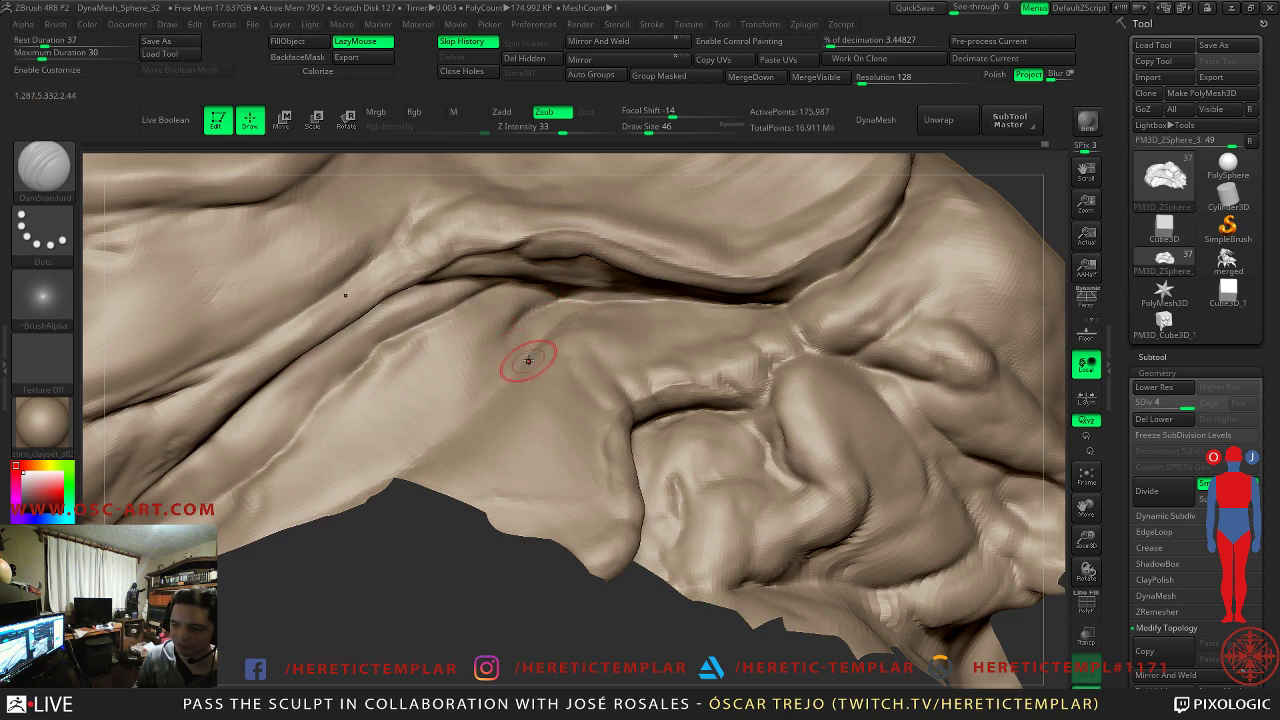
- Build up and smooth a small bulge just below the long body fold with the Clay brush at draw size 46
key(1)
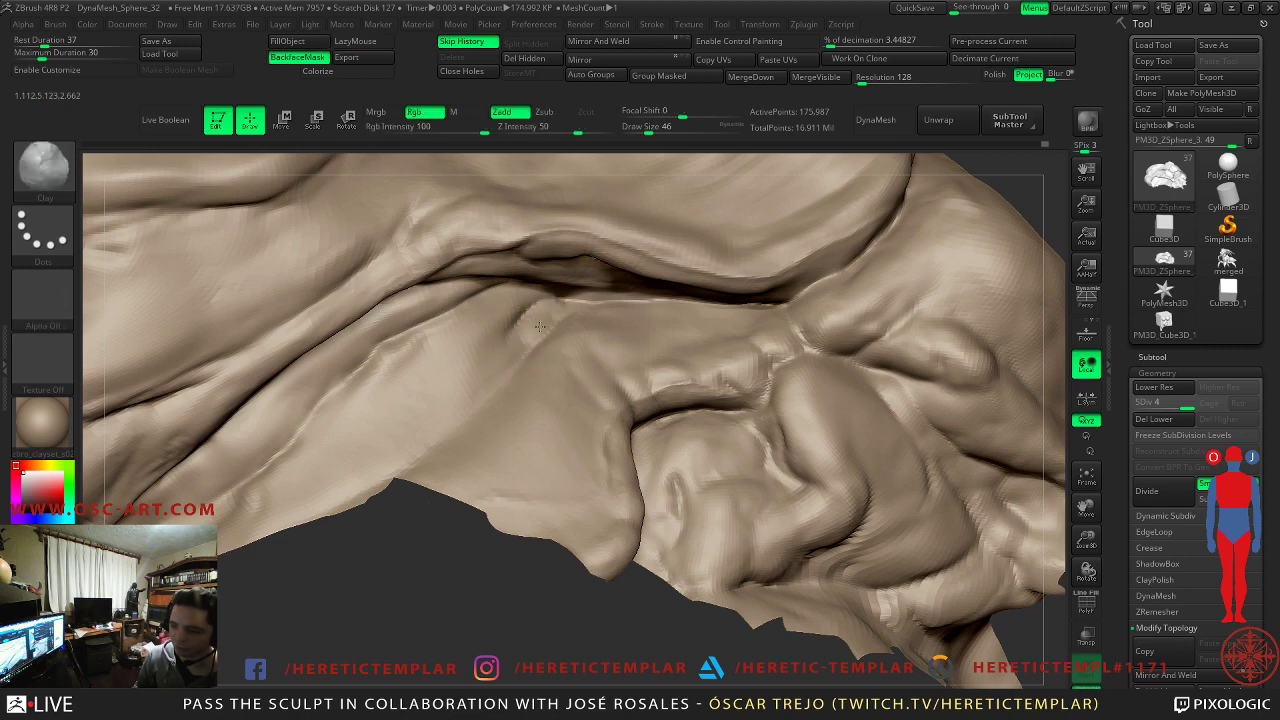
key(shift)
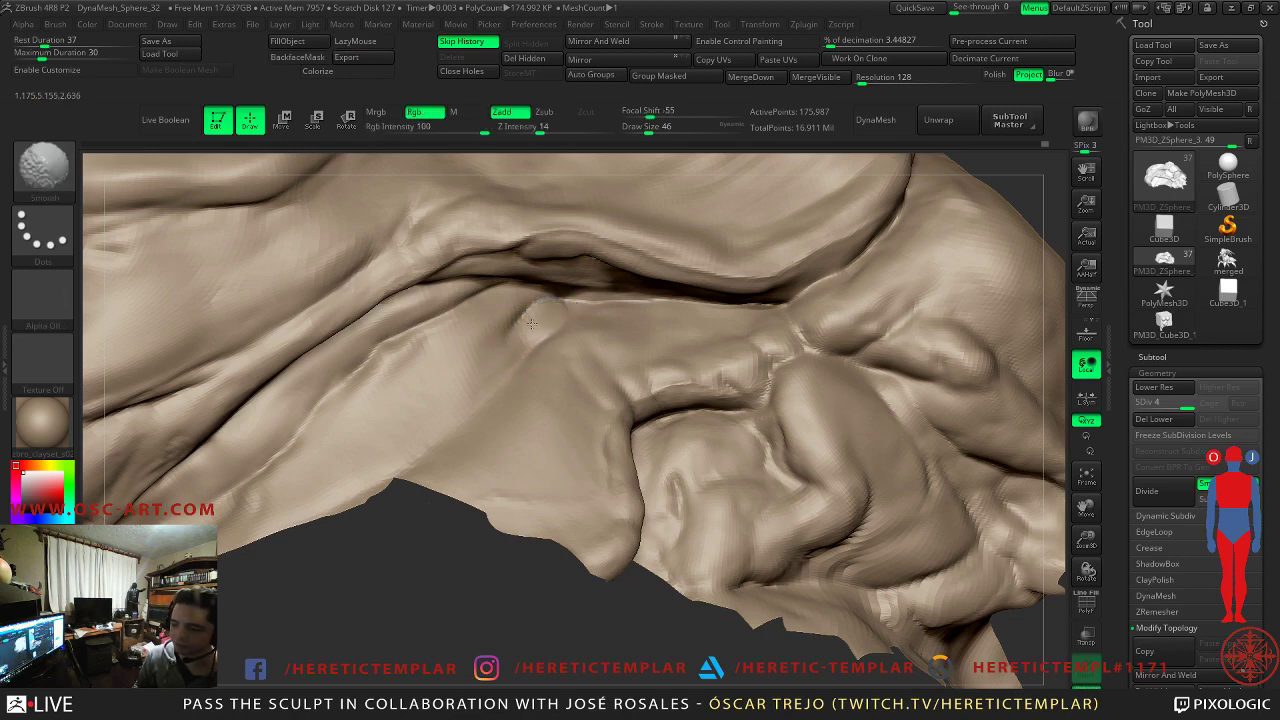
shift+drag(528, 325, 543, 320)
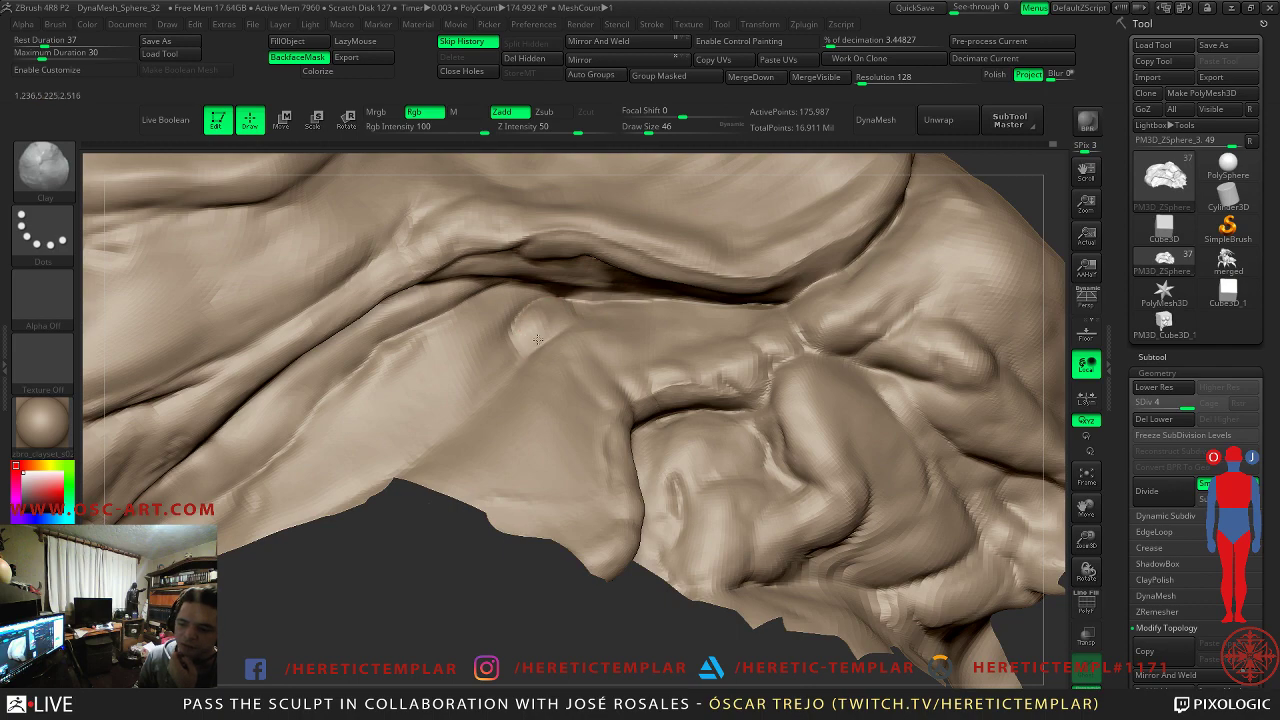
key(shift)
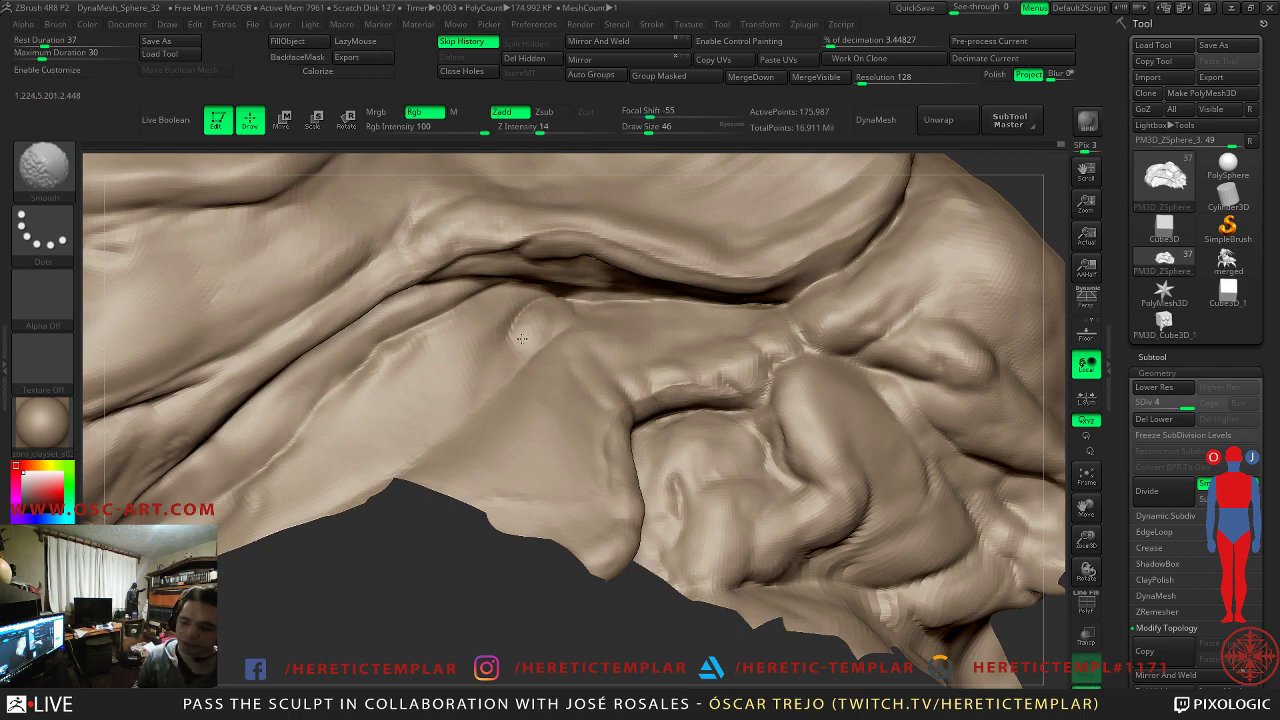
- Build up and smooth the wrinkled ridge above the leg socket folds with the Clay brush at draw size 46
mouse_move(494, 589)
alt+mouse_down()
mouse_move(360, 511)
mouse_move(643, 483)
mouse_move(511, 533)
mouse_move(603, 520)
alt+mouse_up()
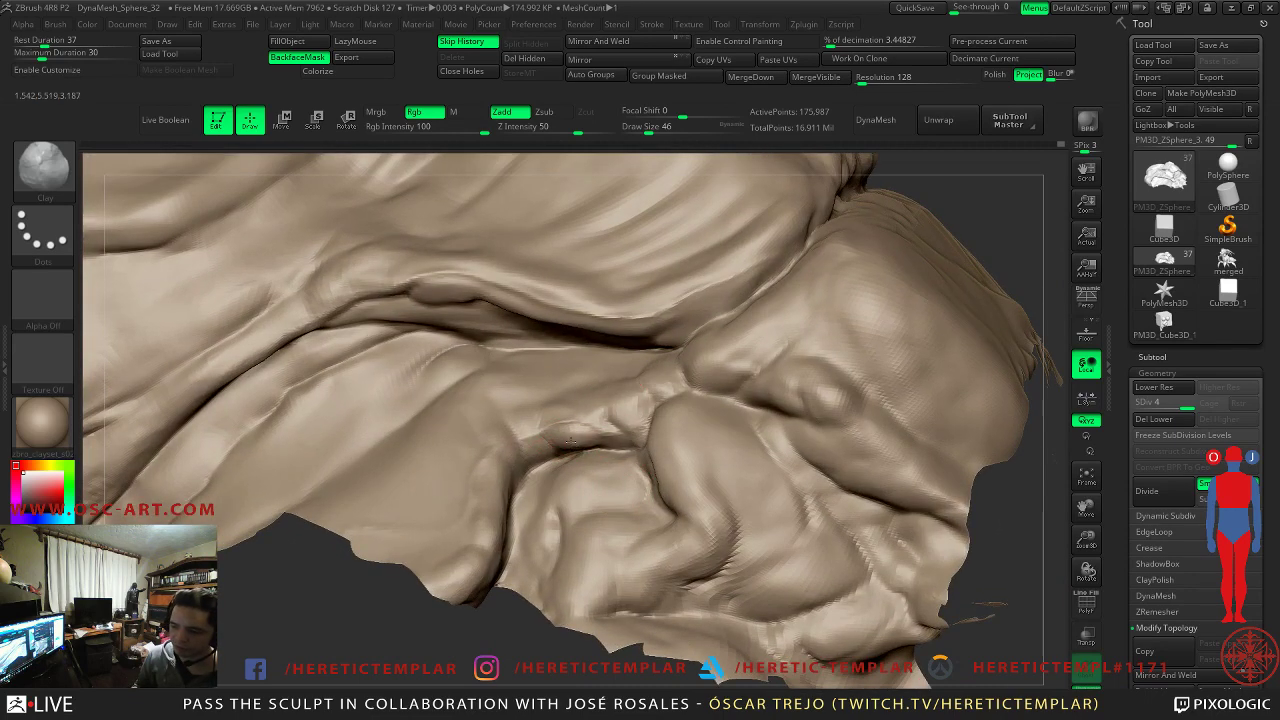
key(shift)
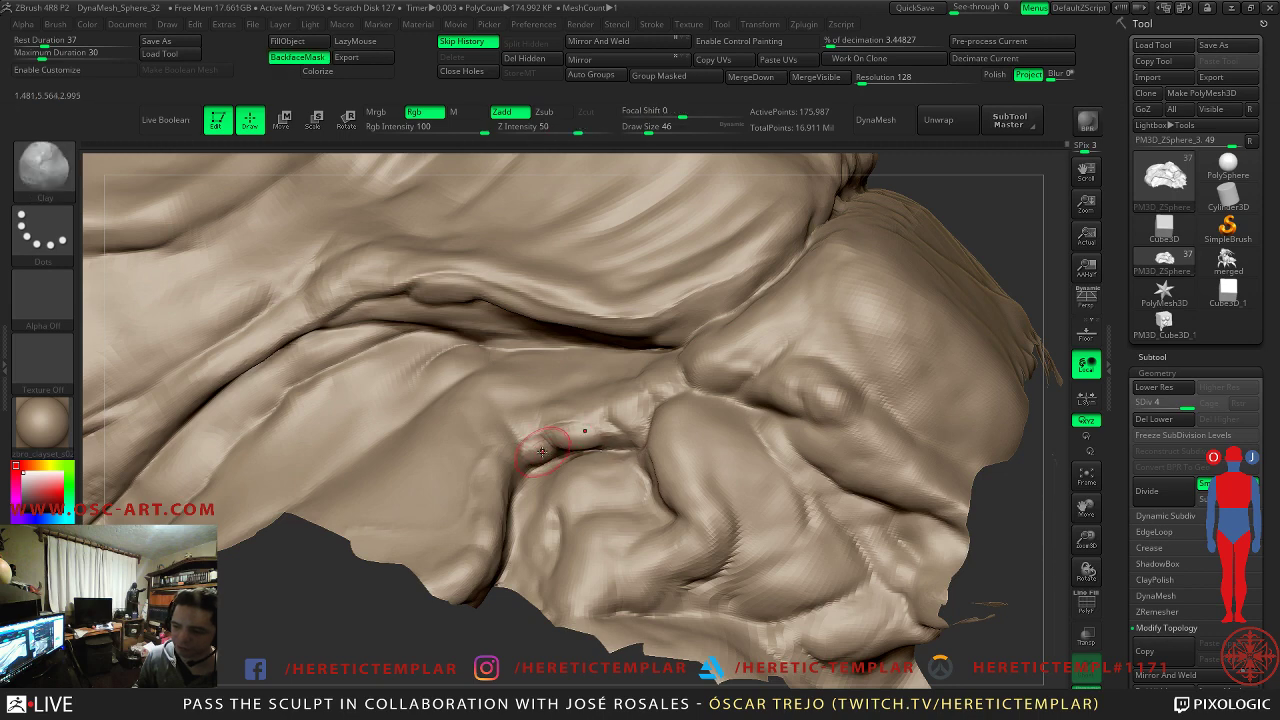
key(shift)
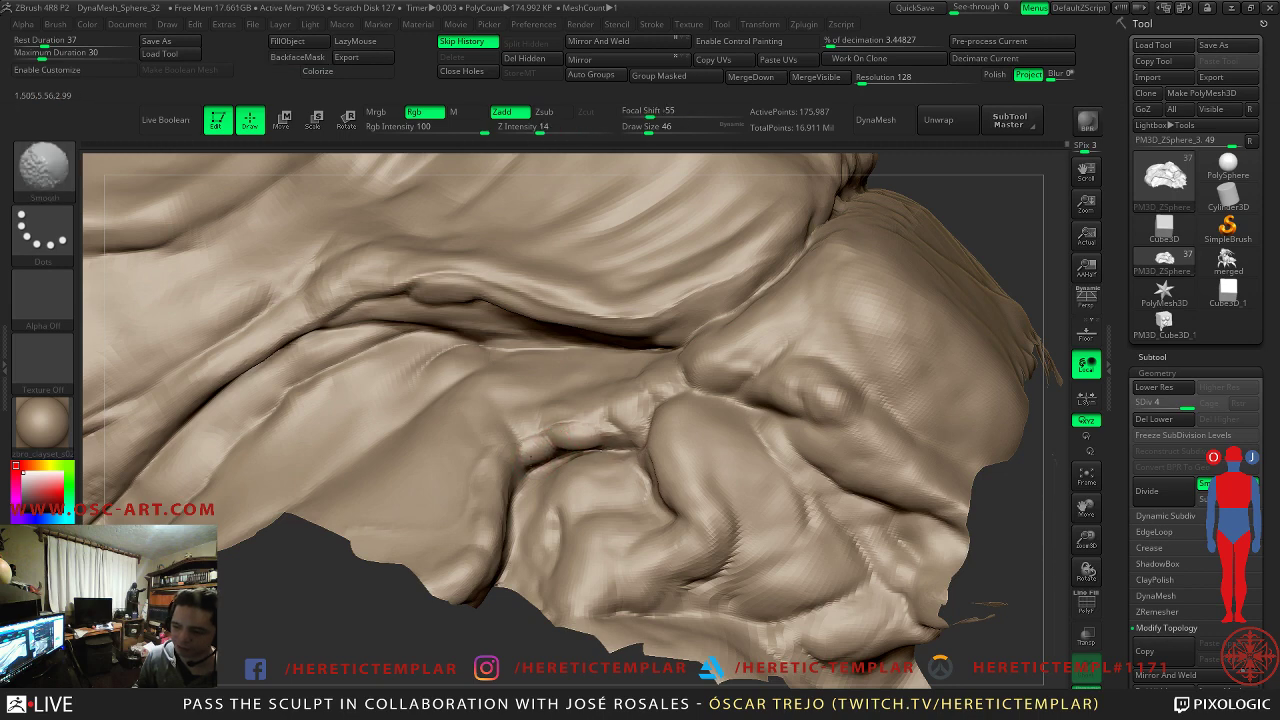
- Carve and smooth the creases along the wrinkled ridge above the leg socket folds with DamStandard at draw size 39
key(b)
key(d)
key(s)
key(s)
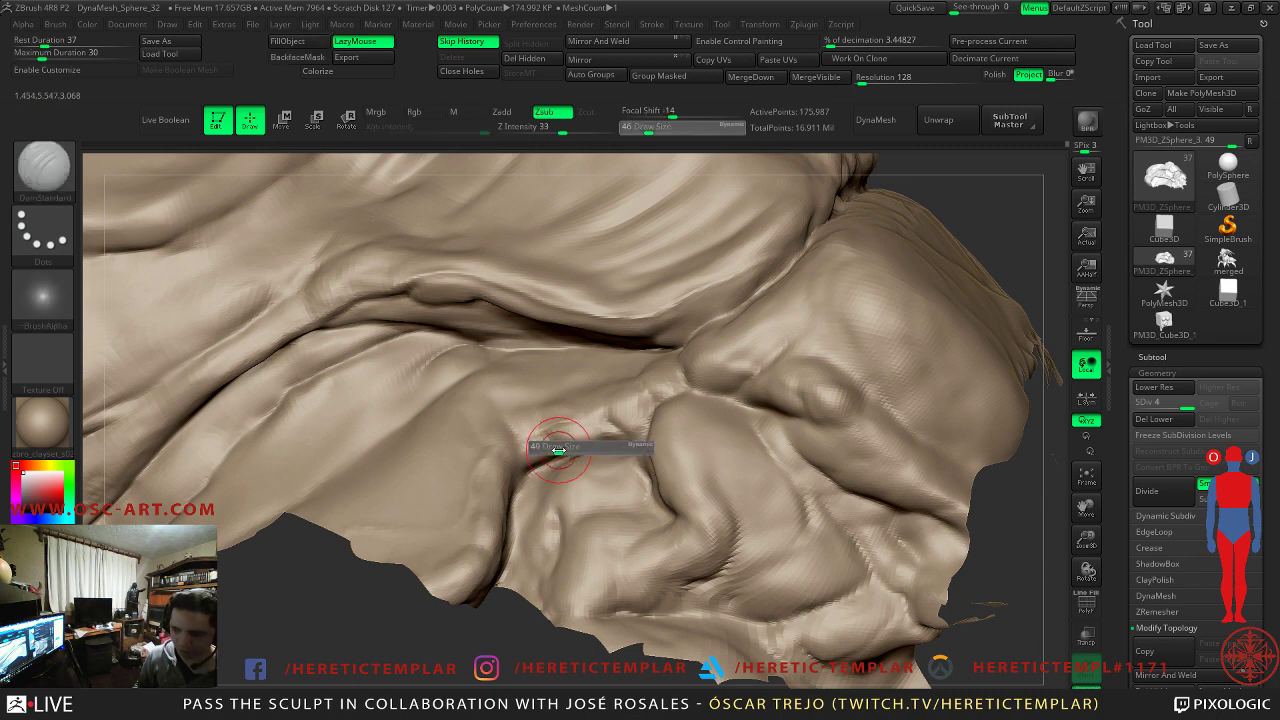
drag(558, 451, 555, 451)
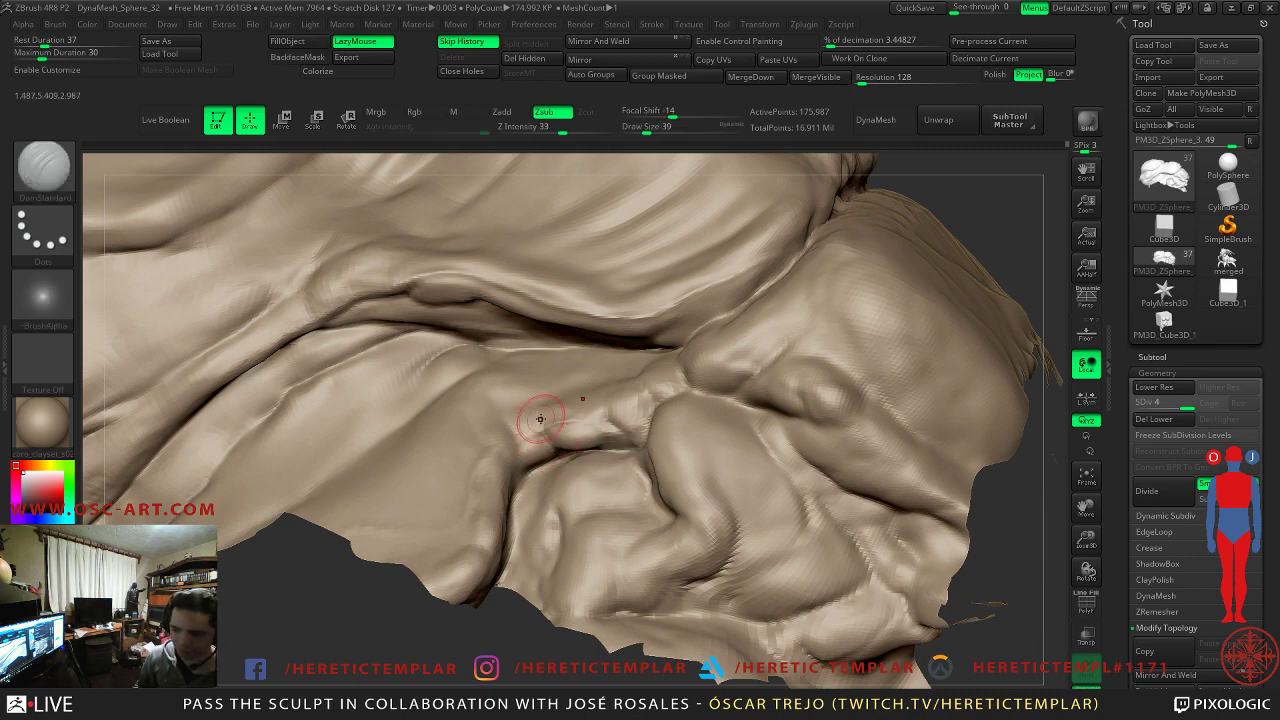
mouse_move(637, 420)
shift+mouse_down()
mouse_move(636, 406)
mouse_move(627, 418)
mouse_move(608, 404)
mouse_move(628, 418)
shift+mouse_up()
- Build up the wrinkled ridge and smooth the fold running down from it with the Clay brush at draw size 49
key(b)
key(c)
key(l)
key(s)
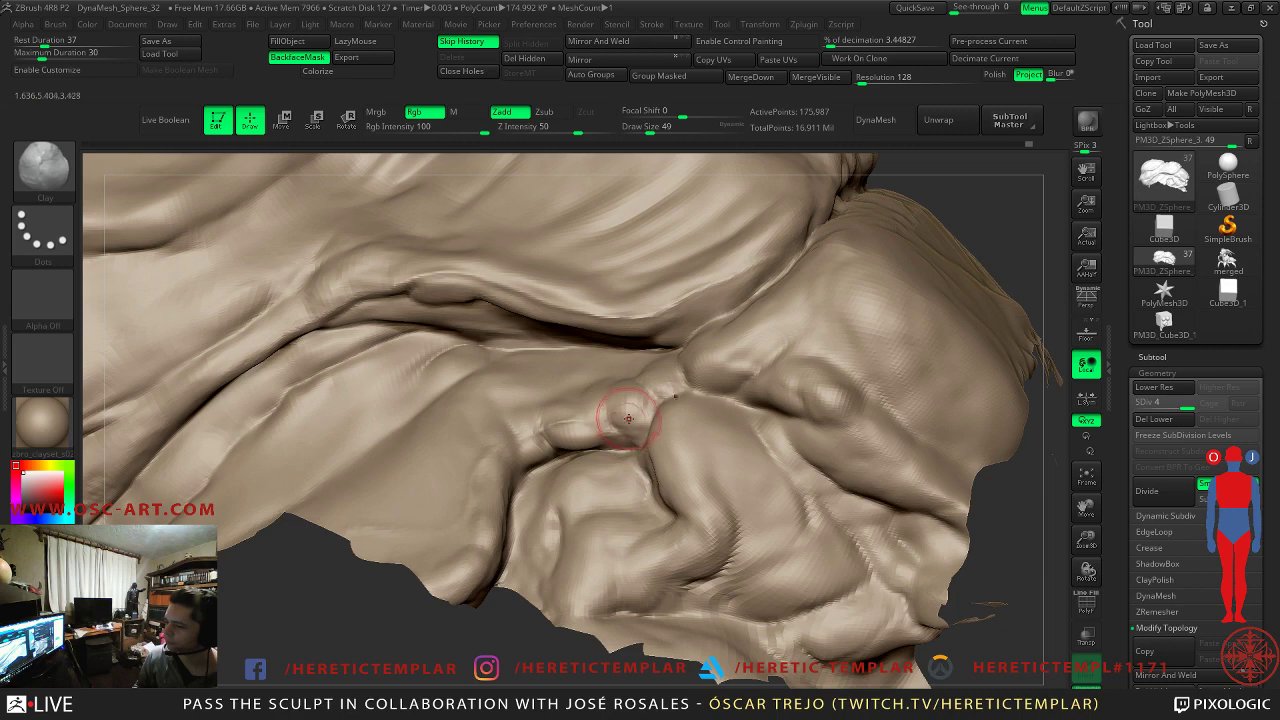
mouse_move(500, 463)
shift+mouse_down()
mouse_move(524, 453)
mouse_move(506, 446)
mouse_move(503, 525)
shift+mouse_up()
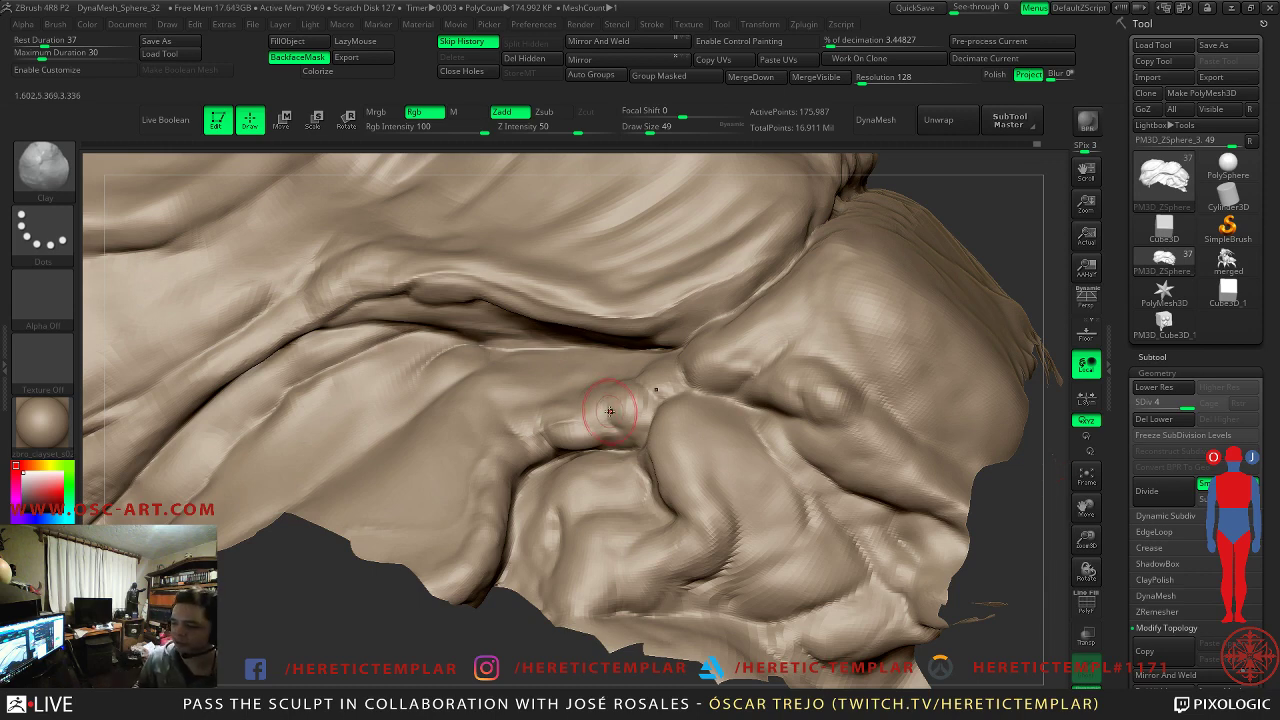
- Carve the crease where the wrinkled ridge meets the upper leg fold with DamStandard at draw size 49
key(b)
key(d)
key(s)
drag(315, 635, 342, 638)
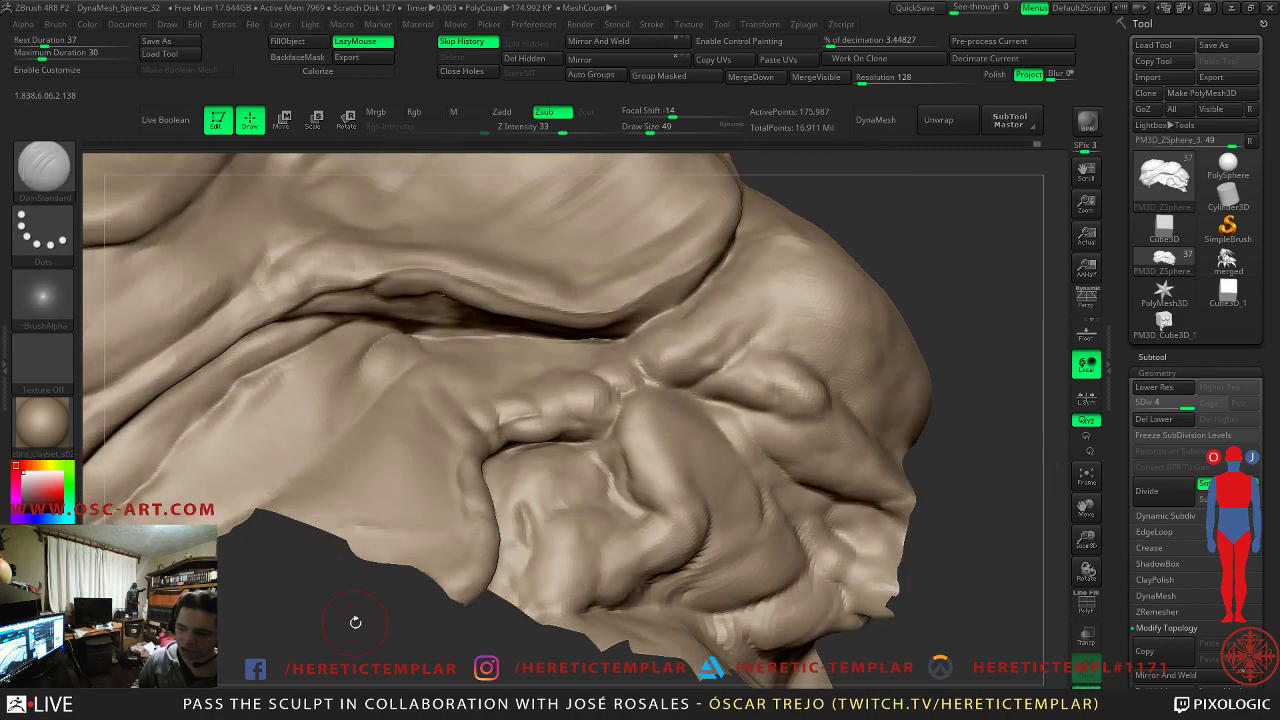
key(shift)
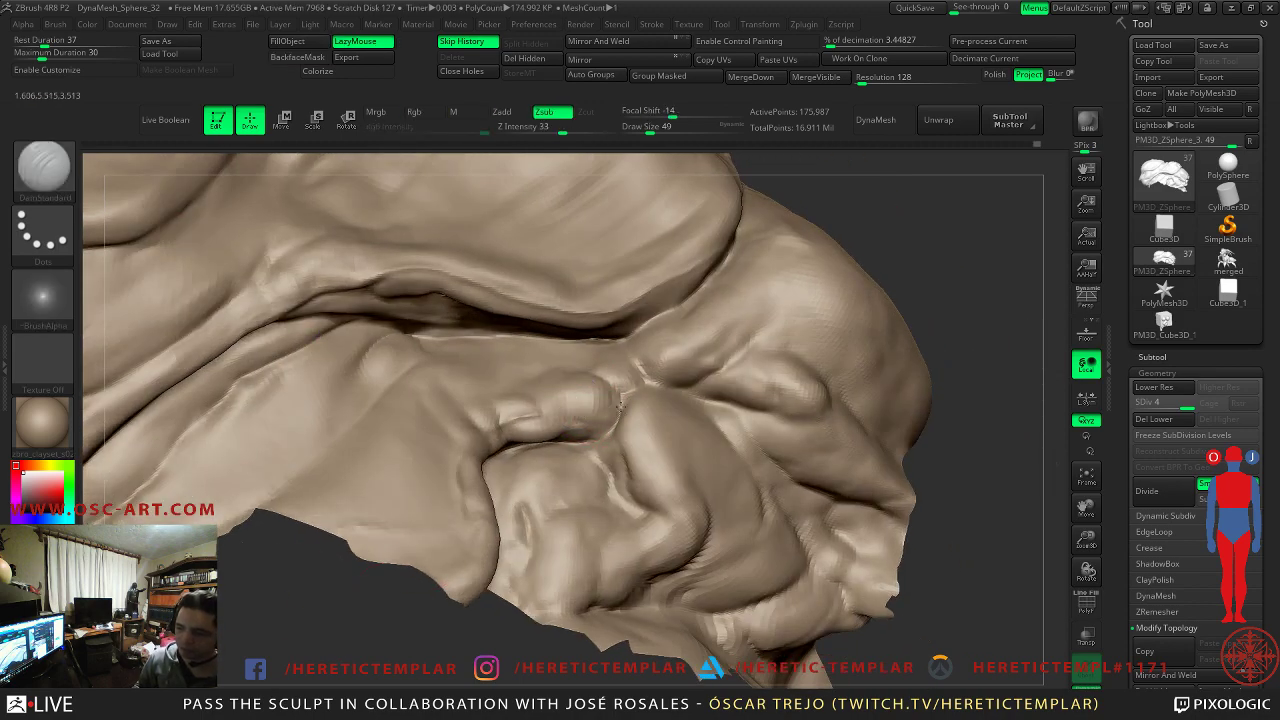
mouse_move(629, 394)
mouse_down()
mouse_move(660, 384)
mouse_move(626, 342)
mouse_move(640, 369)
mouse_up()
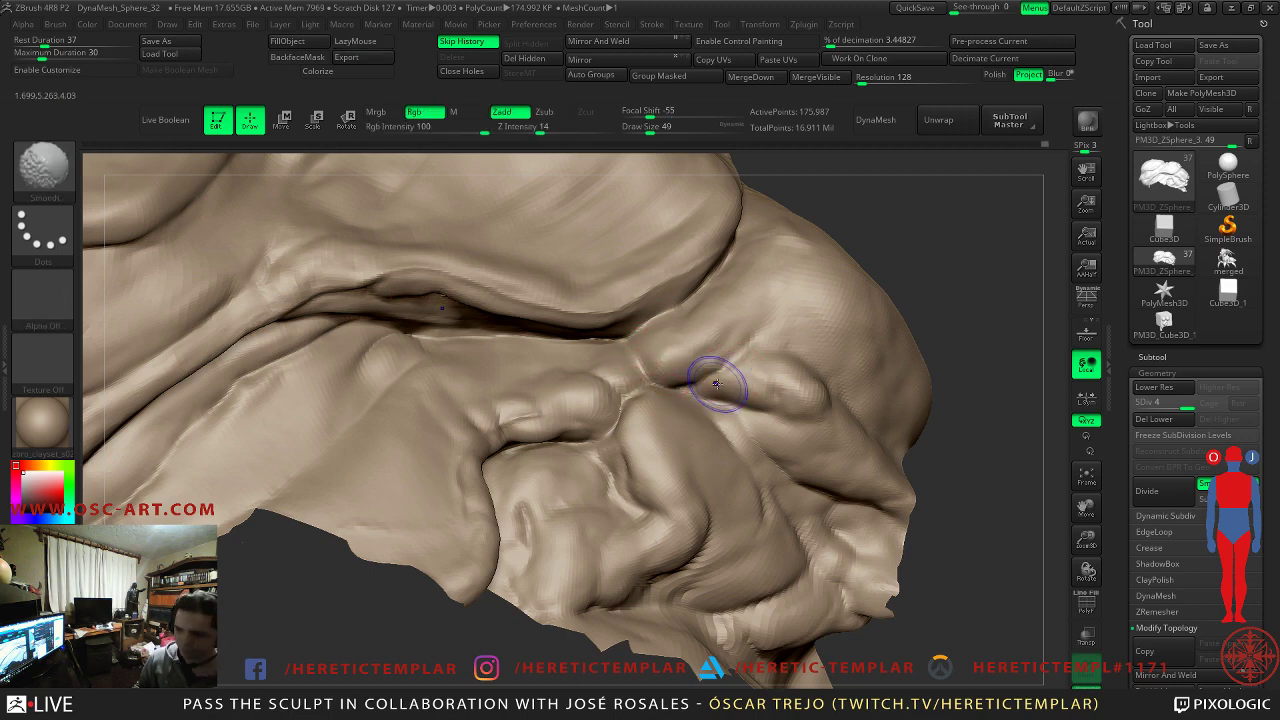
- Deepen and smooth the creases running from the small knob down through the lower folds with DamStandard at draw size 49
mouse_move(732, 368)
mouse_down()
mouse_move(704, 381)
mouse_move(734, 408)
mouse_move(776, 416)
mouse_up()
key(shift)
key(shift)
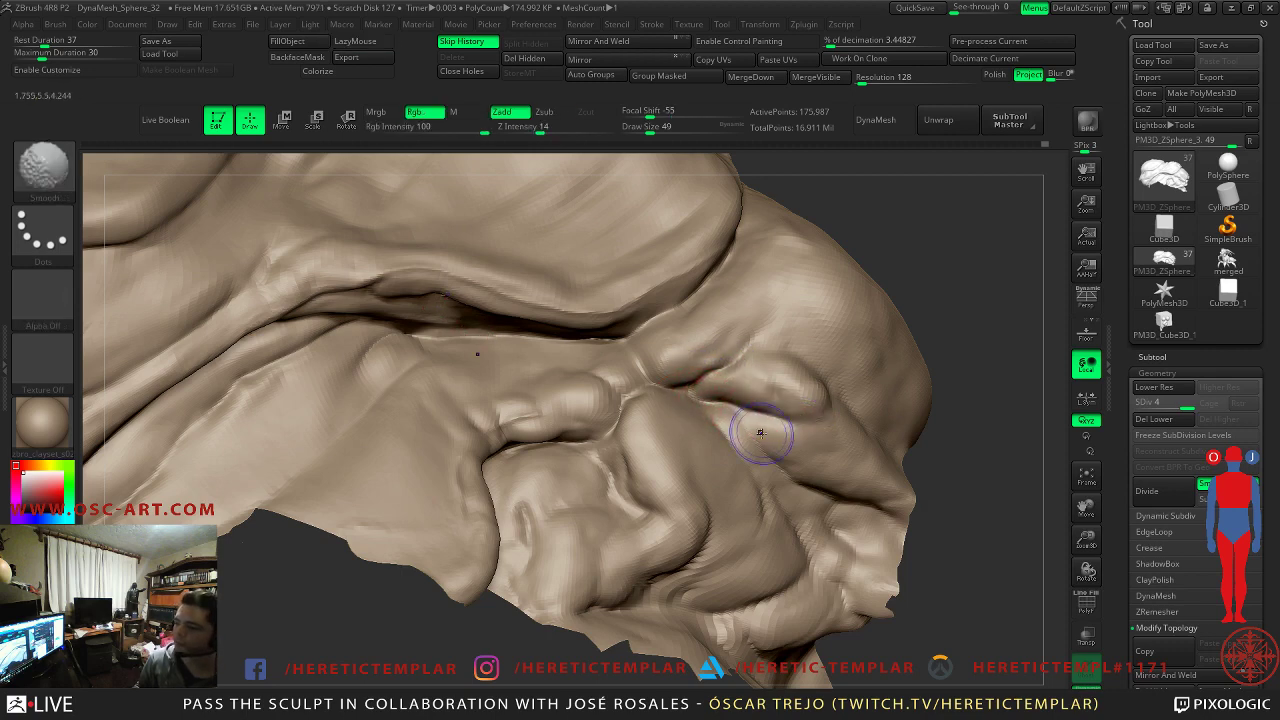
drag(974, 443, 922, 394)
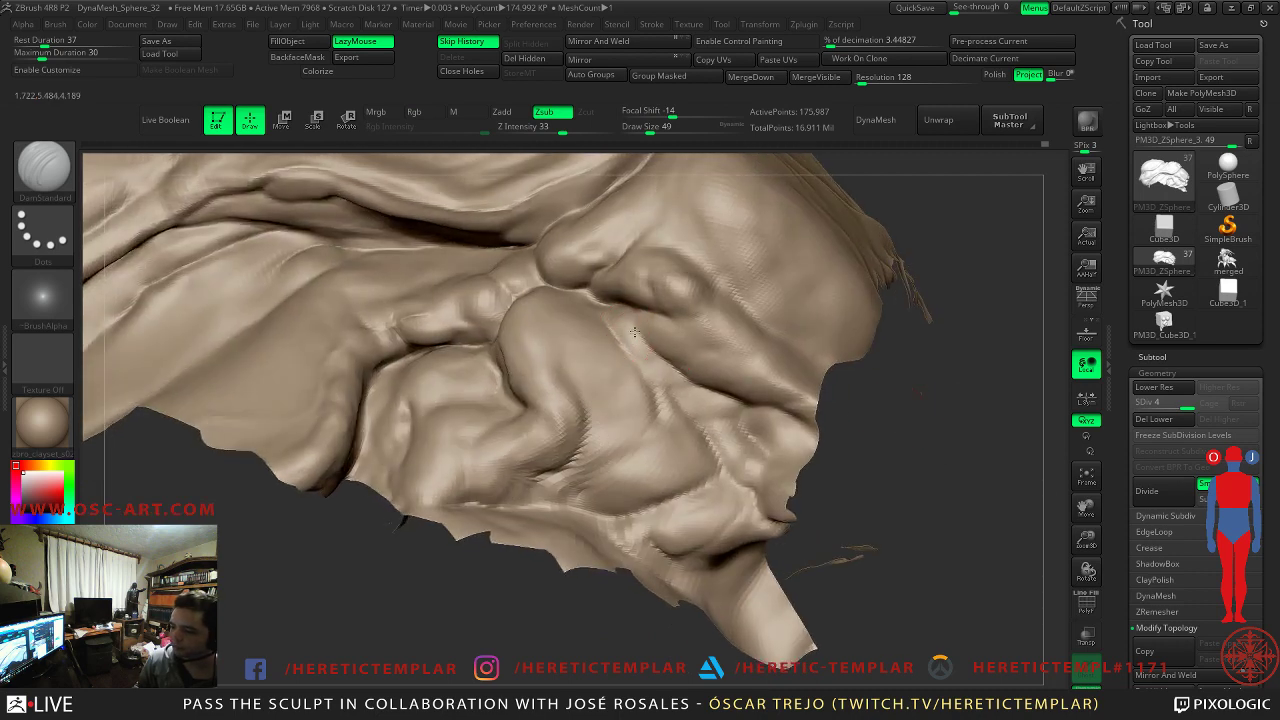
drag(732, 400, 808, 416)
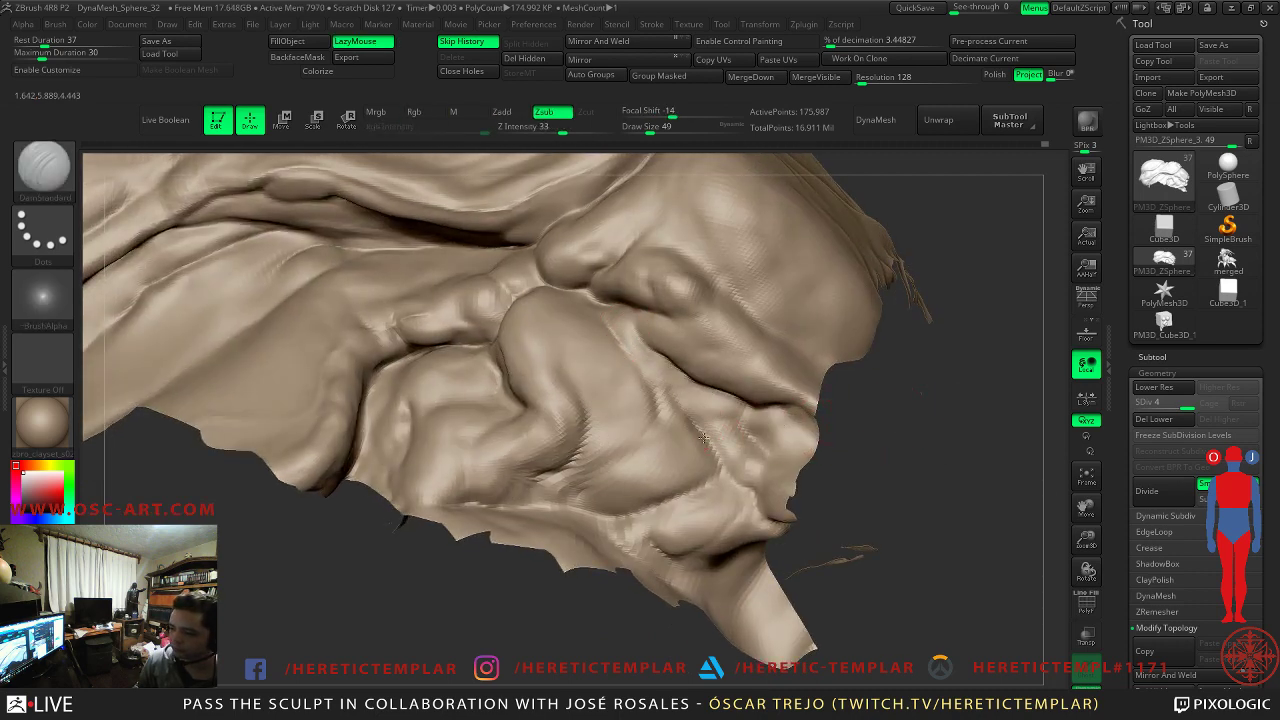
key(shift)
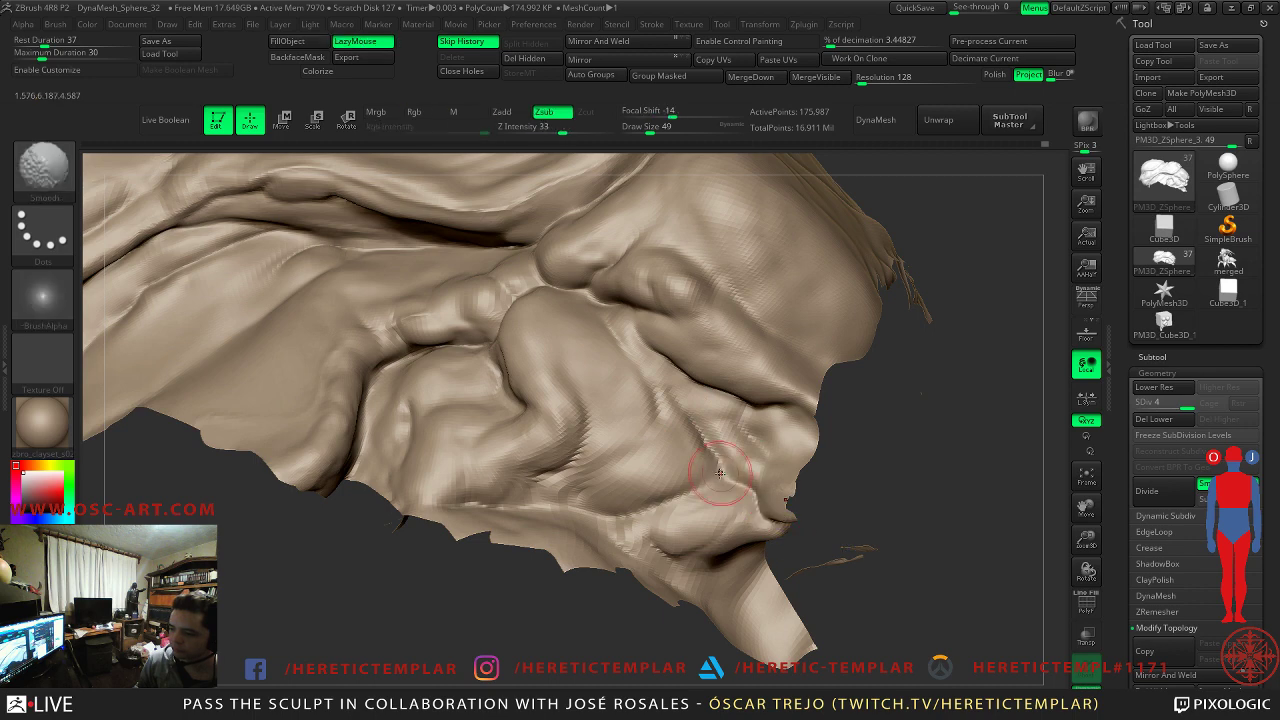
drag(714, 478, 704, 492)
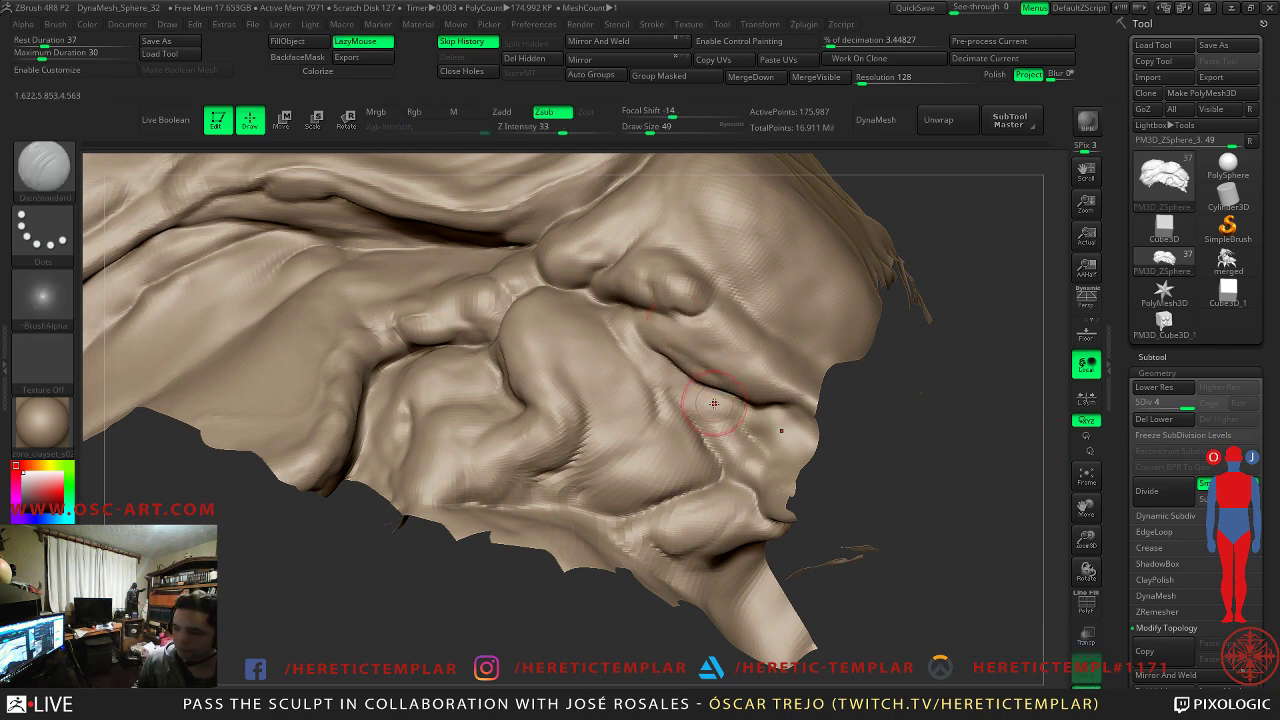
- Fill and smooth the hollow on top of the rear body section into a rounded swelling with the Clay brush at draw size 154
mouse_move(883, 436)
alt+mouse_down()
mouse_move(929, 208)
mouse_move(849, 406)
mouse_move(706, 534)
alt+mouse_up()
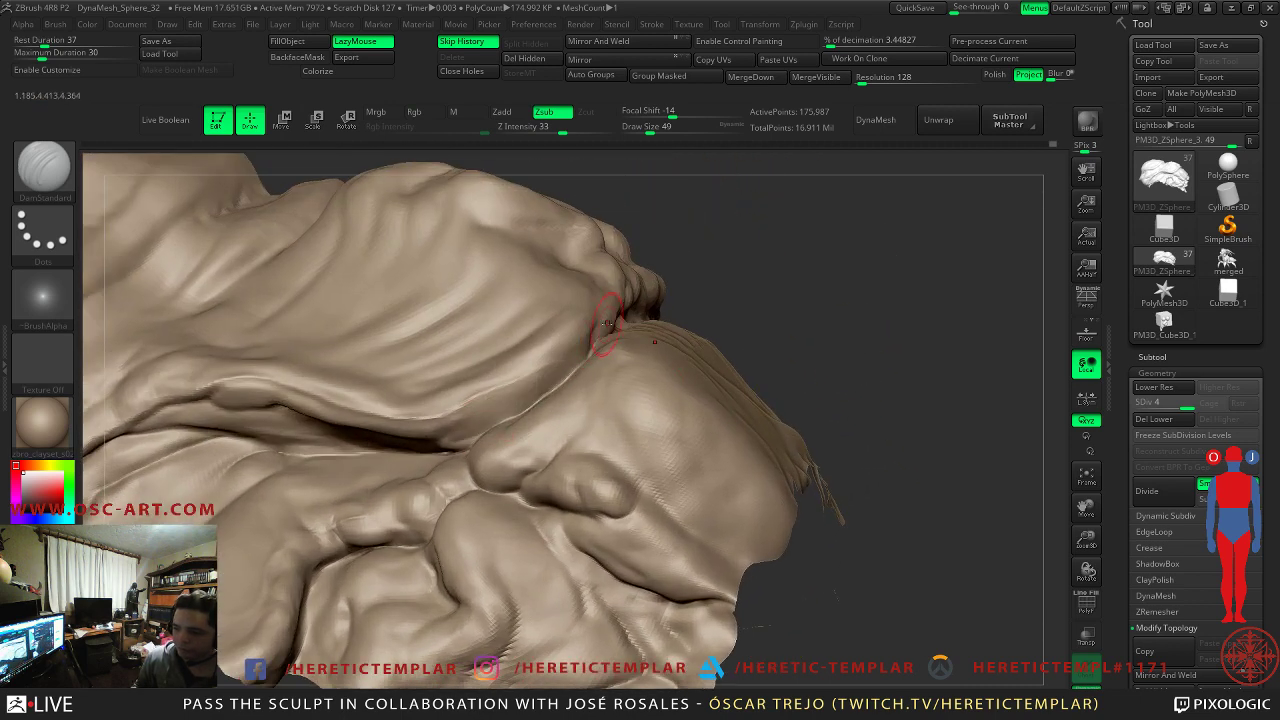
key(shift)
mouse_move(760, 300)
alt+mouse_down()
mouse_move(726, 237)
mouse_move(746, 234)
mouse_move(730, 340)
mouse_move(660, 430)
alt+mouse_up()
key(s)
drag(560, 316, 571, 314)
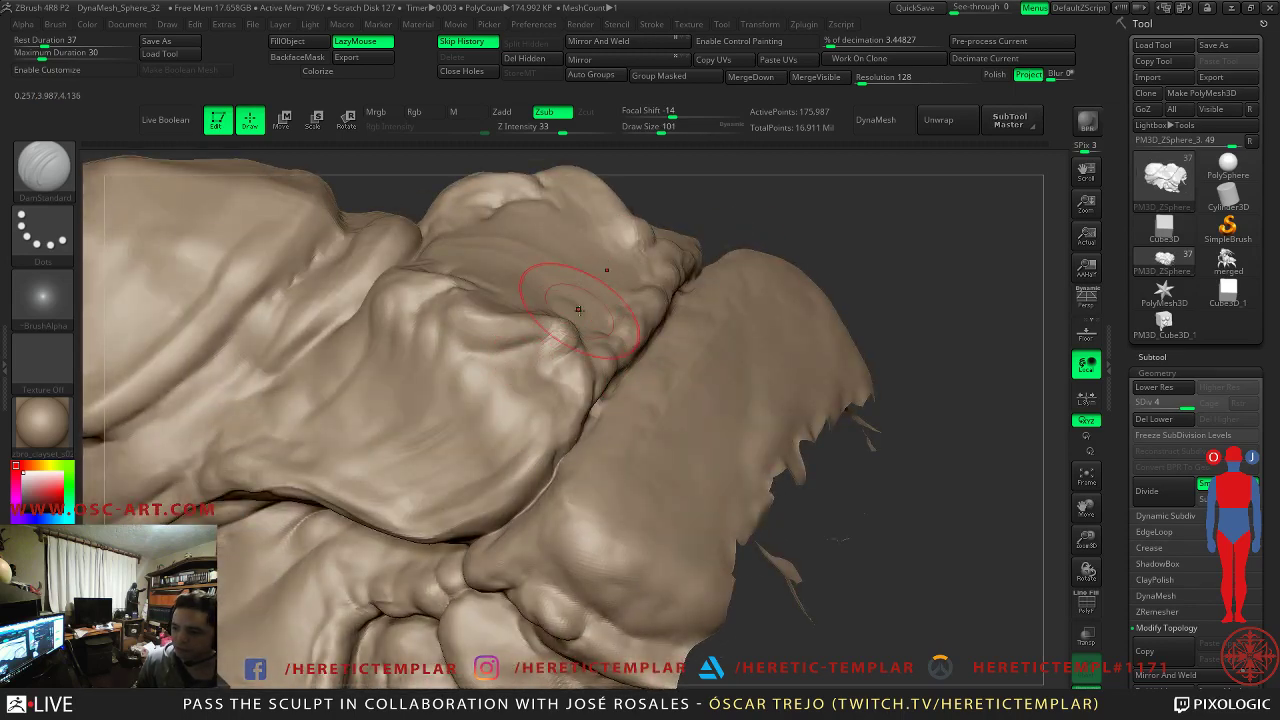
key(b)
key(c)
key(l)
key(s)
mouse_move(534, 262)
mouse_down()
mouse_move(577, 300)
mouse_move(554, 268)
mouse_move(466, 244)
mouse_move(474, 268)
mouse_move(592, 226)
mouse_move(636, 300)
mouse_up()
key(s)
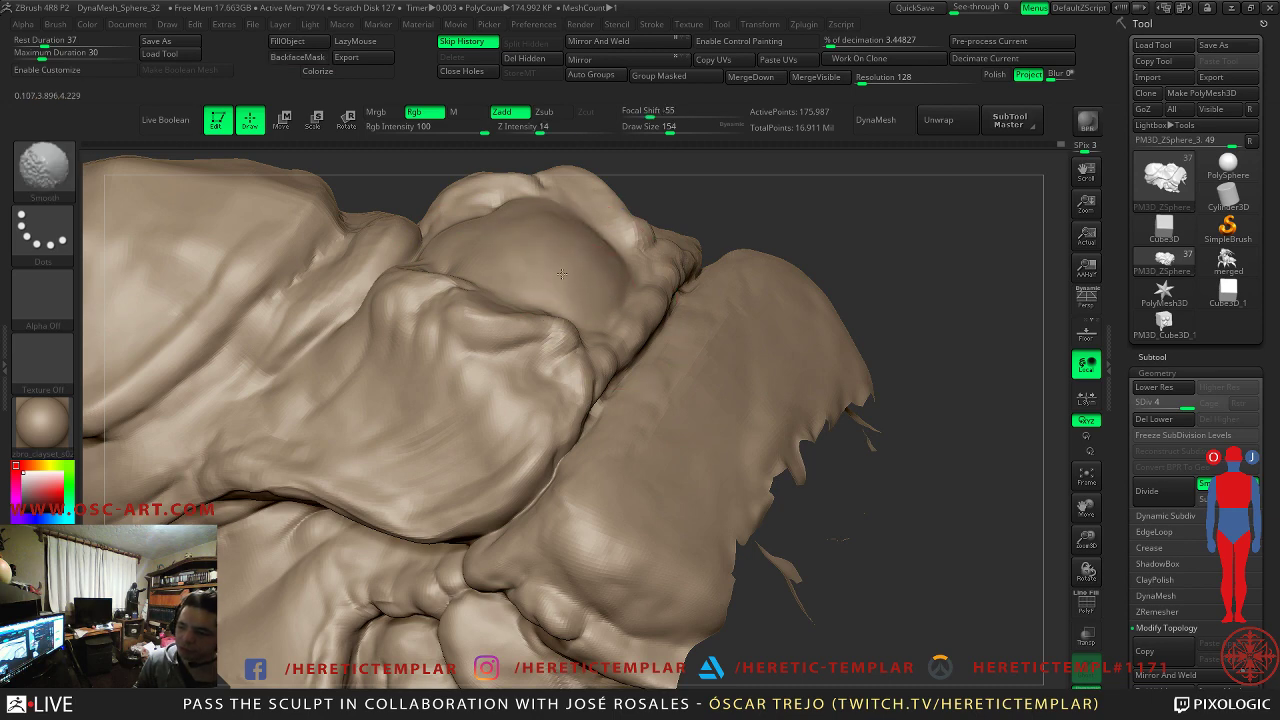
- Refine the folds along the edge of the rounded swelling, carving creases with DamStandard at draw sizes 68 and 65
mouse_move(832, 264)
alt+mouse_down()
mouse_move(828, 294)
mouse_move(700, 310)
alt+mouse_up()
key(s)
mouse_move(466, 291)
mouse_down()
mouse_move(449, 291)
mouse_move(446, 266)
mouse_move(457, 302)
mouse_move(472, 296)
mouse_move(421, 294)
mouse_move(440, 294)
mouse_move(404, 310)
mouse_move(454, 294)
mouse_move(410, 308)
mouse_up()
key(s)
key(b)
key(d)
key(s)
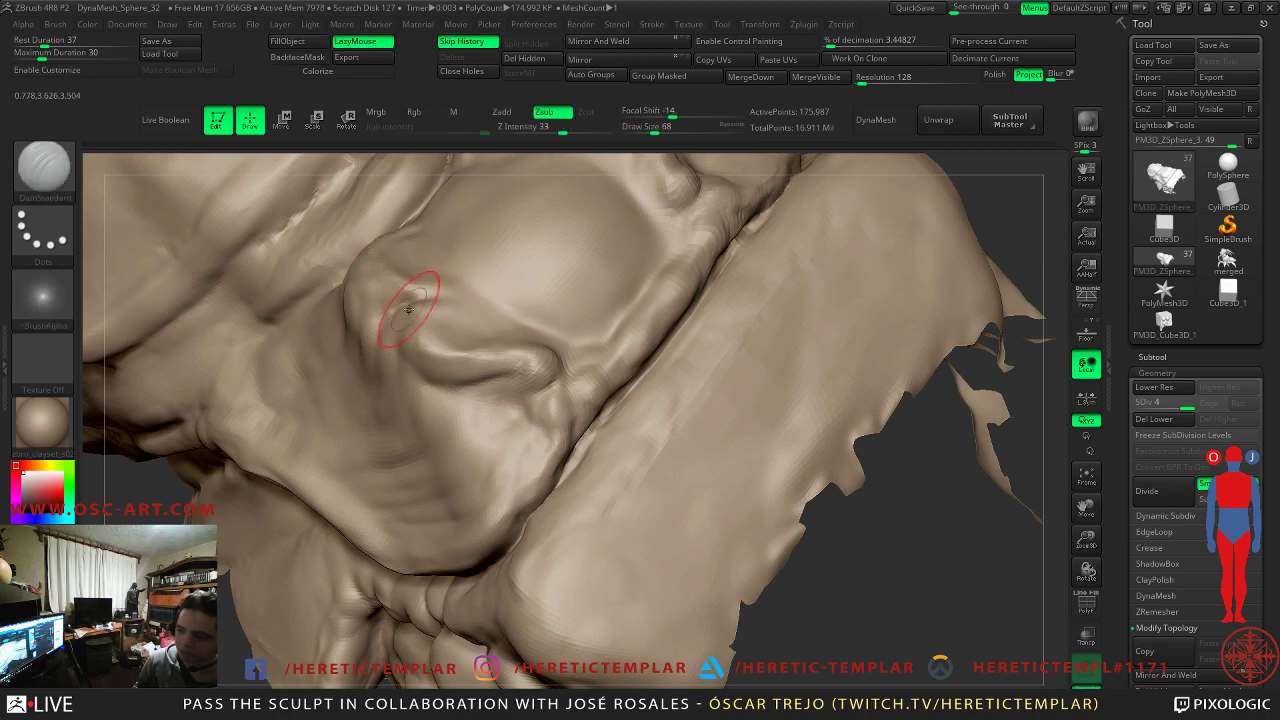
drag(853, 536, 541, 396)
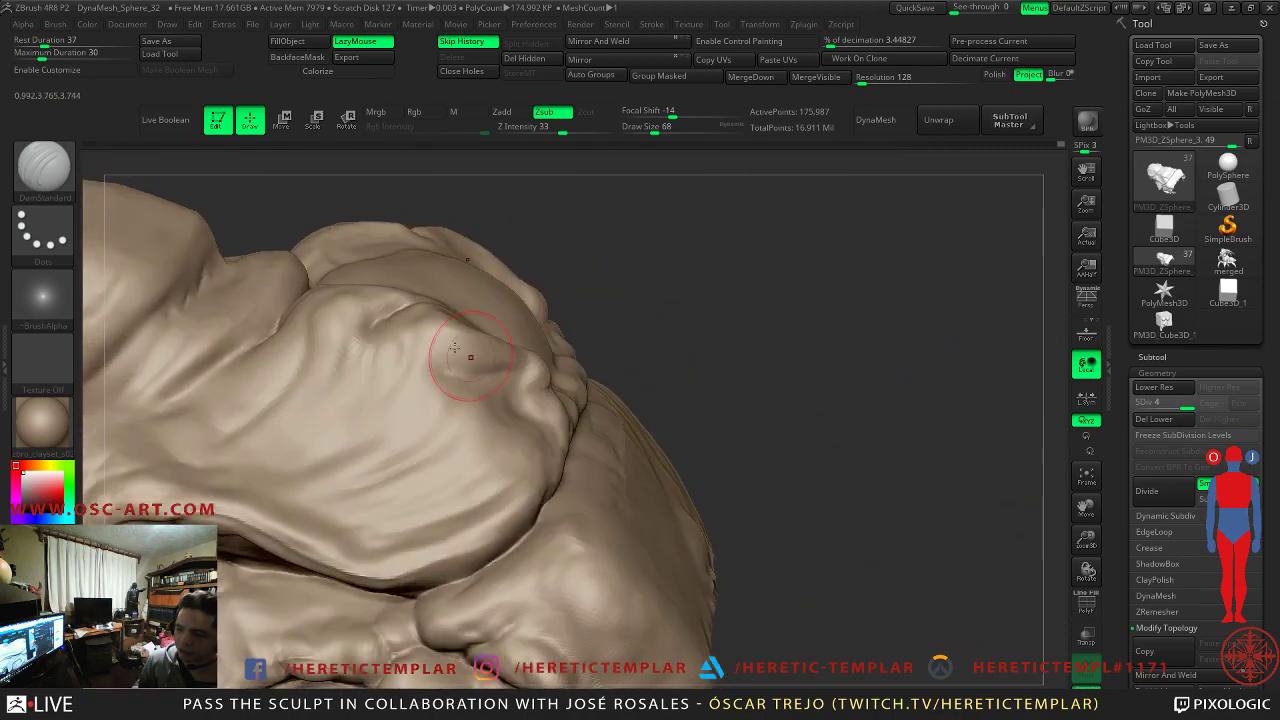
key(s)
drag(376, 343, 374, 343)
drag(404, 309, 354, 364)
drag(760, 450, 474, 350)
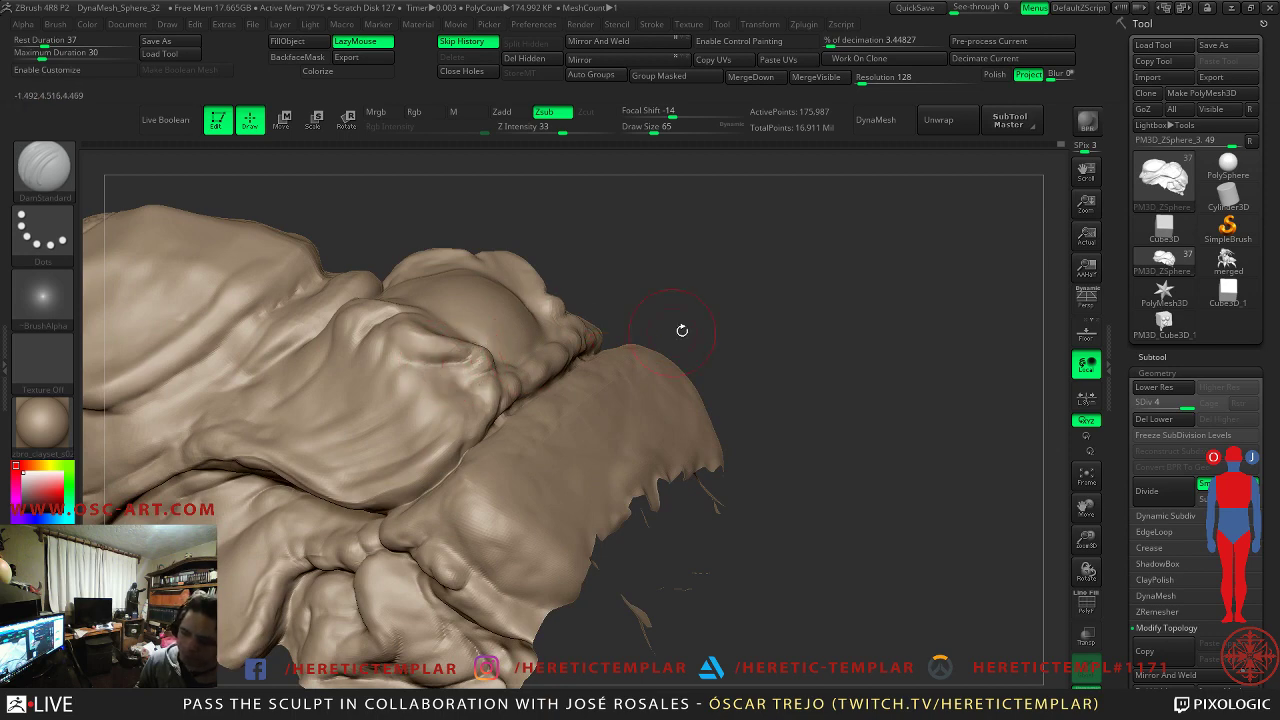
- Unhide the rest of the lower body and save the tool to disk
ctrl+right_drag(628, 340, 697, 294)
ctrl+shift+click(710, 348)
drag(760, 372, 842, 260)
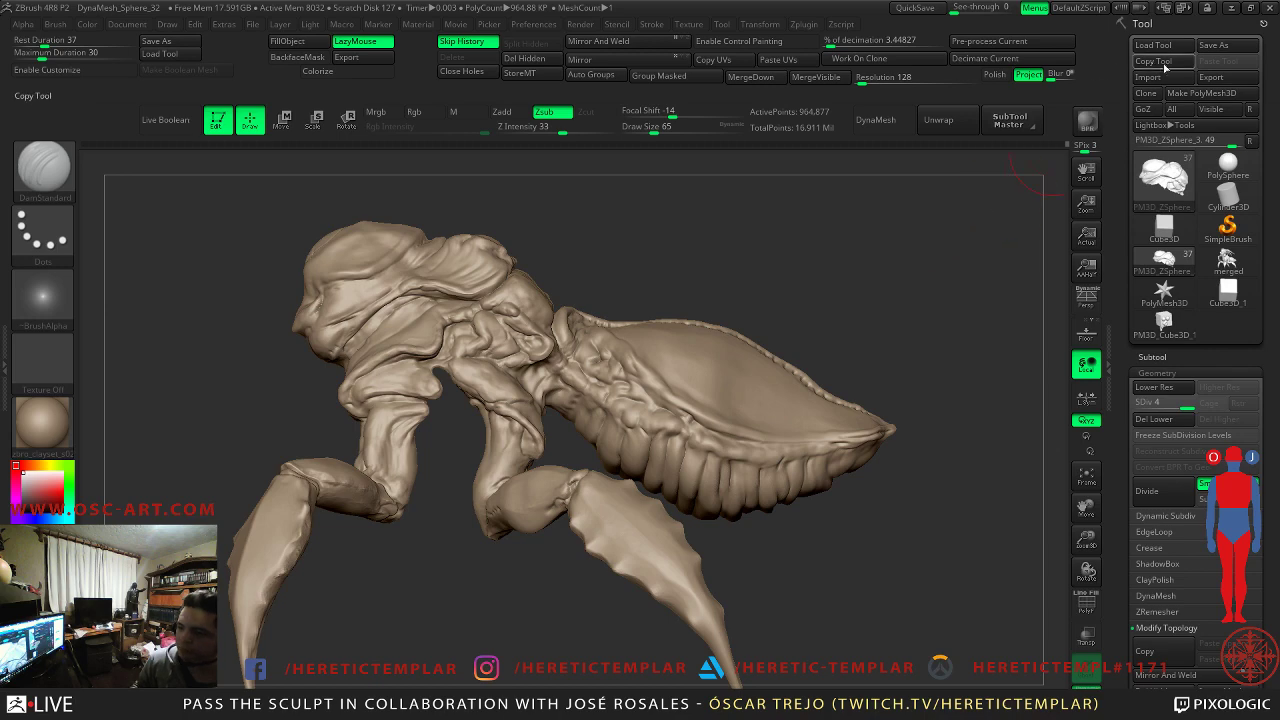
click(1222, 47)
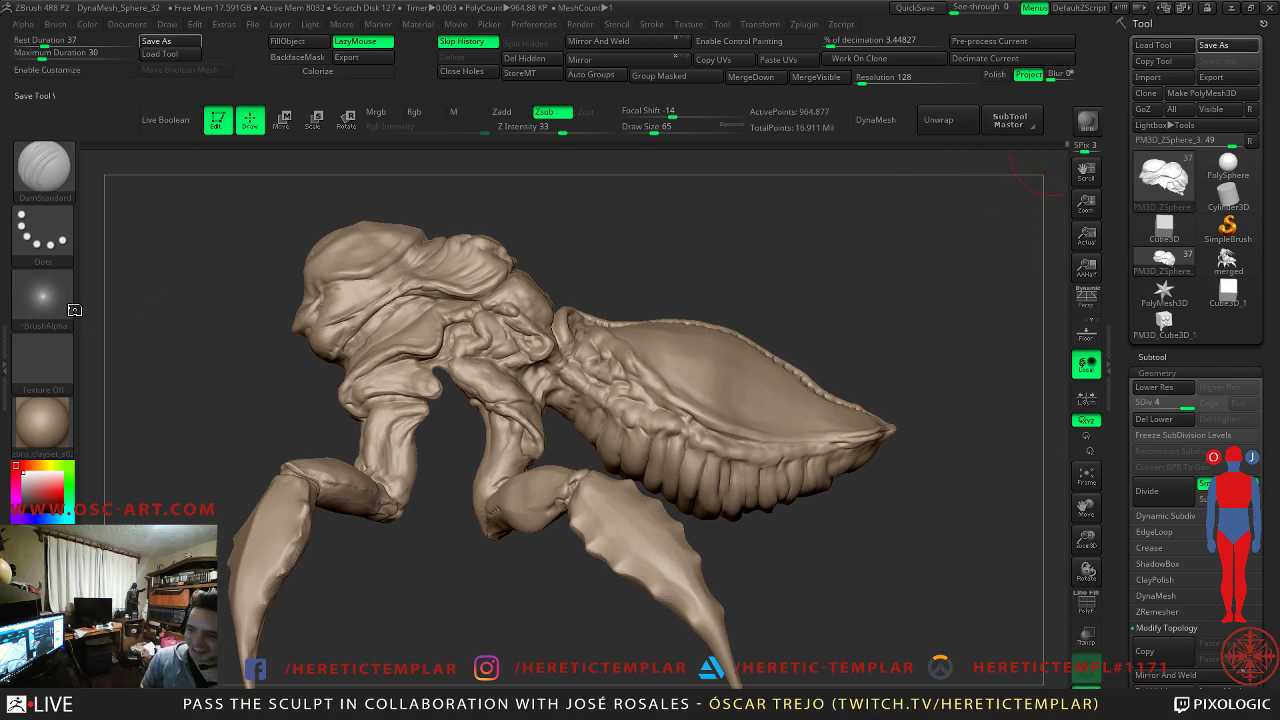
- Leave a side-view snapshot of the lower body on the canvas and resume editing the model
mouse_move(777, 263)
mouse_down()
mouse_move(779, 249)
mouse_move(737, 257)
mouse_move(767, 255)
mouse_move(829, 356)
mouse_move(826, 340)
mouse_up()
key(t)
key(t)
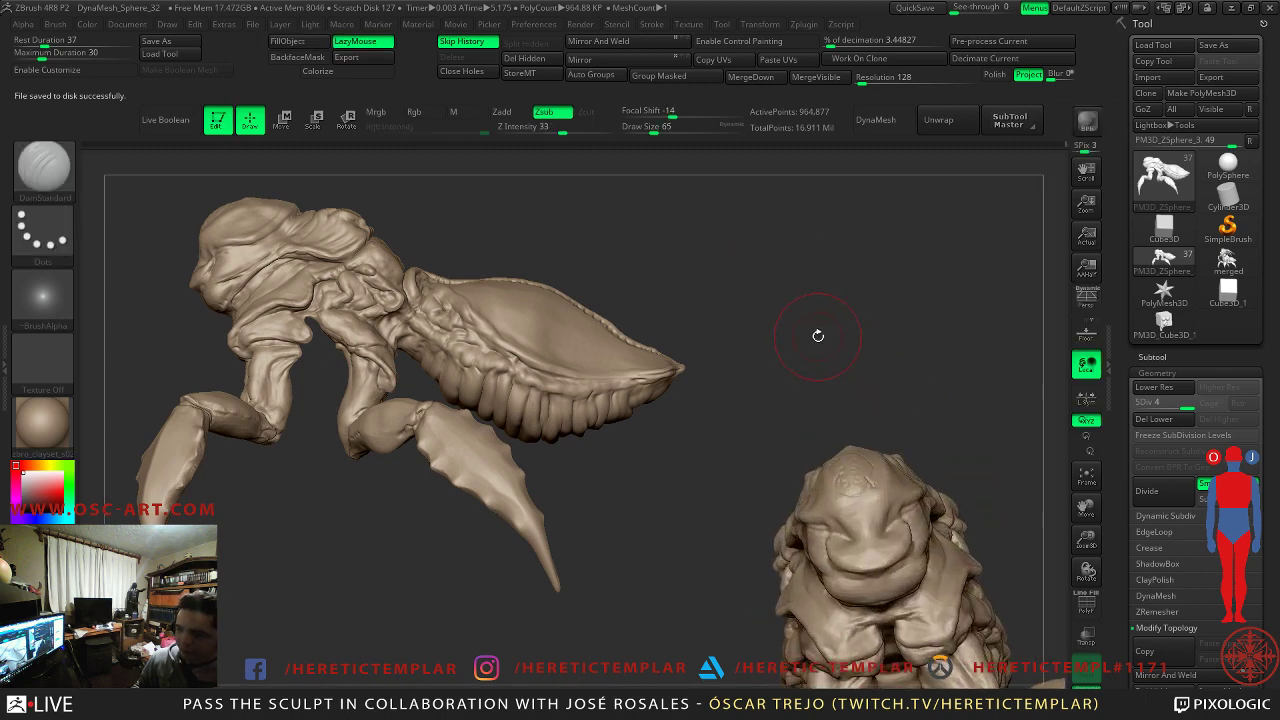
key(f)
- Switch to the merged creature tool and line it up in side view beside the snapshot for comparison
click(1227, 262)
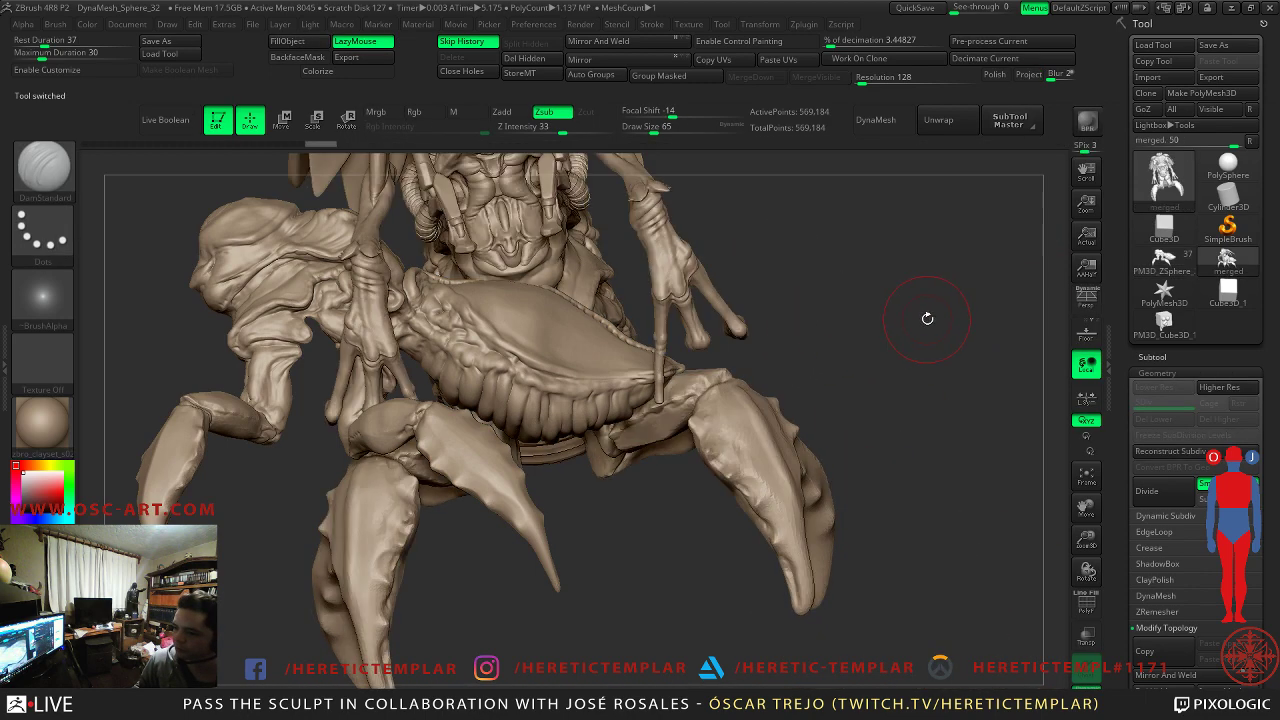
drag(870, 326, 832, 326)
alt+drag(837, 271, 1205, 282)
mouse_move(847, 541)
alt+mouse_down()
mouse_move(830, 548)
mouse_move(808, 517)
mouse_move(856, 548)
mouse_move(863, 526)
mouse_move(838, 533)
alt+mouse_up()
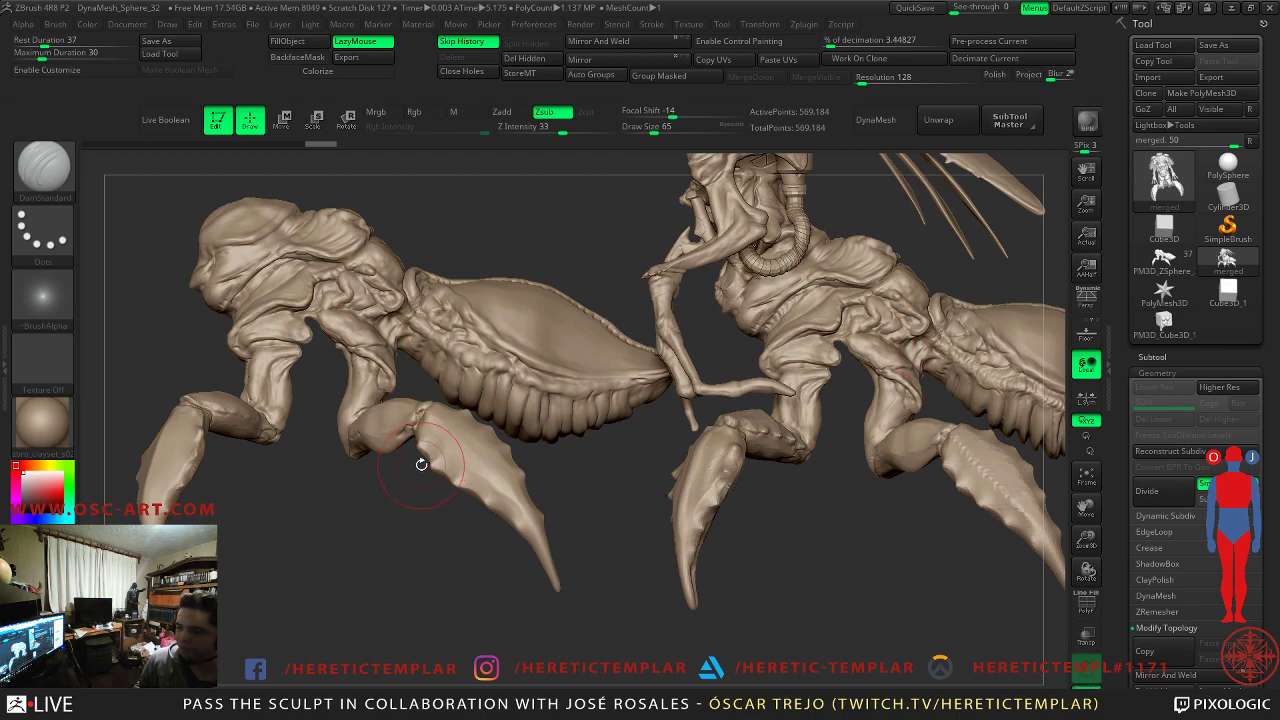
drag(808, 542, 812, 404)
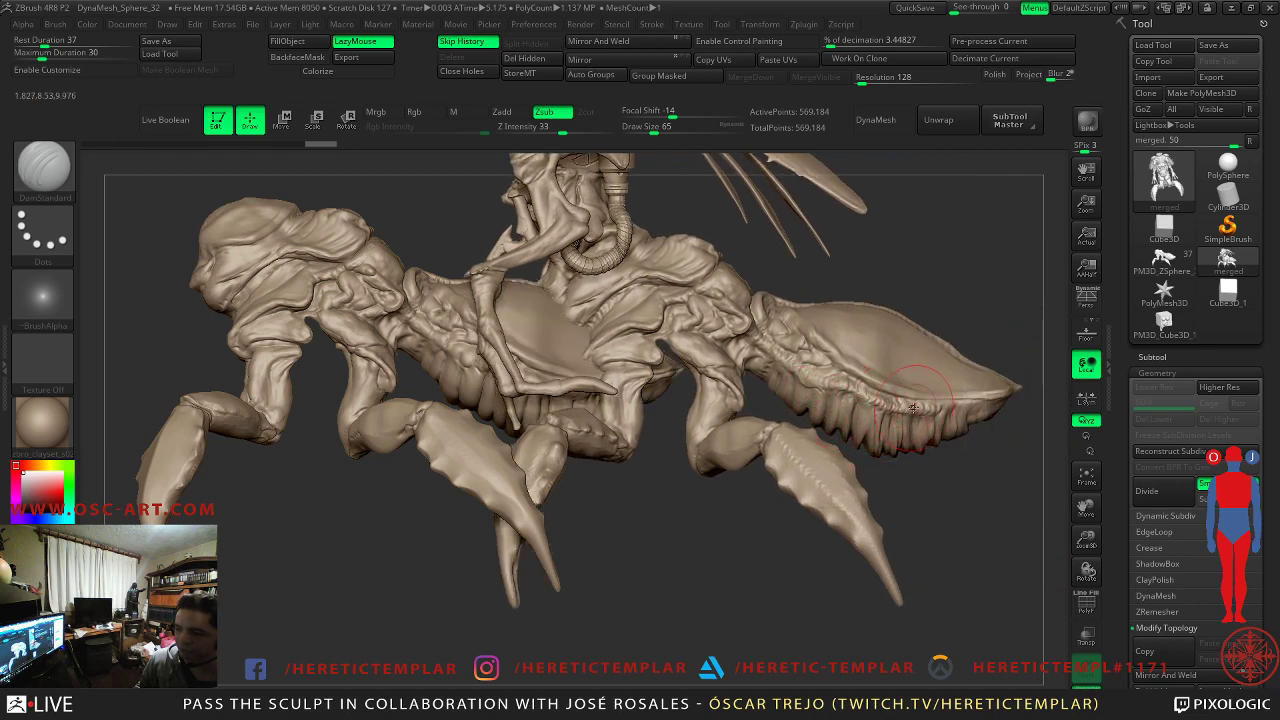
mouse_move(830, 505)
mouse_down()
mouse_move(760, 517)
mouse_move(749, 540)
mouse_move(743, 512)
mouse_move(728, 560)
mouse_move(745, 560)
mouse_up()
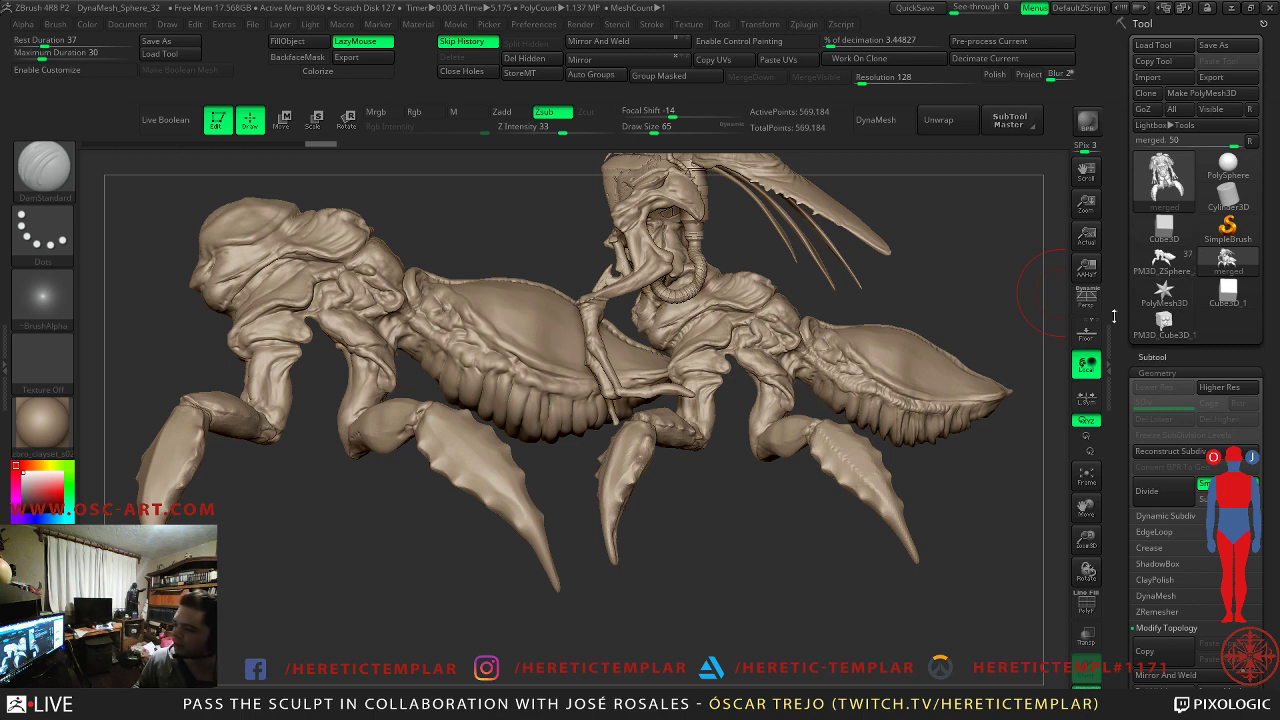
- Switch back to the PM3D_ZSphere tool and compare its lower body with the snapshot
click(1163, 260)
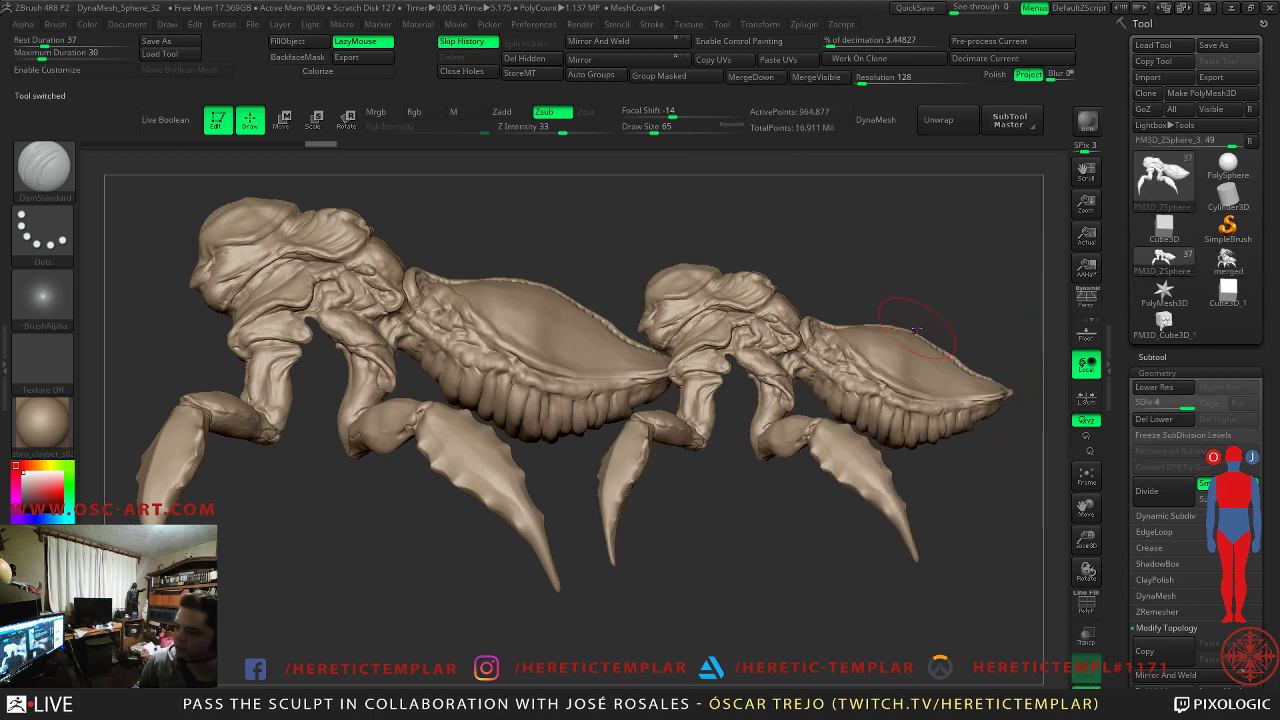
drag(988, 311, 930, 320)
drag(900, 543, 710, 254)
- Select the HEAD2 subtool, frame it and clear the snapshot from the canvas
alt+click(626, 192)
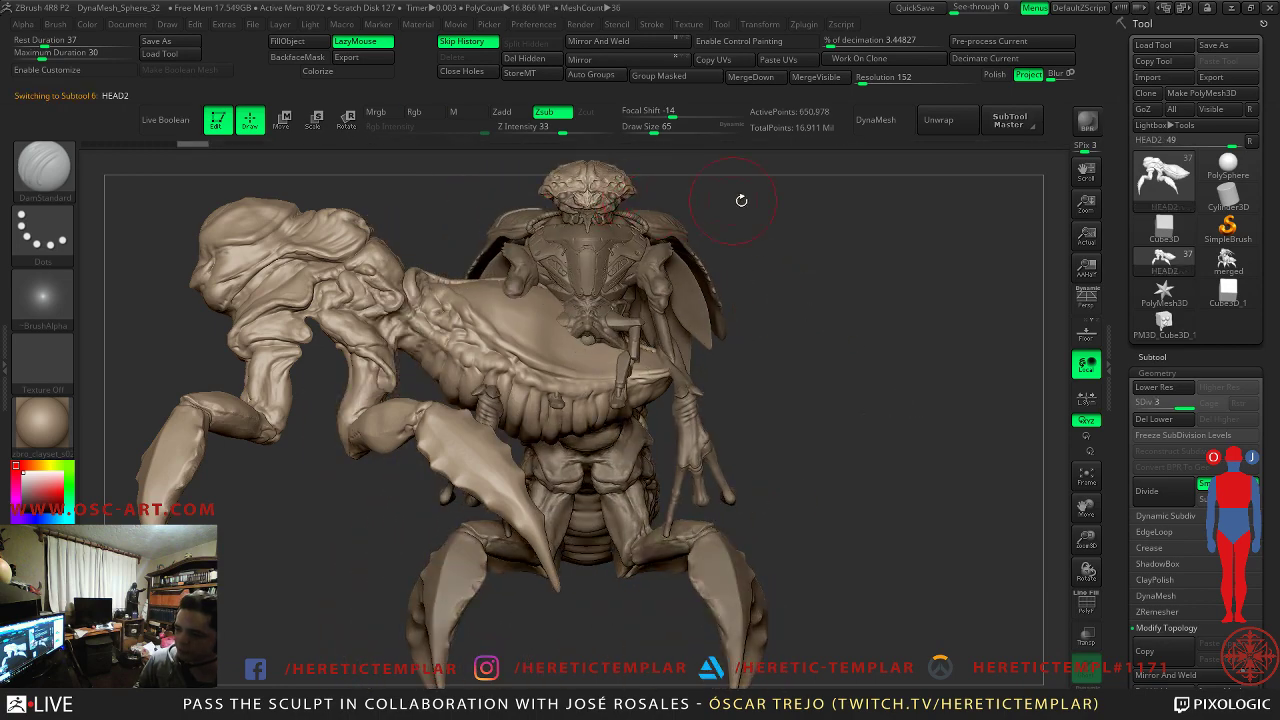
key(f)
drag(977, 299, 780, 262)
key(ctrl+n)
- Inspect the head close up from the front and side with the Clay brush ready at draw size 39
drag(896, 279, 405, 345)
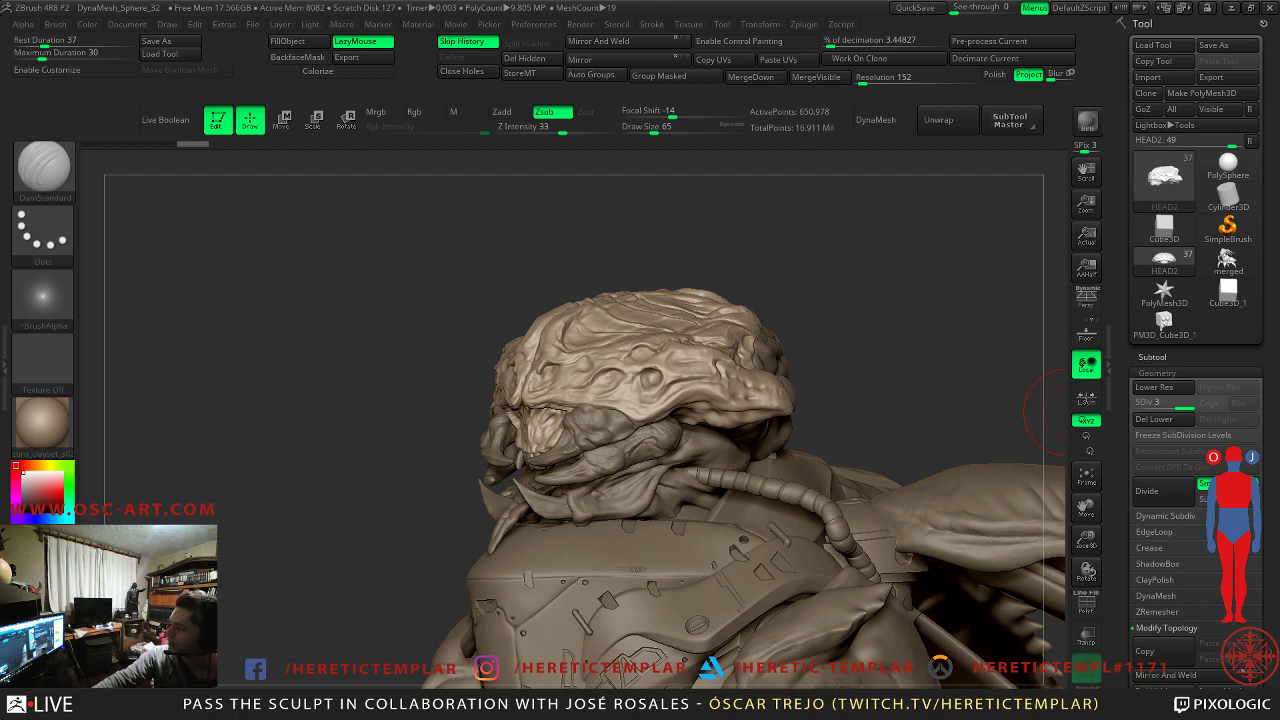
mouse_move(739, 254)
mouse_down()
mouse_move(846, 349)
mouse_move(852, 314)
mouse_move(862, 341)
mouse_move(815, 295)
mouse_move(734, 257)
mouse_up()
key(b)
key(c)
key(l)
key(s)
click(584, 469)
mouse_move(589, 469)
mouse_down()
mouse_move(594, 459)
mouse_move(584, 463)
mouse_up()
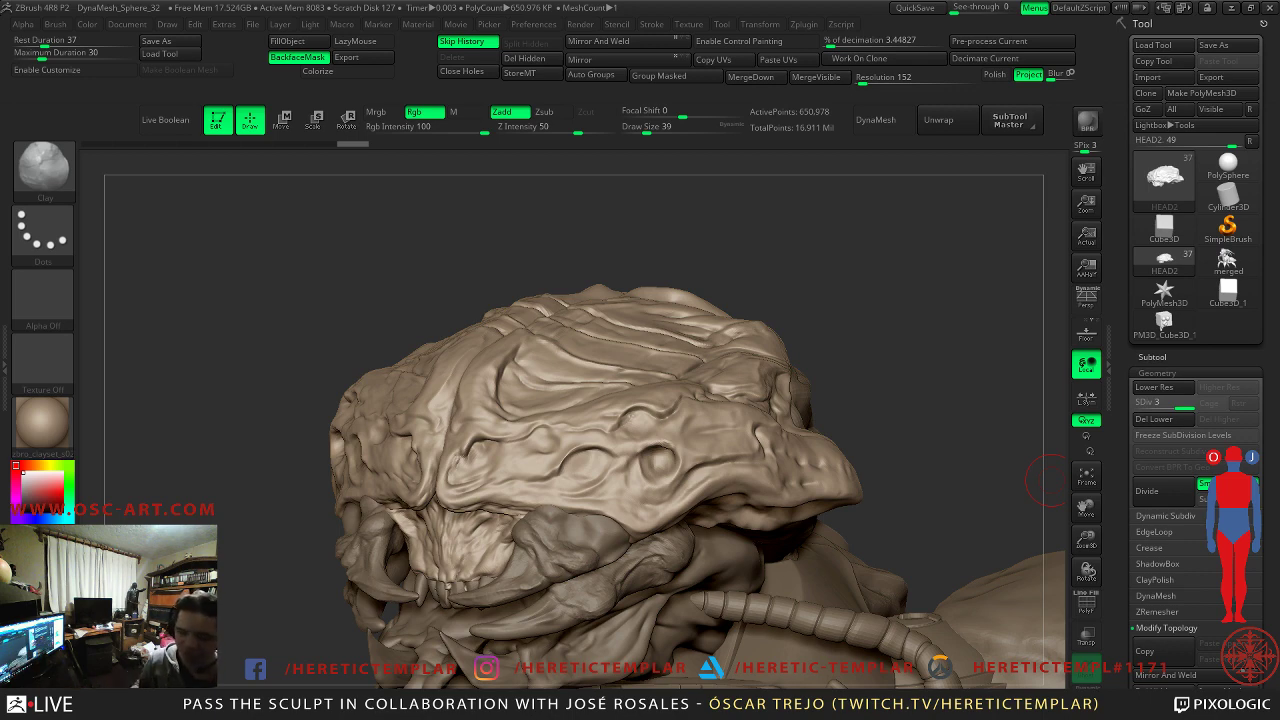
mouse_move(615, 260)
mouse_down()
mouse_move(828, 248)
mouse_move(866, 314)
mouse_move(830, 320)
mouse_move(786, 285)
mouse_move(841, 313)
mouse_up()
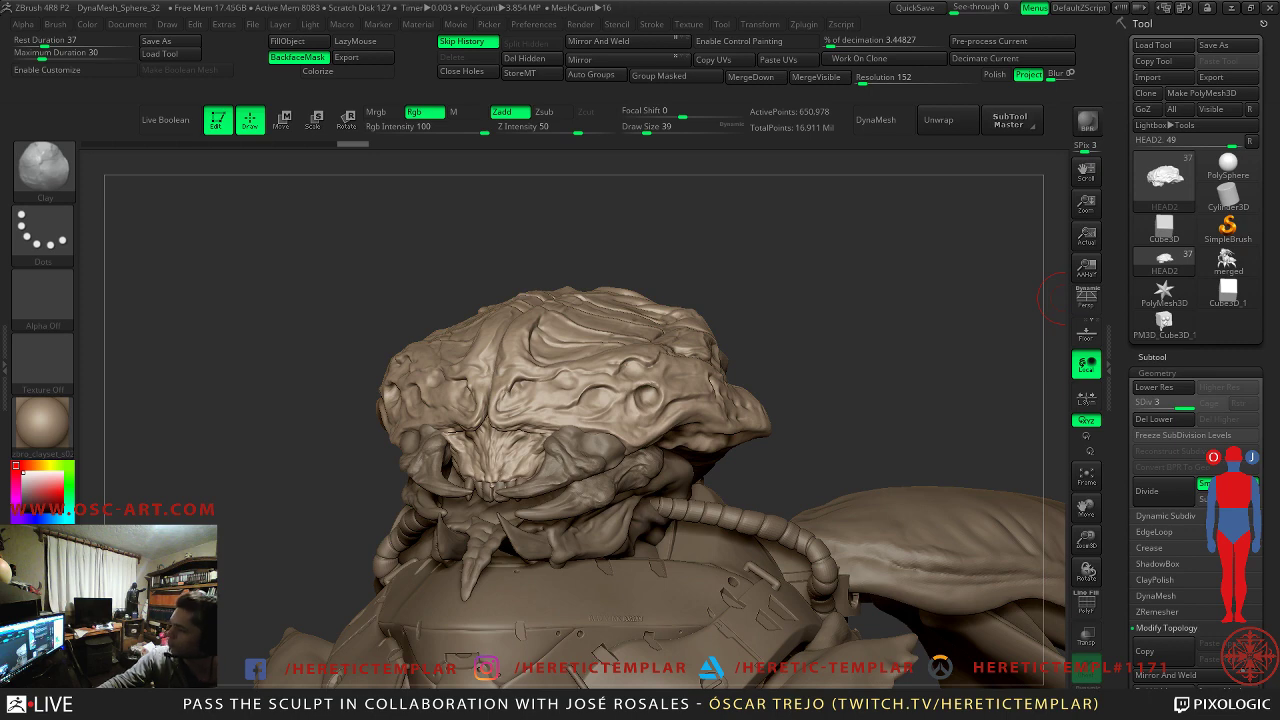
- Lower the head to subdivision level 1 and ready the Move brush at draw size 223
mouse_move(841, 326)
mouse_down()
mouse_move(875, 398)
mouse_move(935, 292)
mouse_up()
key(b)
key(m)
key(v)
key(s)
mouse_move(756, 332)
mouse_down()
mouse_move(851, 321)
mouse_move(861, 355)
mouse_move(586, 343)
mouse_up()
drag(524, 373, 625, 362)
key(shift+d)
key(shift+d)
mouse_move(813, 311)
mouse_down()
mouse_move(651, 314)
mouse_move(684, 298)
mouse_up()
key(s)
key(s)
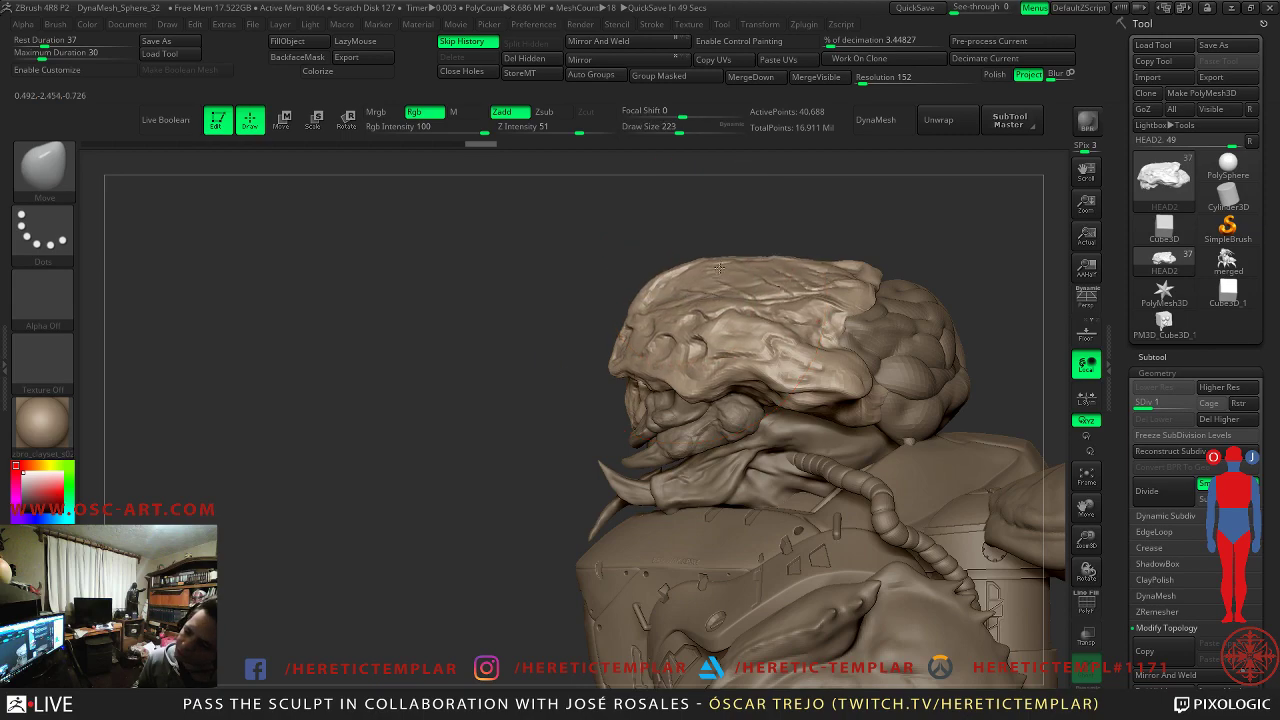
mouse_move(567, 332)
mouse_down()
mouse_move(806, 326)
mouse_move(780, 355)
mouse_move(837, 321)
mouse_move(812, 338)
mouse_up()
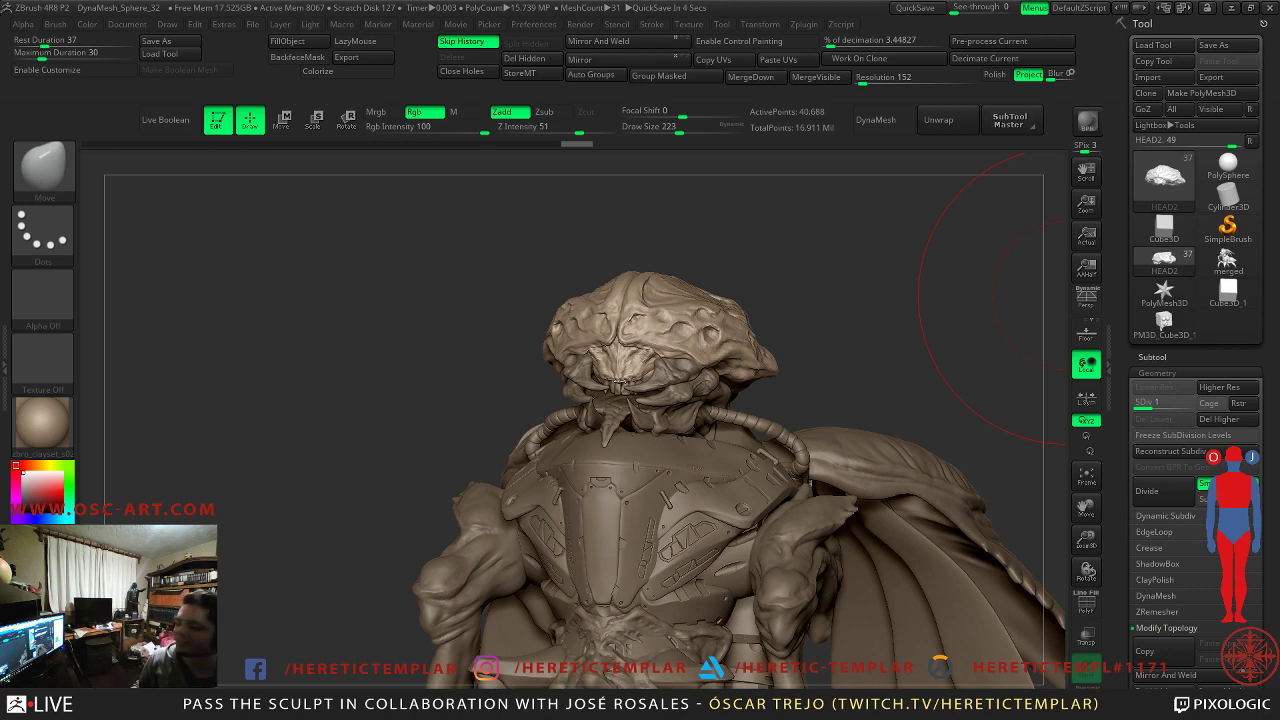
drag(848, 345, 802, 294)
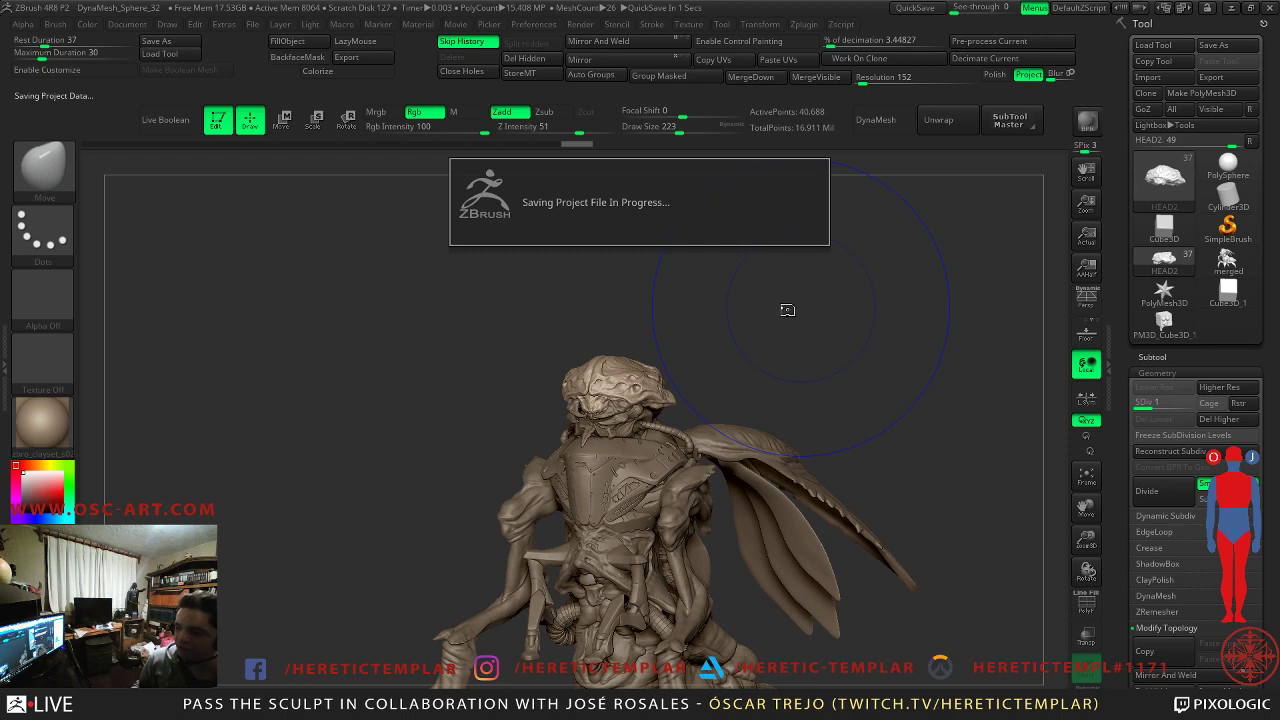
mouse_move(720, 209)
shift+mouse_down()
mouse_move(769, 216)
mouse_move(763, 299)
mouse_move(866, 403)
mouse_move(830, 370)
mouse_move(811, 309)
shift+mouse_up()
drag(740, 363, 930, 304)
- Switch to the PolySphere tool and frame the sphere in the view
click(1228, 165)
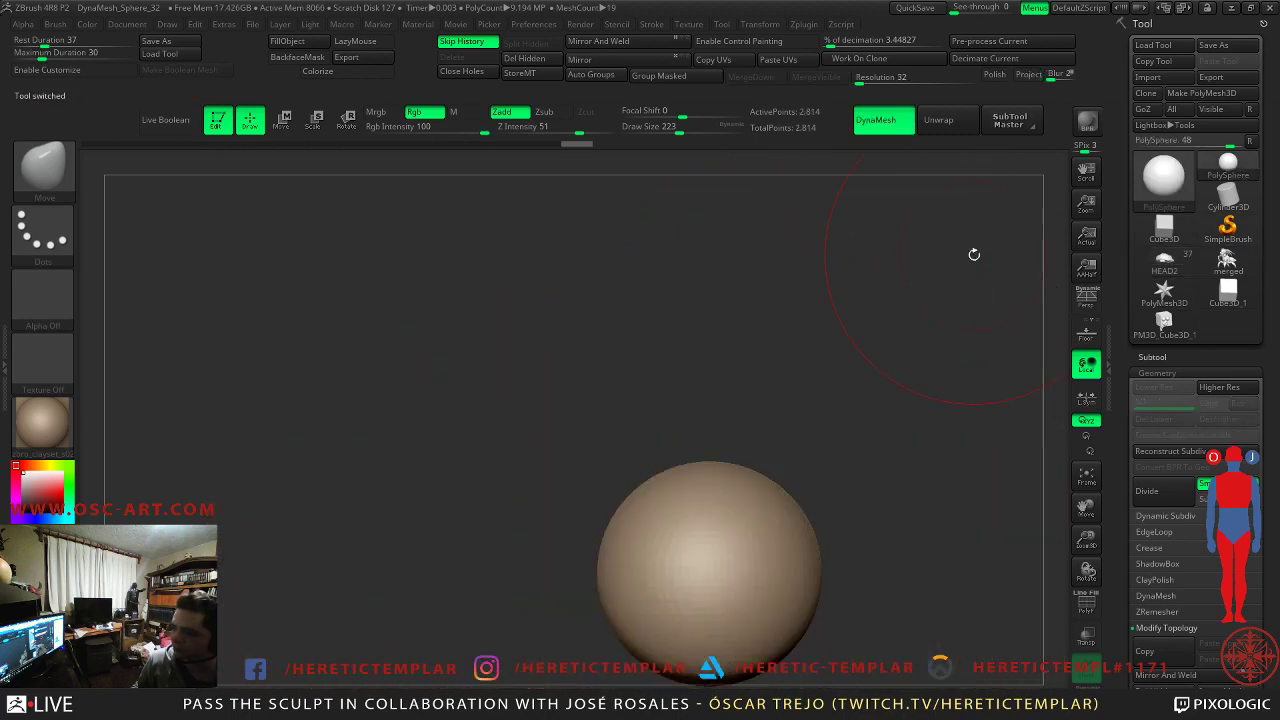
key(f)
mouse_move(888, 413)
alt+mouse_down()
mouse_move(626, 429)
mouse_move(895, 418)
alt+mouse_up()
mouse_move(722, 372)
alt+mouse_down()
mouse_move(757, 354)
mouse_move(738, 359)
mouse_move(804, 427)
alt+mouse_up()
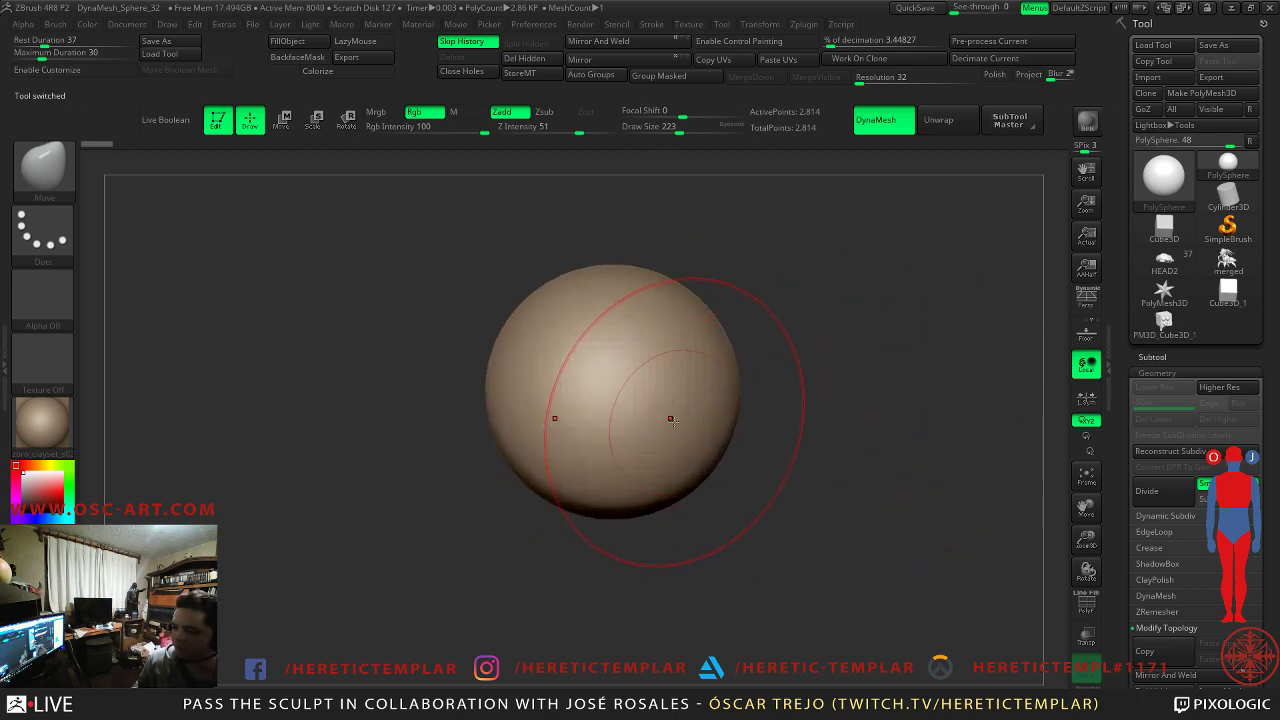
- Shape the sphere into an elongated skull form using the Move brush at draw size 234, and smooth its surface
key(s)
drag(649, 445, 648, 514)
mouse_move(828, 494)
mouse_down()
mouse_move(768, 496)
mouse_move(640, 446)
mouse_move(600, 503)
mouse_move(614, 534)
mouse_move(655, 504)
mouse_move(646, 488)
mouse_move(621, 508)
mouse_up()
key(bracketleft)
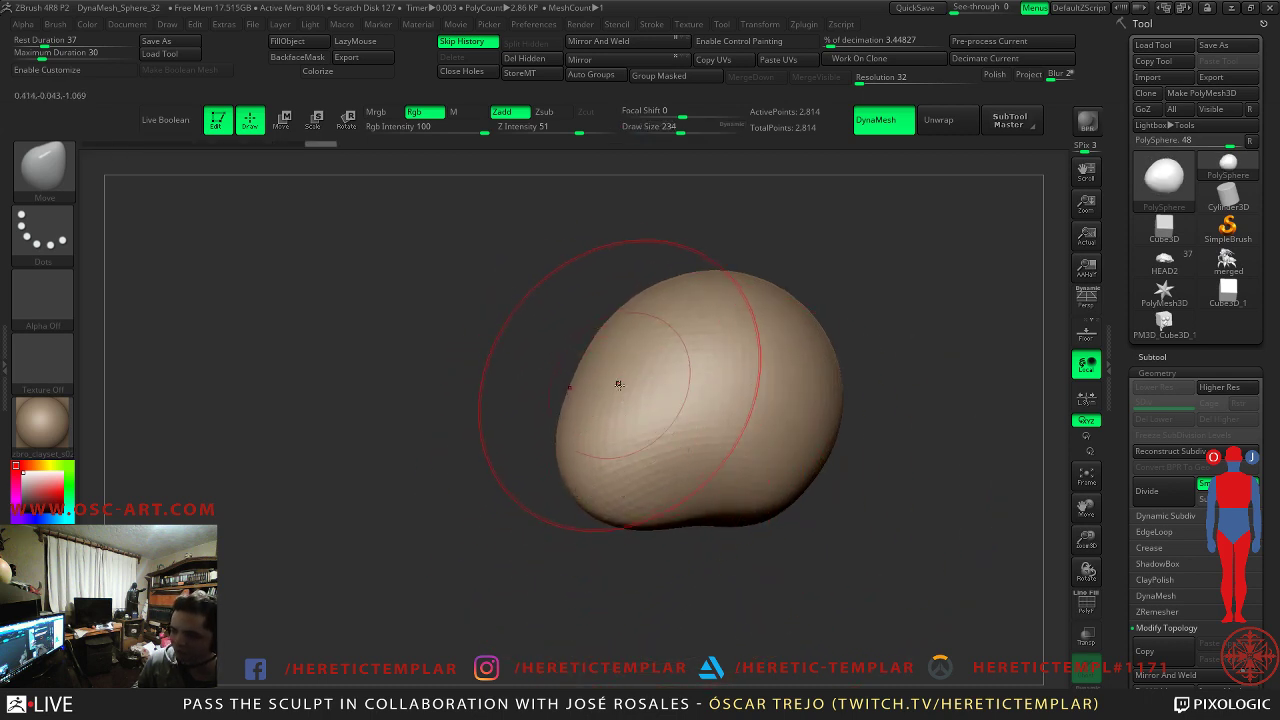
drag(623, 390, 591, 360)
drag(848, 298, 916, 294)
drag(857, 369, 936, 400)
drag(846, 337, 884, 298)
drag(714, 290, 699, 268)
shift+drag(500, 319, 613, 319)
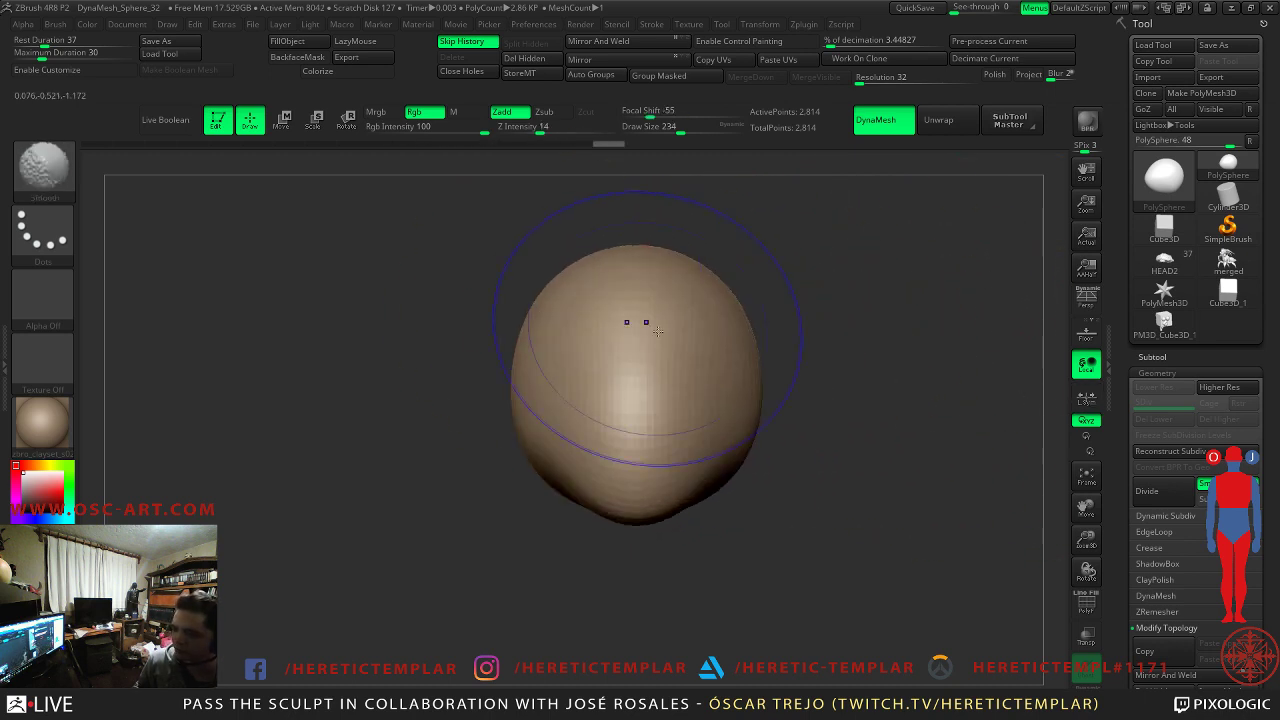
- Pull the skull's lower sides outward into flared cheek points, using the Move brush at draw sizes 172 and 132
drag(765, 425, 832, 452)
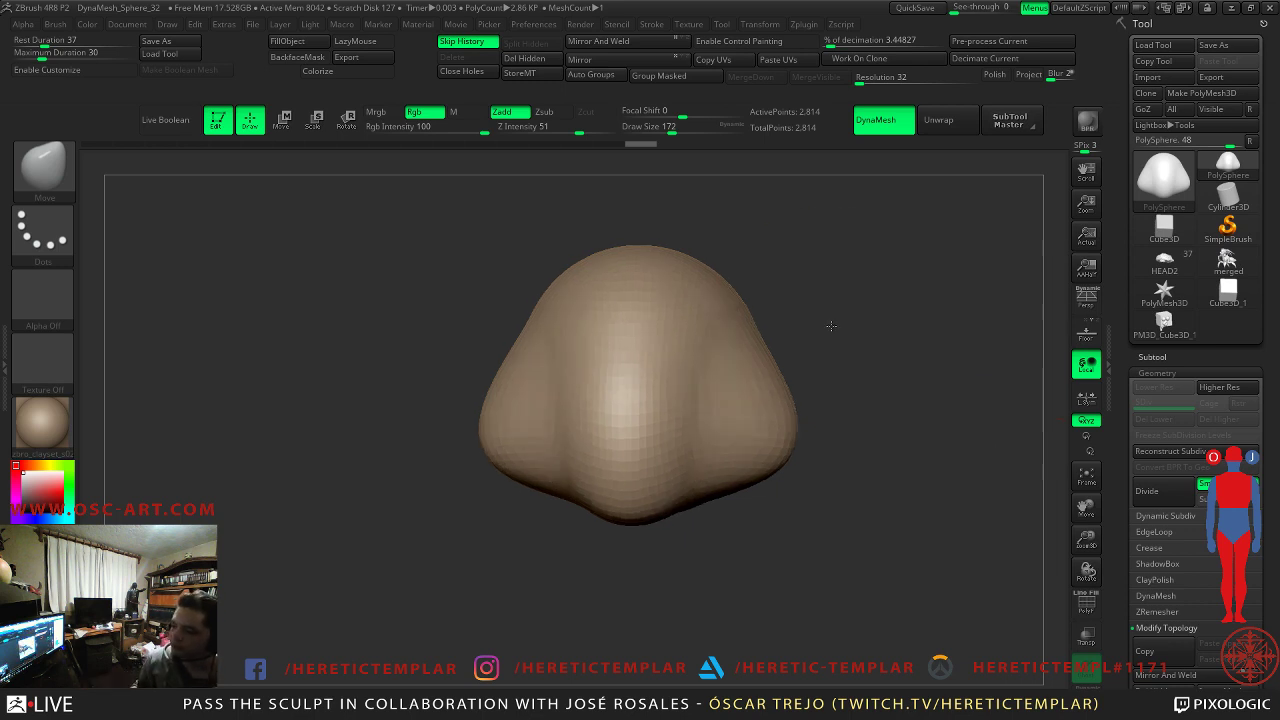
key(s)
mouse_move(764, 428)
mouse_down()
mouse_move(846, 497)
mouse_move(774, 454)
mouse_up()
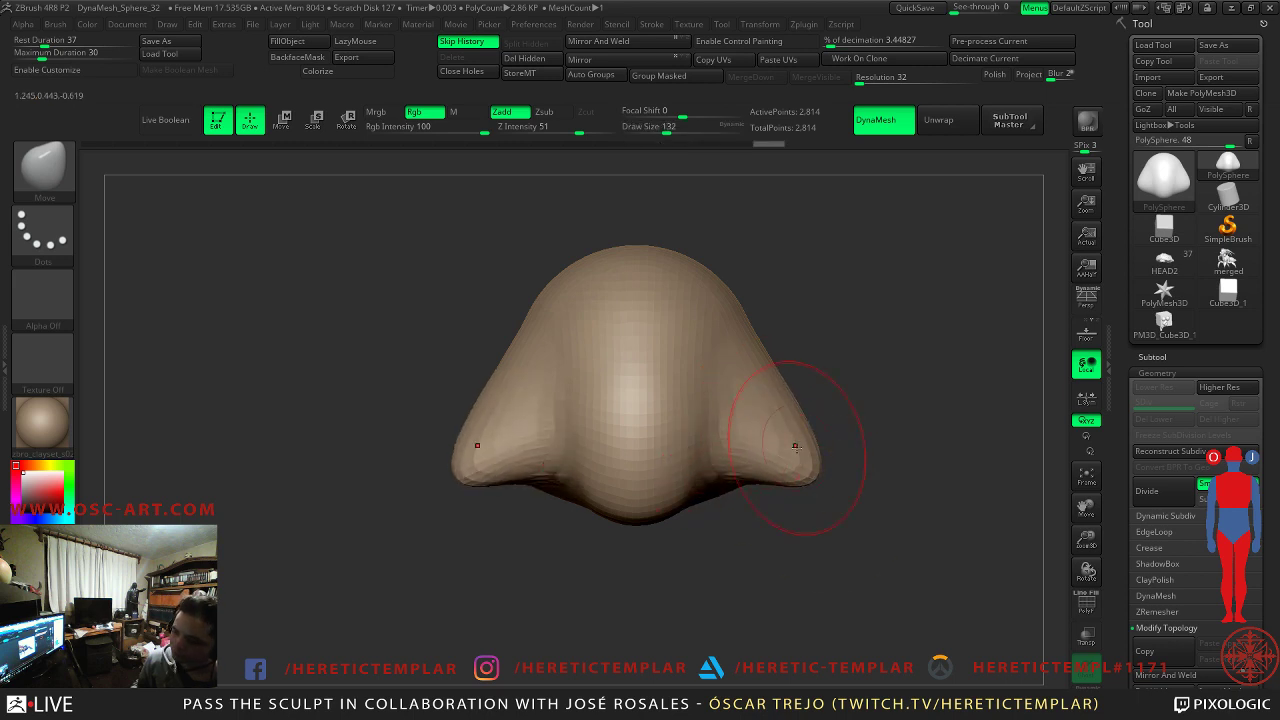
drag(900, 450, 808, 440)
right_drag(807, 440, 775, 440)
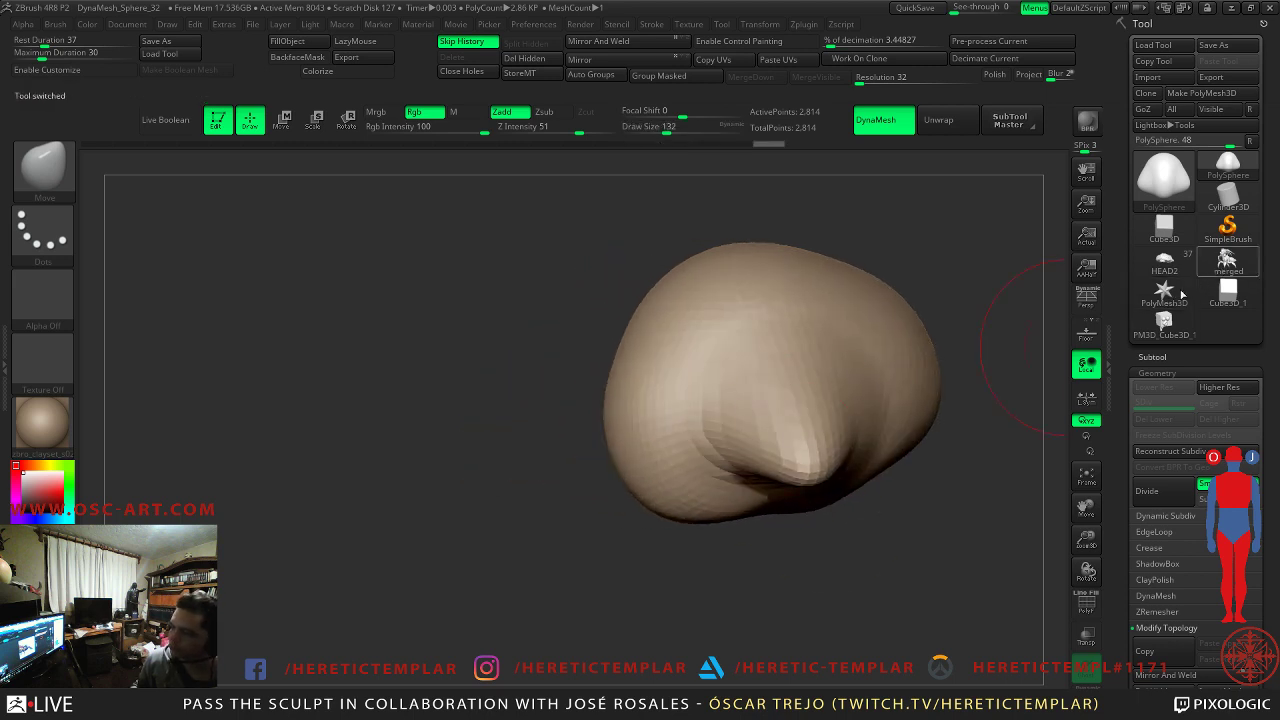
- Switch to the merged creature tool, show its subtool list and view the whole figure from the front
click(1226, 263)
key(f)
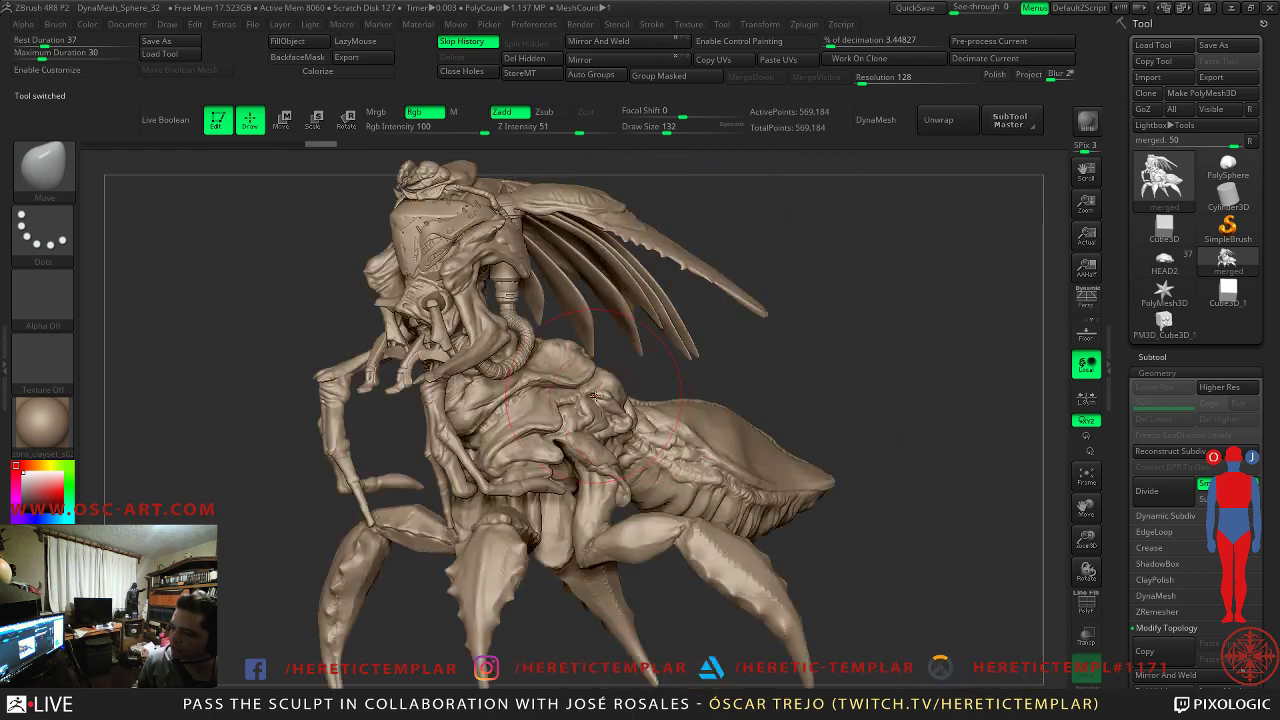
click(1152, 357)
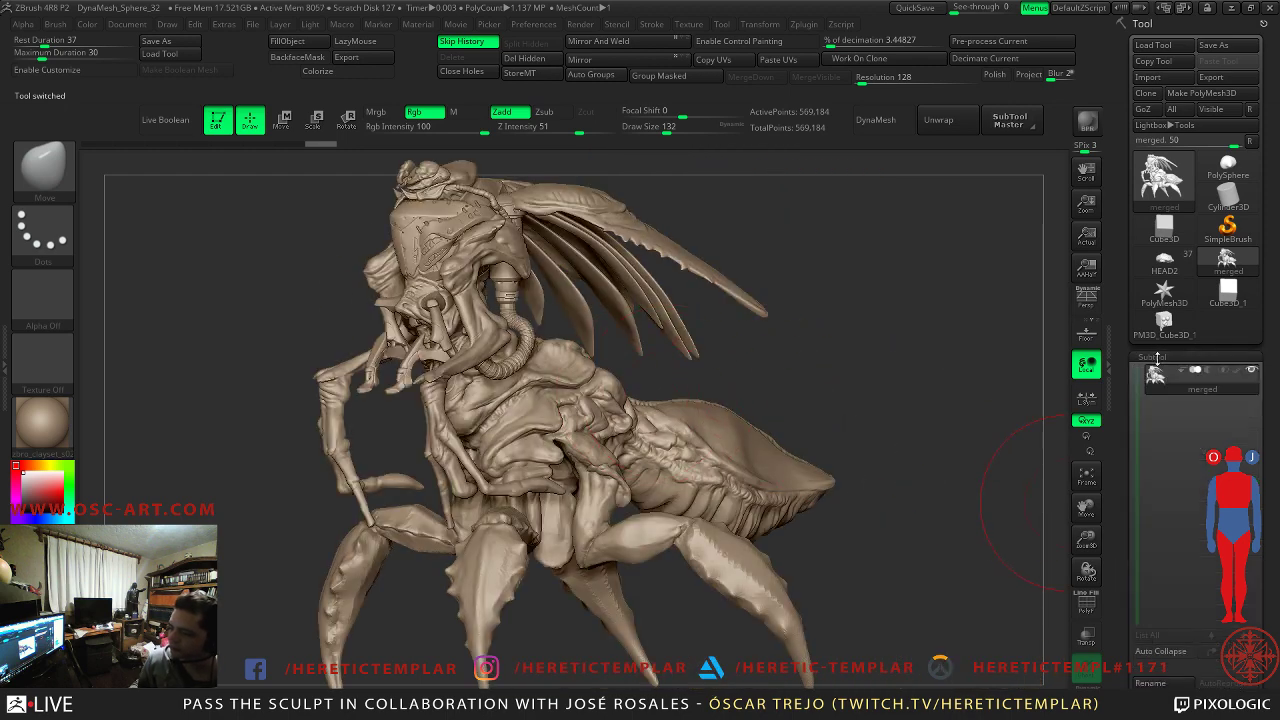
mouse_move(856, 290)
mouse_down()
mouse_move(863, 333)
mouse_move(800, 354)
mouse_move(837, 351)
mouse_move(814, 339)
mouse_move(846, 297)
mouse_move(829, 363)
mouse_move(800, 331)
mouse_move(863, 371)
mouse_move(820, 420)
mouse_move(771, 433)
mouse_up()
key(shift+f)
key(shift+f)
key(shift+f)
key(shift+f)
mouse_move(862, 527)
mouse_down()
mouse_move(829, 491)
mouse_move(841, 375)
mouse_move(943, 326)
mouse_up()
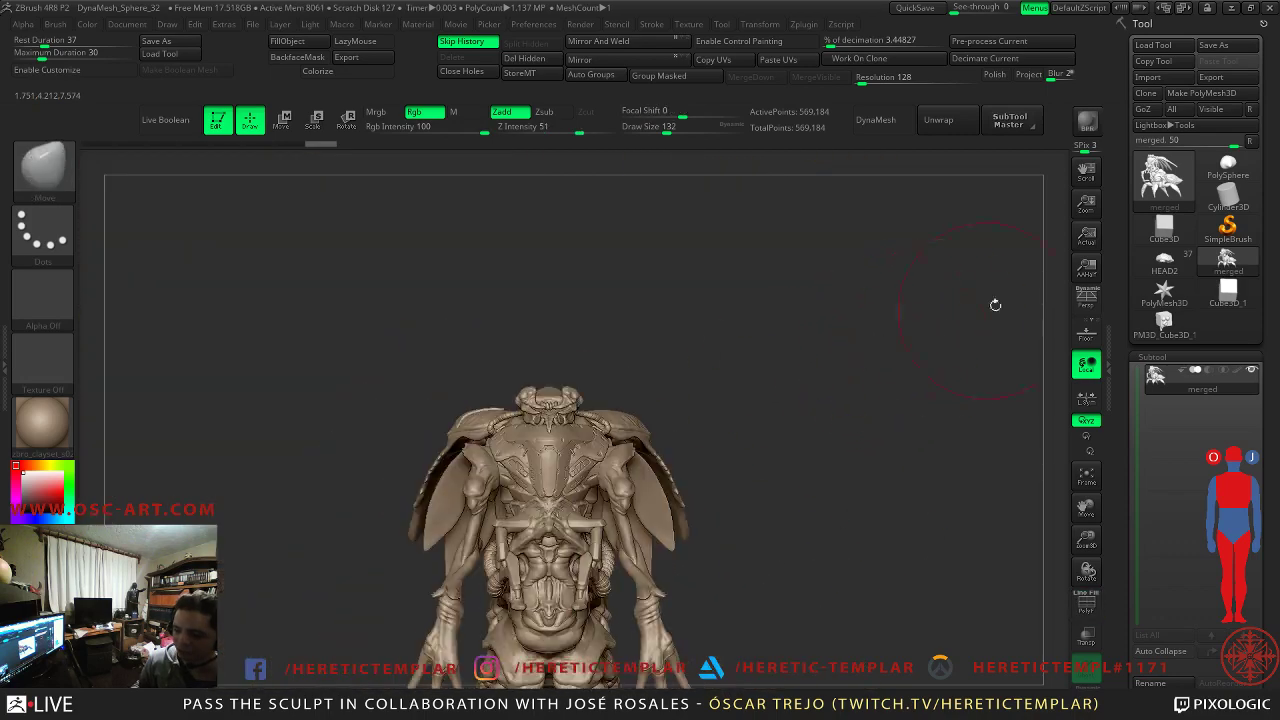
- Append the shaped PolySphere to the merged creature as a subtool and make it active
drag(1140, 618, 1126, 500)
click(1211, 382)
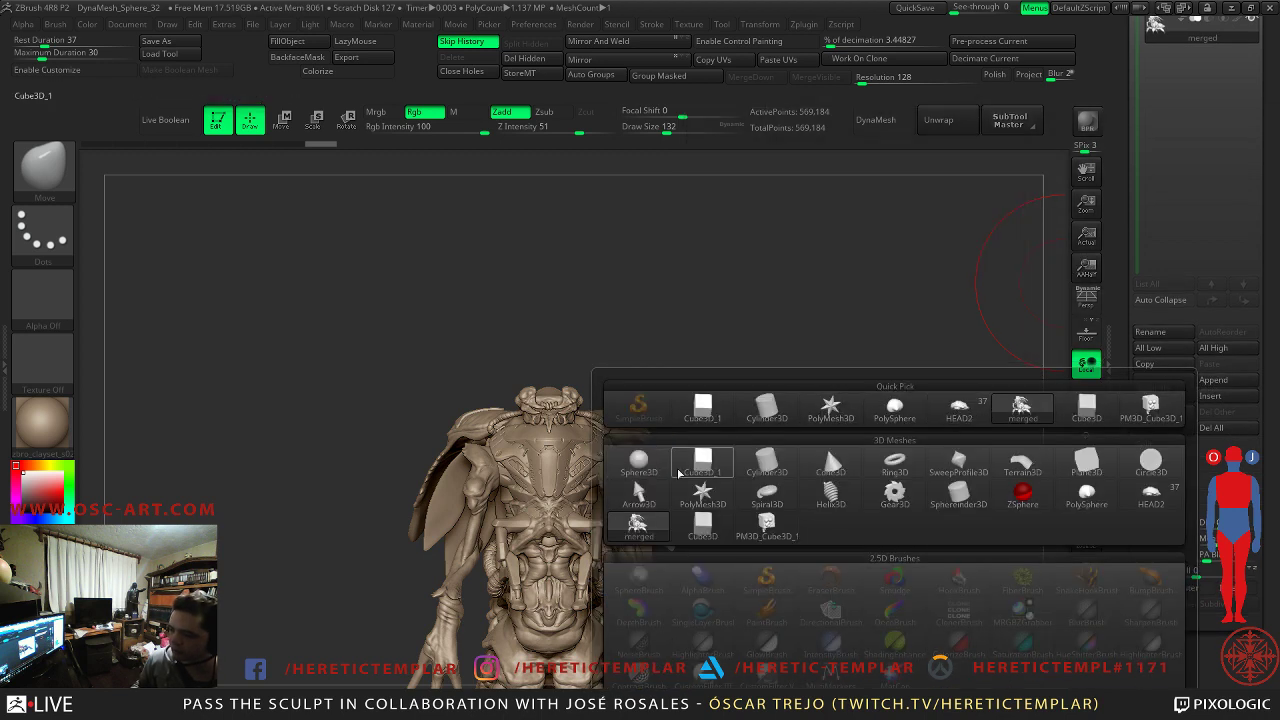
click(891, 420)
alt+drag(823, 414, 793, 288)
click(1200, 62)
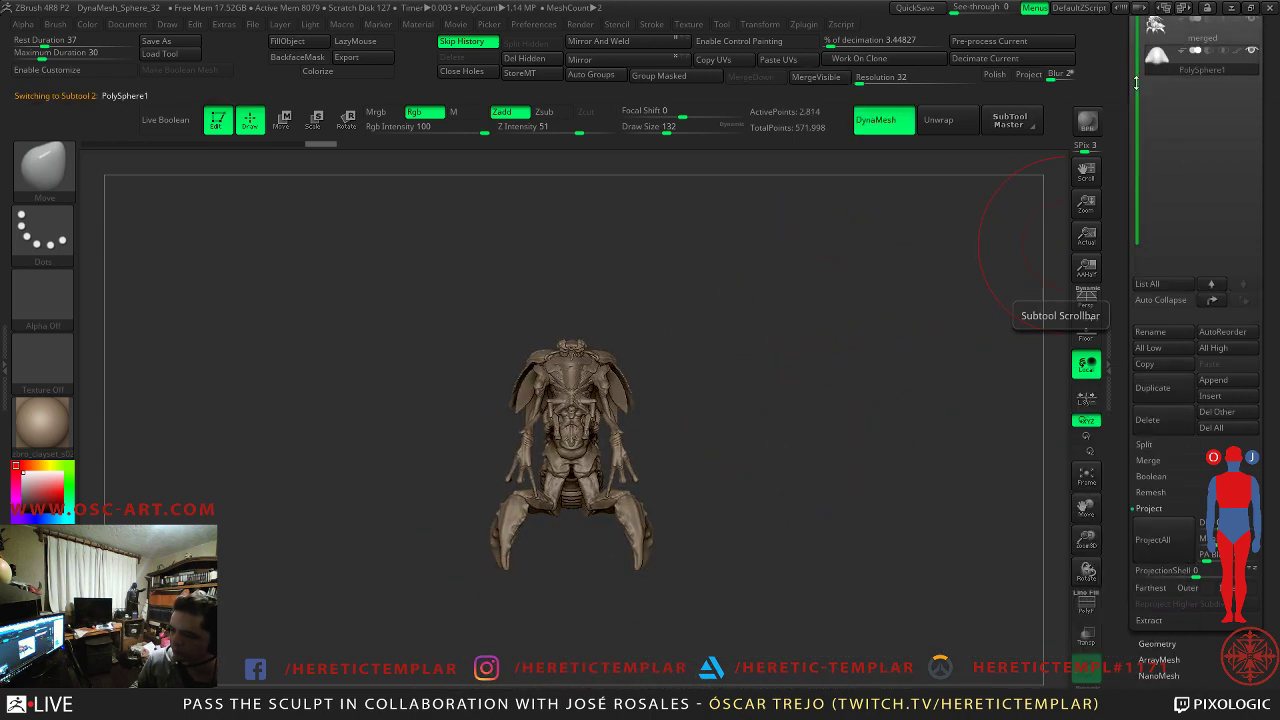
- Move the PolySphere subtool onto the top of the creature's head, above the mandibles
key(shift+f)
drag(854, 452, 720, 440)
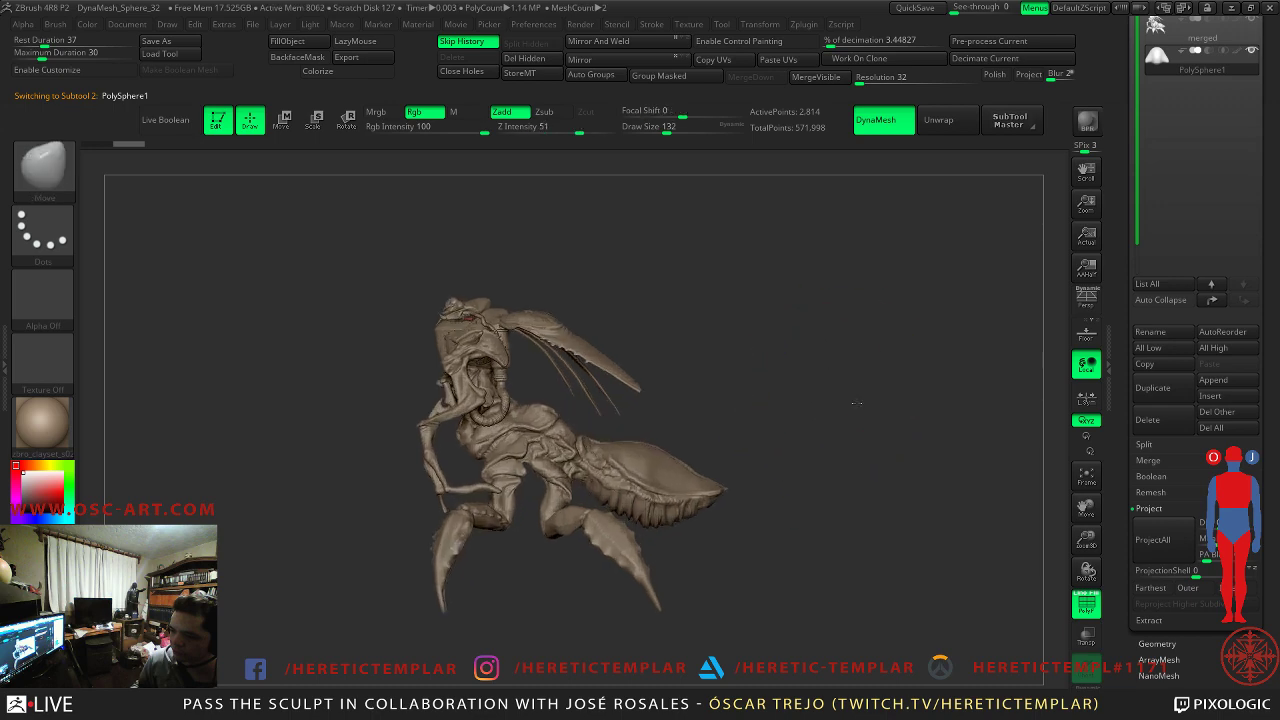
alt+drag(848, 392, 850, 480)
key(w)
alt+drag(697, 171, 766, 406)
mouse_move(456, 390)
mouse_down()
mouse_move(454, 318)
mouse_move(666, 343)
mouse_move(688, 431)
mouse_up()
key(q)
key(shift+f)
- Fit the cranium around the jaw with the Move brush at draw sizes 120 and 83, and remesh it with DynaMesh
key(s)
drag(566, 441, 559, 442)
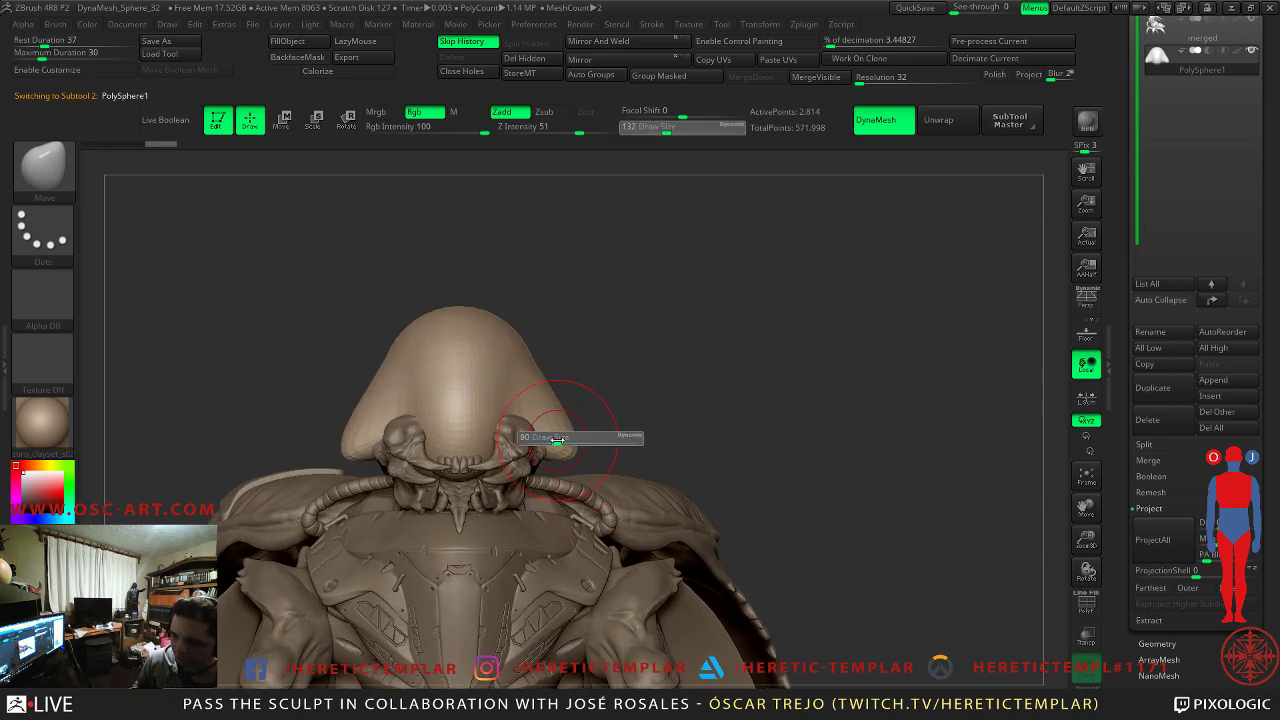
mouse_move(666, 423)
mouse_down()
mouse_move(600, 434)
mouse_move(576, 423)
mouse_move(580, 438)
mouse_up()
key(s)
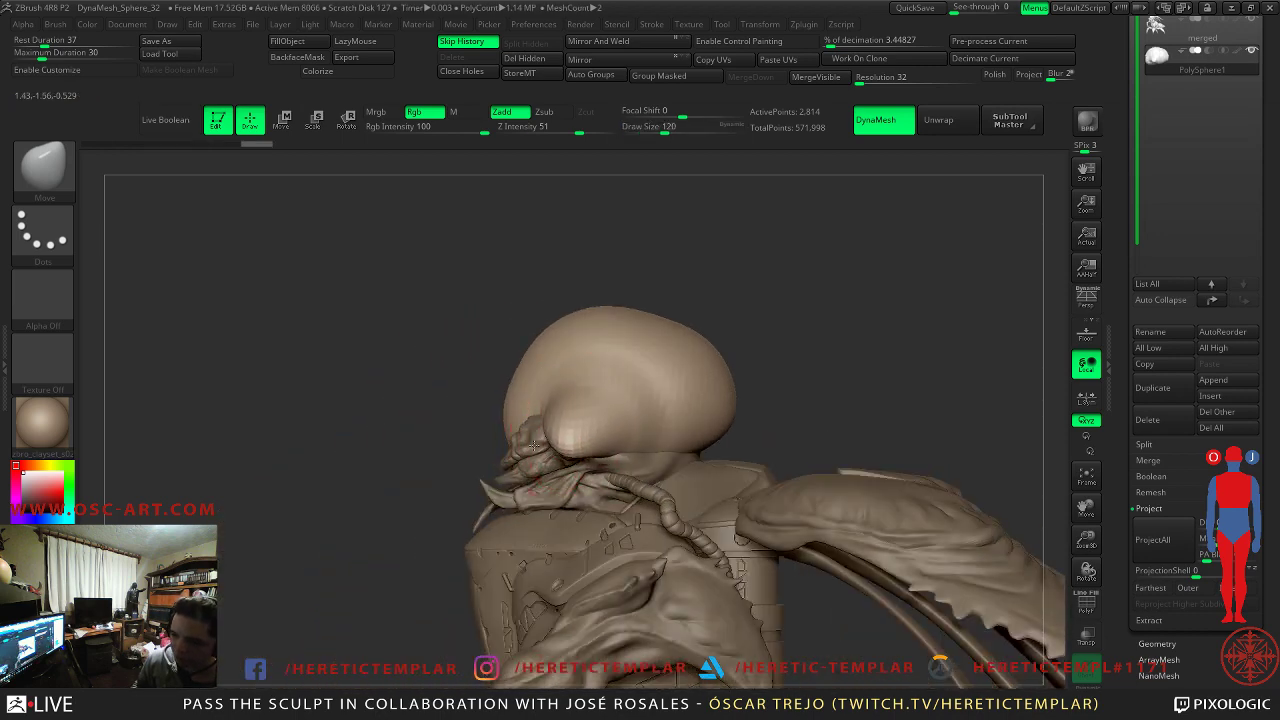
mouse_move(468, 452)
shift+mouse_down()
mouse_move(590, 448)
mouse_move(567, 447)
mouse_move(580, 426)
shift+mouse_up()
key(s)
ctrl+drag(666, 426, 646, 414)
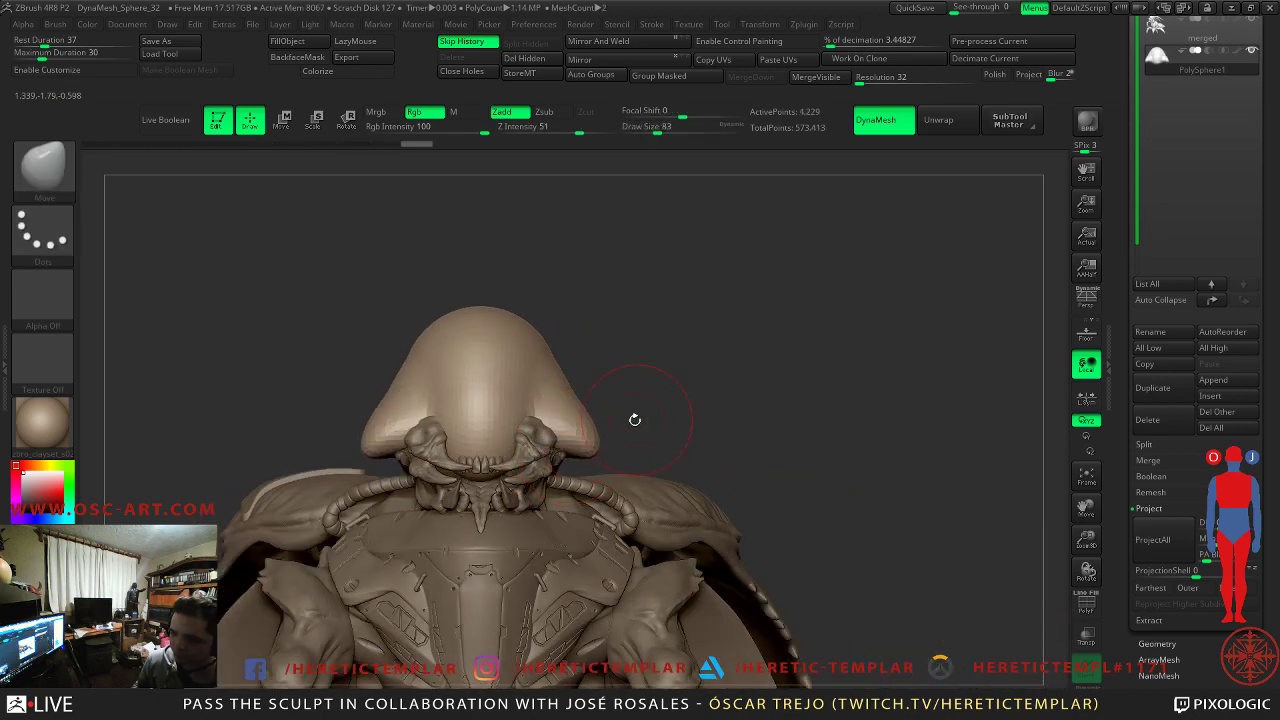
- Adjust the cranium's overall profile from the side and front with the Move brush at draw size 145
right_drag(656, 411, 560, 414)
key(s)
drag(543, 414, 555, 414)
drag(568, 388, 554, 364)
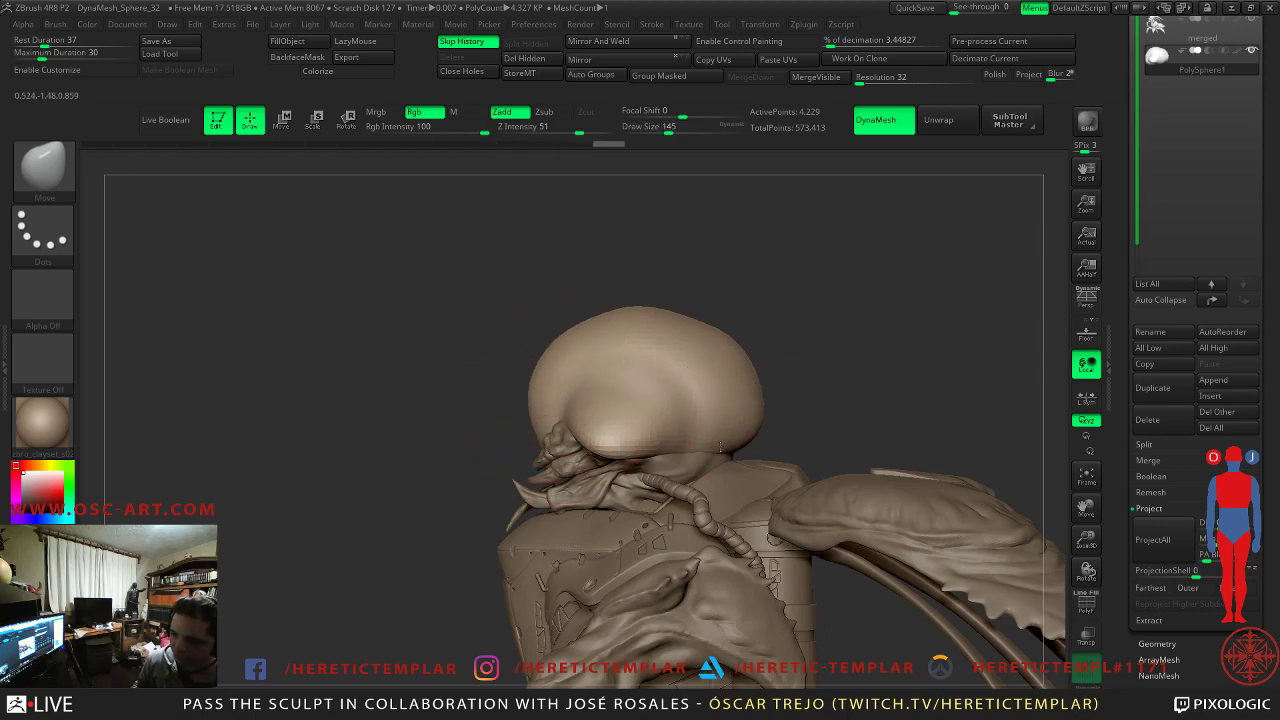
mouse_move(528, 386)
right_down()
mouse_move(740, 412)
mouse_move(697, 271)
mouse_move(876, 304)
mouse_move(800, 305)
mouse_move(800, 289)
mouse_move(837, 280)
mouse_move(834, 257)
mouse_move(808, 438)
mouse_move(986, 503)
mouse_move(986, 520)
right_up()
key(v)
key(v)
mouse_move(835, 419)
alt+right_down()
mouse_move(769, 299)
mouse_move(805, 354)
mouse_move(801, 376)
alt+right_up()
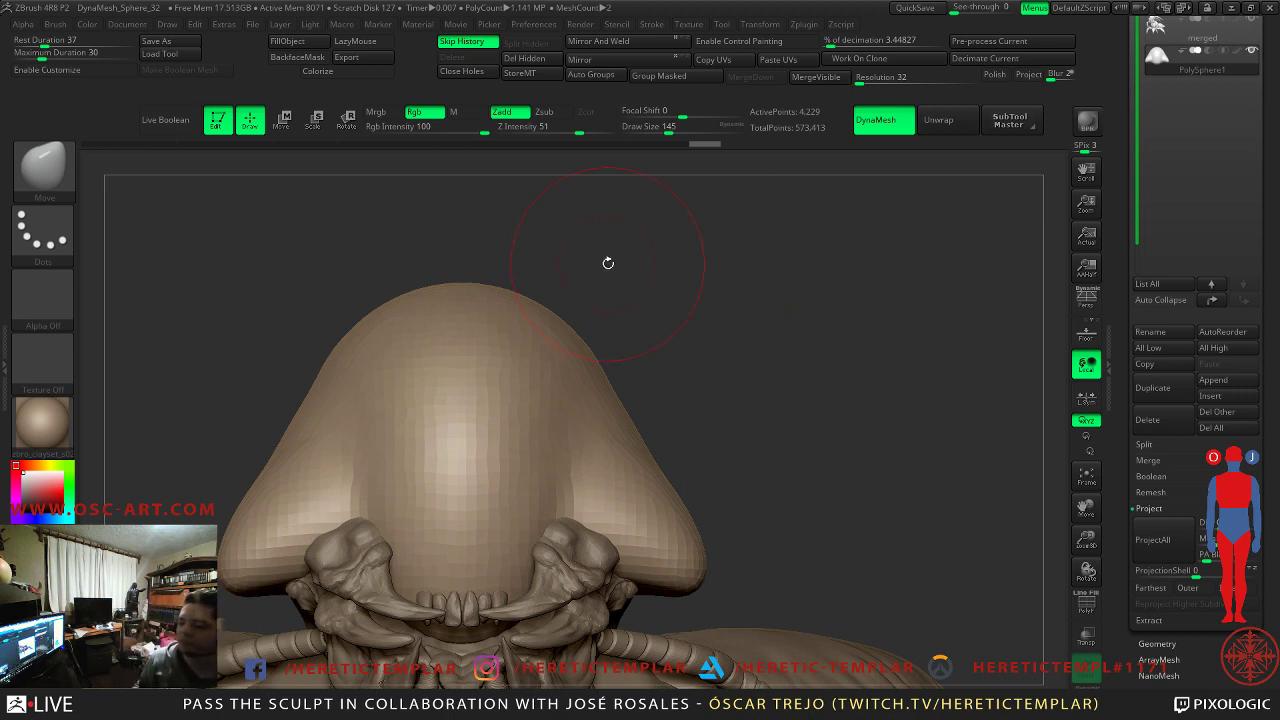
alt+drag(720, 457, 684, 339)
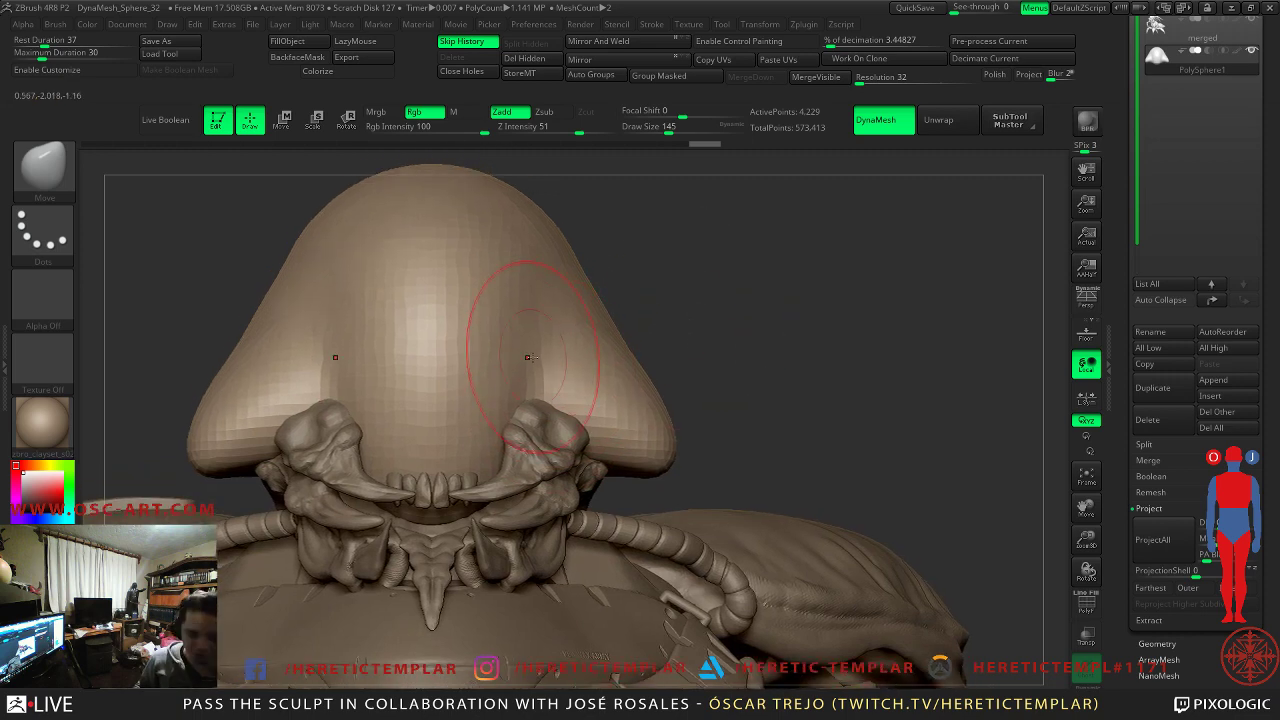
- Carve creases into the cranium above the mandible joints with the DamStandard brush at draw size 94
key(b)
key(d)
key(s)
key(s)
mouse_move(583, 391)
mouse_down()
mouse_move(560, 394)
mouse_move(590, 404)
mouse_move(501, 438)
mouse_up()
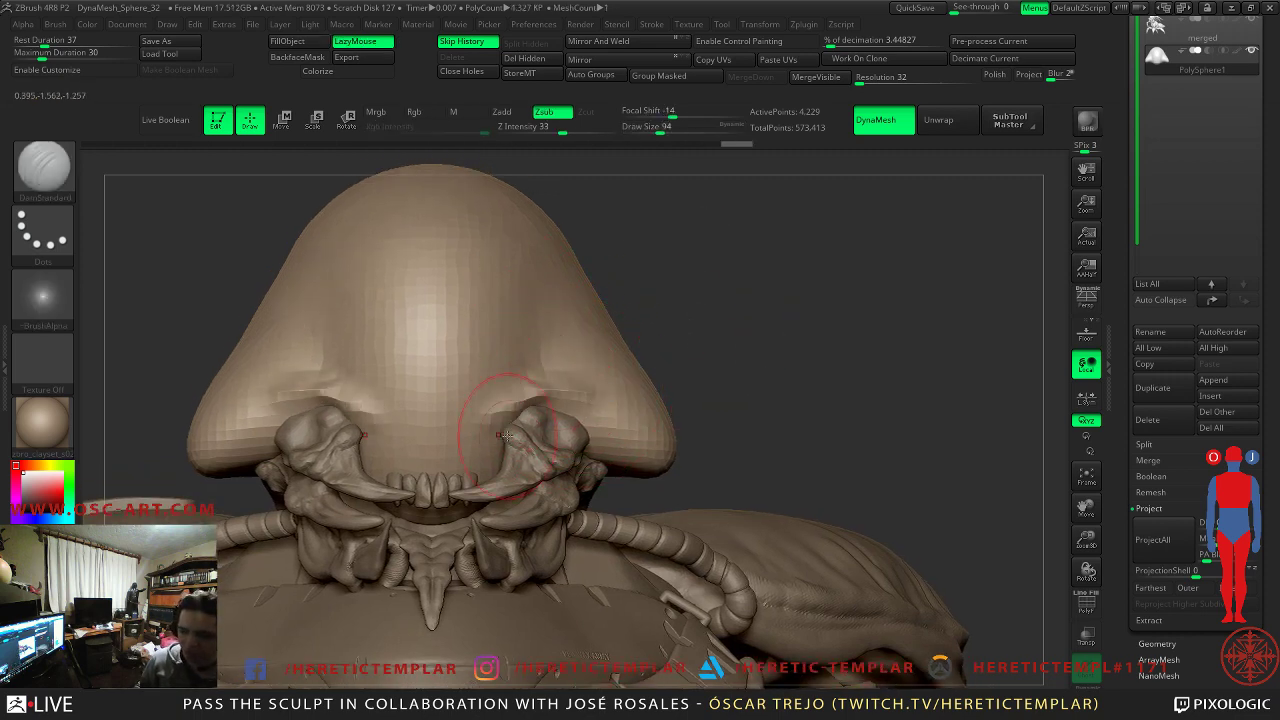
drag(547, 398, 642, 434)
mouse_move(729, 434)
alt+mouse_down()
mouse_move(666, 409)
mouse_move(500, 405)
alt+mouse_up()
drag(634, 398, 663, 426)
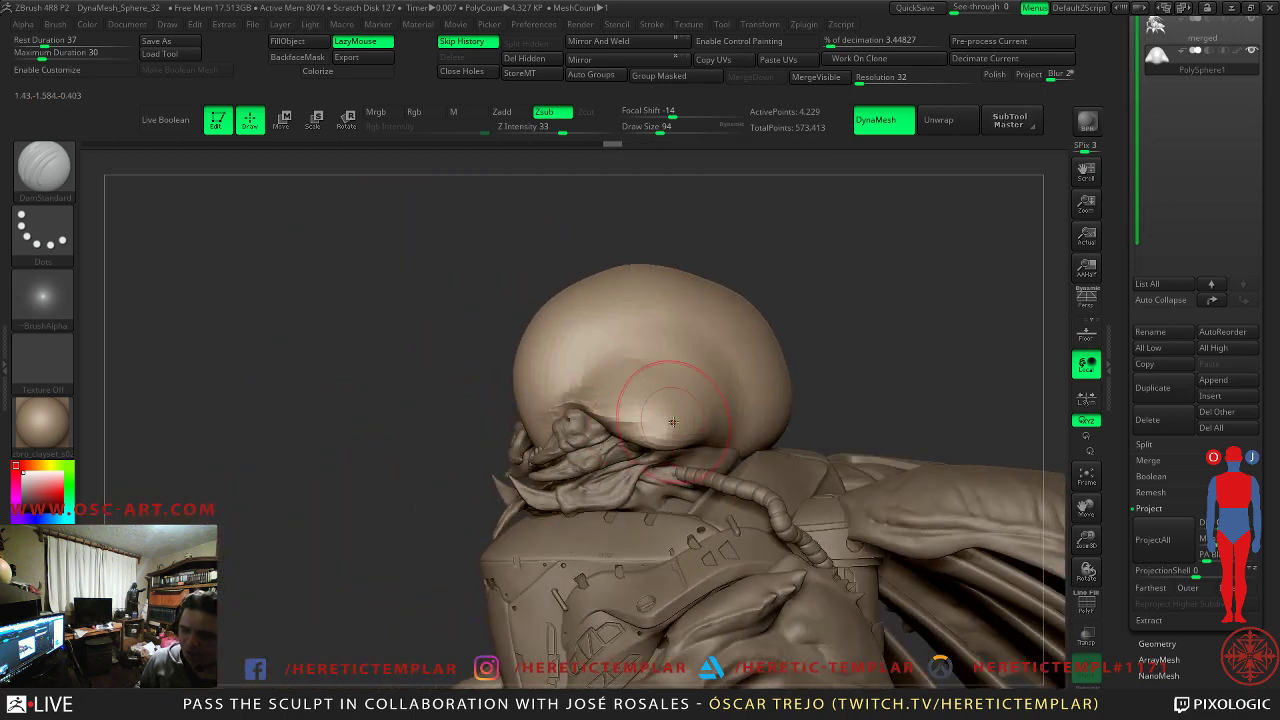
- Undo the last stroke and carve the cranium's lower rim toward the back with DamStandard at draw size 83
drag(880, 405, 800, 399)
key(ctrl+z)
key(s)
drag(649, 430, 641, 430)
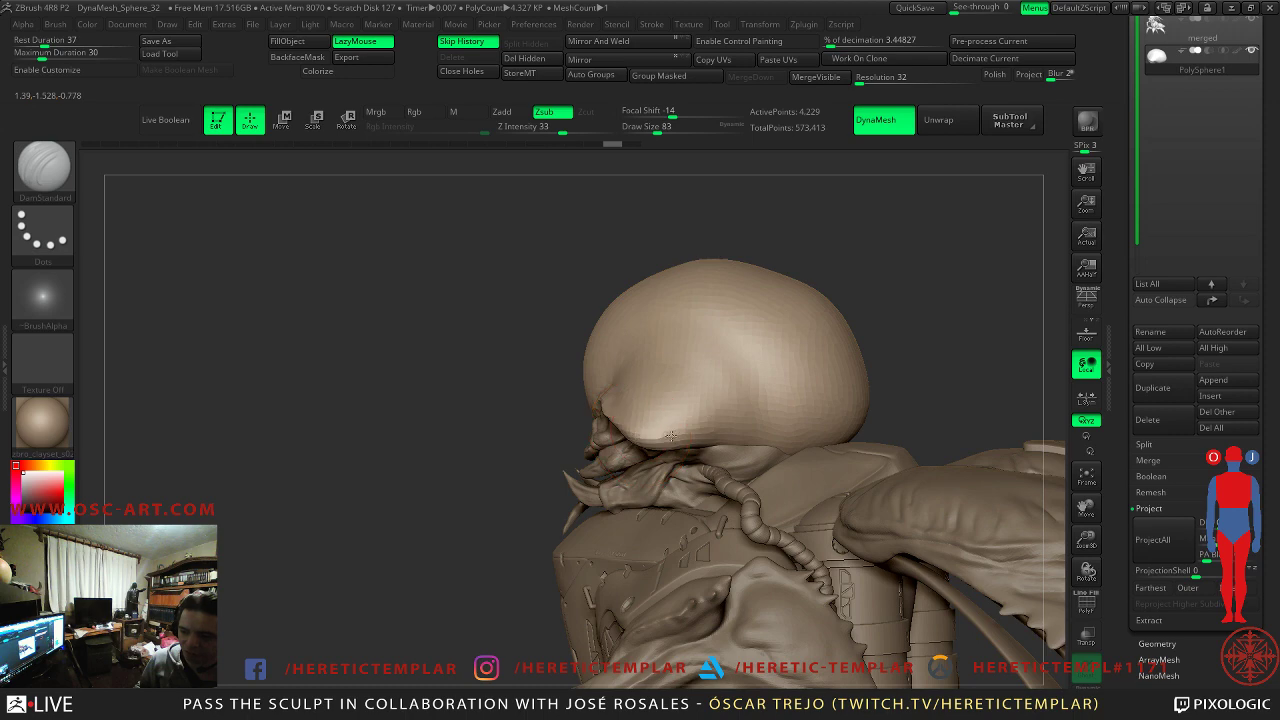
drag(911, 409, 858, 402)
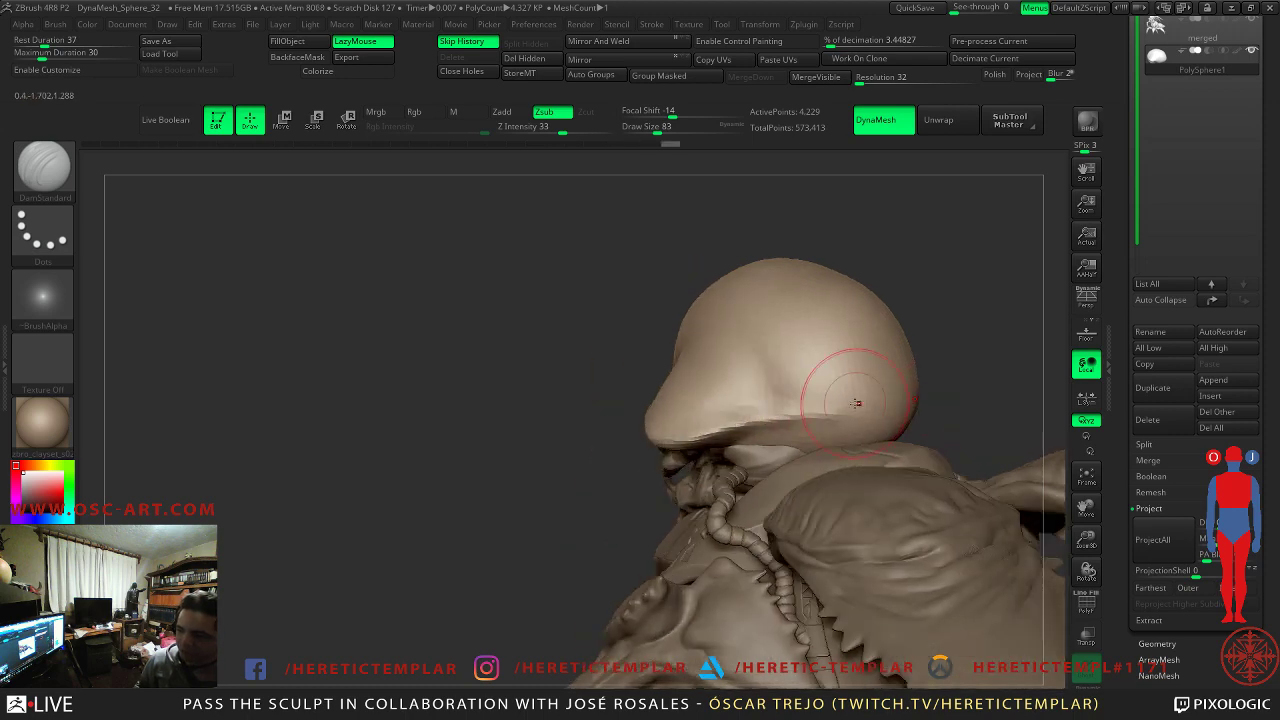
drag(951, 374, 911, 337)
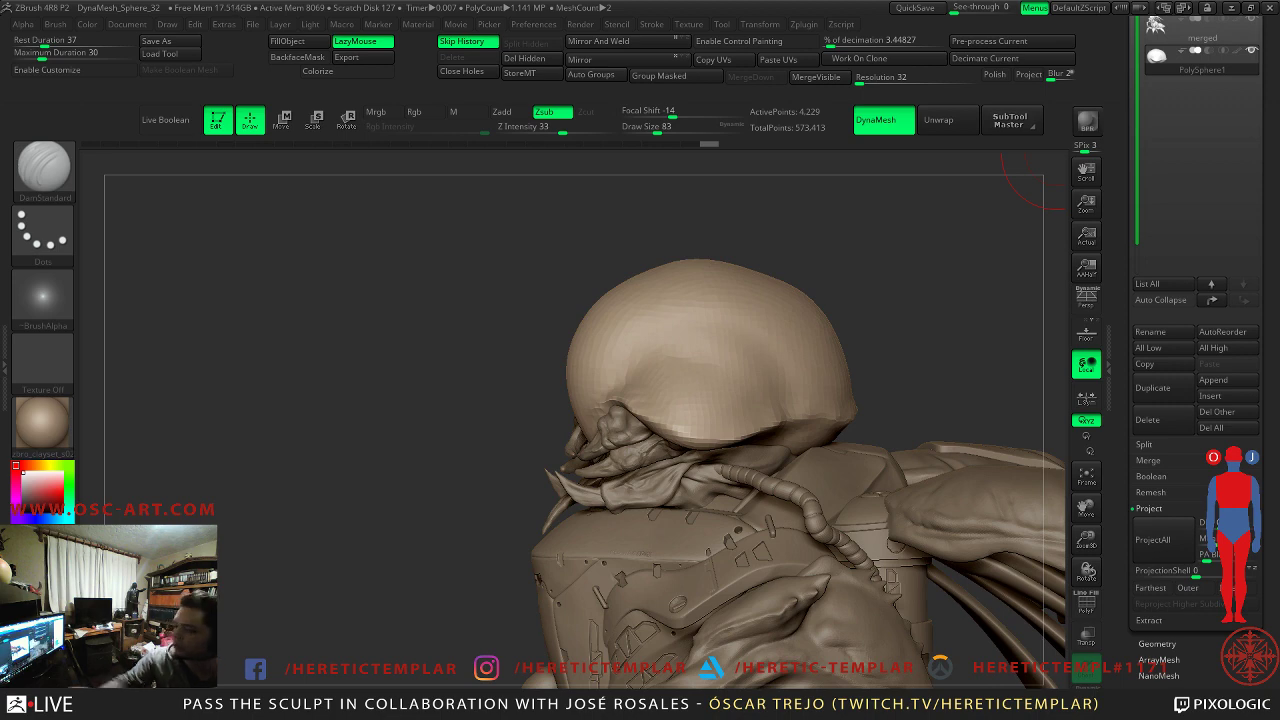
drag(525, 355, 484, 355)
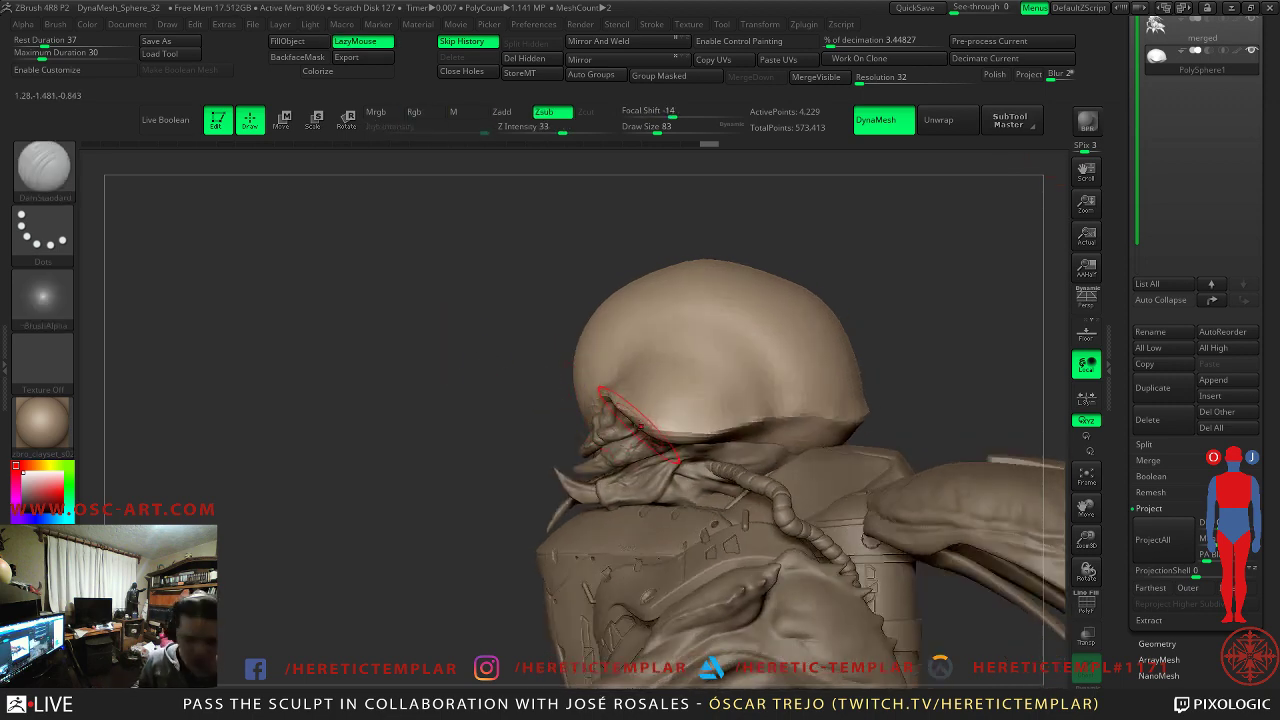
- Pull the cranium's lower rim and rear corner outward with the Move brush at draw size 116
key(b)
key(m)
key(v)
key(s)
mouse_move(646, 420)
mouse_down()
mouse_move(686, 441)
mouse_move(776, 428)
mouse_move(774, 402)
mouse_up()
key(s)
key(s)
mouse_move(892, 406)
mouse_down()
mouse_move(878, 406)
mouse_move(900, 410)
mouse_up()
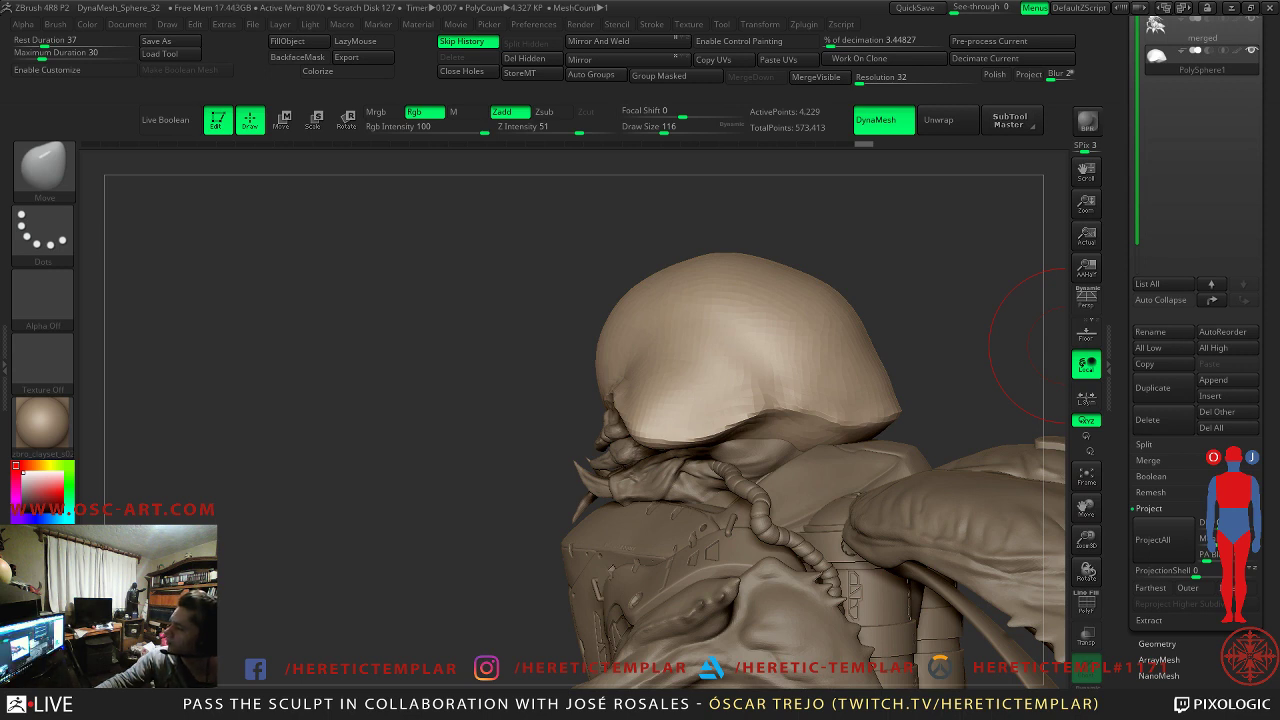
mouse_move(493, 520)
mouse_down()
mouse_move(437, 457)
mouse_move(500, 497)
mouse_move(294, 411)
mouse_move(712, 298)
mouse_up()
mouse_move(815, 275)
mouse_down()
mouse_move(800, 374)
mouse_move(673, 374)
mouse_up()
mouse_move(876, 428)
alt+mouse_down()
mouse_move(684, 379)
mouse_move(625, 378)
alt+mouse_up()
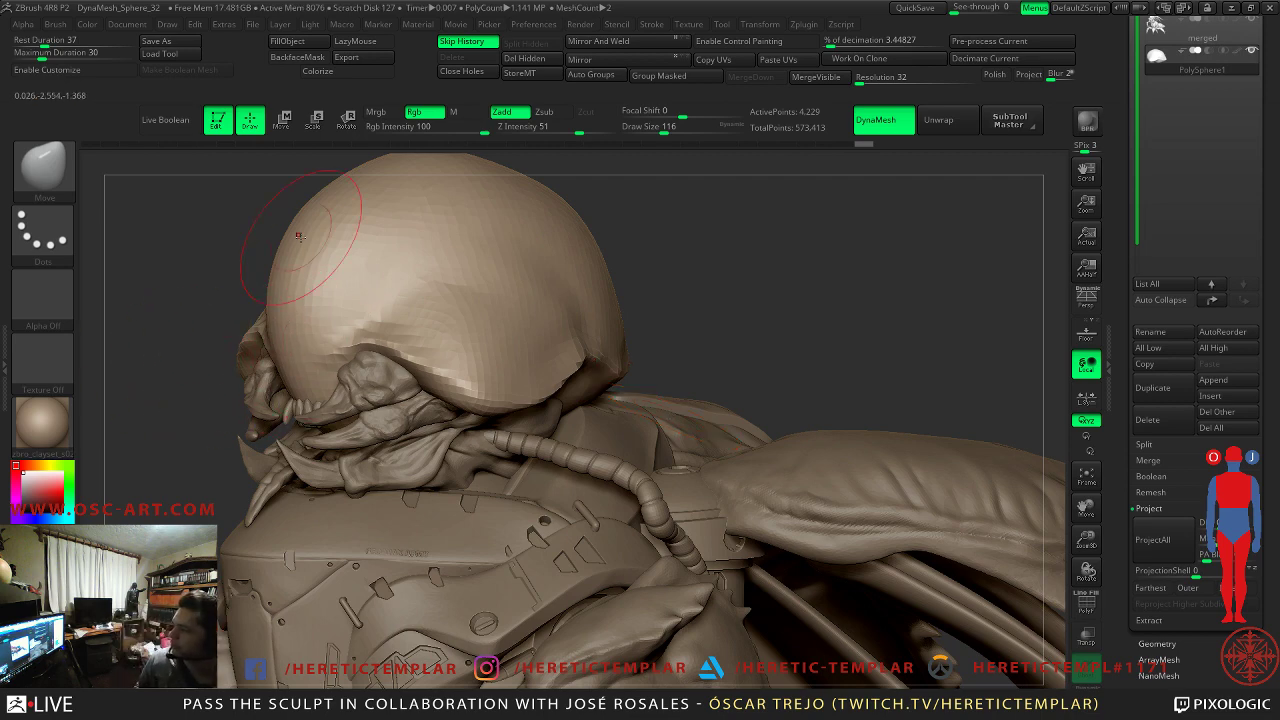
- Carve a brow ridge along the side of the cranium above the mandibles with the DamStandard brush
key(s)
drag(338, 349, 332, 349)
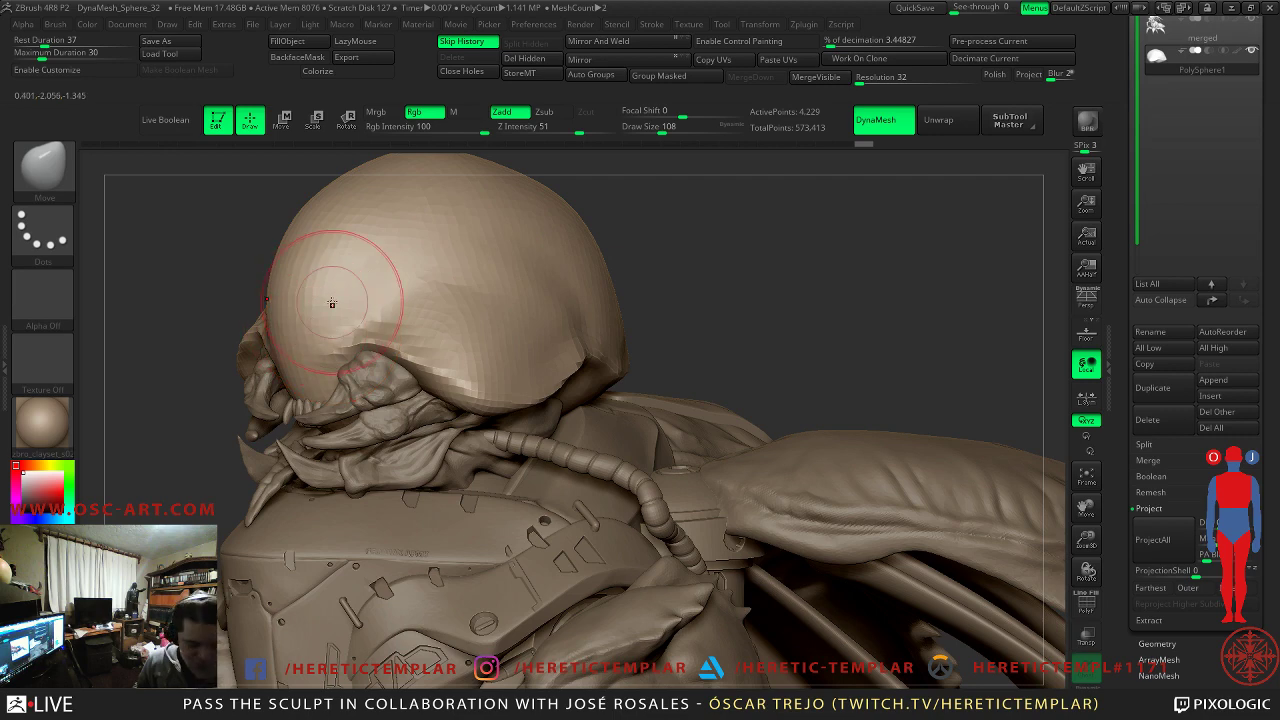
key(b)
key(d)
key(s)
key(s)
click(364, 270)
key(s)
mouse_move(429, 300)
mouse_down()
mouse_move(520, 282)
mouse_move(397, 309)
mouse_up()
mouse_move(700, 276)
mouse_down()
mouse_move(439, 287)
mouse_move(660, 300)
mouse_move(594, 272)
mouse_move(686, 274)
mouse_move(420, 285)
mouse_move(410, 330)
mouse_up()
- Build up the area under the brow beside the mandible joint with the Clay brush at draw sizes 83 and 51
key(b)
key(c)
key(l)
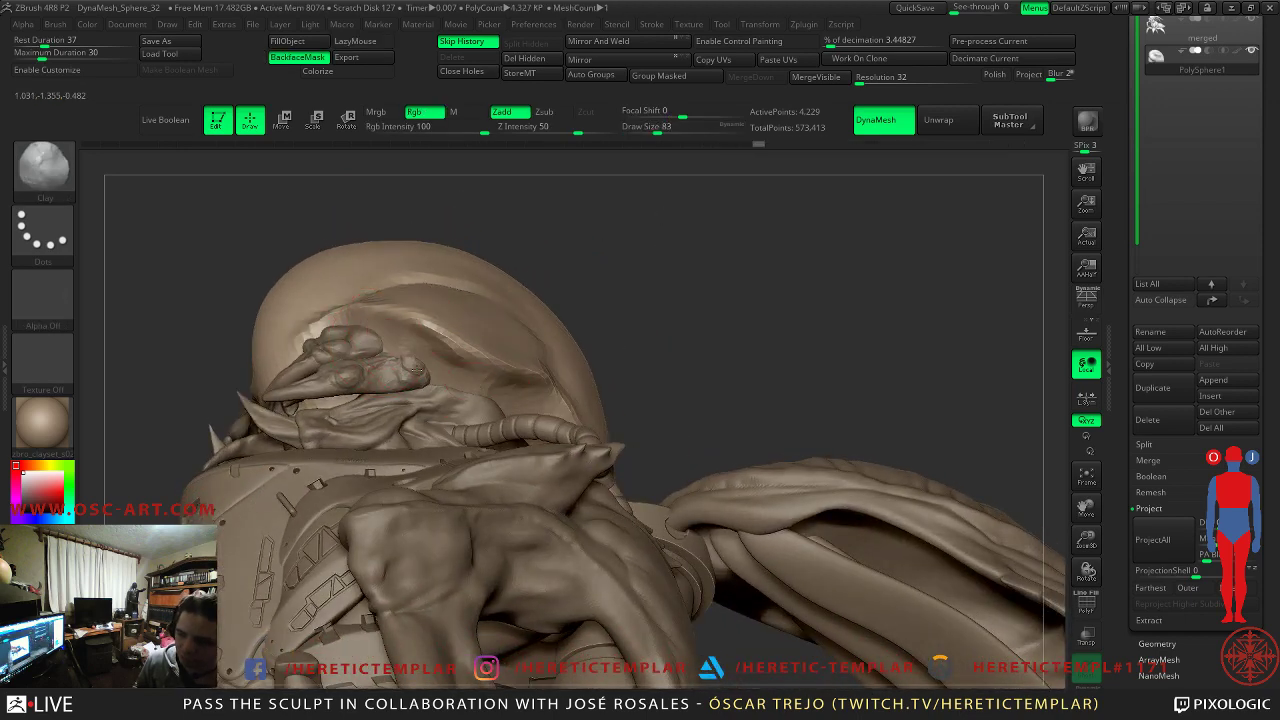
drag(378, 349, 422, 368)
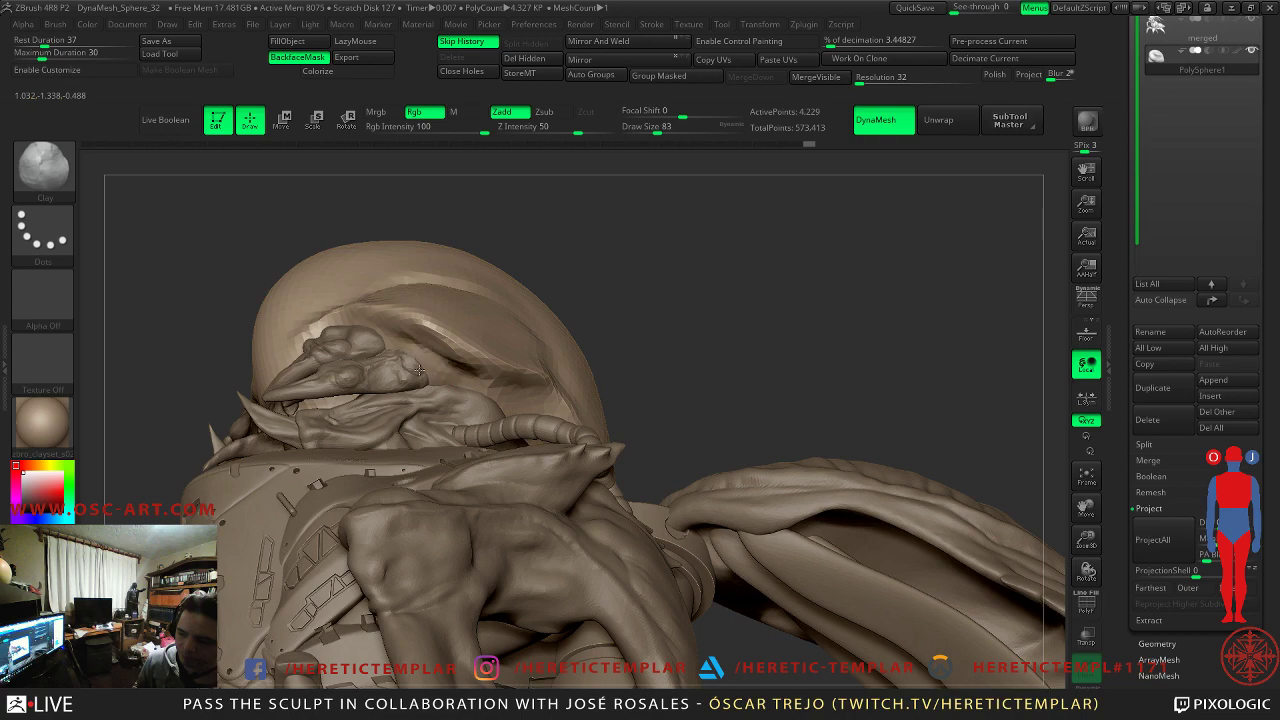
key(s)
click(421, 375)
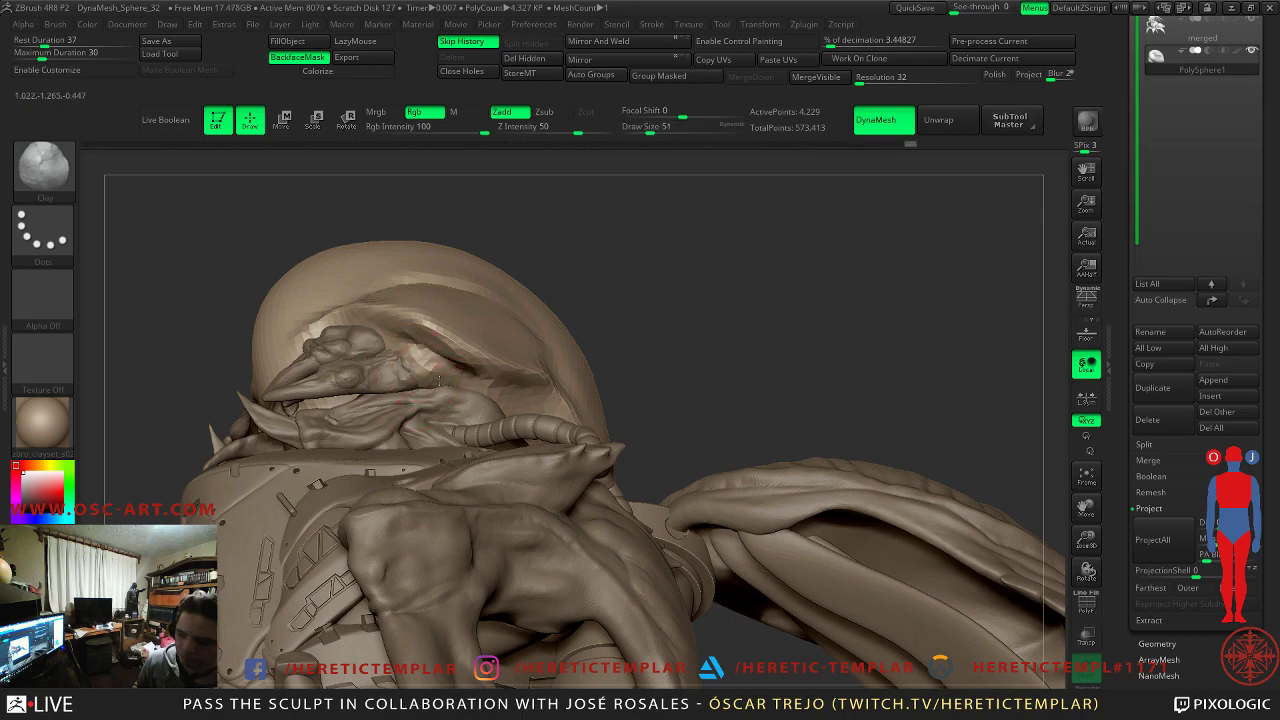
- Smooth the side of the cranium and build up the gum area above the front teeth with the Clay brush
drag(680, 230, 654, 269)
drag(540, 262, 680, 285)
shift+drag(259, 293, 283, 319)
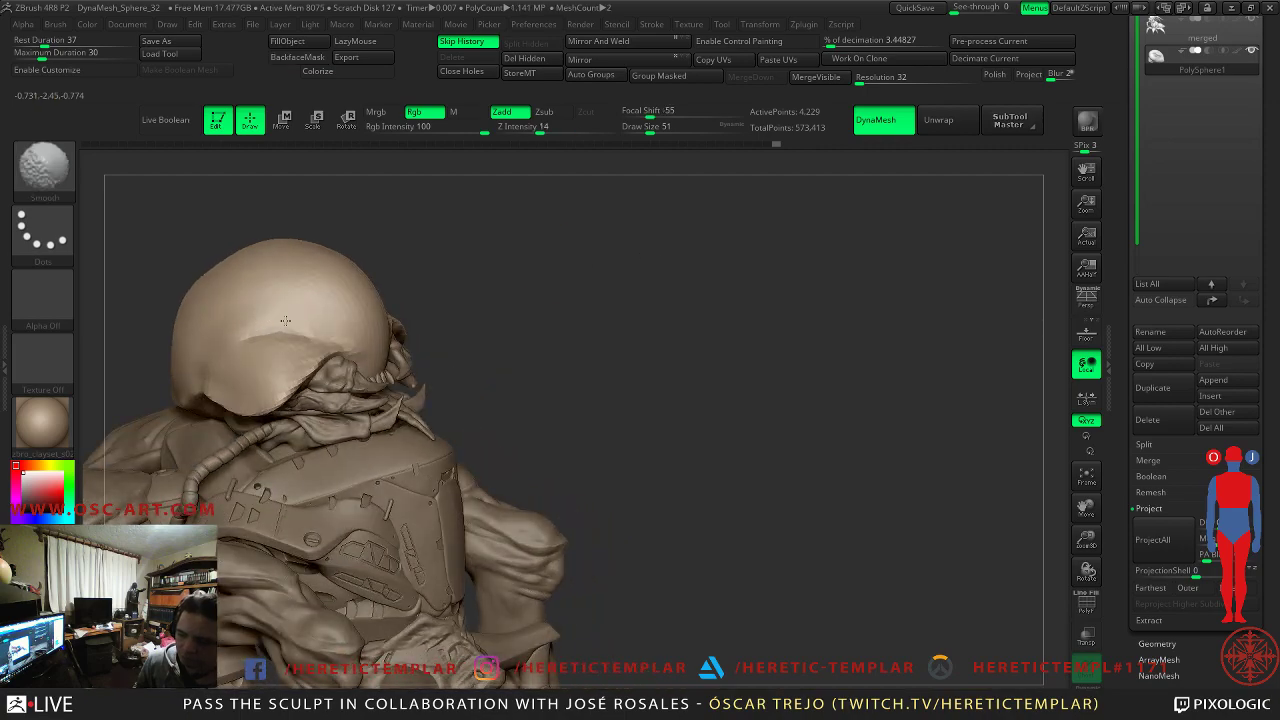
click(297, 57)
mouse_move(620, 270)
mouse_down()
mouse_move(655, 285)
mouse_move(621, 246)
mouse_move(689, 351)
mouse_move(690, 400)
mouse_up()
drag(816, 591, 368, 403)
mouse_move(714, 448)
alt+mouse_down()
mouse_move(708, 462)
mouse_move(746, 400)
mouse_move(746, 470)
alt+mouse_up()
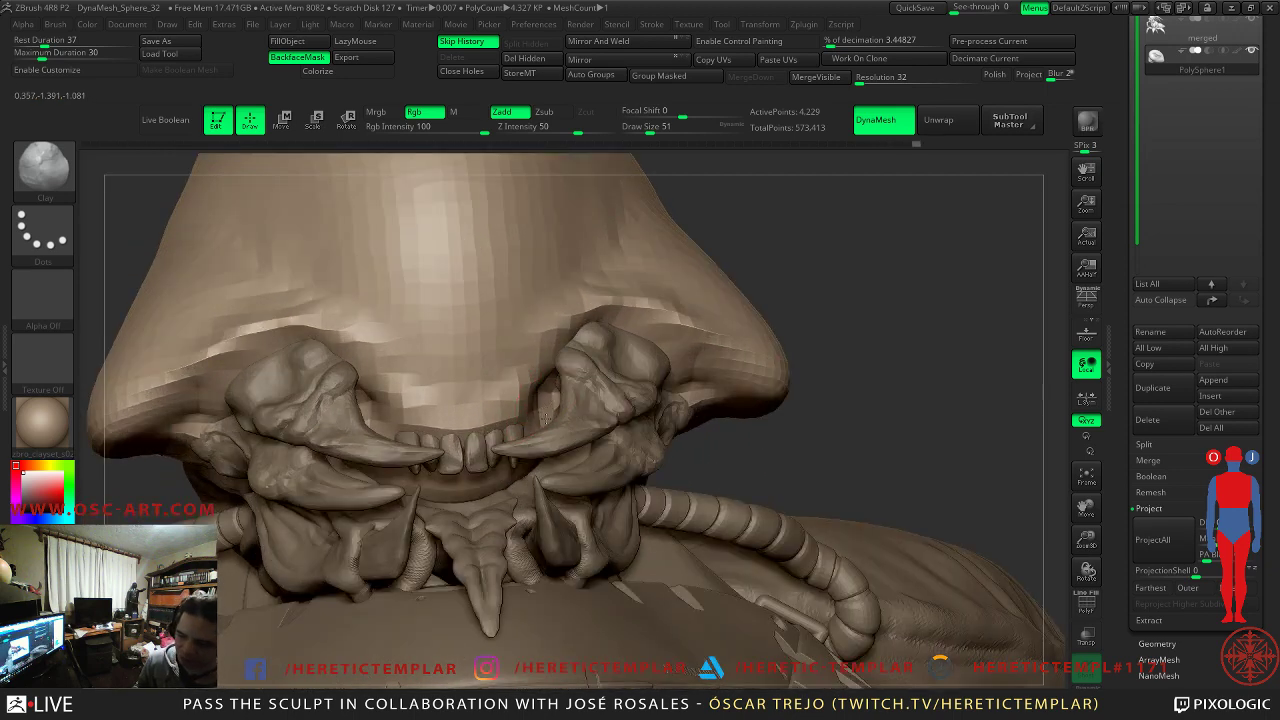
alt+drag(810, 420, 556, 403)
drag(439, 452, 455, 422)
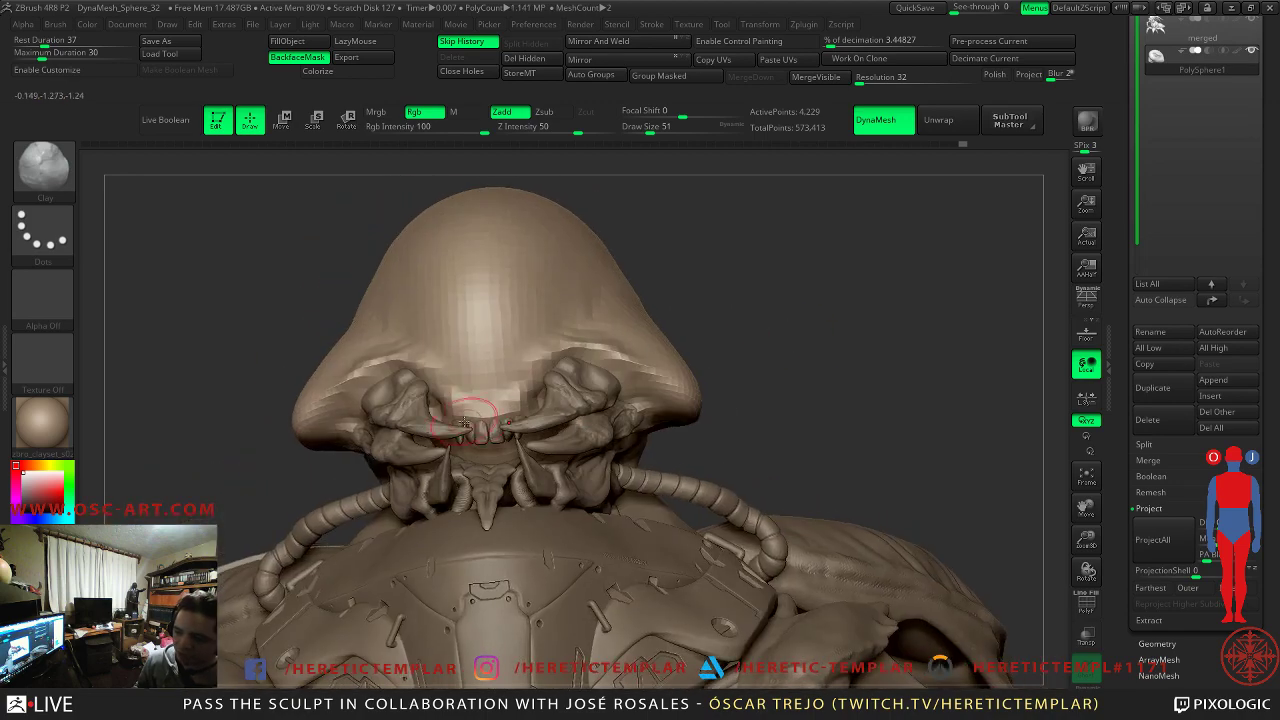
- Carve a curved crease across the top of the cranium with the DamStandard brush at draw size 51
mouse_move(779, 291)
mouse_down()
mouse_move(750, 280)
mouse_move(718, 235)
mouse_move(710, 304)
mouse_move(635, 287)
mouse_move(523, 229)
mouse_move(654, 357)
mouse_move(686, 480)
mouse_move(611, 595)
mouse_up()
mouse_move(700, 340)
alt+mouse_down()
mouse_move(666, 309)
mouse_move(640, 326)
alt+mouse_up()
key(b)
key(d)
key(s)
drag(323, 268, 404, 283)
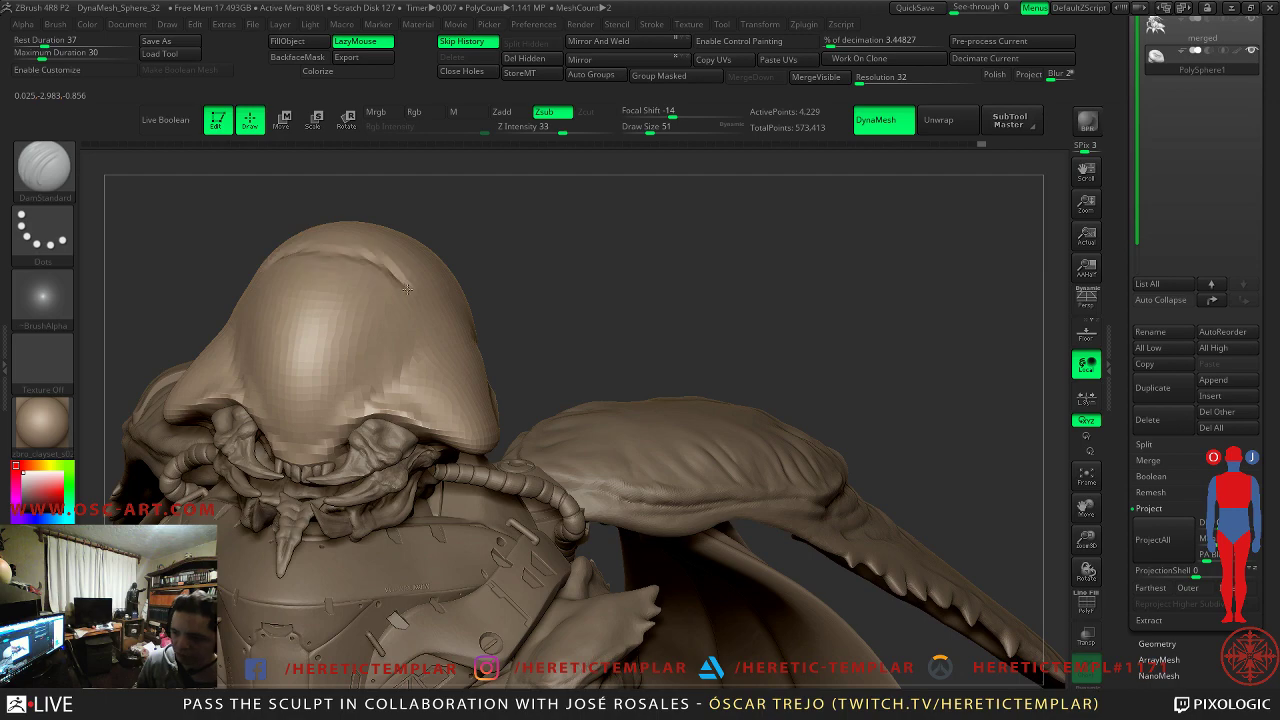
mouse_move(560, 320)
mouse_down()
mouse_move(586, 286)
mouse_move(586, 240)
mouse_move(637, 254)
mouse_move(349, 330)
mouse_up()
drag(516, 344, 522, 318)
- Extend the crease down the side of the cranium toward the brow and reduce DamStandard's draw size to 39
mouse_move(586, 290)
mouse_down()
mouse_move(505, 322)
mouse_move(550, 294)
mouse_move(416, 229)
mouse_up()
mouse_move(627, 214)
mouse_down()
mouse_move(677, 237)
mouse_move(655, 220)
mouse_move(663, 229)
mouse_move(563, 343)
mouse_up()
key(s)
click(448, 382)
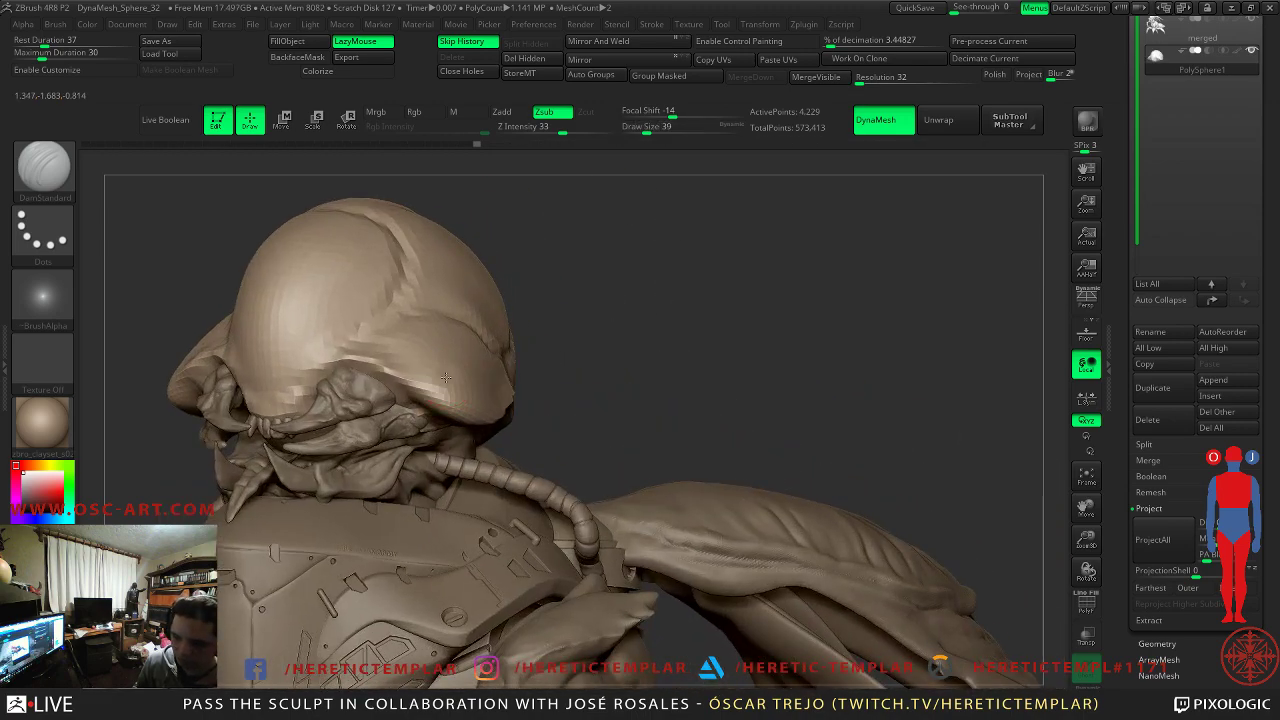
- Push the flared lower sides of the cranium inward from the front with the Move brush at draw size 192
mouse_move(473, 377)
right_down()
mouse_move(673, 347)
mouse_move(640, 351)
mouse_move(611, 323)
mouse_move(500, 377)
right_up()
key(b)
key(m)
key(v)
key(s)
drag(422, 394, 438, 394)
drag(441, 394, 428, 388)
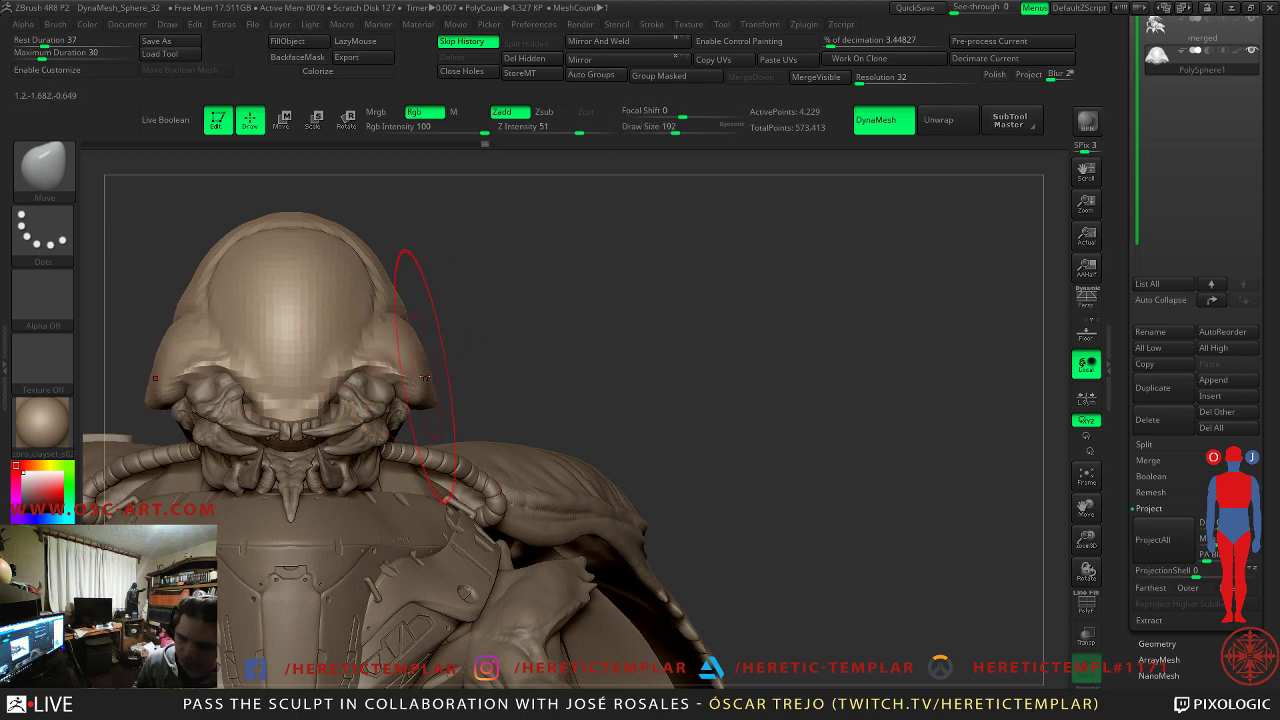
- Carve the crease along the side of the cranium above the flared rim with DamStandard at draw size 56
mouse_move(425, 378)
right_down()
mouse_move(595, 345)
mouse_move(443, 343)
right_up()
mouse_move(262, 374)
right_down()
mouse_move(750, 274)
mouse_move(714, 236)
mouse_move(796, 248)
mouse_move(651, 343)
mouse_move(397, 329)
right_up()
key(b)
key(d)
key(s)
key(s)
drag(521, 431, 502, 431)
alt+right_drag(666, 375, 582, 448)
key(s)
drag(583, 448, 548, 457)
alt+right_drag(663, 508, 655, 386)
mouse_move(837, 329)
alt+right_down()
mouse_move(725, 377)
mouse_move(700, 440)
alt+right_up()
mouse_move(448, 464)
mouse_down()
mouse_move(492, 486)
mouse_move(542, 486)
mouse_up()
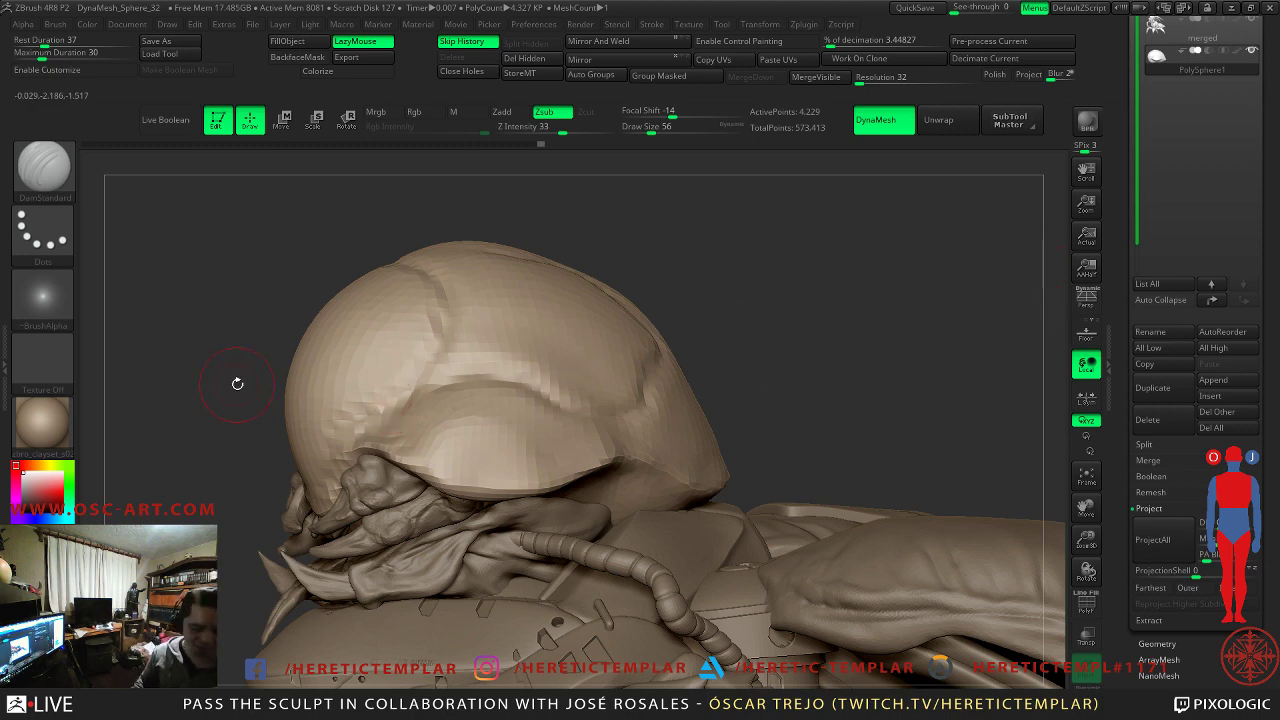
- Build up the temple in front of the cranium's top crease with the Clay brush at draw size 90
mouse_move(151, 381)
mouse_down()
mouse_move(571, 306)
mouse_move(720, 338)
mouse_up()
key(b)
key(c)
key(l)
key(s)
key(s)
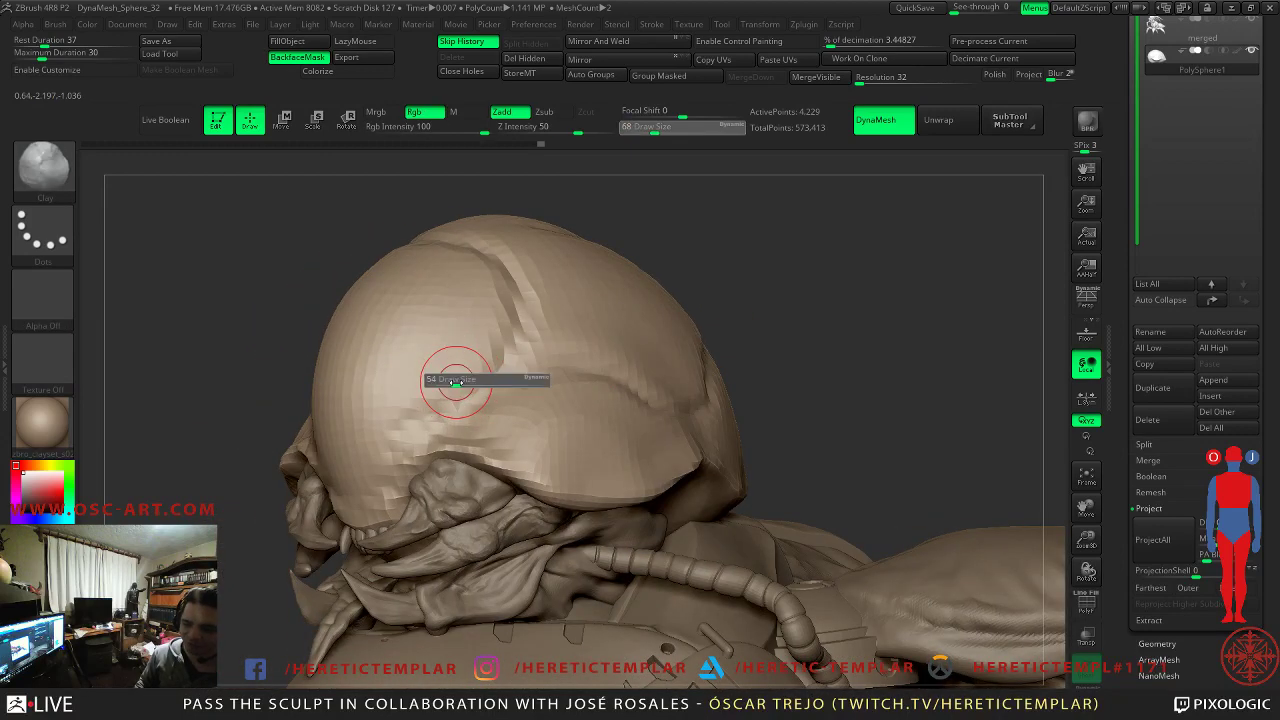
key(s)
drag(459, 383, 457, 384)
key(s)
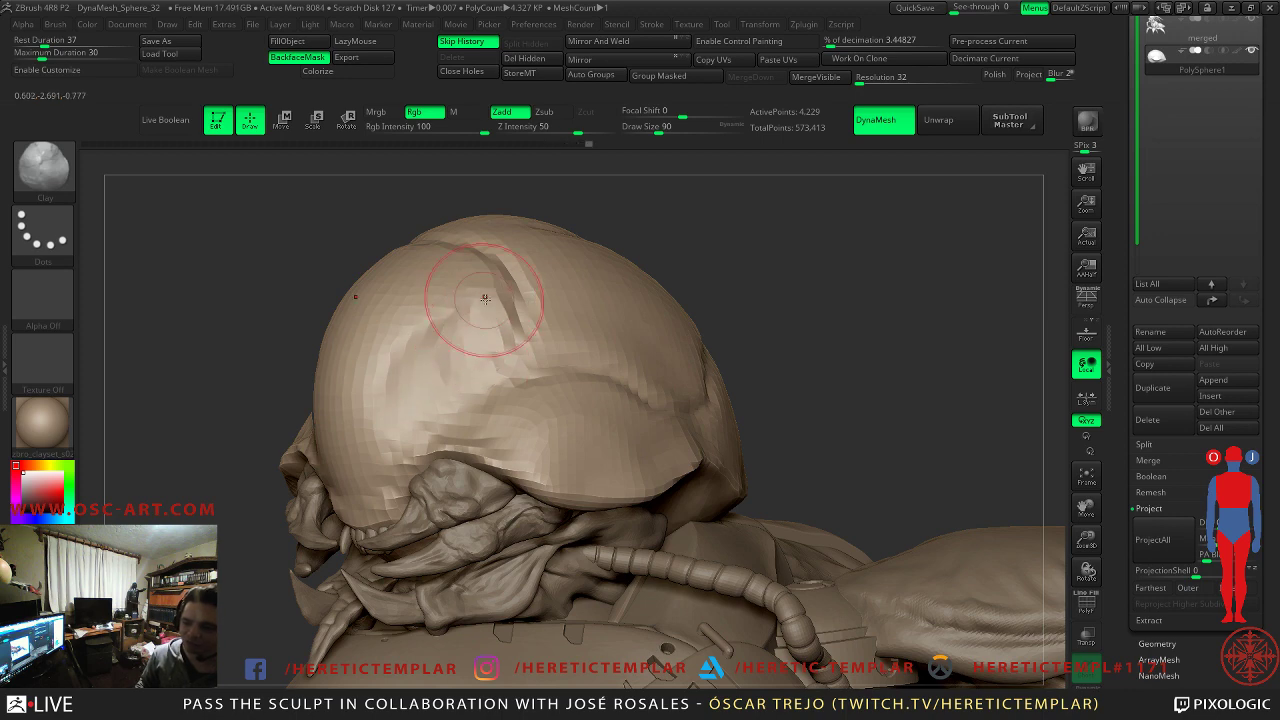
mouse_move(789, 295)
mouse_down()
mouse_move(830, 294)
mouse_move(769, 291)
mouse_up()
mouse_move(686, 330)
mouse_down()
mouse_move(682, 301)
mouse_move(692, 346)
mouse_up()
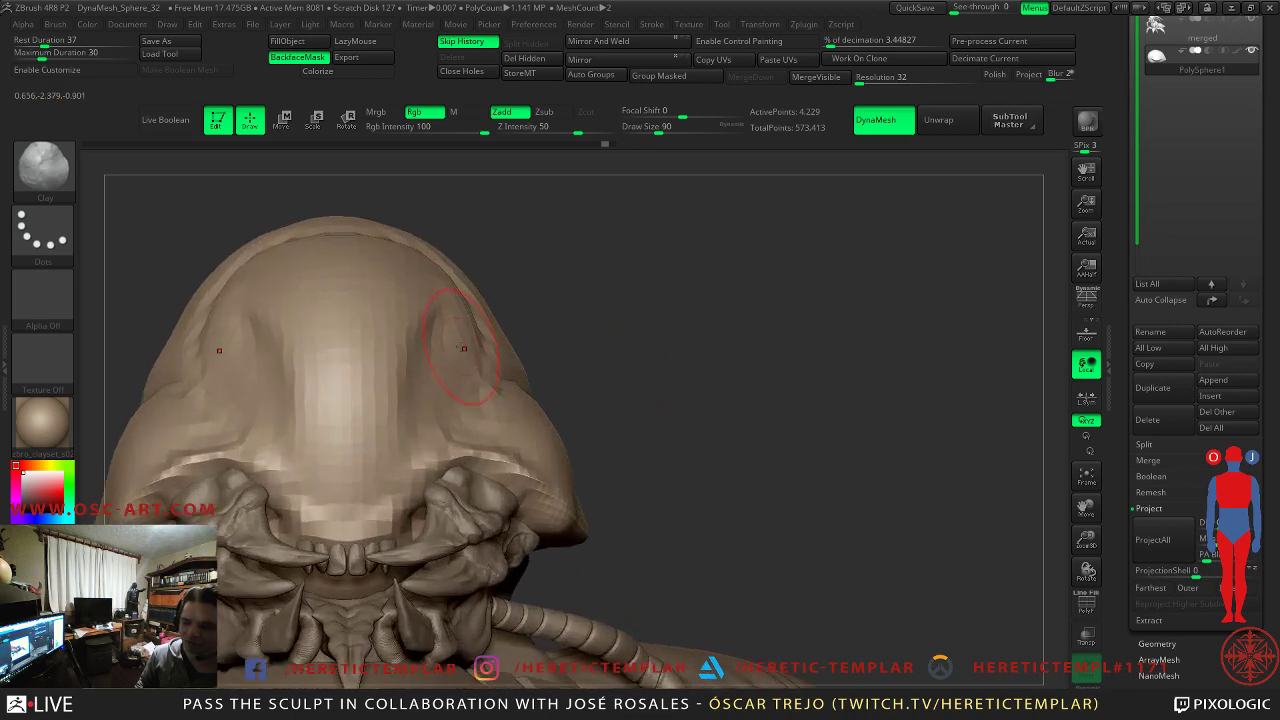
drag(445, 332, 457, 388)
- Deepen the lower end of the top crease with DamStandard at draw size 83 and smooth the area around it
mouse_move(660, 312)
mouse_down()
mouse_move(623, 309)
mouse_move(654, 280)
mouse_move(730, 430)
mouse_up()
key(b)
key(d)
key(s)
key(s)
drag(533, 365, 524, 330)
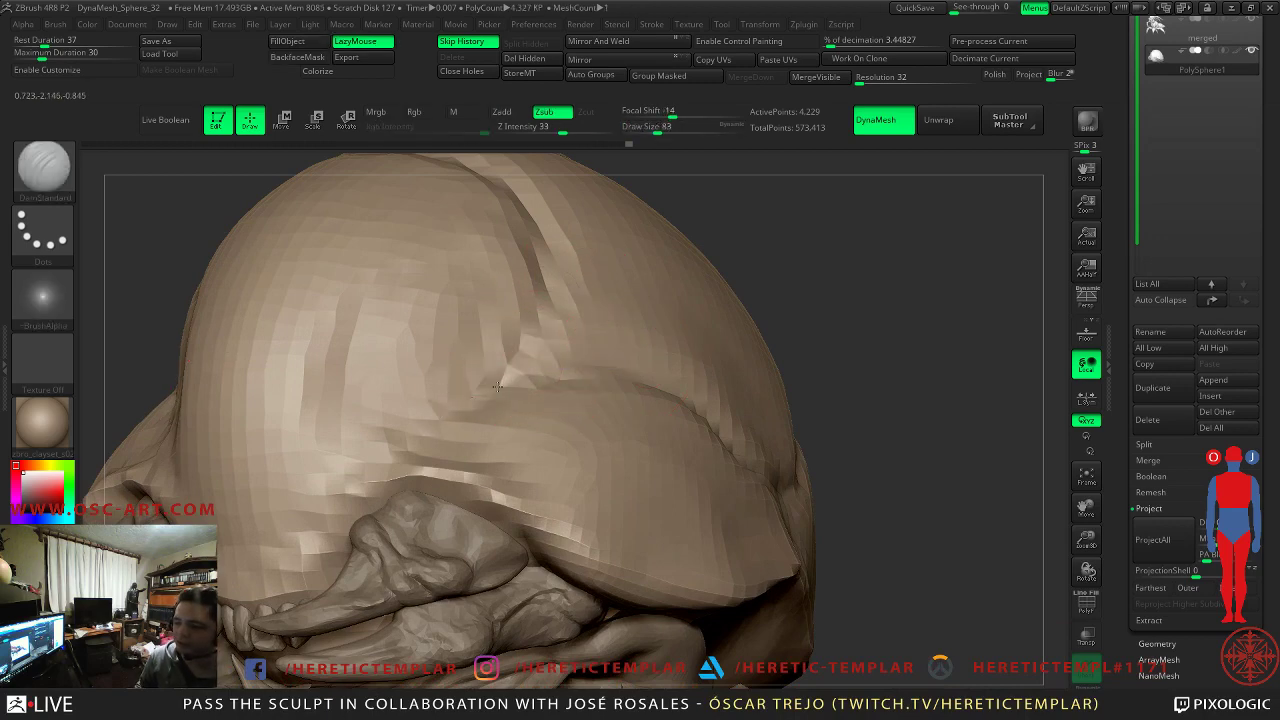
mouse_move(809, 337)
alt+mouse_down()
mouse_move(766, 289)
mouse_move(811, 300)
alt+mouse_up()
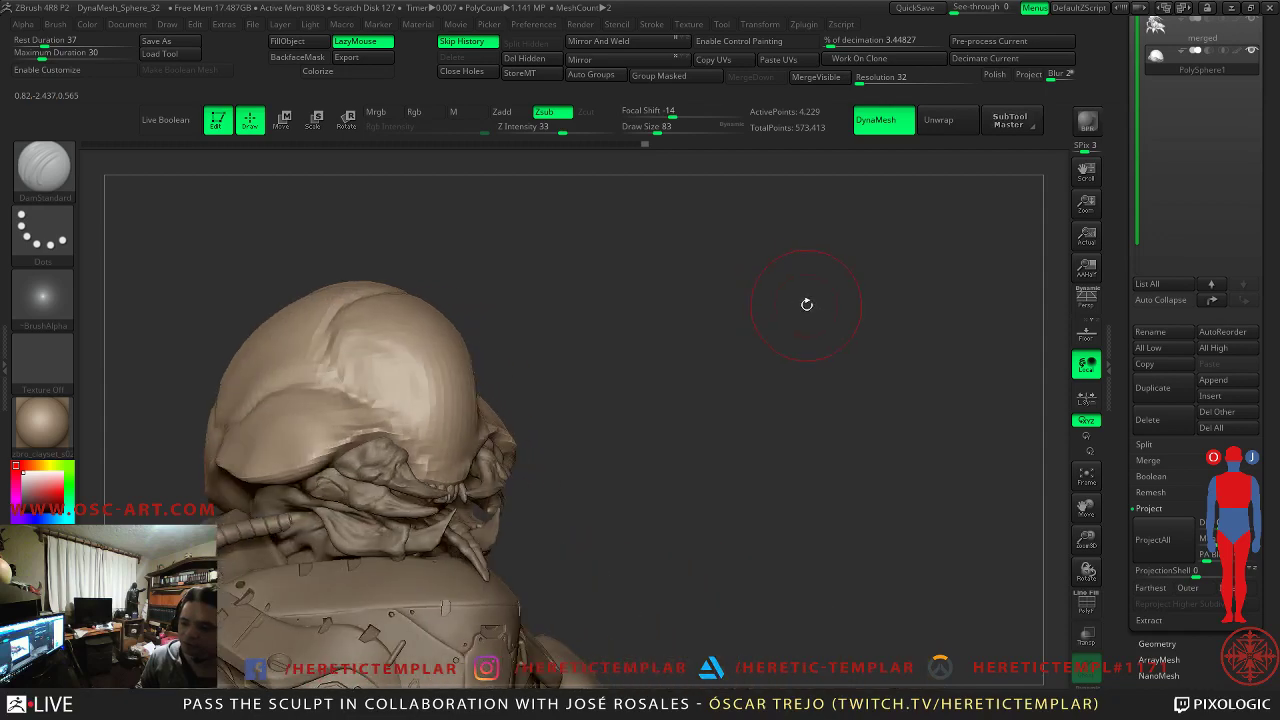
drag(738, 355, 611, 366)
shift+drag(443, 382, 425, 389)
- Reshape the lower side rim toward the back of the cranium with the Move brush at draw size 136
mouse_move(820, 340)
mouse_down()
mouse_move(731, 334)
mouse_move(686, 346)
mouse_move(706, 369)
mouse_move(300, 430)
mouse_move(214, 460)
mouse_move(178, 357)
mouse_move(186, 368)
mouse_up()
key(b)
key(m)
key(v)
drag(831, 326, 760, 334)
key(s)
mouse_move(497, 437)
mouse_down()
mouse_move(514, 439)
mouse_move(525, 418)
mouse_up()
key(s)
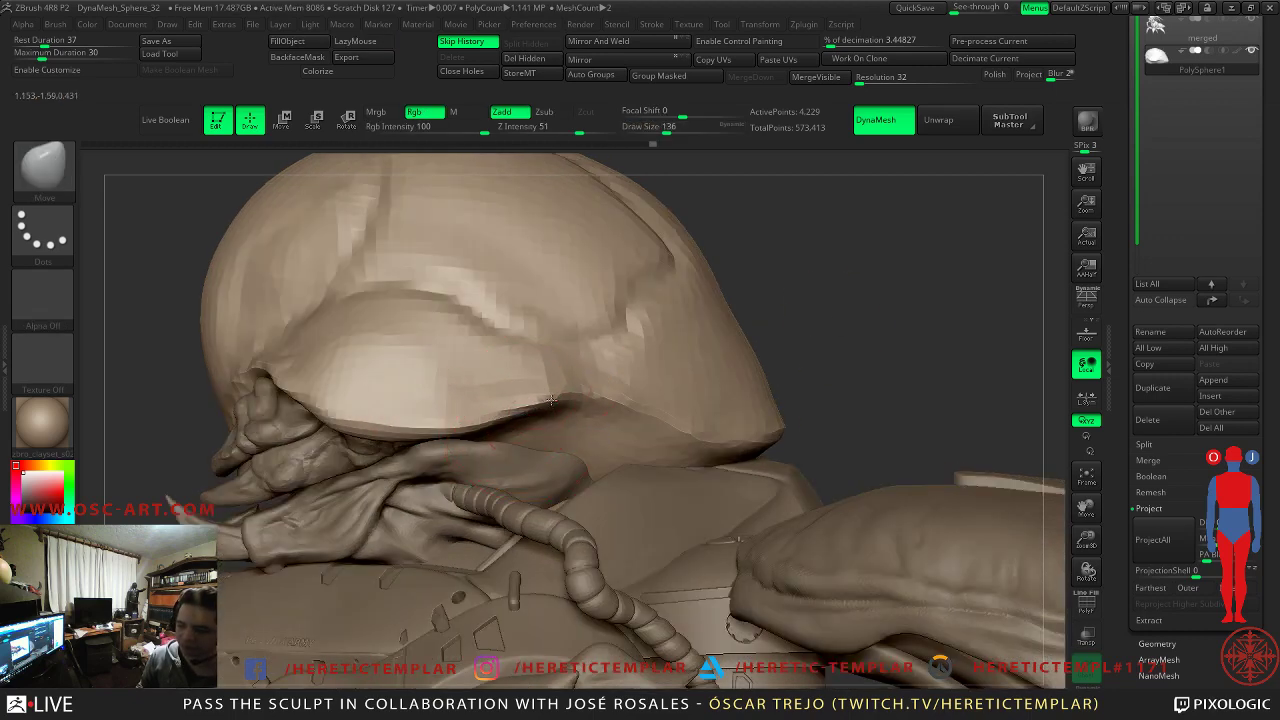
mouse_move(615, 404)
mouse_down()
mouse_move(585, 385)
mouse_move(680, 418)
mouse_move(655, 414)
mouse_move(664, 427)
mouse_up()
- Carve a crease across the back of the cranium joining the two side creases with DamStandard at draw size 46
key(b)
key(d)
key(s)
key(s)
key(s)
mouse_move(826, 404)
mouse_down()
mouse_move(816, 325)
mouse_move(640, 428)
mouse_move(709, 389)
mouse_move(640, 385)
mouse_up()
drag(511, 383, 566, 362)
key(s)
key(s)
key(s)
key(s)
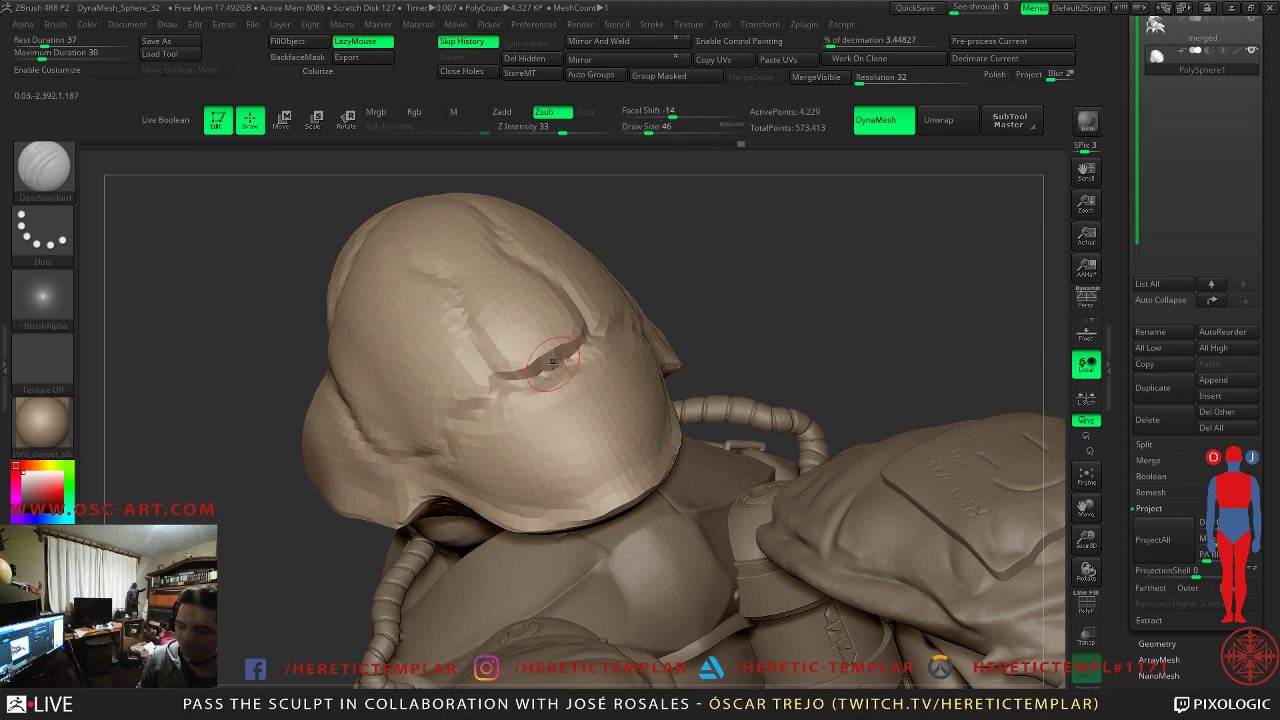
- Tighten the back crease with the Pinch brush at draw size 172 and smooth the side of the cranium
key(b)
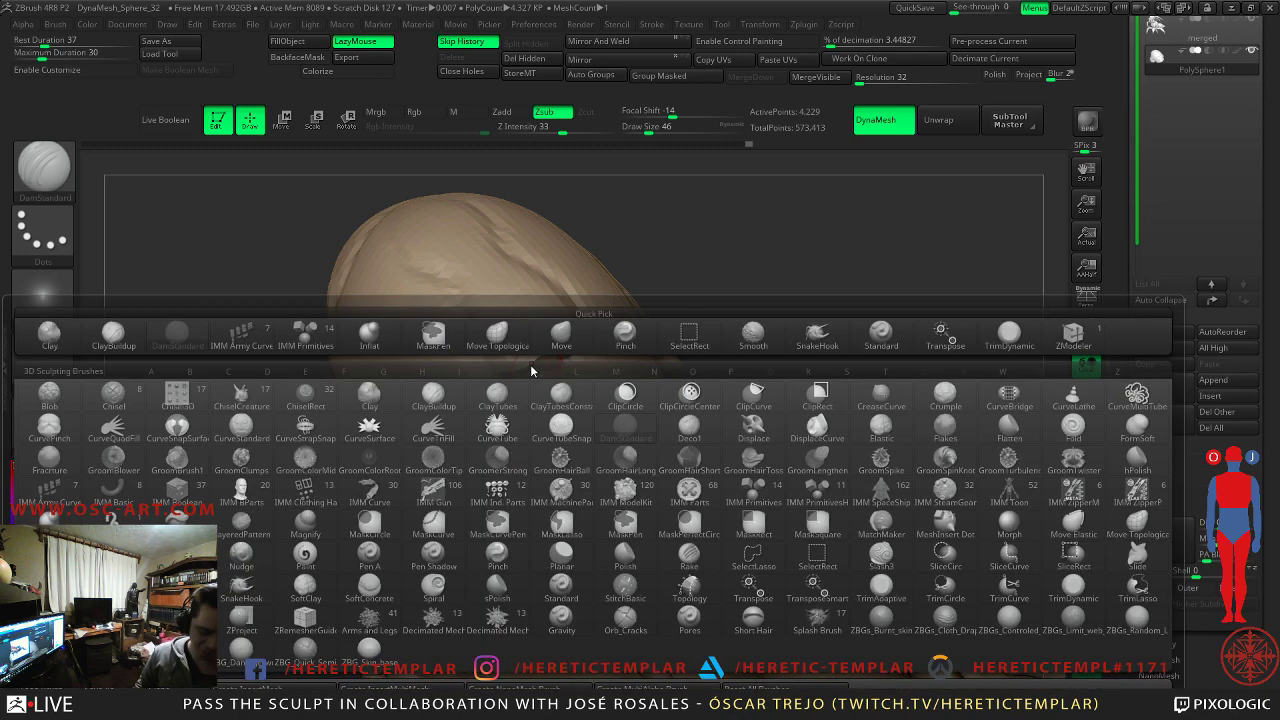
key(p)
key(i)
key(s)
drag(553, 363, 521, 375)
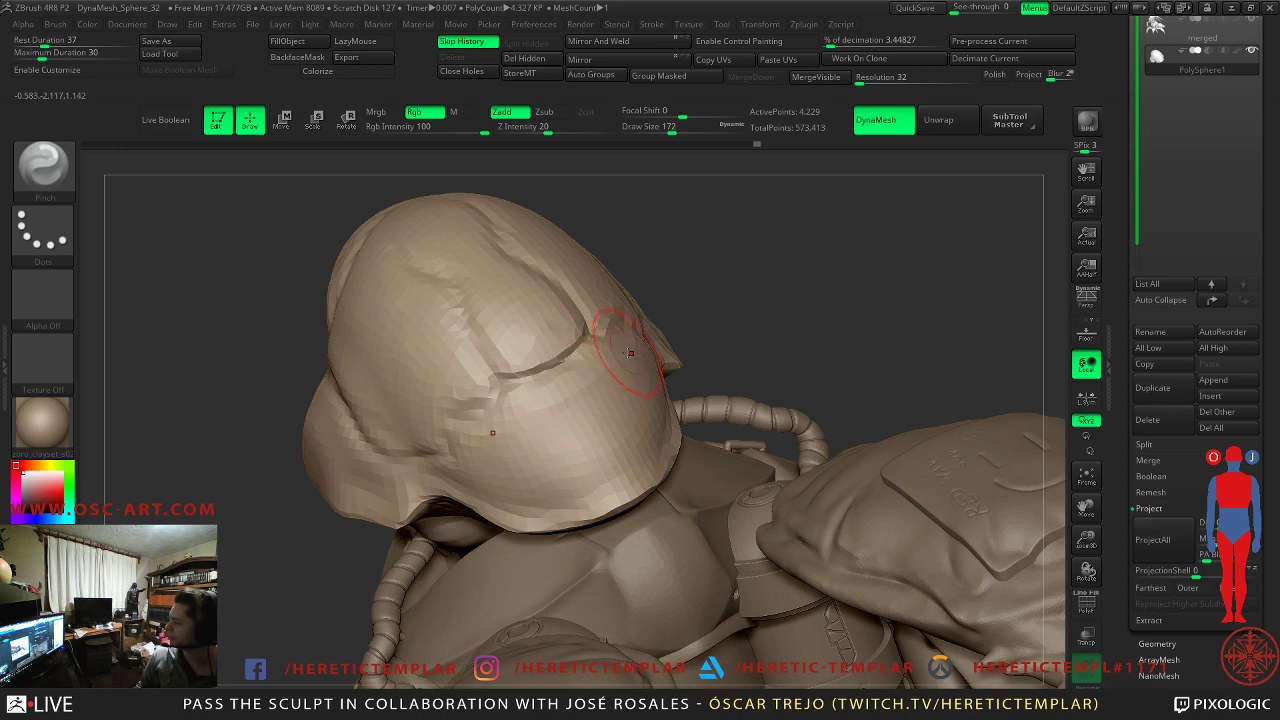
mouse_move(825, 343)
mouse_down()
mouse_move(829, 306)
mouse_move(785, 264)
mouse_move(786, 286)
mouse_move(814, 291)
mouse_move(740, 320)
mouse_up()
shift+drag(514, 449, 430, 468)
- Extend the side crease rearward to meet the back crease with DamStandard at draw size 71
drag(729, 374, 730, 388)
key(b)
key(d)
key(s)
key(s)
drag(483, 375, 436, 368)
key(s)
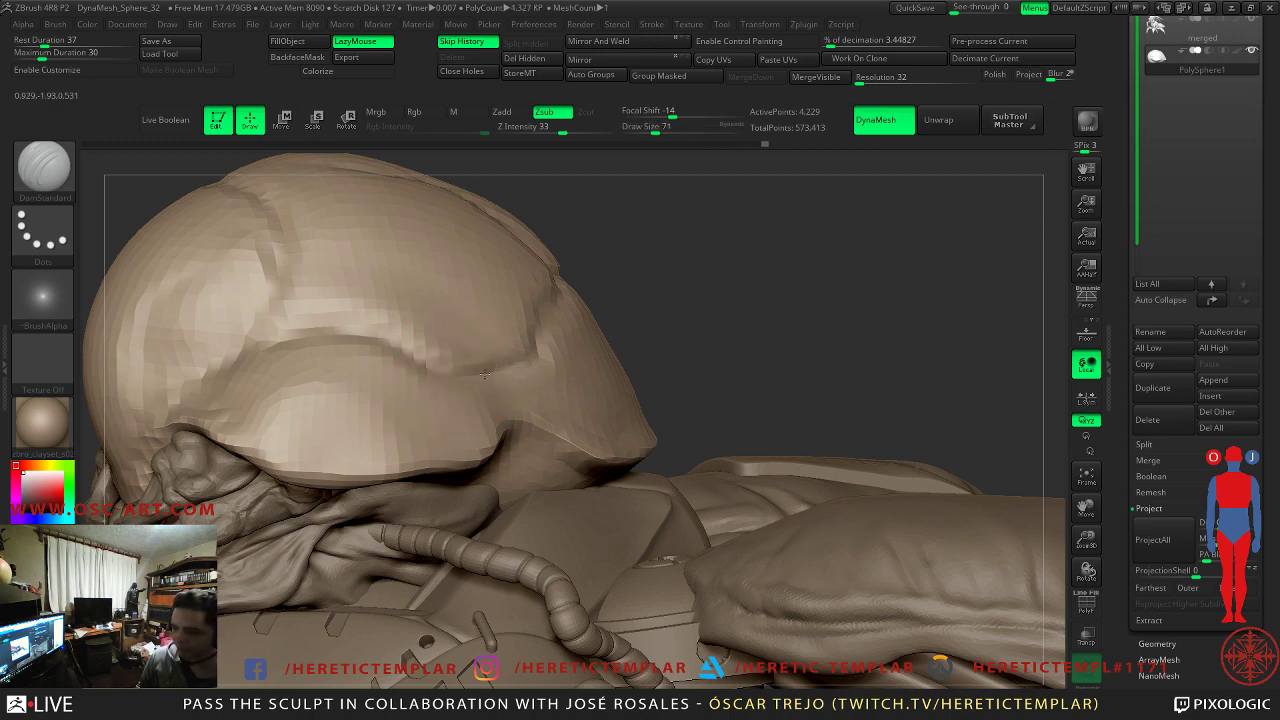
- Carve a groove down the side of the forehead above the eye with DamStandard at draw size 68
mouse_move(656, 288)
alt+mouse_down()
mouse_move(640, 286)
mouse_move(683, 297)
mouse_move(646, 287)
mouse_move(690, 337)
mouse_move(712, 315)
mouse_move(686, 289)
mouse_move(688, 382)
alt+mouse_up()
key(s)
drag(472, 410, 447, 410)
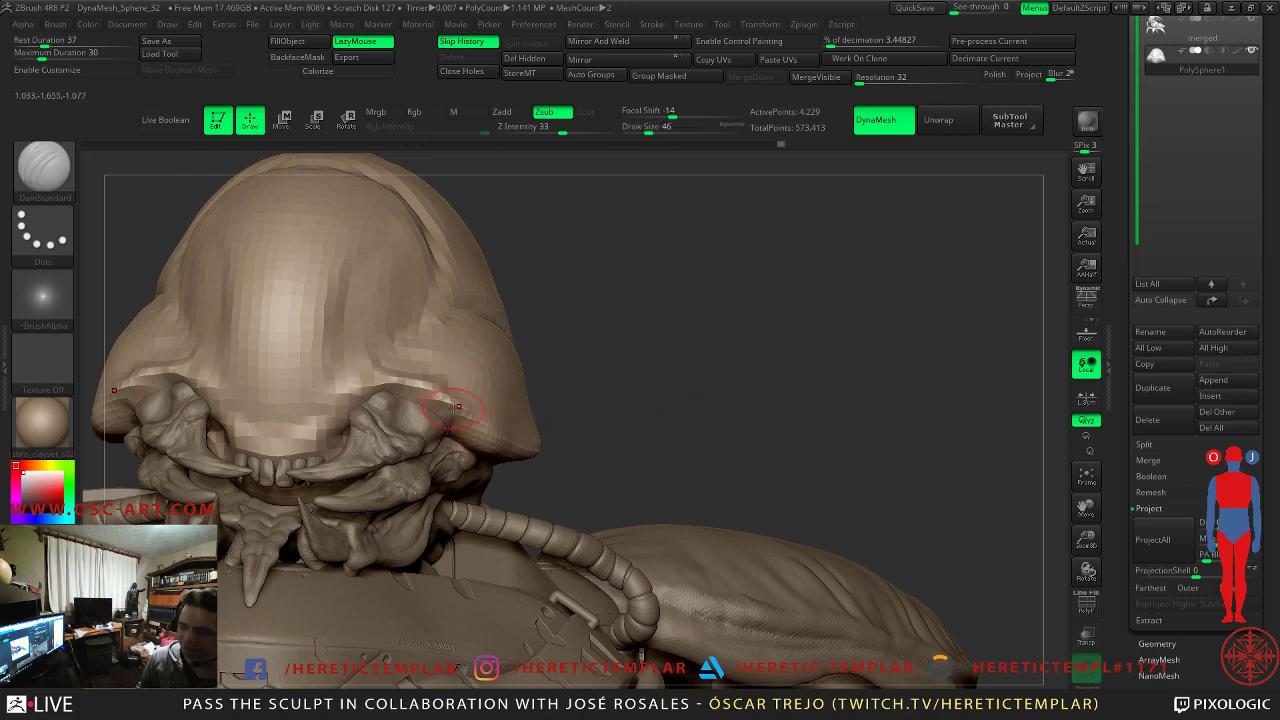
key(s)
drag(448, 410, 493, 428)
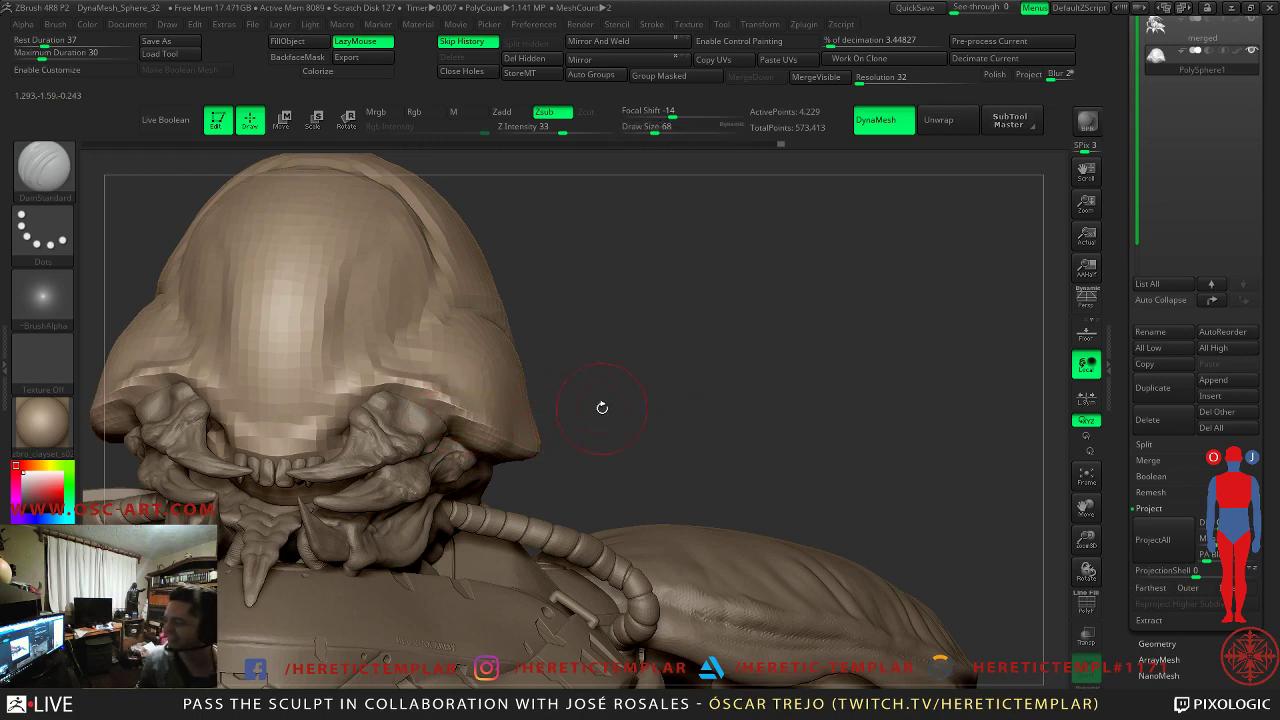
mouse_move(528, 373)
mouse_down()
mouse_move(669, 397)
mouse_move(680, 383)
mouse_move(391, 356)
mouse_up()
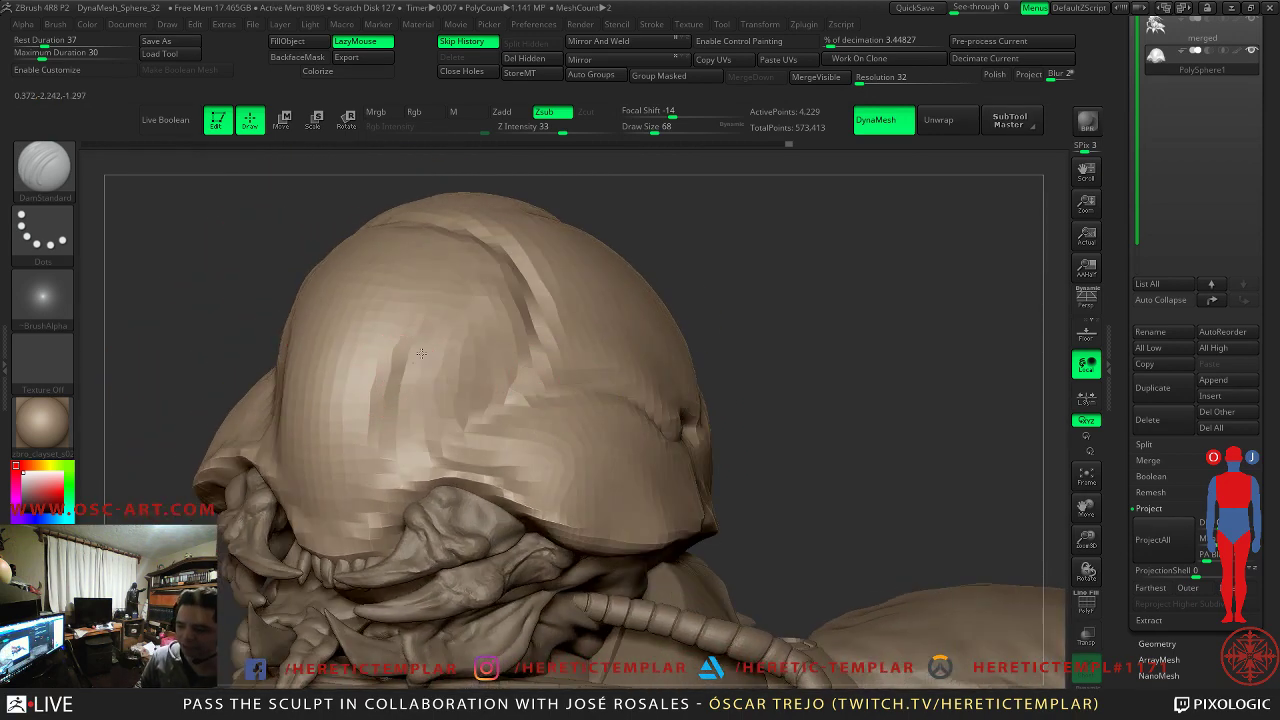
- Build up the forehead around the new groove and soften its lower part with the Clay brush at draw size 90
key(b)
key(c)
key(l)
key(bracketright)
key(bracketright)
key(bracketright)
key(bracketright)
key(s)
mouse_move(449, 336)
mouse_down()
mouse_move(440, 346)
mouse_move(468, 350)
mouse_move(478, 319)
mouse_up()
key(s)
drag(433, 403, 461, 369)
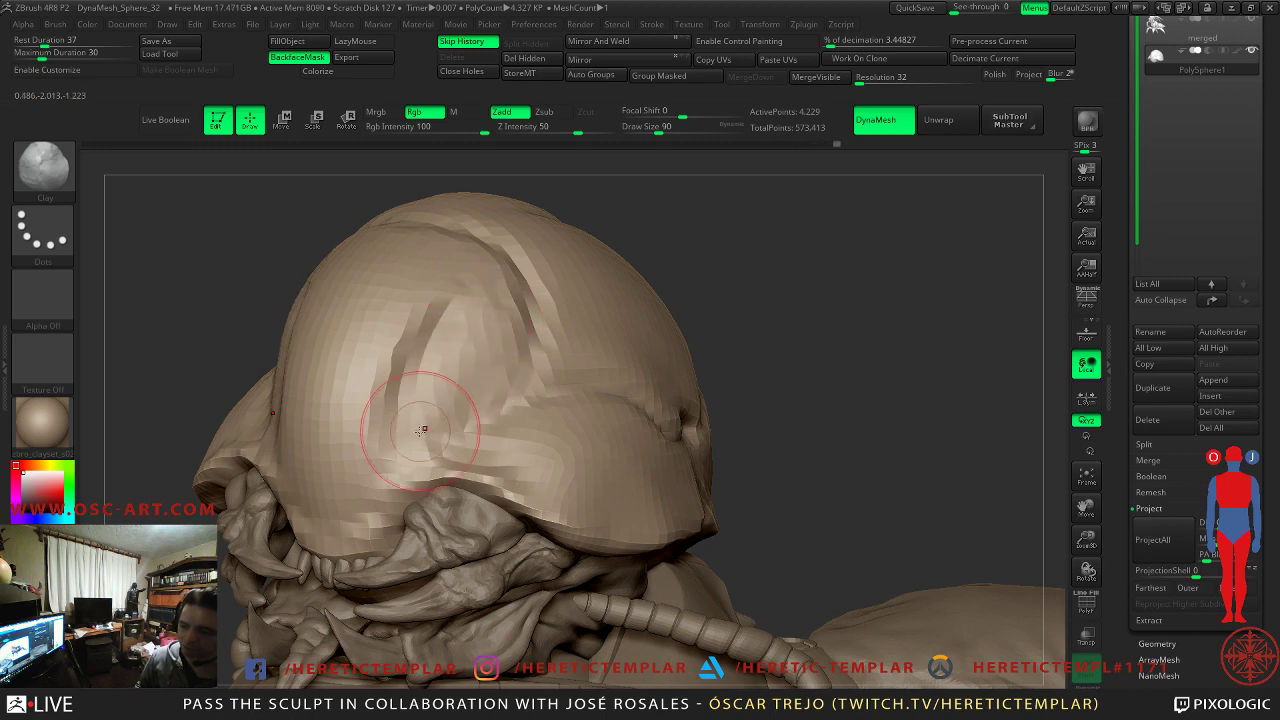
drag(395, 420, 399, 418)
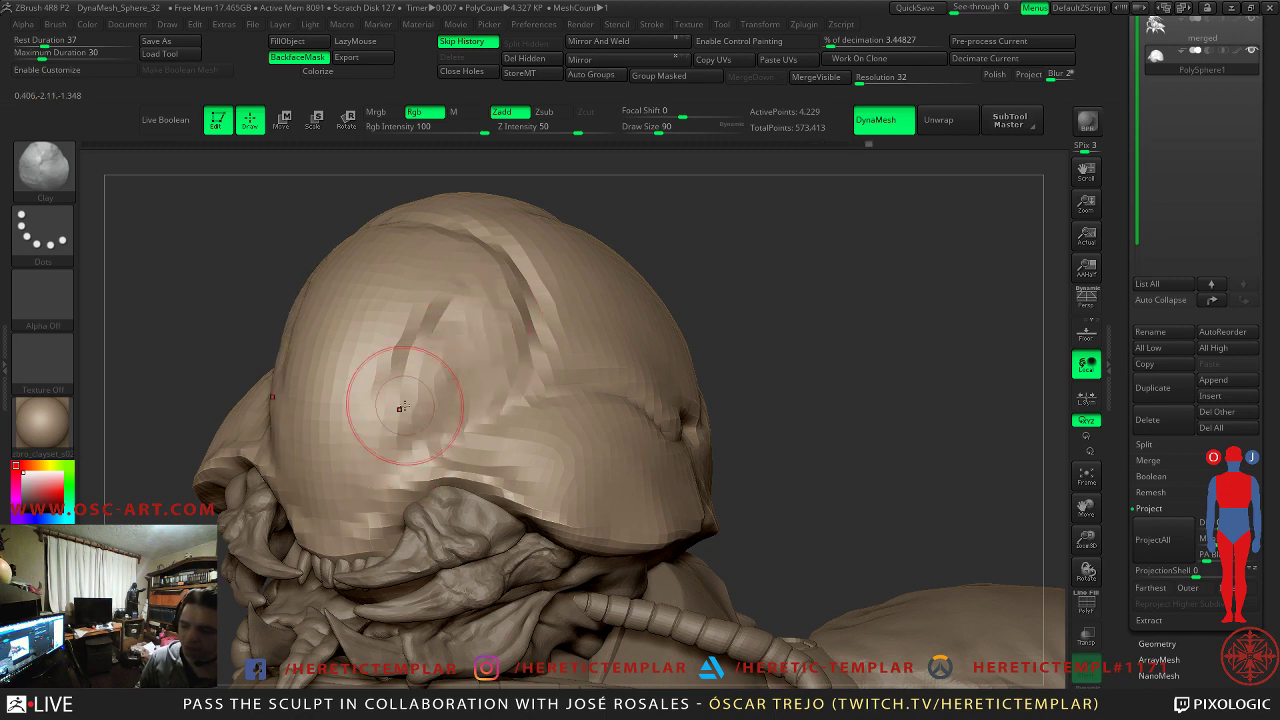
mouse_move(401, 303)
mouse_down()
mouse_move(330, 457)
mouse_move(366, 434)
mouse_move(418, 432)
mouse_up()
- Define the transition between forehead and brow with DamStandard at draw size 54 and smooth the forehead's side
key(b)
key(d)
key(s)
key(s)
key(s)
drag(398, 474, 428, 436)
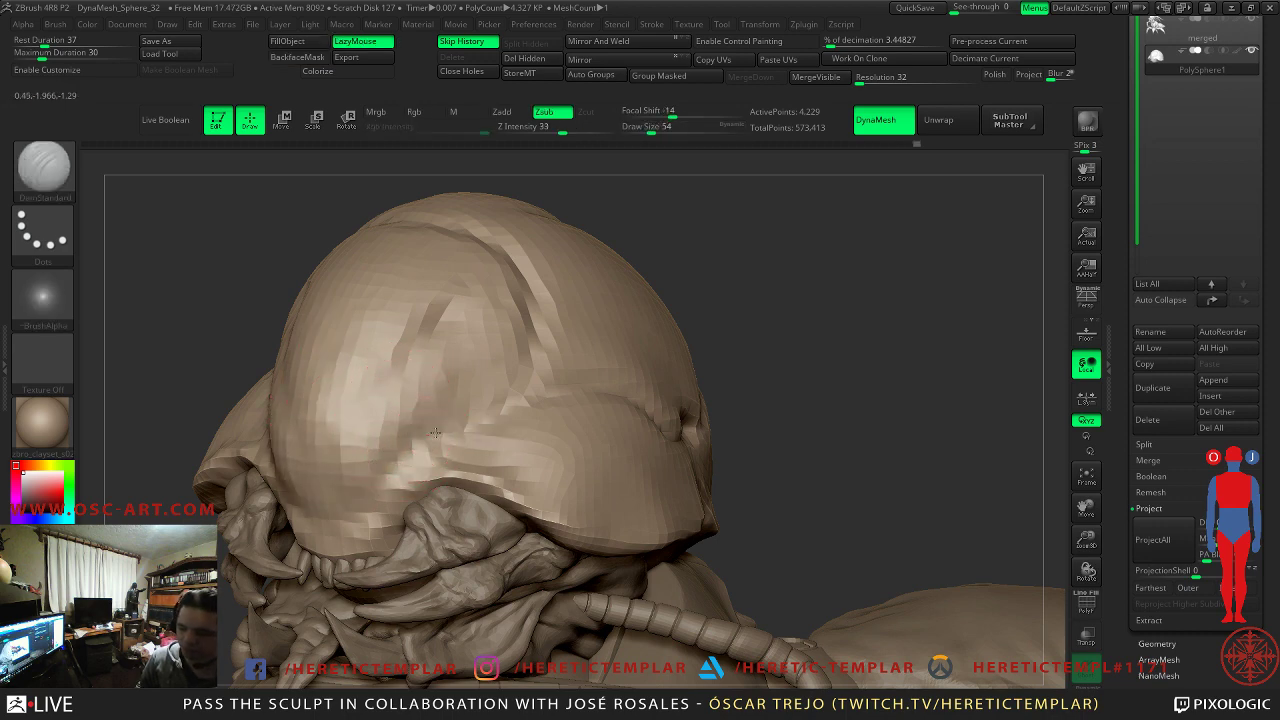
mouse_move(906, 334)
alt+mouse_down()
mouse_move(811, 291)
mouse_move(714, 360)
mouse_move(620, 347)
mouse_move(729, 434)
mouse_move(640, 425)
alt+mouse_up()
shift+drag(386, 383, 422, 366)
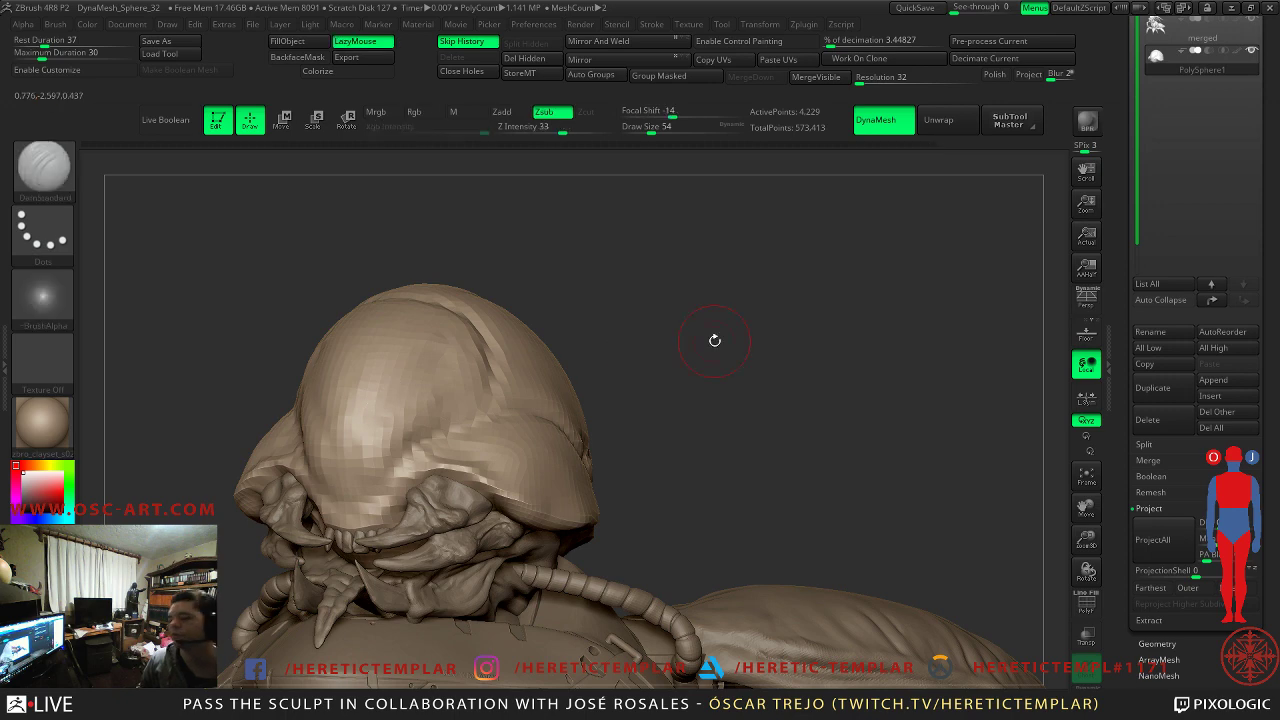
- Pull the forehead forward into a more pronounced bulge with the Move brush at draw size 108
drag(646, 349, 408, 385)
drag(320, 373, 306, 363)
key(b)
key(m)
key(v)
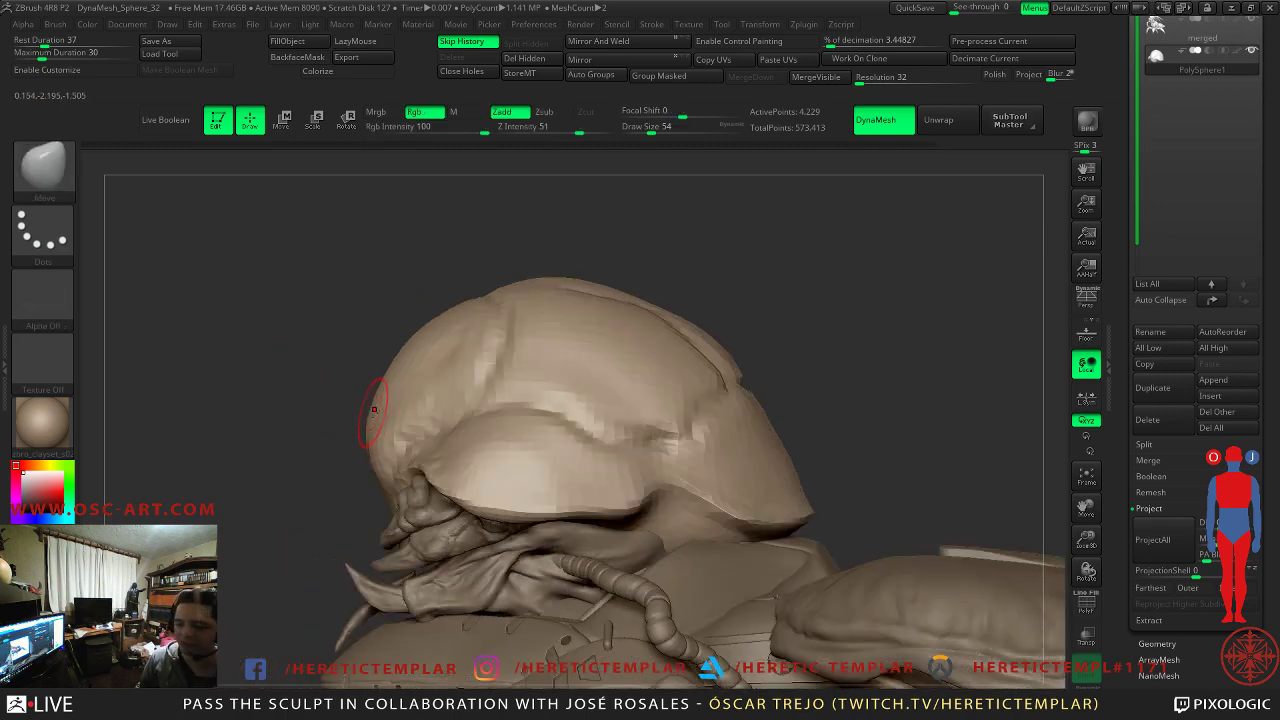
key(s)
drag(376, 381, 368, 372)
mouse_move(309, 411)
mouse_down()
mouse_move(405, 411)
mouse_move(387, 416)
mouse_up()
key(s)
key(s)
key(s)
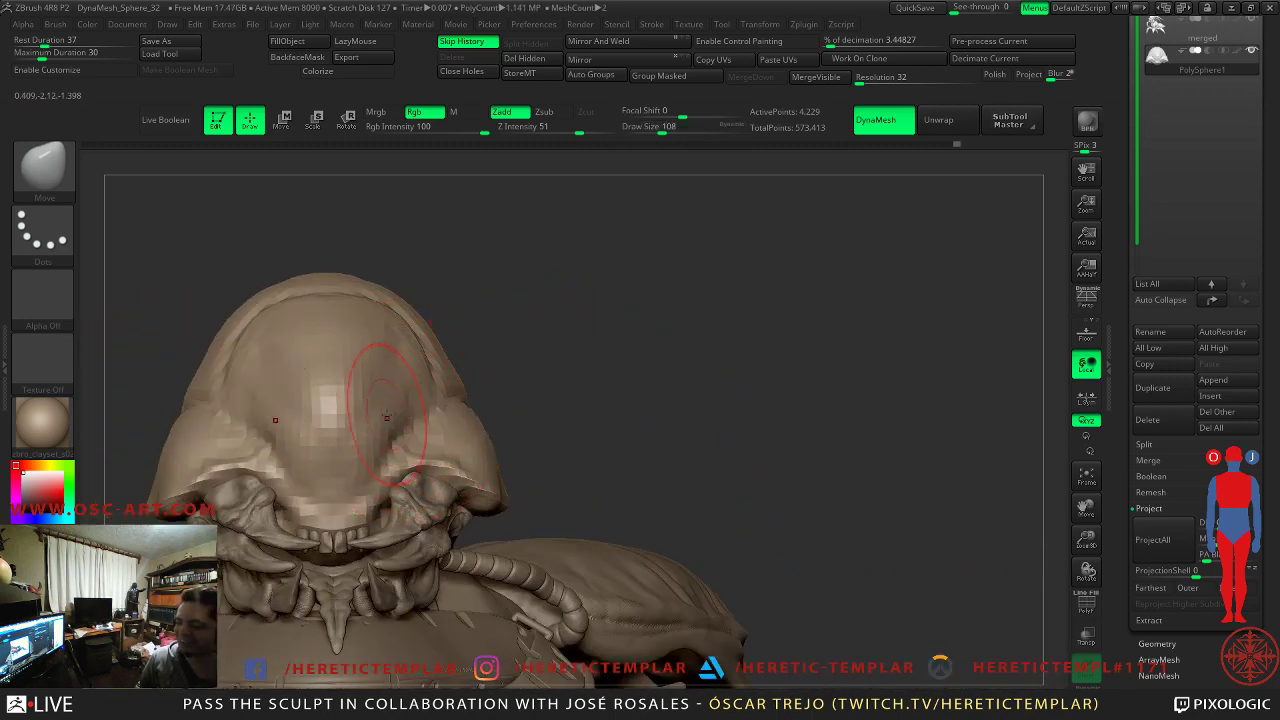
mouse_move(478, 396)
mouse_down()
mouse_move(654, 377)
mouse_move(620, 360)
mouse_move(658, 335)
mouse_move(580, 306)
mouse_move(587, 404)
mouse_up()
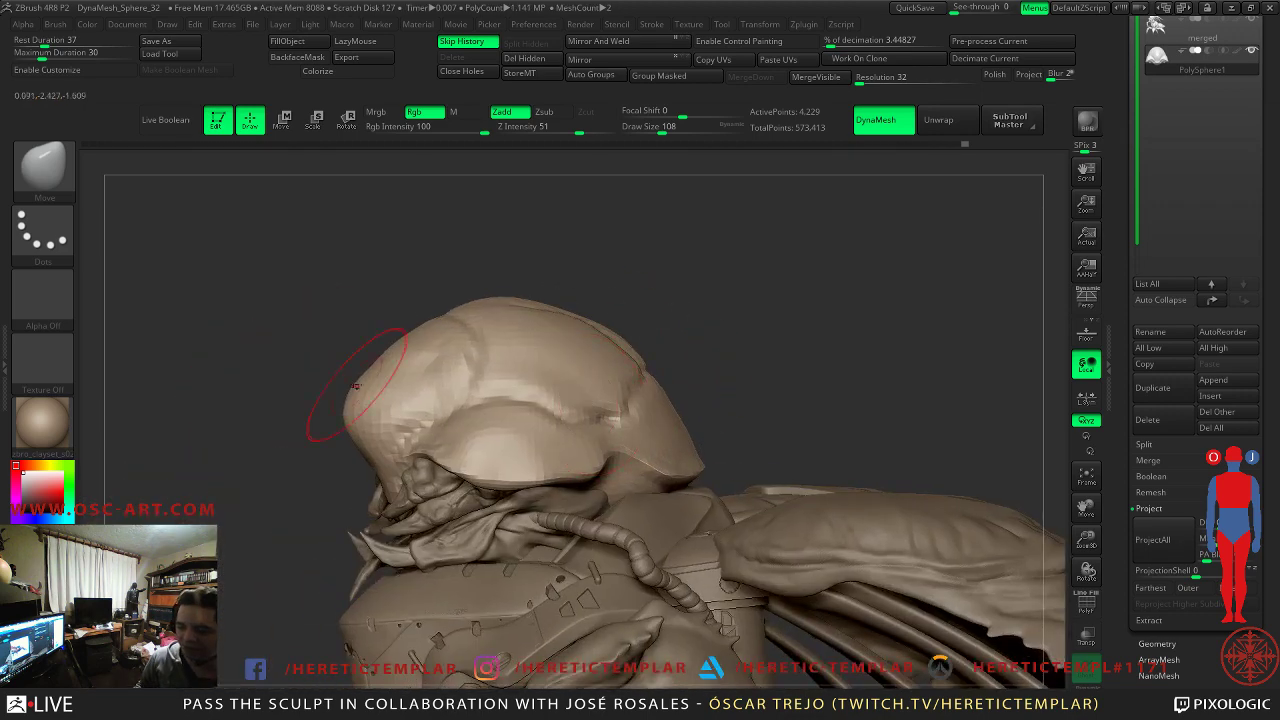
- Flatten the side brow plate with TrimDynamic at draw size 74 and refine it with DamStandard at draw size 68
key(b)
key(t)
key(d)
mouse_move(330, 408)
mouse_down()
mouse_move(450, 436)
mouse_move(444, 446)
mouse_up()
key(s)
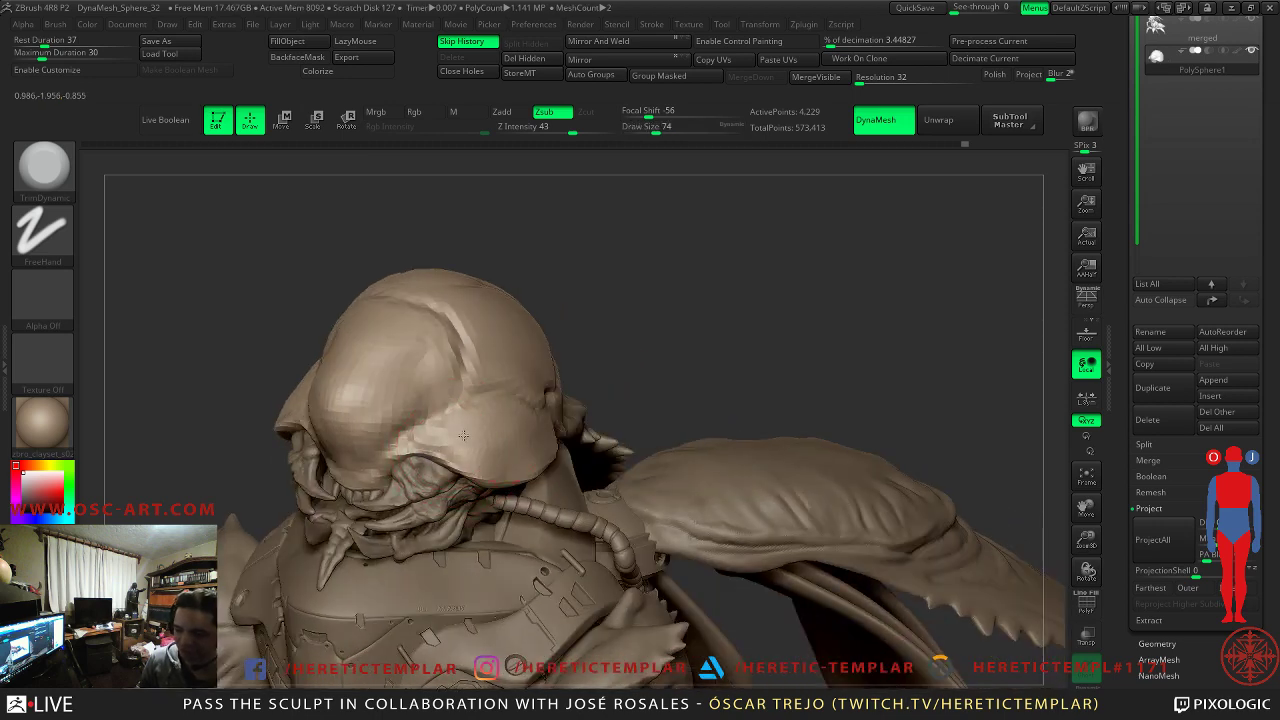
key(b)
key(d)
key(s)
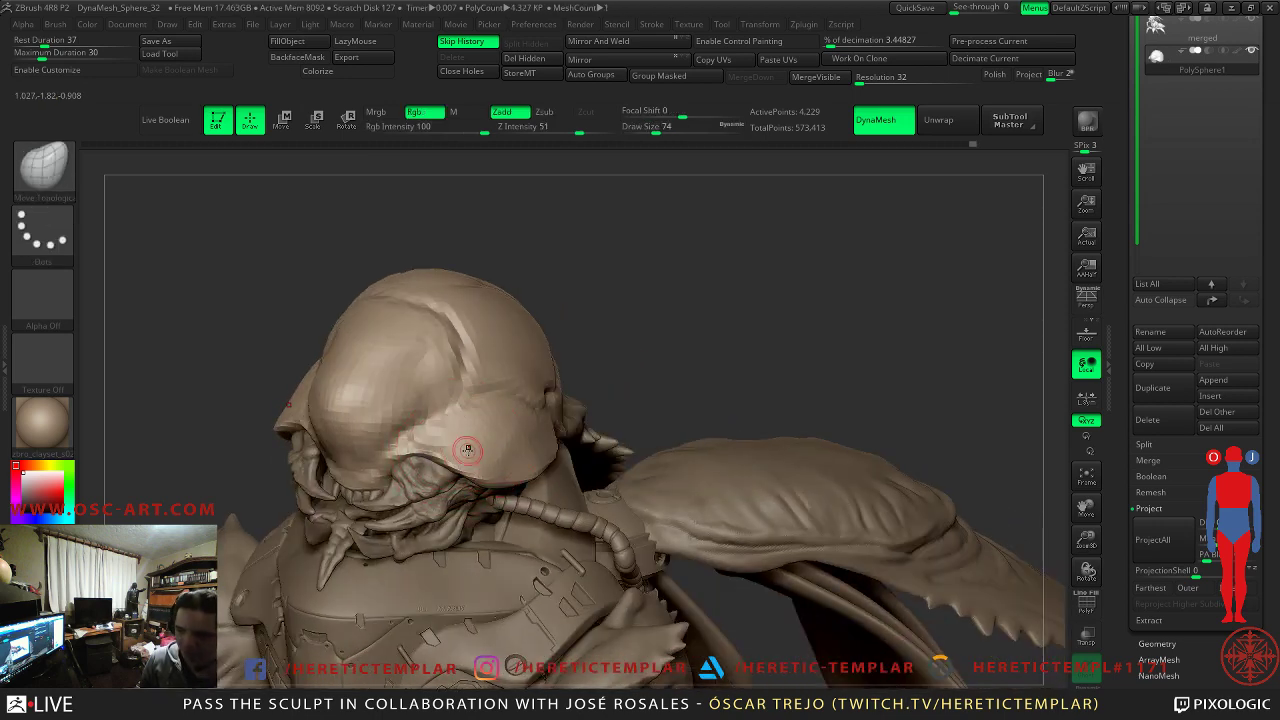
key(s)
drag(459, 451, 456, 451)
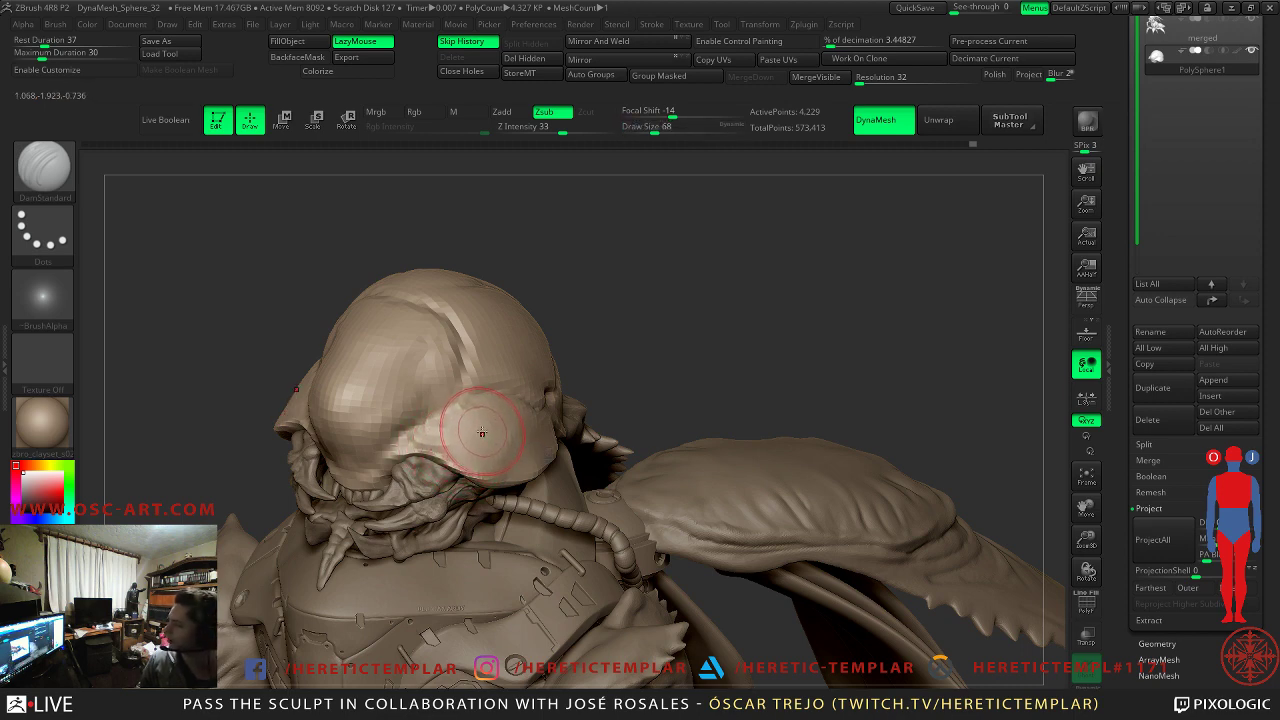
drag(717, 370, 585, 400)
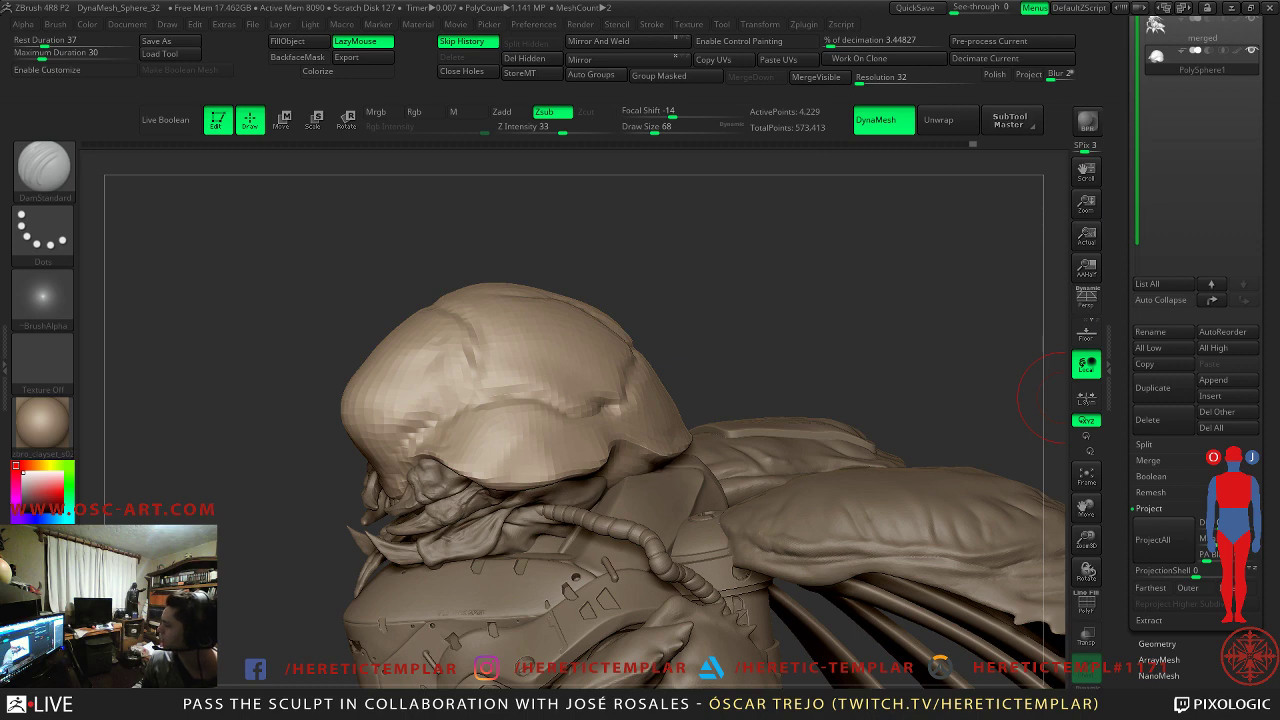
- Deepen the rear end of the side crease and the rim notch behind the brow plate with DamStandard at draw size 62
mouse_move(837, 334)
mouse_down()
mouse_move(765, 315)
mouse_move(737, 326)
mouse_move(700, 380)
mouse_up()
key(s)
drag(600, 450, 594, 454)
key(bracketright)
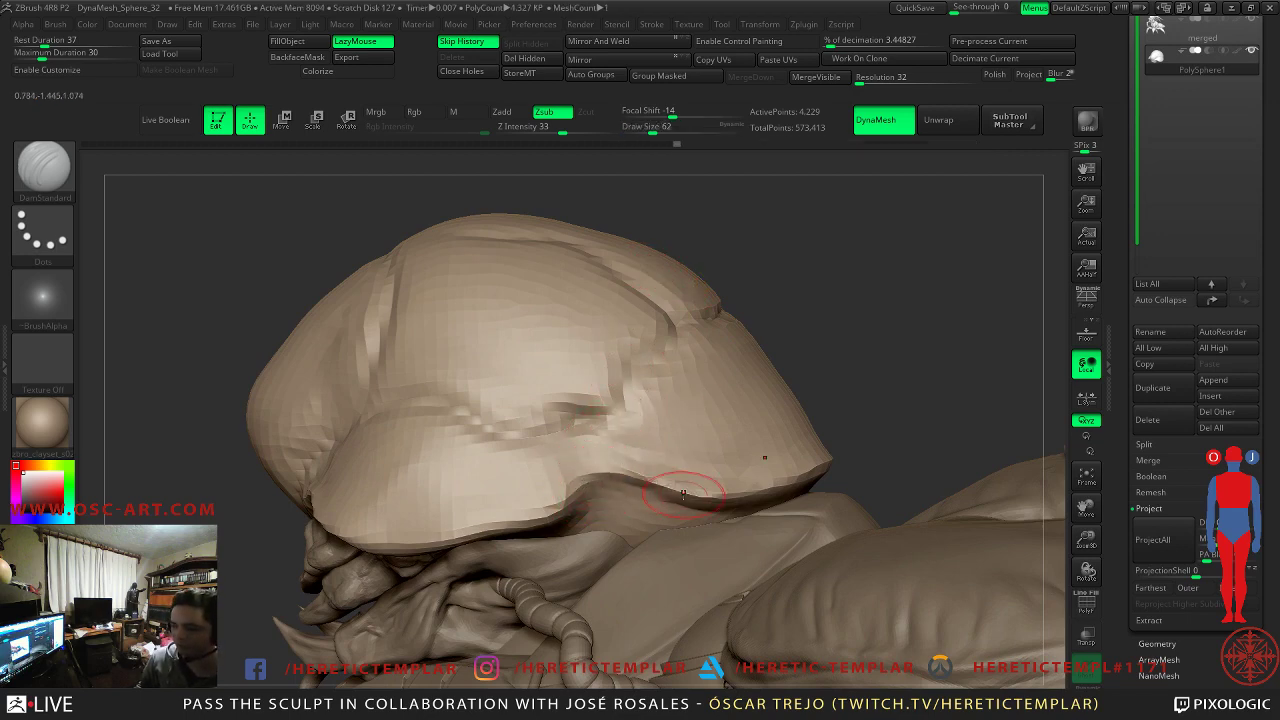
mouse_move(851, 403)
mouse_down()
mouse_move(808, 363)
mouse_move(821, 351)
mouse_move(743, 377)
mouse_up()
drag(690, 310, 609, 294)
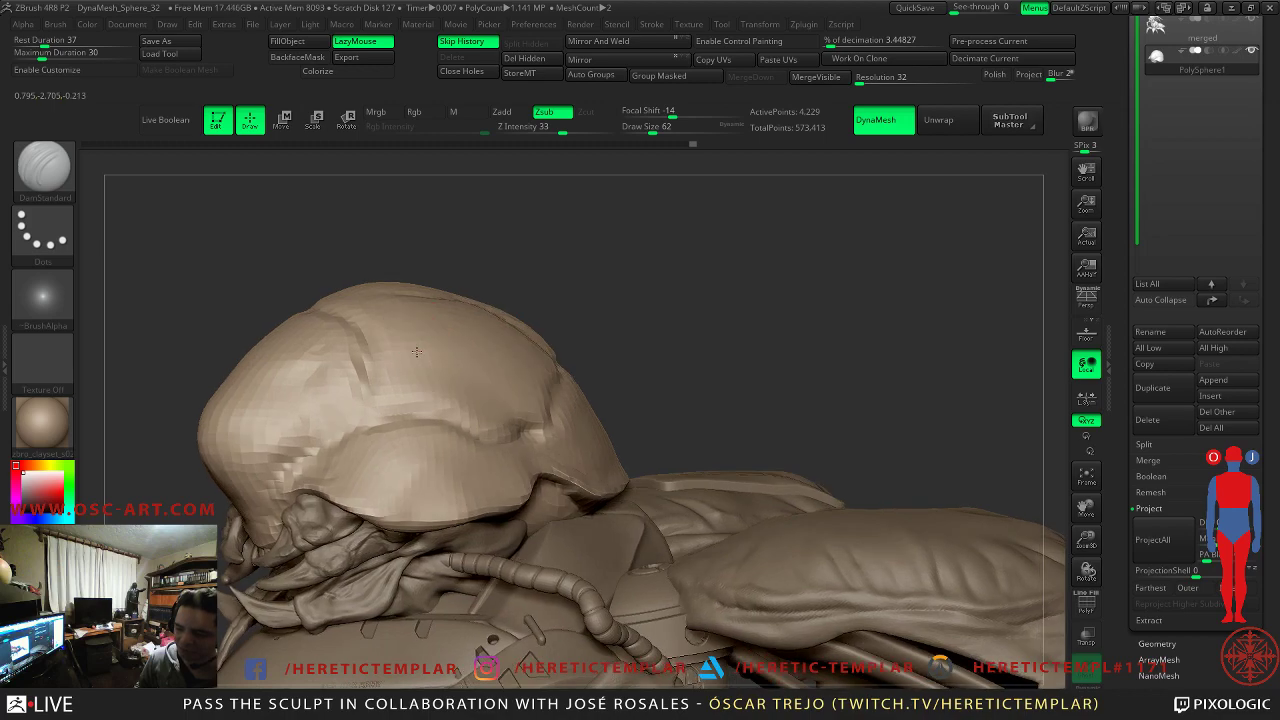
drag(429, 338, 452, 358)
- Rework the brow plate above the eye and smooth its surface
alt+drag(614, 349, 758, 293)
mouse_move(758, 292)
right_down()
mouse_move(708, 289)
mouse_move(680, 365)
right_up()
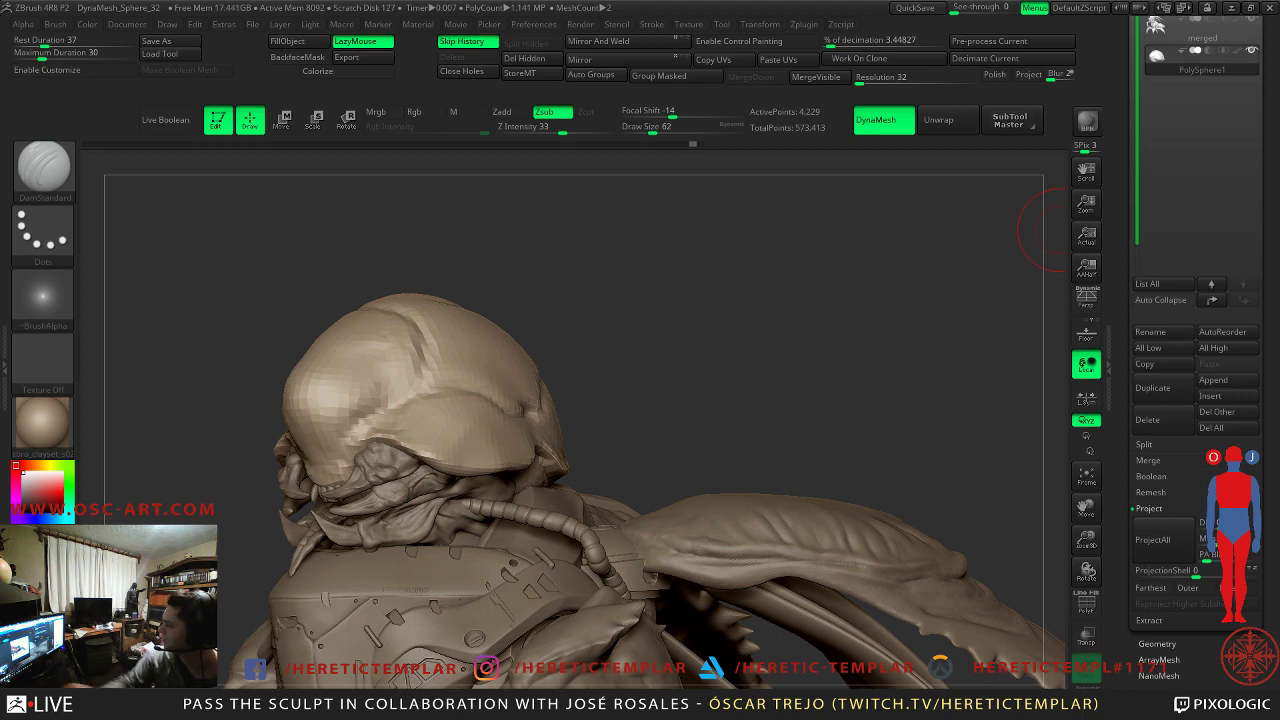
mouse_move(733, 375)
mouse_down()
mouse_move(718, 340)
mouse_move(766, 402)
mouse_up()
mouse_move(312, 450)
mouse_down()
mouse_move(327, 476)
mouse_move(447, 490)
mouse_up()
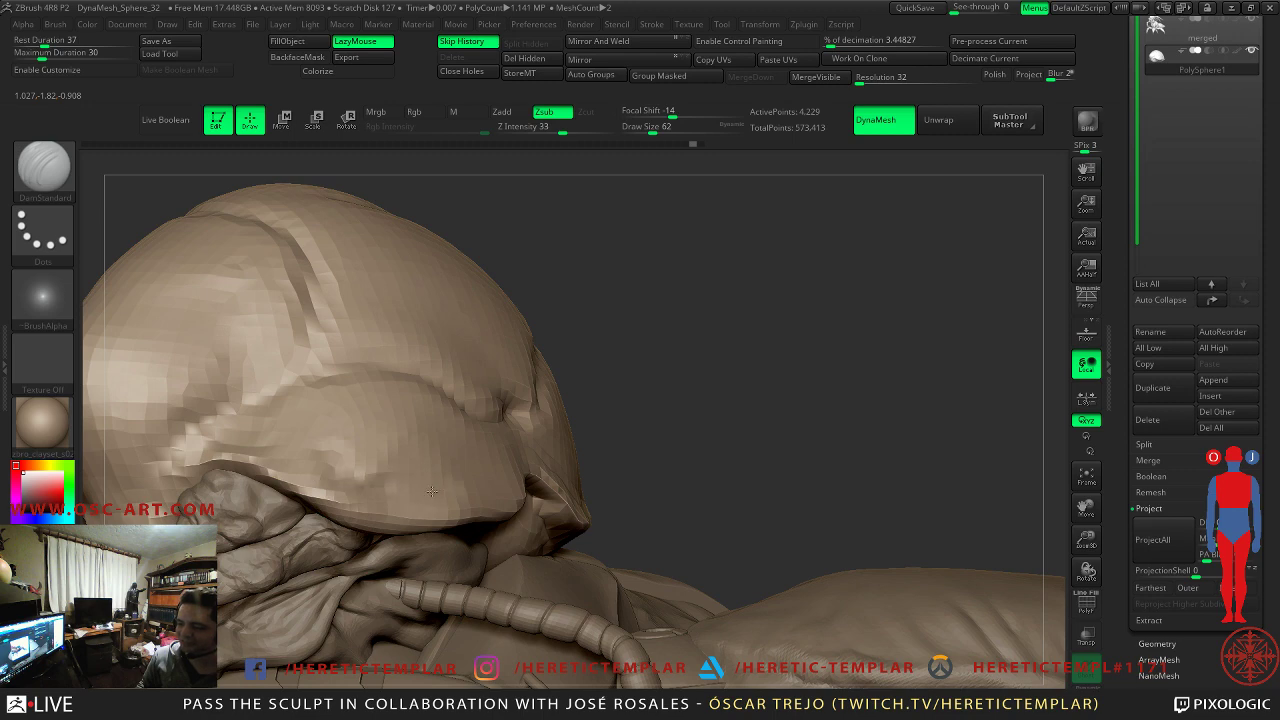
shift+drag(360, 466, 318, 452)
- Save the tool with the reworked cranium to disk
drag(800, 385, 688, 364)
alt+drag(300, 350, 700, 260)
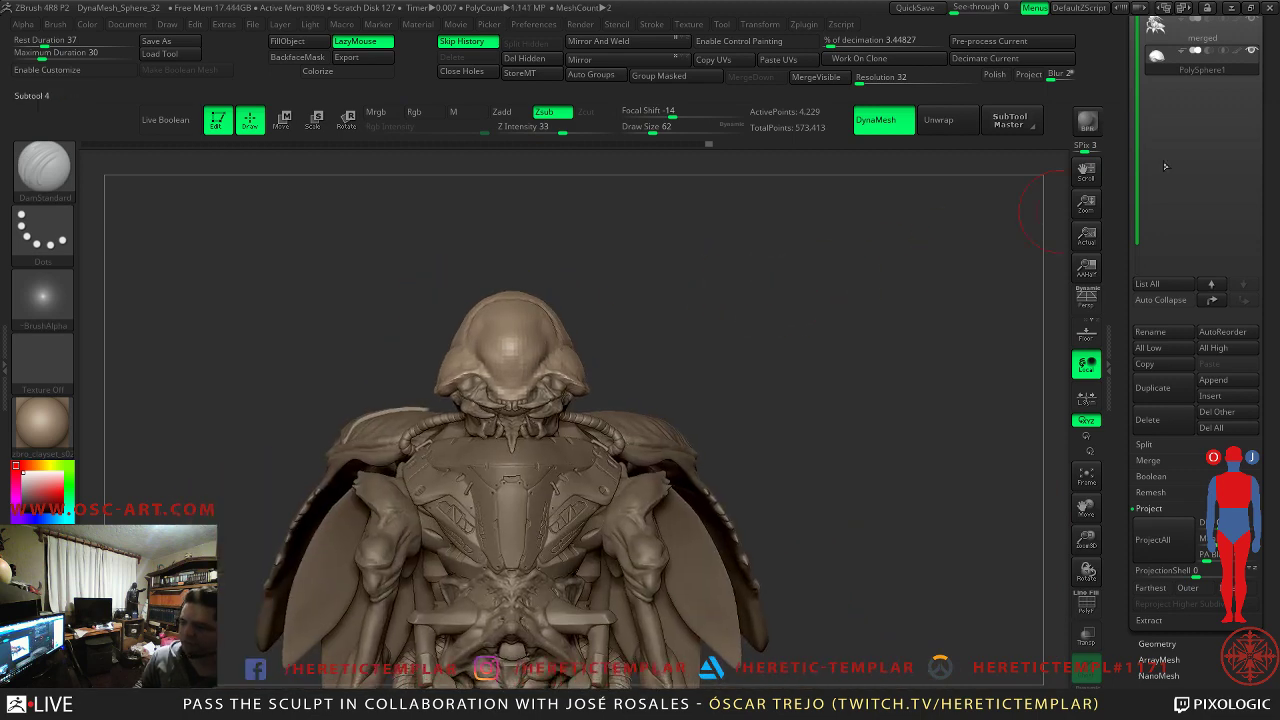
drag(1132, 125, 1112, 262)
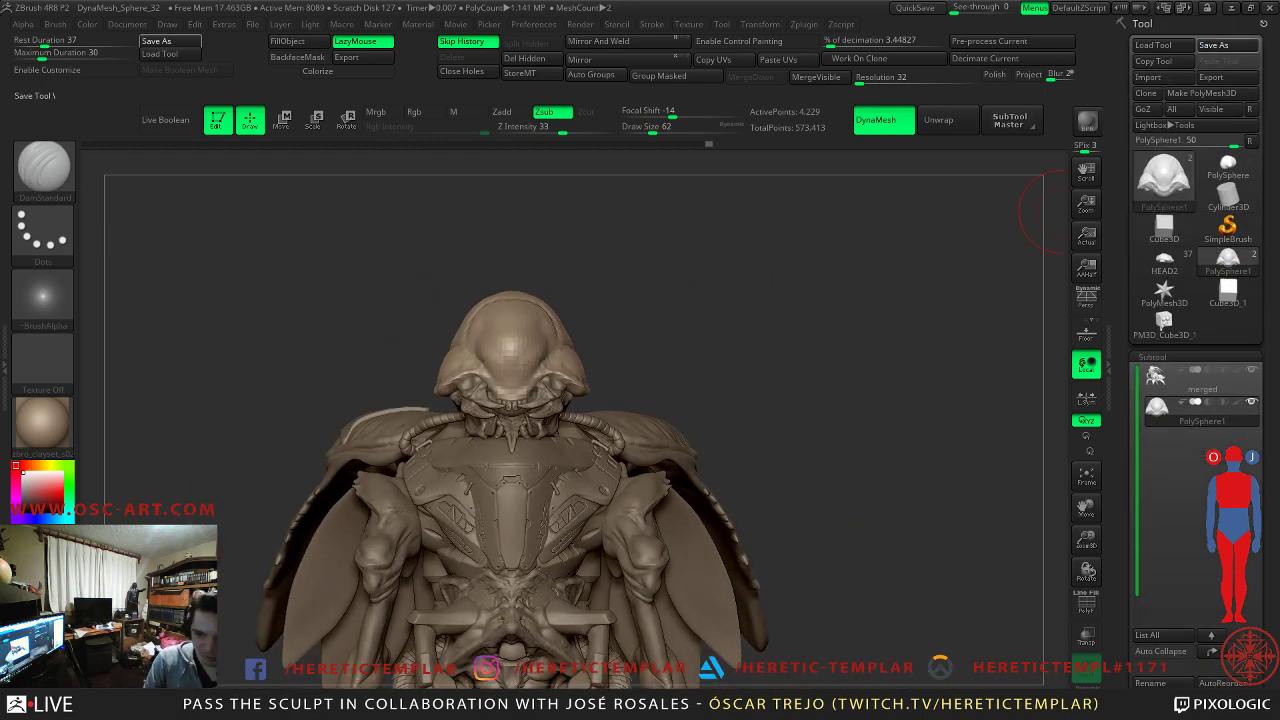
mouse_move(649, 292)
mouse_down()
mouse_move(680, 430)
mouse_move(811, 297)
mouse_move(1040, 430)
mouse_up()
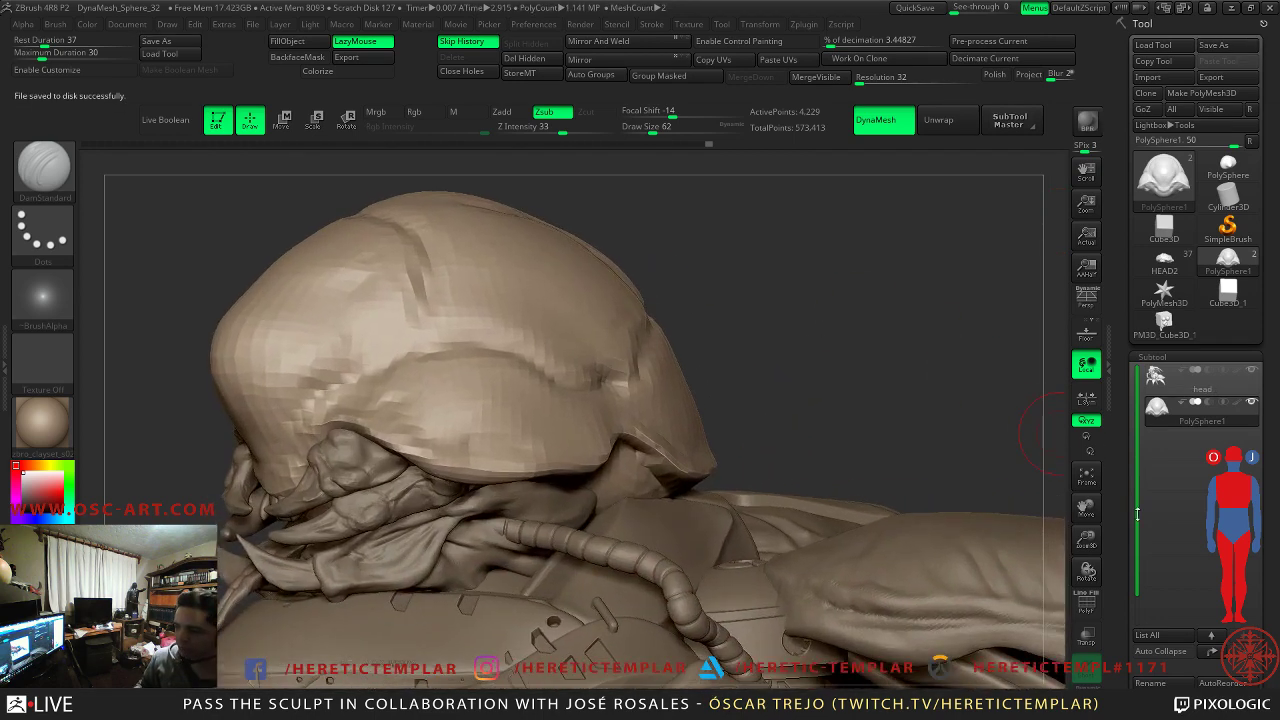
- Inspect the cranium's polygon wireframe from the side and hide it again
drag(727, 376, 729, 355)
mouse_move(726, 331)
mouse_down()
mouse_move(760, 290)
mouse_move(739, 325)
mouse_up()
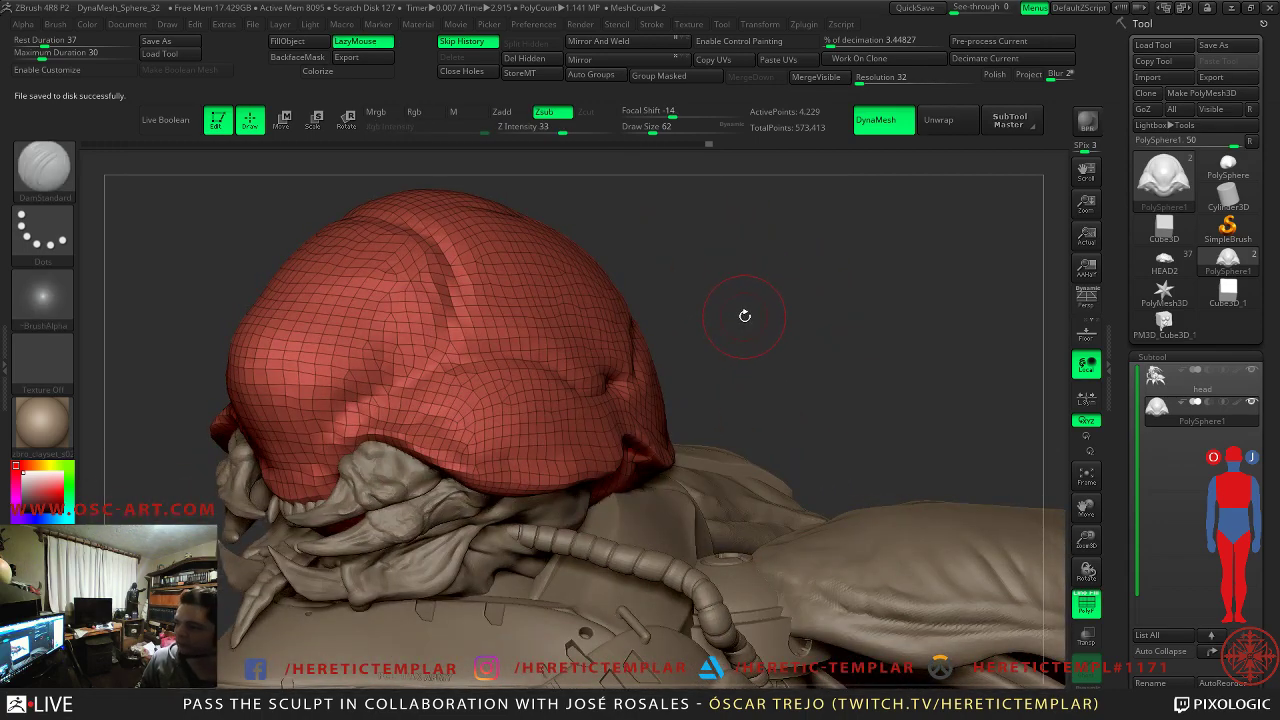
drag(738, 307, 714, 306)
key(shift+f)
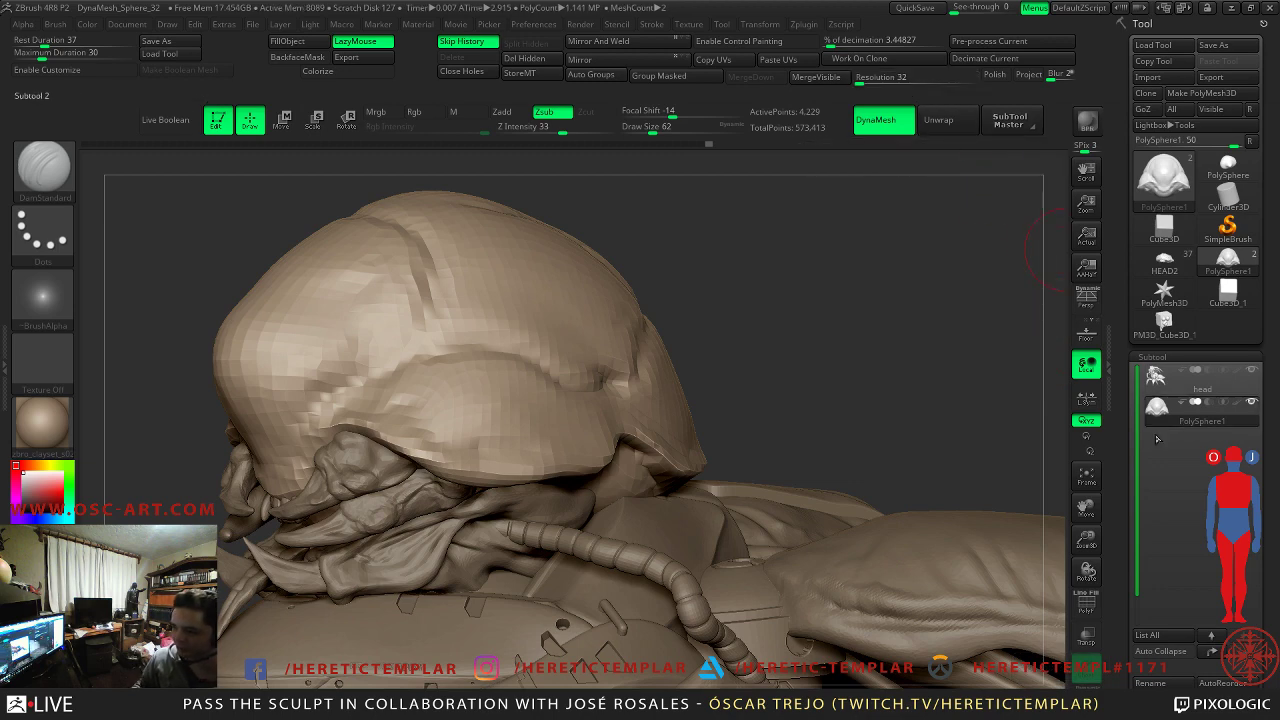
scroll(1170, 440, down, 10)
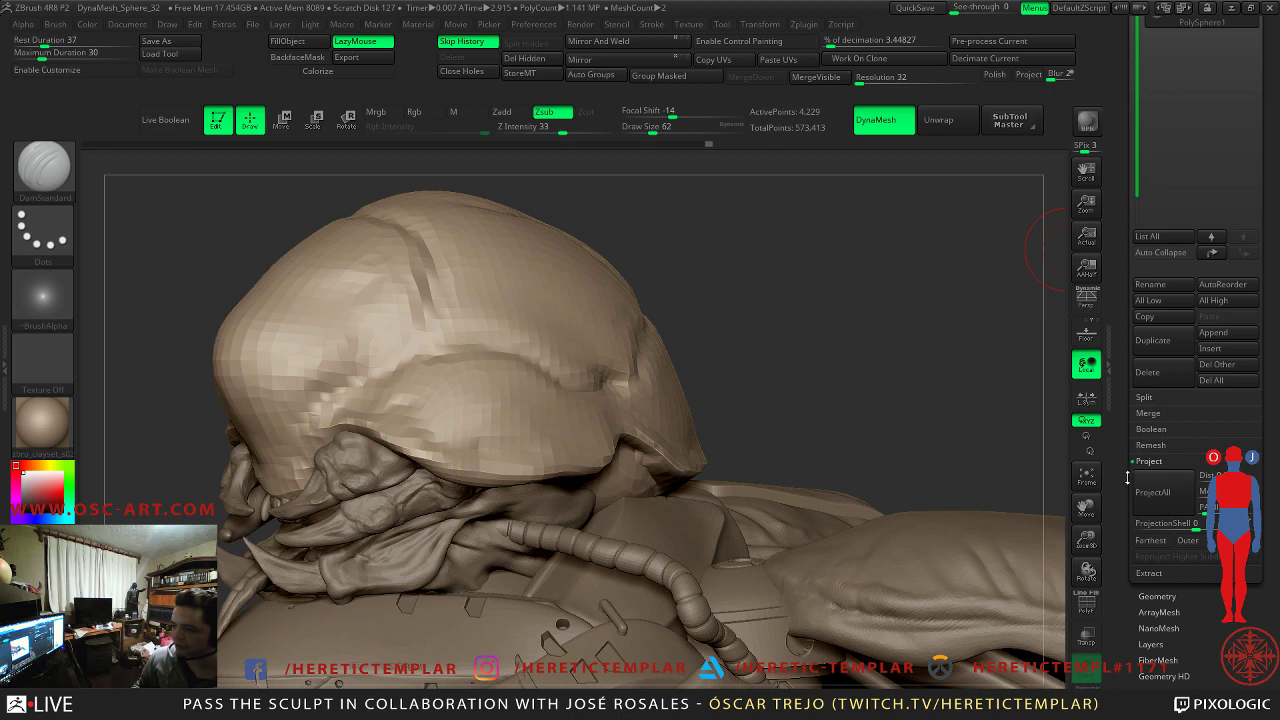
- Open the cranium's DynaMesh settings and set SubProjection to 0
click(1157, 597)
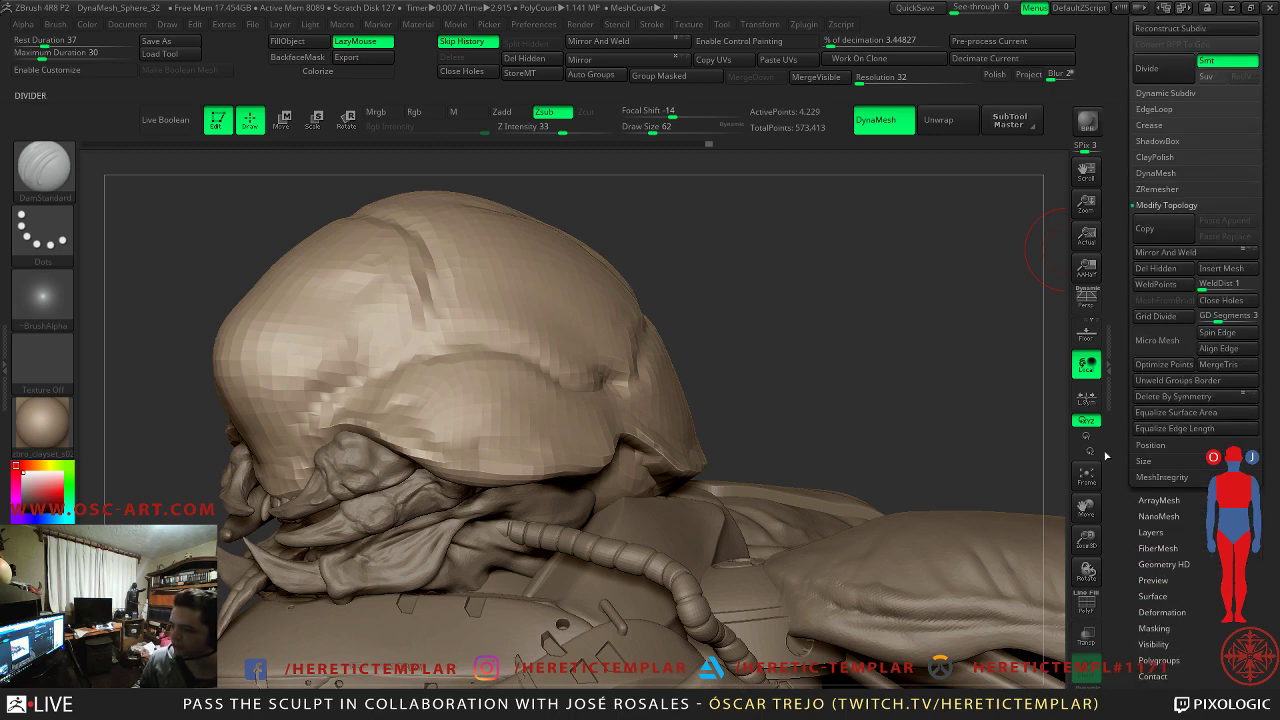
click(1176, 174)
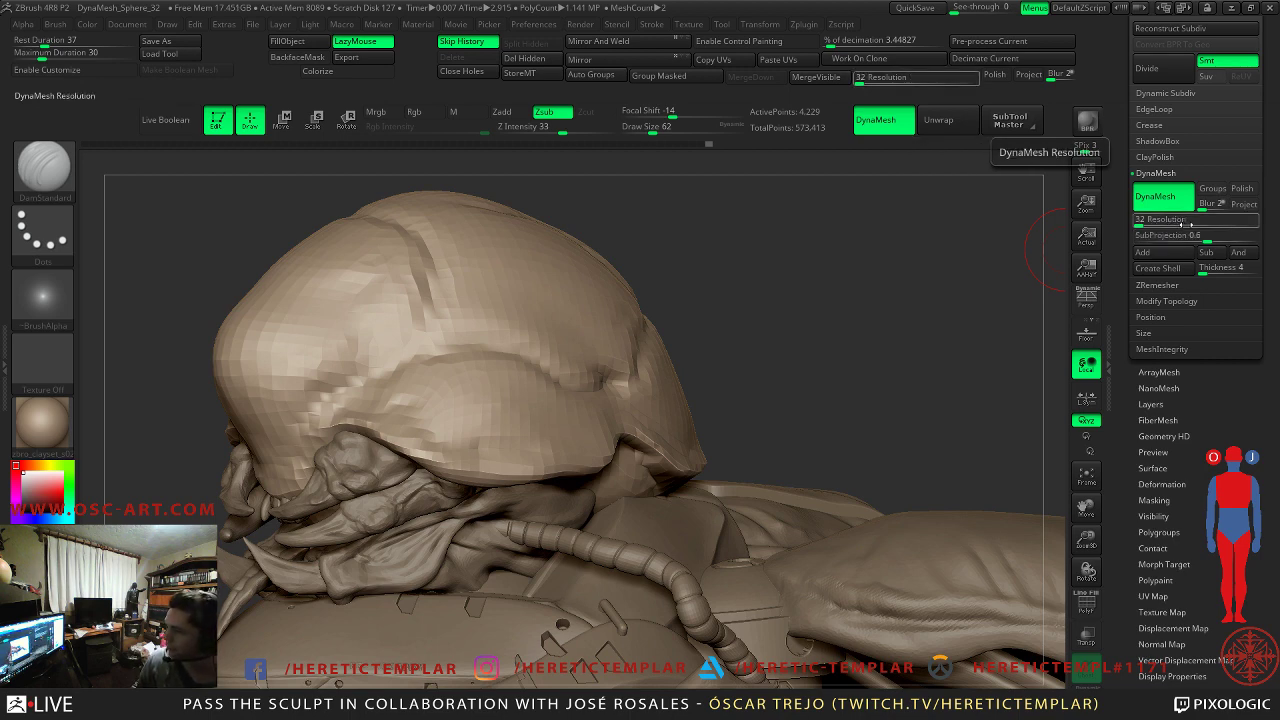
drag(1187, 237, 1125, 241)
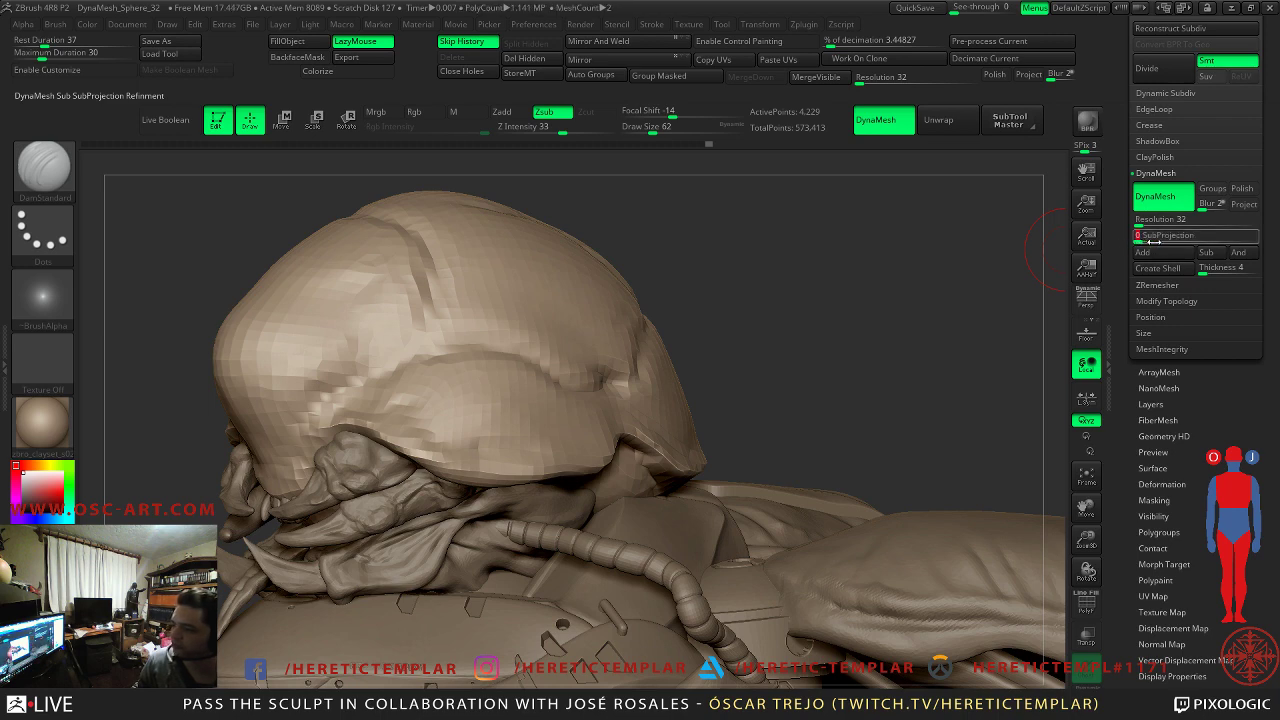
- Try remeshing the cranium at DynaMesh resolution 32 with its polygon wireframe shown
key(shift+f)
key(shift+f)
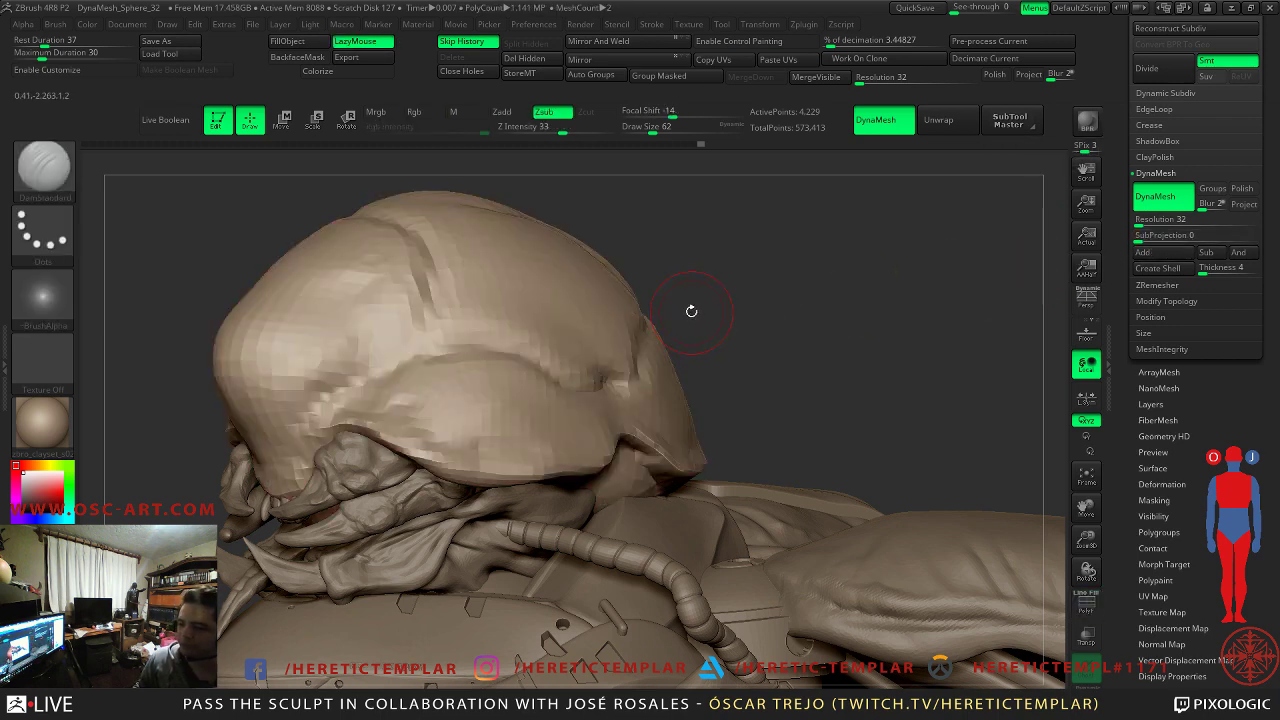
key(shift+f)
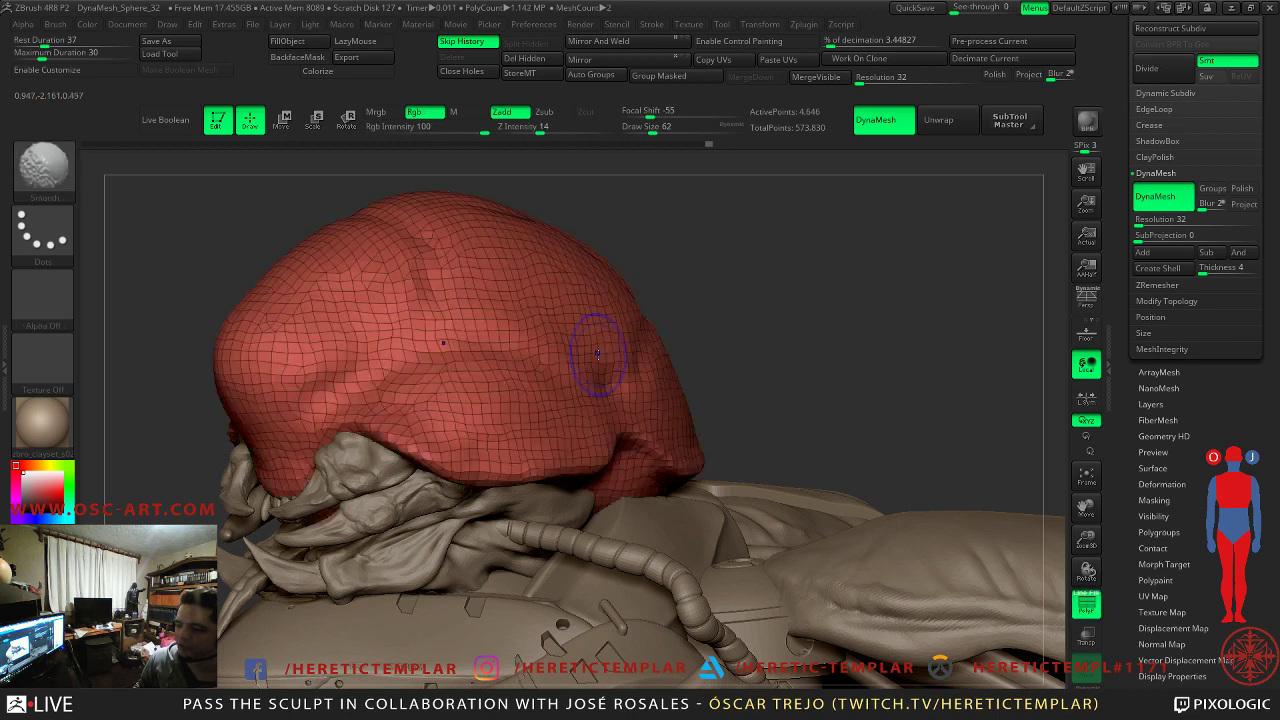
ctrl+drag(722, 334, 750, 360)
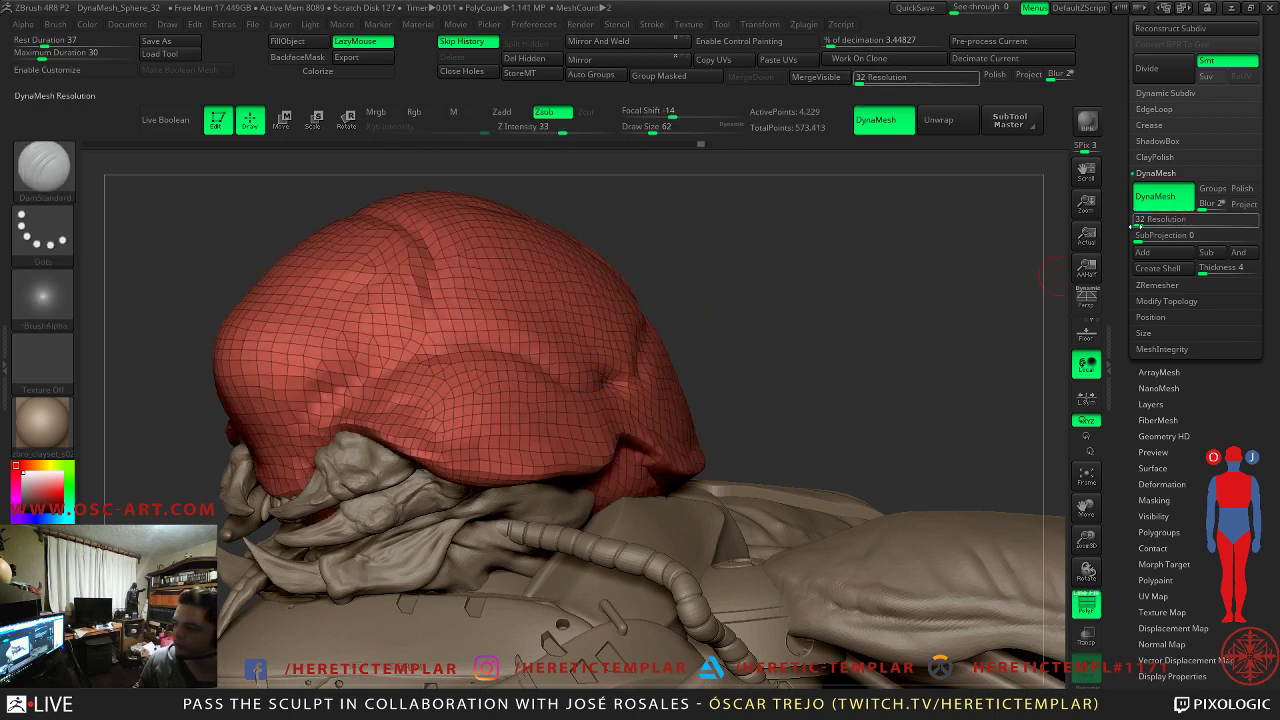
- Remesh the cranium at DynaMesh resolution 192 and hide its wireframe
drag(1136, 225, 1143, 226)
key(Return)
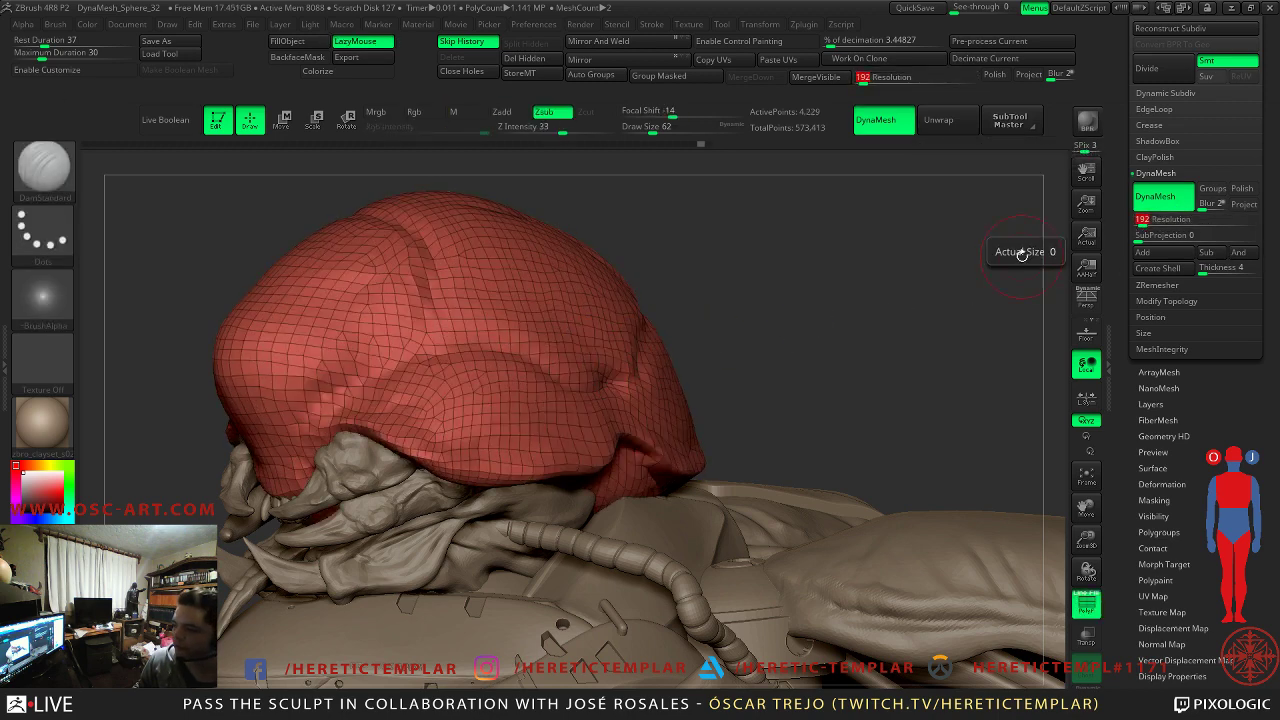
ctrl+drag(826, 294, 786, 320)
key(shift+f)
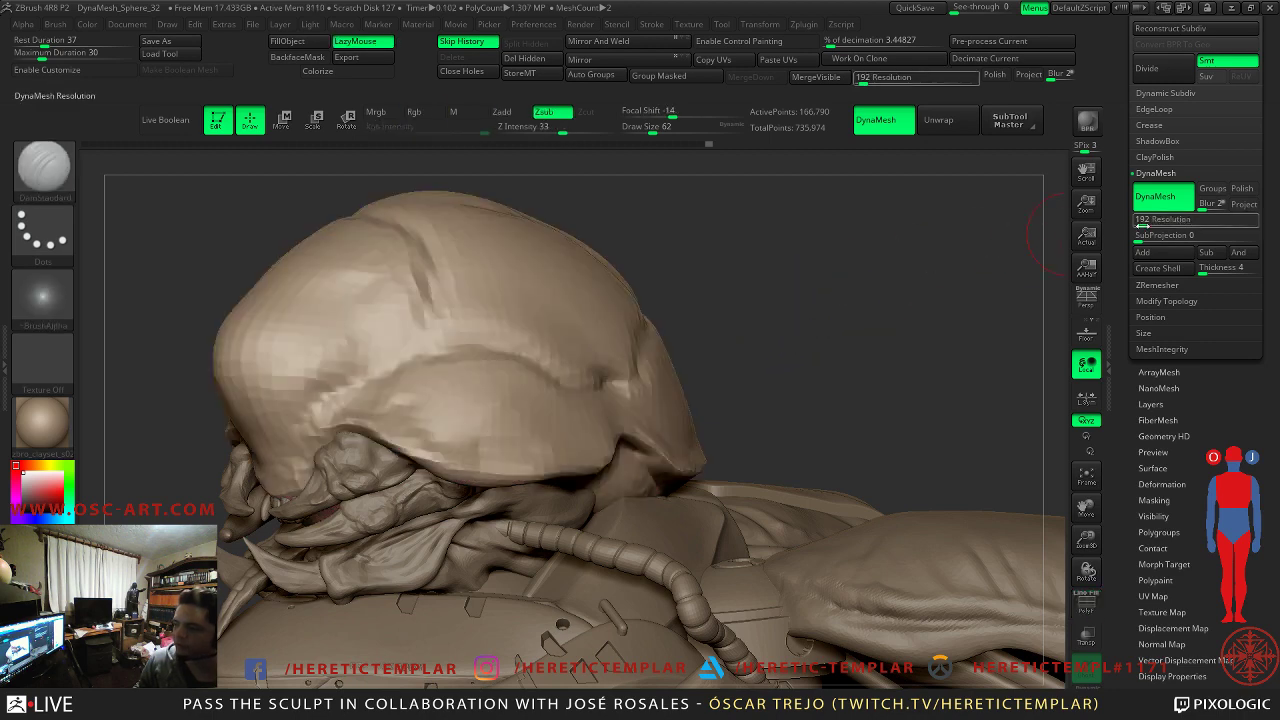
- Set SubProjection to 0.28735 and remesh the cranium with its wireframe shown
drag(1141, 237, 1170, 237)
key(shift)
key(shift+f)
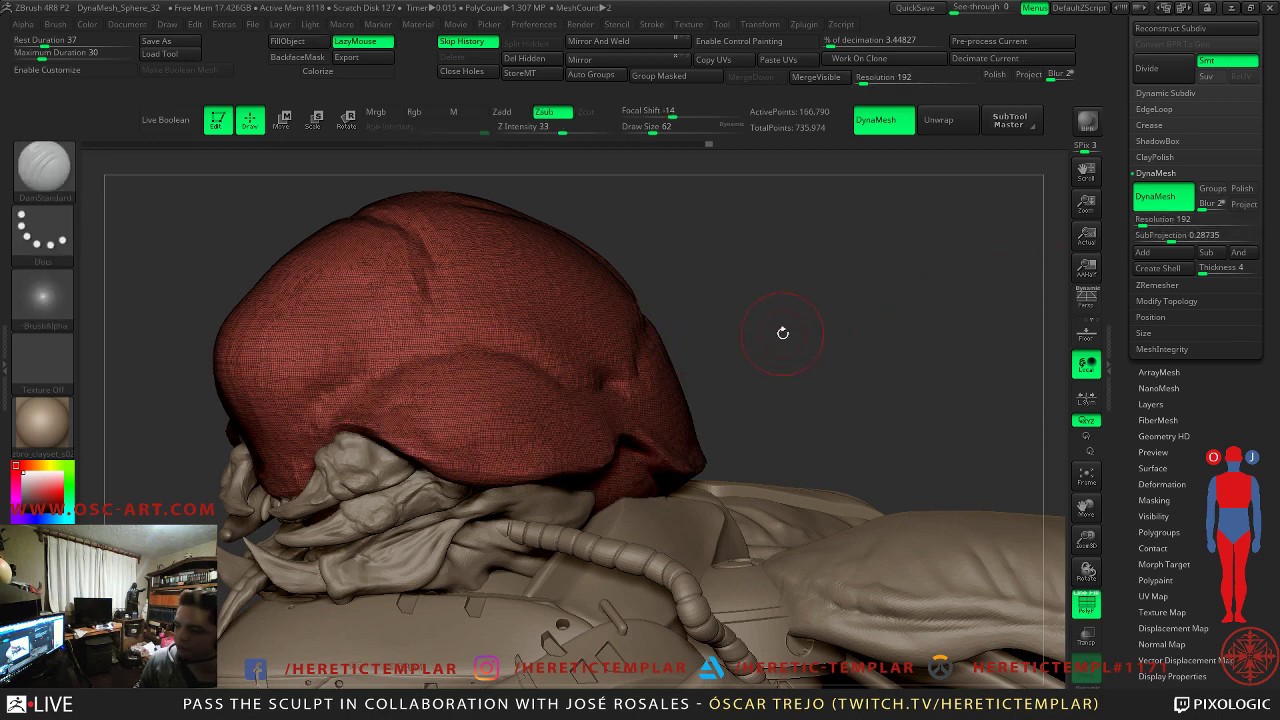
key(shift)
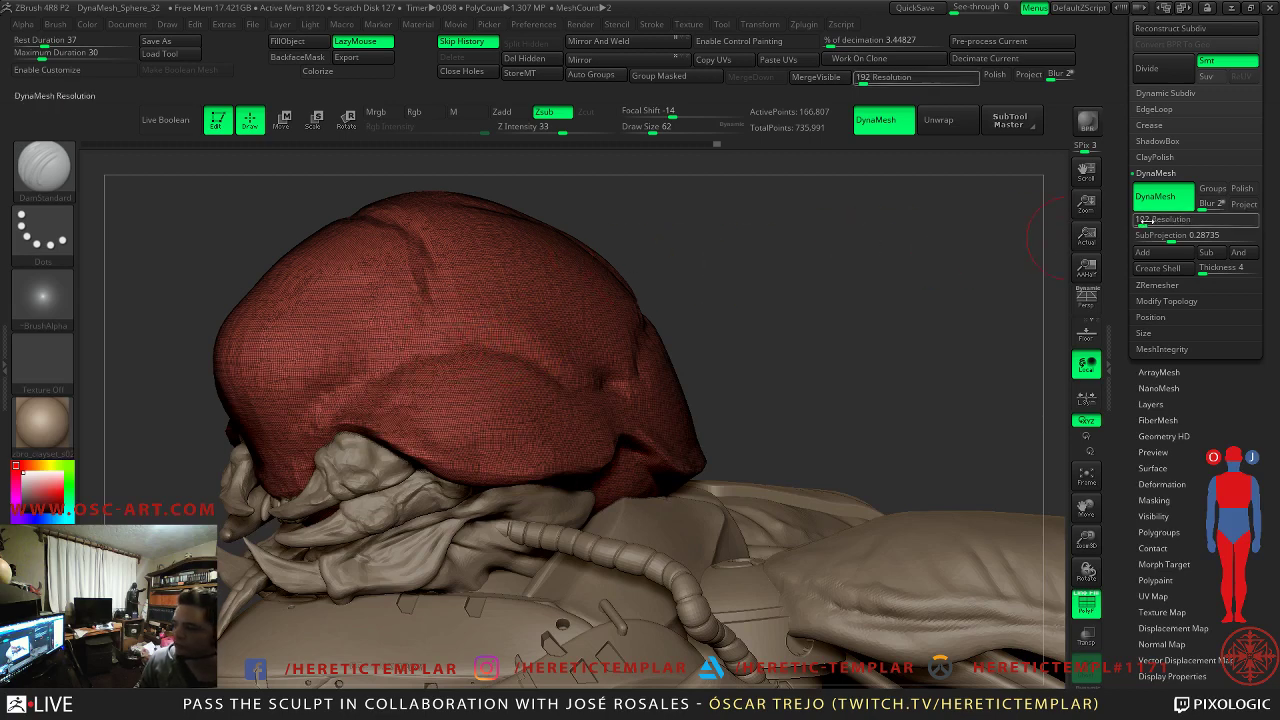
- Remesh the cranium at DynaMesh resolution 80 with SubProjection 0 and Project enabled, with its wireframe hidden
drag(1169, 240, 1133, 243)
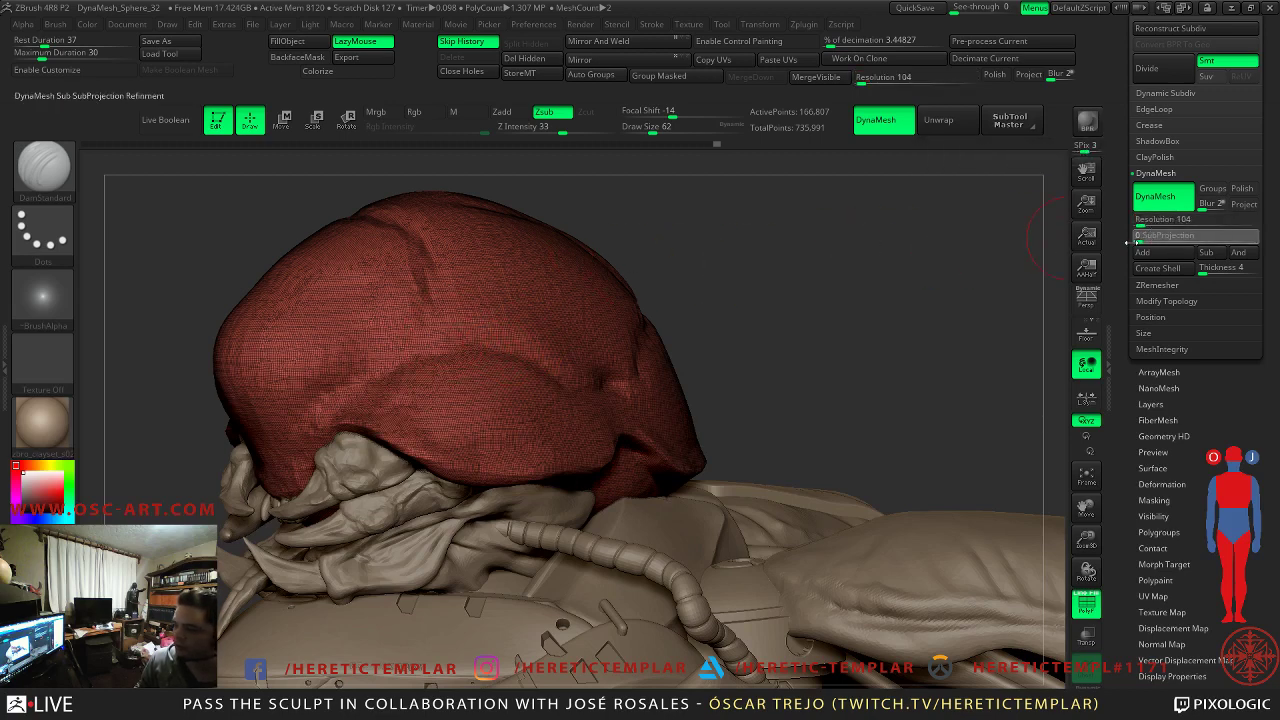
click(1244, 204)
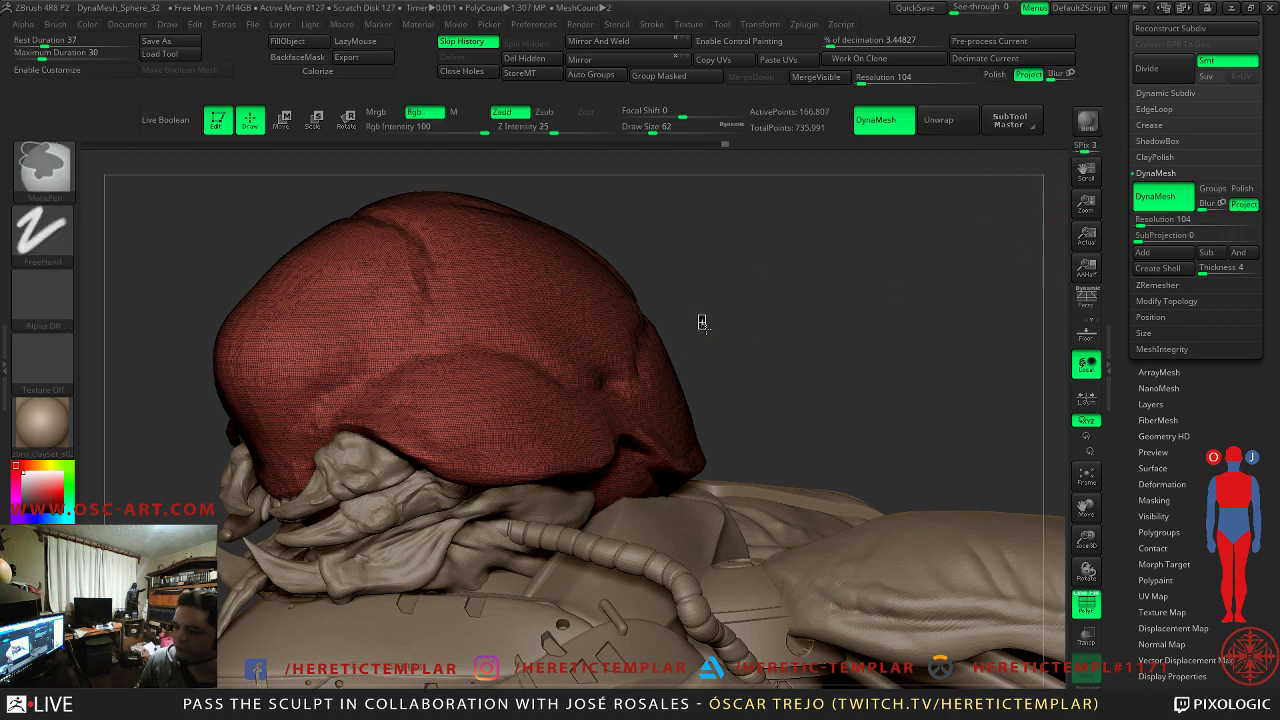
shift+drag(717, 323, 827, 297)
key(shift+f)
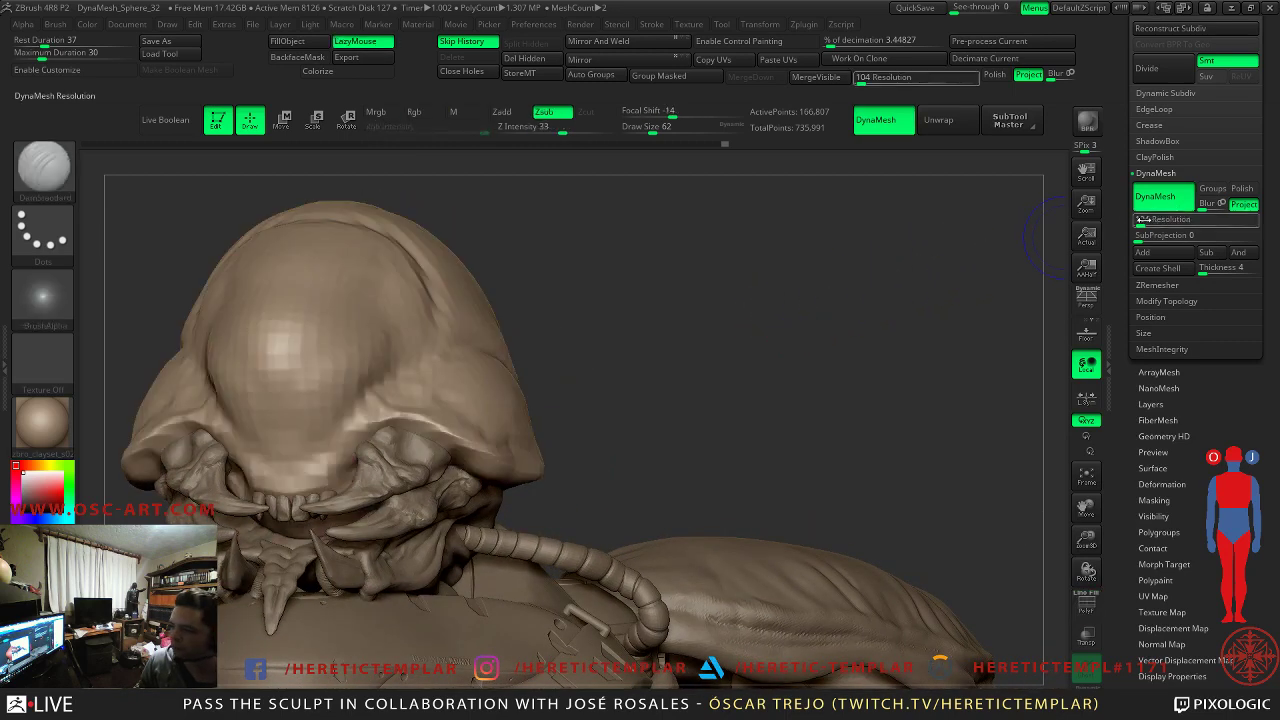
click(1143, 221)
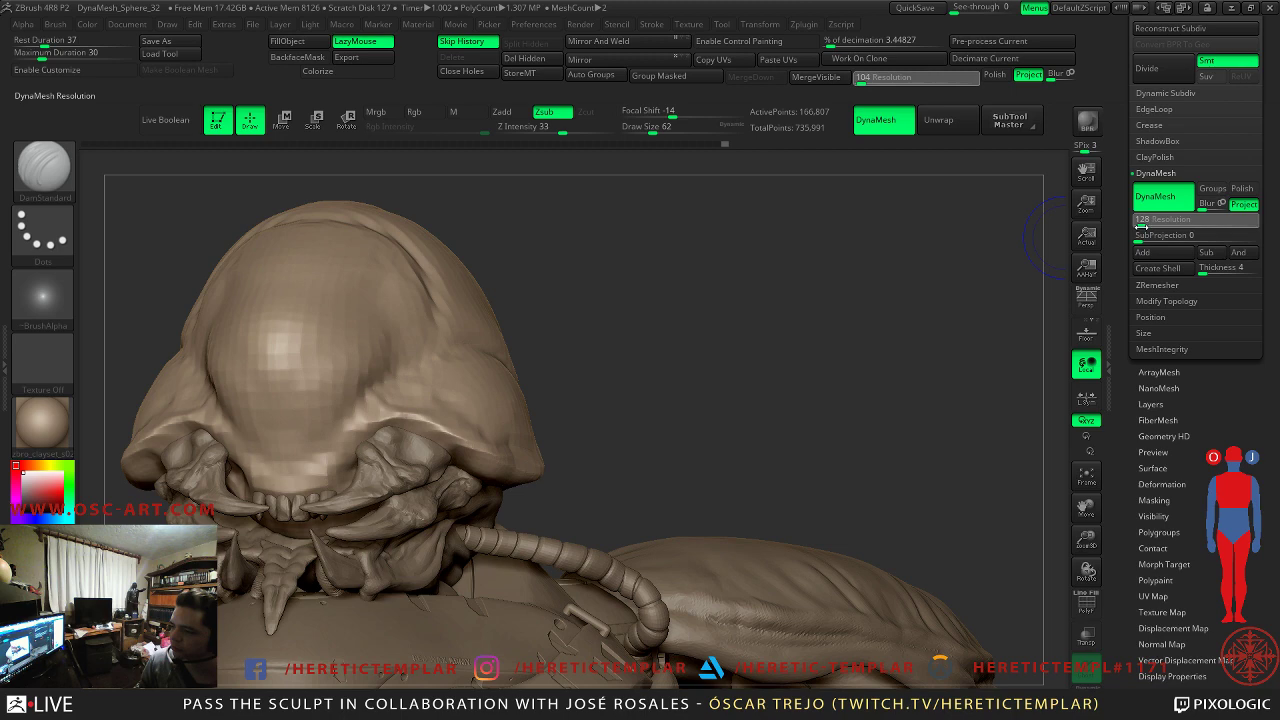
key(Return)
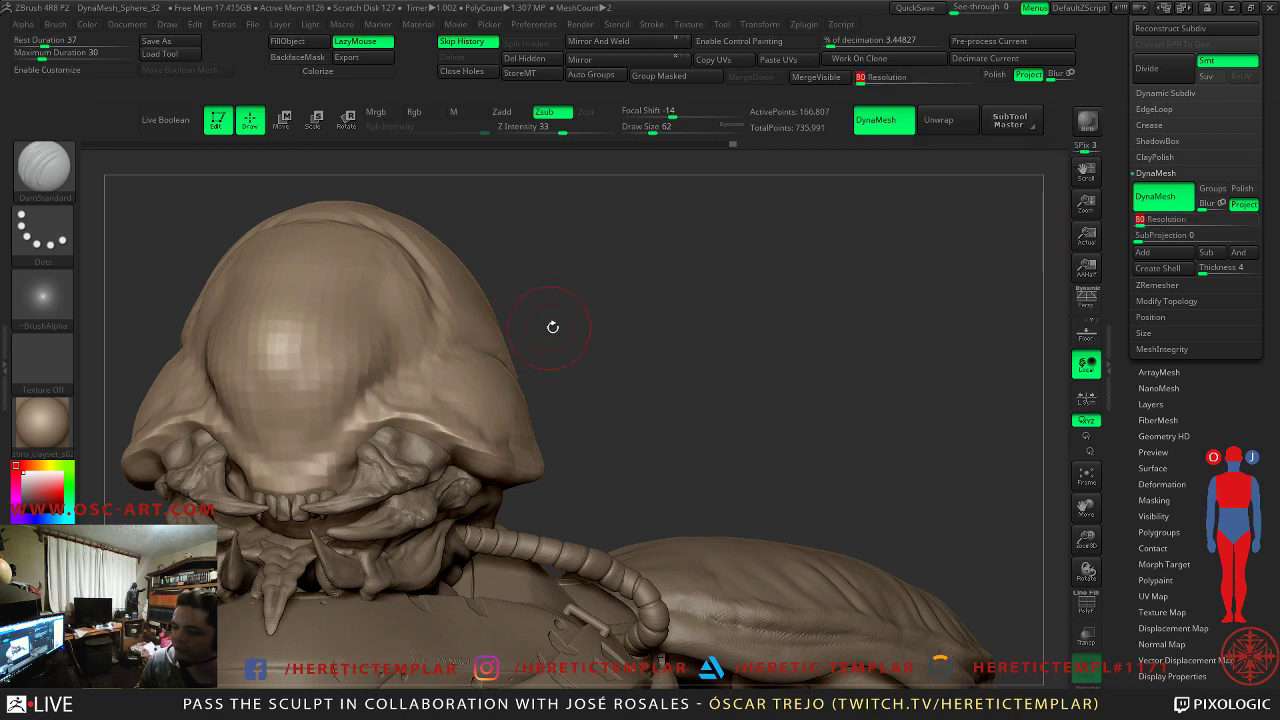
drag(534, 329, 411, 360)
ctrl+drag(651, 309, 618, 330)
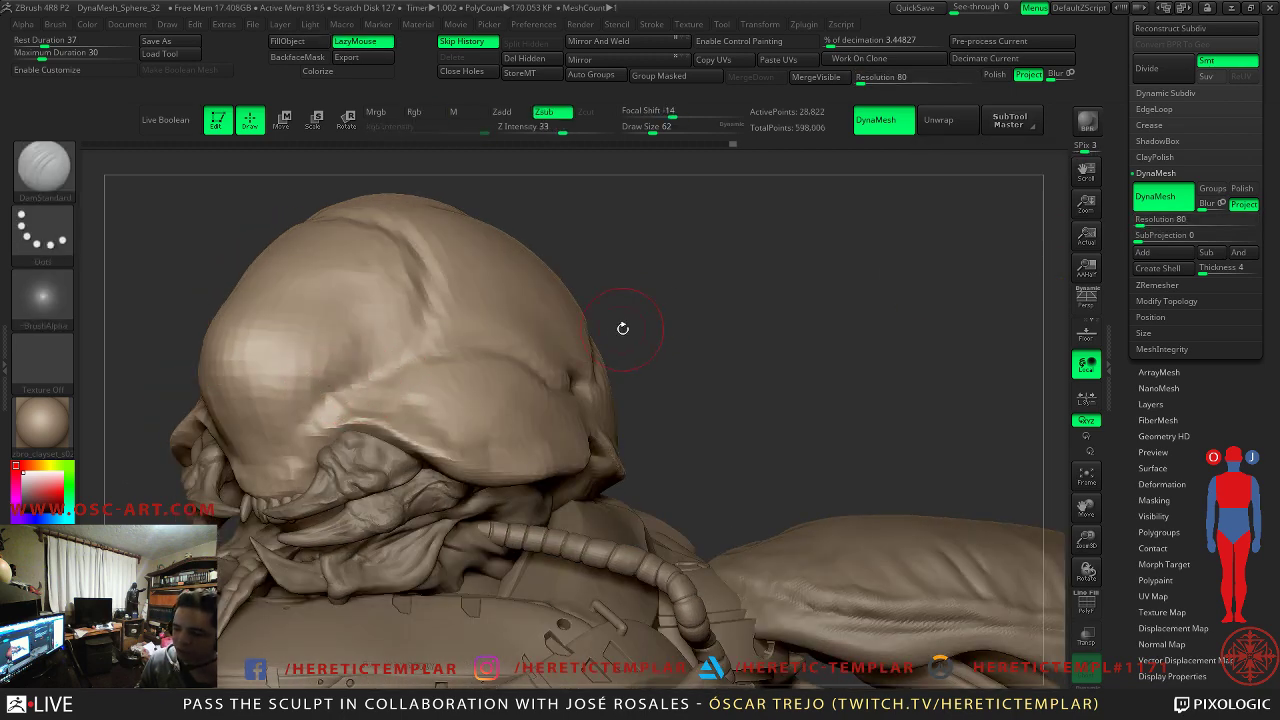
- Sharpen the crease behind the forehead dome down to the brow with DamStandard at draw size 46
mouse_move(747, 316)
alt+mouse_down()
mouse_move(789, 289)
mouse_move(774, 331)
alt+mouse_up()
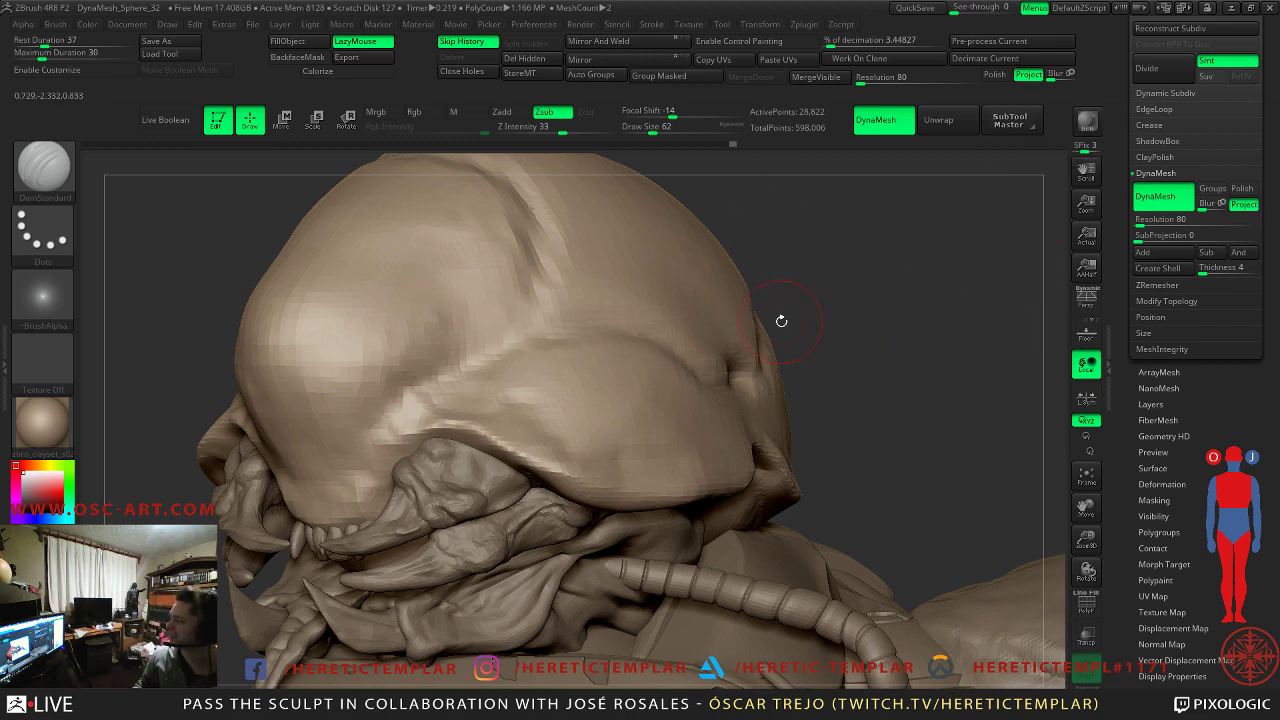
alt+drag(866, 310, 780, 340)
key(s)
drag(464, 400, 456, 400)
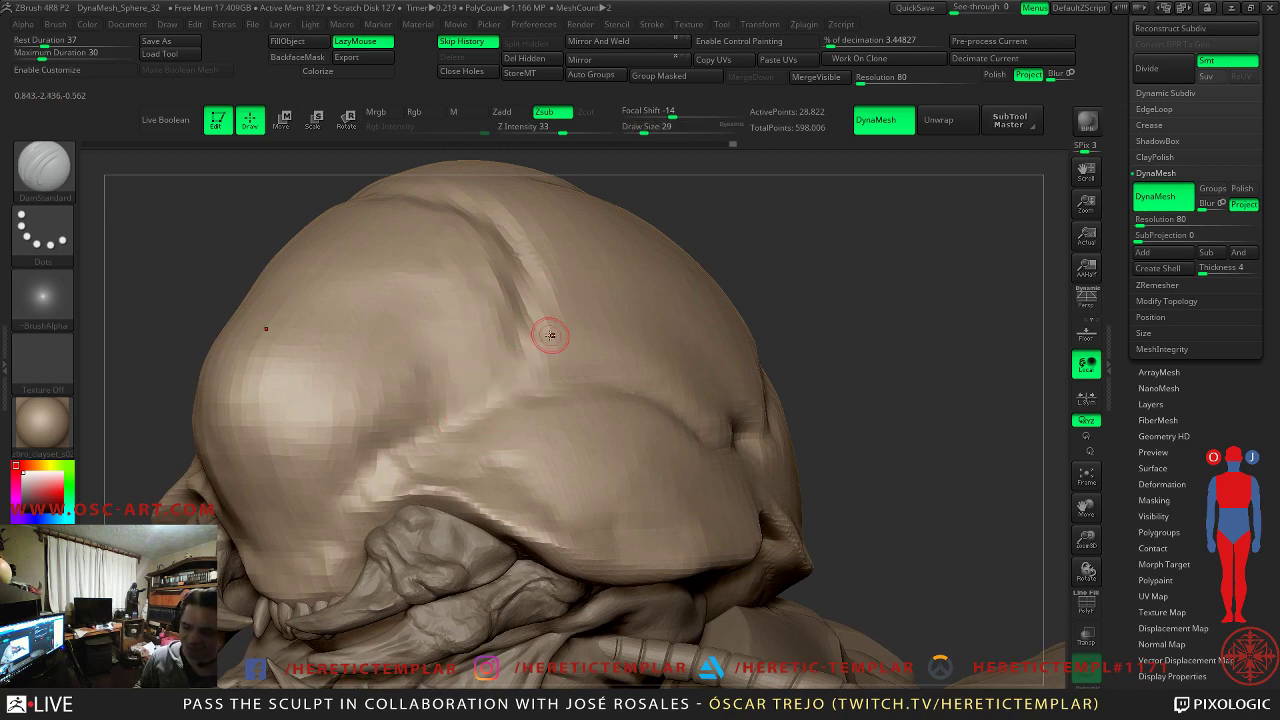
key(s)
mouse_move(518, 297)
mouse_down()
mouse_move(524, 358)
mouse_move(466, 423)
mouse_move(443, 423)
mouse_up()
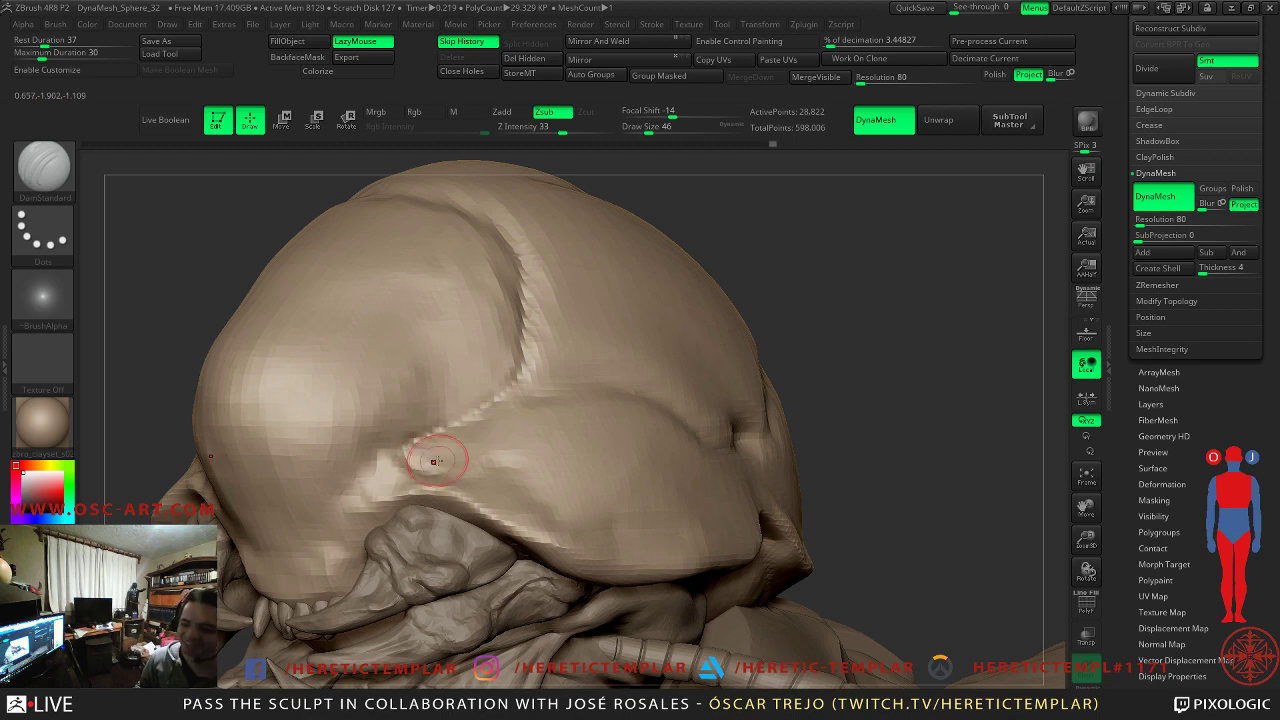
key(shift)
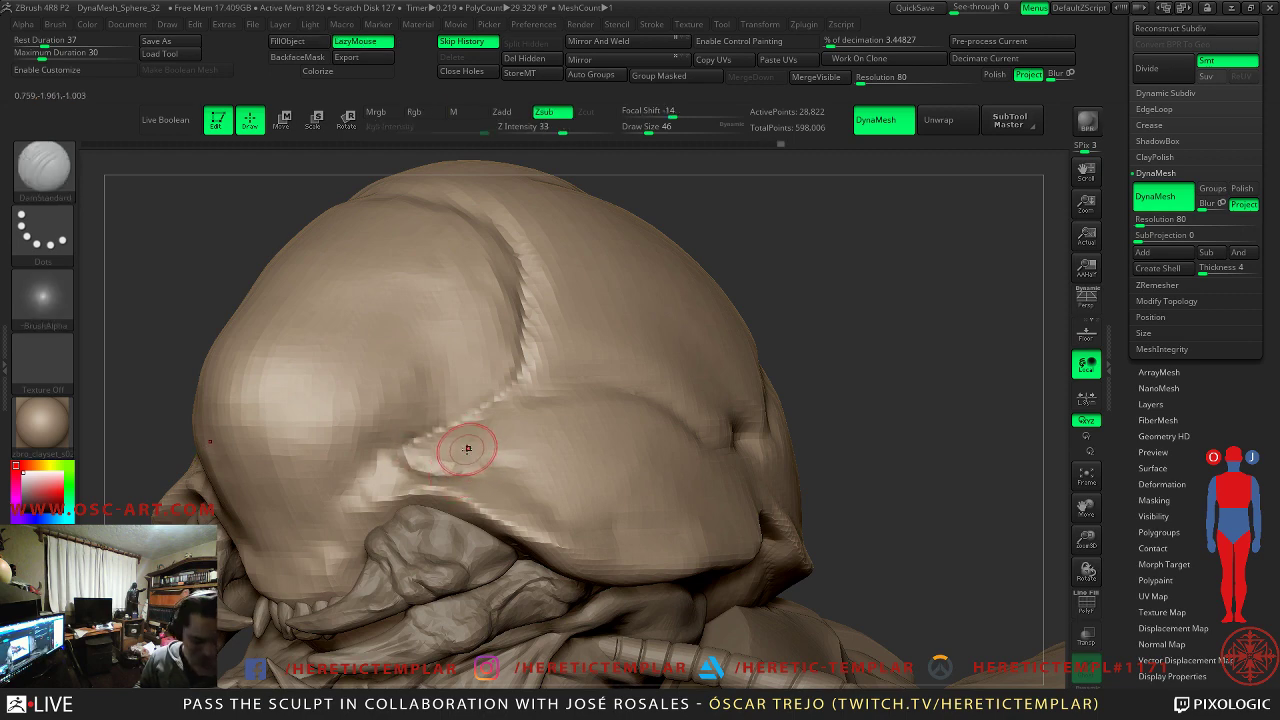
- Build up the brow ridge above the eye and the side plate's rim with the Clay brush at draw size 46
key(b)
key(c)
key(l)
drag(434, 455, 440, 460)
mouse_move(838, 334)
alt+mouse_down()
mouse_move(820, 289)
mouse_move(731, 331)
mouse_move(687, 394)
mouse_move(698, 371)
mouse_move(711, 386)
alt+mouse_up()
mouse_move(385, 478)
mouse_down()
mouse_move(365, 494)
mouse_move(394, 491)
mouse_up()
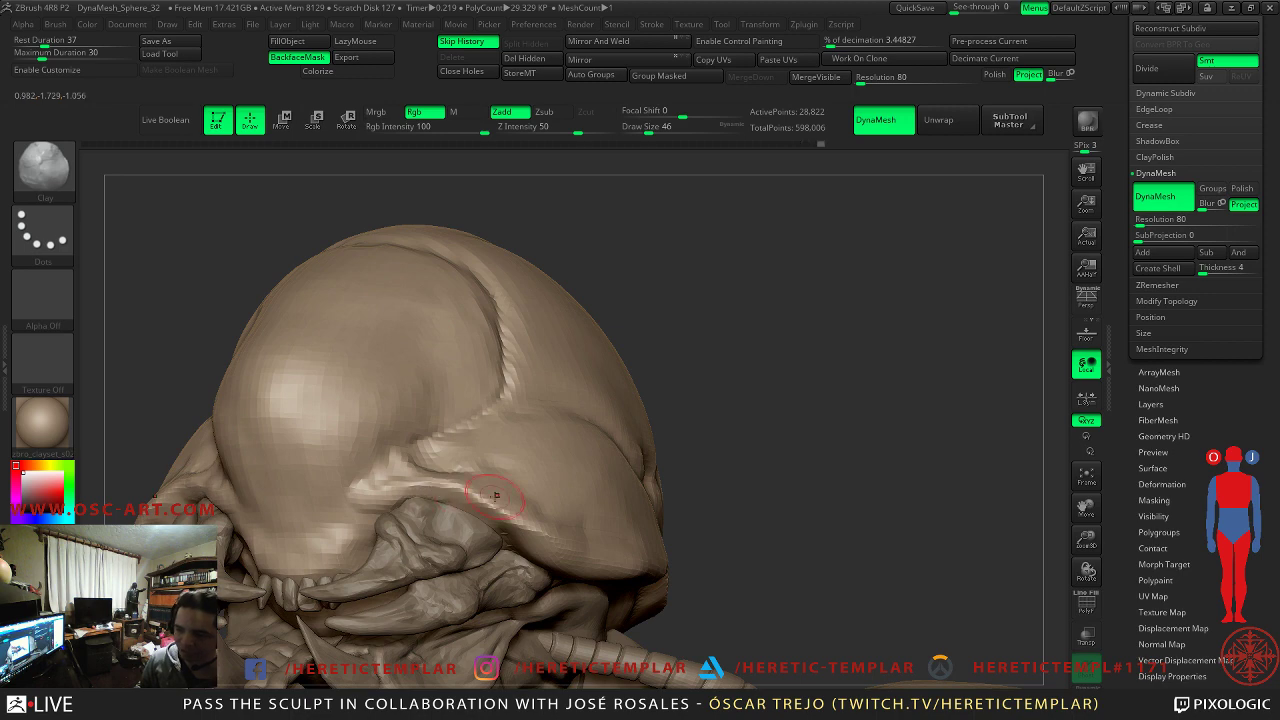
alt+drag(790, 481, 768, 371)
drag(436, 390, 496, 421)
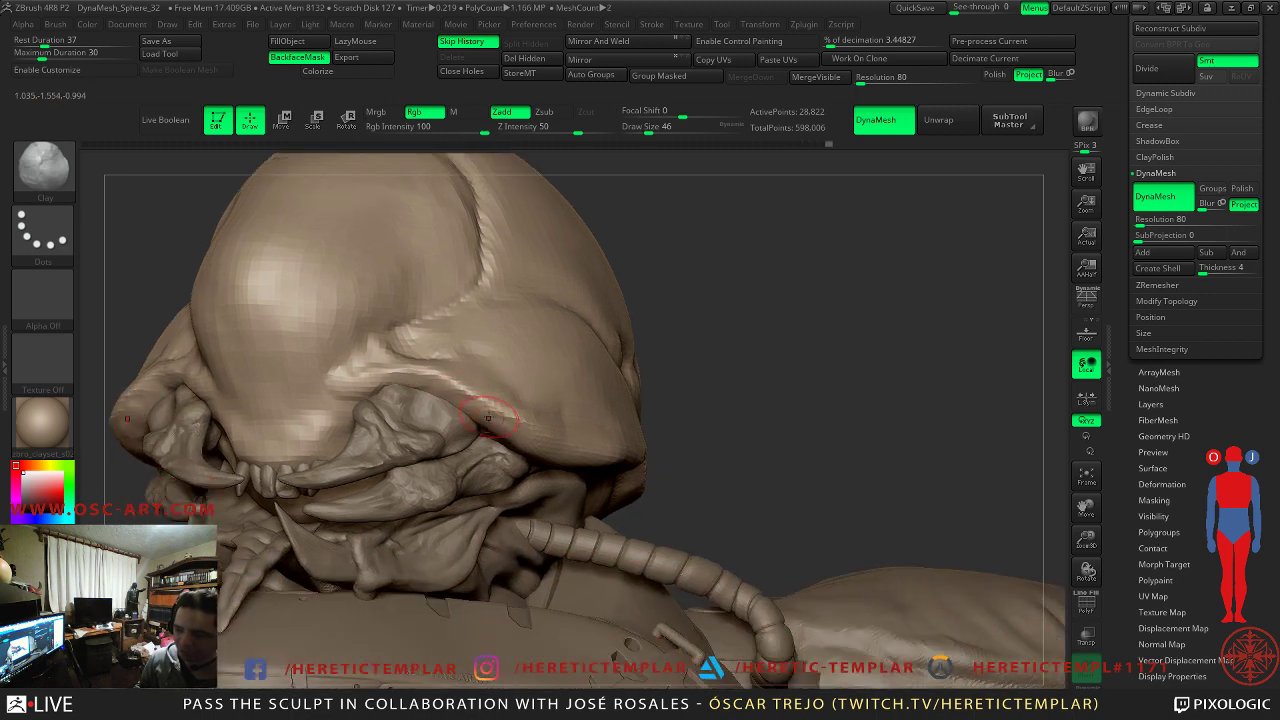
right_drag(674, 434, 571, 443)
drag(625, 455, 796, 424)
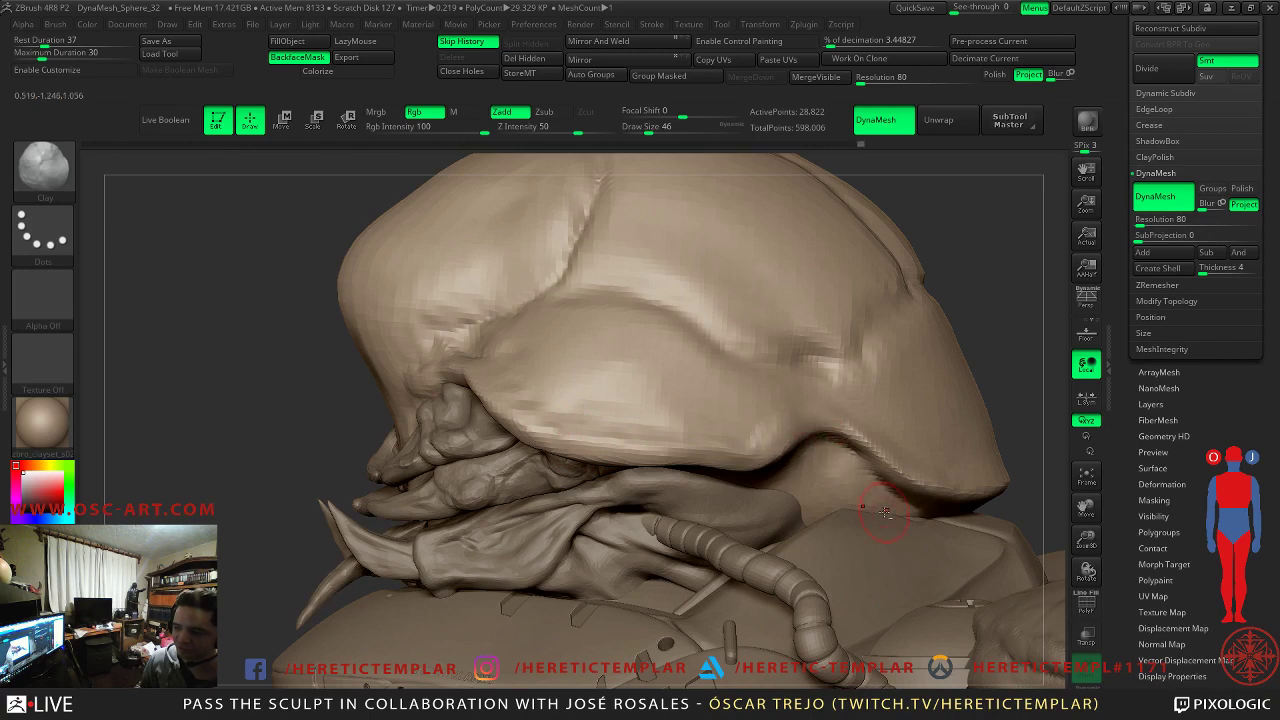
- Cut the crease at the brow plate's front end with DamStandard at draw size 46
right_drag(260, 346, 341, 357)
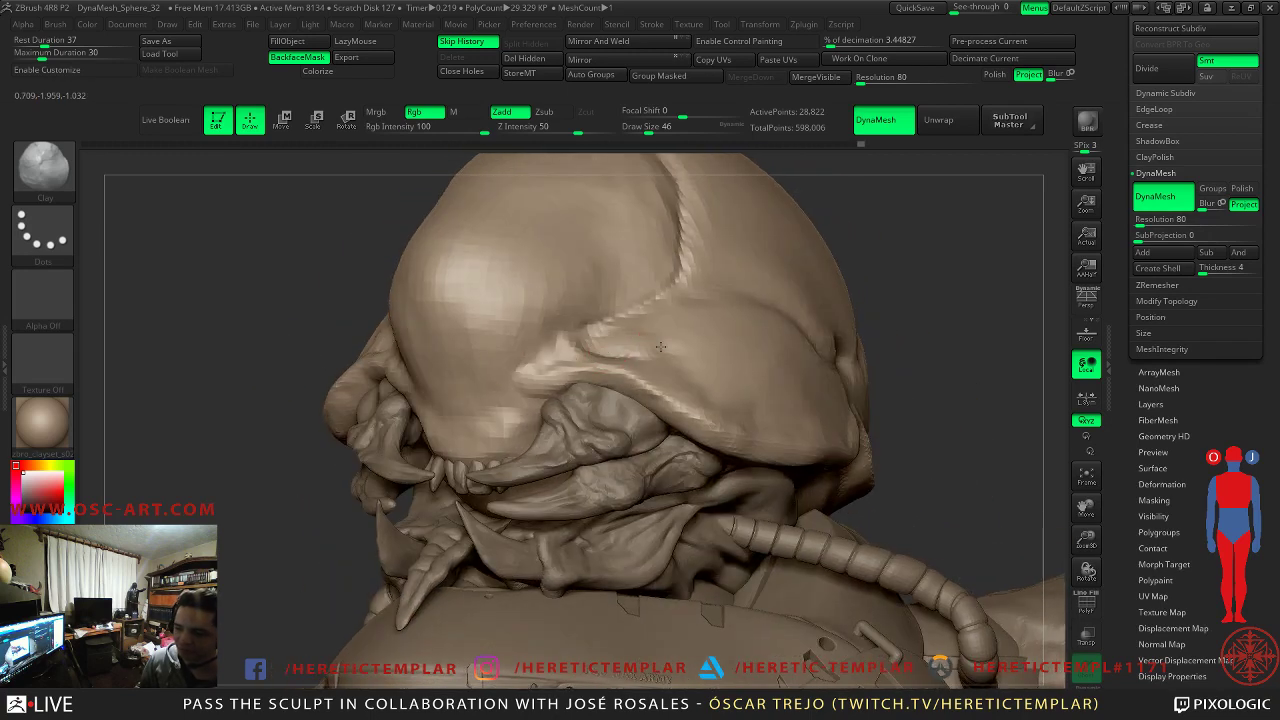
key(b)
key(d)
key(s)
mouse_move(624, 333)
mouse_down()
mouse_move(671, 343)
mouse_move(620, 354)
mouse_up()
right_drag(620, 354, 712, 358)
ctrl+right_drag(768, 486, 797, 328)
ctrl+right_drag(533, 448, 533, 337)
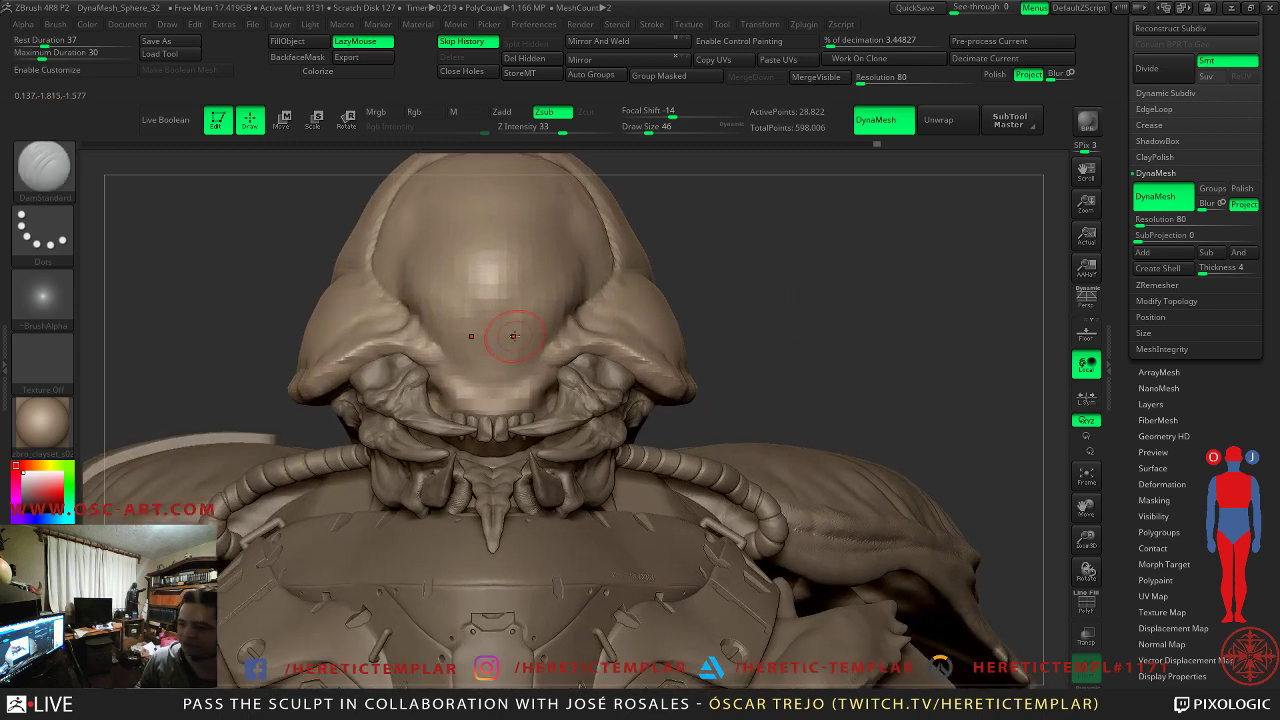
- Reshape the brow and the side plate's lower rim with the Move brush at draw sizes up to 116
key(shift)
key(b)
key(m)
key(v)
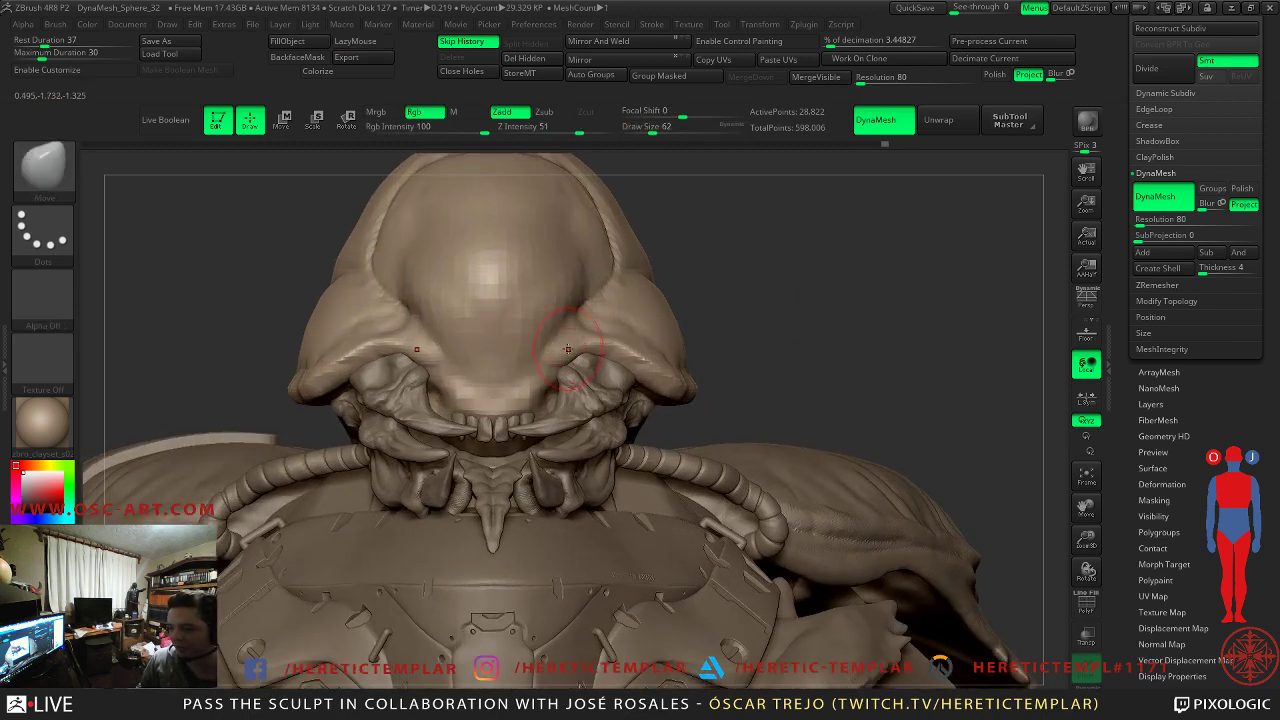
key(s)
mouse_move(598, 346)
mouse_down()
mouse_move(680, 365)
mouse_move(668, 382)
mouse_up()
key(s)
drag(759, 359, 638, 378)
key(s)
key(bracketleft)
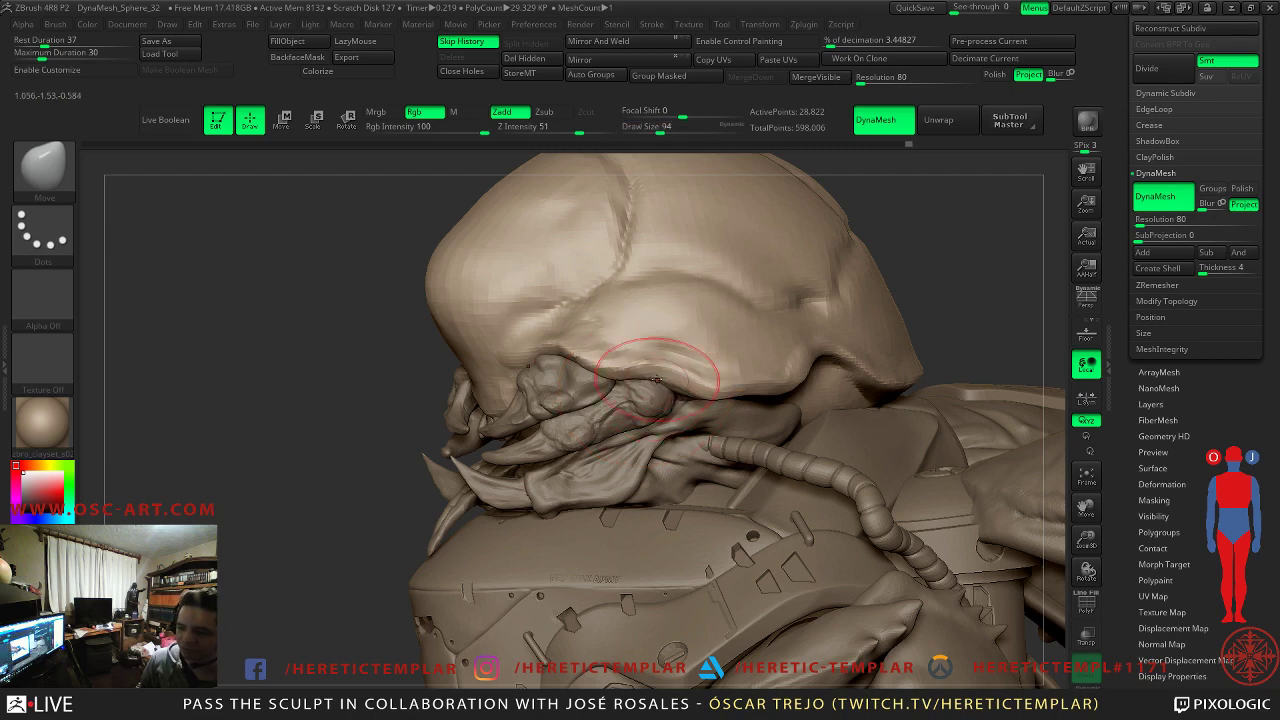
mouse_move(890, 270)
mouse_down()
mouse_move(985, 320)
mouse_move(960, 350)
mouse_move(784, 363)
mouse_up()
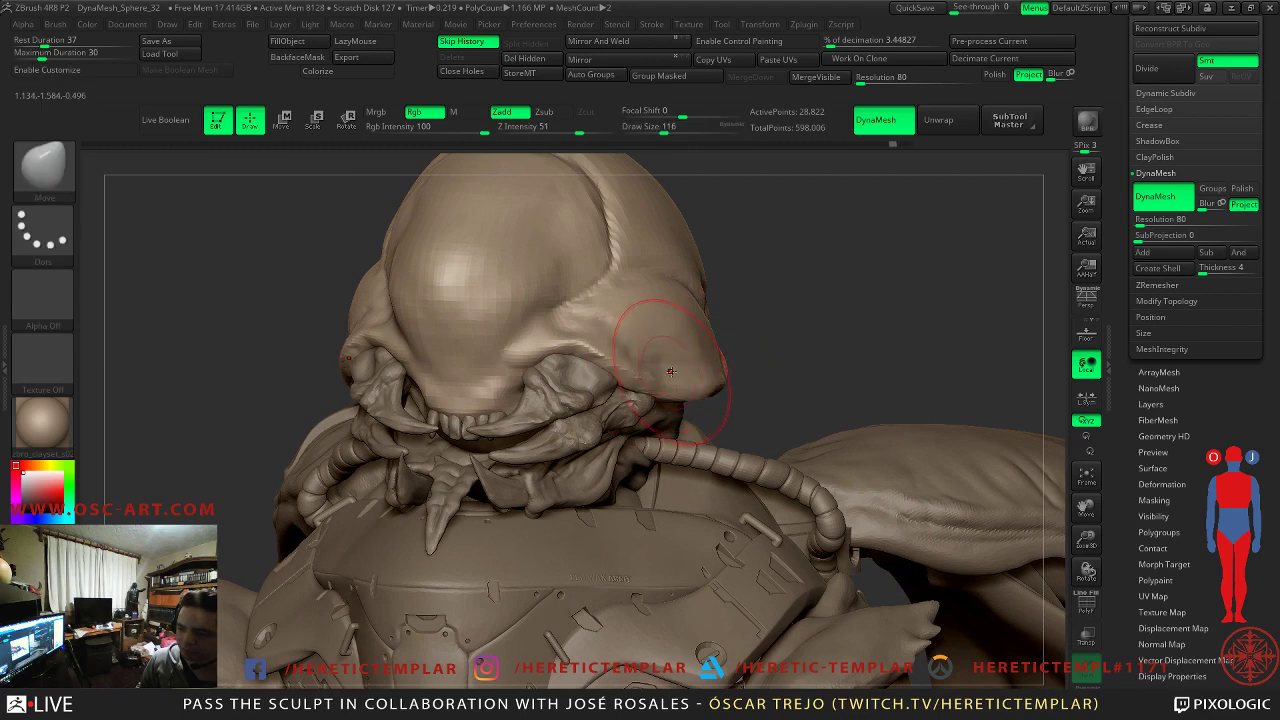
key(shift)
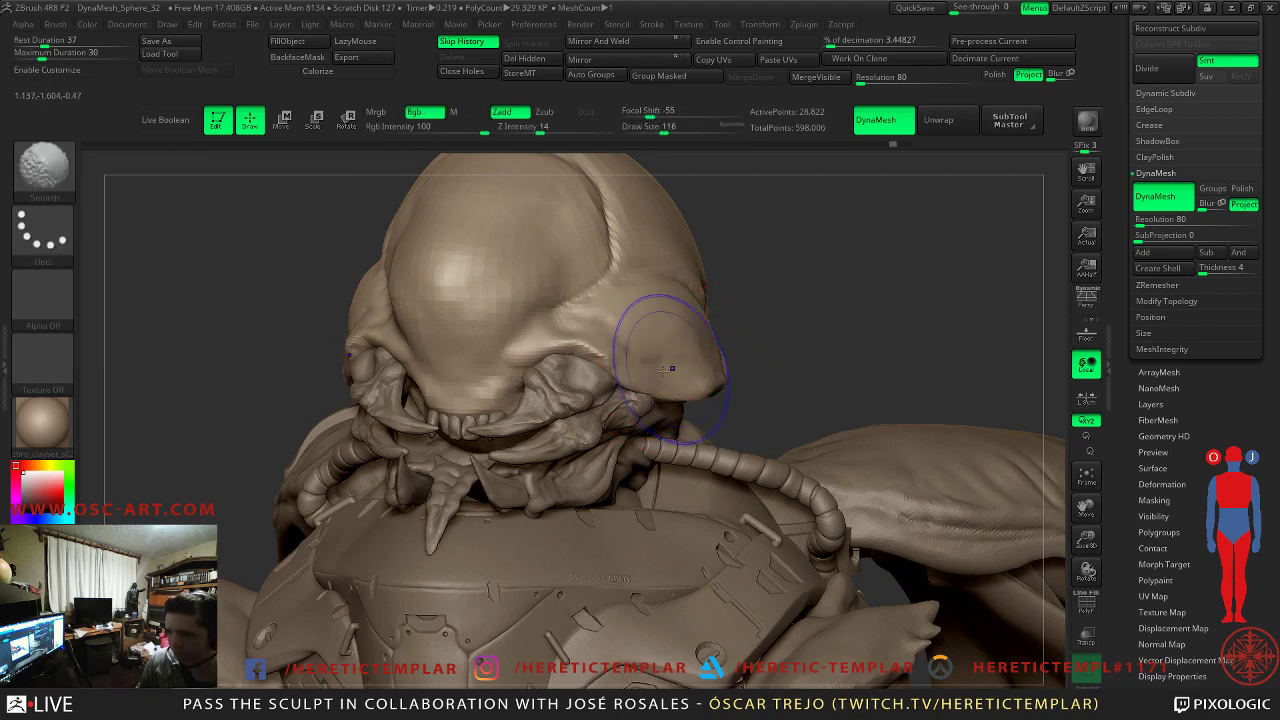
- Flatten the side plate's surface with TrimDynamic at draw size 116 and remesh the cranium
key(b)
key(t)
key(d)
mouse_move(809, 322)
mouse_down()
mouse_move(826, 286)
mouse_move(793, 319)
mouse_move(830, 318)
mouse_up()
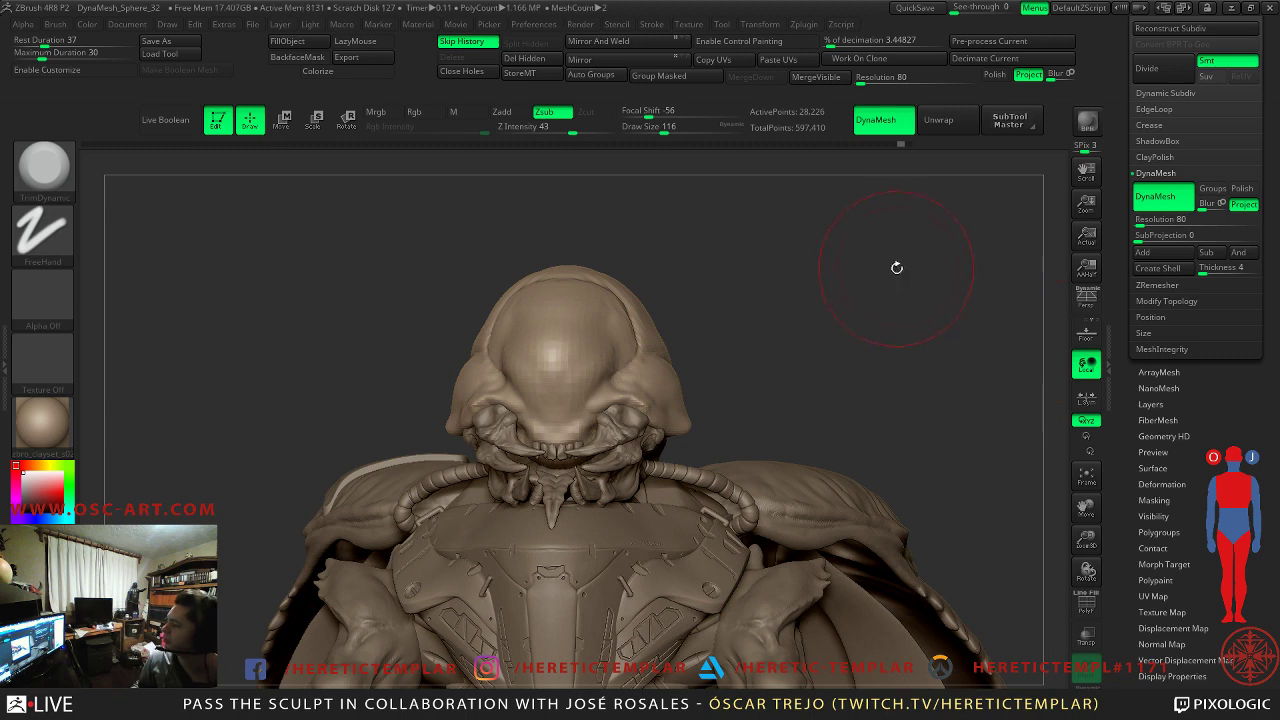
- Carve hollows beside the lower face, inward of both eye sockets, with DamStandard at draw size 44
mouse_move(863, 329)
alt+mouse_down()
mouse_move(812, 289)
mouse_move(829, 363)
alt+mouse_up()
key(s)
drag(586, 374, 571, 374)
key(b)
key(d)
key(s)
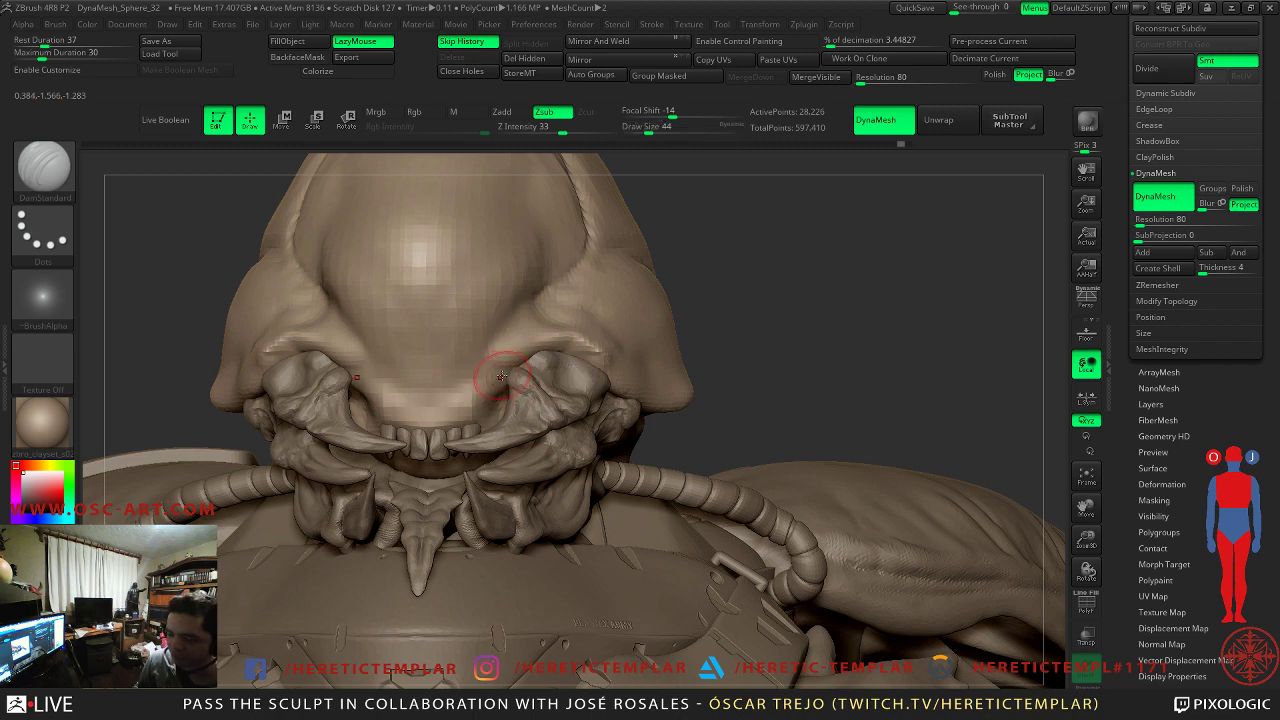
drag(503, 374, 460, 402)
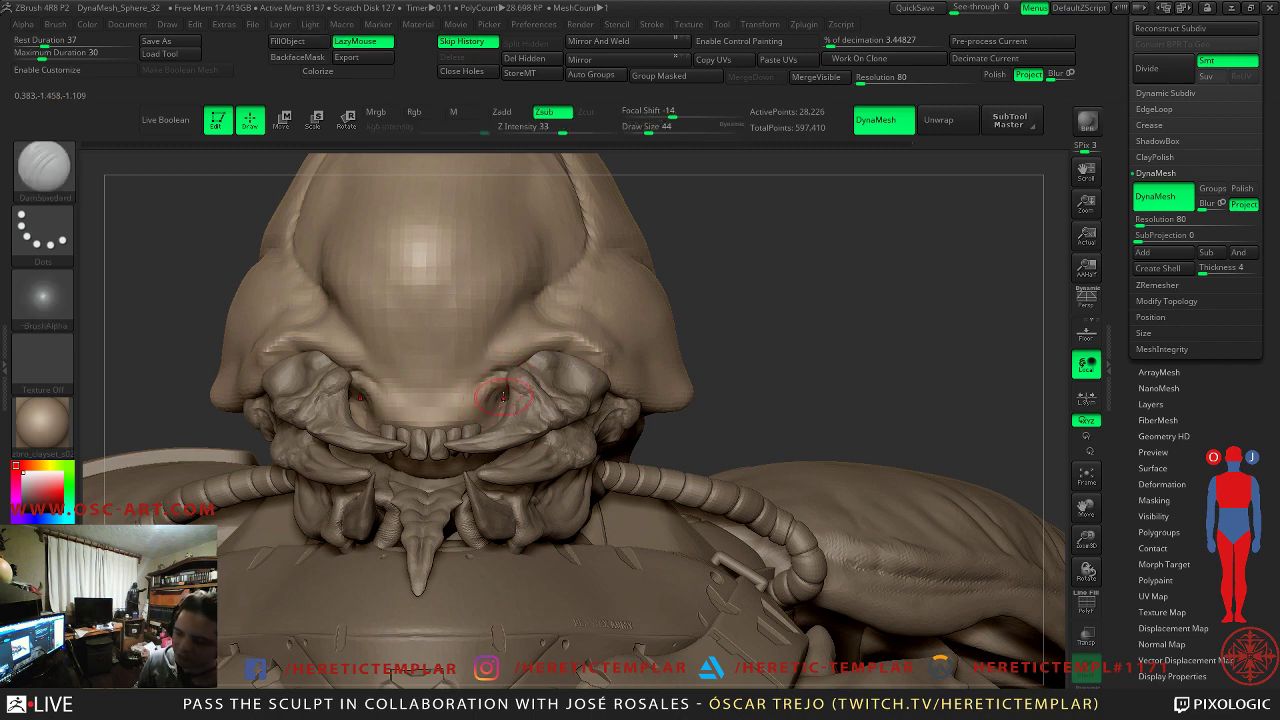
- Refine the lower face edge above the teeth with DamStandard at draw sizes 39 and 31, and smooth it
key(bracketleft)
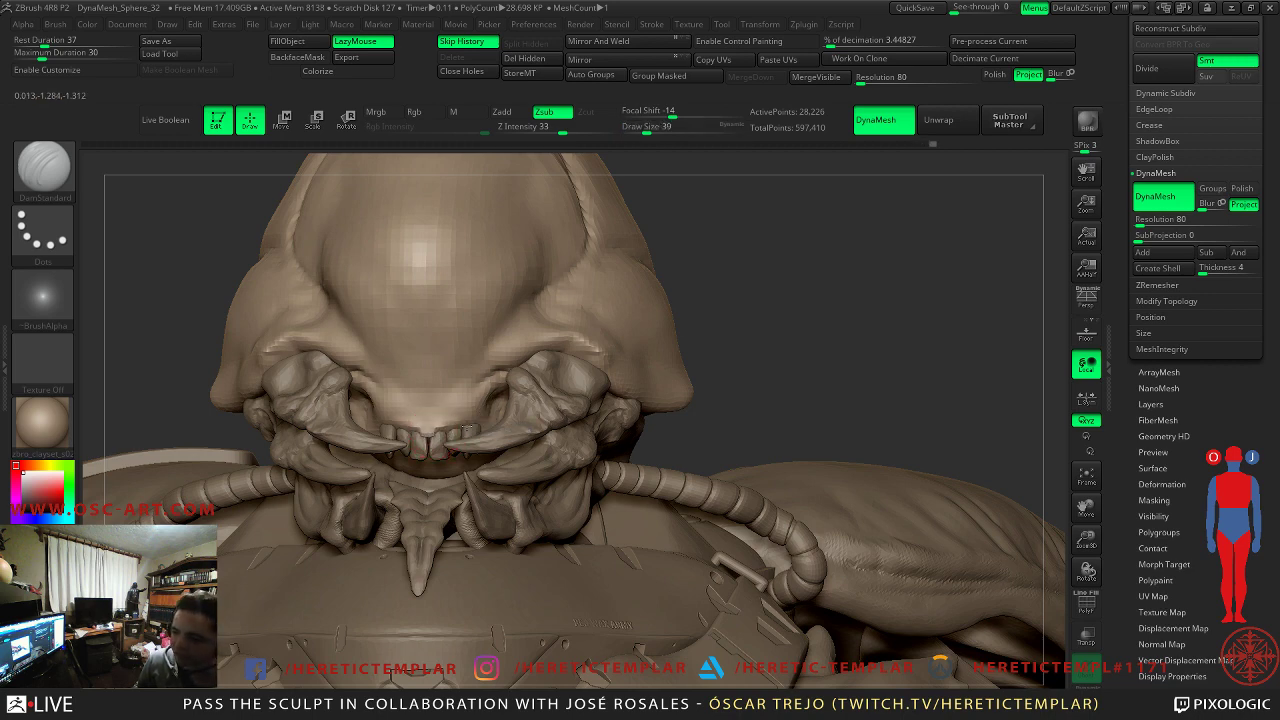
key(bracketleft)
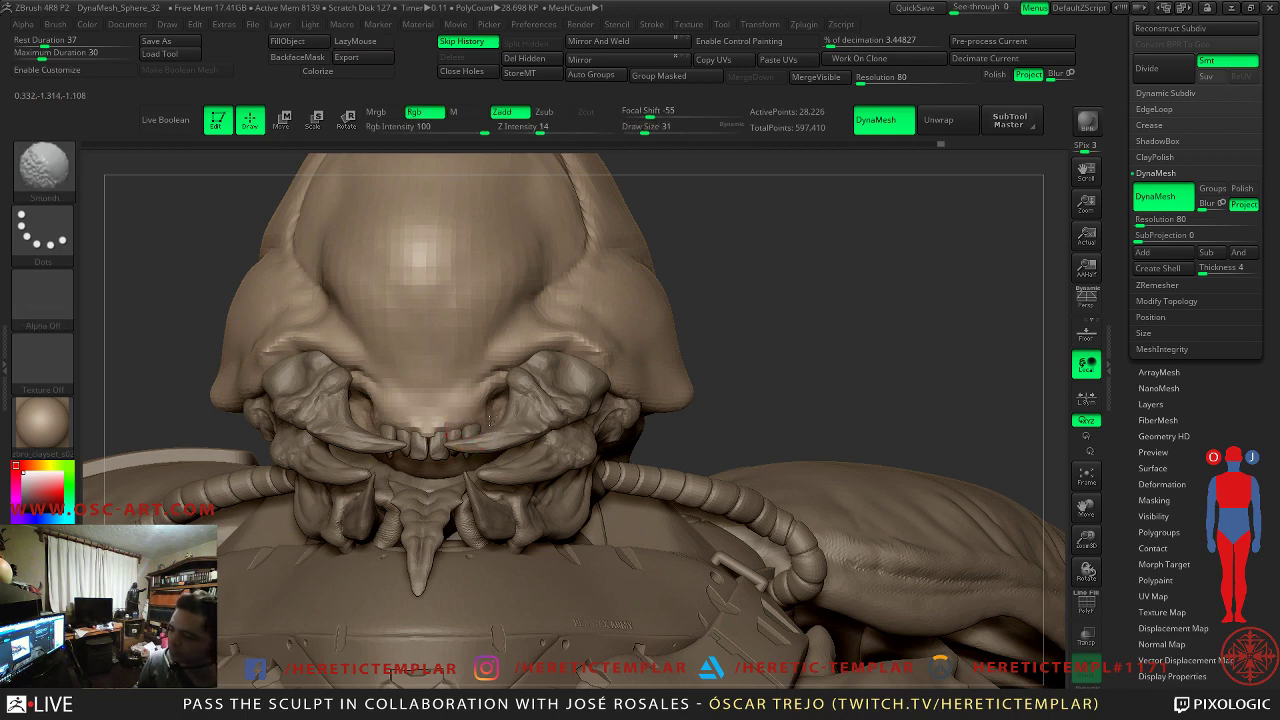
alt+drag(735, 300, 740, 440)
shift+drag(458, 437, 464, 435)
- Refine the lower face beside the eye sockets with DamStandard at draw size 71, and smooth it
key(s)
key(s)
click(477, 427)
key(s)
click(461, 427)
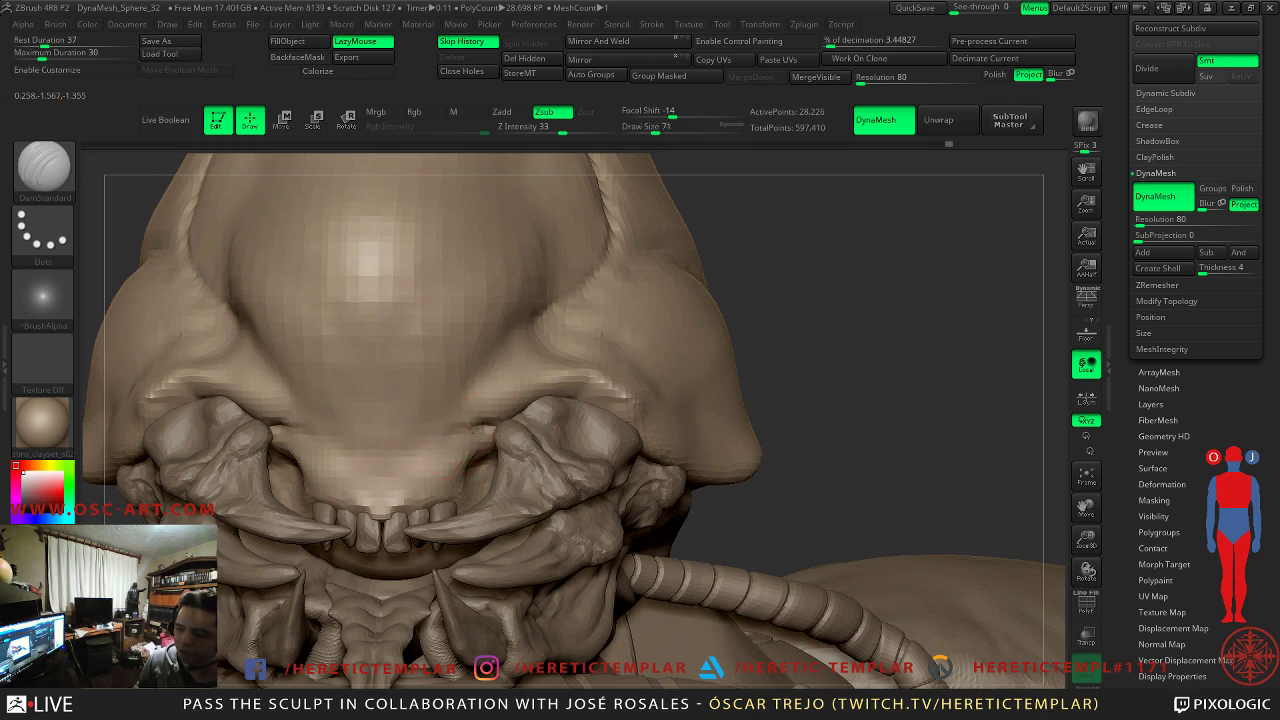
key(s)
click(463, 436)
key(bracketleft)
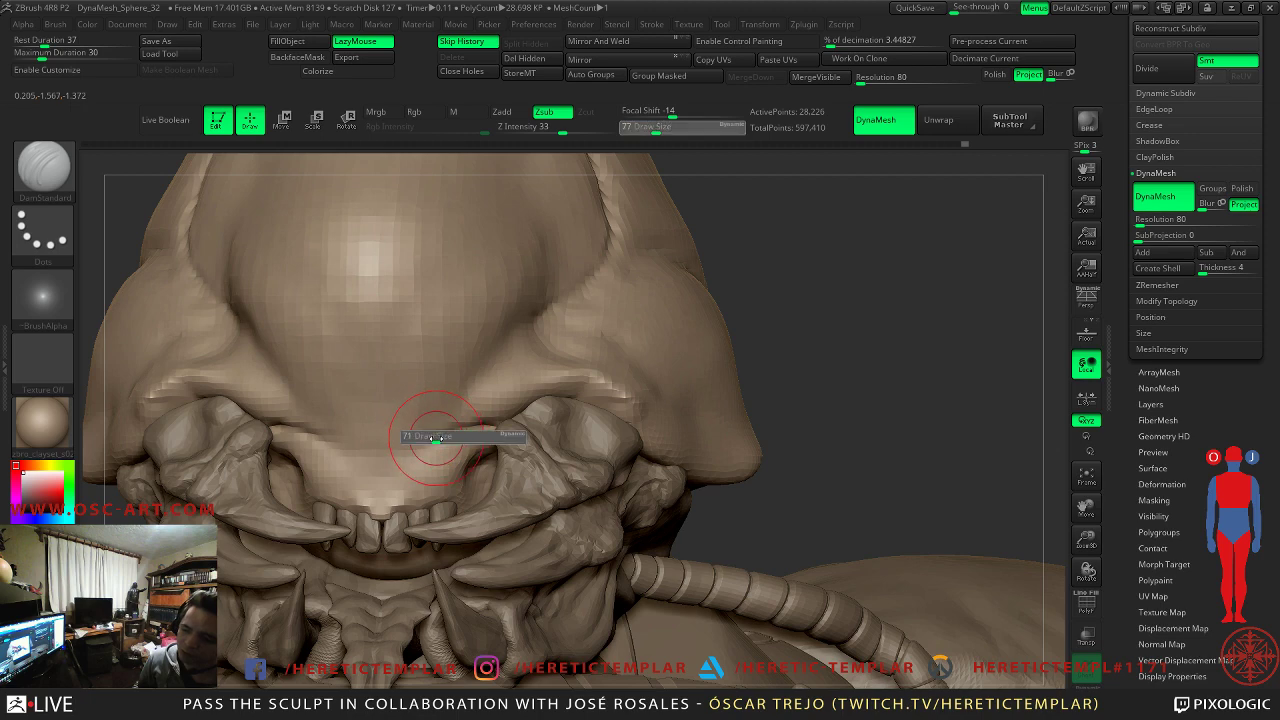
shift+drag(442, 448, 420, 463)
- Build up the brow ridge above the eye sockets with the Clay brush at draw size 49, and smooth its inner end
mouse_move(856, 380)
alt+mouse_down()
mouse_move(811, 351)
mouse_move(796, 322)
mouse_move(786, 397)
mouse_move(751, 374)
alt+mouse_up()
drag(839, 344, 720, 355)
key(b)
key(c)
key(l)
key(s)
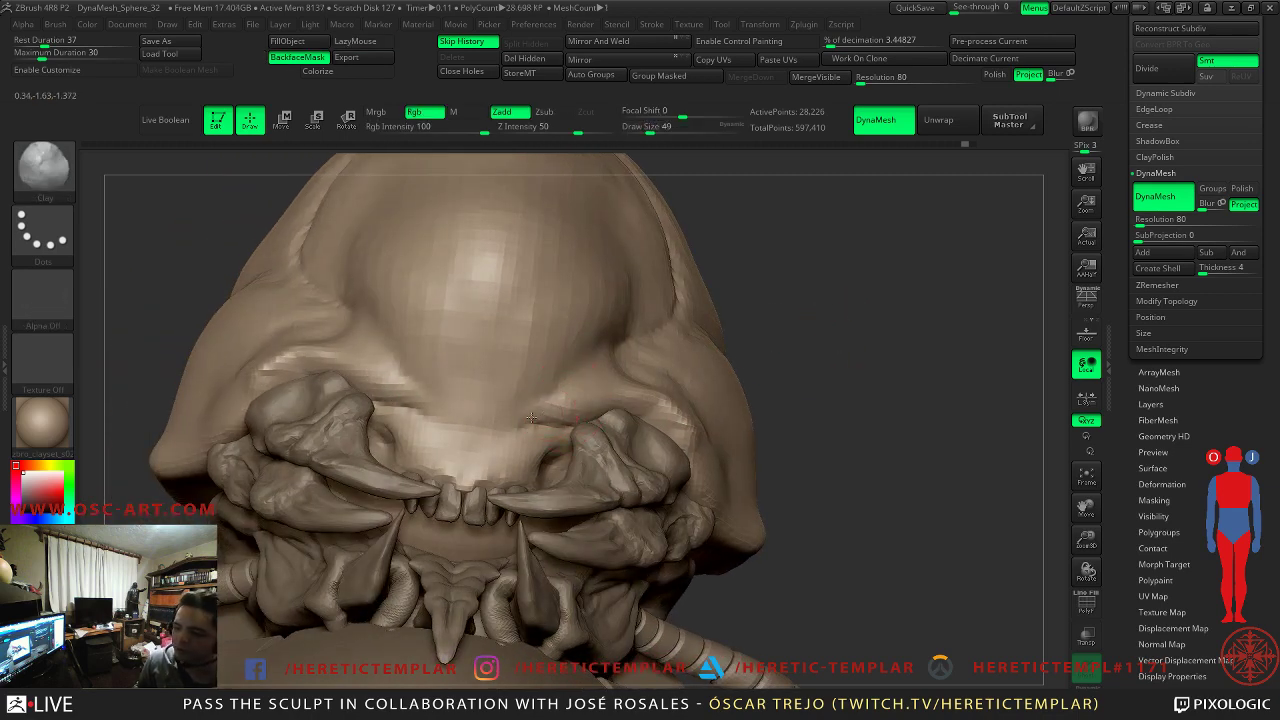
drag(527, 424, 571, 422)
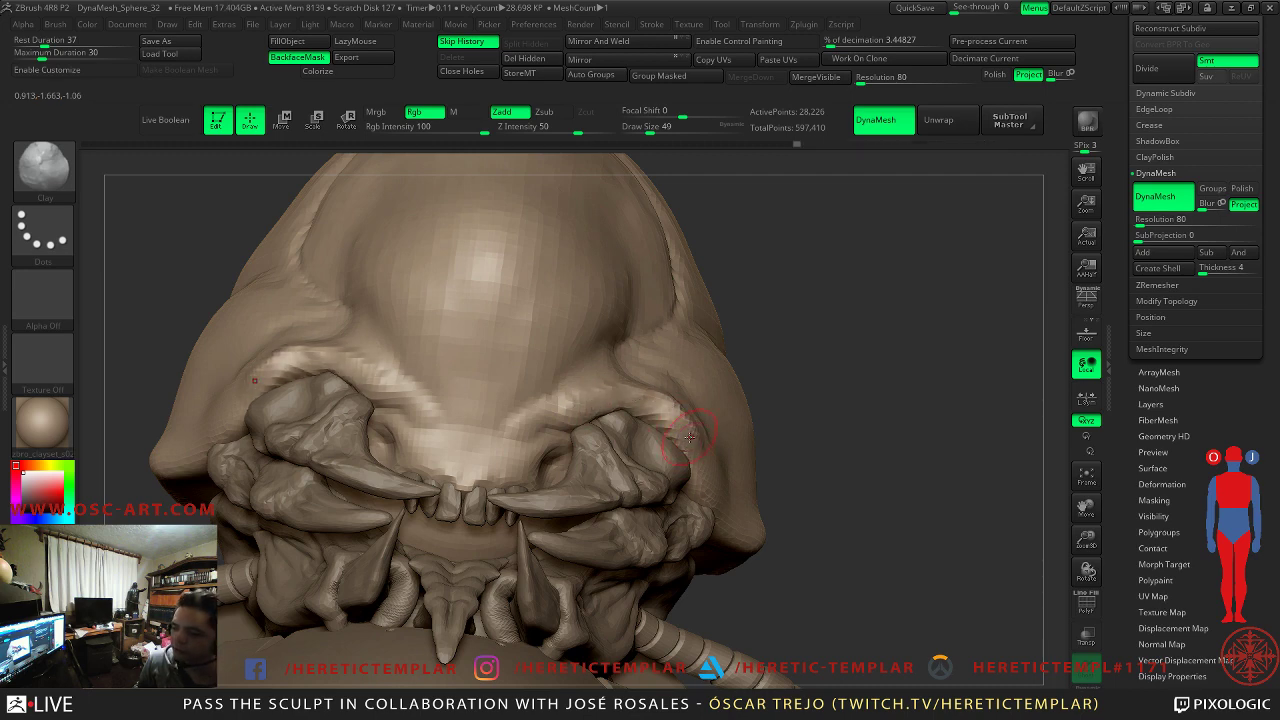
key(shift)
drag(871, 420, 663, 408)
key(shift)
key(shift)
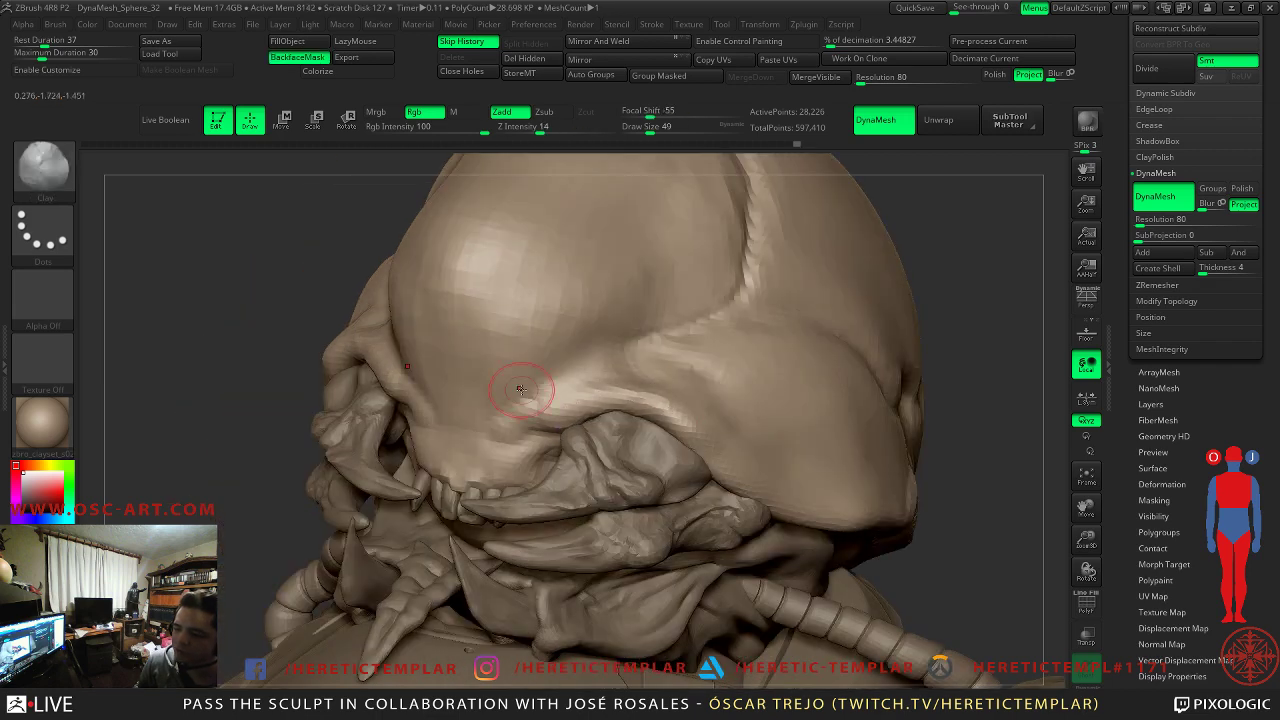
shift+drag(499, 413, 492, 434)
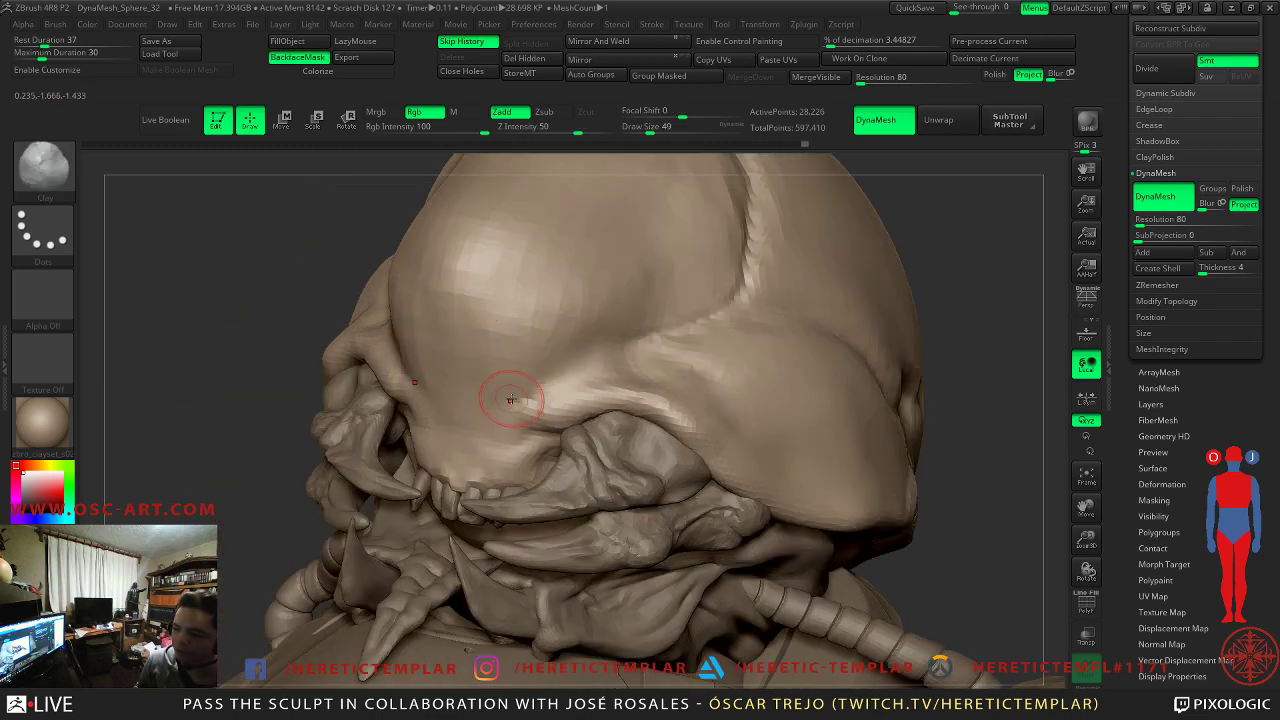
- Sharpen the crease between the forehead and the brow ridge with DamStandard at draw size 49
key(b)
key(d)
key(s)
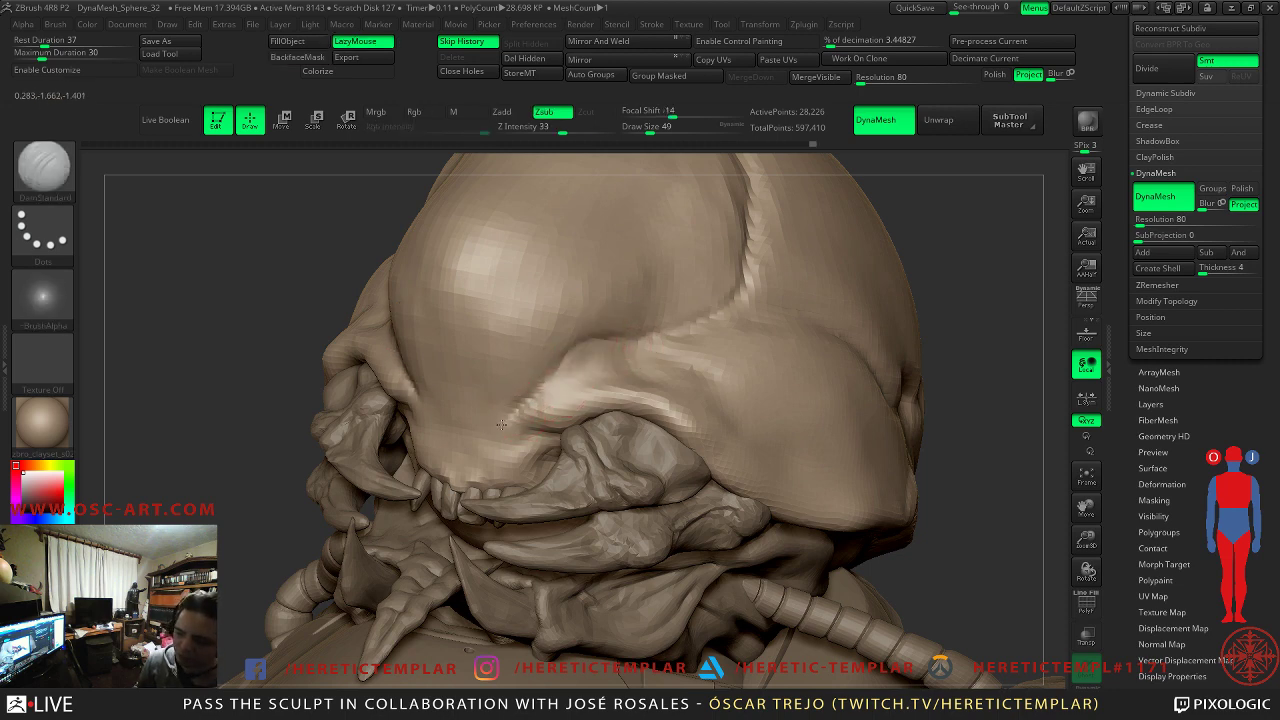
mouse_move(282, 455)
alt+mouse_down()
mouse_move(237, 397)
mouse_move(482, 411)
alt+mouse_up()
- Examine the cranium's overall shape from the front, three-quarter and side views
right_drag(689, 346, 576, 355)
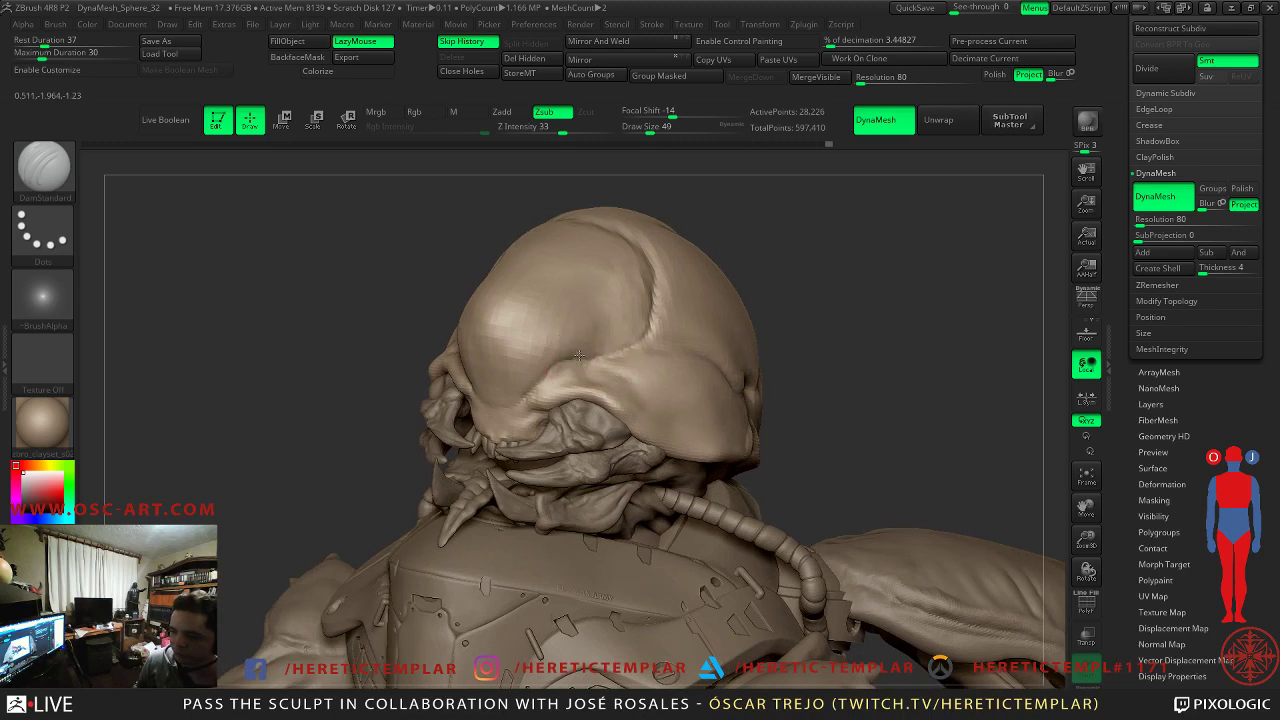
mouse_move(655, 288)
right_down()
mouse_move(495, 307)
mouse_move(723, 325)
right_up()
drag(553, 326, 545, 332)
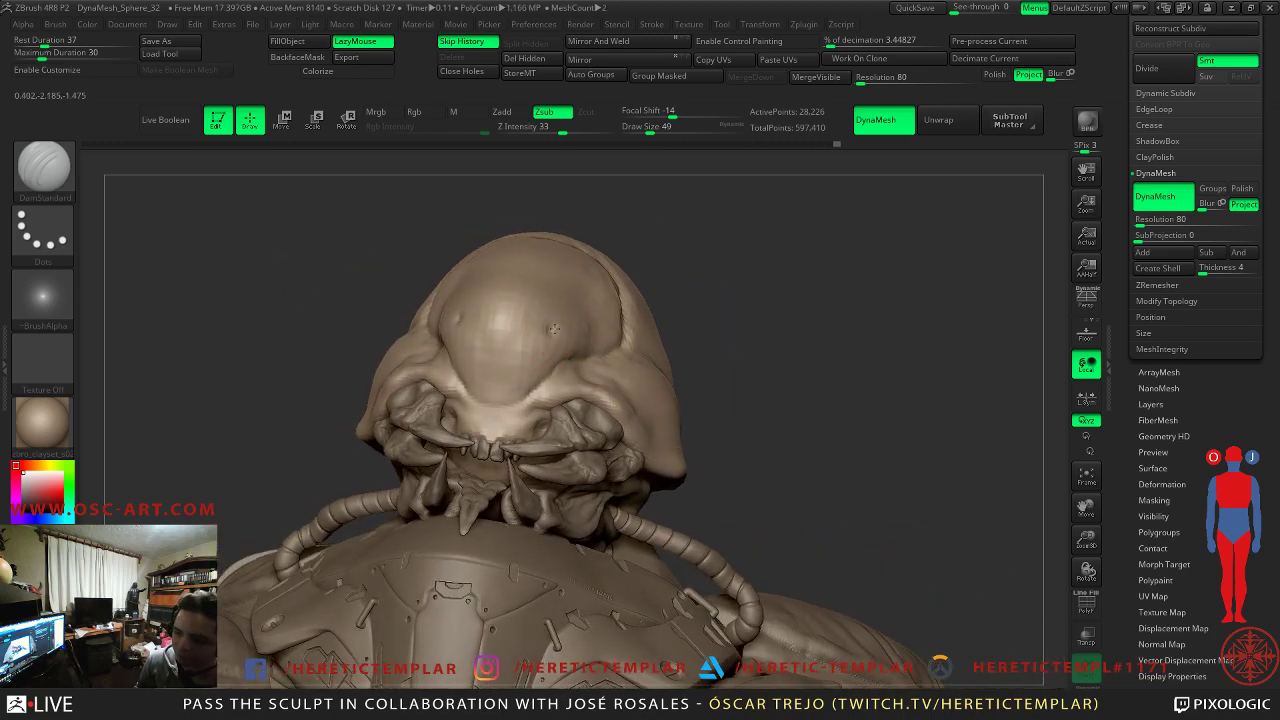
mouse_move(728, 351)
right_down()
mouse_move(826, 329)
mouse_move(802, 351)
mouse_move(811, 346)
mouse_move(557, 334)
right_up()
mouse_move(967, 316)
right_down()
mouse_move(857, 289)
mouse_move(887, 320)
mouse_move(806, 306)
mouse_move(640, 335)
right_up()
mouse_move(294, 420)
mouse_down()
mouse_move(331, 383)
mouse_move(186, 320)
mouse_move(306, 359)
mouse_up()
right_drag(306, 358, 441, 413)
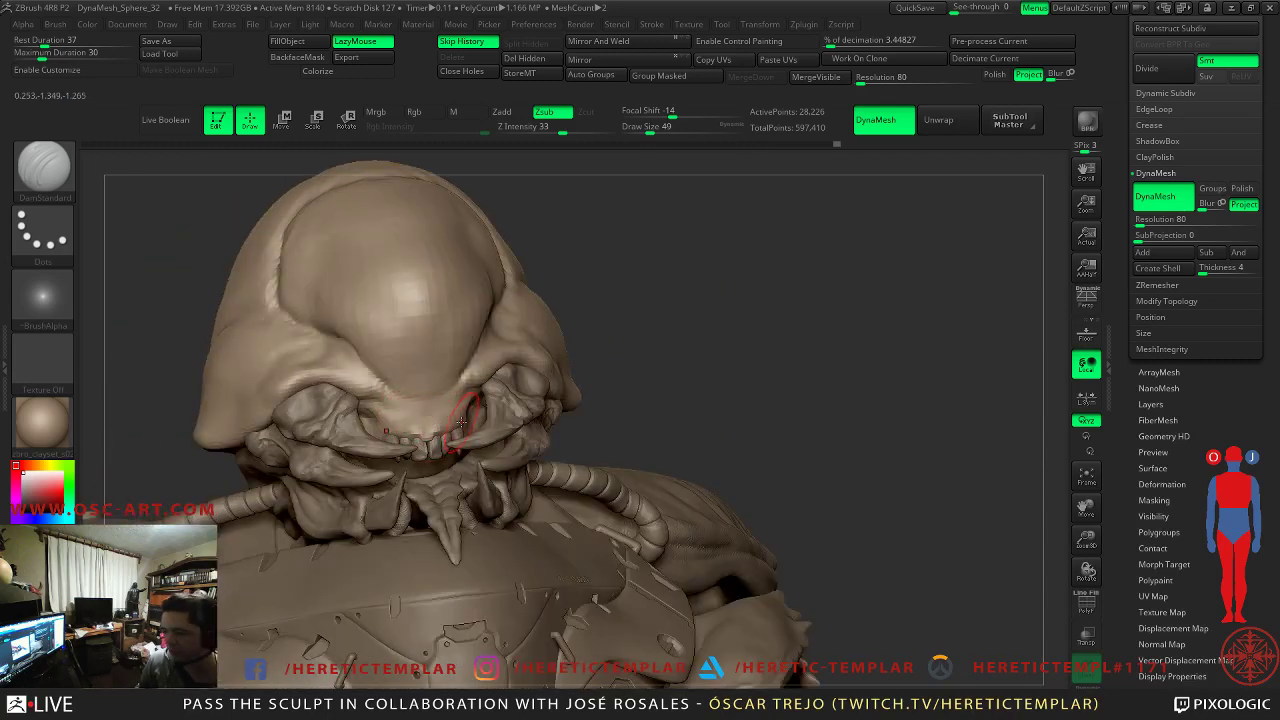
right_drag(743, 404, 503, 340)
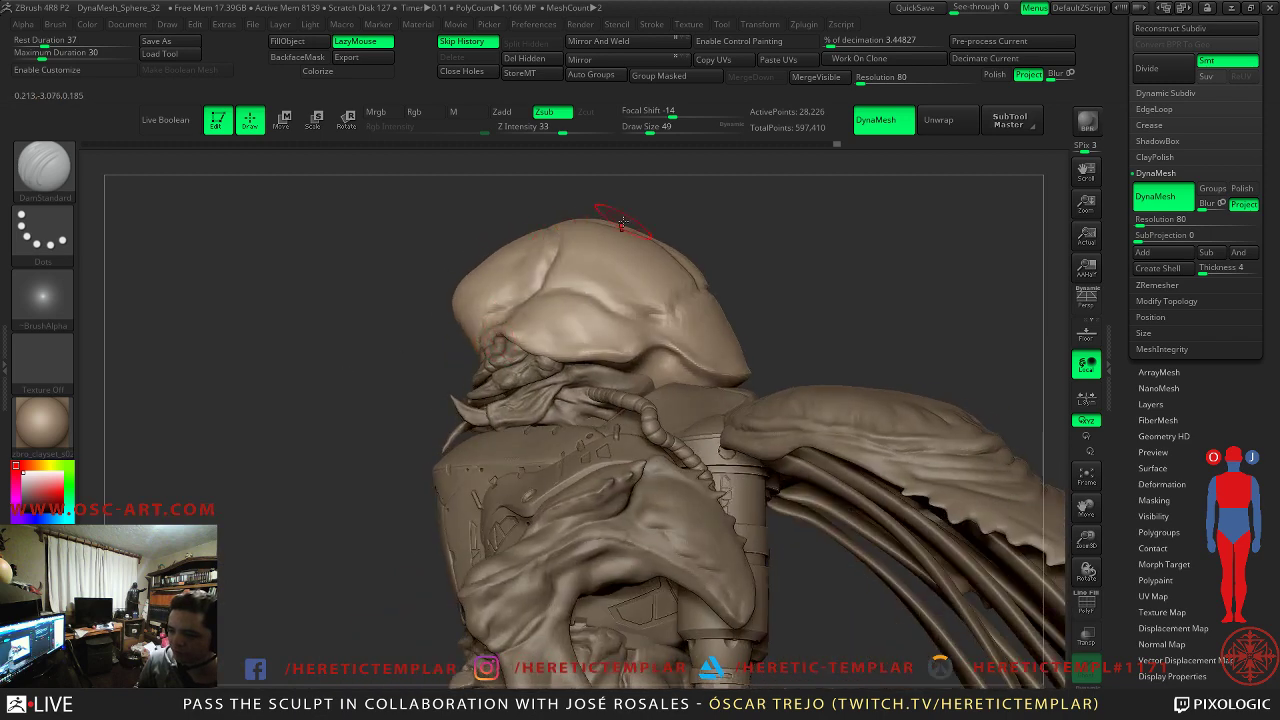
right_drag(797, 290, 679, 322)
right_drag(822, 263, 722, 406)
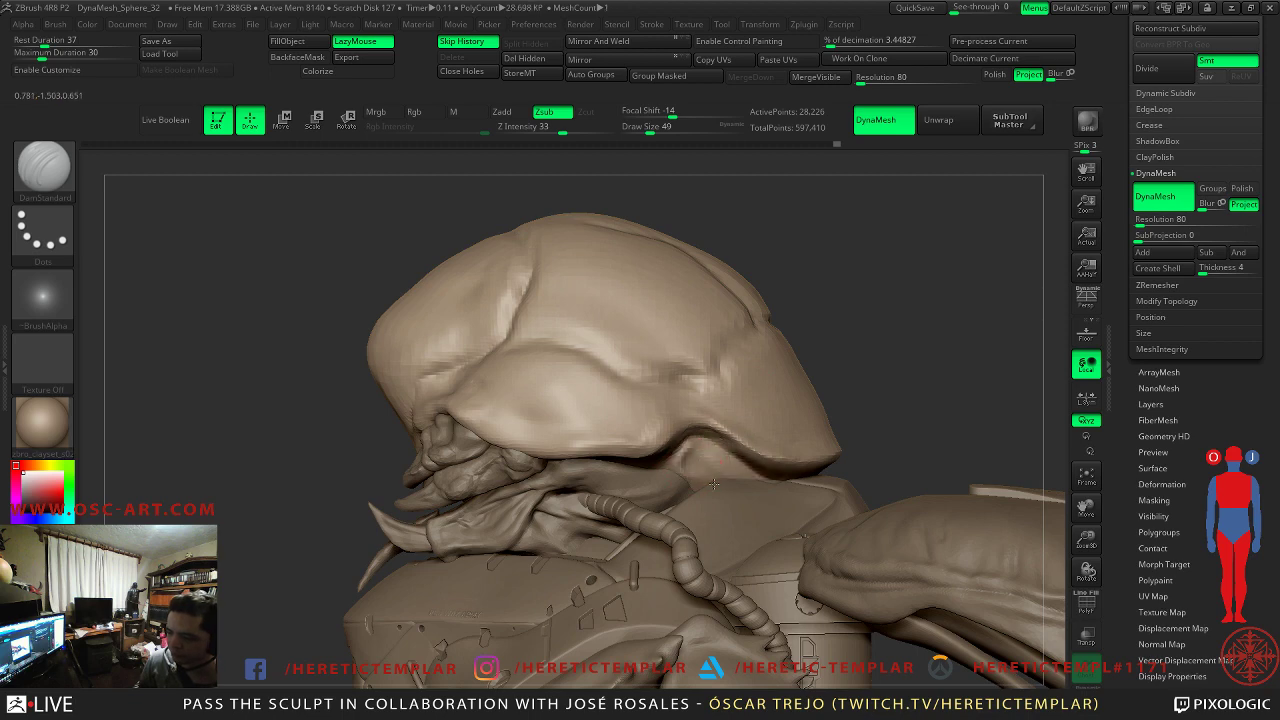
- Smooth beneath the cranium's rear rim and reshape the front of the forehead with the Move brush at draw size 112
mouse_move(685, 491)
shift+mouse_down()
mouse_move(699, 476)
mouse_move(688, 464)
shift+mouse_up()
mouse_move(809, 406)
ctrl+right_down()
mouse_move(789, 280)
mouse_move(876, 299)
mouse_move(883, 363)
mouse_move(849, 334)
mouse_move(883, 409)
mouse_move(808, 260)
mouse_move(800, 283)
mouse_move(730, 258)
mouse_move(800, 362)
ctrl+right_up()
right_drag(712, 263, 626, 260)
key(b)
key(m)
key(v)
key(s)
mouse_move(436, 246)
mouse_down()
mouse_move(450, 246)
mouse_move(416, 244)
mouse_up()
key(s)
drag(437, 287, 423, 300)
right_drag(300, 300, 486, 309)
right_drag(571, 289, 532, 291)
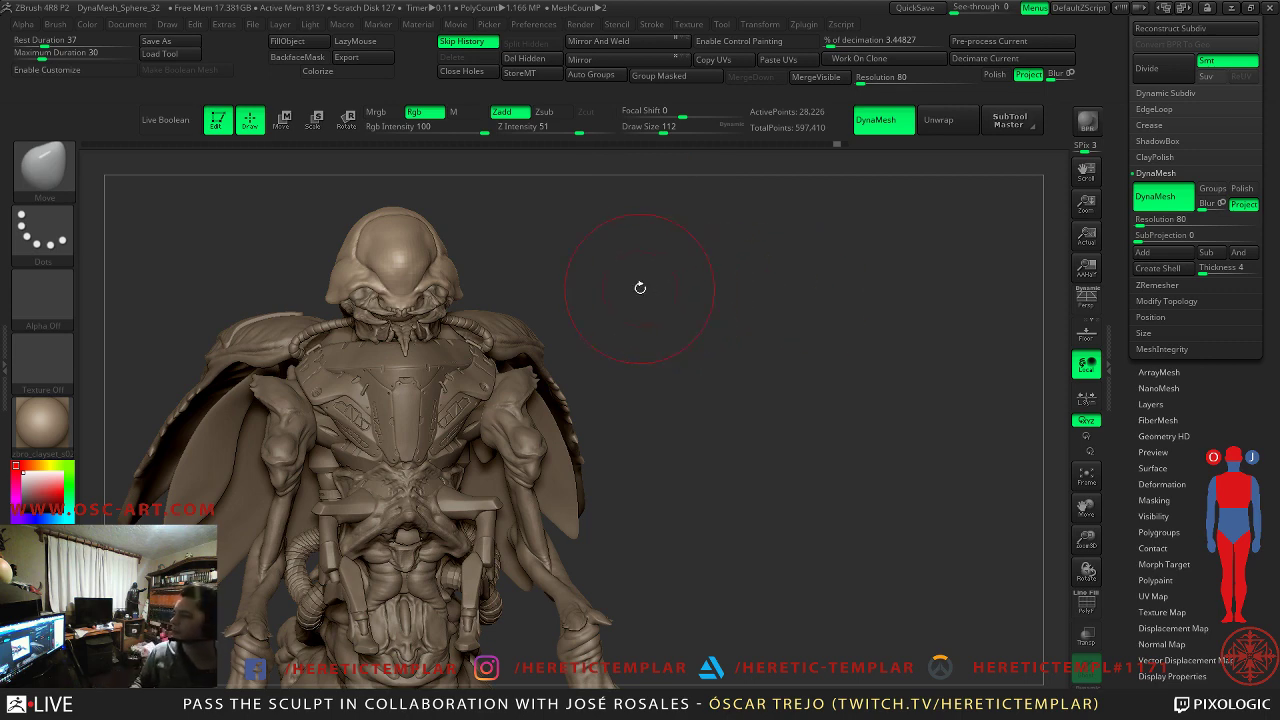
- Activate the merged body subtool and check its wireframe around the chest
mouse_move(552, 312)
alt+mouse_down()
mouse_move(674, 383)
mouse_move(672, 340)
mouse_move(782, 467)
mouse_move(455, 435)
alt+mouse_up()
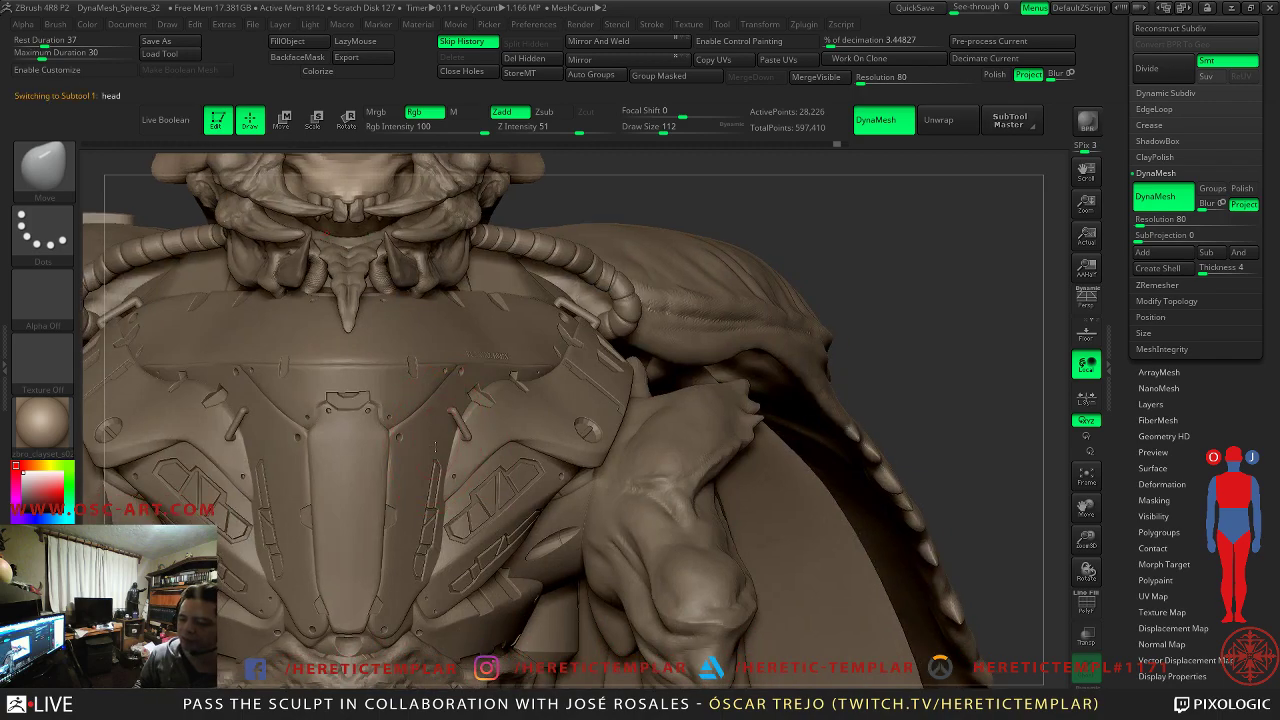
key(ctrl+z)
drag(869, 366, 830, 375)
key(shift+f)
key(shift+f)
- Switch to the HEAD2 tool, examine the chest armour's polygroups, and return to the merged body tool
drag(1129, 113, 1120, 238)
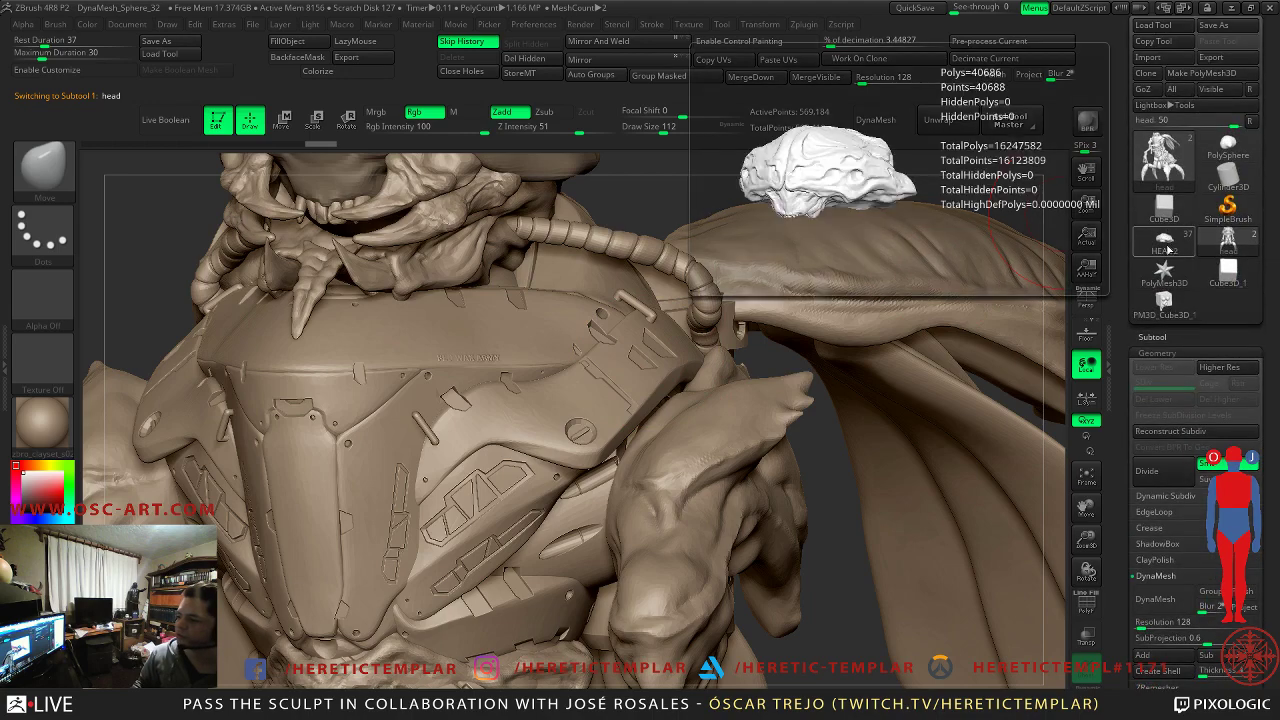
mouse_move(1164, 243)
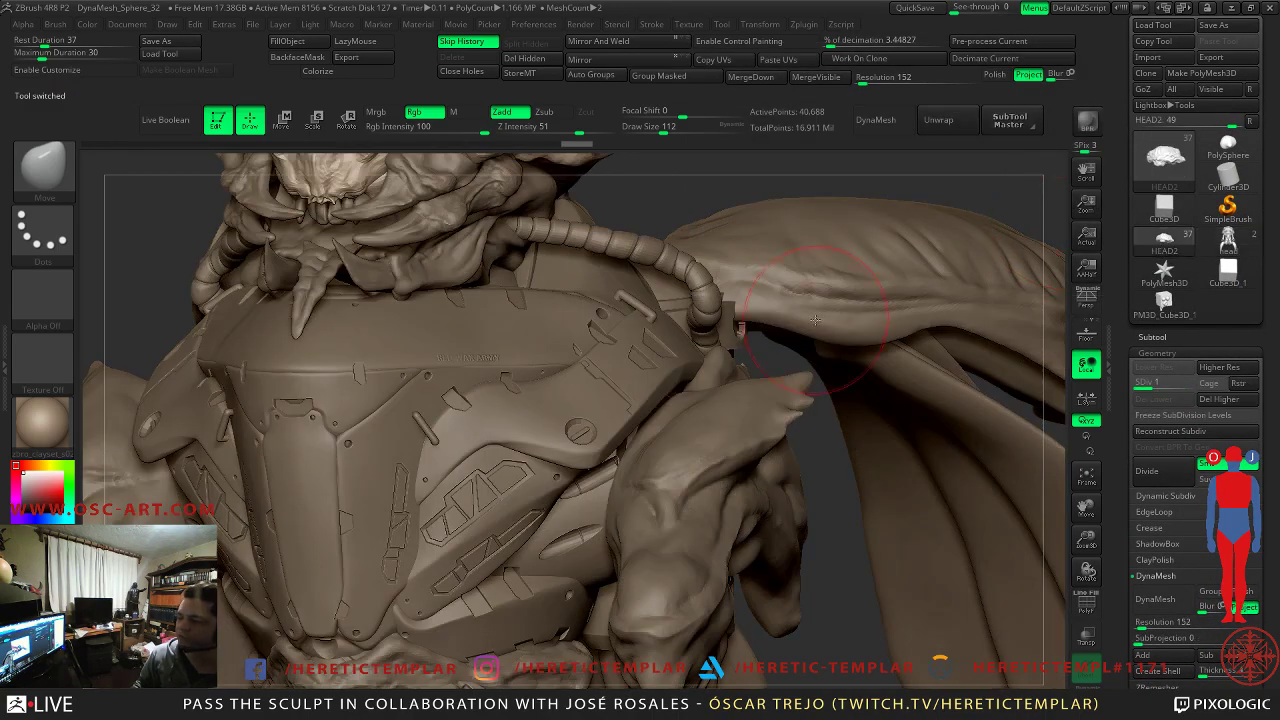
alt+click(580, 428)
key(shift+f)
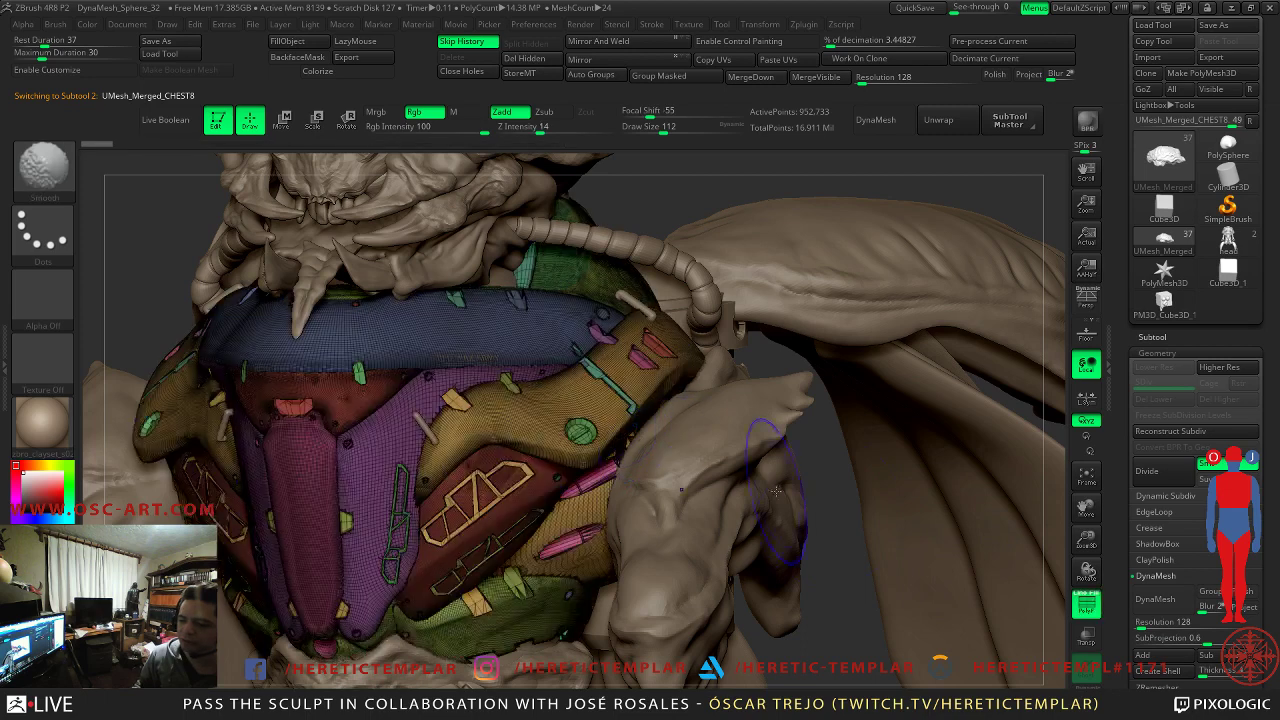
key(shift+f)
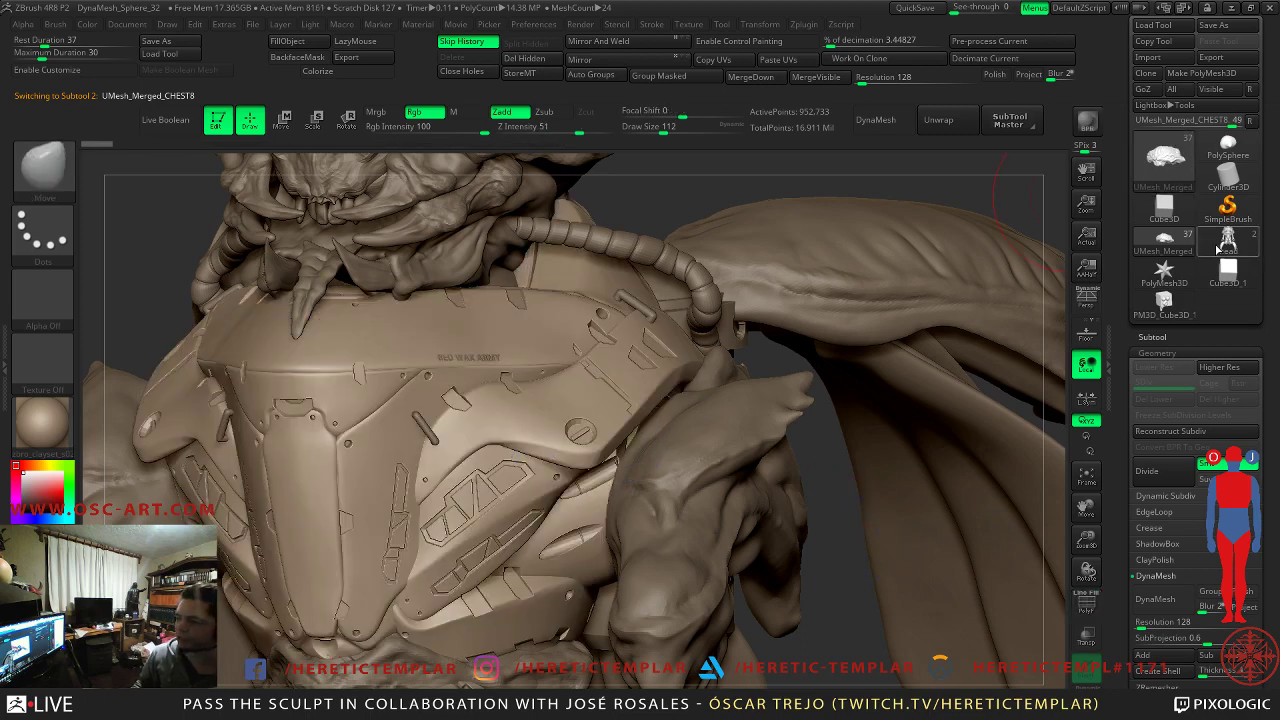
mouse_move(1222, 254)
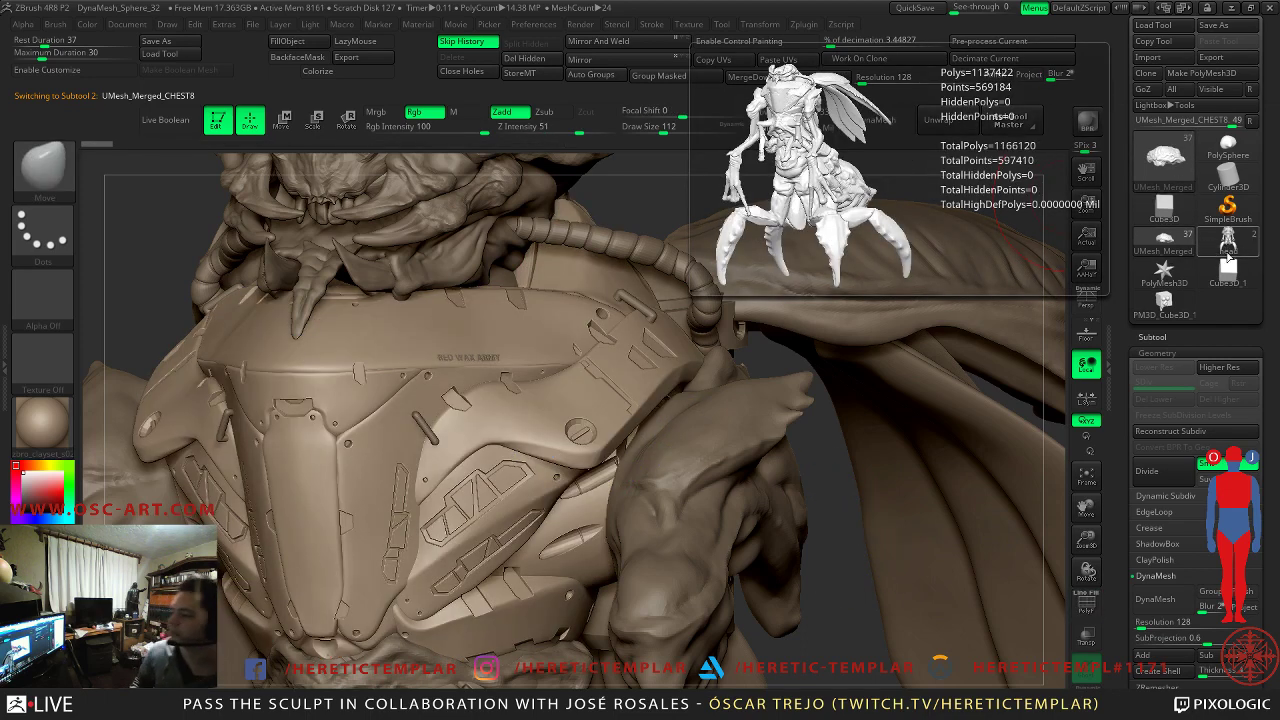
mouse_move(1164, 302)
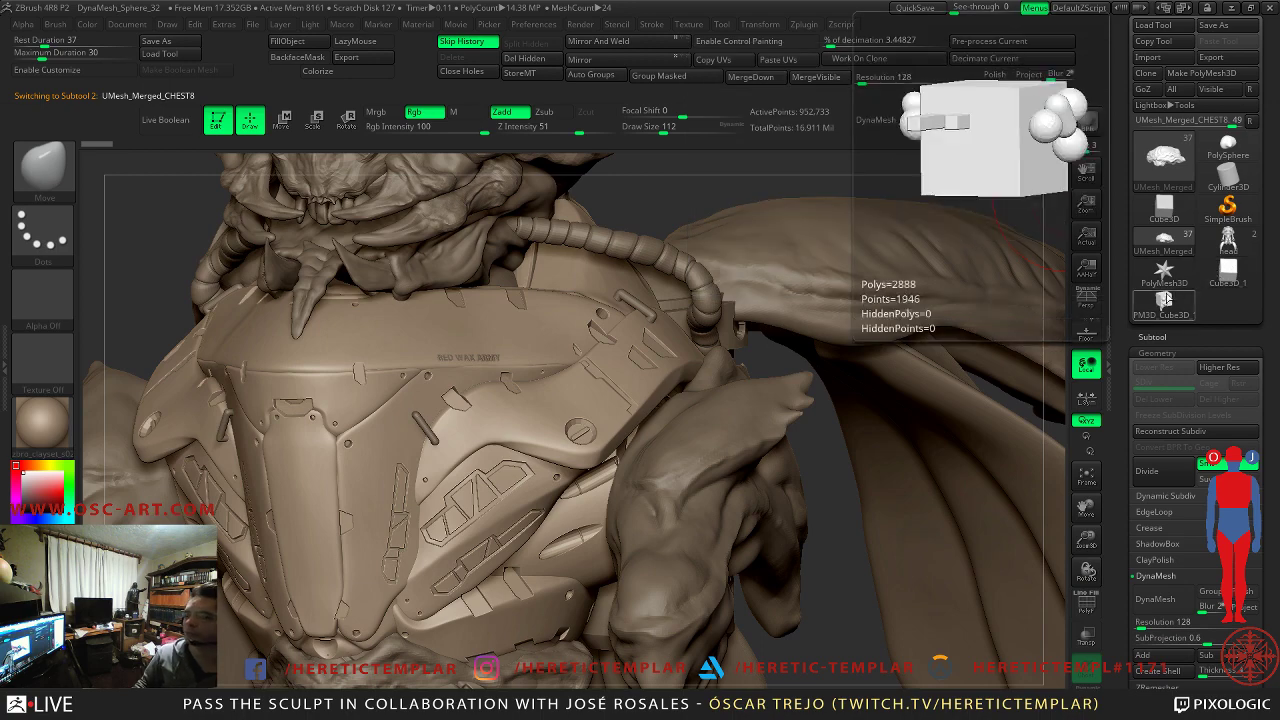
click(1226, 247)
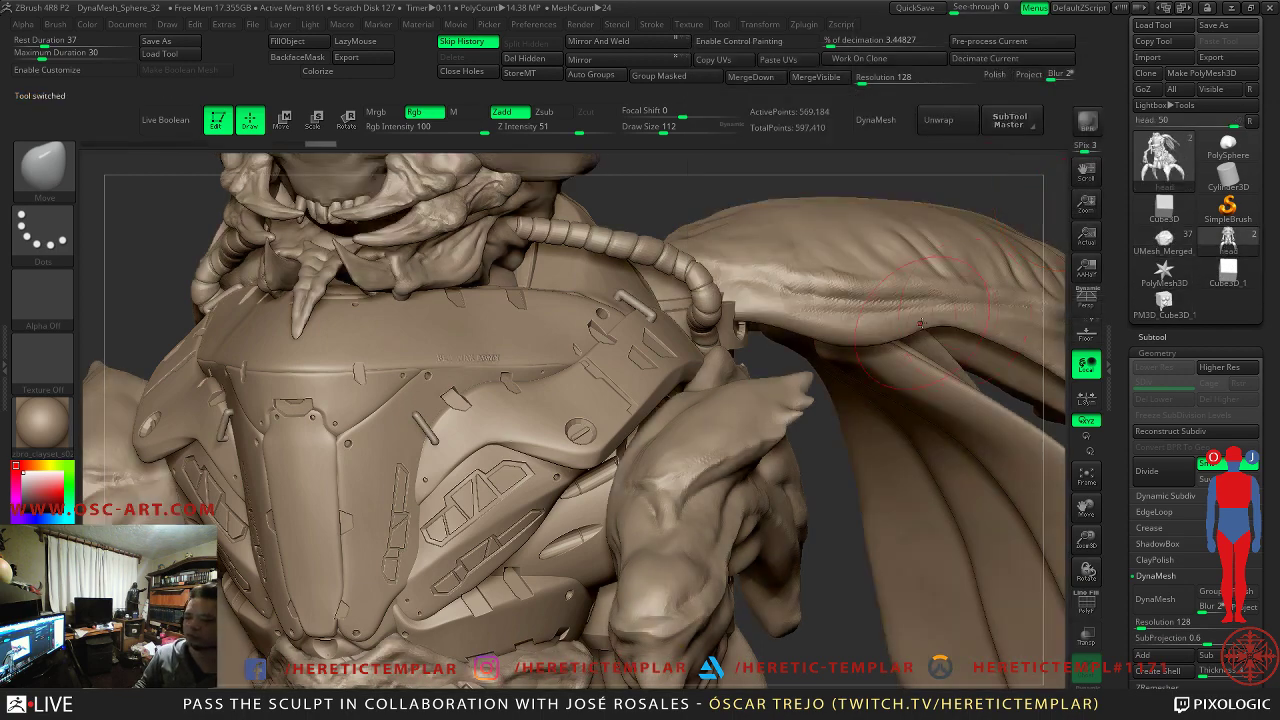
- Examine the merged body's wireframe from the chest back to the abdomen
drag(837, 237, 878, 286)
key(ctrl+z)
ctrl+drag(879, 494, 882, 364)
key(b)
key(m)
key(v)
drag(891, 486, 900, 371)
key(shift+f)
drag(869, 439, 565, 341)
drag(635, 392, 661, 381)
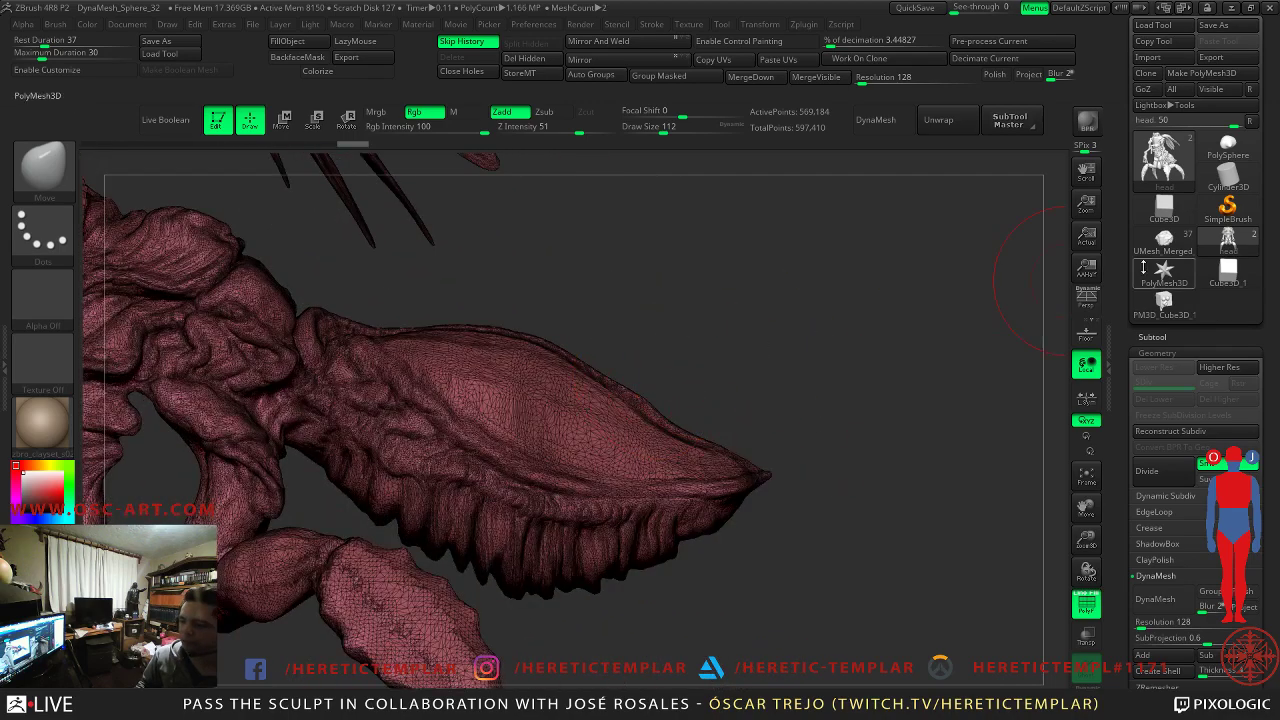
click(1164, 240)
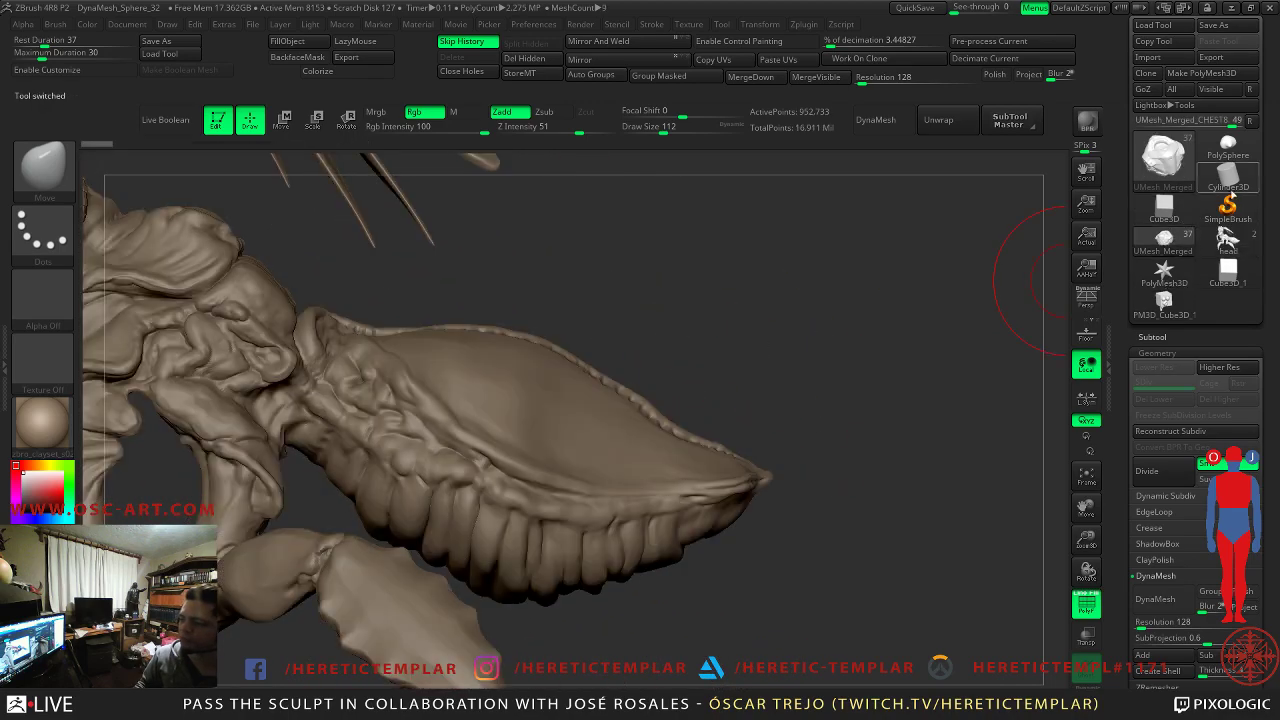
click(1229, 172)
key(f)
mouse_move(894, 386)
alt+mouse_down()
mouse_move(839, 334)
mouse_move(817, 339)
alt+mouse_up()
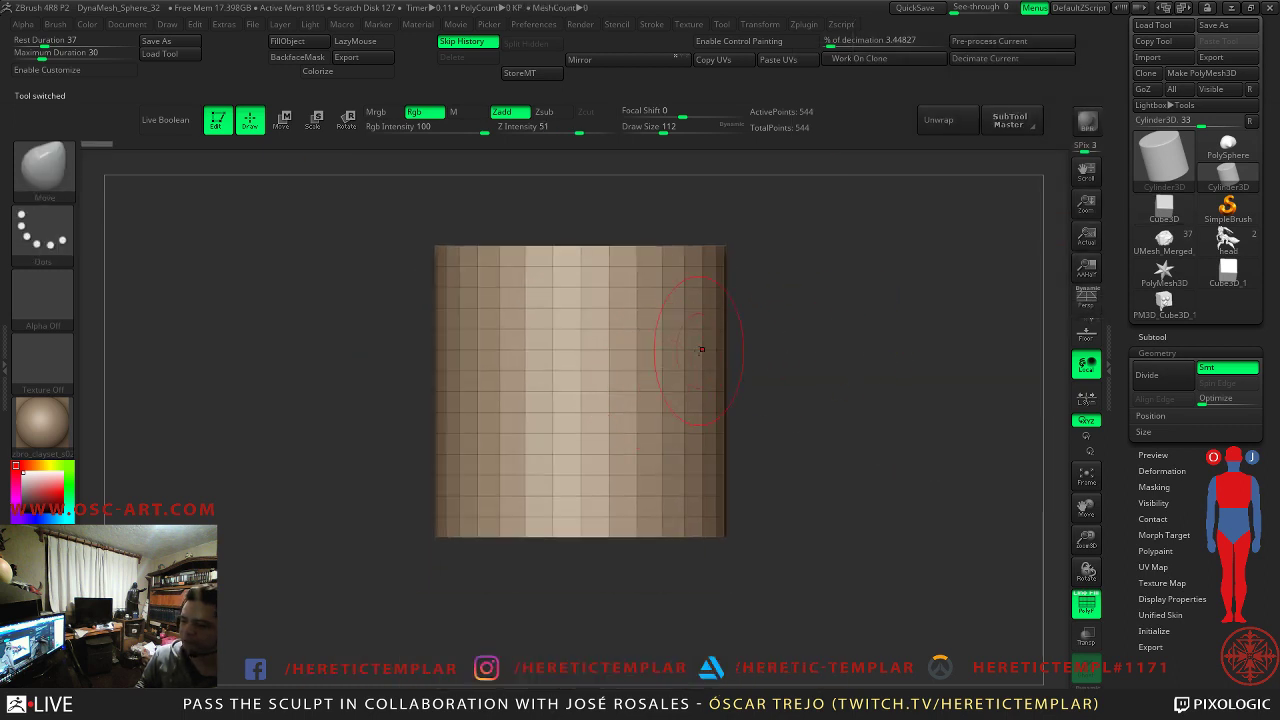
- Load the PolySphere tool and pull its lower sides outward into flared lobes with the Move brush at draw size 172
click(1228, 147)
mouse_move(854, 334)
mouse_down()
mouse_move(903, 340)
mouse_move(841, 370)
mouse_move(842, 401)
mouse_up()
drag(760, 346, 663, 364)
key(bracketright)
key(bracketright)
key(bracketright)
key(bracketright)
key(bracketright)
key(bracketright)
drag(771, 489, 714, 457)
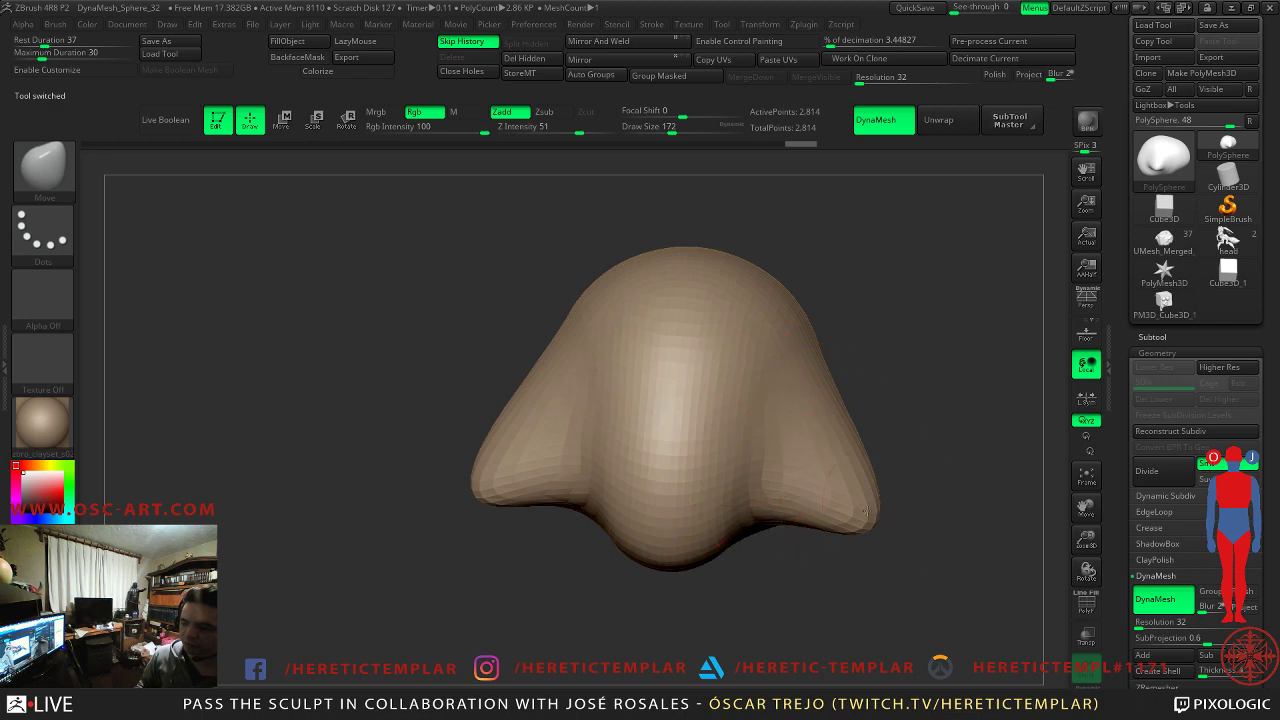
- Compare the new cranium on the merged body with the original head in the UMesh_Merged tool
click(1228, 240)
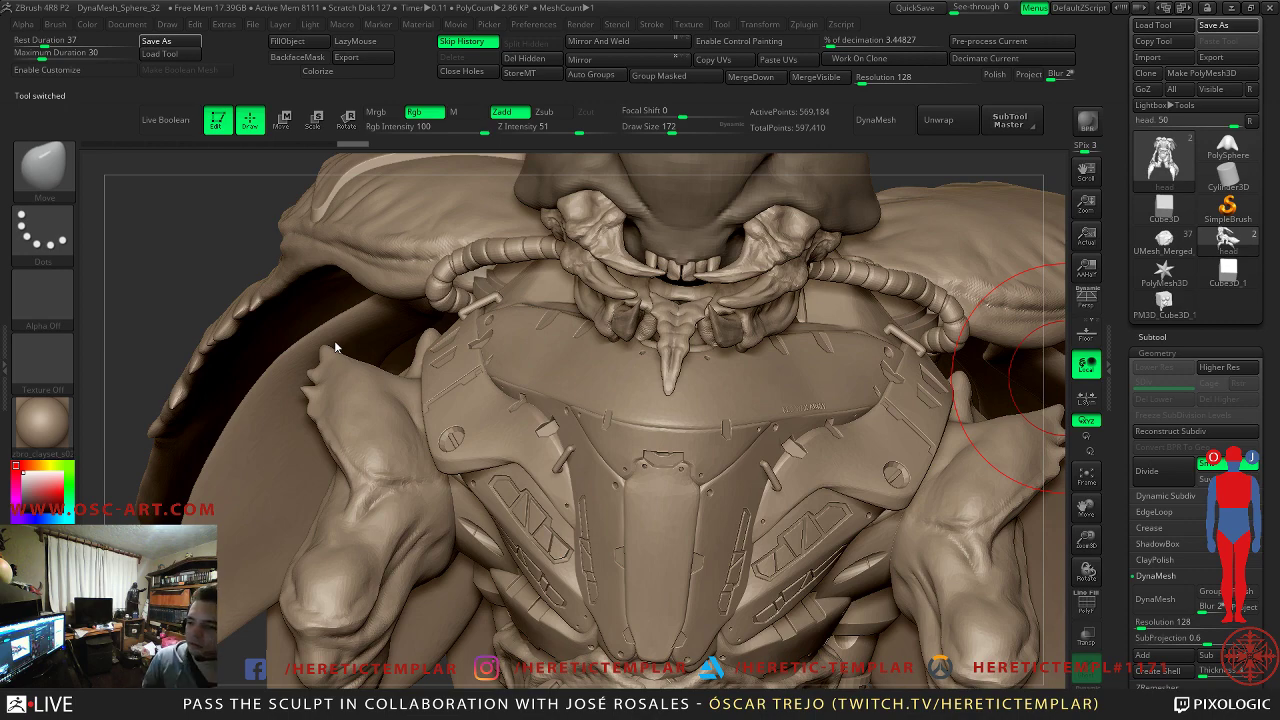
click(1183, 254)
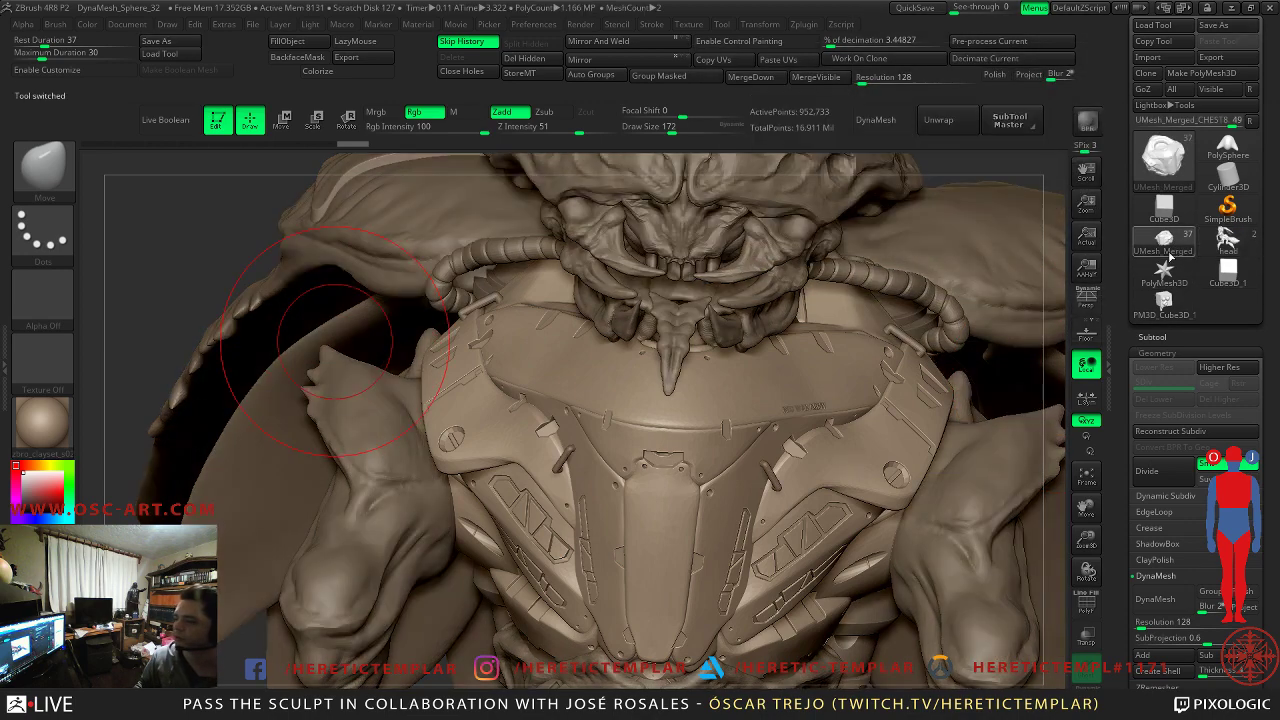
drag(205, 255, 208, 232)
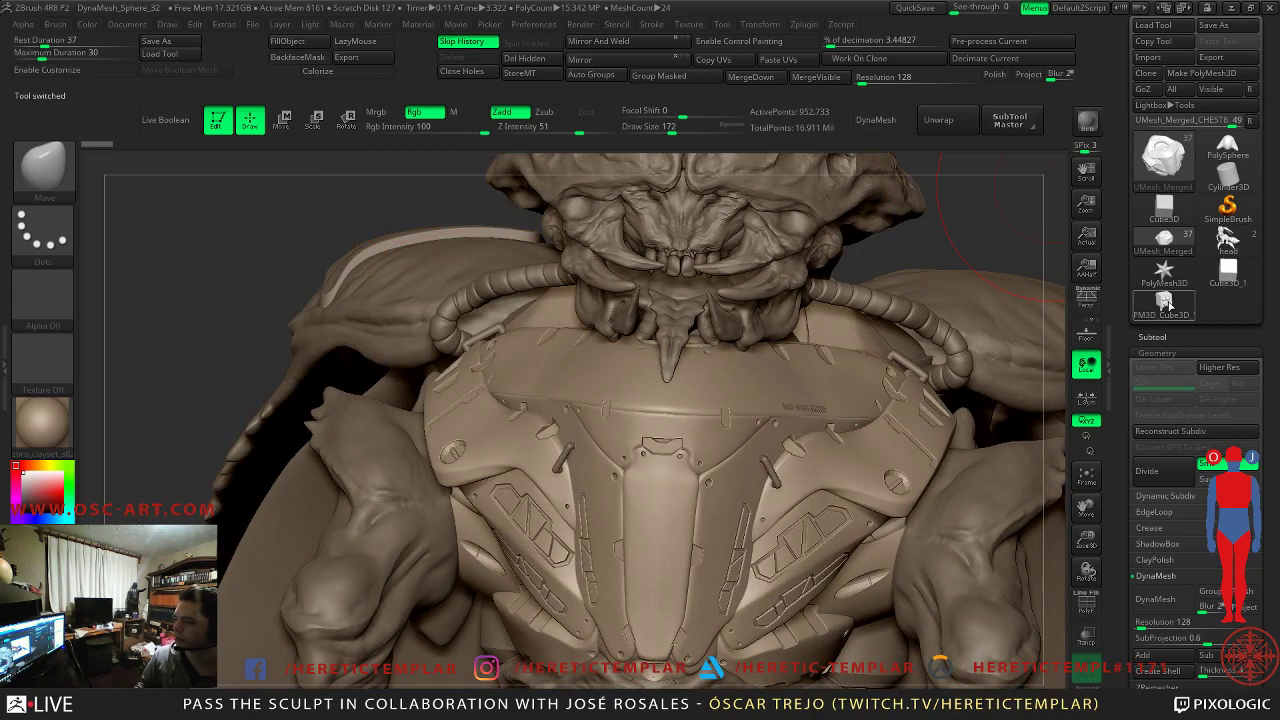
- Return to the PolySphere, lengthen its side lobes with the Move brush and remesh it
click(1221, 152)
key(f)
shift+drag(863, 286, 690, 348)
key(s)
drag(510, 385, 521, 384)
drag(681, 331, 783, 335)
key(s)
drag(596, 375, 577, 376)
drag(775, 342, 679, 336)
right_drag(441, 296, 456, 341)
- Mask the upper front of the PolySphere with MaskPen at draw size 51, and invert the mask
key(s)
drag(468, 354, 456, 355)
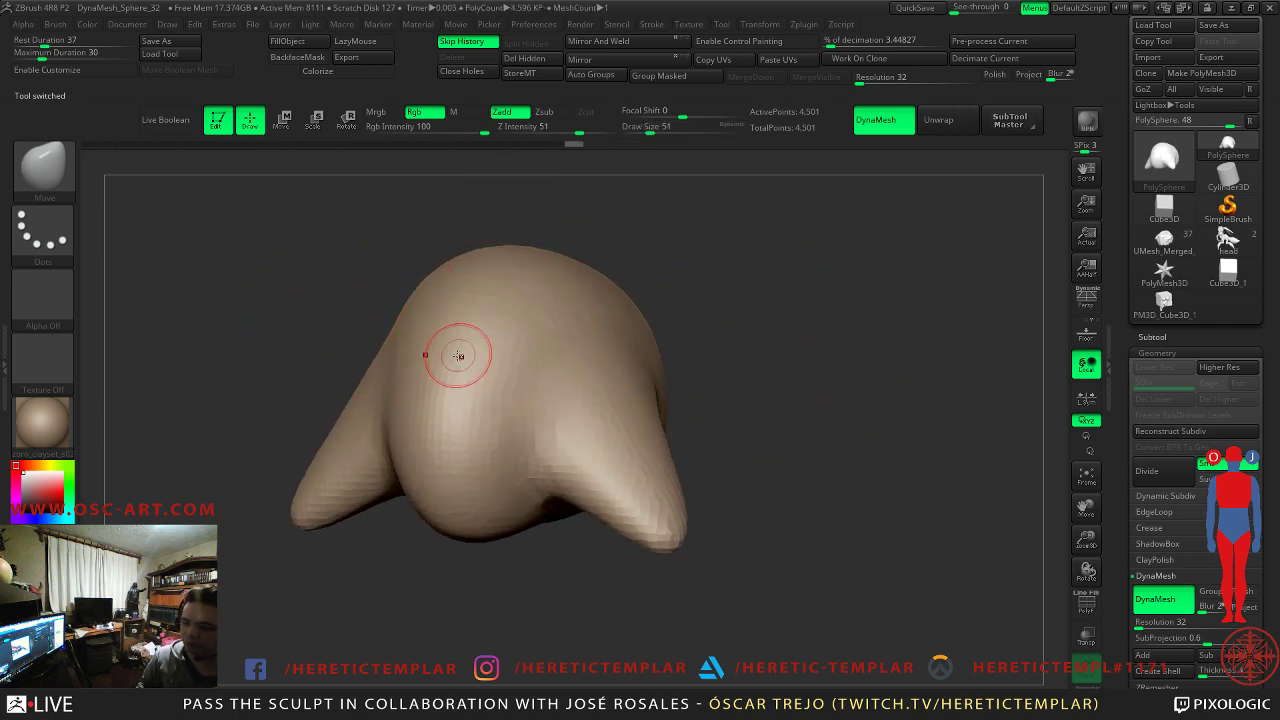
mouse_move(484, 288)
ctrl+mouse_down()
mouse_move(563, 280)
mouse_move(578, 375)
mouse_move(540, 410)
ctrl+mouse_up()
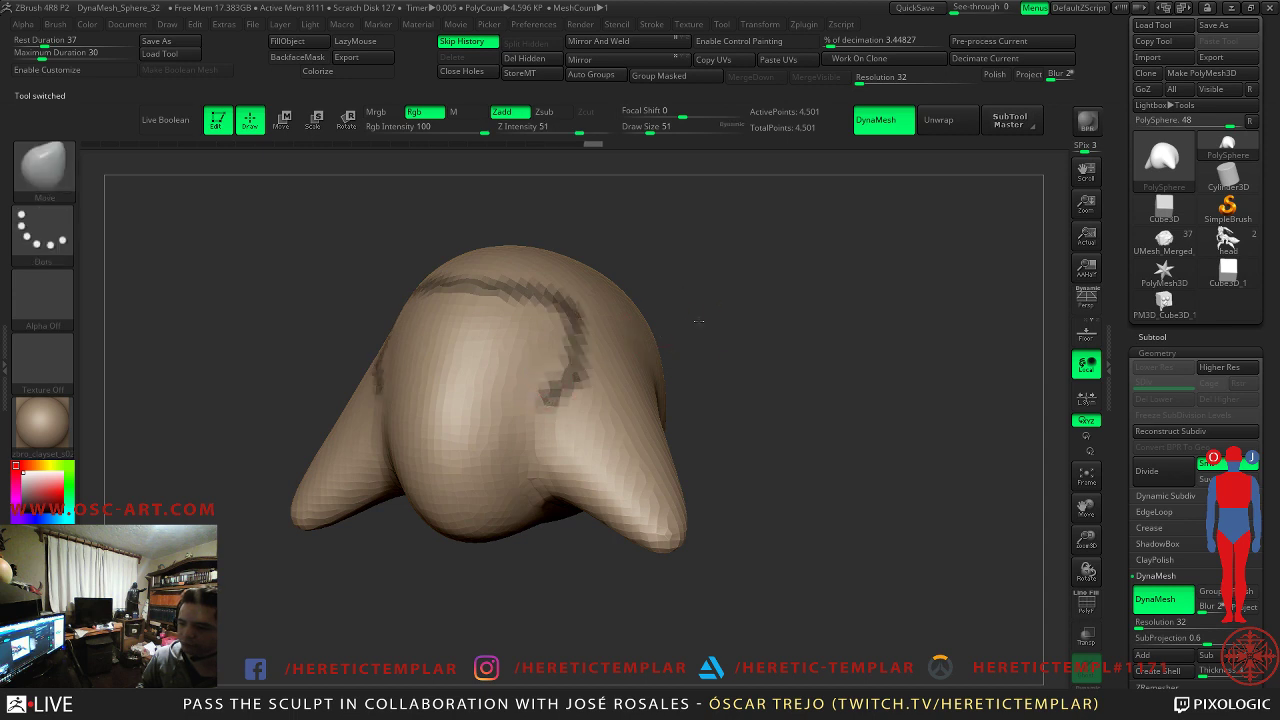
drag(694, 320, 424, 285)
mouse_move(298, 250)
ctrl+mouse_down()
mouse_move(463, 386)
mouse_move(511, 403)
mouse_move(540, 394)
ctrl+mouse_up()
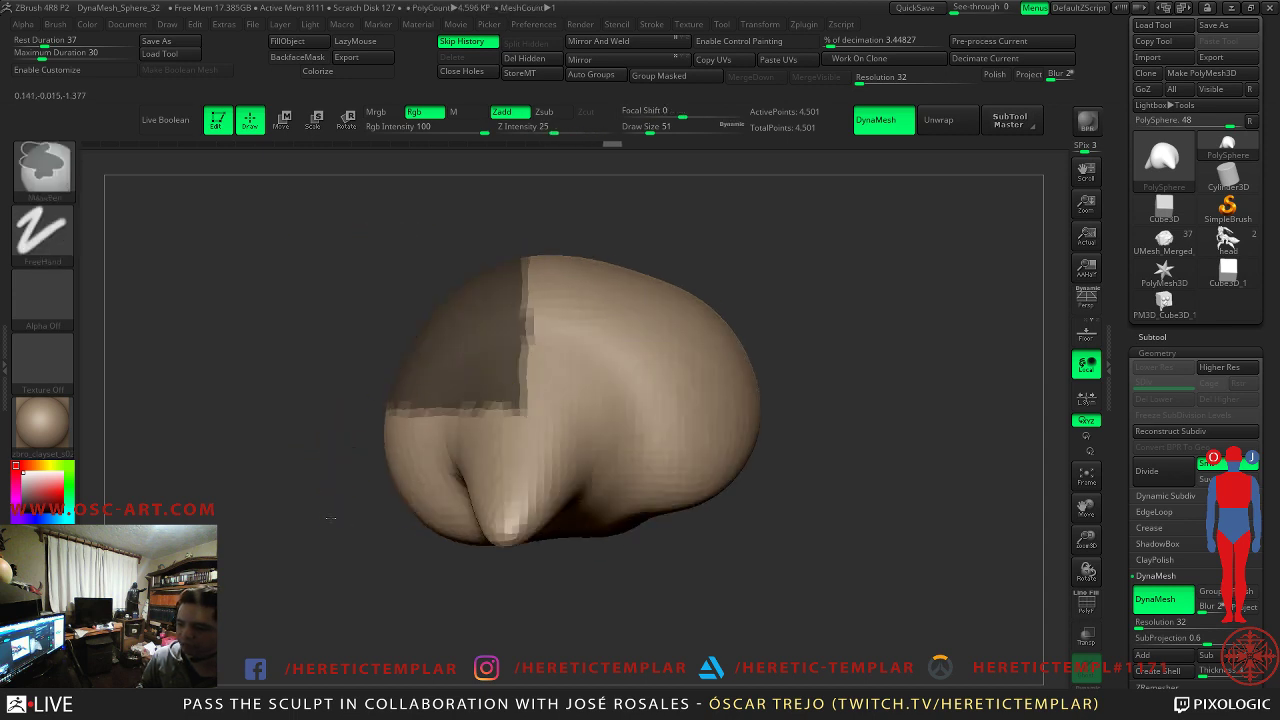
ctrl+click(350, 470)
mouse_move(888, 371)
mouse_down()
mouse_move(737, 546)
mouse_move(635, 520)
mouse_up()
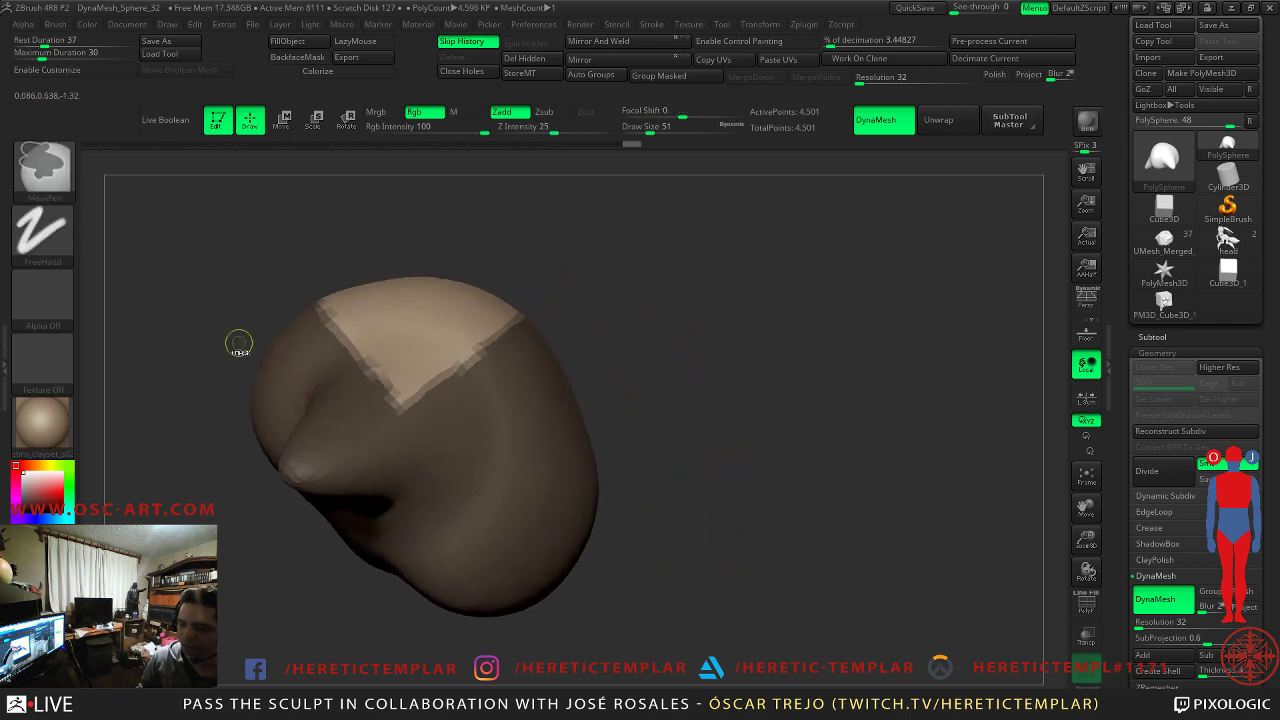
- Adjust the masked forehead region's boundary with MaskLasso, and invert the mask
click(44, 166)
click(317, 245)
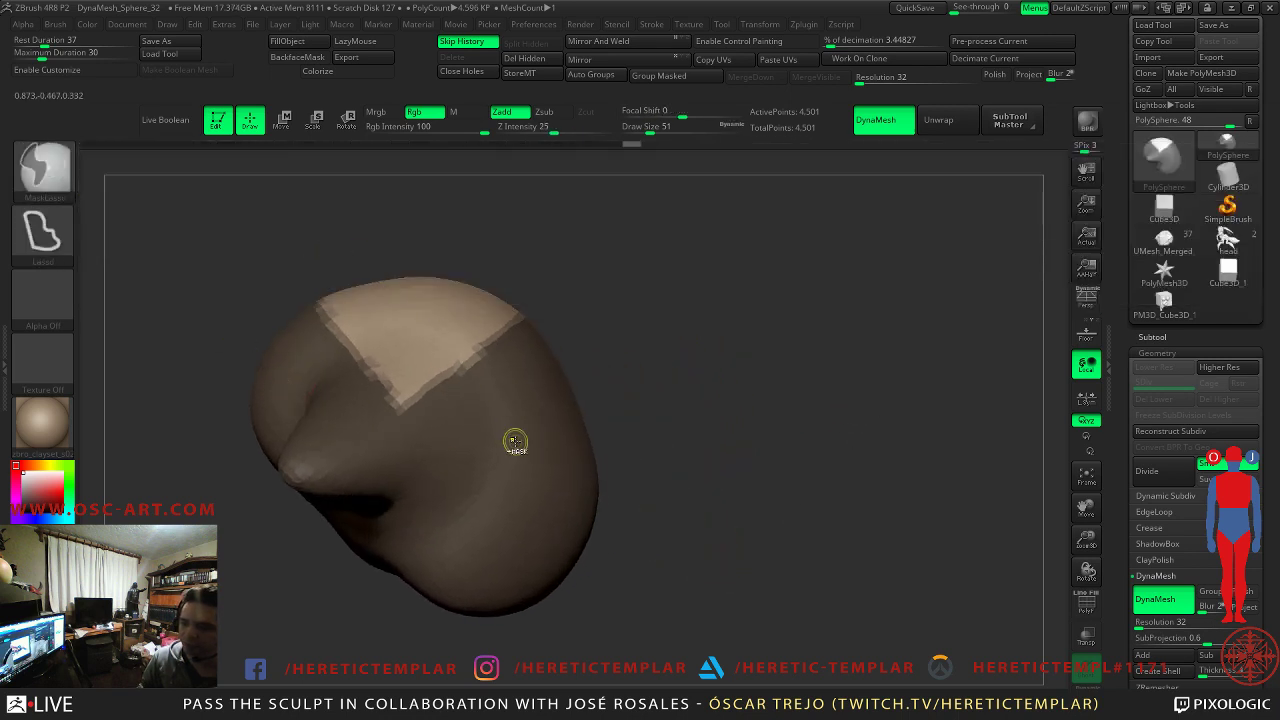
mouse_move(634, 520)
ctrl+mouse_down()
mouse_move(366, 309)
mouse_move(605, 418)
mouse_move(723, 369)
mouse_move(803, 449)
mouse_move(779, 404)
ctrl+mouse_up()
ctrl+click(789, 423)
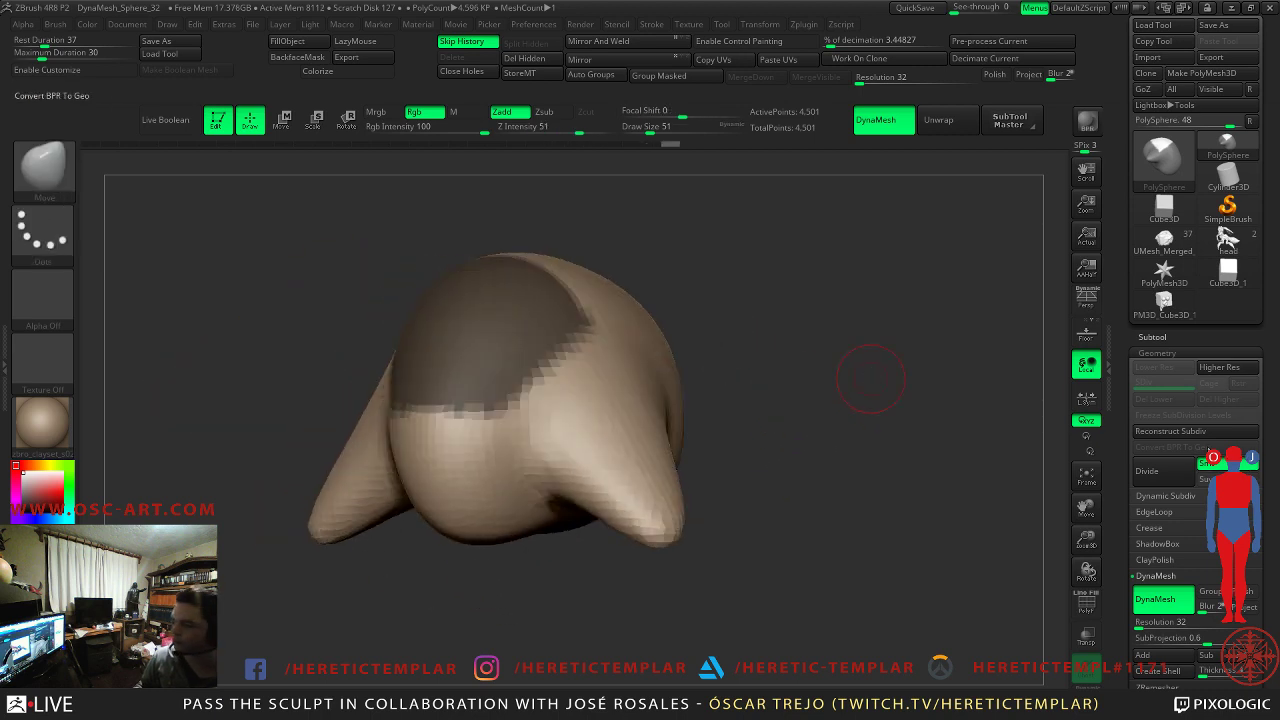
scroll(1152, 337, down, 4)
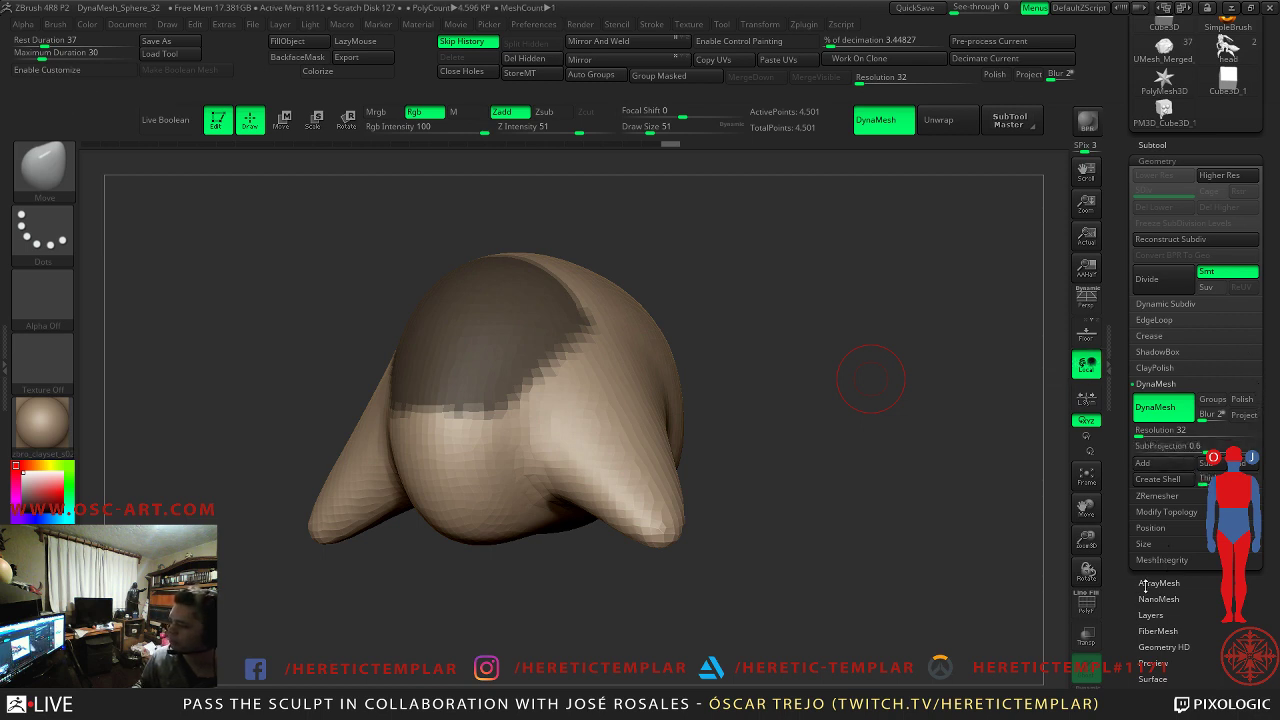
- Extract the masked forehead region of the PolySphere as a separate subtool and accept the extraction
scroll(1150, 560, down, 3)
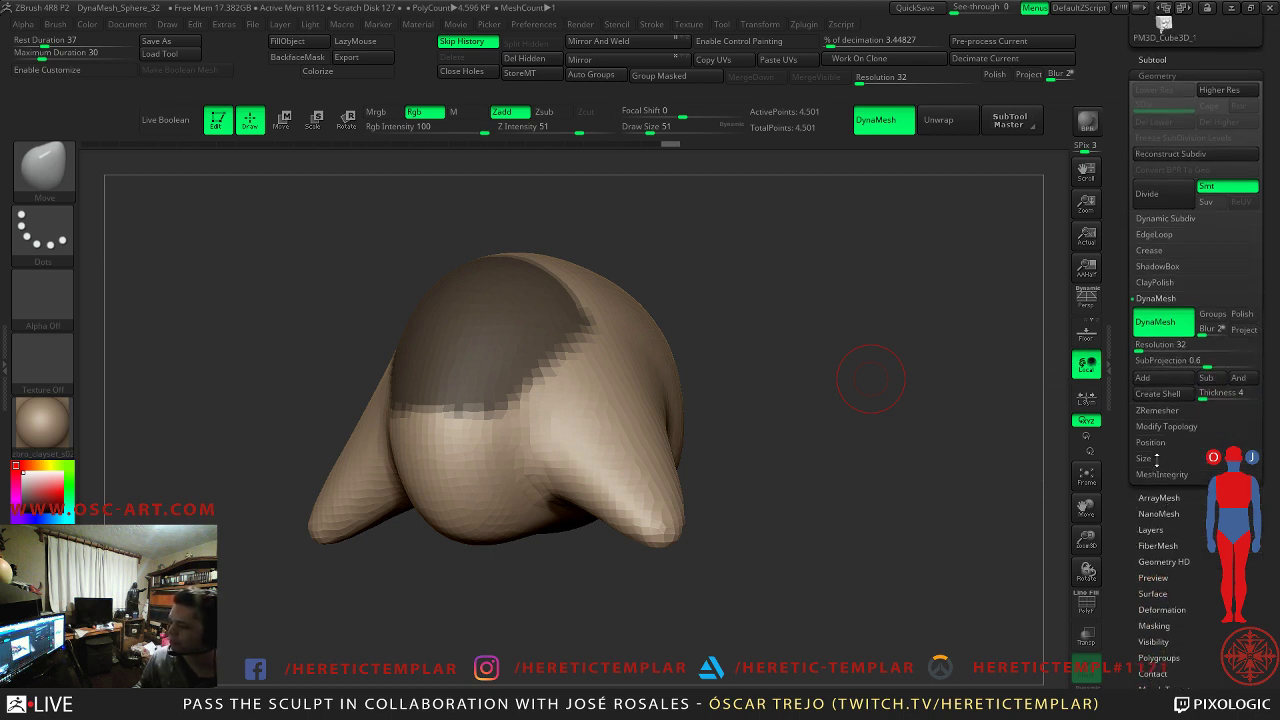
click(1211, 61)
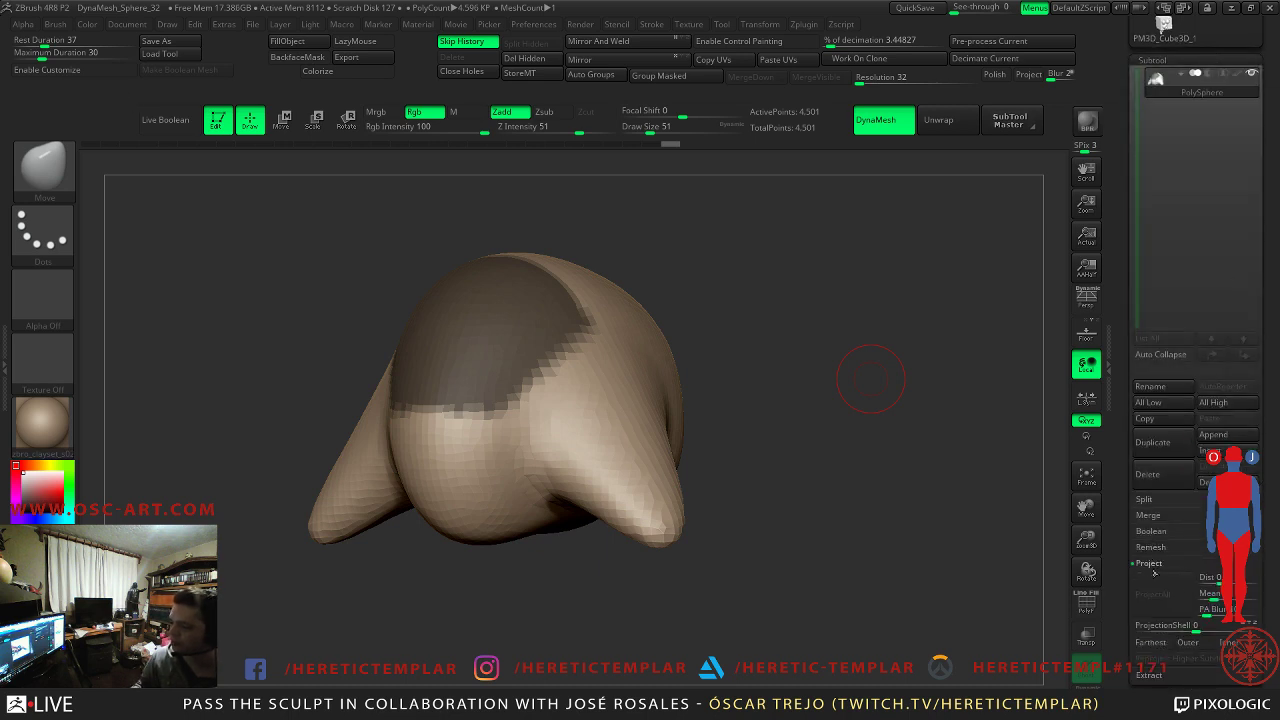
click(1150, 675)
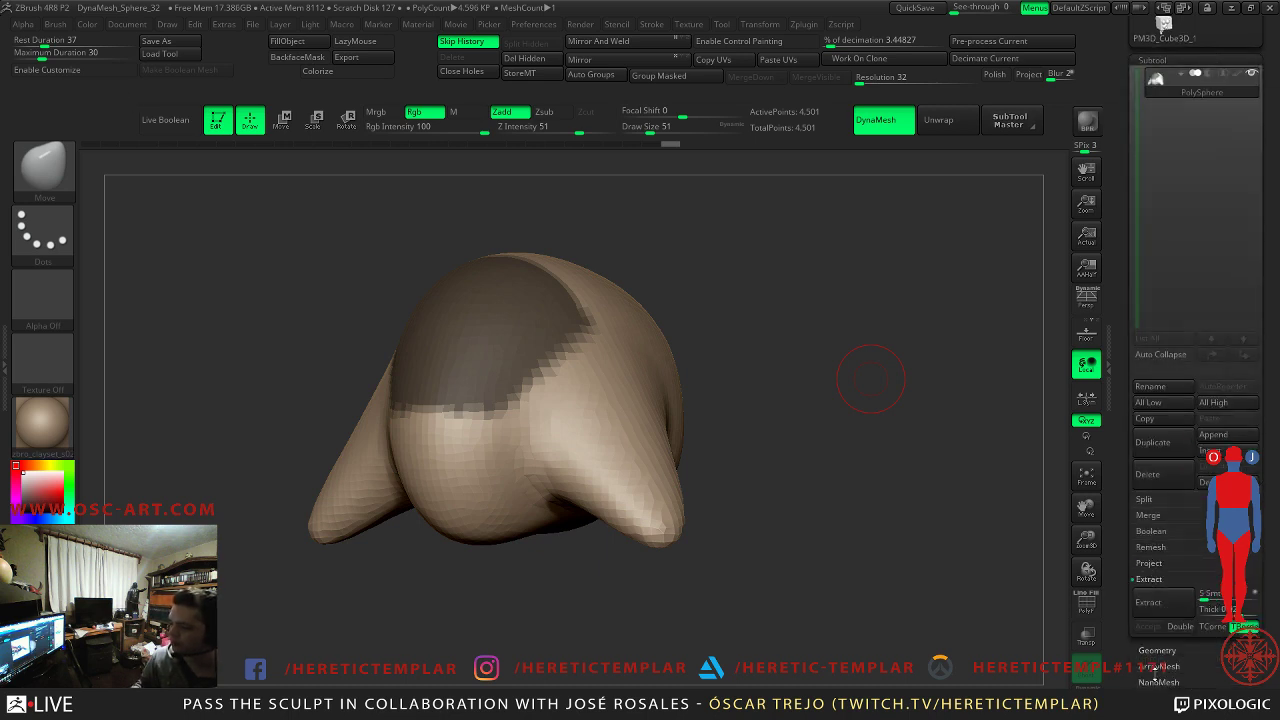
click(1150, 603)
click(1147, 625)
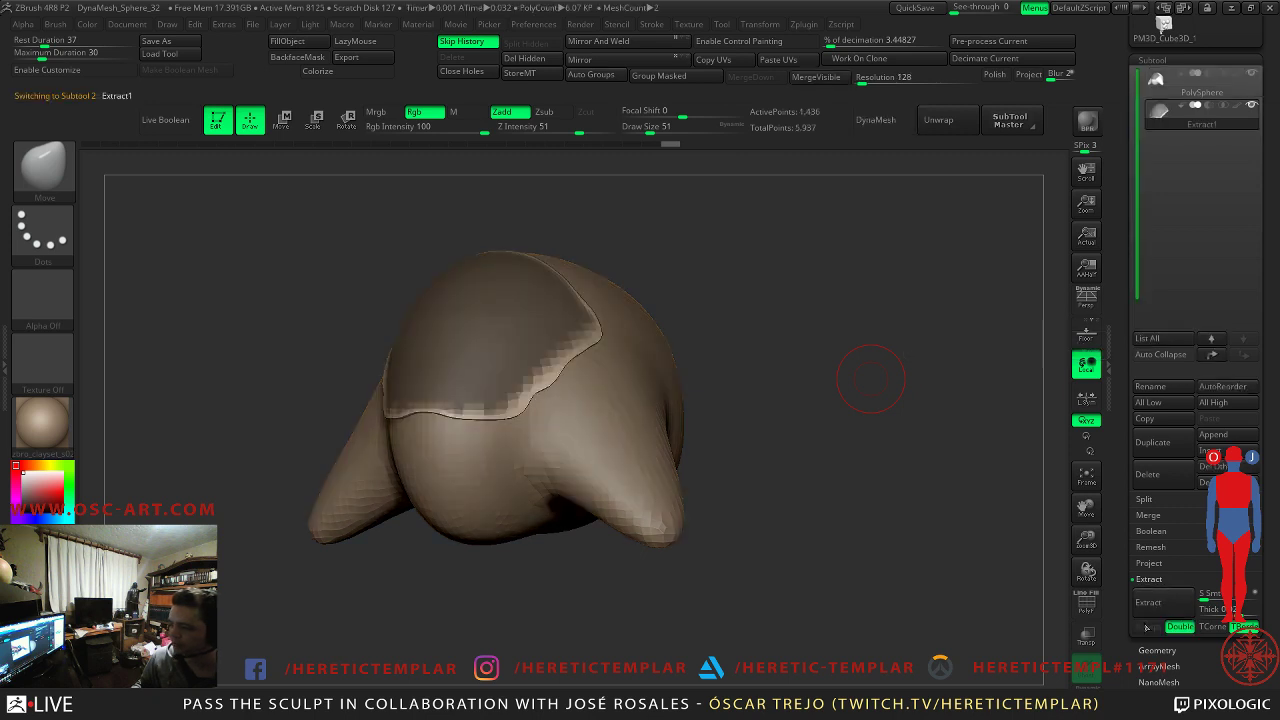
- Make the extracted forehead plate the active subtool, clear its mask and display its polyframe
drag(713, 378, 770, 355)
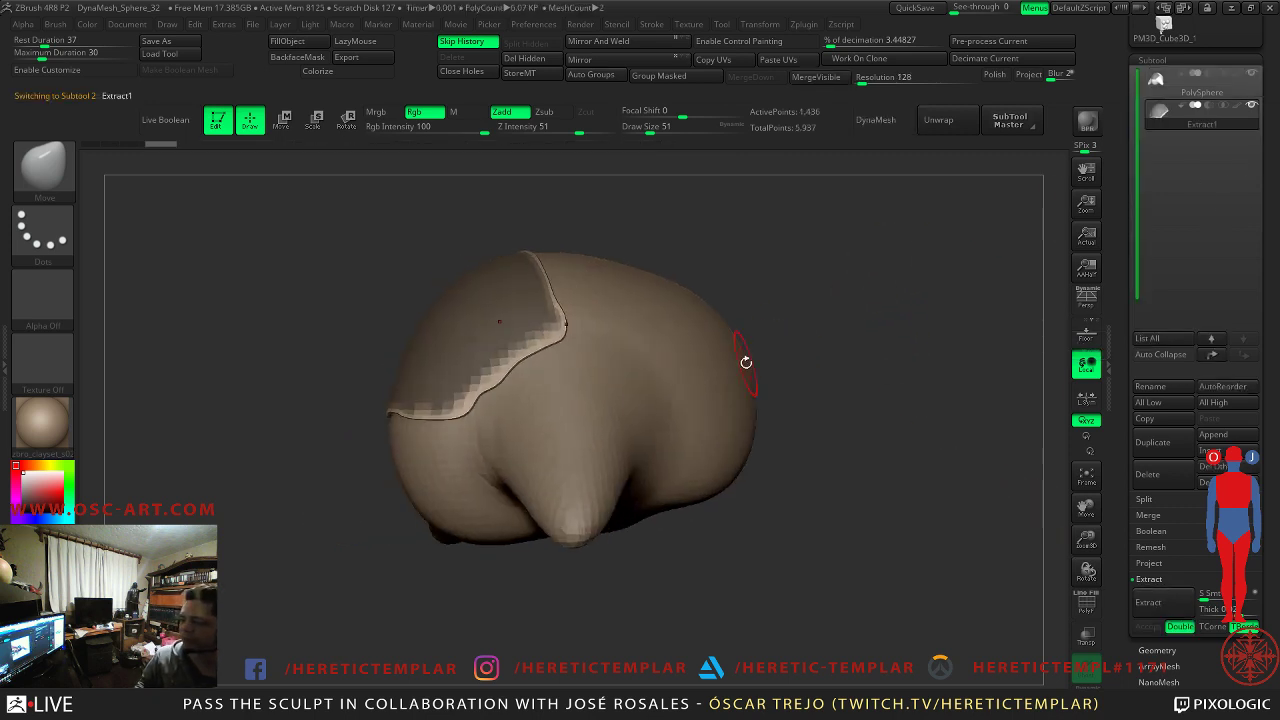
alt+click(703, 358)
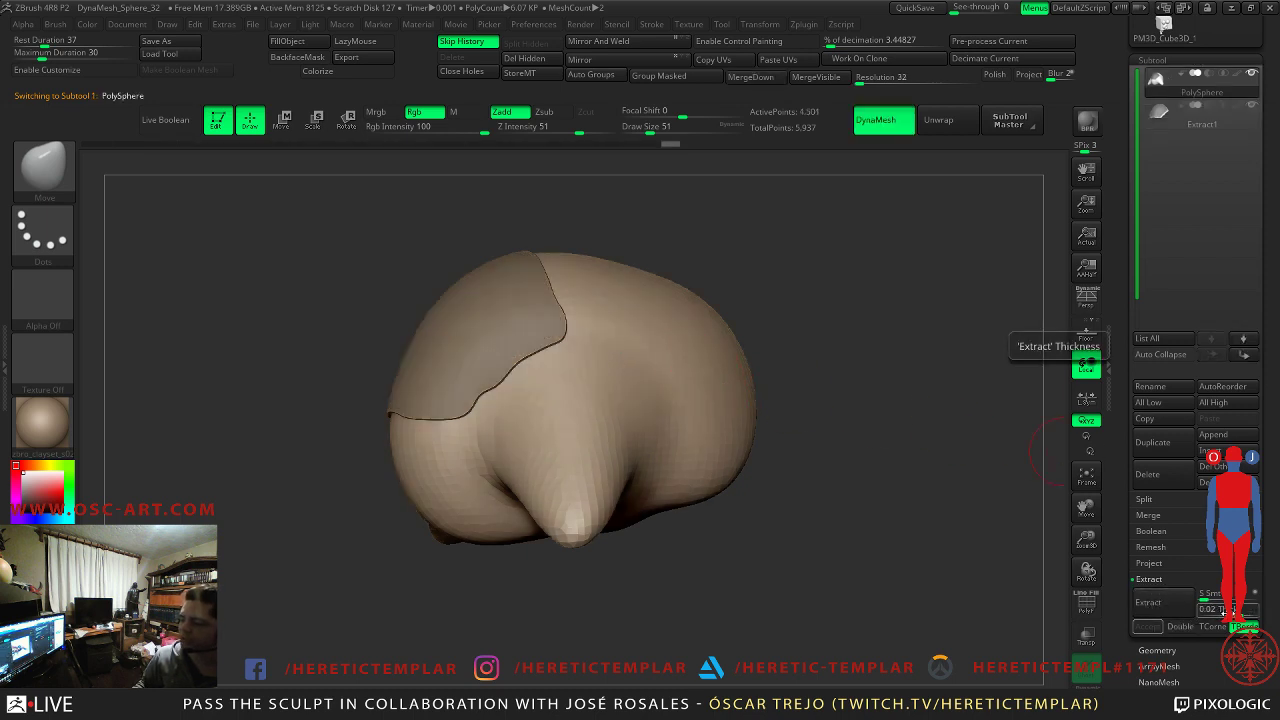
drag(1043, 584, 972, 566)
drag(927, 517, 1011, 560)
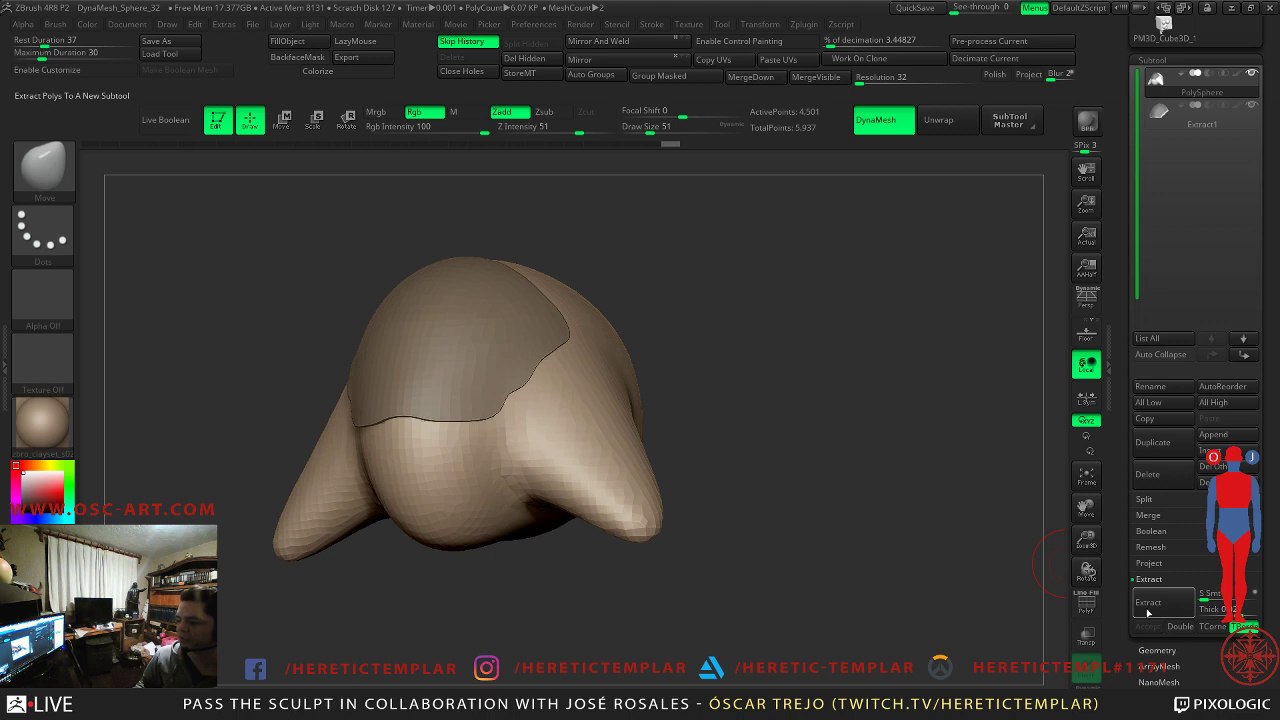
alt+drag(688, 393, 729, 397)
alt+click(531, 409)
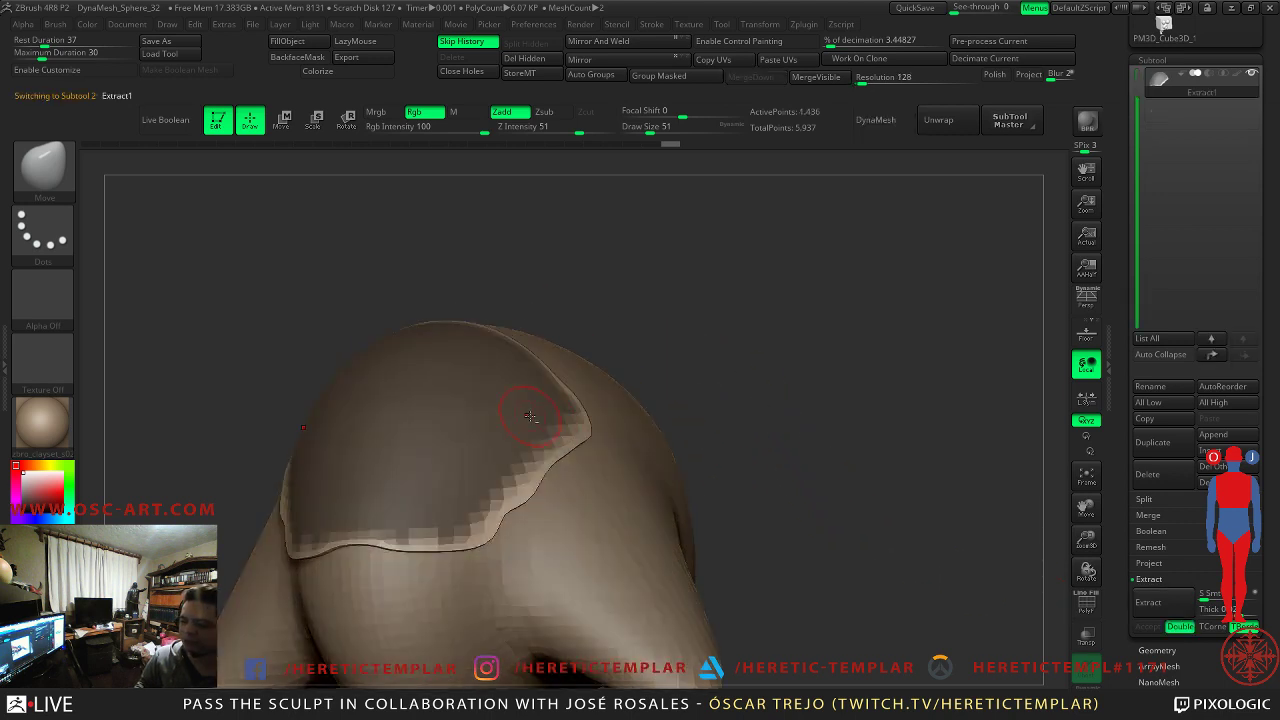
mouse_move(706, 355)
mouse_down()
mouse_move(717, 223)
mouse_move(714, 329)
mouse_move(677, 411)
mouse_move(686, 431)
mouse_move(832, 298)
mouse_move(786, 322)
mouse_move(763, 294)
mouse_move(817, 277)
mouse_move(774, 266)
mouse_up()
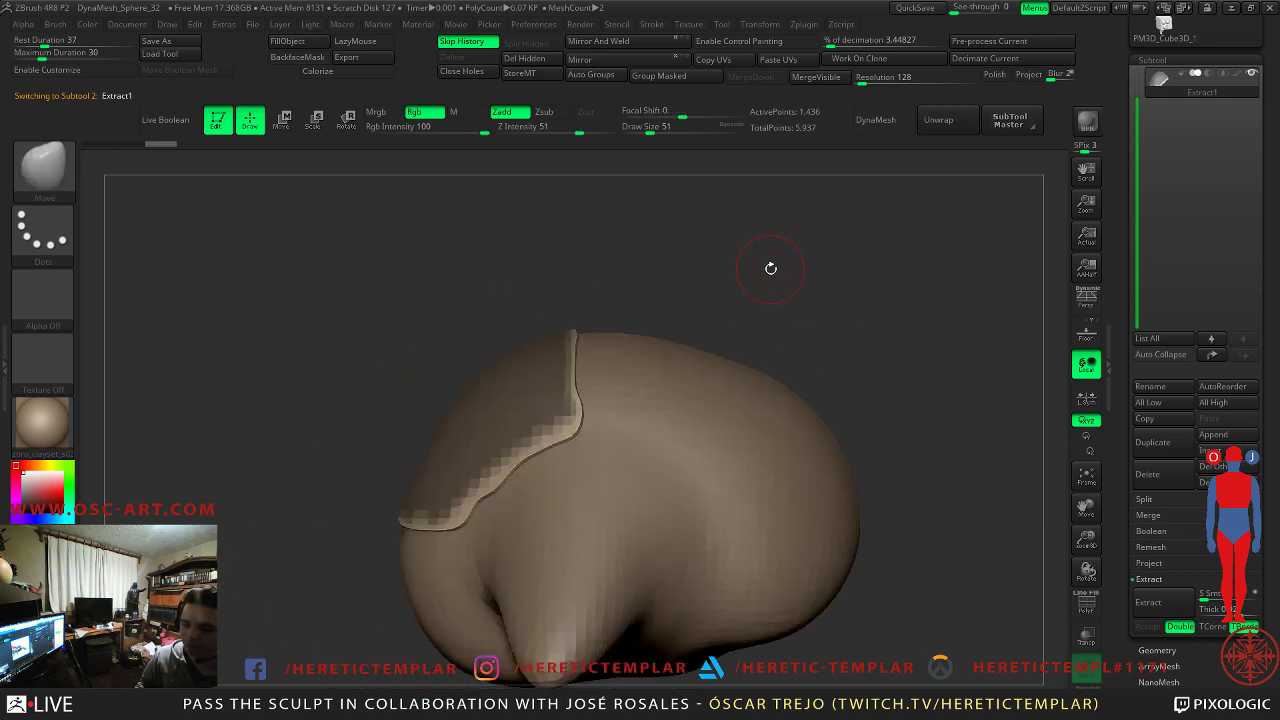
key(shift+f)
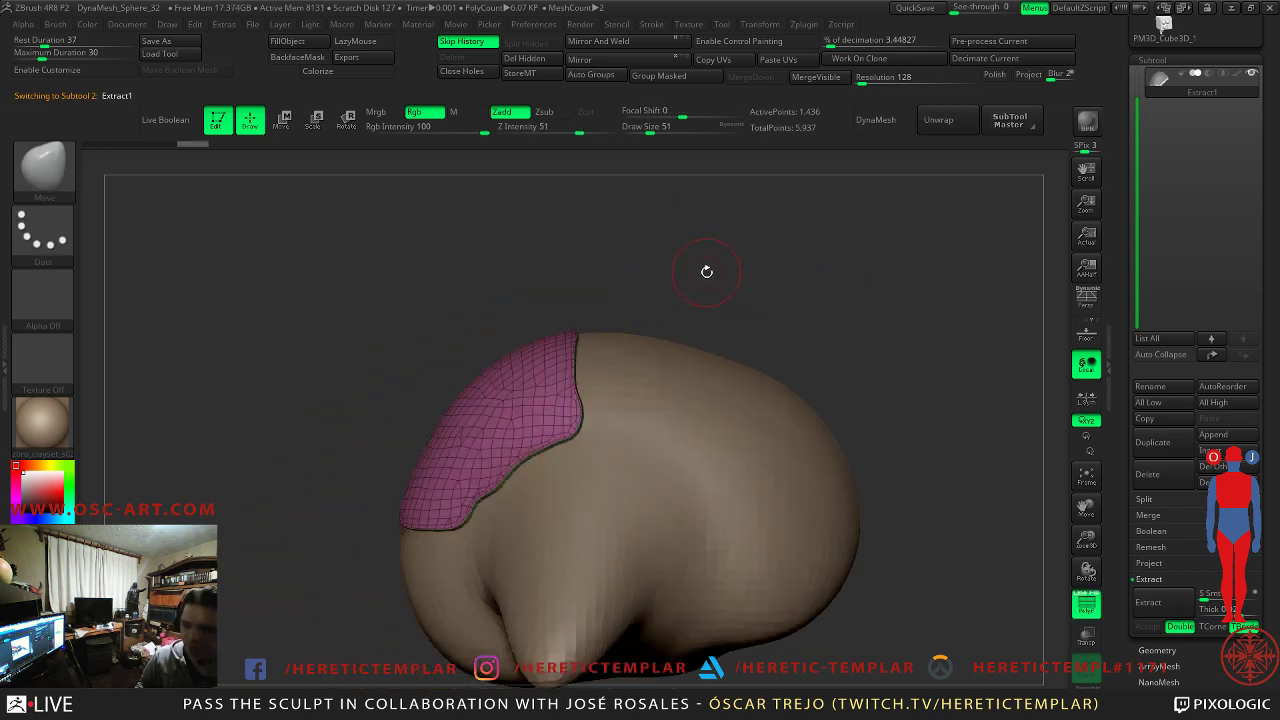
mouse_move(739, 272)
mouse_down()
mouse_move(777, 263)
mouse_move(739, 272)
mouse_up()
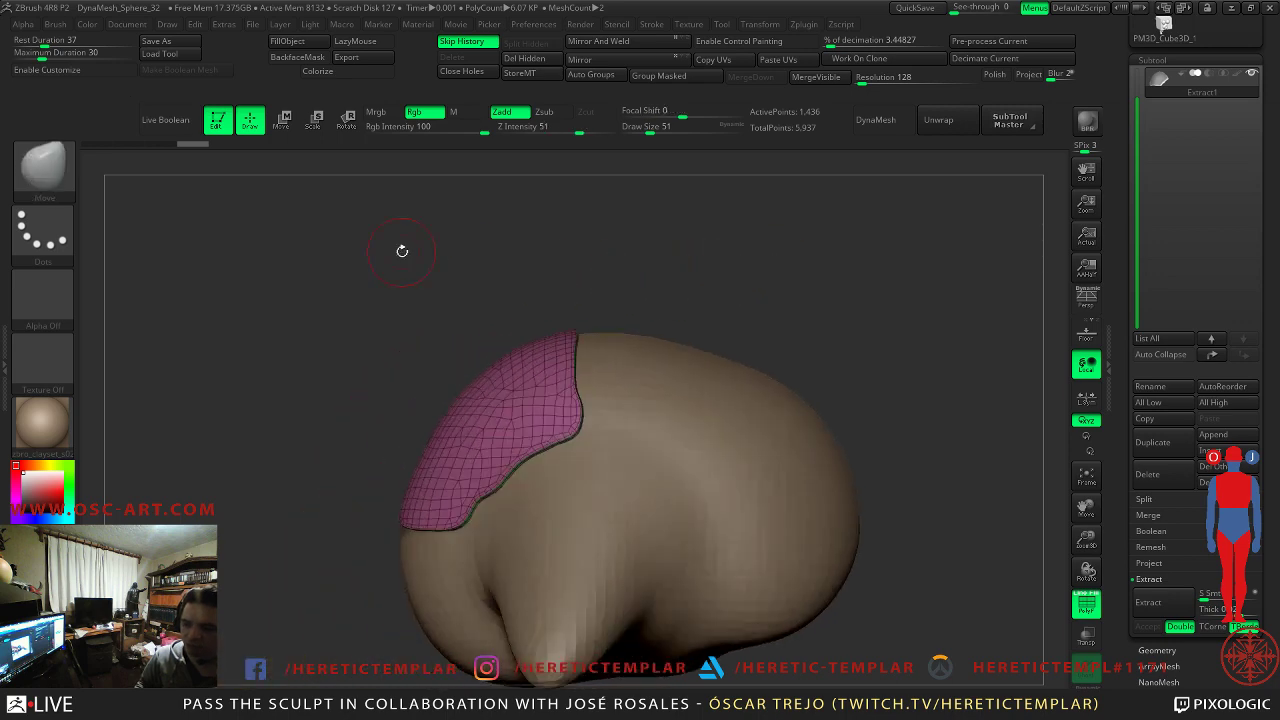
- Cut the forehead plate's rear edge straight along a vertical line with ClipCurve in side view
ctrl+shift+click(43, 166)
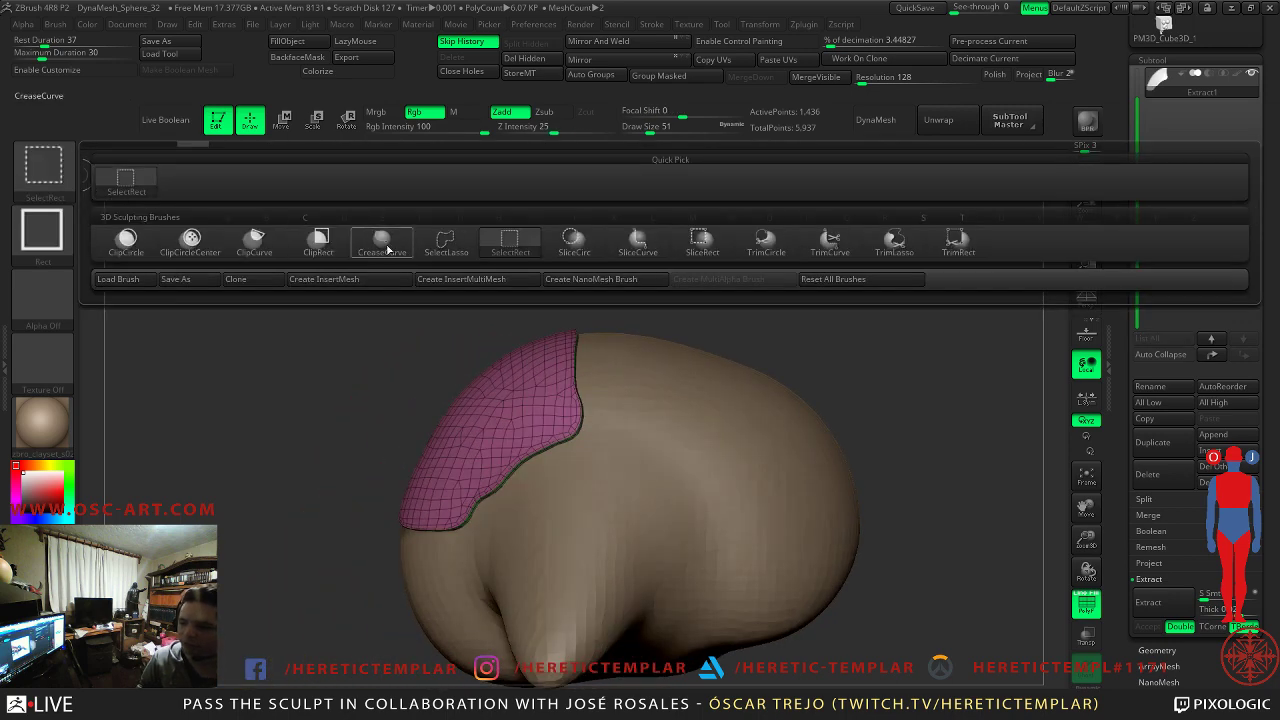
click(254, 240)
ctrl+shift+drag(583, 289, 570, 472)
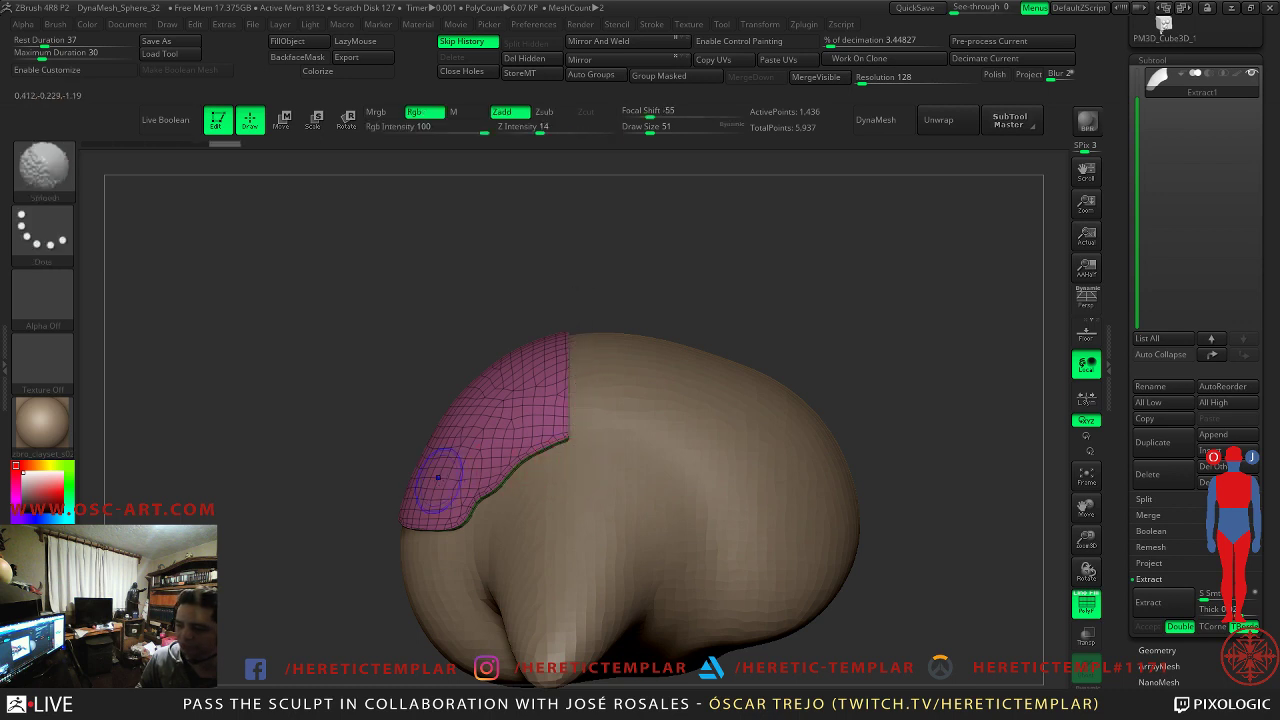
key(shift+f)
- Try ClipCurve cuts along the plate's wavy lower edge, and undo them
mouse_move(311, 497)
mouse_down()
mouse_move(500, 505)
mouse_move(296, 517)
mouse_move(260, 474)
mouse_move(330, 505)
mouse_move(345, 620)
mouse_up()
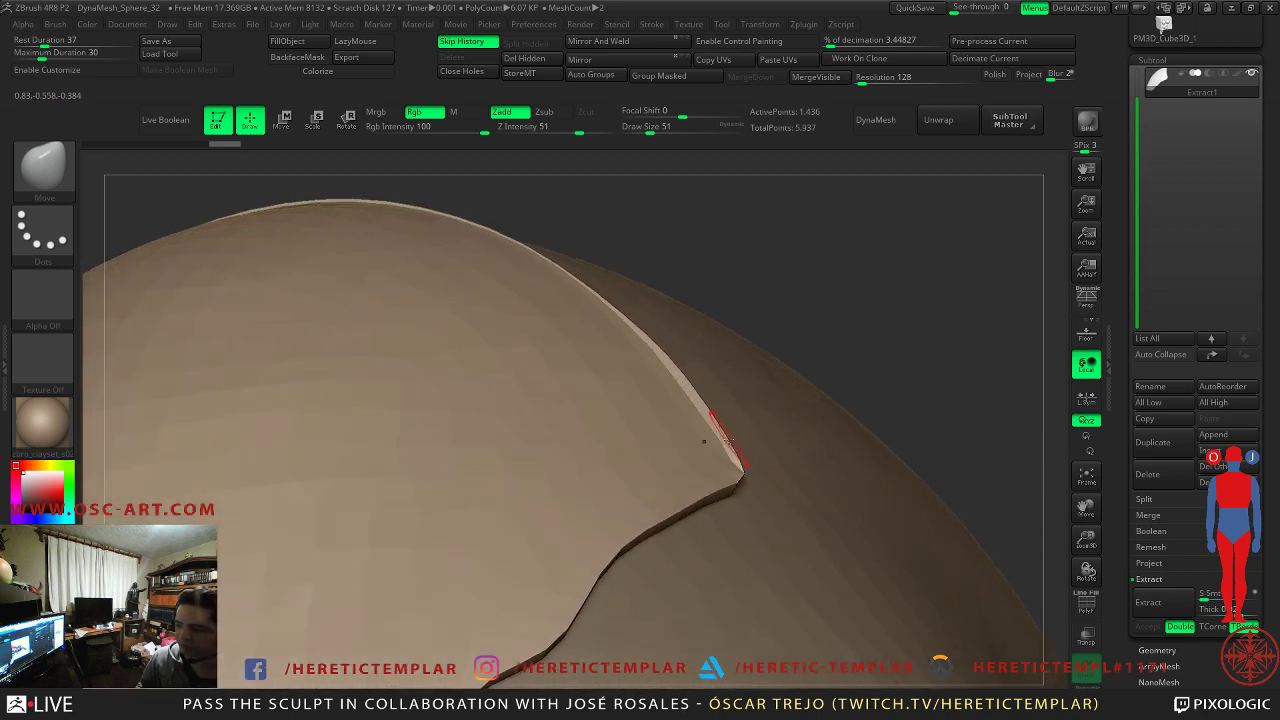
mouse_move(754, 216)
mouse_down()
mouse_move(714, 206)
mouse_move(794, 297)
mouse_move(733, 228)
mouse_up()
mouse_move(657, 352)
ctrl+shift+mouse_down()
mouse_move(514, 353)
mouse_move(432, 530)
mouse_move(420, 530)
ctrl+shift+mouse_up()
mouse_move(505, 476)
ctrl+shift+mouse_down()
mouse_move(297, 459)
mouse_move(282, 496)
mouse_move(300, 496)
ctrl+shift+mouse_up()
drag(794, 420, 797, 400)
key(ctrl+z)
key(ctrl+z)
shift+drag(871, 320, 850, 343)
key(ctrl+shift)
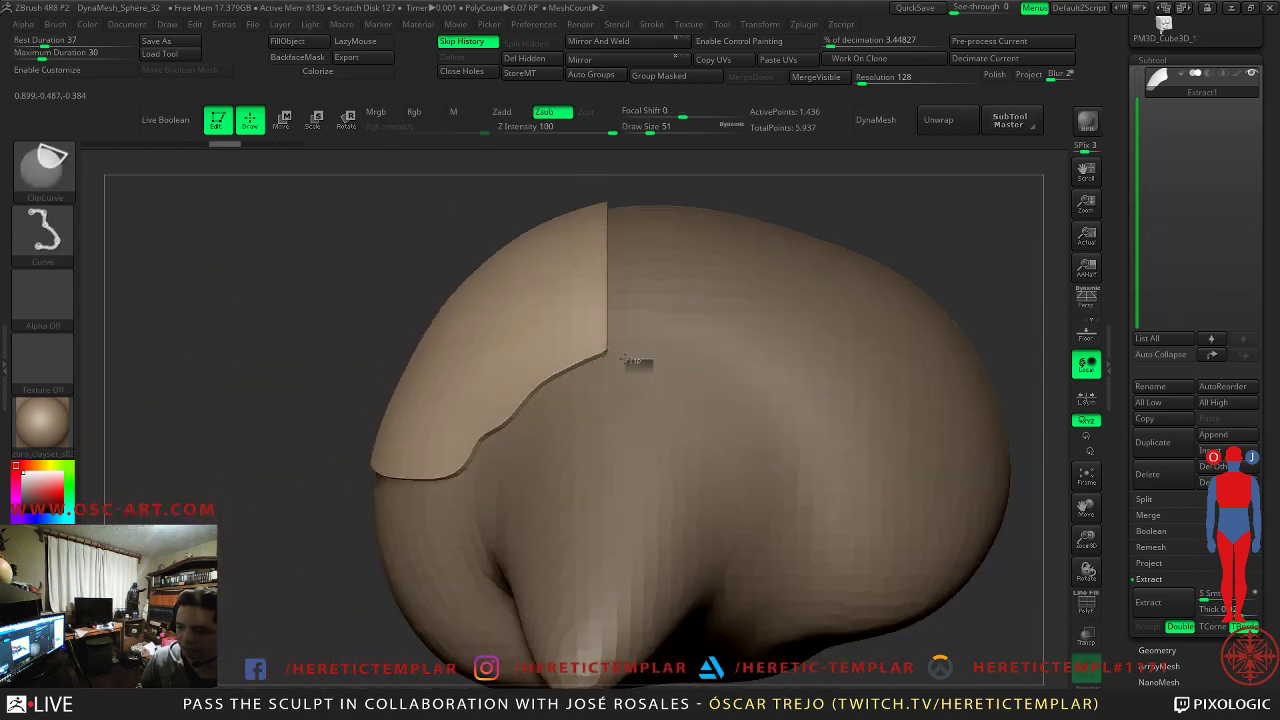
ctrl+shift+drag(531, 362, 530, 364)
drag(236, 438, 302, 438)
key(ctrl+z)
- Flatten the plate's lower front edge with a horizontal ClipCurve cut in side view
shift+drag(862, 332, 790, 328)
key(shift+f)
drag(297, 306, 741, 347)
mouse_move(566, 480)
ctrl+shift+mouse_down()
mouse_move(234, 471)
mouse_move(249, 466)
ctrl+shift+mouse_up()
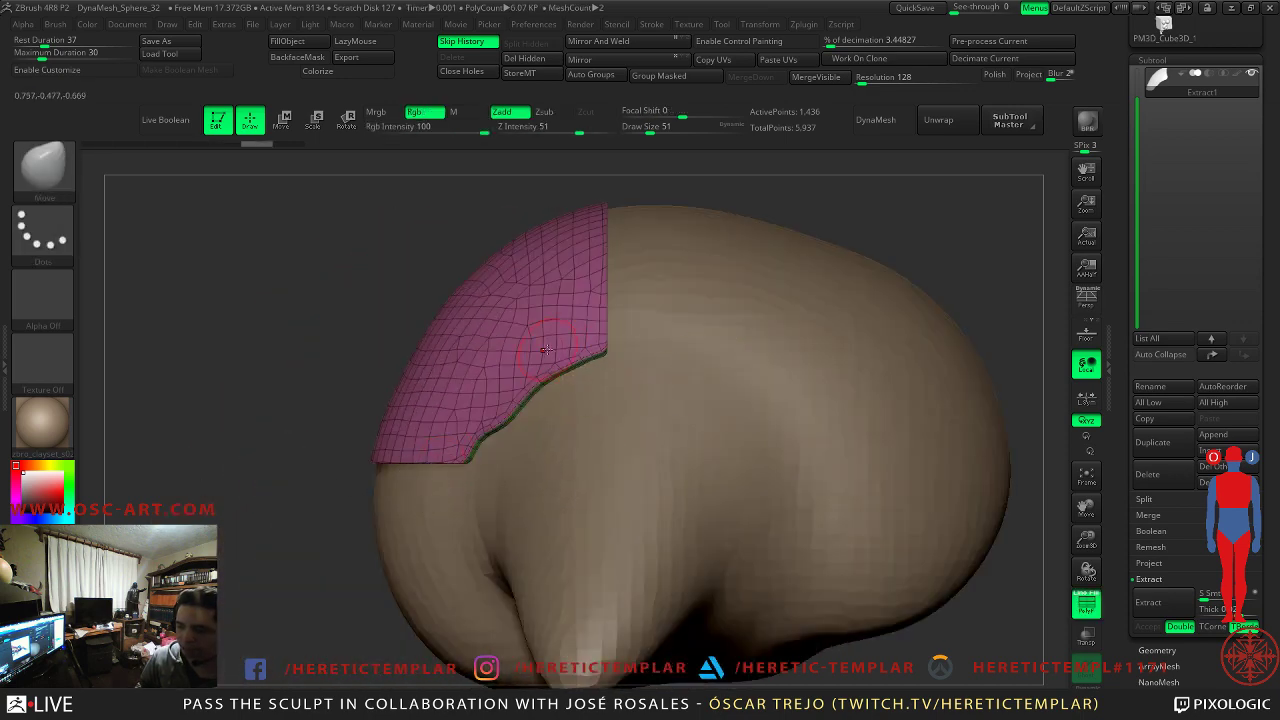
key(shift+f)
- Try to straighten the plate's wavy lower edge with a diagonal ClipCurve cut
drag(1122, 655, 1120, 531)
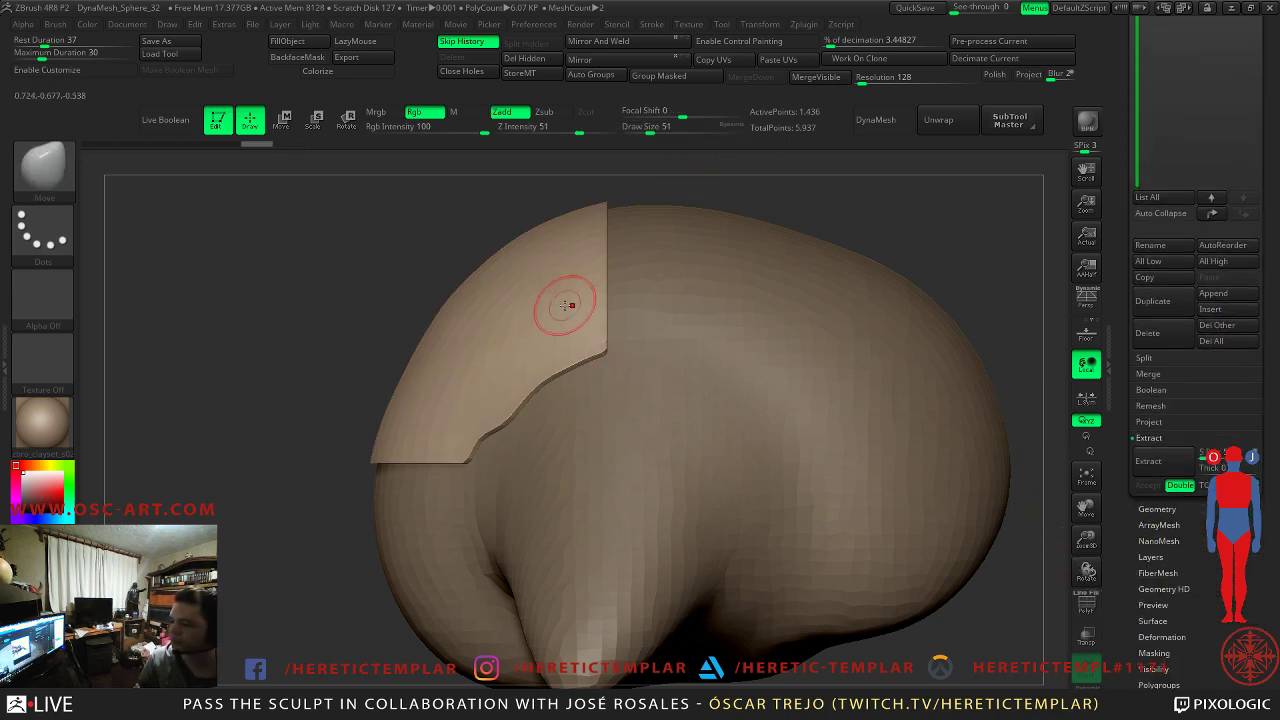
mouse_move(782, 186)
mouse_down()
mouse_move(586, 286)
mouse_move(674, 303)
mouse_move(506, 403)
mouse_move(583, 368)
mouse_up()
mouse_move(685, 360)
mouse_down()
mouse_move(649, 300)
mouse_move(660, 313)
mouse_move(731, 240)
mouse_move(688, 347)
mouse_move(447, 470)
mouse_move(632, 305)
mouse_up()
mouse_move(914, 589)
alt+mouse_down()
mouse_move(960, 454)
mouse_move(816, 409)
alt+mouse_up()
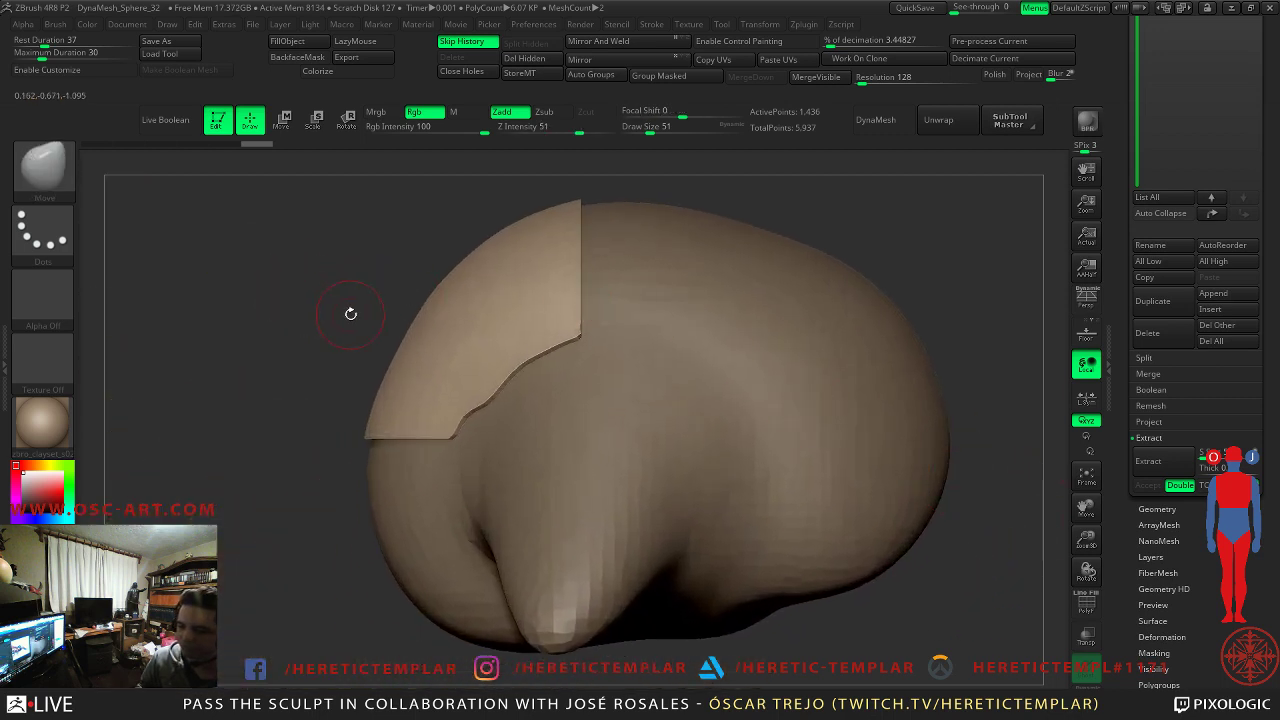
mouse_move(634, 333)
ctrl+shift+mouse_down()
mouse_move(495, 336)
mouse_move(422, 472)
ctrl+shift+mouse_up()
drag(640, 185, 609, 320)
drag(749, 320, 620, 373)
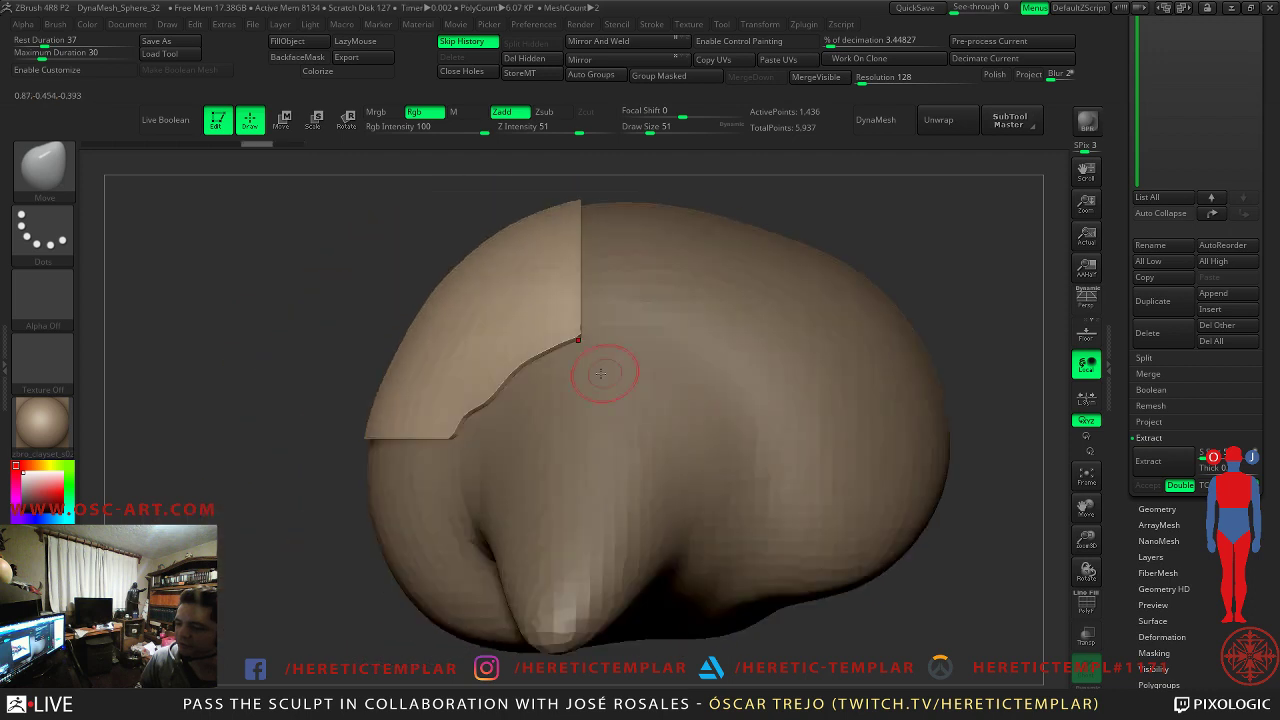
- Auto-group the plate, and divide it into polygroups with one horizontal and one vertical SliceCurve cut
key(shift+f)
key(shift+f)
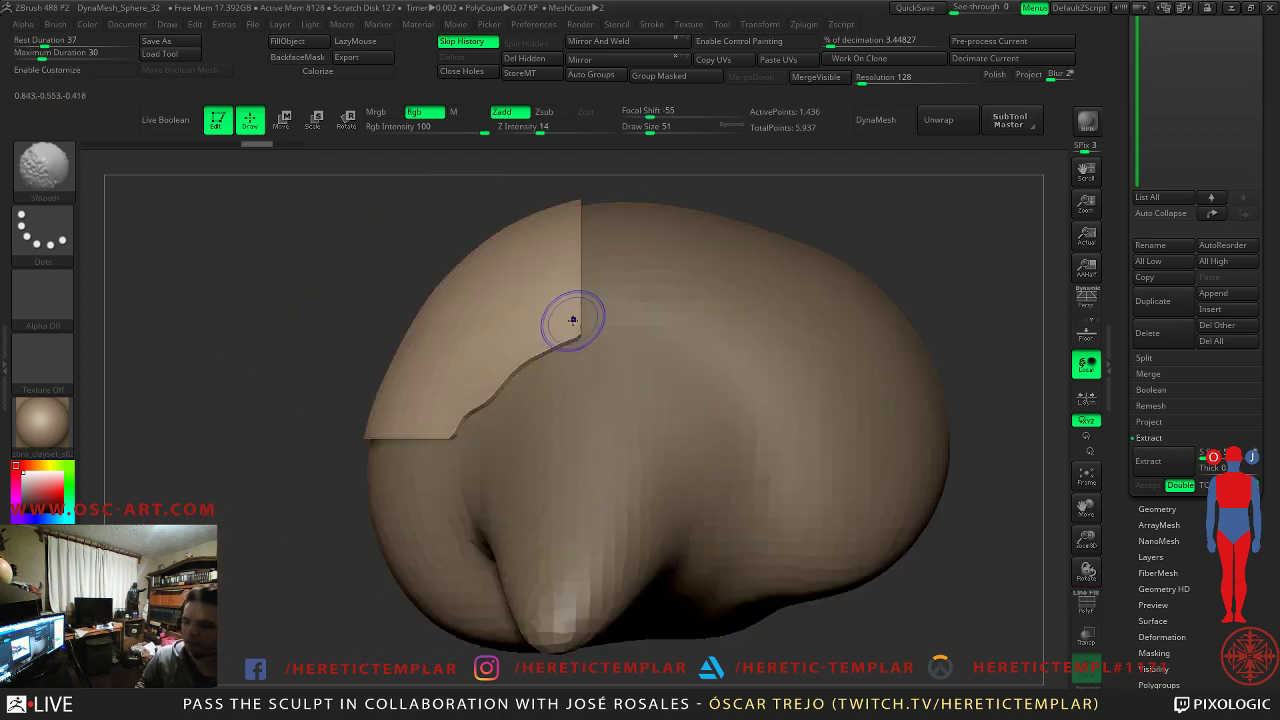
key(shift+f)
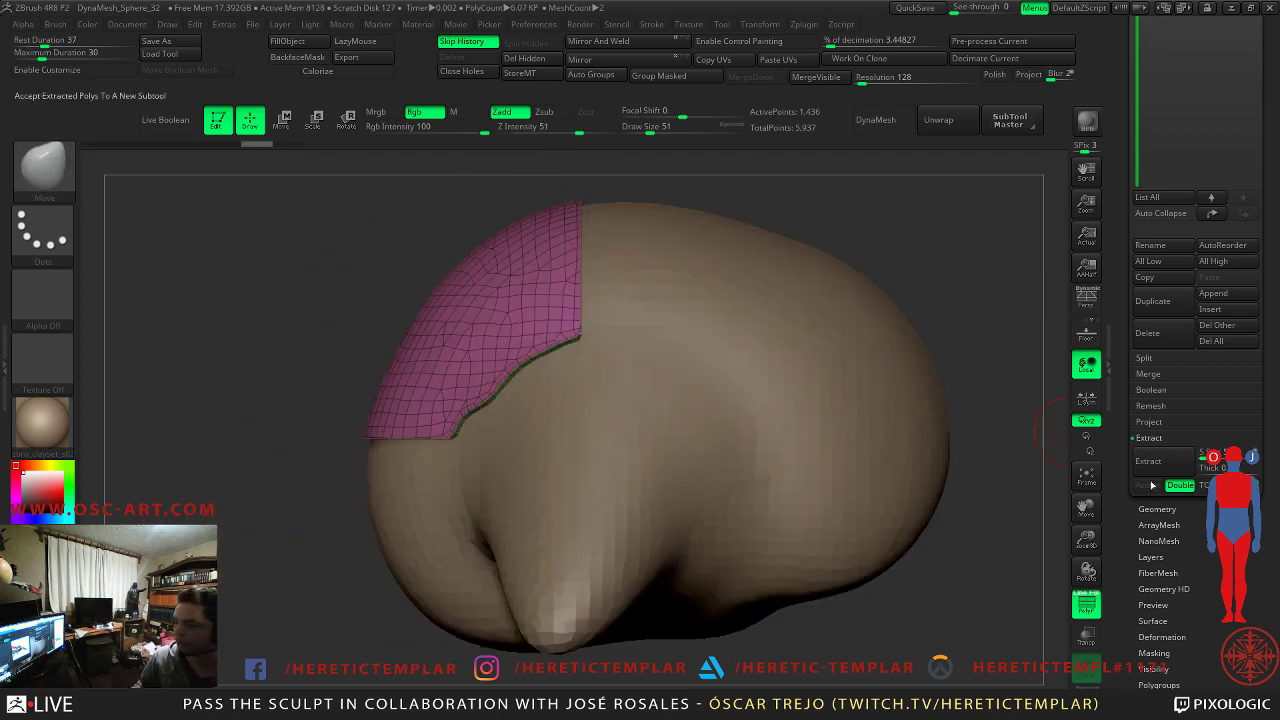
click(598, 77)
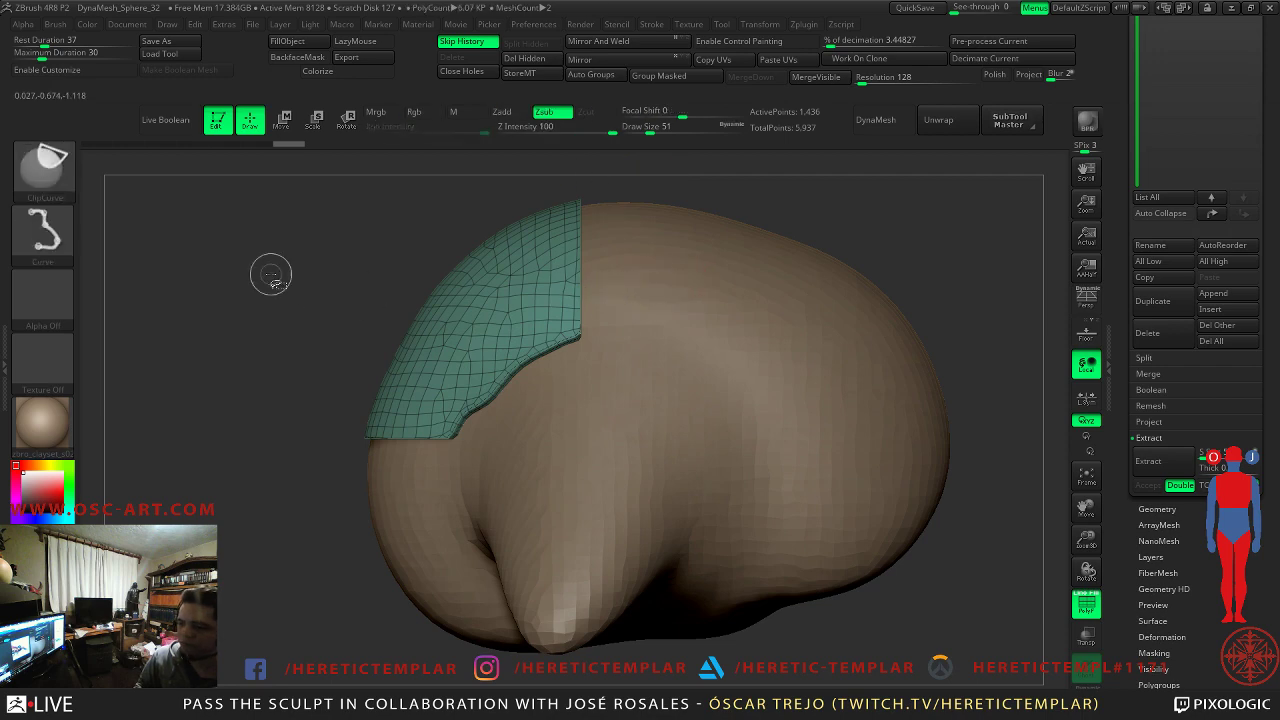
click(50, 185)
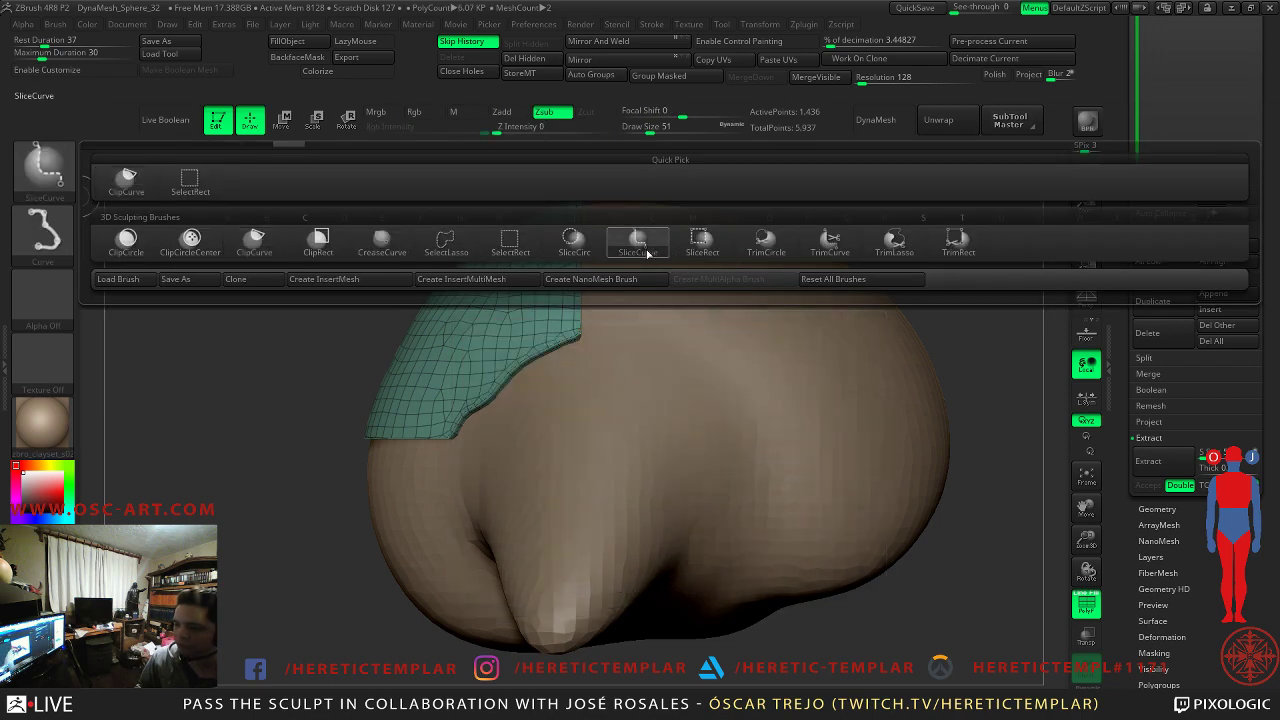
click(637, 240)
mouse_move(778, 322)
ctrl+shift+mouse_down()
mouse_move(306, 323)
mouse_move(296, 340)
ctrl+shift+mouse_up()
ctrl+shift+drag(446, 220, 450, 515)
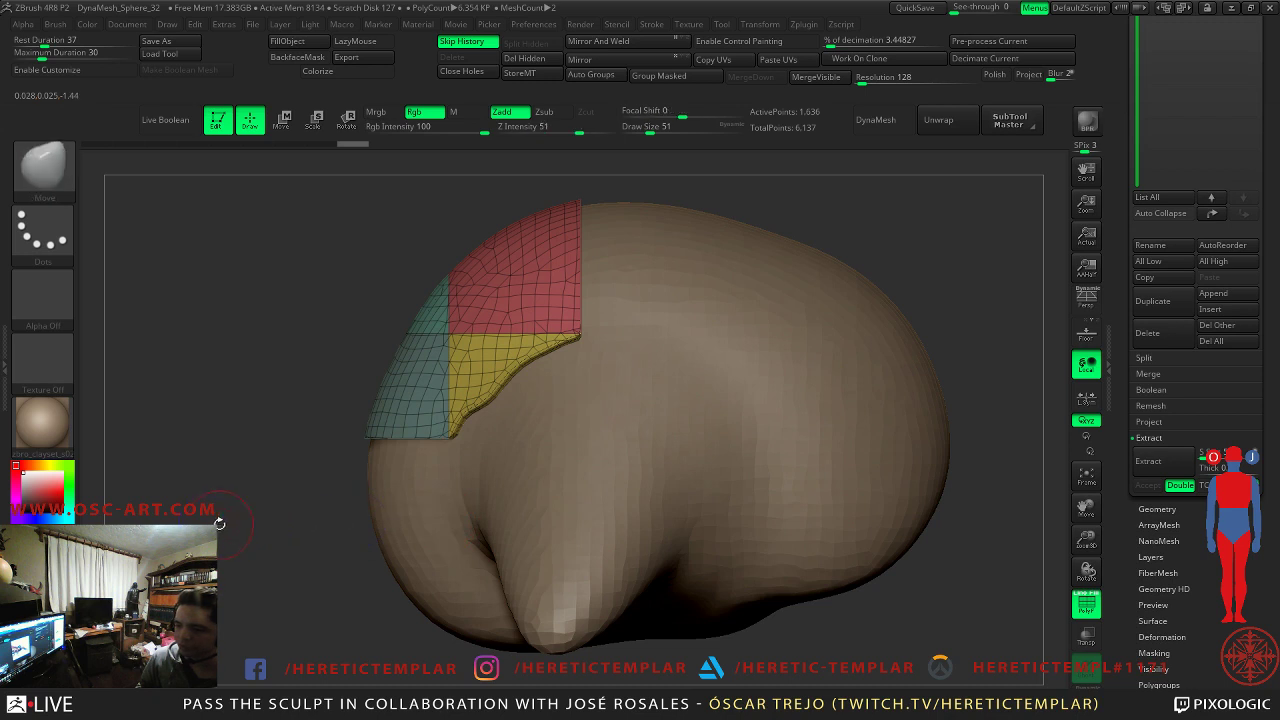
- Isolate the plate's uneven lower rear polygroup, invert the visibility using SelectRect and delete the hidden geometry
drag(214, 521, 251, 515)
drag(243, 305, 205, 309)
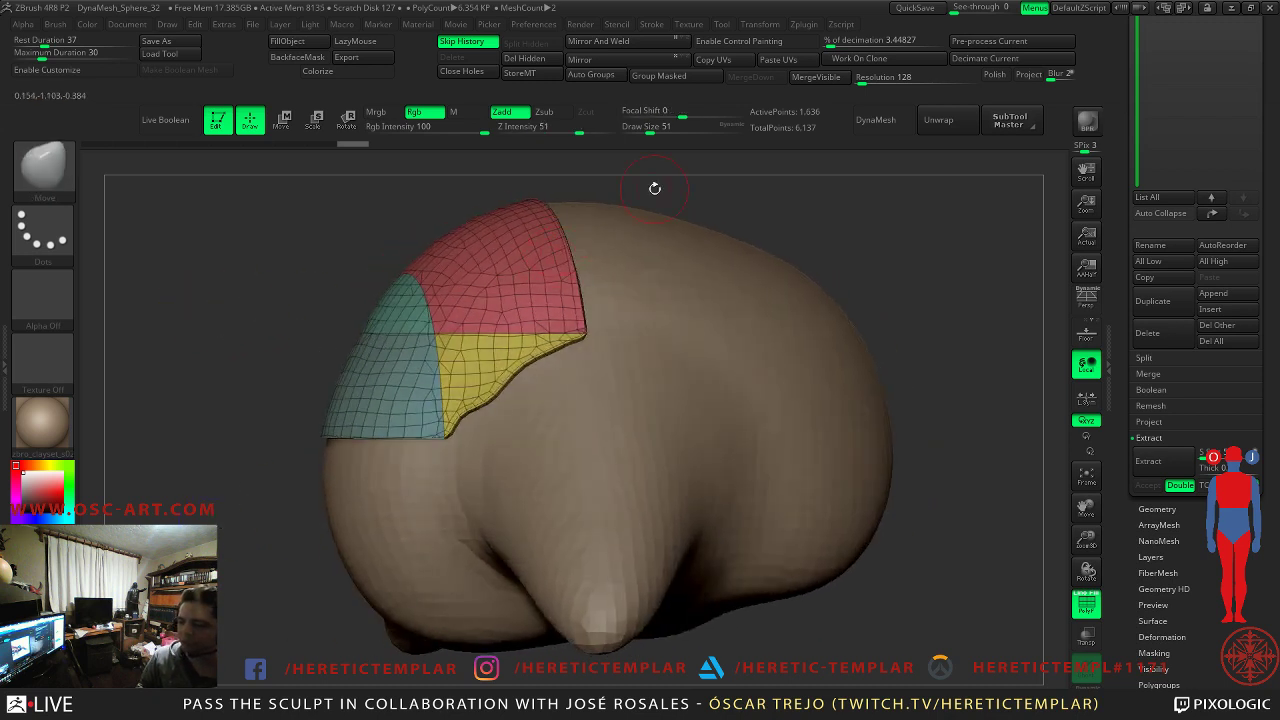
key(ctrl+shift)
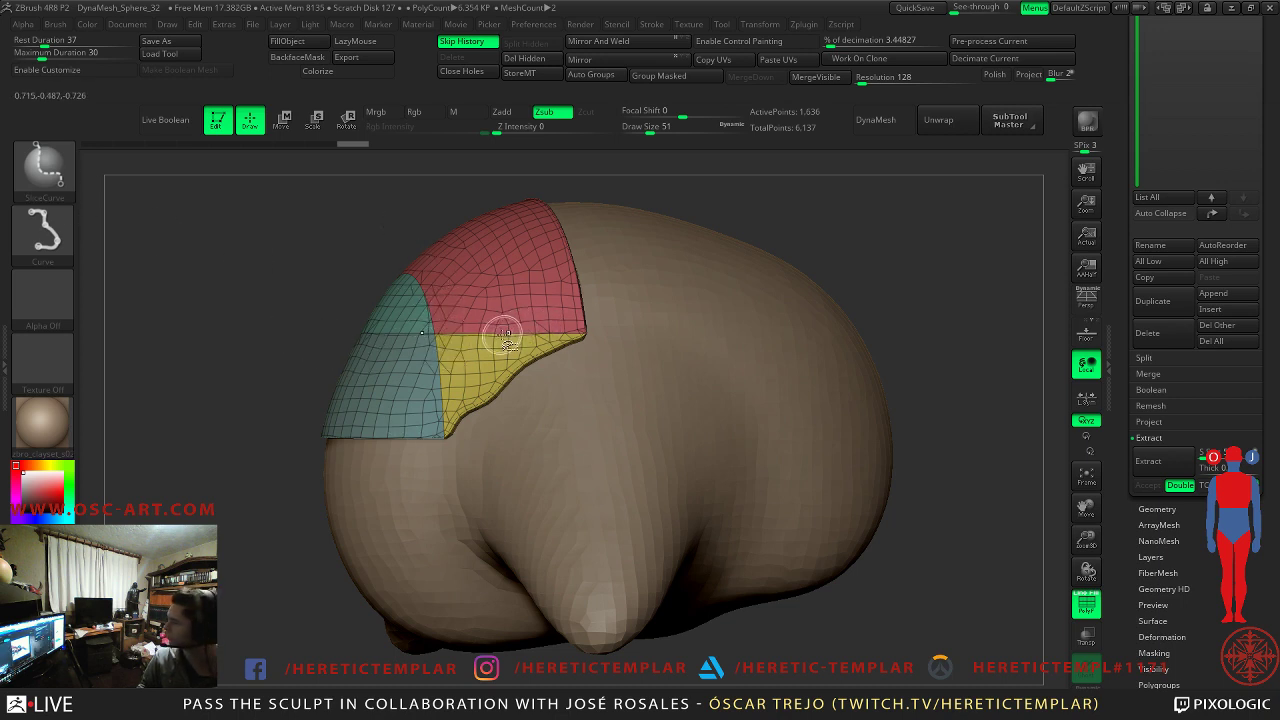
key(ctrl+shift)
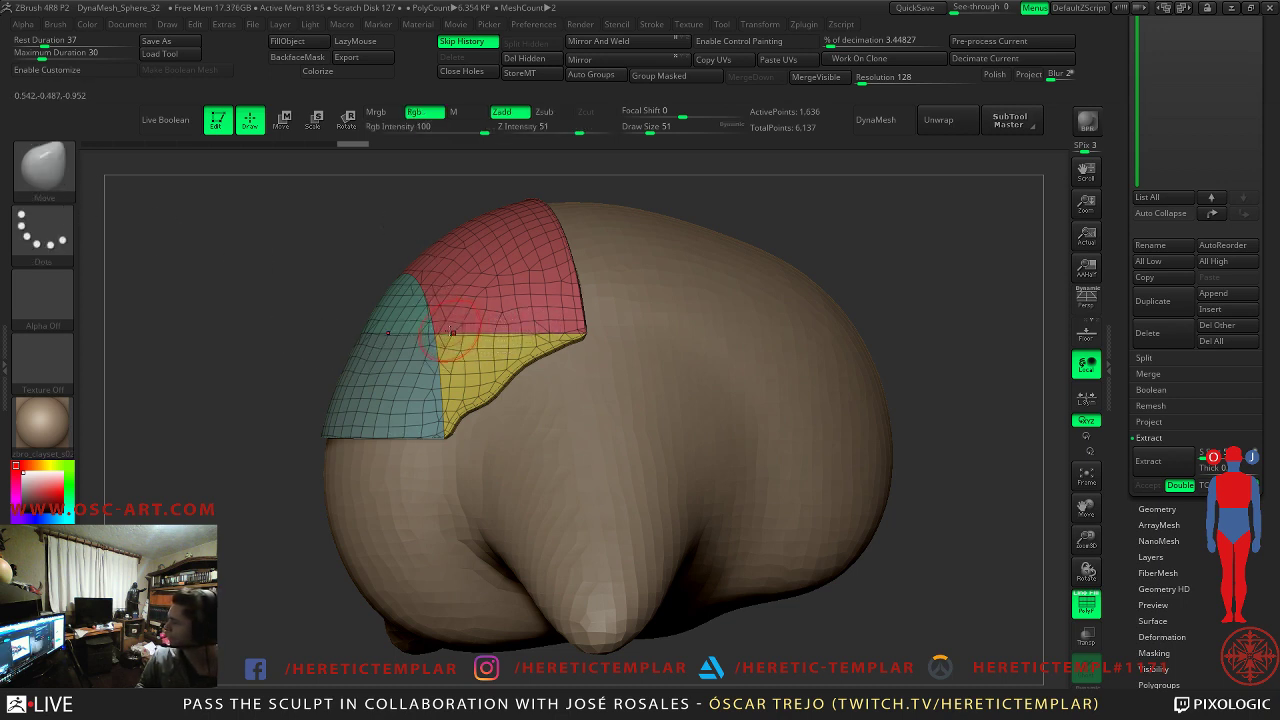
drag(360, 294, 323, 294)
key(ctrl+shift)
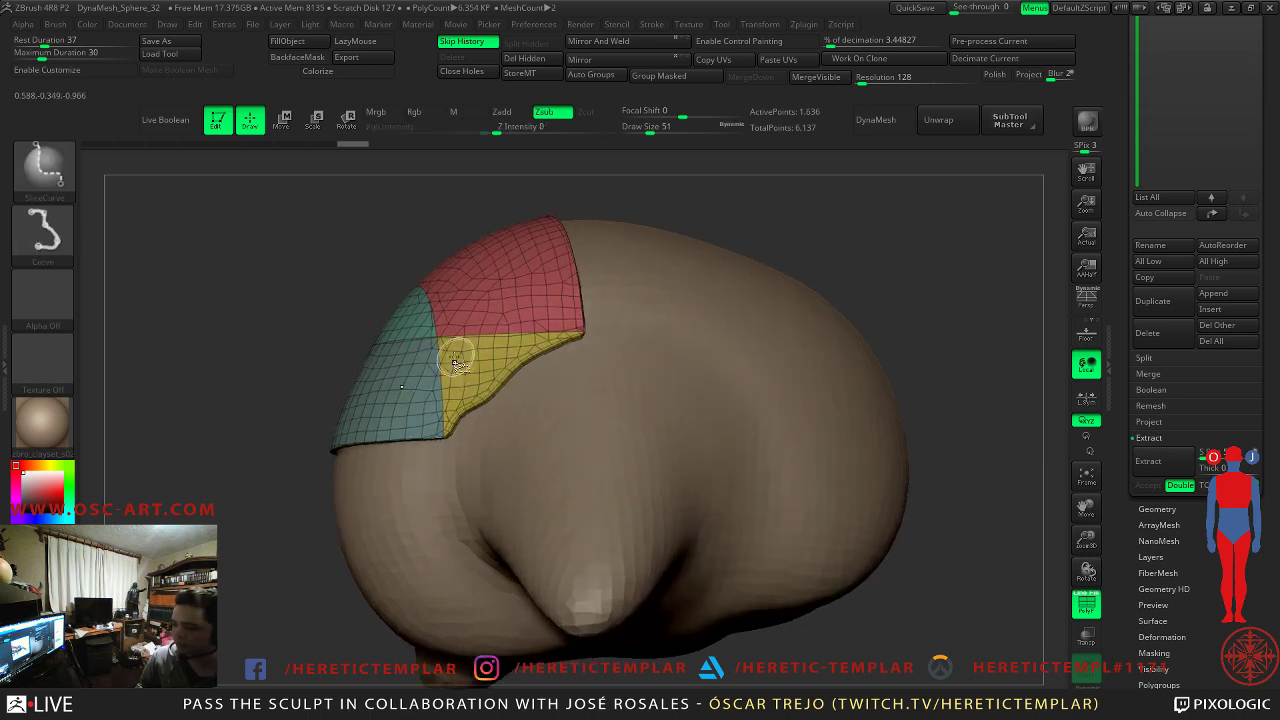
key(ctrl+shift)
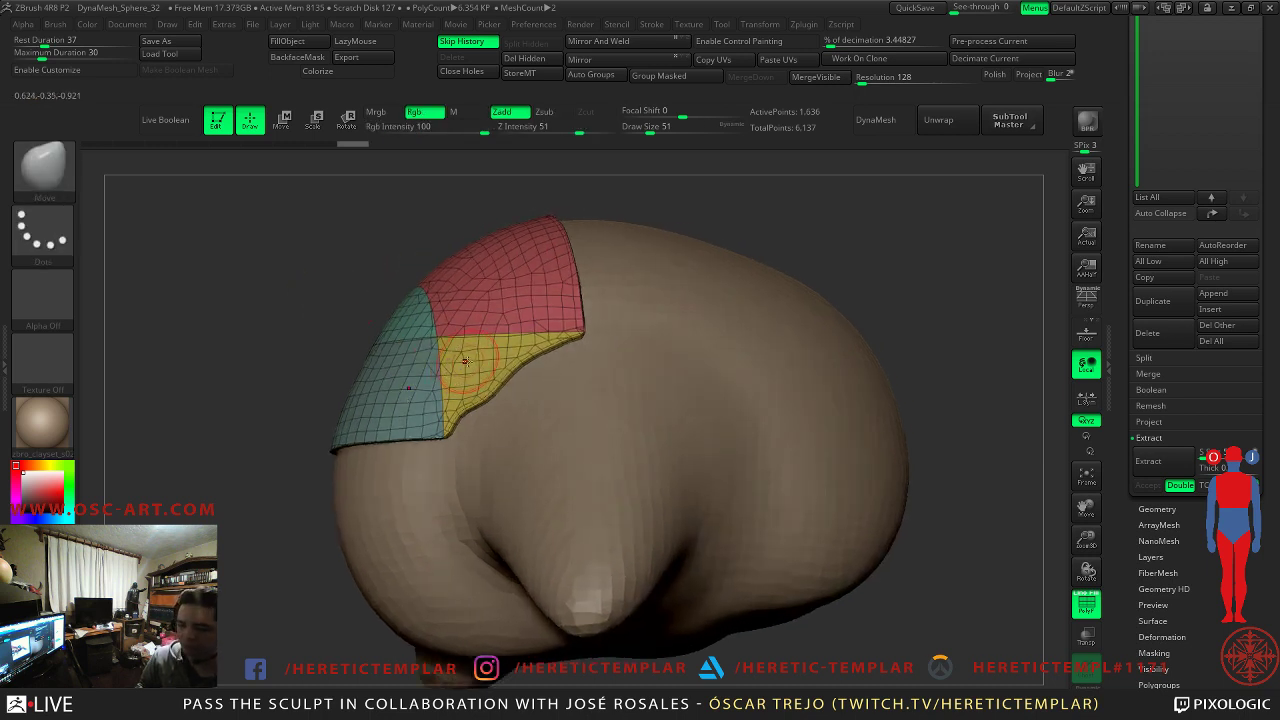
ctrl+shift+click(465, 360)
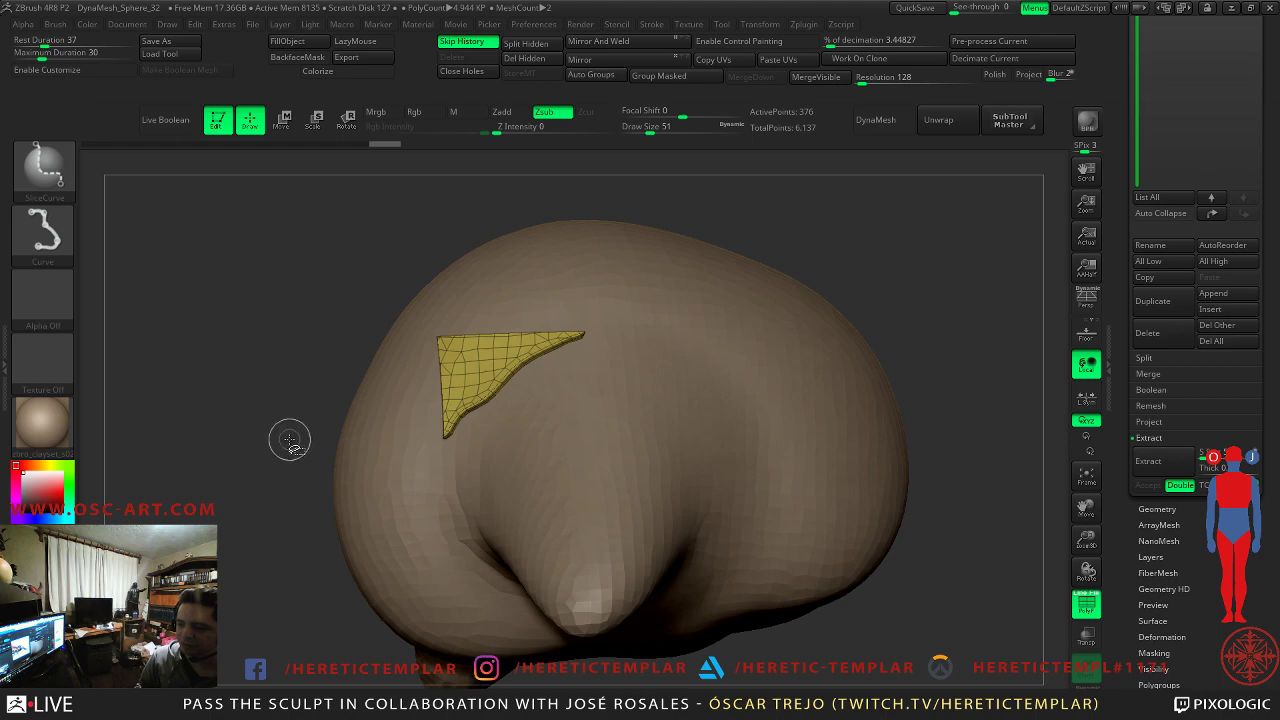
ctrl+shift+click(43, 168)
ctrl+shift+click(185, 187)
mouse_move(210, 353)
ctrl+shift+mouse_down()
mouse_move(213, 404)
mouse_move(184, 395)
mouse_move(207, 324)
ctrl+shift+mouse_up()
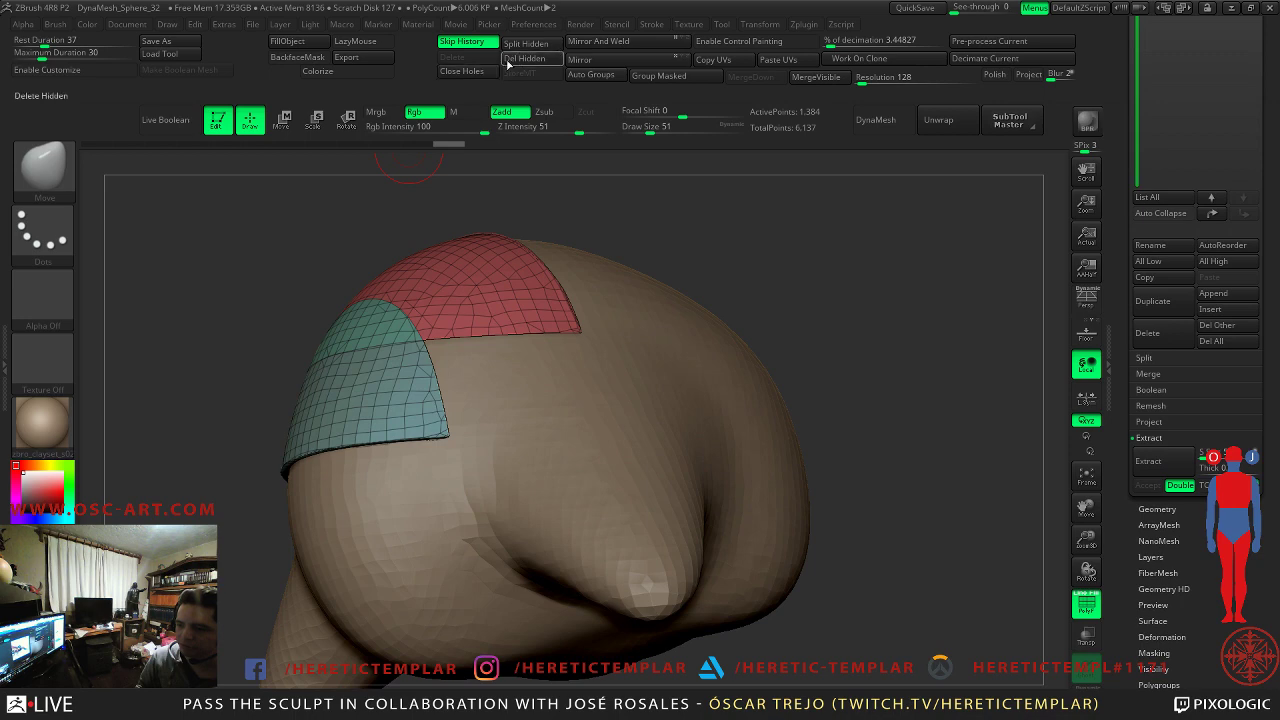
click(518, 60)
- Fill the plate's open corner gaps with Close Holes, and examine the curved fill between the remaining polygroups
mouse_move(749, 194)
shift+mouse_down()
mouse_move(801, 227)
mouse_move(390, 323)
shift+mouse_up()
click(466, 72)
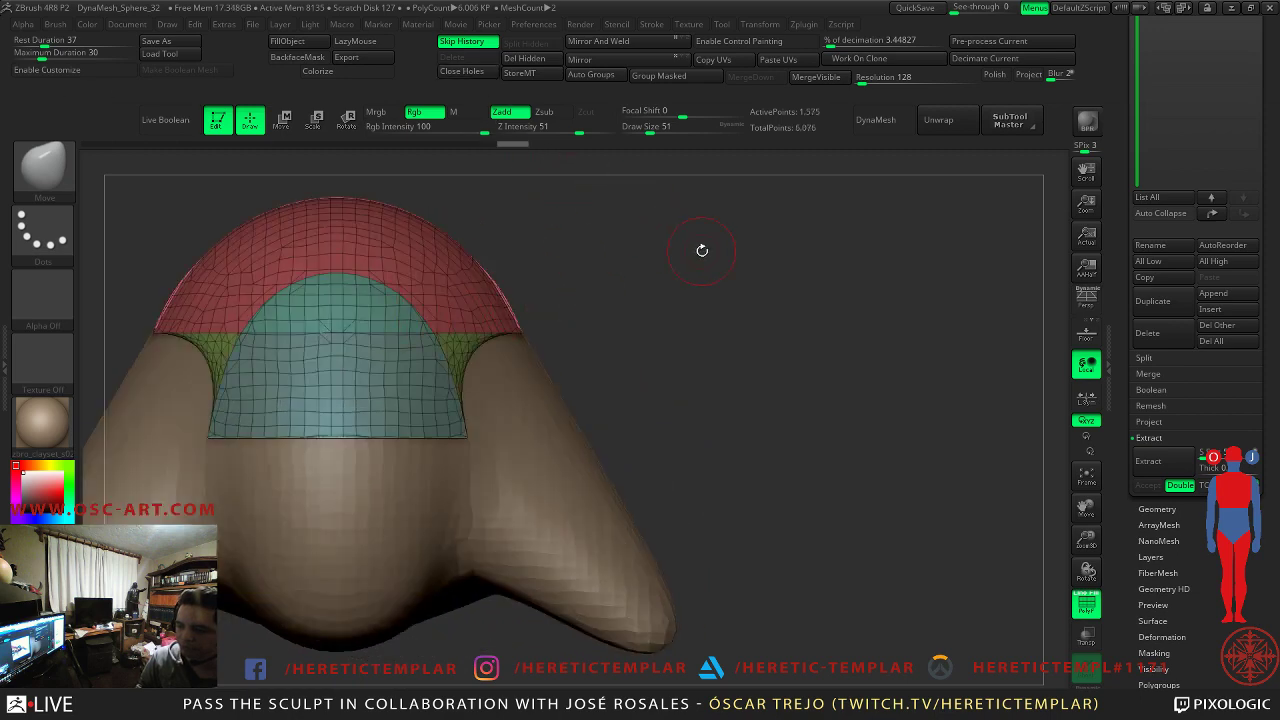
drag(677, 234, 614, 289)
ctrl+shift+click(456, 358)
mouse_move(718, 299)
mouse_down()
mouse_move(600, 358)
mouse_move(478, 365)
mouse_up()
ctrl+shift+click(670, 340)
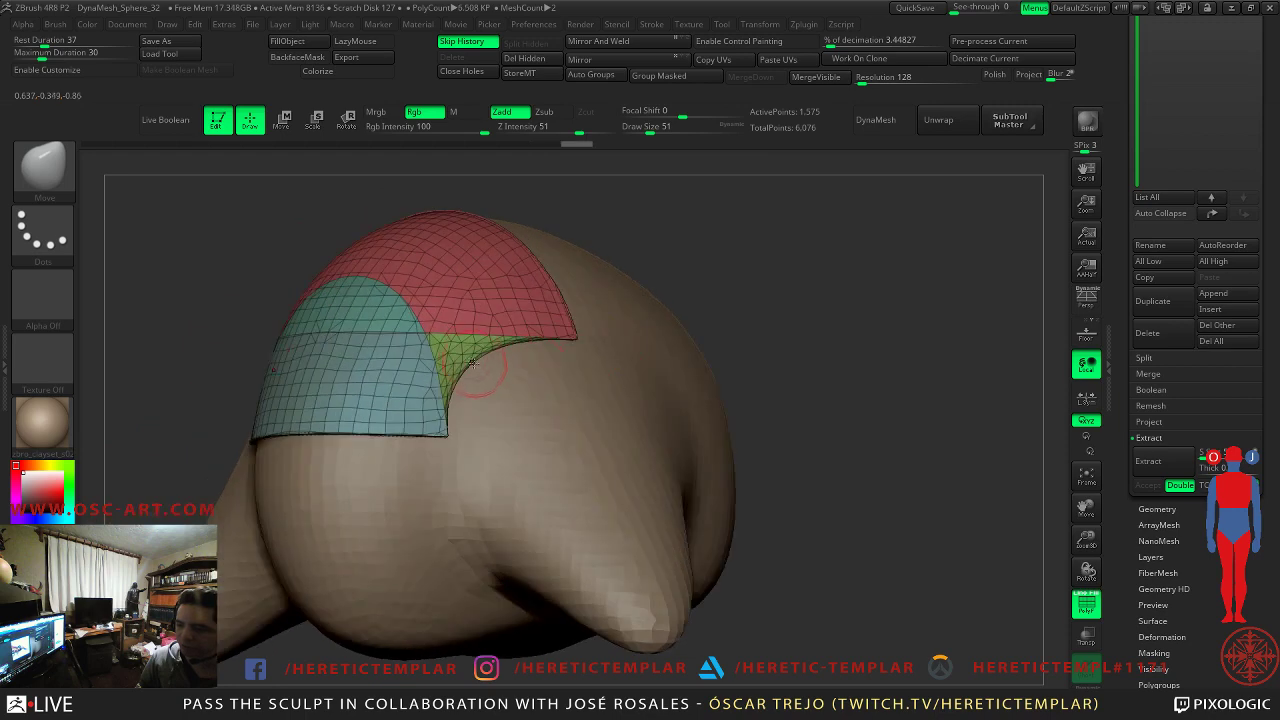
mouse_move(723, 317)
mouse_down()
mouse_move(740, 308)
mouse_move(752, 262)
mouse_up()
mouse_move(684, 325)
mouse_down()
mouse_move(470, 365)
mouse_move(480, 420)
mouse_up()
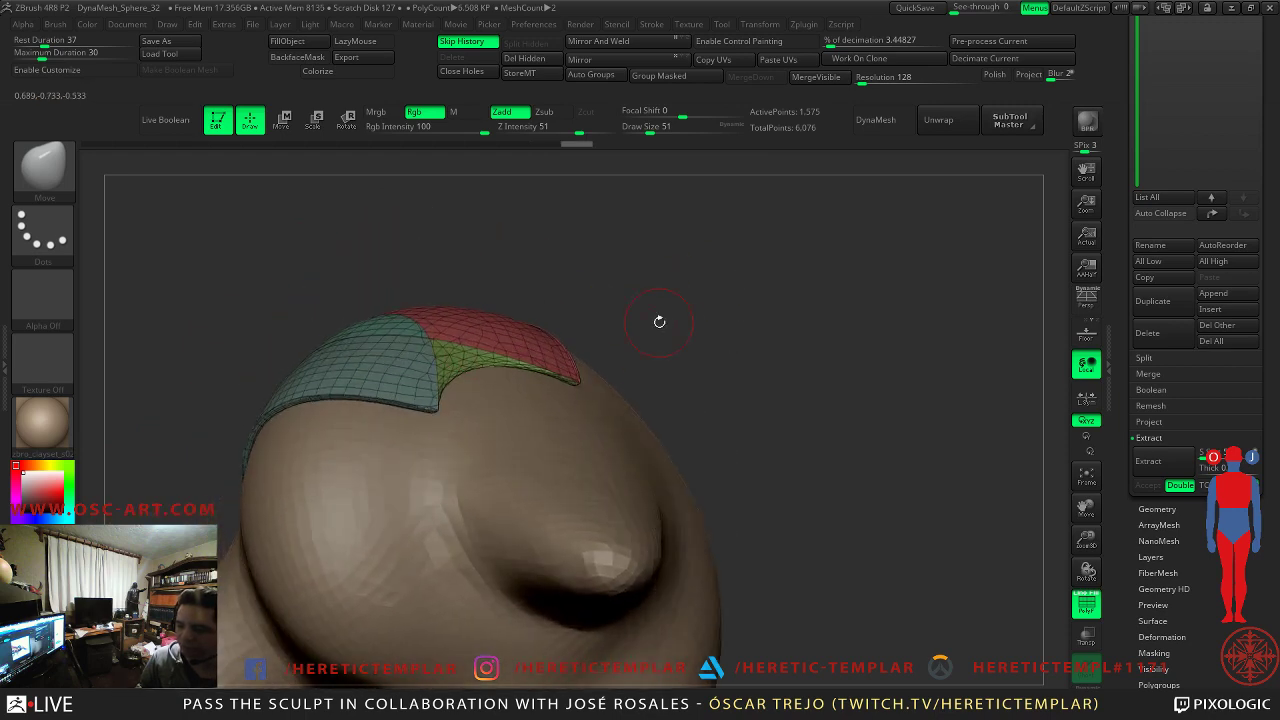
drag(497, 374, 437, 388)
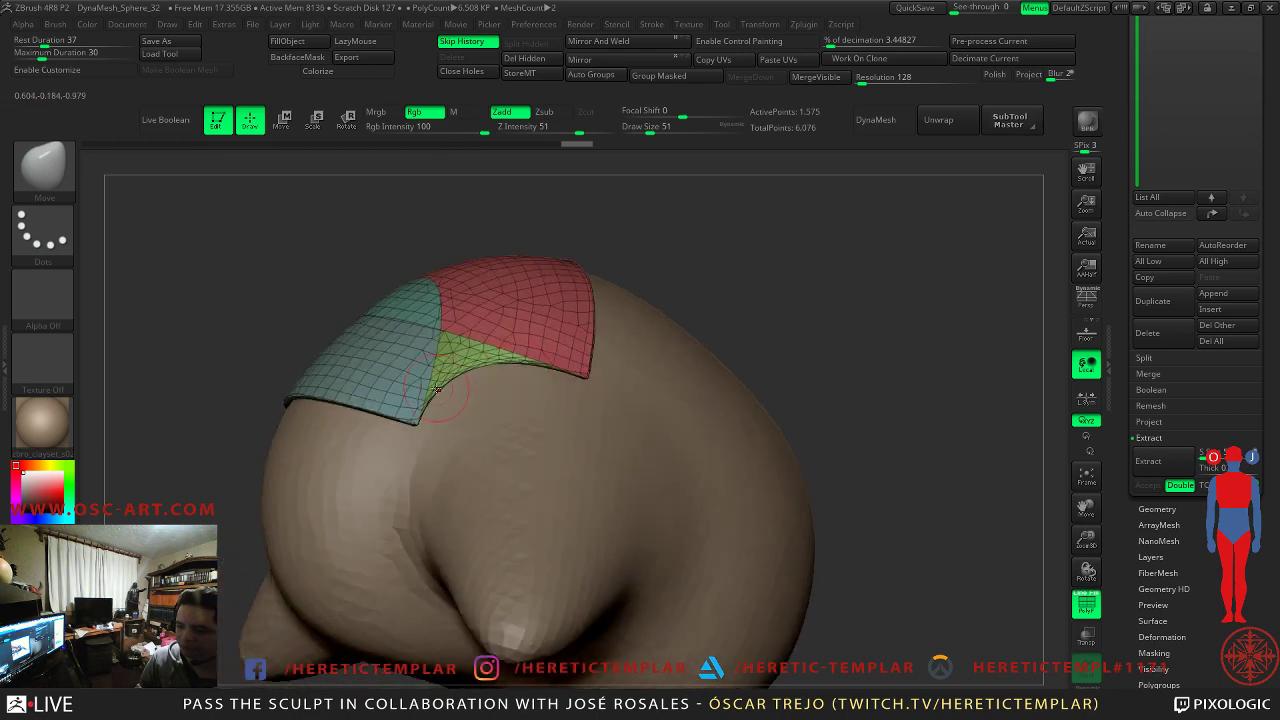
- Isolate the plate's corner fill polygroup and mask the rest of the plate, leaving only the fills free for moving
mouse_move(766, 296)
mouse_down()
mouse_move(791, 326)
mouse_move(493, 332)
mouse_up()
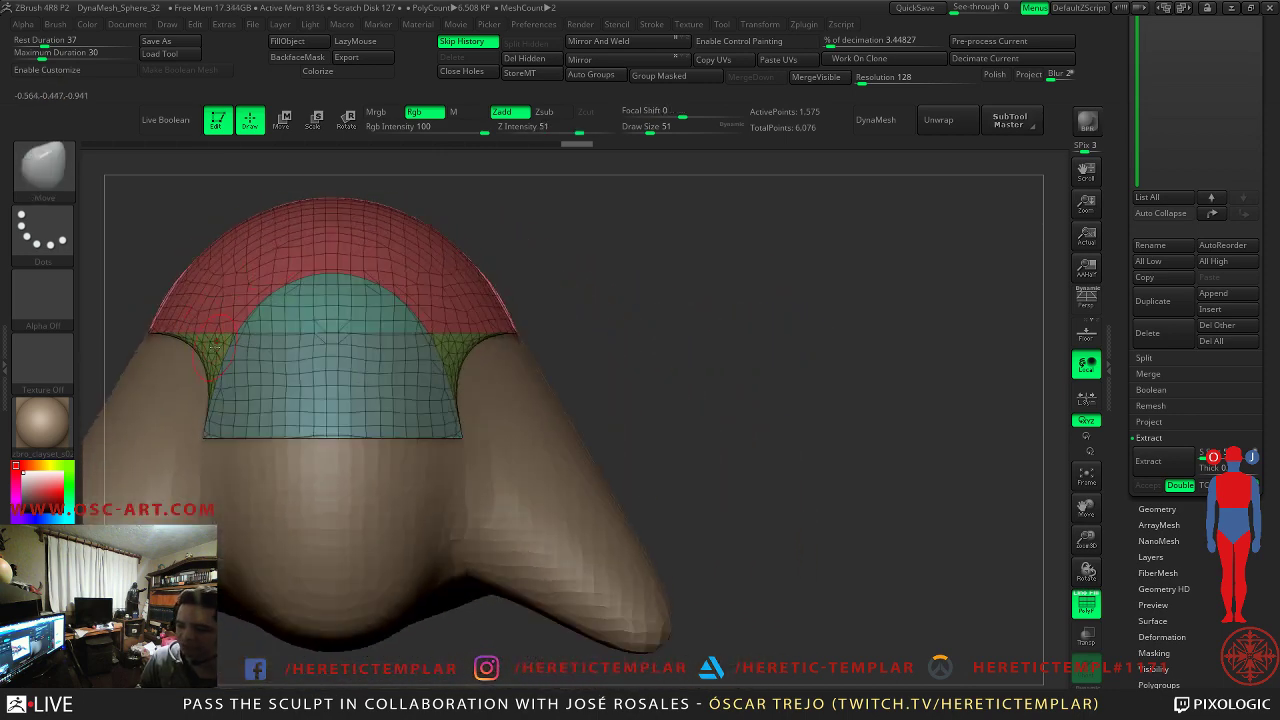
ctrl+shift+click(215, 352)
mouse_move(666, 277)
ctrl+mouse_down()
mouse_move(200, 440)
mouse_move(329, 230)
mouse_move(606, 452)
ctrl+mouse_up()
mouse_move(717, 312)
ctrl+mouse_down()
mouse_move(709, 349)
mouse_move(738, 338)
ctrl+mouse_up()
mouse_move(730, 301)
ctrl+mouse_down()
mouse_move(463, 271)
mouse_move(680, 350)
ctrl+mouse_up()
ctrl+shift+click(650, 342)
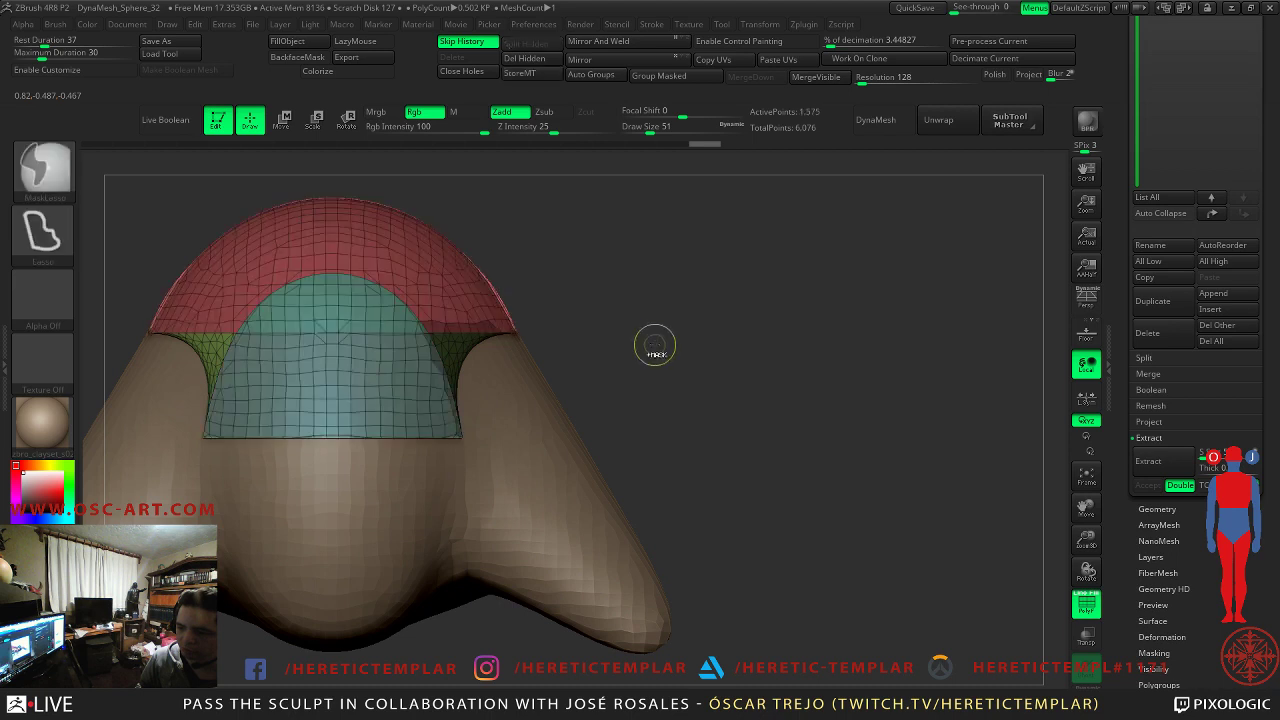
ctrl+click(650, 343)
key(w)
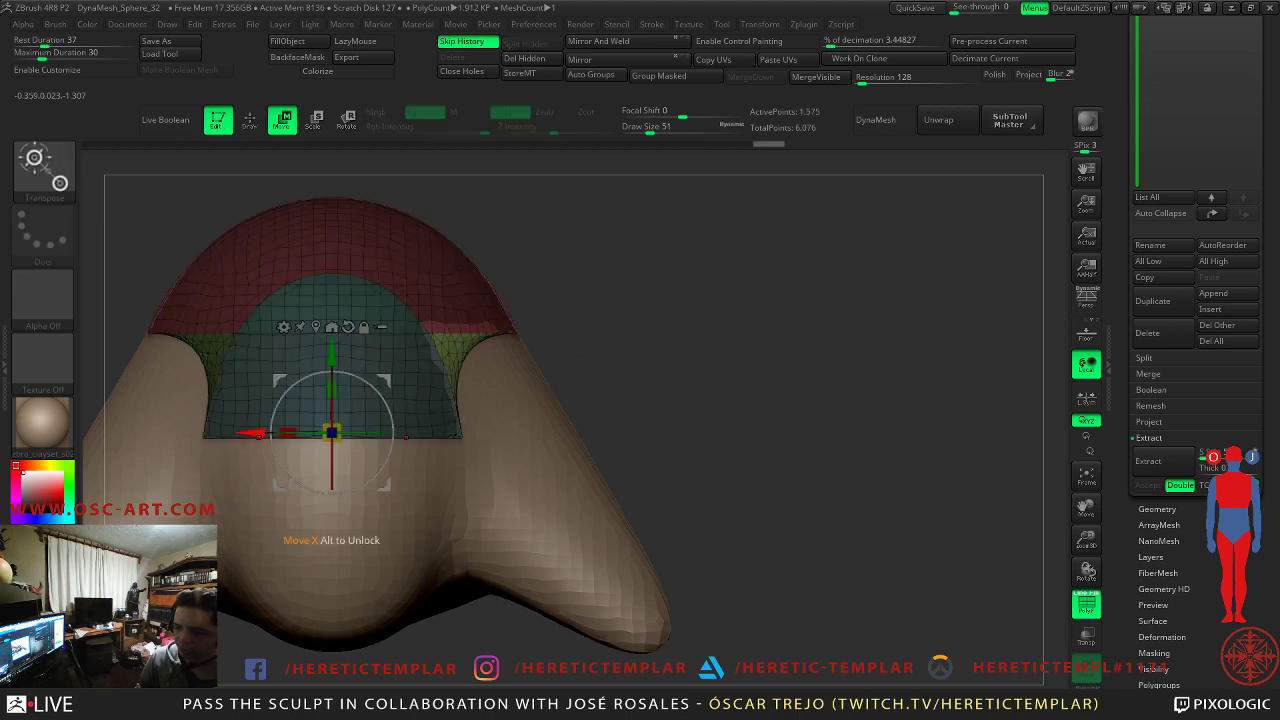
- Try to shift the unmasked corner fills sideways along X, showing only the plate to inspect the deformed geometry
mouse_move(250, 432)
mouse_down()
mouse_move(196, 431)
mouse_move(227, 424)
mouse_up()
key(q)
mouse_move(806, 336)
mouse_down()
mouse_move(697, 335)
mouse_move(703, 263)
mouse_up()
key(w)
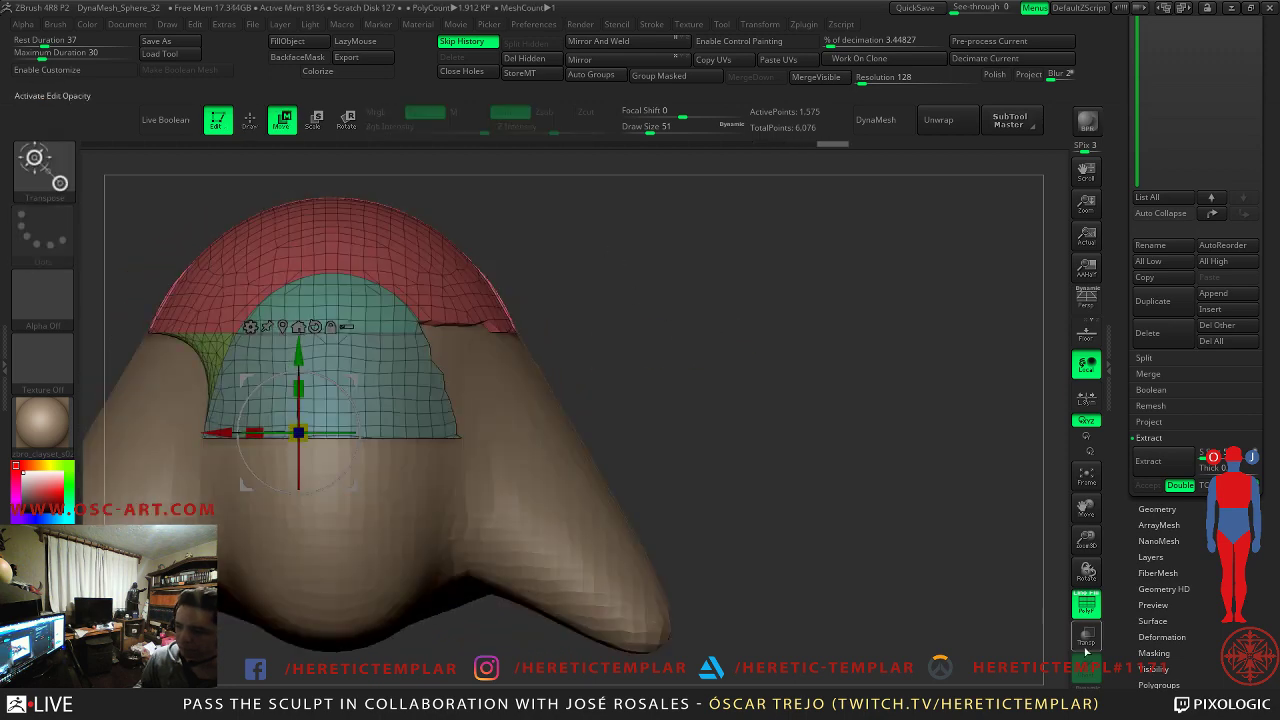
click(1086, 688)
drag(800, 574, 761, 577)
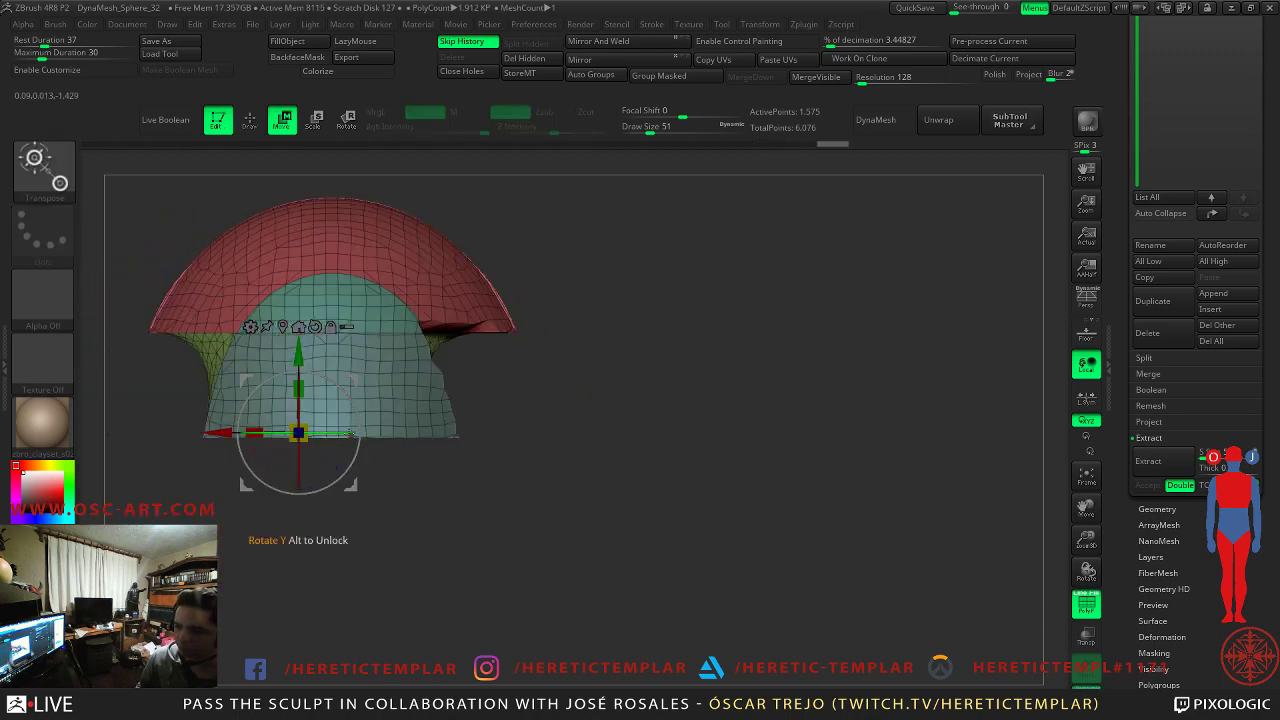
drag(214, 431, 2, 422)
alt+drag(616, 462, 198, 319)
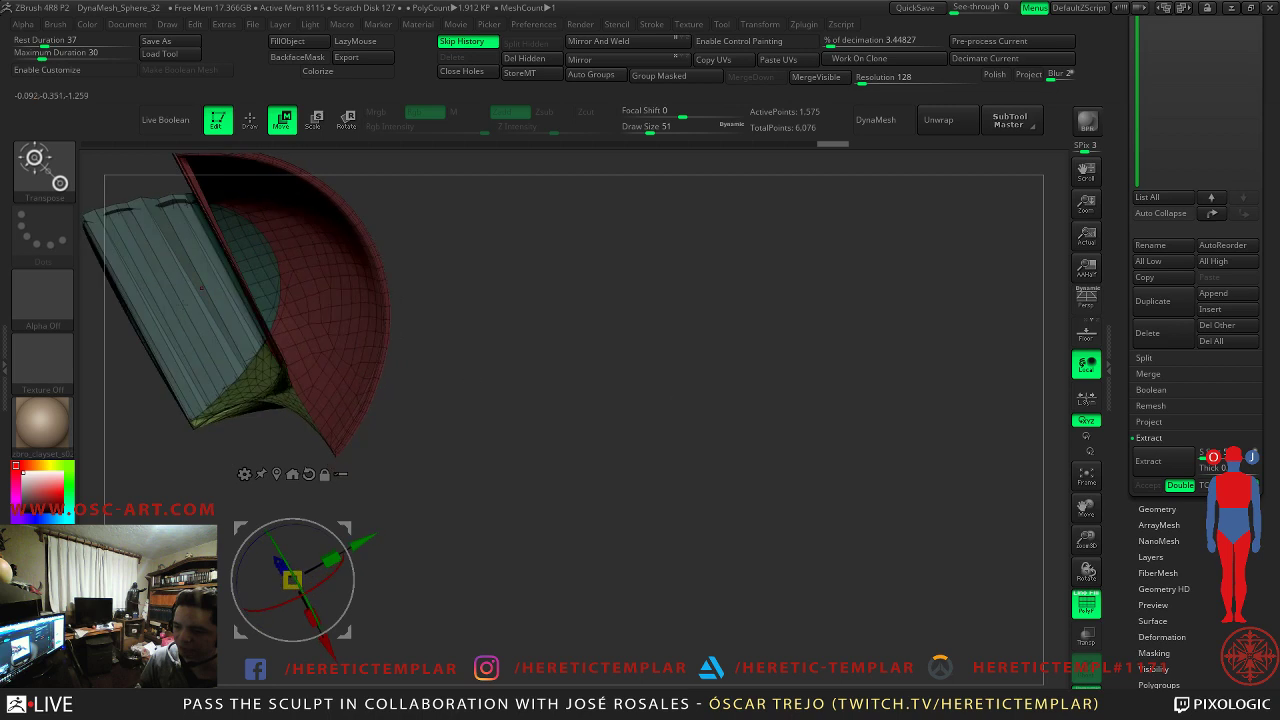
mouse_move(299, 302)
mouse_down()
mouse_move(773, 337)
mouse_move(664, 337)
mouse_up()
key(q)
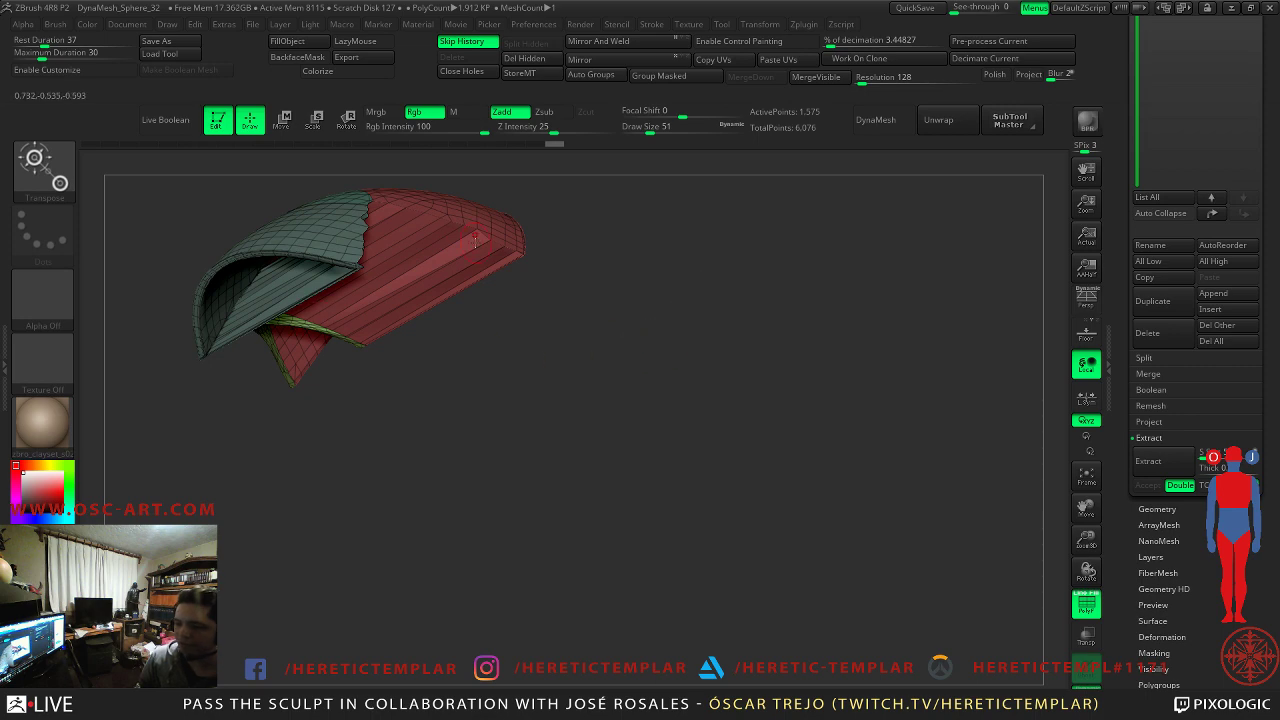
- Try to make the plate symmetrical by applying Mirror And Weld
key(w)
shift+drag(572, 319, 600, 337)
alt+right_drag(697, 416, 628, 429)
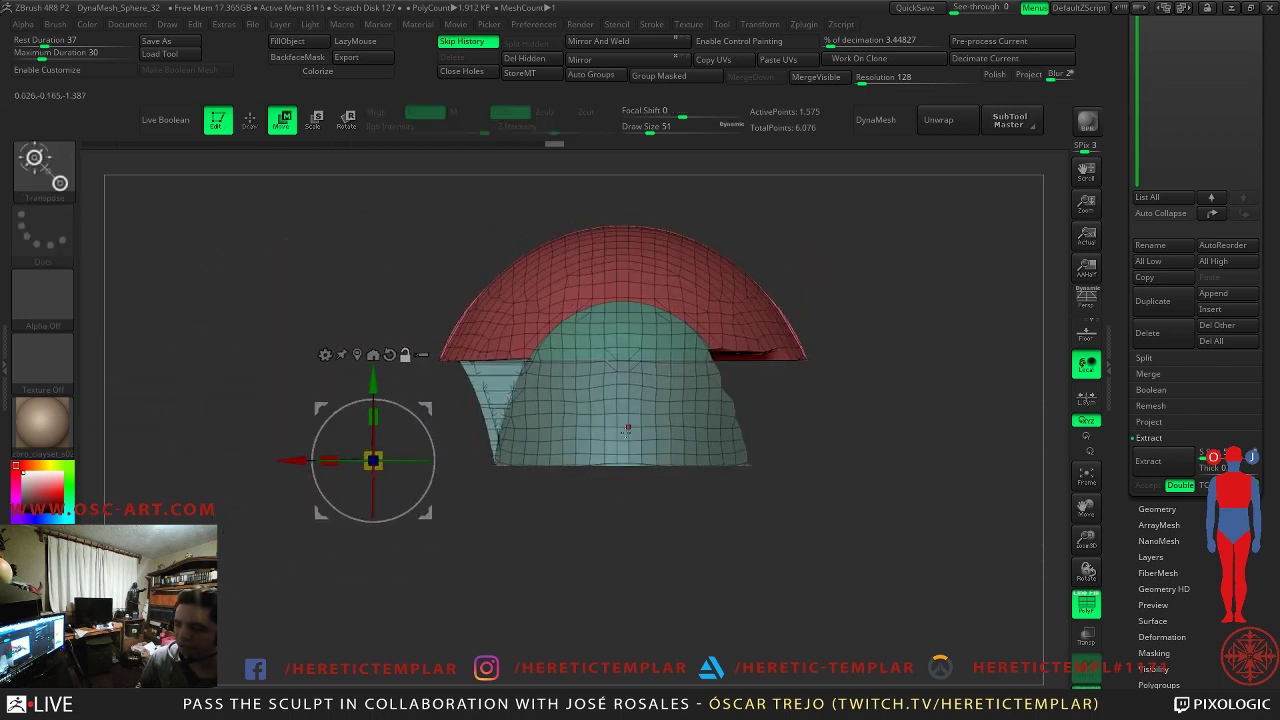
click(602, 44)
key(ctrl+z)
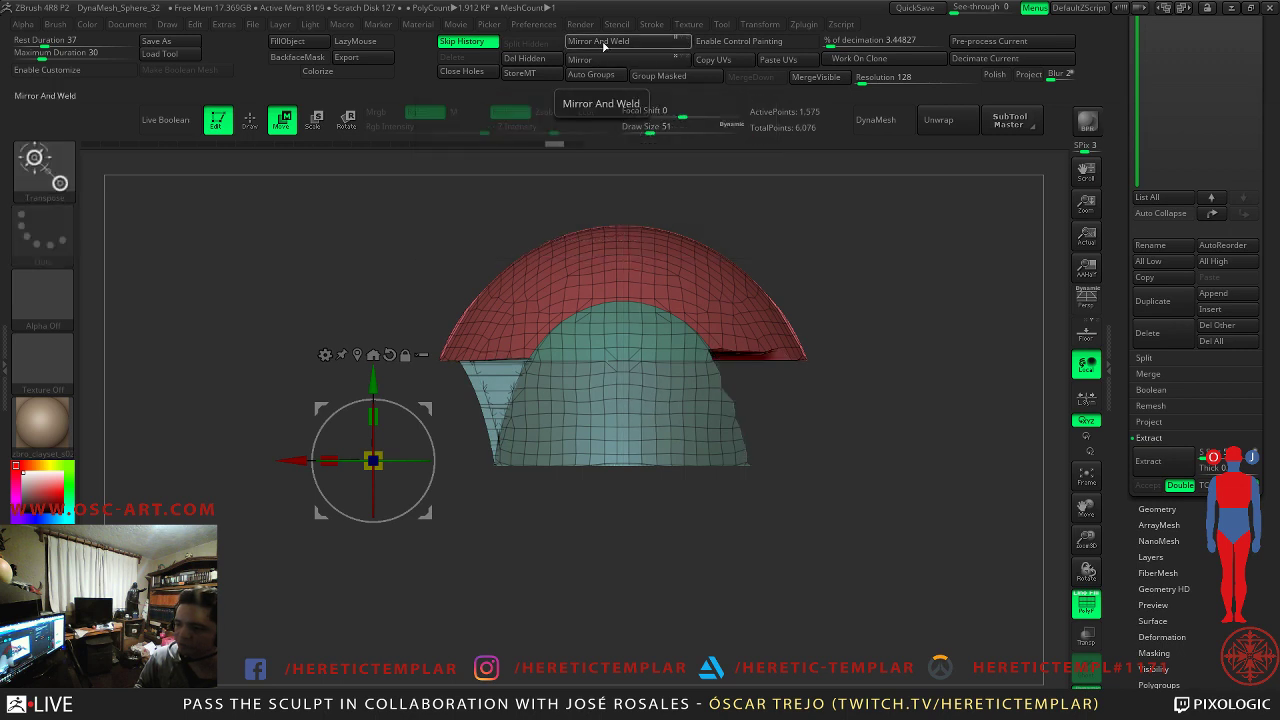
click(605, 50)
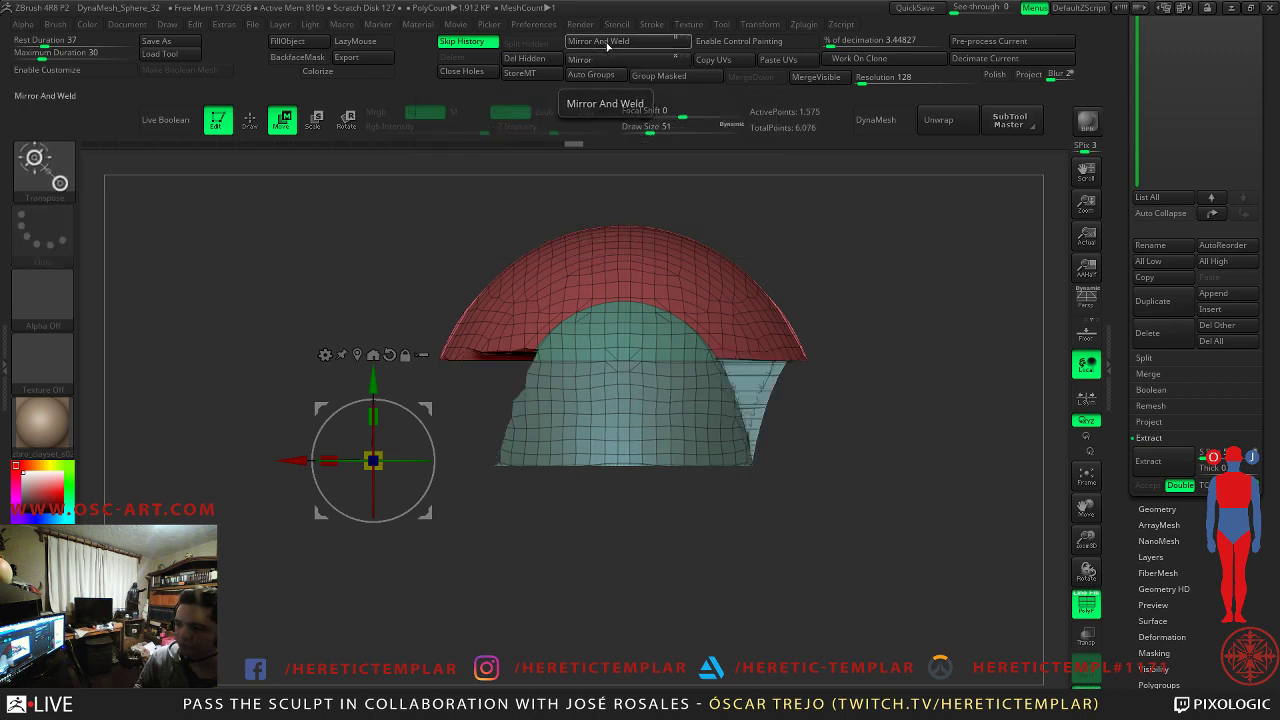
click(606, 45)
right_drag(919, 463, 806, 413)
mouse_move(806, 411)
mouse_down()
mouse_move(798, 454)
mouse_move(836, 460)
mouse_up()
key(q)
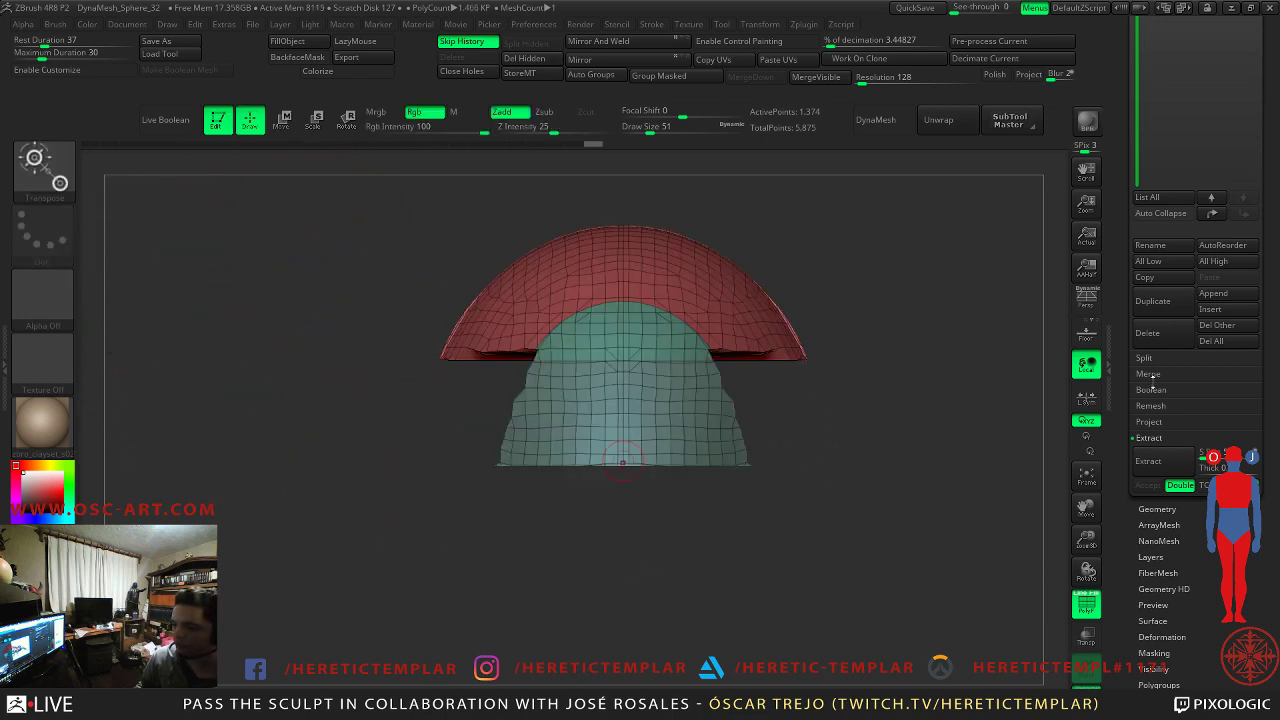
- Undo the Mirror And Weld and the sideways shift of the corner fills
click(1157, 509)
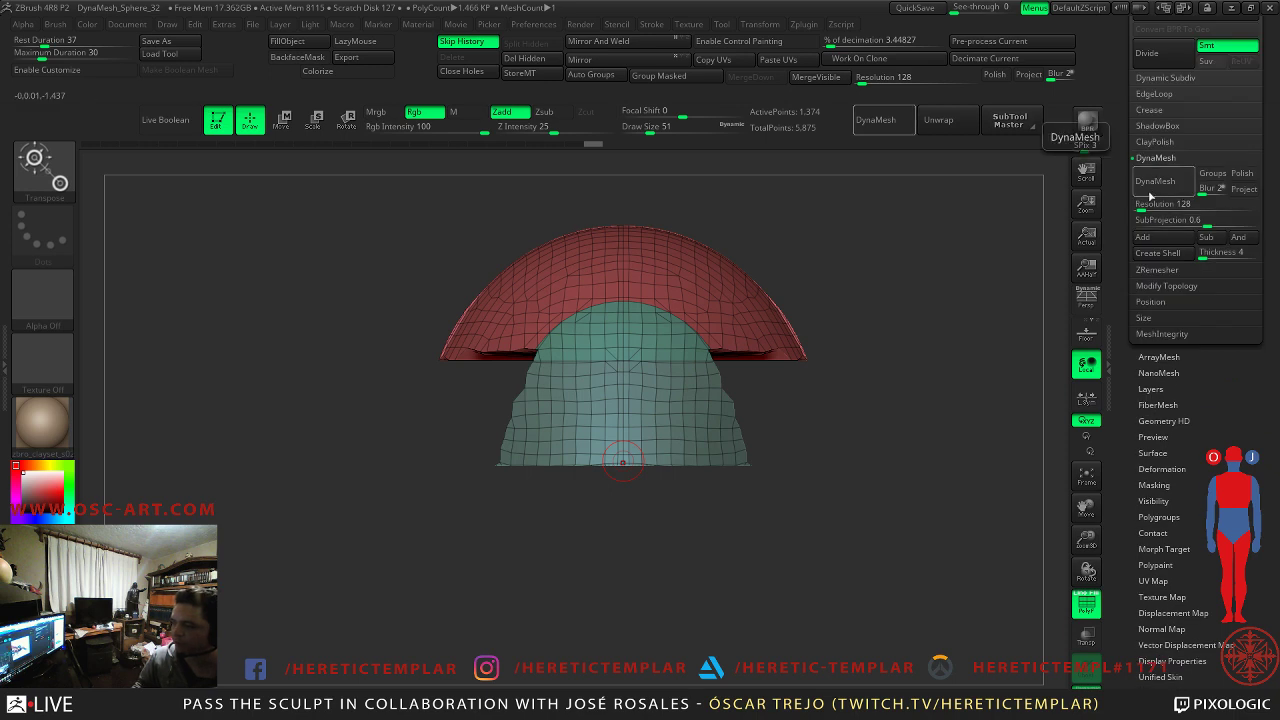
drag(960, 280, 834, 329)
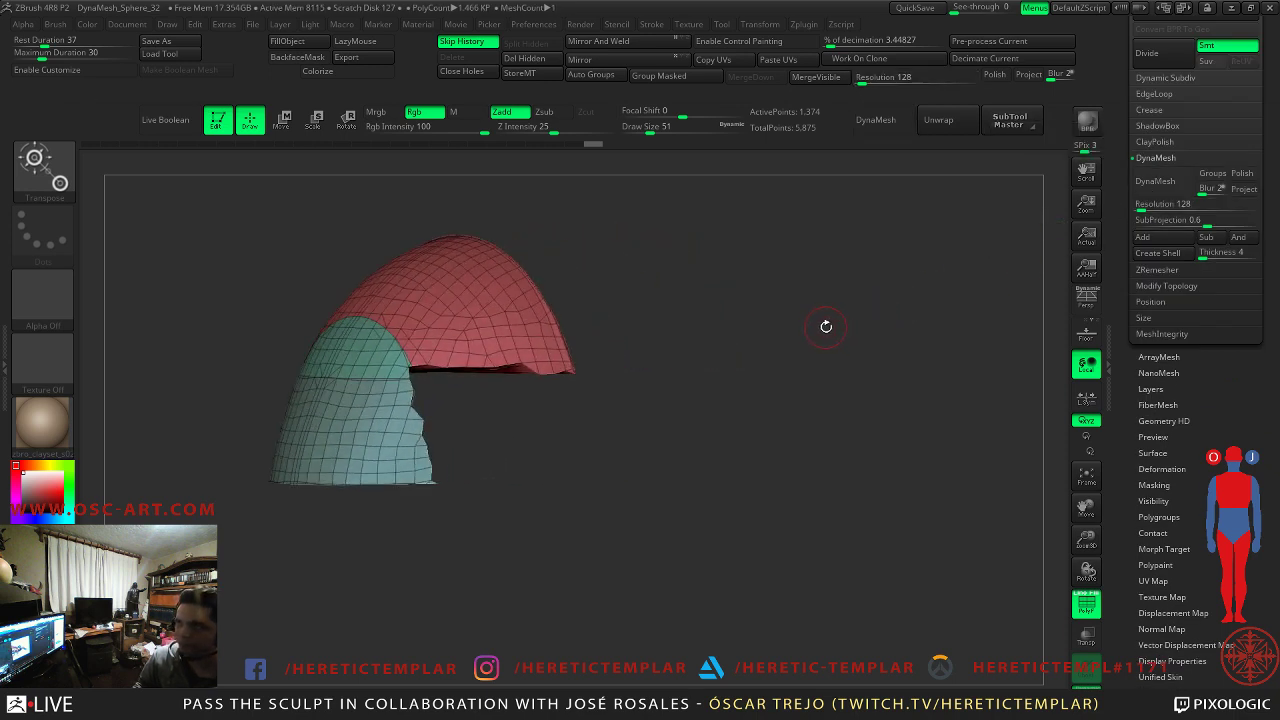
mouse_move(816, 331)
mouse_down()
mouse_move(834, 320)
mouse_move(806, 314)
mouse_up()
key(w)
mouse_move(739, 359)
mouse_down()
mouse_move(726, 291)
mouse_move(754, 397)
mouse_up()
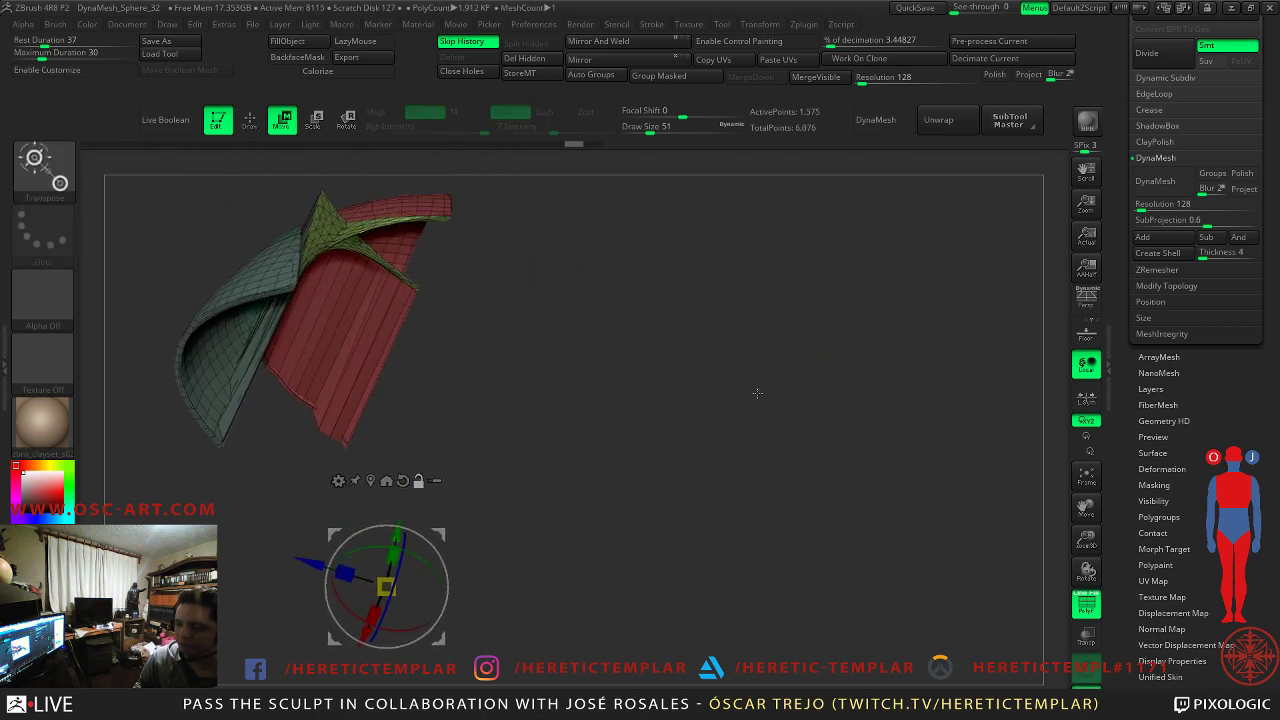
key(ctrl+z)
key(ctrl+z)
key(ctrl+z)
key(ctrl+z)
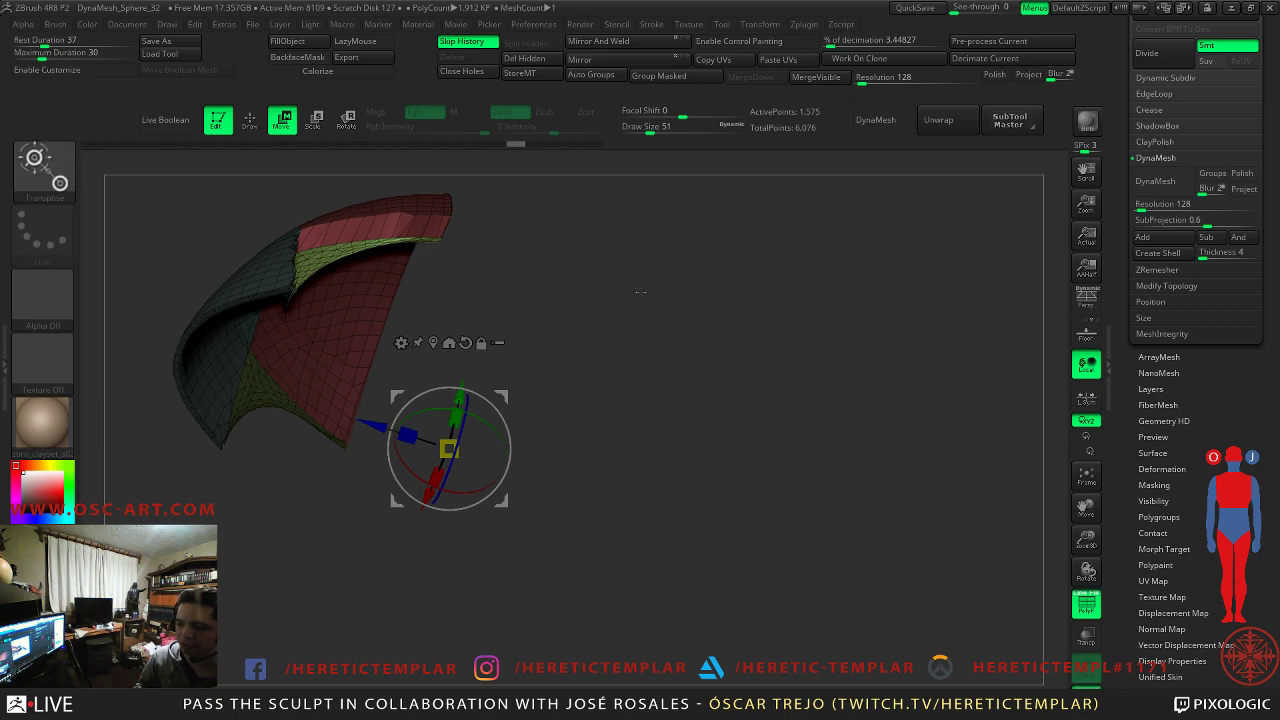
key(ctrl+z)
- Merge the plate's connected polygroups into one with Auto Groups, and rebuild its topology with ZRemesher
mouse_move(640, 308)
shift+mouse_down()
mouse_move(651, 379)
mouse_move(686, 320)
mouse_move(870, 375)
shift+mouse_up()
key(q)
mouse_move(1013, 276)
mouse_down()
mouse_move(826, 354)
mouse_move(794, 354)
mouse_up()
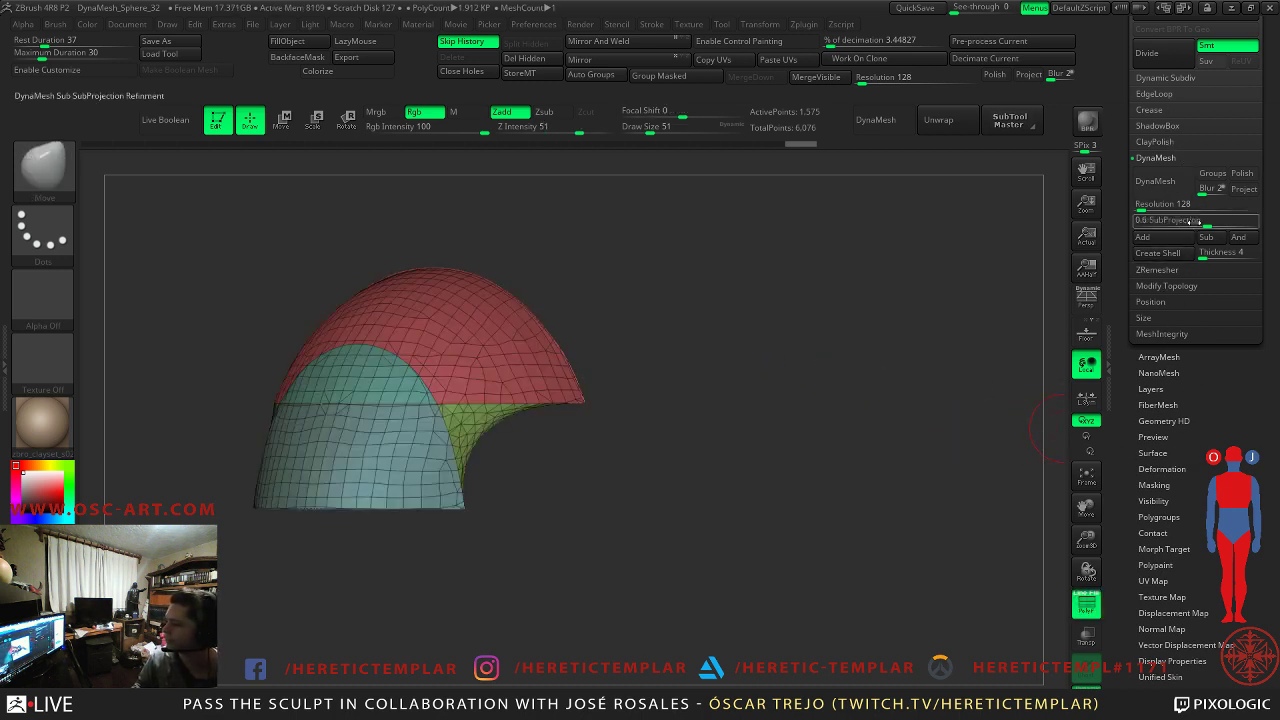
click(1174, 272)
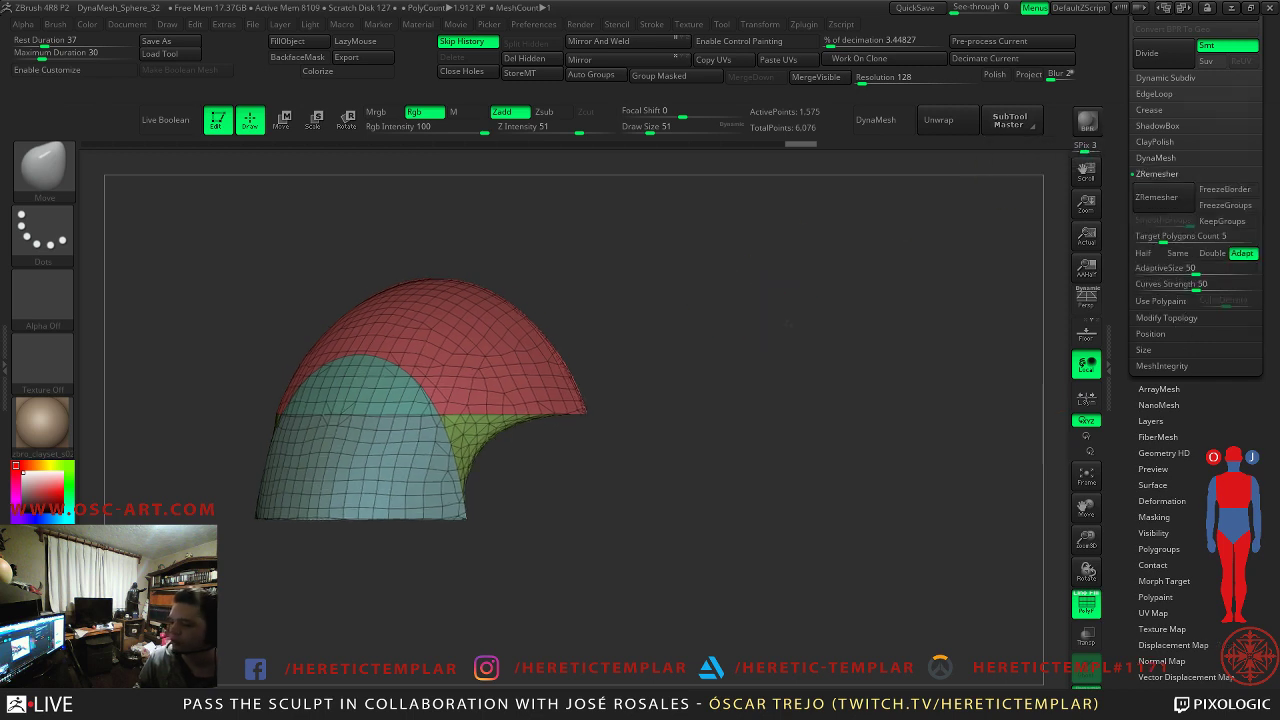
alt+drag(784, 312, 806, 354)
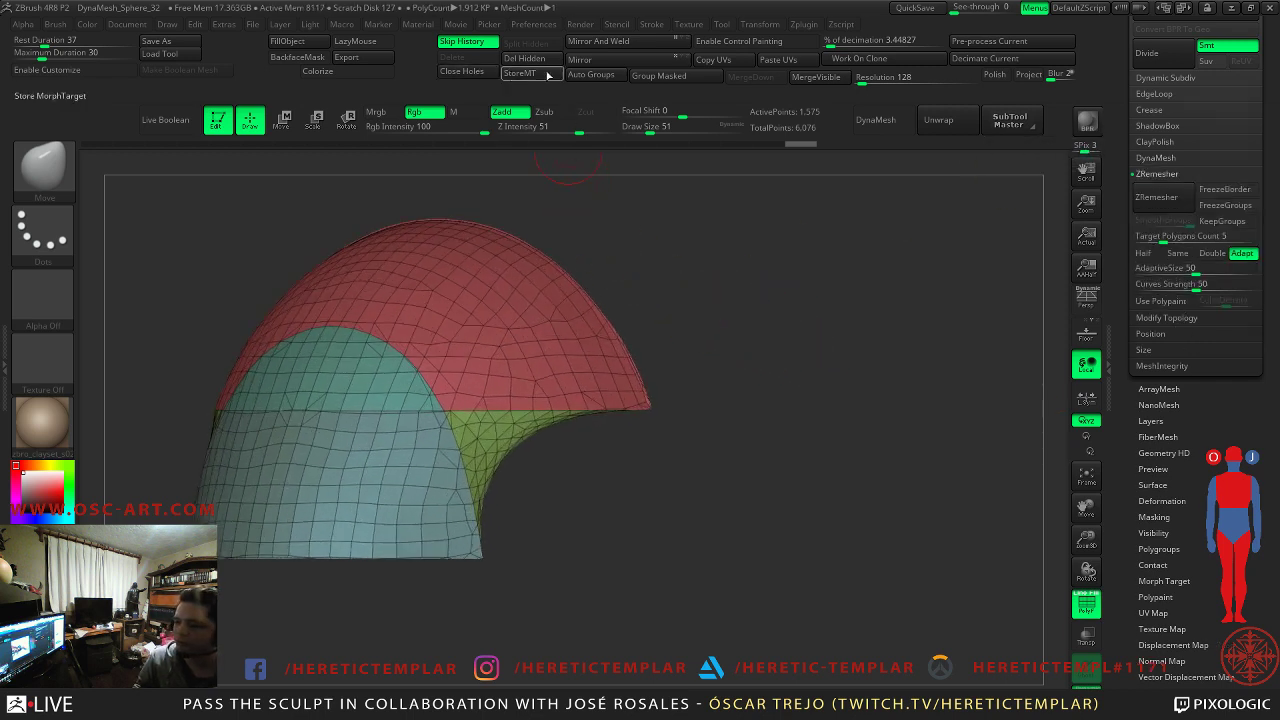
click(581, 76)
drag(833, 406, 805, 395)
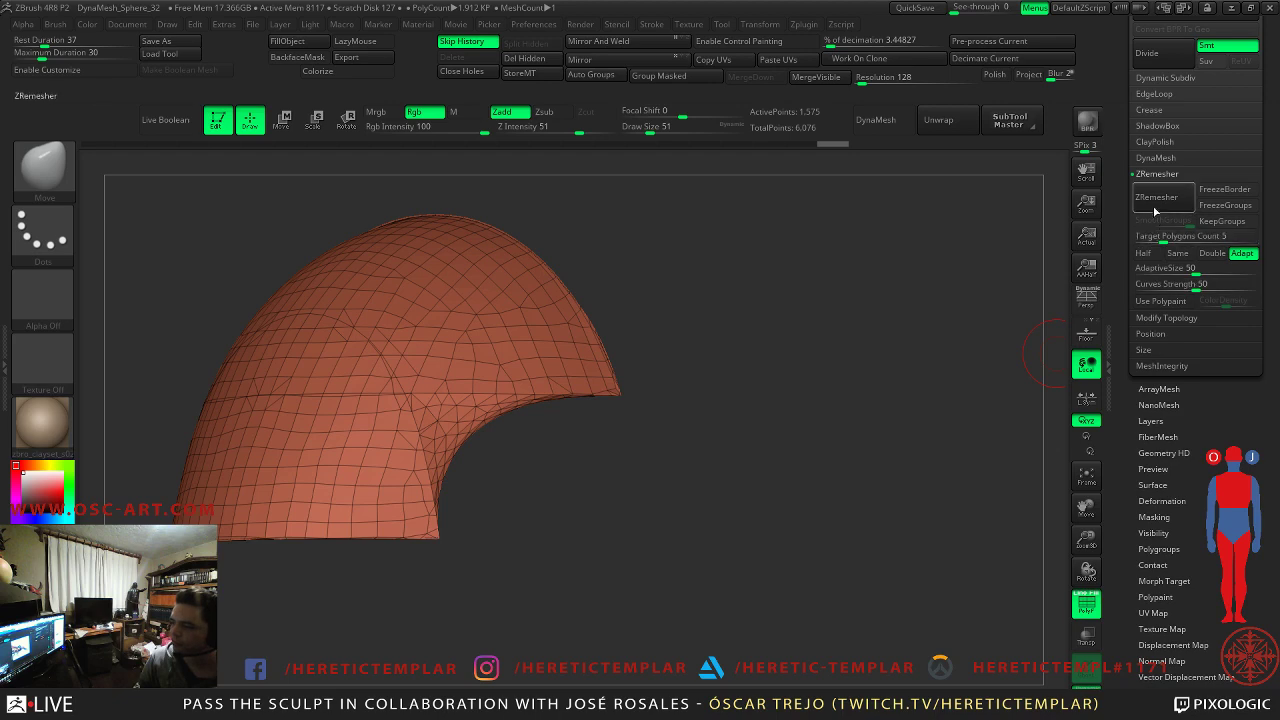
click(1155, 208)
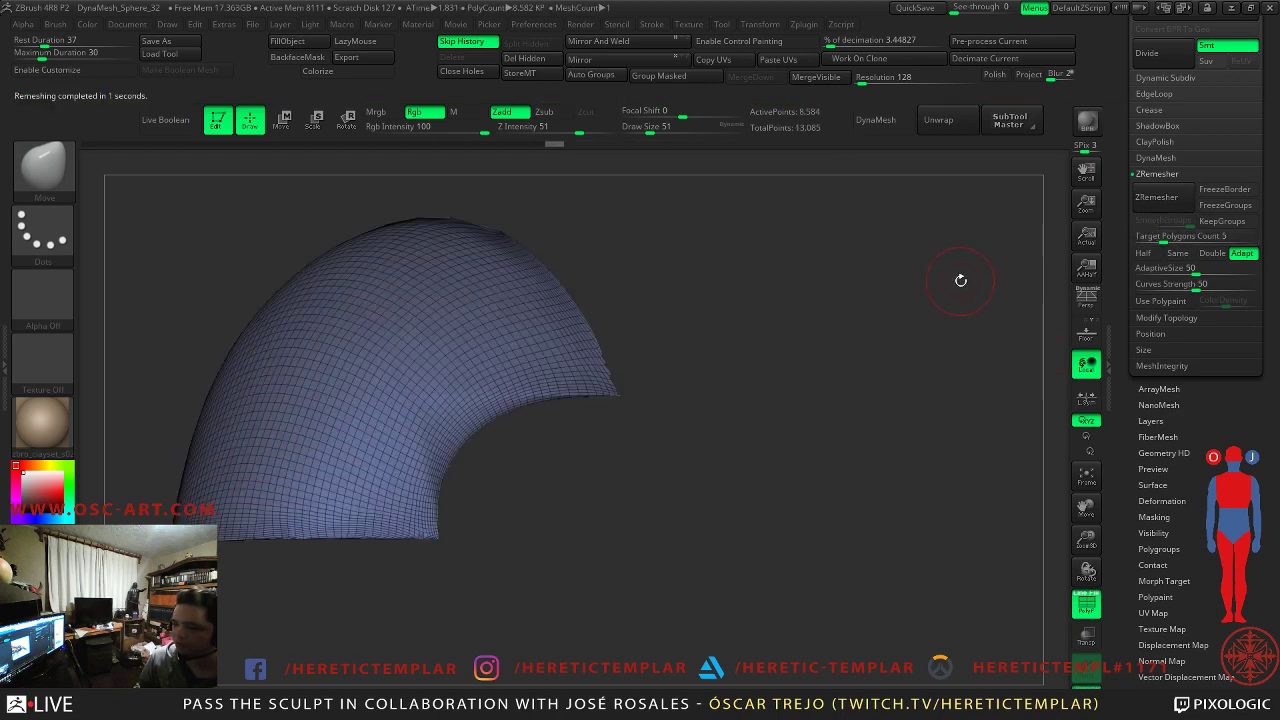
- Check the remeshed plate's edges without the wireframe, then remesh it with ZRemesher set to Half and Adapt off
drag(937, 286, 661, 377)
key(shift+f)
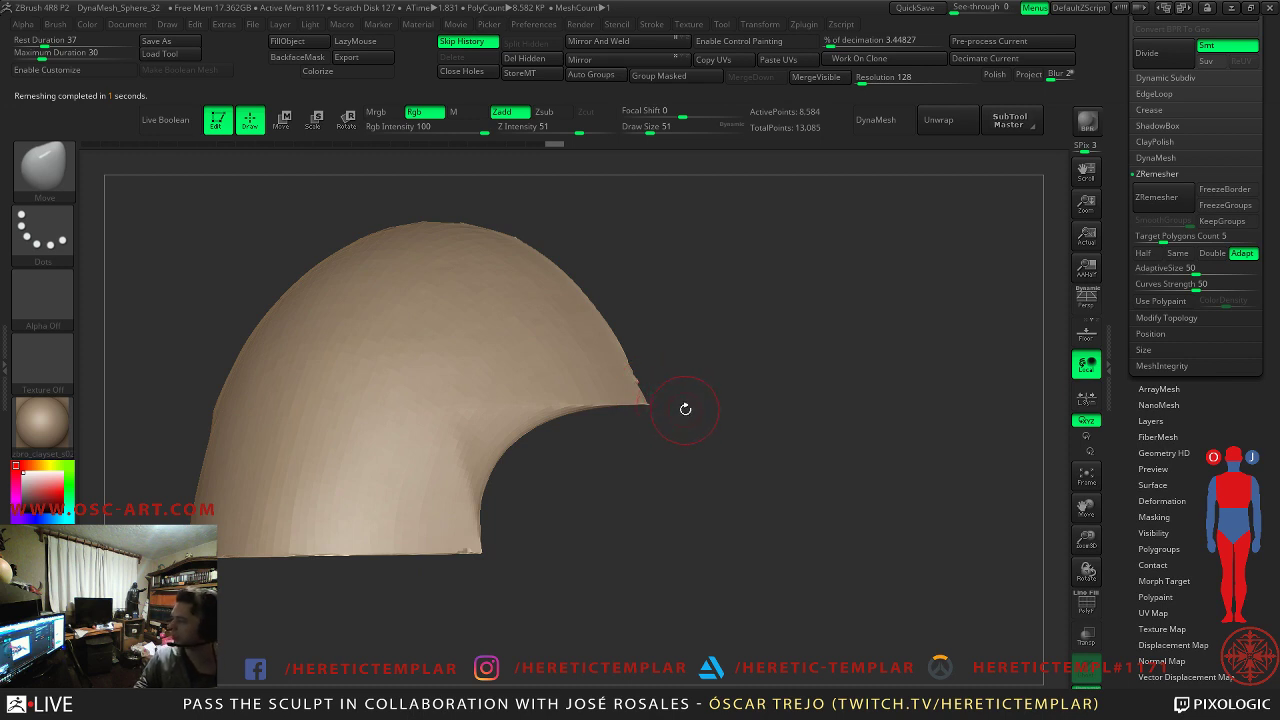
drag(660, 409, 617, 356)
mouse_move(625, 378)
mouse_down()
mouse_move(586, 363)
mouse_move(604, 362)
mouse_move(640, 309)
mouse_move(624, 363)
mouse_move(593, 352)
mouse_move(666, 443)
mouse_move(740, 440)
mouse_up()
key(ctrl+z)
alt+drag(897, 436, 797, 405)
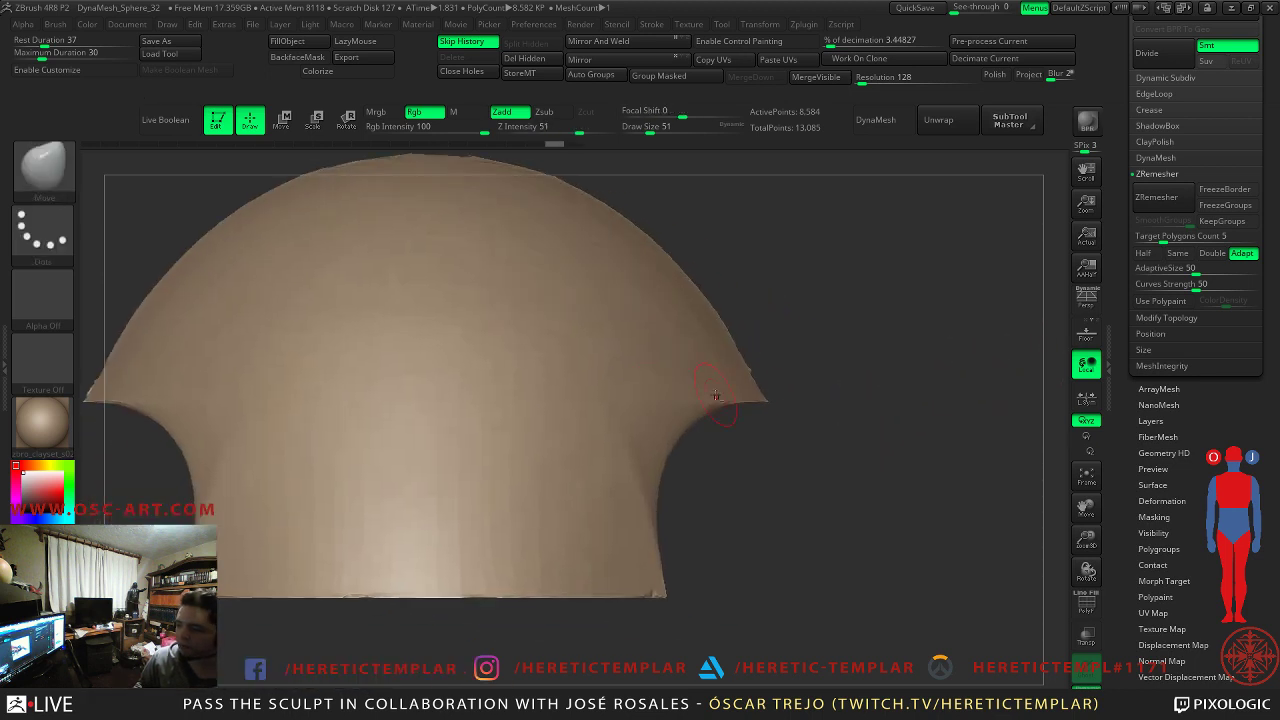
click(1145, 254)
click(1242, 255)
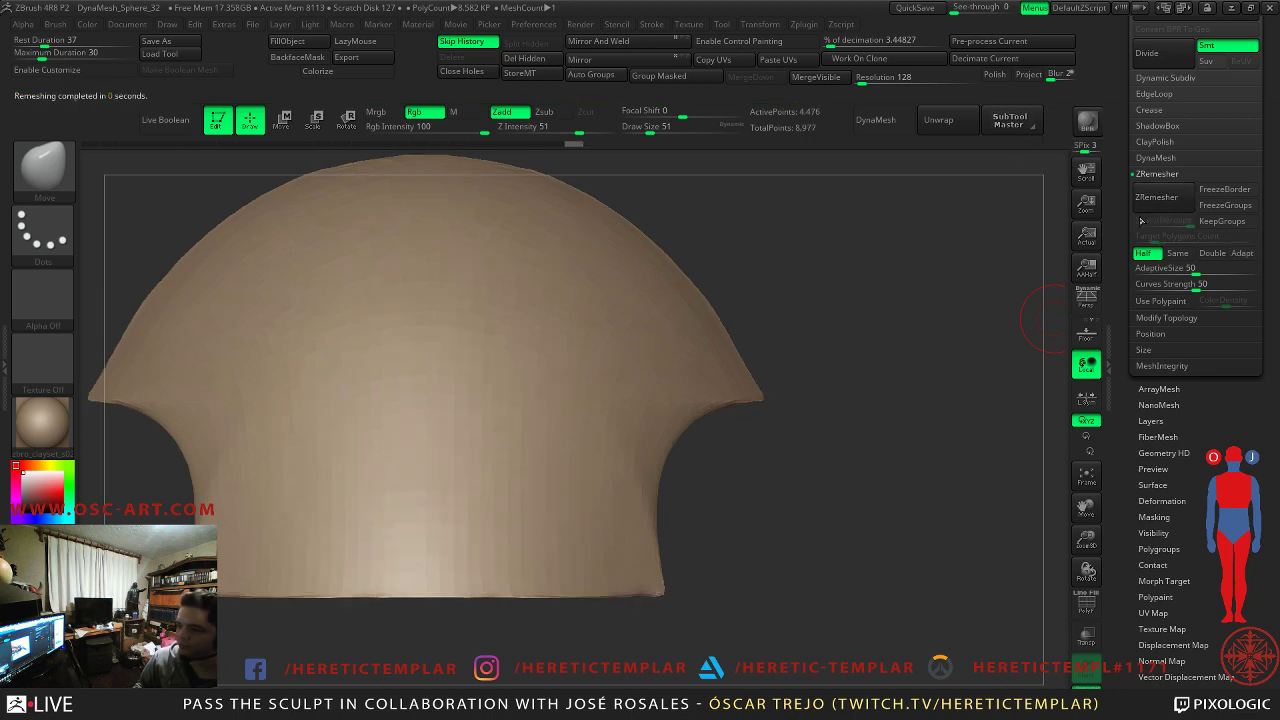
key(shift+f)
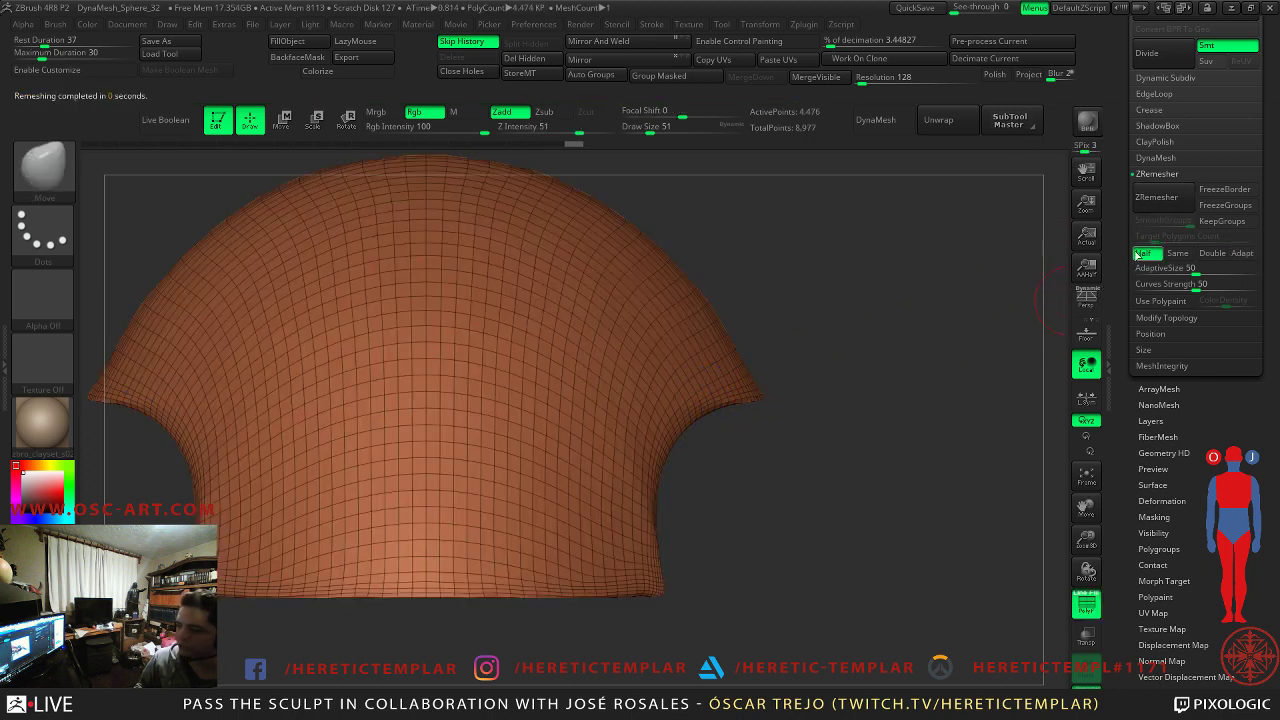
- Remesh the plate twice more at Half density, and preview the smoothed shape with the wireframe hidden
click(1145, 254)
click(1160, 206)
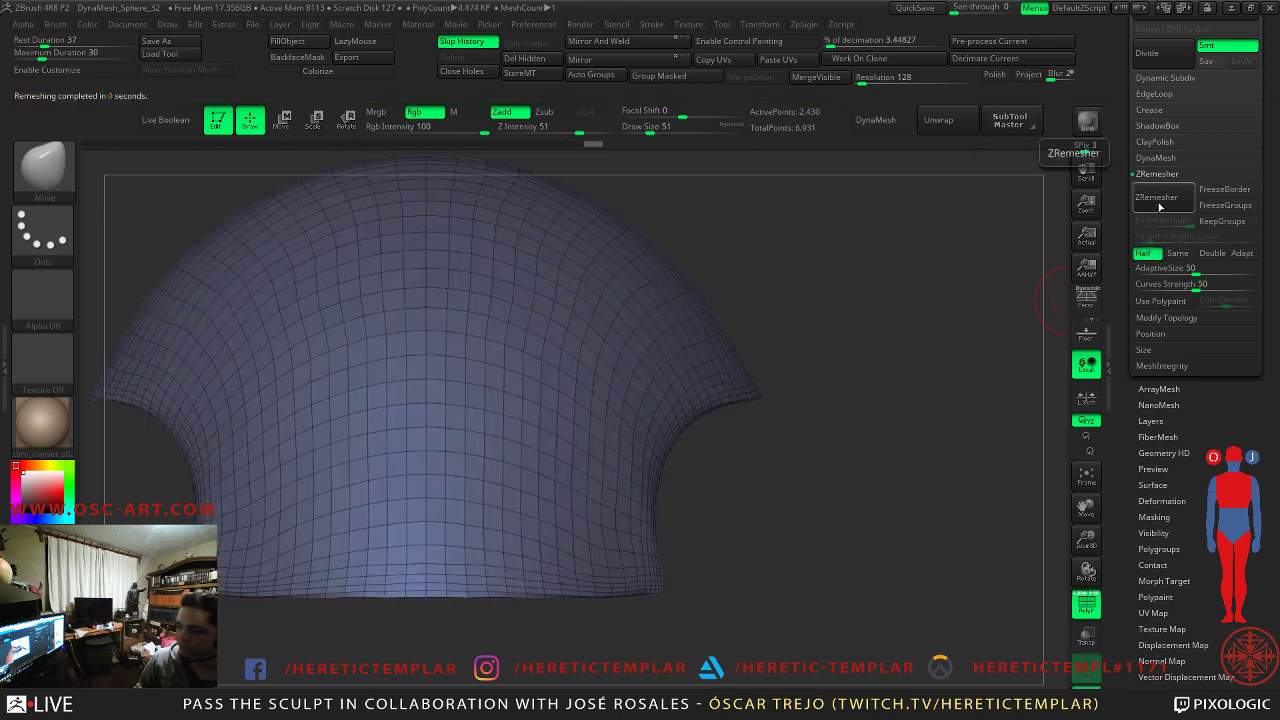
click(1160, 206)
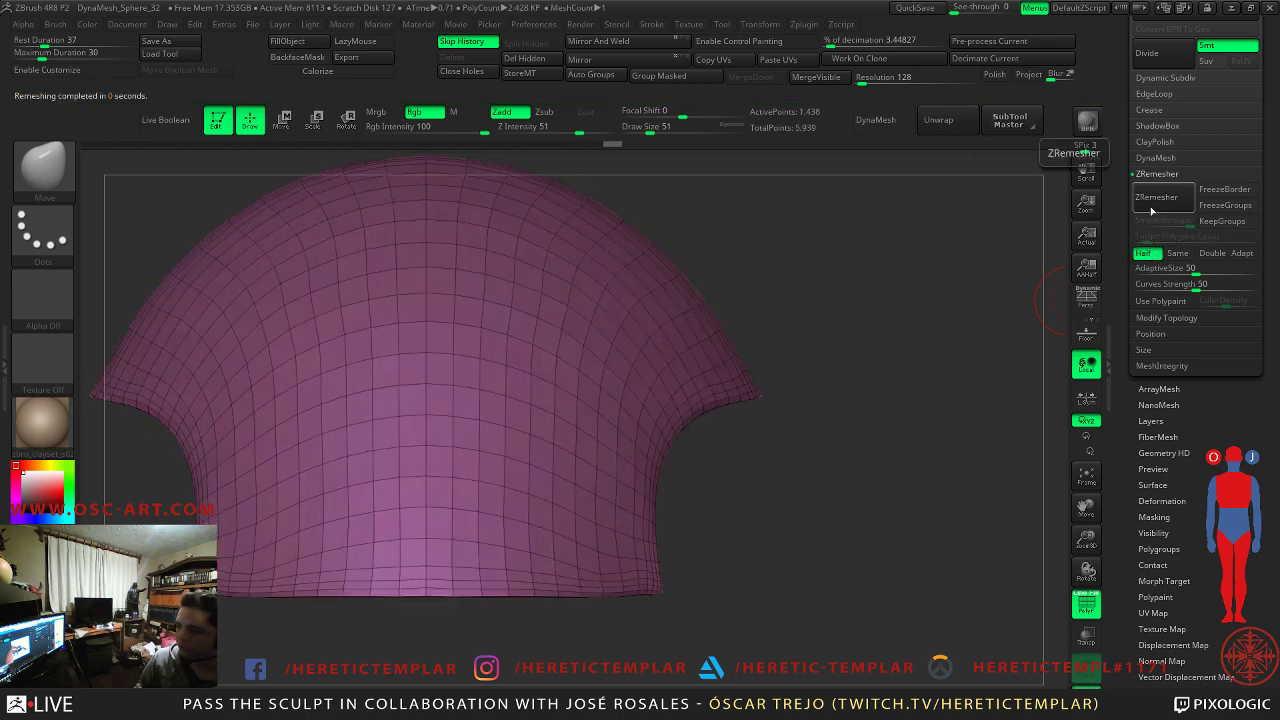
key(shift+f)
drag(843, 349, 832, 360)
drag(771, 460, 1040, 310)
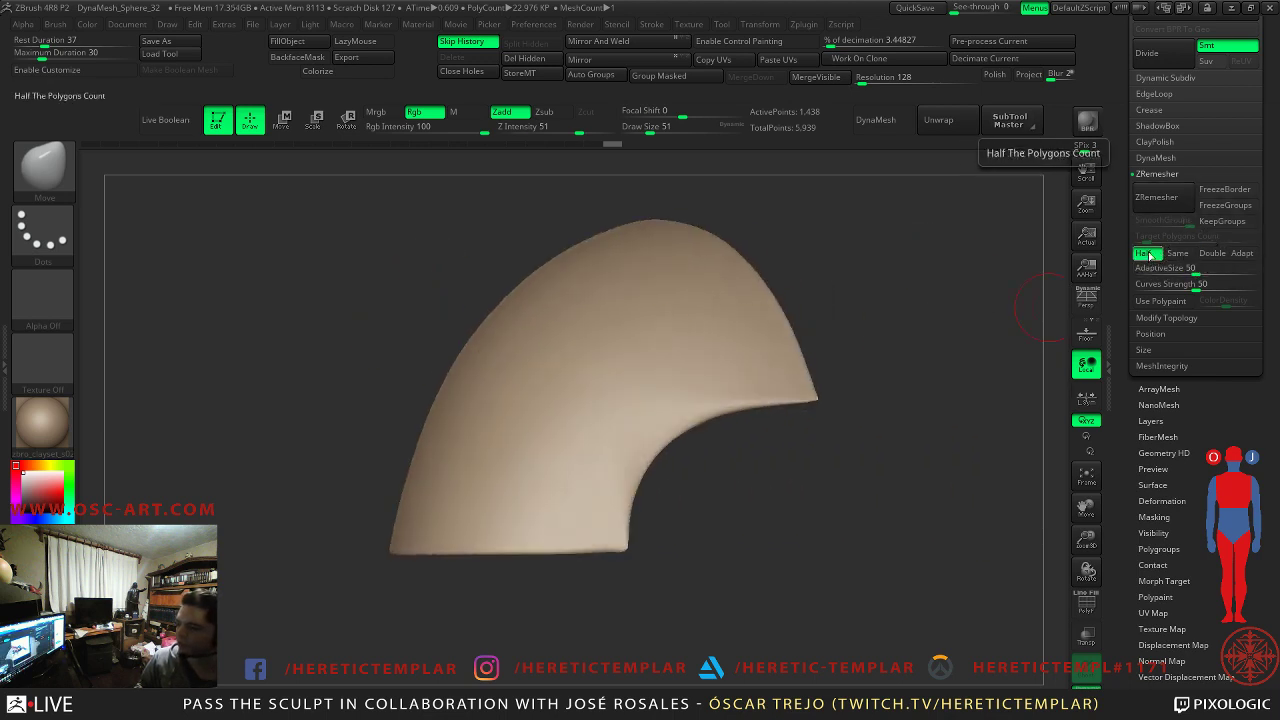
- Show the head beneath the plate again and enable Dynamic Subdivision to view the plate smoothed in place
drag(817, 354, 763, 378)
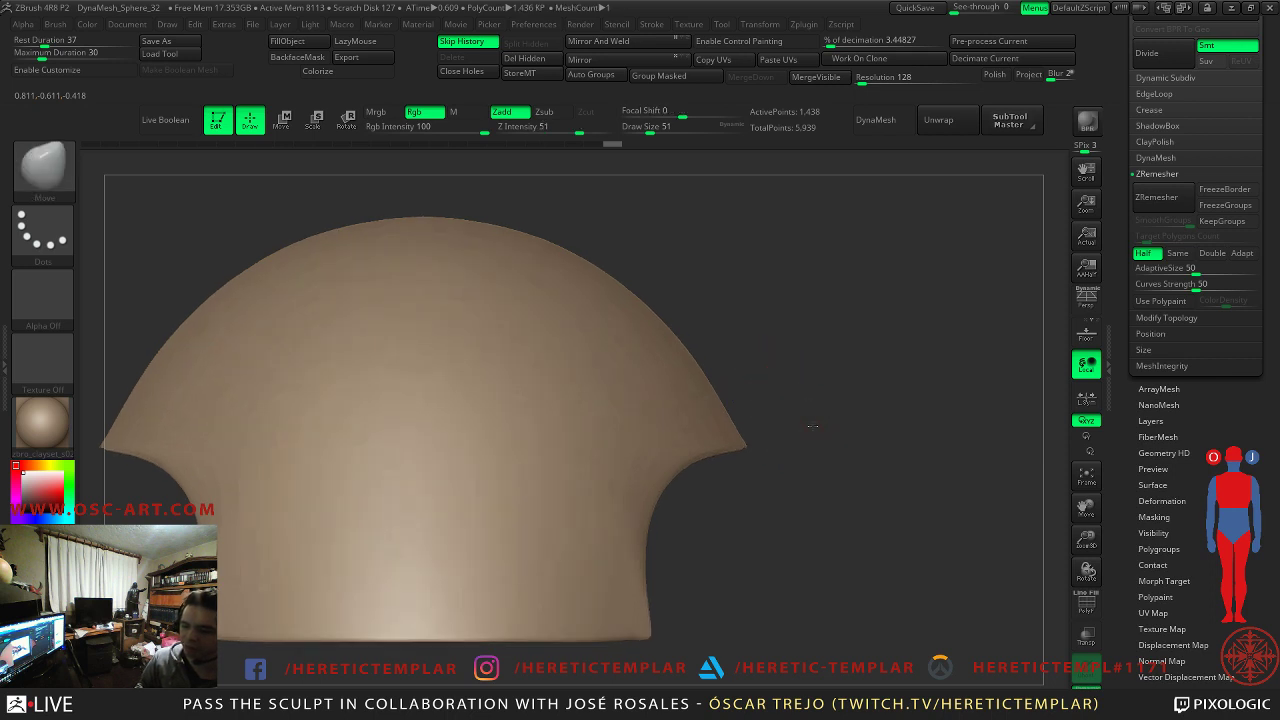
mouse_move(746, 480)
mouse_down()
mouse_move(660, 529)
mouse_move(672, 508)
mouse_move(739, 532)
mouse_up()
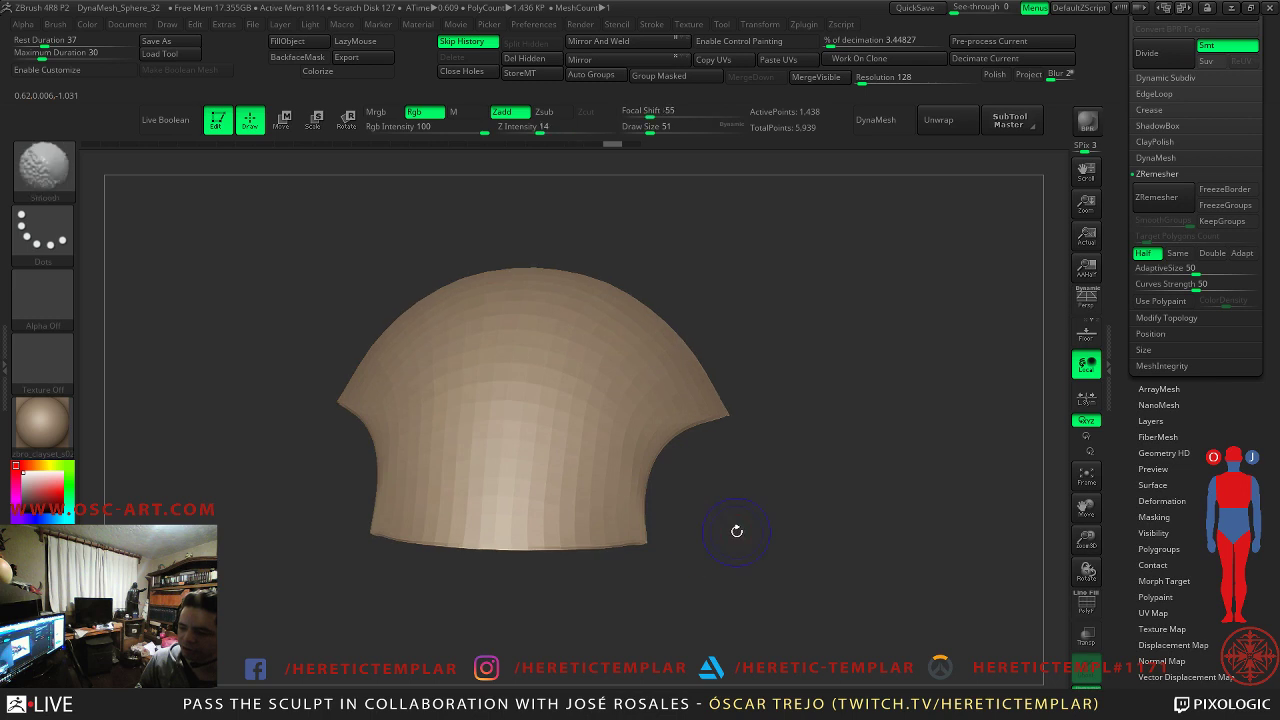
drag(940, 410, 837, 488)
click(1086, 684)
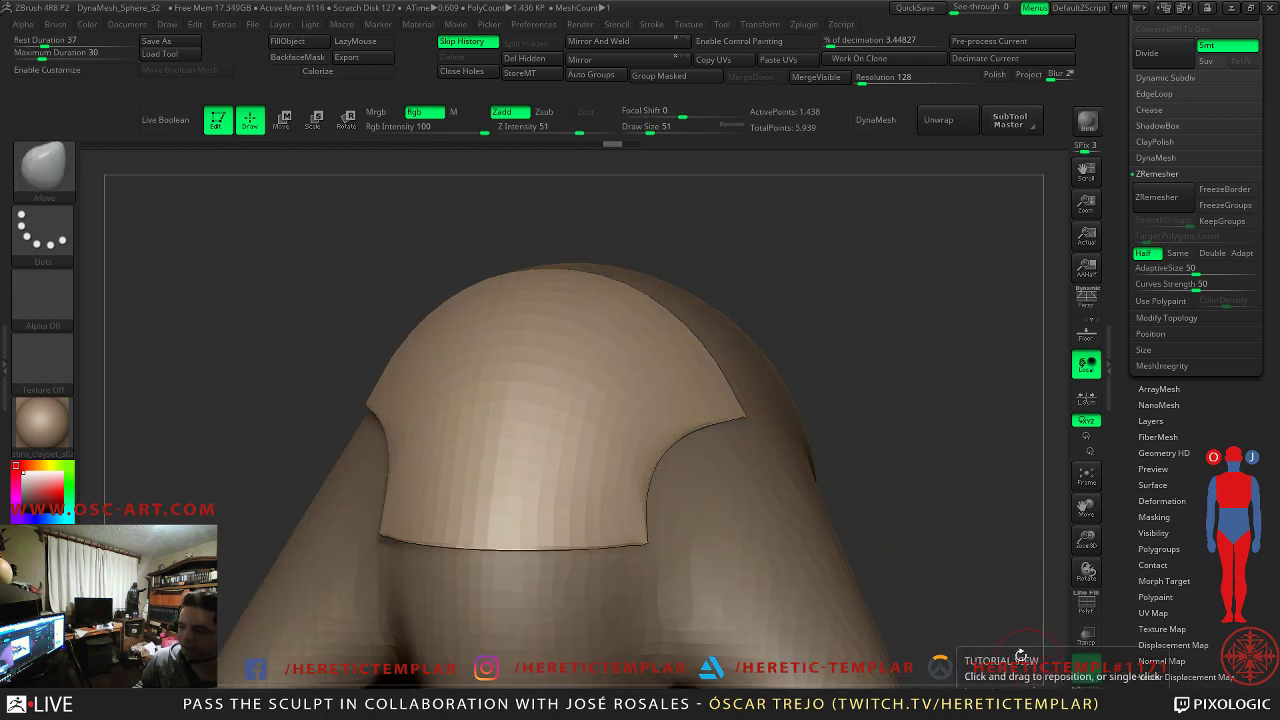
drag(945, 420, 878, 402)
key(d)
mouse_move(938, 264)
mouse_down()
mouse_move(654, 329)
mouse_move(526, 289)
mouse_move(486, 349)
mouse_move(566, 350)
mouse_move(777, 291)
mouse_move(791, 309)
mouse_move(791, 285)
mouse_move(851, 331)
mouse_up()
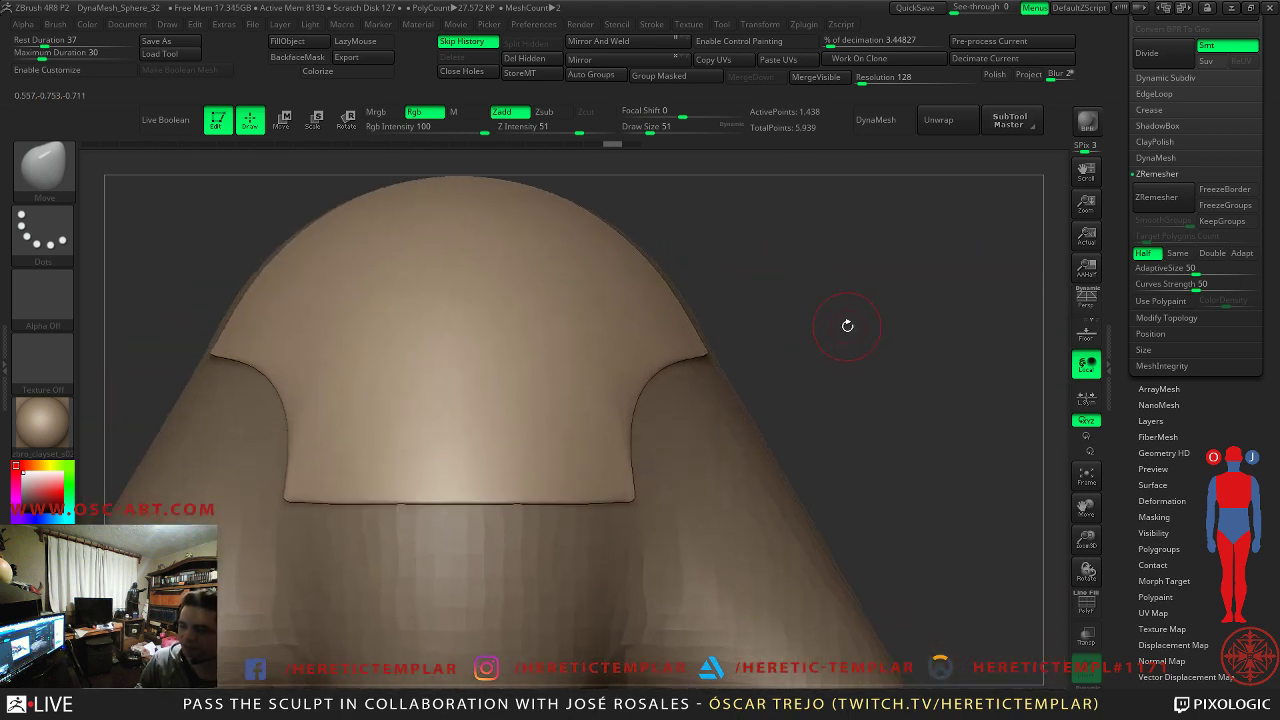
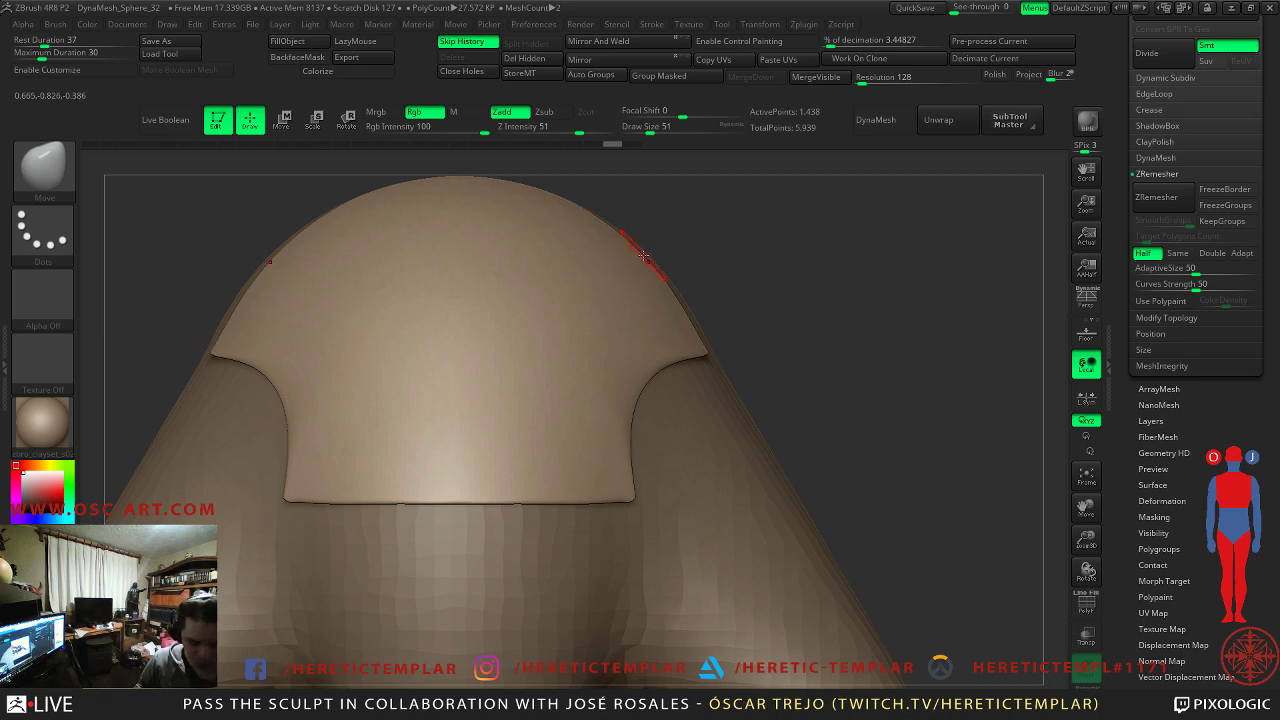
- Insert a cube primitive on the middle of the plate's front, and switch back to the Move brush
key(b)
key(i)
key(p)
click(98, 168)
drag(790, 292, 715, 305)
mouse_move(453, 368)
mouse_down()
mouse_move(490, 406)
mouse_move(457, 457)
mouse_up()
key(b)
key(m)
key(v)
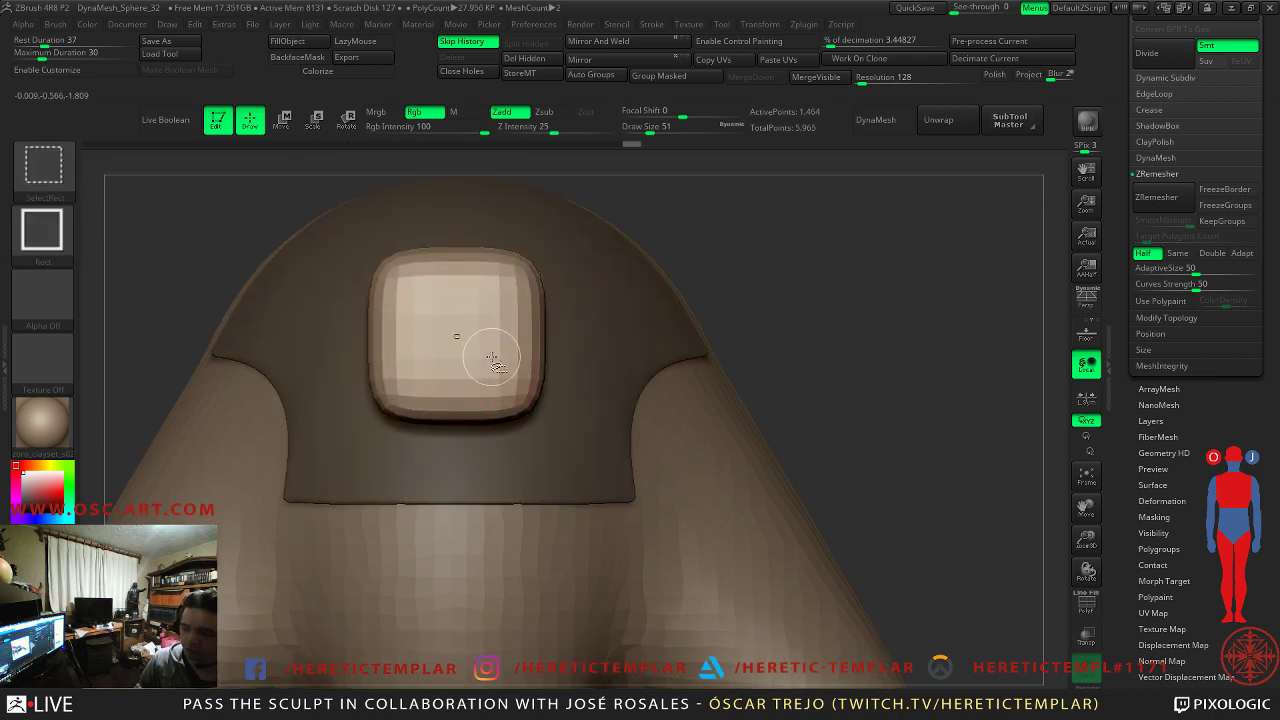
- Isolate the inserted cube, separate it from the plate with Split Hidden, and turn off its Dynamic Subdivision, ready for moving
ctrl+shift+click(449, 331)
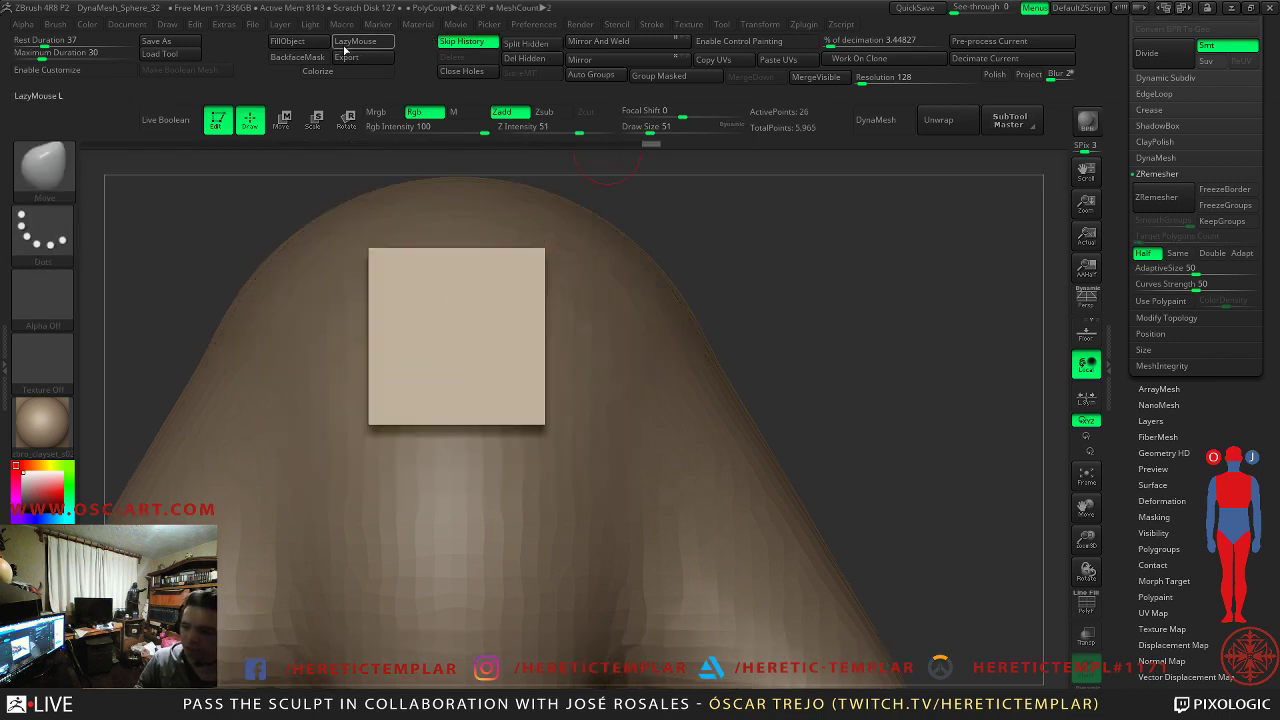
click(516, 46)
drag(920, 292, 818, 307)
key(shift+d)
key(w)
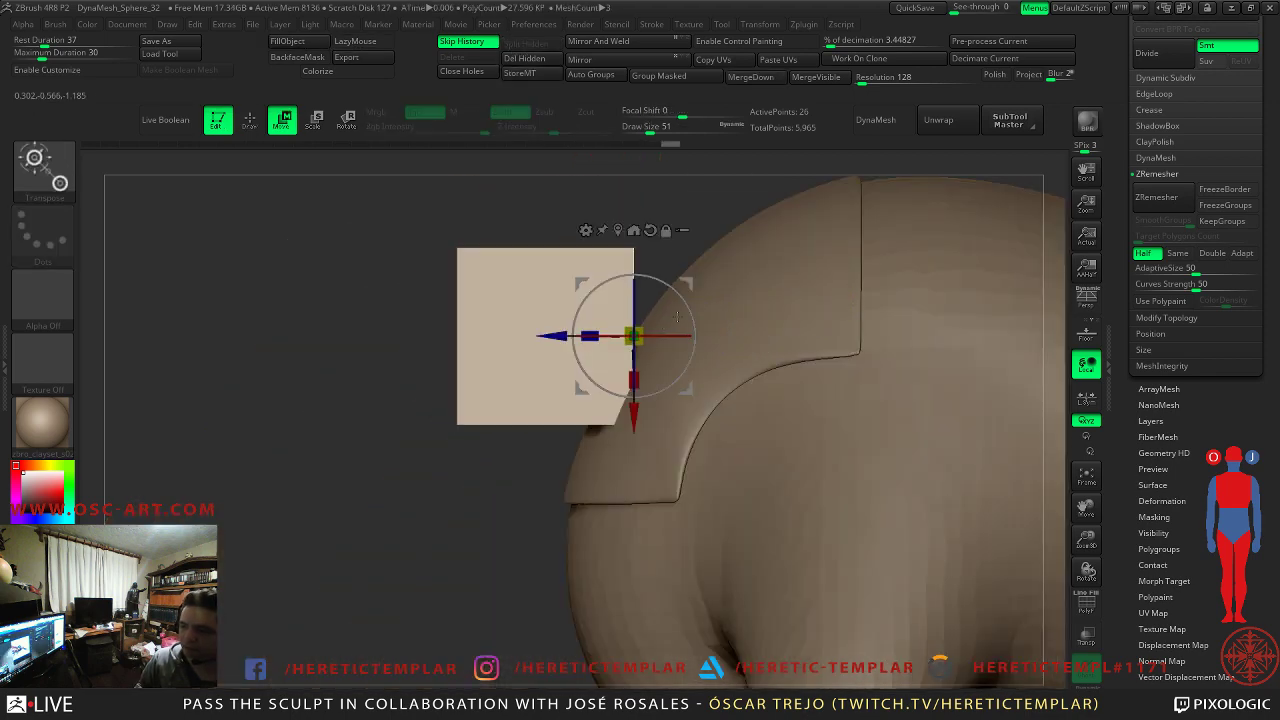
- Move the separated cube along the head so it overlaps the notch at the side of the forehead plate
drag(577, 340, 816, 357)
drag(829, 416, 829, 537)
drag(372, 515, 534, 372)
drag(456, 373, 588, 310)
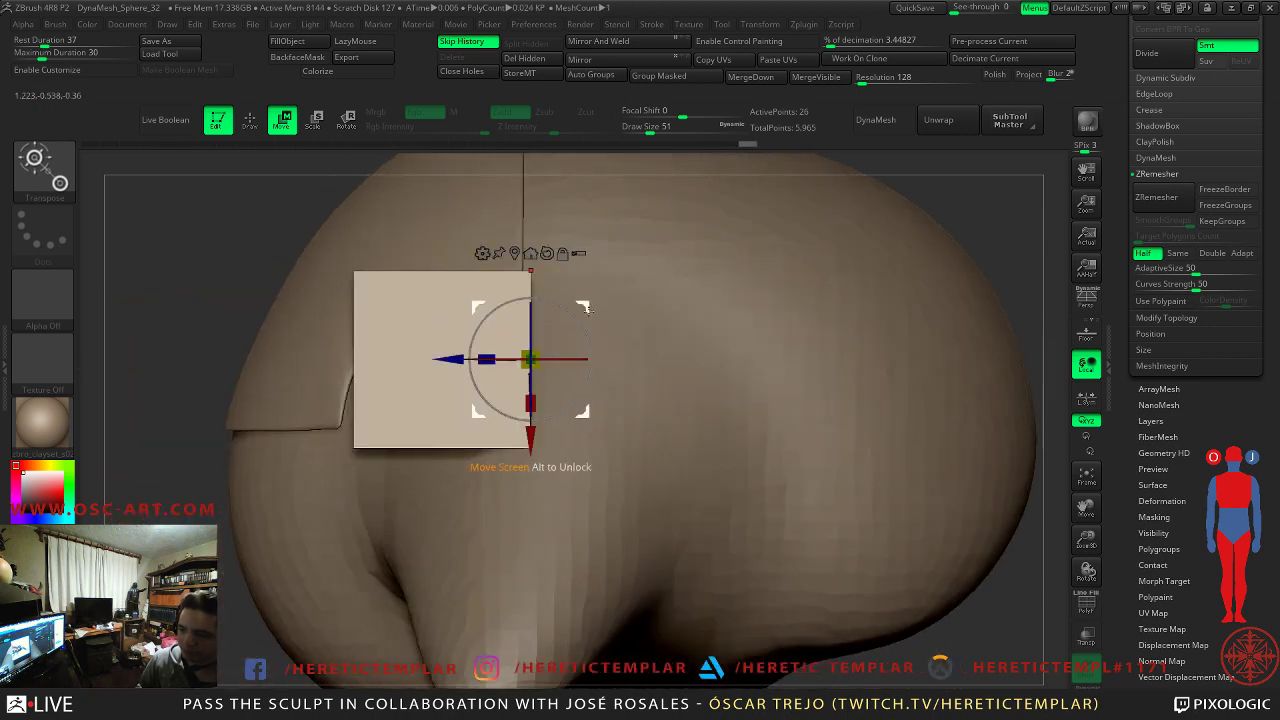
- Open the list of subtools and enable Live Boolean
scroll(1205, 206, up, 5)
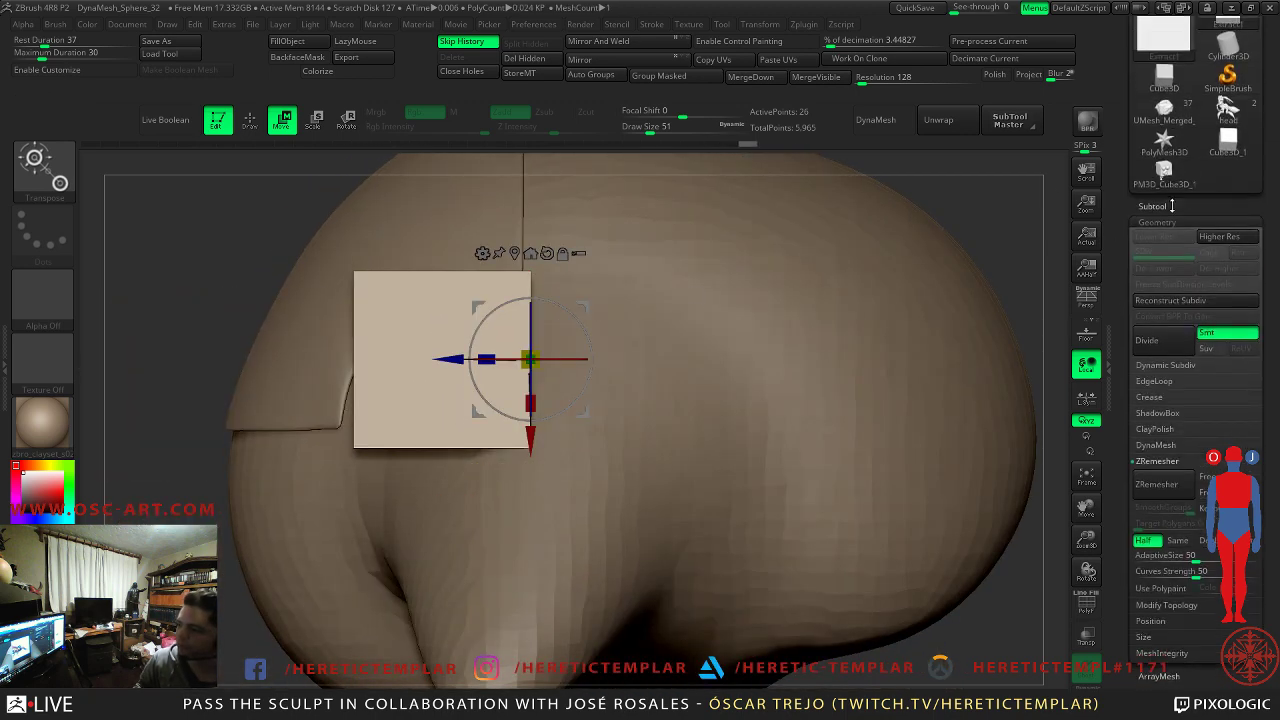
click(1160, 206)
drag(1140, 253, 1141, 228)
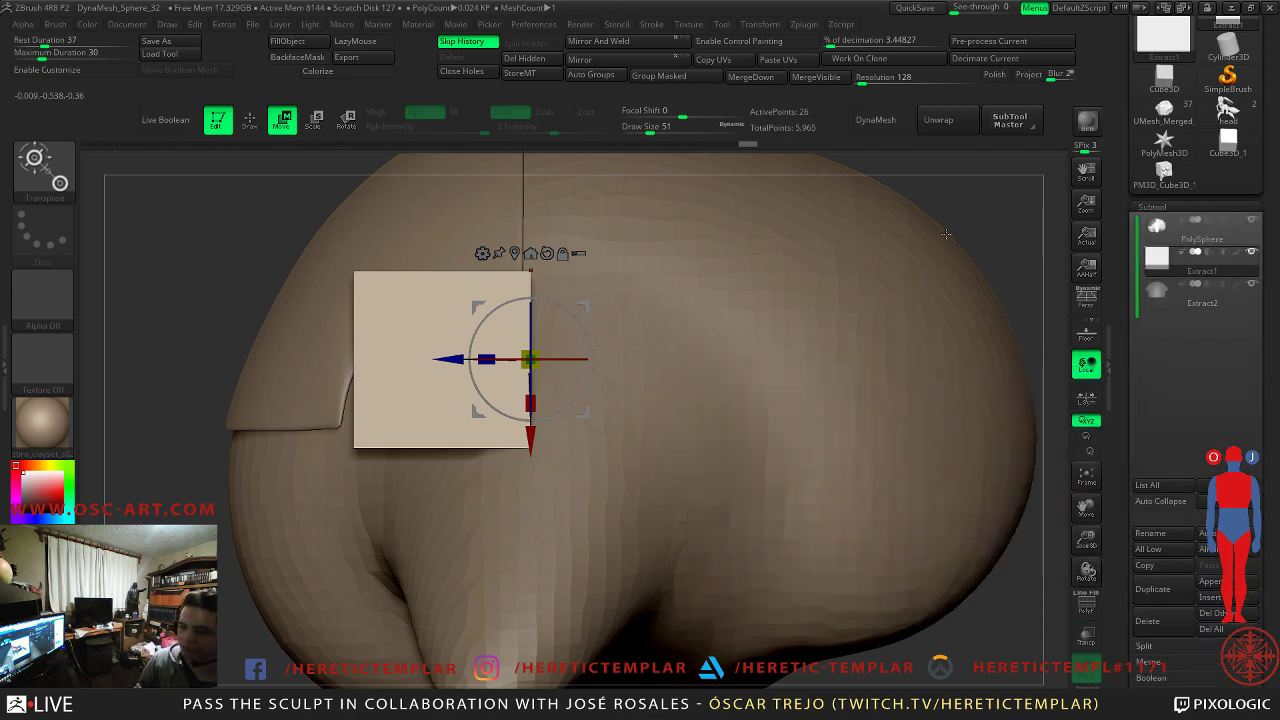
click(168, 122)
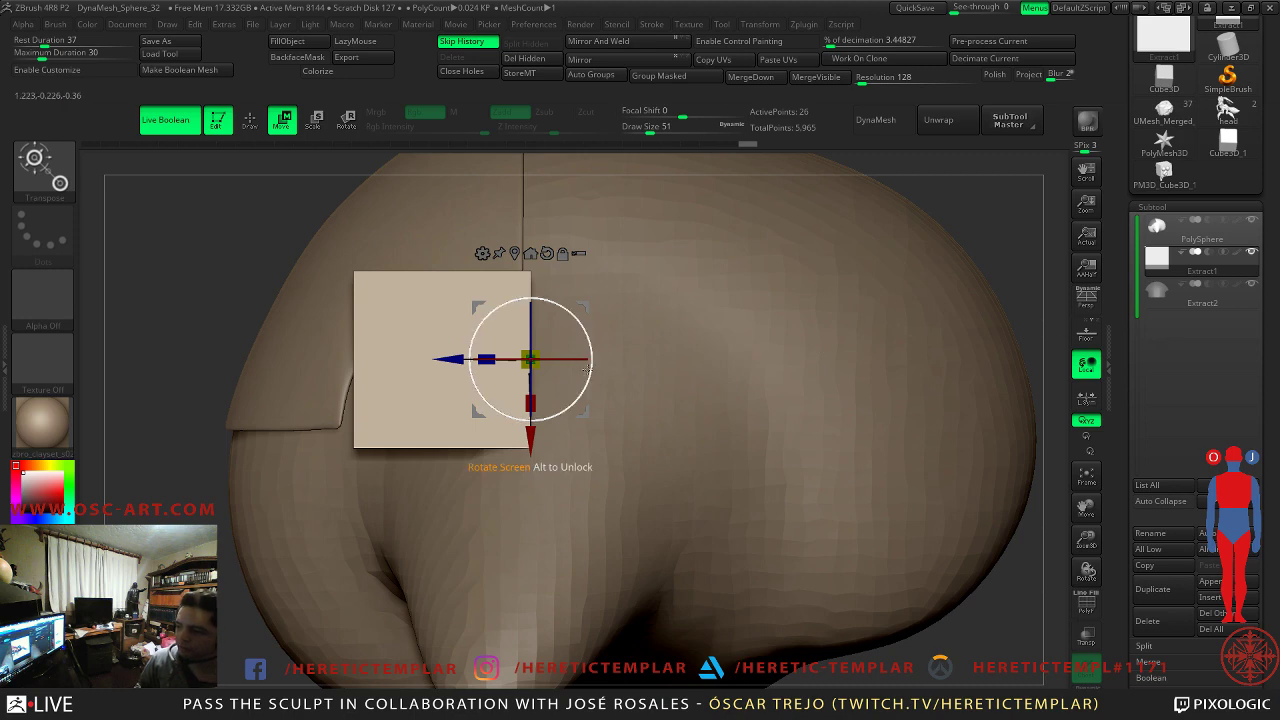
- Widen the Extract1 cube to cover more of the plate's notch, and set it to subtract
mouse_move(488, 359)
mouse_down()
mouse_move(449, 362)
mouse_move(485, 359)
mouse_up()
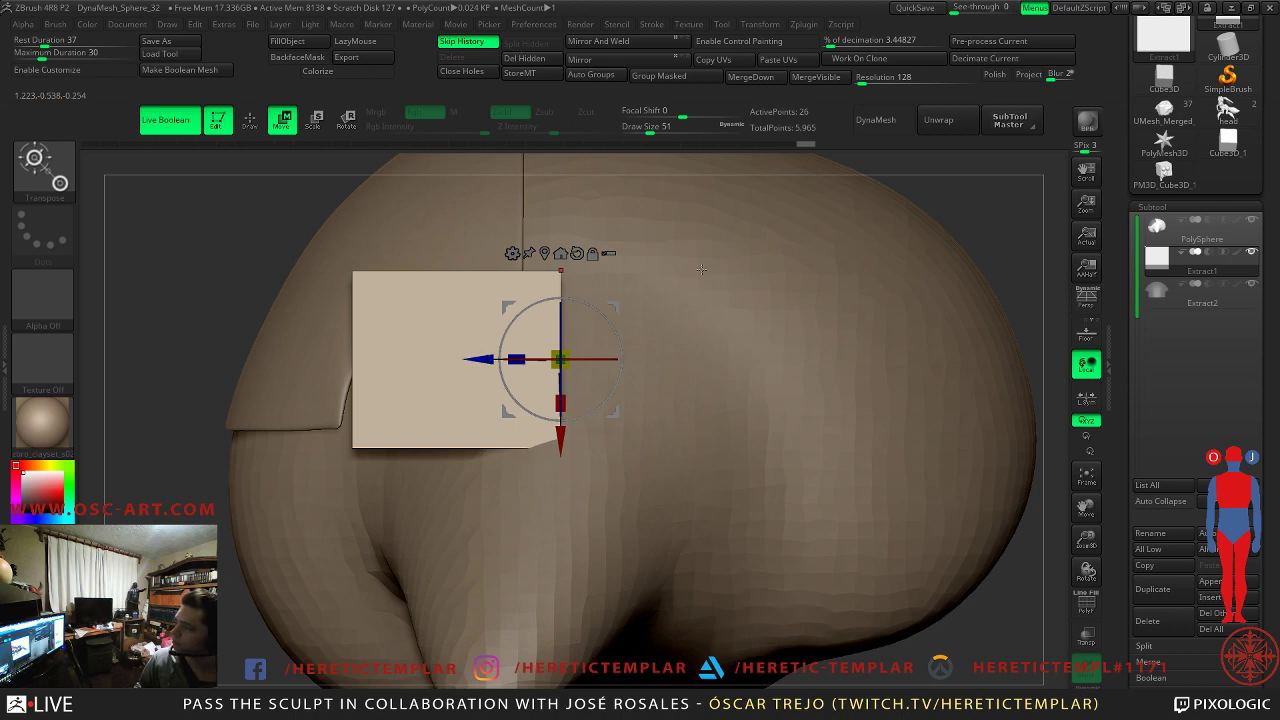
drag(497, 359, 470, 358)
key(q)
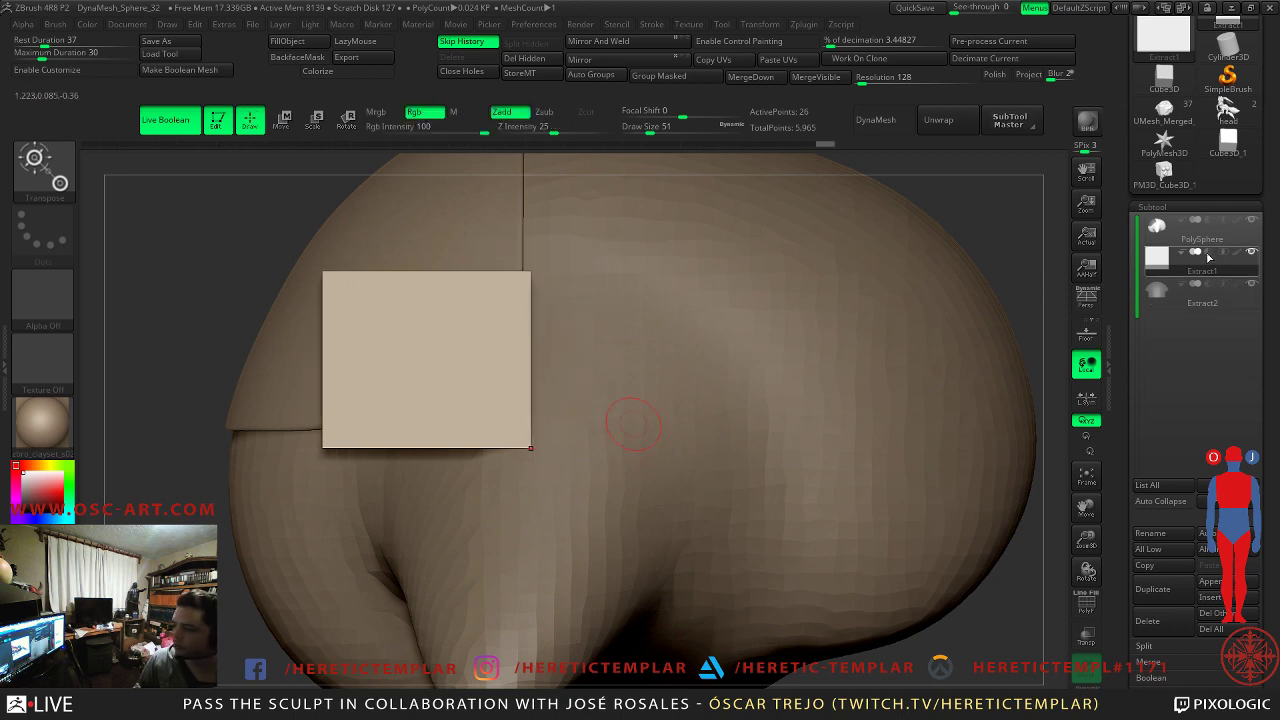
mouse_move(1201, 260)
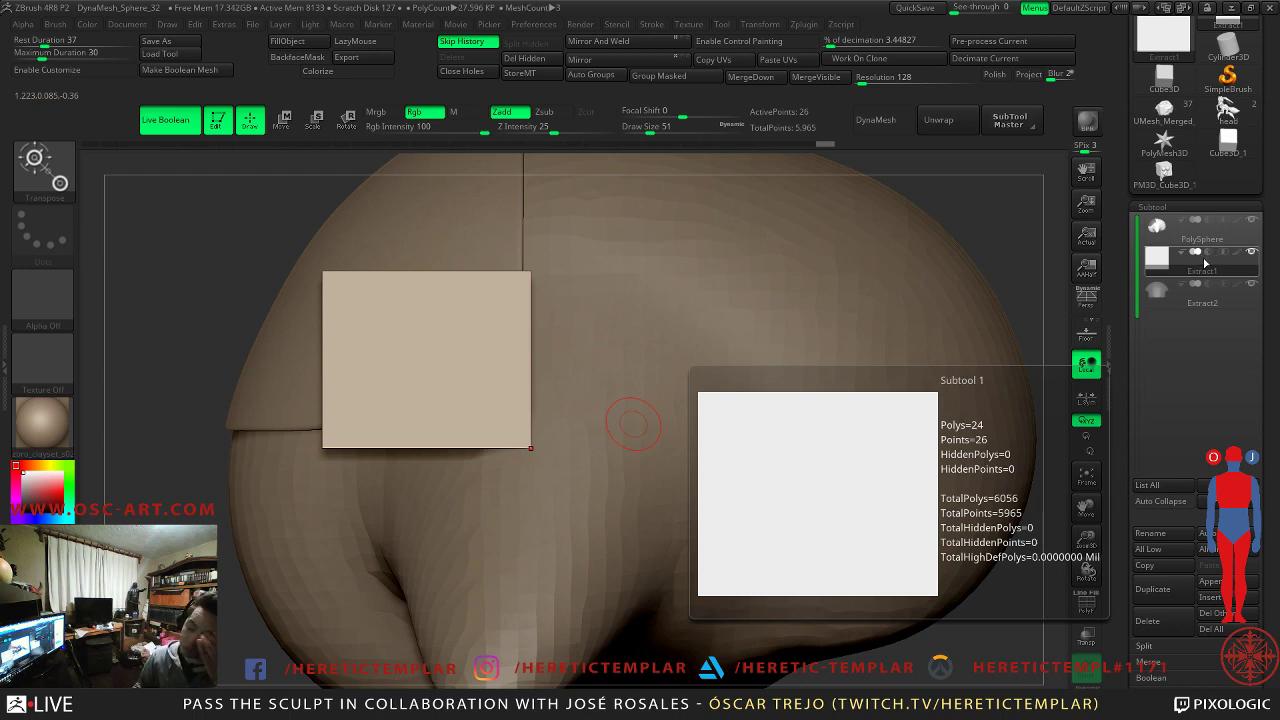
click(1209, 255)
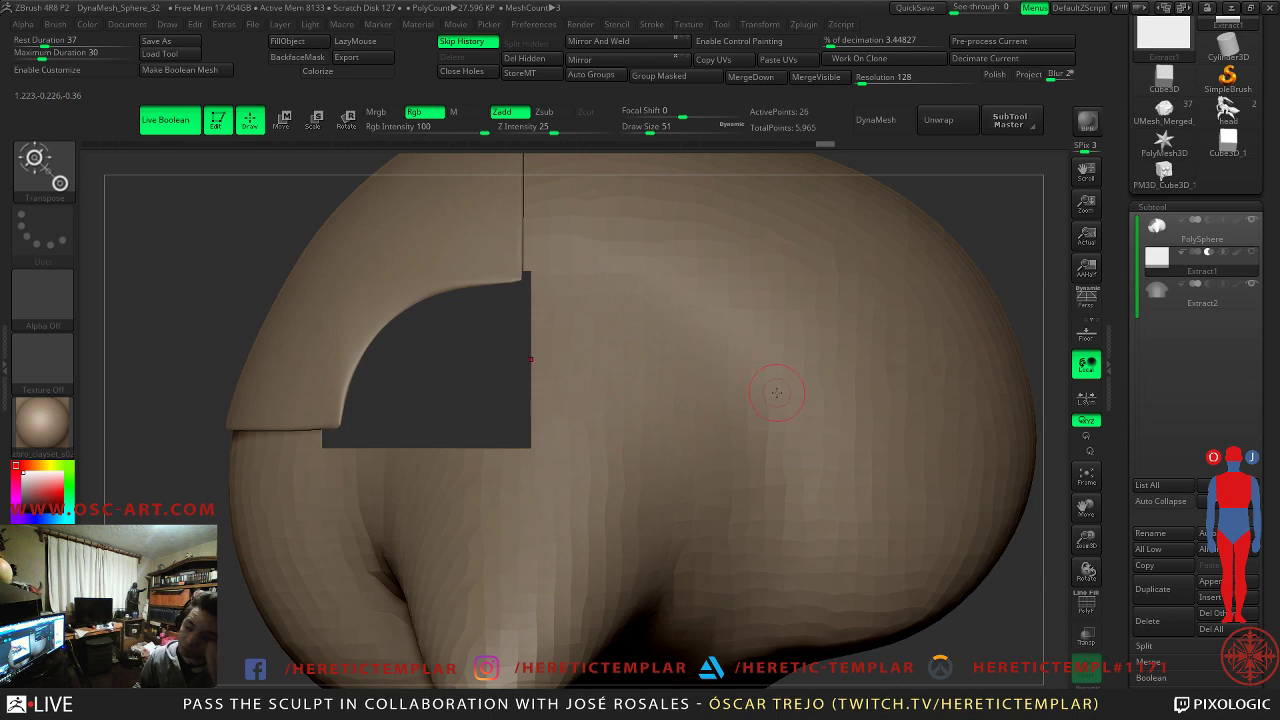
- Select the Extract2 plate and move it above the Extract1 cube in the subtool order
alt+drag(197, 512, 165, 450)
drag(165, 470, 258, 449)
drag(812, 348, 1050, 312)
click(1168, 294)
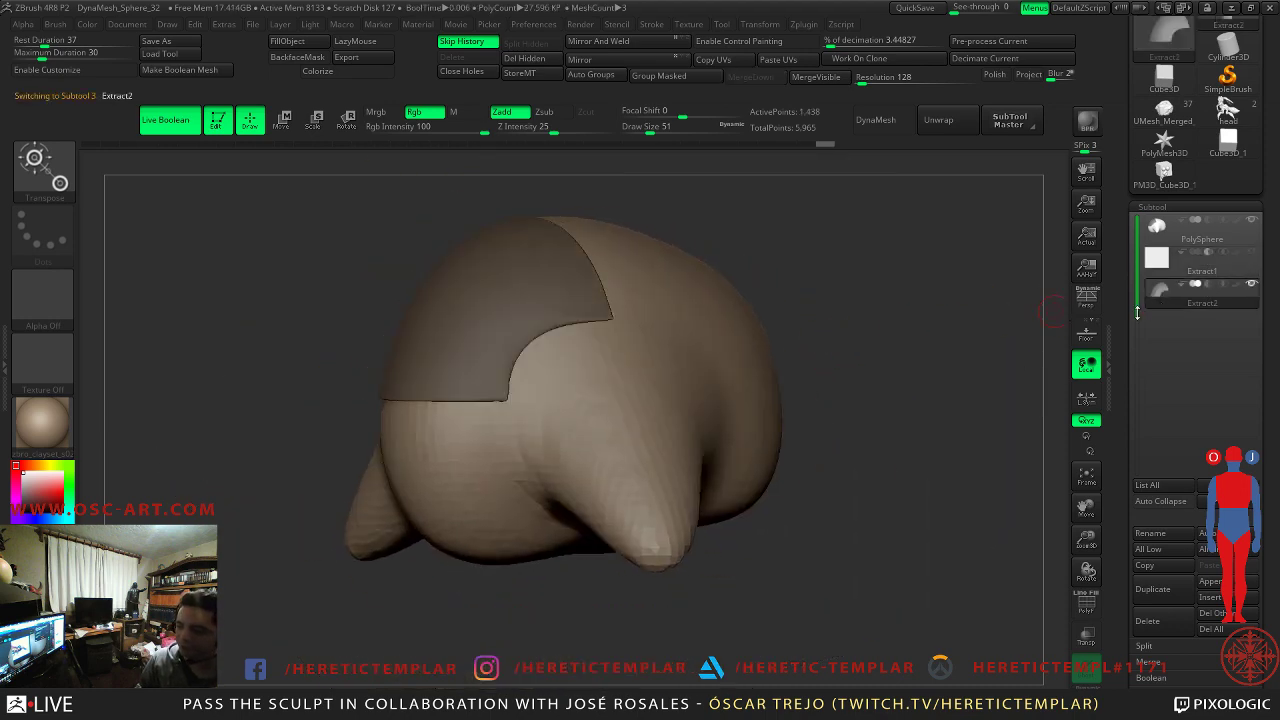
key(w)
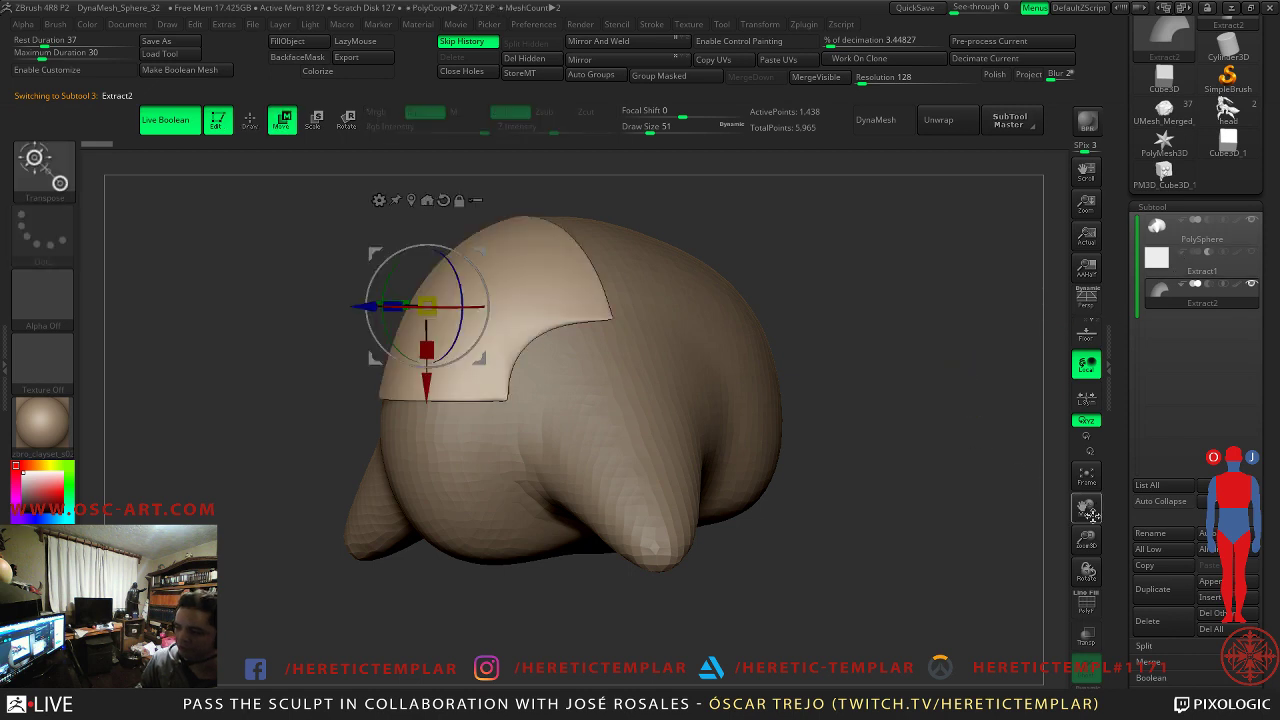
click(1205, 500)
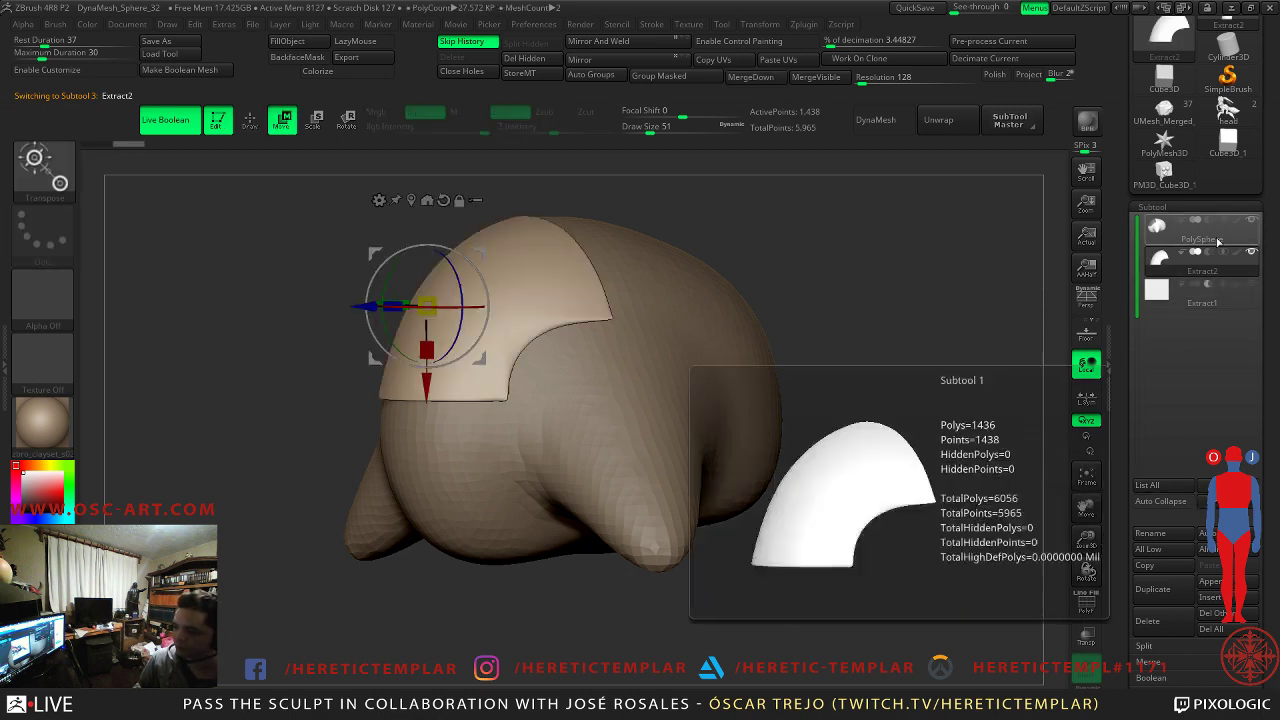
- Hide the PolySphere head and inspect the cube's cut on the Extract2 plate alone
click(1254, 223)
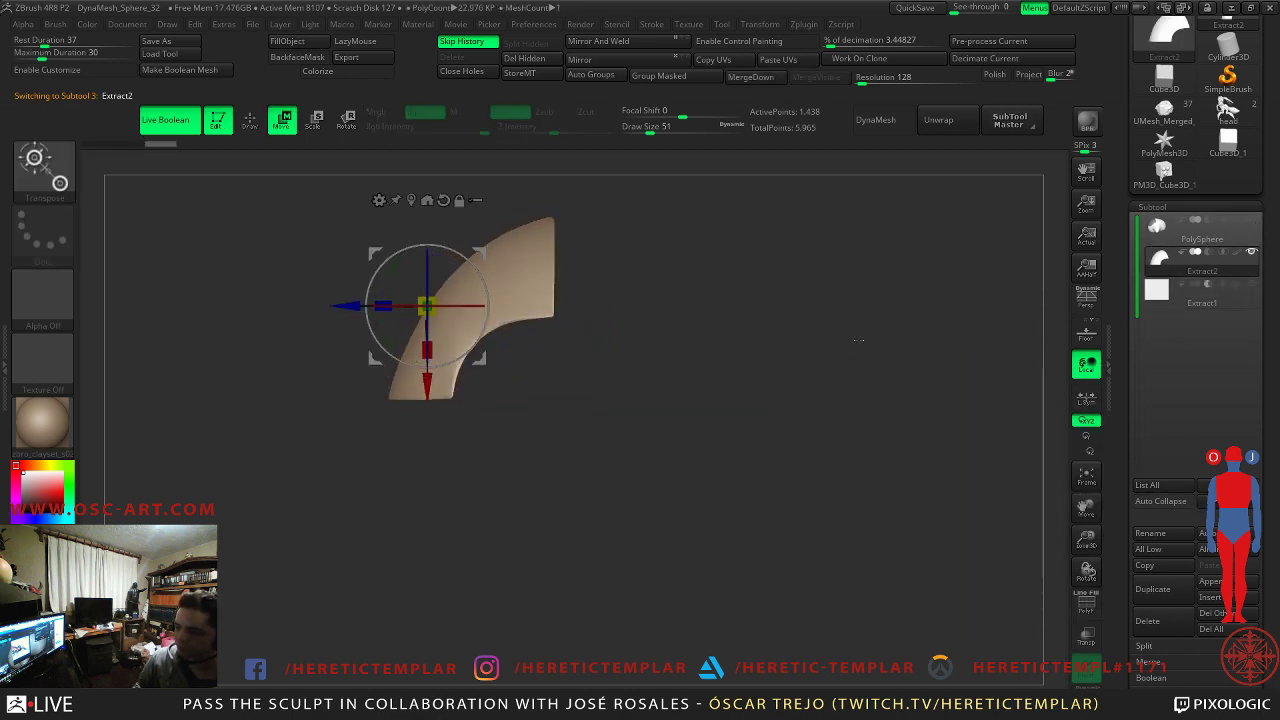
click(1246, 287)
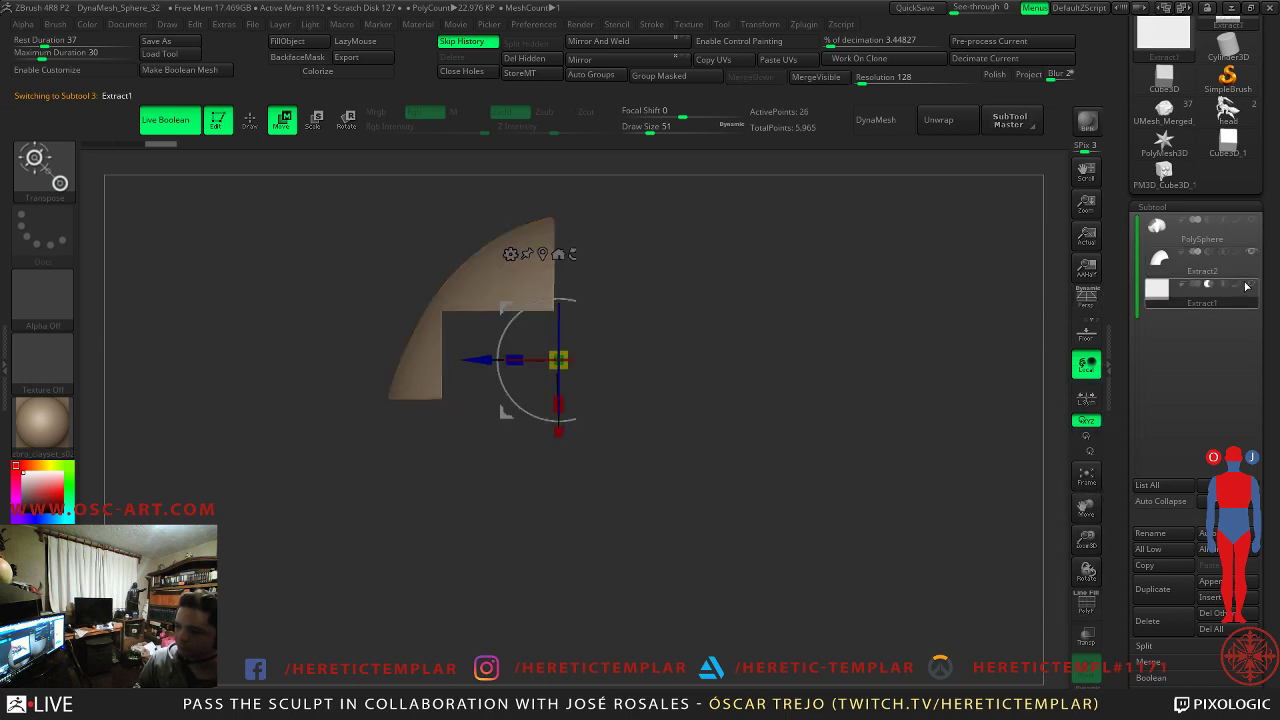
click(1165, 268)
key(q)
mouse_move(678, 384)
mouse_down()
mouse_move(752, 403)
mouse_move(788, 385)
mouse_move(797, 360)
mouse_move(749, 363)
mouse_move(780, 240)
mouse_move(748, 248)
mouse_move(787, 207)
mouse_up()
- Show the wireframe, select the Extract1 cube, and shift it slightly toward the back of the head
key(w)
key(shift+f)
key(shift+f)
click(1173, 300)
drag(798, 408, 735, 345)
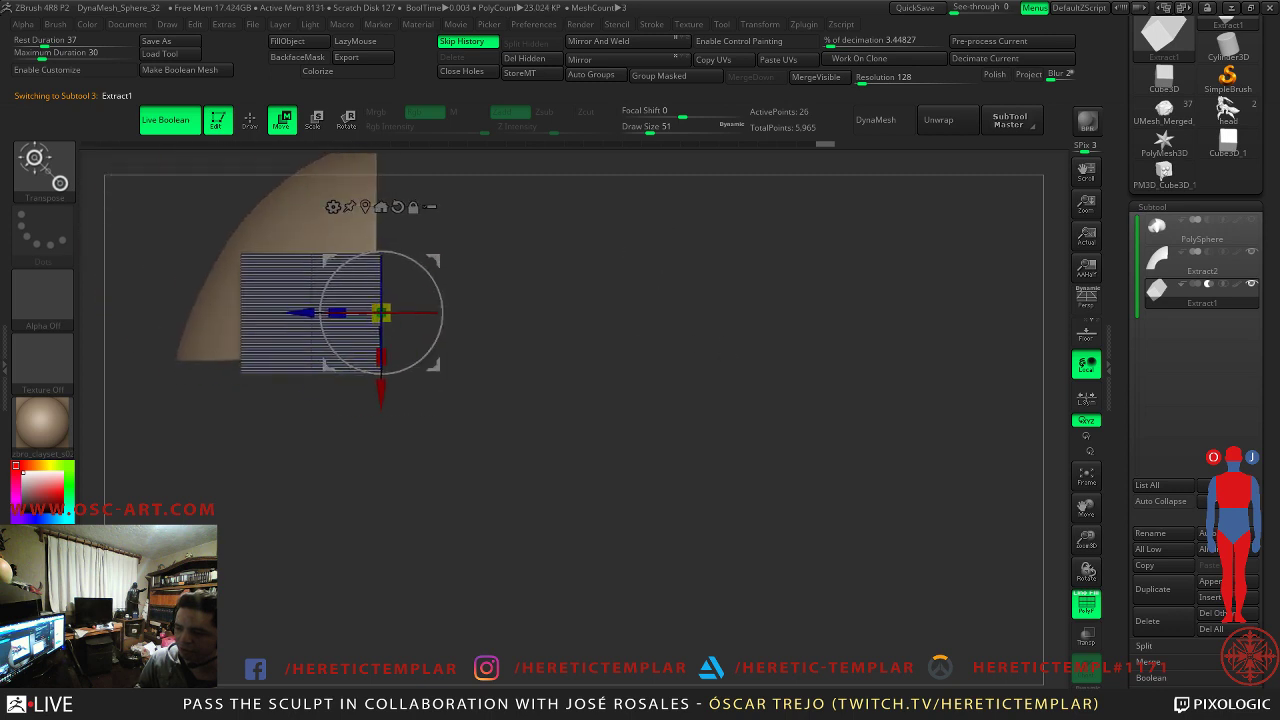
mouse_move(295, 310)
mouse_down()
mouse_move(326, 312)
mouse_move(303, 315)
mouse_up()
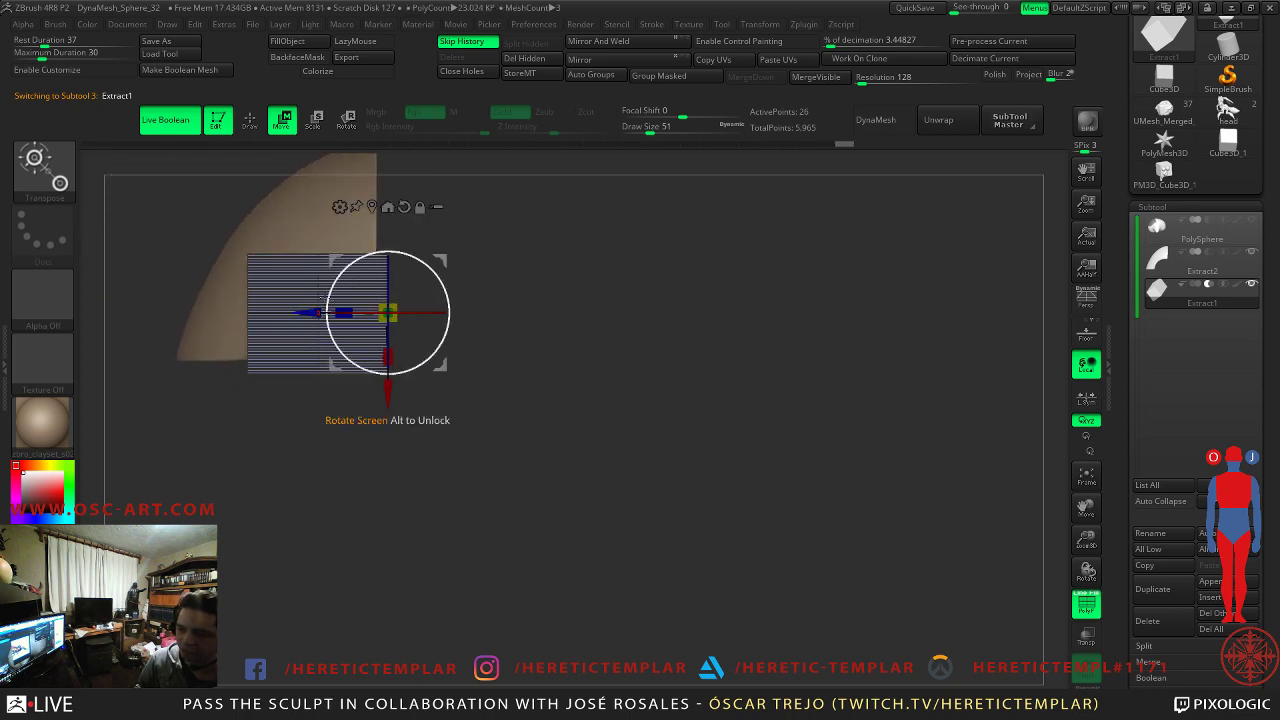
key(q)
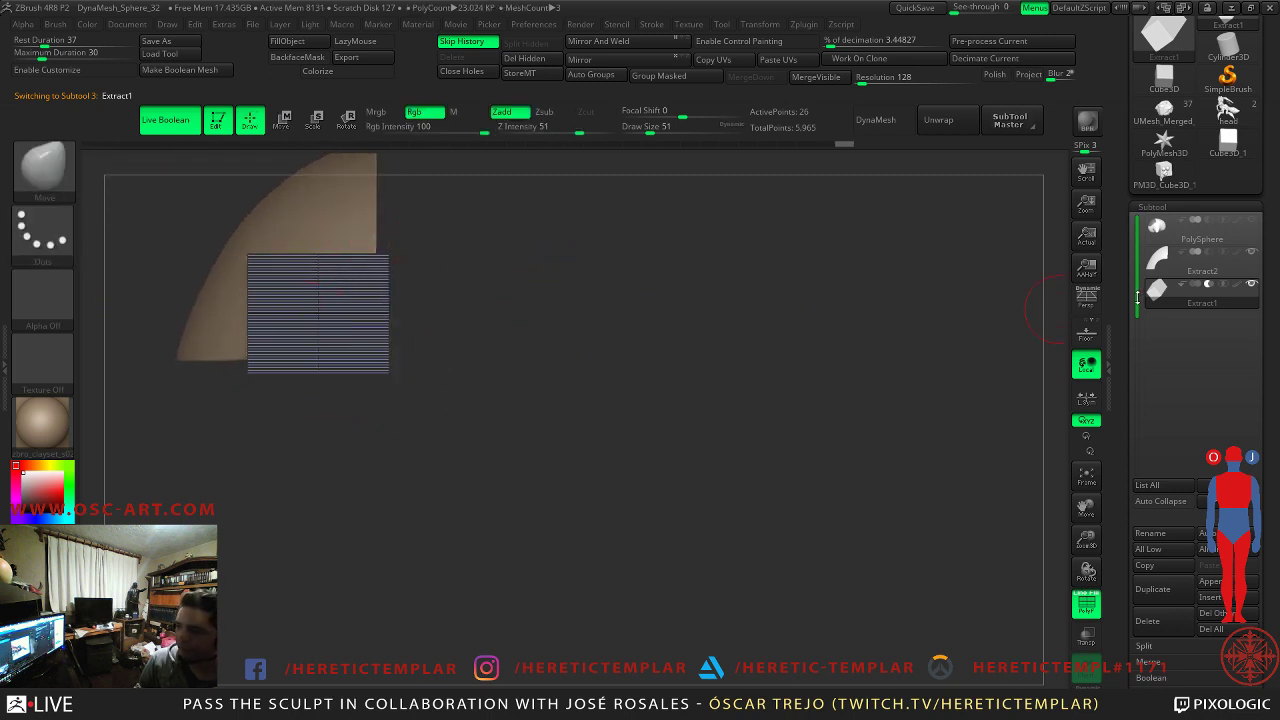
- DynaMesh the cube and clip its upper front corner diagonally with ClipCurve to angle the cut in the plate
mouse_move(530, 337)
alt+right_down()
mouse_move(638, 370)
mouse_move(620, 358)
alt+right_up()
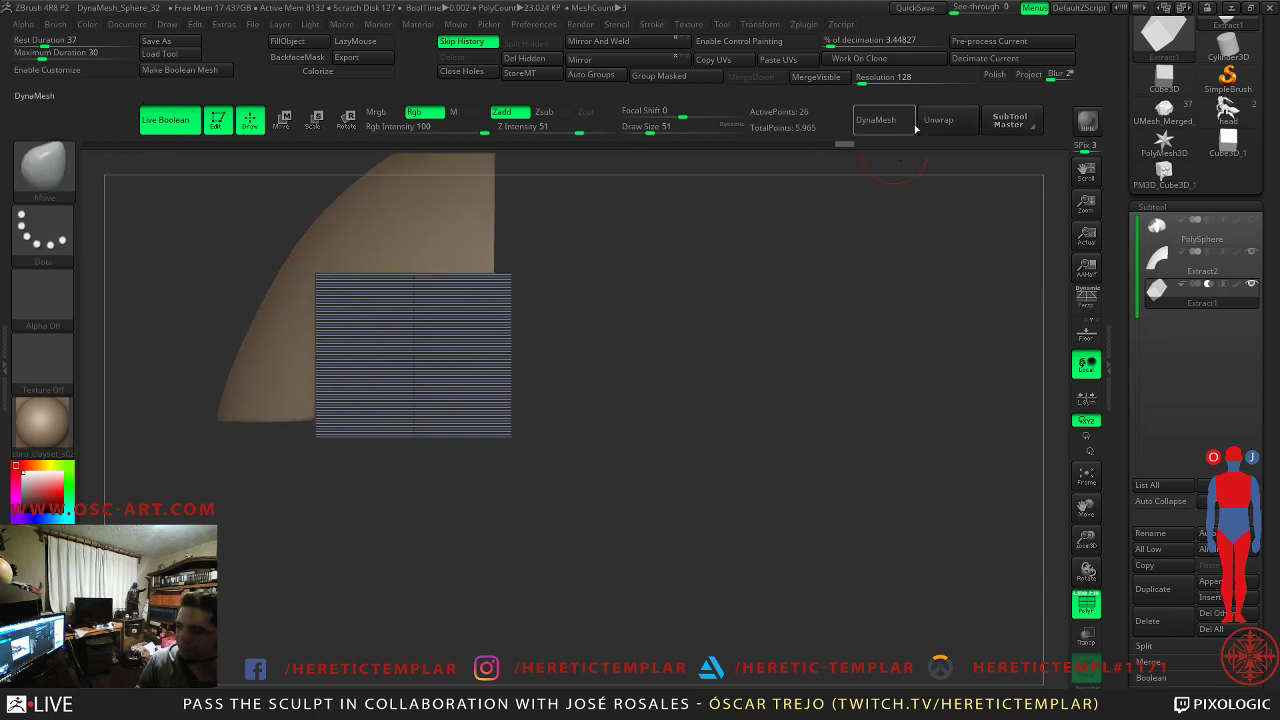
click(878, 122)
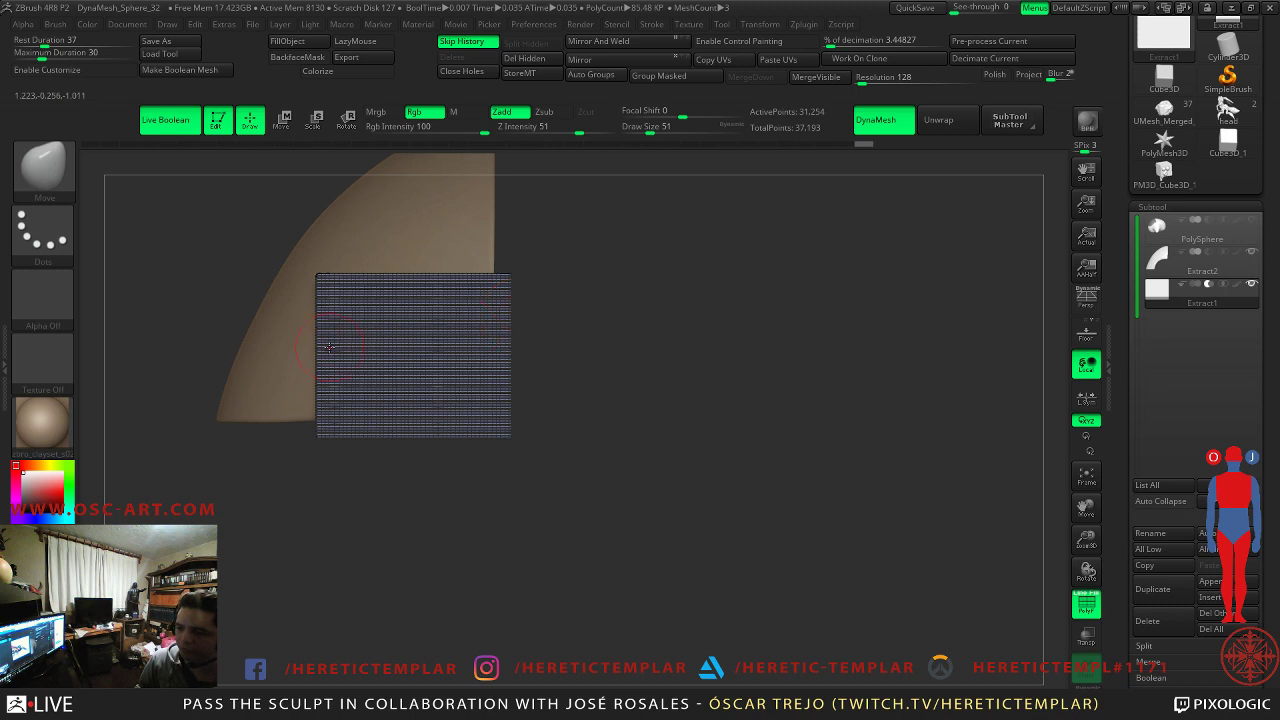
key(ctrl+shift)
click(60, 172)
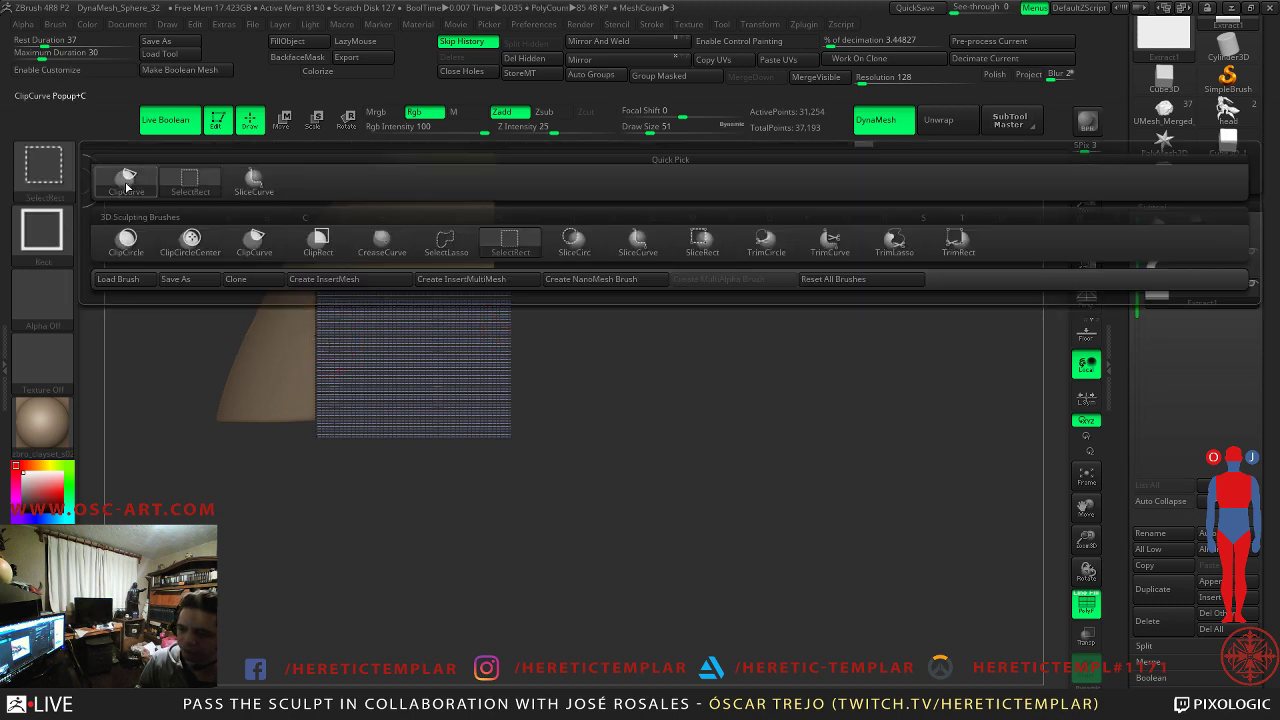
click(510, 242)
ctrl+shift+drag(284, 365, 428, 228)
mouse_move(509, 249)
mouse_down()
mouse_move(713, 263)
mouse_move(748, 297)
mouse_move(690, 268)
mouse_move(617, 268)
mouse_move(600, 250)
mouse_move(686, 271)
mouse_move(615, 310)
mouse_move(700, 314)
mouse_move(678, 401)
mouse_up()
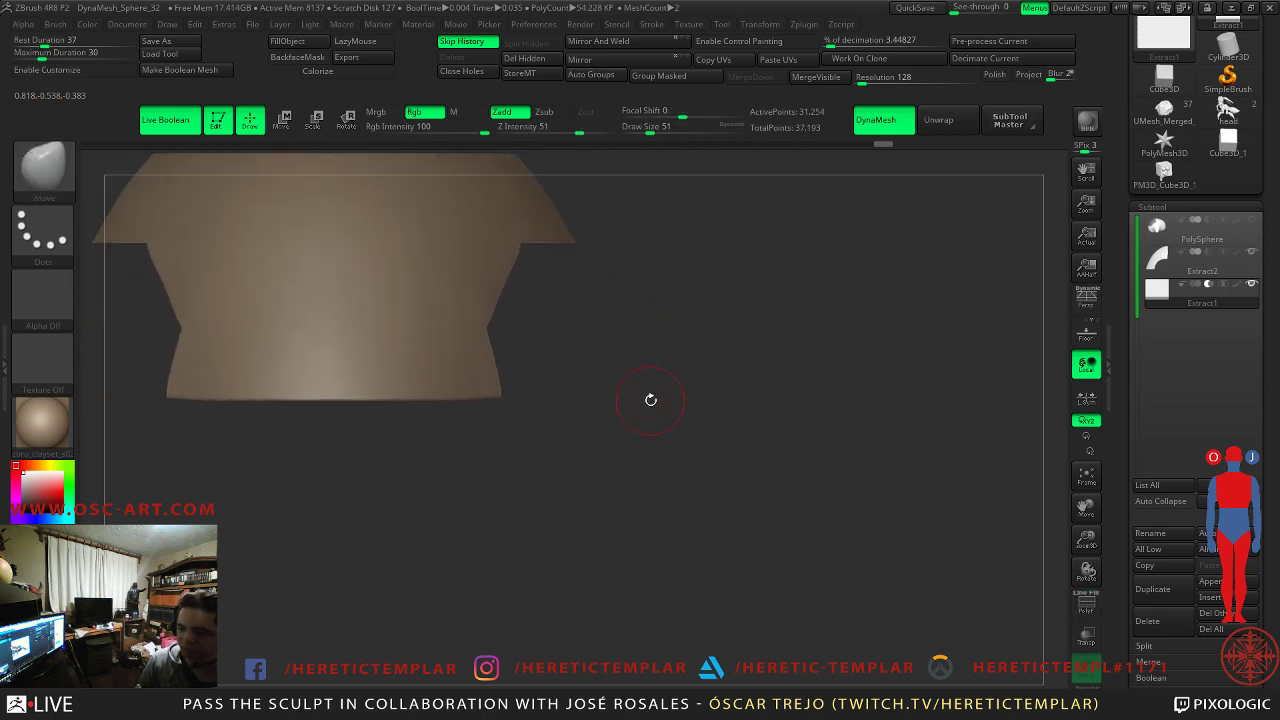
mouse_move(769, 289)
mouse_down()
mouse_move(690, 410)
mouse_move(660, 414)
mouse_move(745, 460)
mouse_move(732, 453)
mouse_up()
key(shift+f)
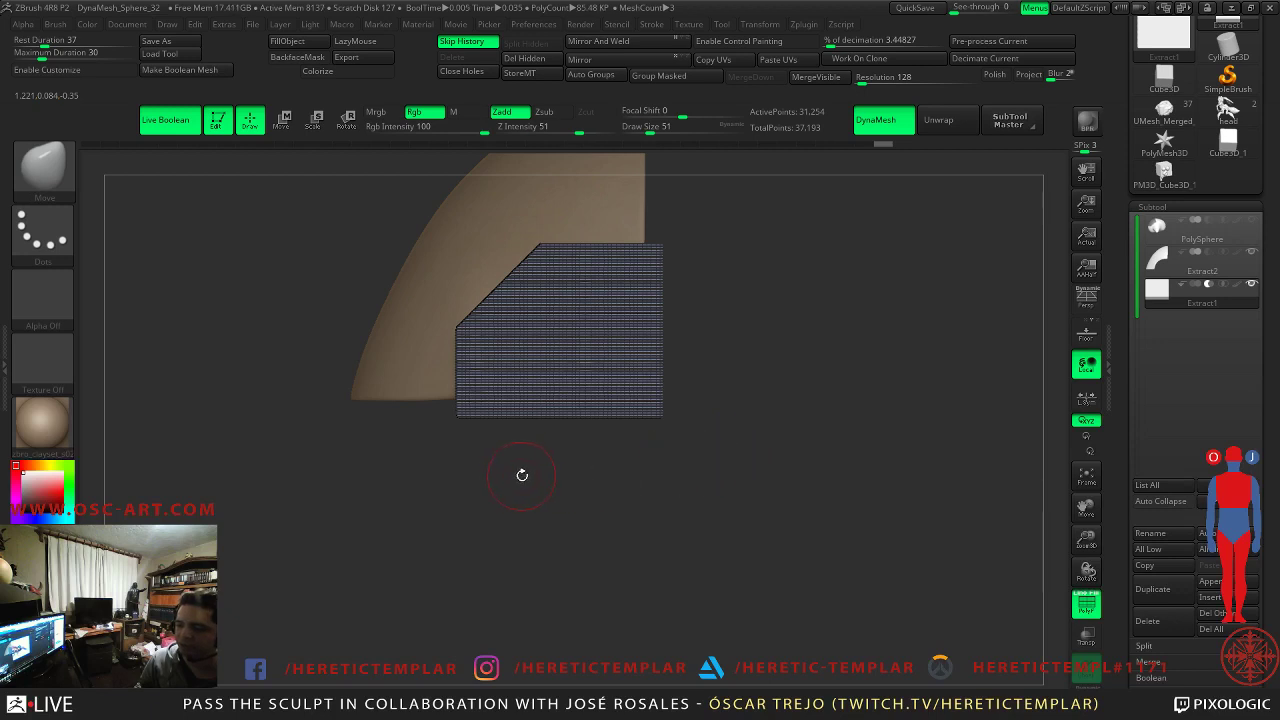
- Try to clip the cube's lower front corner diagonally with ClipCurve
key(ctrl+shift)
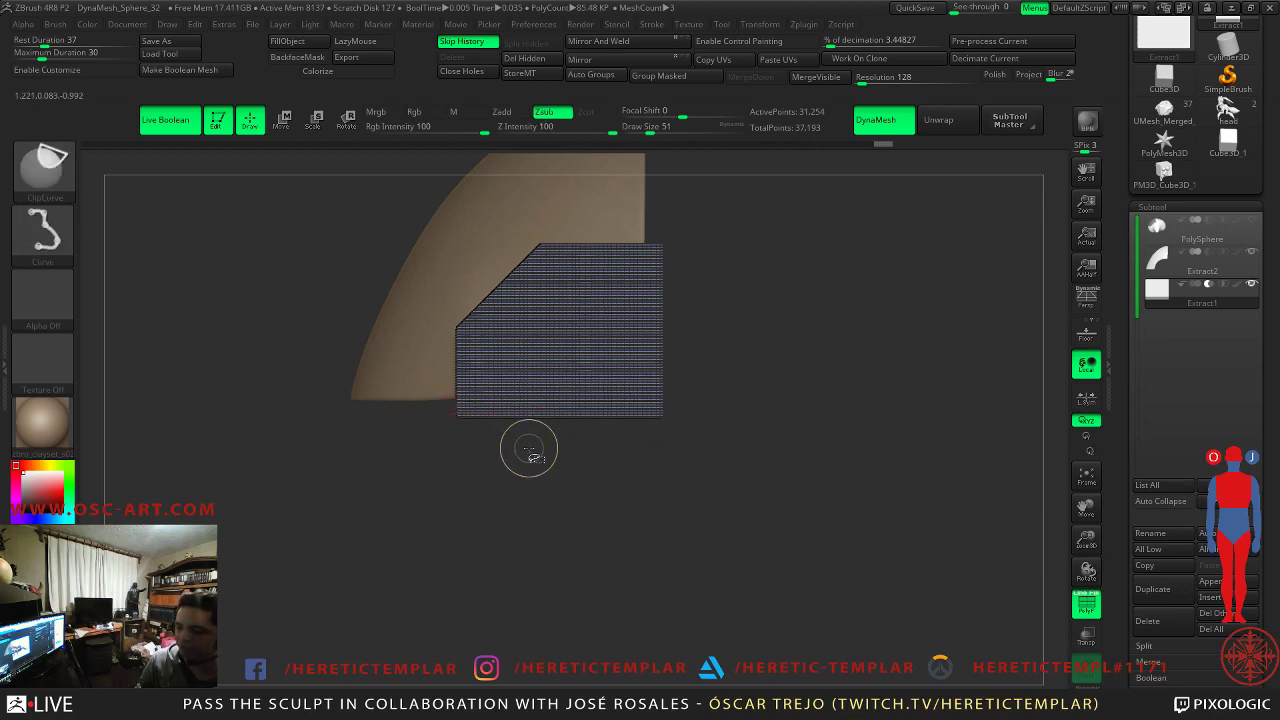
mouse_move(441, 374)
ctrl+shift+mouse_down()
mouse_move(423, 443)
mouse_move(417, 403)
mouse_move(420, 420)
mouse_move(458, 402)
mouse_move(605, 437)
ctrl+shift+mouse_up()
key(ctrl+z)
- Show the PolySphere head again and move it below the Extract1 cube in the subtool order
shift+drag(704, 449, 723, 505)
key(shift+f)
alt+drag(783, 549, 723, 491)
shift+drag(723, 491, 748, 511)
drag(697, 472, 560, 469)
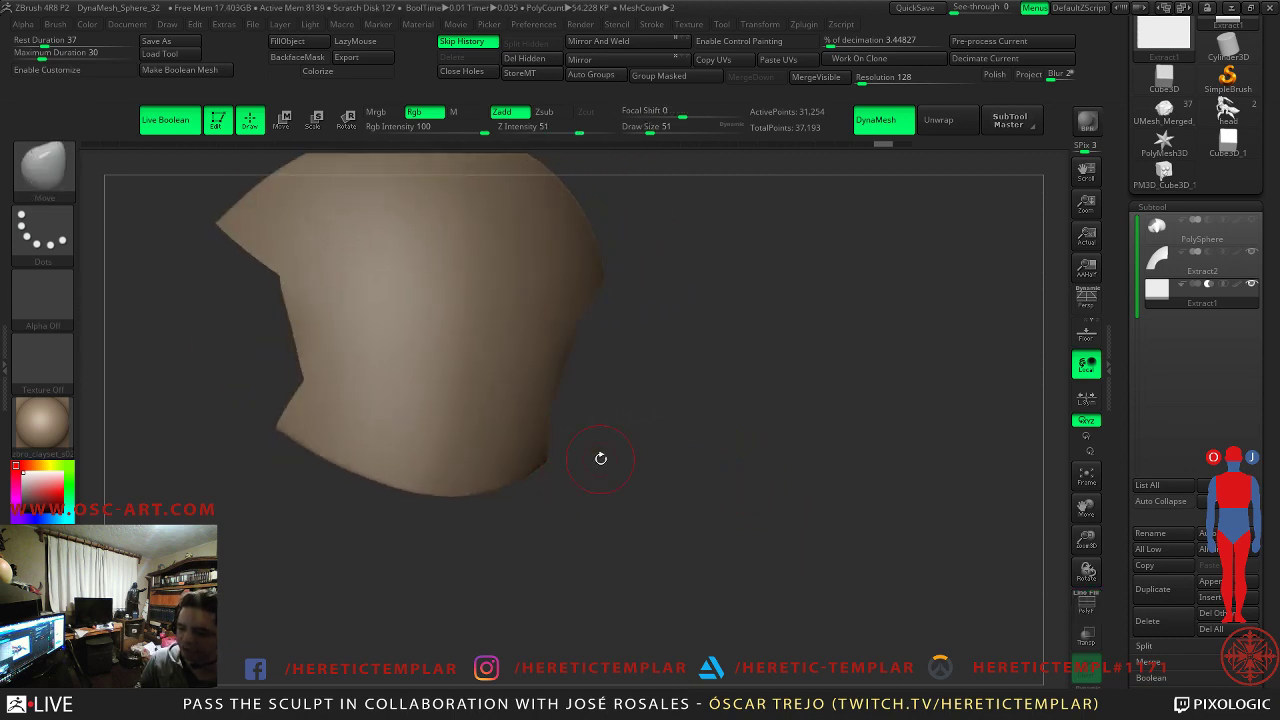
click(1250, 225)
drag(872, 428, 795, 395)
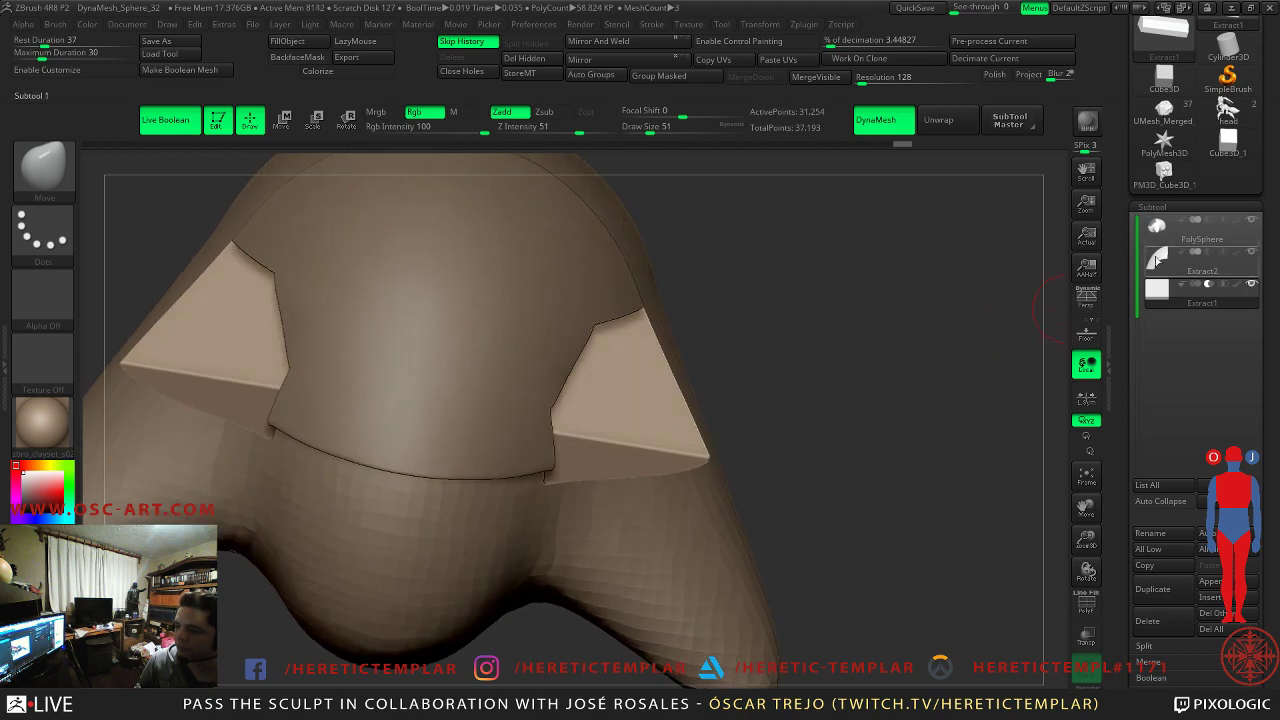
click(1160, 238)
drag(1040, 308, 623, 423)
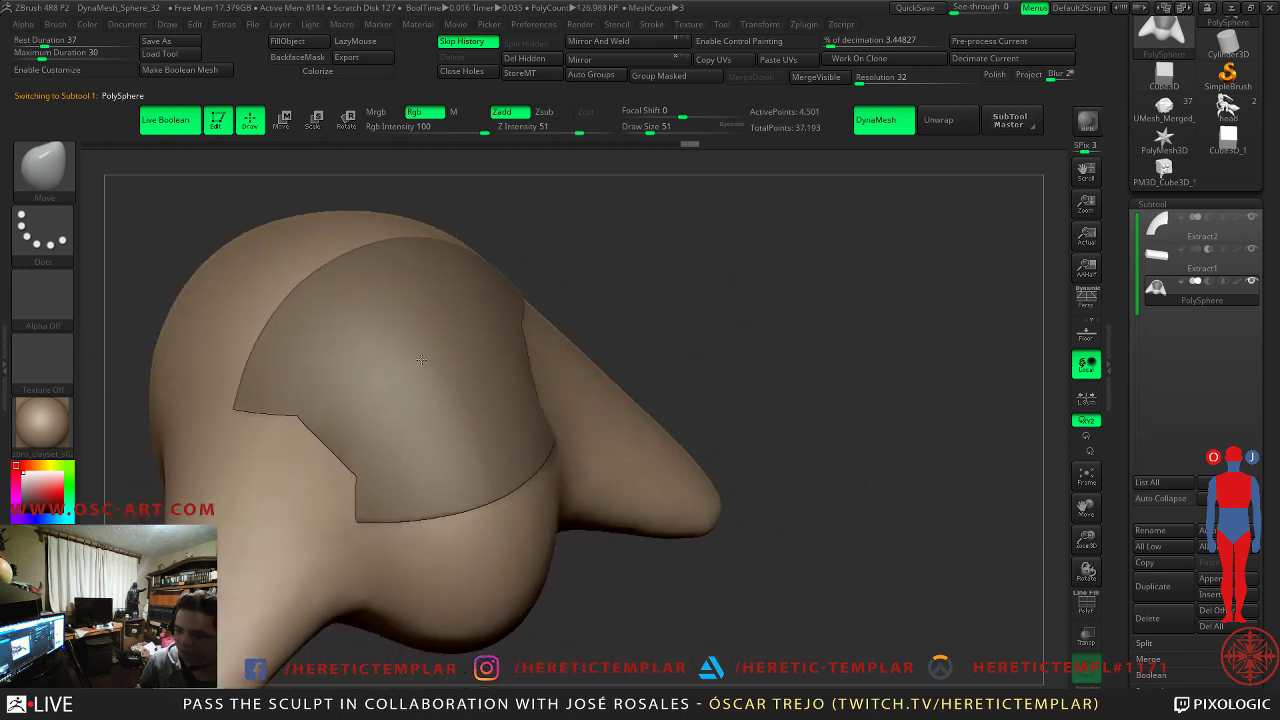
- Select the Extract2 plate and insert a small Cylinder Extend primitive from IMM Primitives near its side corner
alt+click(423, 360)
drag(745, 286, 694, 293)
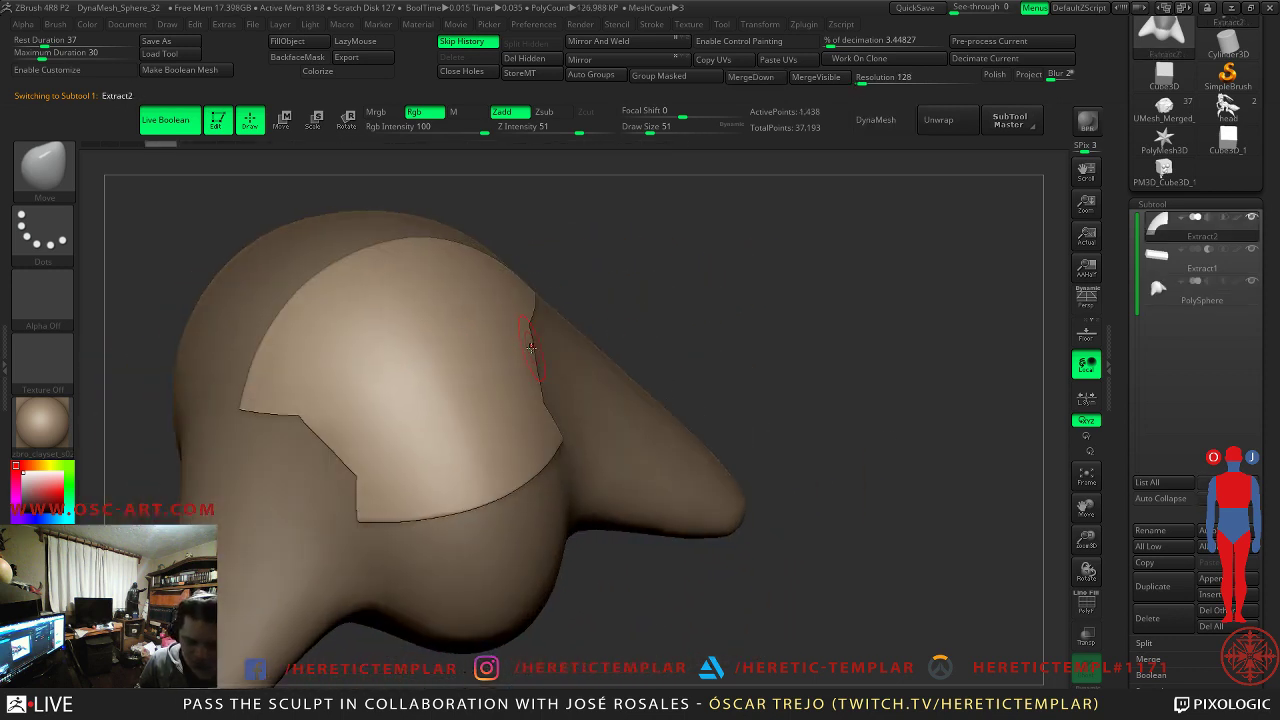
key(b)
key(i)
key(p)
click(452, 172)
drag(563, 251, 690, 368)
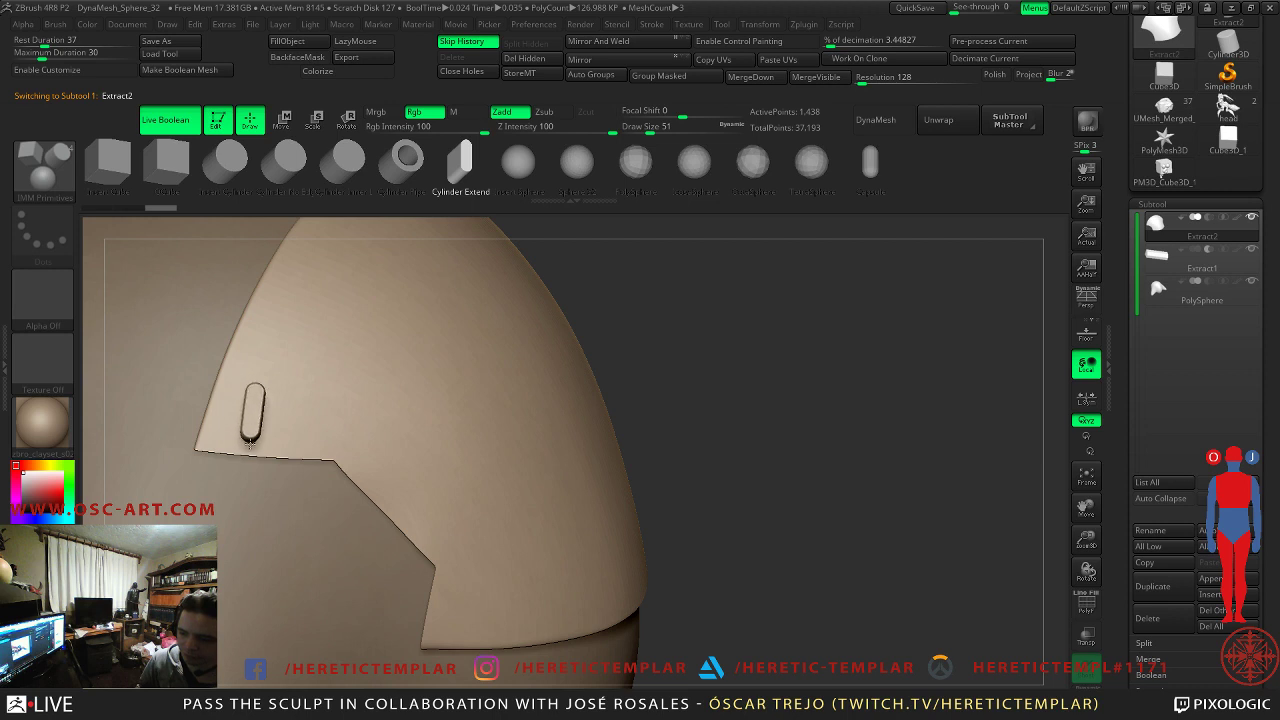
drag(249, 444, 250, 446)
- Split the inserted capsule from the plate with Split Hidden, and place it between Extract1 and PolySphere in the subtool order
ctrl+shift+click(253, 425)
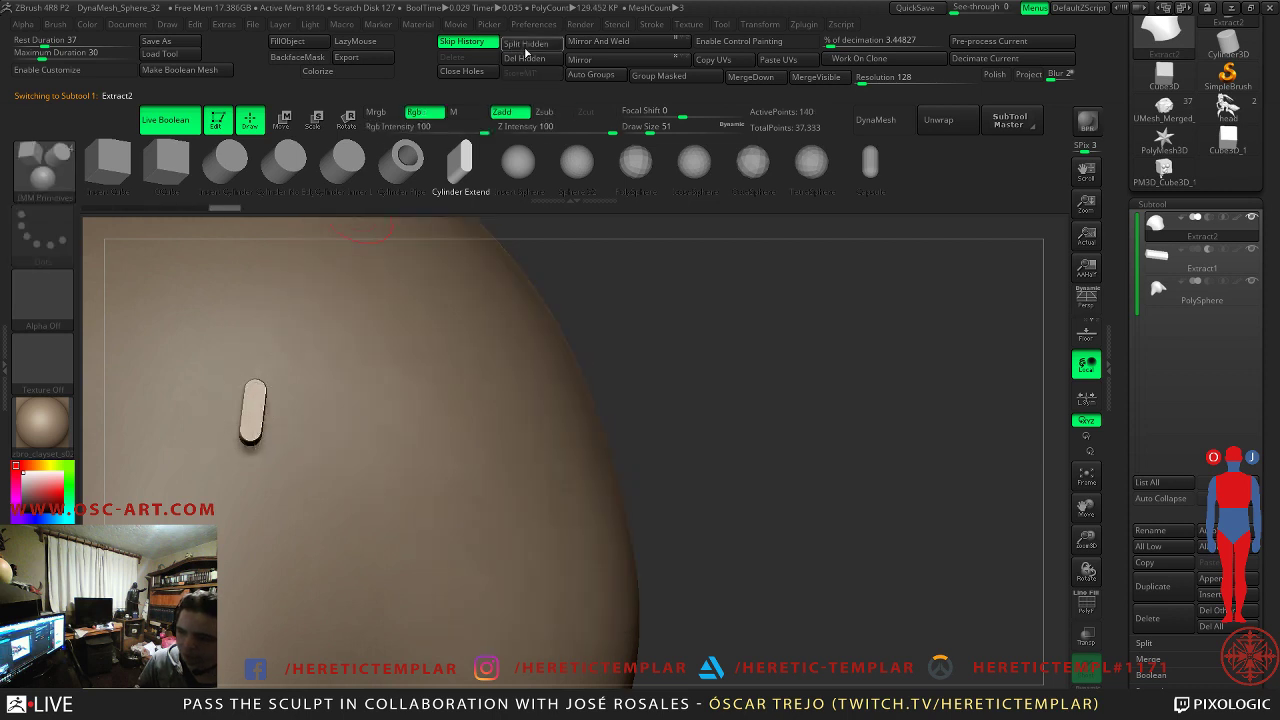
click(525, 46)
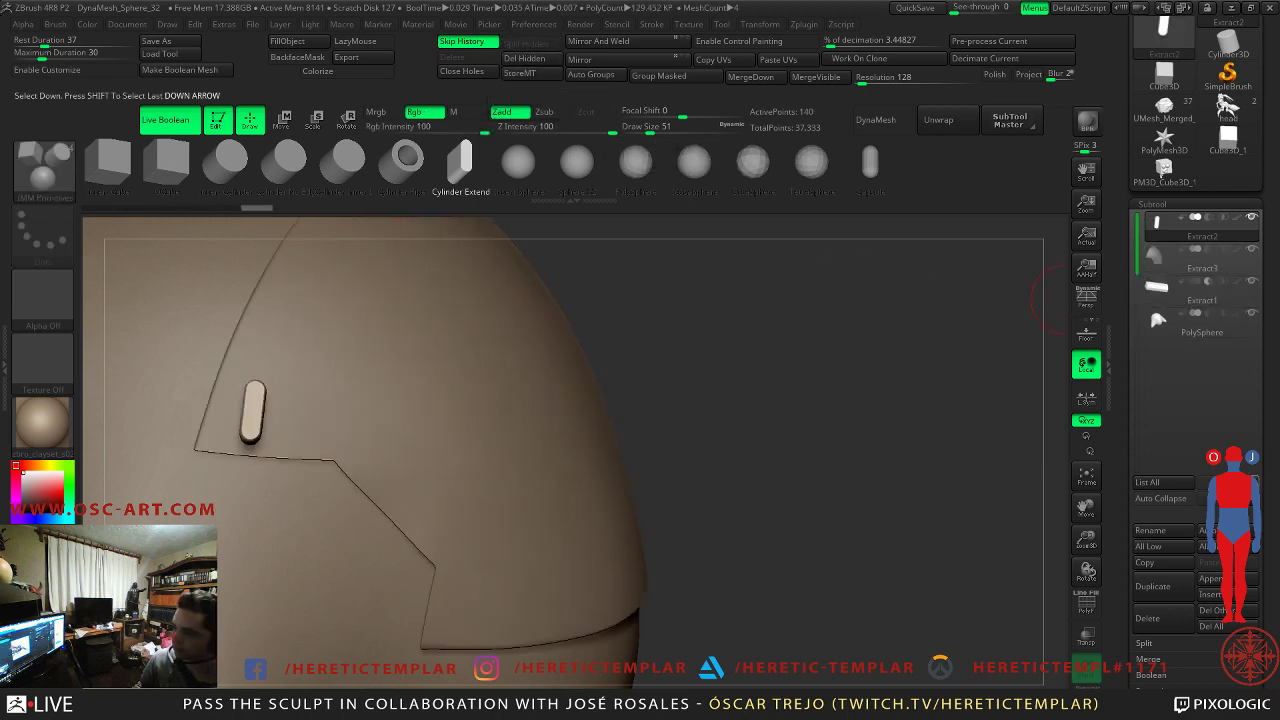
click(1249, 503)
click(1249, 503)
click(1249, 503)
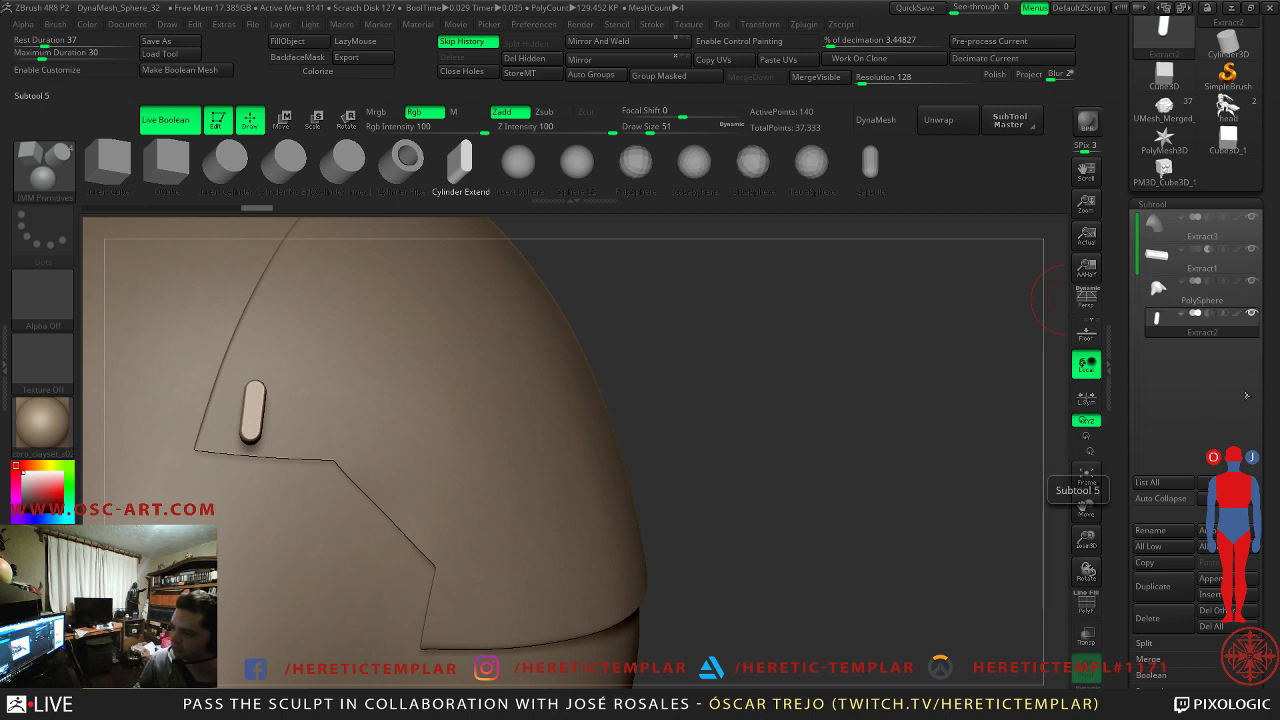
click(1249, 487)
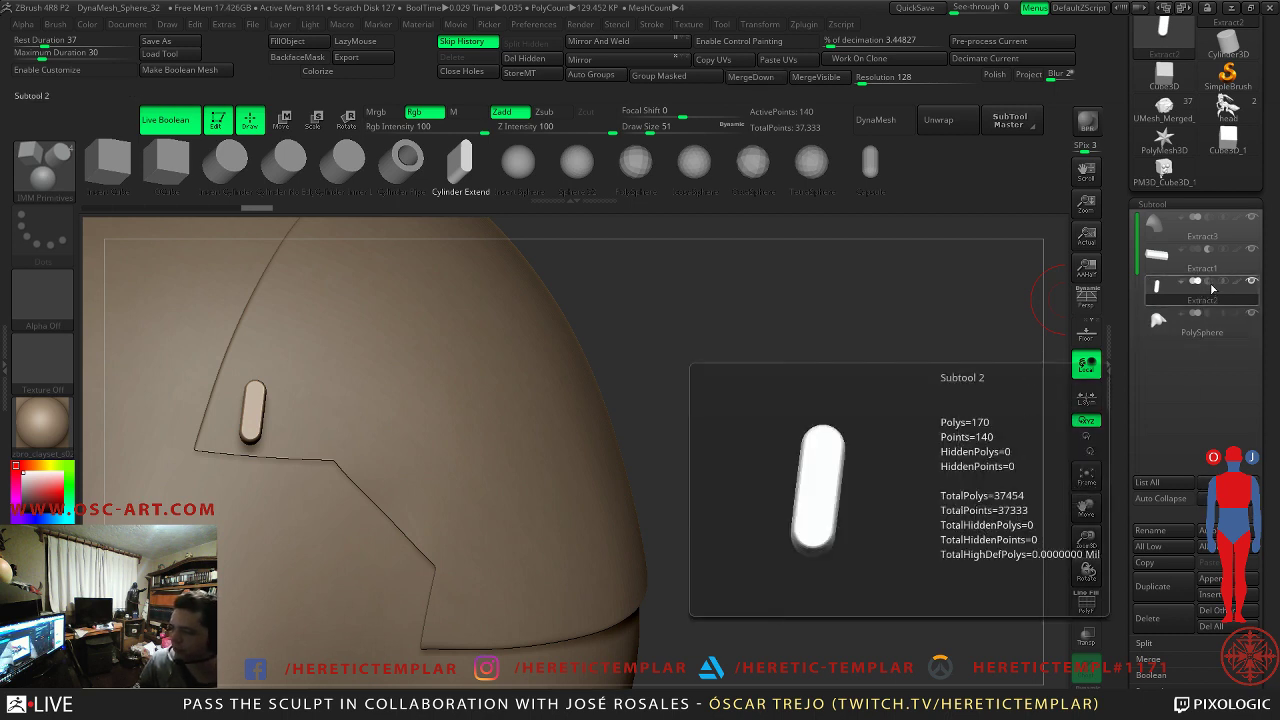
- Set the capsule to subtract and push it slightly inward so it cuts a slot into the plate
click(1208, 282)
drag(925, 355, 797, 365)
key(w)
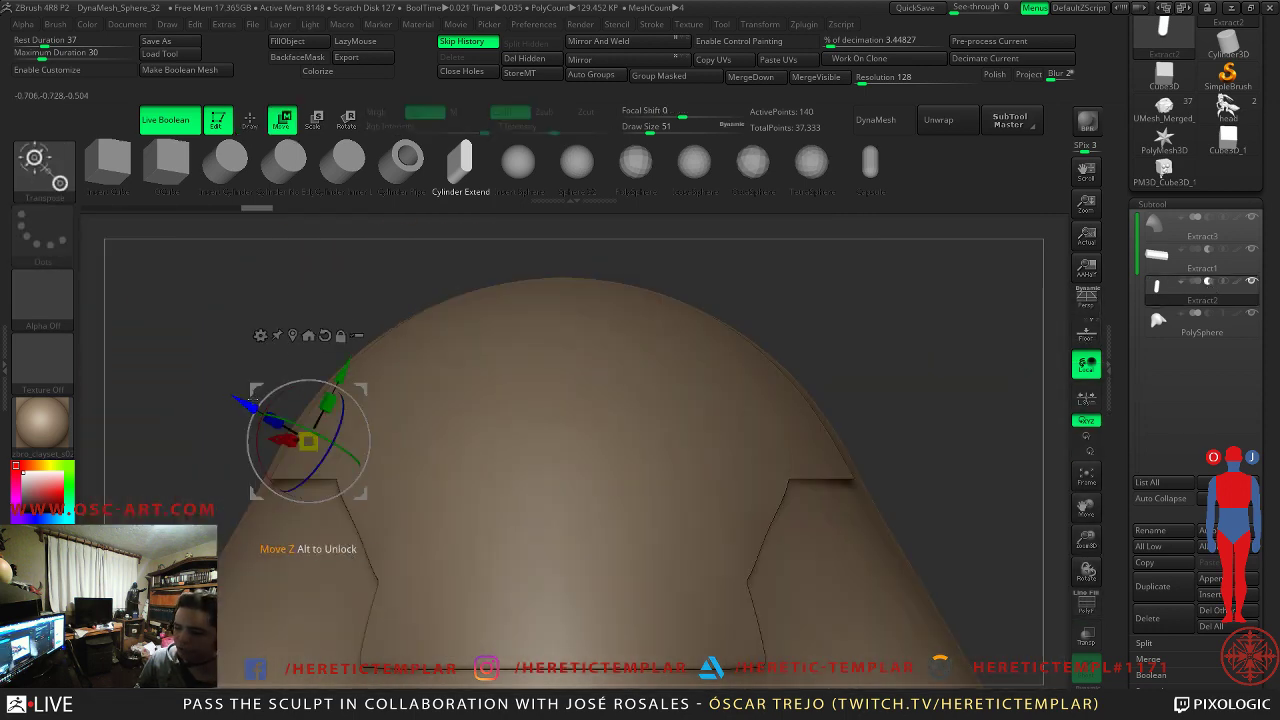
drag(251, 400, 257, 403)
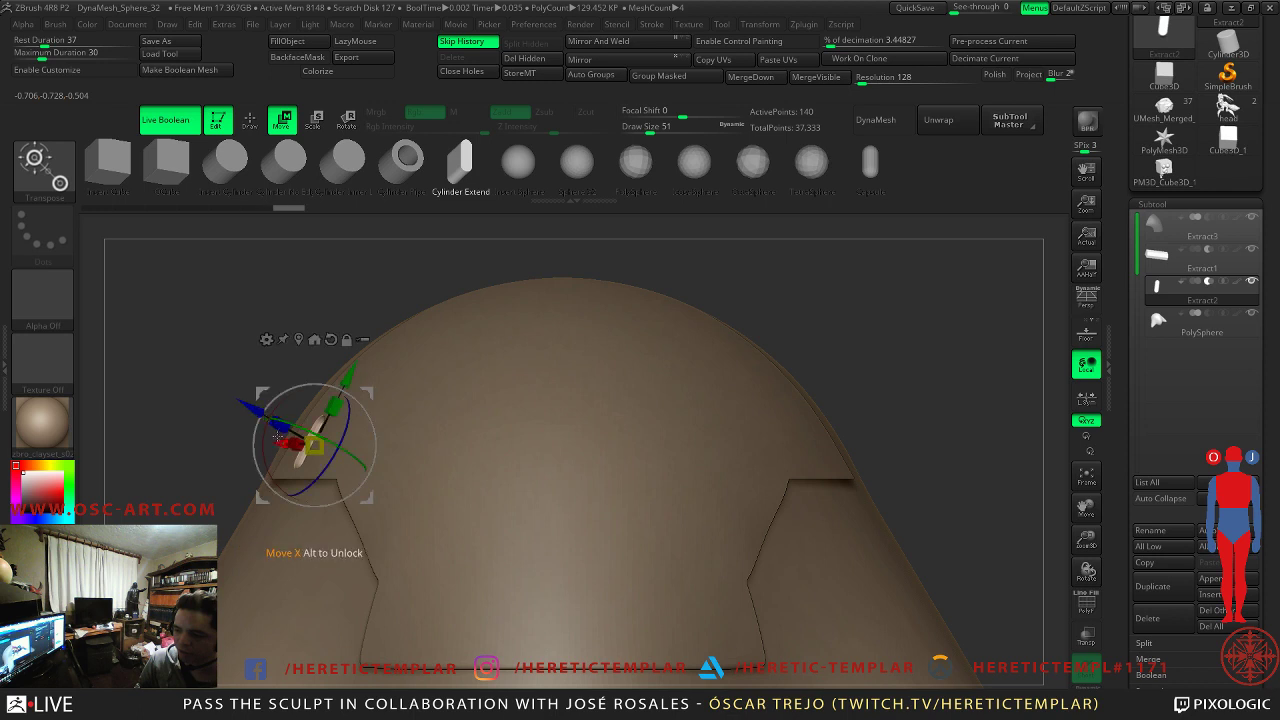
key(q)
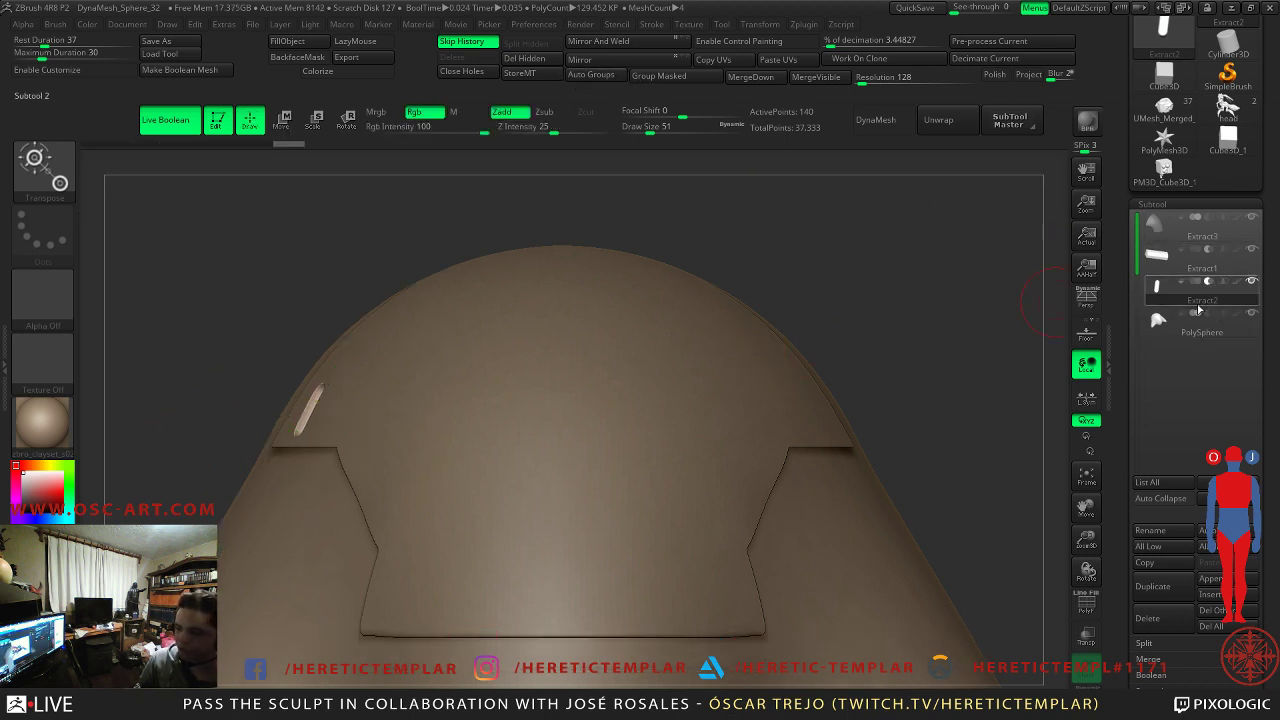
- Adjust the subtracting capsule's position at the side of the plate
drag(841, 297, 782, 272)
key(w)
mouse_move(294, 450)
mouse_down()
mouse_move(247, 410)
mouse_move(222, 408)
mouse_move(252, 440)
mouse_up()
mouse_move(788, 358)
alt+mouse_down()
mouse_move(711, 314)
mouse_move(660, 331)
alt+mouse_up()
key(q)
drag(750, 337, 757, 317)
key(w)
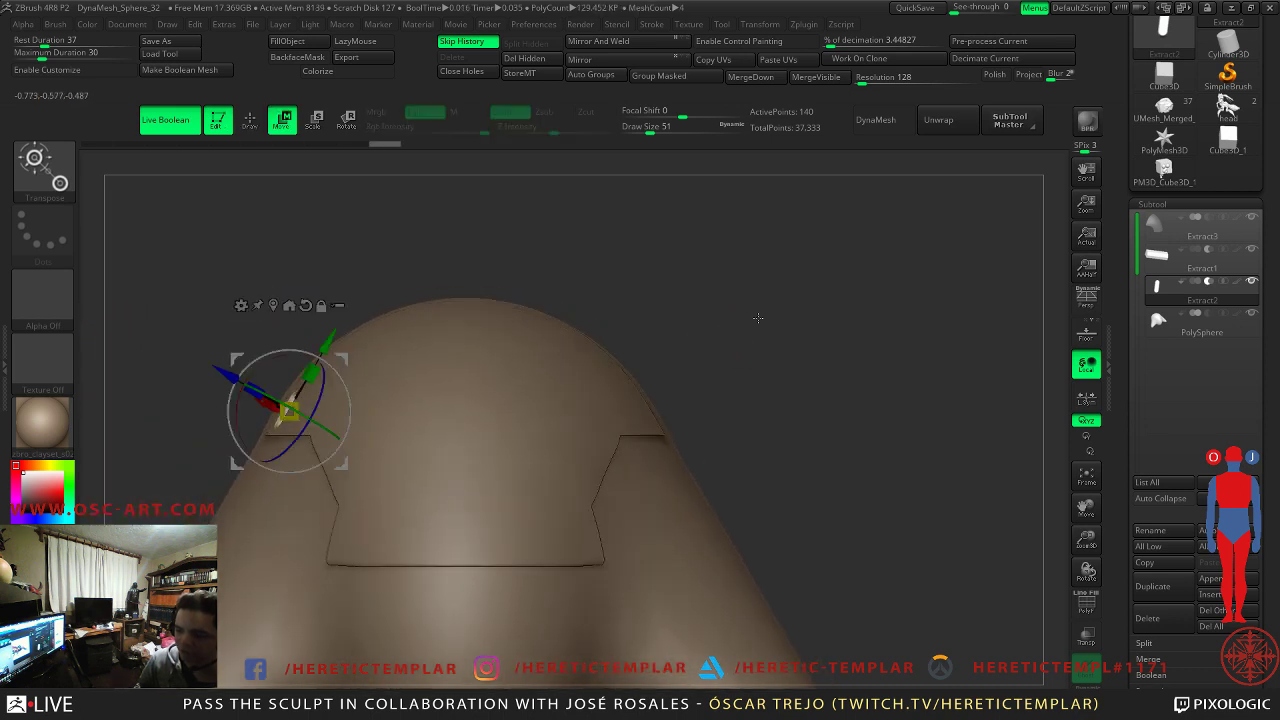
- Mirror the capsule to the opposite side of the head, and apply Mirror And Weld to it
click(587, 62)
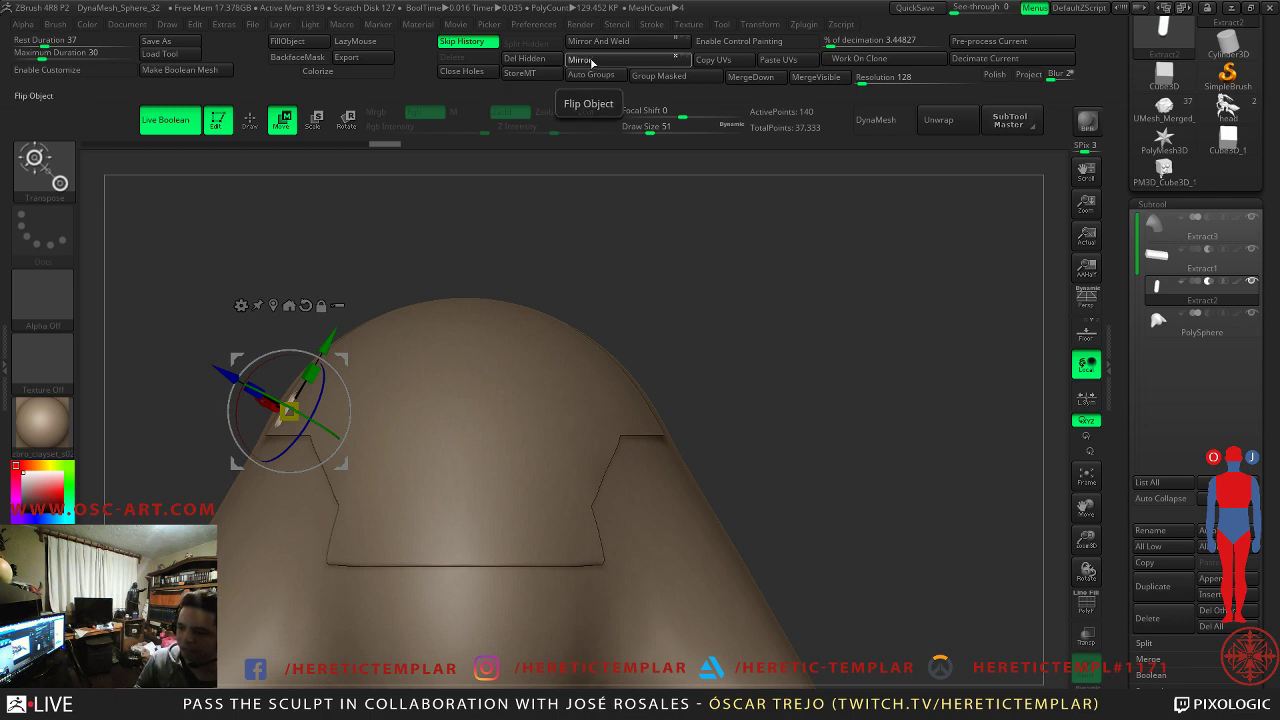
click(601, 43)
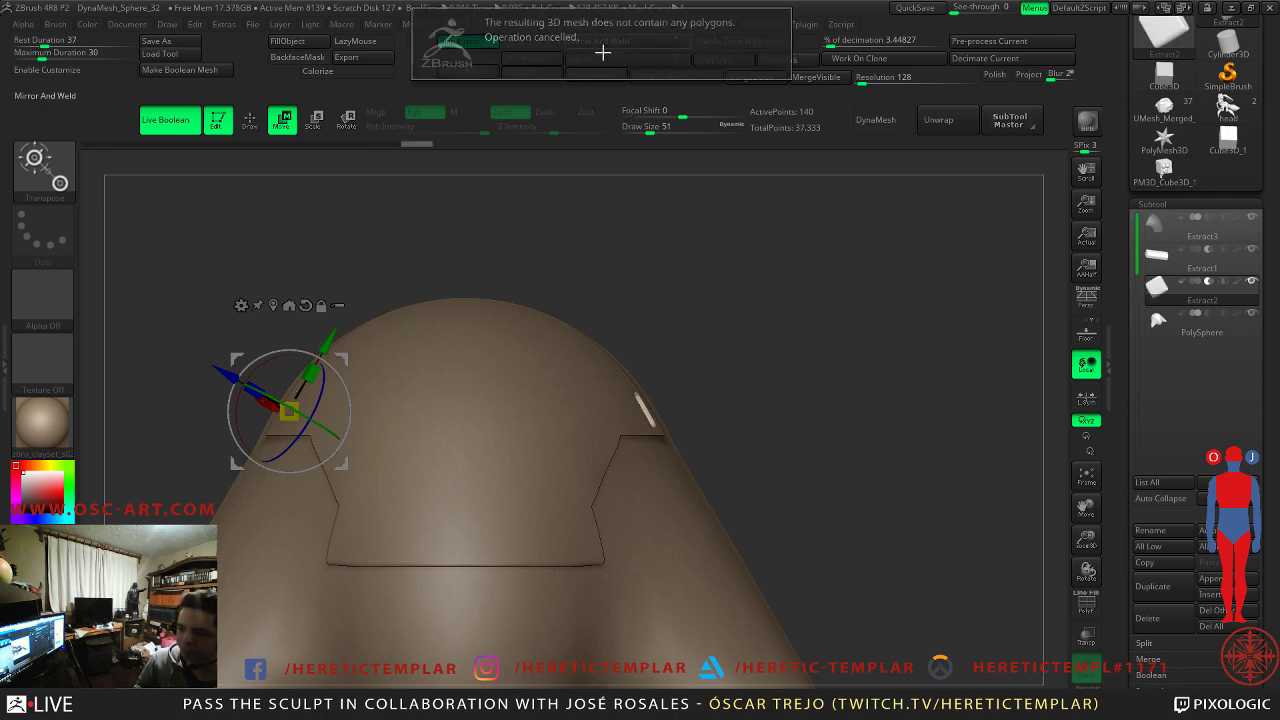
- Mirror and weld the slot cutter so a matching slot sits on each side of the helmet plate
click(601, 43)
drag(600, 236, 711, 268)
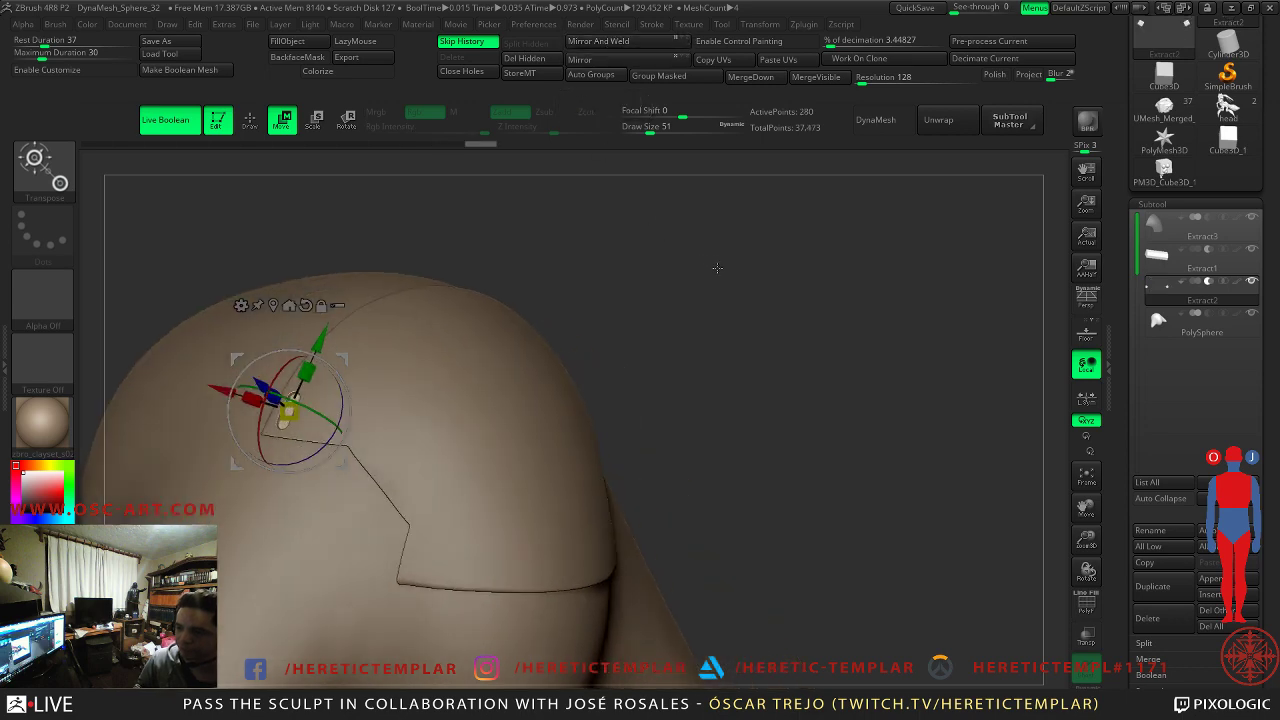
mouse_move(743, 320)
mouse_down()
mouse_move(714, 371)
mouse_move(689, 370)
mouse_move(731, 354)
mouse_move(731, 283)
mouse_move(768, 337)
mouse_move(690, 345)
mouse_up()
key(q)
key(w)
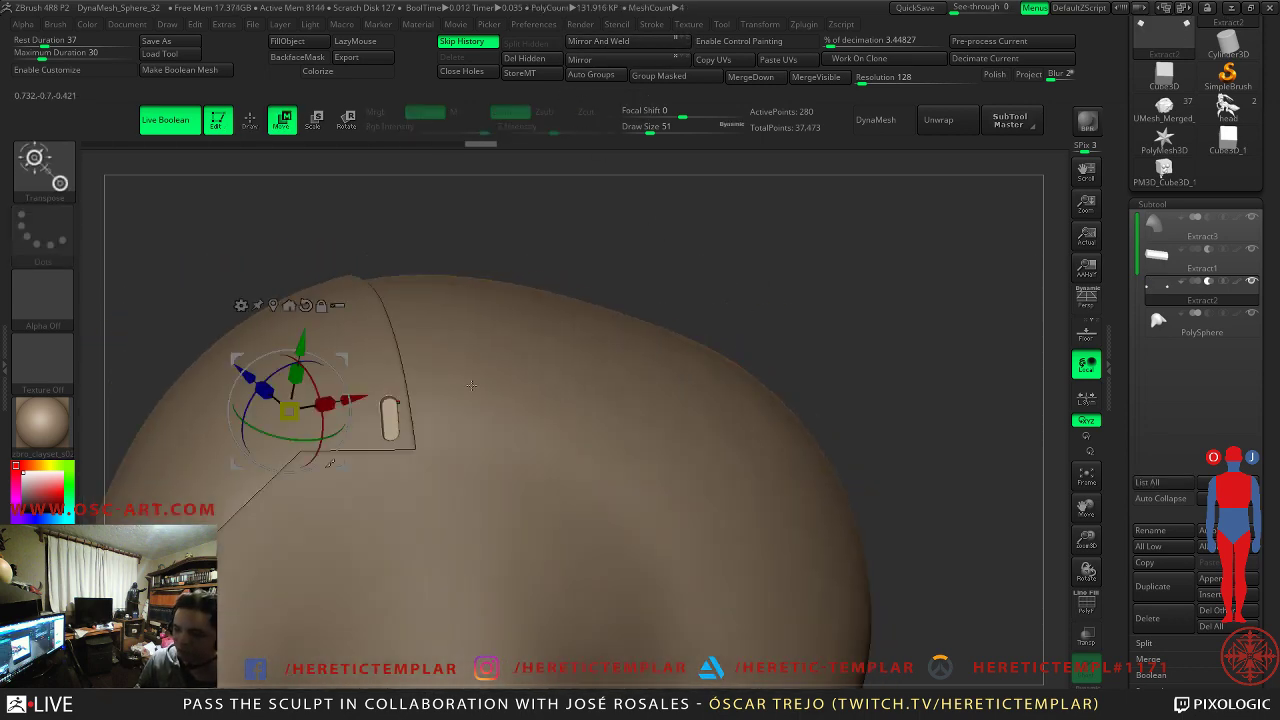
mouse_move(343, 358)
mouse_down()
mouse_move(258, 326)
mouse_move(551, 340)
mouse_move(295, 374)
mouse_up()
key(ctrl+z)
mouse_move(712, 300)
mouse_down()
mouse_move(838, 294)
mouse_move(837, 320)
mouse_move(777, 297)
mouse_move(791, 165)
mouse_move(766, 363)
mouse_move(794, 337)
mouse_move(791, 496)
mouse_move(923, 423)
mouse_move(735, 295)
mouse_up()
key(q)
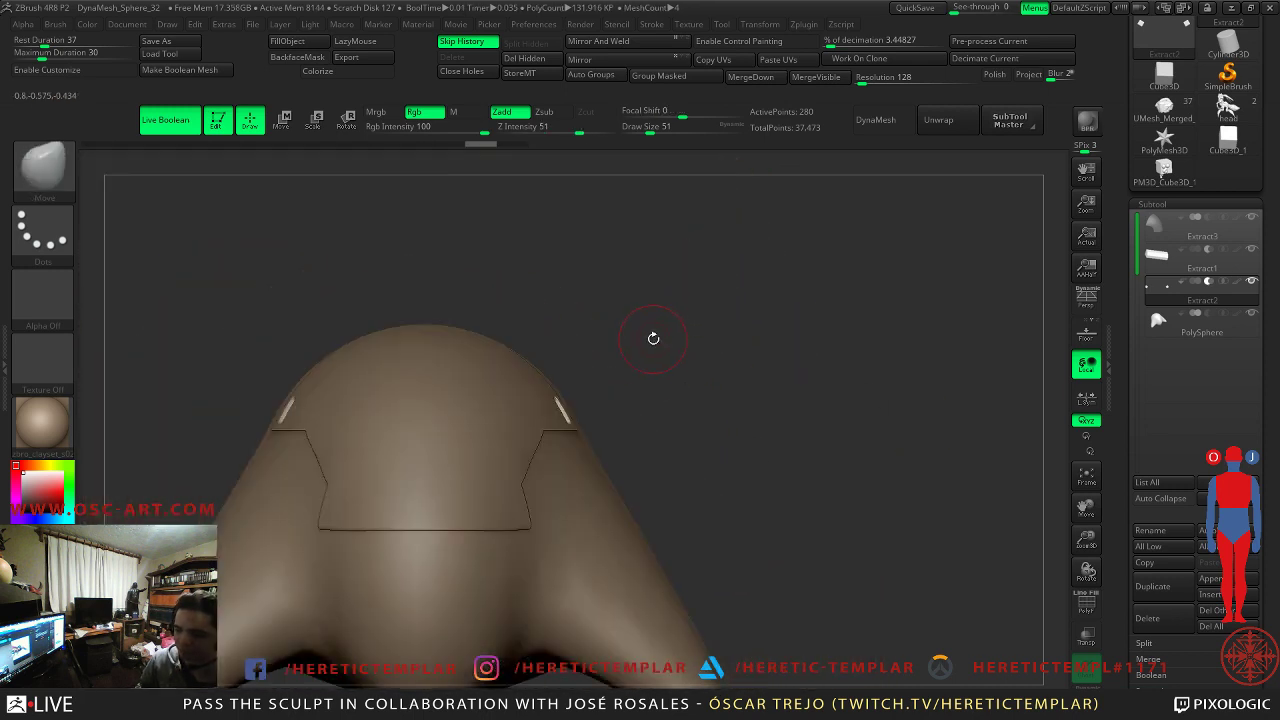
alt+drag(732, 391, 718, 319)
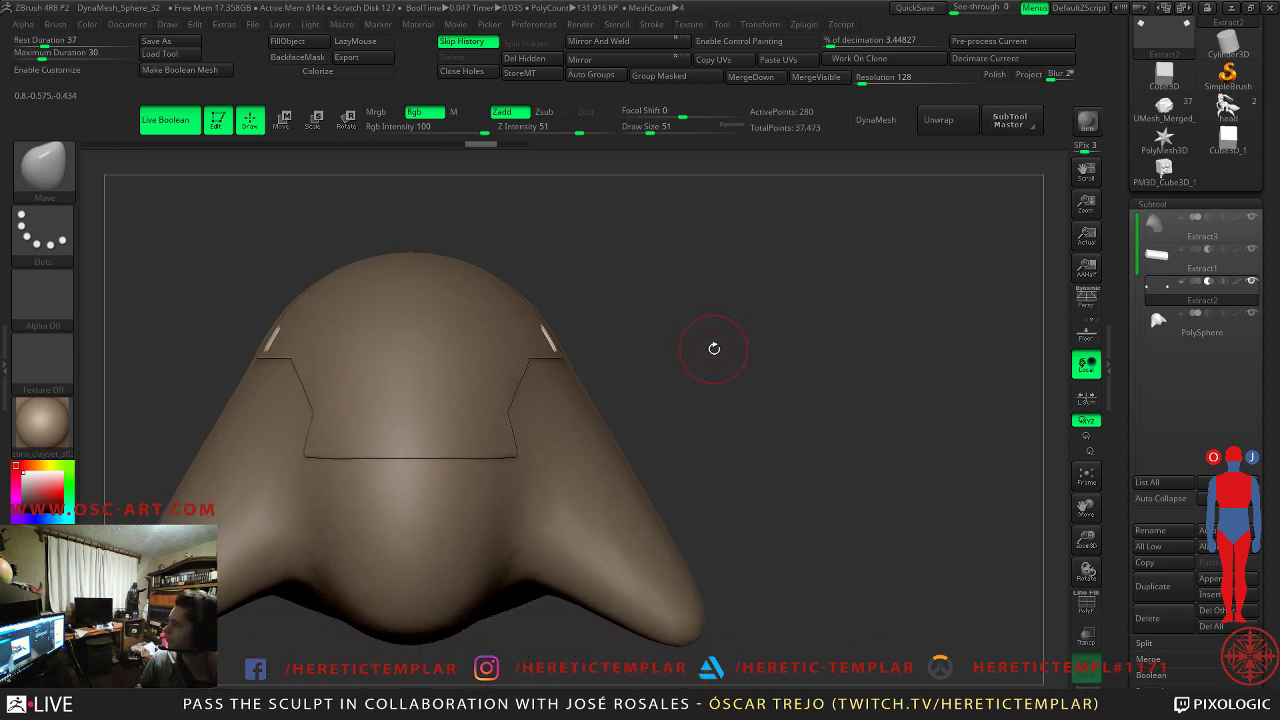
alt+drag(647, 266, 685, 326)
- Select the Extract3 plate and insert the Holes mesh of the IMM Boolean brush near its side edges
alt+click(449, 383)
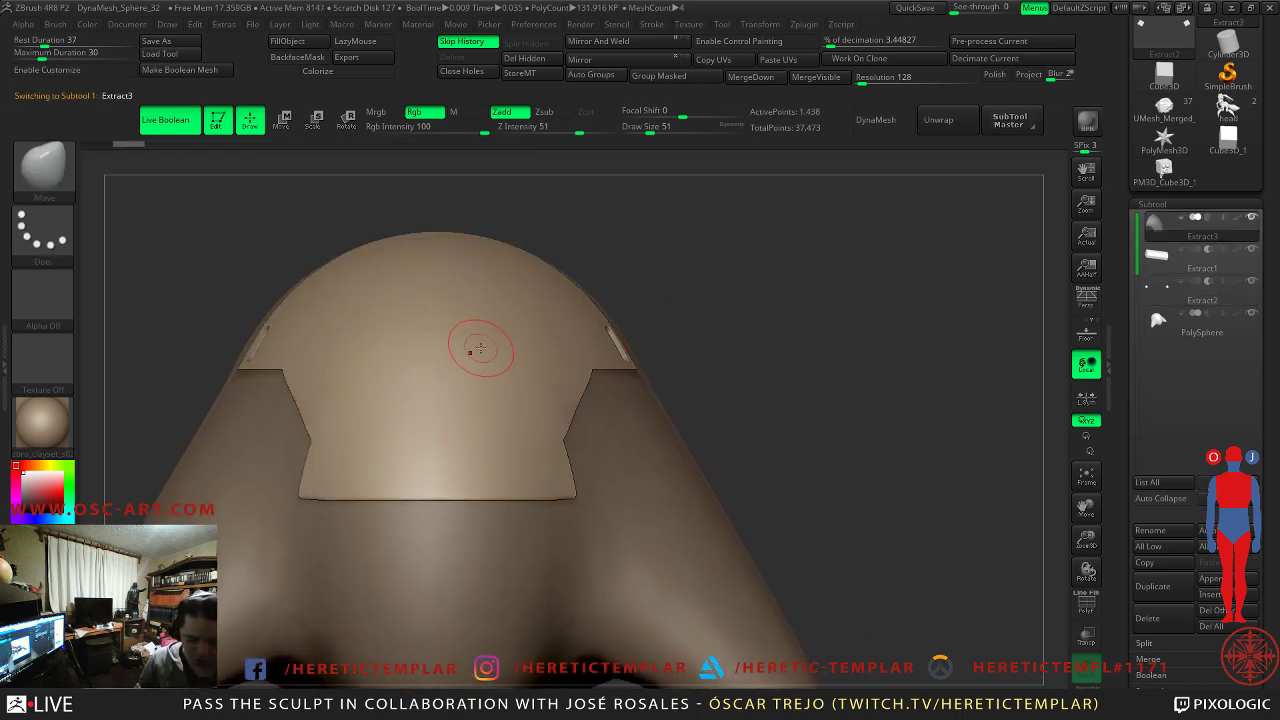
key(b)
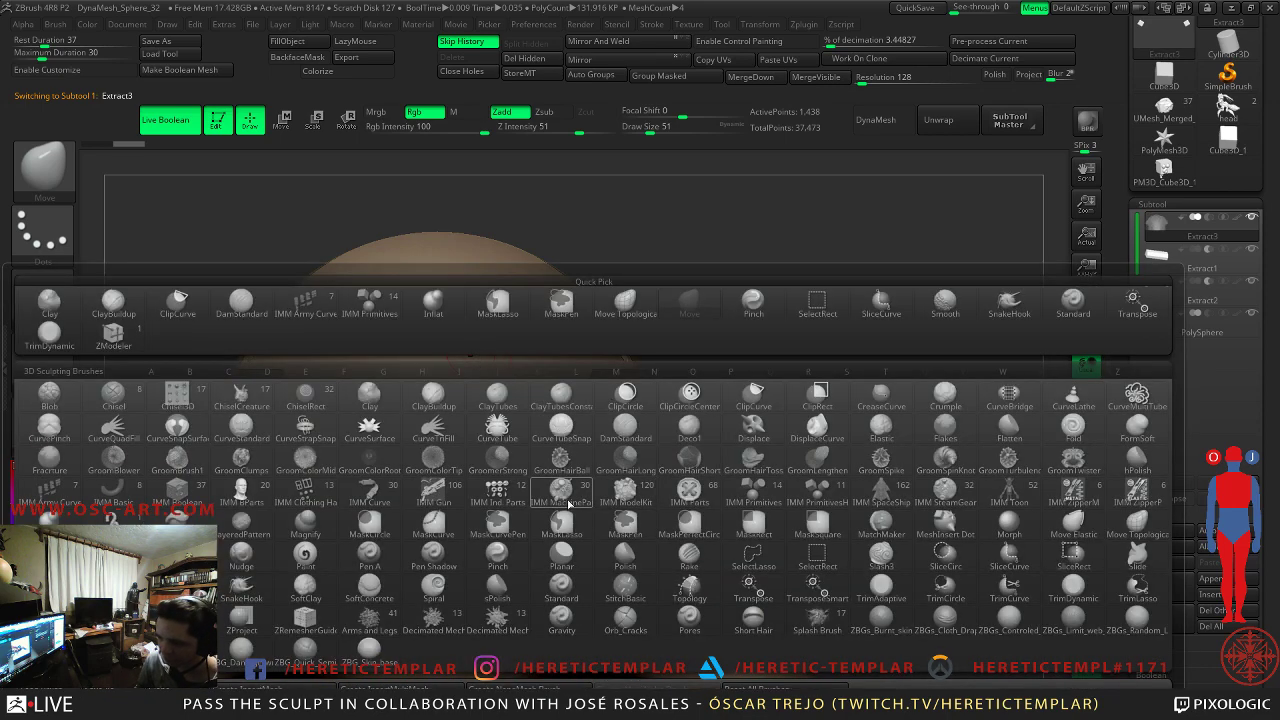
key(i)
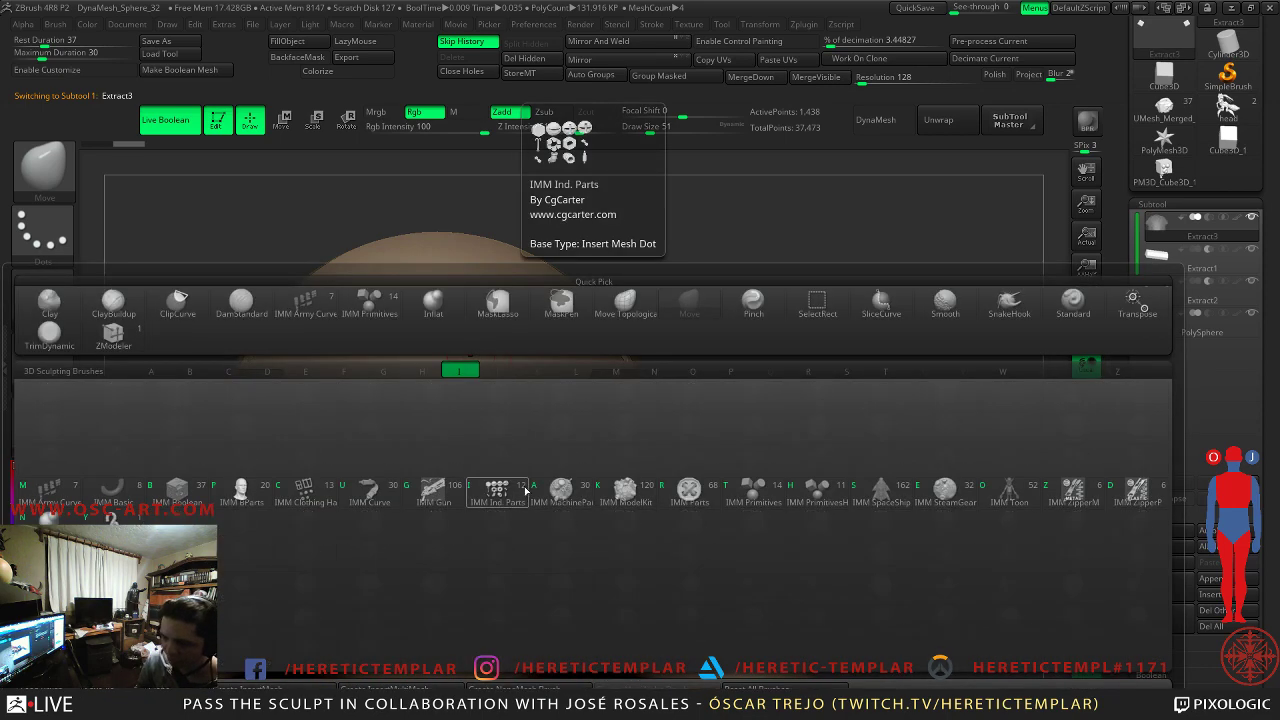
click(178, 490)
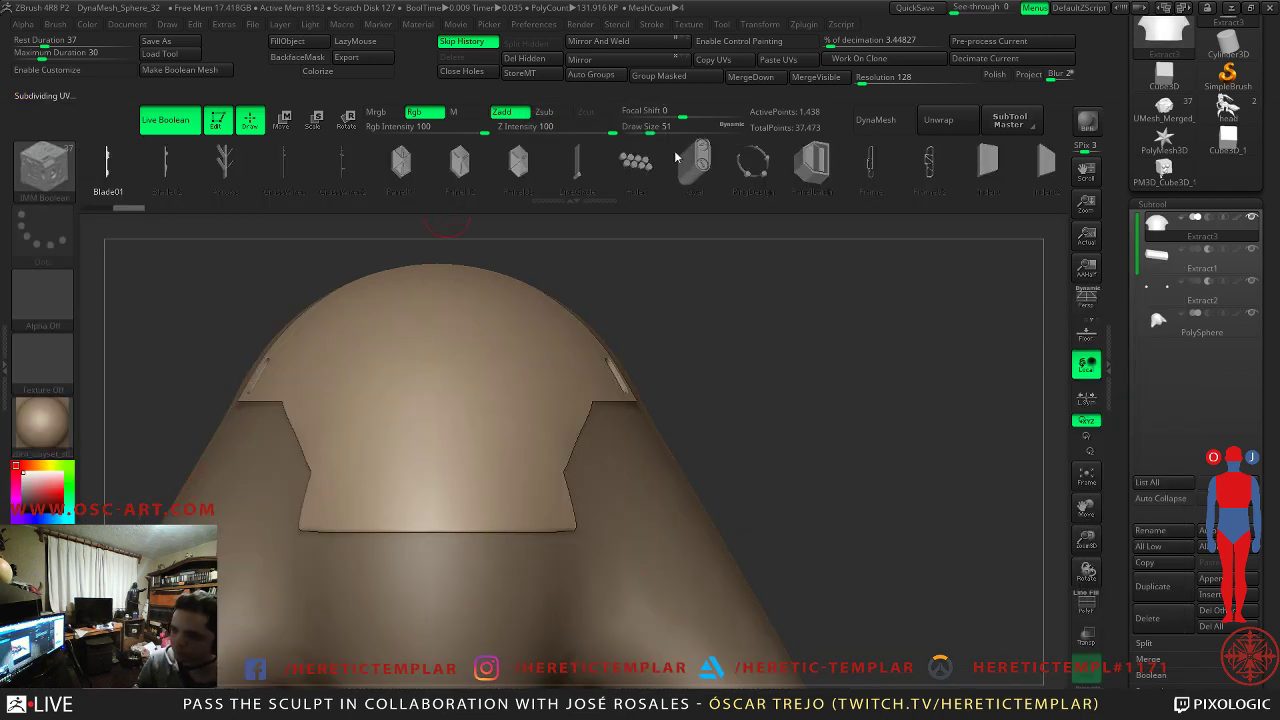
click(635, 162)
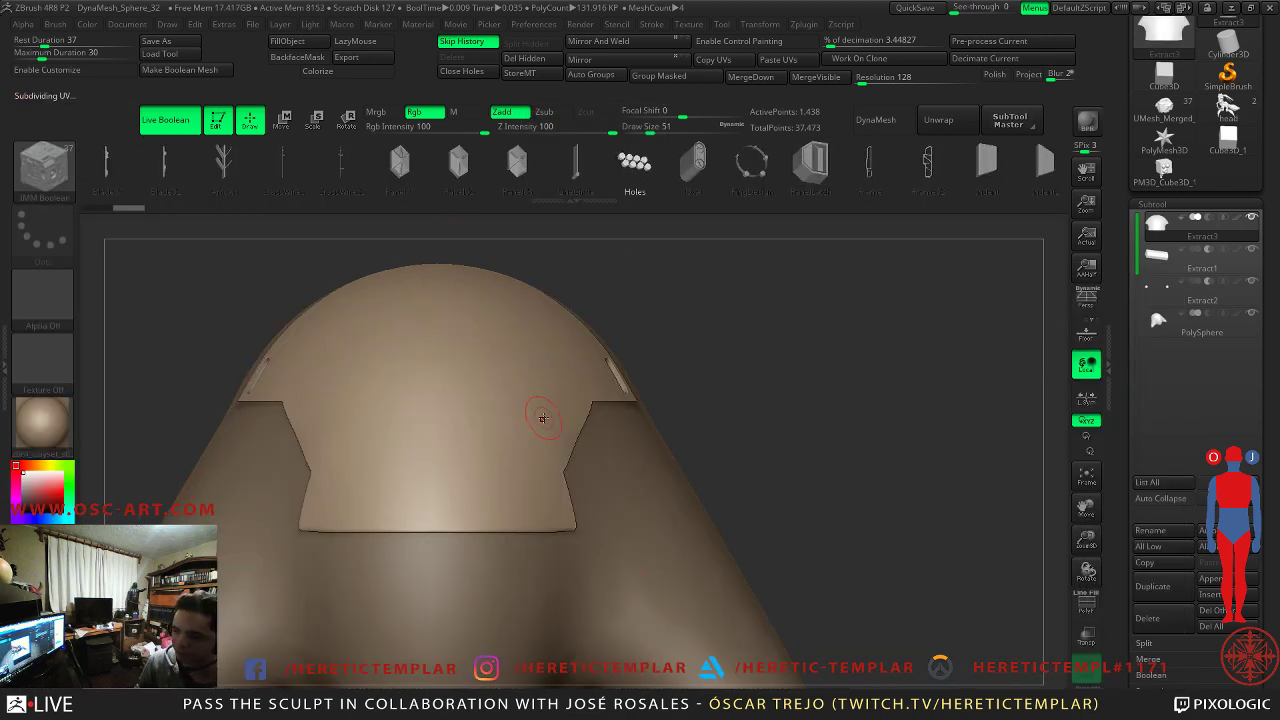
drag(556, 417, 600, 440)
key(ctrl+z)
drag(686, 386, 754, 394)
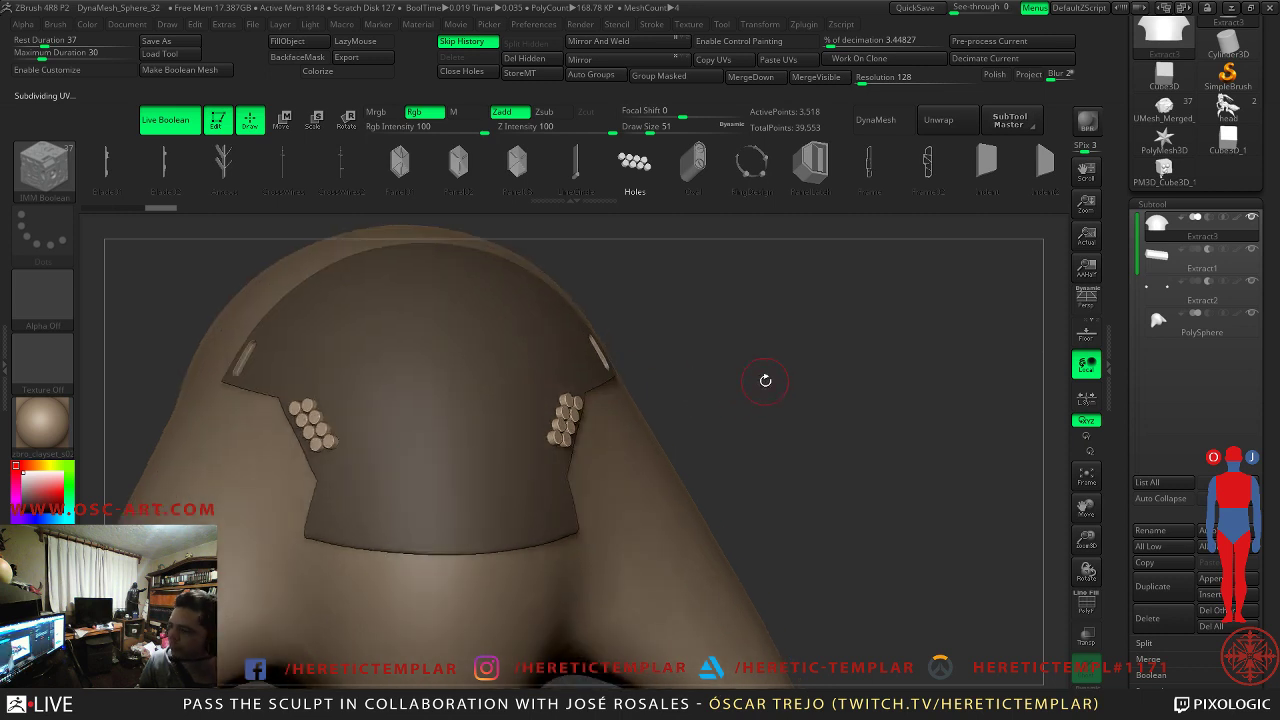
- Split the inserted holes into their own subtool, place it below Extract1 and set it to subtract from the plate
ctrl+shift+click(558, 414)
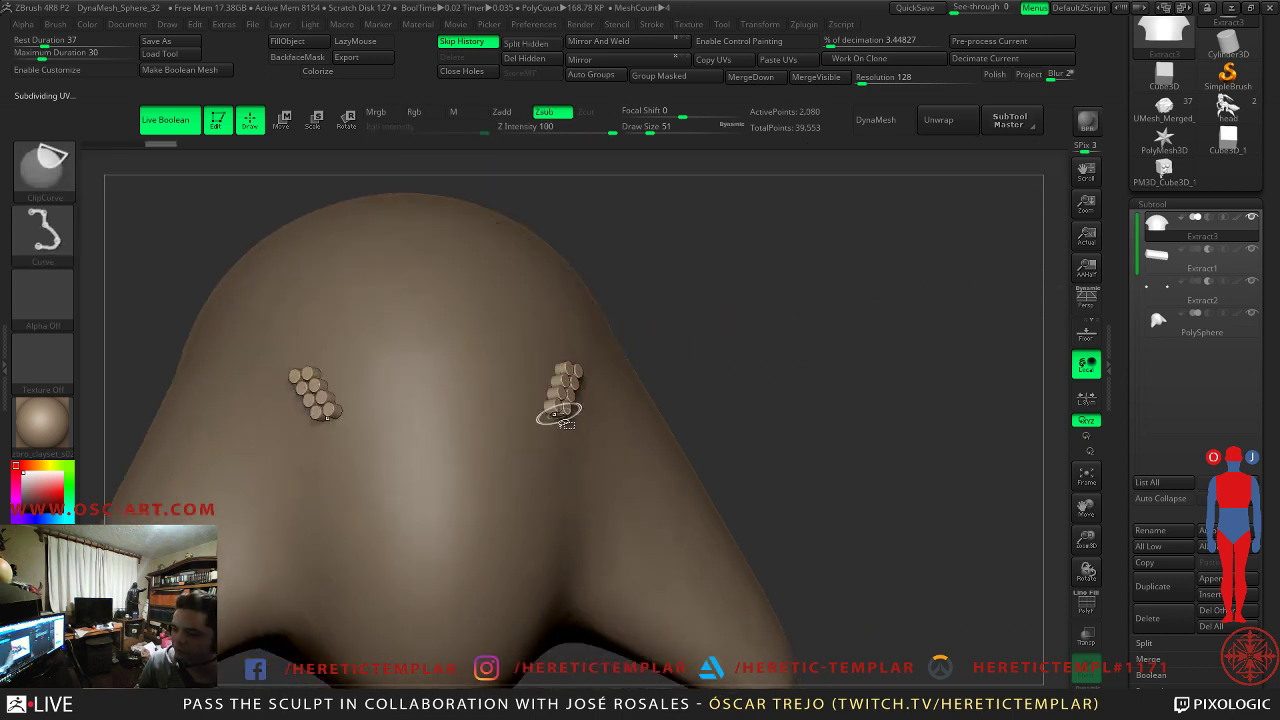
click(528, 44)
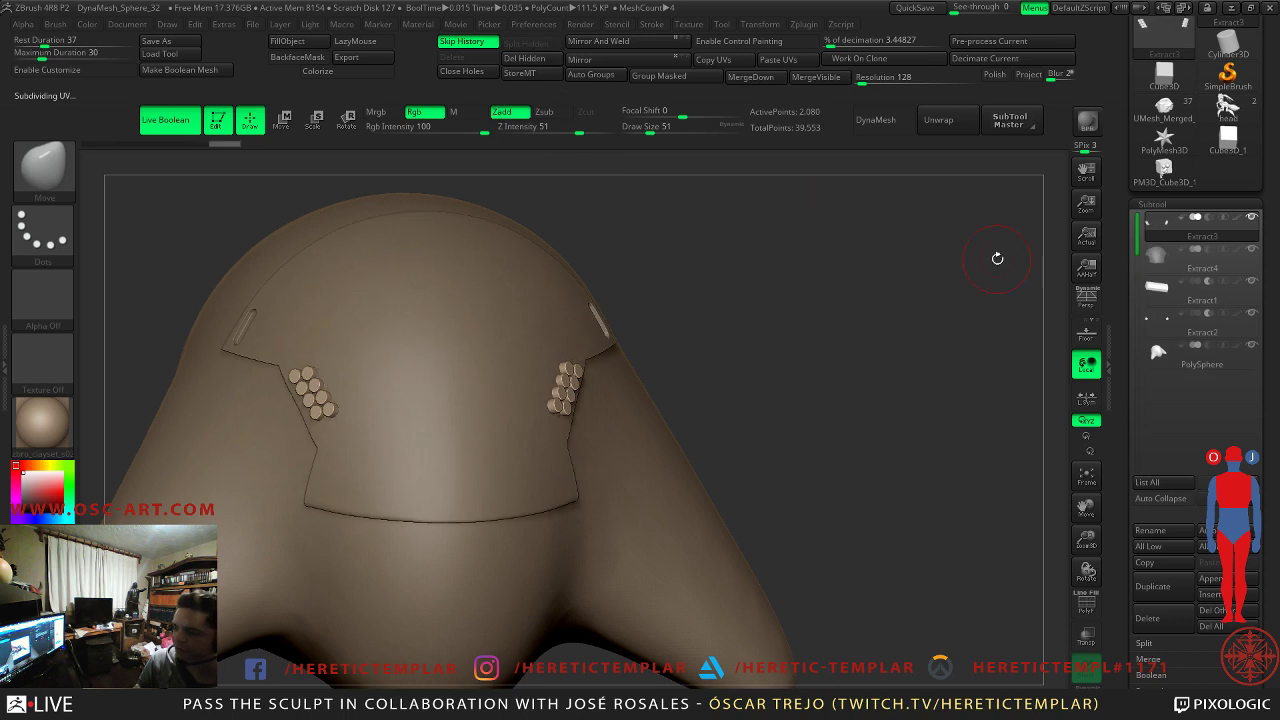
click(1250, 502)
shift+drag(806, 403, 820, 380)
click(1208, 282)
key(w)
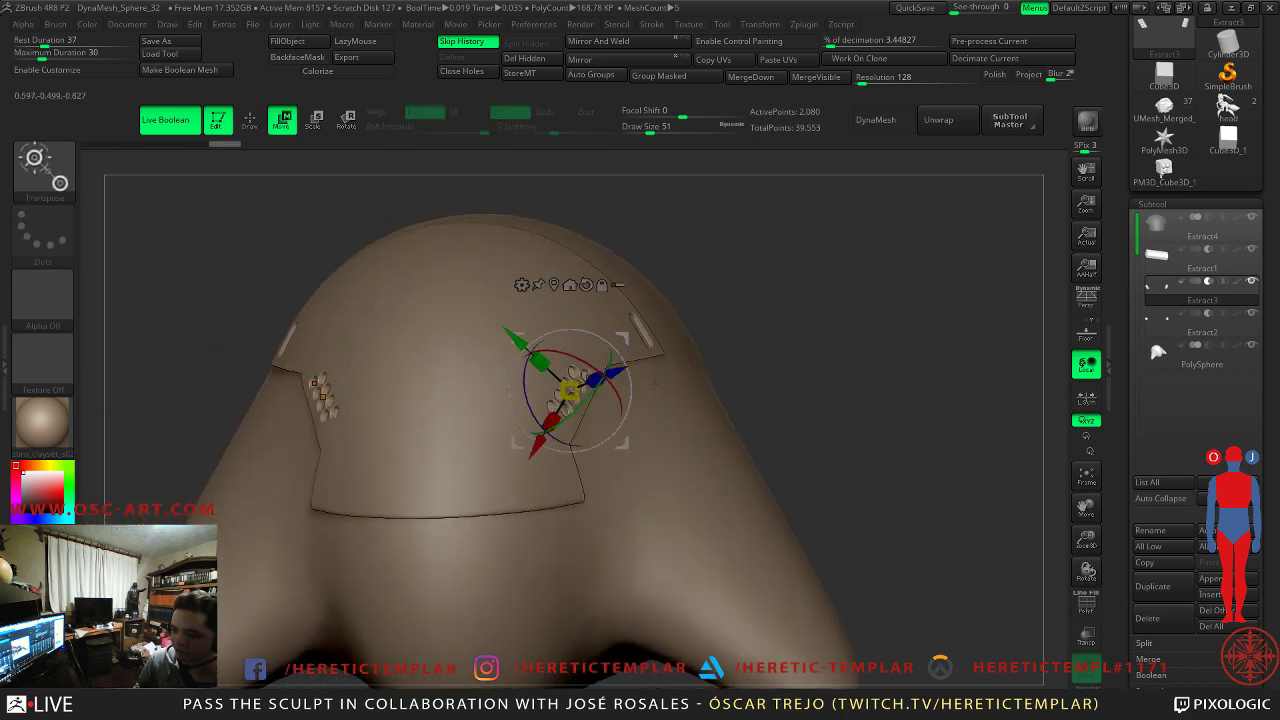
key(q)
mouse_move(905, 372)
mouse_down()
mouse_move(880, 360)
mouse_move(797, 394)
mouse_move(760, 371)
mouse_move(985, 337)
mouse_up()
key(w)
key(q)
drag(845, 354, 905, 330)
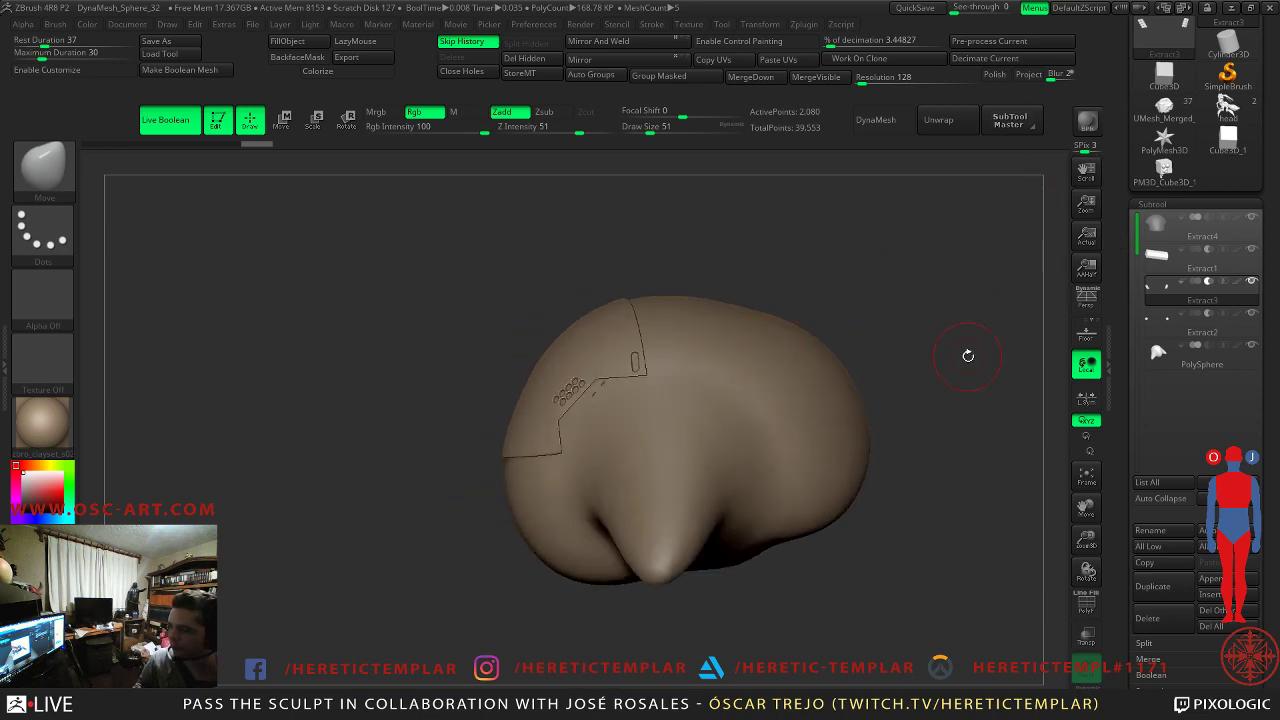
- Switch to the detailed merged creature tool and examine its head, chest armour and full body from several angles
click(1168, 118)
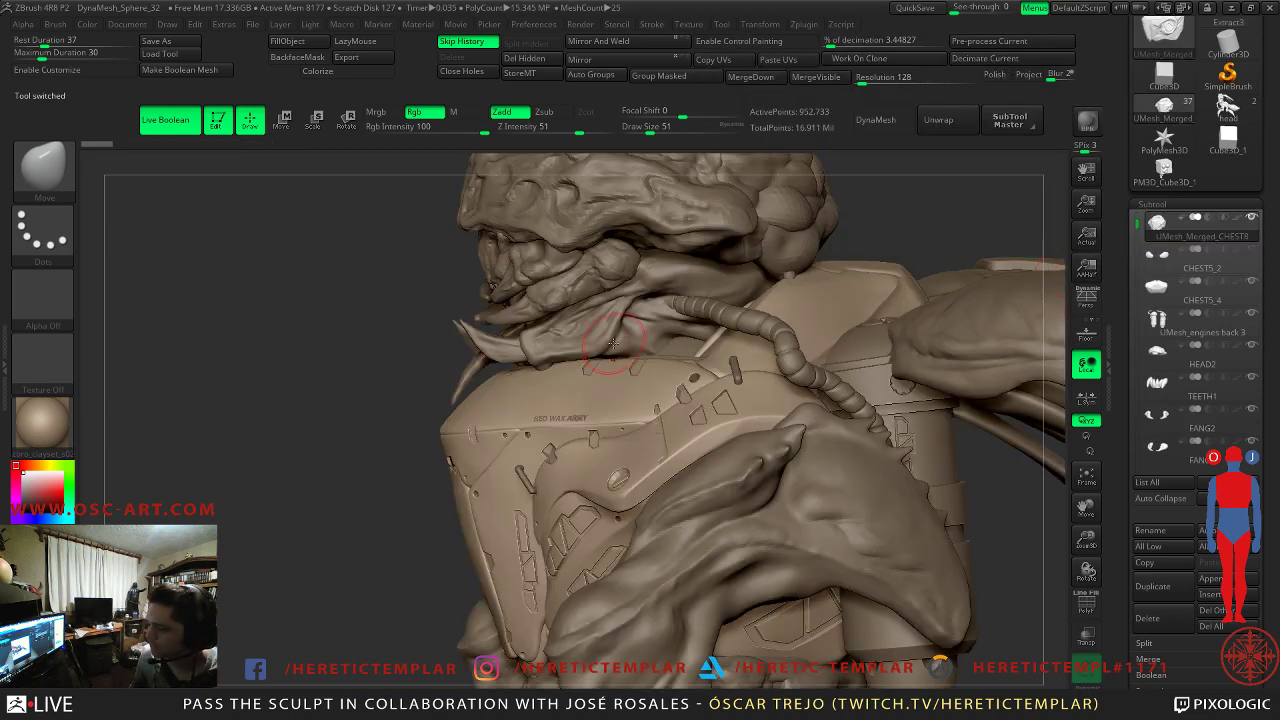
right_drag(466, 488, 555, 484)
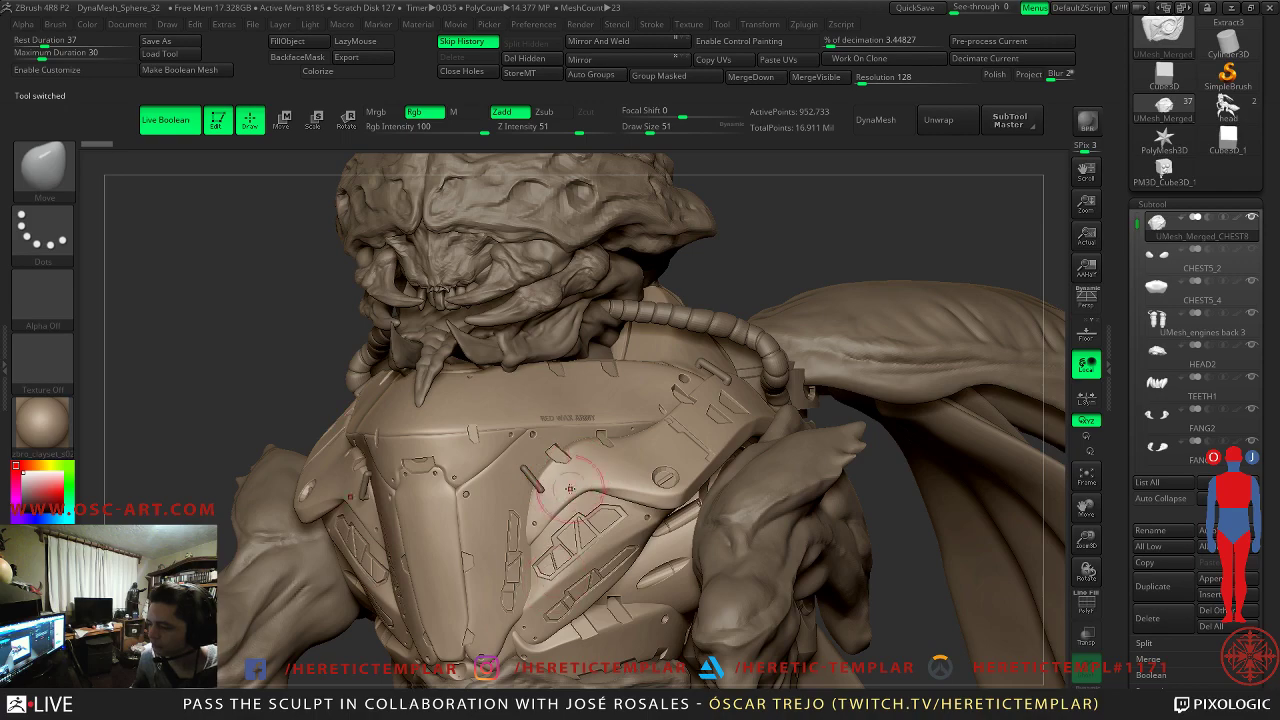
right_drag(530, 545, 365, 487)
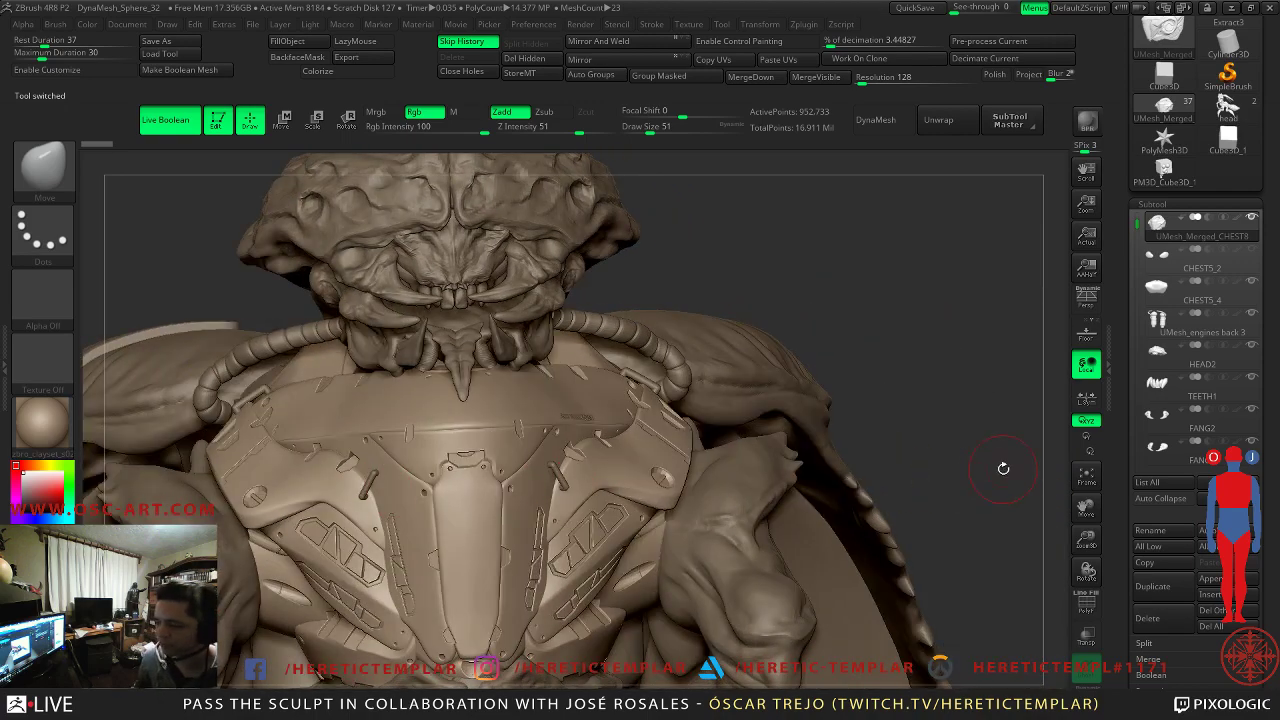
right_drag(997, 507, 891, 350)
mouse_move(946, 483)
right_down()
mouse_move(880, 540)
mouse_move(960, 340)
mouse_move(880, 350)
mouse_move(927, 320)
mouse_move(915, 322)
right_up()
alt+right_drag(212, 264, 214, 382)
right_drag(398, 420, 257, 394)
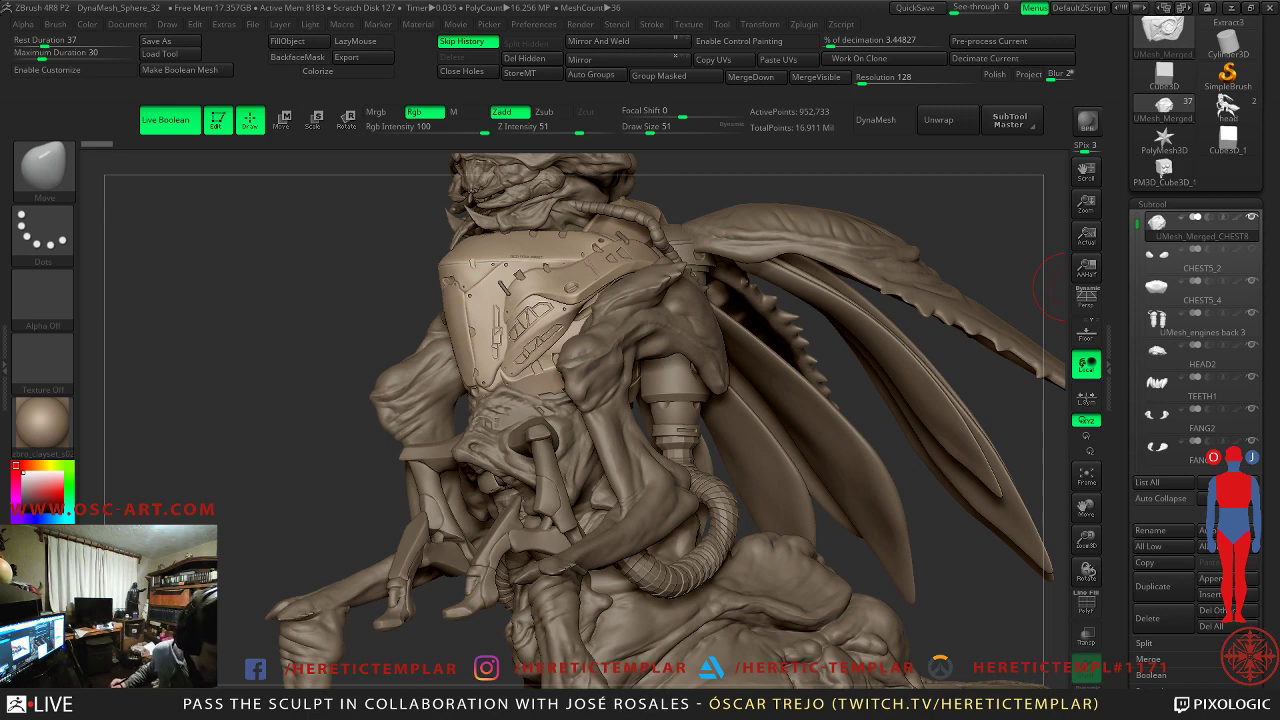
click(1163, 168)
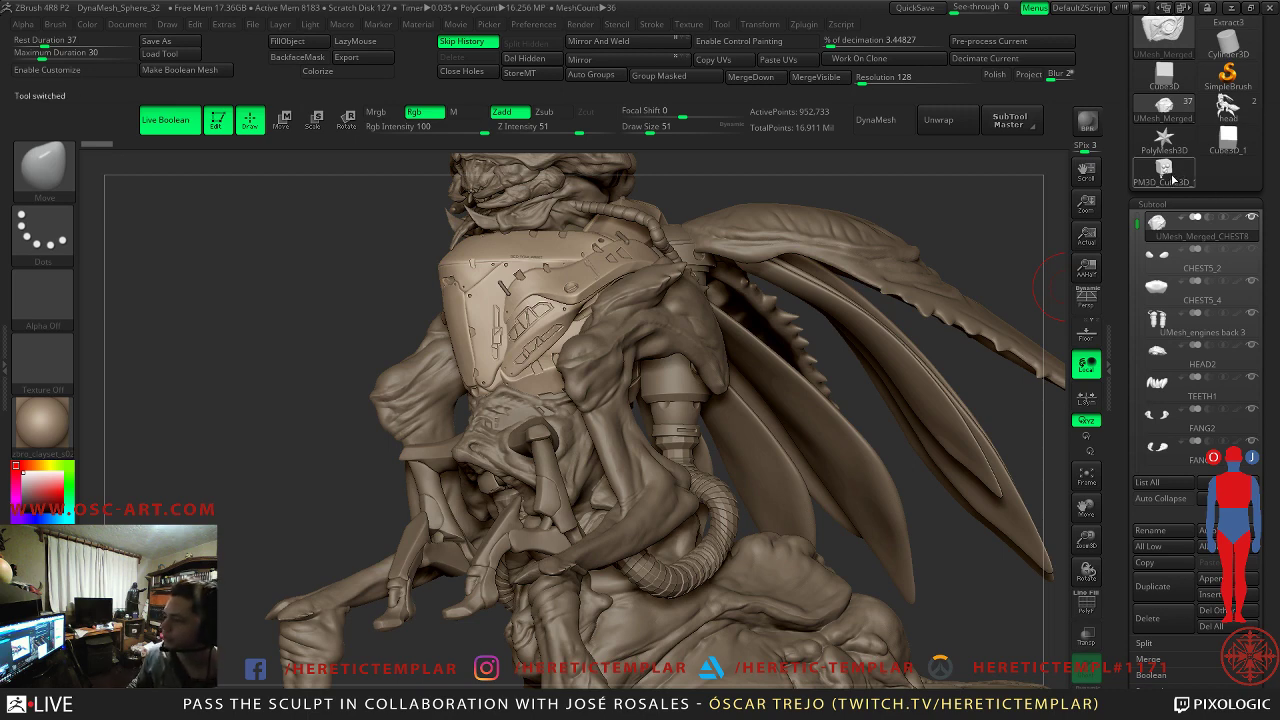
click(1166, 110)
drag(315, 283, 548, 427)
alt+click(588, 435)
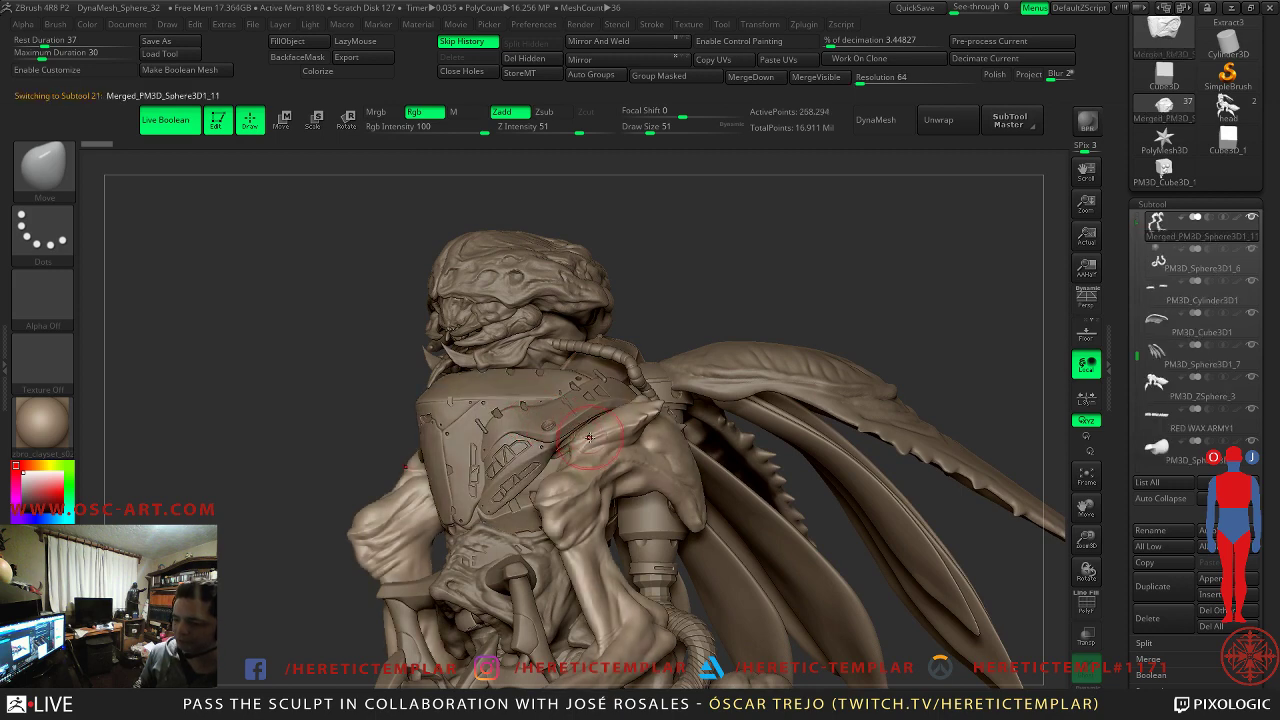
- Compare the head tool's smooth-shelled creature with the detailed merged creature, examining the heads and bodies of both
click(1228, 110)
mouse_move(727, 257)
mouse_down()
mouse_move(740, 257)
mouse_move(703, 241)
mouse_move(751, 314)
mouse_move(731, 191)
mouse_move(791, 245)
mouse_up()
key(shift+f)
alt+drag(807, 417, 581, 325)
key(shift+f)
alt+drag(223, 322, 1048, 281)
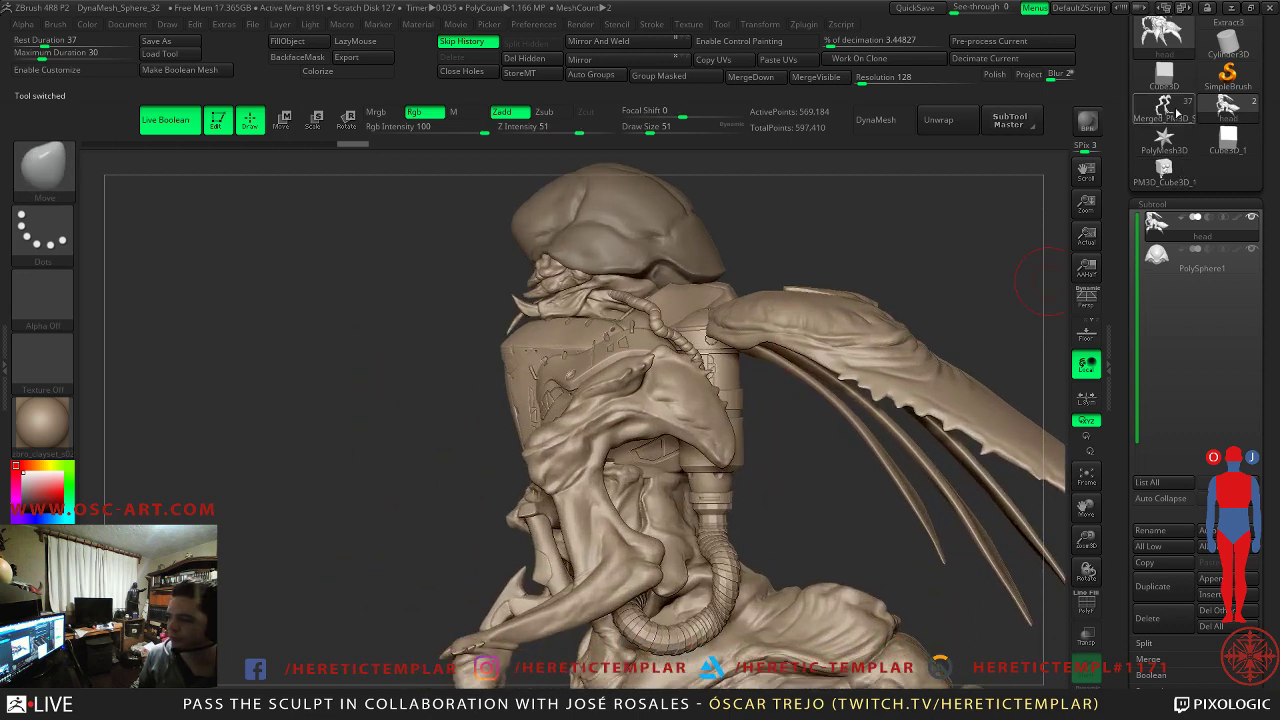
click(1157, 116)
click(1157, 116)
drag(339, 375, 391, 376)
key(shift+f)
key(shift+f)
mouse_move(957, 330)
mouse_down()
mouse_move(912, 303)
mouse_move(849, 217)
mouse_move(774, 385)
mouse_move(792, 377)
mouse_up()
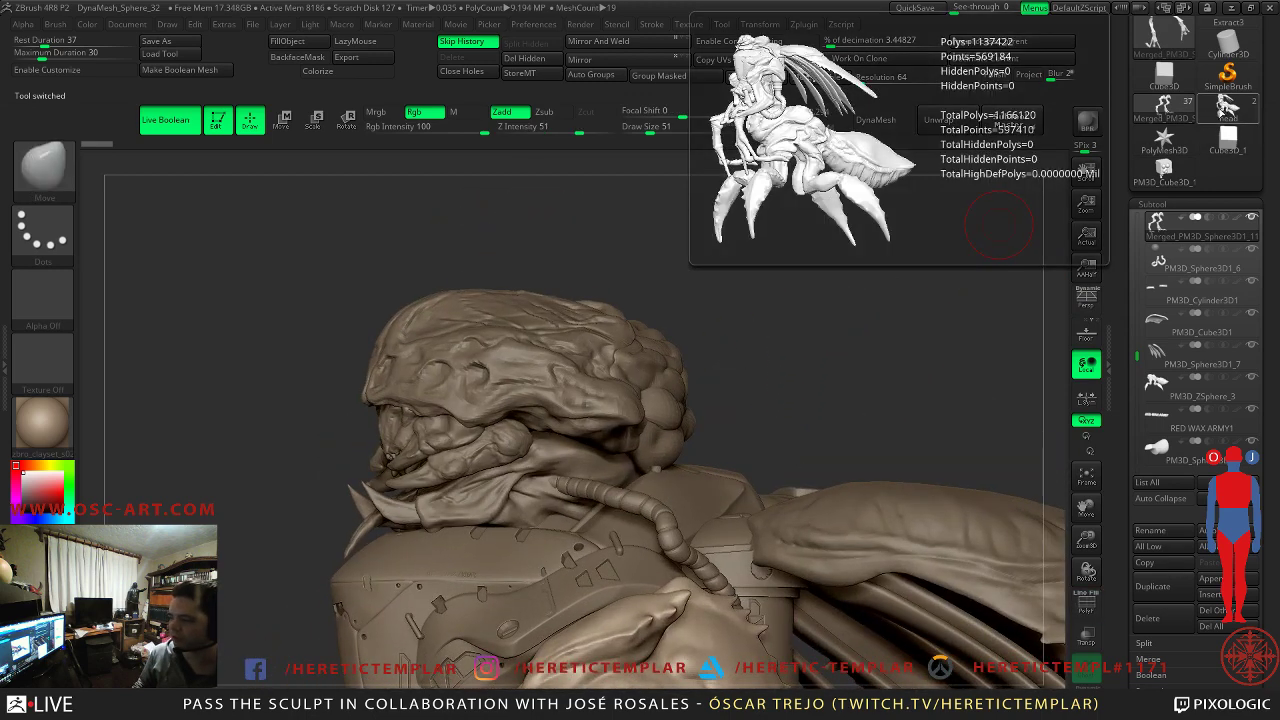
- Switch to the head tool and make the PolySphere1 head shell the active subtool
click(1226, 108)
drag(714, 331, 738, 373)
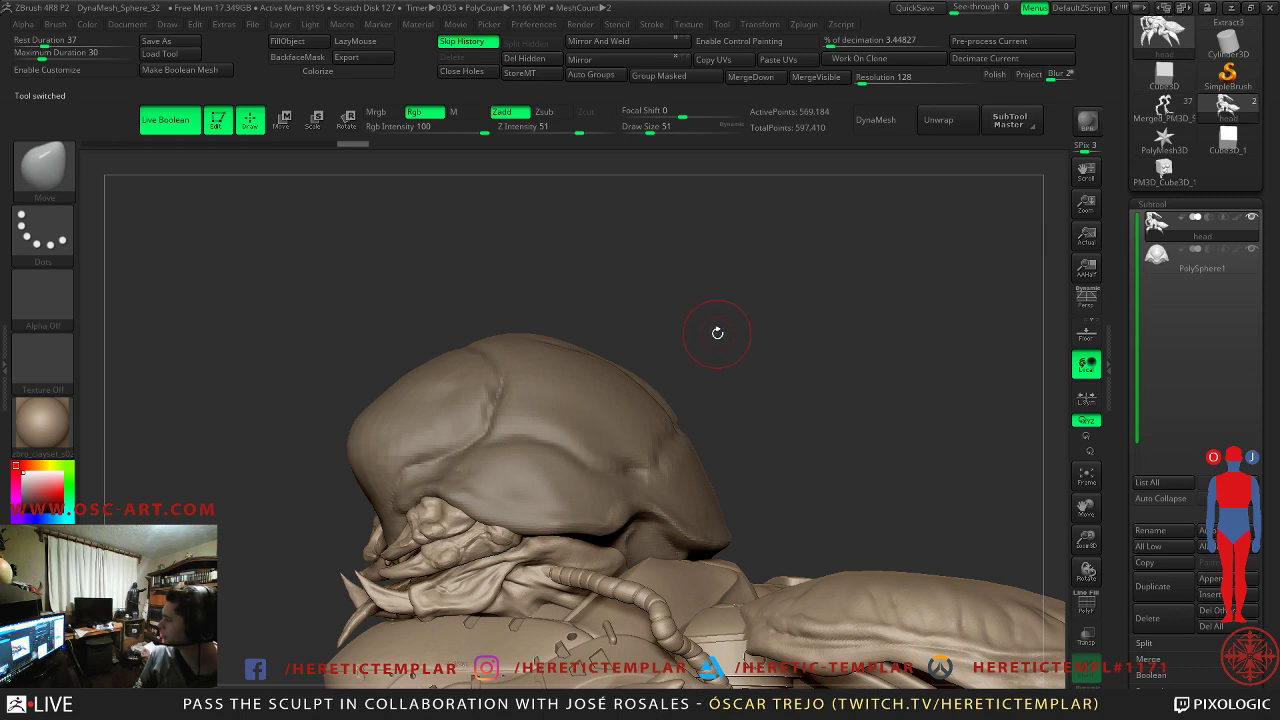
alt+drag(735, 324, 714, 540)
alt+drag(689, 200, 1111, 679)
alt+click(532, 420)
drag(800, 370, 990, 385)
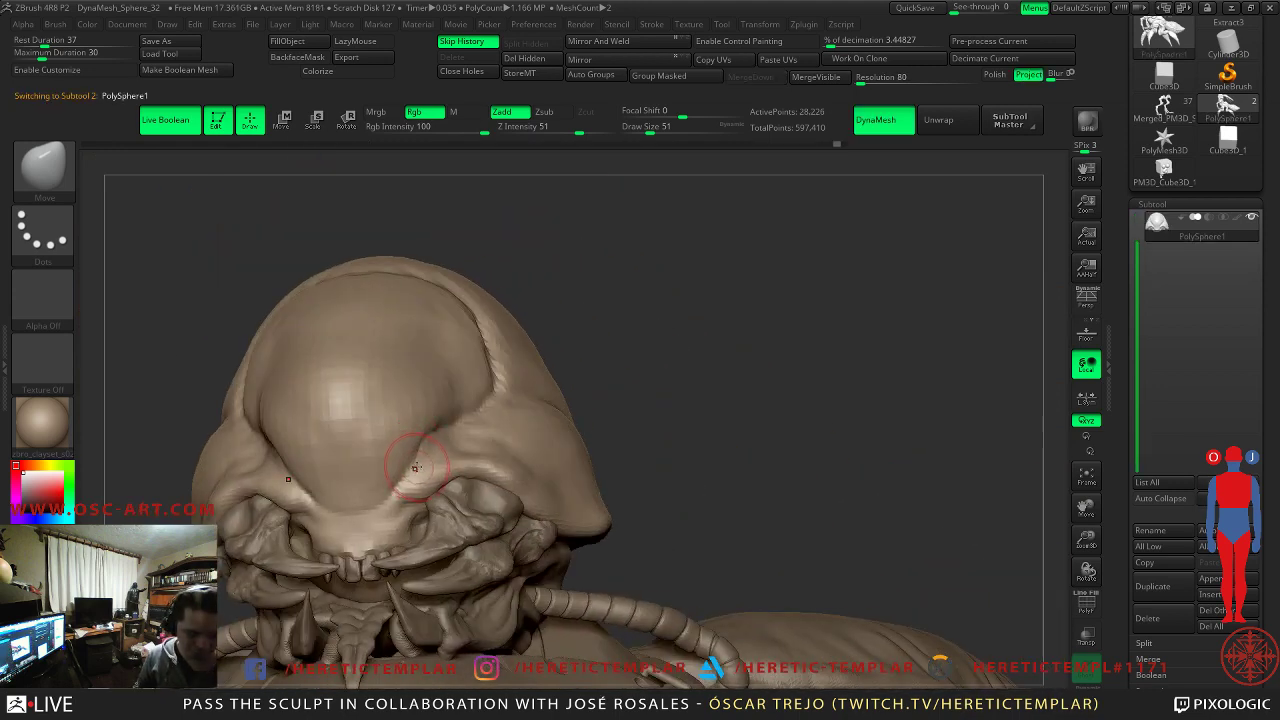
- Carve and smooth the crease along the lower edge of the forehead plate with the DamStandard brush
key(b)
key(d)
key(s)
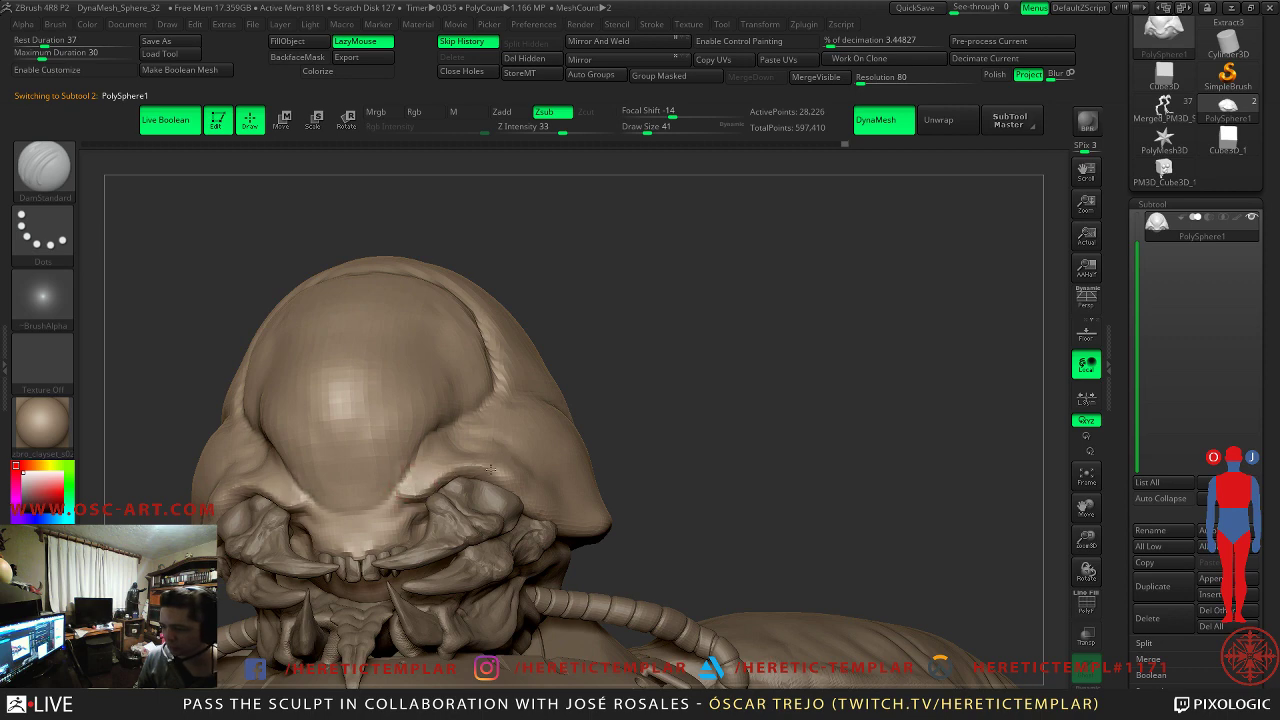
key(ctrl)
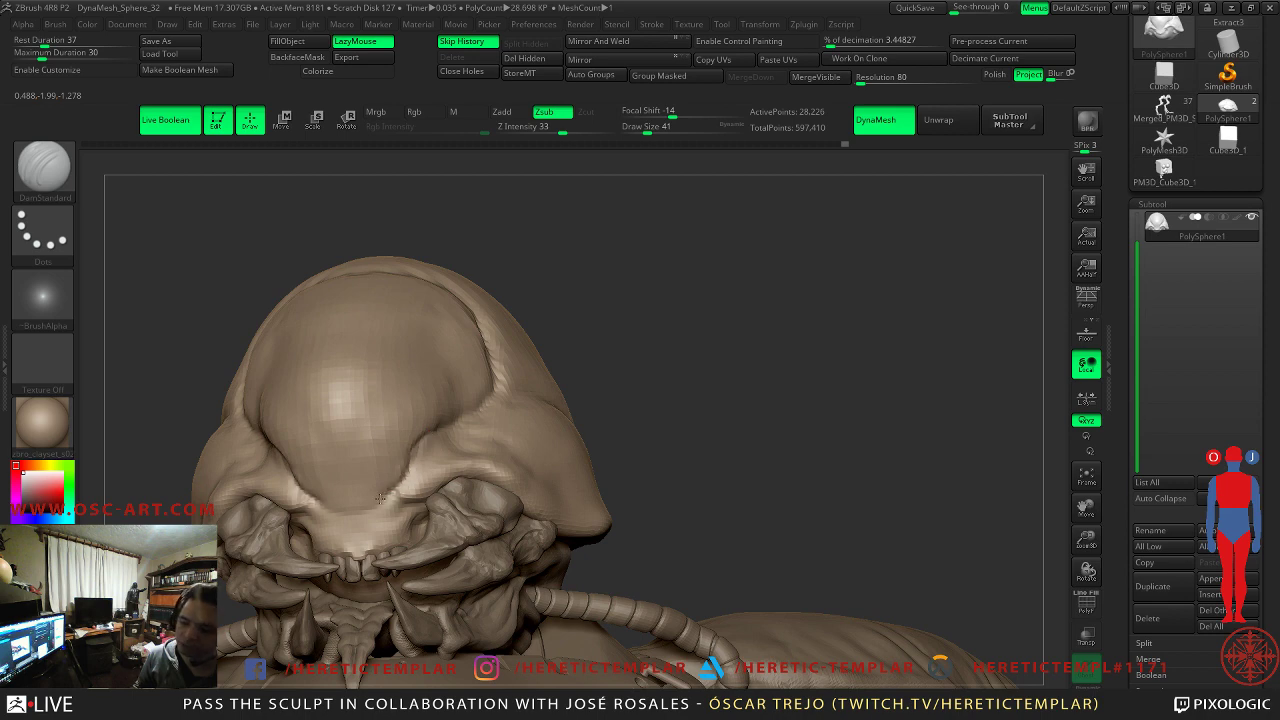
shift+drag(408, 481, 357, 502)
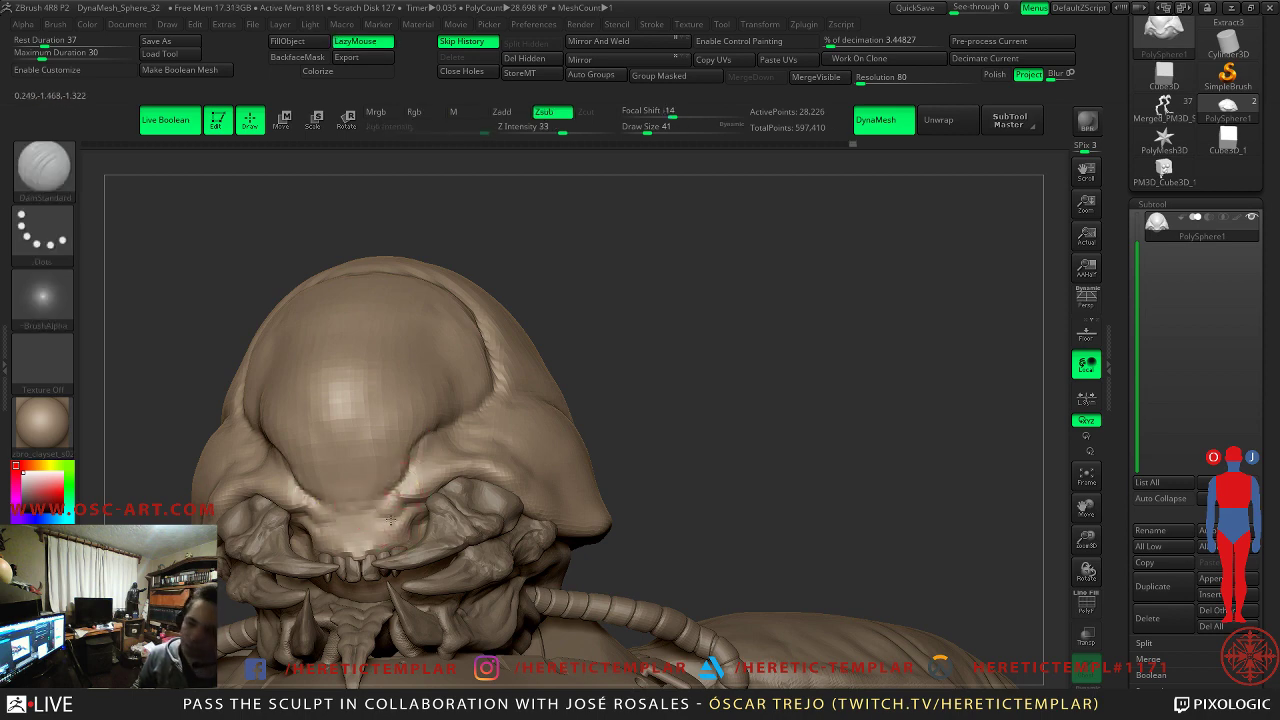
mouse_move(405, 502)
mouse_down()
mouse_move(455, 476)
mouse_move(395, 517)
mouse_up()
- Set the draw size to 29 and deepen the crease around the side edge of the forehead plate
drag(686, 374, 509, 406)
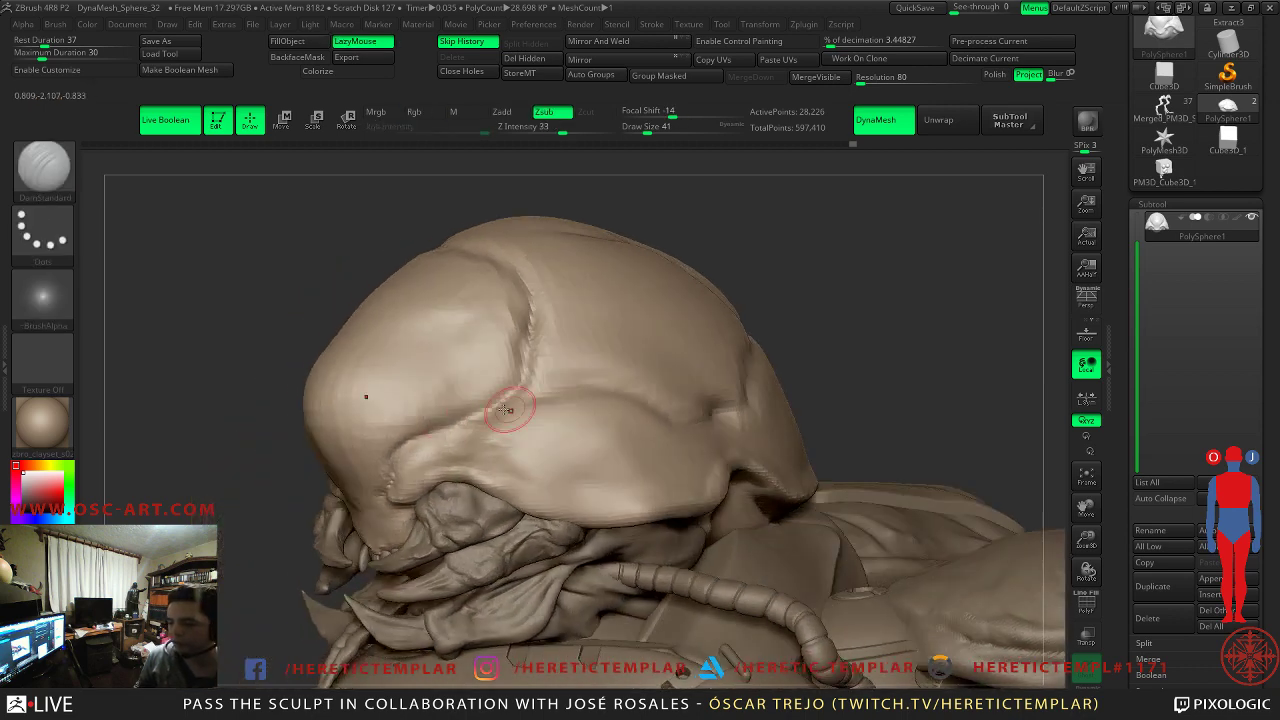
key(s)
click(456, 424)
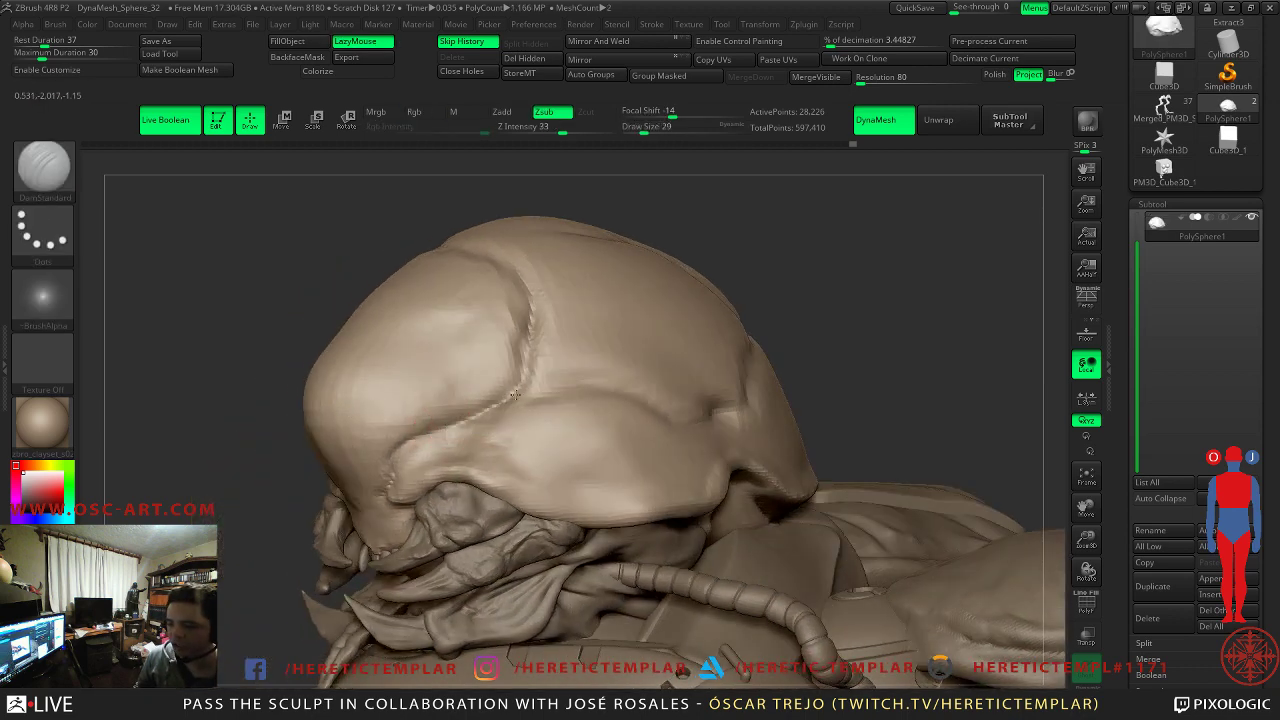
drag(634, 217, 434, 223)
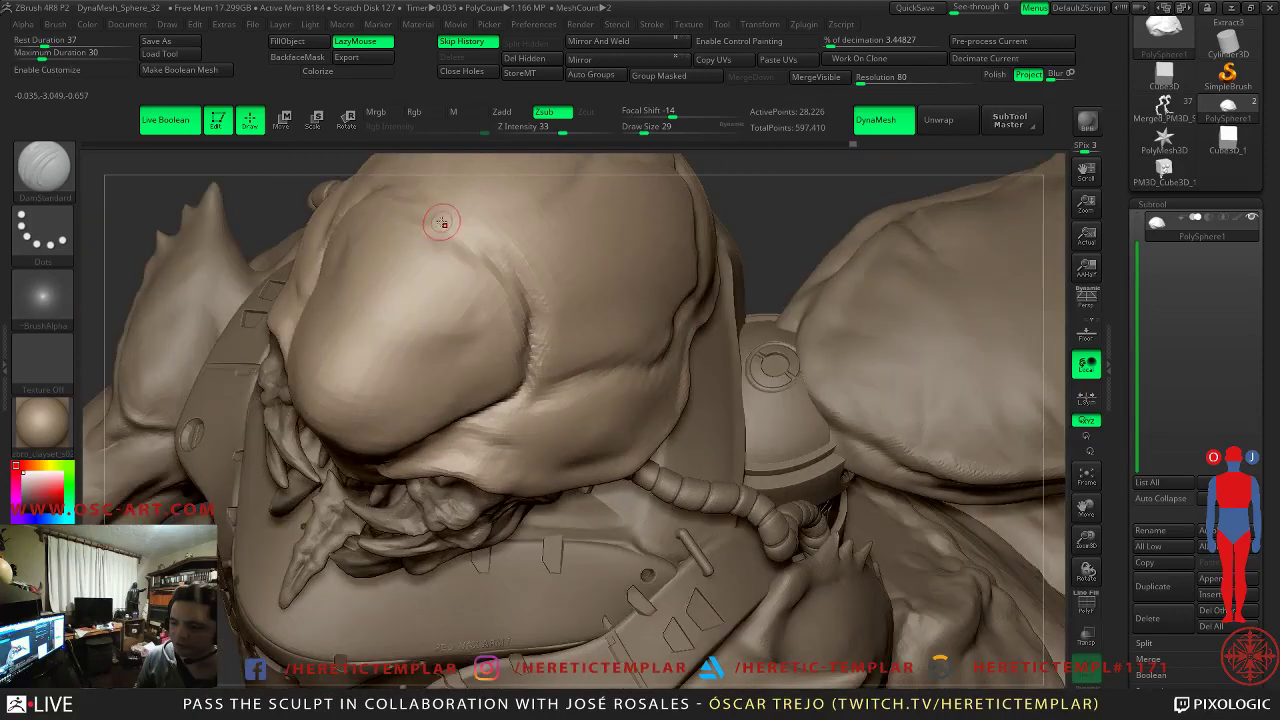
mouse_move(522, 278)
mouse_down()
mouse_move(432, 208)
mouse_move(516, 262)
mouse_move(524, 298)
mouse_up()
- Carve the outline of a central segment and branching creases across the top of the head shell
drag(798, 266, 796, 372)
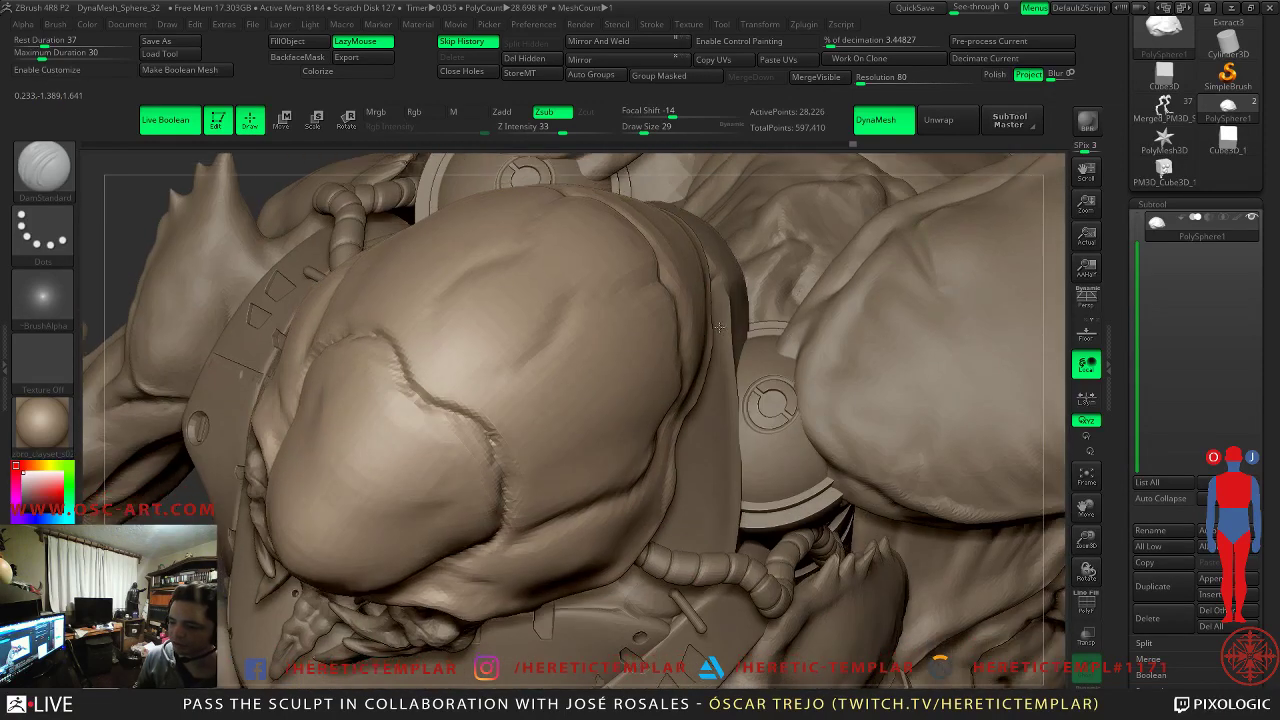
mouse_move(443, 400)
mouse_down()
mouse_move(555, 340)
mouse_move(593, 293)
mouse_up()
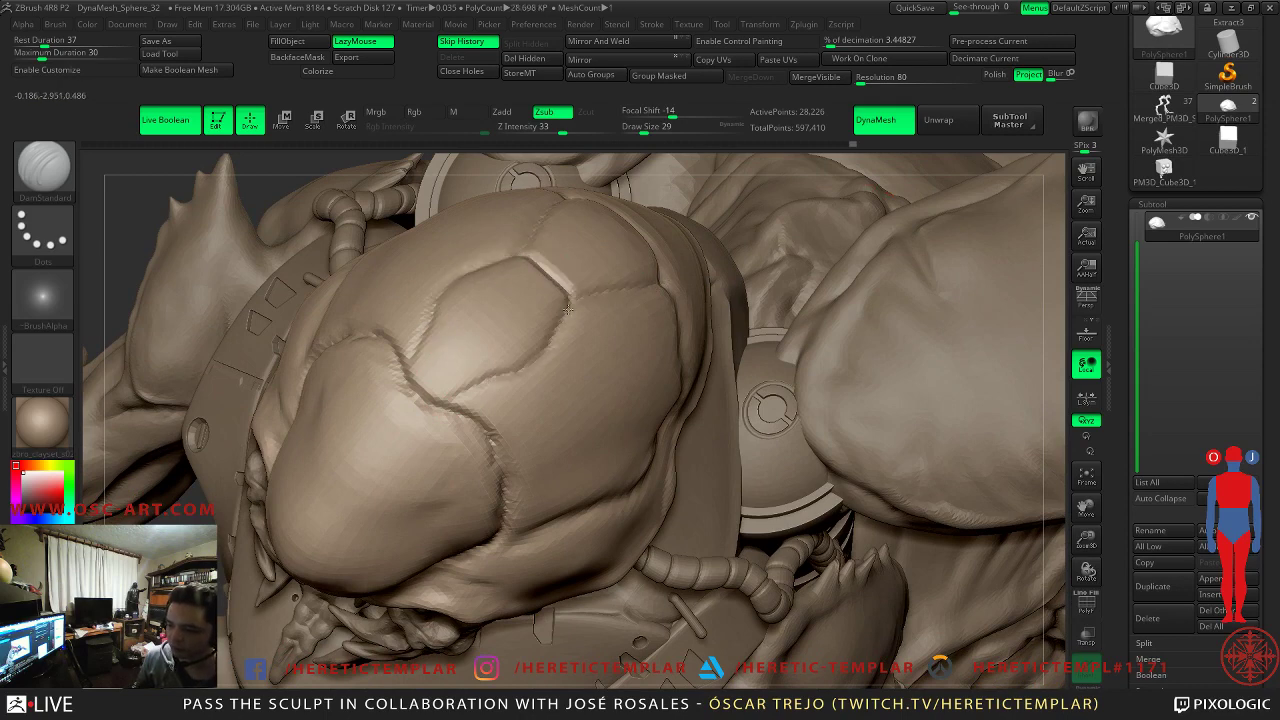
key(f)
- Carve additional segment creases around the rear side of the head shell and along its lower rim with the DamStandard brush
mouse_move(397, 523)
mouse_down()
mouse_move(321, 489)
mouse_move(340, 442)
mouse_move(320, 494)
mouse_move(370, 521)
mouse_move(383, 514)
mouse_move(332, 515)
mouse_move(318, 556)
mouse_move(300, 420)
mouse_up()
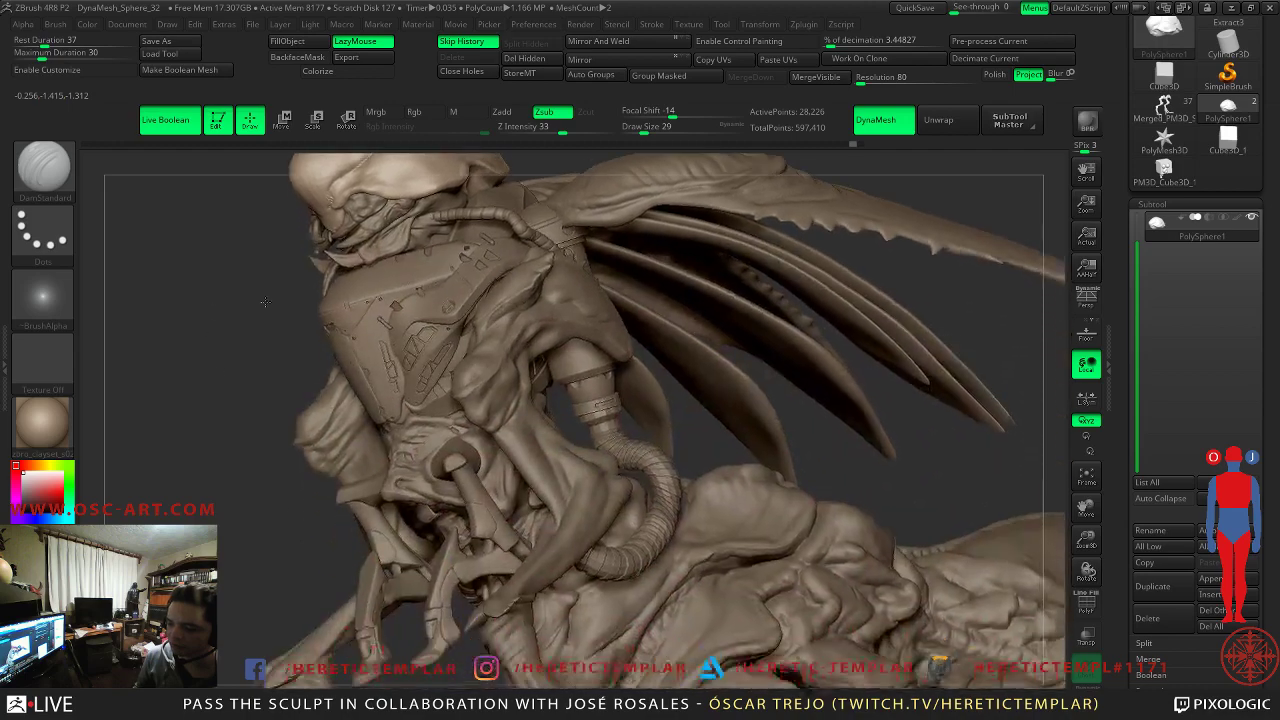
drag(853, 519, 855, 511)
alt+drag(224, 326, 278, 489)
mouse_move(555, 417)
mouse_down()
mouse_move(597, 314)
mouse_move(788, 234)
mouse_move(840, 240)
mouse_up()
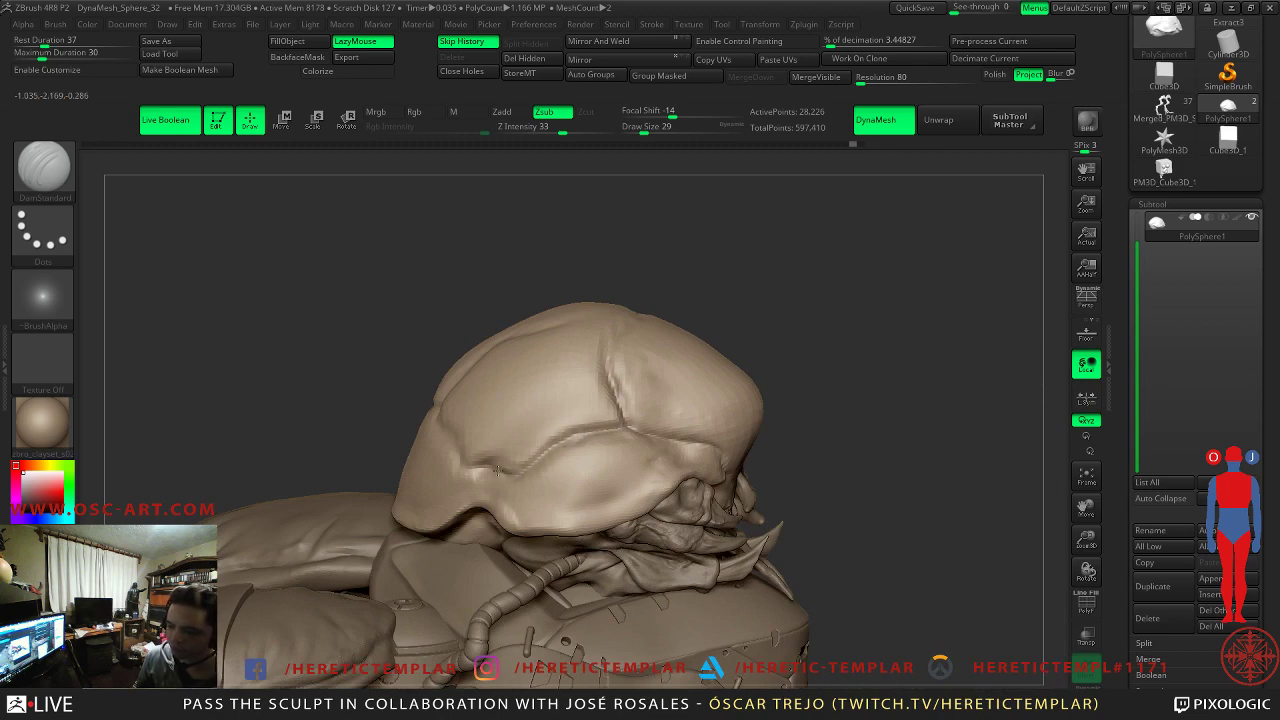
drag(291, 383, 401, 402)
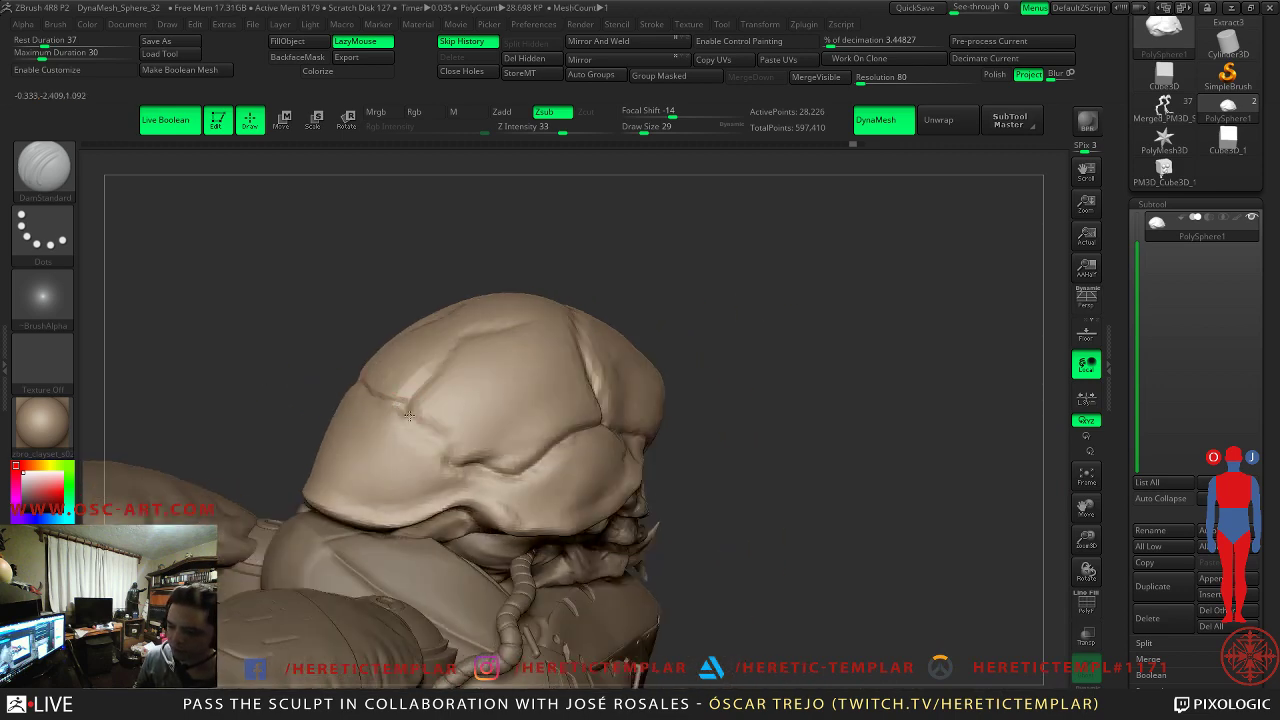
mouse_move(781, 354)
mouse_down()
mouse_move(794, 386)
mouse_move(760, 426)
mouse_move(766, 366)
mouse_move(774, 383)
mouse_move(320, 451)
mouse_up()
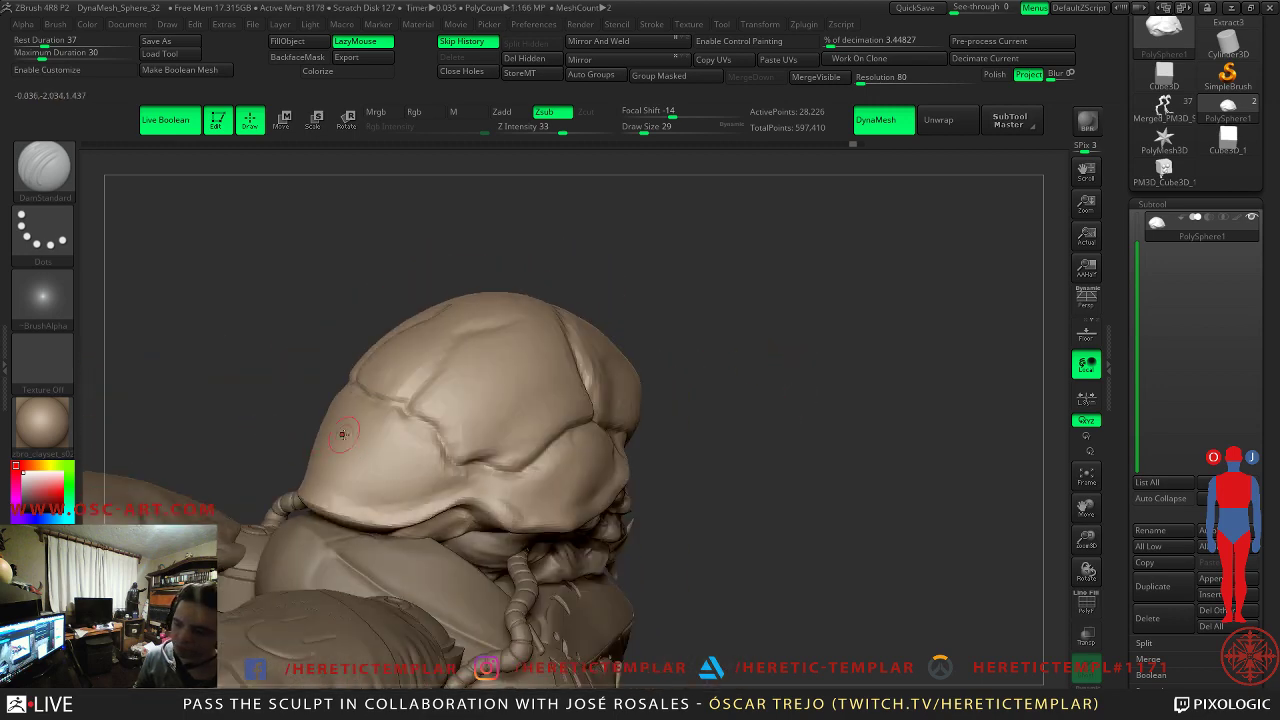
drag(432, 472, 474, 465)
drag(344, 437, 406, 455)
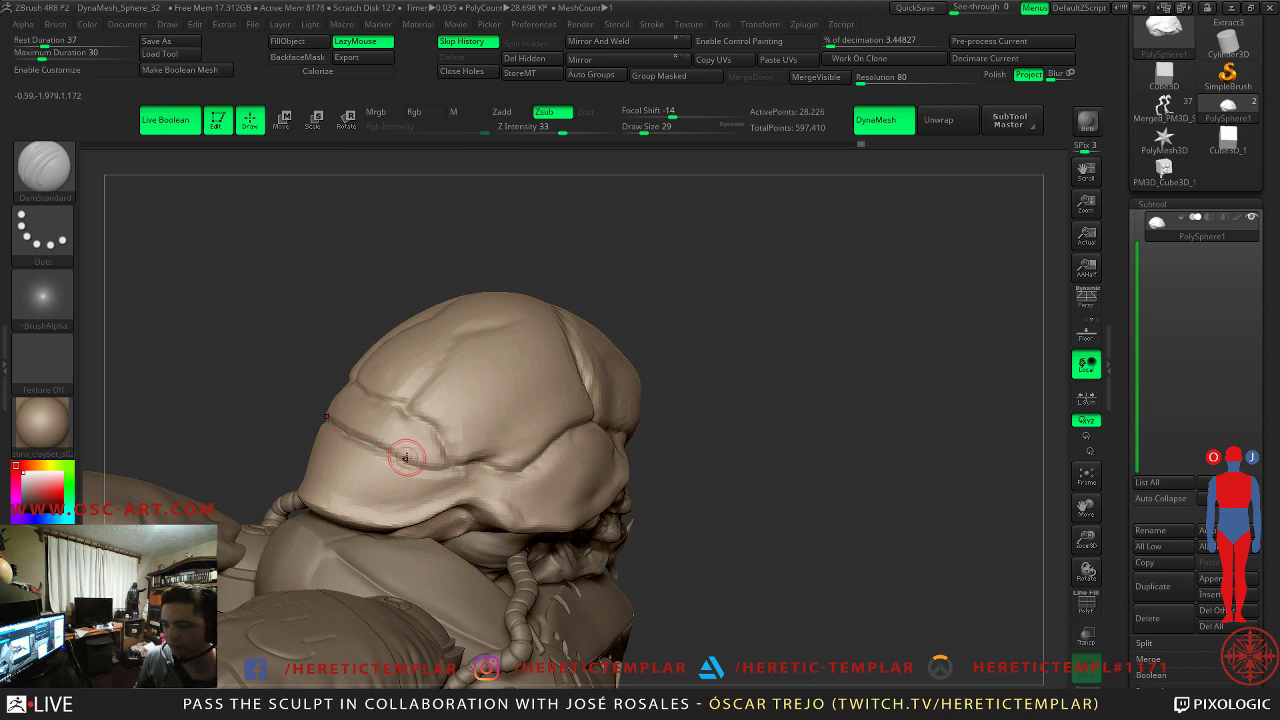
drag(309, 485, 431, 496)
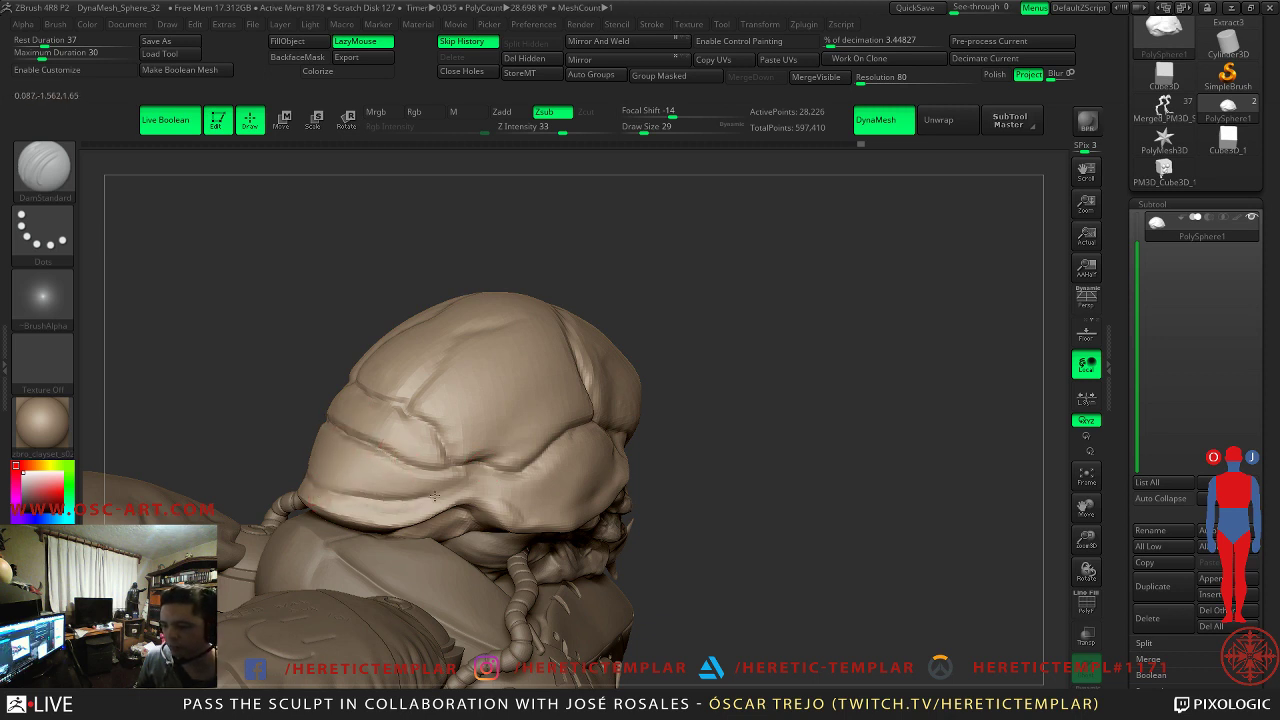
- Set the DynaMesh resolution to 104, remesh the head shell and return to the DamStandard brush with draw size 41
mouse_move(743, 426)
alt+mouse_down()
mouse_move(706, 363)
mouse_move(683, 351)
mouse_move(626, 368)
alt+mouse_up()
mouse_move(719, 368)
mouse_down()
mouse_move(880, 306)
mouse_move(858, 349)
mouse_move(799, 347)
mouse_move(686, 158)
mouse_up()
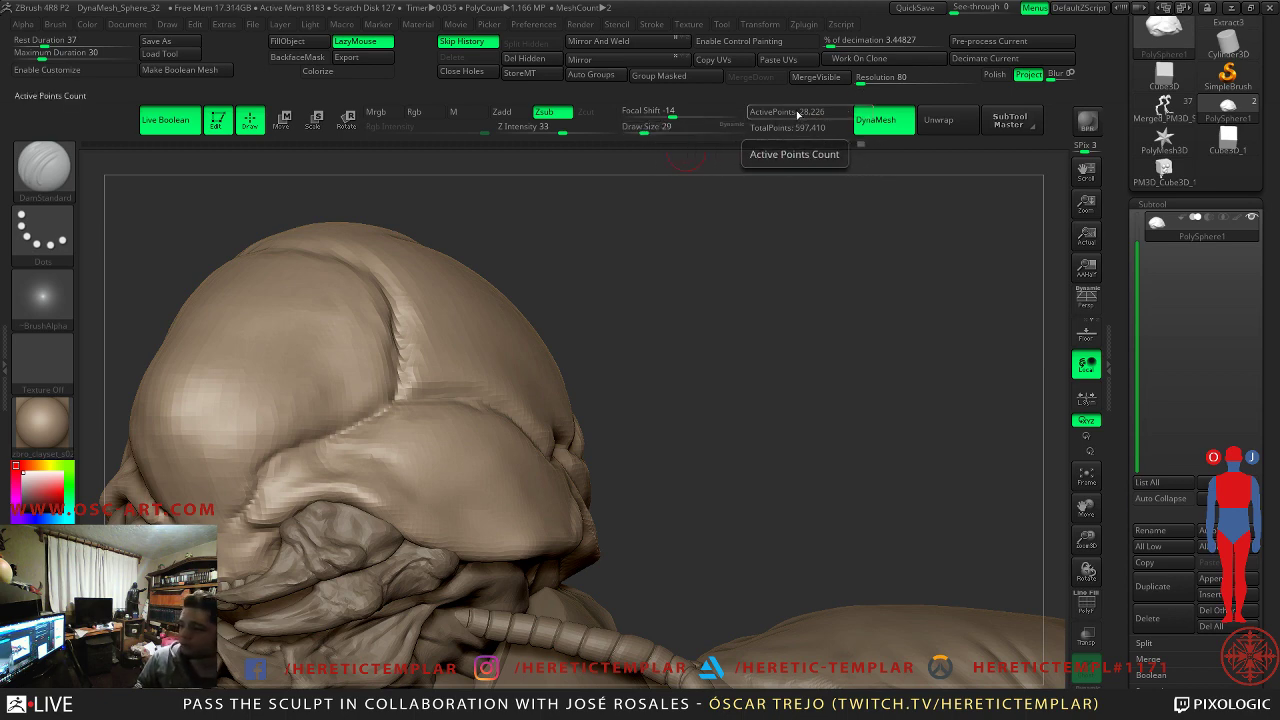
click(759, 156)
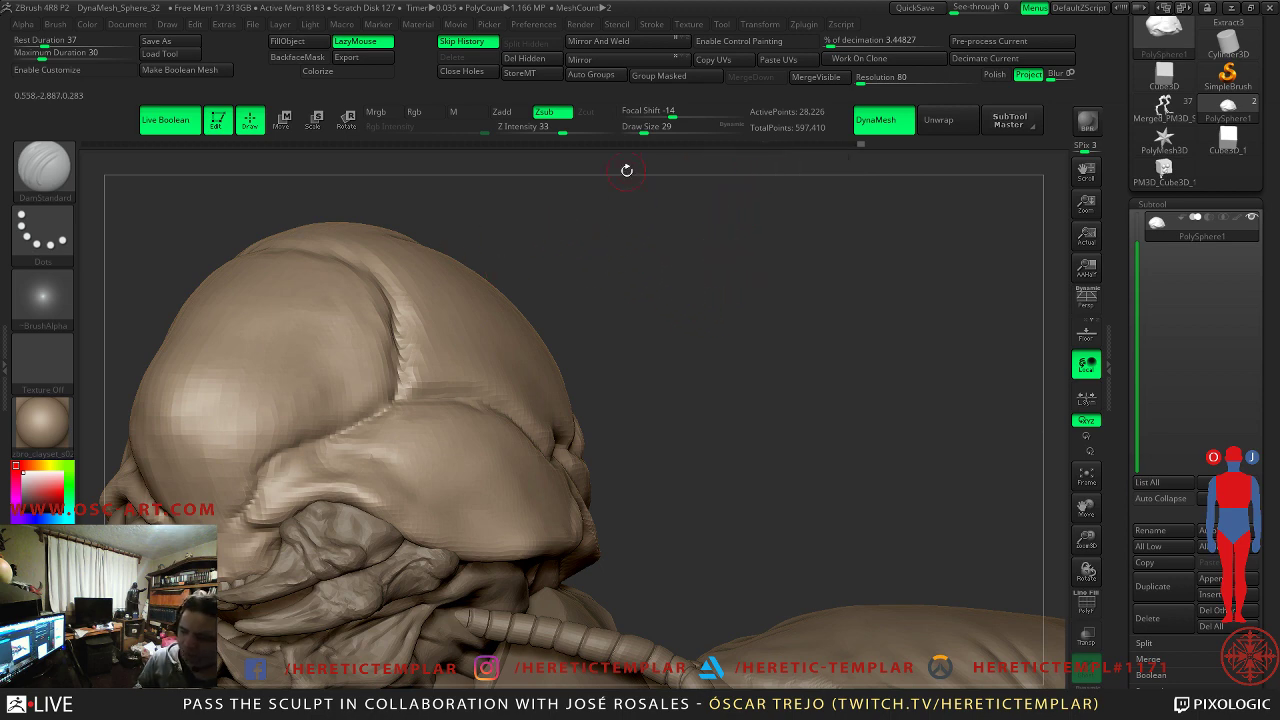
scroll(1183, 445, down, 4)
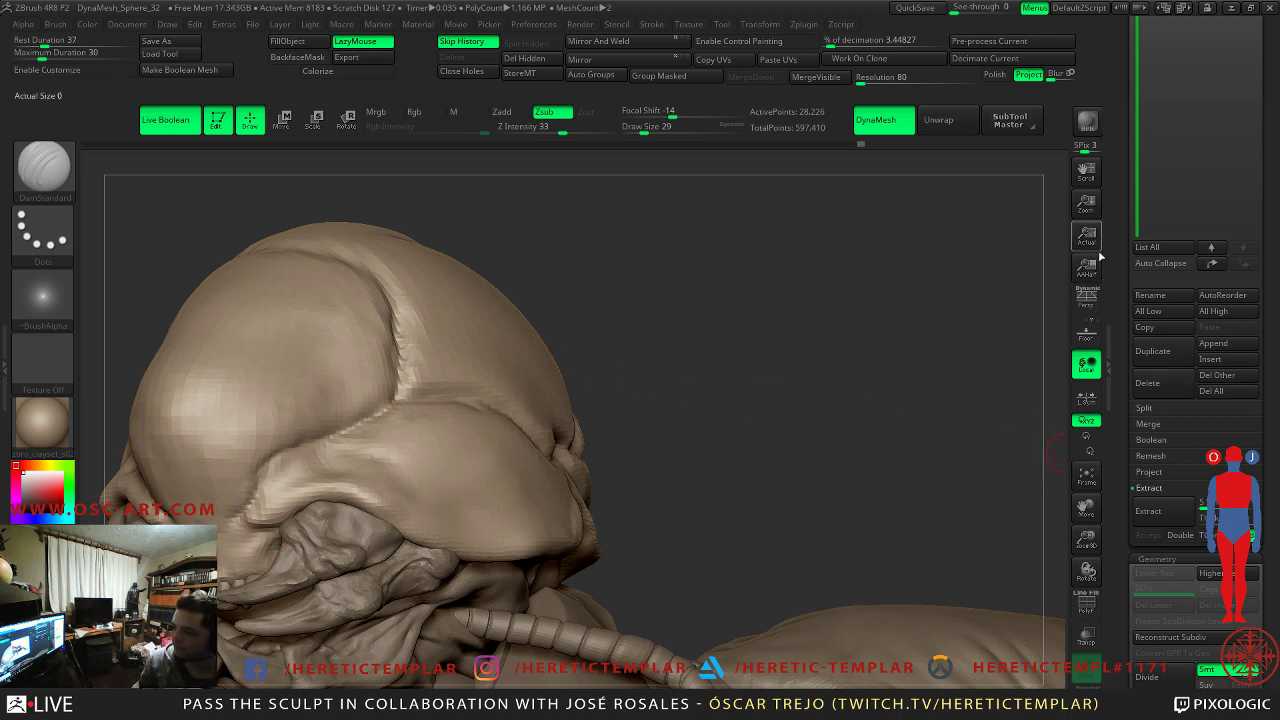
drag(1119, 262, 1105, 402)
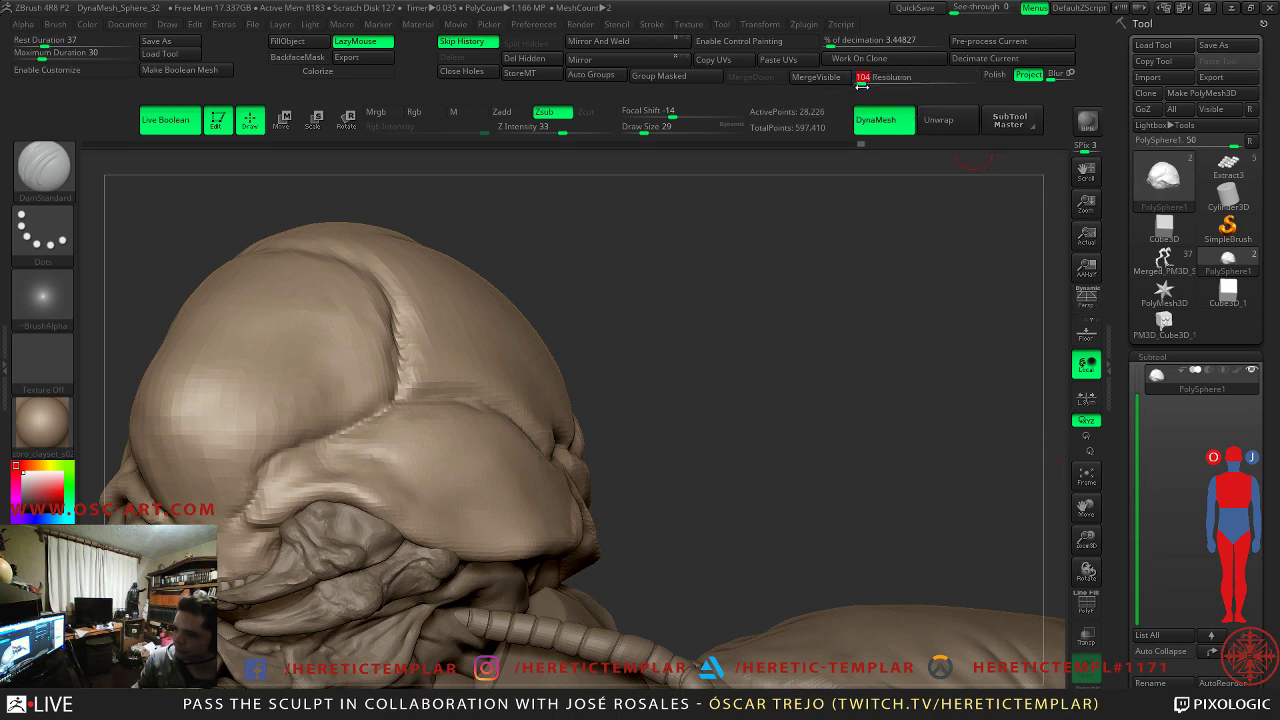
key(s)
drag(403, 370, 407, 370)
shift+drag(414, 362, 409, 332)
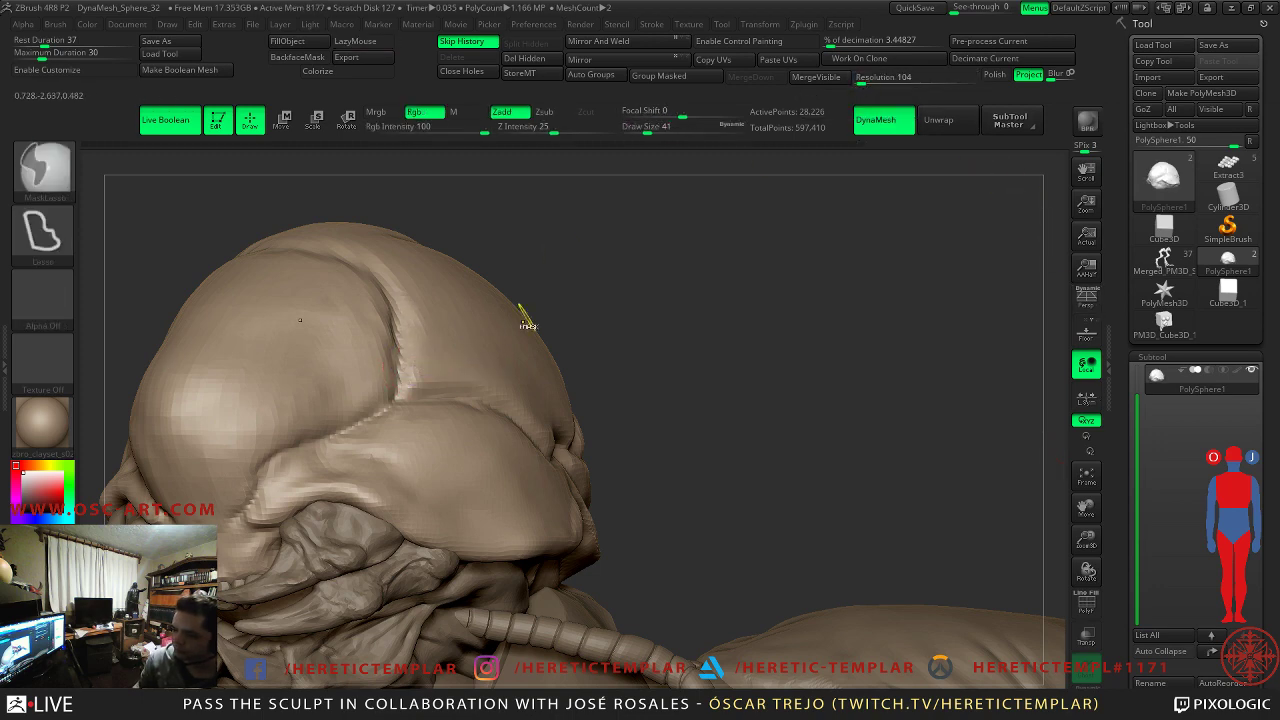
key(b)
key(d)
key(s)
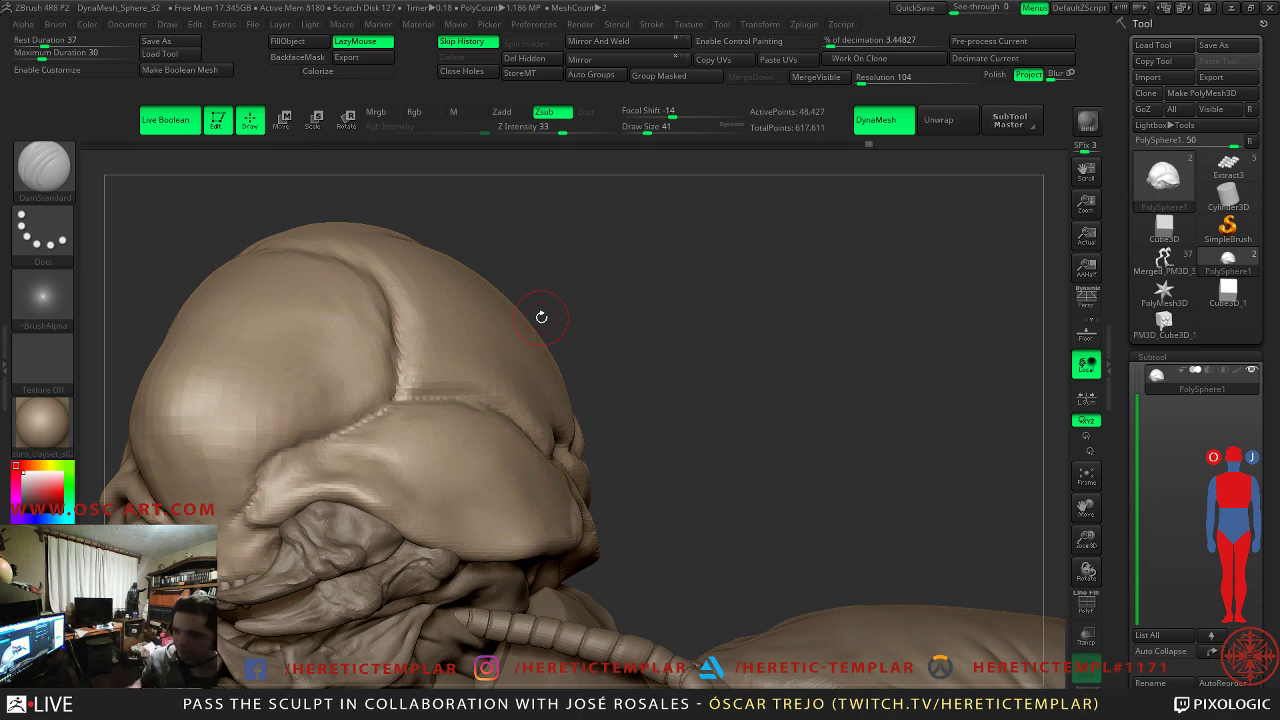
- Raise the DynaMesh resolution to 128 and remesh the head shell
drag(859, 82, 862, 84)
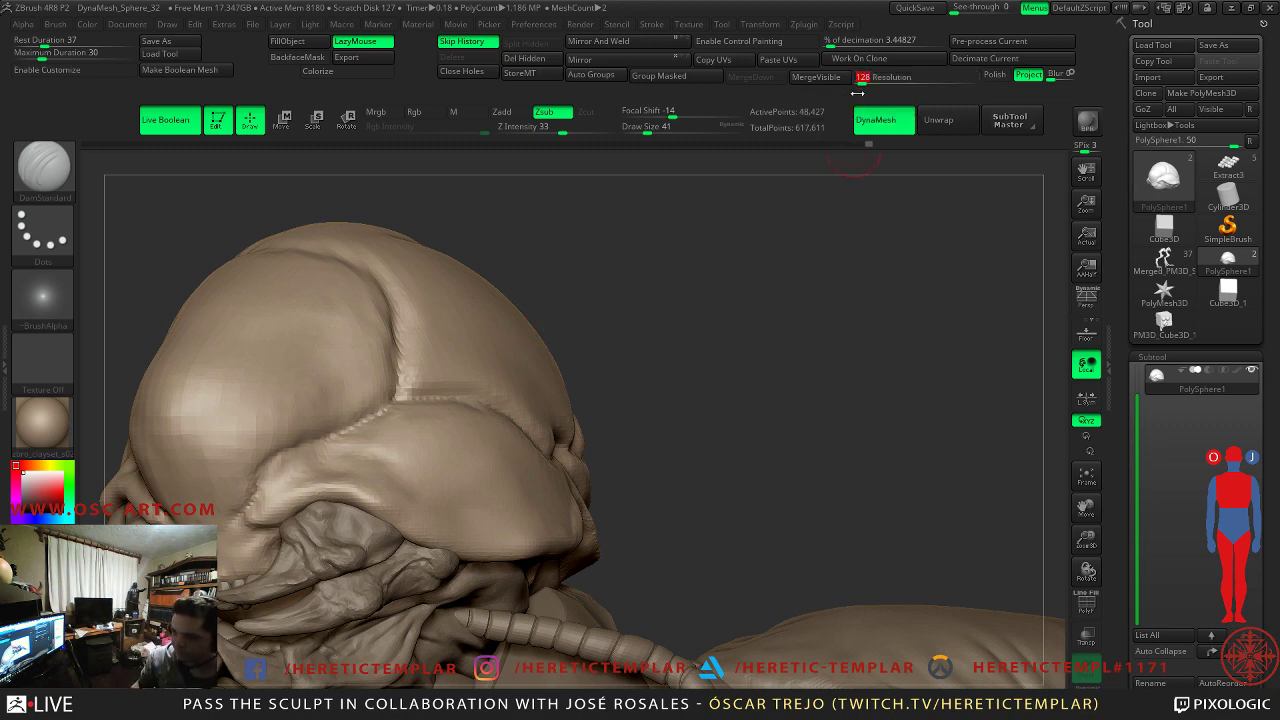
key(Return)
mouse_move(580, 290)
ctrl+mouse_down()
mouse_move(564, 318)
mouse_move(586, 300)
mouse_move(663, 349)
mouse_move(686, 327)
mouse_move(789, 301)
mouse_move(711, 363)
mouse_move(685, 413)
mouse_move(352, 306)
ctrl+mouse_up()
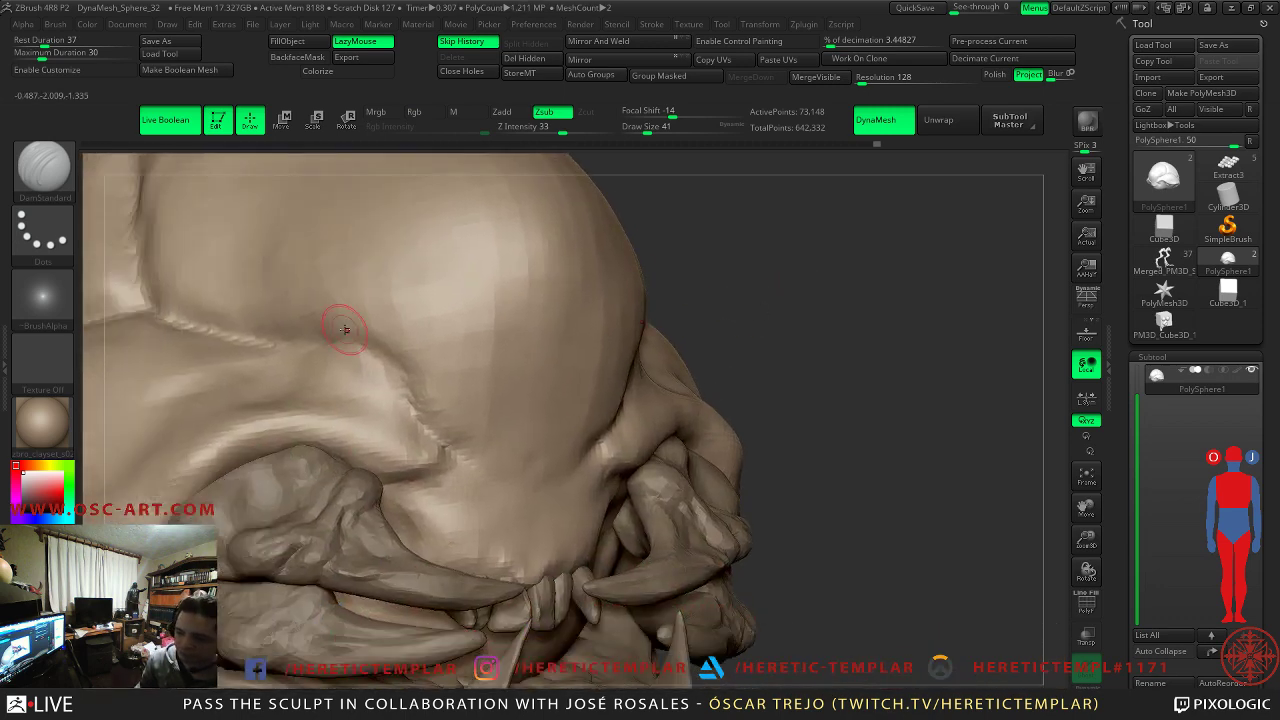
- Carve the crease from the forehead plate's lower edge around the inner brow corner toward the nose, reducing the draw size to 35
drag(381, 350, 423, 432)
right_drag(640, 440, 543, 453)
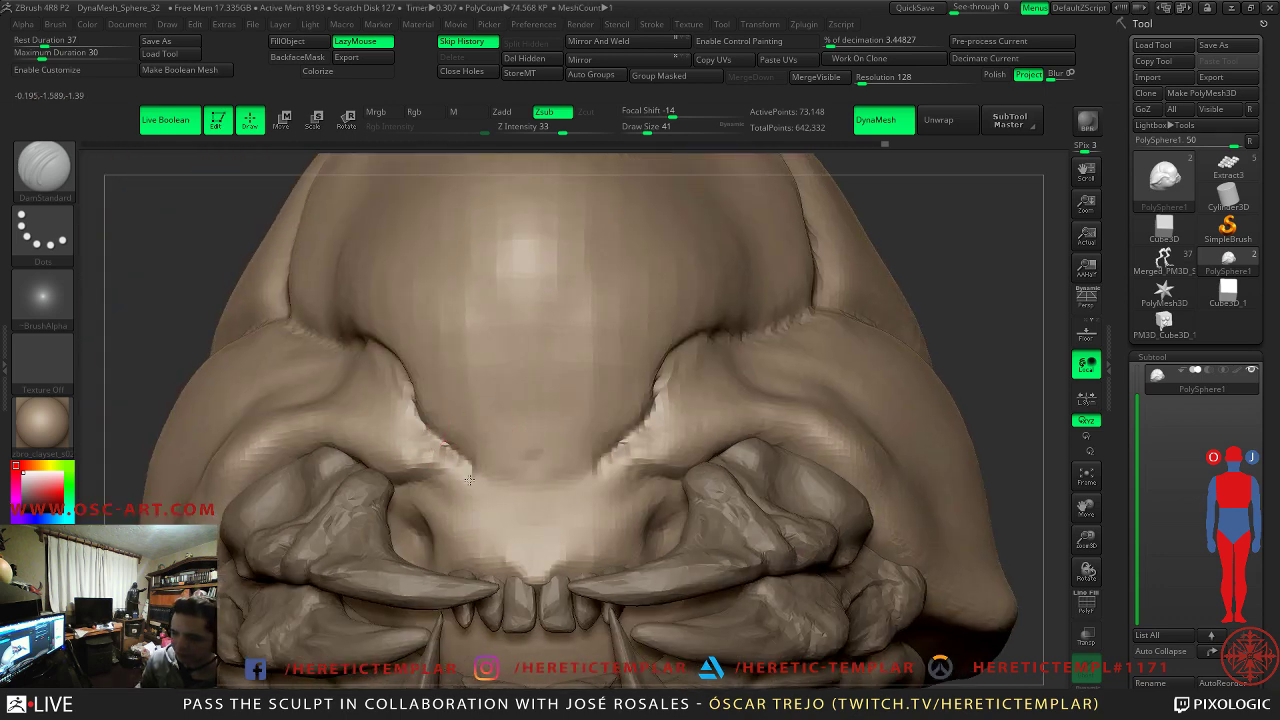
drag(426, 512, 463, 492)
key(s)
drag(614, 465, 618, 464)
key(bracketleft)
key(bracketleft)
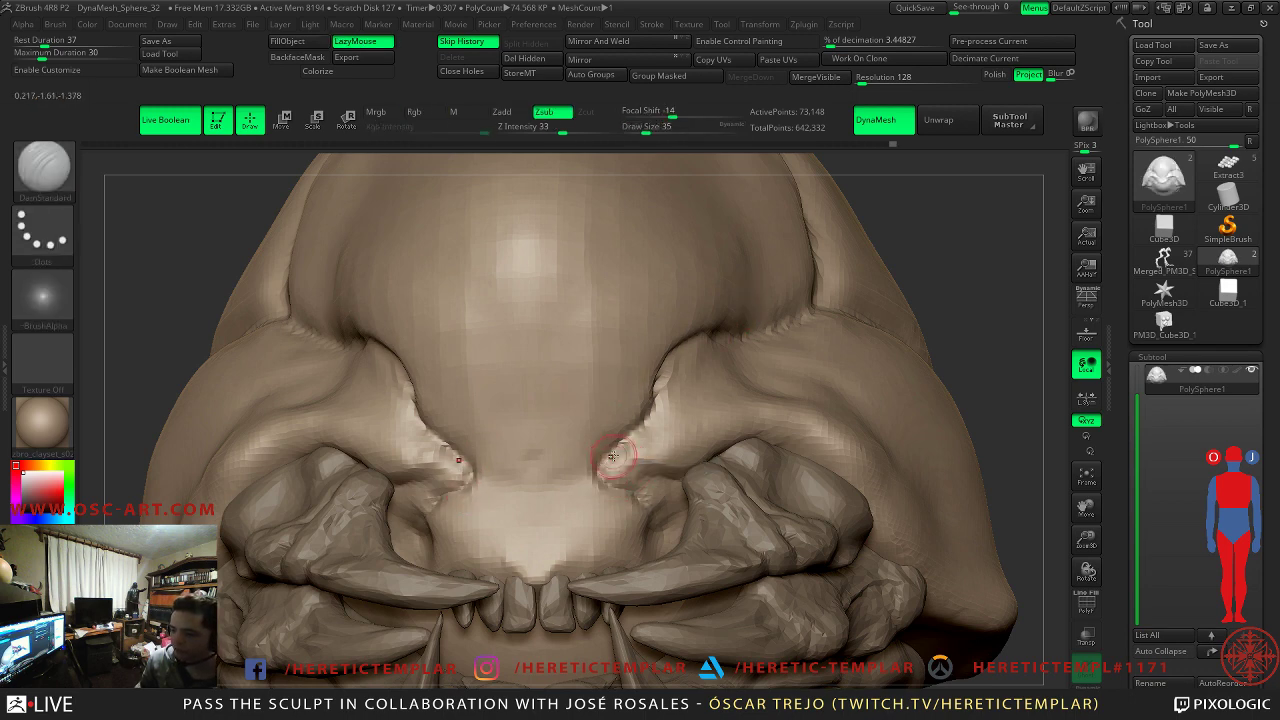
- Carve a crease along the lower rim of the brow ridge above the eye socket
key(shift)
drag(980, 324, 632, 392)
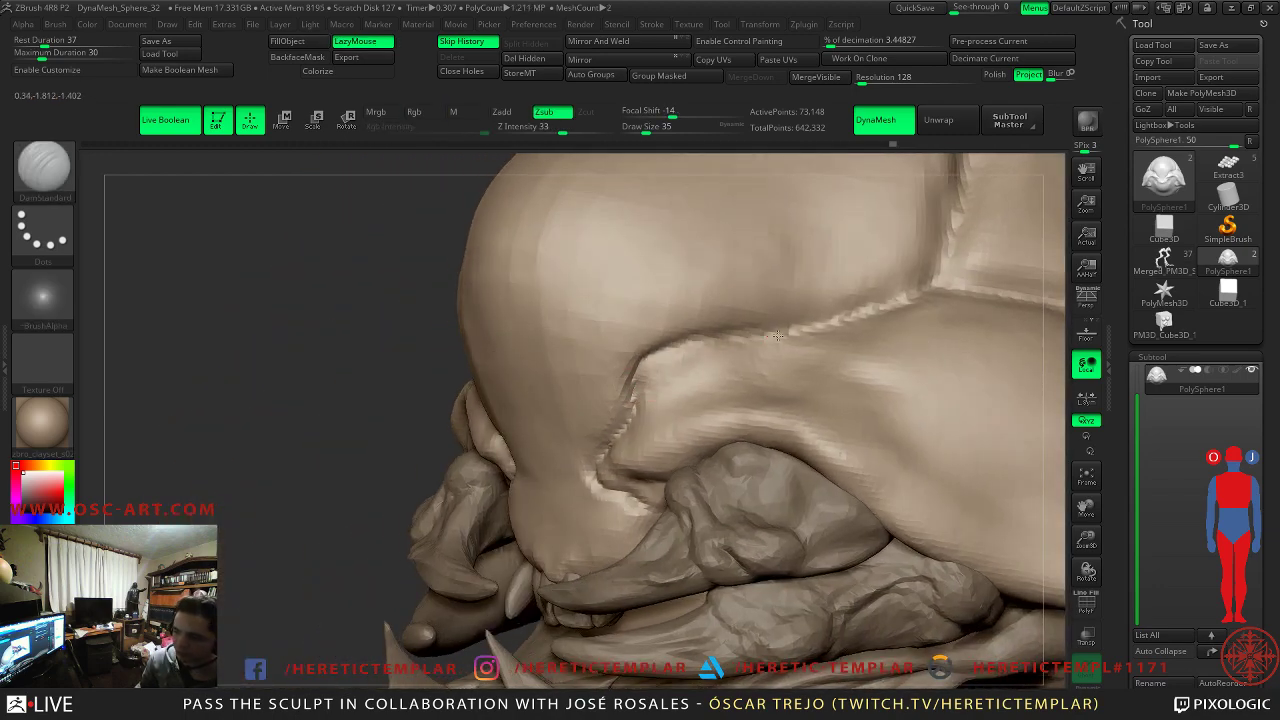
mouse_move(650, 390)
shift+mouse_down()
mouse_move(626, 443)
mouse_move(751, 421)
mouse_move(916, 527)
shift+mouse_up()
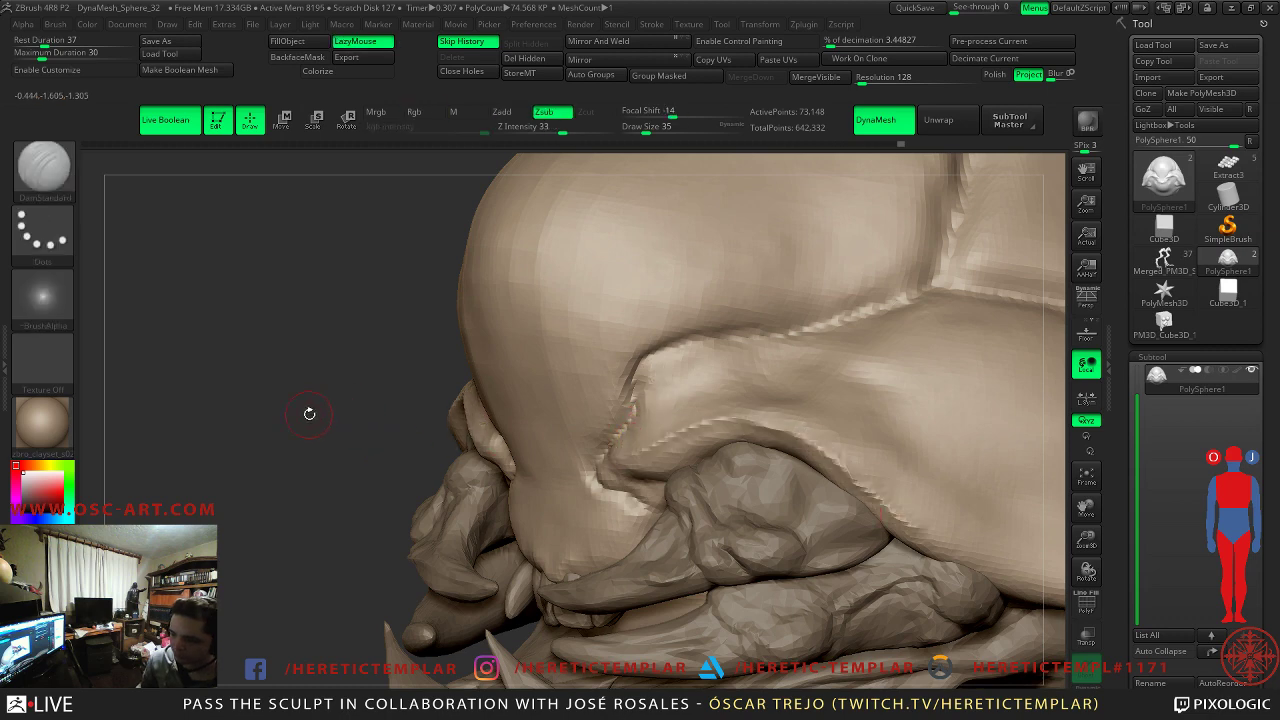
- Sharpen the creases around the brow ridge and inner brow corner using the Pinch brush at draw size 62
drag(332, 410, 560, 450)
mouse_move(1020, 291)
alt+mouse_down()
mouse_move(834, 277)
mouse_move(857, 271)
mouse_move(669, 410)
mouse_move(636, 408)
mouse_move(612, 450)
mouse_move(617, 489)
mouse_move(576, 507)
alt+mouse_up()
key(b)
key(p)
key(i)
key(s)
mouse_move(291, 474)
mouse_down()
mouse_move(306, 456)
mouse_move(500, 428)
mouse_up()
mouse_move(860, 403)
alt+mouse_down()
mouse_move(803, 334)
mouse_move(811, 371)
mouse_move(664, 357)
alt+mouse_up()
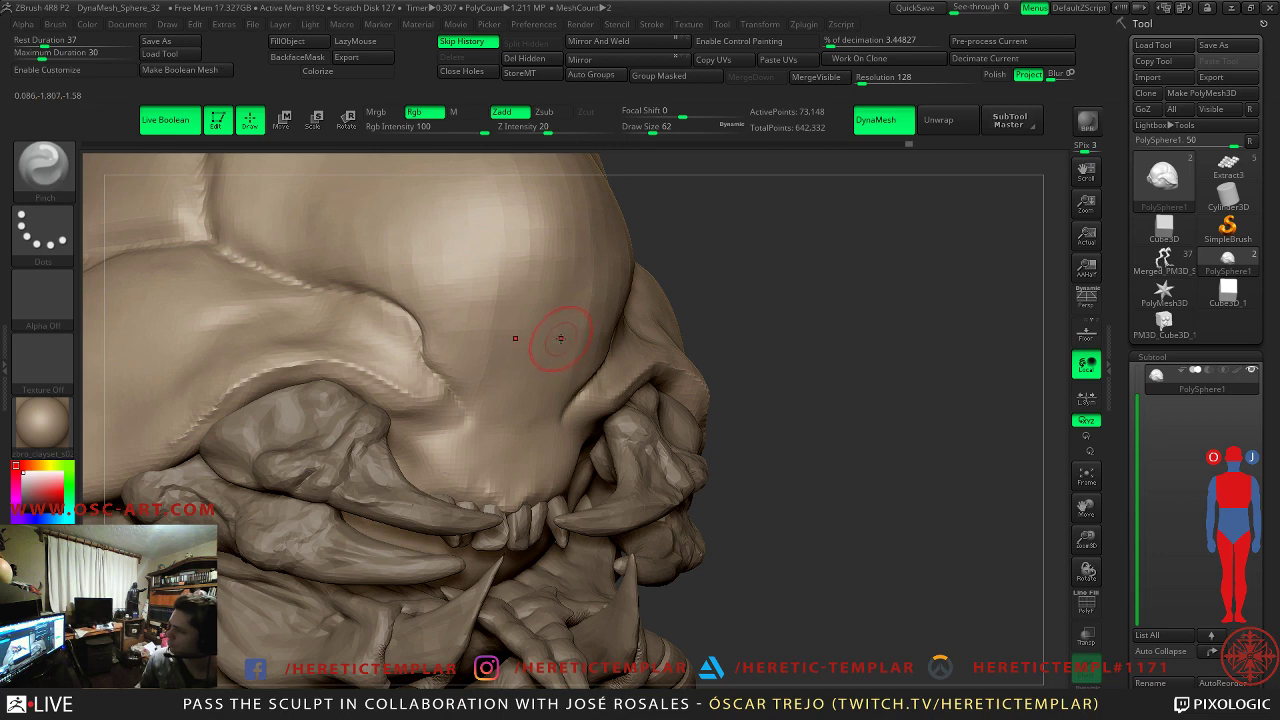
- Carve the crease hooking beneath the inner brow corner with the DamStandard brush at draw size 49
key(b)
key(d)
key(s)
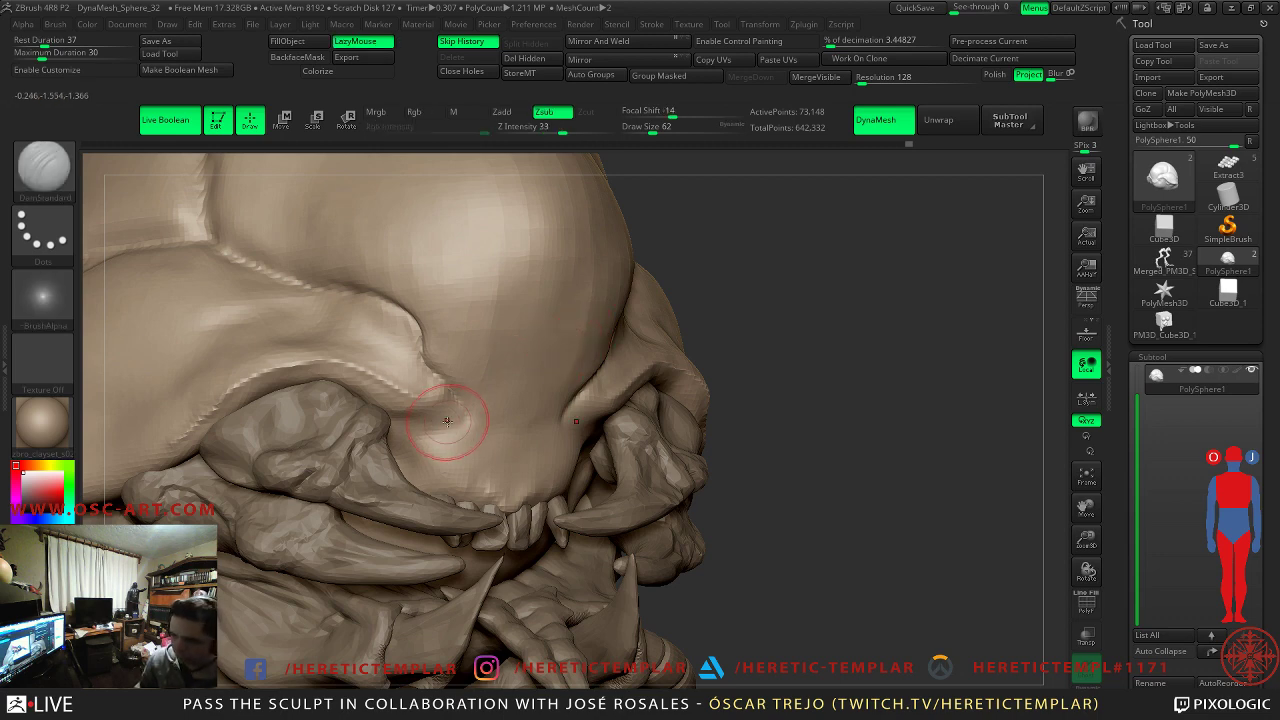
key(s)
drag(449, 428, 458, 427)
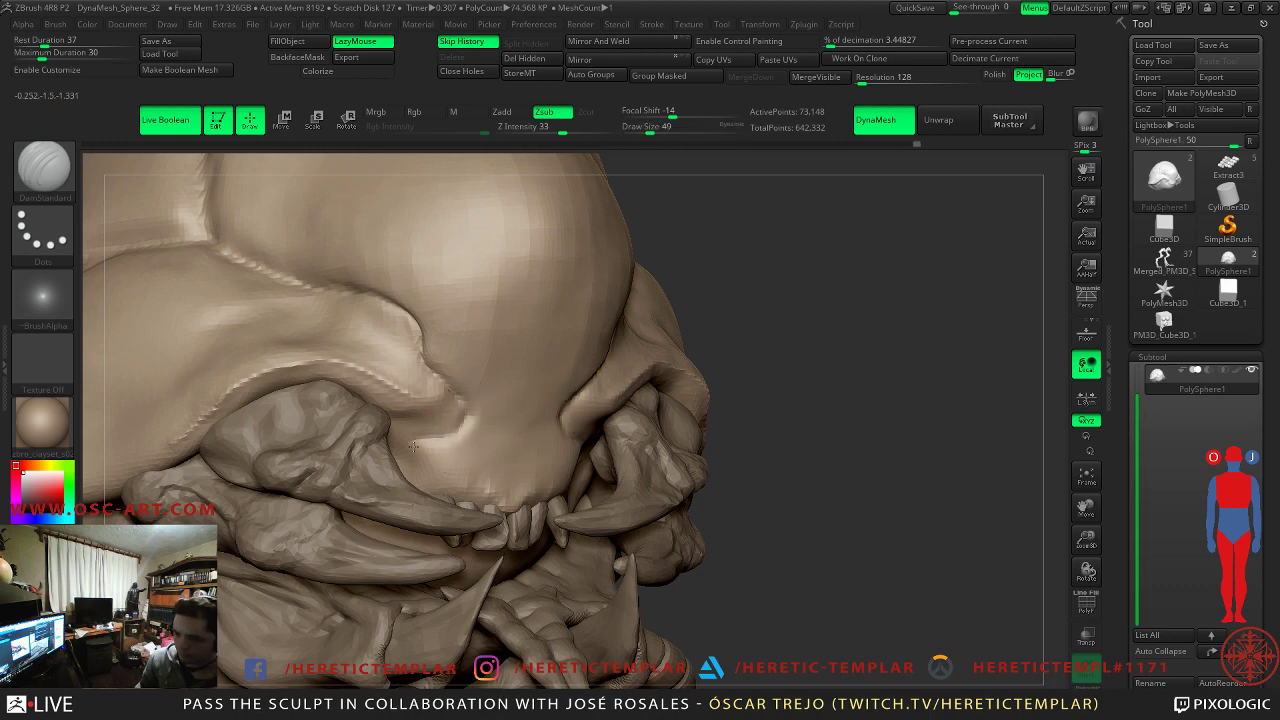
- Undo the last strokes and smooth the surface below the inner brow corner
key(ctrl+z)
key(ctrl+z)
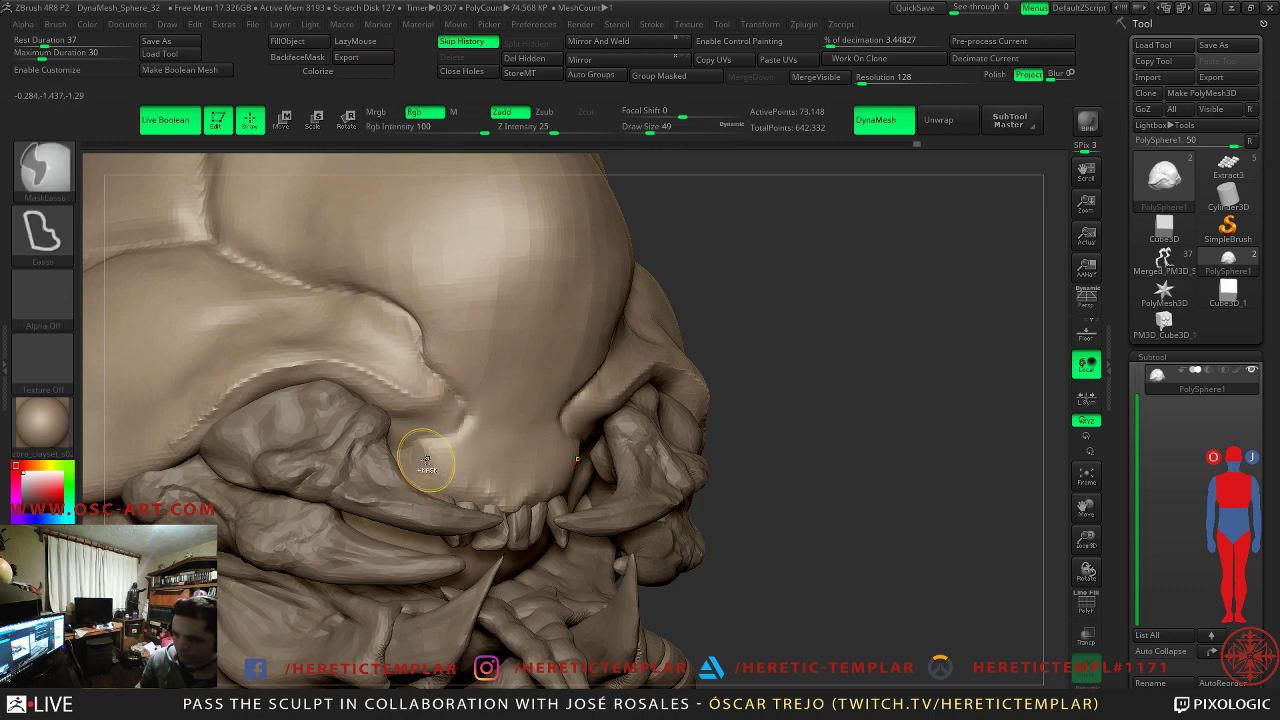
mouse_move(429, 453)
mouse_down()
mouse_move(467, 421)
mouse_move(409, 486)
mouse_up()
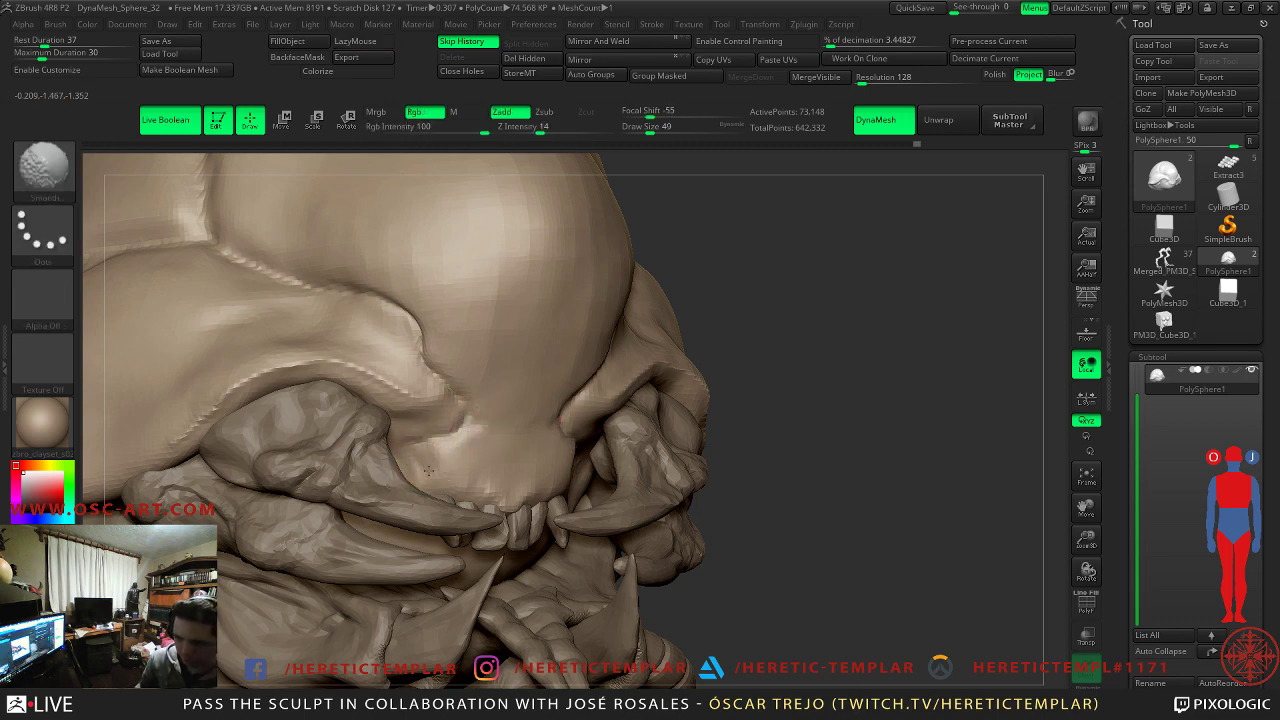
mouse_move(829, 374)
mouse_down()
mouse_move(755, 303)
mouse_move(774, 286)
mouse_move(780, 380)
mouse_up()
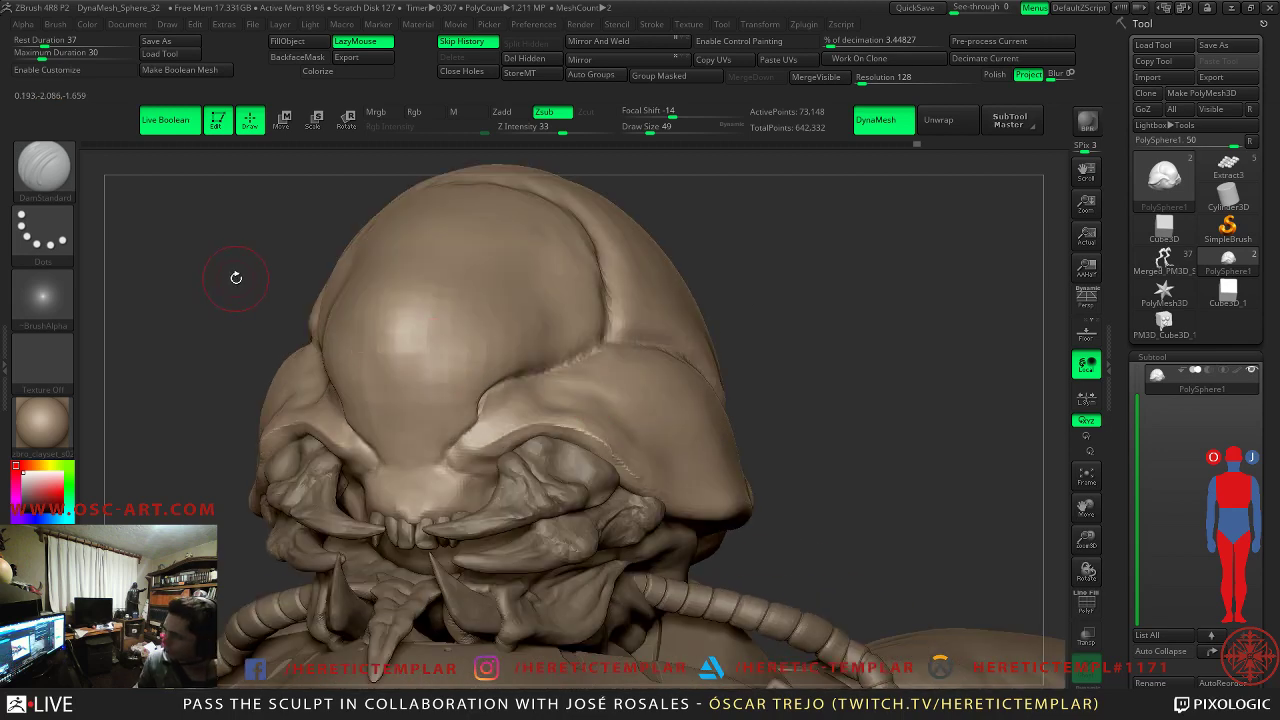
- Set the draw size to 29 and refine the creases along the inner brow corner and forehead plate edge
key(s)
drag(498, 406, 490, 406)
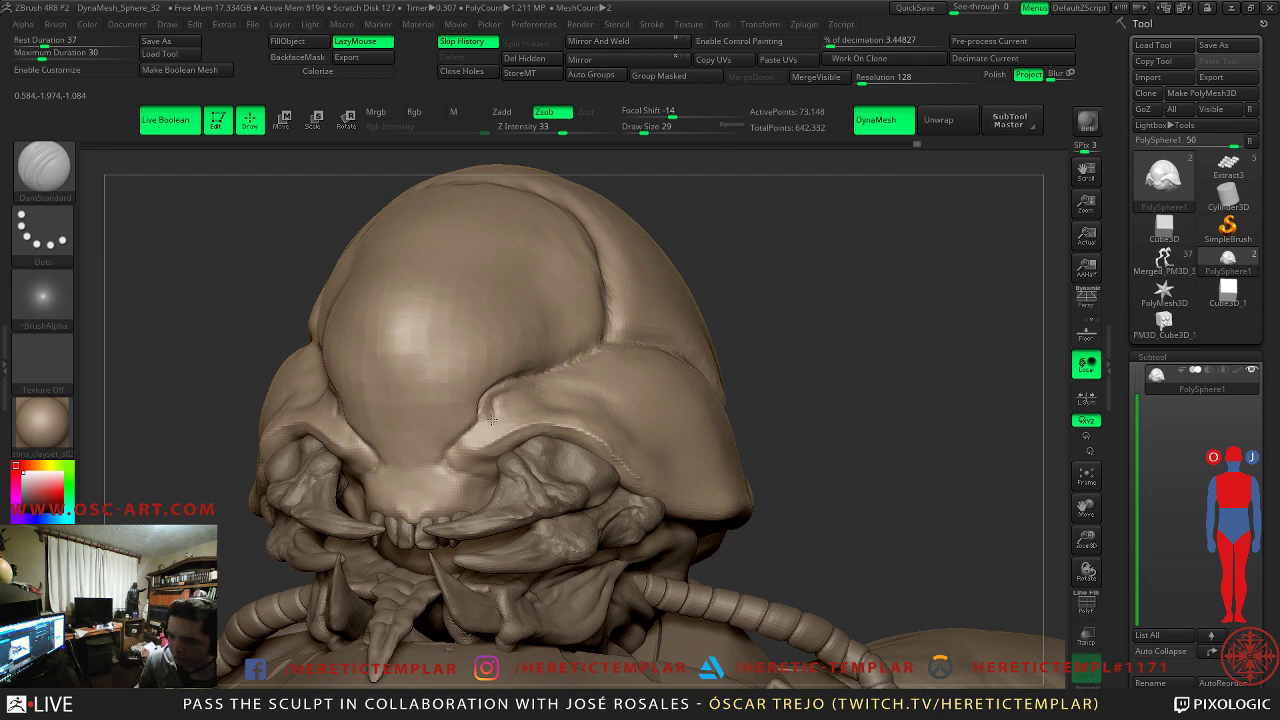
shift+drag(492, 405, 457, 453)
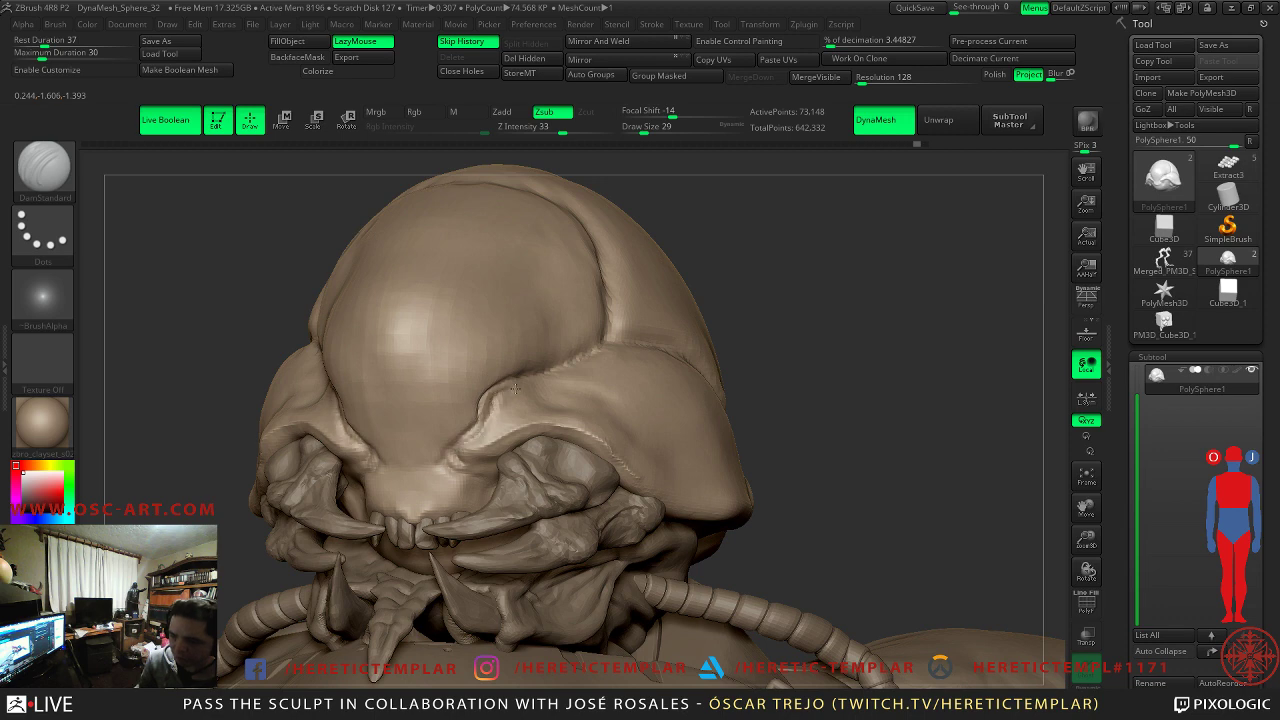
drag(880, 300, 700, 324)
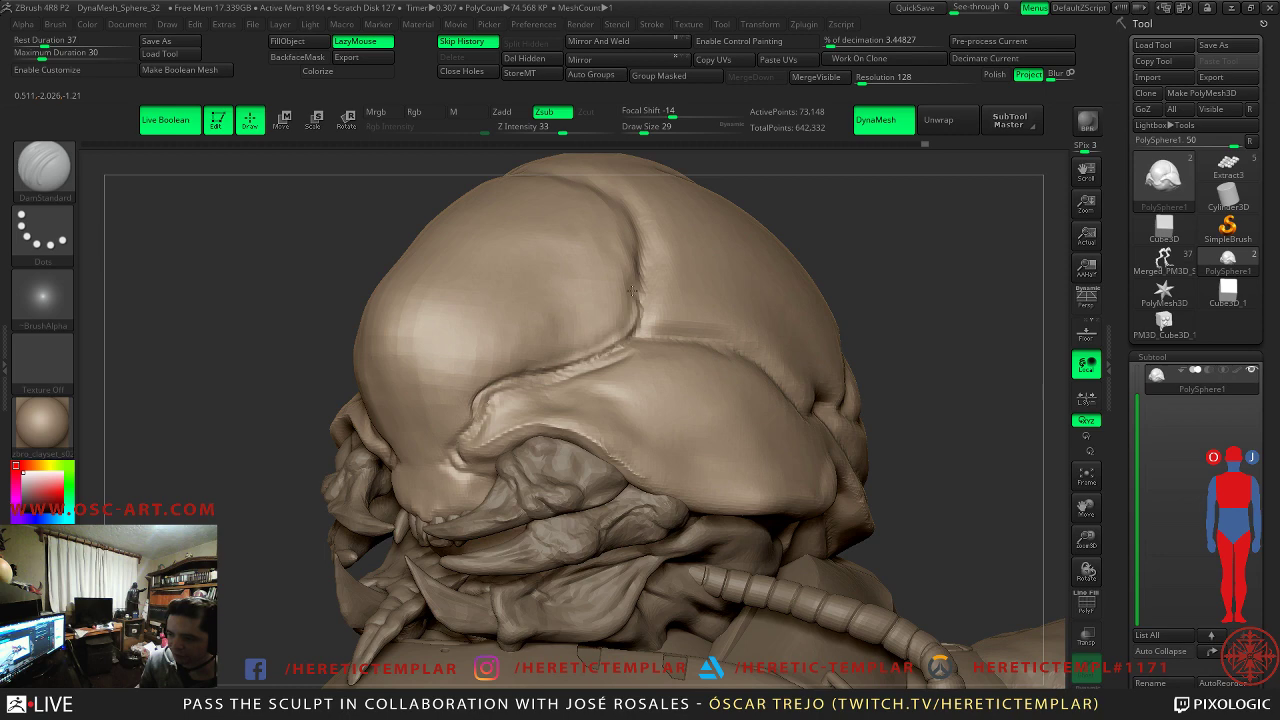
drag(614, 358, 635, 351)
- Touch up the crease beside the nose and smooth the faceted forehead plate with the Smooth brush at draw size 80
mouse_move(887, 327)
alt+mouse_down()
mouse_move(834, 286)
mouse_move(765, 416)
alt+mouse_up()
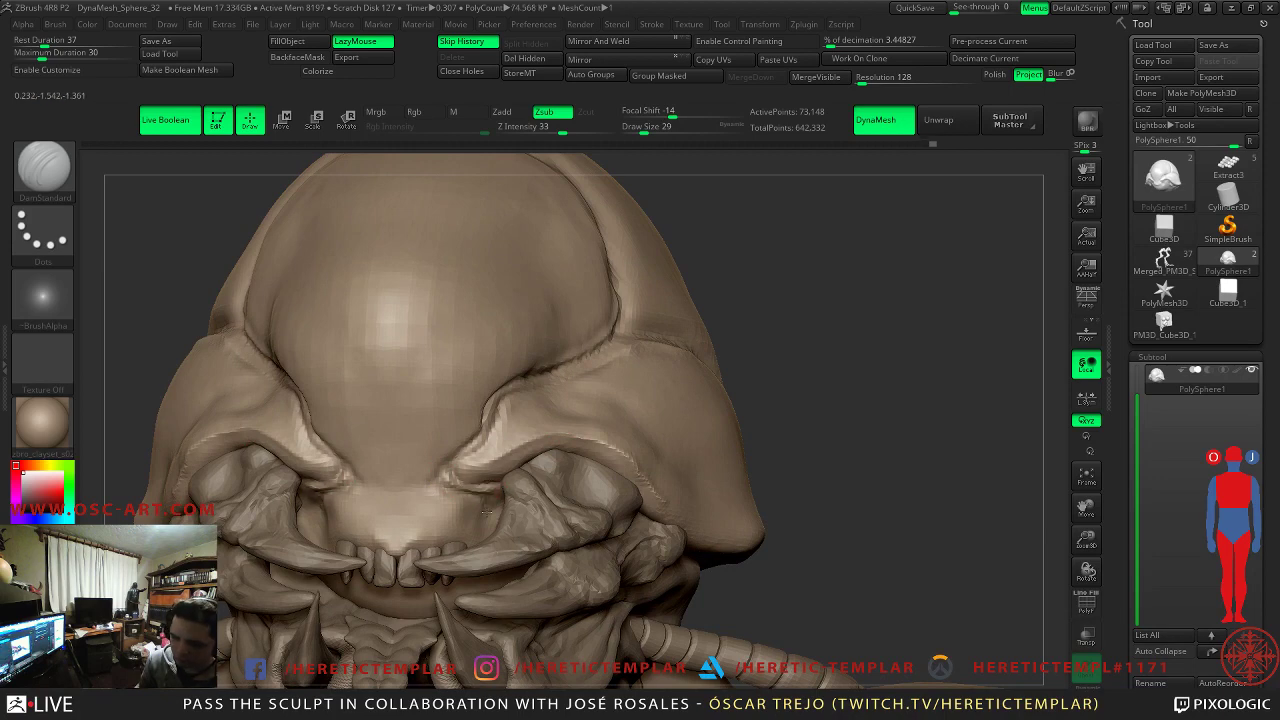
mouse_move(820, 400)
alt+mouse_down()
mouse_move(786, 354)
mouse_move(745, 390)
mouse_move(730, 426)
mouse_move(735, 404)
alt+mouse_up()
mouse_move(800, 335)
mouse_down()
mouse_move(772, 324)
mouse_move(760, 440)
mouse_up()
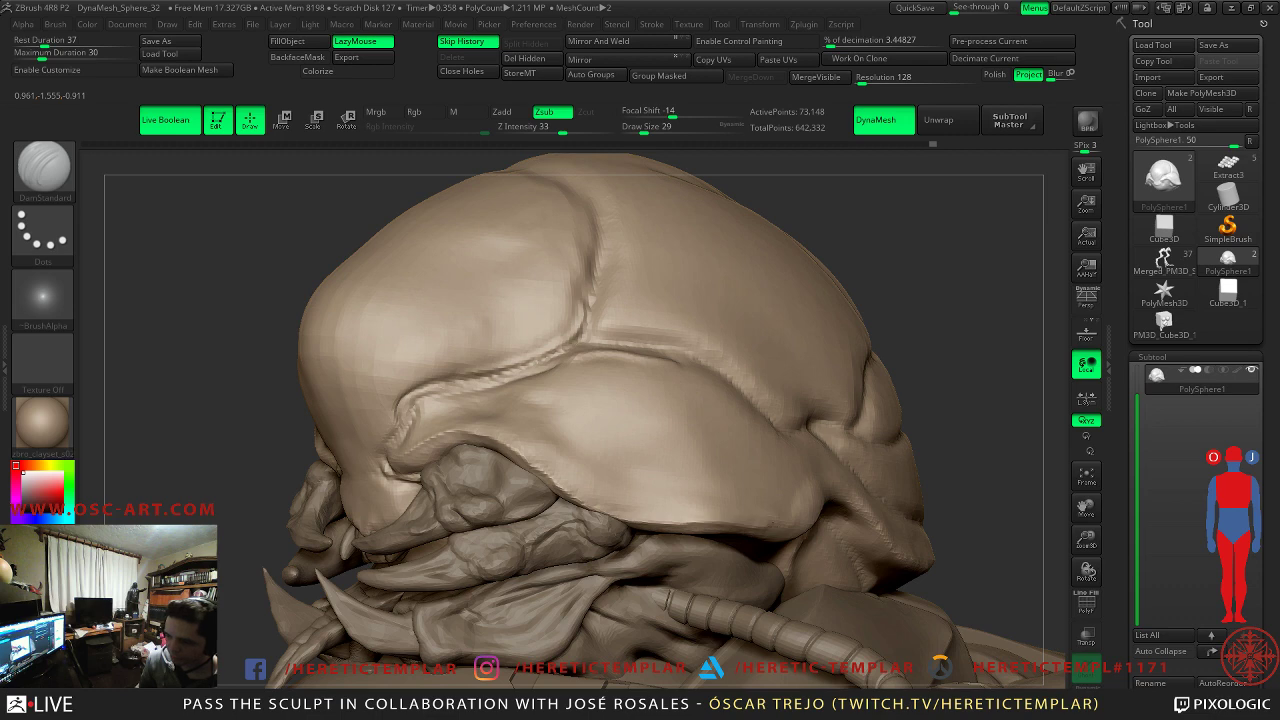
drag(246, 371, 329, 357)
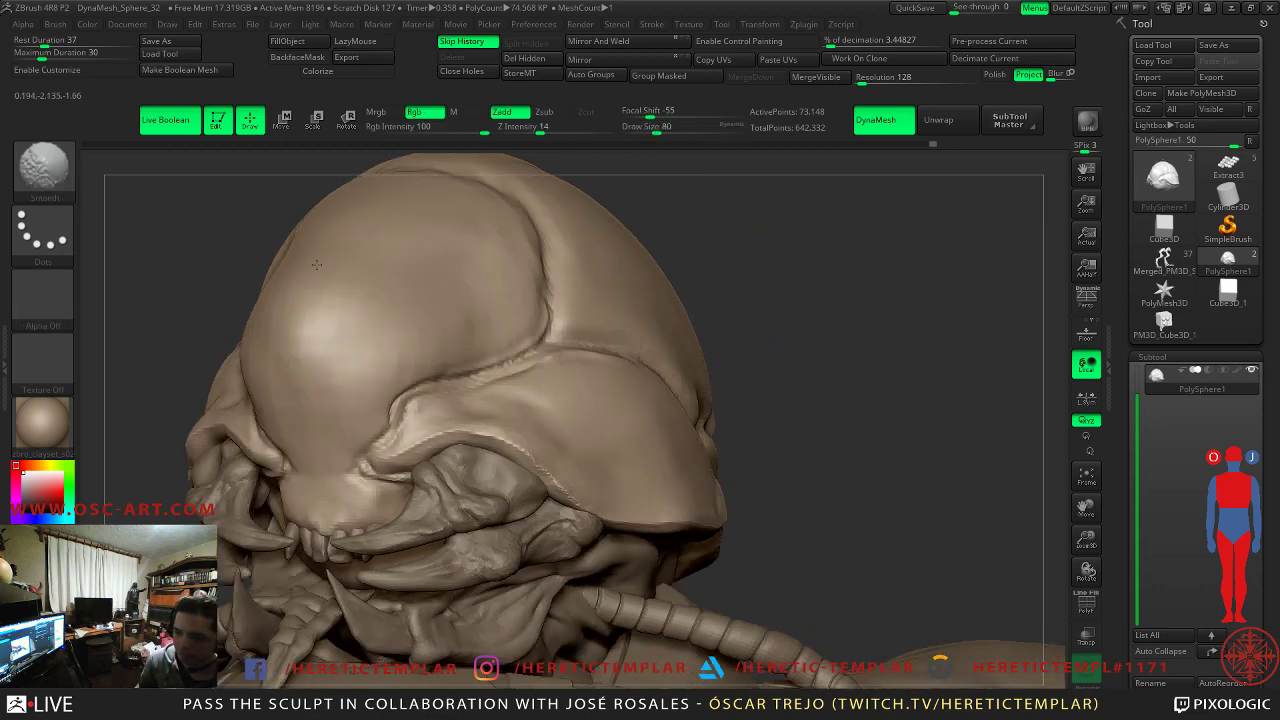
- Deepen the crease behind the forehead plate and its branch above the side plate with DamStandard, using draw sizes 44 and 39
drag(783, 298, 691, 311)
key(s)
drag(543, 352, 538, 352)
mouse_move(580, 294)
mouse_down()
mouse_move(594, 251)
mouse_move(581, 243)
mouse_move(575, 336)
mouse_up()
key(s)
mouse_move(879, 170)
alt+mouse_down()
mouse_move(857, 342)
mouse_move(770, 336)
alt+mouse_up()
mouse_move(494, 294)
mouse_down()
mouse_move(507, 328)
mouse_move(560, 370)
mouse_up()
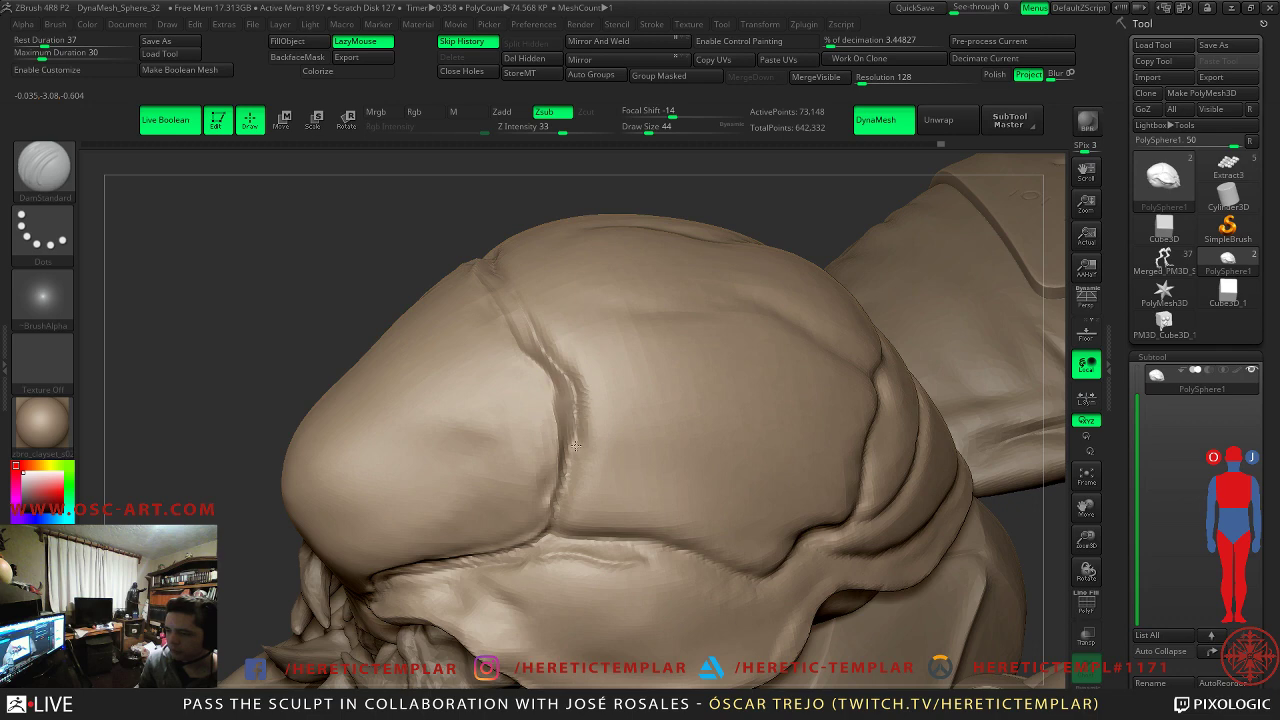
drag(560, 525, 574, 538)
mouse_move(345, 335)
mouse_down()
mouse_move(334, 314)
mouse_move(345, 250)
mouse_up()
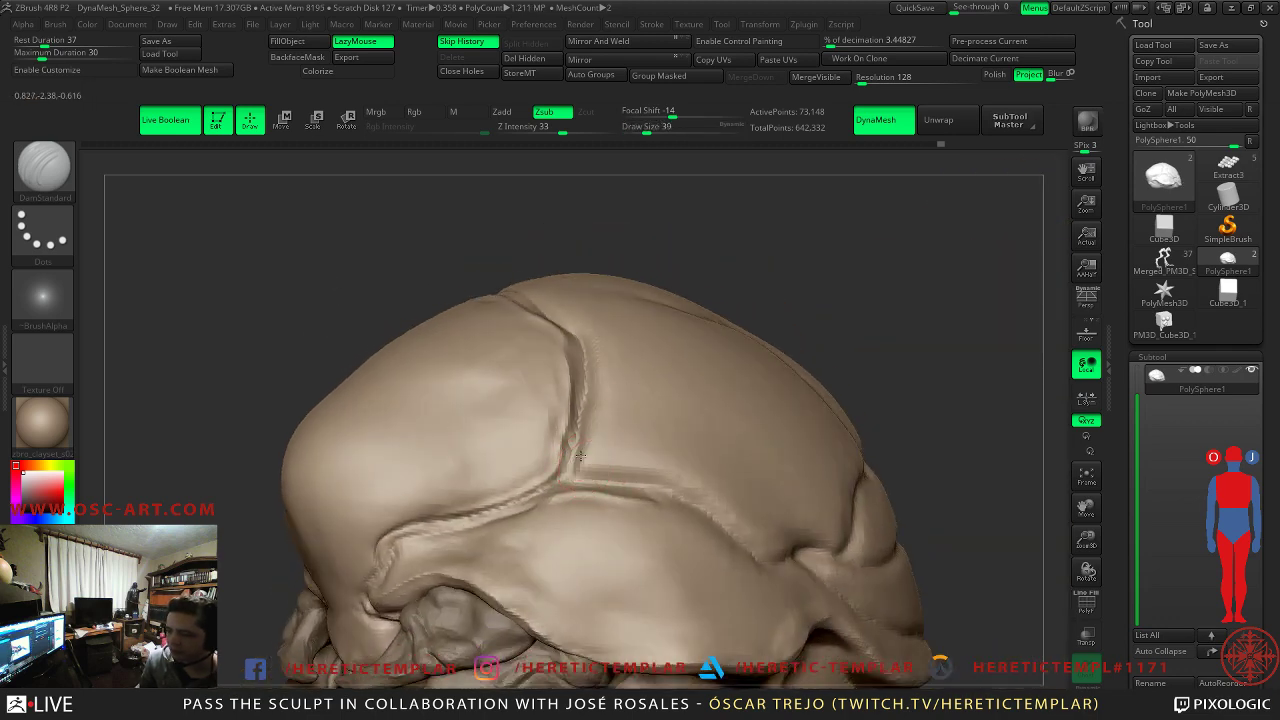
key(ctrl)
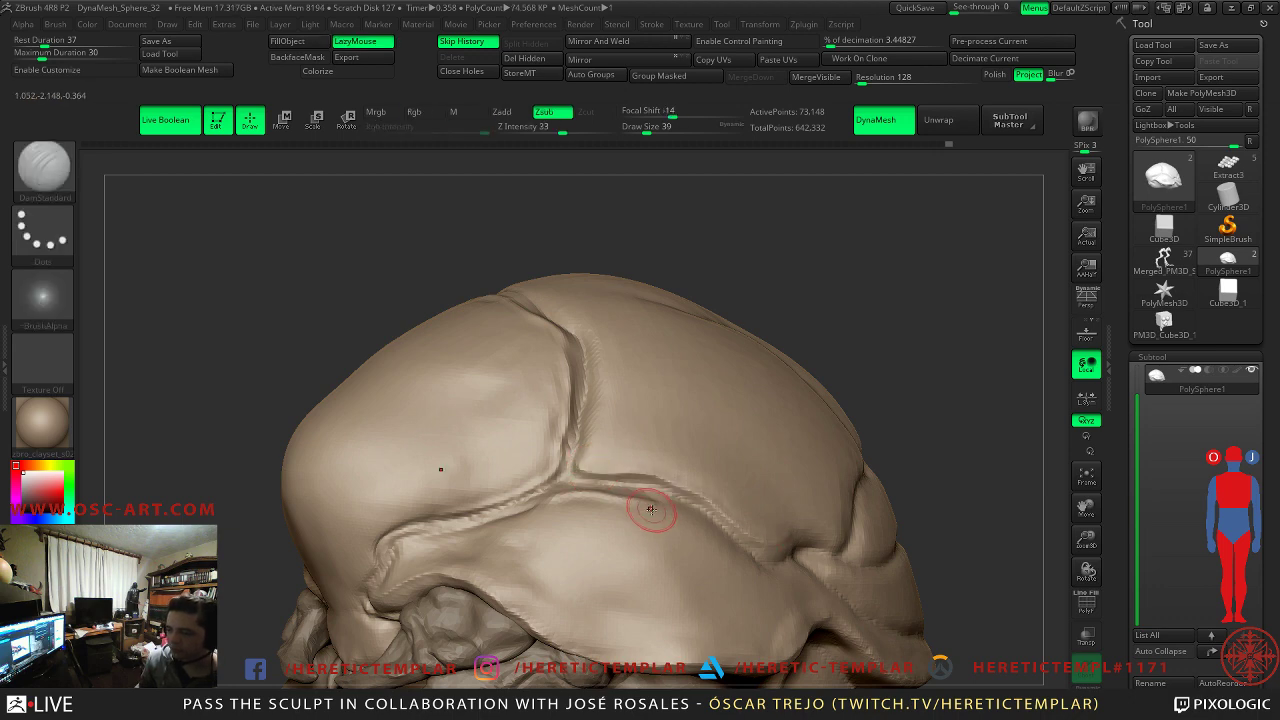
- Switch from the head shell to the merged body tool with 37 subtools and bring its lower limbs into view
alt+drag(944, 499, 808, 266)
alt+drag(836, 420, 679, 71)
alt+drag(985, 624, 855, 359)
mouse_move(555, 544)
mouse_down()
mouse_move(606, 463)
mouse_move(643, 480)
mouse_up()
drag(670, 478, 509, 448)
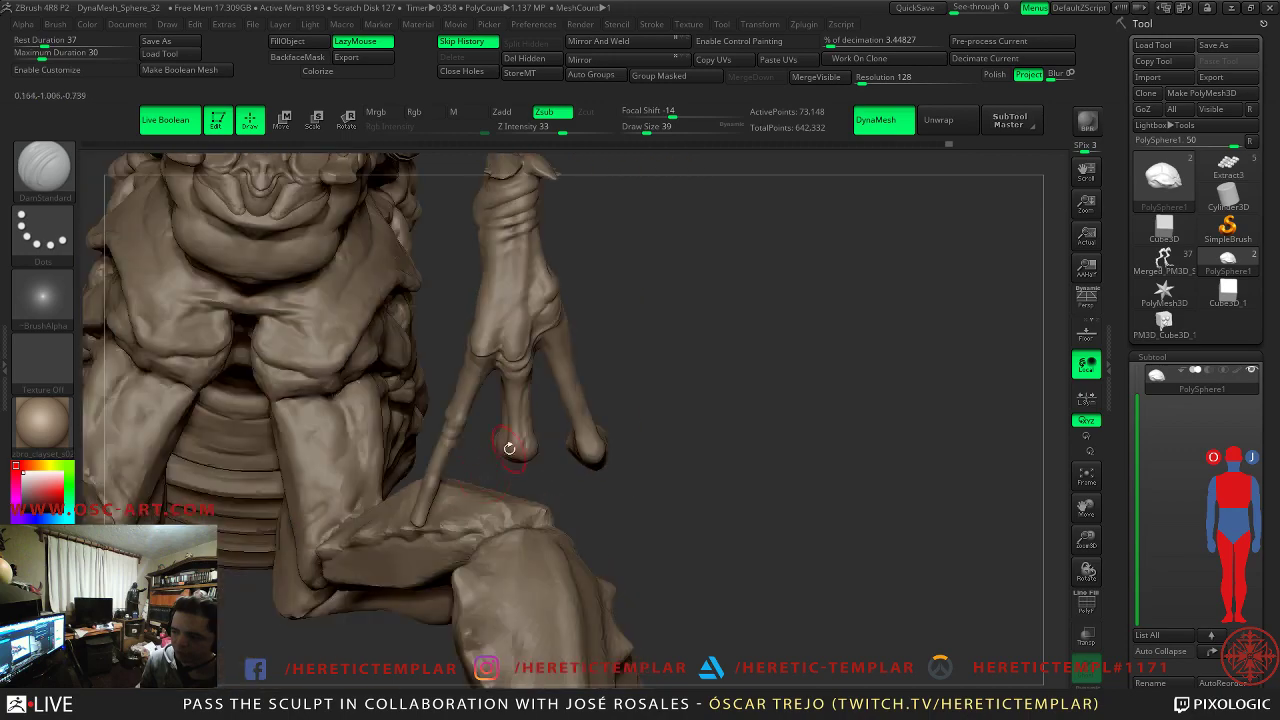
click(1162, 266)
mouse_move(764, 450)
mouse_down()
mouse_move(771, 369)
mouse_move(478, 397)
mouse_move(466, 563)
mouse_move(508, 455)
mouse_up()
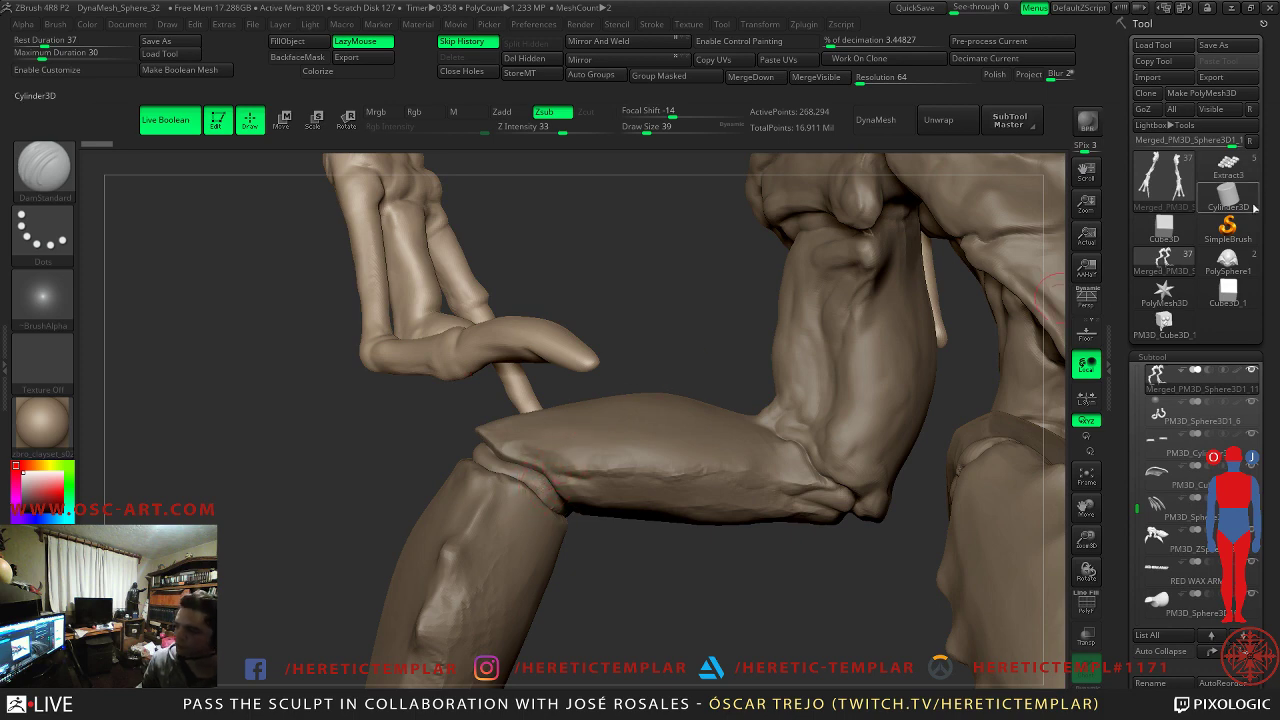
- Return to the PolySphere1 head shell and deepen the long crease between its upper side plate and cheek plate with DamStandard
click(1227, 259)
key(f)
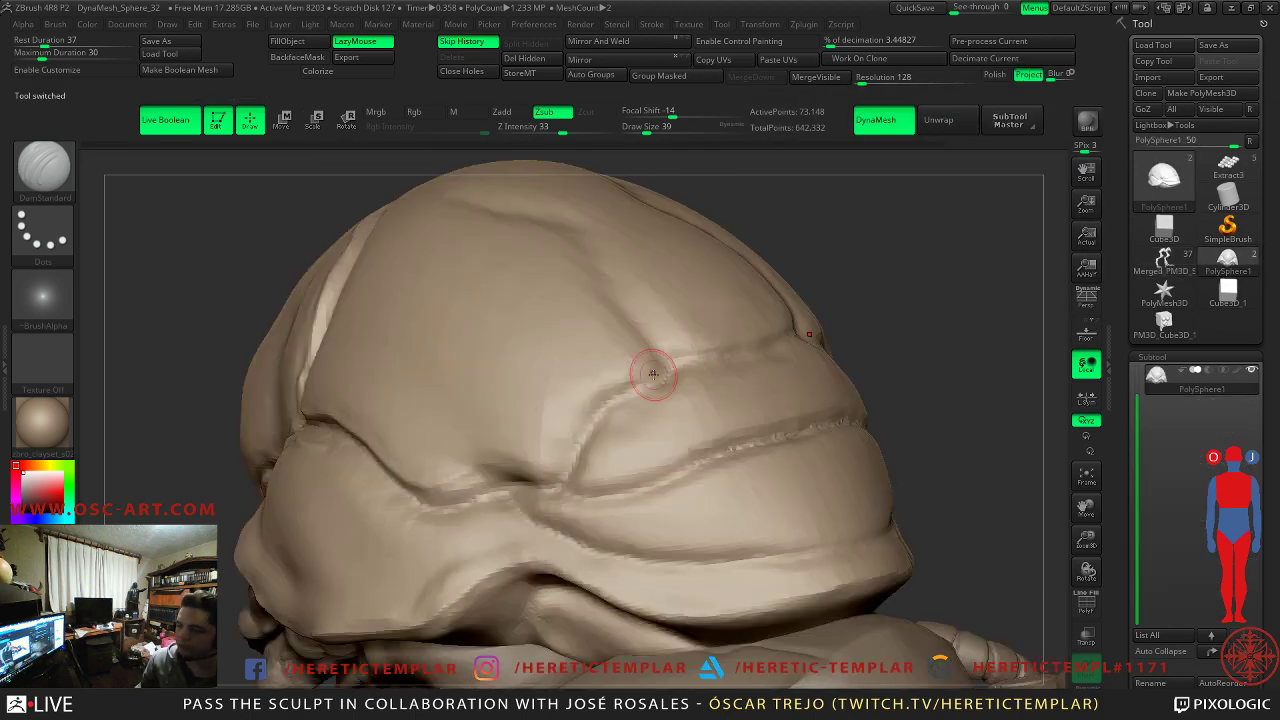
drag(171, 426, 230, 419)
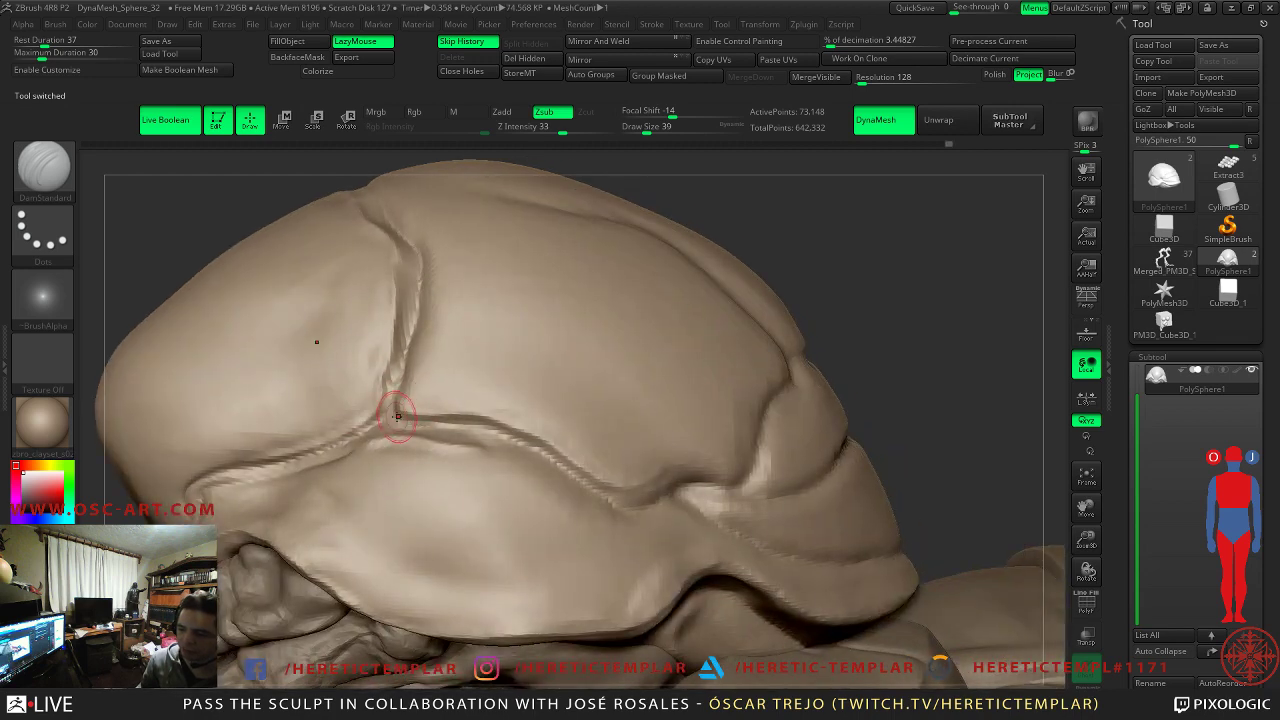
drag(466, 440, 509, 451)
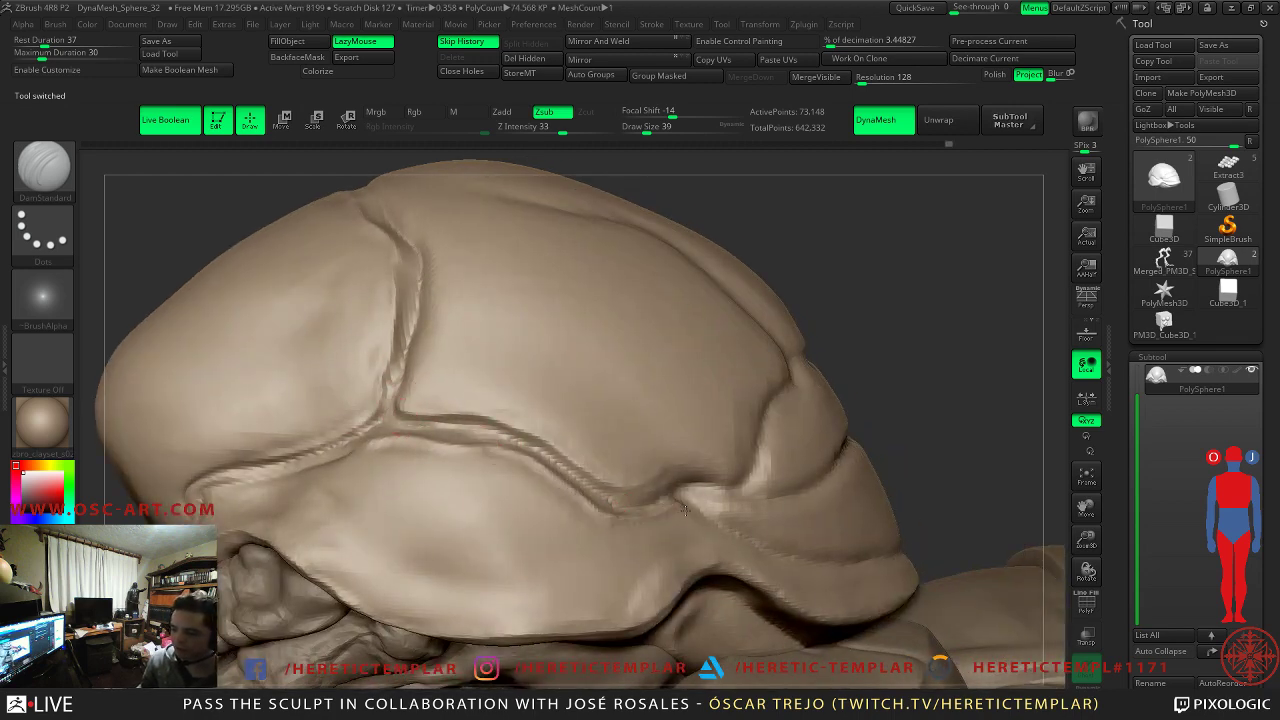
right_drag(696, 443, 662, 476)
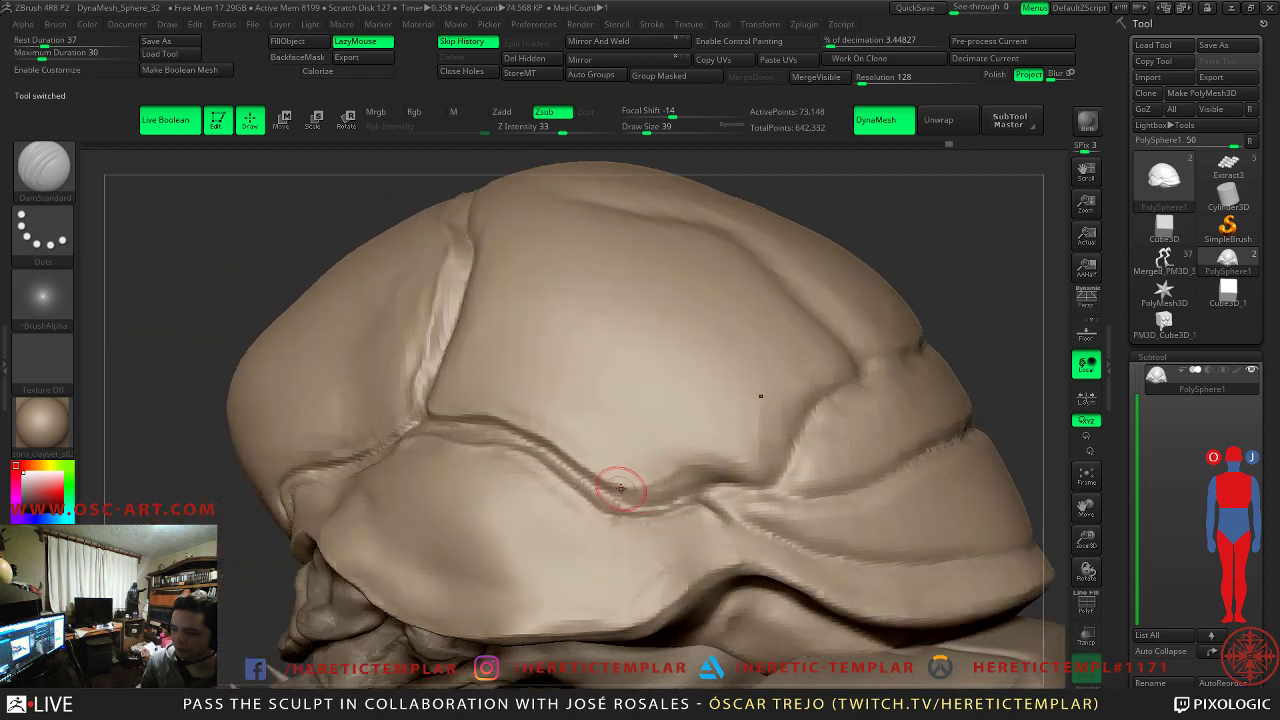
drag(615, 492, 610, 491)
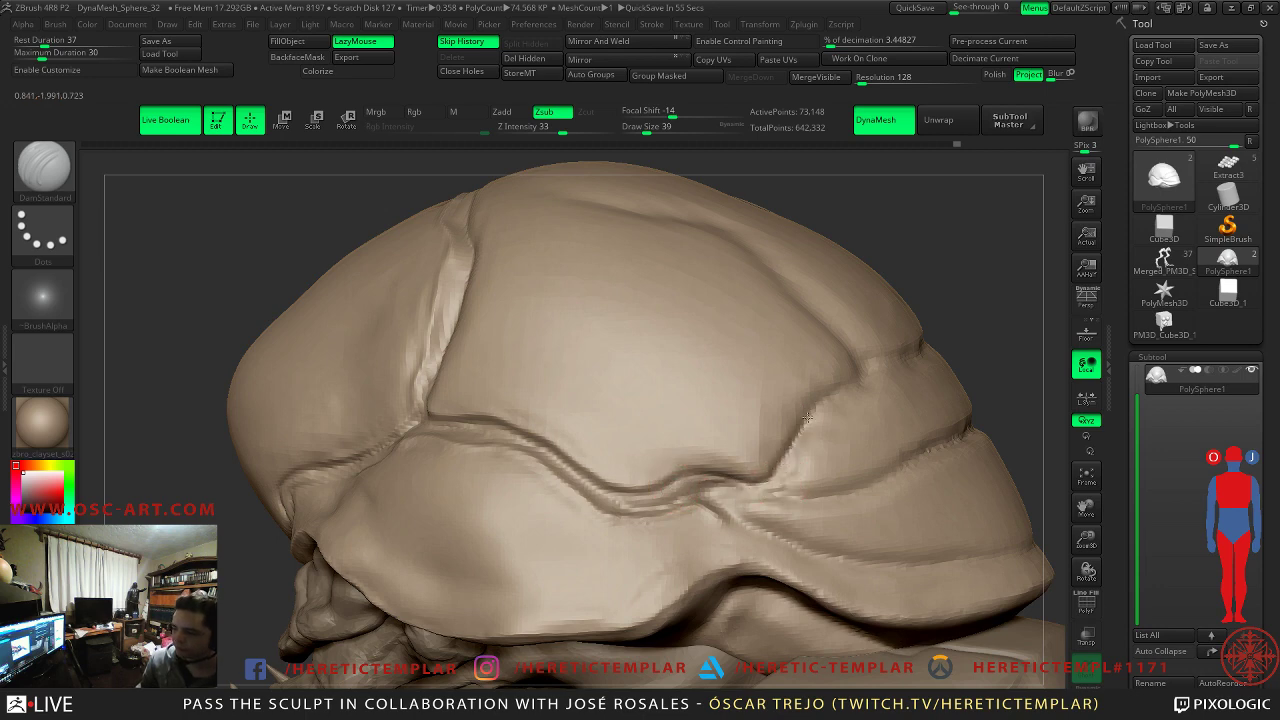
- Carve the creases separating the rear segments of the head shell with DamStandard at draw size 39
mouse_move(1020, 300)
alt+mouse_down()
mouse_move(766, 303)
mouse_move(700, 330)
alt+mouse_up()
drag(609, 369, 604, 369)
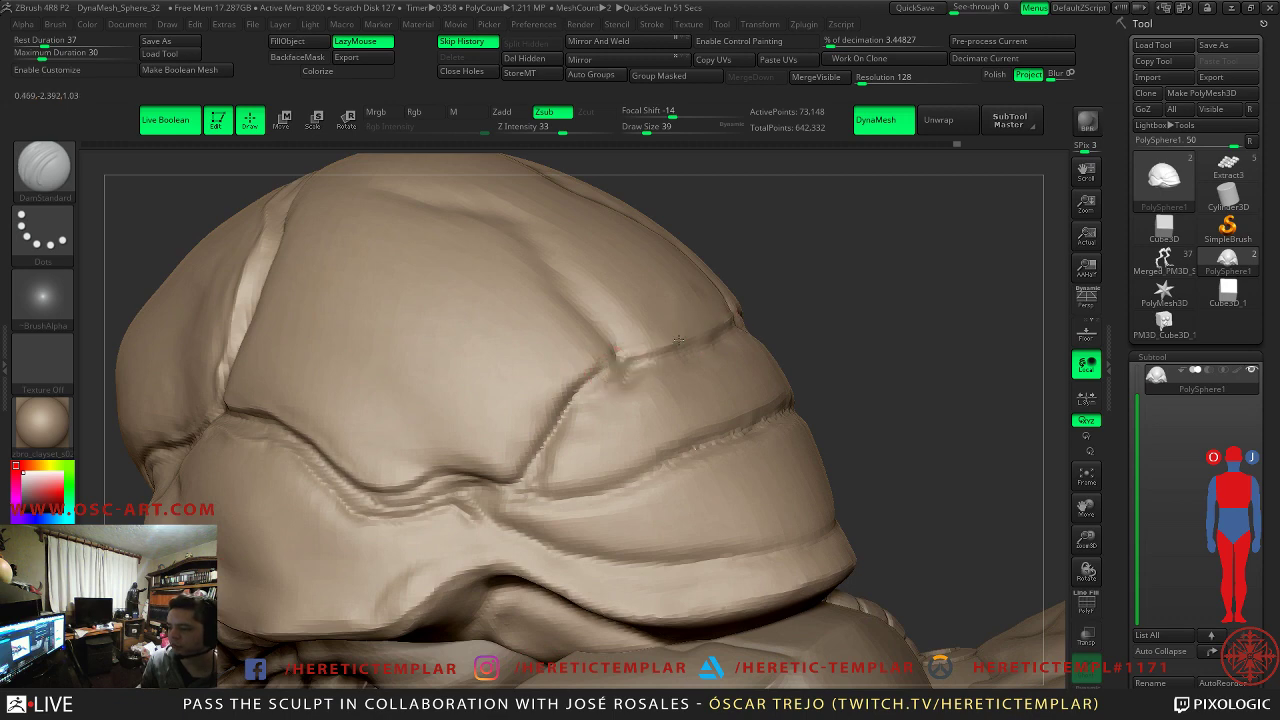
mouse_move(720, 333)
mouse_down()
mouse_move(608, 357)
mouse_move(516, 490)
mouse_move(550, 493)
mouse_up()
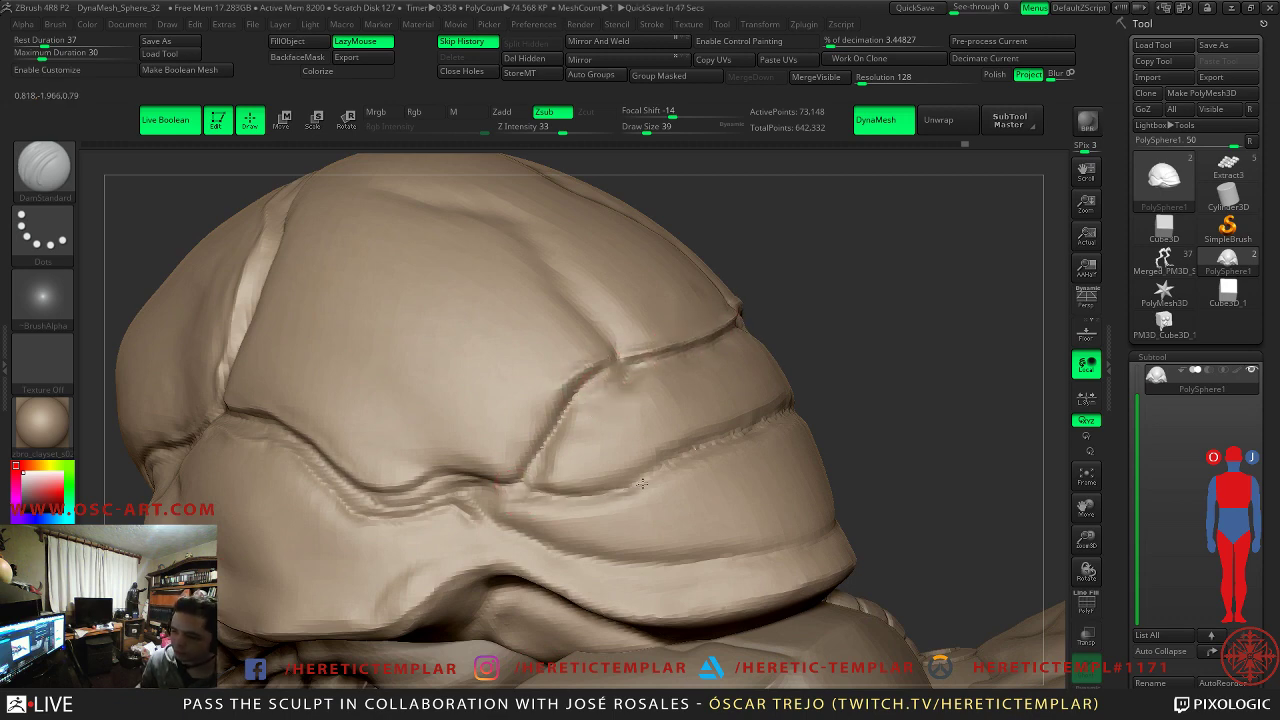
right_drag(843, 408, 536, 492)
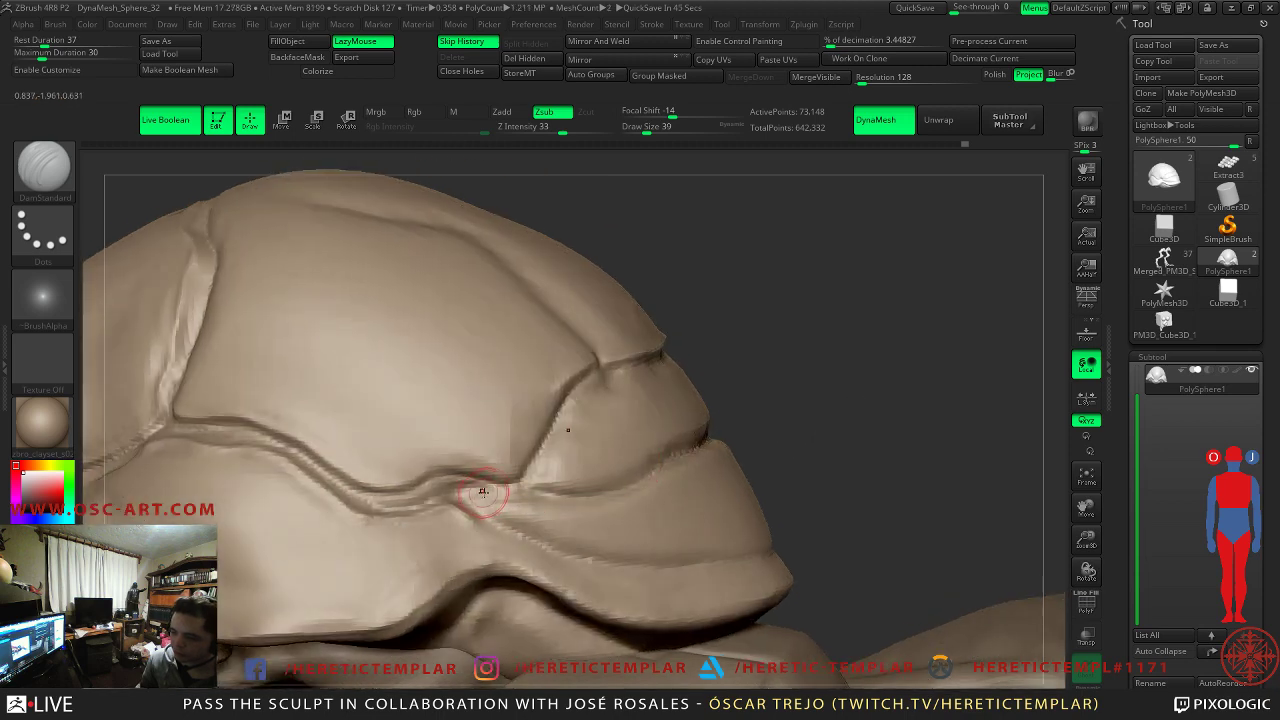
drag(456, 504, 630, 556)
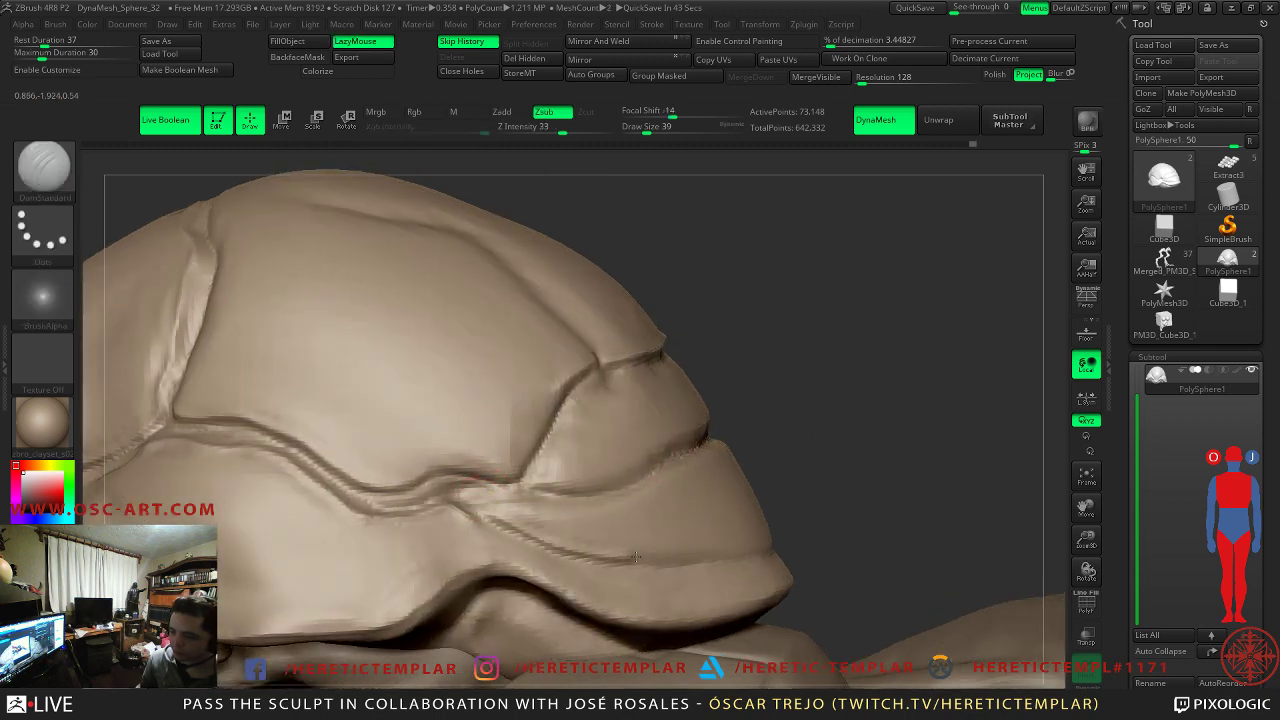
mouse_move(828, 510)
right_down()
mouse_move(651, 334)
mouse_move(666, 331)
mouse_move(637, 360)
right_up()
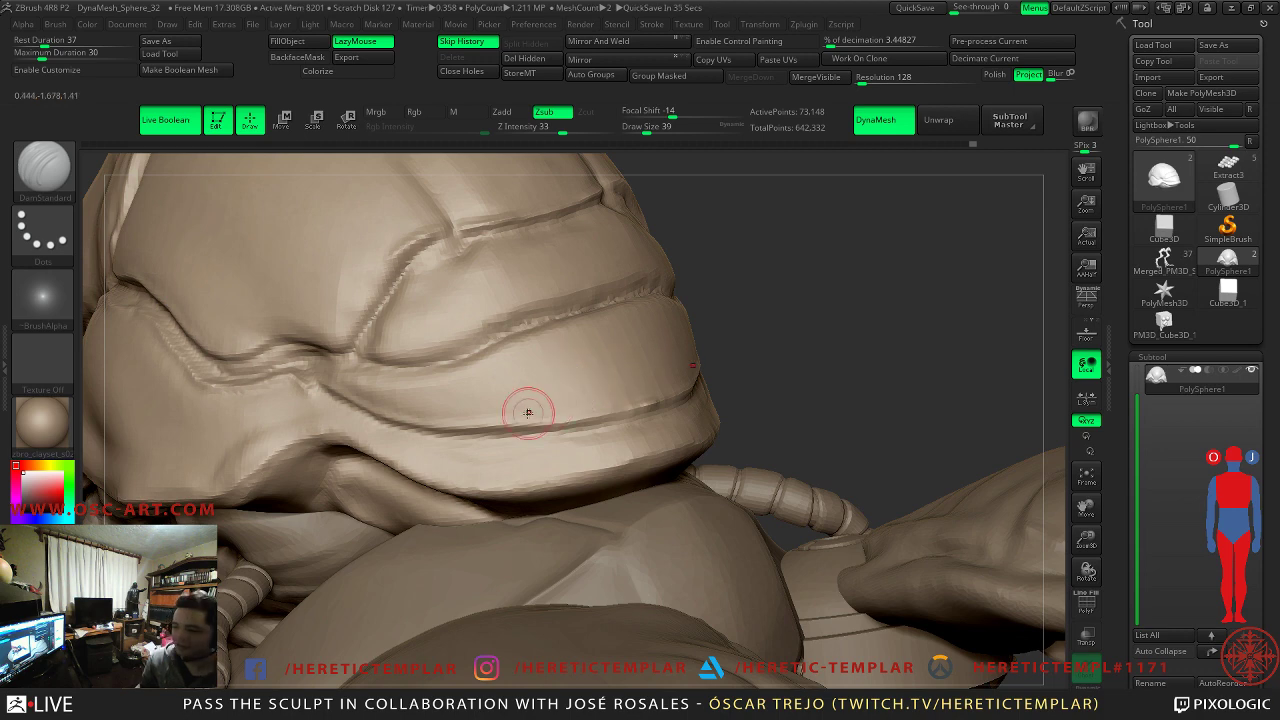
right_drag(609, 406, 406, 420)
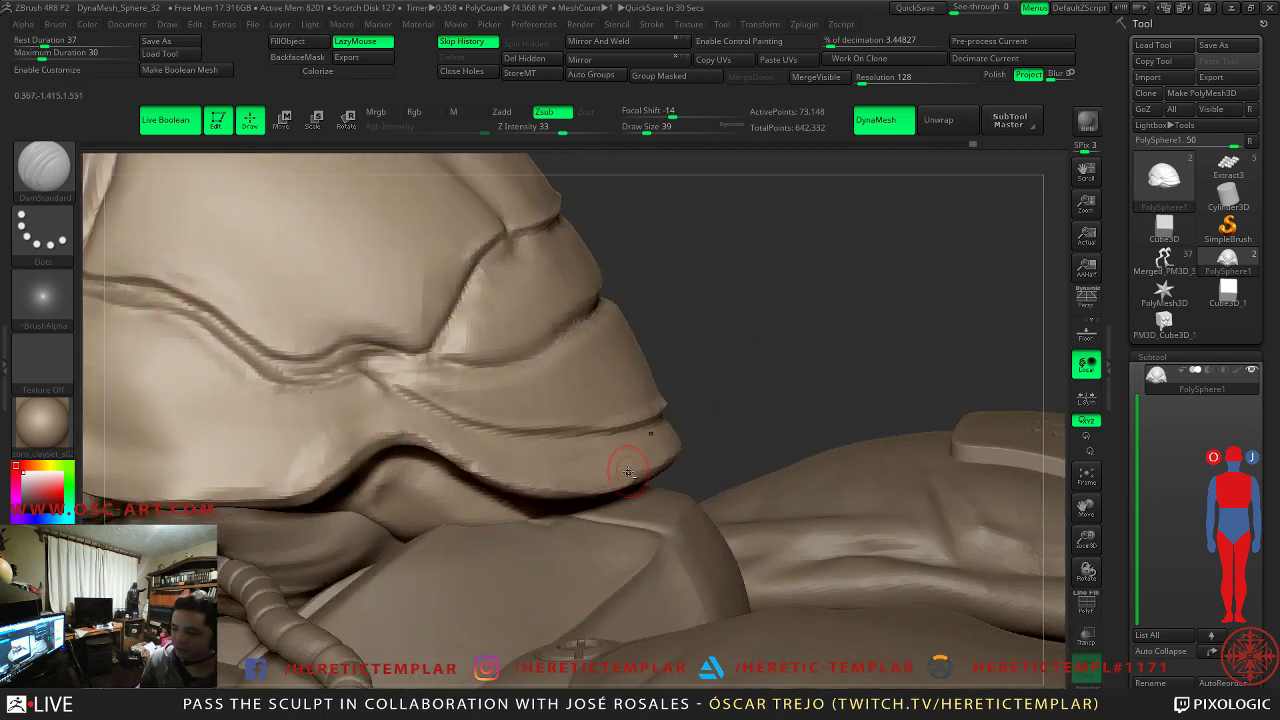
- Adjust the front profile and brow of the head shell with the Move brush, using draw sizes 56 and 39
mouse_move(691, 346)
ctrl+right_down()
mouse_move(800, 354)
mouse_move(771, 323)
mouse_move(771, 301)
mouse_move(806, 323)
mouse_move(783, 320)
mouse_move(829, 334)
ctrl+right_up()
key(b)
key(m)
key(v)
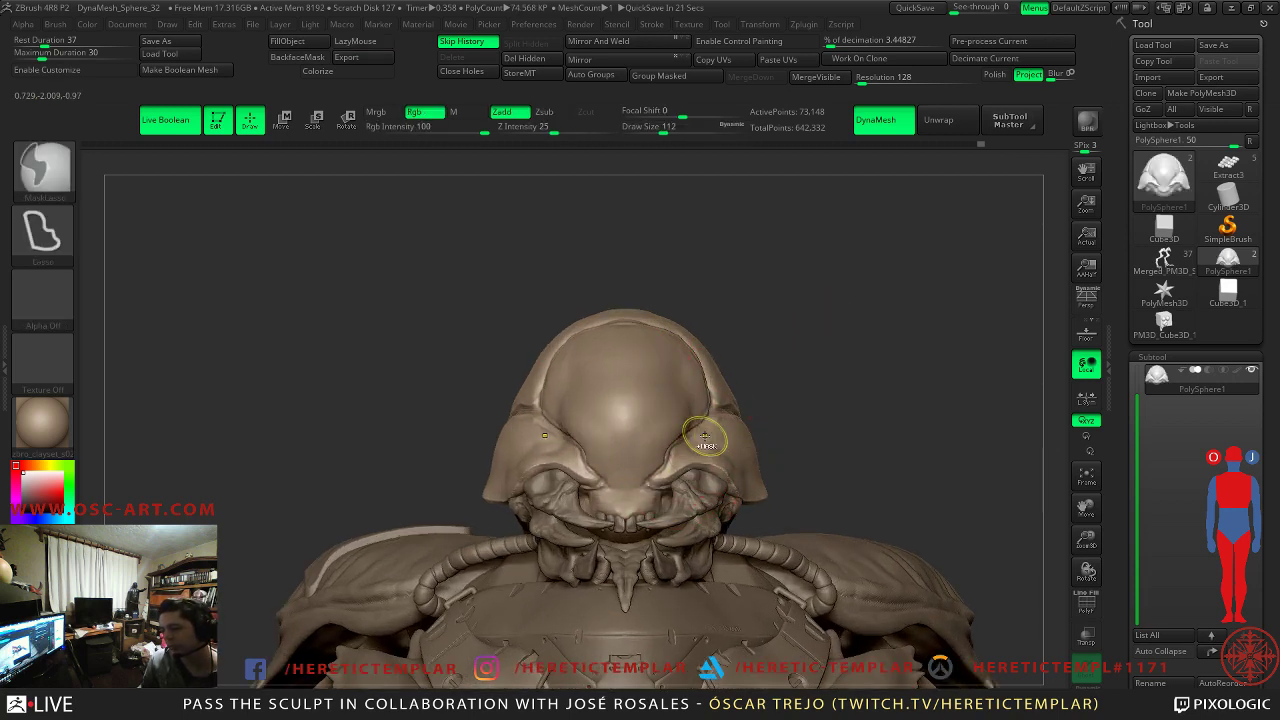
mouse_move(805, 455)
mouse_down()
mouse_move(625, 434)
mouse_move(496, 450)
mouse_move(446, 429)
mouse_move(528, 365)
mouse_move(694, 286)
mouse_move(720, 300)
mouse_move(587, 340)
mouse_up()
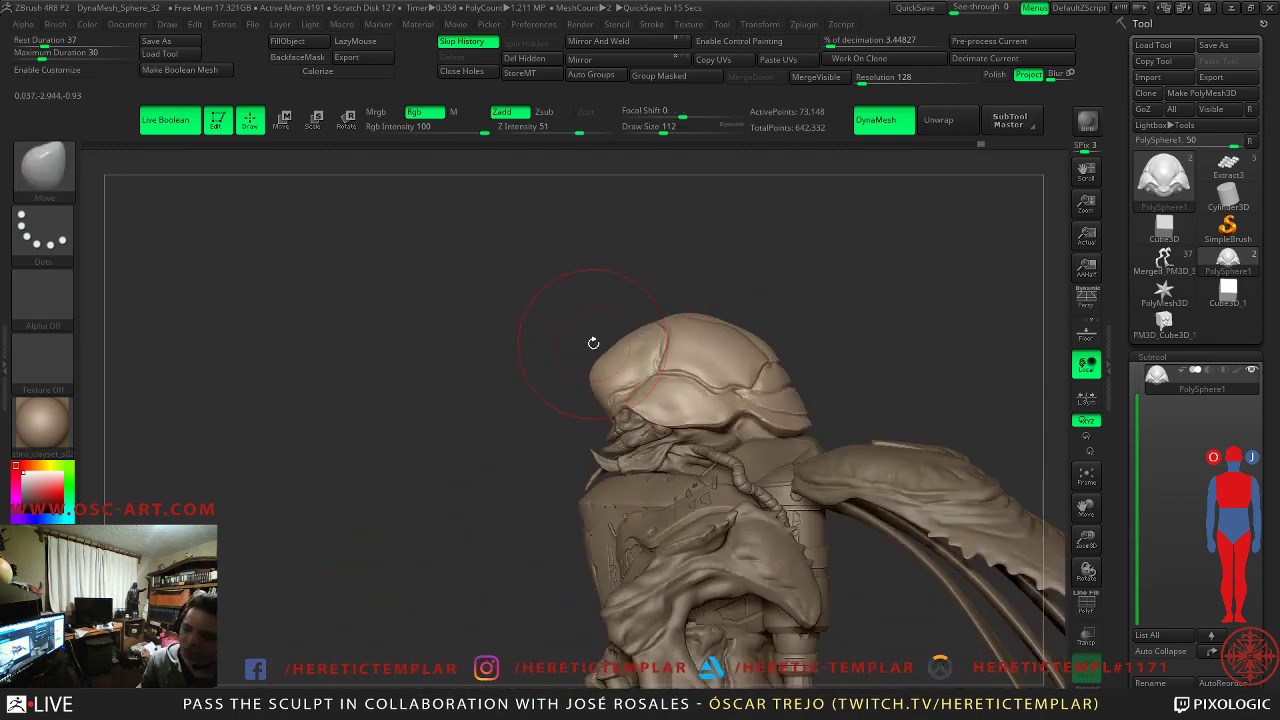
key(s)
click(594, 369)
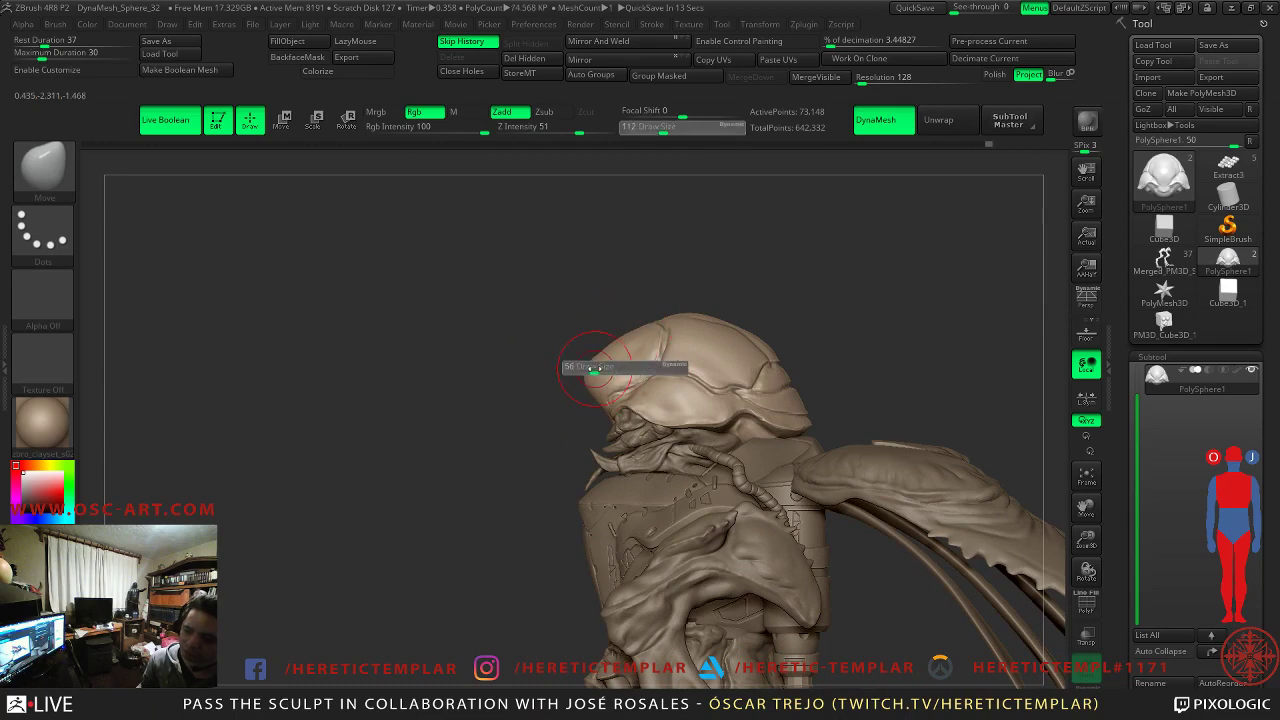
mouse_move(583, 379)
mouse_down()
mouse_move(762, 399)
mouse_move(714, 426)
mouse_up()
key(s)
click(678, 428)
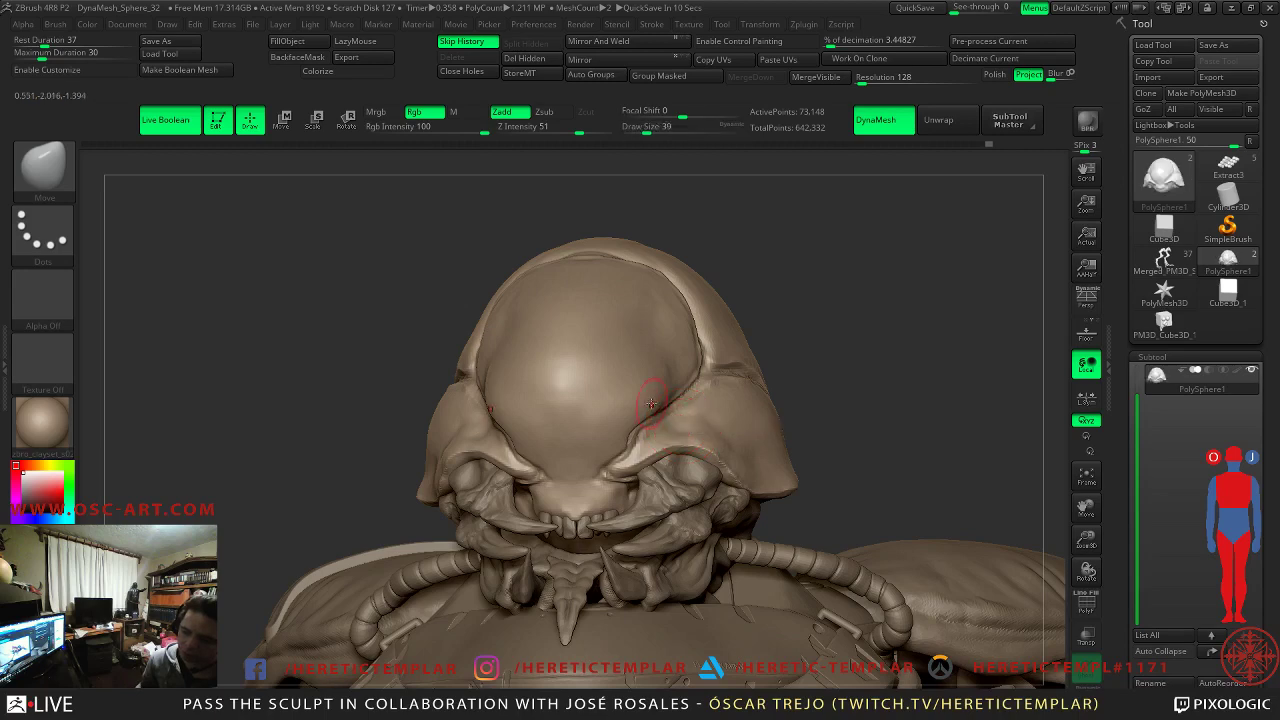
- Try to carve two symmetrical pairs of eye pits into the forehead plate with DamStandard at draw size 59 and Clay at 37
key(b)
key(d)
key(s)
key(bracketright)
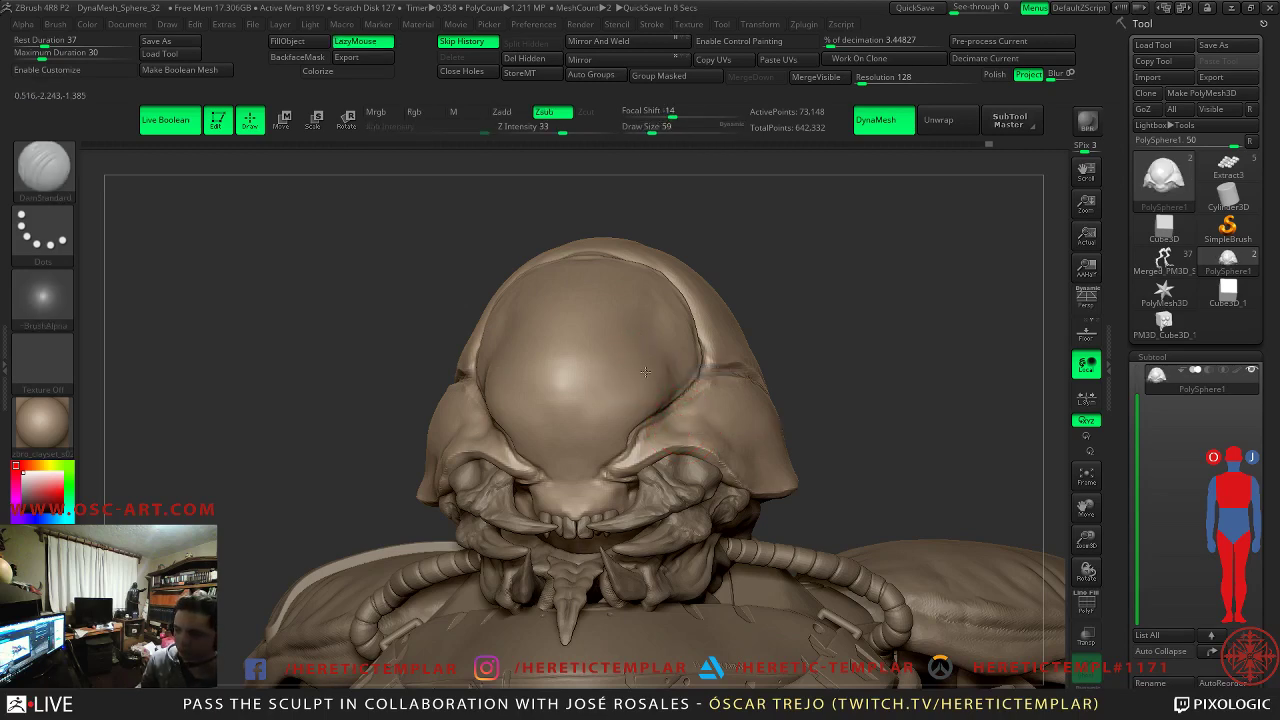
drag(637, 373, 629, 388)
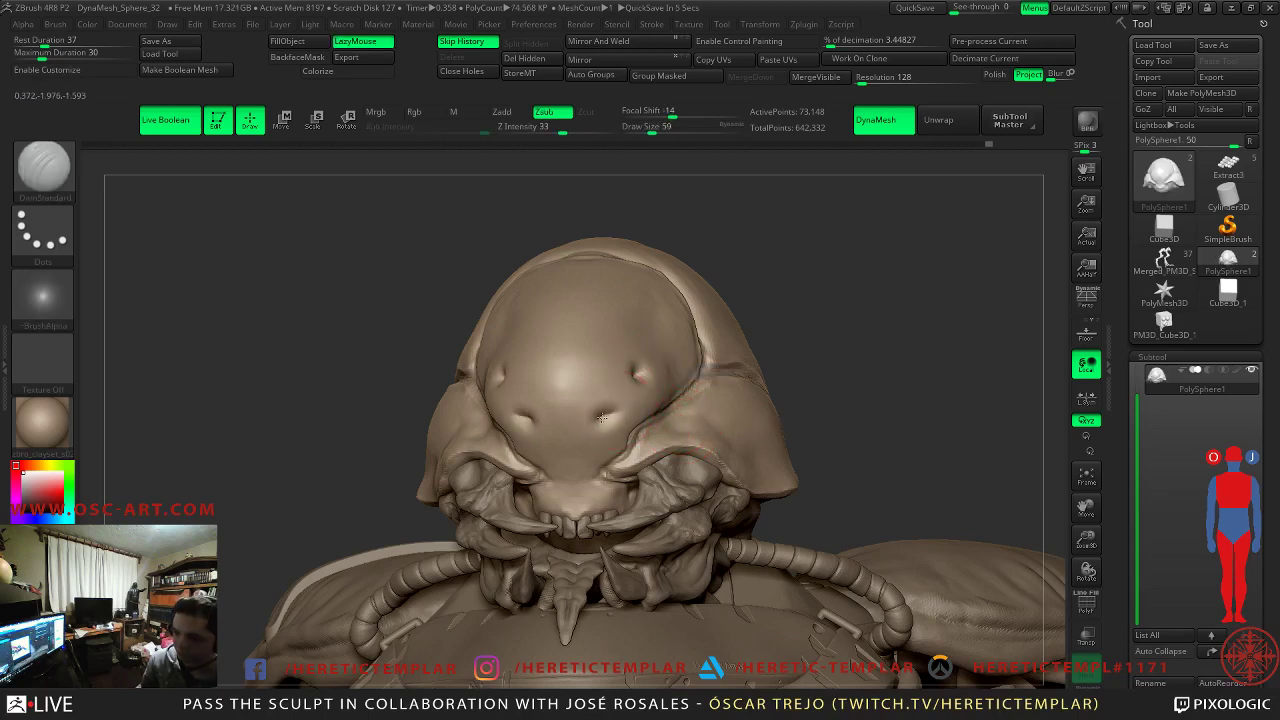
key(b)
key(c)
key(l)
key(s)
drag(612, 418, 608, 417)
key(ctrl+z)
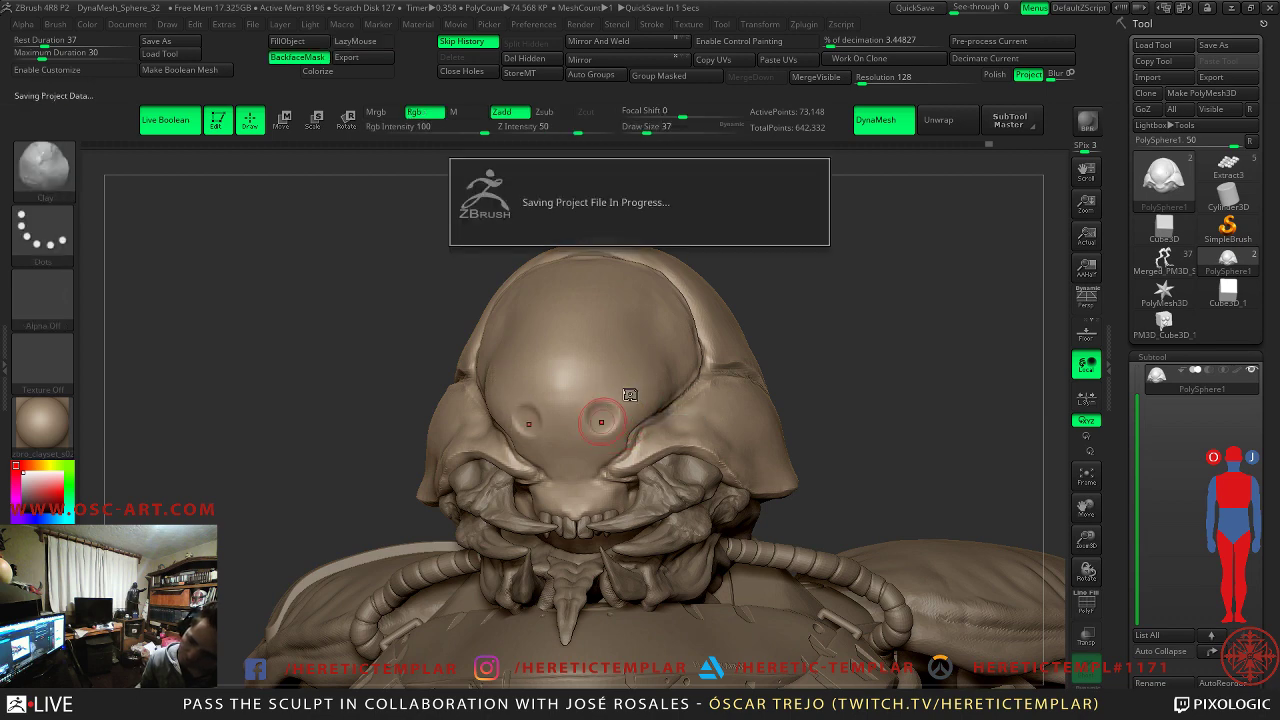
key(ctrl+z)
- Insert a PolySphere in front of the forehead plate with the IMM Primitives brush to serve as an eye
key(b)
key(i)
key(p)
shift+drag(830, 349, 802, 332)
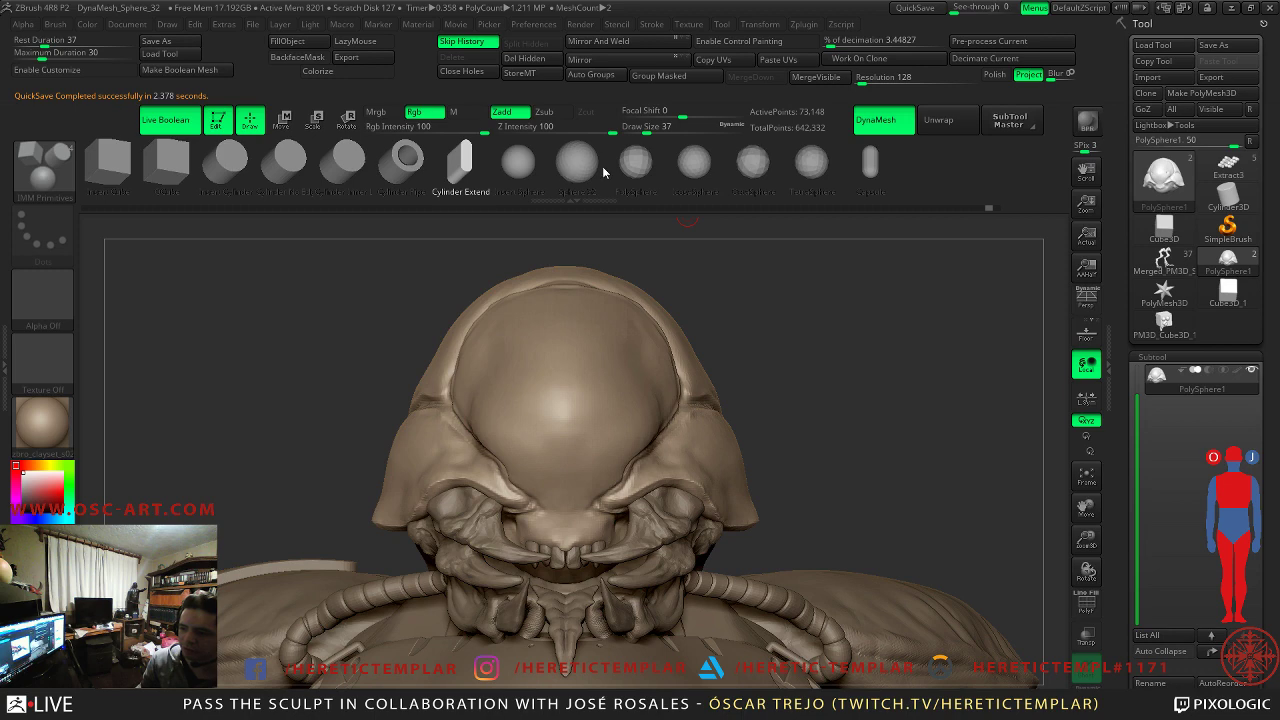
click(636, 162)
drag(615, 465, 600, 477)
key(ctrl+z)
drag(840, 440, 676, 446)
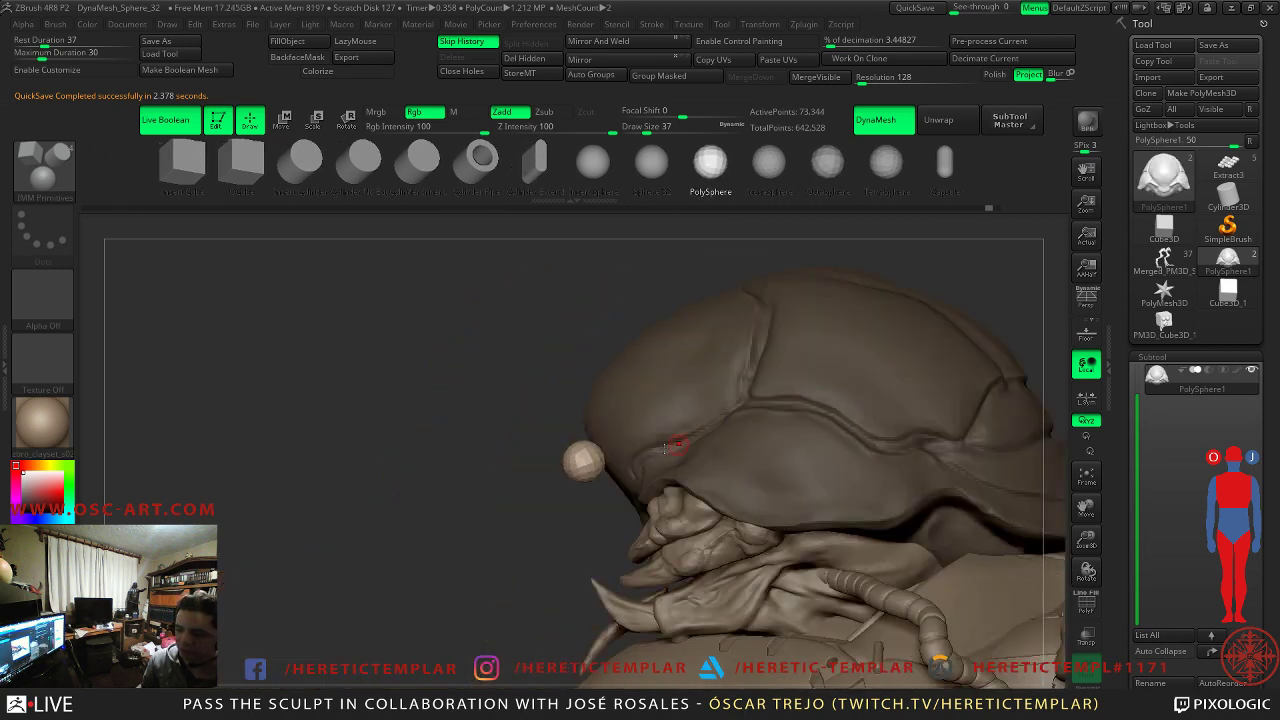
- Isolate the inserted sphere, split it from the shell into its own subtool, and seat the eye pair in the lower forehead
key(w)
key(d)
key(q)
ctrl+shift+click(577, 435)
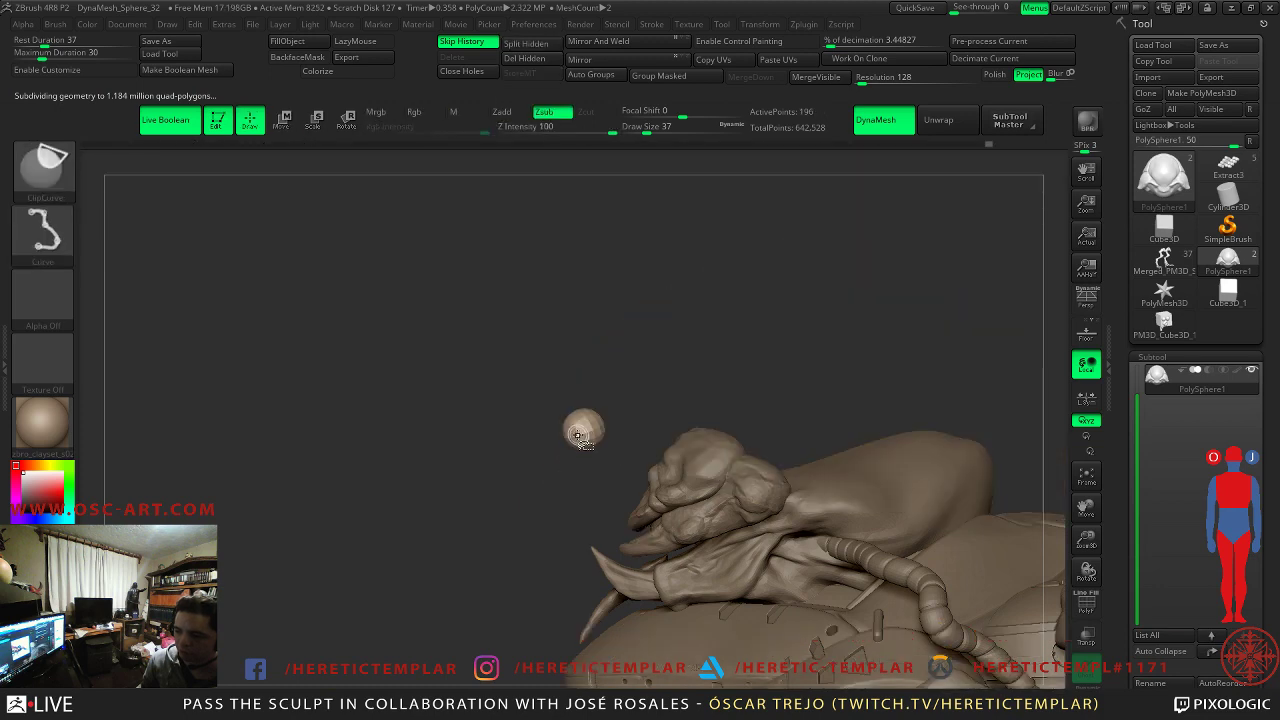
key(w)
click(521, 43)
mouse_move(535, 450)
mouse_down()
mouse_move(834, 333)
mouse_move(814, 349)
mouse_up()
key(q)
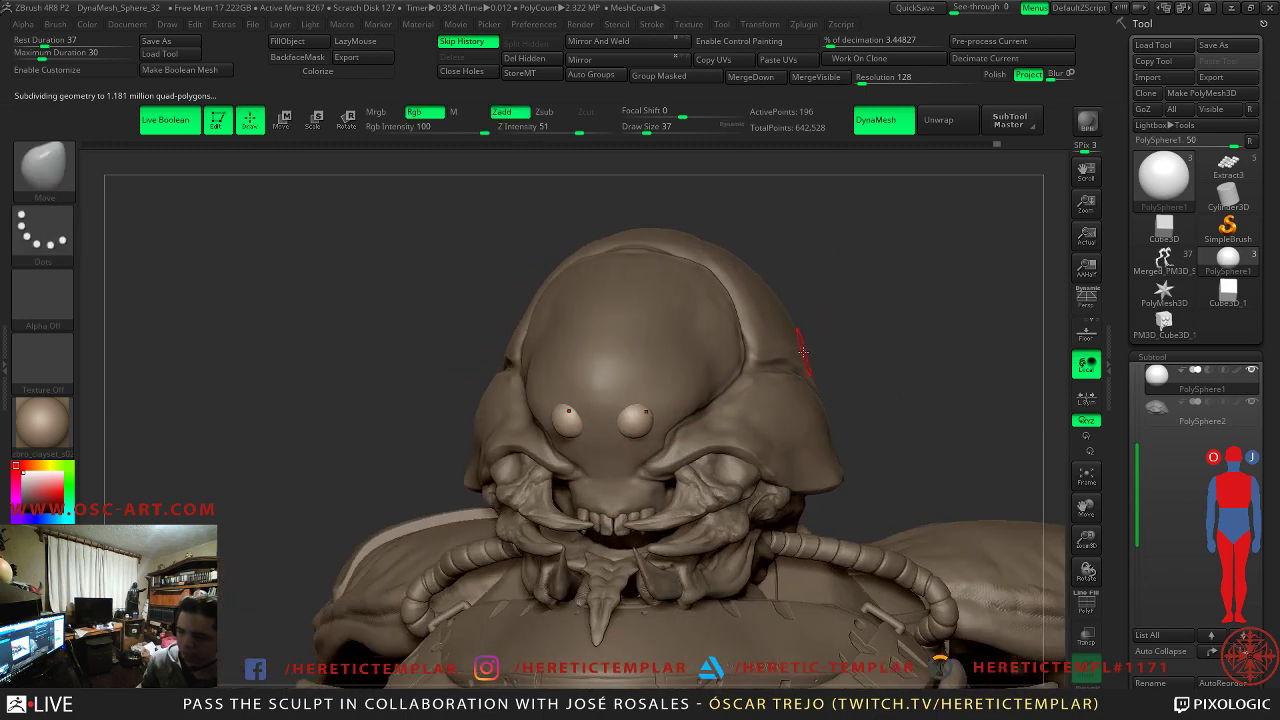
- Duplicate the eye spheres and place the copies as a second pair higher and farther out on the forehead plate
key(w)
click(686, 366)
ctrl+drag(686, 367, 726, 319)
drag(1037, 445, 773, 340)
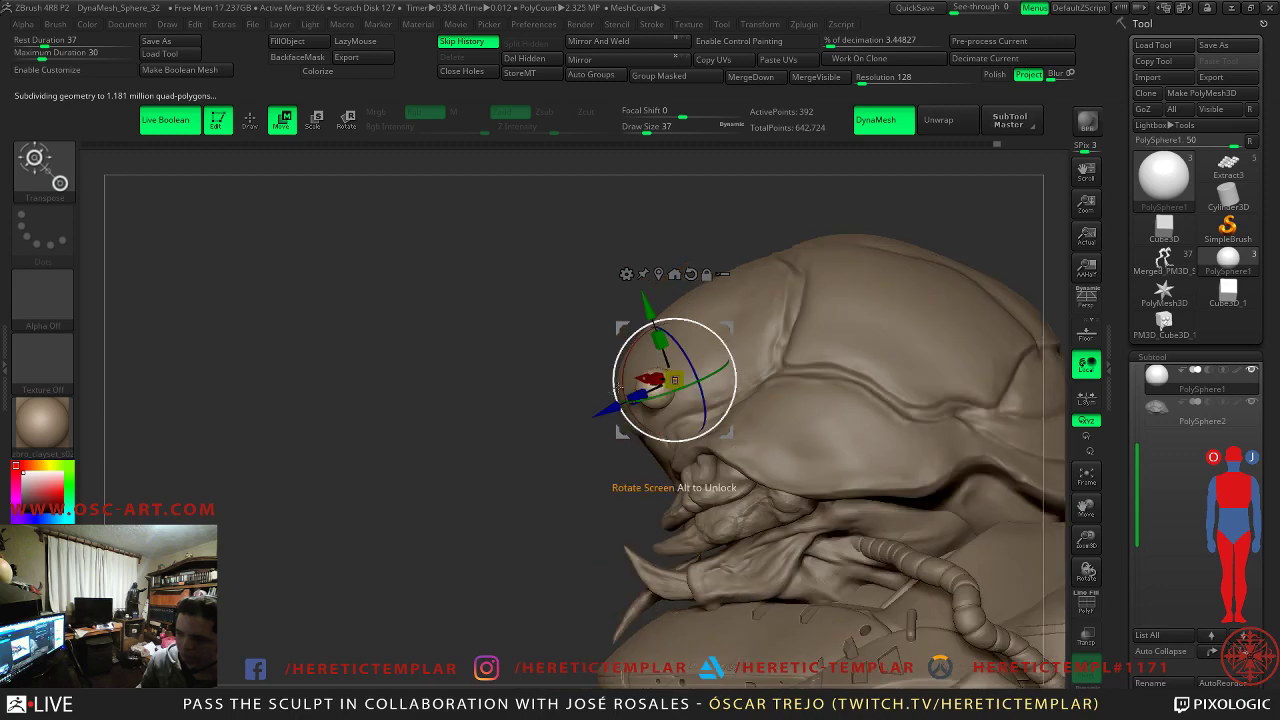
key(q)
mouse_move(560, 480)
mouse_down()
mouse_move(546, 422)
mouse_move(846, 331)
mouse_move(850, 345)
mouse_up()
ctrl+shift+drag(840, 290, 557, 380)
drag(872, 393, 658, 379)
mouse_move(846, 319)
mouse_down()
mouse_move(766, 309)
mouse_move(706, 220)
mouse_move(752, 345)
mouse_move(837, 348)
mouse_move(769, 359)
mouse_move(648, 278)
mouse_move(688, 301)
mouse_move(540, 290)
mouse_move(600, 420)
mouse_move(690, 330)
mouse_up()
key(w)
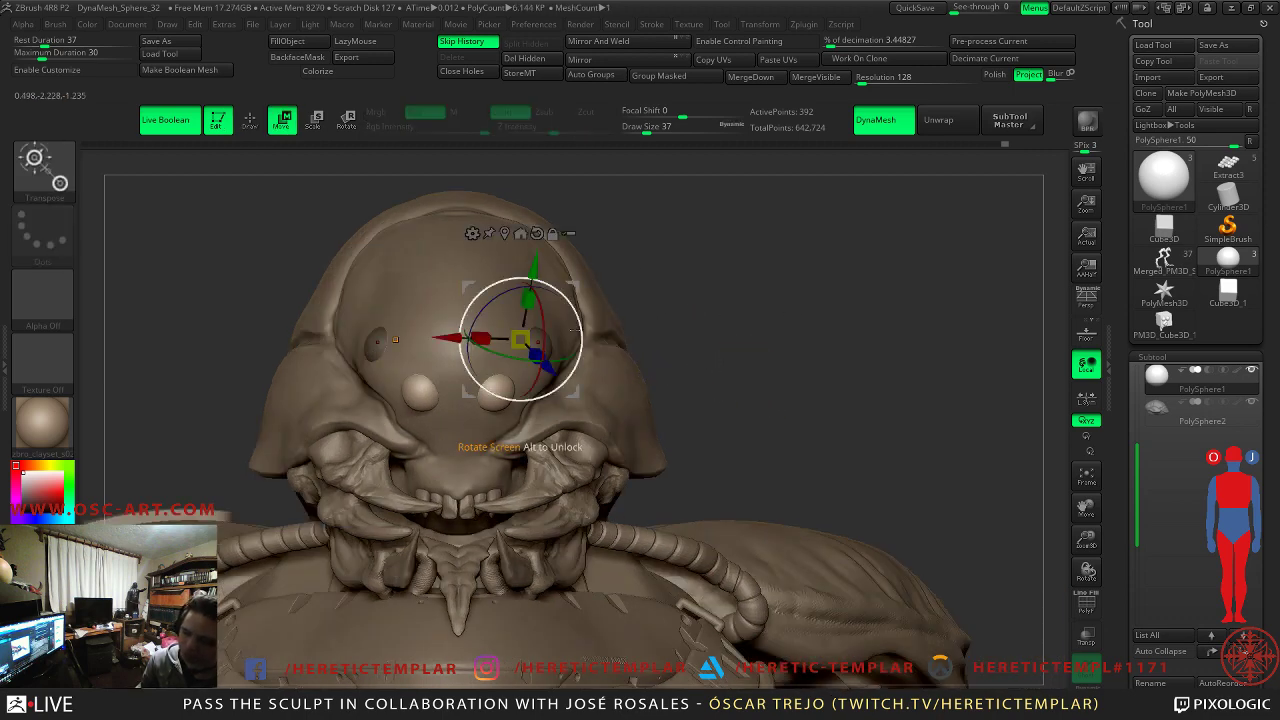
- Invert the mask between the eye pairs and reposition each free pair against the forehead surface
key(ctrl+i)
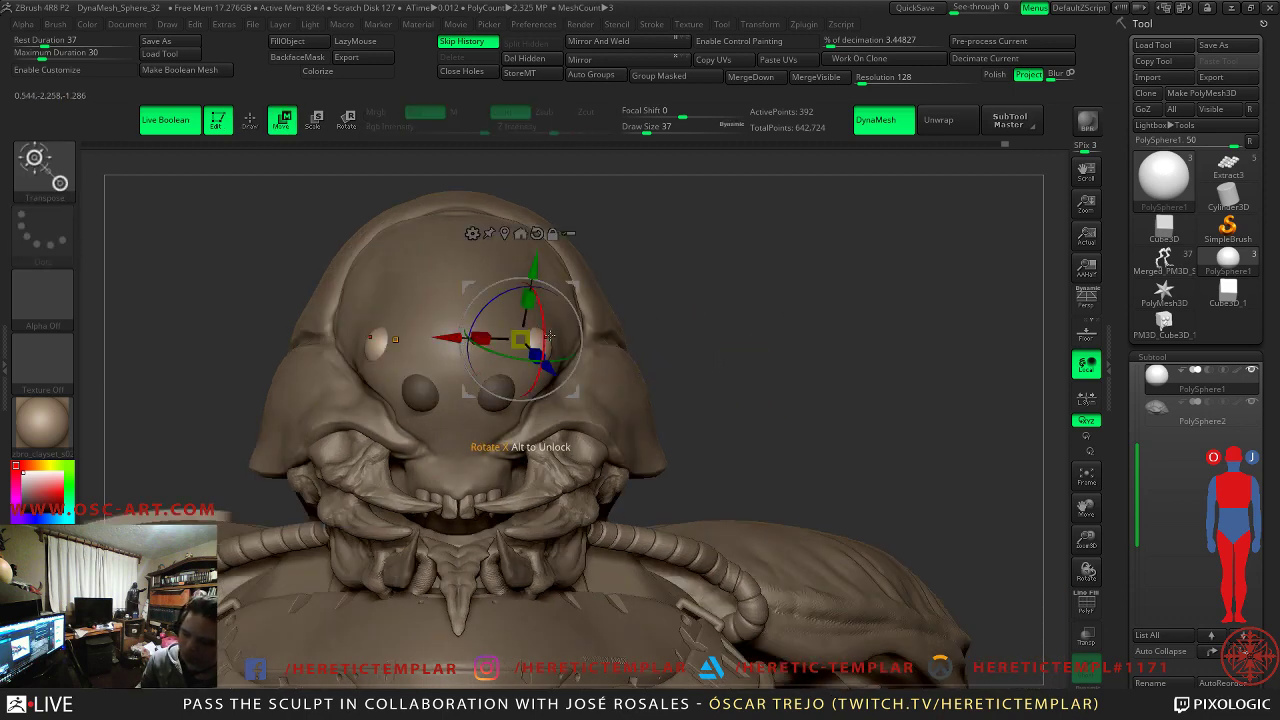
drag(569, 289, 570, 291)
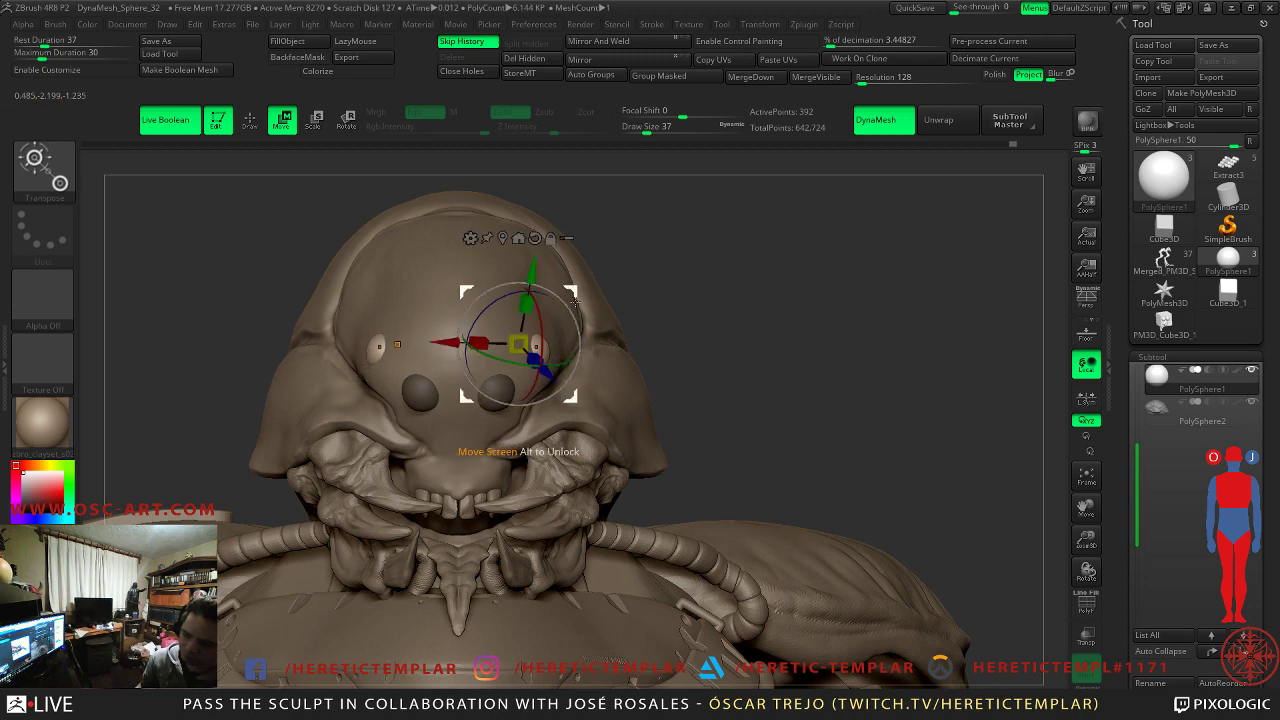
ctrl+click(691, 343)
drag(691, 343, 610, 366)
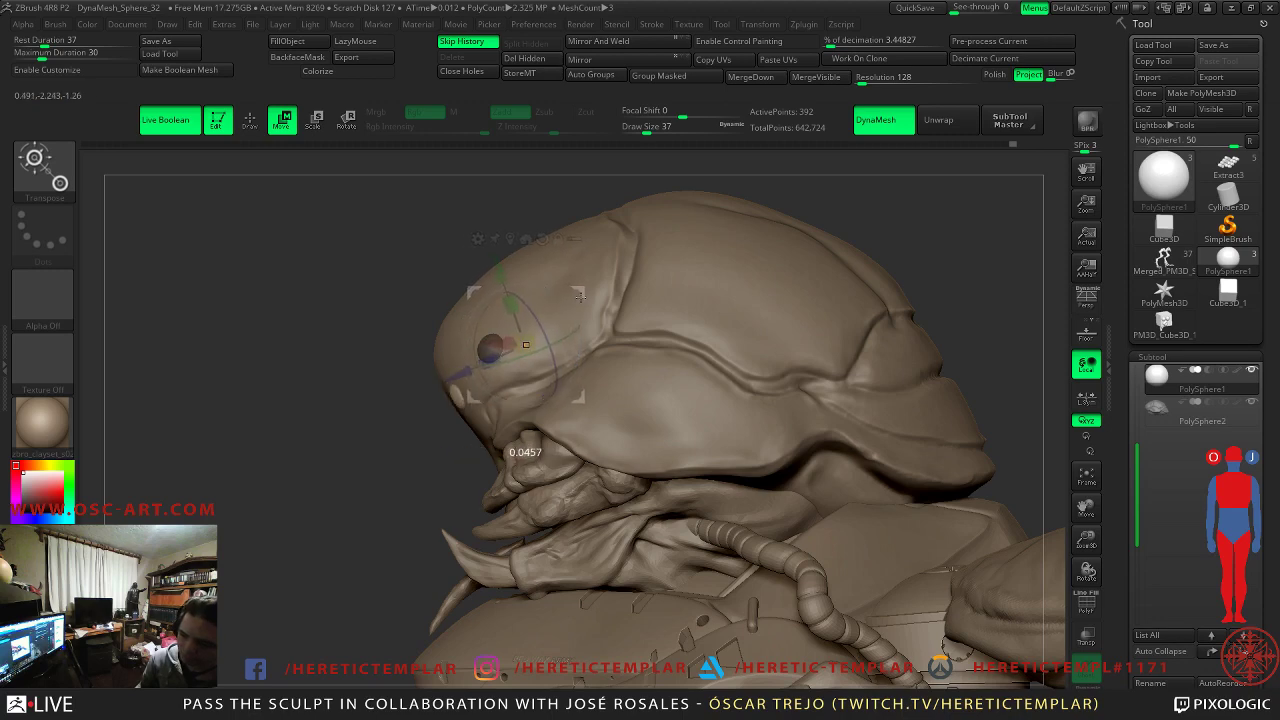
mouse_move(580, 296)
mouse_down()
mouse_move(708, 296)
mouse_move(740, 334)
mouse_move(729, 351)
mouse_move(700, 350)
mouse_up()
key(q)
mouse_move(797, 317)
mouse_down()
mouse_move(739, 284)
mouse_move(446, 411)
mouse_move(664, 400)
mouse_move(737, 429)
mouse_move(598, 286)
mouse_move(604, 296)
mouse_up()
key(w)
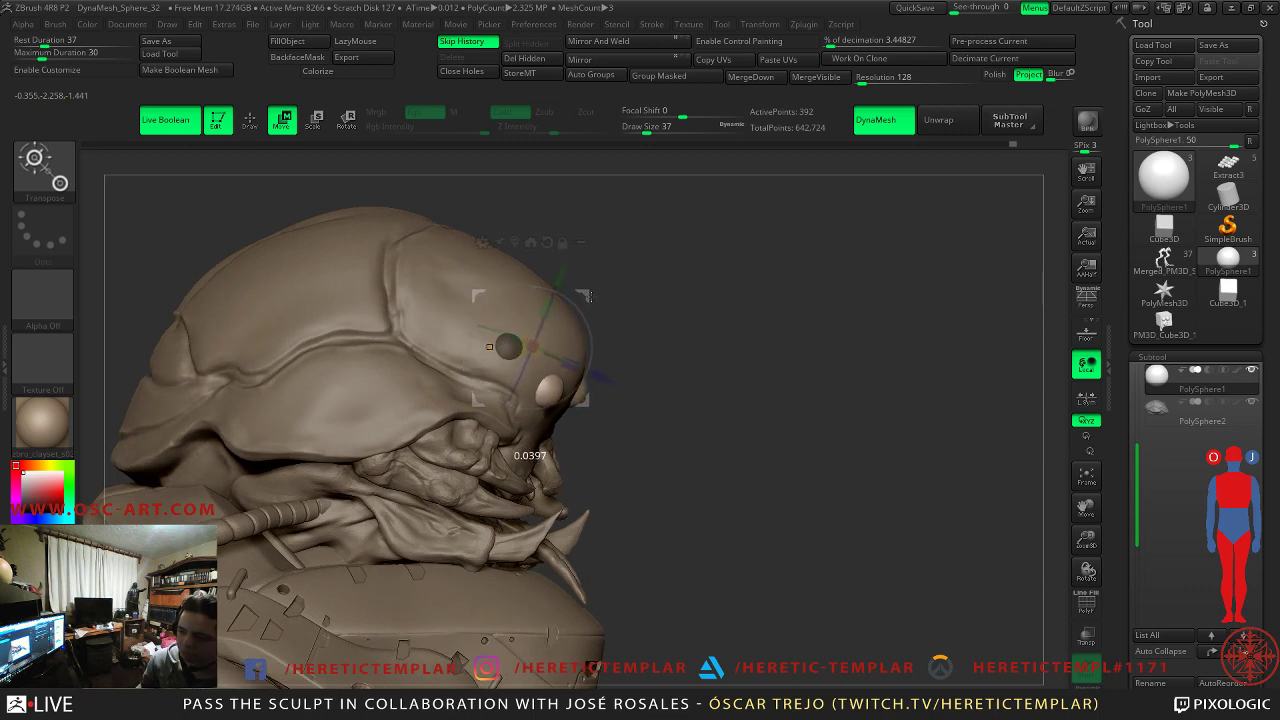
- Fine-tune how deeply the outer eye pair sits in the forehead plate, working from both side views
drag(722, 312, 556, 372)
drag(457, 345, 460, 345)
drag(737, 312, 566, 313)
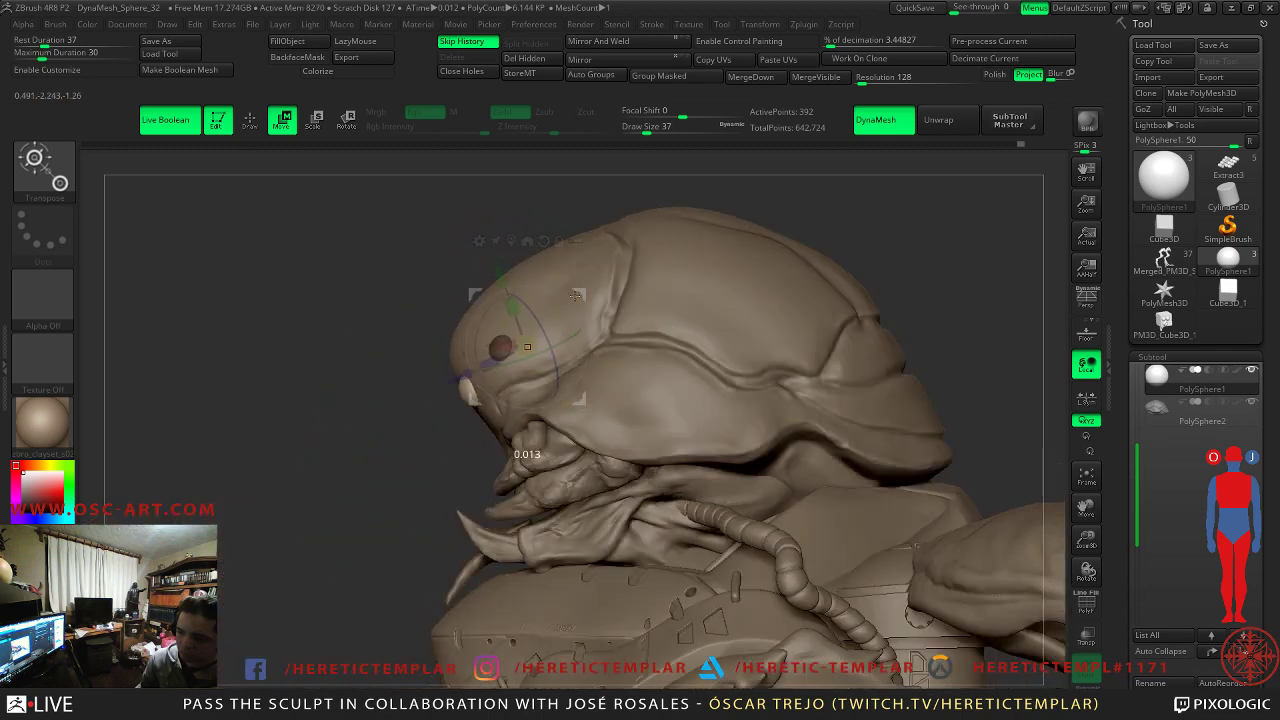
drag(577, 296, 574, 297)
key(q)
key(w)
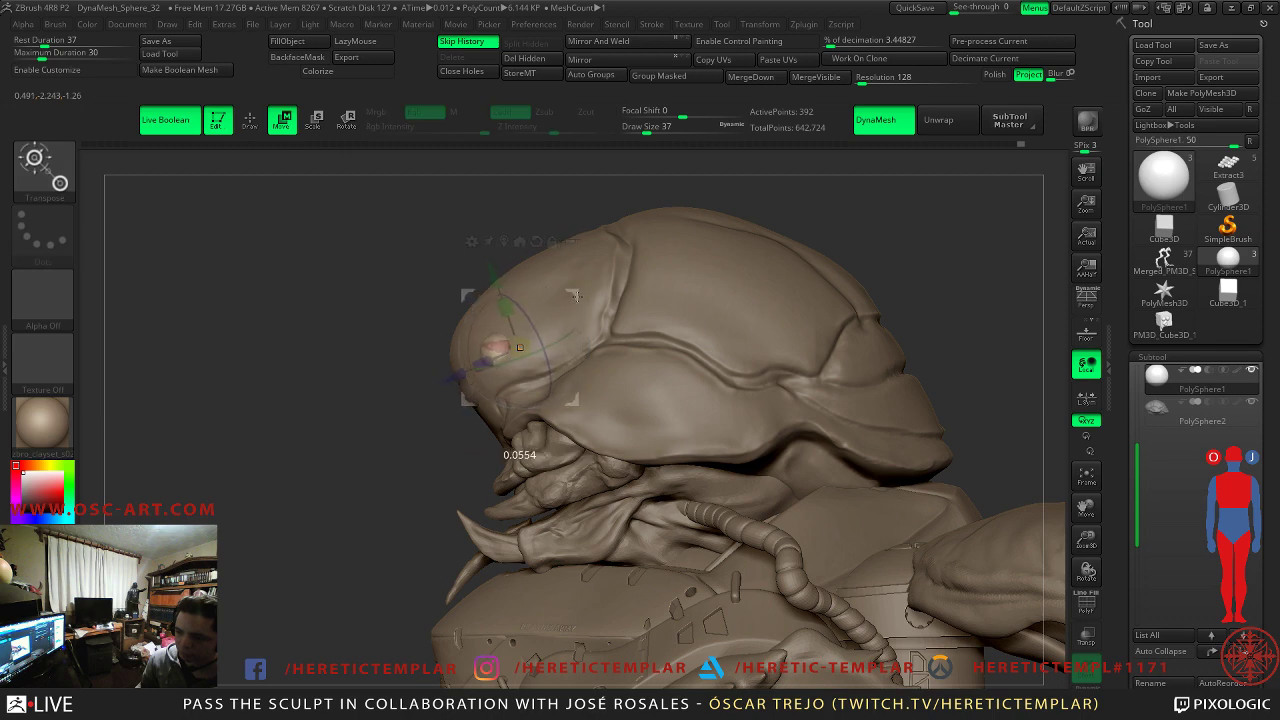
drag(310, 400, 470, 396)
key(q)
- Select the head shell subtool and reshape its overall outline with the Move brush, using draw sizes 94 and 104
ctrl+right_drag(771, 343, 688, 245)
mouse_move(698, 300)
mouse_down()
mouse_move(758, 308)
mouse_move(771, 289)
mouse_move(806, 292)
mouse_move(735, 303)
mouse_move(652, 361)
mouse_move(711, 354)
mouse_move(705, 383)
mouse_move(721, 385)
mouse_up()
alt+click(630, 365)
key(s)
ctrl+click(696, 328)
key(s)
mouse_move(753, 321)
mouse_down()
mouse_move(710, 292)
mouse_move(674, 420)
mouse_move(630, 404)
mouse_up()
key(s)
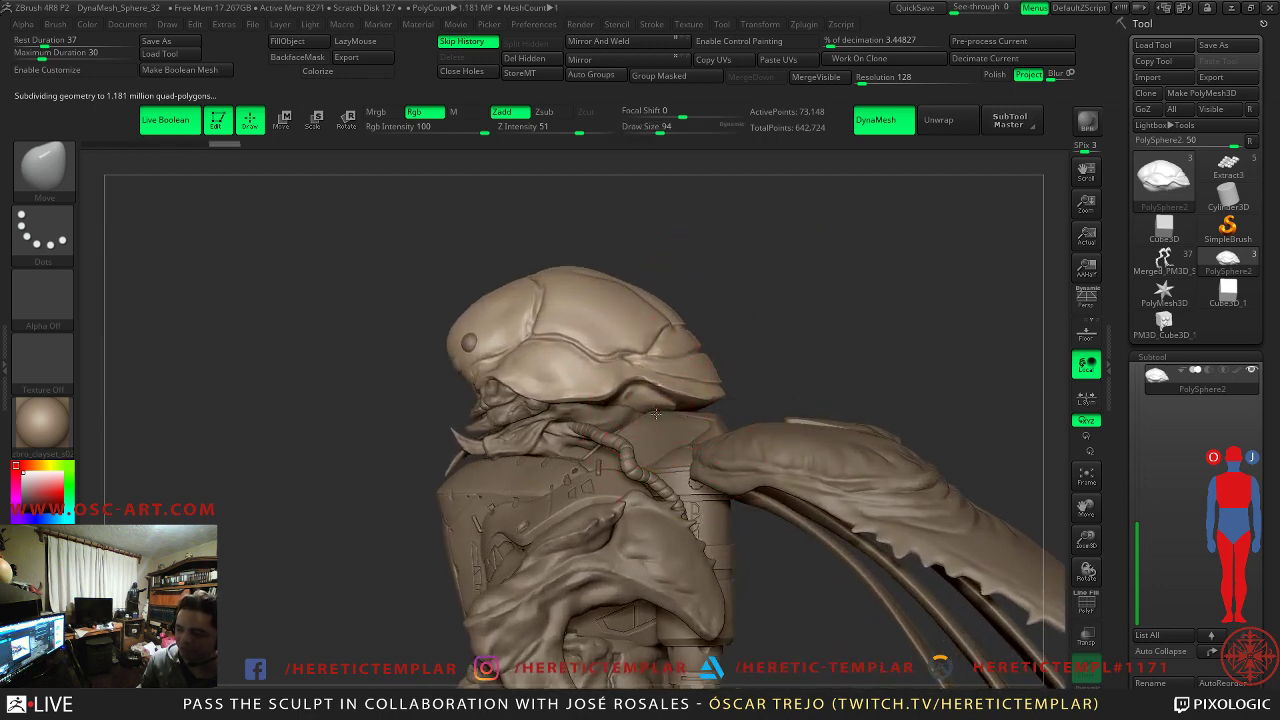
mouse_move(810, 340)
mouse_down()
mouse_move(863, 333)
mouse_move(828, 358)
mouse_up()
key(s)
drag(764, 397, 771, 394)
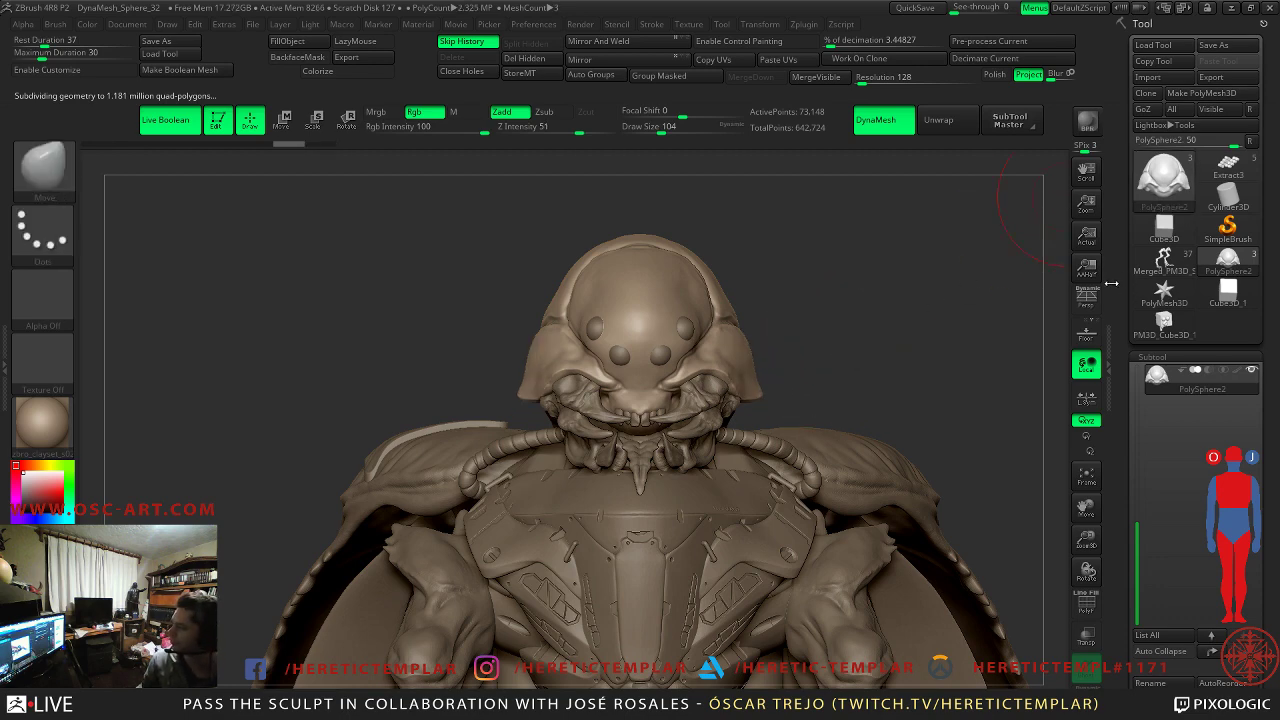
- Refine the head shell's forehead and side plates around the eyes with the Move brush at draw sizes 49 and 44
mouse_move(843, 341)
mouse_down()
mouse_move(800, 295)
mouse_move(604, 382)
mouse_move(590, 376)
mouse_up()
key(s)
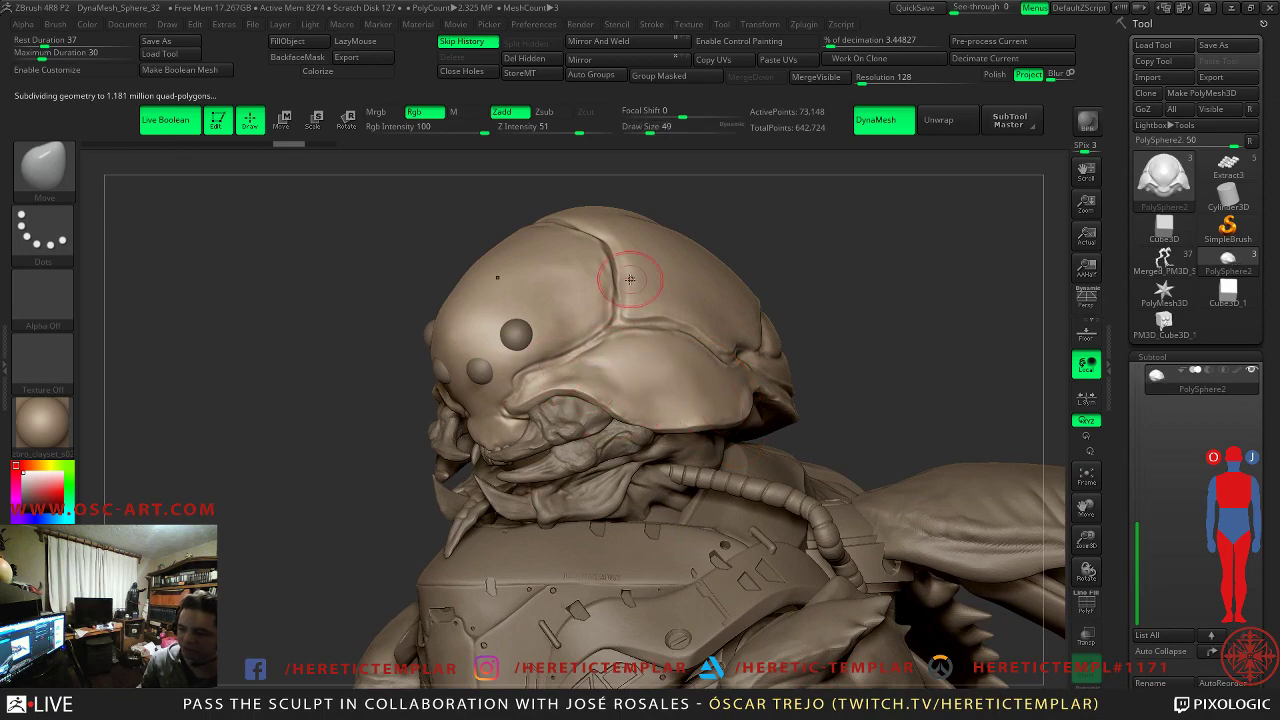
key(s)
click(587, 344)
mouse_move(343, 420)
mouse_down()
mouse_move(807, 356)
mouse_move(731, 325)
mouse_move(560, 320)
mouse_up()
mouse_move(880, 320)
alt+mouse_down()
mouse_move(763, 263)
mouse_move(824, 352)
alt+mouse_up()
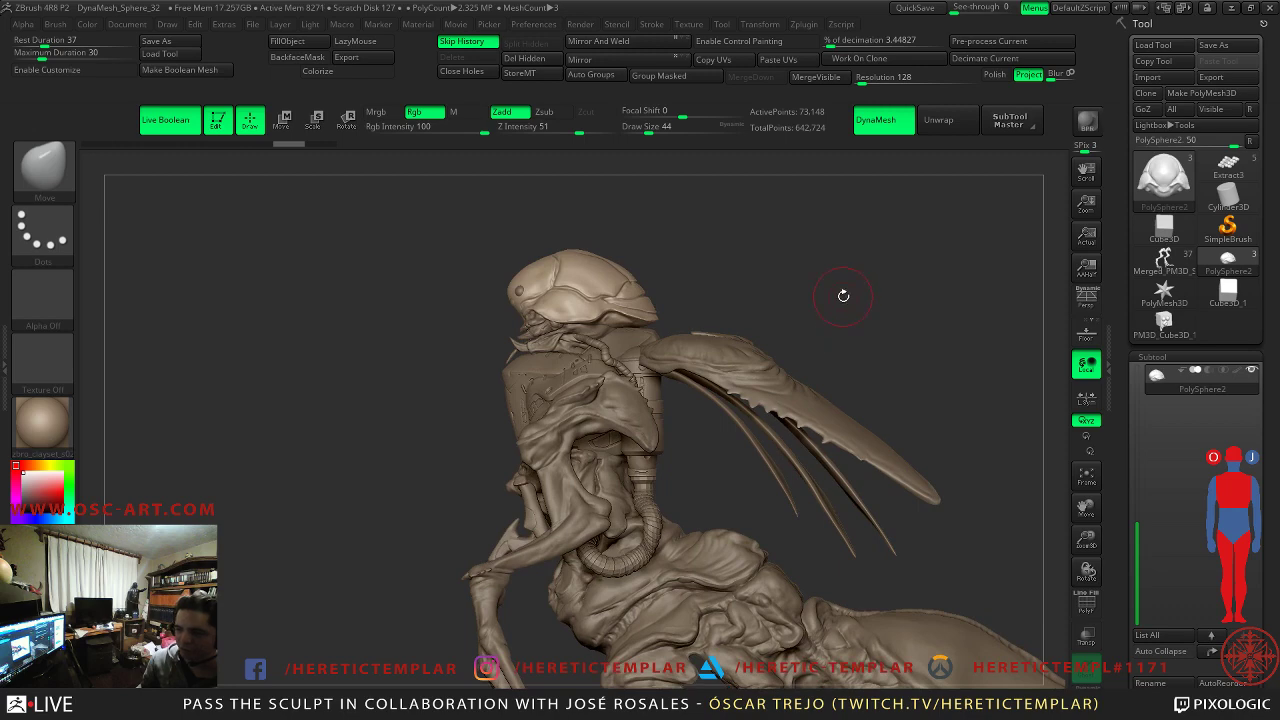
key(v)
mouse_move(854, 294)
alt+mouse_down()
mouse_move(800, 268)
mouse_move(893, 271)
mouse_move(770, 300)
alt+mouse_up()
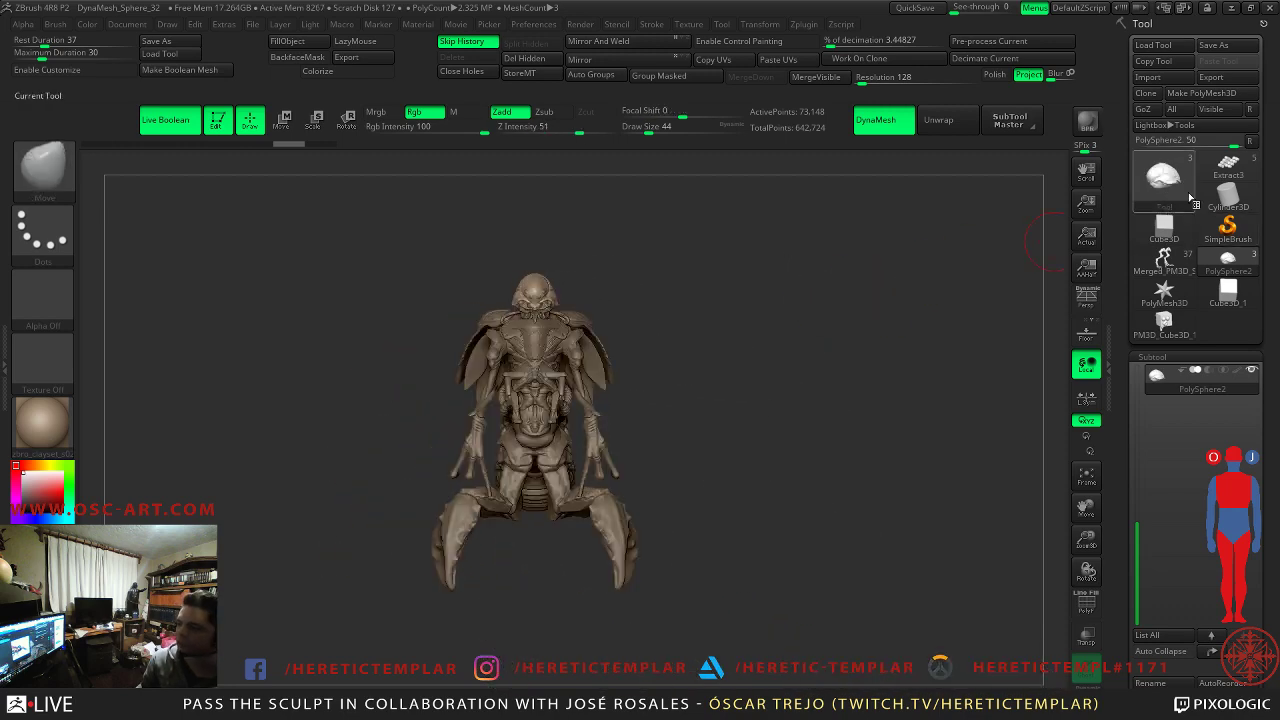
- Switch to the 37-subtool creature model and show the CHEST5_2 eyes to examine how they sit on its original head
click(1163, 260)
alt+drag(798, 272, 839, 356)
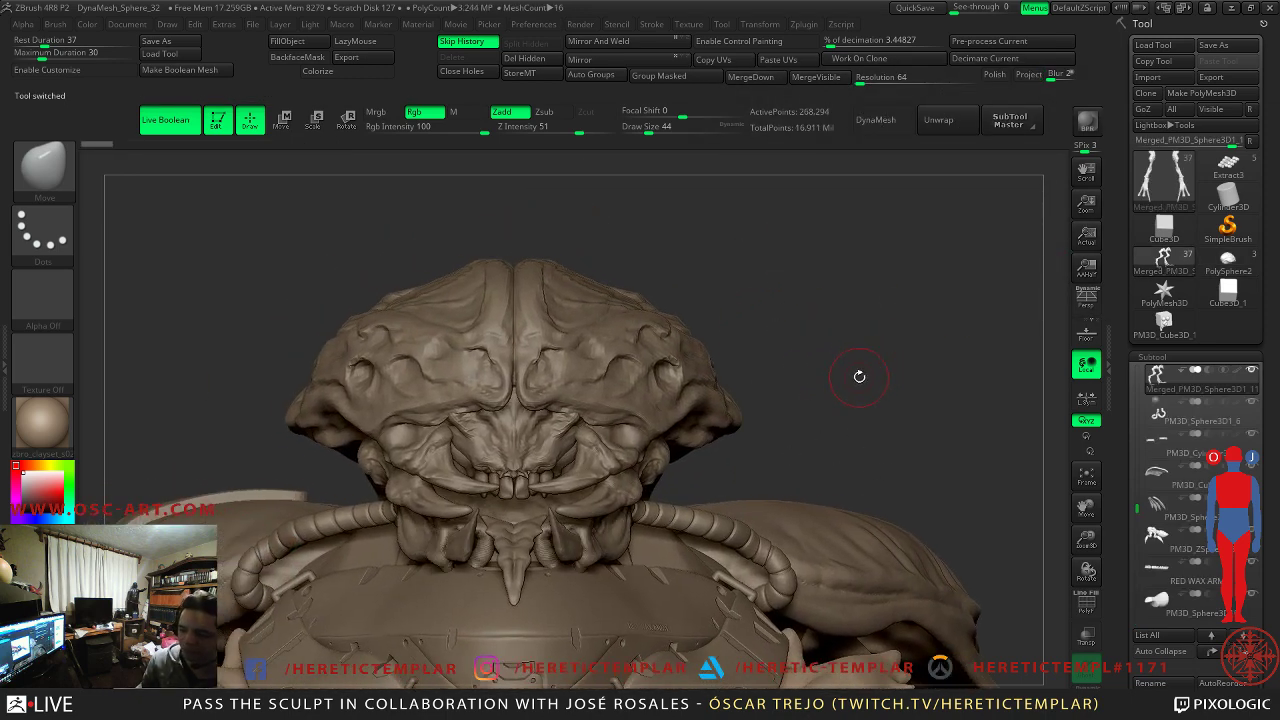
drag(1131, 476, 1137, 358)
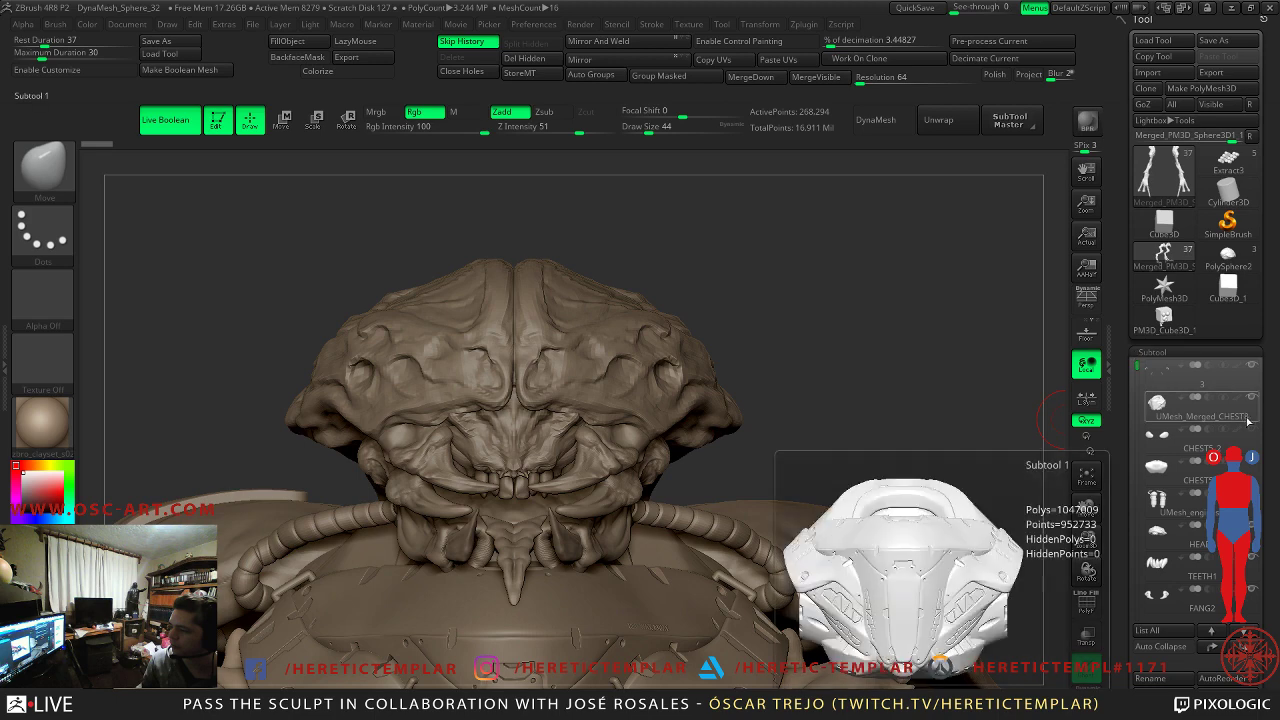
click(1150, 438)
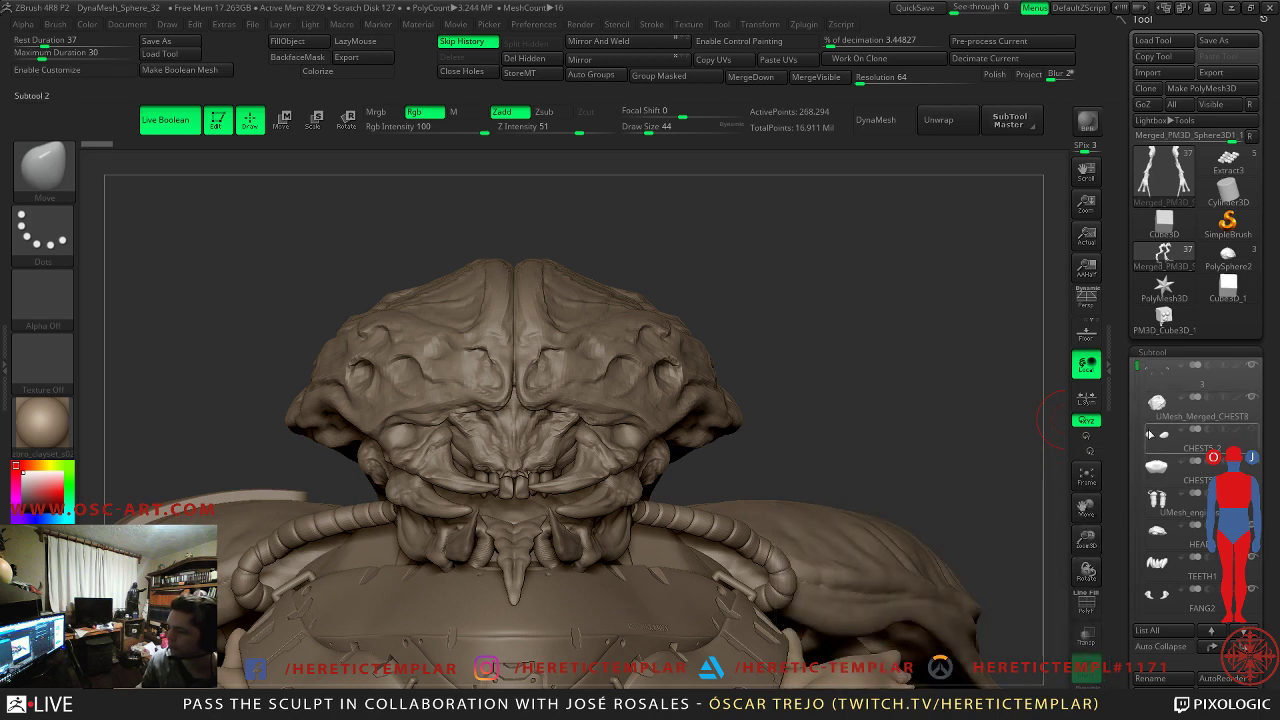
drag(1140, 398, 1142, 537)
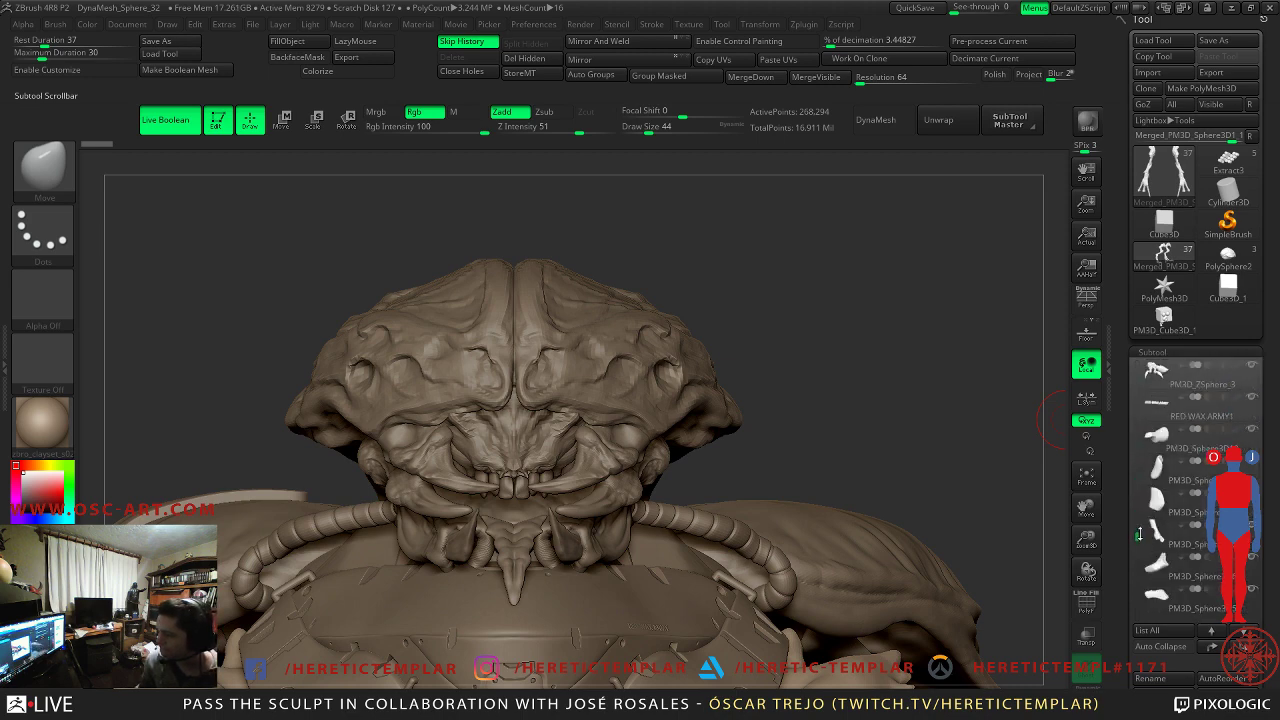
alt+click(691, 413)
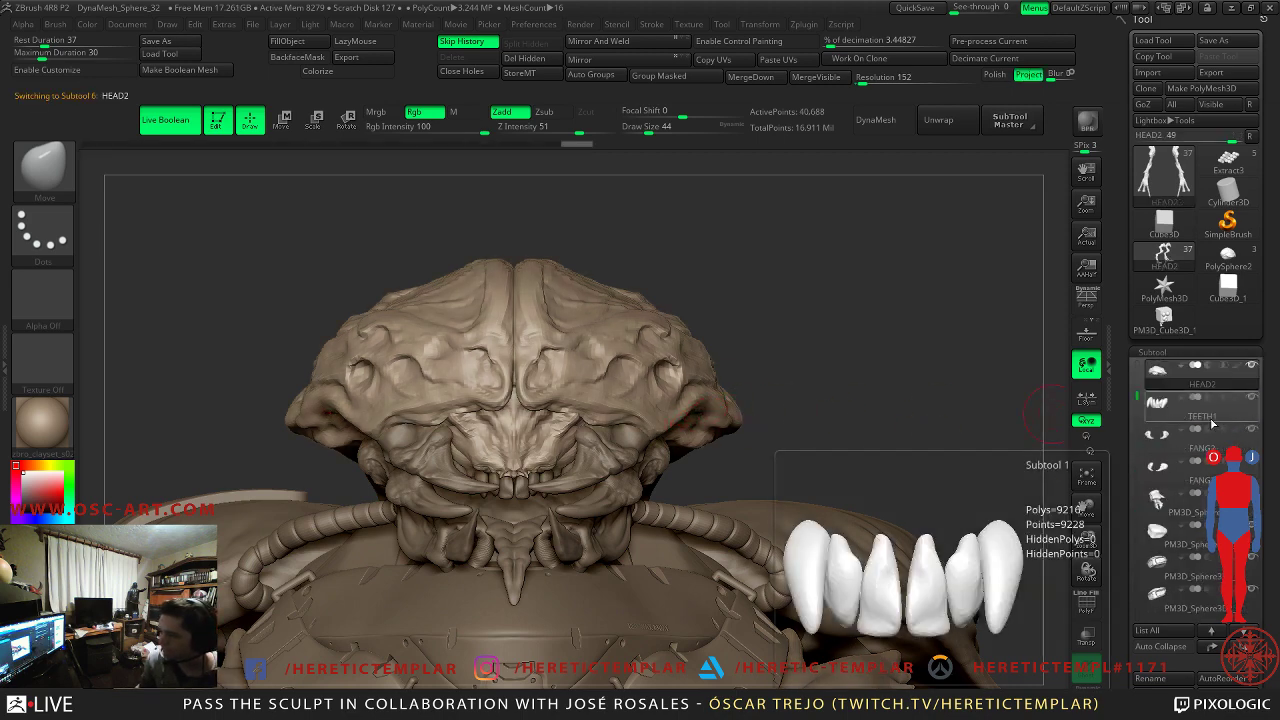
drag(1137, 397, 1134, 370)
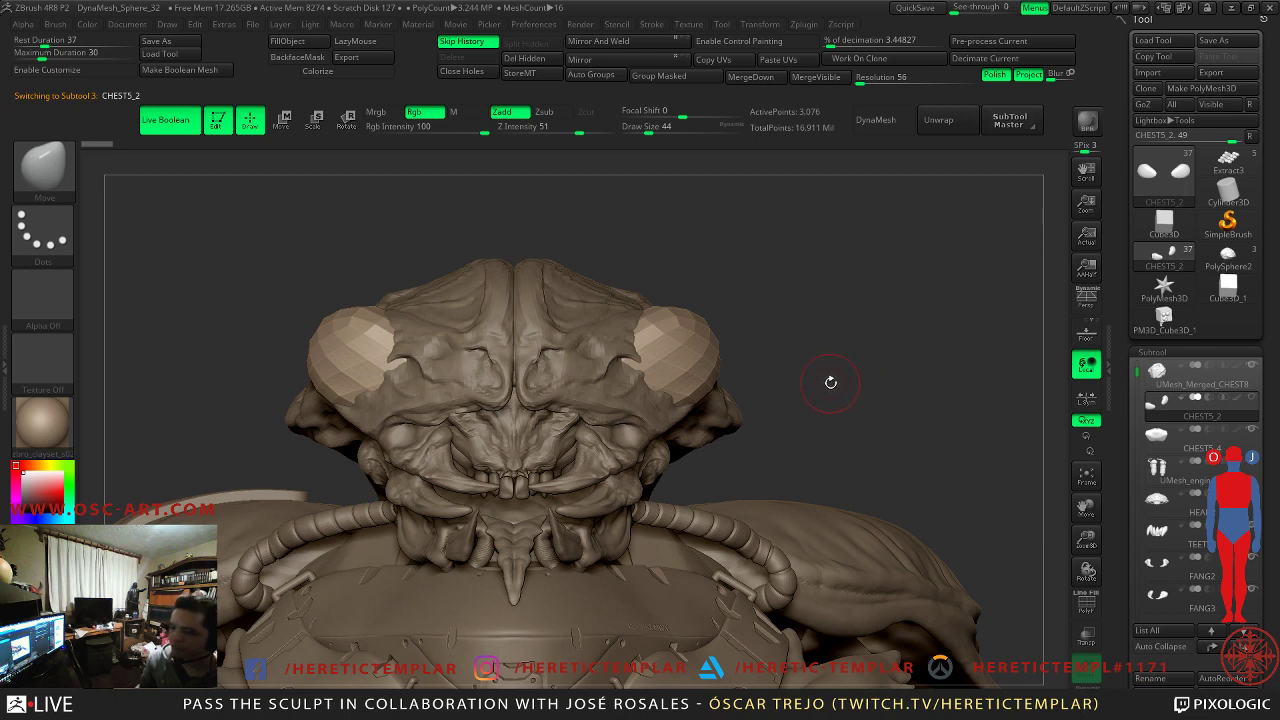
alt+drag(811, 391, 649, 414)
drag(820, 421, 640, 462)
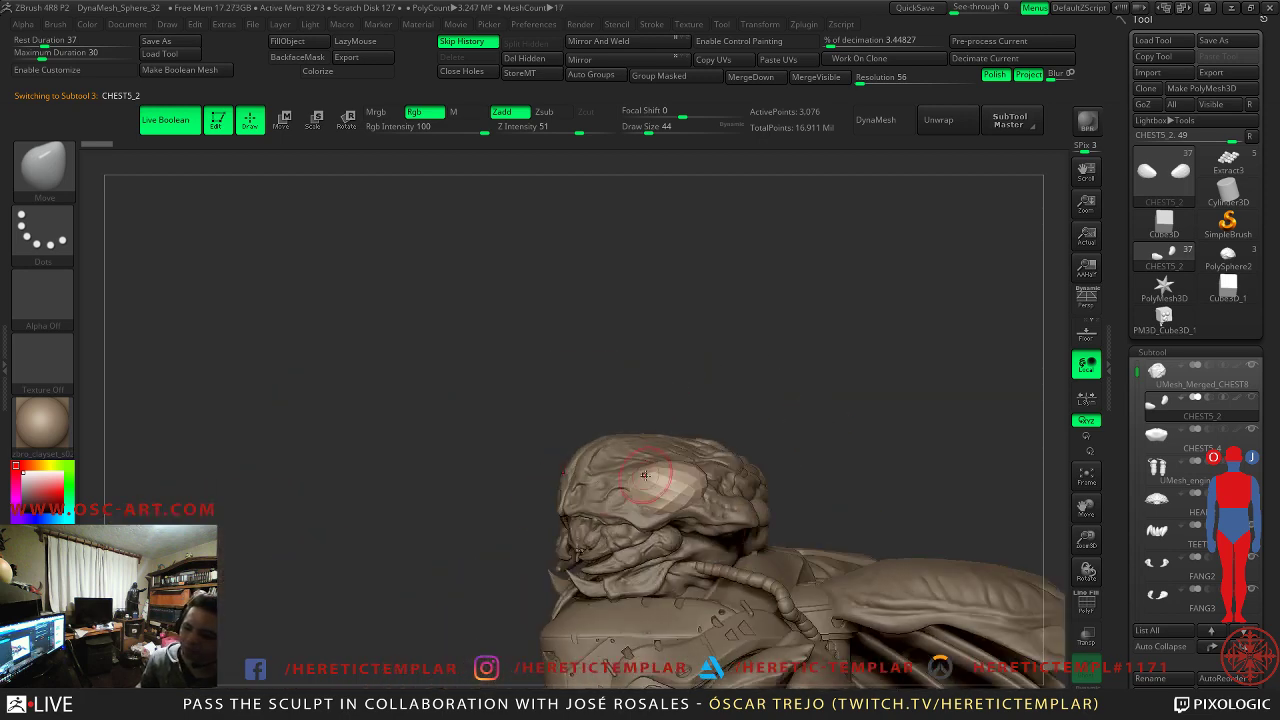
- Select the HEAD2 subtool and step its history back several edits to compare the earlier head shape around the large eyes
alt+click(605, 498)
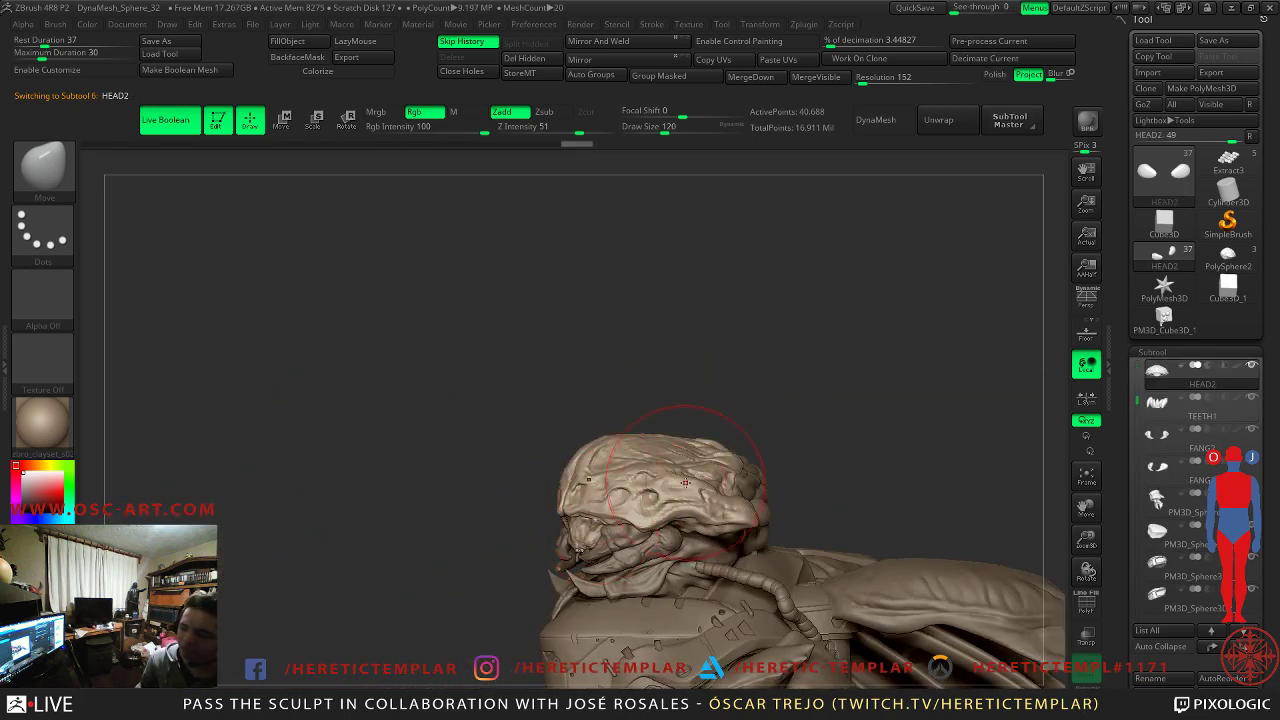
drag(1129, 386, 1137, 366)
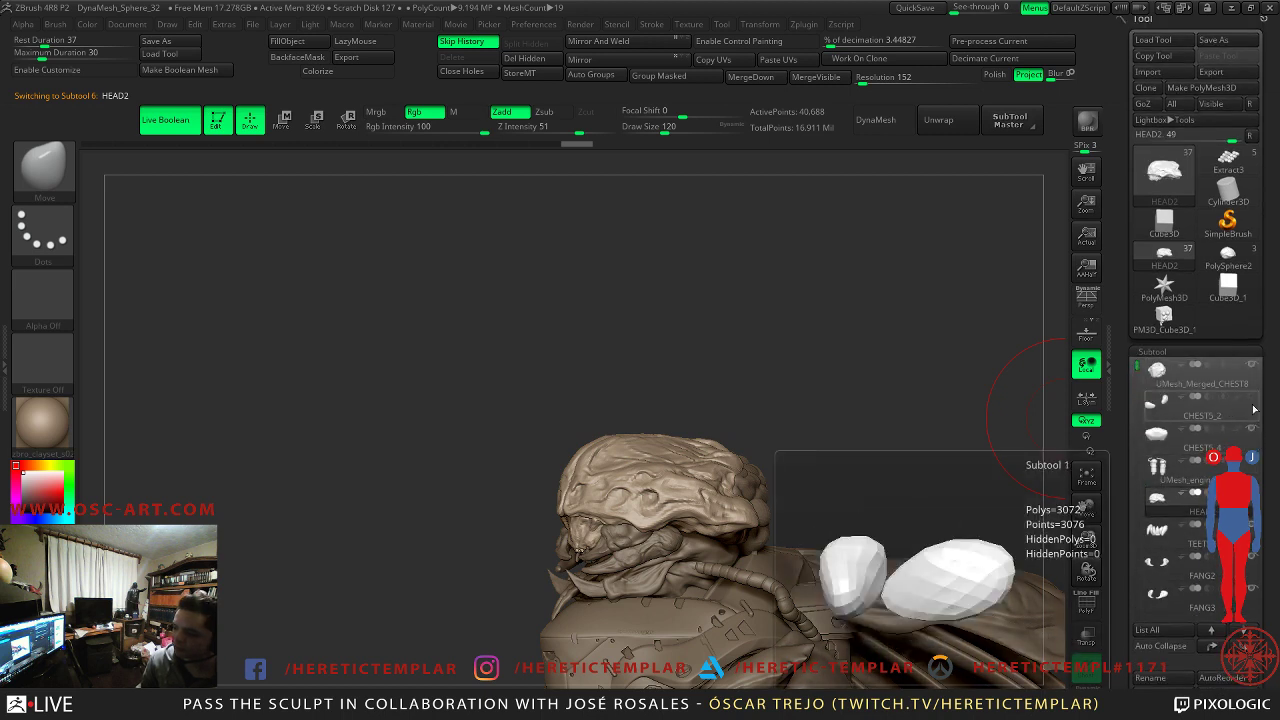
key(ctrl)
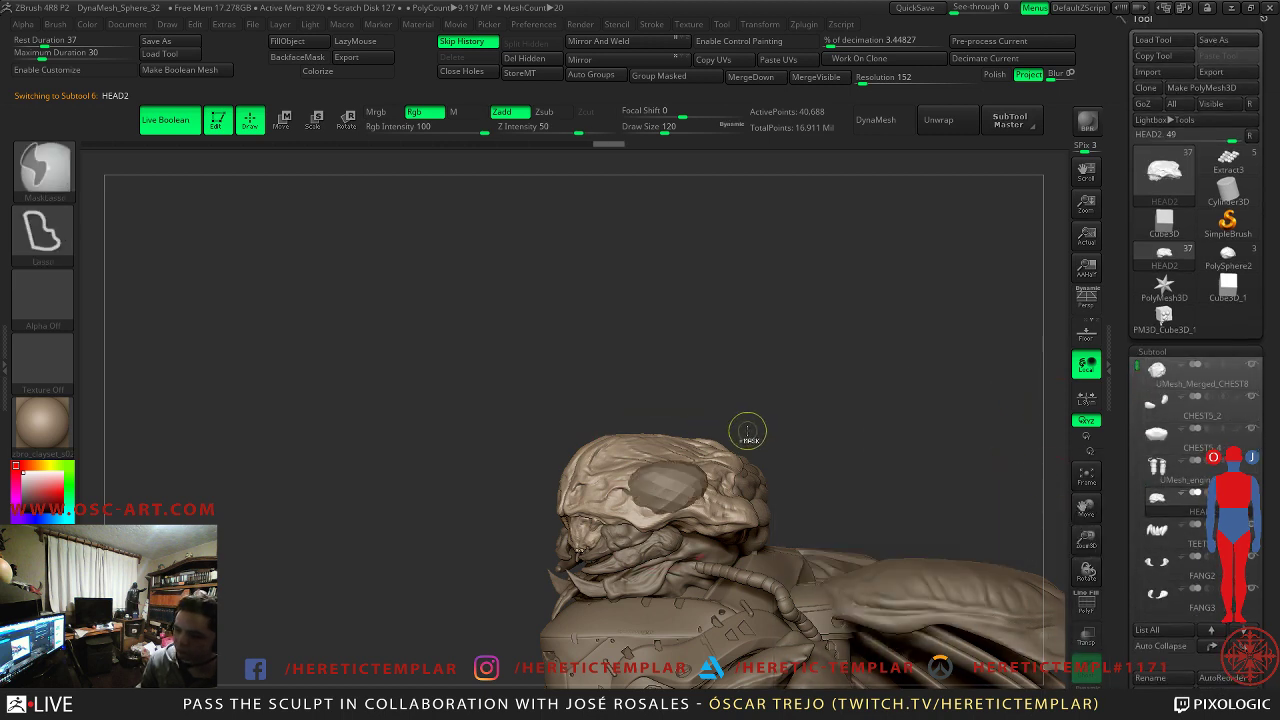
key(ctrl+z)
key(ctrl+z)
key(ctrl+z)
key(ctrl+z)
key(ctrl+z)
key(ctrl+z)
mouse_move(864, 409)
mouse_down()
mouse_move(931, 409)
mouse_move(940, 309)
mouse_move(919, 265)
mouse_up()
mouse_move(903, 337)
alt+mouse_down()
mouse_move(860, 346)
mouse_move(871, 343)
mouse_move(880, 411)
mouse_move(935, 335)
mouse_move(977, 309)
alt+mouse_up()
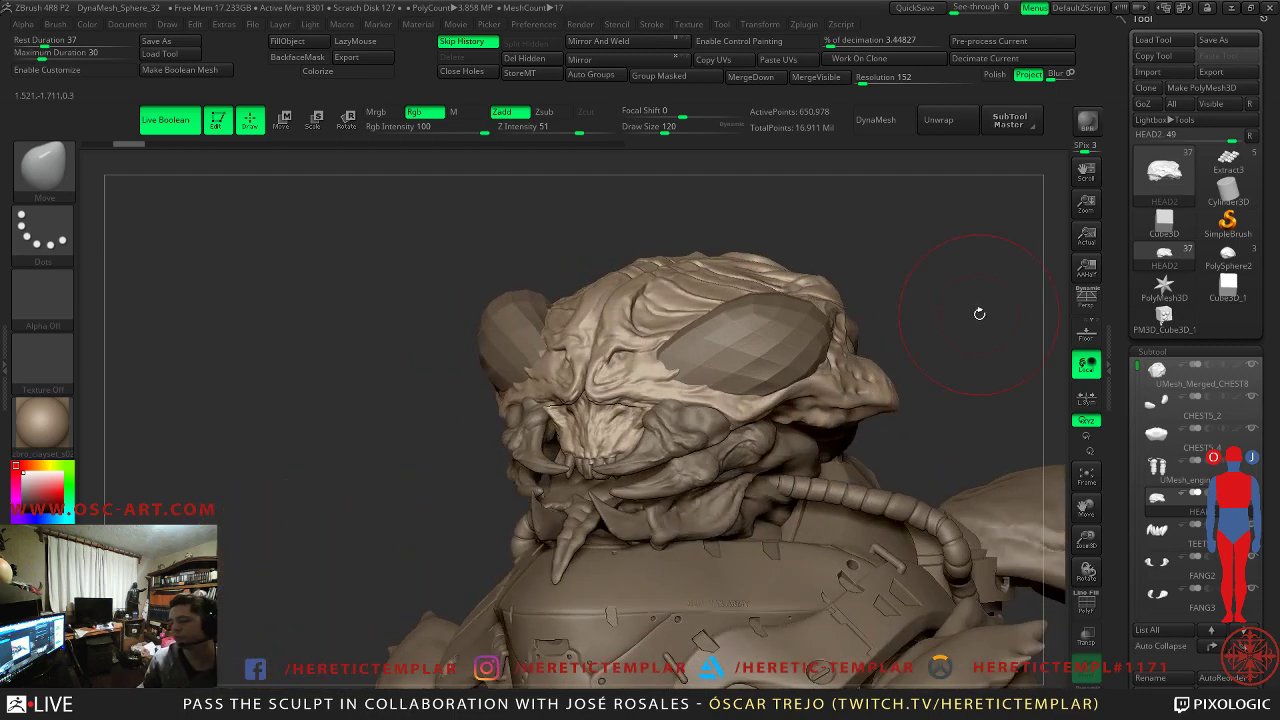
- Return to the PolySphere2 head shell and carve a crease below the forehead plate with DamStandard at draw size 46
click(1220, 257)
mouse_move(374, 423)
mouse_down()
mouse_move(391, 374)
mouse_move(440, 408)
mouse_move(501, 412)
mouse_move(487, 415)
mouse_up()
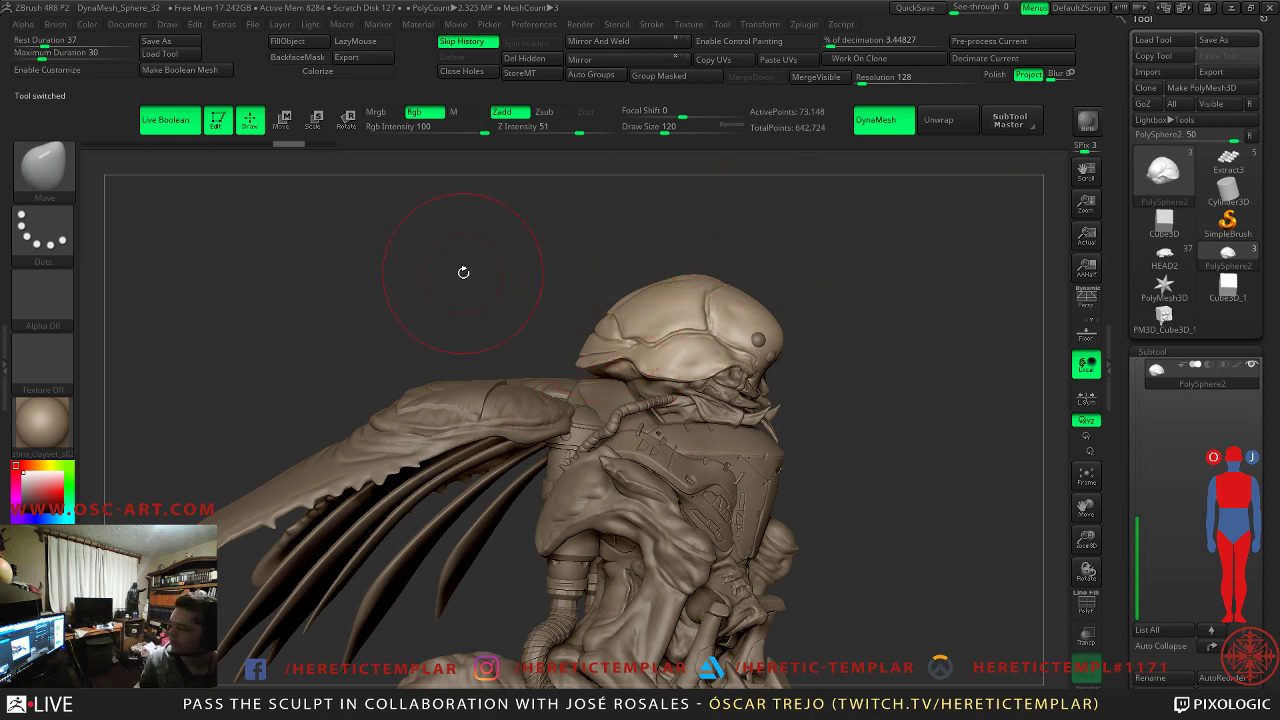
mouse_move(889, 397)
mouse_down()
mouse_move(527, 414)
mouse_move(534, 514)
mouse_move(690, 525)
mouse_up()
key(shift)
key(s)
mouse_move(482, 524)
mouse_down()
mouse_move(461, 524)
mouse_move(903, 401)
mouse_move(800, 405)
mouse_up()
alt+drag(800, 405, 800, 480)
key(b)
key(d)
key(s)
key(s)
drag(468, 465, 437, 462)
key(s)
click(429, 458)
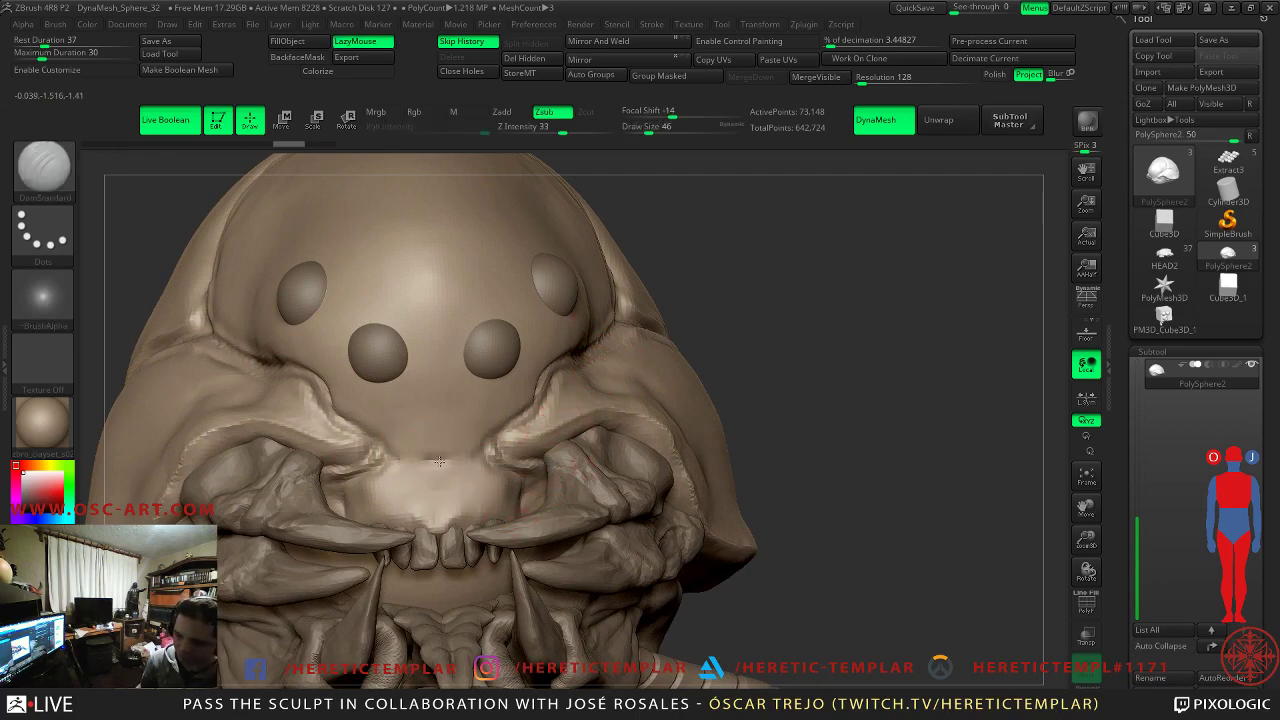
mouse_move(505, 433)
mouse_down()
mouse_move(488, 443)
mouse_move(491, 468)
mouse_move(570, 478)
mouse_up()
- Reshape both sides of the upper lip plate above the teeth with the Move brush at draw sizes 68, 80 and 83
key(b)
key(m)
key(v)
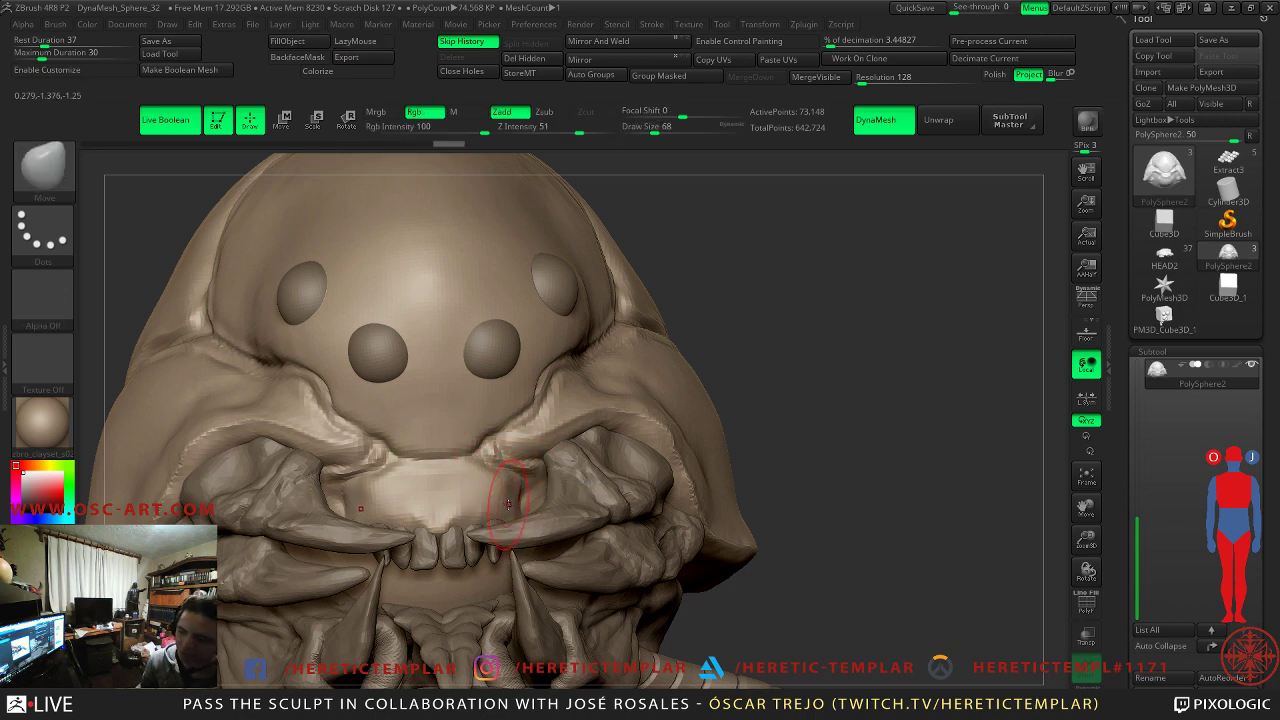
key(s)
drag(505, 511, 524, 486)
key(bracketleft)
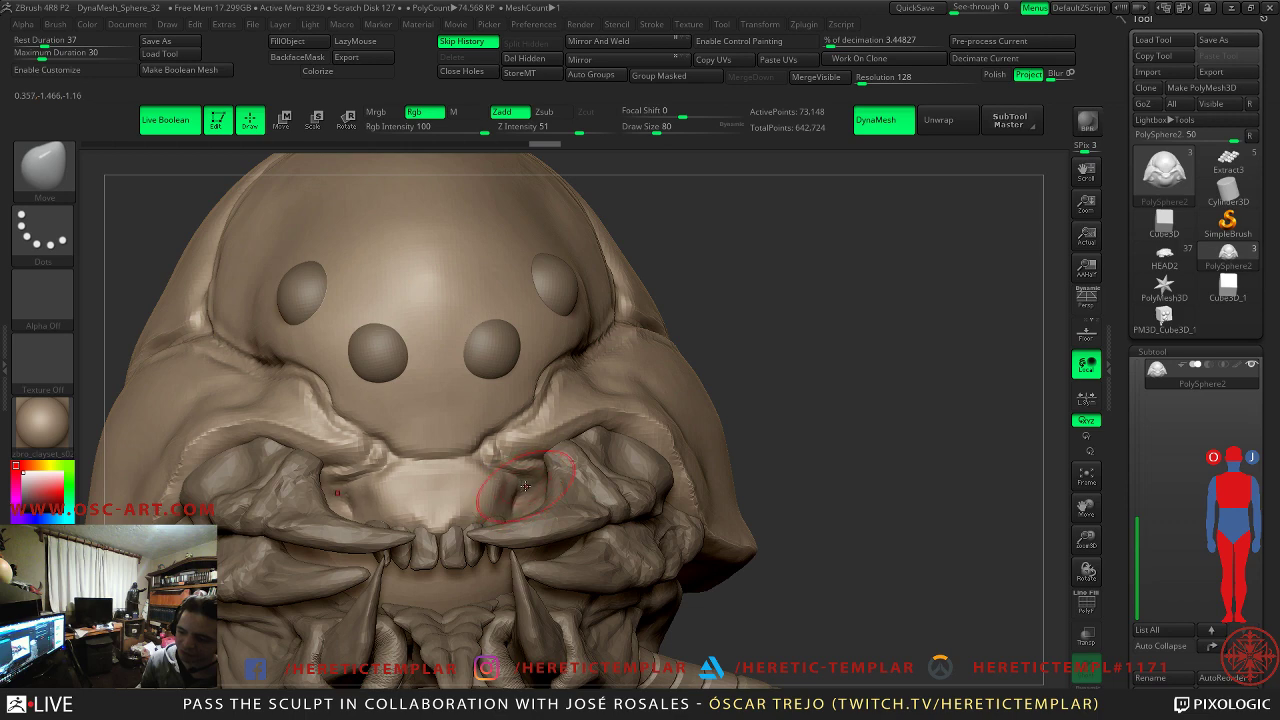
drag(803, 425, 803, 448)
key(s)
drag(509, 514, 501, 516)
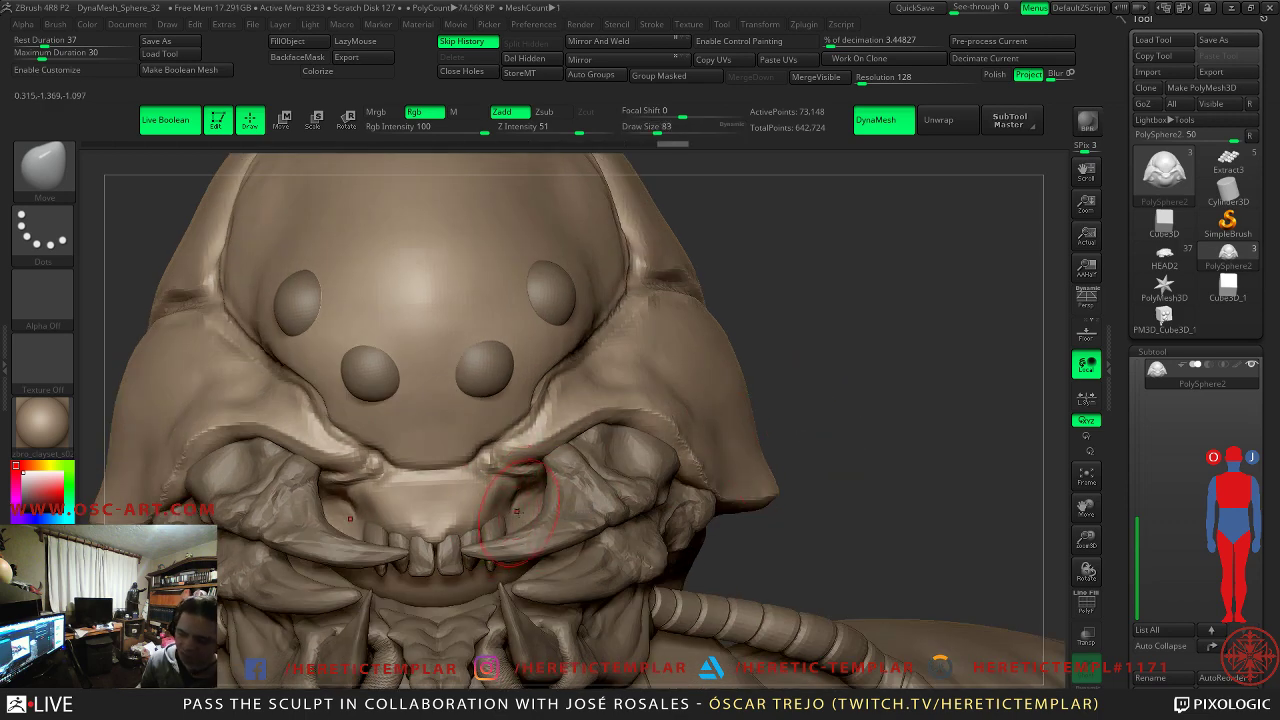
- Build up the recesses beside the upper lip plate with the Clay brush at draw size 74 and smooth them
key(b)
key(c)
key(l)
key(s)
drag(527, 511, 524, 513)
key(shift)
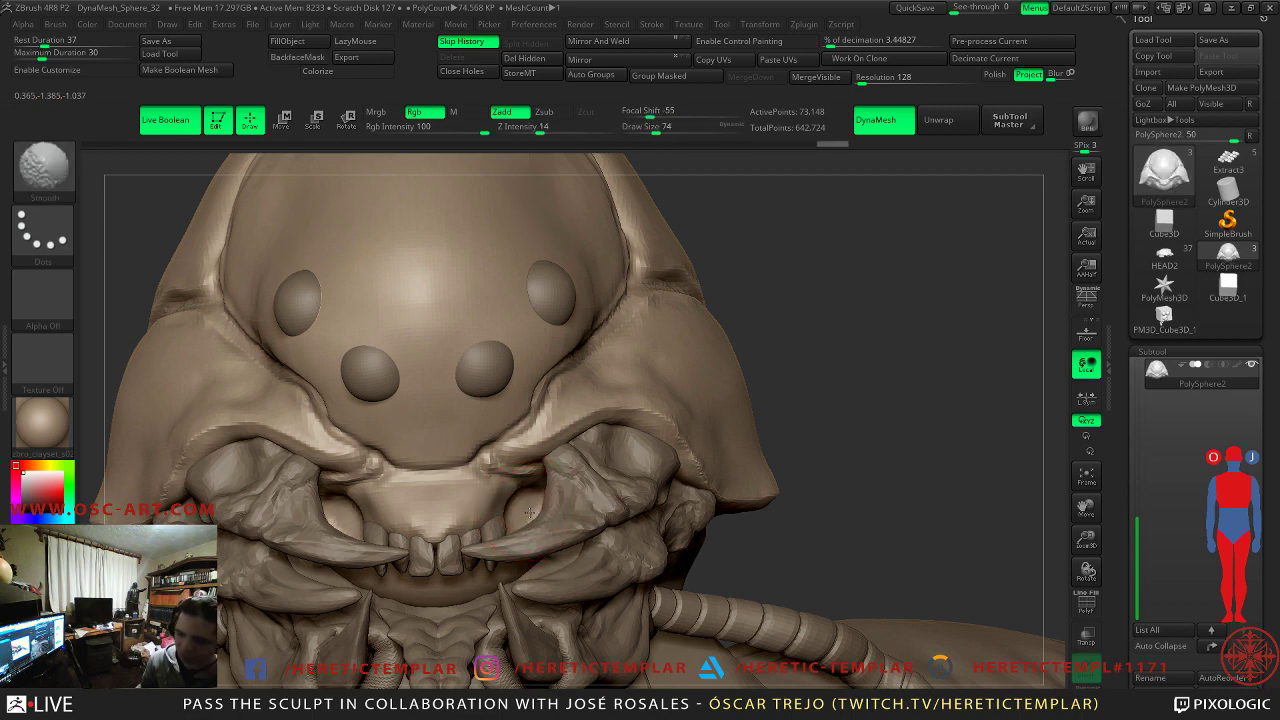
- Adjust the upper lip plate's profile from the side and below with the Move brush at draw size 97
mouse_move(811, 467)
alt+mouse_down()
mouse_move(754, 394)
mouse_move(760, 369)
mouse_move(797, 437)
mouse_move(797, 506)
alt+mouse_up()
drag(695, 515, 712, 494)
key(b)
key(m)
key(v)
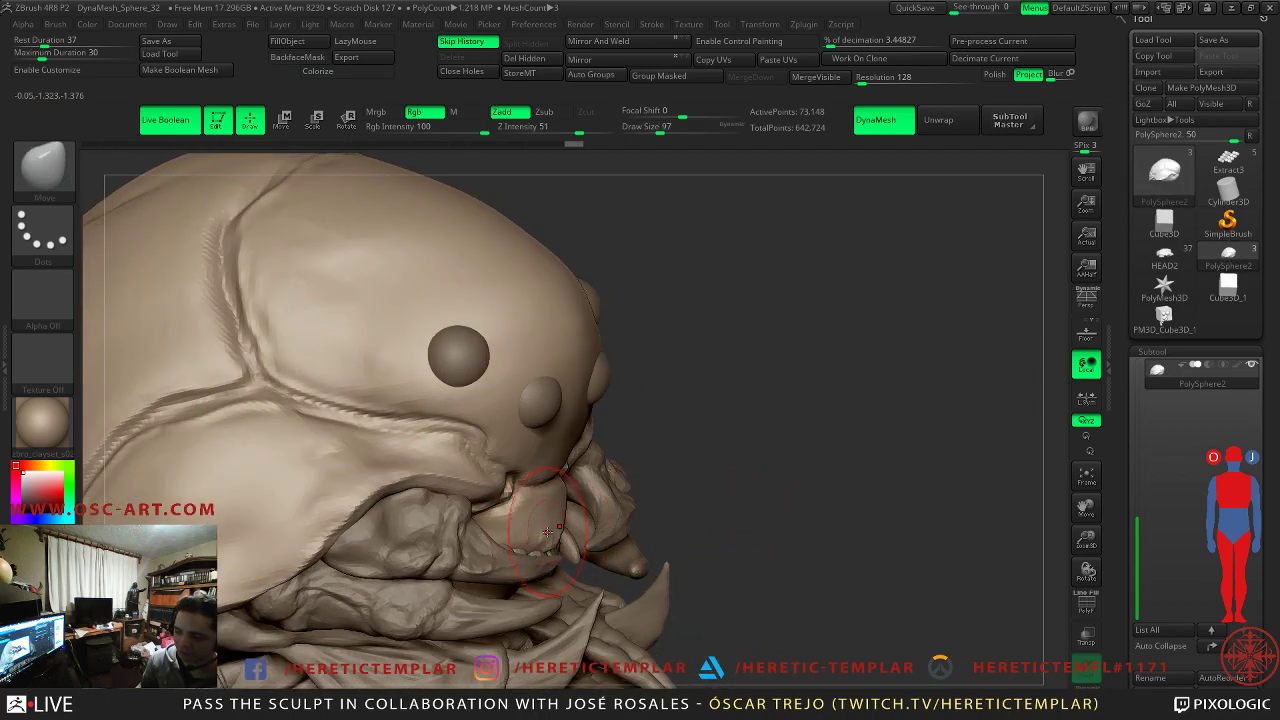
right_drag(842, 485, 482, 538)
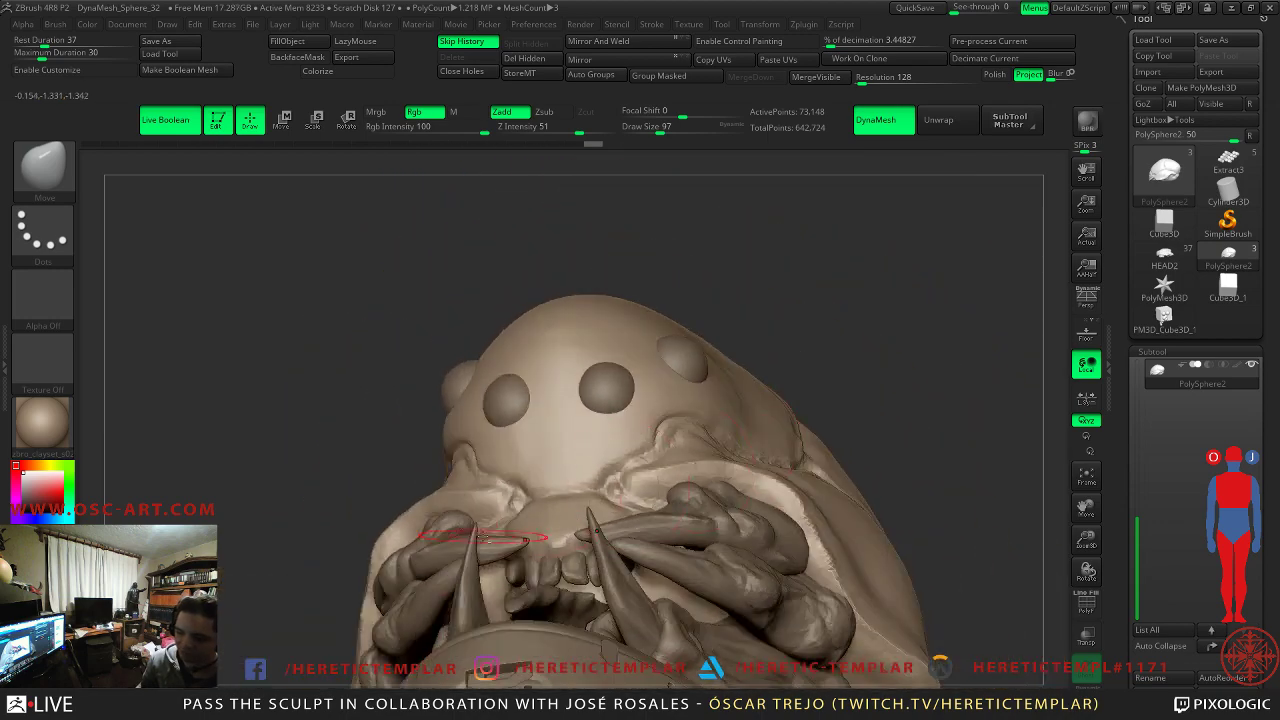
alt+click(553, 565)
key(w)
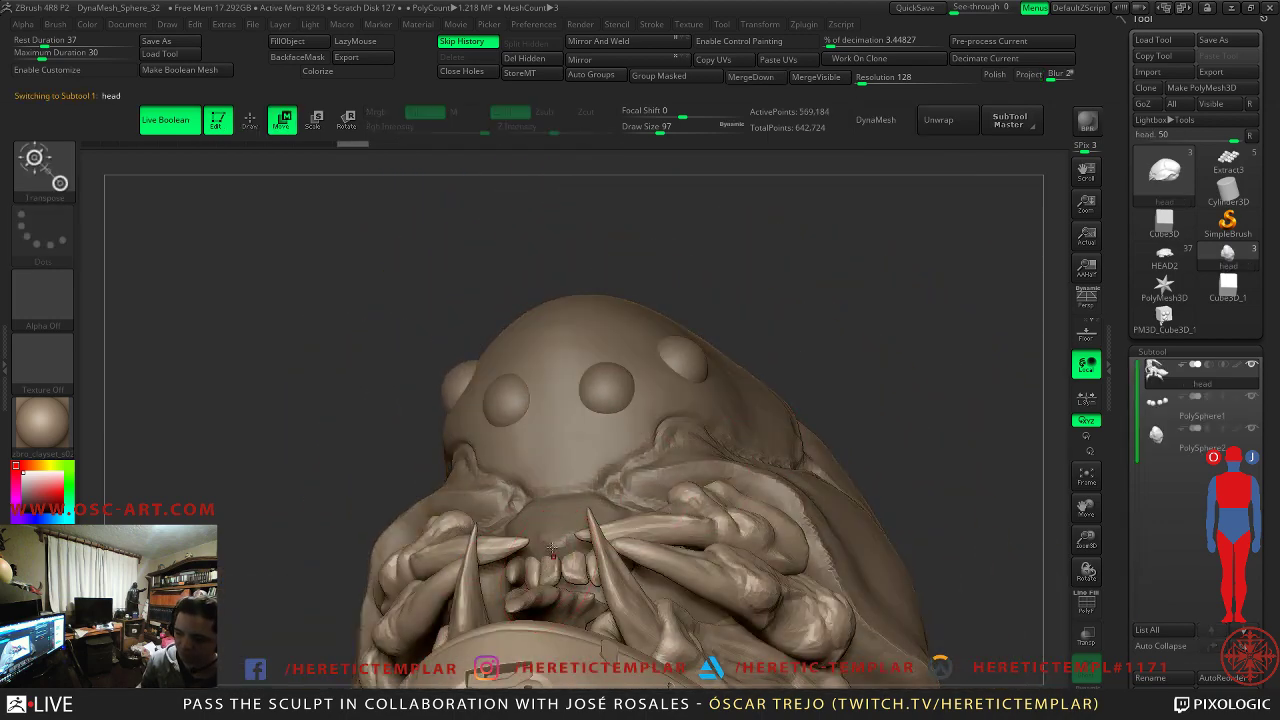
key(q)
alt+click(540, 470)
- Reshape the front of the upper lip plate from both sides with the Move brush at draw size 172
mouse_move(332, 466)
right_down()
mouse_move(760, 460)
mouse_move(780, 514)
mouse_move(577, 537)
right_up()
key(s)
right_drag(822, 265, 829, 347)
right_drag(170, 450, 760, 380)
right_drag(1020, 267, 603, 459)
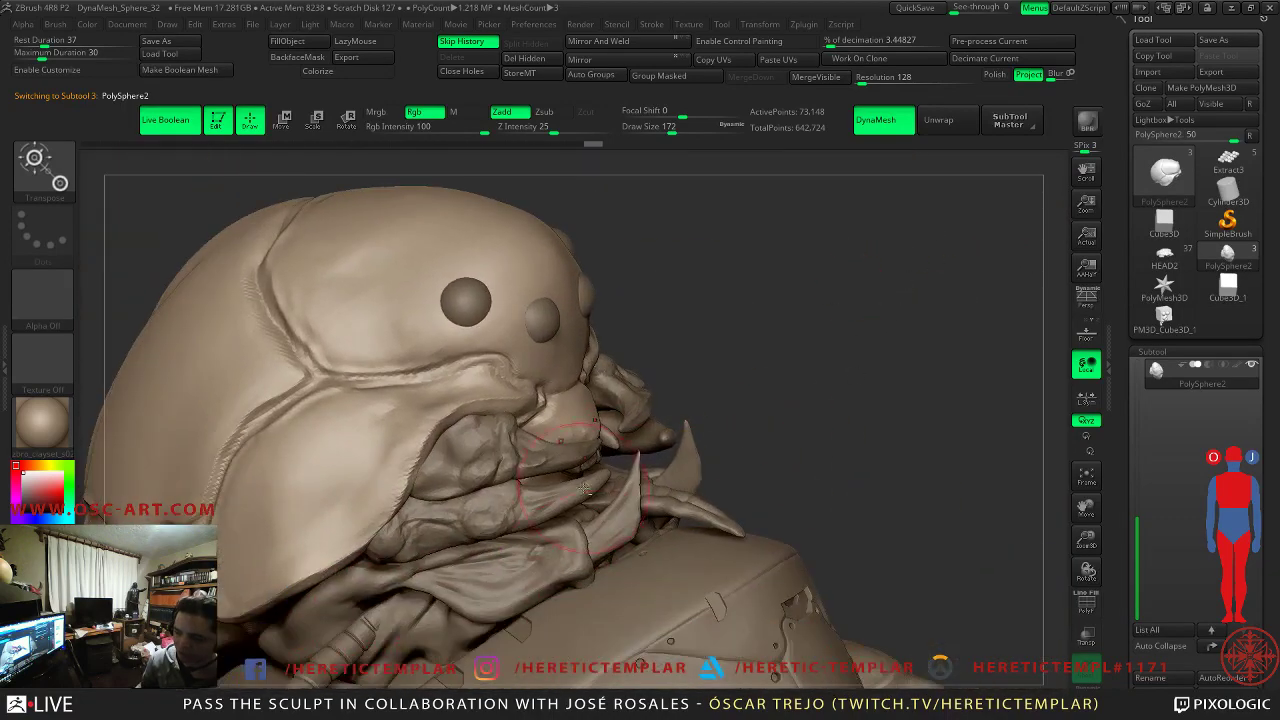
right_drag(551, 563, 617, 522)
right_drag(255, 536, 635, 366)
- Fit the upper lip plate's lower edge around the front teeth with the Move brush, starting at draw size 145
alt+click(634, 367)
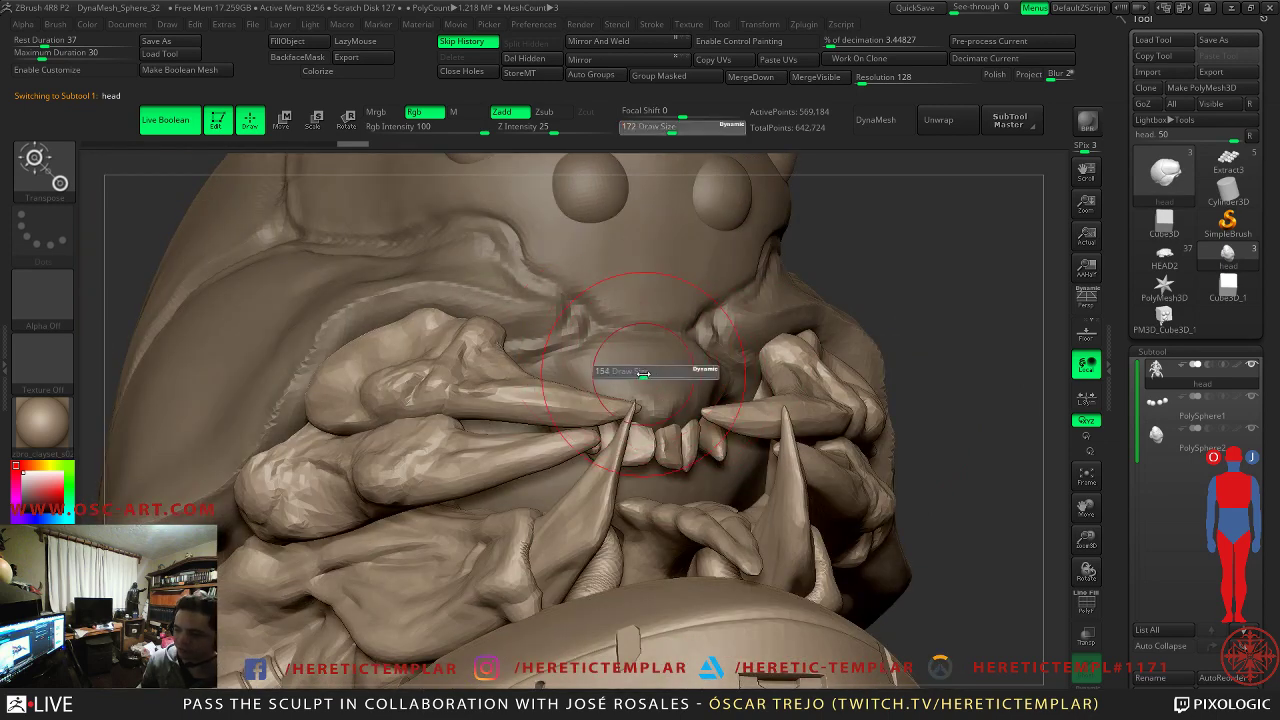
key(q)
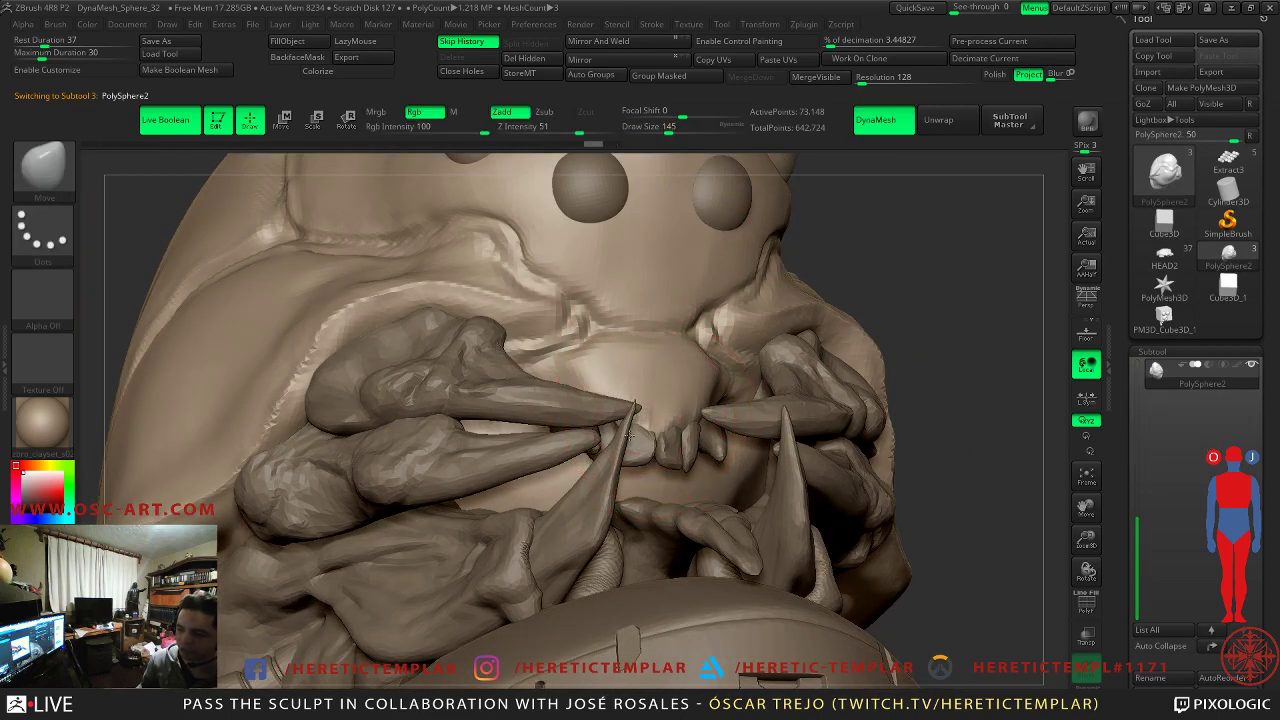
right_drag(920, 372, 708, 432)
key(s)
drag(727, 411, 670, 418)
- Refine the lip edge above the teeth with DamStandard at draw size 51 and remesh the shell with DynaMesh at resolution 128
key(b)
key(d)
key(s)
key(s)
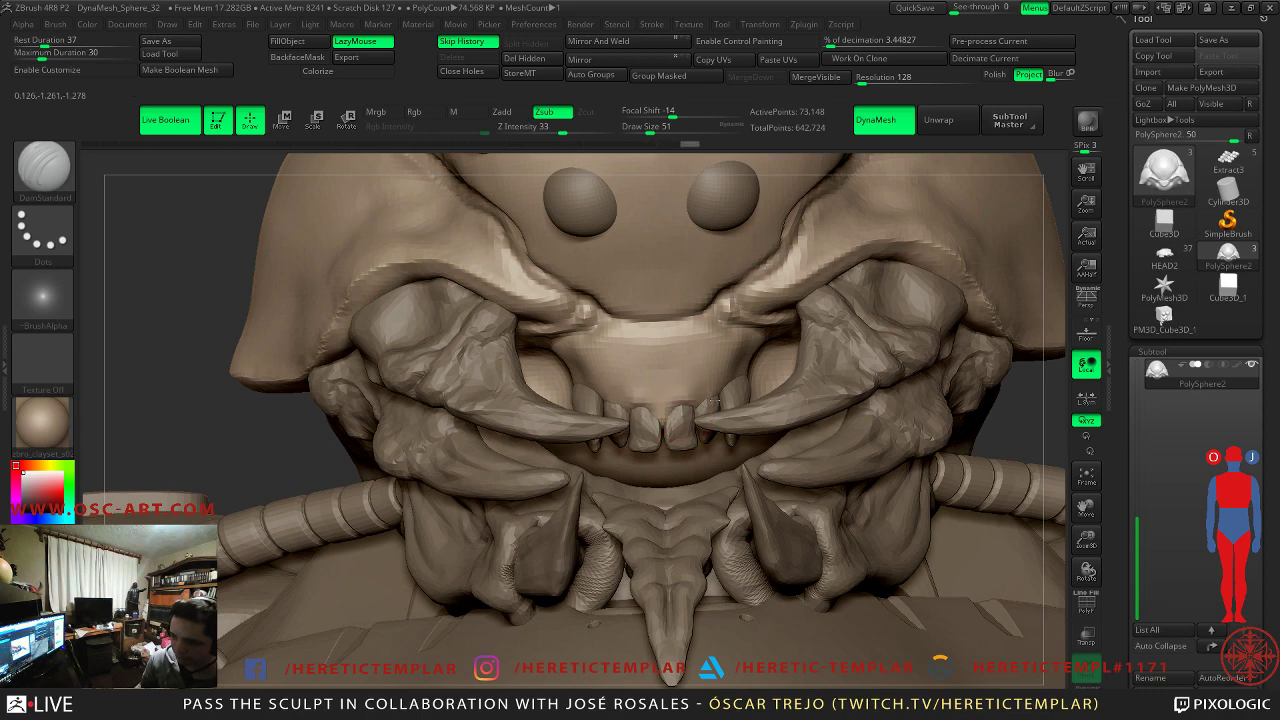
key(ctrl)
ctrl+drag(270, 446, 271, 429)
- Carve finer creases above the teeth with DamStandard at draw size 37, undo the last strokes and smooth the lip plate
key(s)
drag(706, 401, 700, 402)
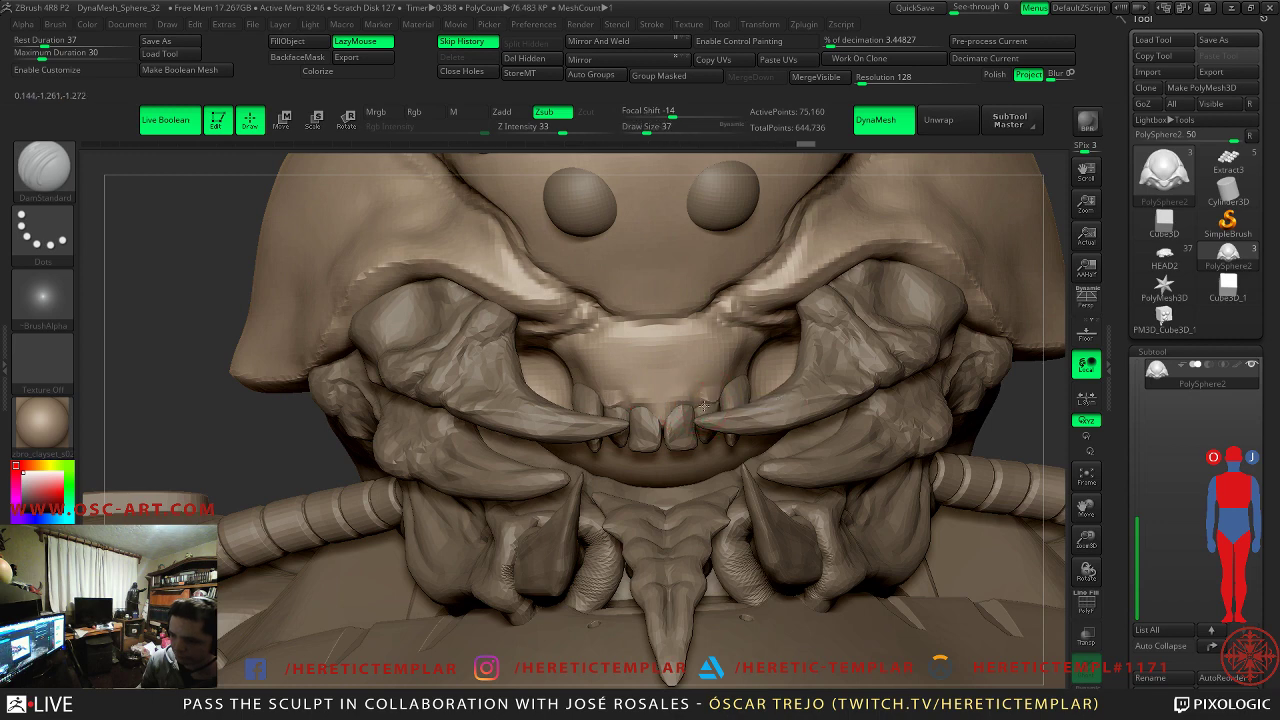
key(ctrl+z)
key(ctrl+z)
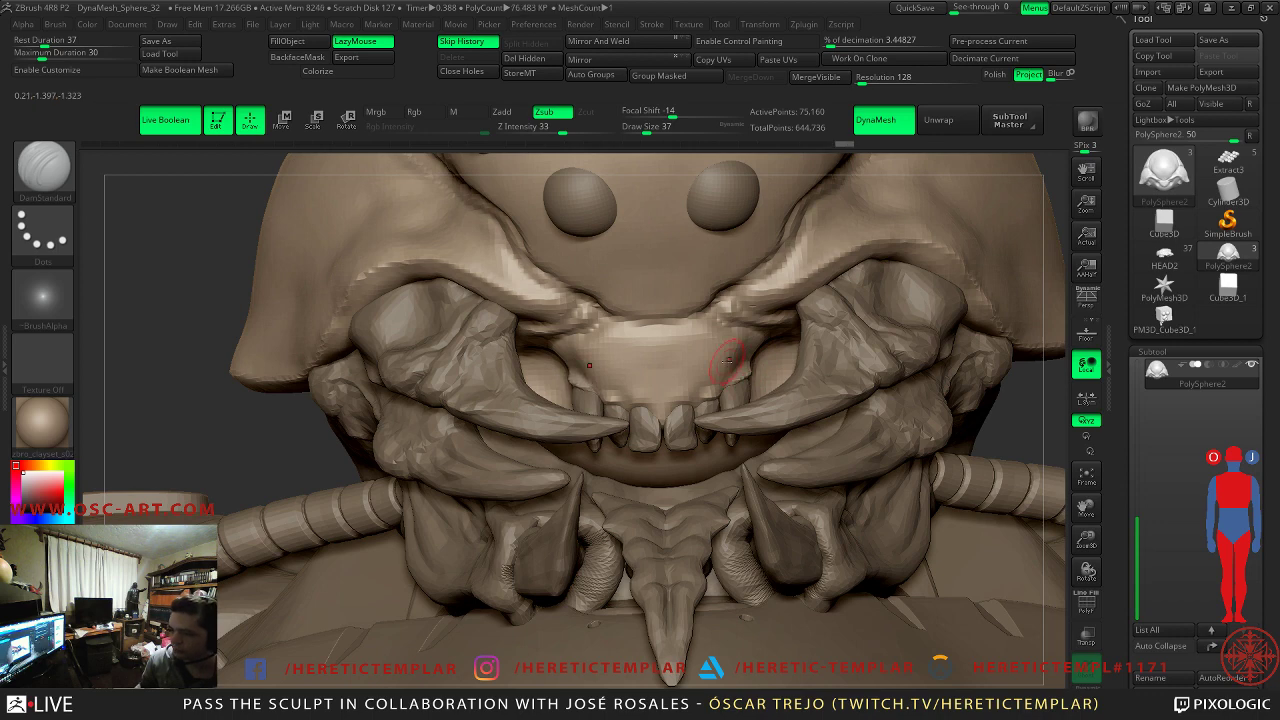
key(shift)
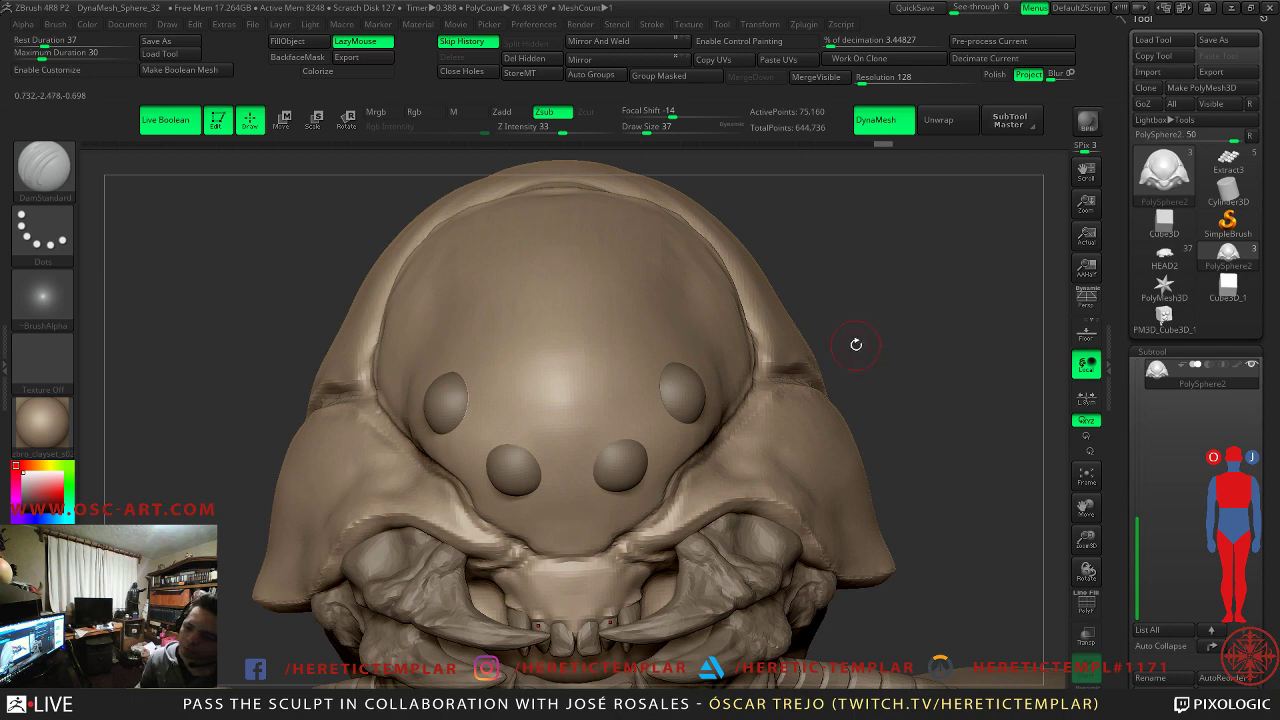
- Build a raised rim around the outer eye pair with the Clay brush at draw size 37 and smooth it
key(b)
key(c)
key(l)
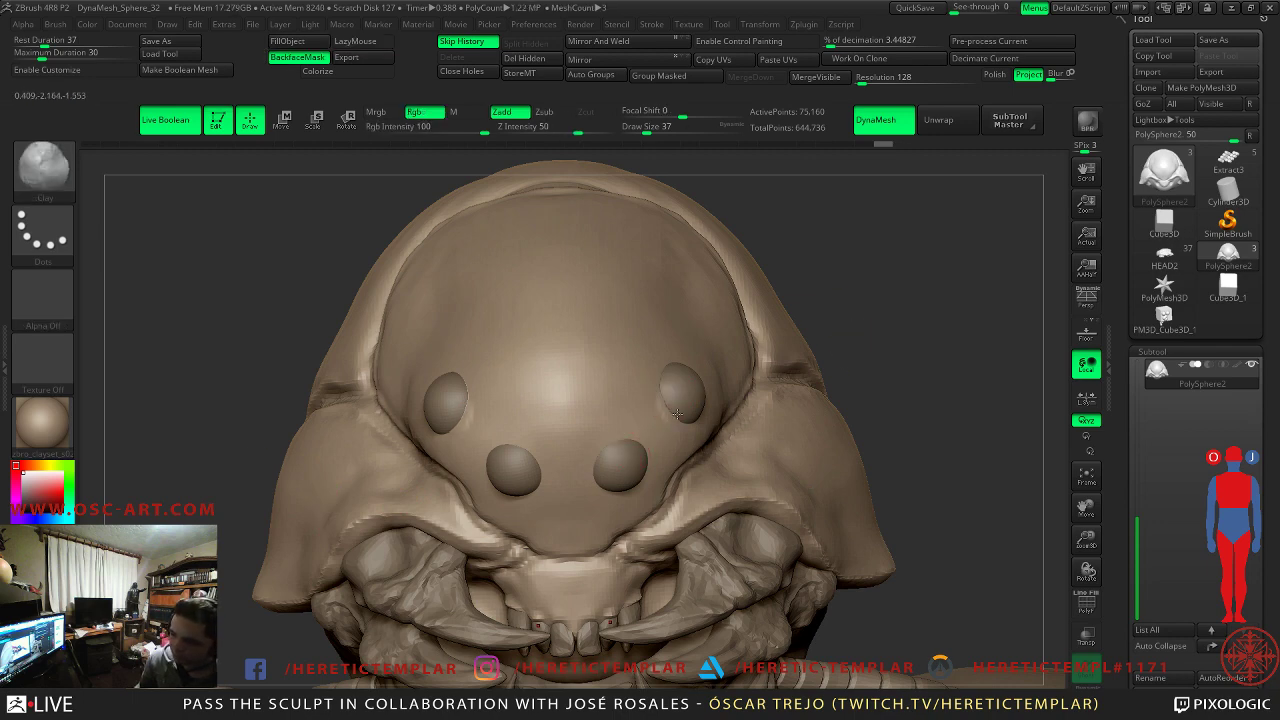
drag(888, 350, 740, 380)
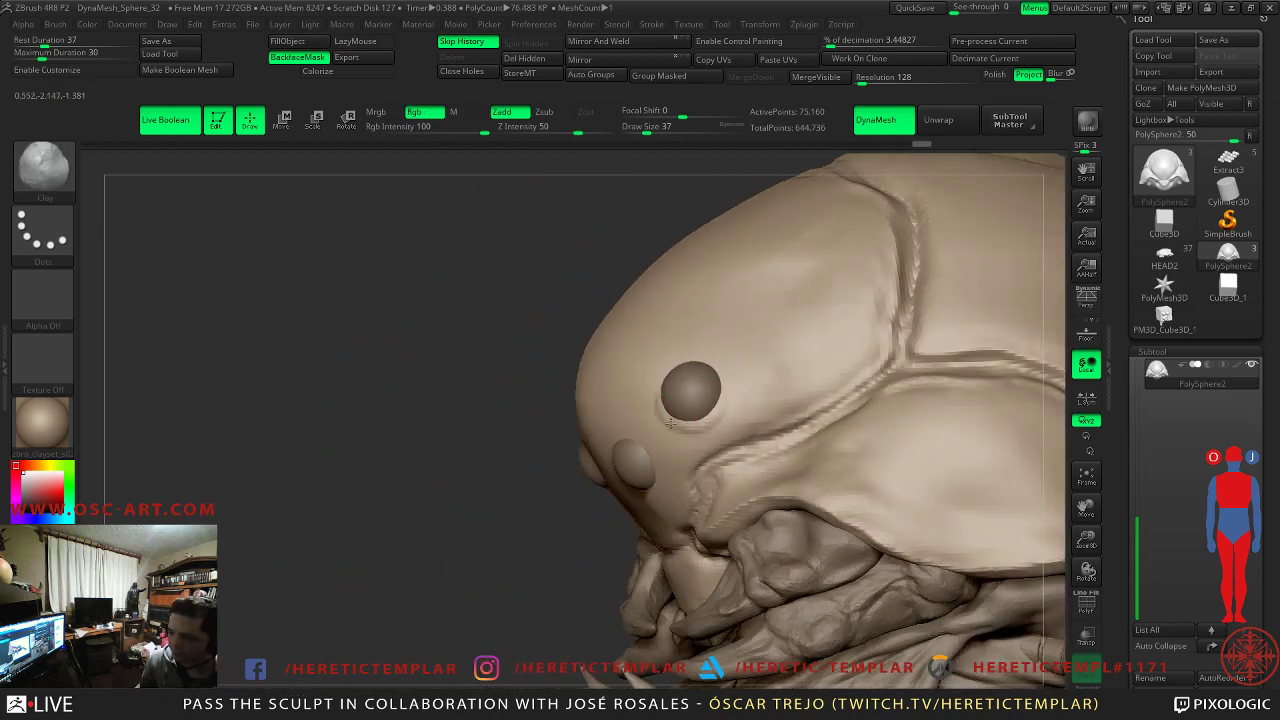
key(shift)
- Build rims around the inner eye pair with the Clay brush, undoing one stroke, and smooth the surface around the eyes
drag(466, 455, 598, 466)
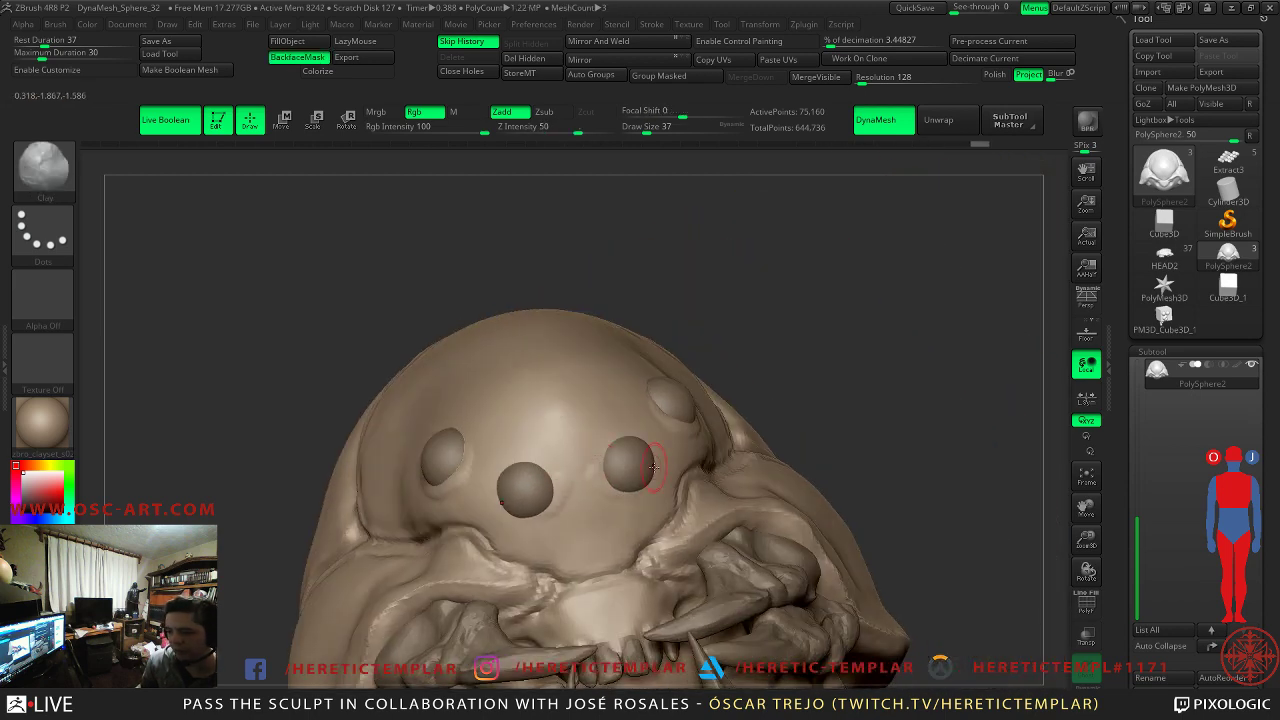
key(shift)
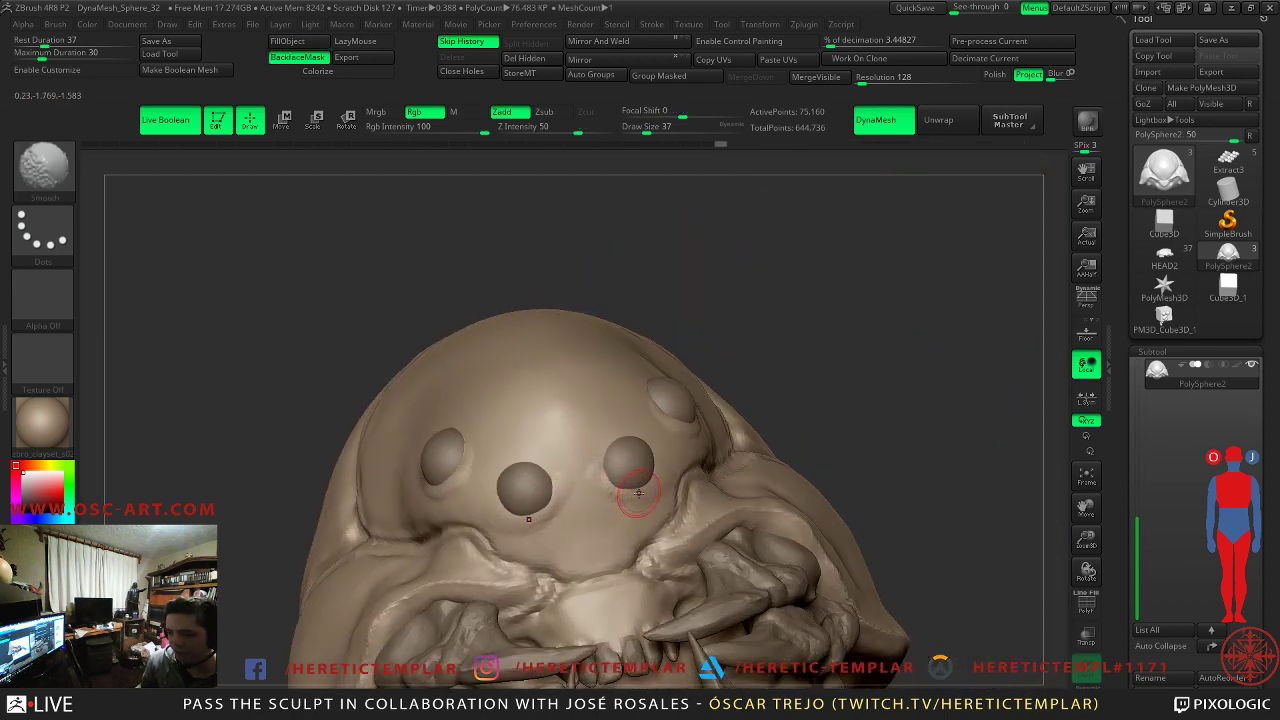
key(ctrl+z)
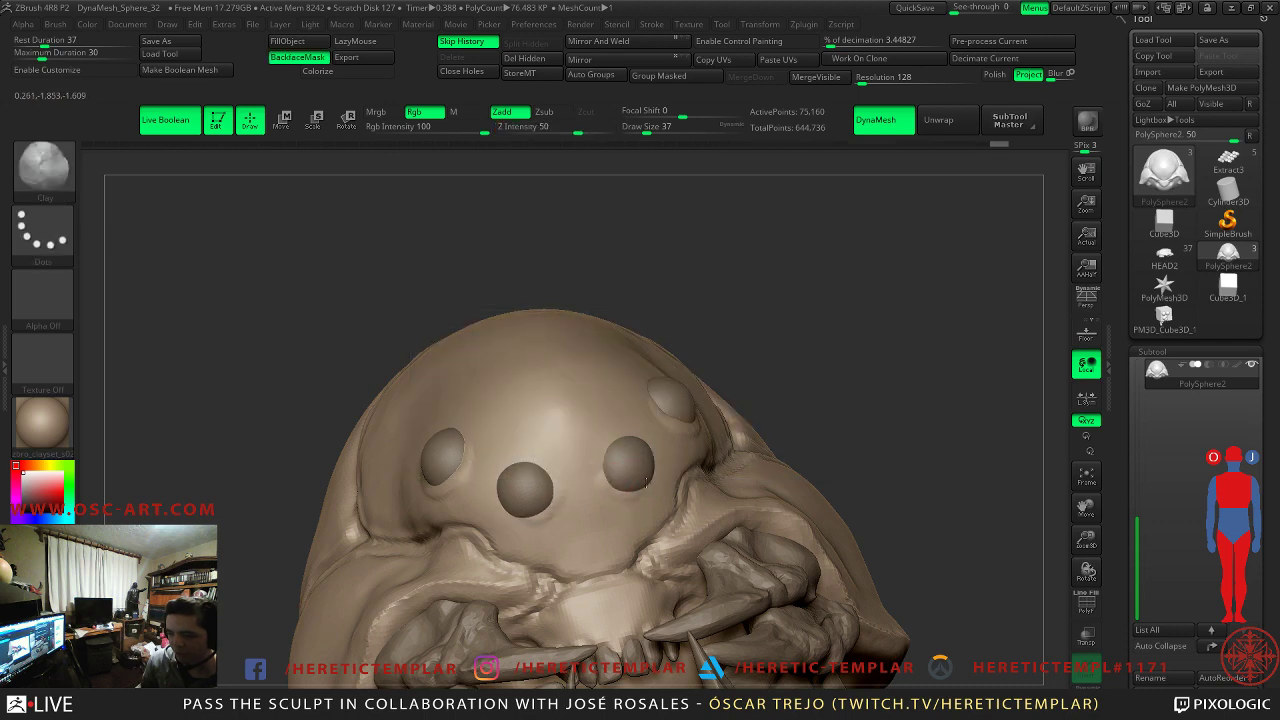
shift+drag(622, 496, 650, 484)
mouse_move(850, 420)
alt+mouse_down()
mouse_move(860, 365)
mouse_move(480, 428)
mouse_move(708, 471)
alt+mouse_up()
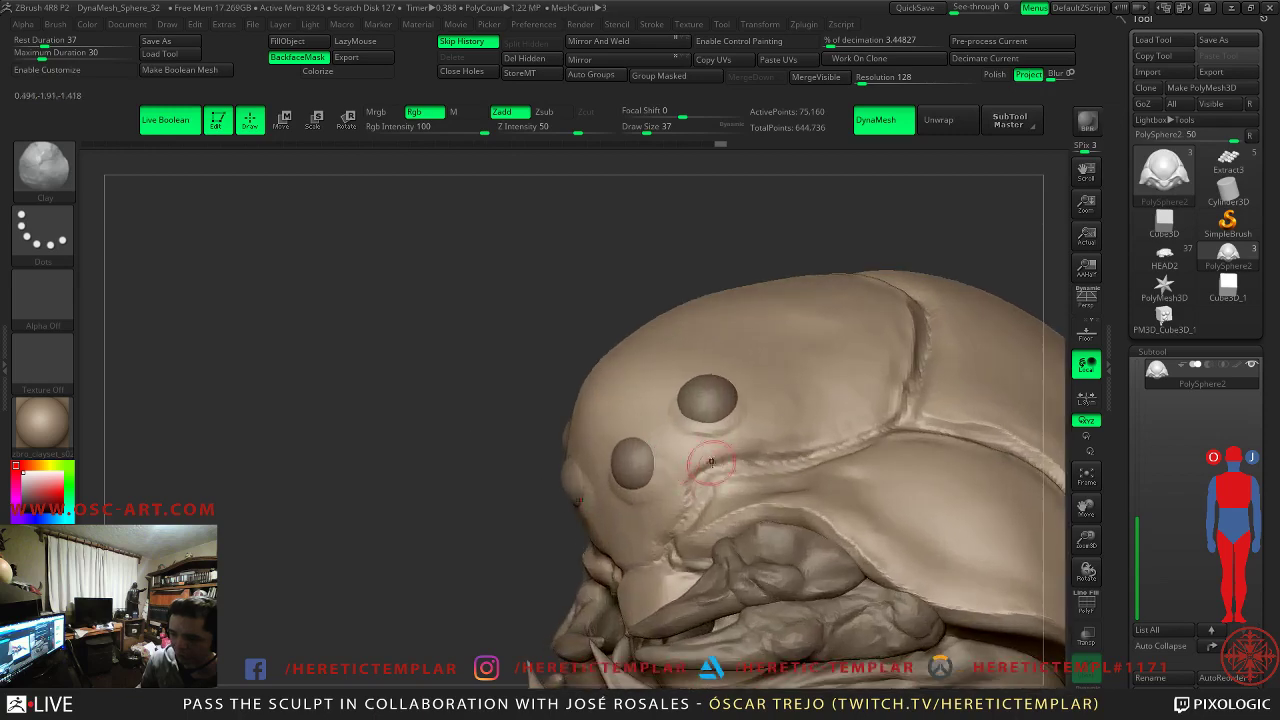
key(shift)
- Save the reworked head as a tool file and check the whole creature from the front and side
alt+drag(449, 461, 400, 452)
drag(400, 452, 646, 437)
alt+drag(814, 402, 759, 371)
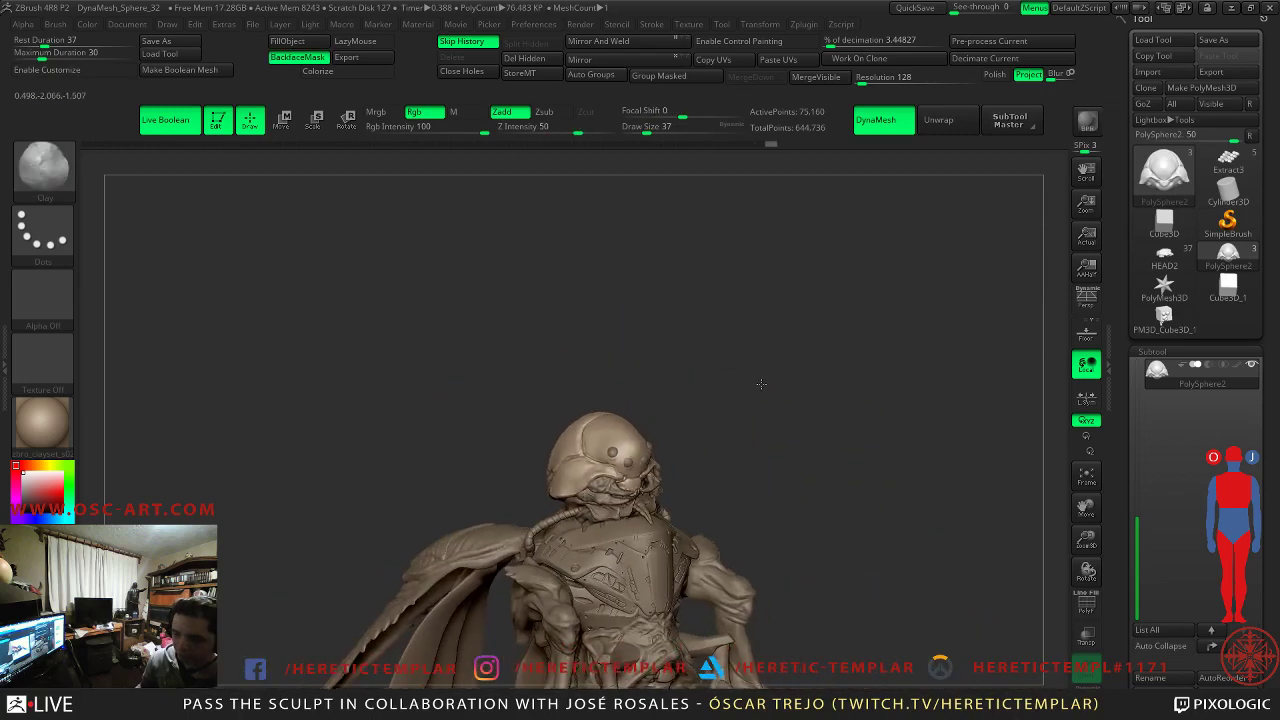
right_drag(759, 371, 980, 240)
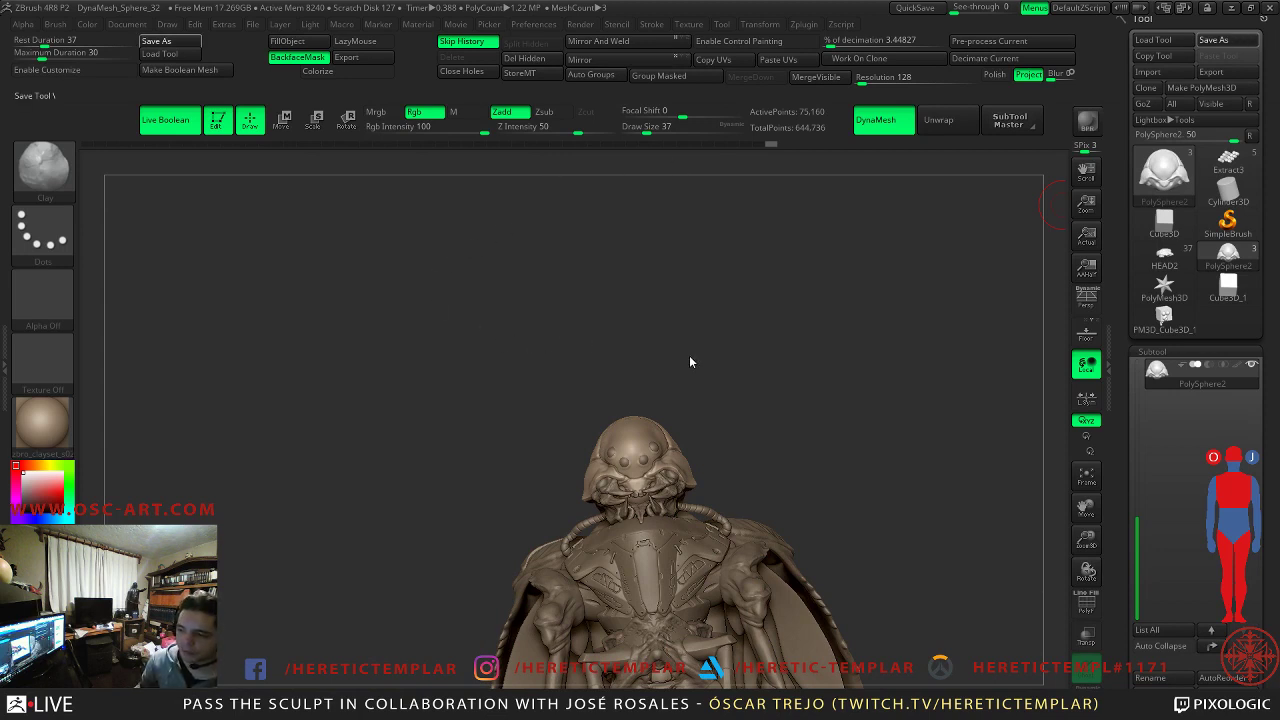
mouse_move(800, 420)
right_down()
mouse_move(600, 470)
mouse_move(366, 463)
mouse_move(389, 402)
mouse_move(380, 380)
mouse_move(366, 384)
mouse_move(359, 404)
mouse_move(445, 412)
mouse_move(352, 409)
mouse_move(362, 403)
right_up()
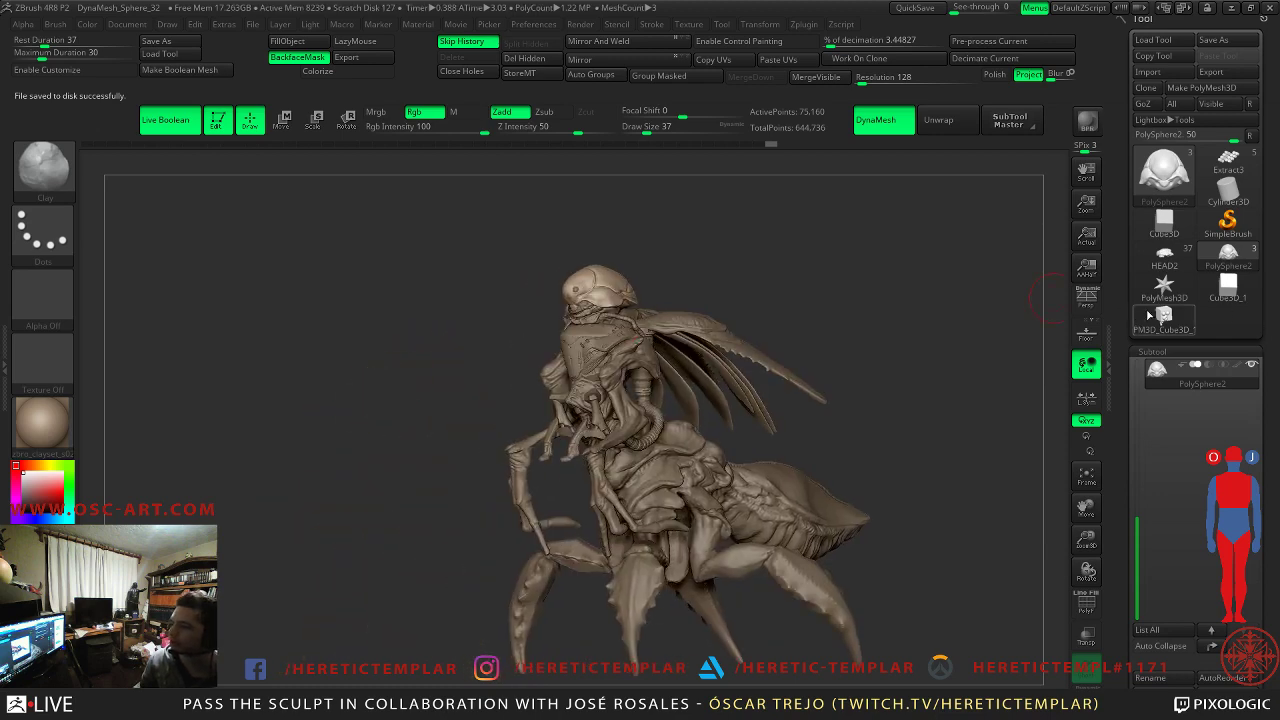
- Switch to the HEAD2 tool and delete its old HEAD2, CHEST5_2 and CHEST5_4 subtools
click(1168, 264)
mouse_move(811, 248)
alt+right_down()
mouse_move(786, 330)
mouse_move(880, 398)
mouse_move(949, 383)
mouse_move(851, 369)
mouse_move(970, 401)
alt+right_up()
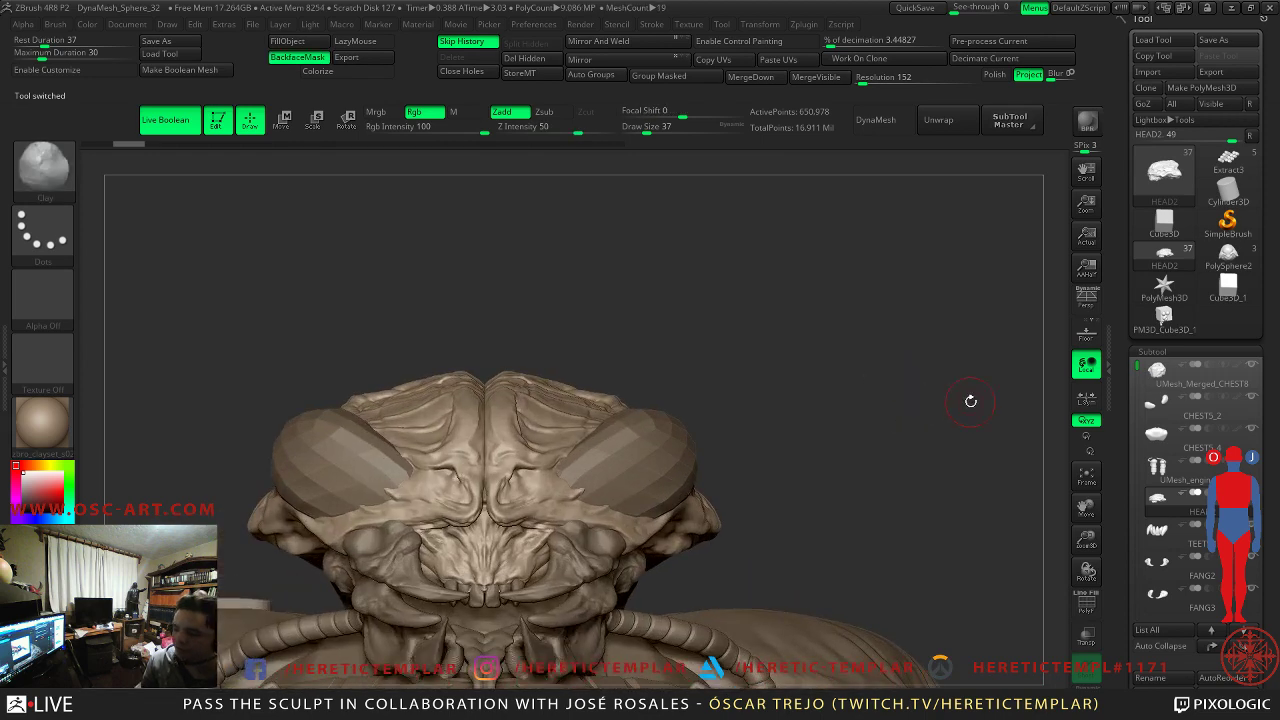
scroll(1136, 612, down, 5)
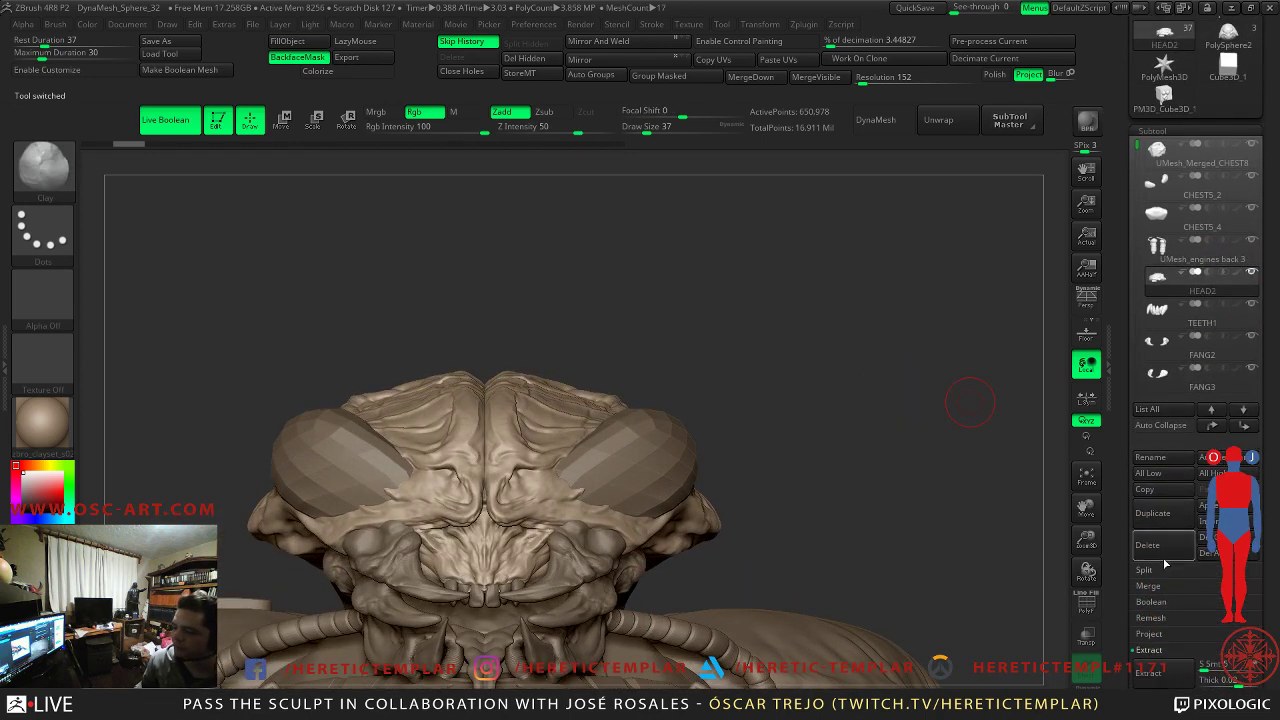
click(1164, 552)
alt+click(675, 484)
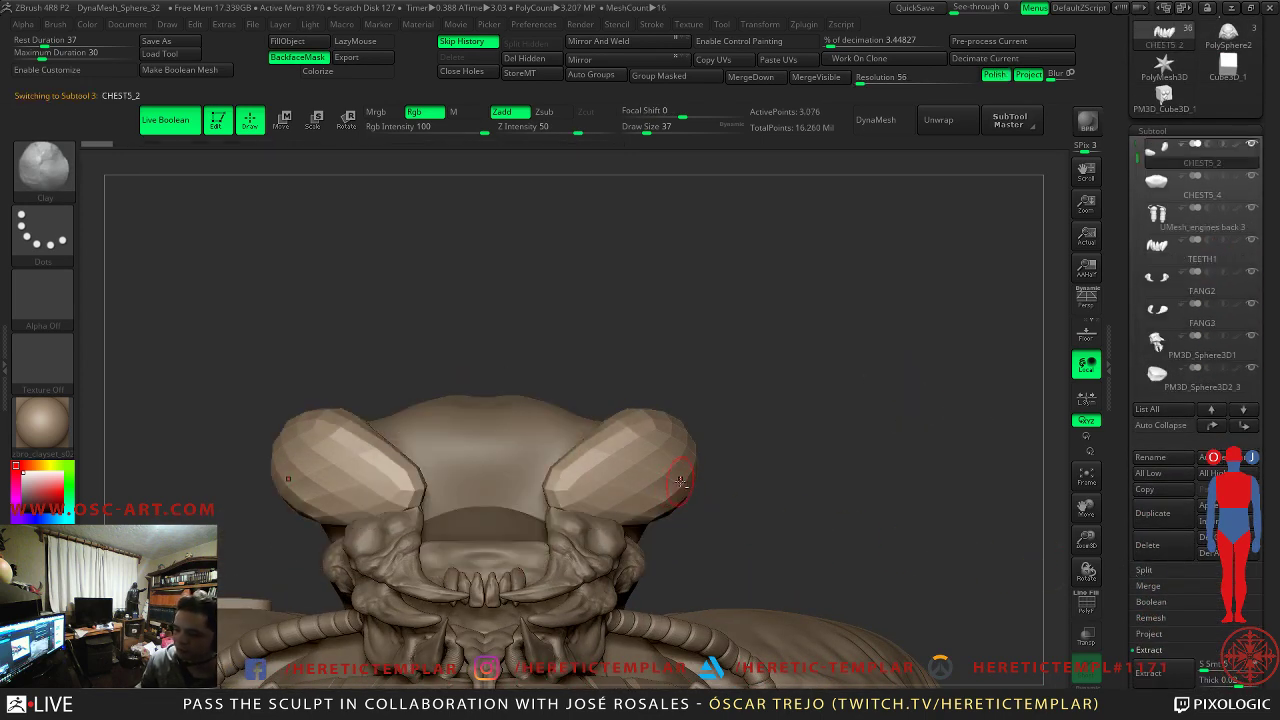
click(1147, 545)
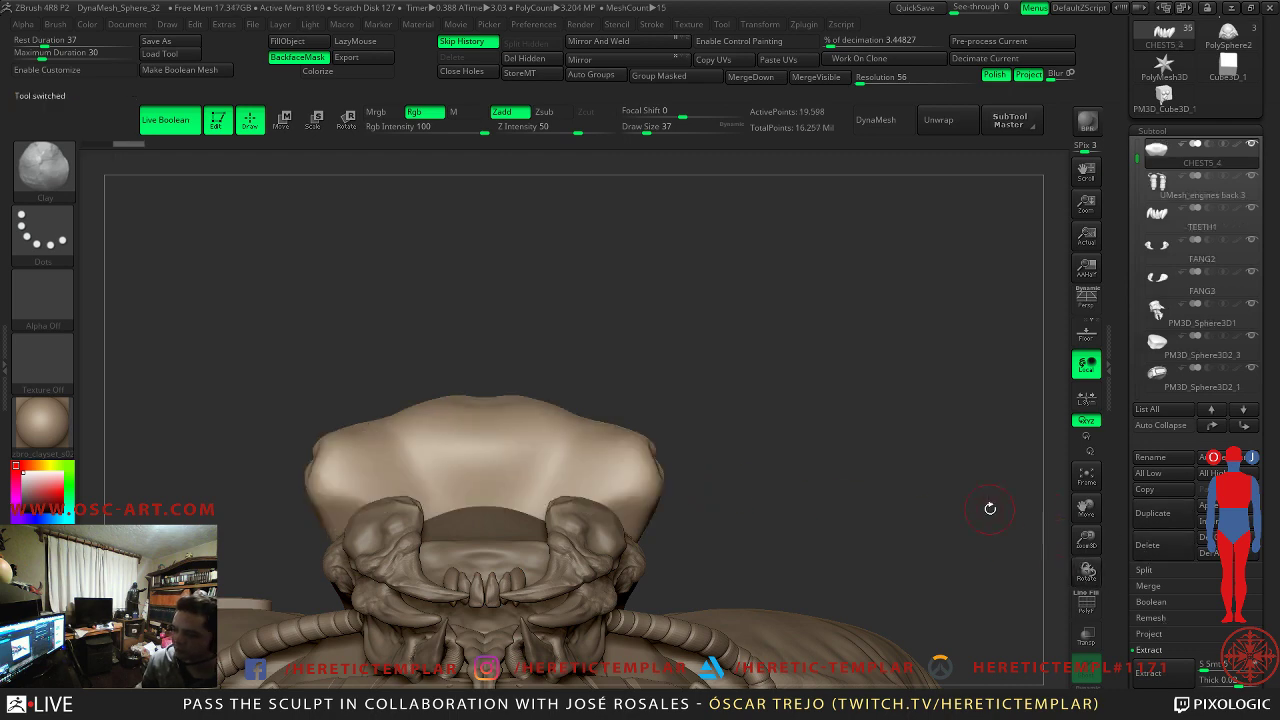
drag(689, 461, 654, 537)
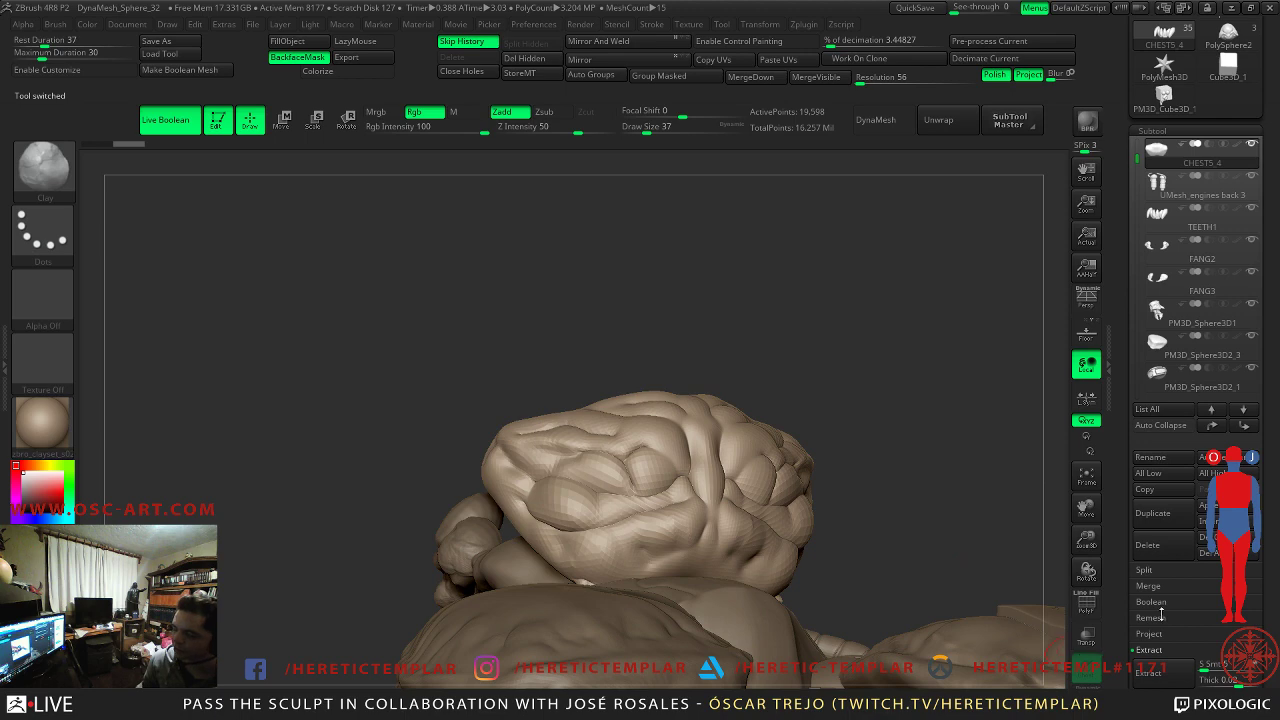
click(1165, 558)
- Append the PolySphere2 head shell to the creature's subtools
alt+drag(847, 416, 716, 383)
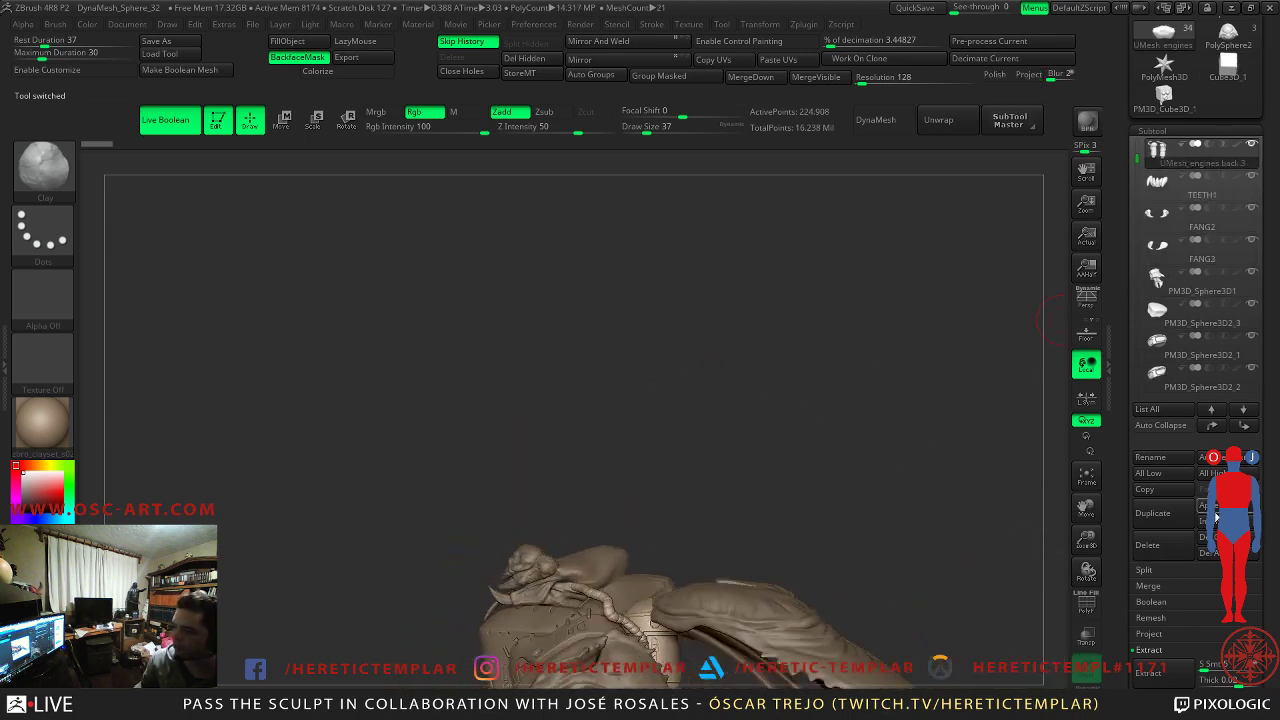
click(1222, 505)
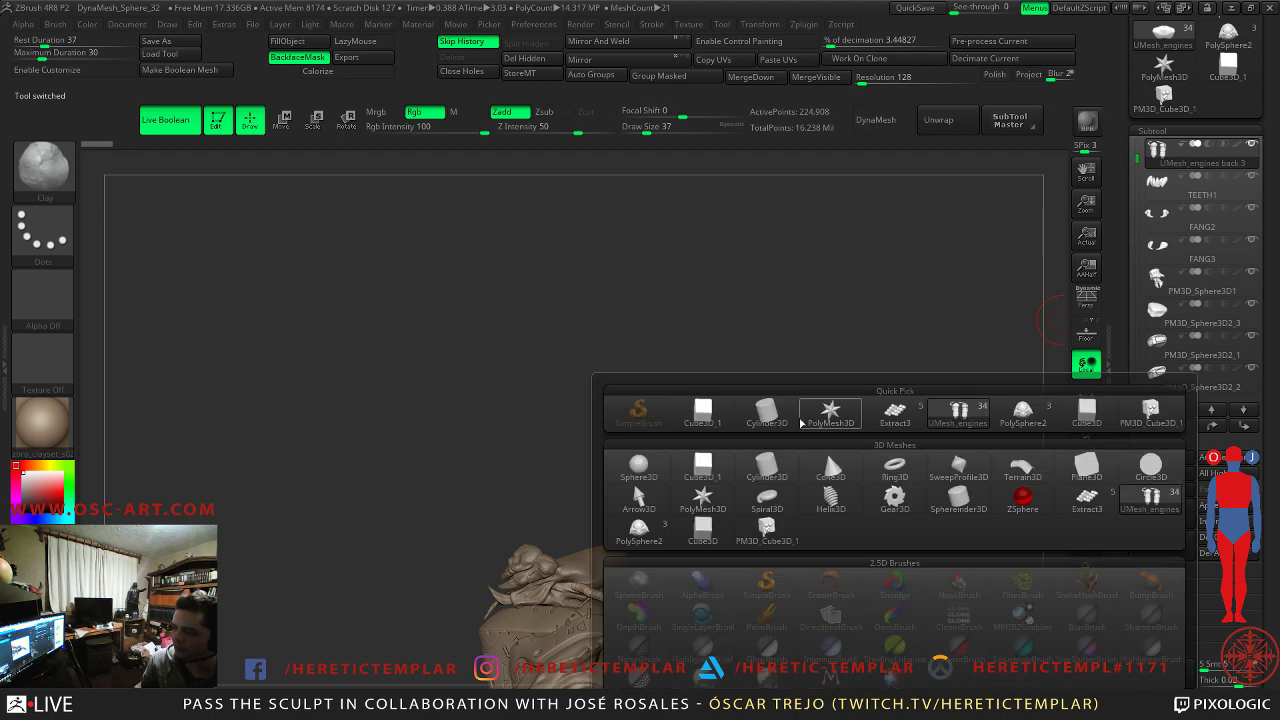
click(649, 529)
mouse_move(758, 450)
alt+mouse_down()
mouse_move(780, 349)
mouse_move(848, 357)
mouse_move(769, 319)
alt+mouse_up()
drag(941, 365, 1046, 349)
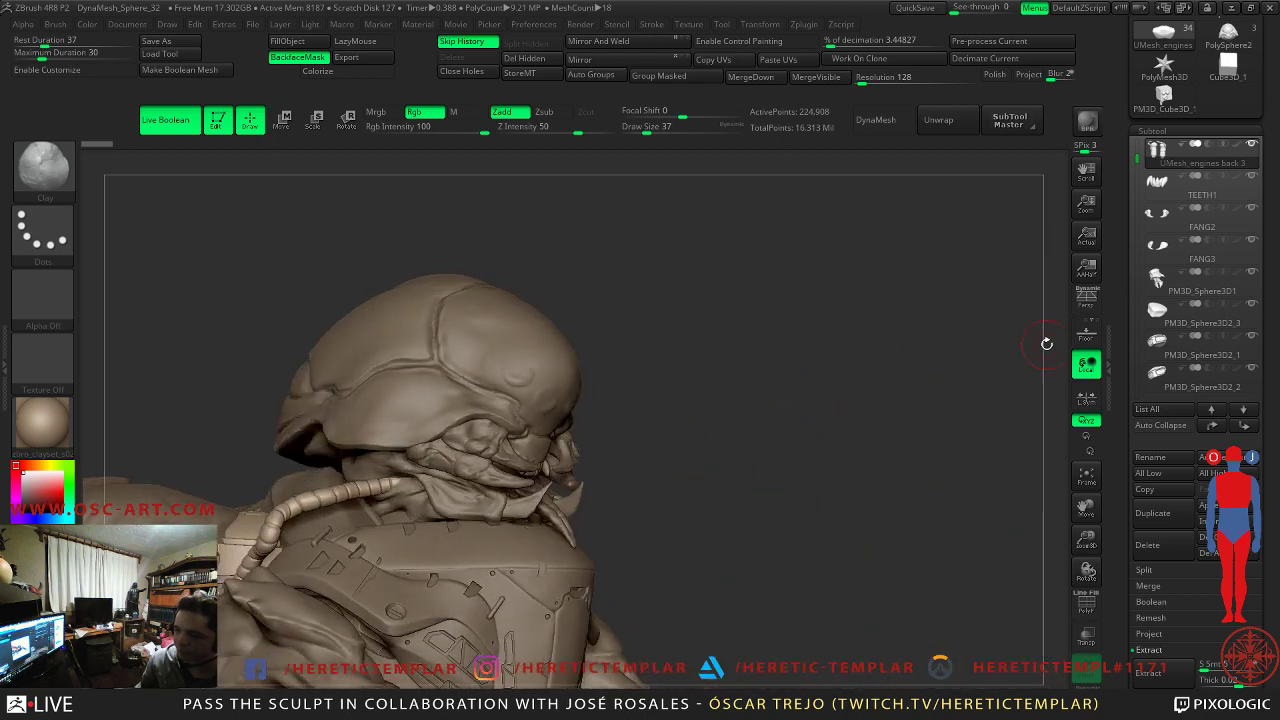
- Select the eyes in the separate head tool and append them to the full creature as a subtool
click(1163, 100)
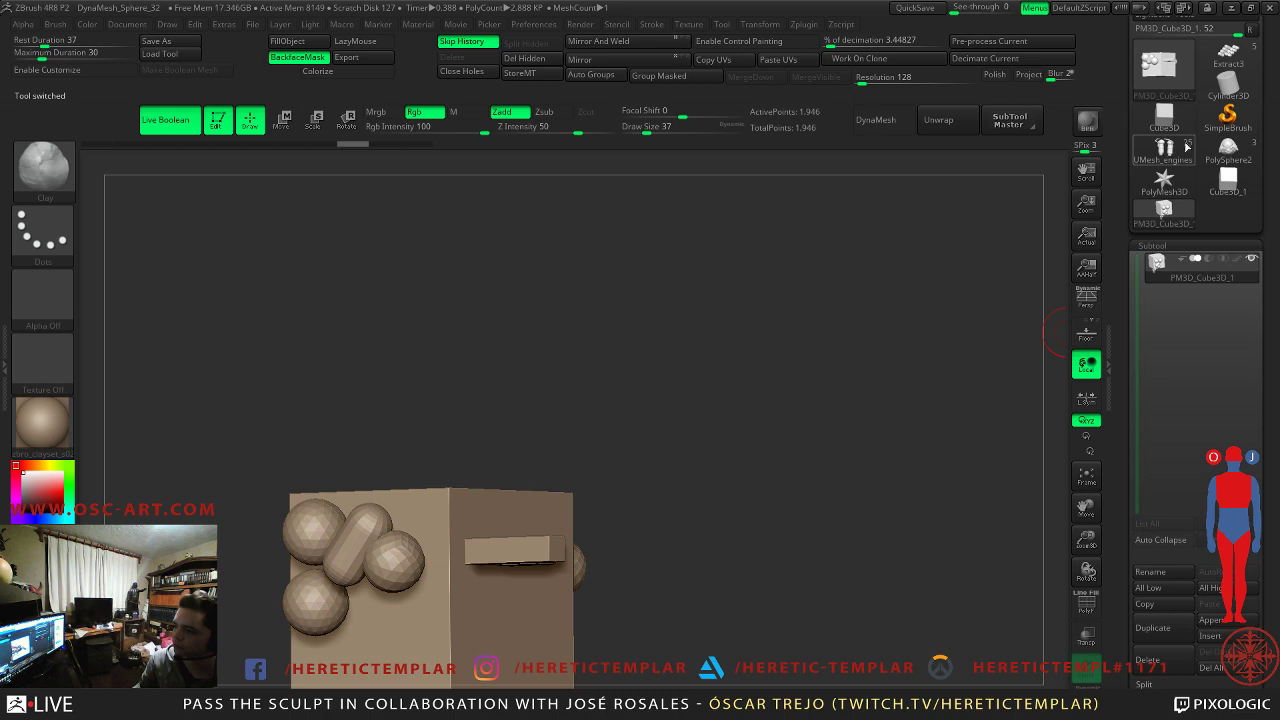
click(1229, 148)
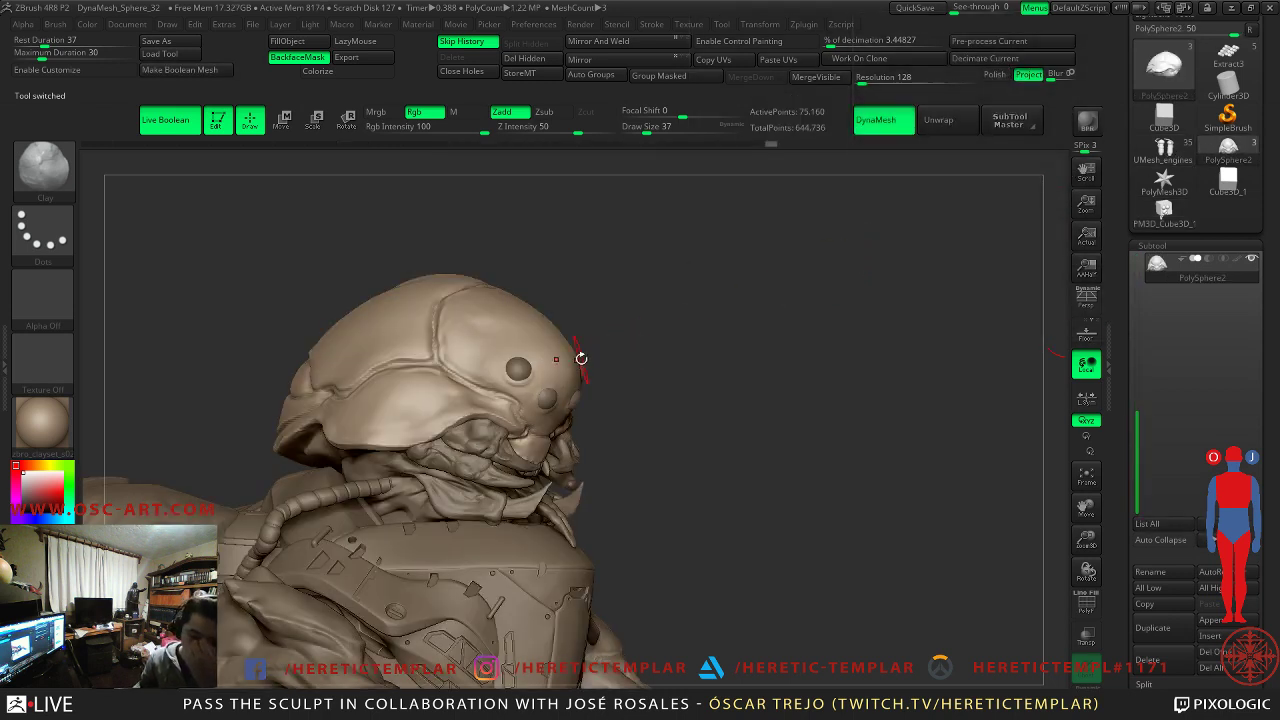
alt+click(518, 370)
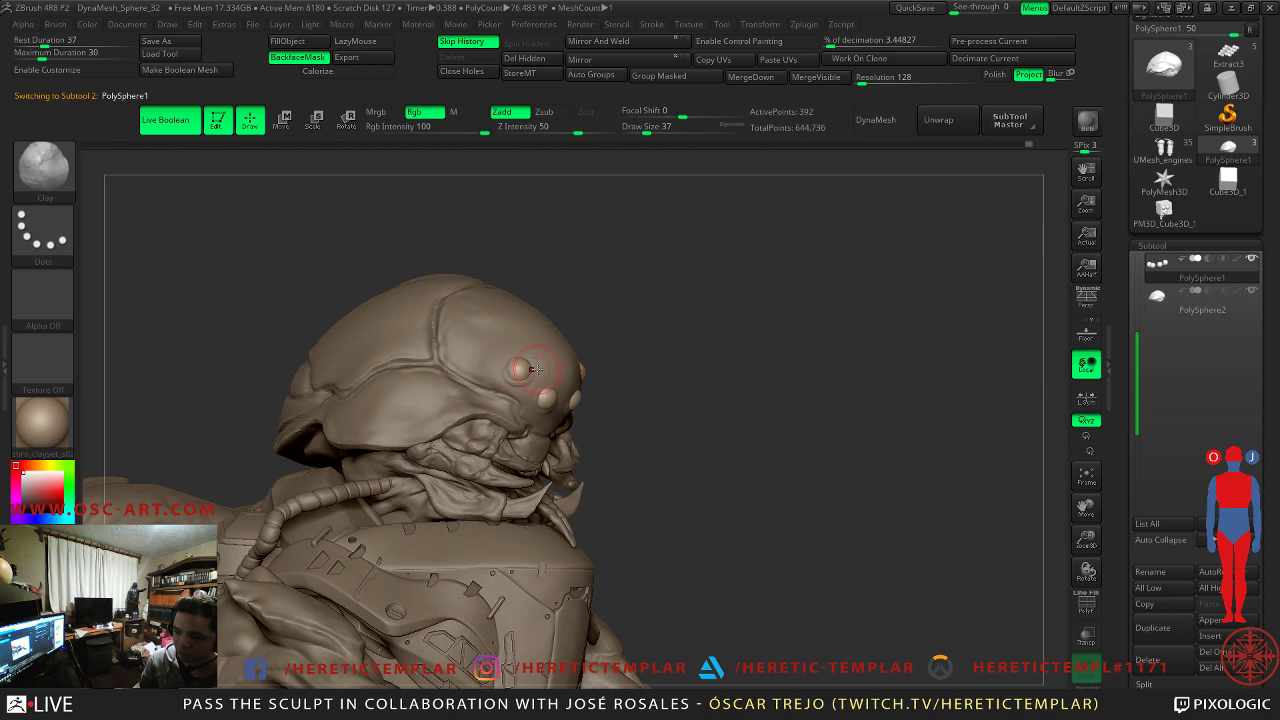
mouse_move(1165, 185)
click(1164, 154)
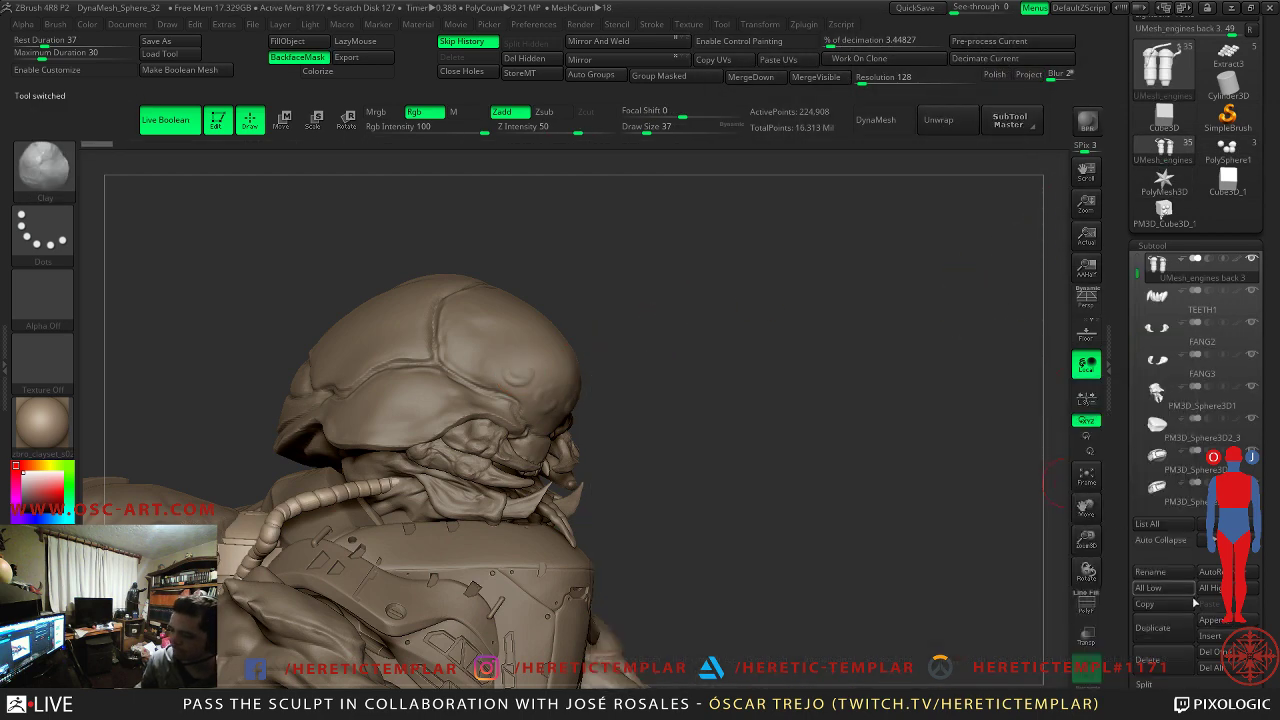
click(1218, 621)
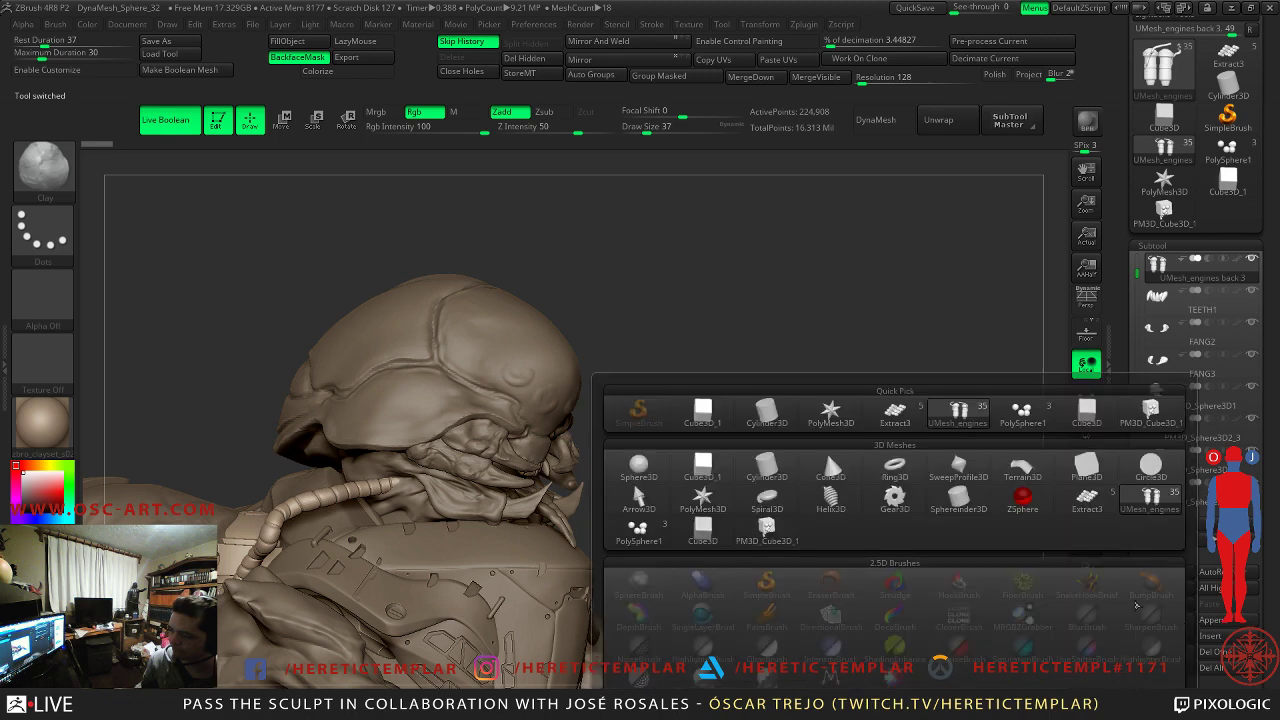
click(1029, 427)
drag(991, 417, 831, 429)
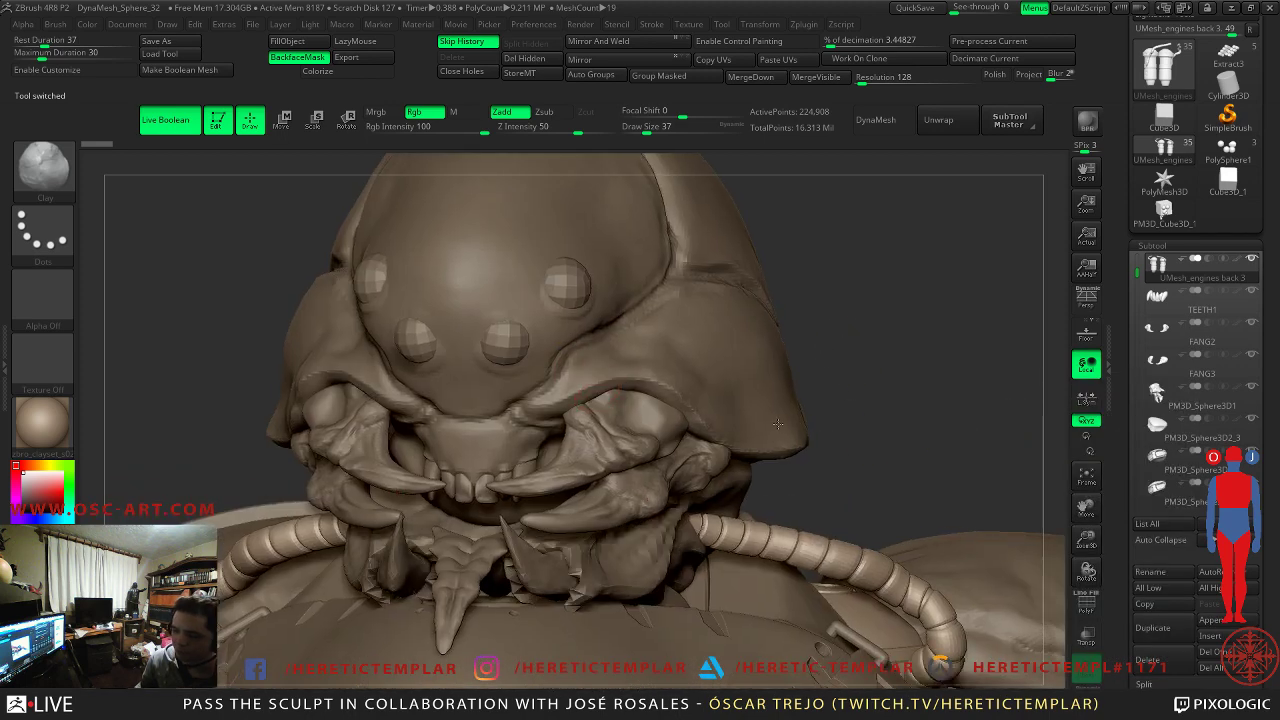
- Rename the appended eye spheres subtool as eyes
alt+click(508, 338)
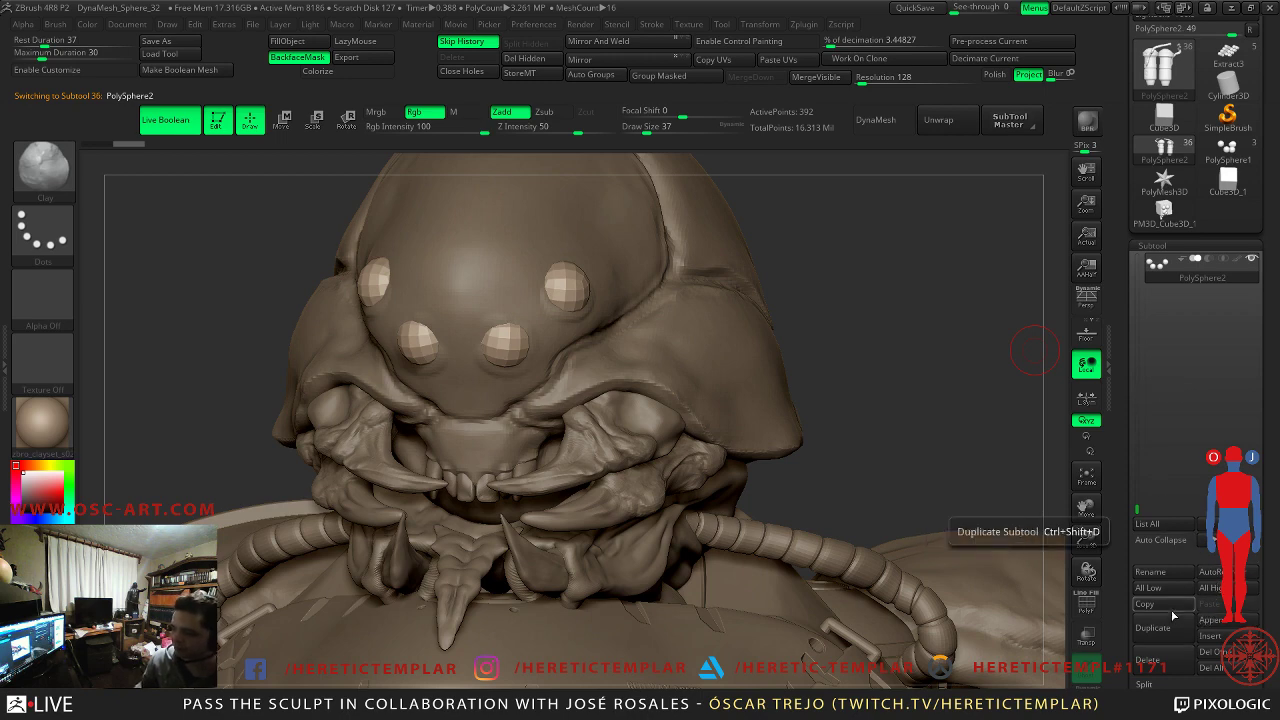
click(1160, 572)
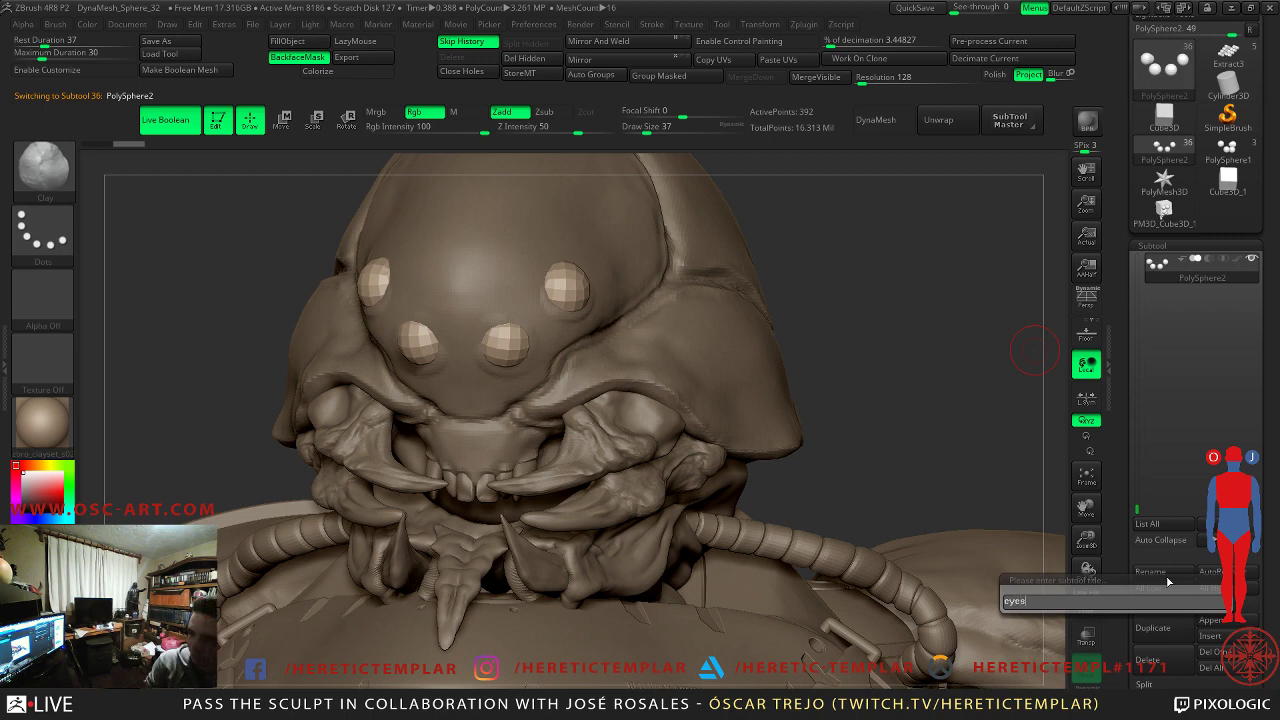
text(eyes)
key(Return)
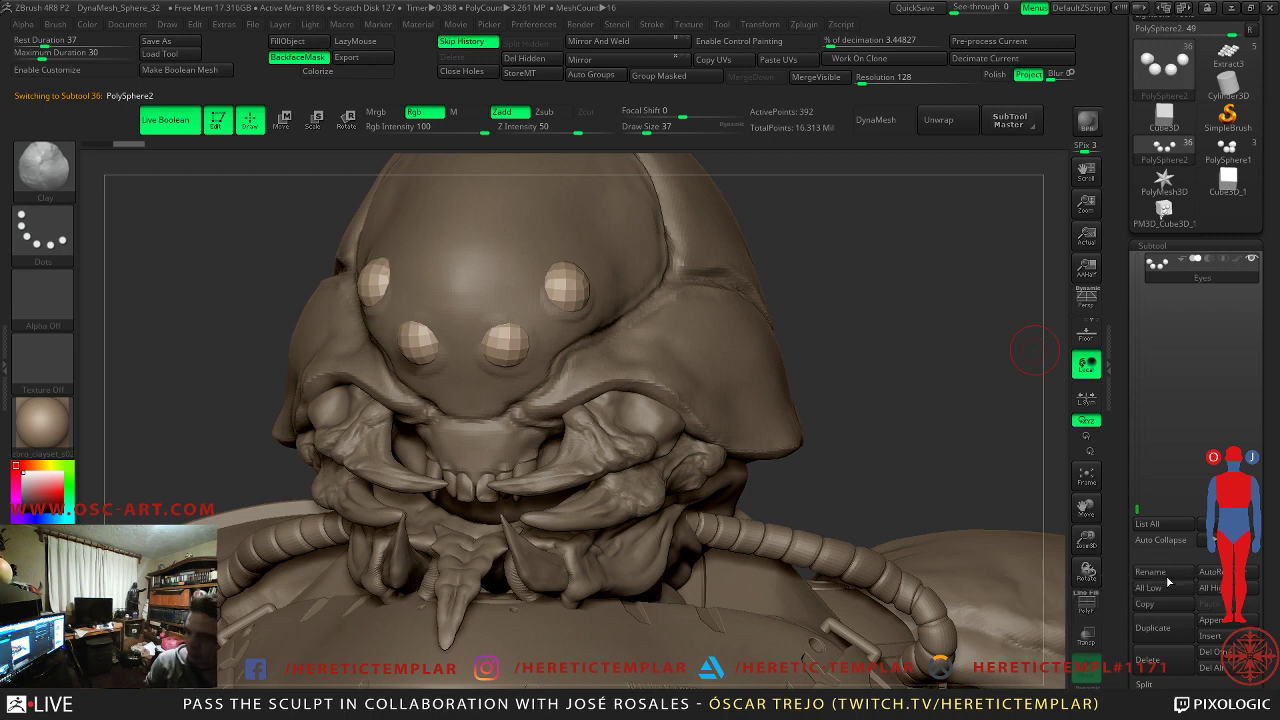
- Rename the appended head shell subtool as head
alt+click(645, 332)
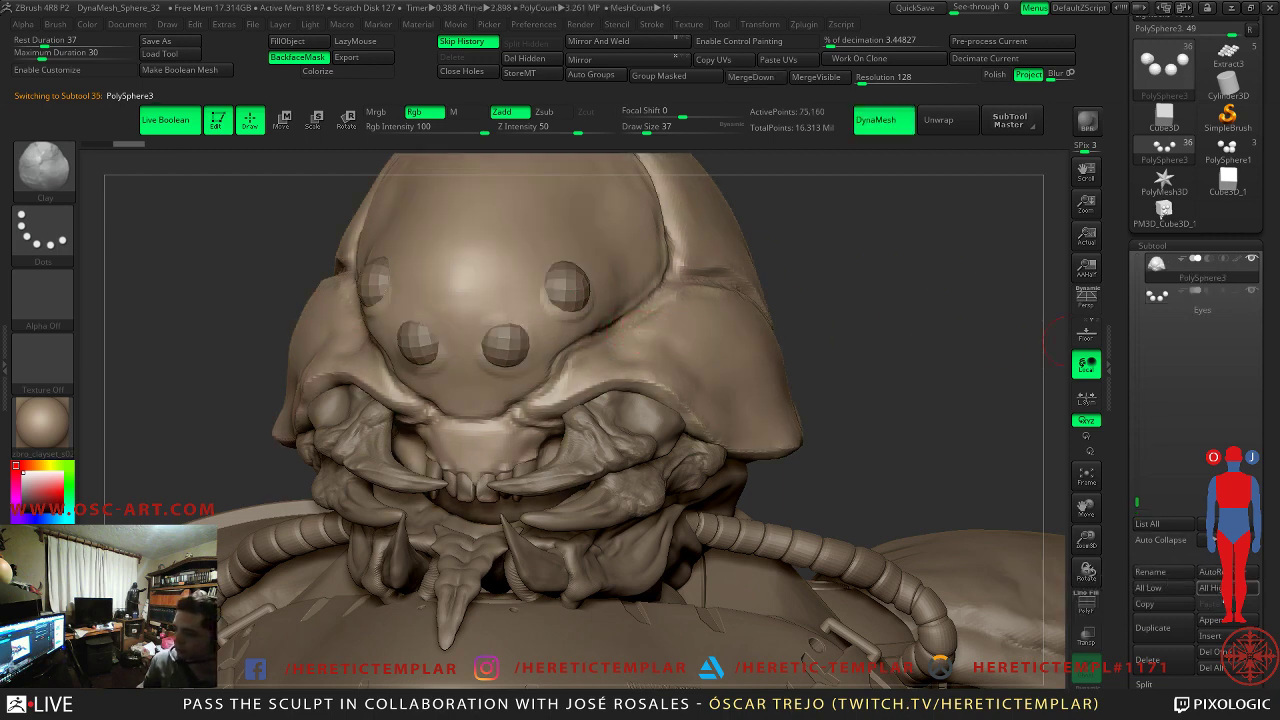
click(1172, 576)
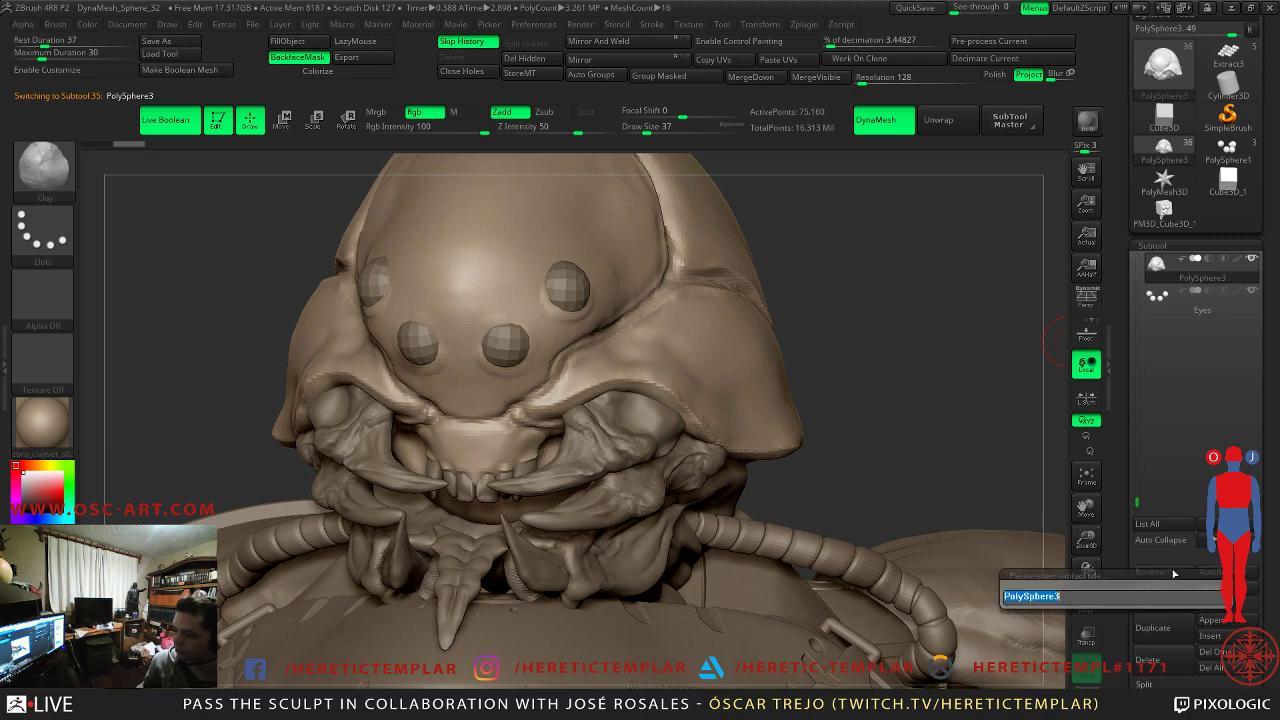
text(head)
key(Return)
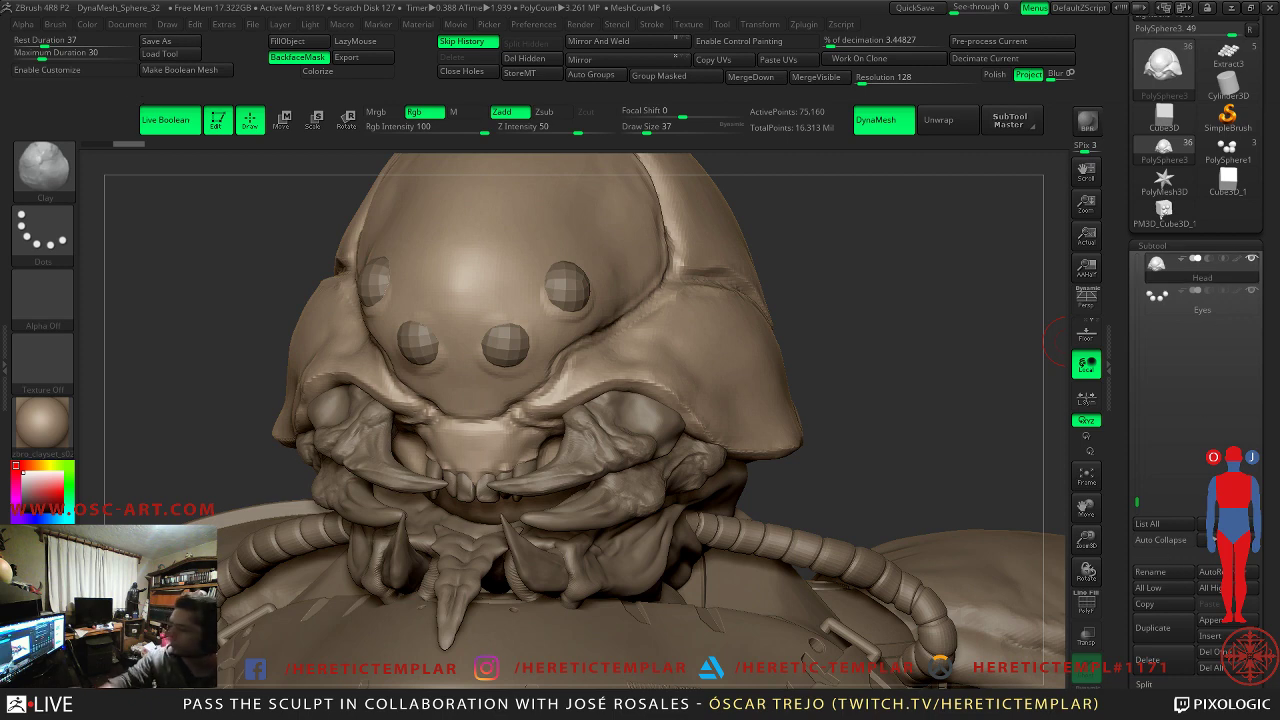
- Save the assembled creature to disk and select the PM3D_ZSphere_3 body subtool
alt+drag(786, 312, 743, 246)
drag(860, 250, 738, 253)
mouse_move(737, 253)
right_down()
mouse_move(817, 348)
mouse_move(944, 348)
mouse_move(818, 387)
right_up()
alt+click(711, 470)
mouse_move(829, 434)
alt+right_down()
mouse_move(778, 393)
mouse_move(858, 465)
alt+right_up()
drag(1126, 57, 1134, 181)
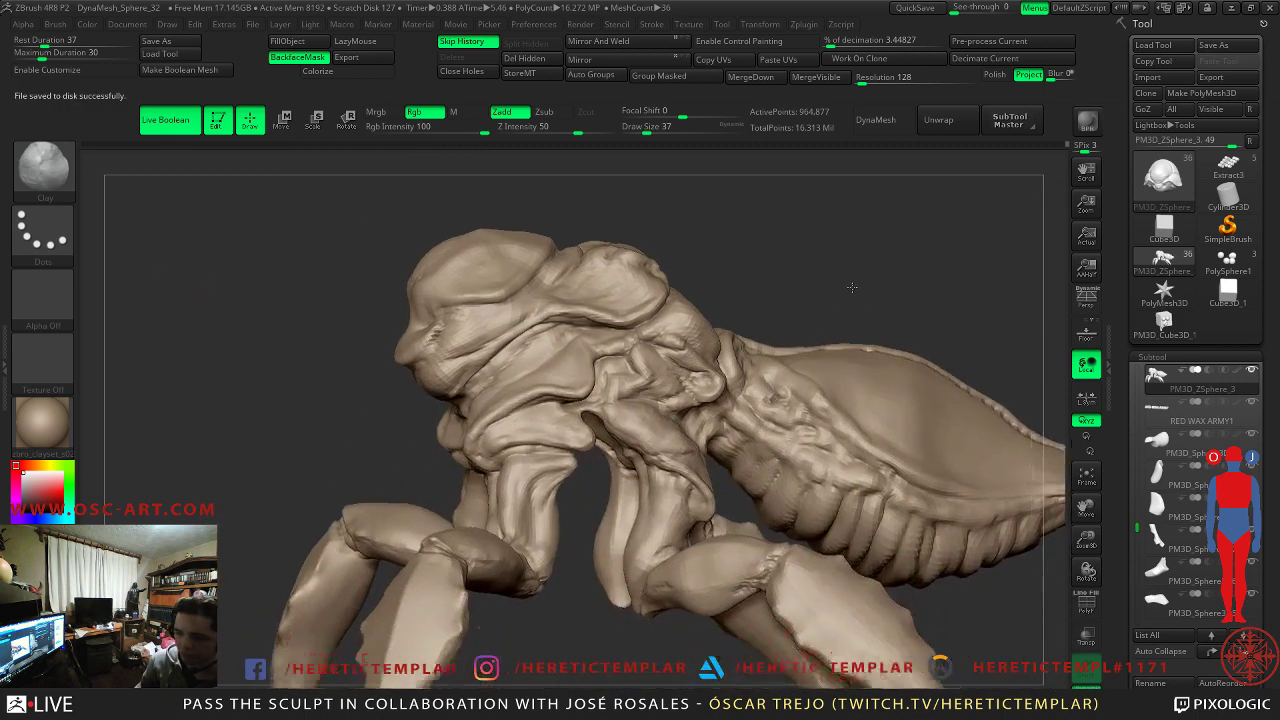
- Set the Clay brush's draw size to 46 and isolate the body, comparing it with the full creature
drag(852, 287, 897, 291)
mouse_move(815, 381)
mouse_down()
mouse_move(306, 331)
mouse_move(274, 486)
mouse_move(320, 384)
mouse_up()
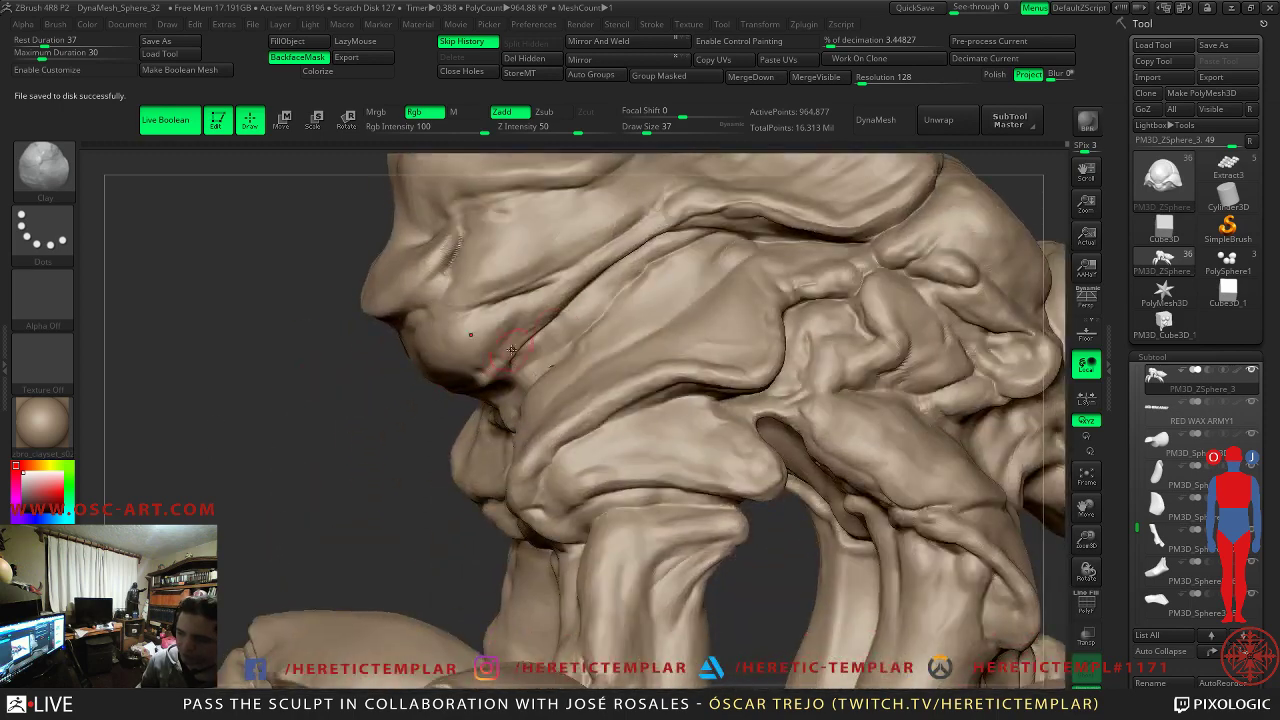
key(s)
click(510, 335)
alt+drag(355, 481, 305, 491)
click(1086, 685)
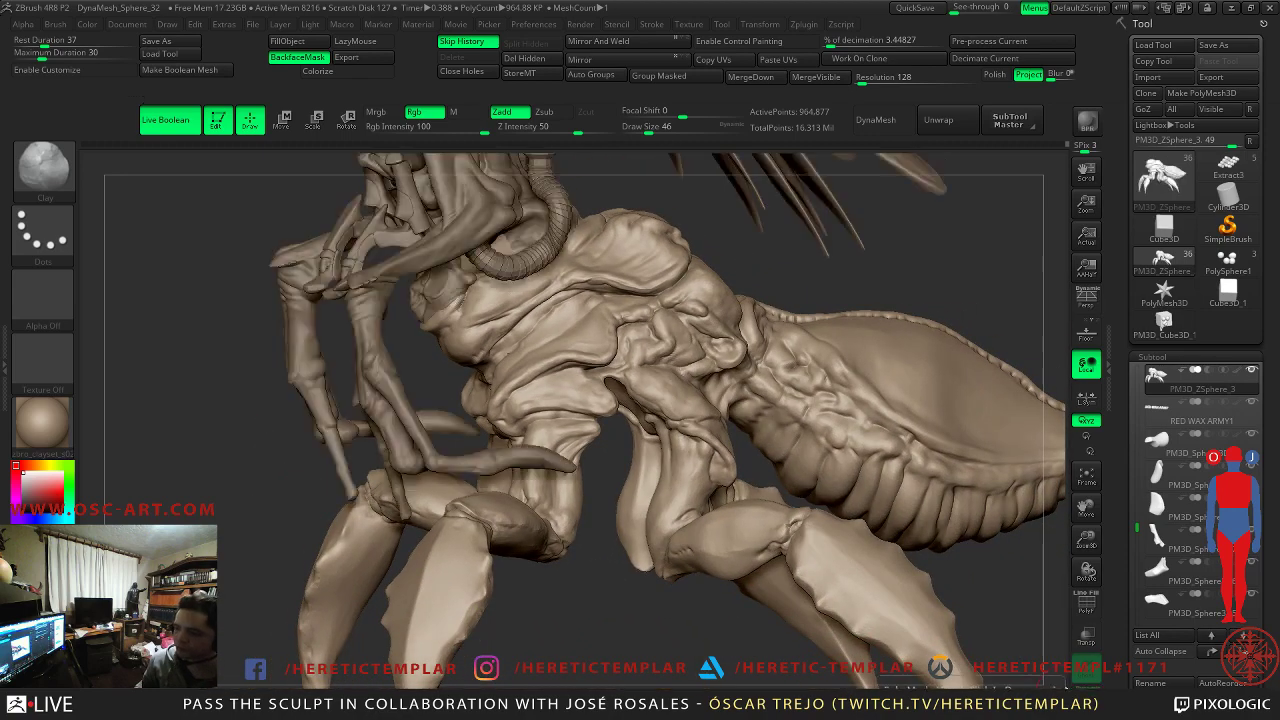
alt+drag(254, 371, 281, 469)
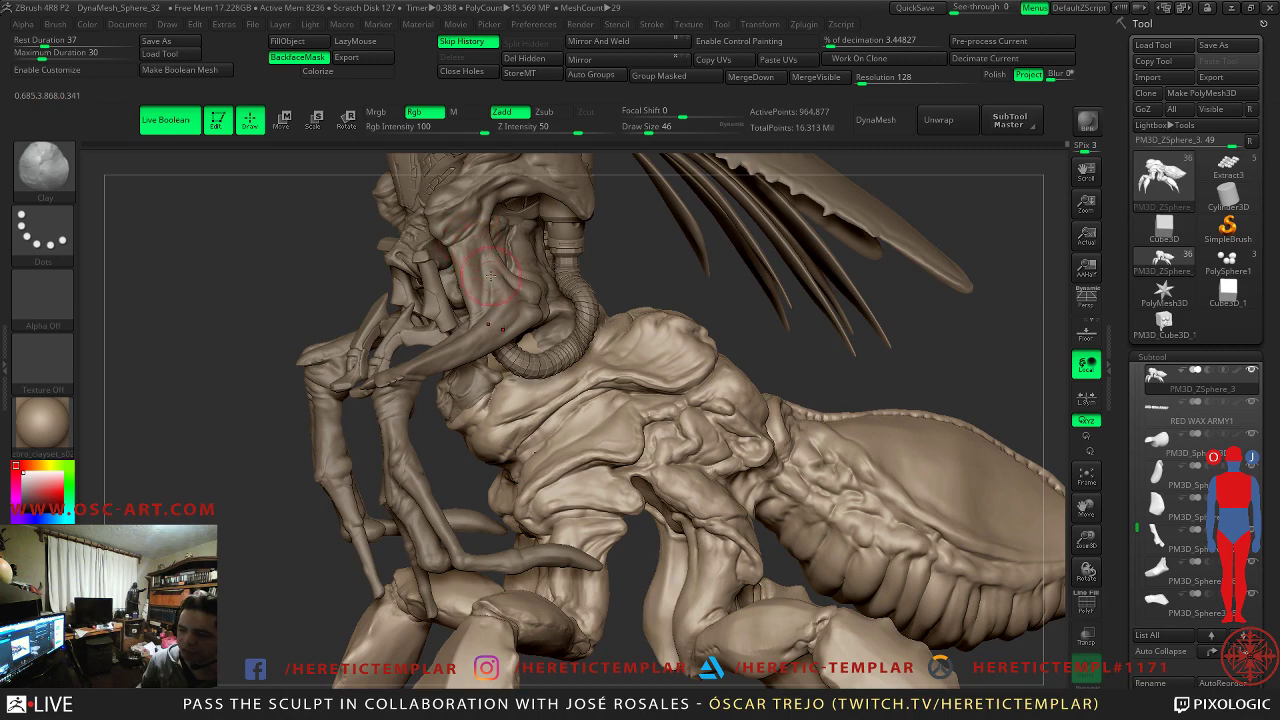
click(418, 431)
alt+drag(259, 483, 480, 369)
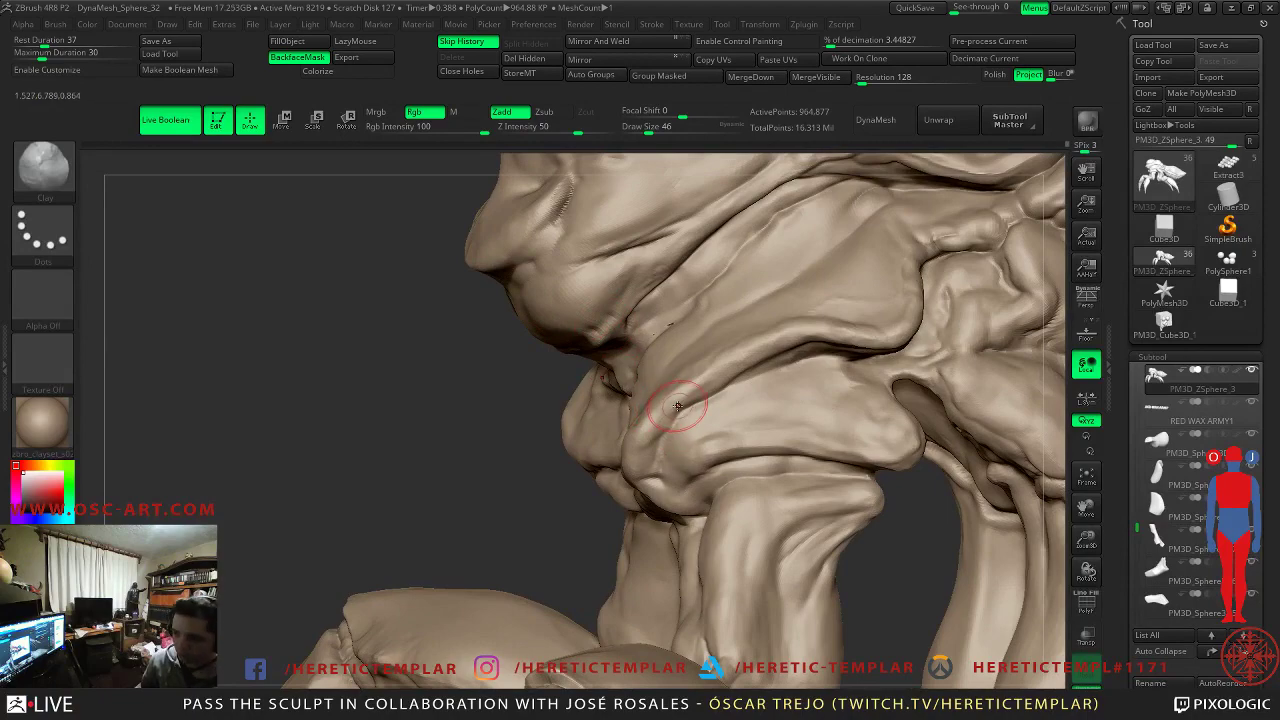
- Drop the body to a lower subdivision level and try to smooth the broken spot in its front fold, raising the draw size to 65
drag(540, 405, 617, 330)
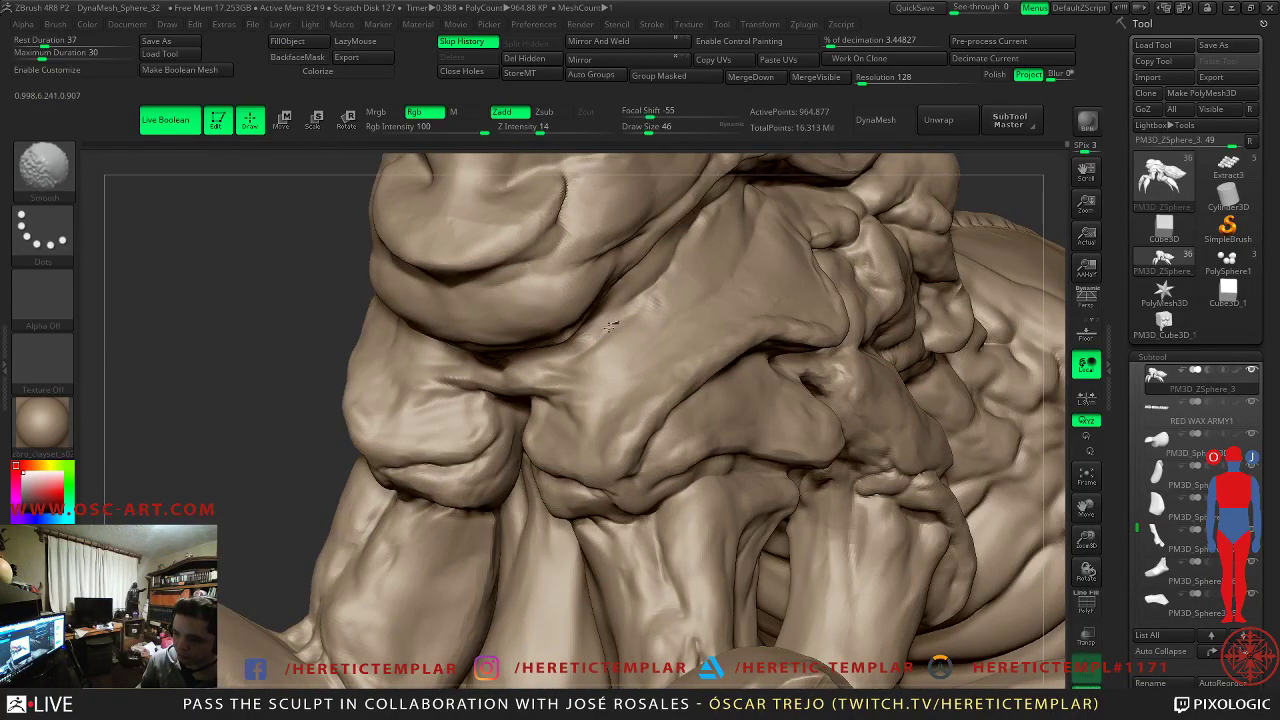
key(shift+d)
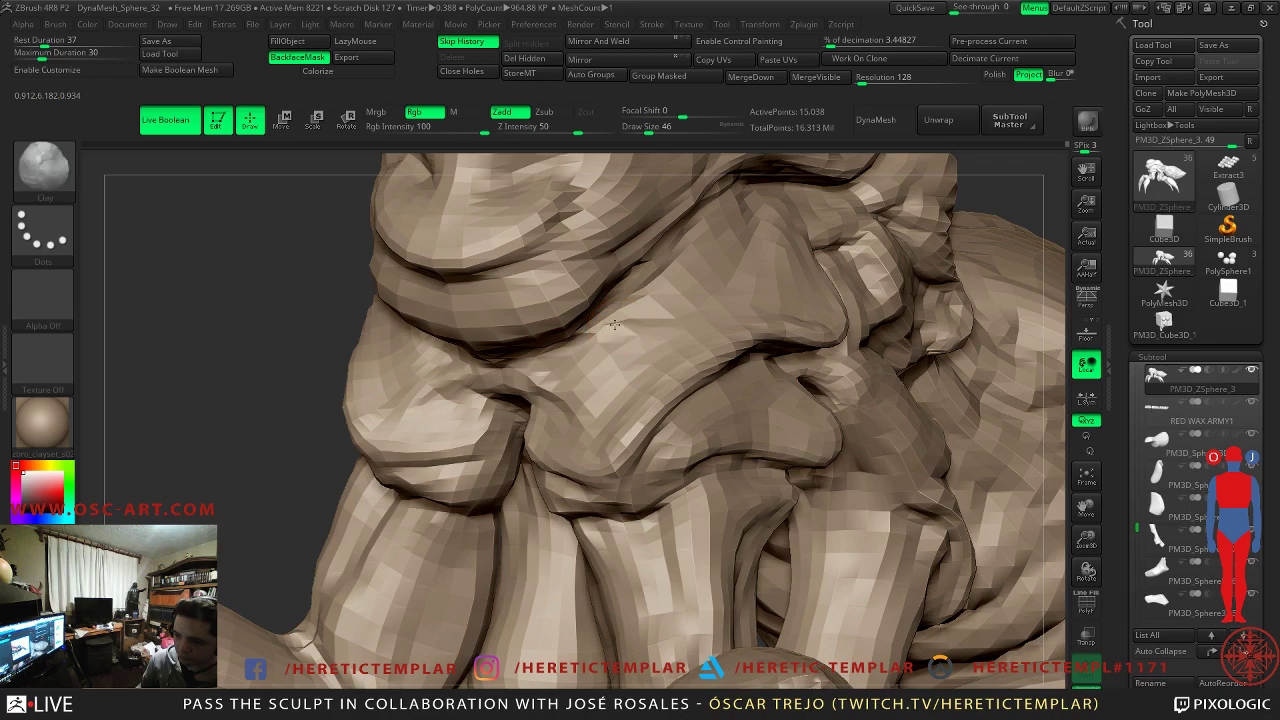
key(shift)
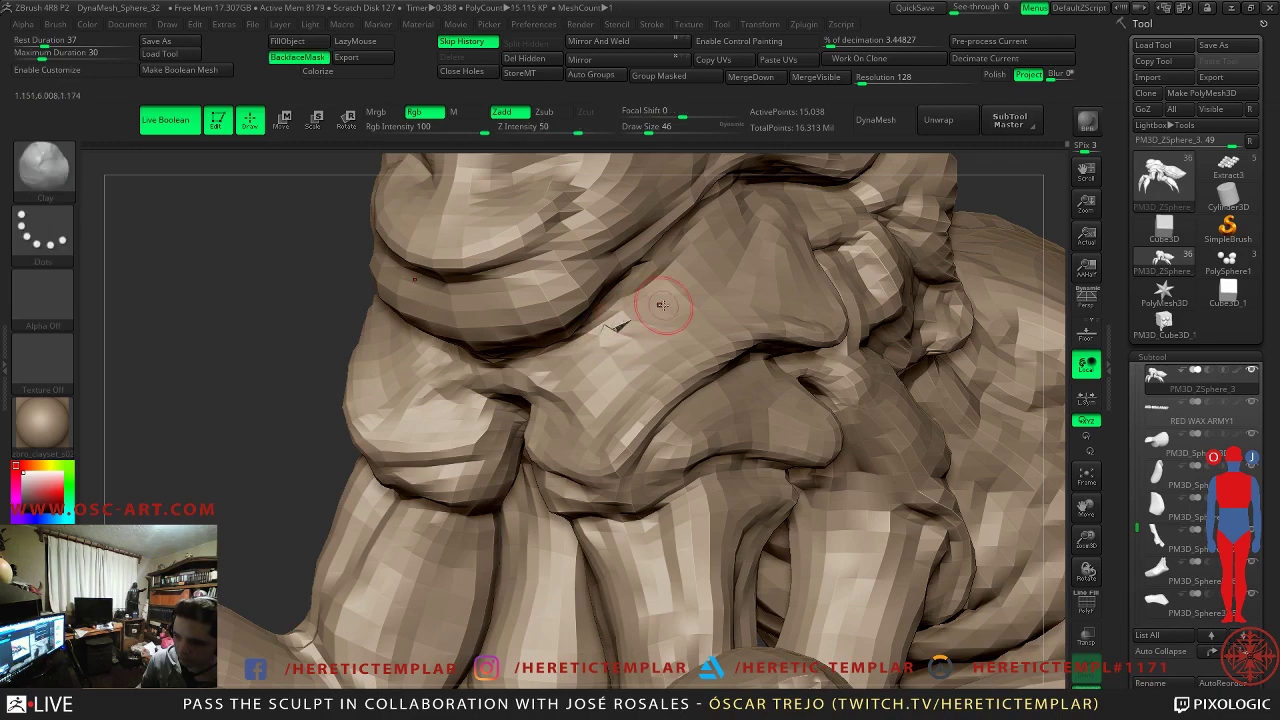
drag(1022, 199, 760, 330)
key(shift)
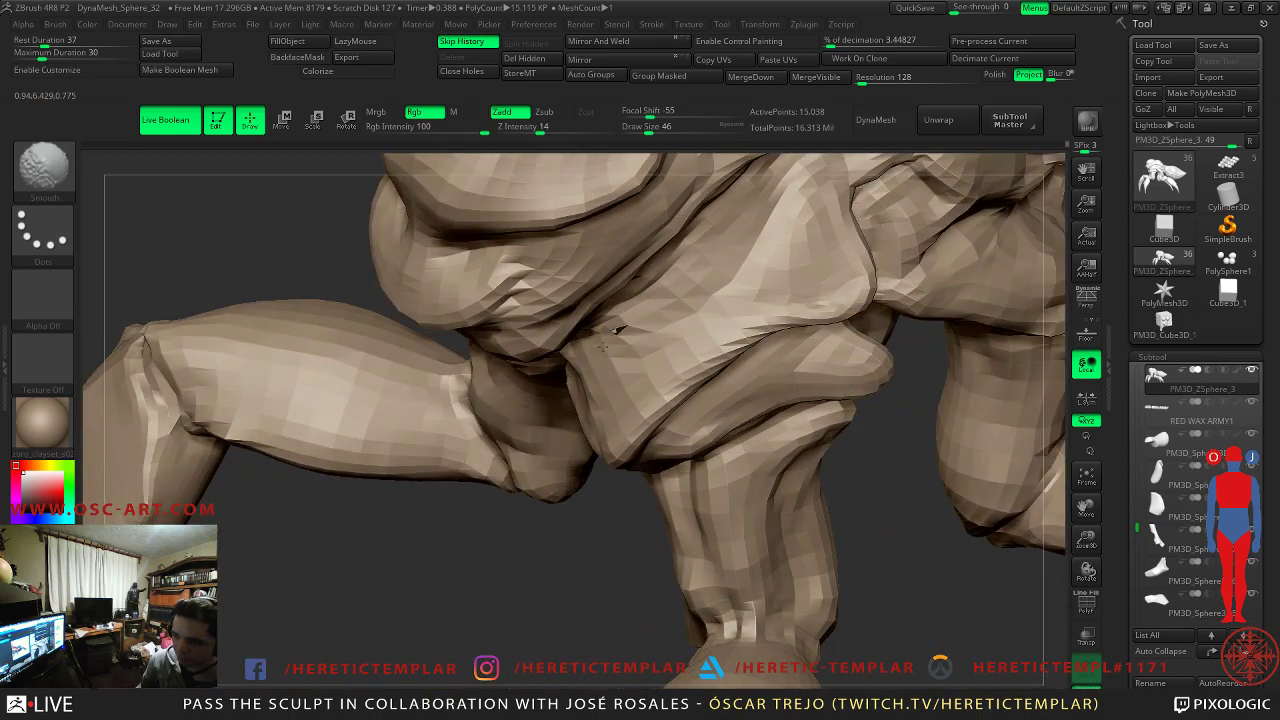
key(bracketright)
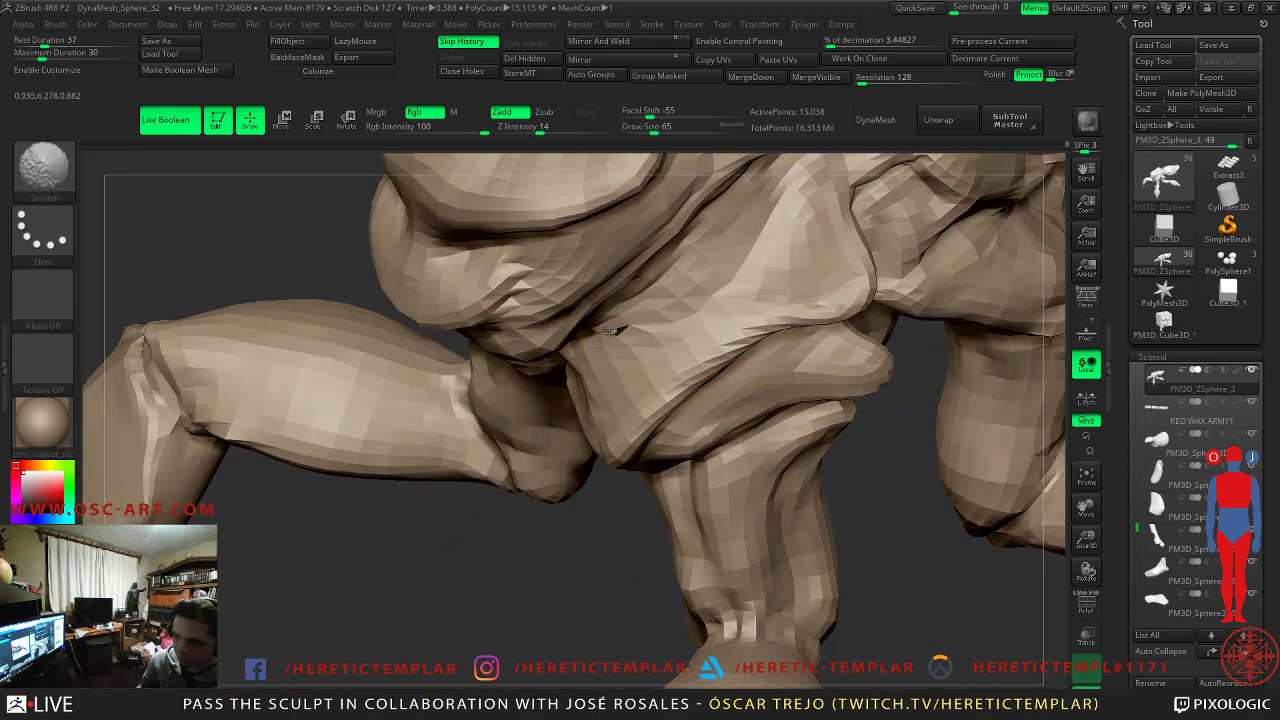
- Step the body's subdivision up and back down three levels and try to repair the front fold with Close Holes
key(d)
key(d)
key(d)
right_drag(474, 518, 603, 380)
key(shift+d)
key(shift+d)
key(shift+d)
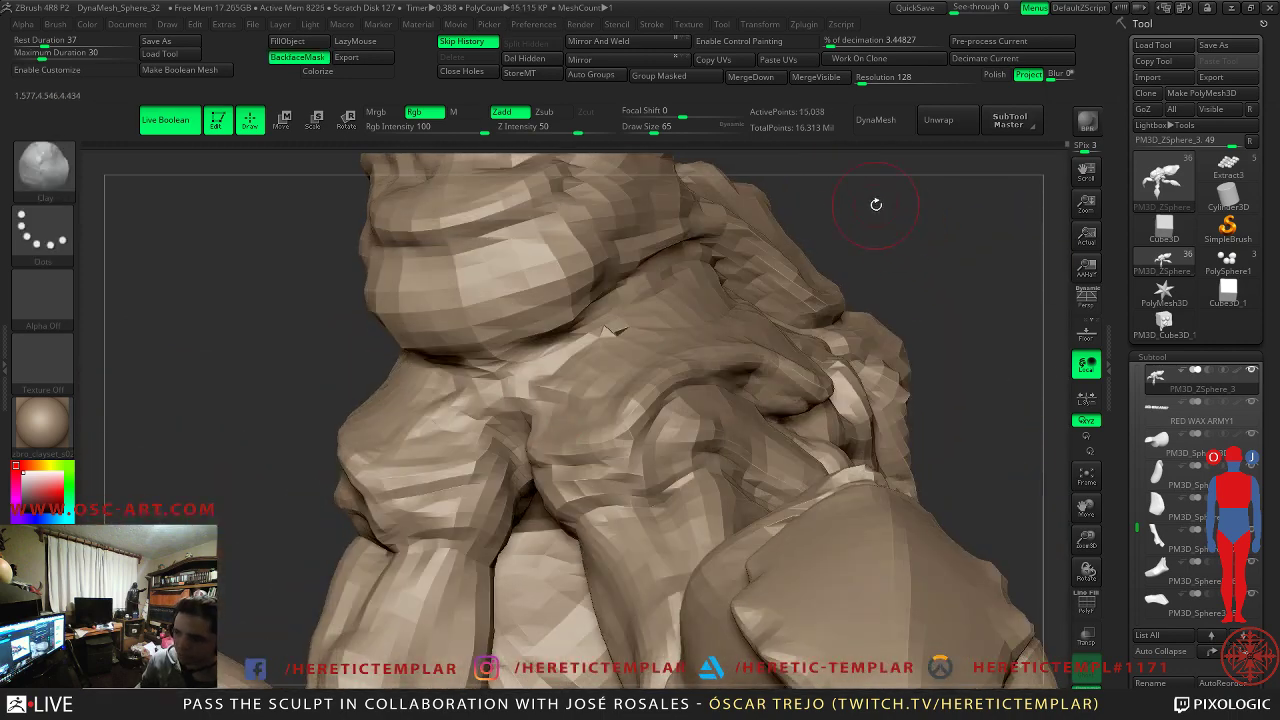
right_drag(874, 201, 760, 150)
click(462, 71)
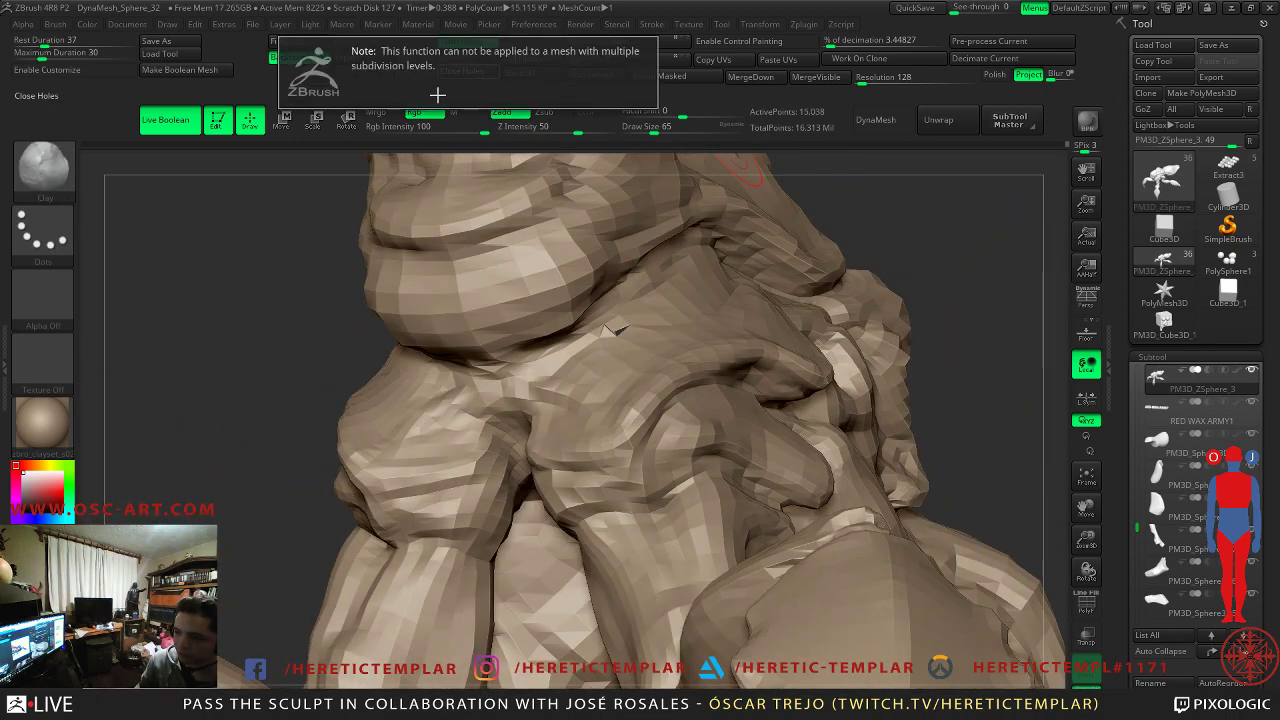
- Raise the body's subdivision level, turn on the polygroup wireframe and examine the broken spot in the front fold up close
right_drag(297, 172, 271, 277)
key(d)
key(d)
key(d)
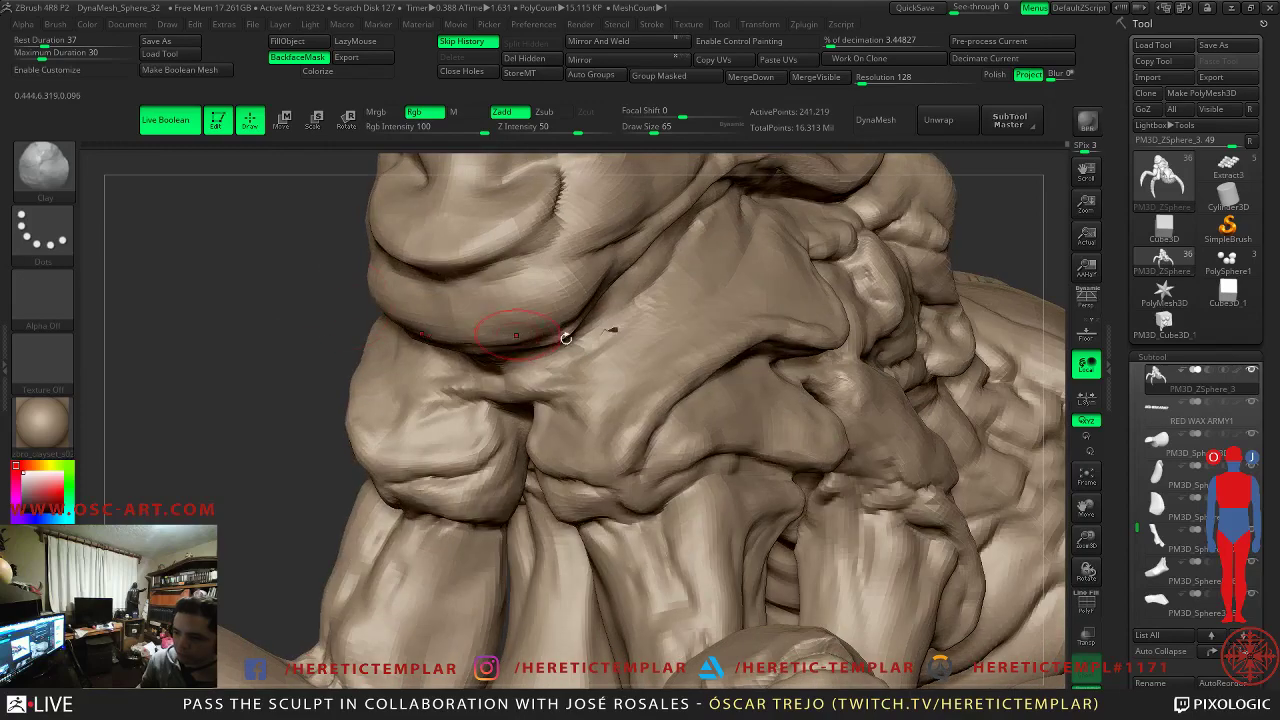
right_drag(829, 286, 253, 368)
mouse_move(309, 430)
right_down()
mouse_move(290, 480)
mouse_move(323, 543)
mouse_move(237, 429)
mouse_move(246, 471)
mouse_move(305, 418)
right_up()
key(shift+f)
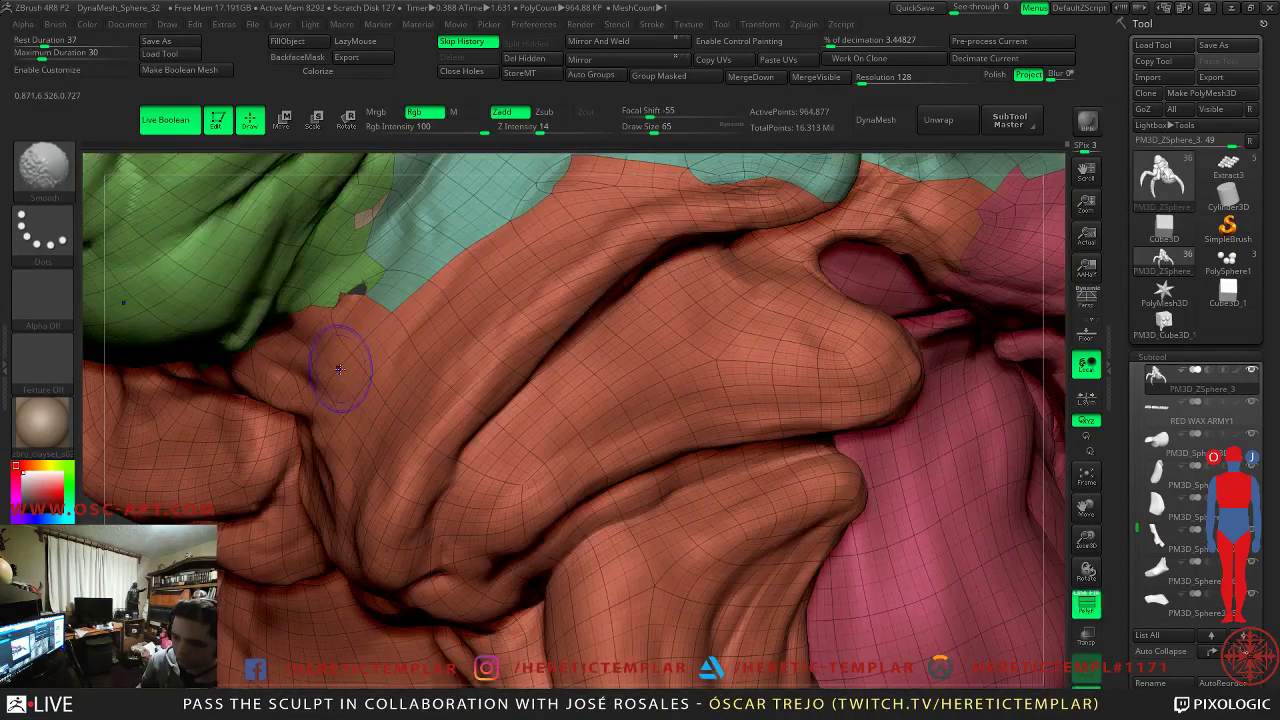
- Drop the body to its lowest subdivision level and switch to the Move Topological brush
key(shift+d)
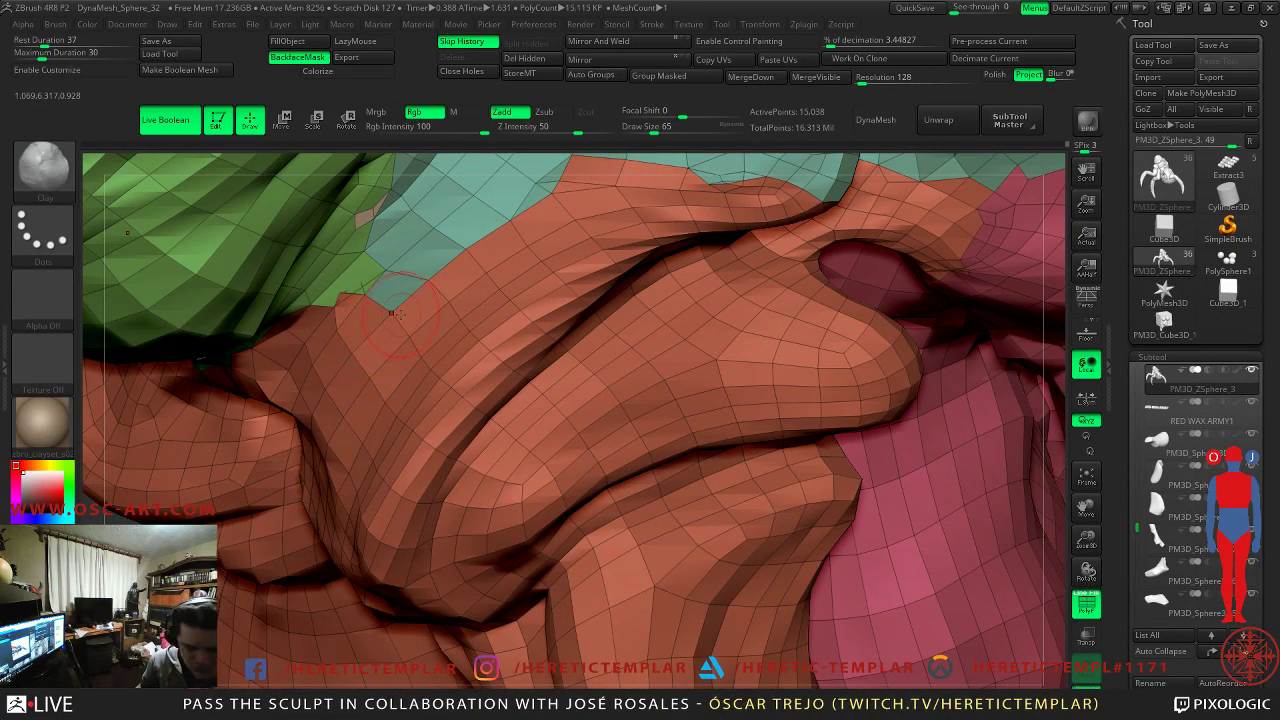
key(b)
key(m)
key(t)
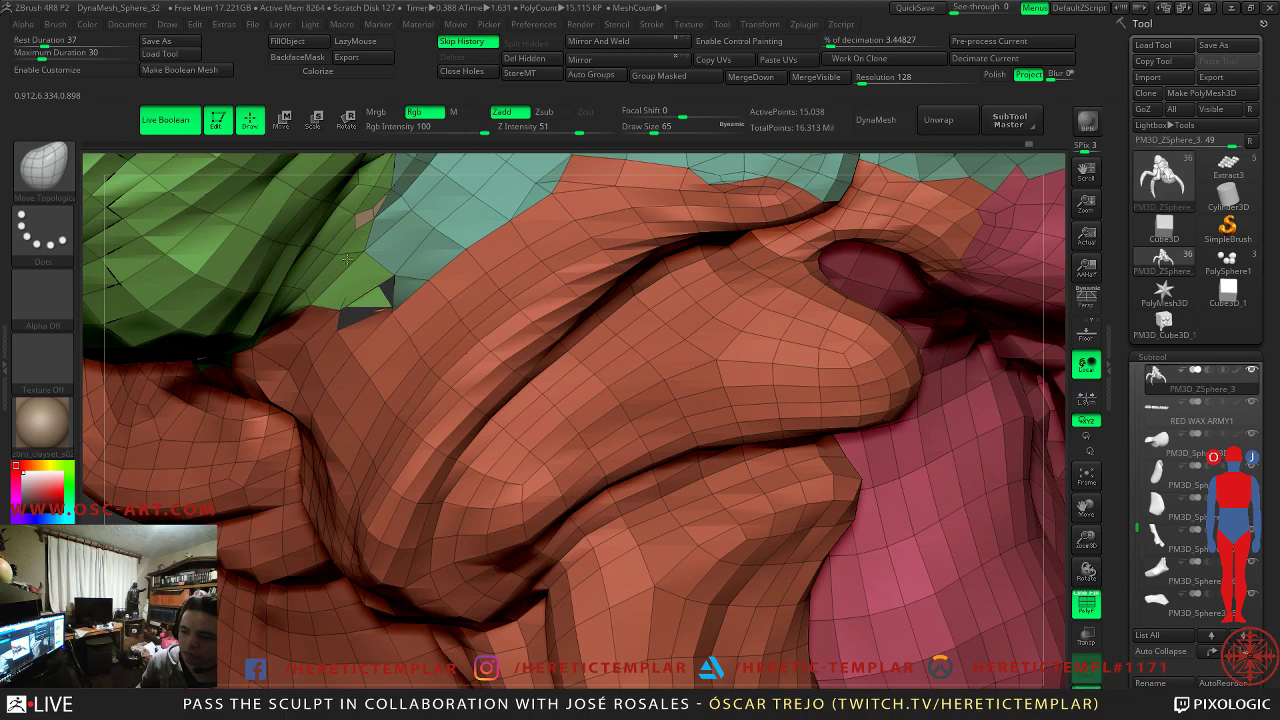
mouse_move(408, 222)
right_down()
mouse_move(611, 443)
mouse_move(543, 400)
mouse_move(651, 374)
right_up()
- Try hiding the orange foreleg polygroup, accepting the removal of newer undo history entries, and undo it
key(ctrl)
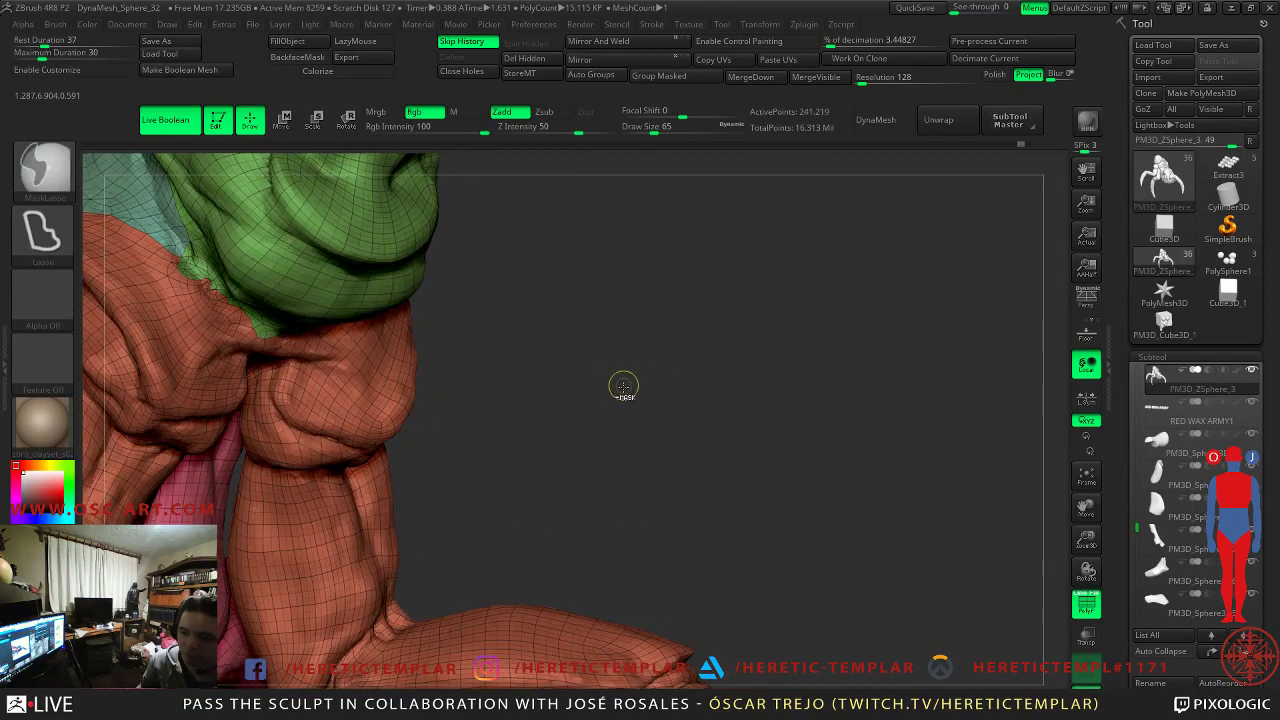
key(ctrl+z)
ctrl+shift+click(603, 386)
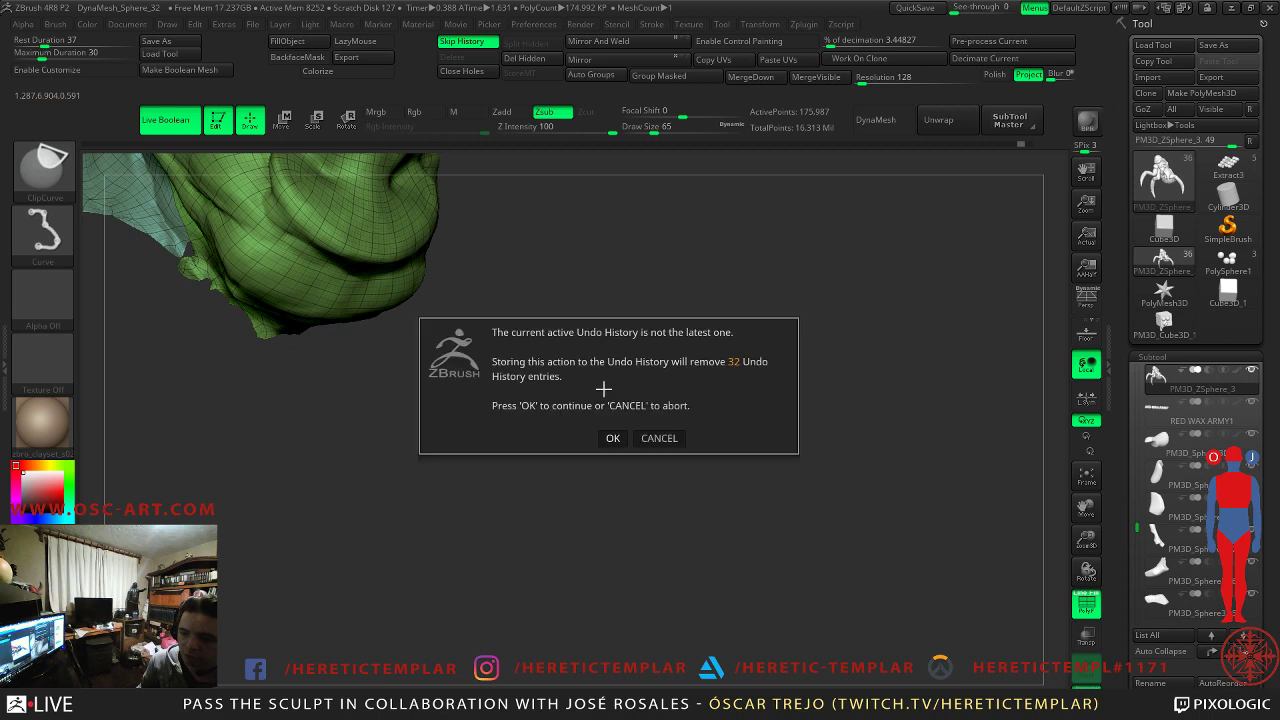
click(624, 440)
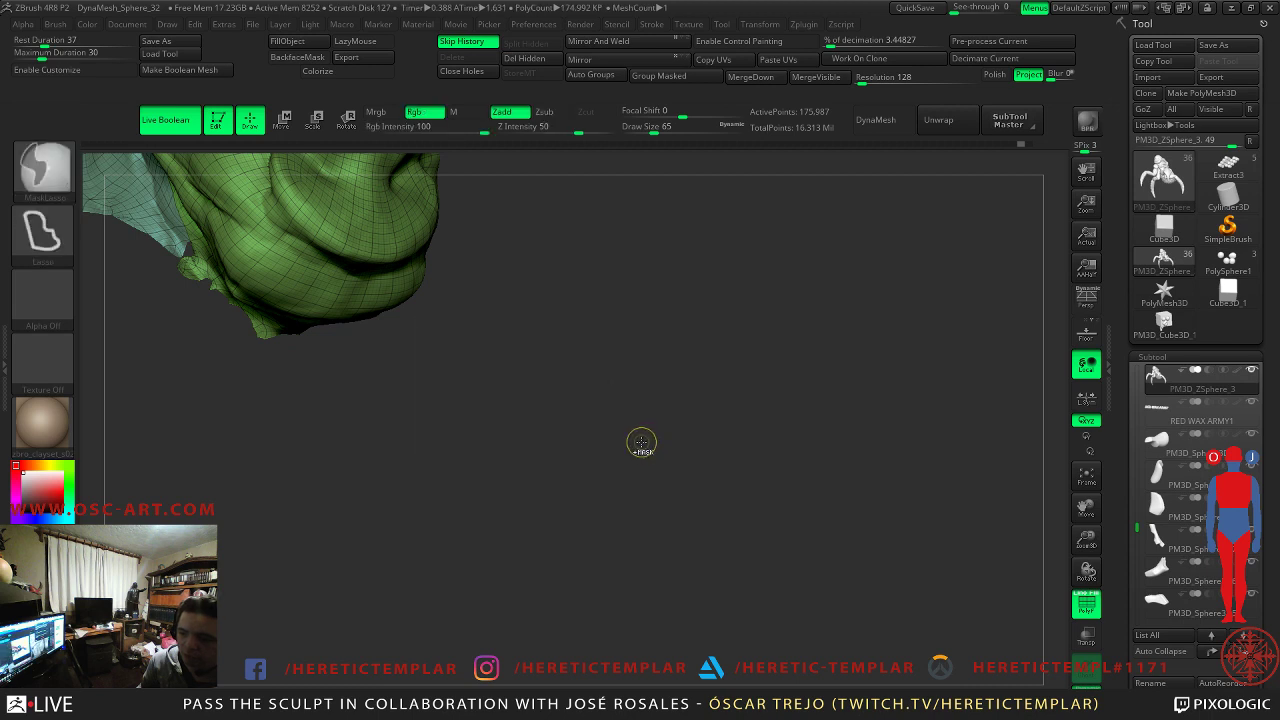
key(ctrl+shift+z)
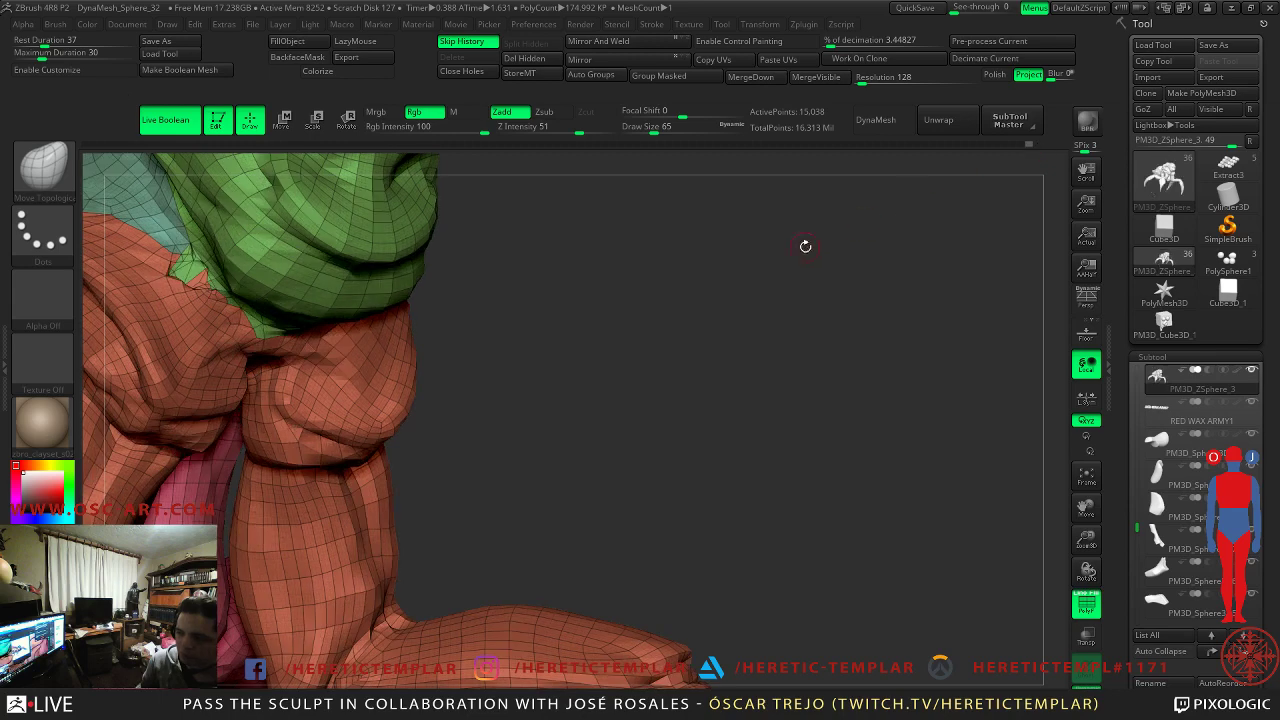
- Raise the body to its highest subdivision level, turn off the wireframe and examine the whole creature from the front
key(d)
key(d)
key(d)
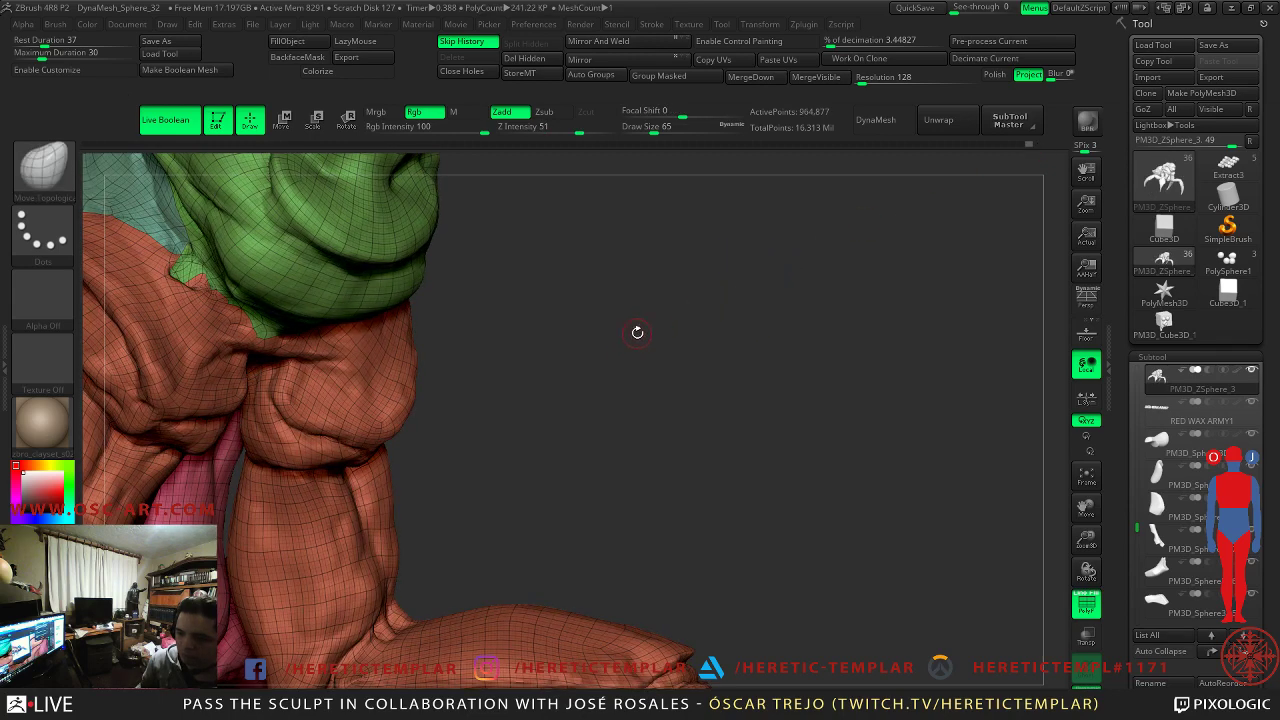
key(shift+f)
drag(760, 331, 598, 330)
mouse_move(704, 333)
alt+mouse_down()
mouse_move(657, 289)
mouse_move(634, 289)
mouse_move(694, 337)
mouse_move(710, 381)
mouse_move(631, 157)
alt+mouse_up()
drag(574, 186, 654, 277)
key(shift)
key(shift+d)
mouse_move(668, 436)
alt+mouse_down()
mouse_move(648, 446)
mouse_move(611, 349)
mouse_move(689, 377)
mouse_move(749, 327)
mouse_move(960, 331)
alt+mouse_up()
key(shift)
key(shift)
mouse_move(600, 380)
alt+mouse_down()
mouse_move(569, 291)
mouse_move(757, 314)
alt+mouse_up()
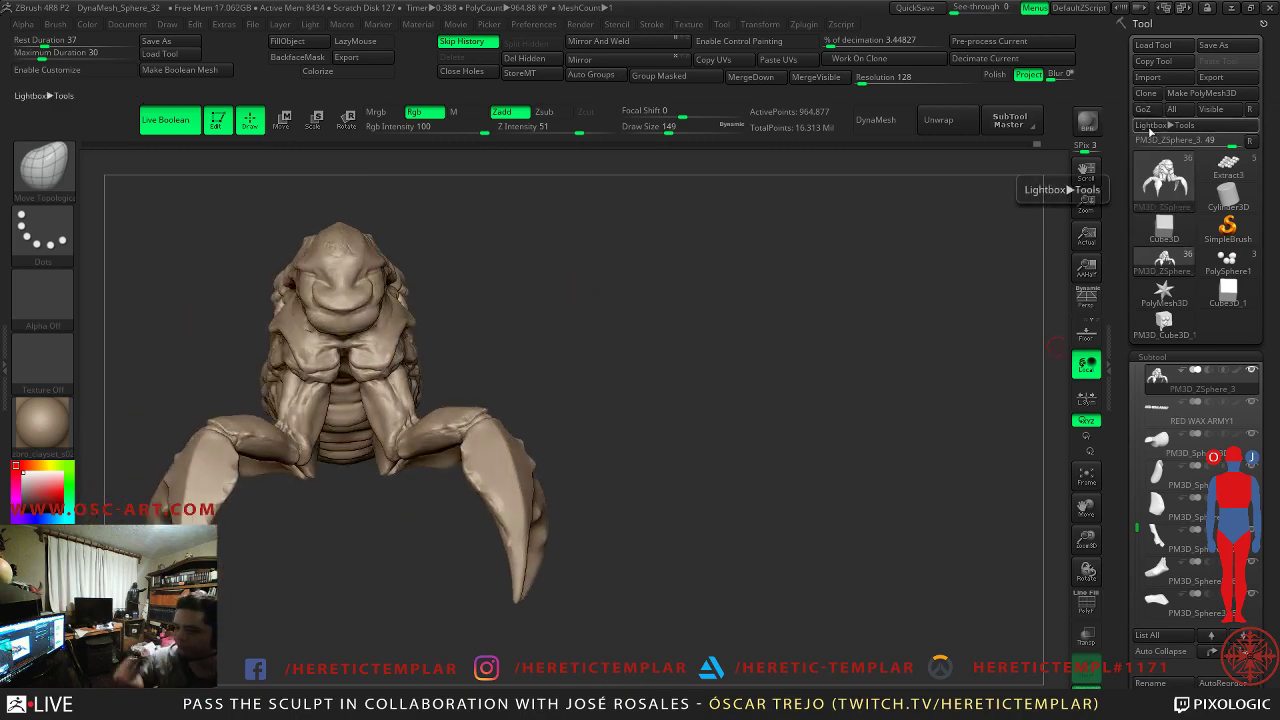
drag(440, 246, 323, 314)
mouse_move(519, 287)
mouse_down()
mouse_move(470, 285)
mouse_move(525, 276)
mouse_up()
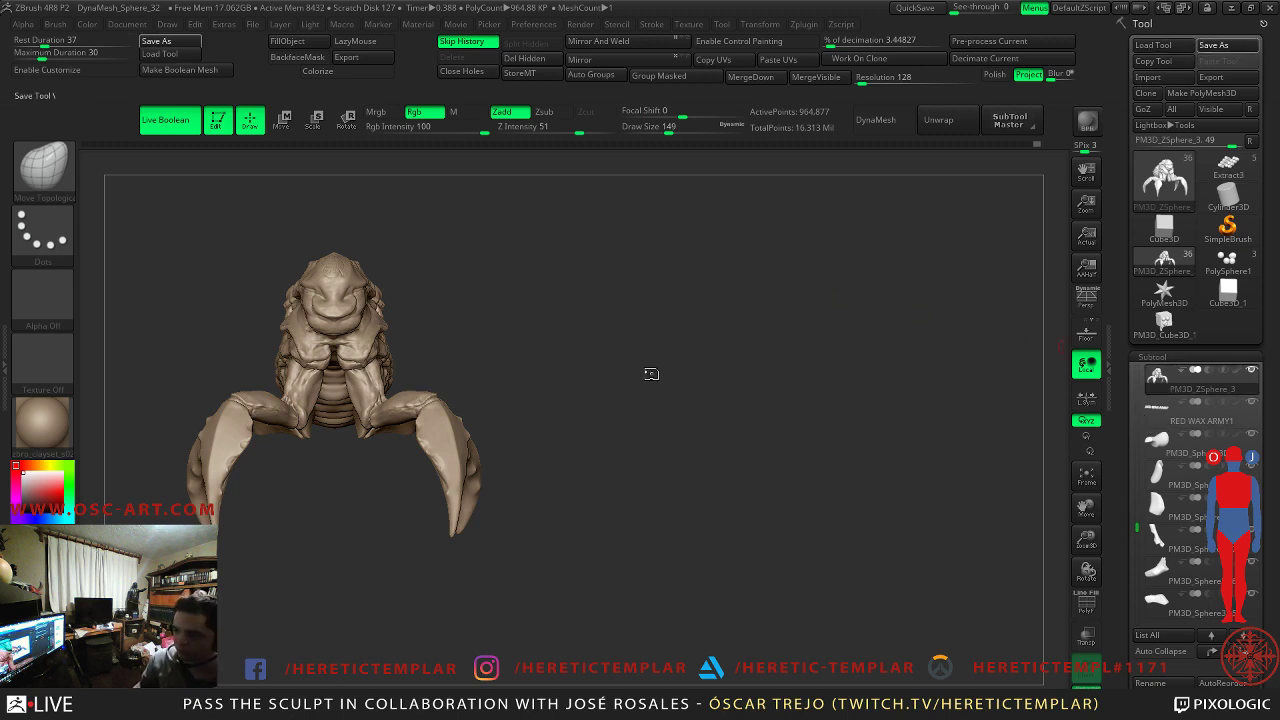
- Return the body to its lowest subdivision level and try to close the fold's broken spot with Move Topological and smoothing at draw size 202
alt+drag(602, 330, 734, 440)
key(shift+d)
key(shift+d)
drag(708, 380, 703, 378)
alt+drag(869, 335, 780, 440)
key(s)
mouse_move(498, 464)
mouse_down()
mouse_move(518, 465)
mouse_move(430, 465)
mouse_move(440, 450)
mouse_move(457, 475)
mouse_move(480, 440)
mouse_up()
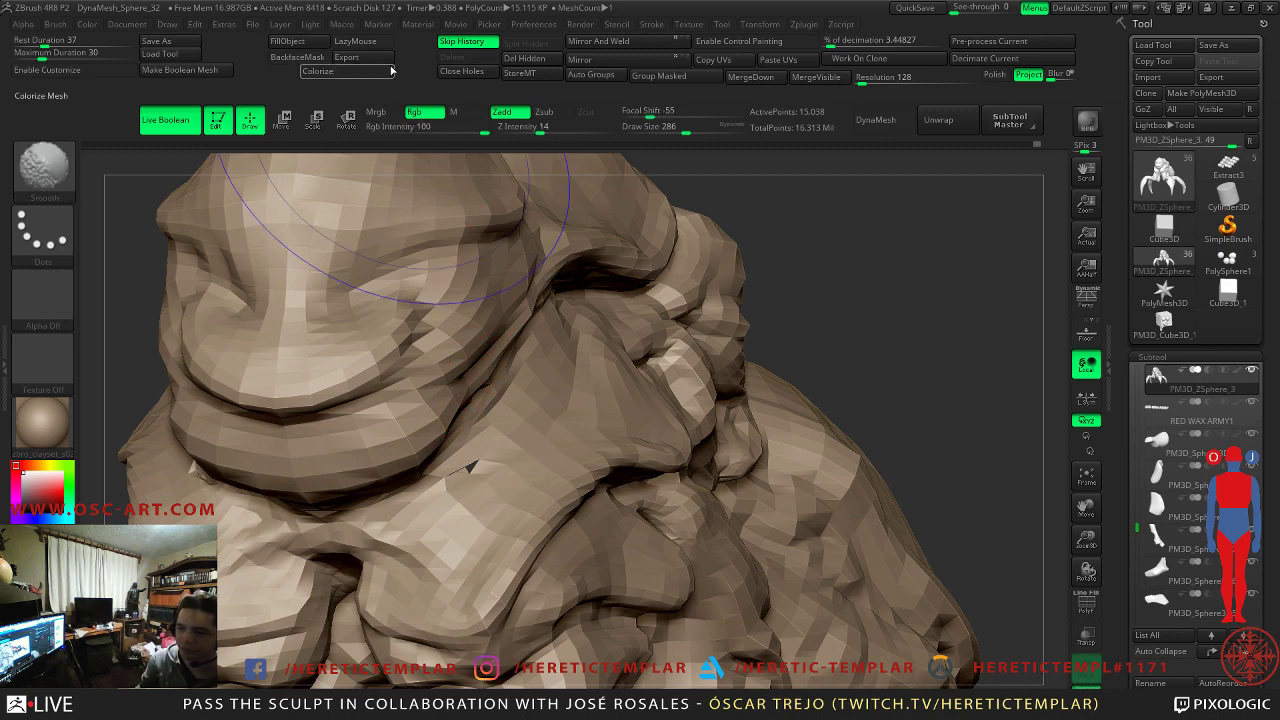
key(b)
key(m)
key(t)
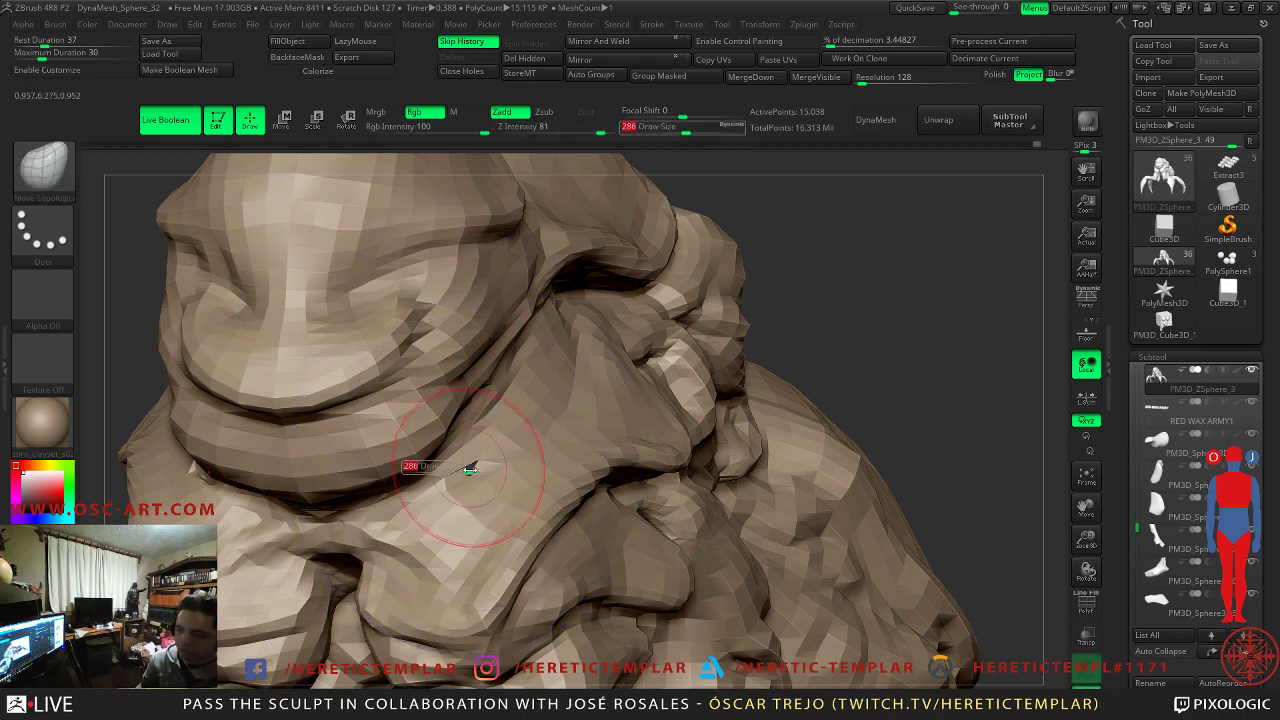
mouse_move(459, 471)
shift+mouse_down()
mouse_move(392, 466)
mouse_move(487, 473)
shift+mouse_up()
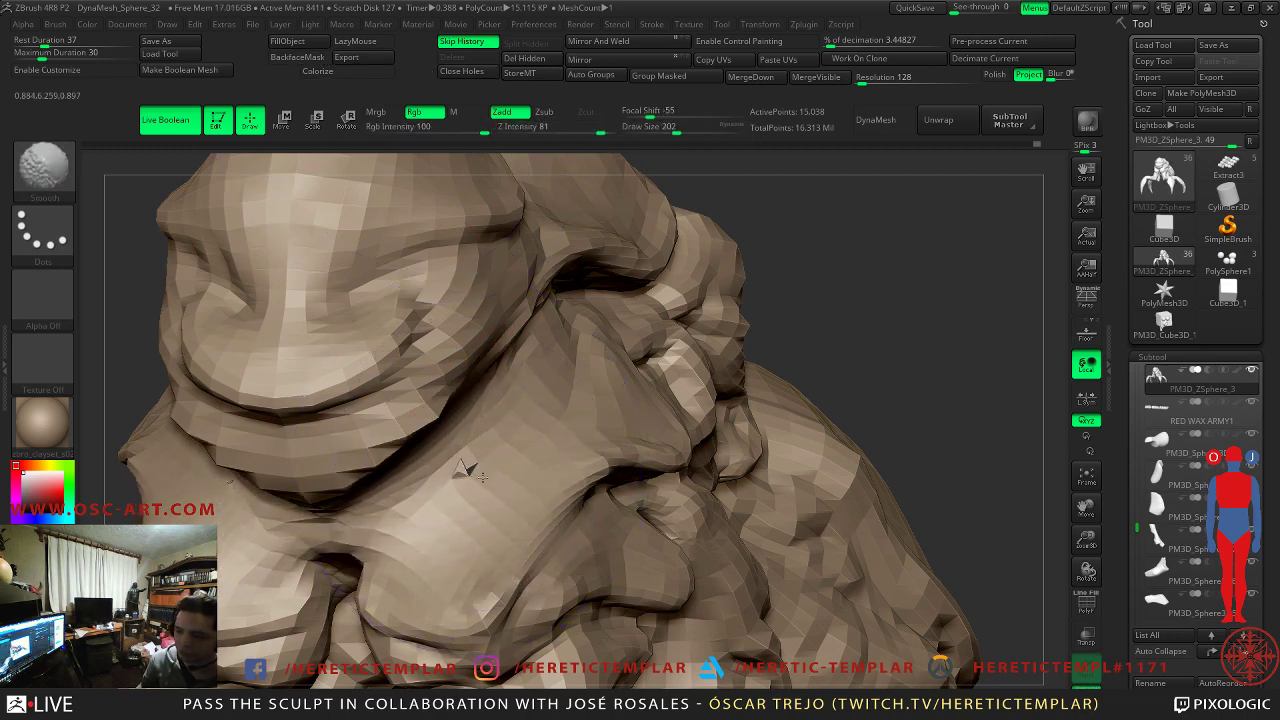
- Show the polygroup wireframe and compare both sides of the front fold, stepping up to the highest subdivision level
mouse_move(760, 378)
mouse_down()
mouse_move(811, 357)
mouse_move(715, 385)
mouse_up()
key(shift+f)
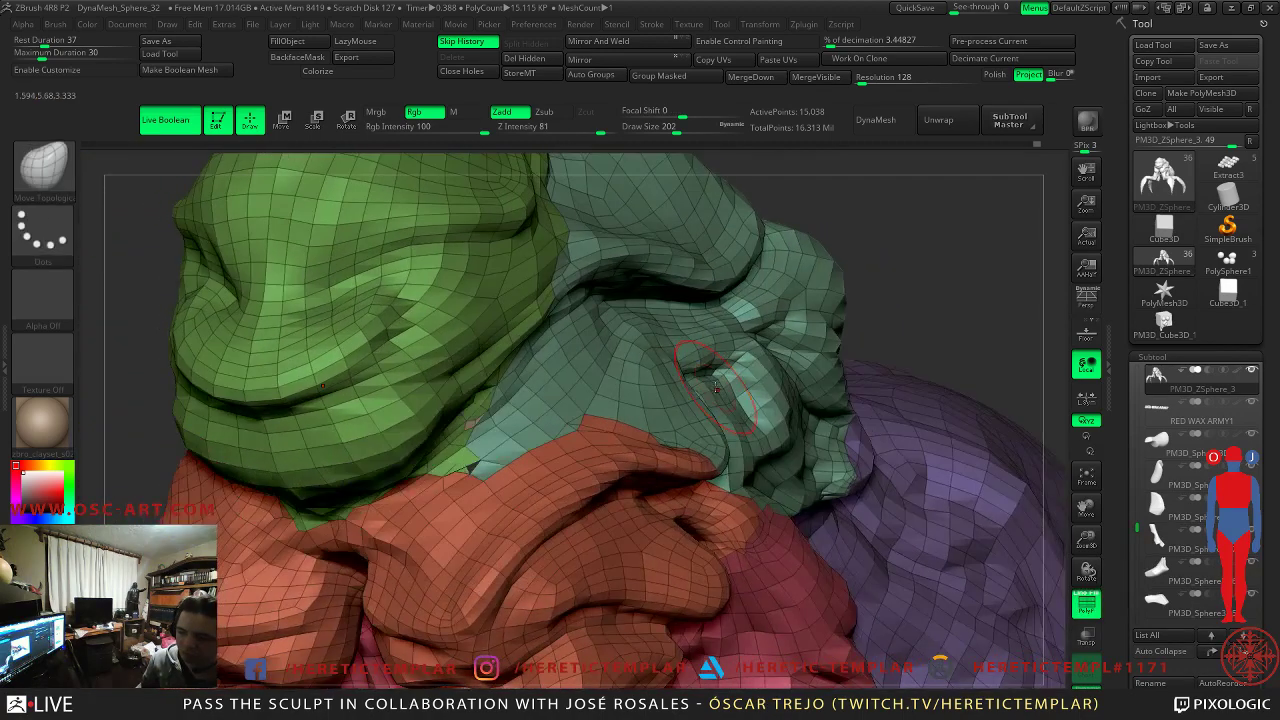
alt+drag(144, 429, 141, 397)
mouse_move(610, 372)
mouse_down()
mouse_move(700, 366)
mouse_move(669, 360)
mouse_move(645, 320)
mouse_move(661, 406)
mouse_up()
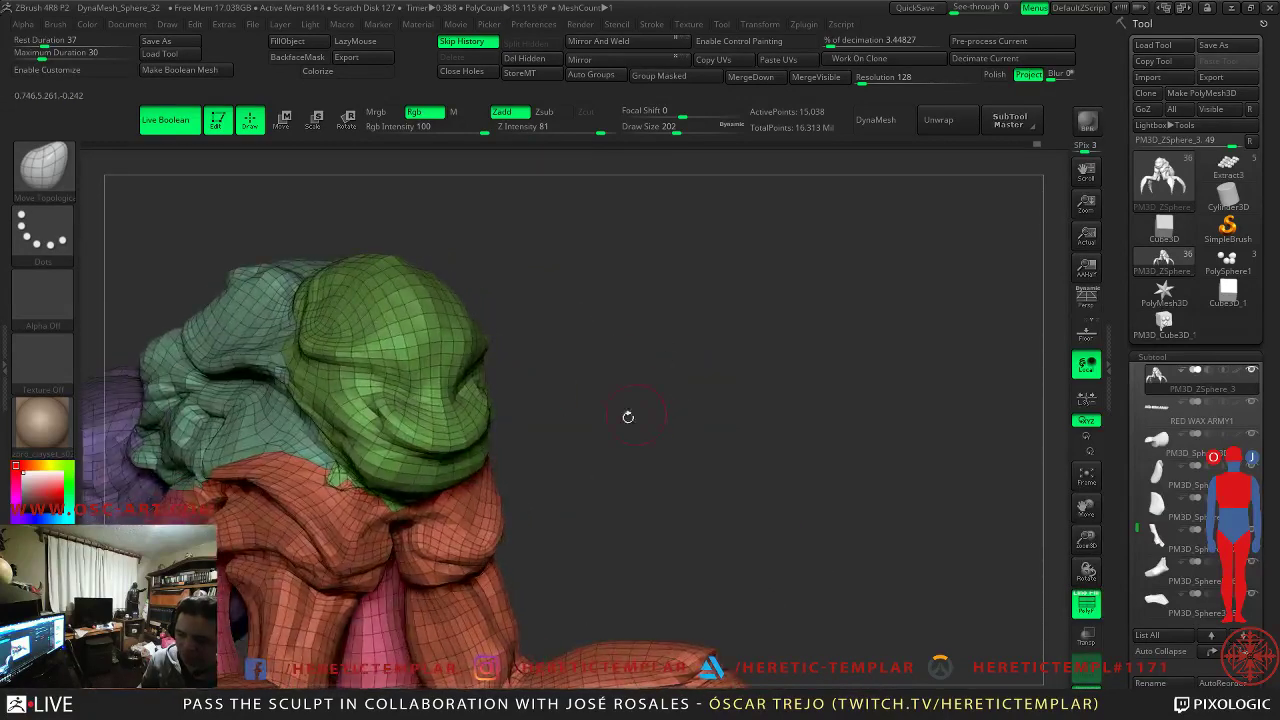
shift+drag(345, 489, 336, 488)
mouse_move(820, 410)
mouse_down()
mouse_move(630, 405)
mouse_move(750, 400)
mouse_move(726, 401)
mouse_move(744, 420)
mouse_up()
alt+drag(730, 377, 709, 329)
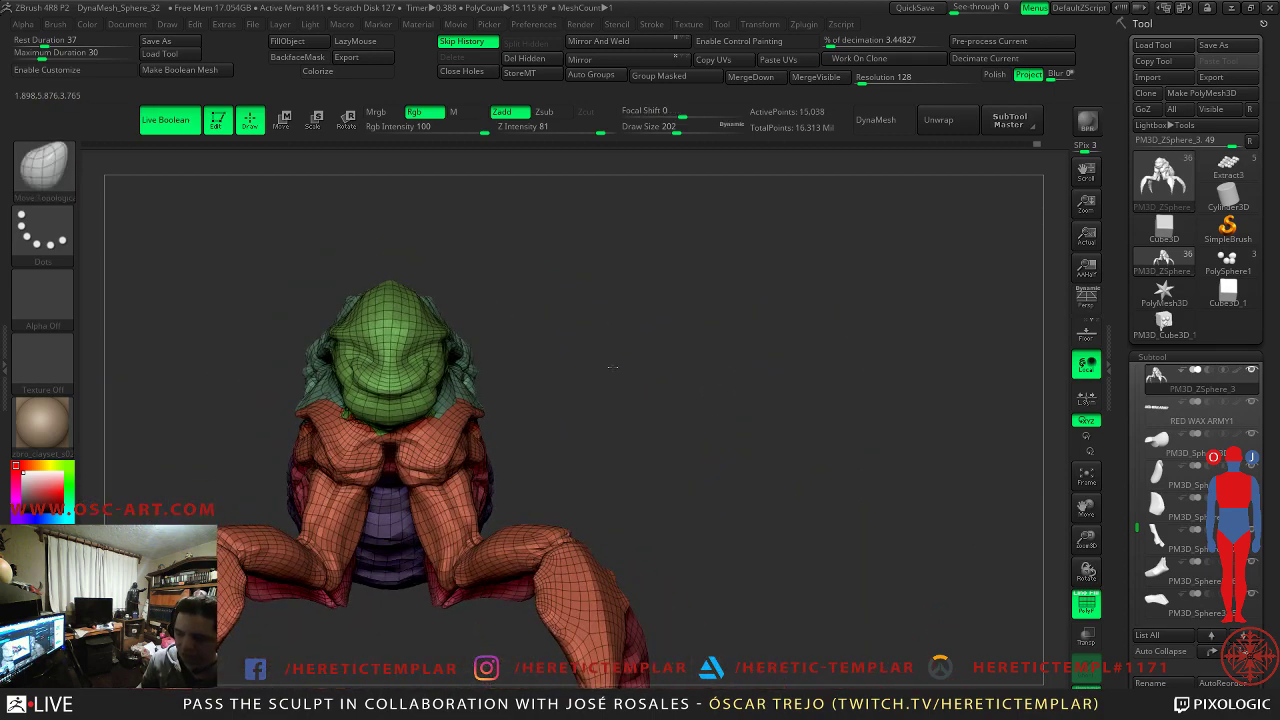
ctrl+right_drag(608, 366, 651, 417)
key(d)
key(d)
key(d)
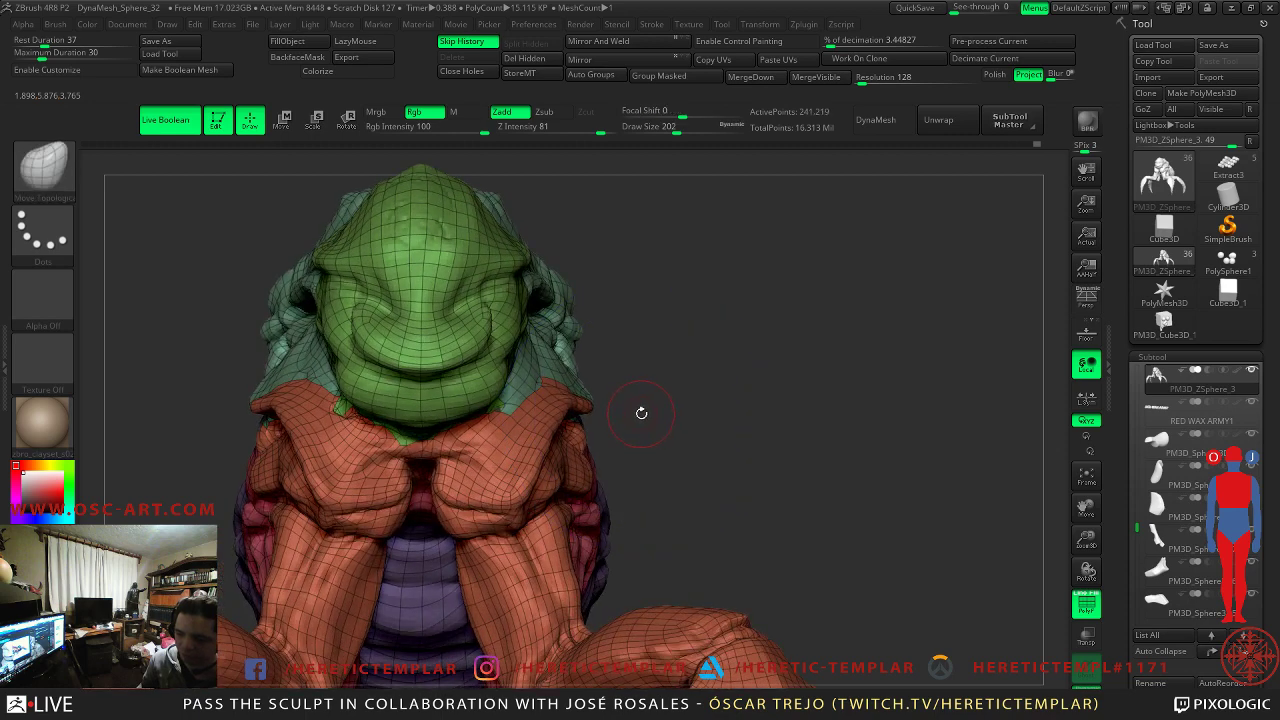
- Drop the body to its lowest subdivision level, freeze the subdivision levels and apply Mirror And Weld
key(shift+d)
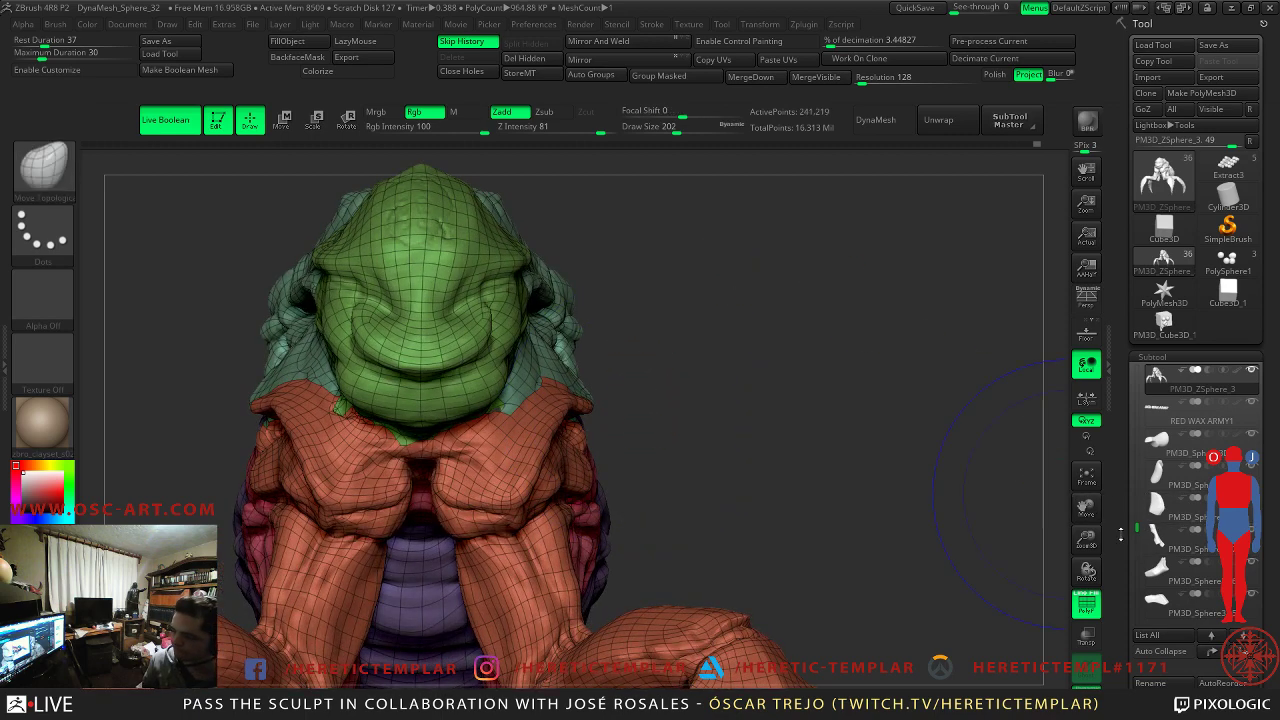
drag(1117, 489, 1106, 404)
key(shift+d)
key(shift+d)
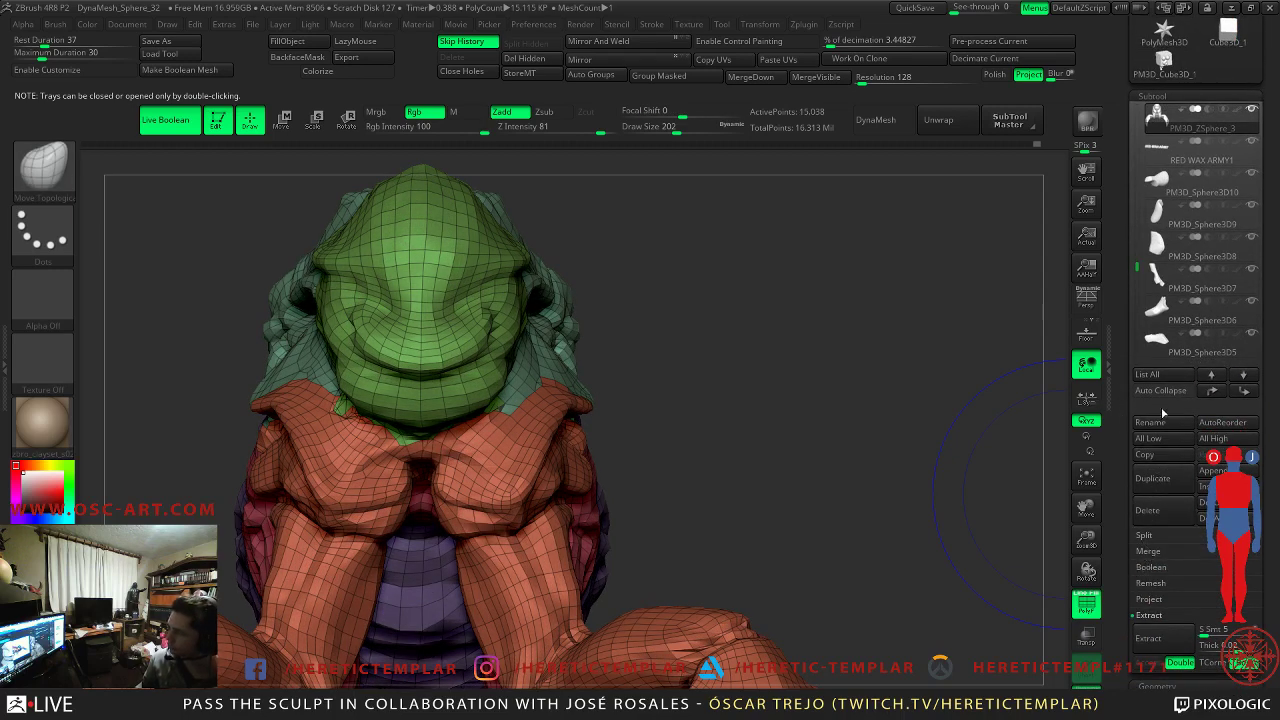
drag(1120, 552, 1118, 278)
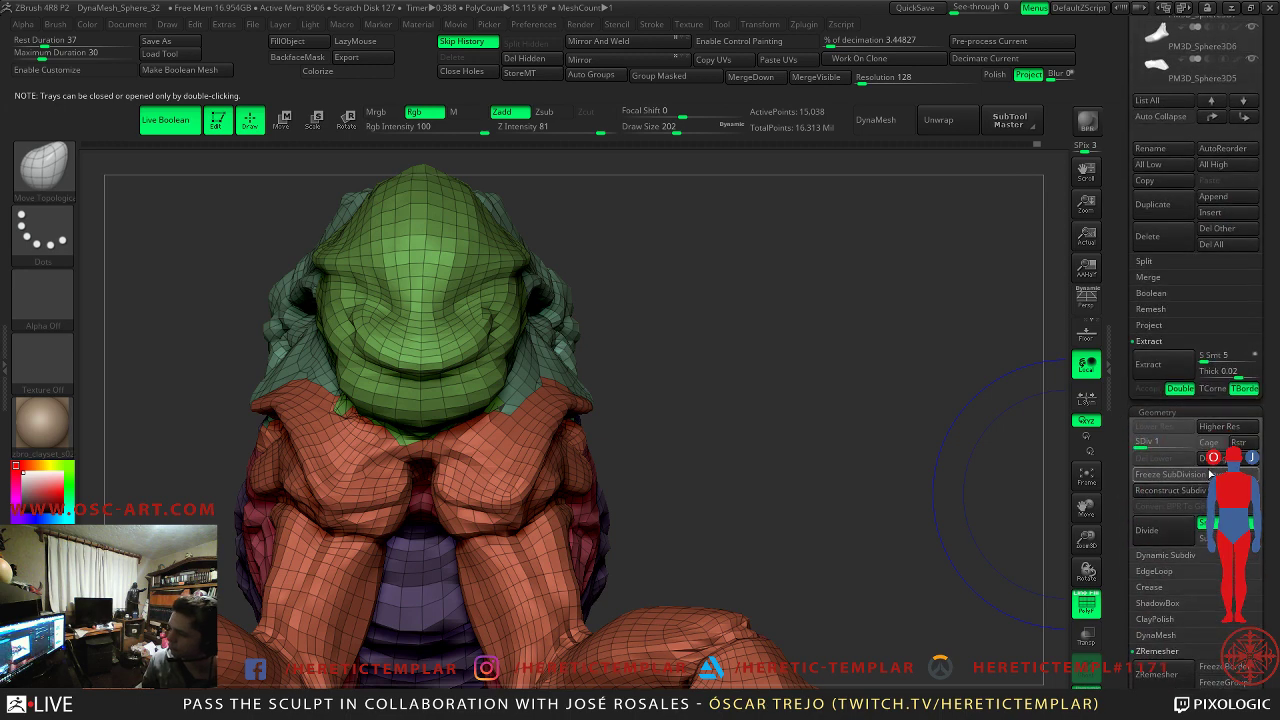
click(1180, 474)
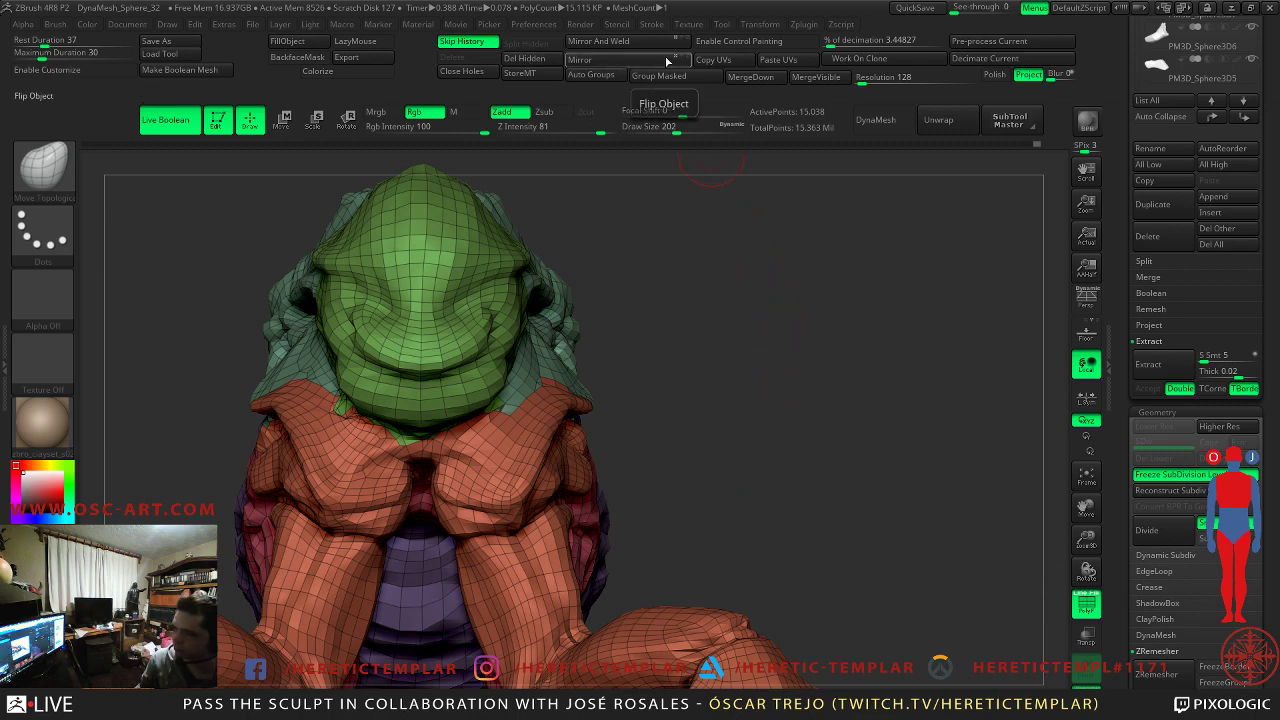
click(600, 42)
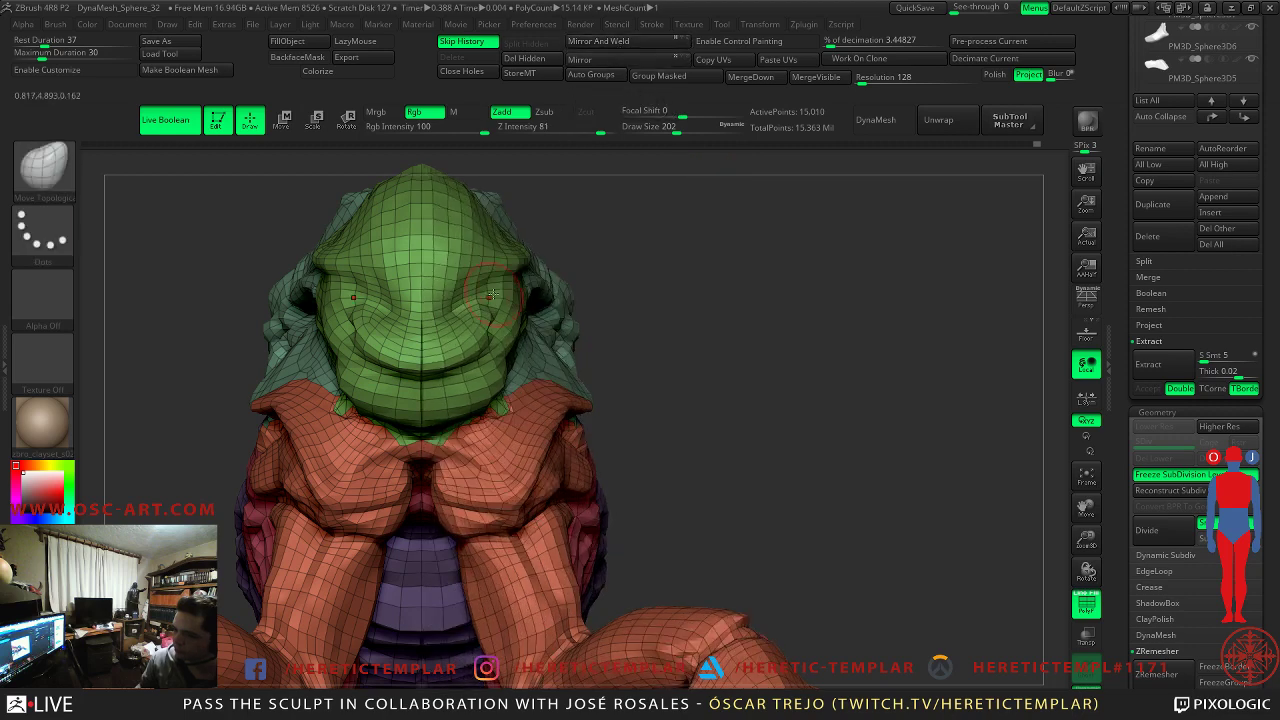
- Preview the mirrored body smoothed, unfreeze its subdivision levels and turn off the wireframe
shift+drag(430, 371, 408, 360)
key(ctrl+z)
key(d)
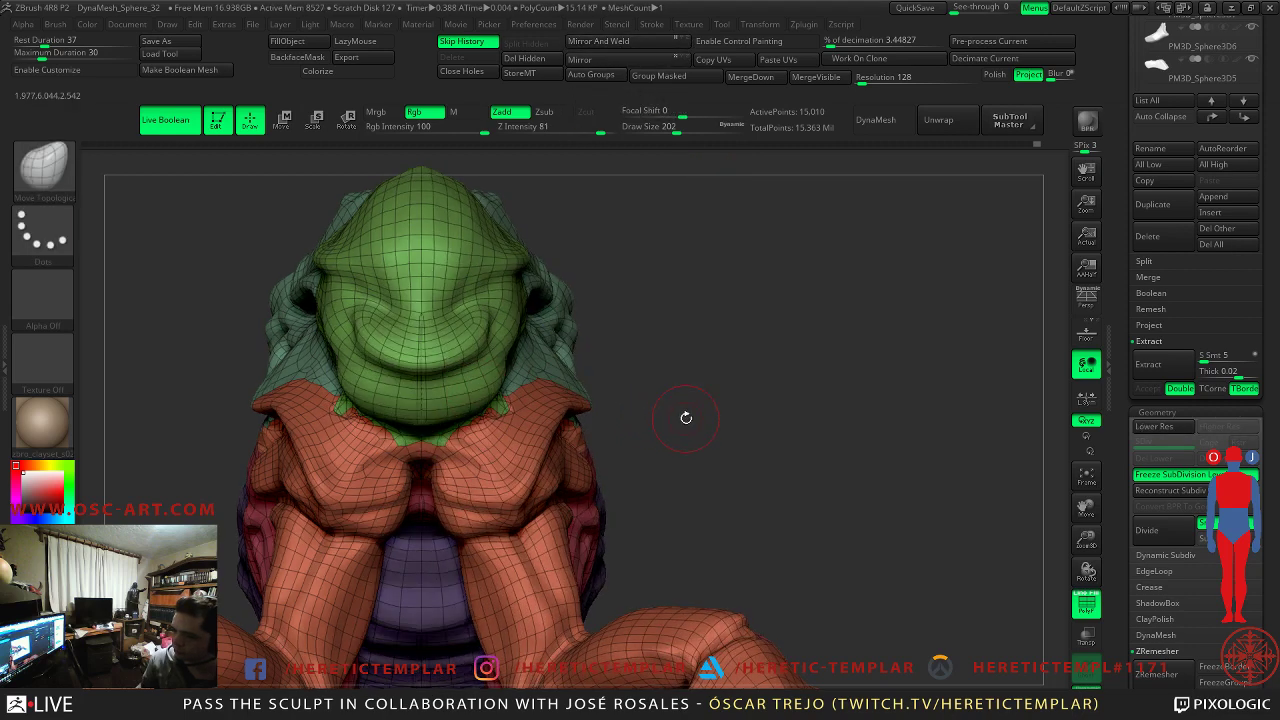
key(shift+d)
key(shift+d)
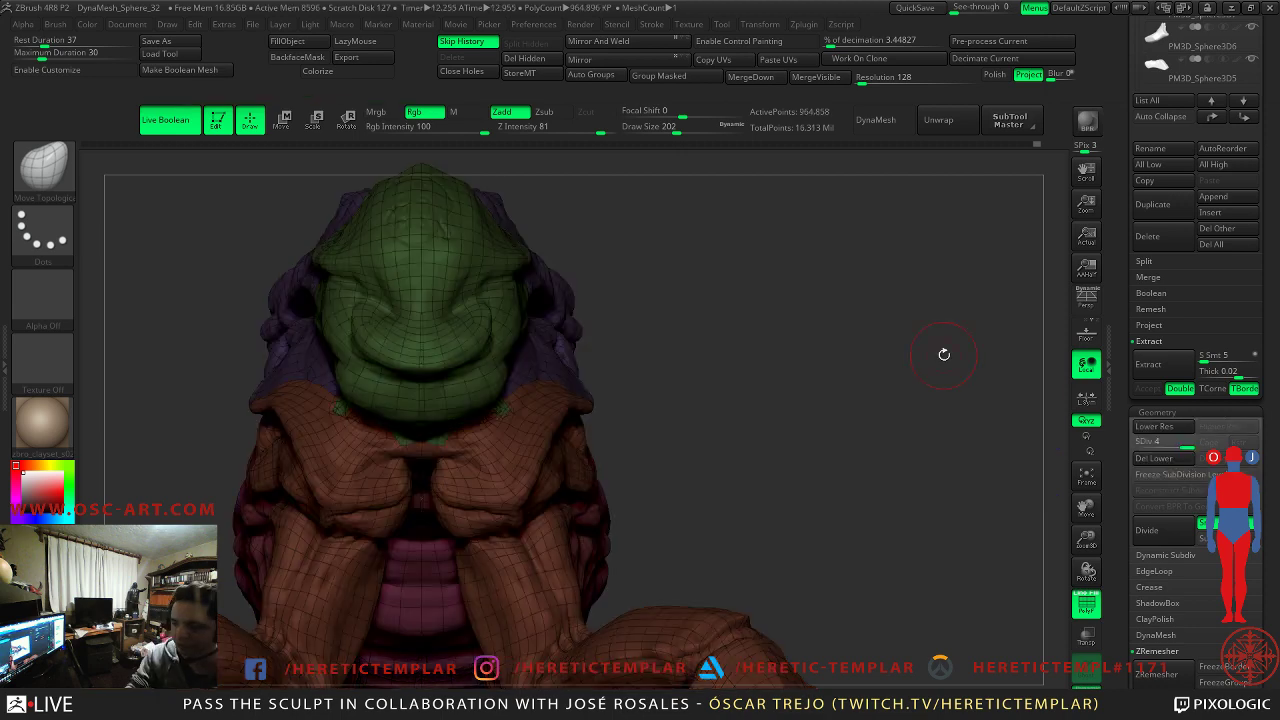
mouse_move(714, 334)
mouse_down()
mouse_move(330, 410)
mouse_move(332, 431)
mouse_up()
key(shift+f)
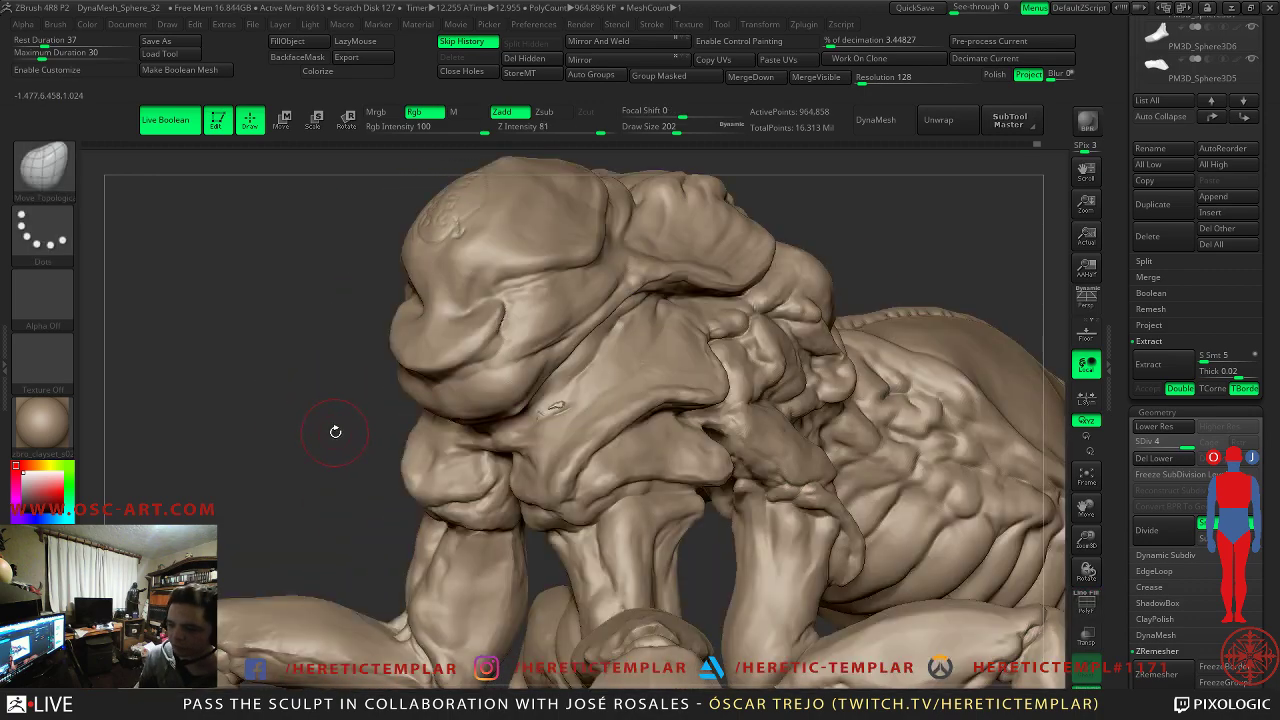
- Smooth the damaged spot in the front fold at the lower subdivision levels and back up to level 4, reducing the draw size to 97
key(shift+d)
key(shift+d)
key(shift+d)
key(s)
drag(561, 418, 552, 418)
click(553, 418)
key(d)
key(d)
key(d)
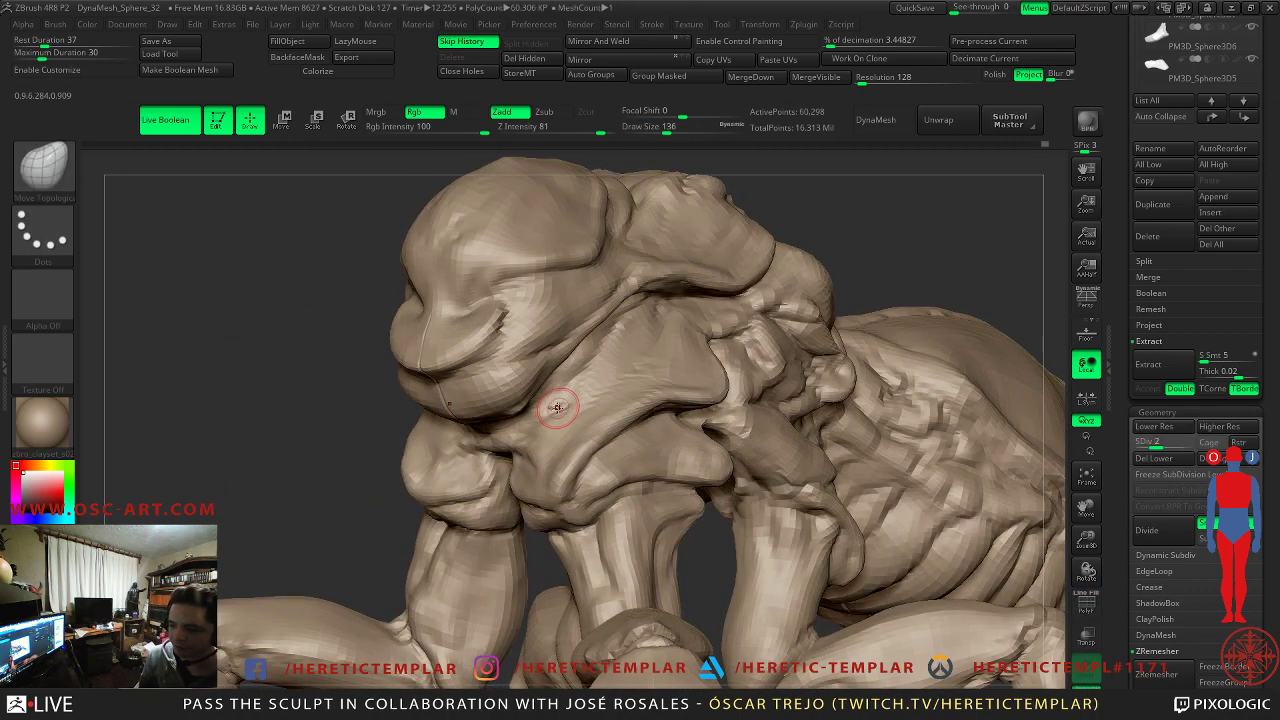
key(s)
click(559, 412)
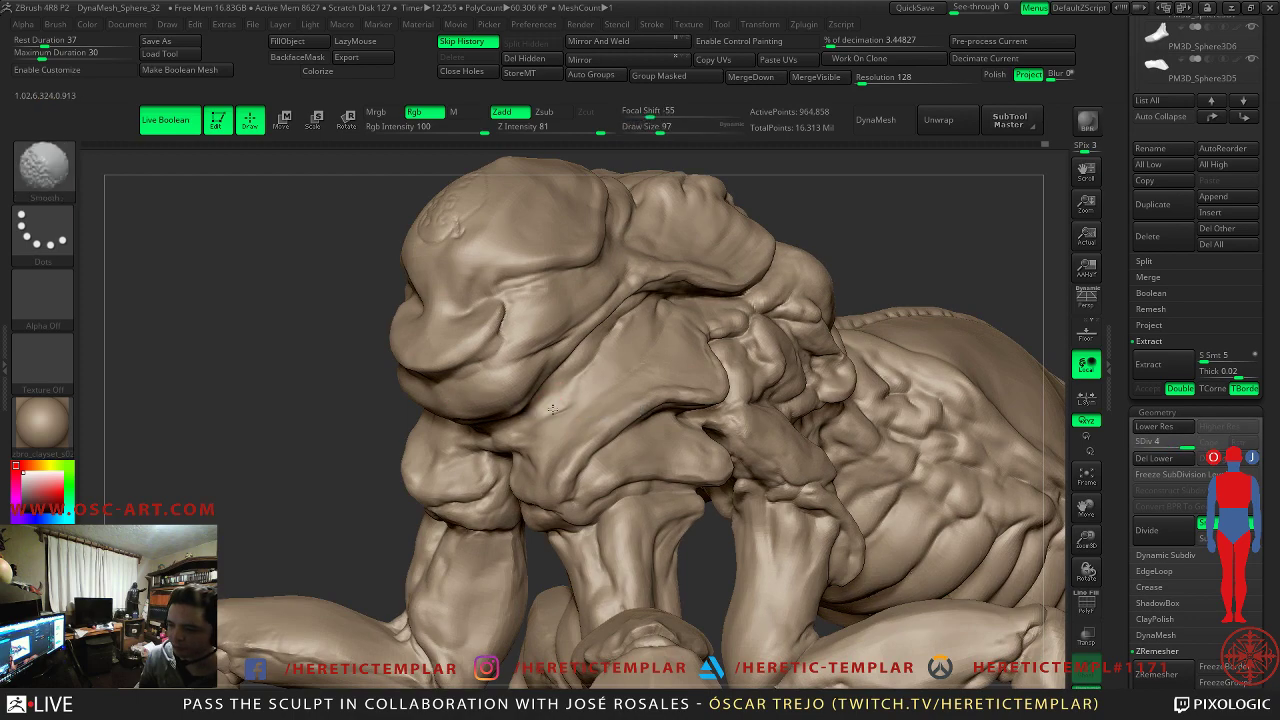
- Compare the repaired front fold at the lowest and highest subdivision levels, with the draw size set to 132
mouse_move(212, 393)
mouse_down()
mouse_move(209, 418)
mouse_move(255, 425)
mouse_up()
drag(680, 410, 531, 434)
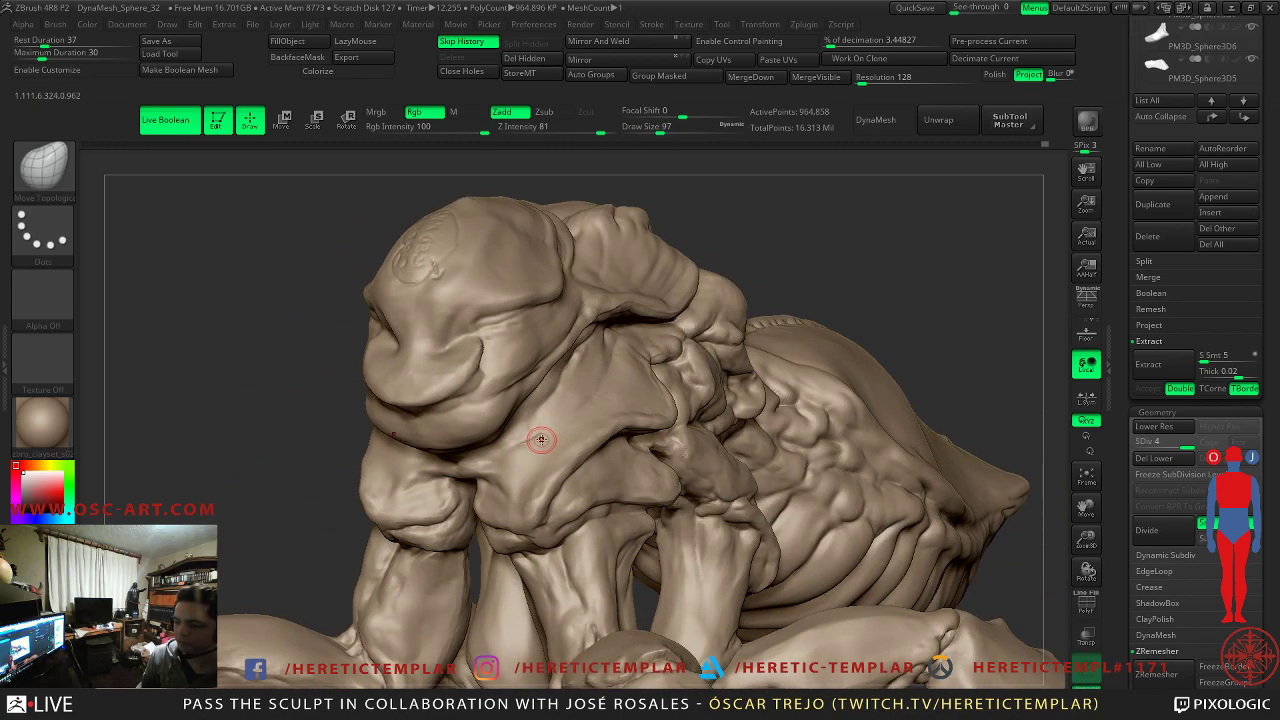
key(shift+d)
key(shift+d)
key(shift+d)
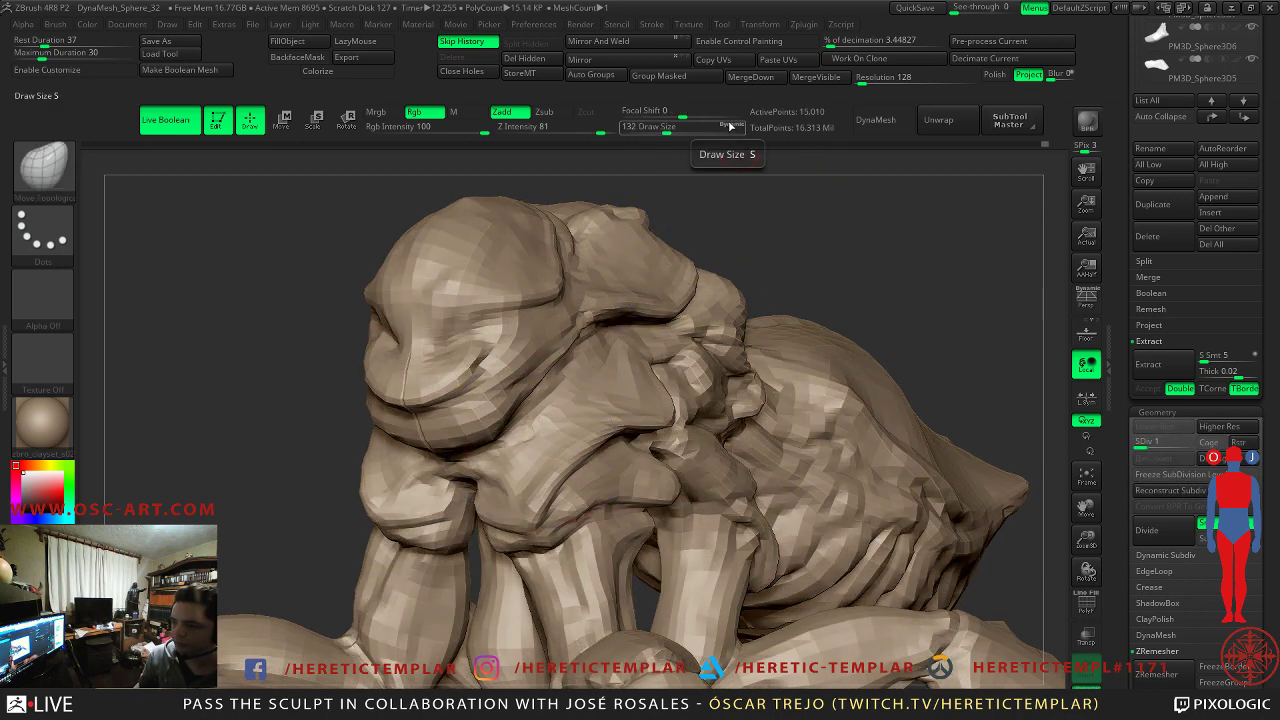
key(d)
key(d)
key(d)
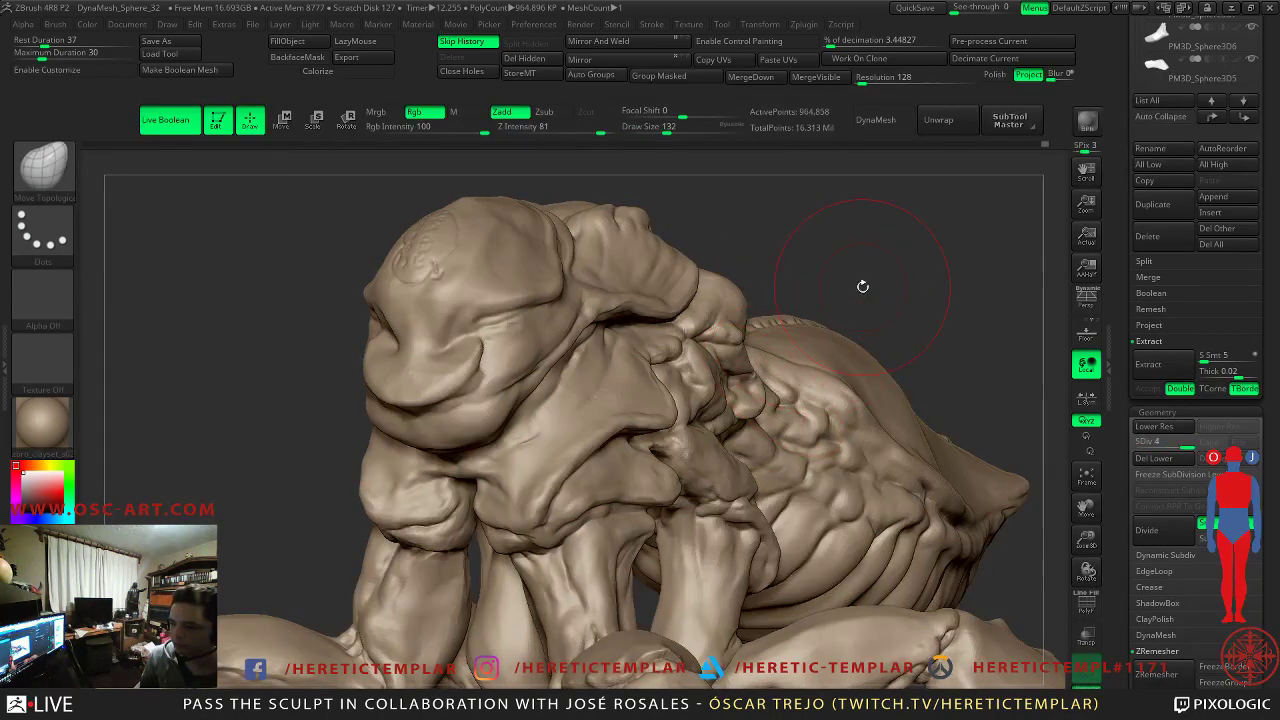
- Switch to the Clay brush and set its draw size to 71 for work on the front fold
drag(859, 291, 740, 292)
alt+drag(231, 334, 170, 420)
key(s)
drag(514, 489, 451, 486)
mouse_move(298, 535)
mouse_down()
mouse_move(275, 555)
mouse_move(316, 540)
mouse_up()
key(b)
key(c)
key(l)
key(s)
drag(475, 489, 482, 482)
drag(485, 482, 477, 494)
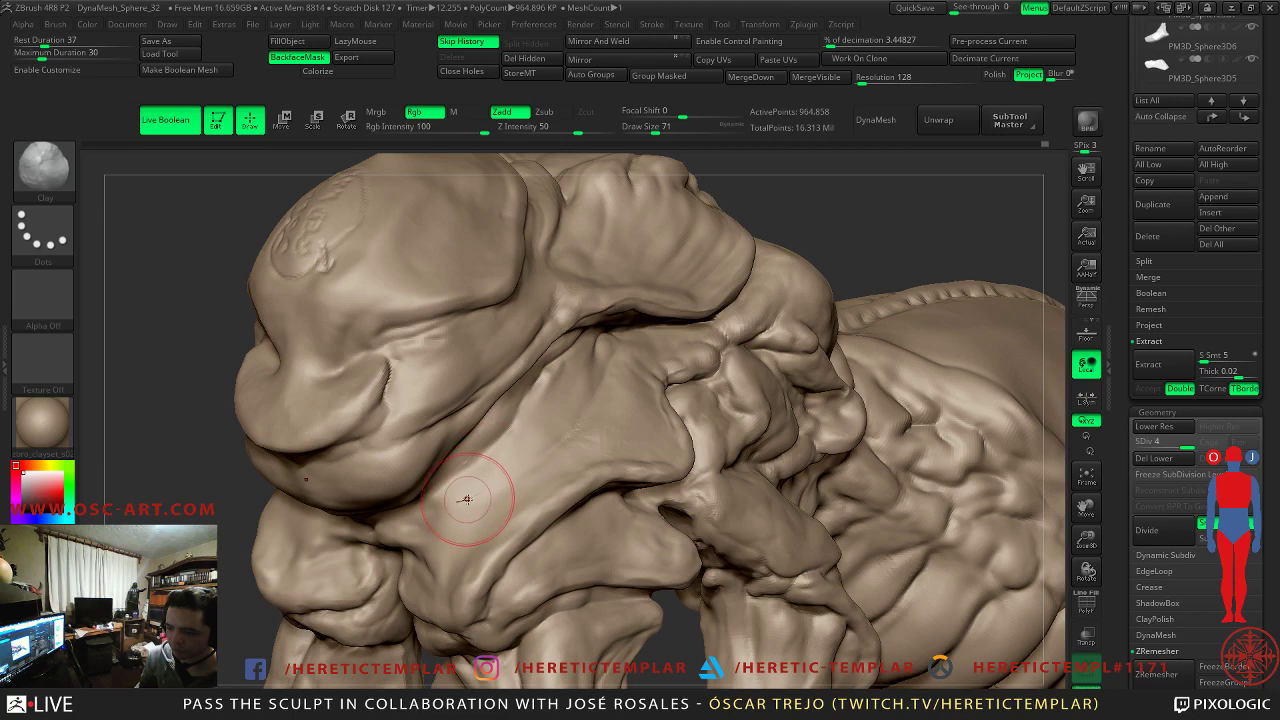
- Smooth the front fold at the lowest subdivision level and return the body to level 4
key(shift+d)
key(shift+d)
key(shift+d)
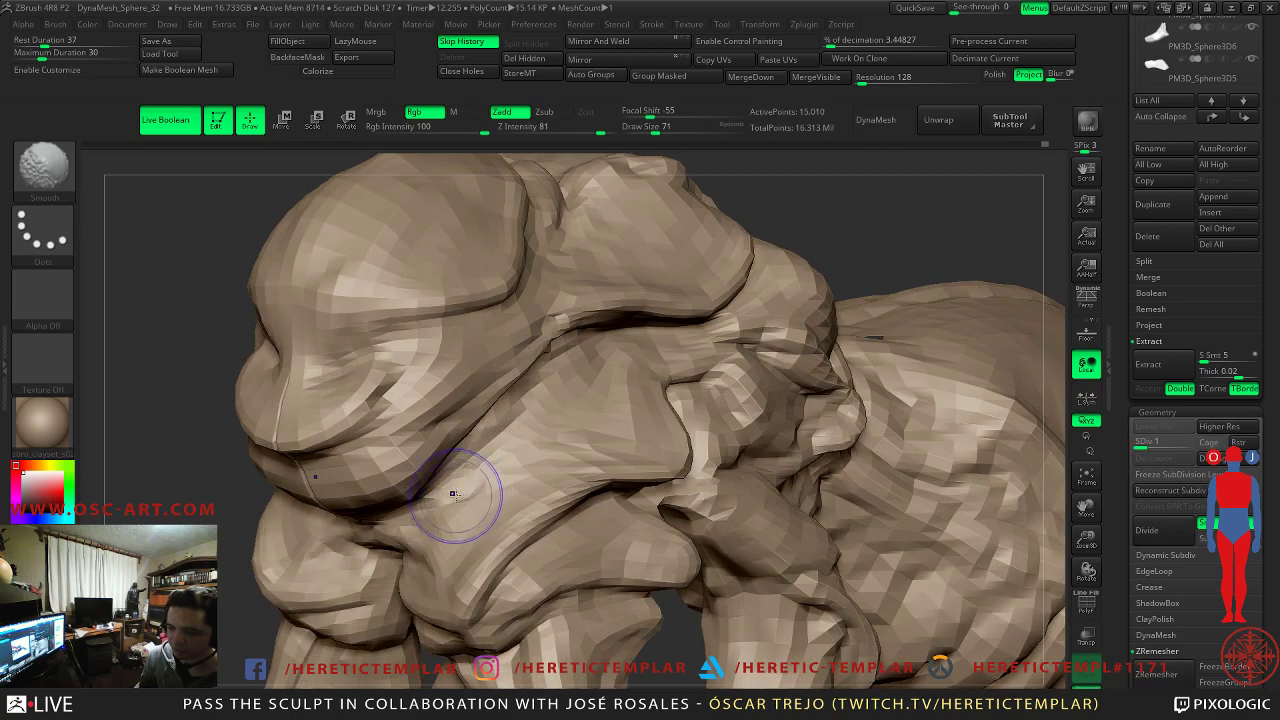
shift+drag(277, 423, 334, 524)
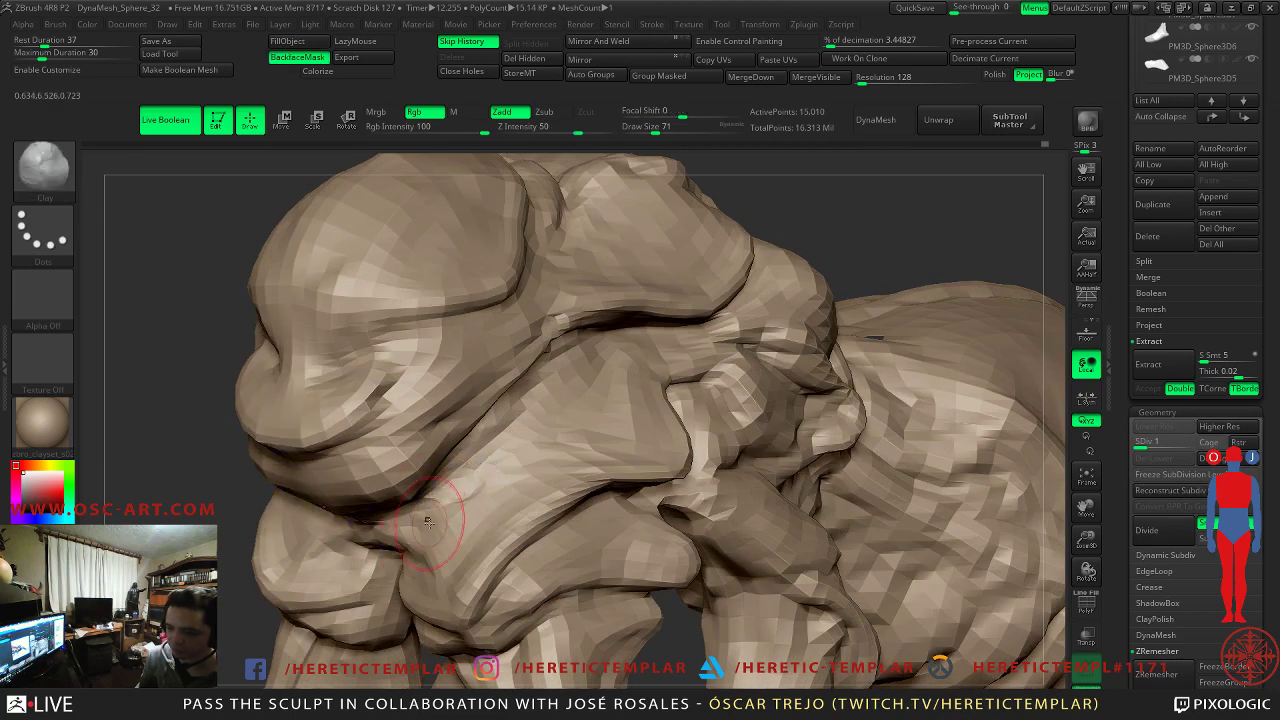
key(d)
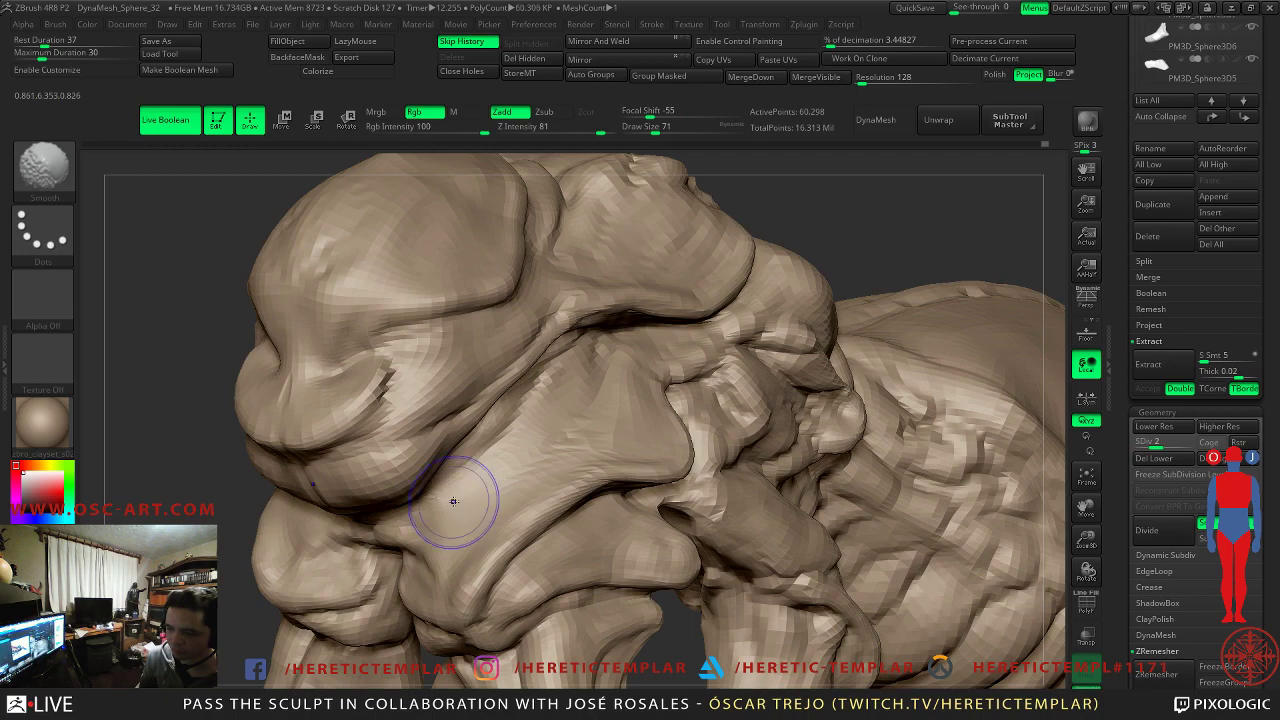
key(d)
key(d)
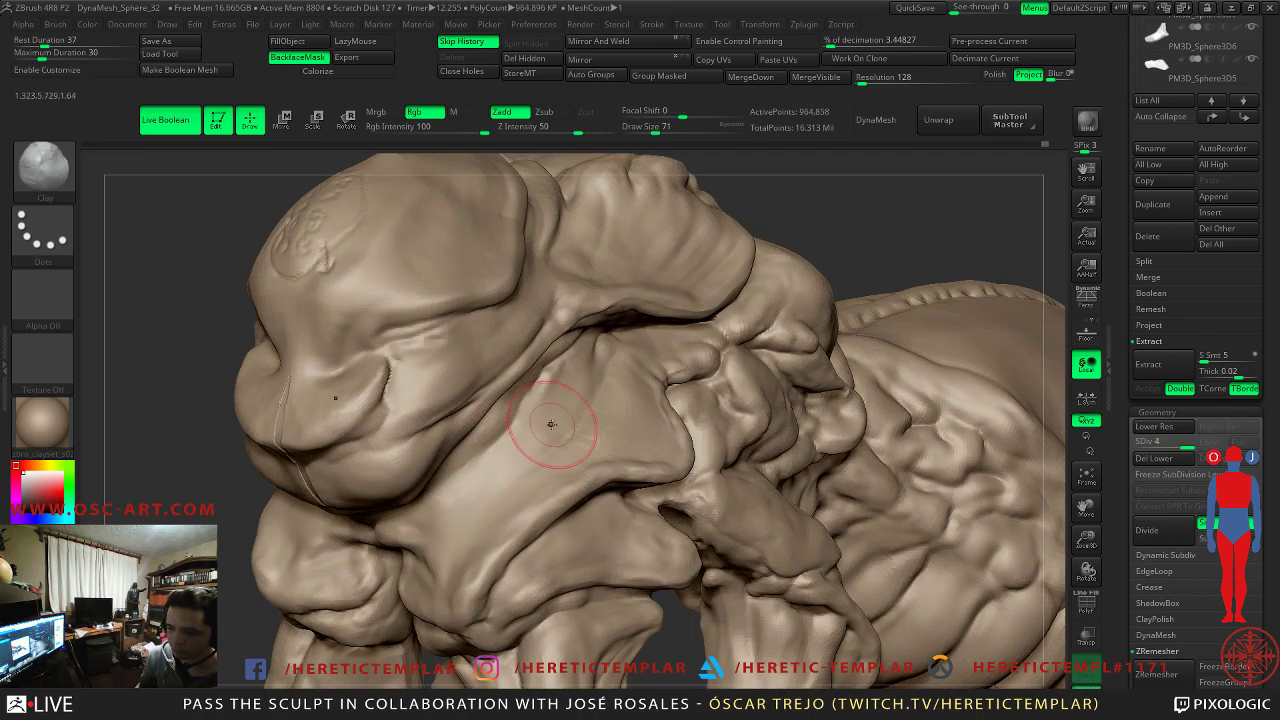
- Carve creases into the chest plate behind the front fold with the DamStandard brush at draw size 51 and smooth them
drag(894, 237, 827, 302)
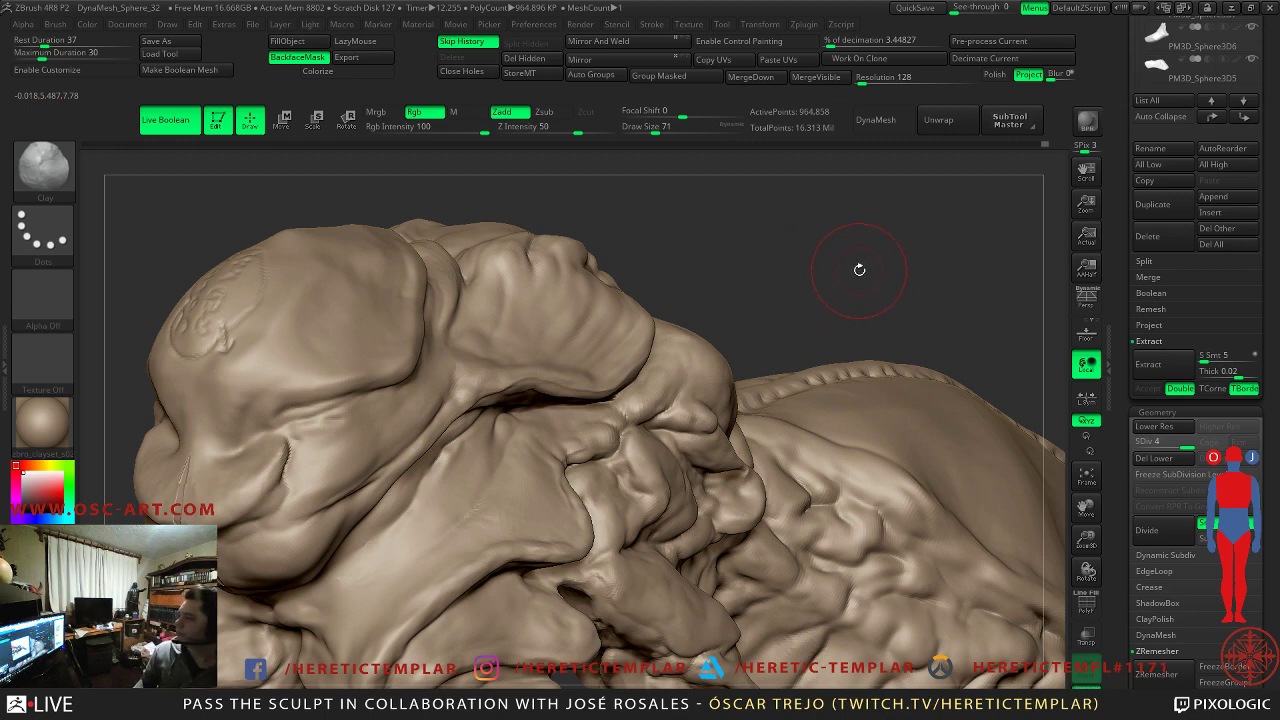
alt+drag(847, 272, 700, 298)
key(b)
key(d)
key(s)
key(s)
drag(420, 430, 412, 430)
drag(456, 370, 383, 454)
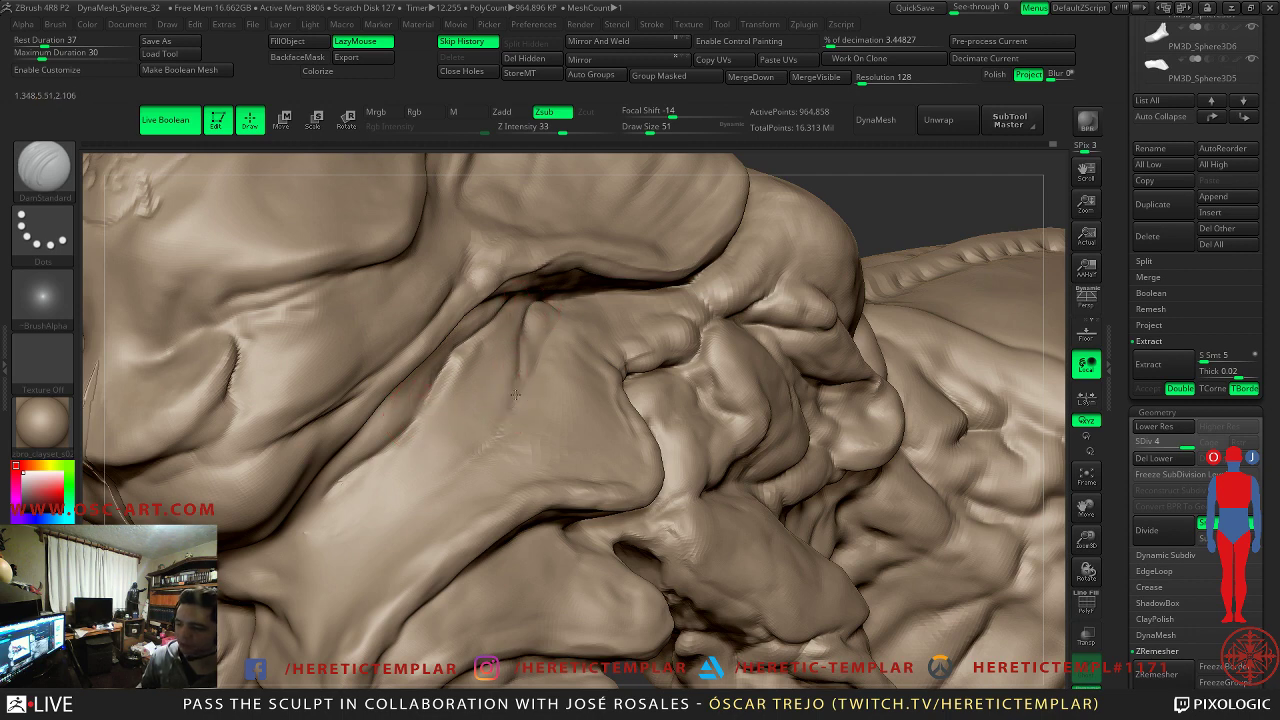
key(shift)
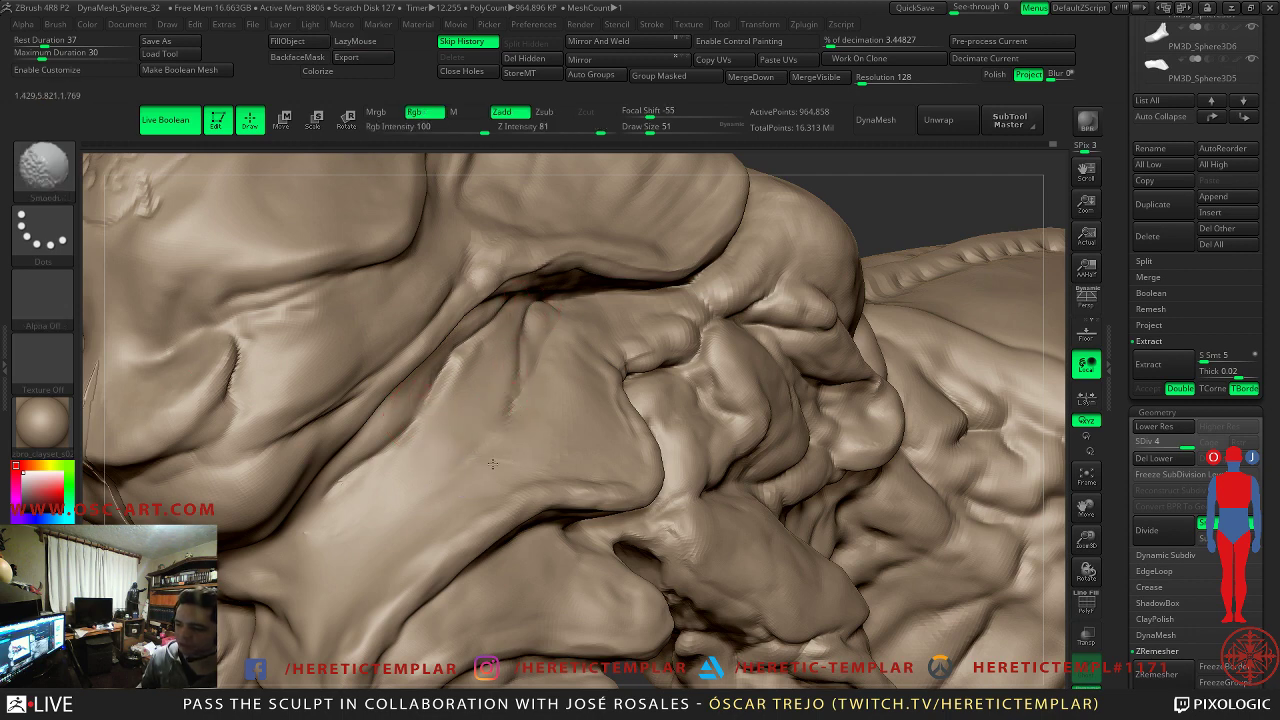
- Refine the creases among the thorax side folds with the DamStandard brush at draw size 54
mouse_move(866, 214)
alt+mouse_down()
mouse_move(680, 251)
mouse_move(680, 311)
alt+mouse_up()
key(s)
drag(557, 430, 566, 432)
key(shift)
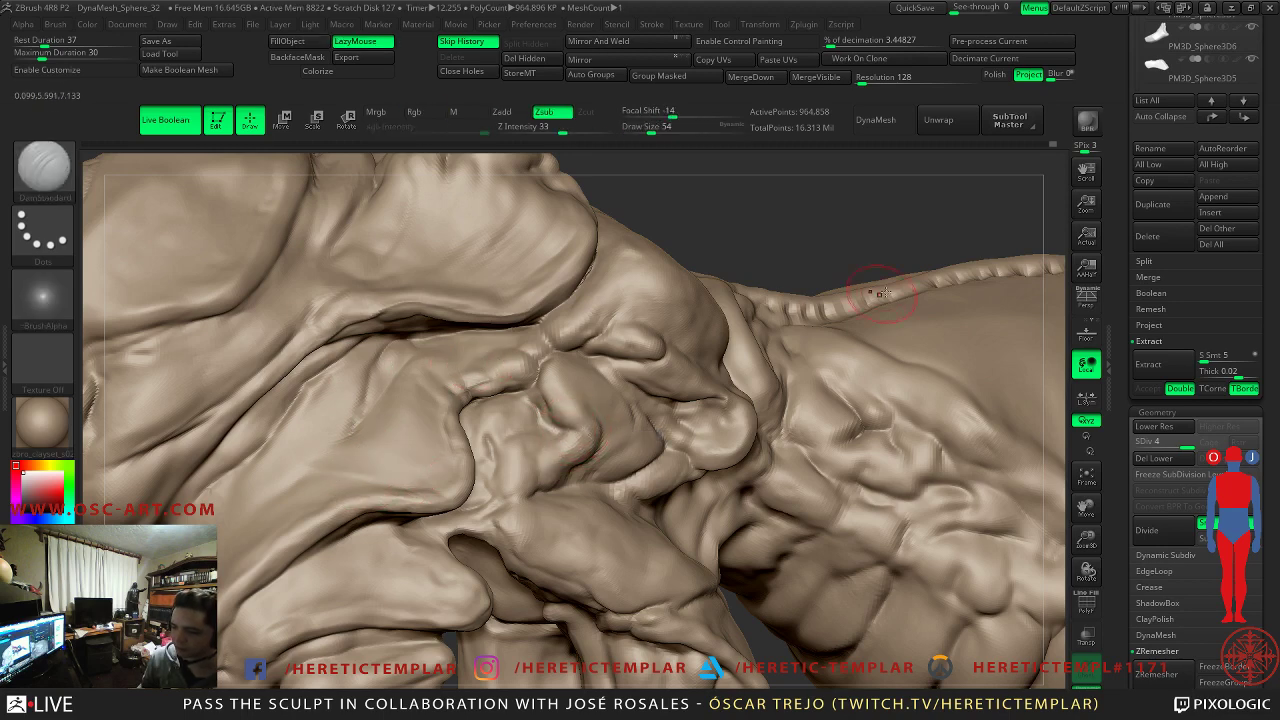
- Divide the body mesh once more to subdivision level 5
key(f)
key(ctrl+d)
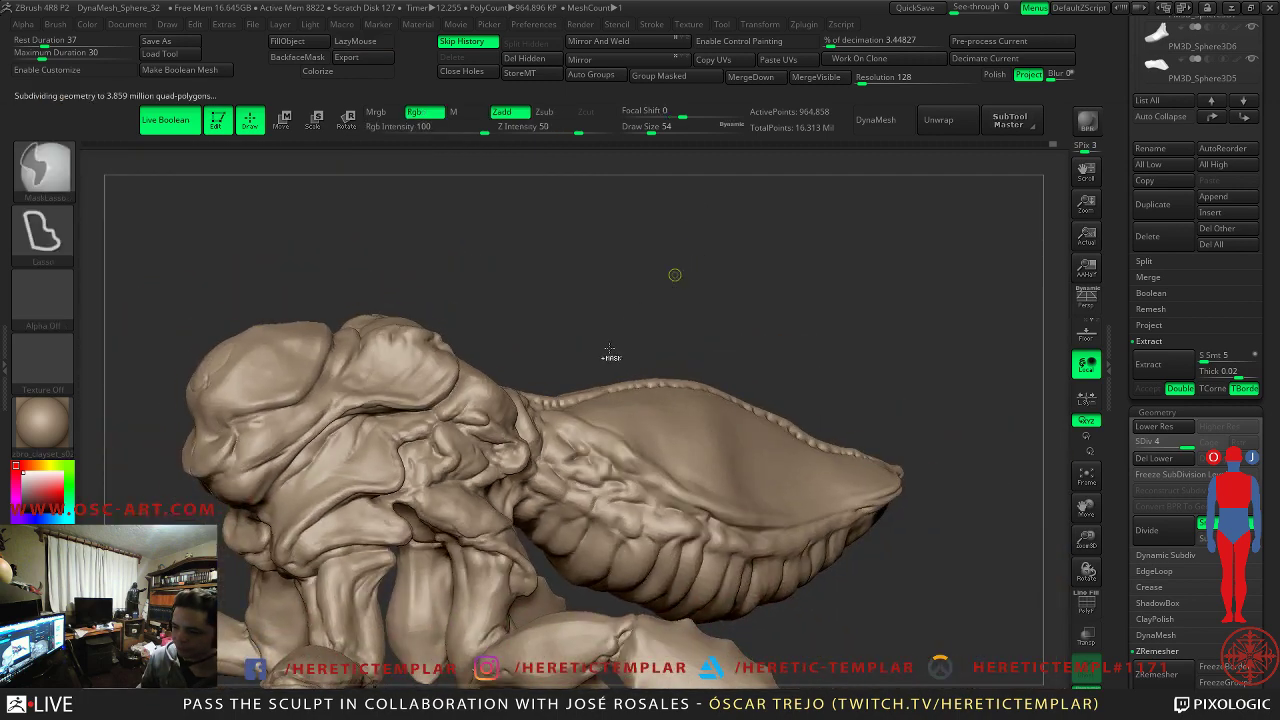
mouse_move(601, 330)
alt+mouse_down()
mouse_move(600, 271)
mouse_move(782, 356)
alt+mouse_up()
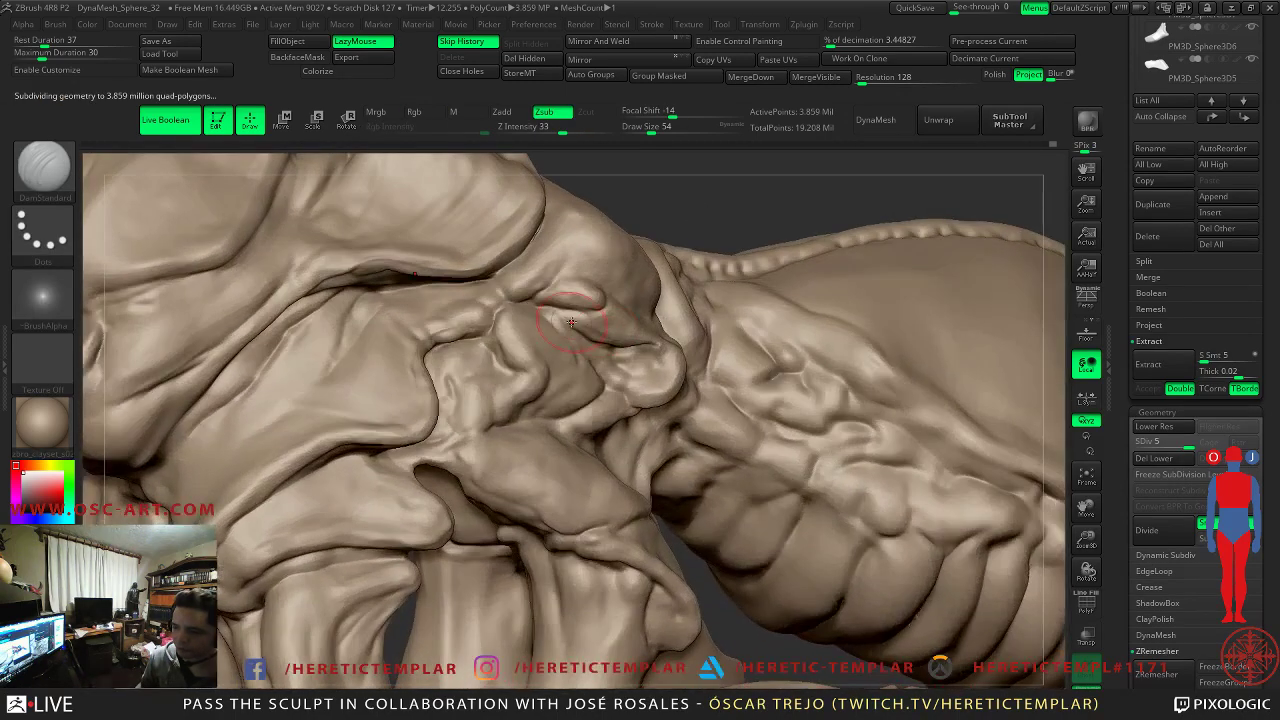
- Switch to the Standard brush and store a morph target for the body at subdivision level 5
key(b)
key(s)
key(t)
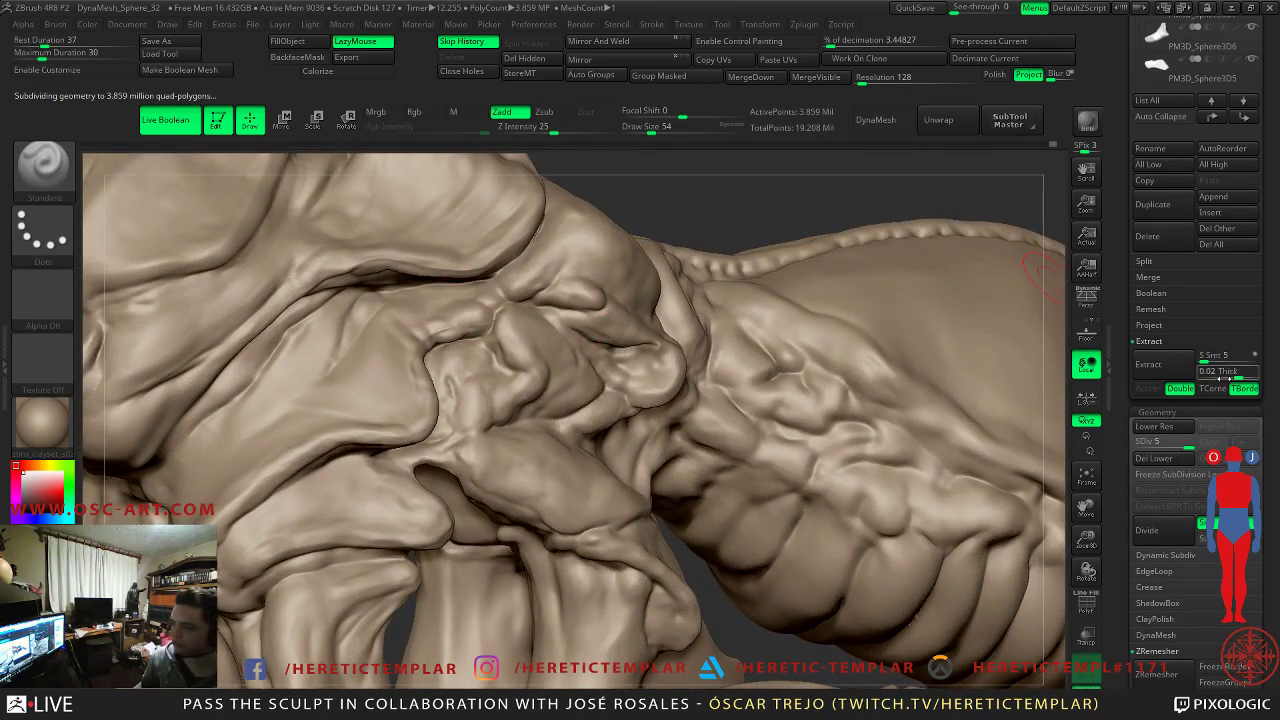
scroll(1147, 467, down, 8)
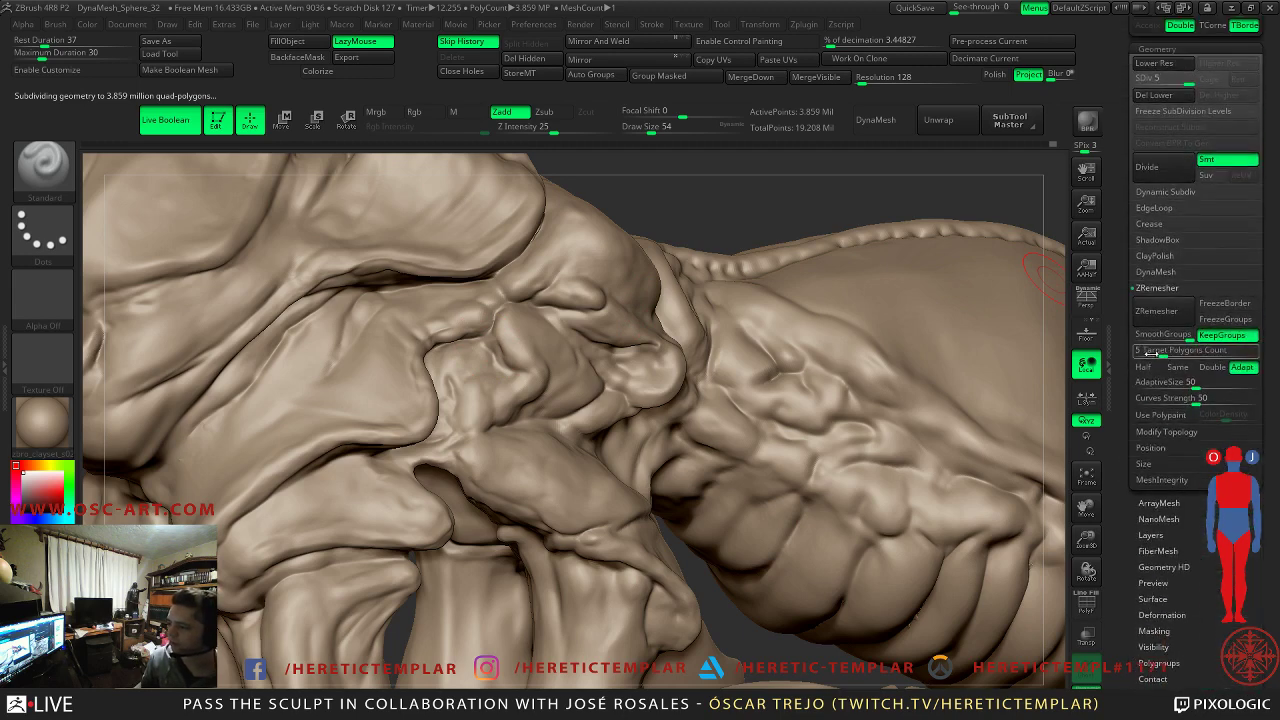
scroll(1133, 597, down, 4)
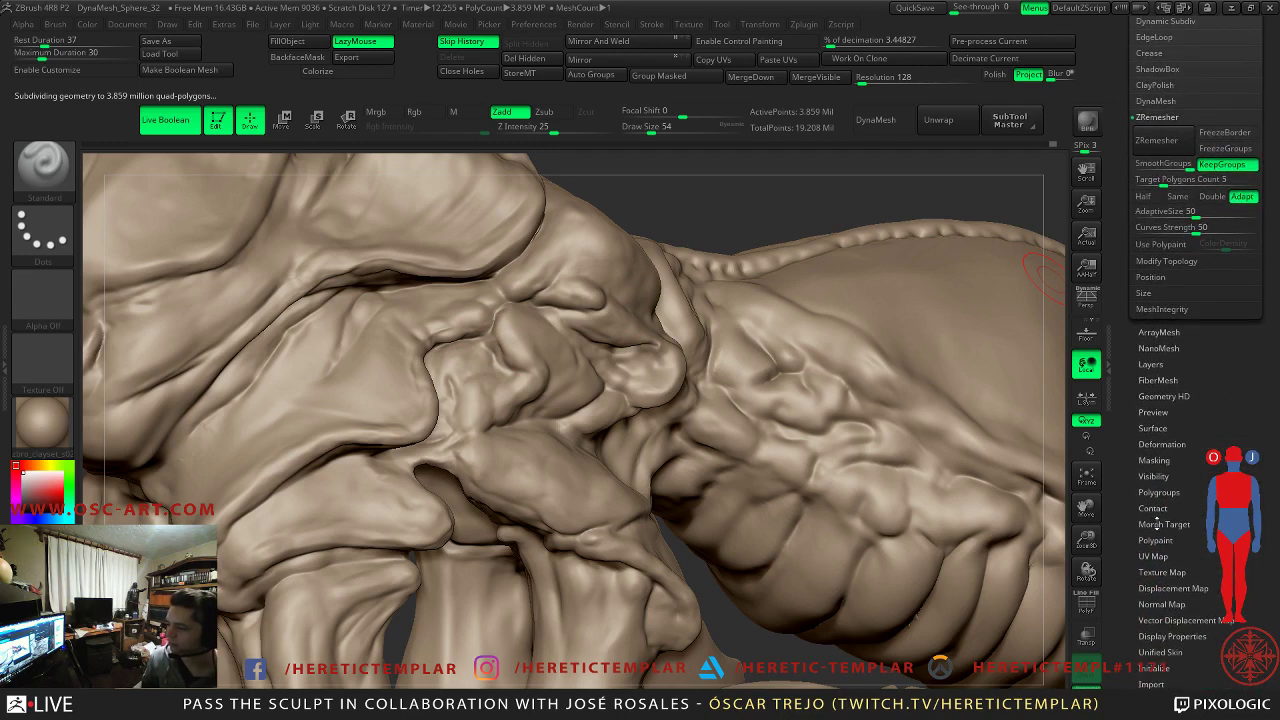
drag(1137, 561, 1139, 545)
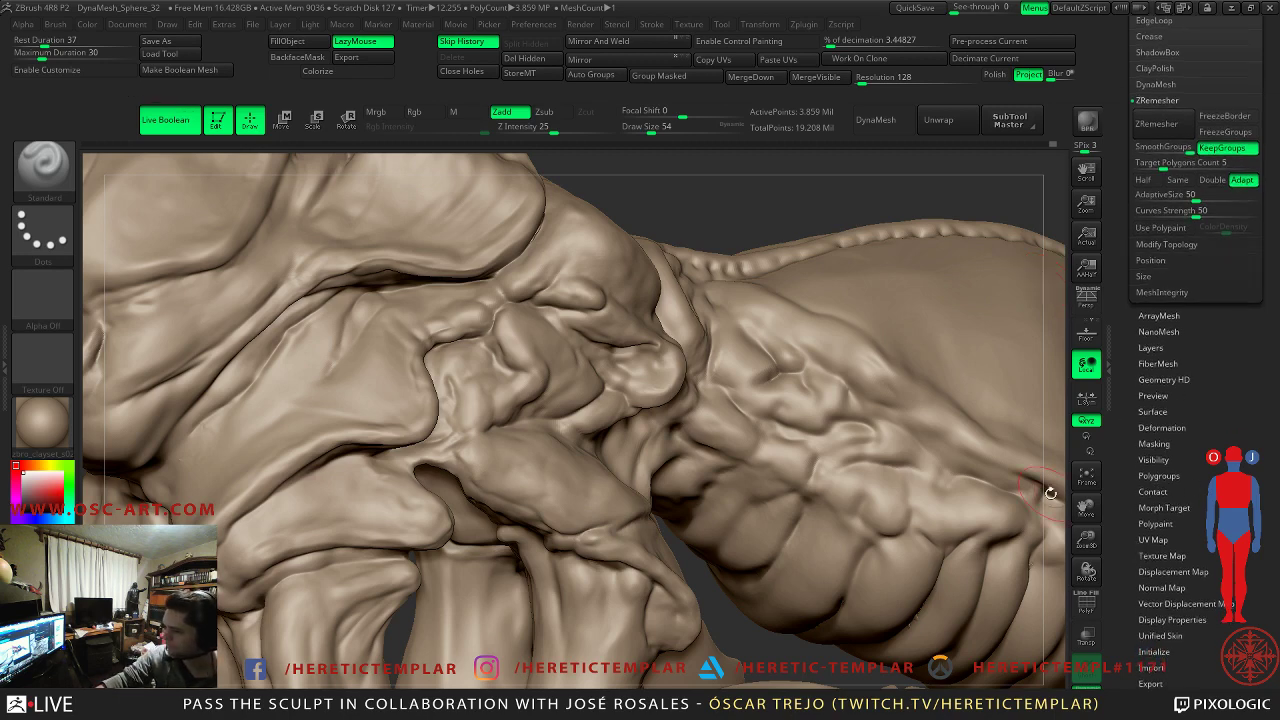
click(1163, 508)
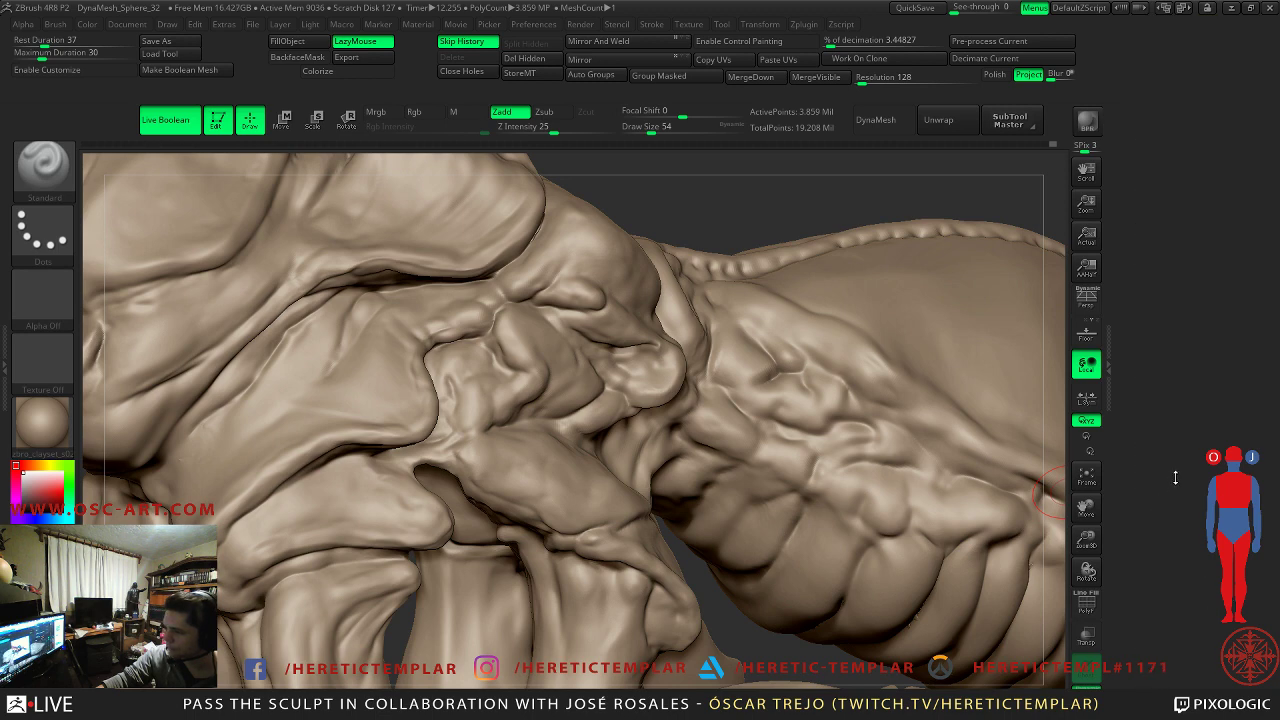
drag(1180, 200, 1200, 457)
drag(1190, 262, 1194, 546)
click(1174, 257)
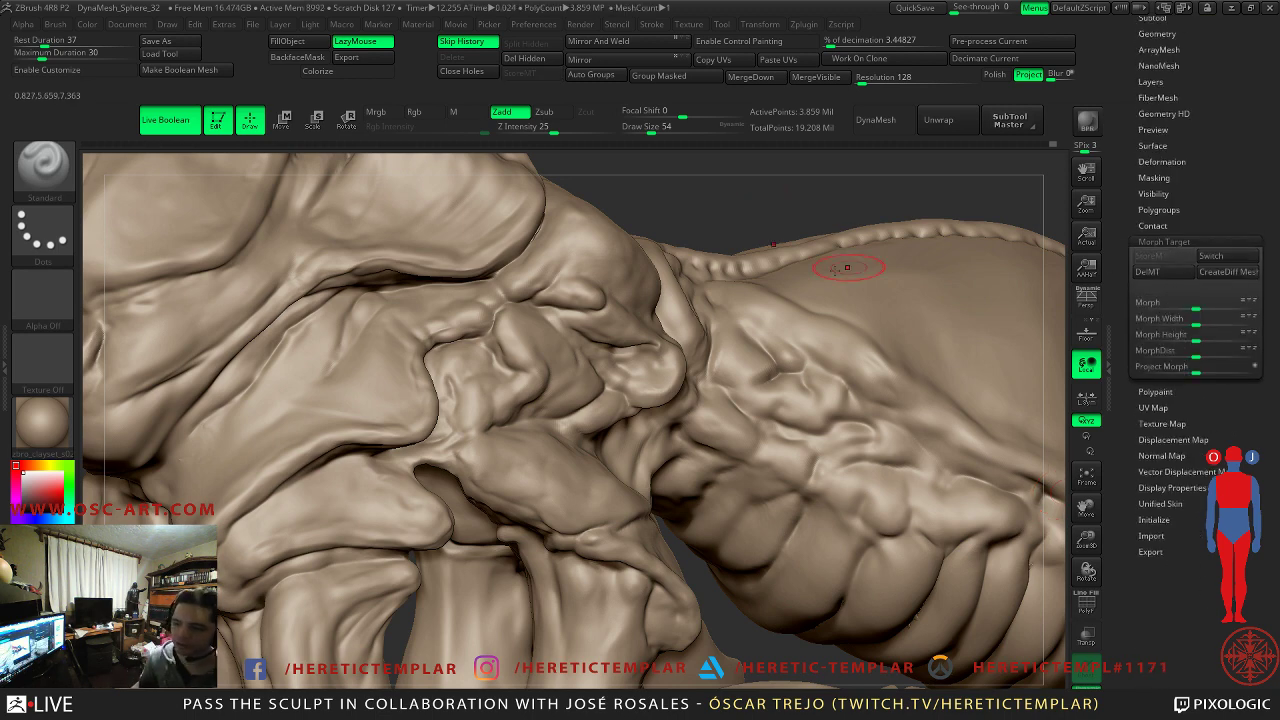
- Load Alpha 07 into the Standard brush, set the draw size to 56 and undo the trial stroke on the thorax
click(33, 305)
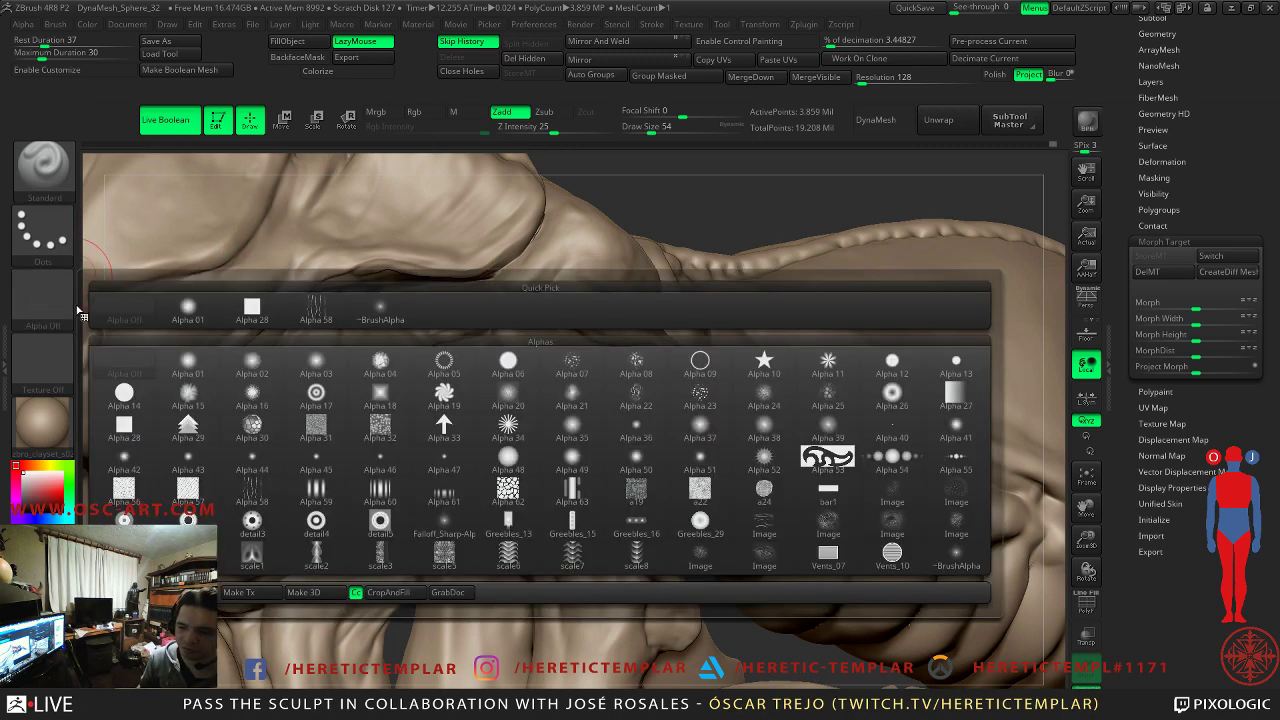
click(568, 365)
key(s)
click(512, 232)
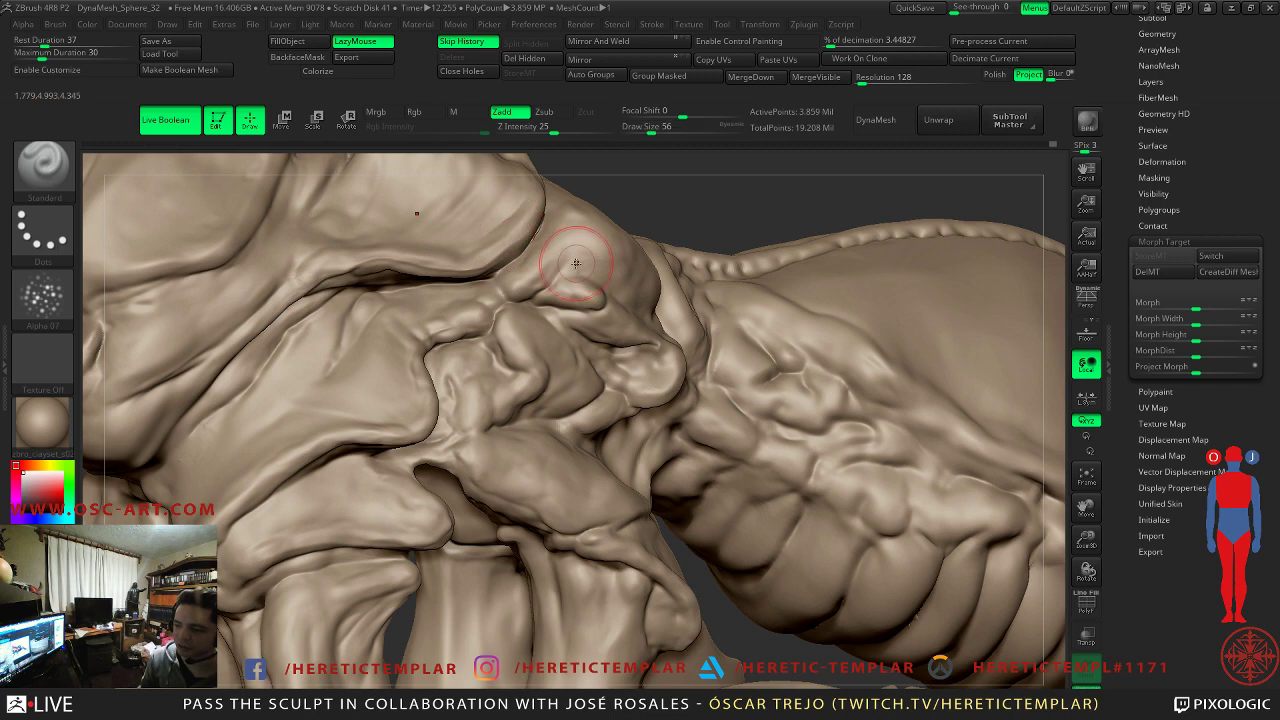
key(ctrl+z)
mouse_move(753, 211)
alt+mouse_down()
mouse_move(722, 186)
mouse_move(790, 196)
mouse_move(684, 194)
mouse_move(662, 212)
alt+mouse_up()
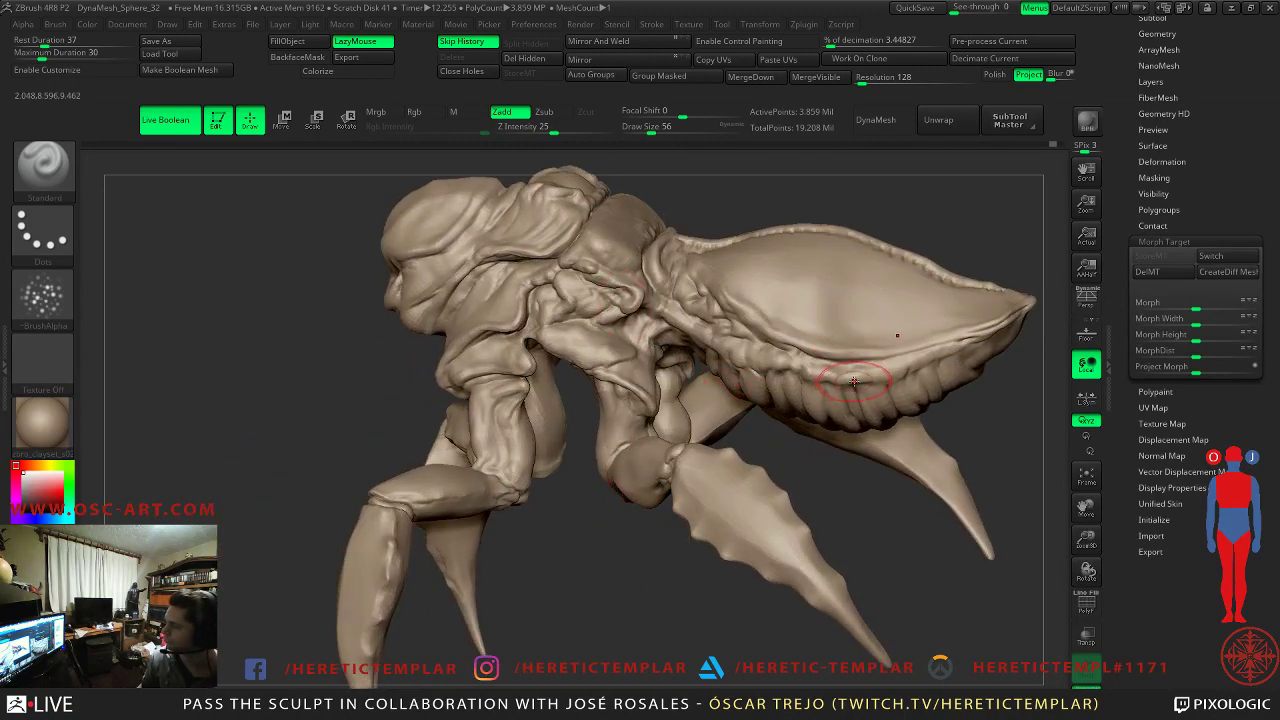
- Texture the abdomen's smooth side shell with the alpha brush at draw size 140 on a lower subdivision level, returning to level 5
mouse_move(918, 217)
alt+mouse_down()
mouse_move(823, 306)
mouse_move(814, 335)
mouse_move(883, 346)
mouse_move(551, 277)
alt+mouse_up()
key(shift+d)
key(shift+d)
mouse_move(537, 410)
mouse_down()
mouse_move(635, 478)
mouse_move(745, 420)
mouse_move(900, 520)
mouse_move(760, 420)
mouse_move(455, 355)
mouse_move(550, 410)
mouse_move(600, 505)
mouse_move(790, 550)
mouse_move(1022, 487)
mouse_move(780, 358)
mouse_up()
key(d)
key(d)
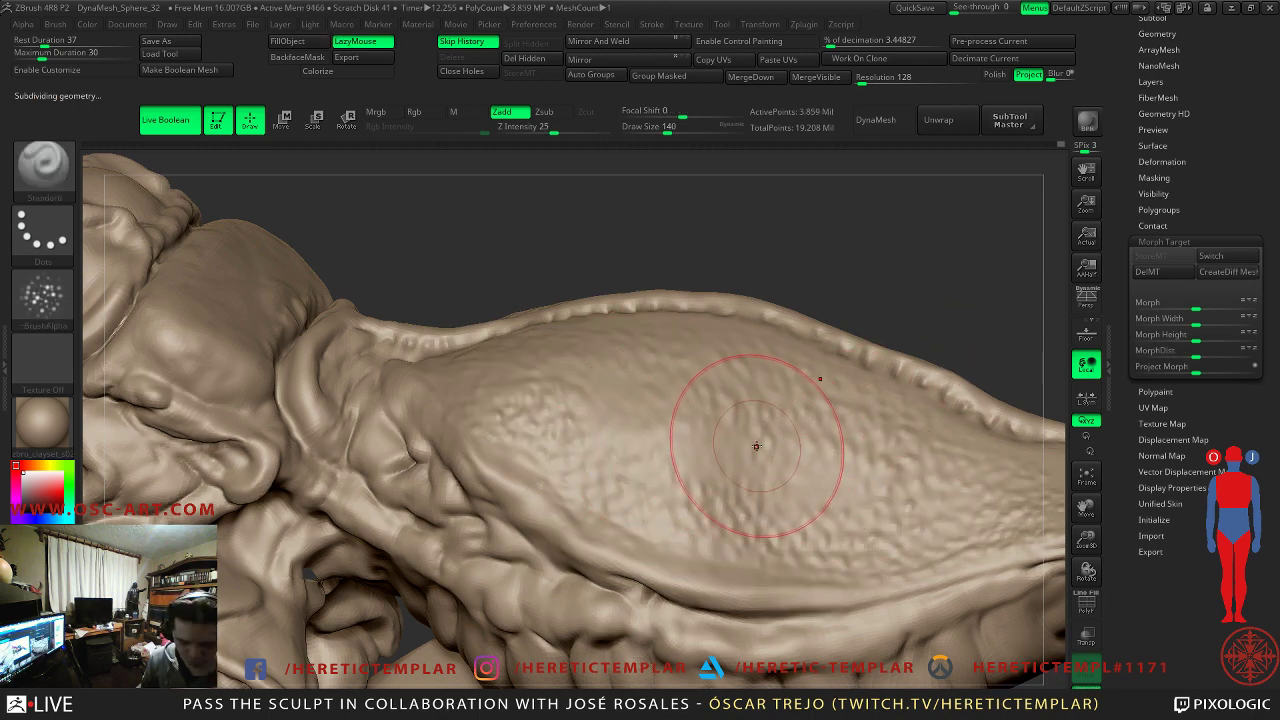
key(b)
key(m)
key(o)
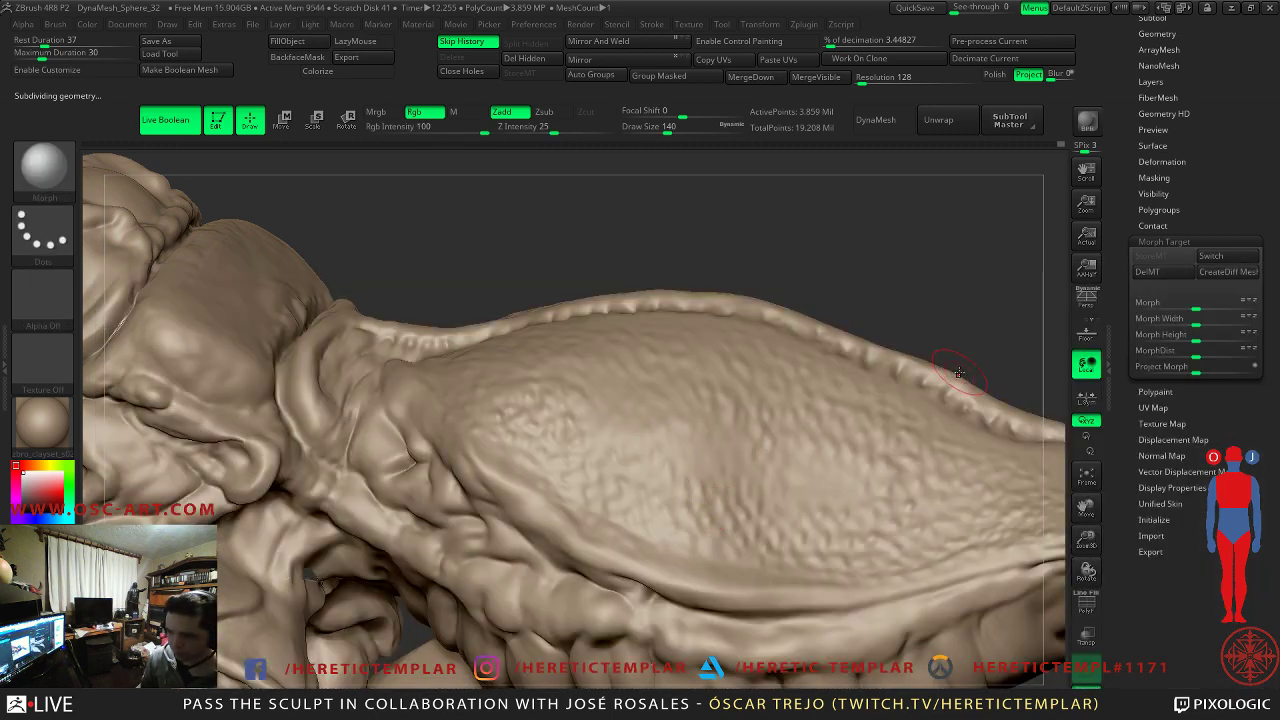
- Add bump texture to the middle of the abdomen shell at subdivision level 4 with the Standard brush at draw size 108
key(shift+d)
key(shift+d)
key(d)
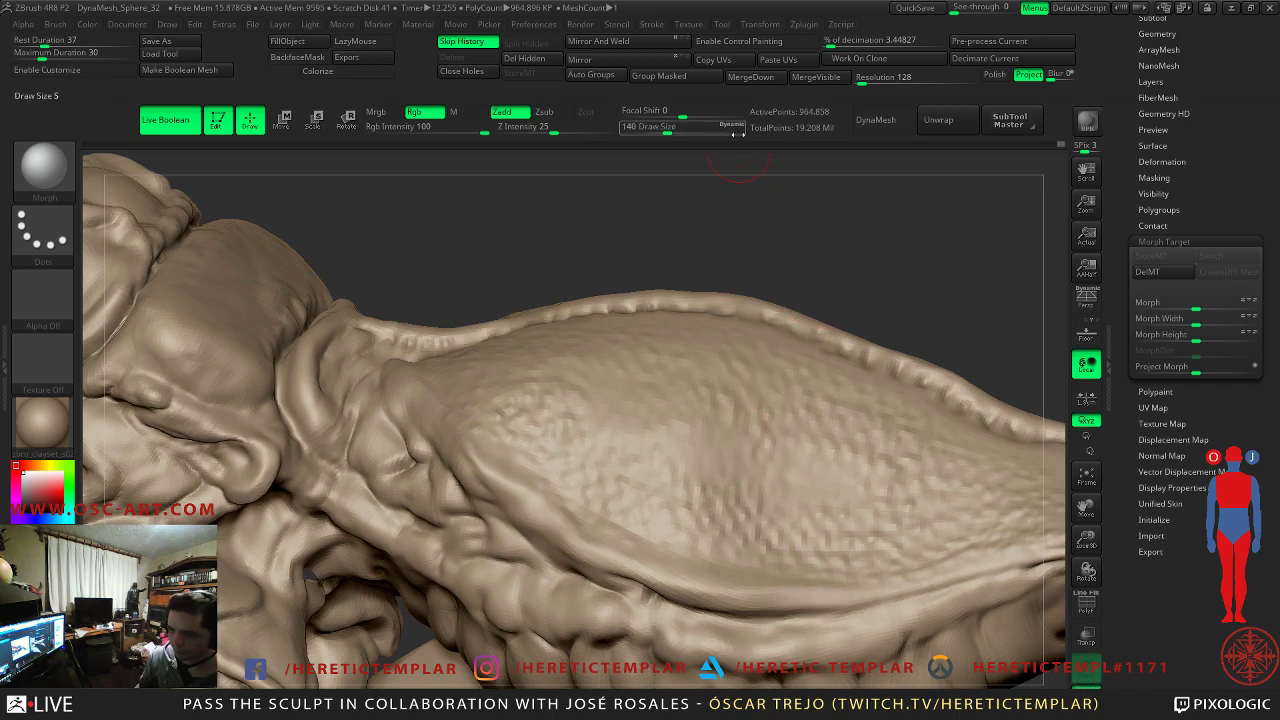
key(b)
key(s)
key(t)
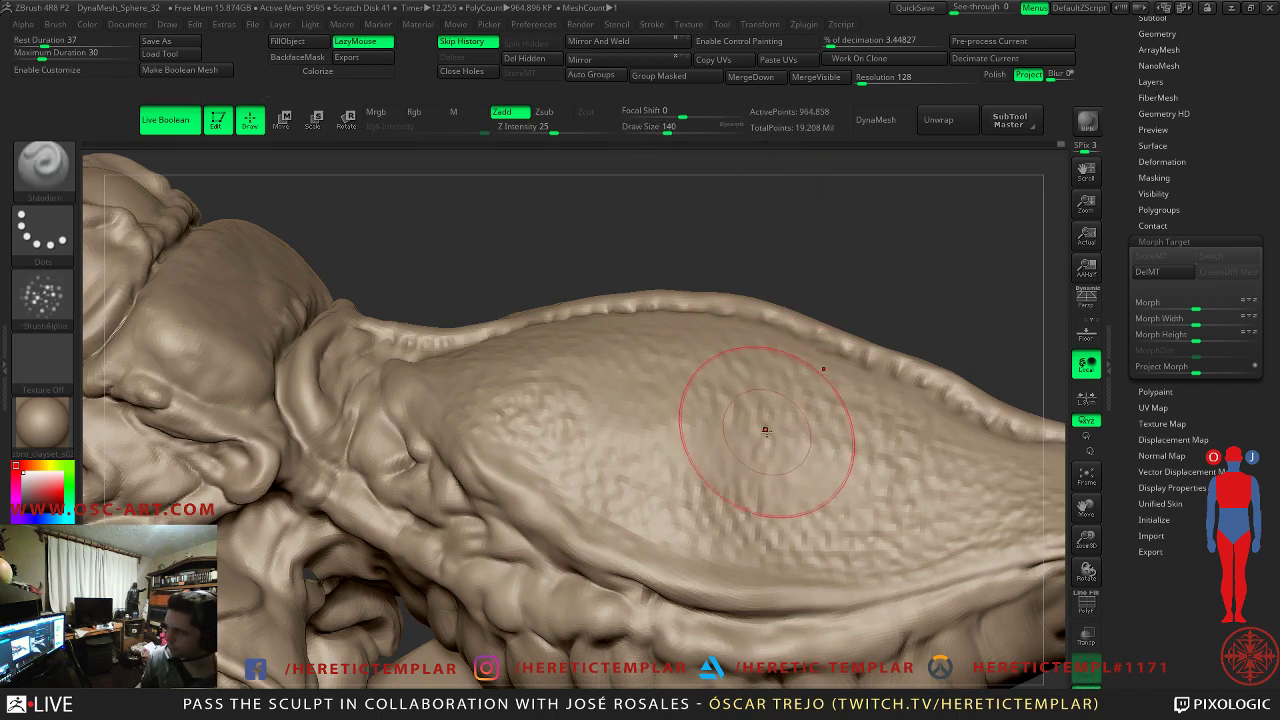
key(s)
click(735, 485)
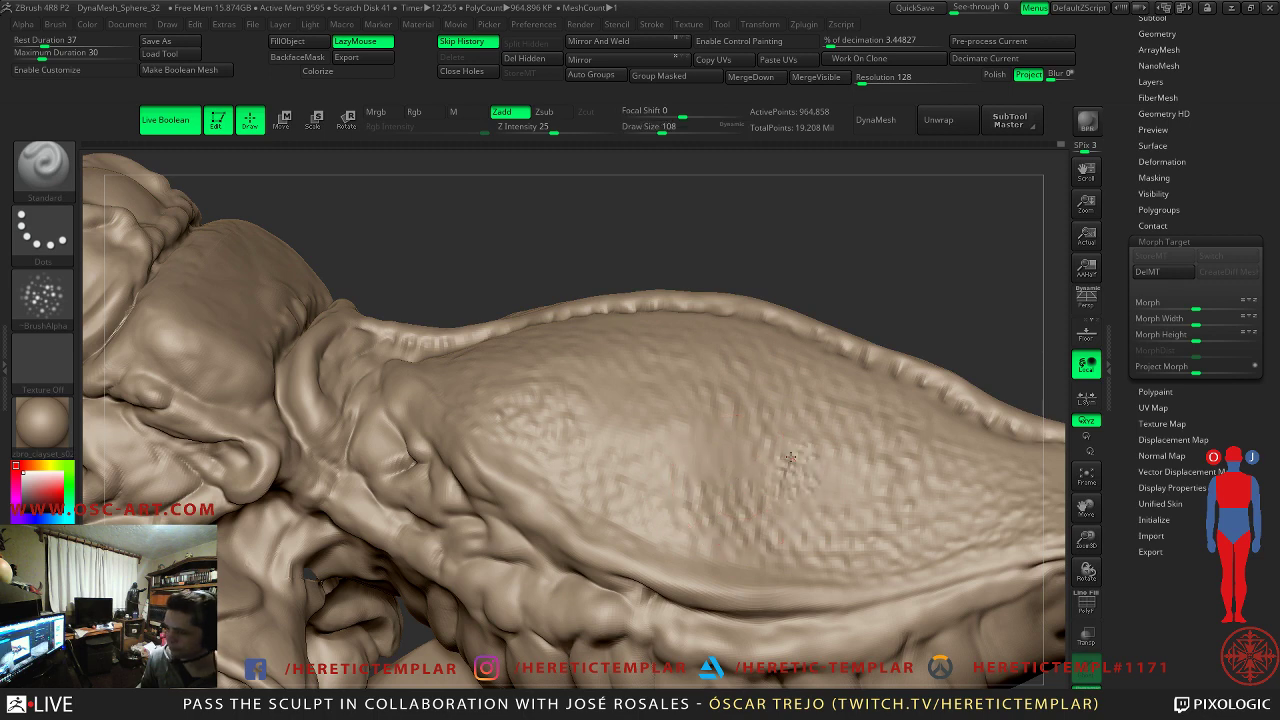
- Set the draw size to 177 and brush broader bumps across the center of the abdomen shell
key(s)
click(712, 466)
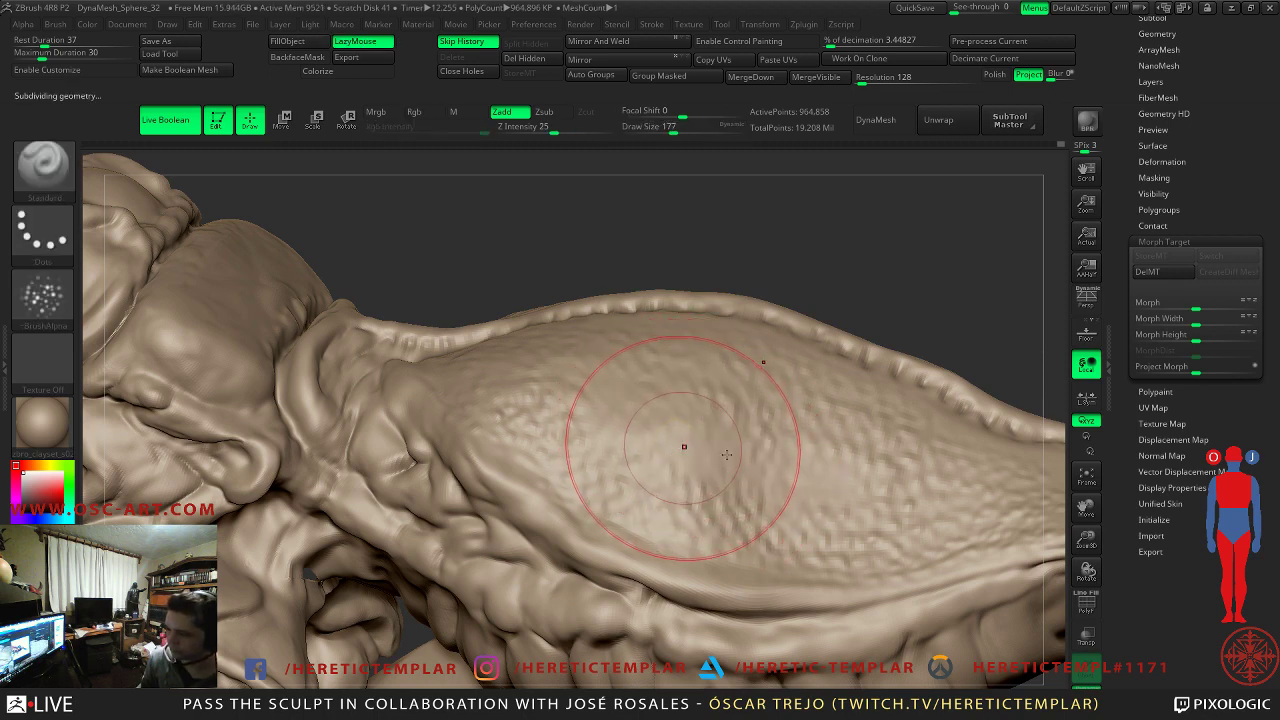
drag(690, 397, 760, 408)
mouse_move(772, 428)
mouse_down()
mouse_move(762, 462)
mouse_move(812, 471)
mouse_move(700, 488)
mouse_up()
mouse_move(746, 525)
mouse_down()
mouse_move(680, 525)
mouse_move(600, 435)
mouse_move(651, 463)
mouse_up()
- Add finer bumps along the front and lower edges of the abdomen shell at level 5, reducing the draw size to 83
mouse_move(771, 226)
mouse_down()
mouse_move(620, 362)
mouse_move(651, 380)
mouse_move(660, 371)
mouse_move(500, 360)
mouse_up()
key(s)
mouse_move(420, 346)
mouse_down()
mouse_move(406, 347)
mouse_move(443, 366)
mouse_move(508, 449)
mouse_move(498, 481)
mouse_up()
key(s)
drag(617, 565, 650, 577)
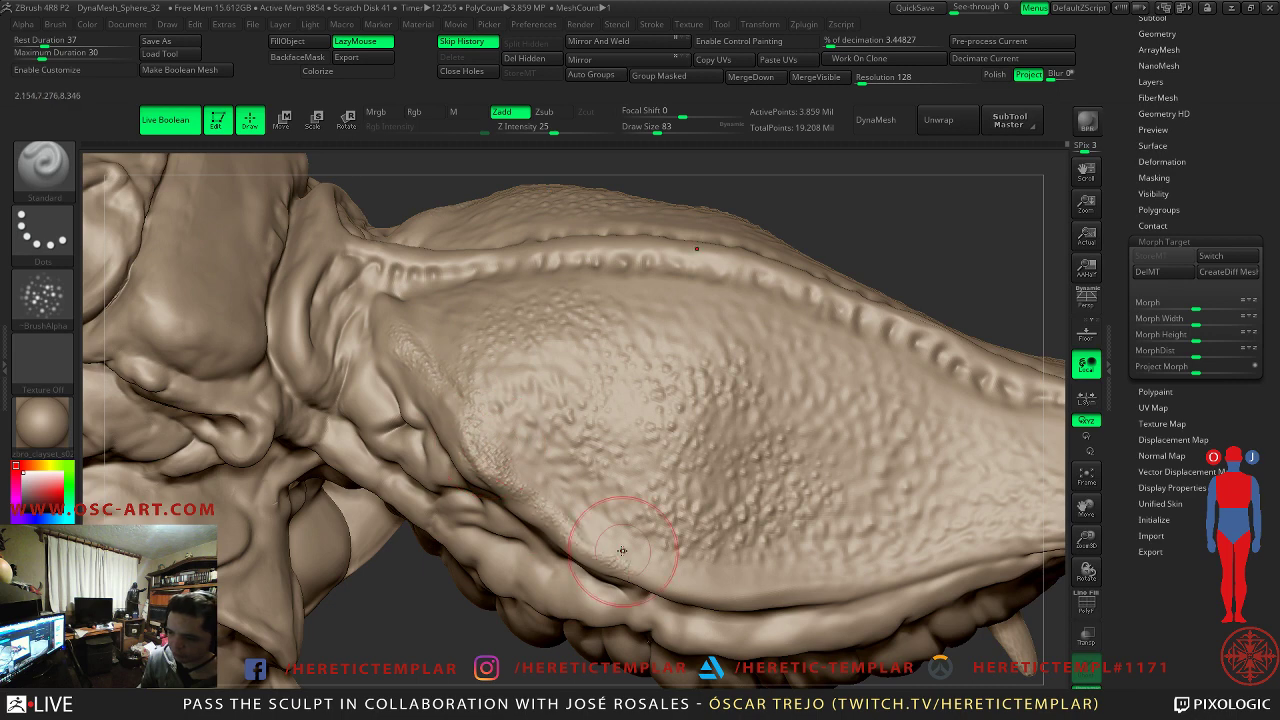
shift+drag(605, 537, 519, 481)
drag(732, 579, 957, 557)
- Extend the fine bump texture along the shell's lower rim to the abdomen's rear tip
alt+drag(935, 683, 452, 566)
drag(540, 414, 627, 405)
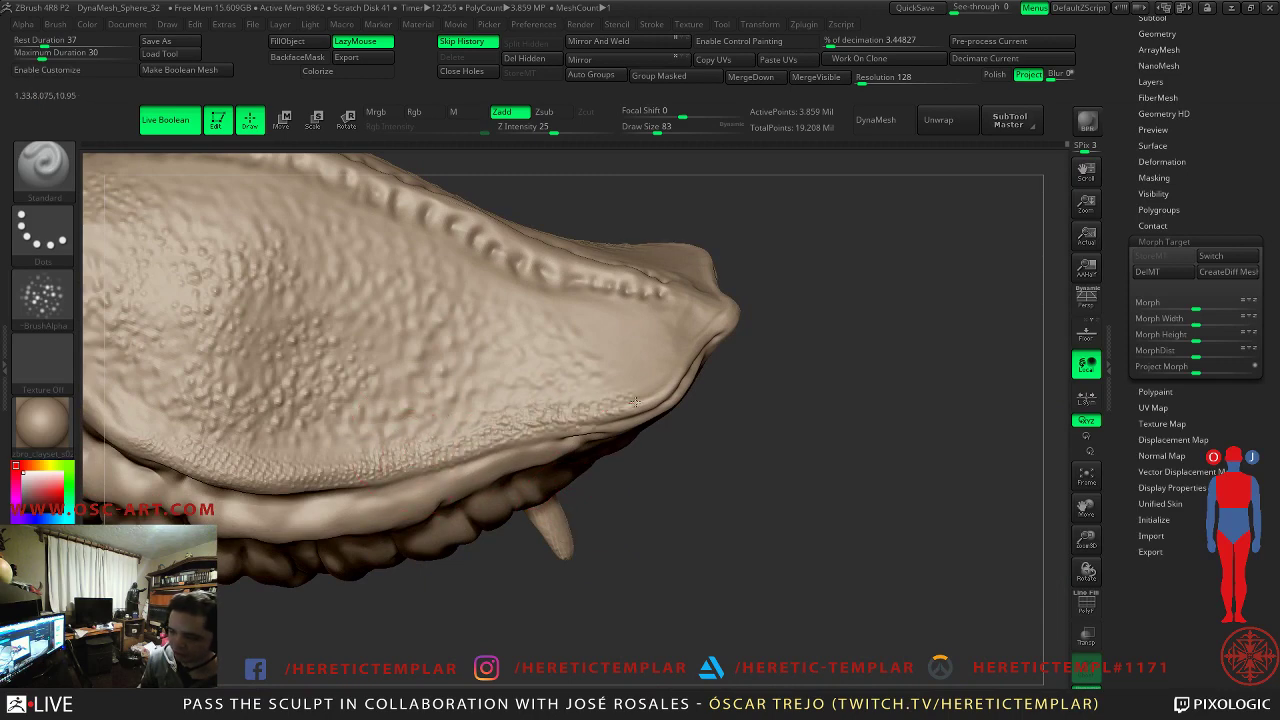
mouse_move(686, 300)
mouse_down()
mouse_move(612, 302)
mouse_move(673, 325)
mouse_up()
mouse_move(648, 305)
mouse_down()
mouse_move(632, 334)
mouse_move(606, 330)
mouse_move(576, 376)
mouse_up()
- Increase the draw size to 120 and fill the rear half of the abdomen shell with larger bumps
key(bracketright)
key(bracketright)
key(bracketright)
key(bracketright)
drag(448, 366, 433, 375)
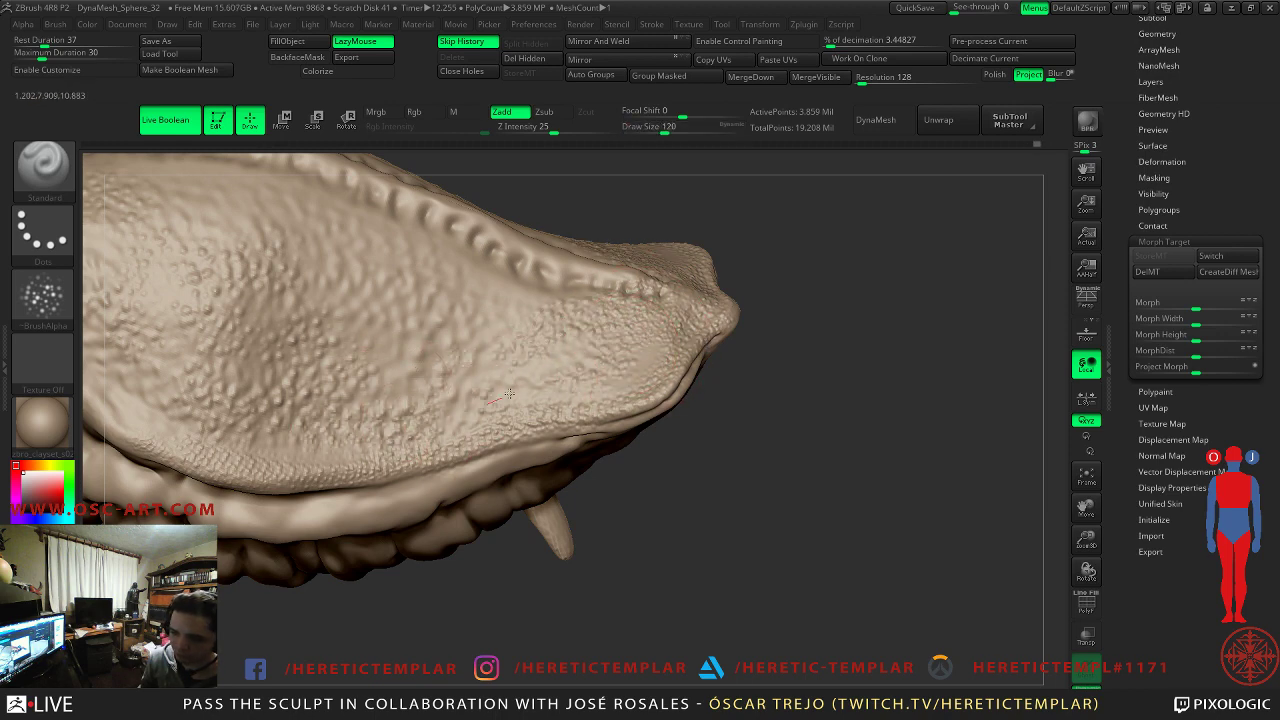
- Erase the texture along the abdomen shell's lower rear edge with the Morph brush at draw size 120
mouse_move(791, 423)
mouse_down()
mouse_move(737, 391)
mouse_move(755, 312)
mouse_move(766, 389)
mouse_up()
key(b)
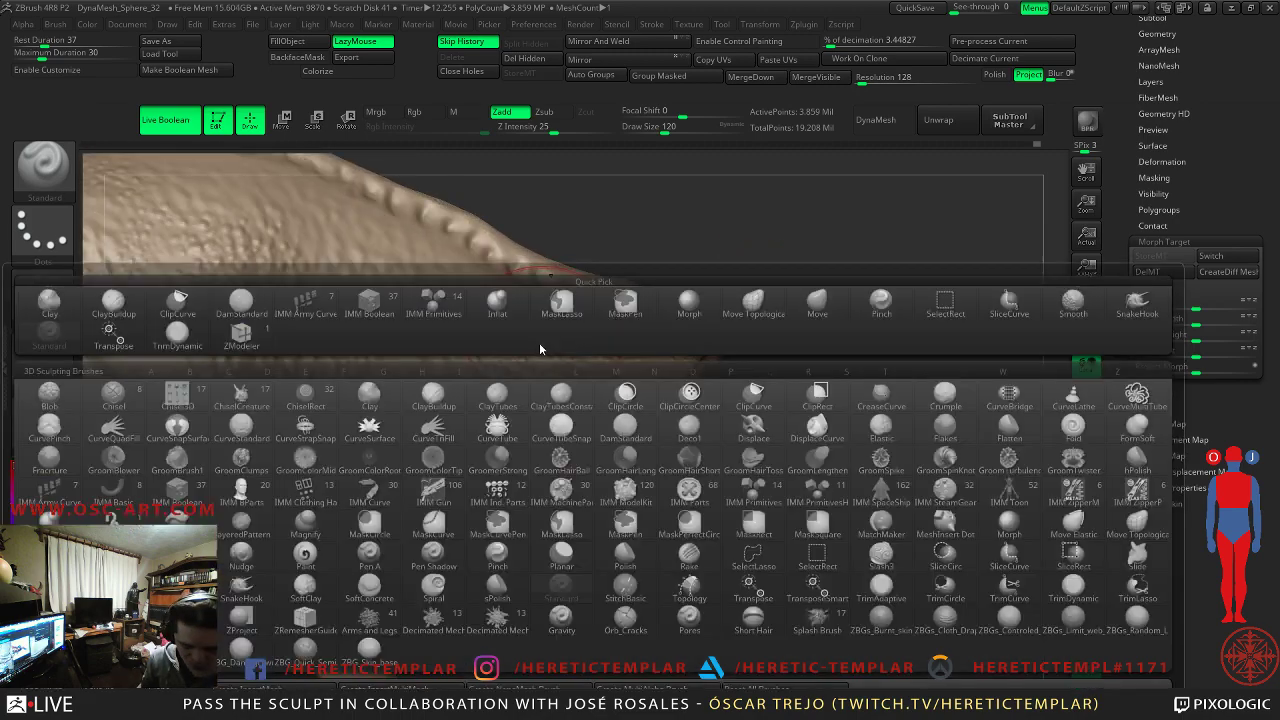
key(m)
key(o)
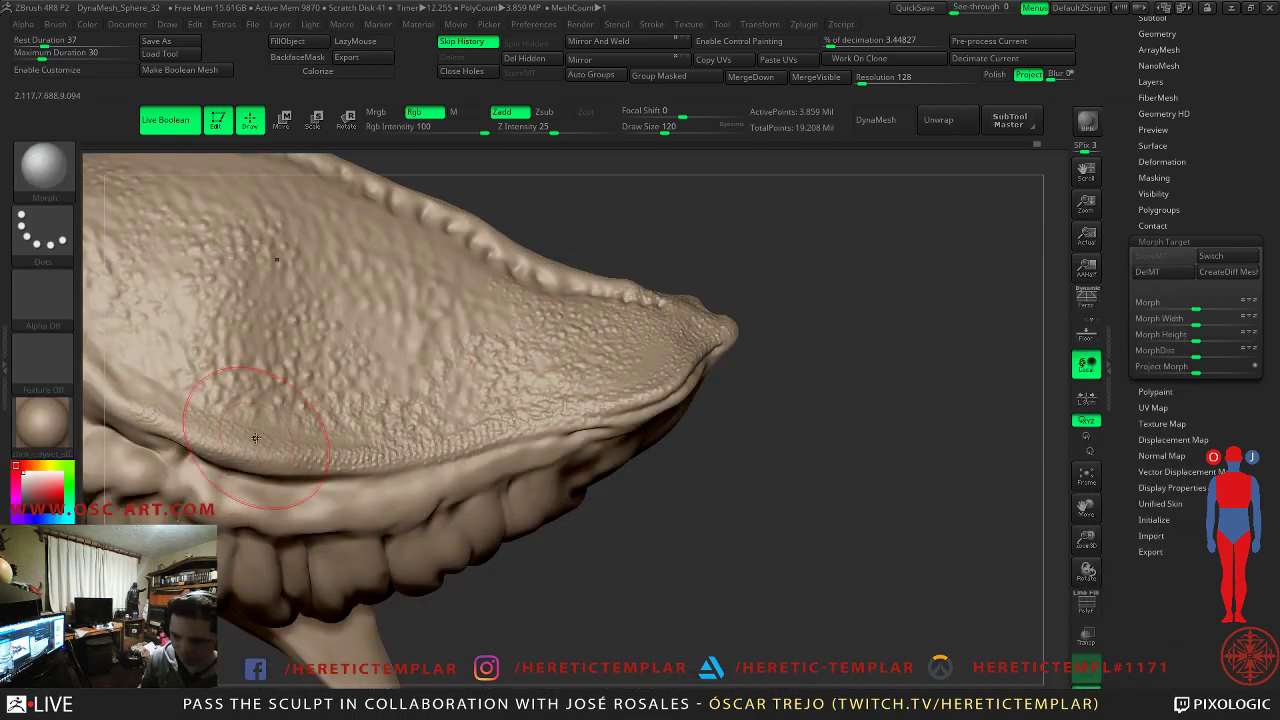
mouse_move(266, 446)
mouse_down()
mouse_move(490, 435)
mouse_move(500, 380)
mouse_move(382, 407)
mouse_up()
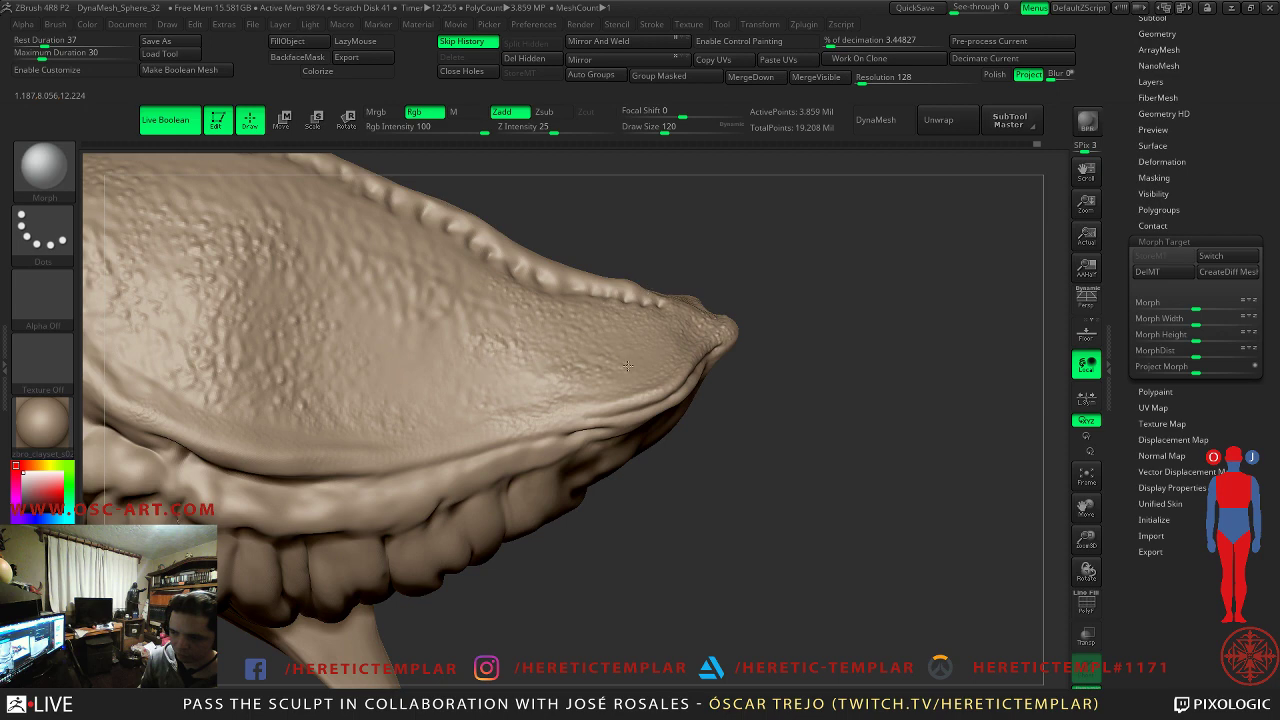
- Softly fade the bumps on the abdomen shell's center and lower side with the Morph brush at draw size 132 and Z Intensity 11
alt+drag(850, 399, 1083, 546)
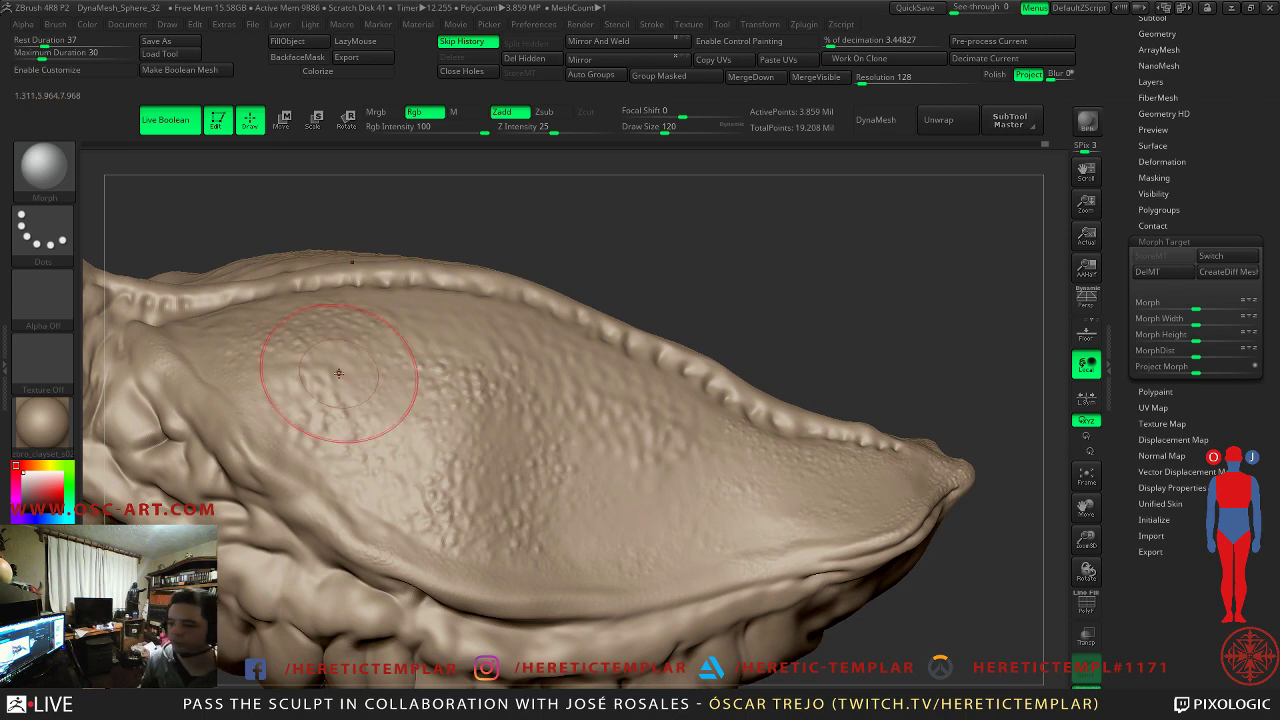
alt+drag(749, 383, 807, 277)
mouse_move(706, 263)
right_down()
mouse_move(691, 300)
mouse_move(529, 409)
right_up()
key(s)
drag(542, 455, 547, 455)
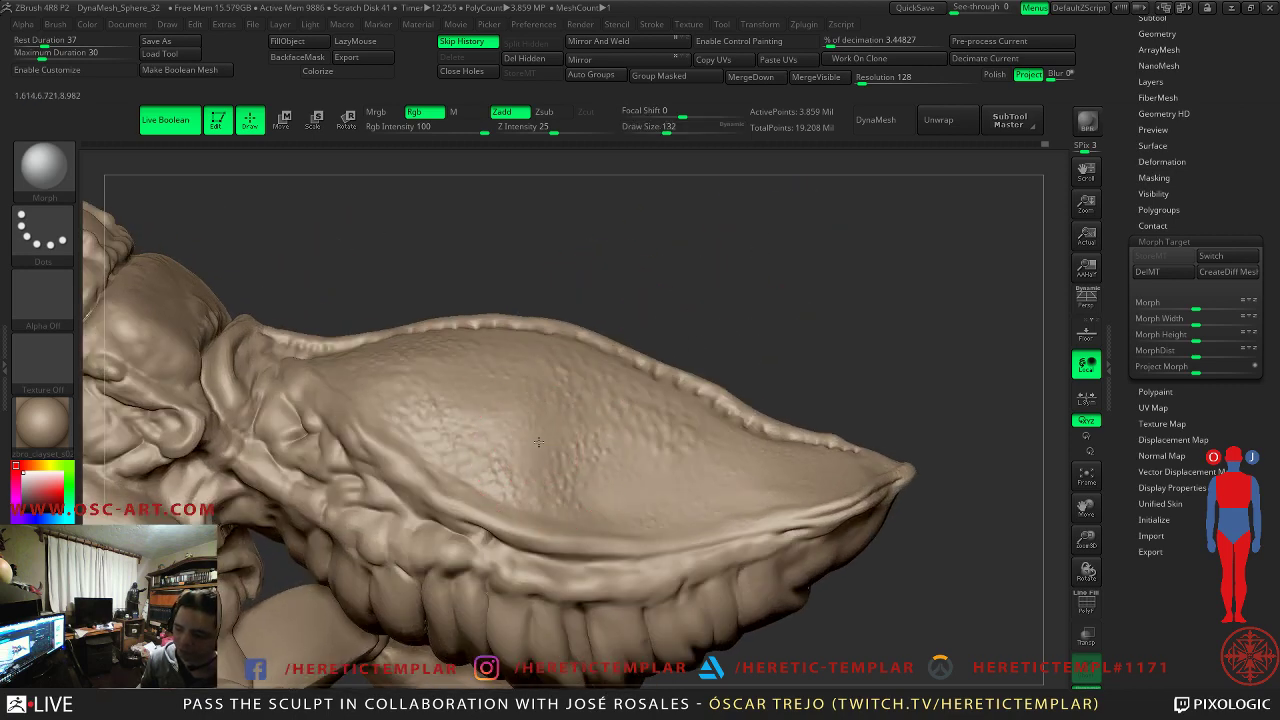
drag(484, 131, 534, 132)
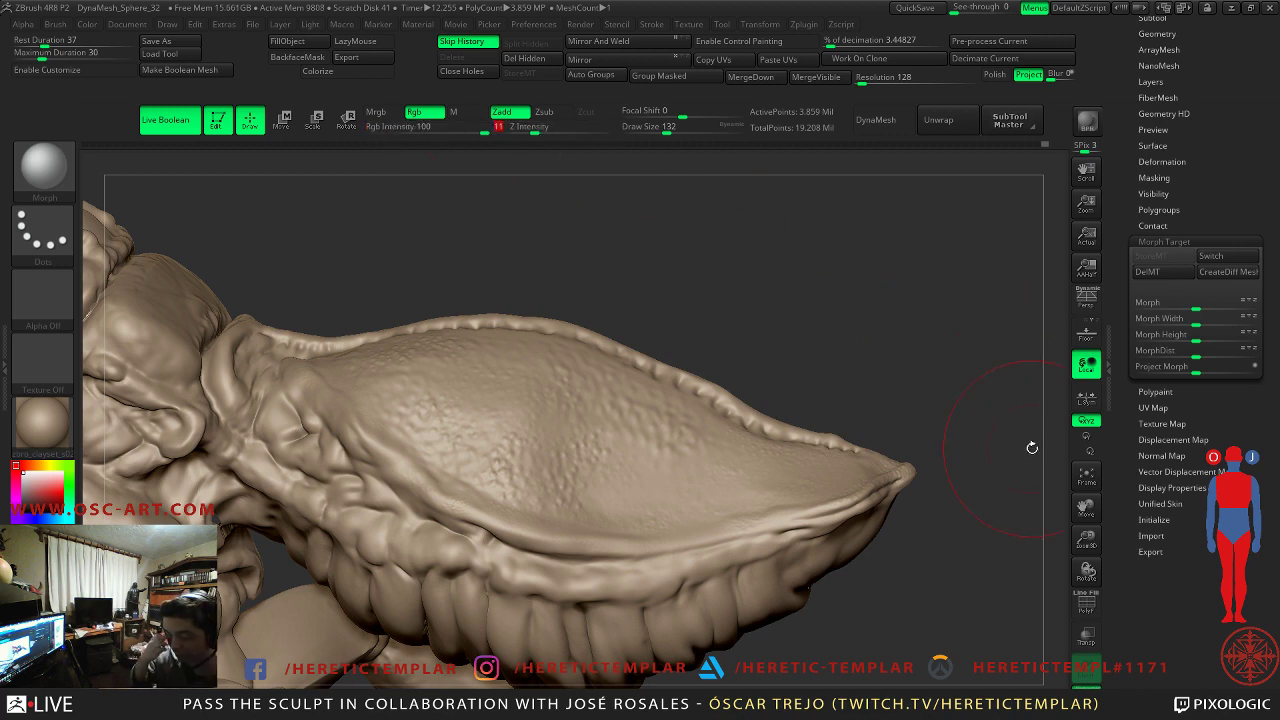
drag(577, 459, 607, 460)
mouse_move(520, 422)
mouse_down()
mouse_move(425, 428)
mouse_move(403, 349)
mouse_move(569, 525)
mouse_move(480, 505)
mouse_move(560, 531)
mouse_up()
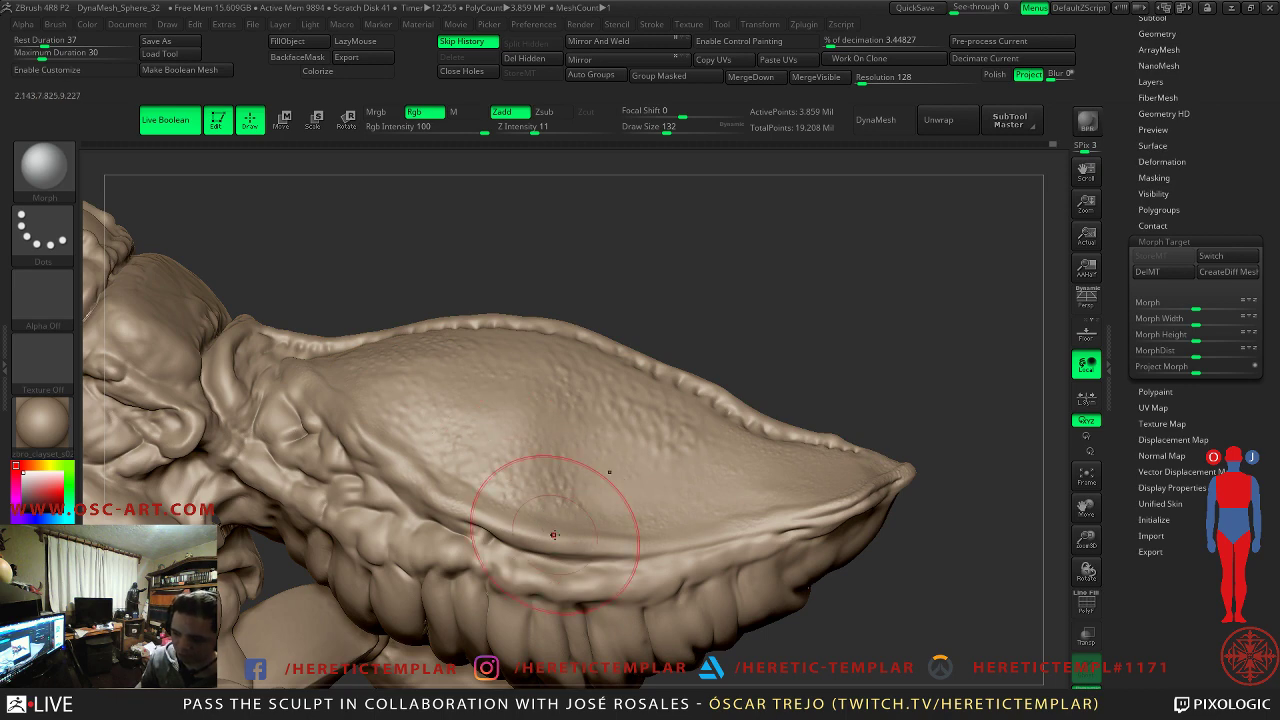
- Stamp bumps over the rear half of the abdomen shell with the Standard brush and its dotted alpha at draw size 140
key(b)
key(s)
key(t)
mouse_move(624, 486)
mouse_down()
mouse_move(662, 492)
mouse_move(557, 488)
mouse_up()
key(u)
key(ctrl)
key(ctrl+z)
key(s)
drag(634, 477, 636, 478)
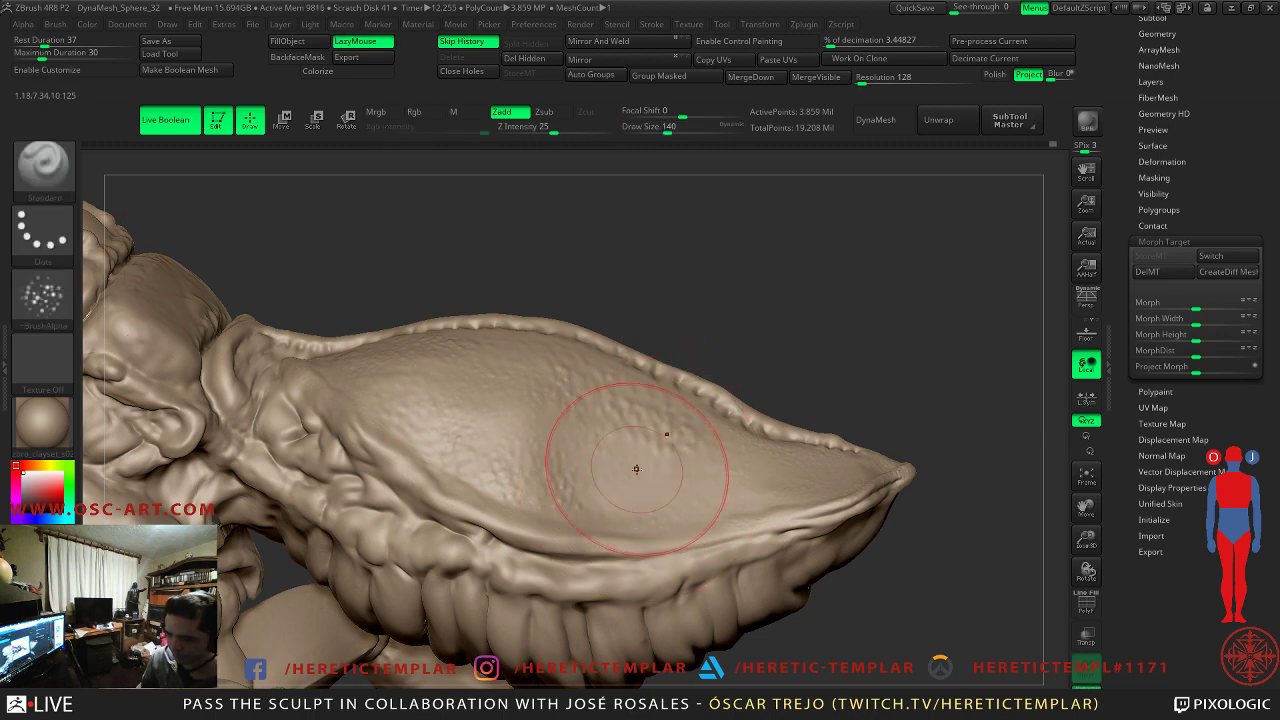
click(620, 486)
click(685, 490)
click(745, 488)
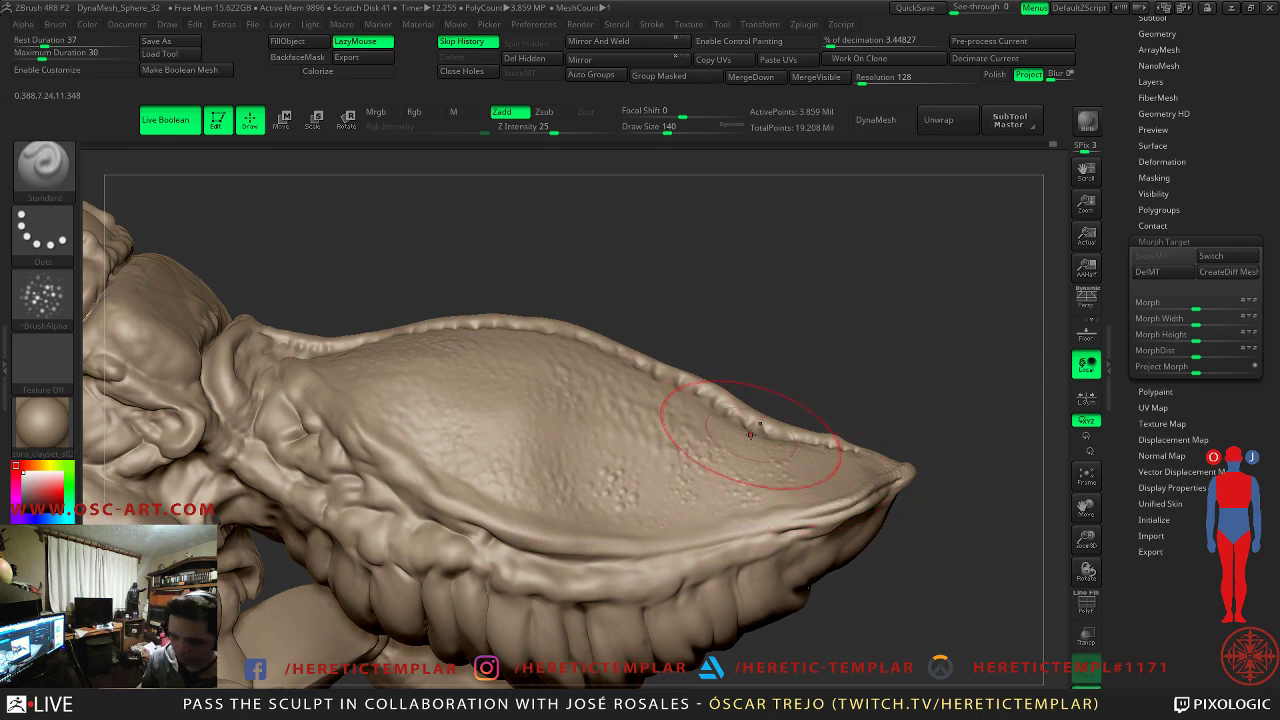
- Soften the bumps on the abdomen shell's rear with the Morph brush at draw size 140 and Z Intensity 11
key(b)
key(m)
key(o)
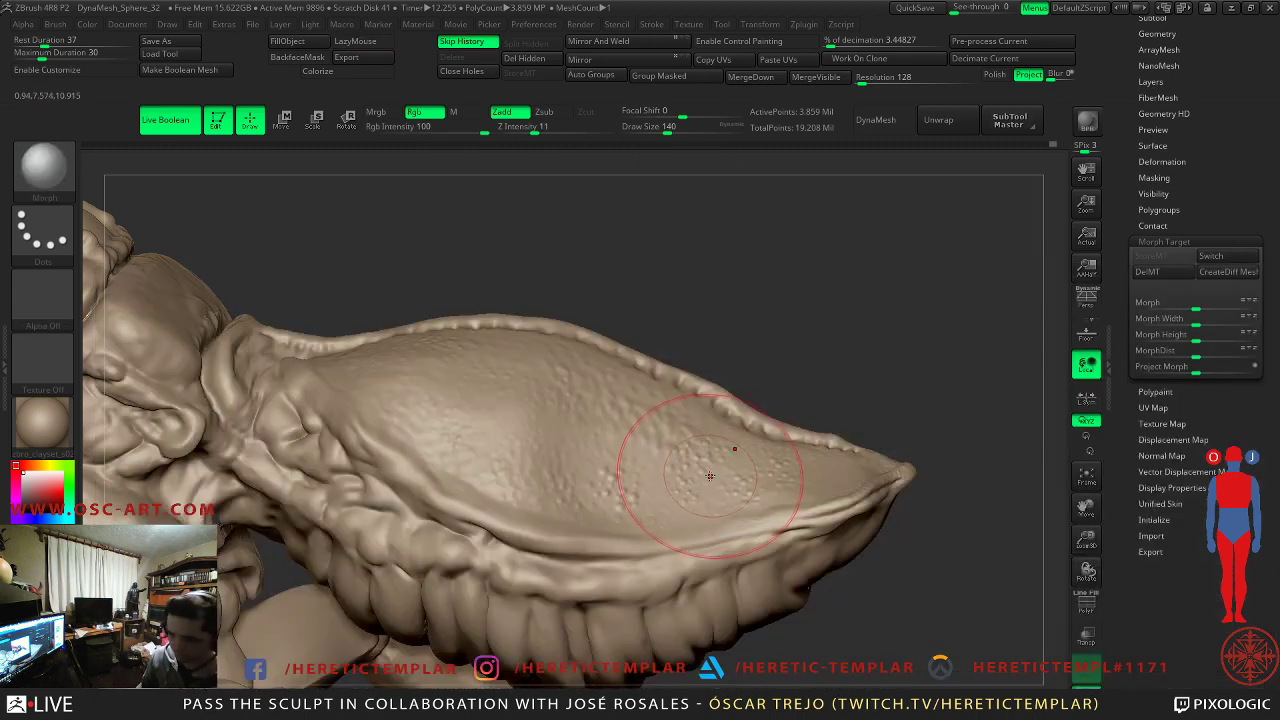
mouse_move(733, 466)
mouse_down()
mouse_move(623, 500)
mouse_move(586, 451)
mouse_move(606, 509)
mouse_move(720, 440)
mouse_up()
mouse_move(797, 366)
alt+mouse_down()
mouse_move(766, 363)
mouse_move(740, 380)
mouse_move(863, 409)
mouse_move(457, 400)
alt+mouse_up()
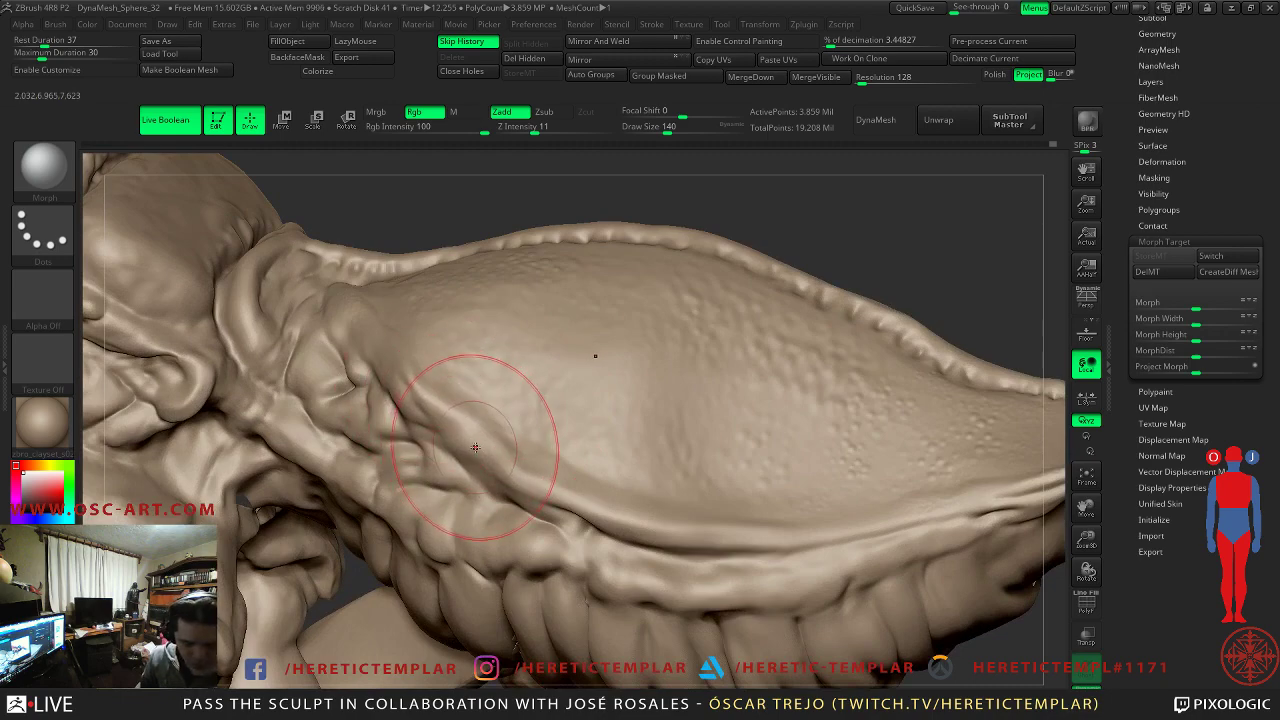
- Carve wrinkled folds along the abdomen shell's front lower edge with DamStandard at draw size 39, working at lower subdivision levels
key(b)
key(d)
key(s)
key(s)
drag(436, 485, 428, 485)
key(shift+d)
key(shift+d)
key(shift+d)
mouse_move(814, 226)
mouse_down()
mouse_move(839, 222)
mouse_move(780, 283)
mouse_up()
key(d)
key(d)
key(s)
mouse_move(374, 497)
mouse_down()
mouse_move(318, 442)
mouse_move(360, 453)
mouse_move(356, 488)
mouse_up()
key(ctrl+z)
drag(794, 235, 326, 518)
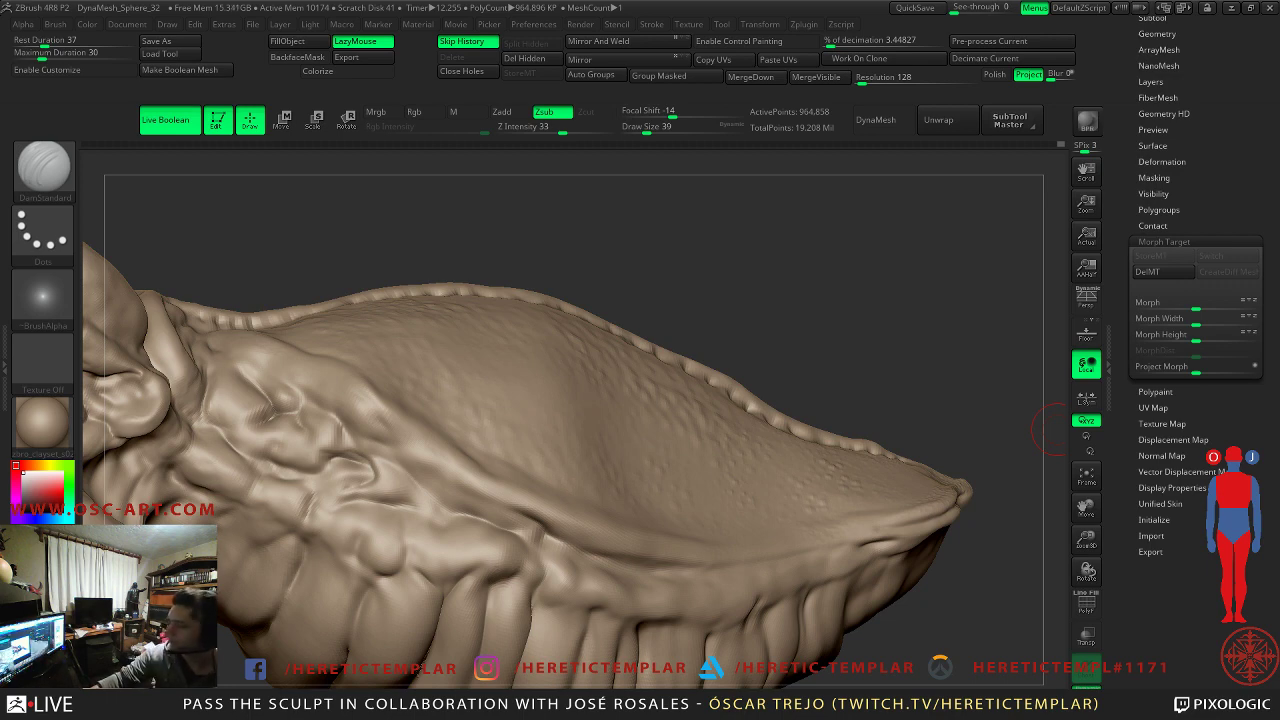
- Deepen the hollow of the ear-shaped fold between thorax and abdomen with DamStandard at draw size 39
alt+drag(682, 283, 843, 373)
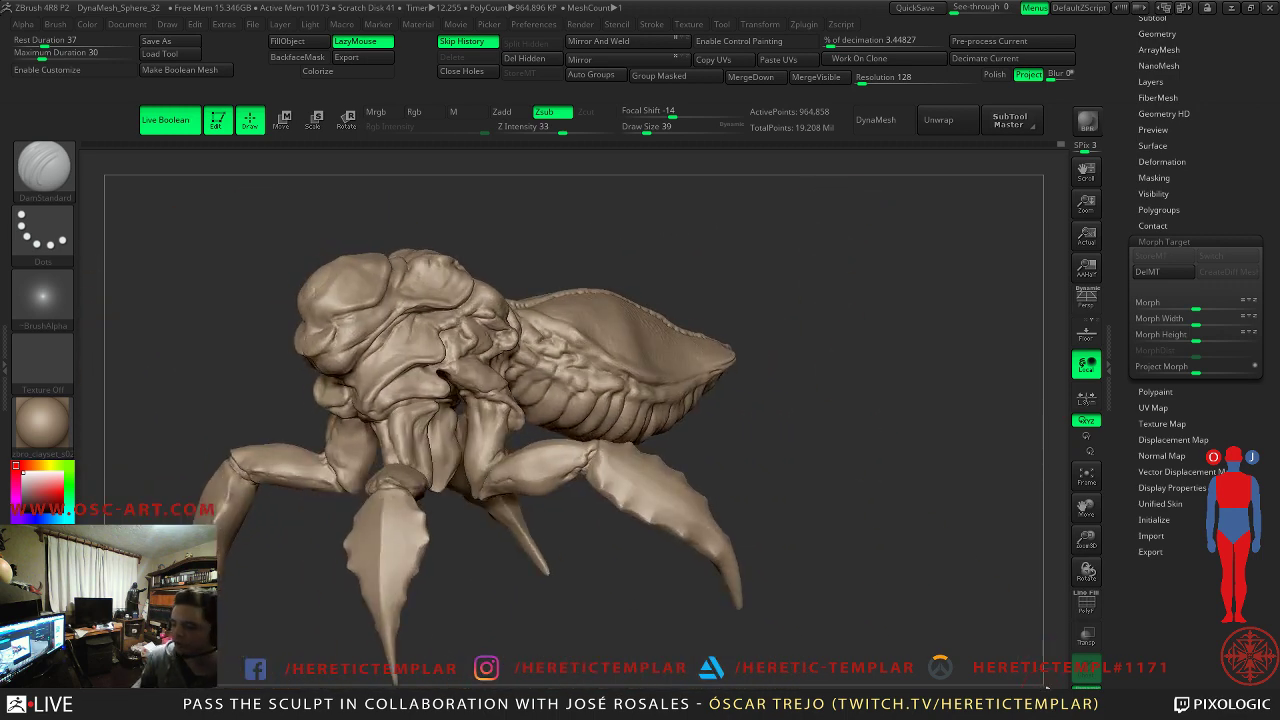
click(1086, 692)
shift+drag(883, 517, 900, 446)
mouse_move(814, 267)
mouse_down()
mouse_move(830, 436)
mouse_move(806, 468)
mouse_move(802, 427)
mouse_move(796, 522)
mouse_move(845, 527)
mouse_move(786, 363)
mouse_move(551, 451)
mouse_move(460, 385)
mouse_up()
key(d)
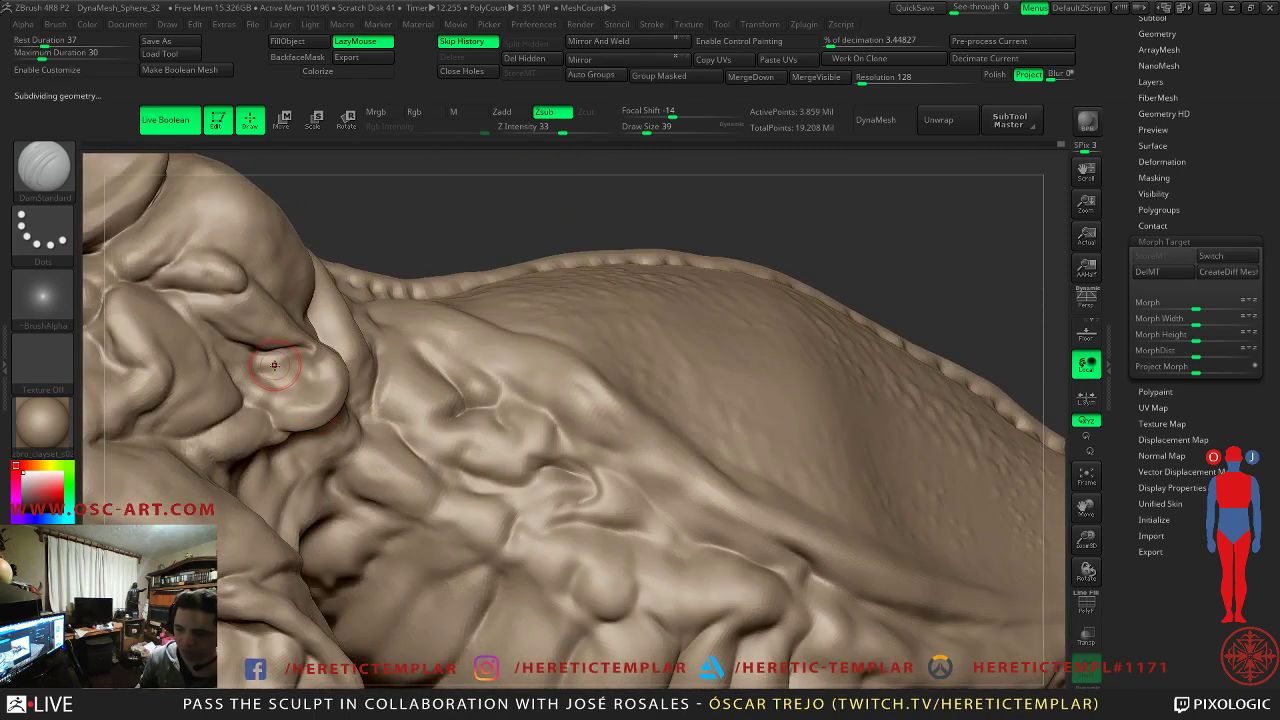
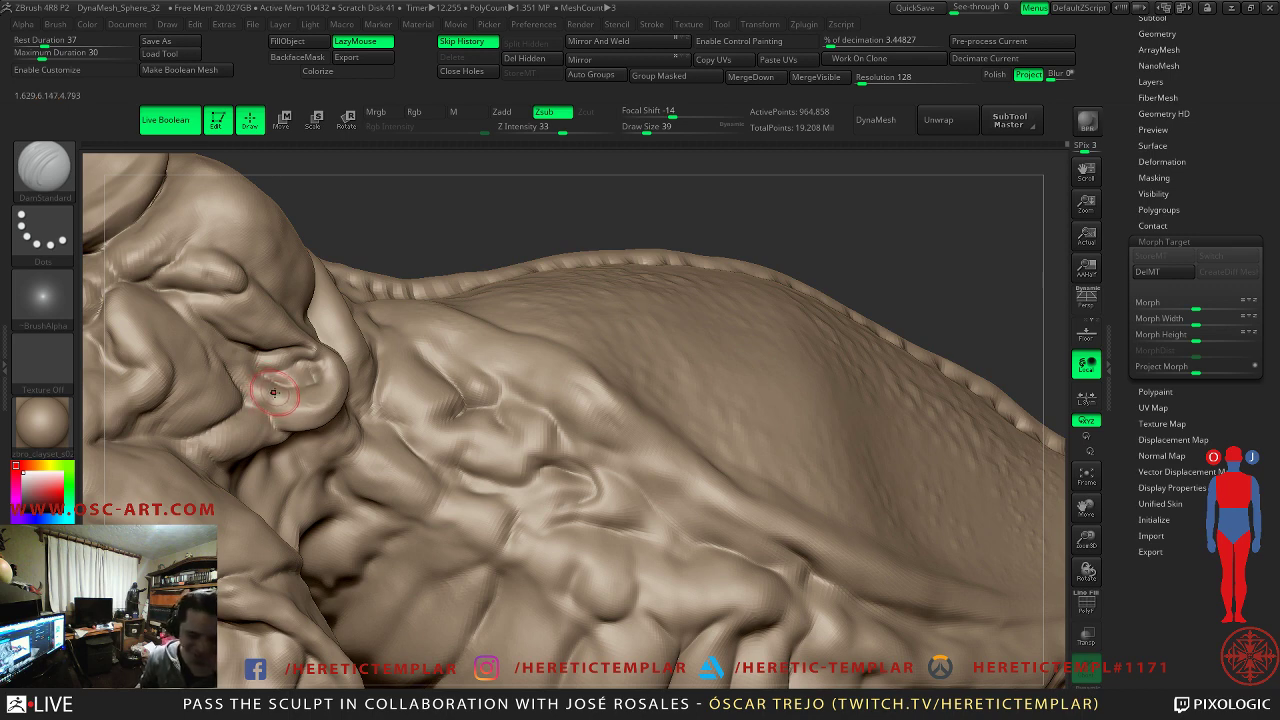
drag(273, 396, 277, 411)
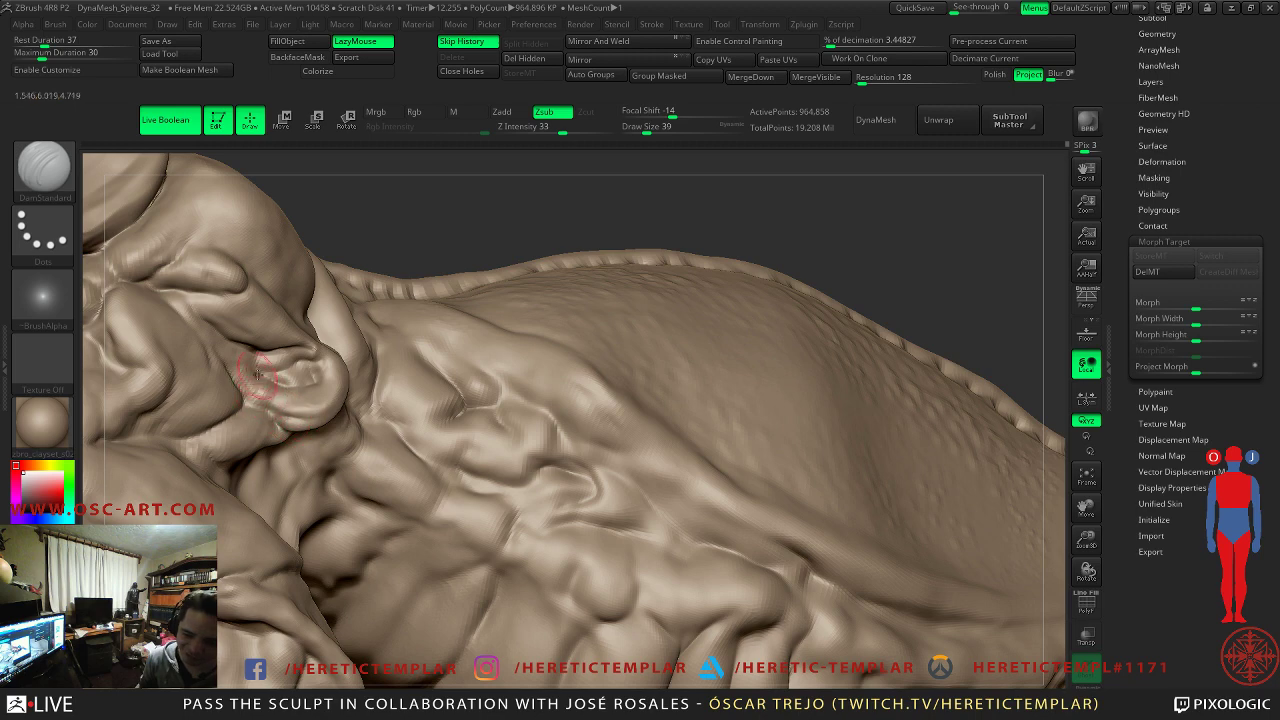
- Sharpen the creases around the ear-shaped fold with DamStandard at draw size 25, and set the Smooth brush's Z Intensity to 24
key(s)
drag(209, 317, 191, 323)
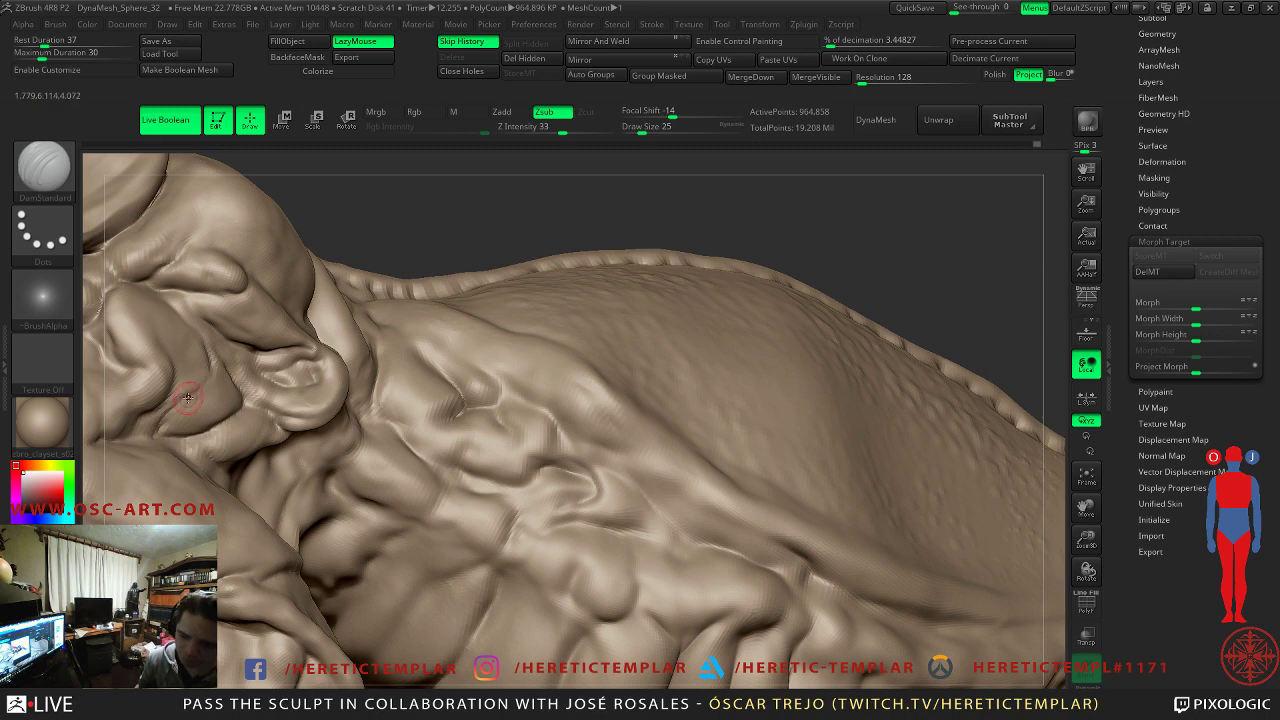
key(shift)
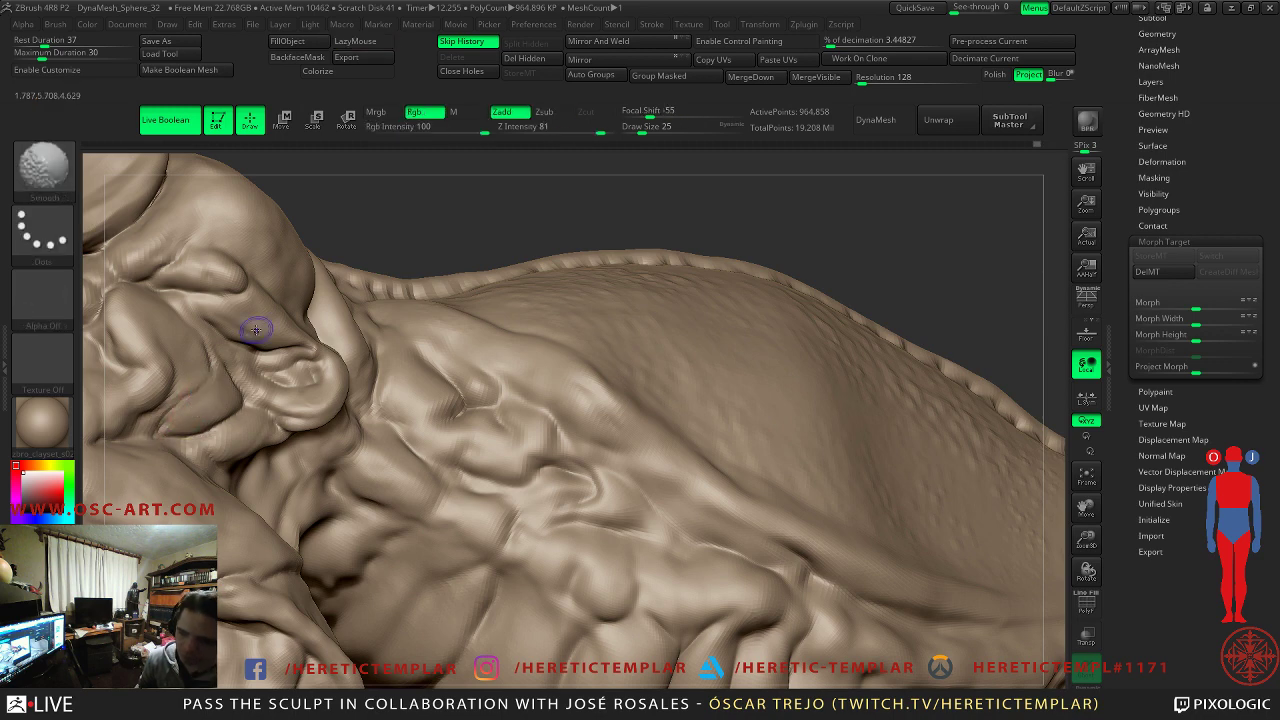
click(576, 129)
click(546, 132)
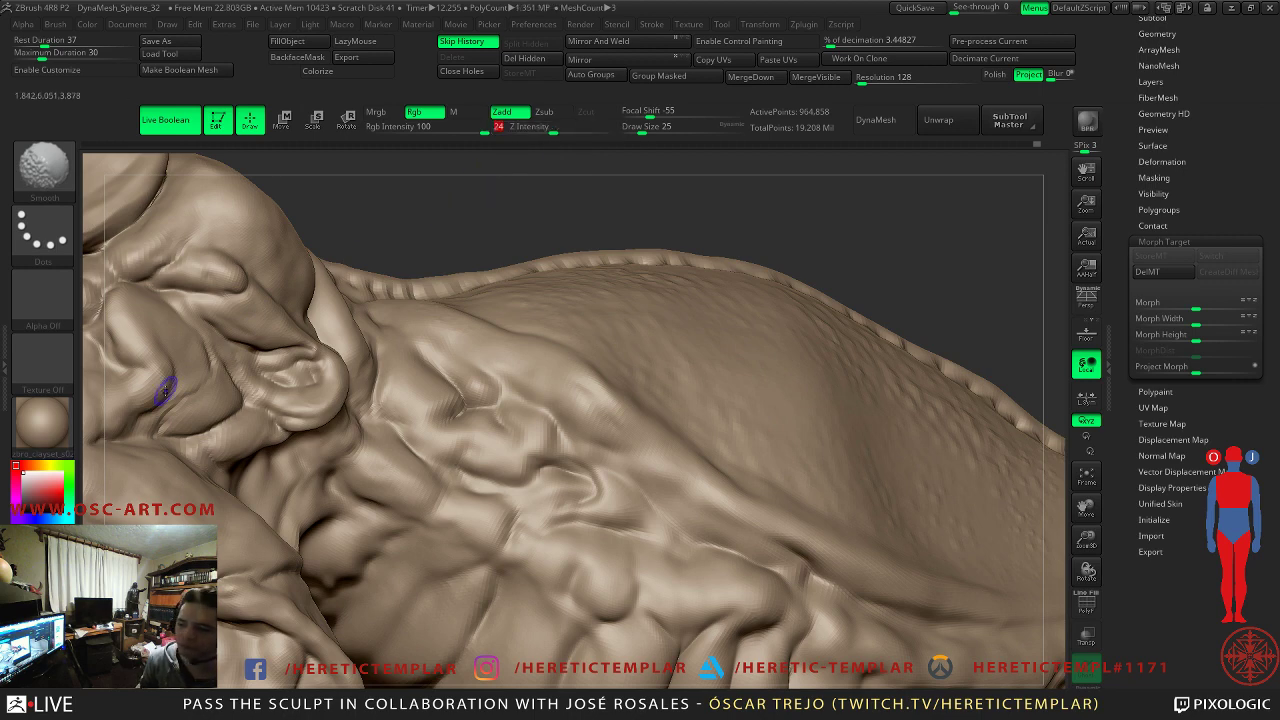
mouse_move(451, 223)
mouse_down()
mouse_move(475, 315)
mouse_move(527, 347)
mouse_up()
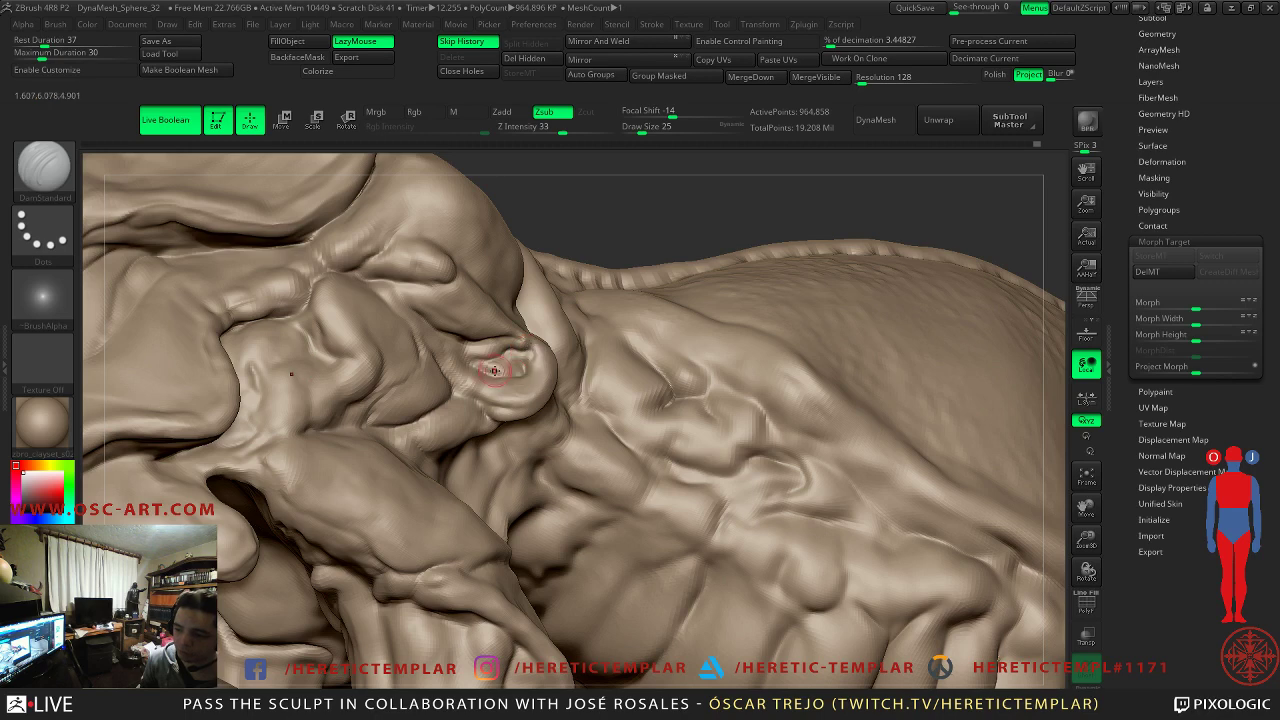
mouse_move(494, 402)
mouse_down()
mouse_move(542, 400)
mouse_move(267, 402)
mouse_up()
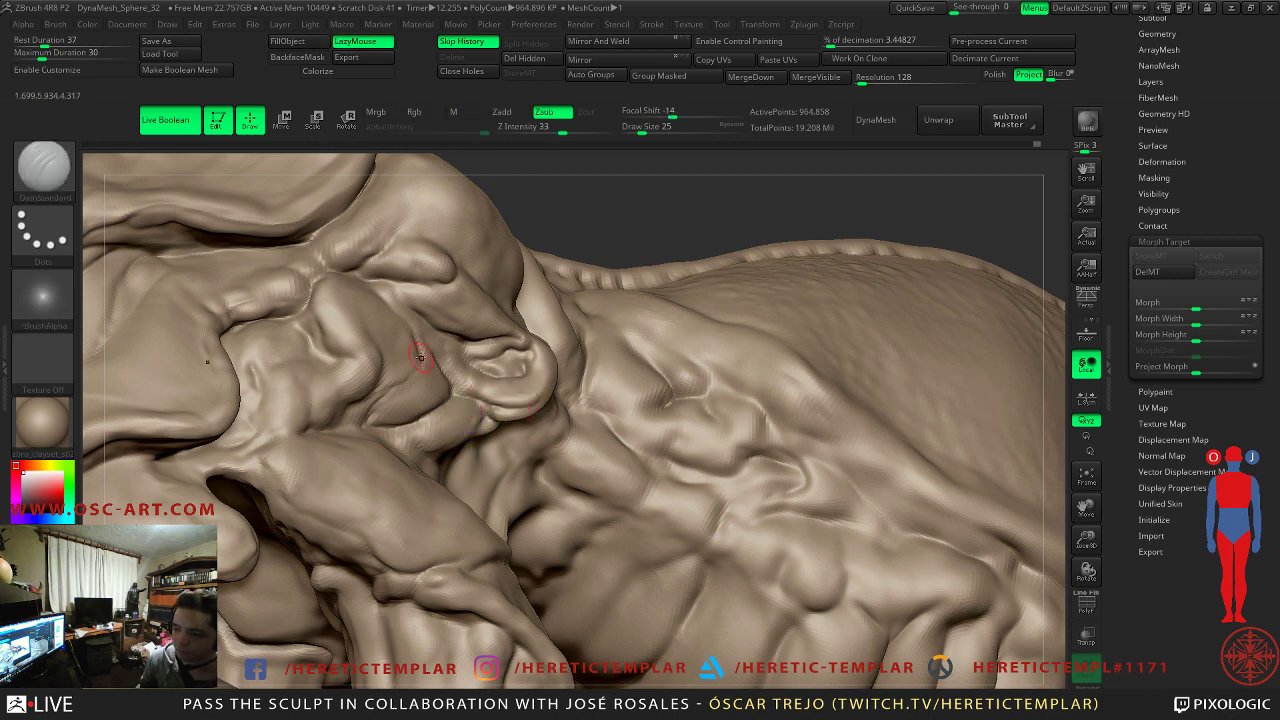
- Swell the small folds beside the ear-shaped fold with the Inflate brush at draw size 51, working across subdivision levels
key(b)
key(i)
key(n)
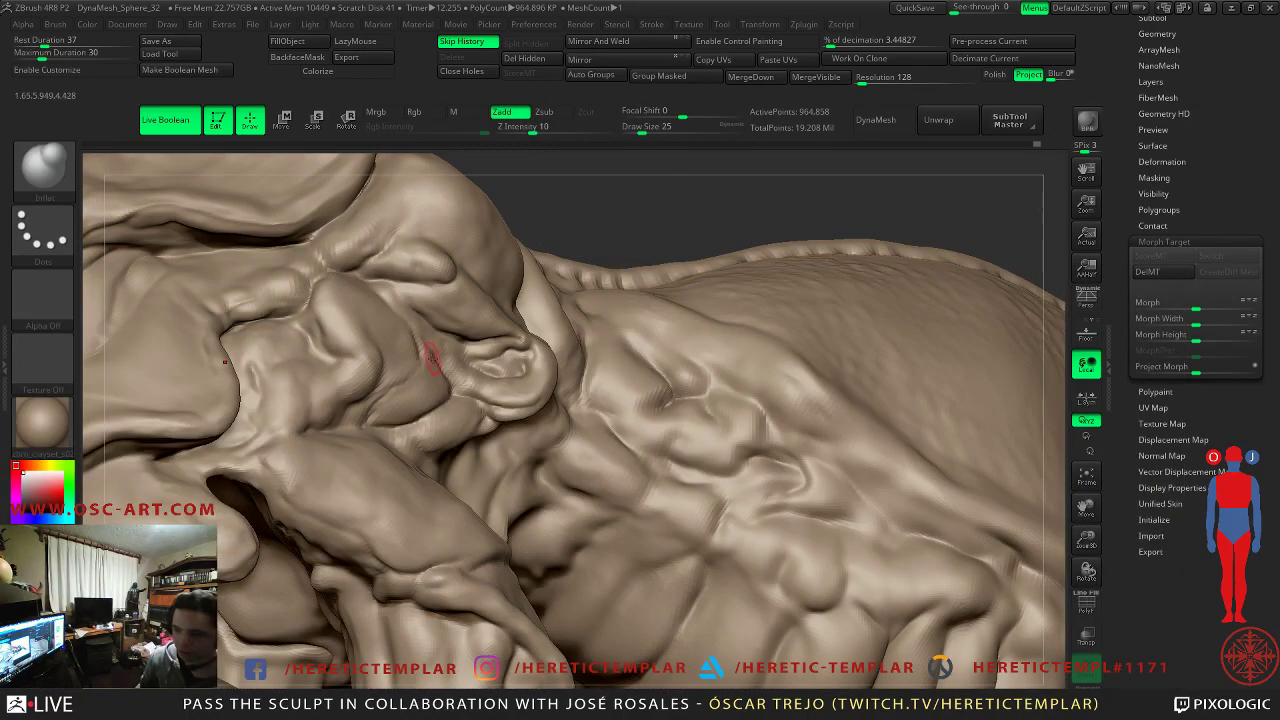
key(s)
mouse_move(483, 361)
mouse_down()
mouse_move(508, 336)
mouse_move(508, 400)
mouse_move(493, 414)
mouse_up()
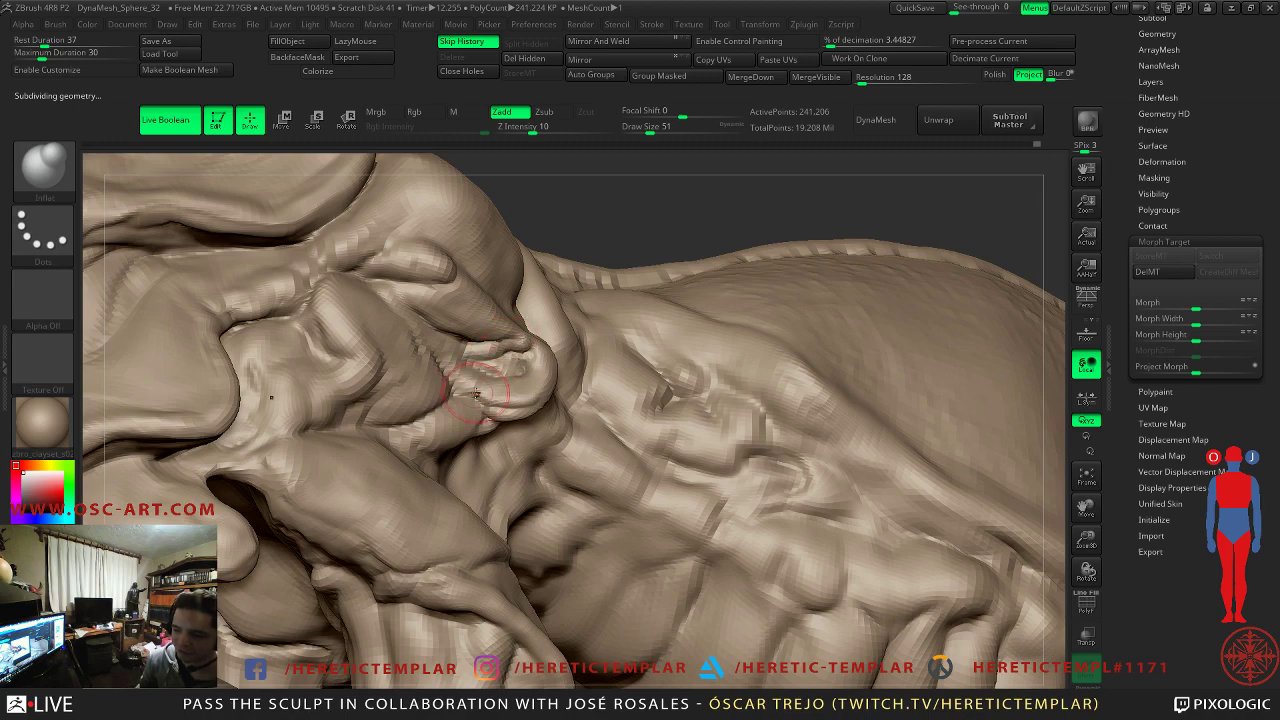
key(d)
key(d)
- Carve the thorax folds in front of the ear-shaped fold with DamStandard at draw size 35, one subdivision level lower
alt+drag(602, 233, 499, 425)
alt+drag(517, 365, 603, 276)
key(shift+d)
key(b)
key(d)
key(s)
key(s)
drag(397, 479, 381, 477)
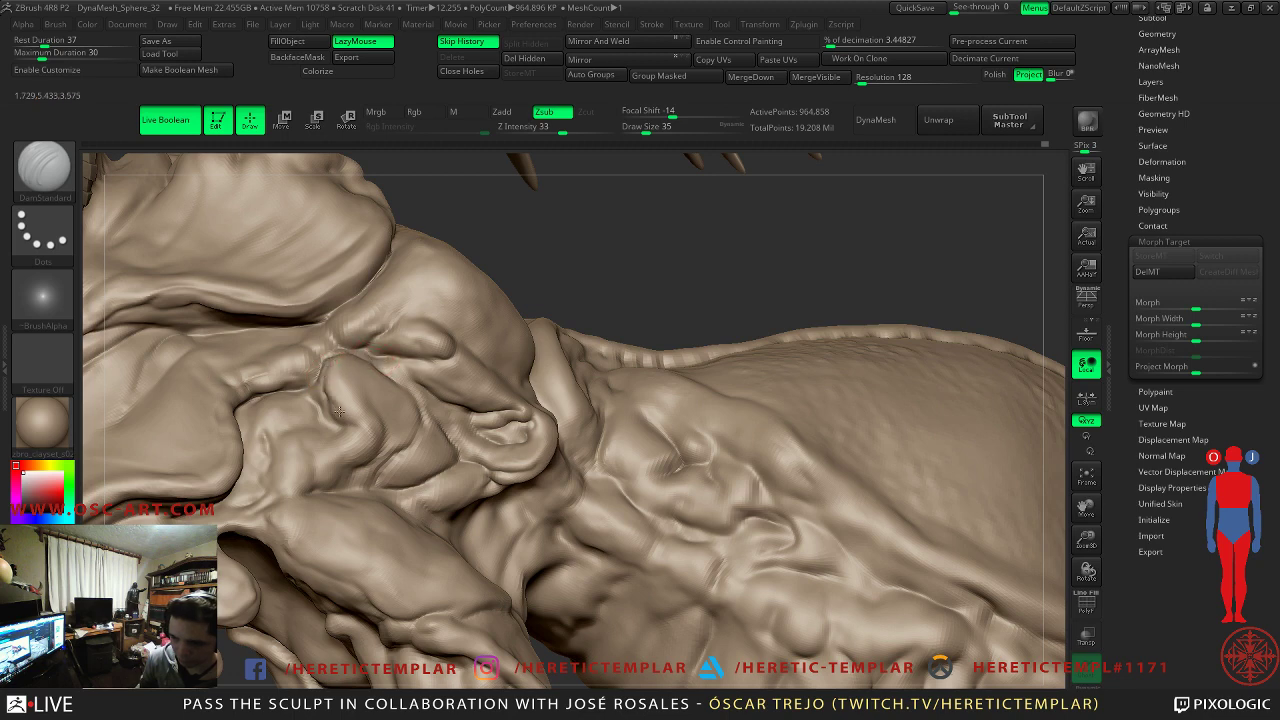
- Cut finer creases between the small thorax folds with DamStandard at draw size 22 and smooth their lower ends
key(s)
drag(357, 422, 344, 424)
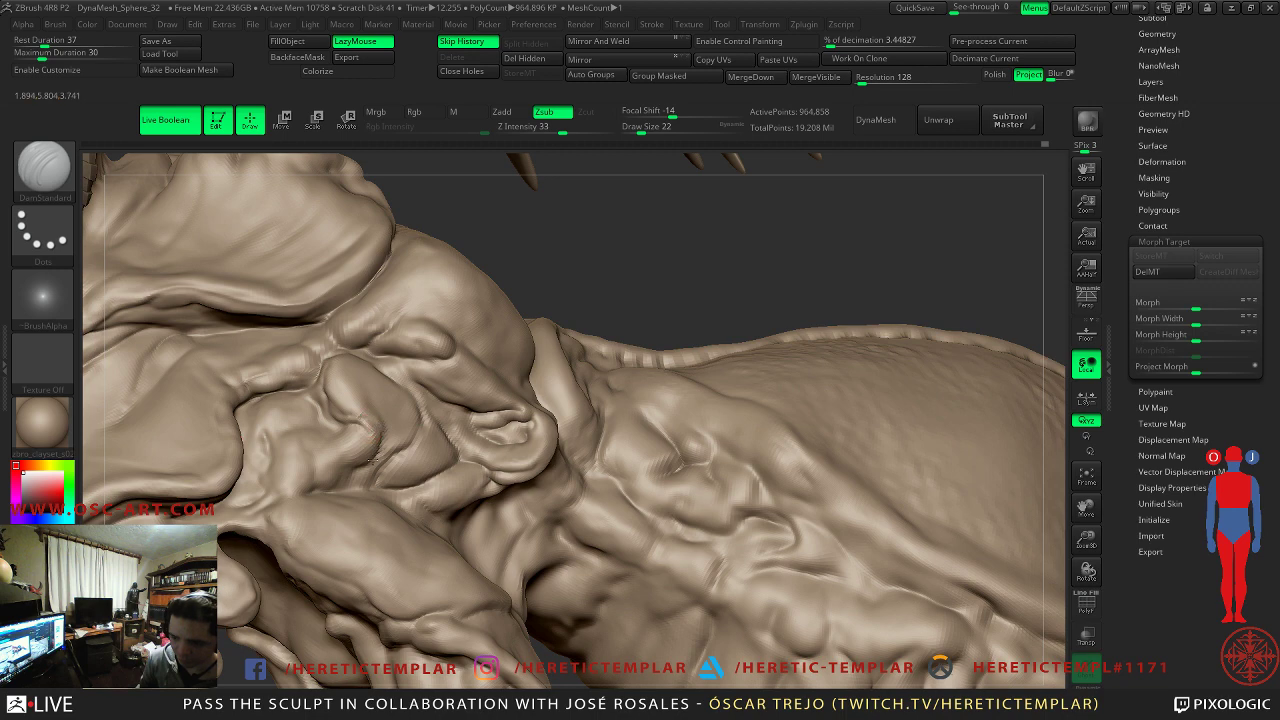
key(shift)
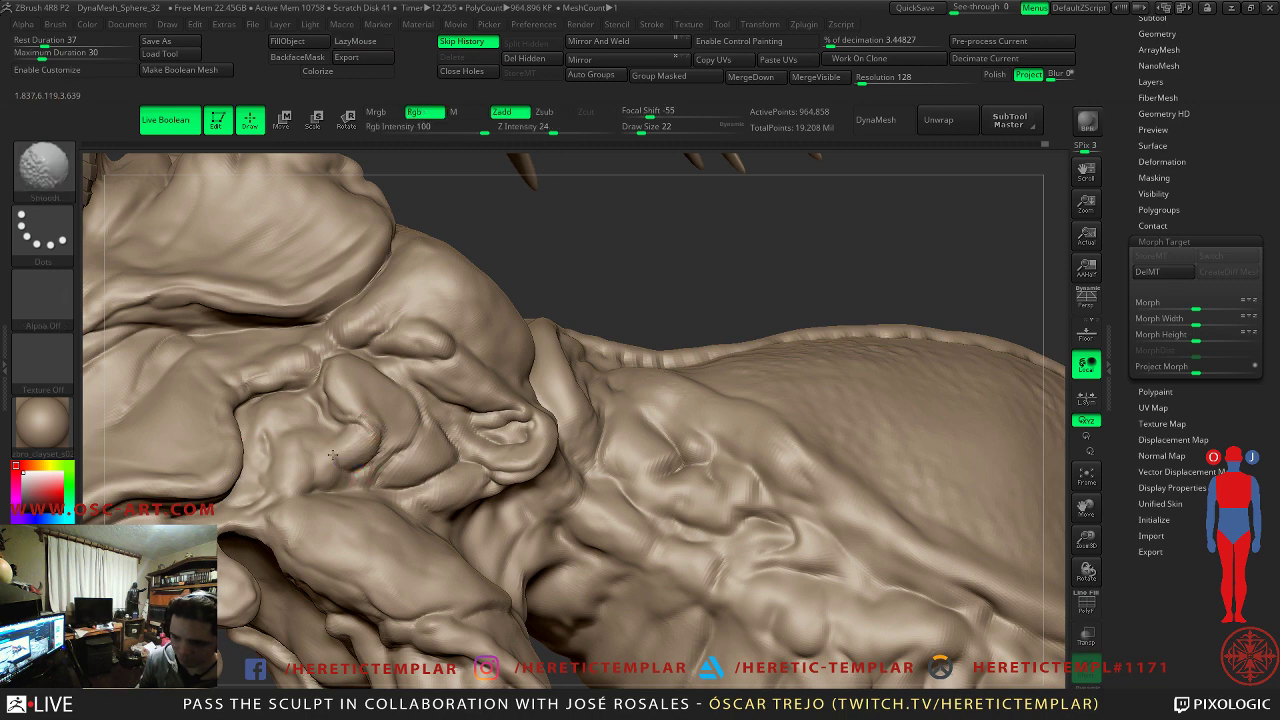
shift+drag(368, 476, 360, 482)
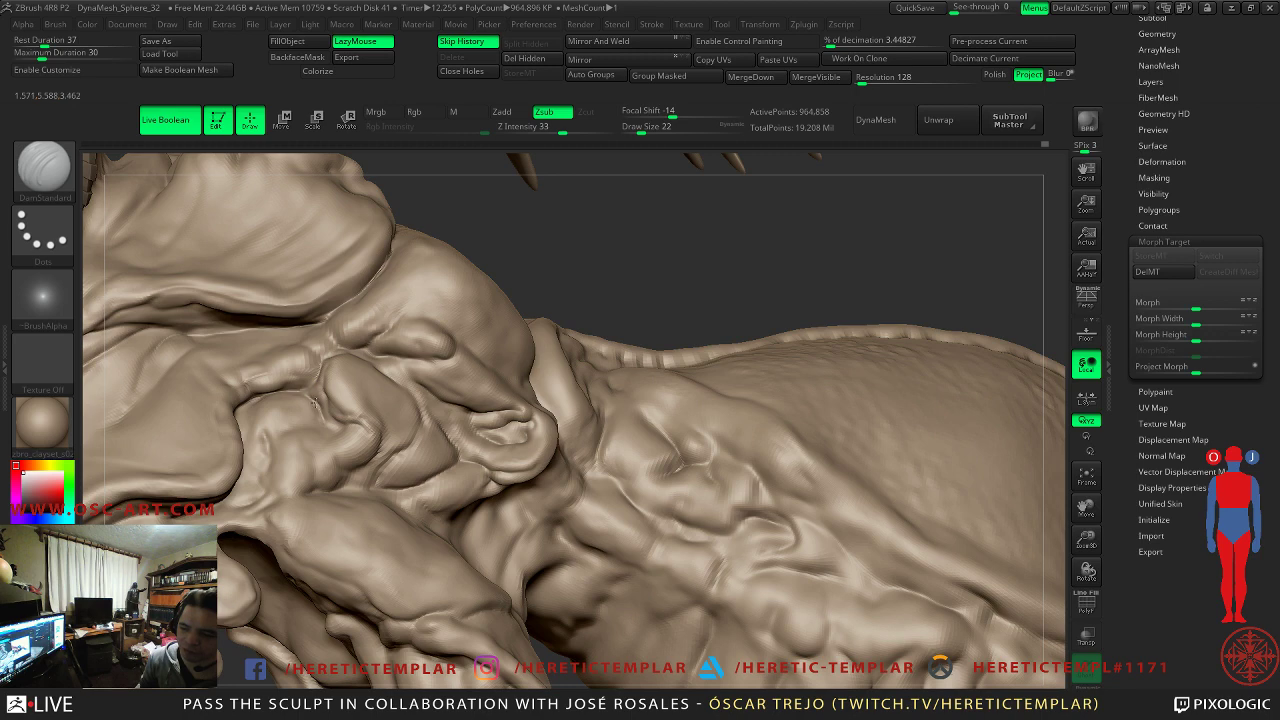
- Fill in the narrow crease between the small thorax folds with the Clay brush at draw size 22
key(b)
key(c)
key(l)
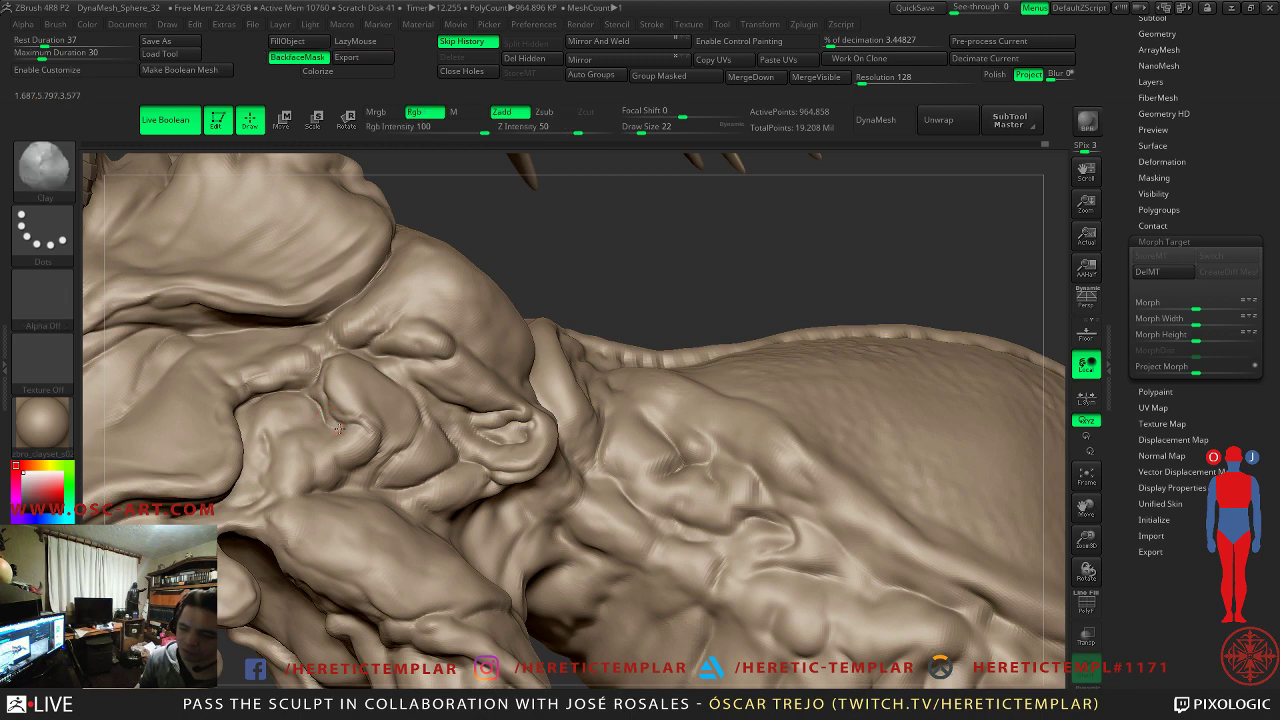
drag(334, 422, 329, 431)
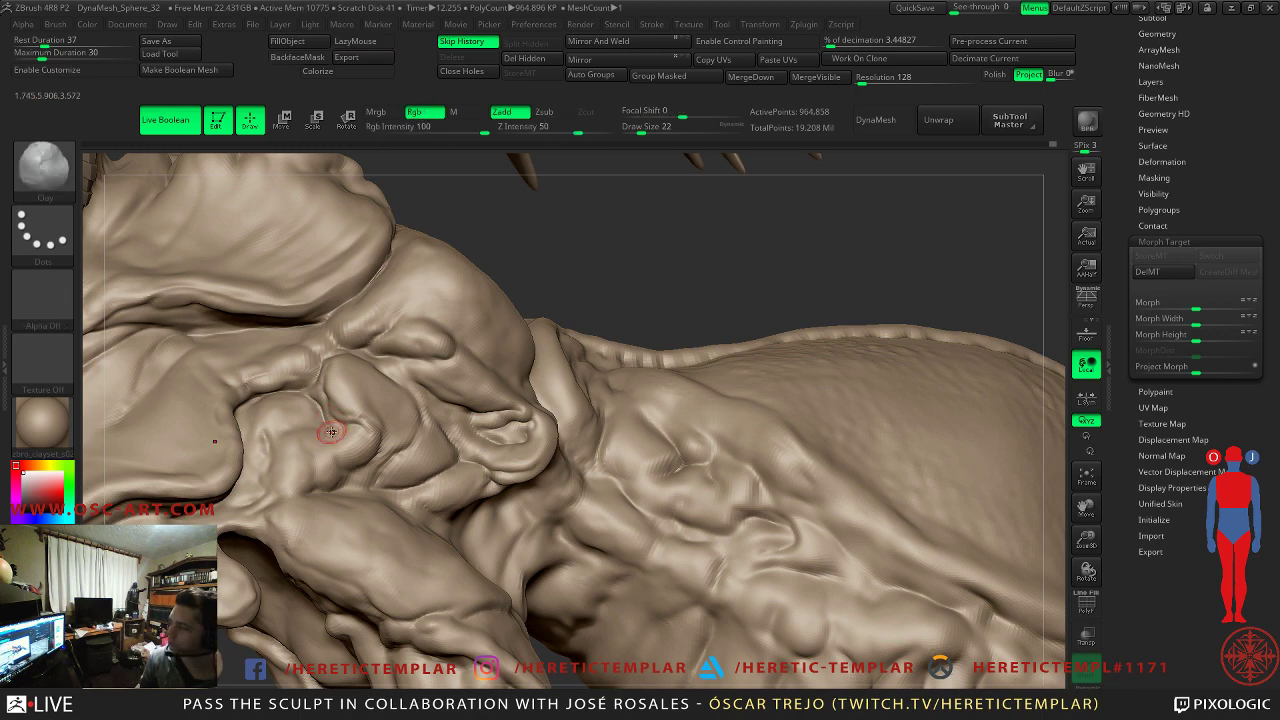
- Carve the ridge above the small thorax folds with DamStandard at draw size 22, undoing a stray stroke and smoothing the creases
alt+drag(651, 251, 805, 232)
key(b)
key(d)
key(s)
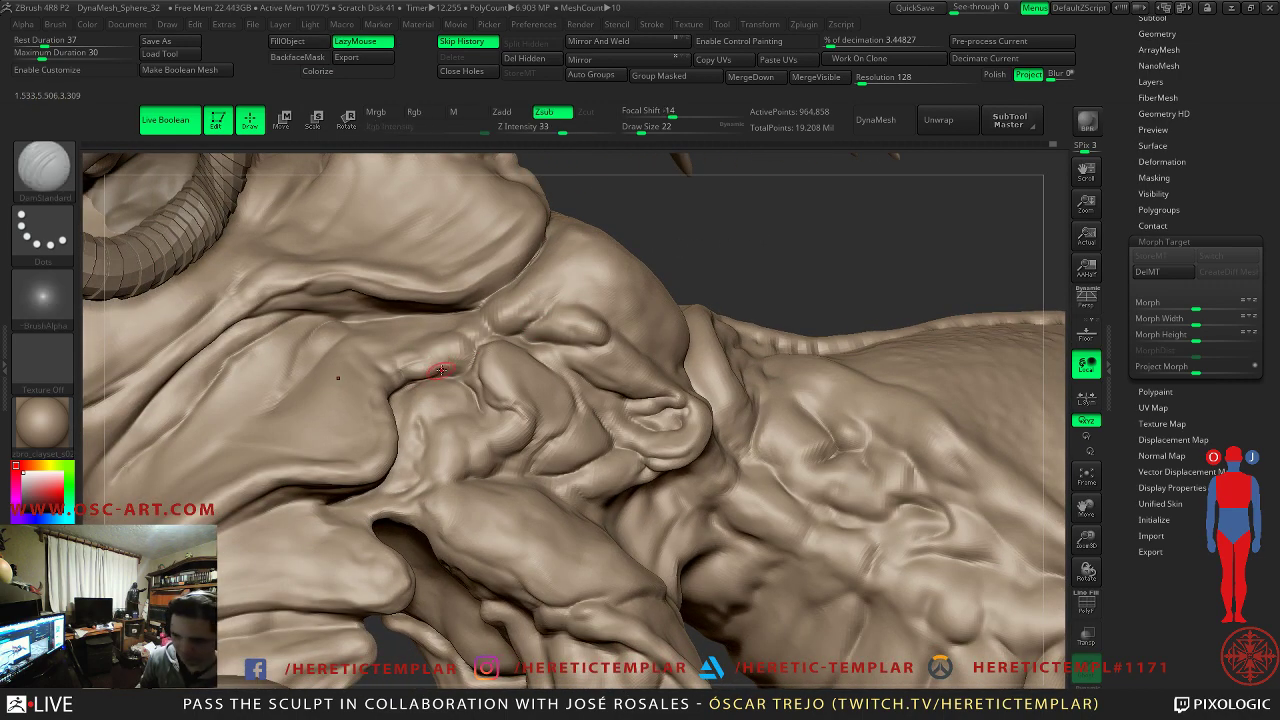
mouse_move(452, 362)
mouse_down()
mouse_move(437, 374)
mouse_move(449, 366)
mouse_move(437, 349)
mouse_move(440, 376)
mouse_move(466, 366)
mouse_move(442, 348)
mouse_move(403, 374)
mouse_up()
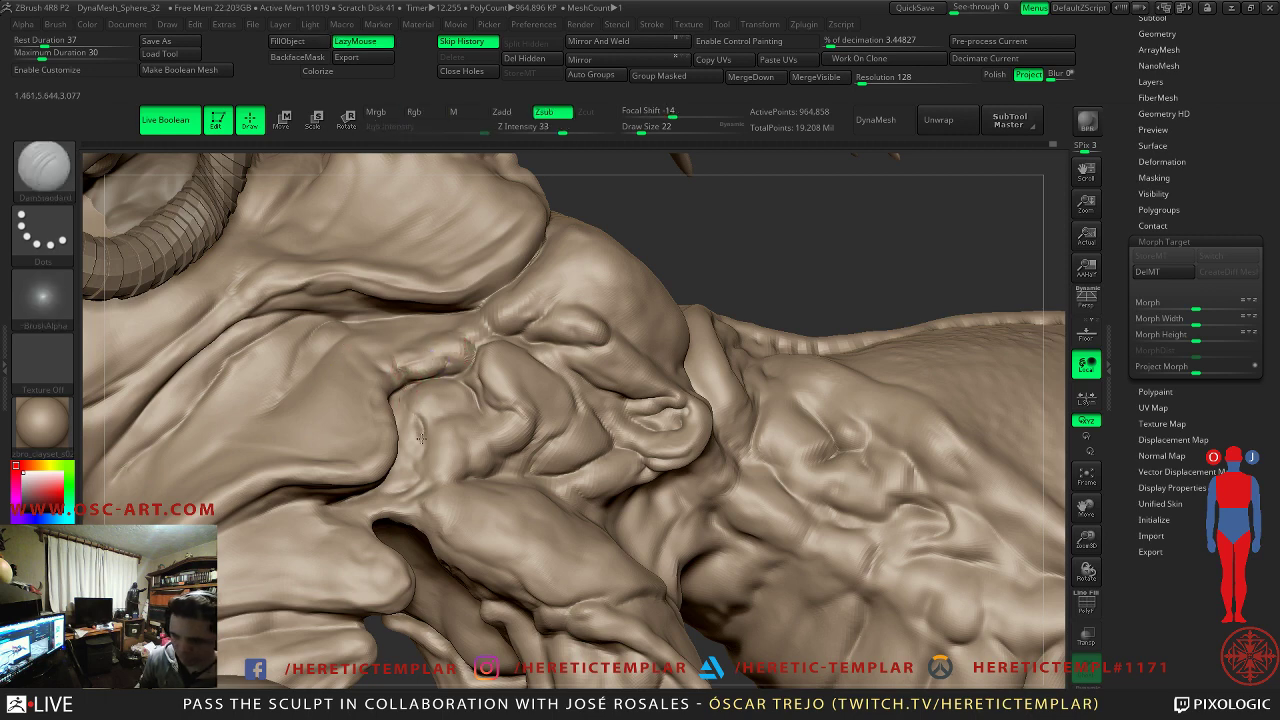
key(ctrl+z)
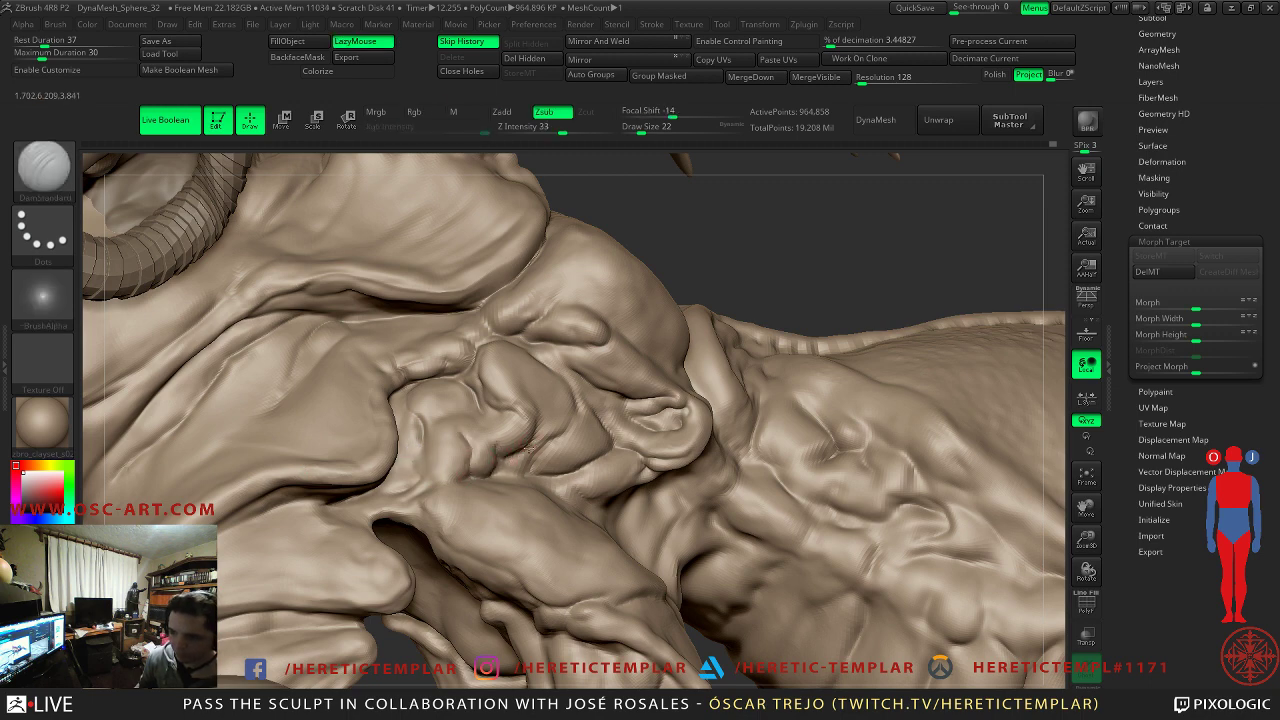
key(shift)
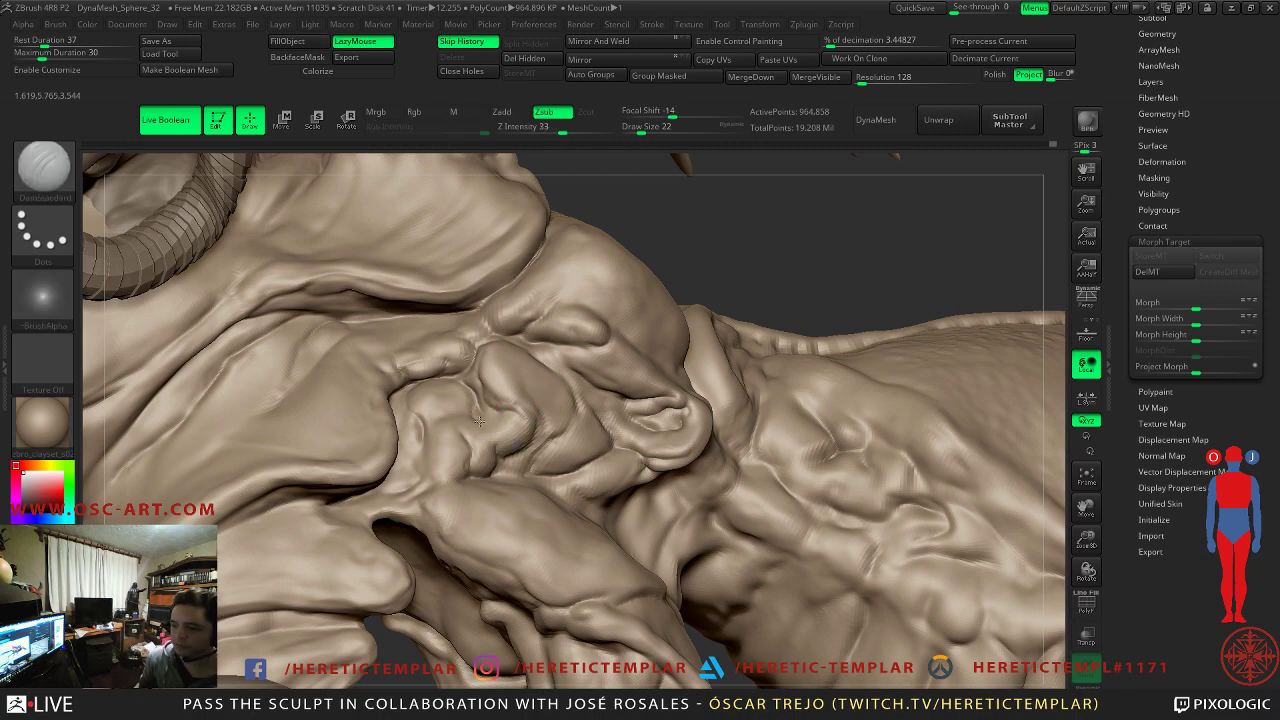
key(shift)
- Erase the bump texture across the whole abdomen shell with the Morph brush at draw size 299
mouse_move(640, 340)
ctrl+right_down()
mouse_move(729, 234)
mouse_move(733, 265)
ctrl+right_up()
key(d)
right_drag(627, 343, 133, 291)
ctrl+right_drag(626, 291, 628, 327)
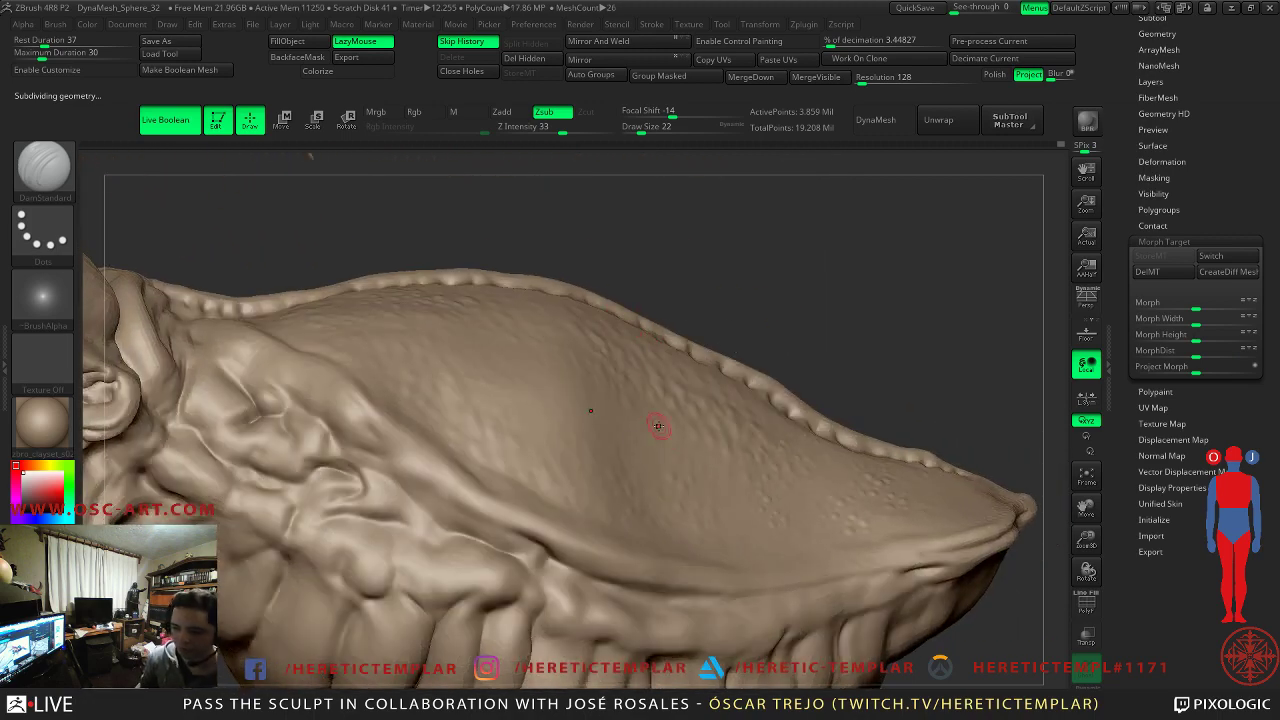
key(b)
key(m)
key(o)
key(s)
mouse_move(640, 450)
mouse_down()
mouse_move(700, 430)
mouse_move(668, 457)
mouse_move(688, 431)
mouse_up()
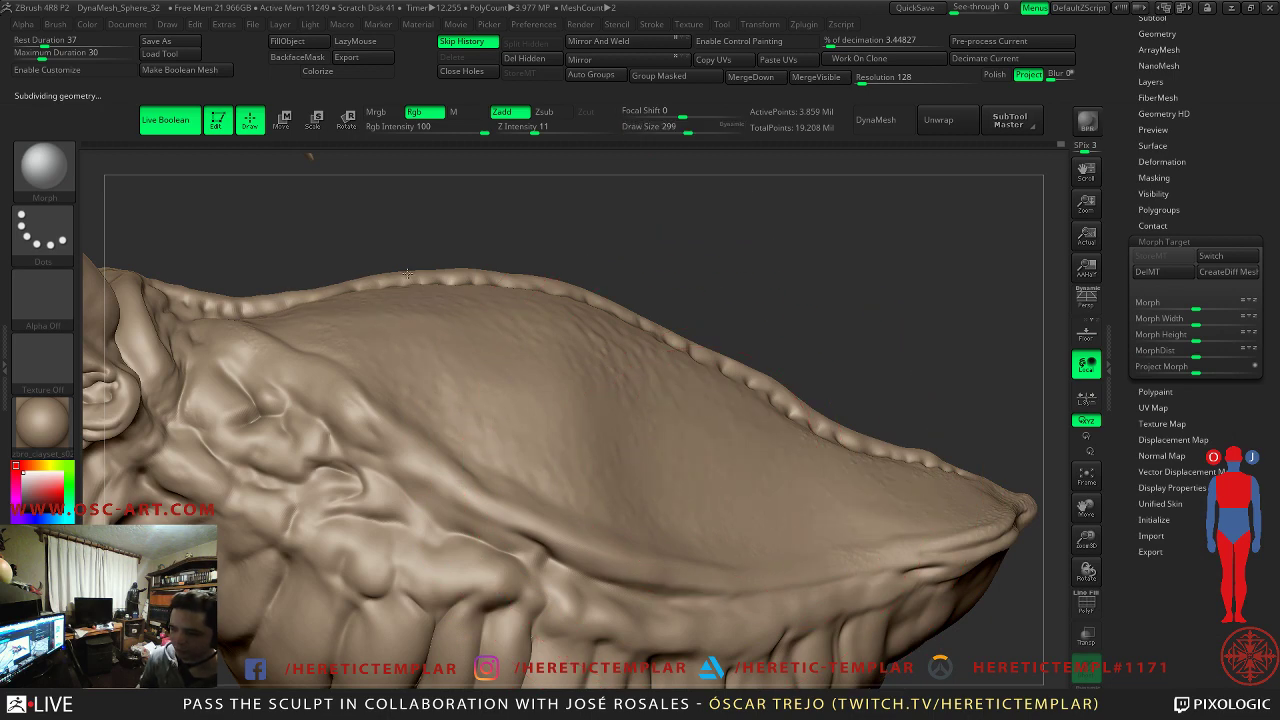
drag(580, 449, 440, 450)
ctrl+right_drag(860, 337, 760, 425)
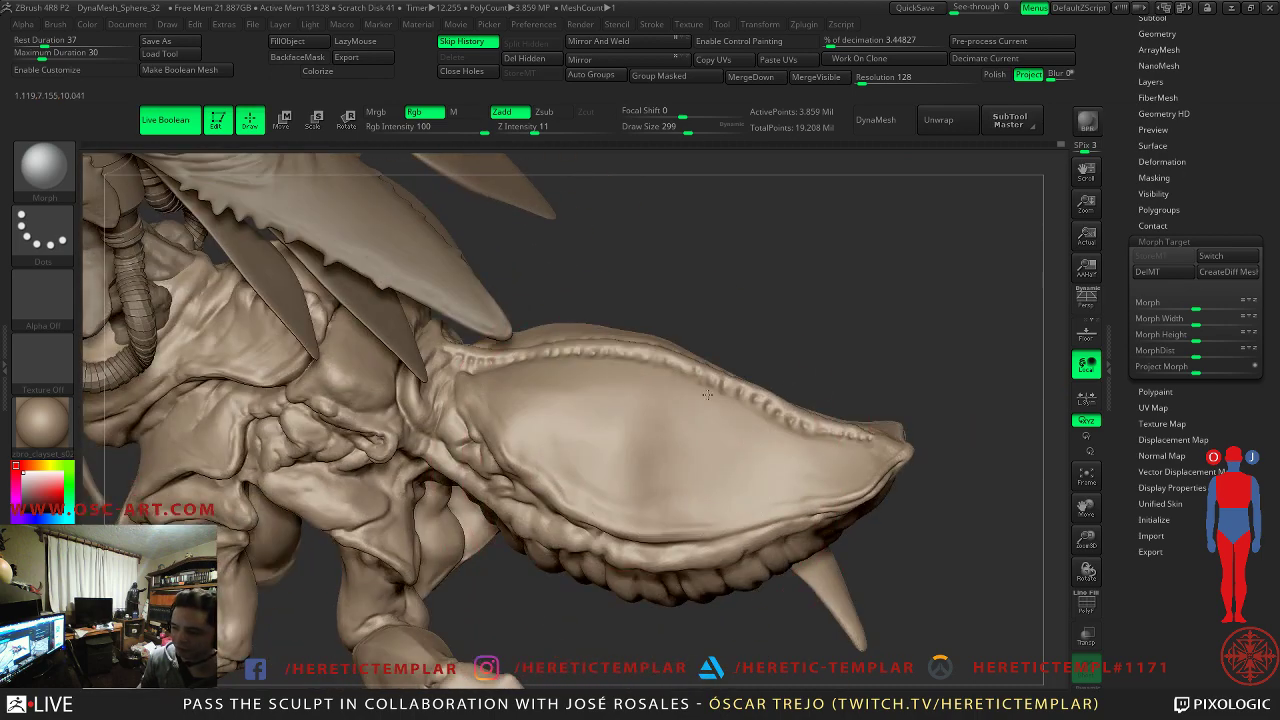
- Carve the outline of the rounded lump above the ear-shaped fold with DamStandard at draw size 33 and refine the crease below it
mouse_move(860, 298)
mouse_down()
mouse_move(657, 271)
mouse_move(929, 371)
mouse_move(805, 388)
mouse_up()
right_drag(805, 388, 829, 460)
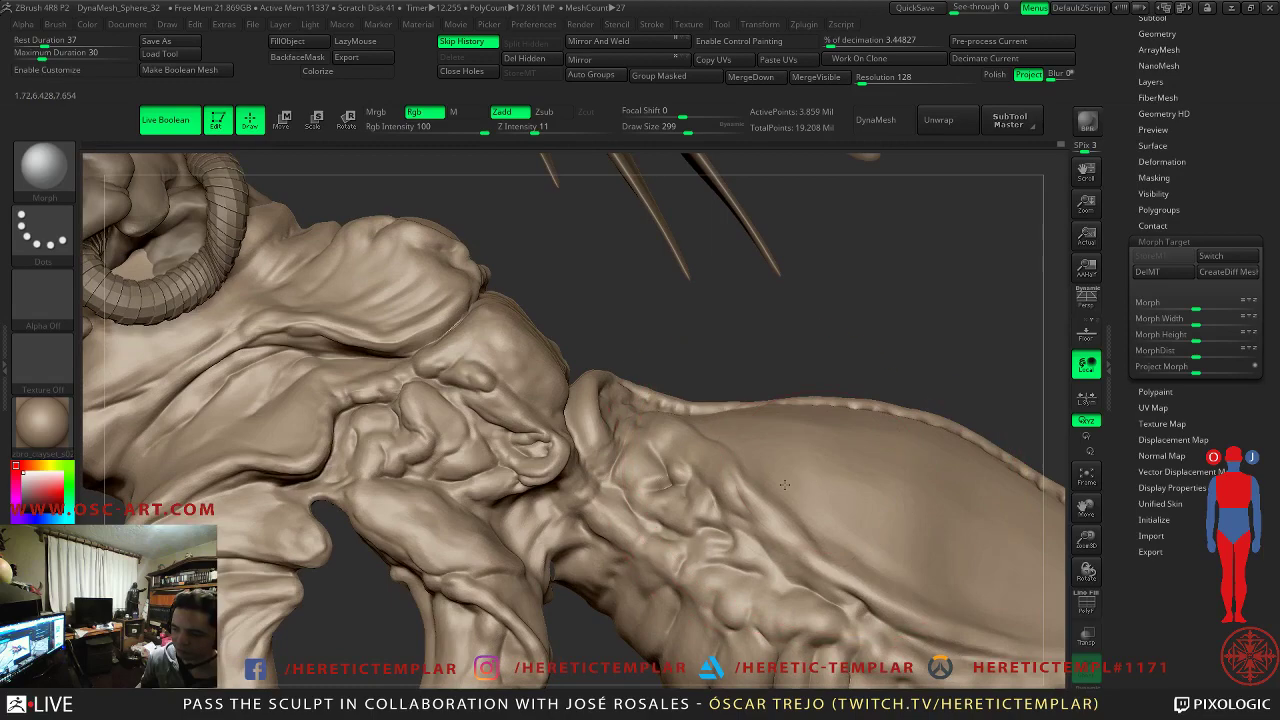
key(s)
mouse_move(664, 365)
mouse_down()
mouse_move(634, 366)
mouse_move(714, 388)
mouse_move(872, 485)
mouse_up()
drag(666, 305, 680, 317)
right_drag(680, 317, 674, 339)
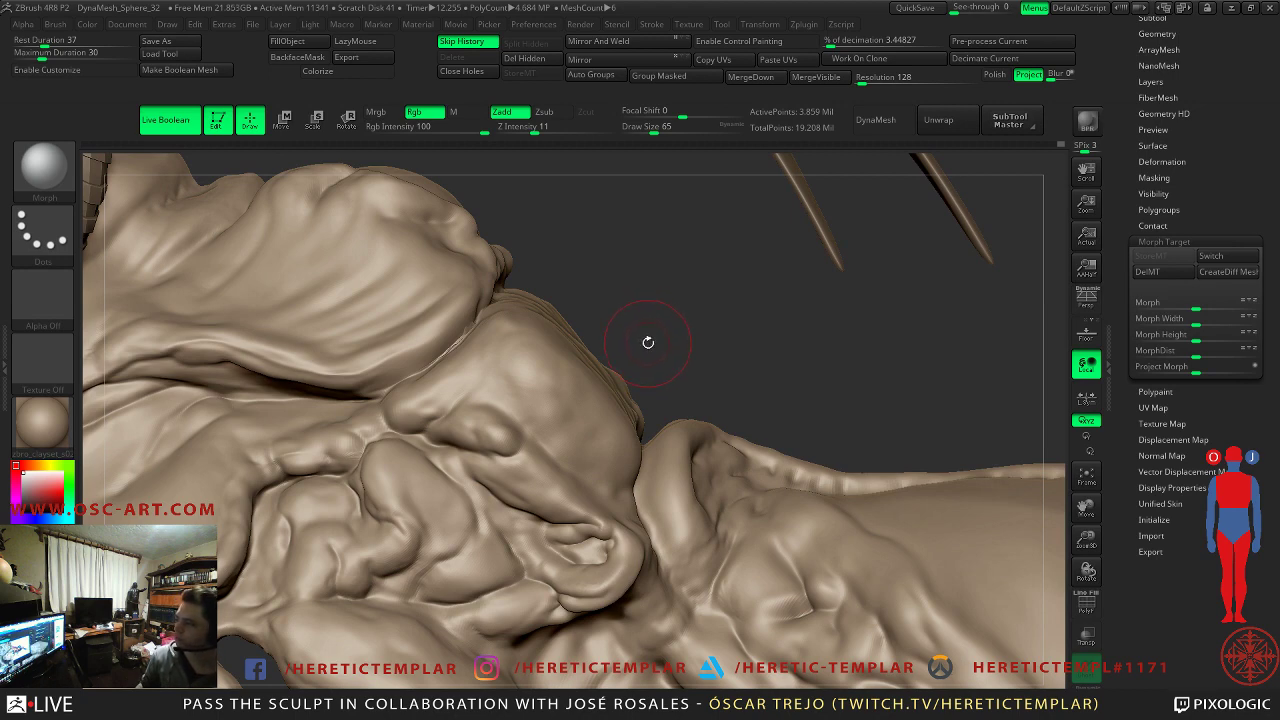
key(b)
key(d)
key(s)
key(s)
drag(485, 481, 498, 463)
key(s)
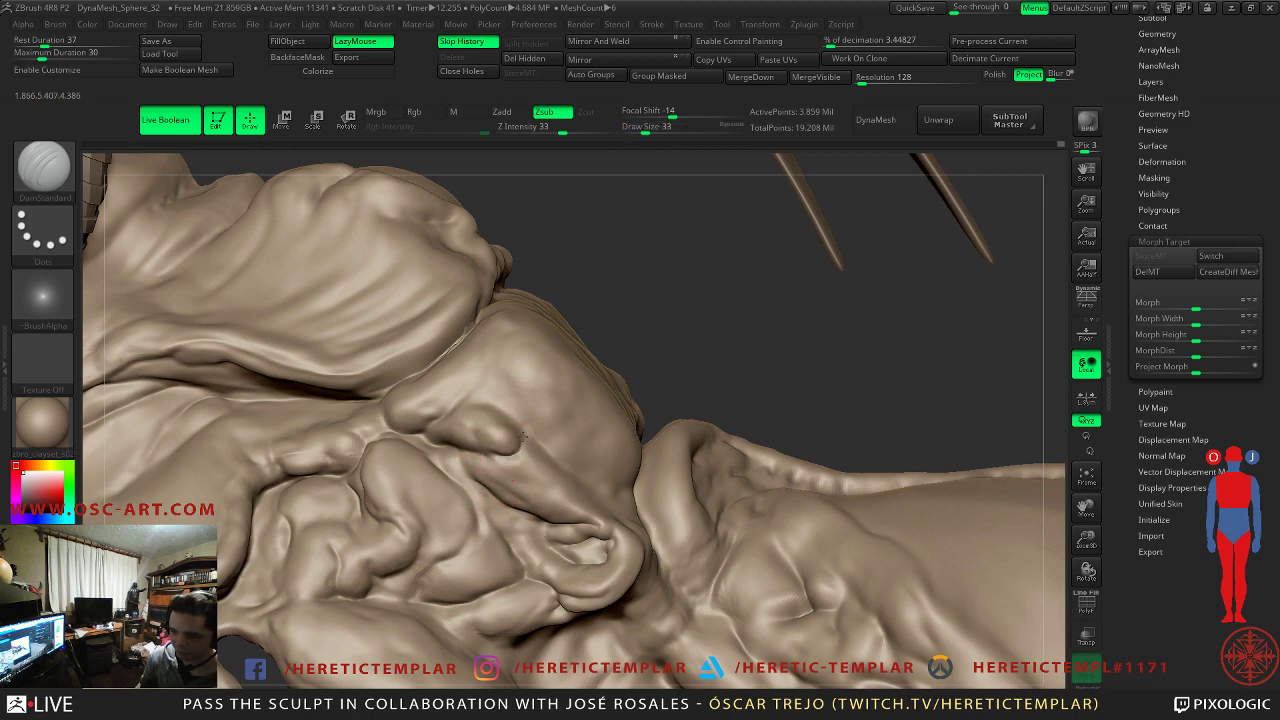
drag(454, 408, 514, 427)
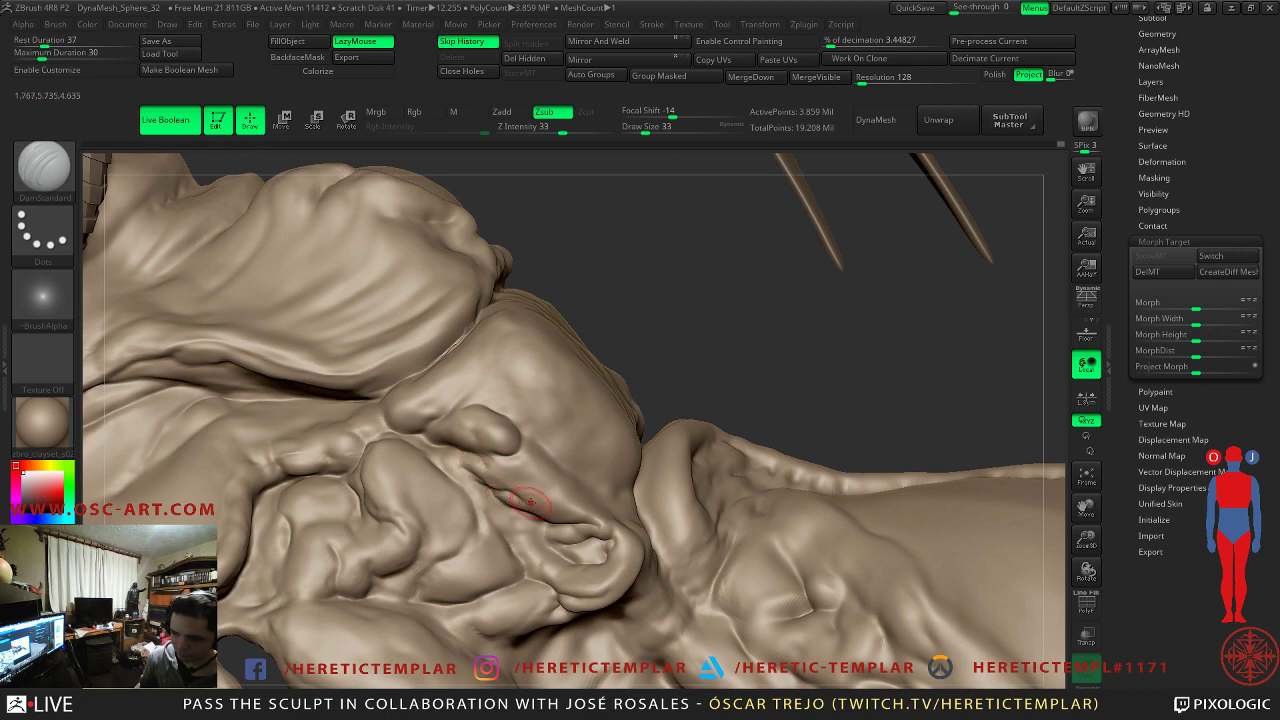
alt+click(476, 488)
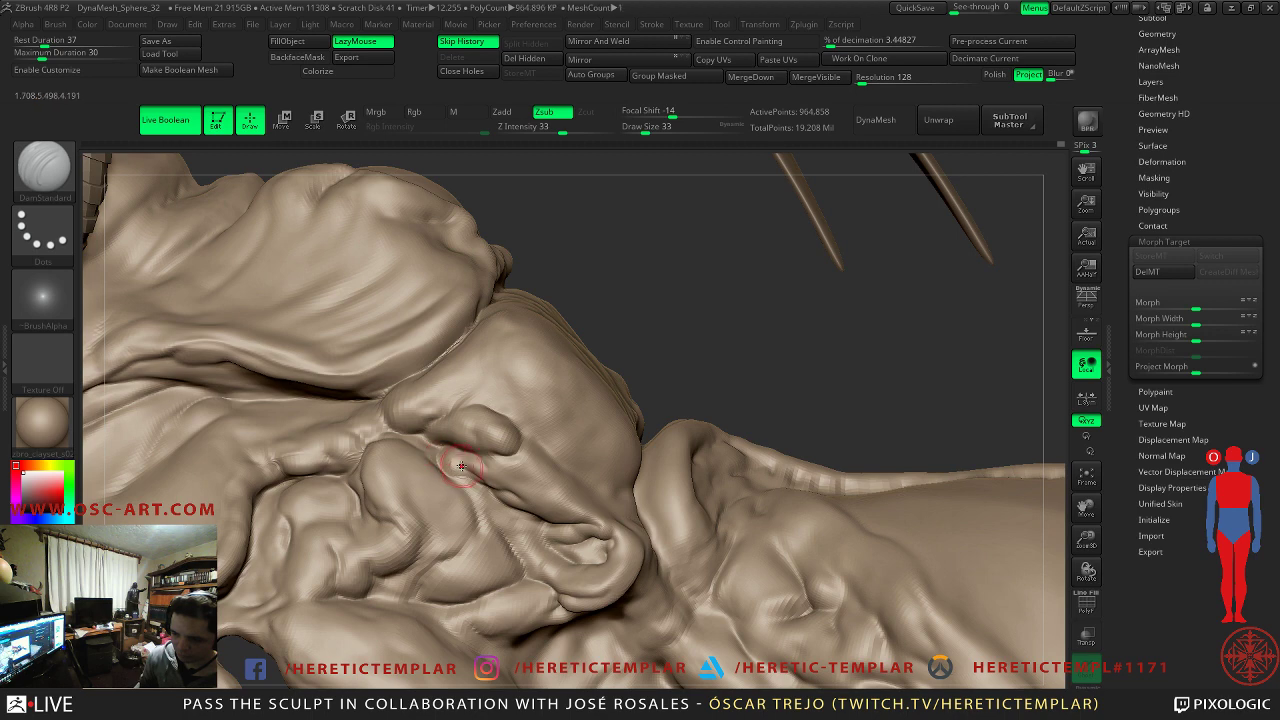
- Fill in the crease below the rounded lump with the Clay brush at draw size 33 and smooth the surrounding thorax folds
key(b)
key(c)
key(l)
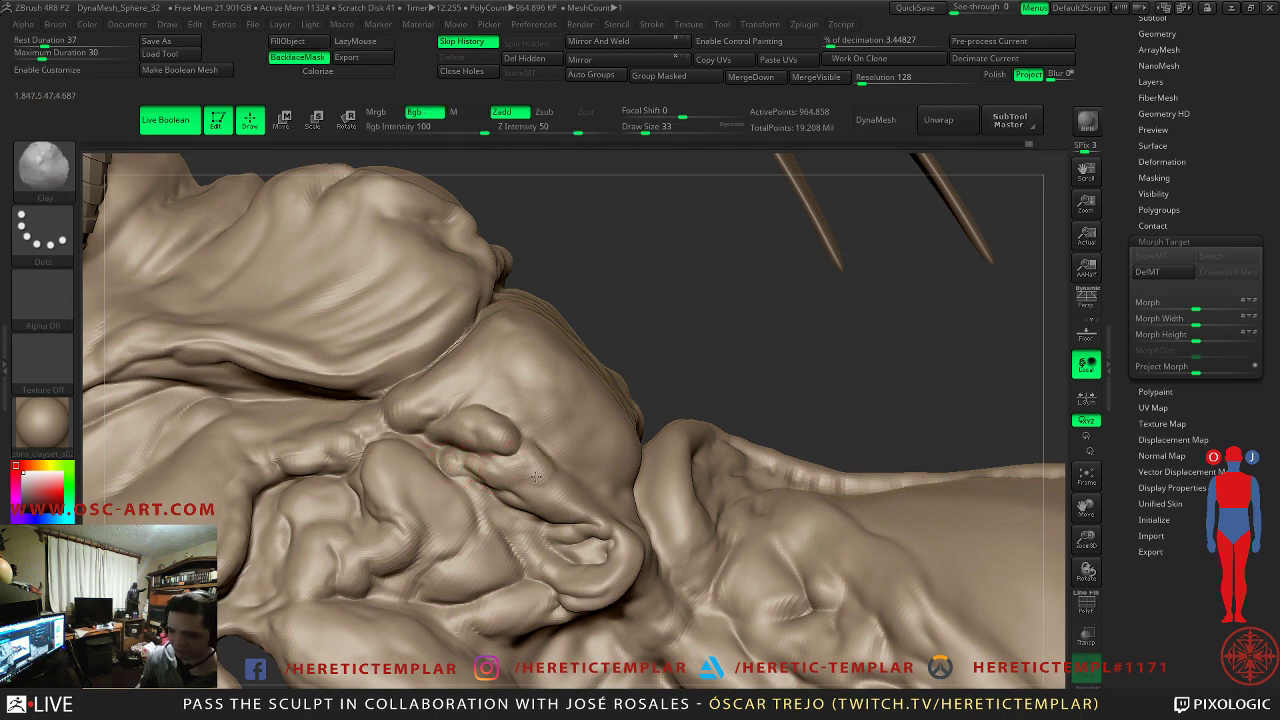
key(shift)
shift+drag(551, 471, 540, 482)
alt+drag(660, 334, 757, 233)
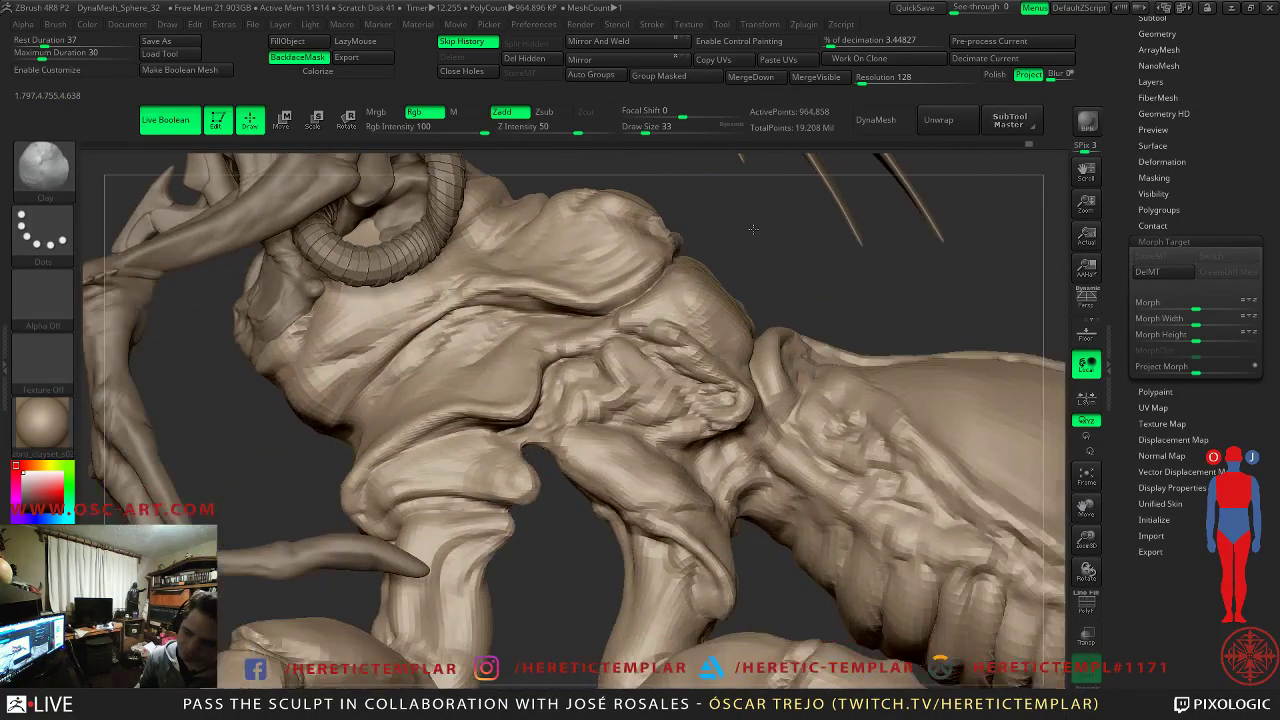
alt+drag(280, 446, 282, 540)
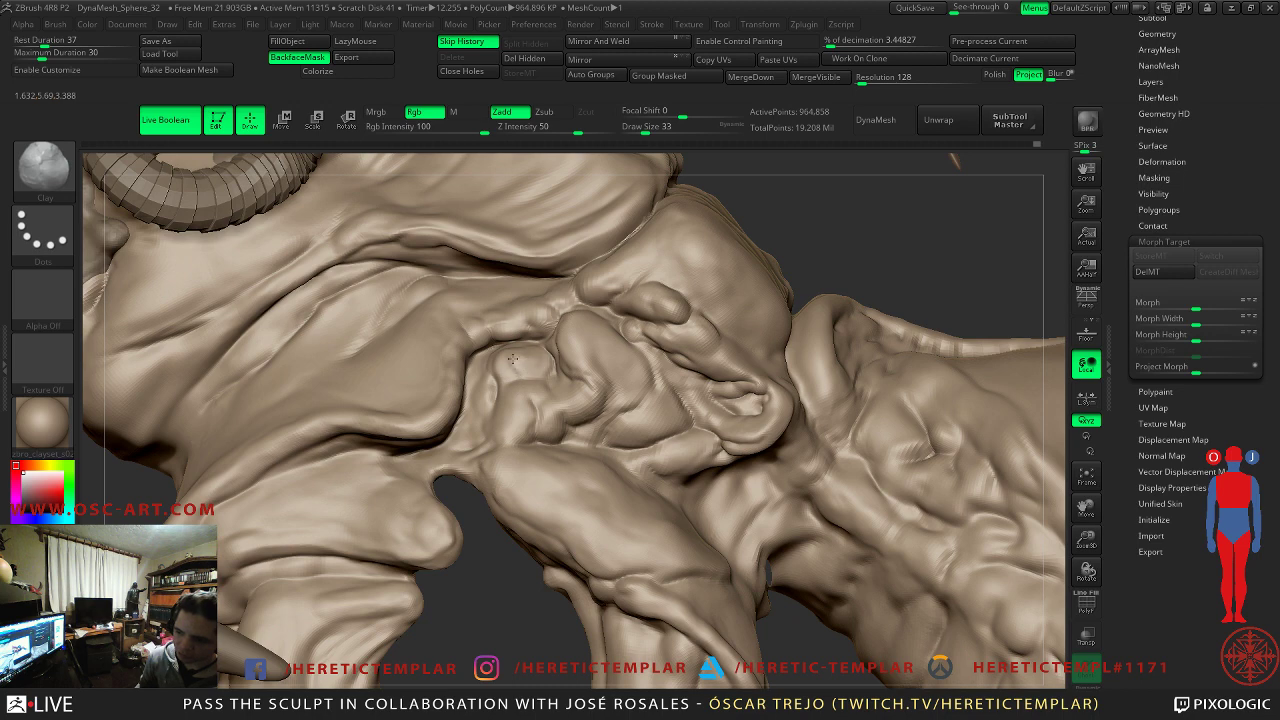
key(shift)
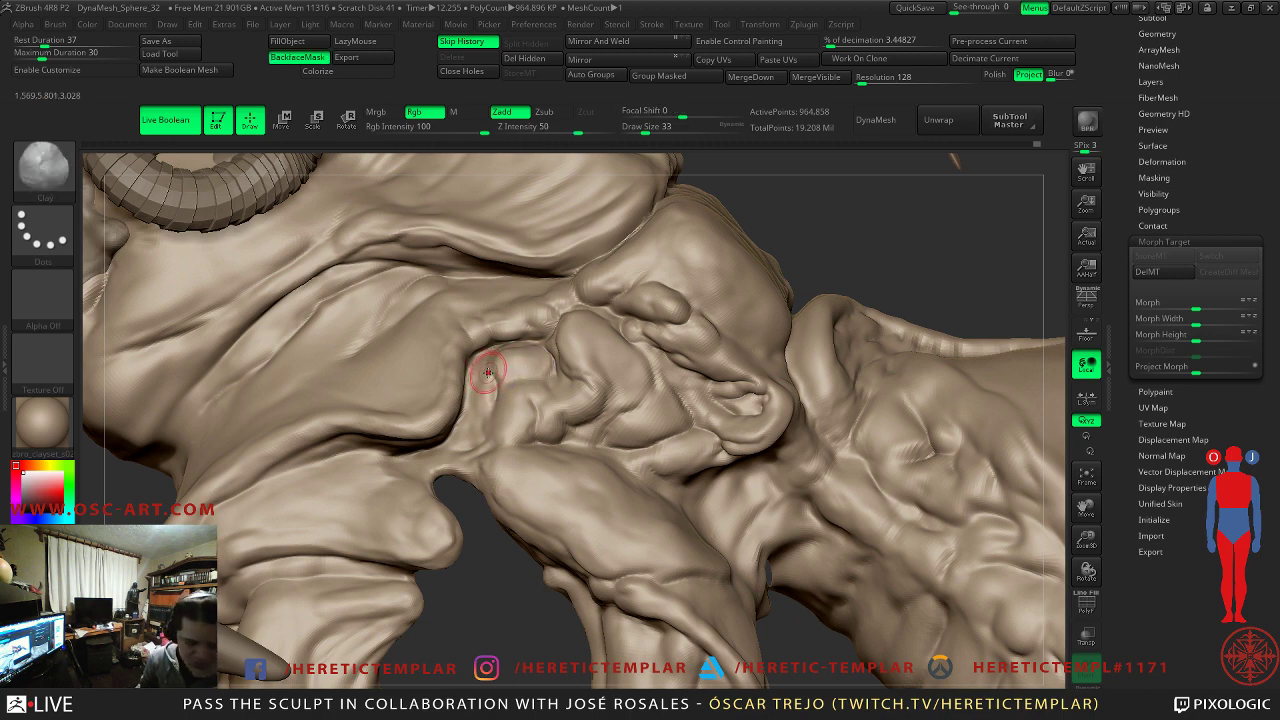
- Carve the groove between the large side fold and the small thorax folds with DamStandard at draw size 33 and smooth its lower end
key(b)
key(d)
key(s)
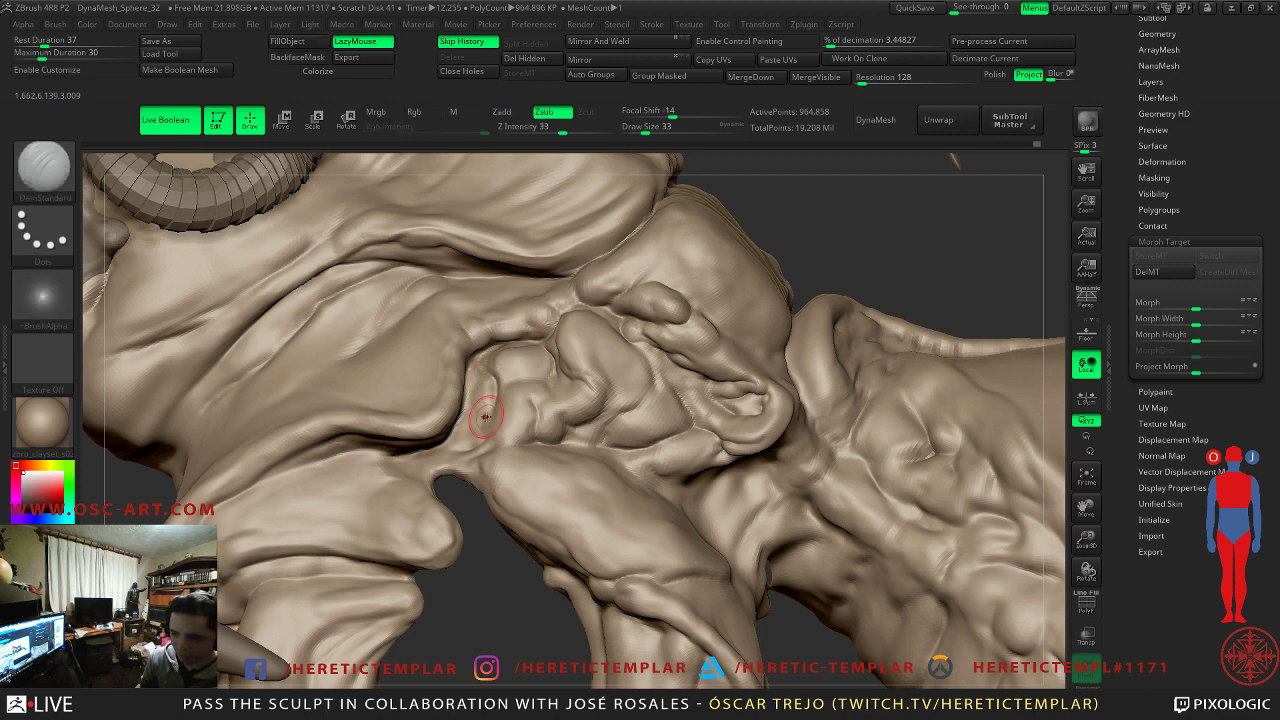
key(shift)
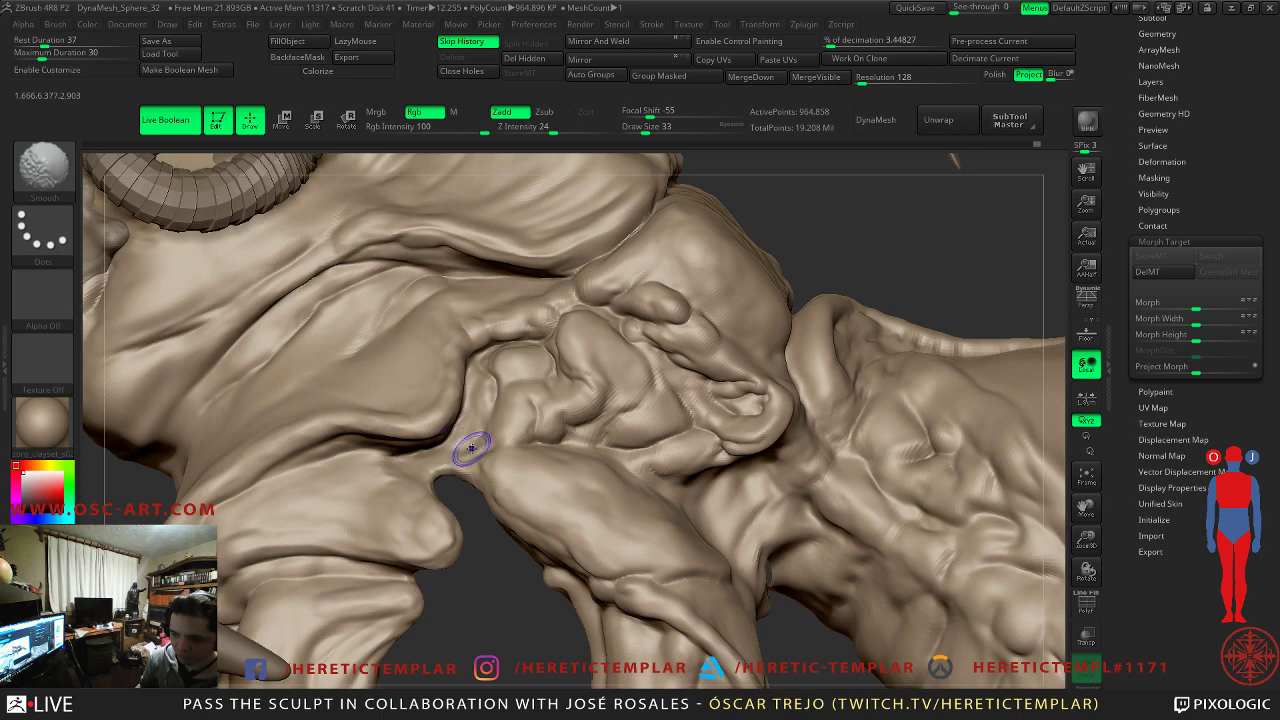
key(shift)
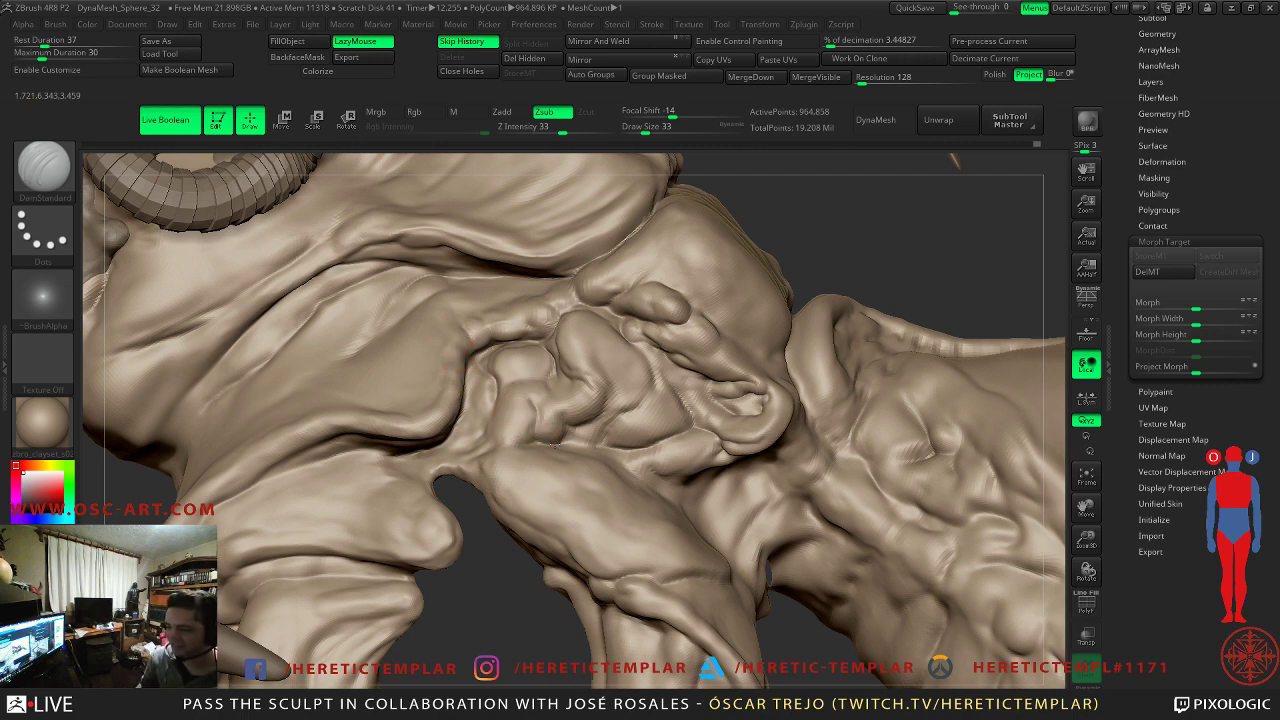
- Soften the lower edge of the small thorax folds, filling it with the Clay brush and smoothing the surface
shift+drag(595, 428, 580, 438)
key(b)
key(c)
key(l)
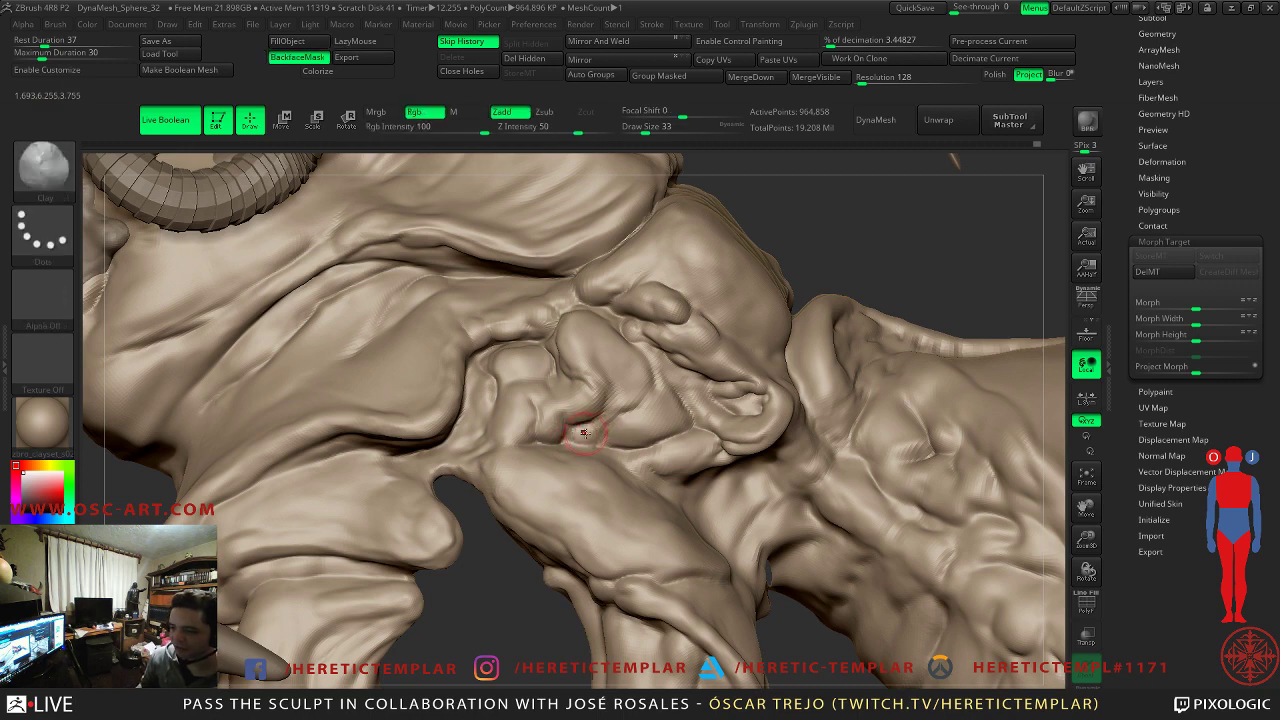
key(shift)
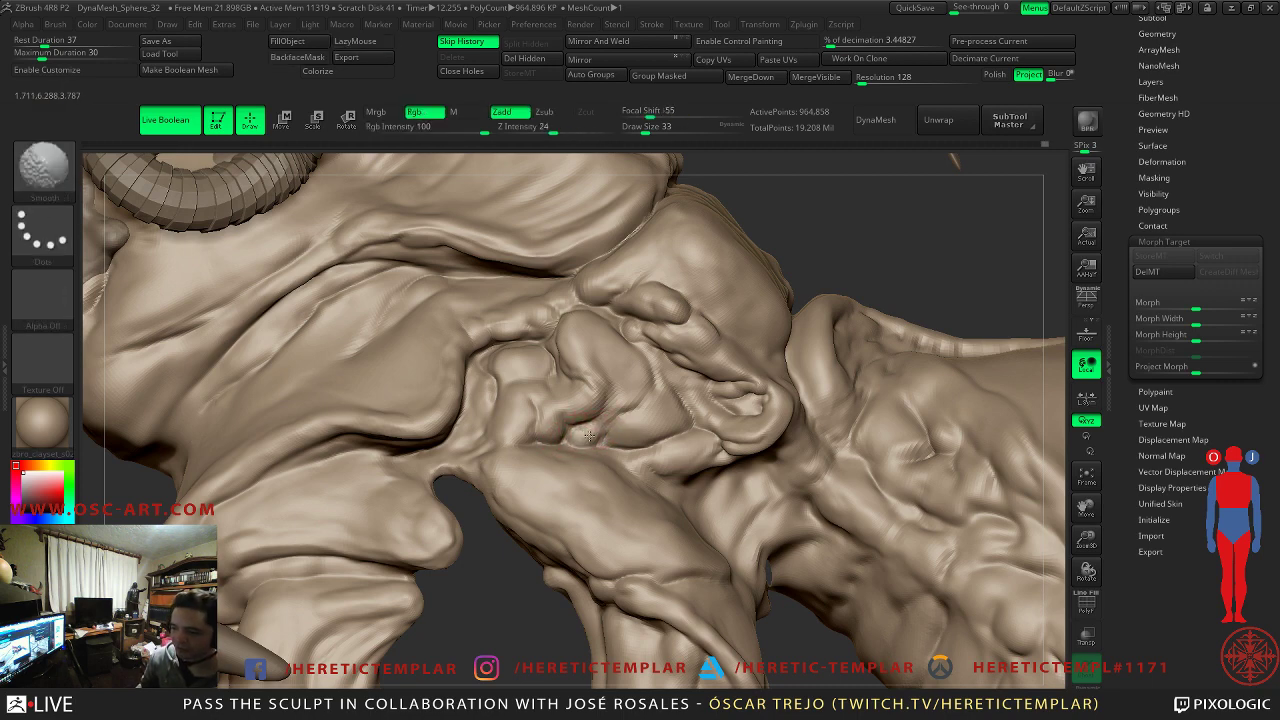
- Refine the creases around the central small thorax fold with DamStandard at draw size 33 and smooth them
key(b)
key(d)
key(s)
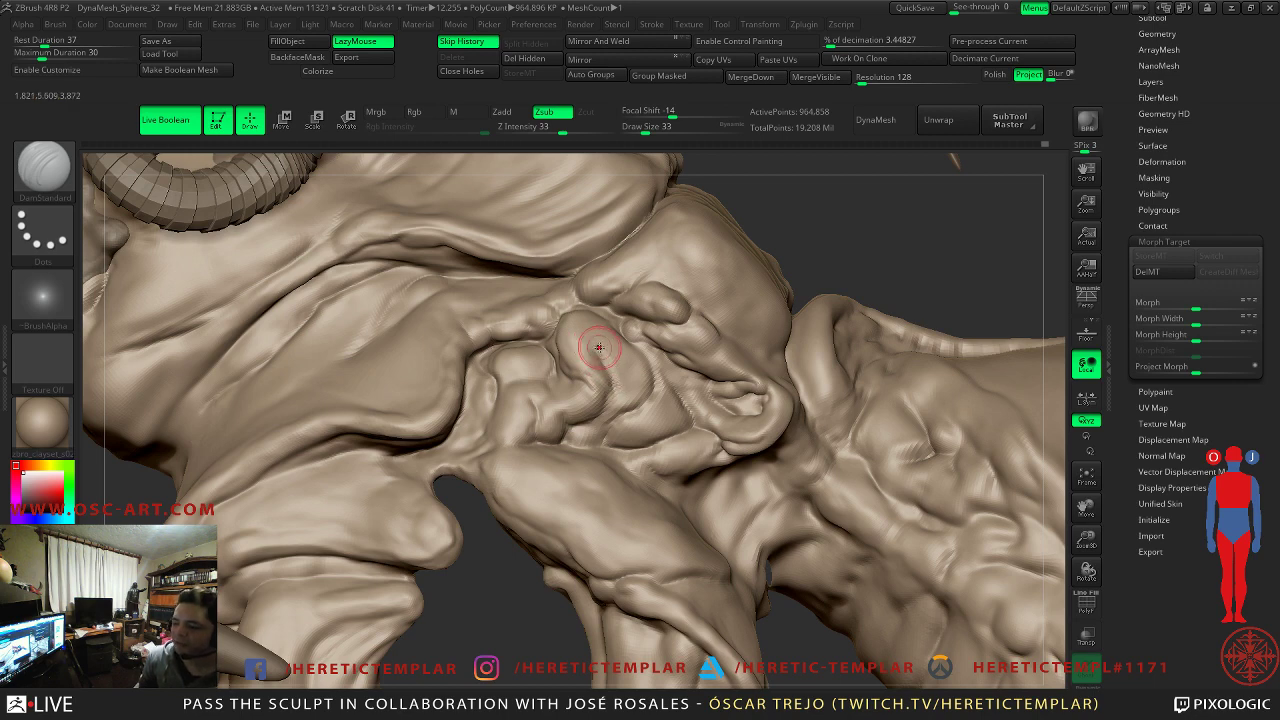
key(shift)
mouse_move(601, 348)
shift+mouse_down()
mouse_move(617, 392)
mouse_move(604, 436)
shift+mouse_up()
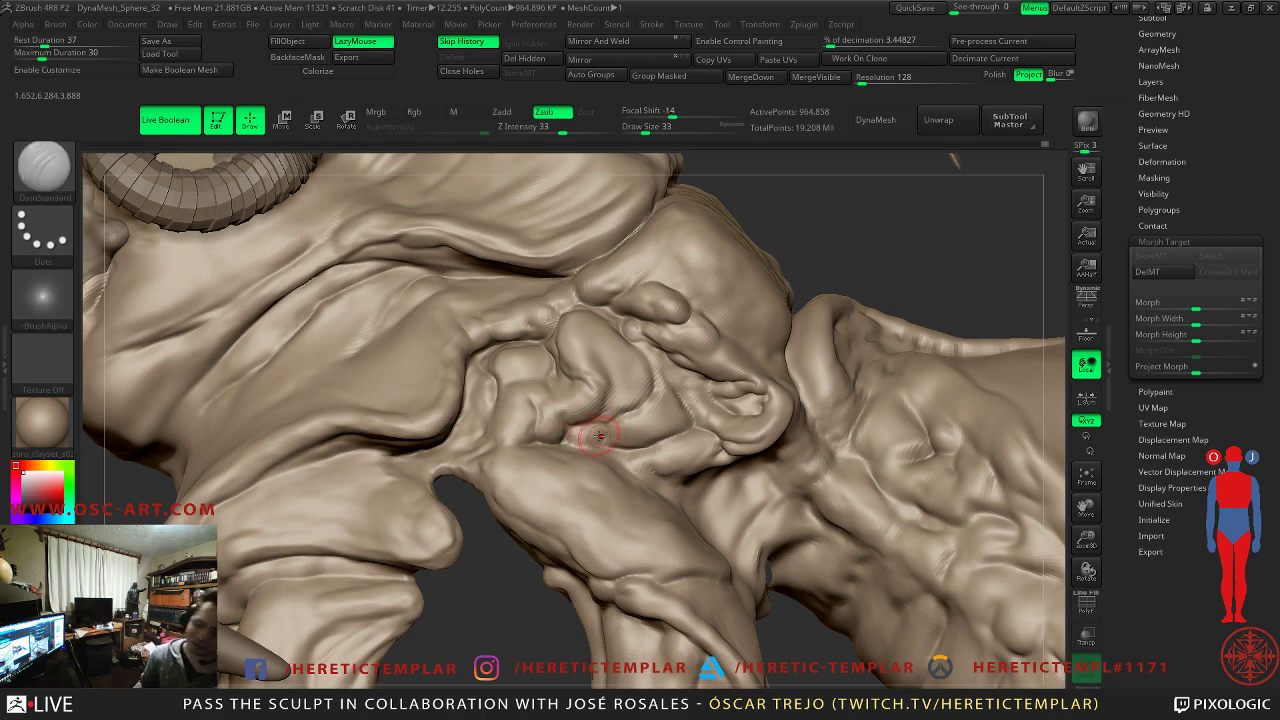
- Carve finer creases along the thorax folds above the legs with DamStandard at draw size 27 and smooth them
key(s)
drag(602, 436, 597, 436)
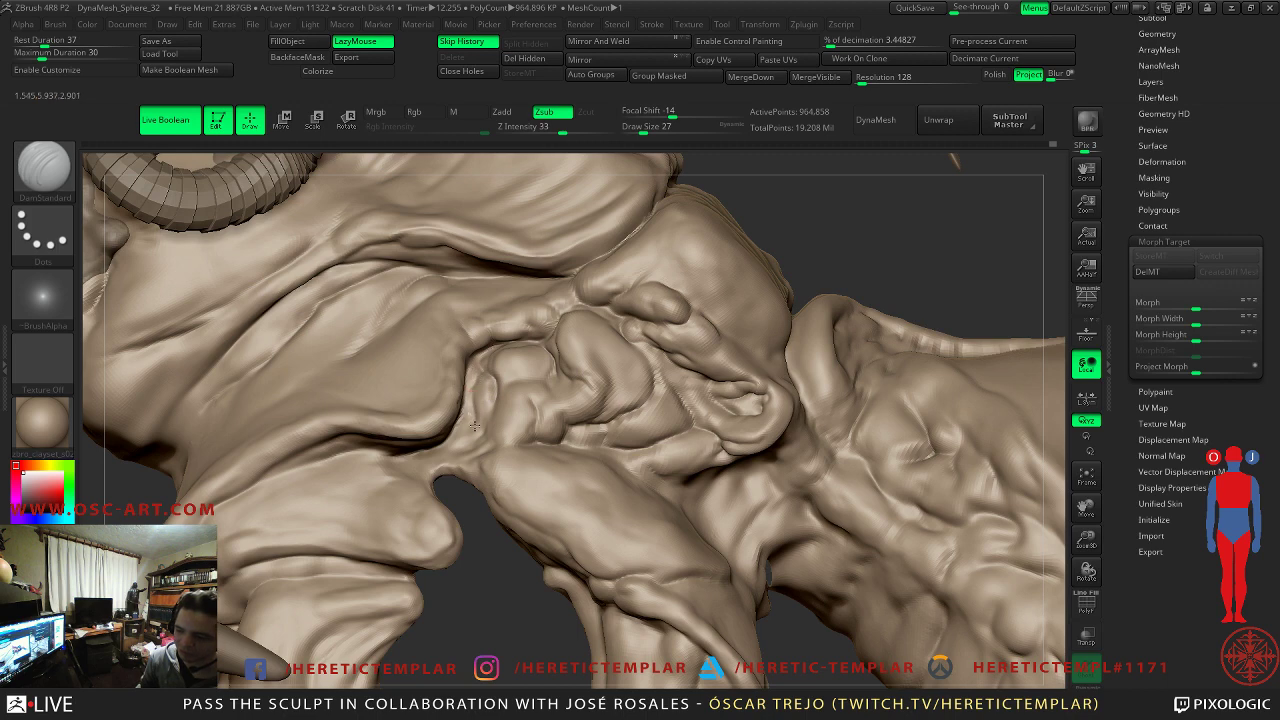
key(shift)
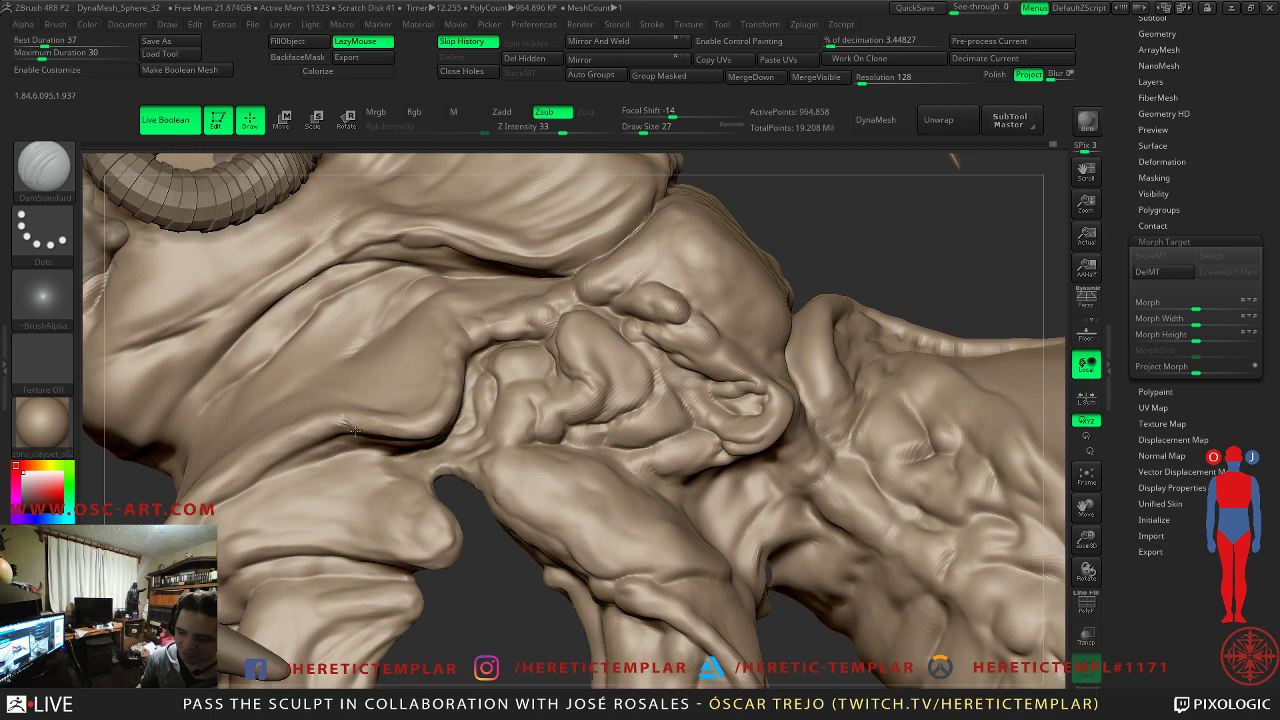
key(shift)
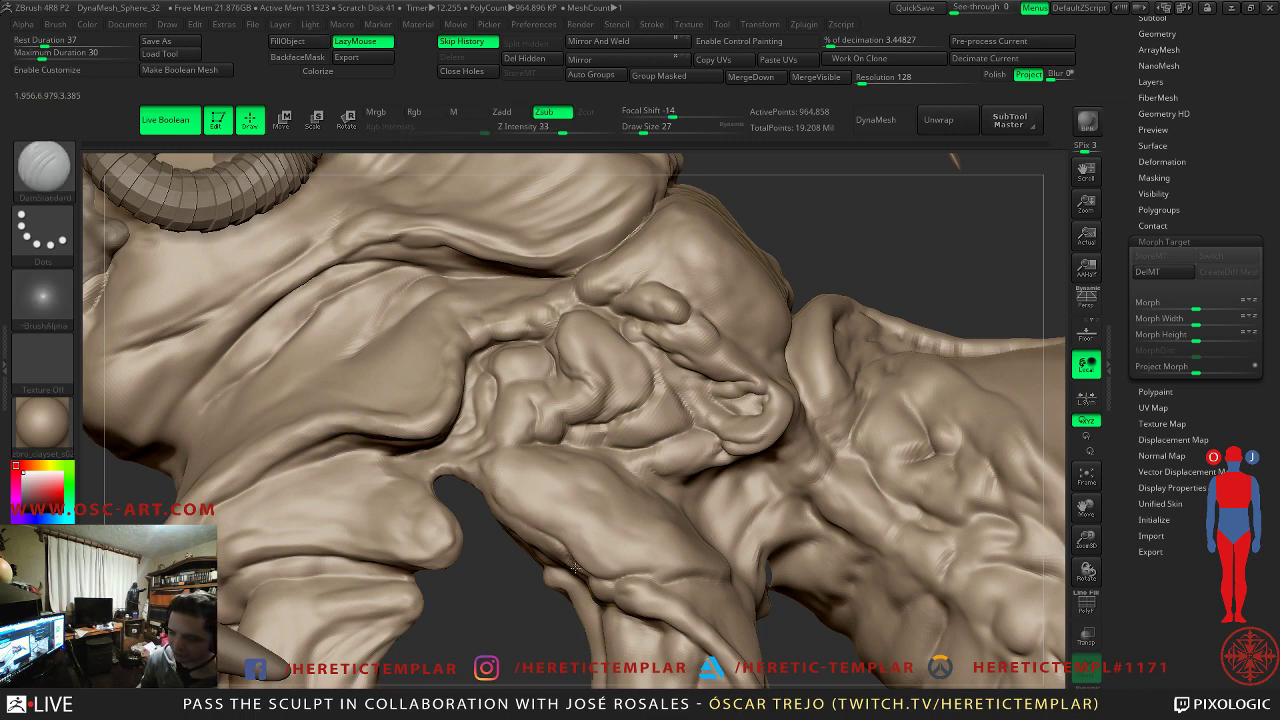
key(shift)
- Drop the body mesh to its lowest subdivision level and try to close the hole near the rear leg joint with Close Holes
alt+drag(526, 612, 418, 447)
drag(709, 529, 697, 521)
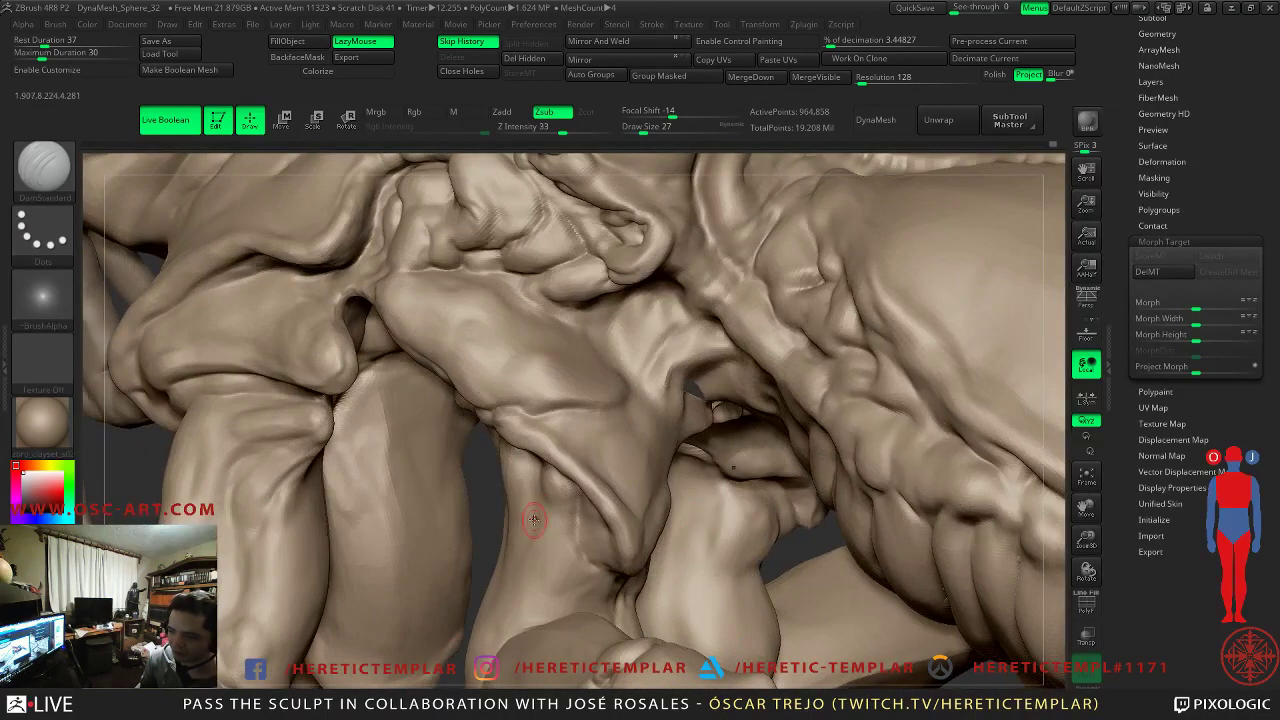
key(shift+d)
key(s)
mouse_move(669, 406)
mouse_down()
mouse_move(684, 406)
mouse_move(688, 386)
mouse_move(683, 401)
mouse_up()
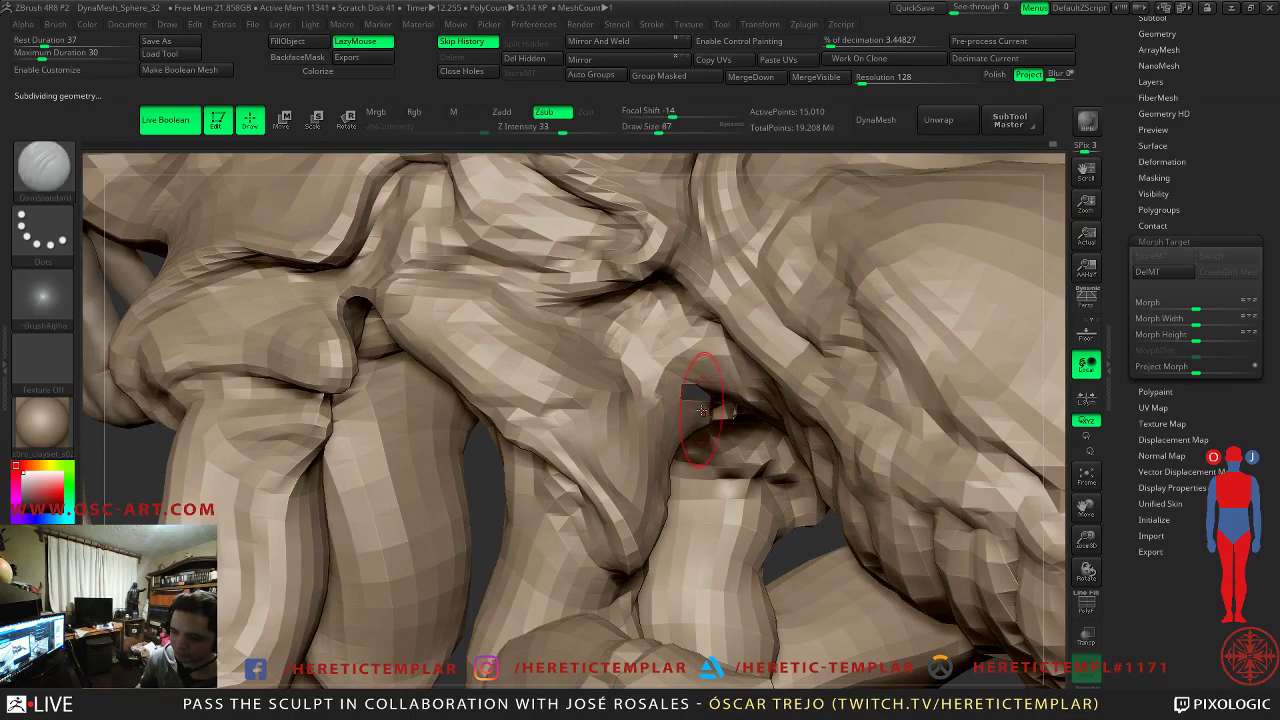
key(shift+f)
key(shift+f)
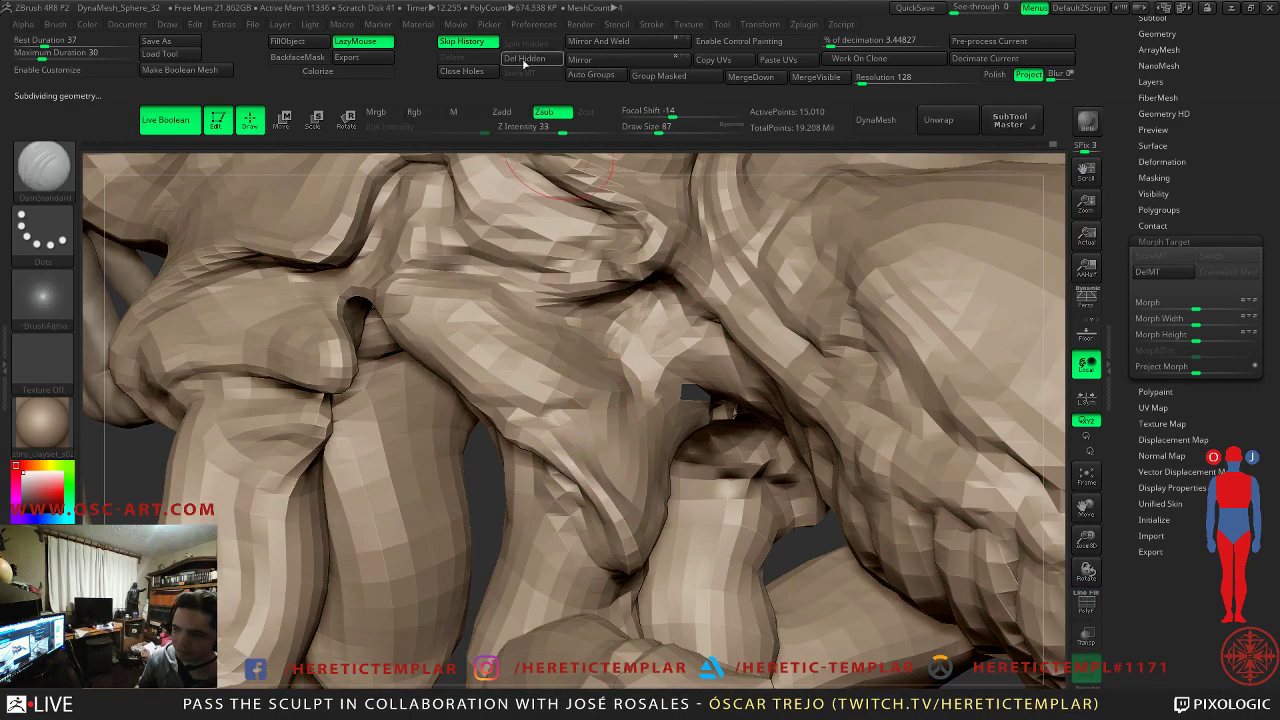
click(476, 73)
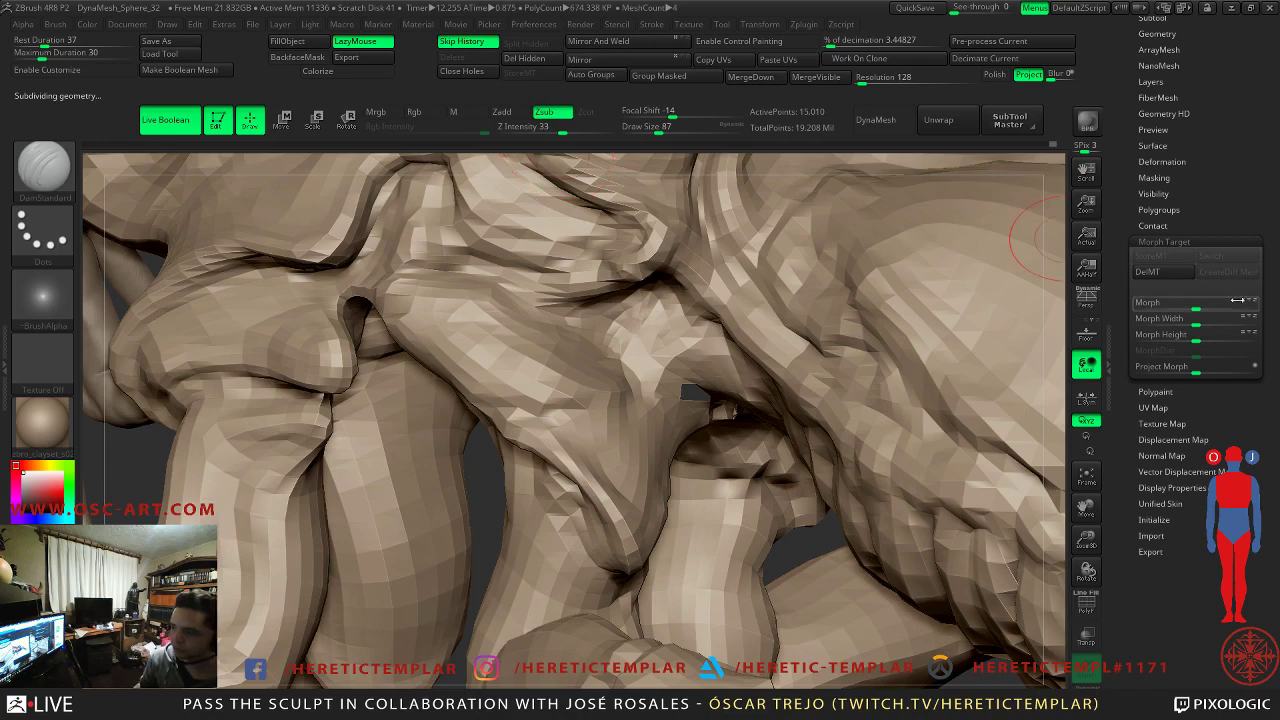
- Delete the body mesh's stored morph target and save the tool to disk
mouse_move(817, 534)
mouse_down()
mouse_move(768, 403)
mouse_move(723, 434)
mouse_up()
key(shift+f)
key(shift+f)
right_drag(569, 320, 1031, 445)
click(1160, 273)
drag(1124, 62, 1175, 267)
click(1157, 291)
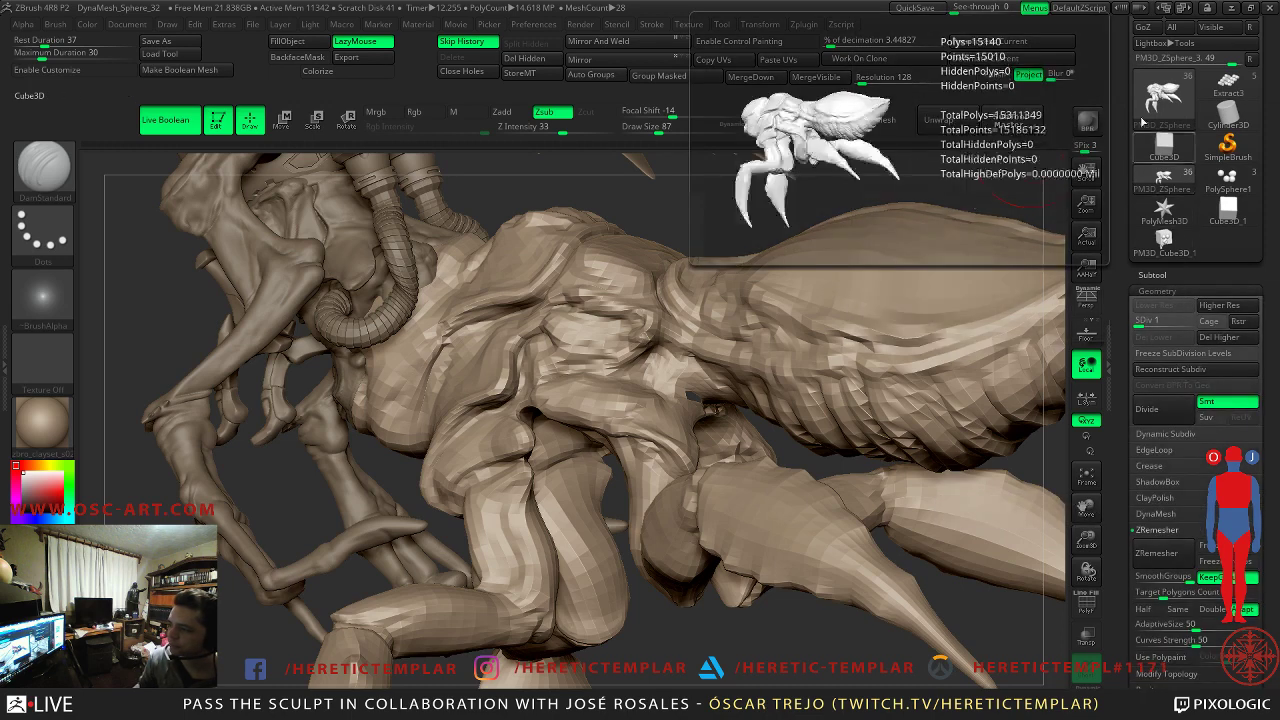
drag(1126, 86, 1116, 185)
click(1240, 45)
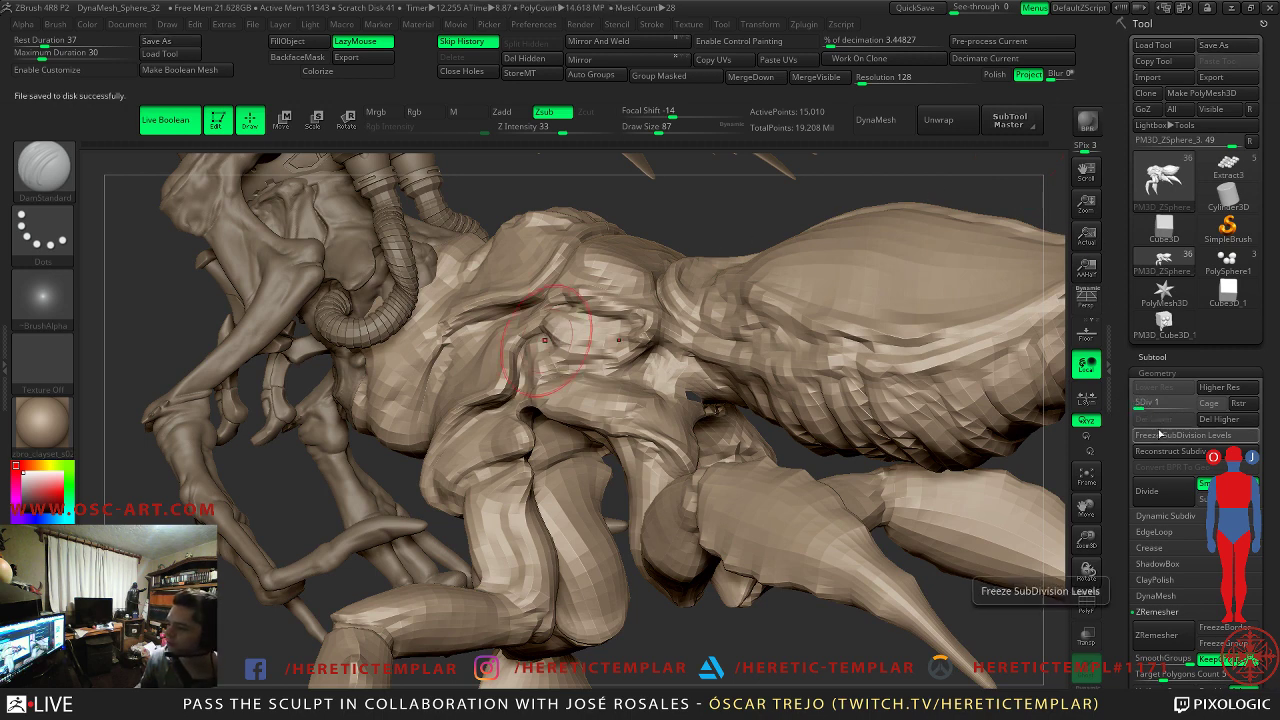
- Close the holes in the body mesh with its subdivision levels frozen, and unfreeze the levels
click(1161, 434)
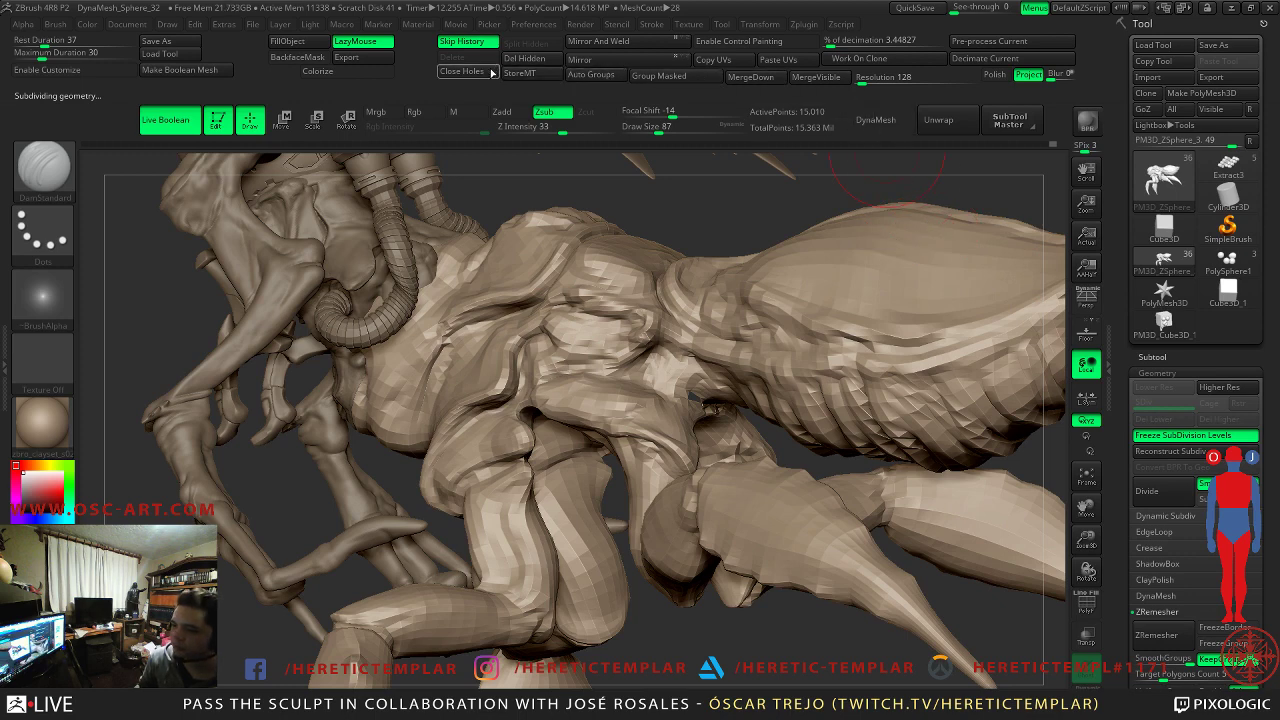
drag(679, 152, 666, 226)
mouse_move(473, 291)
mouse_down()
mouse_move(447, 344)
mouse_move(600, 320)
mouse_up()
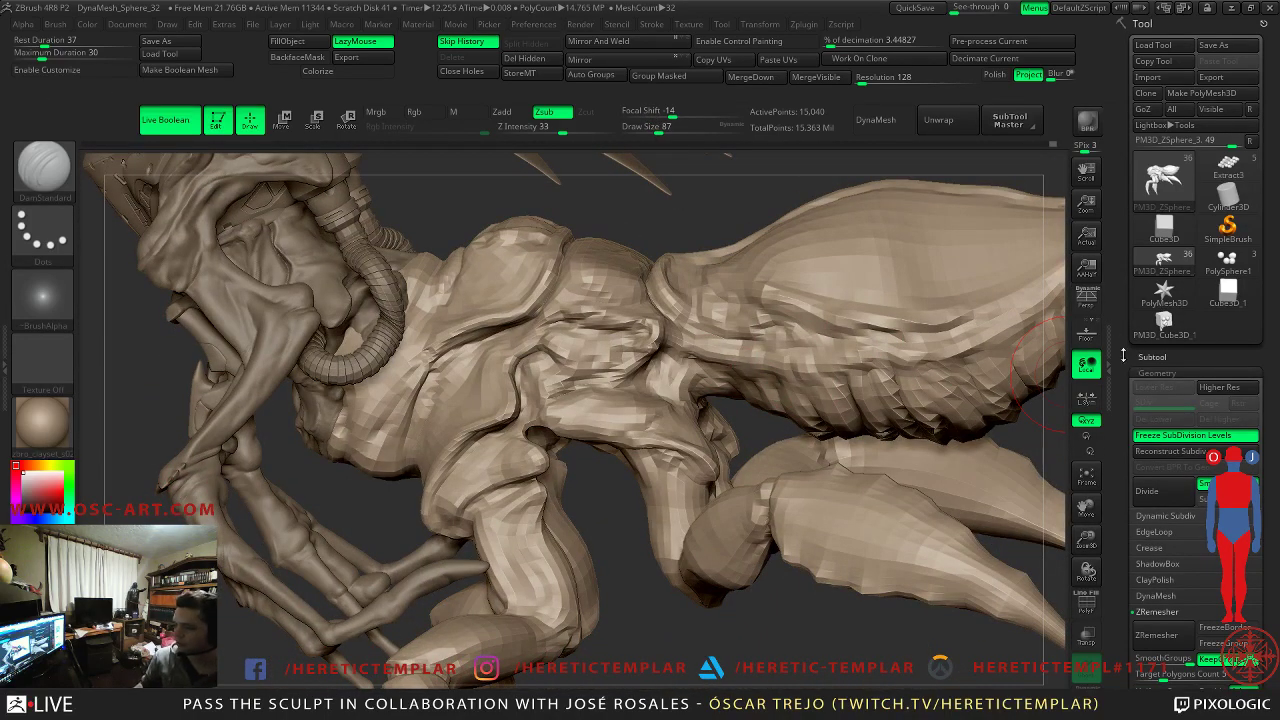
click(1183, 435)
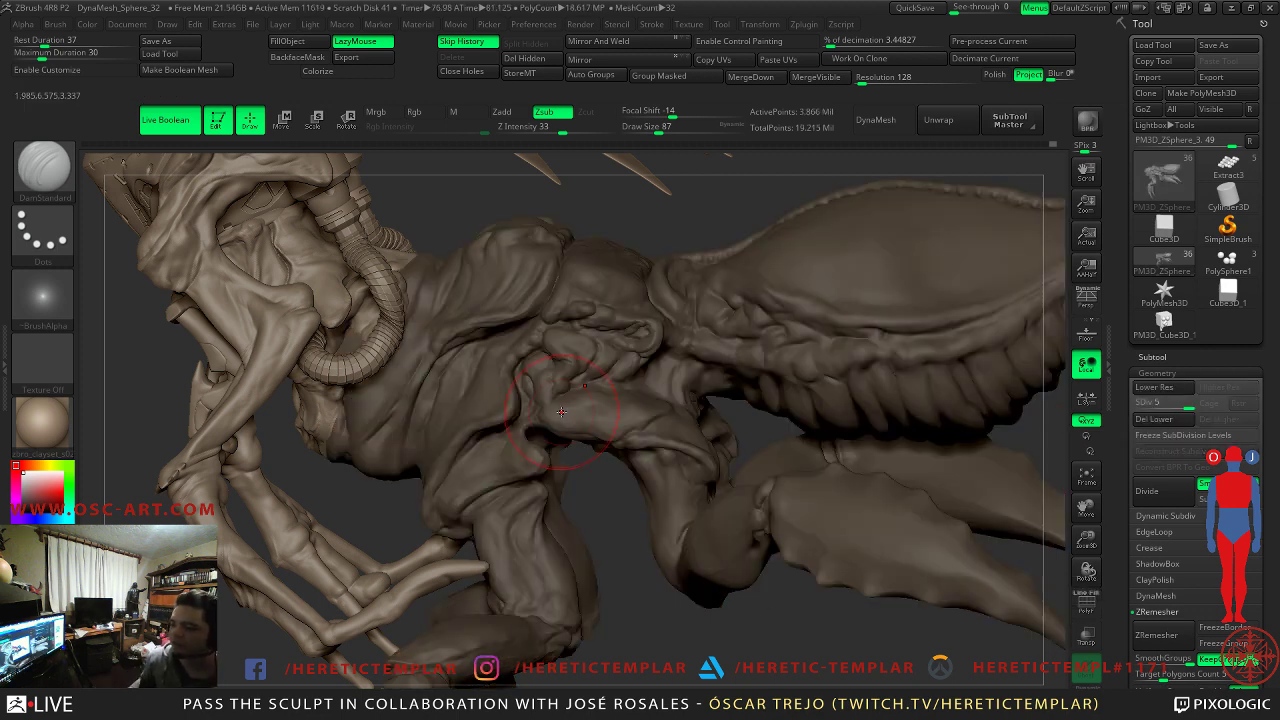
- Clear the body's mask and smooth the patched hole near the rear leg joint at subdivision level 1 with draw size 80
drag(706, 206, 621, 148)
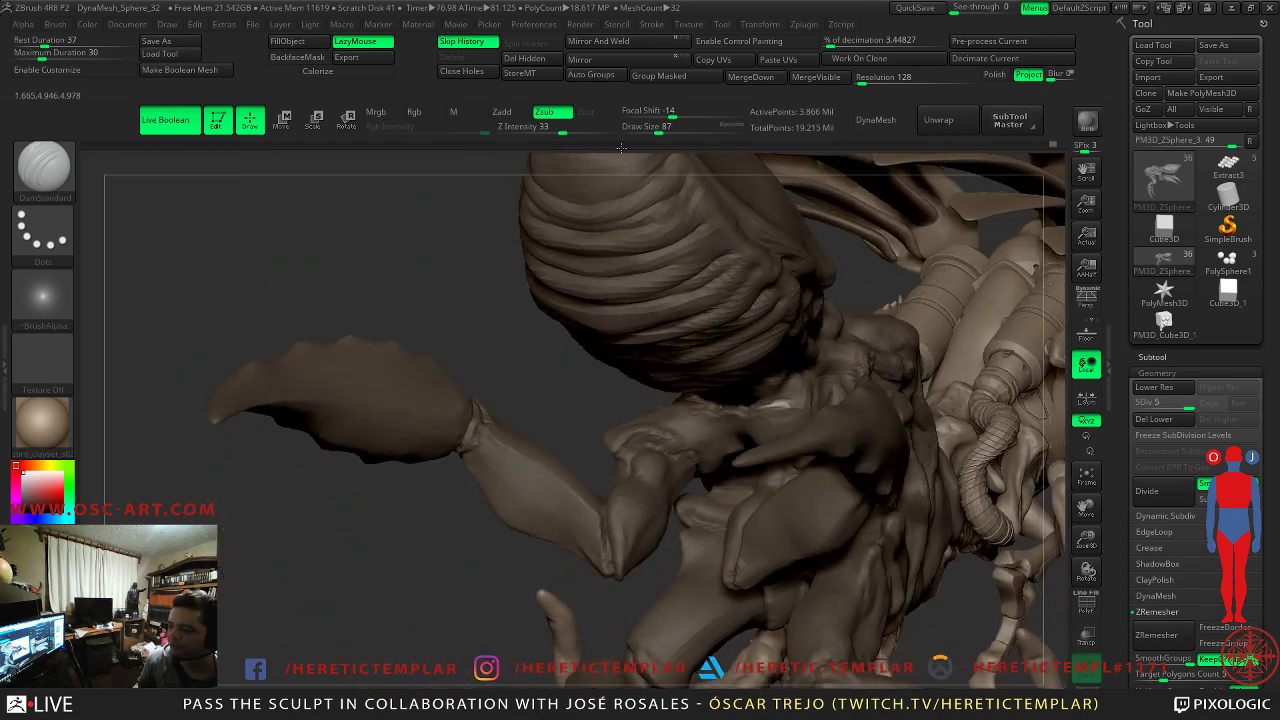
mouse_move(443, 286)
mouse_down()
mouse_move(490, 341)
mouse_move(480, 364)
mouse_up()
key(shift+d)
key(shift+d)
key(shift+d)
key(shift+d)
key(s)
click(701, 411)
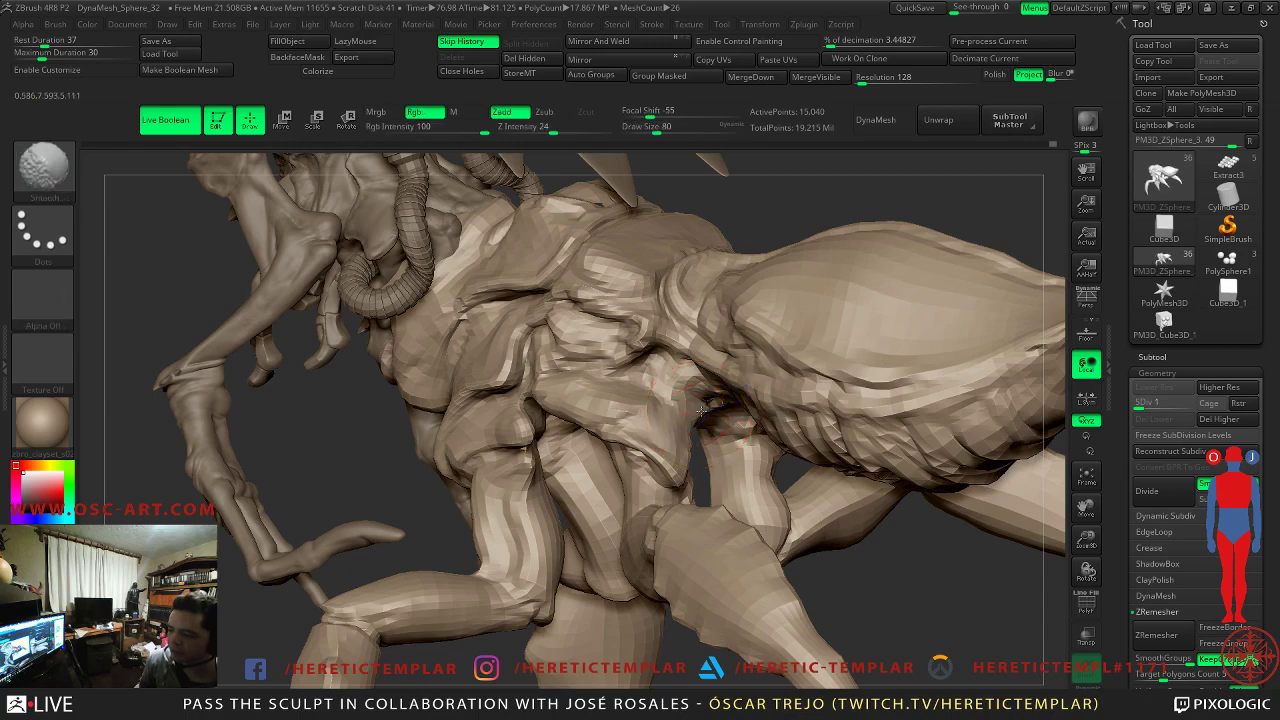
- Raise the body mesh to subdivision level 3 and smooth the underside bridge between the hind legs at draw size 44
key(d)
key(d)
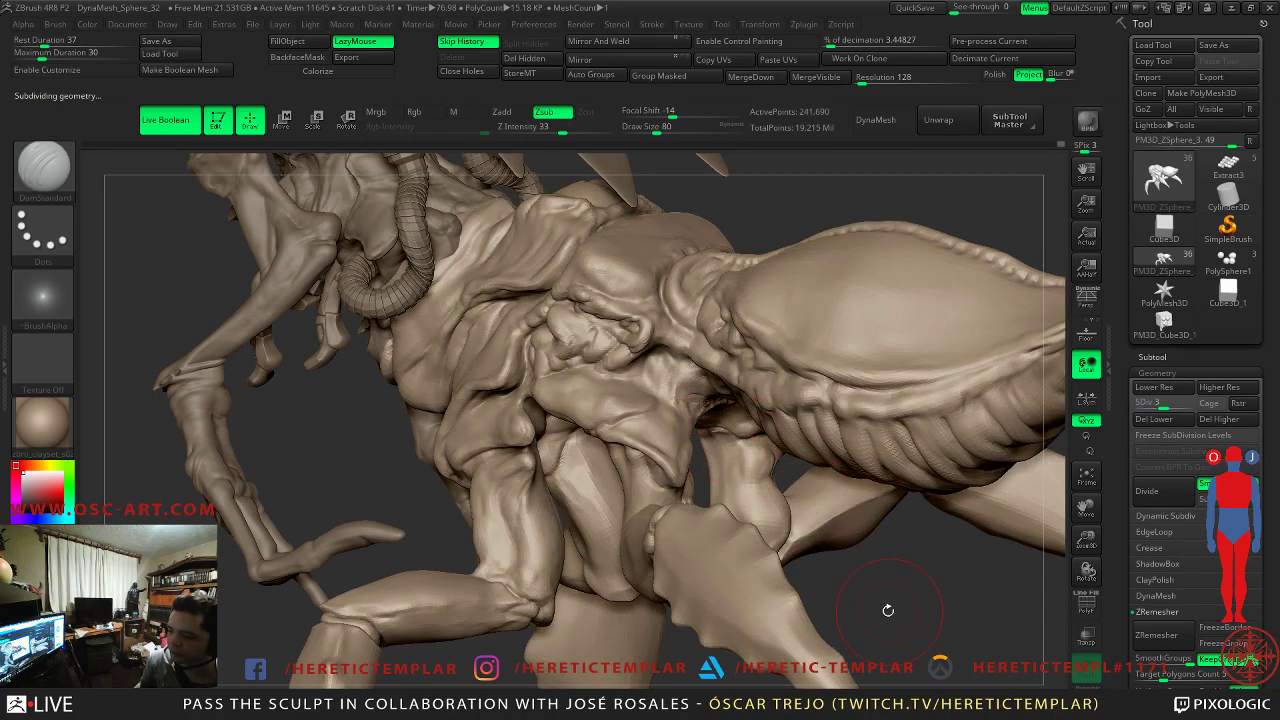
drag(891, 611, 770, 410)
key(shift)
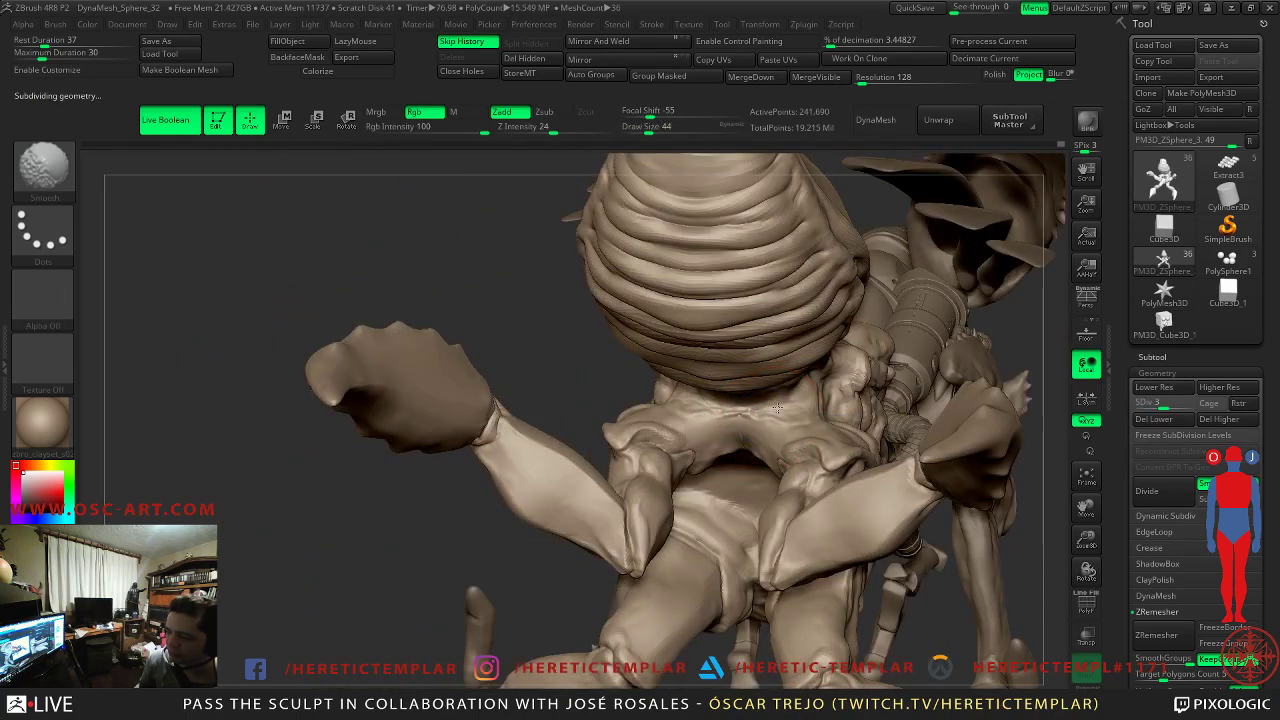
alt+drag(585, 398, 627, 440)
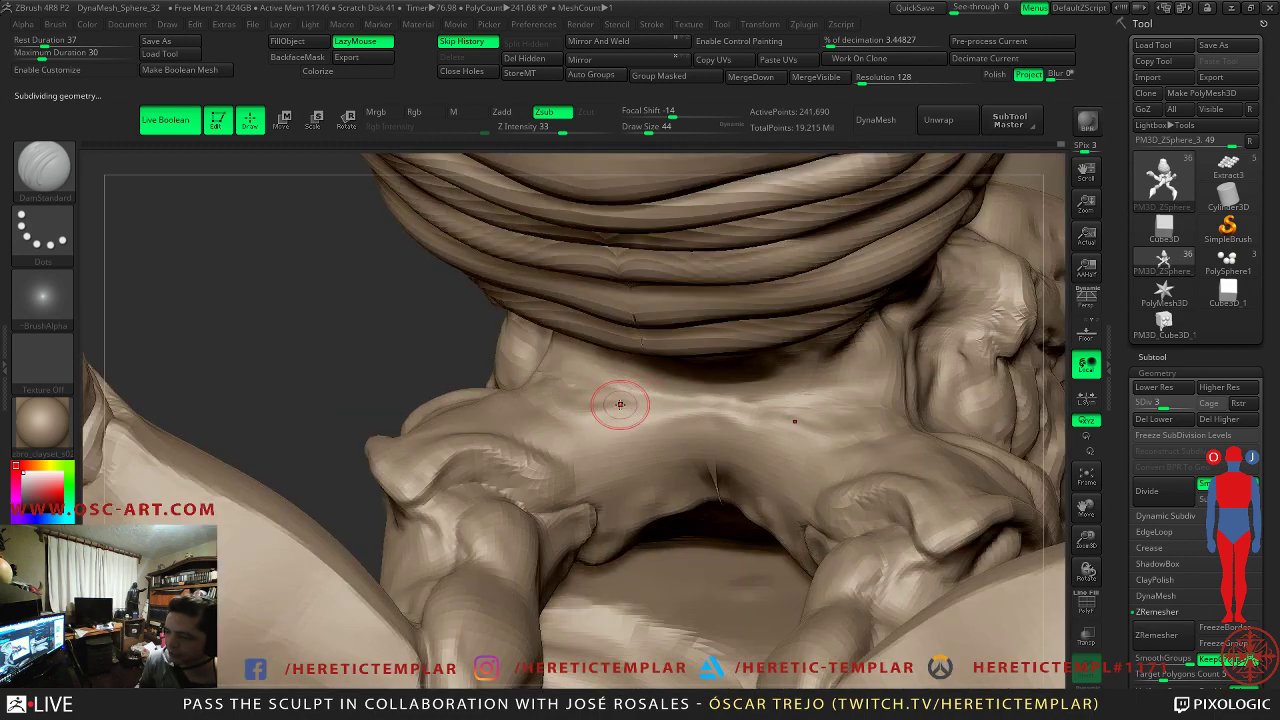
key(shift+f)
key(shift+f)
drag(391, 289, 664, 404)
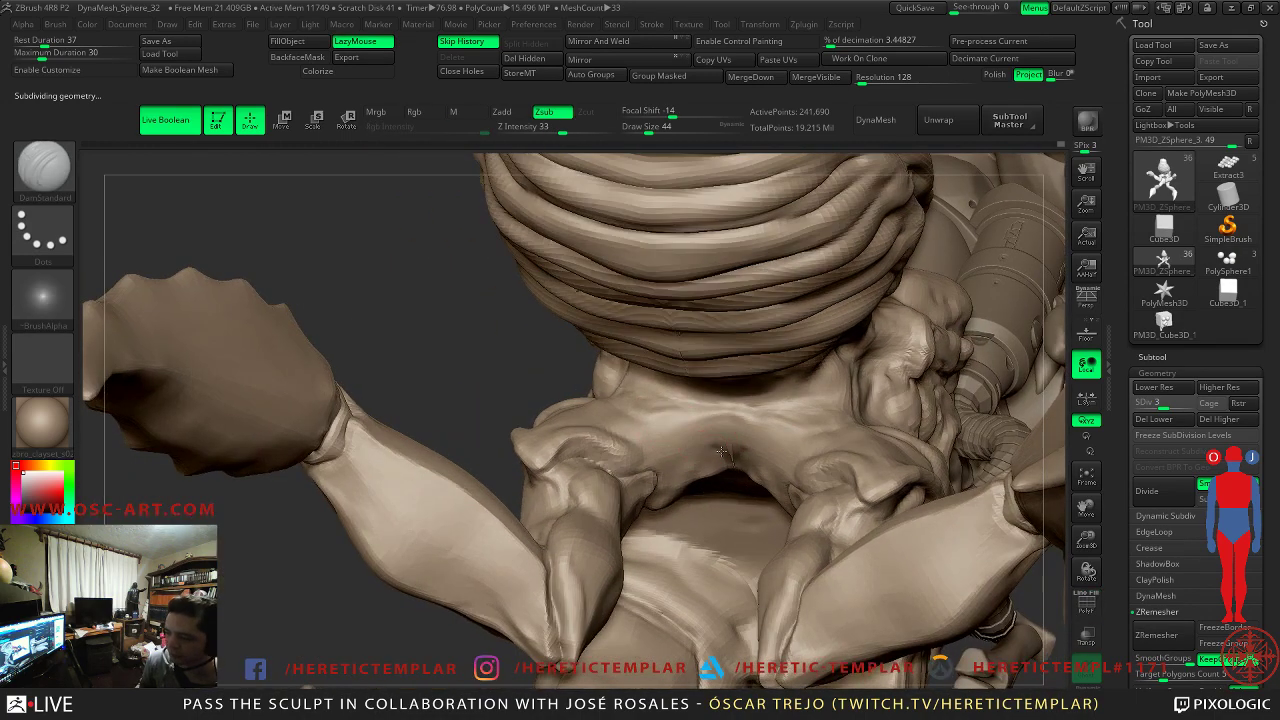
mouse_move(481, 333)
mouse_down()
mouse_move(545, 440)
mouse_move(707, 425)
mouse_up()
- Raise the body mesh to subdivision level 4 and carve creases below the ear-shaped fold with DamStandard at draw size 44
key(ctrl+d)
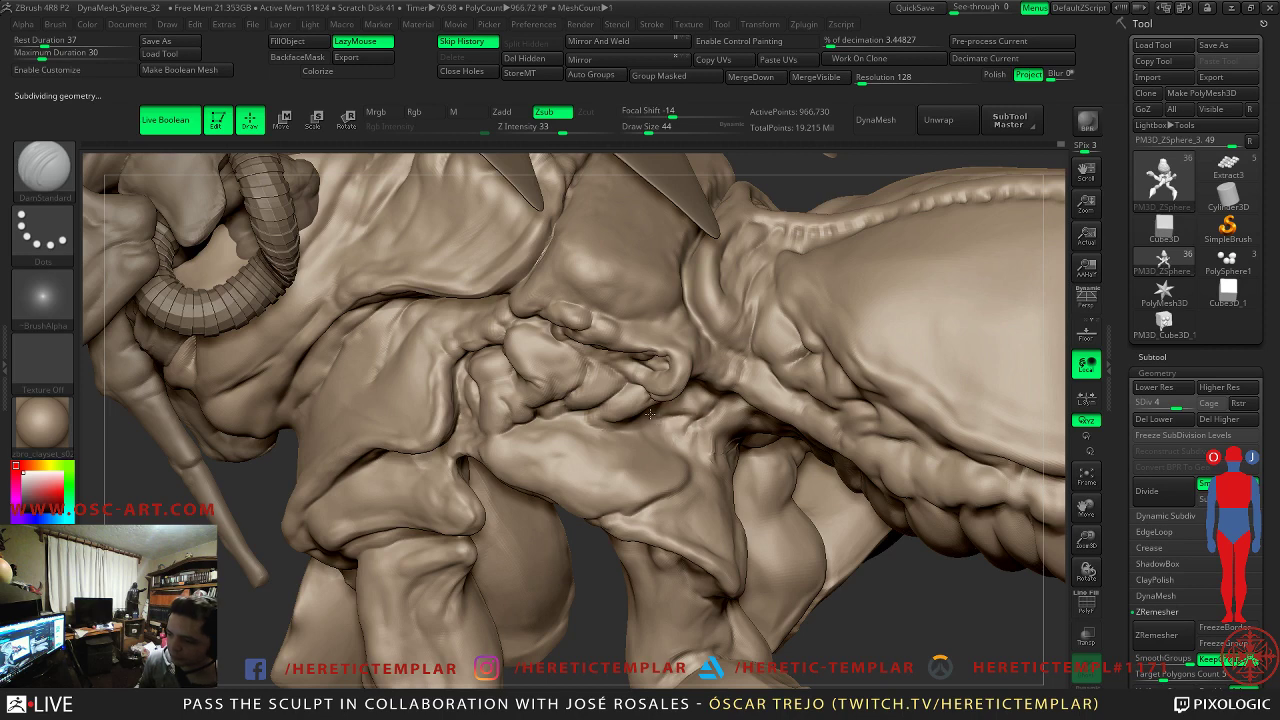
shift+drag(928, 597, 808, 451)
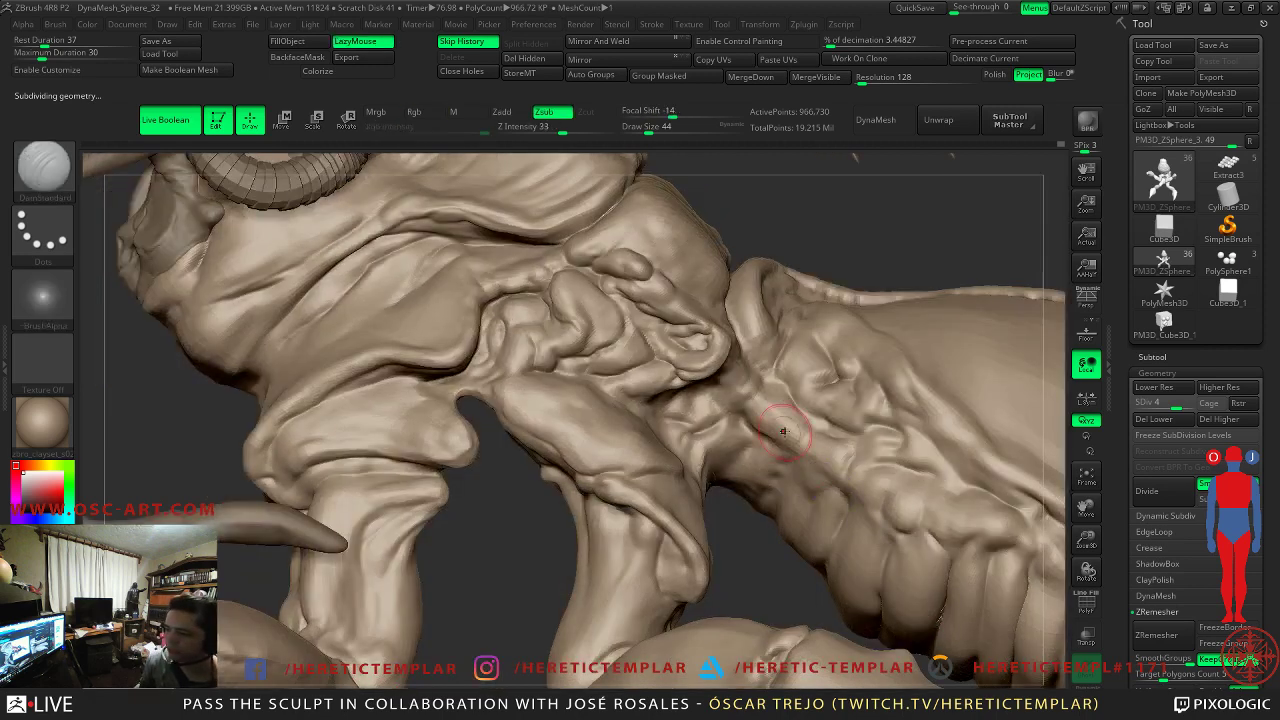
drag(678, 407, 691, 406)
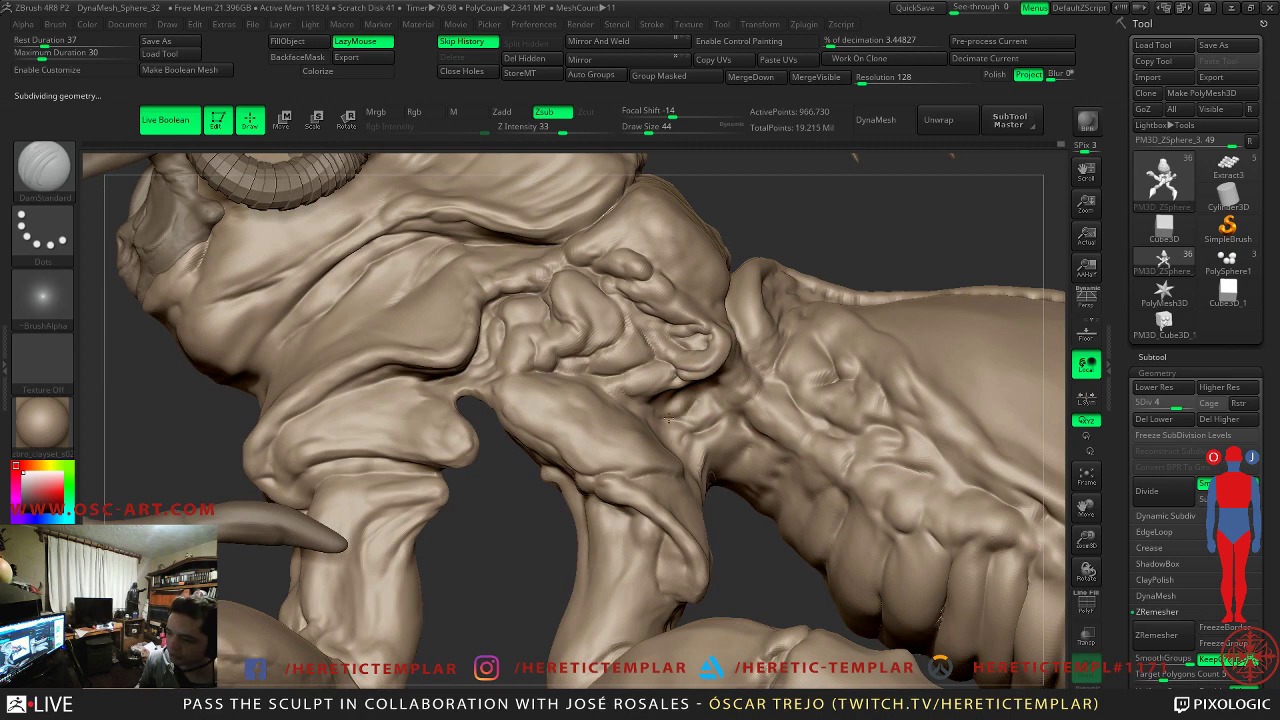
mouse_move(715, 415)
mouse_down()
mouse_move(745, 398)
mouse_move(730, 404)
mouse_up()
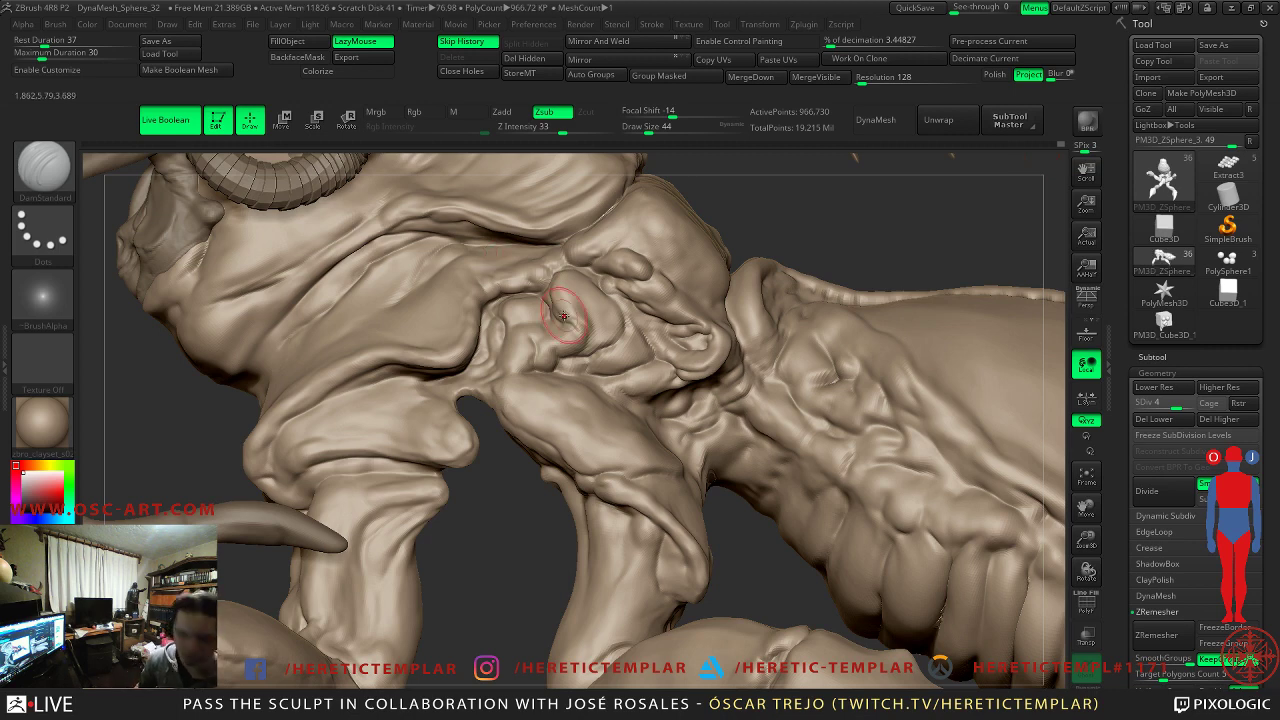
- Build up the central small thorax folds with the Clay brush at draw size 33 and raise the mesh to subdivision level 5
key(b)
key(c)
key(l)
key(s)
click(605, 323)
mouse_move(604, 322)
mouse_down()
mouse_move(591, 295)
mouse_move(602, 314)
mouse_up()
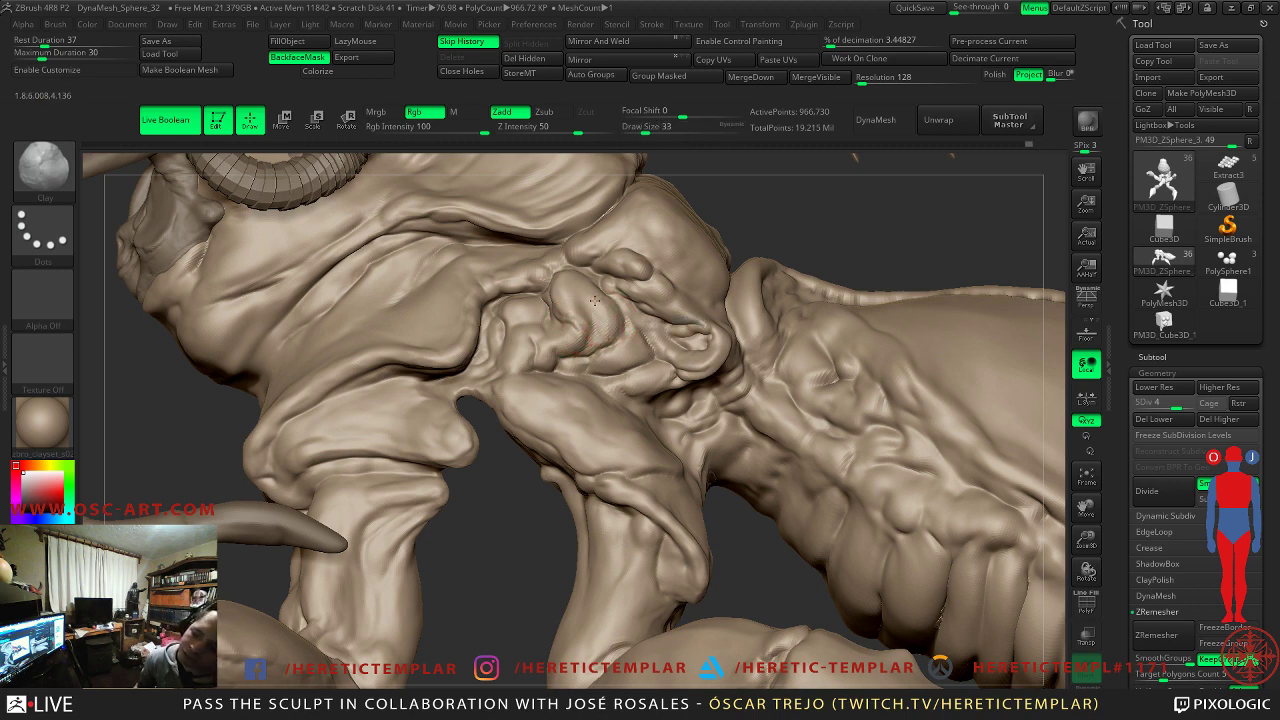
key(d)
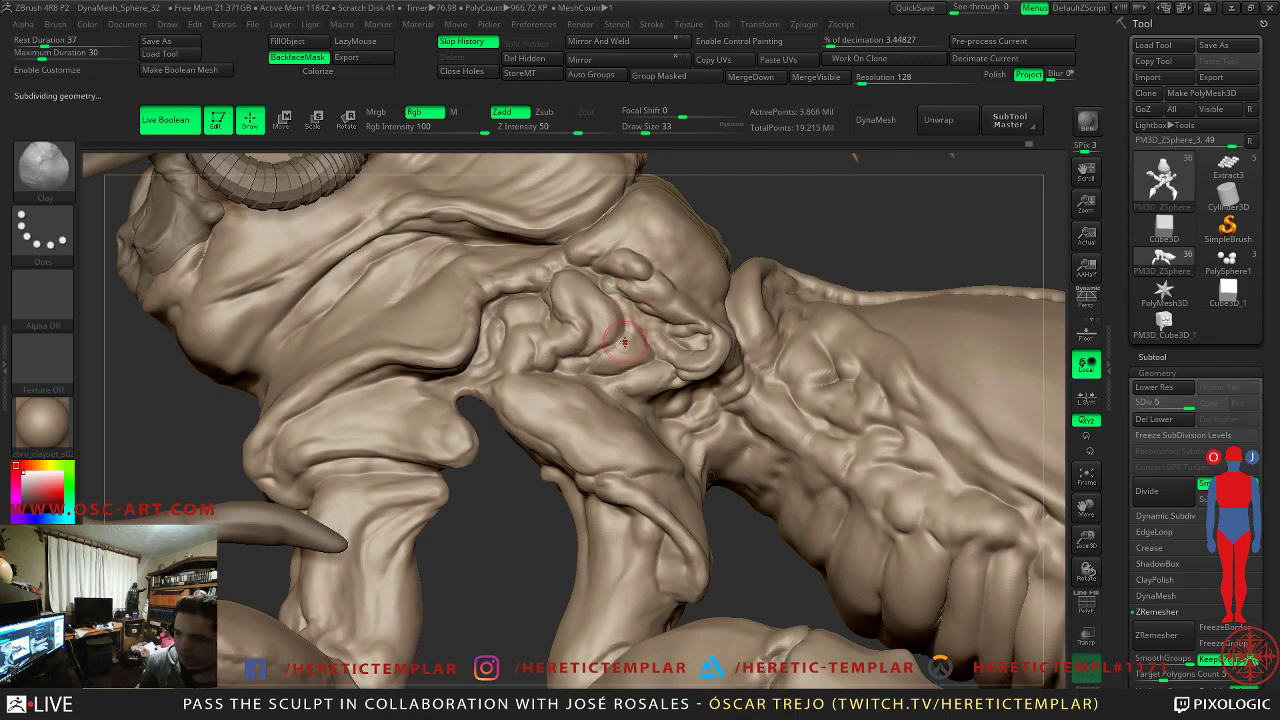
- Save the sculpt file and lower the body mesh to subdivision level 3
alt+drag(849, 243, 752, 302)
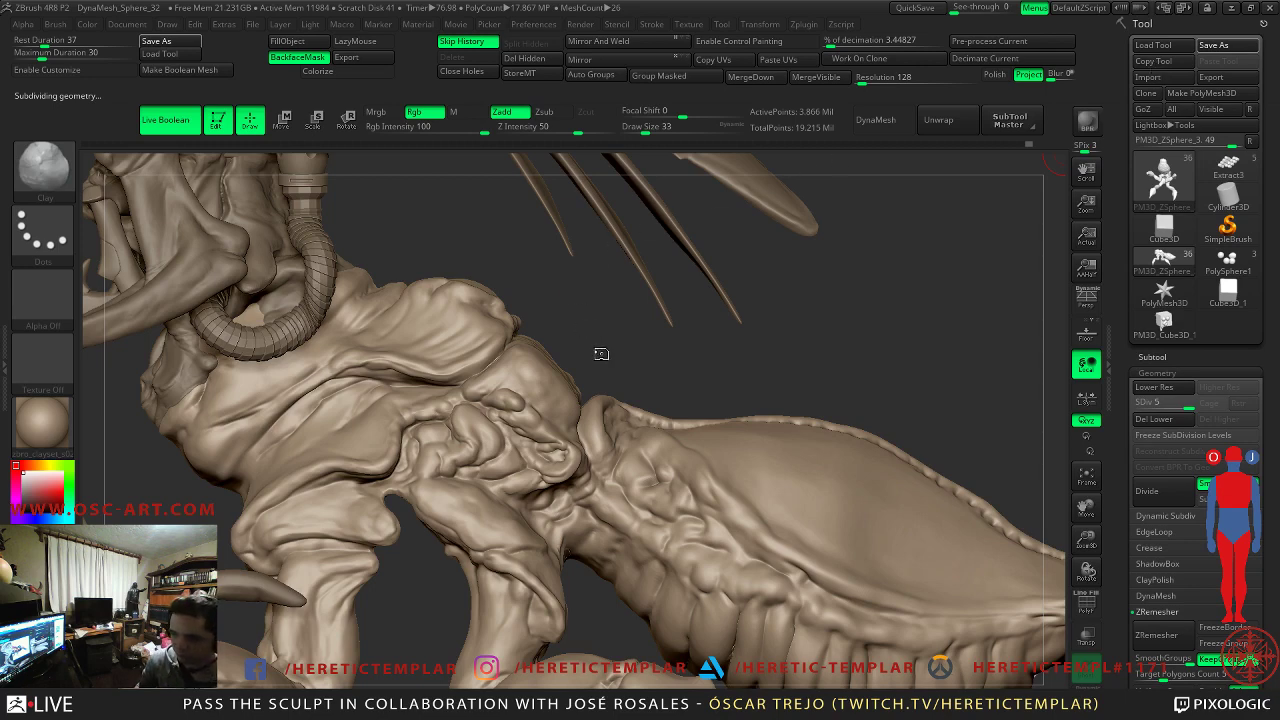
alt+drag(600, 352, 700, 460)
key(shift+d)
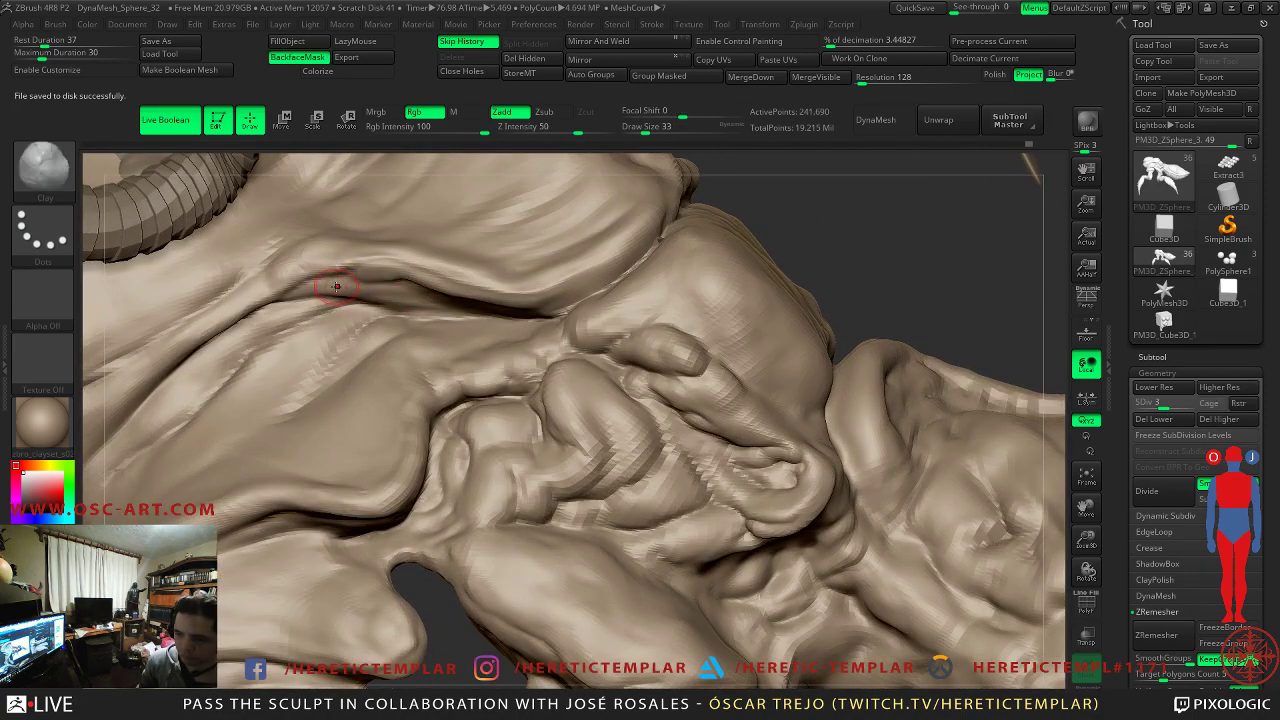
- Carve the crease along the thorax's side fold with DamStandard at draw size 33 and smooth its end
key(b)
key(d)
key(s)
mouse_move(318, 298)
mouse_down()
mouse_move(378, 288)
mouse_move(464, 302)
mouse_move(302, 319)
mouse_move(234, 360)
mouse_up()
shift+drag(234, 360, 223, 357)
drag(842, 197, 553, 375)
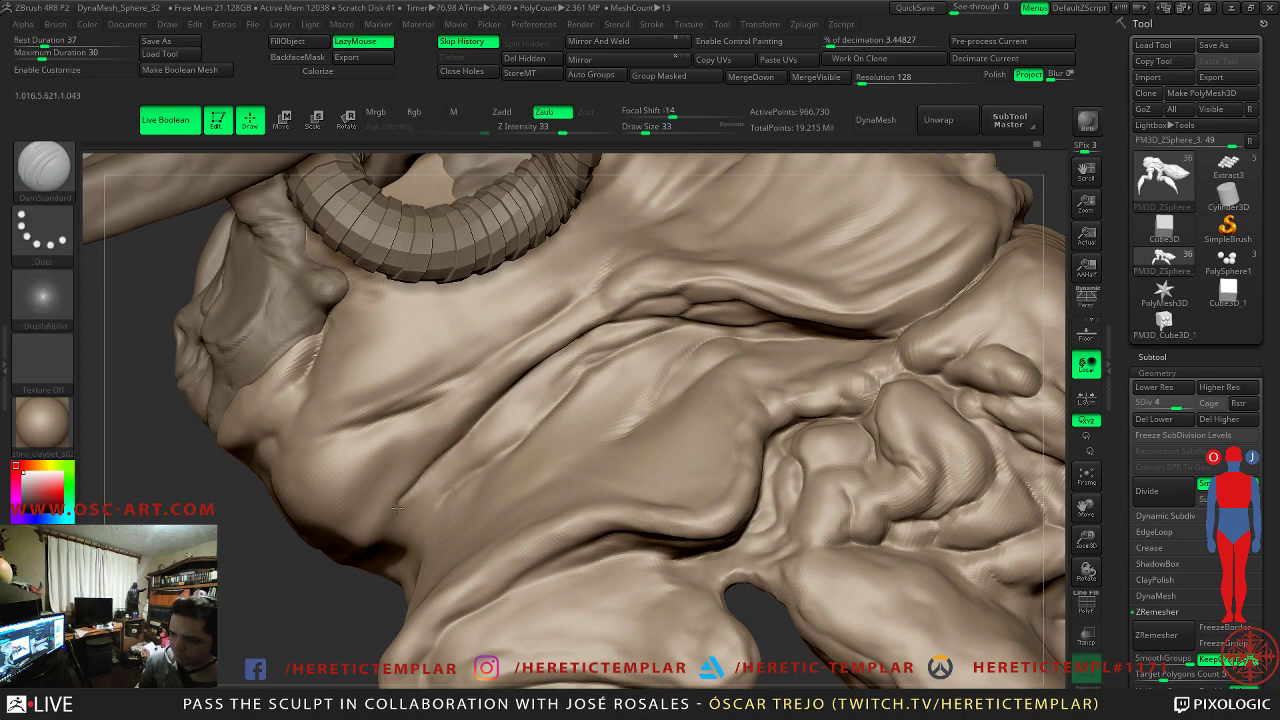
- Smooth out the thin crack on the front of the thorax at draw size 49 and raise the body mesh to subdivision level 5
mouse_move(314, 577)
mouse_down()
mouse_move(420, 530)
mouse_move(730, 478)
mouse_up()
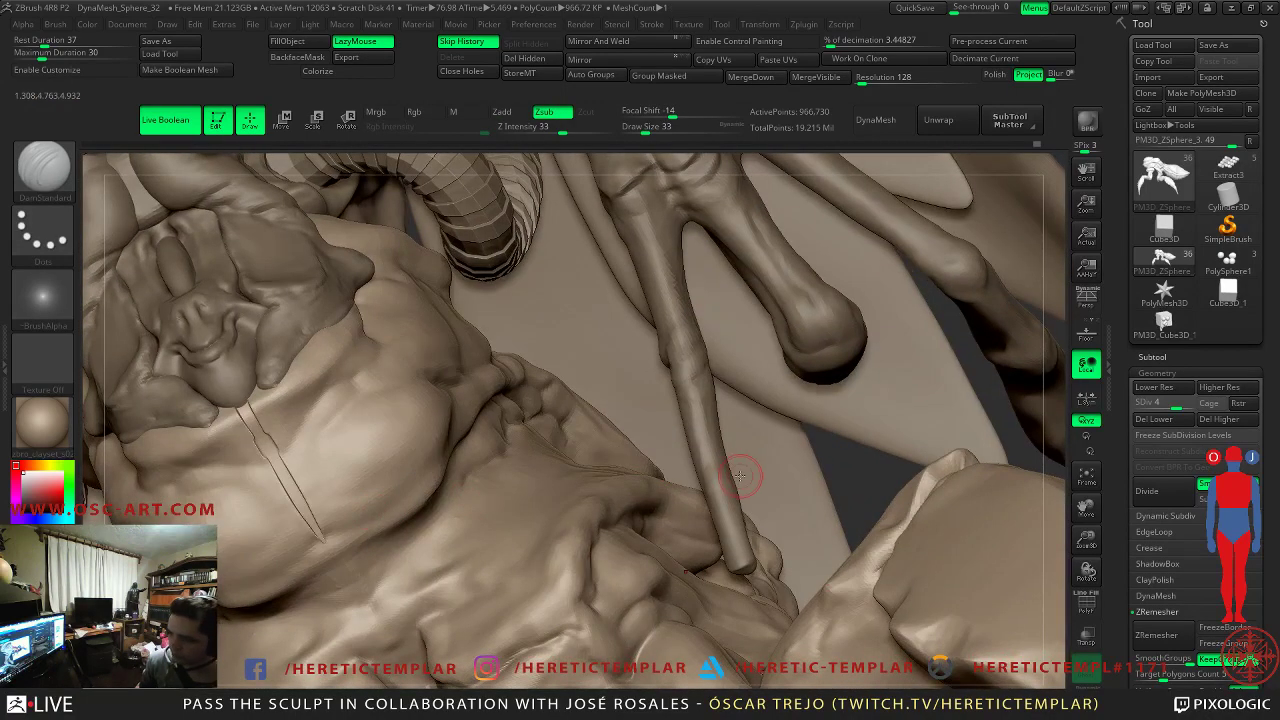
drag(803, 493, 251, 480)
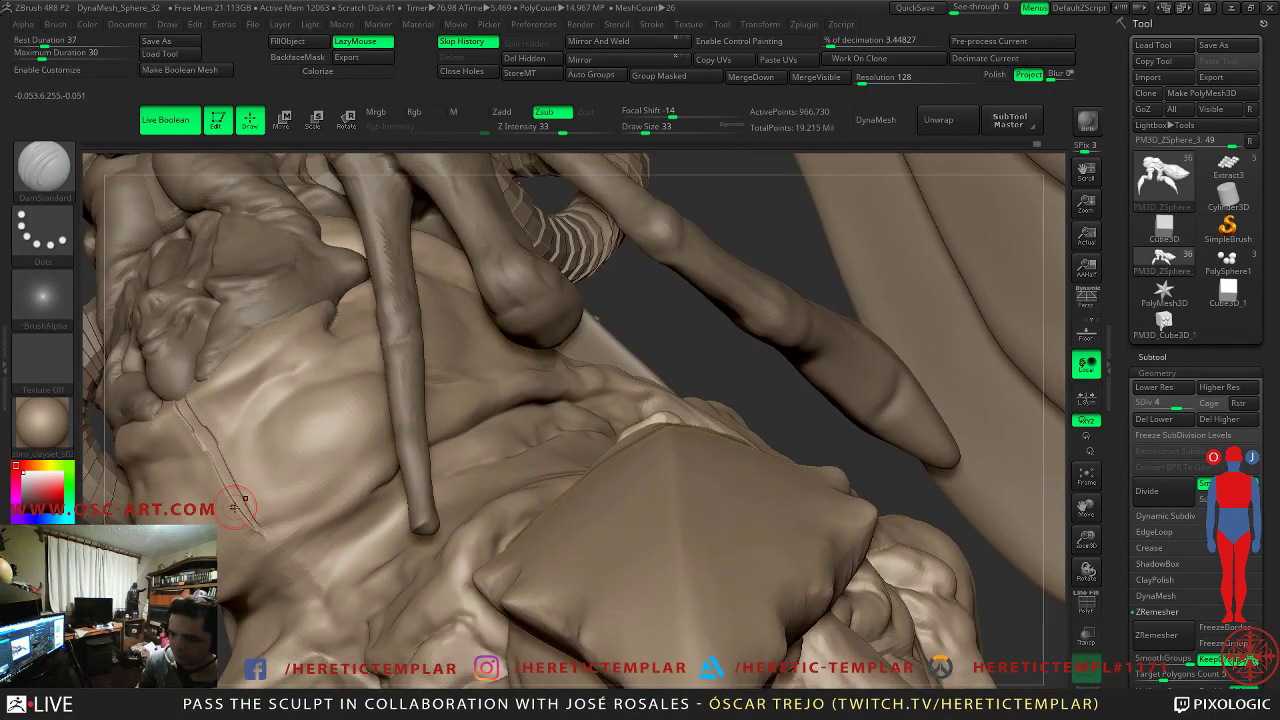
key(shift+d)
key(s)
mouse_move(208, 440)
mouse_down()
mouse_move(188, 416)
mouse_move(258, 517)
mouse_up()
key(d)
key(shift)
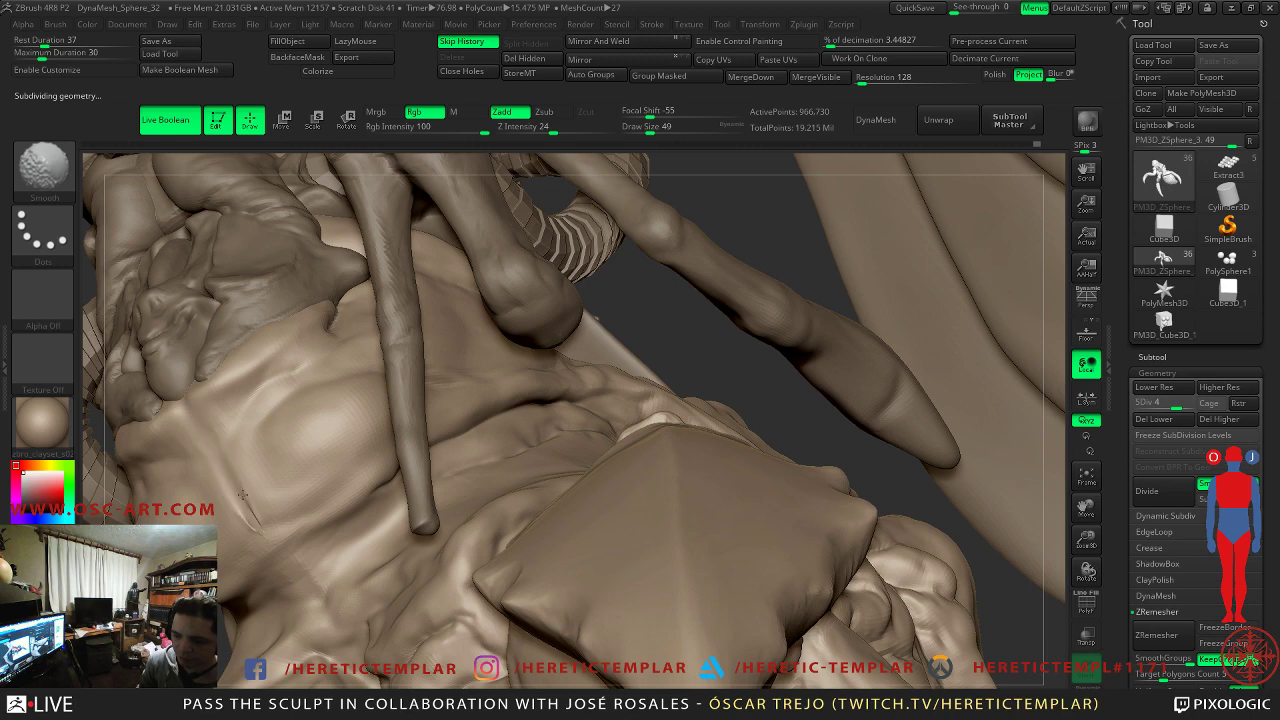
key(d)
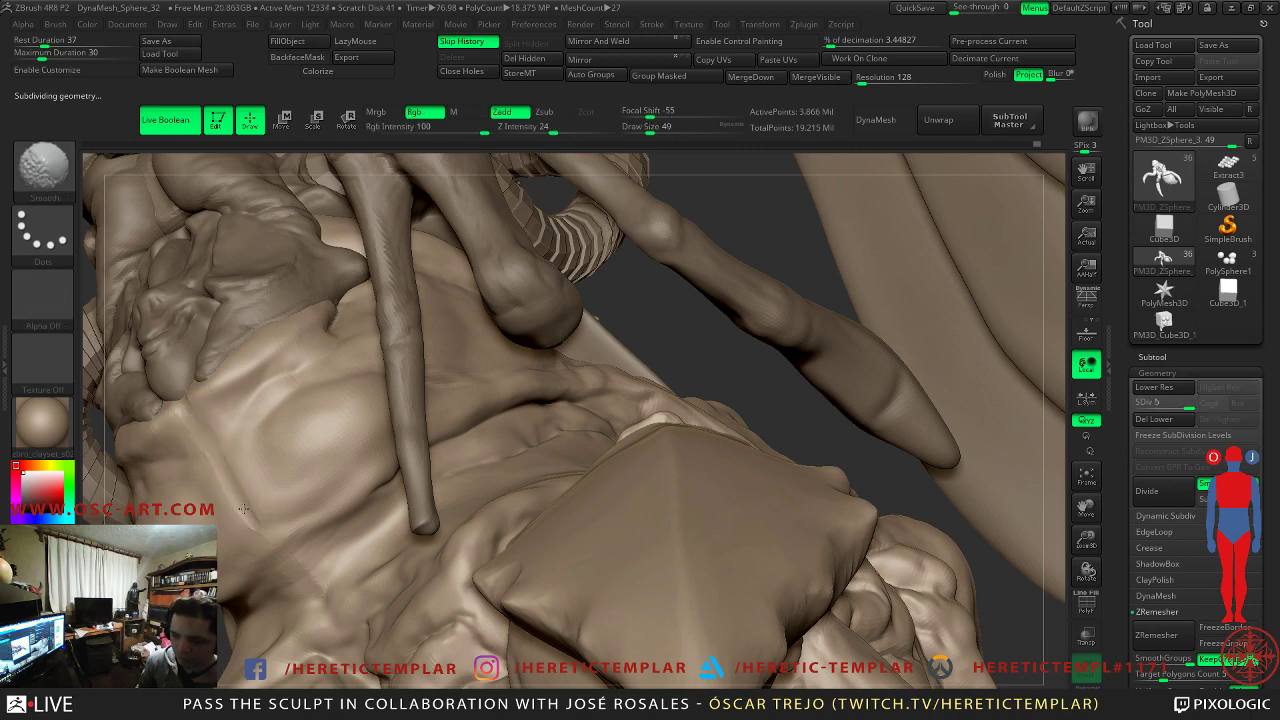
- Store a morph target for the body mesh
mouse_move(672, 342)
alt+mouse_down()
mouse_move(655, 334)
mouse_move(650, 300)
mouse_move(590, 336)
alt+mouse_up()
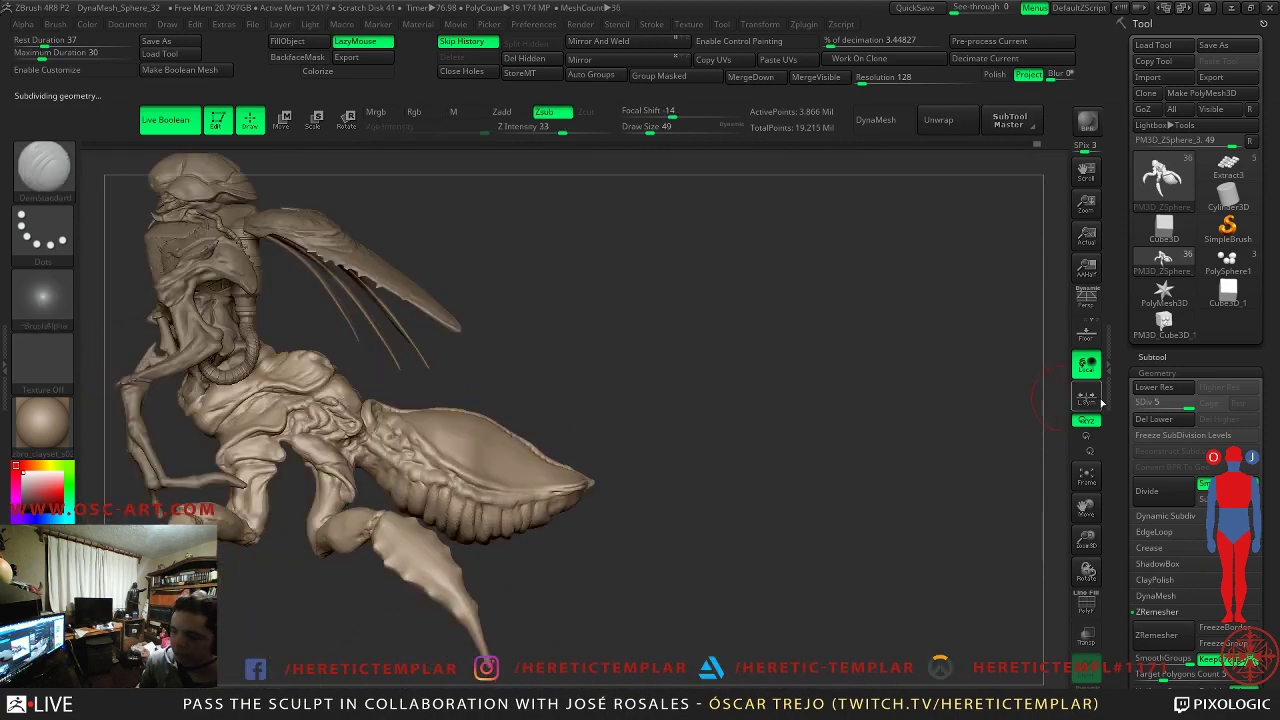
drag(1126, 466, 1127, 320)
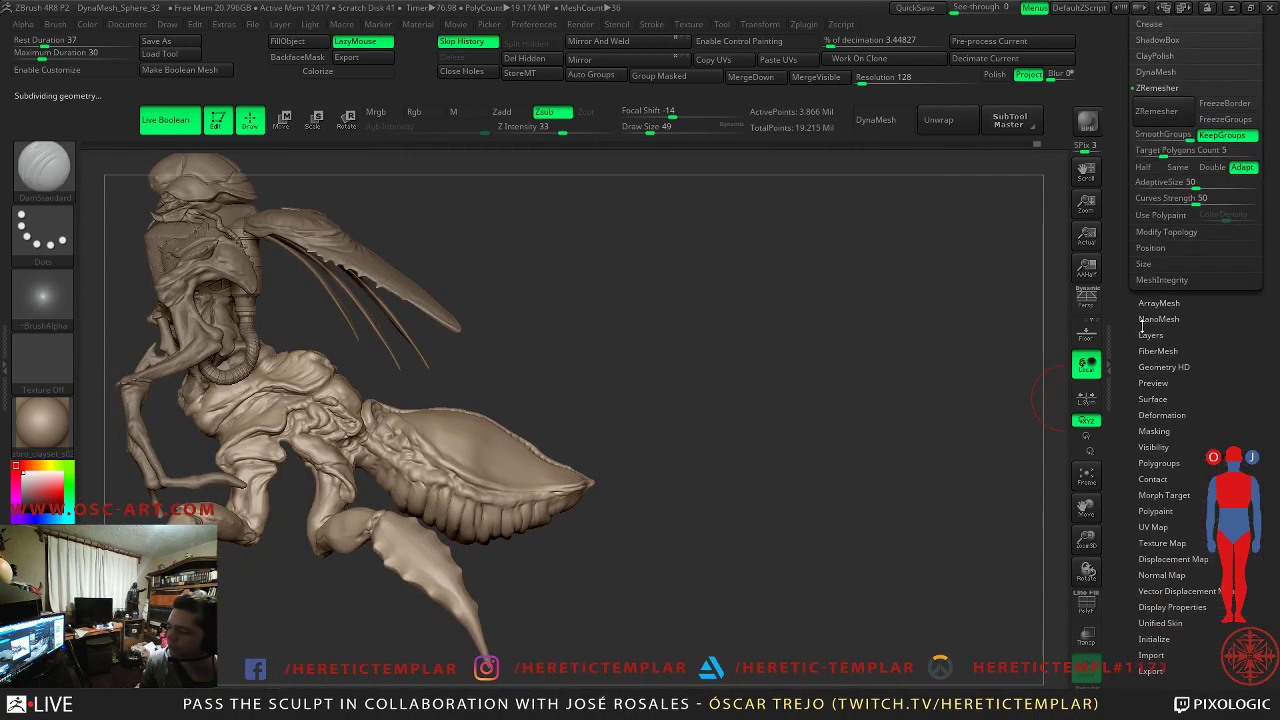
click(1170, 496)
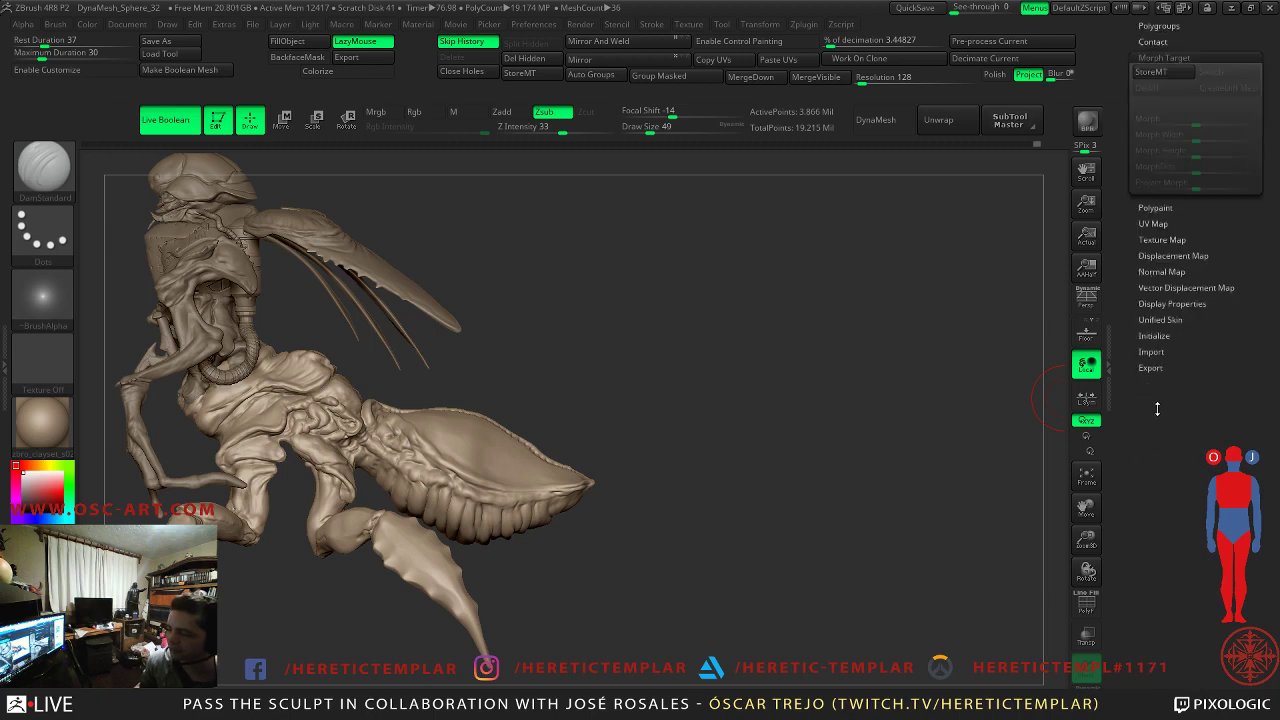
mouse_move(548, 314)
alt+mouse_down()
mouse_move(760, 266)
mouse_move(700, 420)
mouse_move(616, 418)
alt+mouse_up()
mouse_move(368, 432)
mouse_down()
mouse_move(326, 434)
mouse_move(296, 458)
mouse_move(298, 500)
mouse_up()
- Lower the body mesh to subdivision level 4 and refine the creases on the lower front thorax with DamStandard at draw size 37
key(shift+d)
key(s)
drag(530, 391, 519, 391)
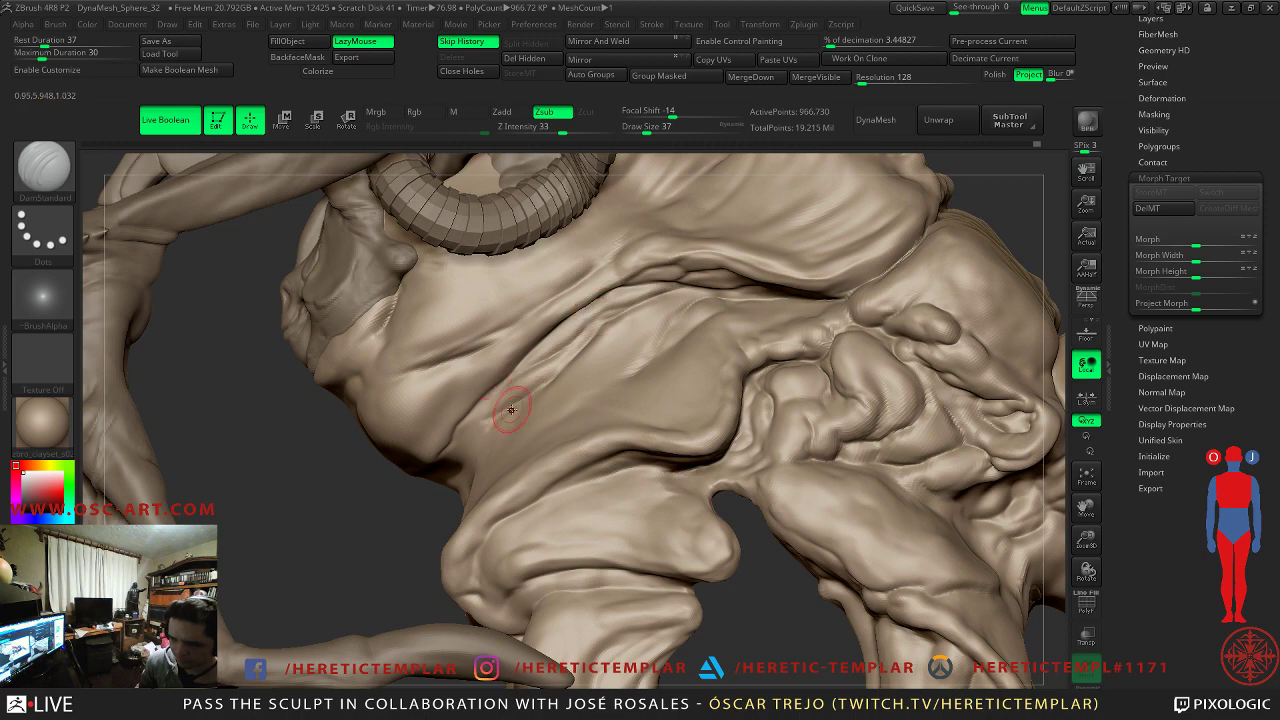
right_drag(416, 454, 449, 434)
shift+drag(438, 468, 462, 436)
drag(436, 496, 476, 442)
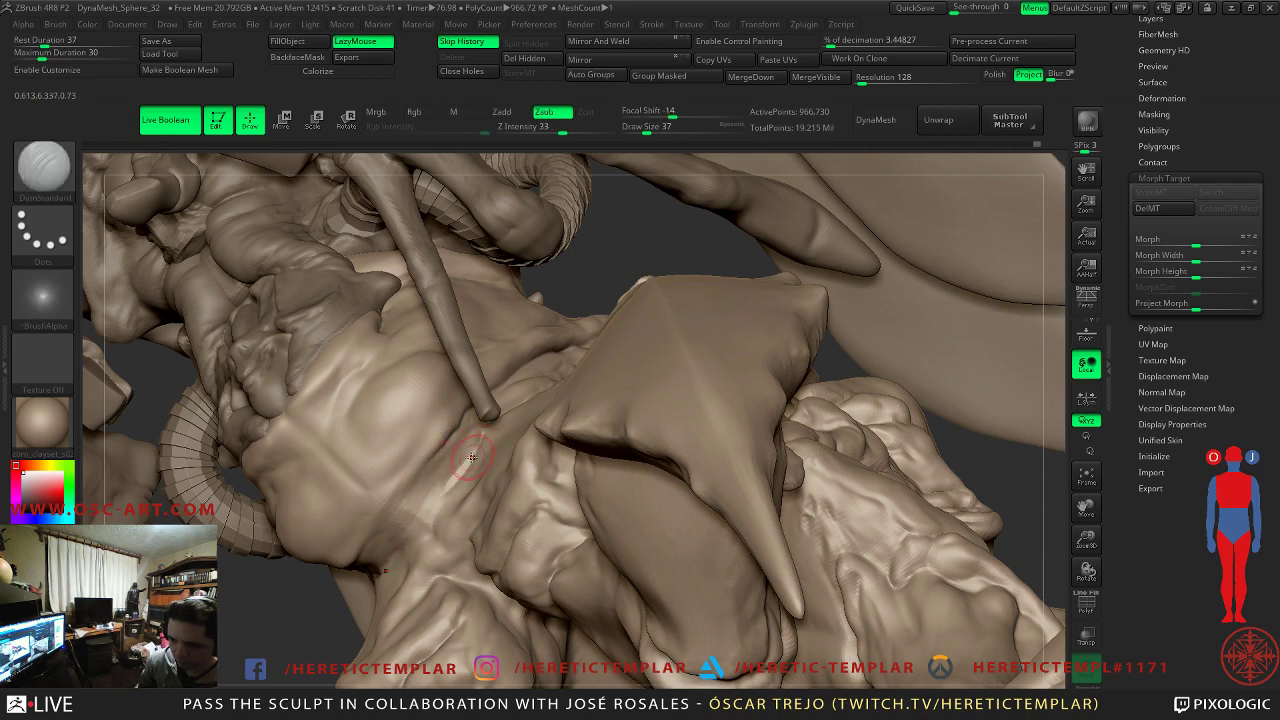
drag(446, 482, 466, 450)
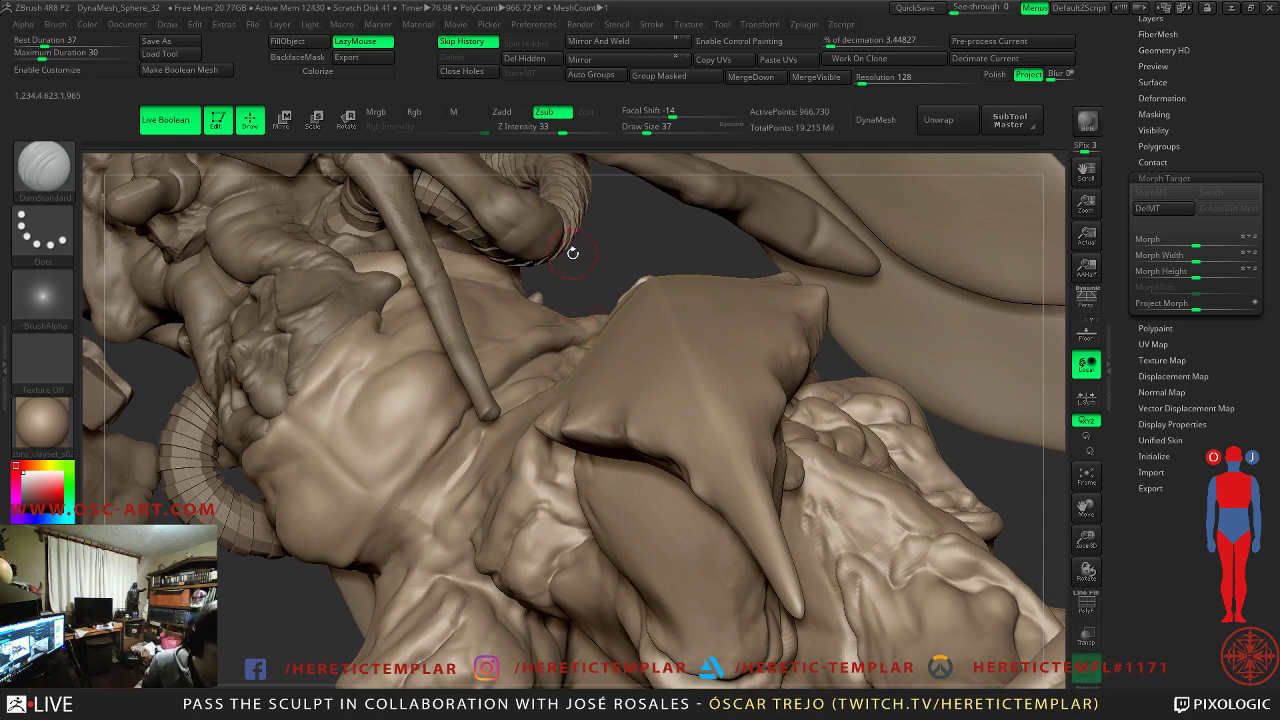
- Build up and smooth the broad side folds of the thorax with the Clay brush at draw sizes 54 and 49
drag(580, 281, 650, 347)
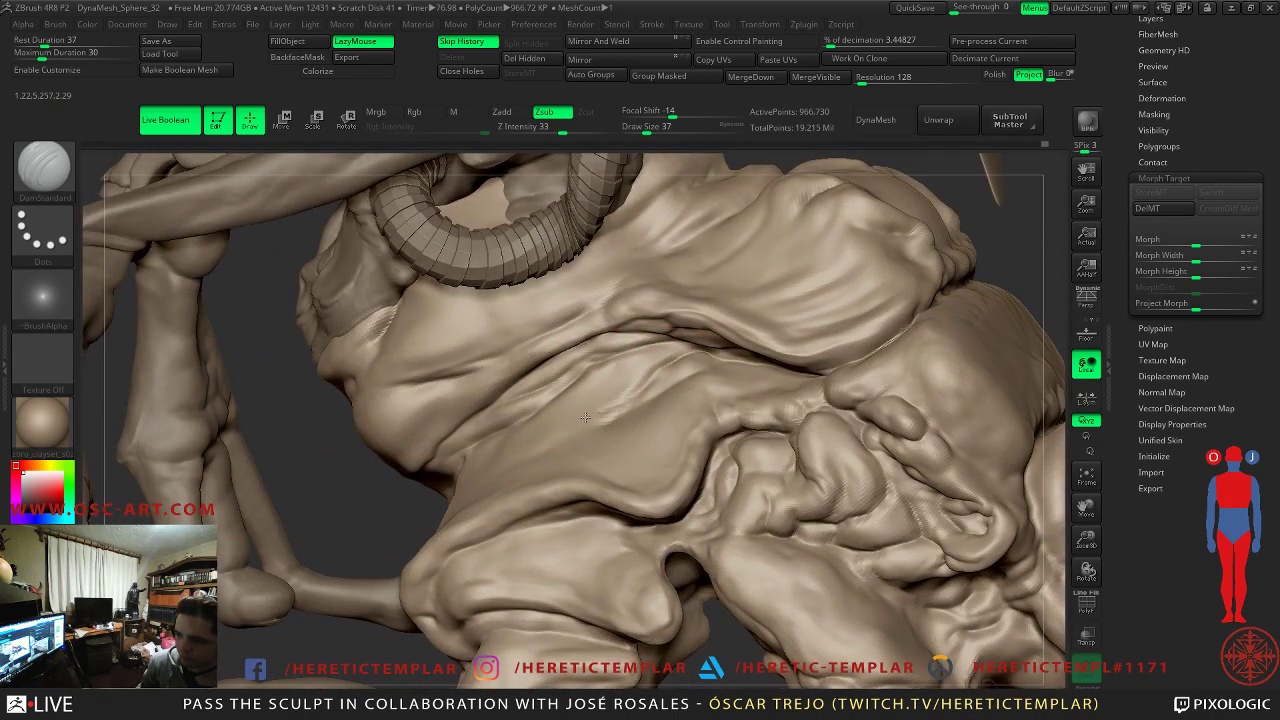
key(b)
key(c)
key(l)
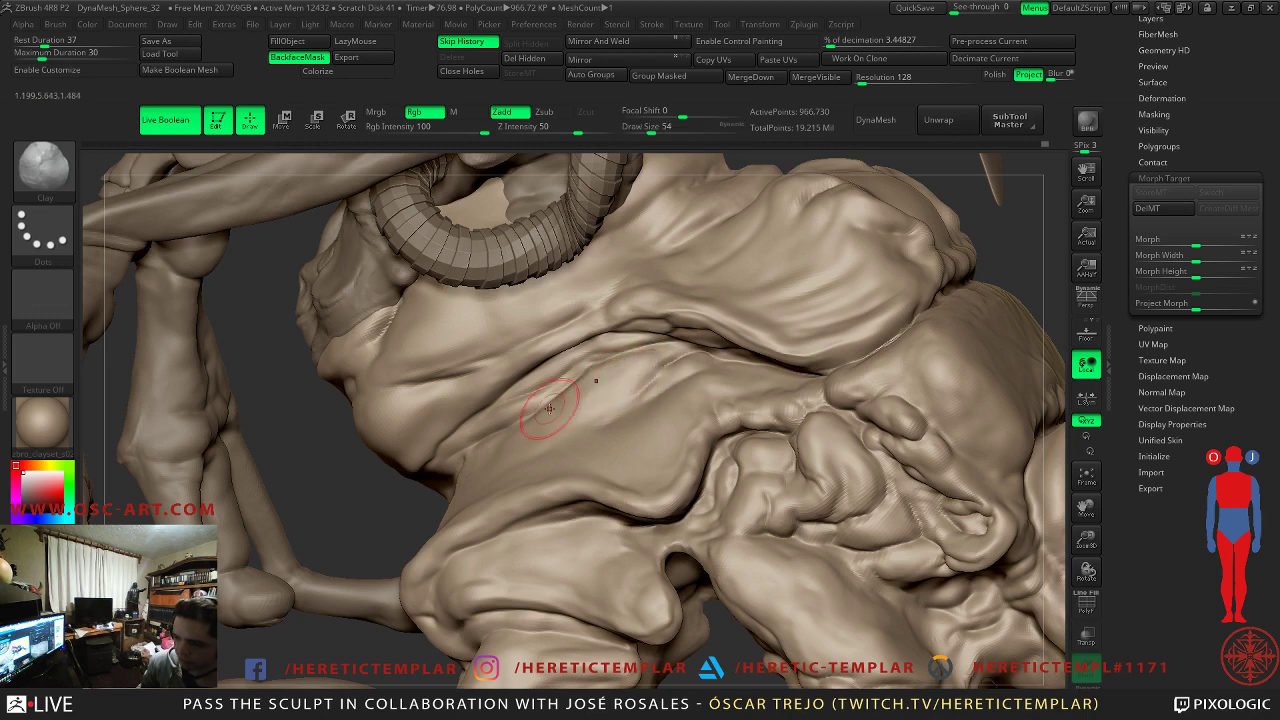
key(shift)
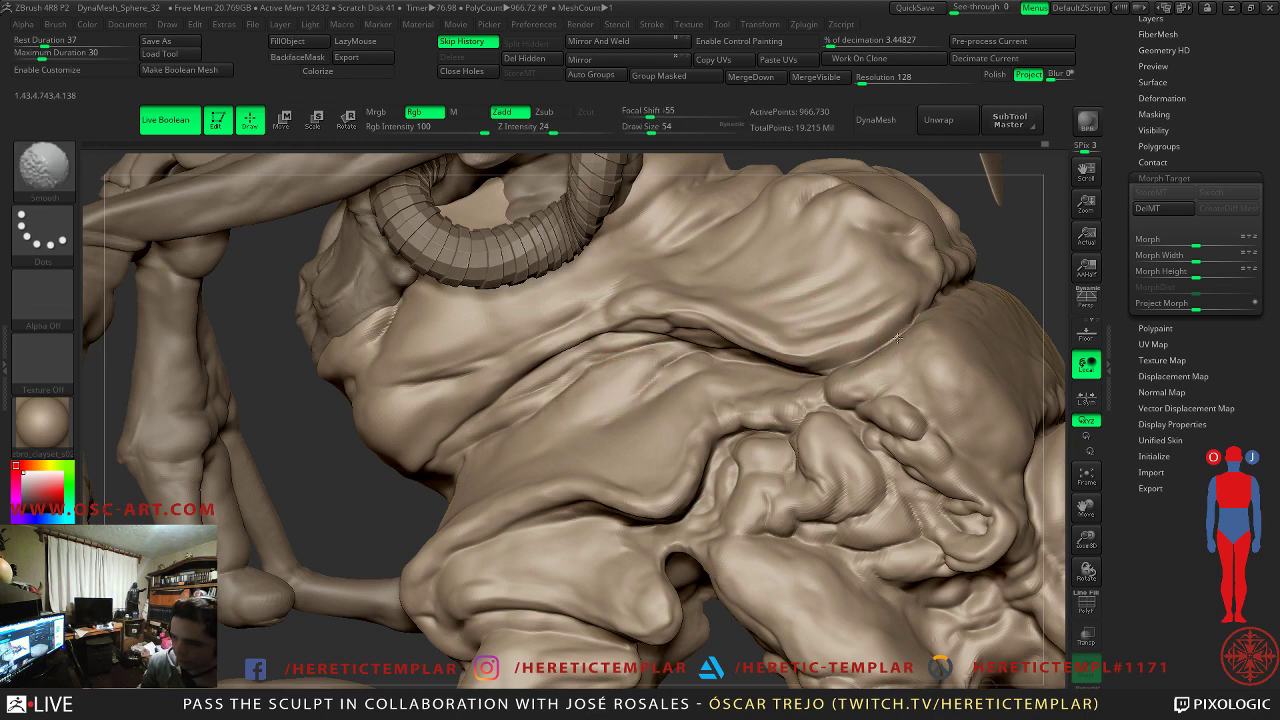
alt+drag(994, 277, 874, 363)
key(s)
drag(530, 459, 525, 324)
key(s)
mouse_move(661, 363)
mouse_down()
mouse_move(674, 363)
mouse_move(651, 344)
mouse_move(697, 309)
mouse_move(690, 325)
mouse_up()
alt+drag(509, 394, 368, 360)
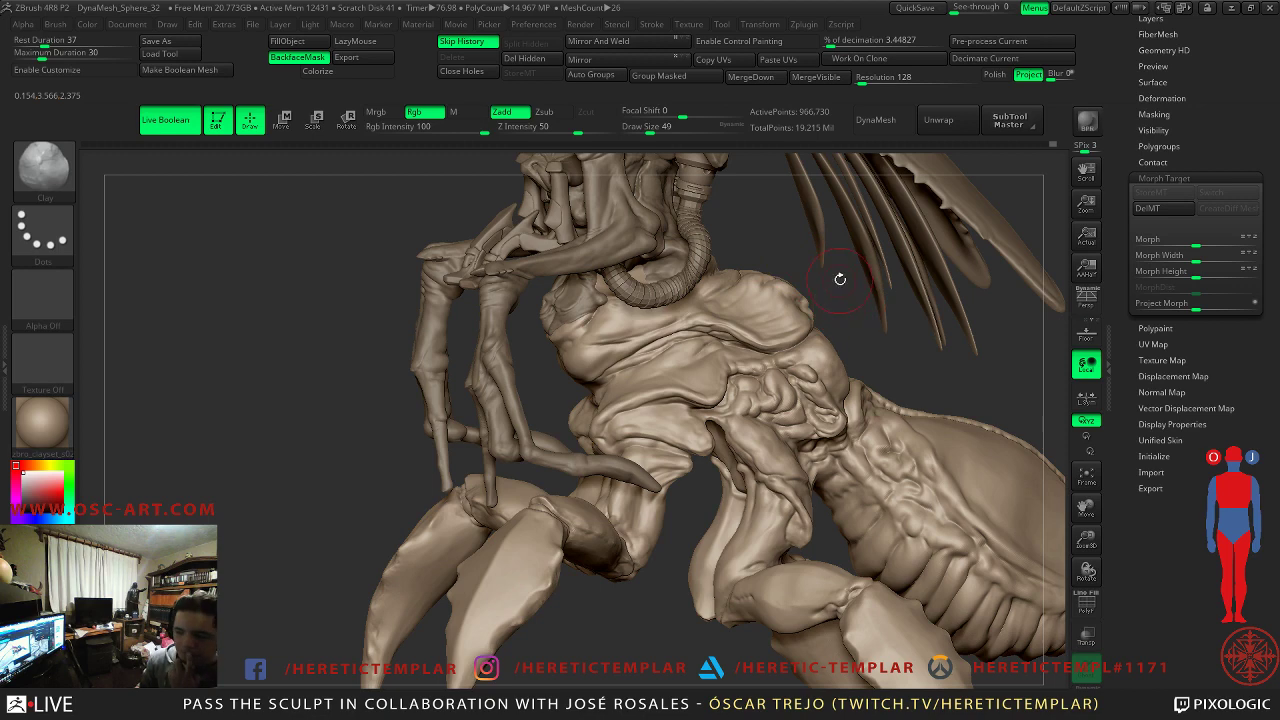
drag(833, 267, 557, 379)
alt+click(558, 380)
mouse_move(457, 336)
alt+mouse_down()
mouse_move(286, 343)
mouse_move(406, 371)
mouse_move(226, 320)
mouse_move(253, 455)
mouse_move(289, 362)
mouse_move(842, 292)
alt+mouse_up()
mouse_move(900, 445)
alt+mouse_down()
mouse_move(826, 255)
mouse_move(757, 371)
alt+mouse_up()
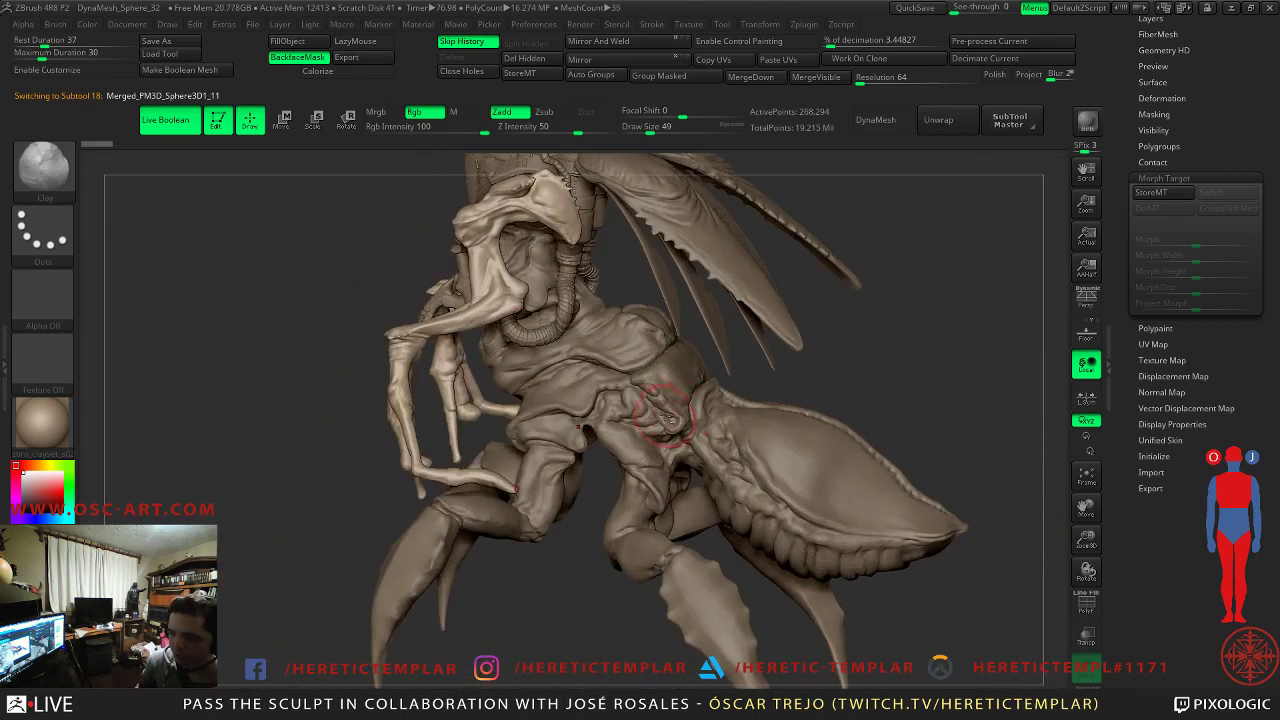
alt+click(688, 410)
- Carve the crease beneath the fold at the top of the front leg with DamStandard at draw size 41
mouse_move(846, 362)
mouse_down()
mouse_move(851, 297)
mouse_move(800, 324)
mouse_up()
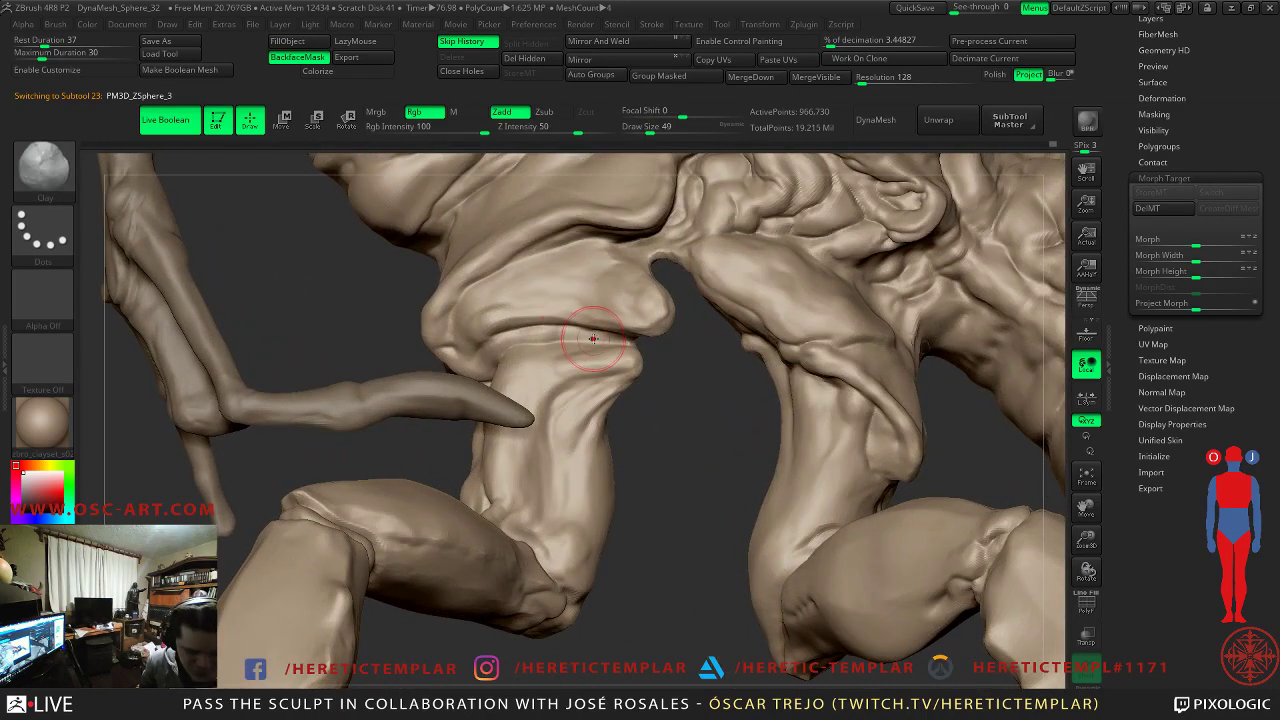
key(b)
key(d)
key(s)
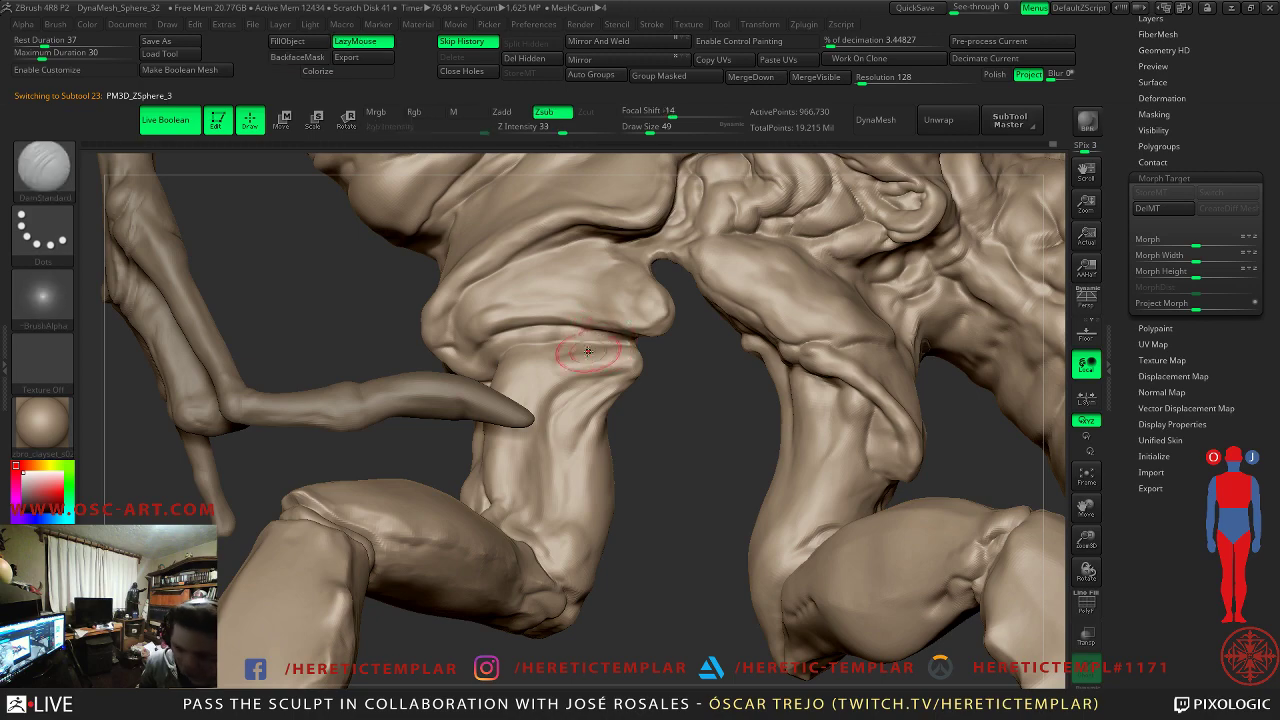
key(s)
click(537, 353)
drag(578, 333, 632, 340)
drag(532, 341, 497, 348)
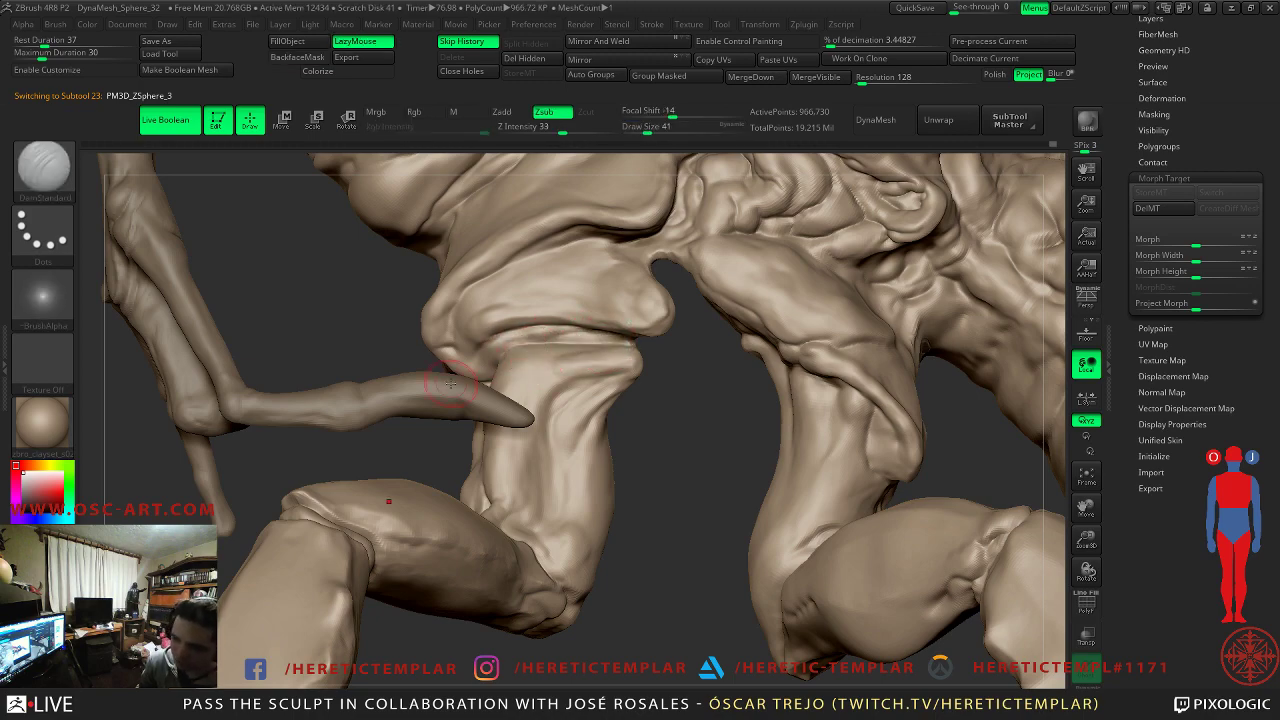
- Refine and smooth the front folds above the leg bases with the Clay and DamStandard brushes at draw size 41
mouse_move(289, 467)
mouse_down()
mouse_move(456, 372)
mouse_move(401, 336)
mouse_up()
key(b)
key(c)
key(l)
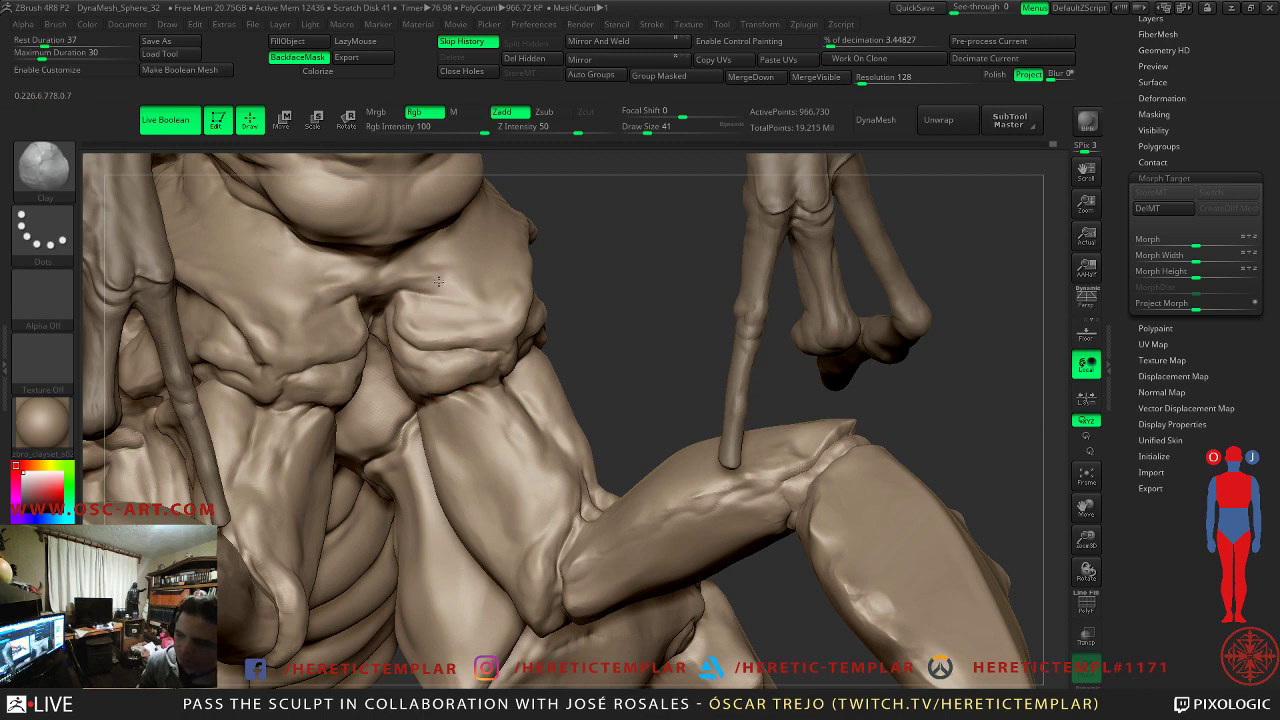
key(b)
key(d)
key(s)
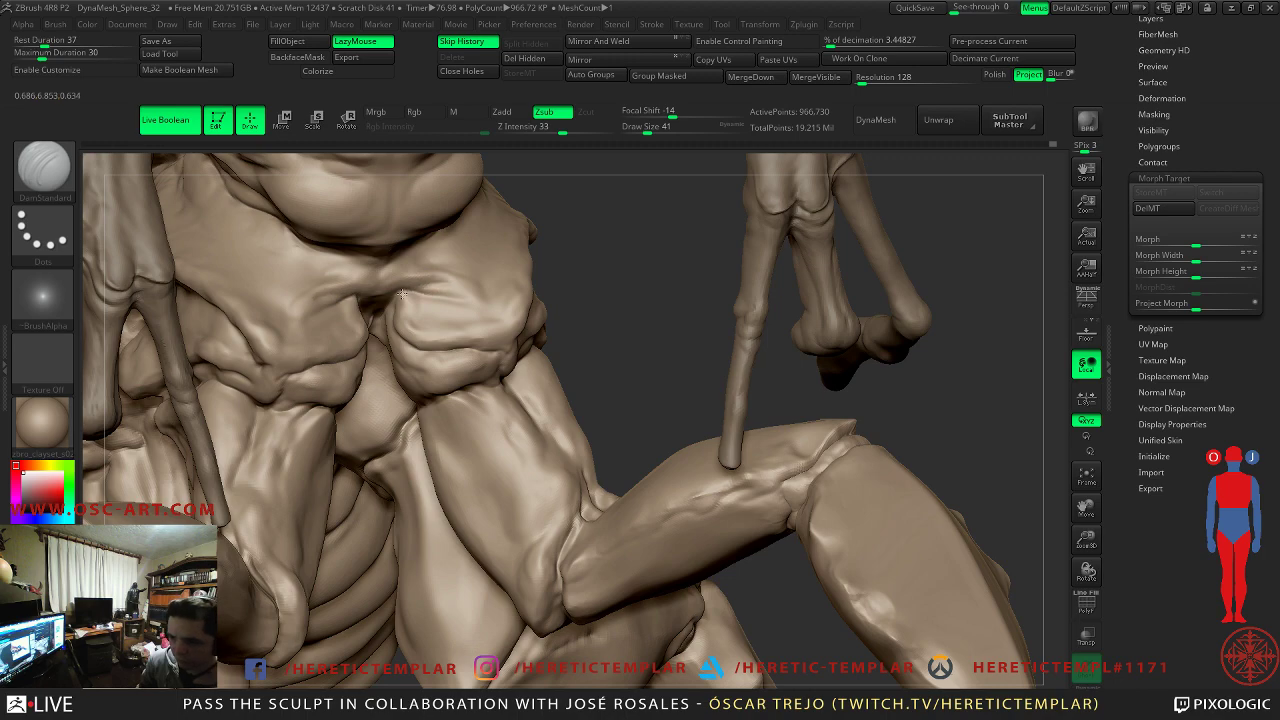
key(shift)
shift+drag(463, 282, 475, 293)
- Shape and smooth the upper fold of the hind leg beside the gap, using Clay and DamStandard at draw size 41
drag(680, 300, 523, 294)
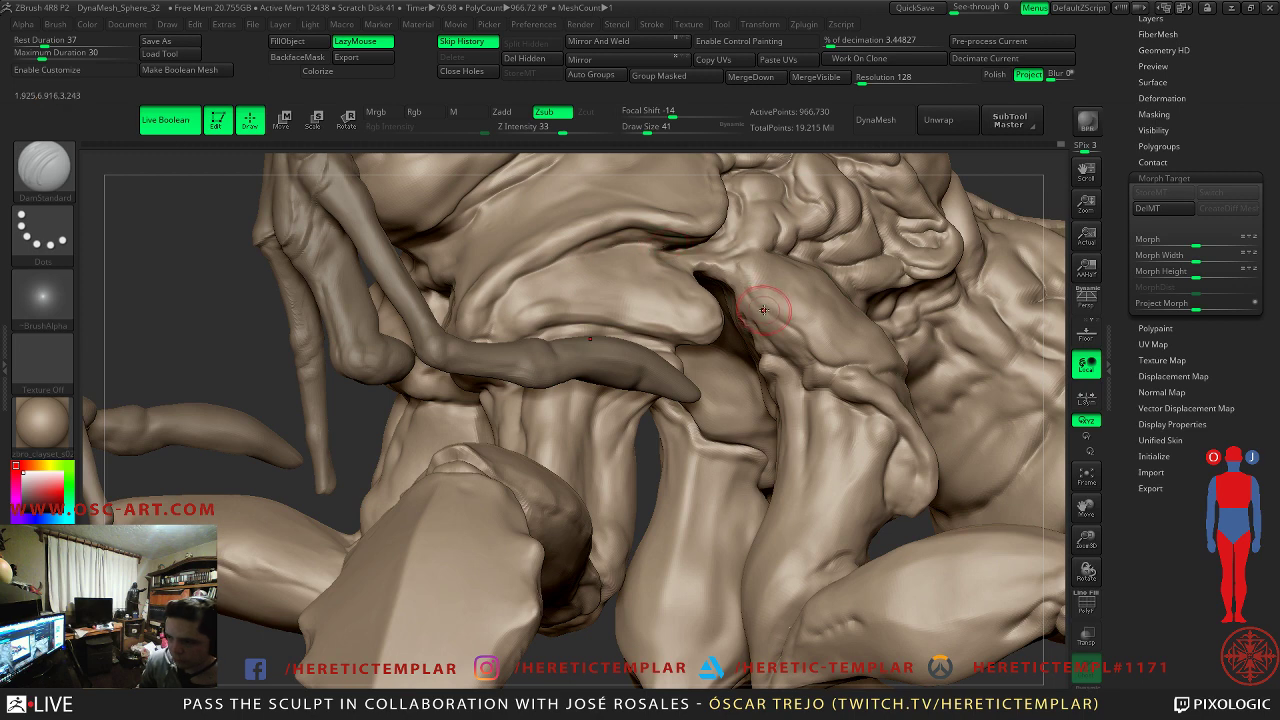
key(b)
key(c)
key(l)
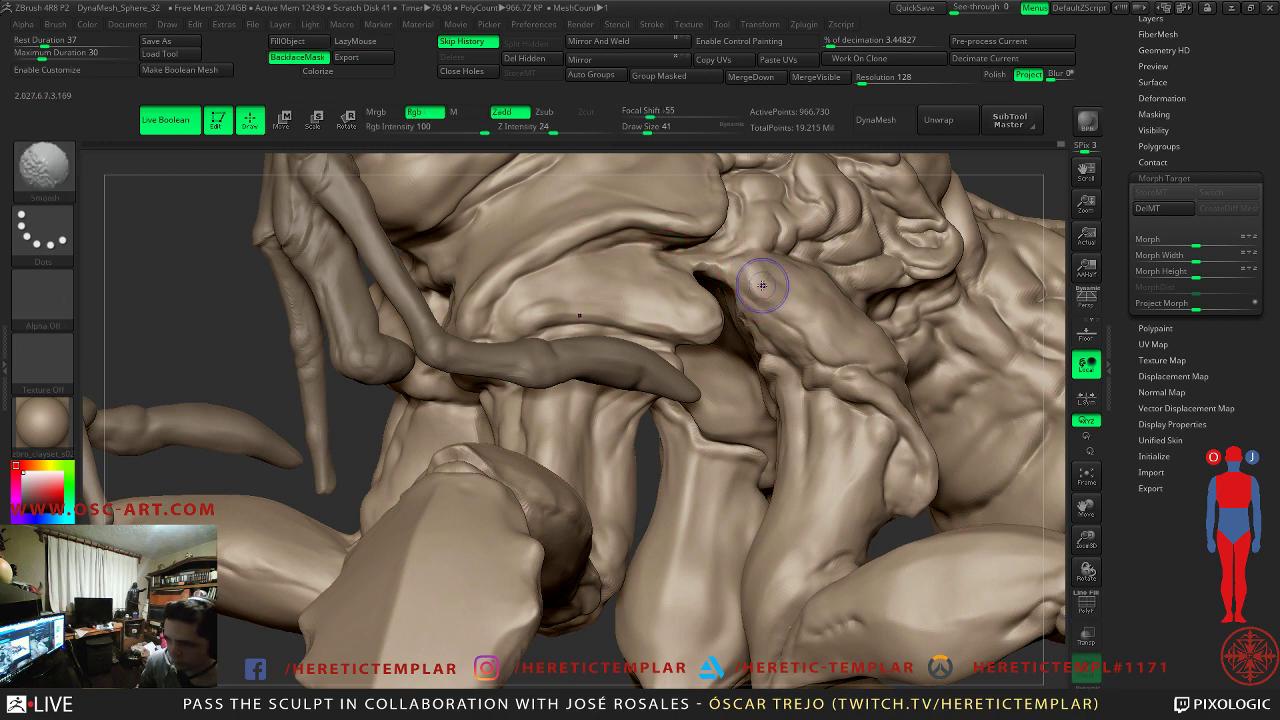
key(shift)
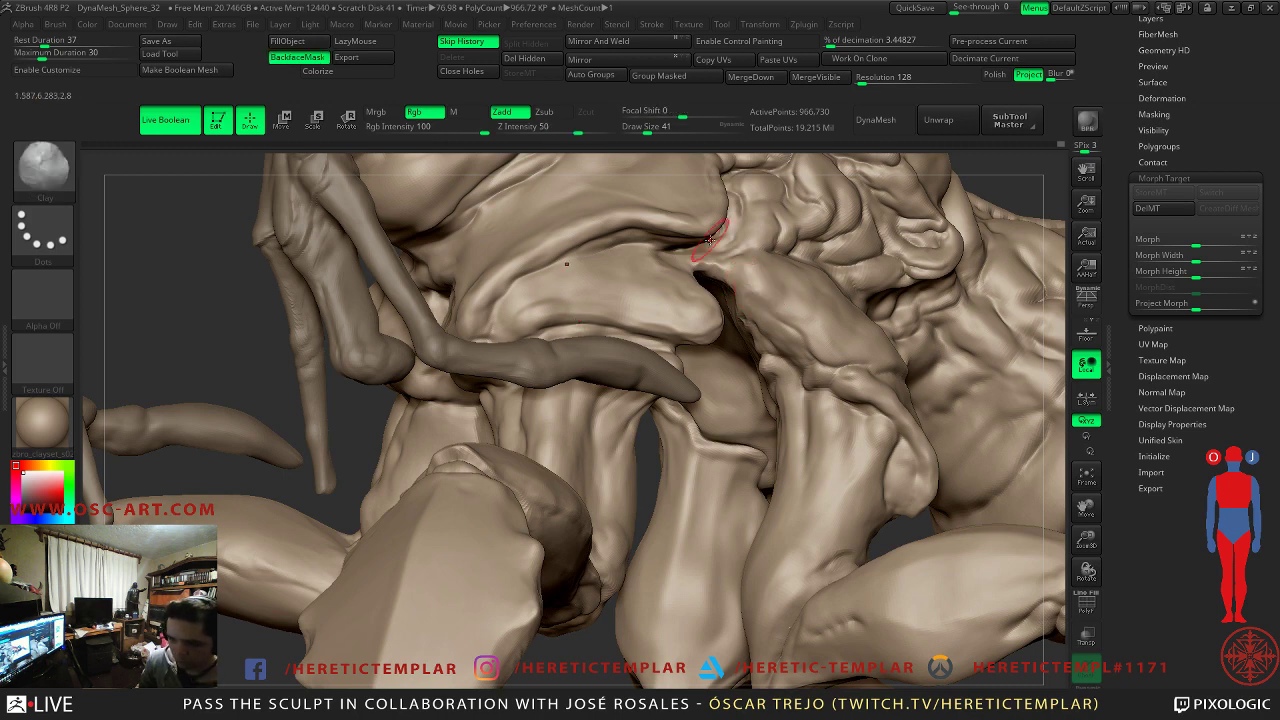
key(b)
key(d)
key(s)
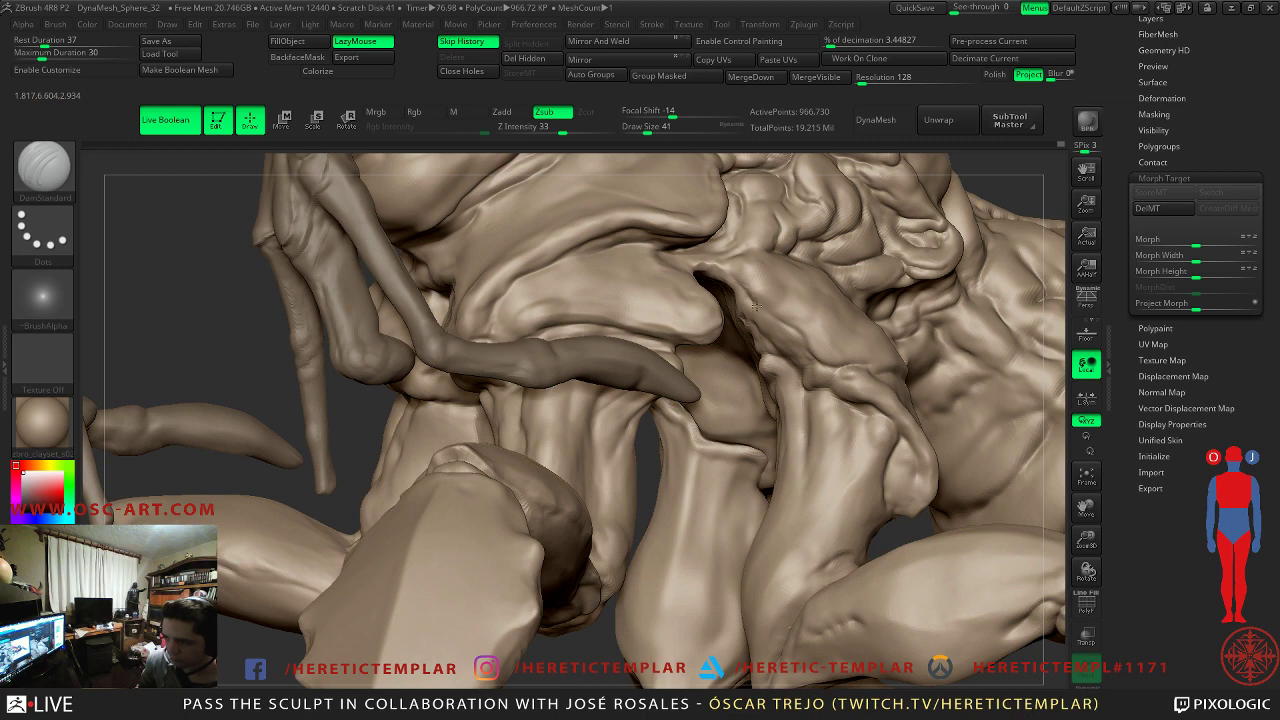
shift+drag(769, 304, 749, 288)
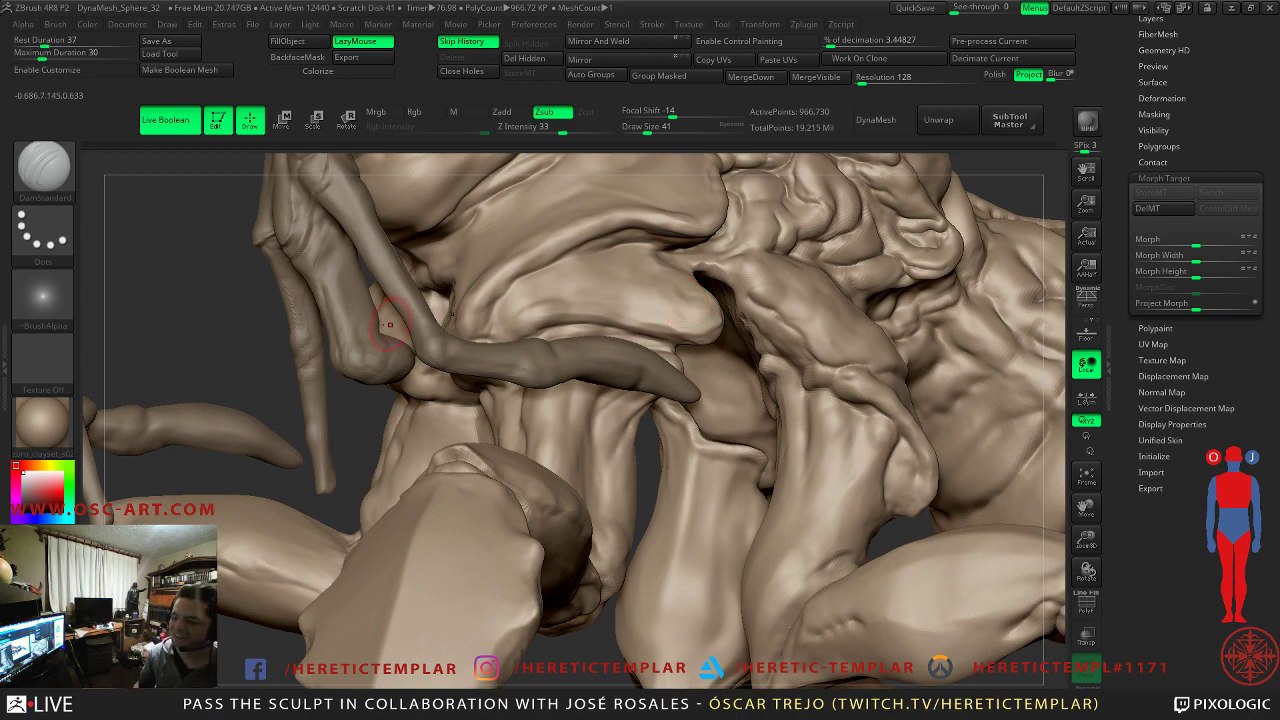
- Refine the folds around the ear-shaped fold with DamStandard and Clay at draw size 41, smoothing the surrounding surface
mouse_move(166, 300)
mouse_down()
mouse_move(173, 386)
mouse_move(246, 371)
mouse_move(290, 310)
mouse_up()
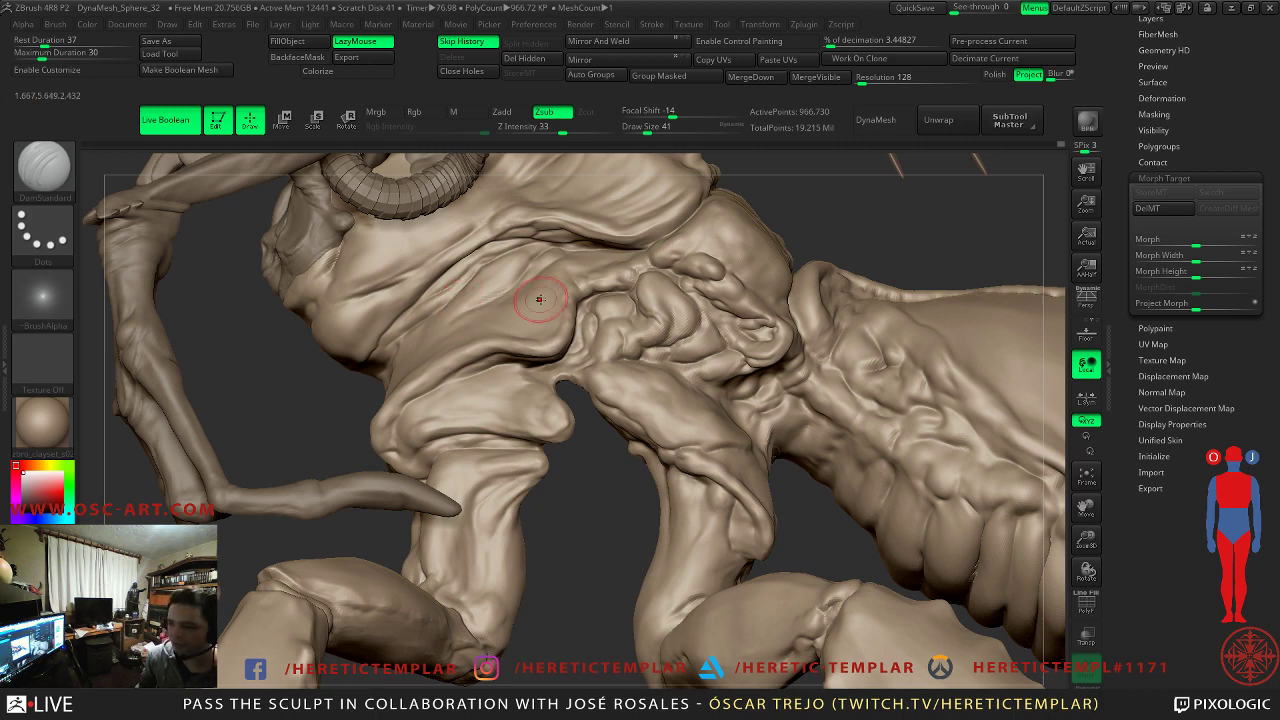
drag(826, 214, 654, 209)
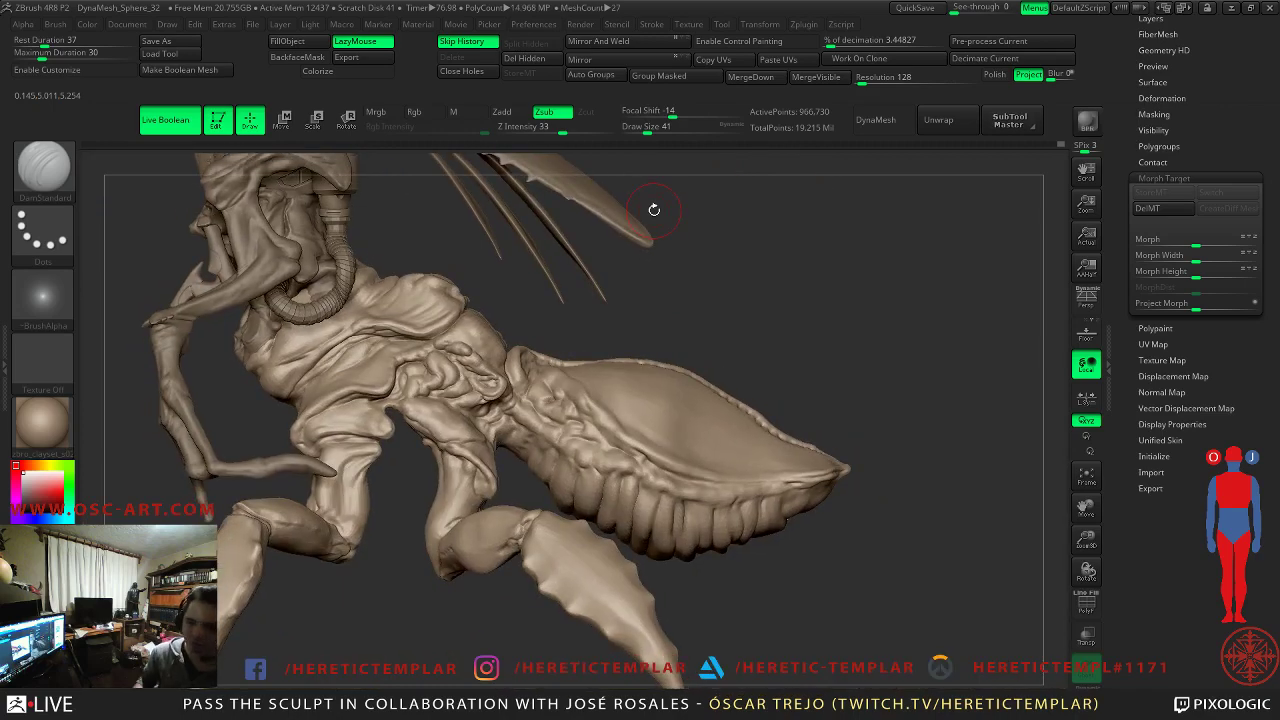
drag(716, 197, 780, 450)
shift+drag(416, 322, 397, 333)
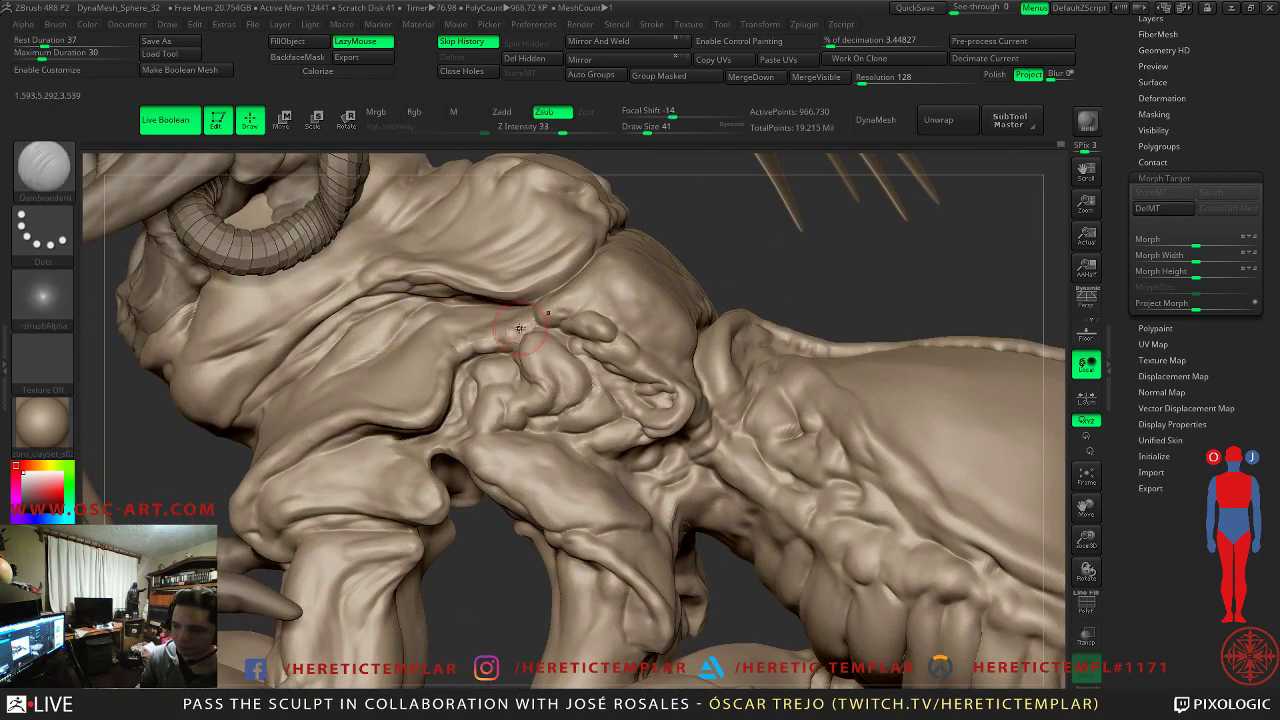
shift+drag(614, 337, 600, 338)
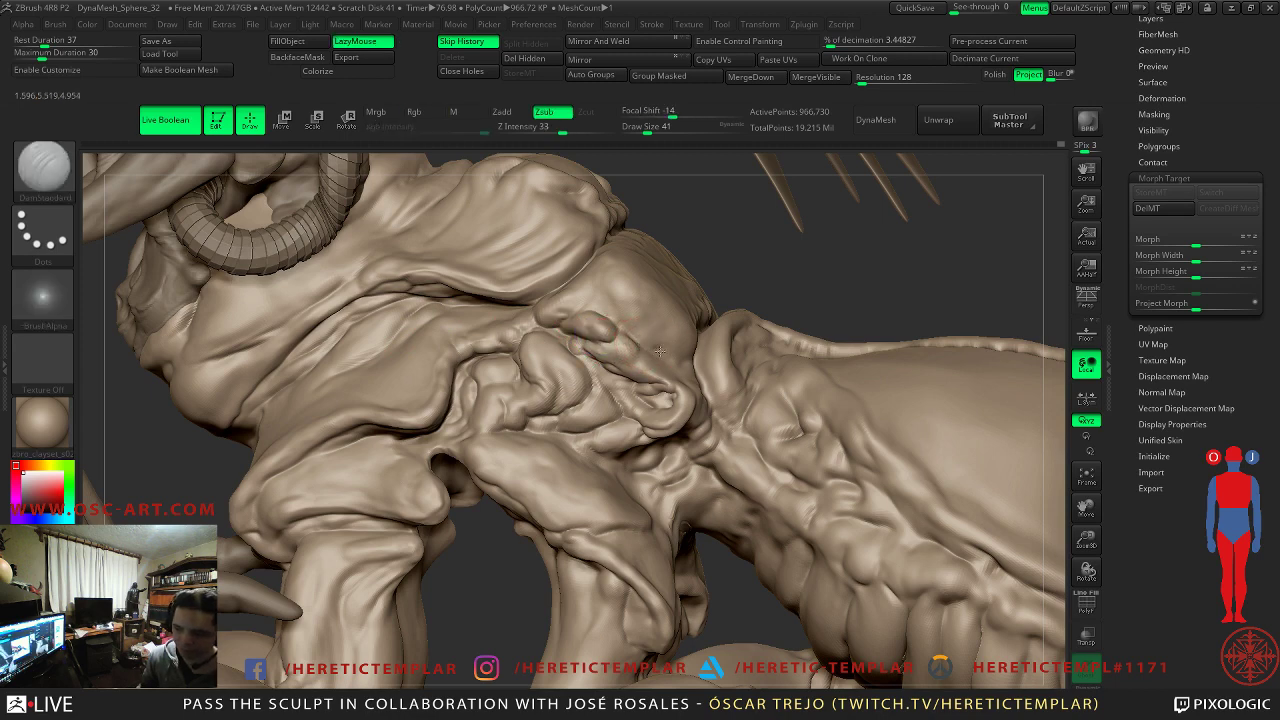
key(shift)
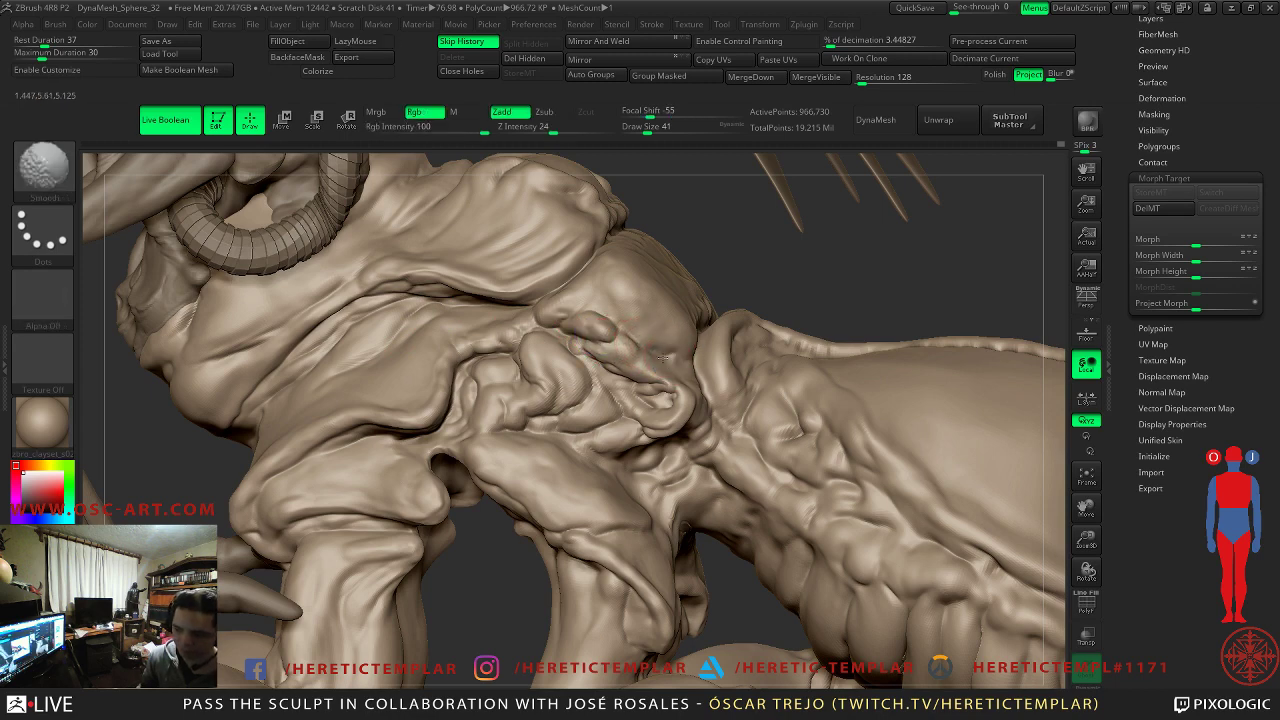
key(2)
key(shift)
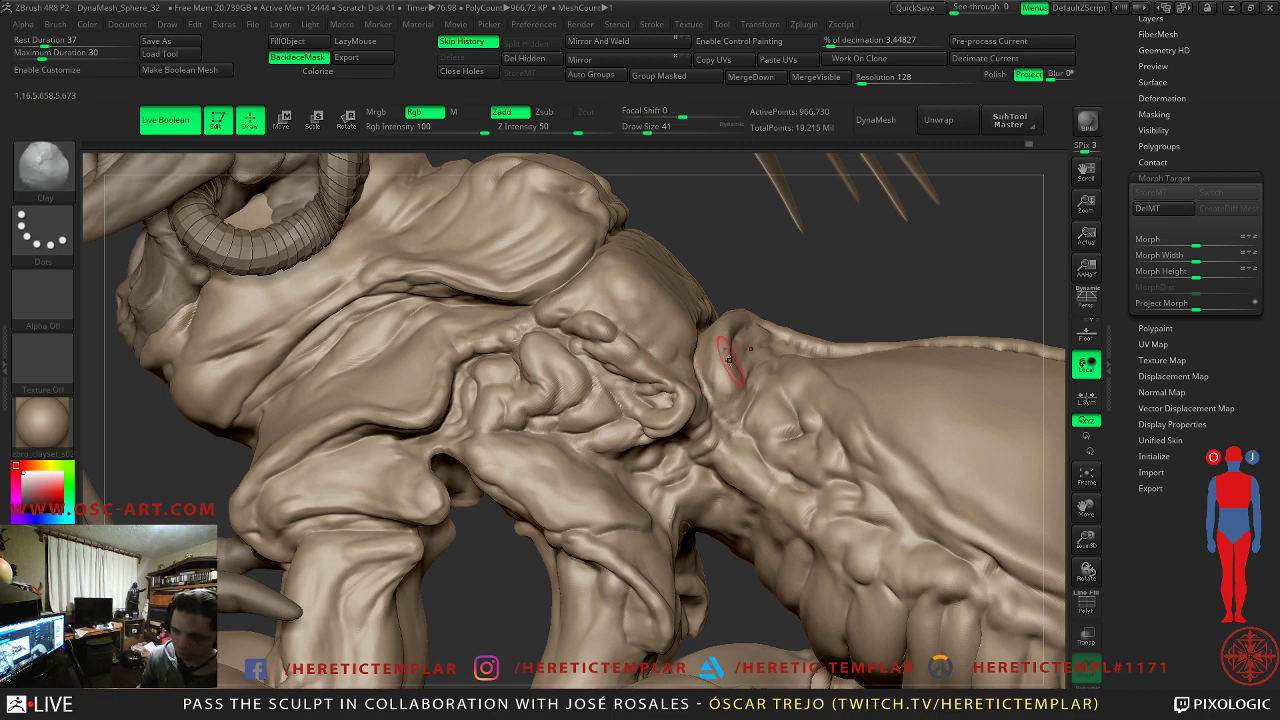
- Raise the body's subdivision level and carve and smooth the grooves between the lobes along the abdomen's underside with DamStandard at draw size 62
mouse_move(759, 307)
mouse_down()
mouse_move(771, 266)
mouse_move(829, 301)
mouse_move(779, 224)
mouse_up()
key(s)
drag(708, 349, 723, 349)
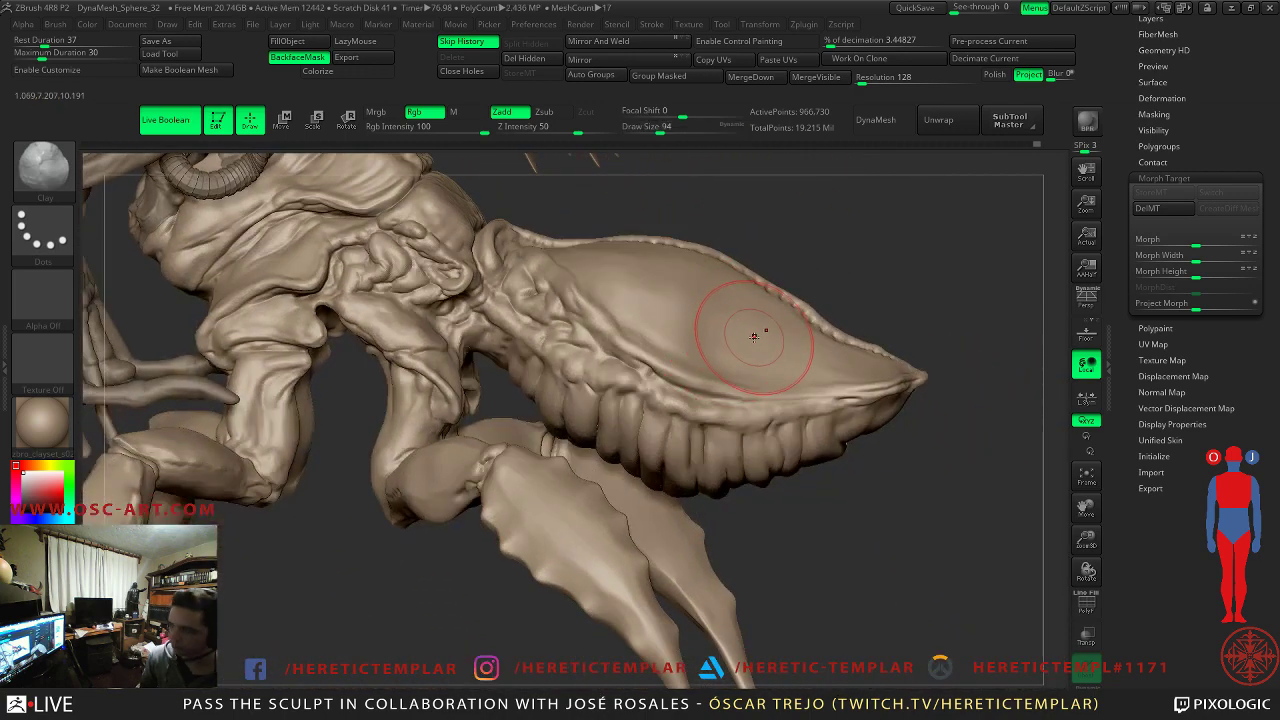
mouse_move(866, 517)
alt+mouse_down()
mouse_move(820, 496)
mouse_move(800, 509)
alt+mouse_up()
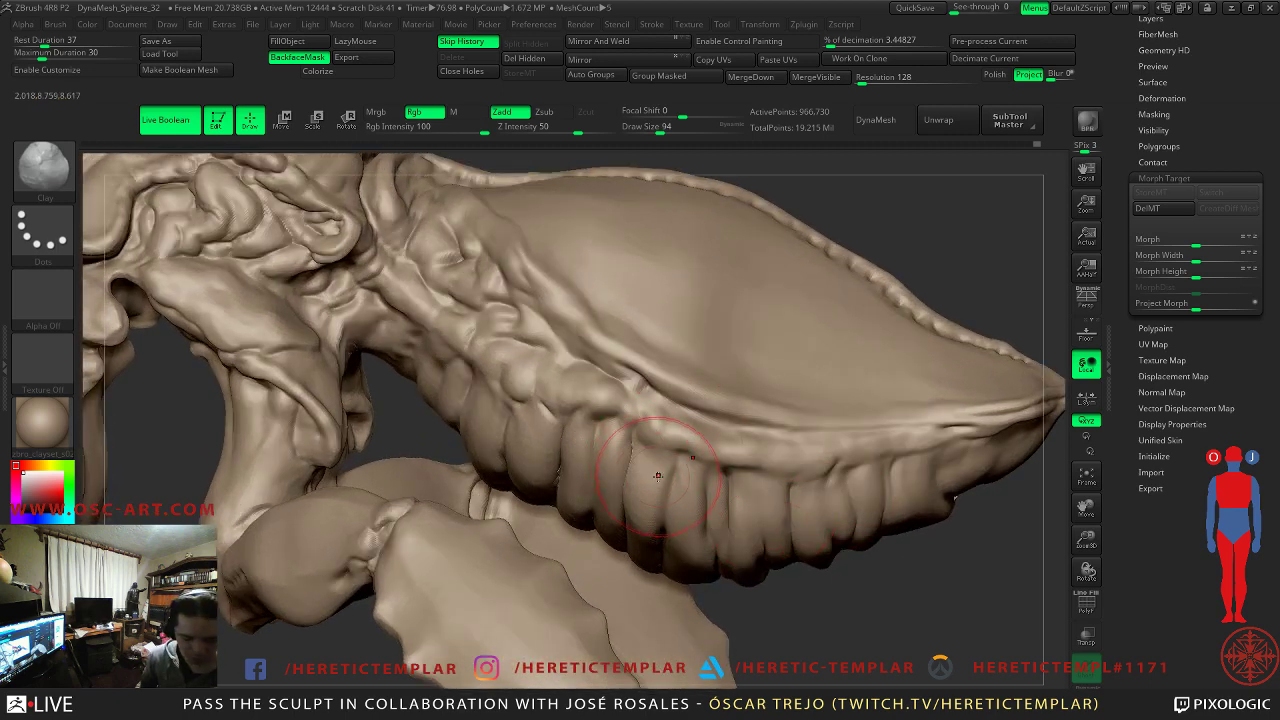
key(shift+d)
key(d)
key(d)
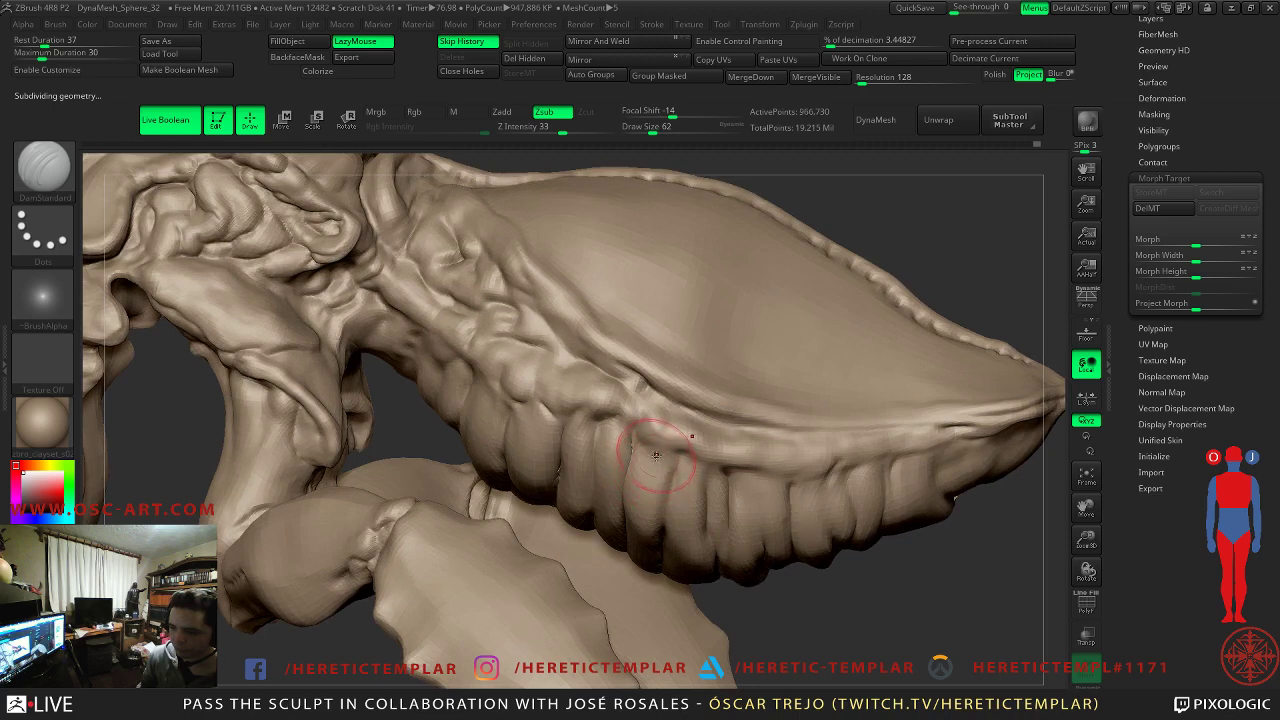
drag(652, 460, 643, 490)
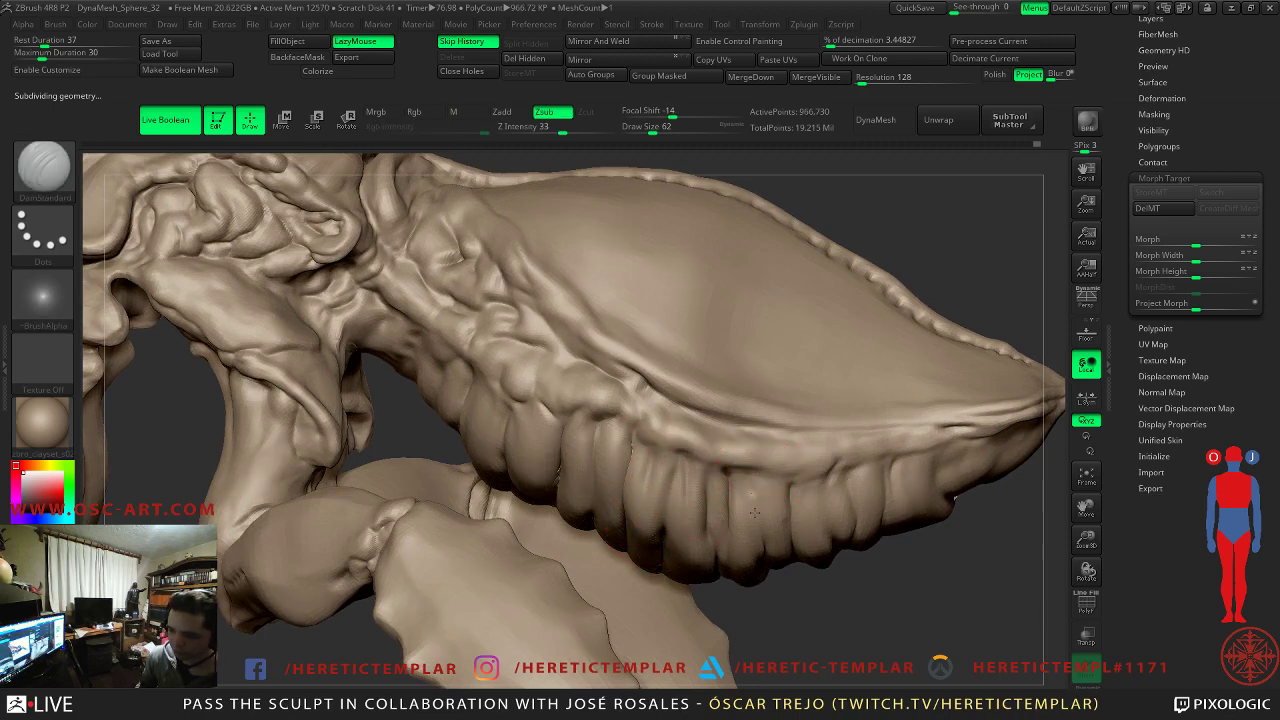
mouse_move(757, 534)
shift+mouse_down()
mouse_move(760, 523)
mouse_move(781, 531)
shift+mouse_up()
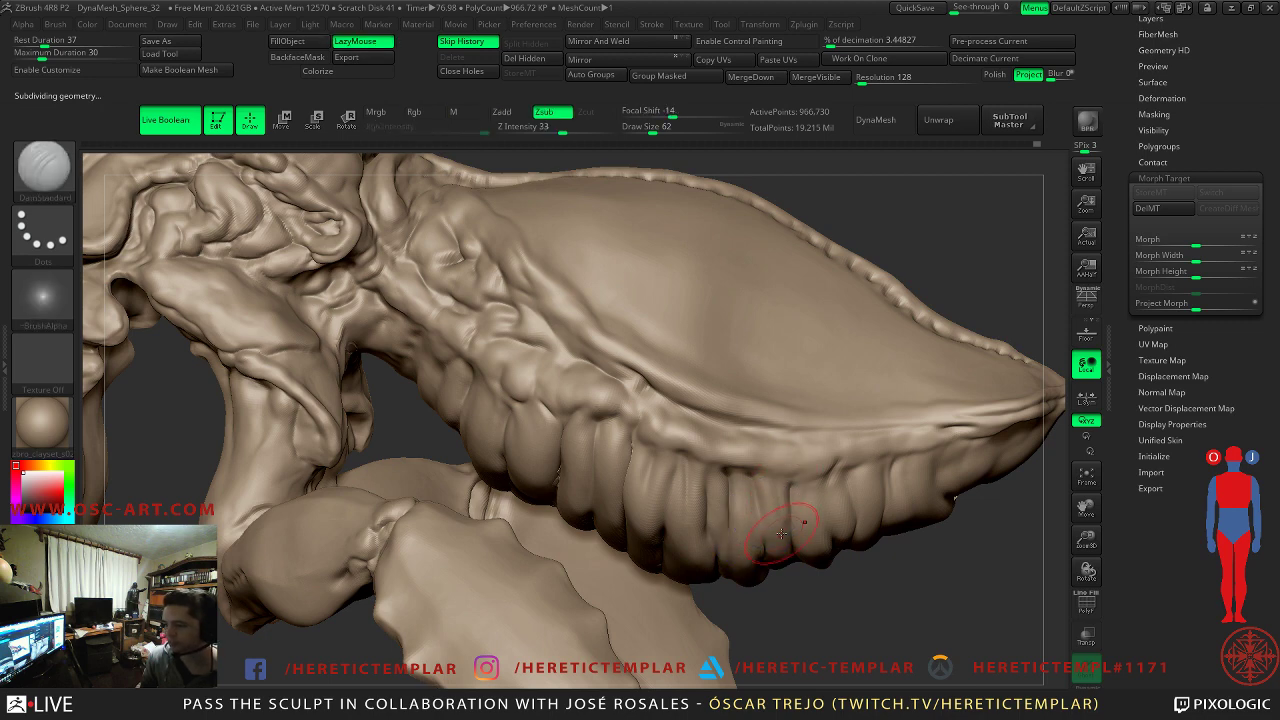
key(shift)
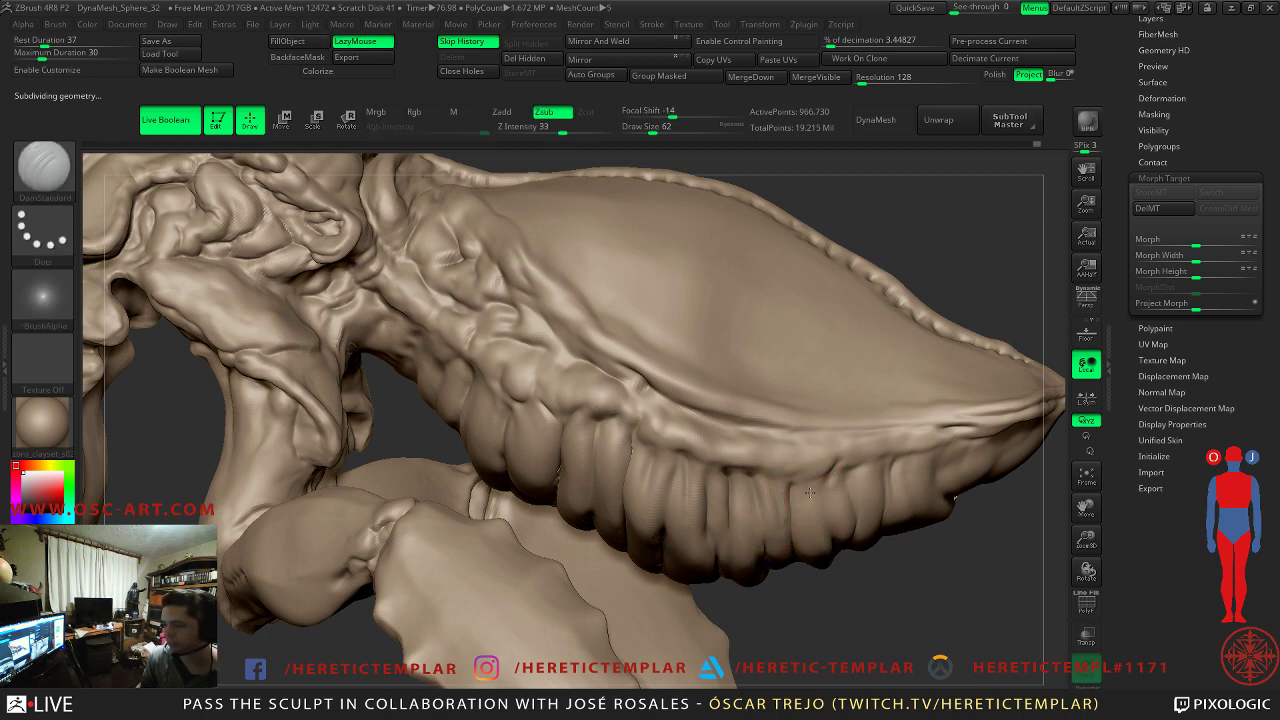
key(shift)
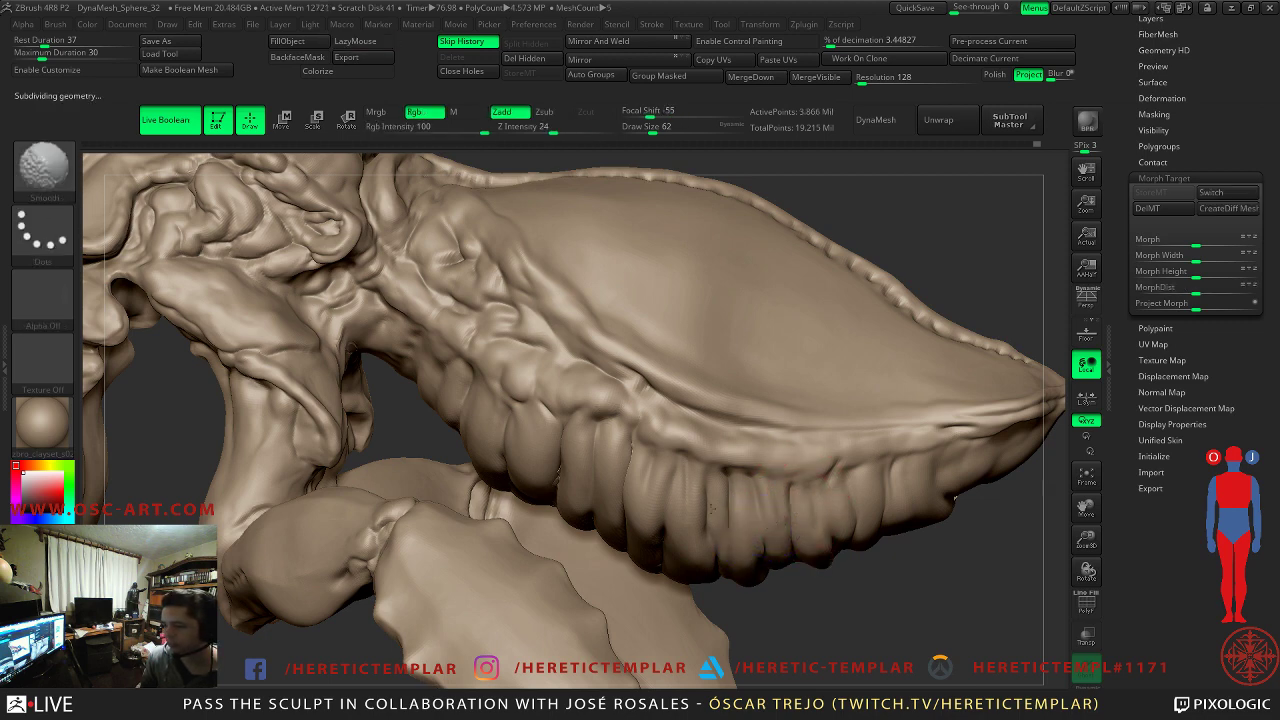
- Refine the grooves of the underside lobes nearest the hind leg with DamStandard, dropping one subdivision level and smoothing at draw size 35
drag(617, 428, 608, 508)
key(shift)
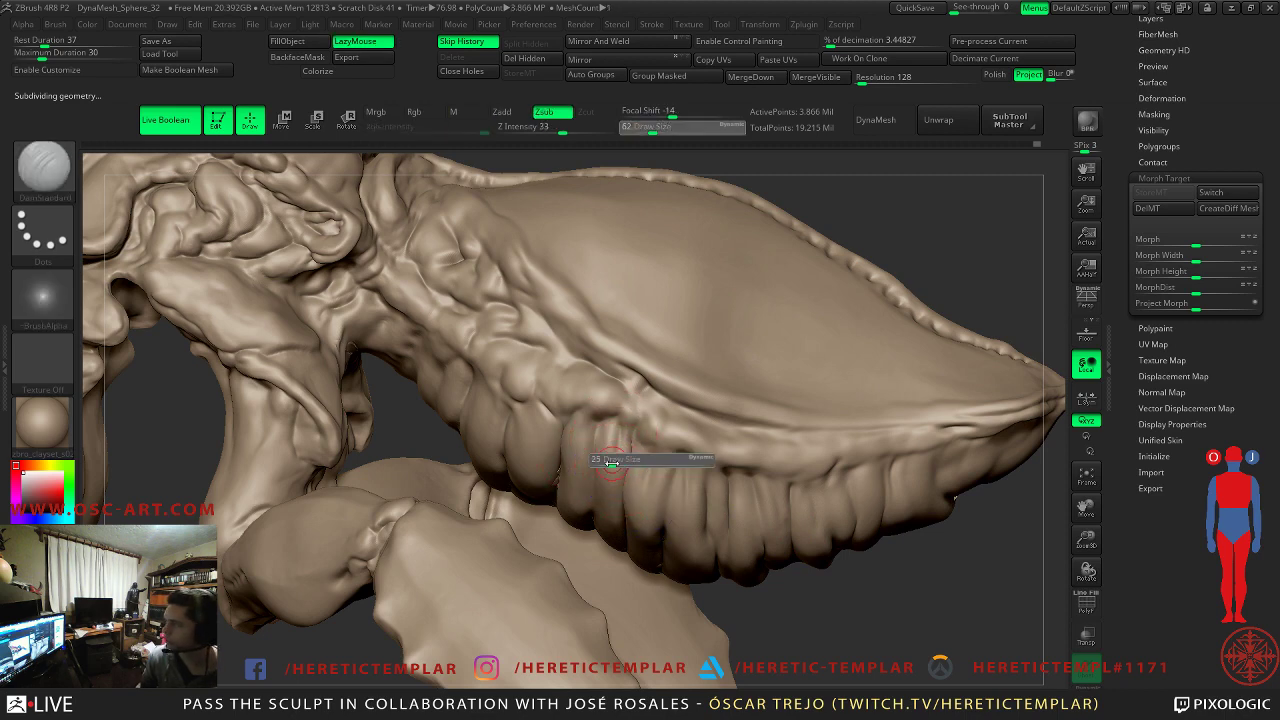
key(shift+d)
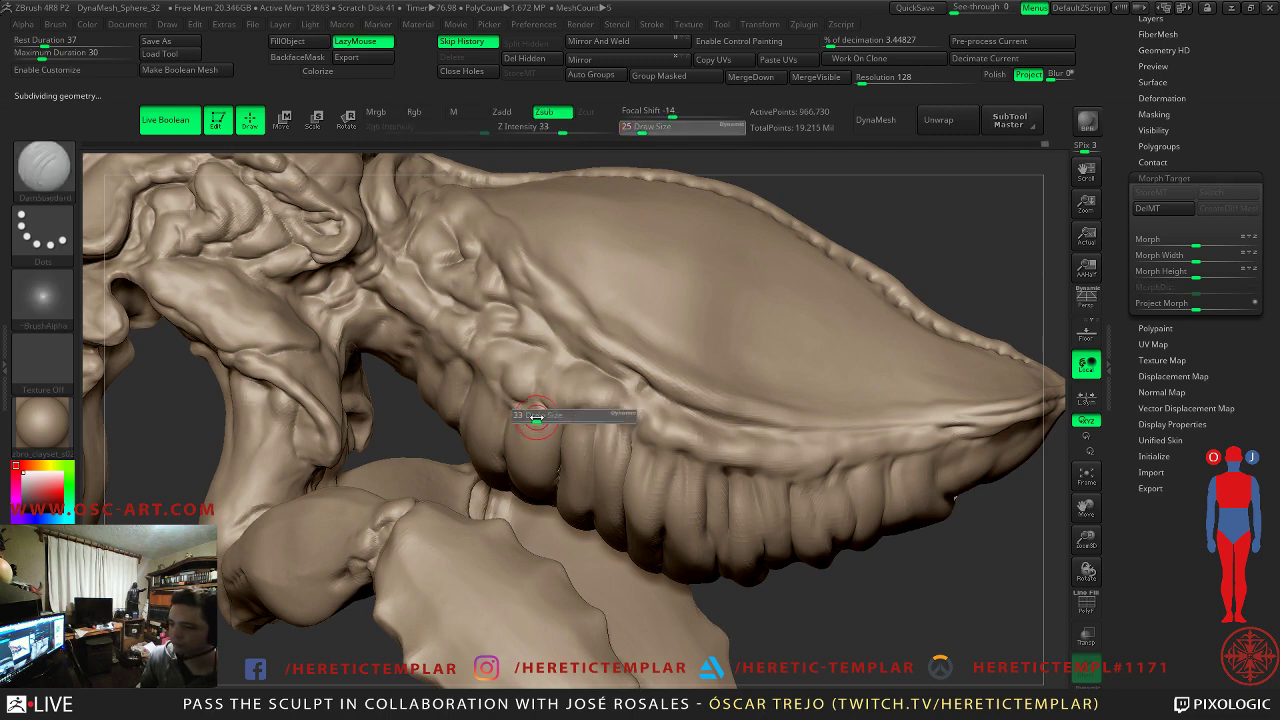
key(shift)
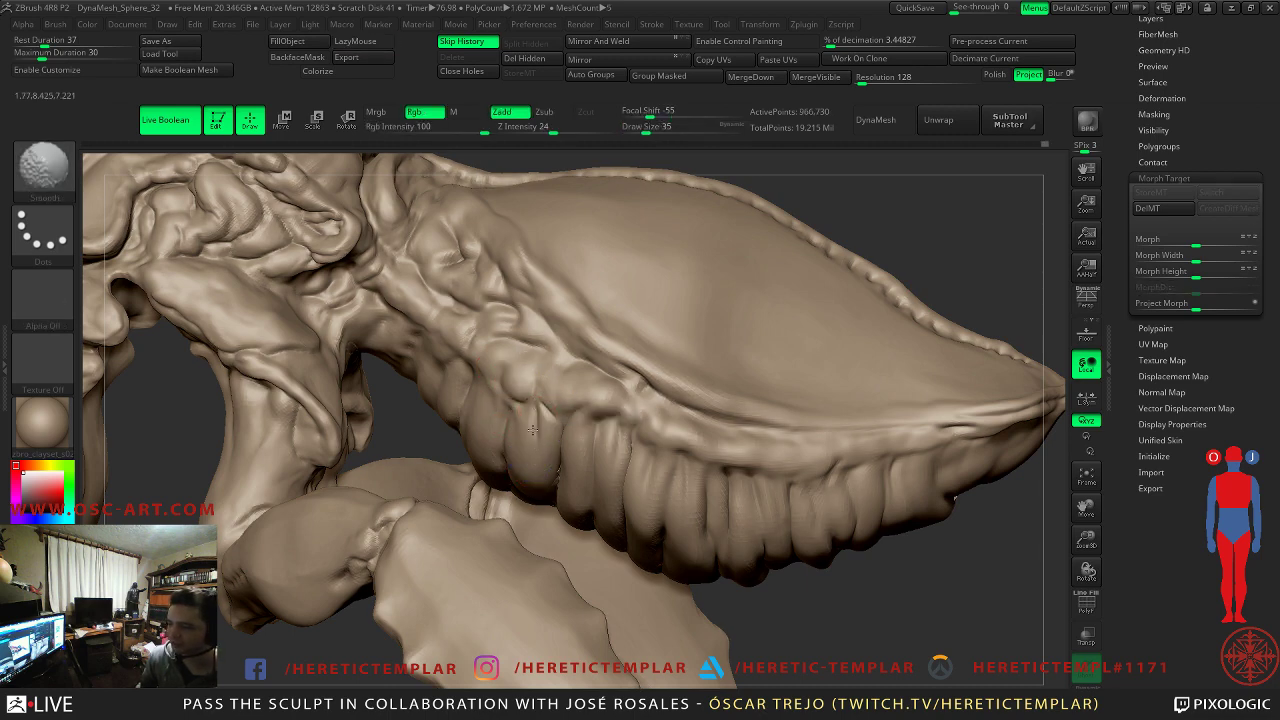
- Smooth the upper ends of the foremost folds on the abdomen's underside and recut their creases with DamStandard
key(shift)
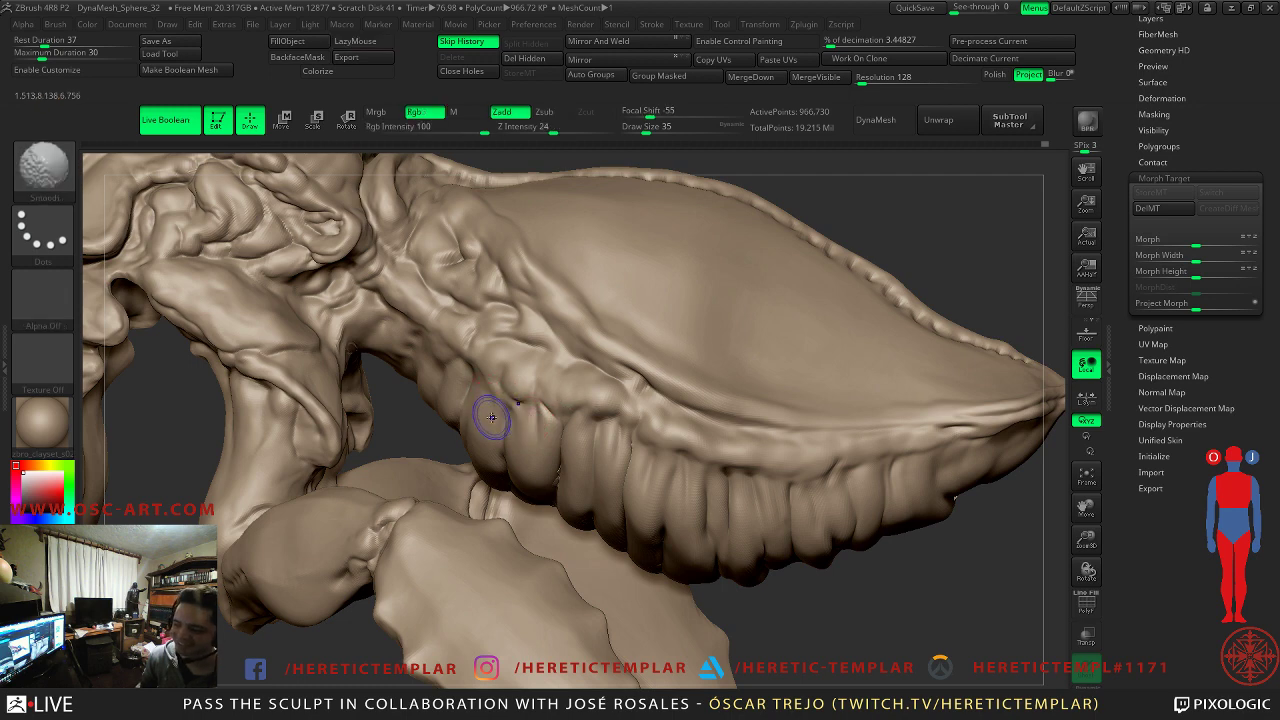
key(shift)
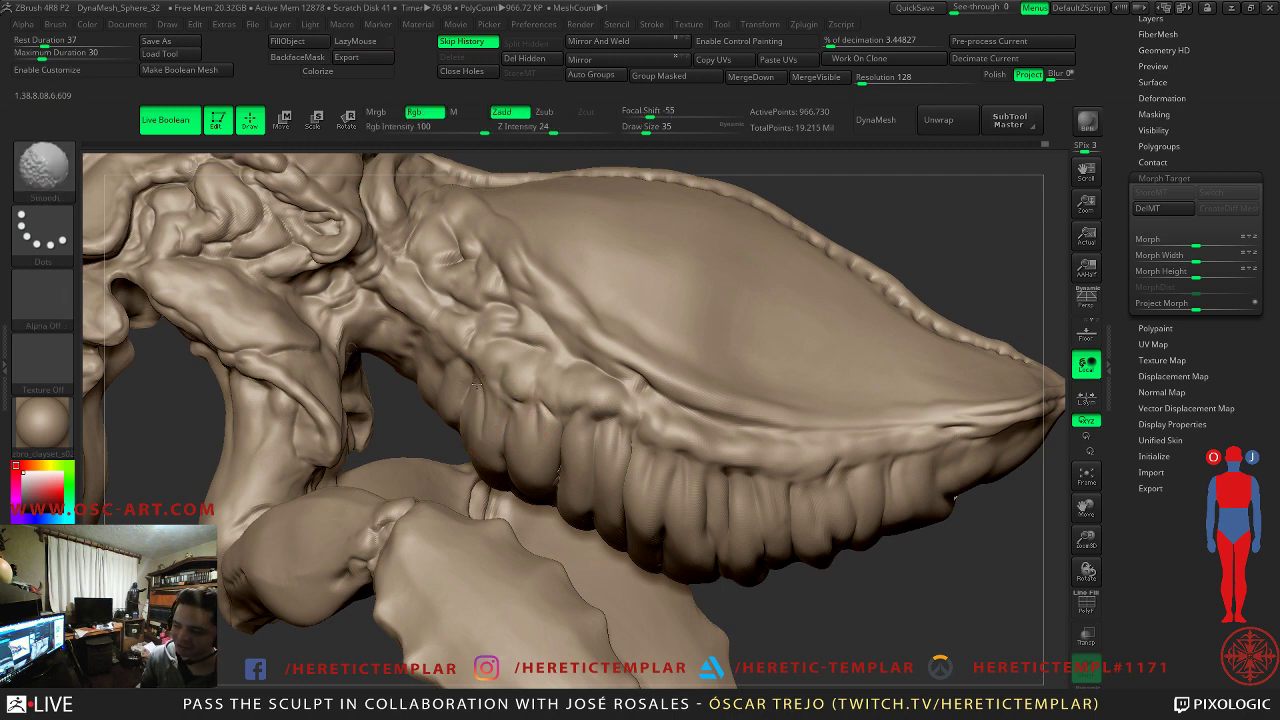
key(shift)
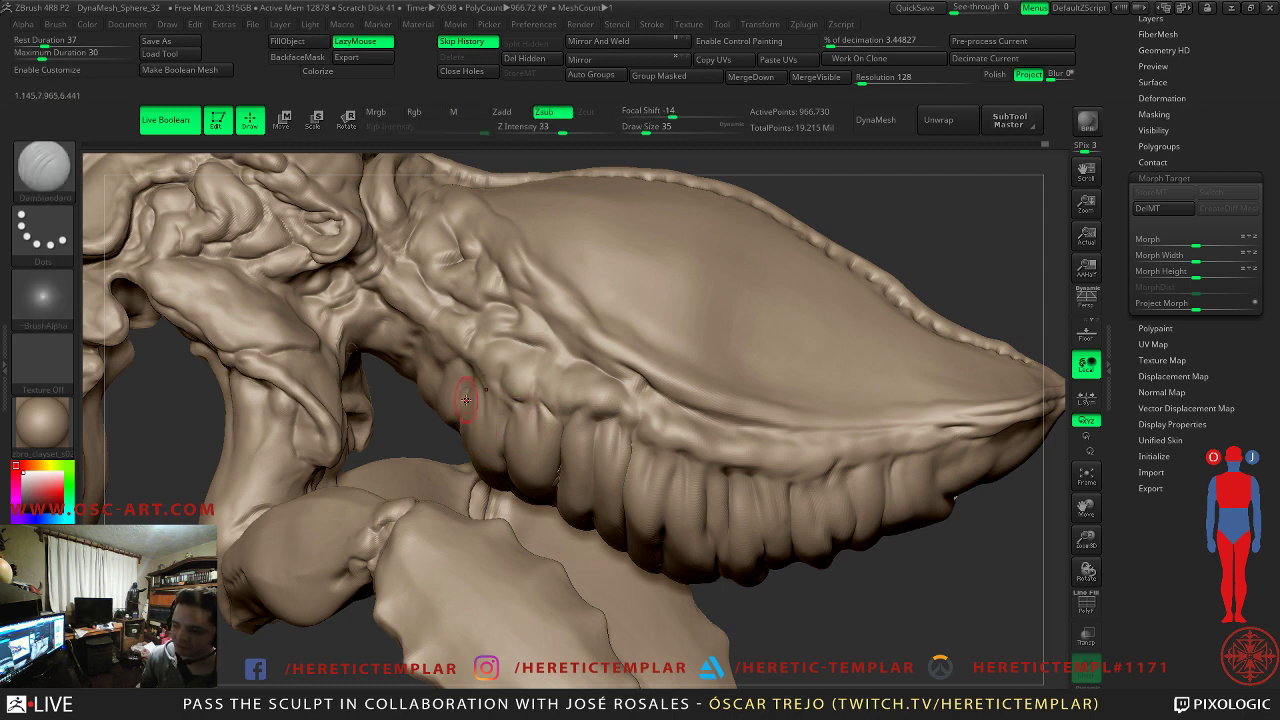
- Carve deeper creases around the fold of flesh above the front leg with the DamStandard brush, with the body isolated
drag(868, 590, 790, 520)
drag(270, 473, 434, 471)
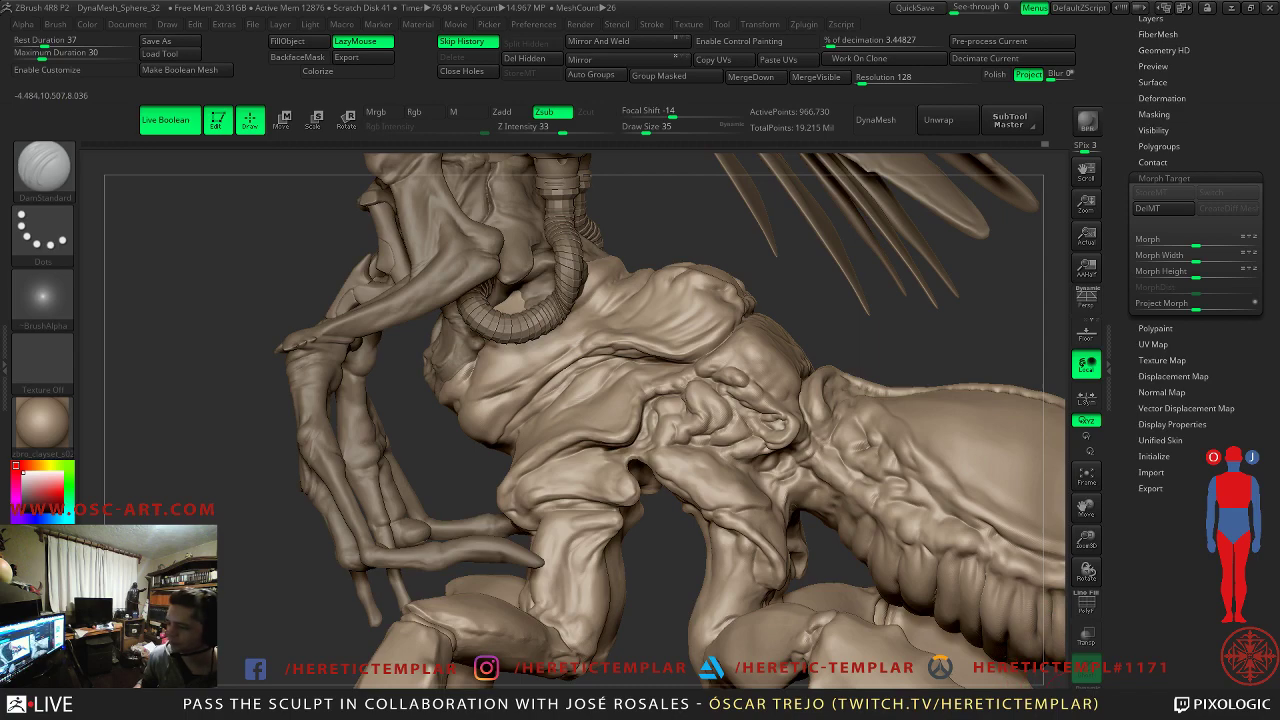
click(1086, 697)
alt+drag(340, 512, 566, 500)
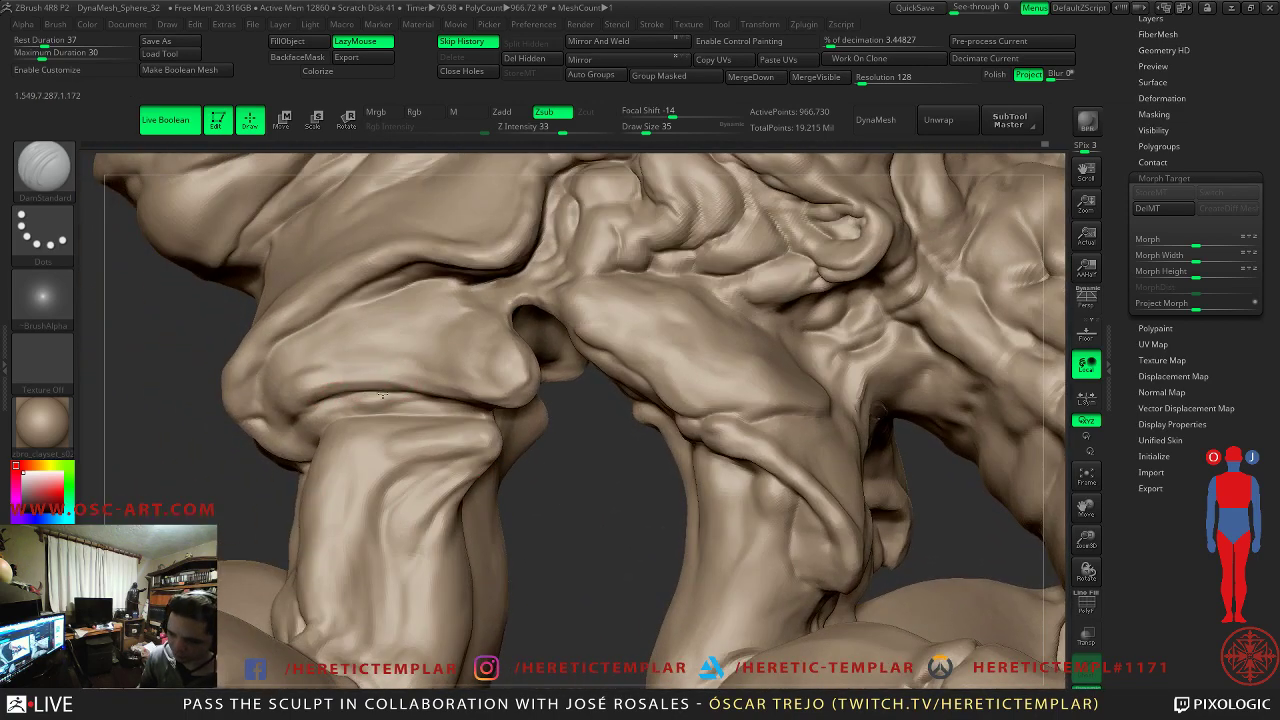
drag(378, 410, 411, 404)
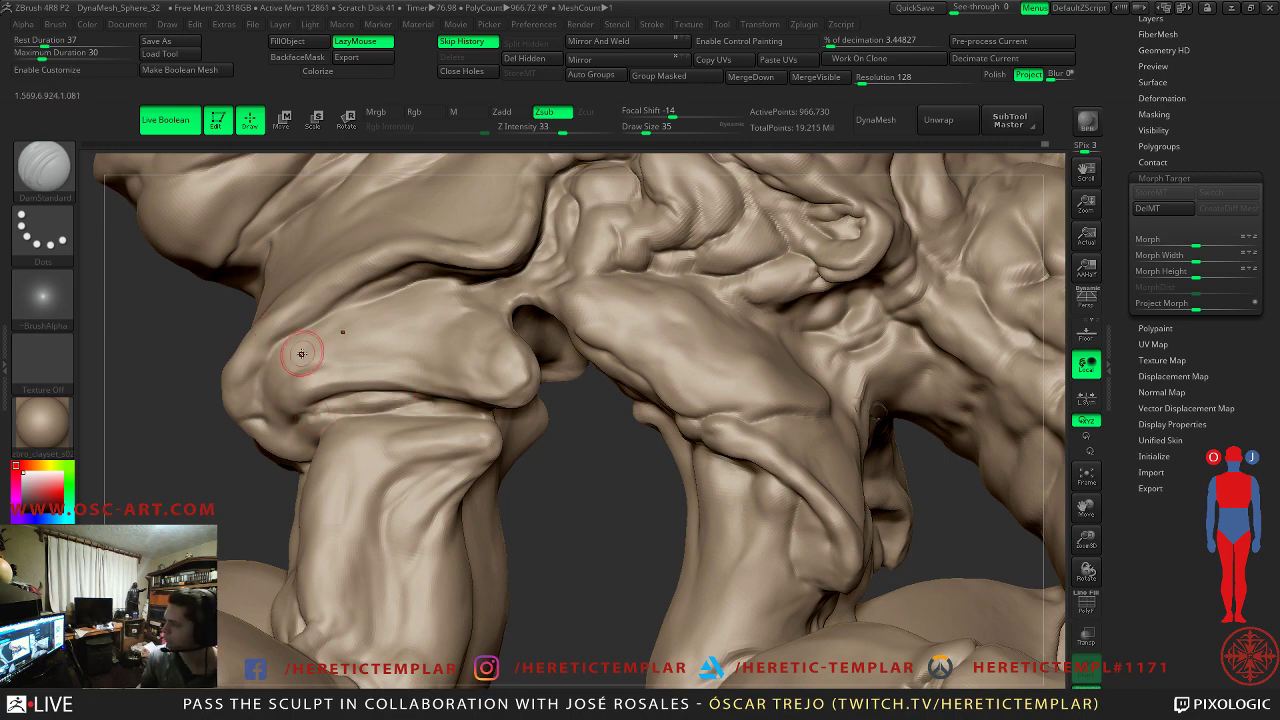
drag(130, 356, 177, 348)
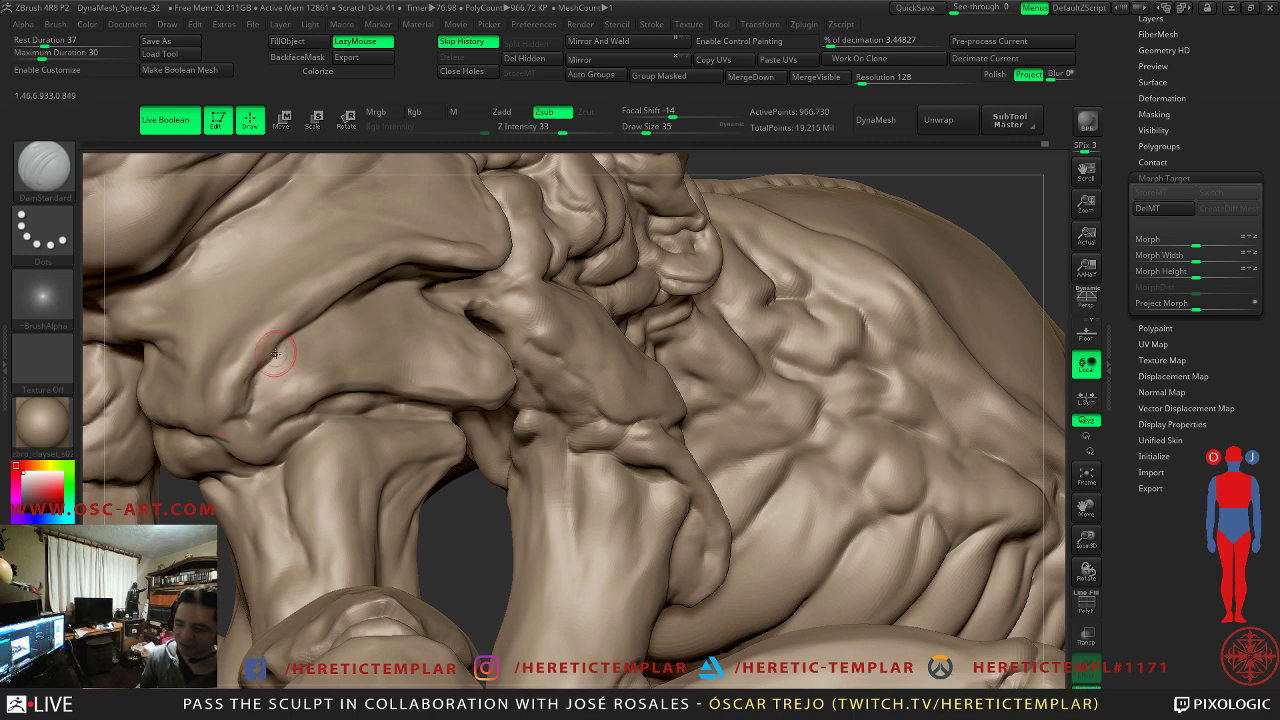
mouse_move(316, 320)
mouse_down()
mouse_move(371, 280)
mouse_move(286, 342)
mouse_up()
drag(295, 419, 238, 447)
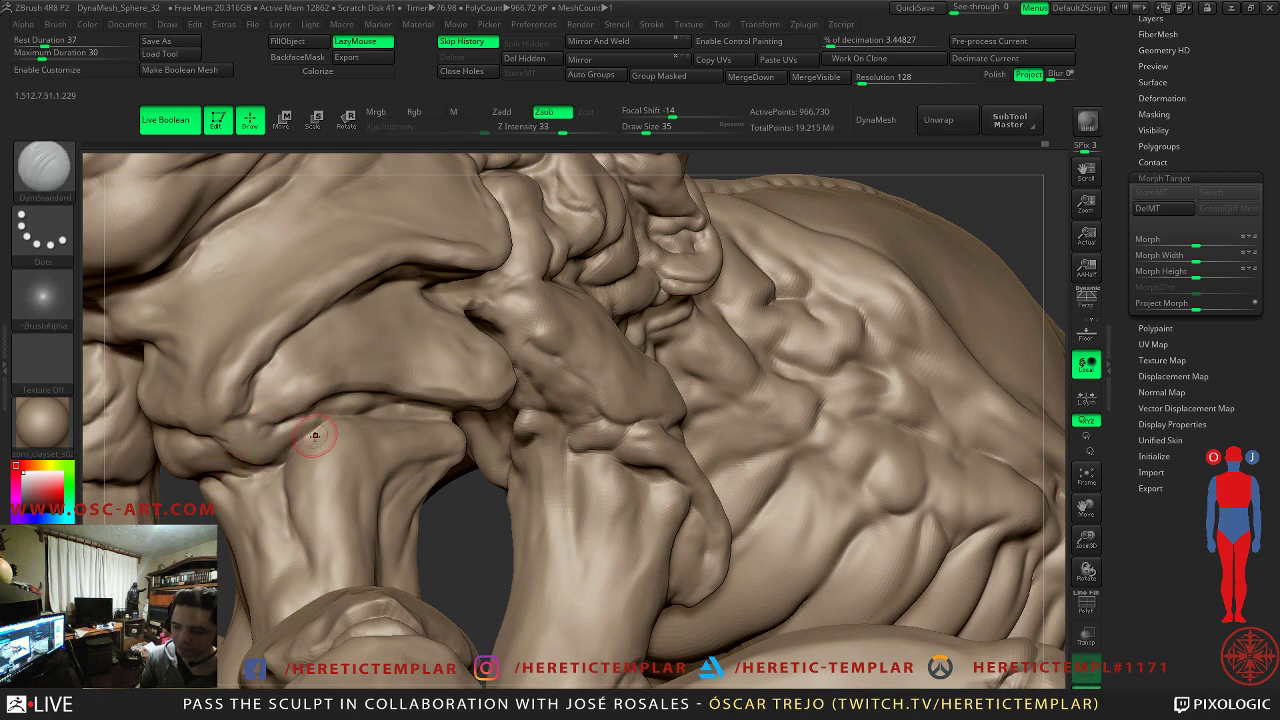
- Smooth the front leg below the hip fold and refine the surface of the neighbouring leg
shift+drag(316, 443, 296, 444)
shift+drag(301, 545, 313, 582)
key(shift)
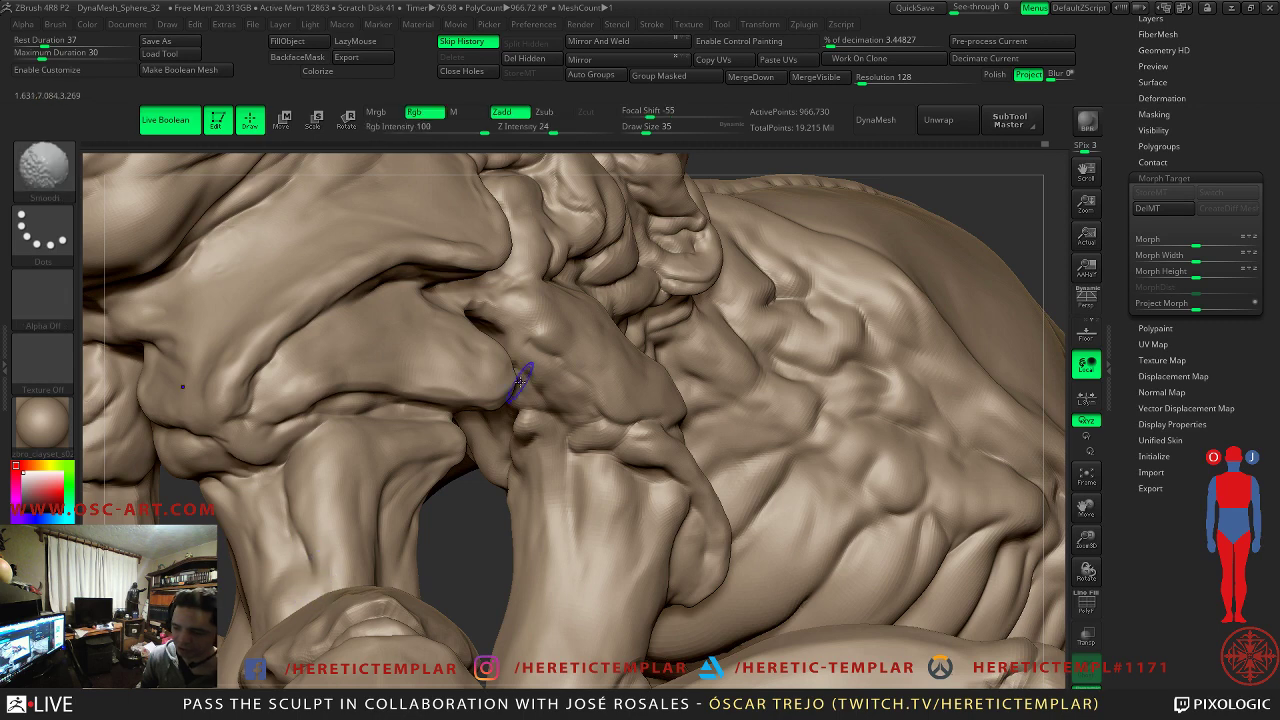
drag(567, 456, 566, 553)
shift+drag(567, 553, 562, 542)
- Refine the creases on the thigh near its knee joint and smooth the muscle surface above them
alt+drag(480, 543, 394, 372)
mouse_move(697, 301)
mouse_down()
mouse_move(311, 442)
mouse_move(427, 245)
mouse_move(280, 500)
mouse_move(396, 456)
mouse_up()
right_drag(369, 471, 407, 409)
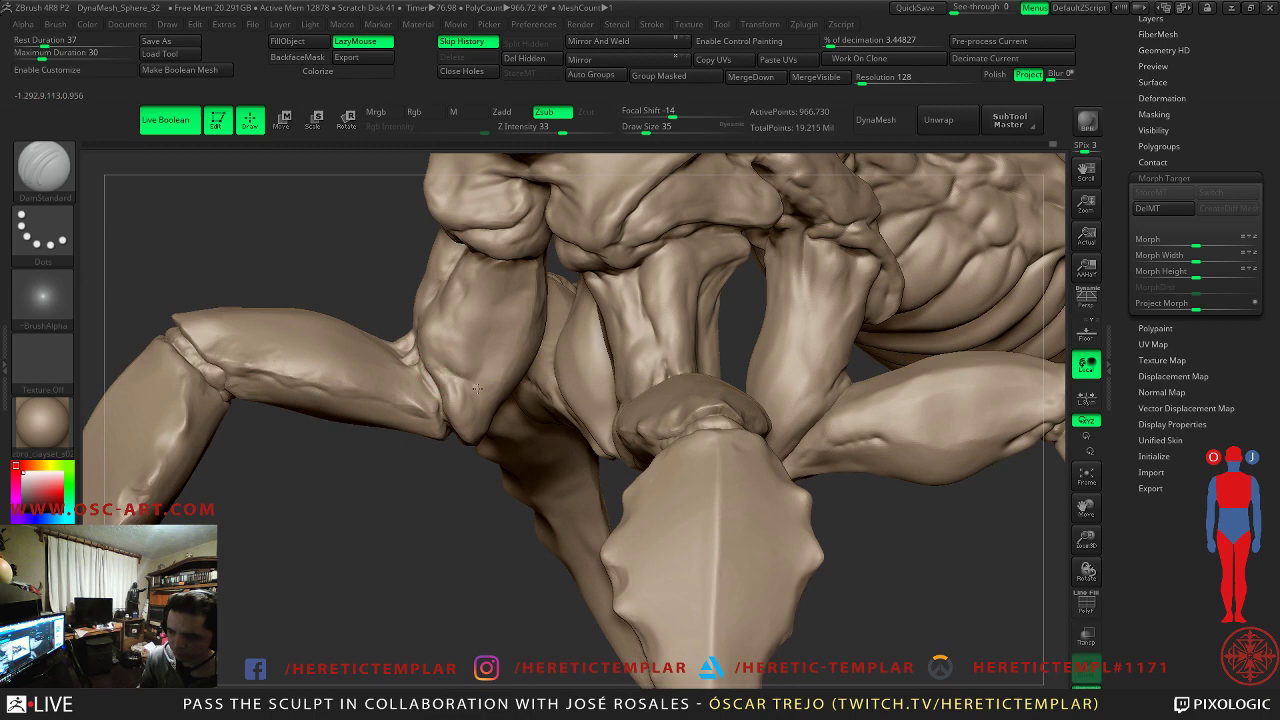
key(shift)
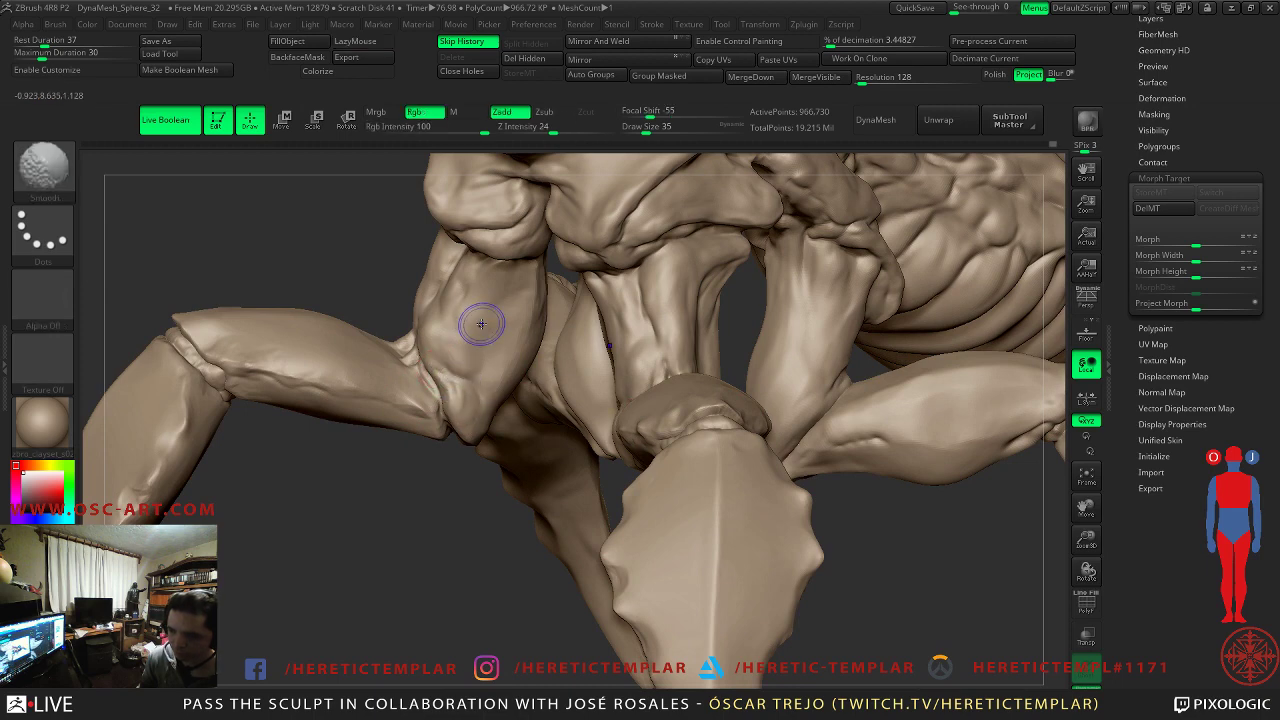
- Build up the serrated blade of the front claw with the Clay brush at draw size 46
alt+drag(406, 298, 310, 303)
mouse_move(373, 537)
mouse_down()
mouse_move(380, 464)
mouse_move(431, 494)
mouse_move(405, 476)
mouse_move(397, 491)
mouse_up()
key(b)
key(c)
key(l)
key(])
mouse_move(363, 380)
mouse_down()
mouse_move(374, 382)
mouse_move(325, 434)
mouse_up()
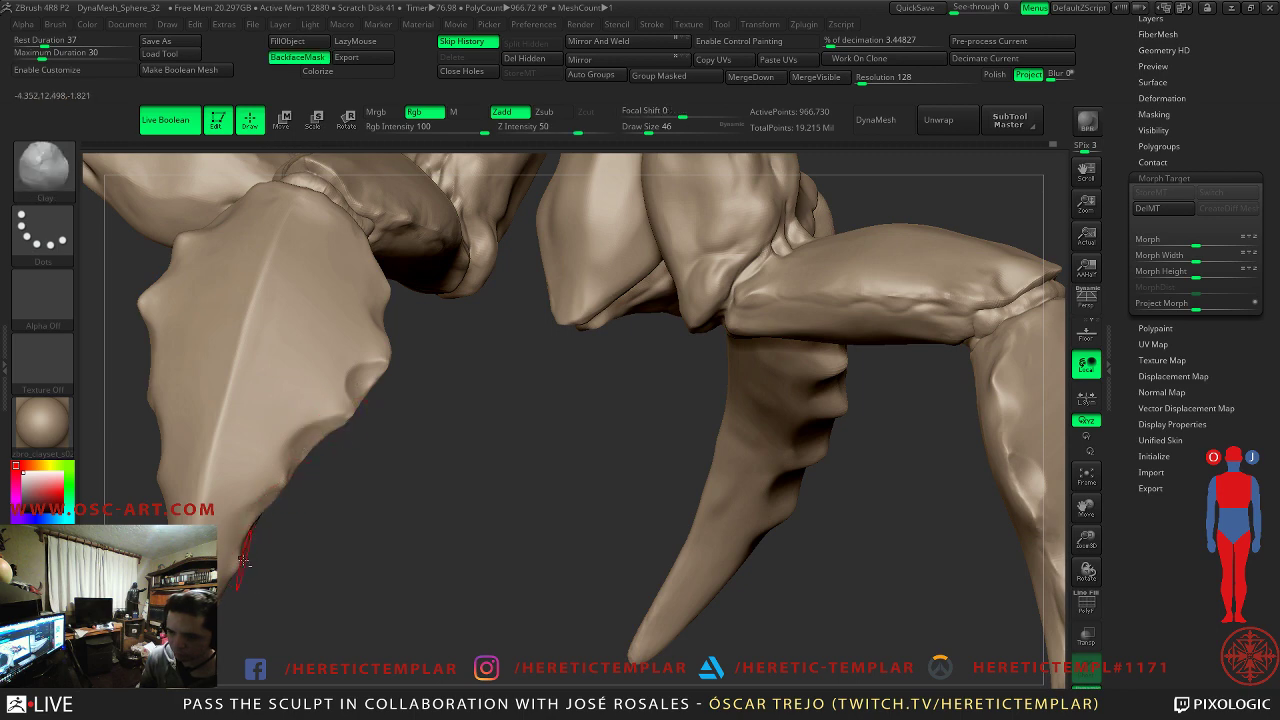
drag(125, 488, 157, 386)
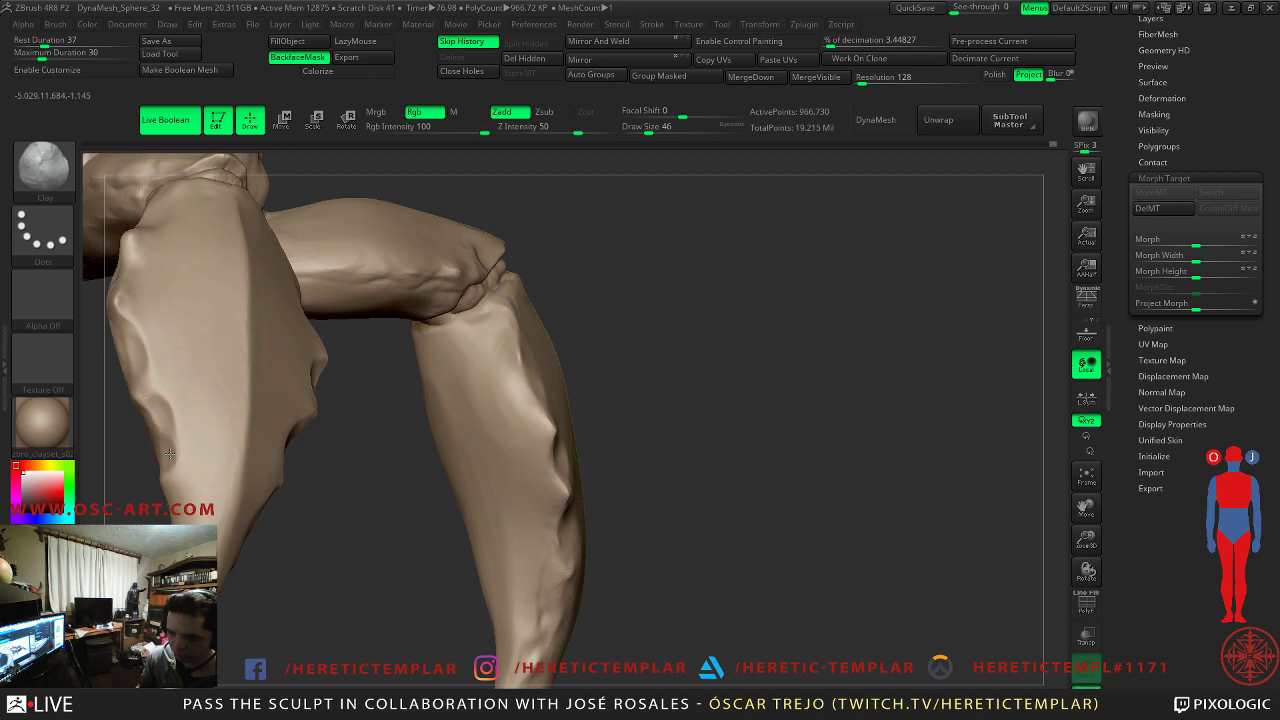
drag(314, 601, 286, 534)
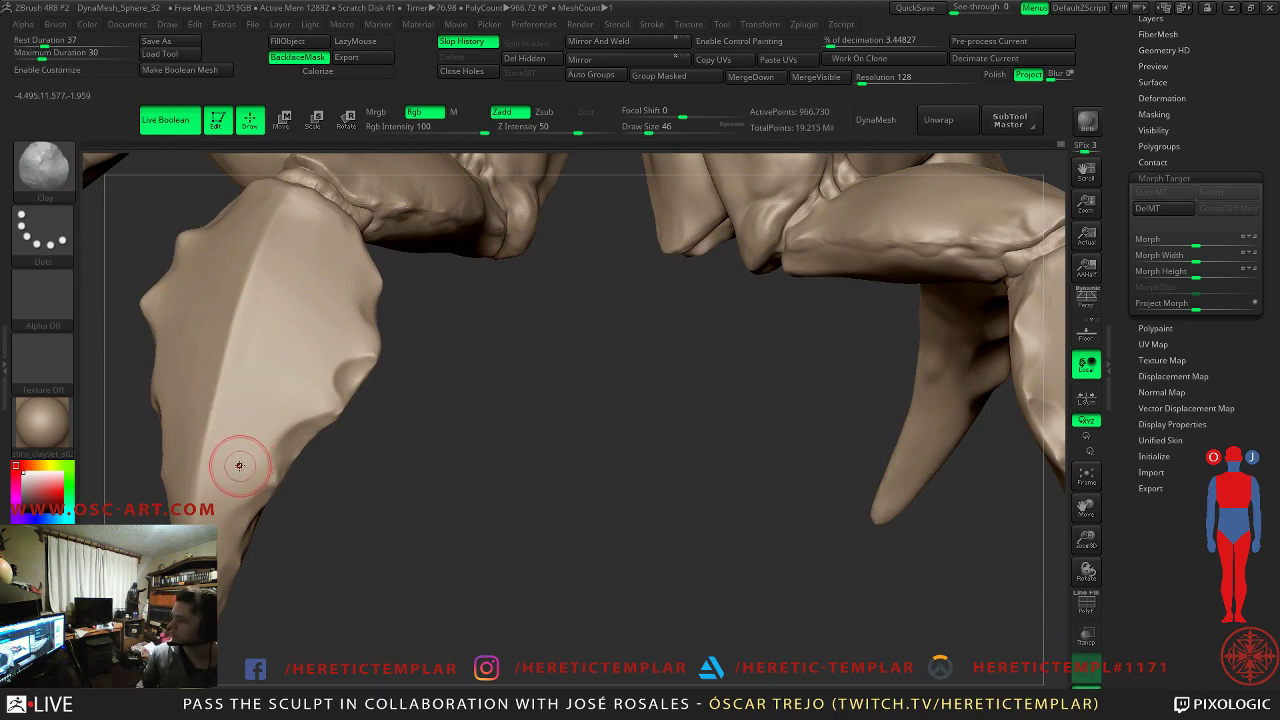
- Flatten the notched edge of the lower leg claw with the TrimDynamic brush at draw size 90
mouse_move(413, 483)
alt+mouse_down()
mouse_move(377, 466)
mouse_move(415, 508)
mouse_move(423, 428)
alt+mouse_up()
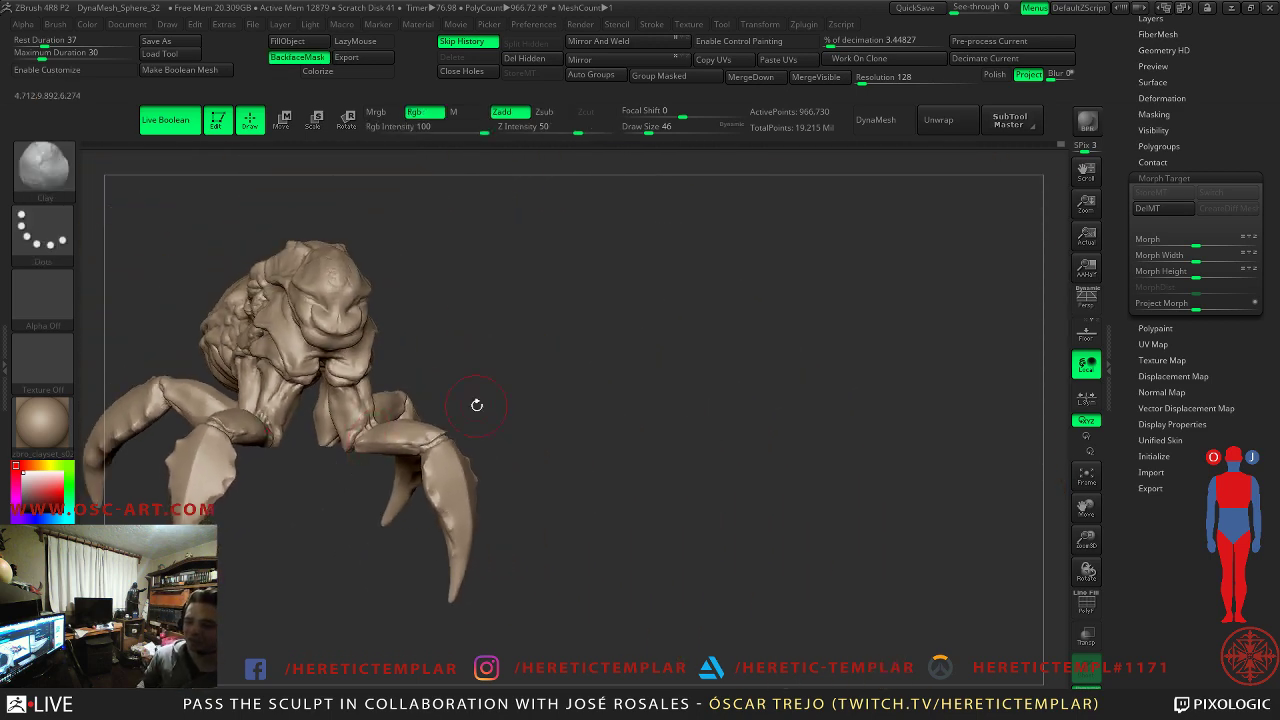
drag(640, 400, 527, 376)
click(1086, 668)
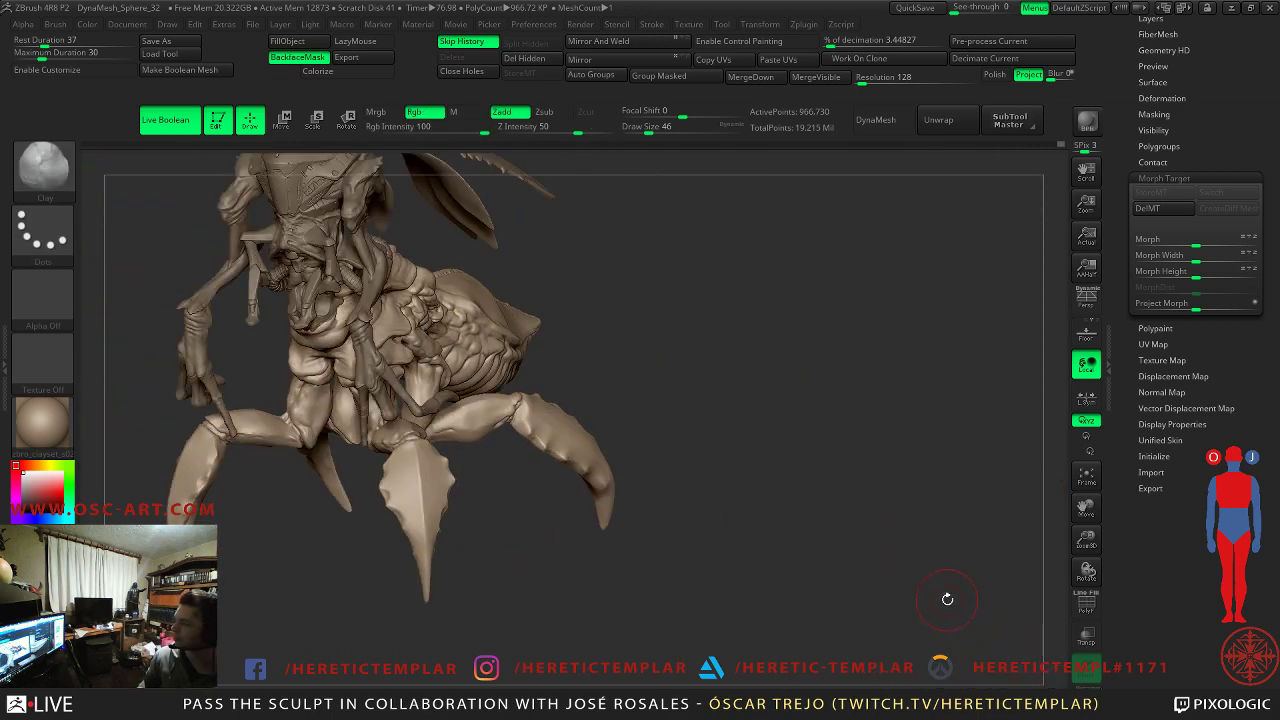
mouse_move(750, 394)
mouse_down()
mouse_move(651, 386)
mouse_move(700, 312)
mouse_move(591, 331)
mouse_move(533, 380)
mouse_move(643, 431)
mouse_move(557, 373)
mouse_up()
mouse_move(709, 391)
mouse_down()
mouse_move(580, 470)
mouse_move(505, 487)
mouse_up()
key(s)
drag(525, 331, 534, 332)
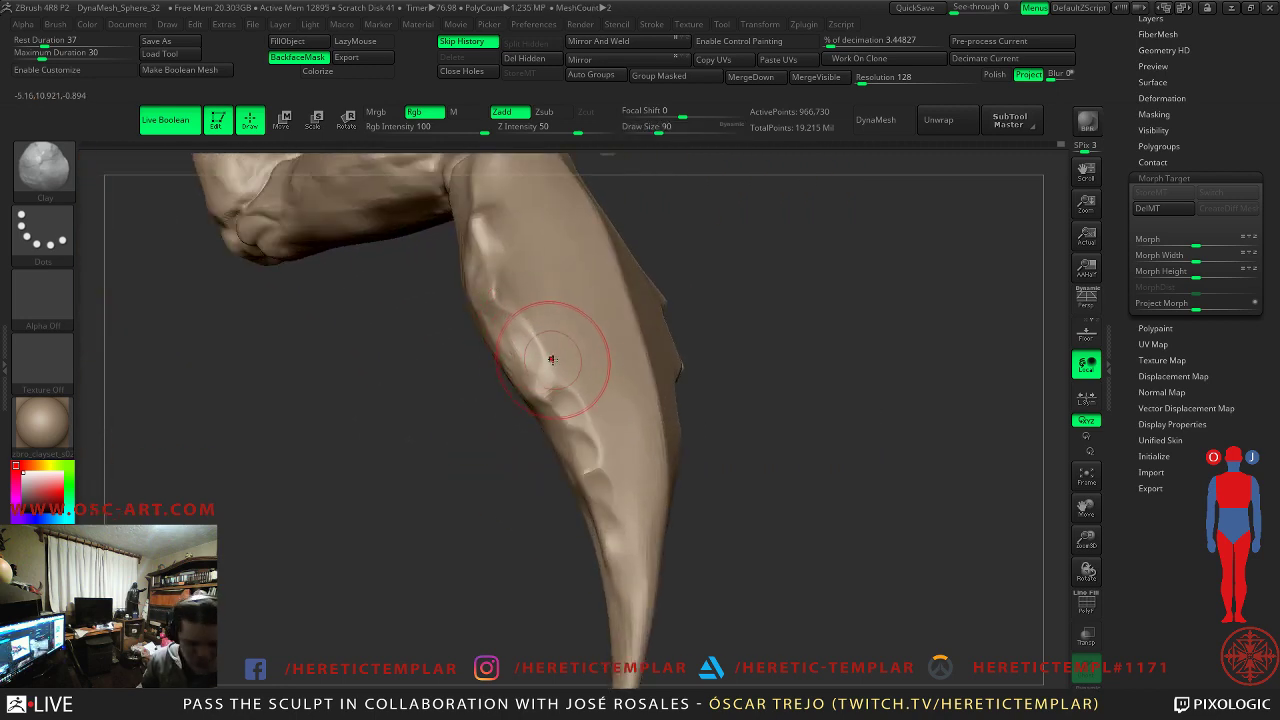
key(b)
key(t)
key(d)
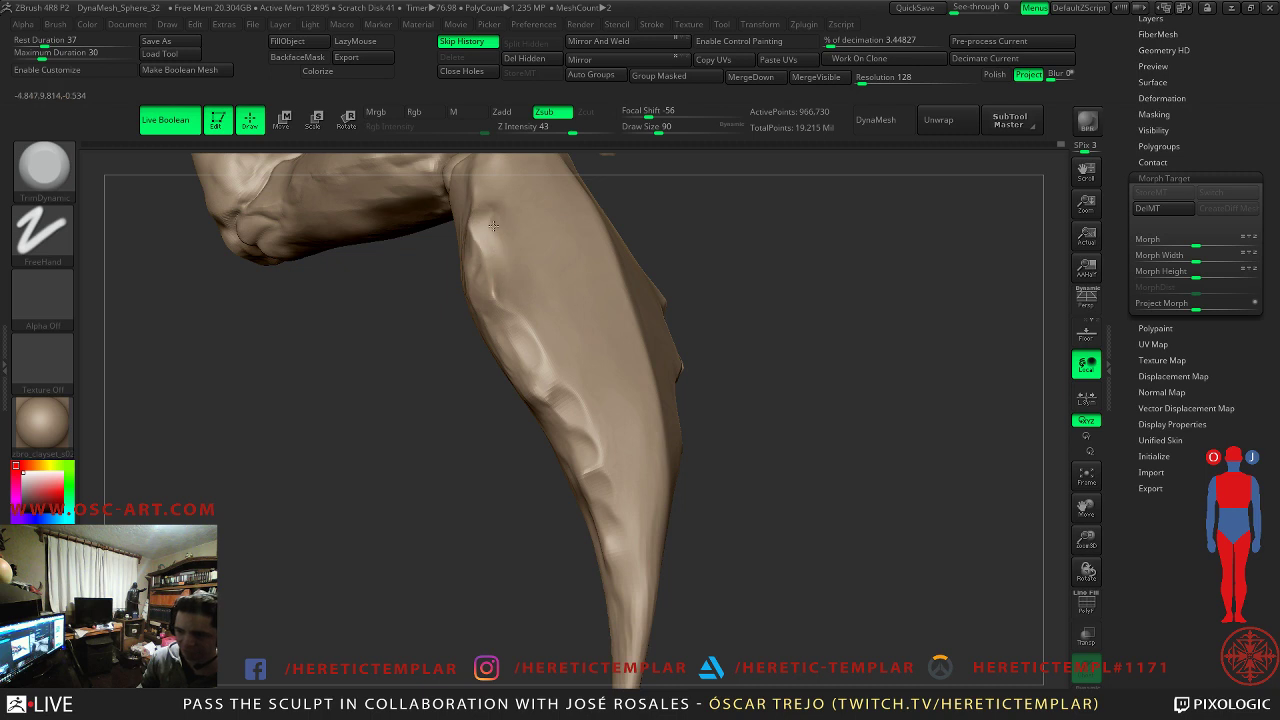
- Carve a crease along the horizontal leg segment and refine the adjoining thigh with DamStandard at draw size 49
mouse_move(647, 244)
mouse_down()
mouse_move(808, 417)
mouse_move(780, 420)
mouse_up()
key(b)
key(d)
key(s)
key(s)
drag(306, 374, 311, 374)
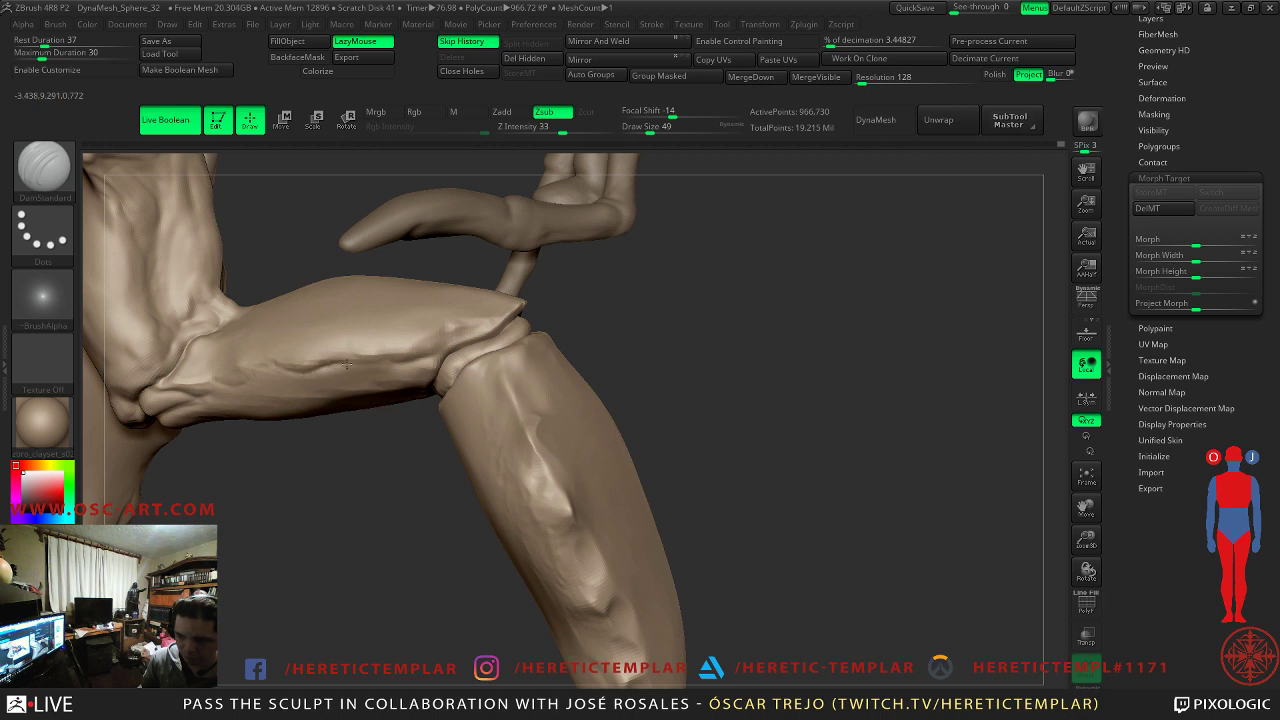
mouse_move(389, 351)
mouse_down()
mouse_move(428, 354)
mouse_move(492, 318)
mouse_up()
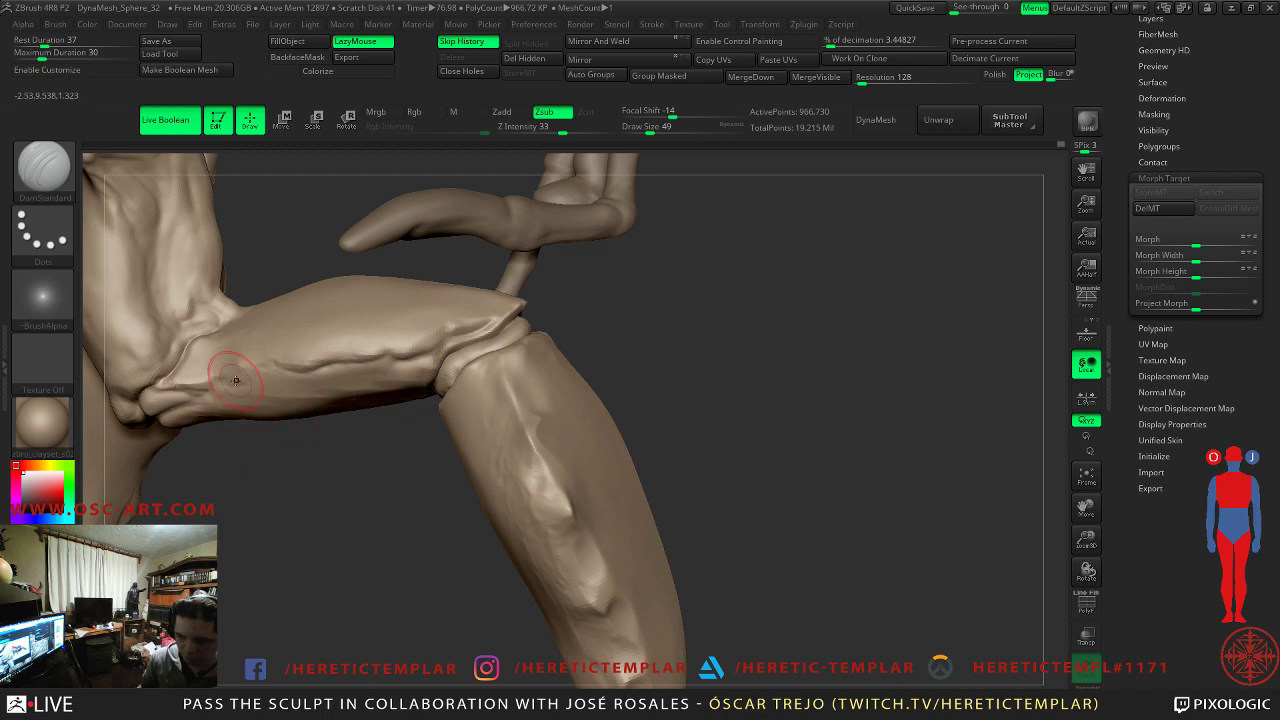
drag(148, 350, 148, 295)
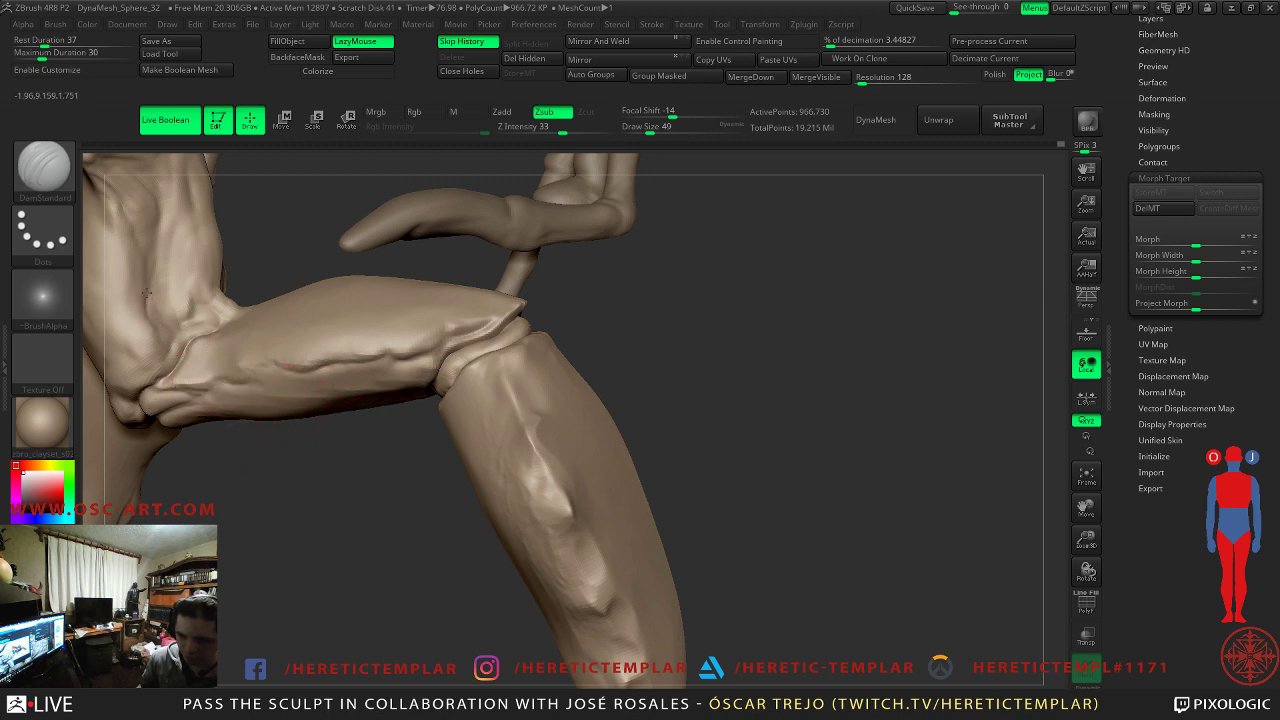
shift+drag(159, 224, 158, 222)
- Sharpen the crease under the large fold on the torso's side with DamStandard at draw size 23
mouse_move(683, 434)
alt+mouse_down()
mouse_move(631, 370)
mouse_move(681, 264)
mouse_move(628, 338)
mouse_move(623, 303)
mouse_move(560, 300)
mouse_move(554, 375)
alt+mouse_up()
alt+drag(528, 424, 400, 444)
key(s)
click(335, 488)
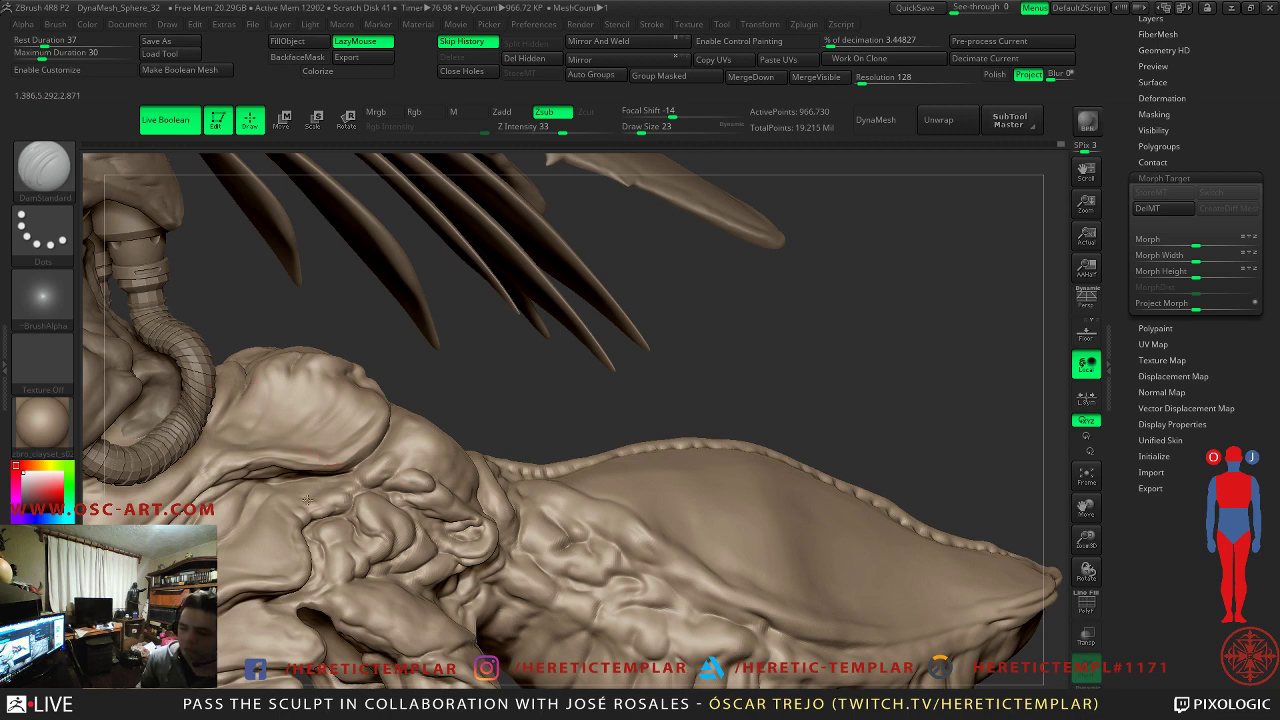
- Carve lumpy, winding folds at the abdomen's base with DamStandard at draw size 25, smoothing them at a lower subdivision level
key(ctrl)
alt+right_drag(755, 345, 520, 225)
mouse_move(563, 374)
right_down()
mouse_move(534, 403)
mouse_move(697, 274)
mouse_move(300, 394)
mouse_move(537, 349)
mouse_move(249, 402)
right_up()
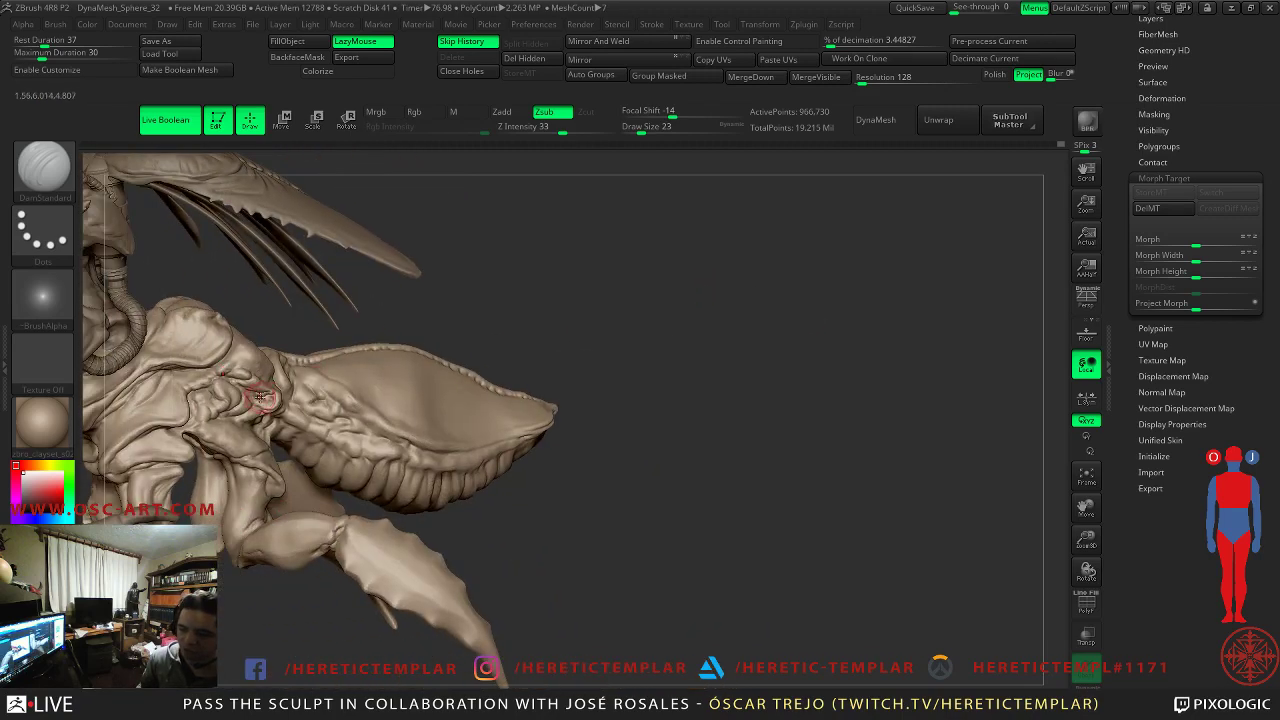
ctrl+right_drag(582, 311, 470, 424)
key(])
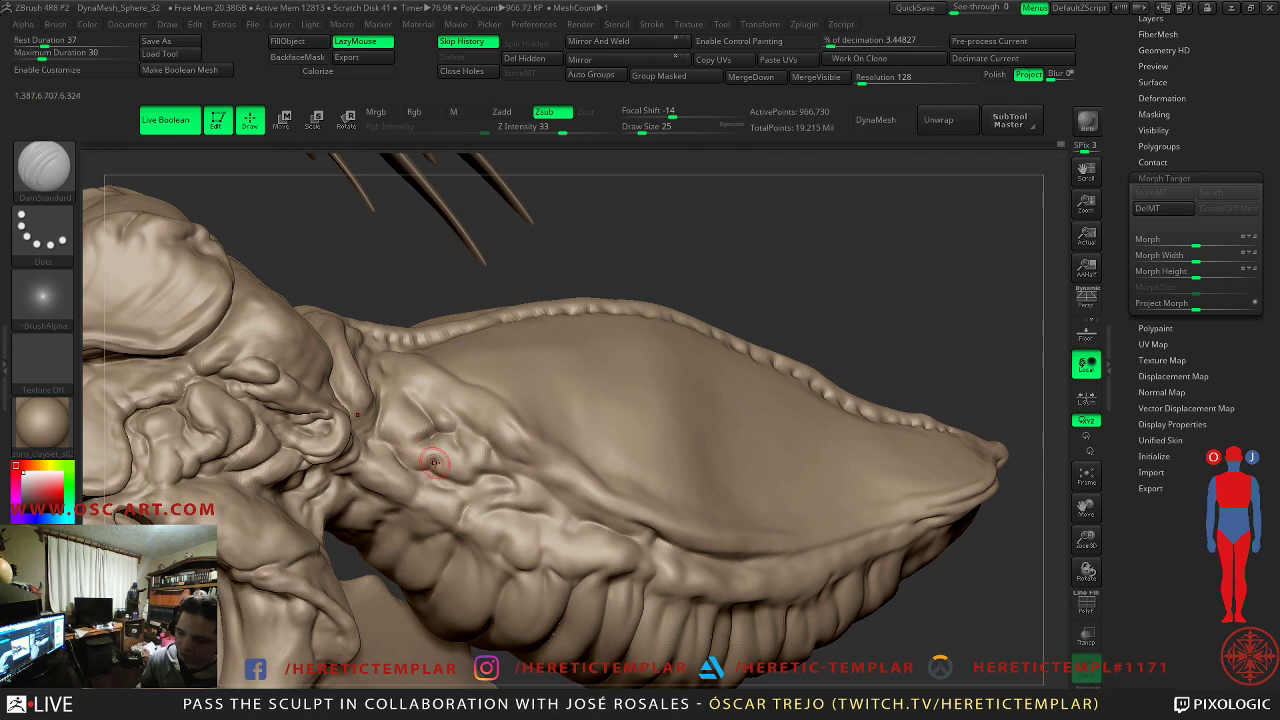
key(shift)
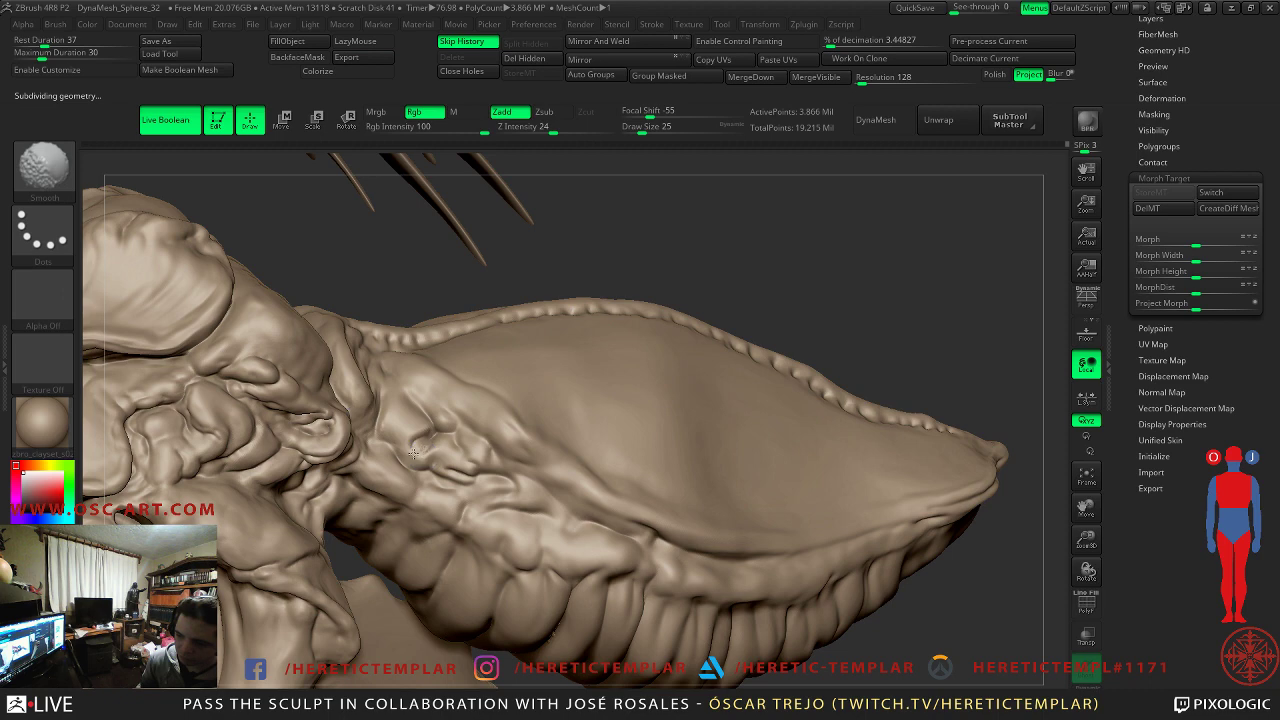
key(shift+d)
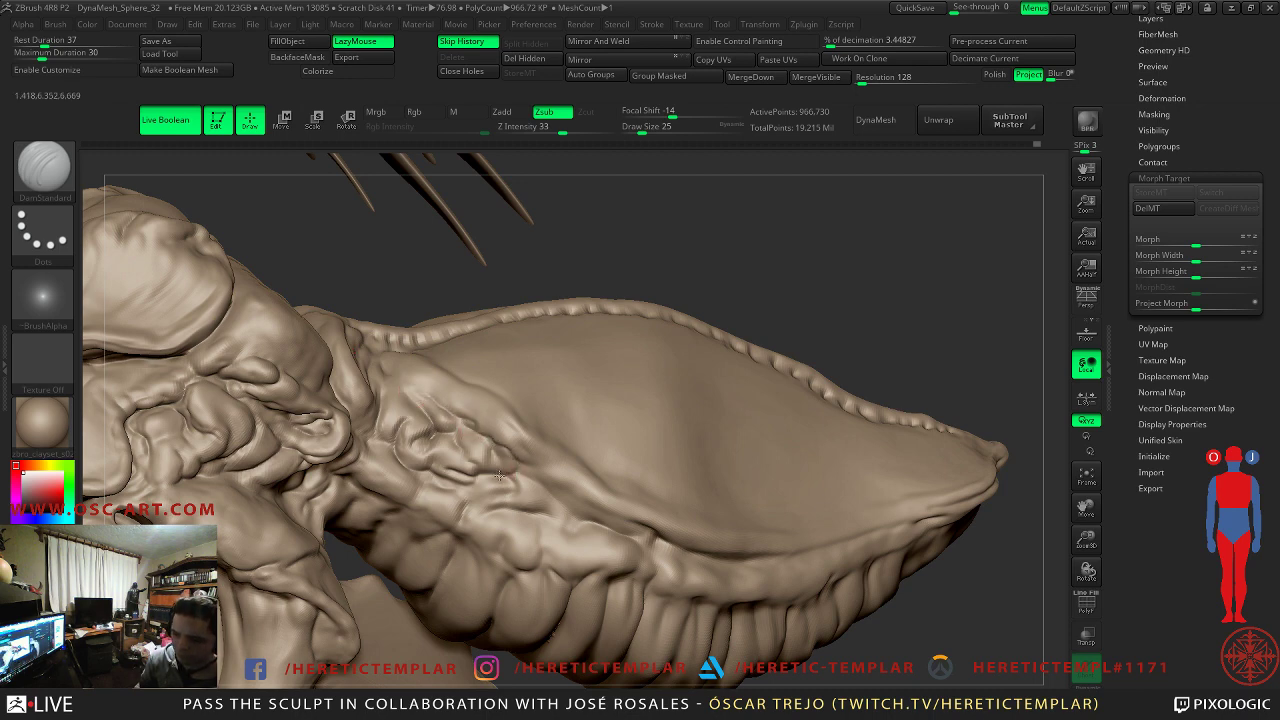
shift+drag(520, 474, 477, 427)
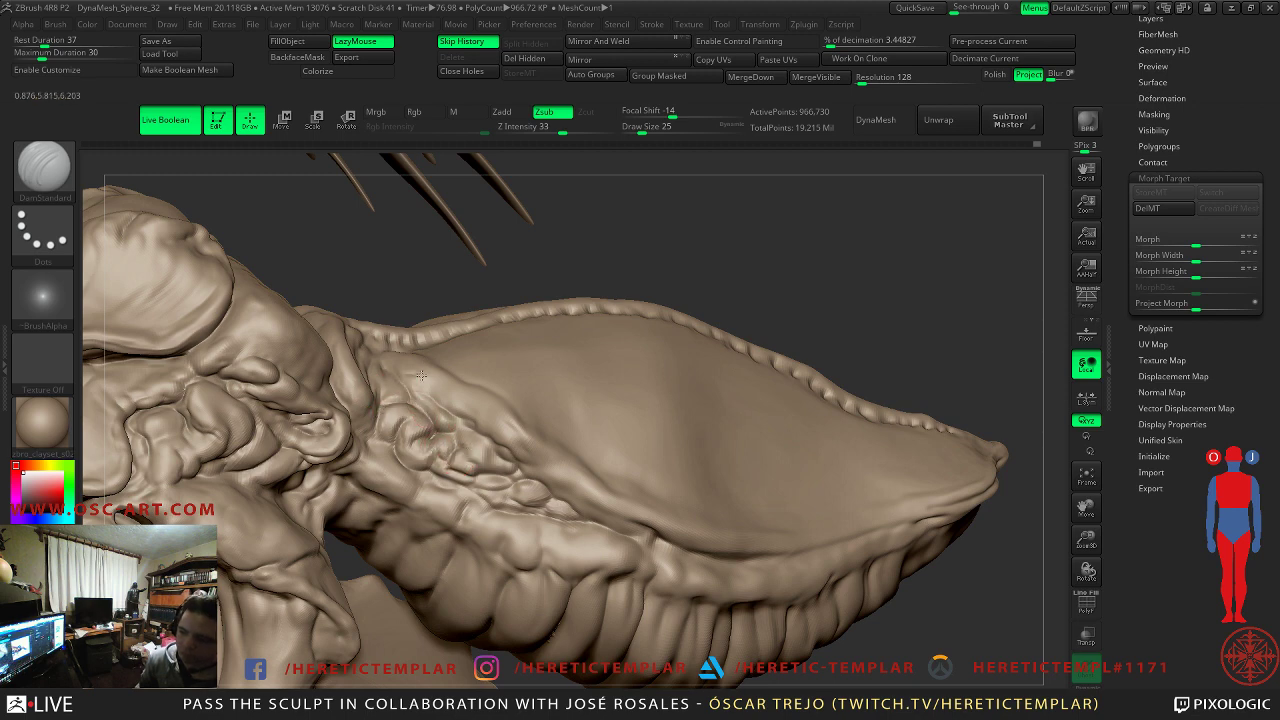
- Swell the lumps at the abdomen's base with the Inflat brush at lower subdivision, then return to the highest level
key(ctrl+d)
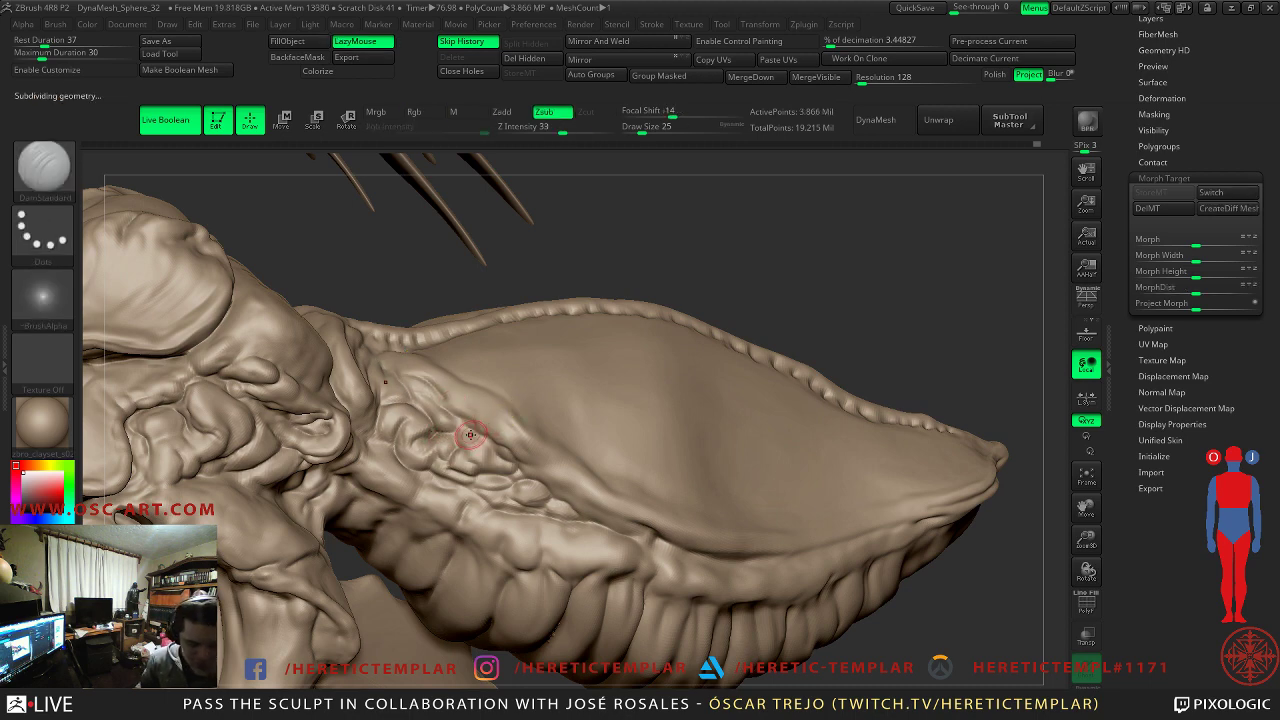
key(shift+d)
key(b)
key(i)
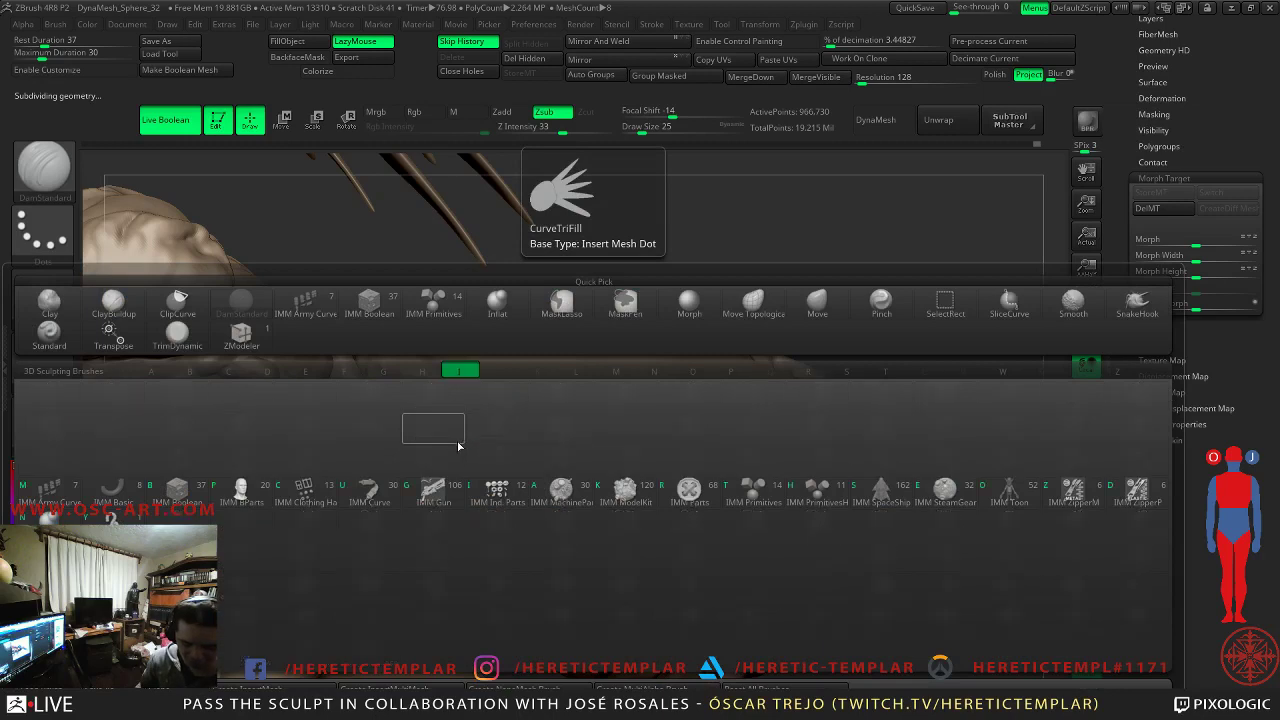
key(n)
key(shift+d)
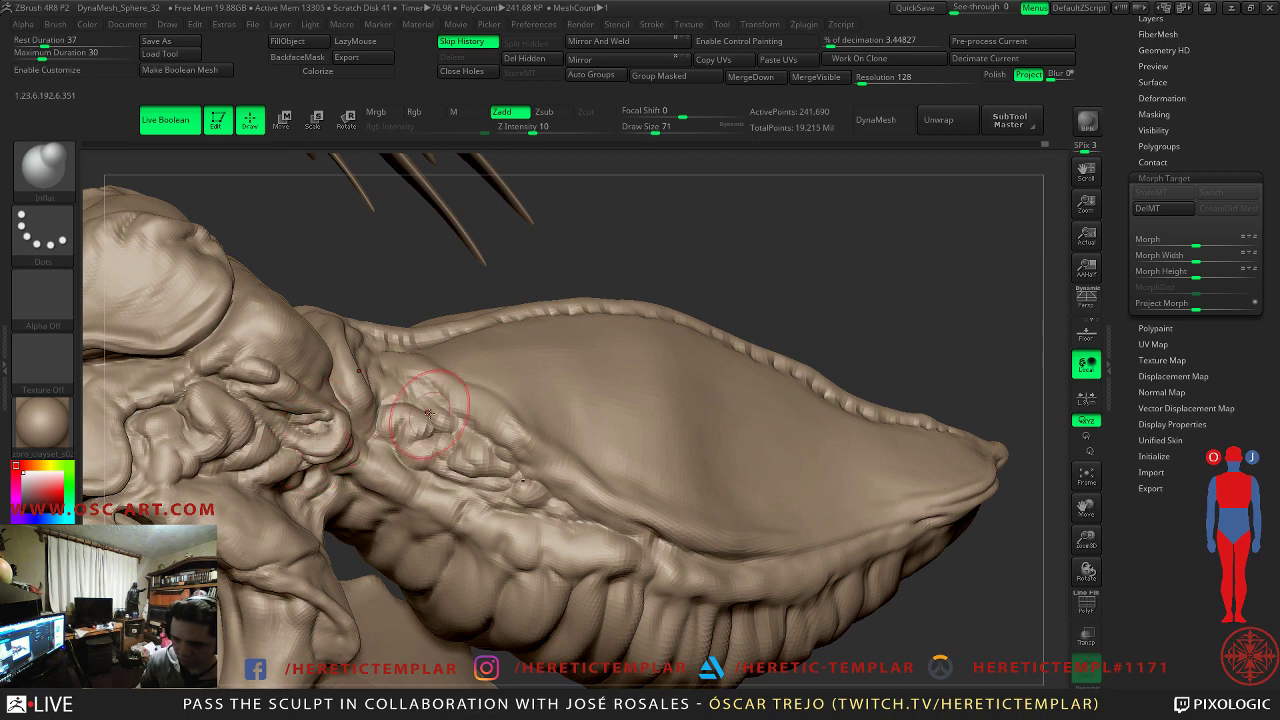
key(d)
key(d)
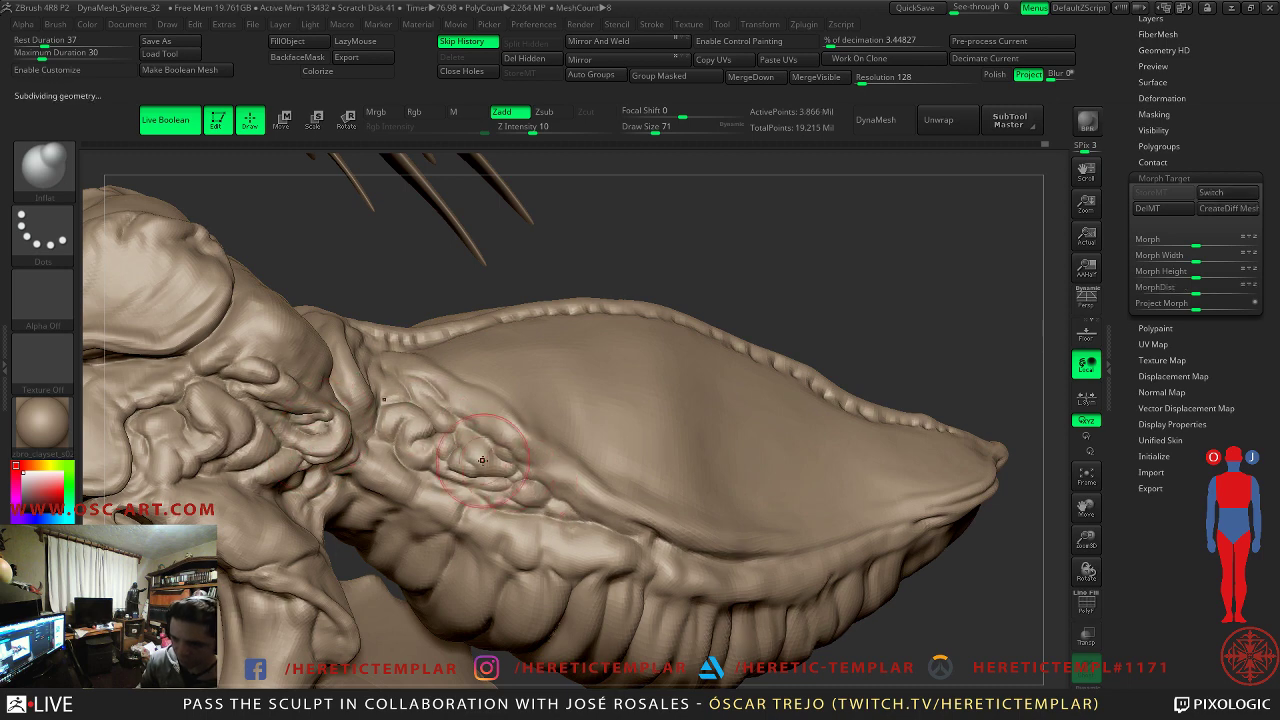
- Reshape the folds beneath the abdomen's base with the Move Topological brush at draw size 62
alt+drag(835, 295, 748, 272)
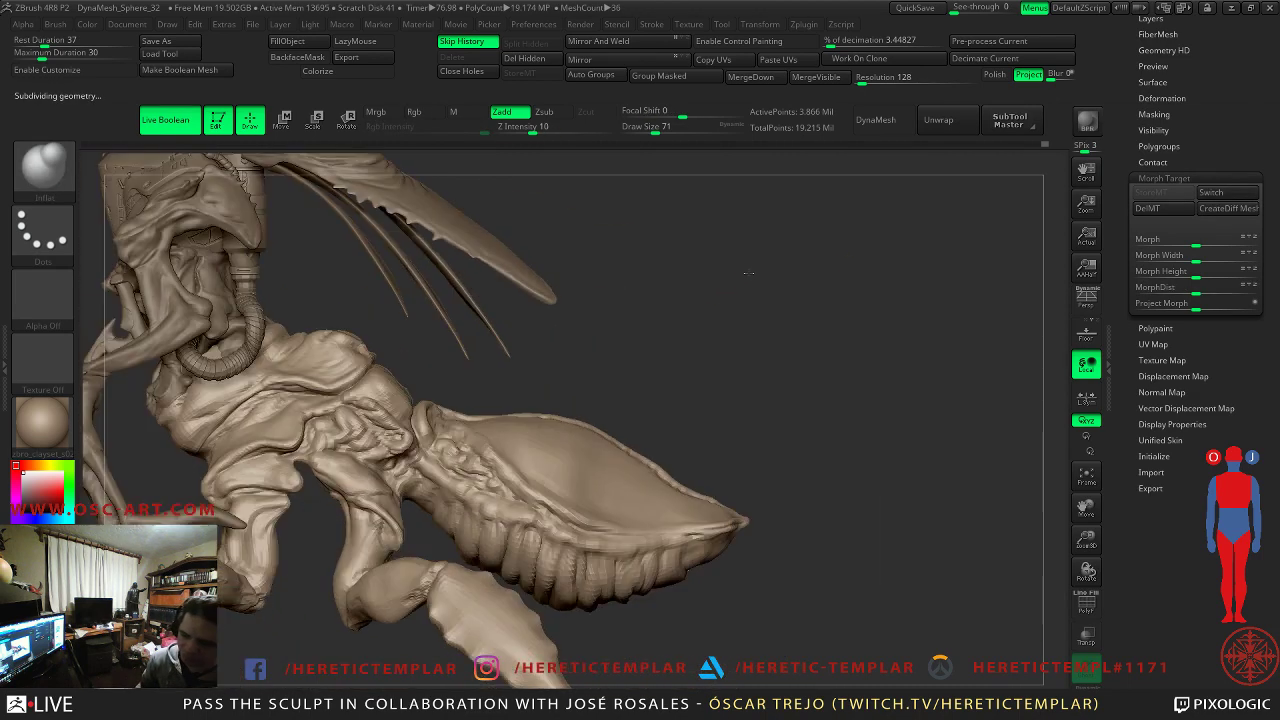
mouse_move(666, 337)
mouse_down()
mouse_move(758, 292)
mouse_move(738, 306)
mouse_up()
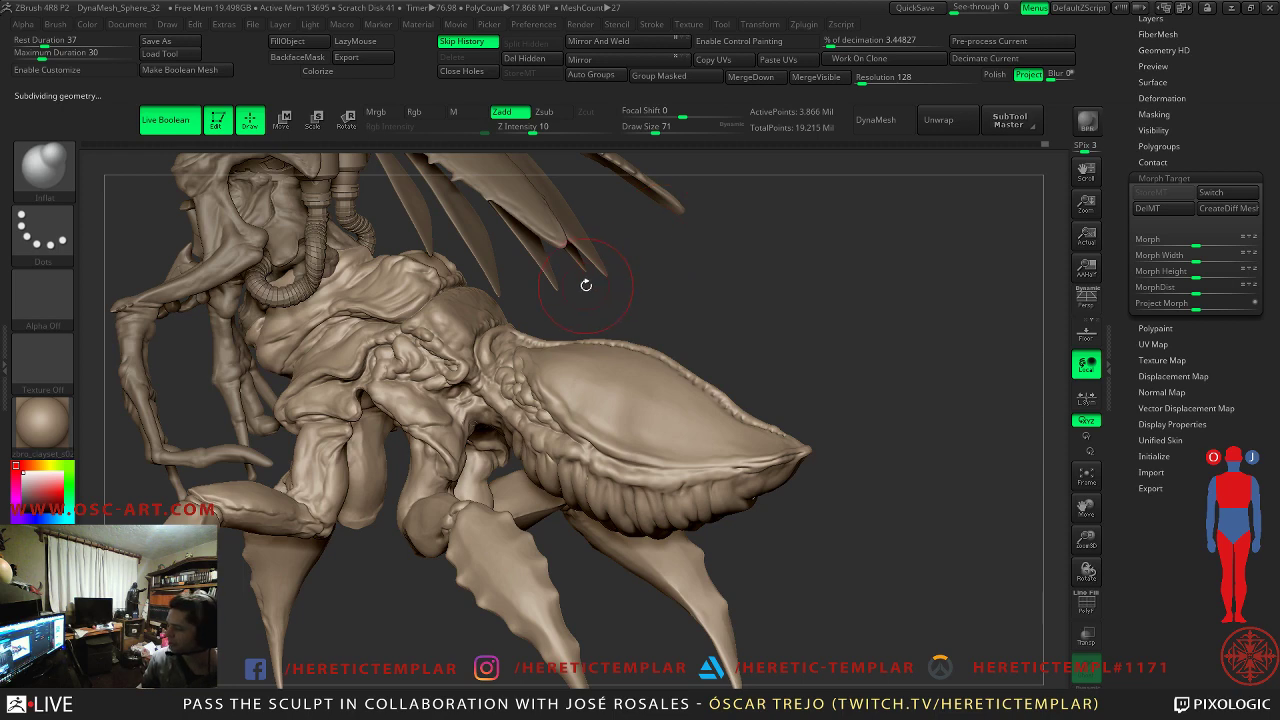
mouse_move(715, 288)
mouse_down()
mouse_move(737, 303)
mouse_move(774, 254)
mouse_move(736, 383)
mouse_up()
key(b)
key(m)
key(t)
key(s)
drag(434, 413, 426, 413)
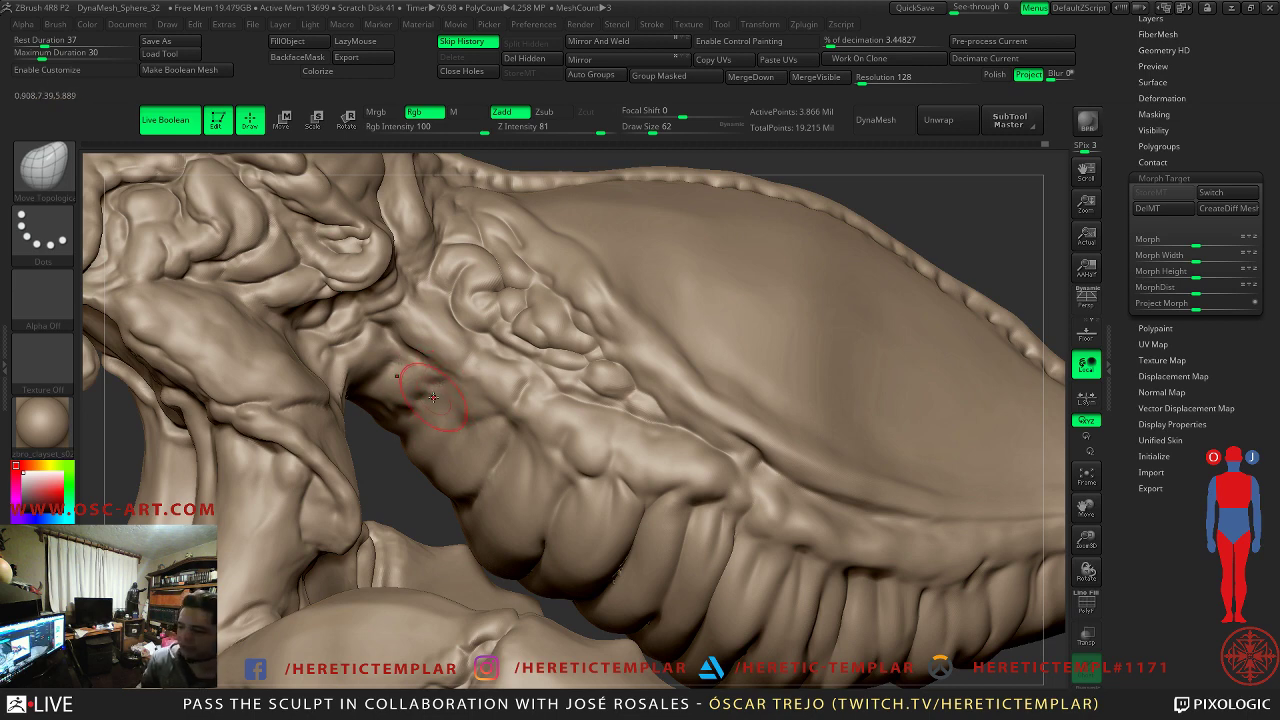
- Build up the foremost underside folds near the abdomen's base with the Clay brush at draw size 41
key(b)
key(c)
key(l)
key(s)
mouse_move(454, 389)
mouse_down()
mouse_move(439, 388)
mouse_move(440, 426)
mouse_up()
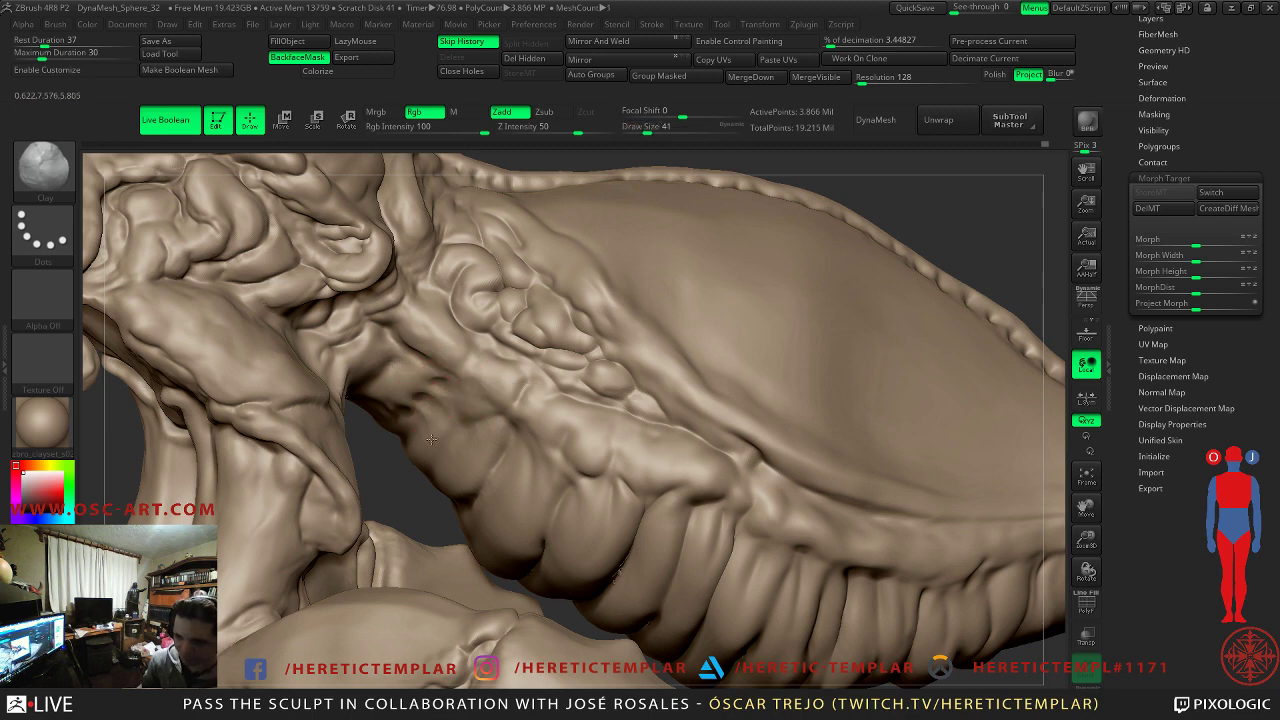
- Carve creases around the lumps at the abdomen's base with DamStandard at draw size 41, one subdivision level lower
key(shift+d)
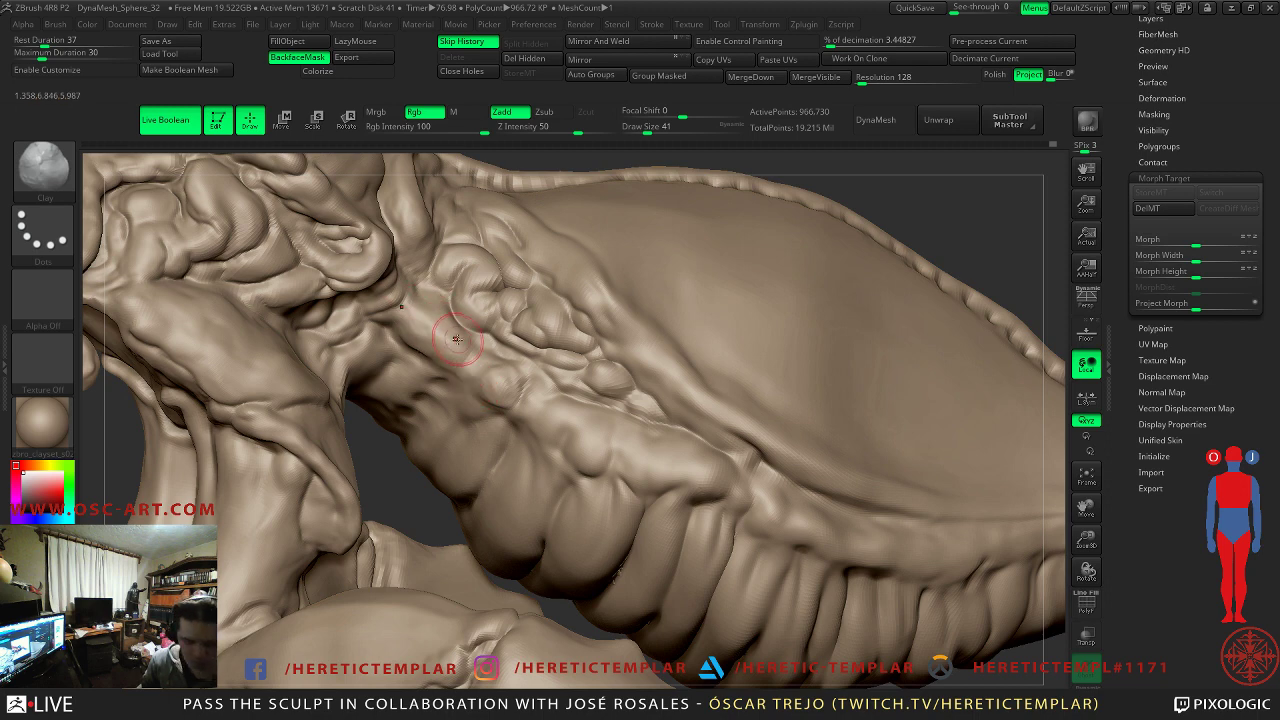
key(b)
key(d)
key(s)
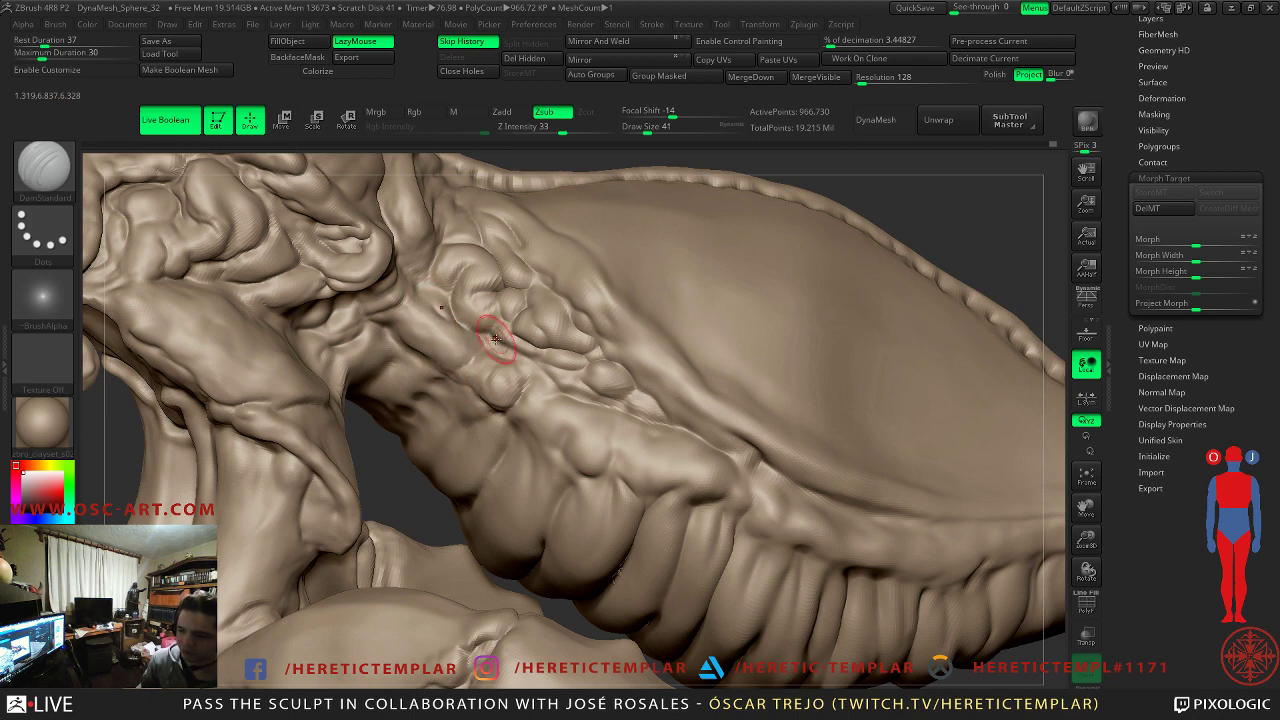
mouse_move(511, 361)
mouse_down()
mouse_move(545, 370)
mouse_move(555, 395)
mouse_move(537, 403)
mouse_move(563, 380)
mouse_move(549, 408)
mouse_move(563, 453)
mouse_up()
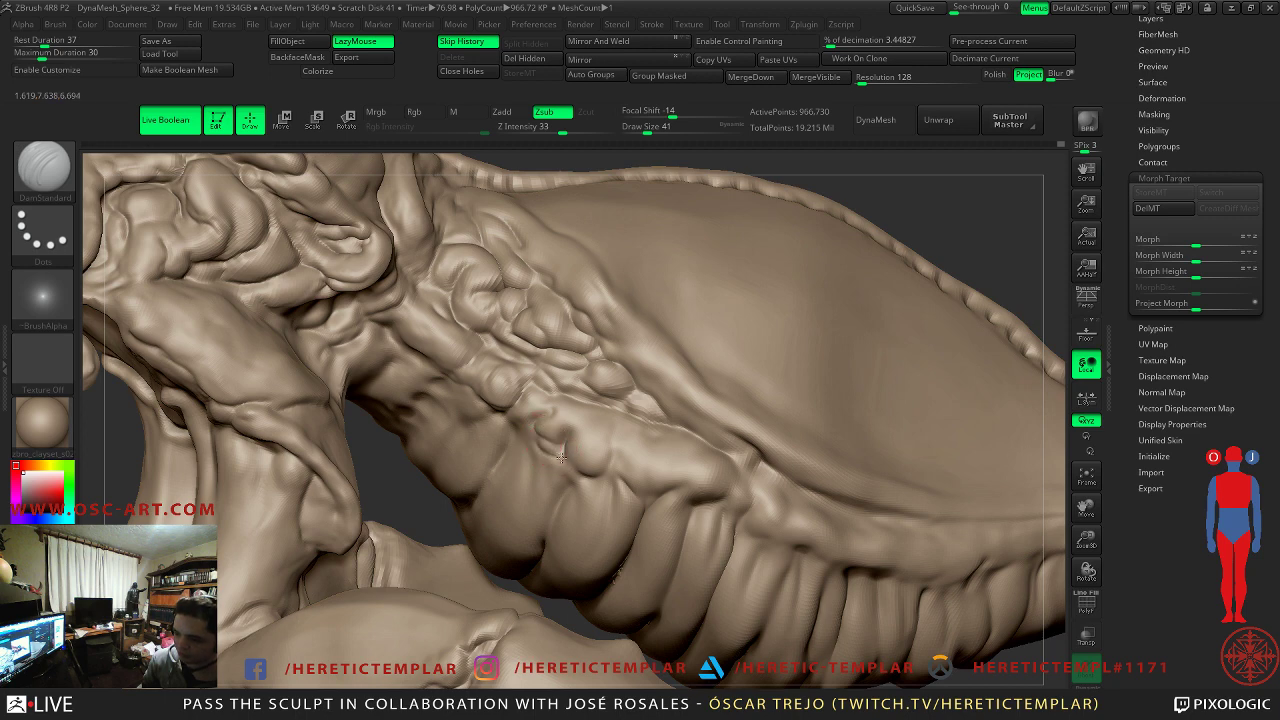
- Build up the lumps at the abdomen's base with Clay at draw size 41, smooth them, and return to the highest subdivision level
key(shift)
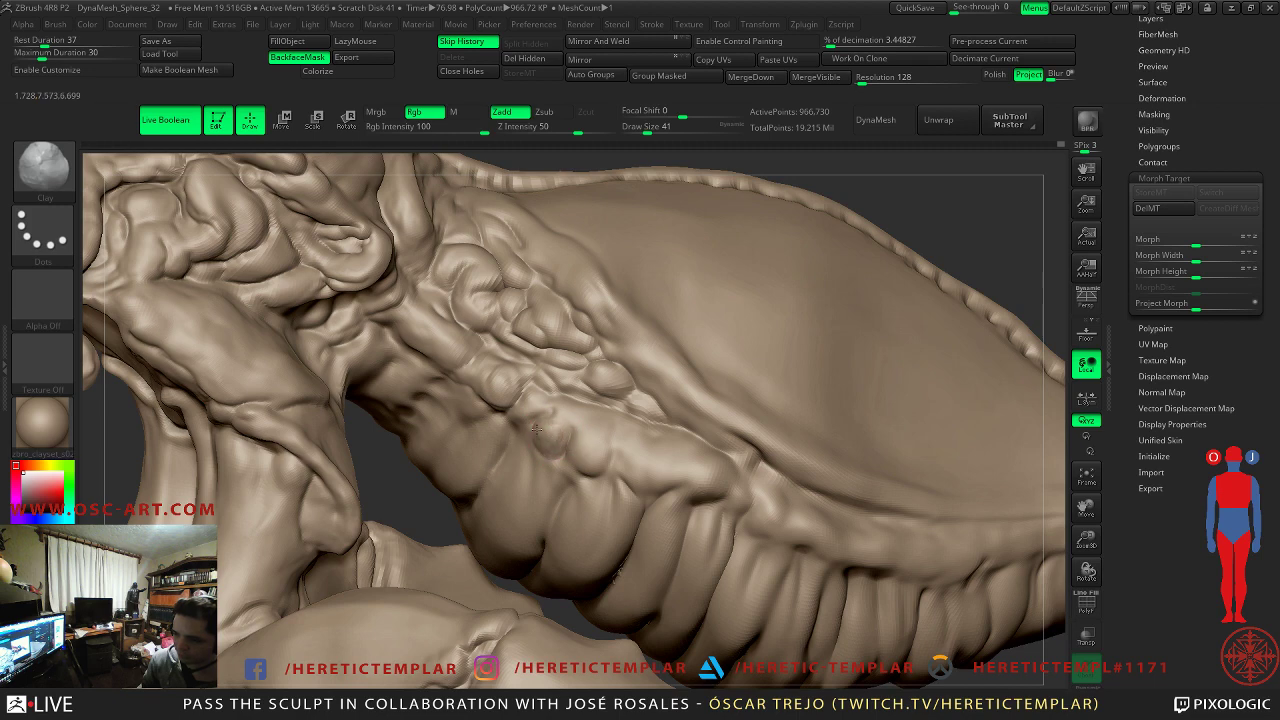
mouse_move(530, 459)
mouse_down()
mouse_move(560, 449)
mouse_move(522, 469)
mouse_move(518, 496)
mouse_up()
shift+drag(550, 425, 508, 398)
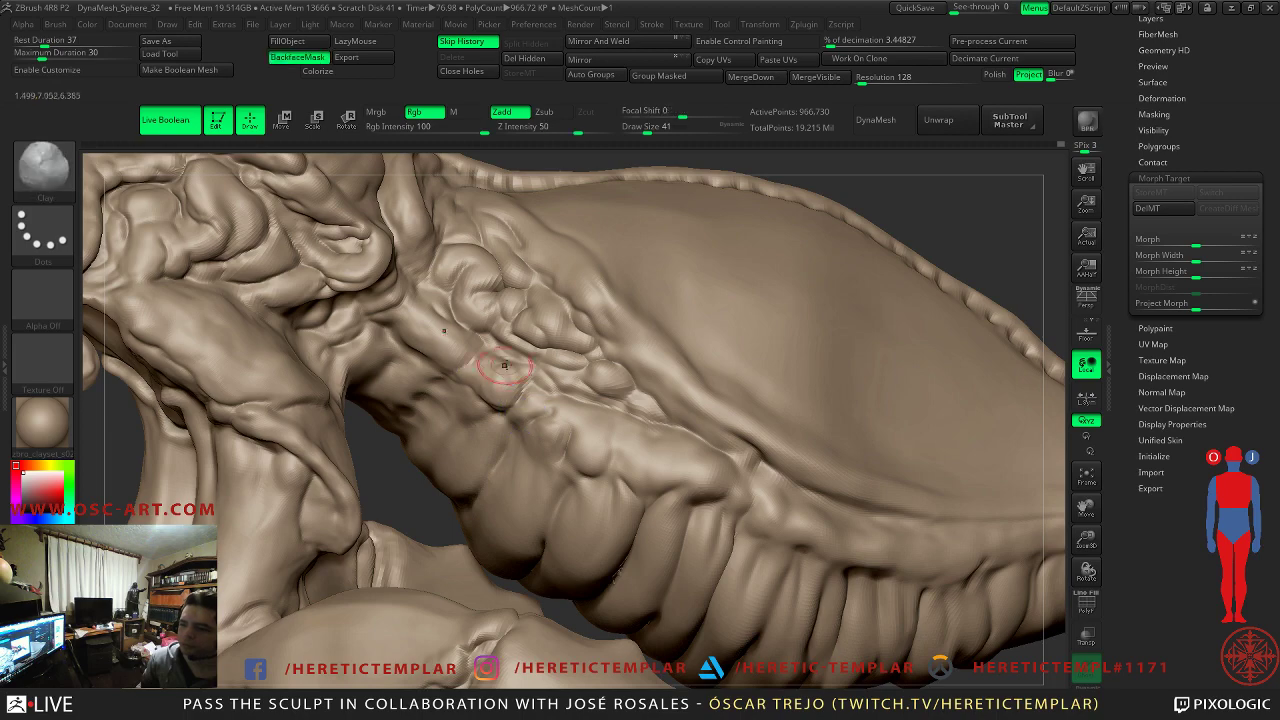
key(f)
key(f)
key(ctrl+d)
- Smooth the rough patch on the abdomen's underside folds at draw size 62, working up from the low subdivision levels
mouse_move(503, 506)
mouse_down()
mouse_move(518, 530)
mouse_move(496, 506)
mouse_up()
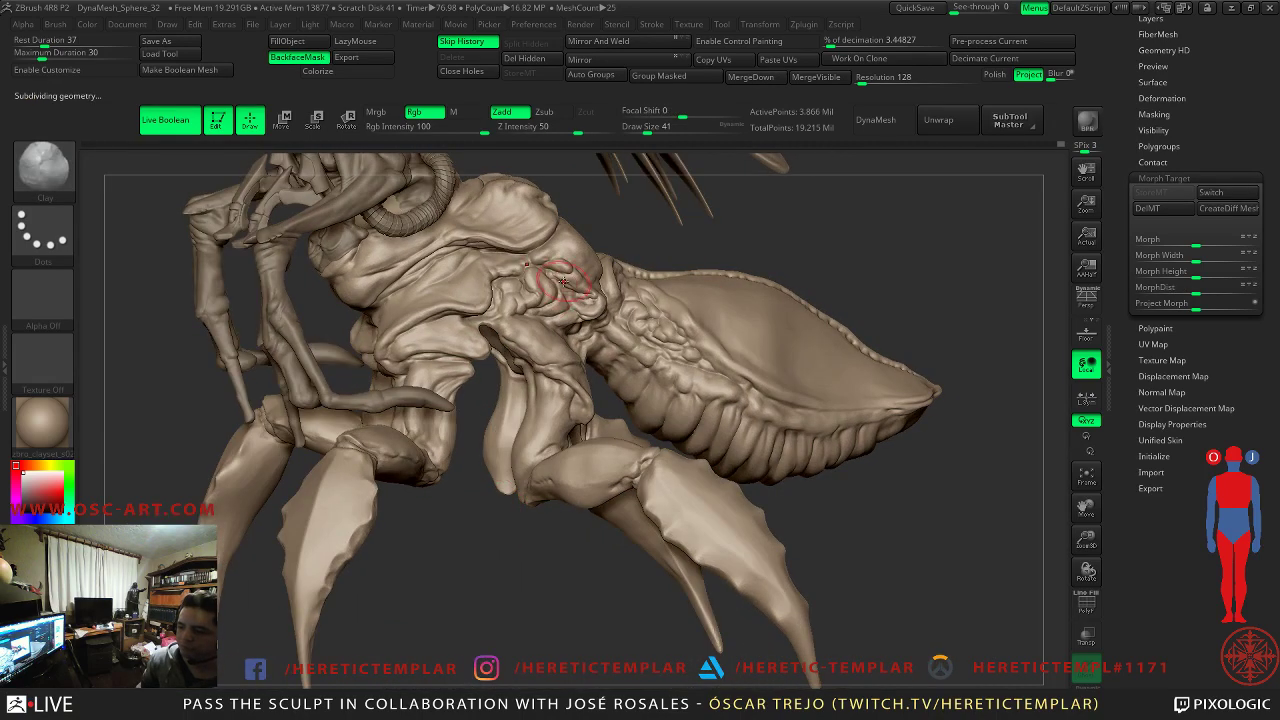
mouse_move(554, 352)
mouse_down()
mouse_move(526, 340)
mouse_move(759, 566)
mouse_move(676, 482)
mouse_up()
key(shift+d)
key(shift+d)
key(shift+d)
key(shift+d)
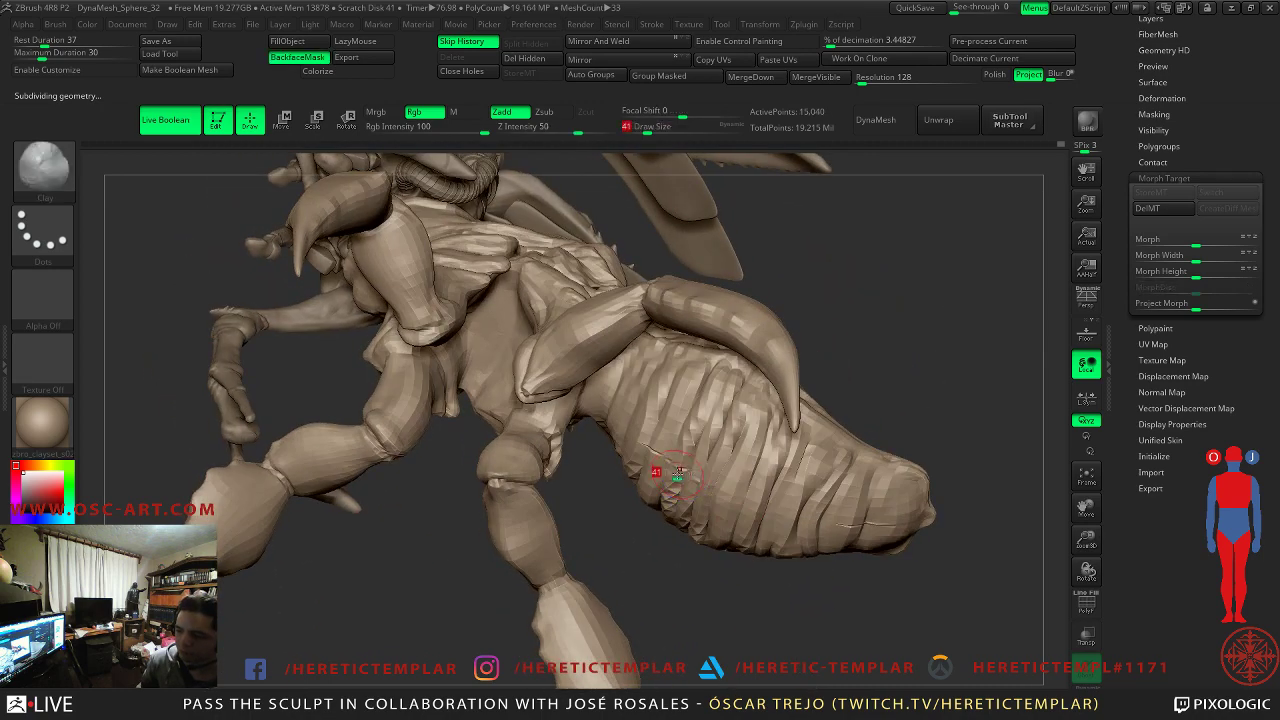
key(d)
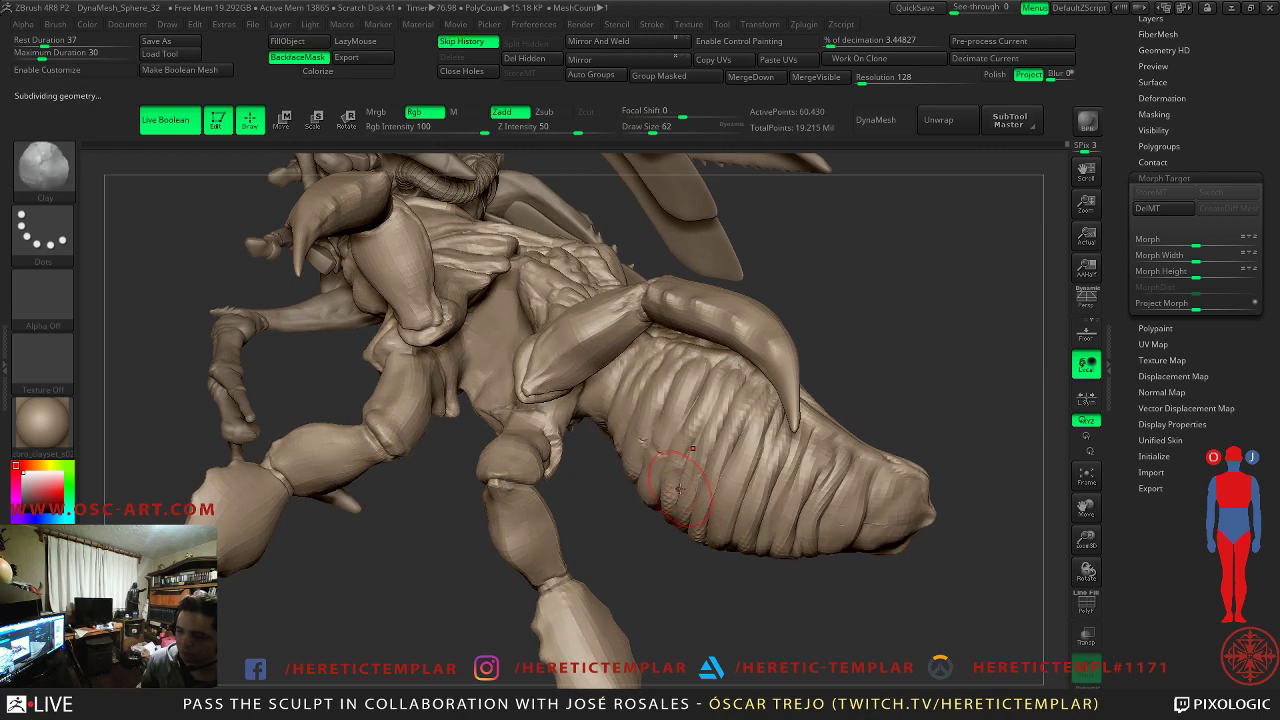
key(d)
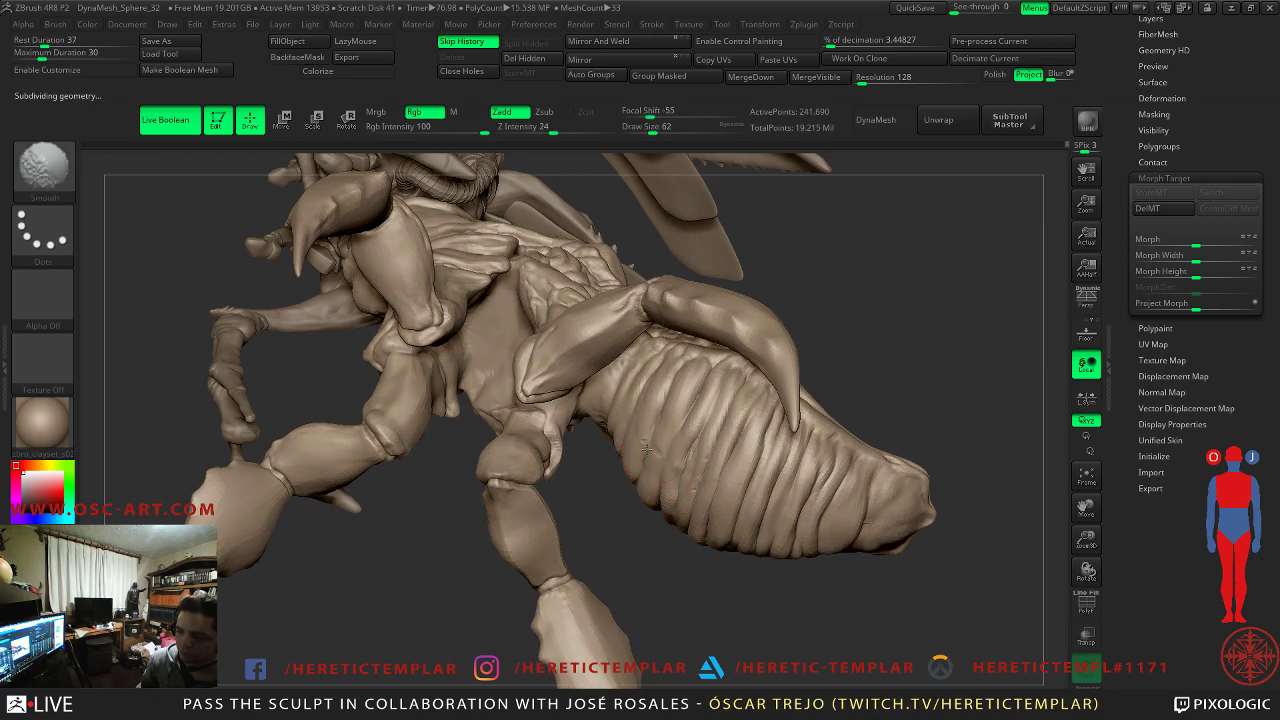
- Carve deeper creases along the front folds of the abdomen's underside with DamStandard at draw size 80
mouse_move(830, 570)
mouse_down()
mouse_move(851, 606)
mouse_move(920, 428)
mouse_move(878, 436)
mouse_move(842, 392)
mouse_move(840, 480)
mouse_up()
key(b)
key(d)
key(s)
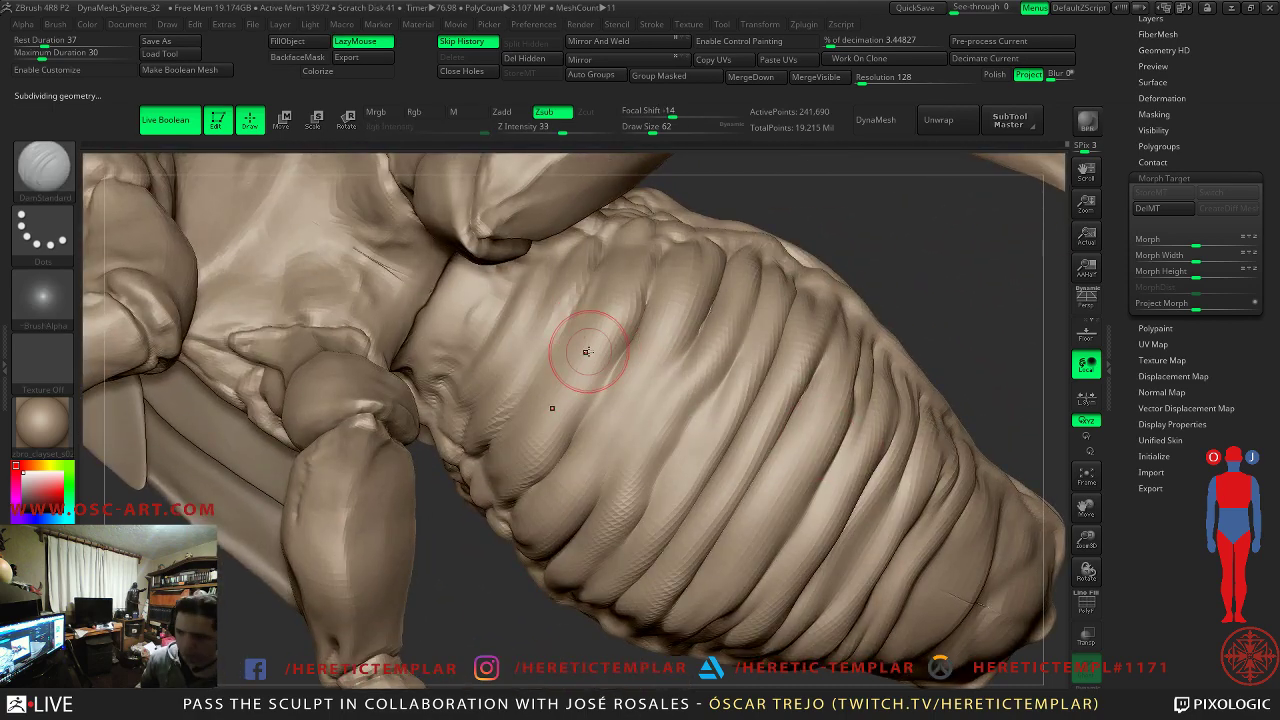
drag(661, 379, 589, 482)
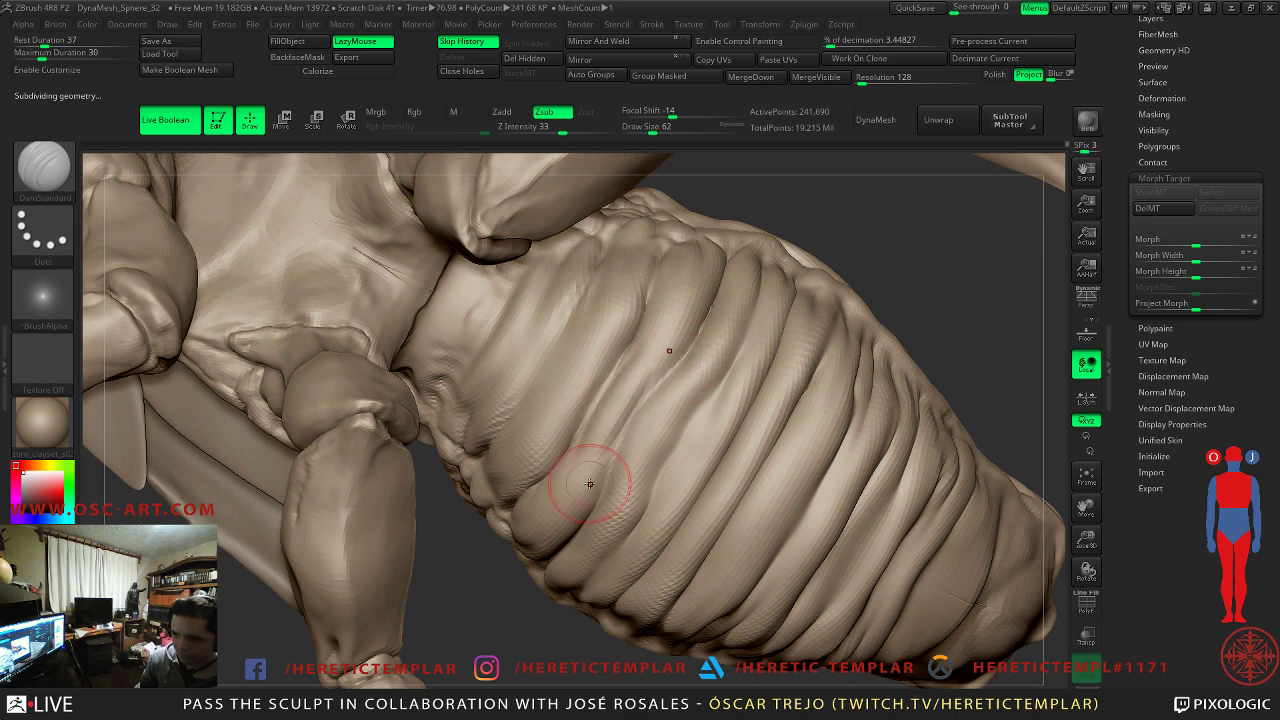
key(ctrl+z)
key(s)
mouse_move(694, 371)
mouse_down()
mouse_move(689, 362)
mouse_move(634, 457)
mouse_up()
drag(714, 390, 632, 495)
drag(640, 335, 536, 492)
mouse_move(583, 278)
mouse_down()
mouse_move(488, 428)
mouse_move(454, 411)
mouse_up()
- Smooth the stray marks on the underside folds at draw size 80, one subdivision level higher
key(ctrl+d)
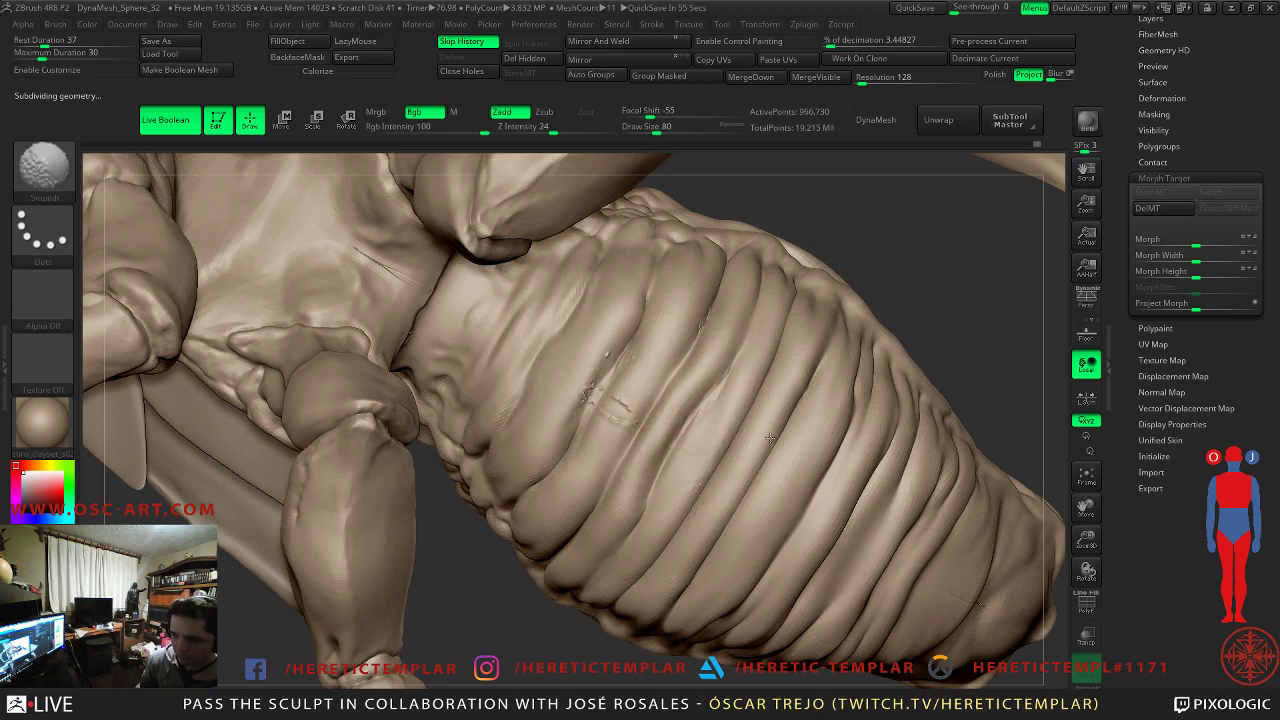
shift+drag(708, 404, 639, 368)
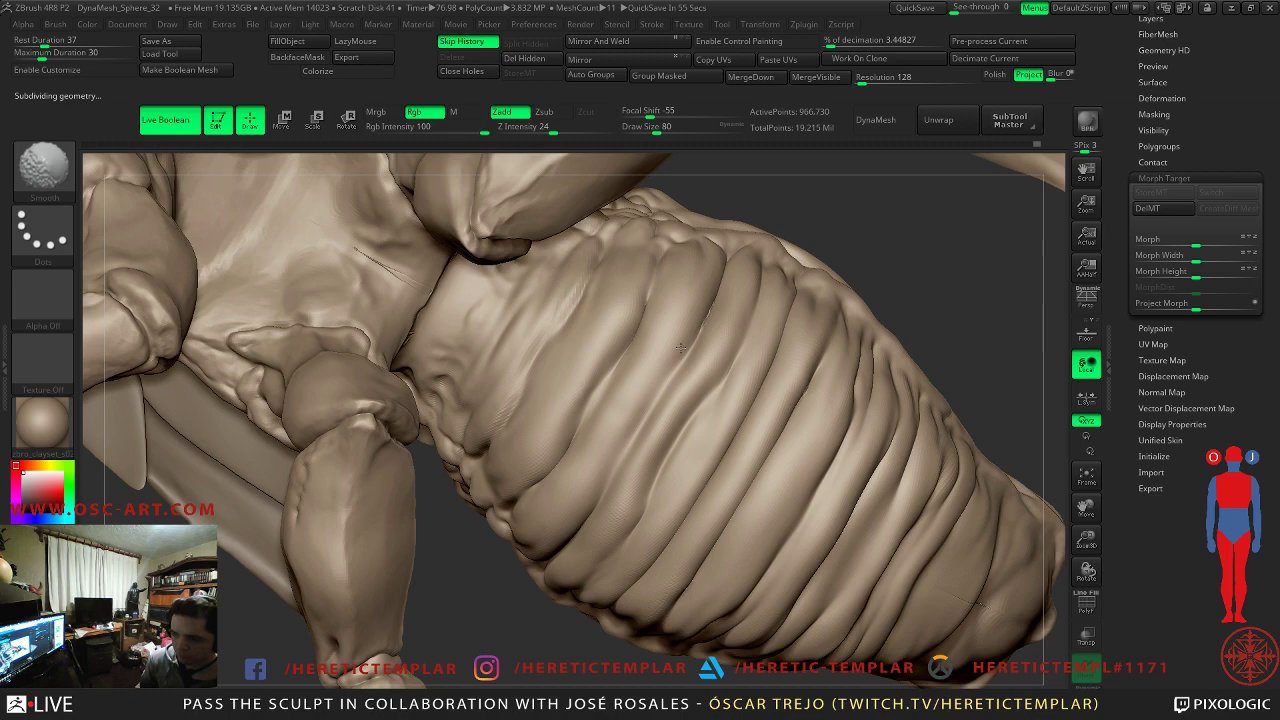
mouse_move(991, 431)
alt+mouse_down()
mouse_move(883, 334)
mouse_move(889, 471)
mouse_move(855, 440)
alt+mouse_up()
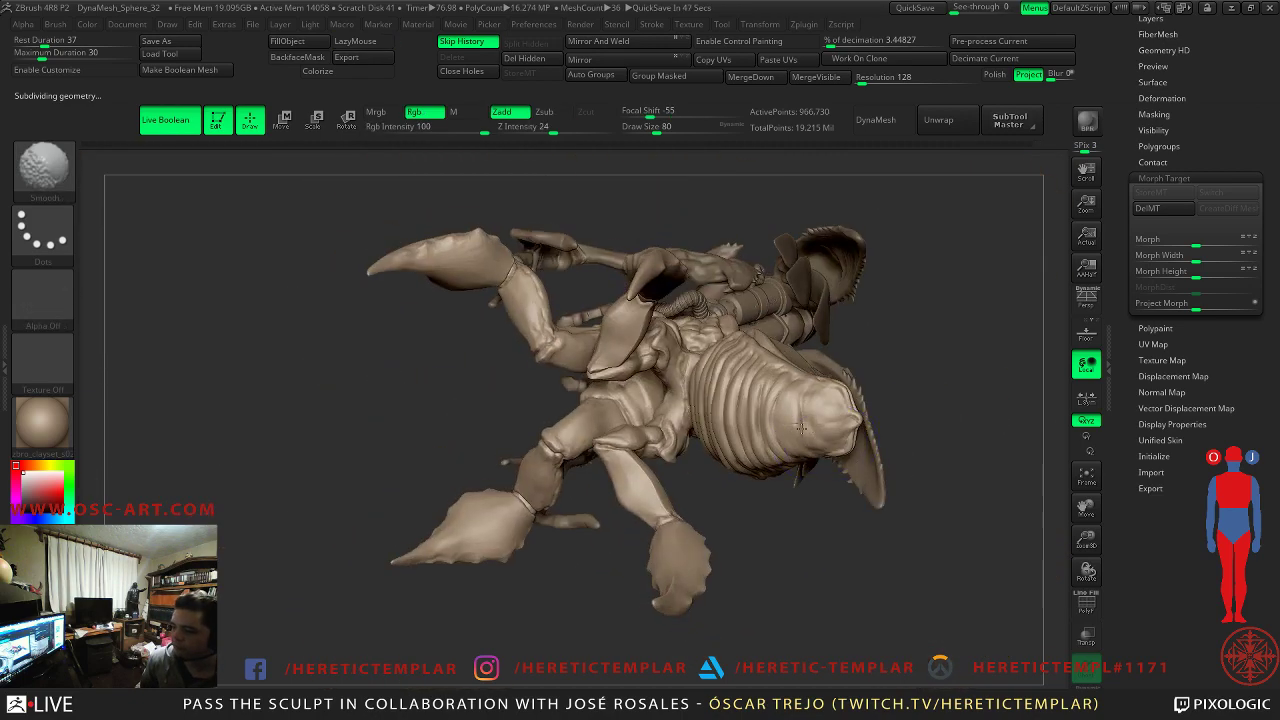
- Smooth the central ridge on the abdomen's back at the lowest subdivision levels, reducing the draw size to 33
mouse_move(763, 500)
mouse_down()
mouse_move(694, 486)
mouse_move(735, 457)
mouse_move(669, 443)
mouse_move(740, 497)
mouse_move(843, 466)
mouse_up()
key(s)
click(928, 386)
shift+drag(954, 371, 1004, 344)
alt+drag(660, 420, 580, 489)
key(shift+d)
key(shift+d)
key(shift+d)
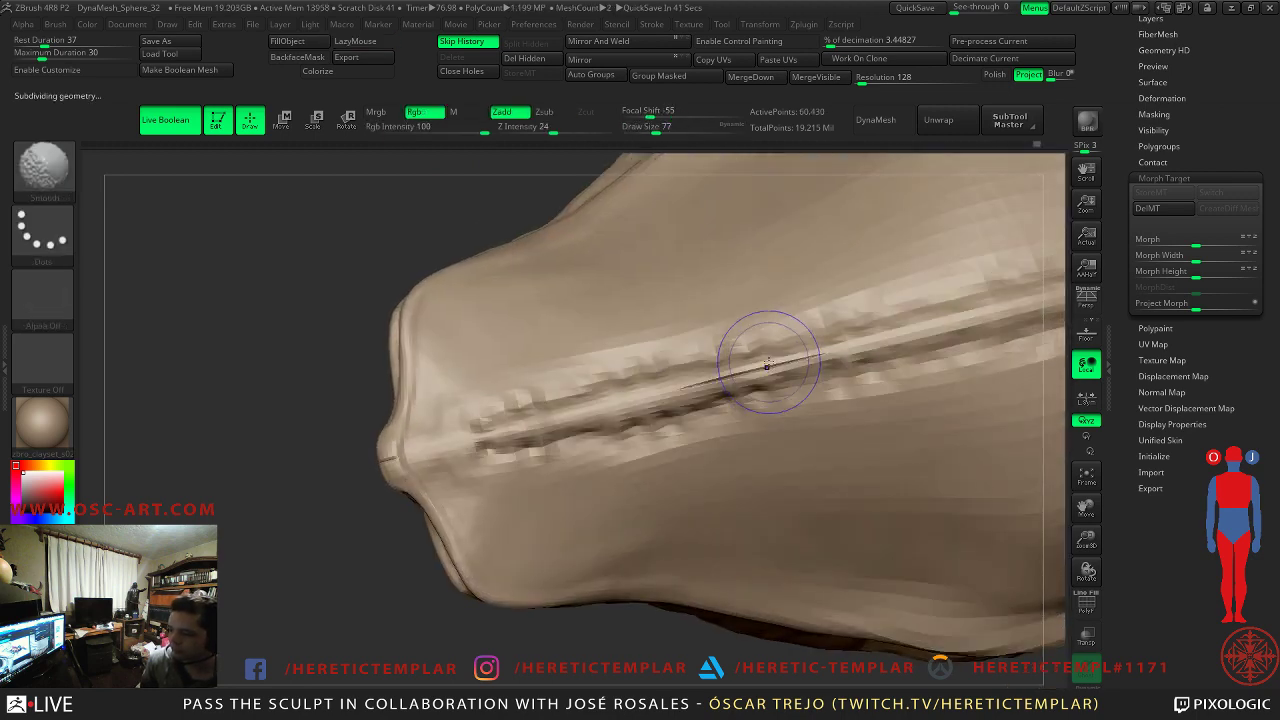
key(s)
mouse_move(768, 369)
mouse_down()
mouse_move(704, 385)
mouse_move(774, 364)
mouse_up()
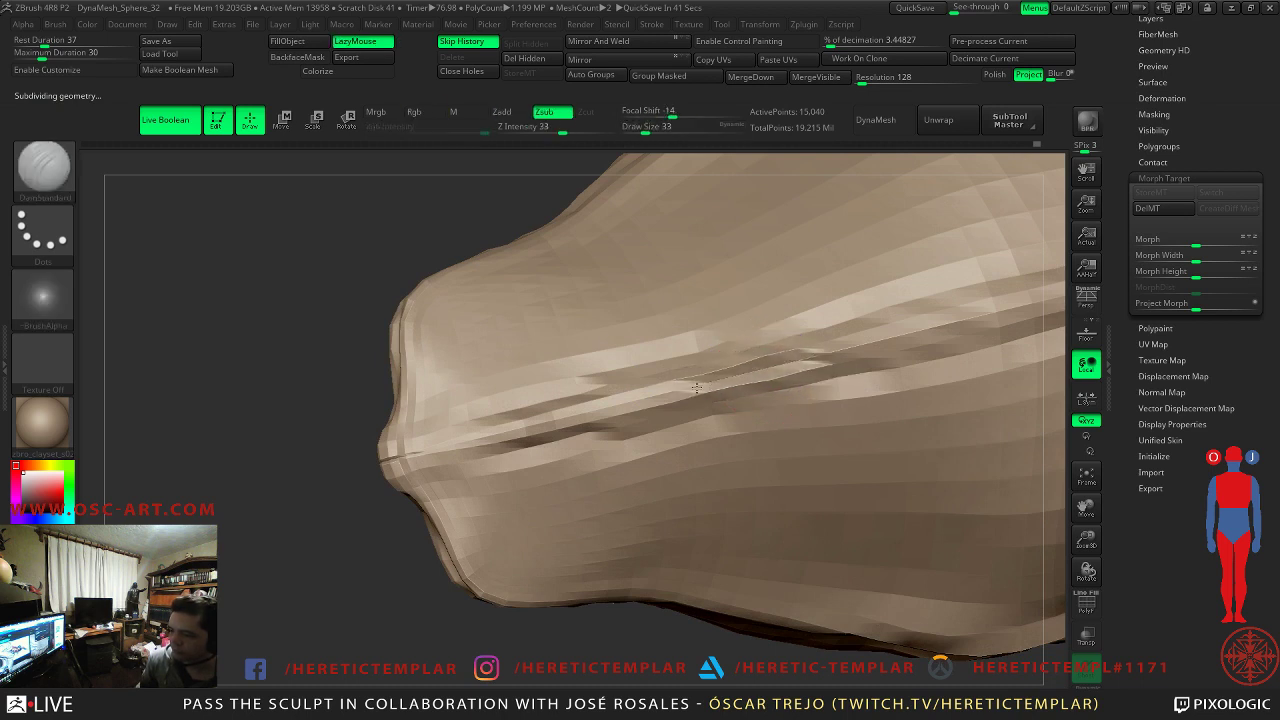
key(d)
key(shift)
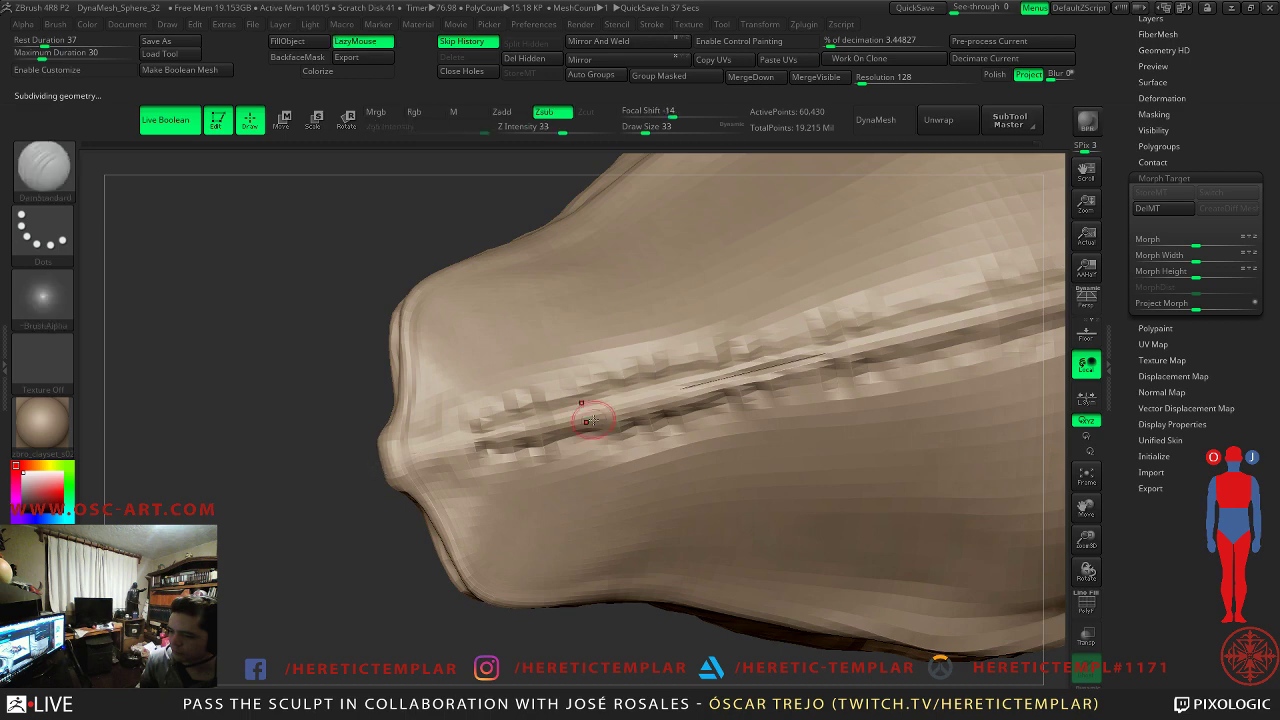
shift+drag(672, 400, 772, 368)
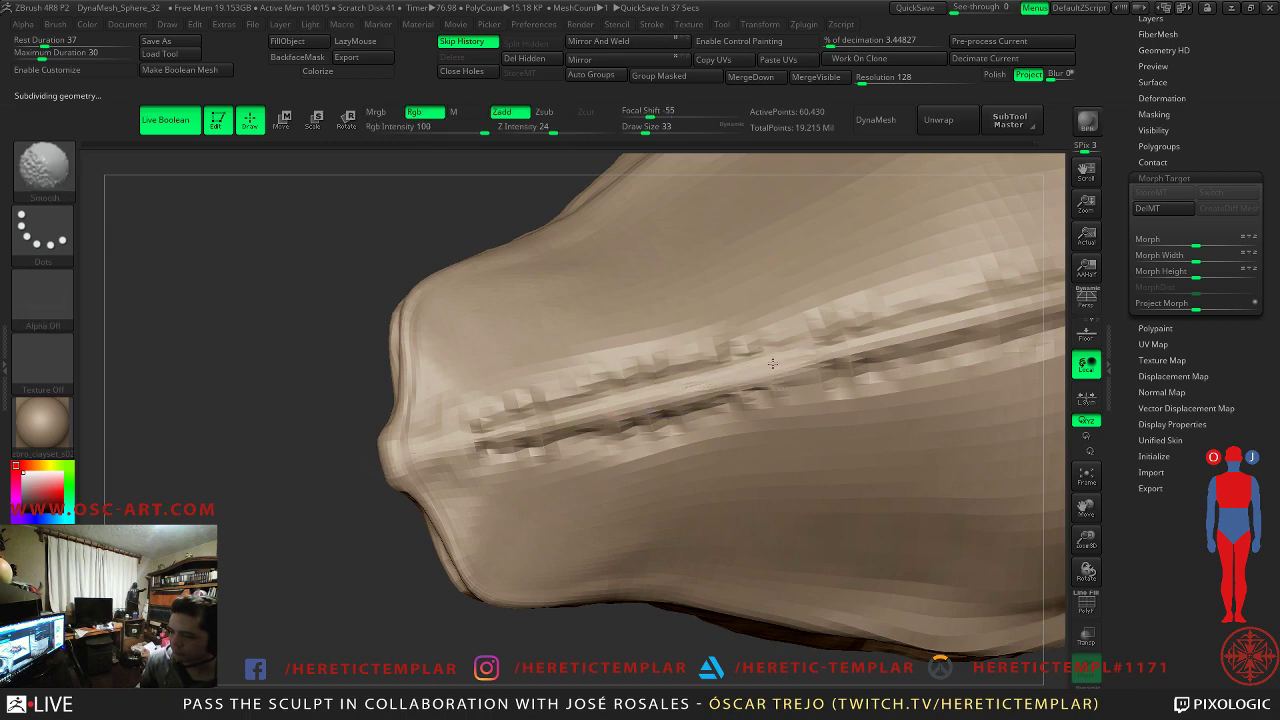
- Smooth the remaining thin crease along the back ridge and at its tip at draw size 20, stepping up the subdivision levels
key(d)
key(shift)
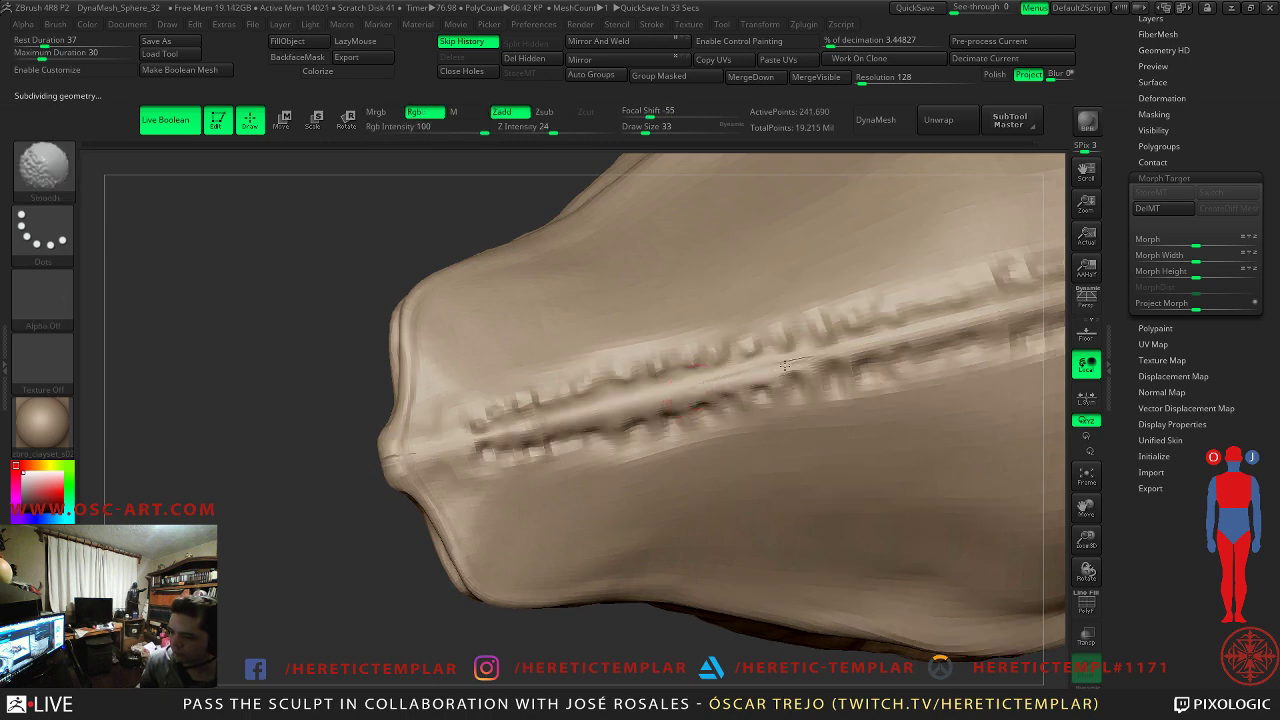
key(s)
click(786, 363)
key(shift)
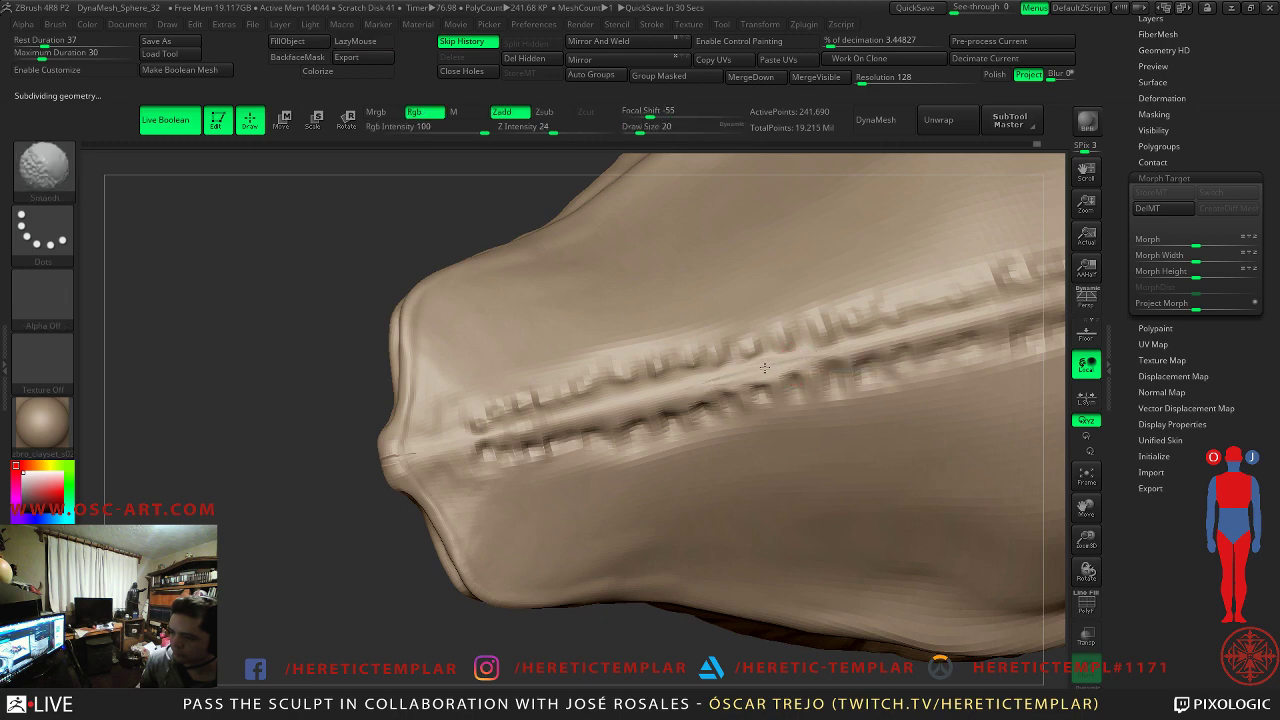
key(d)
key(shift)
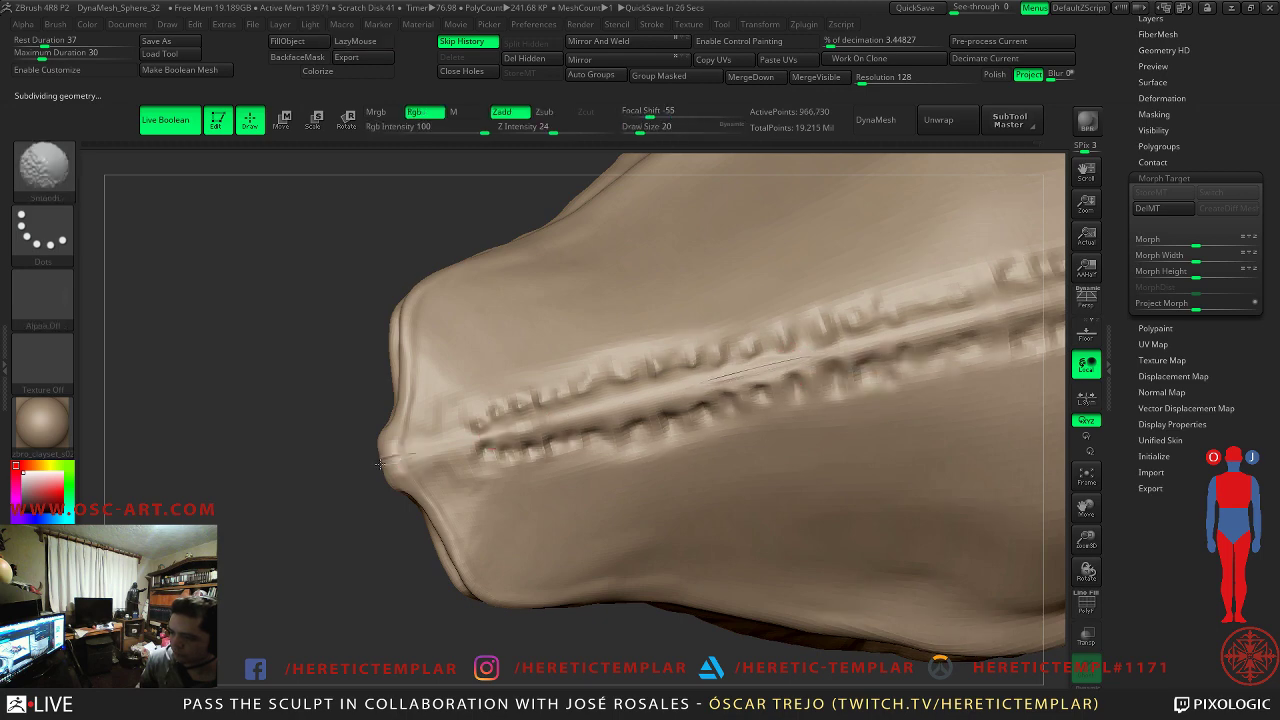
key(shift)
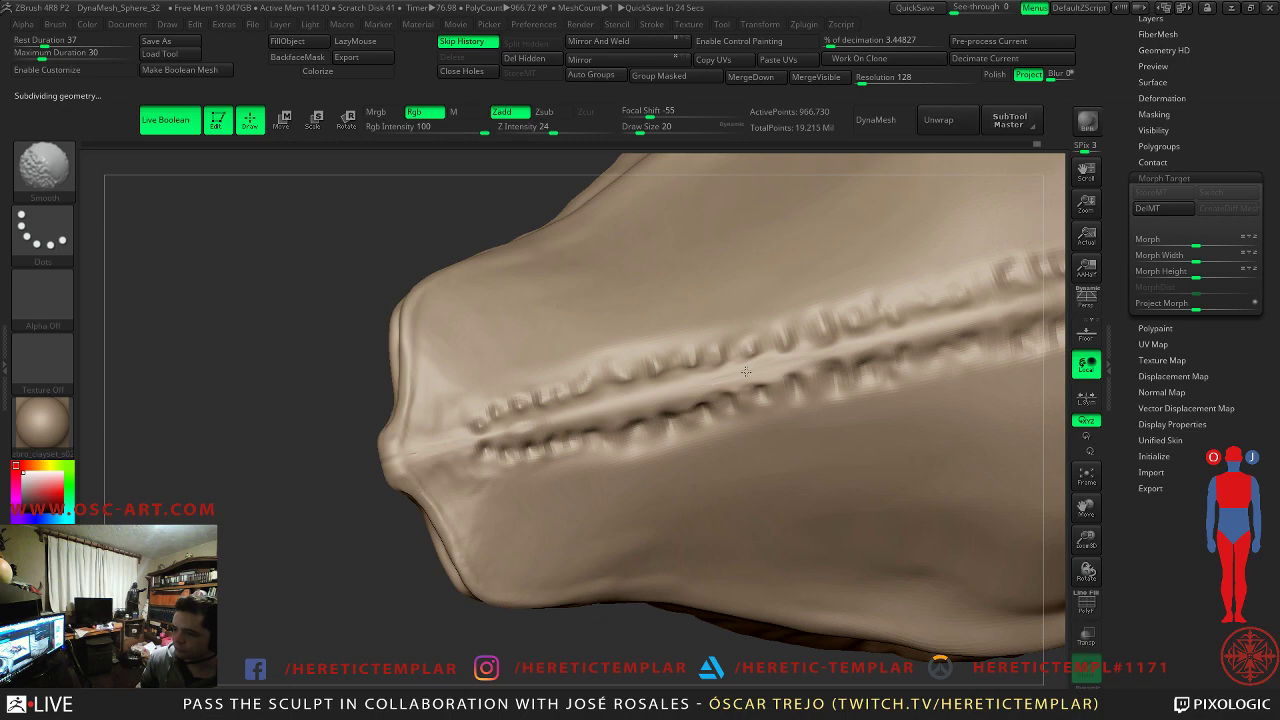
- Select the head shell and deepen the junction of its side grooves with DamStandard at draw size 35
mouse_move(331, 514)
alt+mouse_down()
mouse_move(240, 397)
mouse_move(277, 331)
mouse_move(317, 377)
mouse_move(718, 313)
alt+mouse_up()
alt+drag(803, 286, 884, 591)
alt+click(441, 429)
key(f)
drag(290, 473, 374, 454)
alt+drag(708, 286, 704, 500)
alt+drag(704, 265, 764, 229)
drag(914, 338, 890, 337)
key(ctrl+d)
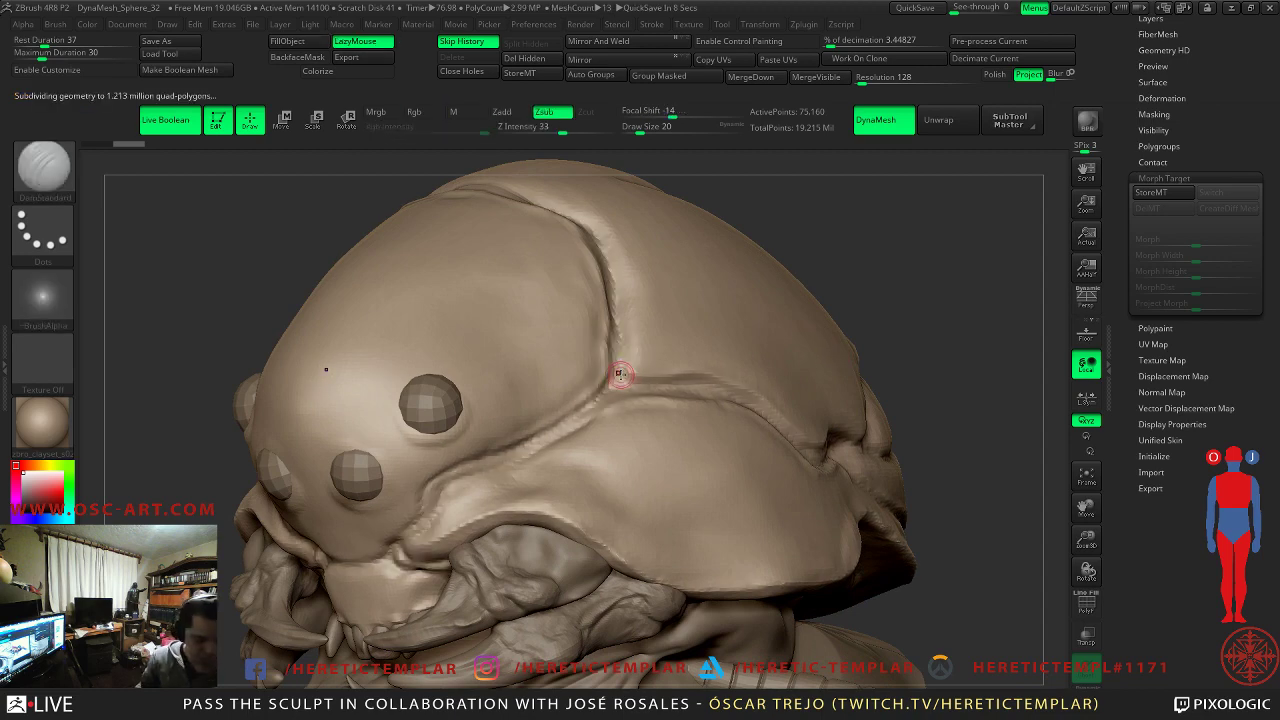
key(s)
drag(621, 347, 744, 404)
drag(643, 383, 620, 366)
key(s)
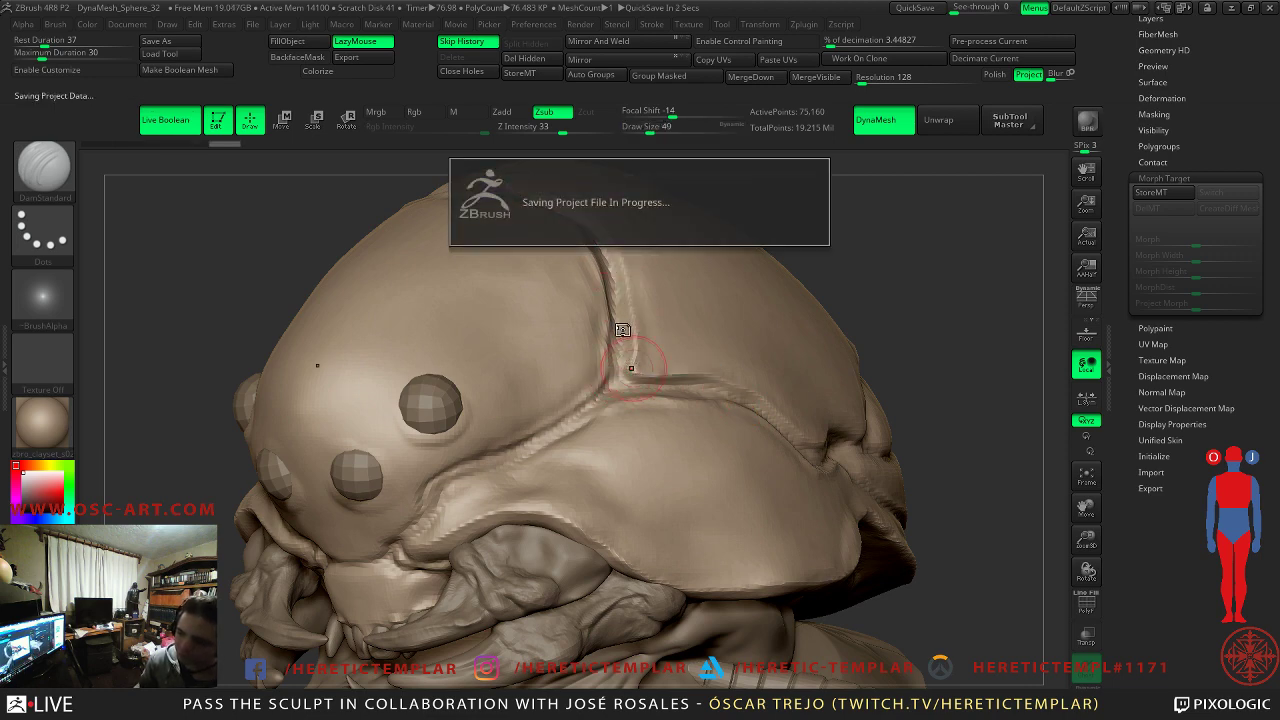
key(s)
drag(634, 347, 624, 350)
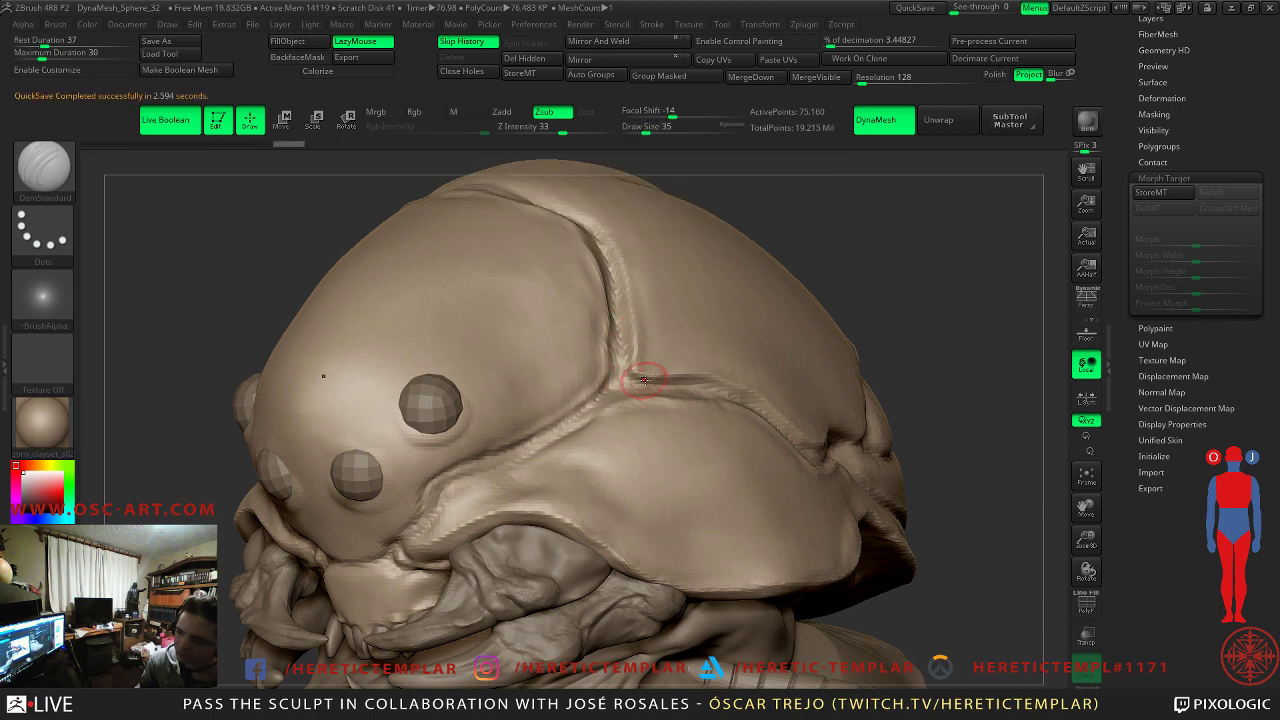
- Carve the grooves between the forehead, the brow ridges and the mouth plate with DamStandard, reducing the draw size to 27
drag(857, 331, 878, 281)
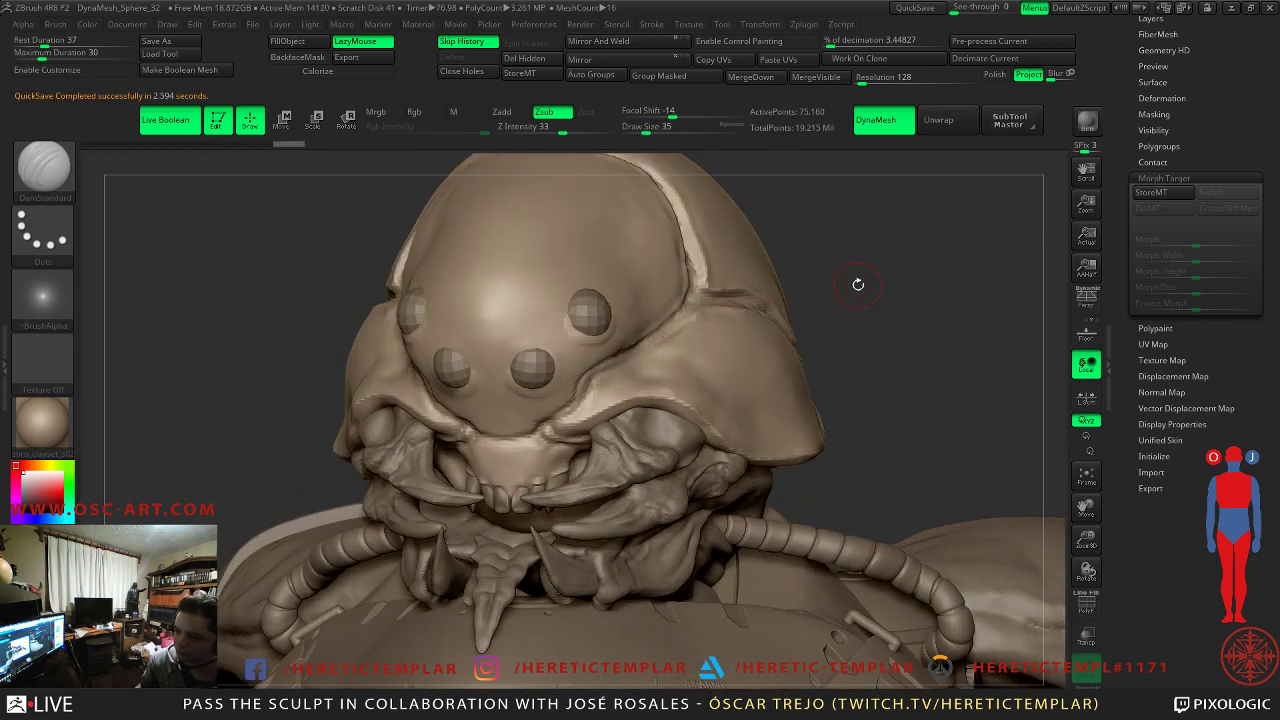
mouse_move(575, 436)
mouse_down()
mouse_move(532, 458)
mouse_move(531, 478)
mouse_move(530, 441)
mouse_move(524, 470)
mouse_move(535, 457)
mouse_move(535, 470)
mouse_up()
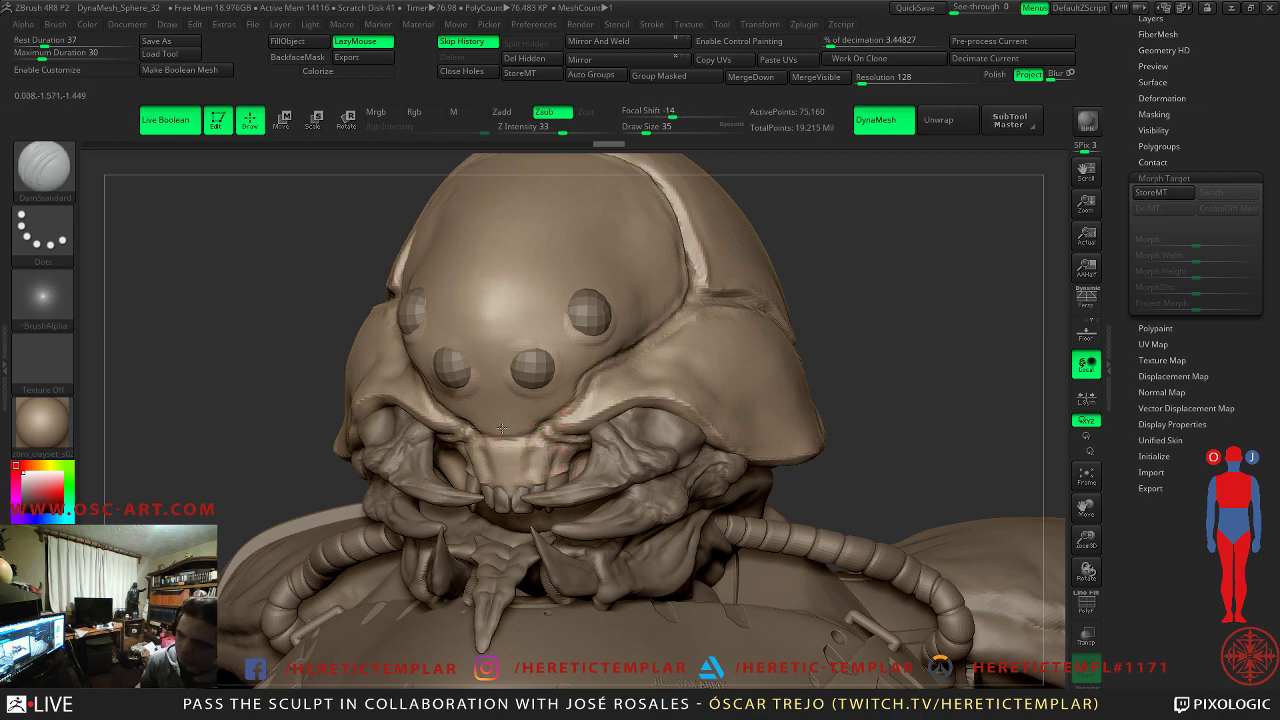
mouse_move(577, 374)
mouse_down()
mouse_move(626, 350)
mouse_move(557, 412)
mouse_move(563, 374)
mouse_move(585, 400)
mouse_up()
key(ctrl+z)
key(s)
click(585, 396)
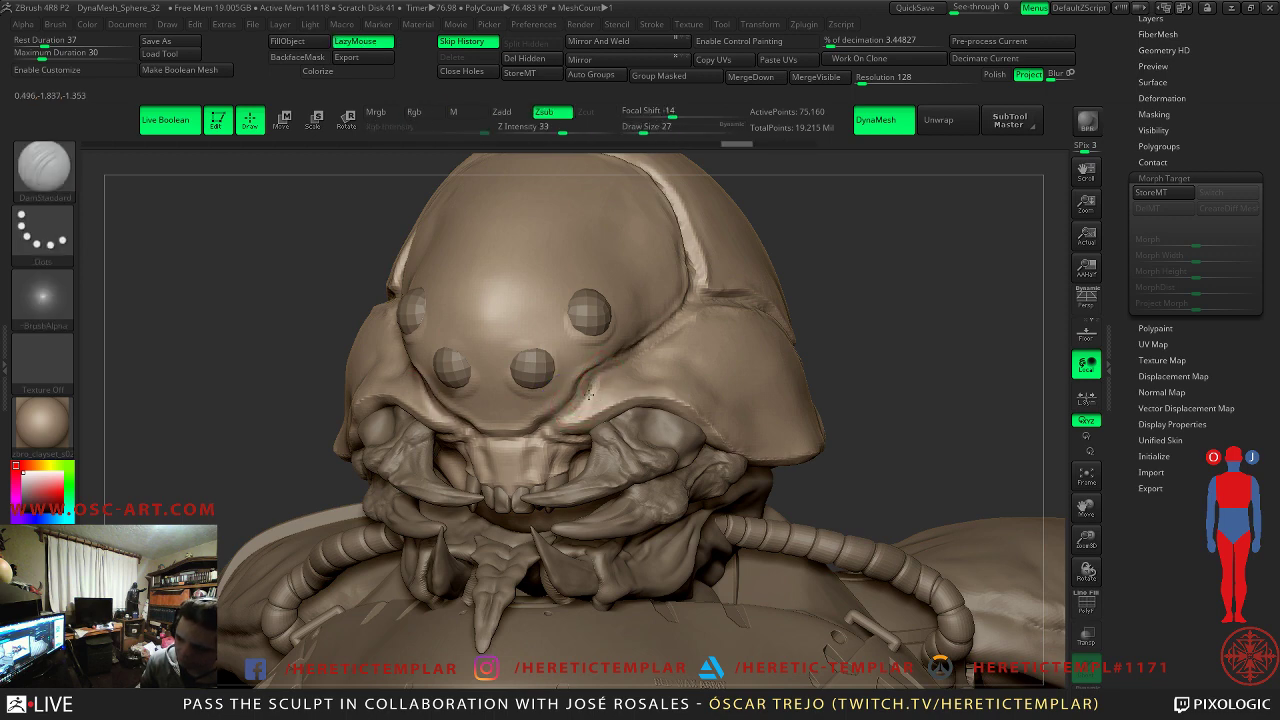
drag(552, 428, 564, 424)
- Sharpen the groove behind the eyes on the side of the head shell with DamStandard at draw size 27
drag(843, 306, 703, 334)
mouse_move(634, 354)
mouse_down()
mouse_move(587, 372)
mouse_move(729, 295)
mouse_move(717, 263)
mouse_up()
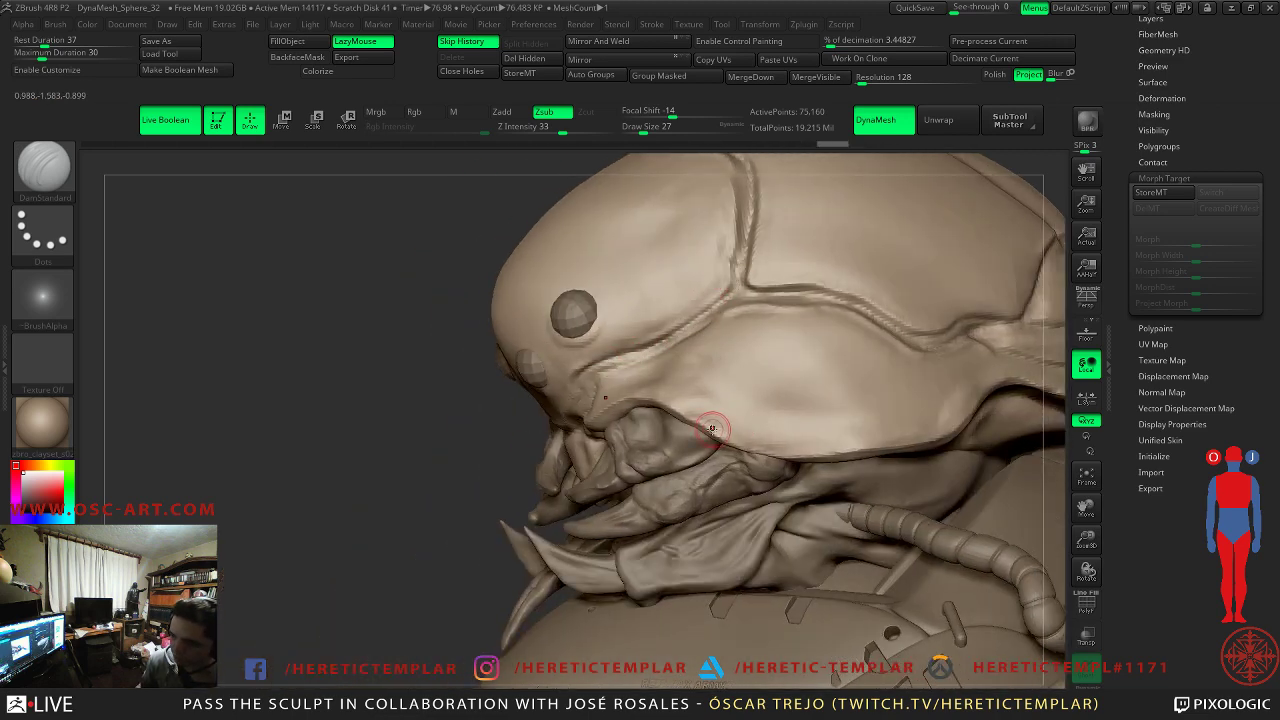
drag(834, 455, 900, 442)
- Select the body with the clawed legs and pick the SnakeHook brush to work on the hind leg
mouse_move(414, 466)
mouse_down()
mouse_move(426, 423)
mouse_move(842, 340)
mouse_move(857, 386)
mouse_move(846, 334)
mouse_move(845, 372)
mouse_move(591, 531)
mouse_move(749, 211)
mouse_move(834, 269)
mouse_move(845, 290)
mouse_move(830, 289)
mouse_up()
alt+click(592, 531)
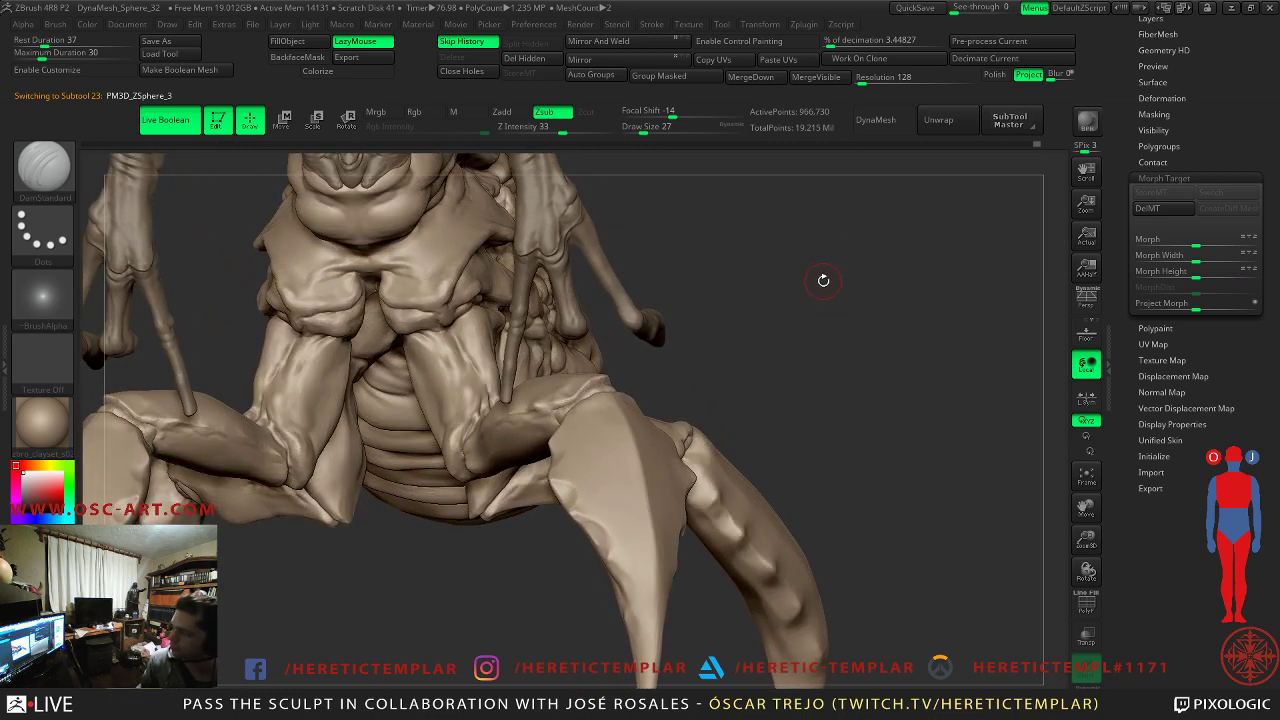
key(b)
key(s)
key(h)
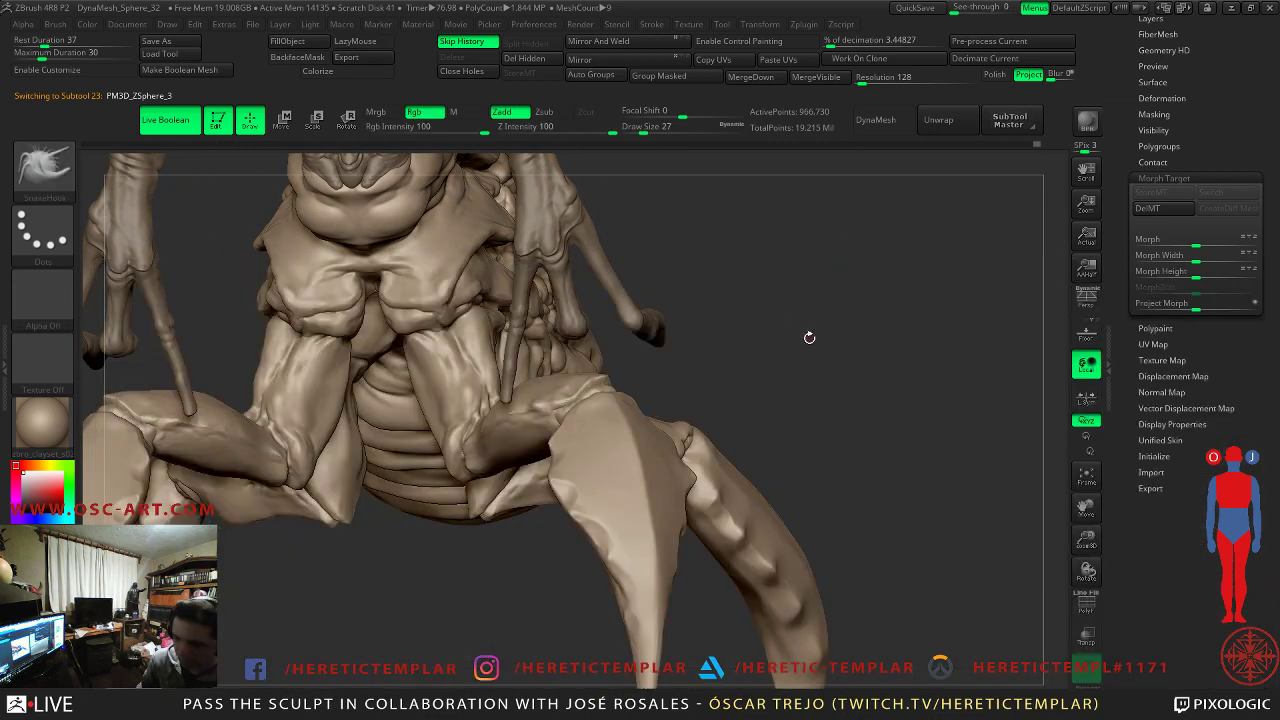
drag(890, 420, 850, 400)
drag(940, 380, 803, 355)
mouse_move(761, 475)
alt+mouse_down()
mouse_move(529, 516)
mouse_move(576, 540)
alt+mouse_up()
alt+drag(461, 681, 365, 384)
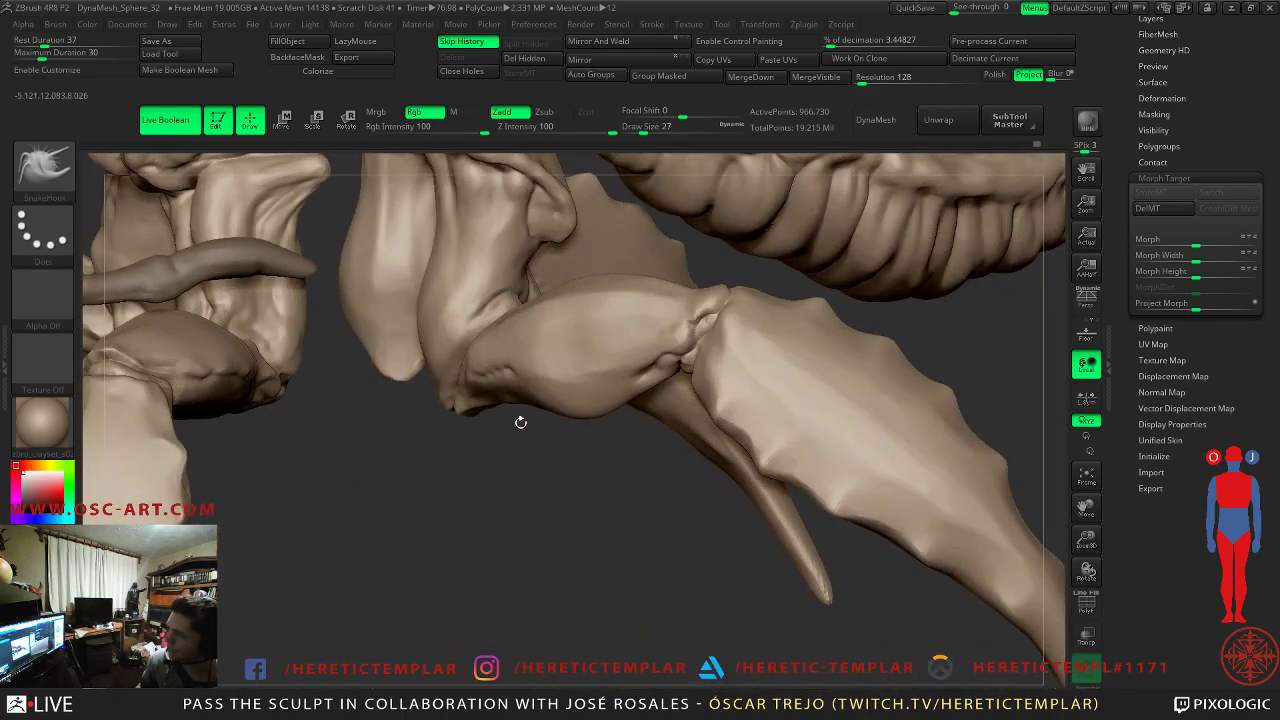
- Try to pull out the underside of the hind thigh with SnakeHook at draw size 83
key(s)
key(s)
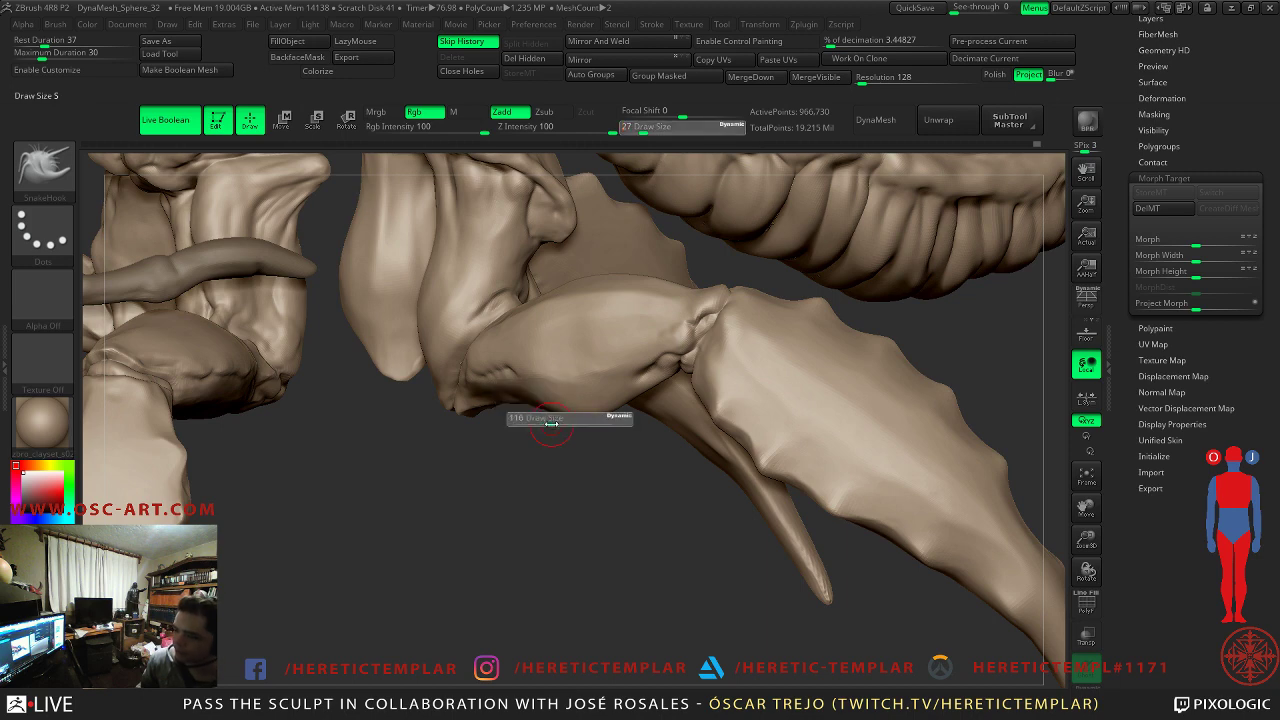
drag(549, 423, 557, 380)
key(s)
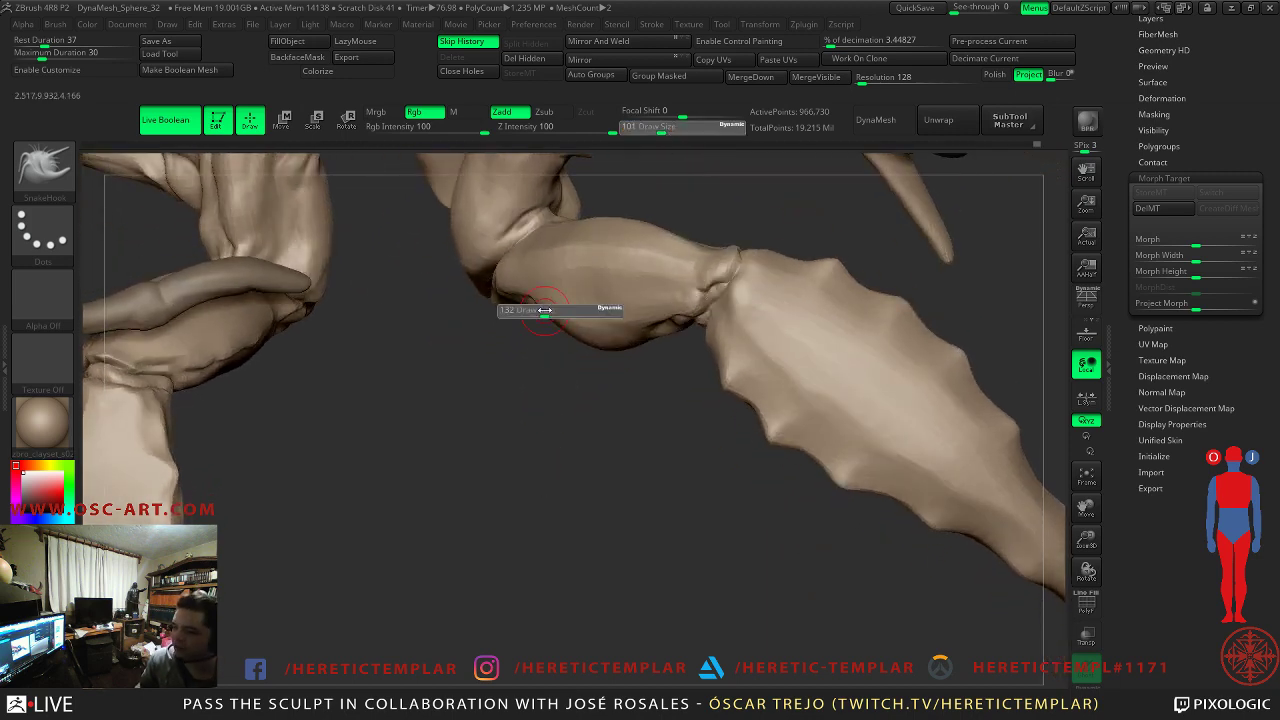
drag(545, 303, 542, 313)
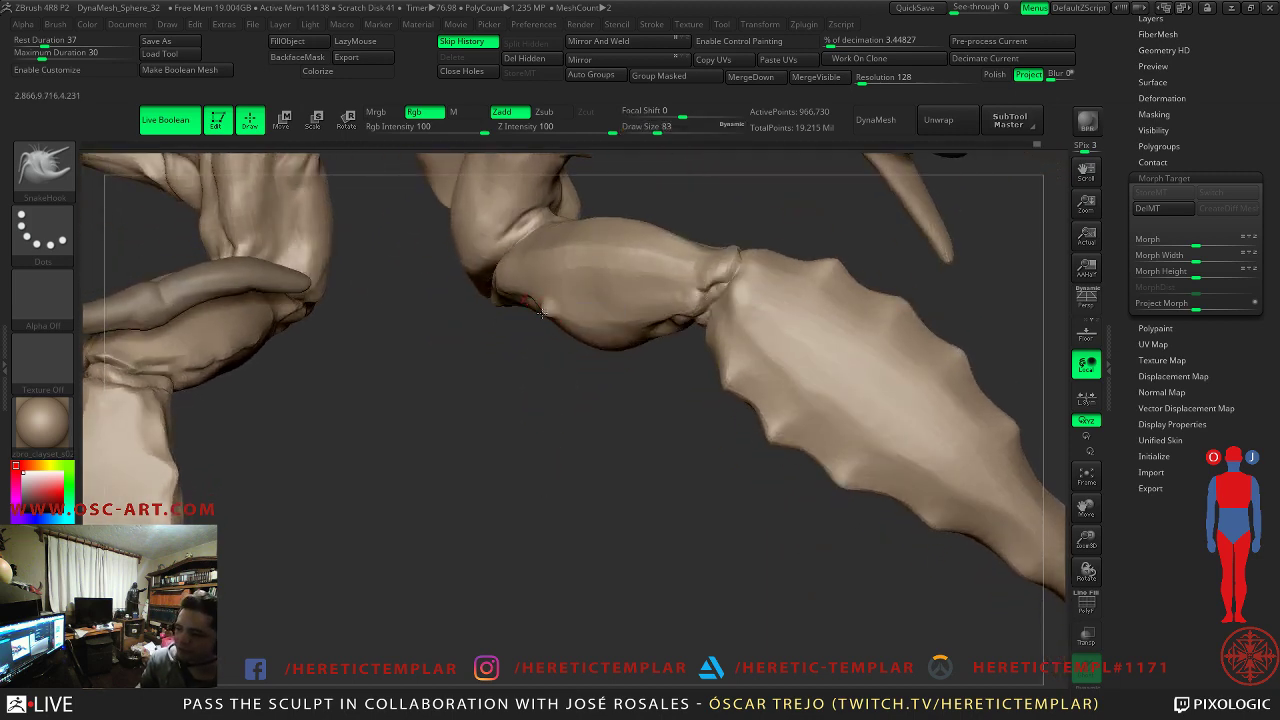
key(ctrl+z)
- Drop one subdivision level and smooth the underside of the hind thigh at draw size 68
key(s)
click(553, 318)
key(shift+d)
shift+drag(560, 313, 585, 296)
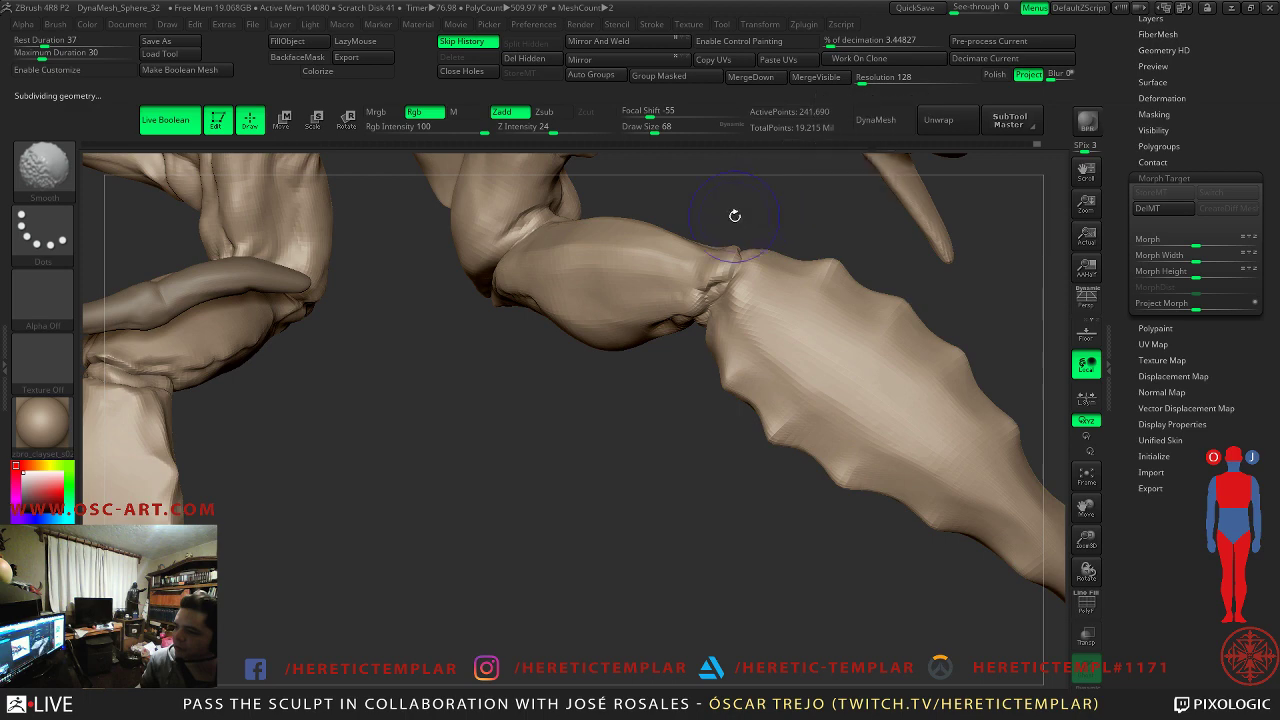
- Try pulling points from the lower edges of the hind thigh and claw with SnakeHook at draw sizes 41 and 25
key(b)
key(s)
key(h)
click(734, 128)
drag(738, 127, 636, 146)
key(s)
drag(533, 292, 542, 293)
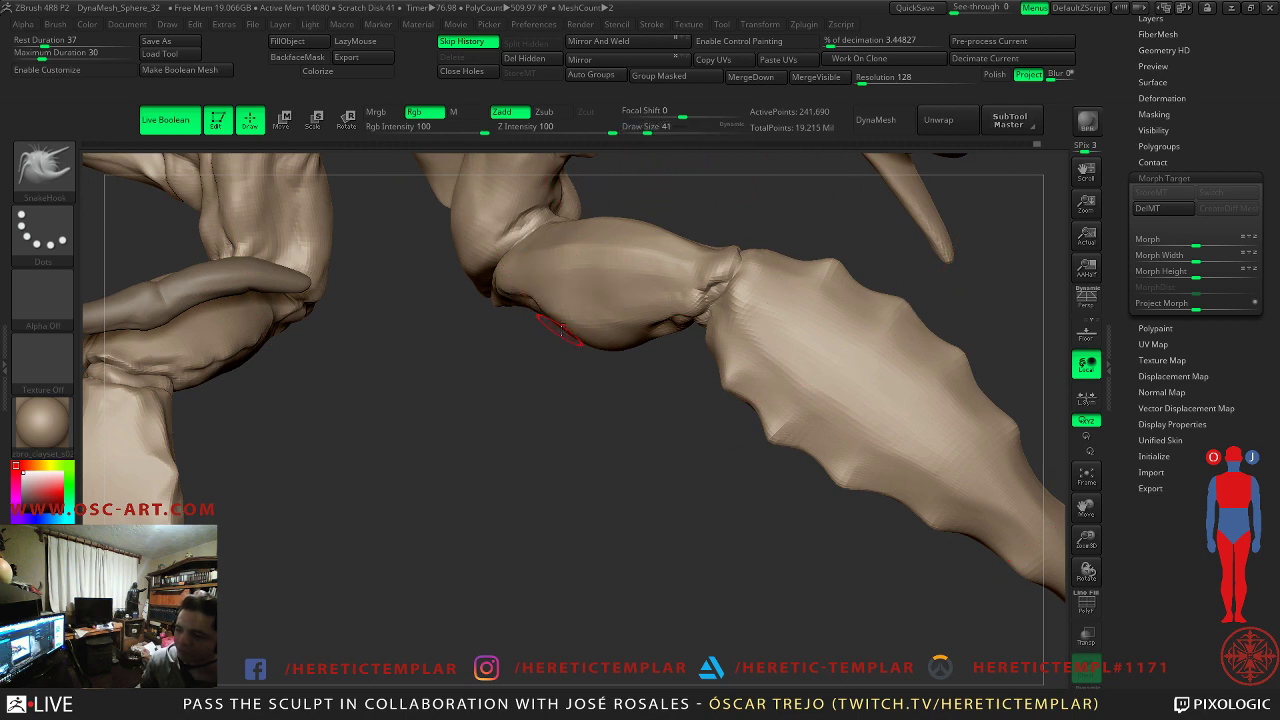
key(s)
drag(758, 388, 748, 400)
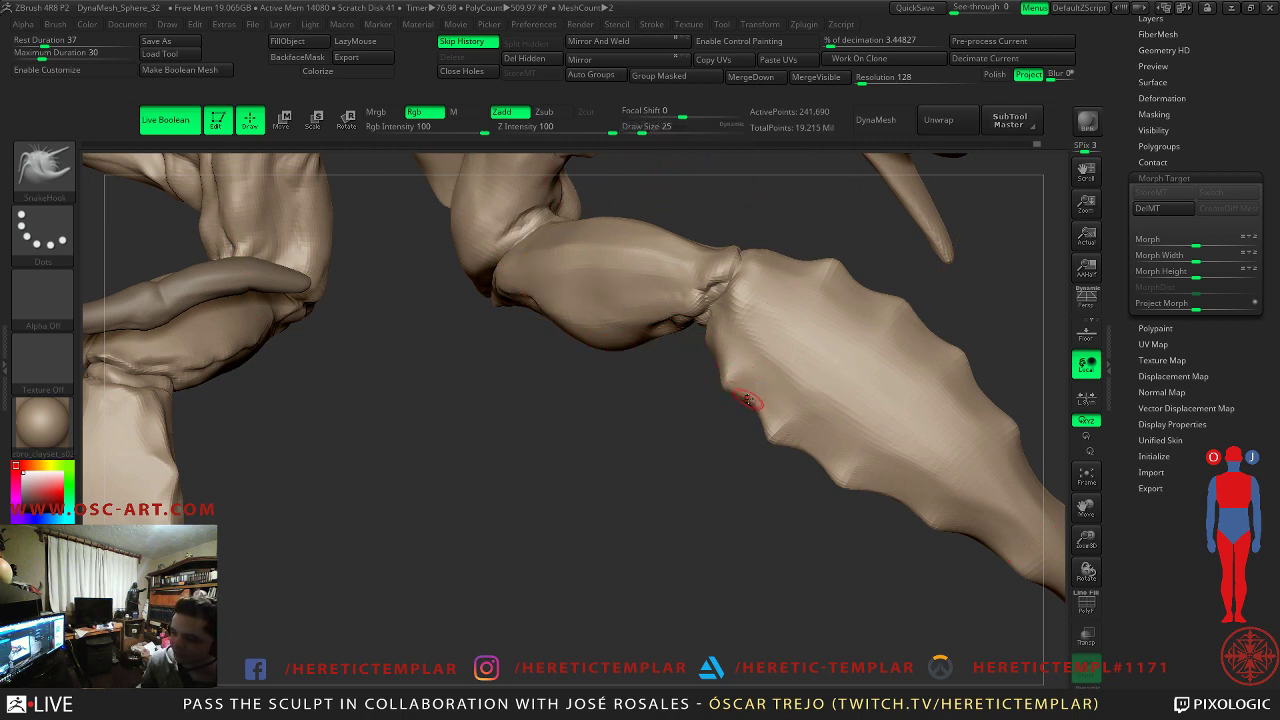
key(ctrl+z)
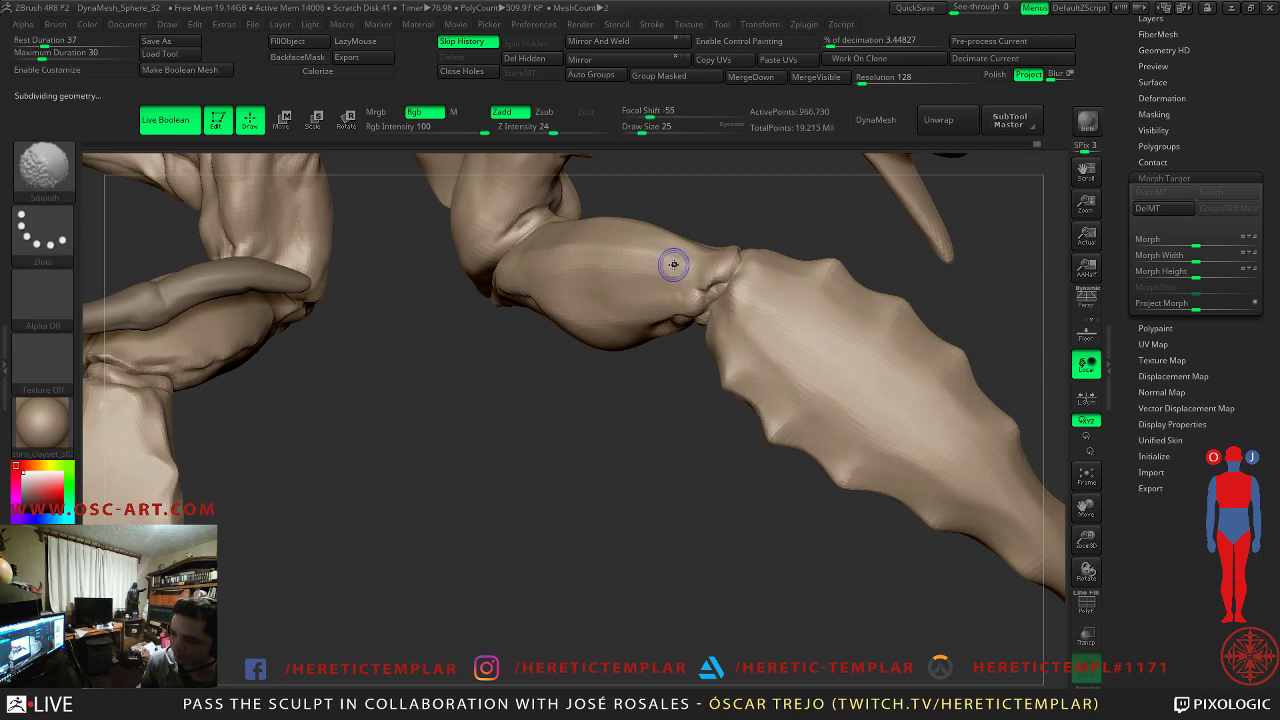
- Pull a row of small hooked spikes along the lower edge of the hind claw with SnakeHook at draw size 25
mouse_move(535, 368)
mouse_down()
mouse_move(526, 271)
mouse_move(603, 356)
mouse_up()
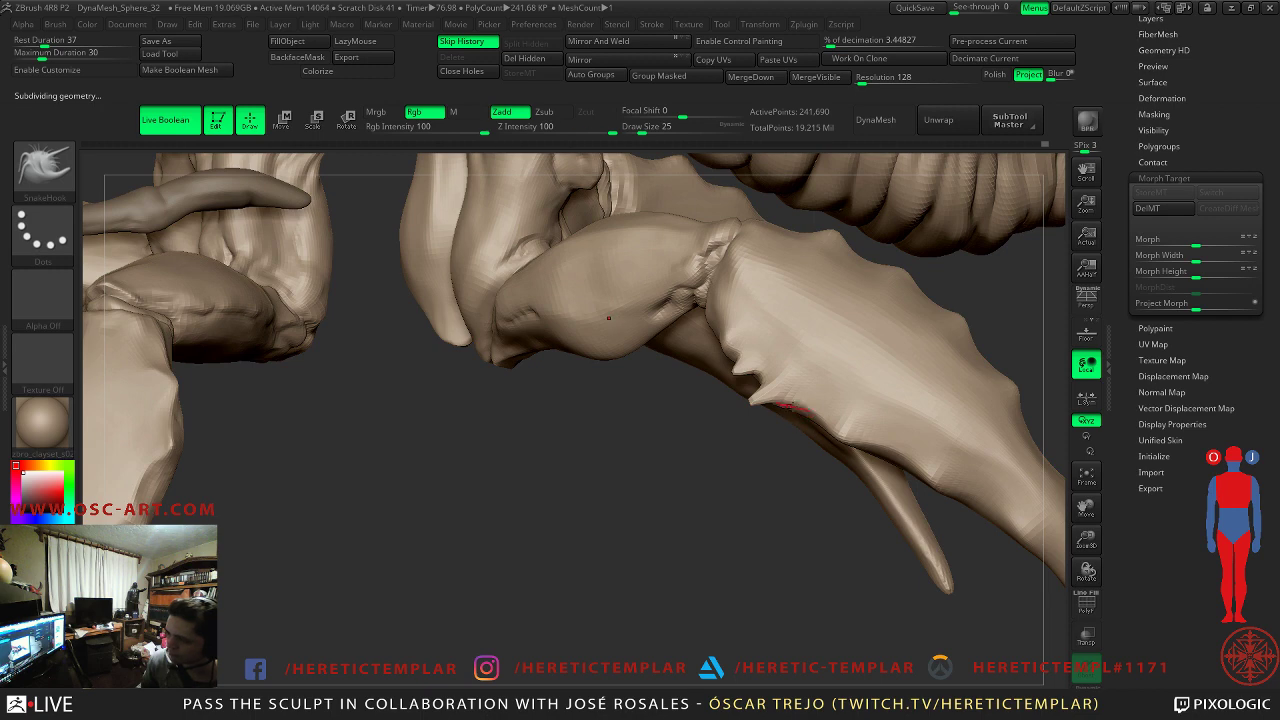
key(shift)
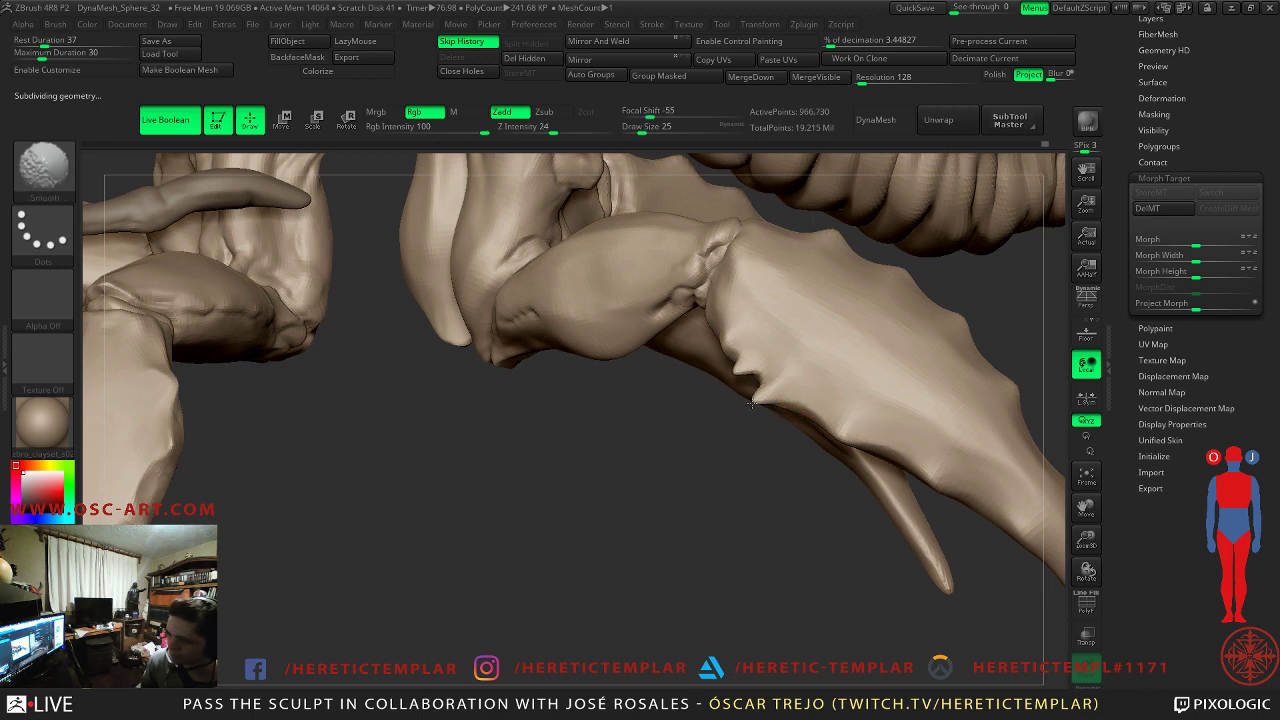
key(shift+d)
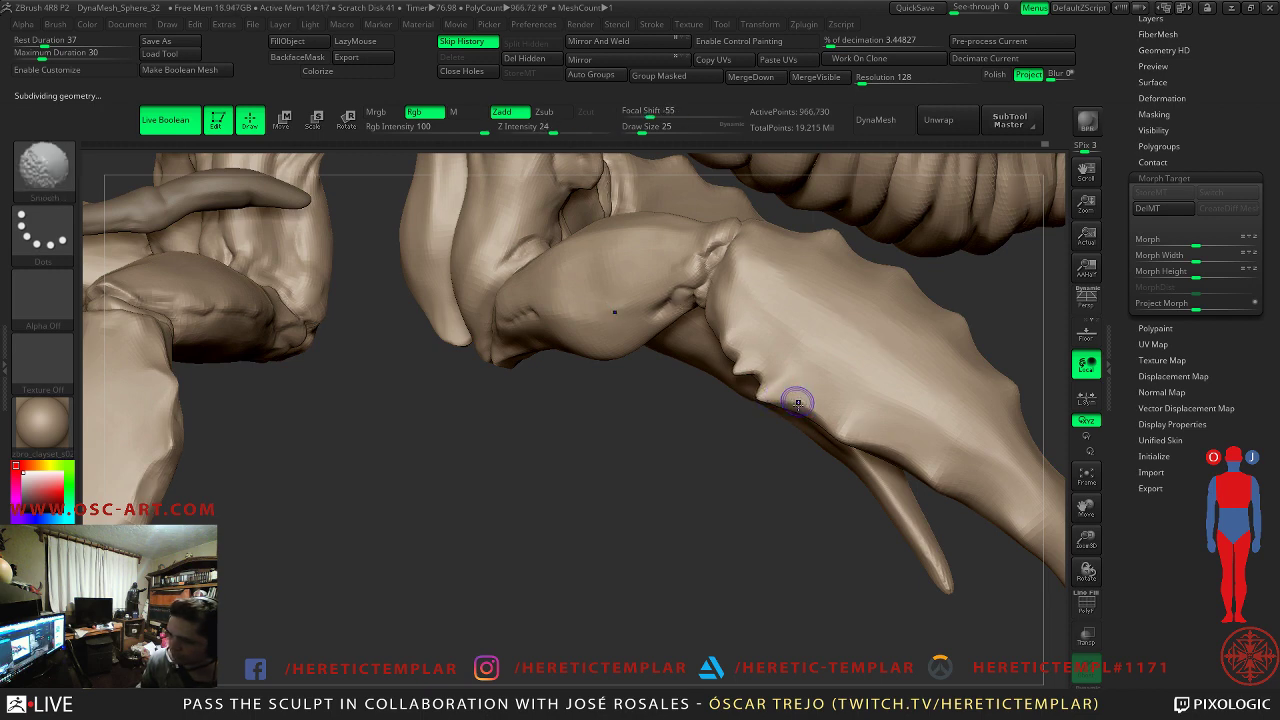
mouse_move(803, 405)
mouse_down()
mouse_move(807, 432)
mouse_move(869, 468)
mouse_up()
drag(891, 554, 714, 460)
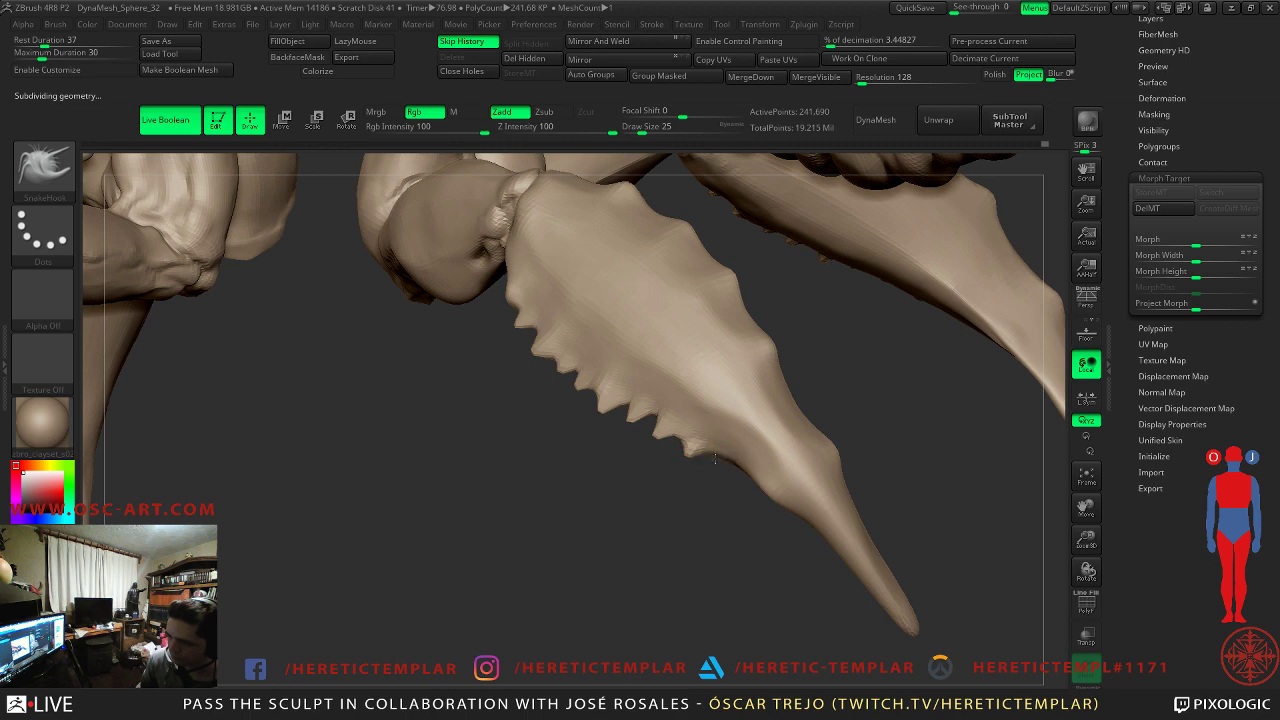
- Undo the outermost spikes on the hind claw's lower edge and smooth that stretch
key(ctrl+z)
key(ctrl+z)
shift+drag(783, 502, 789, 521)
mouse_move(728, 483)
shift+mouse_down()
mouse_move(782, 513)
mouse_move(669, 519)
shift+mouse_up()
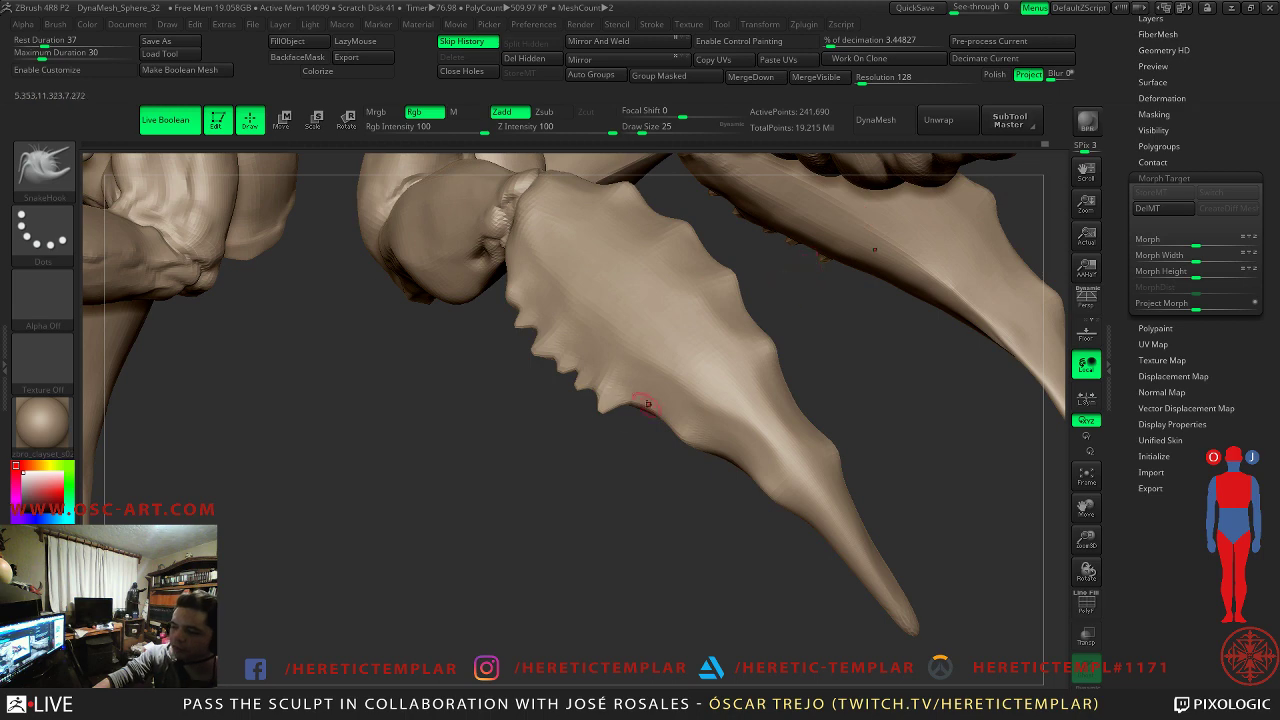
- Try reshaping the claw edge beside the last remaining spike with SnakeHook at draw size 49
key(f)
drag(600, 510, 848, 456)
mouse_move(848, 455)
right_down()
mouse_move(786, 400)
mouse_move(591, 354)
mouse_move(427, 359)
right_up()
key(s)
click(292, 344)
shift+drag(277, 331, 275, 325)
key(ctrl+z)
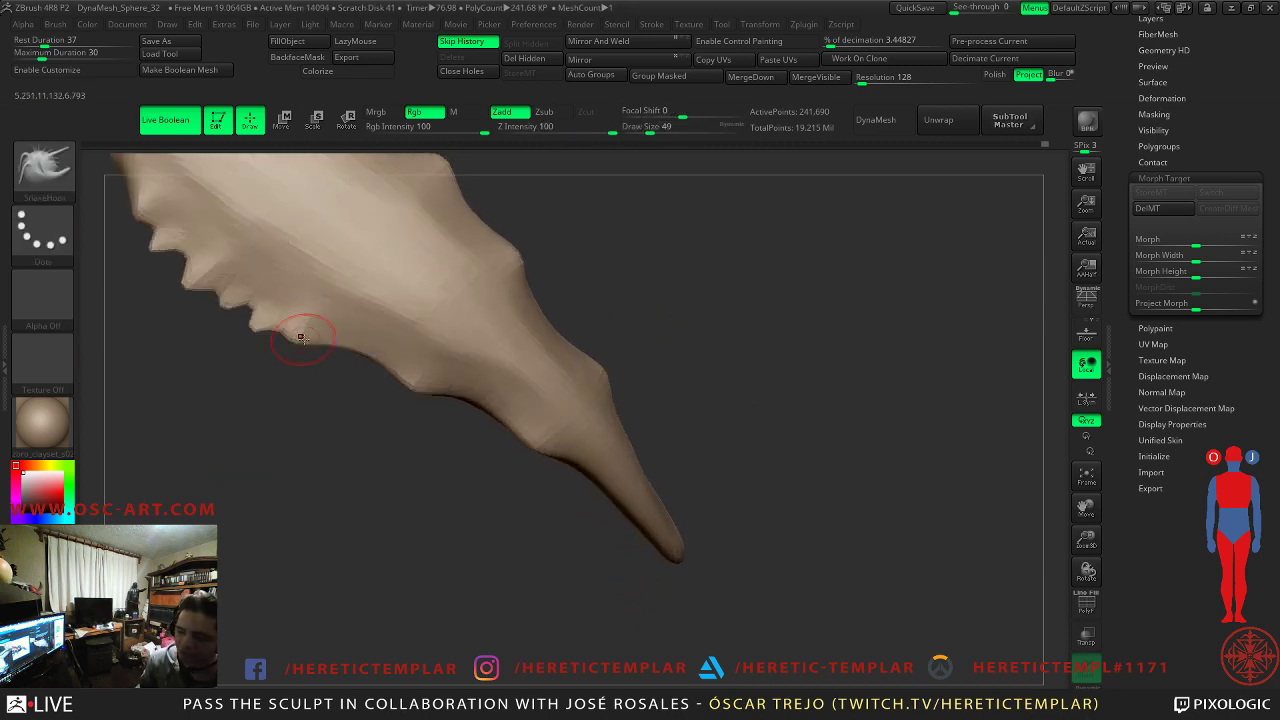
- Rework the row of spikes on the hind claw's lower edge with SnakeHook at draw size 35
key(s)
click(320, 346)
mouse_move(320, 346)
mouse_down()
mouse_move(294, 338)
mouse_move(311, 366)
mouse_move(250, 357)
mouse_move(204, 316)
mouse_up()
key(shift)
alt+drag(543, 325, 715, 349)
alt+drag(694, 300, 751, 387)
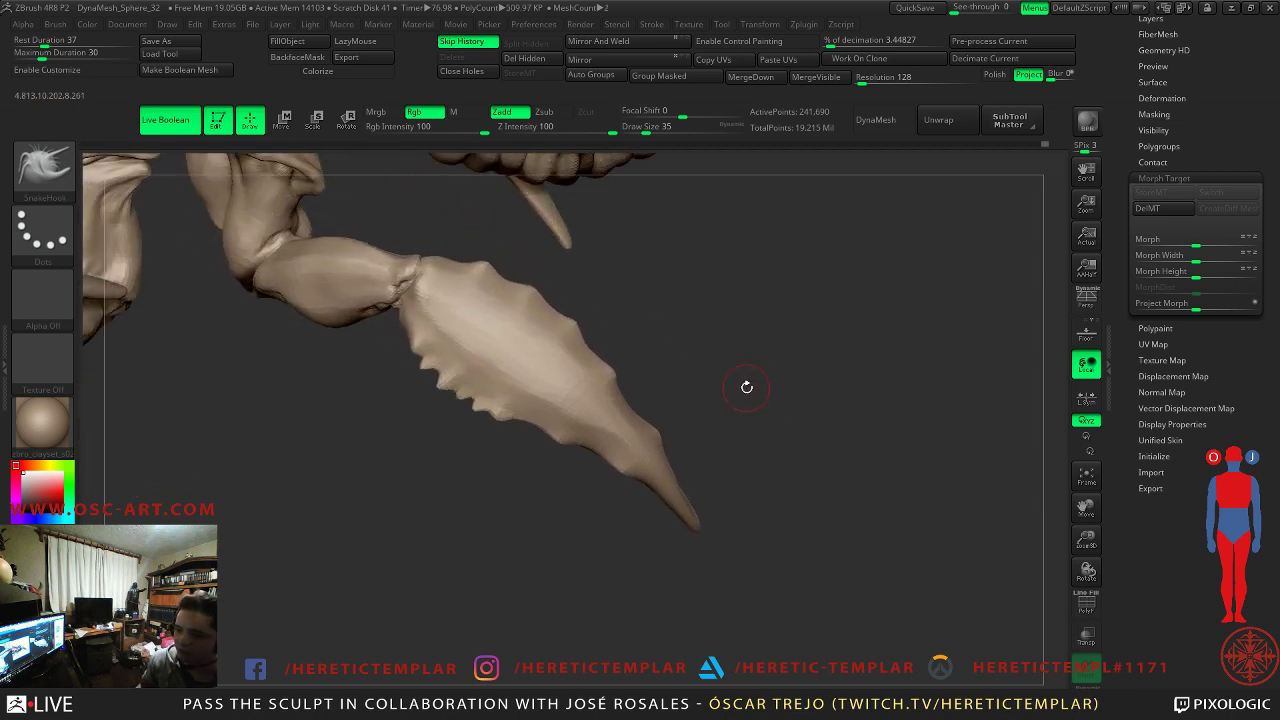
- Undo the latest spike strokes on the hind claw, keeping only the first spikes near the joint
key(ctrl+z)
key(ctrl+z)
key(ctrl+z)
key(ctrl+z)
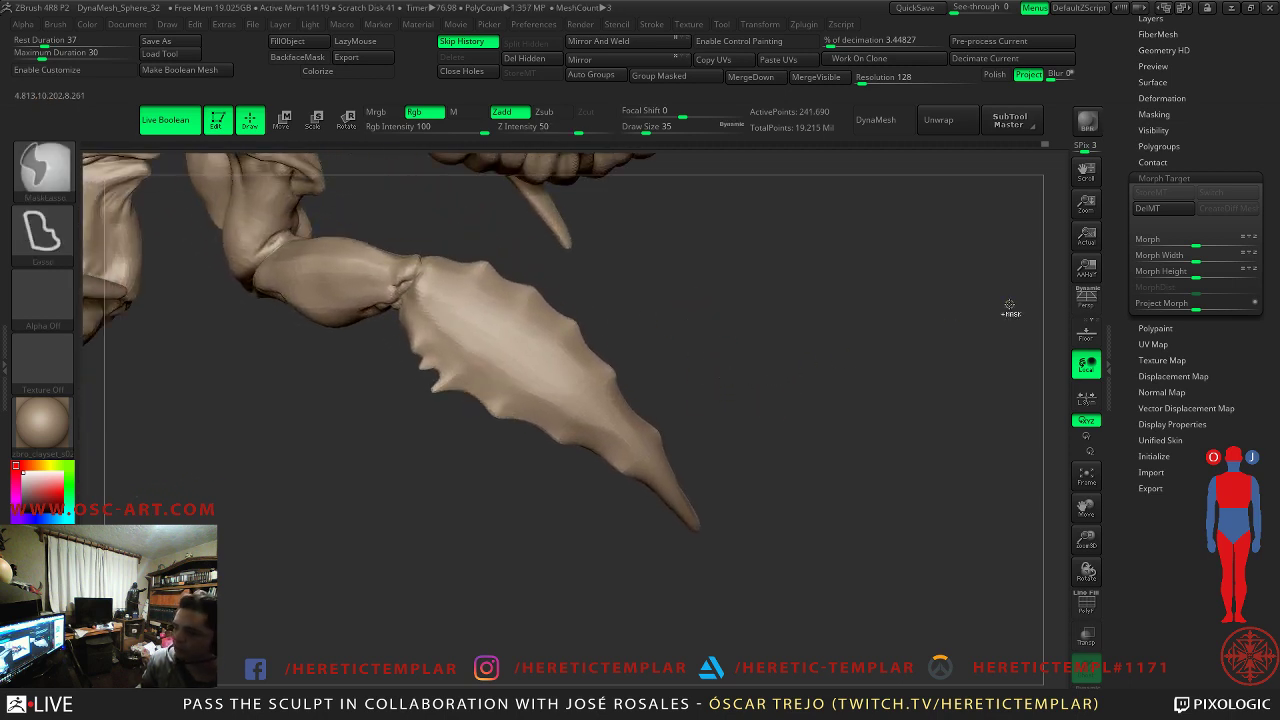
key(ctrl+z)
- Open the geometry settings, step the body down to subdivision level 1 and display its polygroup wireframe
drag(1125, 83, 1121, 182)
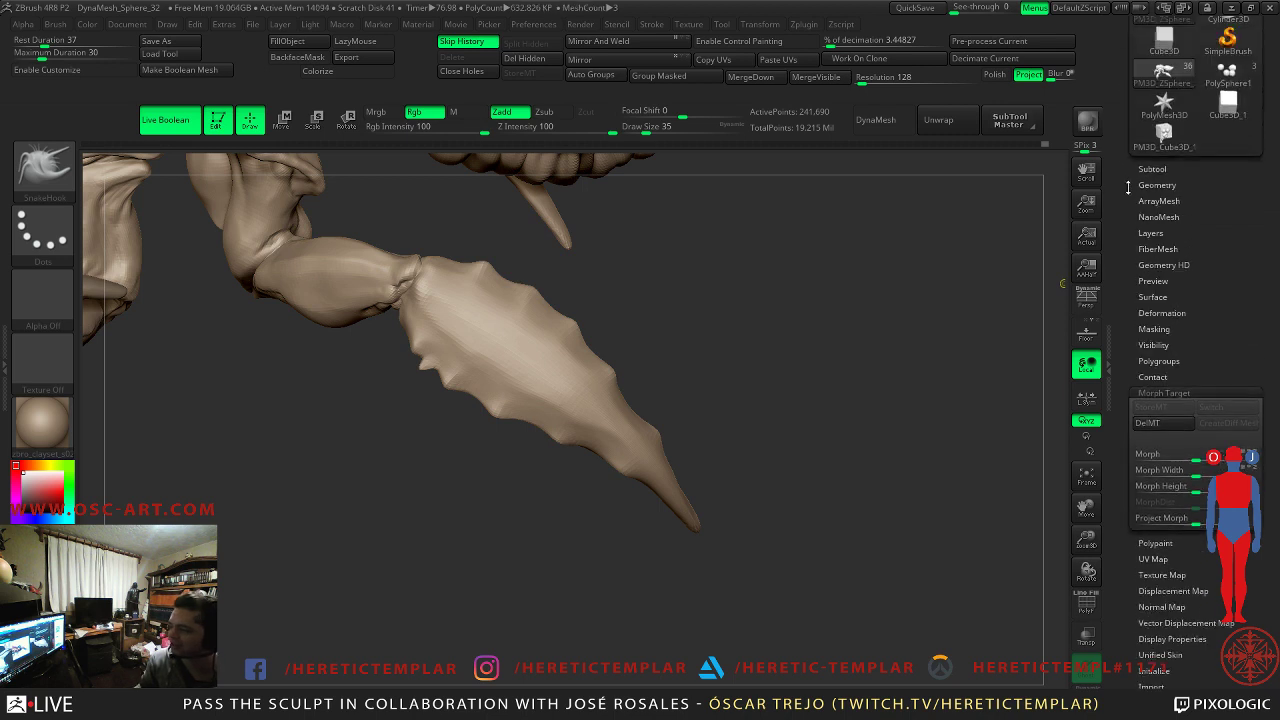
click(1156, 185)
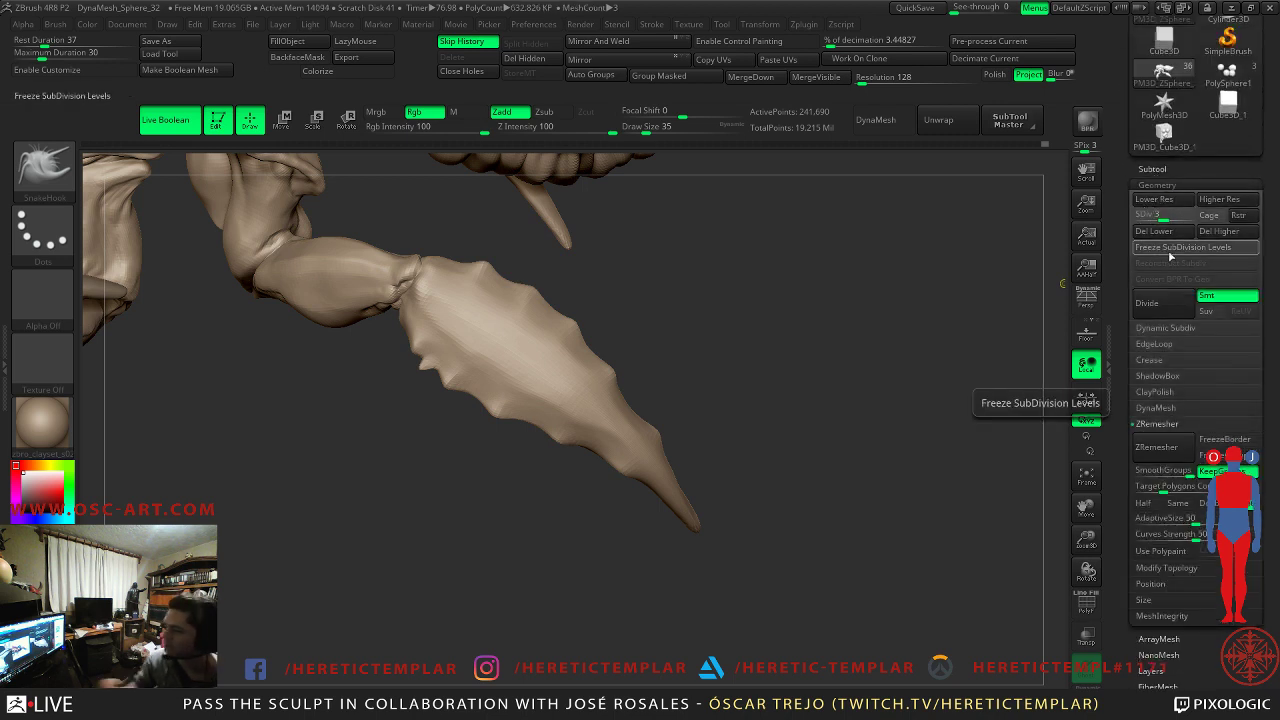
key(shift)
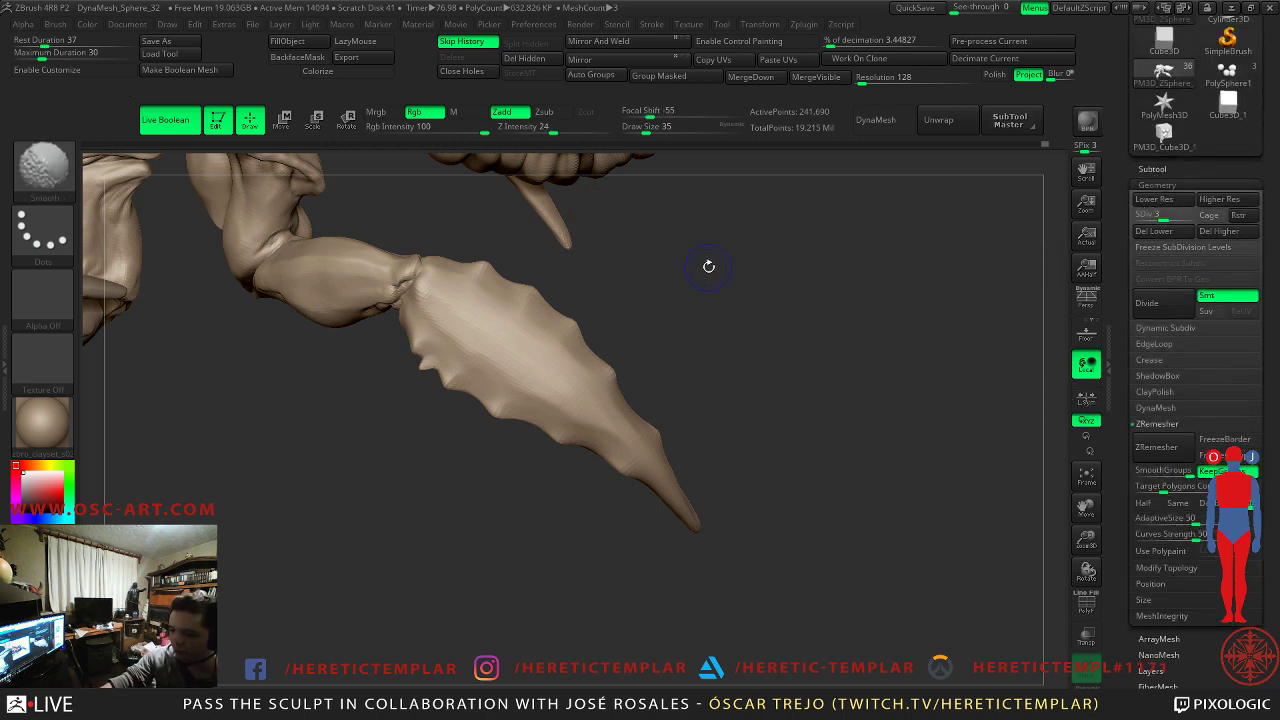
key(shift+d)
key(shift+d)
mouse_move(720, 304)
alt+mouse_down()
mouse_move(817, 434)
mouse_move(801, 355)
mouse_move(834, 443)
mouse_move(900, 520)
alt+mouse_up()
key(shift+f)
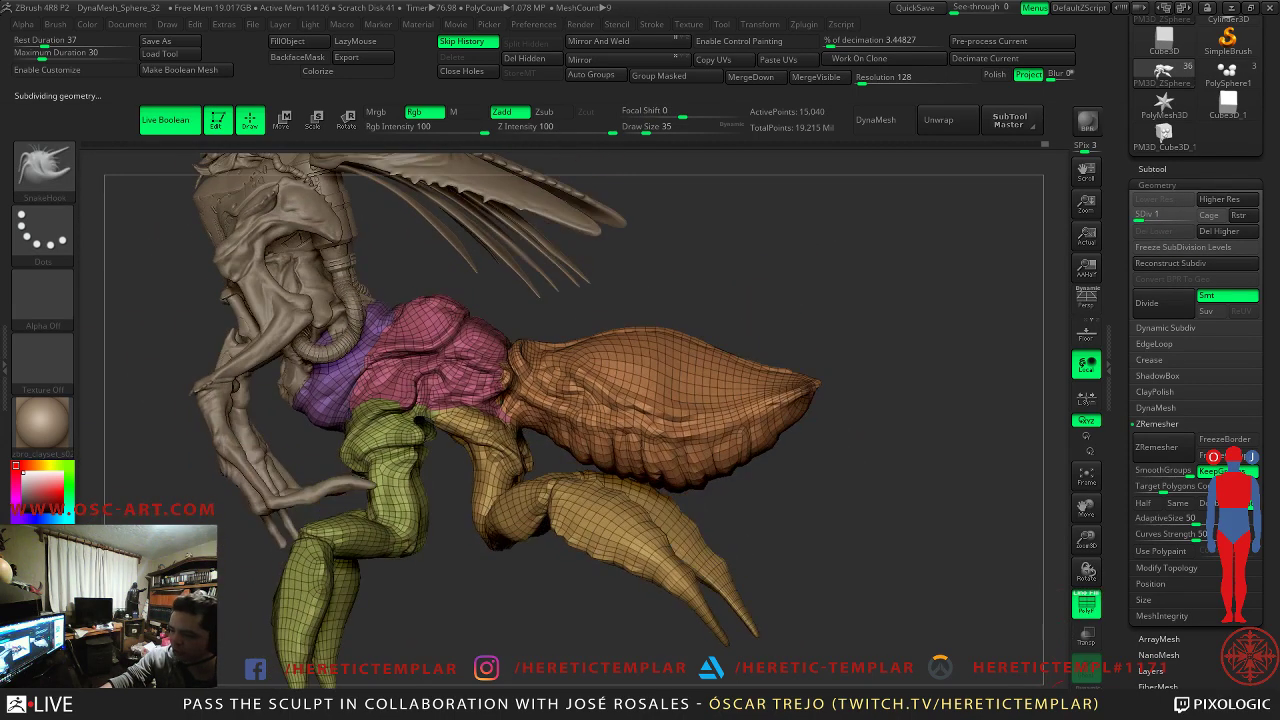
- Freeze the body's subdivision levels at level 1, and unfreeze them to remap the high-resolution details
click(1078, 685)
alt+drag(1064, 685, 955, 610)
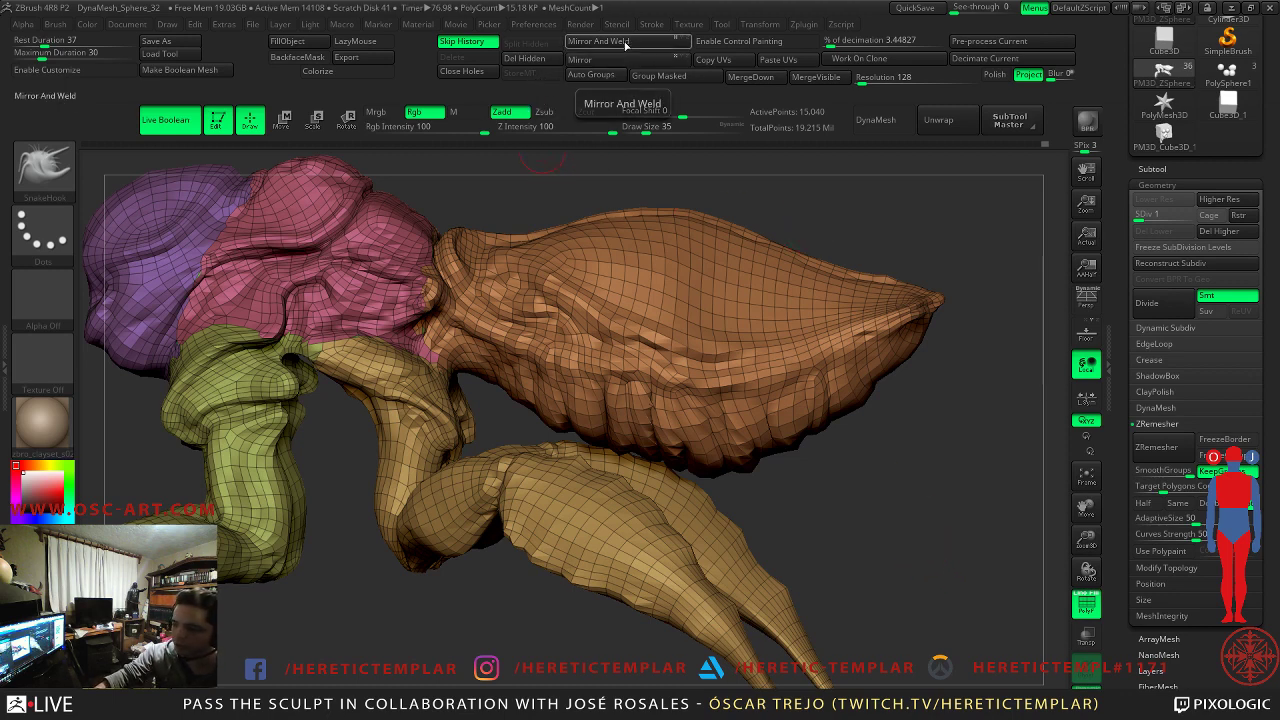
click(1175, 249)
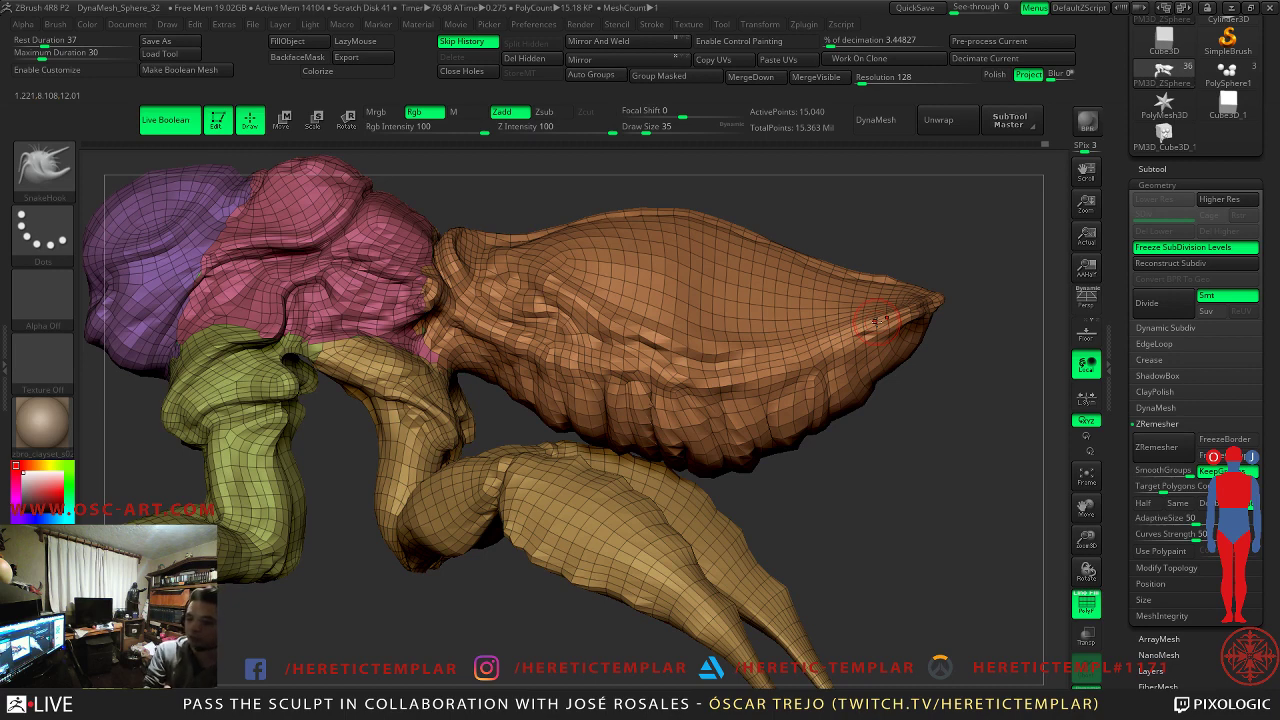
click(1170, 247)
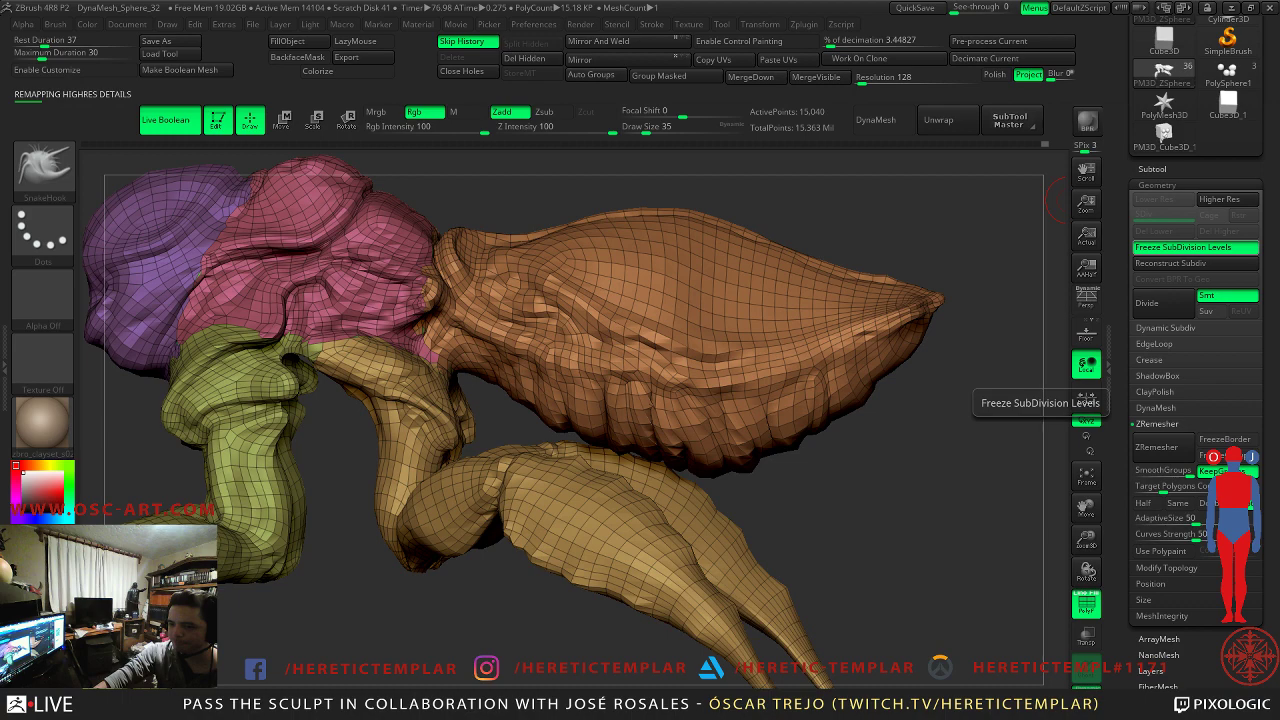
key(ctrl+z)
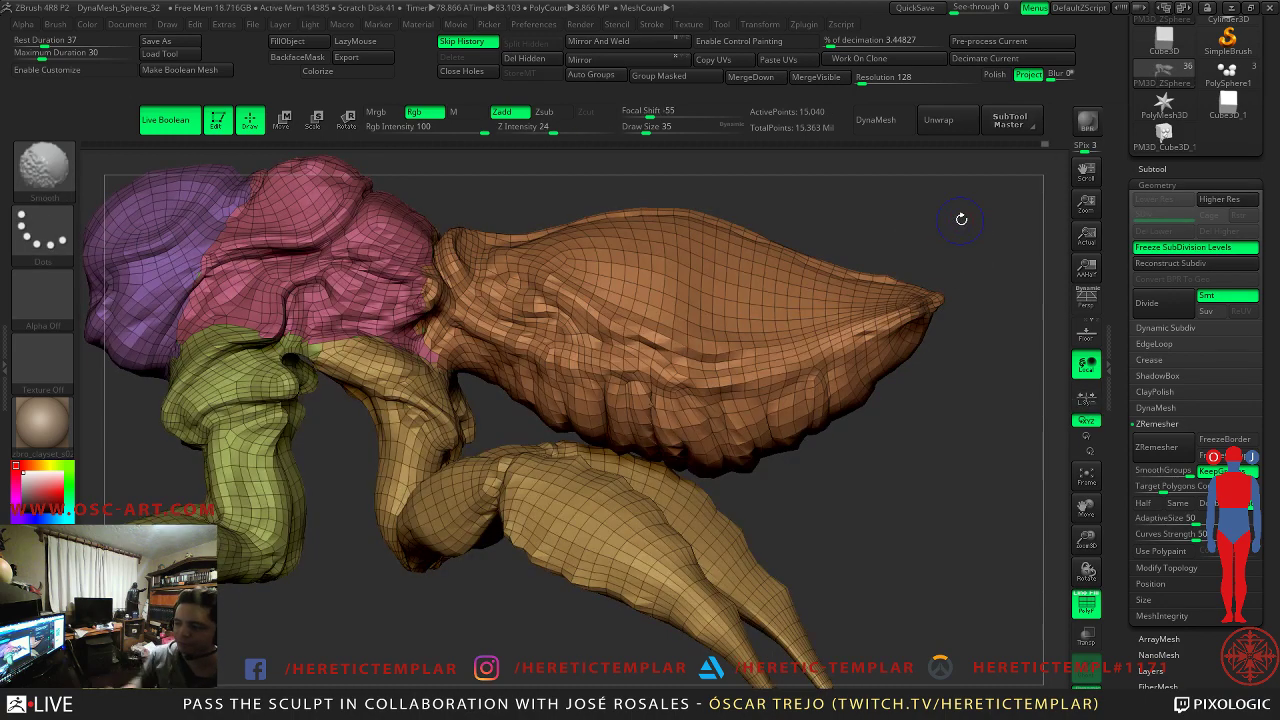
- Hide the body's wireframe and enlarge the SnakeHook brush to draw size 136 for the hind leg
mouse_move(771, 209)
alt+mouse_down()
mouse_move(859, 338)
mouse_move(834, 283)
mouse_move(849, 297)
mouse_move(857, 262)
mouse_move(881, 285)
alt+mouse_up()
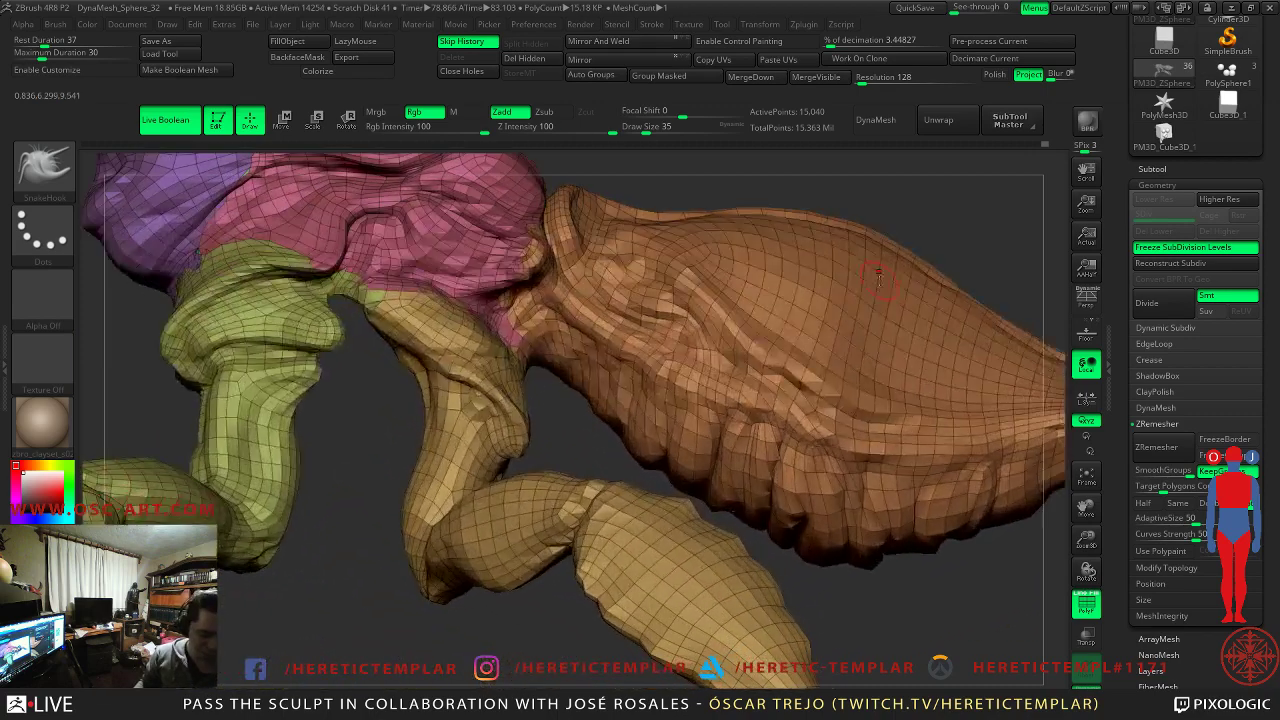
key(shift+f)
mouse_move(618, 212)
alt+mouse_down()
mouse_move(664, 330)
mouse_move(684, 338)
mouse_move(894, 271)
alt+mouse_up()
key(s)
key(s)
mouse_move(546, 303)
alt+mouse_down()
mouse_move(469, 289)
mouse_move(546, 269)
alt+mouse_up()
mouse_move(840, 306)
alt+mouse_down()
mouse_move(808, 230)
mouse_move(828, 250)
mouse_move(857, 246)
mouse_move(860, 332)
alt+mouse_up()
key(s)
drag(606, 379, 616, 380)
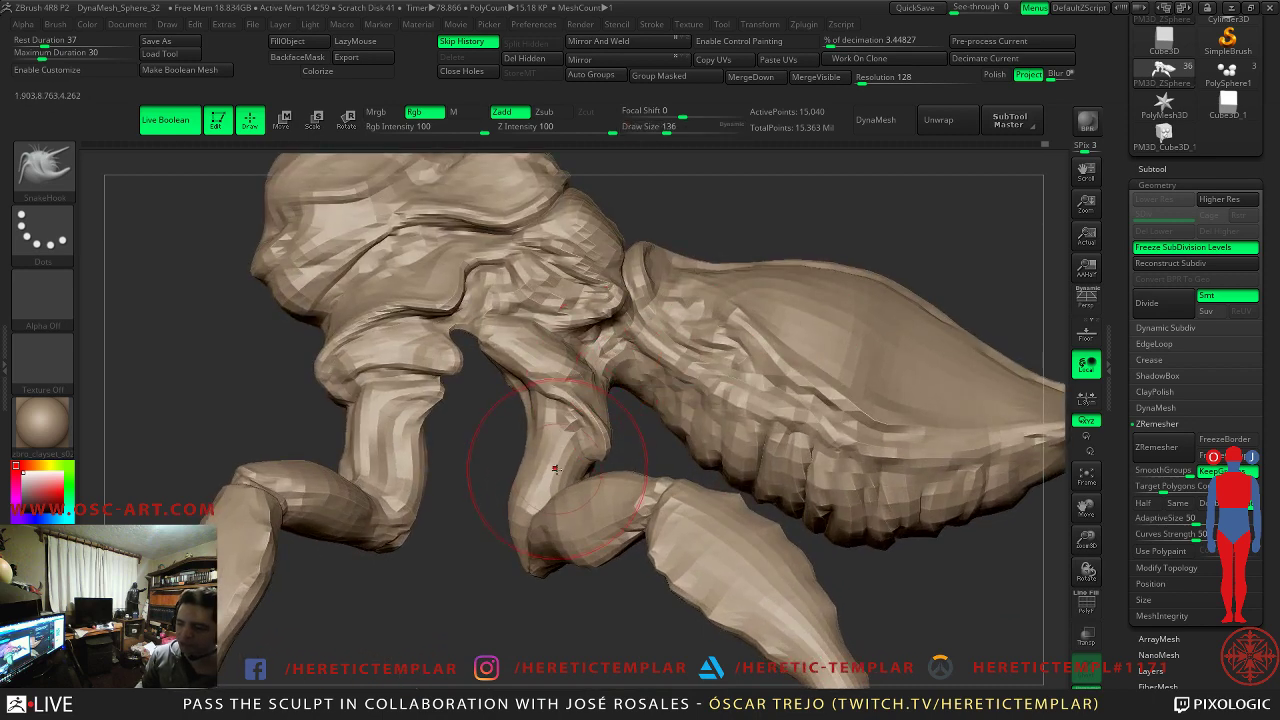
- Switch to the Move brush at draw size 94 and step the body up to subdivision level 5
mouse_move(563, 586)
mouse_down()
mouse_move(430, 630)
mouse_move(472, 610)
mouse_up()
key(b)
key(m)
key(v)
key(s)
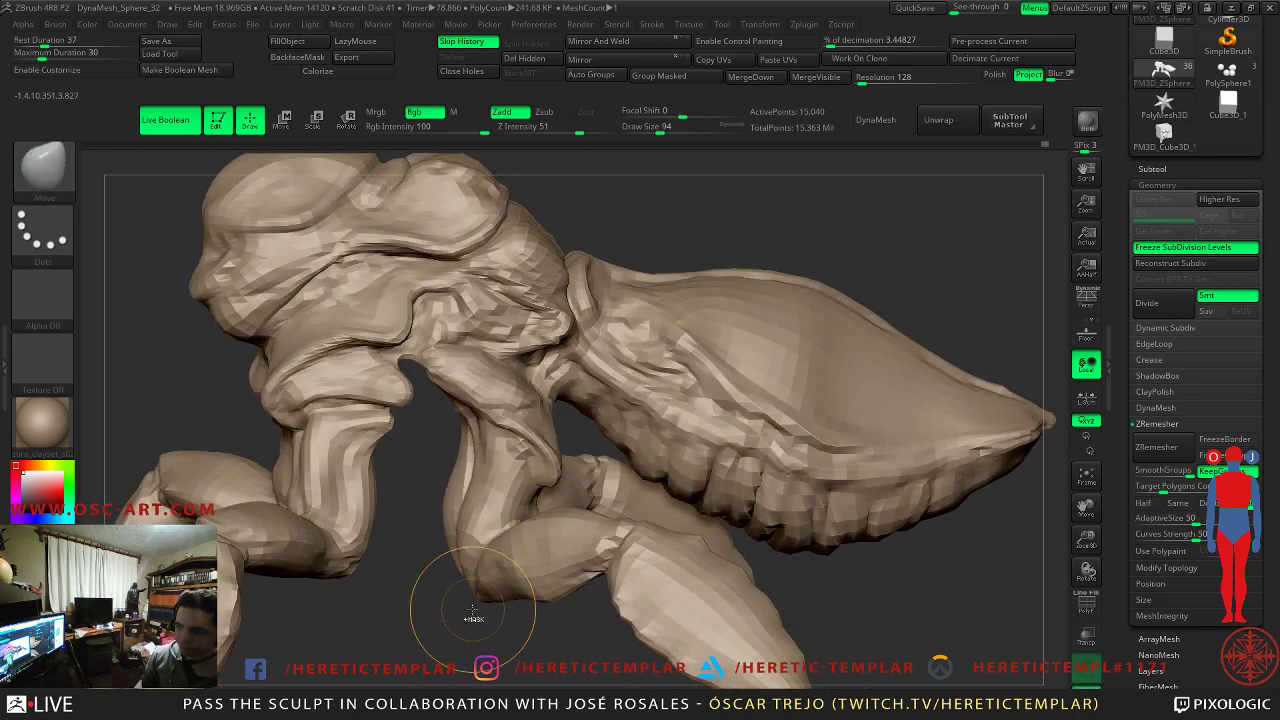
key(ctrl+d)
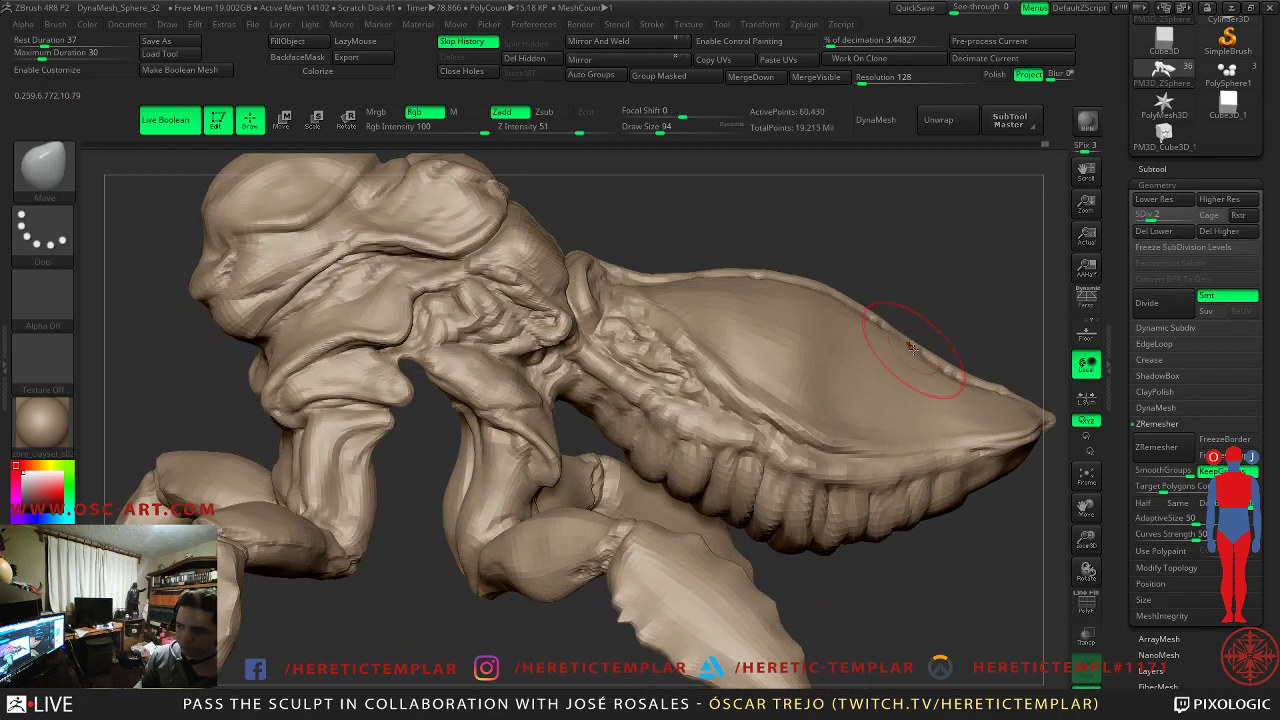
key(ctrl+d)
key(ctrl+d)
key(ctrl+d)
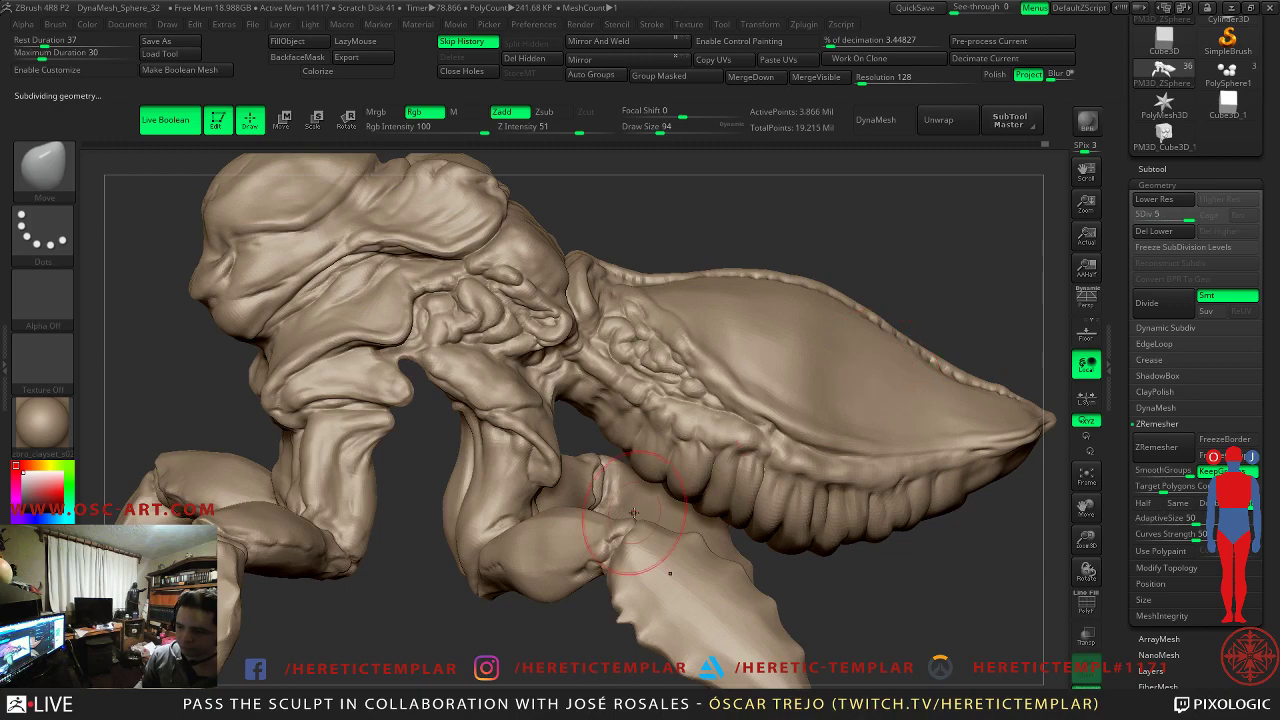
mouse_move(575, 624)
mouse_down()
mouse_move(506, 531)
mouse_move(543, 634)
mouse_up()
drag(854, 237, 766, 291)
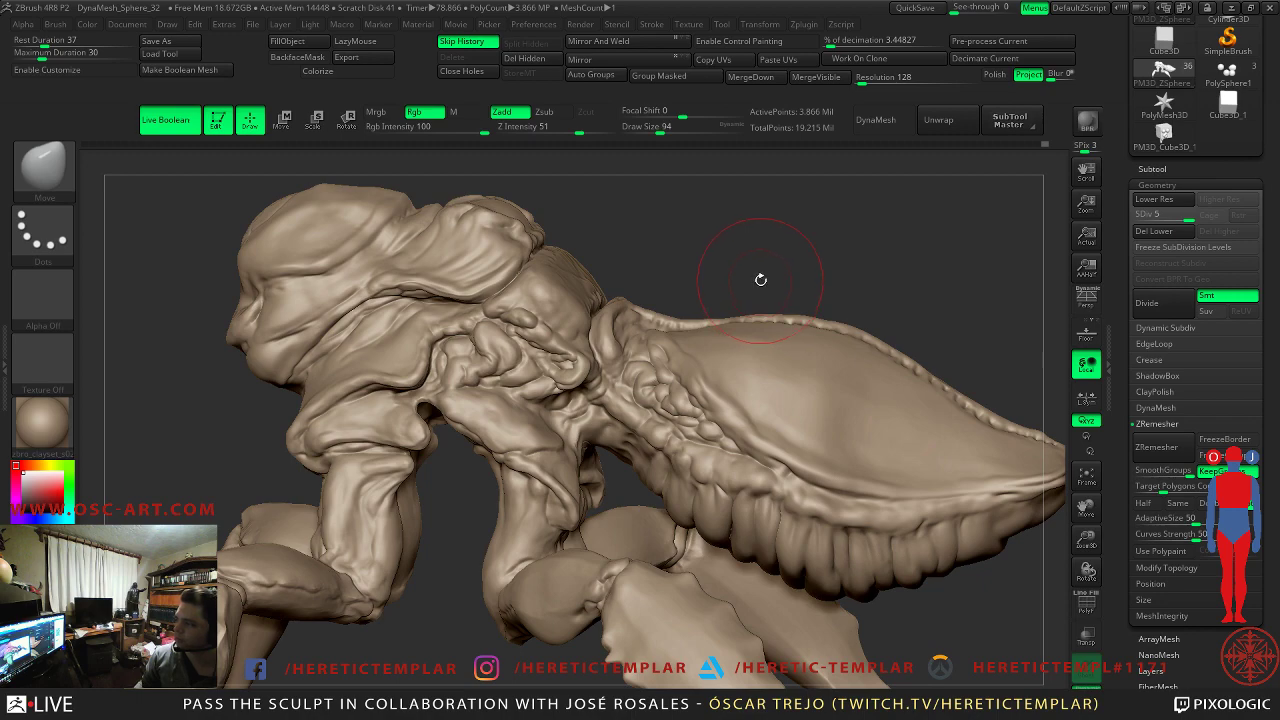
mouse_move(789, 225)
mouse_down()
mouse_move(786, 267)
mouse_move(729, 297)
mouse_up()
- Carve and soften the creases between the waist folds using the DamStandard brush at draw size 46
key(s)
mouse_move(400, 328)
mouse_down()
mouse_move(398, 352)
mouse_move(431, 366)
mouse_up()
key(b)
key(d)
key(s)
key(s)
key(s)
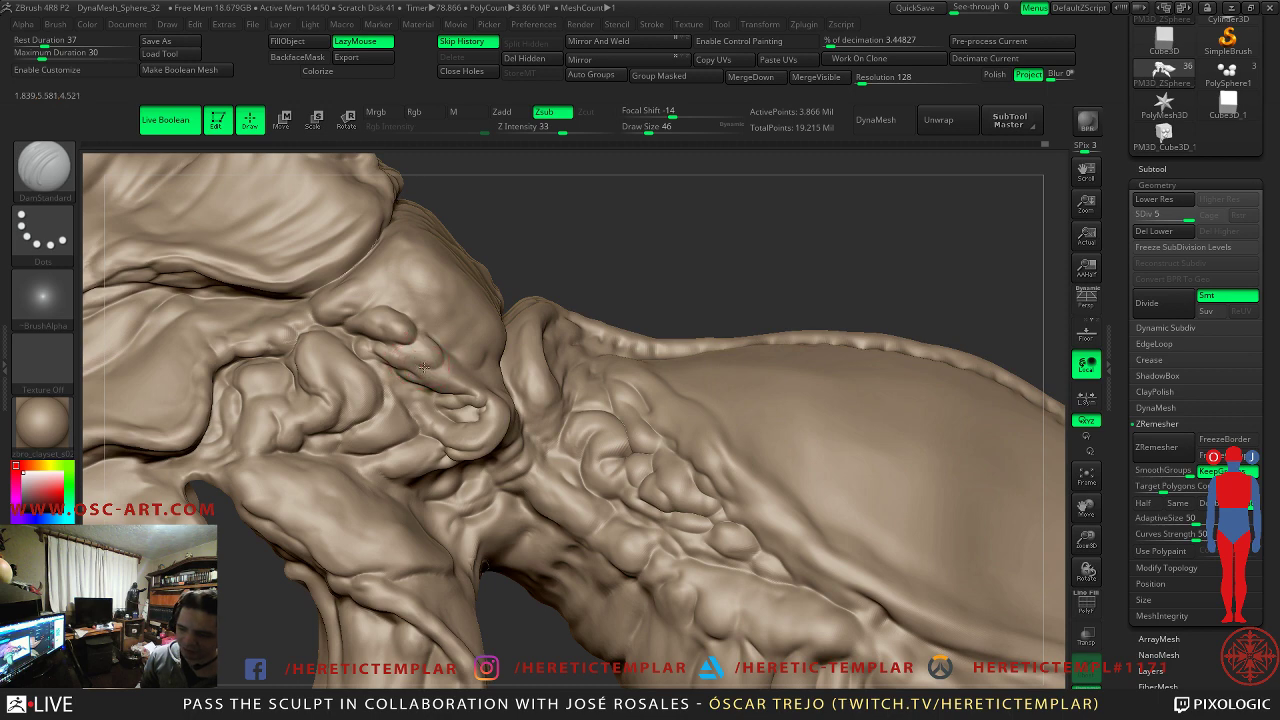
drag(389, 352, 321, 328)
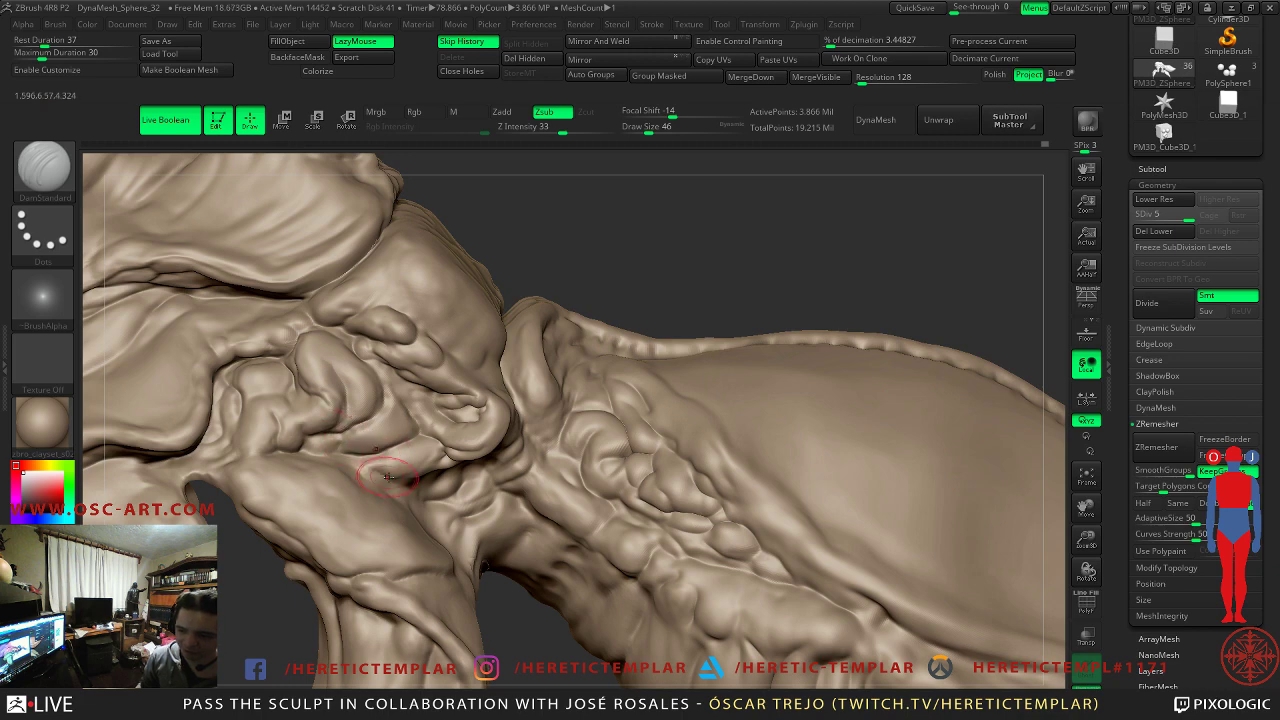
shift+drag(385, 478, 372, 479)
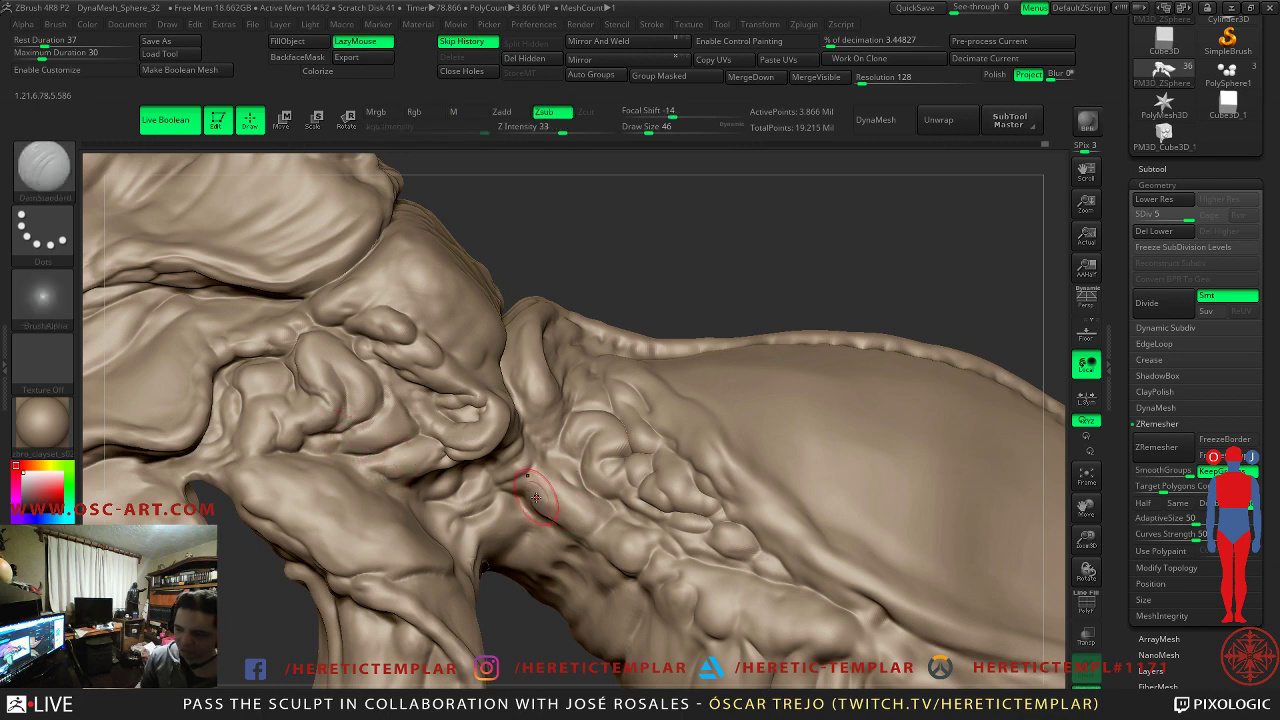
mouse_move(526, 489)
mouse_down()
mouse_move(556, 436)
mouse_move(543, 472)
mouse_up()
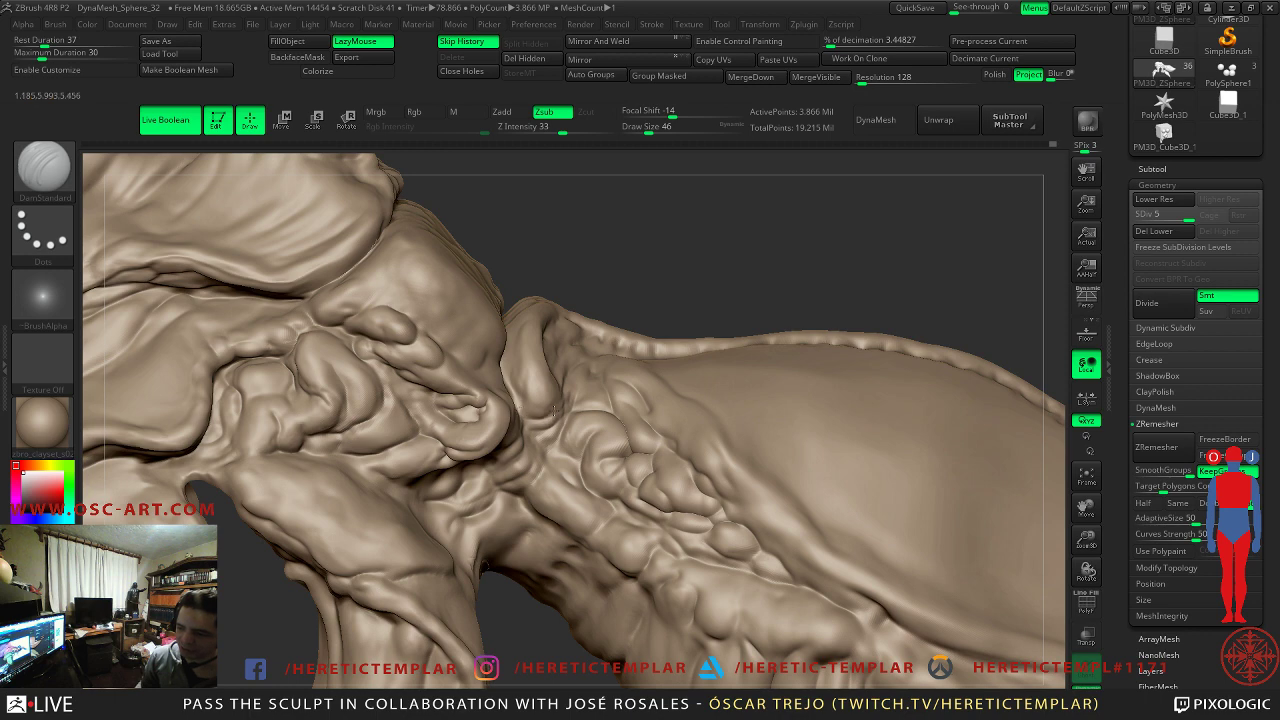
- Sharpen and smooth the grooves where the waist joins the abdomen and along the neighbouring lumpy folds
drag(689, 307, 649, 325)
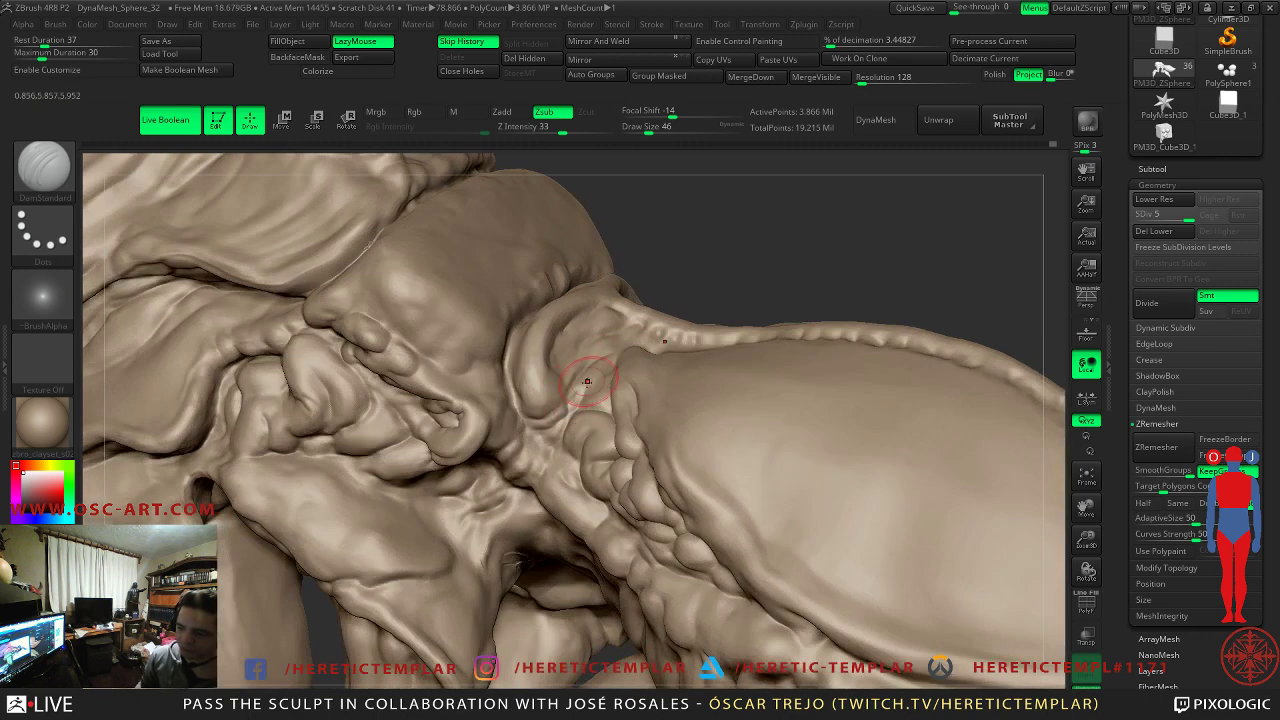
key(shift)
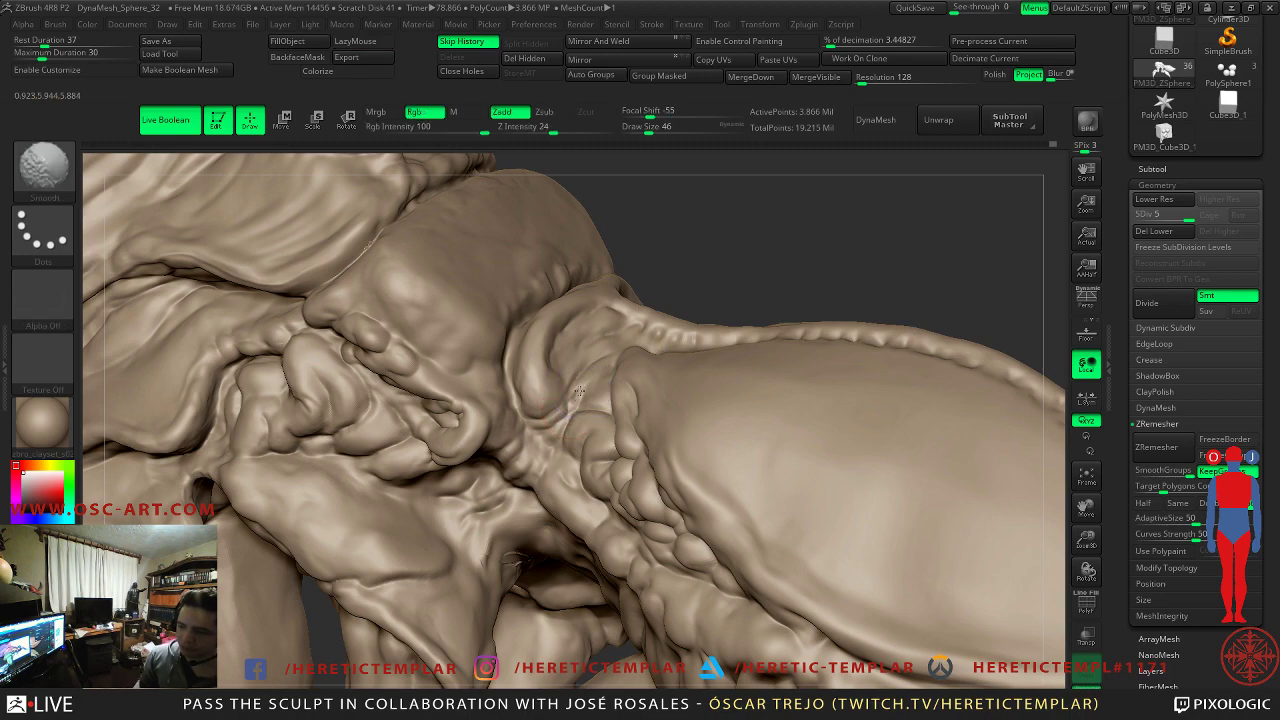
mouse_move(789, 249)
alt+mouse_down()
mouse_move(730, 230)
mouse_move(787, 276)
mouse_move(697, 243)
mouse_move(607, 330)
alt+mouse_up()
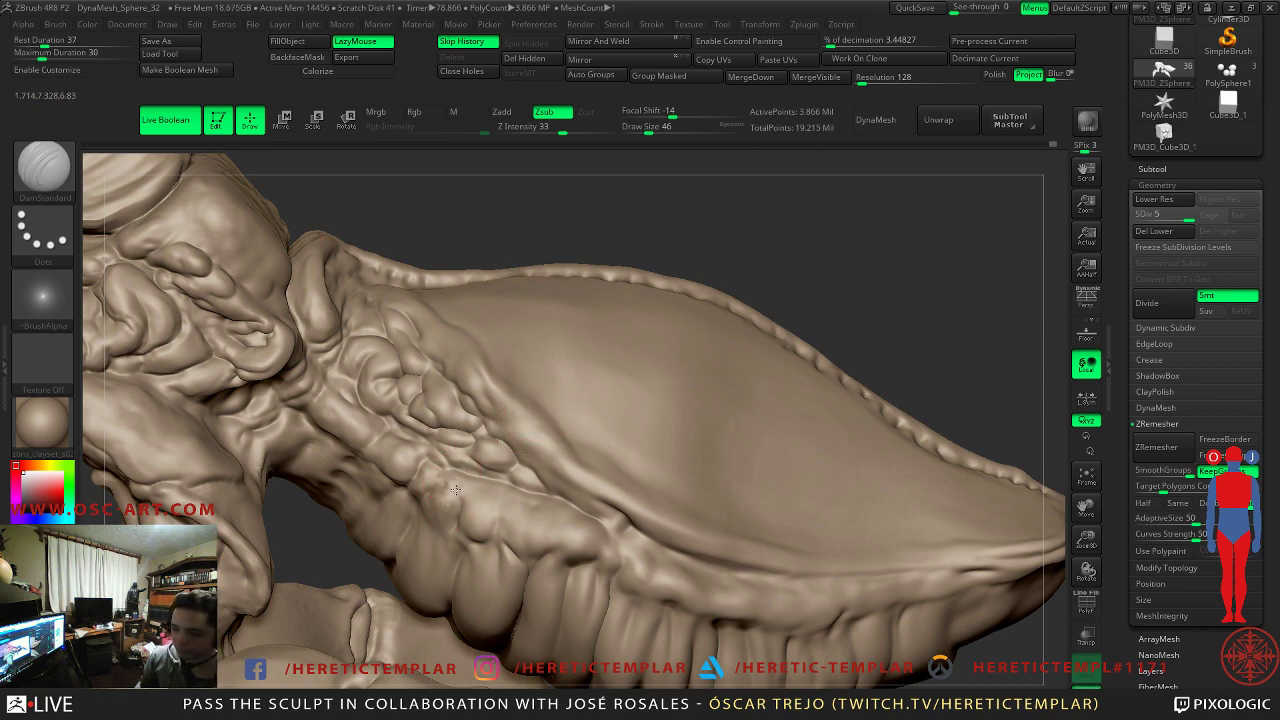
mouse_move(648, 252)
mouse_down()
mouse_move(668, 236)
mouse_move(574, 234)
mouse_up()
- Leave solo display to show the whole creature and make the Head subtool active
alt+drag(800, 598, 781, 510)
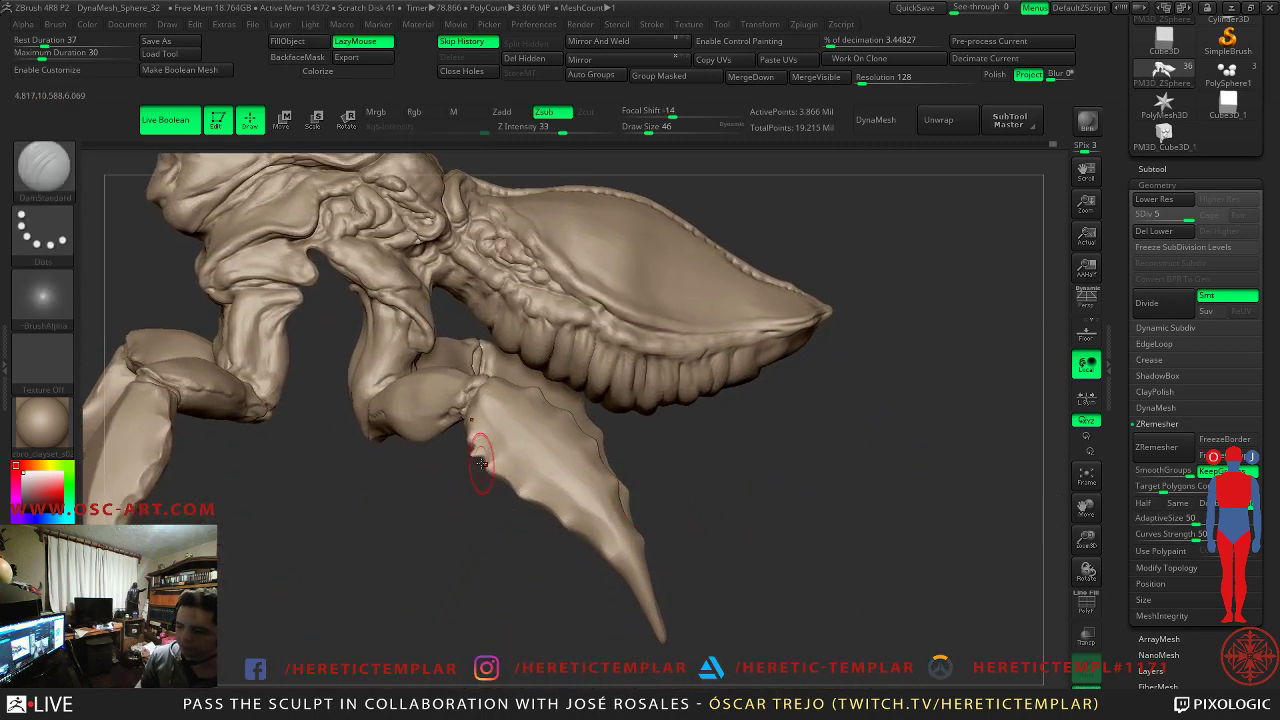
key(shift)
mouse_move(478, 455)
alt+mouse_down()
mouse_move(443, 483)
mouse_move(470, 480)
mouse_move(473, 517)
mouse_move(446, 534)
mouse_move(625, 566)
alt+mouse_up()
click(1085, 687)
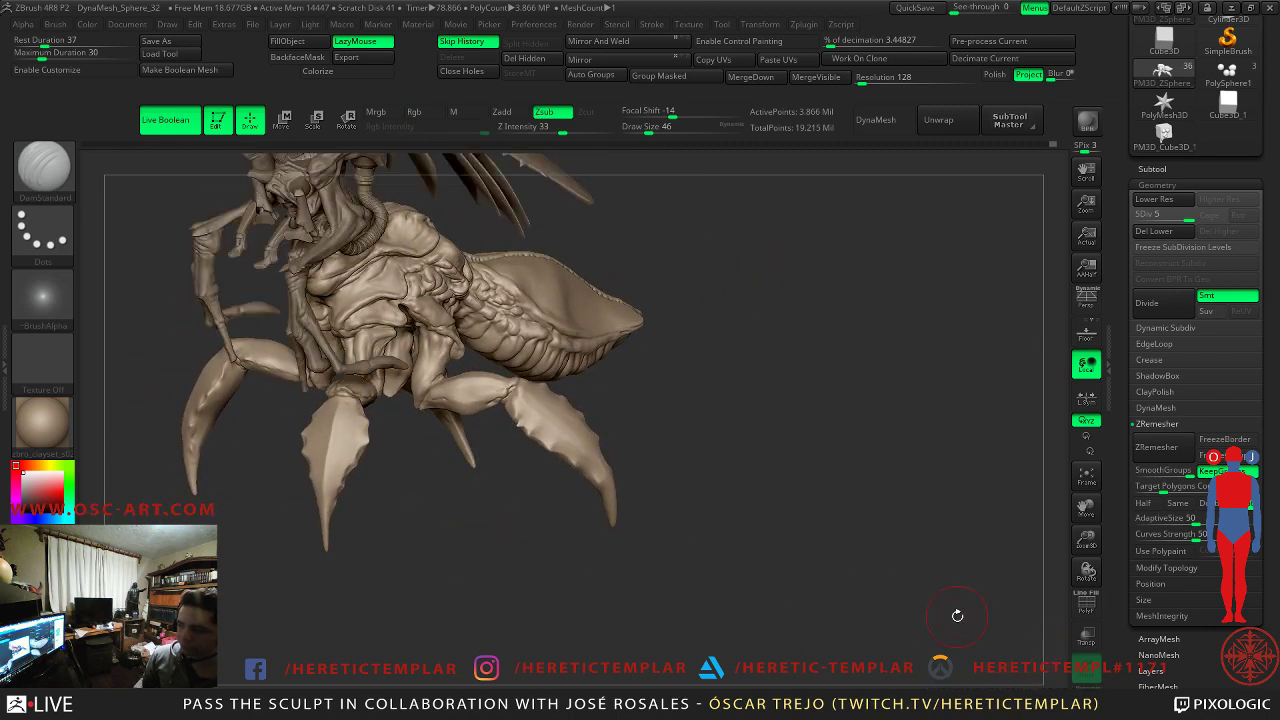
alt+drag(634, 263, 950, 555)
alt+drag(676, 258, 708, 540)
mouse_move(634, 382)
alt+mouse_down()
mouse_move(680, 449)
mouse_move(686, 540)
alt+mouse_up()
alt+click(531, 433)
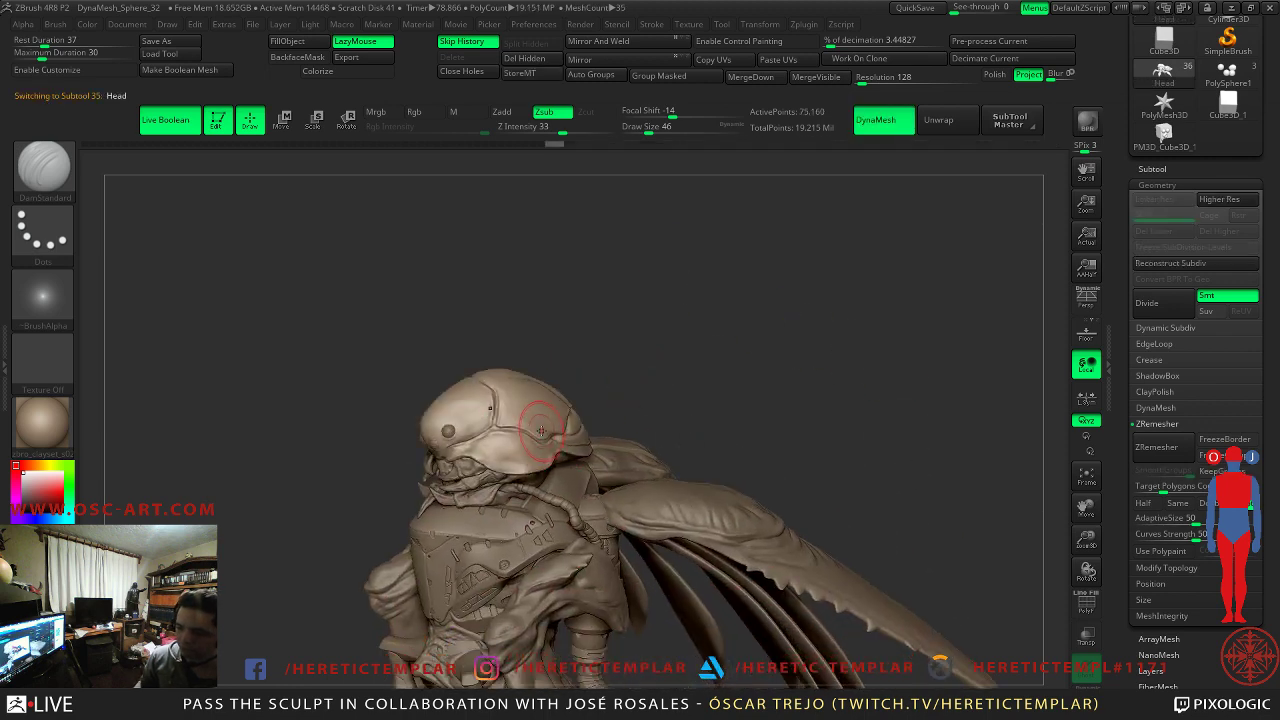
- Frame the head, reduce the DamStandard brush to draw size 22 and subdivide the head to level 2
key(f)
key(f)
key(s)
drag(499, 404, 494, 412)
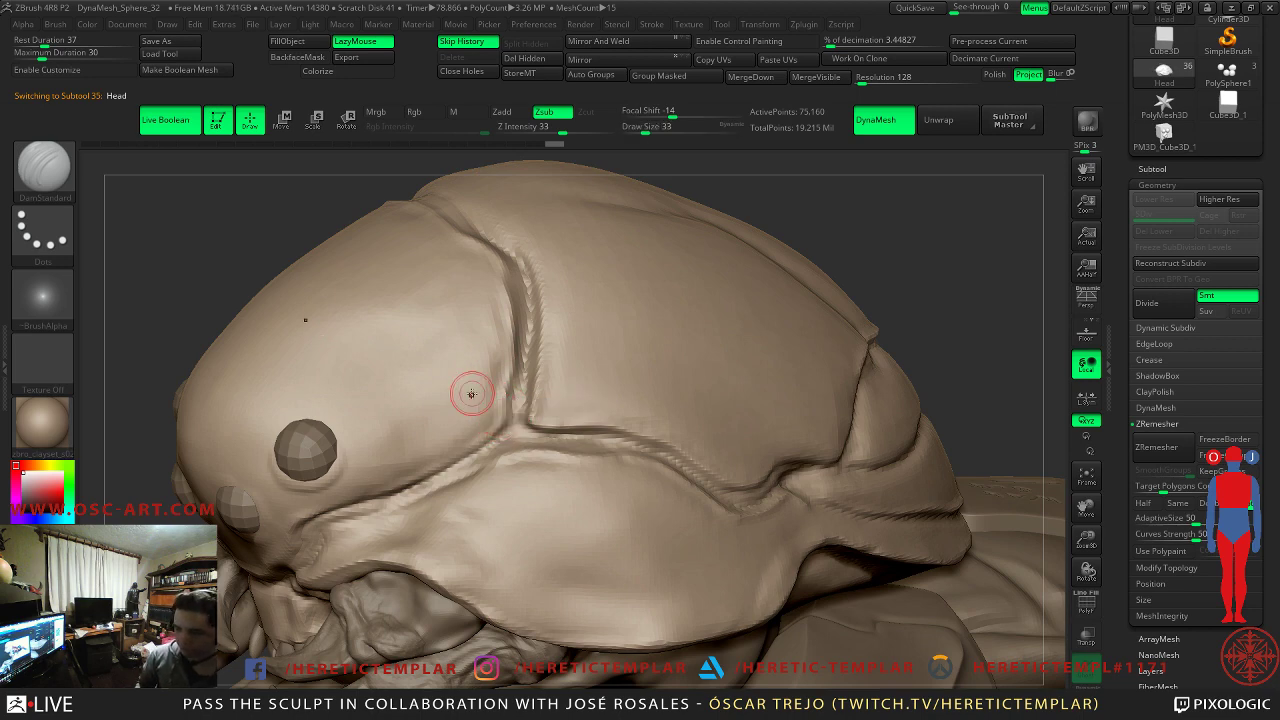
key(ctrl)
key(ctrl+d)
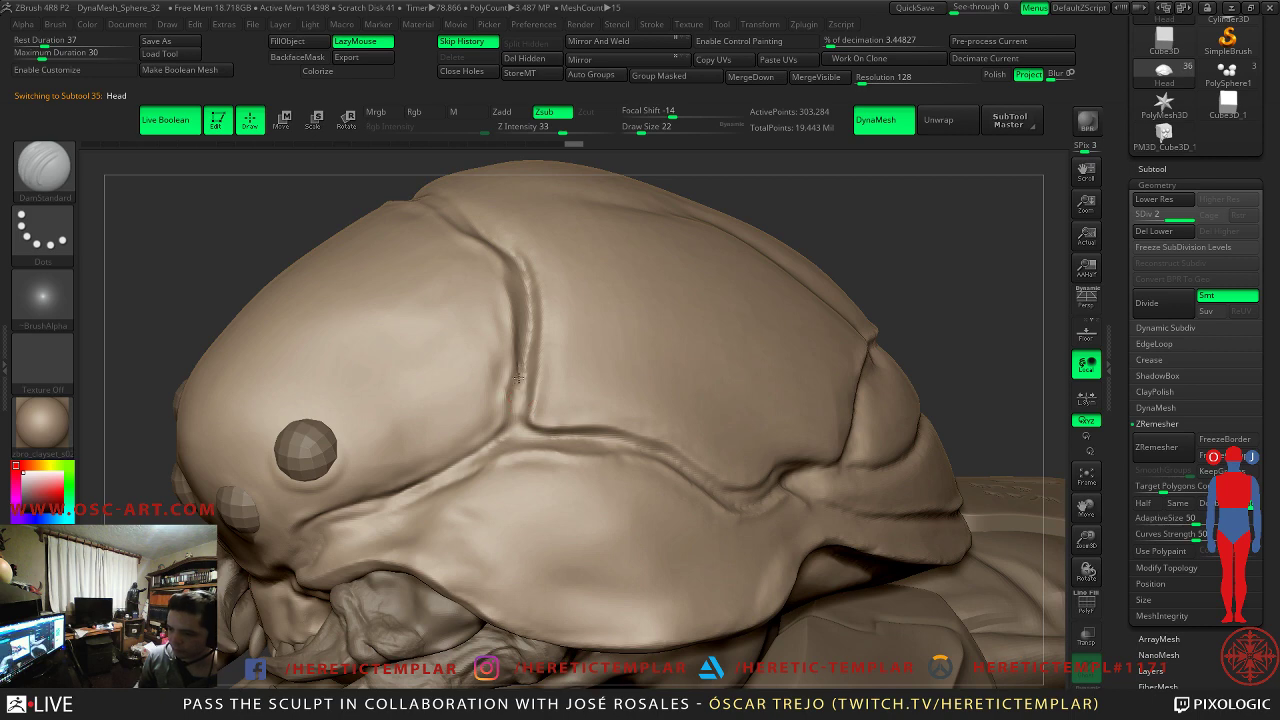
- Set the DamStandard brush to draw size 35 and carve the seam between the head's front and upper side plates
drag(516, 416, 492, 436)
key(ctrl+z)
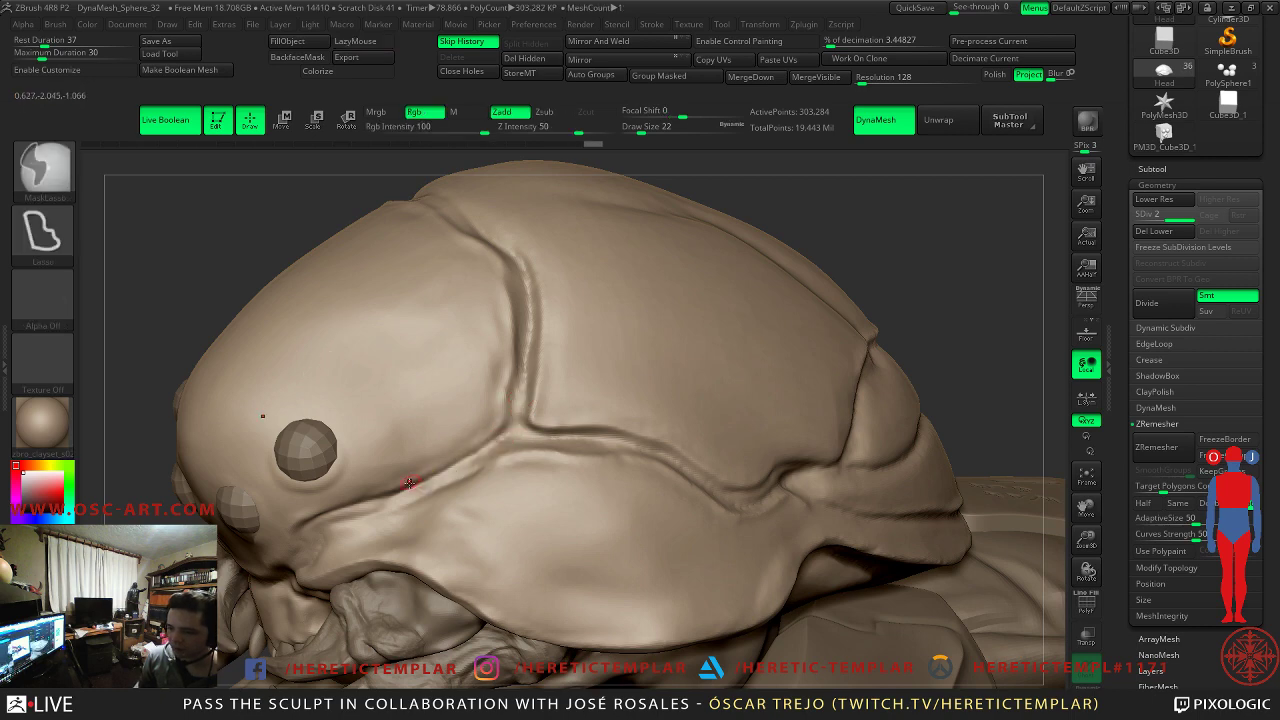
key(bracketright)
key(bracketright)
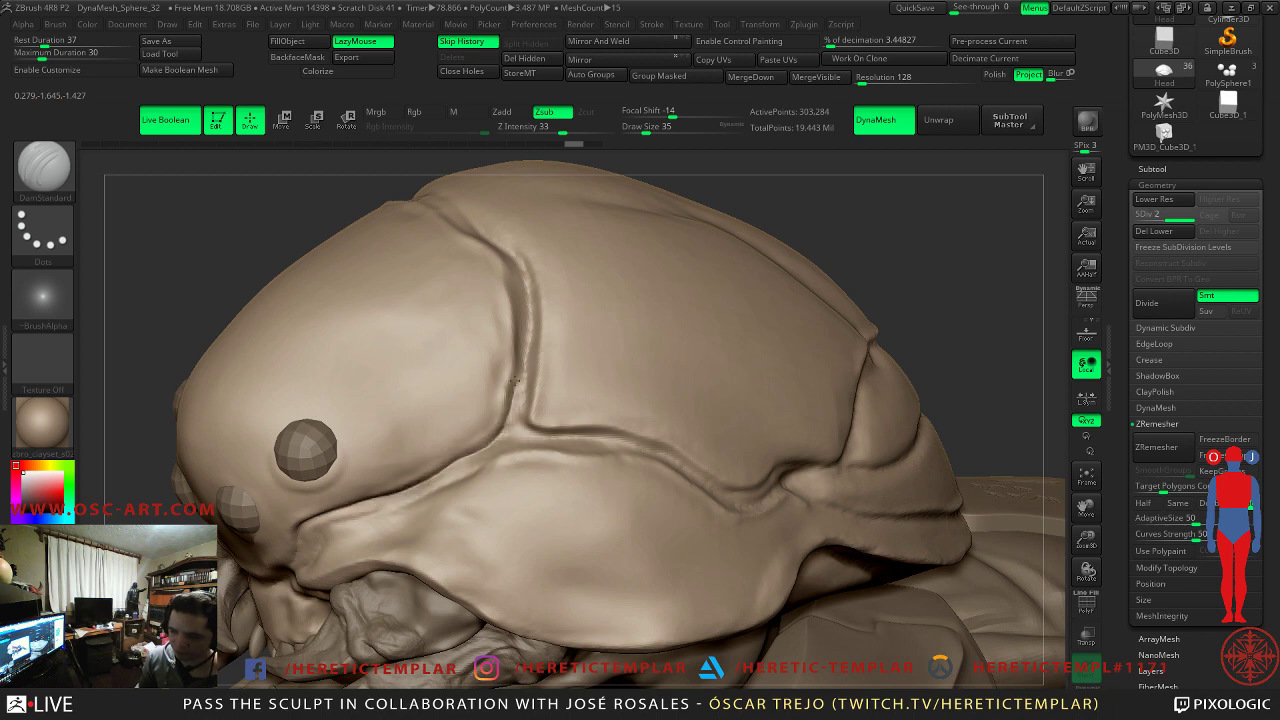
drag(874, 200, 401, 337)
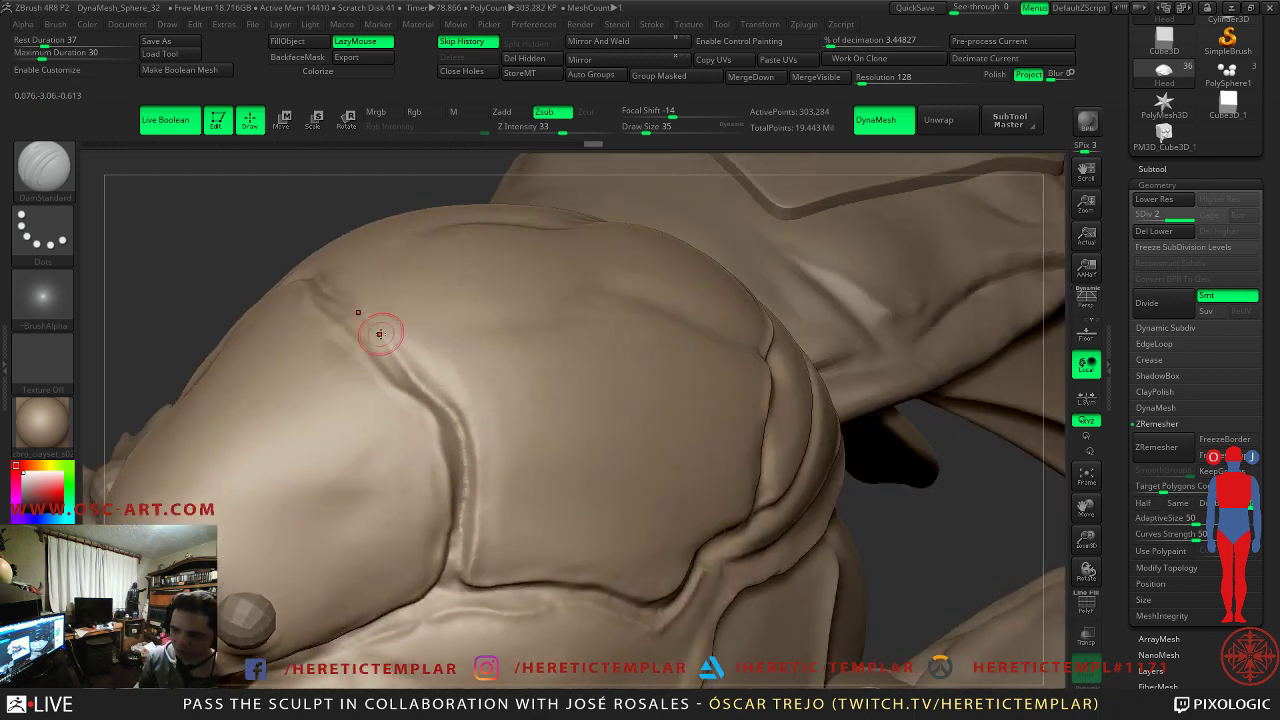
drag(331, 312, 429, 397)
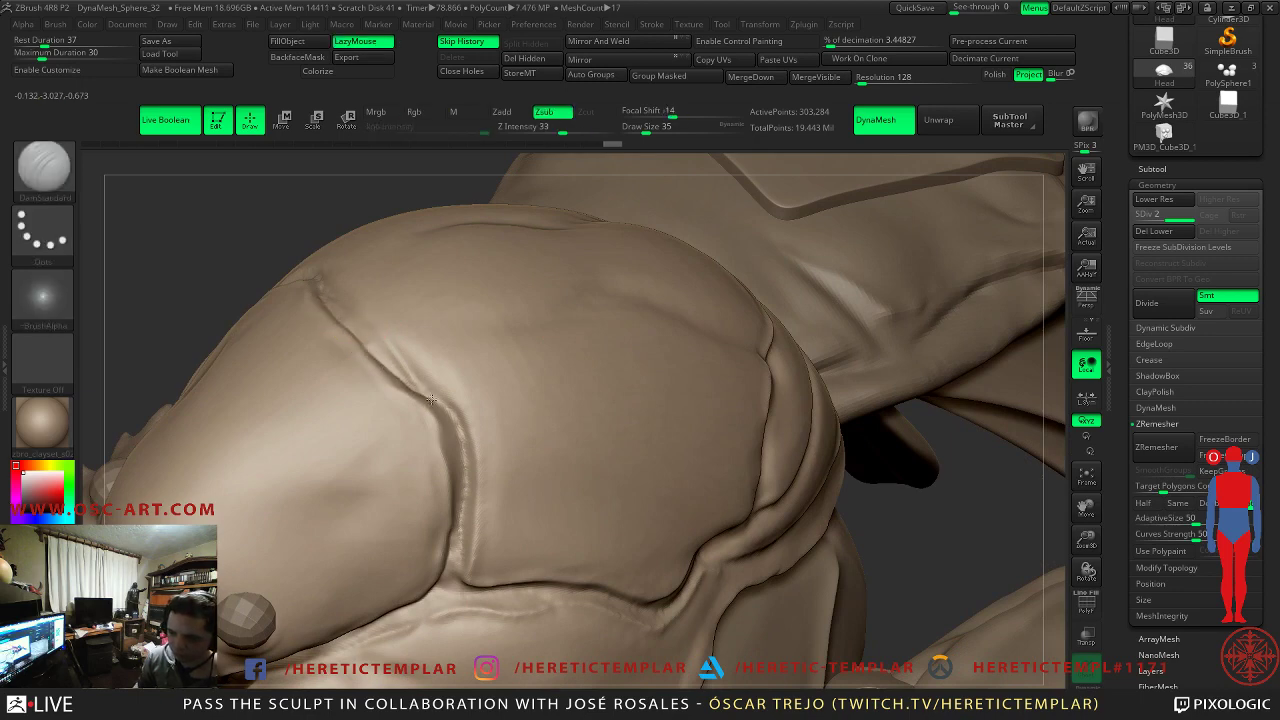
drag(460, 510, 447, 520)
- Refine that plate seam toward the crown of the head, smoothing its start and deepening the crease
drag(331, 209, 270, 214)
drag(427, 440, 407, 401)
mouse_move(434, 501)
mouse_down()
mouse_move(436, 532)
mouse_move(384, 387)
mouse_up()
drag(134, 263, 149, 287)
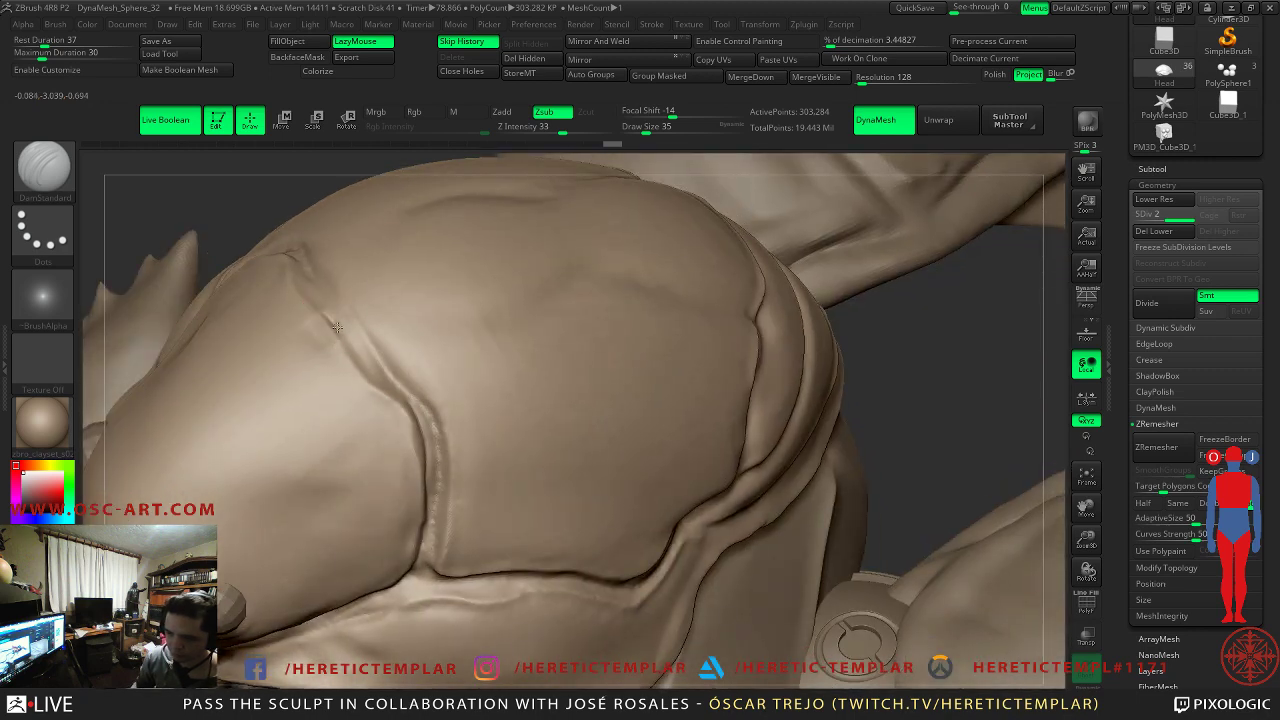
shift+drag(351, 349, 336, 328)
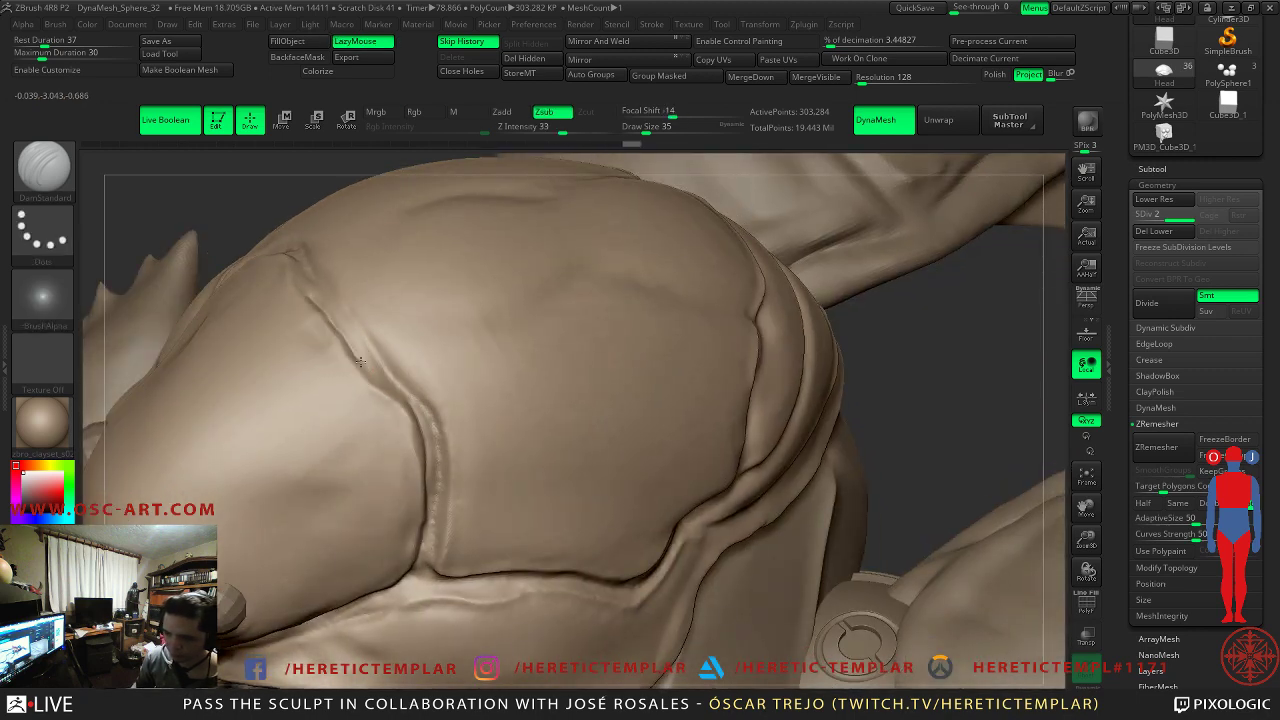
drag(397, 403, 420, 435)
- Carve and smooth the seam running from below the eyes along the upper edge of the cheek plate
mouse_move(982, 456)
mouse_down()
mouse_move(980, 398)
mouse_move(909, 237)
mouse_move(760, 223)
mouse_move(823, 221)
mouse_move(645, 285)
mouse_up()
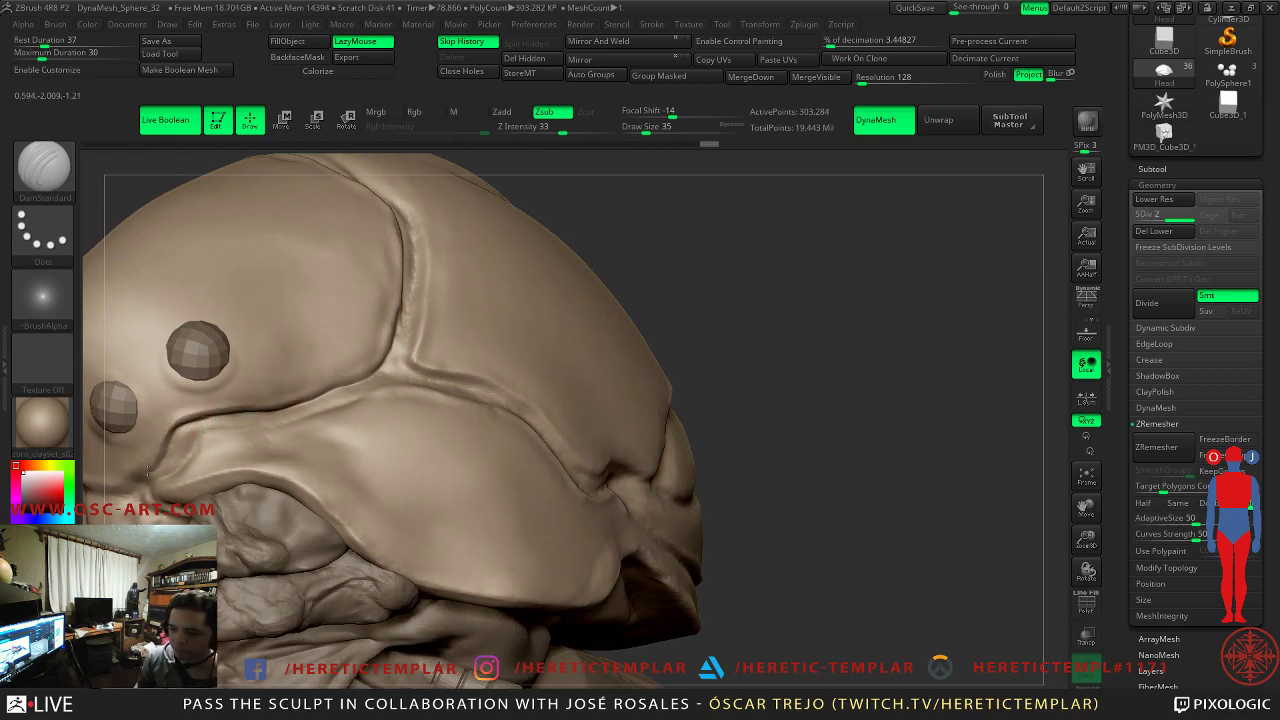
drag(628, 292, 694, 294)
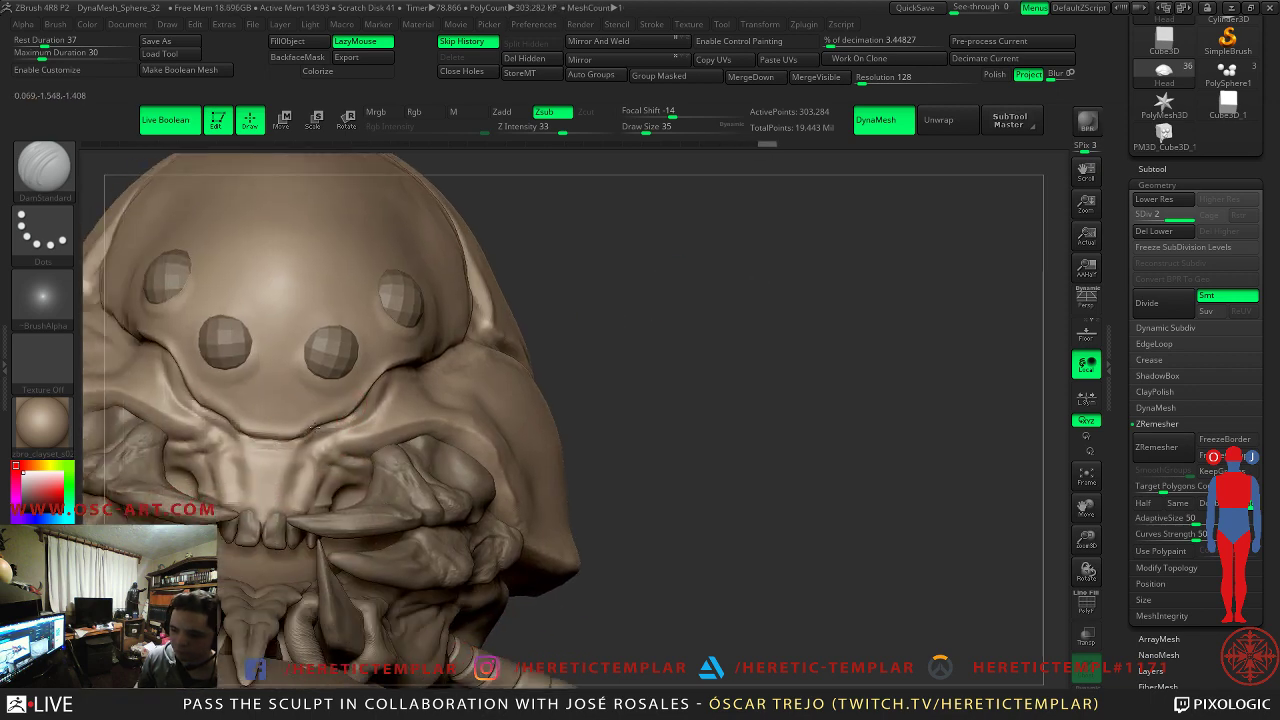
right_drag(406, 391, 313, 417)
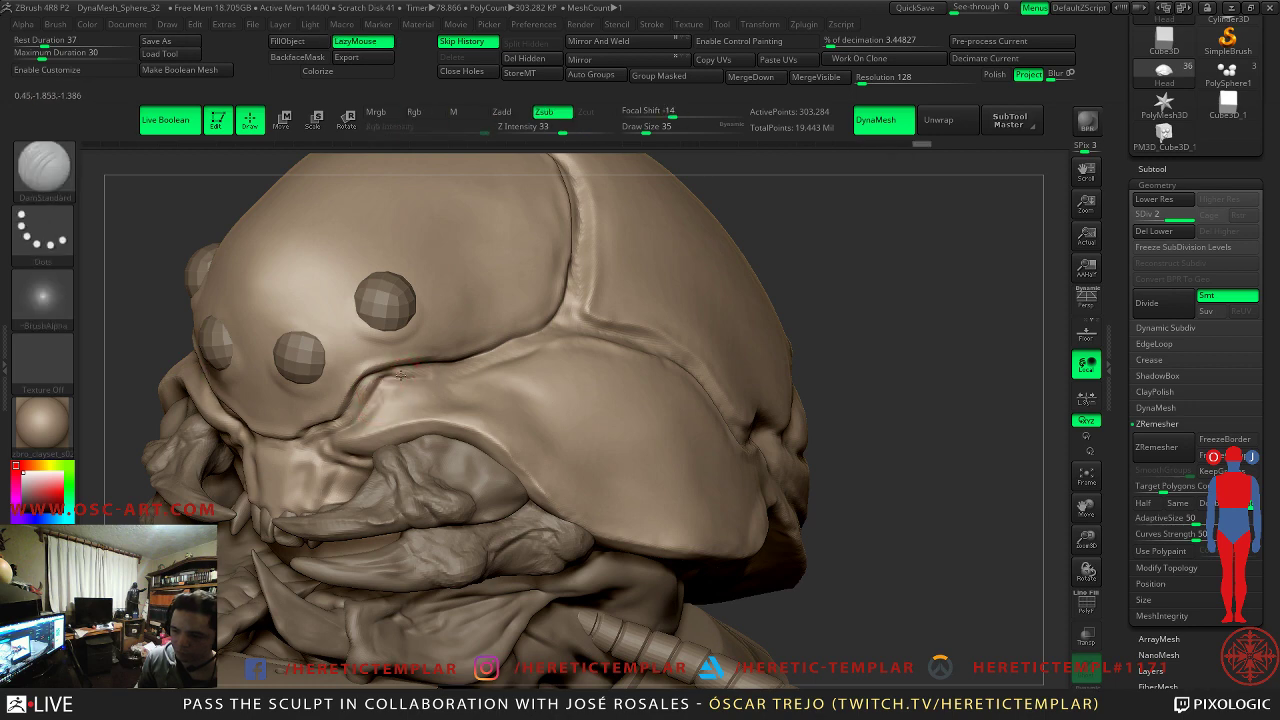
shift+drag(534, 343, 462, 367)
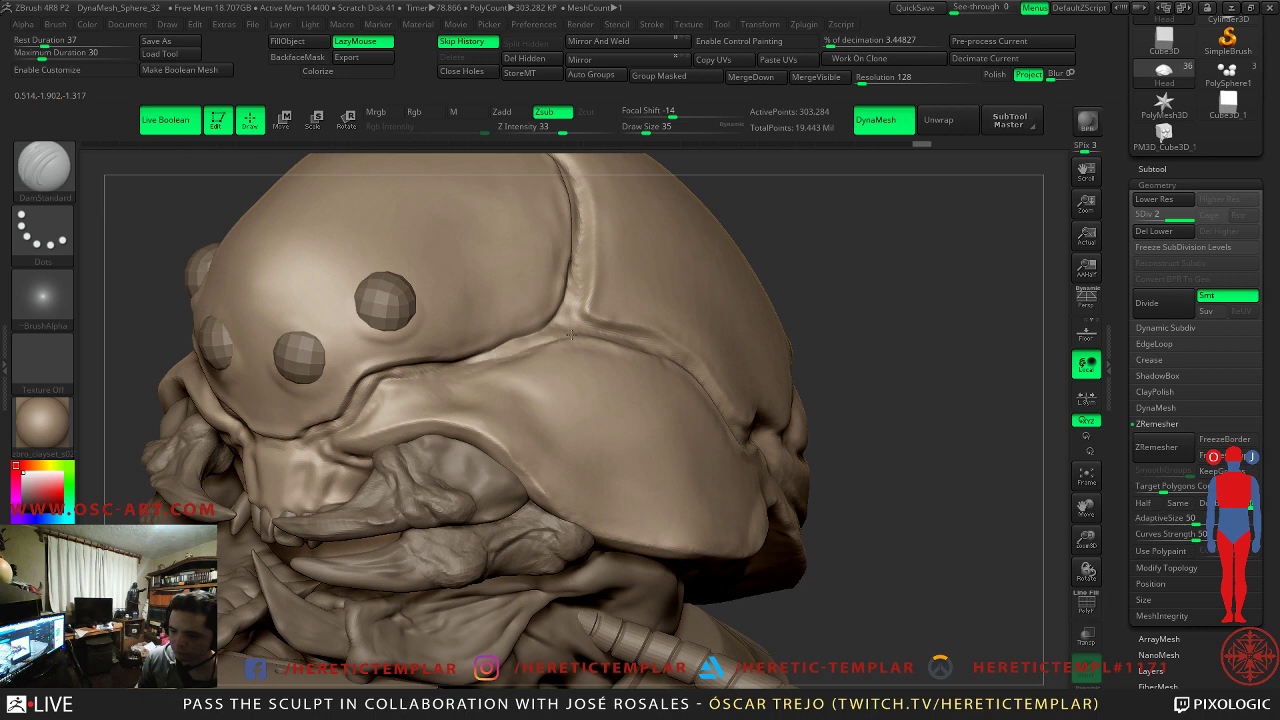
drag(788, 280, 672, 316)
shift+drag(545, 332, 484, 350)
key(ctrl+z)
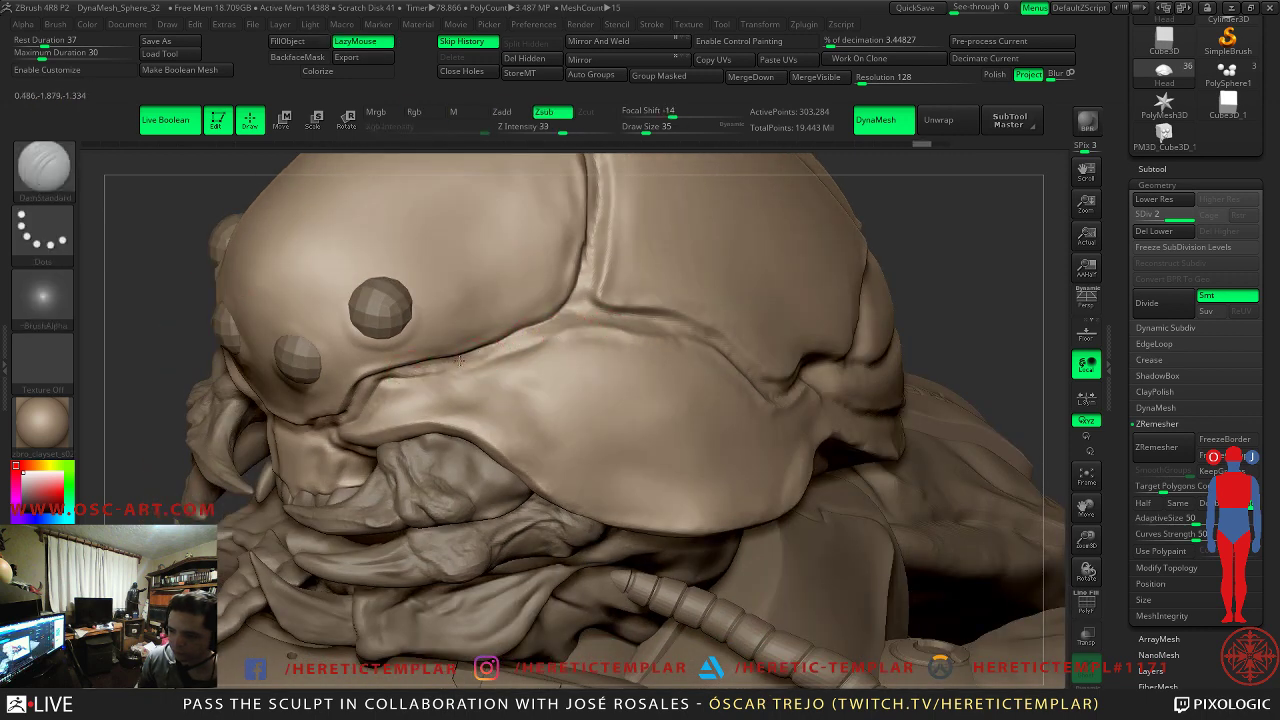
mouse_move(581, 321)
shift+mouse_down()
mouse_move(535, 350)
mouse_move(552, 323)
shift+mouse_up()
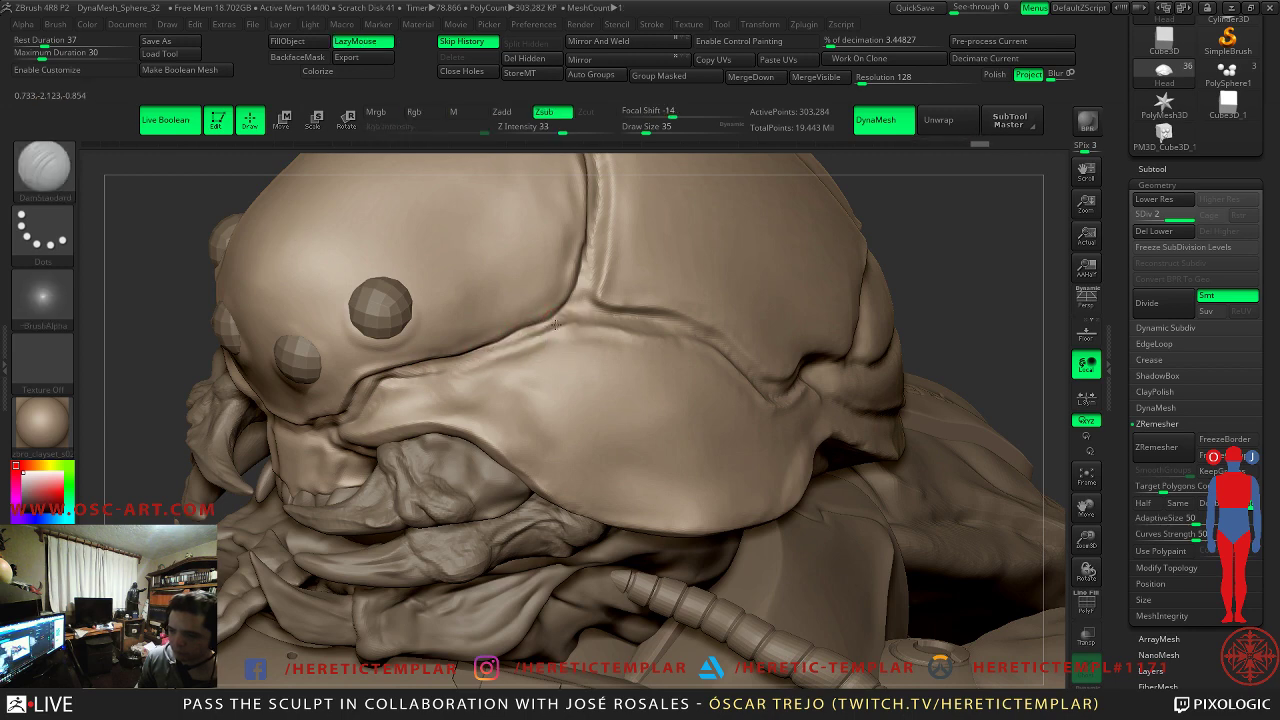
- Set the brush to draw size 31 and carve the crease beneath the front plate, above the mouth
mouse_move(926, 289)
alt+mouse_down()
mouse_move(877, 254)
mouse_move(894, 234)
mouse_move(806, 234)
mouse_move(798, 261)
mouse_move(877, 417)
alt+mouse_up()
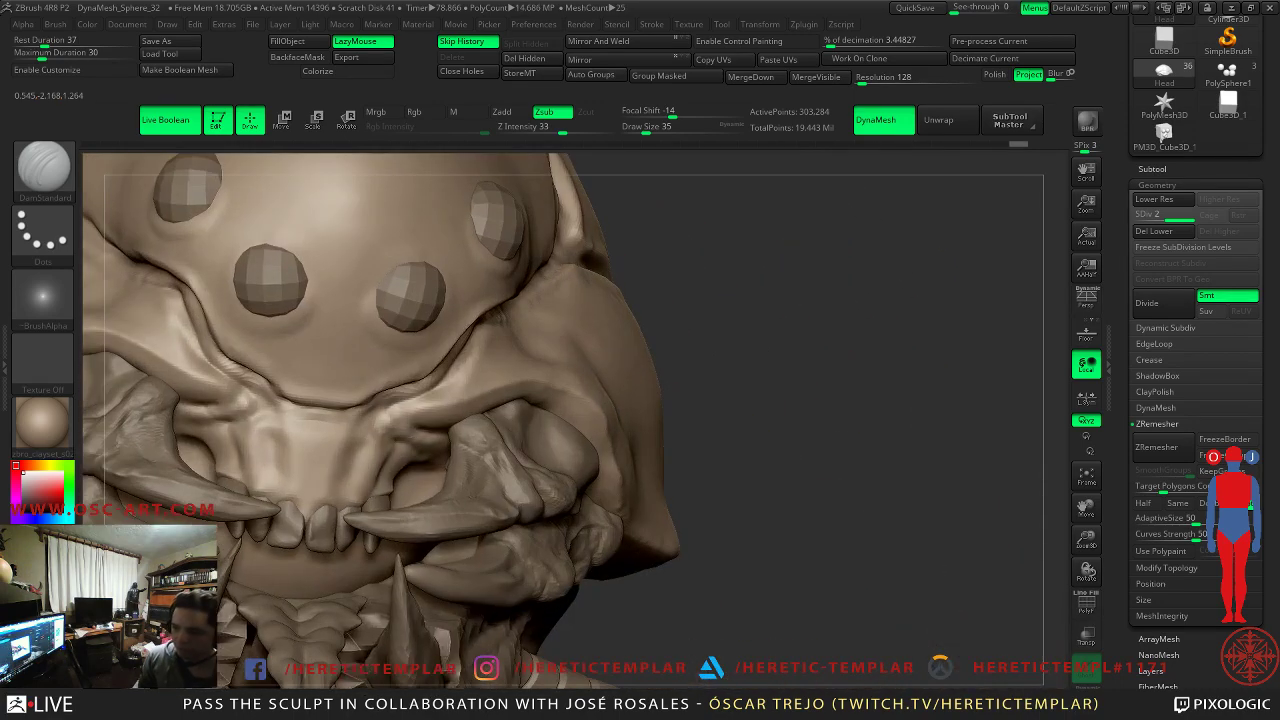
key(s)
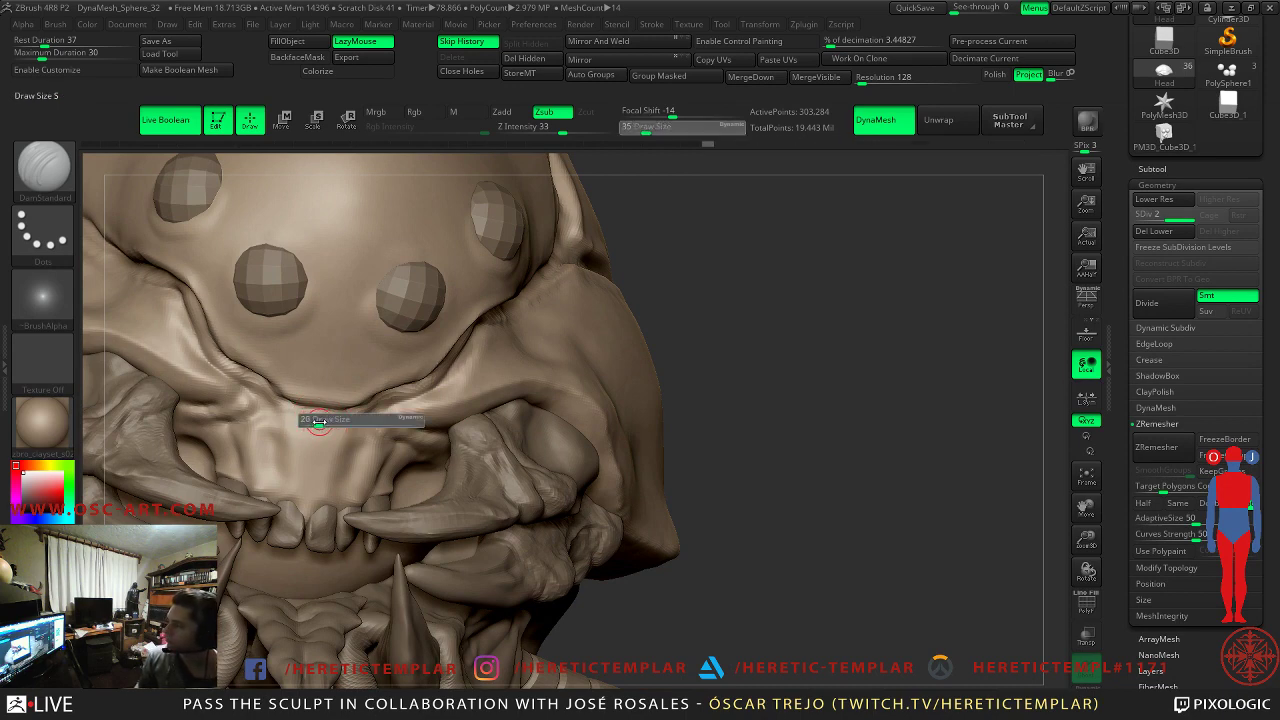
drag(318, 421, 327, 420)
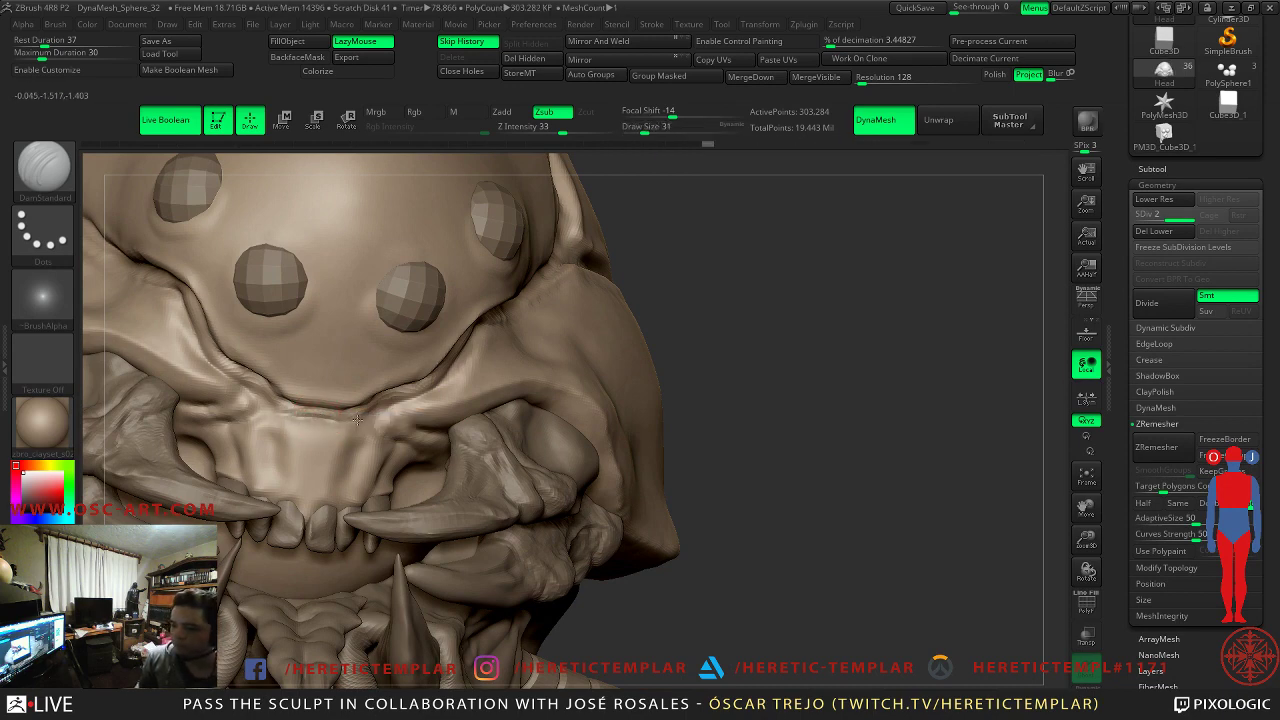
drag(240, 384, 399, 402)
mouse_move(311, 416)
mouse_down()
mouse_move(392, 408)
mouse_move(371, 420)
mouse_up()
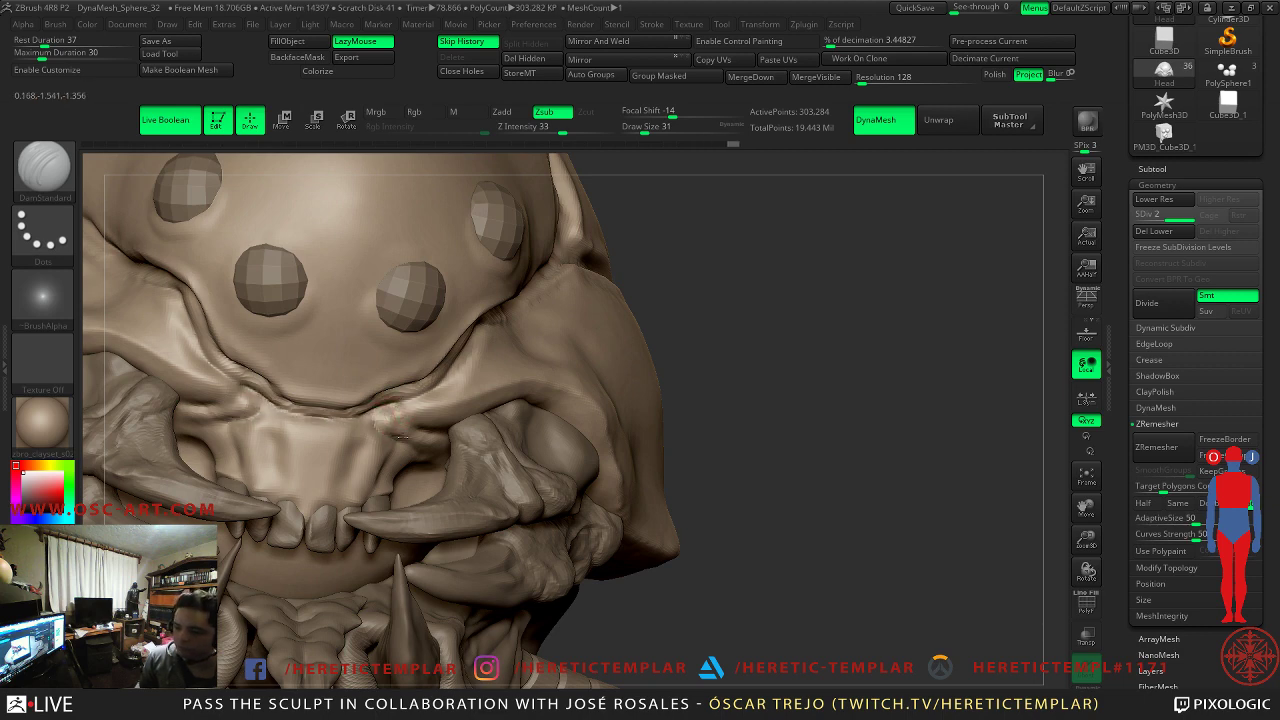
- Make the Eyes subtool active and subdivide it to level 4 to round the eyes
alt+drag(731, 371, 709, 351)
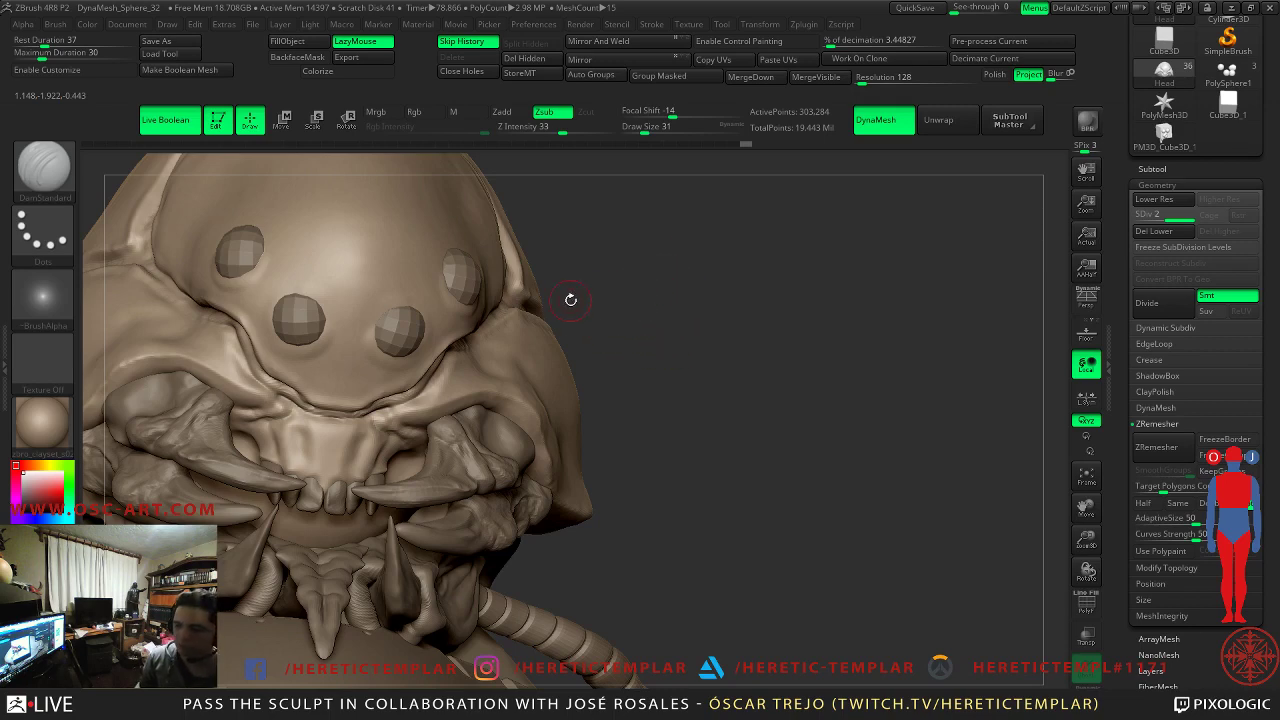
alt+click(462, 282)
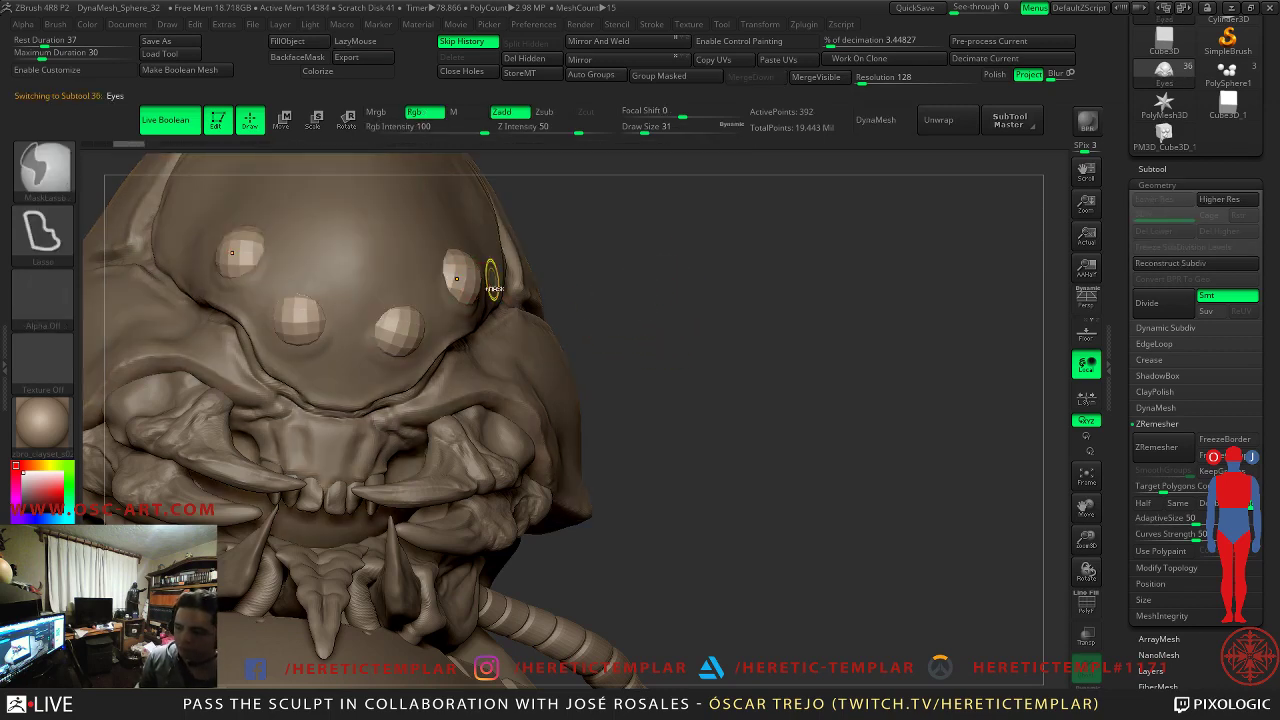
drag(708, 299, 640, 309)
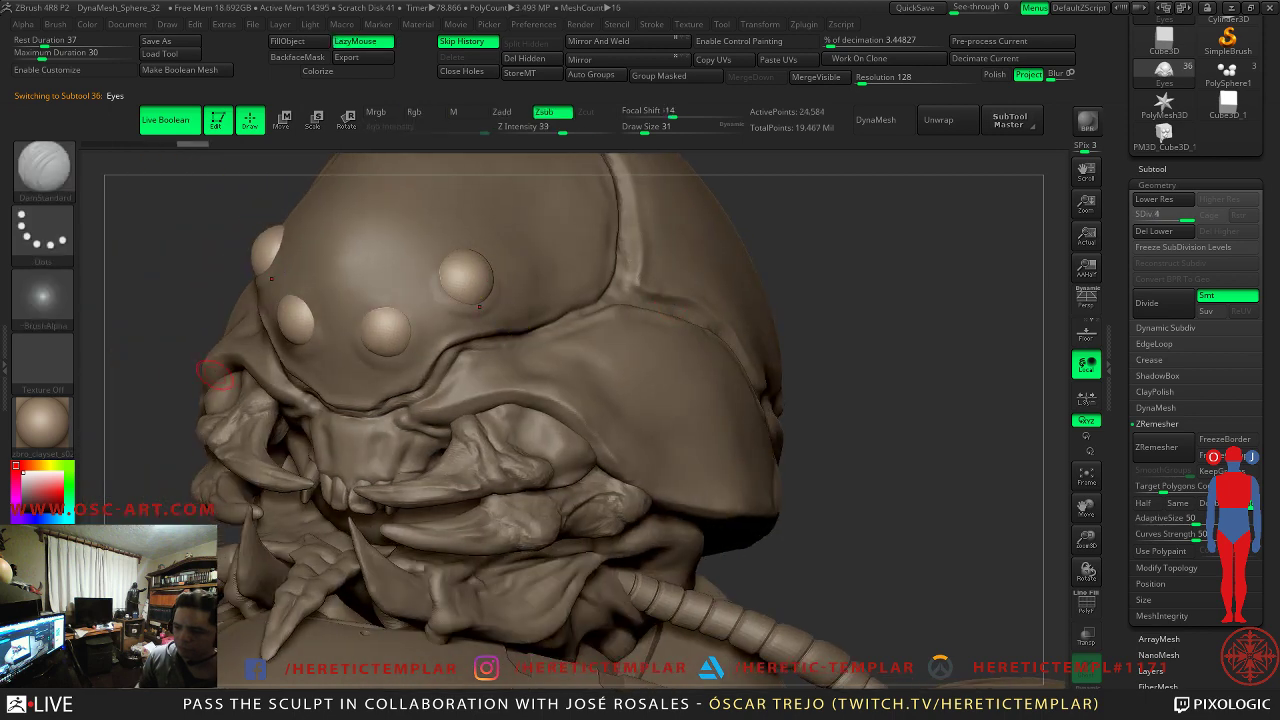
drag(171, 360, 350, 344)
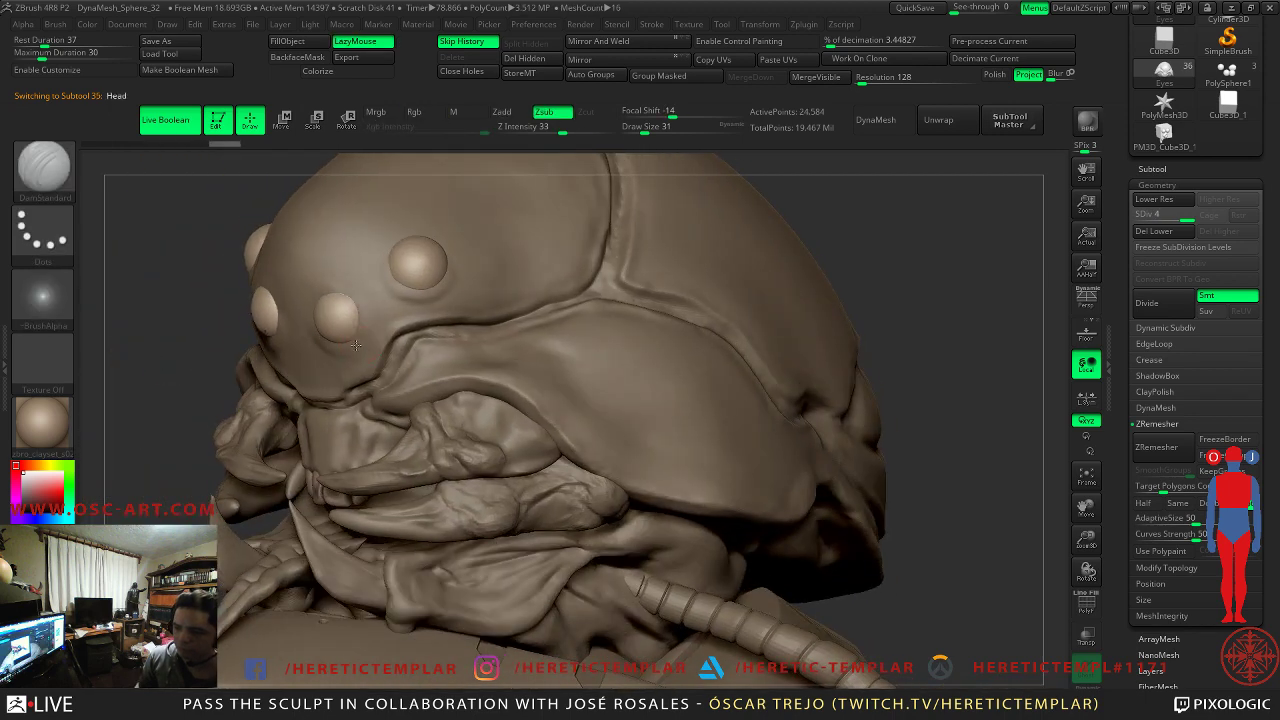
- Make the Head subtool active, then carve and smooth the shell surface around the base of the upper eye
alt+click(342, 342)
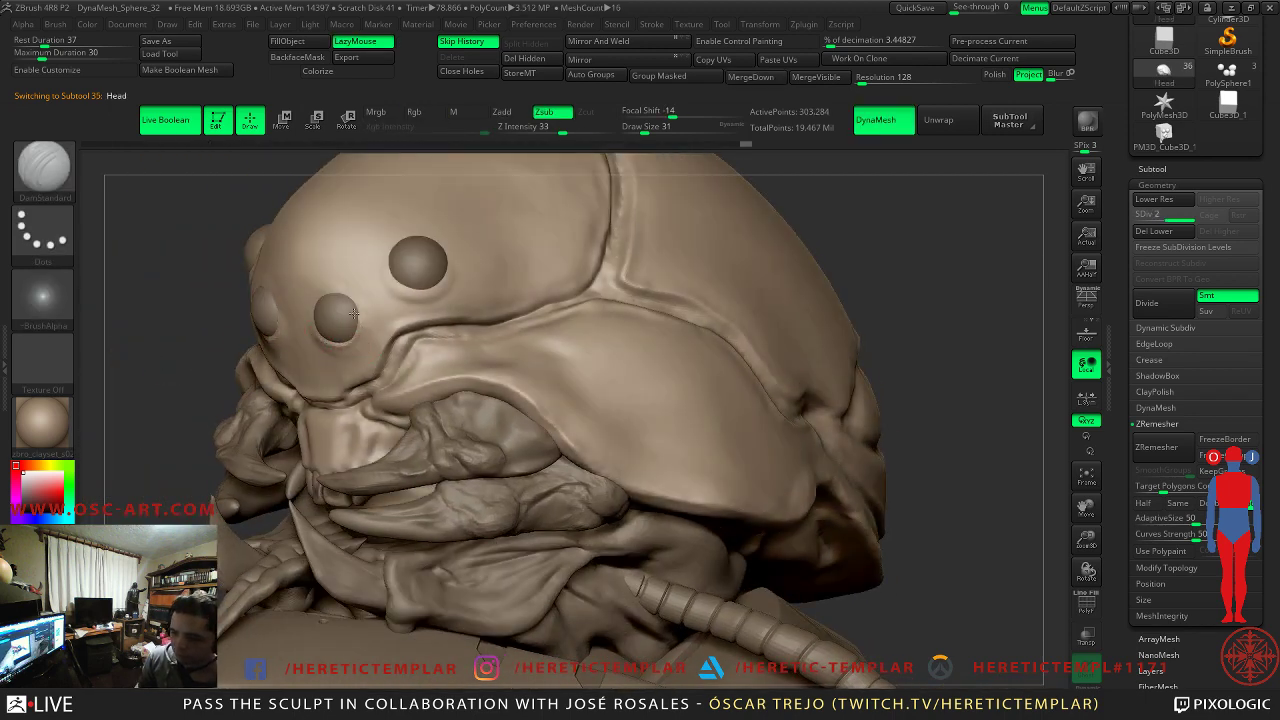
key(shift)
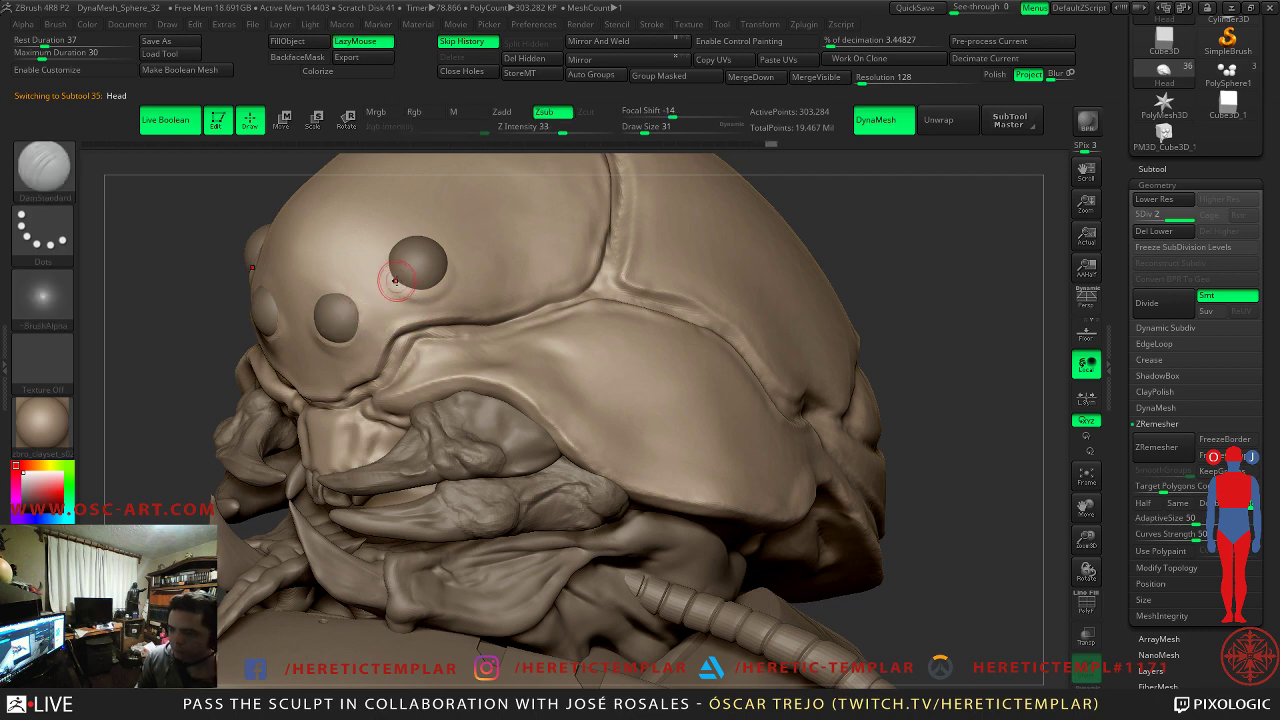
drag(396, 275, 398, 283)
key(shift)
key(shift)
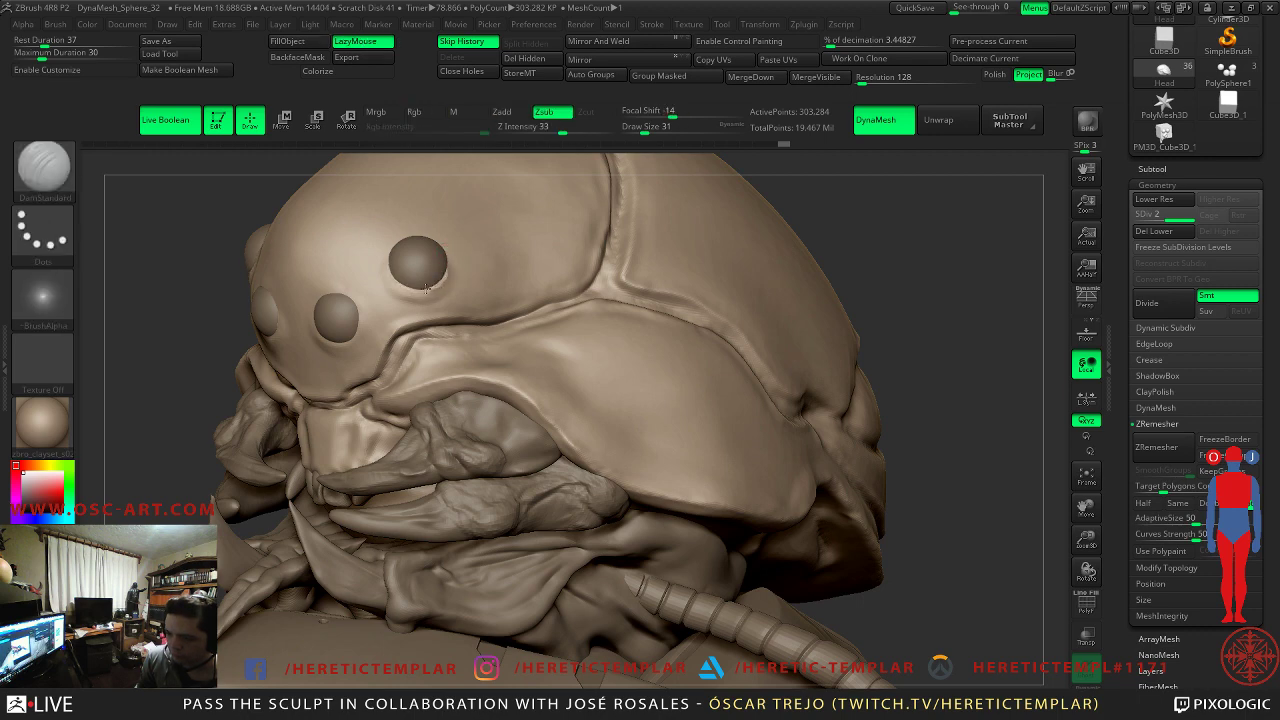
key(shift)
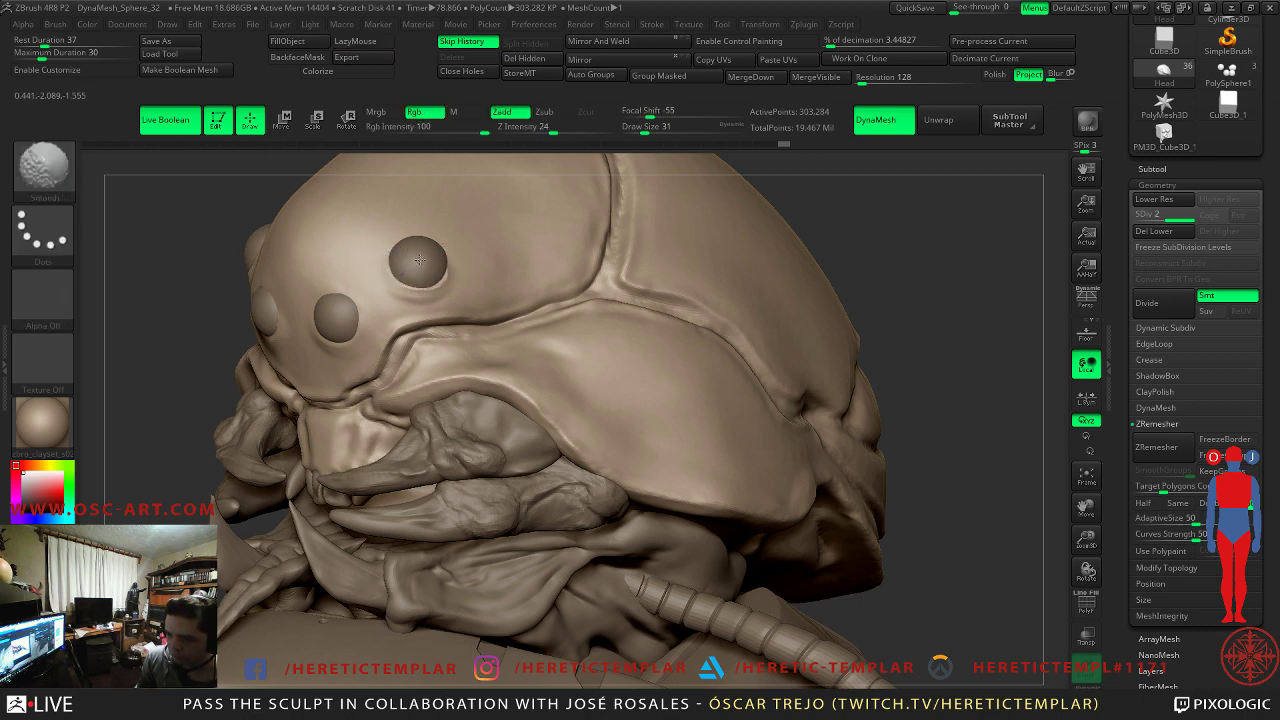
- Deepen the creases between the overlapping rear head plates, including where they meet the side seam
mouse_move(146, 354)
alt+mouse_down()
mouse_move(136, 306)
mouse_move(552, 318)
mouse_move(269, 237)
mouse_move(562, 409)
mouse_move(877, 326)
mouse_move(563, 254)
mouse_move(651, 289)
mouse_move(524, 310)
alt+mouse_up()
drag(111, 326, 171, 356)
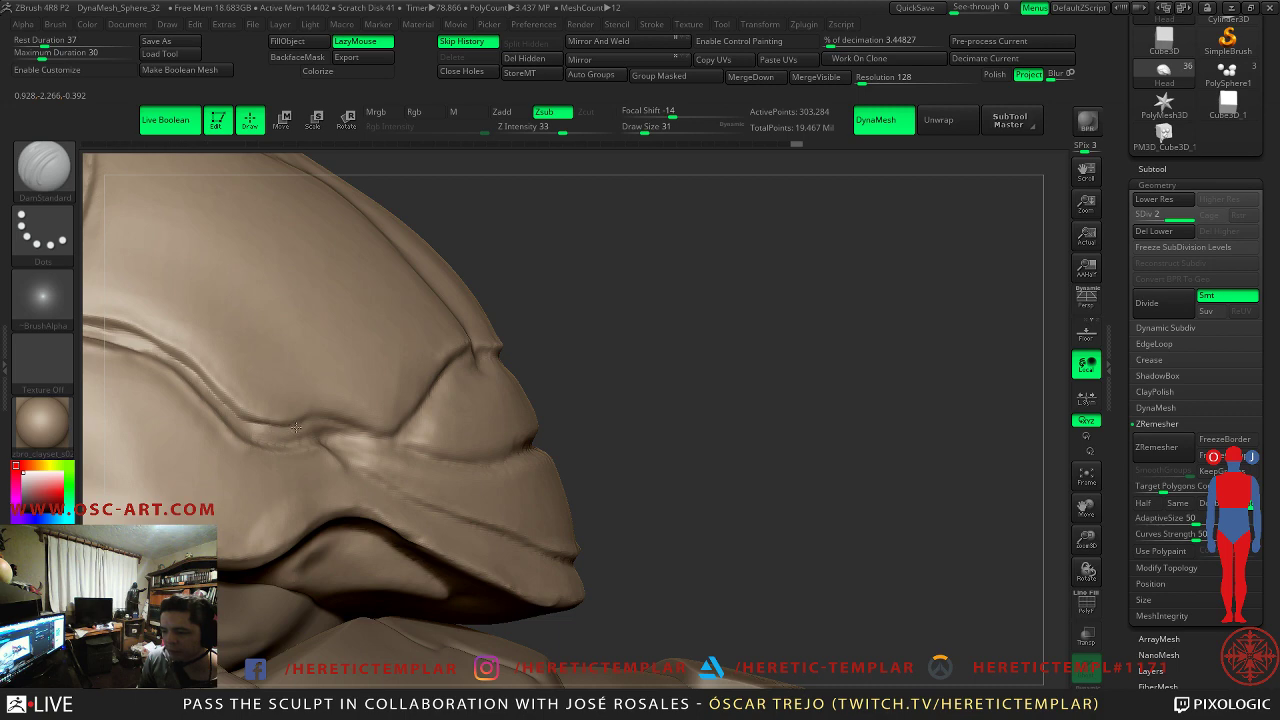
drag(387, 435, 405, 426)
right_drag(434, 400, 380, 343)
drag(380, 431, 370, 433)
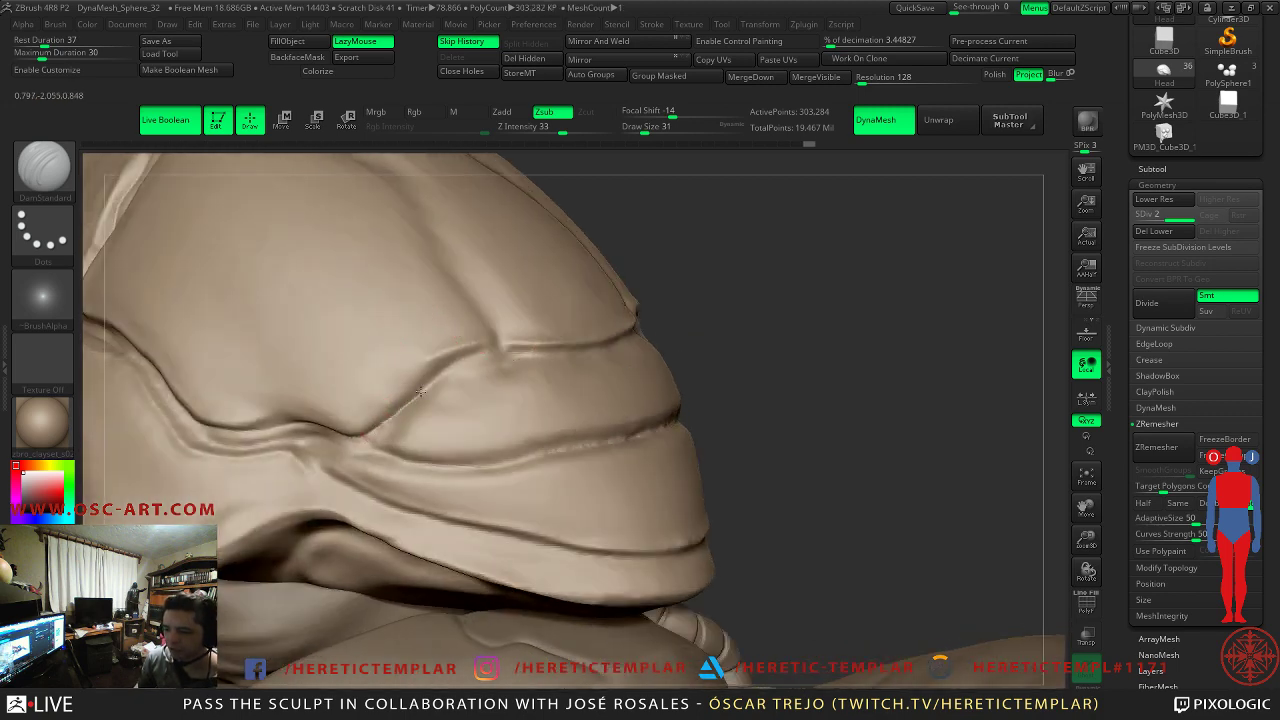
mouse_move(501, 341)
mouse_down()
mouse_move(548, 352)
mouse_move(636, 337)
mouse_up()
mouse_move(723, 327)
mouse_down()
mouse_move(714, 337)
mouse_move(760, 337)
mouse_up()
drag(407, 448, 366, 439)
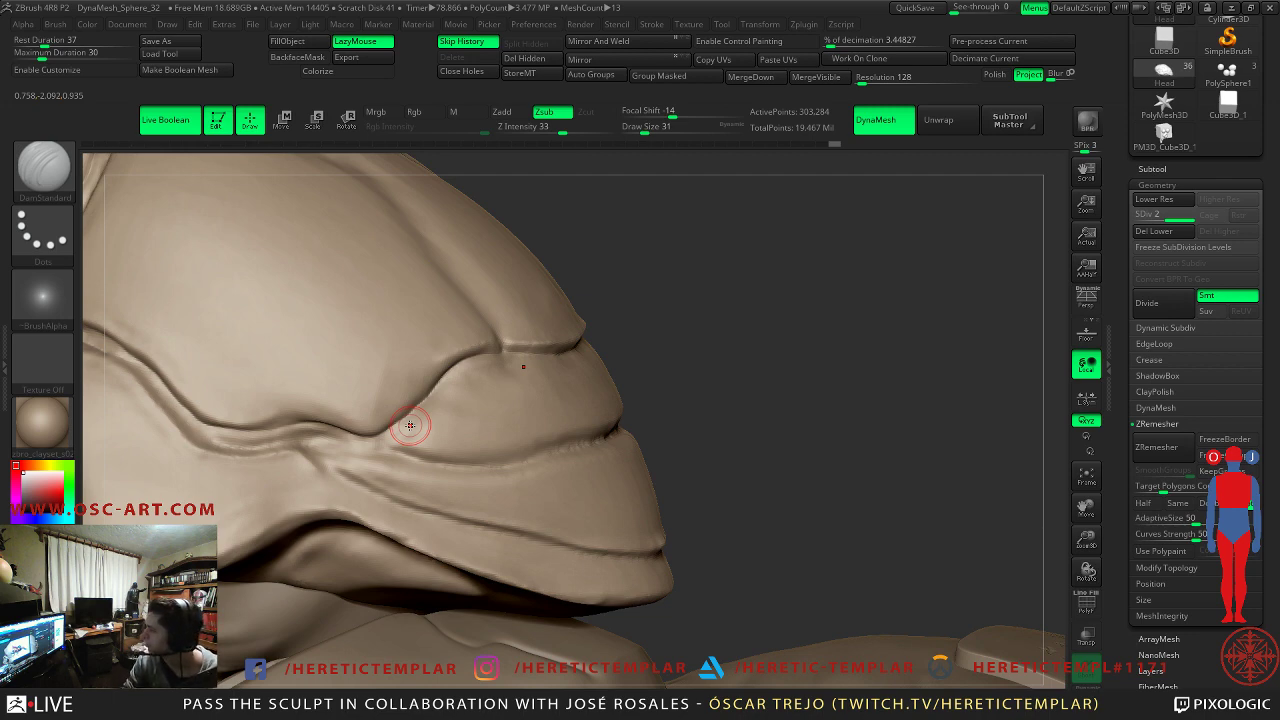
- Drop the head to subdivision level 1, set the draw size to 74 and smooth the large crown plate
mouse_move(706, 349)
mouse_down()
mouse_move(640, 270)
mouse_move(724, 346)
mouse_move(460, 375)
mouse_move(440, 440)
mouse_move(337, 339)
mouse_move(608, 283)
mouse_move(574, 260)
mouse_up()
key(s)
mouse_move(400, 383)
mouse_down()
mouse_move(448, 384)
mouse_move(432, 404)
mouse_up()
key(shift+d)
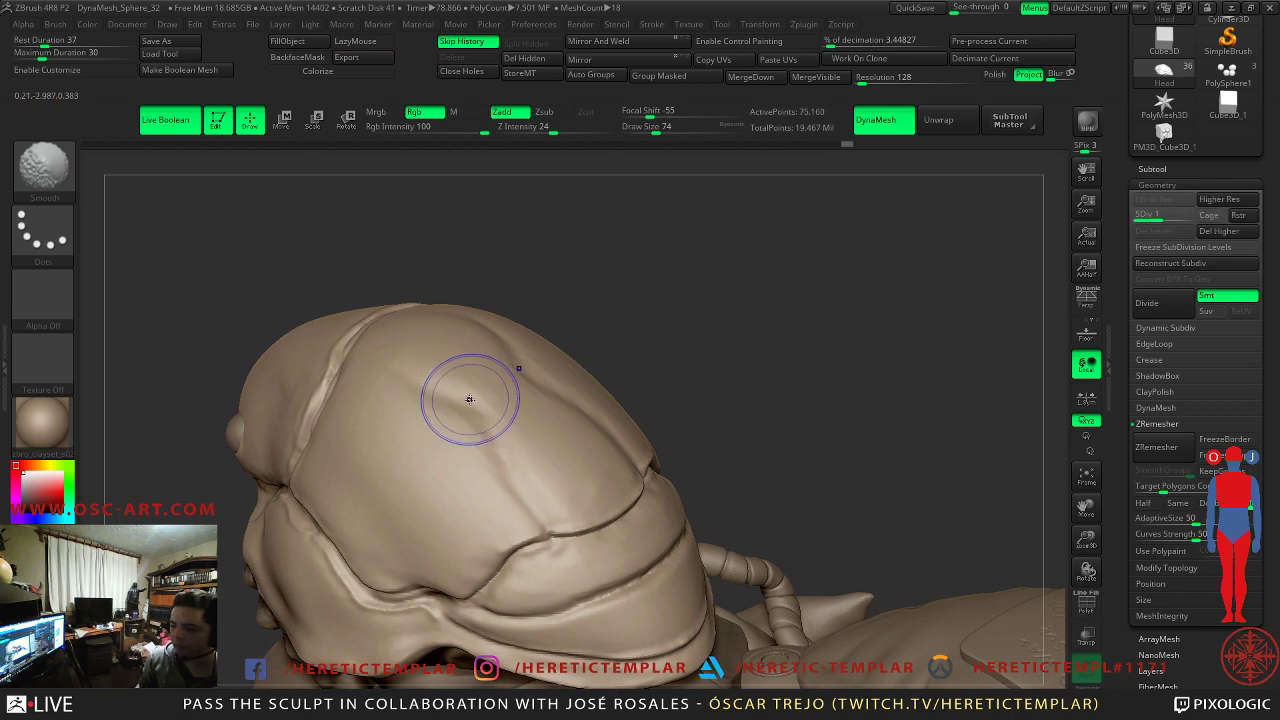
mouse_move(477, 411)
shift+mouse_down()
mouse_move(470, 426)
mouse_move(425, 393)
shift+mouse_up()
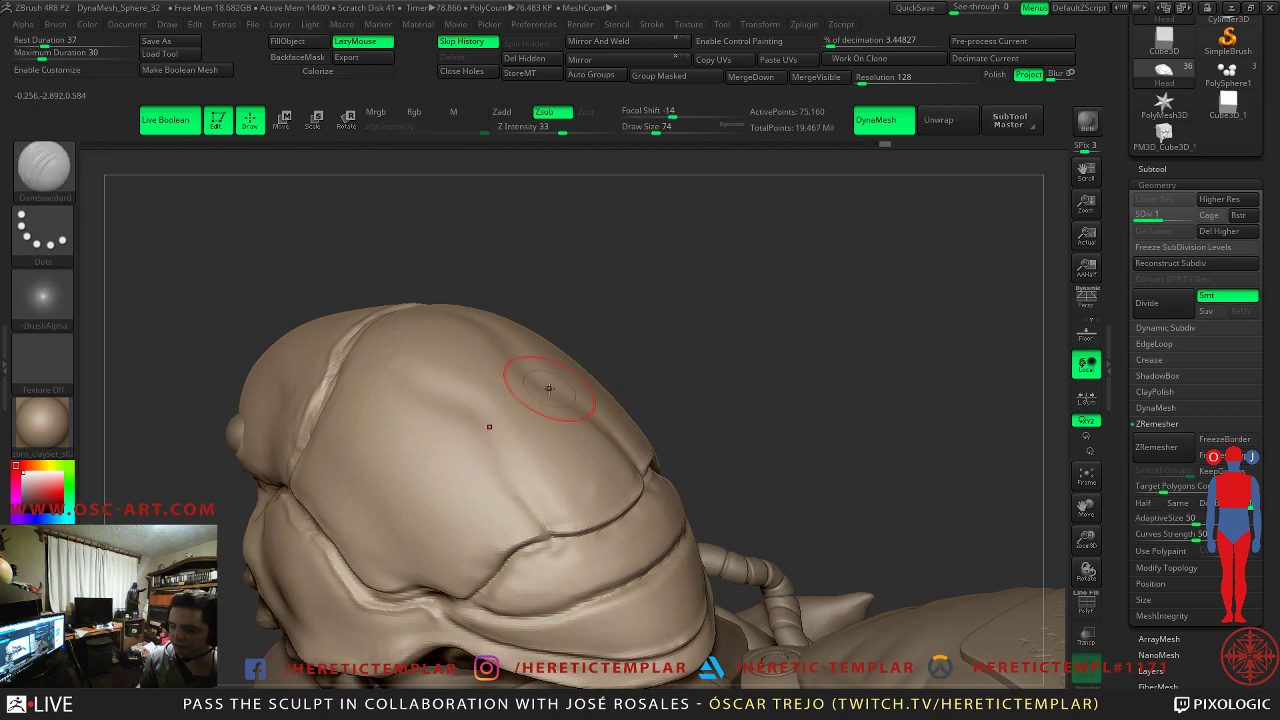
key(shift)
shift+drag(403, 396, 402, 406)
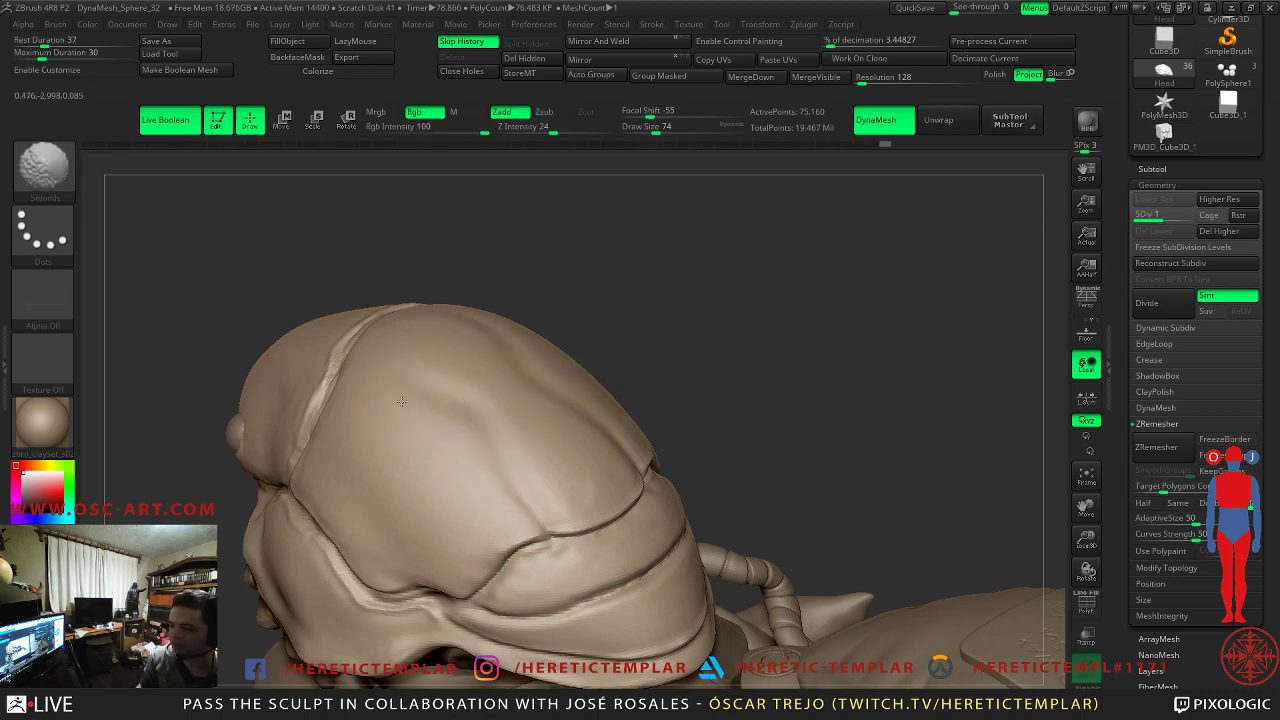
mouse_move(726, 414)
mouse_down()
mouse_move(689, 371)
mouse_move(706, 382)
mouse_move(683, 350)
mouse_move(690, 289)
mouse_move(680, 294)
mouse_move(754, 295)
mouse_move(727, 278)
mouse_up()
key(shift)
alt+drag(685, 323, 737, 423)
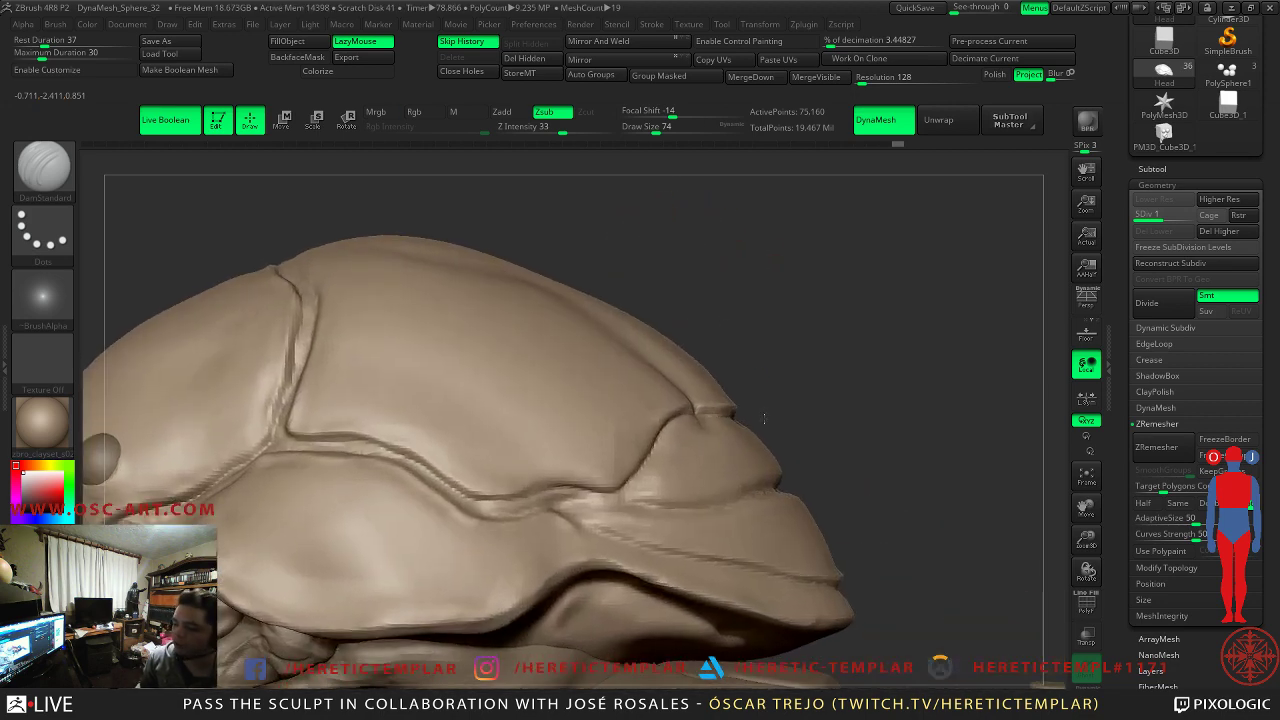
mouse_move(754, 245)
alt+mouse_down()
mouse_move(793, 206)
mouse_move(371, 229)
alt+mouse_up()
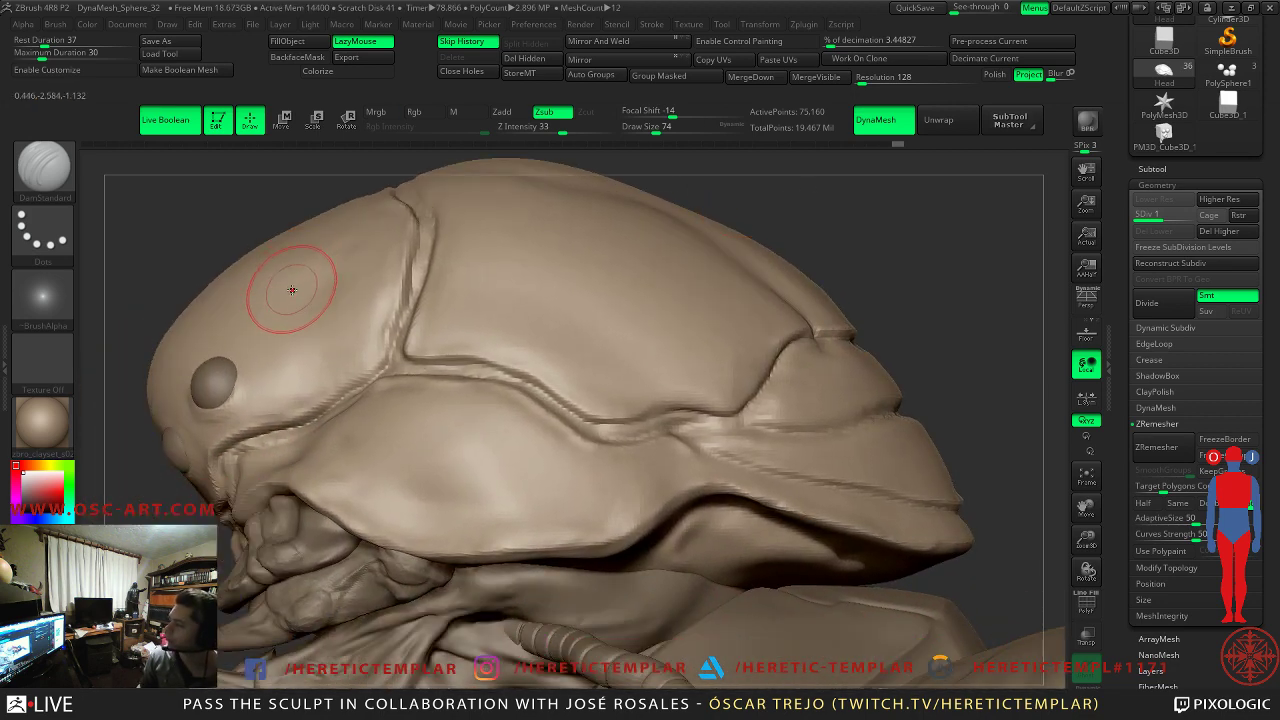
- Return the head to subdivision level 2, set the draw size to 35 and sharpen the seam junction behind the eyes
key(s)
key(d)
drag(391, 374, 380, 357)
key(s)
drag(835, 241, 965, 252)
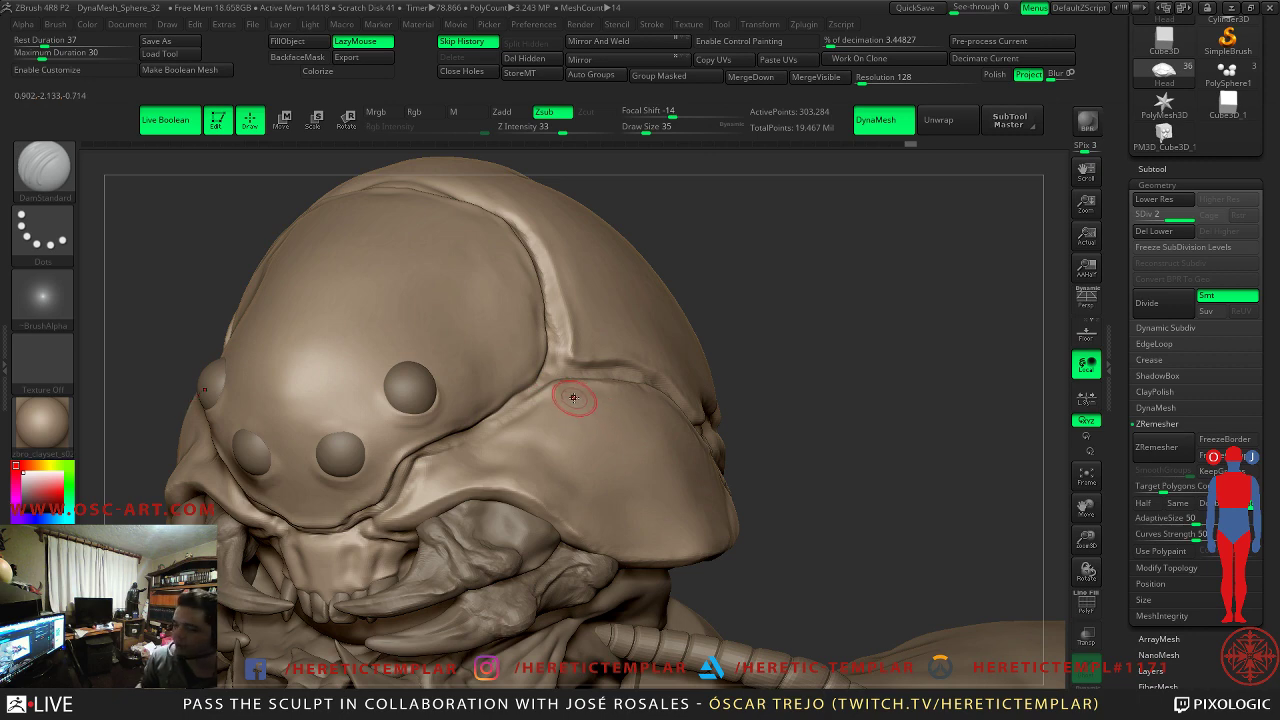
- Make the lower body subtool PM3D_ZSphere_3 active by picking it at the waist folds
drag(746, 357, 673, 293)
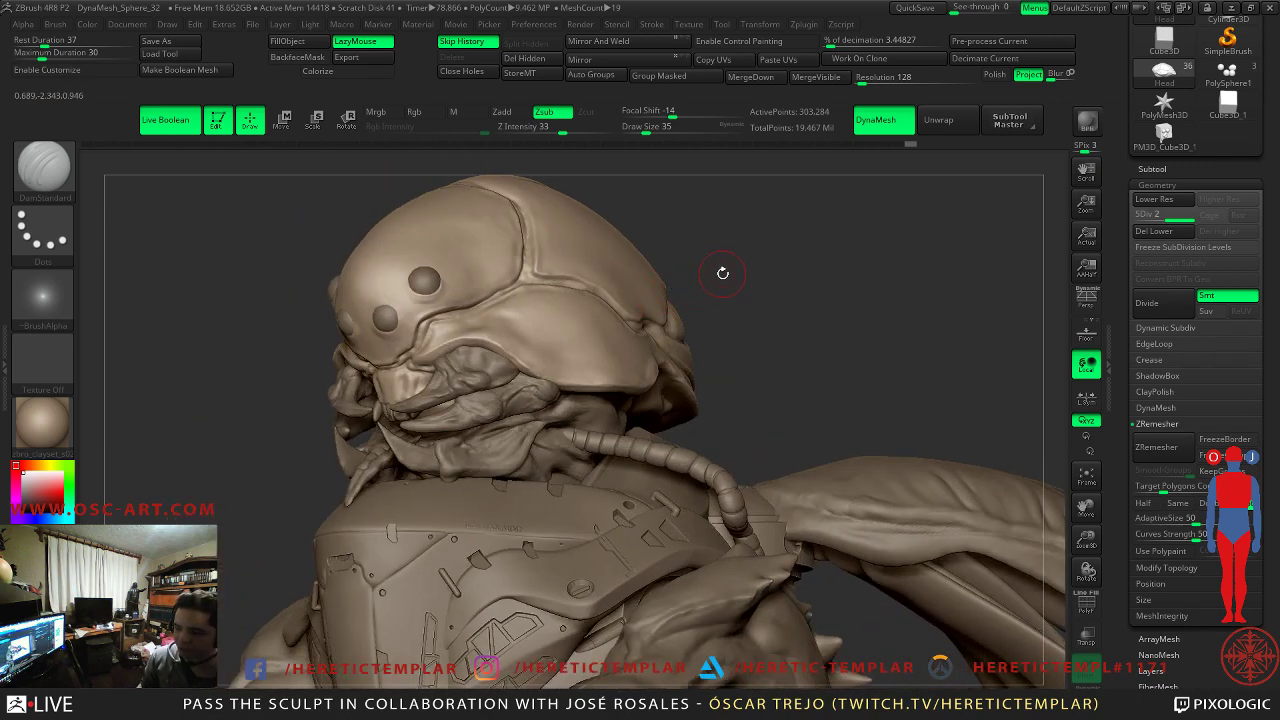
alt+drag(809, 385, 626, 188)
alt+drag(686, 462, 497, 265)
alt+drag(628, 465, 471, 152)
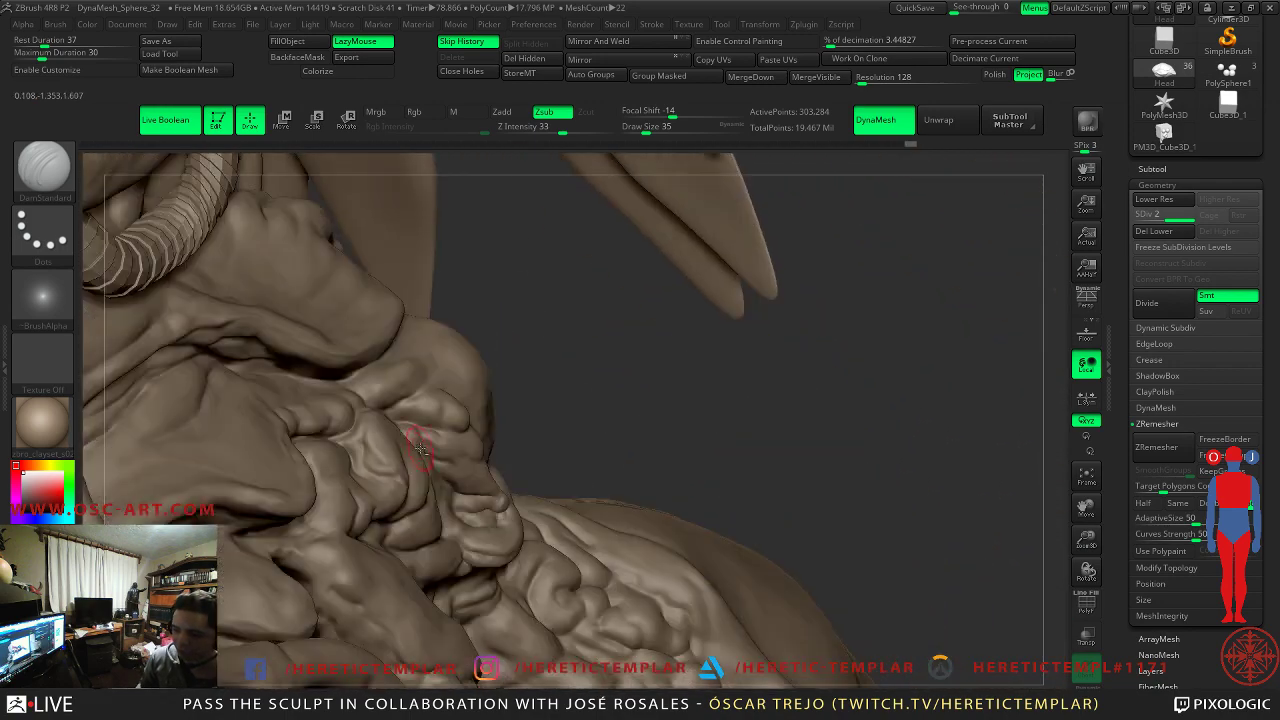
alt+click(420, 443)
alt+drag(514, 451, 889, 310)
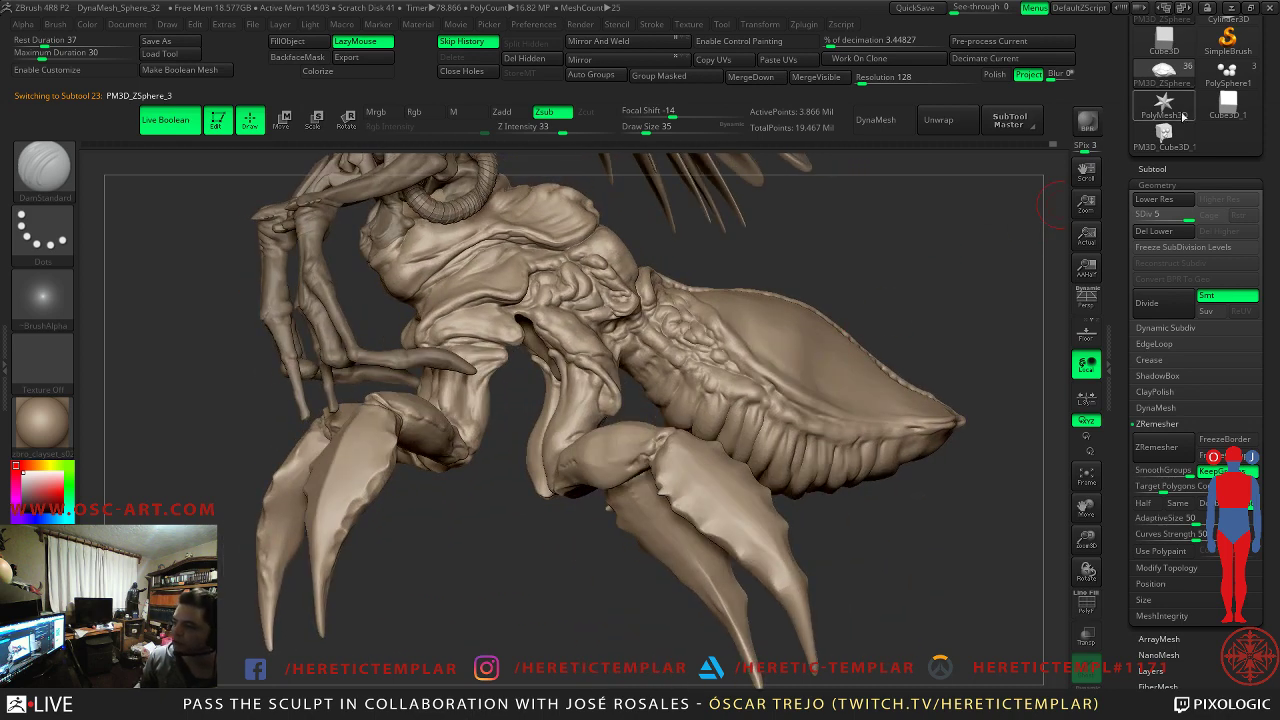
- Compare the waist and abdomen with the version in the PolySphere1 tool, then return to the PM3D_ZSphere_3 tool
drag(1120, 104, 1133, 152)
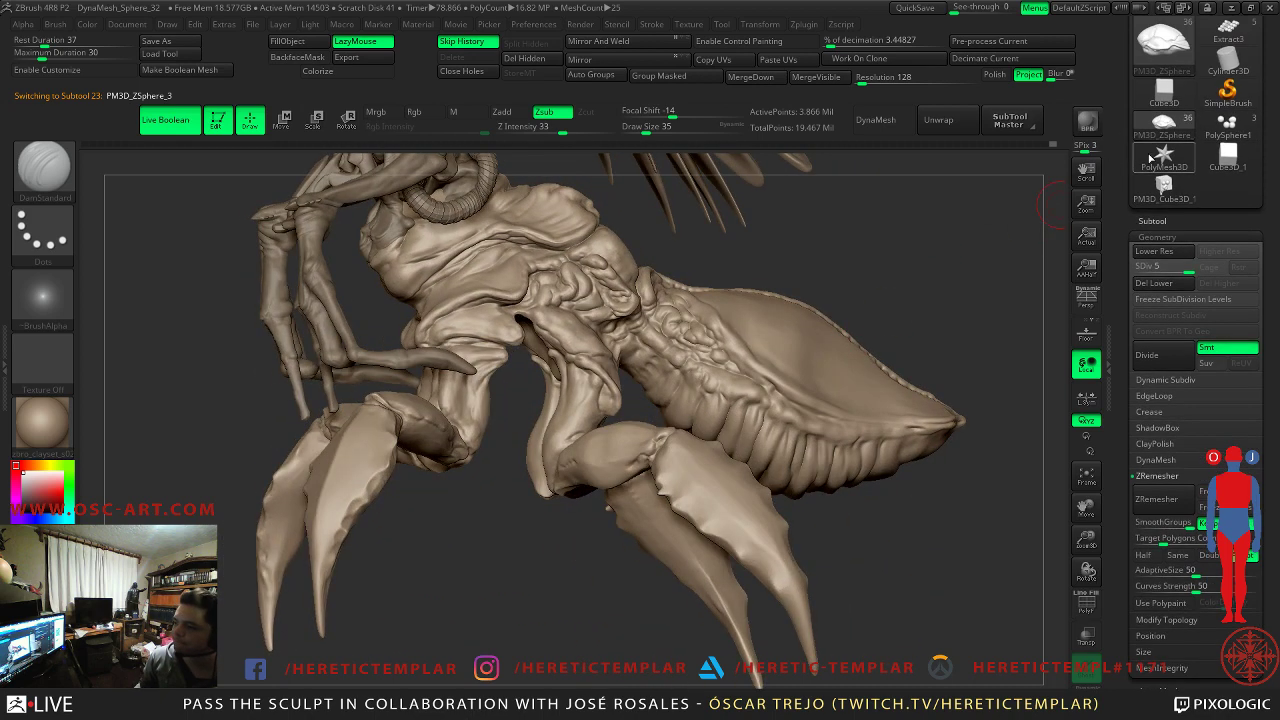
click(1226, 124)
right_drag(806, 327, 788, 308)
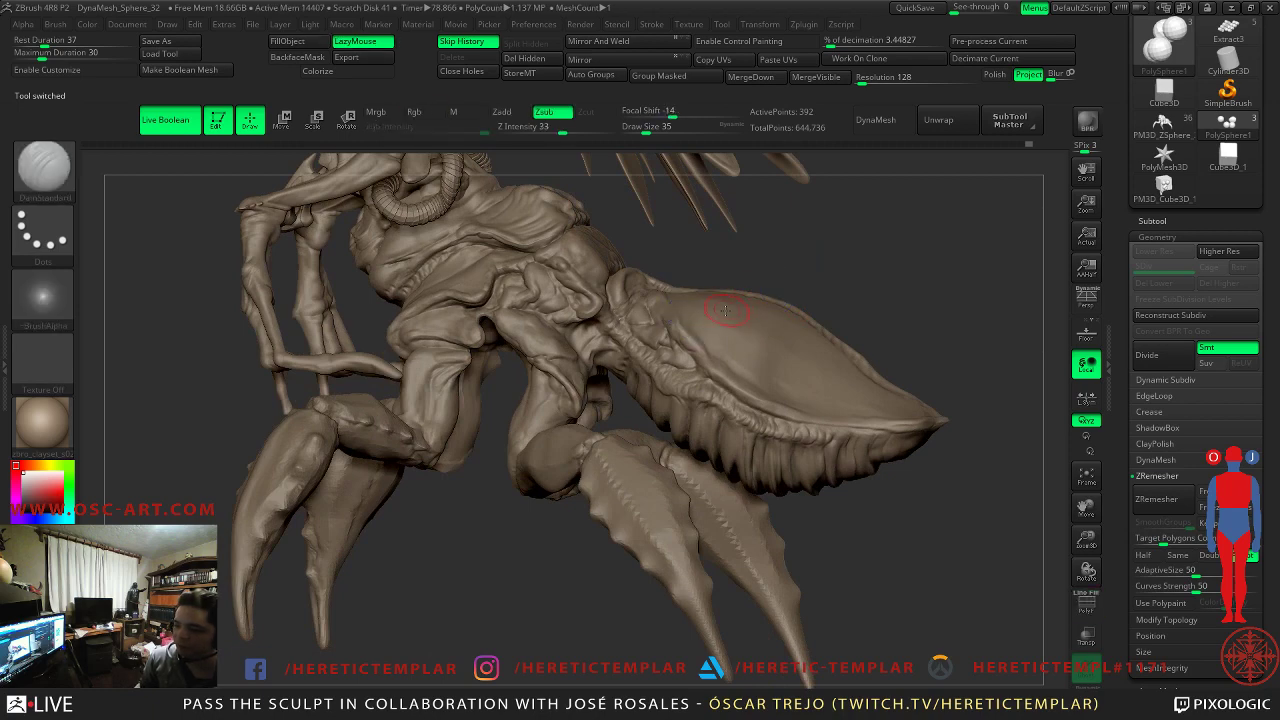
click(1163, 124)
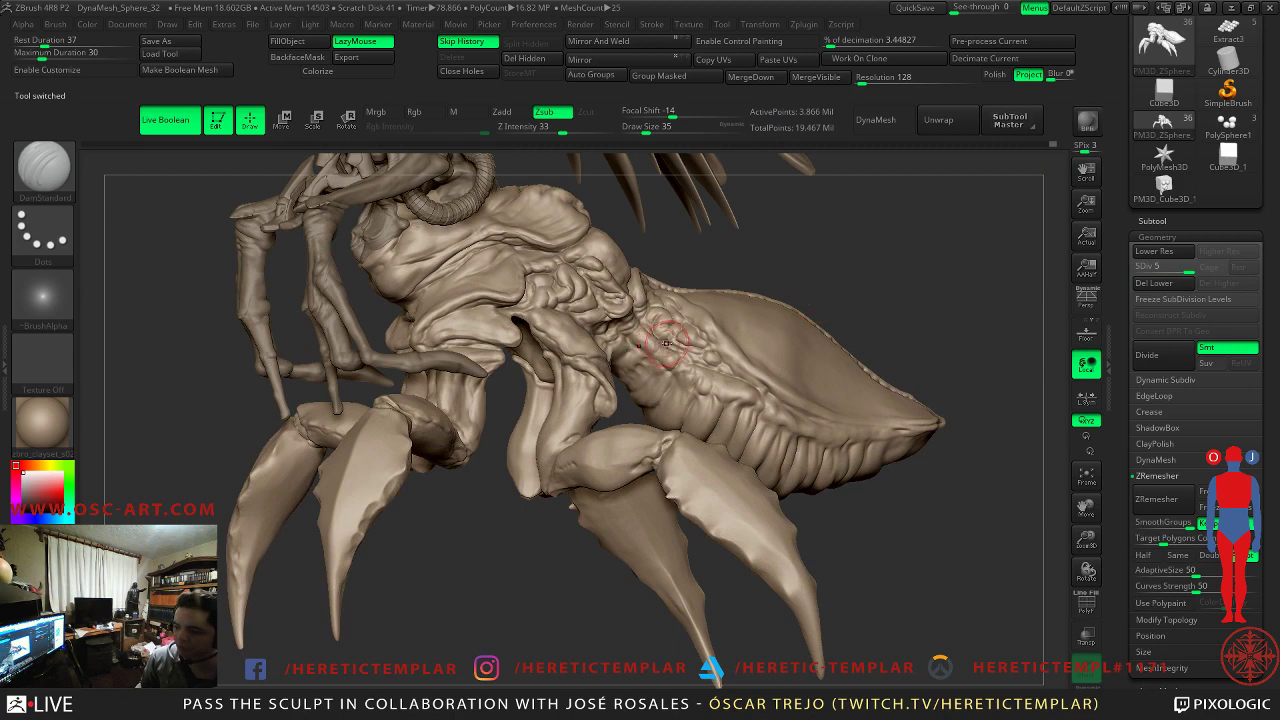
drag(801, 243, 824, 389)
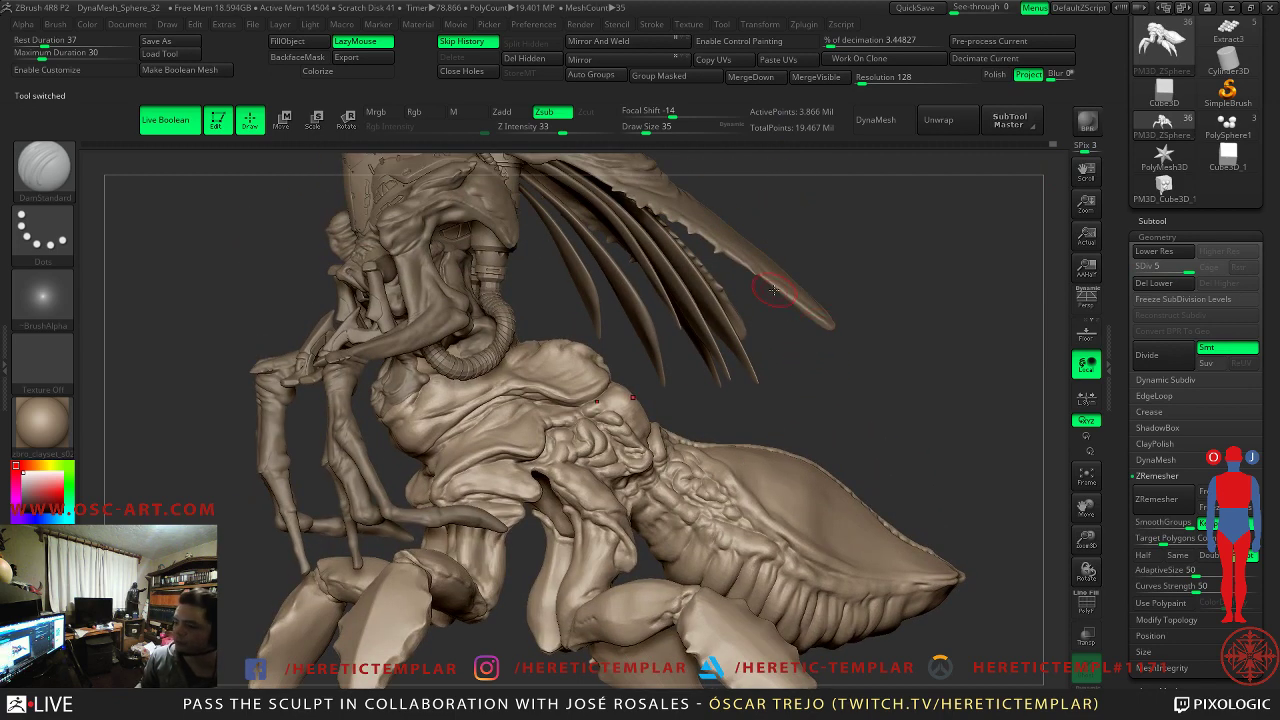
mouse_move(807, 360)
mouse_down()
mouse_move(795, 398)
mouse_move(823, 434)
mouse_move(651, 323)
mouse_move(750, 470)
mouse_move(623, 208)
mouse_move(677, 333)
mouse_move(724, 365)
mouse_move(632, 416)
mouse_up()
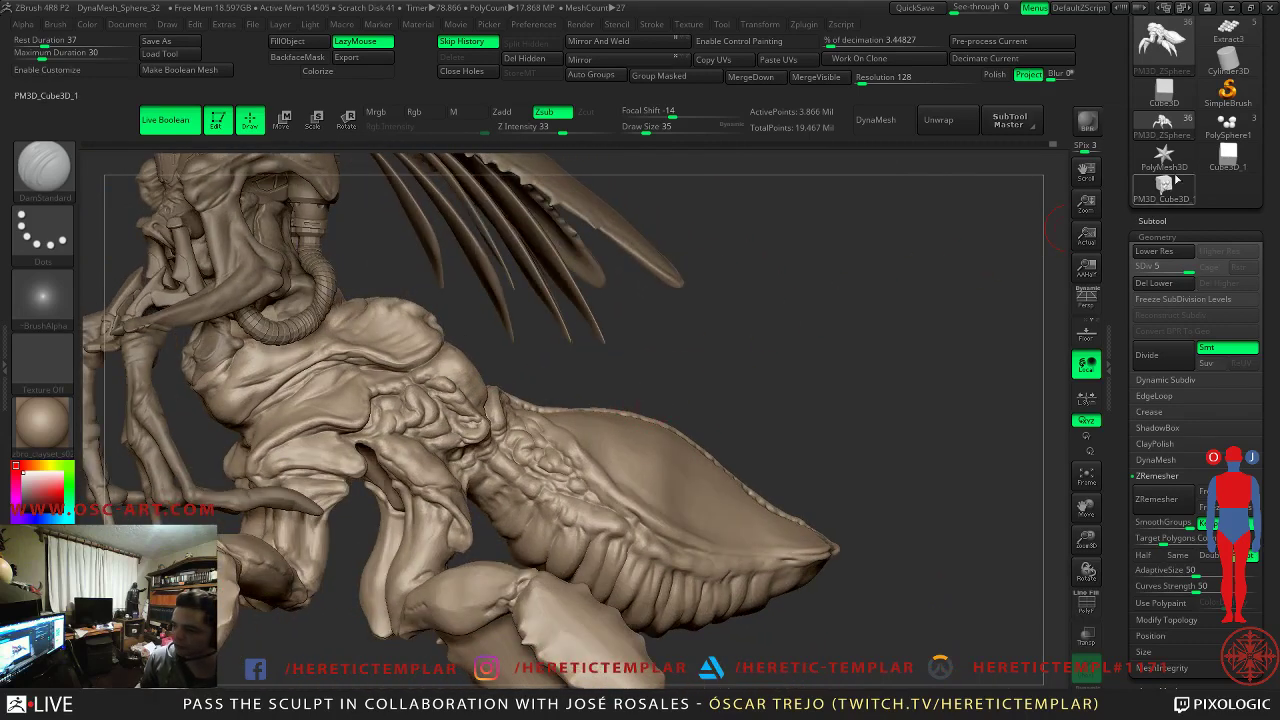
click(1172, 133)
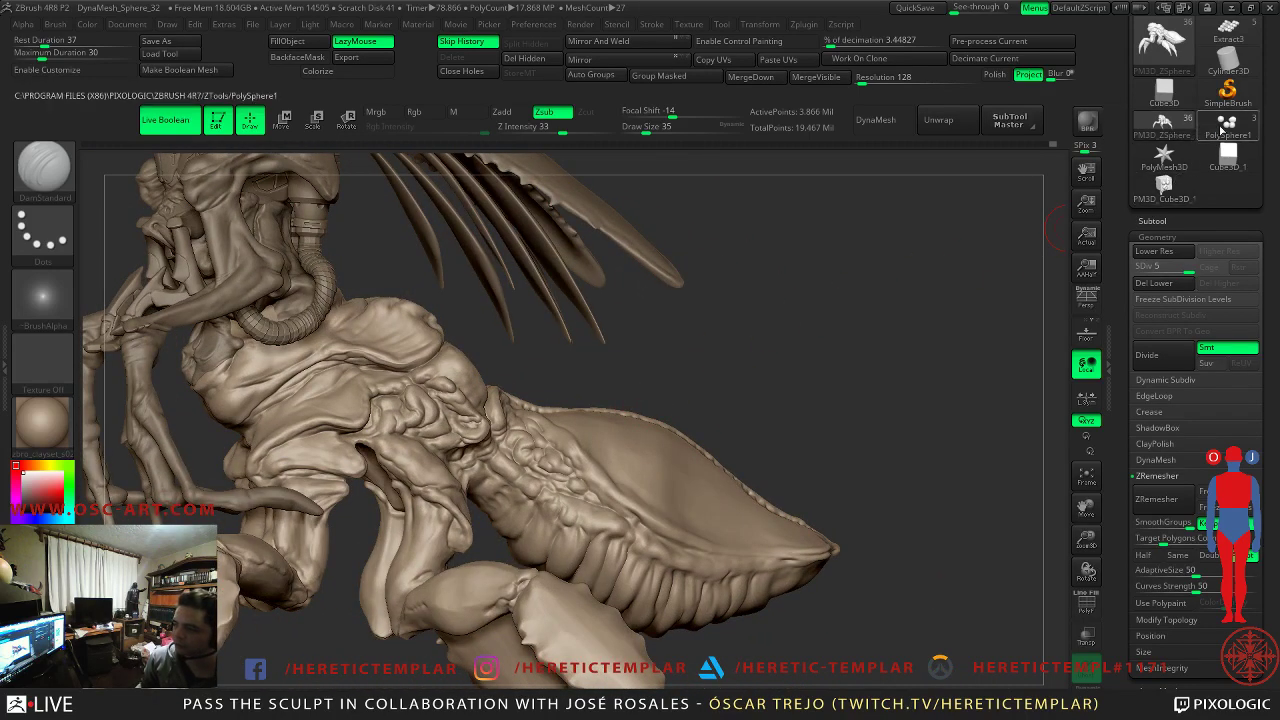
mouse_move(846, 353)
mouse_down()
mouse_move(927, 258)
mouse_move(901, 271)
mouse_up()
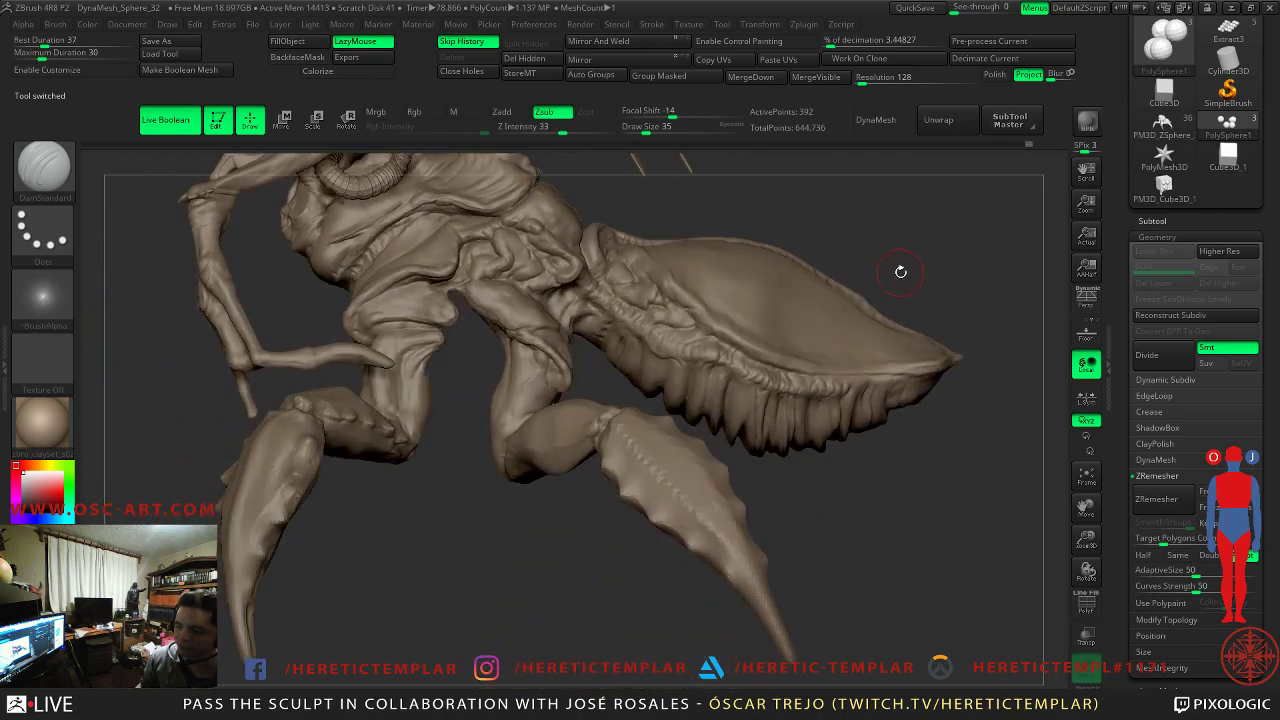
mouse_move(771, 202)
alt+mouse_down()
mouse_move(794, 270)
mouse_move(766, 370)
mouse_move(507, 213)
mouse_move(497, 352)
alt+mouse_up()
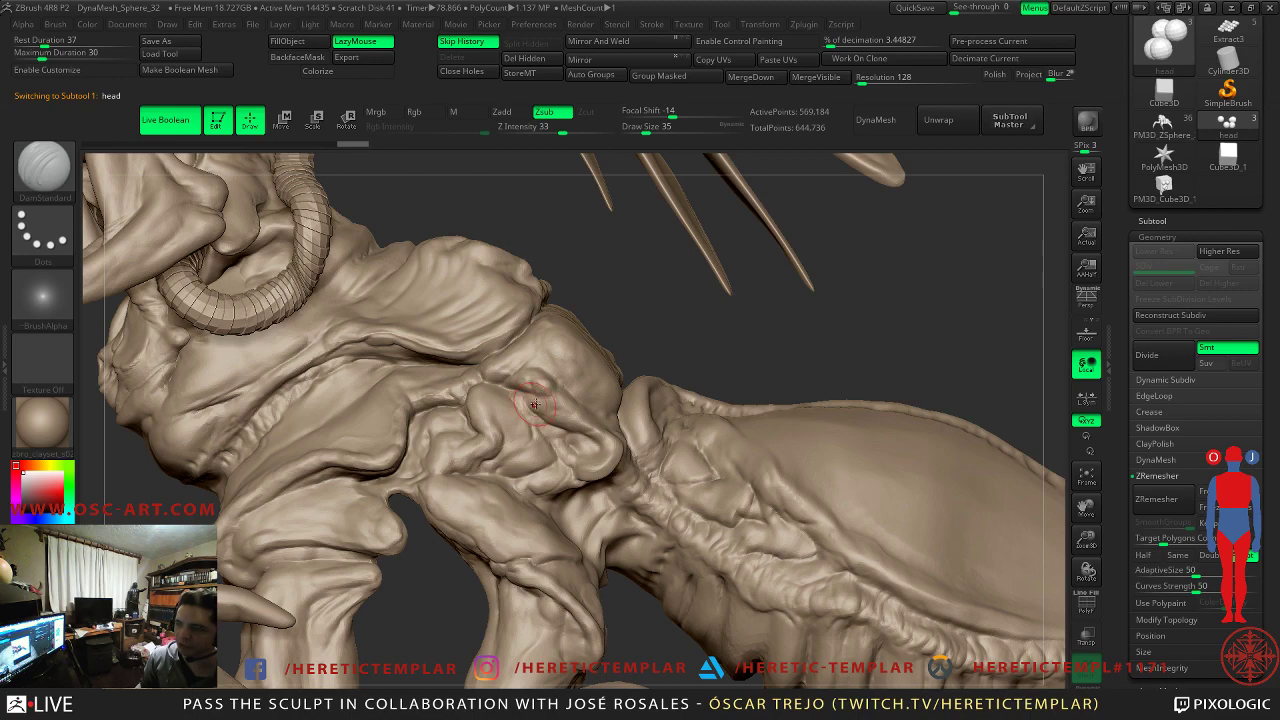
mouse_move(666, 346)
alt+mouse_down()
mouse_move(629, 323)
mouse_move(610, 240)
mouse_move(657, 340)
alt+mouse_up()
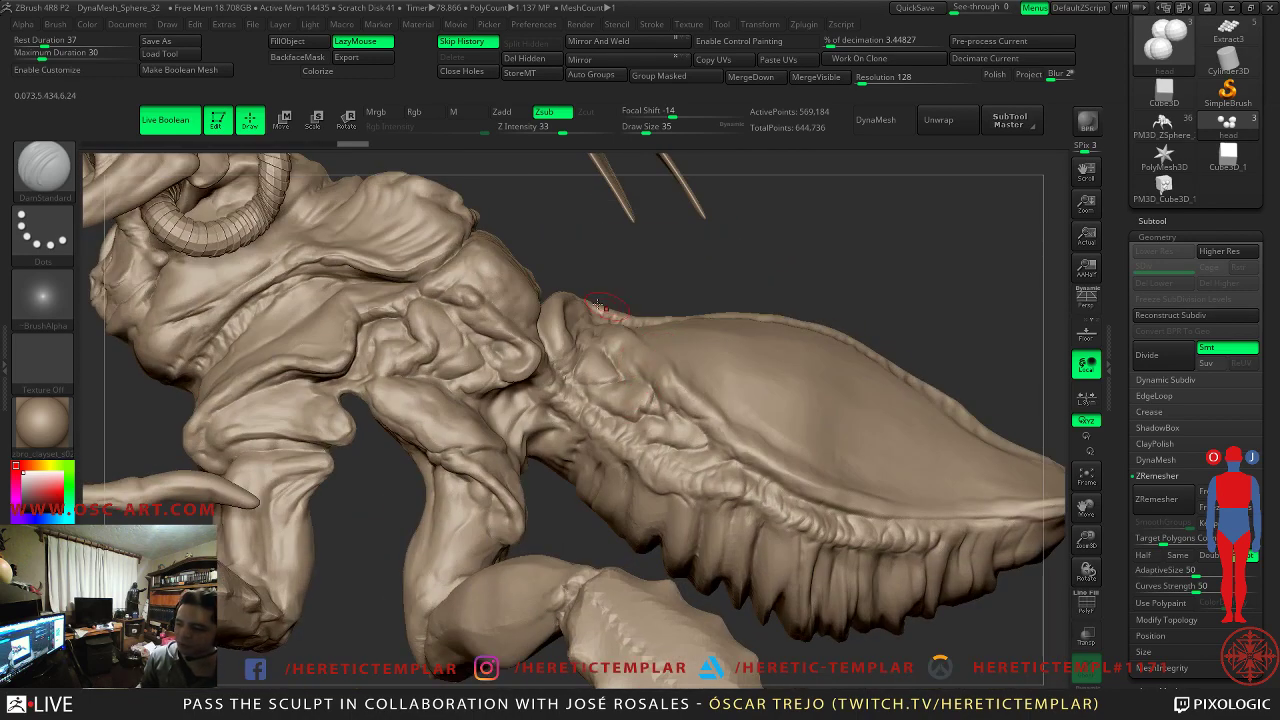
click(1164, 130)
drag(596, 253, 609, 314)
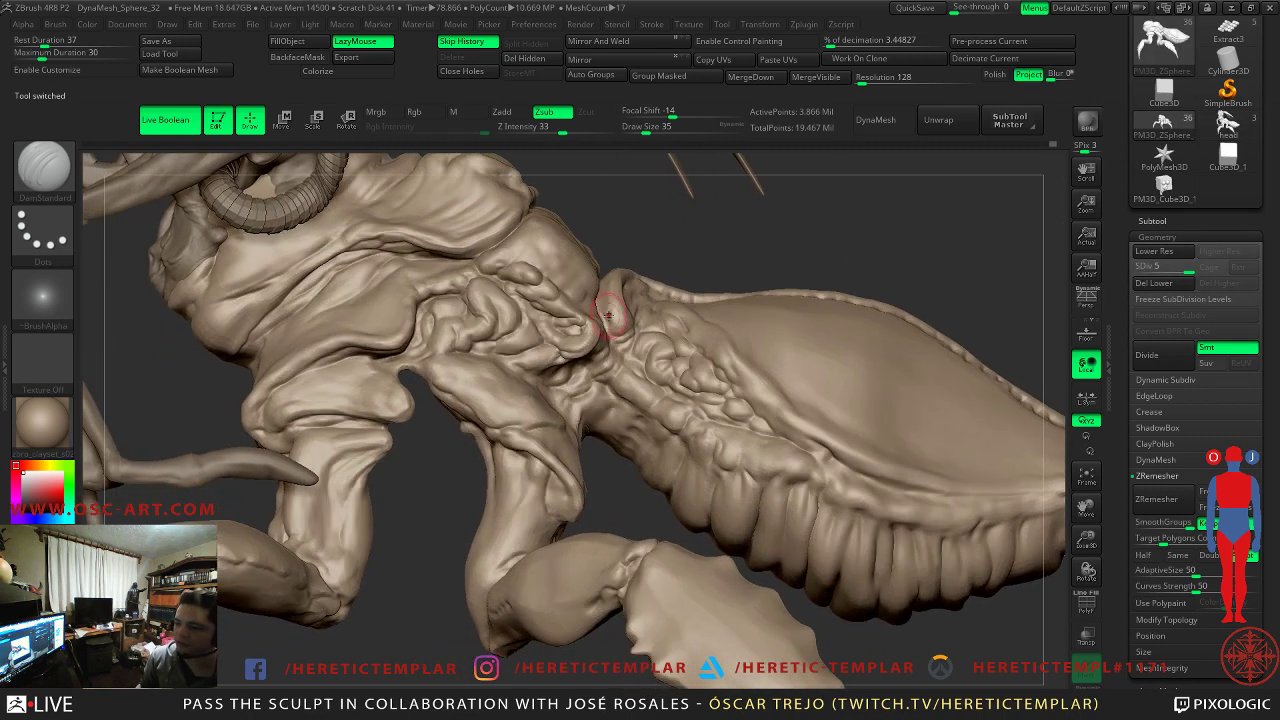
- Examine the waist and abdomen topology at lower subdivision levels with the polygroup wireframe shown, then restore level 5
key(shift+d)
key(shift+d)
key(shift+d)
key(shift+d)
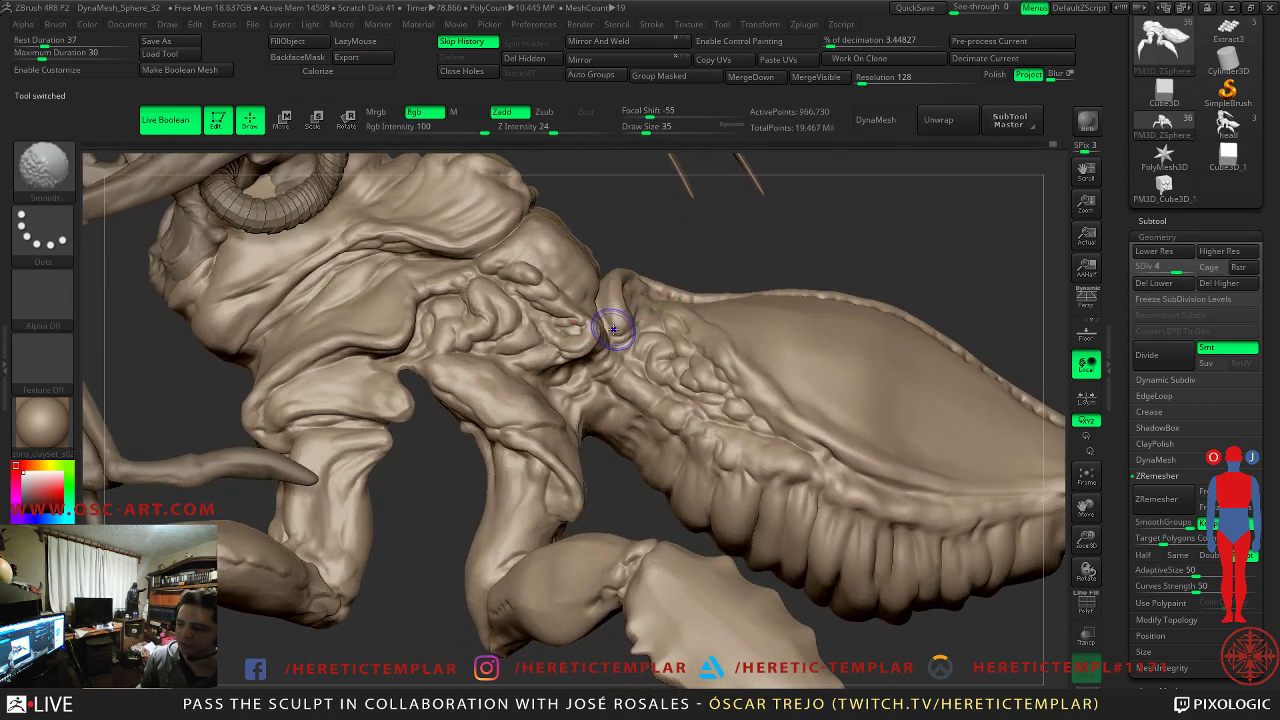
key(shift+f)
key(d)
key(d)
key(d)
key(d)
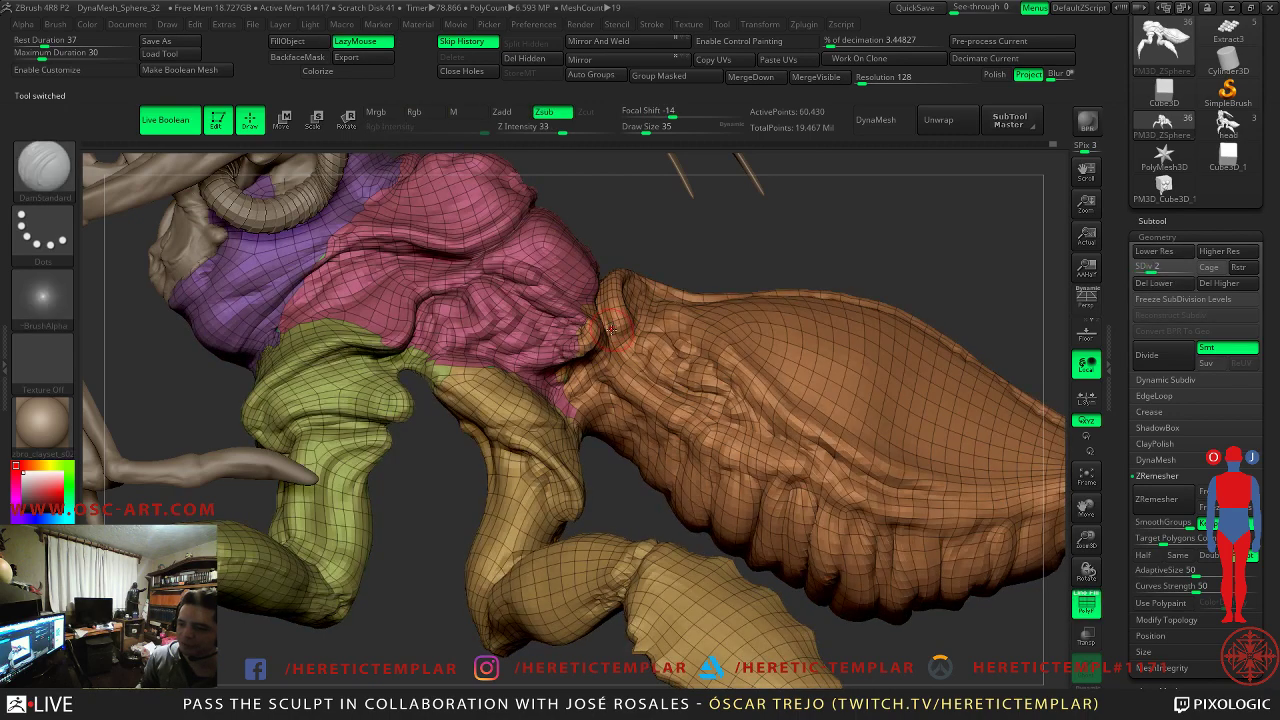
key(shift+f)
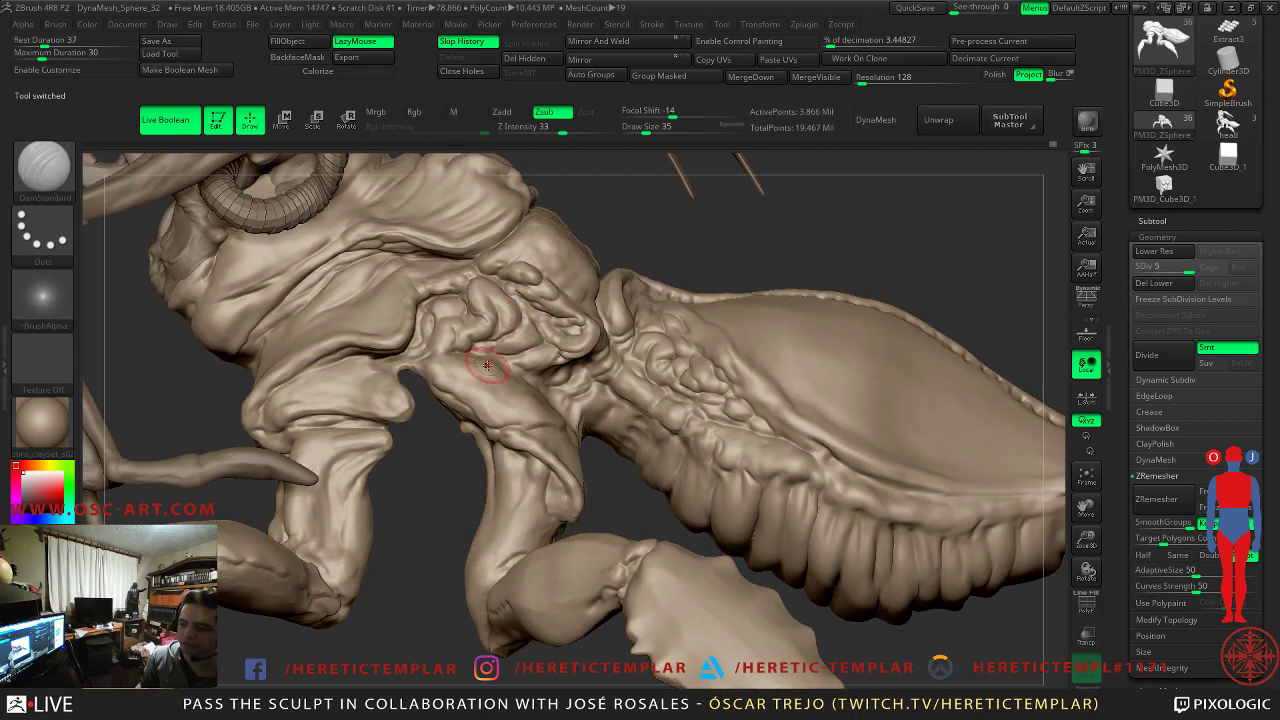
alt+drag(785, 261, 735, 230)
alt+drag(798, 285, 517, 317)
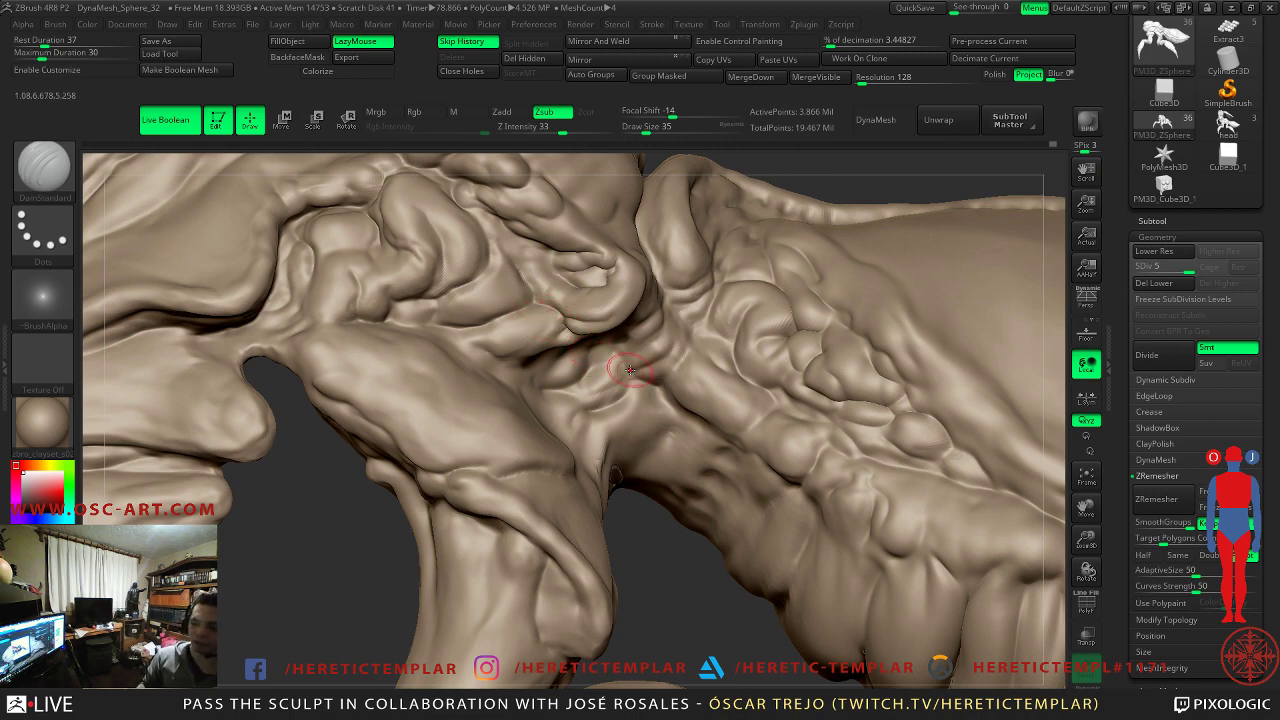
- Smooth the junction between the waist and abdomen at subdivision level 2, then raise the lower body to level 4
mouse_move(657, 528)
mouse_down()
mouse_move(648, 545)
mouse_move(697, 431)
mouse_move(720, 431)
mouse_move(771, 383)
mouse_move(749, 349)
mouse_up()
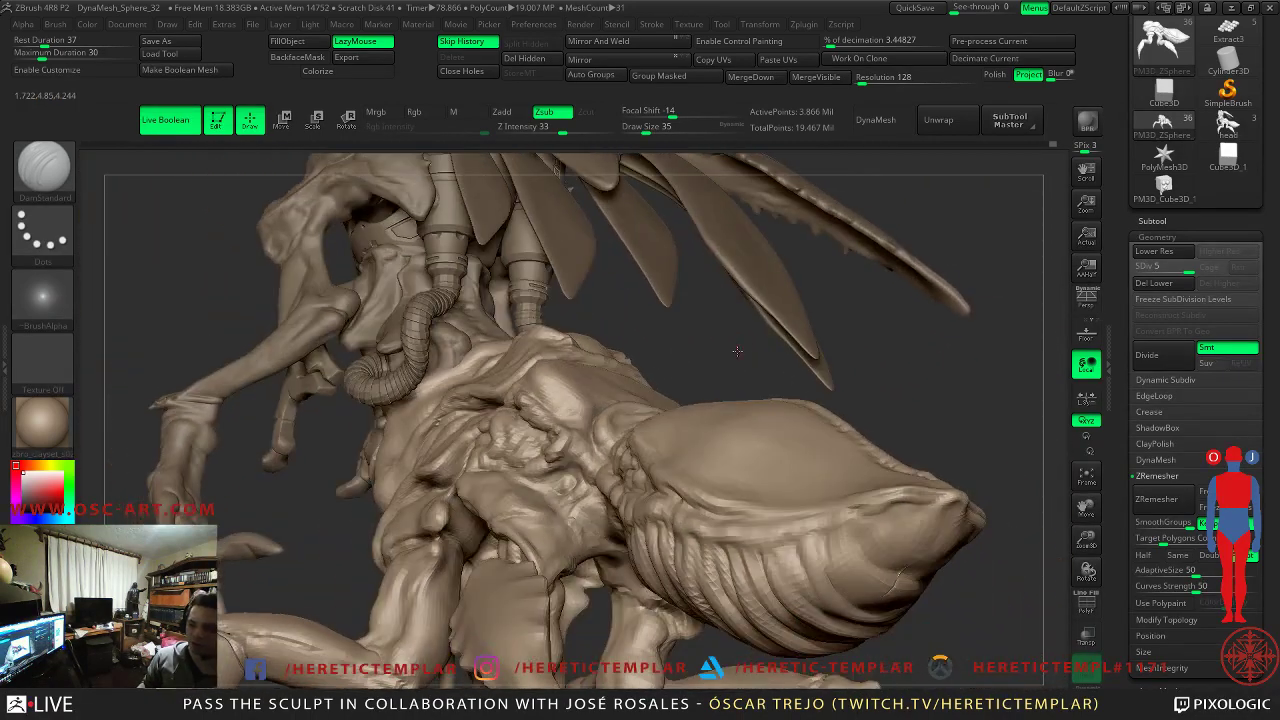
key(shift+d)
key(shift+d)
key(shift+d)
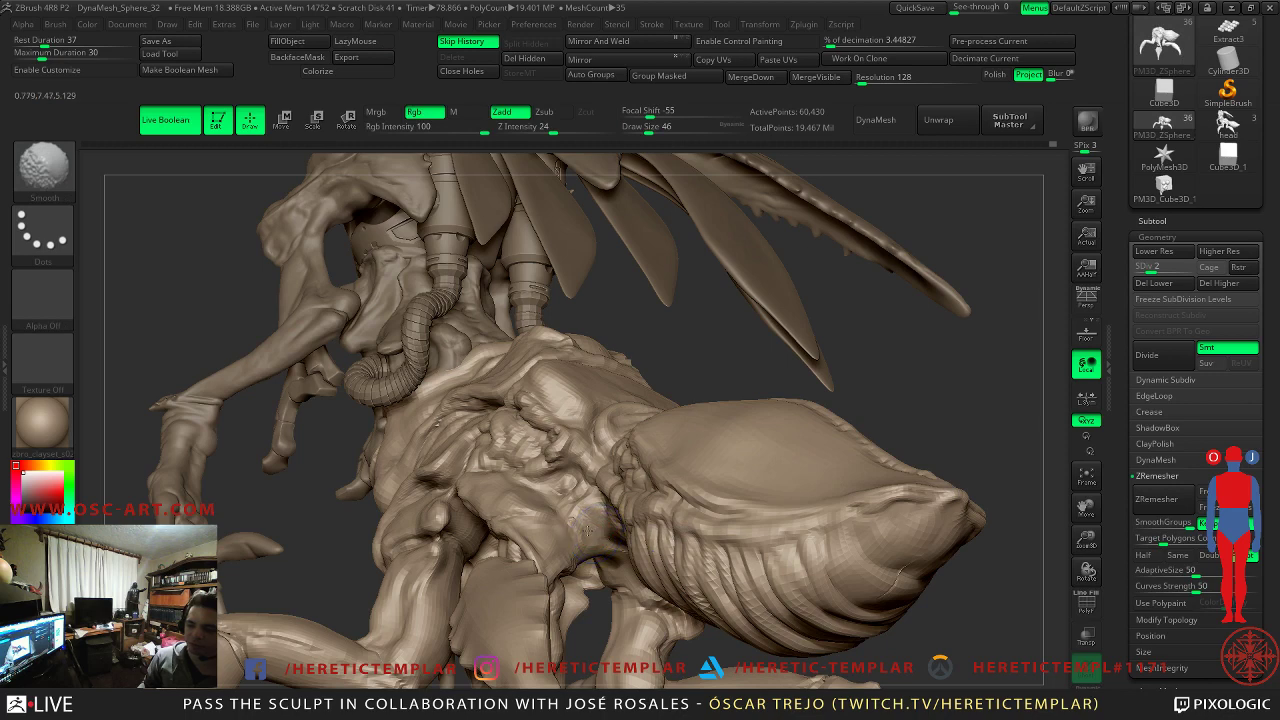
key(d)
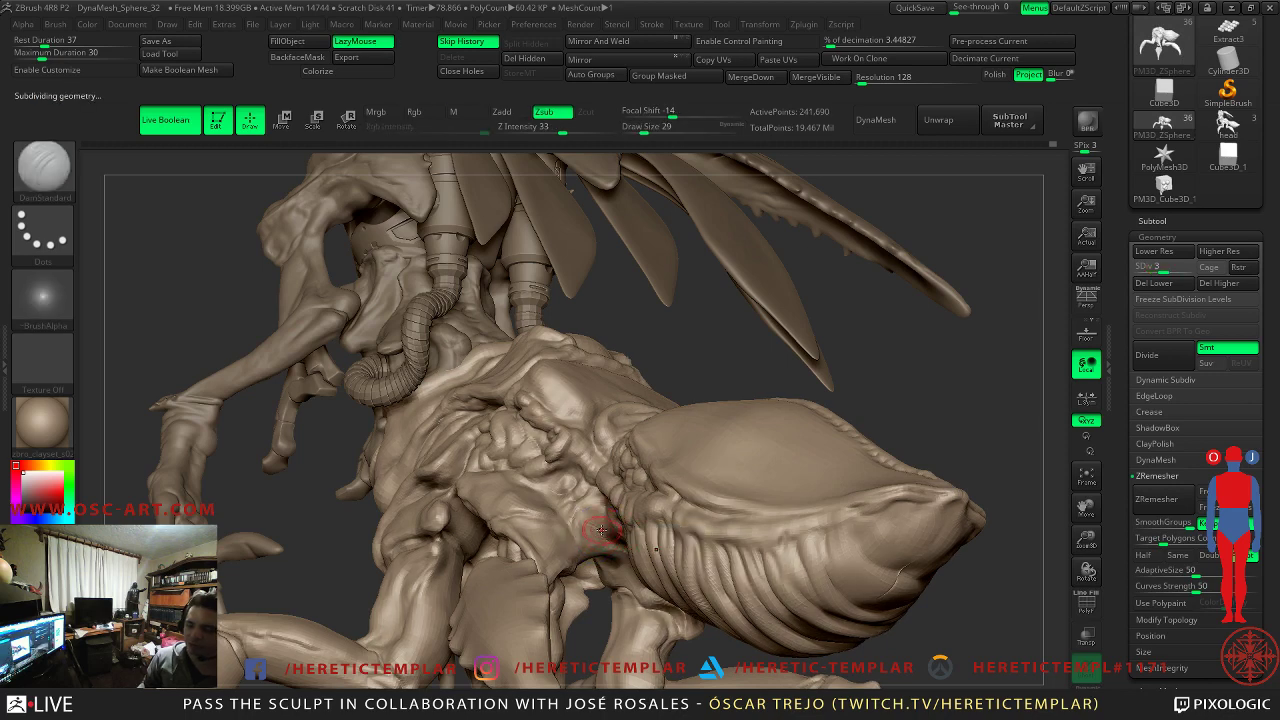
key(shift)
key(d)
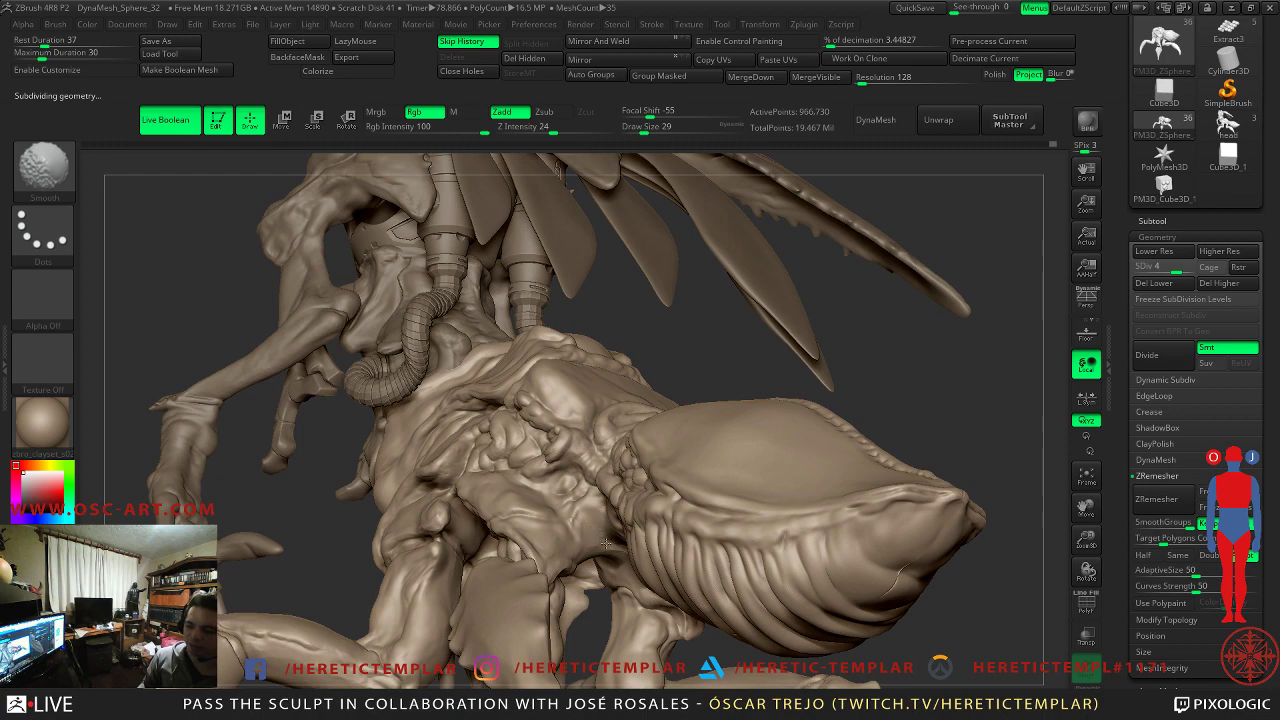
- Smooth away the crossed crease on the underside of the abdomen's tip at subdivision level 2, then restore level 5
mouse_move(891, 377)
mouse_down()
mouse_move(926, 389)
mouse_move(879, 291)
mouse_move(620, 520)
mouse_up()
key(shift)
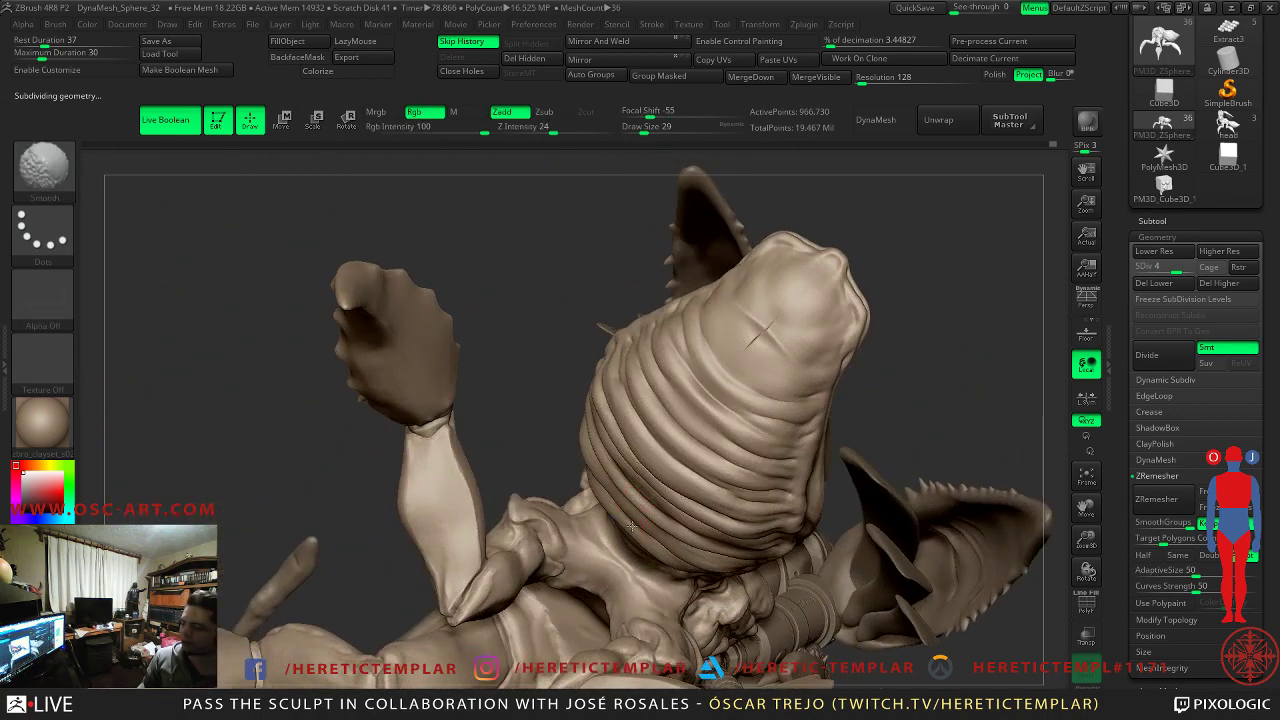
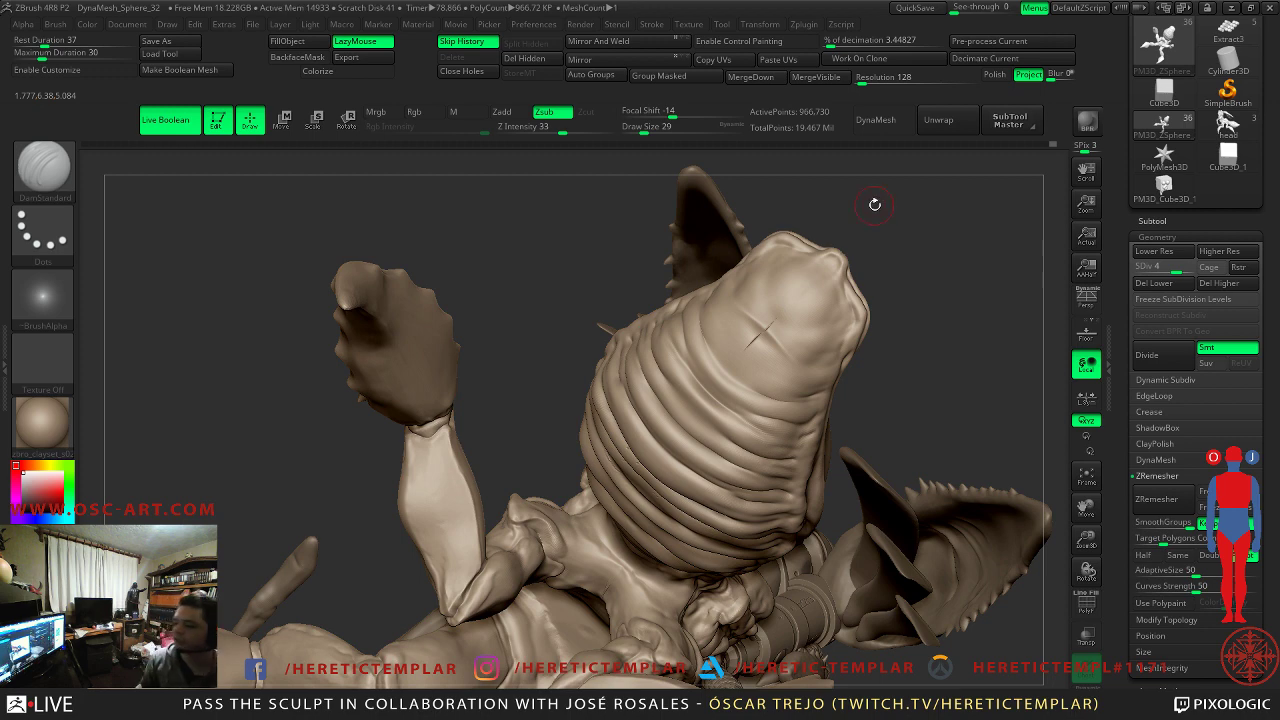
key(shift)
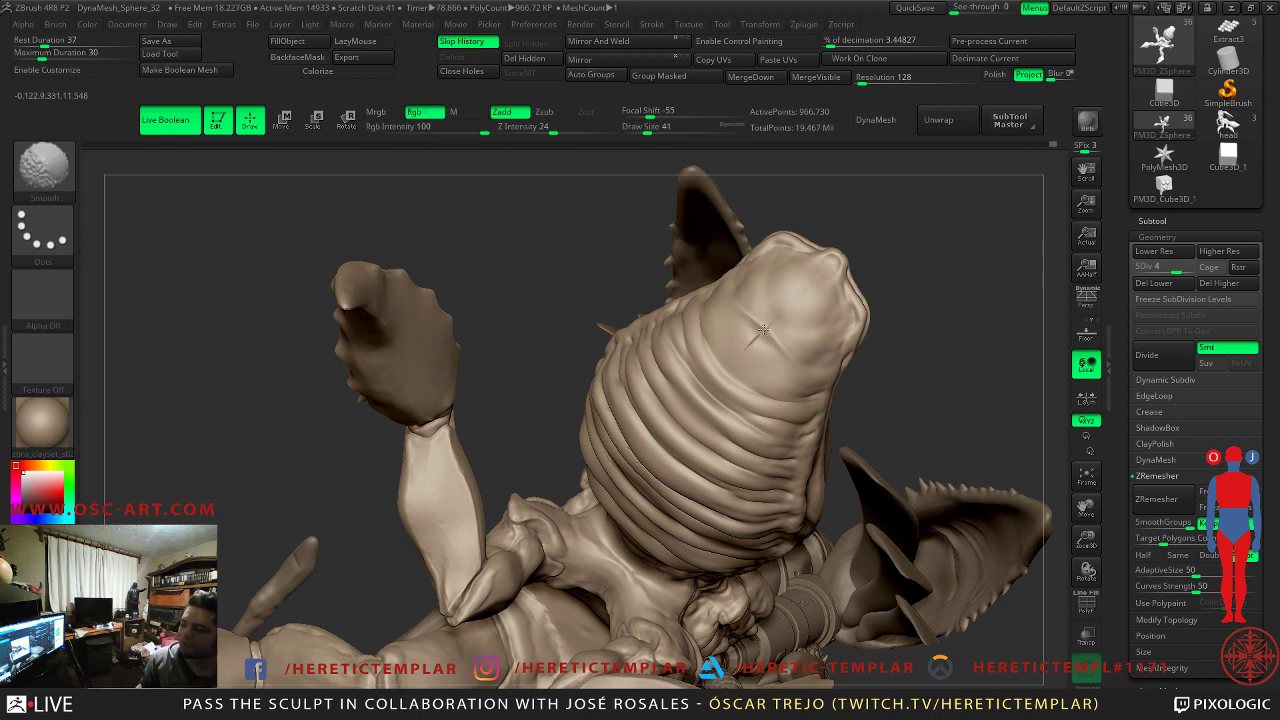
key(shift+d)
key(shift+d)
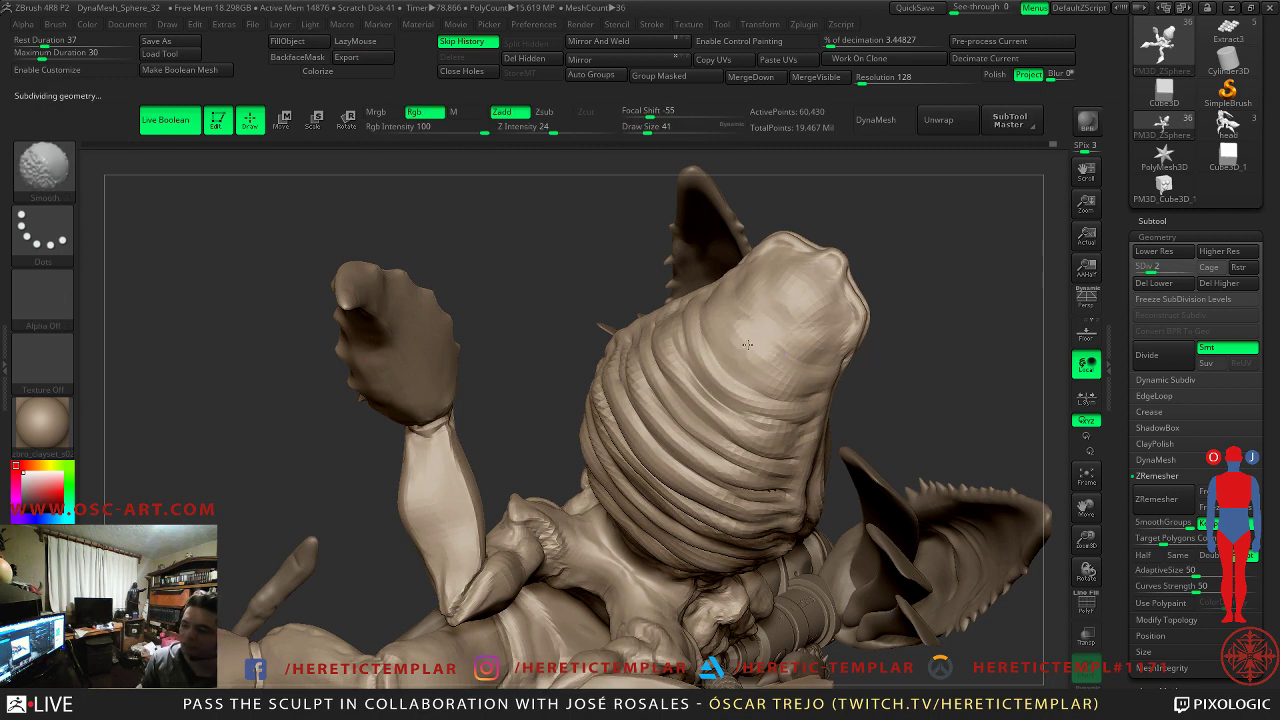
key(d)
key(d)
key(d)
- Make the Head subtool active by picking it on the model and frame it up close from the side
mouse_move(858, 294)
mouse_down()
mouse_move(926, 288)
mouse_move(920, 386)
mouse_move(922, 318)
mouse_move(936, 385)
mouse_up()
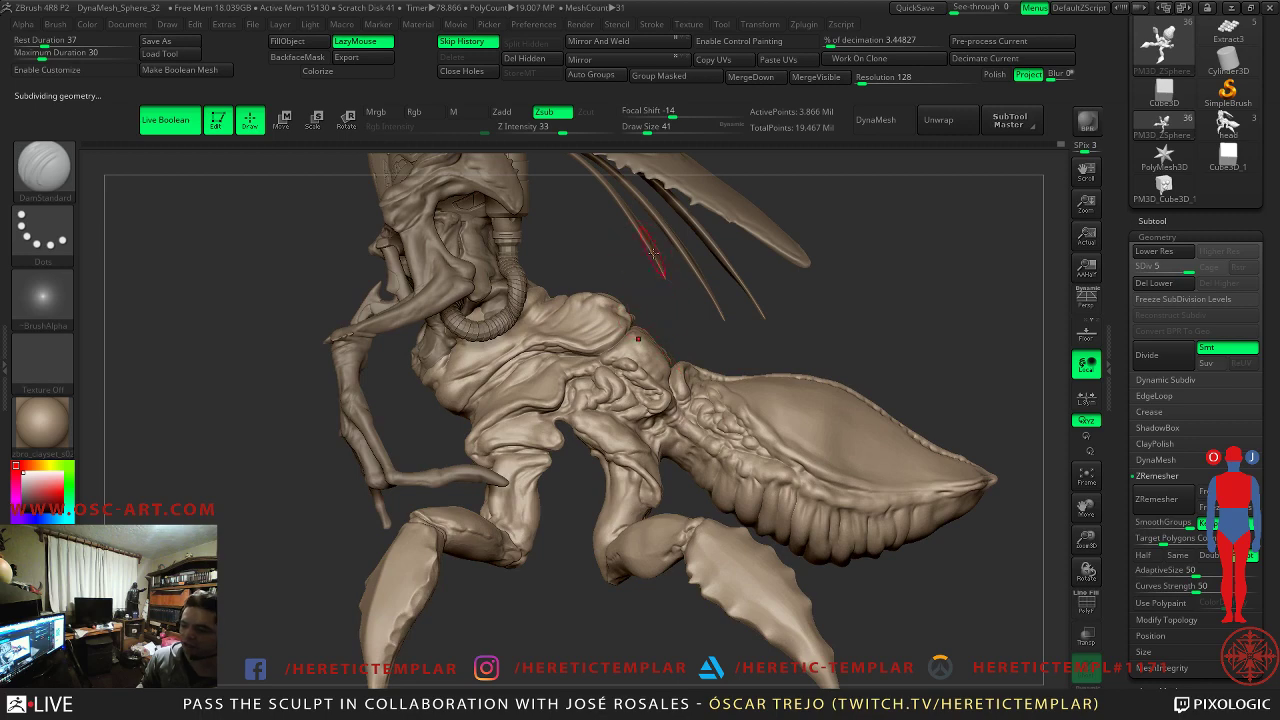
drag(643, 301, 622, 342)
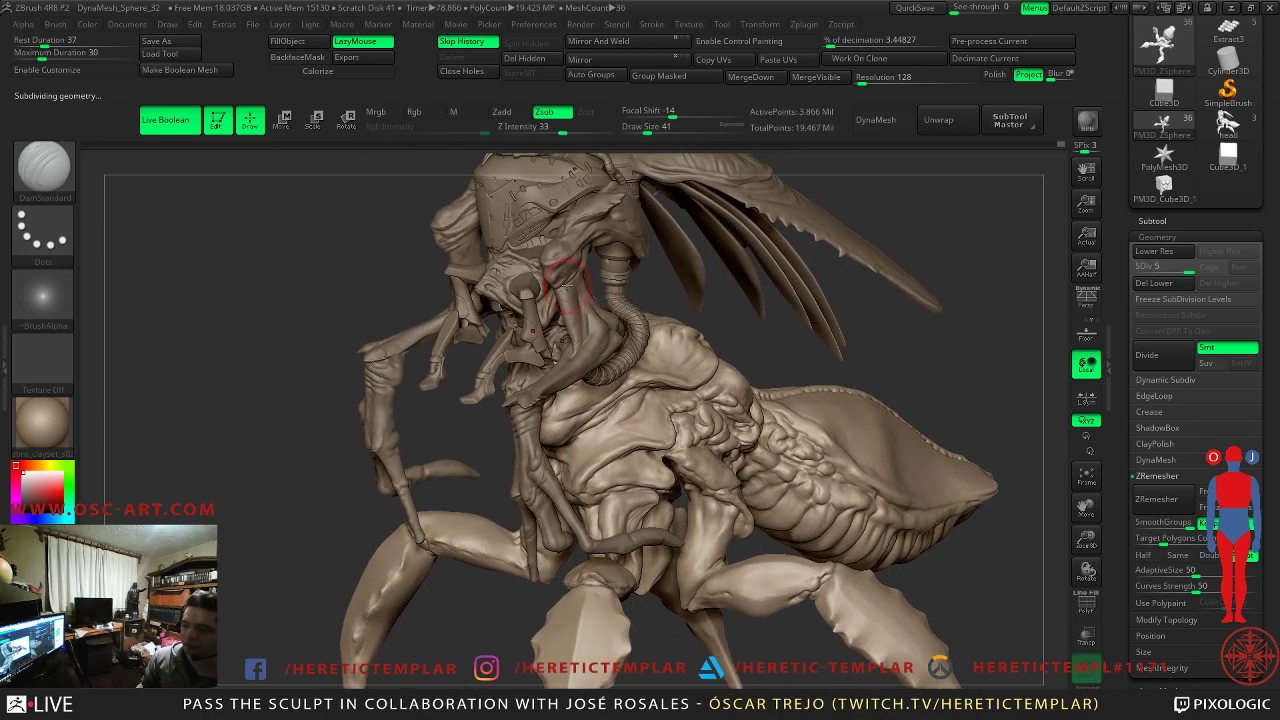
mouse_move(917, 362)
alt+mouse_down()
mouse_move(928, 555)
mouse_move(857, 366)
mouse_move(755, 232)
alt+mouse_up()
drag(900, 400, 827, 340)
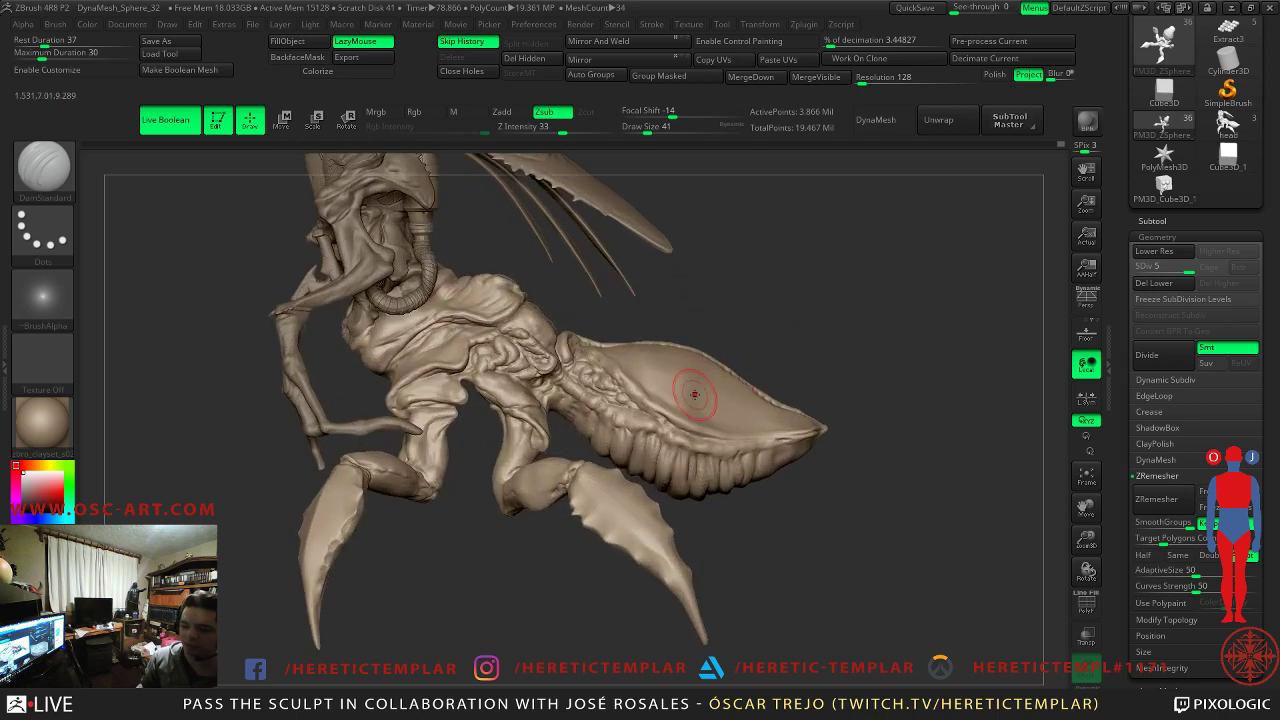
drag(764, 314, 777, 337)
drag(770, 281, 709, 385)
alt+click(480, 527)
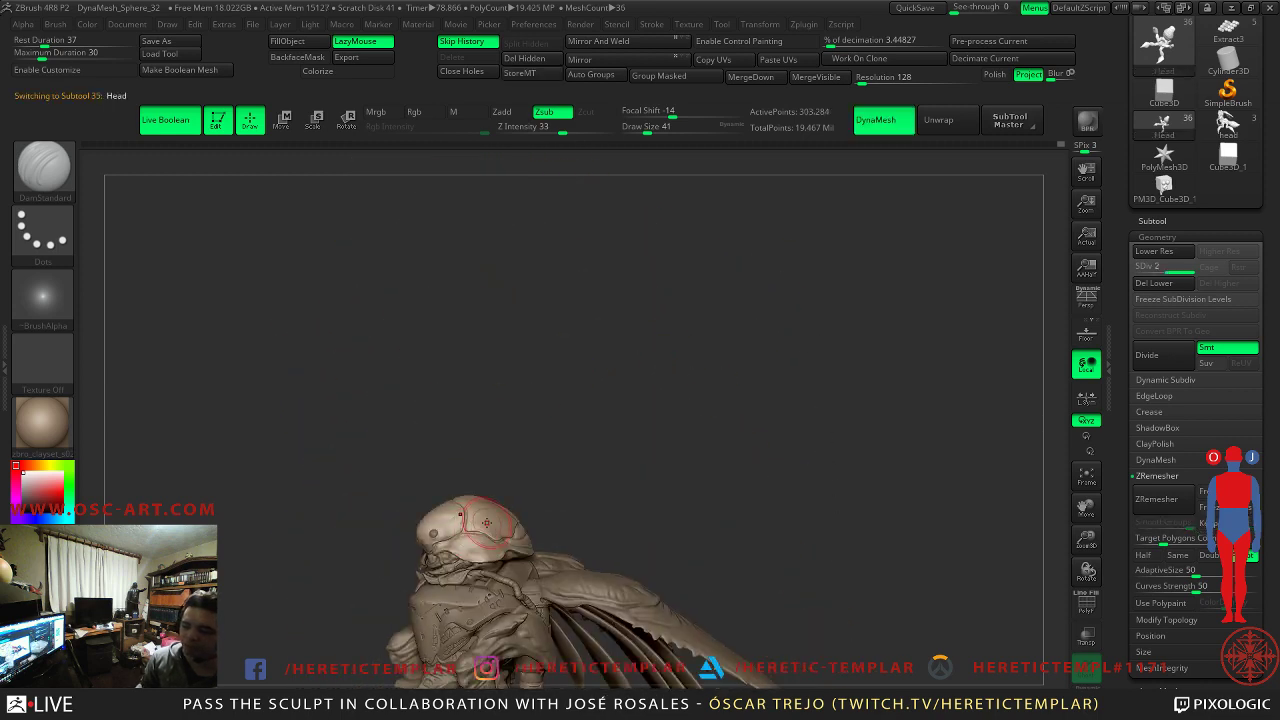
key(f)
key(f)
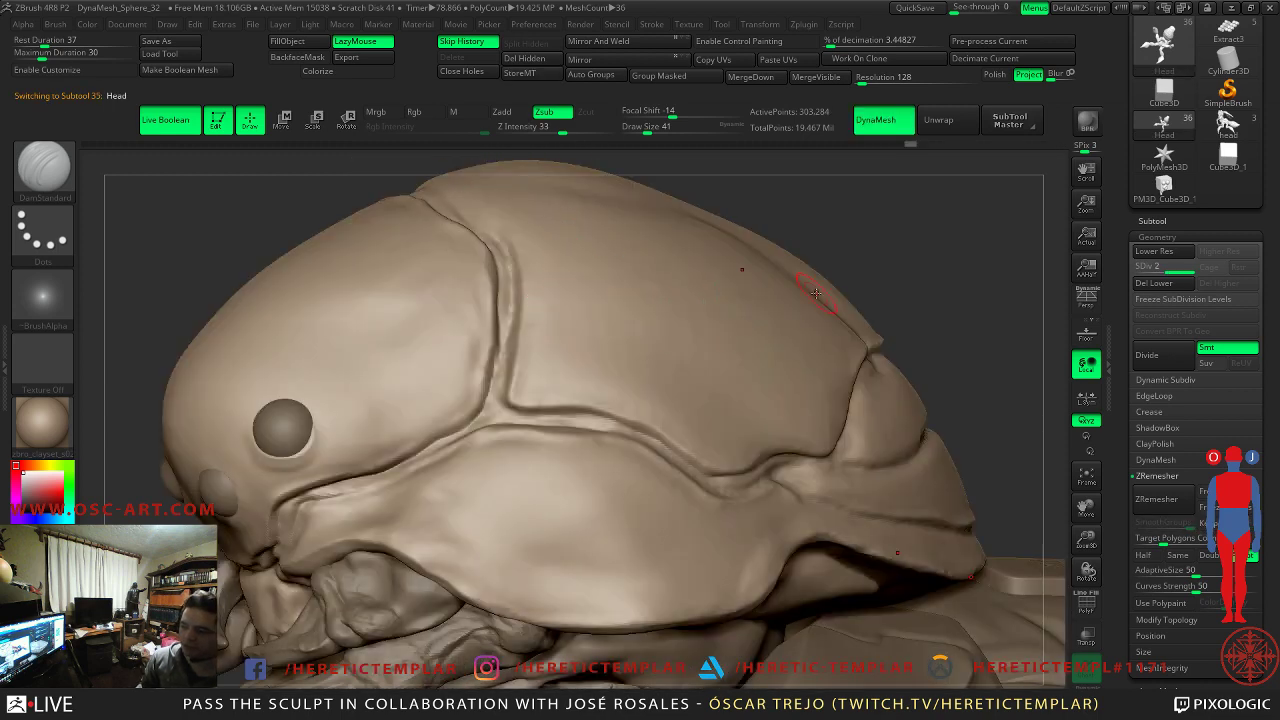
mouse_move(896, 286)
alt+mouse_down()
mouse_move(880, 293)
mouse_move(892, 288)
alt+mouse_up()
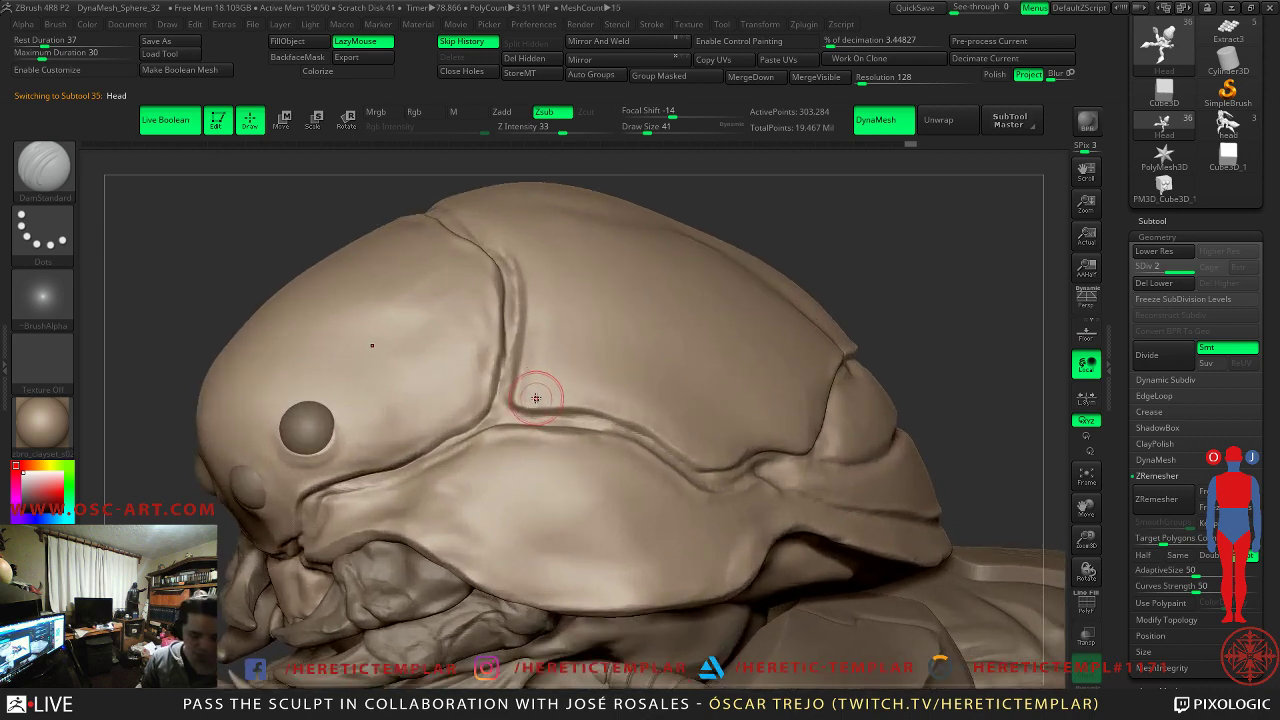
- Set the draw size to 31 and sharpen the seam along the lower edge of the head's upper shell plate with DamStandard
key(s)
drag(536, 399, 540, 399)
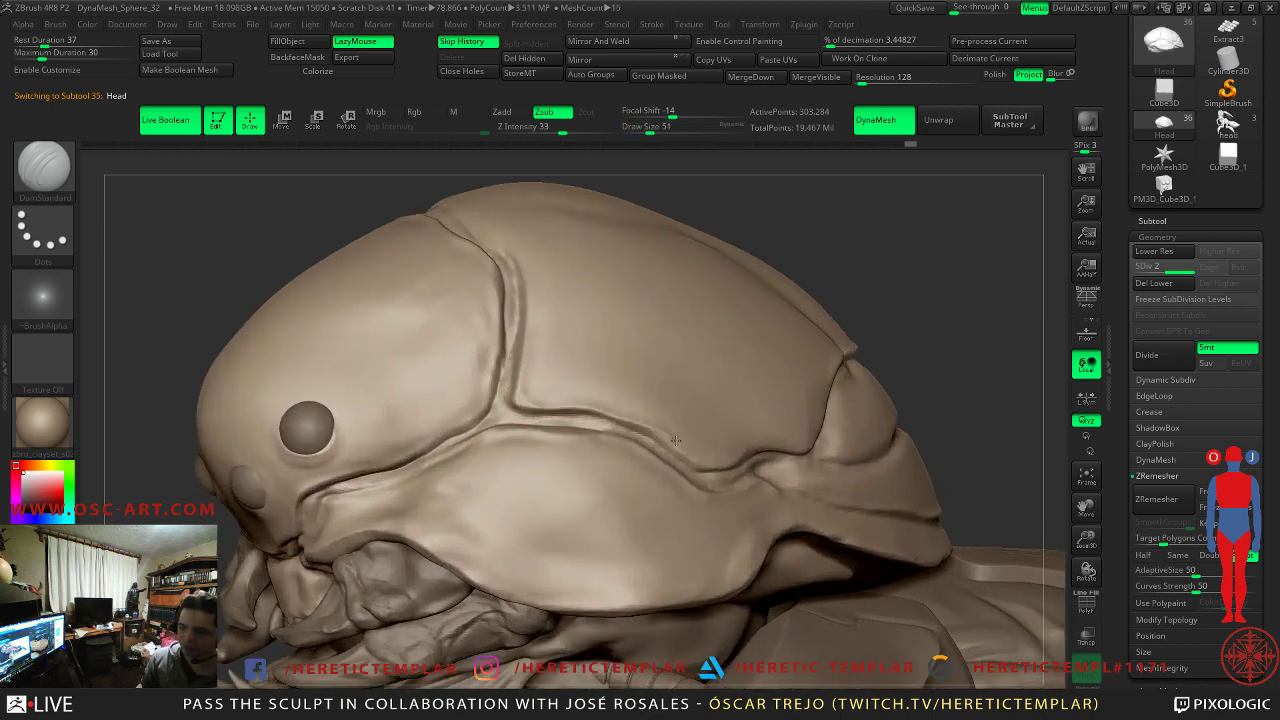
key(s)
click(528, 392)
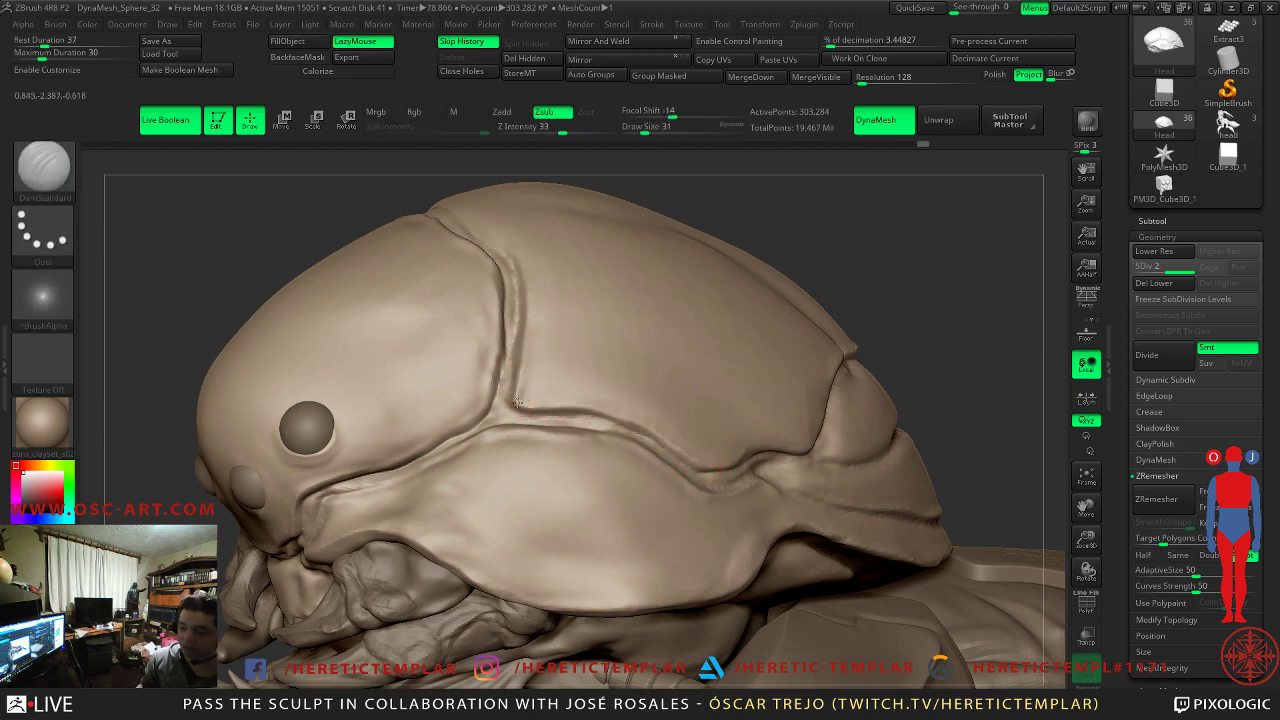
mouse_move(575, 408)
mouse_down()
mouse_move(624, 419)
mouse_move(692, 464)
mouse_up()
right_drag(714, 451, 757, 336)
drag(673, 456, 683, 463)
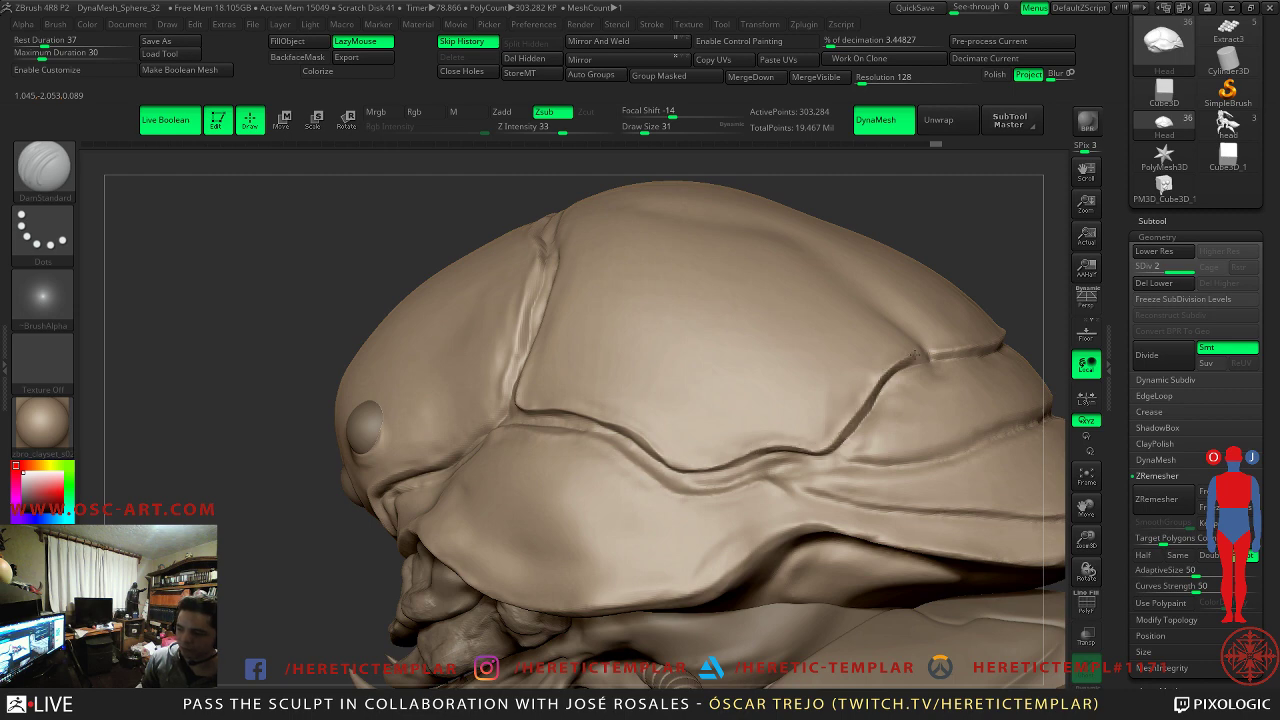
- Smooth and re-crease the seam between the forehead plate and the upper shell, then undo the last two strokes
right_drag(1003, 307, 780, 510)
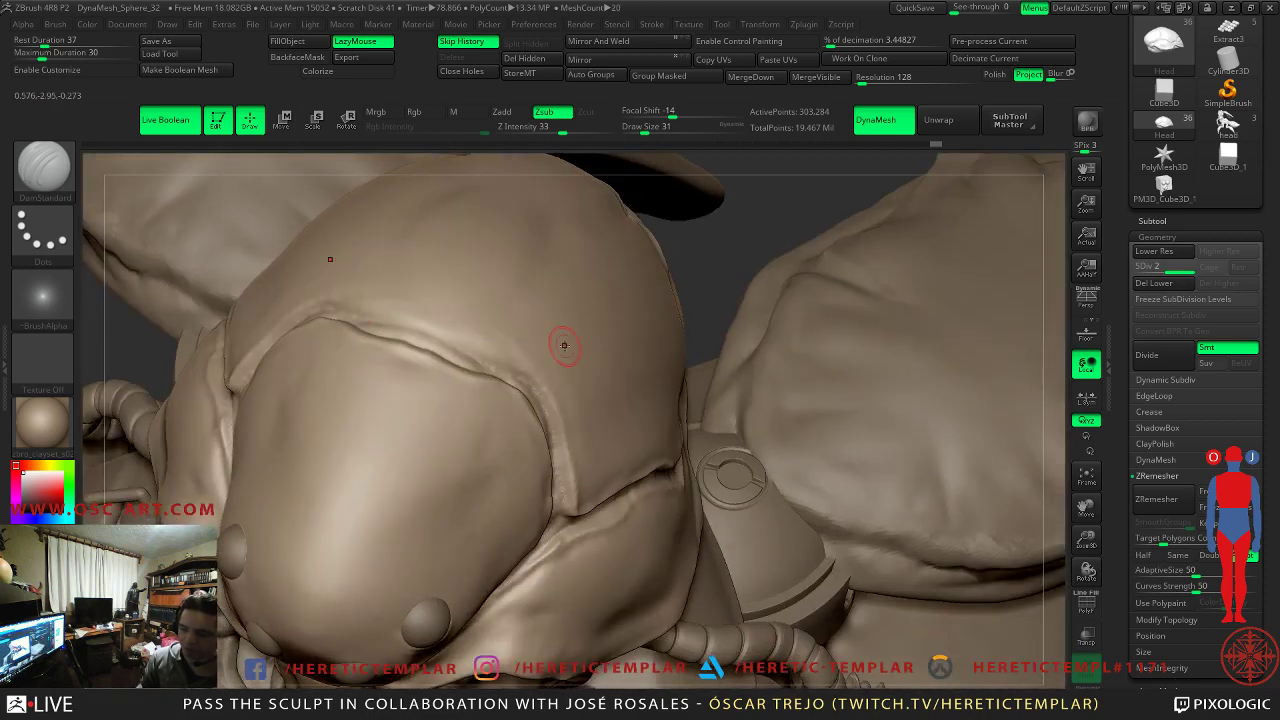
right_drag(757, 234, 468, 315)
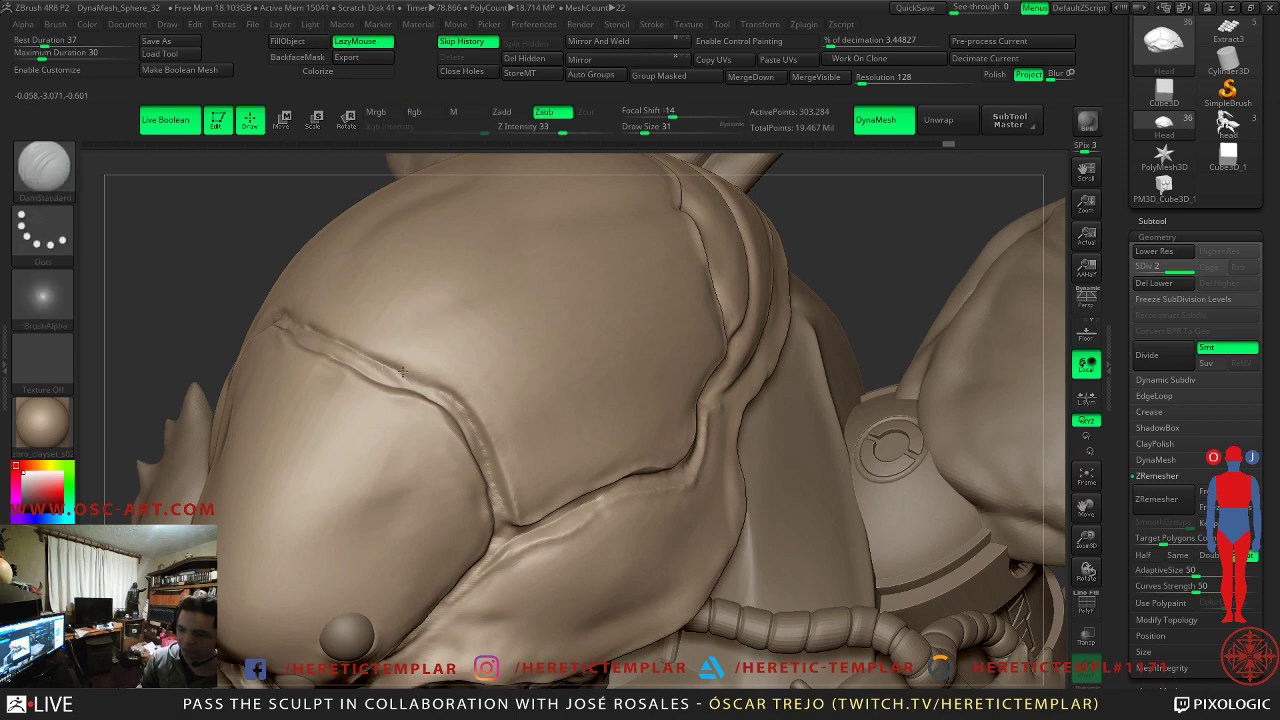
shift+drag(392, 367, 331, 339)
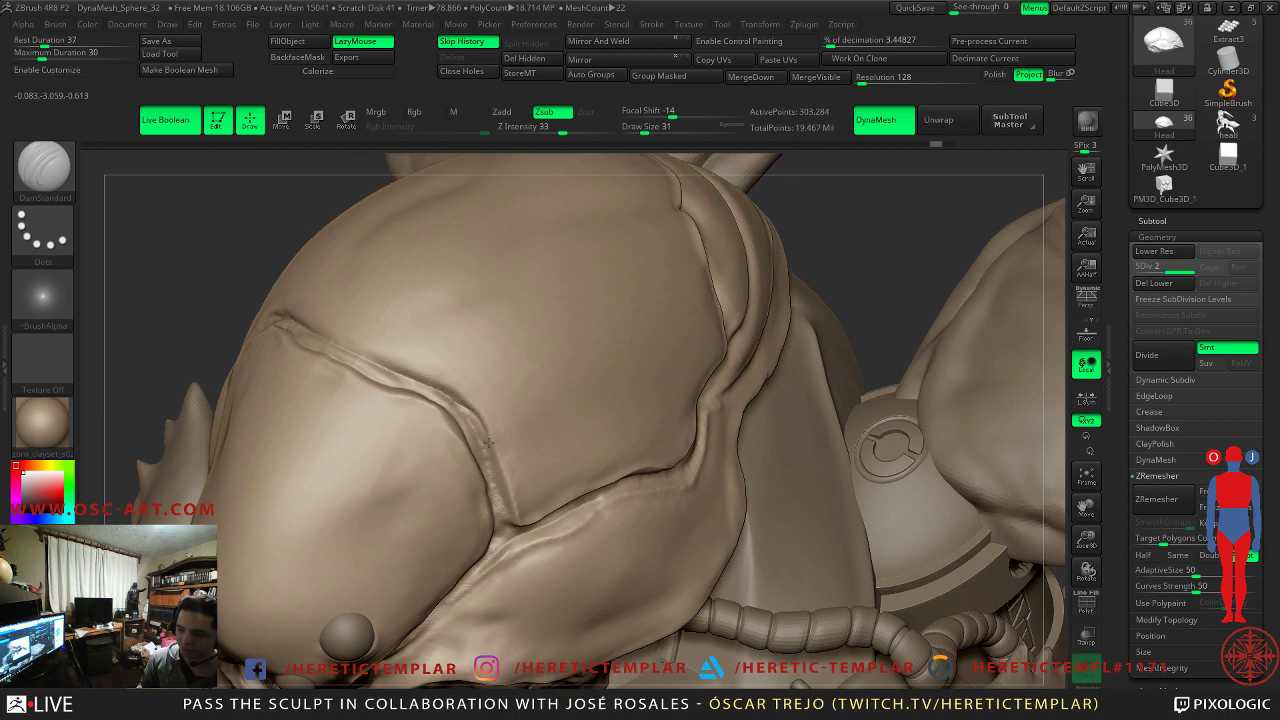
drag(484, 435, 347, 348)
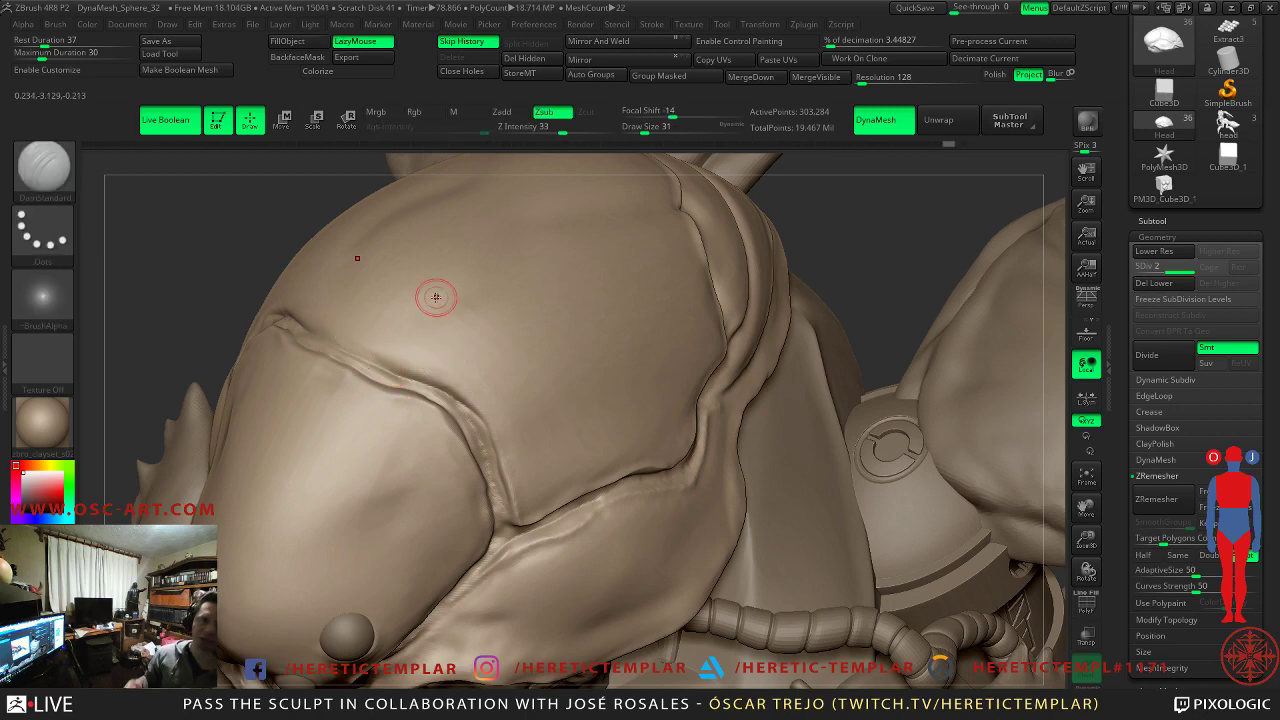
mouse_move(180, 318)
mouse_down()
mouse_move(472, 350)
mouse_move(497, 389)
mouse_move(600, 389)
mouse_up()
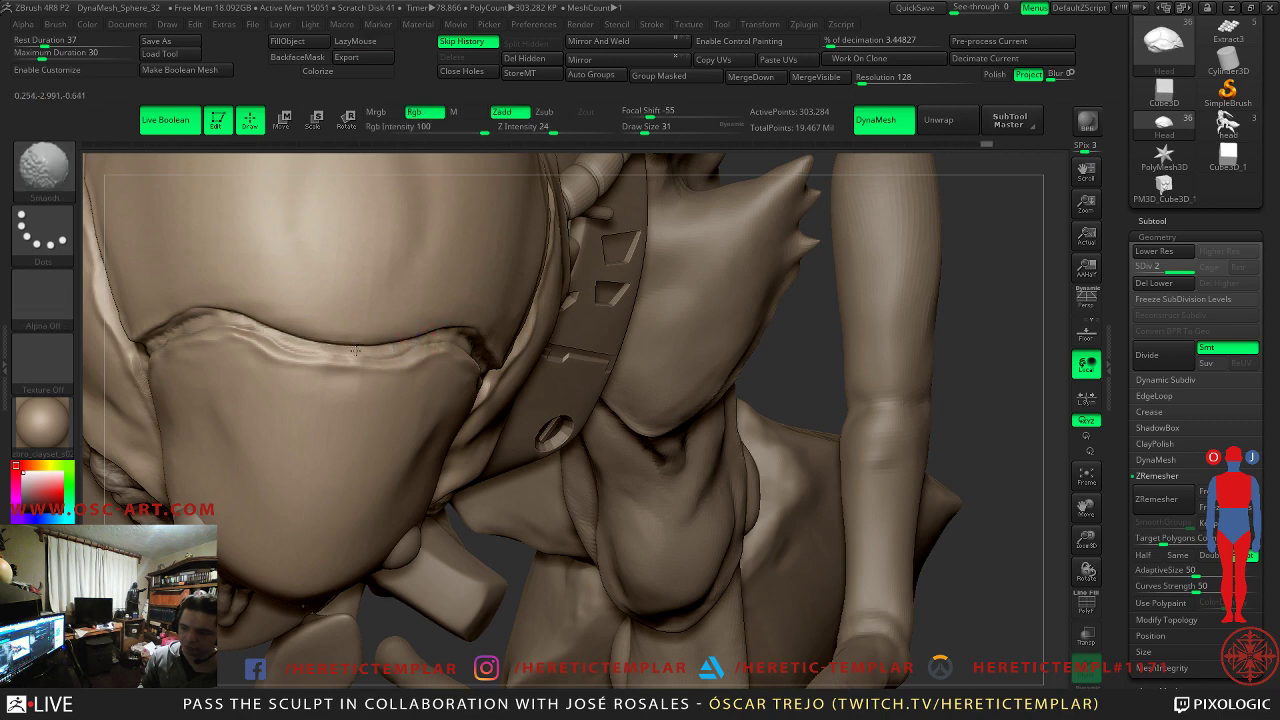
key(ctrl+z)
key(ctrl+z)
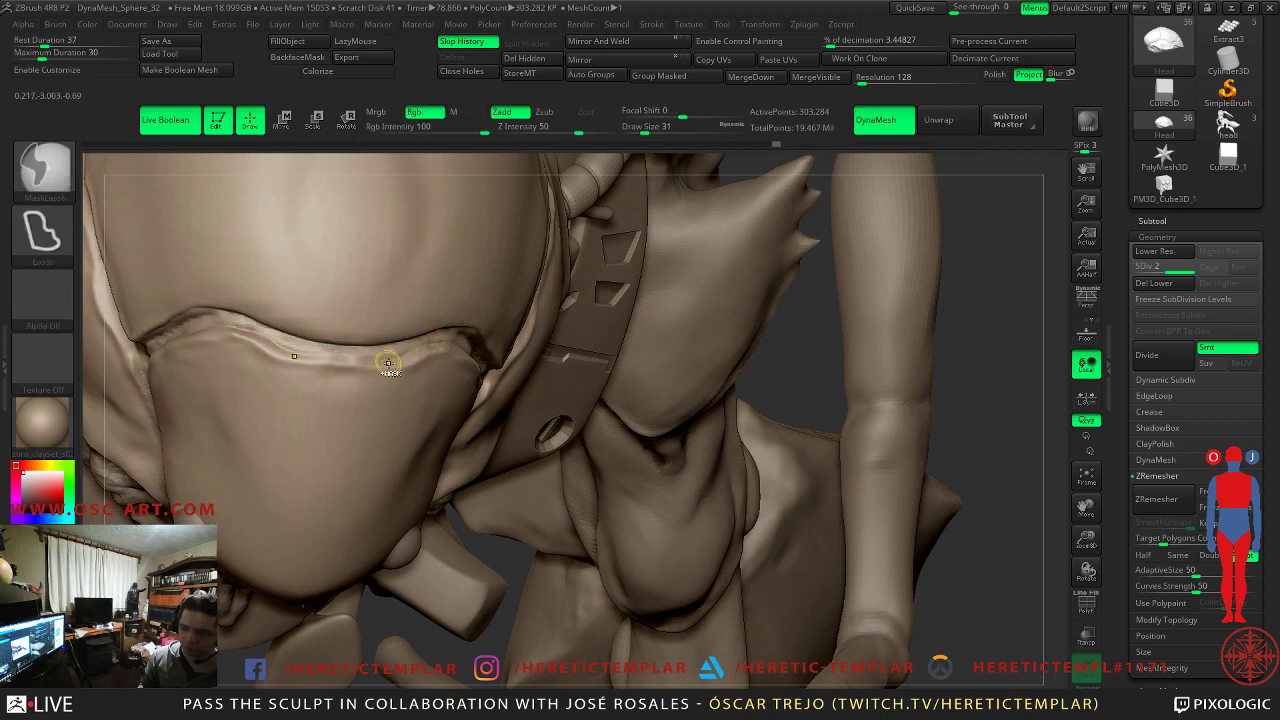
- Try a bumpy alpha texture on the head's upper shell plate with the Standard brush at draw size 124
drag(955, 389, 798, 233)
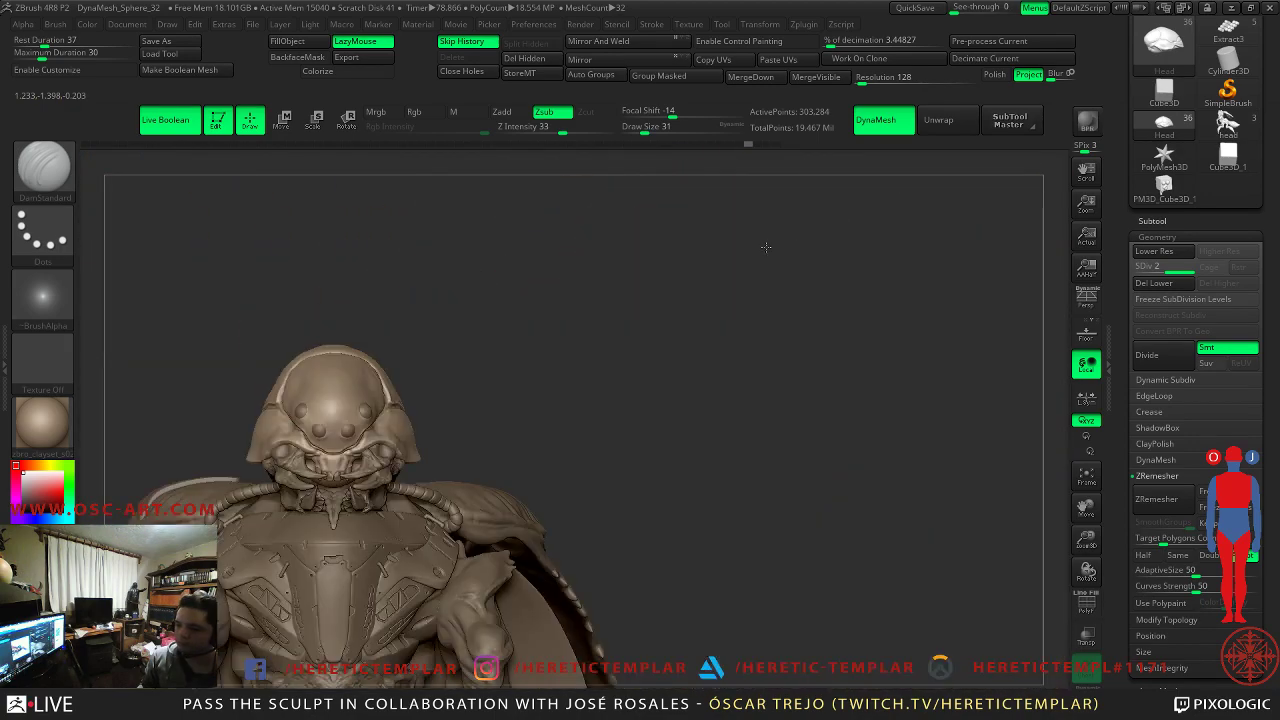
mouse_move(639, 364)
mouse_down()
mouse_move(642, 352)
mouse_move(665, 410)
mouse_move(697, 418)
mouse_move(722, 324)
mouse_move(820, 277)
mouse_move(785, 225)
mouse_move(757, 289)
mouse_move(794, 351)
mouse_move(766, 295)
mouse_up()
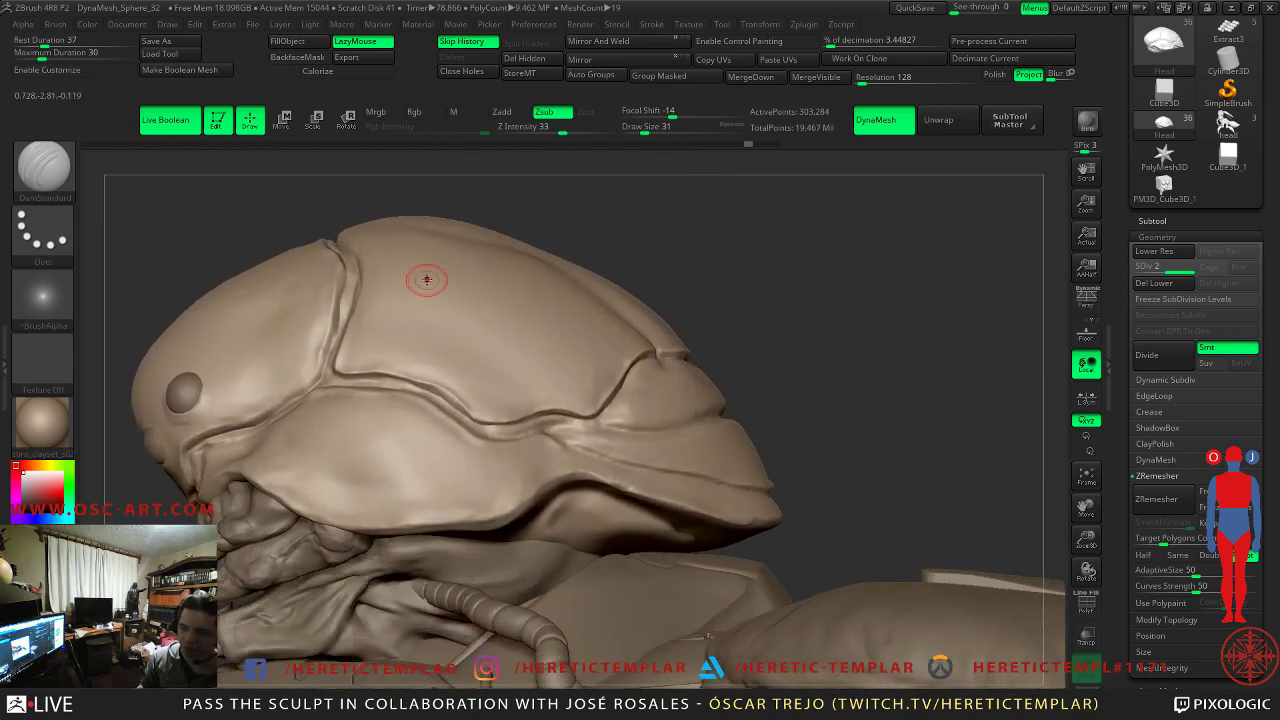
key(1)
key(s)
drag(441, 328, 459, 332)
drag(486, 291, 439, 311)
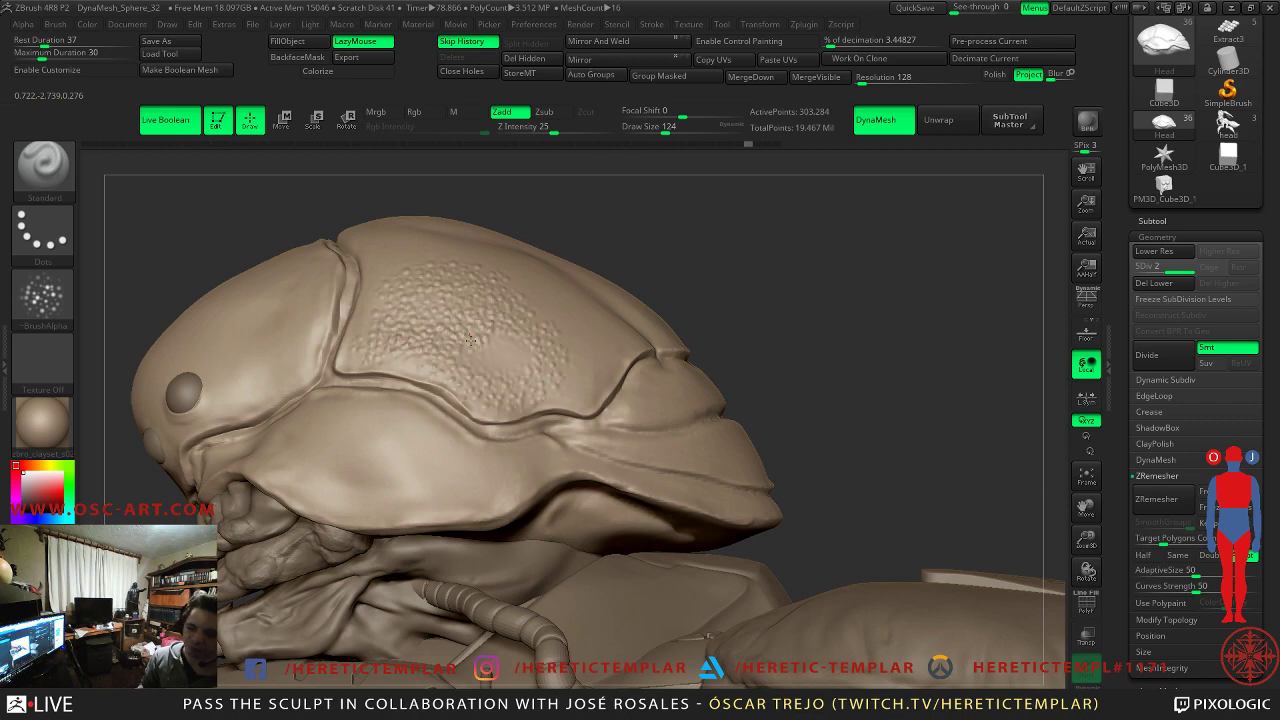
key(ctrl+z)
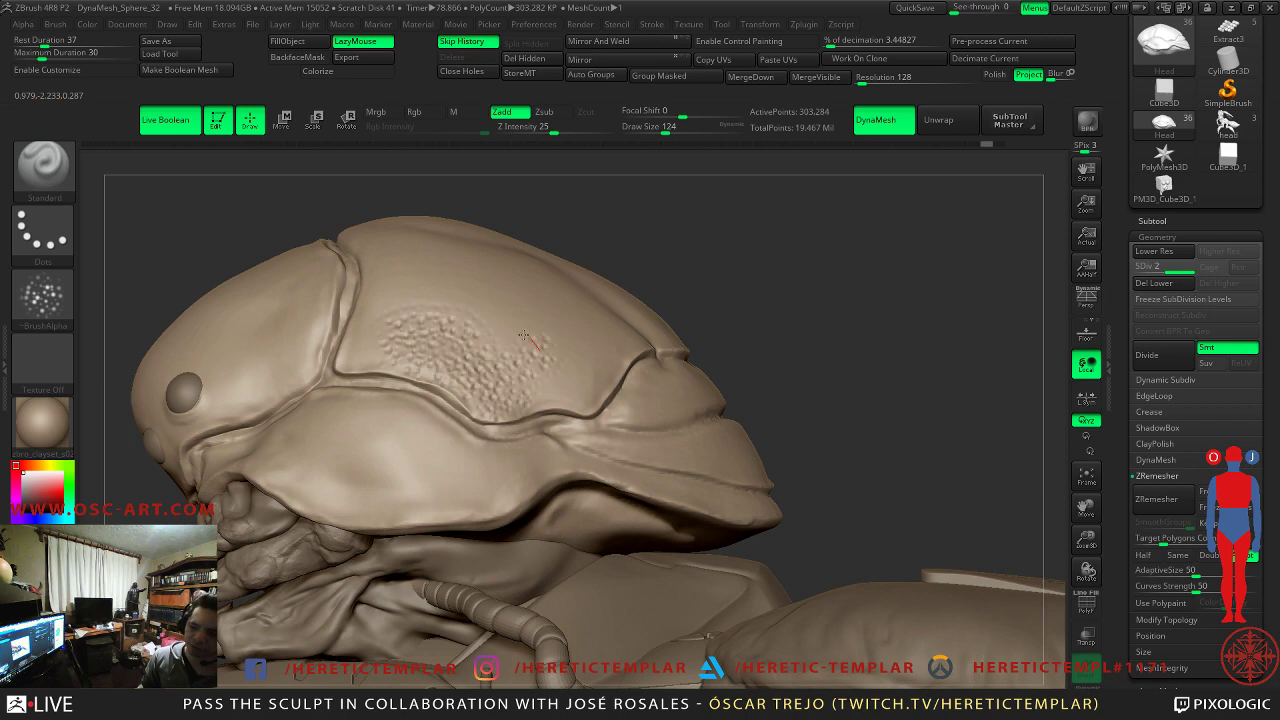
drag(542, 340, 417, 272)
drag(699, 301, 622, 322)
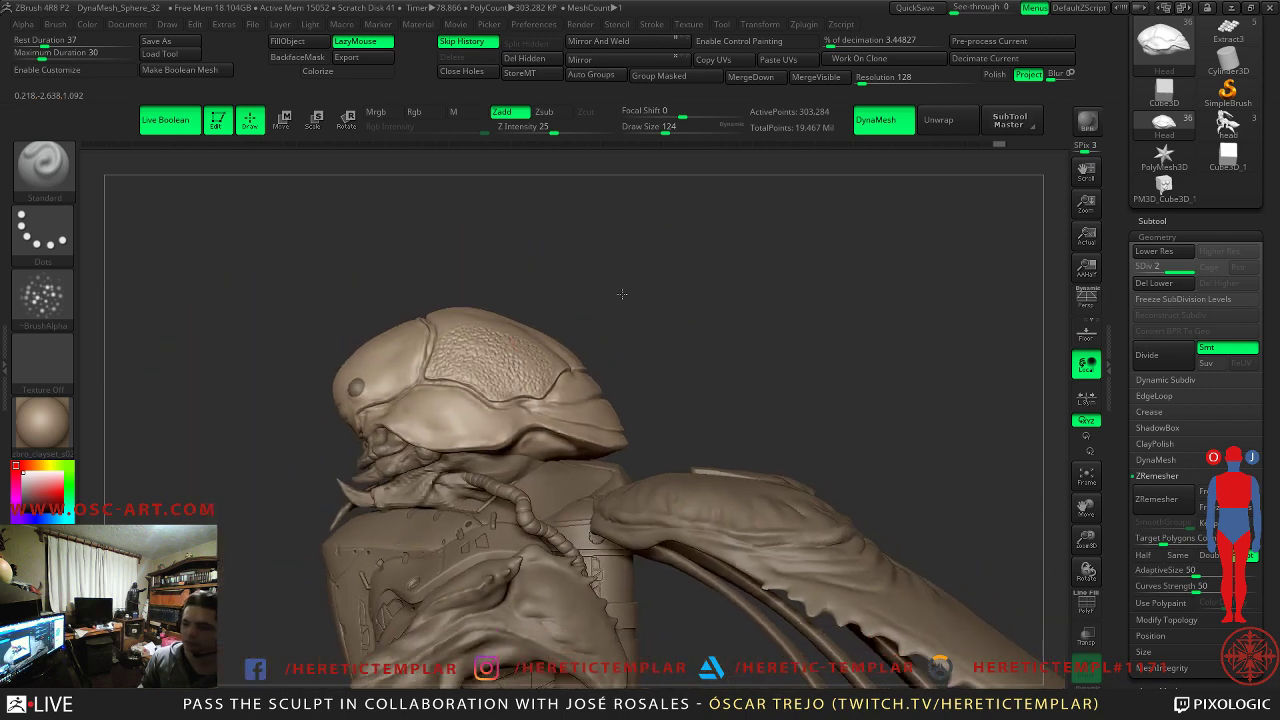
- Make the PM3D_ZSphere_3 subtool active and select the SnakeHook brush at draw size 20 for the clawed legs
mouse_move(730, 347)
mouse_down()
mouse_move(726, 291)
mouse_move(943, 280)
mouse_move(794, 288)
mouse_move(923, 413)
mouse_move(860, 340)
mouse_move(789, 303)
mouse_move(848, 392)
mouse_move(823, 217)
mouse_up()
key(s)
drag(566, 470, 557, 470)
alt+click(601, 459)
alt+drag(470, 539, 352, 424)
key(b)
key(s)
key(h)
alt+right_drag(400, 568, 435, 262)
key(s)
drag(243, 446, 222, 447)
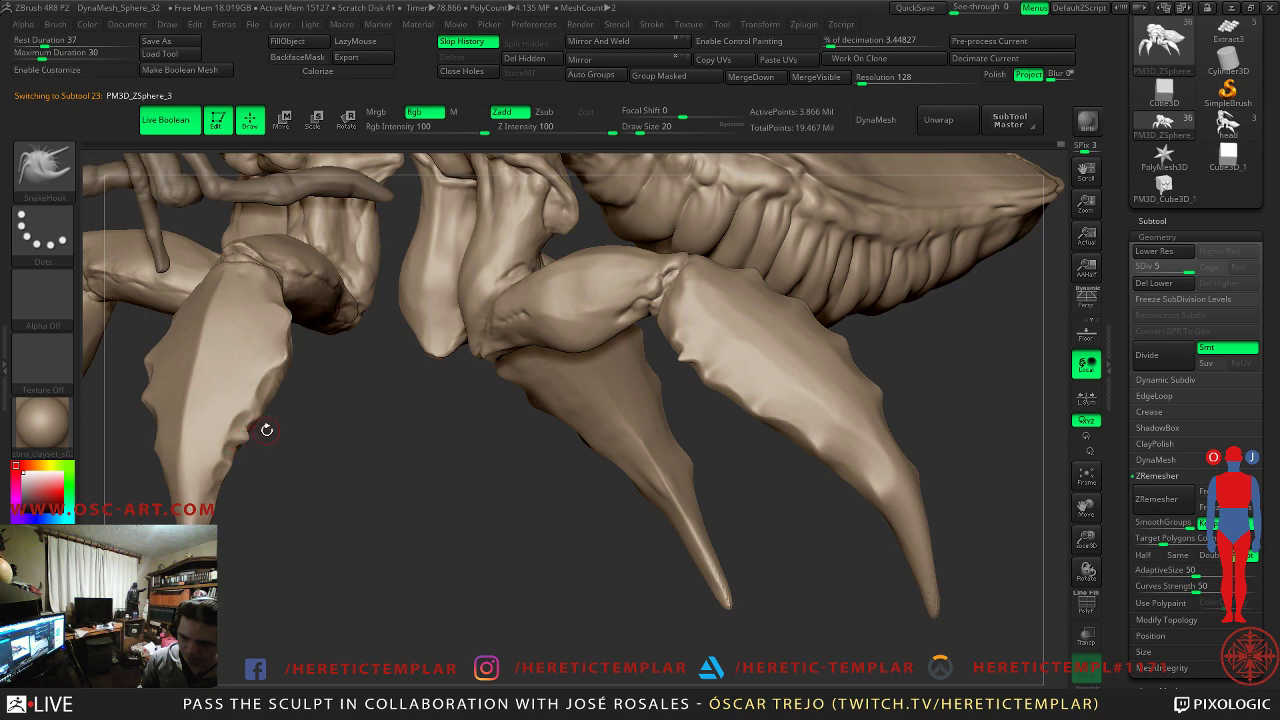
- Pull and smooth the spikes along the front leg claw's edge with SnakeHook, starting from subdivision level 2, then raise the subdivision
key(shift+d)
key(shift+d)
key(shift+d)
mouse_move(271, 483)
mouse_down()
mouse_move(314, 509)
mouse_move(183, 443)
mouse_move(158, 458)
mouse_move(157, 484)
mouse_up()
key(s)
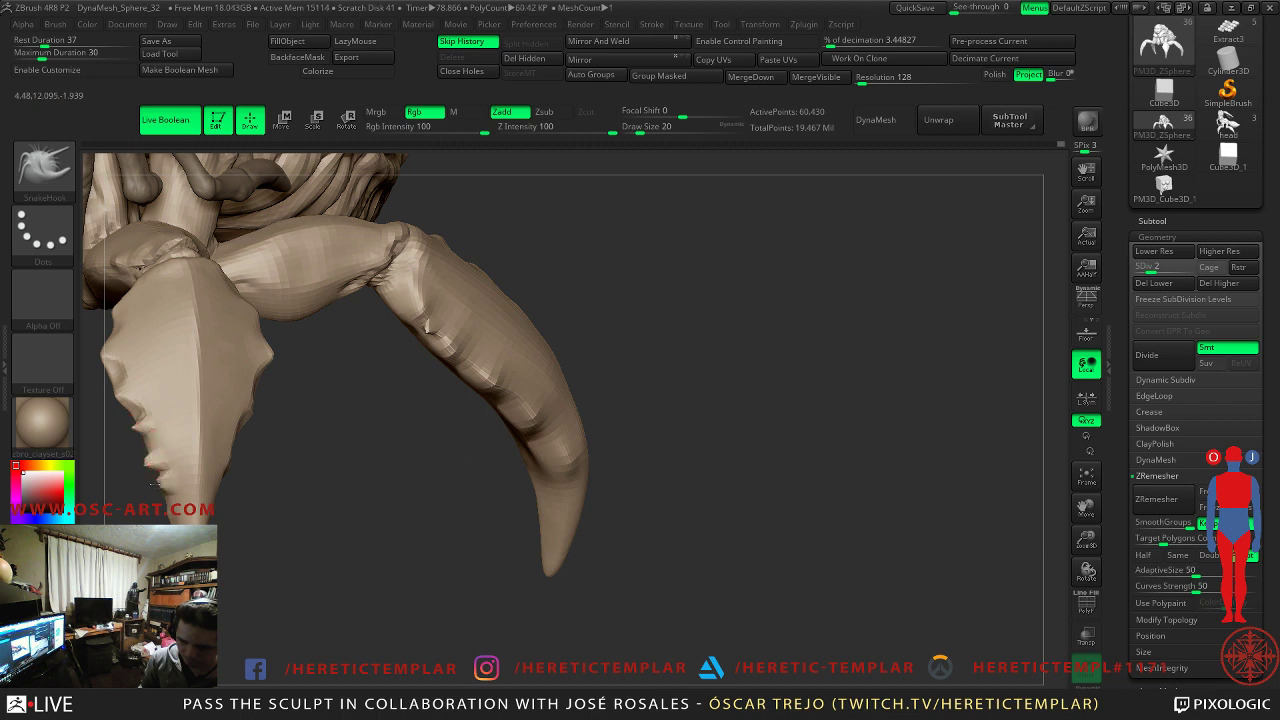
key(ctrl+z)
key(d)
alt+drag(374, 543, 454, 600)
mouse_move(237, 517)
shift+mouse_down()
mouse_move(263, 474)
mouse_move(223, 483)
shift+mouse_up()
ctrl+right_drag(288, 505, 466, 380)
key(d)
- Return to the Head subtool by picking it on the model and frame the rear of the shell
drag(504, 278, 377, 371)
alt+click(358, 405)
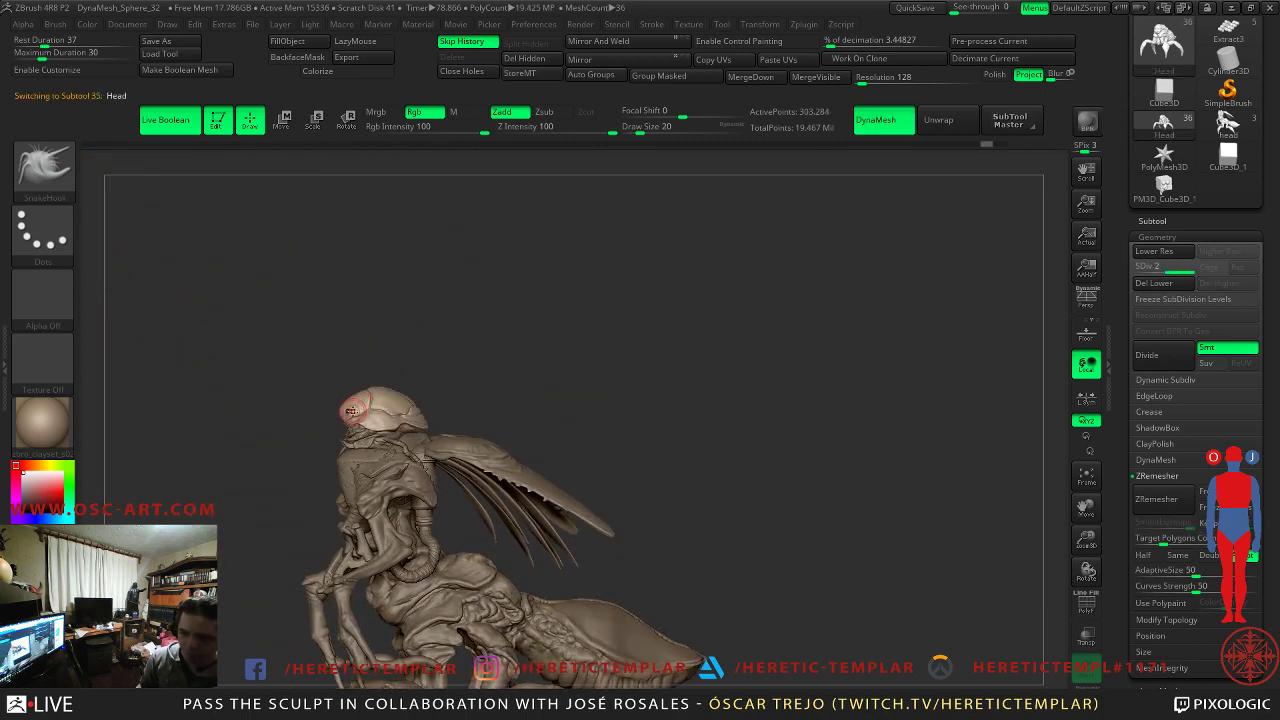
key(f)
key(f)
mouse_move(935, 285)
mouse_down()
mouse_move(838, 266)
mouse_move(559, 273)
mouse_up()
- Sharpen the creases between the rear shell folds of the head with DamStandard at draw size 39
key(b)
key(d)
key(s)
key(s)
mouse_move(418, 435)
mouse_down()
mouse_move(448, 371)
mouse_move(395, 449)
mouse_up()
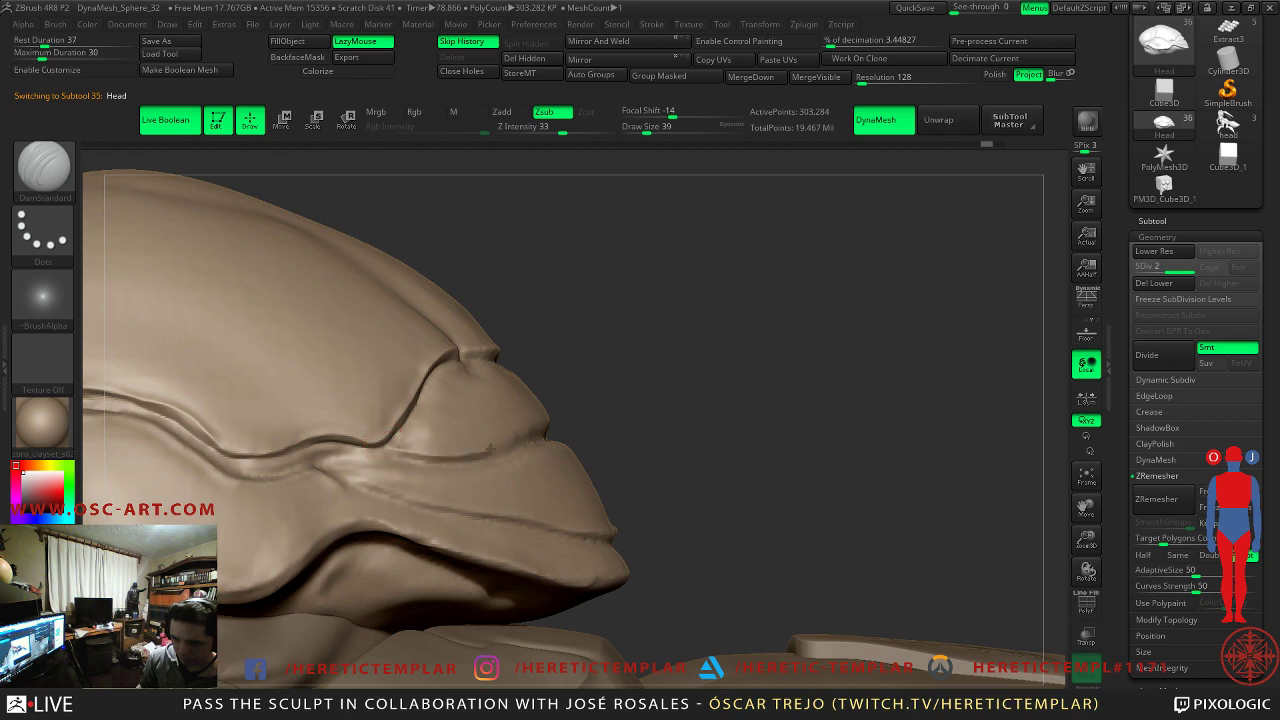
drag(621, 408, 582, 410)
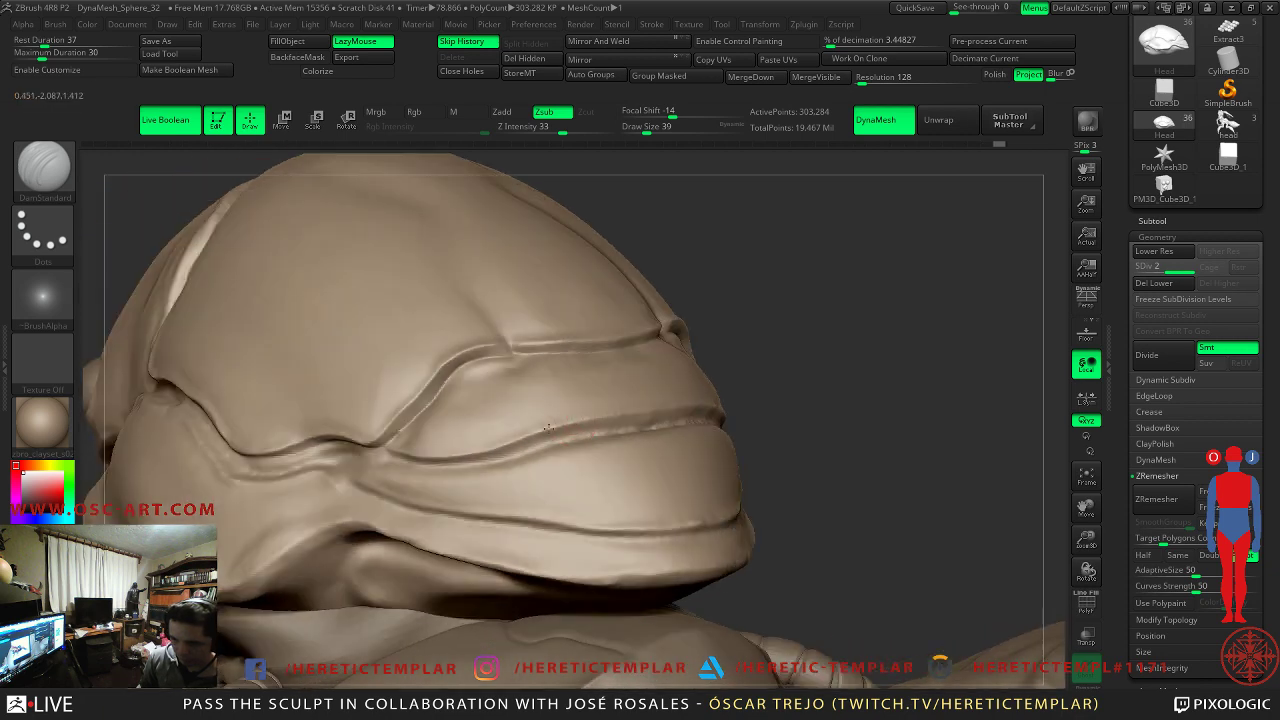
drag(760, 377, 805, 371)
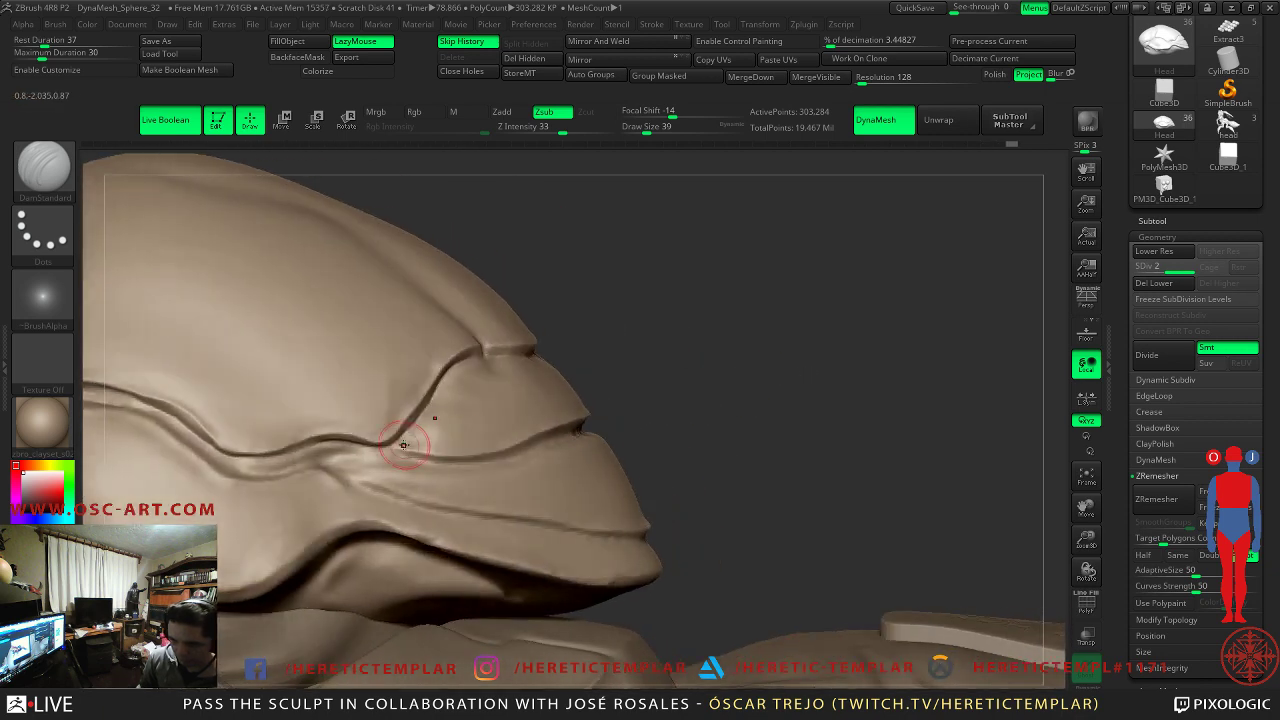
- Make the PM3D_Sphere3D1_3_copy1 subtool active by picking it at the spiked neck tissue below the jaws
alt+drag(685, 414, 580, 450)
alt+click(315, 552)
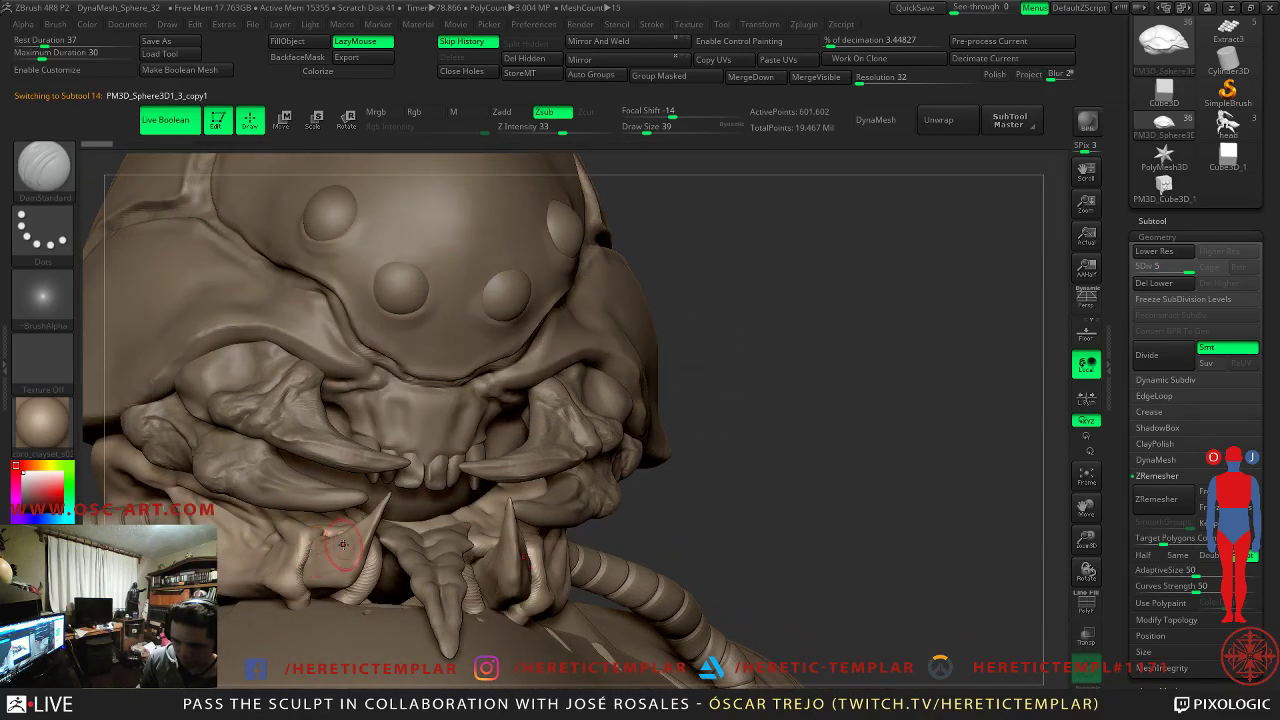
- Expand the subtool list and step the neck tissue subtool down through its subdivision levels and back to the highest
click(1152, 221)
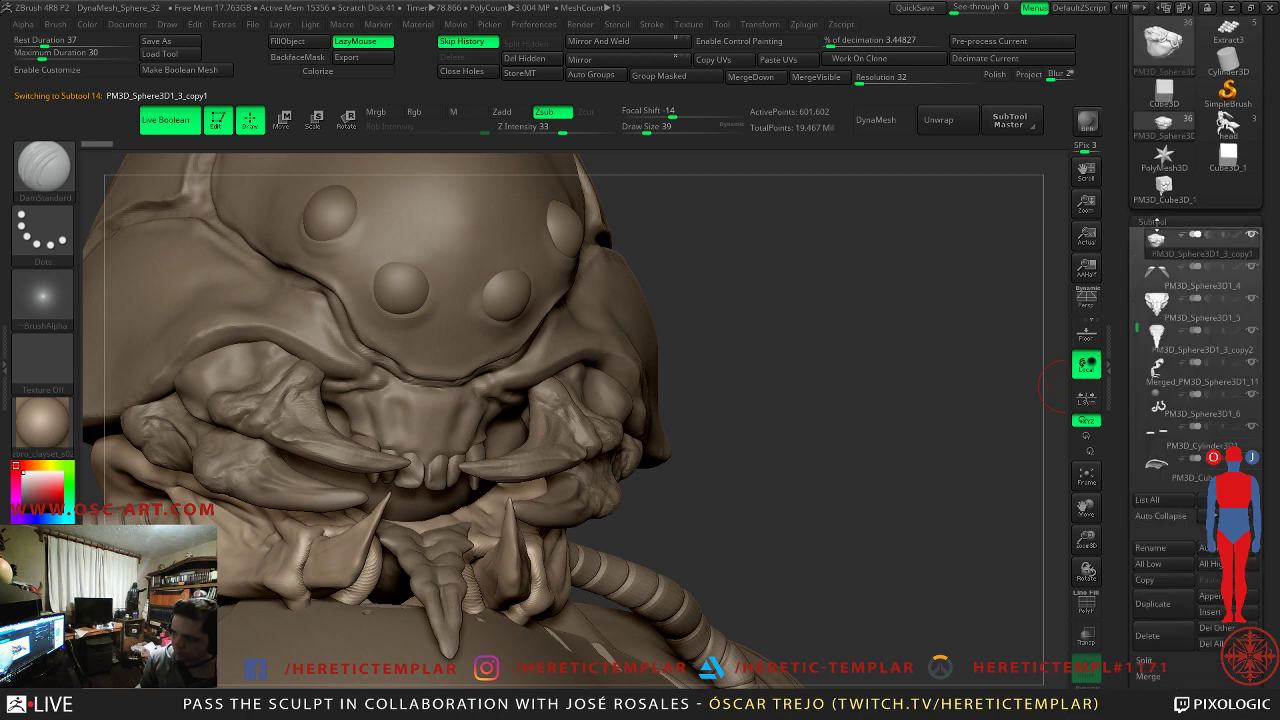
key(shift+d)
key(shift+d)
key(shift+d)
key(shift+d)
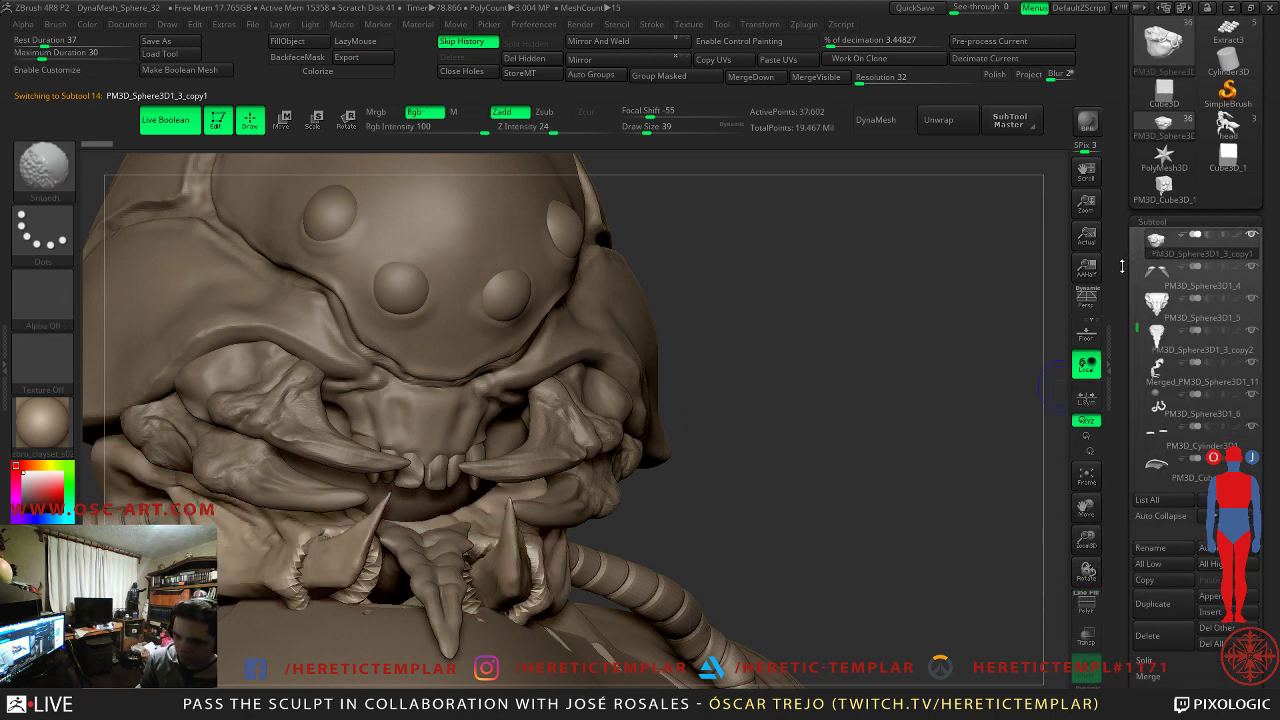
key(d)
key(d)
key(d)
key(d)
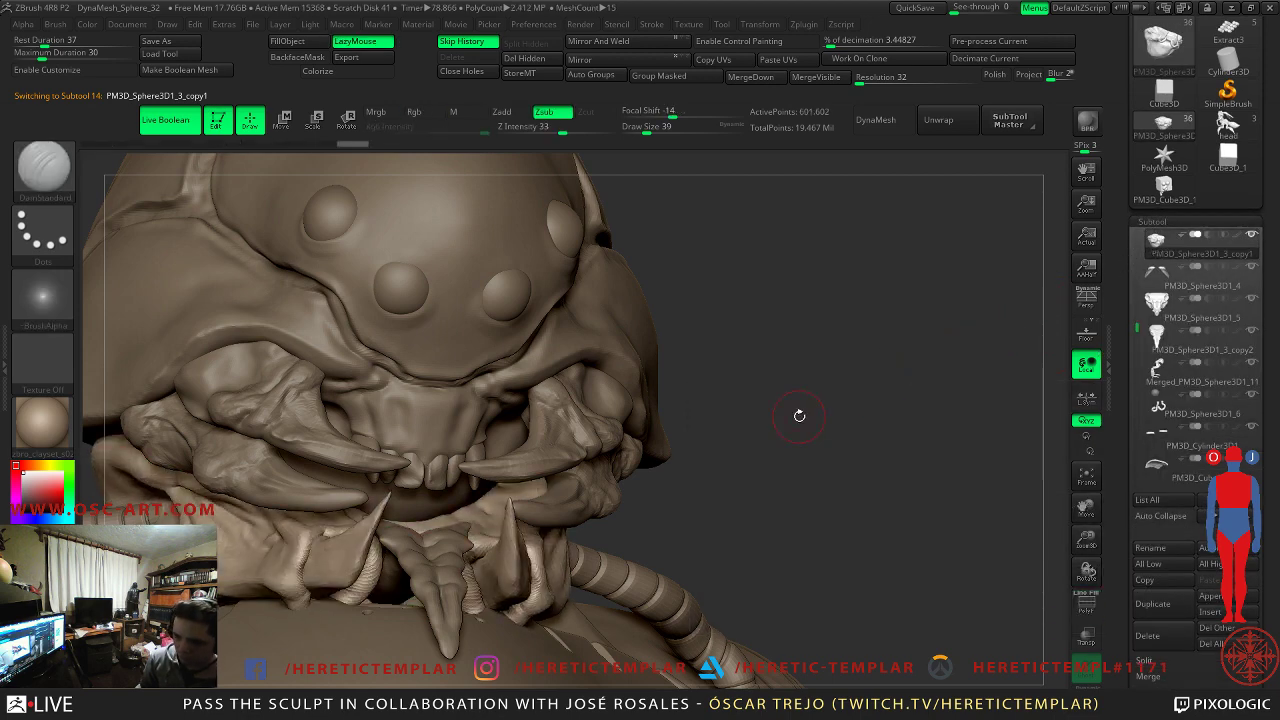
- Make the Head subtool active by picking it on the model and work the muzzle above the teeth with the Move and Clay brushes
drag(791, 412, 725, 448)
drag(866, 411, 787, 405)
alt+click(630, 415)
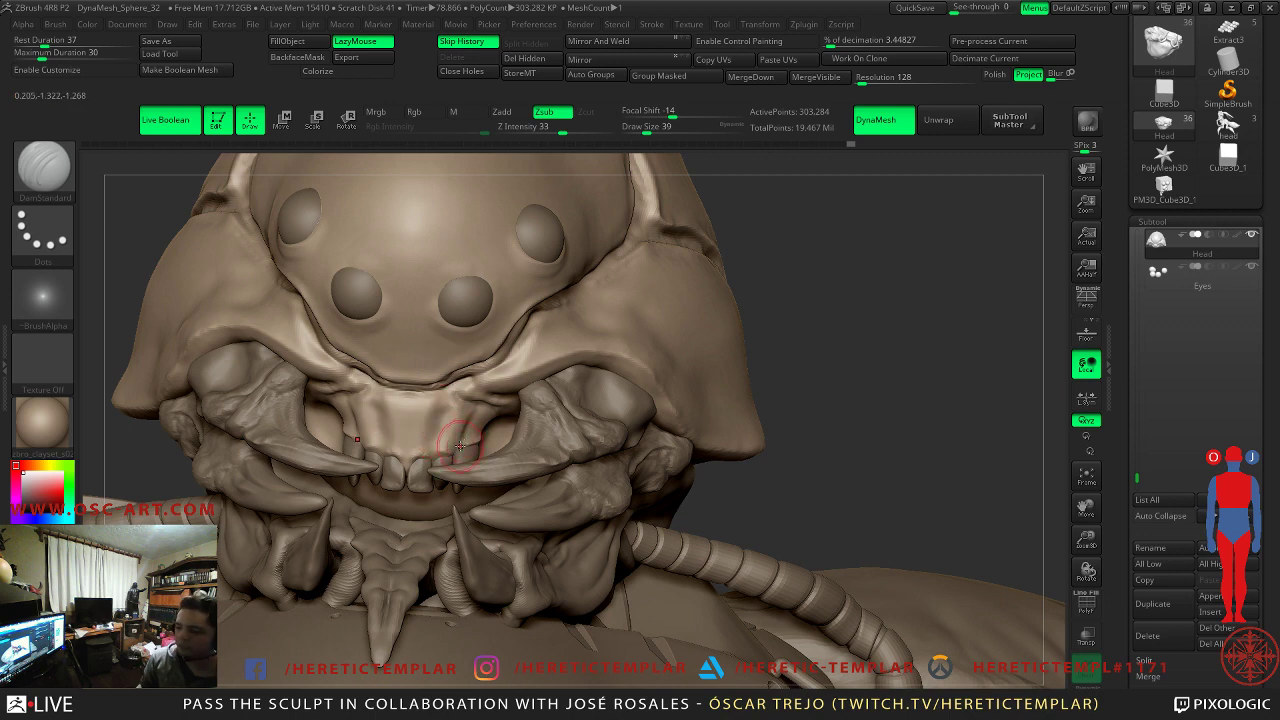
key(b)
key(m)
key(v)
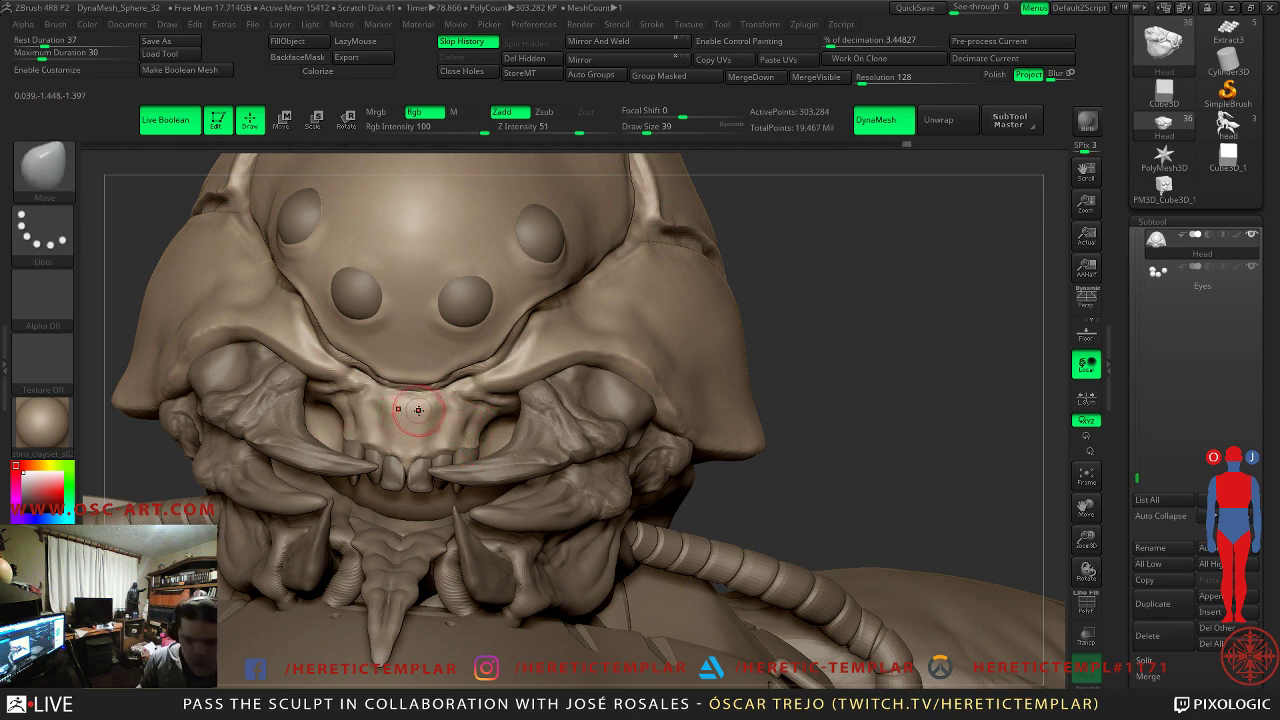
key(b)
key(c)
key(l)
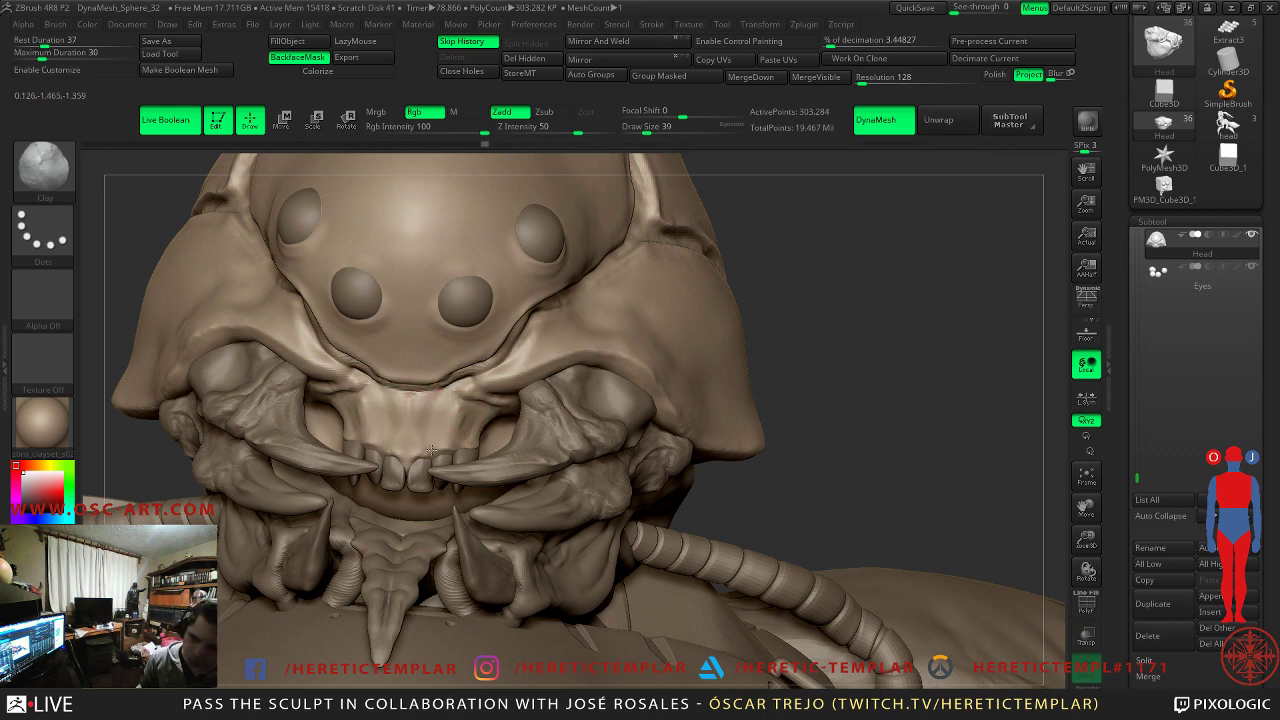
- Select DamStandard at draw size 22, try a crease stroke on the shell seam behind the eyes, and undo the last stroke
mouse_move(753, 359)
alt+mouse_down()
mouse_move(700, 262)
mouse_move(691, 303)
mouse_move(669, 298)
alt+mouse_up()
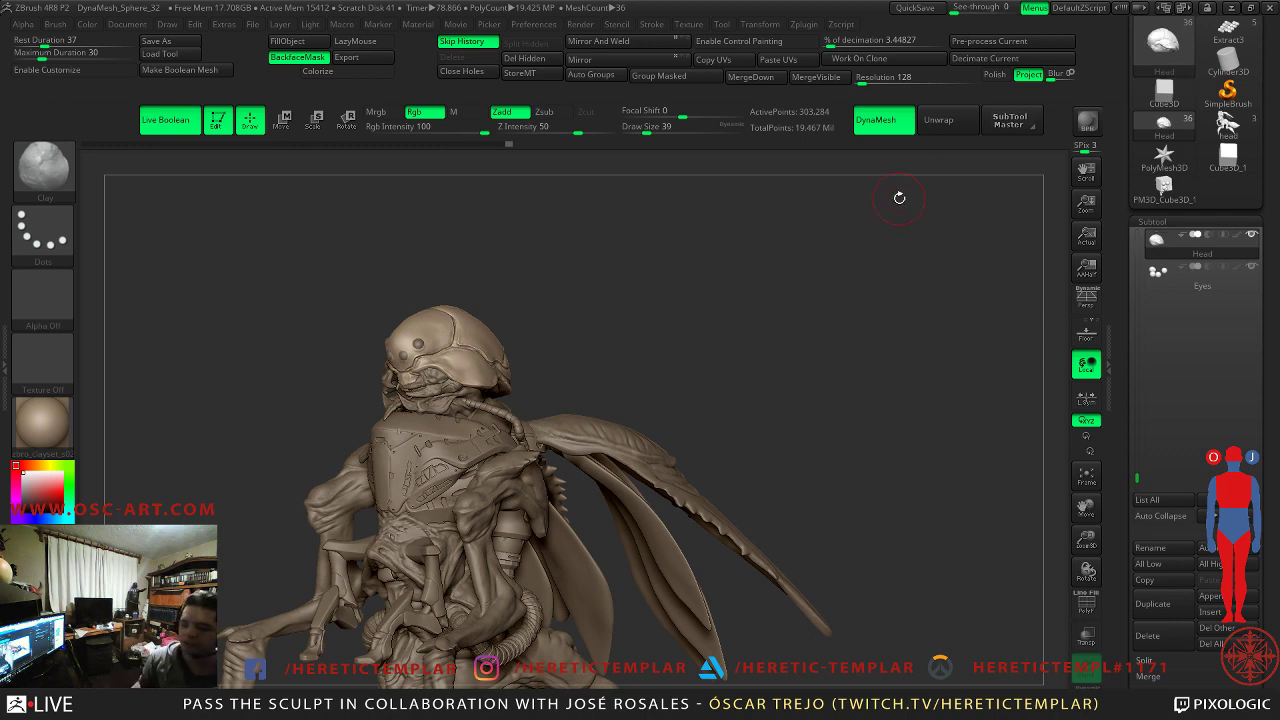
mouse_move(778, 373)
alt+mouse_down()
mouse_move(806, 298)
mouse_move(831, 346)
mouse_move(661, 353)
alt+mouse_up()
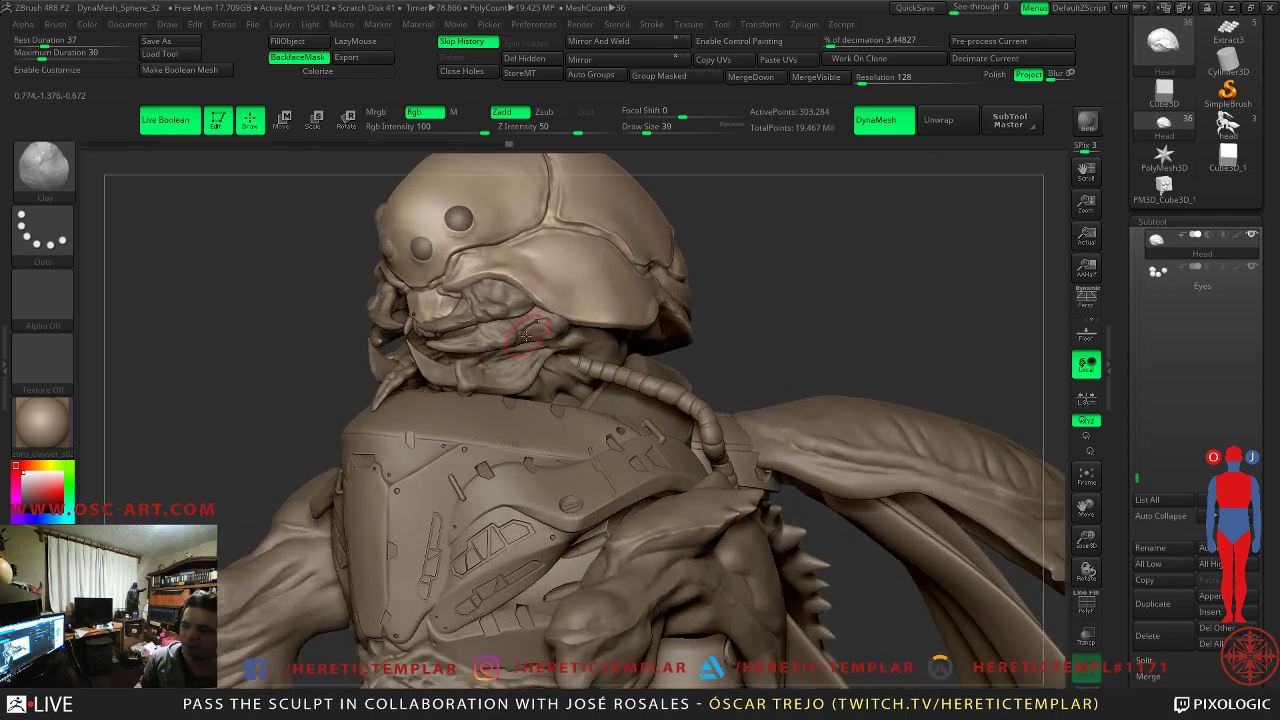
mouse_move(725, 235)
alt+mouse_down()
mouse_move(651, 394)
mouse_move(626, 360)
mouse_move(463, 400)
alt+mouse_up()
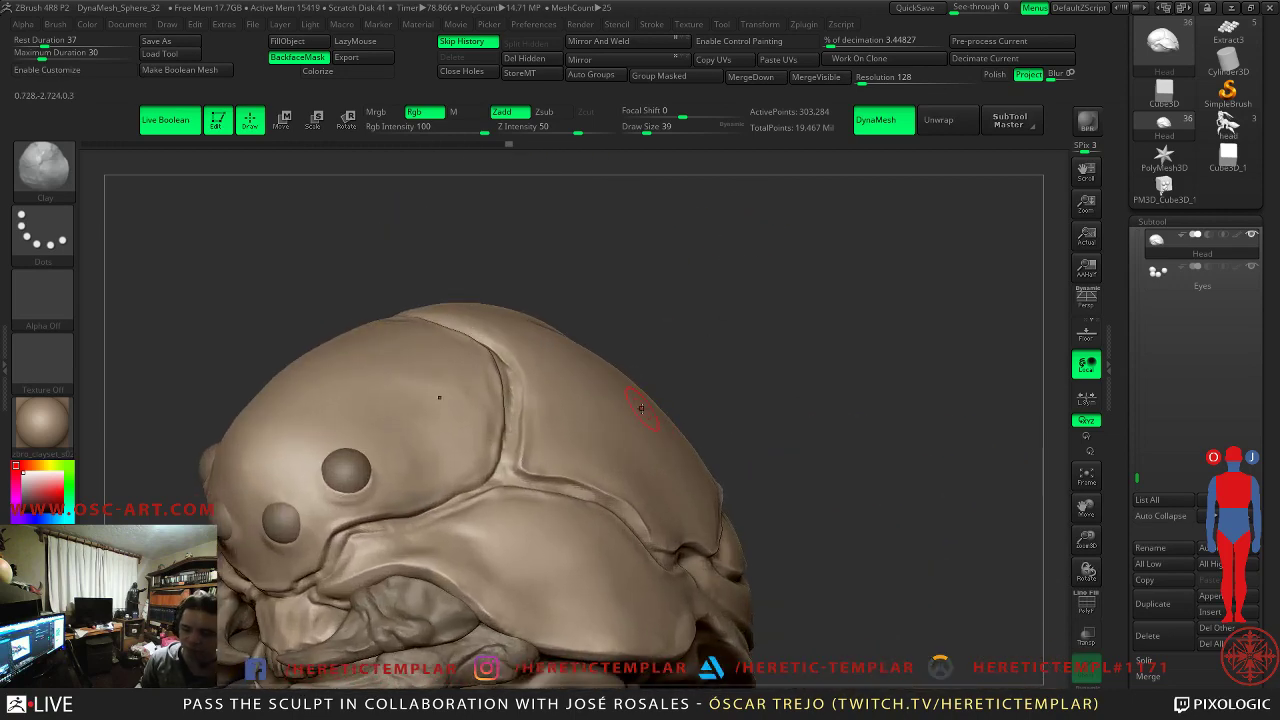
key(b)
key(d)
key(s)
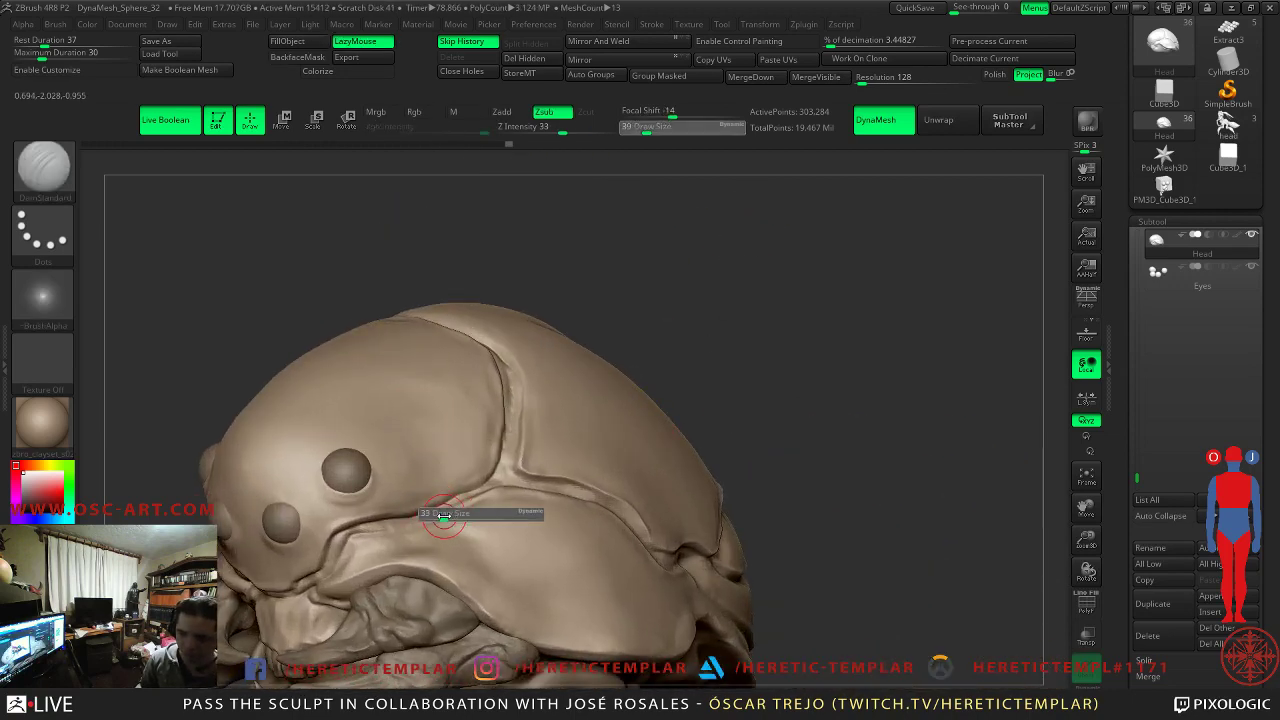
key(s)
drag(406, 517, 394, 518)
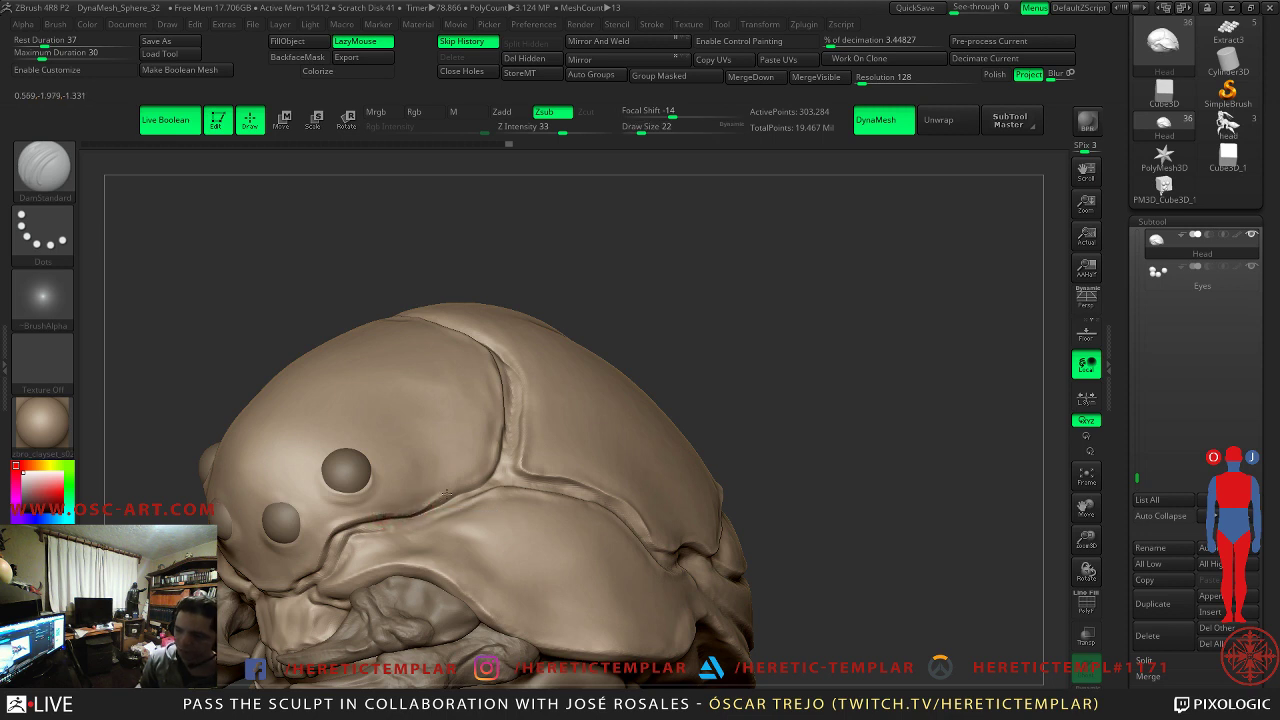
drag(497, 431, 505, 410)
key(ctrl+z)
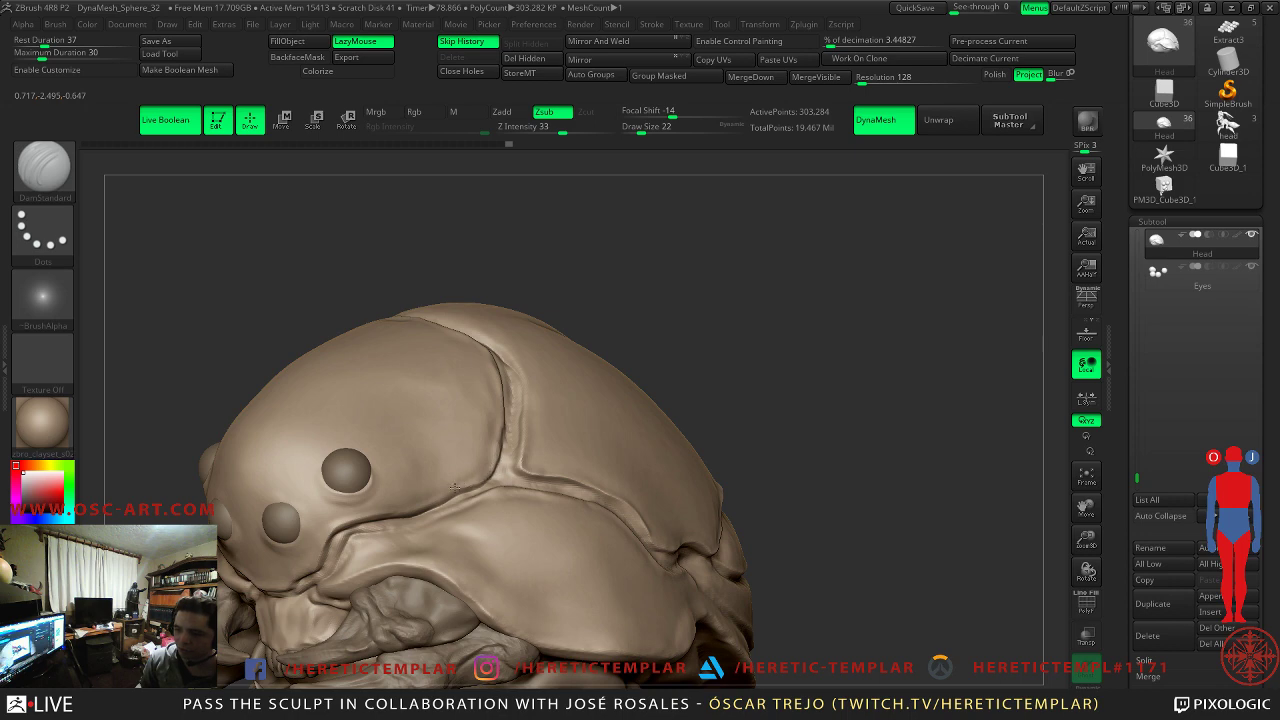
- Sharpen the vertical seam between the front and middle head shell plates with DamStandard at a draw size of about 16
alt+drag(718, 367, 687, 447)
drag(697, 357, 724, 331)
drag(754, 245, 480, 392)
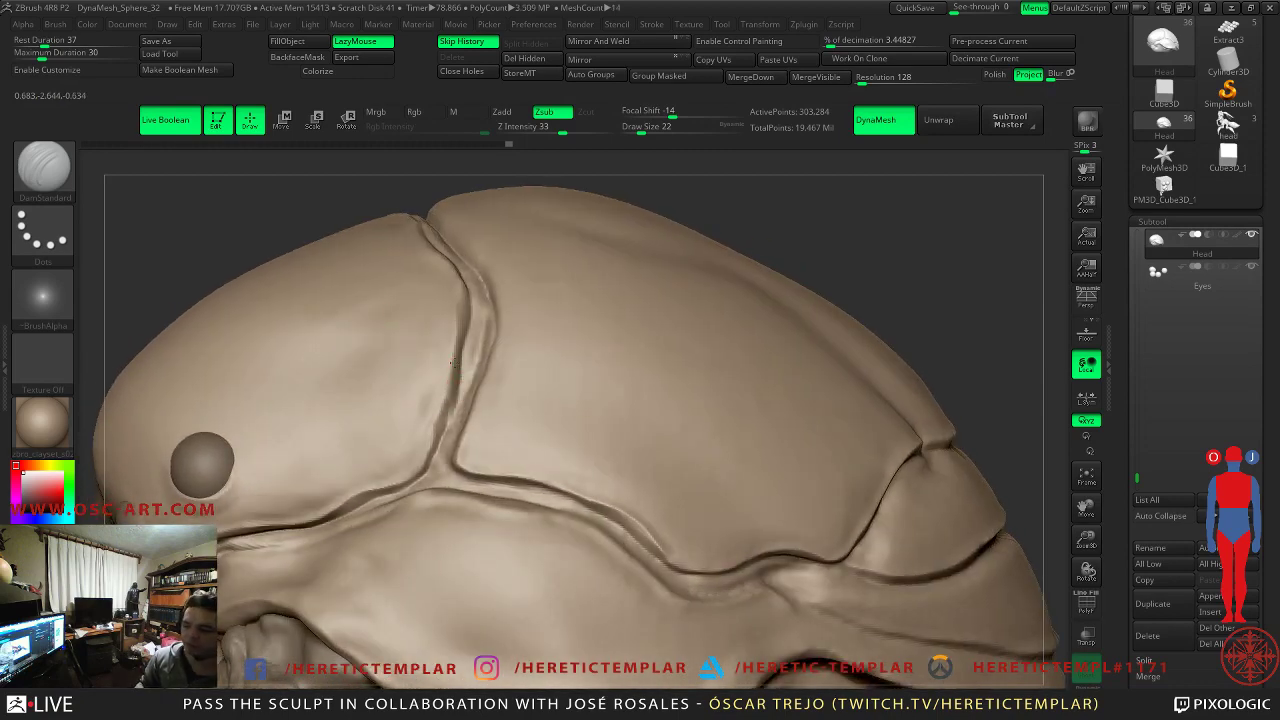
key(s)
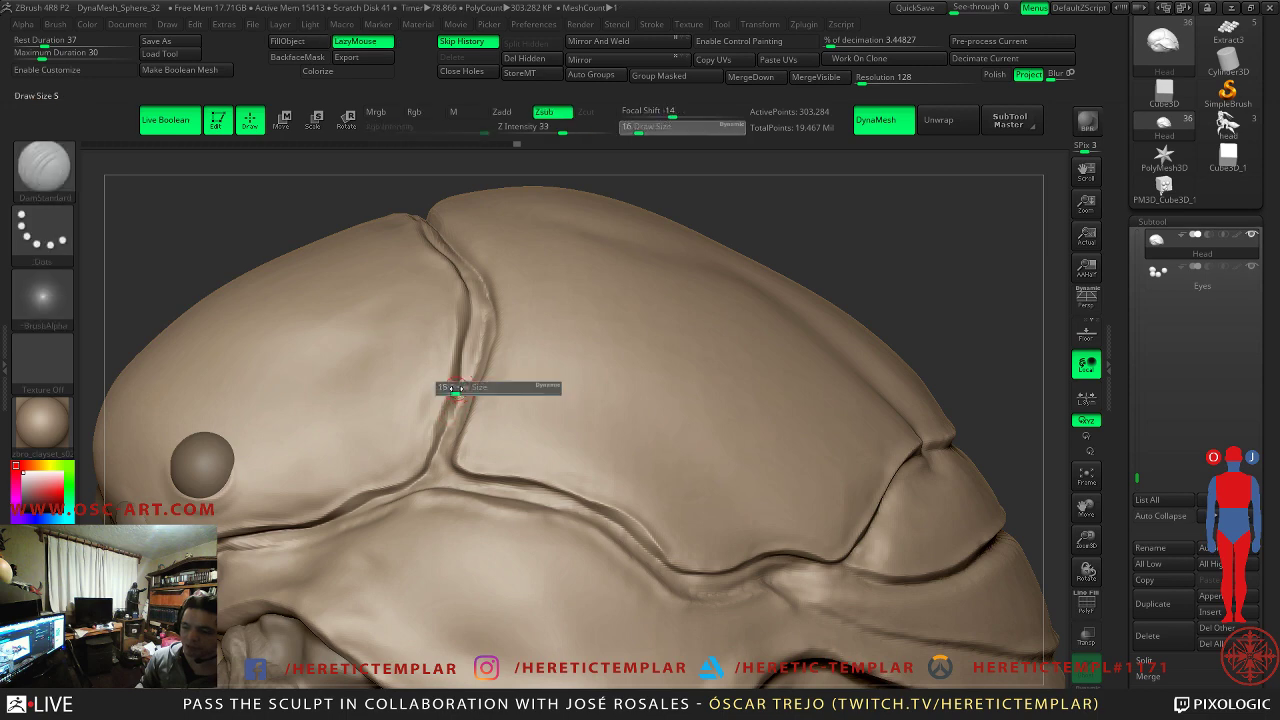
click(455, 388)
drag(462, 392, 443, 430)
- Deepen and smooth the creases where the rear shell folds meet the side seam, with DamStandard at draw size 31
mouse_move(796, 240)
alt+mouse_down()
mouse_move(760, 160)
mouse_move(770, 190)
alt+mouse_up()
mouse_move(766, 259)
right_down()
mouse_move(777, 289)
mouse_move(811, 297)
mouse_move(766, 334)
mouse_move(773, 188)
mouse_move(820, 266)
mouse_move(783, 237)
mouse_move(816, 269)
mouse_move(811, 211)
right_up()
mouse_move(901, 382)
right_down()
mouse_move(823, 306)
mouse_move(885, 353)
right_up()
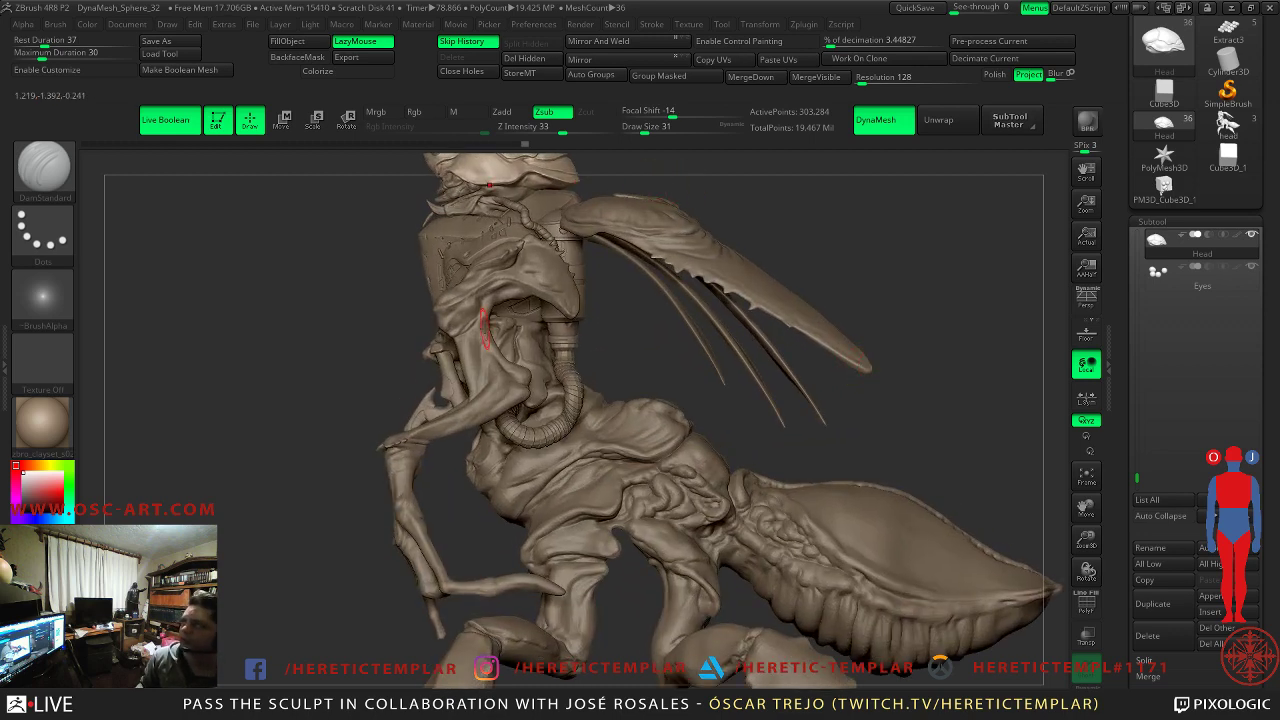
mouse_move(768, 363)
right_down()
mouse_move(800, 290)
mouse_move(792, 450)
mouse_move(700, 400)
mouse_move(697, 335)
mouse_move(936, 278)
mouse_move(863, 324)
mouse_move(931, 320)
mouse_move(964, 288)
right_up()
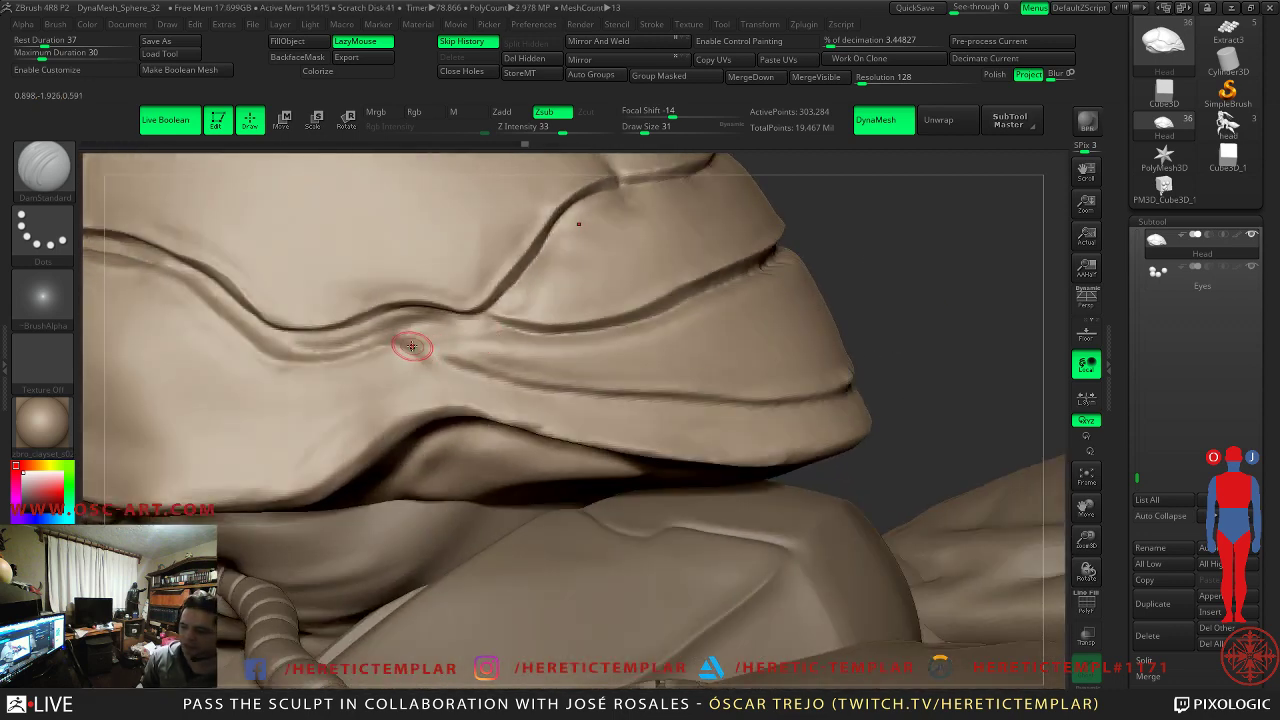
drag(418, 349, 429, 352)
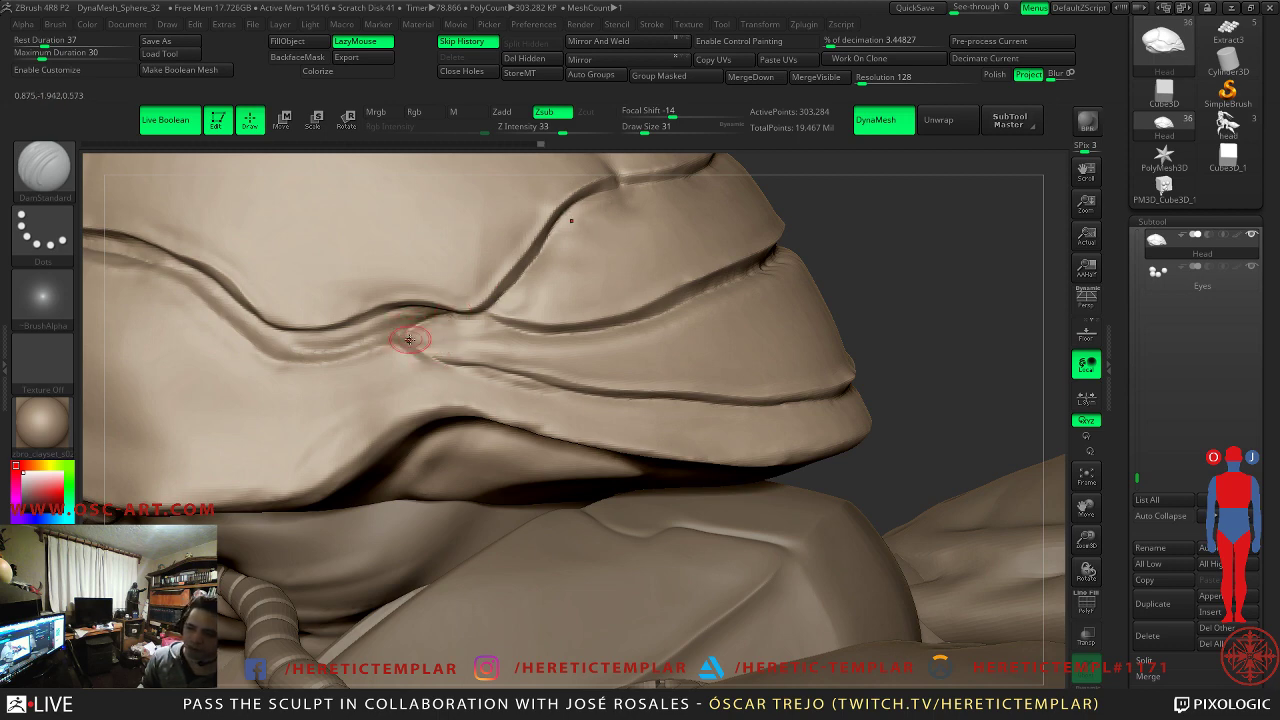
mouse_move(430, 318)
mouse_down()
mouse_move(462, 312)
mouse_move(420, 334)
mouse_move(428, 323)
mouse_up()
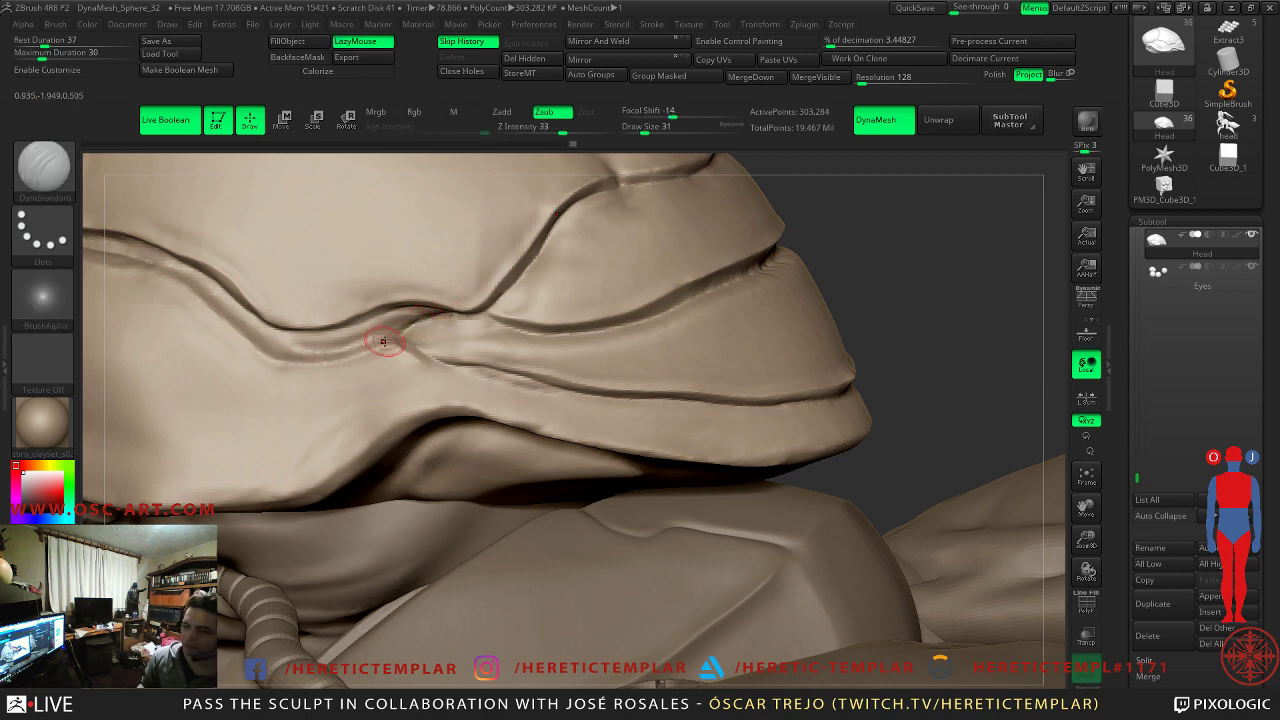
drag(298, 356, 308, 356)
mouse_move(308, 356)
shift+mouse_down()
mouse_move(270, 350)
mouse_move(305, 357)
shift+mouse_up()
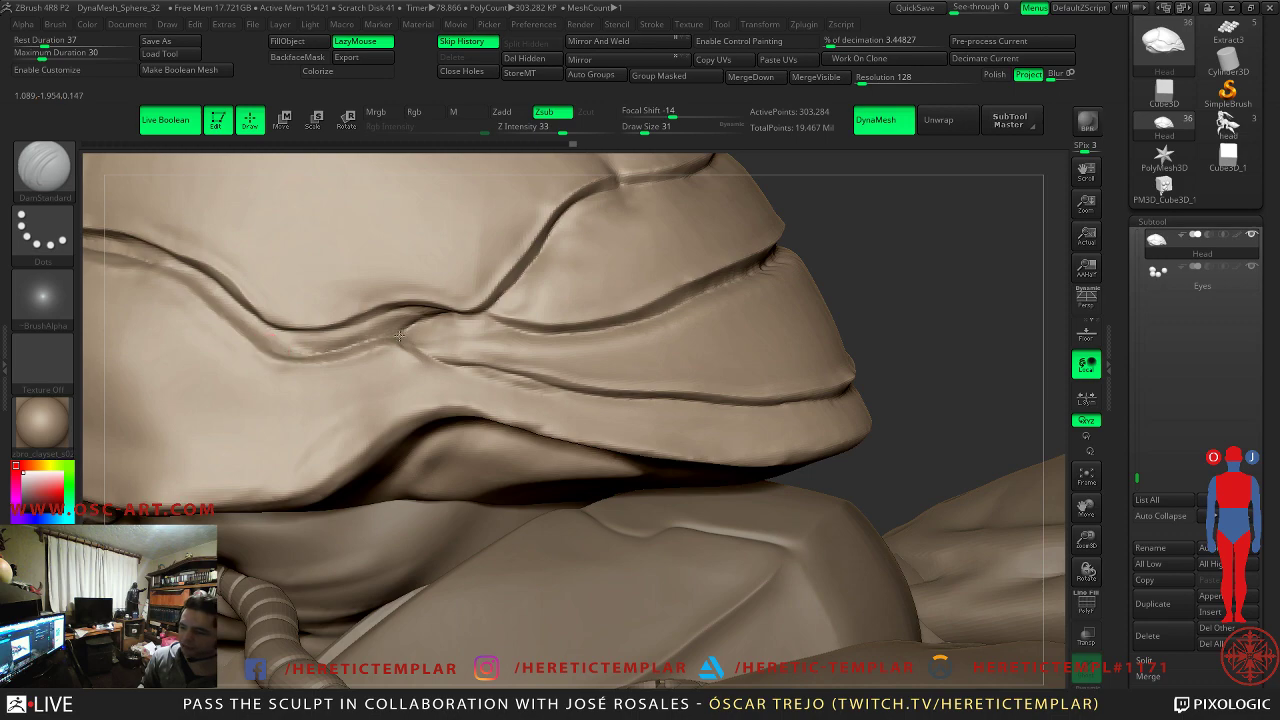
- Flatten the surfaces around the rear shell folds with TrimDynamic at draw size 46
mouse_move(831, 289)
alt+mouse_down()
mouse_move(780, 243)
mouse_move(811, 280)
mouse_move(826, 272)
mouse_move(672, 251)
mouse_move(723, 347)
mouse_move(717, 363)
mouse_move(610, 365)
alt+mouse_up()
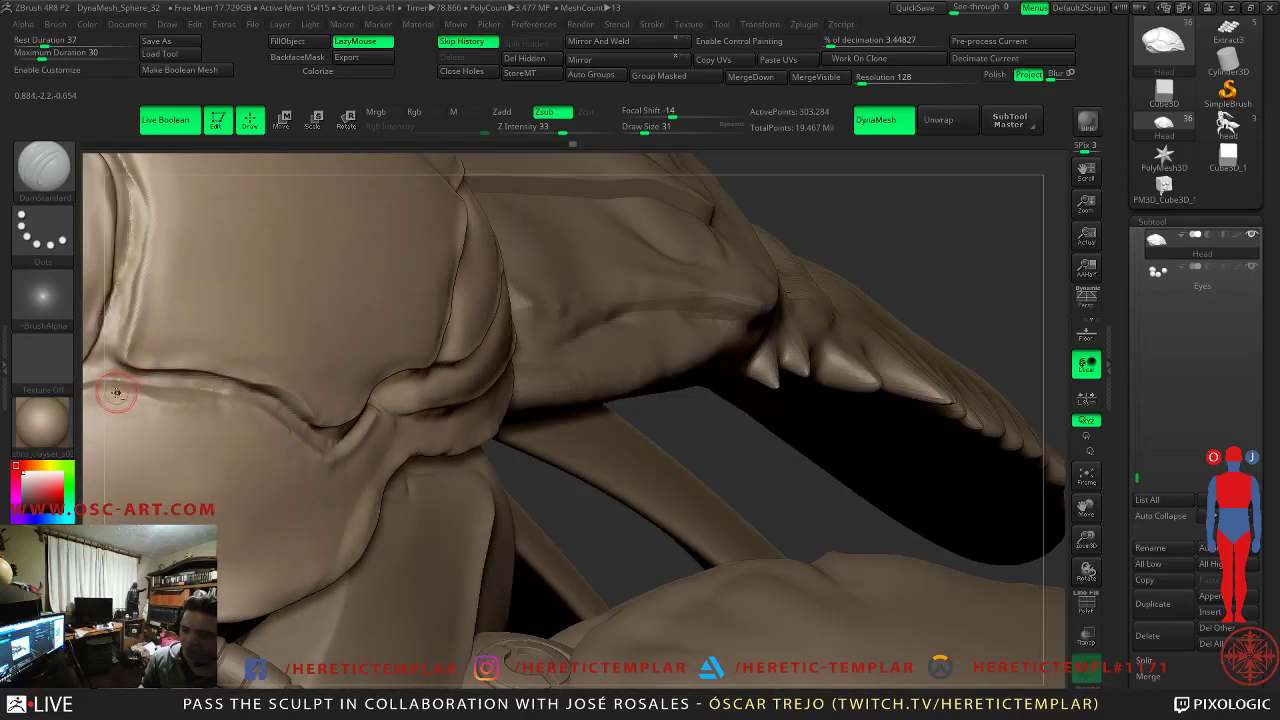
drag(542, 506, 370, 472)
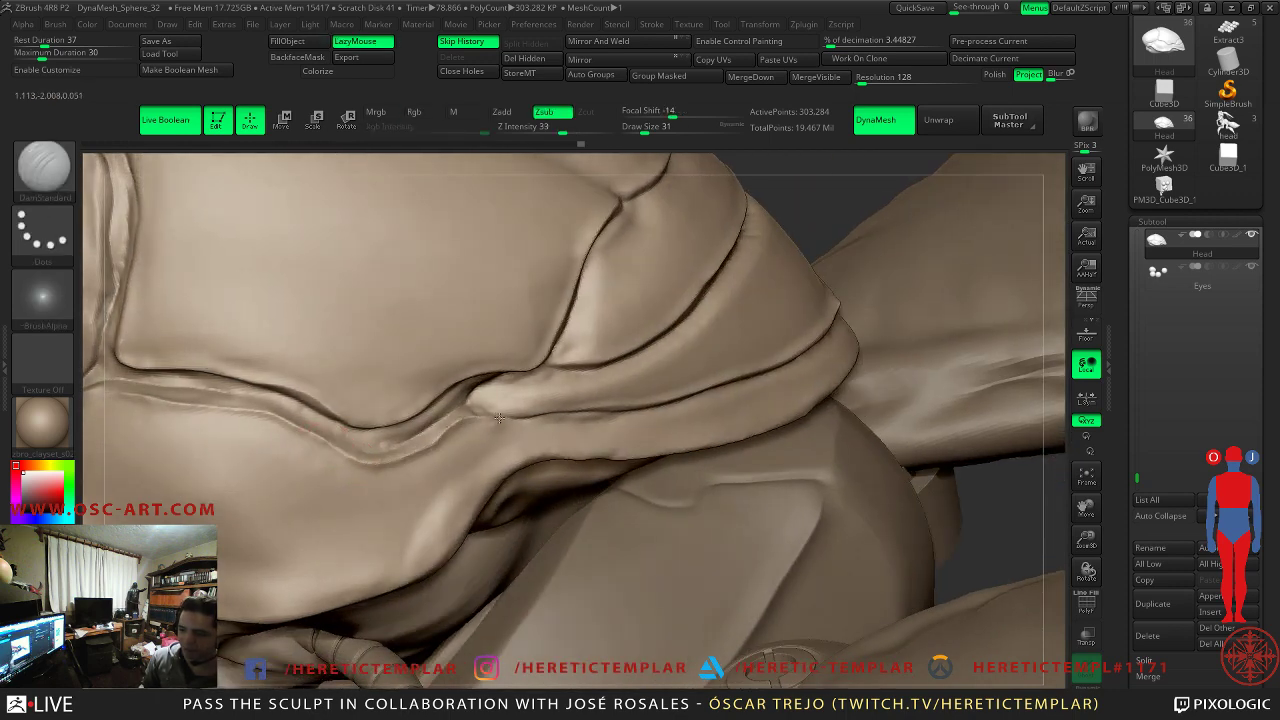
key(b)
key(t)
key(d)
key(s)
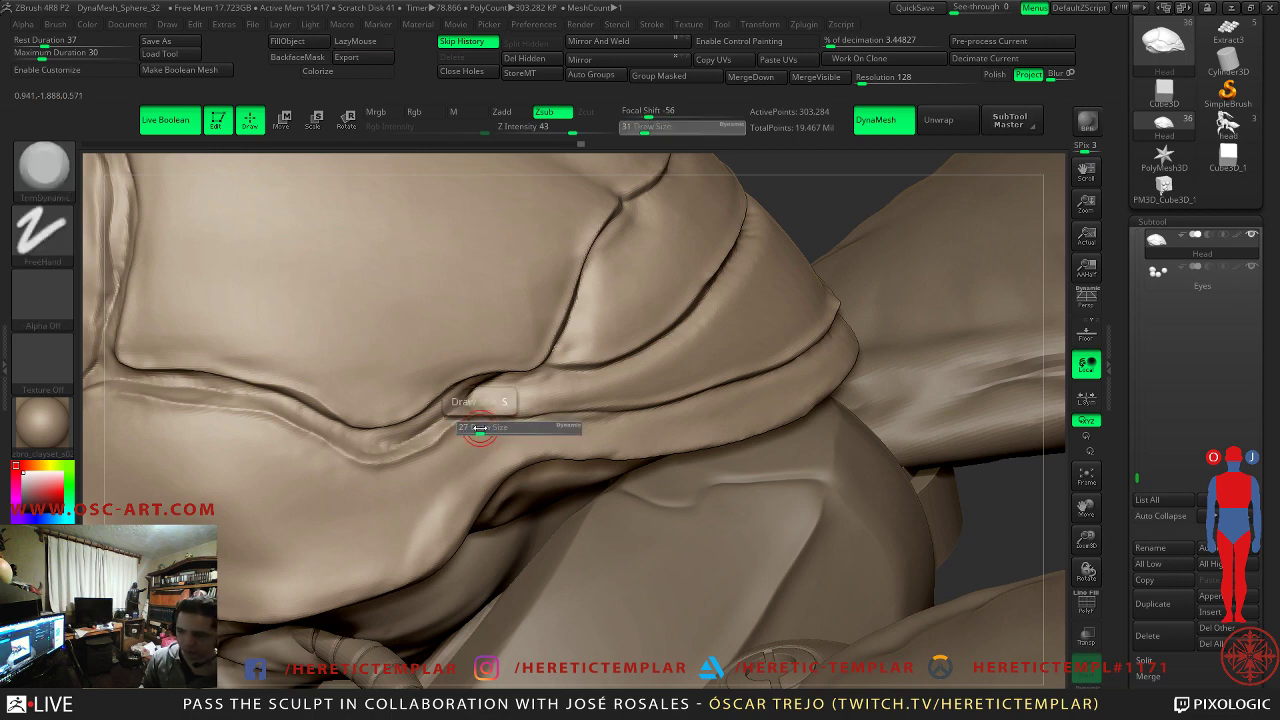
drag(480, 428, 494, 426)
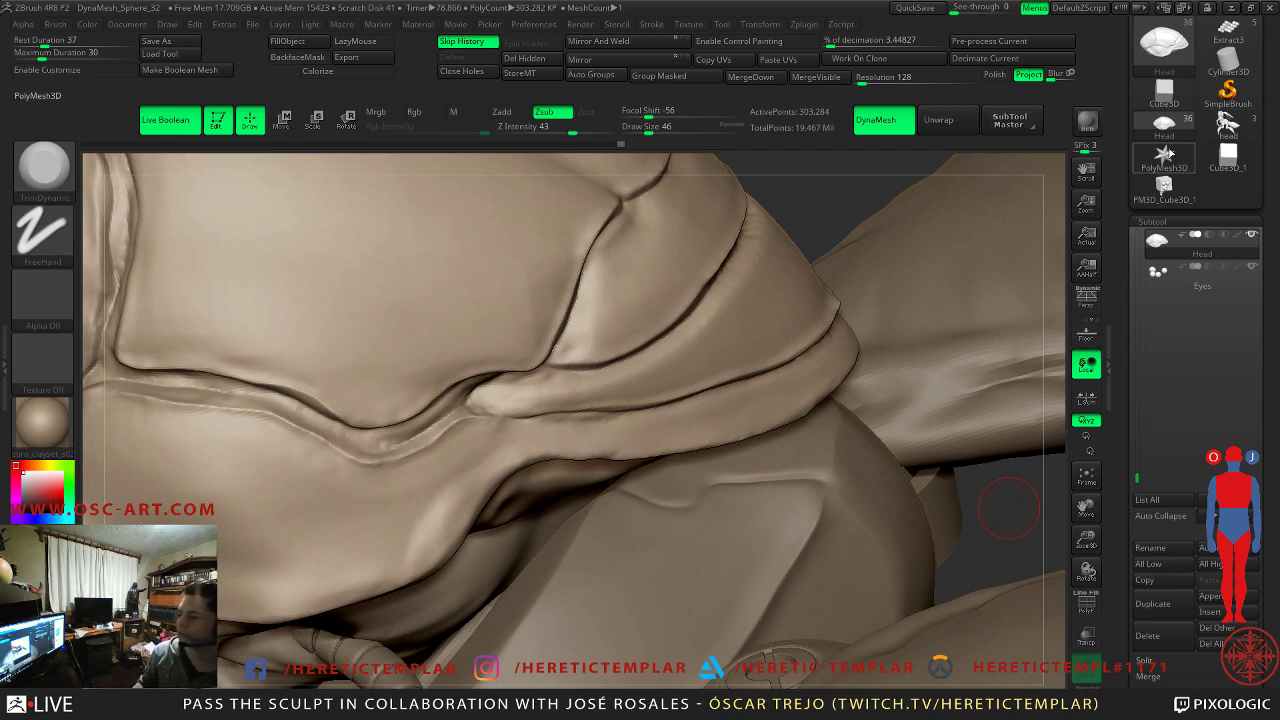
- Switch the active tool to the Cube3D primitive, subdivide it and ready DamStandard at draw size 132
click(1163, 153)
drag(821, 378, 852, 363)
key(f)
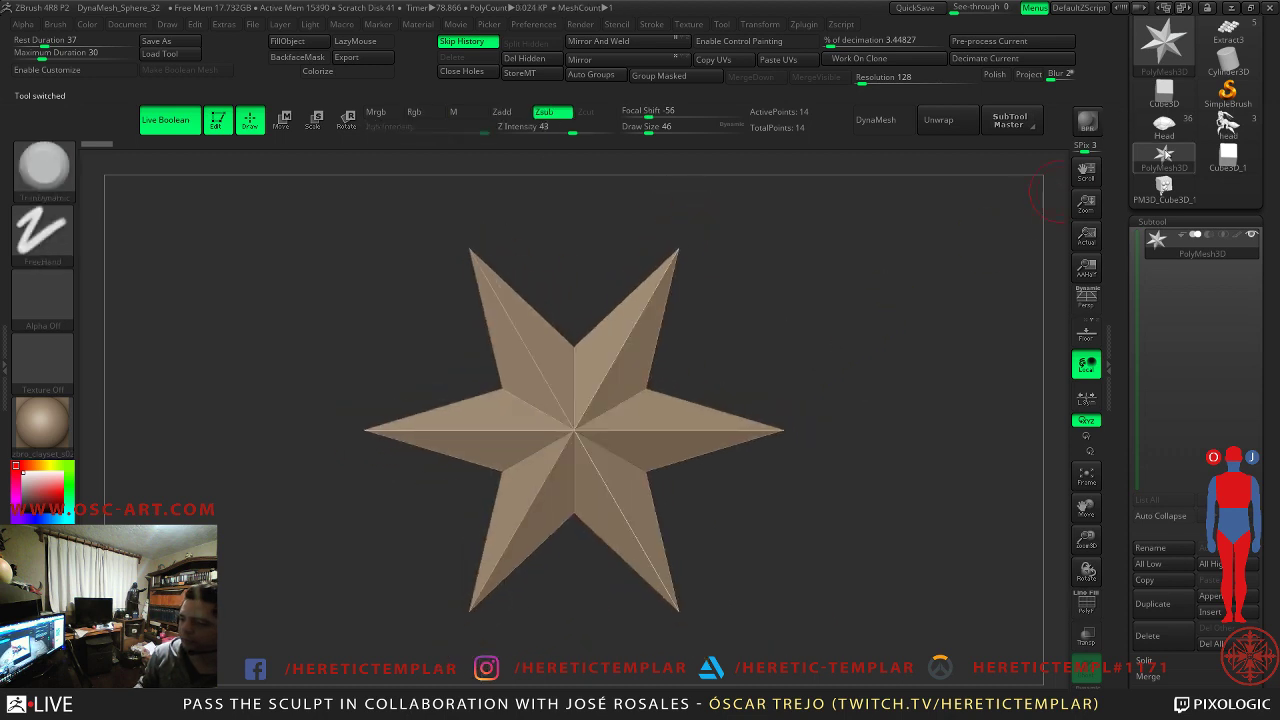
click(1164, 90)
key(s)
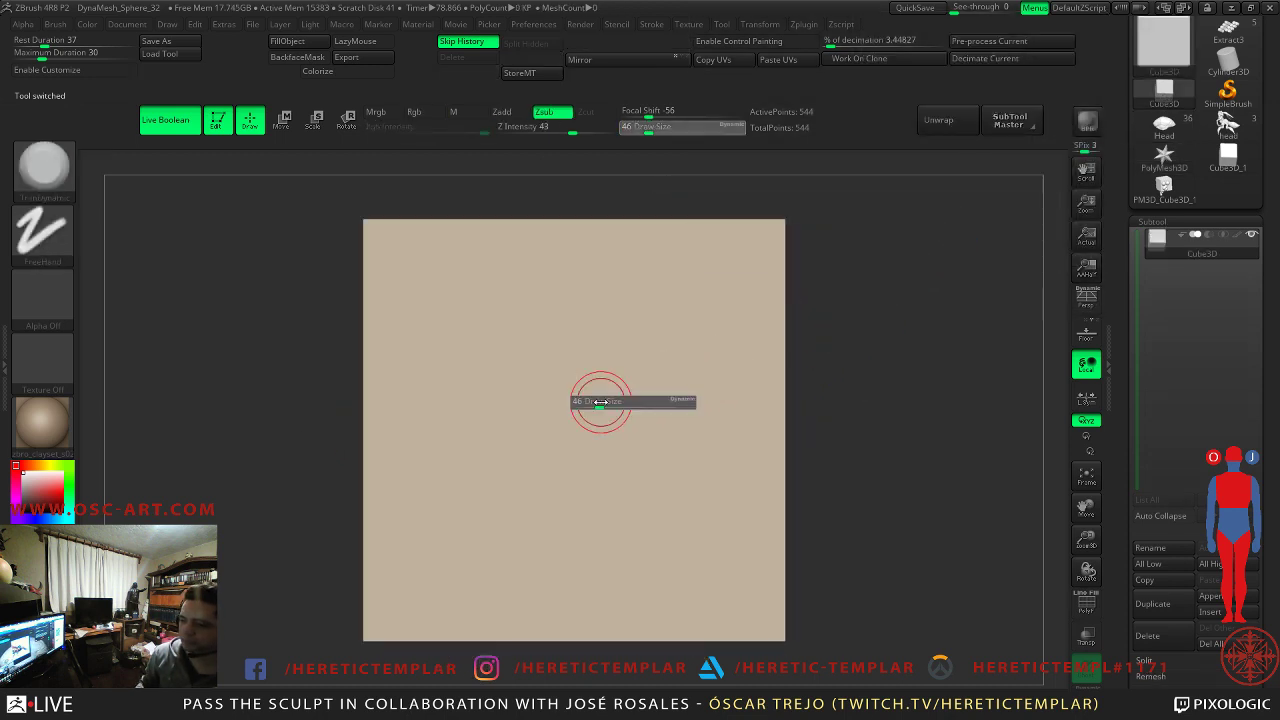
key(ctrl+d)
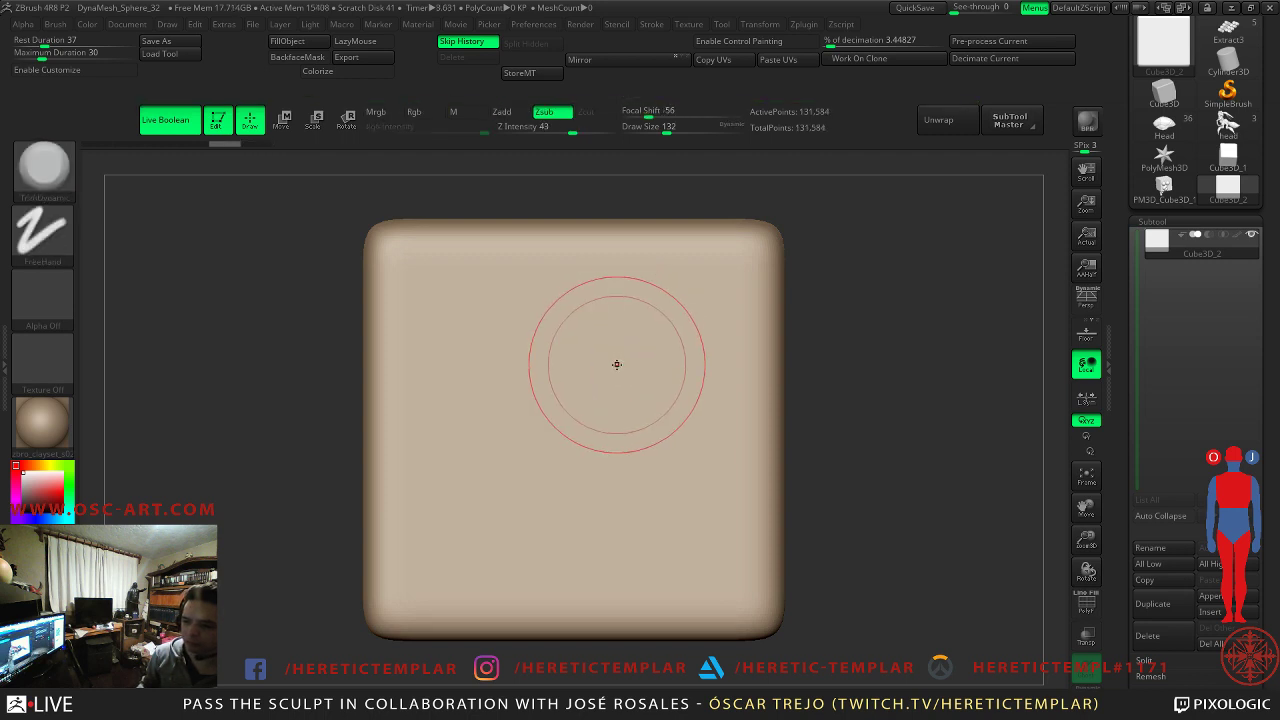
key(b)
key(d)
key(s)
- Try a diagonal DamStandard stroke across the cube's face, and undo it together with the subdivision
drag(537, 374, 642, 471)
key(ctrl+z)
key(ctrl+z)
key(ctrl+z)
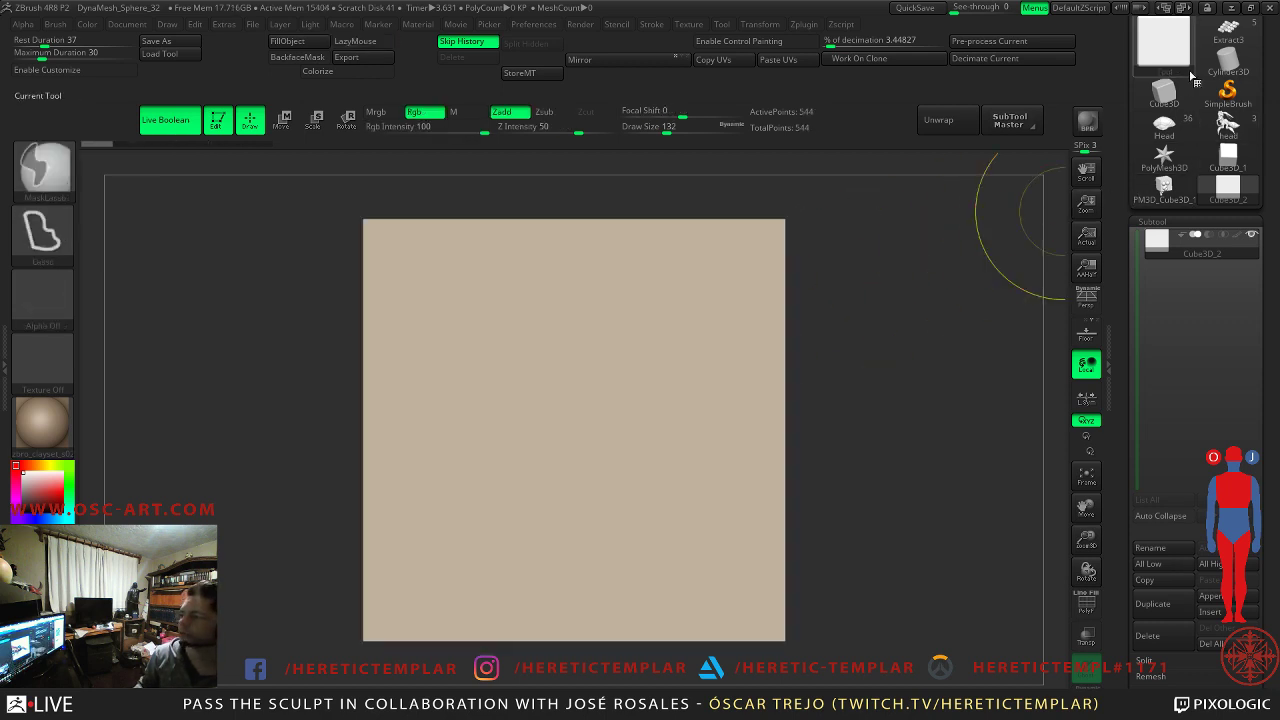
- Convert the cube into a PolyMesh3D and subdivide it four times
drag(1132, 50, 1132, 185)
click(1201, 92)
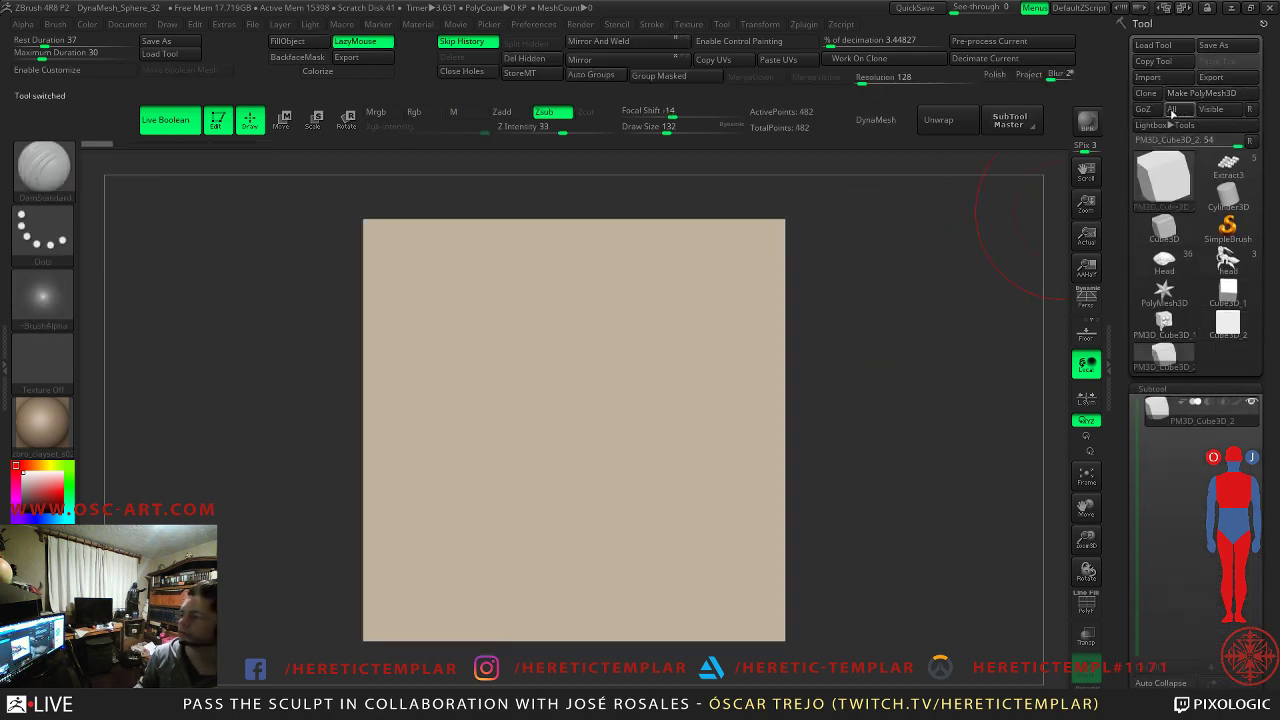
key(ctrl+d)
key(ctrl+d)
key(ctrl+d)
key(ctrl+d)
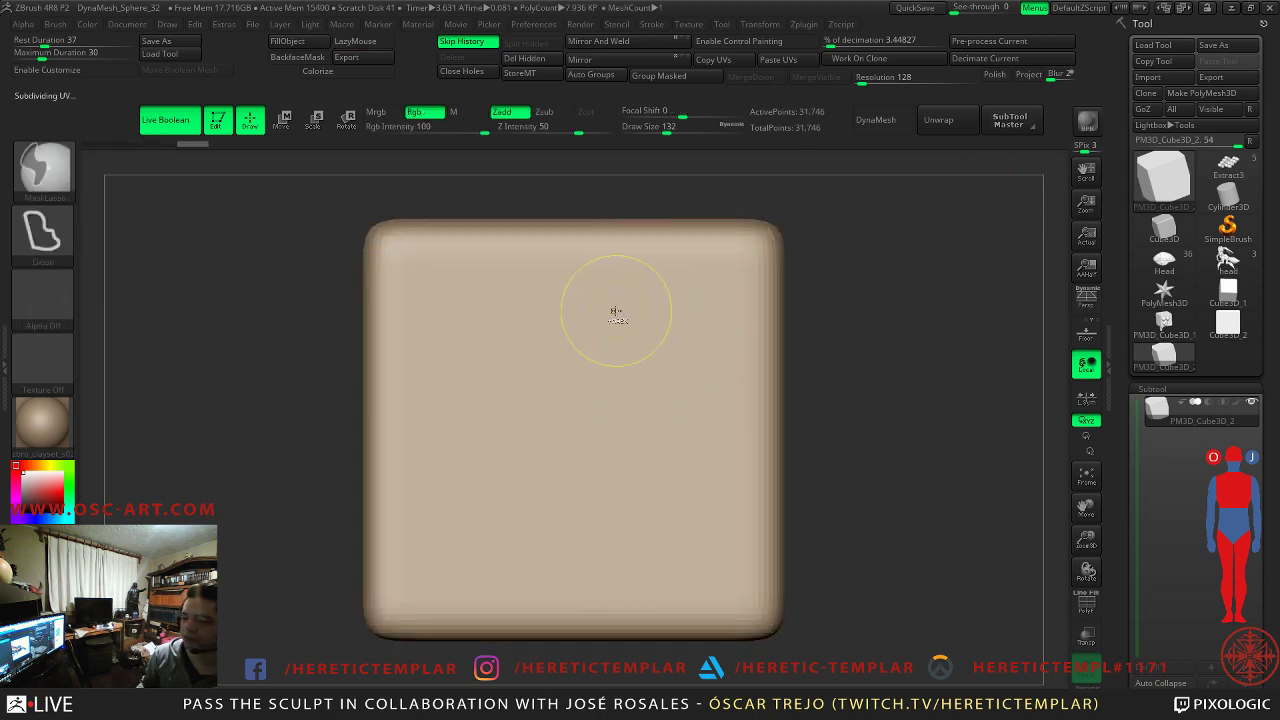
- Carve two crossing diagonal DamStandard strokes into the cube's front face and capture the canvas as an alpha with GrabDoc
drag(650, 303, 503, 495)
drag(470, 310, 672, 530)
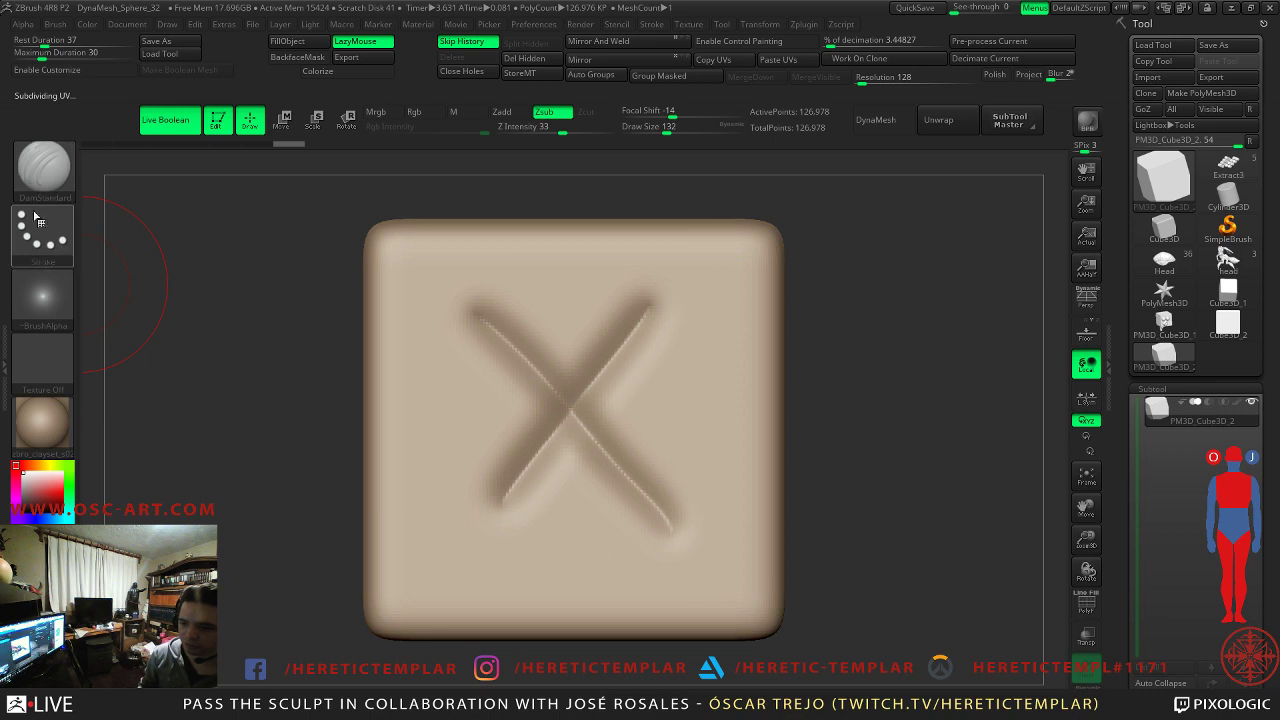
click(42, 305)
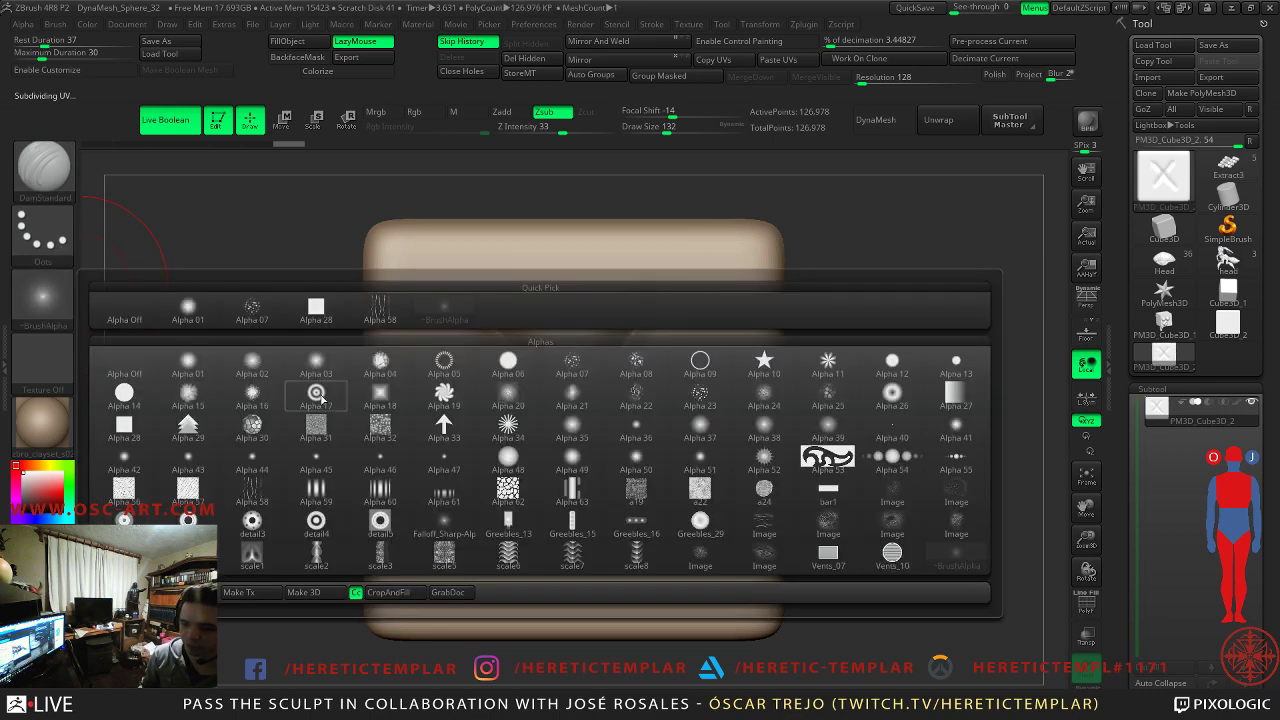
click(450, 592)
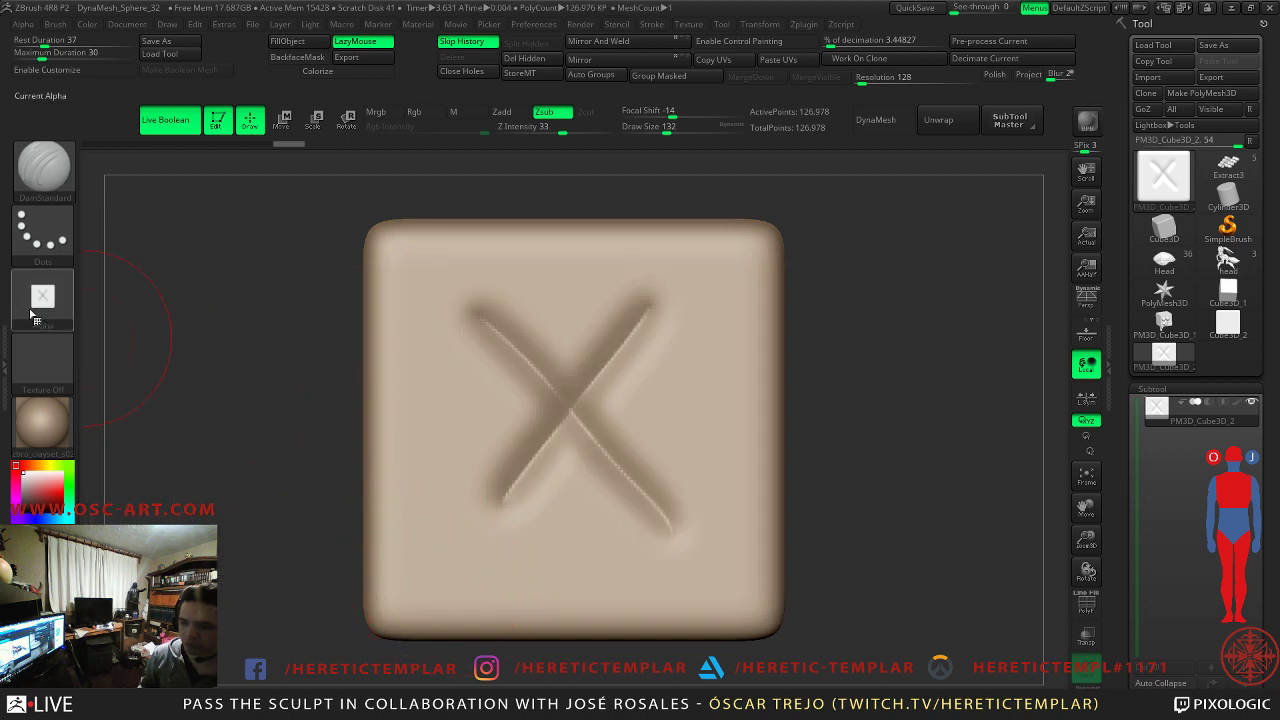
mouse_move(40, 300)
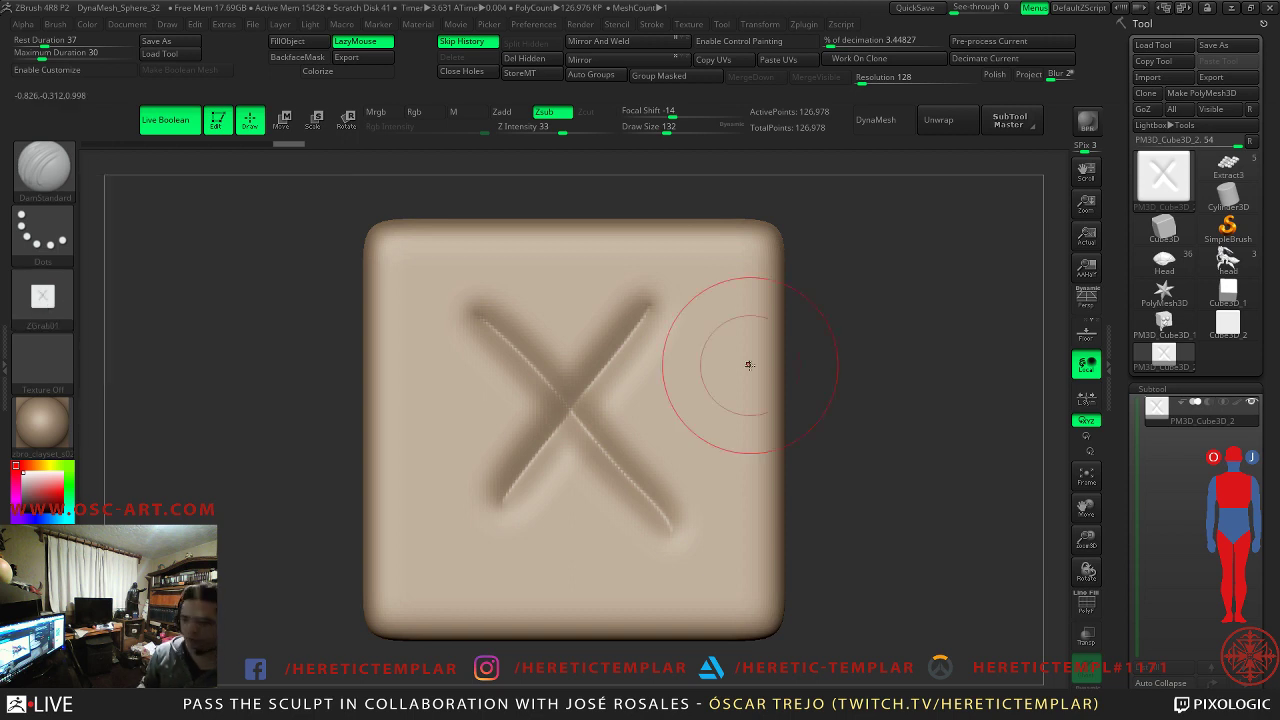
- Undo the crossing strokes carved into the cube's front face along with its last subdivision, and set the draw size to 74
mouse_move(936, 443)
ctrl+right_down()
mouse_move(843, 371)
mouse_move(889, 431)
ctrl+right_up()
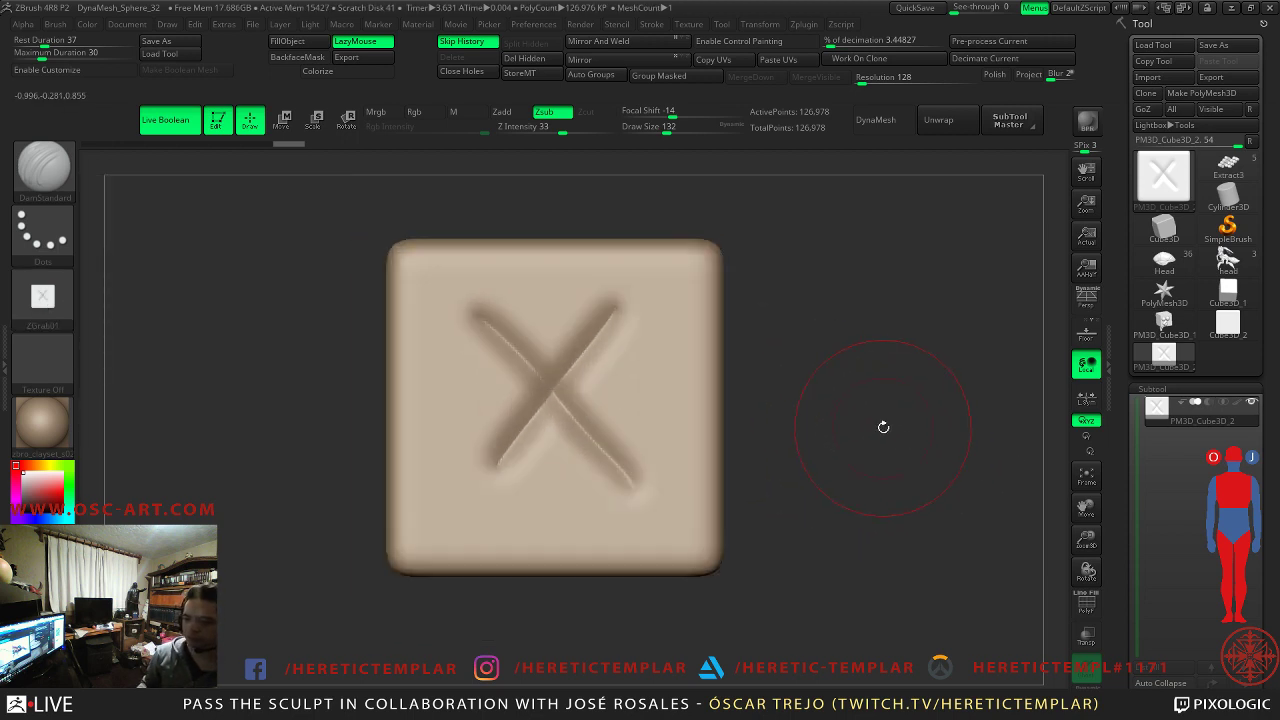
key(Tab)
key(f)
mouse_move(903, 411)
alt+mouse_down()
mouse_move(883, 386)
mouse_move(894, 411)
alt+mouse_up()
key(s)
mouse_move(590, 361)
mouse_down()
mouse_move(566, 361)
mouse_move(703, 346)
mouse_up()
key(ctrl+z)
key(ctrl+z)
key(ctrl+z)
key(ctrl+z)
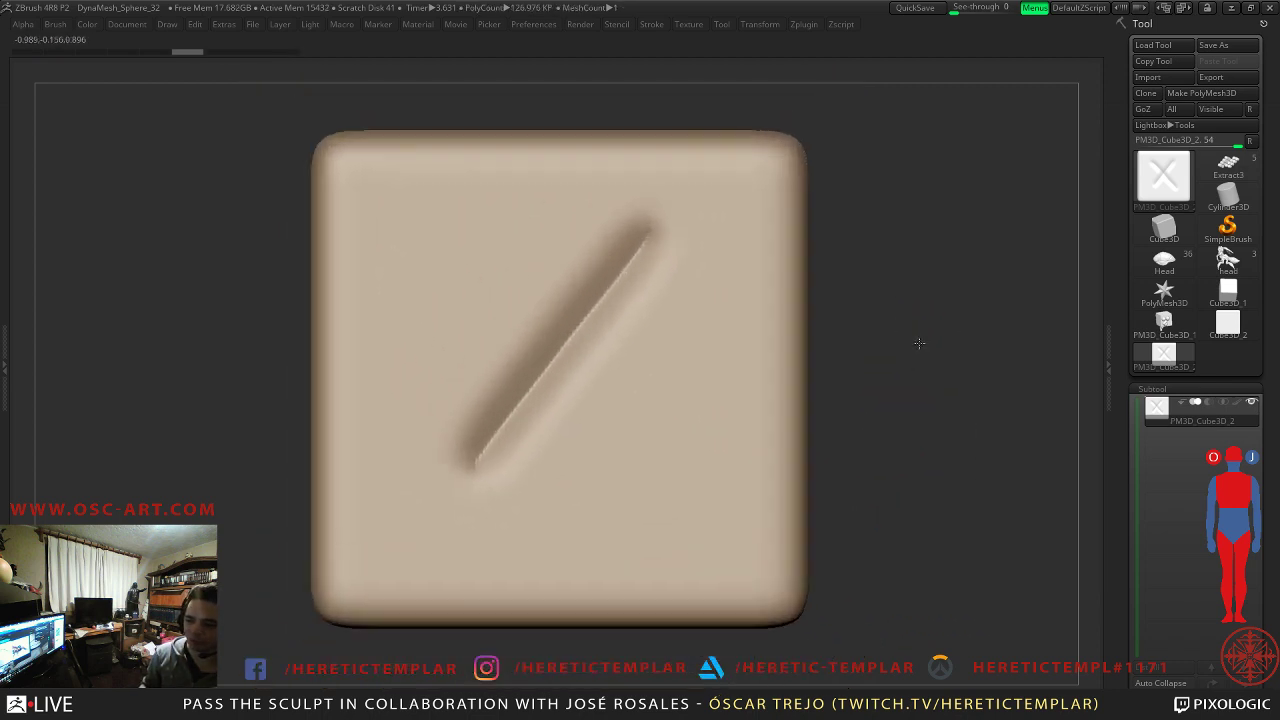
key(Tab)
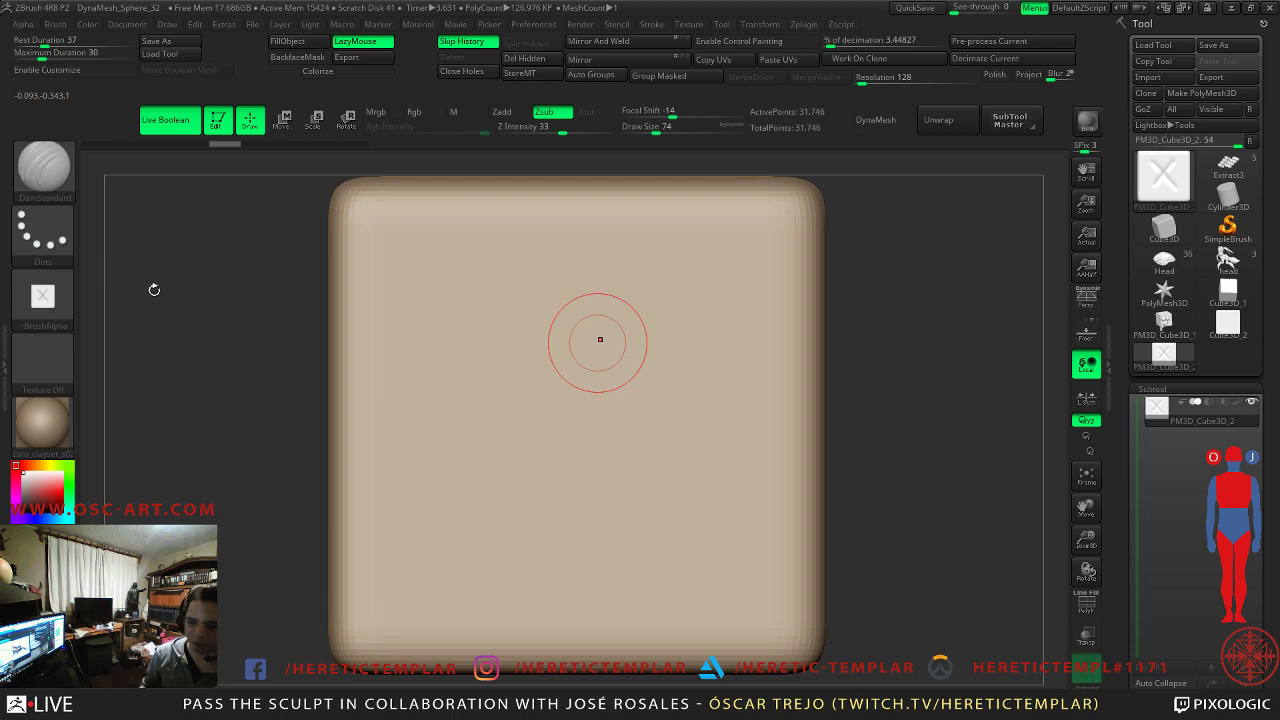
- Set up the Standard brush with the captured ZGrab01 alpha and the DragRect stroke, and subdivide the cube once
key(b)
key(s)
key(t)
click(52, 295)
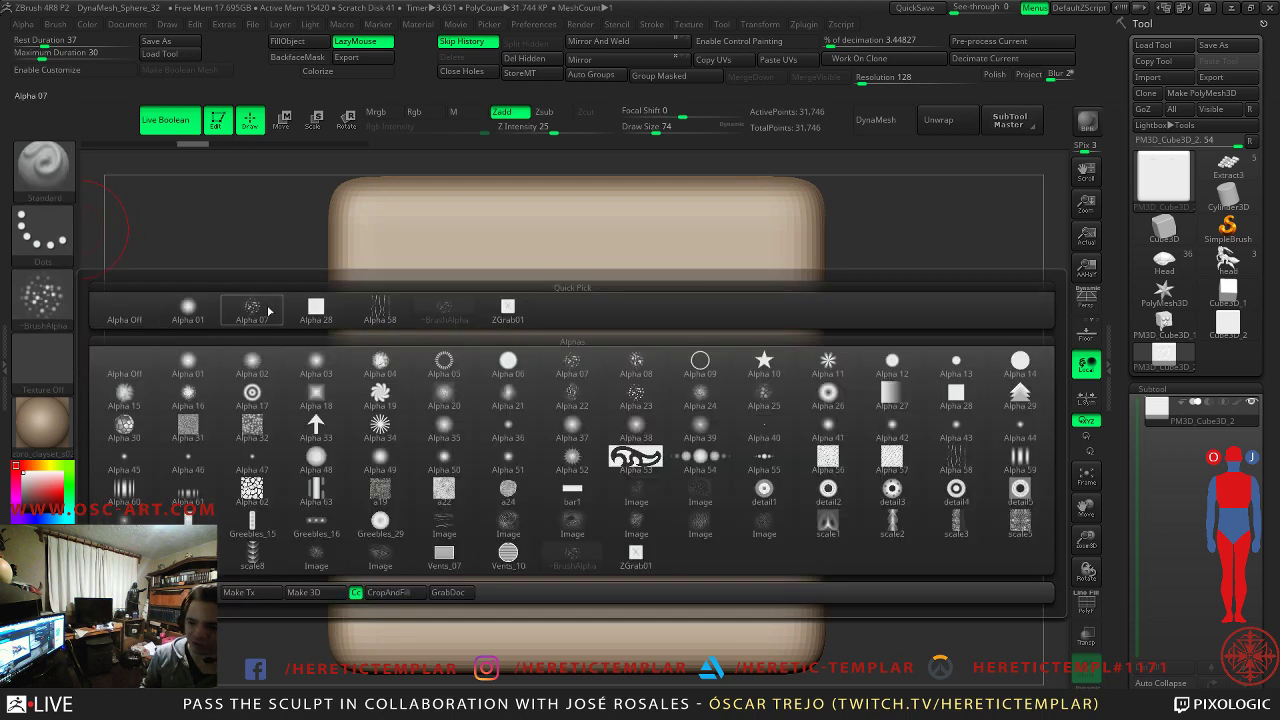
click(491, 316)
key(ctrl+d)
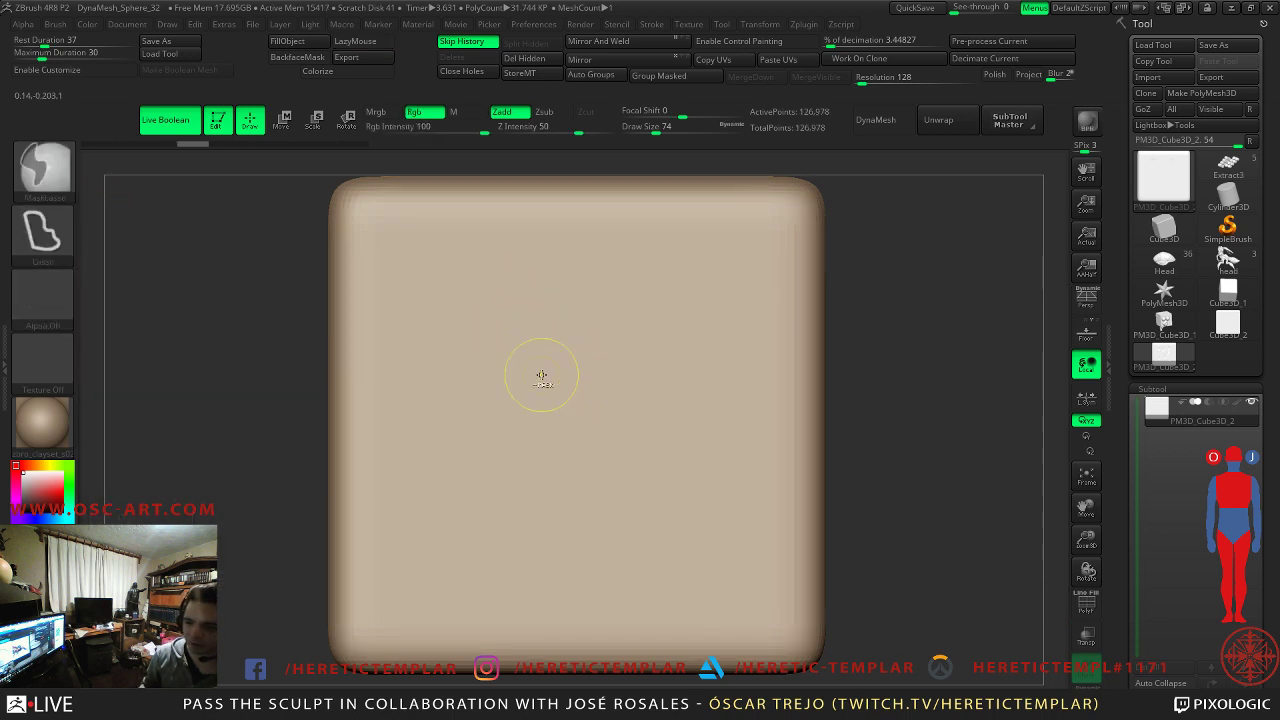
click(45, 252)
click(187, 250)
- Stamp the captured X alpha onto the cube's front face at draw size 257, redoing the first attempt
key(s)
drag(426, 350, 456, 350)
drag(583, 381, 574, 572)
key(ctrl+z)
key(s)
mouse_move(598, 432)
mouse_down()
mouse_move(584, 434)
mouse_move(597, 436)
mouse_up()
drag(560, 398, 722, 398)
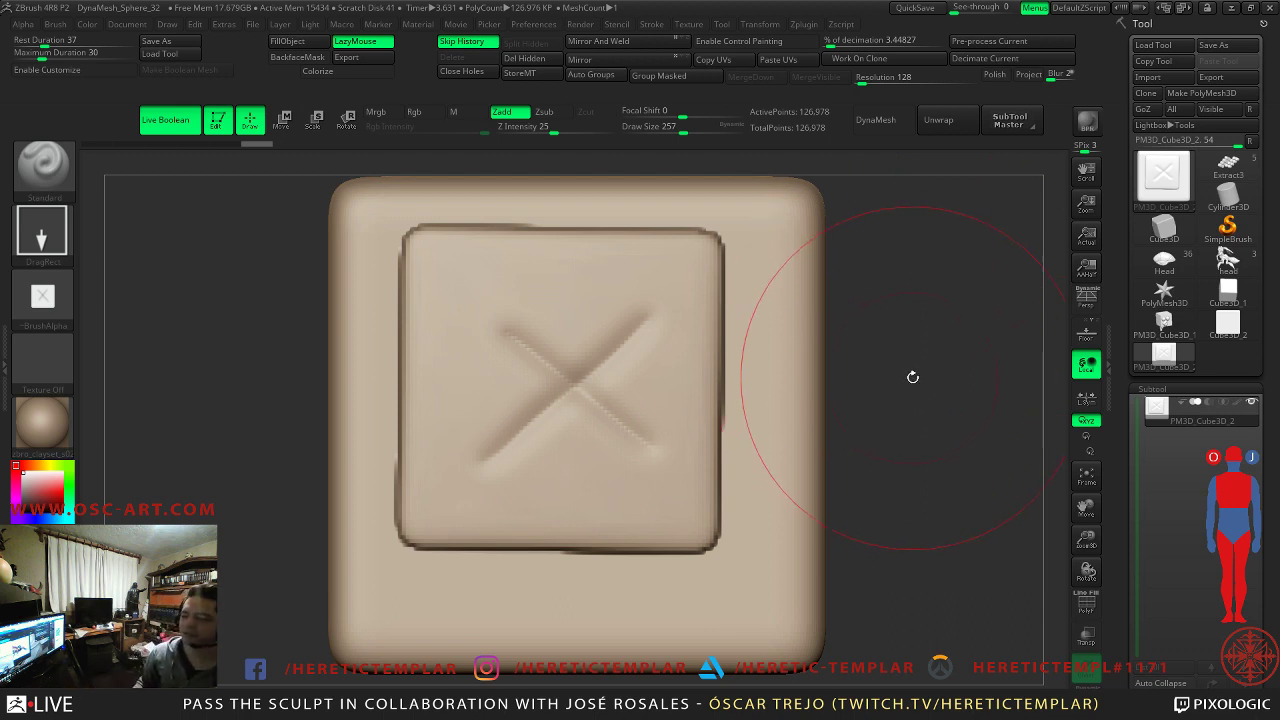
mouse_move(854, 420)
mouse_down()
mouse_move(833, 378)
mouse_move(700, 370)
mouse_move(685, 389)
mouse_move(688, 598)
mouse_move(678, 589)
mouse_up()
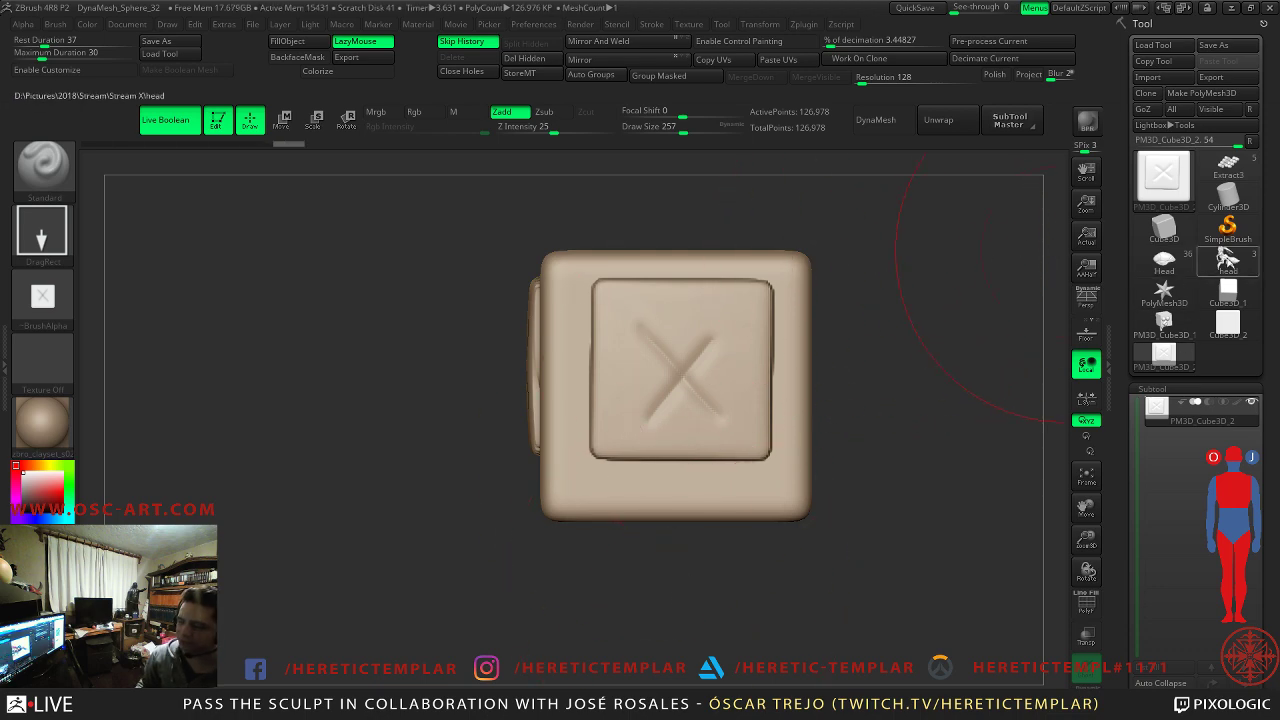
- Switch between the merged creature and the stamped cube, and make the multi-subtool Head tool active
click(1227, 260)
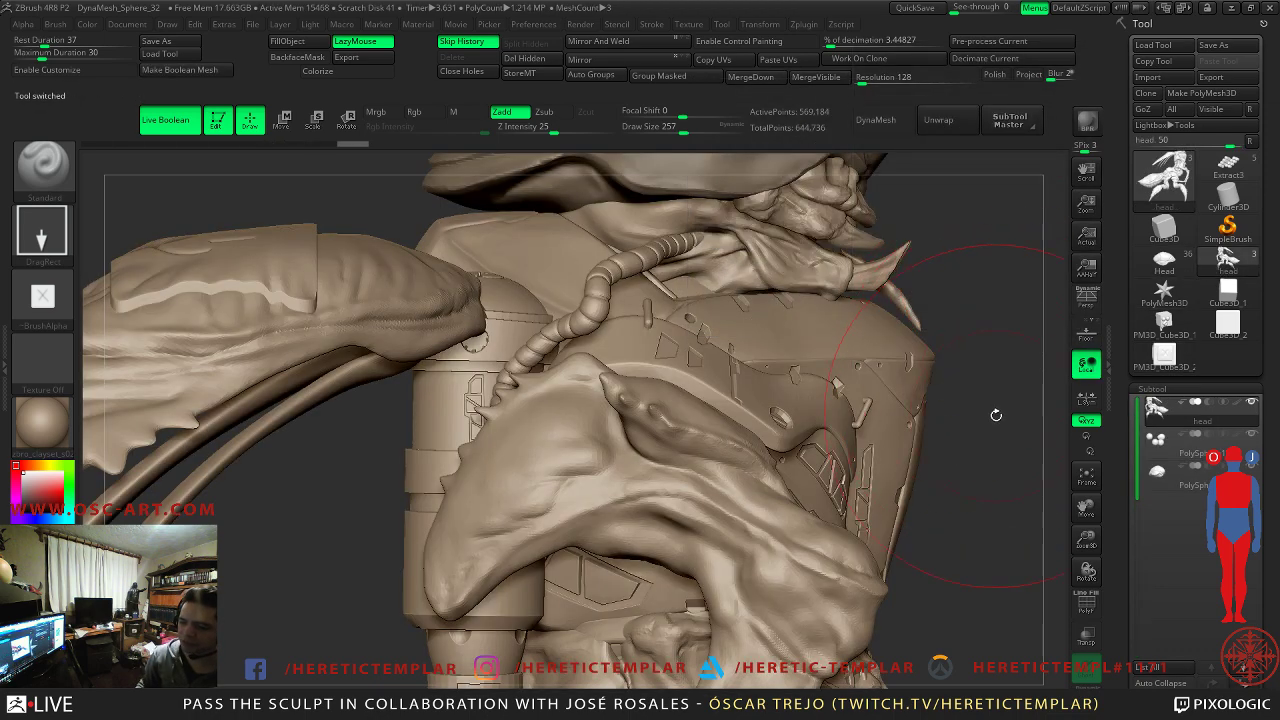
click(1162, 352)
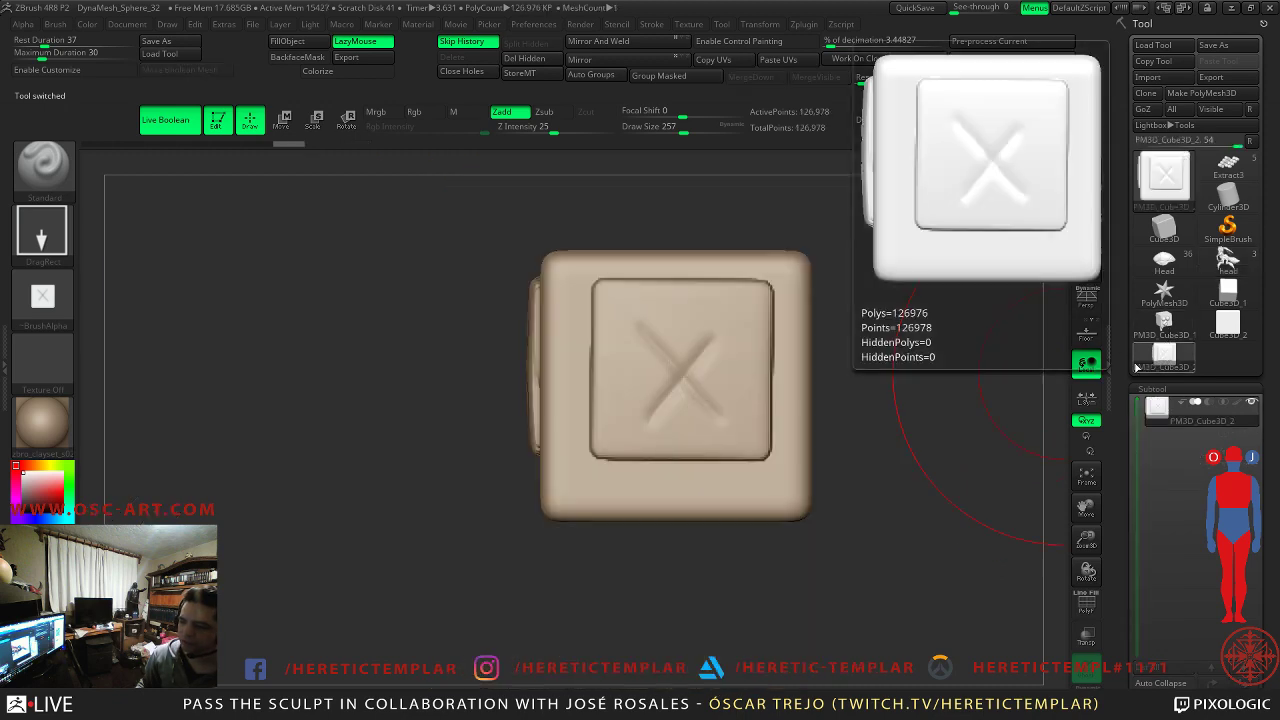
drag(1028, 390, 857, 449)
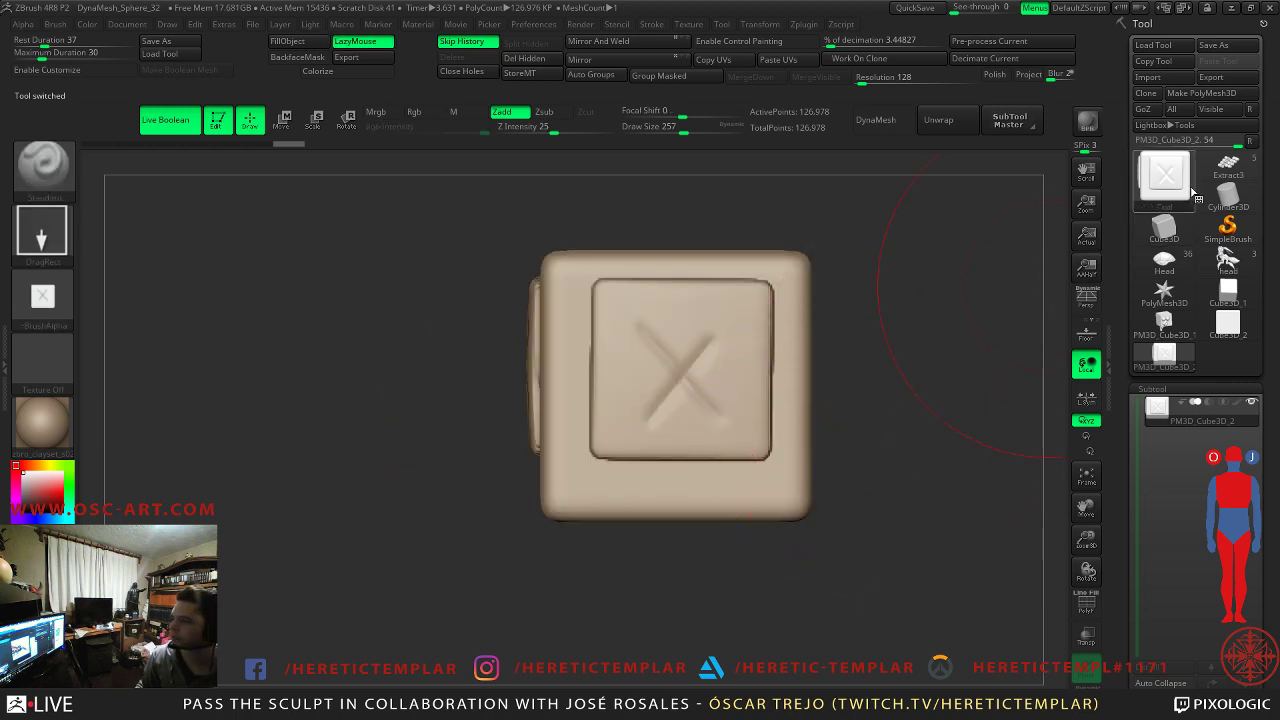
mouse_move(1210, 288)
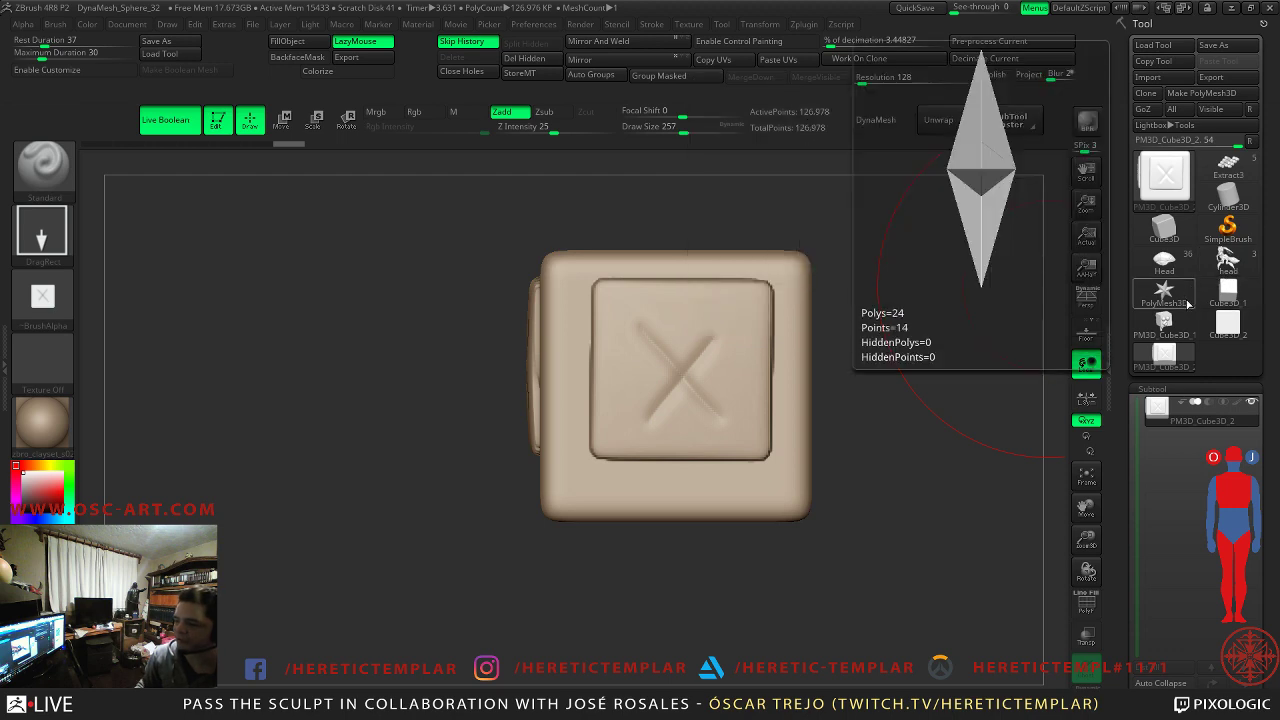
click(1164, 260)
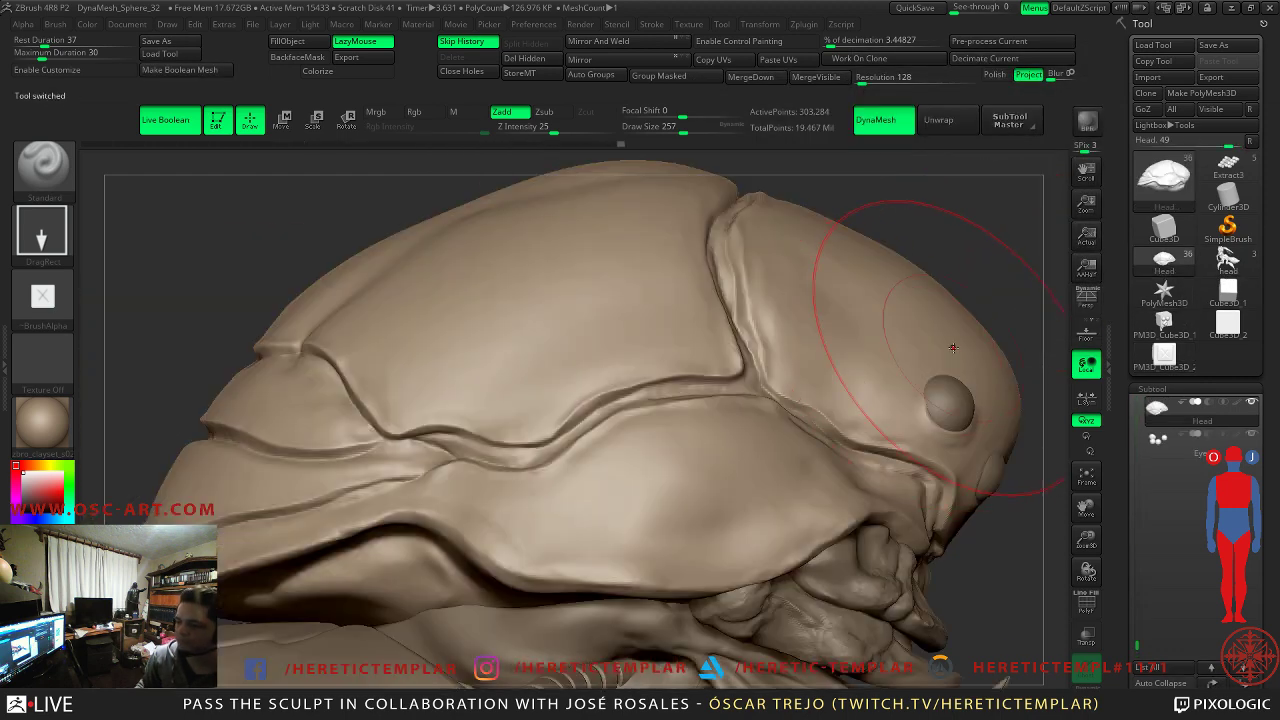
- Examine the full creature, moving in from the whole body to the head shell and chest armour
key(f)
drag(957, 394, 897, 398)
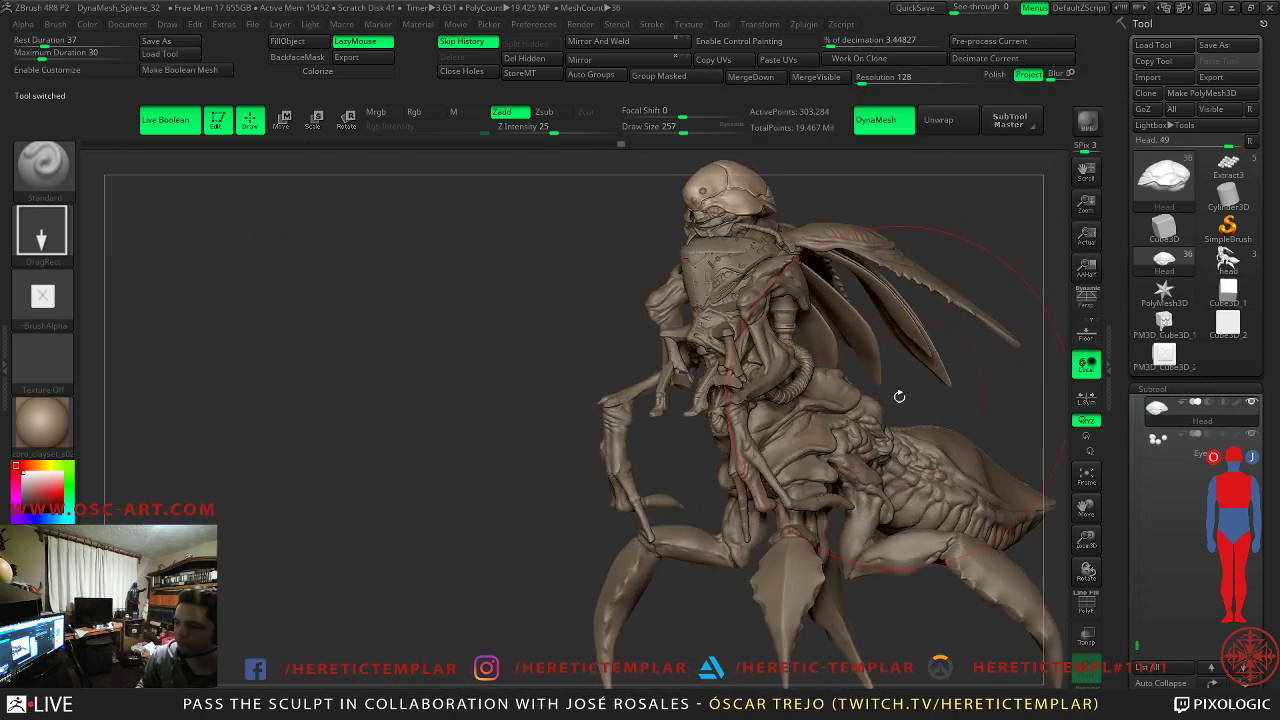
alt+drag(608, 372, 507, 410)
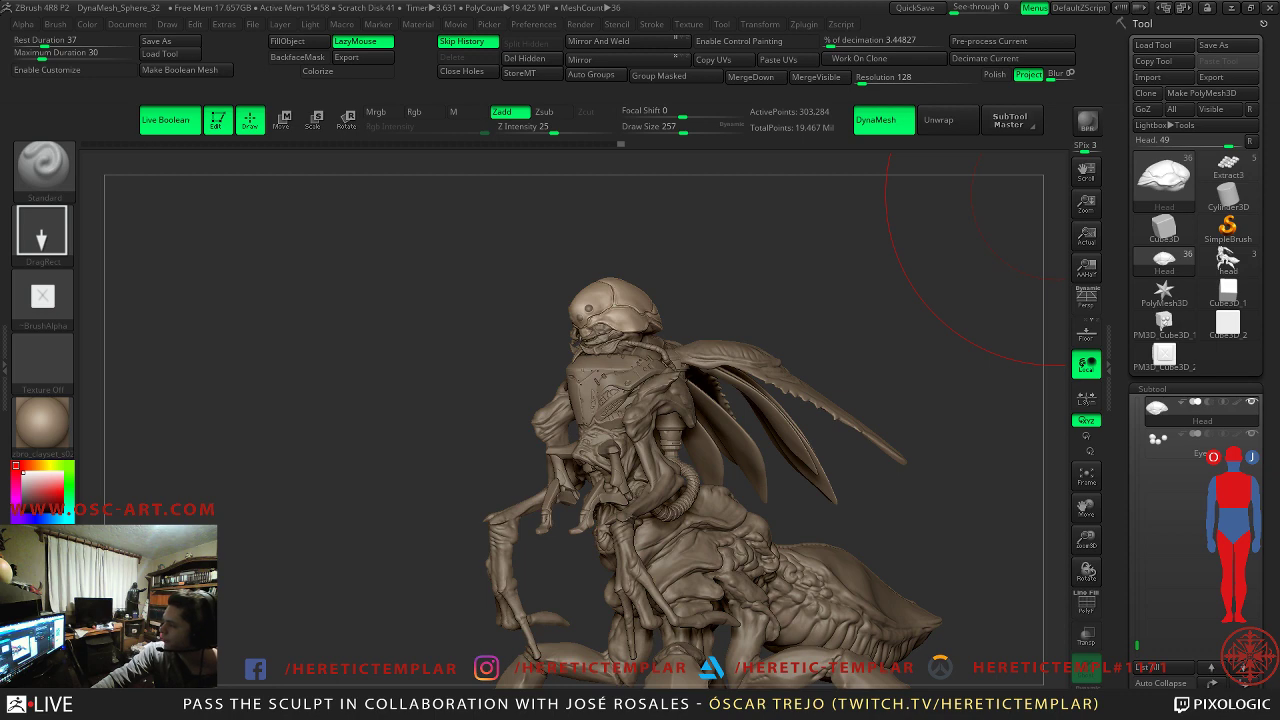
alt+drag(779, 331, 665, 541)
mouse_move(711, 376)
alt+mouse_down()
mouse_move(726, 423)
mouse_move(806, 511)
mouse_move(866, 537)
alt+mouse_up()
key(shift+f)
key(shift+f)
key(shift+f)
key(shift+f)
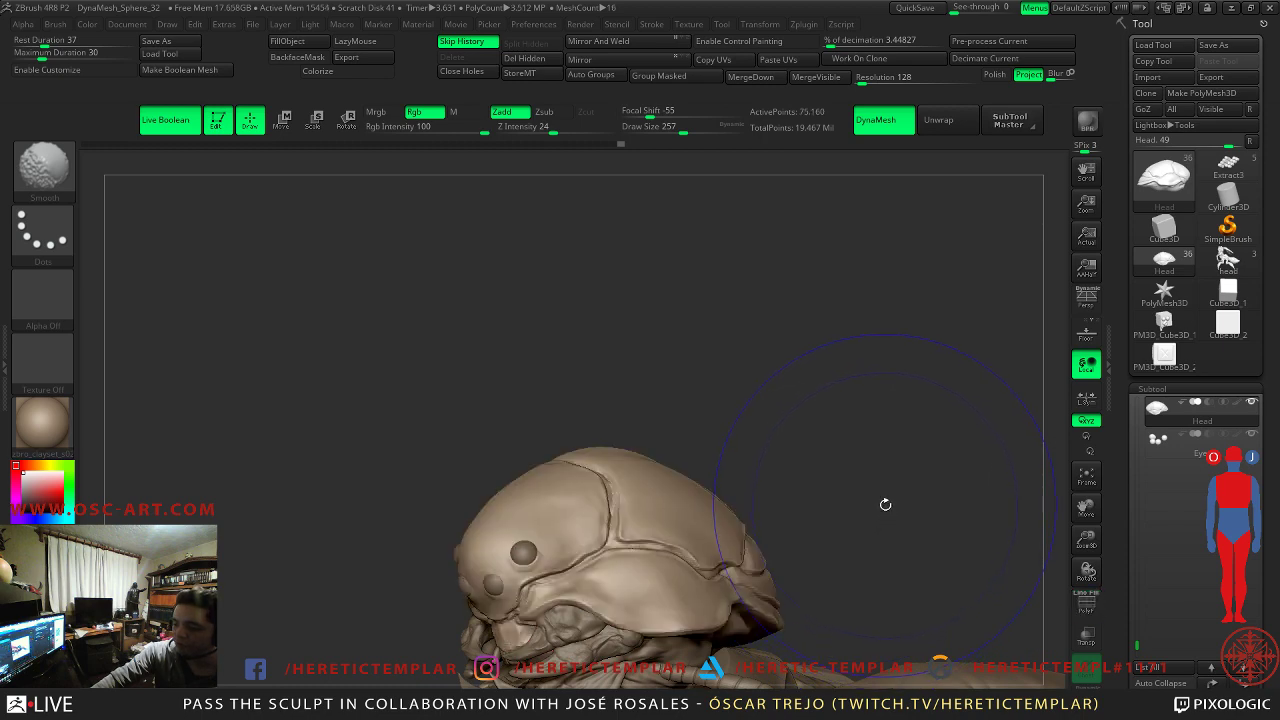
alt+drag(889, 512, 828, 275)
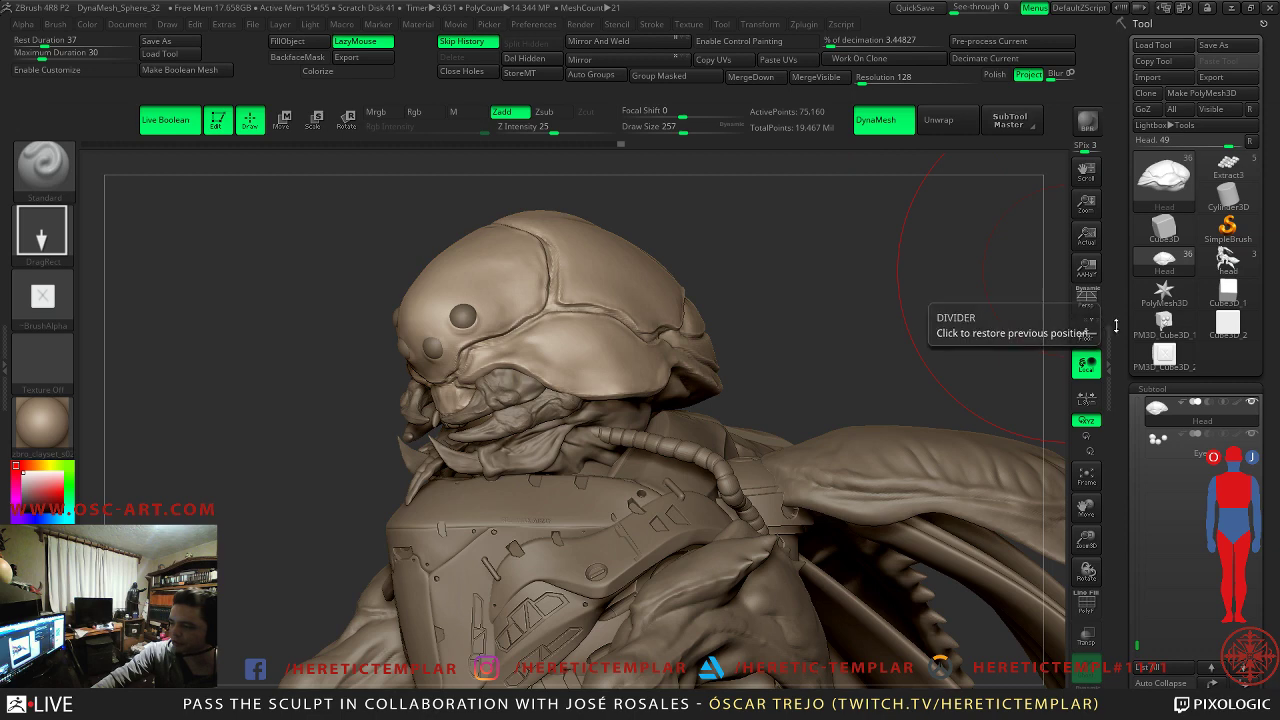
- Open the subtool Merge options and locate MergeVisible
scroll(1122, 260, down, 3)
scroll(1122, 260, down, 10)
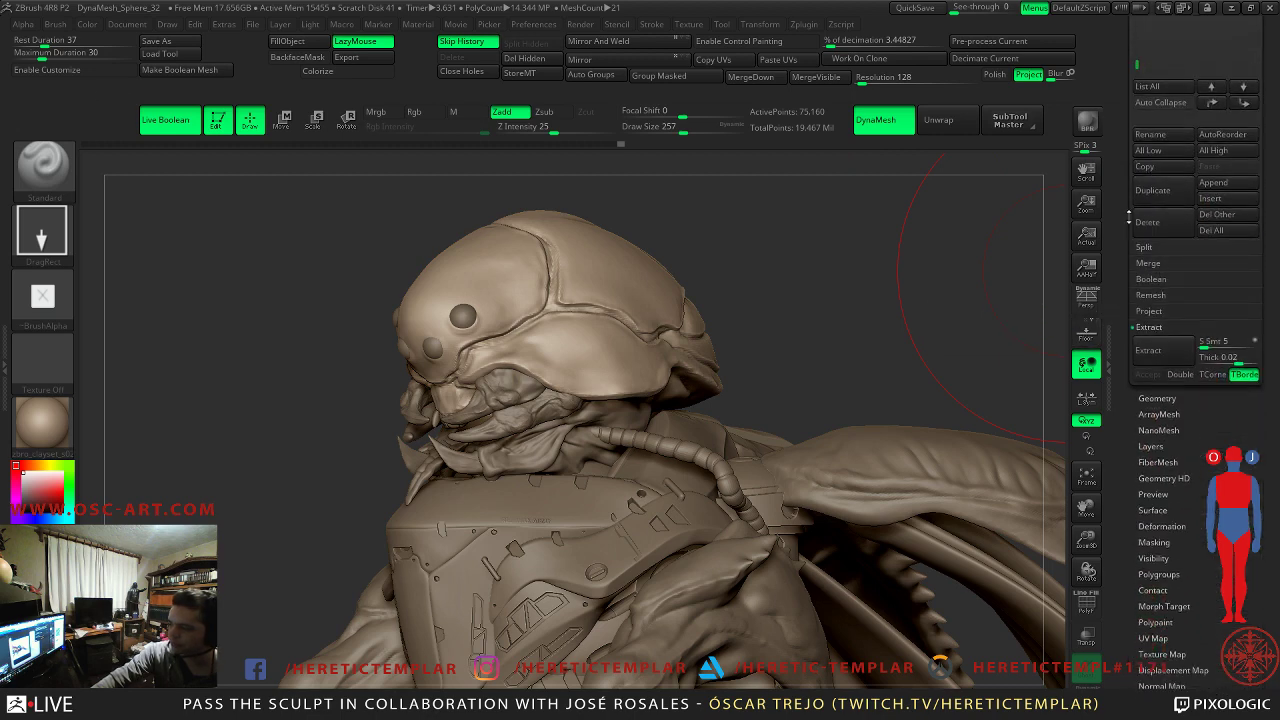
click(1150, 263)
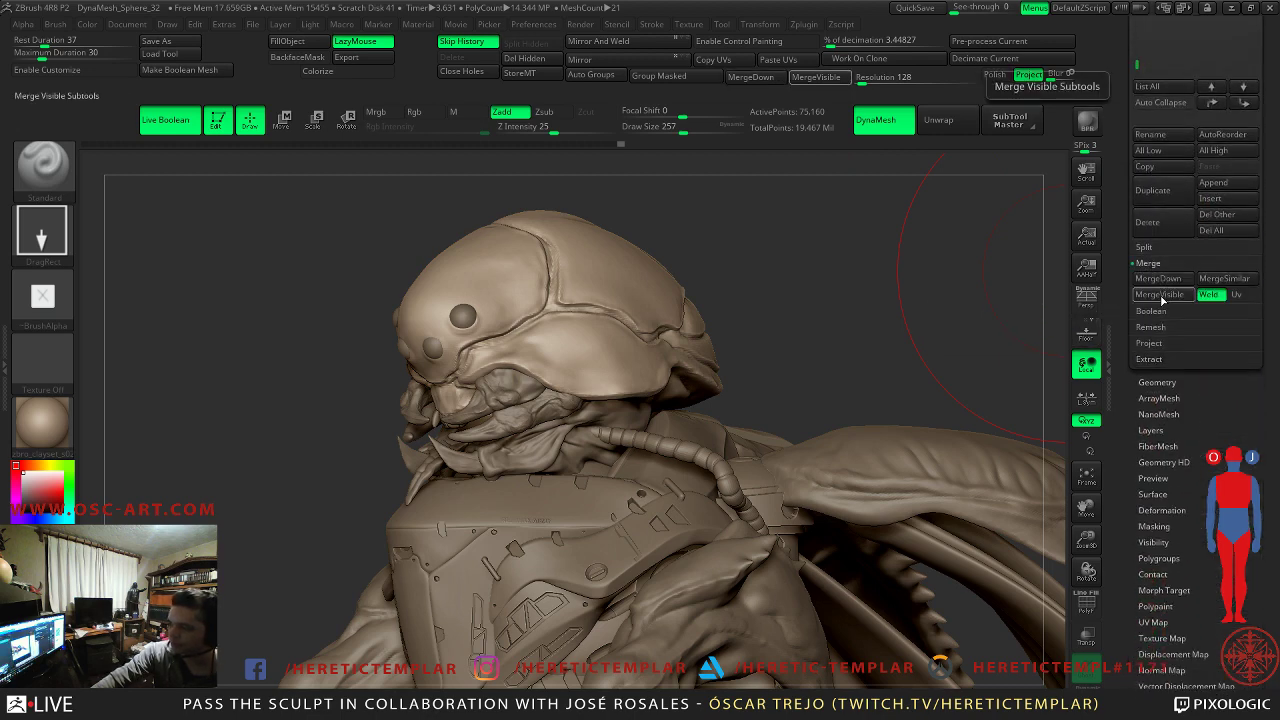
scroll(1134, 233, up, 13)
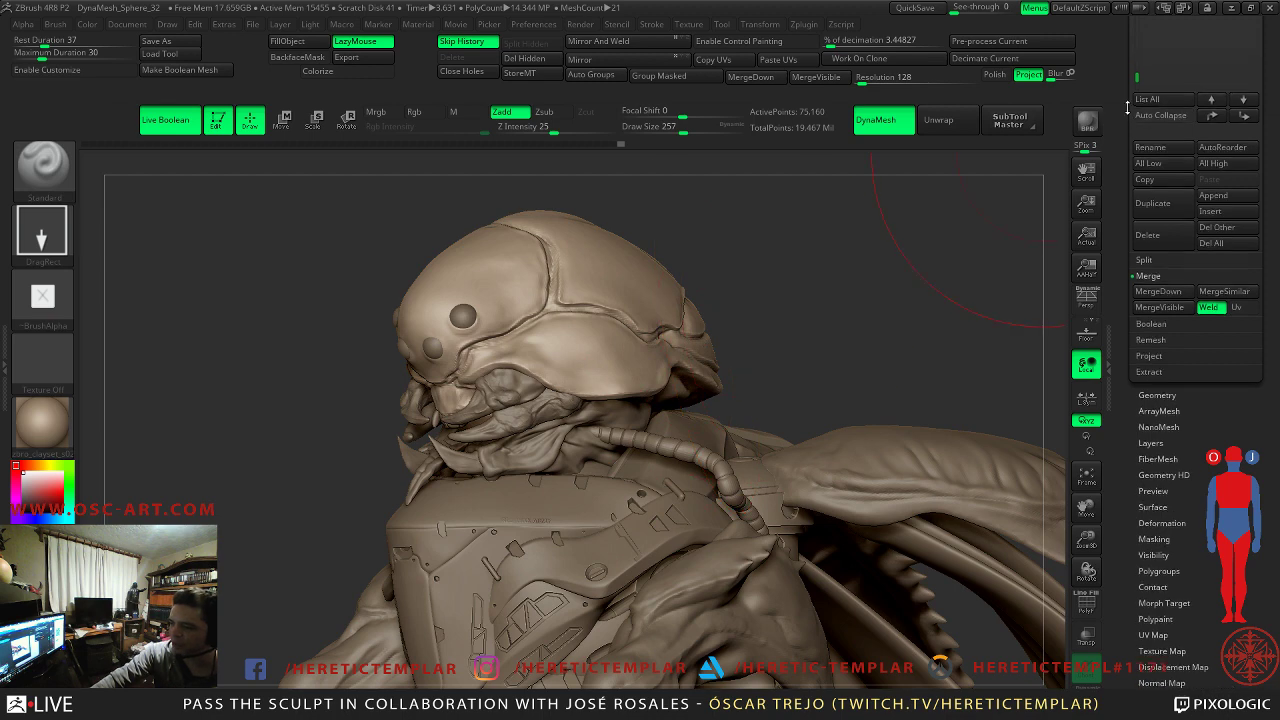
scroll(1134, 233, up, 3)
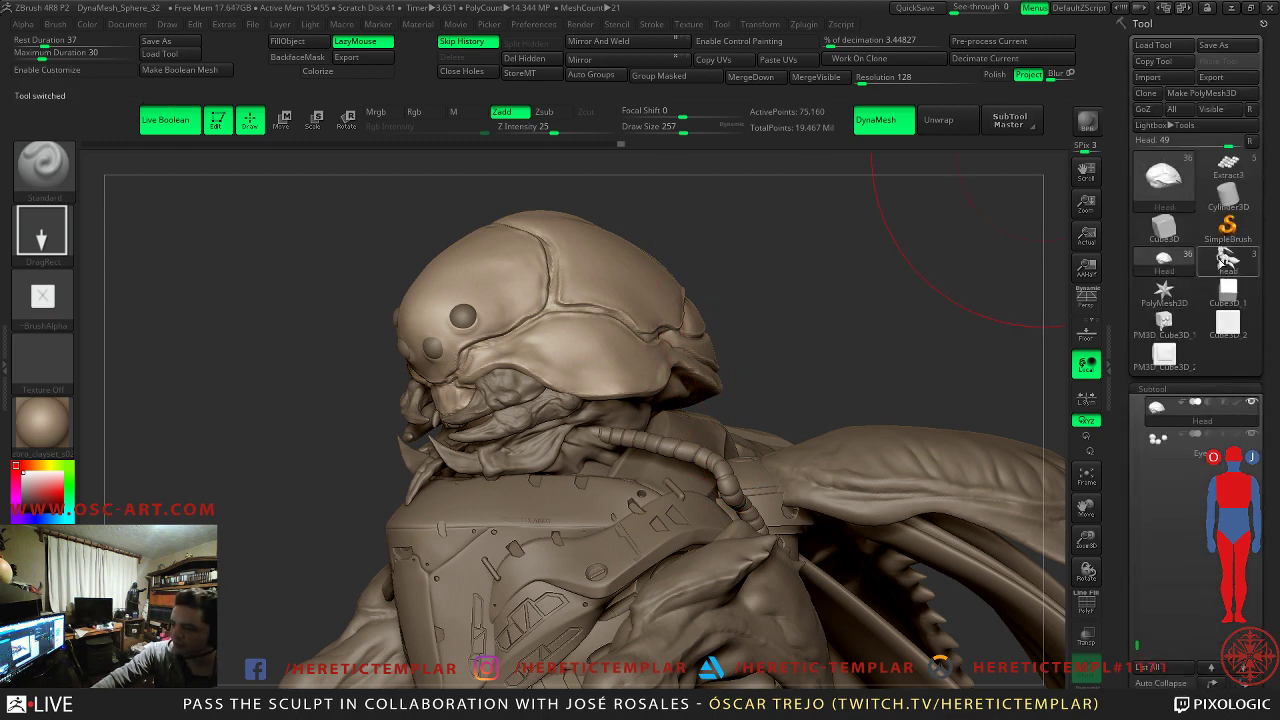
- Switch to the merged creature tool, inspect the whole model, and open its export
click(1225, 258)
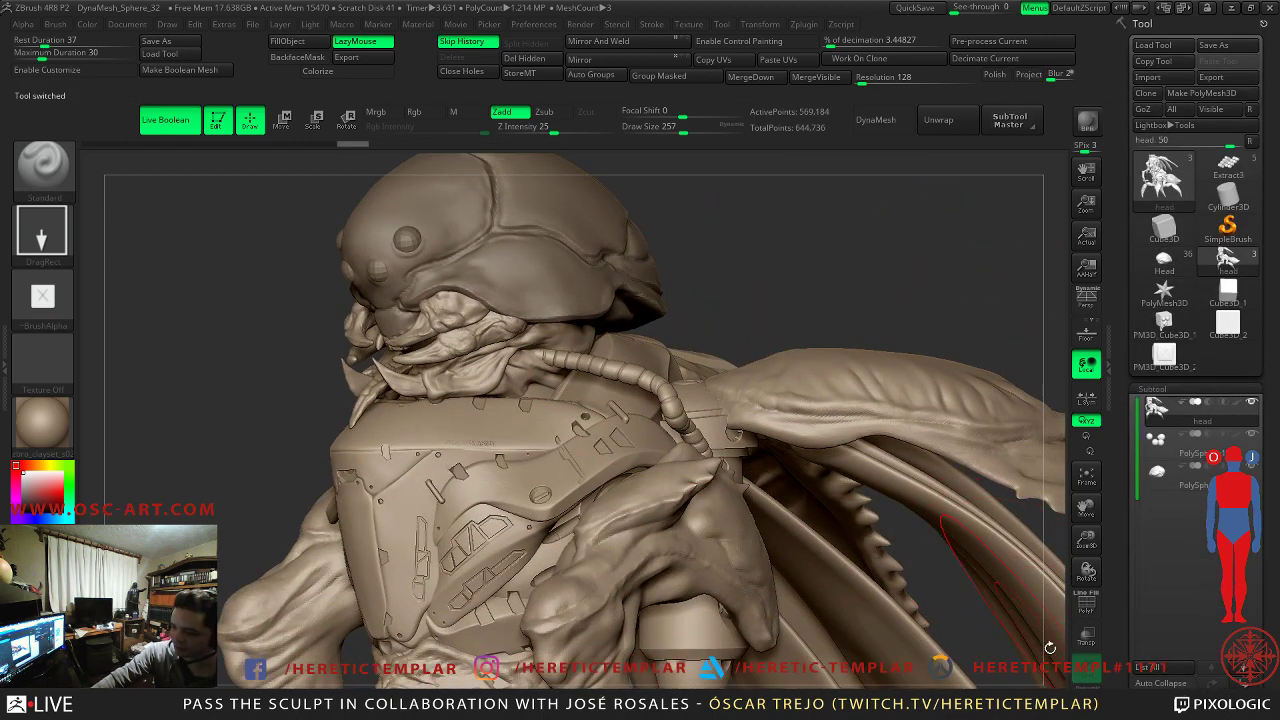
key(f)
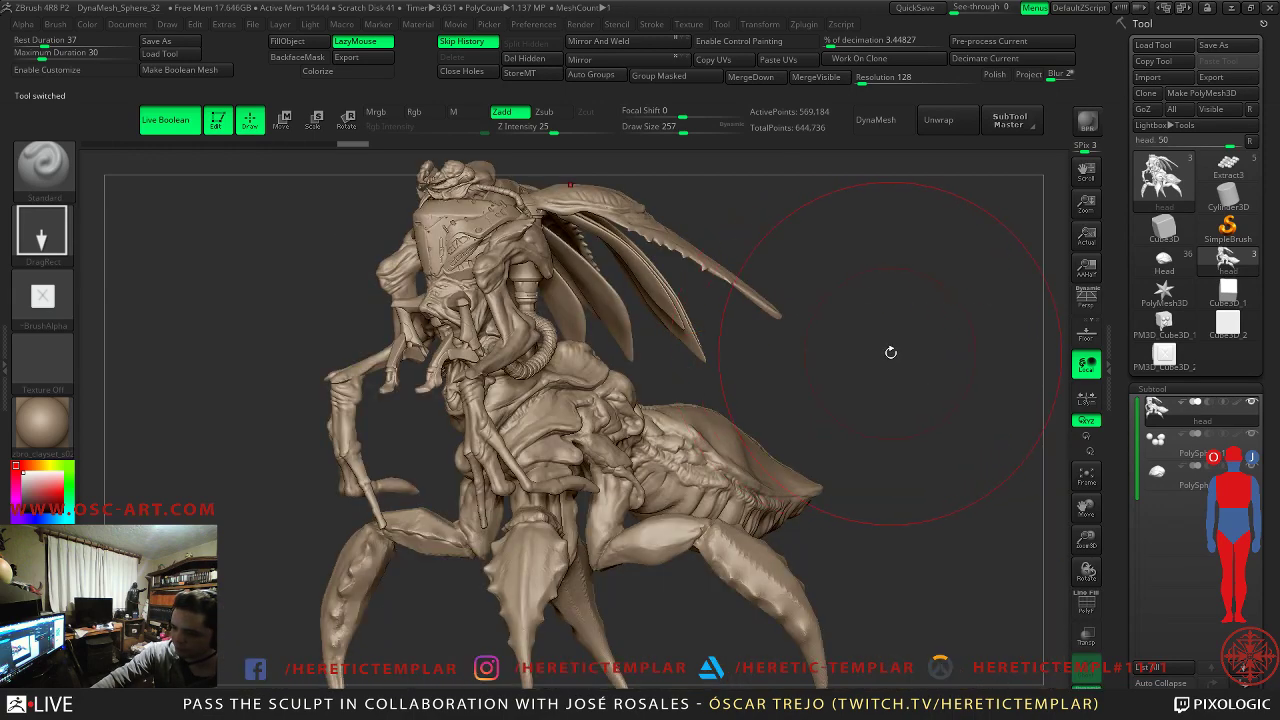
drag(888, 352, 872, 359)
key(shift+f)
key(shift+f)
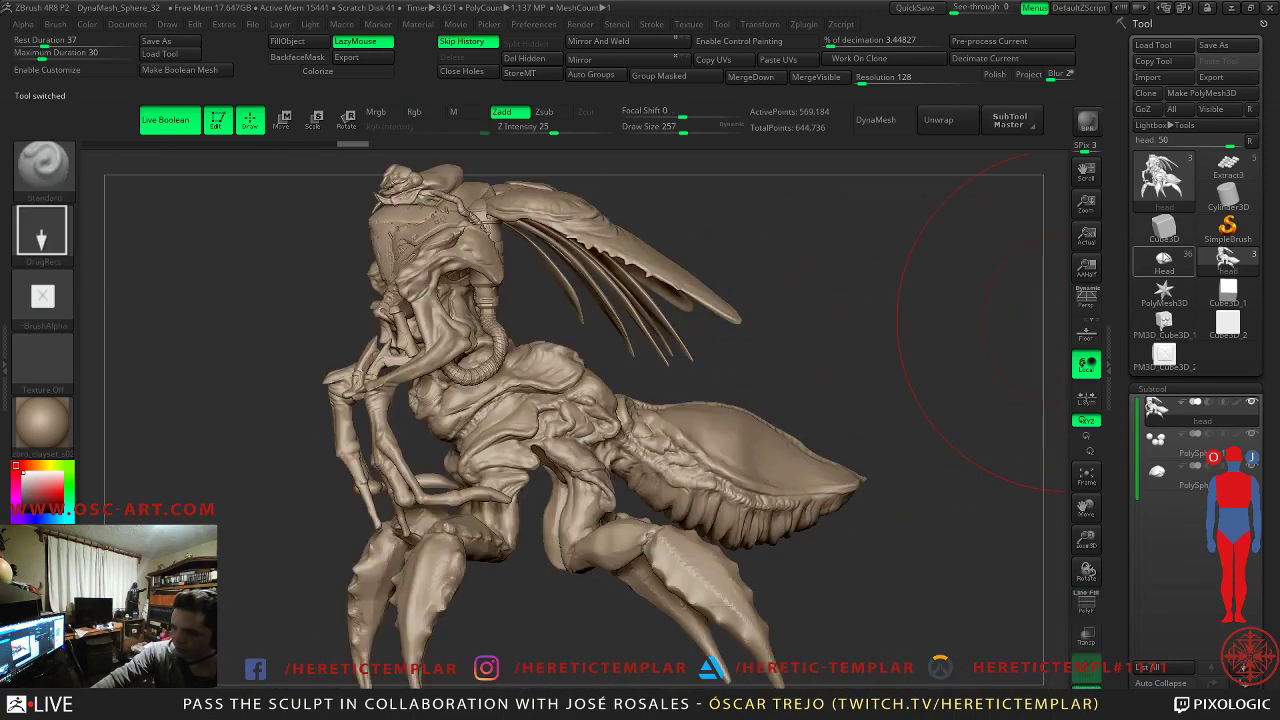
click(1207, 77)
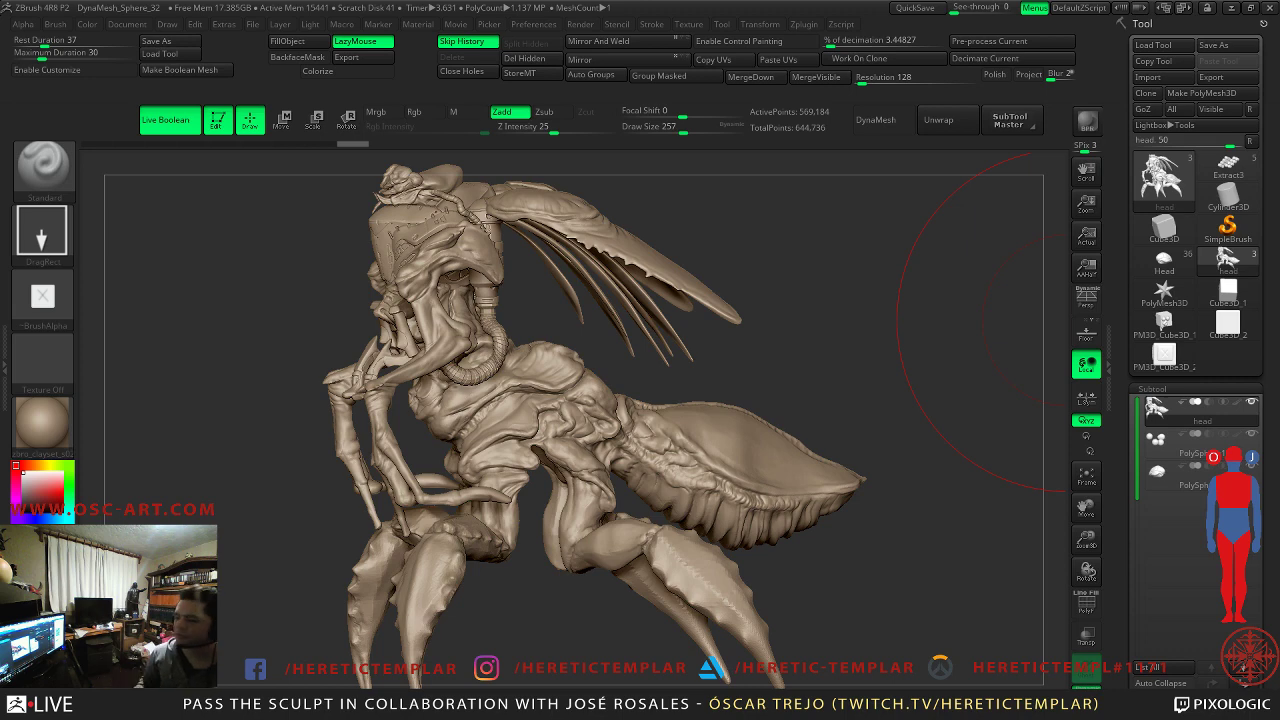
- Try the Cylinder3D and Plane3D primitives as the active tool, and return to the merged creature
drag(759, 341, 966, 249)
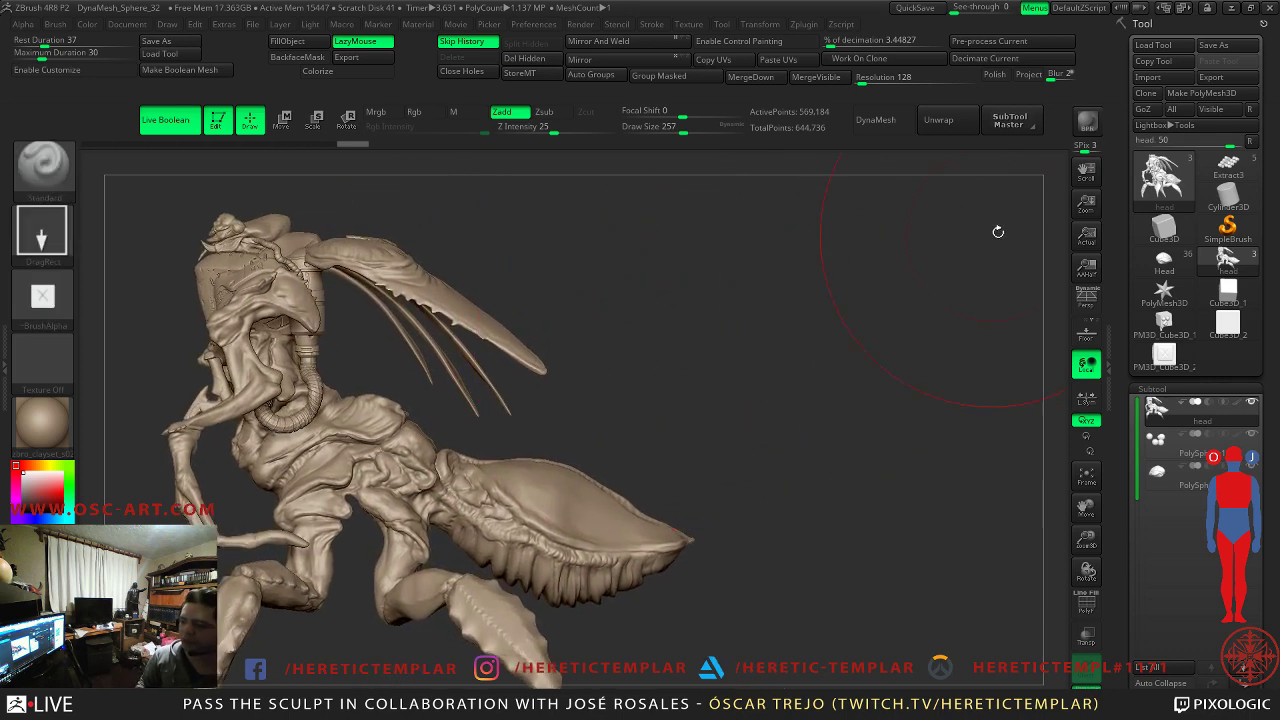
click(1229, 199)
click(1231, 201)
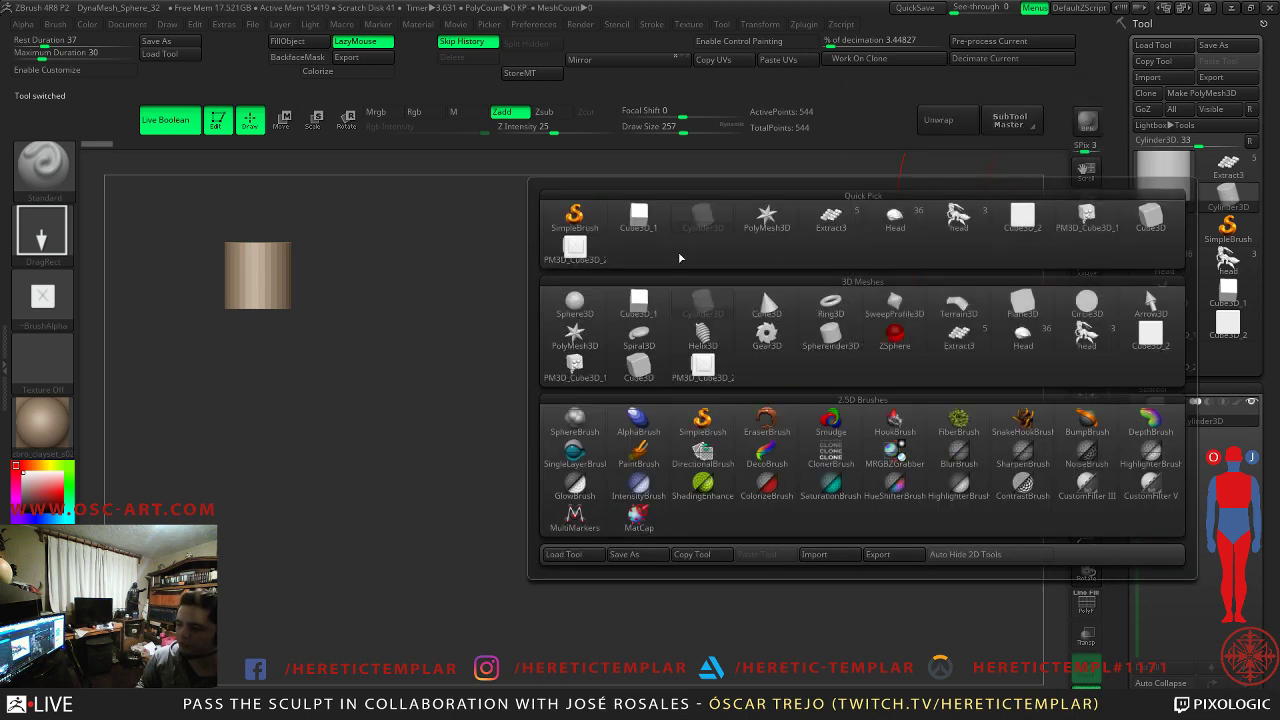
click(1024, 305)
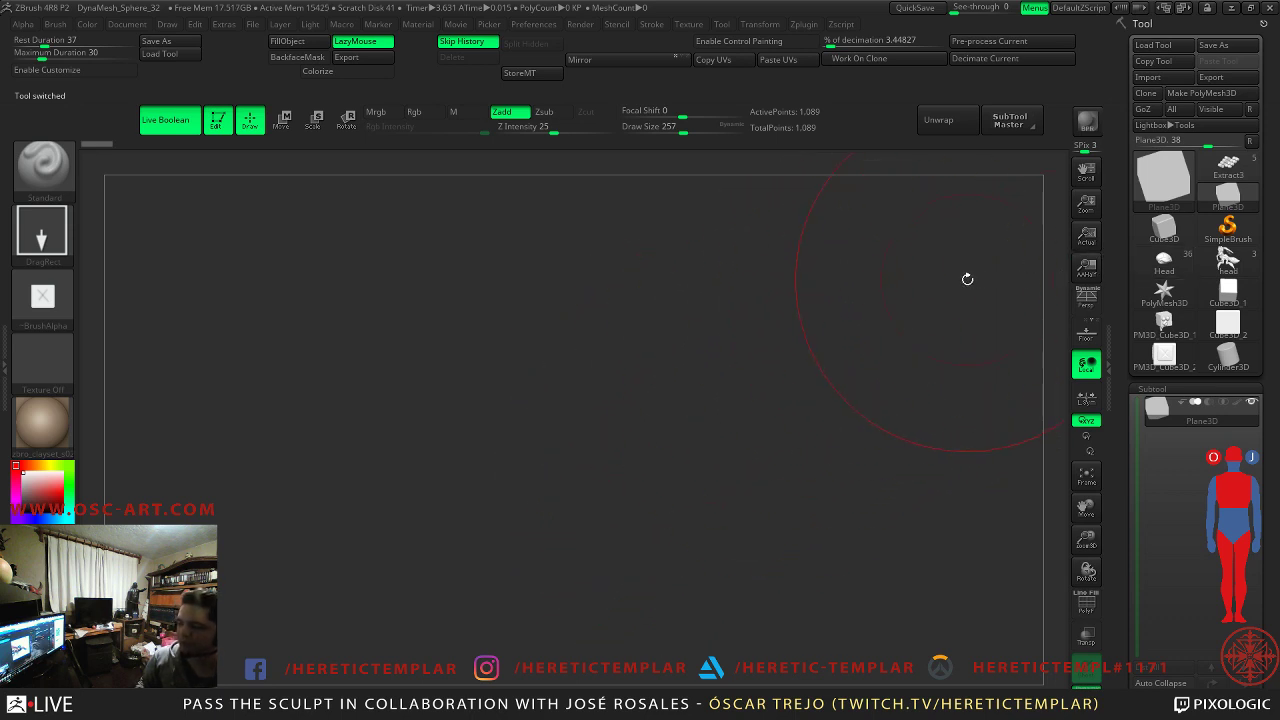
click(1228, 258)
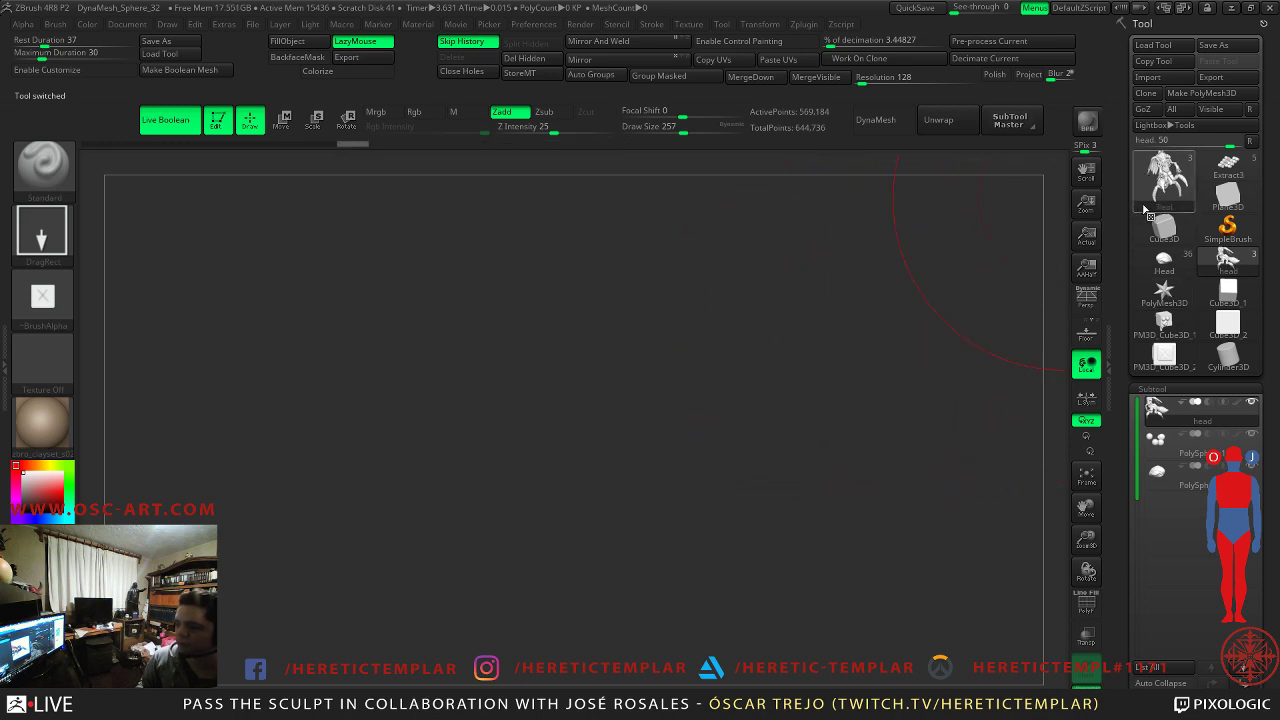
- Dismiss the change to SimpleBrush, make the multi-subtool Head tool active and bring the head back onto the empty canvas
mouse_move(1181, 330)
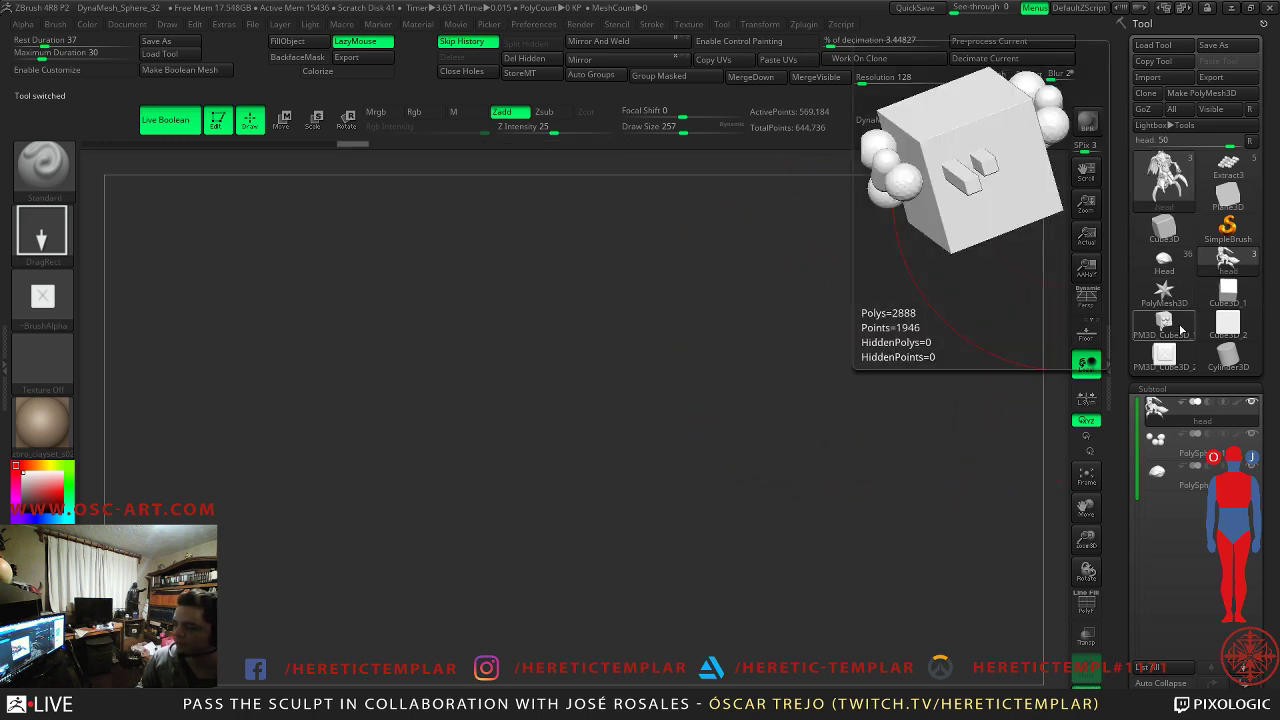
mouse_move(1175, 195)
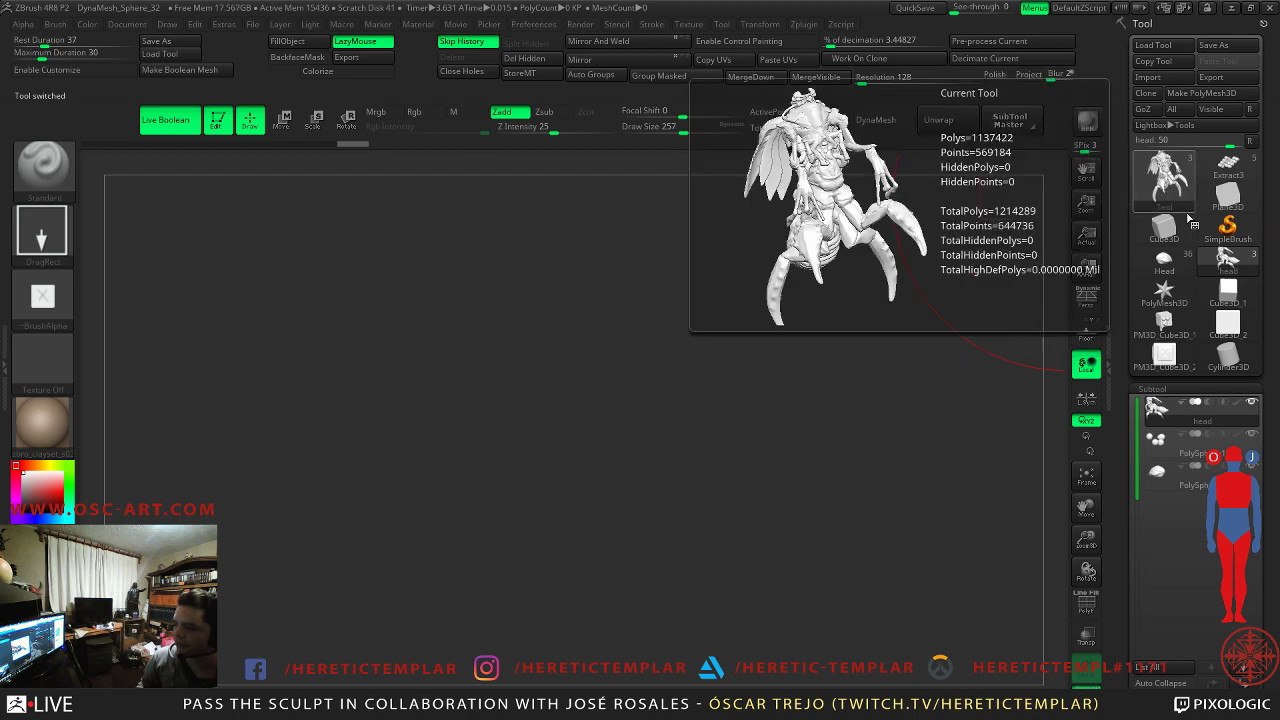
mouse_move(1220, 170)
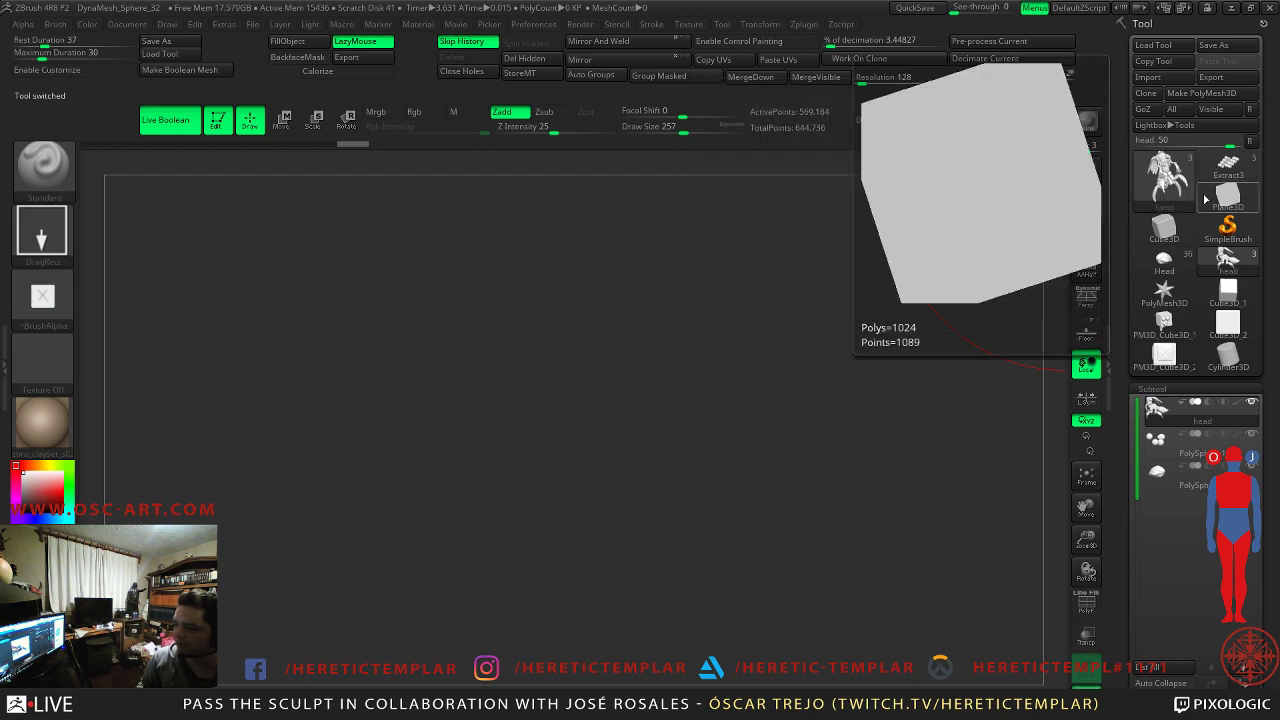
mouse_move(1207, 360)
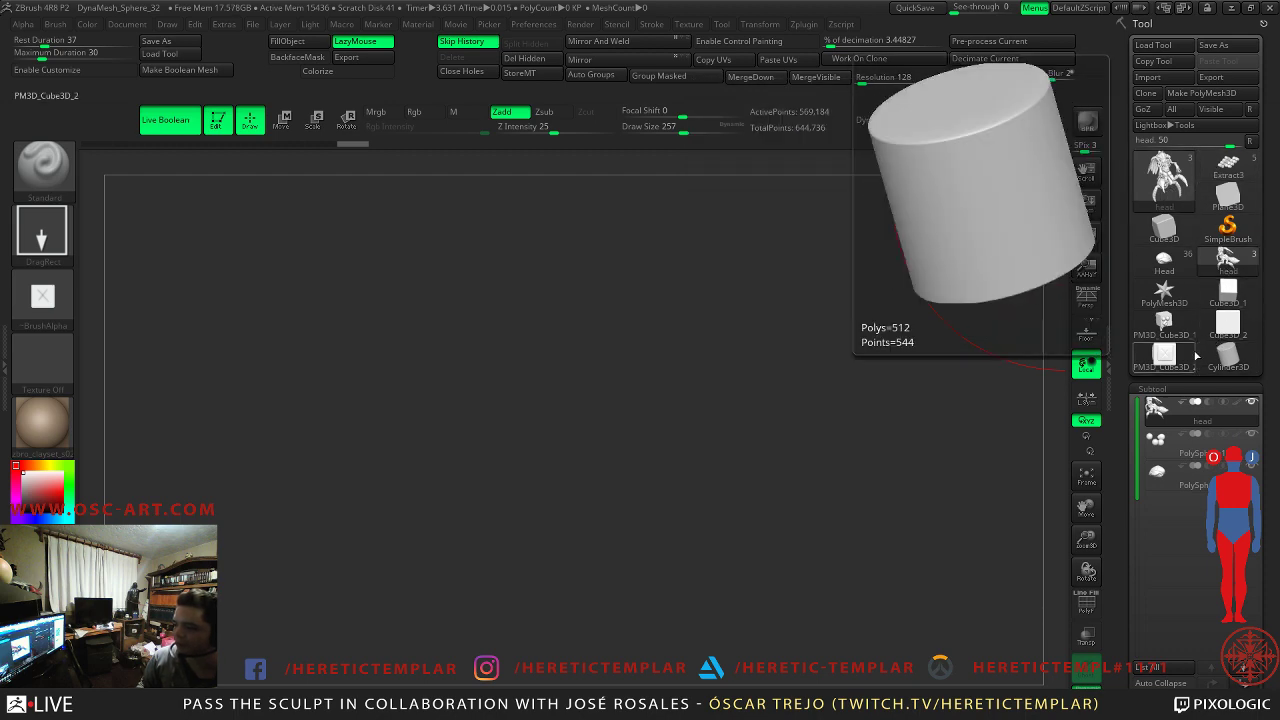
click(1214, 231)
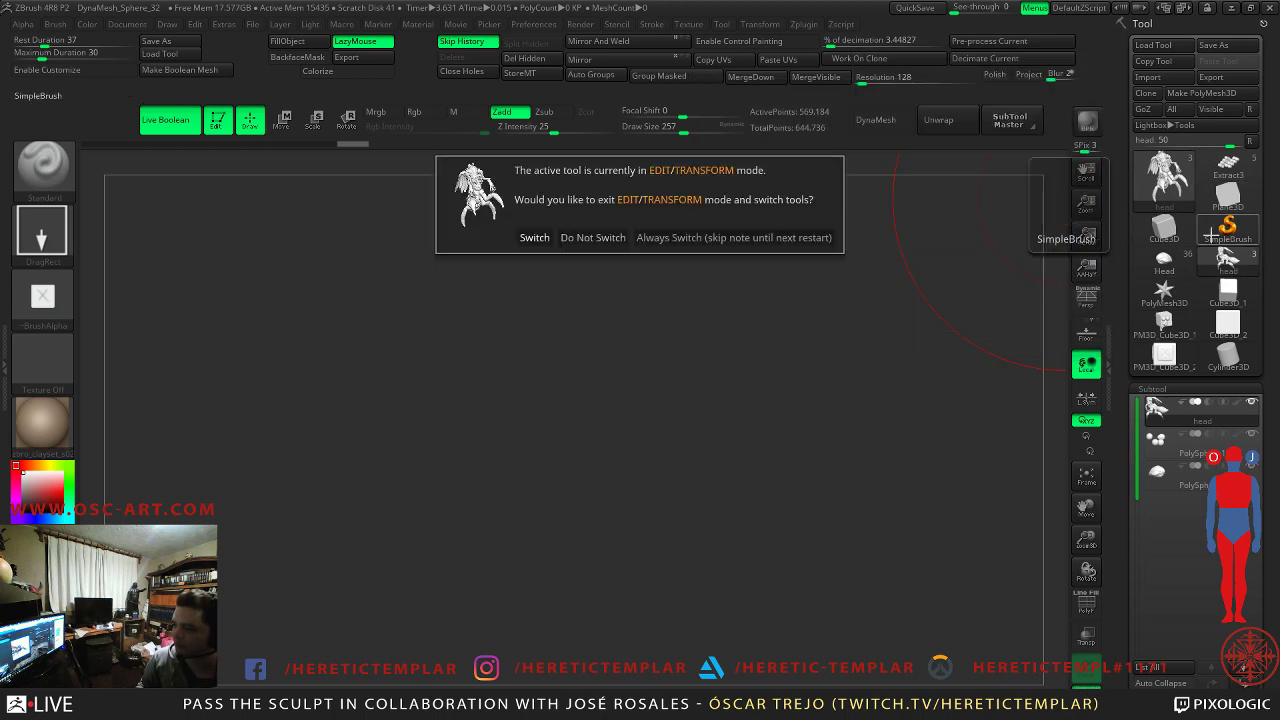
click(1184, 258)
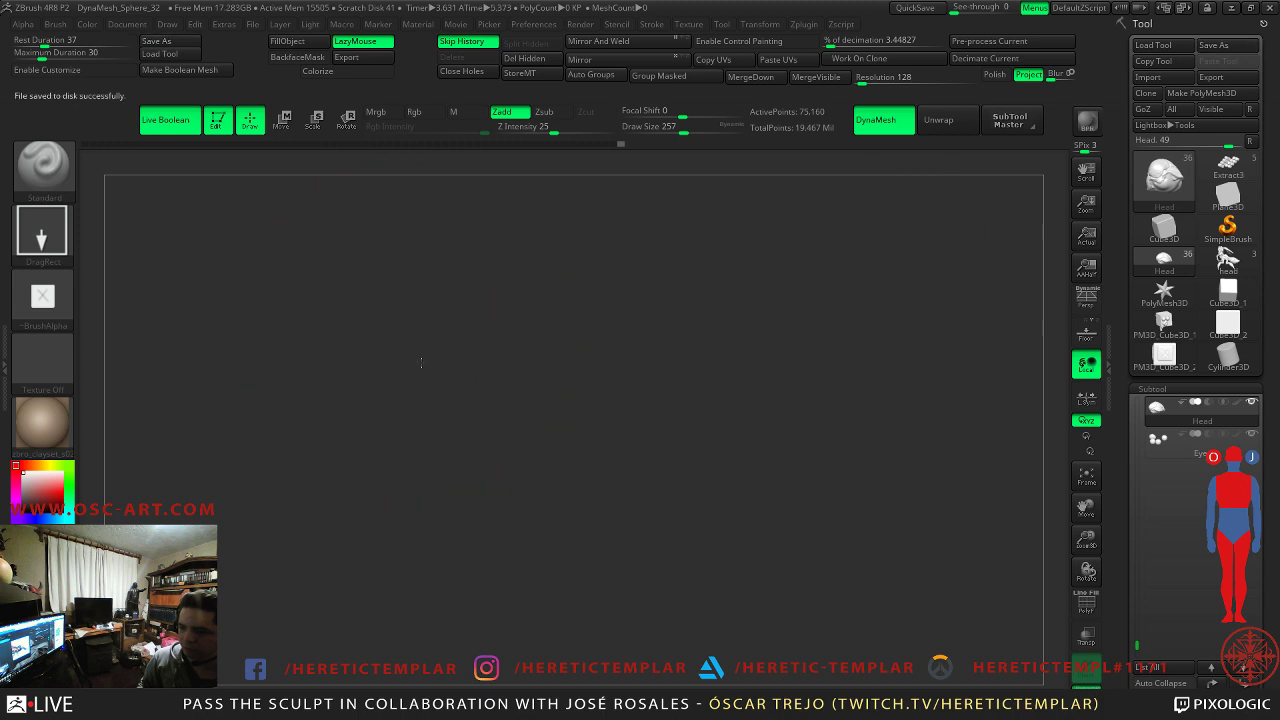
mouse_move(428, 377)
mouse_down()
mouse_move(434, 448)
mouse_move(458, 431)
mouse_up()
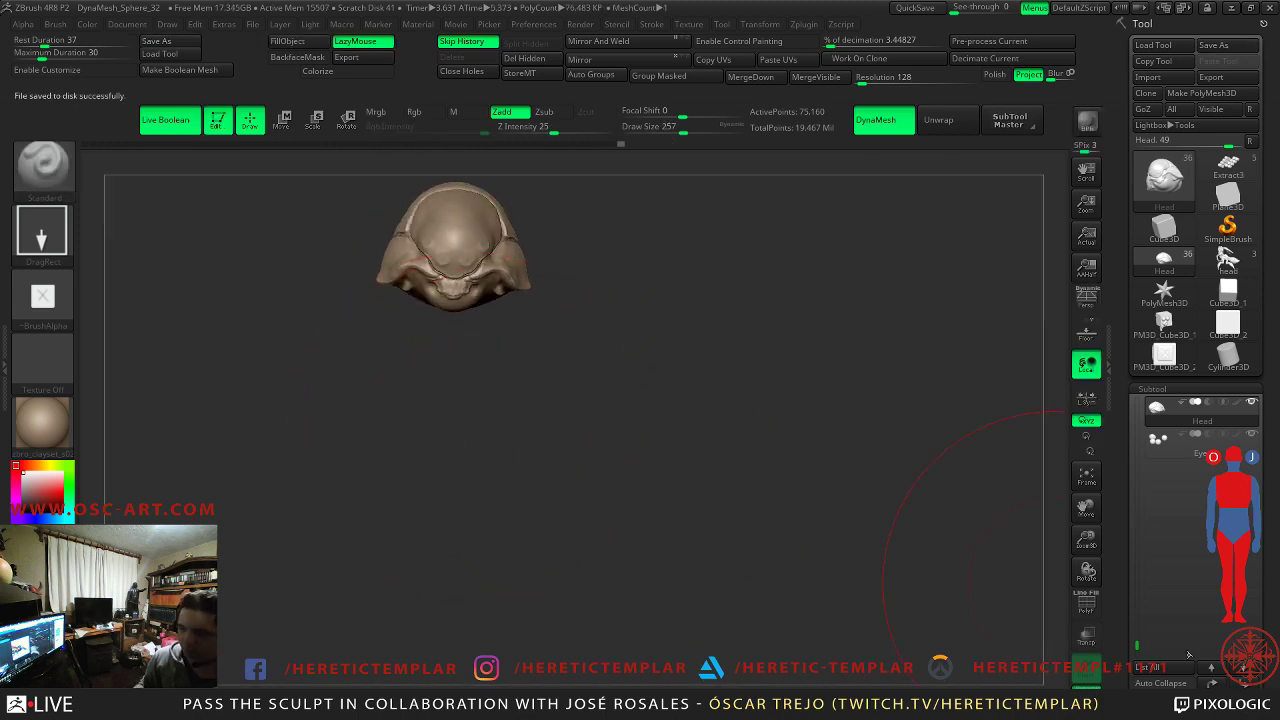
- Examine the creature's head shell, eyes and mouthparts up close from several angles
drag(793, 367, 741, 357)
drag(257, 367, 506, 285)
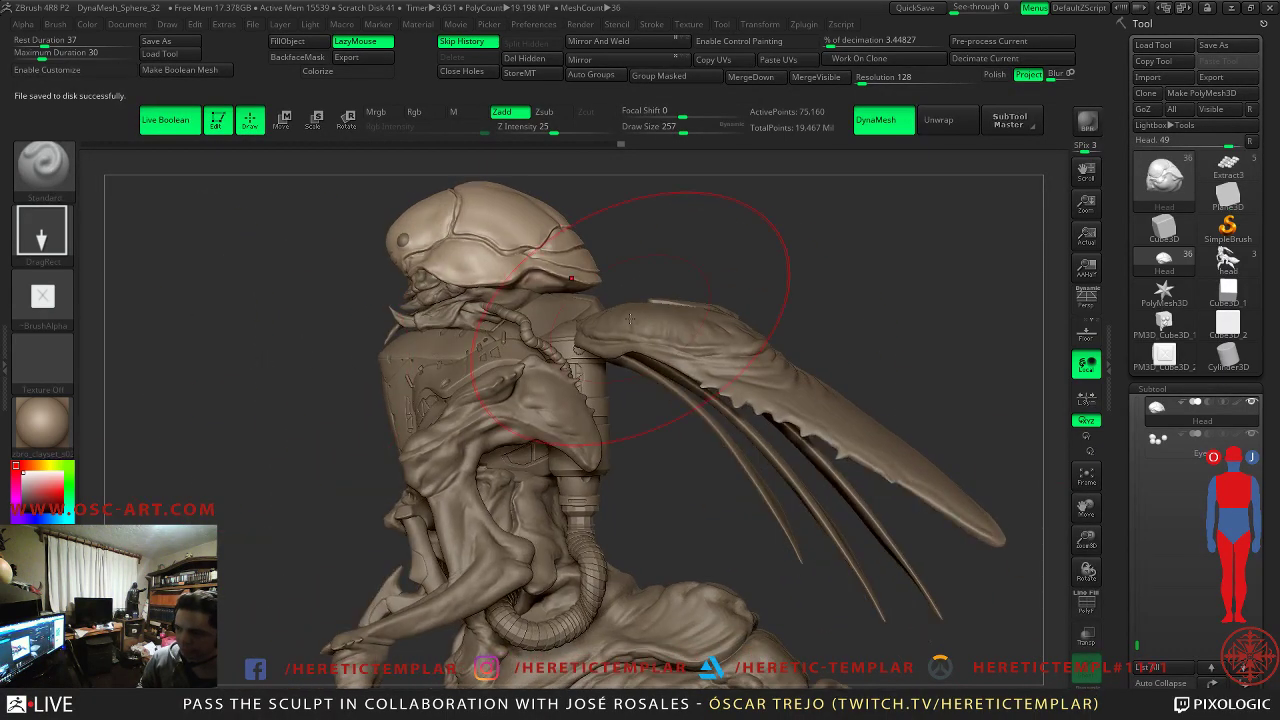
alt+drag(301, 398, 448, 686)
alt+drag(338, 423, 400, 522)
alt+drag(382, 504, 310, 326)
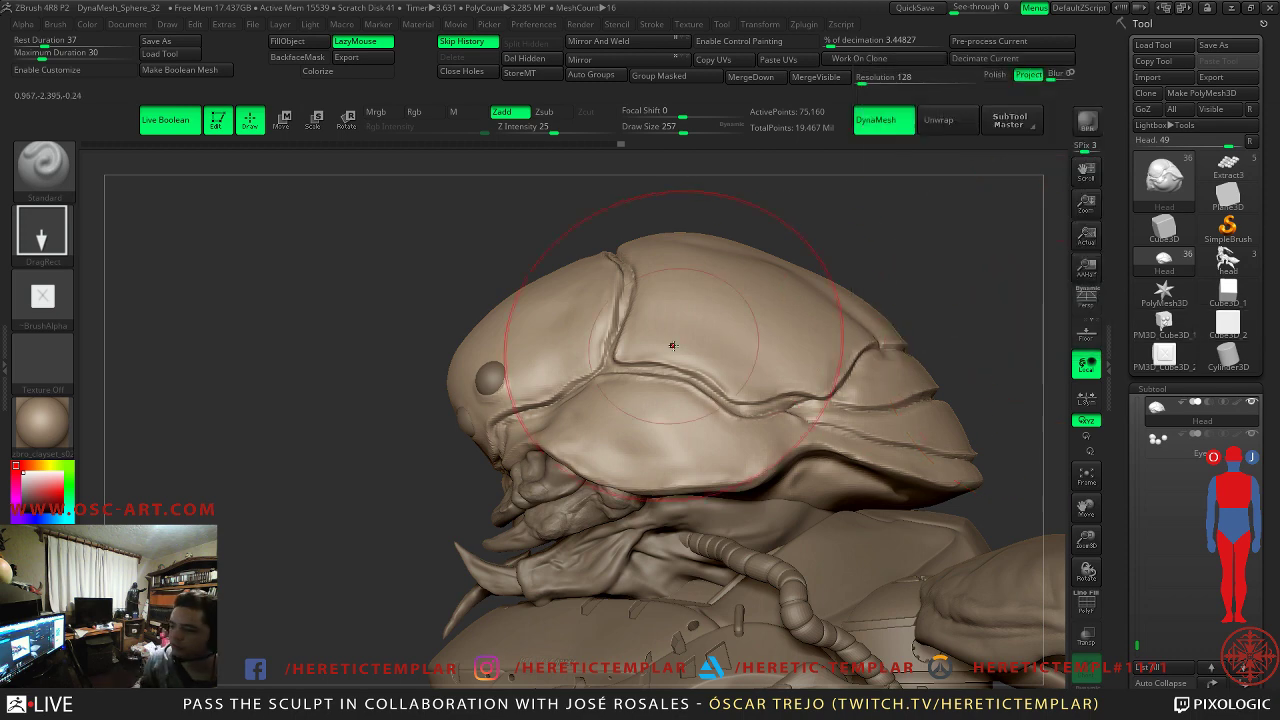
drag(376, 458, 429, 386)
key(bracketleft)
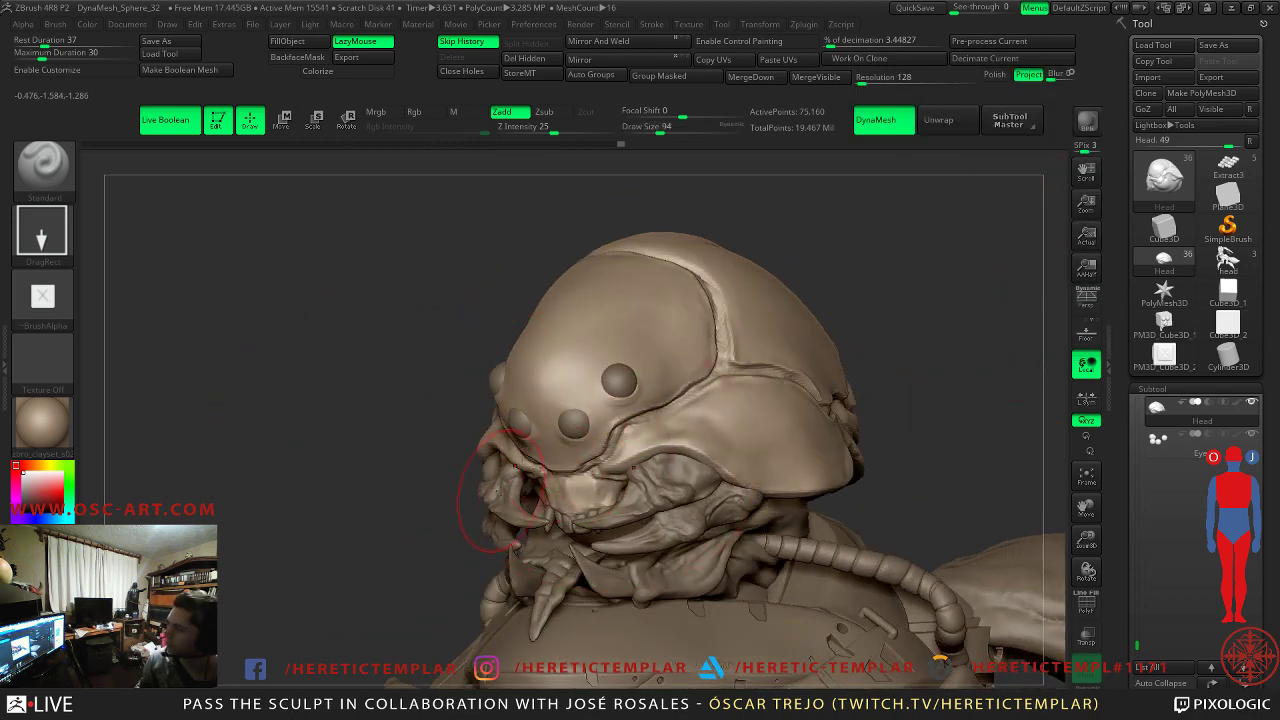
drag(489, 490, 809, 443)
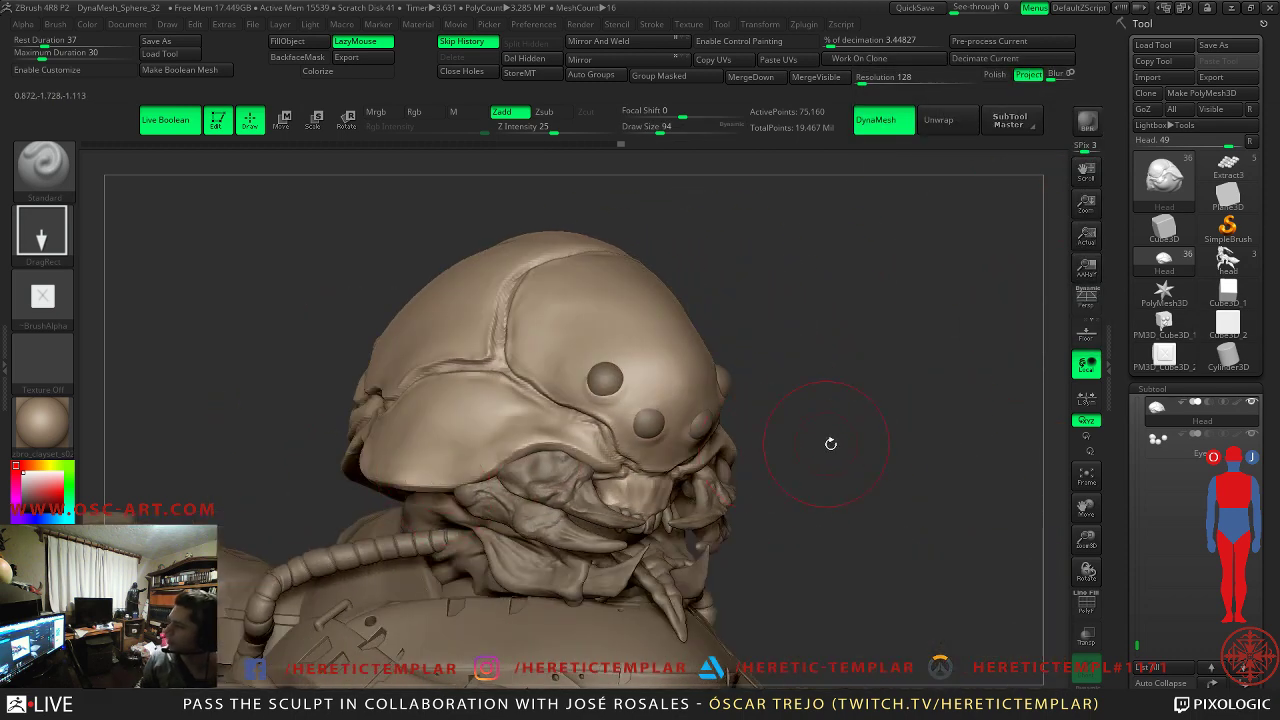
alt+drag(729, 439, 714, 397)
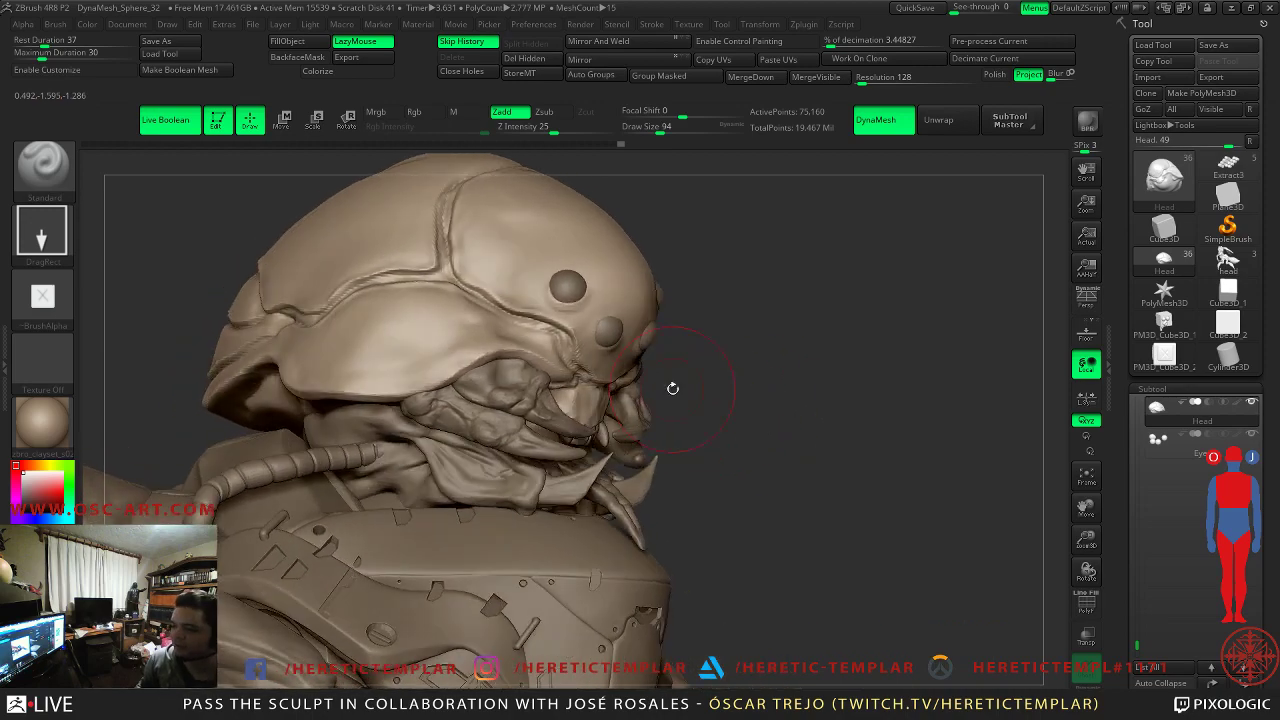
mouse_move(729, 343)
alt+mouse_down()
mouse_move(623, 289)
mouse_move(838, 411)
mouse_move(840, 440)
mouse_move(838, 350)
mouse_move(788, 237)
mouse_move(774, 309)
mouse_move(780, 400)
alt+mouse_up()
- Make the PM3D_ZSphere_3 body subtool active and store a morph target for it
alt+click(600, 469)
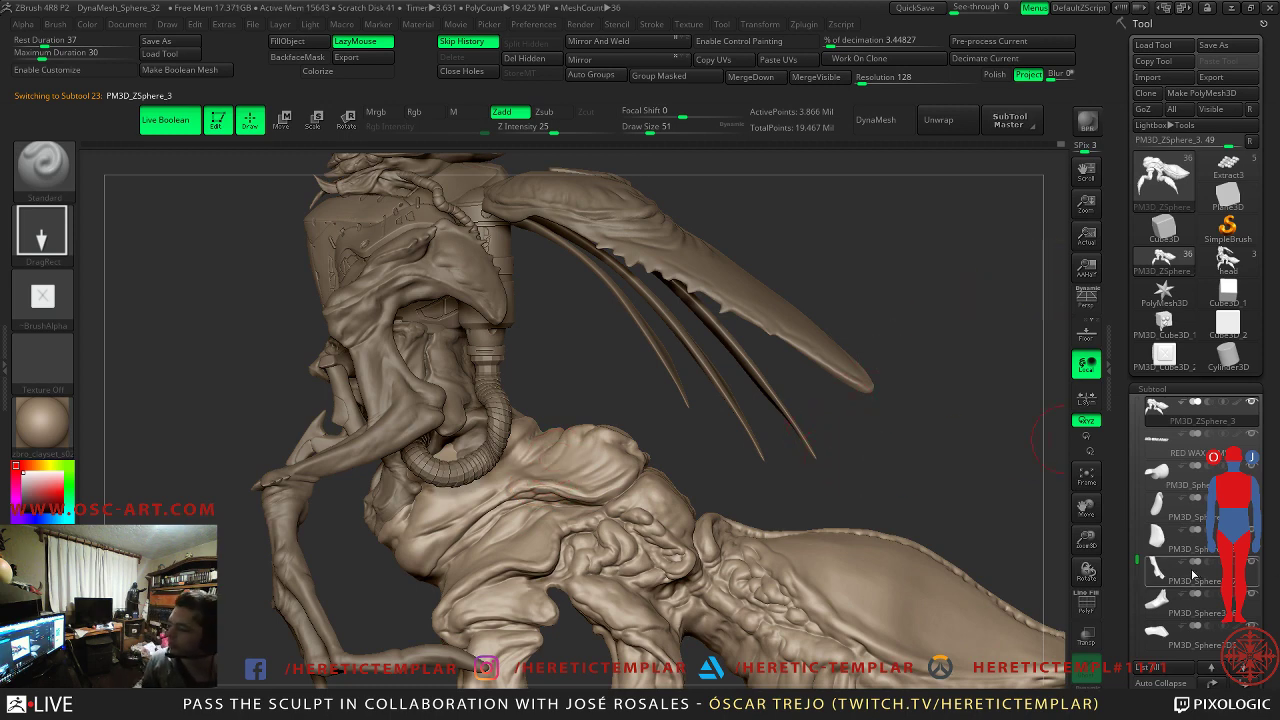
scroll(1127, 586, down, 10)
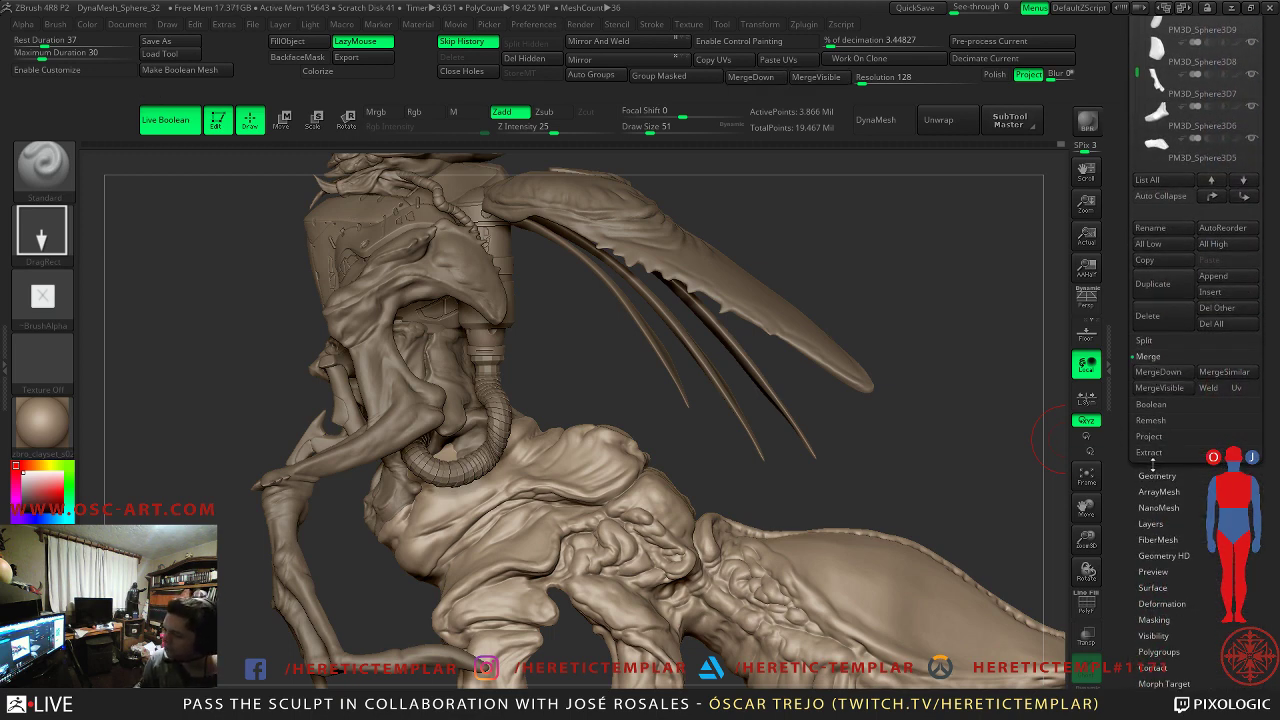
click(1157, 476)
scroll(1142, 524, down, 3)
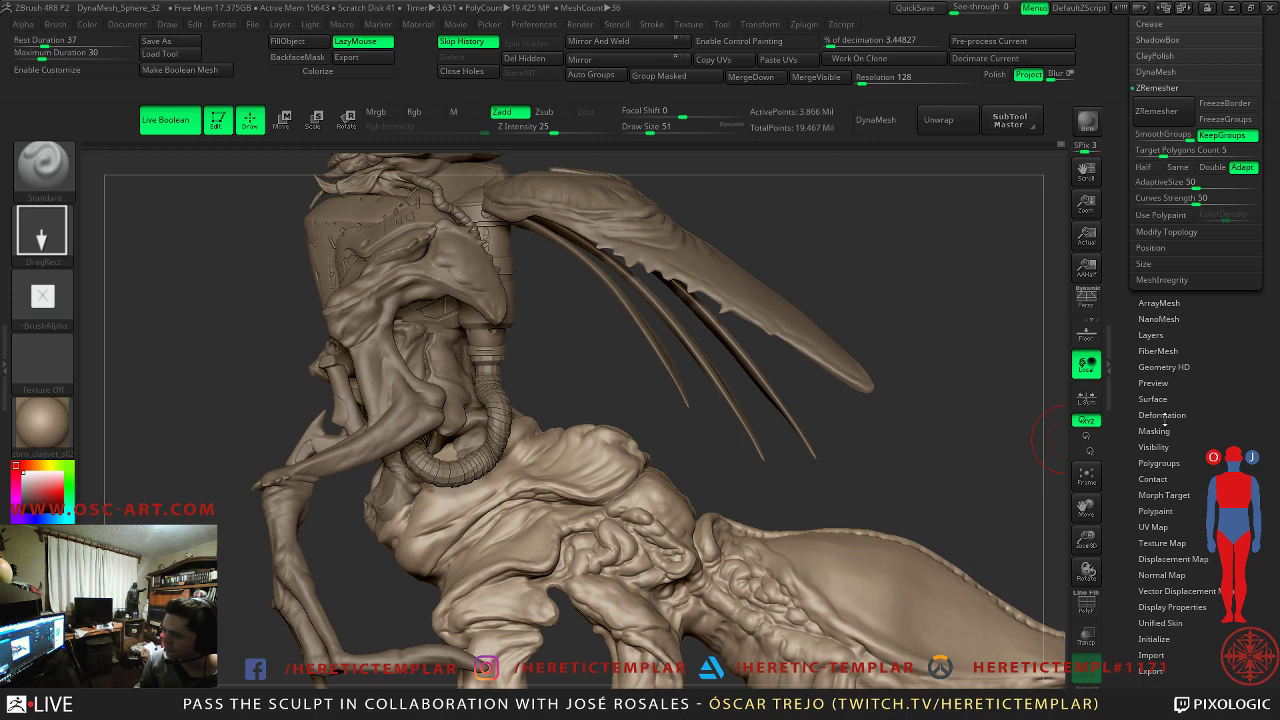
click(1164, 494)
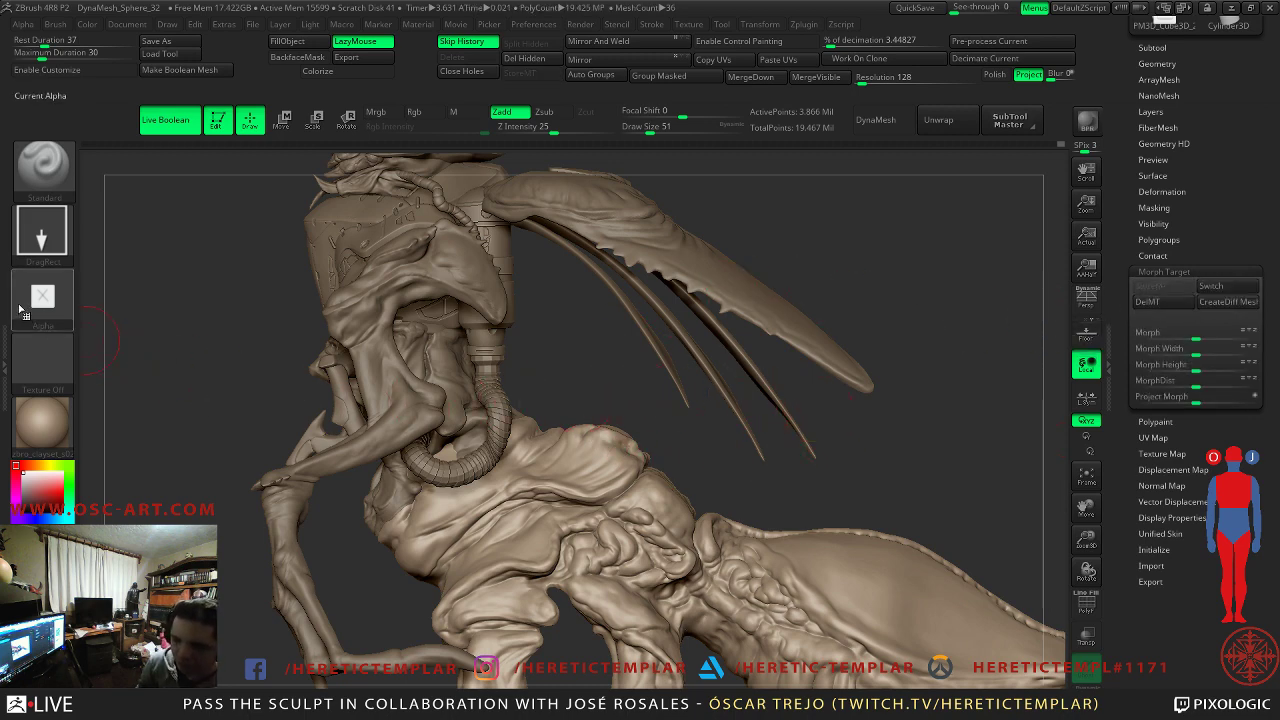
- Load the scattered-dots Alpha 07 on the Standard brush with the DragRect stroke and try a stamp on the rear leg's claw
click(52, 315)
click(252, 307)
click(41, 232)
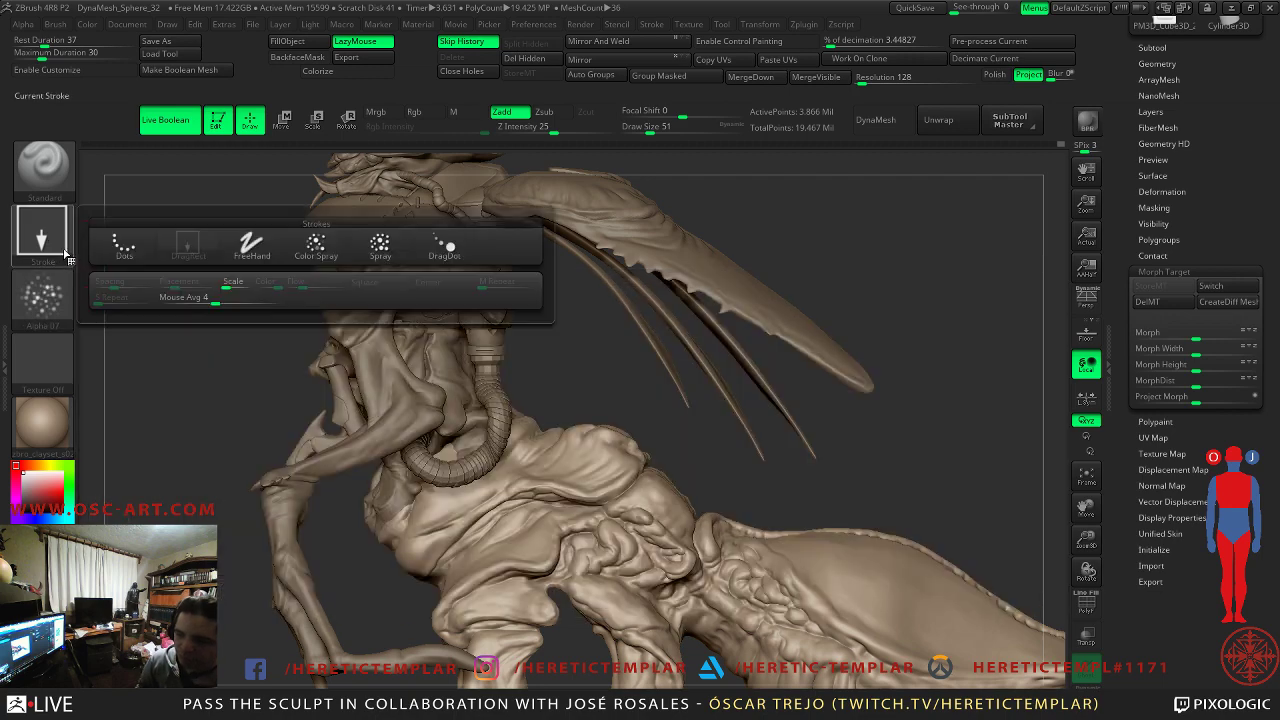
mouse_move(886, 437)
alt+mouse_down()
mouse_move(637, 229)
mouse_move(574, 108)
alt+mouse_up()
mouse_move(331, 607)
alt+mouse_down()
mouse_move(418, 450)
mouse_move(494, 533)
alt+mouse_up()
alt+drag(371, 621, 313, 300)
key(s)
mouse_move(585, 365)
mouse_down()
mouse_move(600, 358)
mouse_move(601, 329)
mouse_move(562, 407)
mouse_move(512, 432)
mouse_move(546, 419)
mouse_move(594, 426)
mouse_move(571, 443)
mouse_up()
key(ctrl+z)
- Stamp bumps along the rear claw's serrated edge up to the joint, with draw sizes 140 and 68
key(s)
mouse_move(652, 425)
mouse_down()
mouse_move(650, 477)
mouse_move(713, 517)
mouse_move(689, 566)
mouse_up()
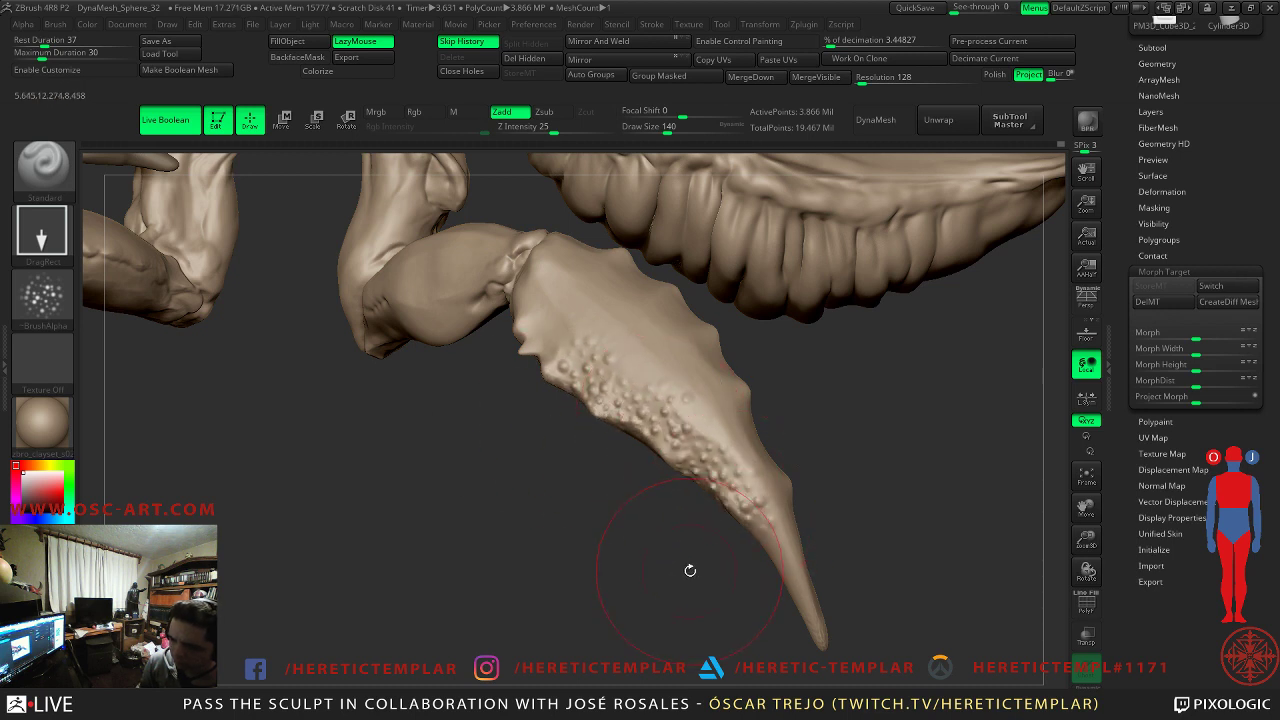
drag(567, 361, 510, 386)
drag(531, 326, 494, 354)
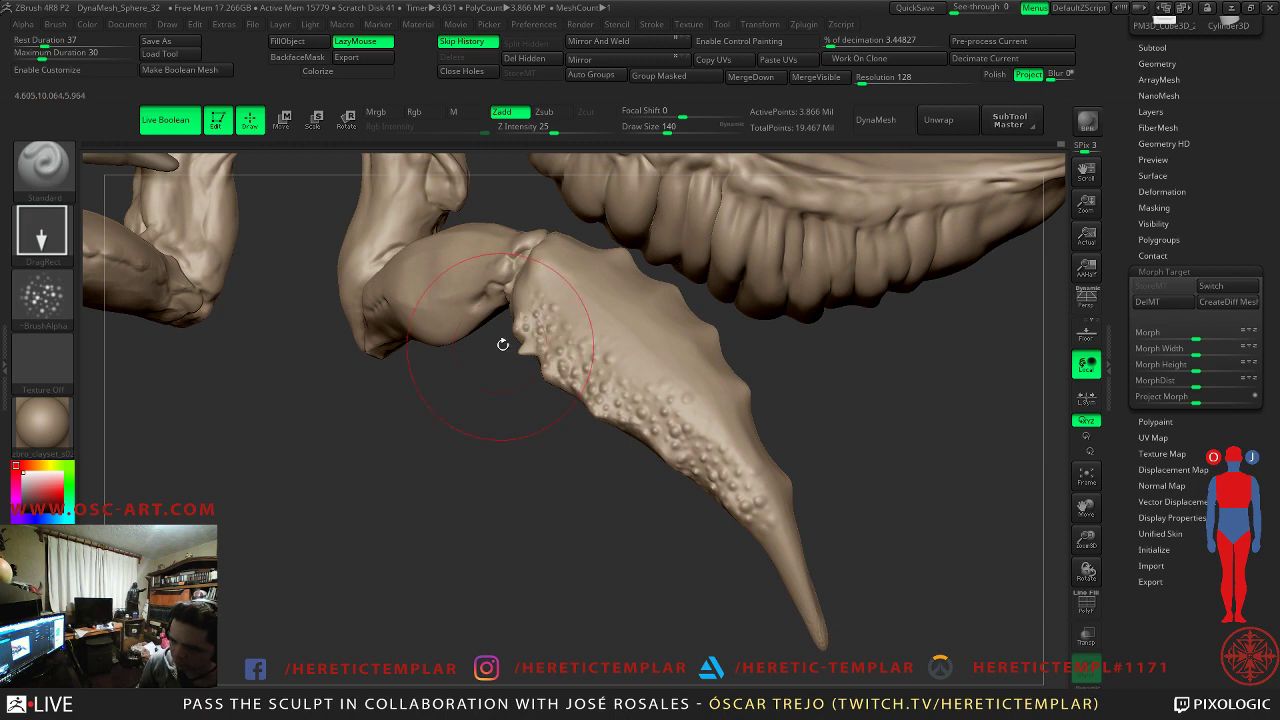
key(s)
mouse_move(530, 294)
mouse_down()
mouse_move(517, 294)
mouse_move(500, 334)
mouse_up()
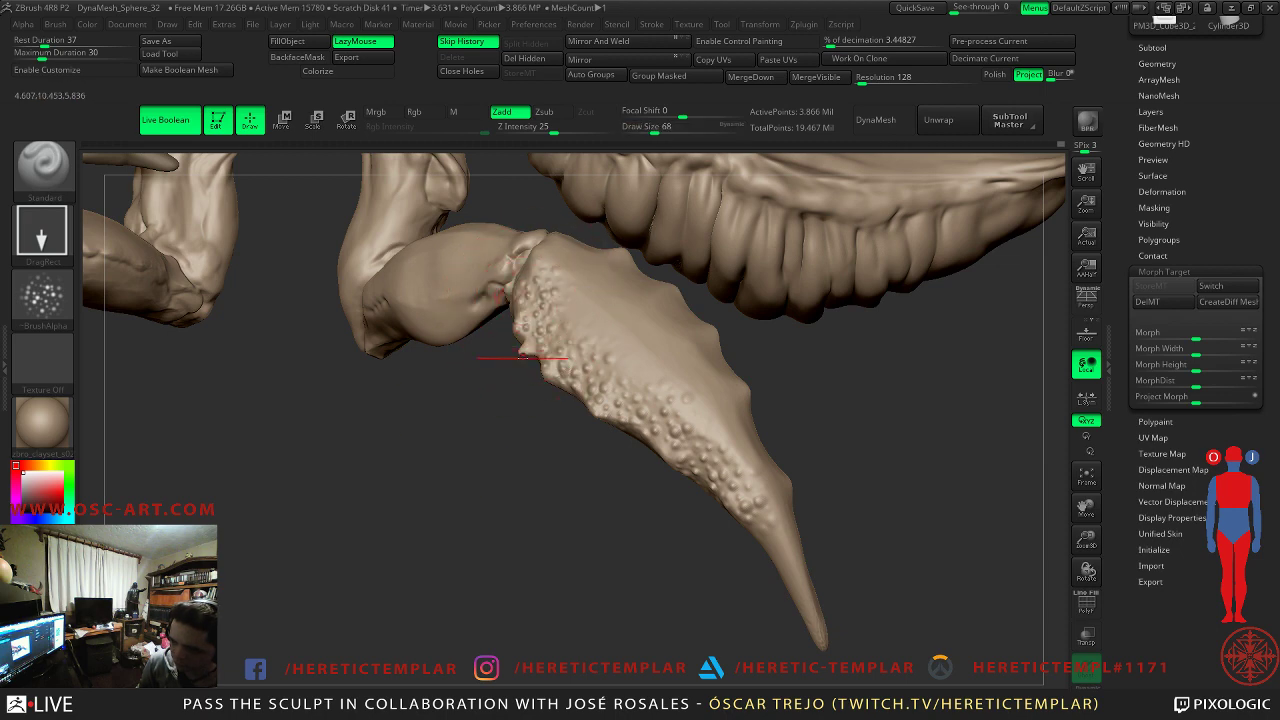
- Stamp smaller bumps on the front ridge of the rear claw at draw size 68
drag(807, 370, 738, 422)
drag(738, 491, 565, 505)
drag(546, 408, 522, 426)
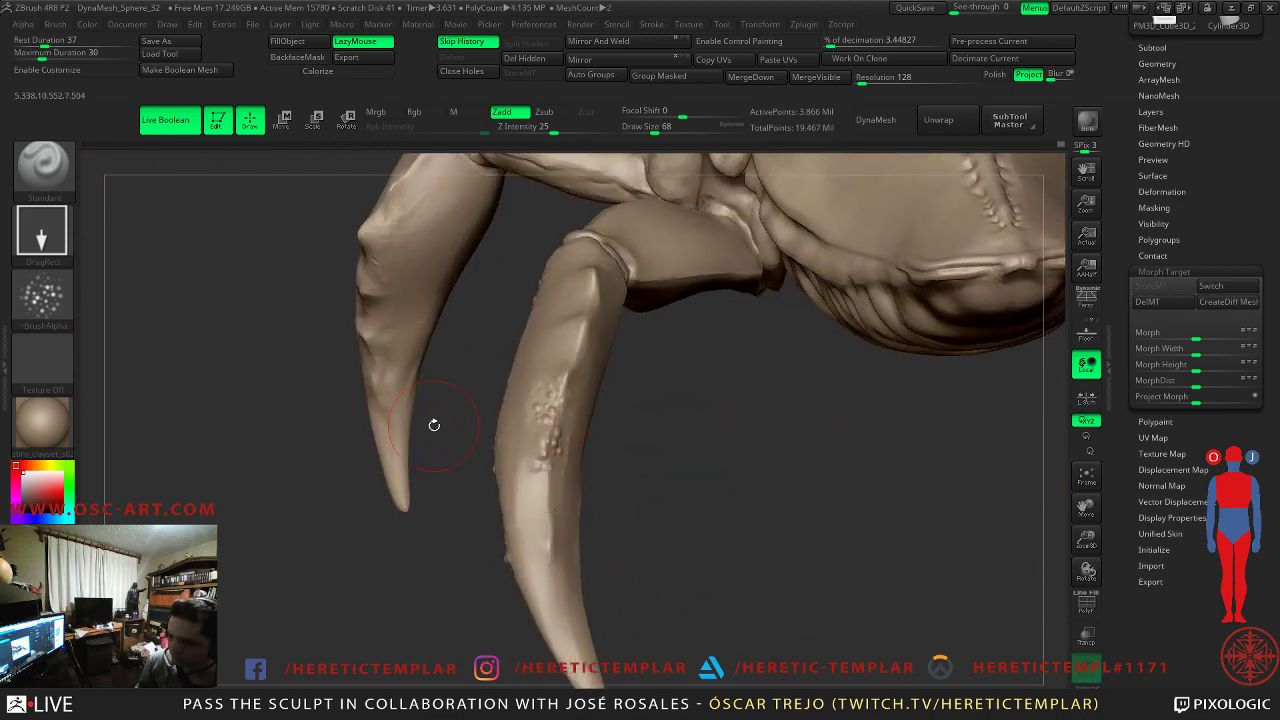
drag(443, 417, 447, 492)
drag(470, 443, 709, 471)
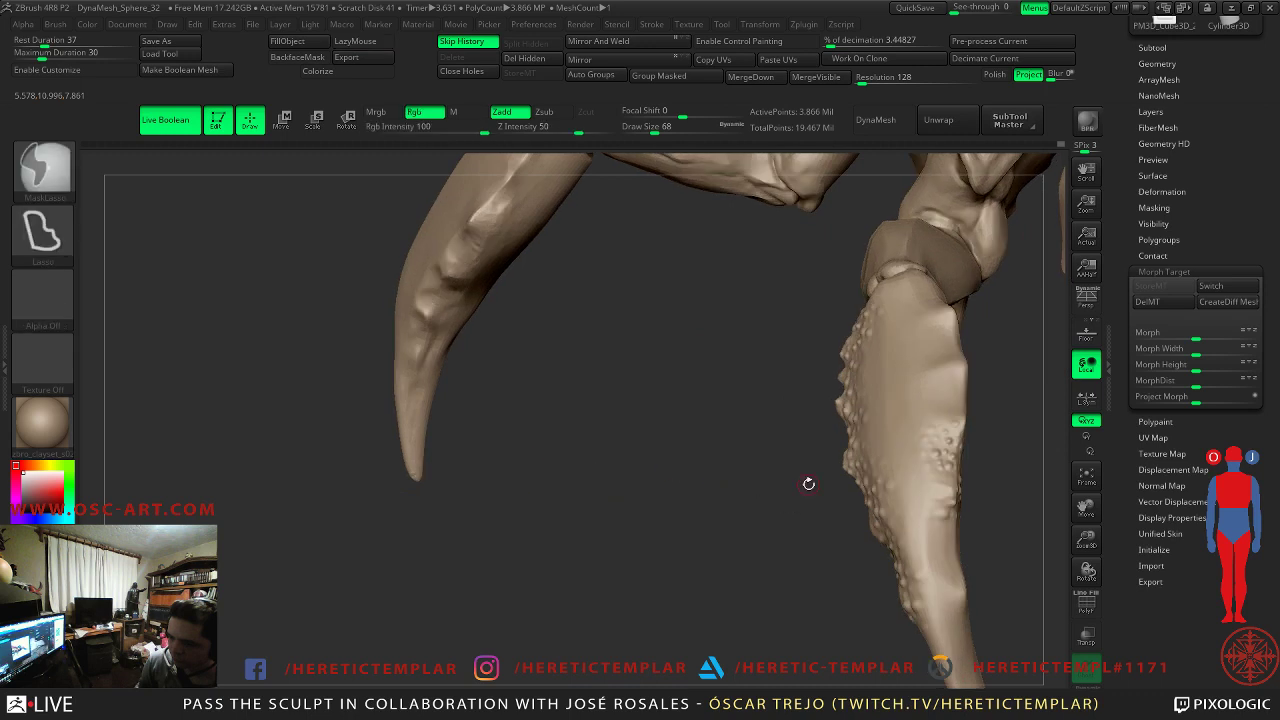
- Extend the bumps over the claw's upper part near the joint and along its edge down toward the tip
drag(941, 394, 931, 486)
mouse_move(948, 349)
mouse_down()
mouse_move(943, 334)
mouse_move(949, 369)
mouse_up()
drag(909, 312, 922, 340)
alt+drag(737, 547, 548, 452)
mouse_move(774, 370)
mouse_down()
mouse_move(783, 467)
mouse_move(770, 505)
mouse_move(786, 556)
mouse_up()
drag(805, 600, 808, 650)
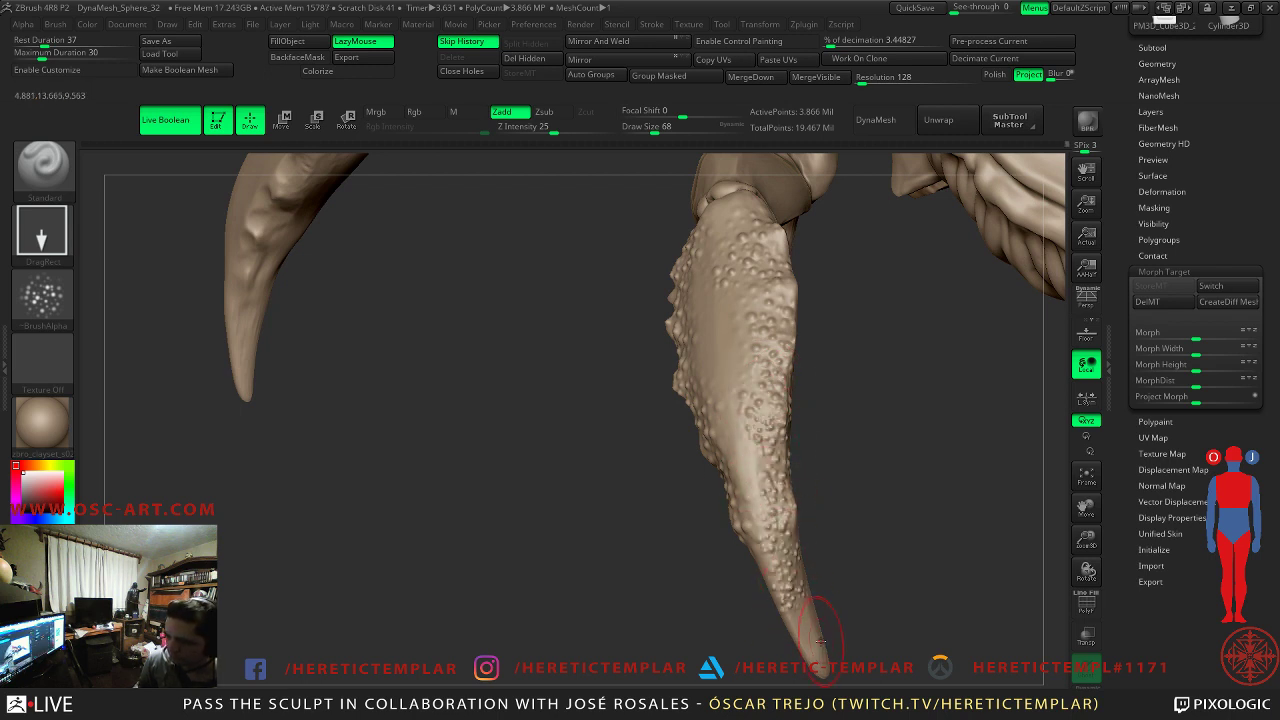
- Switch the Standard brush to the Spray stroke and spray bumps over the claw's face at draw size 104
drag(860, 615, 584, 373)
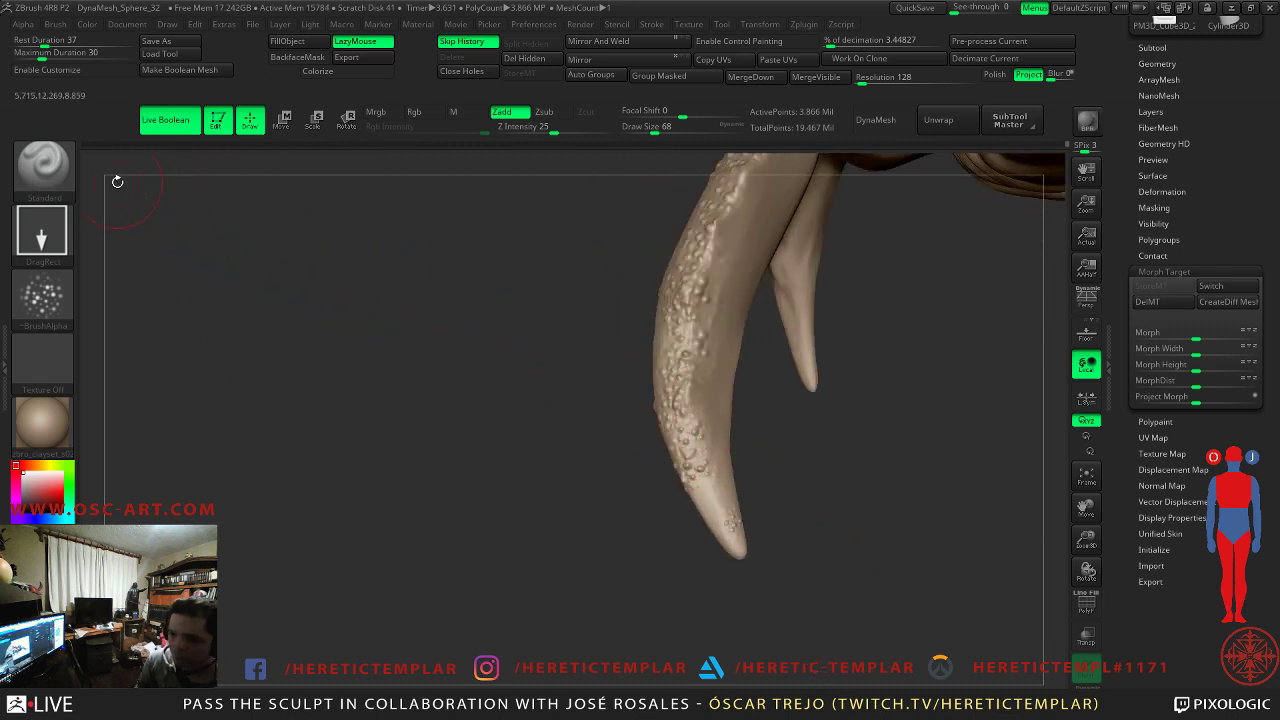
click(41, 230)
click(380, 246)
mouse_move(539, 305)
mouse_down()
mouse_move(640, 402)
mouse_move(739, 410)
mouse_move(723, 432)
mouse_move(726, 480)
mouse_move(730, 350)
mouse_move(780, 260)
mouse_move(726, 390)
mouse_up()
key(s)
key(s)
drag(600, 414, 731, 396)
mouse_move(852, 292)
mouse_down()
mouse_move(843, 271)
mouse_move(864, 340)
mouse_up()
drag(679, 420, 700, 343)
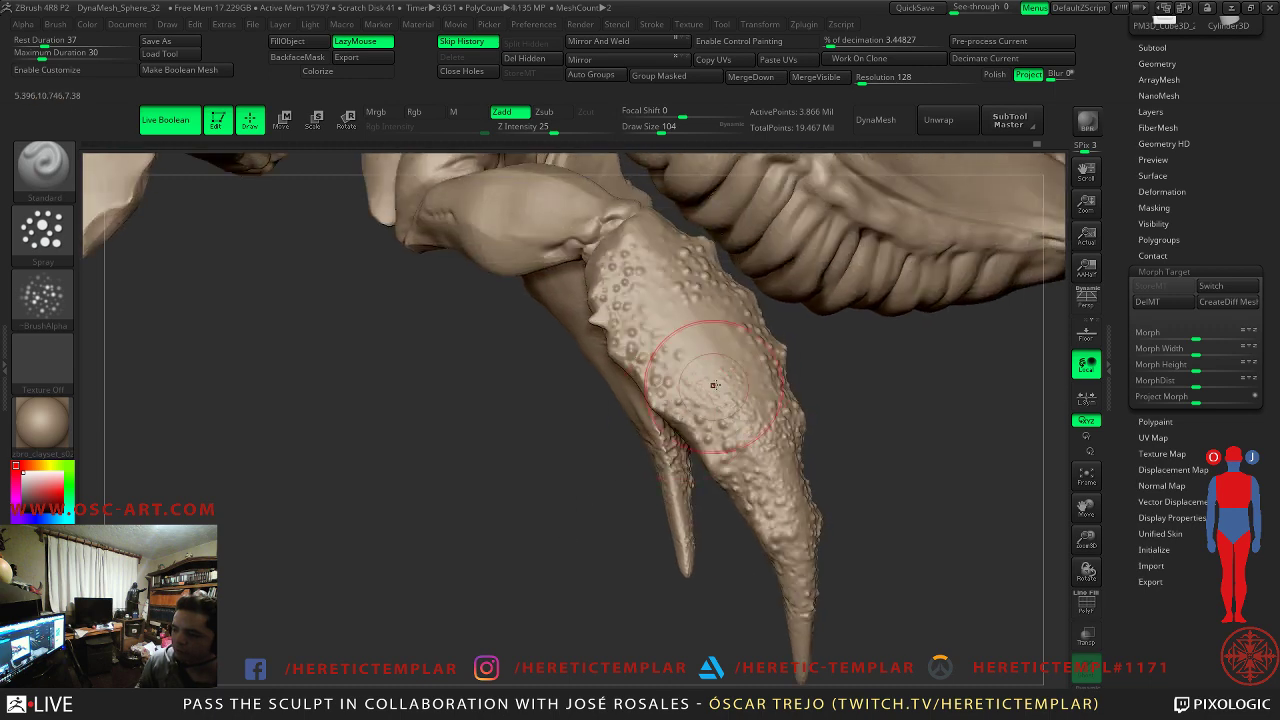
- Spray the bump texture over the opposite face of the rear claw at draw size 154
drag(538, 471, 740, 420)
key(s)
drag(733, 362, 742, 362)
drag(690, 326, 777, 459)
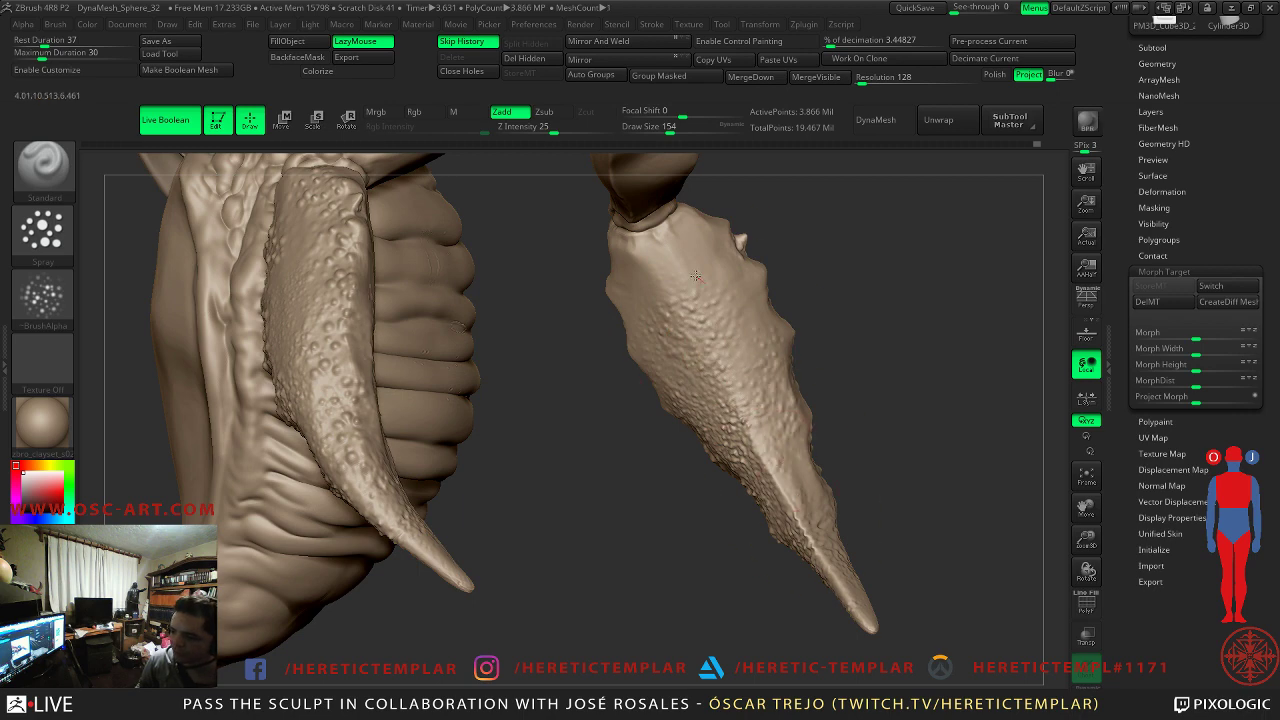
mouse_move(707, 265)
mouse_down()
mouse_move(791, 291)
mouse_move(772, 304)
mouse_move(705, 224)
mouse_up()
- Spray finer bumps over the upper middle of the rear claw at draw size 77
key(s)
drag(640, 360, 548, 404)
key(shift)
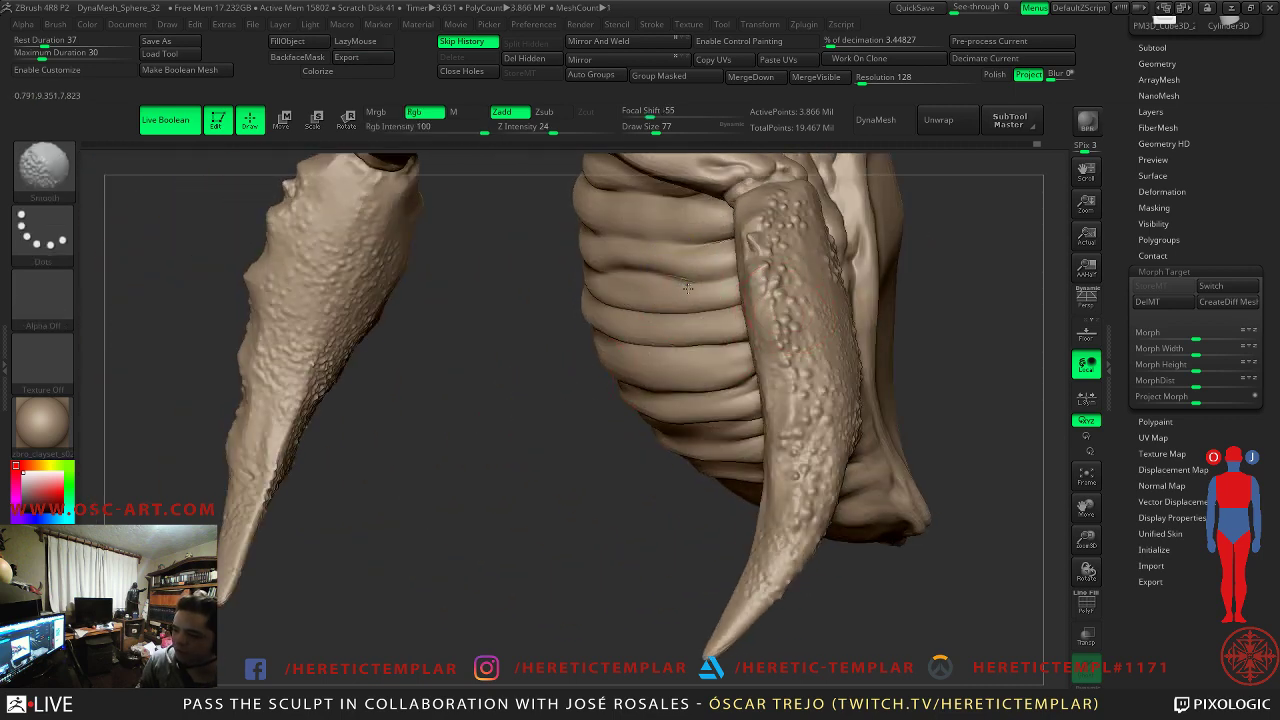
mouse_move(572, 418)
mouse_down()
mouse_move(529, 434)
mouse_move(465, 428)
mouse_up()
mouse_move(682, 270)
mouse_down()
mouse_move(700, 310)
mouse_move(698, 390)
mouse_up()
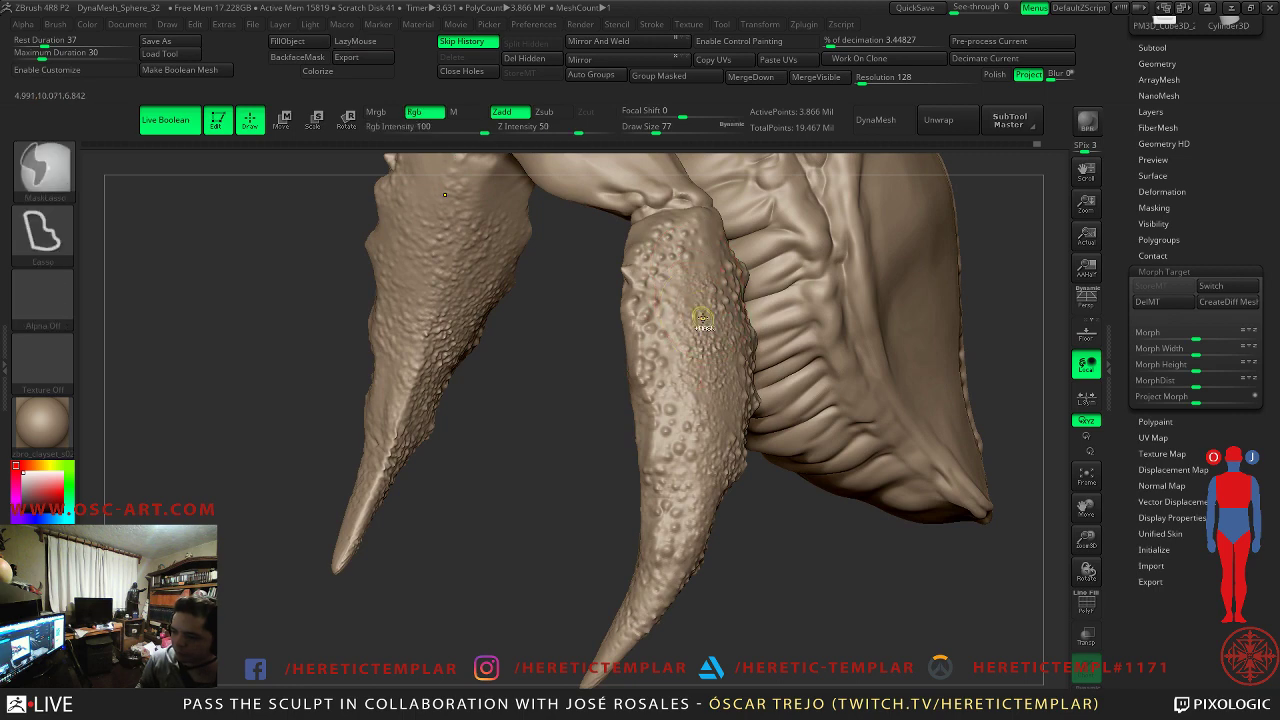
- Erase bumps from the middle of the rear claw with the Morph brush at draw size 120
key(b)
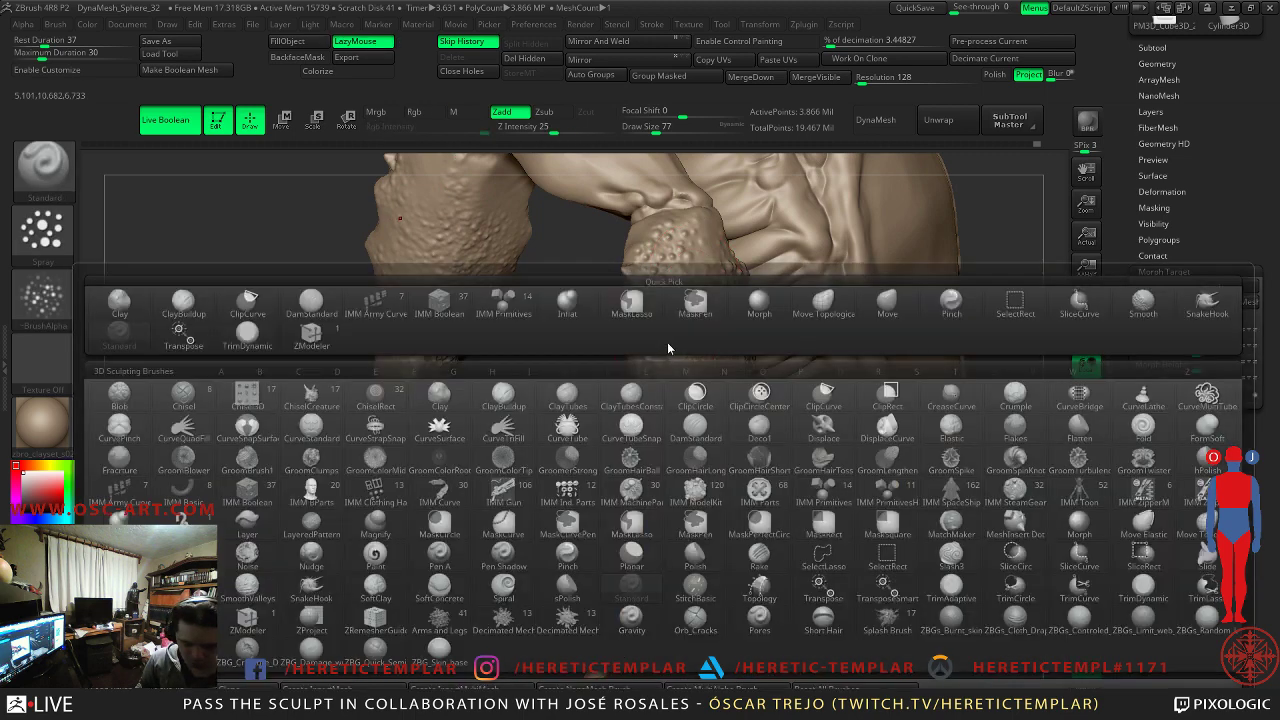
key(m)
key(o)
key(s)
drag(674, 306, 683, 305)
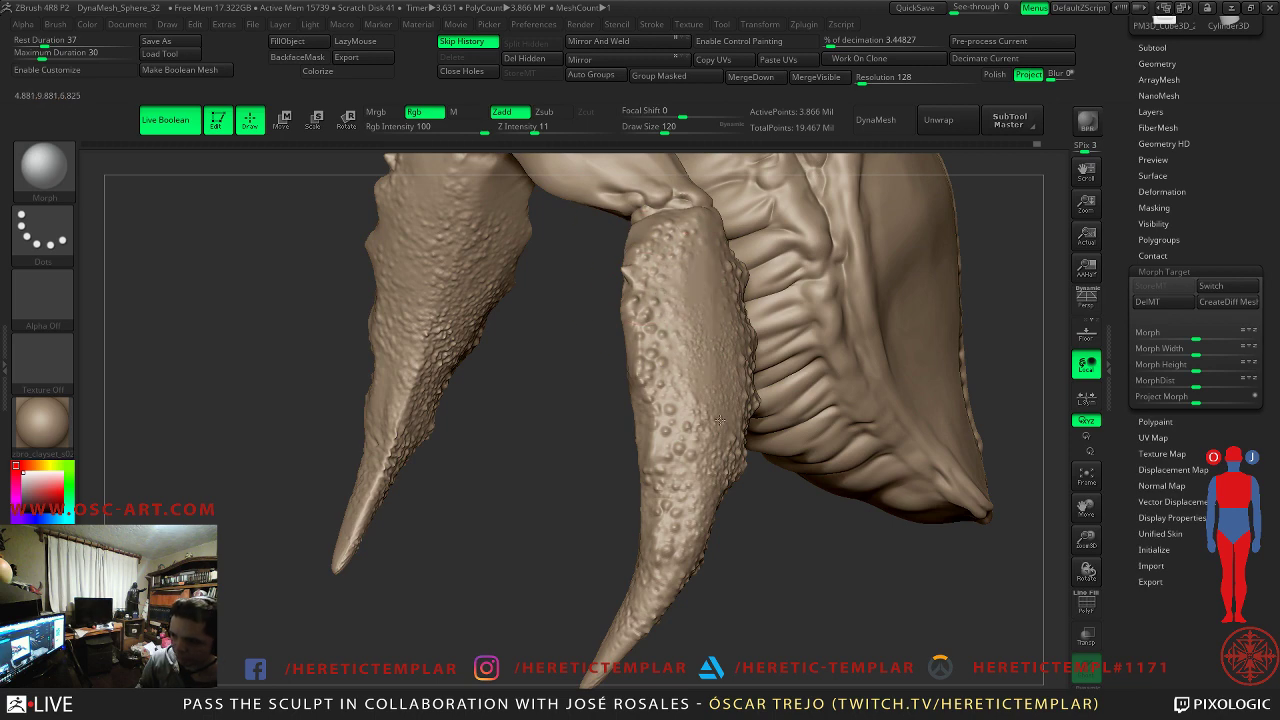
right_drag(716, 510, 740, 524)
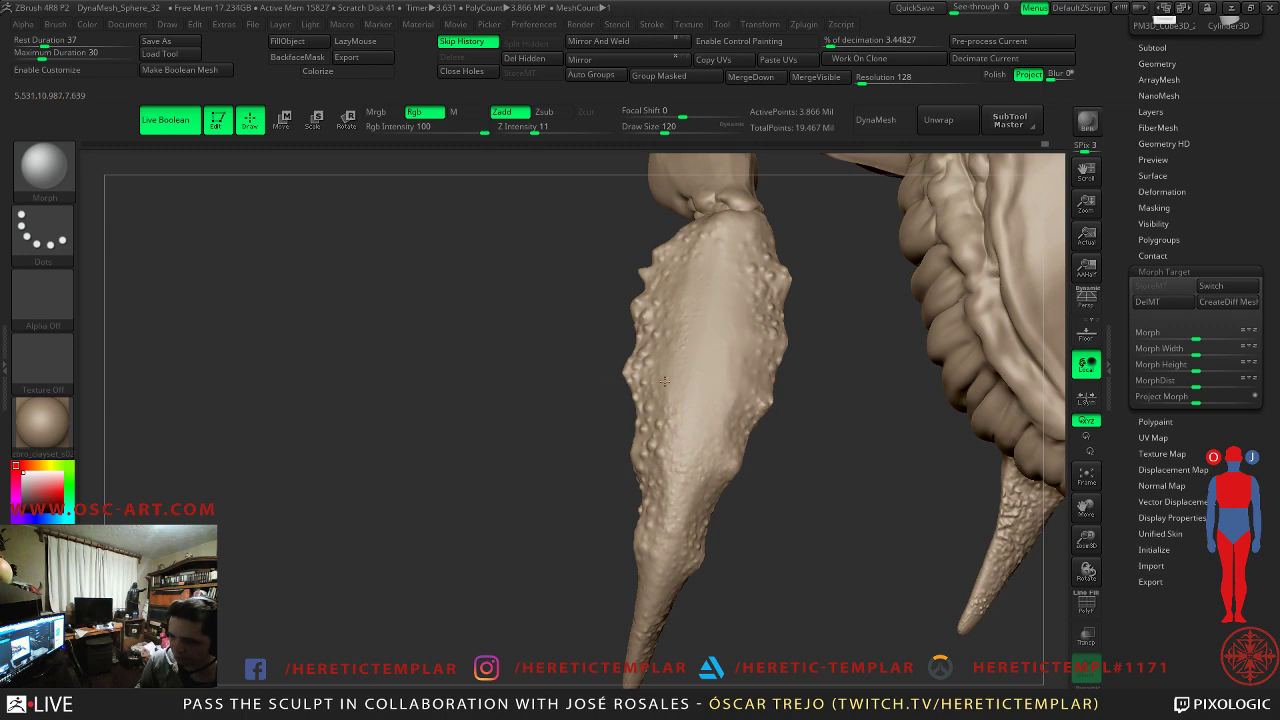
right_drag(643, 414, 589, 405)
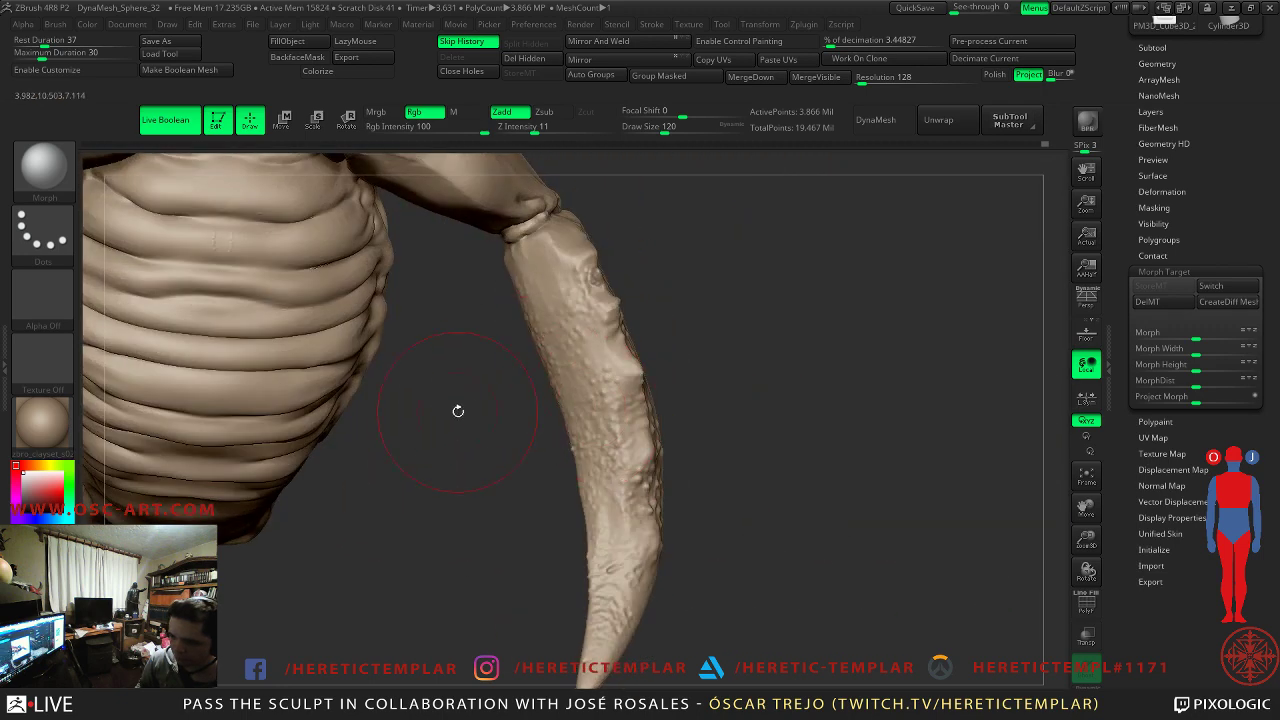
right_drag(480, 394, 597, 541)
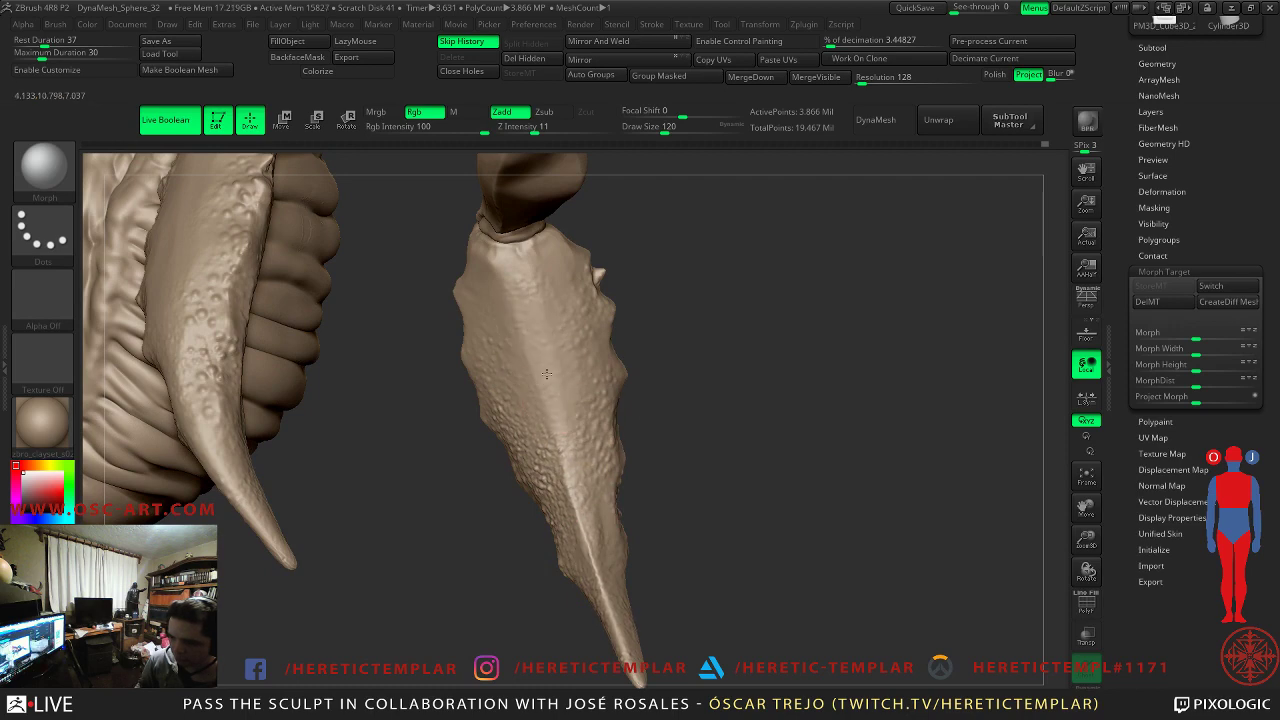
right_drag(557, 497, 752, 478)
mouse_move(591, 577)
right_down()
mouse_move(574, 571)
mouse_move(588, 564)
mouse_move(580, 580)
right_up()
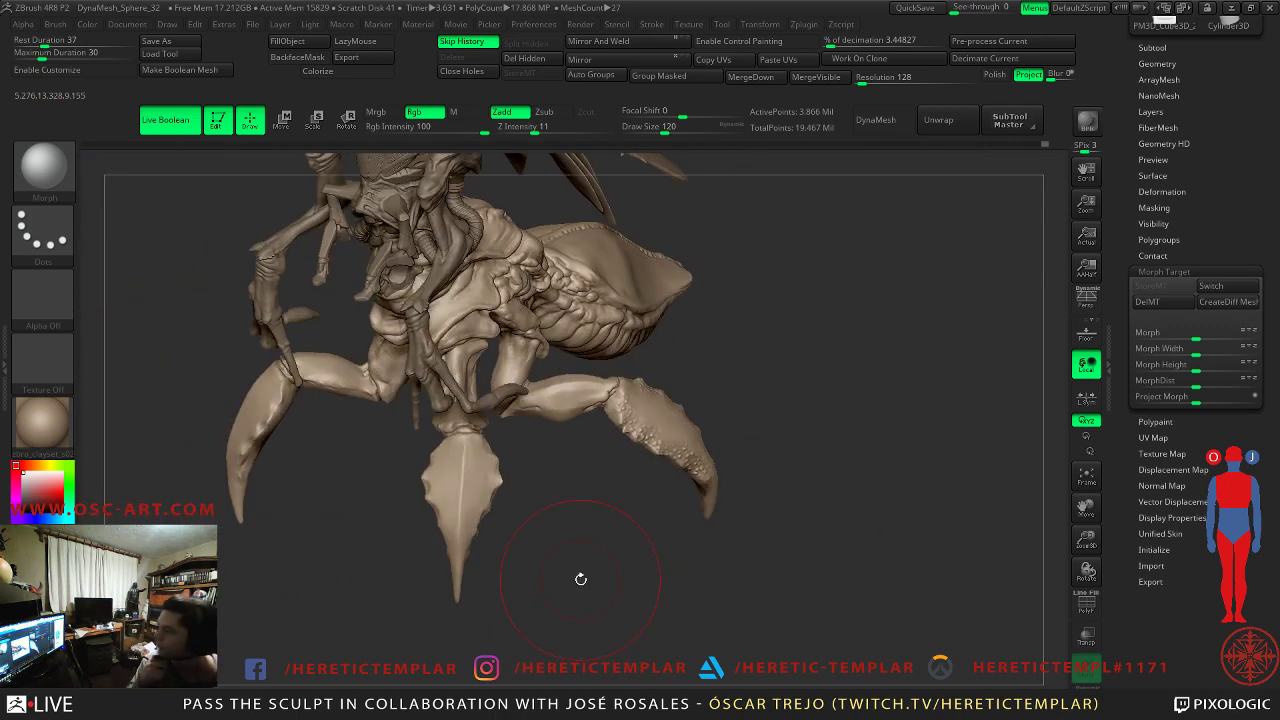
- Restore the rest of the bumpy claw with the Morph brush at draw size 293, and reduce the brush to draw size 39
drag(960, 260, 751, 406)
key(s)
drag(651, 421, 667, 421)
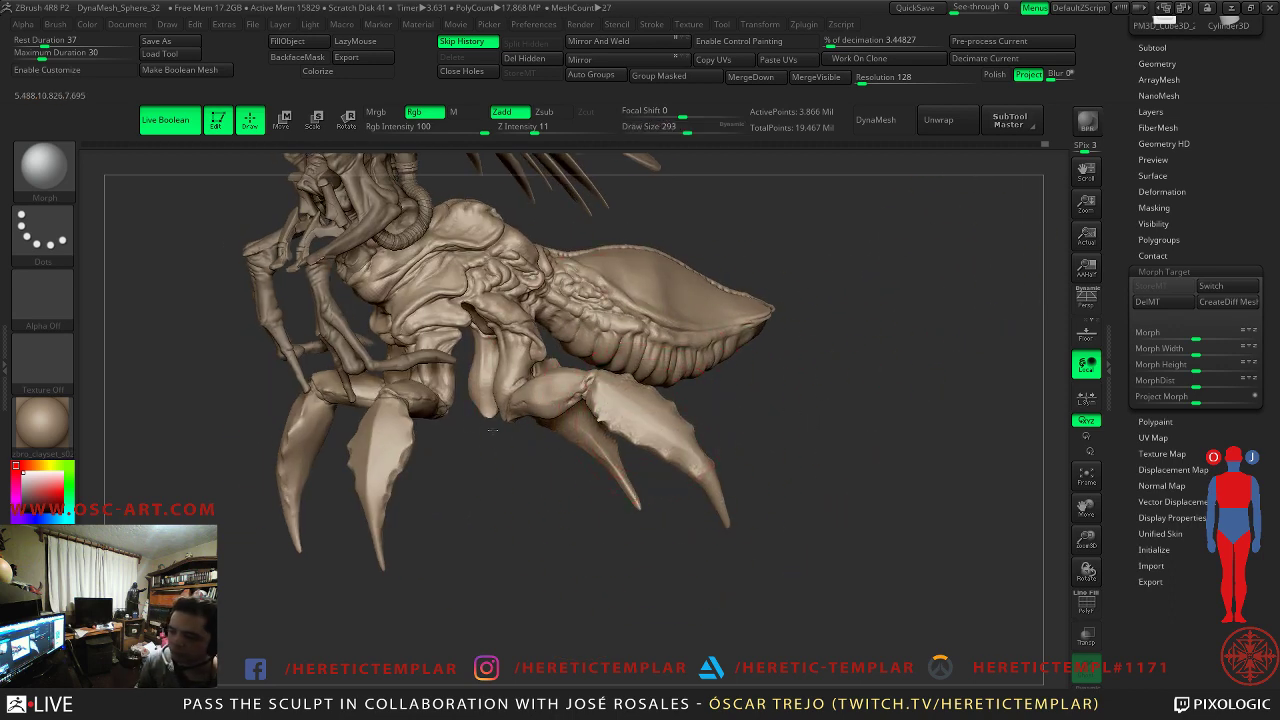
mouse_move(831, 371)
mouse_down()
mouse_move(787, 361)
mouse_move(811, 309)
mouse_move(783, 438)
mouse_move(820, 457)
mouse_move(729, 400)
mouse_move(700, 398)
mouse_up()
key(s)
drag(449, 386, 409, 386)
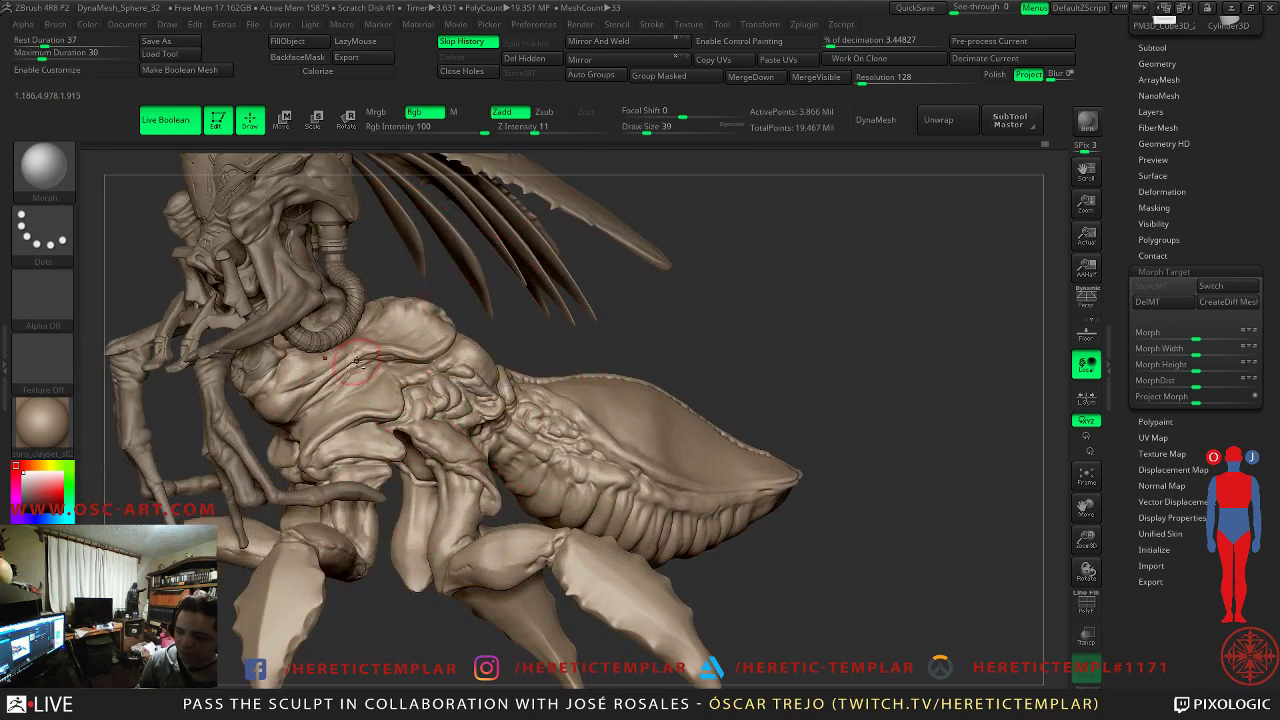
mouse_move(707, 361)
alt+mouse_down()
mouse_move(639, 304)
mouse_move(674, 374)
alt+mouse_up()
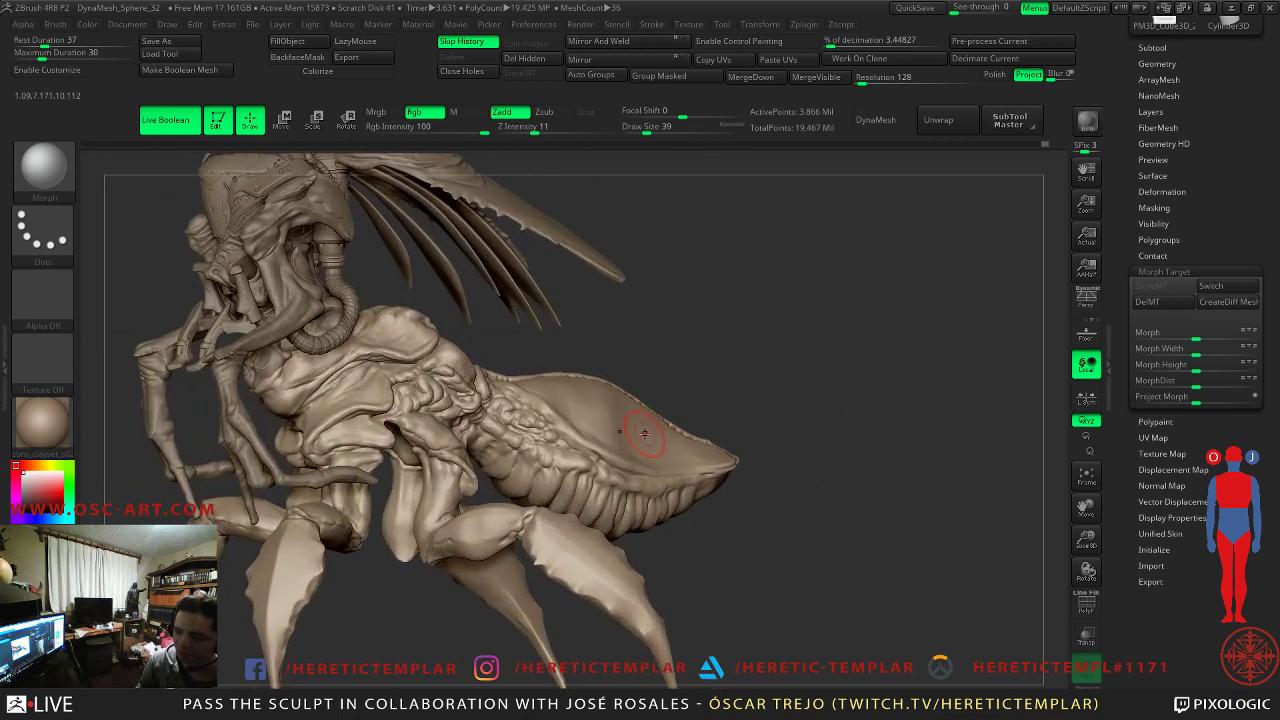
- Switch to the Move brush at draw size 145 and drop the body to a lower subdivision level
key(b)
key(m)
key(v)
key(s)
drag(644, 436, 666, 436)
key(shift+d)
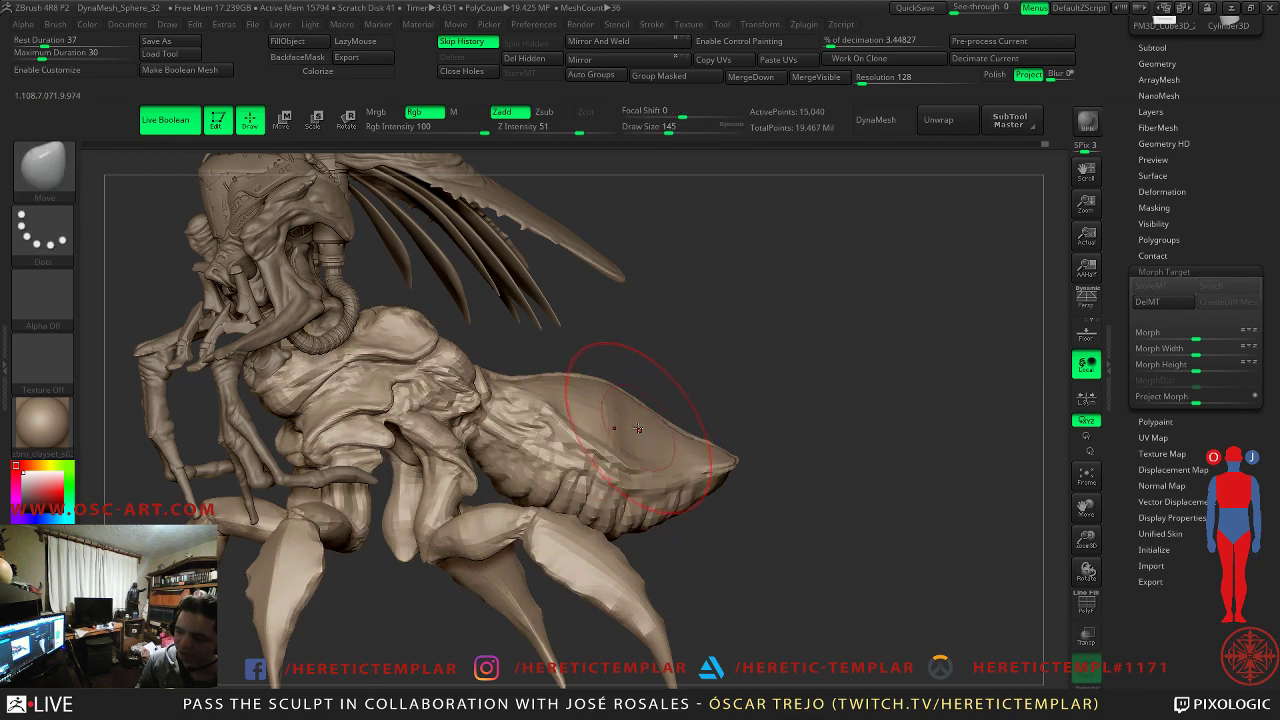
- Raise the body three subdivision levels and bring the whole creature into view
mouse_move(700, 410)
alt+mouse_down()
mouse_move(703, 366)
mouse_move(686, 391)
alt+mouse_up()
key(d)
key(d)
key(d)
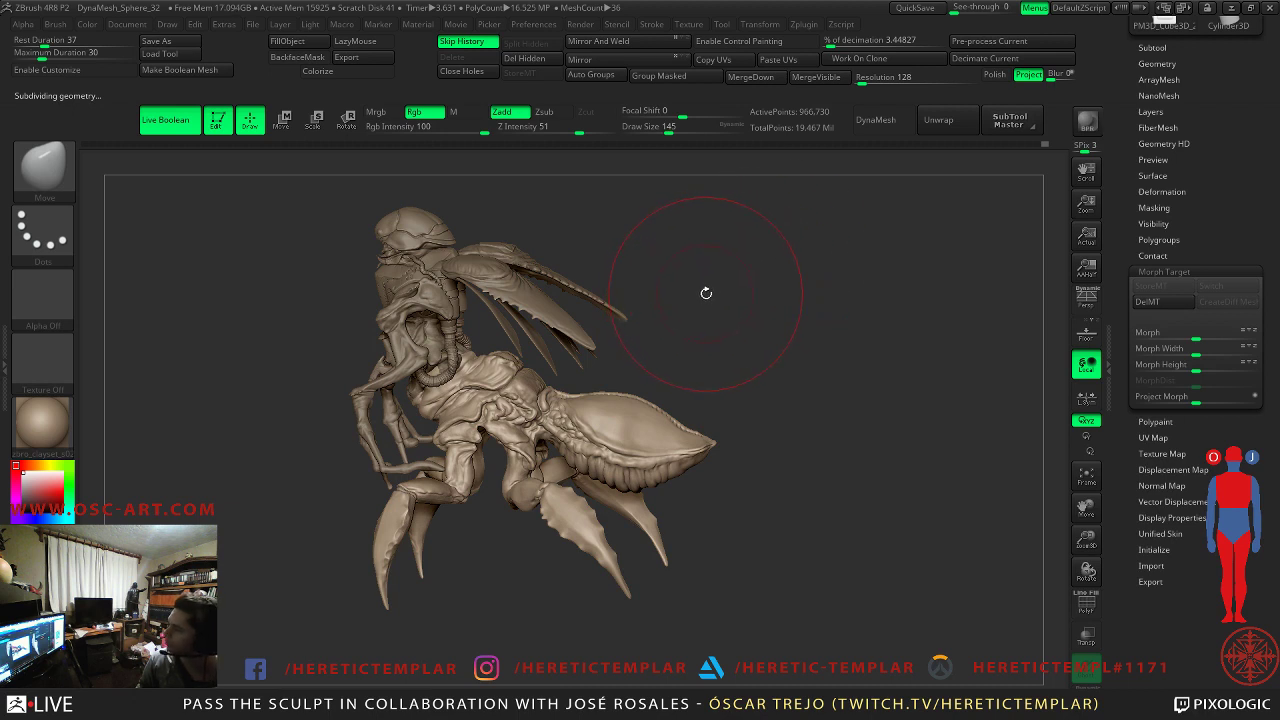
- Adjust the abdomen near its base with the Move brush at draw size 140, and its lower edge at draw size 202
drag(706, 292, 708, 290)
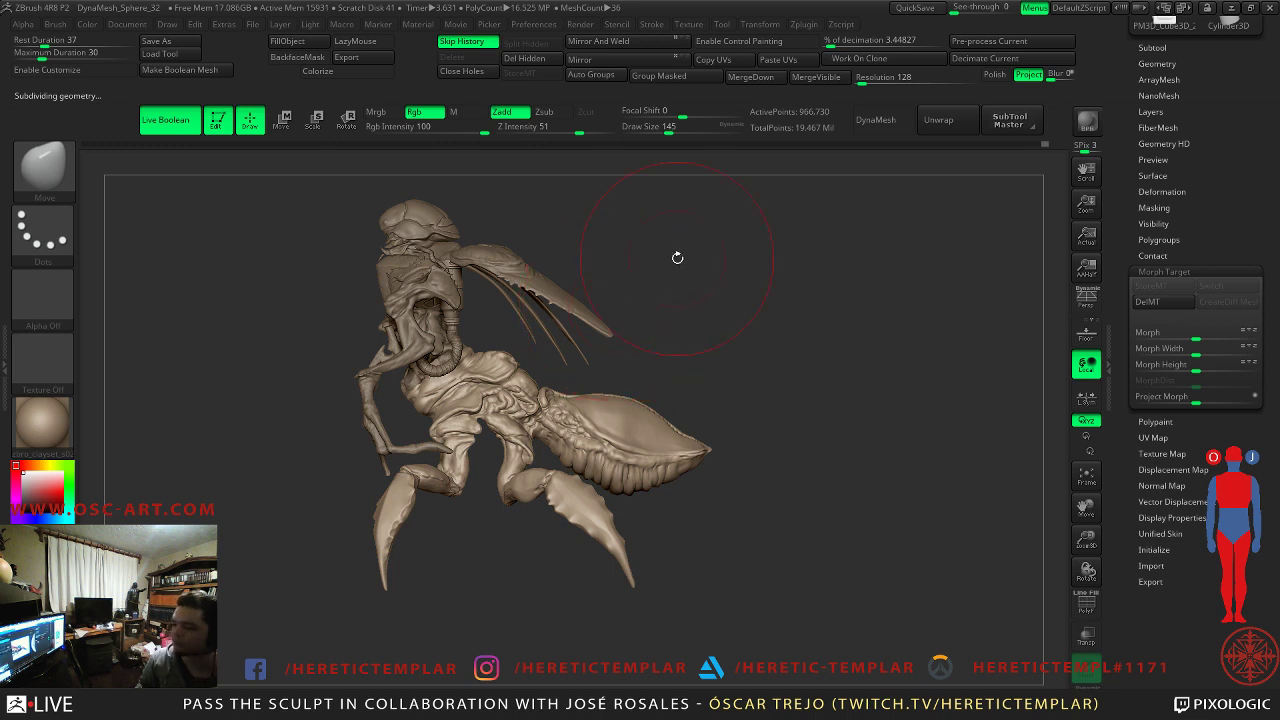
mouse_move(676, 333)
alt+mouse_down()
mouse_move(706, 377)
mouse_move(663, 319)
alt+mouse_up()
key(f)
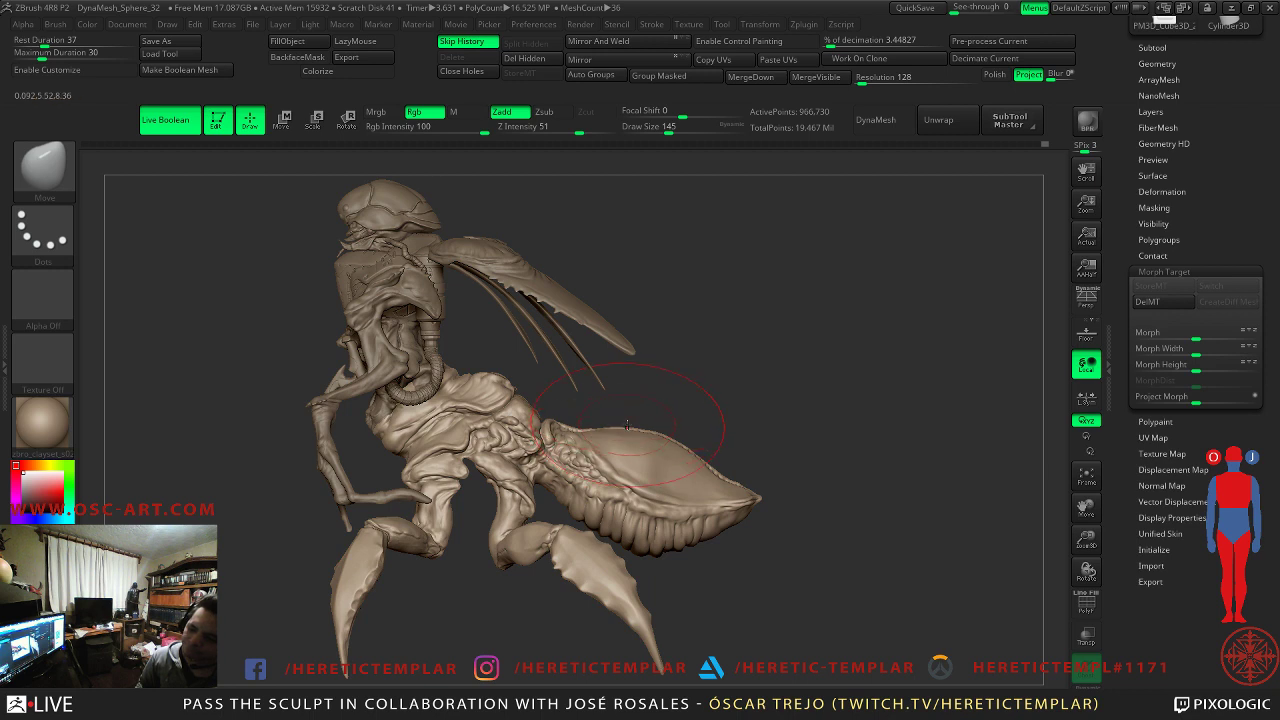
key(s)
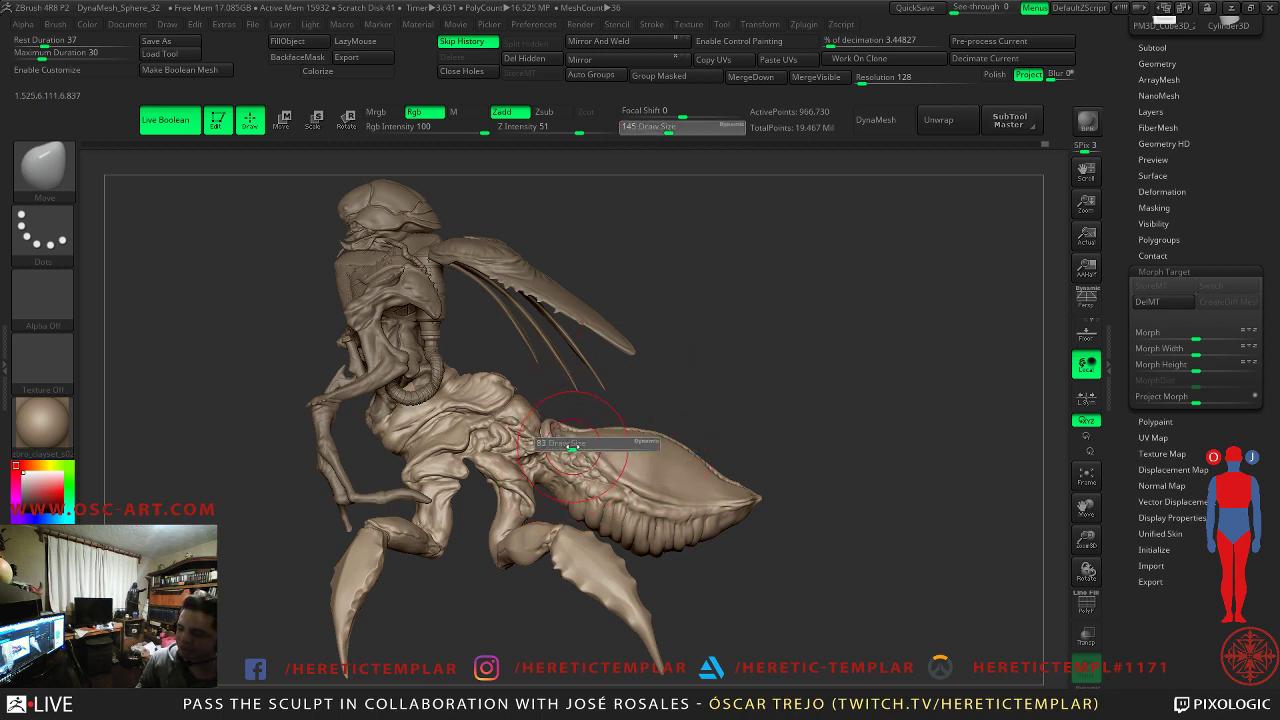
drag(581, 447, 581, 434)
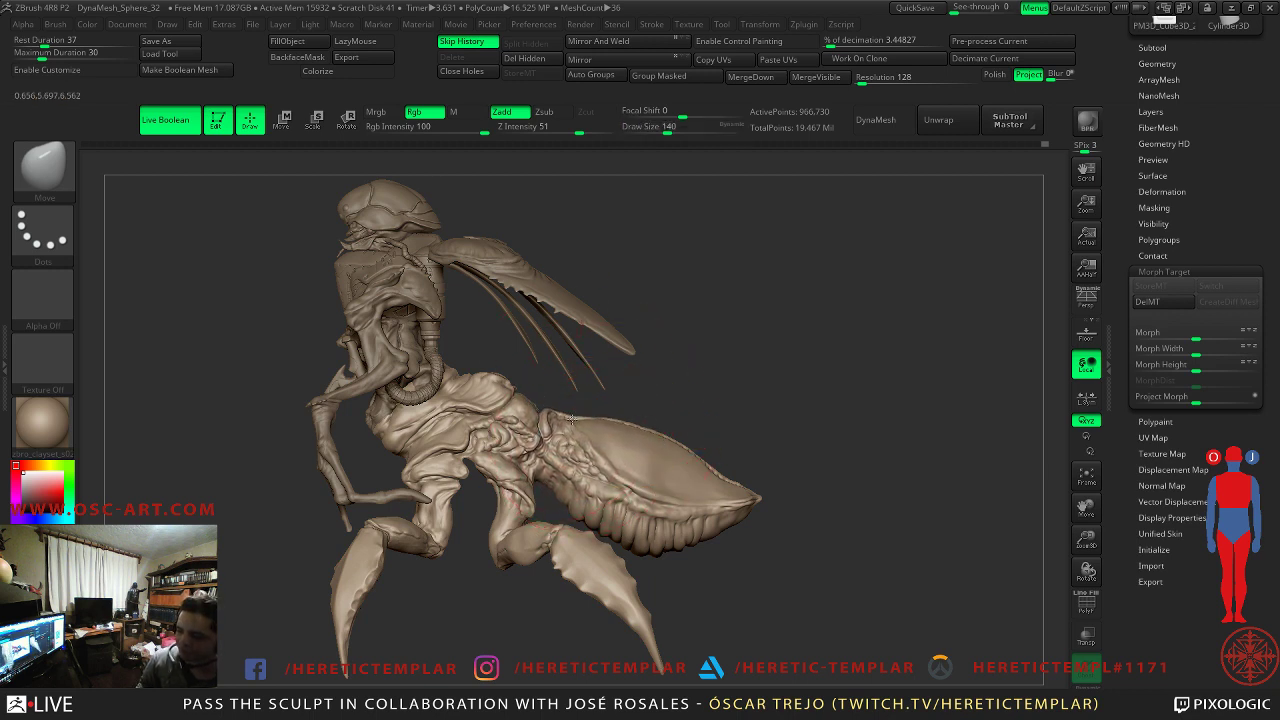
key(s)
drag(650, 542, 659, 536)
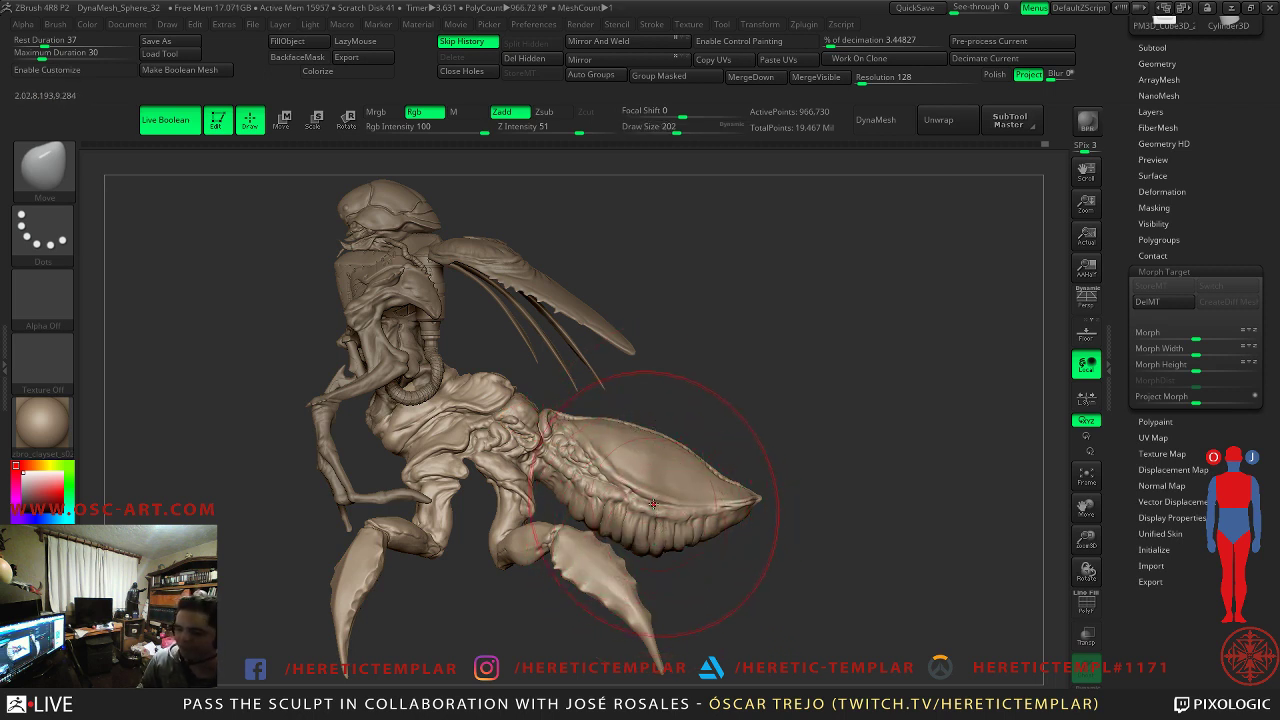
- Select the Head subtool and pull the shell's rear rim backward with the Move brush at draw size 239
mouse_move(628, 309)
mouse_down()
mouse_move(757, 349)
mouse_move(732, 354)
mouse_move(830, 357)
mouse_move(783, 365)
mouse_move(759, 346)
mouse_up()
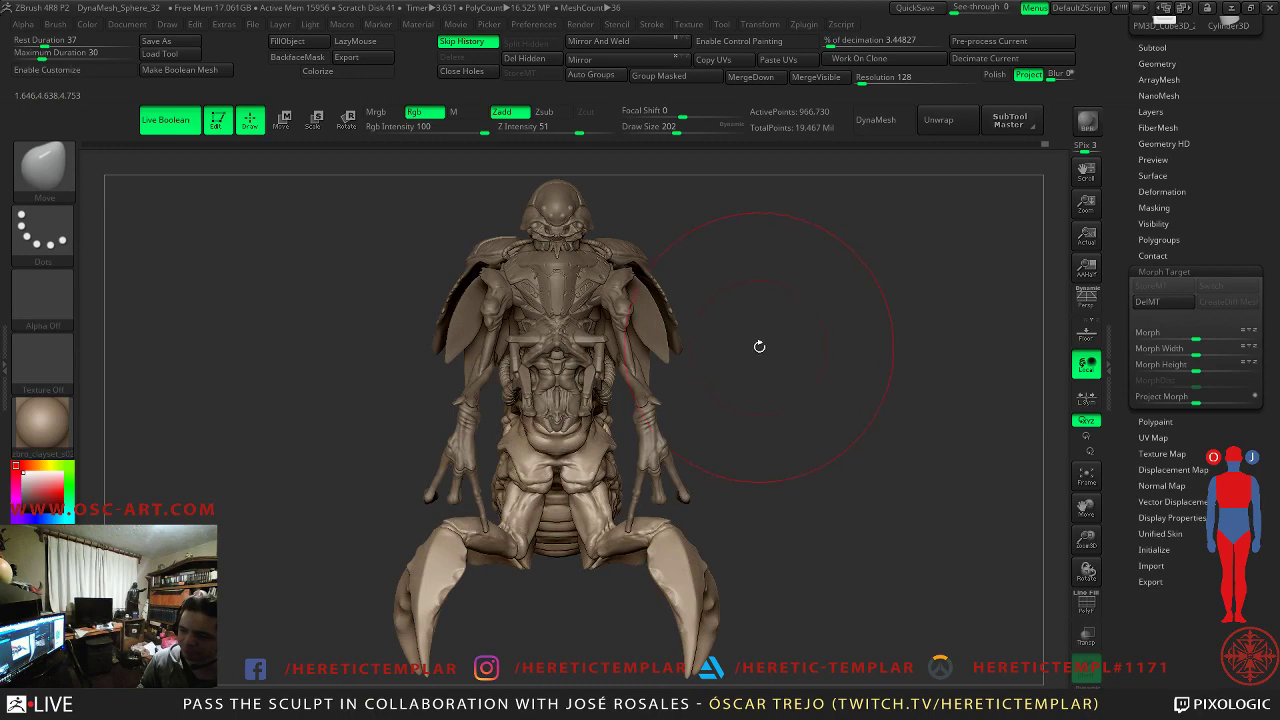
alt+click(589, 225)
drag(612, 221, 586, 287)
key(s)
mouse_move(586, 287)
mouse_down()
mouse_move(566, 288)
mouse_move(565, 270)
mouse_move(576, 277)
mouse_up()
mouse_move(866, 226)
mouse_down()
mouse_move(887, 267)
mouse_move(800, 260)
mouse_move(860, 250)
mouse_move(844, 234)
mouse_move(809, 343)
mouse_move(831, 431)
mouse_move(788, 394)
mouse_up()
key(s)
drag(566, 469, 590, 467)
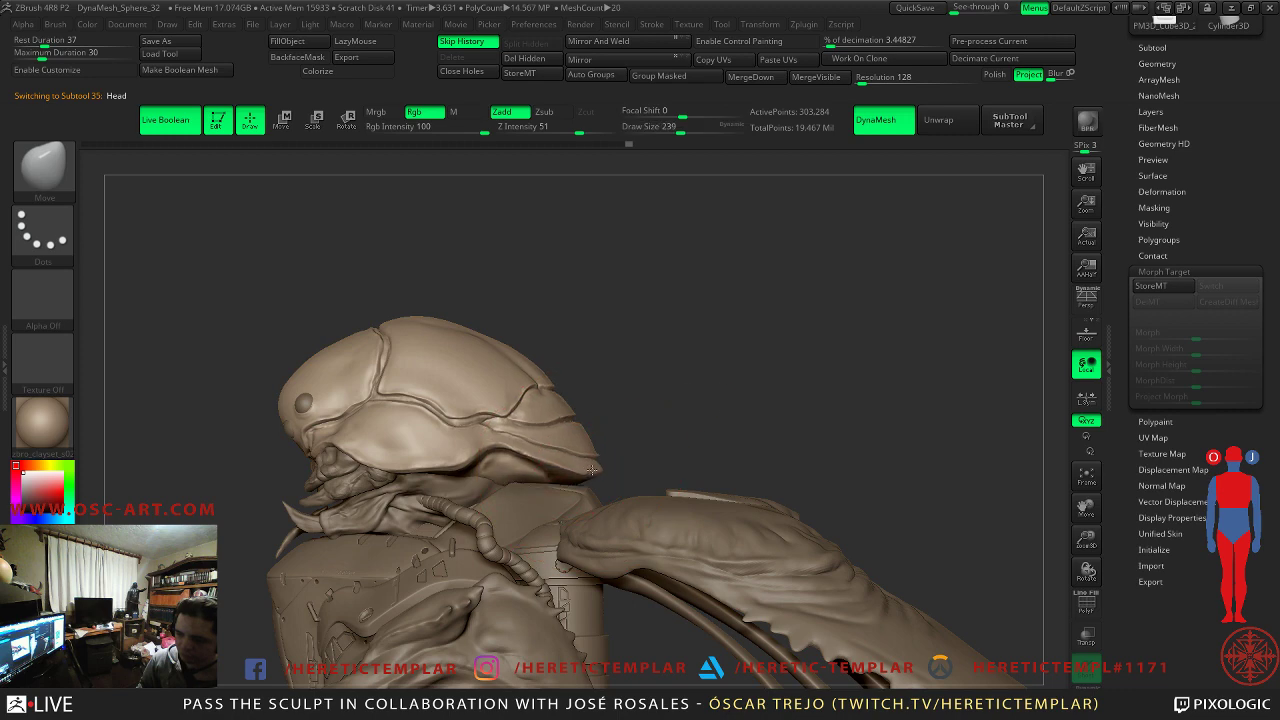
drag(506, 480, 526, 482)
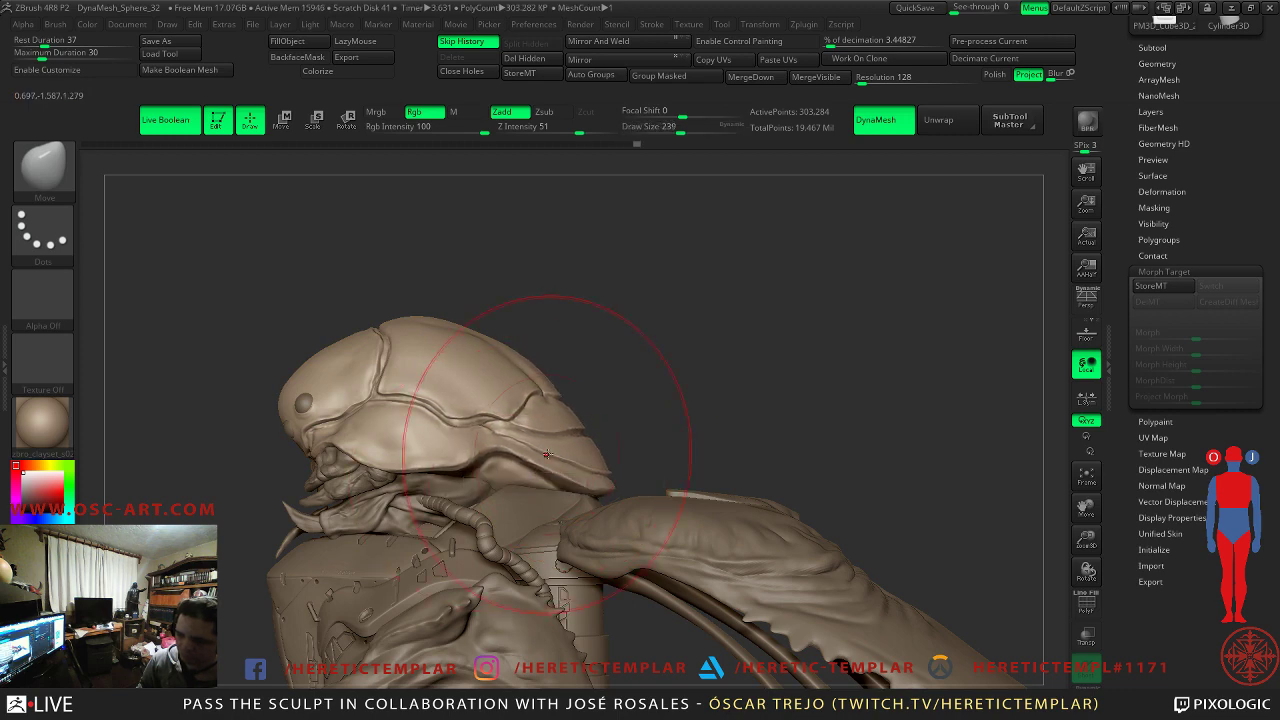
- Reduce the Move brush to draw size 112 and inspect the whole creature from a three-quarter view
key(s)
mouse_move(600, 420)
mouse_down()
mouse_move(583, 418)
mouse_move(726, 383)
mouse_move(700, 351)
mouse_move(790, 380)
mouse_move(820, 291)
mouse_move(844, 328)
mouse_move(827, 292)
mouse_up()
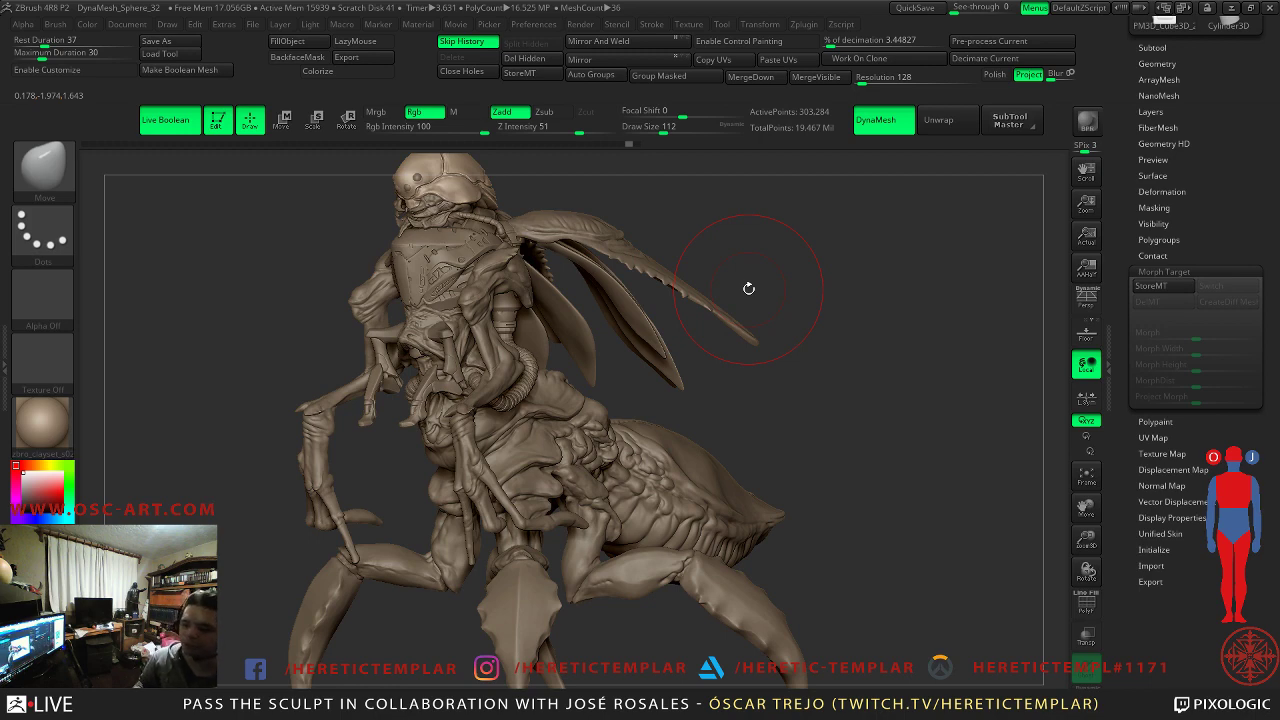
alt+drag(729, 232, 786, 491)
alt+drag(756, 340, 794, 454)
mouse_move(670, 346)
alt+mouse_down()
mouse_move(747, 454)
mouse_move(765, 263)
alt+mouse_up()
key(s)
drag(614, 408, 600, 408)
- Carve the seam behind the head's front plate with the DamStandard brush at draw size 18, and extend it upward at draw size 35
mouse_move(711, 330)
alt+mouse_down()
mouse_move(709, 485)
mouse_move(714, 383)
mouse_move(637, 340)
mouse_move(700, 399)
mouse_move(500, 363)
mouse_move(480, 474)
alt+mouse_up()
key(b)
key(d)
key(s)
key(s)
drag(463, 534, 452, 534)
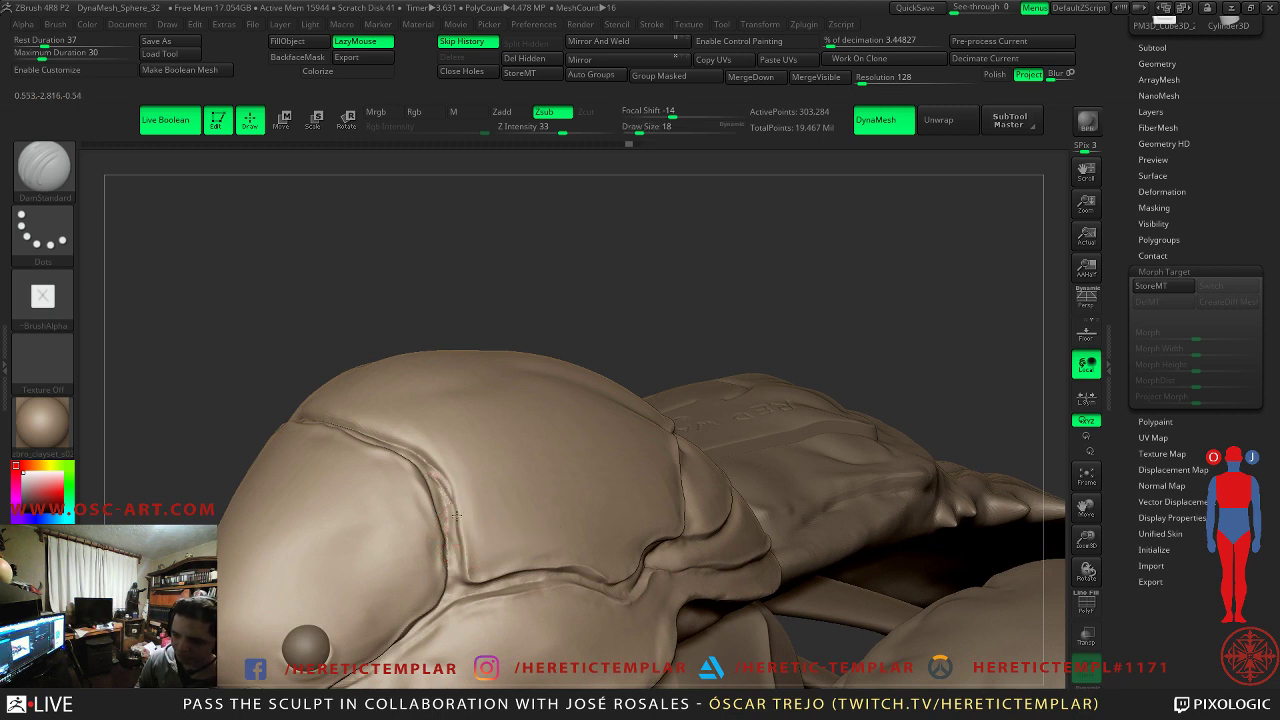
key(])
key(])
drag(438, 466, 340, 418)
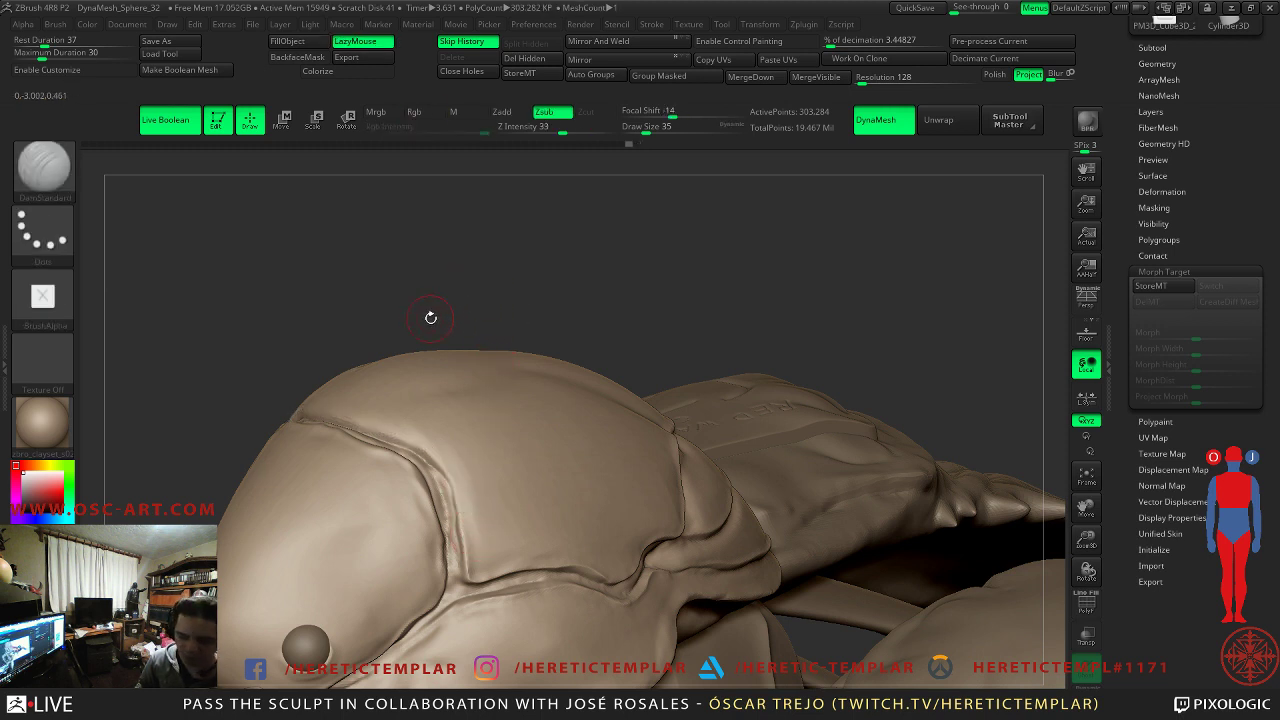
- Try an extra crease beside the front plate's seam with DamStandard at draw size 37, and undo it
key(s)
click(373, 435)
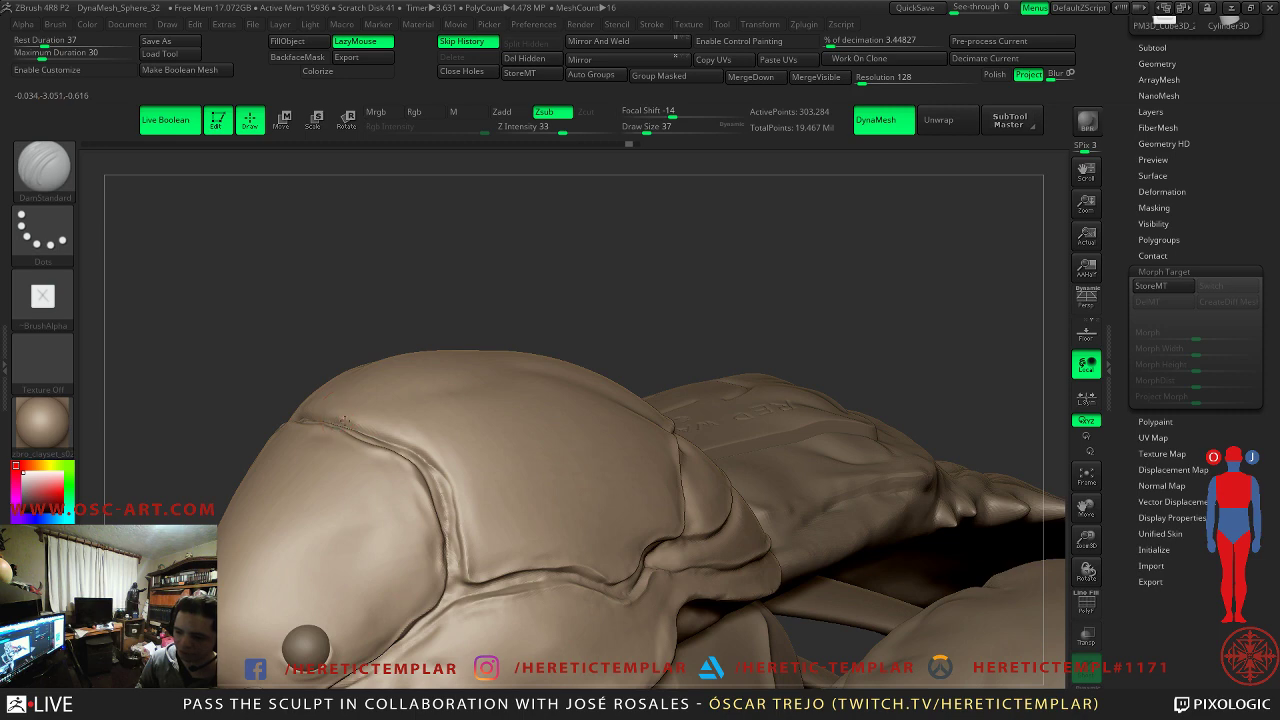
drag(441, 463, 470, 520)
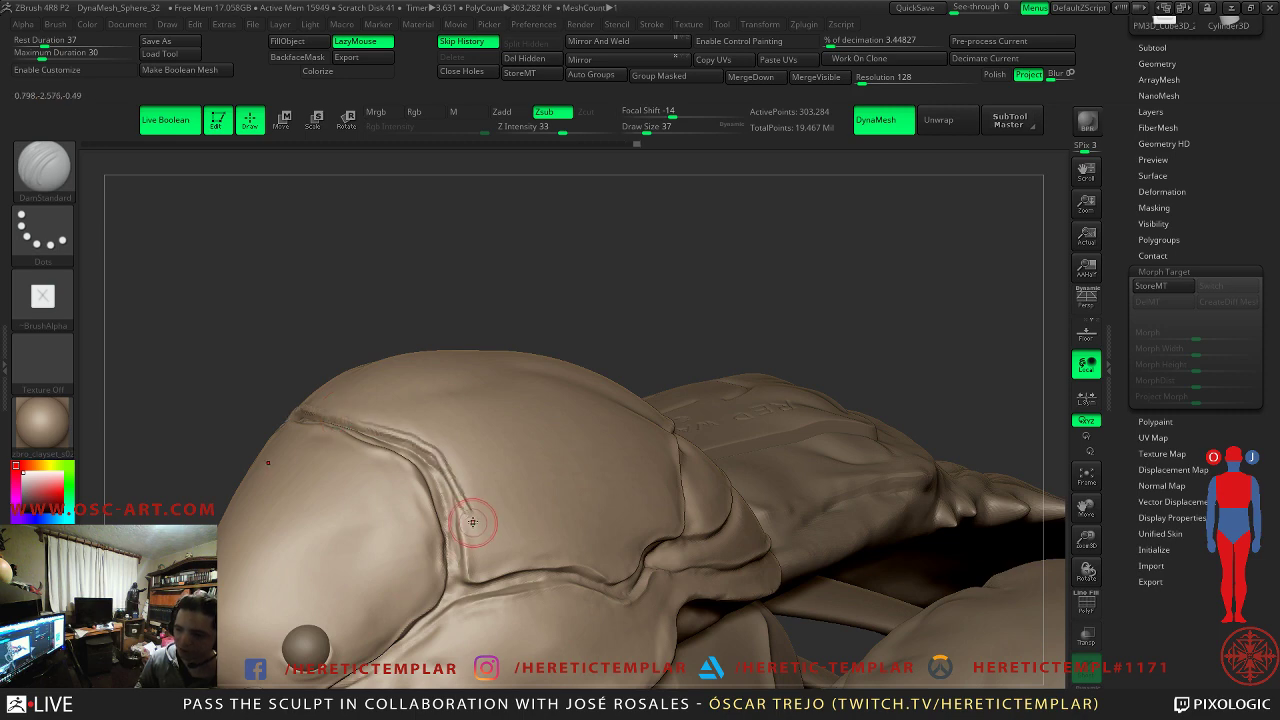
key(ctrl+z)
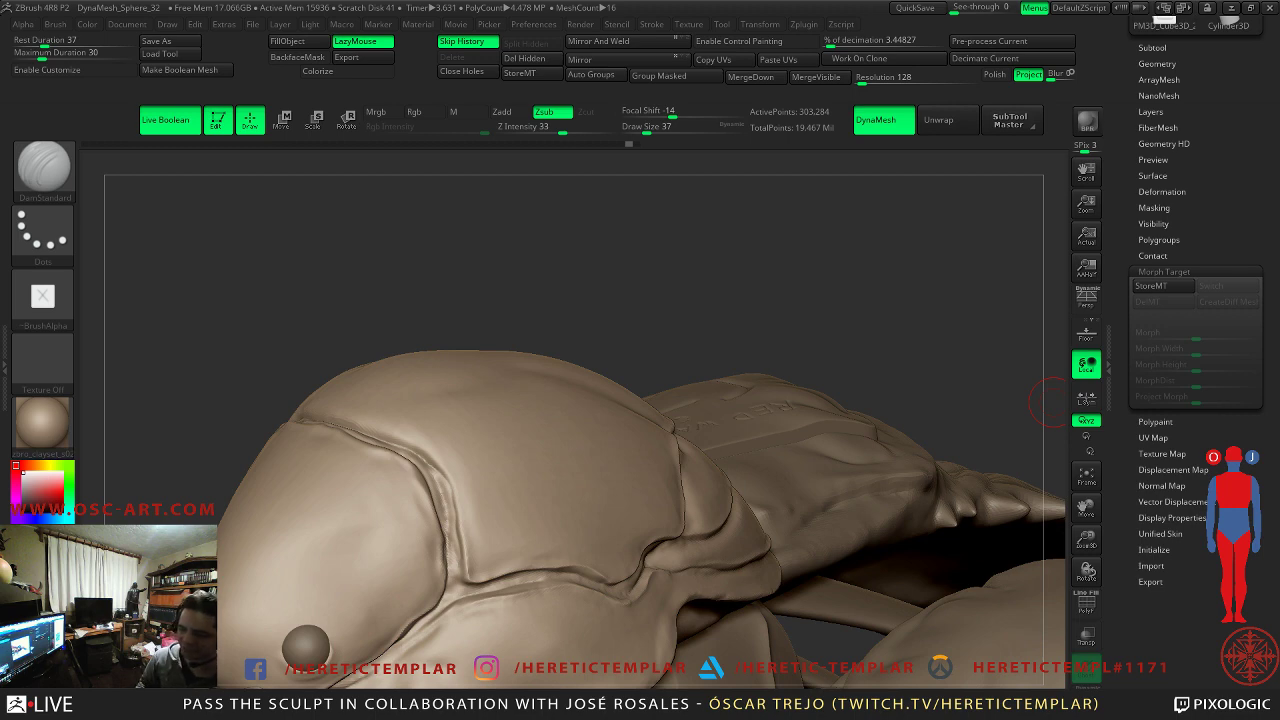
- Replace the DamStandard brush's alpha with the soft round Alpha 41, and turn to the side of the head
mouse_move(744, 319)
mouse_down()
mouse_move(700, 322)
mouse_move(750, 248)
mouse_move(695, 259)
mouse_move(669, 294)
mouse_move(766, 291)
mouse_move(811, 471)
mouse_up()
click(42, 298)
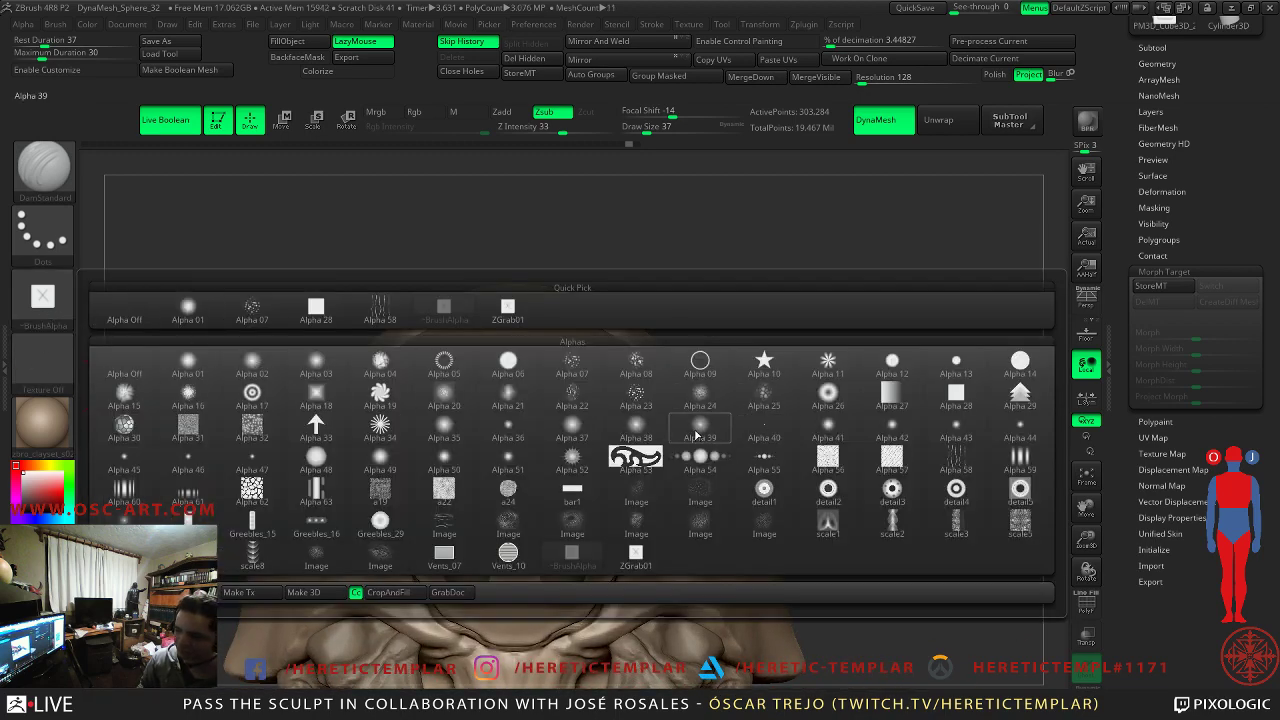
click(829, 428)
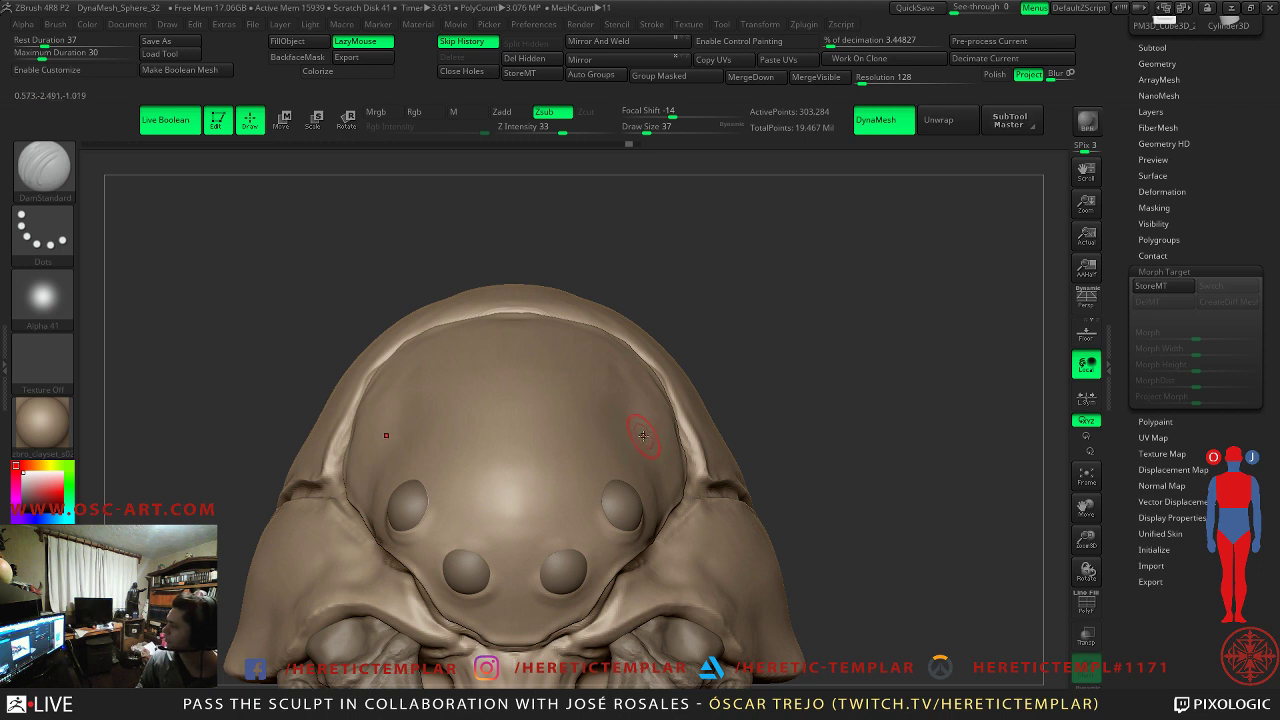
drag(856, 407, 571, 400)
key(s)
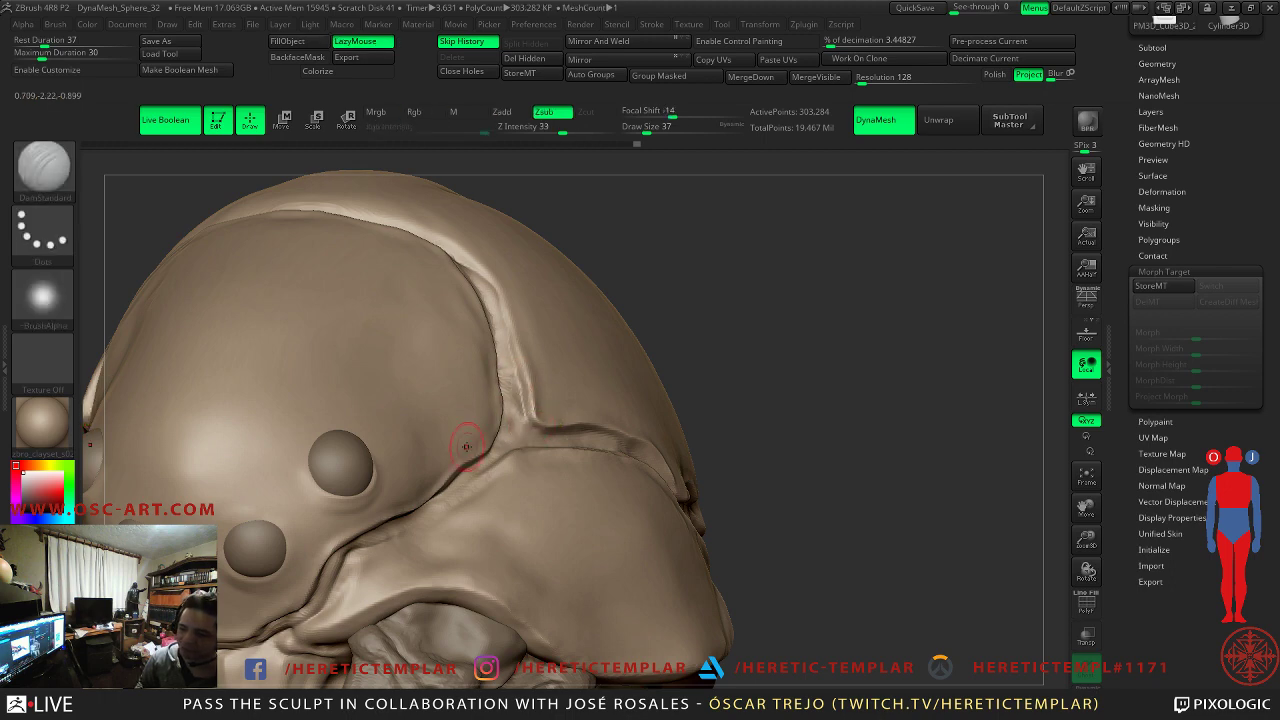
- Refine the creases around the head's side plate with the soft DamStandard brush
alt+drag(746, 376, 789, 277)
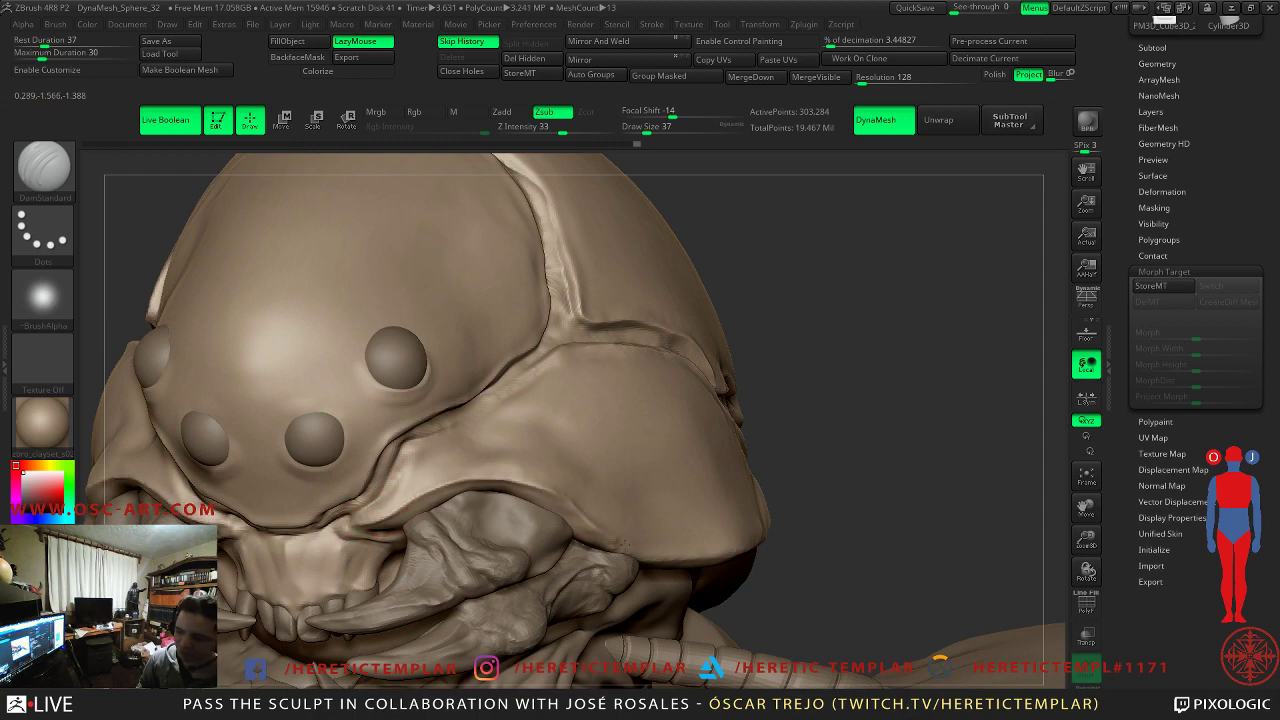
mouse_move(826, 514)
alt+mouse_down()
mouse_move(774, 457)
mouse_move(741, 473)
mouse_move(687, 467)
alt+mouse_up()
mouse_move(605, 352)
mouse_down()
mouse_move(640, 385)
mouse_move(668, 480)
mouse_up()
key(s)
click(383, 519)
mouse_move(676, 432)
alt+mouse_down()
mouse_move(466, 357)
mouse_move(739, 316)
mouse_move(676, 320)
mouse_move(698, 286)
mouse_move(722, 316)
mouse_move(673, 299)
mouse_move(694, 363)
mouse_move(625, 345)
mouse_move(675, 340)
mouse_move(645, 320)
alt+mouse_up()
- Select the Eyes subtool on the head and choose the white reflective eye material for it
key(Tab)
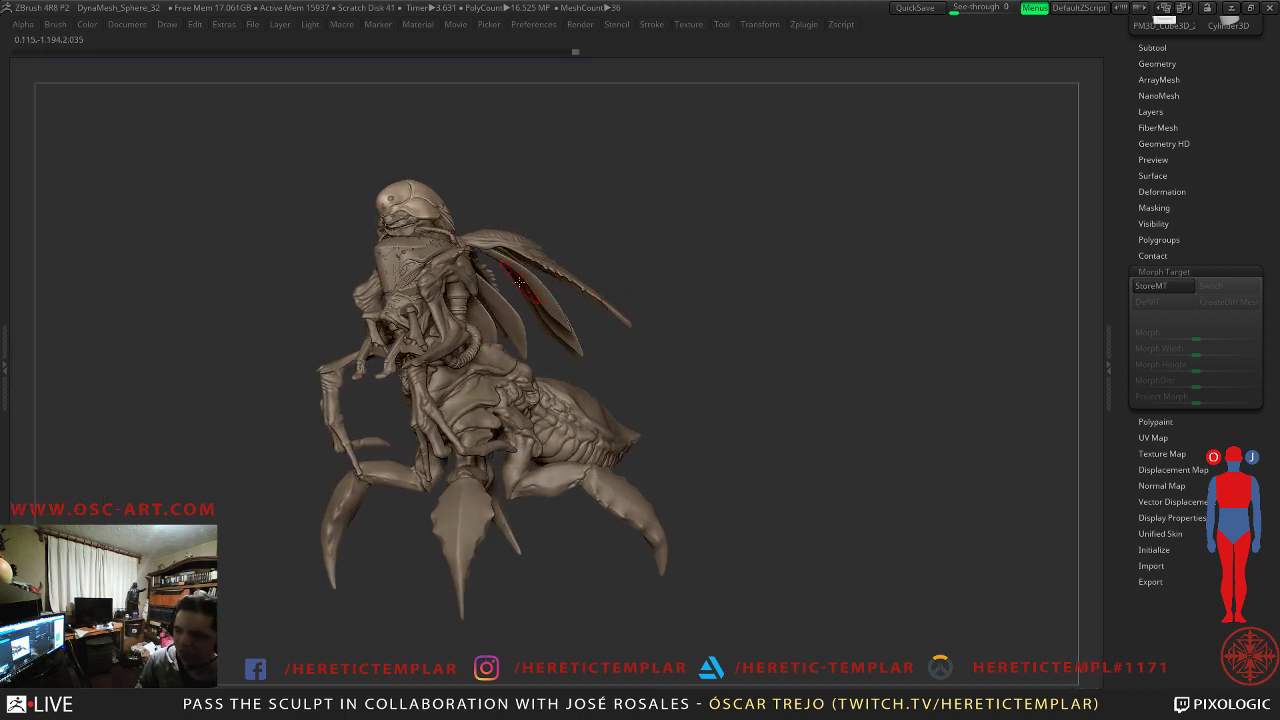
mouse_move(462, 207)
alt+mouse_down()
mouse_move(566, 418)
mouse_move(604, 378)
alt+mouse_up()
mouse_move(571, 310)
alt+mouse_down()
mouse_move(578, 450)
mouse_move(687, 524)
mouse_move(634, 526)
mouse_move(692, 423)
alt+mouse_up()
alt+click(497, 608)
key(Tab)
click(43, 422)
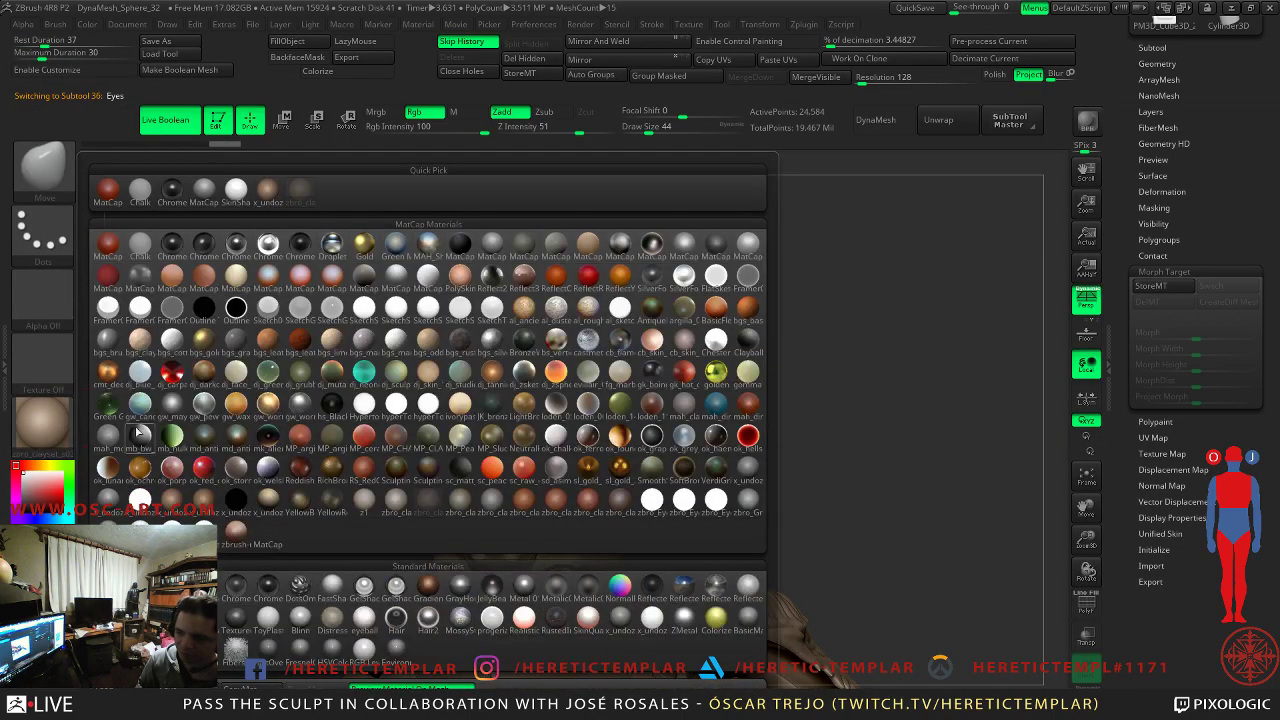
click(651, 500)
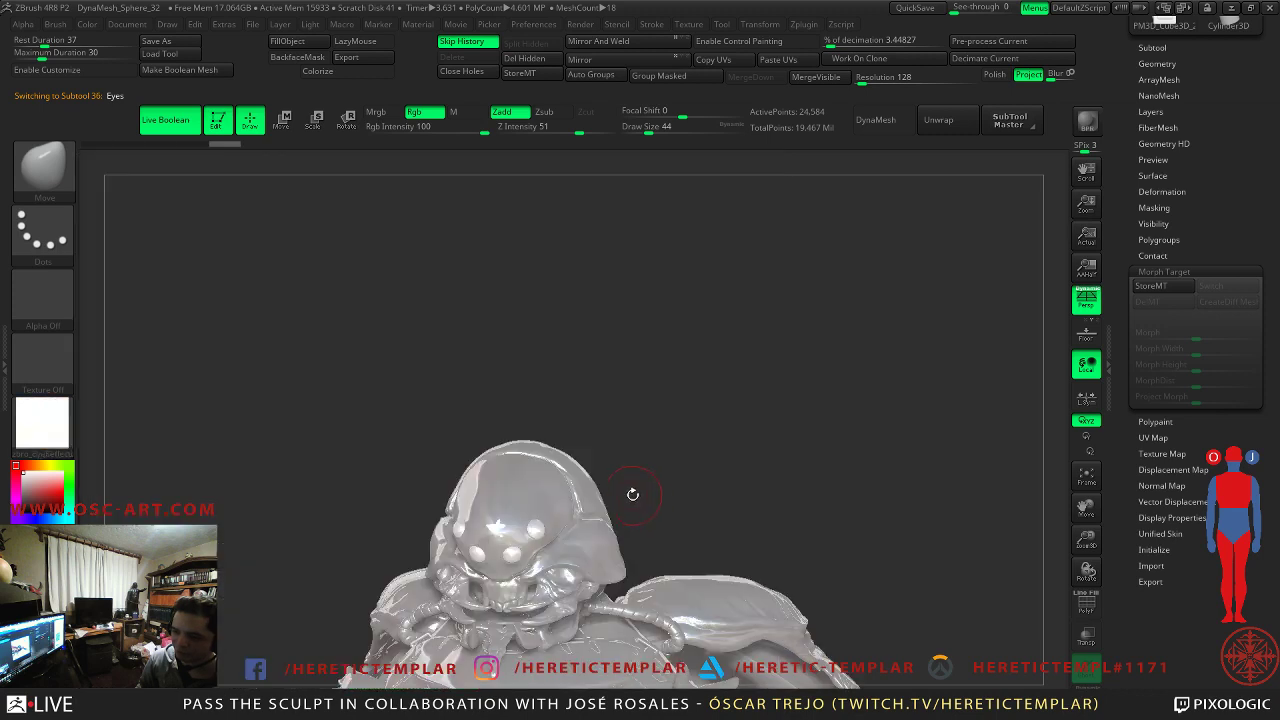
- Switch the active color to black and fill the eyes with color and material using Mrgb, with Colorize enabled
key(b)
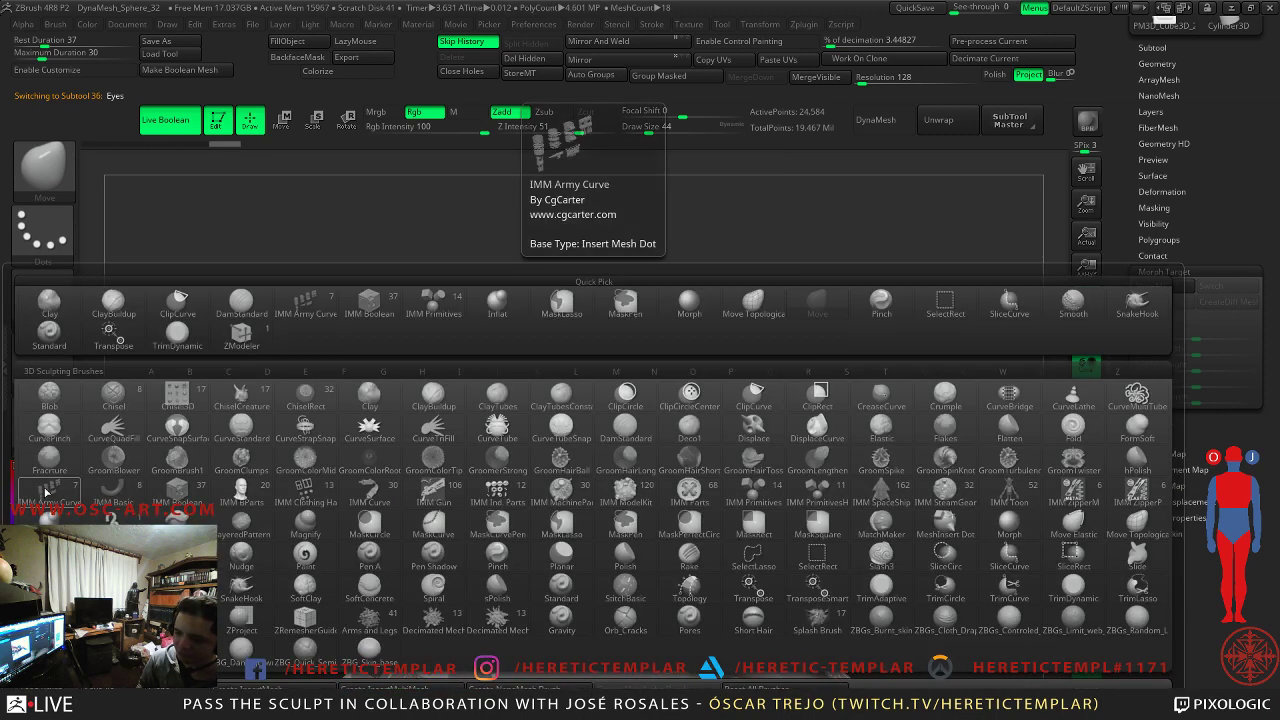
key(v)
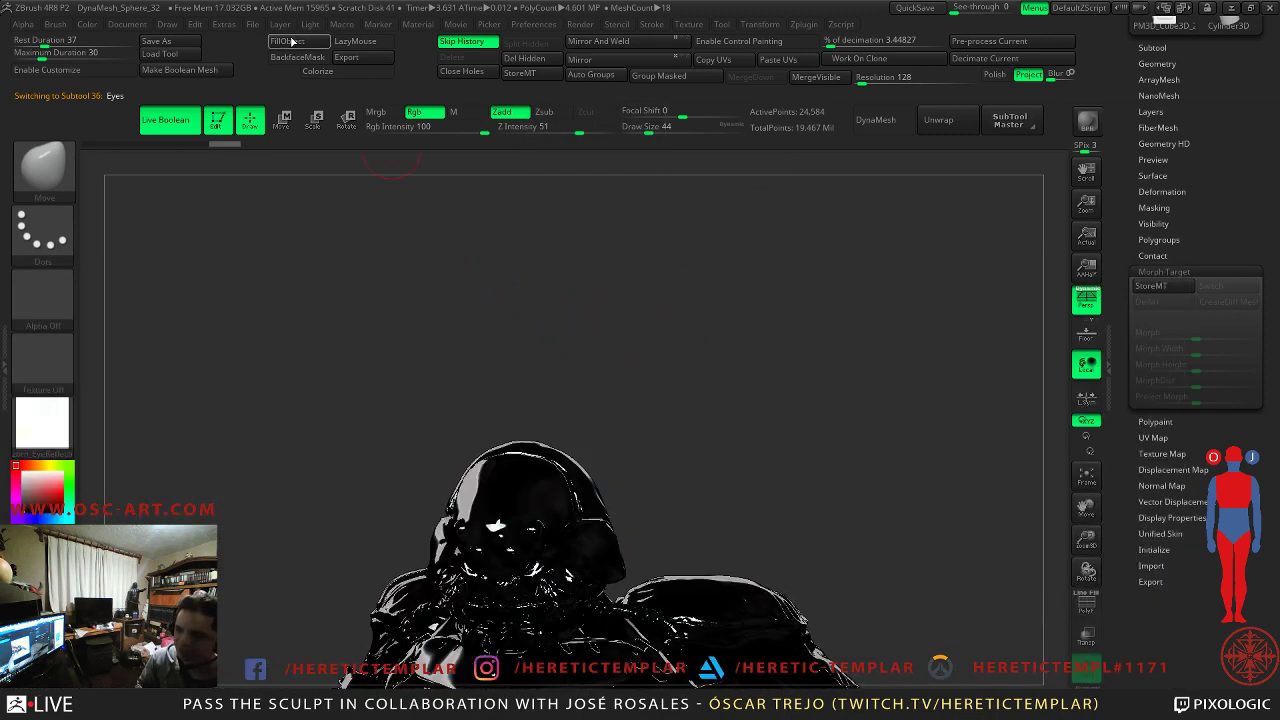
click(385, 112)
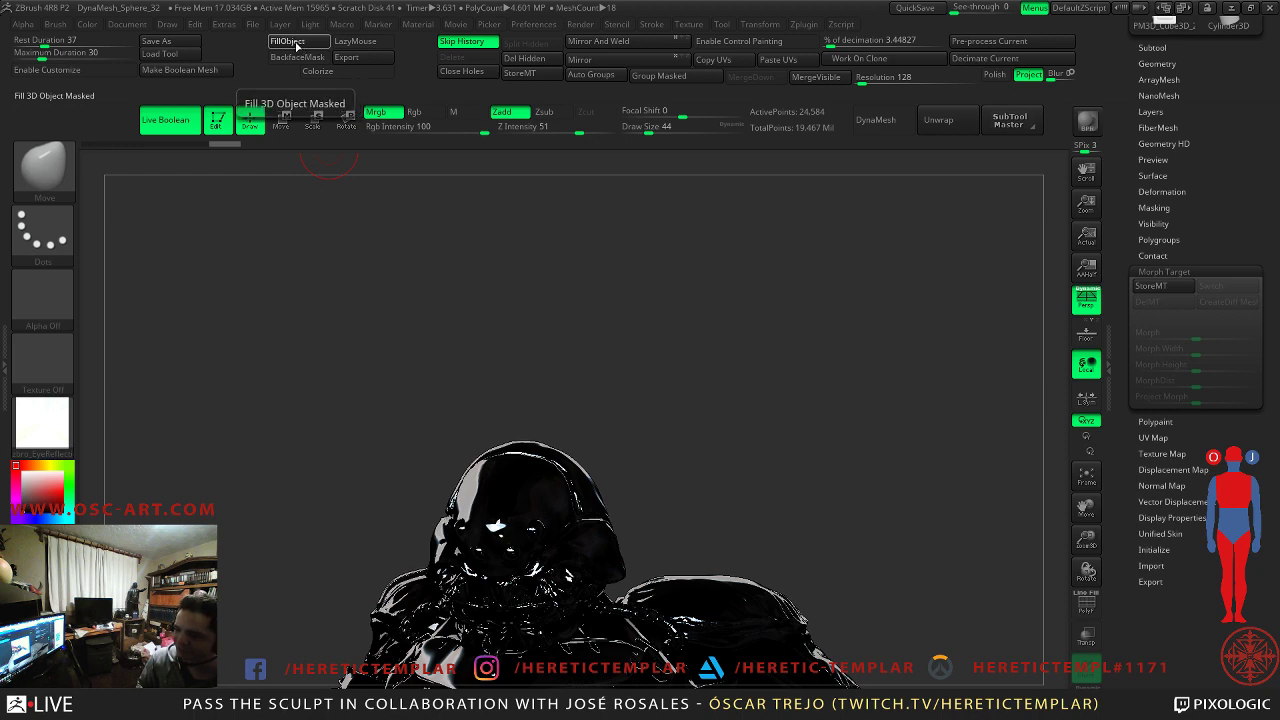
click(347, 71)
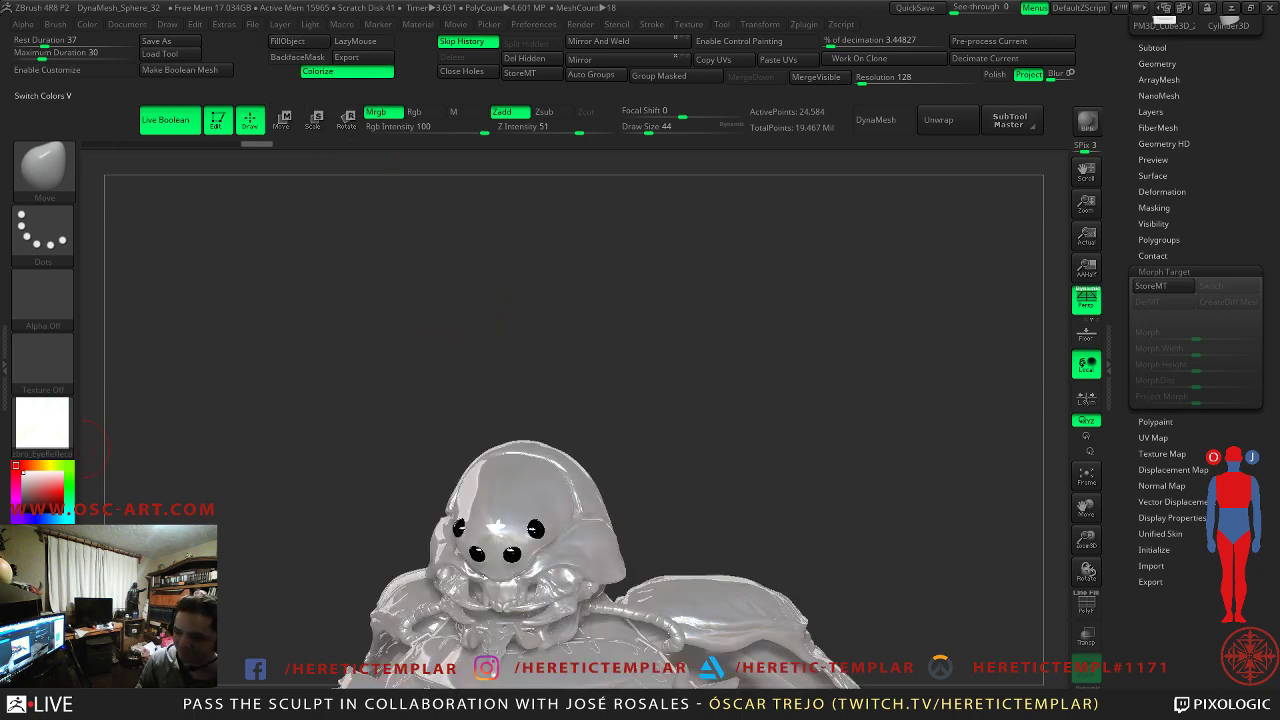
- Try three different clay-like MatCap materials on the unfilled parts of the creature, ending with the olive-grey one
click(43, 440)
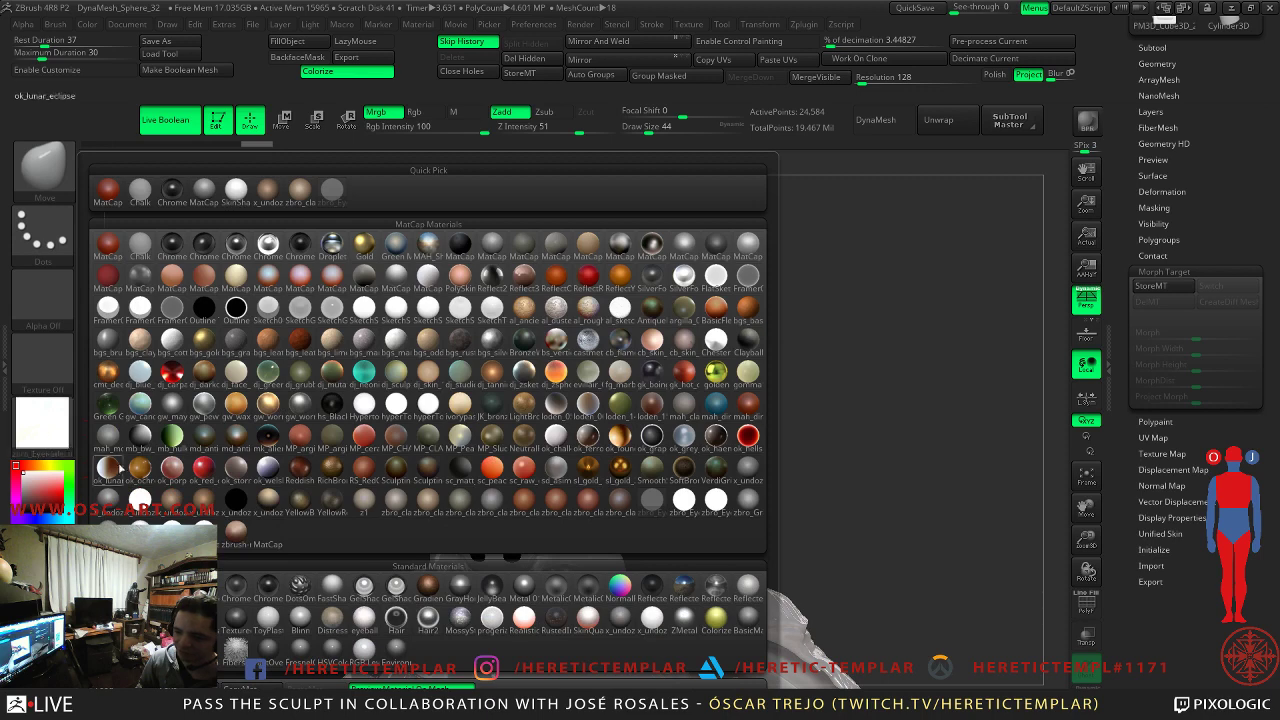
click(178, 510)
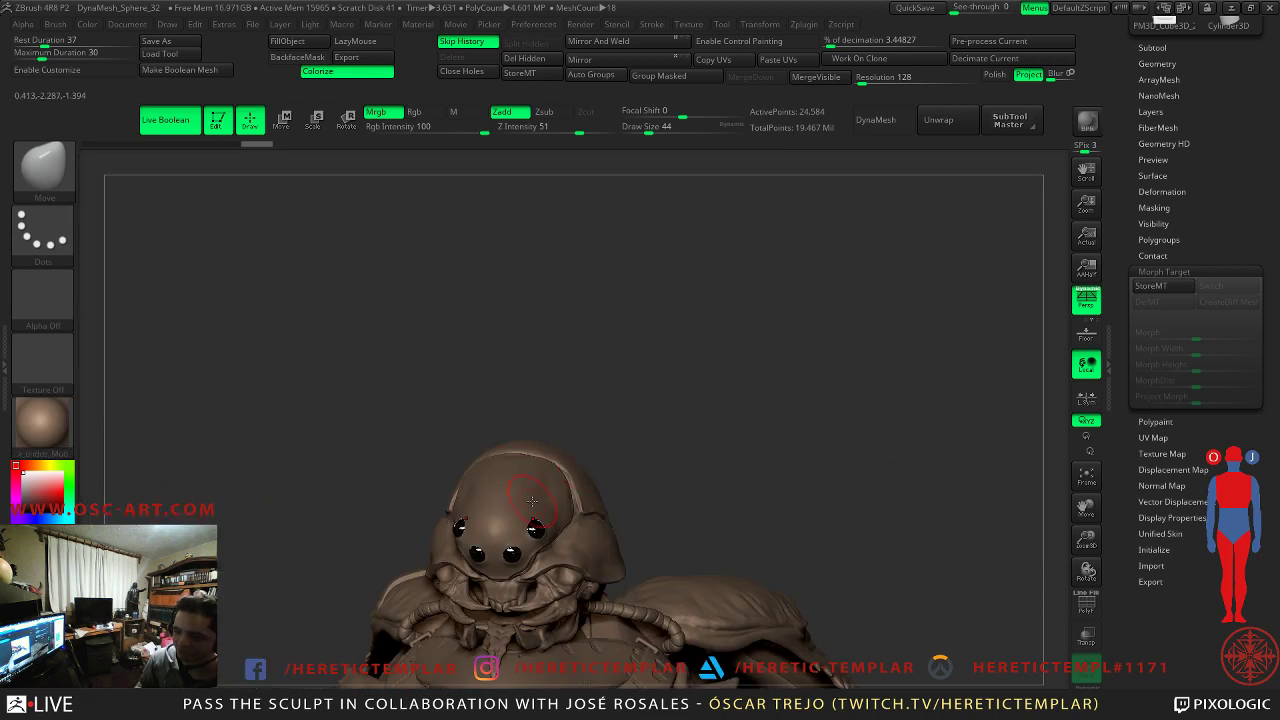
click(42, 424)
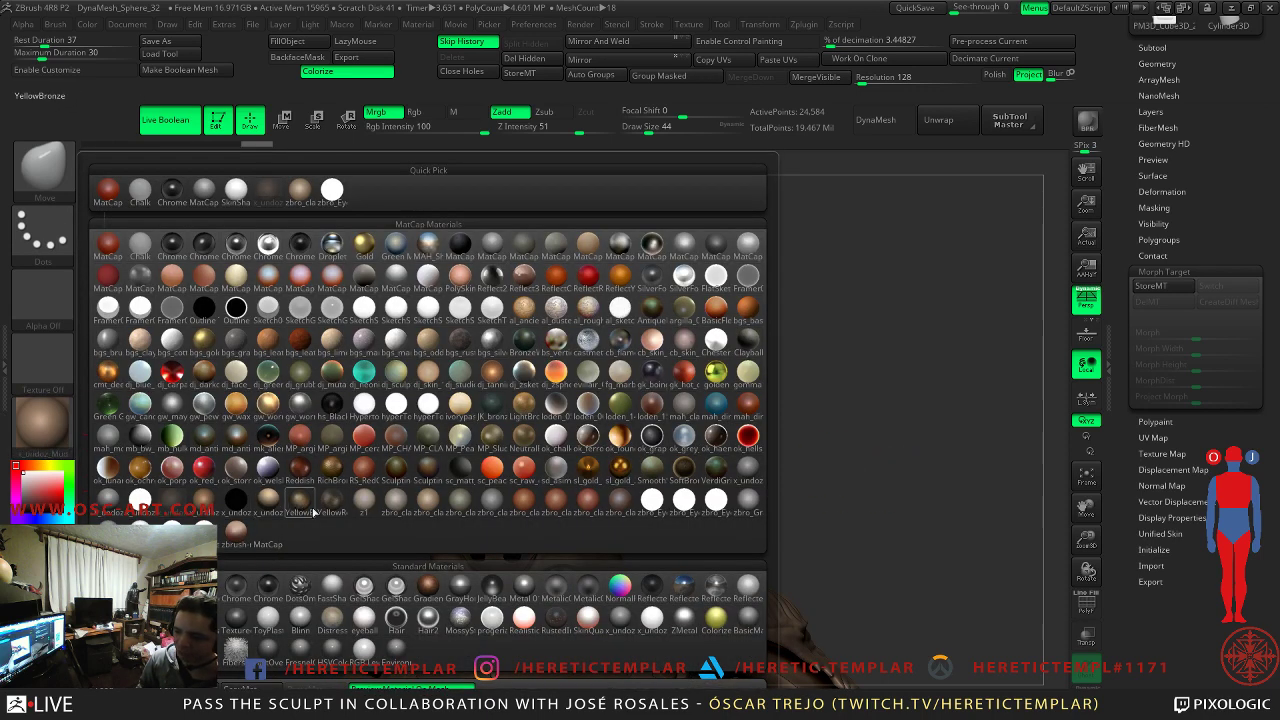
click(432, 505)
click(42, 424)
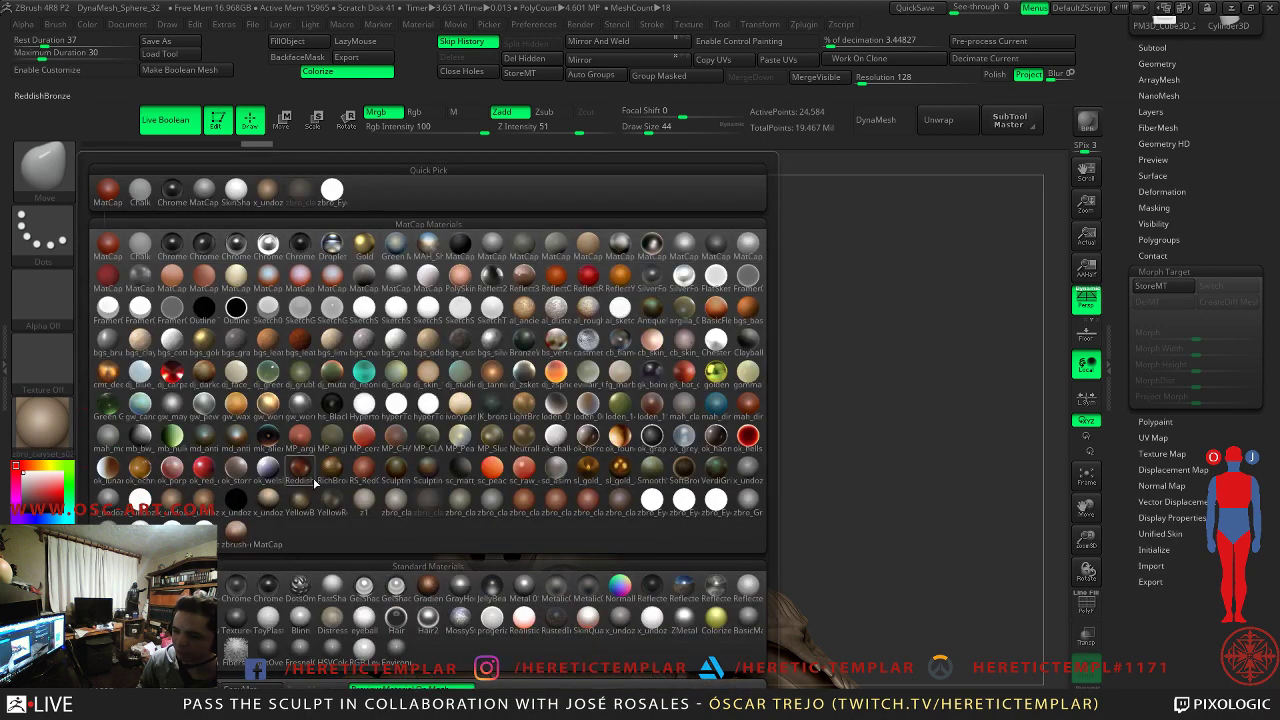
click(460, 505)
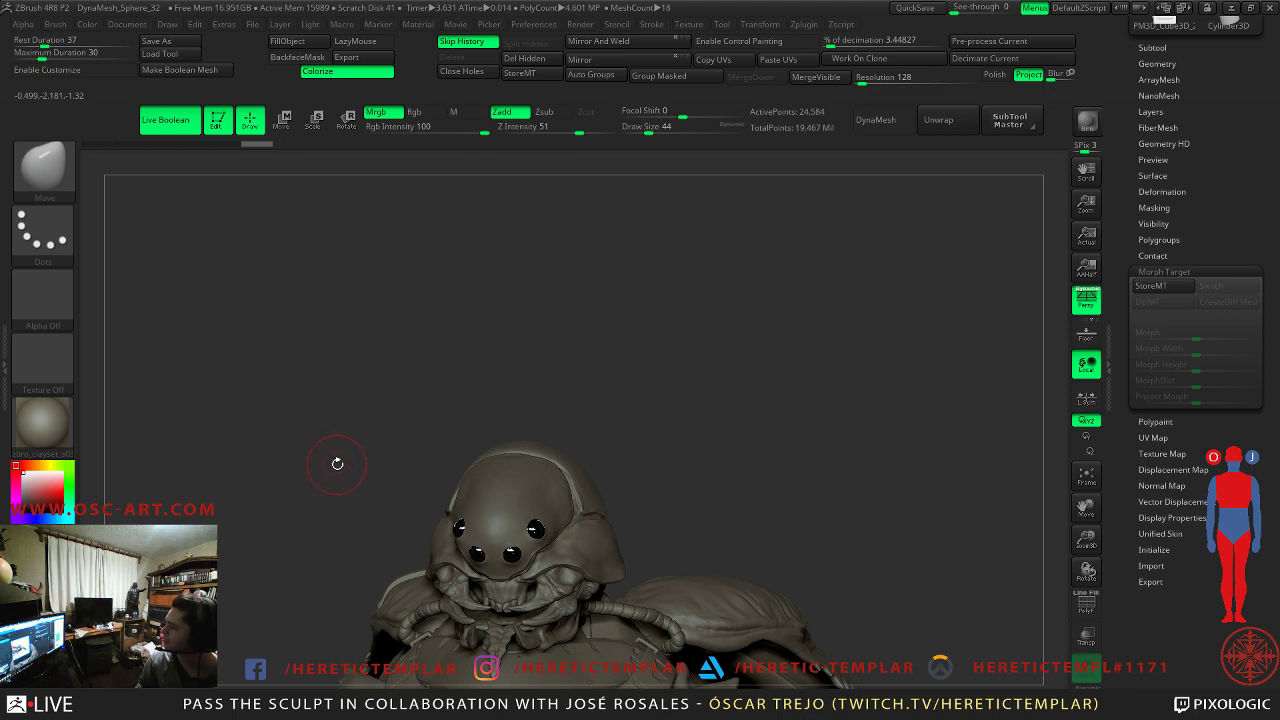
- Examine the whole creature with the olive-grey material and black eyes from several angles with the interface hidden
drag(635, 432, 605, 349)
alt+drag(697, 346, 724, 336)
key(Tab)
drag(769, 293, 810, 302)
mouse_move(815, 318)
ctrl+right_down()
mouse_move(837, 334)
mouse_move(850, 319)
mouse_move(901, 319)
ctrl+right_up()
mouse_move(900, 318)
mouse_down()
mouse_move(886, 306)
mouse_move(858, 313)
mouse_up()
right_drag(859, 312, 840, 305)
alt+right_drag(302, 213, 406, 246)
mouse_move(466, 261)
mouse_down()
mouse_move(414, 289)
mouse_move(373, 243)
mouse_move(120, 353)
mouse_up()
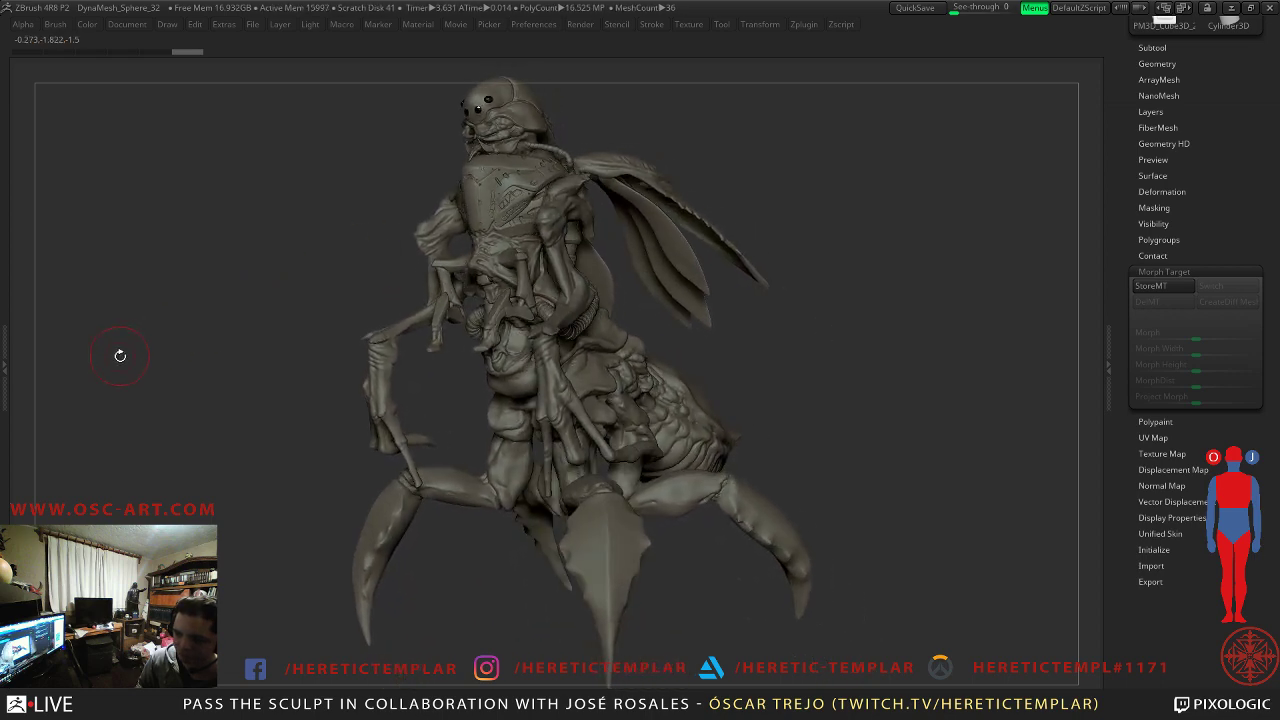
- Apply a neutral grey-brown clay MatCap to the creature and frame it in a three-quarter view with the interface hidden
key(Tab)
click(42, 422)
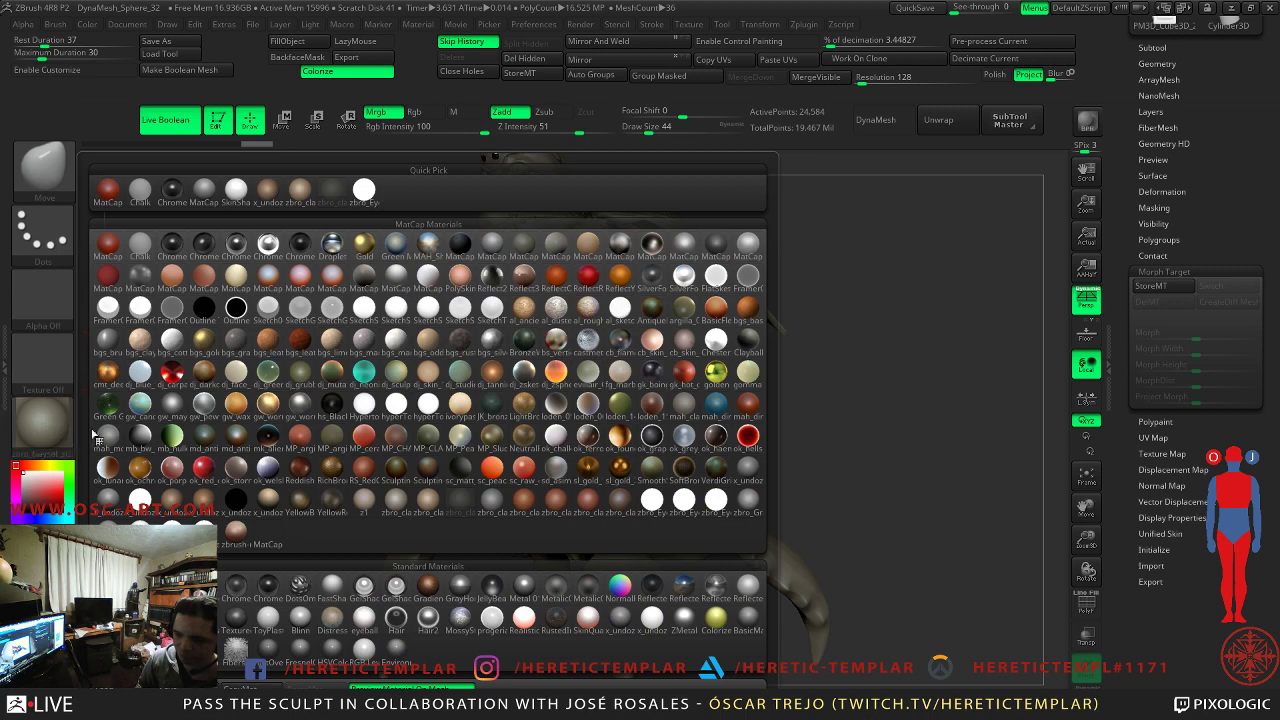
click(393, 513)
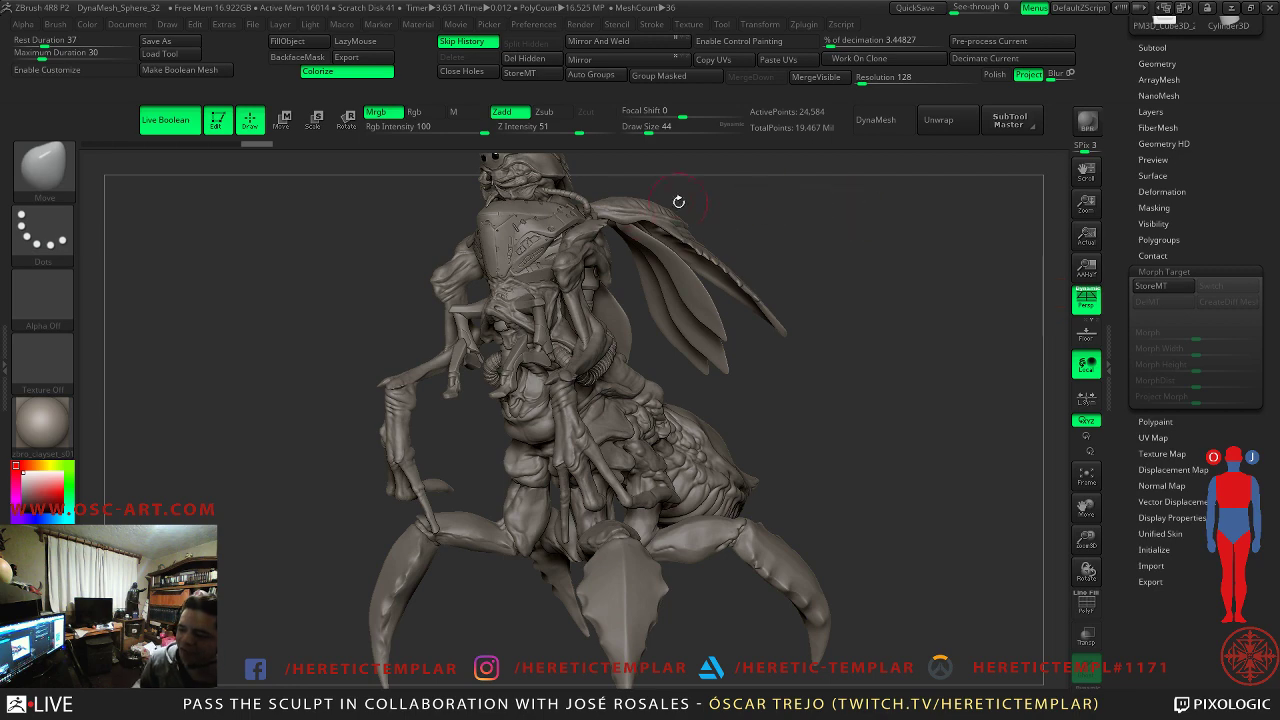
drag(814, 314, 891, 368)
key(Tab)
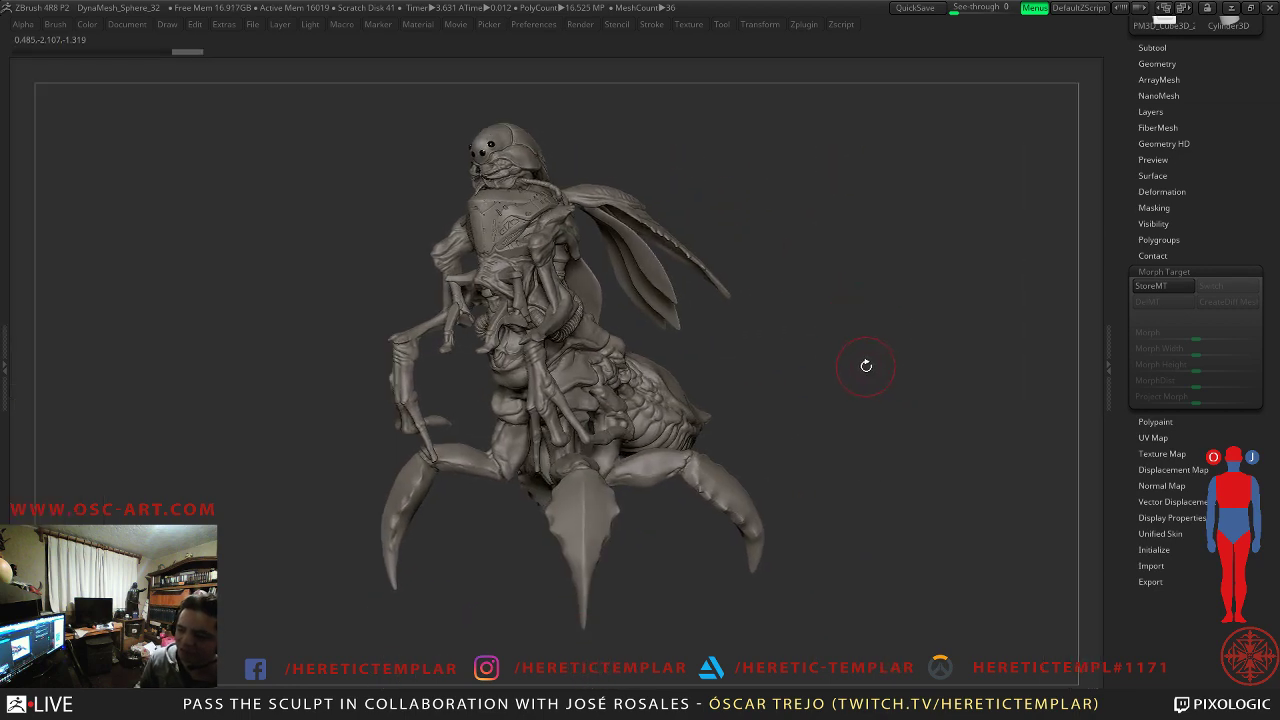
mouse_move(806, 334)
mouse_down()
mouse_move(894, 411)
mouse_move(914, 354)
mouse_move(942, 416)
mouse_move(977, 397)
mouse_up()
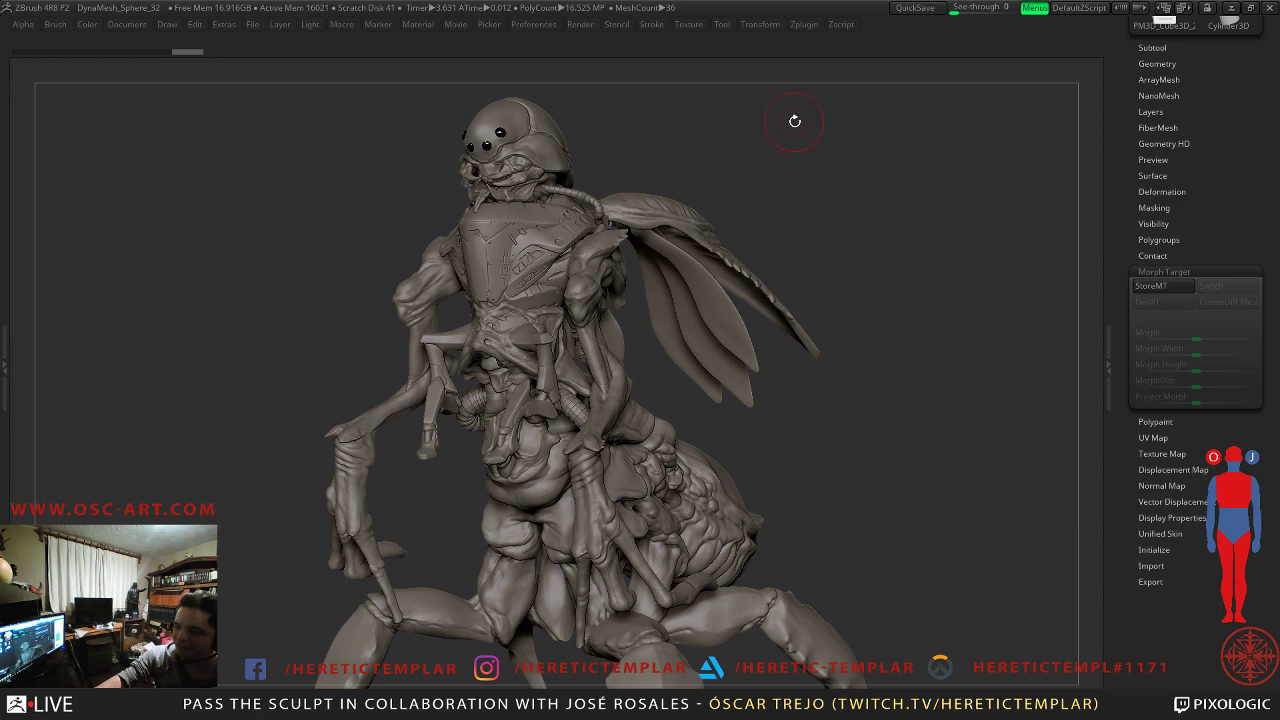
- Examine the whole creature with the grey-brown clay material from side, front and three-quarter views
alt+drag(762, 123, 868, 309)
alt+drag(900, 246, 789, 154)
mouse_move(881, 280)
alt+mouse_down()
mouse_move(893, 241)
mouse_move(920, 224)
mouse_move(908, 285)
mouse_move(977, 352)
mouse_move(963, 349)
alt+mouse_up()
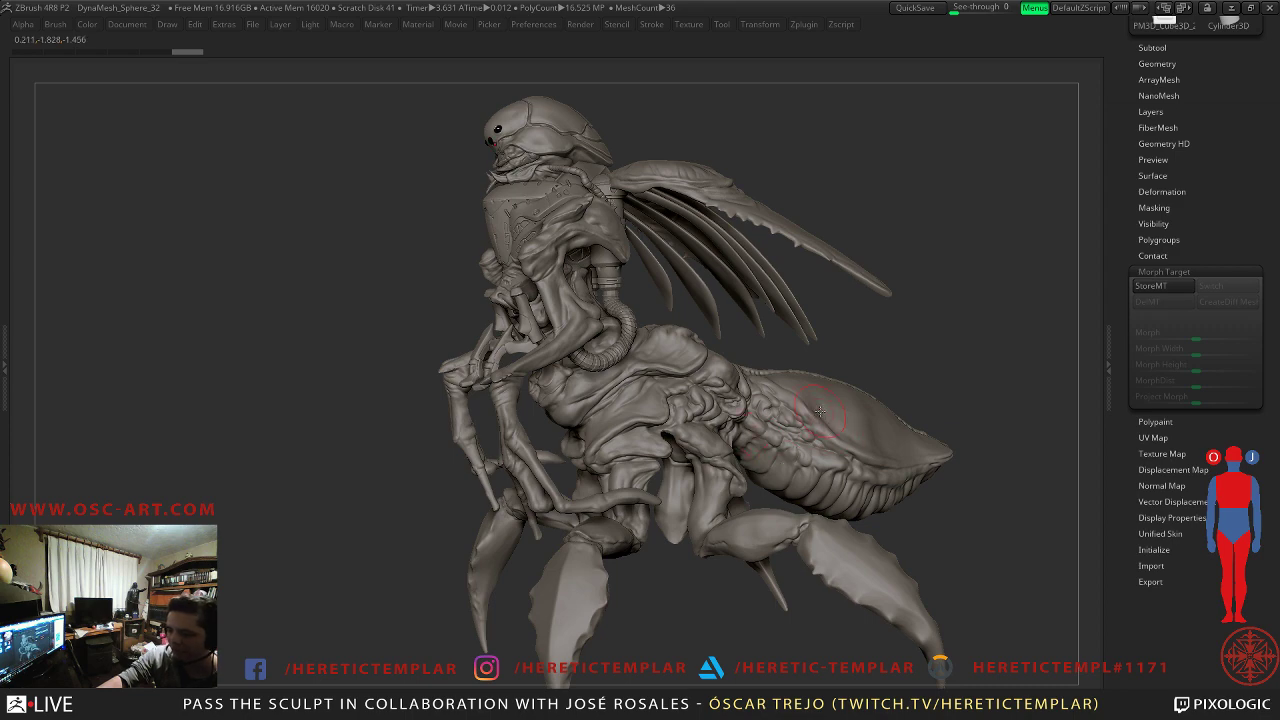
mouse_move(906, 408)
mouse_down()
mouse_move(843, 354)
mouse_move(851, 323)
mouse_up()
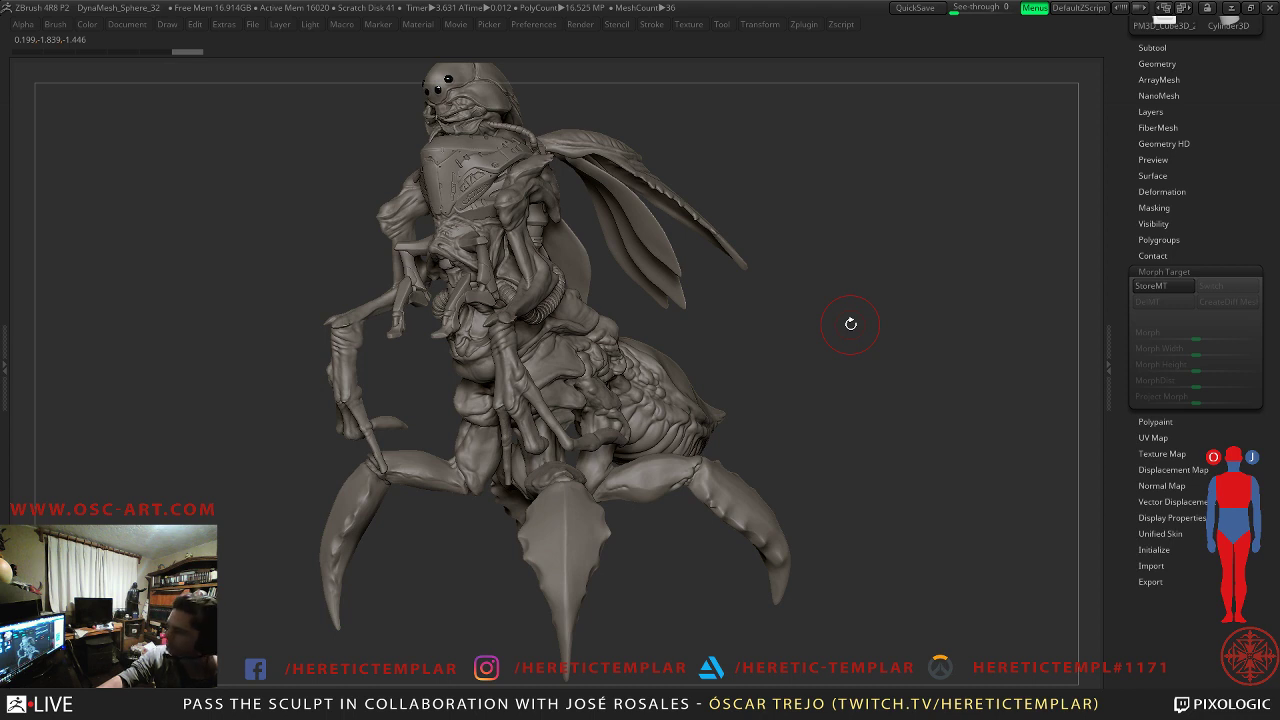
mouse_move(851, 323)
mouse_down()
mouse_move(849, 403)
mouse_move(876, 410)
mouse_move(886, 392)
mouse_up()
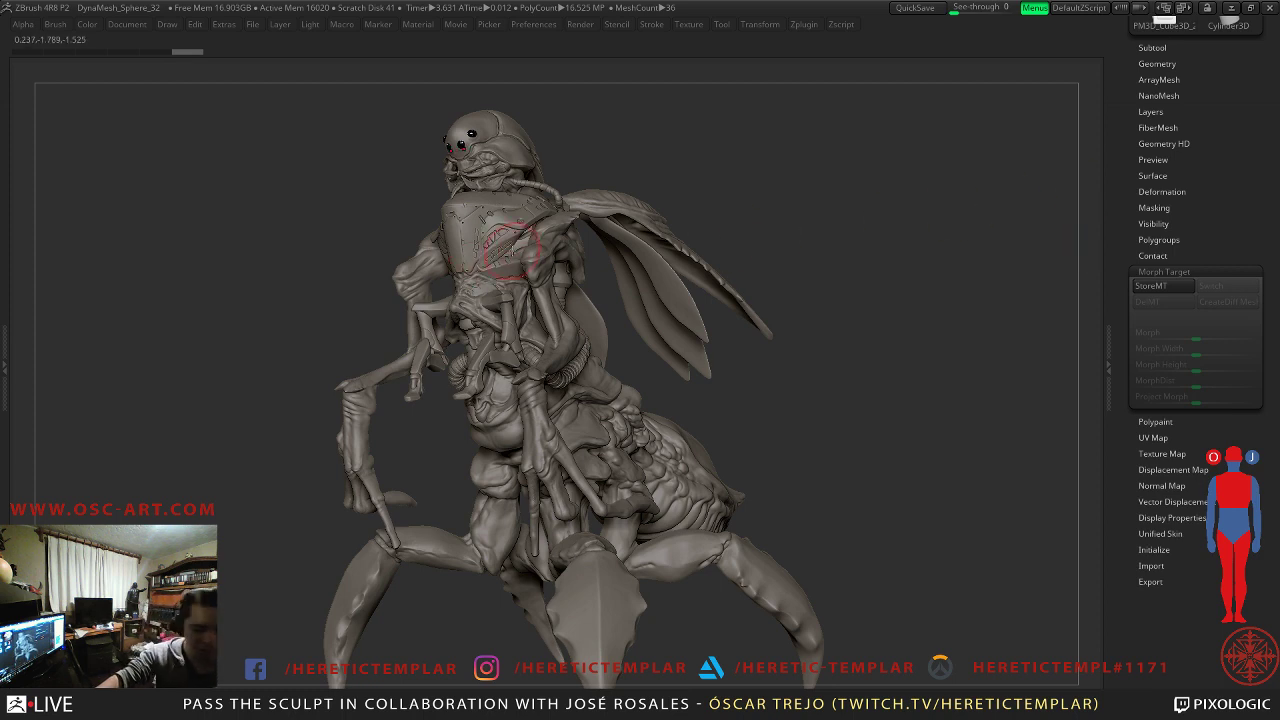
- Bring back the interface, undo the glossy black fill on the eyes, and make the head the active subtool
key(Tab)
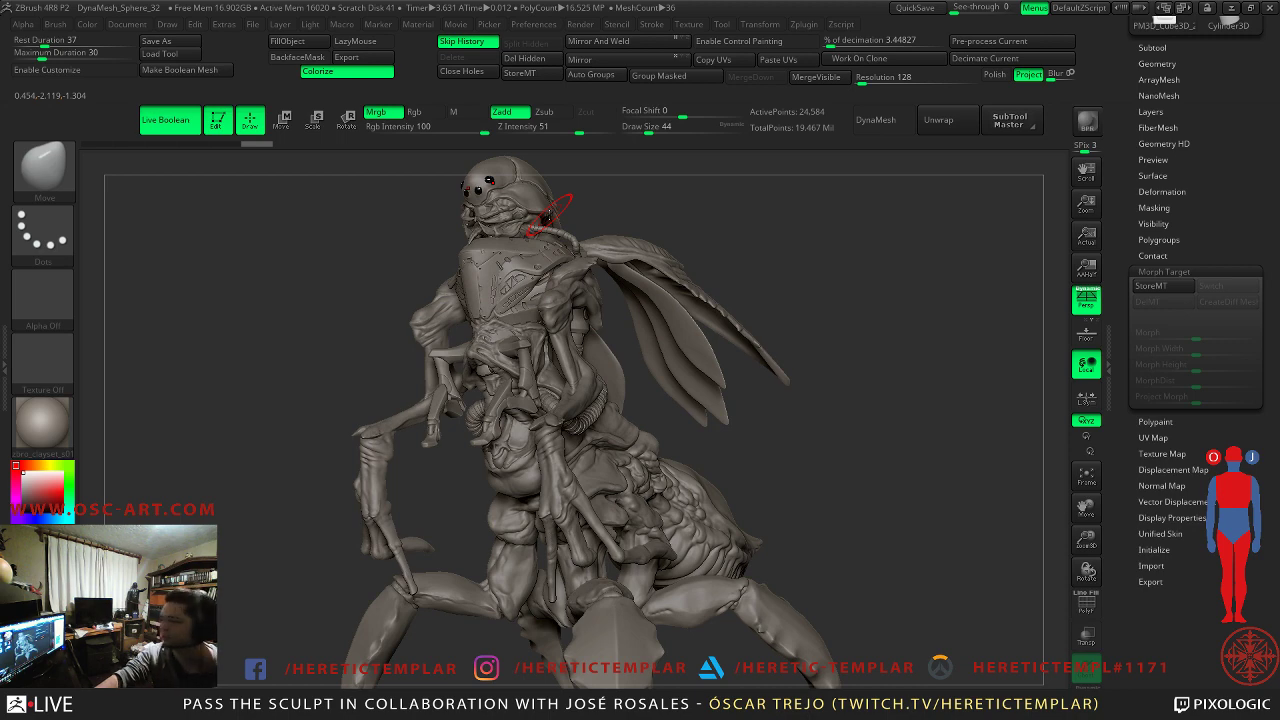
drag(711, 238, 858, 250)
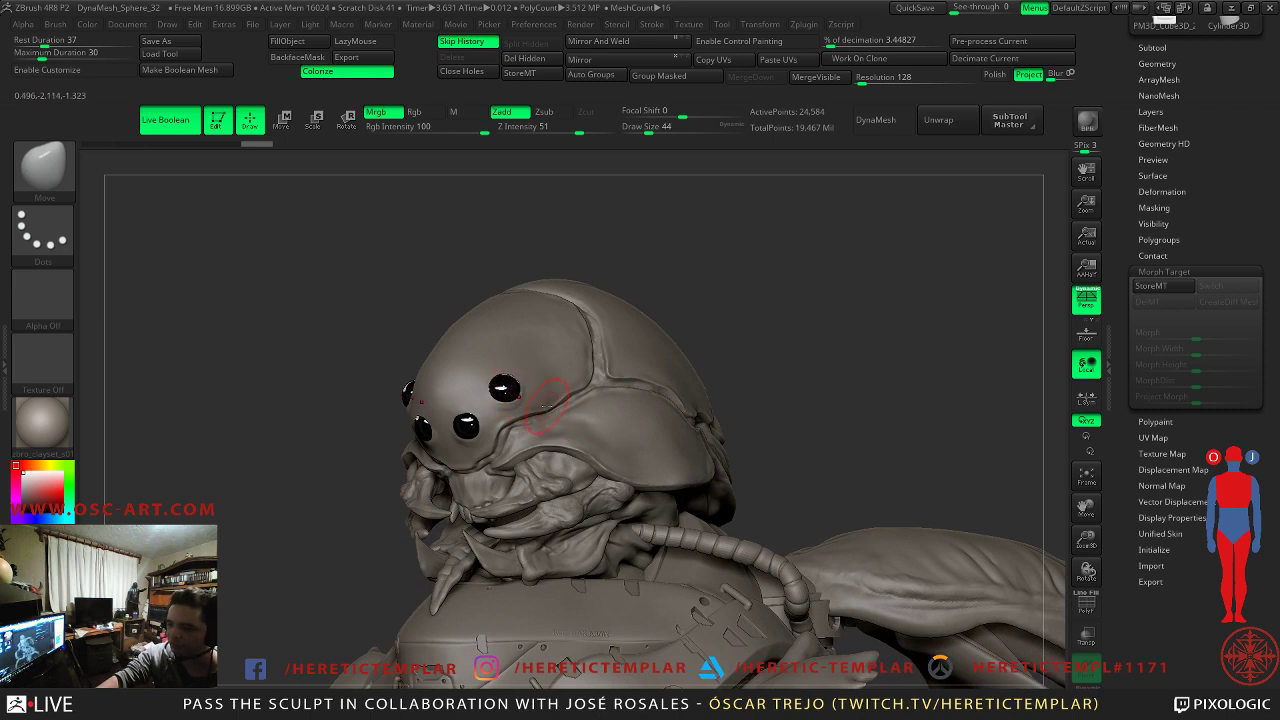
key(shift+f)
key(shift+f)
key(ctrl+z)
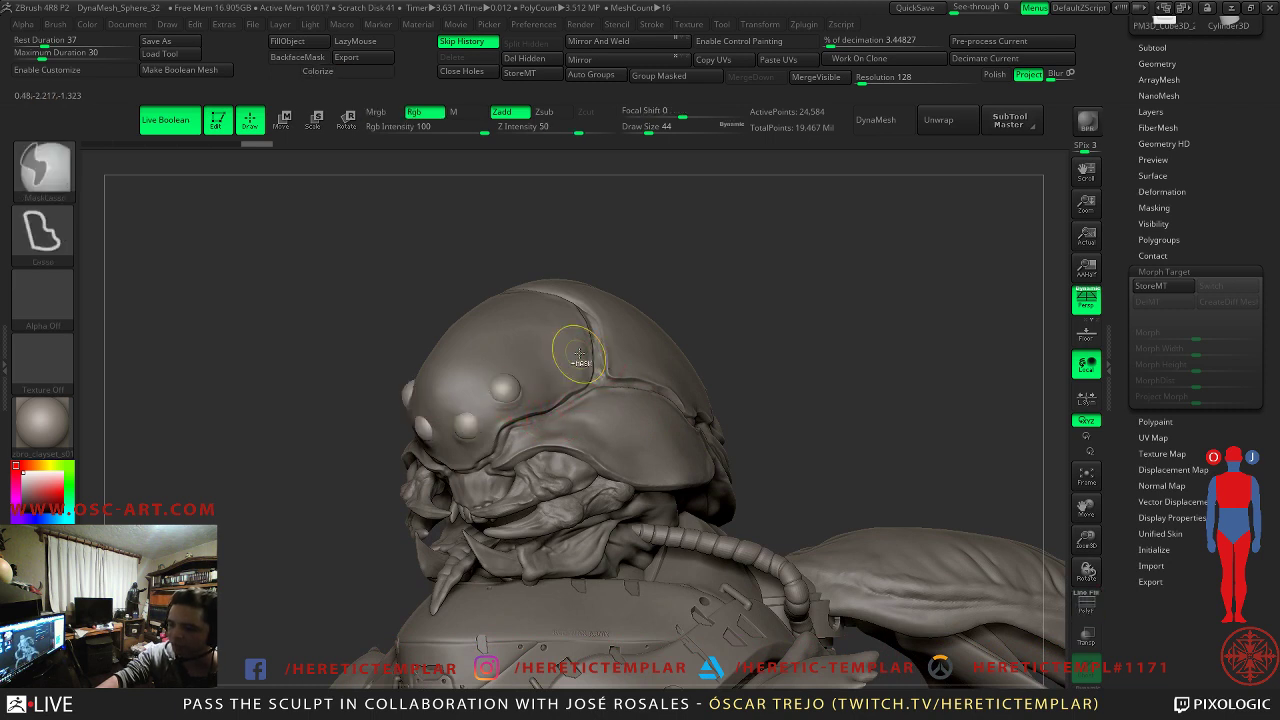
drag(704, 354, 690, 299)
alt+click(610, 410)
key(ctrl+z)
key(ctrl+z)
key(ctrl+z)
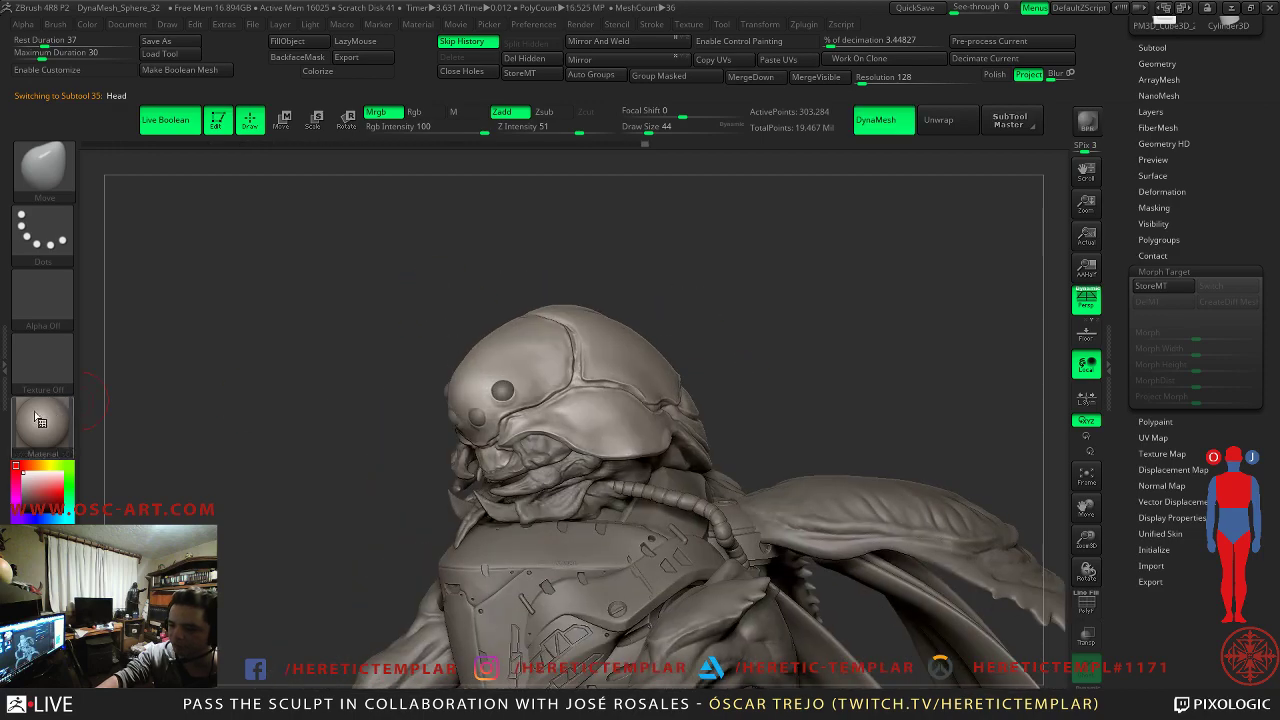
- Switch the active material to the worn gold MatCap and make the eyes the active subtool
click(42, 420)
click(268, 414)
drag(269, 420, 350, 450)
alt+click(488, 437)
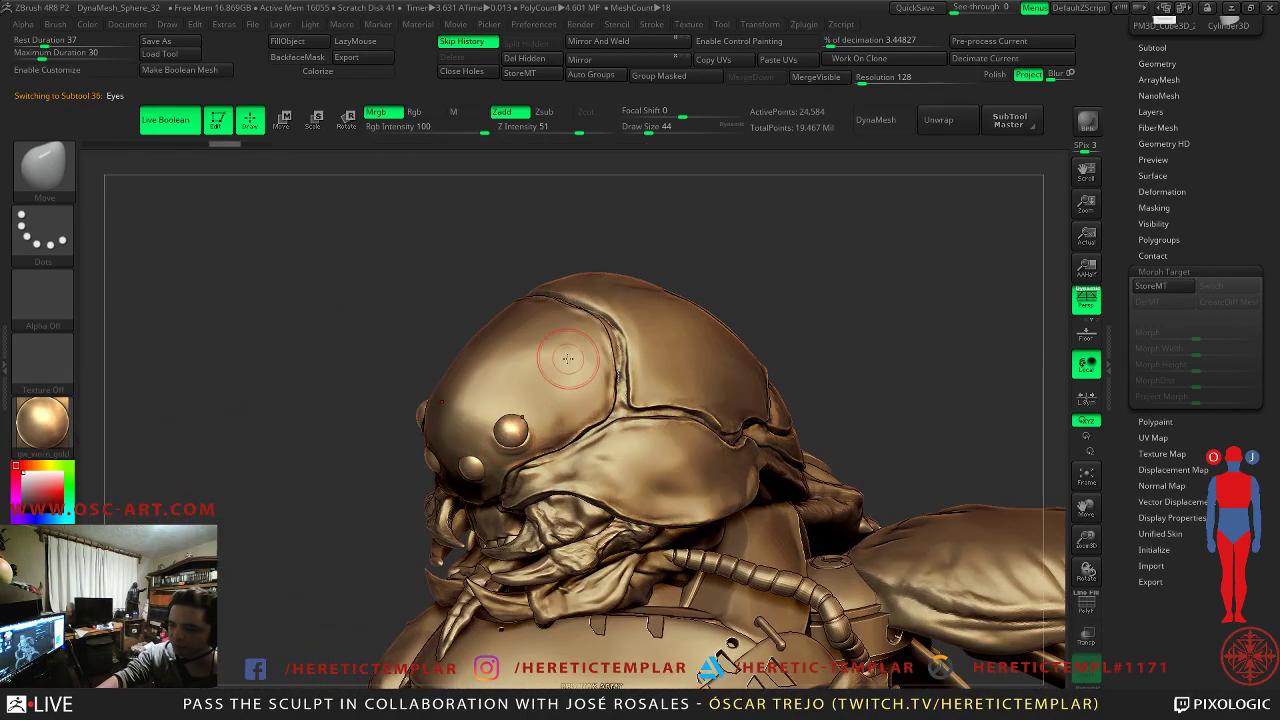
- Fill the eyes with white and the worn gold material using the Mrgb channel
click(88, 24)
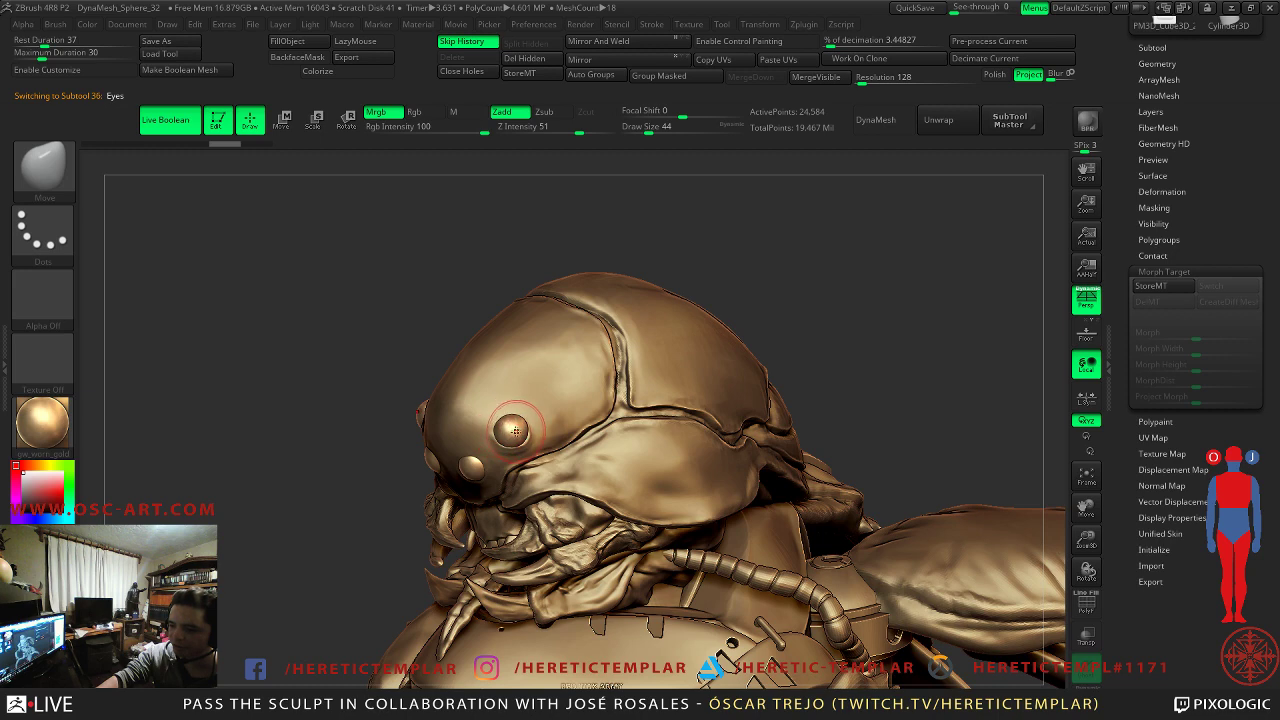
click(414, 112)
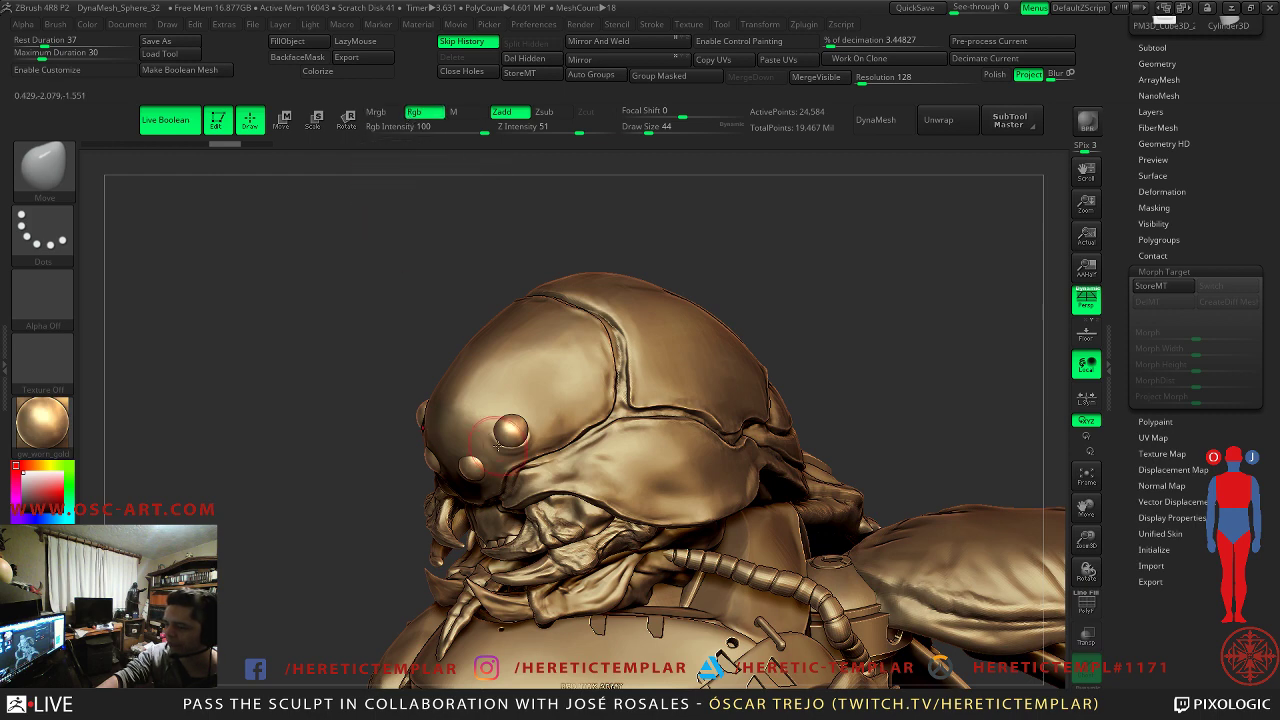
click(390, 113)
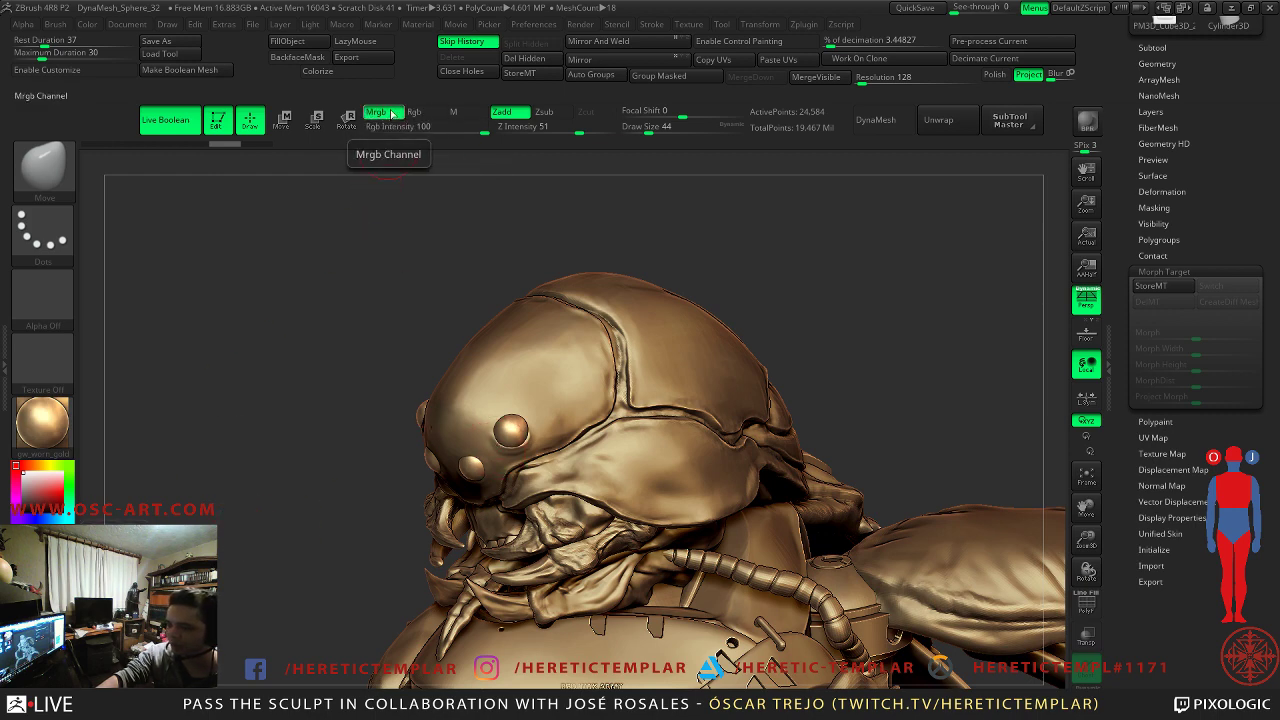
click(90, 24)
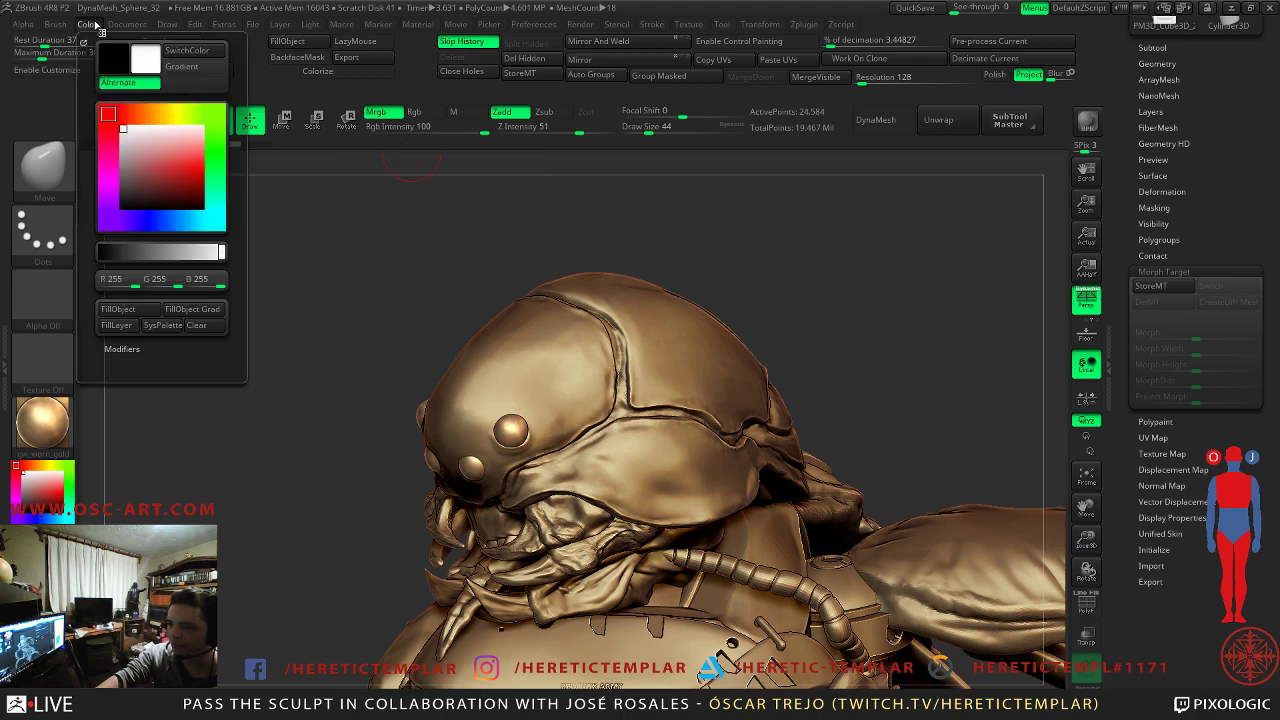
click(129, 311)
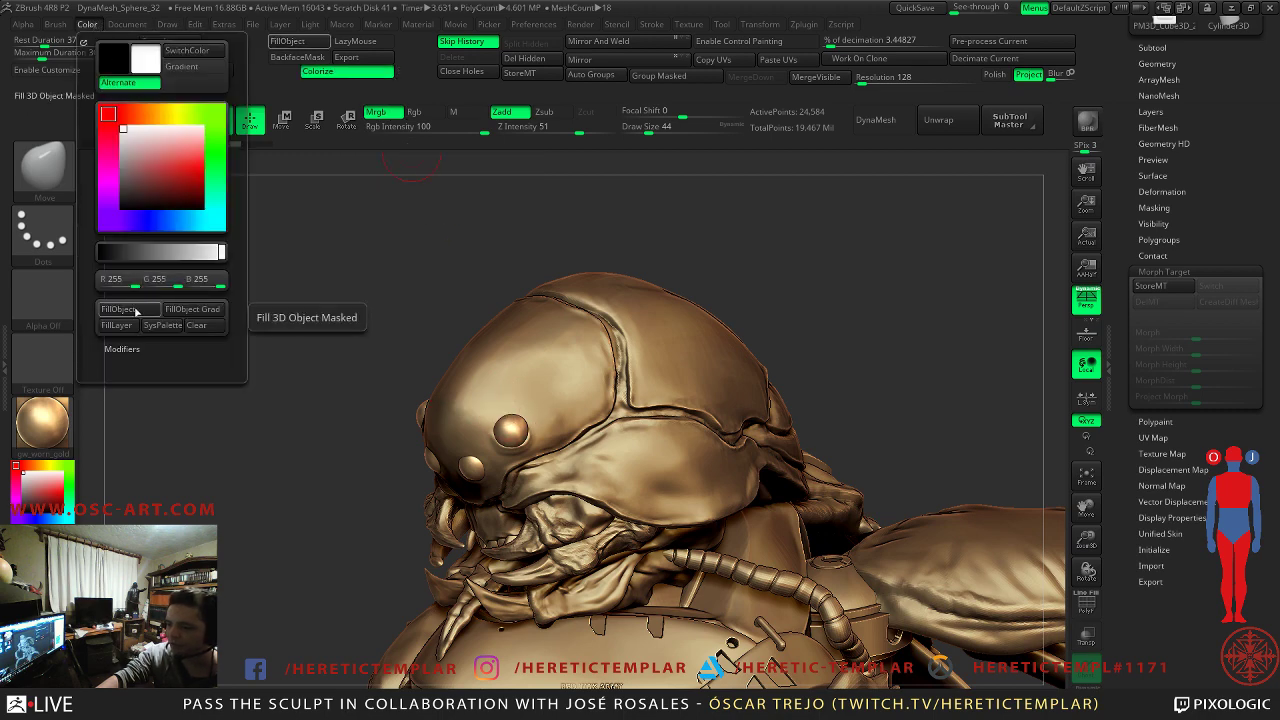
- Return the unfilled parts to the neutral grey-brown clay MatCap and check the gold eyes up close
click(62, 418)
click(340, 196)
mouse_move(331, 344)
mouse_down()
mouse_move(569, 323)
mouse_move(591, 286)
mouse_move(576, 310)
mouse_move(614, 286)
mouse_move(629, 249)
mouse_move(737, 334)
mouse_move(707, 326)
mouse_move(831, 349)
mouse_move(814, 286)
mouse_move(825, 362)
mouse_up()
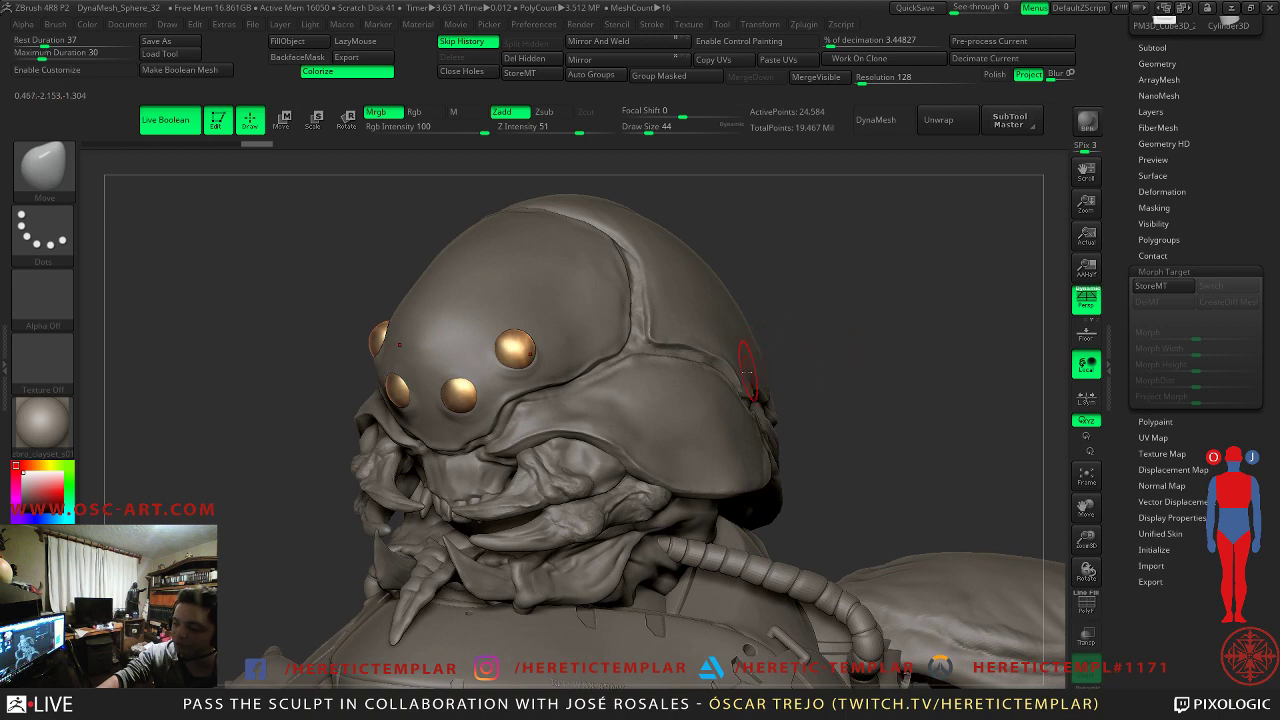
- Make the back engines the active subtool and try the sl_gold_2 MatCap on the unfilled parts
alt+click(757, 567)
alt+drag(820, 508, 685, 477)
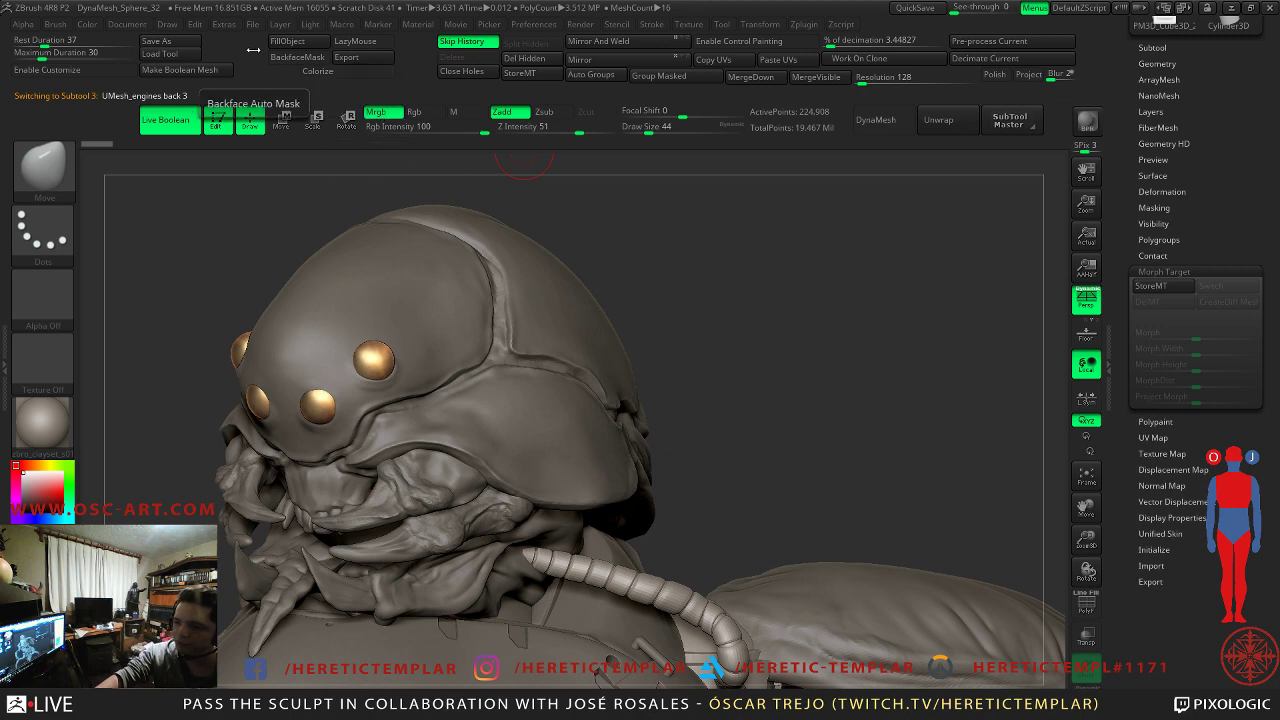
click(87, 24)
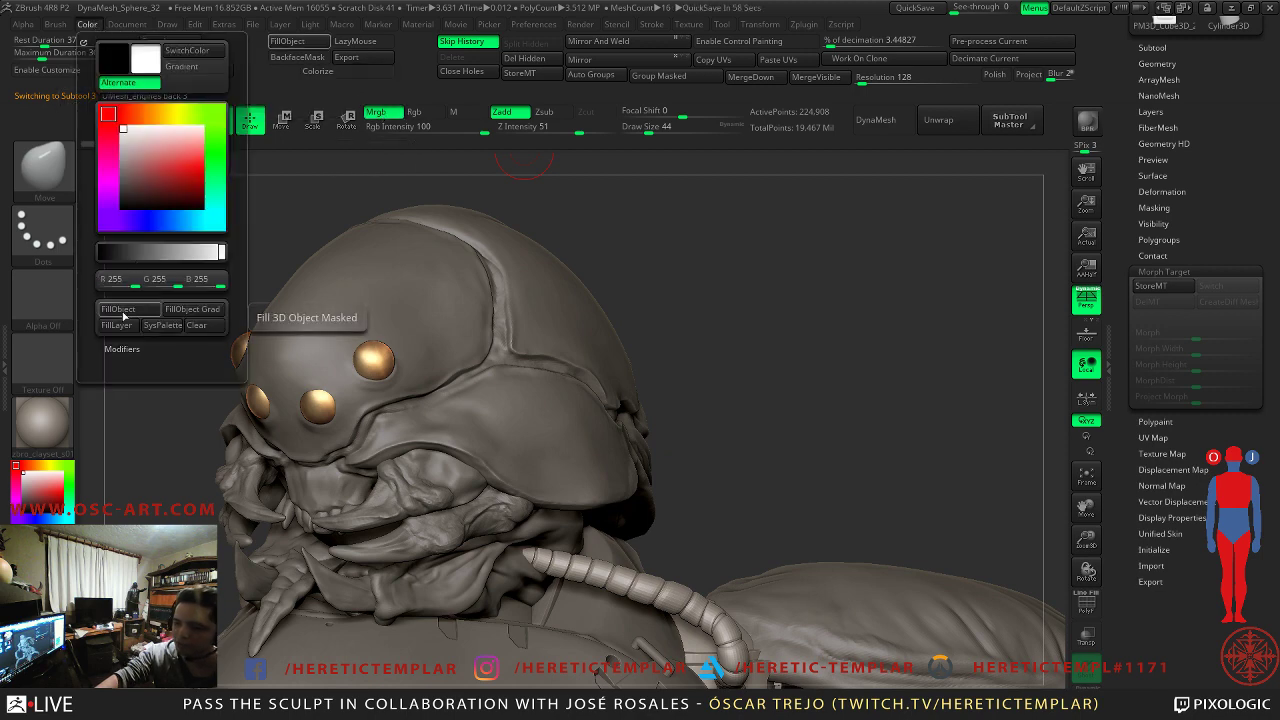
click(42, 422)
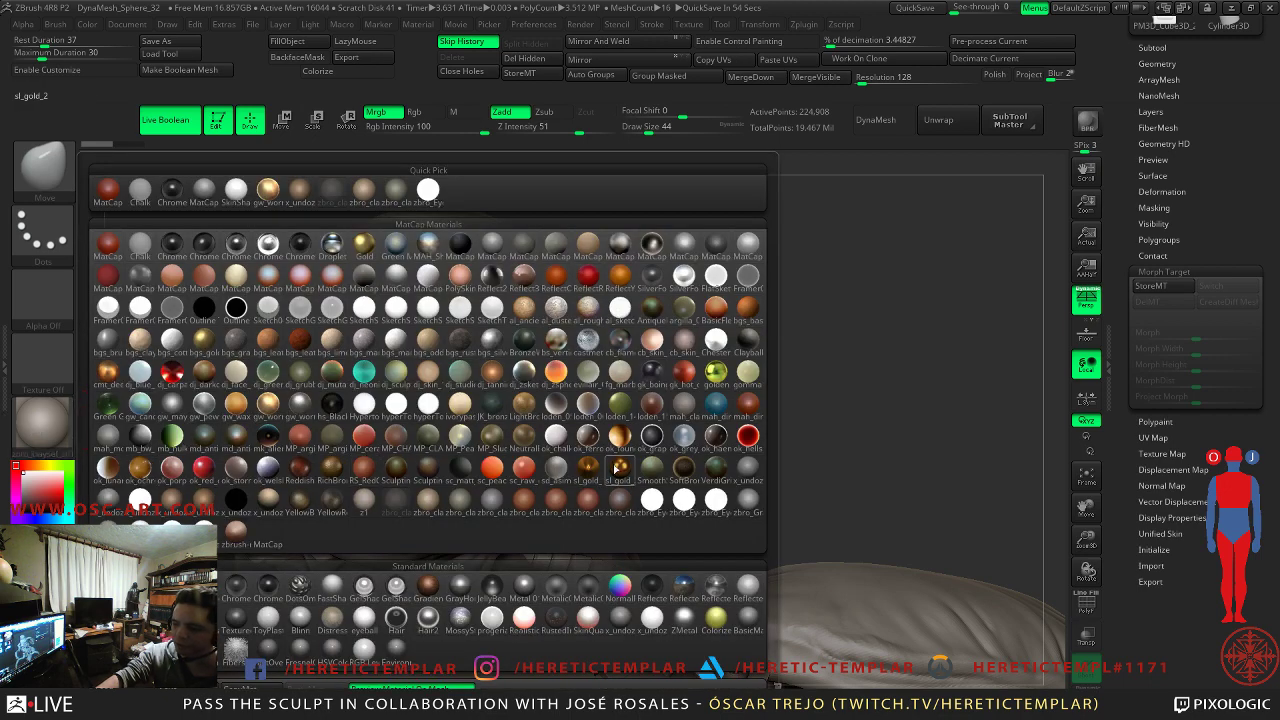
mouse_move(620, 468)
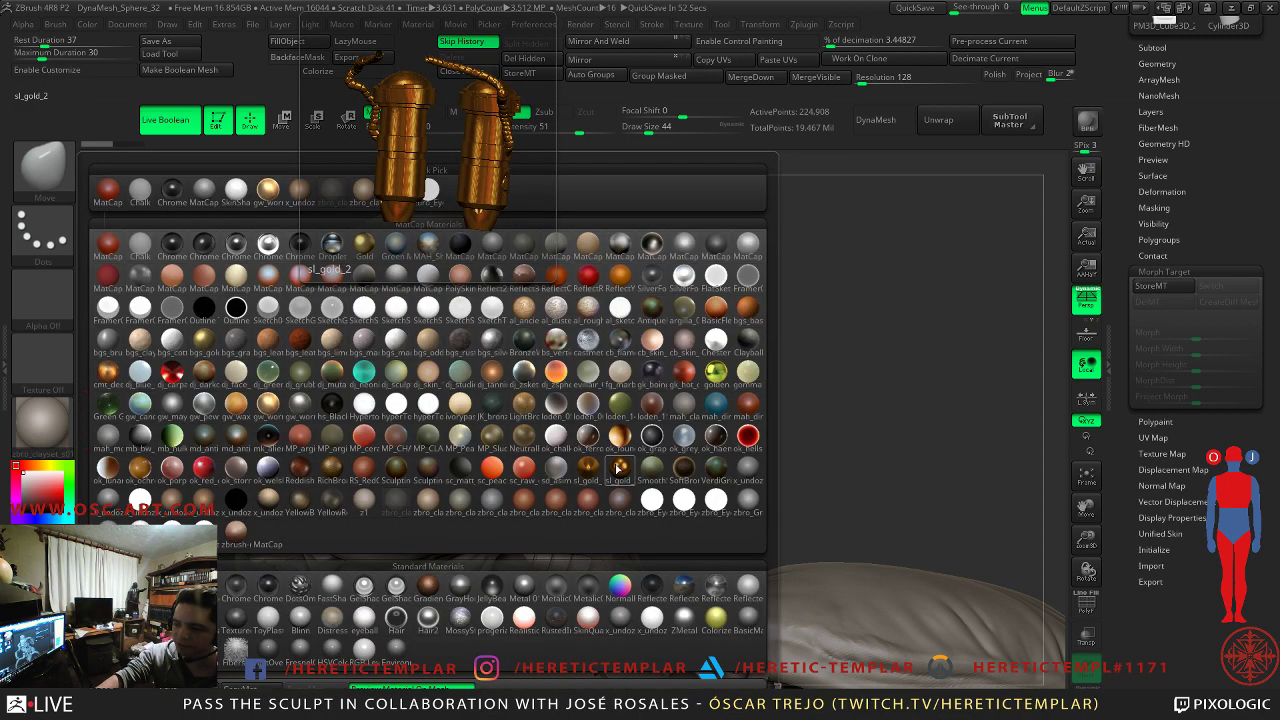
click(620, 468)
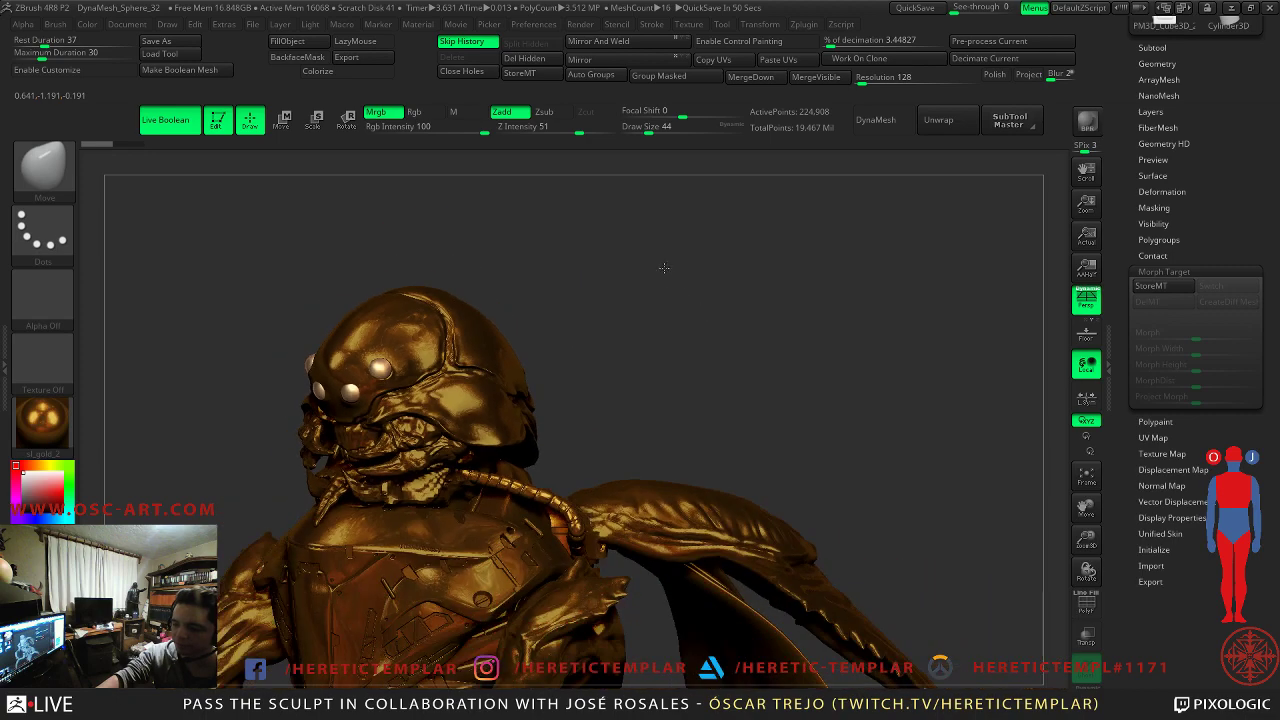
- Apply the grey-green clay MatCap to the unfilled parts and inspect it against the gold eyes from several angles
click(42, 422)
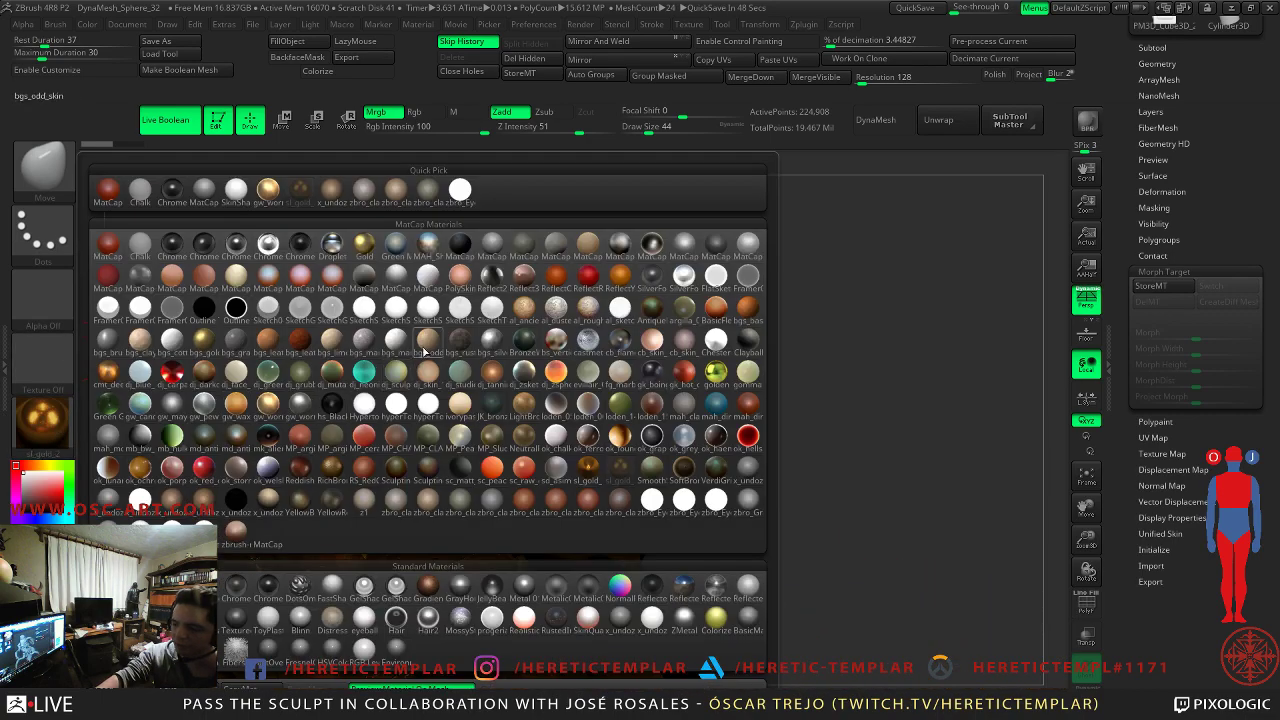
click(562, 248)
mouse_move(633, 304)
mouse_down()
mouse_move(746, 322)
mouse_move(695, 322)
mouse_up()
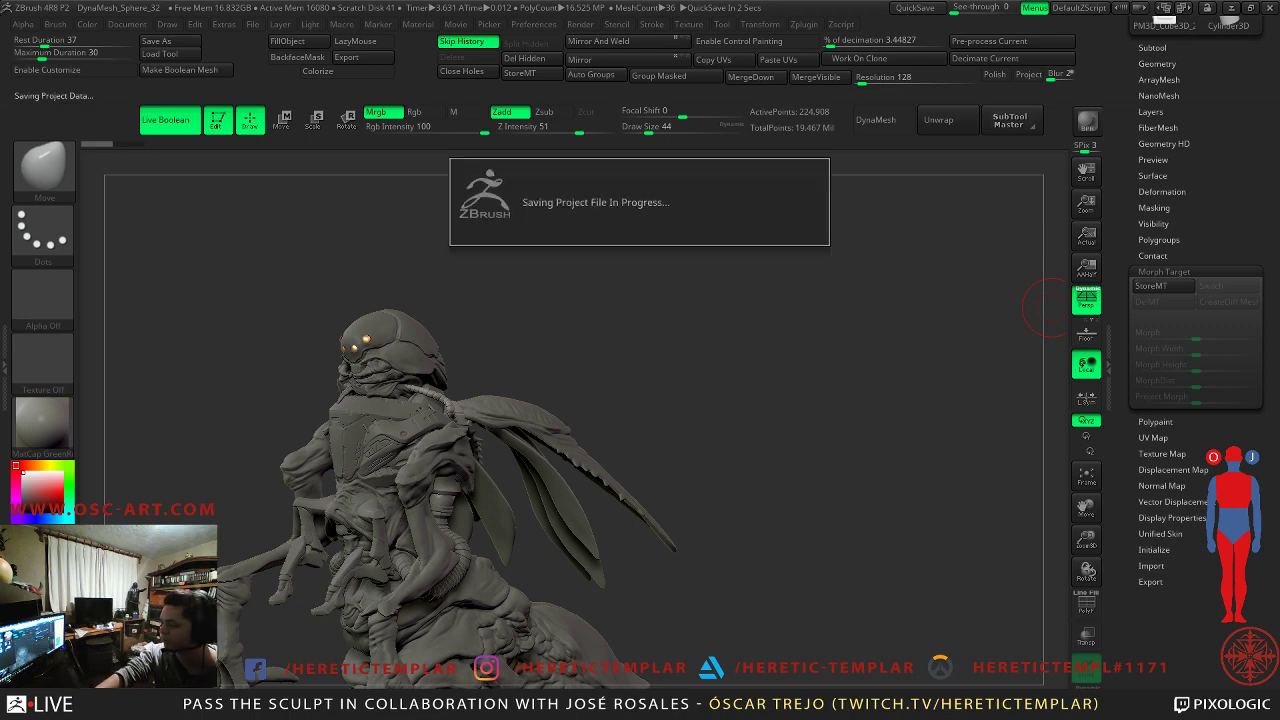
mouse_move(641, 458)
mouse_down()
mouse_move(626, 386)
mouse_move(765, 372)
mouse_move(1047, 264)
mouse_up()
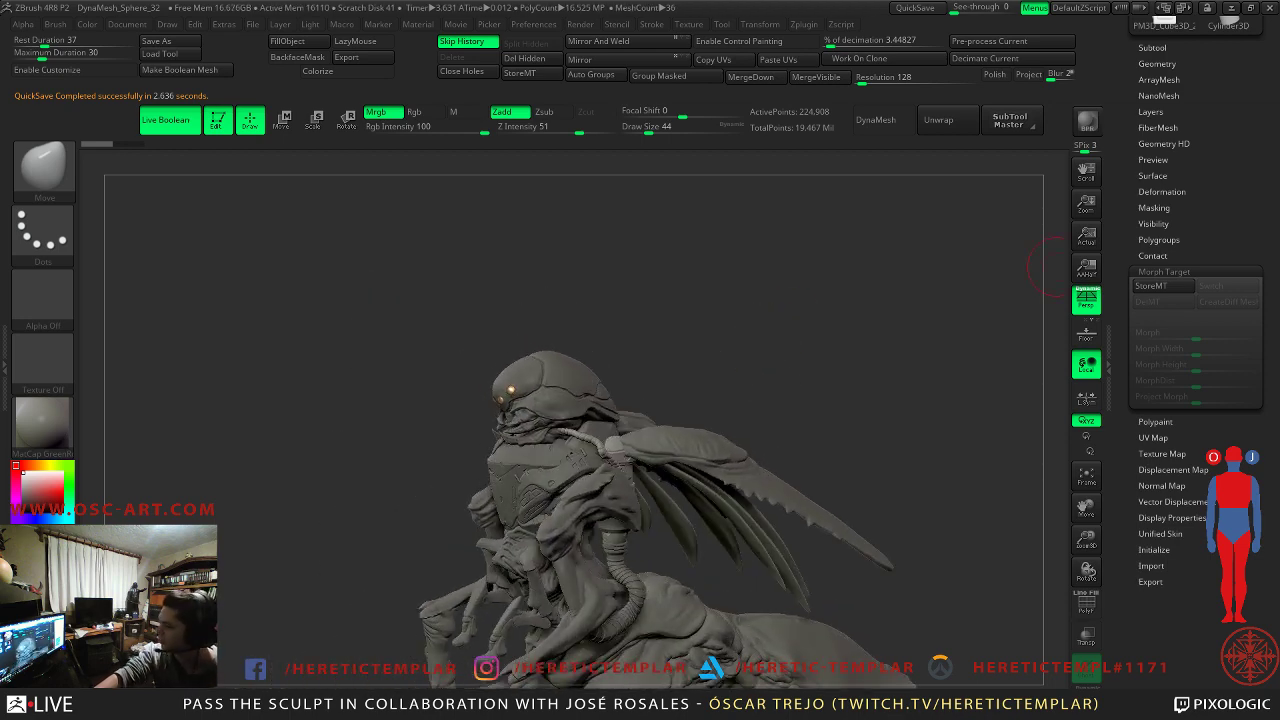
mouse_move(894, 413)
mouse_down()
mouse_move(903, 420)
mouse_move(897, 394)
mouse_move(863, 374)
mouse_move(958, 490)
mouse_move(962, 462)
mouse_move(922, 444)
mouse_move(806, 441)
mouse_up()
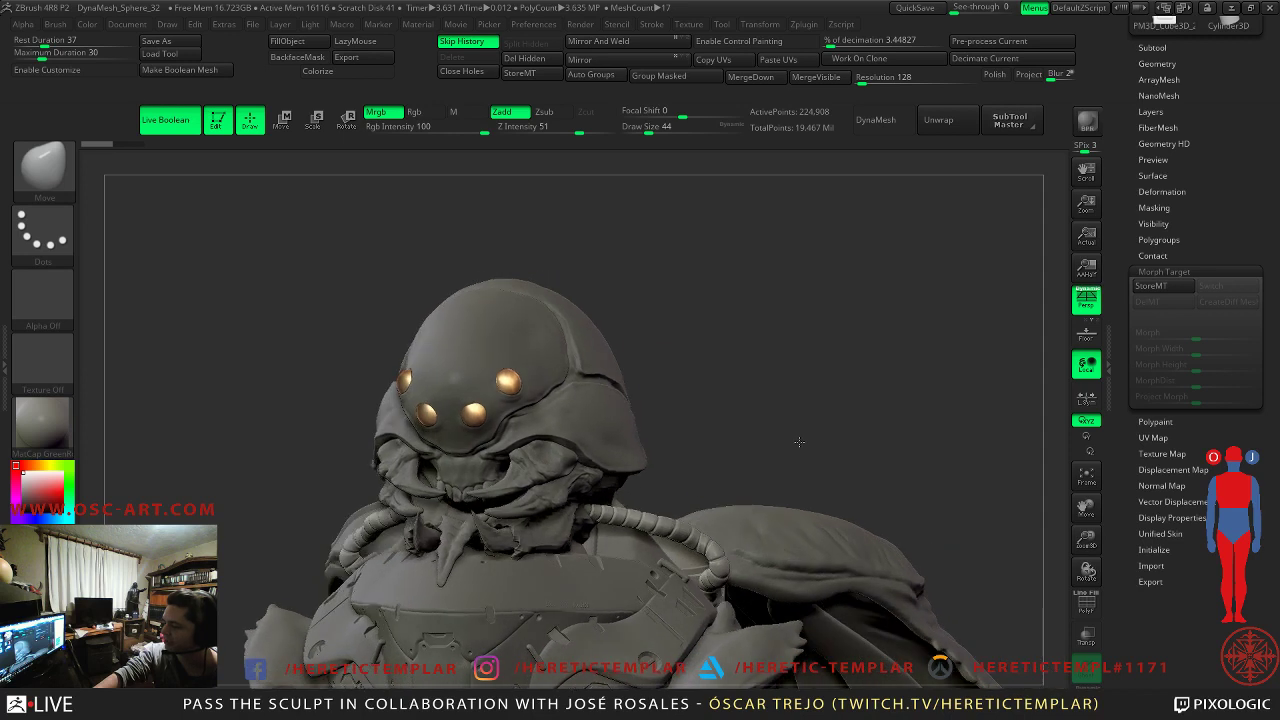